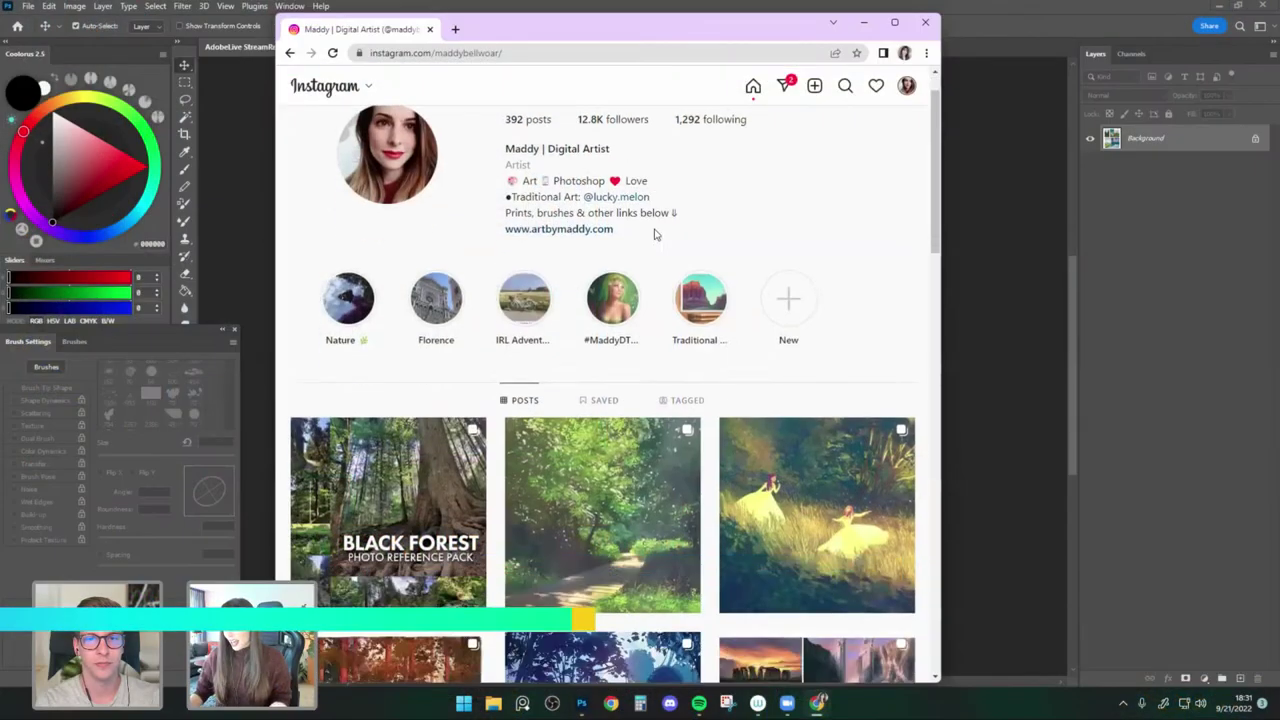
View the sunlit forest path painting post on the artist's Instagram profile and close it.
{"action": "scroll", "coordinate": [810, 249], "scroll_direction": "down", "scroll_amount": 2}
{"action": "scroll", "coordinate": [810, 249], "scroll_direction": "down", "scroll_amount": 1}
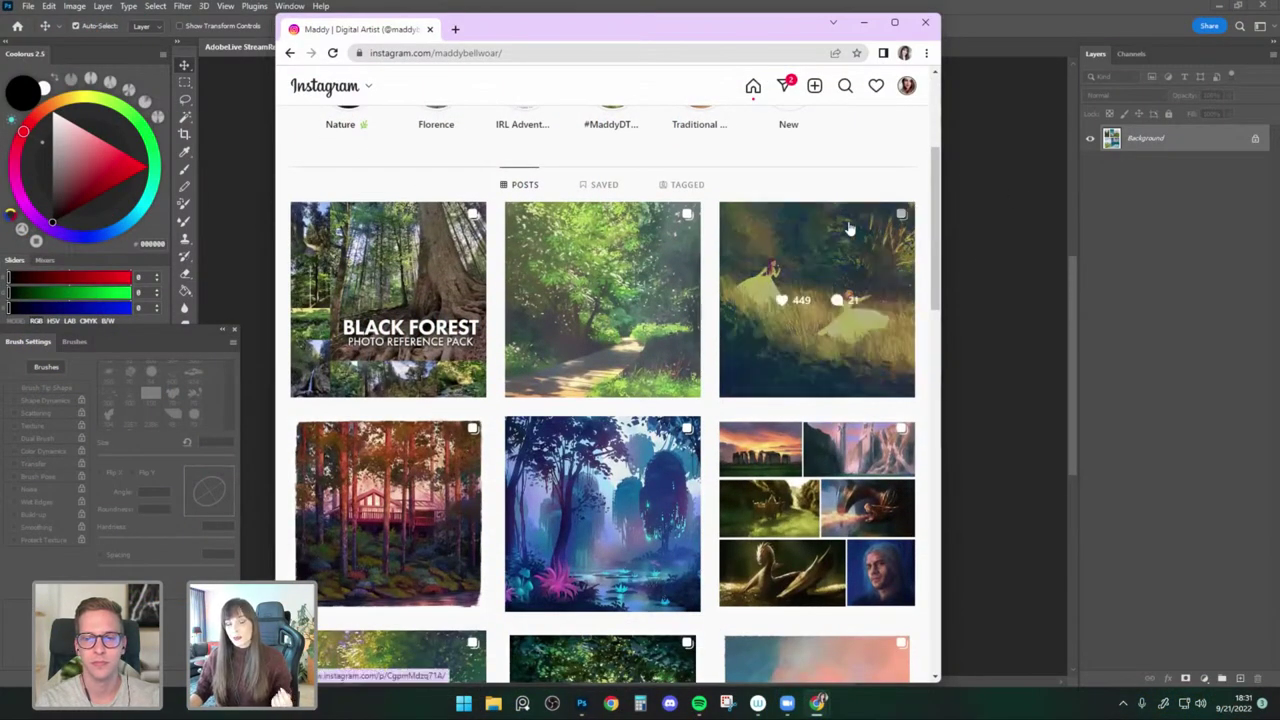
{"action": "scroll", "coordinate": [880, 240], "scroll_direction": "down", "scroll_amount": 1}
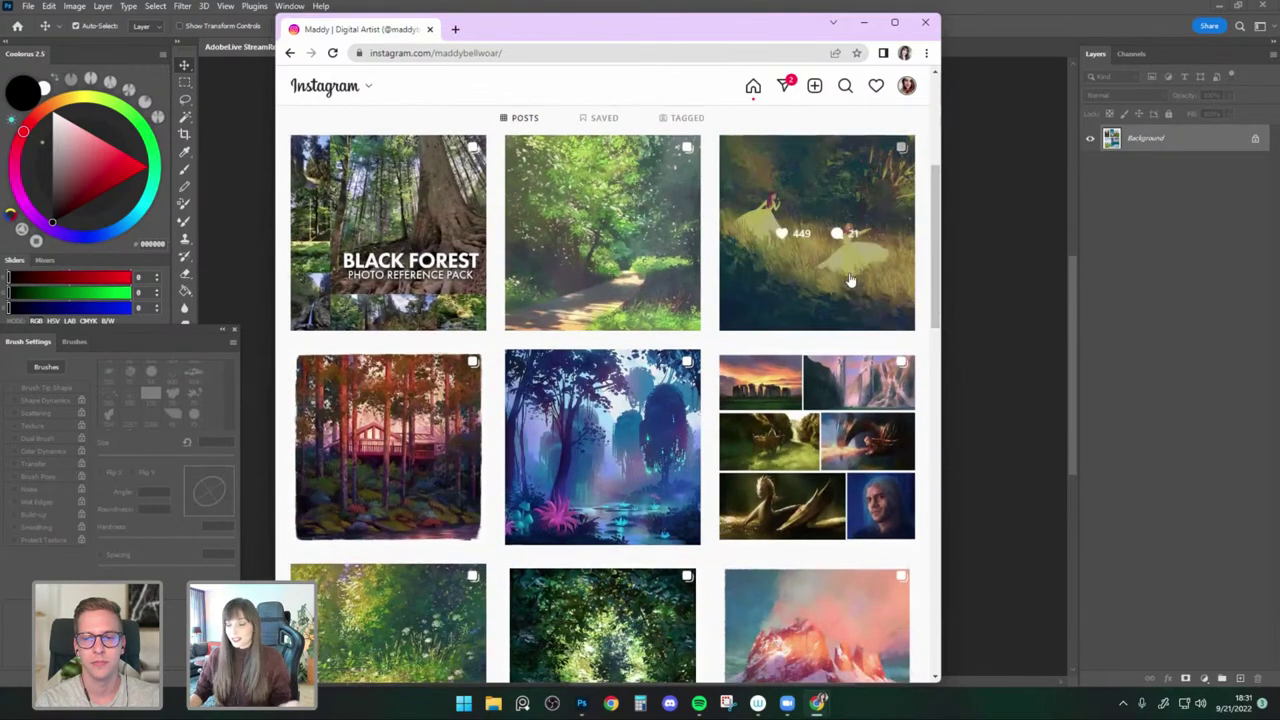
{"action": "scroll", "coordinate": [895, 265], "scroll_direction": "down", "scroll_amount": 1}
{"action": "left_click", "coordinate": [607, 221]}
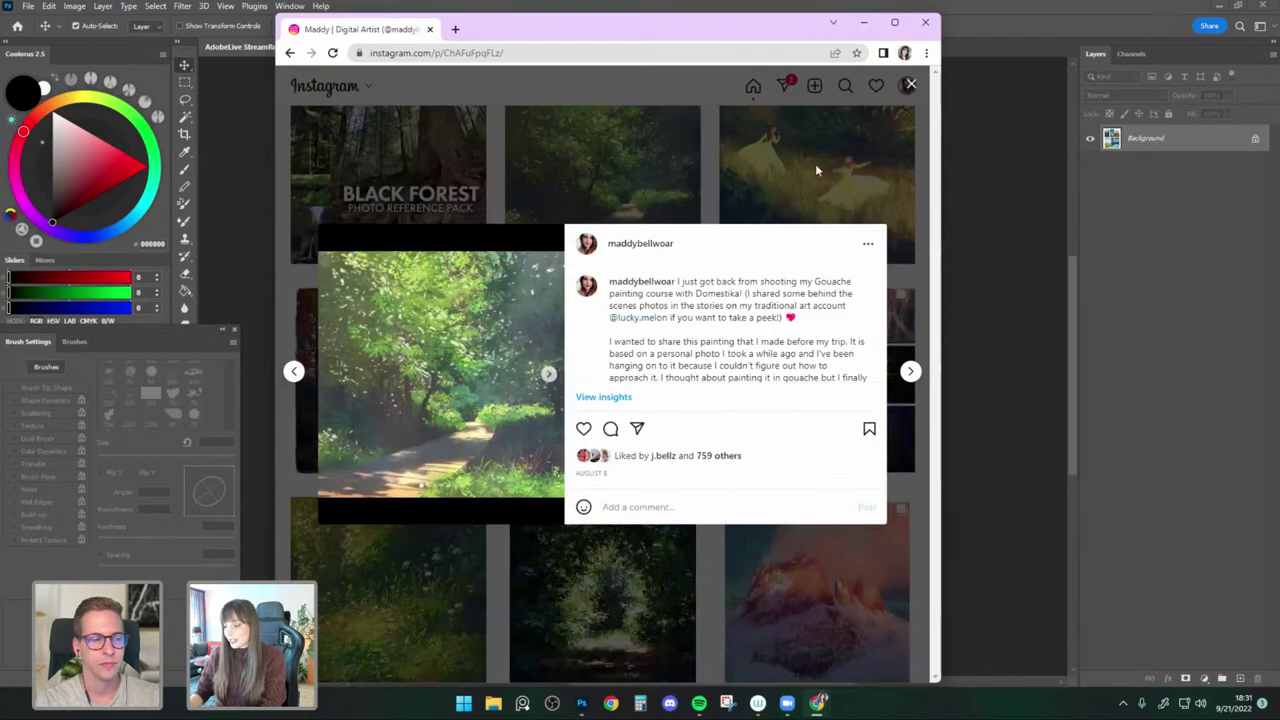
{"action": "left_click", "coordinate": [910, 84]}
Maximize the browser window, view the dark foliage tunnel painting post, and close it.
{"action": "left_click", "coordinate": [897, 30]}
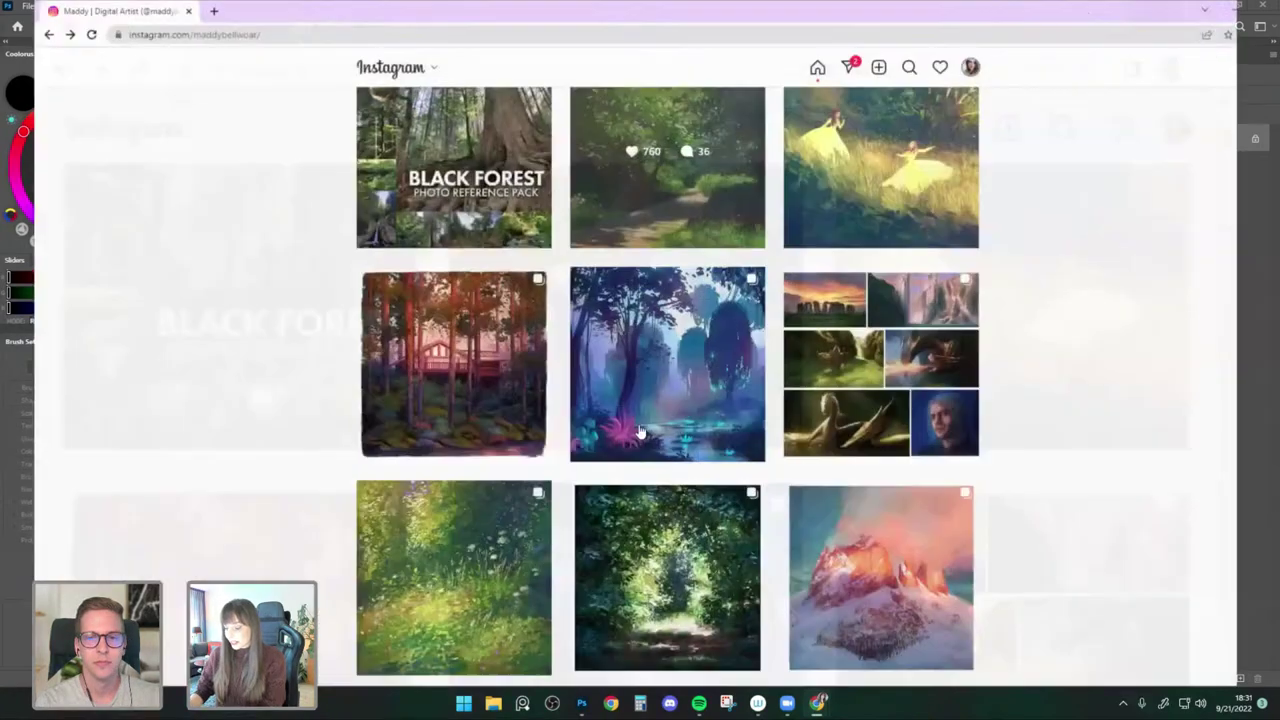
{"action": "scroll", "coordinate": [643, 434], "scroll_direction": "down", "scroll_amount": 2}
{"action": "left_click", "coordinate": [645, 432]}
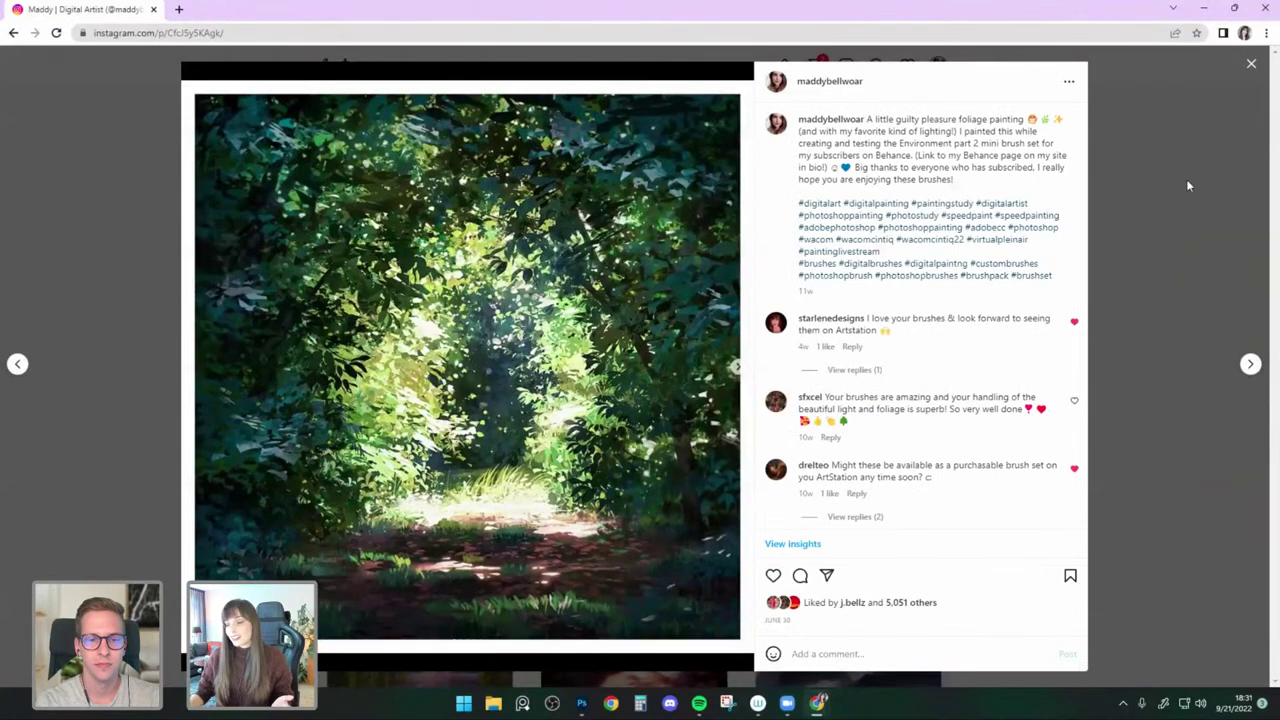
{"action": "left_click", "coordinate": [1190, 198]}
Browse the digital painting posts down to the Christmas illustrations, and open the linked traditional art account from the profile's bio.
{"action": "scroll", "coordinate": [1006, 217], "scroll_direction": "down", "scroll_amount": 3}
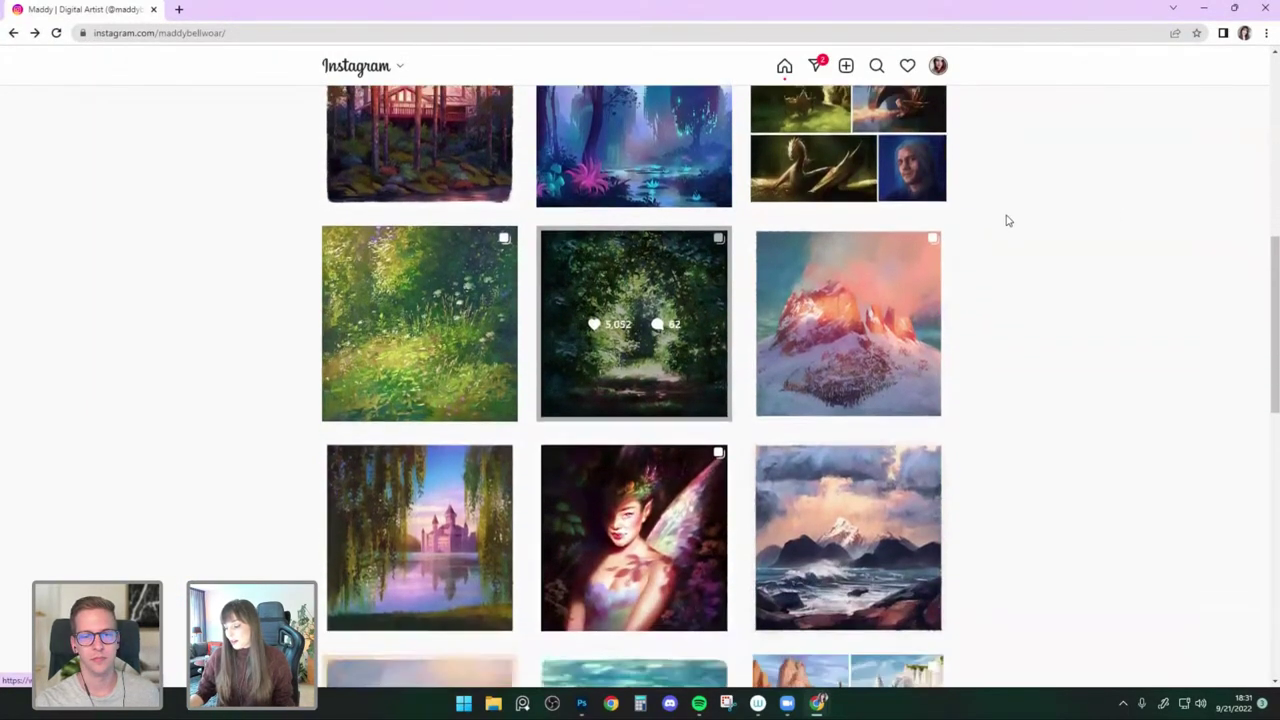
{"action": "scroll", "coordinate": [990, 230], "scroll_direction": "down", "scroll_amount": 2}
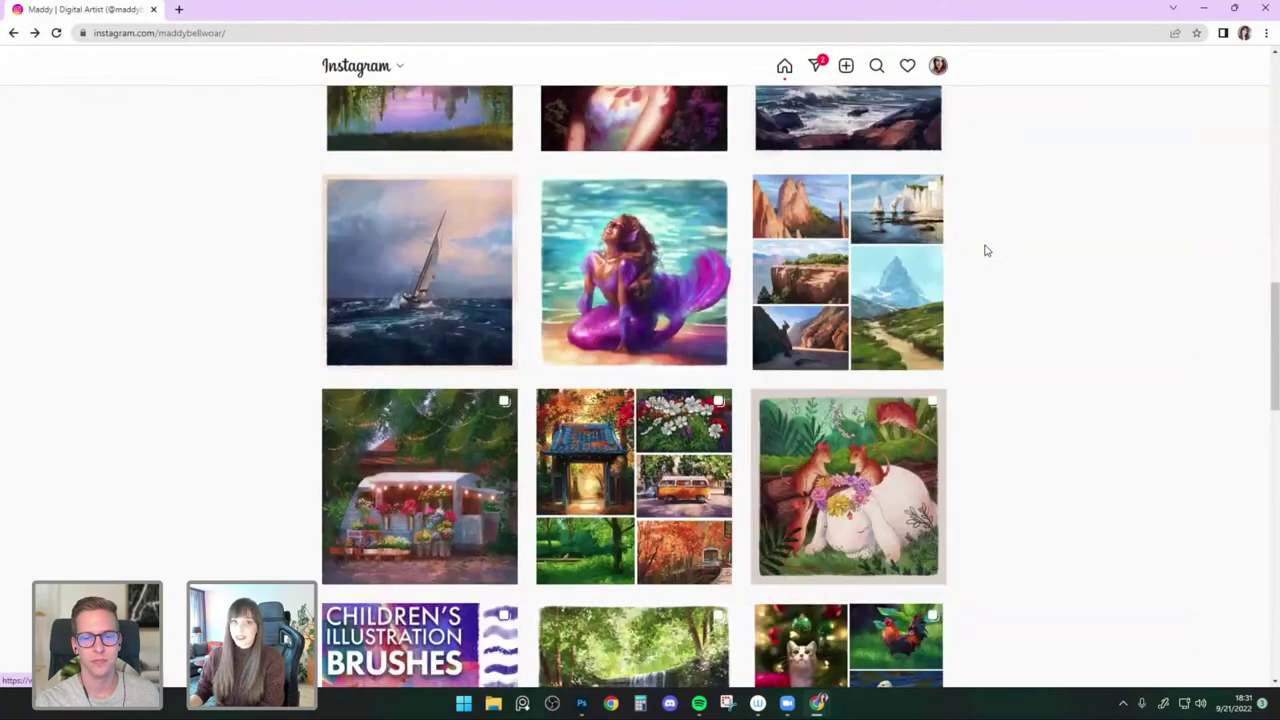
{"action": "scroll", "coordinate": [984, 267], "scroll_direction": "down", "scroll_amount": 4}
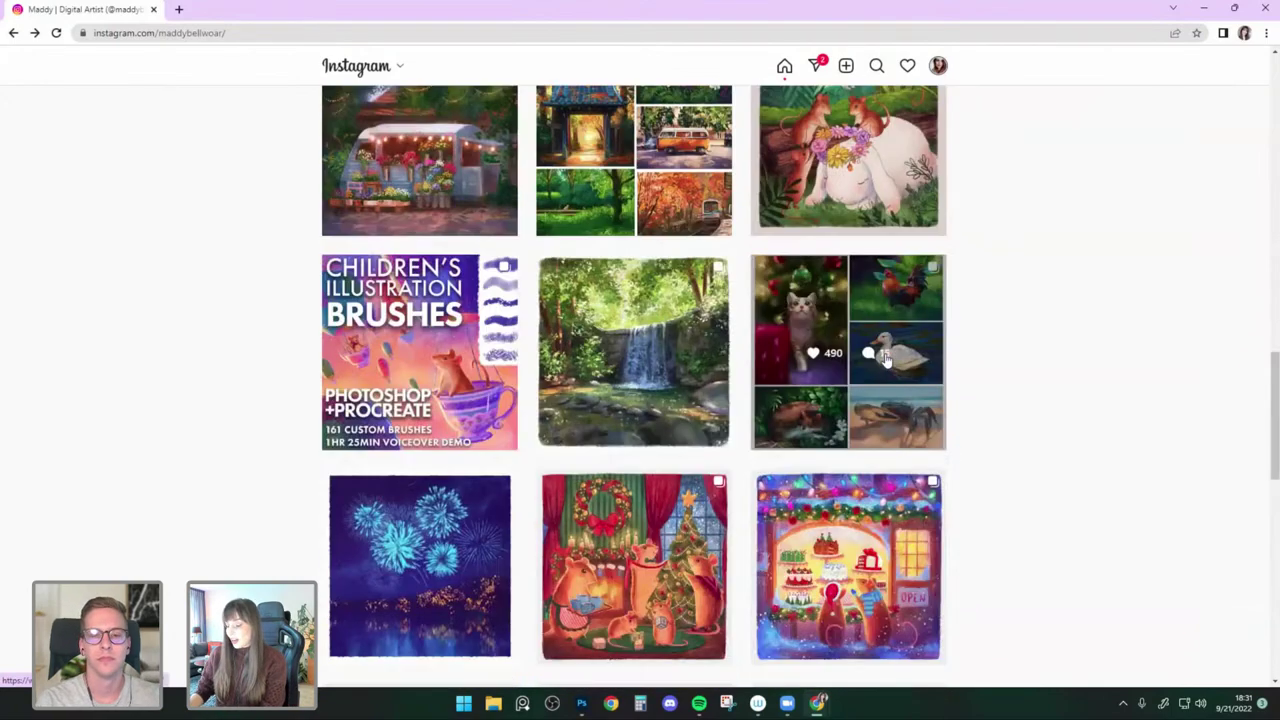
{"action": "scroll", "coordinate": [886, 360], "scroll_direction": "up", "scroll_amount": 5}
{"action": "scroll", "coordinate": [886, 360], "scroll_direction": "up", "scroll_amount": 10}
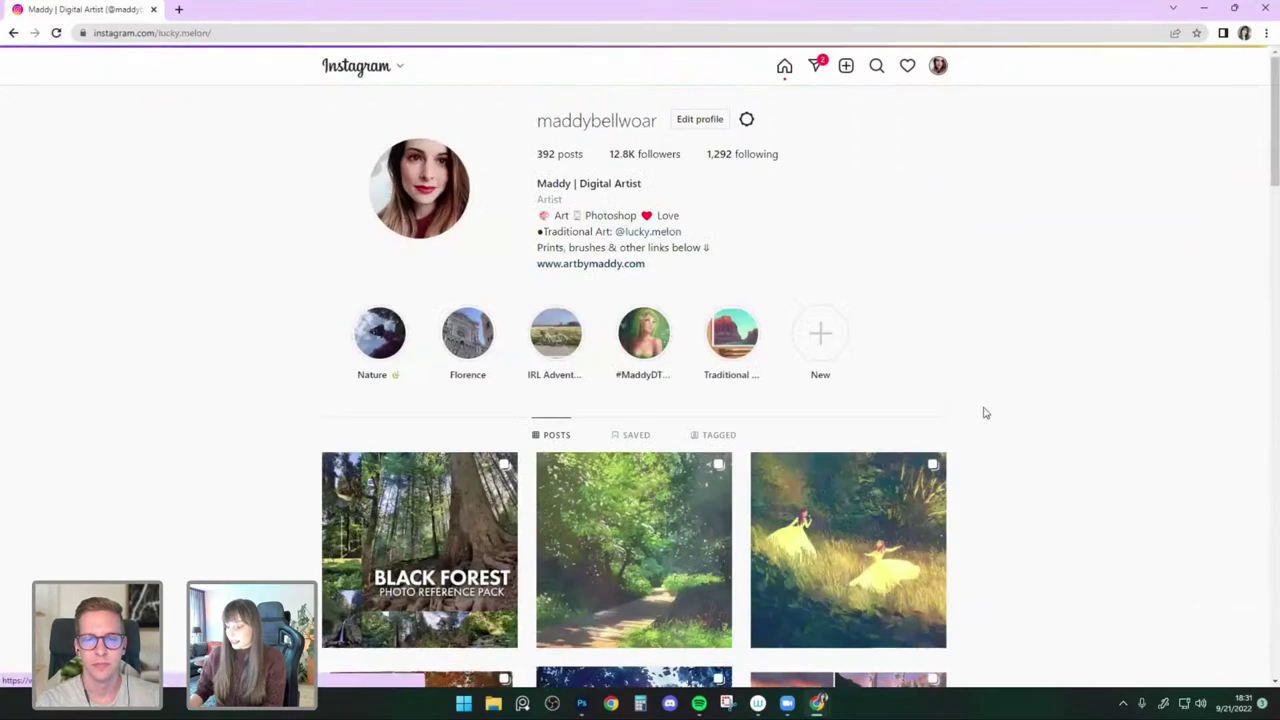
Look through the gouache painting posts on the traditional art account and return to the digital art profile.
{"action": "scroll", "coordinate": [1040, 331], "scroll_direction": "down", "scroll_amount": 5}
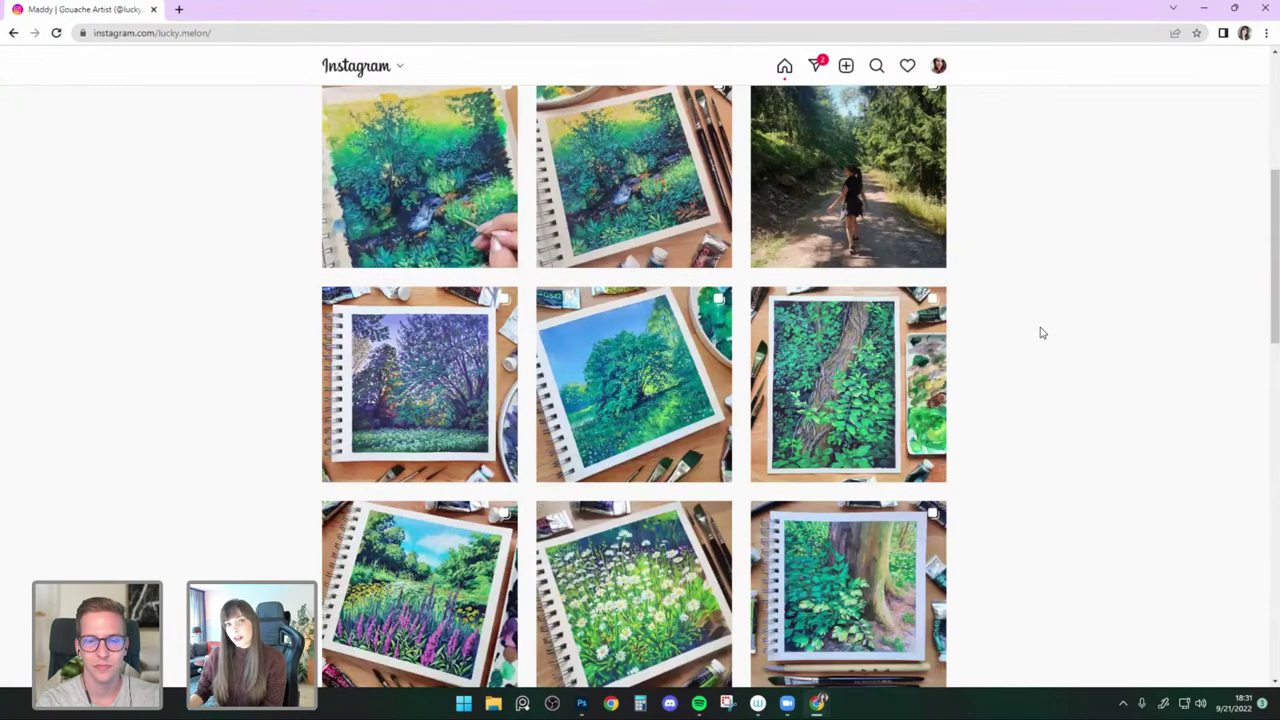
{"action": "scroll", "coordinate": [1040, 333], "scroll_direction": "down", "scroll_amount": 1}
{"action": "scroll", "coordinate": [1040, 333], "scroll_direction": "down", "scroll_amount": 3}
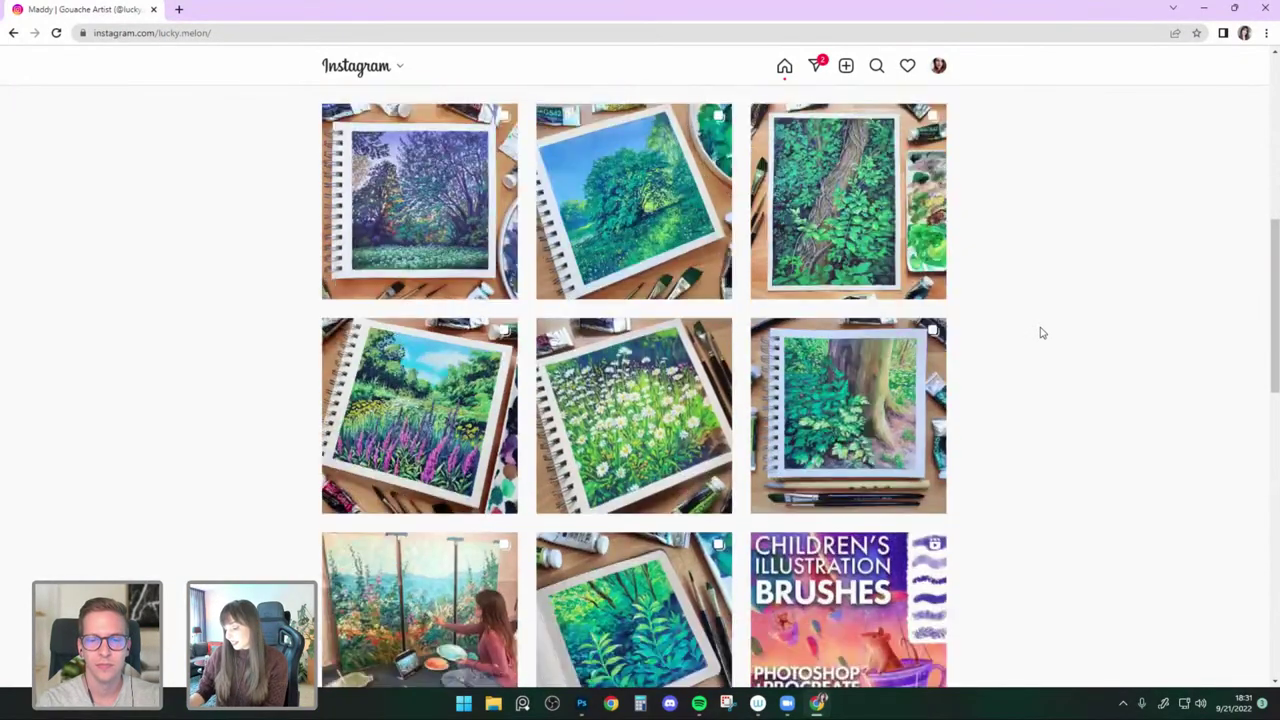
{"action": "scroll", "coordinate": [1050, 347], "scroll_direction": "down", "scroll_amount": 4}
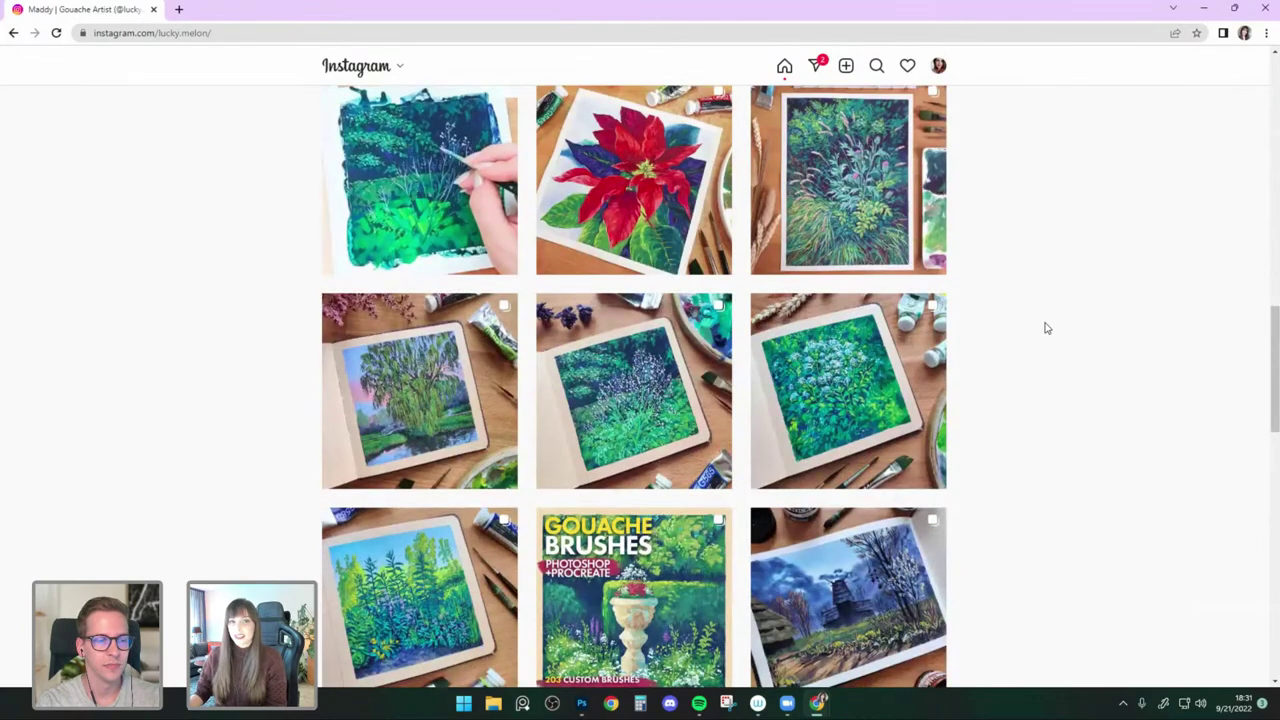
{"action": "scroll", "coordinate": [1043, 326], "scroll_direction": "up", "scroll_amount": 4}
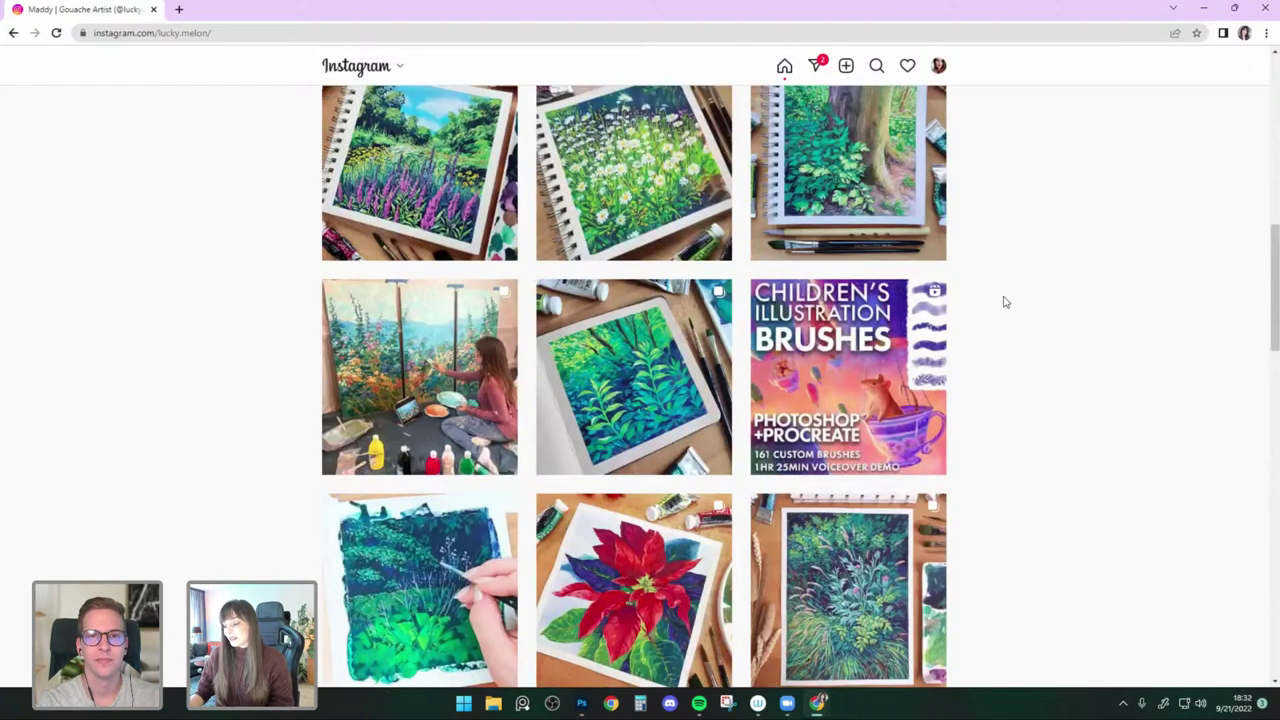
{"action": "scroll", "coordinate": [1003, 300], "scroll_direction": "up", "scroll_amount": 3}
{"action": "scroll", "coordinate": [968, 303], "scroll_direction": "up", "scroll_amount": 2}
{"action": "scroll", "coordinate": [706, 357], "scroll_direction": "up", "scroll_amount": 2}
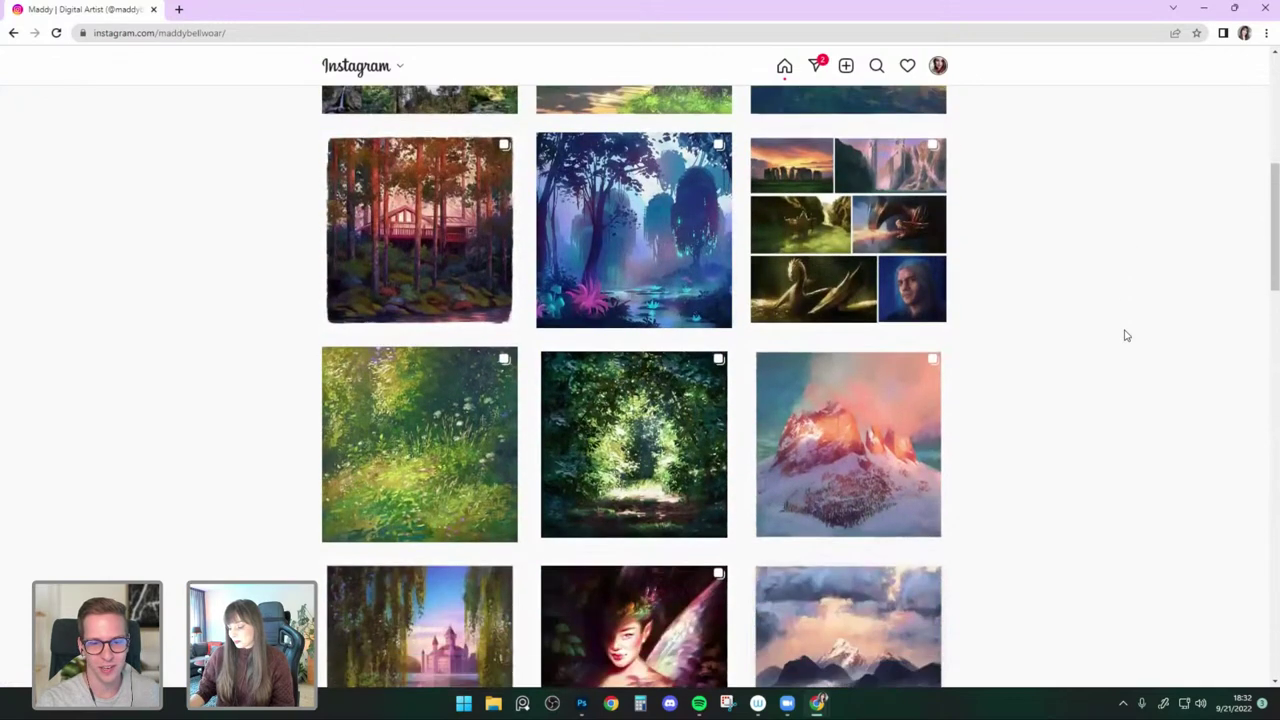
Browse older digital art posts, view the forest cottage painting post, and close it.
{"action": "scroll", "coordinate": [1125, 335], "scroll_direction": "down", "scroll_amount": 2}
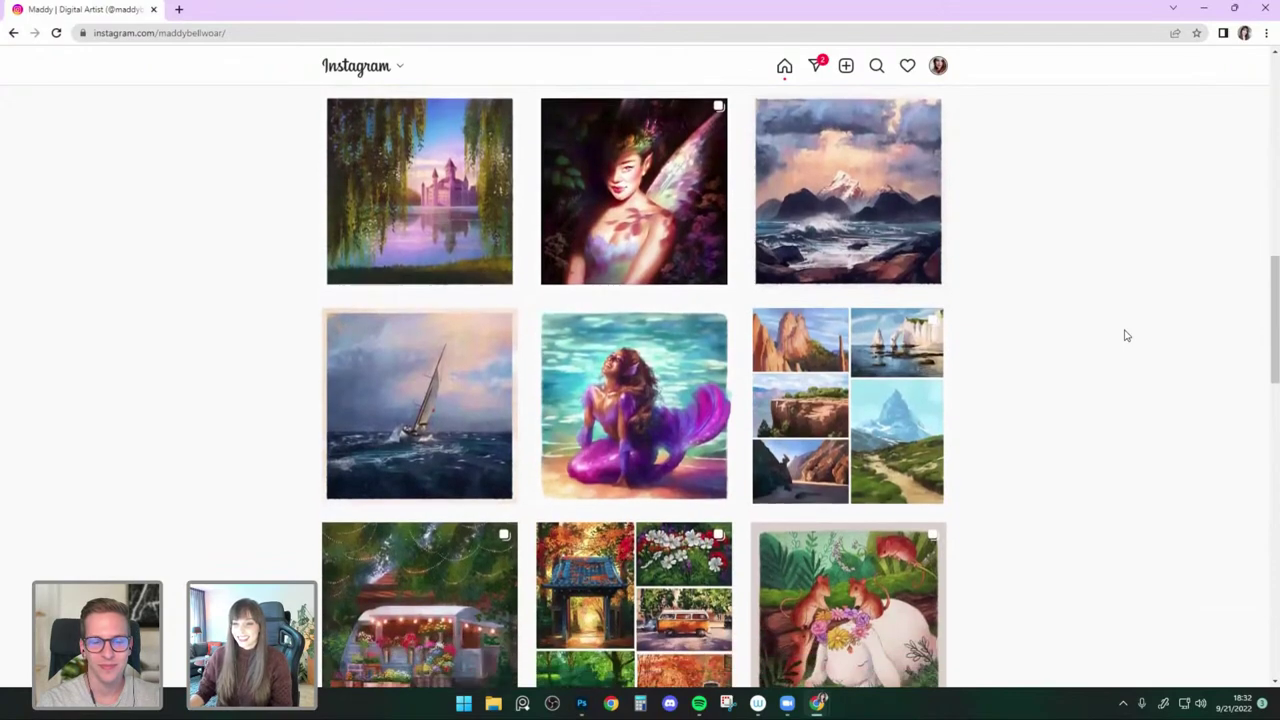
{"action": "scroll", "coordinate": [1125, 335], "scroll_direction": "down", "scroll_amount": 1}
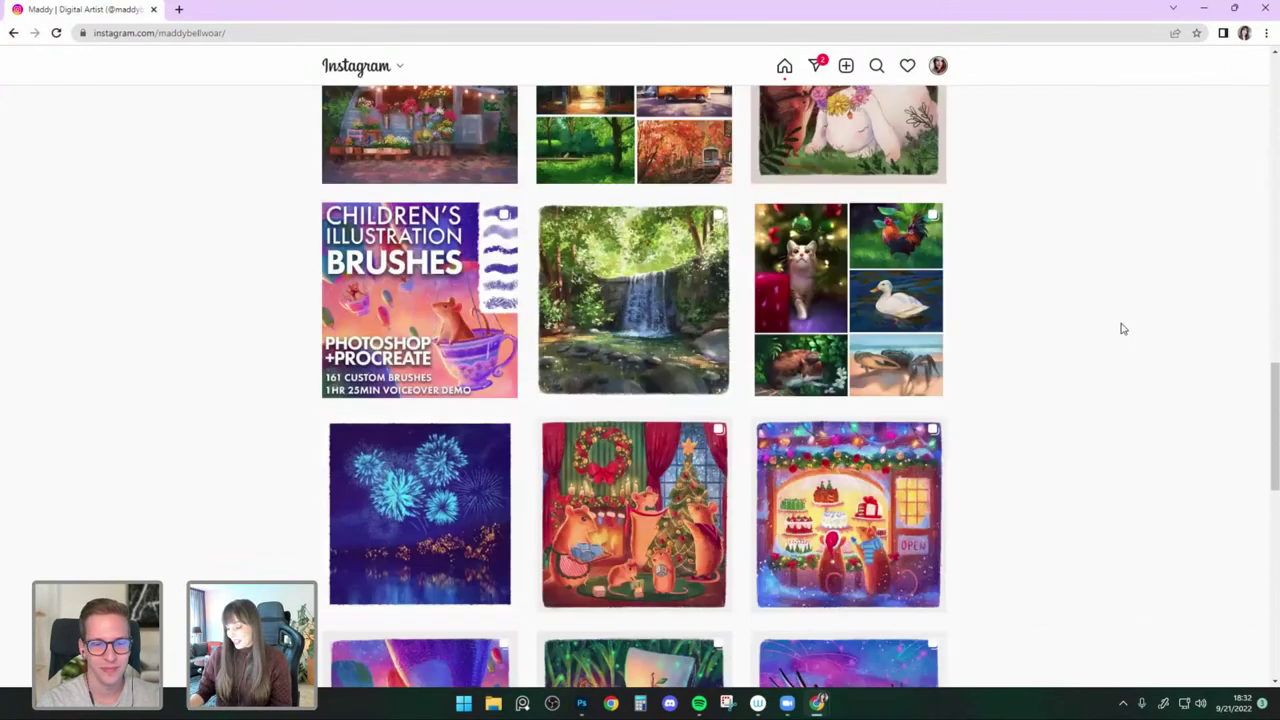
{"action": "scroll", "coordinate": [1106, 302], "scroll_direction": "down", "scroll_amount": 1}
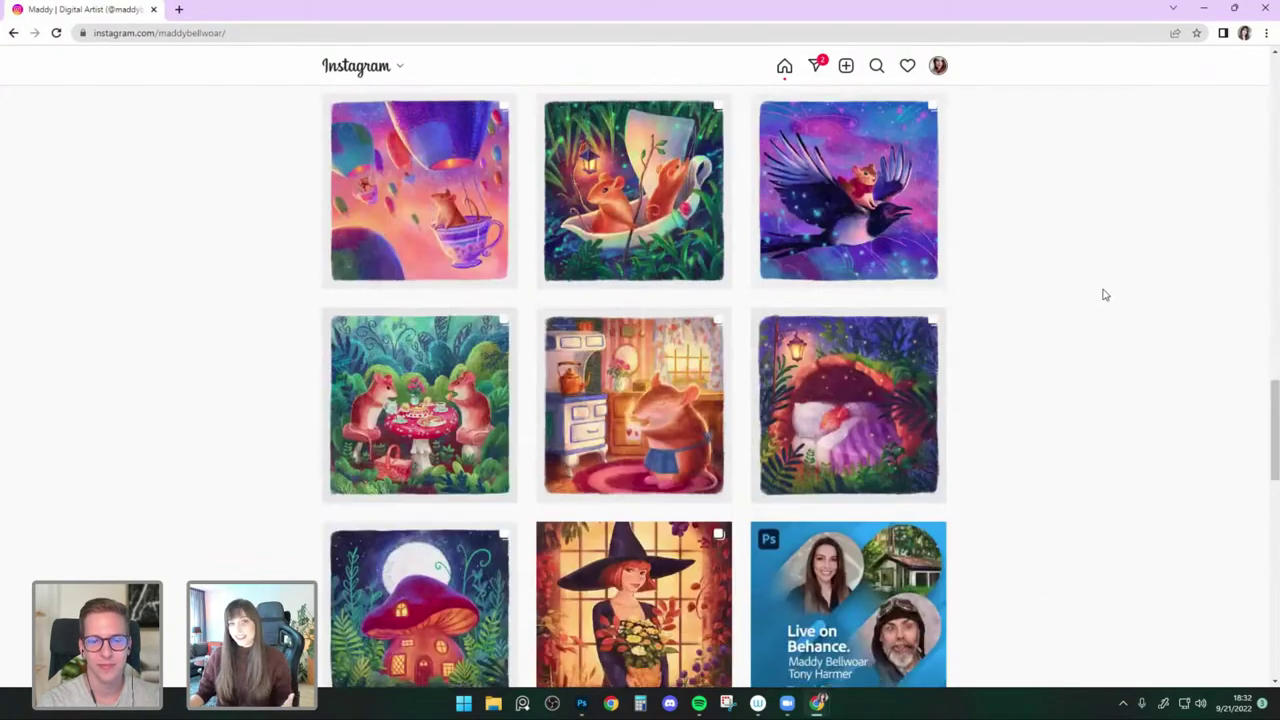
{"action": "scroll", "coordinate": [1105, 295], "scroll_direction": "down", "scroll_amount": 4}
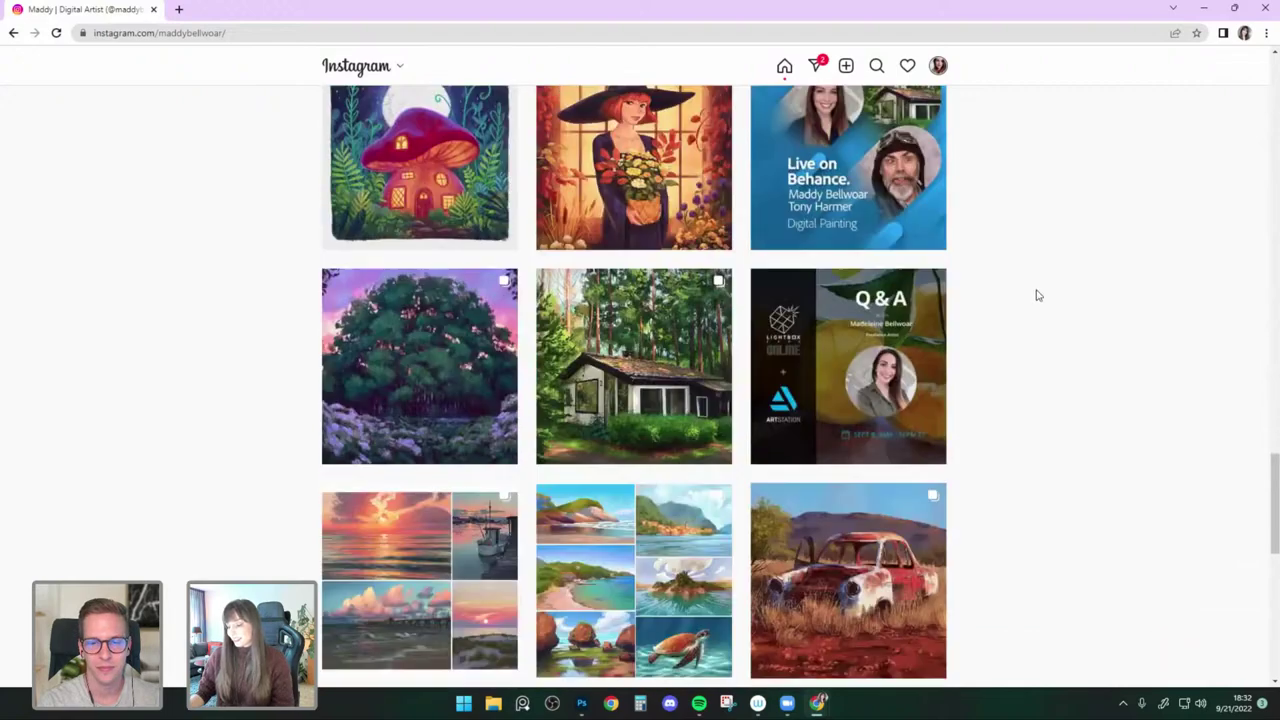
{"action": "scroll", "coordinate": [1223, 377], "scroll_direction": "down", "scroll_amount": 1}
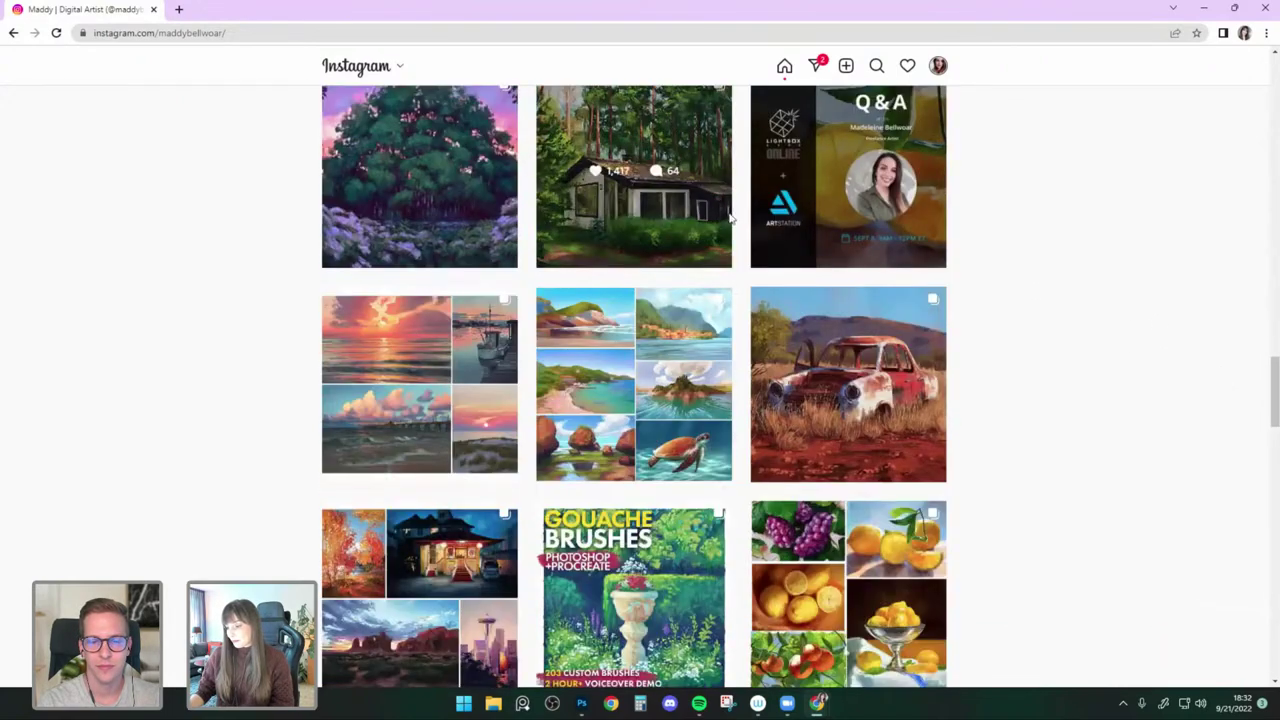
{"action": "left_click", "coordinate": [900, 390]}
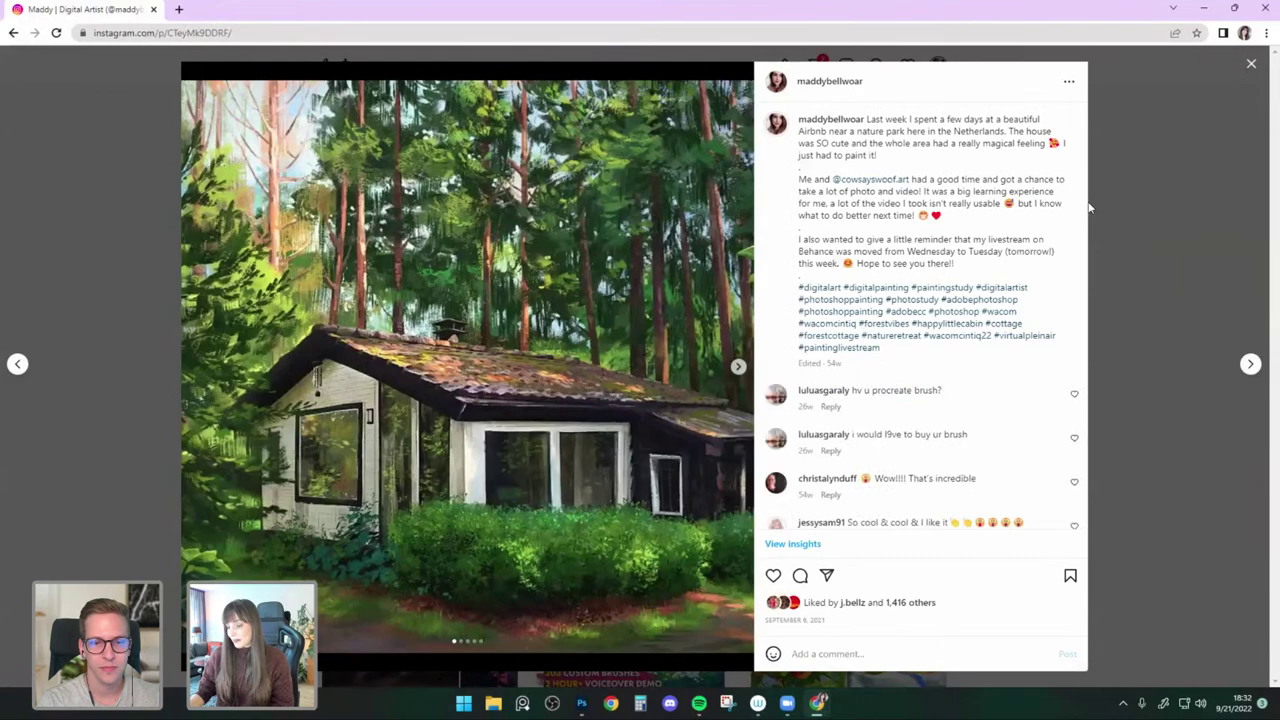
{"action": "left_click", "coordinate": [1248, 72]}
Examine the older landscape, tree, fruit and portrait study posts and head back up through the gallery.
{"action": "scroll", "coordinate": [1035, 288], "scroll_direction": "down", "scroll_amount": 3}
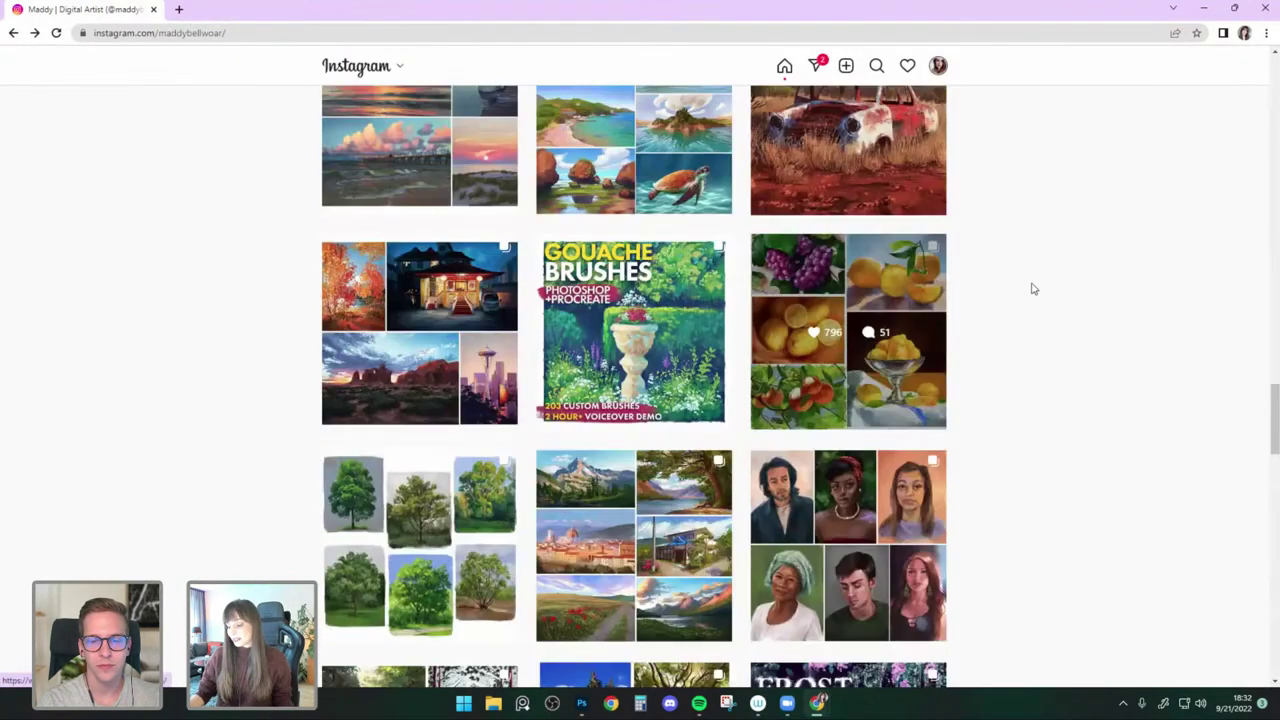
{"action": "scroll", "coordinate": [1037, 288], "scroll_direction": "down", "scroll_amount": 3}
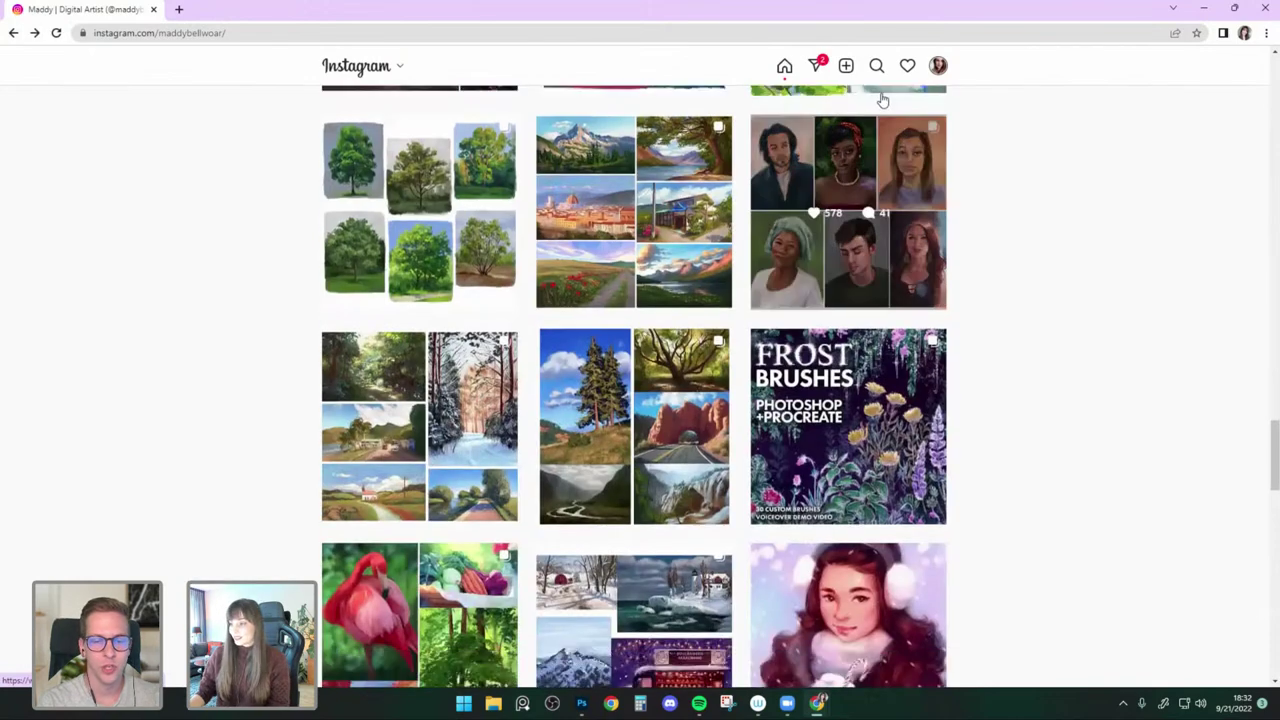
{"action": "scroll", "coordinate": [1013, 260], "scroll_direction": "up", "scroll_amount": 2}
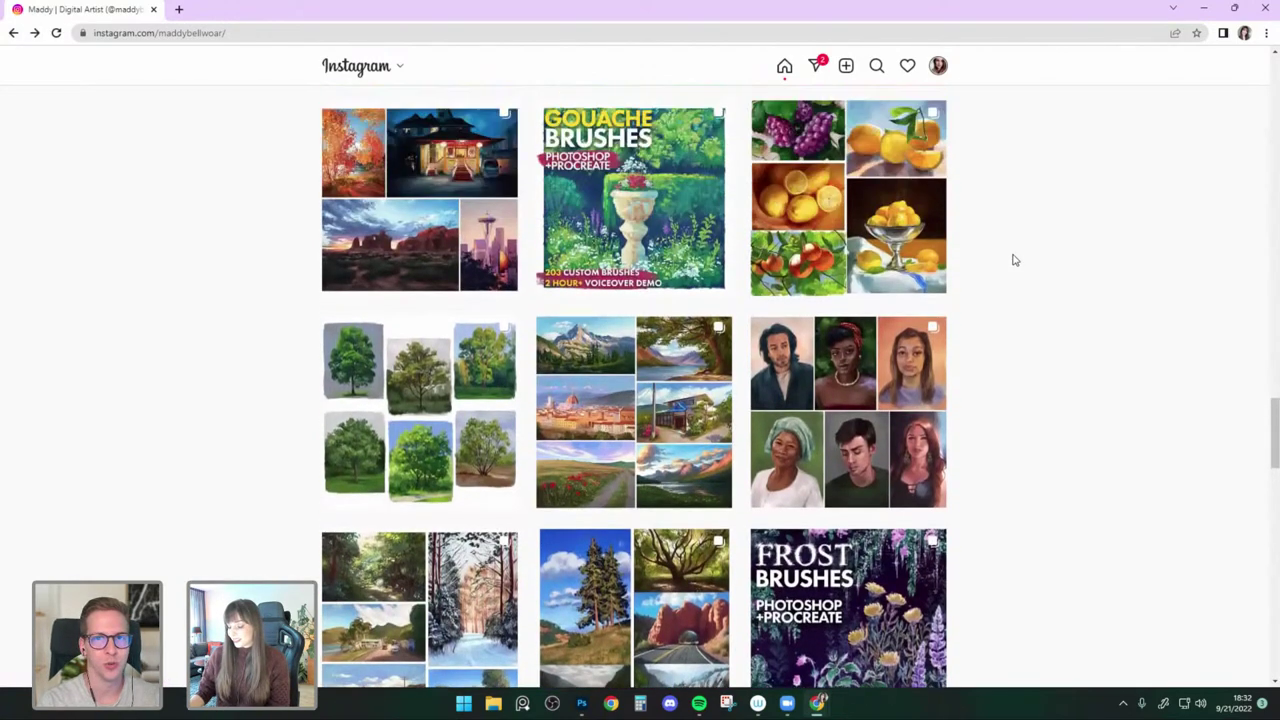
{"action": "scroll", "coordinate": [1013, 260], "scroll_direction": "up", "scroll_amount": 2}
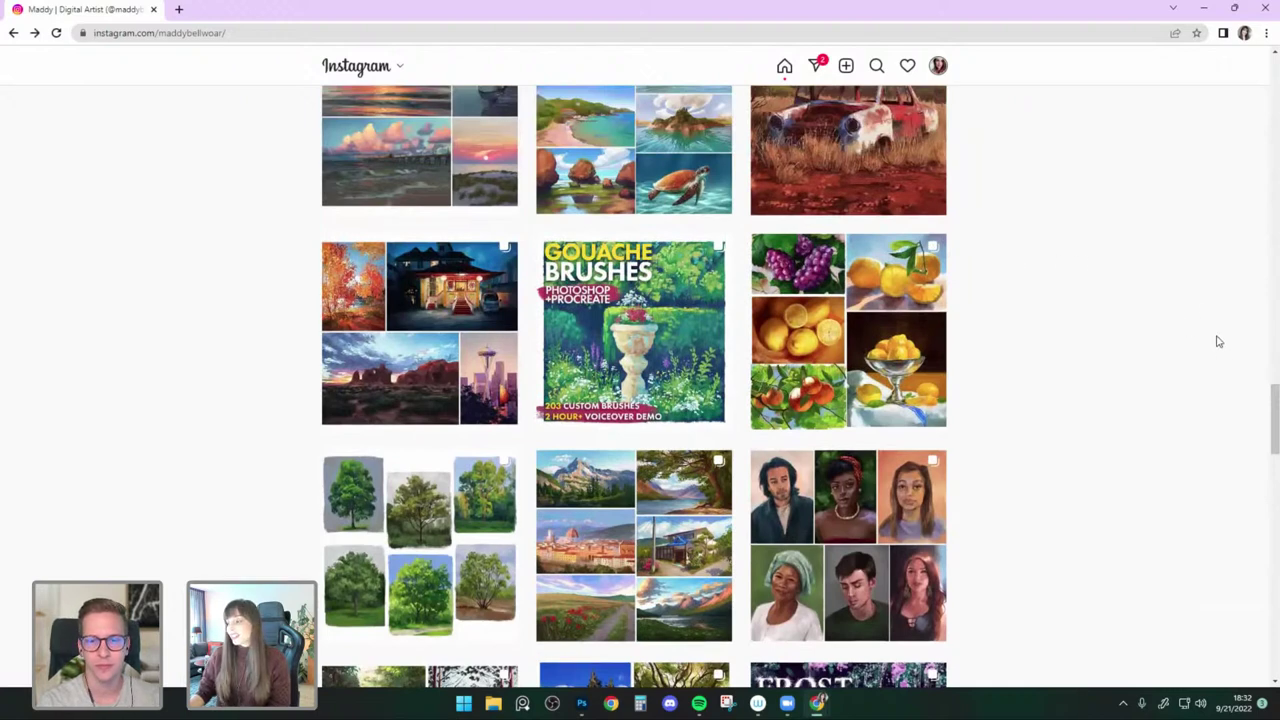
{"action": "scroll", "coordinate": [1189, 313], "scroll_direction": "up", "scroll_amount": 1}
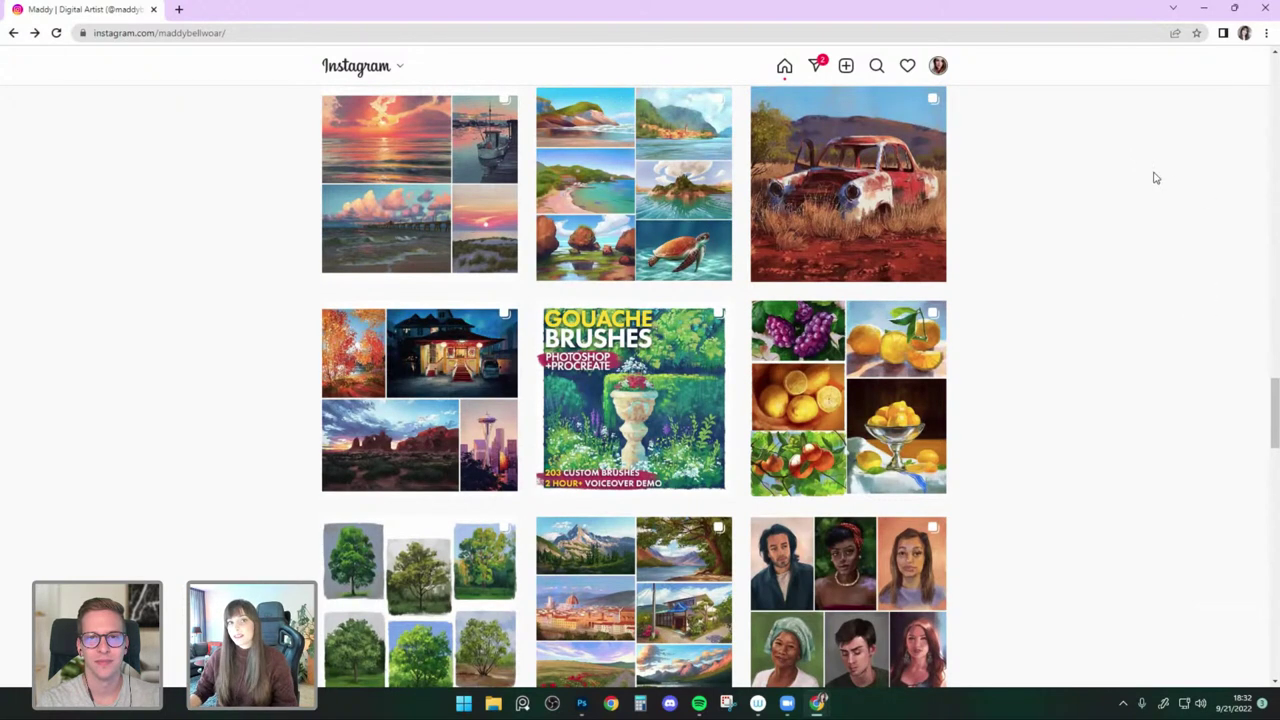
{"action": "scroll", "coordinate": [985, 290], "scroll_direction": "up", "scroll_amount": 10}
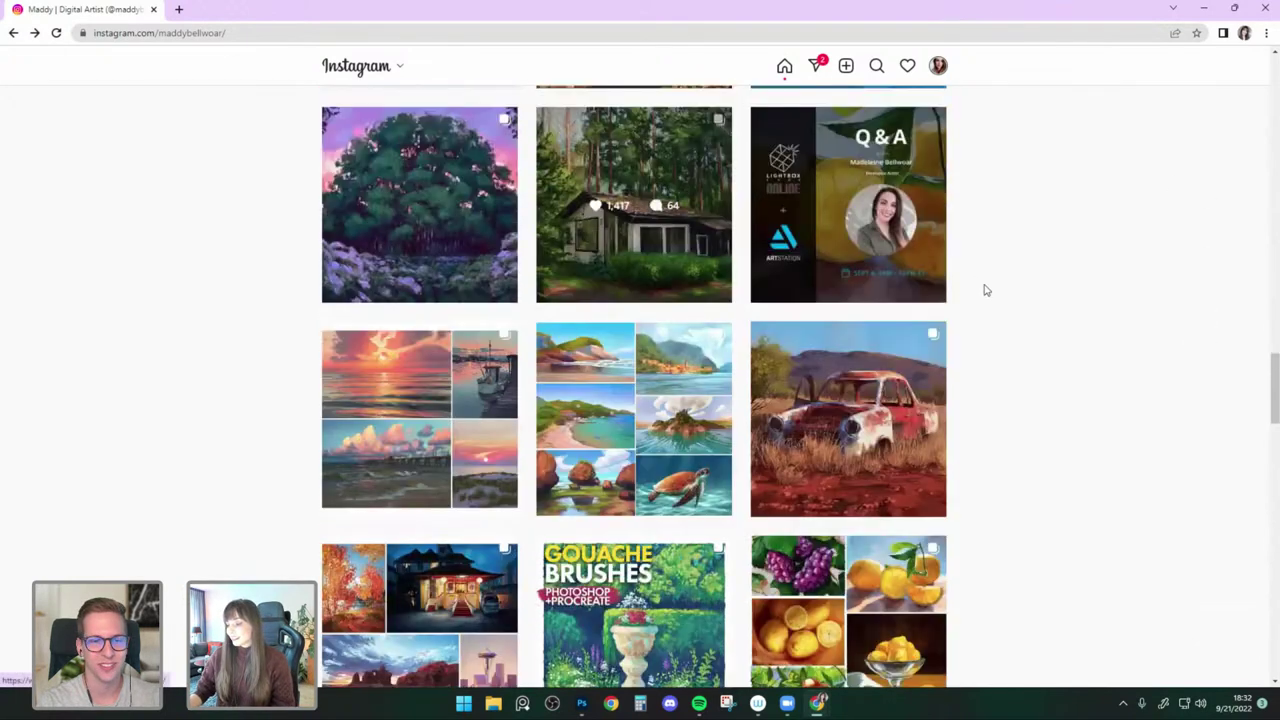
{"action": "scroll", "coordinate": [985, 290], "scroll_direction": "up", "scroll_amount": 10}
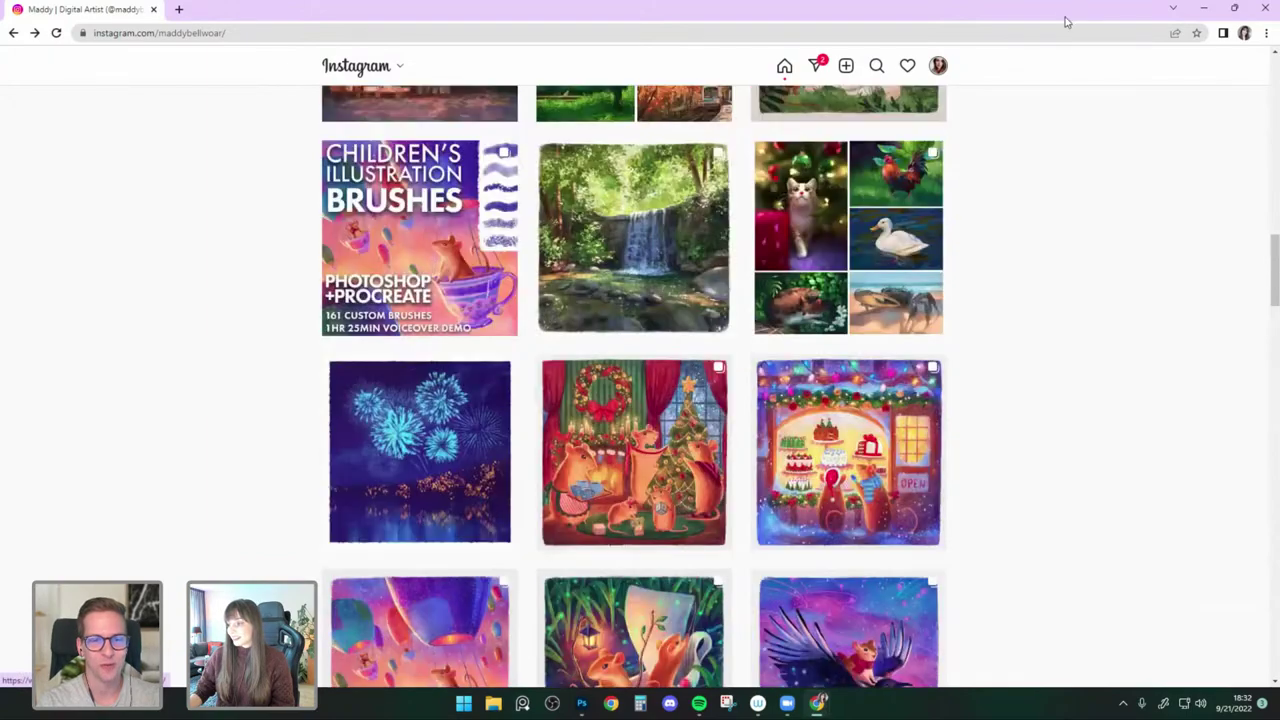
Restore the browser to a smaller window, return to the profile's header, and minimize it to switch to Photoshop.
{"action": "key", "text": "super+Down"}
{"action": "scroll", "coordinate": [922, 323], "scroll_direction": "up", "scroll_amount": 6}
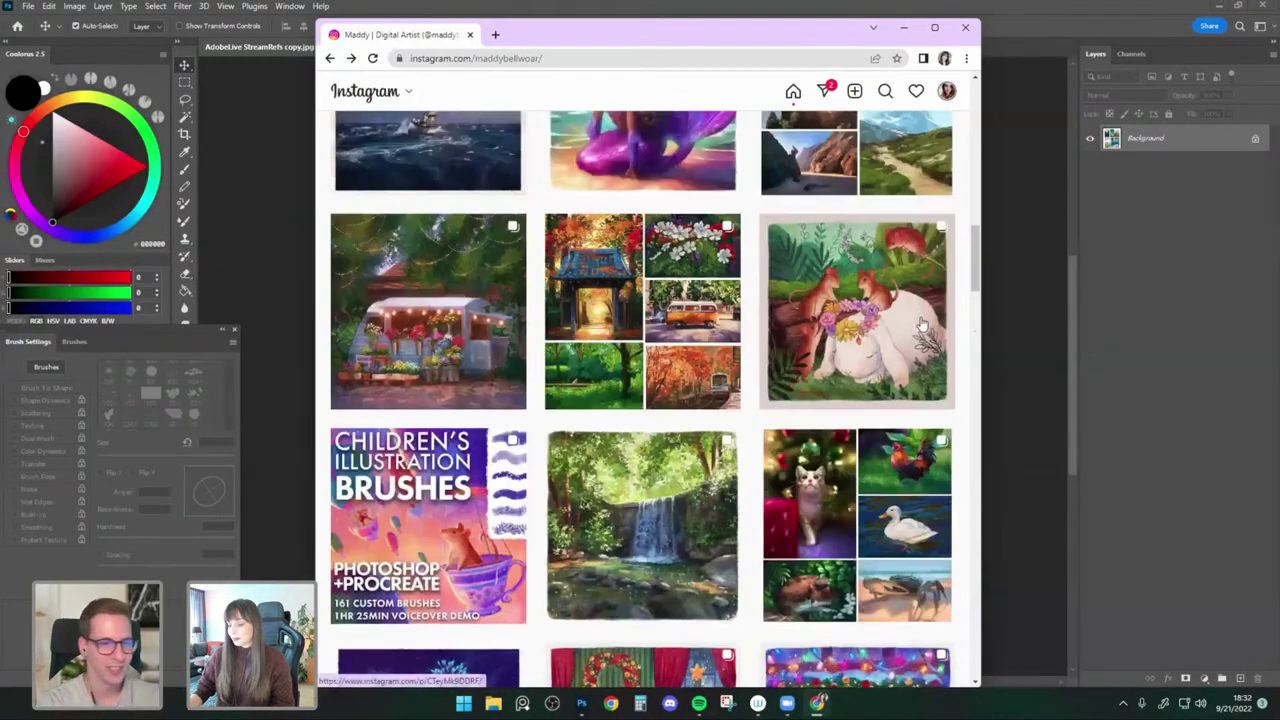
{"action": "scroll", "coordinate": [922, 323], "scroll_direction": "up", "scroll_amount": 8}
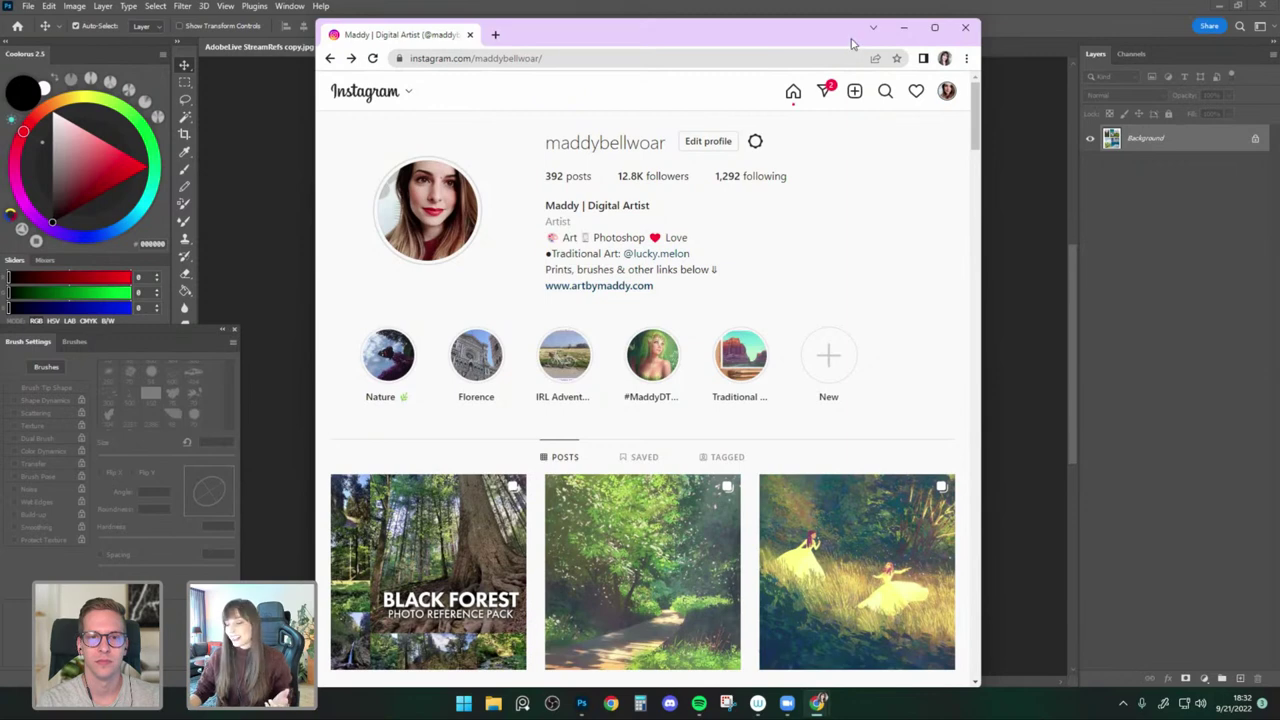
{"action": "left_click", "coordinate": [903, 27]}
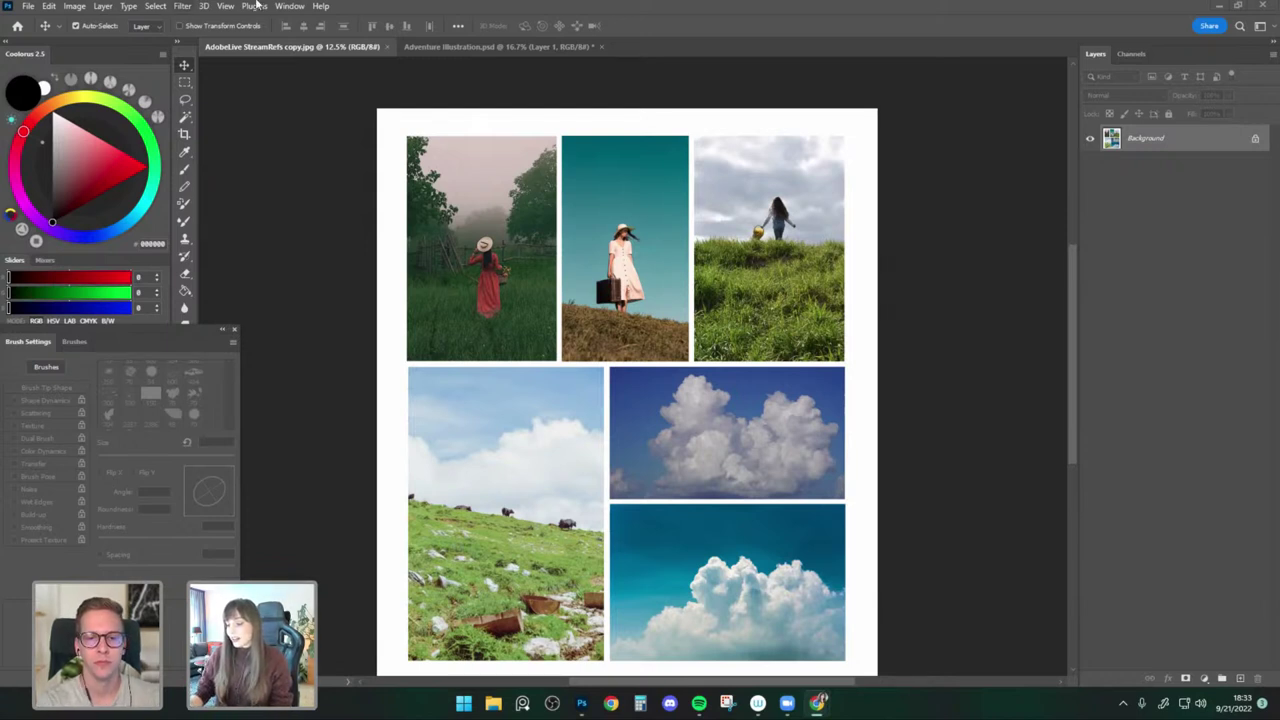
Add a new layer to the reference sheet and handwrite the labels A, B and C in black above the upper three photos.
{"action": "scroll", "coordinate": [692, 302], "scroll_direction": "down", "scroll_amount": 1}
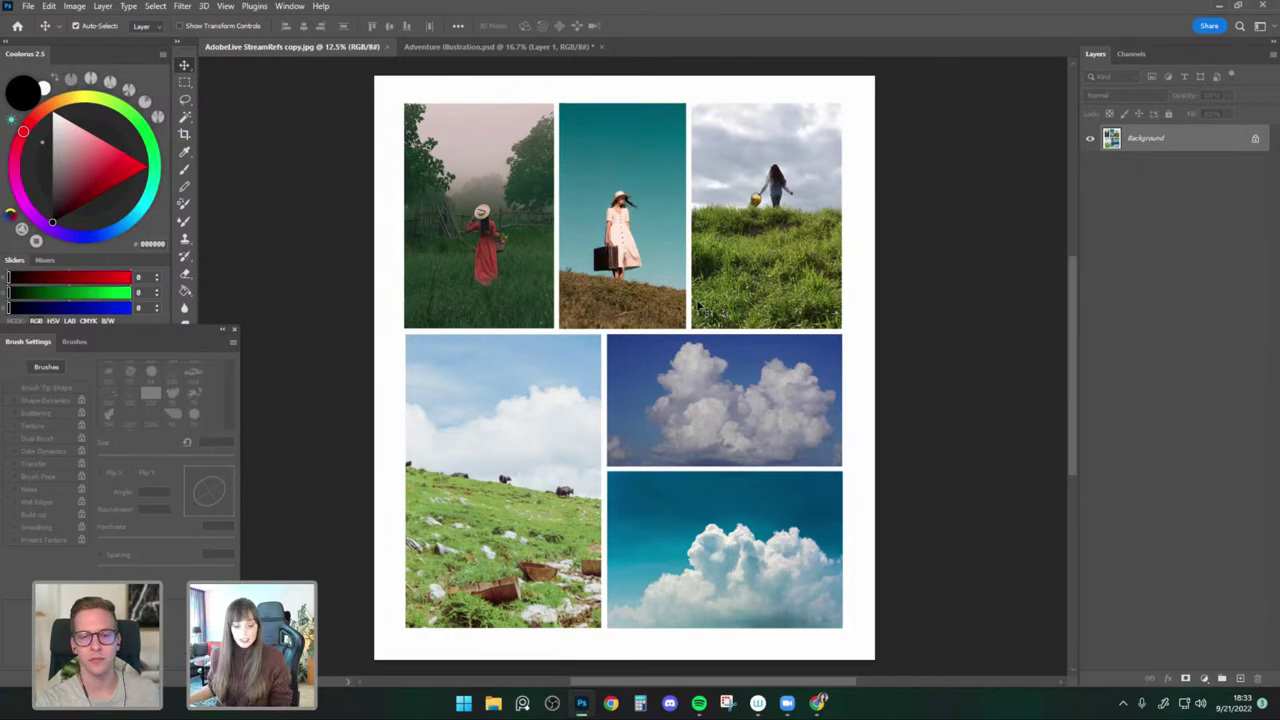
{"action": "key", "text": "ctrl+plus"}
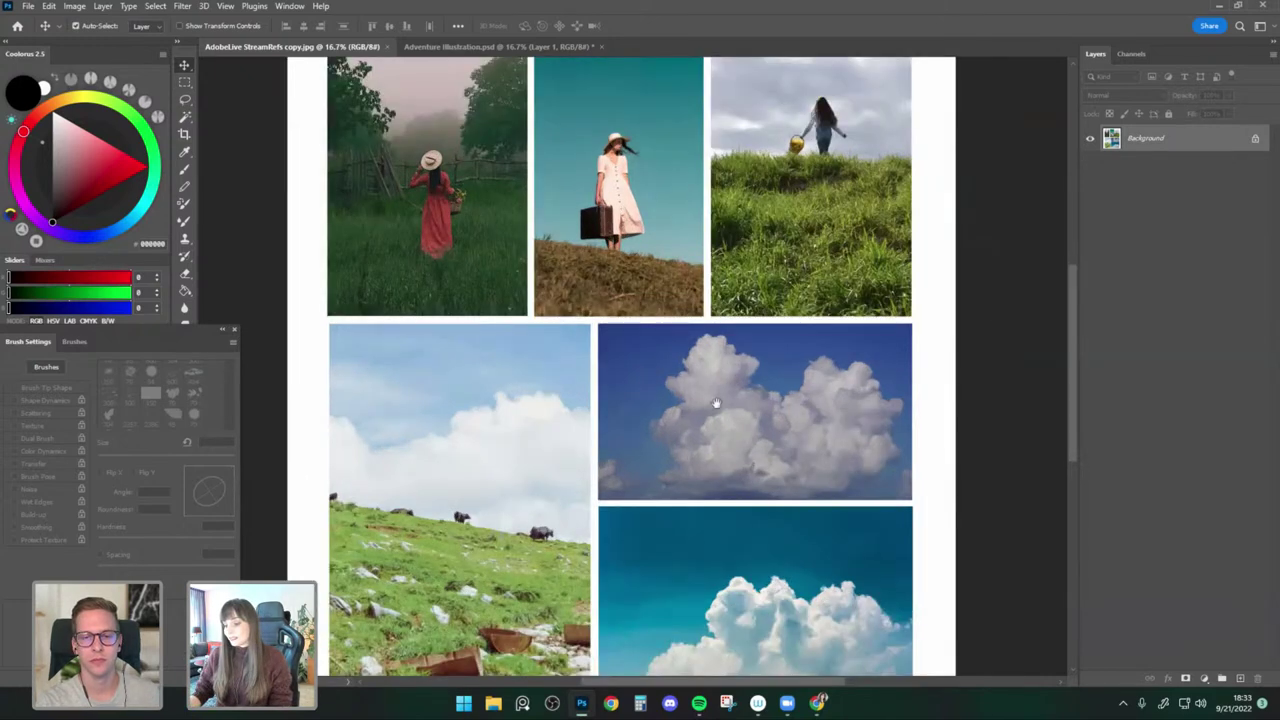
{"action": "left_click", "coordinate": [1241, 678]}
{"action": "key", "text": "b"}
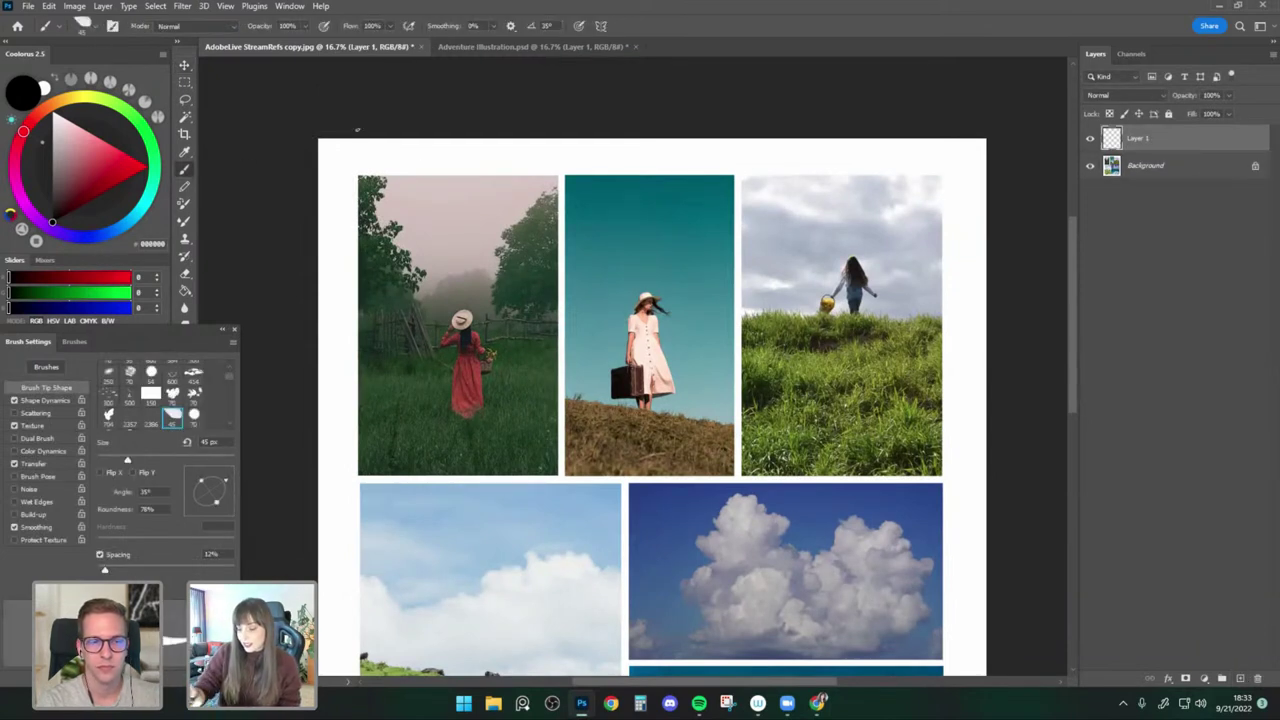
{"action": "mouse_move", "coordinate": [433, 154]}
{"action": "left_mouse_down"}
{"action": "mouse_move", "coordinate": [452, 178]}
{"action": "mouse_move", "coordinate": [448, 166]}
{"action": "left_mouse_up"}
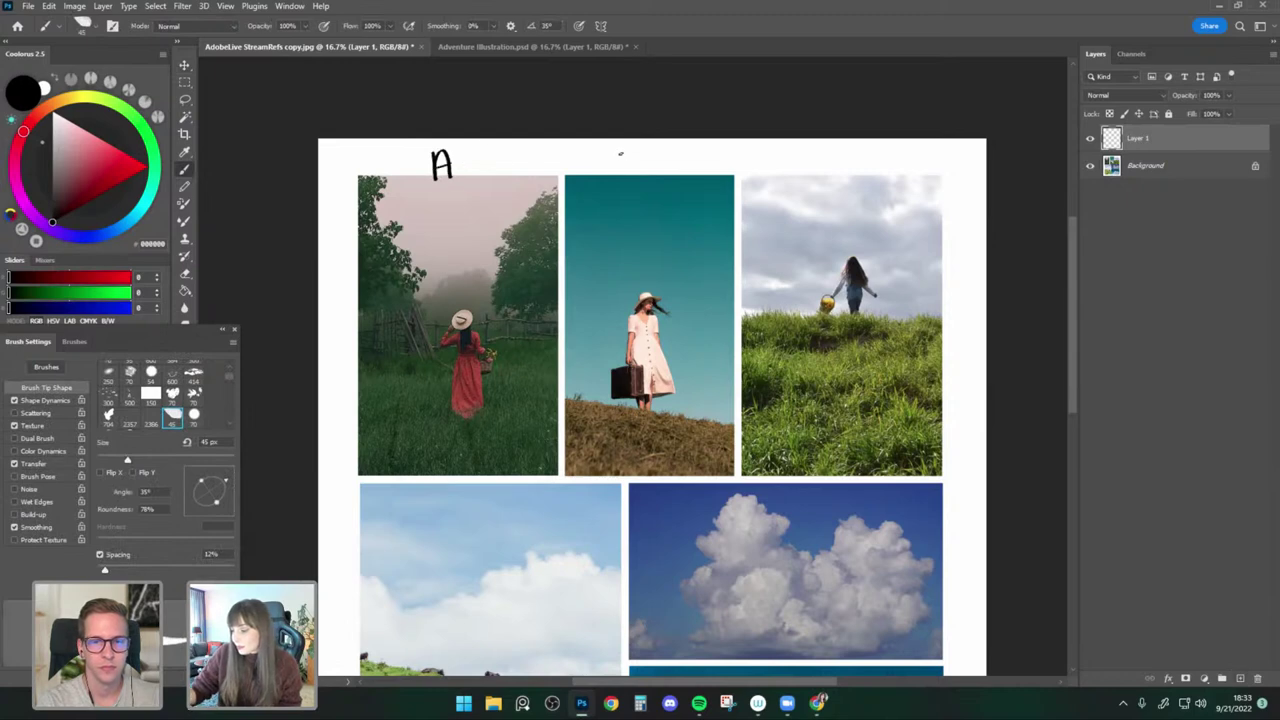
{"action": "left_click_drag", "start_coordinate": [622, 148], "coordinate": [624, 178]}
{"action": "left_click_drag", "start_coordinate": [836, 149], "coordinate": [840, 162]}
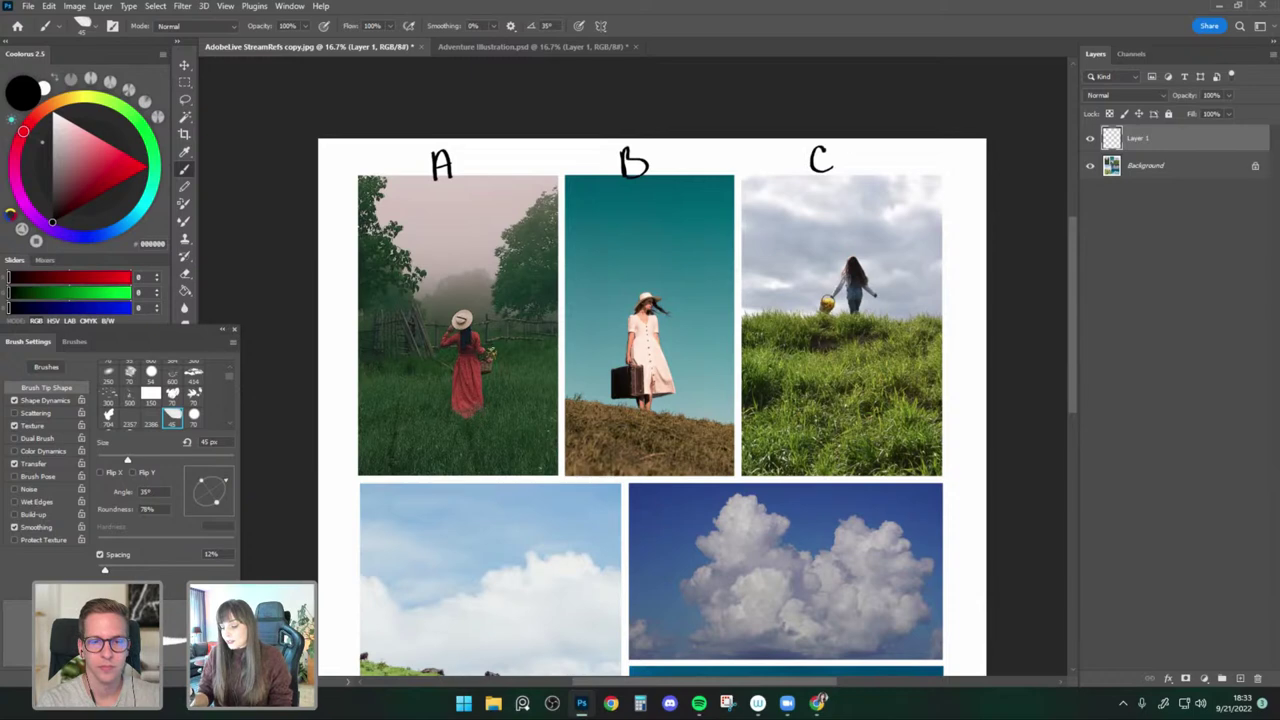
Examine the three labelled reference photos A, B and C closely, along with the cloud and hillside photos below them.
{"action": "key", "text": "ctrl+plus"}
{"action": "left_click_drag", "start_coordinate": [574, 357], "coordinate": [558, 380]}
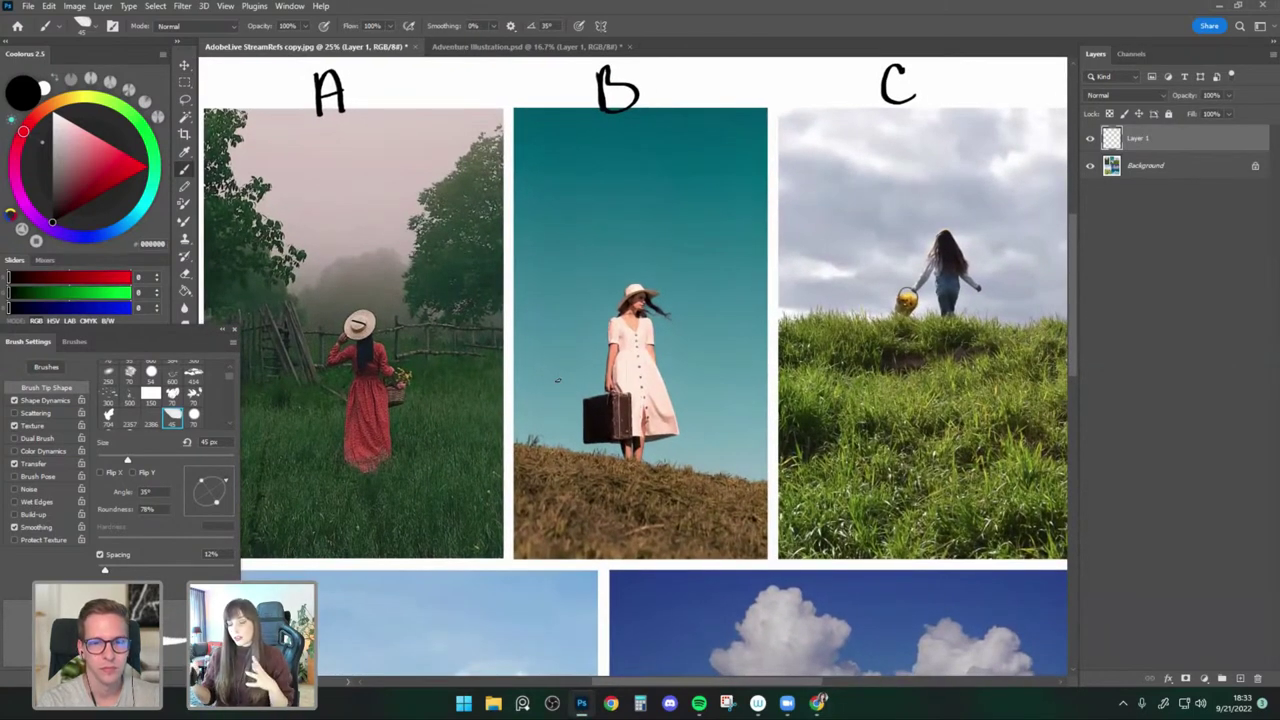
{"action": "left_click_drag", "start_coordinate": [712, 459], "coordinate": [673, 393]}
{"action": "key", "text": "ctrl+minus"}
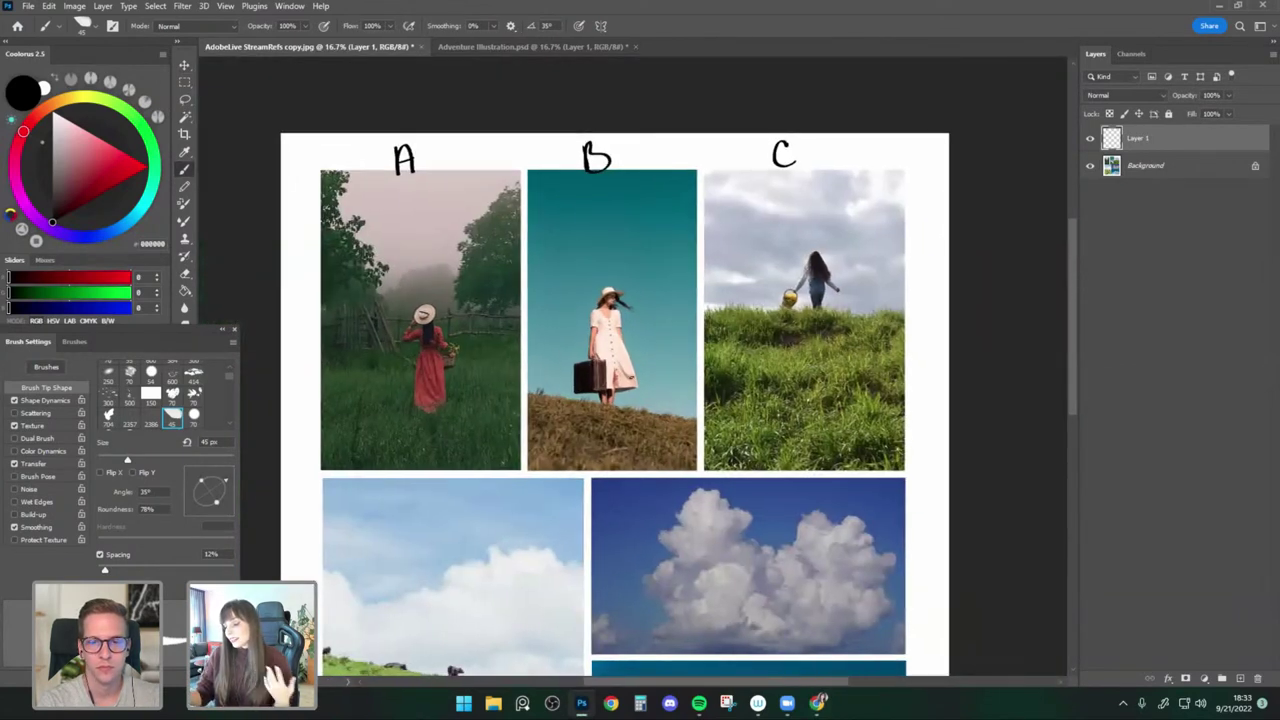
{"action": "scroll", "coordinate": [862, 228], "scroll_direction": "down", "scroll_amount": 2}
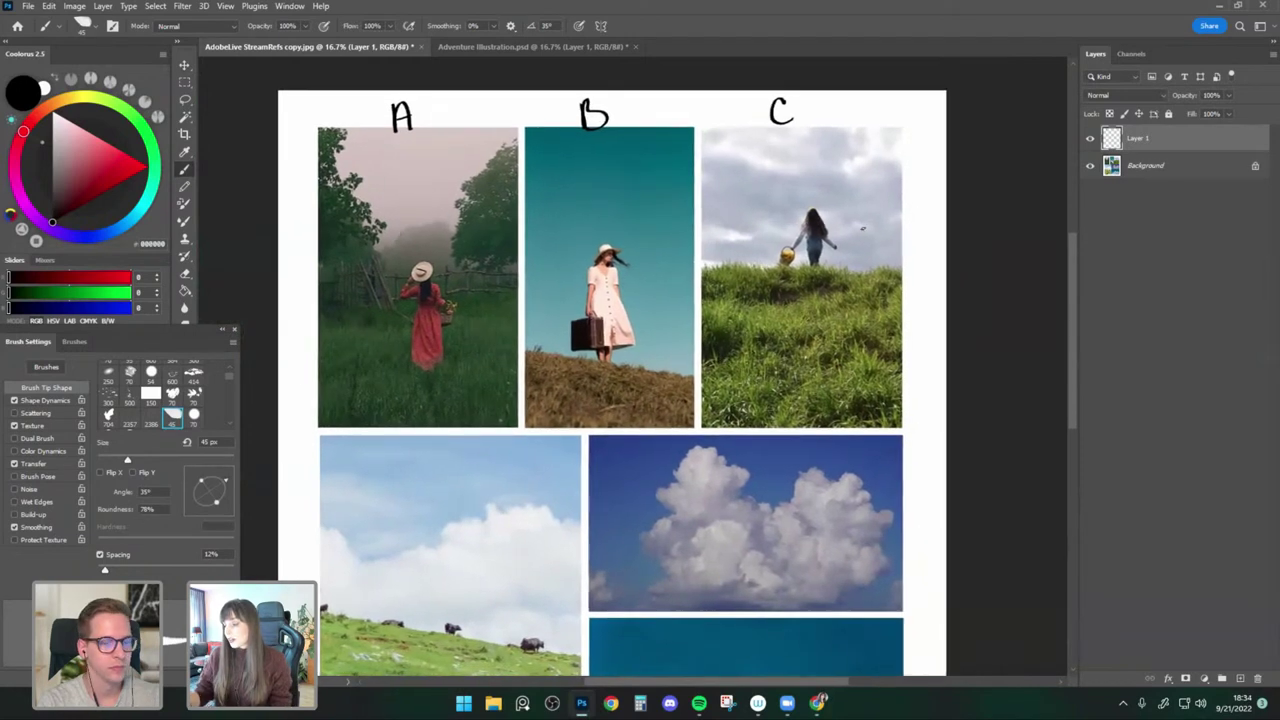
{"action": "left_click_drag", "start_coordinate": [819, 352], "coordinate": [825, 354]}
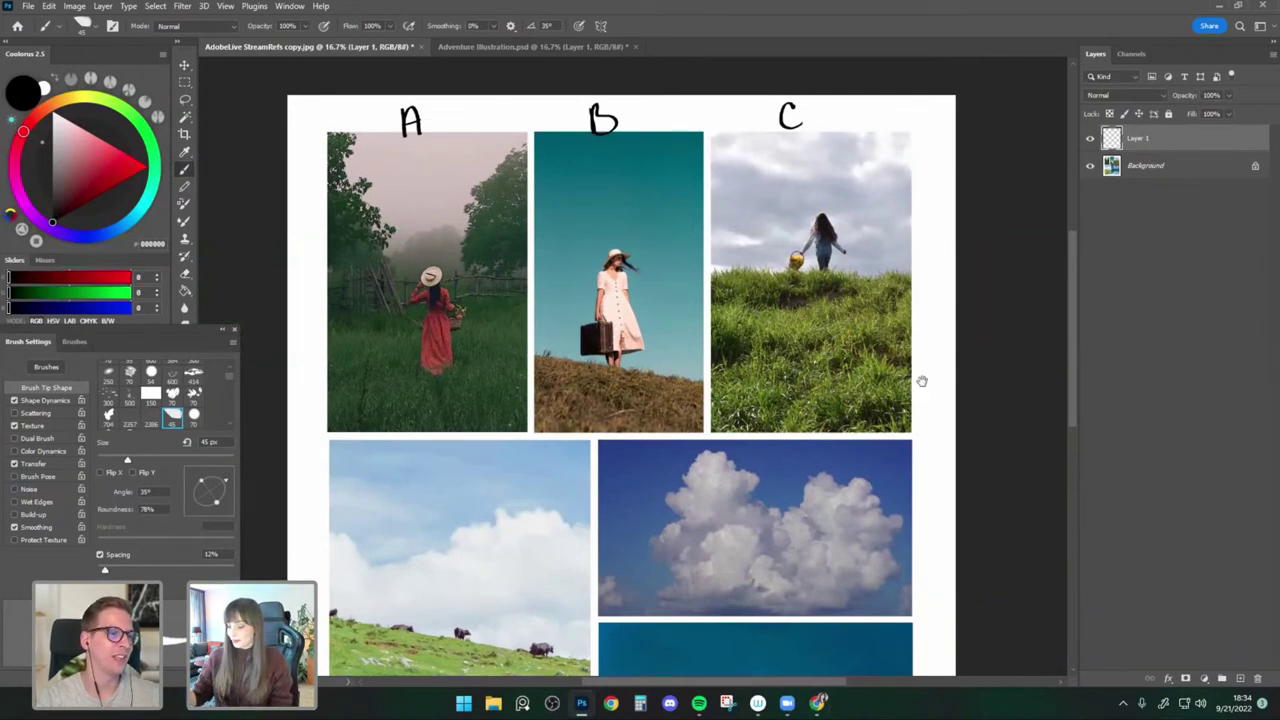
{"action": "mouse_move", "coordinate": [898, 386]}
{"action": "left_mouse_down"}
{"action": "mouse_move", "coordinate": [913, 371]}
{"action": "mouse_move", "coordinate": [919, 397]}
{"action": "left_mouse_up"}
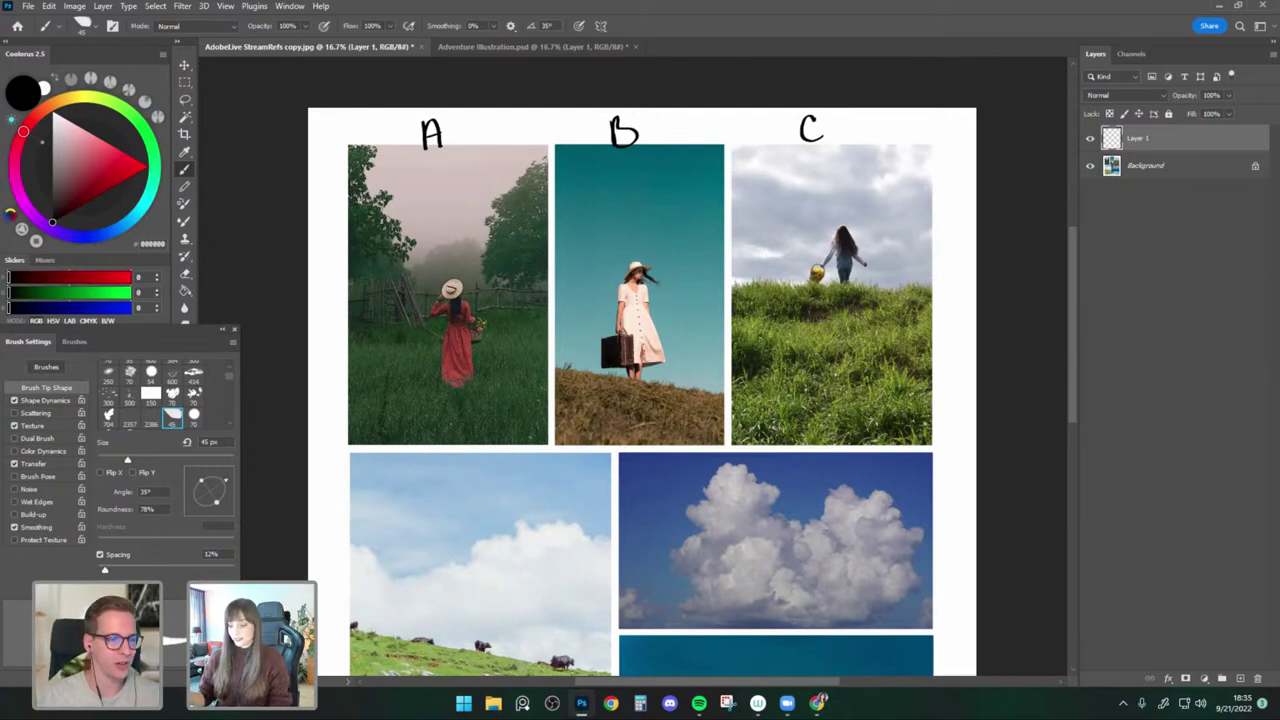
{"action": "left_click_drag", "start_coordinate": [906, 482], "coordinate": [902, 436]}
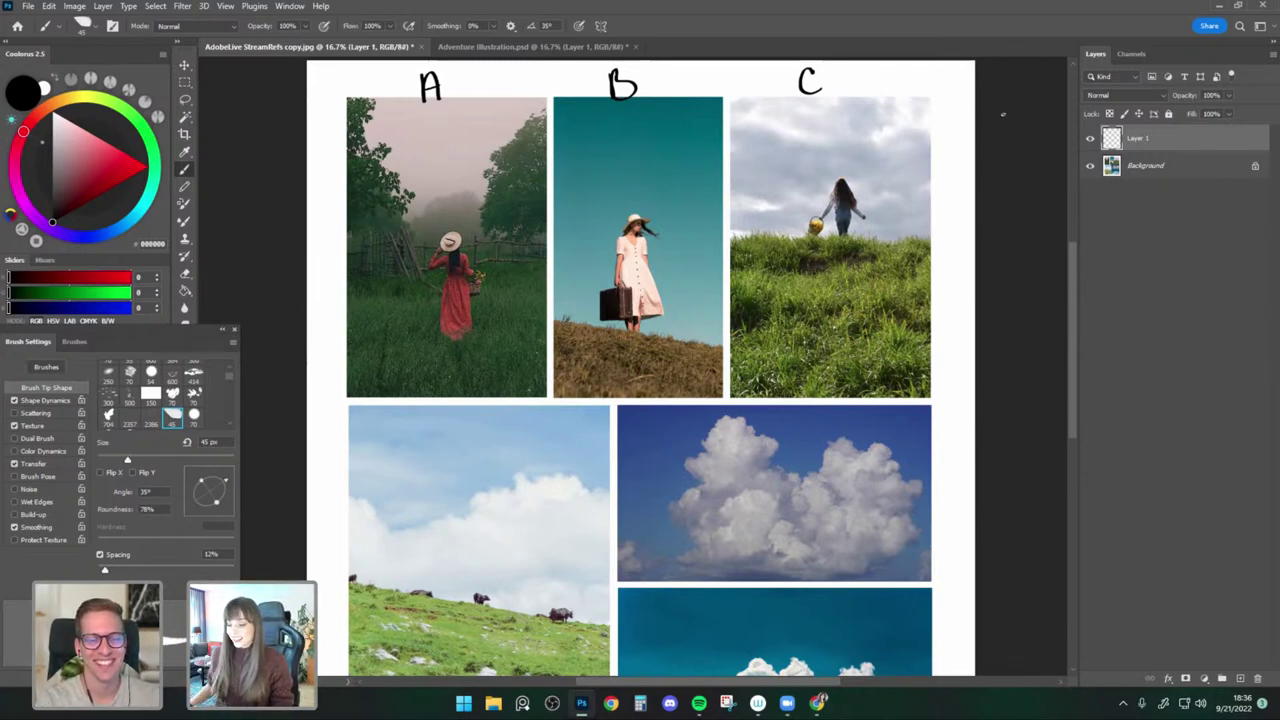
Detach the reference sheet into its own window, move it off the main screen, and make Adventure Illustration.psd the active document.
{"action": "key", "text": "v"}
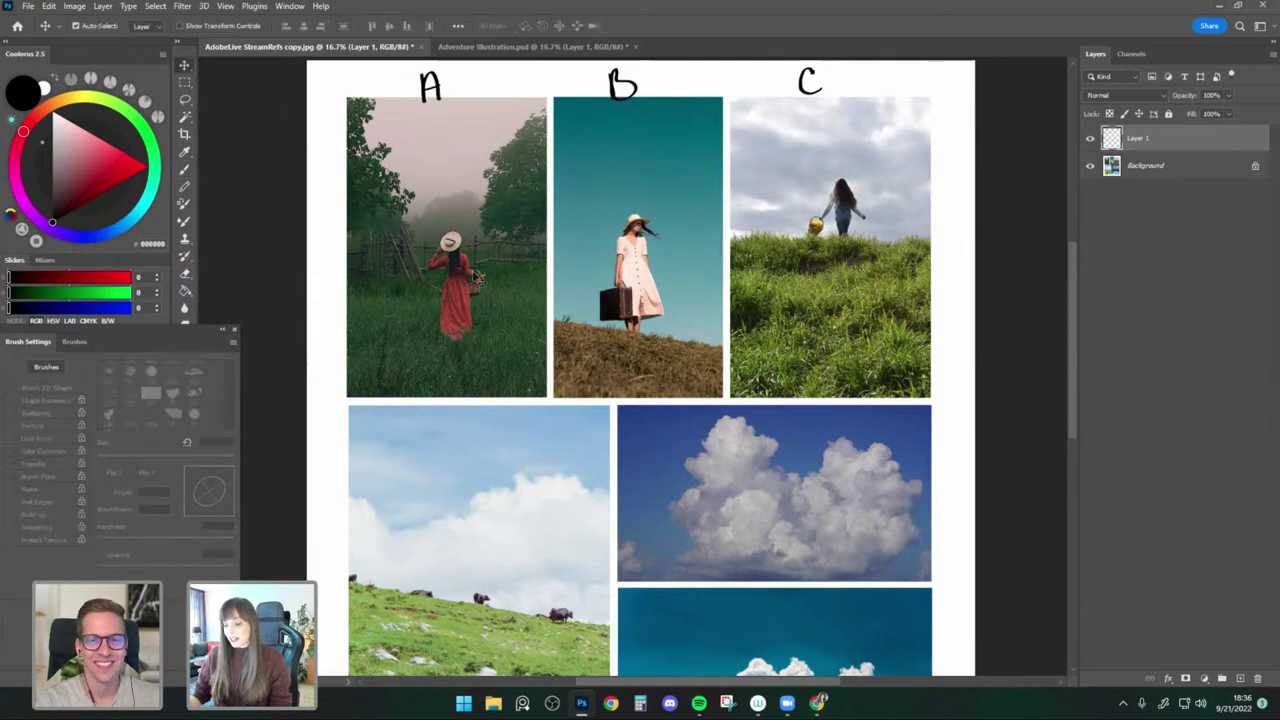
{"action": "left_click", "coordinate": [498, 292]}
{"action": "key", "text": "ctrl+minus"}
{"action": "left_click_drag", "start_coordinate": [529, 296], "coordinate": [522, 240]}
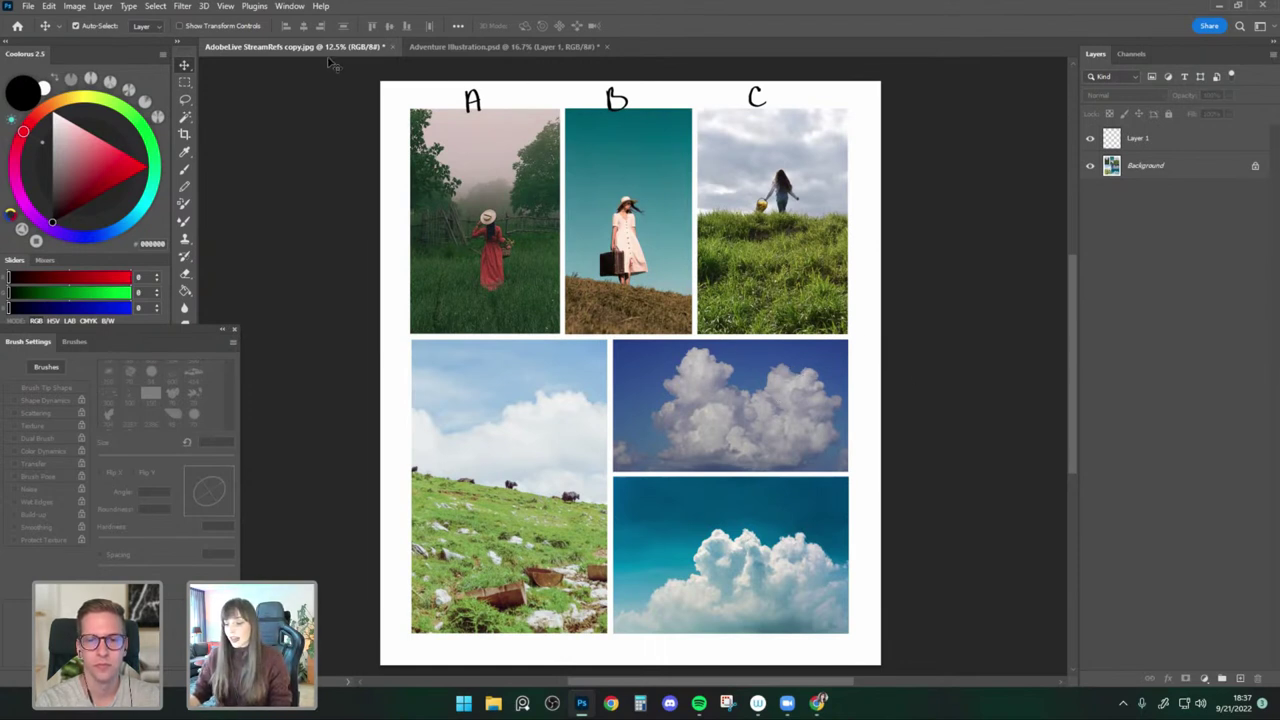
{"action": "left_click_drag", "start_coordinate": [324, 47], "coordinate": [352, 72]}
{"action": "left_click_drag", "start_coordinate": [469, 73], "coordinate": [0, 150]}
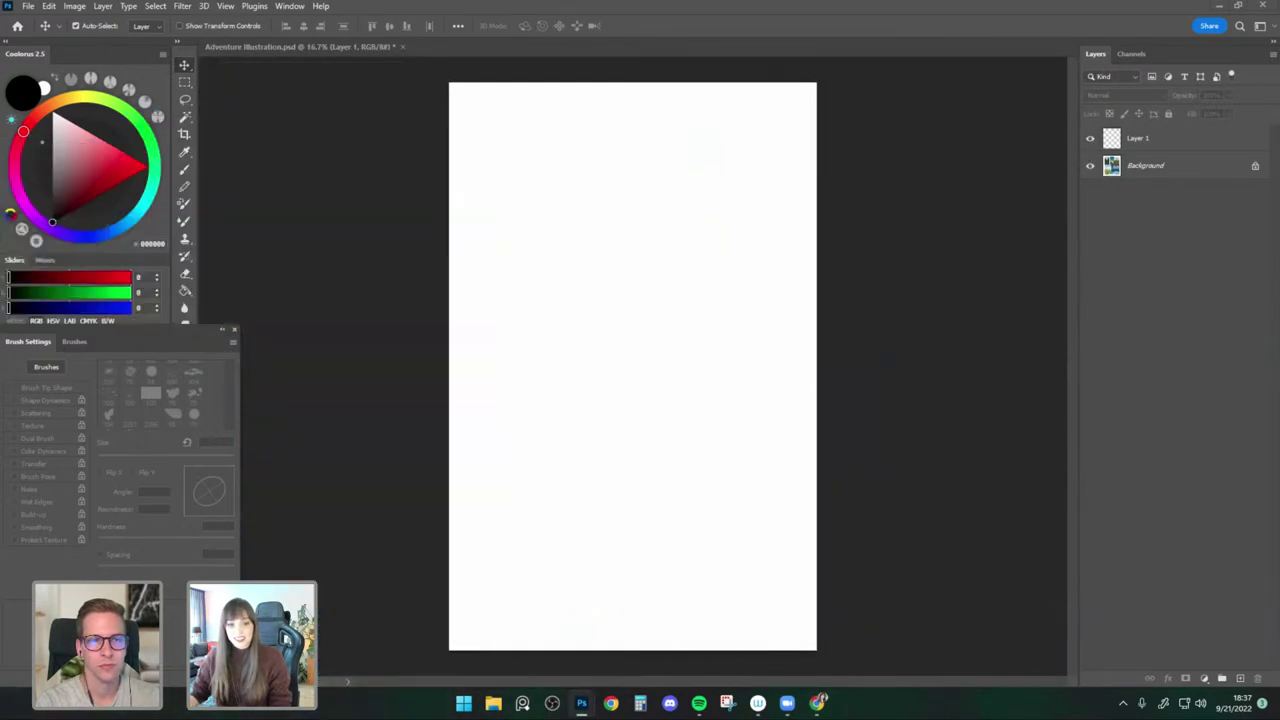
{"action": "left_click", "coordinate": [449, 206]}
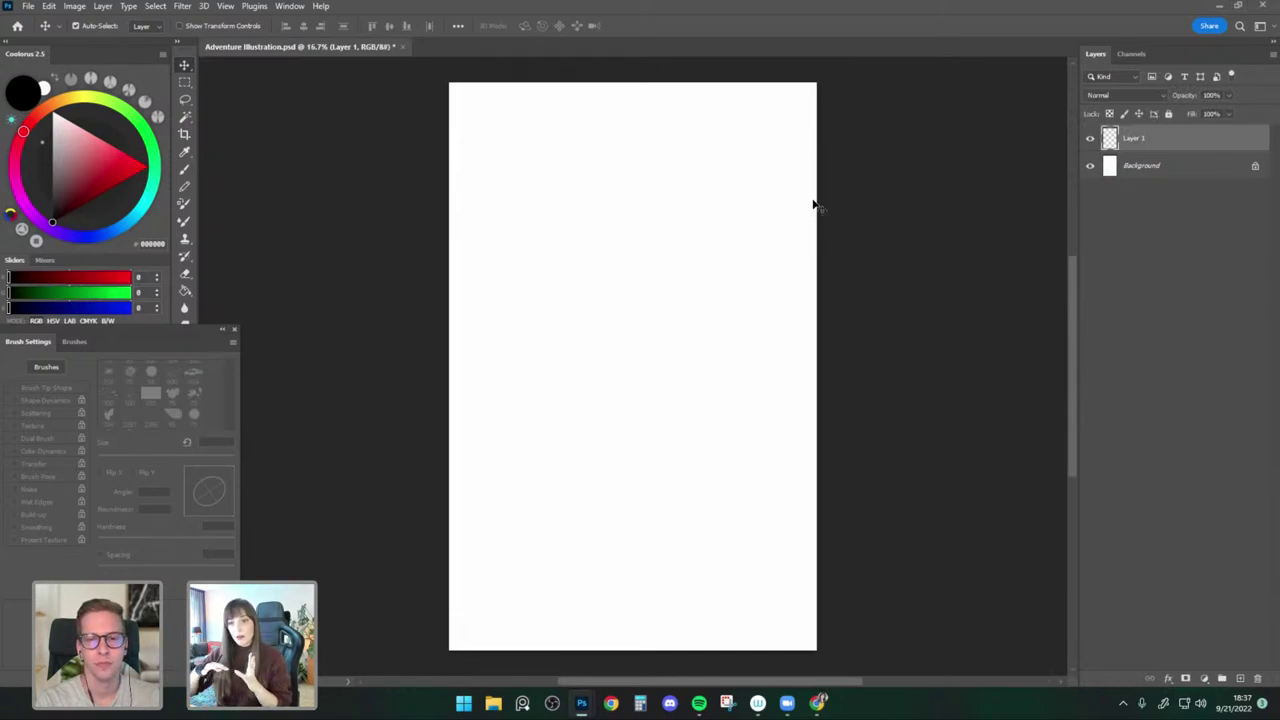
Set up the Brush tool with dark grey #282828 and a size of 35 px for sketching on Layer 1.
{"action": "left_click", "coordinate": [184, 170]}
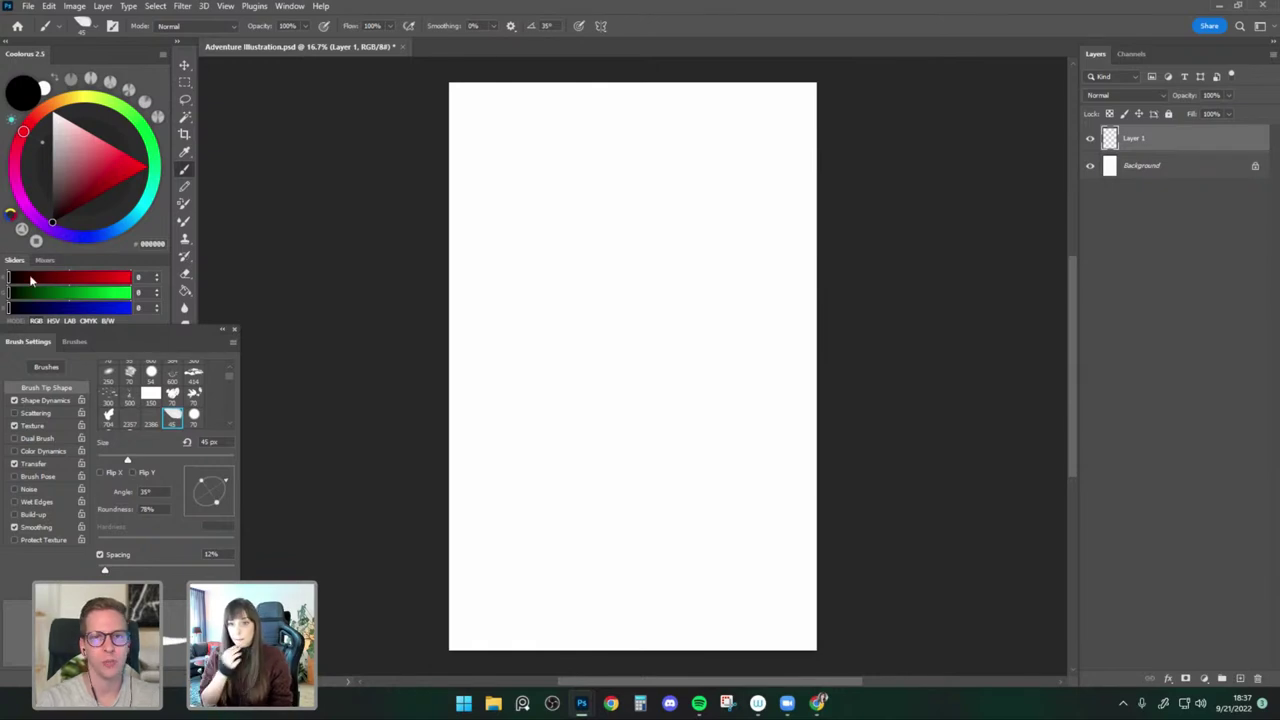
{"action": "left_click", "coordinate": [52, 205]}
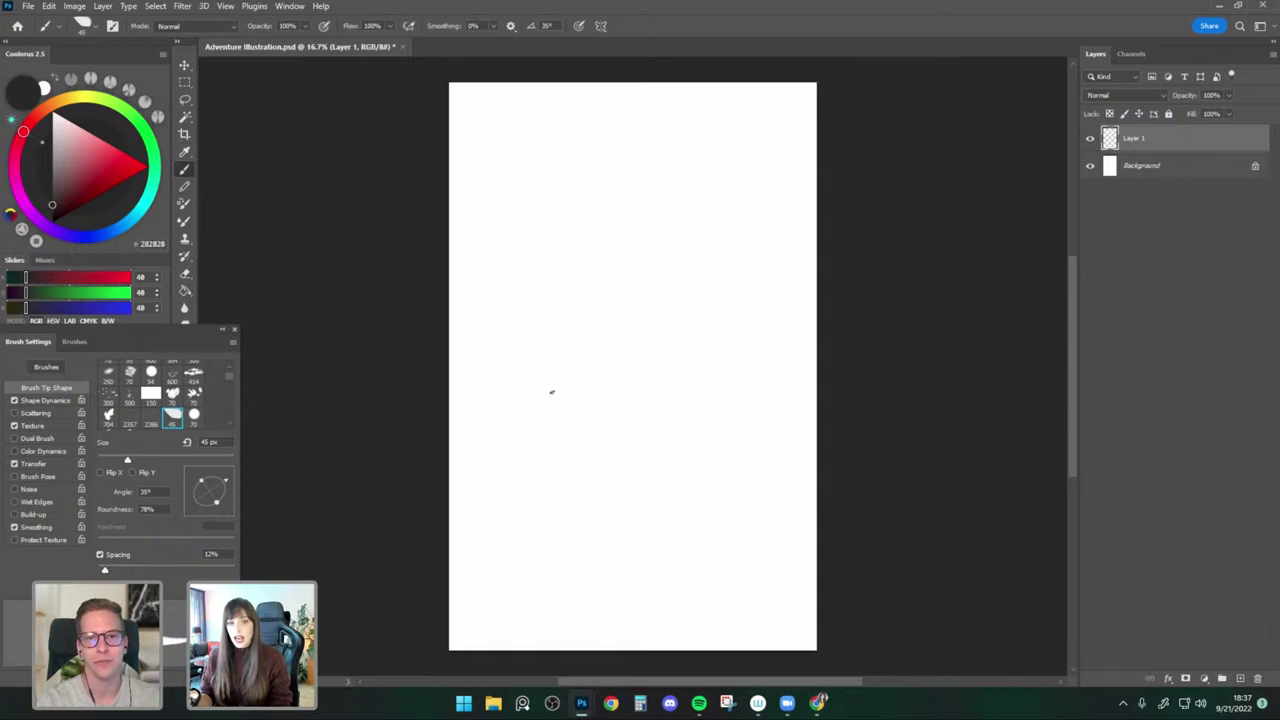
{"action": "key", "text": "bracketleft"}
{"action": "key", "text": "bracketleft"}
{"action": "left_click_drag", "start_coordinate": [434, 470], "coordinate": [702, 470]}
{"action": "key", "text": "ctrl+z"}
{"action": "key", "text": "ctrl+z"}
{"action": "left_click_drag", "start_coordinate": [455, 490], "coordinate": [858, 485]}
{"action": "left_click_drag", "start_coordinate": [734, 484], "coordinate": [578, 490]}
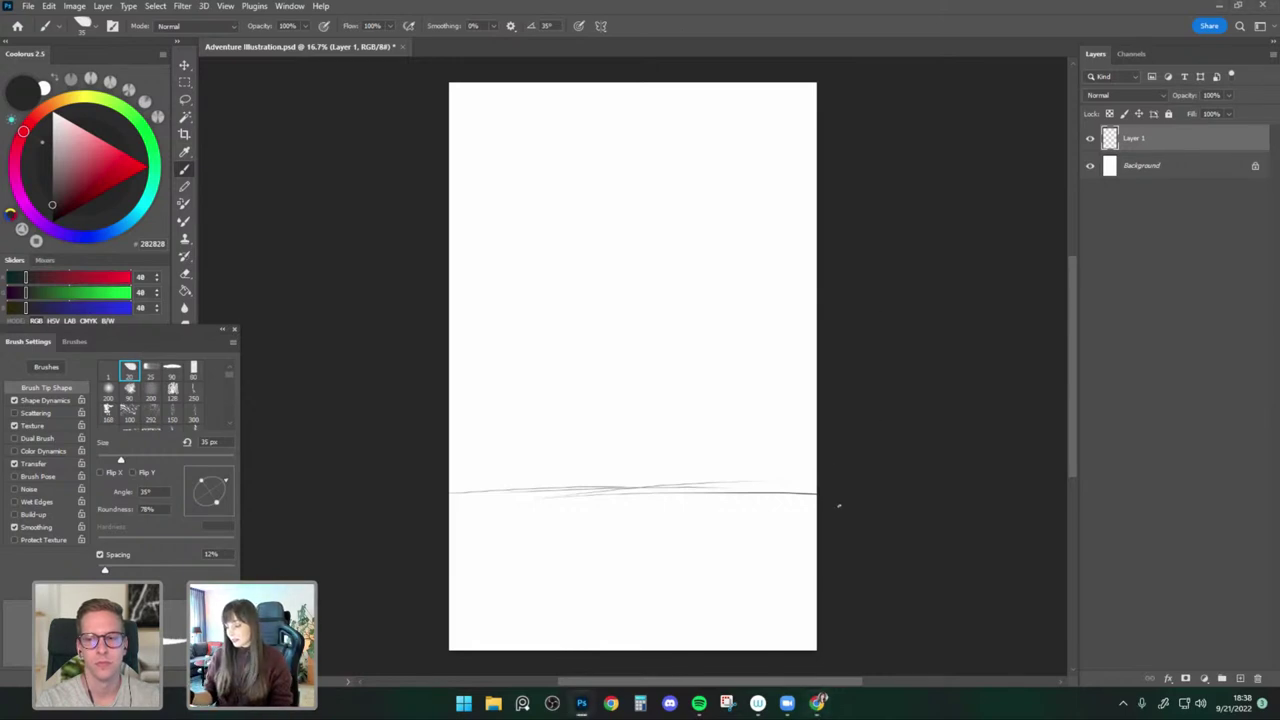
{"action": "key", "text": "ctrl+z"}
{"action": "key", "text": "ctrl+z"}
{"action": "key", "text": "ctrl+z"}
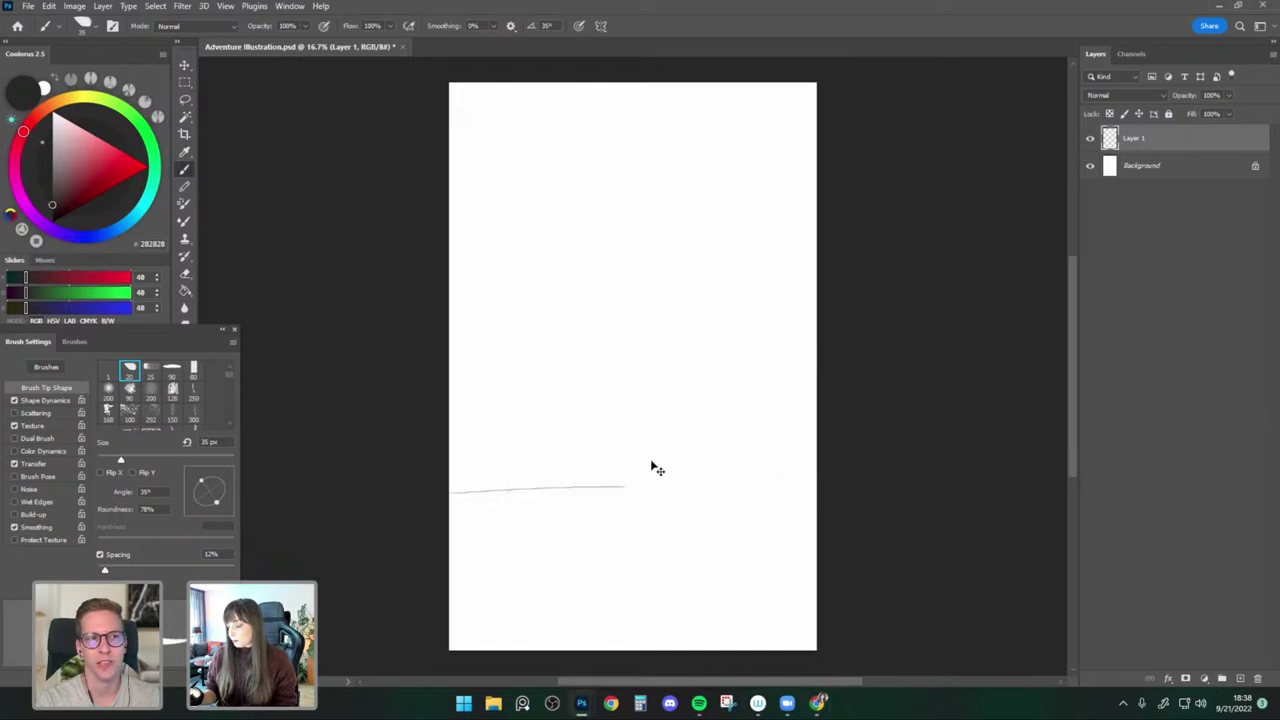
Sketch a hill horizon across the lower third of the canvas with overlapping strokes sloping down to the right.
{"action": "left_click_drag", "start_coordinate": [438, 441], "coordinate": [818, 498]}
{"action": "mouse_move", "coordinate": [460, 458]}
{"action": "left_mouse_down"}
{"action": "mouse_move", "coordinate": [732, 481]}
{"action": "mouse_move", "coordinate": [818, 504]}
{"action": "left_mouse_up"}
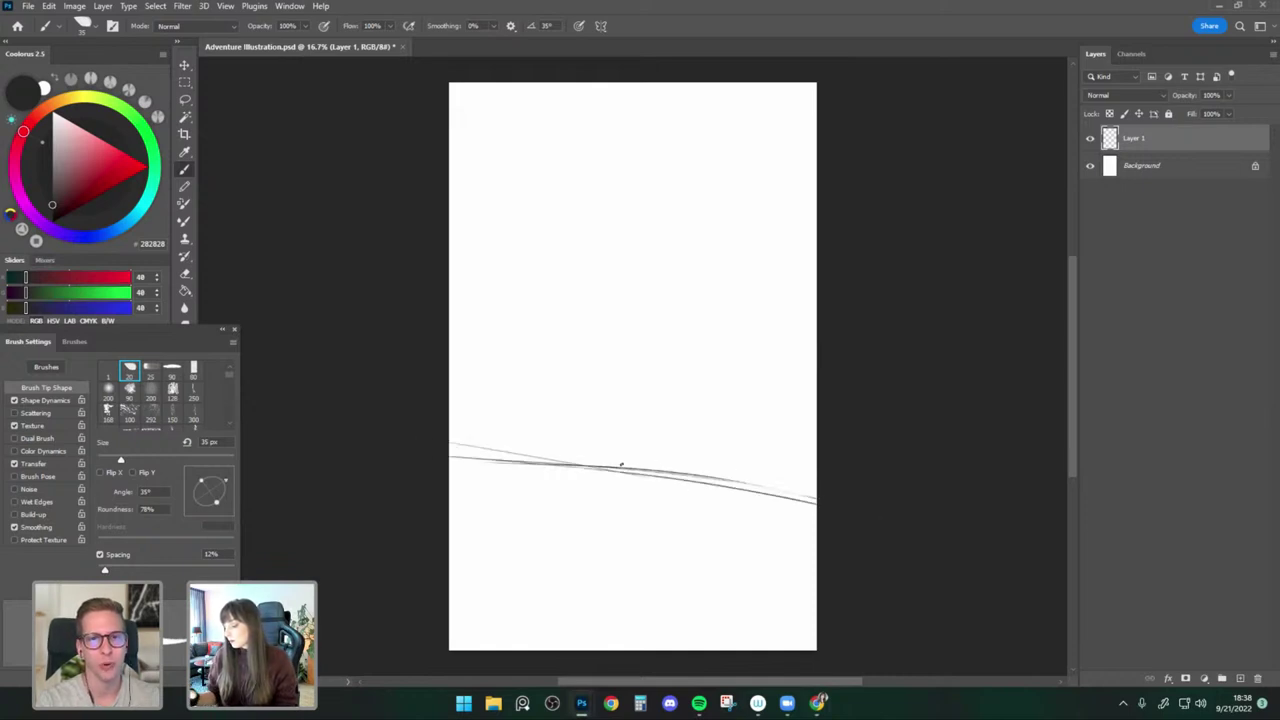
{"action": "left_click_drag", "start_coordinate": [624, 468], "coordinate": [764, 486]}
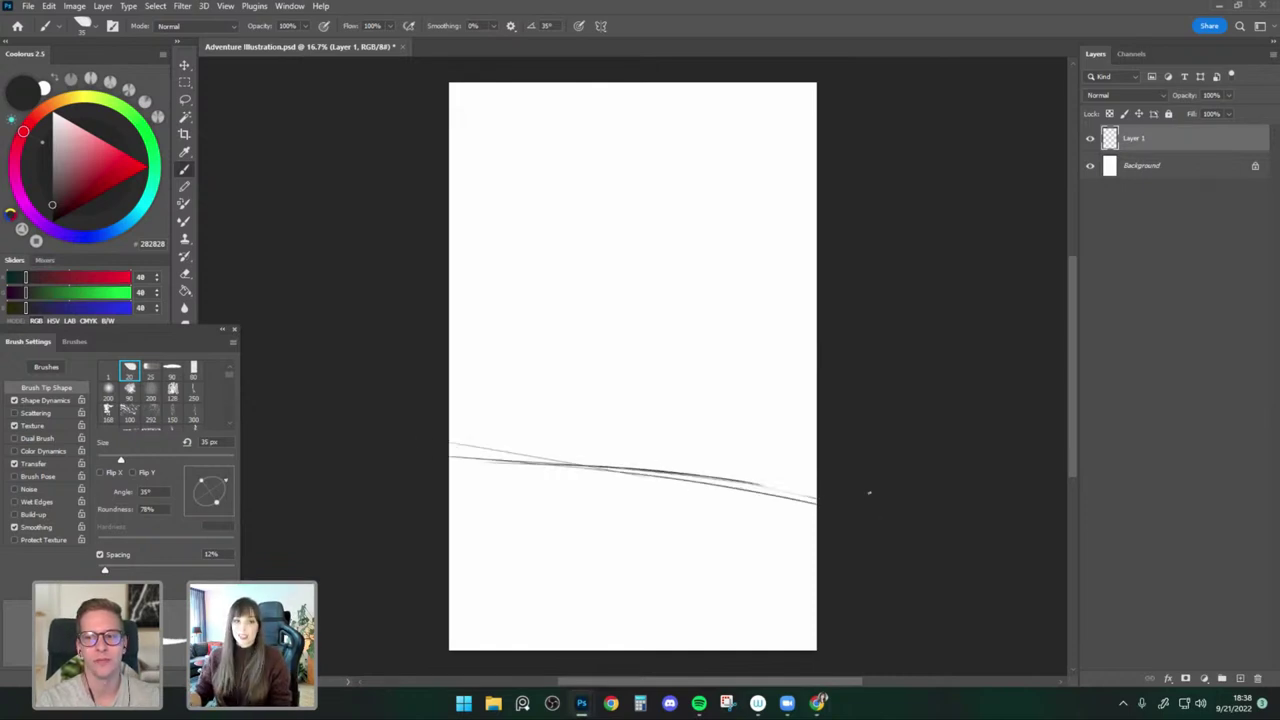
{"action": "mouse_move", "coordinate": [413, 461]}
{"action": "left_mouse_down"}
{"action": "mouse_move", "coordinate": [846, 504]}
{"action": "mouse_move", "coordinate": [940, 500]}
{"action": "left_mouse_up"}
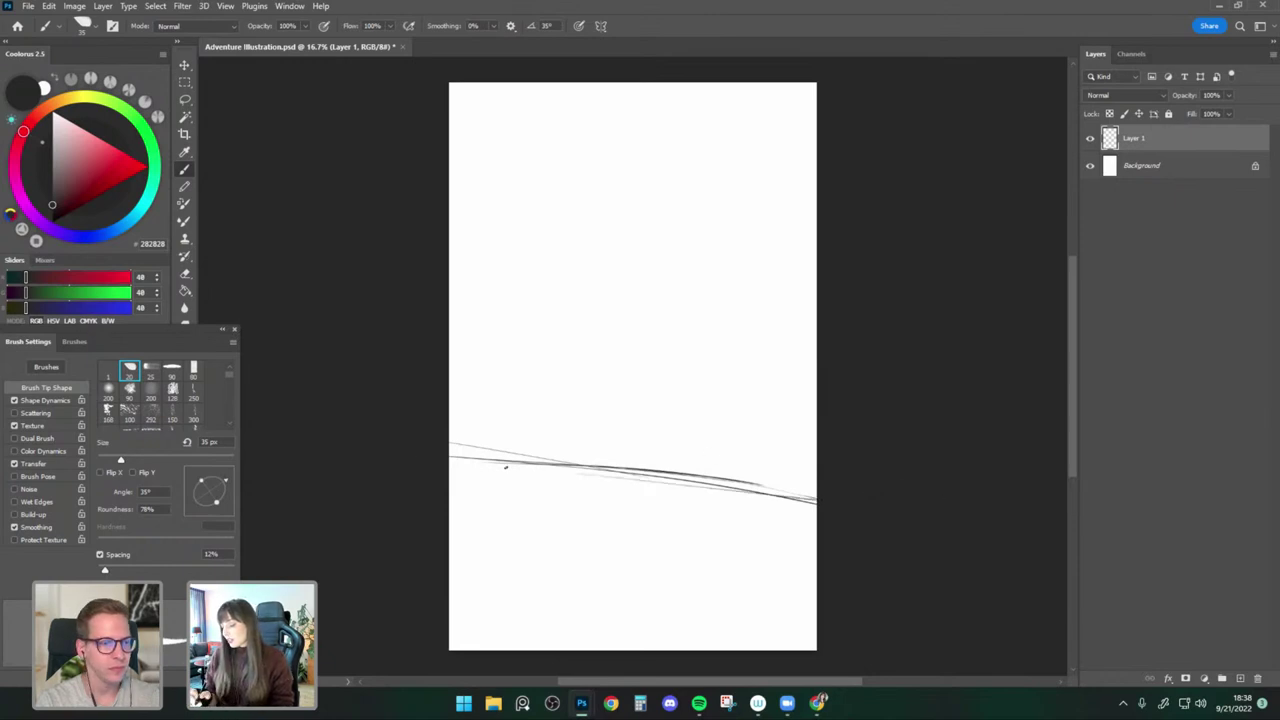
{"action": "left_click_drag", "start_coordinate": [505, 467], "coordinate": [931, 485]}
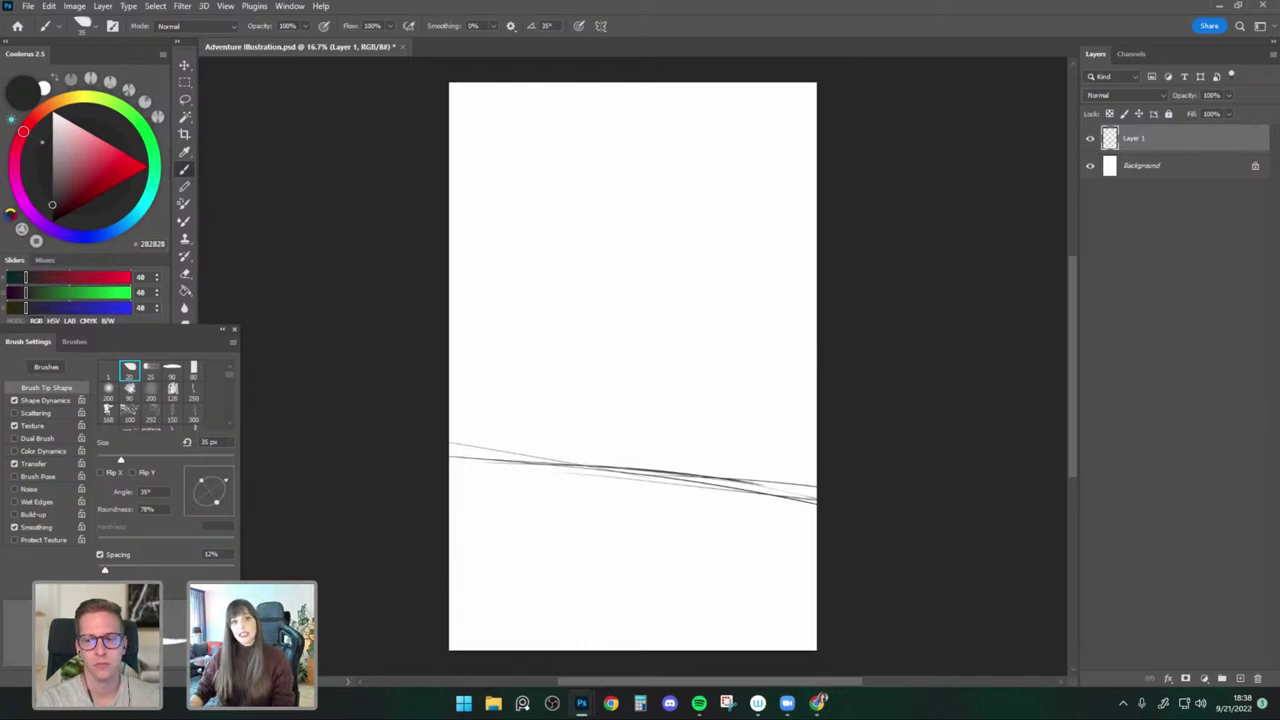
{"action": "mouse_move", "coordinate": [340, 719]}
{"action": "left_mouse_down"}
{"action": "mouse_move", "coordinate": [360, 719]}
{"action": "mouse_move", "coordinate": [451, 131]}
{"action": "mouse_move", "coordinate": [611, 81]}
{"action": "mouse_move", "coordinate": [273, 154]}
{"action": "mouse_move", "coordinate": [200, 719]}
{"action": "left_mouse_up"}
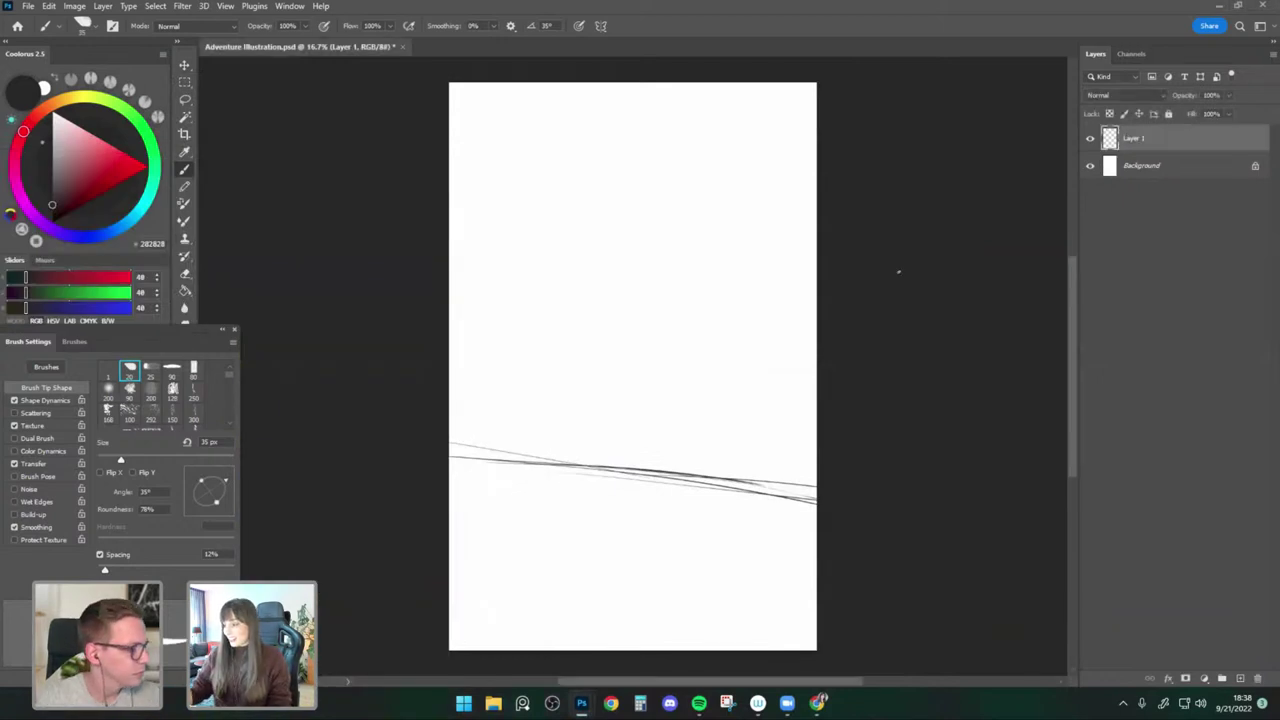
Sketch a small, simplified standing figure on the hill line, right of the canvas centre, undoing unwanted strokes.
{"action": "left_click_drag", "start_coordinate": [794, 308], "coordinate": [787, 301]}
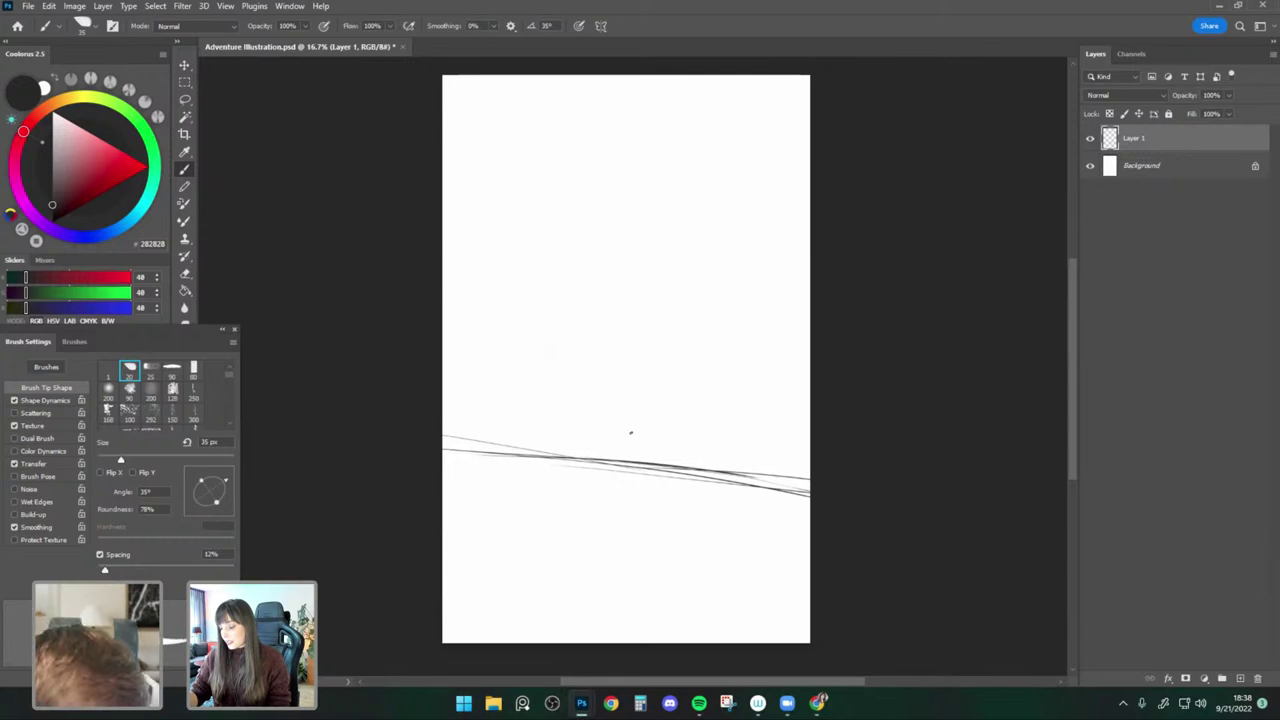
{"action": "mouse_move", "coordinate": [631, 424]}
{"action": "left_mouse_down"}
{"action": "mouse_move", "coordinate": [632, 458]}
{"action": "mouse_move", "coordinate": [678, 432]}
{"action": "mouse_move", "coordinate": [685, 468]}
{"action": "left_mouse_up"}
{"action": "key", "text": "ctrl+z"}
{"action": "key", "text": "ctrl+z"}
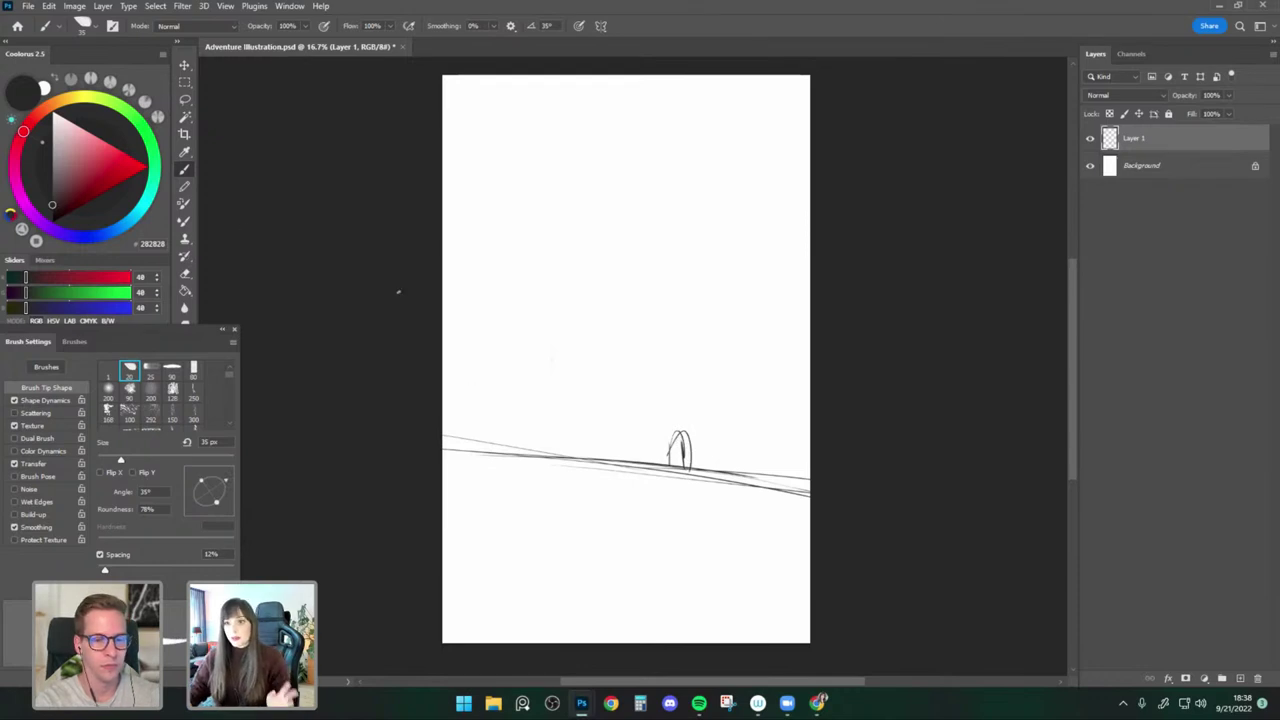
Add a cyan guide layout of 3 columns and 3 rows, and reinforce the figure at the lower-right guide intersection.
{"action": "left_click", "coordinate": [226, 7]}
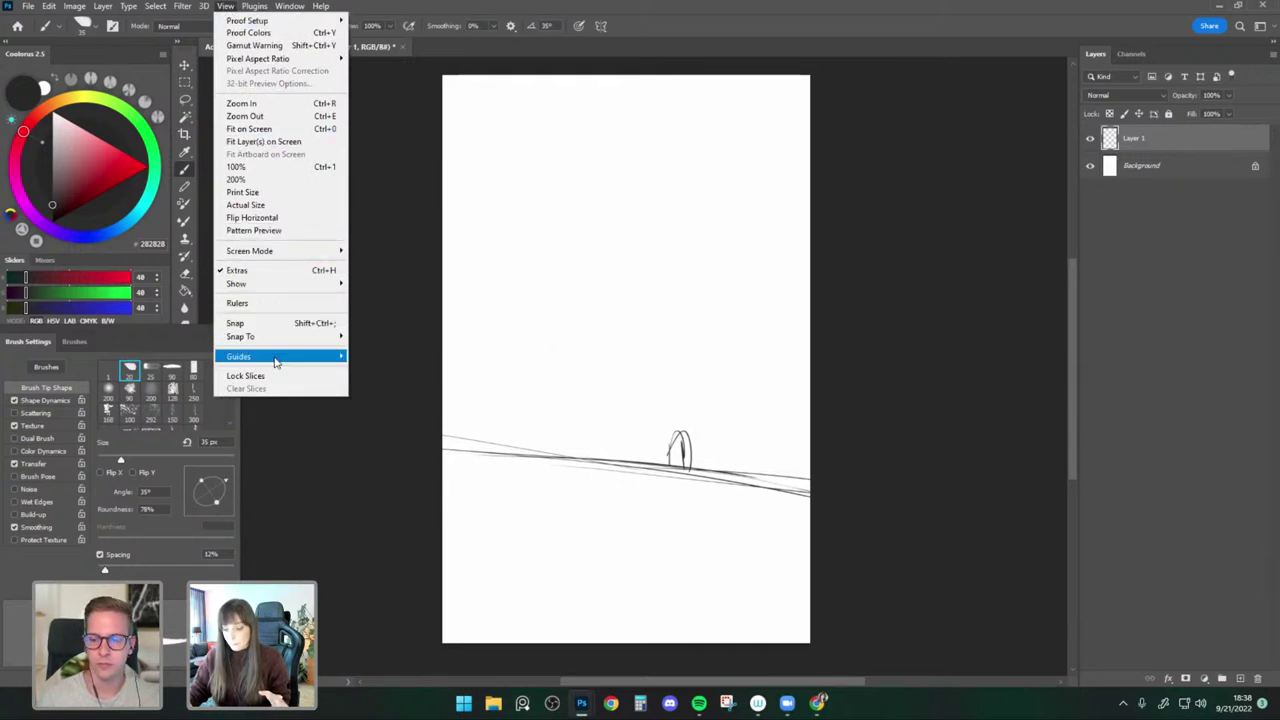
{"action": "mouse_move", "coordinate": [276, 362]}
{"action": "left_click", "coordinate": [427, 446]}
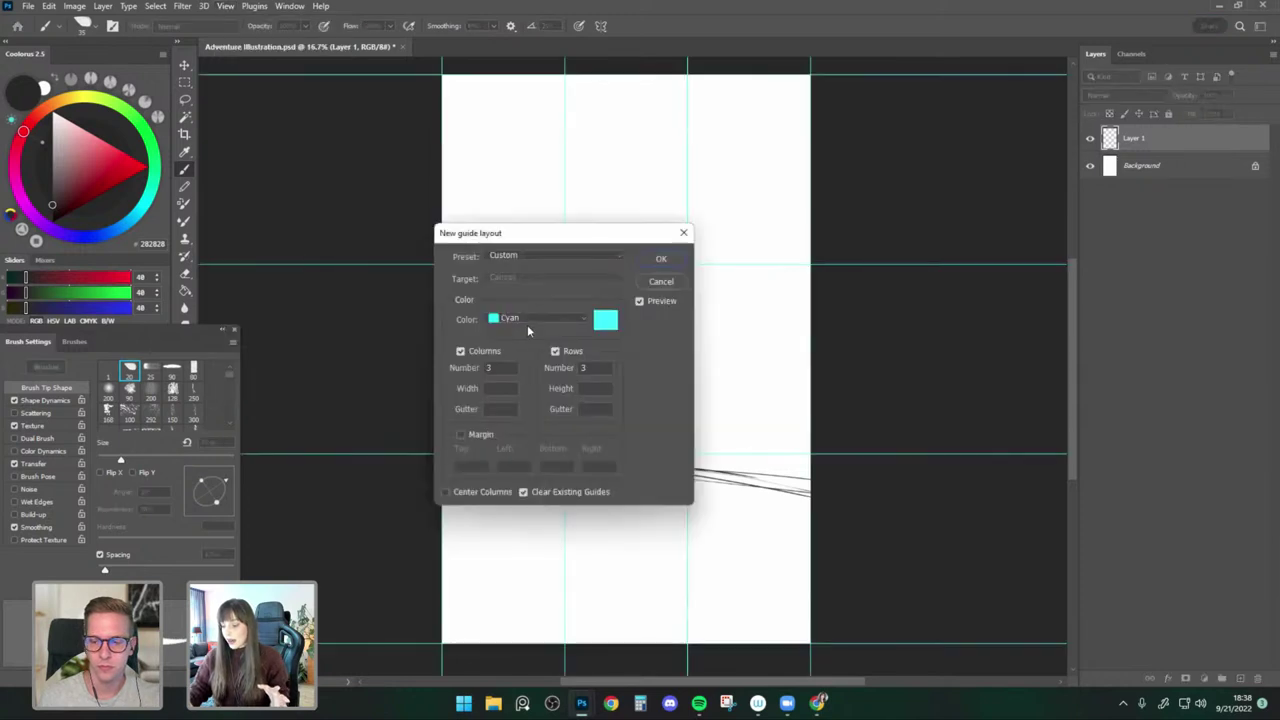
{"action": "left_click_drag", "start_coordinate": [550, 236], "coordinate": [903, 212]}
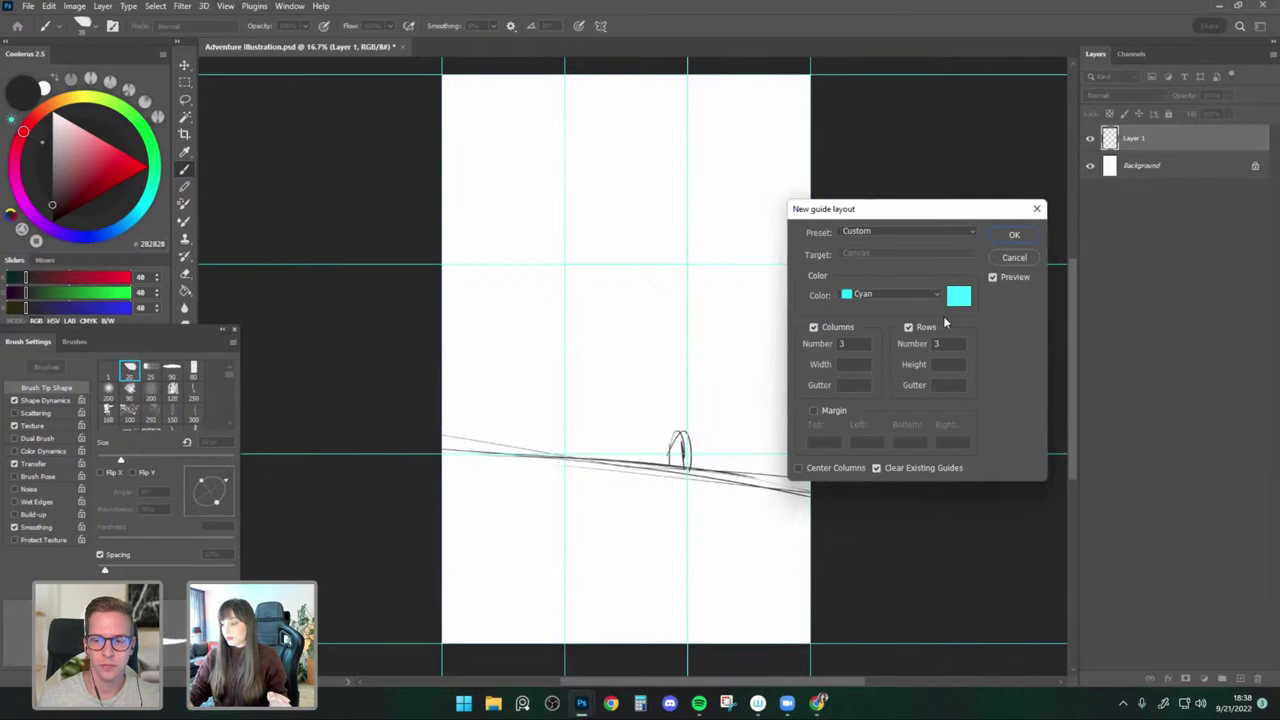
{"action": "left_click", "coordinate": [998, 240]}
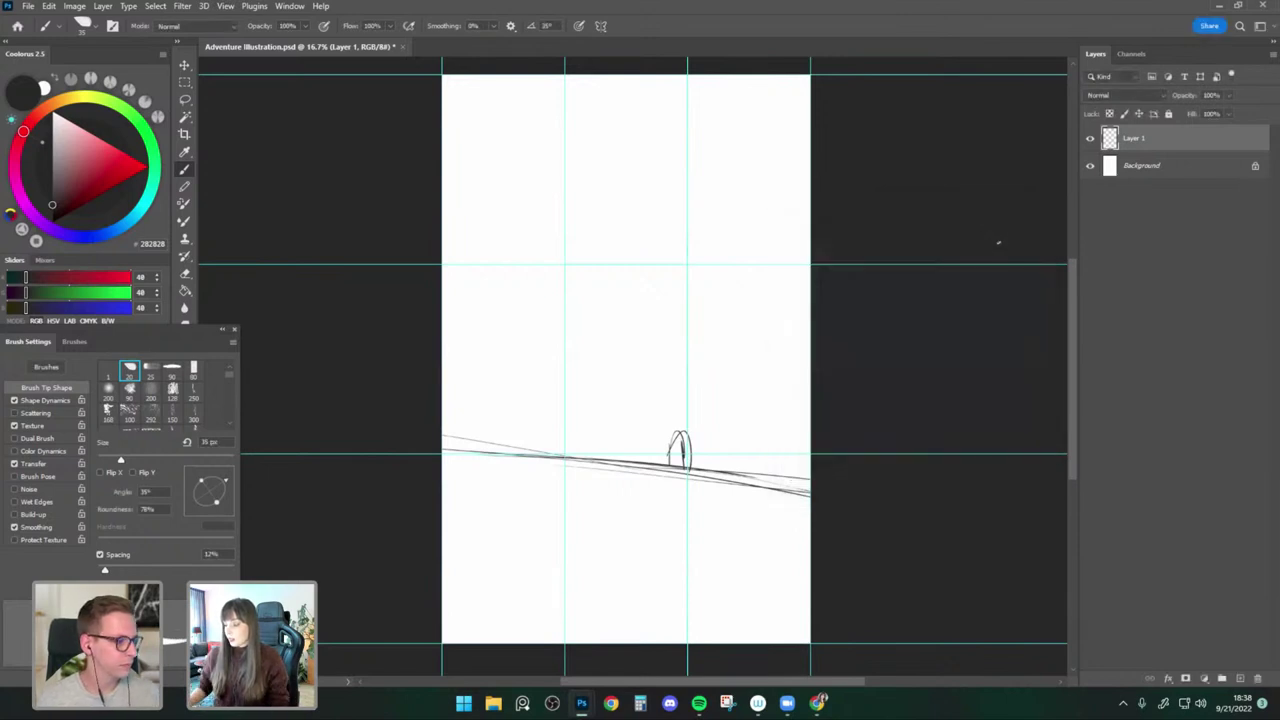
{"action": "left_click_drag", "start_coordinate": [684, 432], "coordinate": [694, 472]}
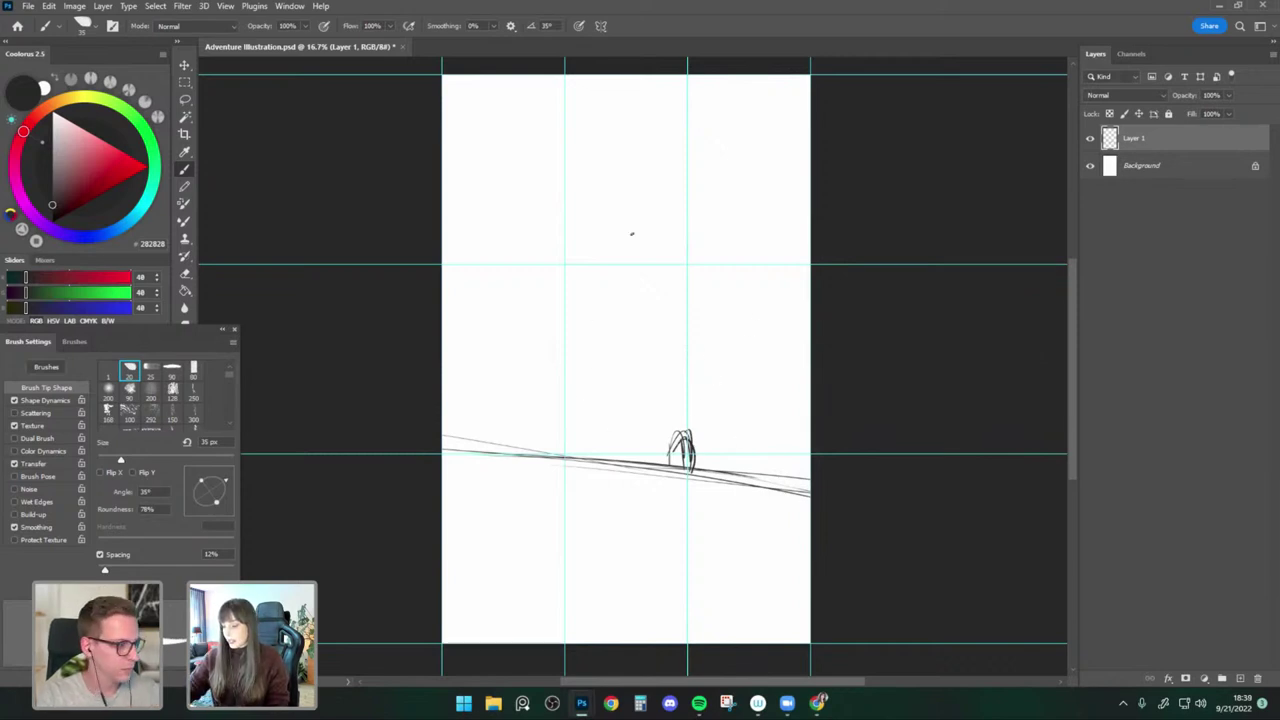
Sketch a tall billowing cloud mass behind the figure, with smaller rounded clouds on both sides down to the hill.
{"action": "left_click_drag", "start_coordinate": [678, 258], "coordinate": [682, 296]}
{"action": "left_click_drag", "start_coordinate": [592, 222], "coordinate": [566, 380]}
{"action": "mouse_move", "coordinate": [576, 262]}
{"action": "left_mouse_down"}
{"action": "mouse_move", "coordinate": [708, 340]}
{"action": "mouse_move", "coordinate": [576, 356]}
{"action": "left_mouse_up"}
{"action": "left_click_drag", "start_coordinate": [564, 338], "coordinate": [562, 404]}
{"action": "left_click_drag", "start_coordinate": [532, 326], "coordinate": [552, 440]}
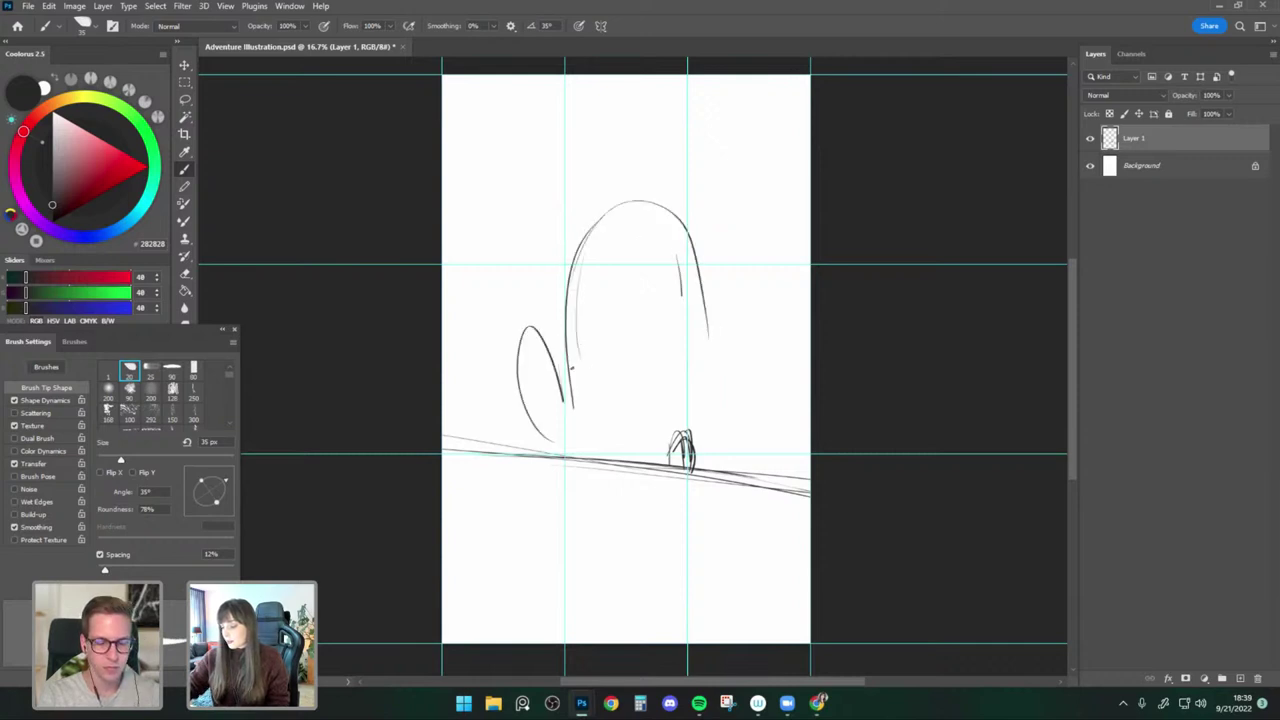
{"action": "left_click_drag", "start_coordinate": [556, 372], "coordinate": [734, 334]}
{"action": "left_click_drag", "start_coordinate": [730, 368], "coordinate": [780, 378]}
{"action": "left_click_drag", "start_coordinate": [790, 222], "coordinate": [664, 138]}
{"action": "left_click_drag", "start_coordinate": [598, 250], "coordinate": [608, 182]}
{"action": "left_click_drag", "start_coordinate": [548, 336], "coordinate": [580, 186]}
{"action": "mouse_move", "coordinate": [602, 178]}
{"action": "left_mouse_down"}
{"action": "mouse_move", "coordinate": [640, 154]}
{"action": "mouse_move", "coordinate": [730, 246]}
{"action": "left_mouse_up"}
{"action": "left_click_drag", "start_coordinate": [777, 246], "coordinate": [764, 404]}
{"action": "mouse_move", "coordinate": [533, 373]}
{"action": "left_mouse_down"}
{"action": "mouse_move", "coordinate": [510, 446]}
{"action": "mouse_move", "coordinate": [536, 330]}
{"action": "left_mouse_up"}
{"action": "left_click_drag", "start_coordinate": [770, 378], "coordinate": [802, 416]}
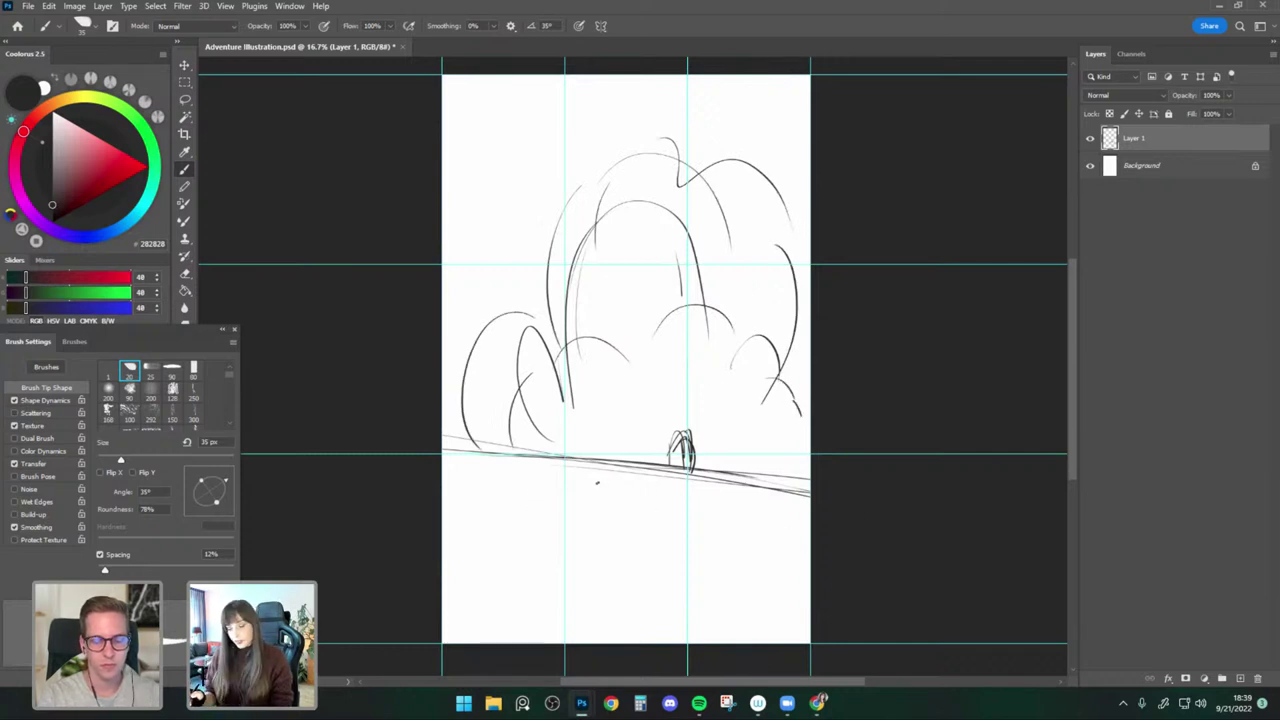
Sketch short ground marks, small rock shapes and a long diagonal foreground line on the hillside, undoing unwanted strokes.
{"action": "left_click_drag", "start_coordinate": [556, 484], "coordinate": [494, 485]}
{"action": "left_click_drag", "start_coordinate": [654, 515], "coordinate": [722, 534]}
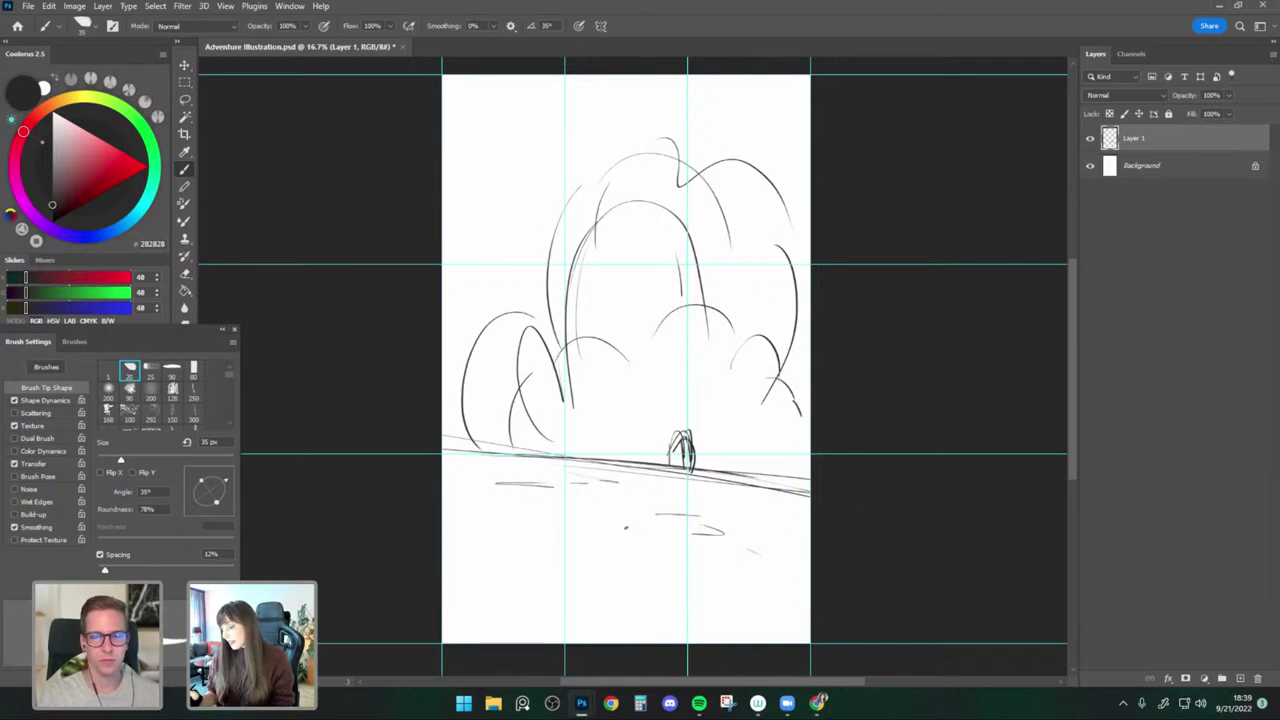
{"action": "left_click_drag", "start_coordinate": [607, 524], "coordinate": [776, 583]}
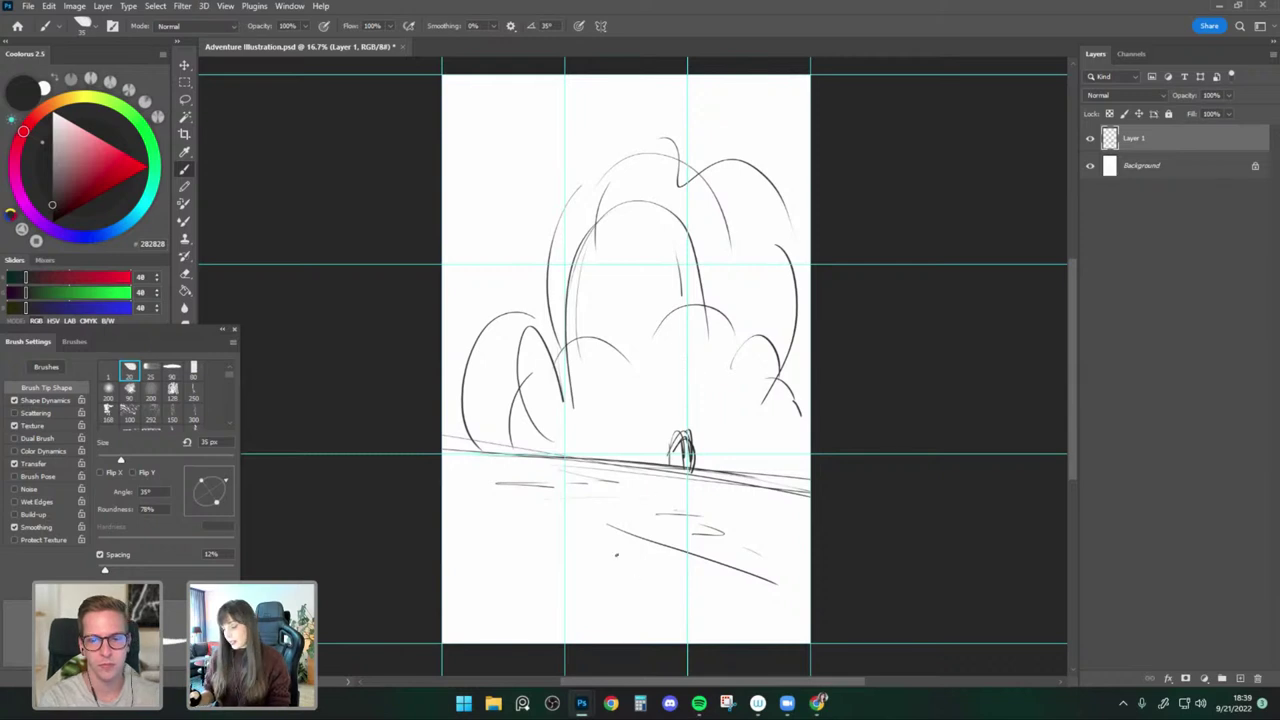
{"action": "mouse_move", "coordinate": [472, 487]}
{"action": "left_mouse_down"}
{"action": "mouse_move", "coordinate": [516, 484]}
{"action": "mouse_move", "coordinate": [512, 498]}
{"action": "mouse_move", "coordinate": [532, 500]}
{"action": "left_mouse_up"}
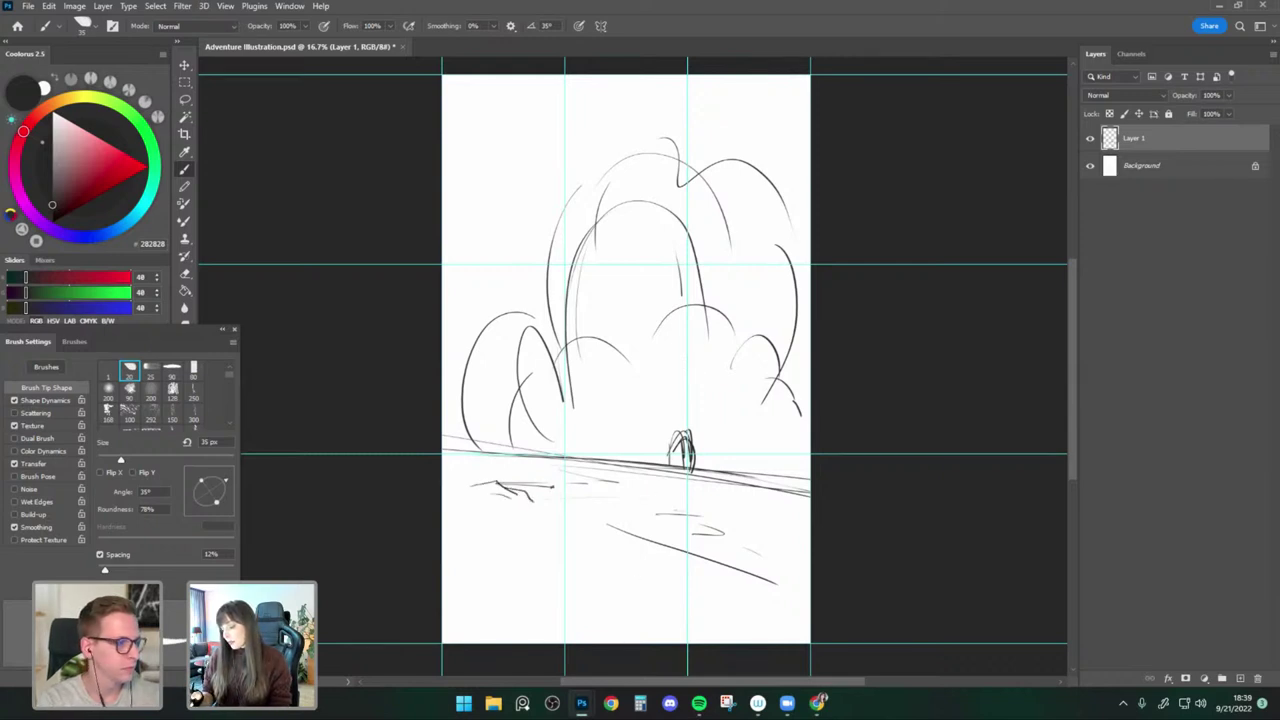
{"action": "left_click_drag", "start_coordinate": [641, 525], "coordinate": [686, 538]}
{"action": "mouse_move", "coordinate": [540, 495]}
{"action": "left_mouse_down"}
{"action": "mouse_move", "coordinate": [651, 509]}
{"action": "mouse_move", "coordinate": [583, 520]}
{"action": "left_mouse_up"}
{"action": "key", "text": "ctrl+z"}
{"action": "key", "text": "ctrl+z"}
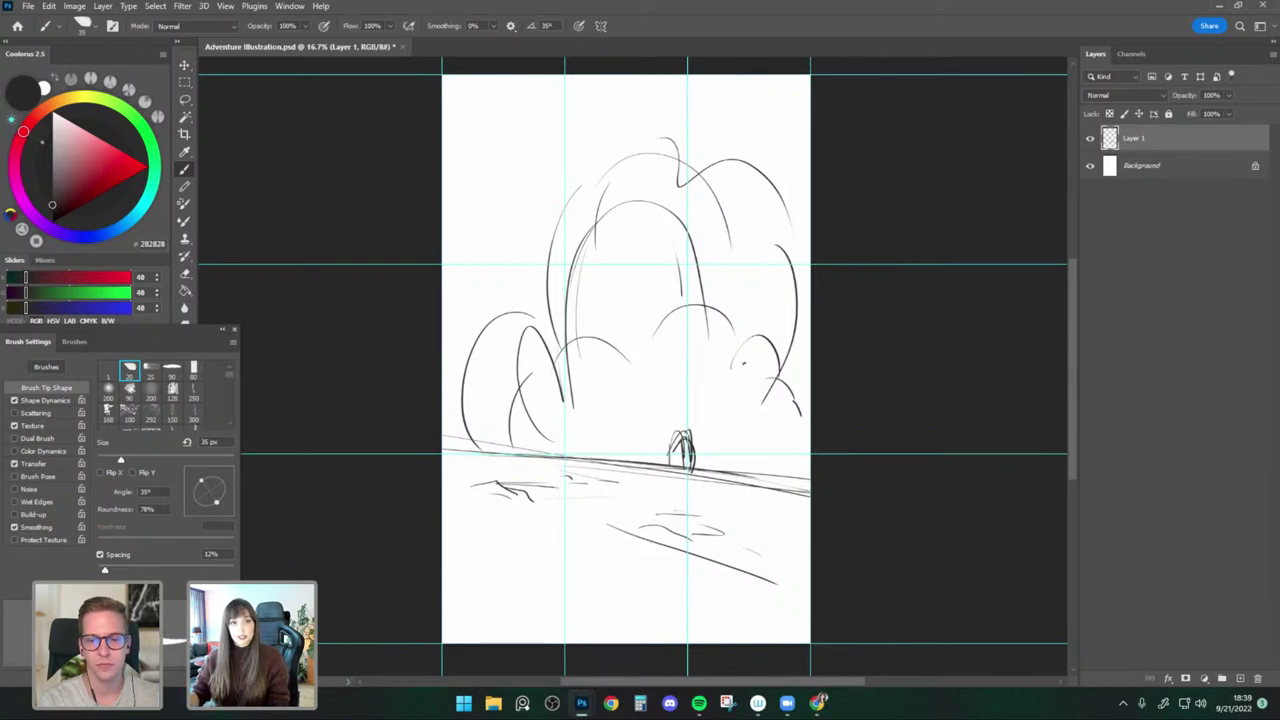
Hide and reshow the sketch layer to check it, and set its blend mode to Multiply.
{"action": "left_click", "coordinate": [1090, 140]}
{"action": "left_click", "coordinate": [1090, 140]}
{"action": "left_click_drag", "start_coordinate": [837, 480], "coordinate": [817, 466]}
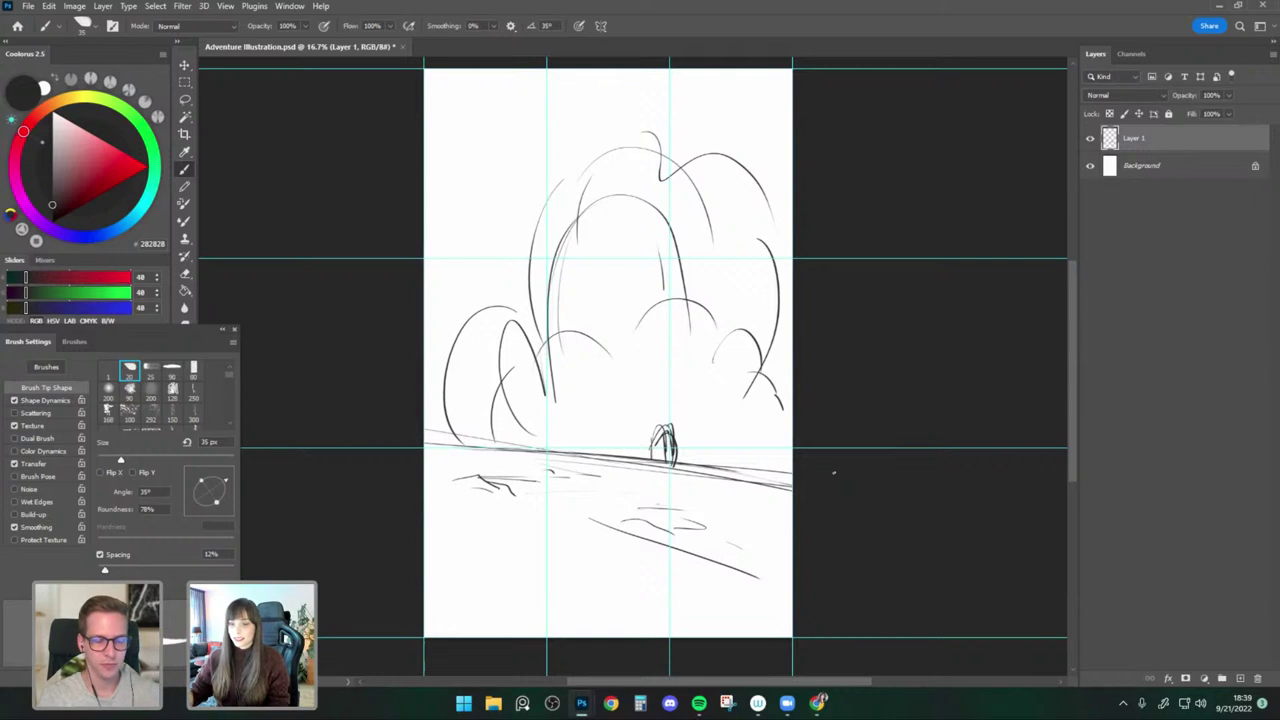
{"action": "left_click", "coordinate": [1126, 95]}
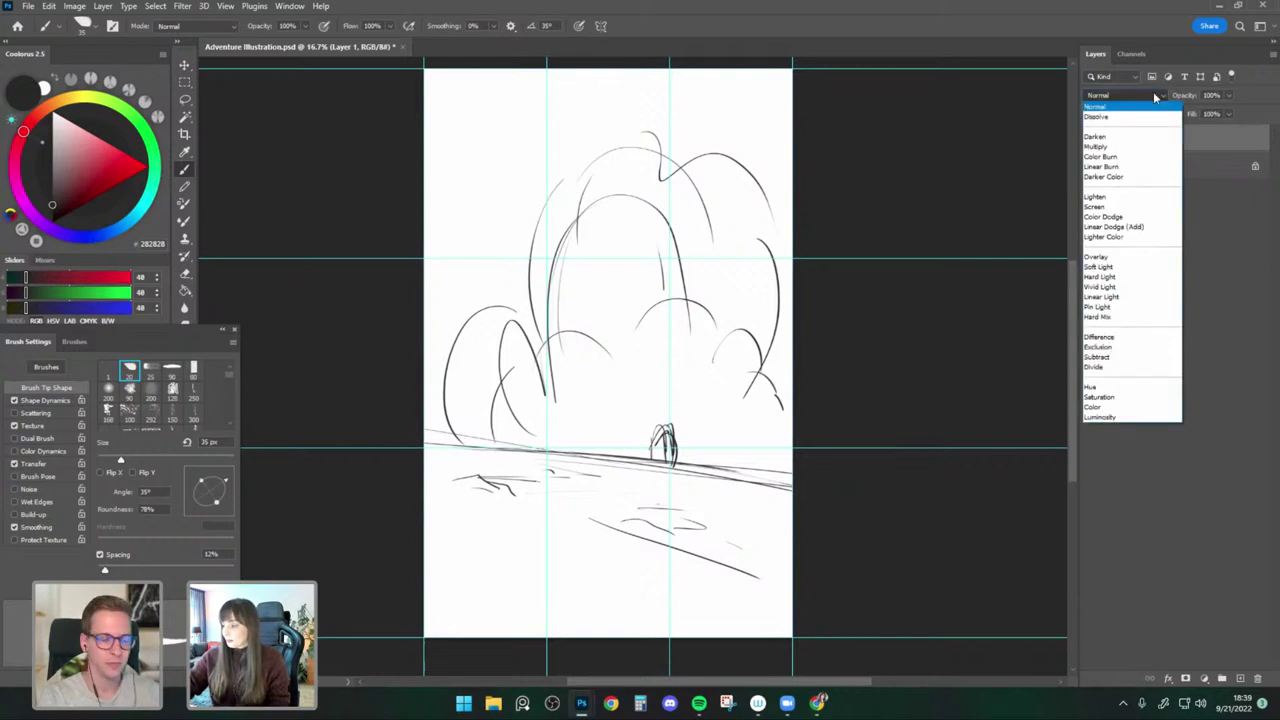
{"action": "left_click", "coordinate": [1116, 150]}
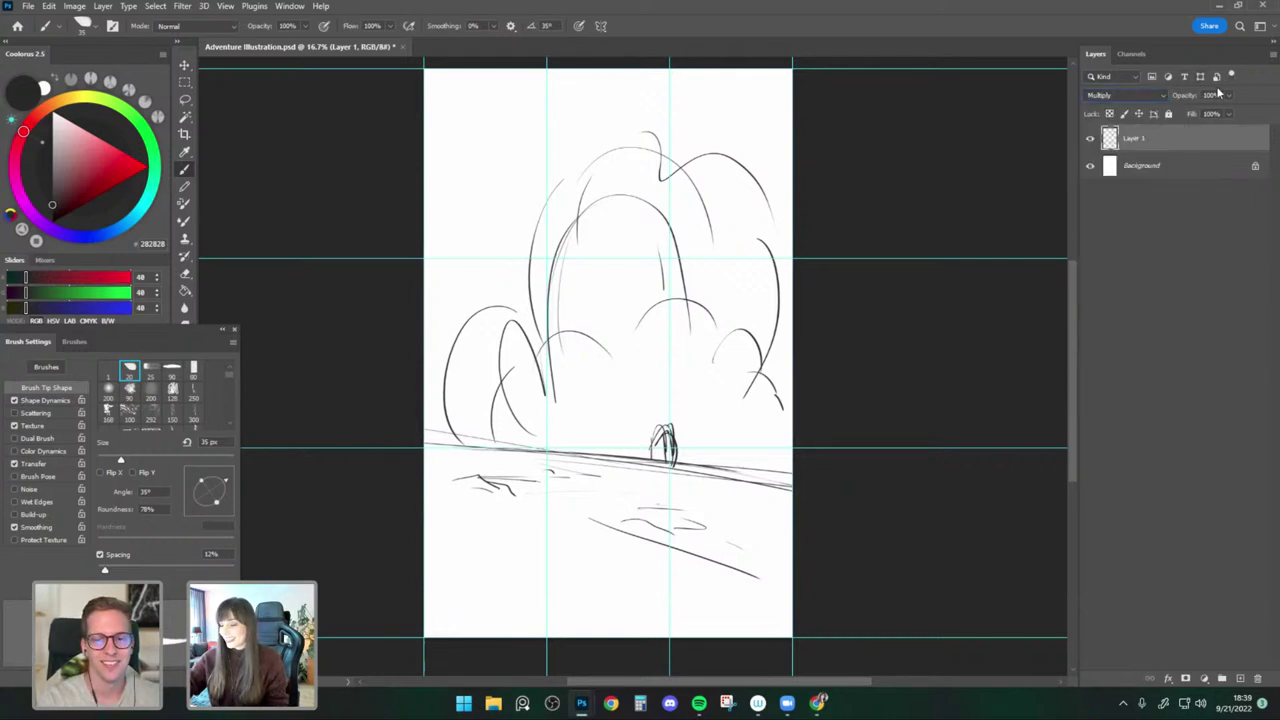
Lower the sketch layer's opacity to 29% and hide the guides.
{"action": "left_click", "coordinate": [1229, 97]}
{"action": "left_click_drag", "start_coordinate": [1204, 114], "coordinate": [1191, 115]}
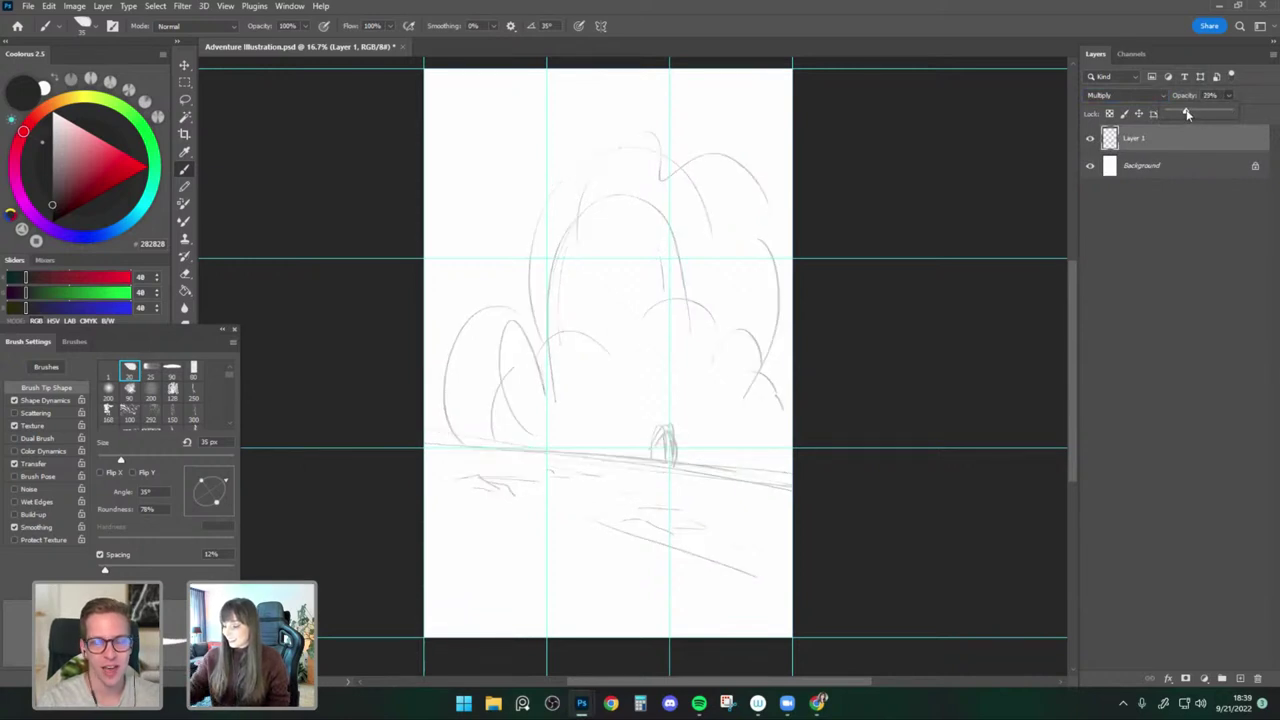
{"action": "key", "text": "ctrl+semicolon"}
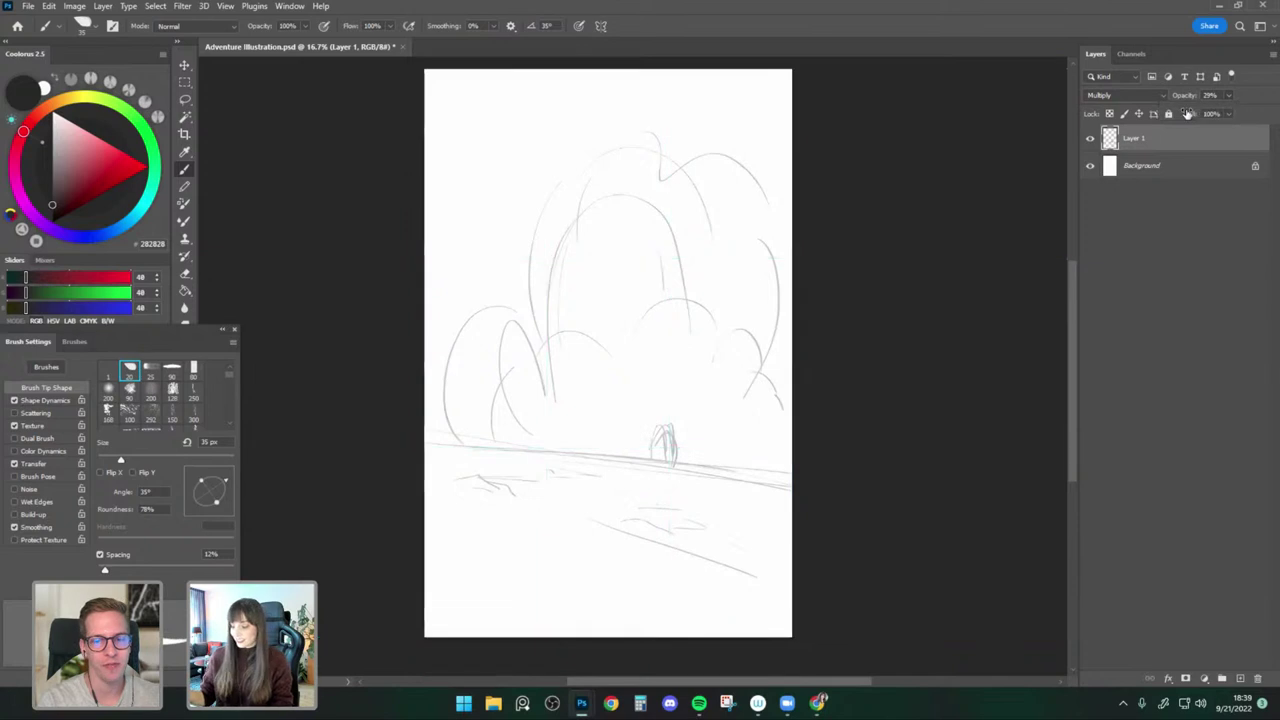
{"action": "left_click_drag", "start_coordinate": [864, 405], "coordinate": [862, 391]}
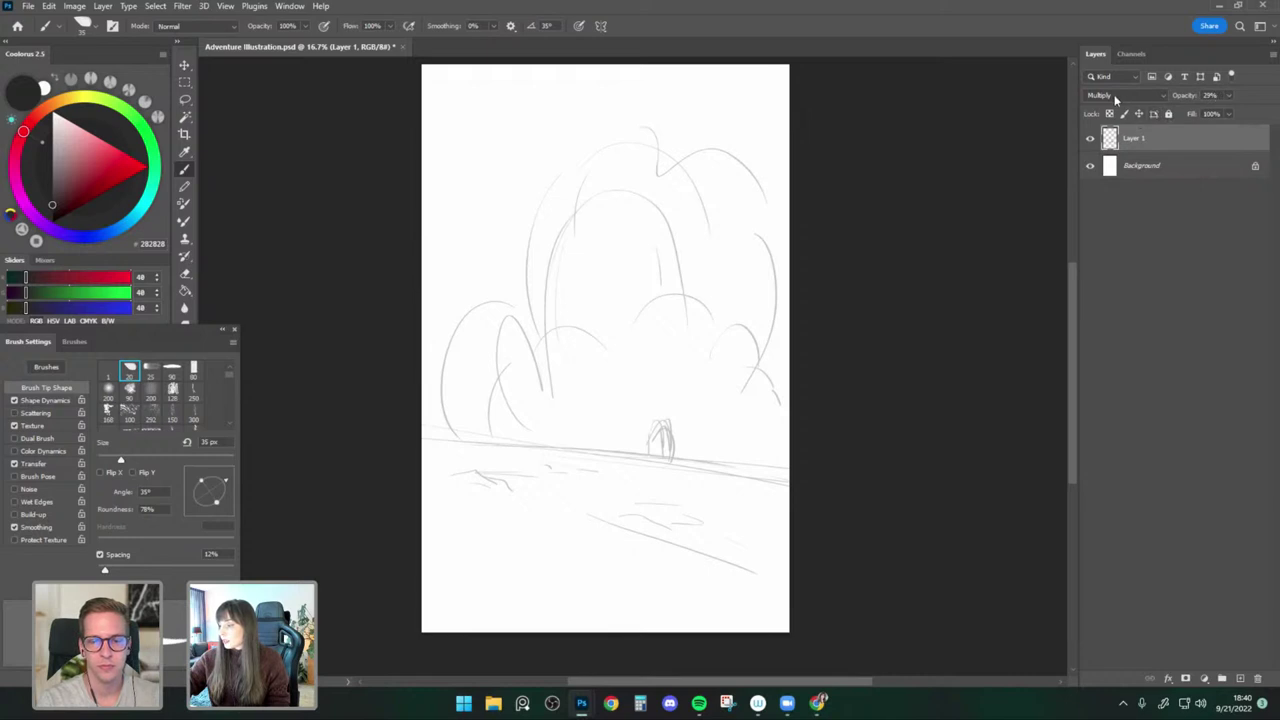
Toggle the sketch layer off and on, lock it completely, and add a new layer between it and the background.
{"action": "left_click", "coordinate": [1090, 139]}
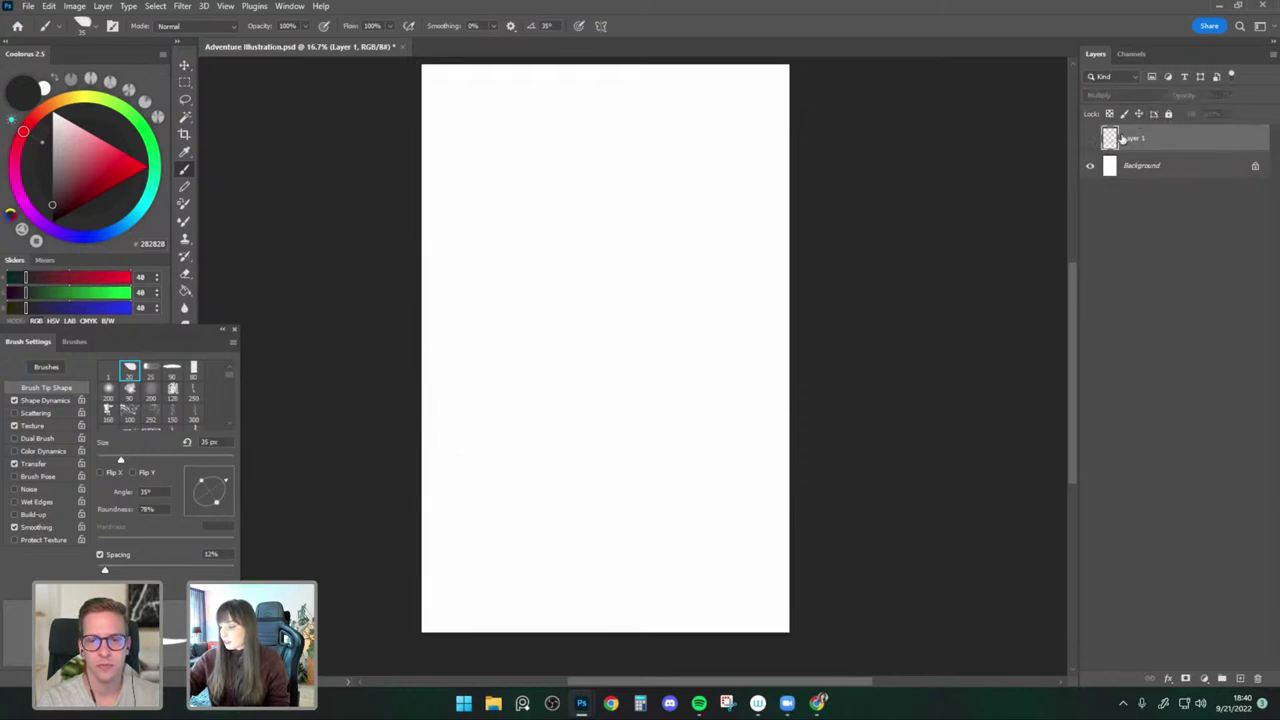
{"action": "left_click", "coordinate": [1090, 139]}
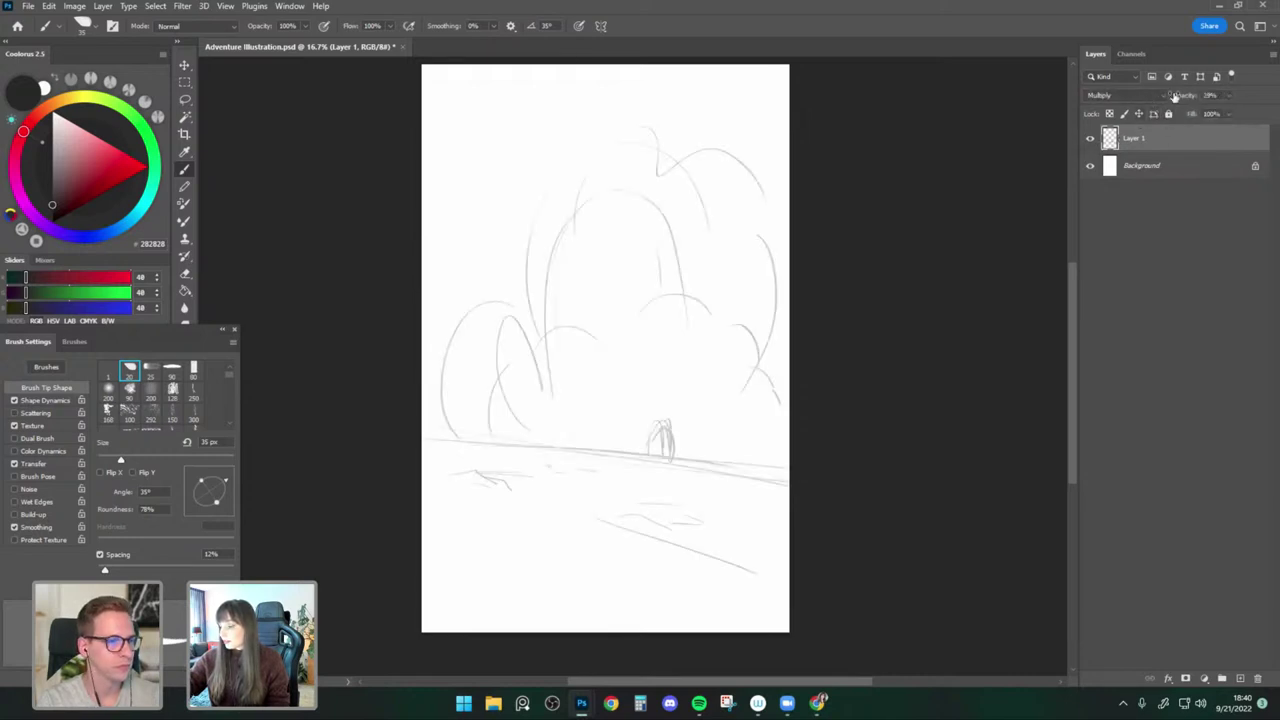
{"action": "left_click", "coordinate": [1170, 114]}
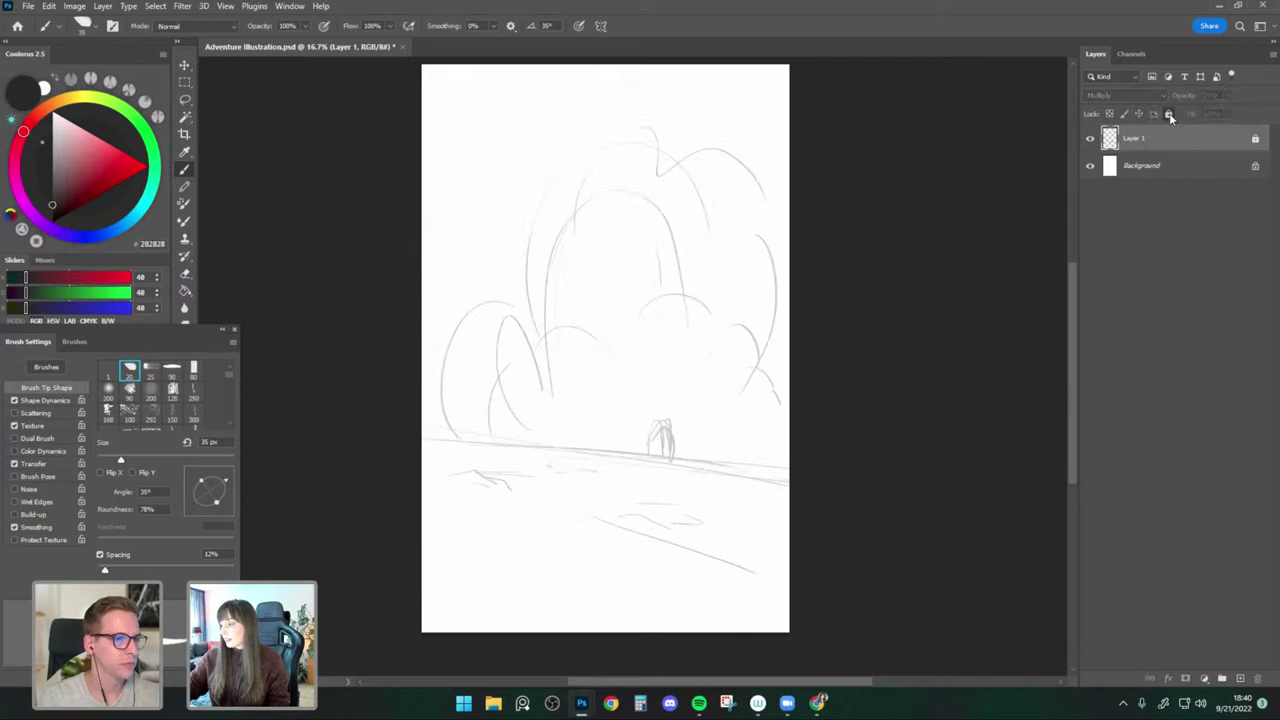
{"action": "left_click", "coordinate": [1157, 167]}
{"action": "left_click", "coordinate": [1240, 679]}
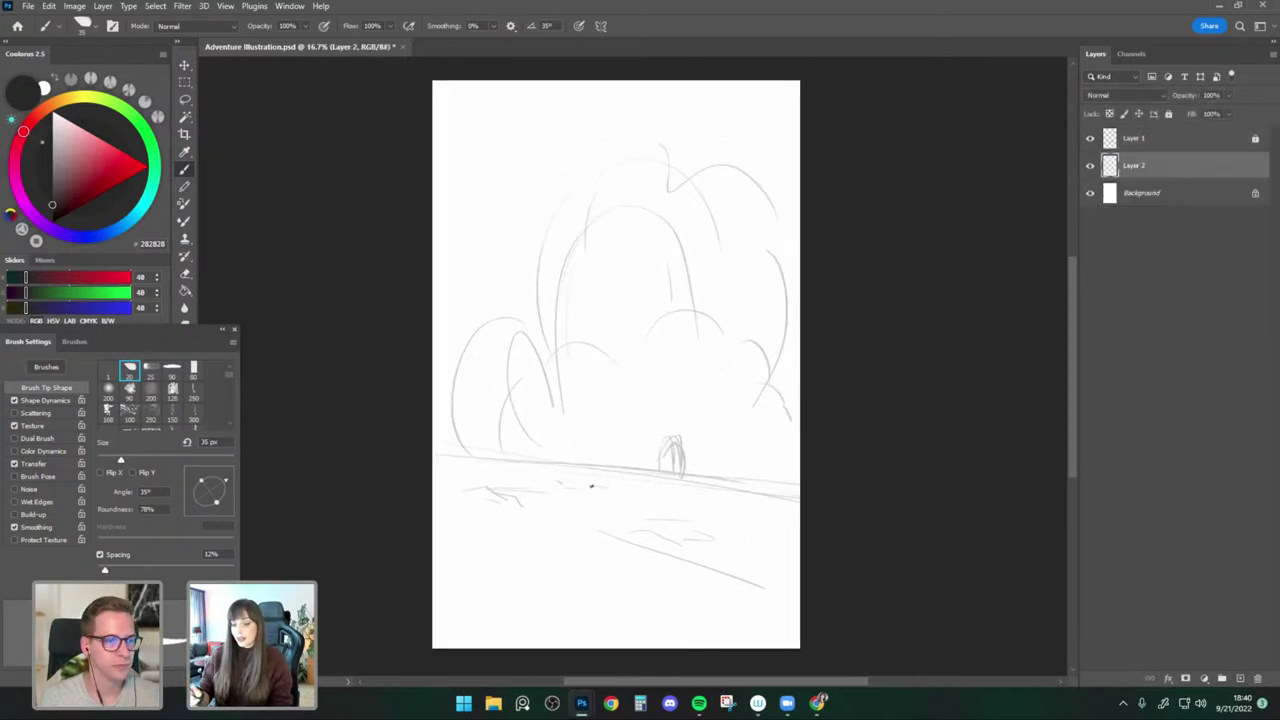
Choose the Soft Airbrush brush and set the painting colour to a medium blue, RGB 44, 102, 185.
{"action": "left_click", "coordinate": [82, 25]}
{"action": "left_click", "coordinate": [90, 224]}
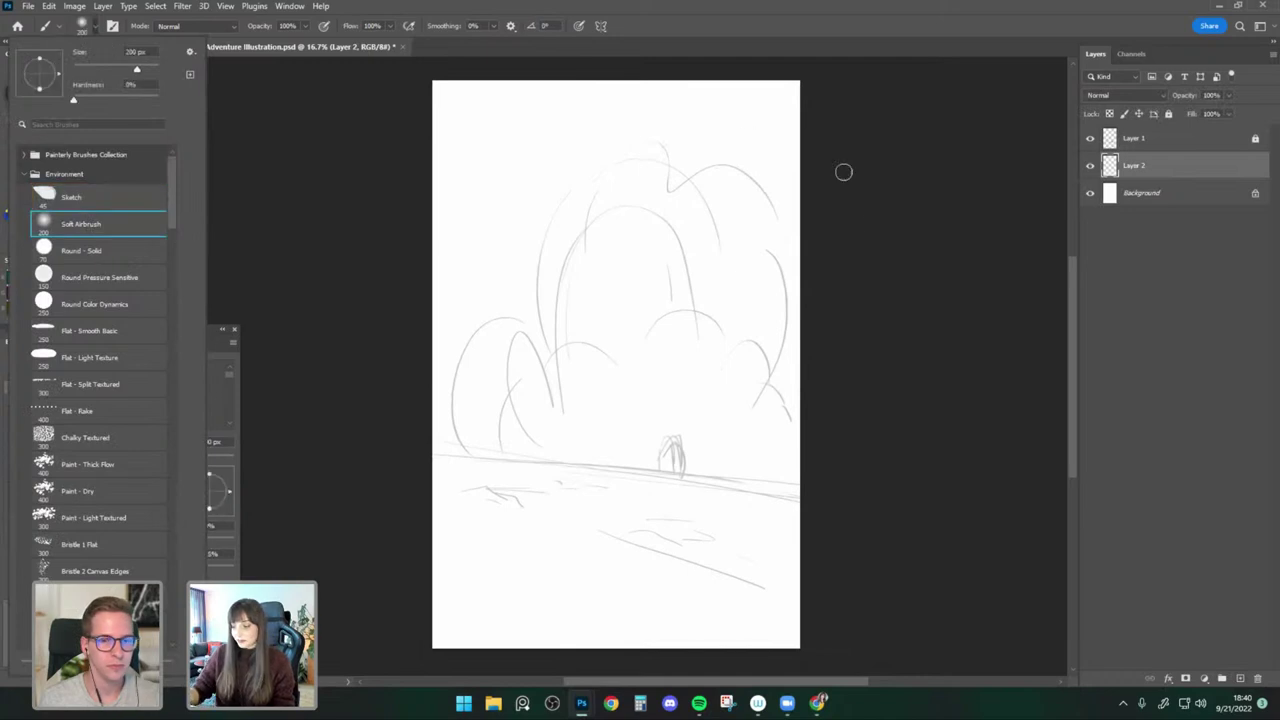
{"action": "left_click", "coordinate": [851, 209]}
{"action": "left_click", "coordinate": [114, 231]}
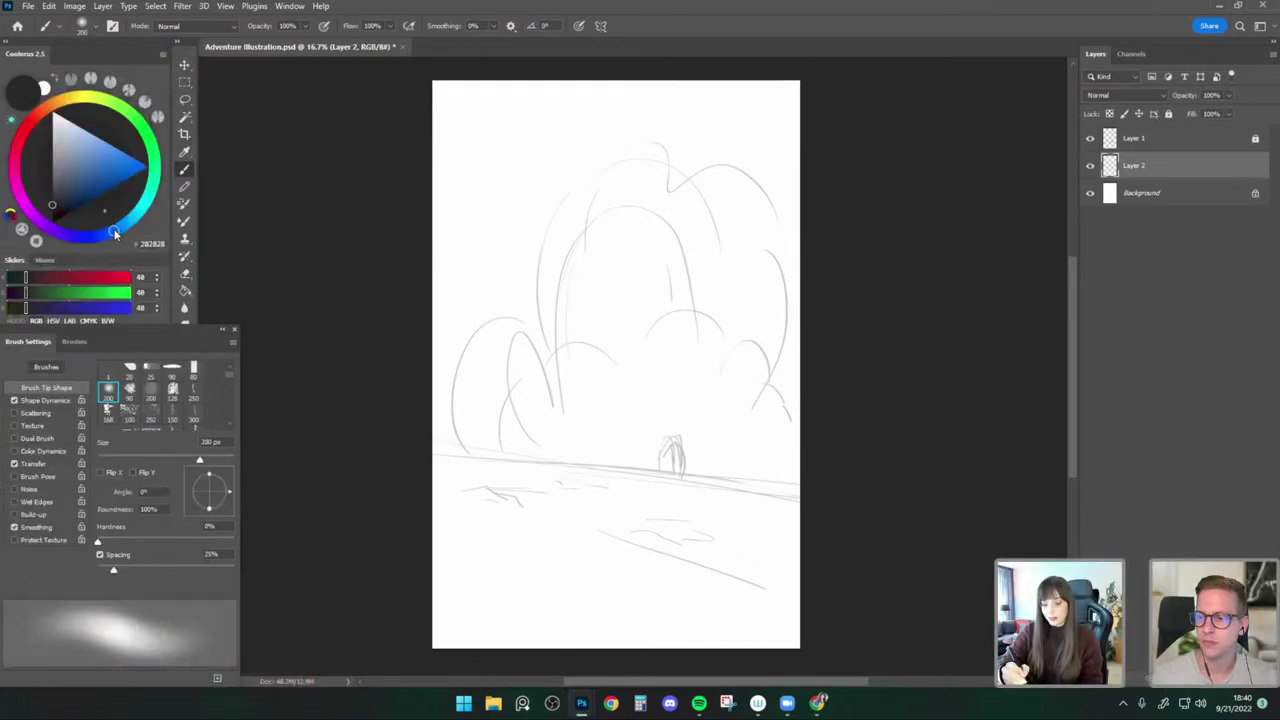
{"action": "left_click", "coordinate": [114, 232]}
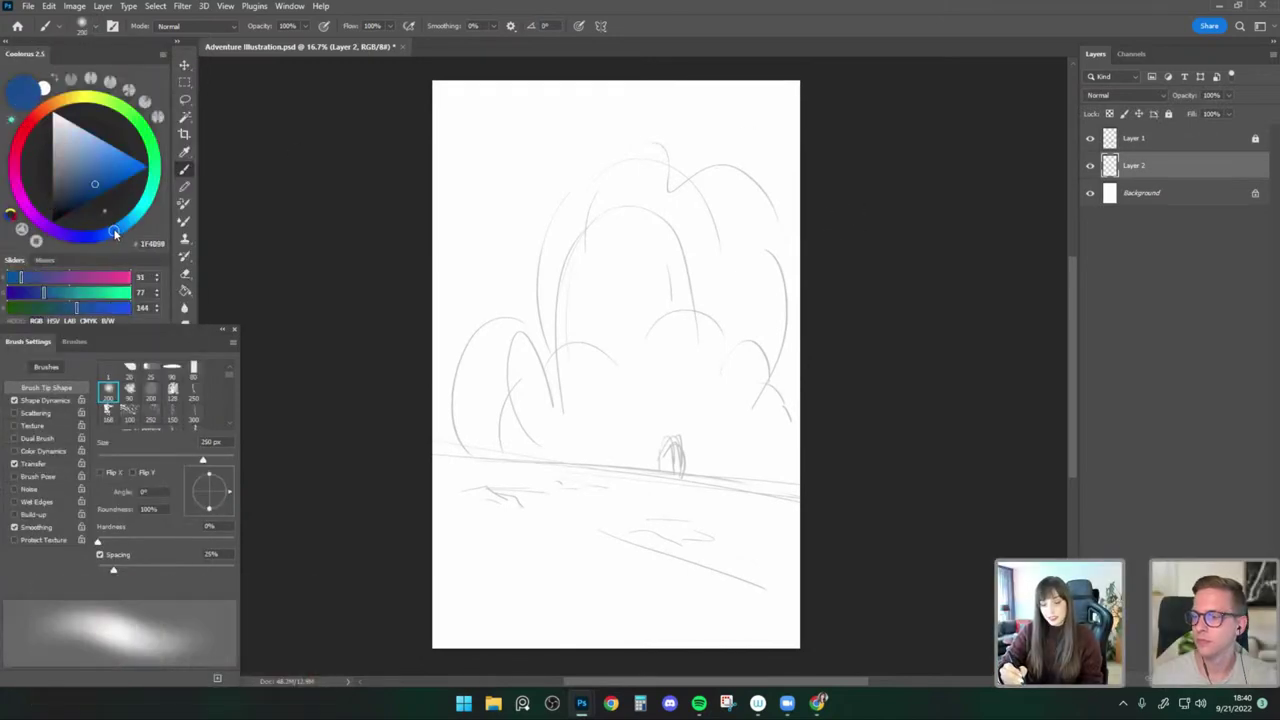
{"action": "left_click", "coordinate": [105, 172]}
Enlarge the airbrush to about 1400 px and paint a soft blue band across the top of the canvas.
{"action": "key", "text": "bracketright"}
{"action": "key", "text": "bracketright"}
{"action": "left_click_drag", "start_coordinate": [655, 420], "coordinate": [651, 416]}
{"action": "key", "text": "bracketright"}
{"action": "key", "text": "bracketright"}
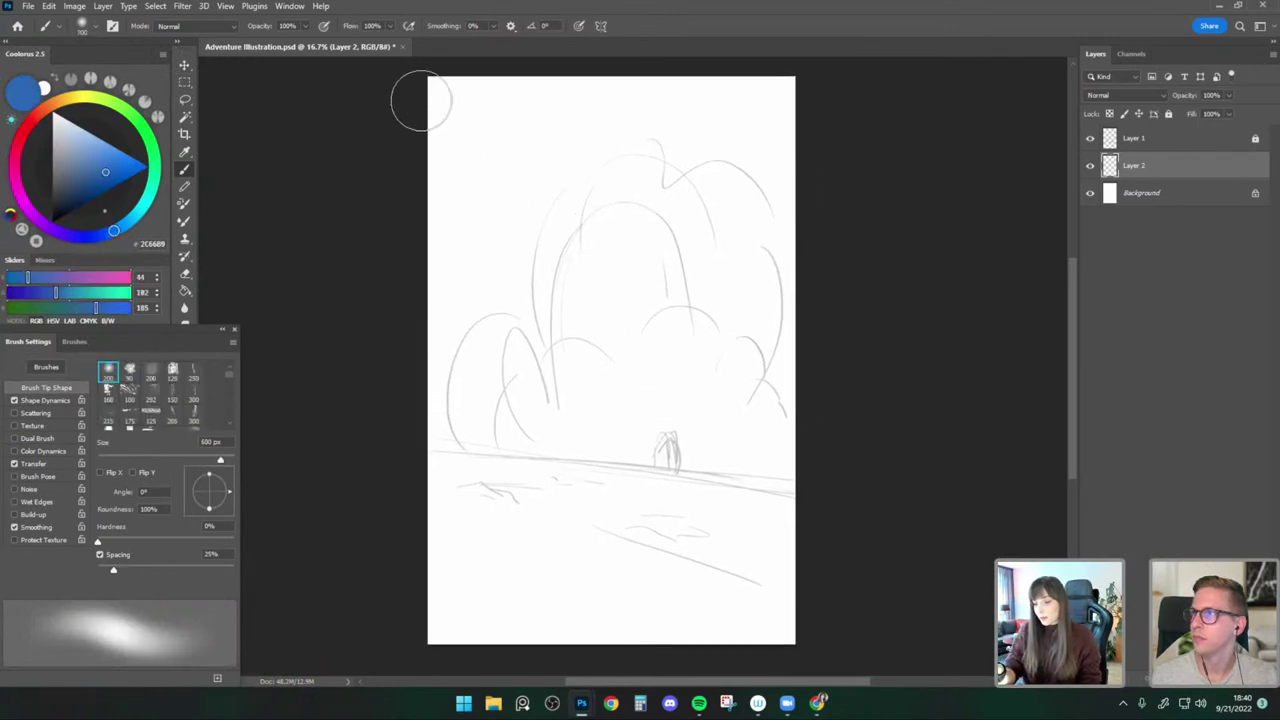
{"action": "key", "text": "bracketright"}
{"action": "key", "text": "bracketright"}
{"action": "key", "text": "bracketright"}
{"action": "key", "text": "bracketright"}
{"action": "key", "text": "bracketright"}
{"action": "key", "text": "bracketright"}
{"action": "mouse_move", "coordinate": [394, 114]}
{"action": "left_mouse_down"}
{"action": "mouse_move", "coordinate": [694, 107]}
{"action": "mouse_move", "coordinate": [456, 103]}
{"action": "mouse_move", "coordinate": [827, 88]}
{"action": "left_mouse_up"}
Cover the sky in a brighter blue down past the hill line with a brush up to 1900 px, fading into white.
{"action": "left_click", "coordinate": [119, 158]}
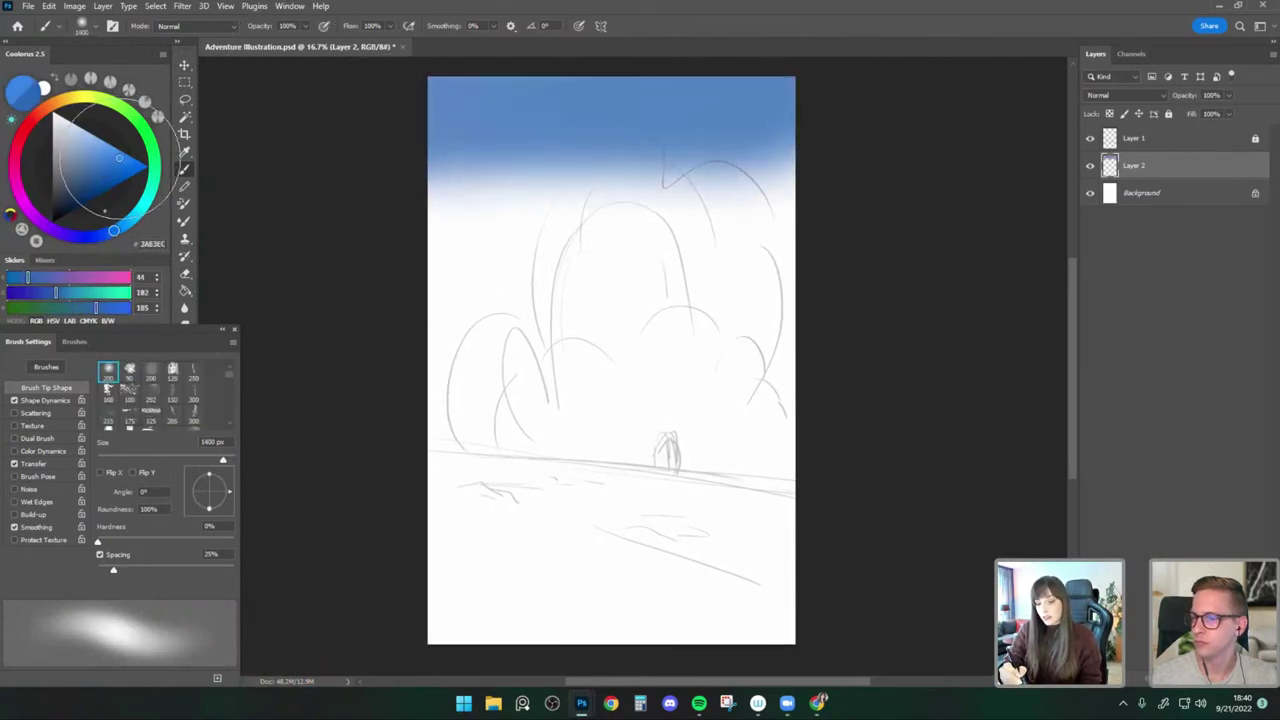
{"action": "key", "text": "bracketright"}
{"action": "mouse_move", "coordinate": [406, 100]}
{"action": "left_mouse_down"}
{"action": "mouse_move", "coordinate": [645, 112]}
{"action": "mouse_move", "coordinate": [326, 150]}
{"action": "mouse_move", "coordinate": [417, 172]}
{"action": "mouse_move", "coordinate": [822, 198]}
{"action": "mouse_move", "coordinate": [344, 246]}
{"action": "mouse_move", "coordinate": [849, 235]}
{"action": "mouse_move", "coordinate": [540, 272]}
{"action": "mouse_move", "coordinate": [496, 297]}
{"action": "mouse_move", "coordinate": [595, 333]}
{"action": "mouse_move", "coordinate": [396, 391]}
{"action": "mouse_move", "coordinate": [836, 415]}
{"action": "mouse_move", "coordinate": [400, 433]}
{"action": "mouse_move", "coordinate": [928, 462]}
{"action": "mouse_move", "coordinate": [833, 409]}
{"action": "mouse_move", "coordinate": [455, 315]}
{"action": "mouse_move", "coordinate": [665, 254]}
{"action": "mouse_move", "coordinate": [642, 196]}
{"action": "mouse_move", "coordinate": [571, 159]}
{"action": "mouse_move", "coordinate": [675, 103]}
{"action": "left_mouse_up"}
{"action": "key", "text": "bracketright"}
{"action": "key", "text": "bracketright"}
{"action": "key", "text": "bracketright"}
{"action": "key", "text": "bracketright"}
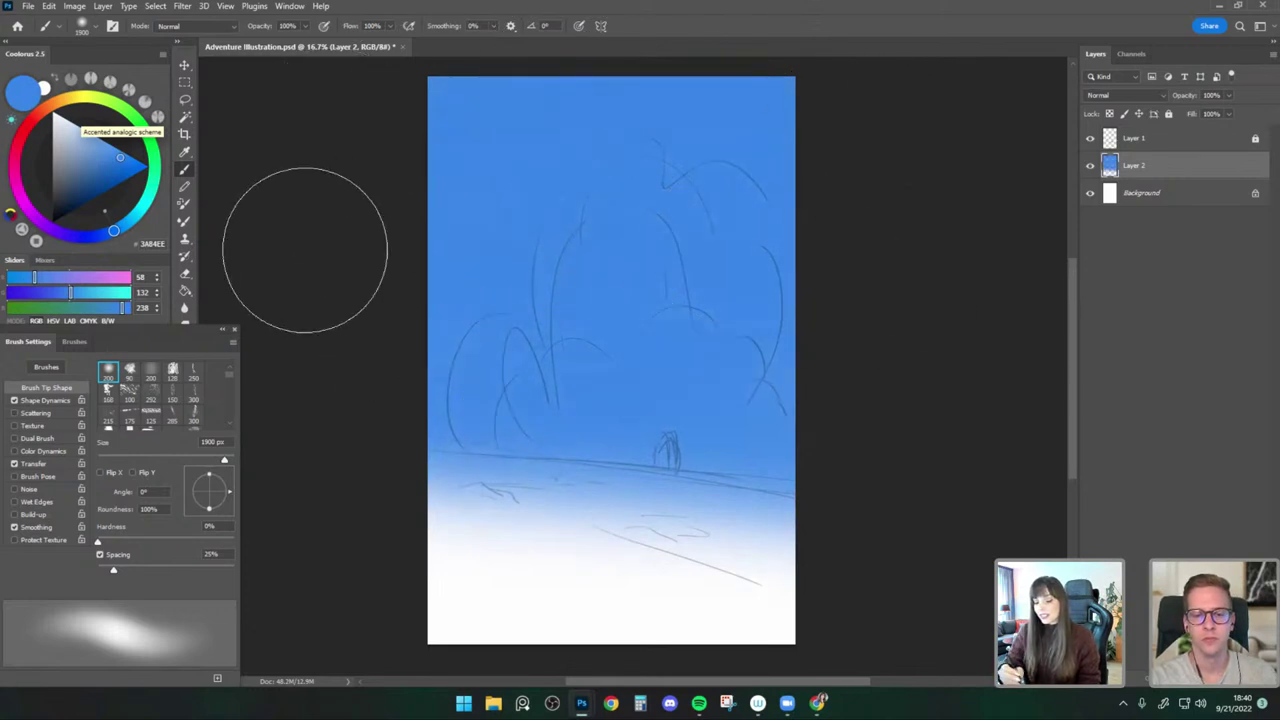
Darken the upper sky with a deeper blue and a 2200 px brush, undo an unwanted stroke, and blend the sampled blue into the mid sky.
{"action": "left_click", "coordinate": [114, 175]}
{"action": "left_click_drag", "start_coordinate": [602, 314], "coordinate": [554, 297]}
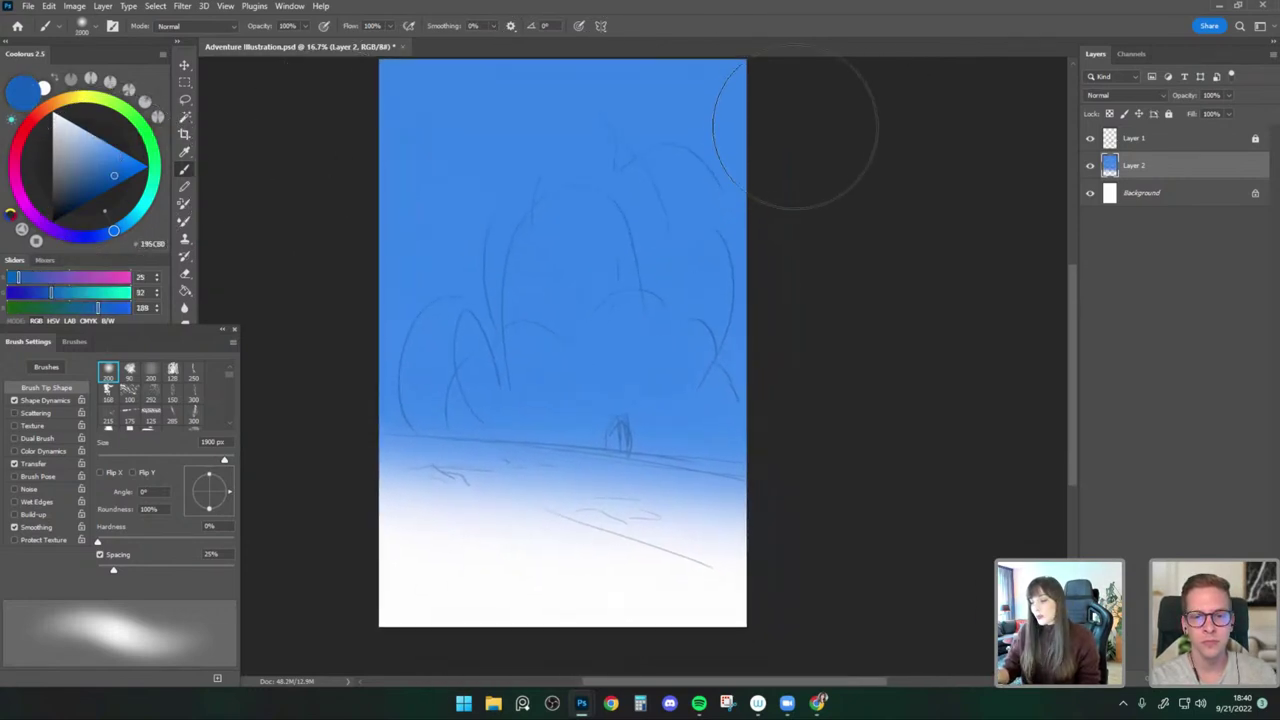
{"action": "key", "text": "bracketright"}
{"action": "key", "text": "bracketright"}
{"action": "key", "text": "bracketright"}
{"action": "left_click_drag", "start_coordinate": [791, 206], "coordinate": [820, 237]}
{"action": "mouse_move", "coordinate": [868, 143]}
{"action": "left_mouse_down"}
{"action": "mouse_move", "coordinate": [323, 123]}
{"action": "mouse_move", "coordinate": [972, 146]}
{"action": "mouse_move", "coordinate": [263, 189]}
{"action": "mouse_move", "coordinate": [957, 237]}
{"action": "mouse_move", "coordinate": [591, 154]}
{"action": "left_mouse_up"}
{"action": "key", "text": "ctrl+z"}
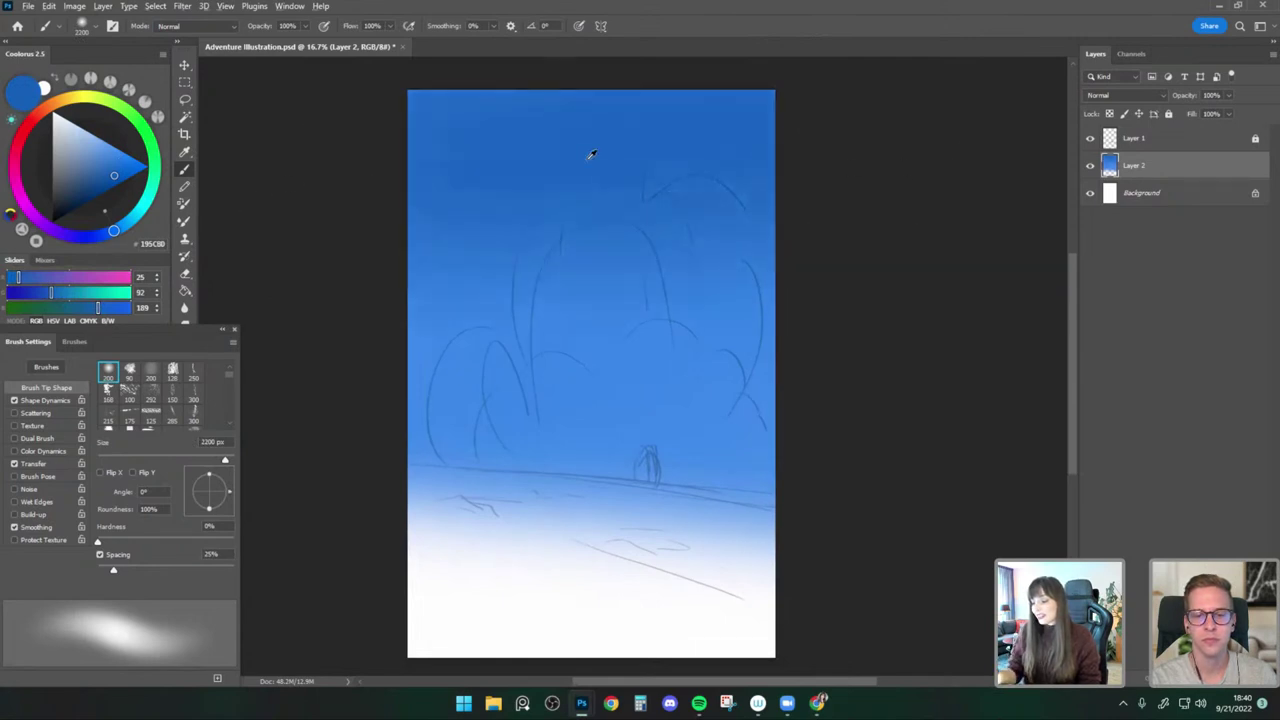
{"action": "left_click", "coordinate": [591, 154], "text": "alt"}
{"action": "left_click_drag", "start_coordinate": [812, 289], "coordinate": [393, 307]}
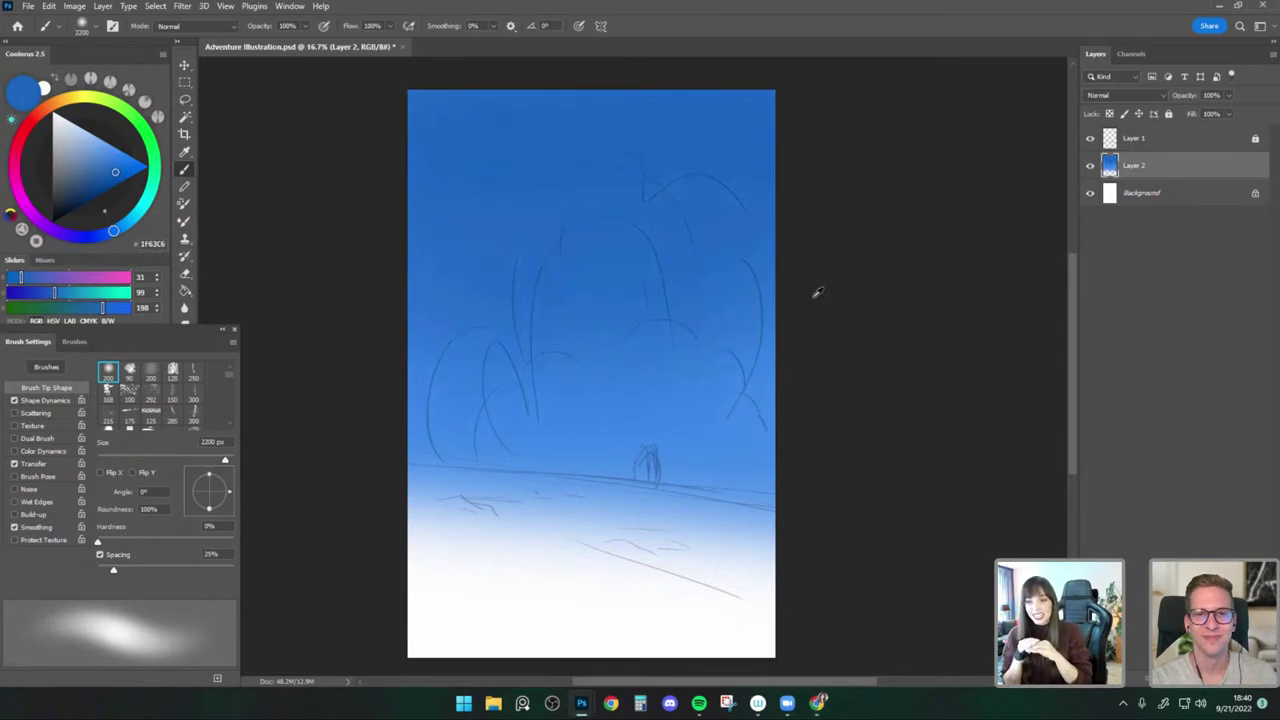
Even out the sky gradient with blues sampled from the canvas, and merge the sky layer down into the background.
{"action": "left_click", "coordinate": [487, 303], "text": "alt"}
{"action": "left_click", "coordinate": [600, 440], "text": "alt"}
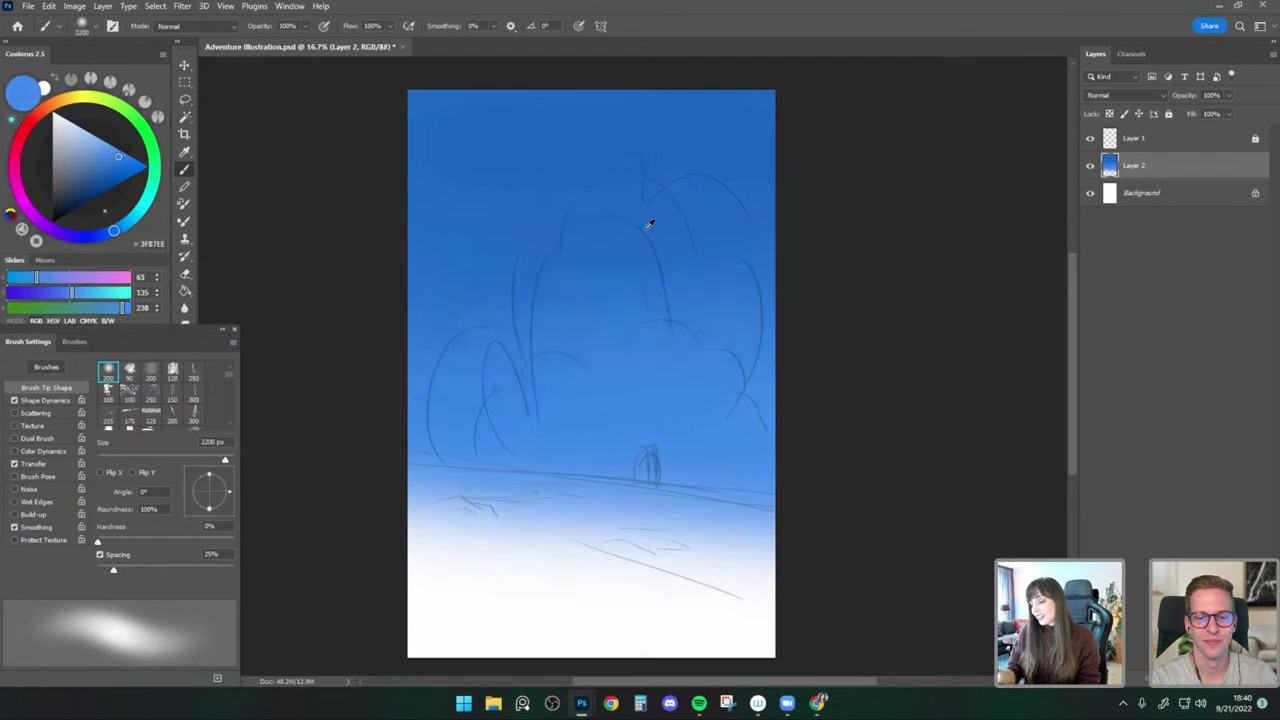
{"action": "left_click", "coordinate": [611, 153], "text": "alt"}
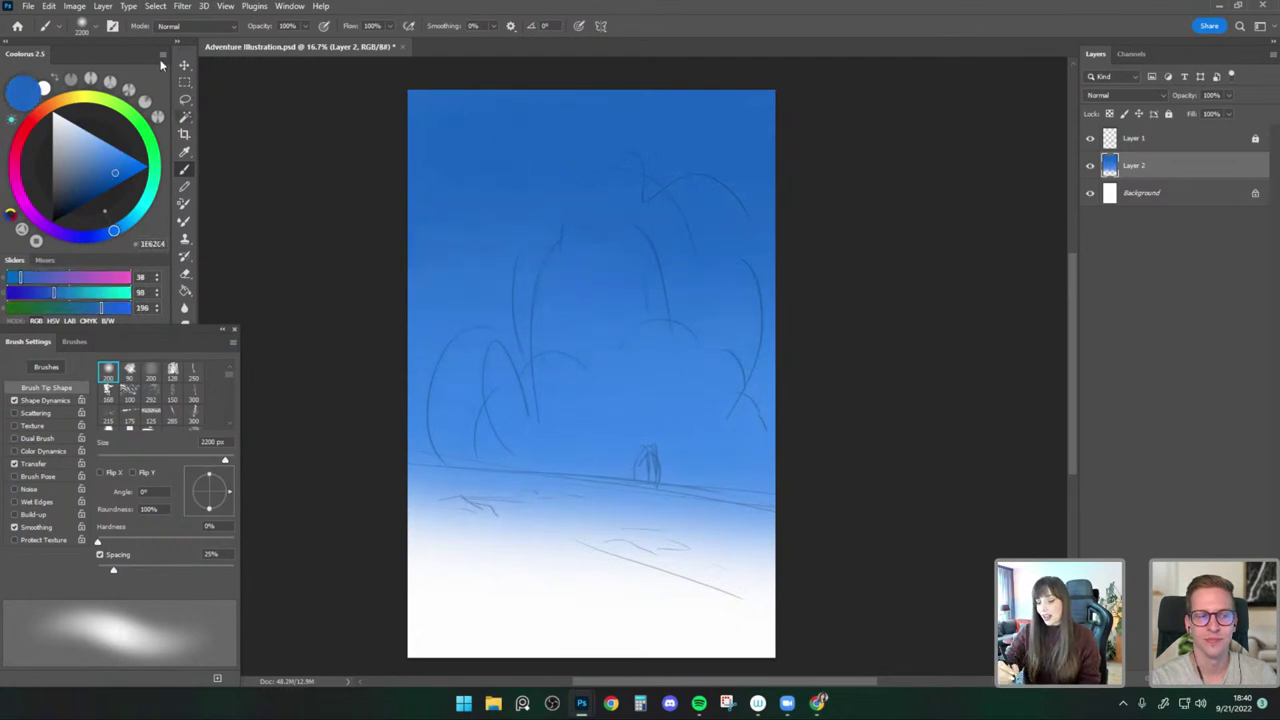
{"action": "right_click", "coordinate": [1159, 172]}
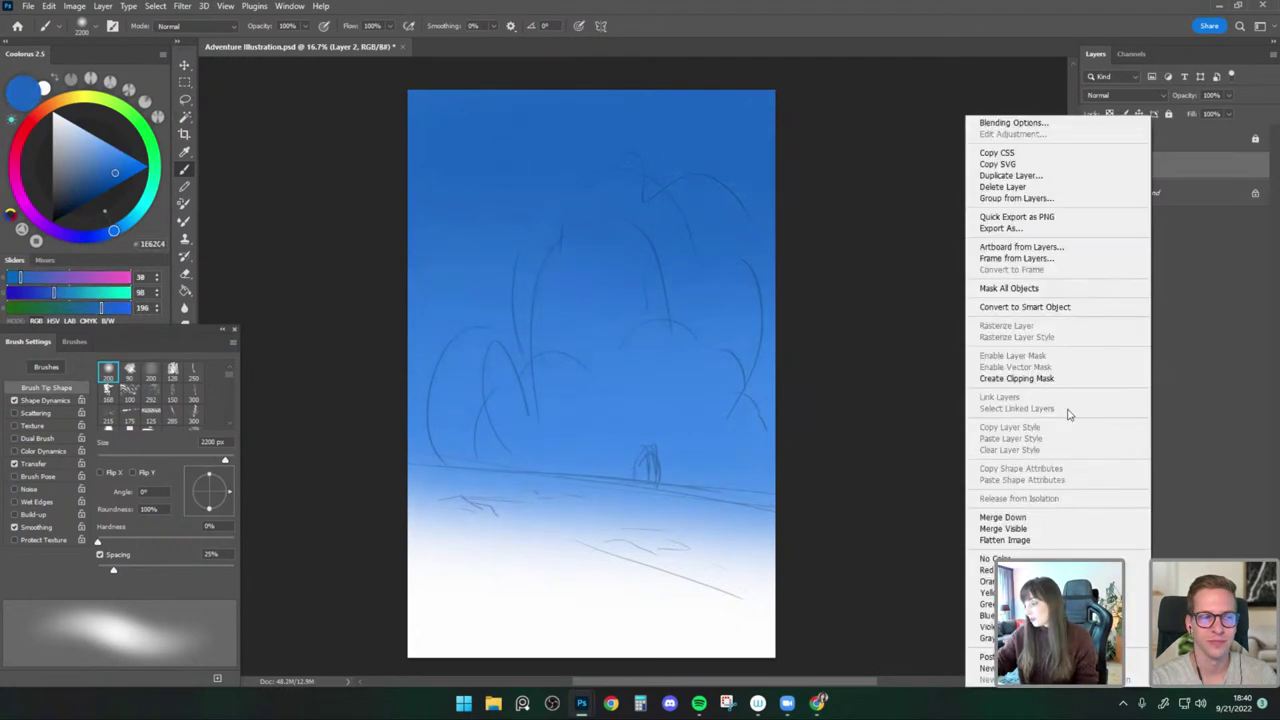
{"action": "left_click", "coordinate": [990, 516]}
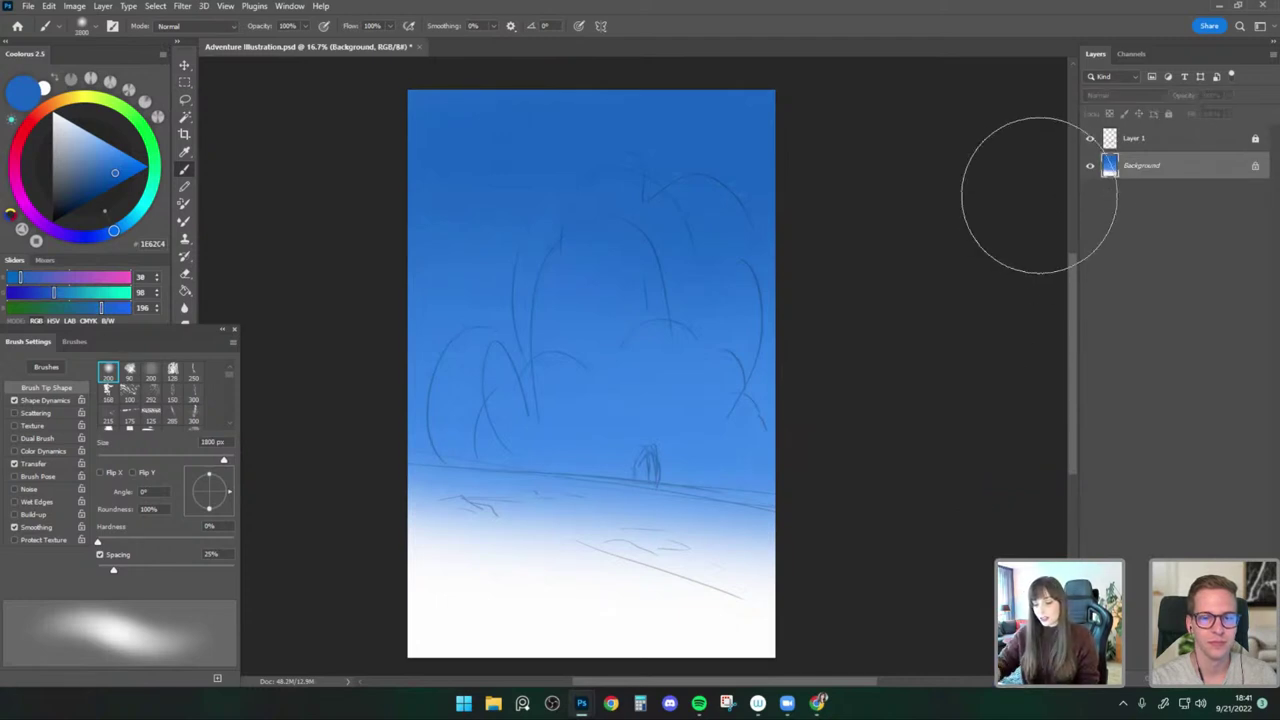
Choose the Flat - Light Texture brush and add a new layer directly above the background.
{"action": "left_click", "coordinate": [85, 28]}
{"action": "left_click", "coordinate": [106, 357]}
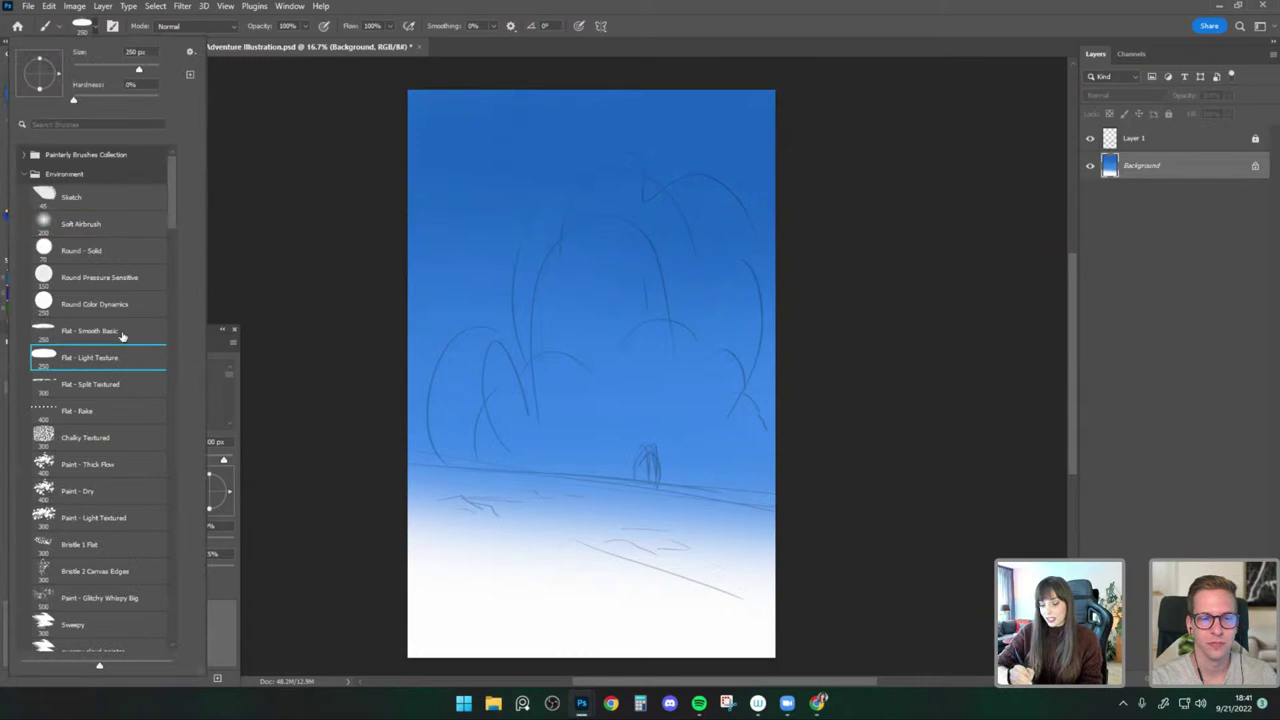
{"action": "left_click", "coordinate": [1157, 166]}
{"action": "left_click", "coordinate": [1243, 678]}
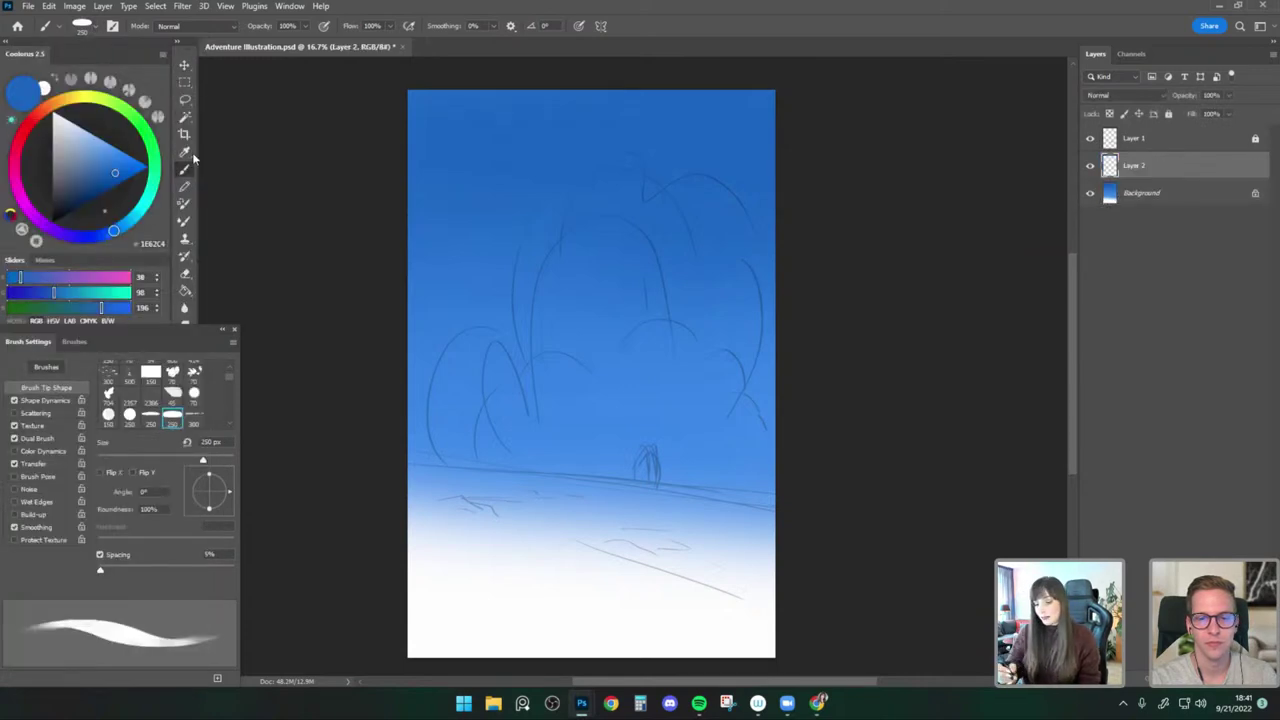
Lasso the hill area along the sketched horizon down to the canvas bottom, undoing unwanted selection attempts.
{"action": "left_click", "coordinate": [184, 98]}
{"action": "scroll", "coordinate": [795, 418], "scroll_direction": "down", "scroll_amount": 2}
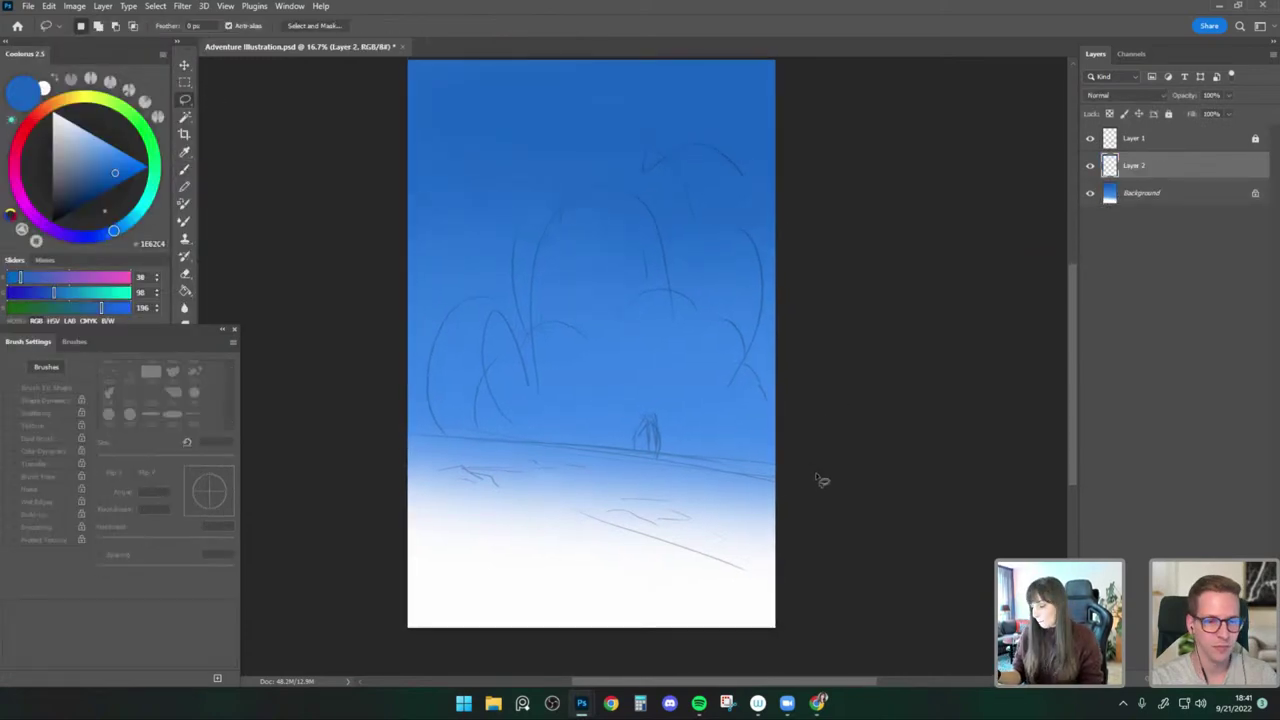
{"action": "left_click_drag", "start_coordinate": [815, 474], "coordinate": [315, 427]}
{"action": "key", "text": "ctrl+z"}
{"action": "mouse_move", "coordinate": [807, 467]}
{"action": "left_mouse_down"}
{"action": "mouse_move", "coordinate": [331, 418]}
{"action": "mouse_move", "coordinate": [819, 470]}
{"action": "mouse_move", "coordinate": [391, 434]}
{"action": "mouse_move", "coordinate": [334, 604]}
{"action": "mouse_move", "coordinate": [756, 670]}
{"action": "mouse_move", "coordinate": [840, 481]}
{"action": "left_mouse_up"}
{"action": "key", "text": "ctrl+z"}
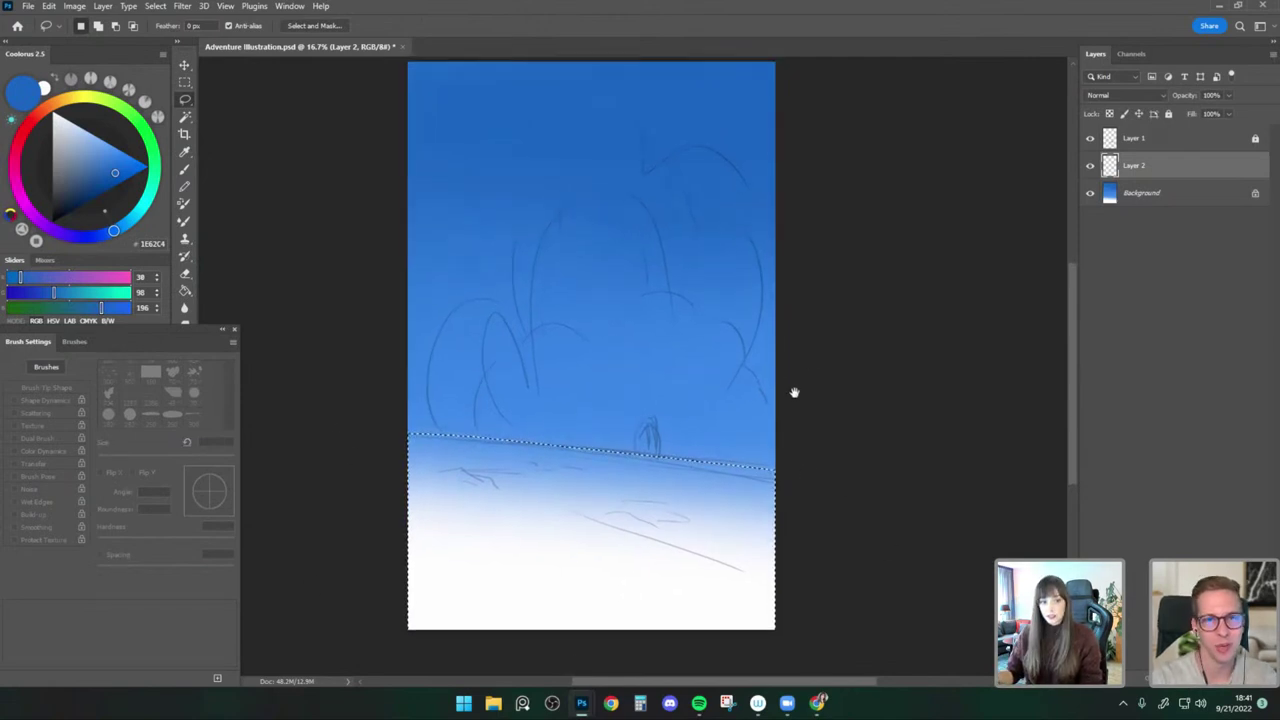
Fill the selected hill with dark green, RGB 24, 62, 41, using broad strokes of an enlarged flat brush.
{"action": "left_click", "coordinate": [184, 170]}
{"action": "left_click", "coordinate": [153, 170]}
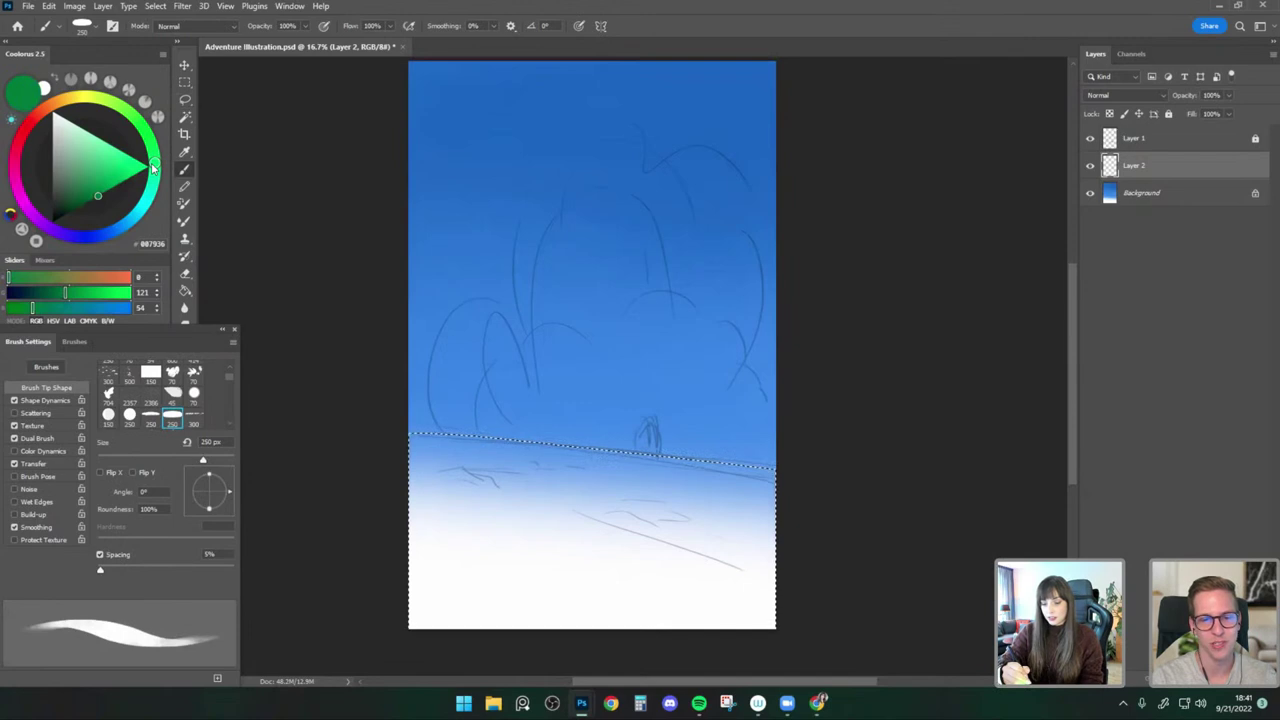
{"action": "left_click", "coordinate": [67, 204]}
{"action": "left_click_drag", "start_coordinate": [850, 408], "coordinate": [822, 415]}
{"action": "key", "text": "bracketright"}
{"action": "key", "text": "bracketright"}
{"action": "key", "text": "bracketright"}
{"action": "key", "text": "bracketright"}
{"action": "key", "text": "bracketright"}
{"action": "key", "text": "bracketright"}
{"action": "key", "text": "bracketright"}
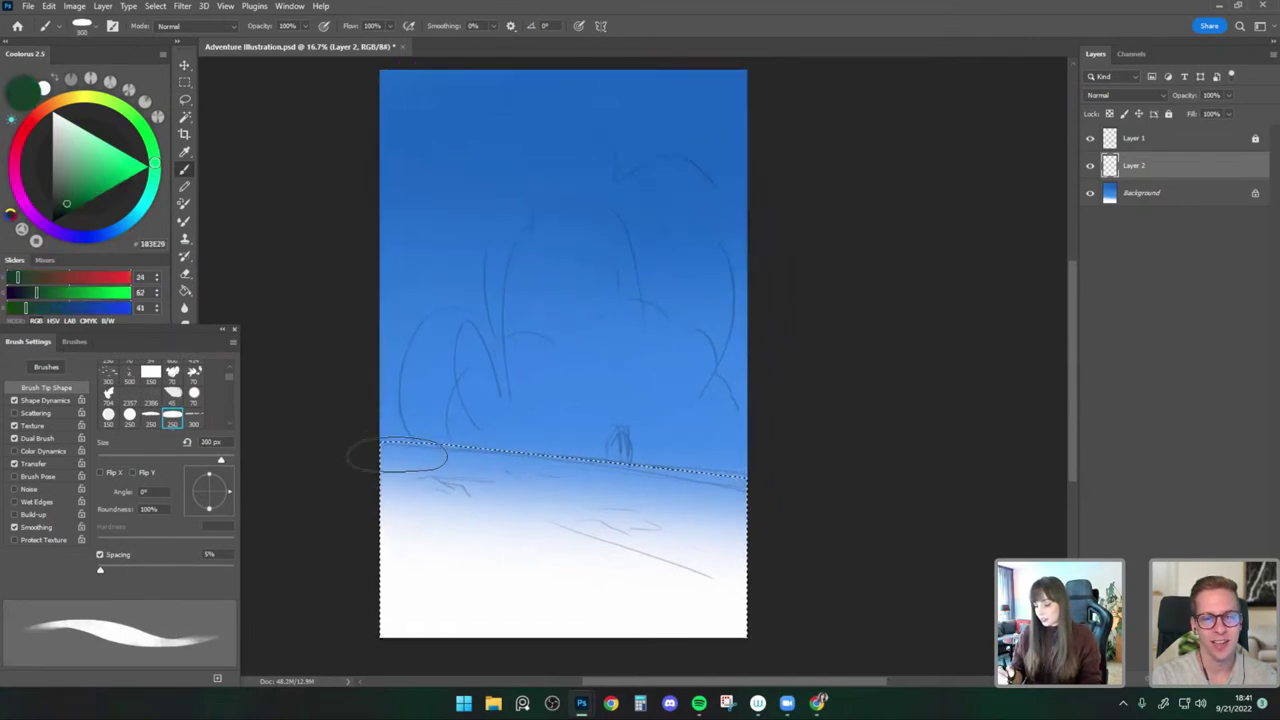
{"action": "mouse_move", "coordinate": [396, 456]}
{"action": "left_mouse_down"}
{"action": "mouse_move", "coordinate": [409, 563]}
{"action": "mouse_move", "coordinate": [452, 564]}
{"action": "mouse_move", "coordinate": [502, 478]}
{"action": "mouse_move", "coordinate": [572, 630]}
{"action": "mouse_move", "coordinate": [607, 435]}
{"action": "mouse_move", "coordinate": [679, 610]}
{"action": "mouse_move", "coordinate": [738, 616]}
{"action": "left_mouse_up"}
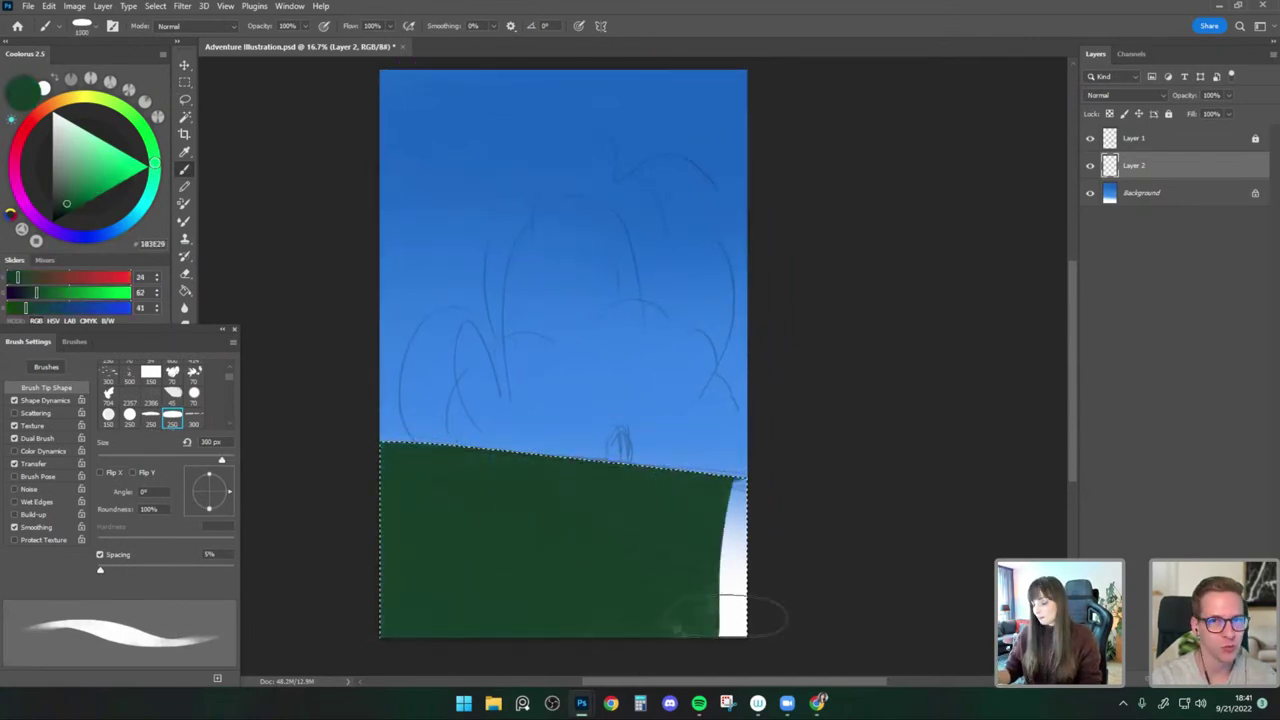
{"action": "left_click_drag", "start_coordinate": [868, 372], "coordinate": [867, 353]}
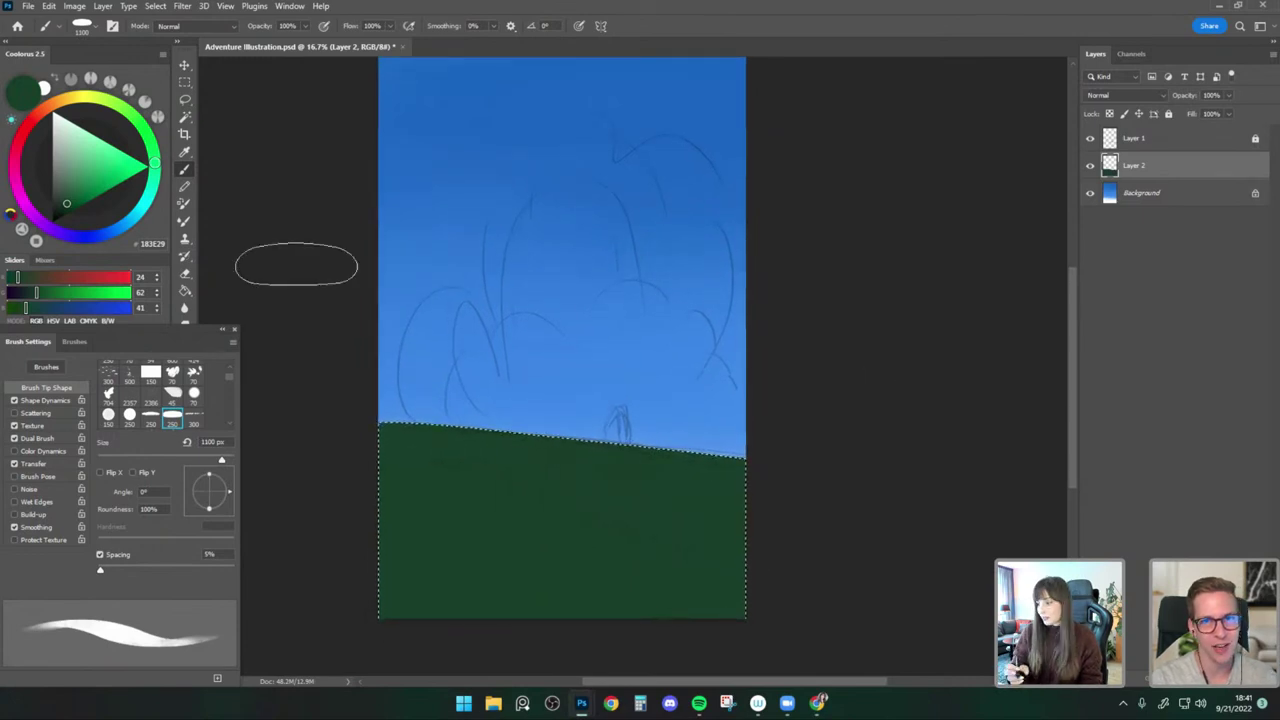
Paint a lighter green band along the hill's crest with RGB 26, 124, 46, and blend it using a green sampled from the hill.
{"action": "left_click", "coordinate": [81, 194]}
{"action": "key", "text": "bracketright"}
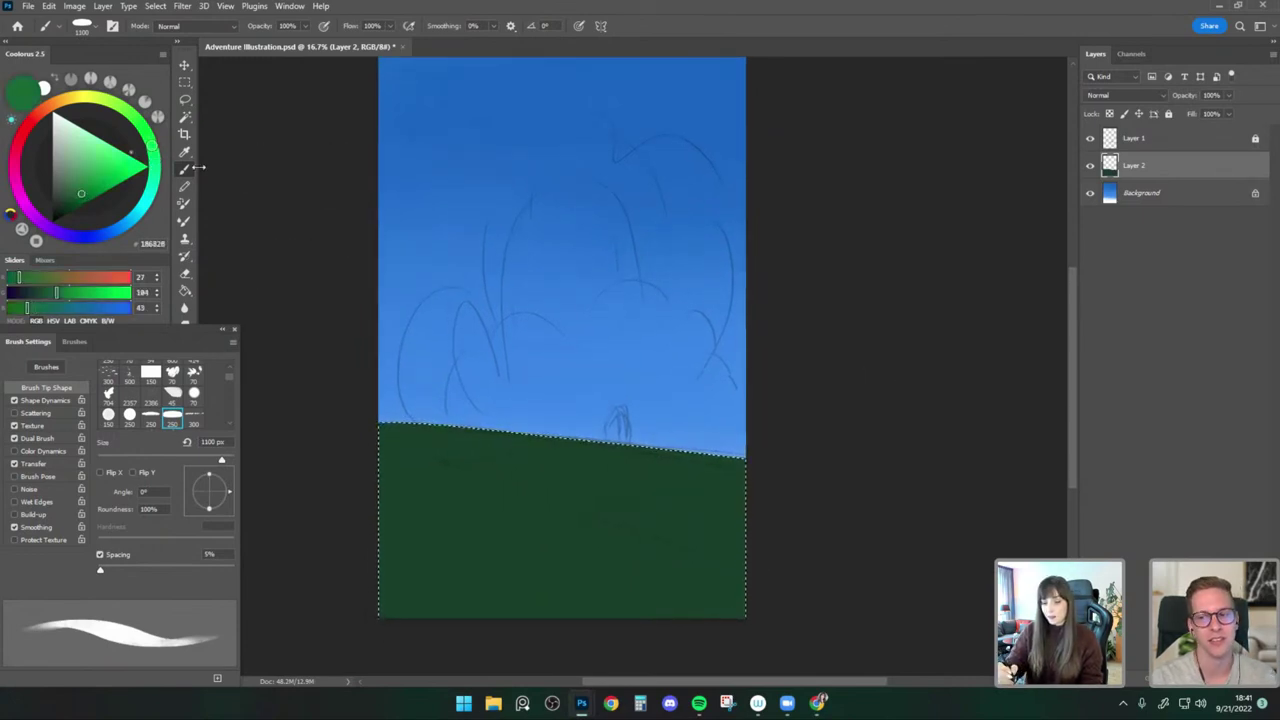
{"action": "left_click", "coordinate": [89, 190]}
{"action": "key", "text": "bracketright"}
{"action": "left_click_drag", "start_coordinate": [474, 405], "coordinate": [665, 458]}
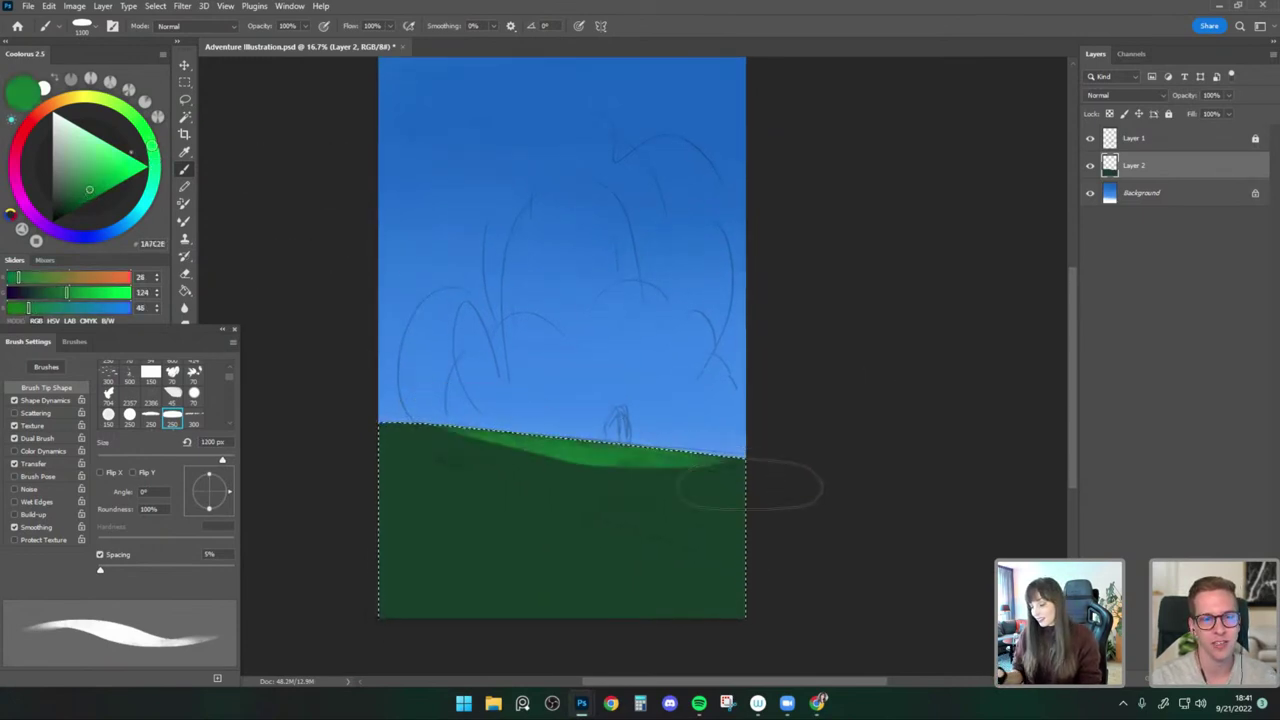
{"action": "left_click", "coordinate": [516, 437], "text": "alt"}
{"action": "left_click_drag", "start_coordinate": [529, 442], "coordinate": [703, 461]}
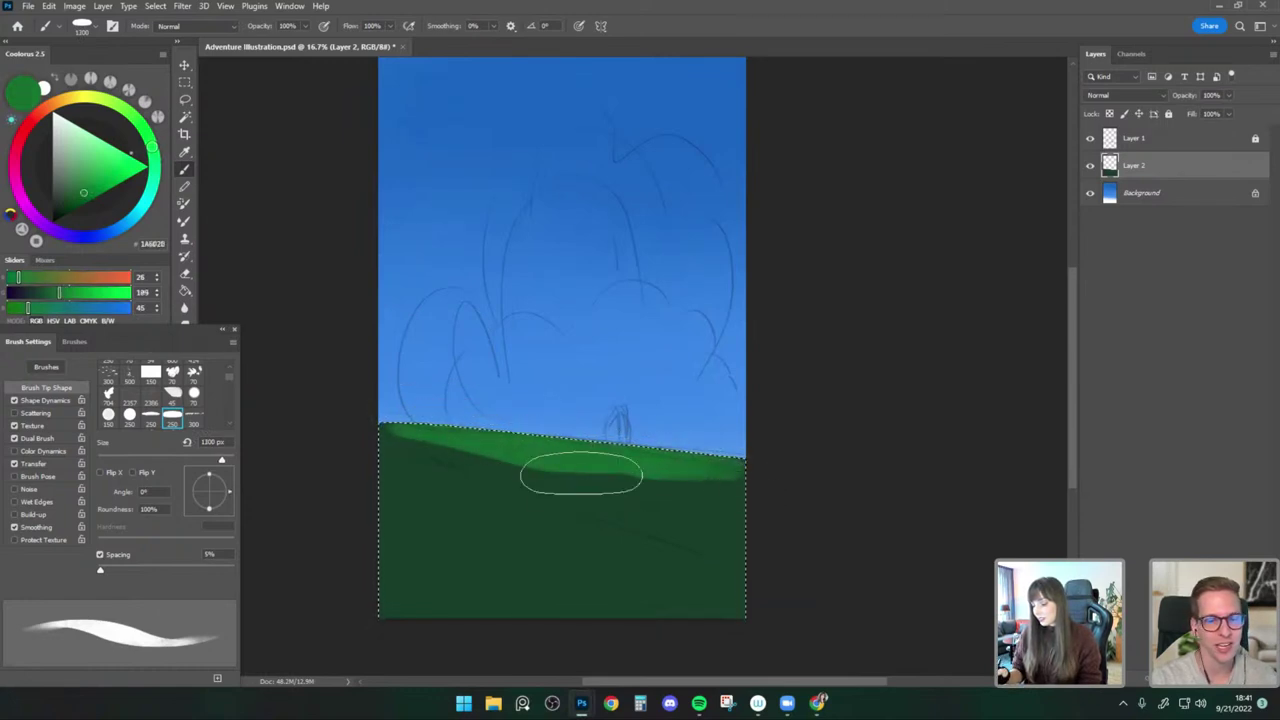
Extend the lighter green further down the slope with a brush up to 800 px, blending with sampled green.
{"action": "left_click_drag", "start_coordinate": [822, 384], "coordinate": [815, 411]}
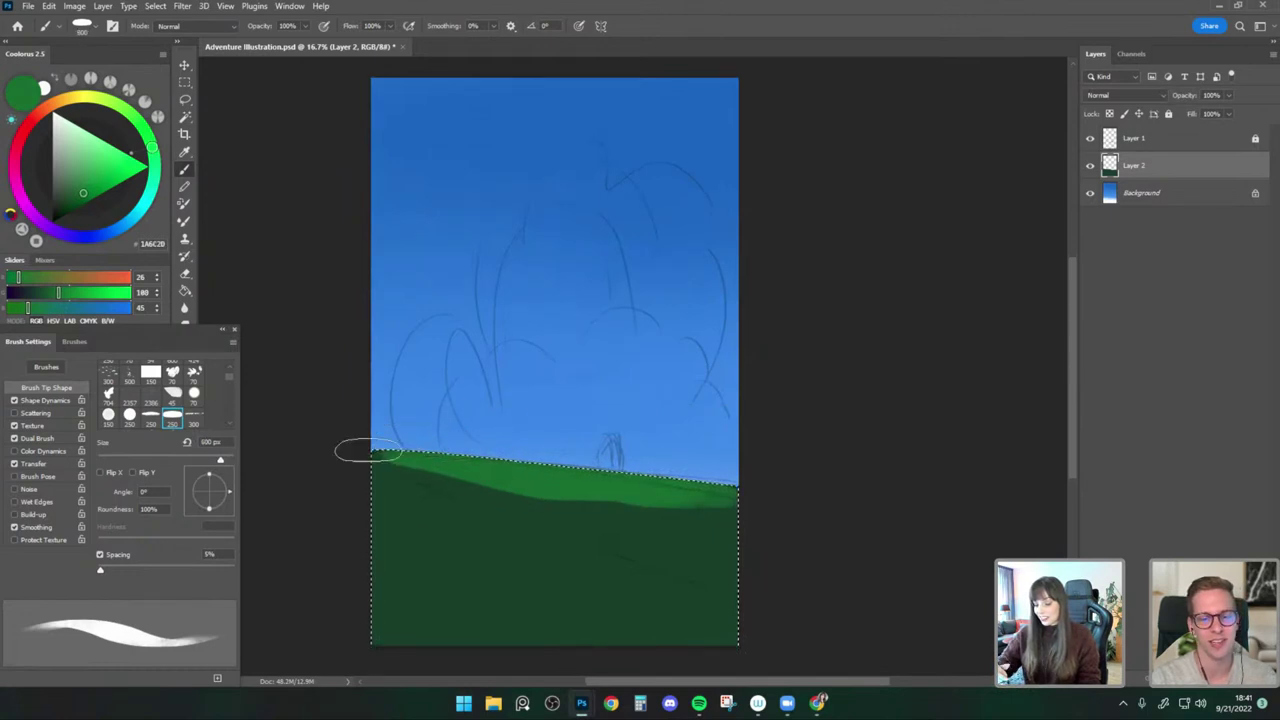
{"action": "key", "text": "]"}
{"action": "mouse_move", "coordinate": [388, 460]}
{"action": "left_mouse_down"}
{"action": "mouse_move", "coordinate": [592, 560]}
{"action": "mouse_move", "coordinate": [503, 498]}
{"action": "mouse_move", "coordinate": [731, 534]}
{"action": "left_mouse_up"}
{"action": "left_click", "coordinate": [520, 477], "text": "alt"}
{"action": "left_click_drag", "start_coordinate": [522, 511], "coordinate": [500, 503]}
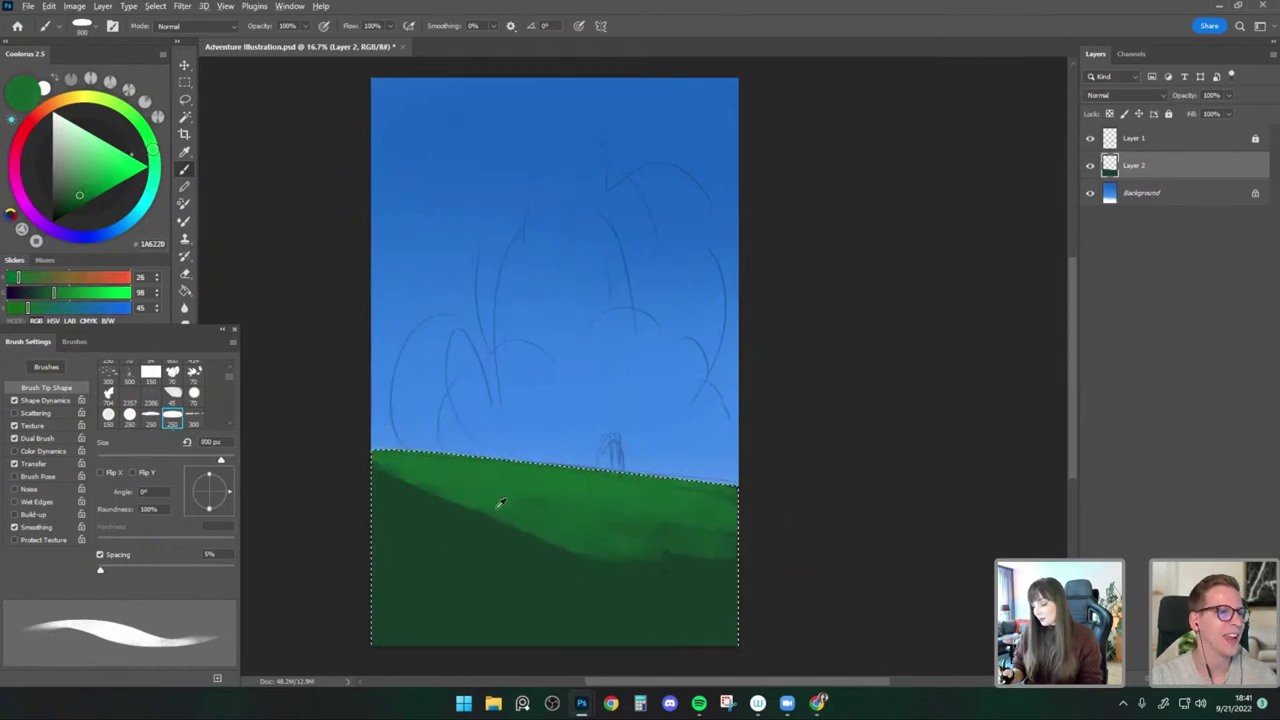
Blend mid green into the shaded slope with a smaller brush, and paint dark streaks across the hill with the sampled dark green.
{"action": "key", "text": "["}
{"action": "mouse_move", "coordinate": [400, 480]}
{"action": "left_mouse_down"}
{"action": "mouse_move", "coordinate": [551, 565]}
{"action": "mouse_move", "coordinate": [526, 561]}
{"action": "mouse_move", "coordinate": [487, 535]}
{"action": "mouse_move", "coordinate": [598, 562]}
{"action": "left_mouse_up"}
{"action": "key", "text": "["}
{"action": "left_click", "coordinate": [506, 537], "text": "alt"}
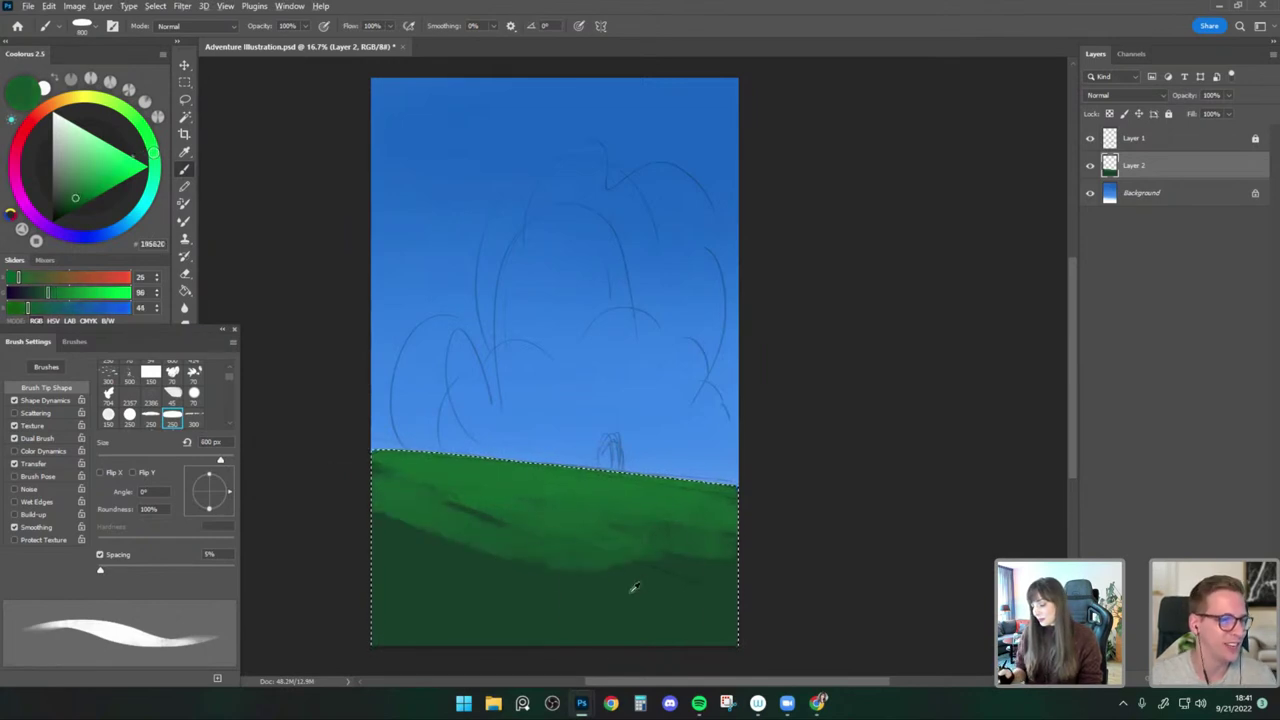
{"action": "left_click", "coordinate": [634, 588], "text": "alt"}
{"action": "left_click_drag", "start_coordinate": [470, 512], "coordinate": [720, 562]}
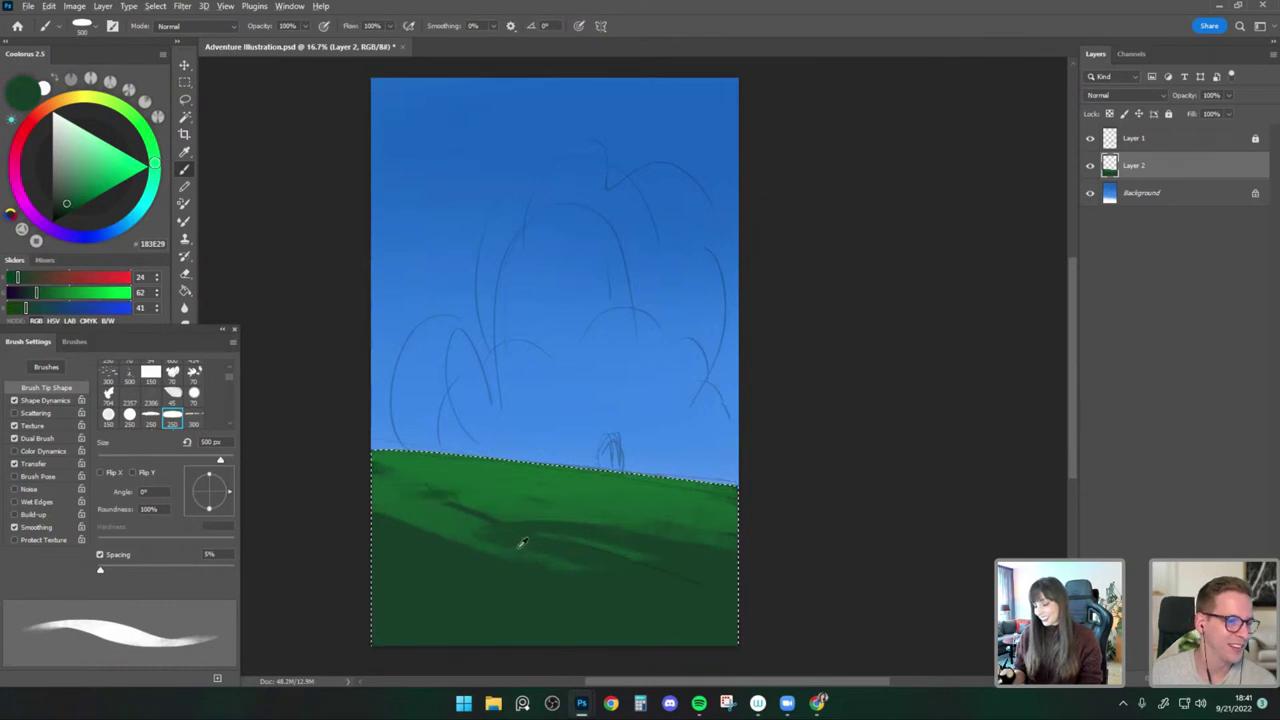
Paint more dark green streaks across the middle of the hill with sampled greens, then deselect the hill.
{"action": "left_click_drag", "start_coordinate": [845, 415], "coordinate": [863, 397]}
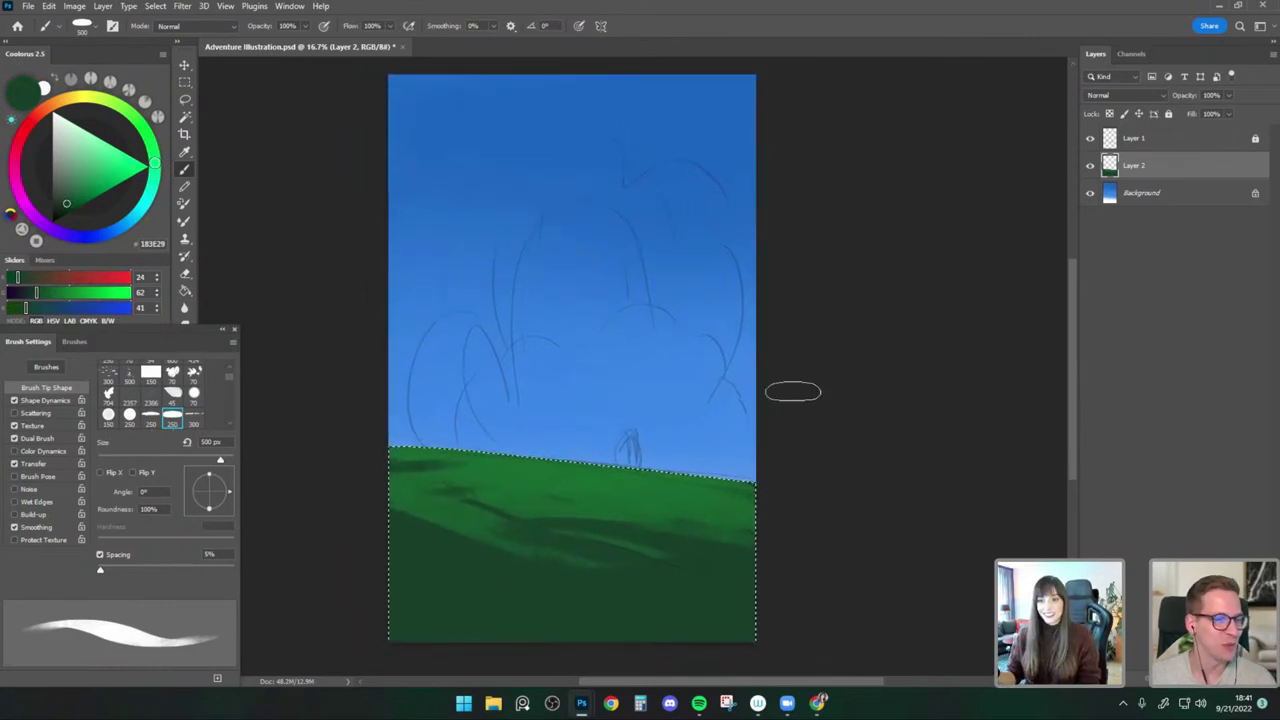
{"action": "left_click_drag", "start_coordinate": [451, 531], "coordinate": [591, 567]}
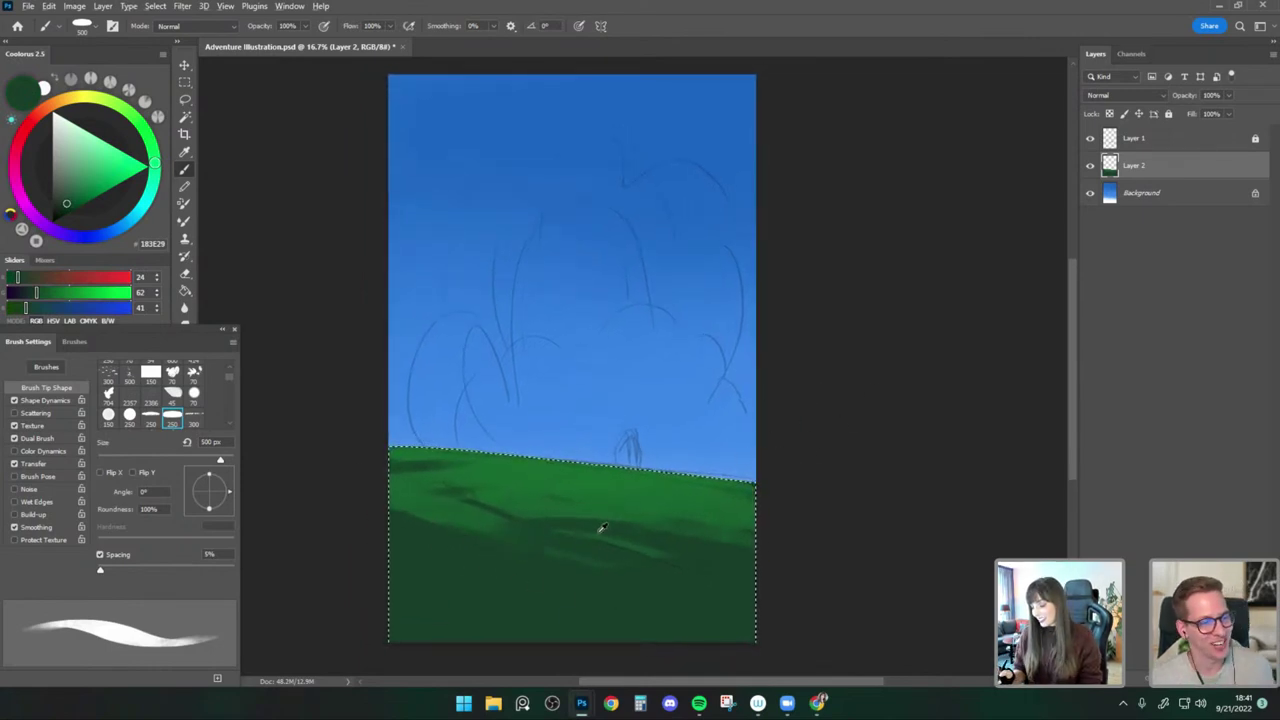
{"action": "left_click", "coordinate": [602, 529], "text": "alt"}
{"action": "key", "text": "bracketleft"}
{"action": "key", "text": "bracketleft"}
{"action": "mouse_move", "coordinate": [610, 502]}
{"action": "left_mouse_down"}
{"action": "mouse_move", "coordinate": [747, 541]}
{"action": "mouse_move", "coordinate": [686, 545]}
{"action": "mouse_move", "coordinate": [621, 507]}
{"action": "mouse_move", "coordinate": [704, 522]}
{"action": "left_mouse_up"}
{"action": "key", "text": "bracketright"}
{"action": "key", "text": "bracketright"}
{"action": "key", "text": "bracketright"}
{"action": "key", "text": "bracketright"}
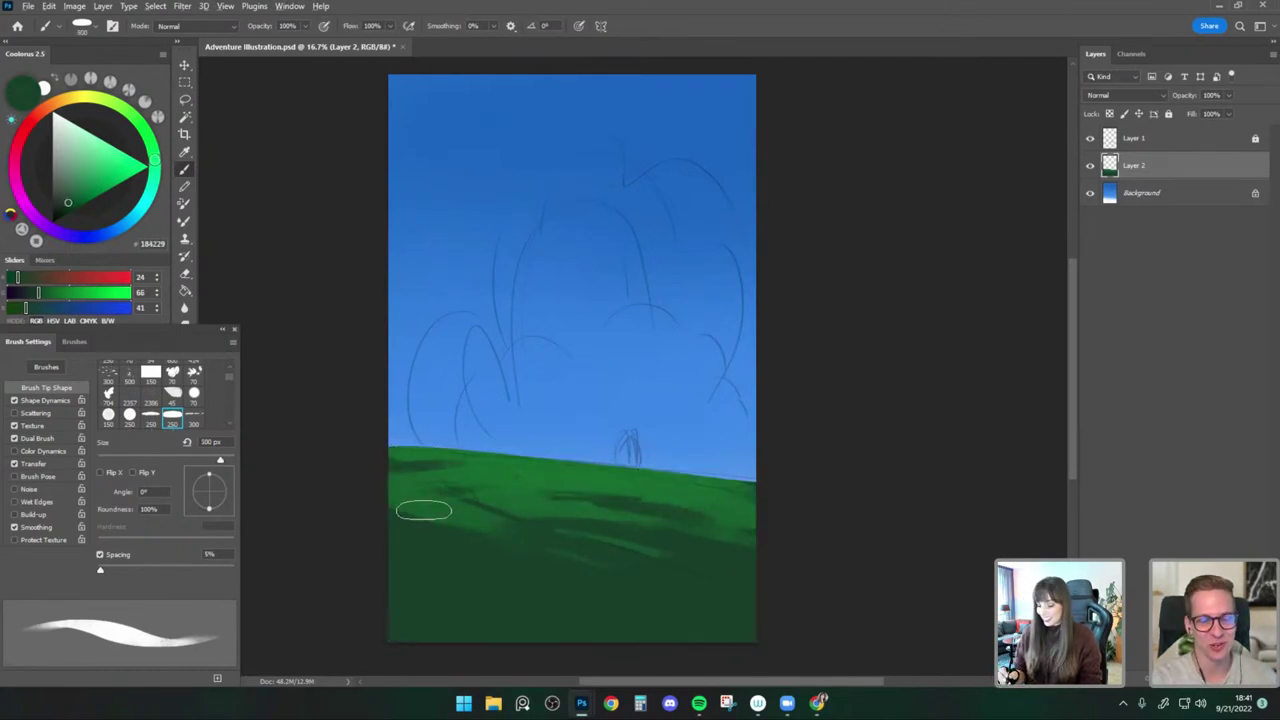
{"action": "left_click", "coordinate": [423, 509], "text": "alt"}
{"action": "key", "text": "ctrl+d"}
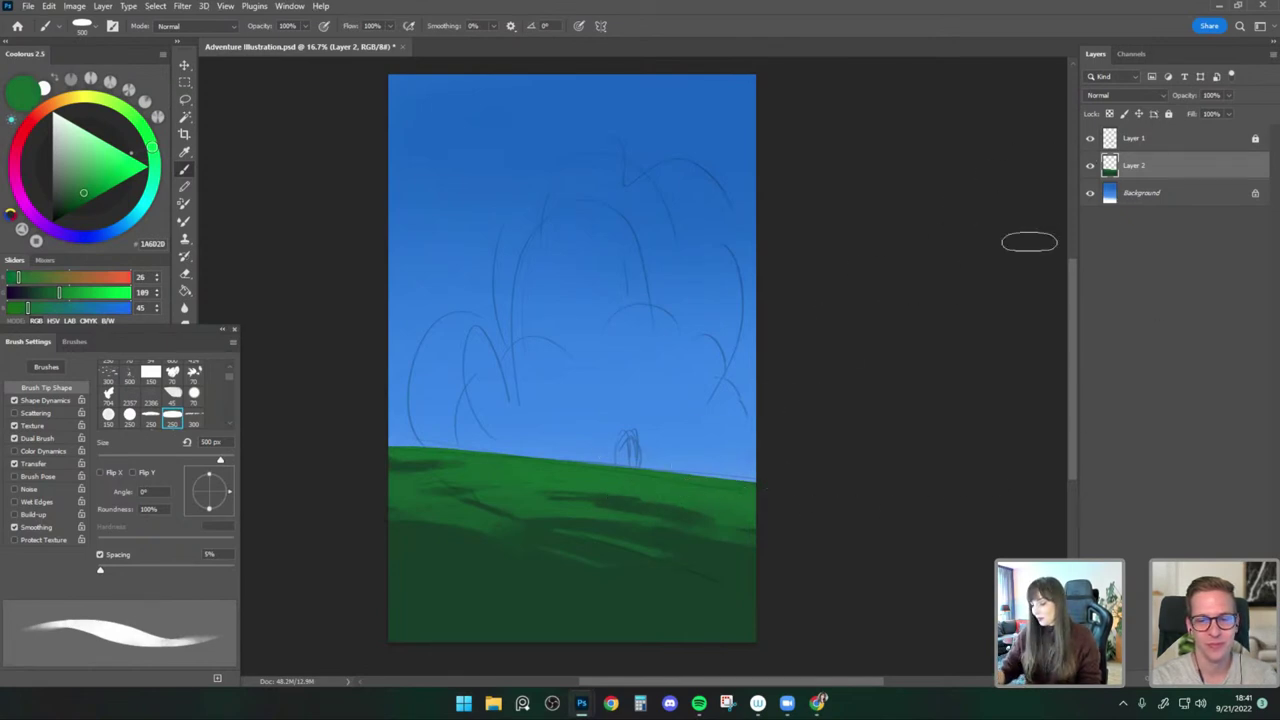
{"action": "left_click", "coordinate": [1145, 195]}
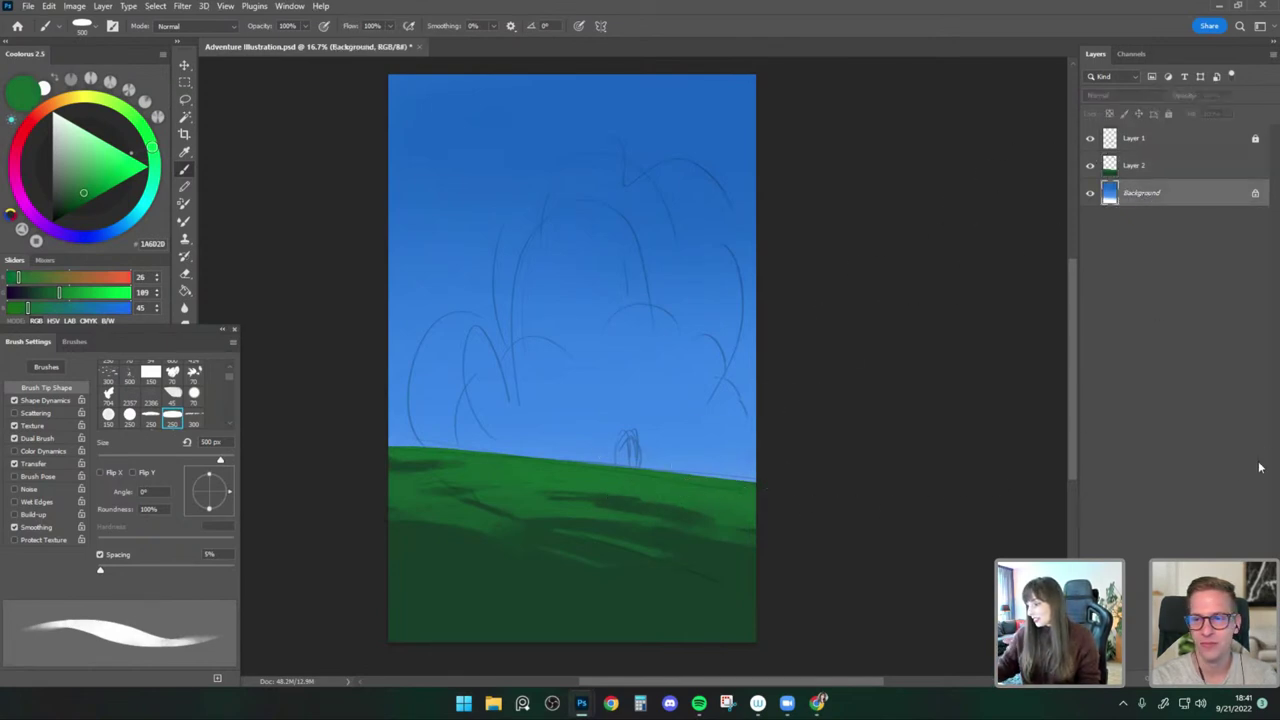
{"action": "left_click", "coordinate": [516, 503], "text": "alt"}
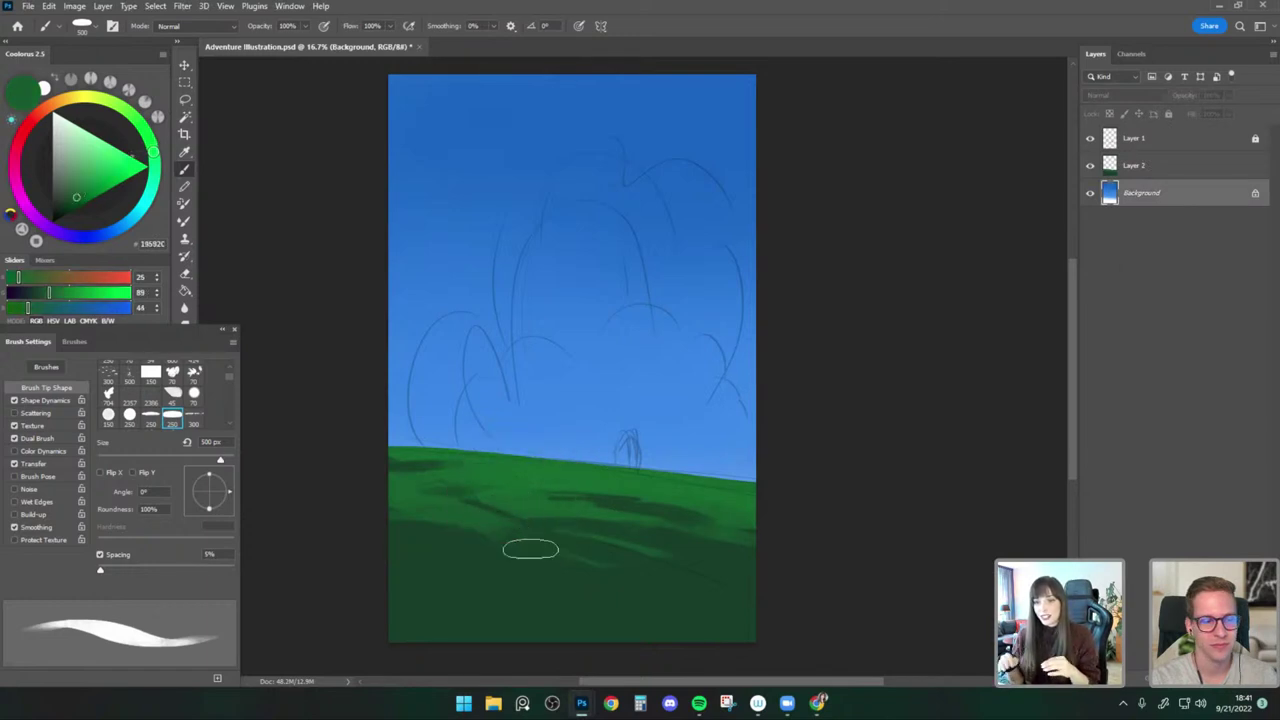
{"action": "left_click", "coordinate": [537, 520], "text": "alt"}
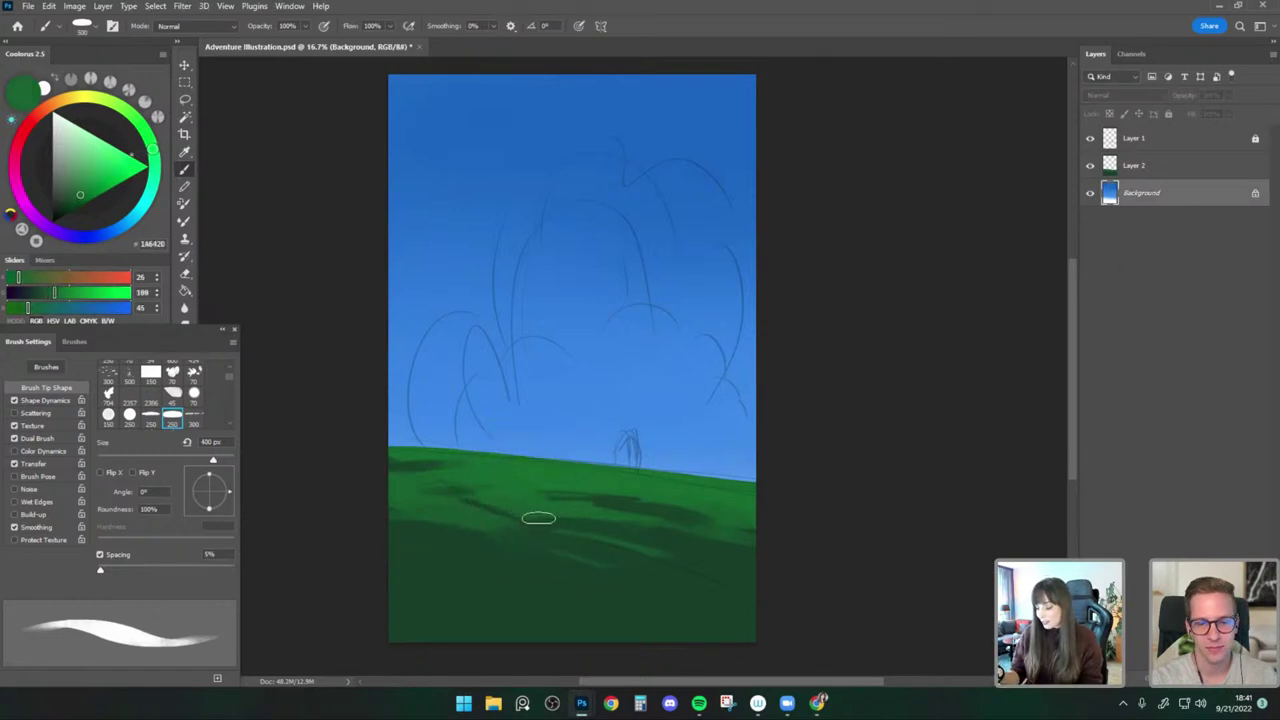
{"action": "key", "text": "bracketleft"}
{"action": "key", "text": "bracketleft"}
{"action": "key", "text": "bracketleft"}
{"action": "key", "text": "bracketleft"}
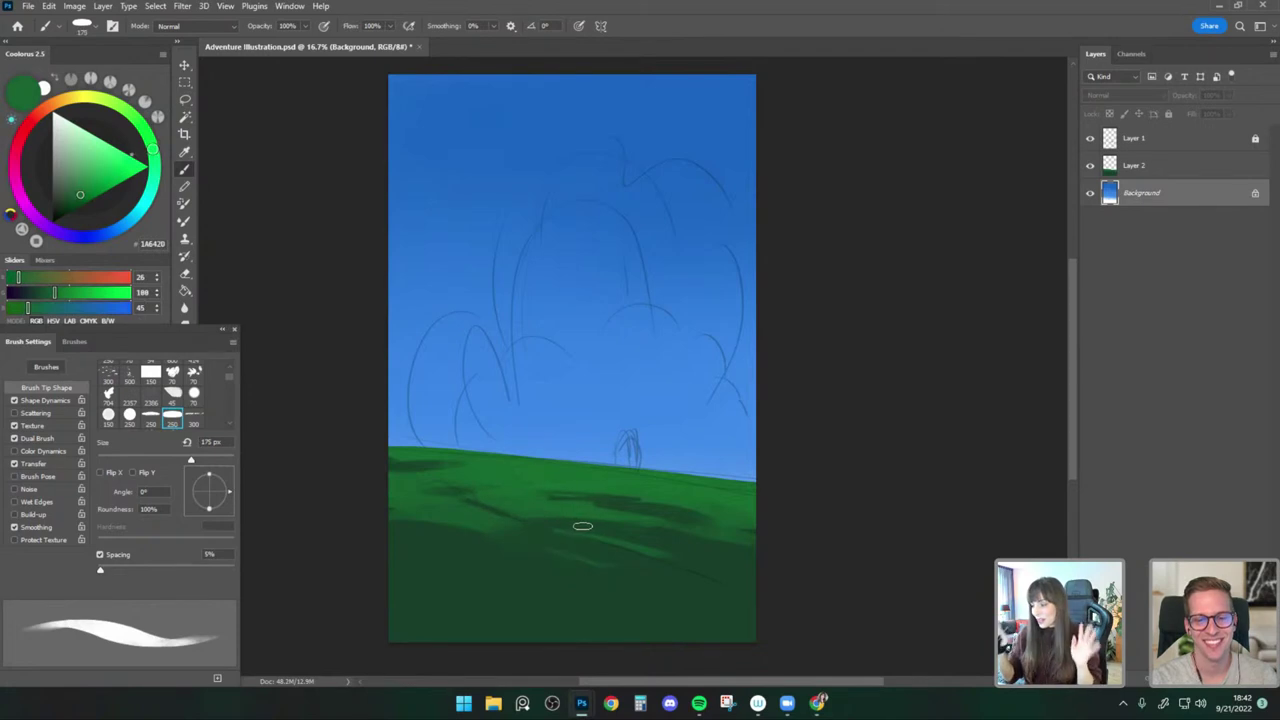
Add a new layer above the hill layer and choose the Round Pressure Sensitive brush.
{"action": "left_click", "coordinate": [1147, 169]}
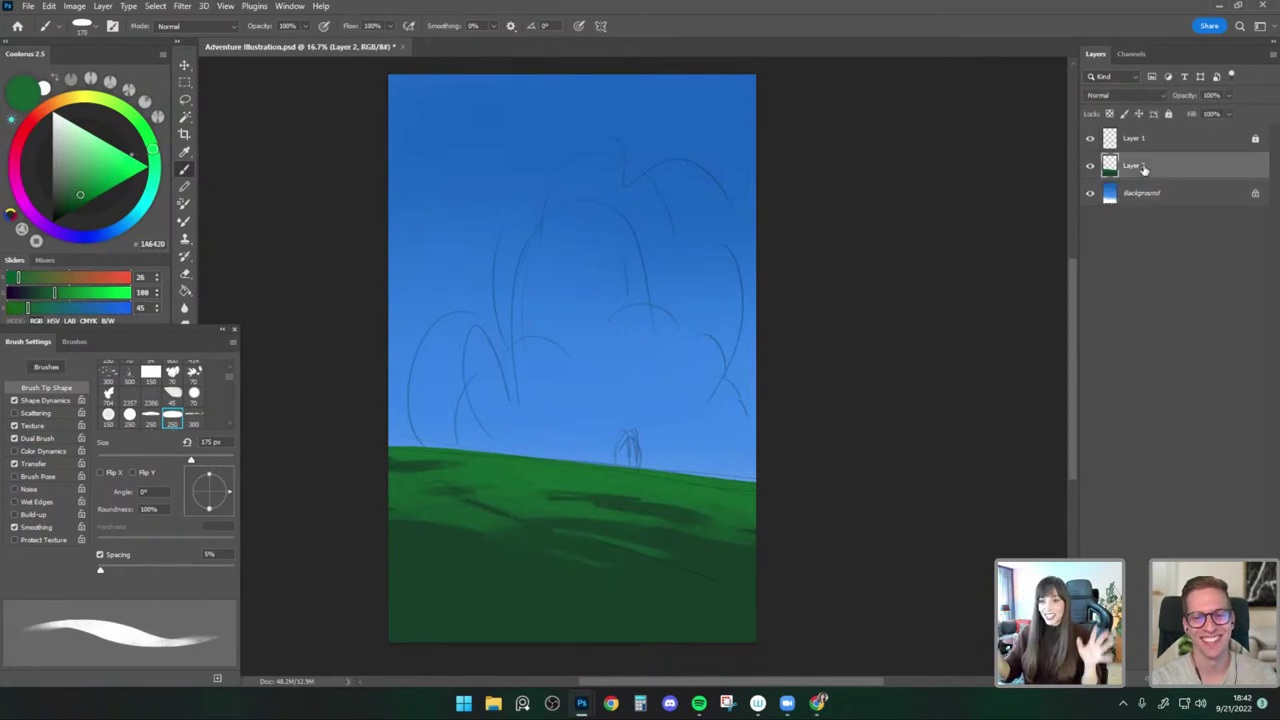
{"action": "key", "text": "ctrl+shift+alt+n"}
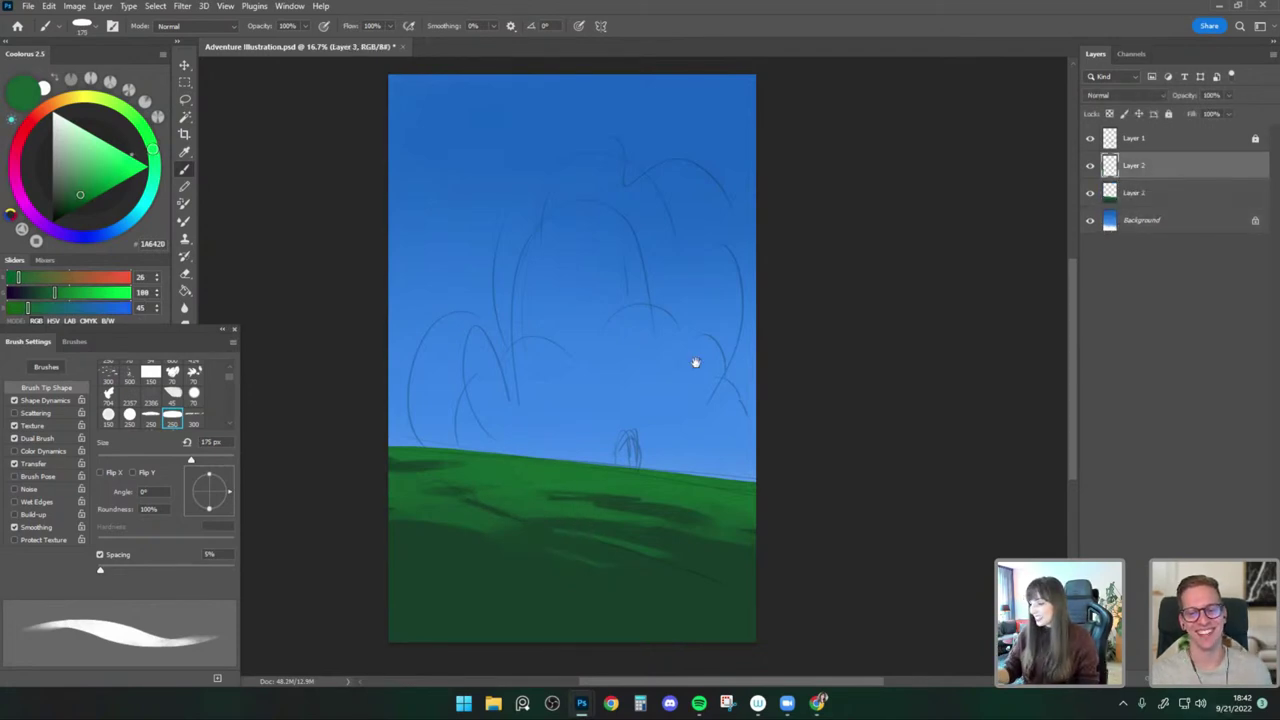
{"action": "left_click", "coordinate": [184, 98]}
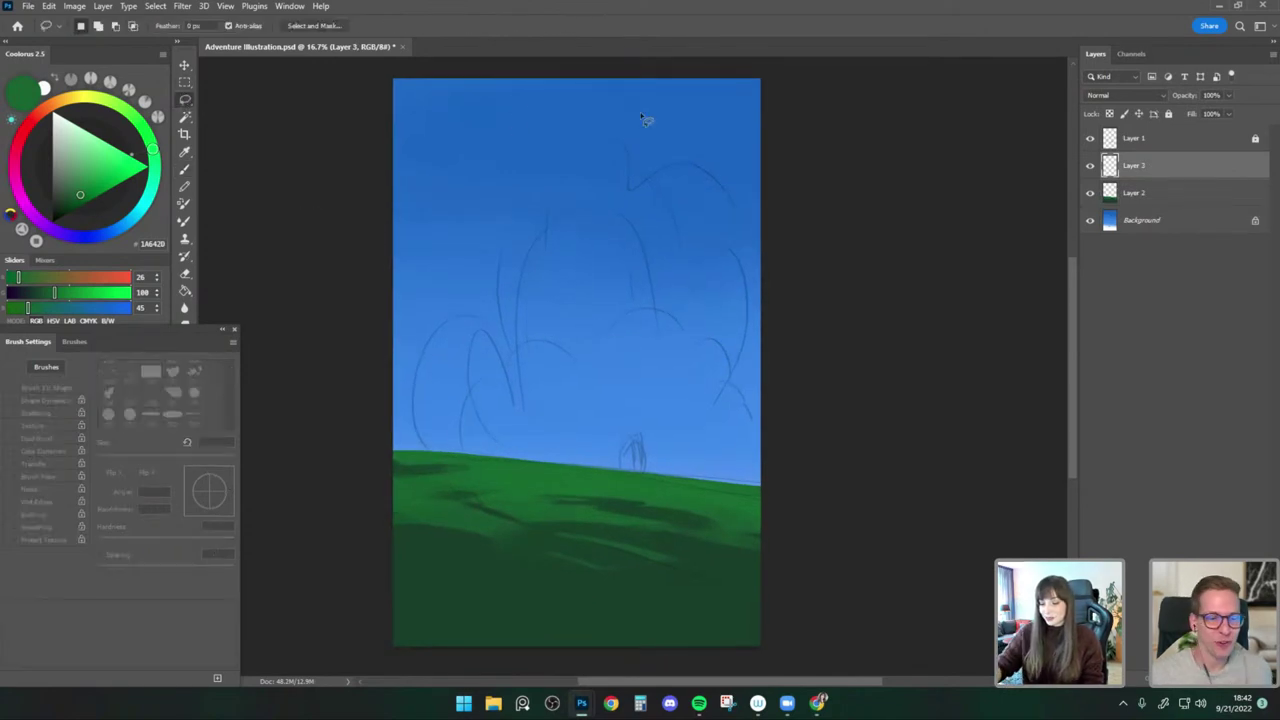
{"action": "left_click", "coordinate": [184, 168]}
{"action": "left_click", "coordinate": [82, 27]}
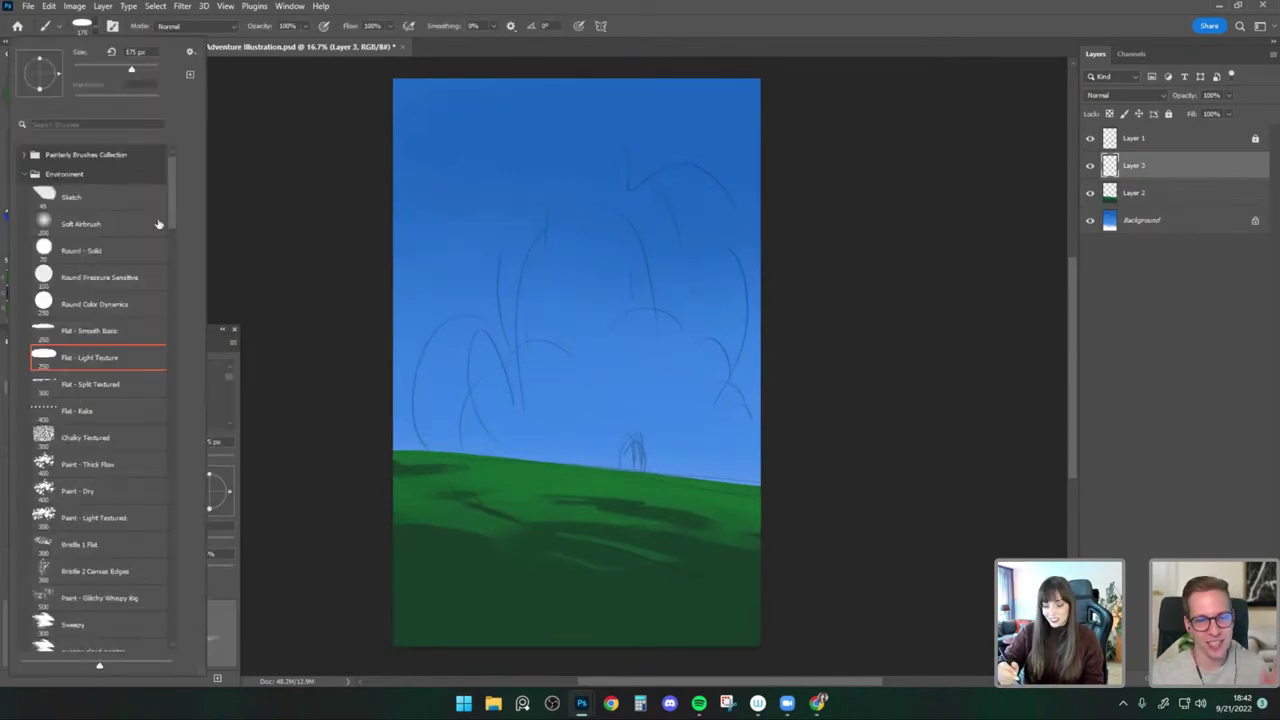
{"action": "left_click", "coordinate": [145, 278]}
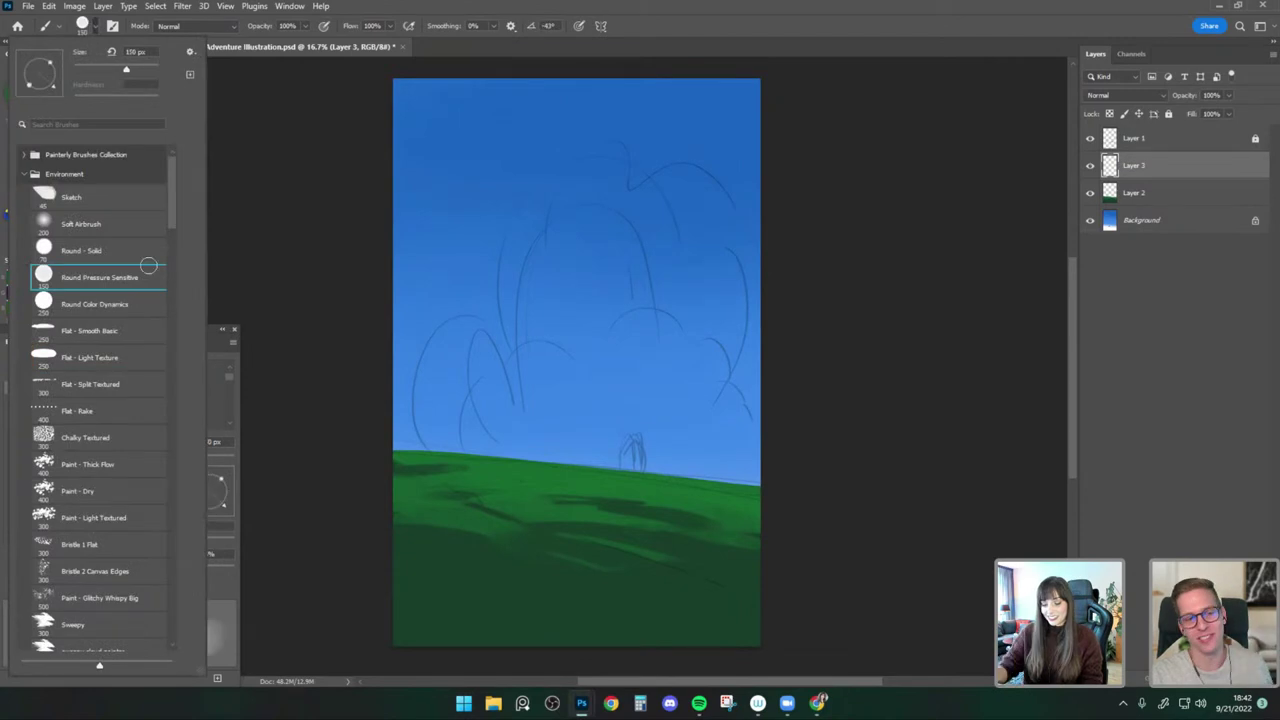
{"action": "left_click", "coordinate": [318, 252]}
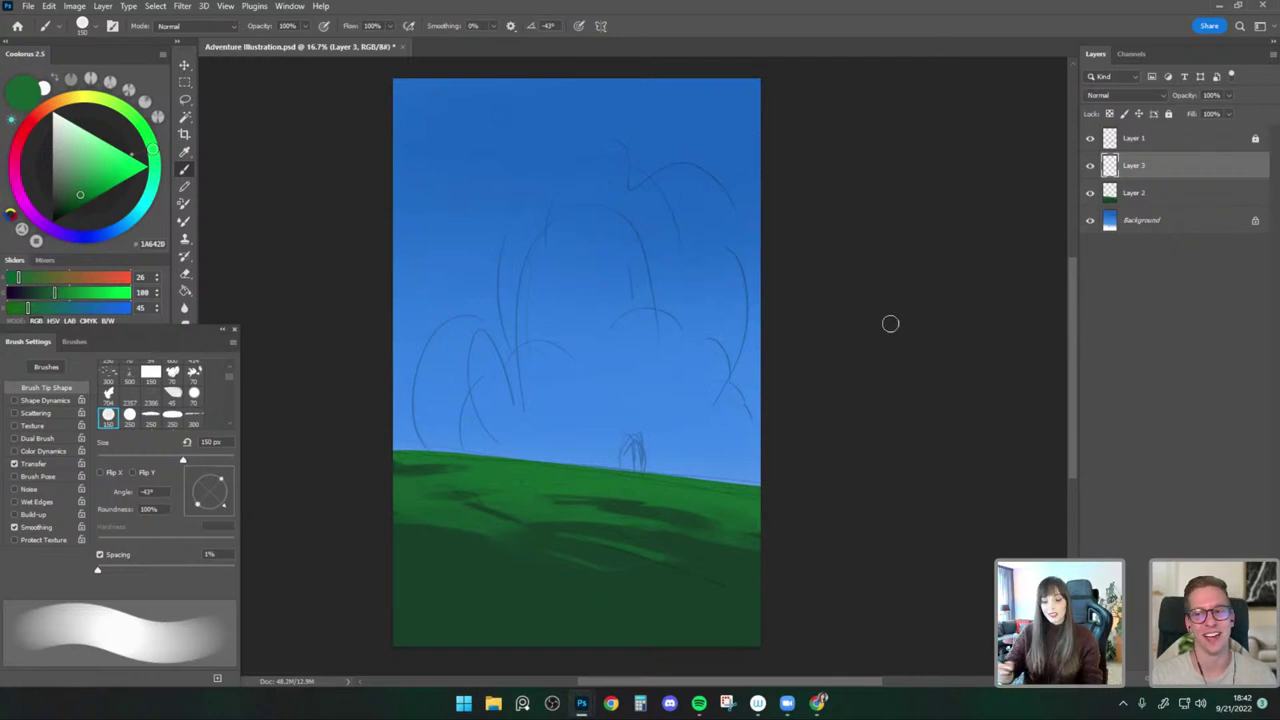
Block in a pale rounded cloud mass in the middle of the sky with RGB 208, 227, 225 and an enlarged round brush.
{"action": "left_click", "coordinate": [60, 130]}
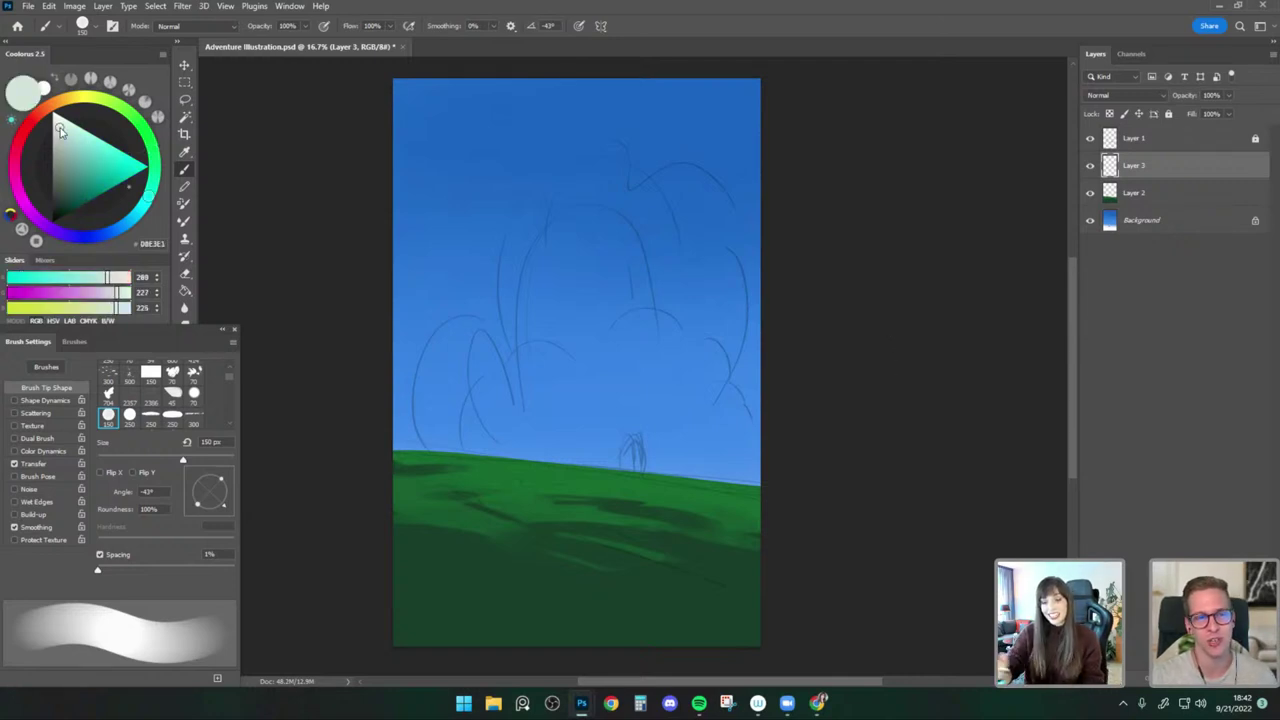
{"action": "key", "text": "bracketright"}
{"action": "key", "text": "bracketright"}
{"action": "key", "text": "bracketright"}
{"action": "key", "text": "bracketright"}
{"action": "key", "text": "bracketright"}
{"action": "key", "text": "bracketright"}
{"action": "mouse_move", "coordinate": [628, 238]}
{"action": "left_mouse_down"}
{"action": "mouse_move", "coordinate": [594, 255]}
{"action": "mouse_move", "coordinate": [610, 290]}
{"action": "mouse_move", "coordinate": [646, 307]}
{"action": "mouse_move", "coordinate": [691, 191]}
{"action": "mouse_move", "coordinate": [660, 269]}
{"action": "mouse_move", "coordinate": [655, 218]}
{"action": "mouse_move", "coordinate": [611, 217]}
{"action": "left_mouse_up"}
{"action": "key", "text": "bracketleft"}
{"action": "key", "text": "bracketleft"}
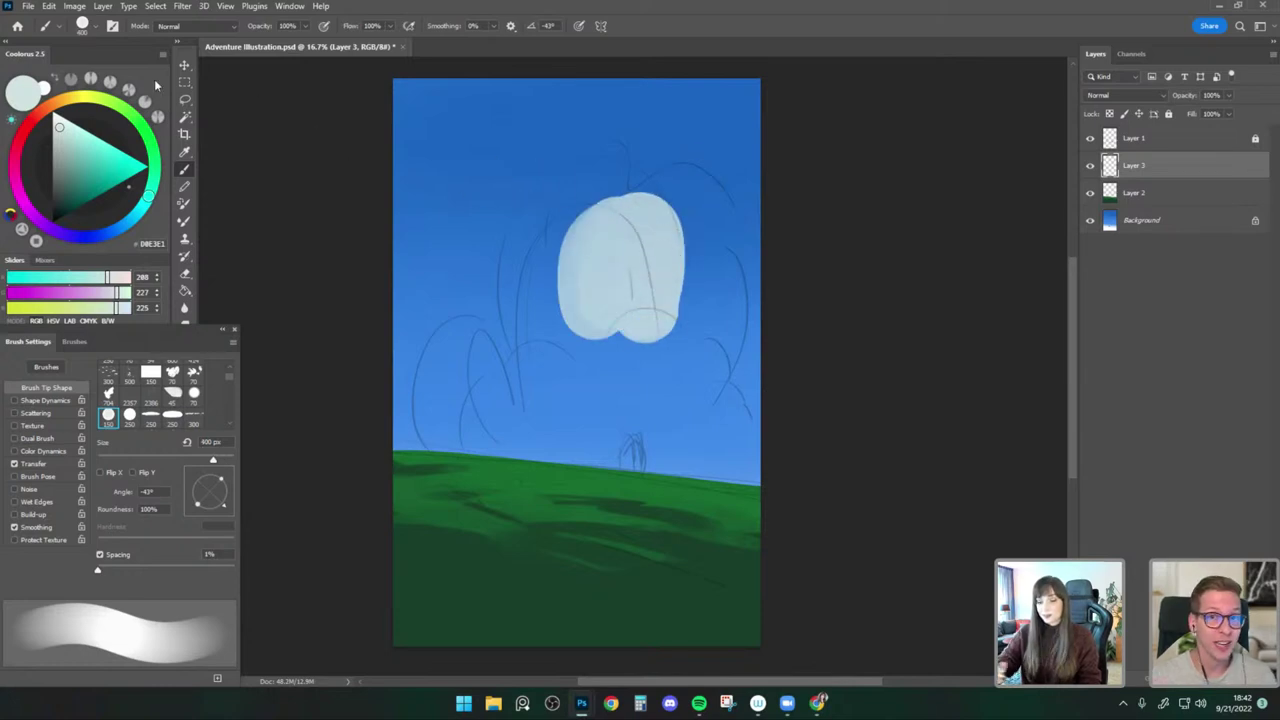
Broaden the left side of the cloud with the Paint - Thick Flow brush at up to 600 px, using colour sampled from the cloud.
{"action": "left_click", "coordinate": [95, 27]}
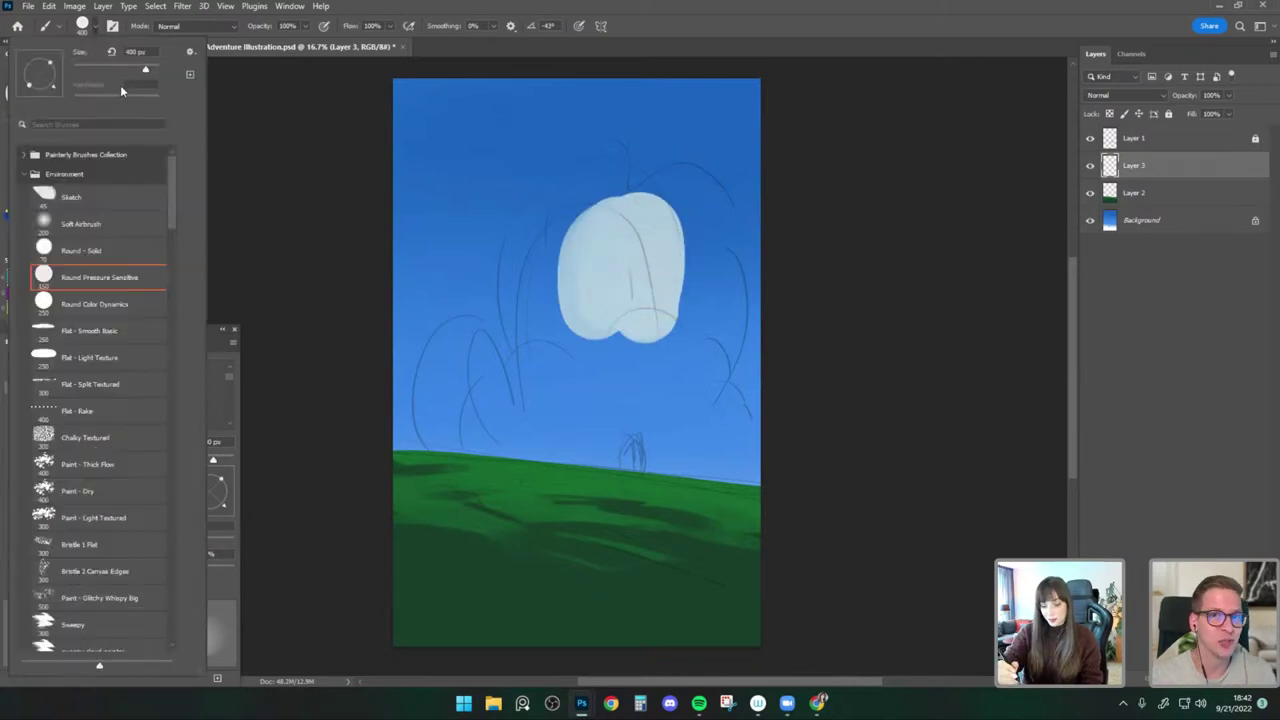
{"action": "double_click", "coordinate": [137, 461]}
{"action": "mouse_move", "coordinate": [594, 331]}
{"action": "left_mouse_down"}
{"action": "mouse_move", "coordinate": [609, 243]}
{"action": "mouse_move", "coordinate": [586, 277]}
{"action": "mouse_move", "coordinate": [633, 252]}
{"action": "left_mouse_up"}
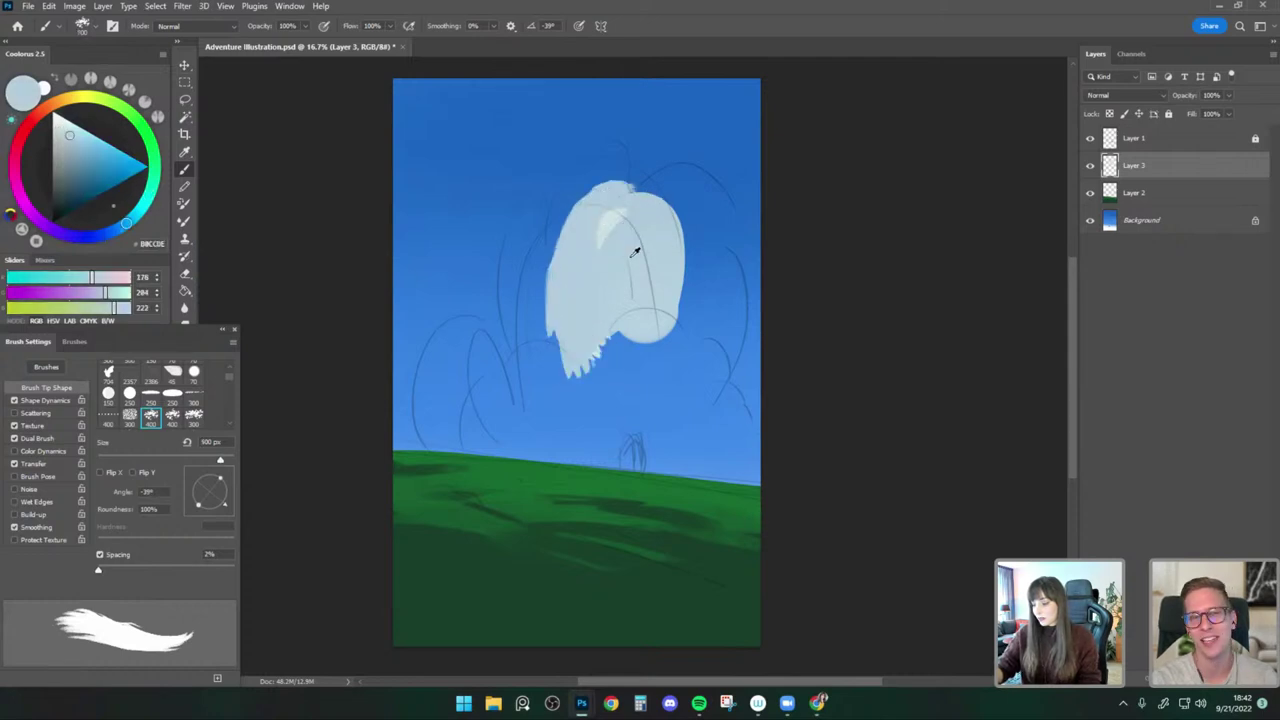
{"action": "left_click", "coordinate": [616, 216], "text": "alt"}
{"action": "key", "text": "bracketright"}
{"action": "key", "text": "bracketright"}
{"action": "key", "text": "bracketright"}
{"action": "mouse_move", "coordinate": [612, 198]}
{"action": "left_mouse_down"}
{"action": "mouse_move", "coordinate": [610, 288]}
{"action": "mouse_move", "coordinate": [585, 180]}
{"action": "mouse_move", "coordinate": [612, 375]}
{"action": "mouse_move", "coordinate": [612, 215]}
{"action": "mouse_move", "coordinate": [579, 346]}
{"action": "left_mouse_up"}
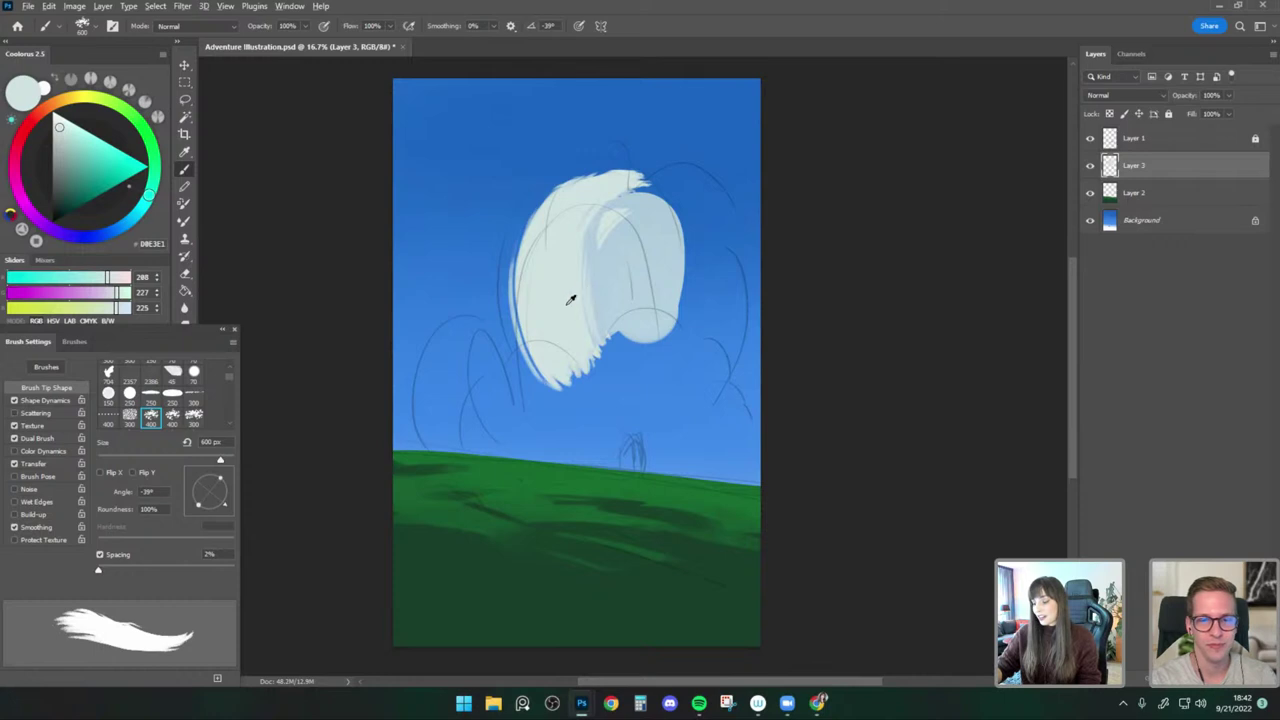
Extend the cloud's lower edge at 700 px, and round out its upper-left contour at 400 px with a sampled cloud colour.
{"action": "key", "text": "bracketright"}
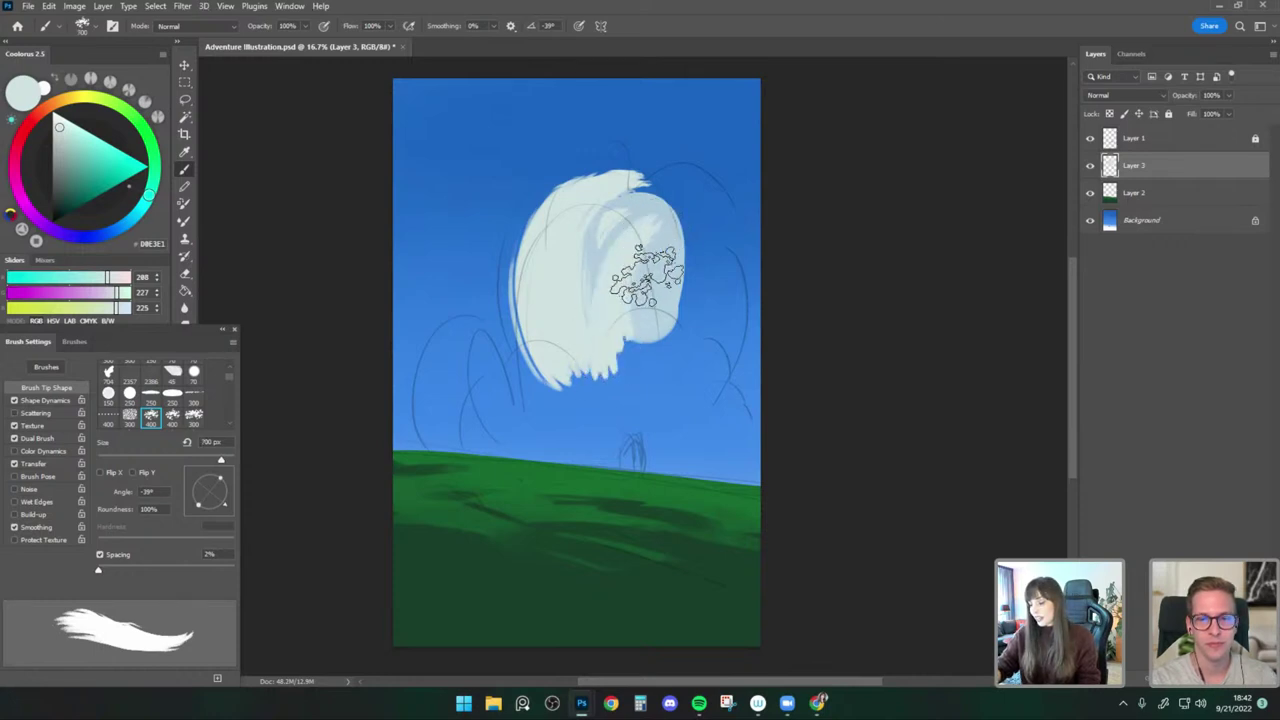
{"action": "left_click_drag", "start_coordinate": [652, 264], "coordinate": [634, 348]}
{"action": "left_click", "coordinate": [576, 242], "text": "alt"}
{"action": "key", "text": "bracketleft"}
{"action": "key", "text": "bracketleft"}
{"action": "key", "text": "bracketleft"}
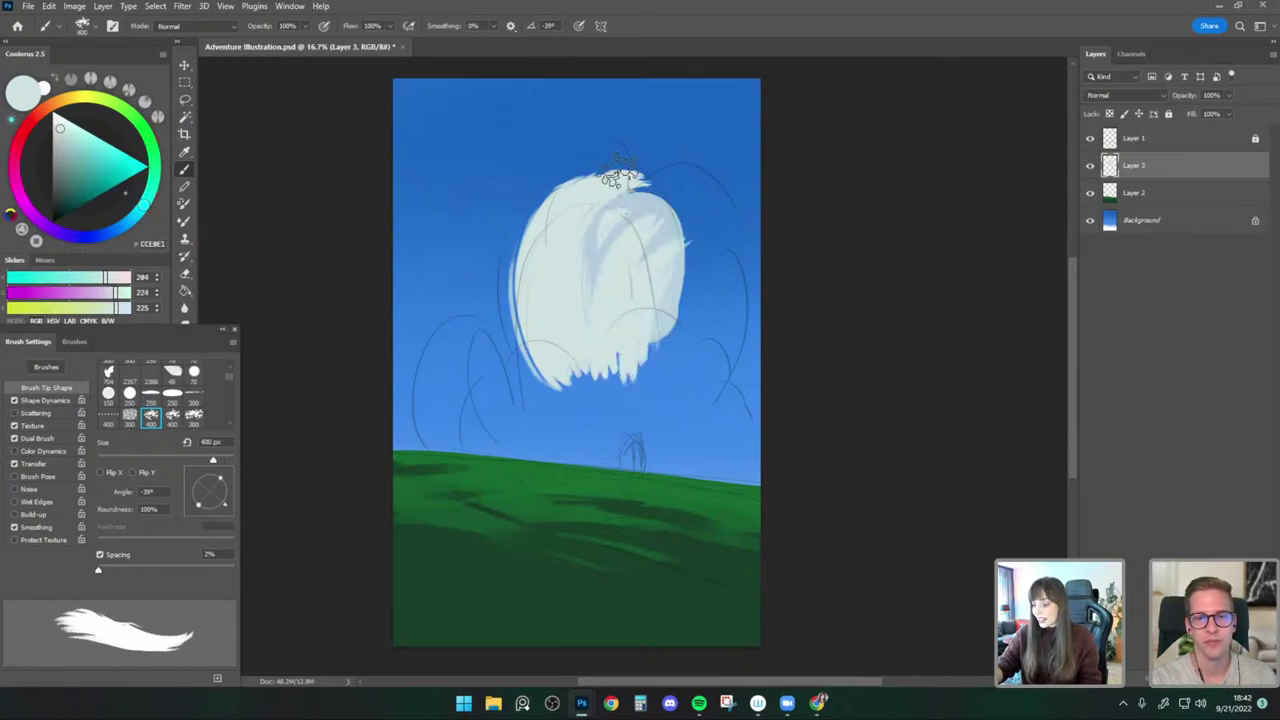
{"action": "left_click_drag", "start_coordinate": [619, 172], "coordinate": [520, 312]}
Extend the cloud into a second rounded lobe on its right side with sampled pale colour and a brush up to 700 px.
{"action": "left_click", "coordinate": [616, 181], "text": "alt"}
{"action": "key", "text": "bracketright"}
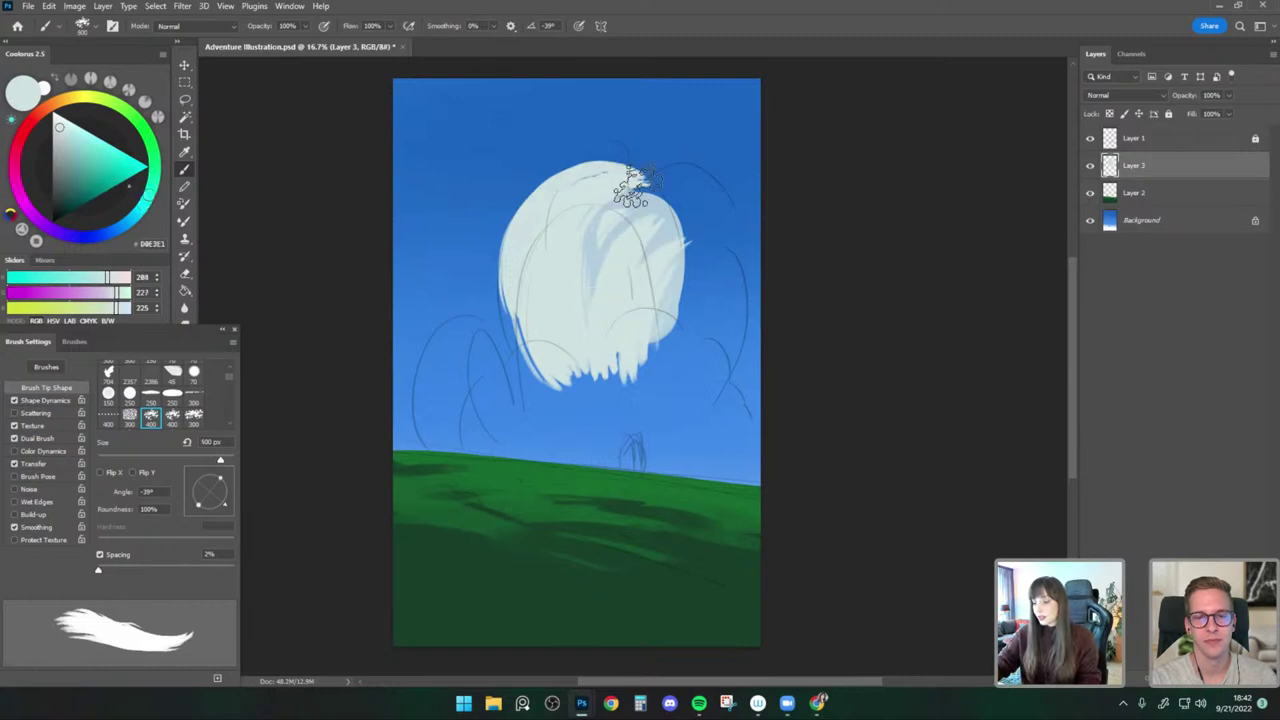
{"action": "left_click_drag", "start_coordinate": [638, 187], "coordinate": [661, 318]}
{"action": "key", "text": "bracketright"}
{"action": "key", "text": "bracketright"}
{"action": "left_click_drag", "start_coordinate": [647, 210], "coordinate": [680, 346]}
{"action": "left_click_drag", "start_coordinate": [694, 202], "coordinate": [673, 362]}
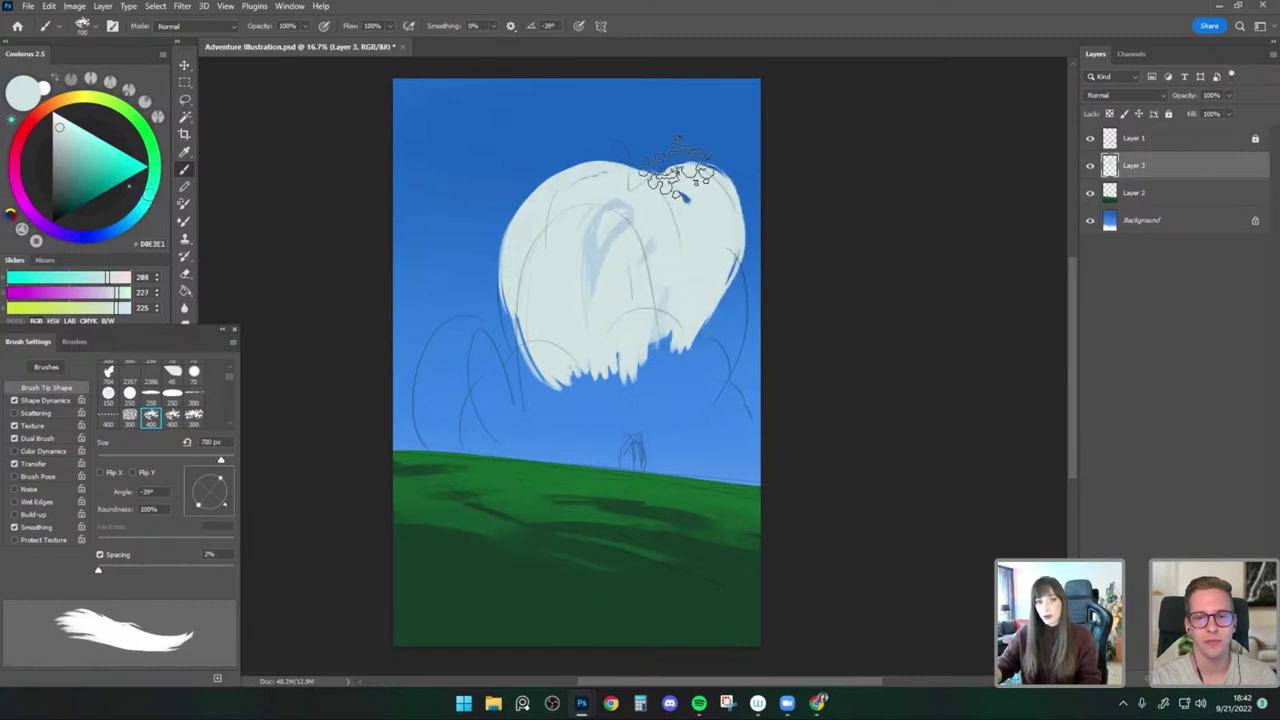
Pull the lower-left edge of the main cloud further down with the 700 px brush, undoing the first stroke across it.
{"action": "key", "text": "bracketleft"}
{"action": "mouse_move", "coordinate": [651, 200]}
{"action": "left_mouse_down"}
{"action": "mouse_move", "coordinate": [508, 305]}
{"action": "mouse_move", "coordinate": [543, 280]}
{"action": "mouse_move", "coordinate": [548, 376]}
{"action": "left_mouse_up"}
{"action": "key", "text": "ctrl+z"}
{"action": "key", "text": "bracketright"}
{"action": "left_click_drag", "start_coordinate": [537, 266], "coordinate": [576, 397]}
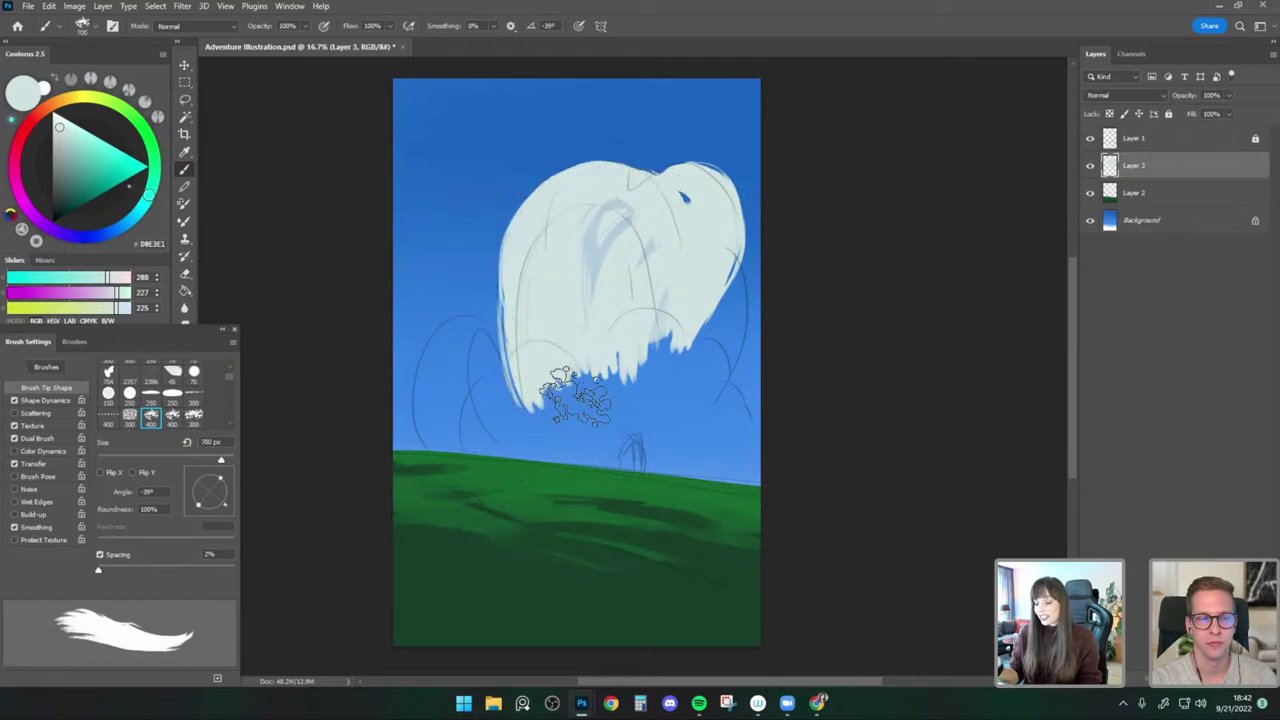
Paint a lower-left cloud lobe down to the horizon, move the cloud layer beneath the hill layer, and extend the cloud's base.
{"action": "key", "text": "bracketleft"}
{"action": "left_click_drag", "start_coordinate": [502, 348], "coordinate": [449, 402]}
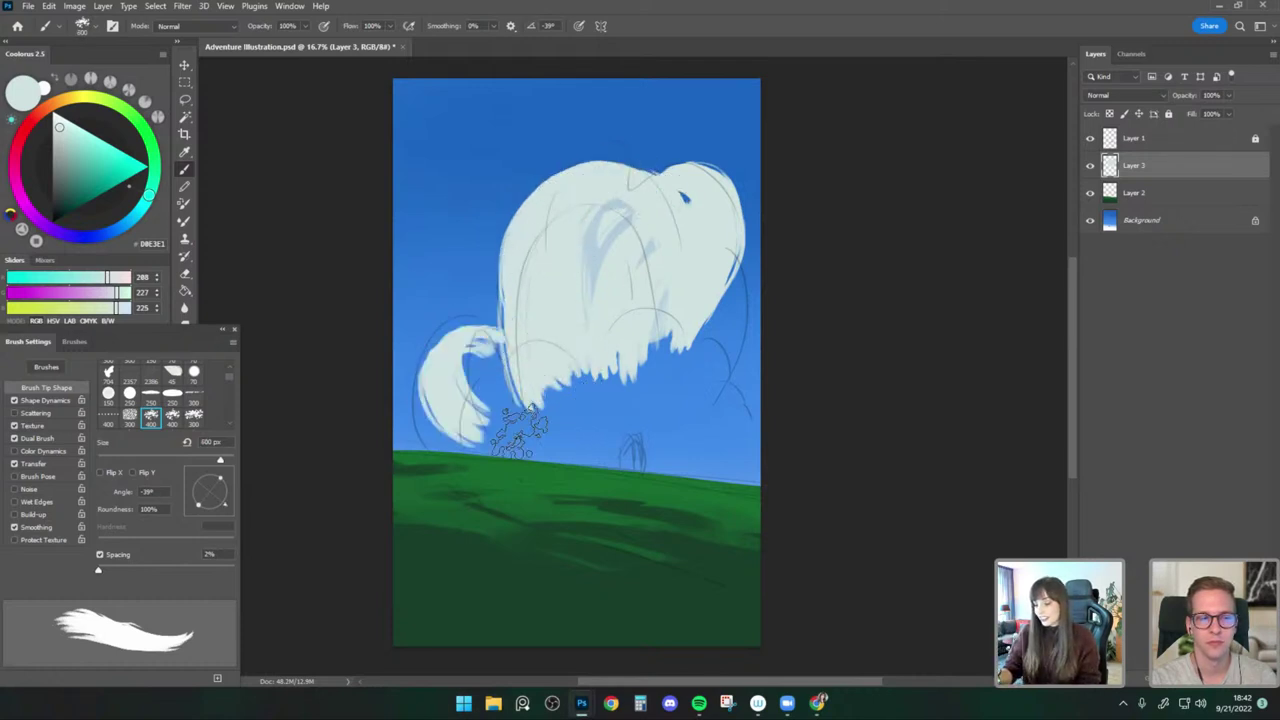
{"action": "key", "text": "ctrl+z"}
{"action": "mouse_move", "coordinate": [500, 347]}
{"action": "left_mouse_down"}
{"action": "mouse_move", "coordinate": [494, 443]}
{"action": "mouse_move", "coordinate": [486, 358]}
{"action": "mouse_move", "coordinate": [526, 426]}
{"action": "mouse_move", "coordinate": [491, 346]}
{"action": "mouse_move", "coordinate": [522, 403]}
{"action": "mouse_move", "coordinate": [521, 456]}
{"action": "mouse_move", "coordinate": [532, 384]}
{"action": "mouse_move", "coordinate": [561, 365]}
{"action": "mouse_move", "coordinate": [615, 420]}
{"action": "left_mouse_up"}
{"action": "left_click_drag", "start_coordinate": [1110, 165], "coordinate": [1112, 206]}
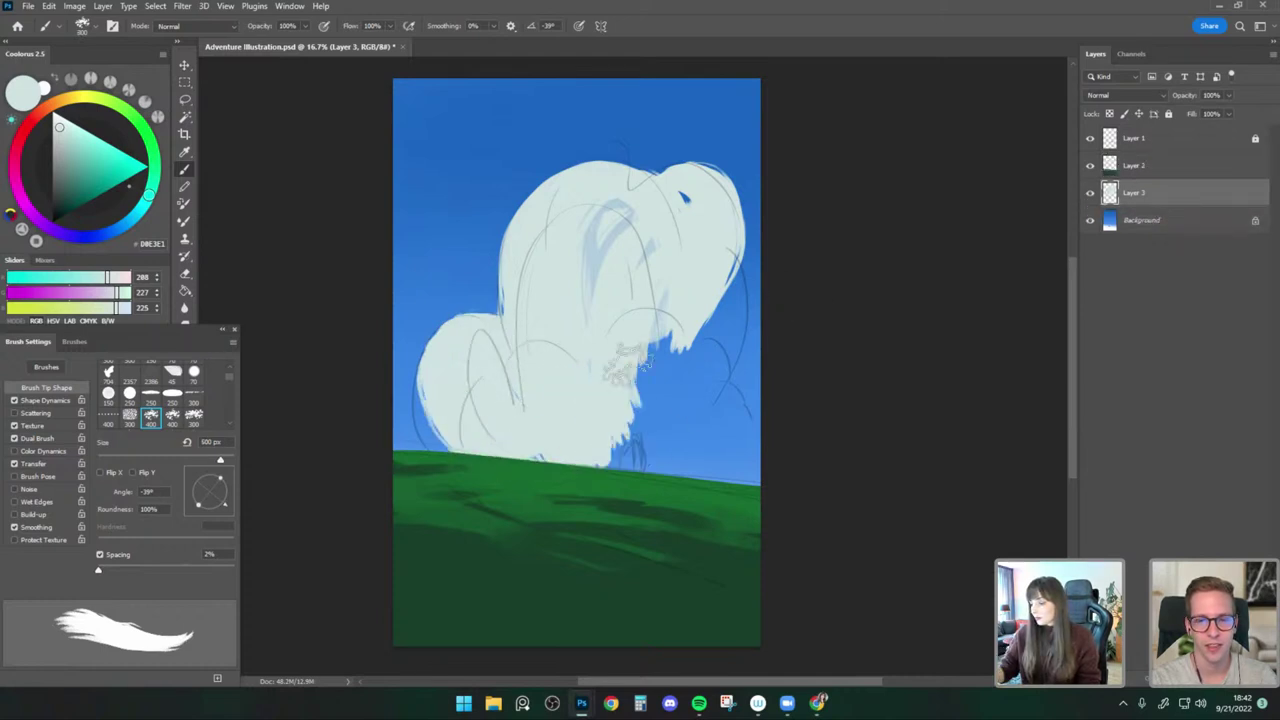
{"action": "left_click_drag", "start_coordinate": [485, 437], "coordinate": [512, 440]}
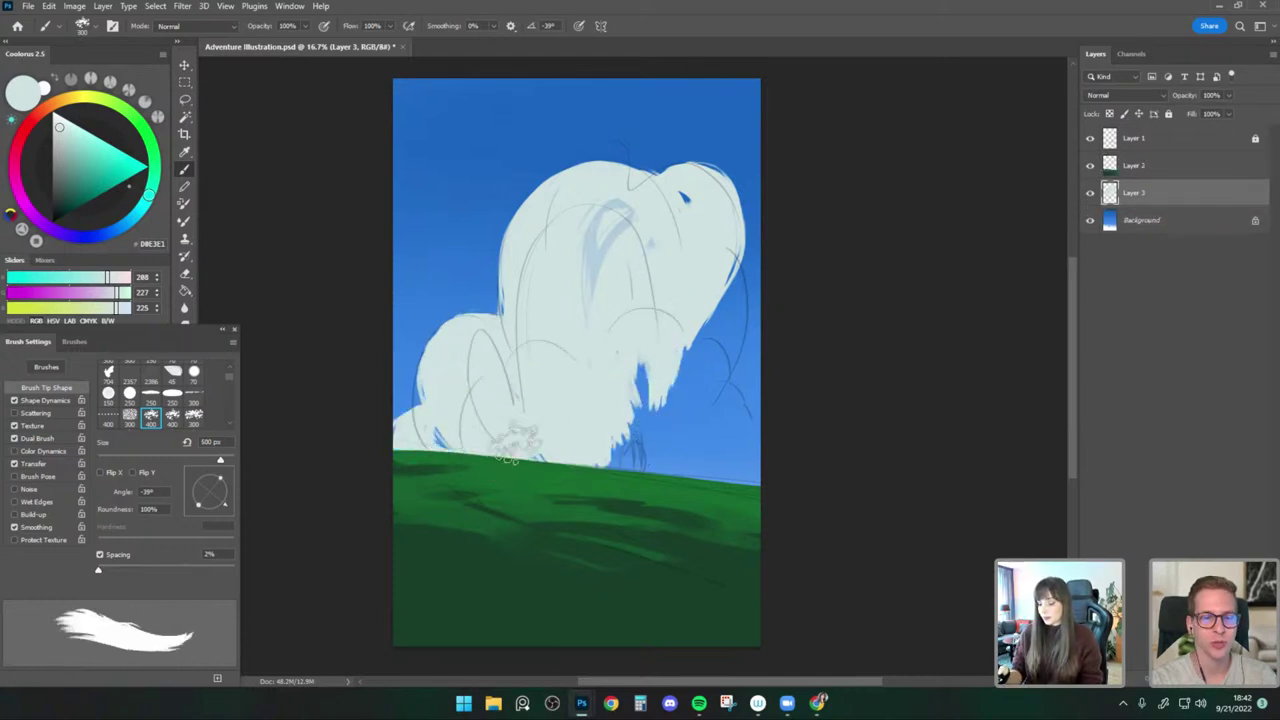
Set the eraser to the Paint - Thick Flow tip and trim the upper-left contour of the main cloud.
{"action": "key", "text": "e"}
{"action": "left_click", "coordinate": [84, 26]}
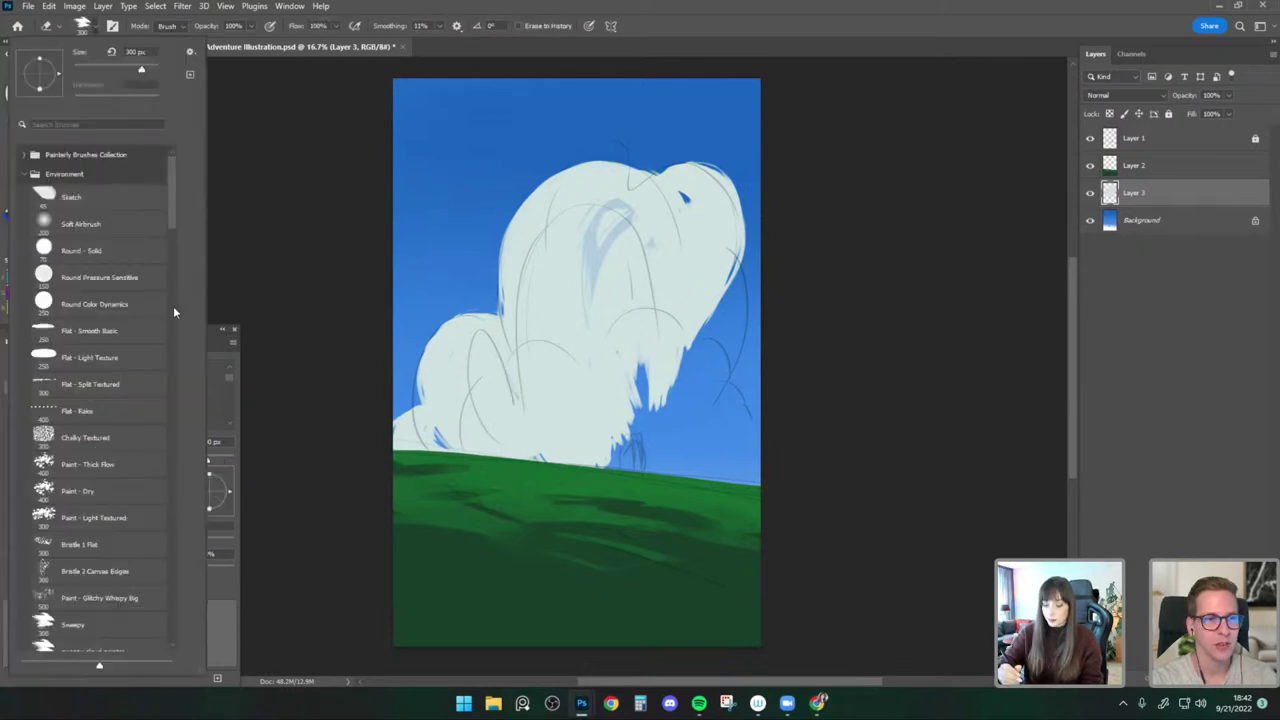
{"action": "left_click", "coordinate": [135, 490]}
{"action": "left_click", "coordinate": [135, 464]}
{"action": "left_click", "coordinate": [386, 209]}
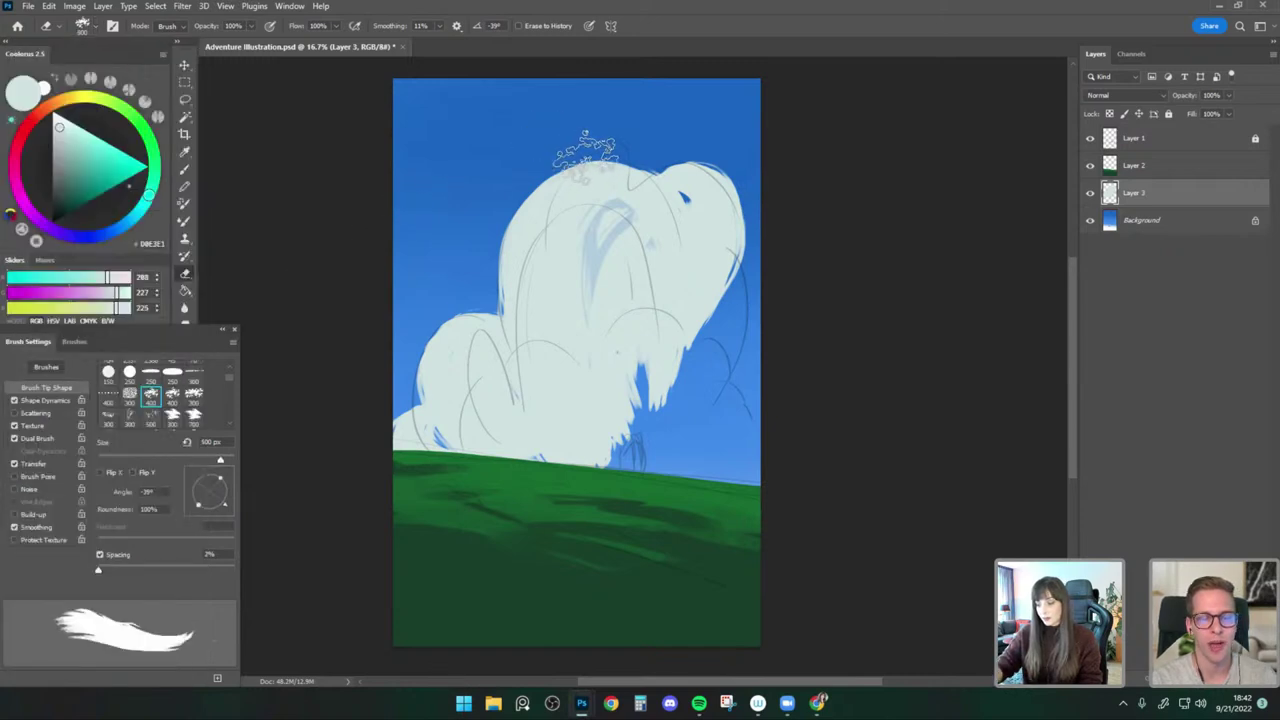
{"action": "mouse_move", "coordinate": [570, 185]}
{"action": "left_mouse_down"}
{"action": "mouse_move", "coordinate": [512, 340]}
{"action": "mouse_move", "coordinate": [516, 180]}
{"action": "left_mouse_up"}
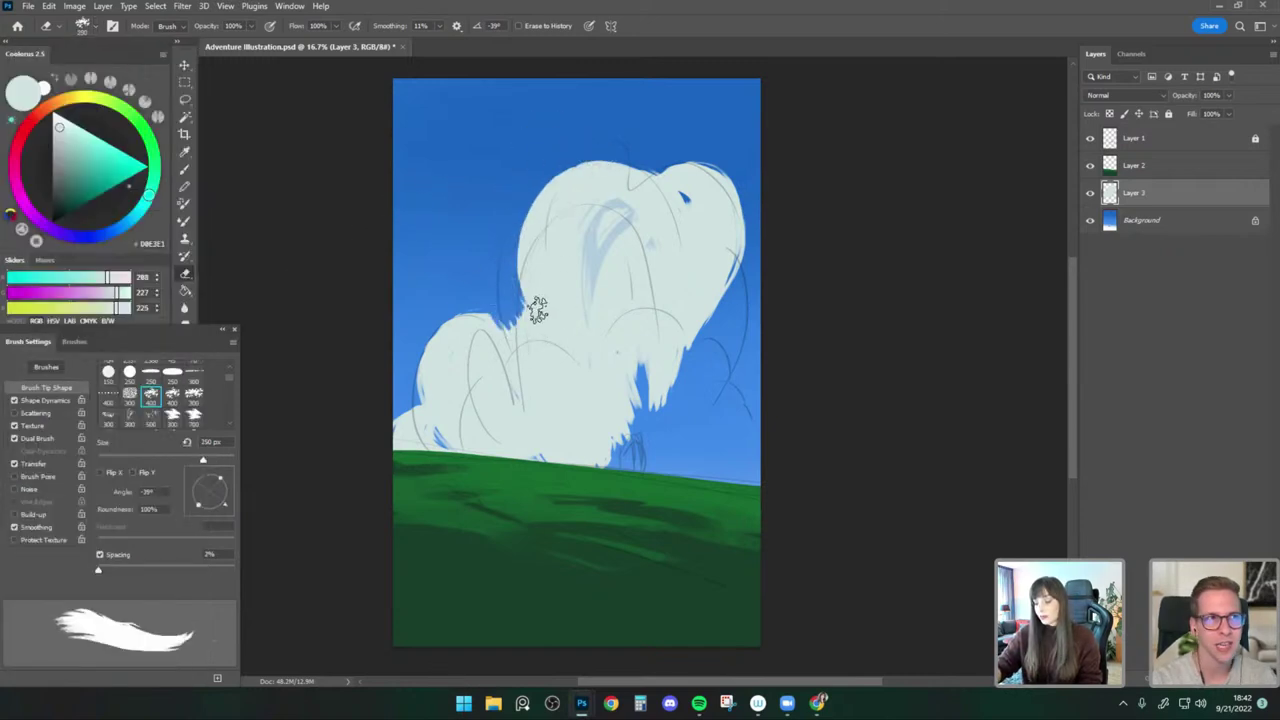
Enlarge the eraser and cut back the lower-left lobe's outer edge, removing the small cloud beside it at the horizon.
{"action": "key", "text": "]"}
{"action": "key", "text": "]"}
{"action": "mouse_move", "coordinate": [468, 314]}
{"action": "left_mouse_down"}
{"action": "mouse_move", "coordinate": [457, 448]}
{"action": "mouse_move", "coordinate": [405, 440]}
{"action": "left_mouse_up"}
{"action": "key", "text": "]"}
{"action": "mouse_move", "coordinate": [450, 382]}
{"action": "left_mouse_down"}
{"action": "mouse_move", "coordinate": [424, 430]}
{"action": "mouse_move", "coordinate": [445, 446]}
{"action": "left_mouse_up"}
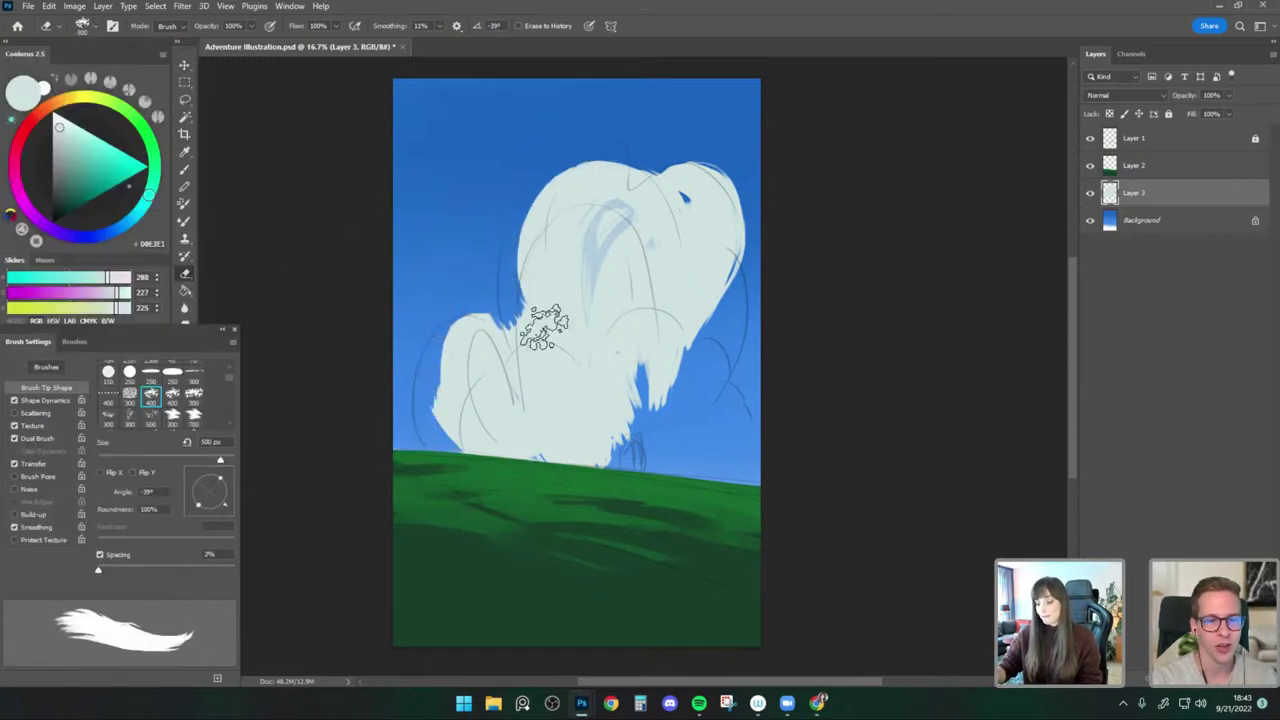
Paint cloud colour into the gap between the left lobes, and extend the cloud's right side down to the hill.
{"action": "key", "text": "b"}
{"action": "left_click_drag", "start_coordinate": [512, 308], "coordinate": [568, 406]}
{"action": "mouse_move", "coordinate": [540, 240]}
{"action": "left_mouse_down"}
{"action": "mouse_move", "coordinate": [515, 325]}
{"action": "mouse_move", "coordinate": [550, 350]}
{"action": "left_mouse_up"}
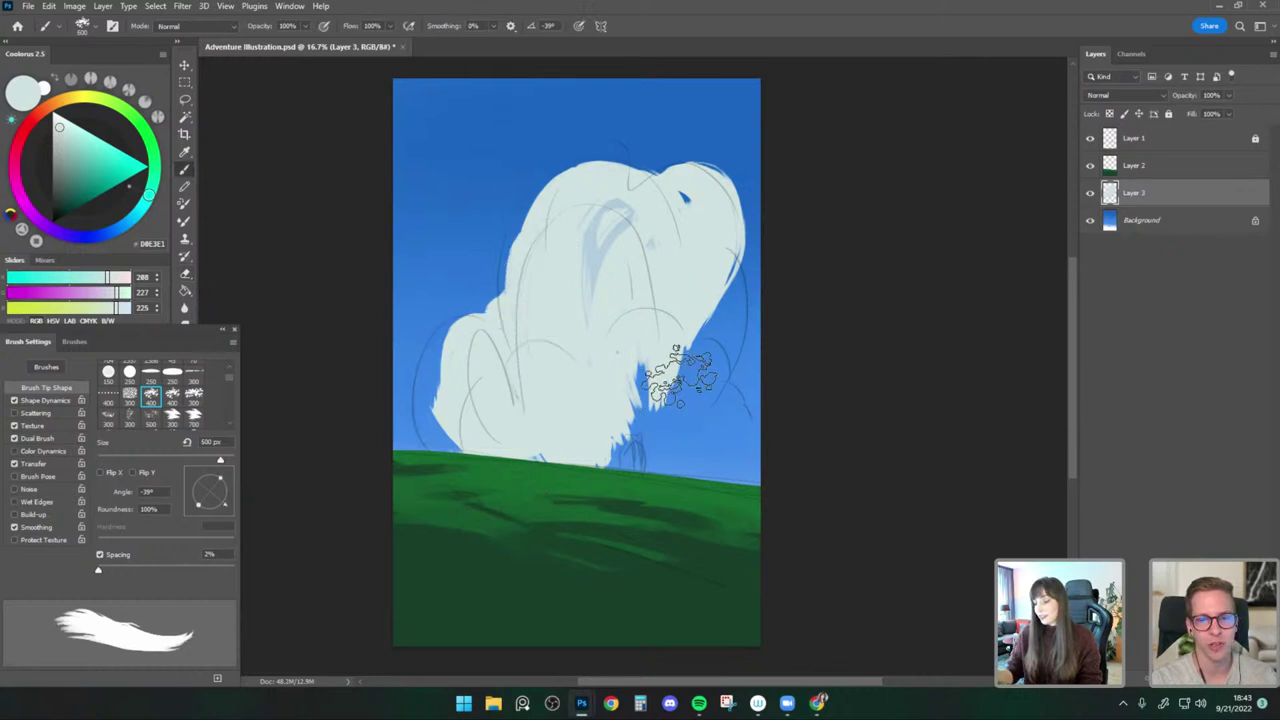
{"action": "mouse_move", "coordinate": [680, 375]}
{"action": "left_mouse_down"}
{"action": "mouse_move", "coordinate": [658, 348]}
{"action": "mouse_move", "coordinate": [686, 313]}
{"action": "mouse_move", "coordinate": [703, 315]}
{"action": "mouse_move", "coordinate": [721, 255]}
{"action": "mouse_move", "coordinate": [673, 455]}
{"action": "mouse_move", "coordinate": [713, 373]}
{"action": "mouse_move", "coordinate": [713, 263]}
{"action": "mouse_move", "coordinate": [695, 401]}
{"action": "mouse_move", "coordinate": [711, 385]}
{"action": "mouse_move", "coordinate": [716, 293]}
{"action": "mouse_move", "coordinate": [641, 478]}
{"action": "mouse_move", "coordinate": [696, 473]}
{"action": "mouse_move", "coordinate": [688, 423]}
{"action": "mouse_move", "coordinate": [753, 438]}
{"action": "mouse_move", "coordinate": [723, 485]}
{"action": "mouse_move", "coordinate": [705, 455]}
{"action": "mouse_move", "coordinate": [620, 455]}
{"action": "left_mouse_up"}
Undo the trial stroke over the cloud, and build out its upper-left contour with the brush at 500 px and 400 px.
{"action": "key", "text": "bracketleft"}
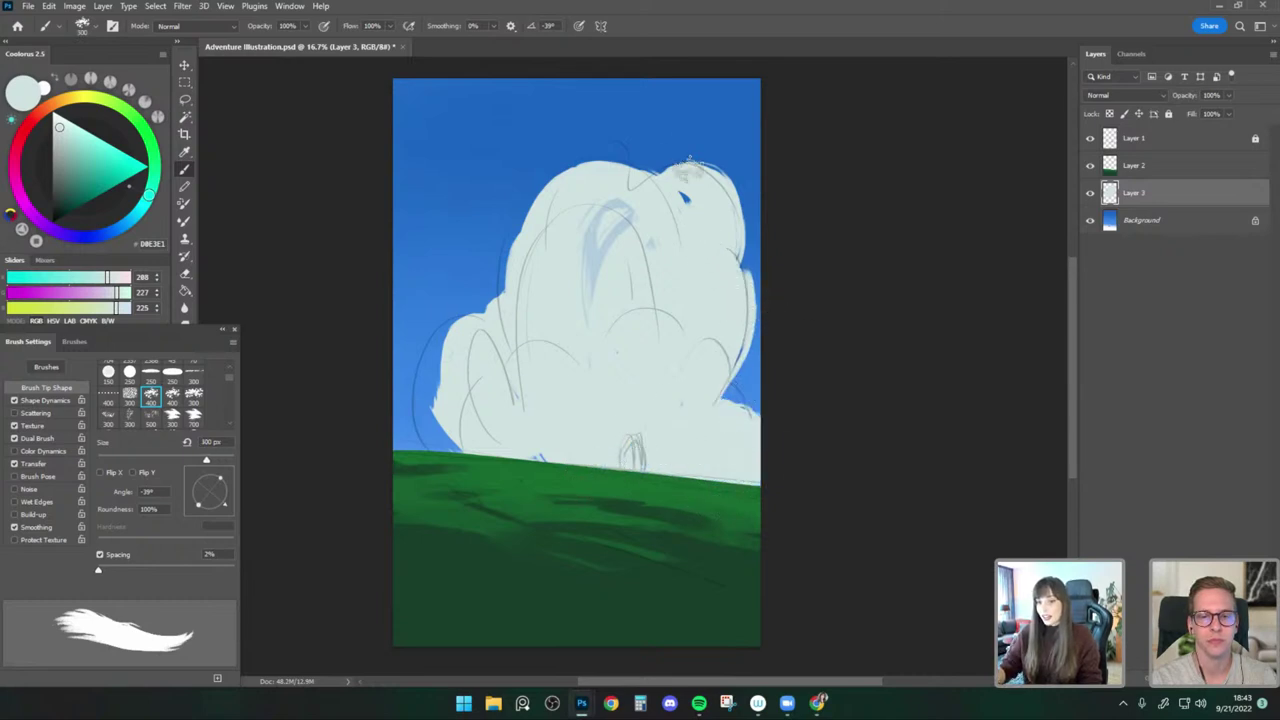
{"action": "left_click_drag", "start_coordinate": [668, 231], "coordinate": [506, 286]}
{"action": "key", "text": "ctrl+z"}
{"action": "key", "text": "bracketright"}
{"action": "key", "text": "bracketright"}
{"action": "key", "text": "bracketright"}
{"action": "left_click_drag", "start_coordinate": [608, 180], "coordinate": [512, 288]}
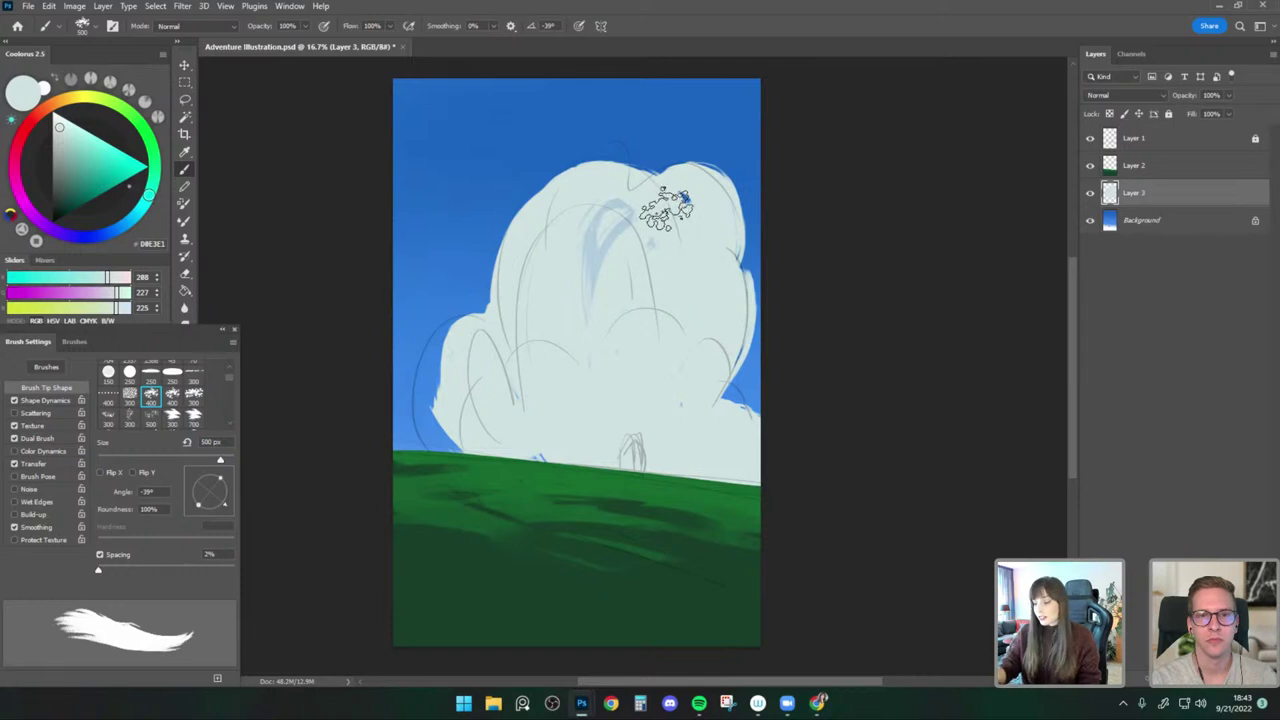
{"action": "key", "text": "bracketleft"}
{"action": "left_click_drag", "start_coordinate": [578, 175], "coordinate": [492, 300]}
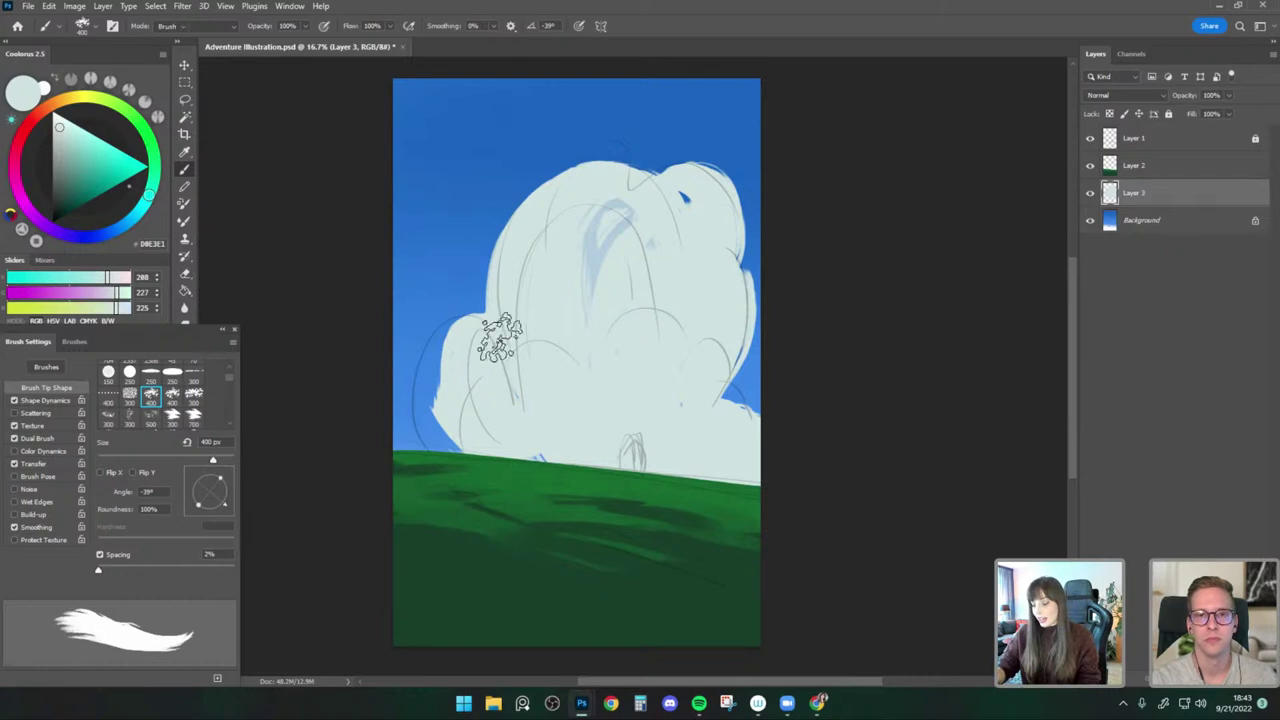
Extend the lower-left lobe's outer edge with pale cloud colour and dab paint toward the gap above the hill, varying the brush size.
{"action": "key", "text": "bracketleft"}
{"action": "left_click_drag", "start_coordinate": [478, 318], "coordinate": [445, 400]}
{"action": "key", "text": "bracketright"}
{"action": "key", "text": "bracketright"}
{"action": "key", "text": "bracketright"}
{"action": "mouse_move", "coordinate": [554, 432]}
{"action": "left_mouse_down"}
{"action": "mouse_move", "coordinate": [456, 377]}
{"action": "mouse_move", "coordinate": [540, 450]}
{"action": "left_mouse_up"}
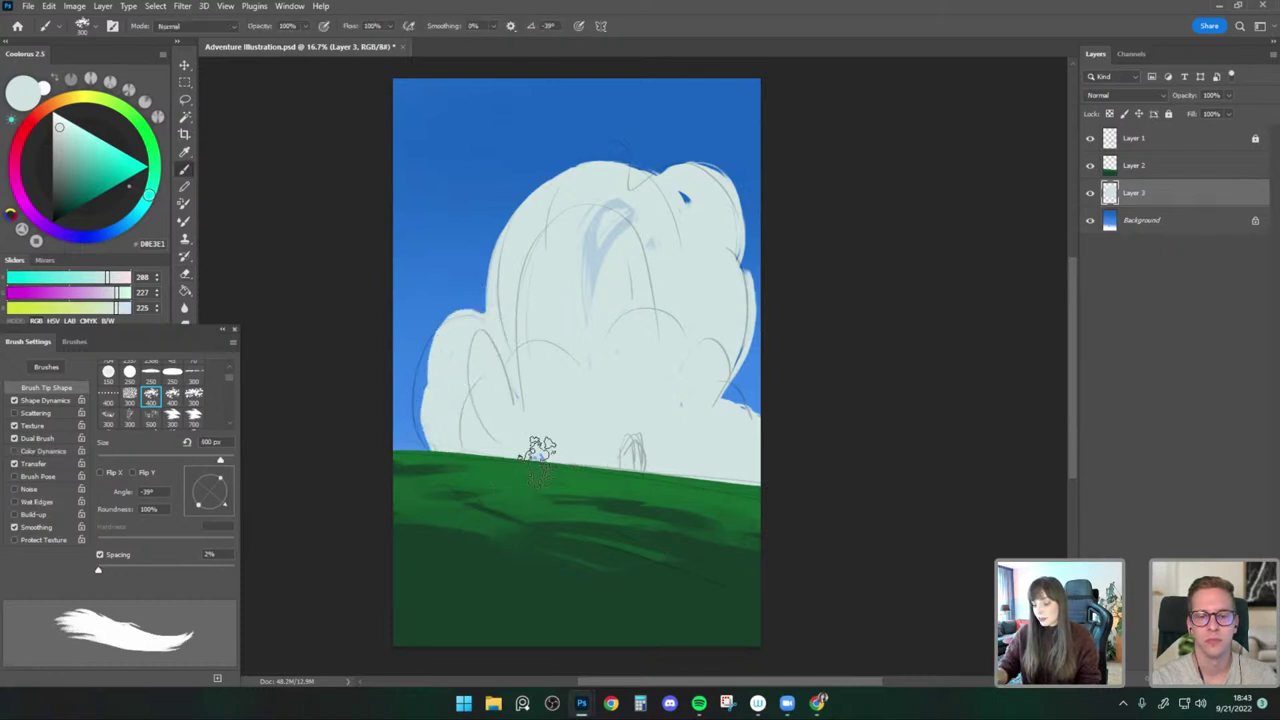
{"action": "key", "text": "bracketleft"}
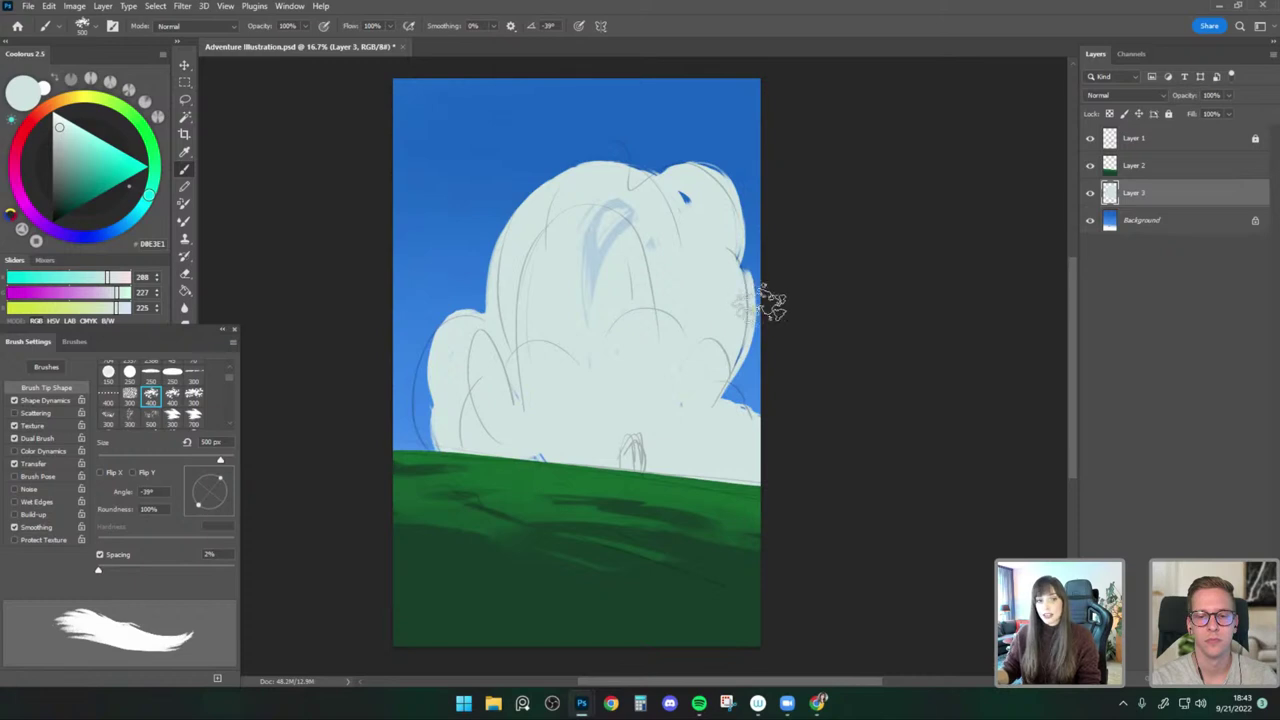
Sample the blue-grey shadow colour, undo a trial stroke, and shade the cloud's centre and right side with a 500–700 px brush.
{"action": "left_click", "coordinate": [621, 227], "text": "alt"}
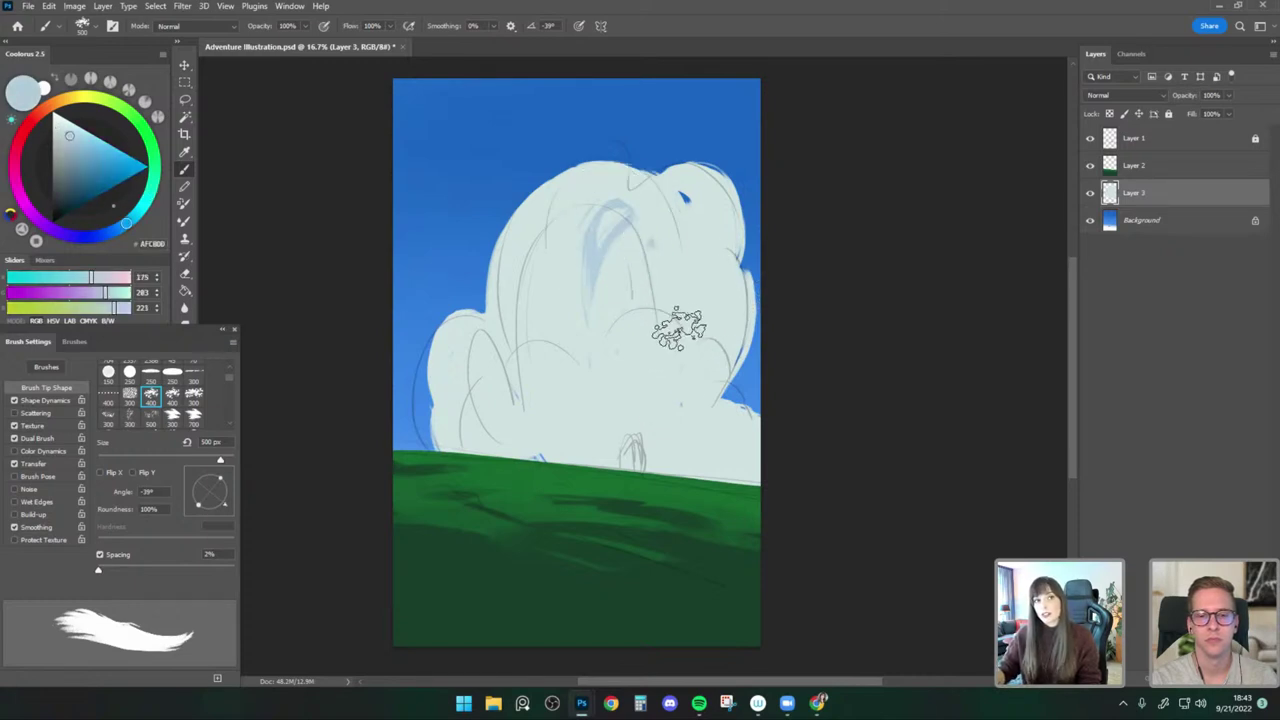
{"action": "mouse_move", "coordinate": [676, 420]}
{"action": "left_mouse_down"}
{"action": "mouse_move", "coordinate": [715, 326]}
{"action": "mouse_move", "coordinate": [706, 362]}
{"action": "left_mouse_up"}
{"action": "key", "text": "ctrl+z"}
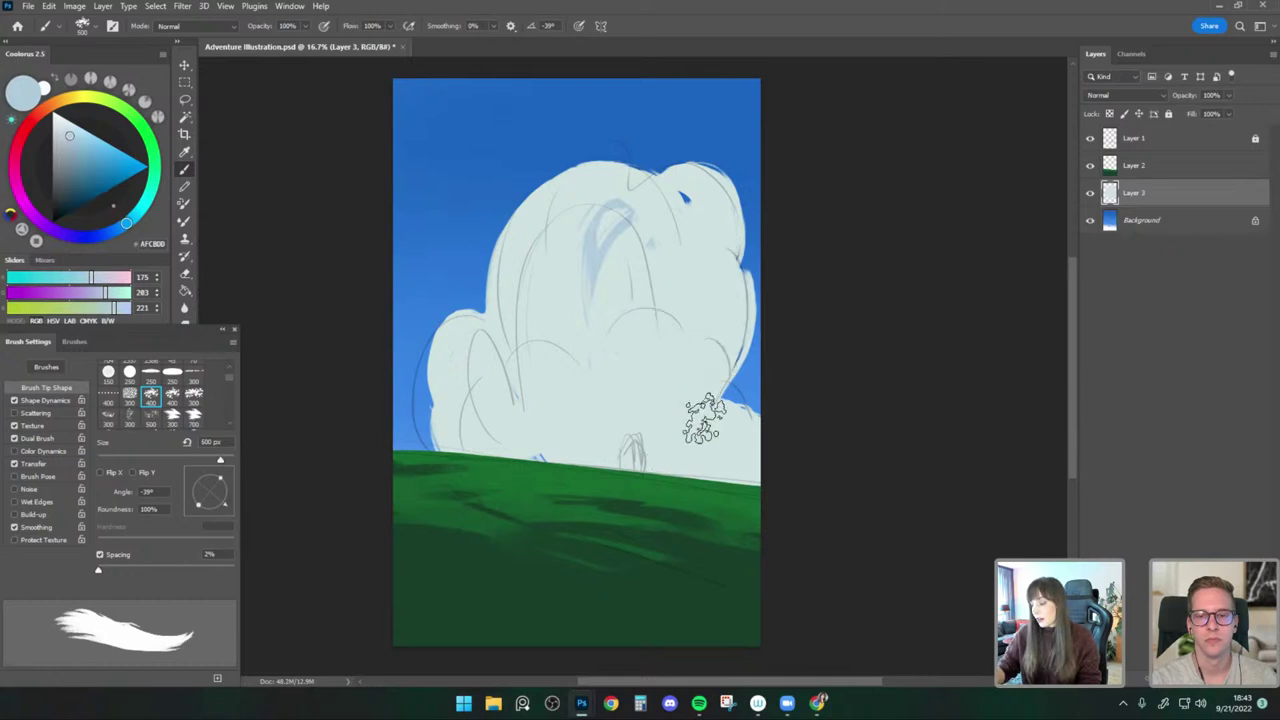
{"action": "mouse_move", "coordinate": [738, 300]}
{"action": "left_mouse_down"}
{"action": "mouse_move", "coordinate": [698, 409]}
{"action": "mouse_move", "coordinate": [690, 364]}
{"action": "mouse_move", "coordinate": [635, 342]}
{"action": "mouse_move", "coordinate": [630, 420]}
{"action": "mouse_move", "coordinate": [623, 342]}
{"action": "mouse_move", "coordinate": [663, 414]}
{"action": "left_mouse_up"}
{"action": "key", "text": "bracketright"}
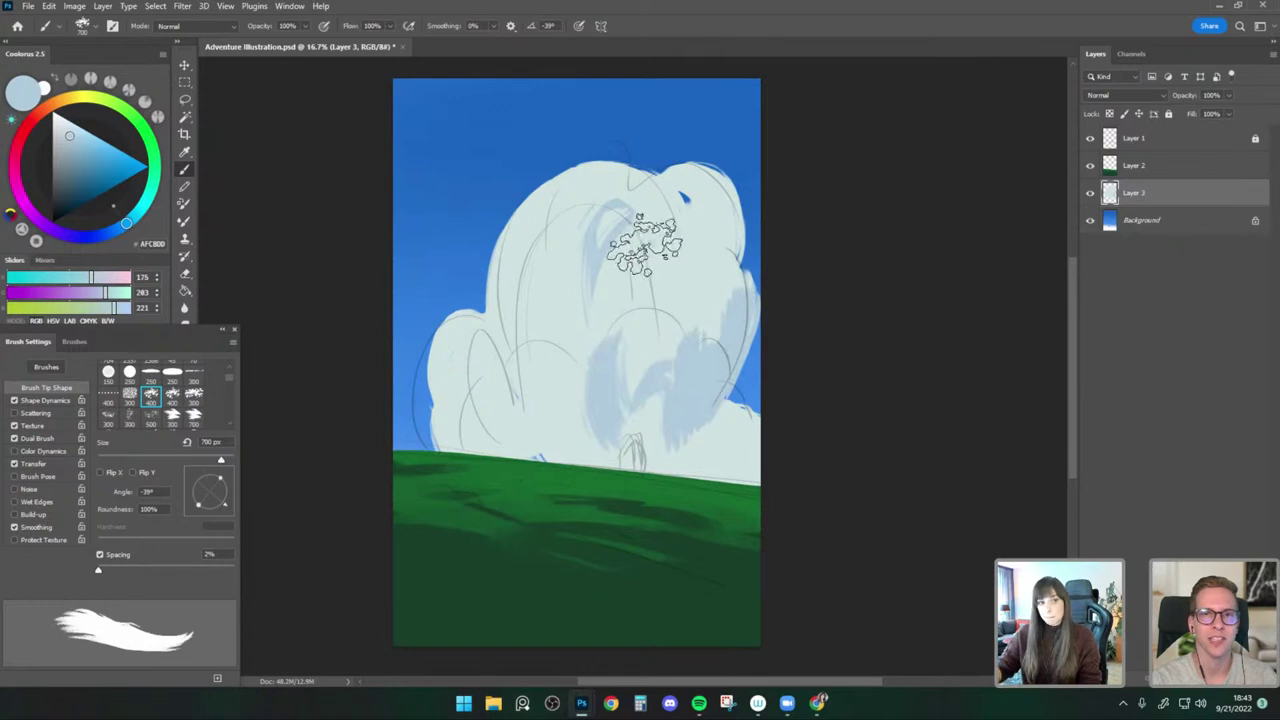
{"action": "mouse_move", "coordinate": [630, 268]}
{"action": "left_mouse_down"}
{"action": "mouse_move", "coordinate": [689, 250]}
{"action": "mouse_move", "coordinate": [623, 223]}
{"action": "left_mouse_up"}
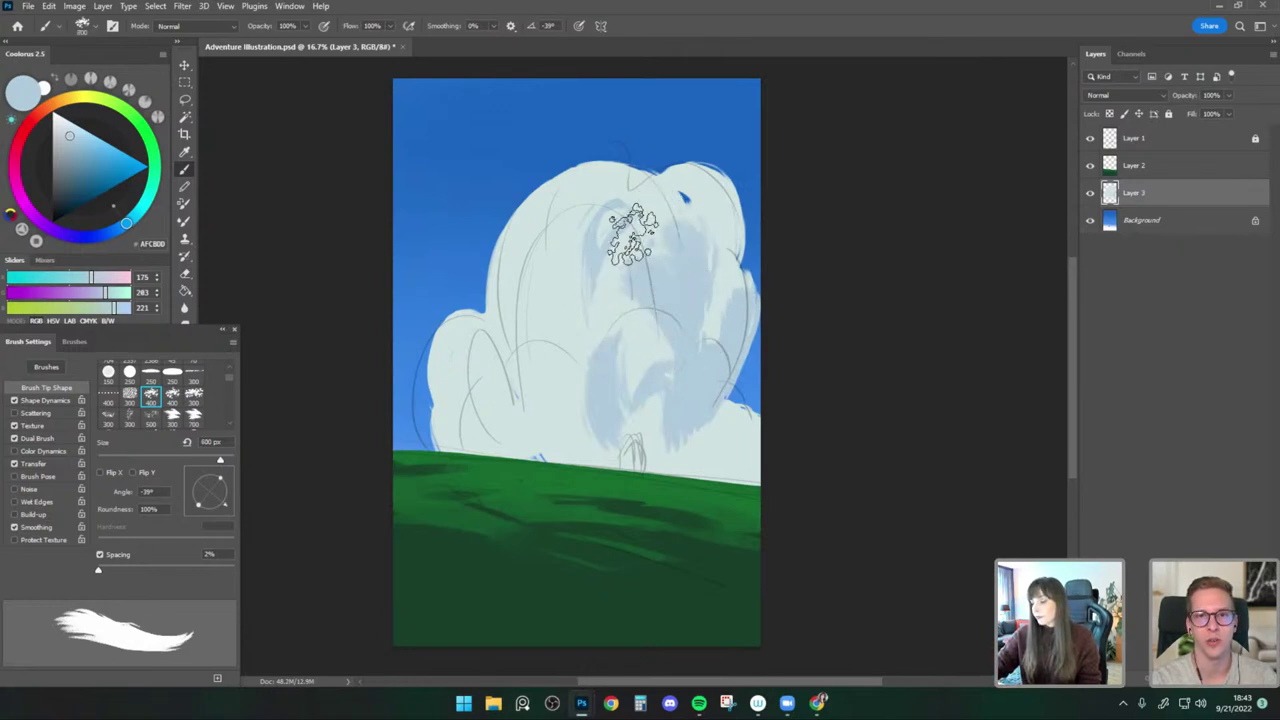
{"action": "key", "text": "bracketleft"}
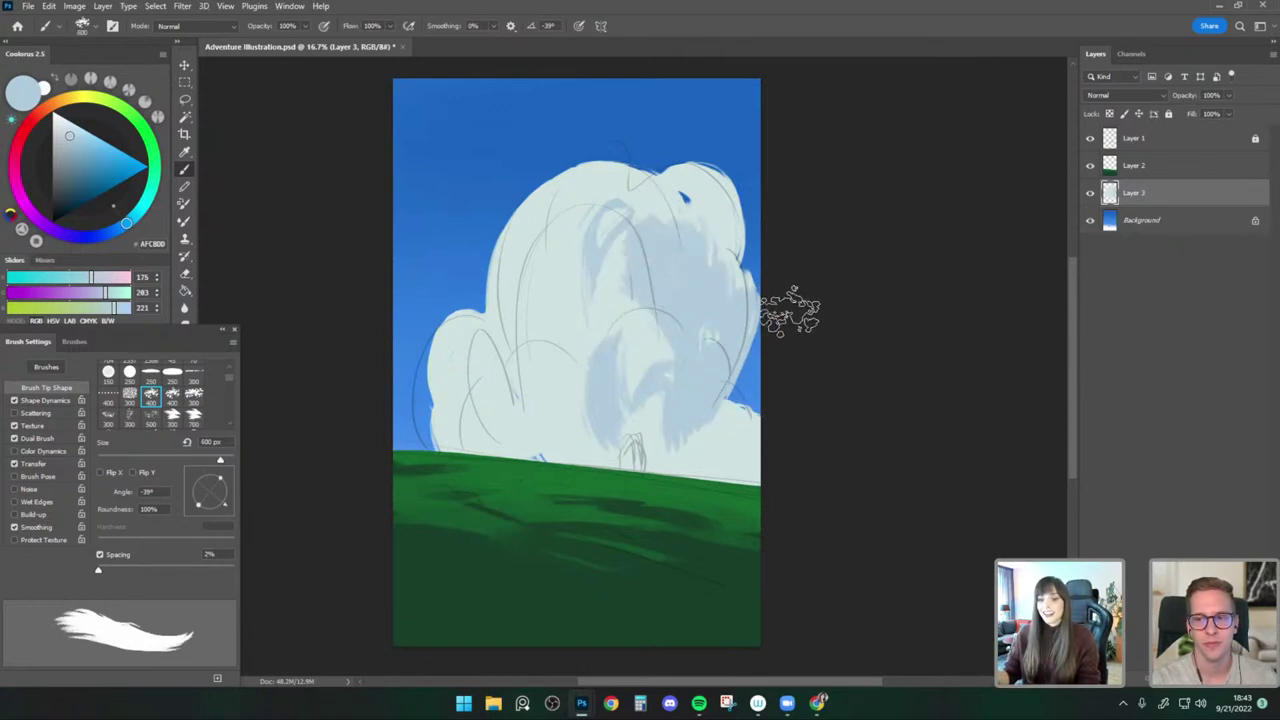
Scale the cloud layer down to 95.49% and shift it up and right against the canvas edge.
{"action": "key", "text": "ctrl+t"}
{"action": "left_click_drag", "start_coordinate": [762, 509], "coordinate": [746, 492]}
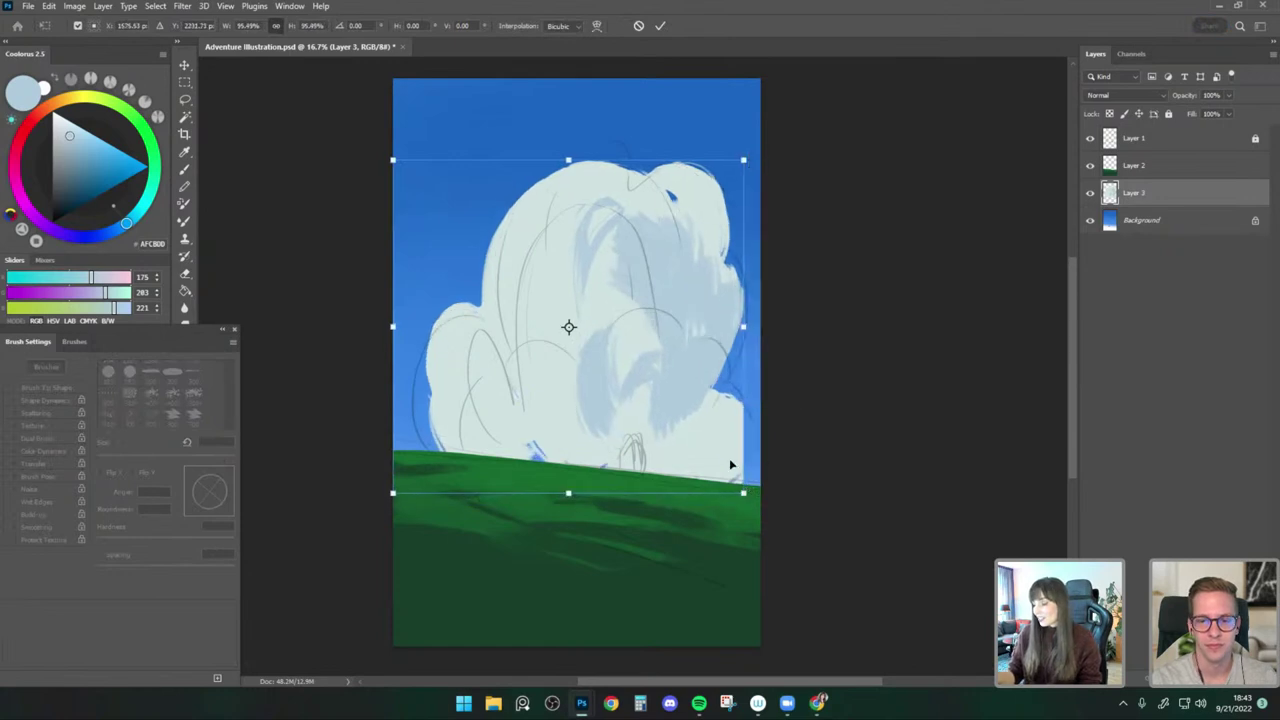
{"action": "left_click_drag", "start_coordinate": [725, 445], "coordinate": [740, 423]}
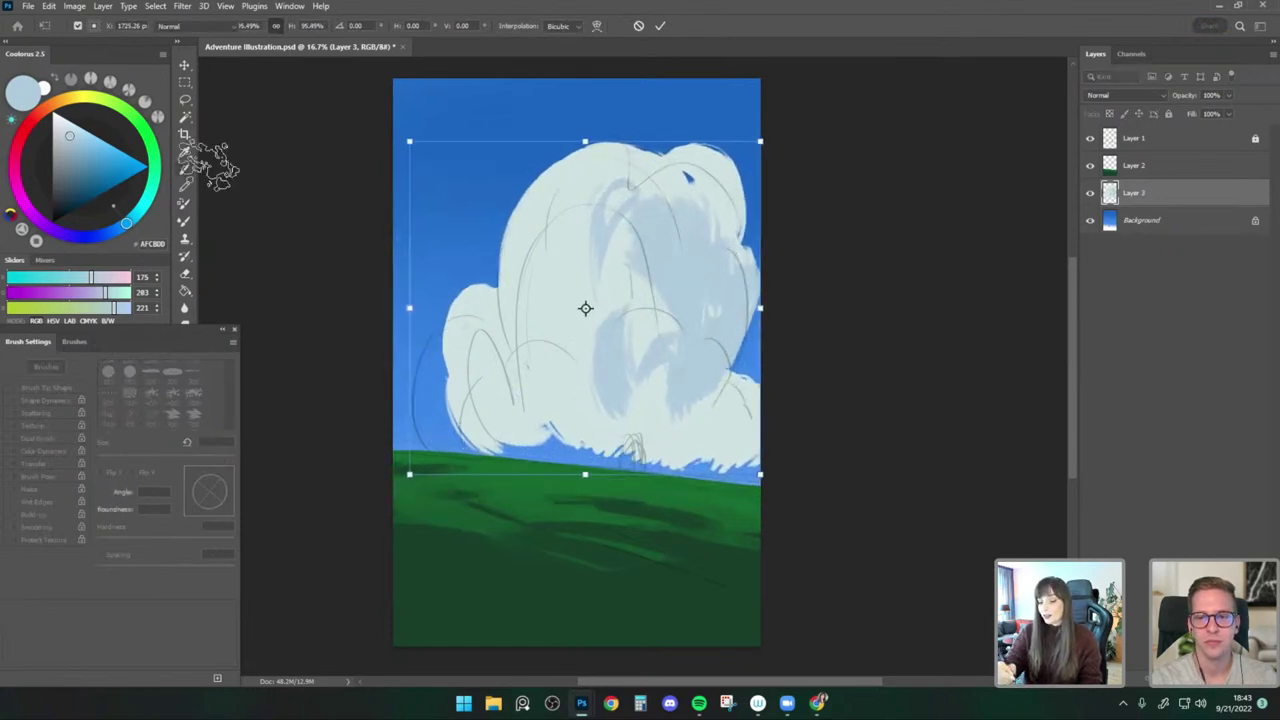
{"action": "left_click", "coordinate": [184, 168]}
Fill the gap between the cloud base and the hill using sampled cloud and shadow colours.
{"action": "left_click", "coordinate": [646, 421], "text": "alt"}
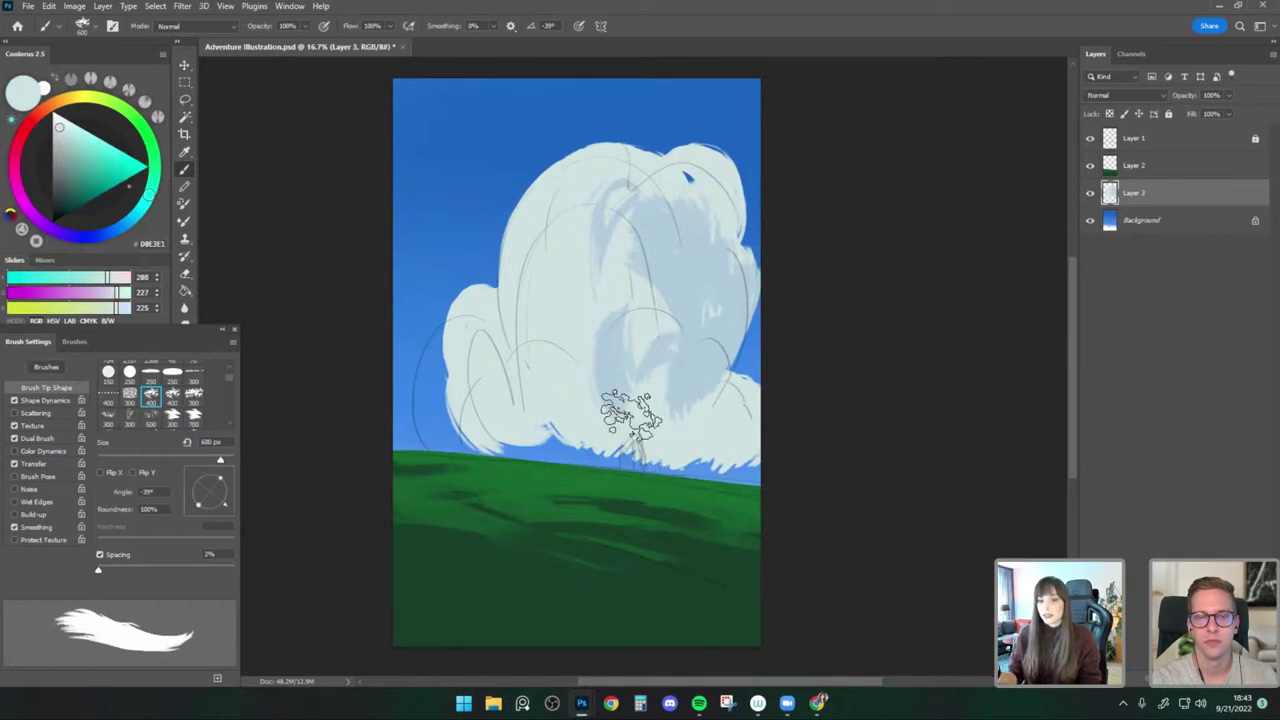
{"action": "left_click", "coordinate": [617, 385], "text": "alt"}
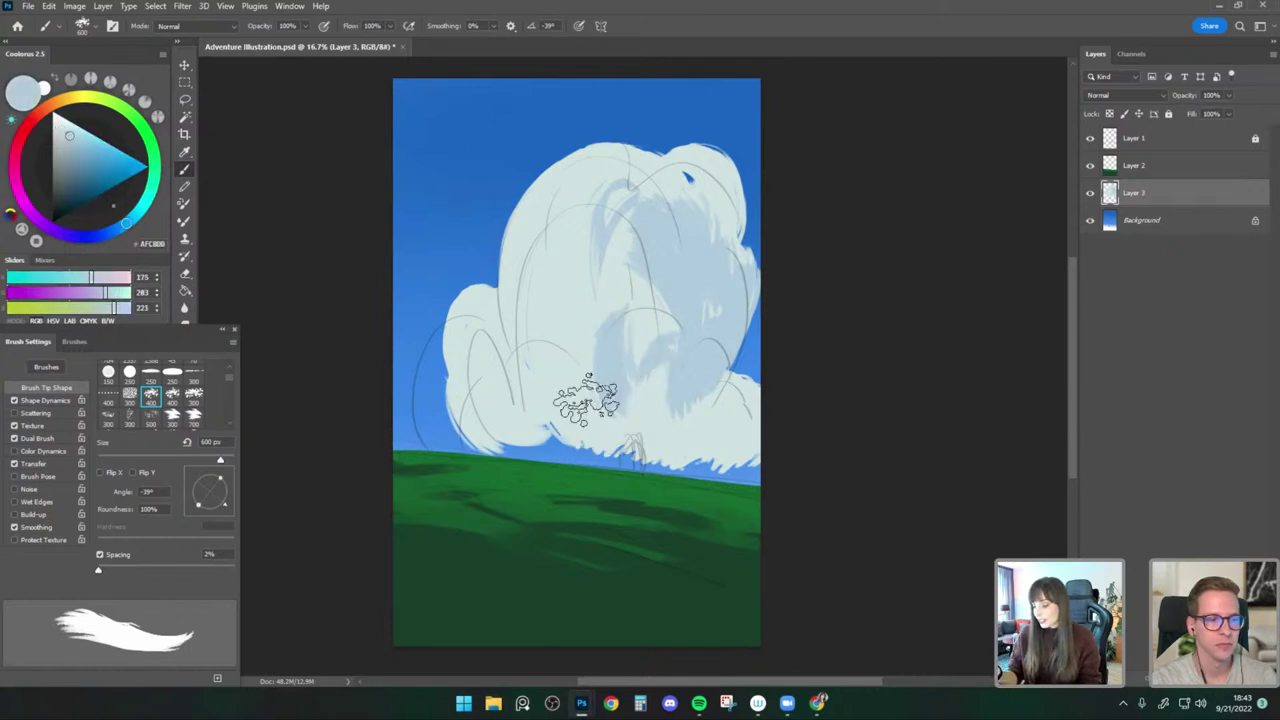
{"action": "key", "text": "bracketleft"}
{"action": "left_click_drag", "start_coordinate": [530, 440], "coordinate": [662, 453]}
{"action": "mouse_move", "coordinate": [565, 403]}
{"action": "left_mouse_down"}
{"action": "mouse_move", "coordinate": [540, 355]}
{"action": "mouse_move", "coordinate": [587, 455]}
{"action": "mouse_move", "coordinate": [573, 402]}
{"action": "mouse_move", "coordinate": [559, 401]}
{"action": "mouse_move", "coordinate": [587, 460]}
{"action": "mouse_move", "coordinate": [694, 402]}
{"action": "mouse_move", "coordinate": [665, 460]}
{"action": "mouse_move", "coordinate": [756, 472]}
{"action": "left_mouse_up"}
Sample the pale cloud colour, cover the shadow at the lower-left base, and build a small lobe at the horizon, undoing a stray stroke.
{"action": "left_click", "coordinate": [635, 434], "text": "alt"}
{"action": "left_click", "coordinate": [576, 338], "text": "alt"}
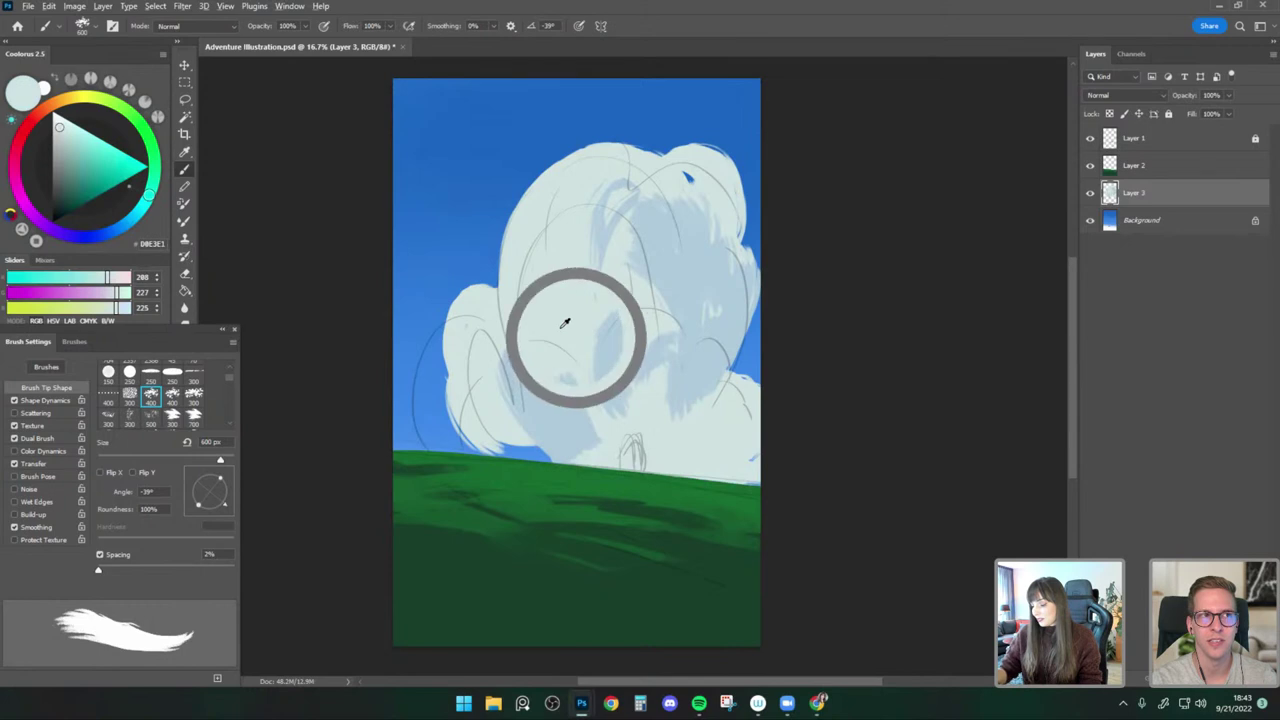
{"action": "mouse_move", "coordinate": [530, 360]}
{"action": "left_mouse_down"}
{"action": "mouse_move", "coordinate": [556, 420]}
{"action": "mouse_move", "coordinate": [590, 452]}
{"action": "left_mouse_up"}
{"action": "mouse_move", "coordinate": [462, 408]}
{"action": "left_mouse_down"}
{"action": "mouse_move", "coordinate": [551, 446]}
{"action": "mouse_move", "coordinate": [426, 406]}
{"action": "mouse_move", "coordinate": [457, 400]}
{"action": "mouse_move", "coordinate": [520, 438]}
{"action": "left_mouse_up"}
{"action": "key", "text": "ctrl+z"}
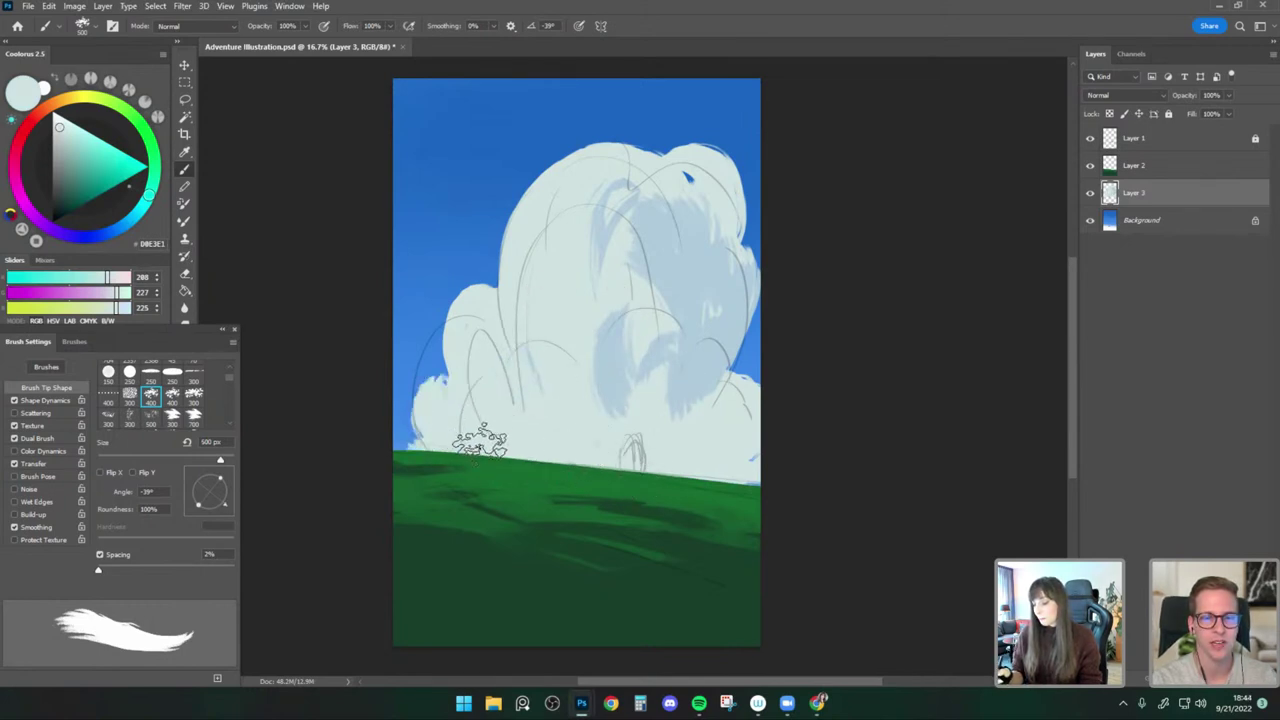
Sample the shadow colour and shade the cloud's right edge down into the lower-right lobe.
{"action": "left_click", "coordinate": [735, 290], "text": "alt"}
{"action": "left_click_drag", "start_coordinate": [748, 275], "coordinate": [712, 424]}
{"action": "key", "text": "bracketleft"}
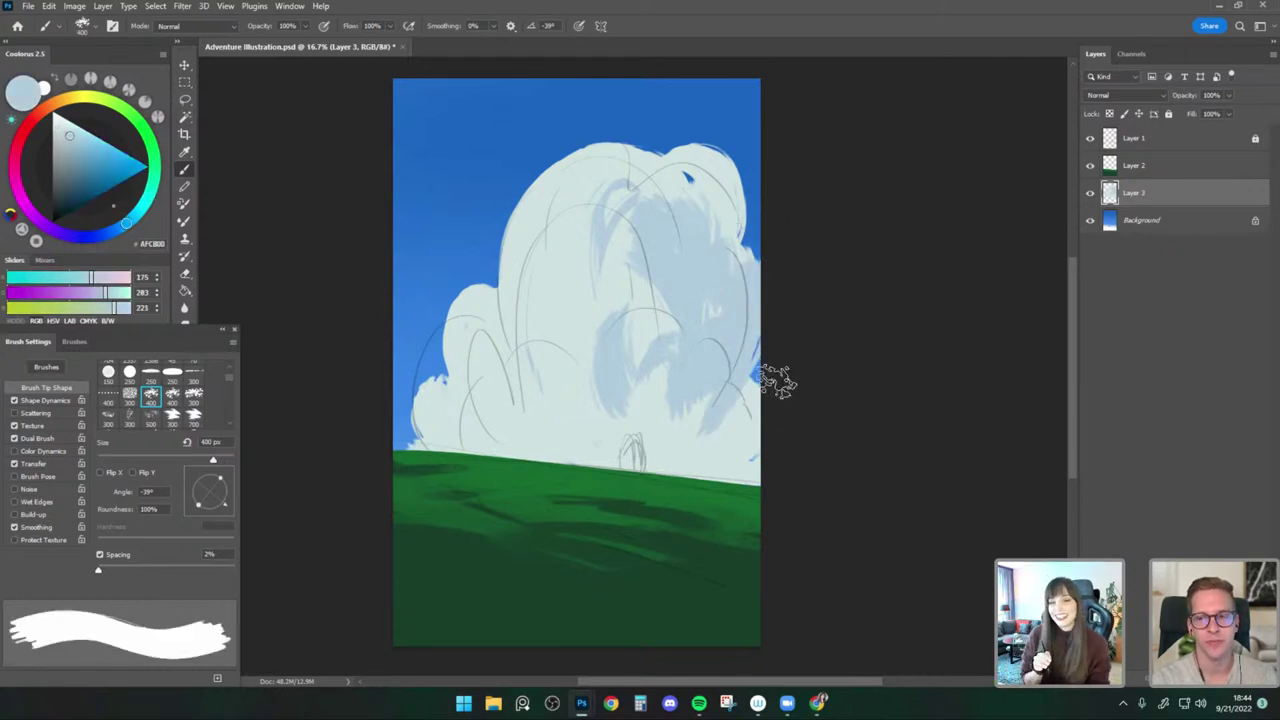
{"action": "key", "text": "bracketright"}
{"action": "key", "text": "bracketright"}
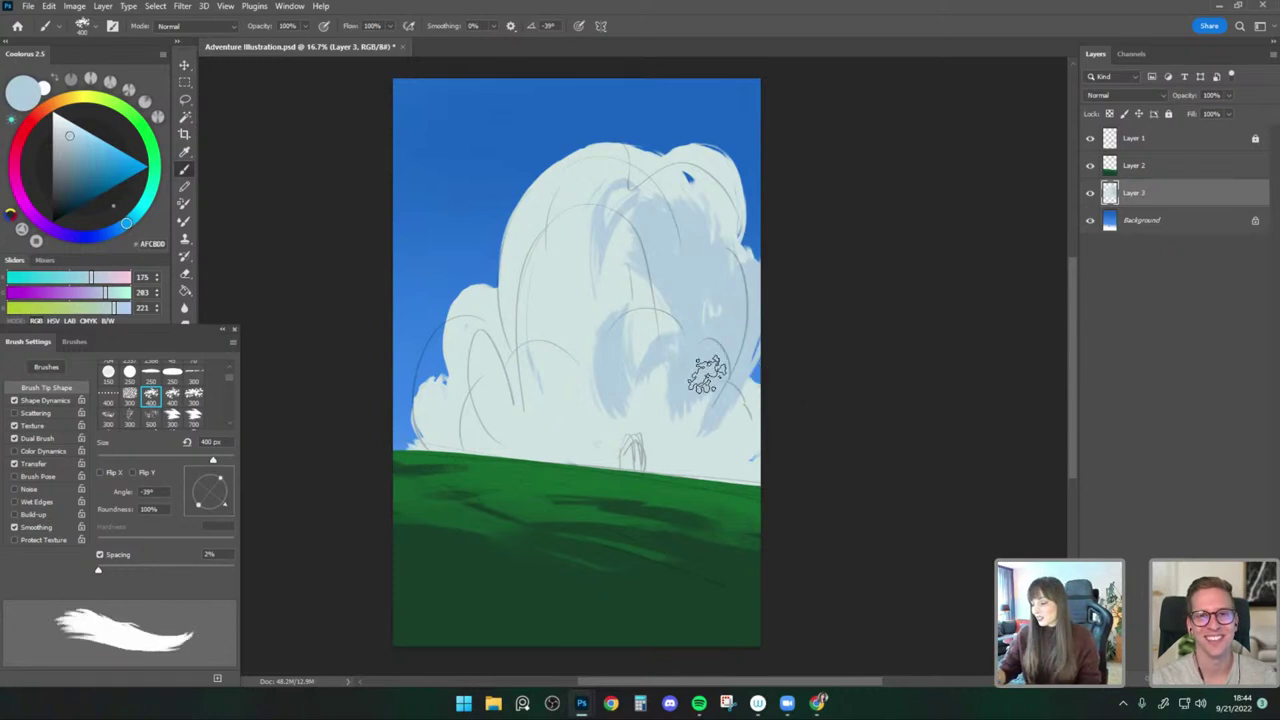
Paint a shadow band along the right horizon and shade the left lobe and cloud centre, enlarging the brush to 800 px.
{"action": "left_click_drag", "start_coordinate": [590, 452], "coordinate": [831, 471]}
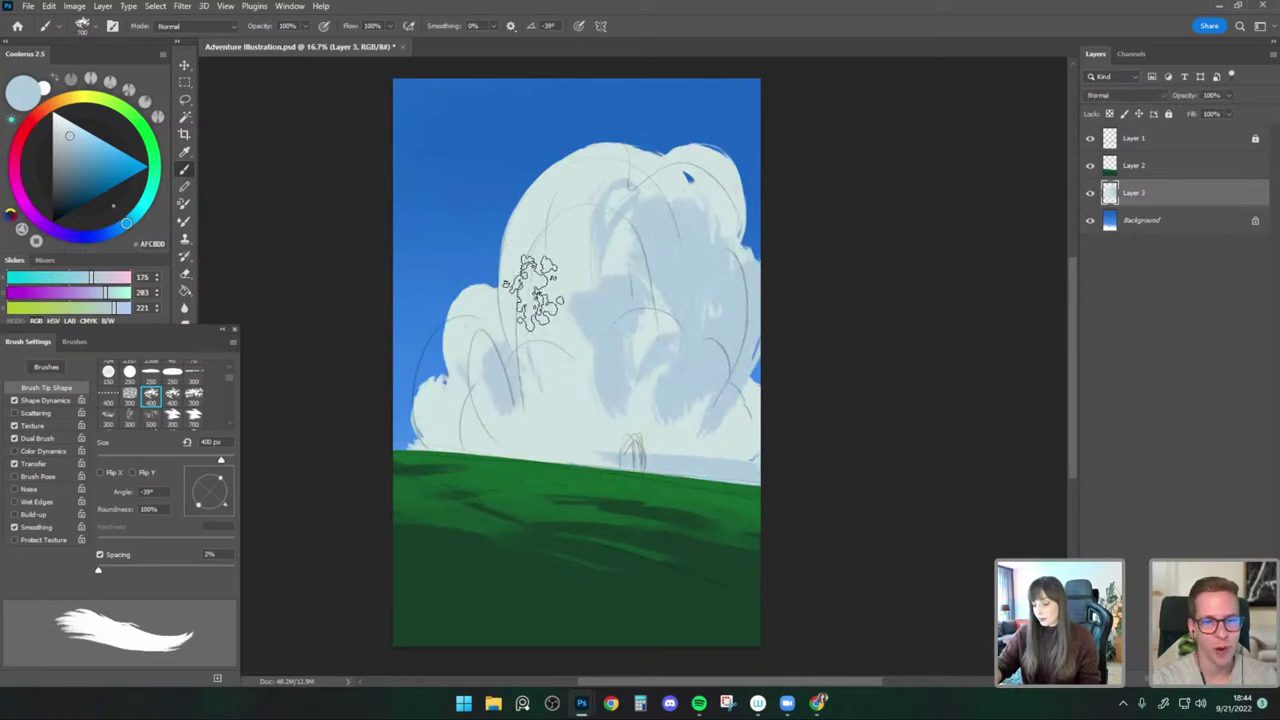
{"action": "key", "text": "bracketright"}
{"action": "key", "text": "bracketright"}
{"action": "key", "text": "bracketright"}
{"action": "key", "text": "bracketright"}
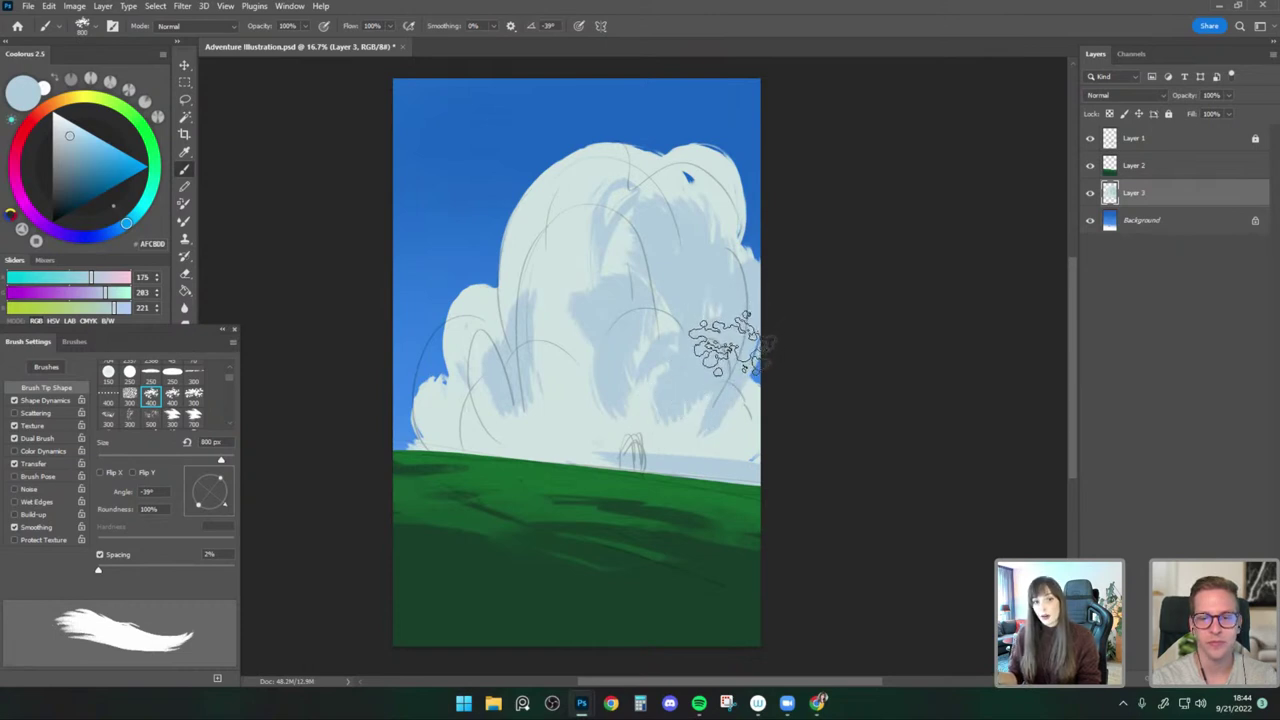
Trim the main cloud's left contour with the eraser at 300 px, and undo the 400 px cut into the lower-left lobe.
{"action": "key", "text": "e"}
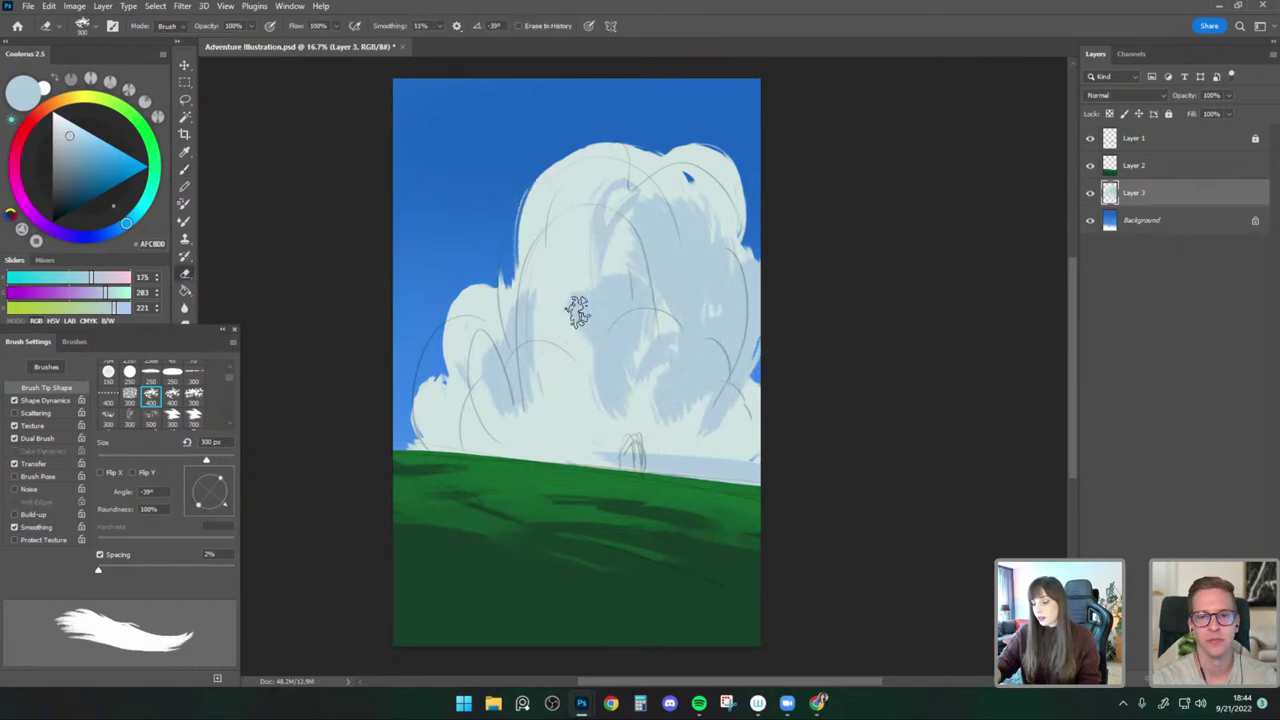
{"action": "mouse_move", "coordinate": [533, 172]}
{"action": "left_mouse_down"}
{"action": "mouse_move", "coordinate": [562, 350]}
{"action": "mouse_move", "coordinate": [539, 165]}
{"action": "mouse_move", "coordinate": [547, 337]}
{"action": "mouse_move", "coordinate": [586, 323]}
{"action": "mouse_move", "coordinate": [534, 250]}
{"action": "mouse_move", "coordinate": [530, 172]}
{"action": "mouse_move", "coordinate": [530, 322]}
{"action": "left_mouse_up"}
{"action": "key", "text": "bracketright"}
{"action": "left_click_drag", "start_coordinate": [432, 350], "coordinate": [424, 428]}
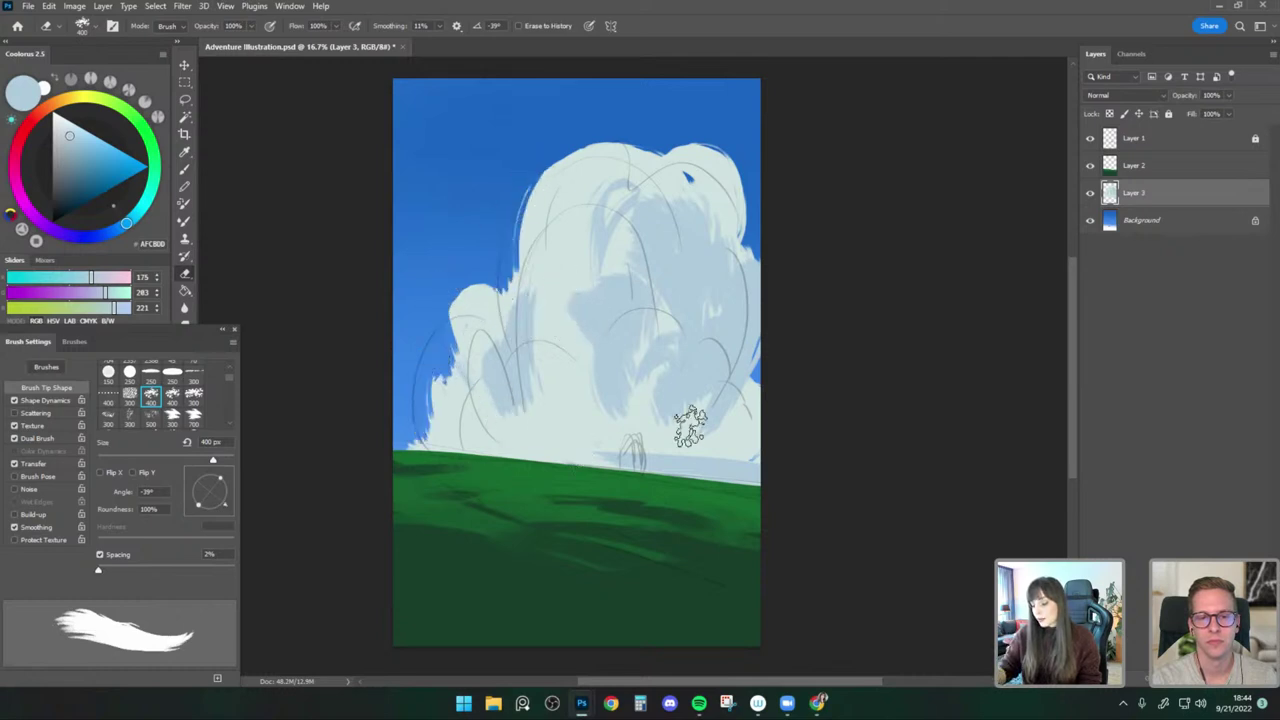
{"action": "key", "text": "ctrl+z"}
{"action": "key", "text": "bracketleft"}
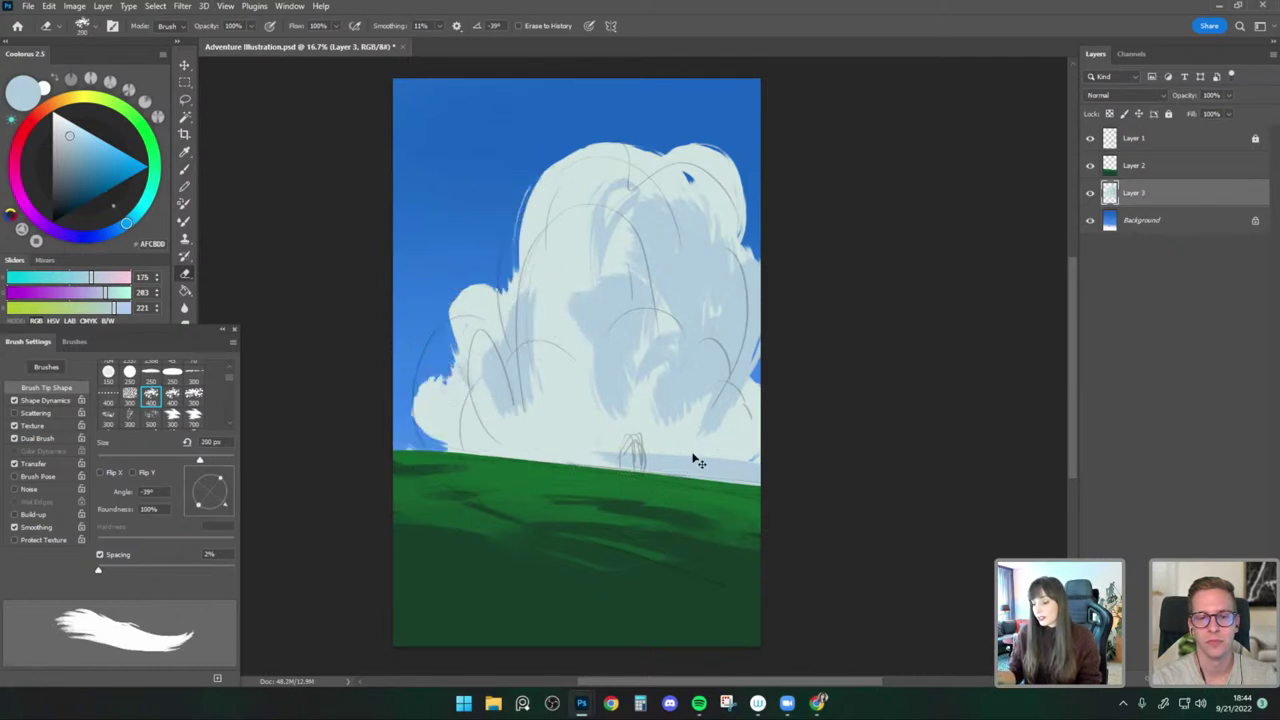
Fill the notch between the left lobe and the main cloud with sampled pale colour, and resample the shadow colour.
{"action": "left_click", "coordinate": [184, 174]}
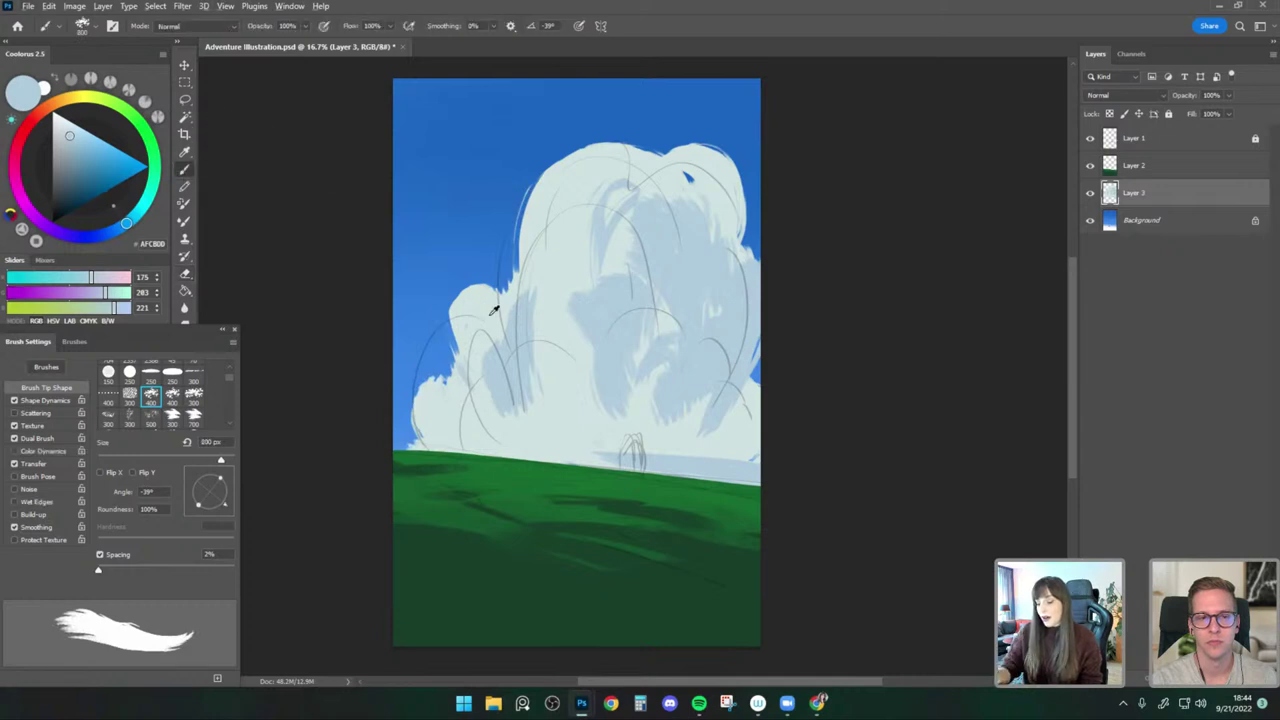
{"action": "left_click", "coordinate": [490, 313], "text": "alt"}
{"action": "left_click_drag", "start_coordinate": [508, 302], "coordinate": [541, 333]}
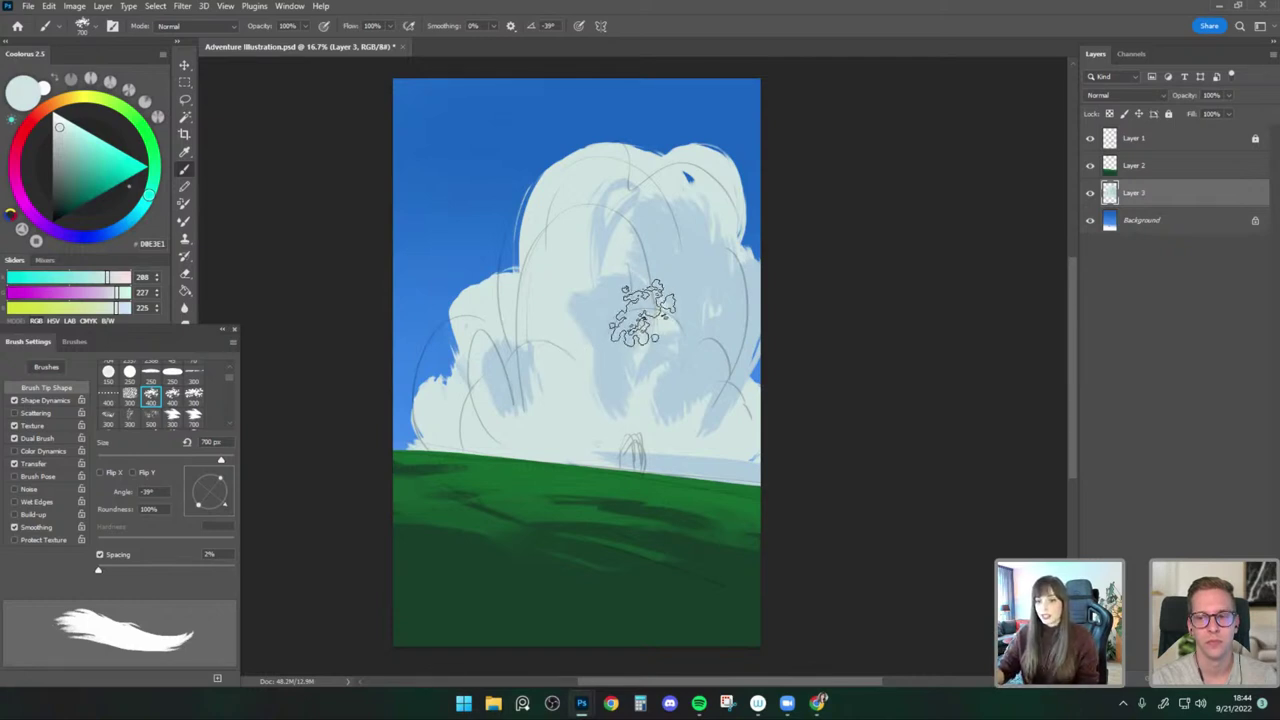
{"action": "left_click", "coordinate": [666, 238], "text": "alt"}
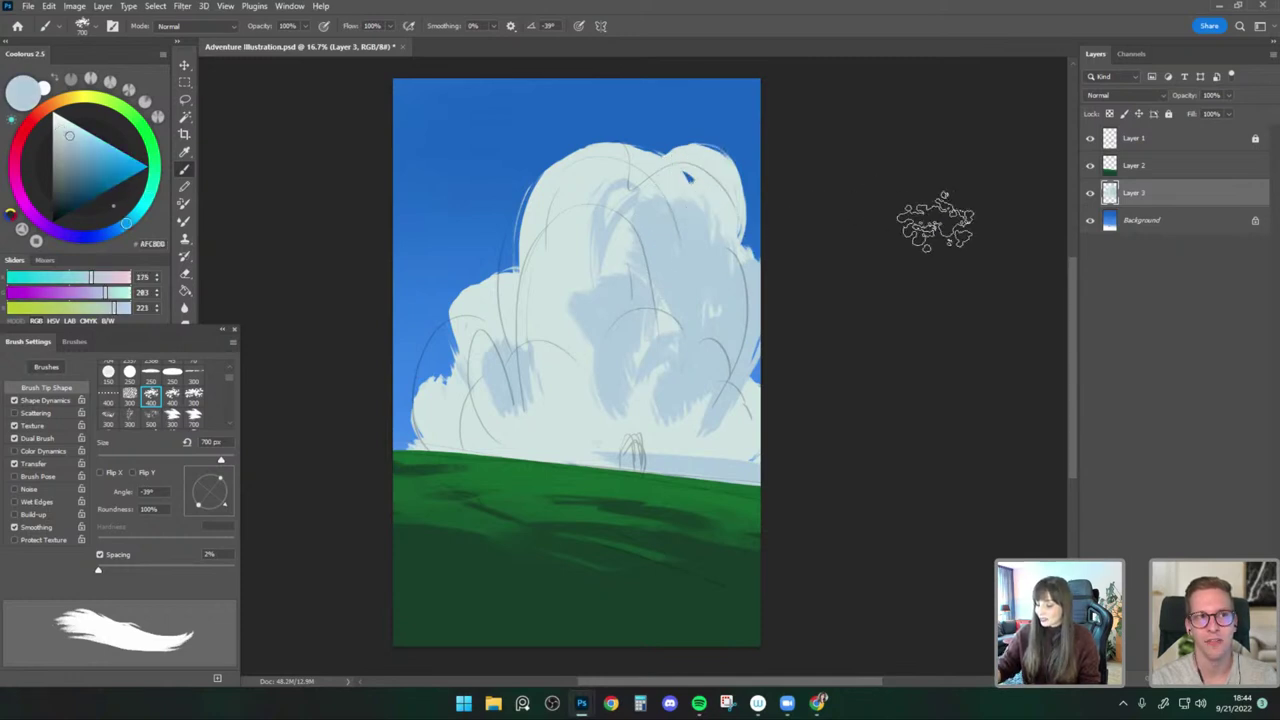
Shrink the cloud layer from its lower-left corner, keeping it anchored at the upper right.
{"action": "key", "text": "ctrl+t"}
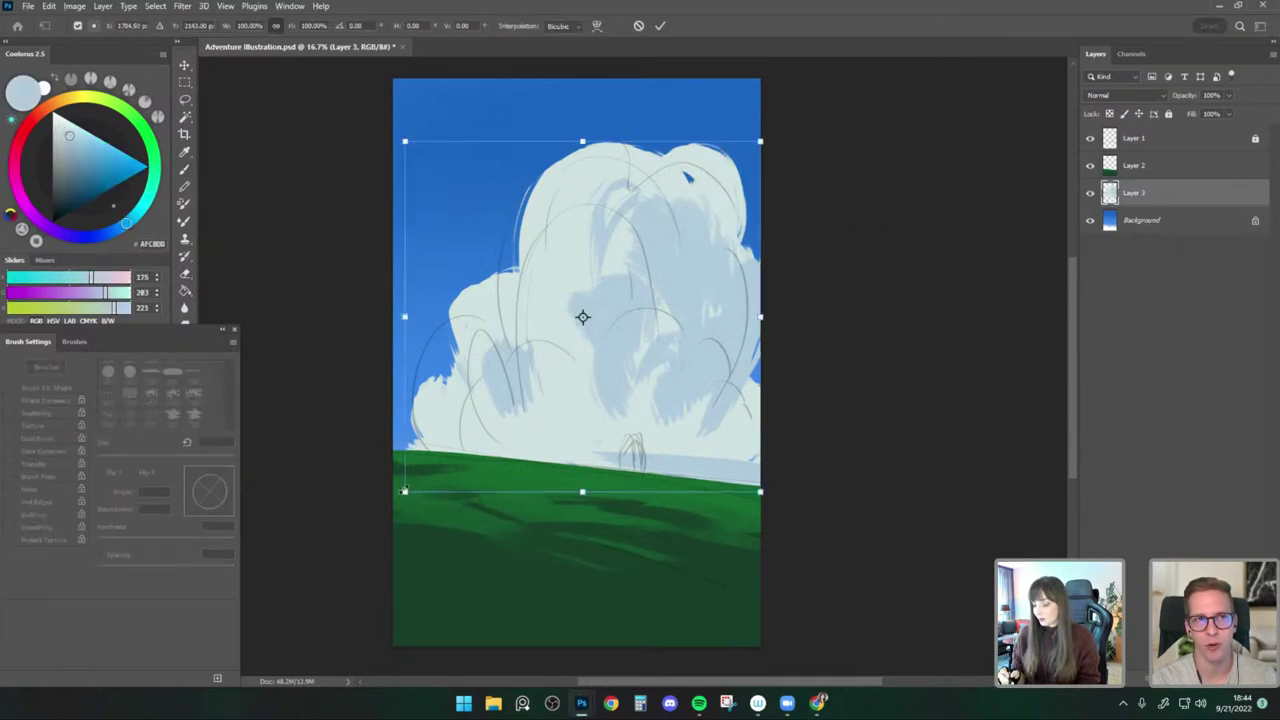
{"action": "left_click_drag", "start_coordinate": [404, 490], "coordinate": [433, 462]}
{"action": "key", "text": "Return"}
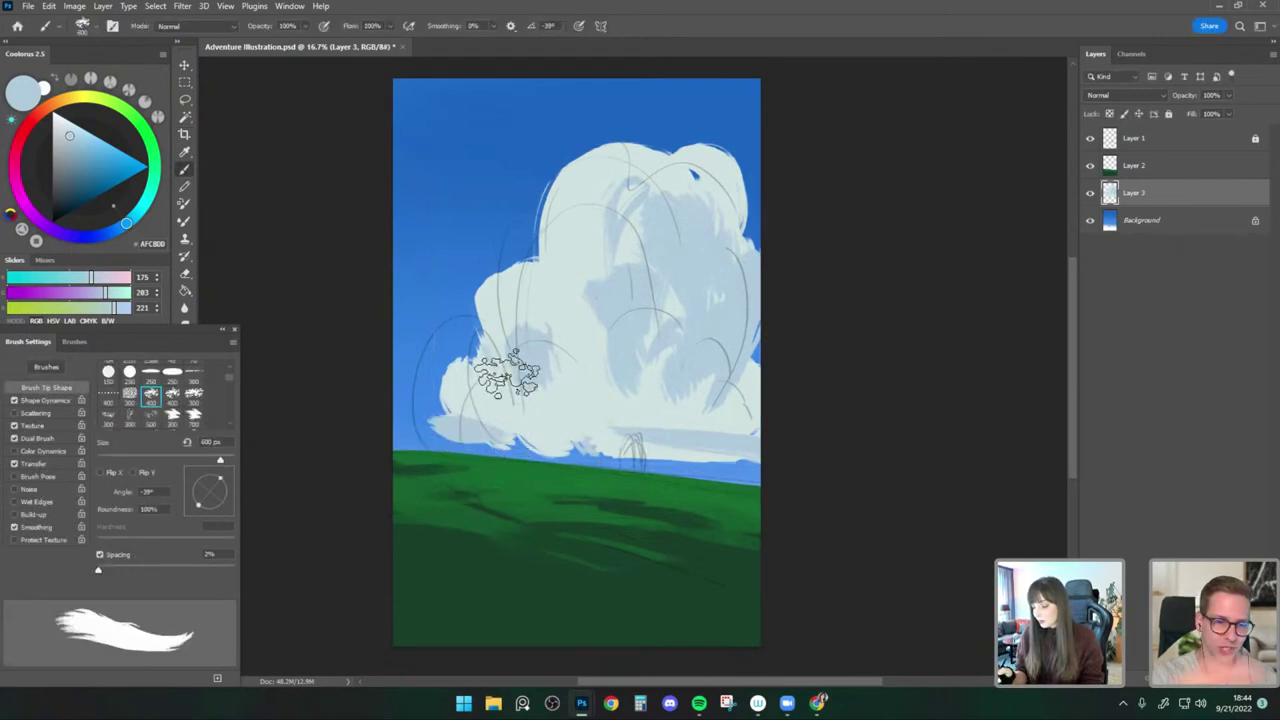
Pick the more violet blue A2B7D9 and paint a haze band between the cloud base and the hill at 700 px.
{"action": "left_click", "coordinate": [73, 140]}
{"action": "left_click", "coordinate": [112, 231]}
{"action": "key", "text": "bracketright"}
{"action": "mouse_move", "coordinate": [522, 440]}
{"action": "left_mouse_down"}
{"action": "mouse_move", "coordinate": [452, 432]}
{"action": "mouse_move", "coordinate": [805, 480]}
{"action": "mouse_move", "coordinate": [465, 437]}
{"action": "mouse_move", "coordinate": [515, 440]}
{"action": "mouse_move", "coordinate": [593, 395]}
{"action": "left_mouse_up"}
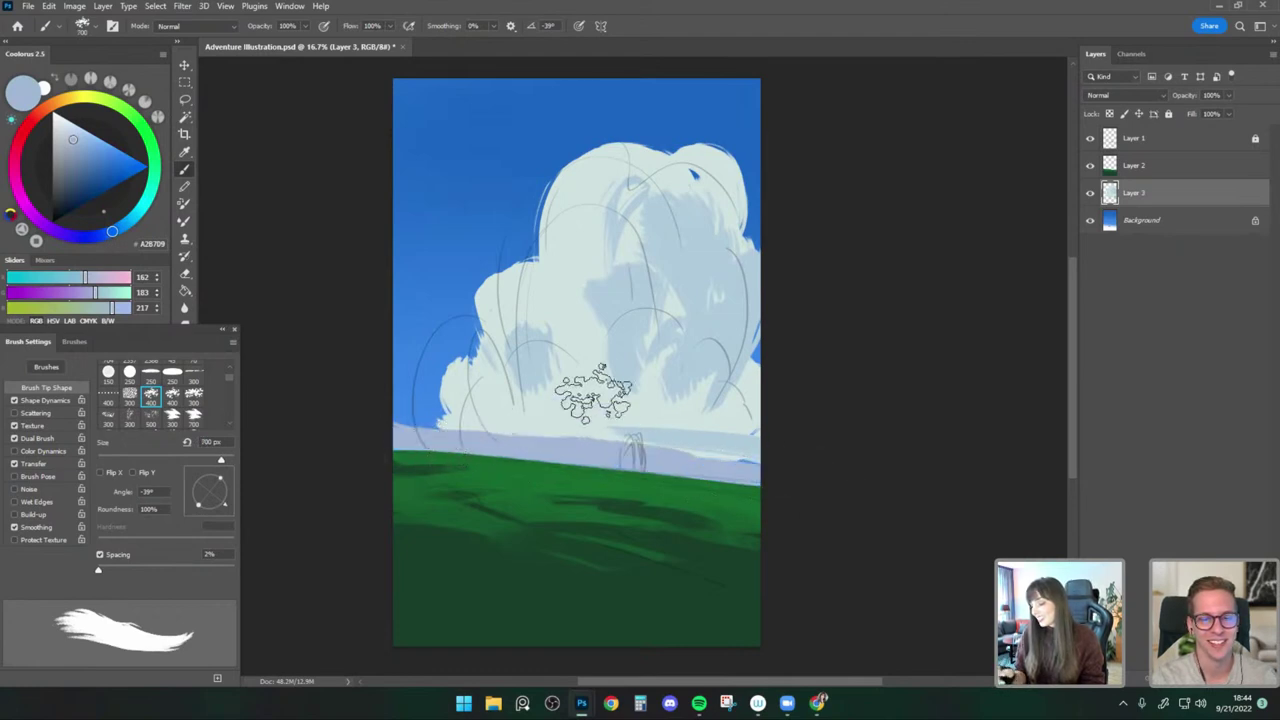
Sample the pale cloud colour, widen the lower-left lobe over the haze band, and reduce the brush to 500 px.
{"action": "left_click", "coordinate": [458, 372], "text": "alt"}
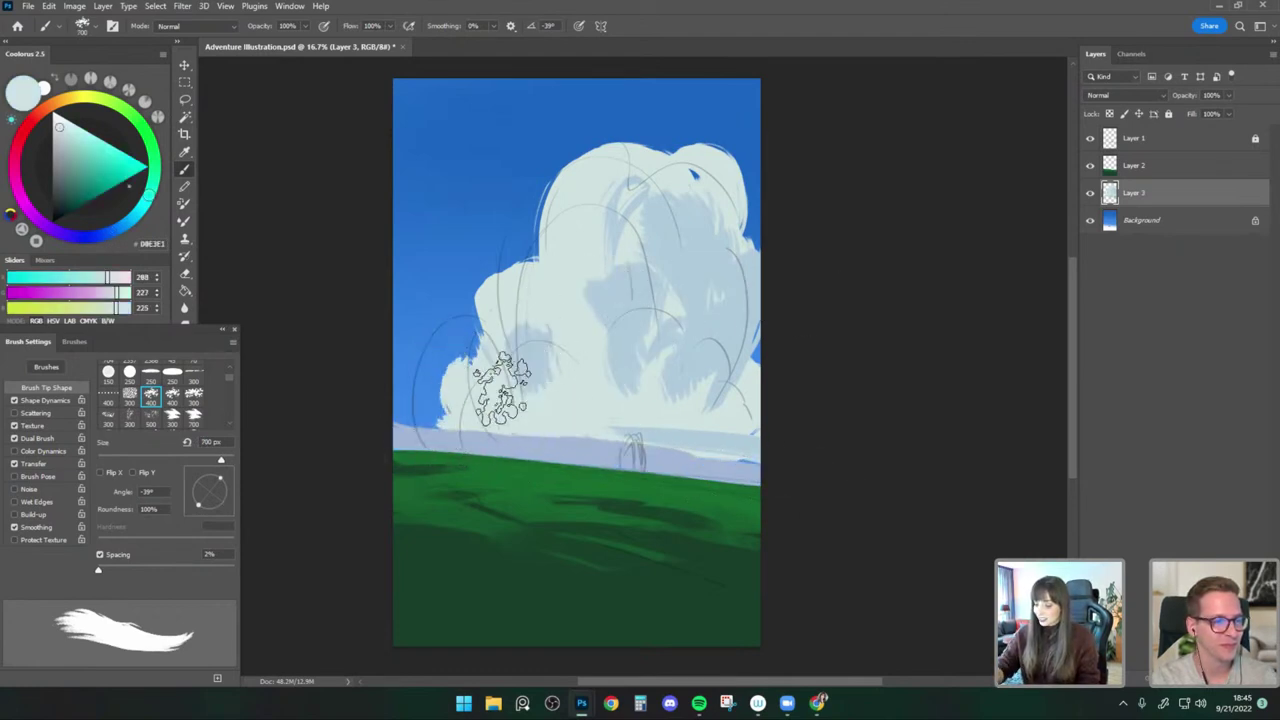
{"action": "left_click_drag", "start_coordinate": [502, 390], "coordinate": [443, 371]}
{"action": "key", "text": "bracketleft"}
{"action": "key", "text": "bracketleft"}
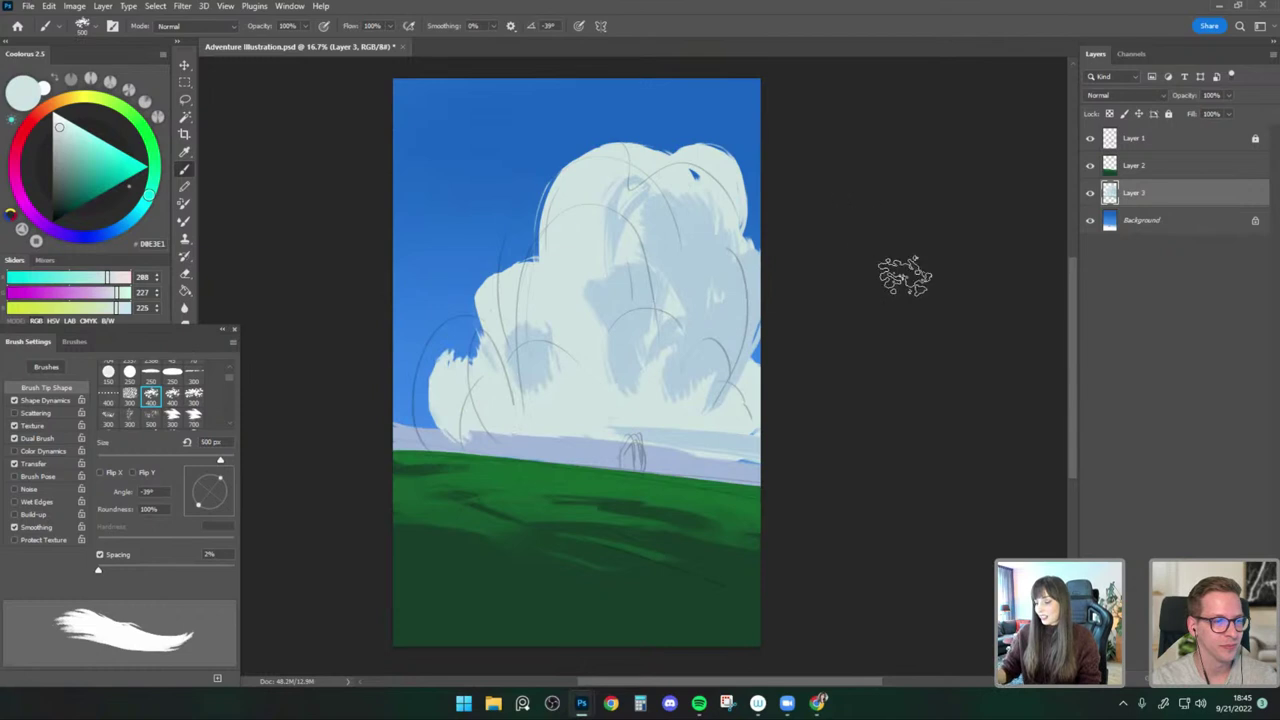
Flip the canvas horizontally and erase sky back into the cloud's outer left edge, enlarging the eraser to 500 px.
{"action": "key", "text": "ctrl+shift+h"}
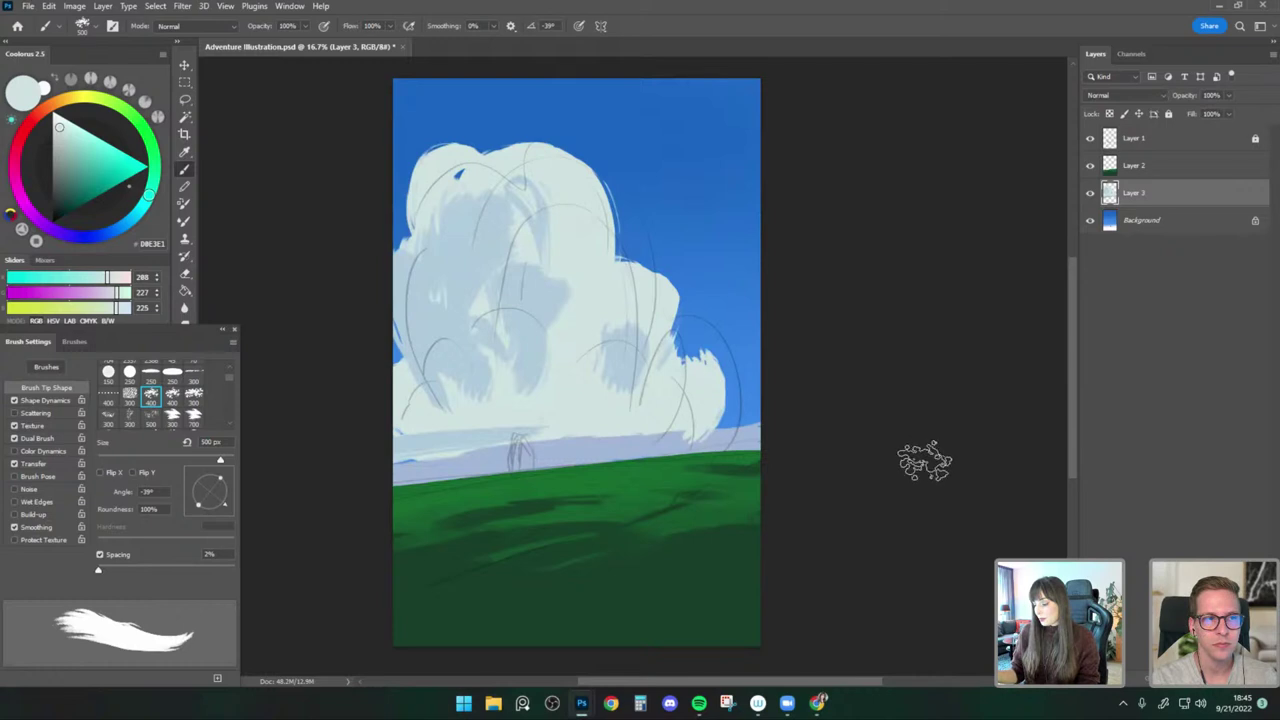
{"action": "key", "text": "e"}
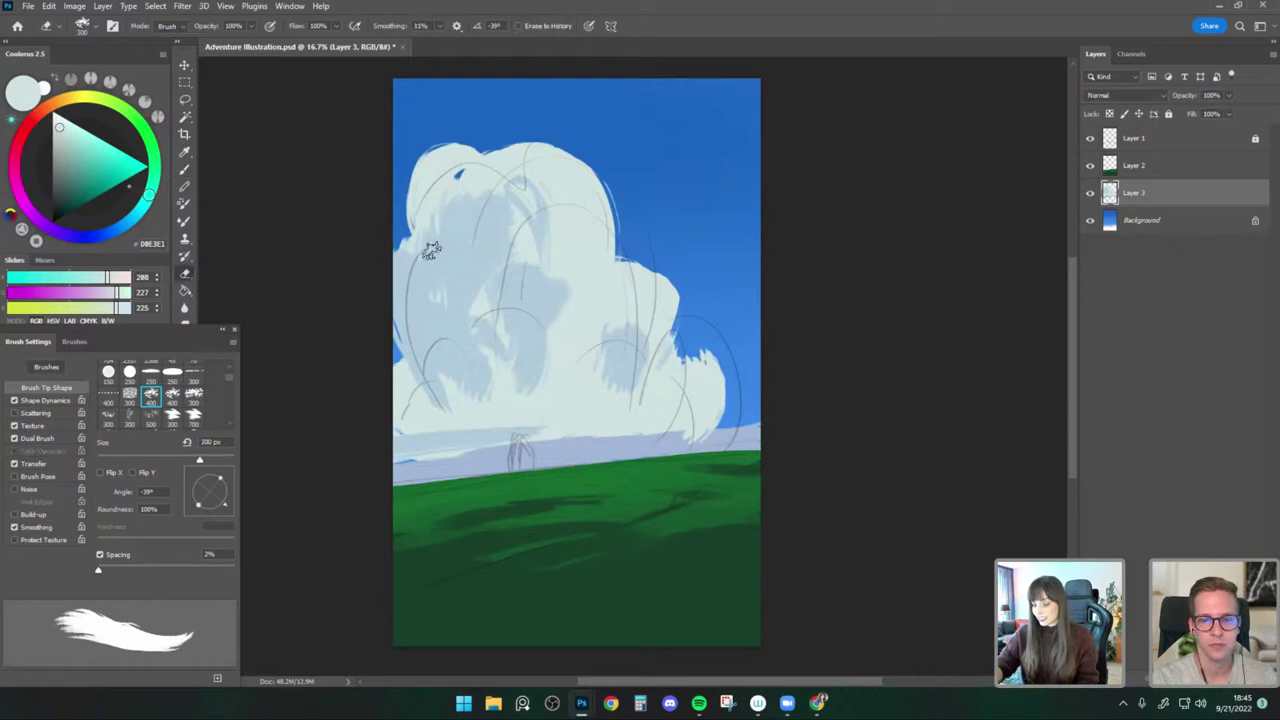
{"action": "key", "text": "bracketright"}
{"action": "left_click_drag", "start_coordinate": [405, 257], "coordinate": [418, 372]}
{"action": "key", "text": "bracketright"}
{"action": "key", "text": "bracketright"}
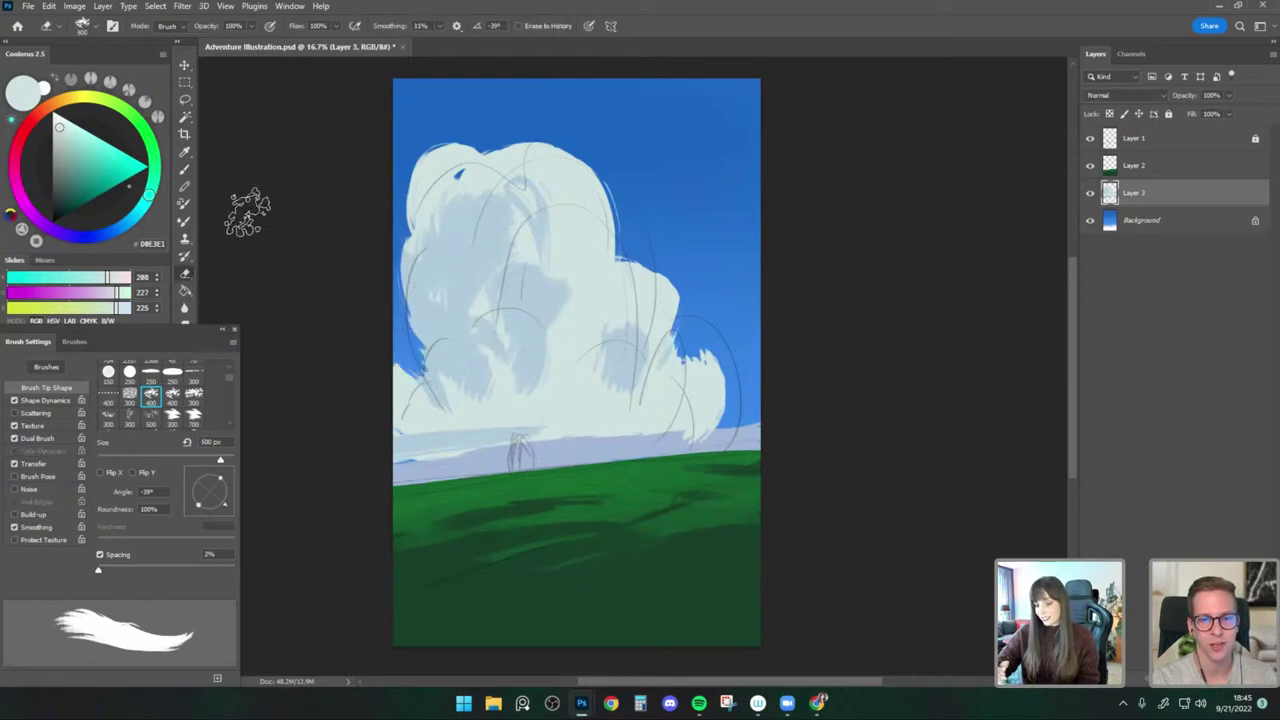
Sample the shadow colour and shade the cloud's left edge, then add a shadow streak beneath the right lobe.
{"action": "left_click", "coordinate": [187, 173]}
{"action": "left_click", "coordinate": [430, 262], "text": "alt"}
{"action": "left_click_drag", "start_coordinate": [421, 260], "coordinate": [445, 400]}
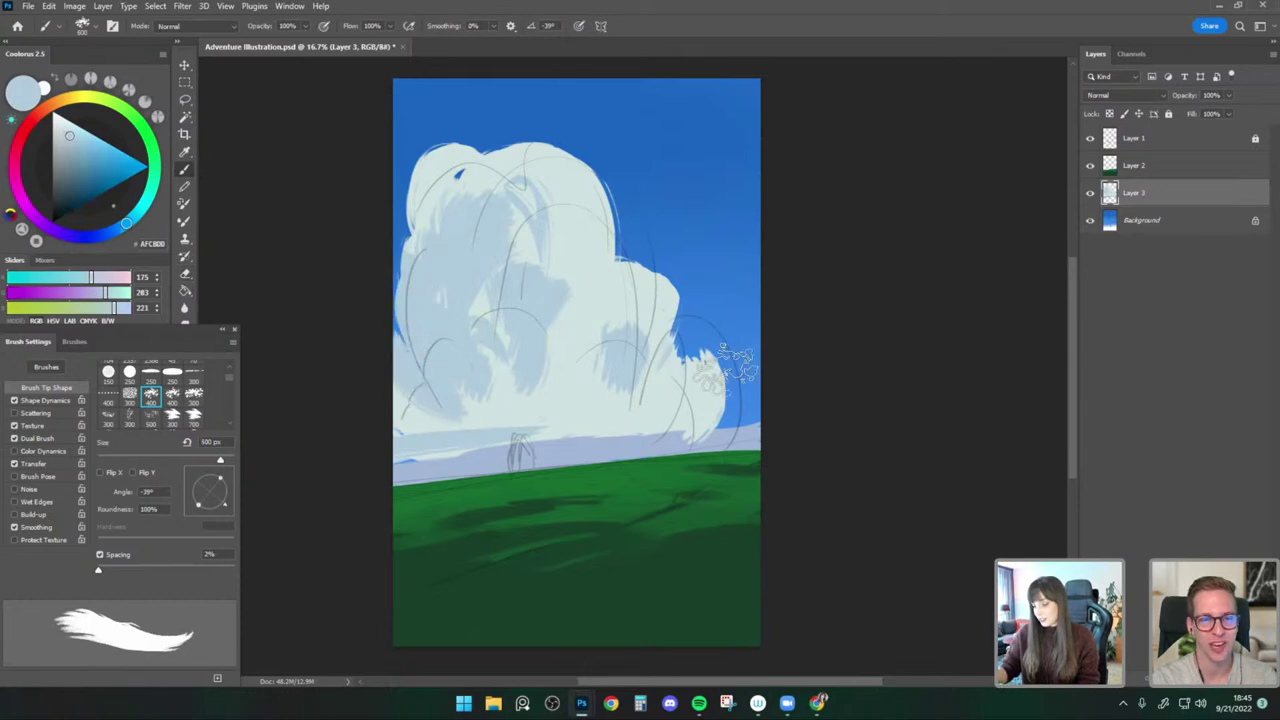
{"action": "left_click_drag", "start_coordinate": [640, 428], "coordinate": [734, 425]}
Cut the cloud's left contour back further above the lower-left lobe with the eraser at 600 px, and return to the brush.
{"action": "key", "text": "e"}
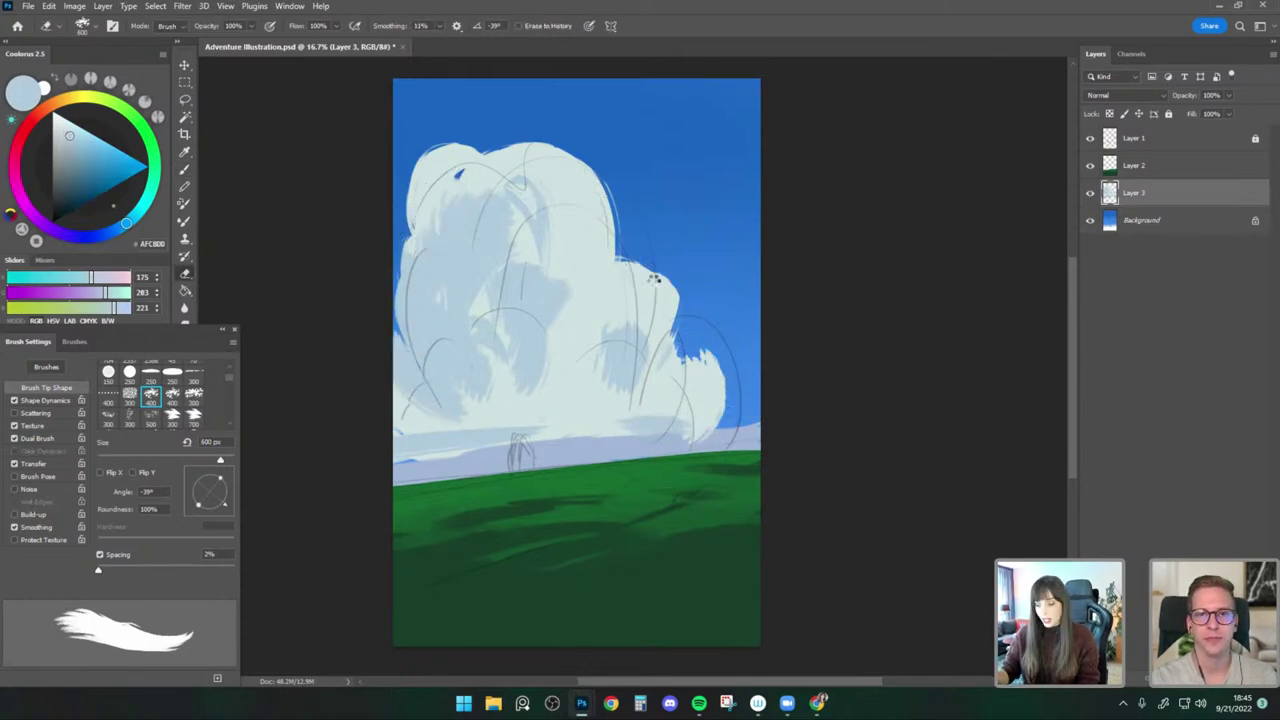
{"action": "key", "text": "ctrl+shift+h"}
{"action": "key", "text": "h"}
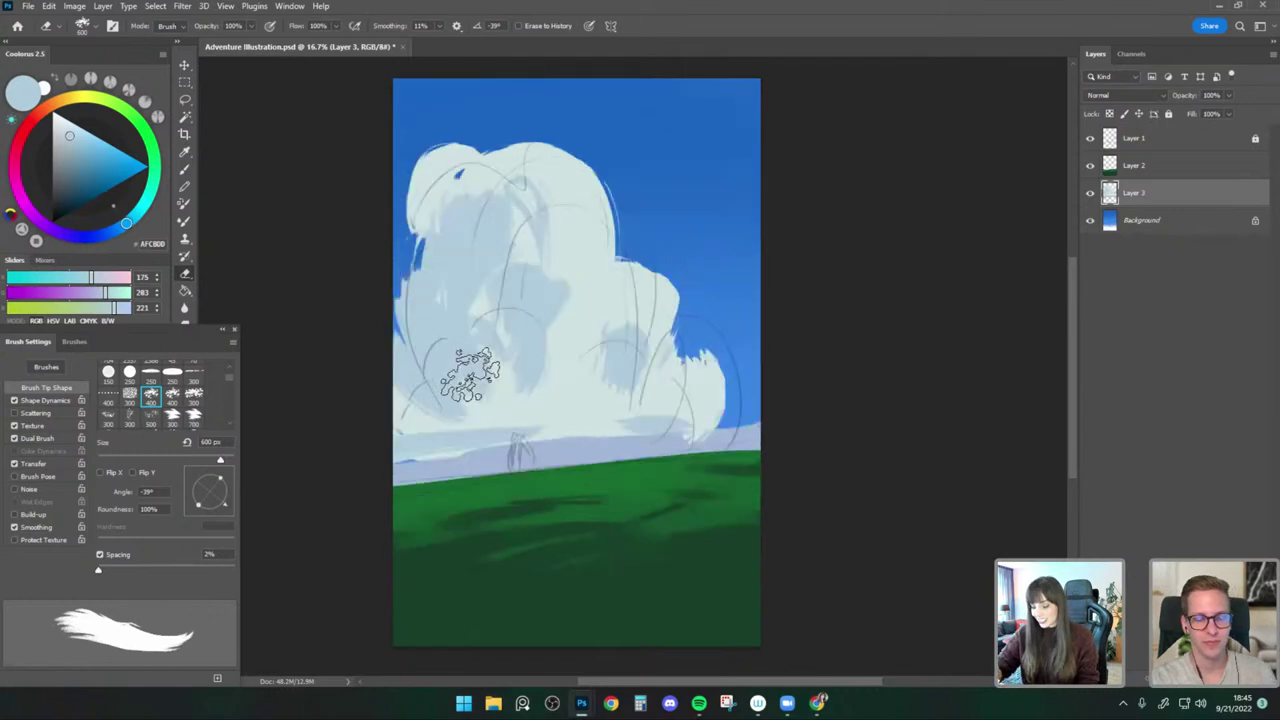
{"action": "key", "text": "b"}
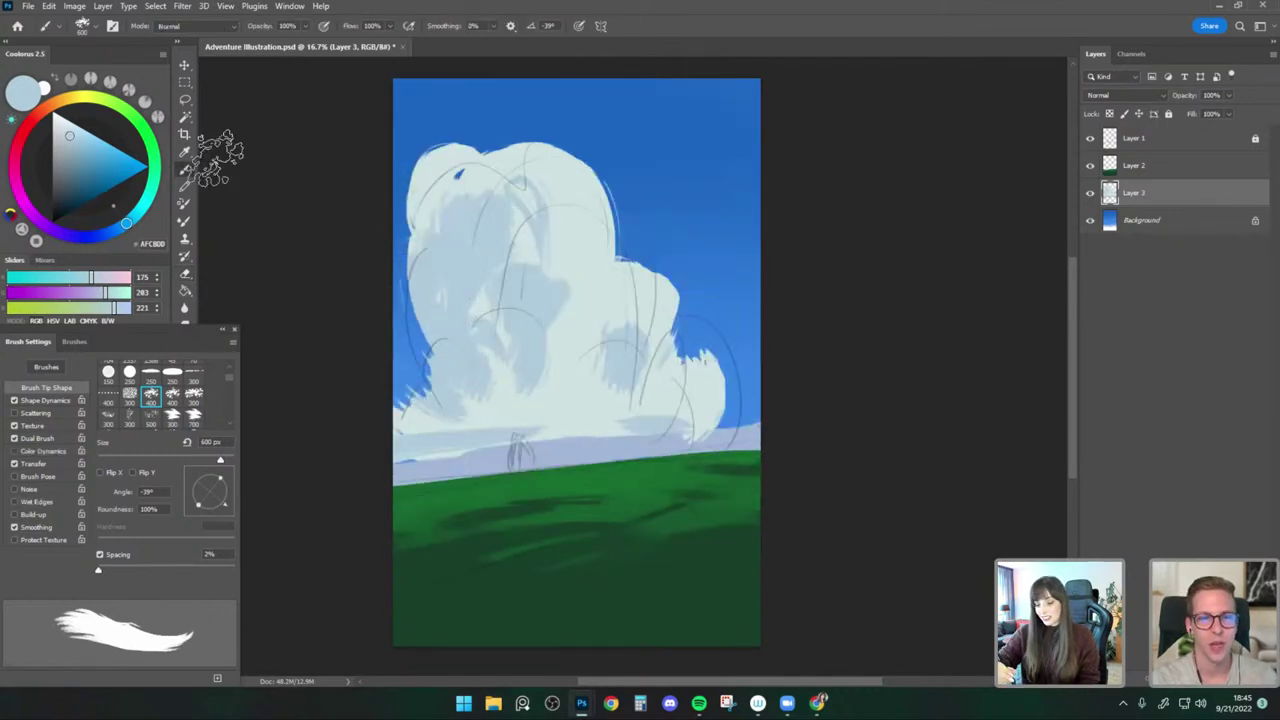
Paint a shaded lobe onto the cloud's left edge and nudge the cloud layer slightly right and up with Free Transform.
{"action": "mouse_move", "coordinate": [430, 253]}
{"action": "left_mouse_down"}
{"action": "mouse_move", "coordinate": [448, 364]}
{"action": "mouse_move", "coordinate": [420, 256]}
{"action": "mouse_move", "coordinate": [493, 409]}
{"action": "mouse_move", "coordinate": [425, 383]}
{"action": "mouse_move", "coordinate": [494, 414]}
{"action": "left_mouse_up"}
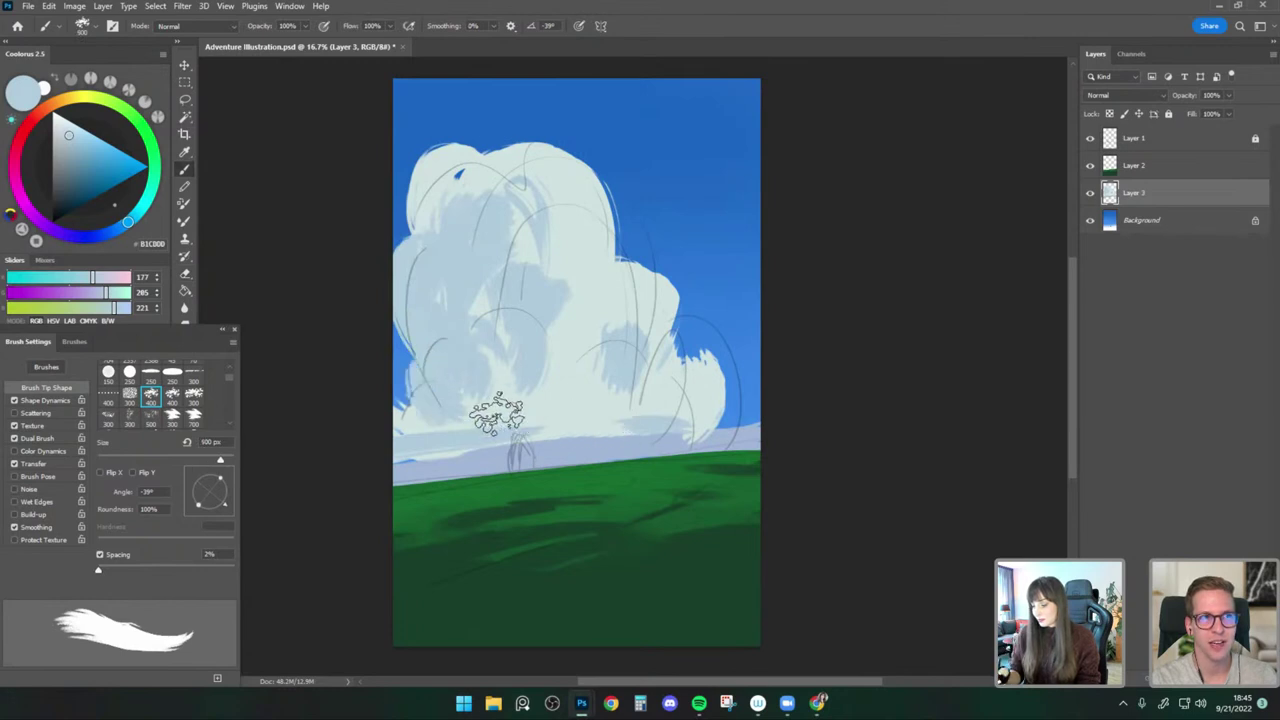
{"action": "key", "text": "ctrl+t"}
{"action": "mouse_move", "coordinate": [675, 392]}
{"action": "left_mouse_down"}
{"action": "mouse_move", "coordinate": [689, 377]}
{"action": "mouse_move", "coordinate": [673, 375]}
{"action": "left_mouse_up"}
{"action": "key", "text": "Return"}
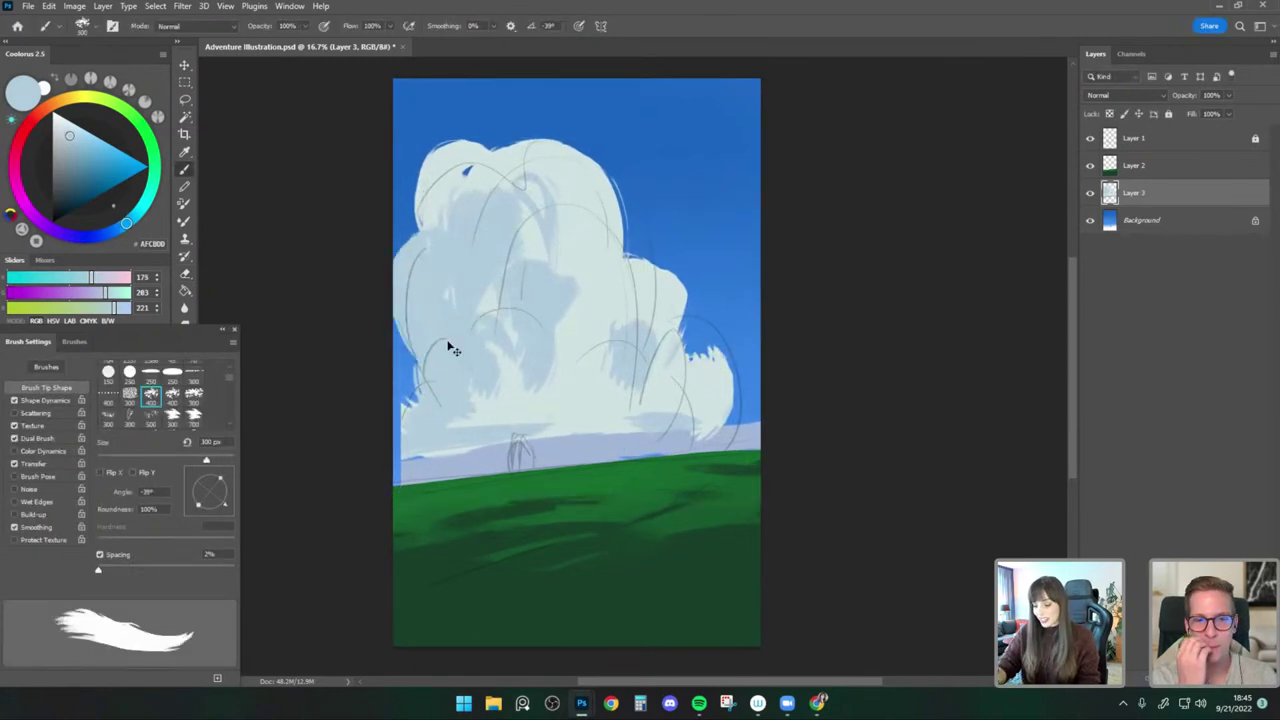
Fill the gap at the cloud's lower-left edge with pale blue shadow, enlarge the brush to 500 px, and flip the canvas horizontally.
{"action": "mouse_move", "coordinate": [420, 388]}
{"action": "left_mouse_down"}
{"action": "mouse_move", "coordinate": [431, 457]}
{"action": "mouse_move", "coordinate": [500, 447]}
{"action": "left_mouse_up"}
{"action": "key", "text": "bracketright"}
{"action": "key", "text": "bracketright"}
{"action": "left_click", "coordinate": [742, 436], "text": "alt"}
{"action": "left_click", "coordinate": [448, 365], "text": "alt"}
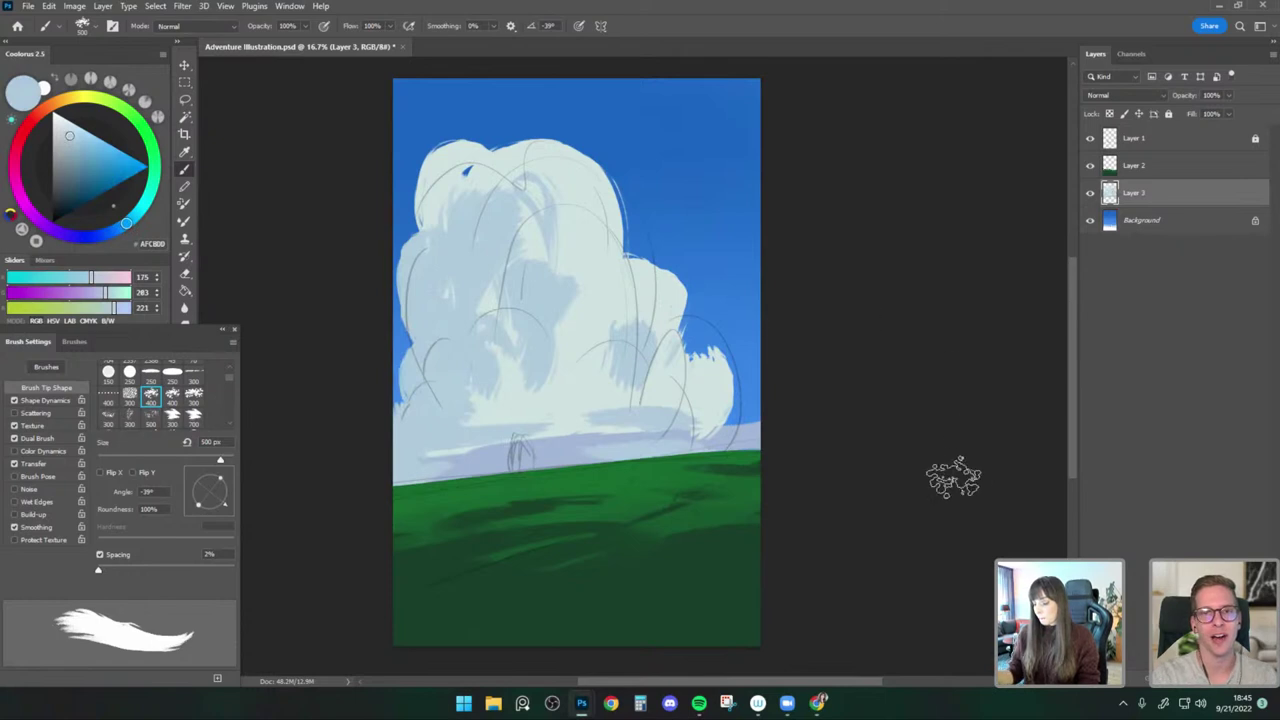
{"action": "key", "text": "ctrl+shift+h"}
{"action": "left_click_drag", "start_coordinate": [834, 414], "coordinate": [827, 408]}
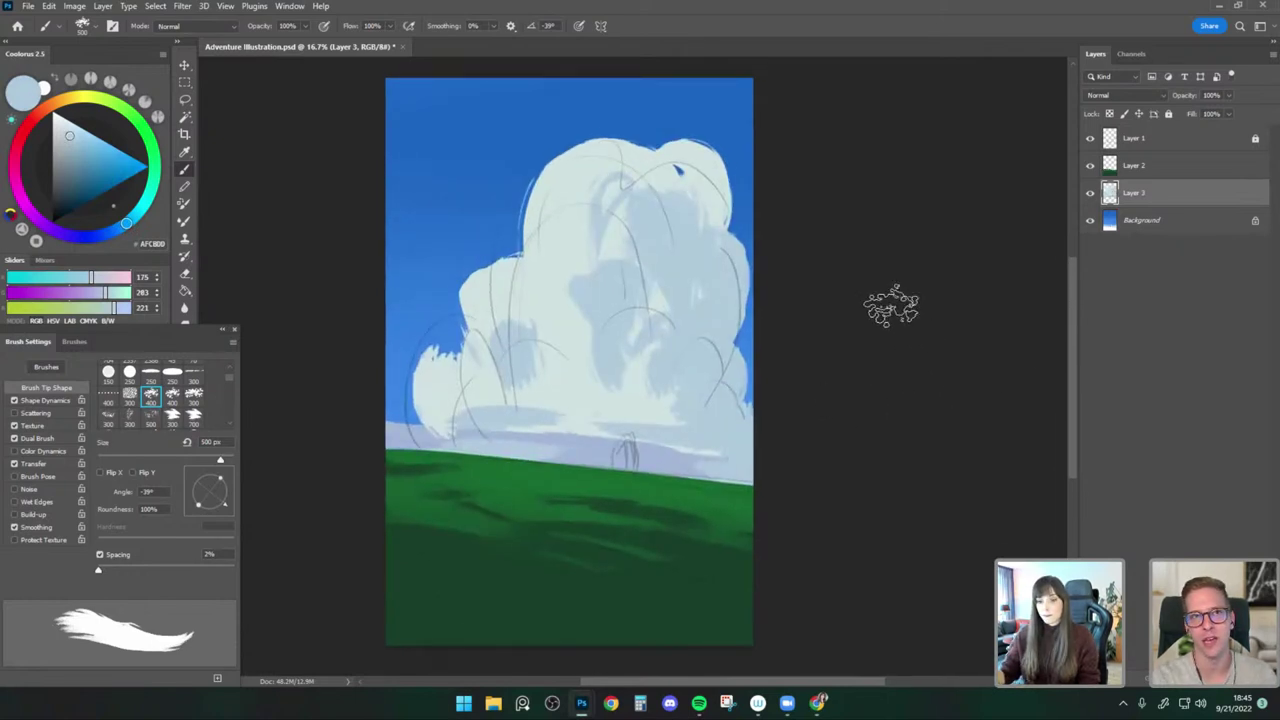
Add a new empty layer directly above the green hill's Layer 2.
{"action": "left_click", "coordinate": [1128, 147]}
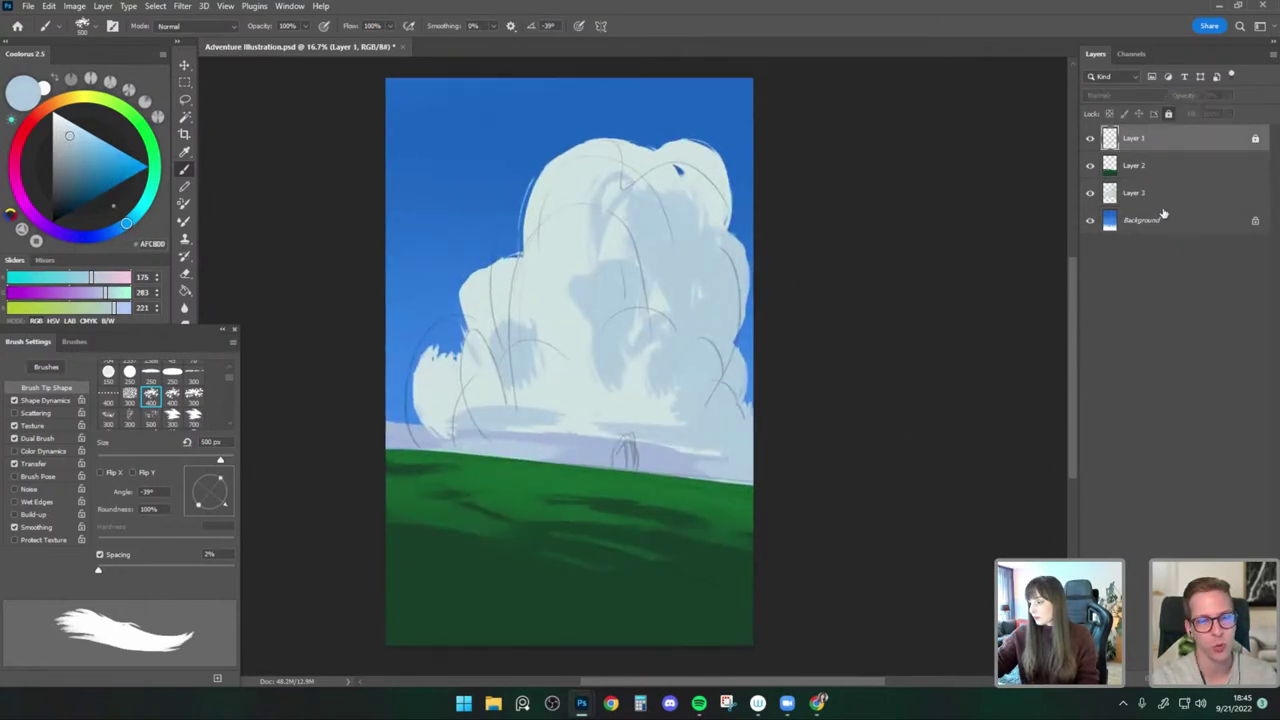
{"action": "left_click", "coordinate": [1135, 169]}
{"action": "left_click", "coordinate": [1207, 678]}
{"action": "left_click_drag", "start_coordinate": [784, 394], "coordinate": [783, 366]}
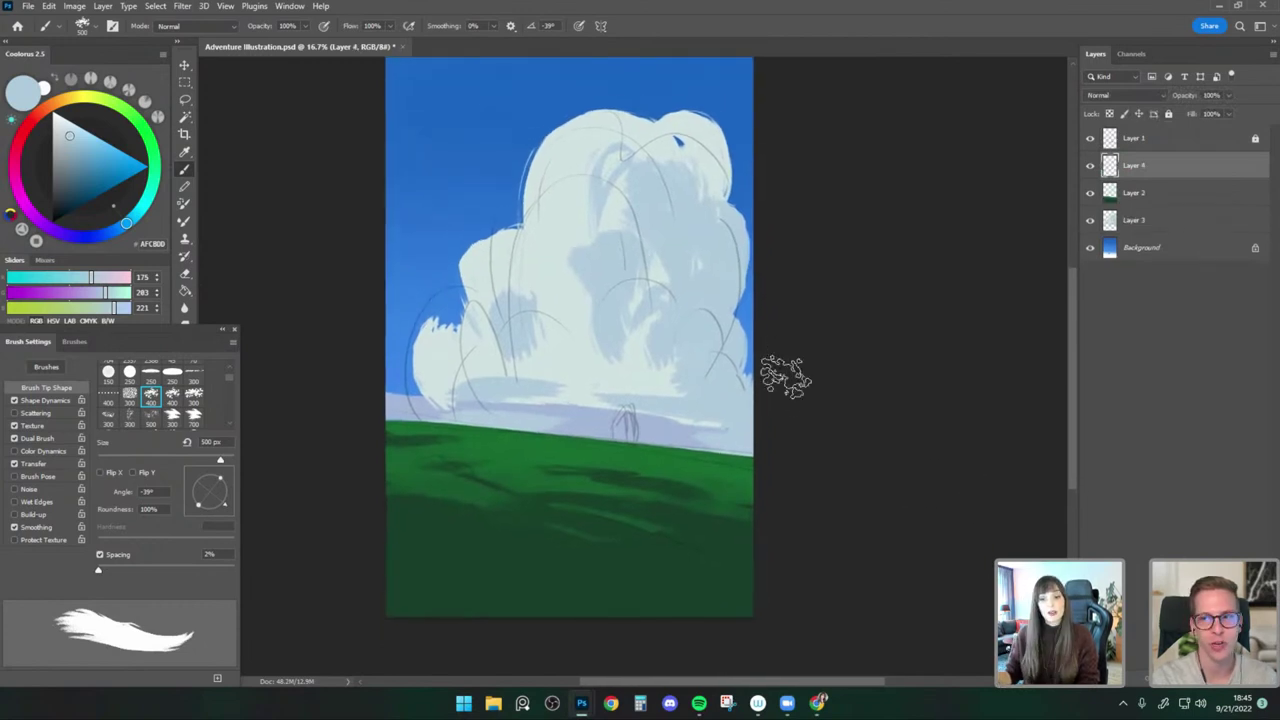
Switch the proof colours view on and off to compare the painting's values in grayscale and full colour.
{"action": "key", "text": "ctrl+y"}
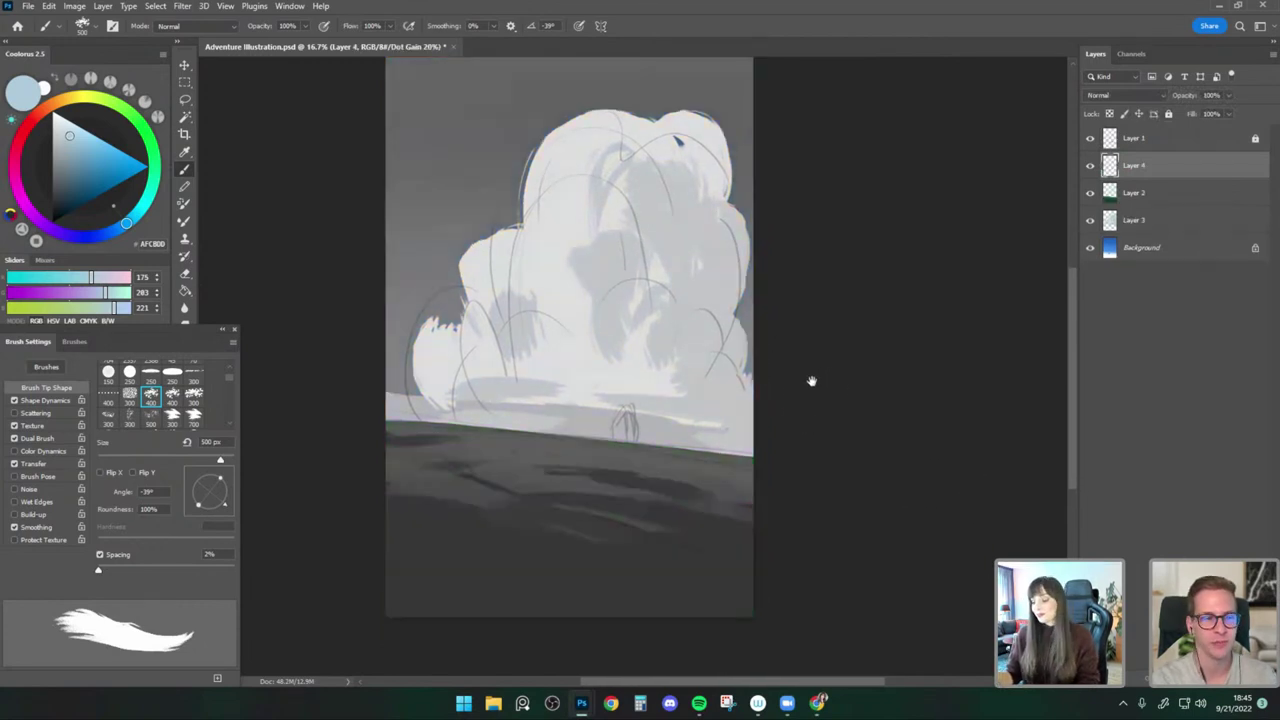
{"action": "mouse_move", "coordinate": [811, 381]}
{"action": "left_mouse_down"}
{"action": "mouse_move", "coordinate": [823, 406]}
{"action": "mouse_move", "coordinate": [837, 386]}
{"action": "left_mouse_up"}
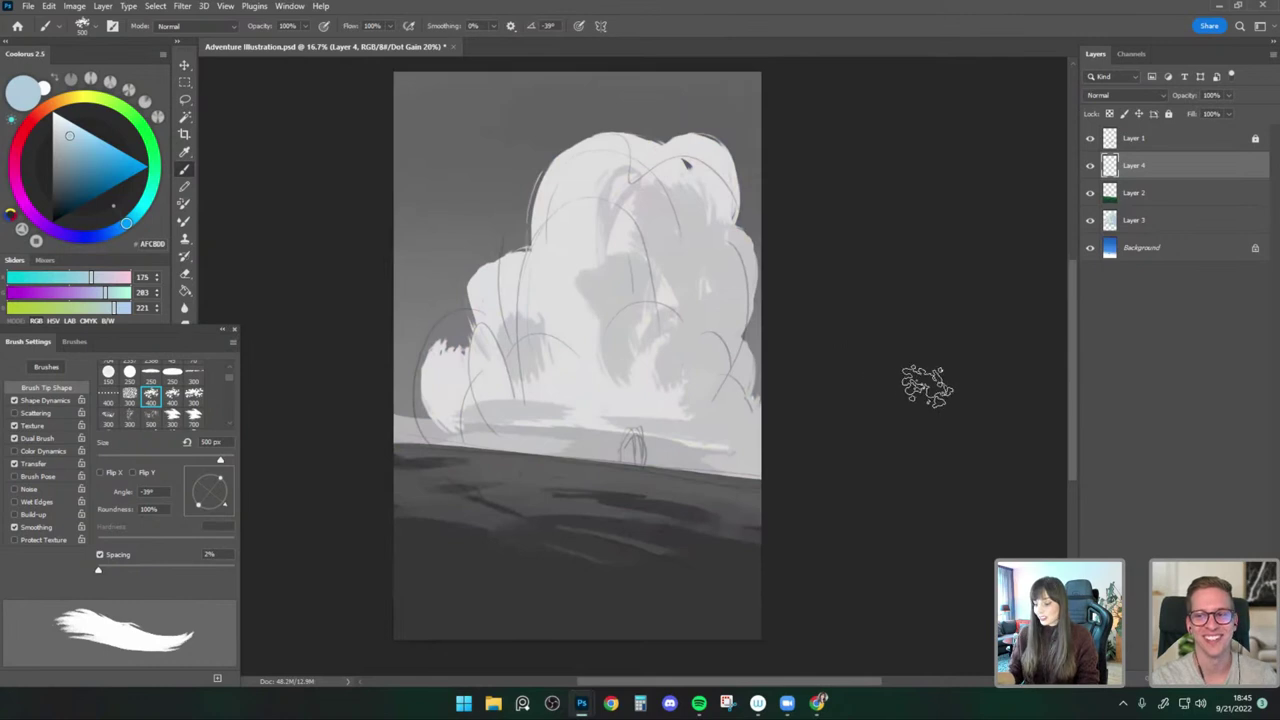
{"action": "key", "text": "ctrl+y"}
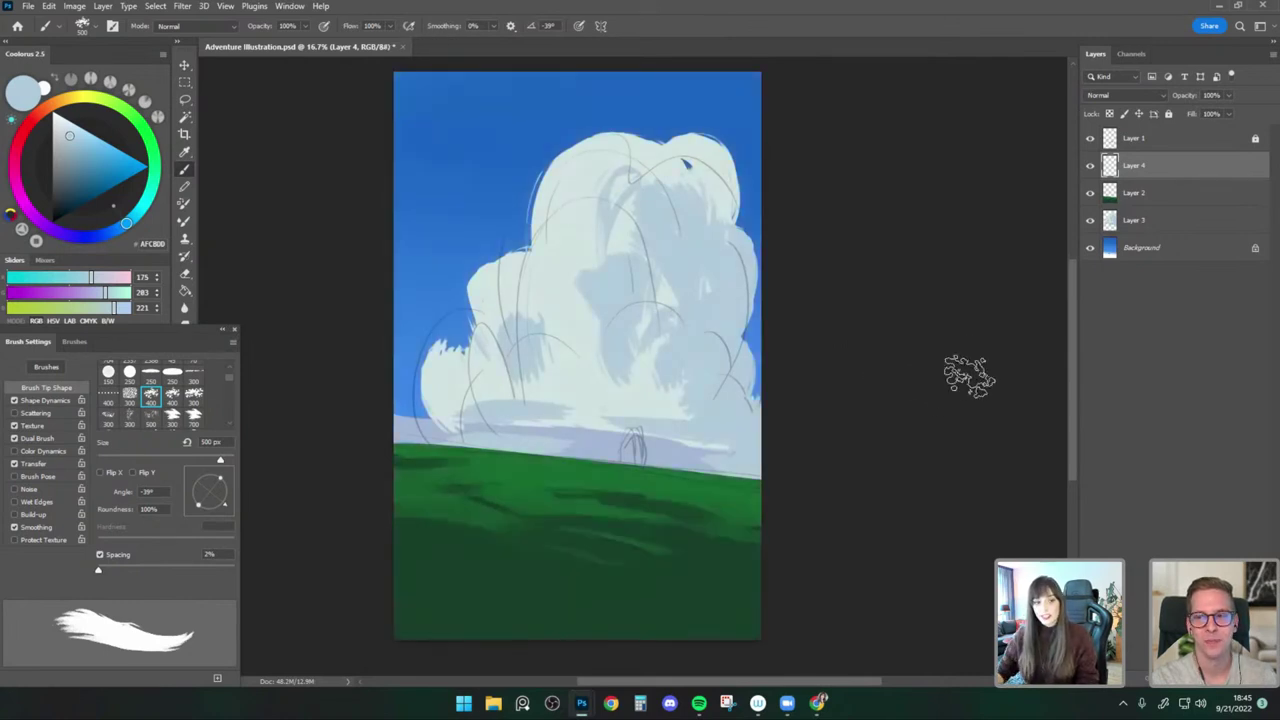
{"action": "key", "text": "ctrl+y"}
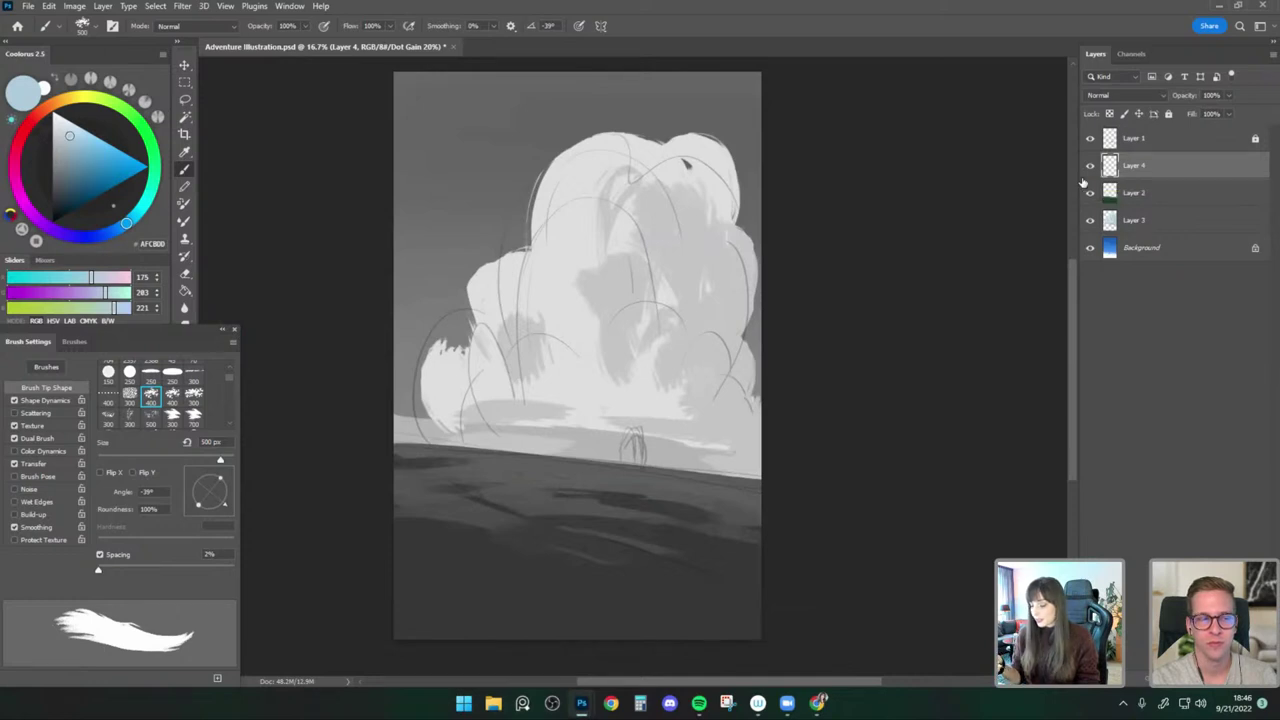
{"action": "key", "text": "ctrl+y"}
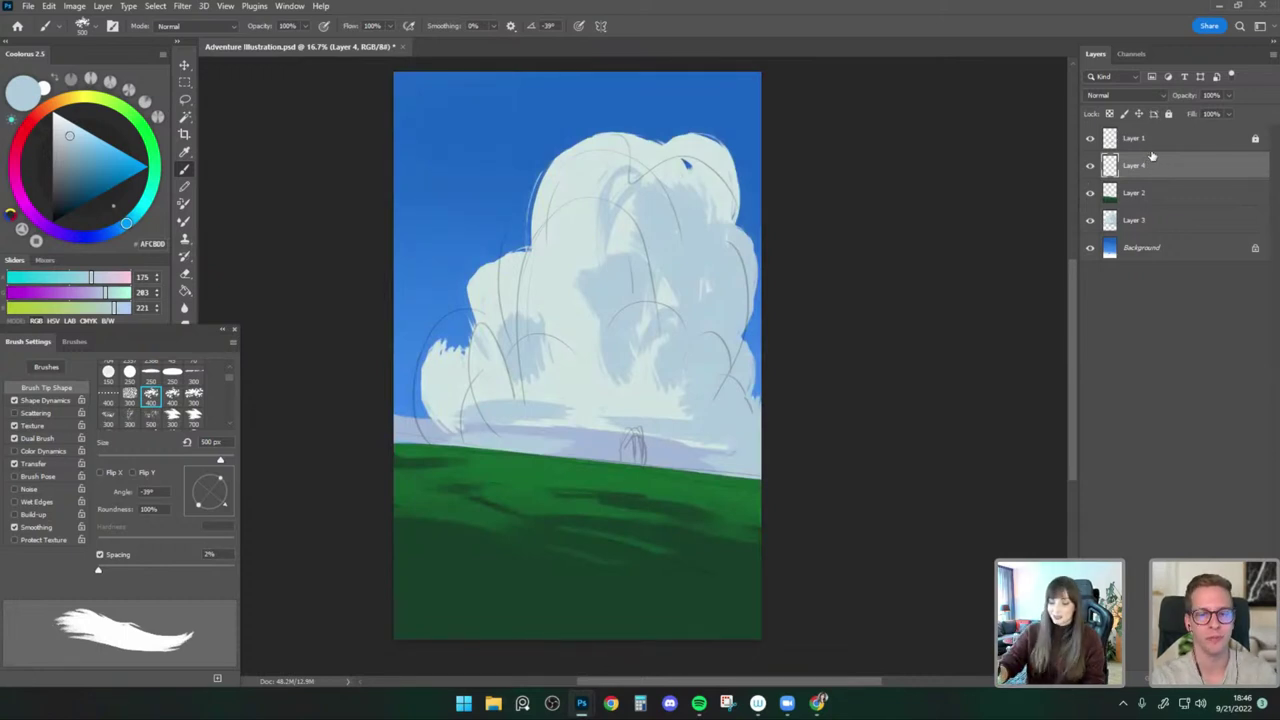
Review the custom proof condition with Working Gray - Dot Gain 20% as the simulated device, and leave without applying it.
{"action": "left_click", "coordinate": [288, 7]}
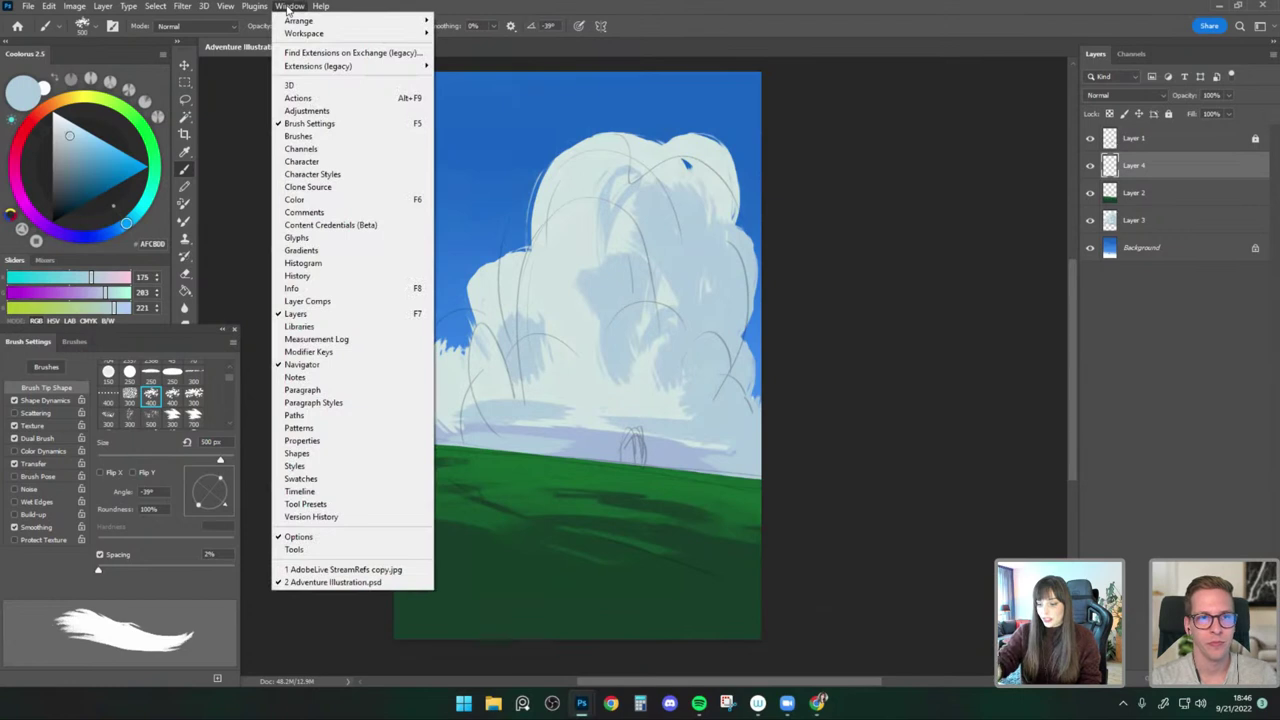
{"action": "mouse_move", "coordinate": [225, 8]}
{"action": "mouse_move", "coordinate": [222, 20]}
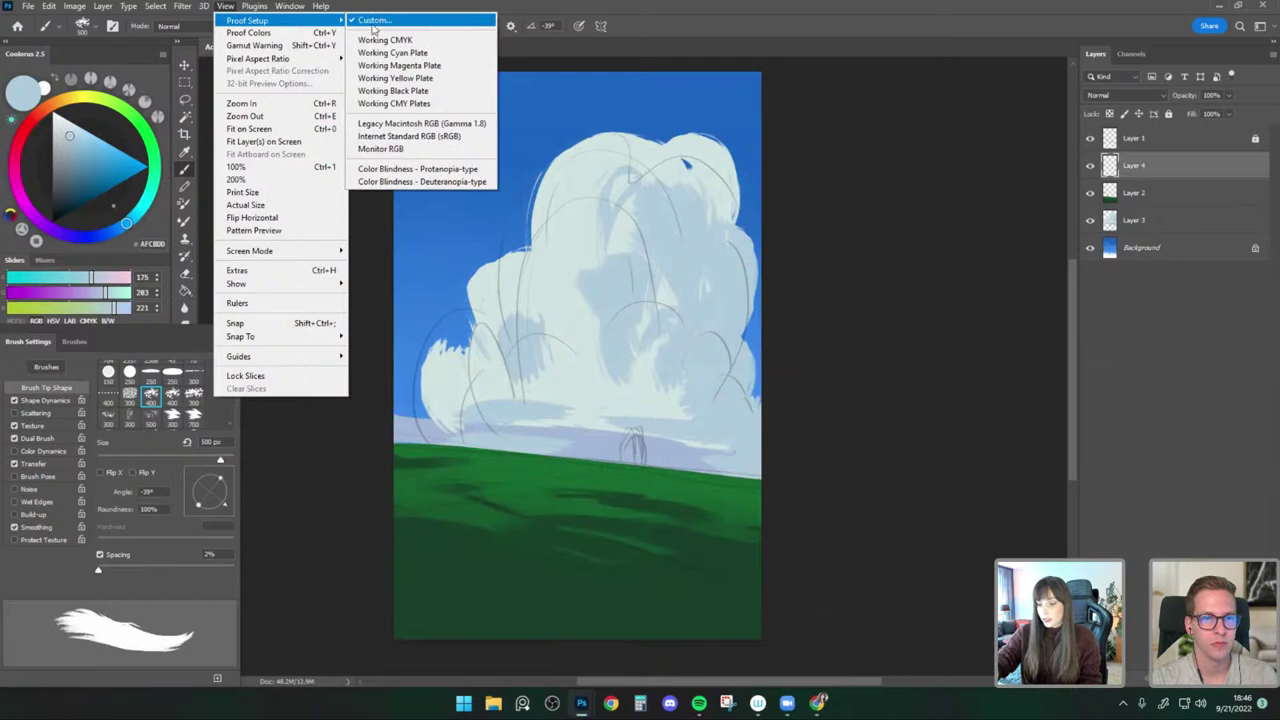
{"action": "left_click", "coordinate": [228, 7]}
{"action": "left_click", "coordinate": [228, 7]}
{"action": "mouse_move", "coordinate": [273, 22]}
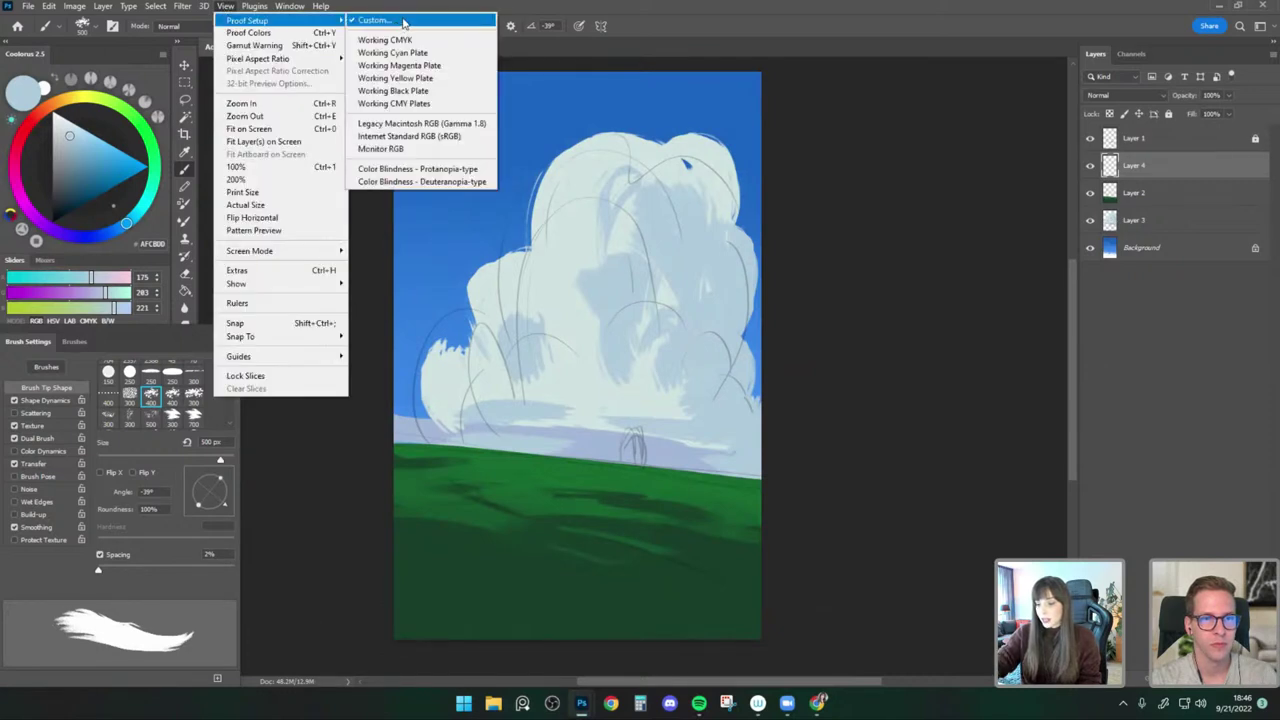
{"action": "left_click", "coordinate": [402, 22]}
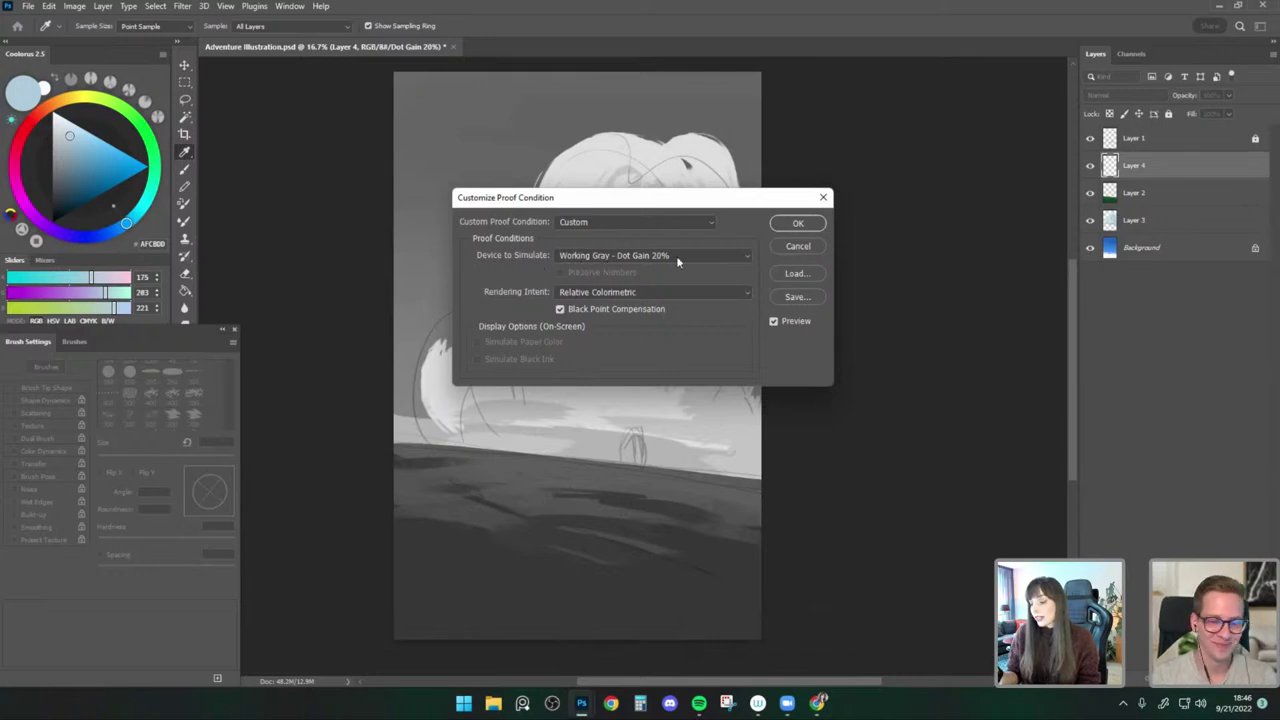
{"action": "left_click", "coordinate": [749, 258]}
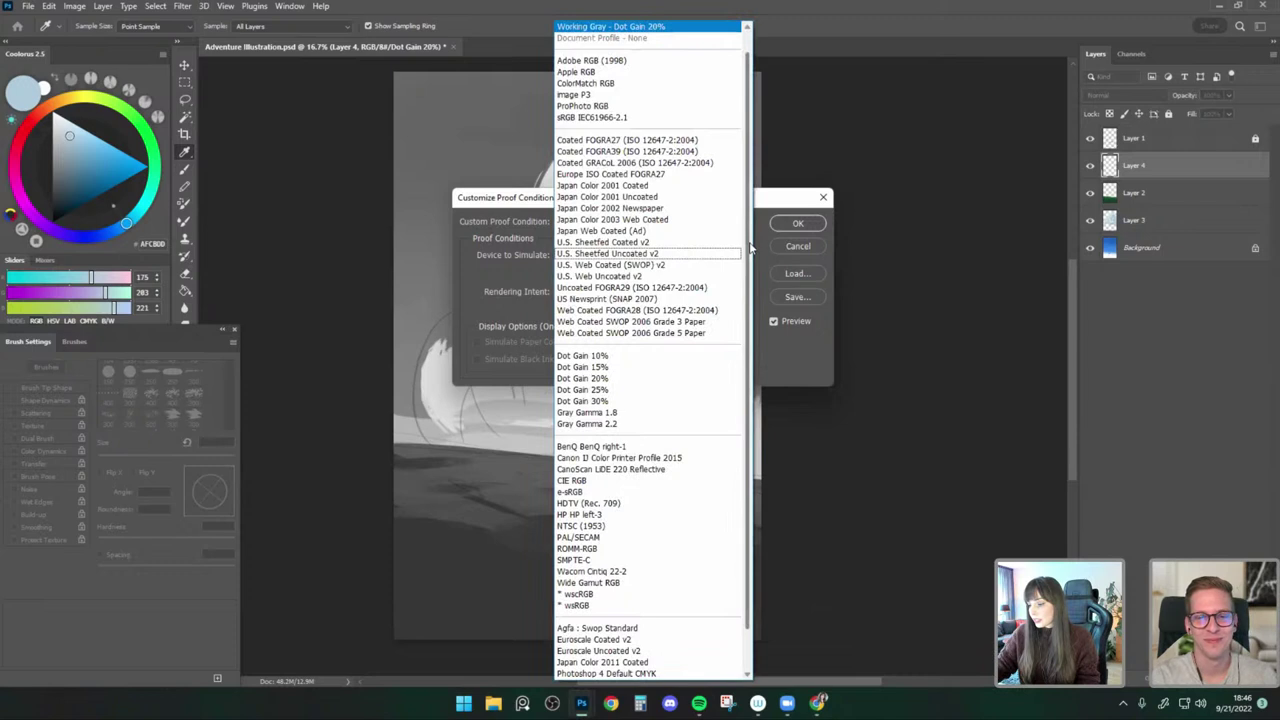
{"action": "left_click", "coordinate": [676, 28]}
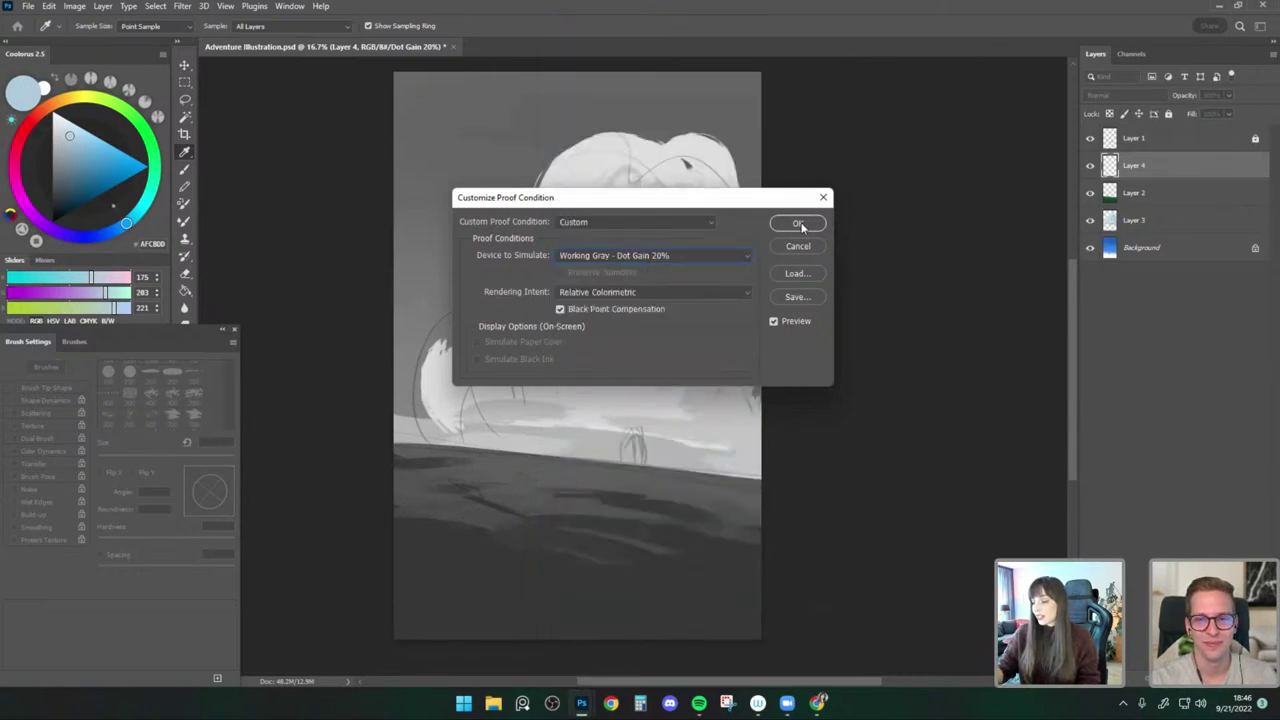
{"action": "left_click", "coordinate": [819, 251]}
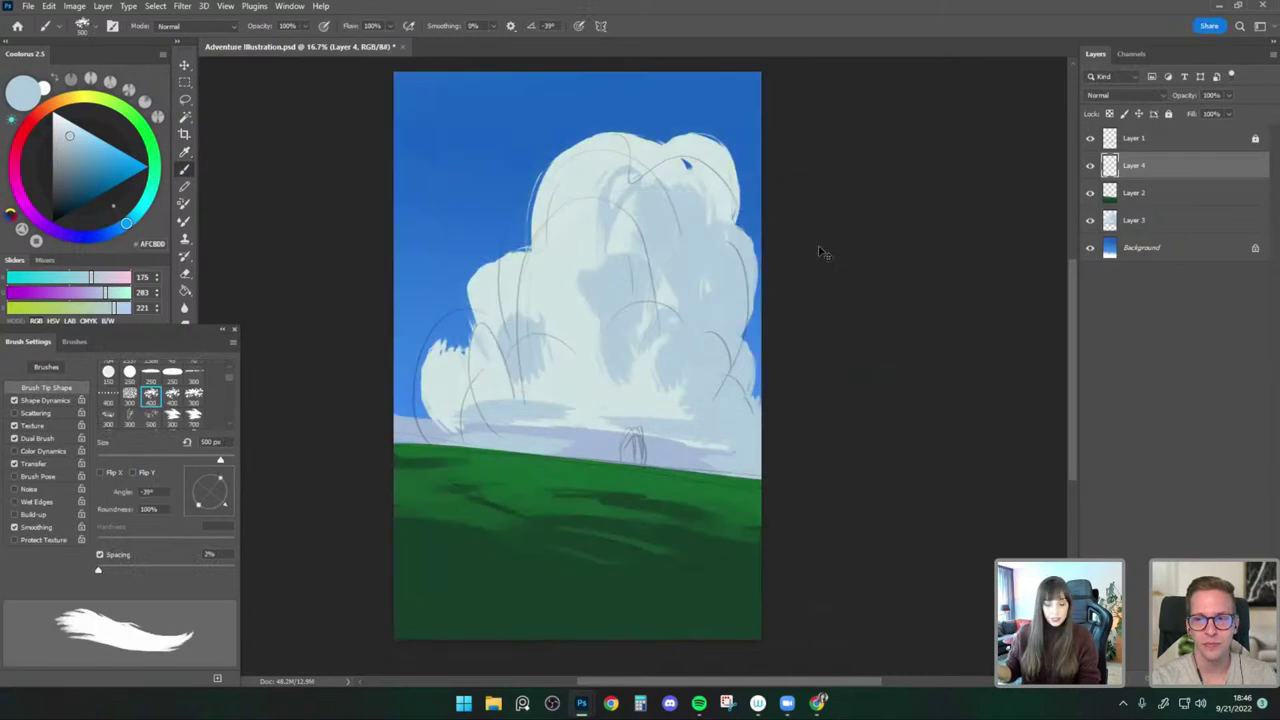
Toggle the Dot Gain 20% soft proof several times to check the cloud, sky and hill values, ending in full colour.
{"action": "key", "text": "ctrl+y"}
{"action": "key", "text": "ctrl+y"}
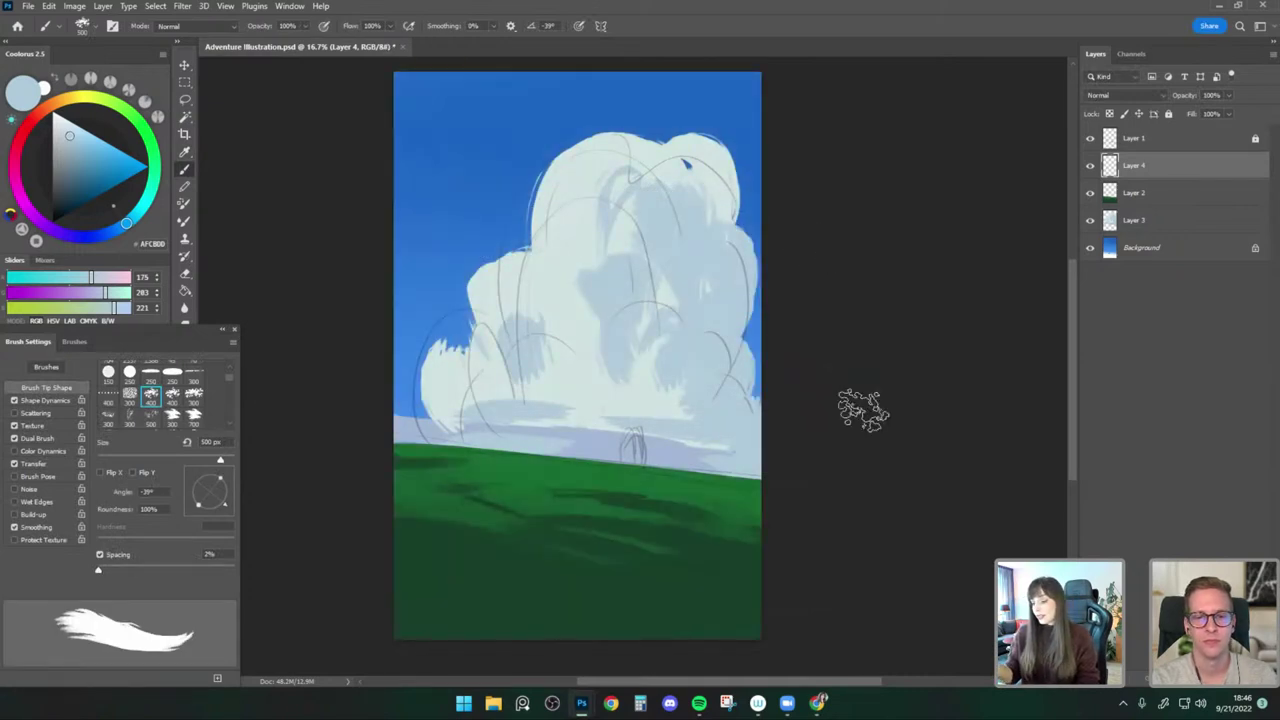
{"action": "key", "text": "ctrl+y"}
{"action": "key", "text": "ctrl+y"}
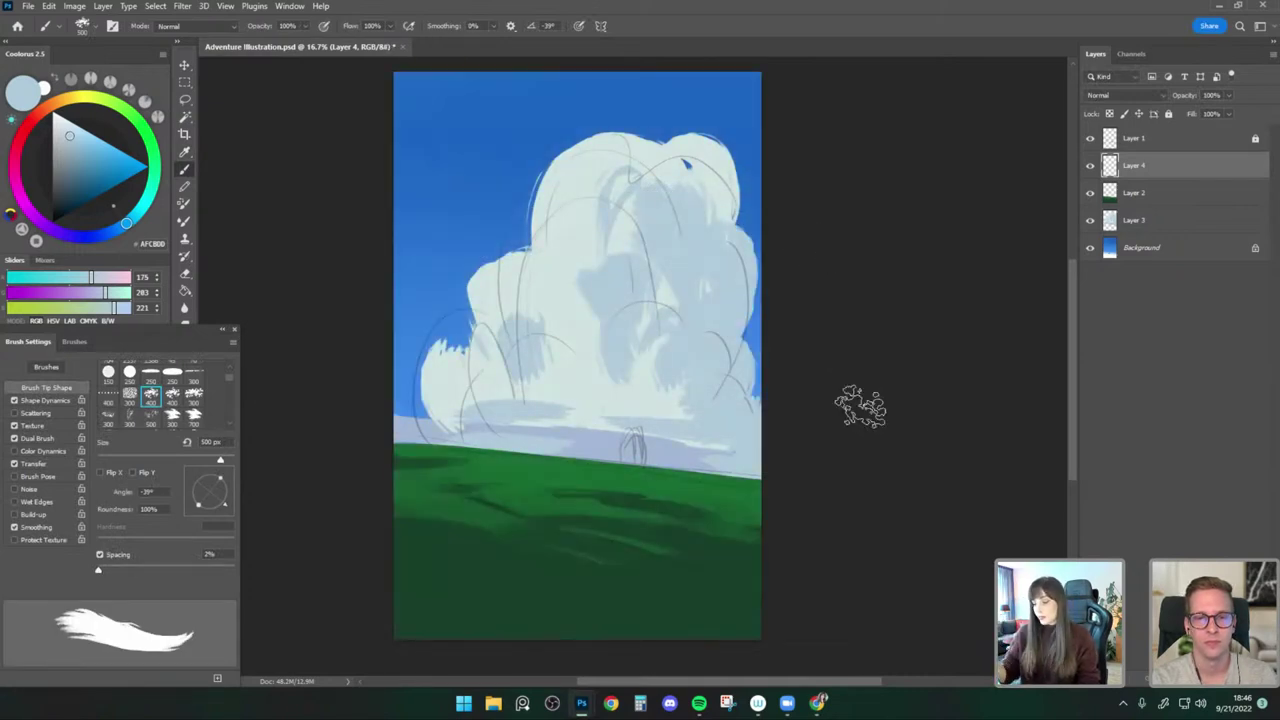
{"action": "key", "text": "ctrl+y"}
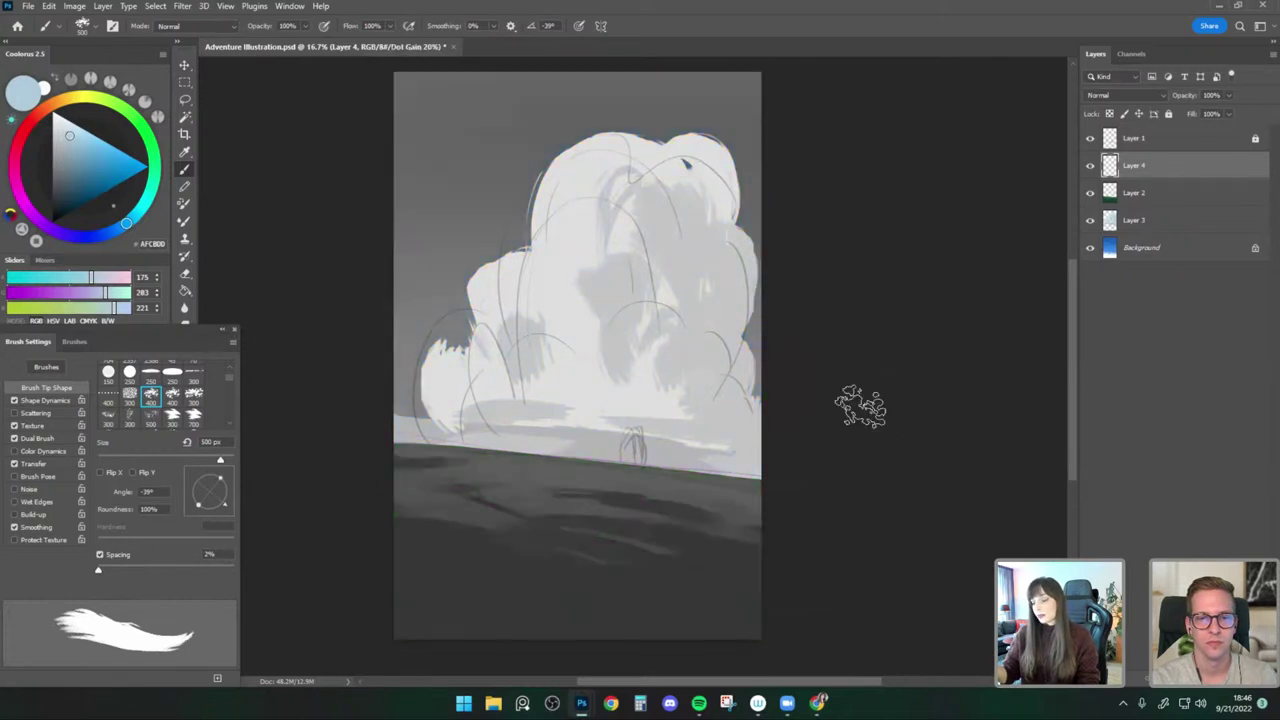
{"action": "key", "text": "ctrl+y"}
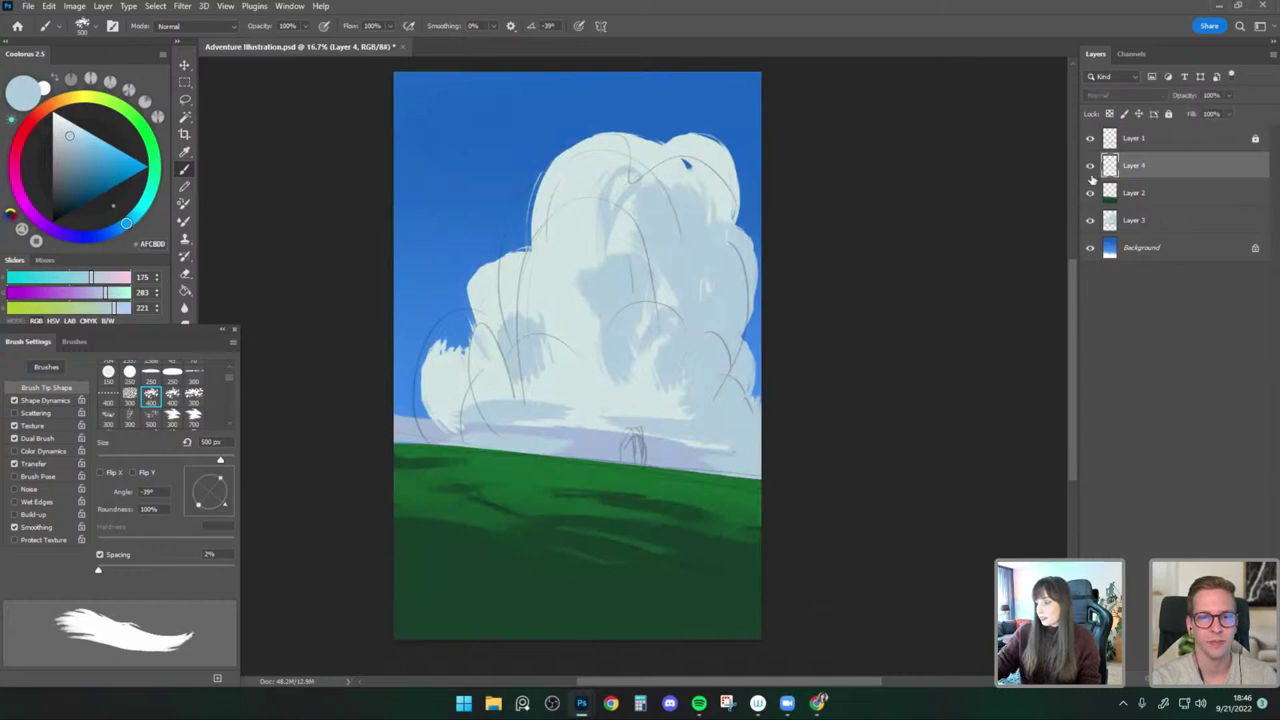
Test a hill-green patch in the sky on Layer 3 under the grayscale proof, undo it, and resample the cloud shadow colour.
{"action": "left_click", "coordinate": [1135, 221]}
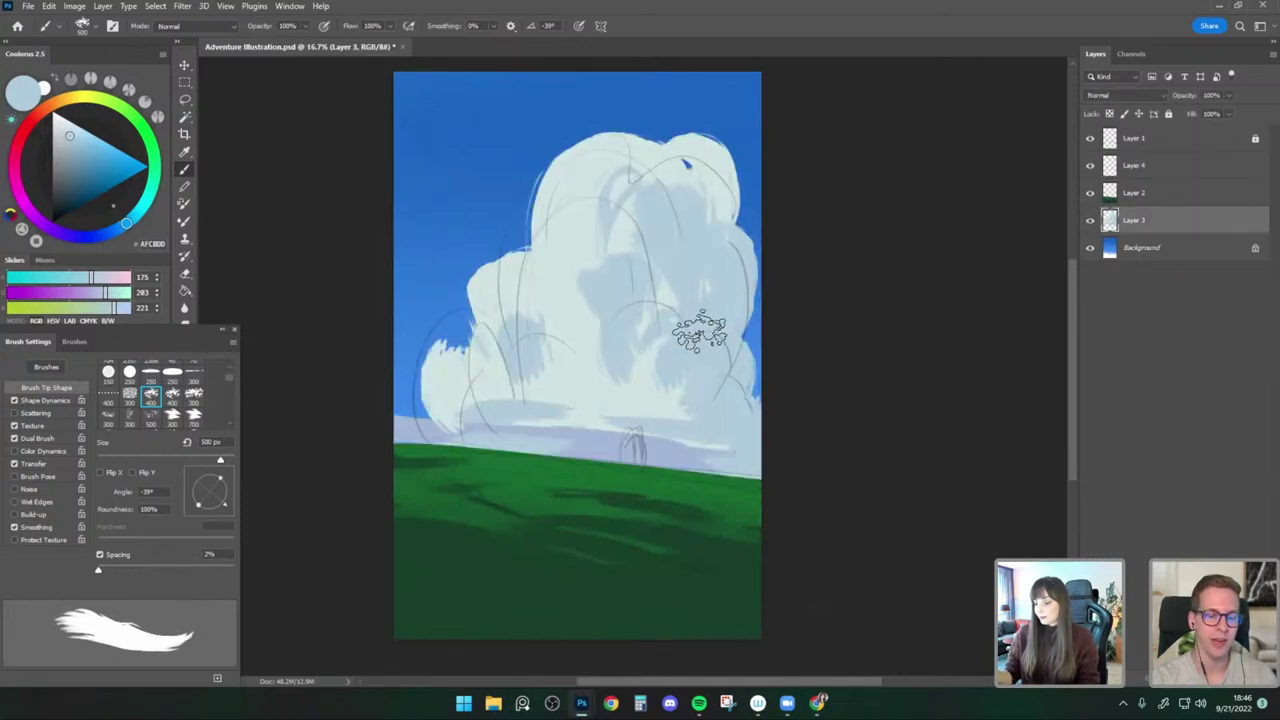
{"action": "key", "text": "ctrl+y"}
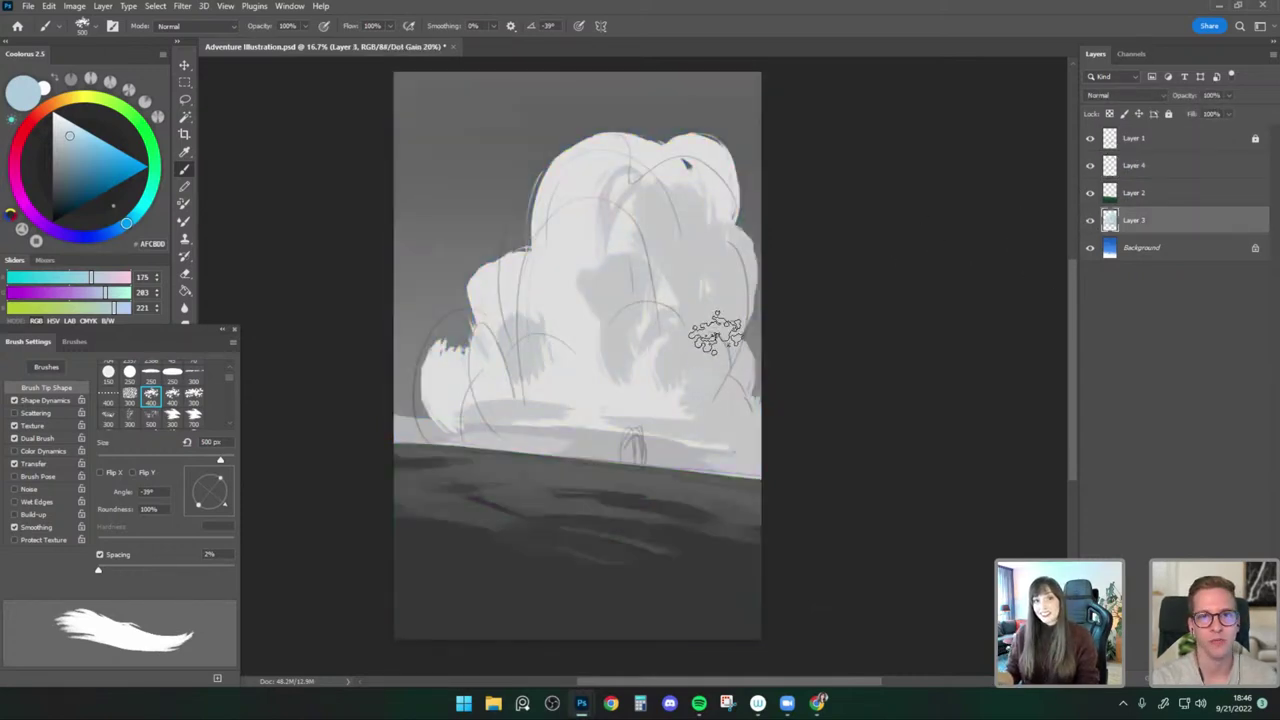
{"action": "left_click", "coordinate": [562, 468], "text": "alt"}
{"action": "left_click_drag", "start_coordinate": [440, 285], "coordinate": [467, 220]}
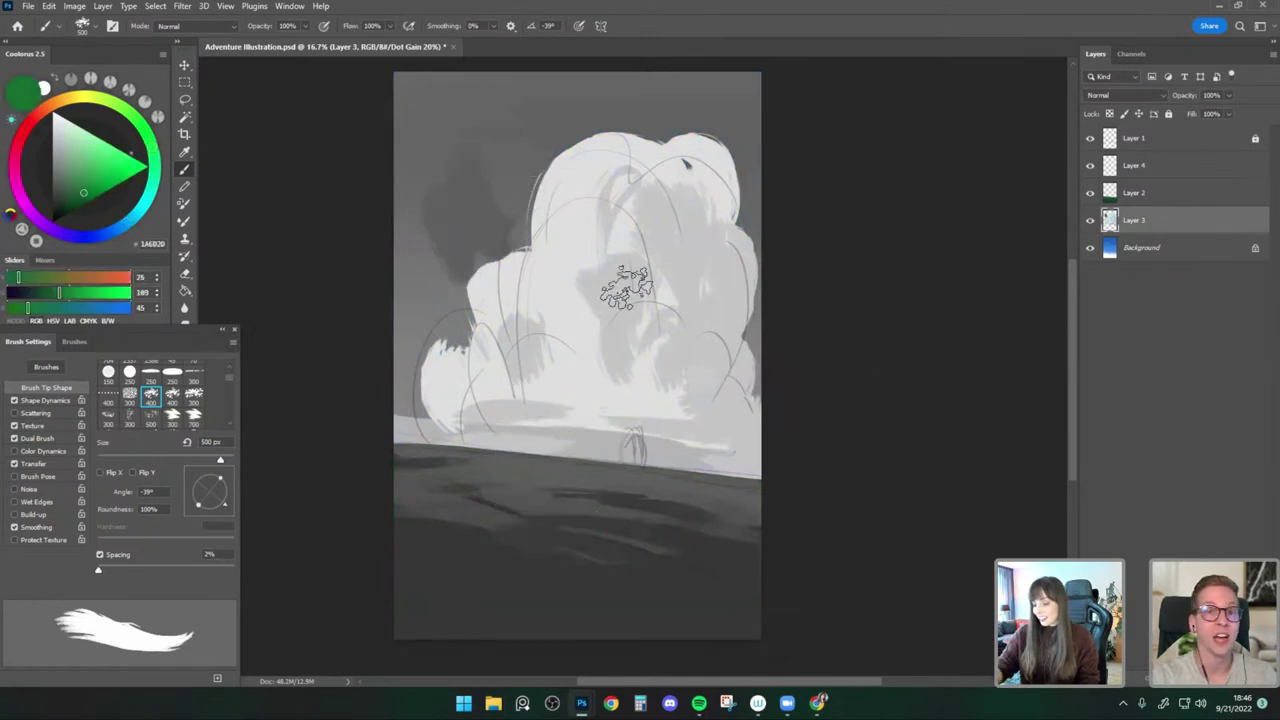
{"action": "key", "text": "ctrl+y"}
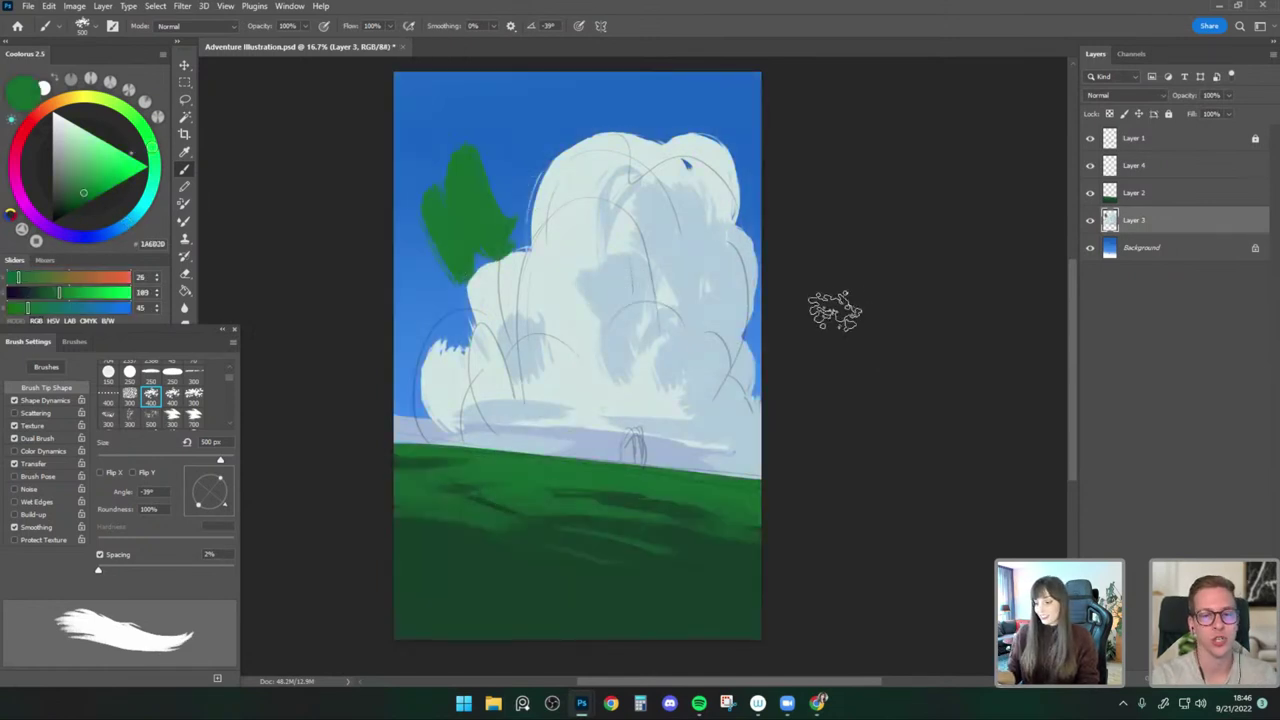
{"action": "key", "text": "ctrl+z"}
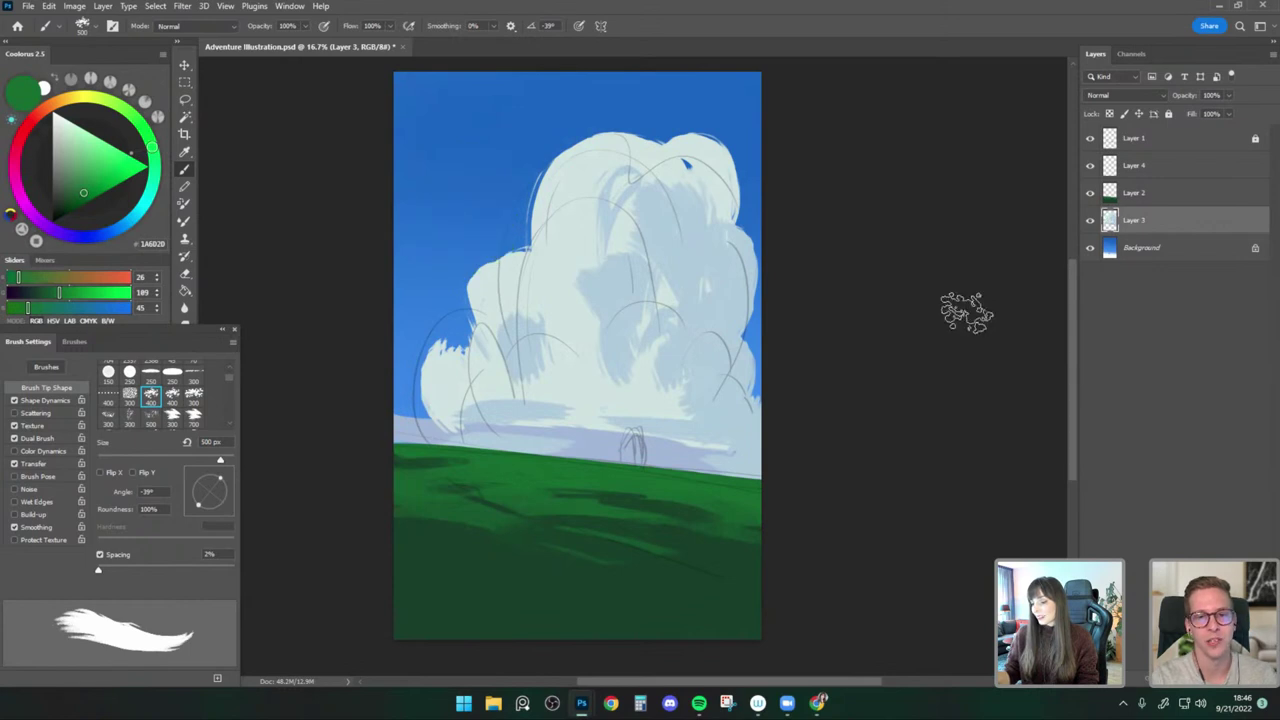
{"action": "left_click", "coordinate": [622, 331], "text": "alt"}
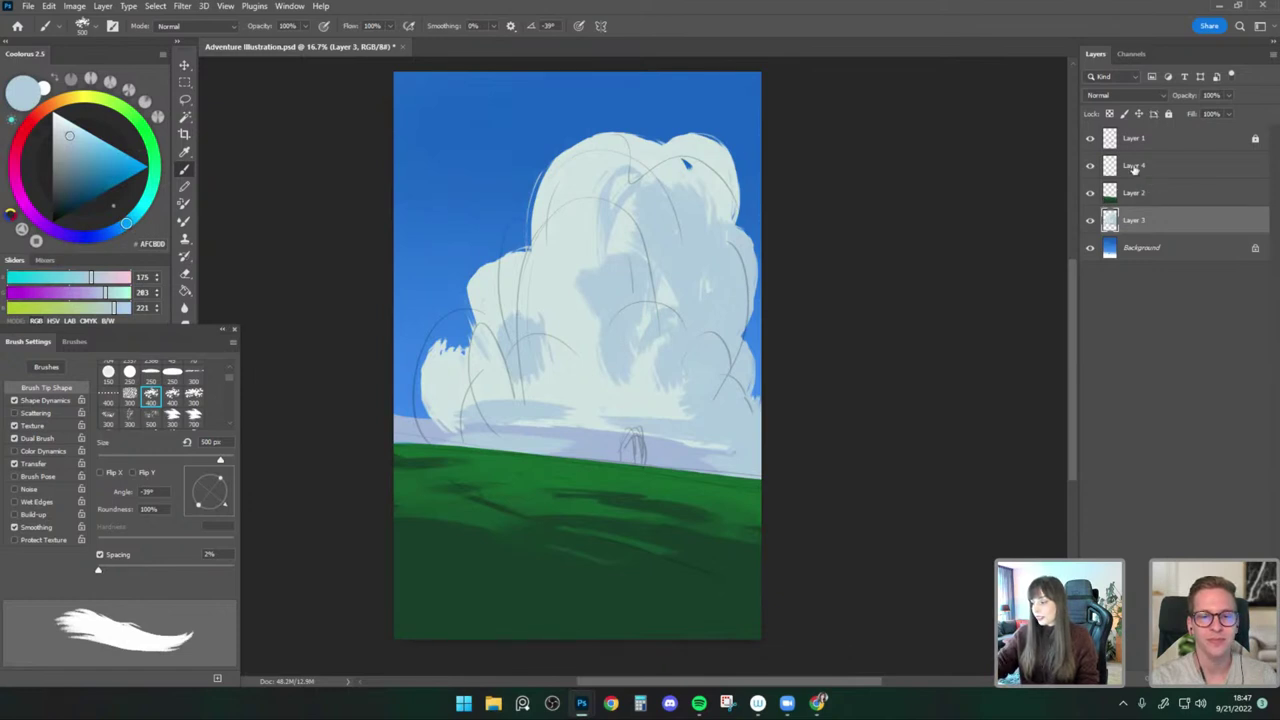
On Layer 4, switch to the Round - Solid brush at 70 px and set the paint colour to dark red #671F2B.
{"action": "left_click", "coordinate": [1135, 170]}
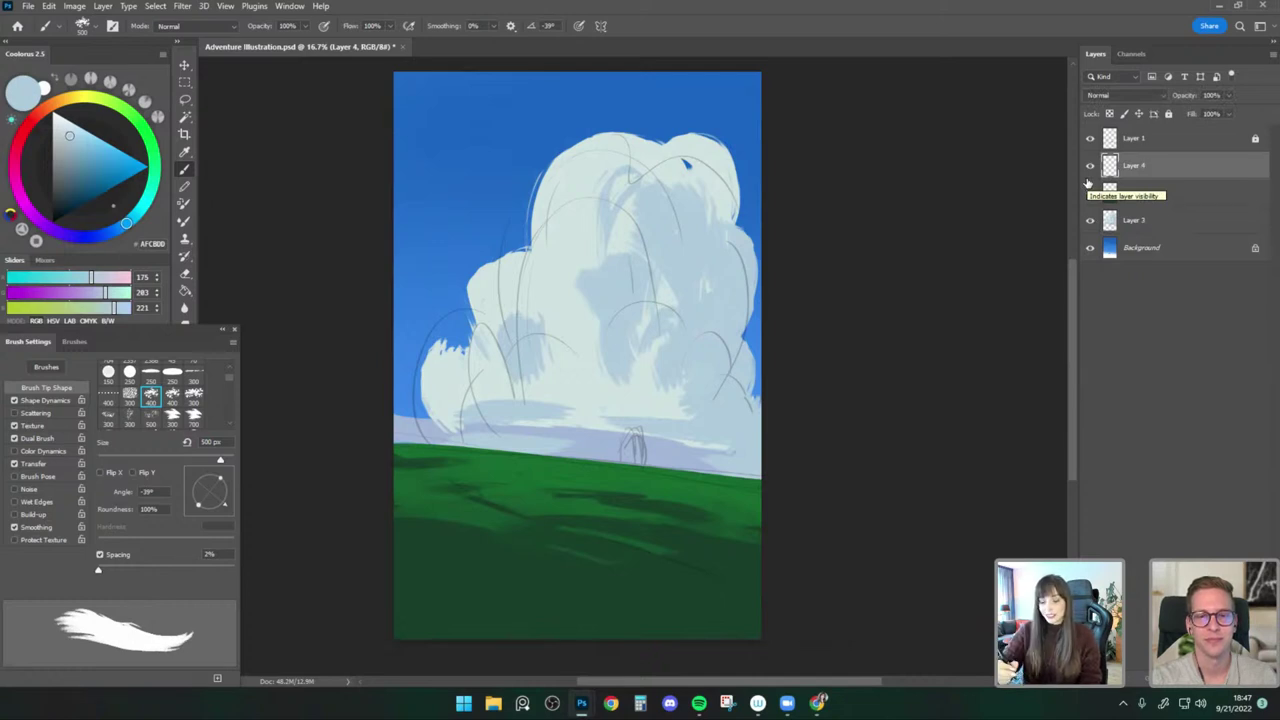
{"action": "left_click", "coordinate": [82, 25]}
{"action": "left_click", "coordinate": [123, 249]}
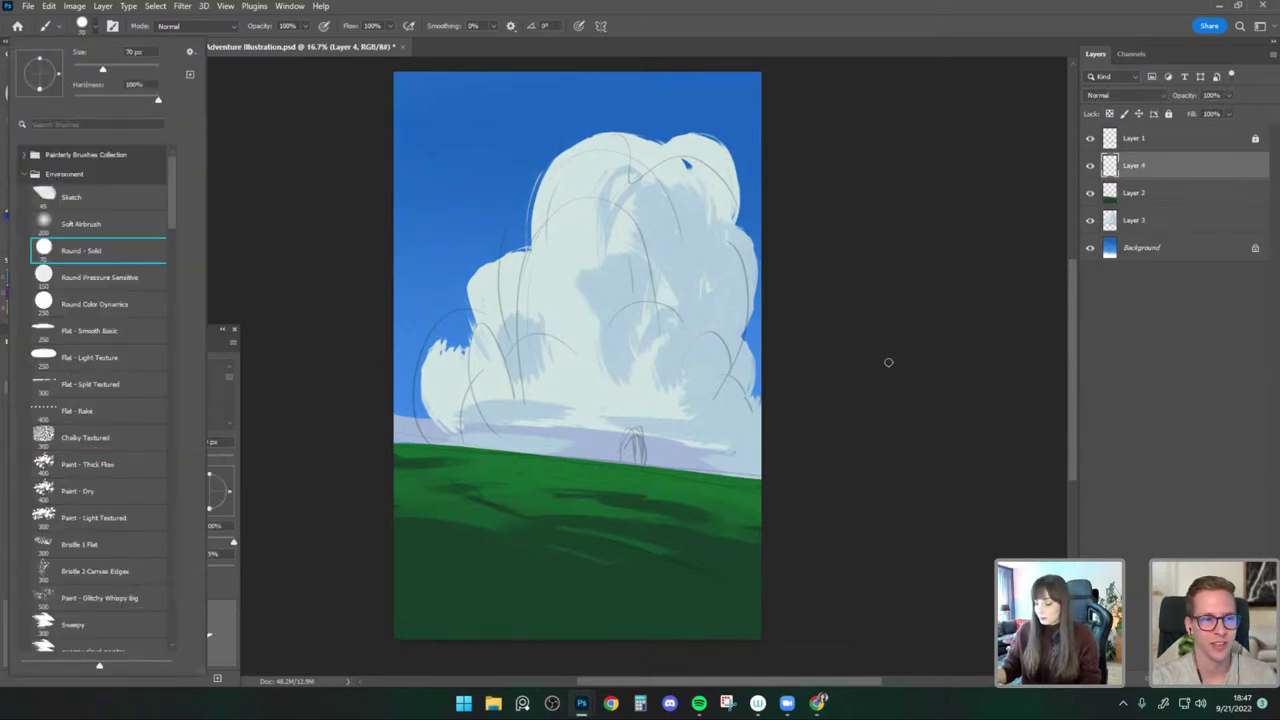
{"action": "left_click", "coordinate": [846, 351]}
{"action": "left_click_drag", "start_coordinate": [827, 355], "coordinate": [811, 326]}
{"action": "left_click", "coordinate": [19, 145]}
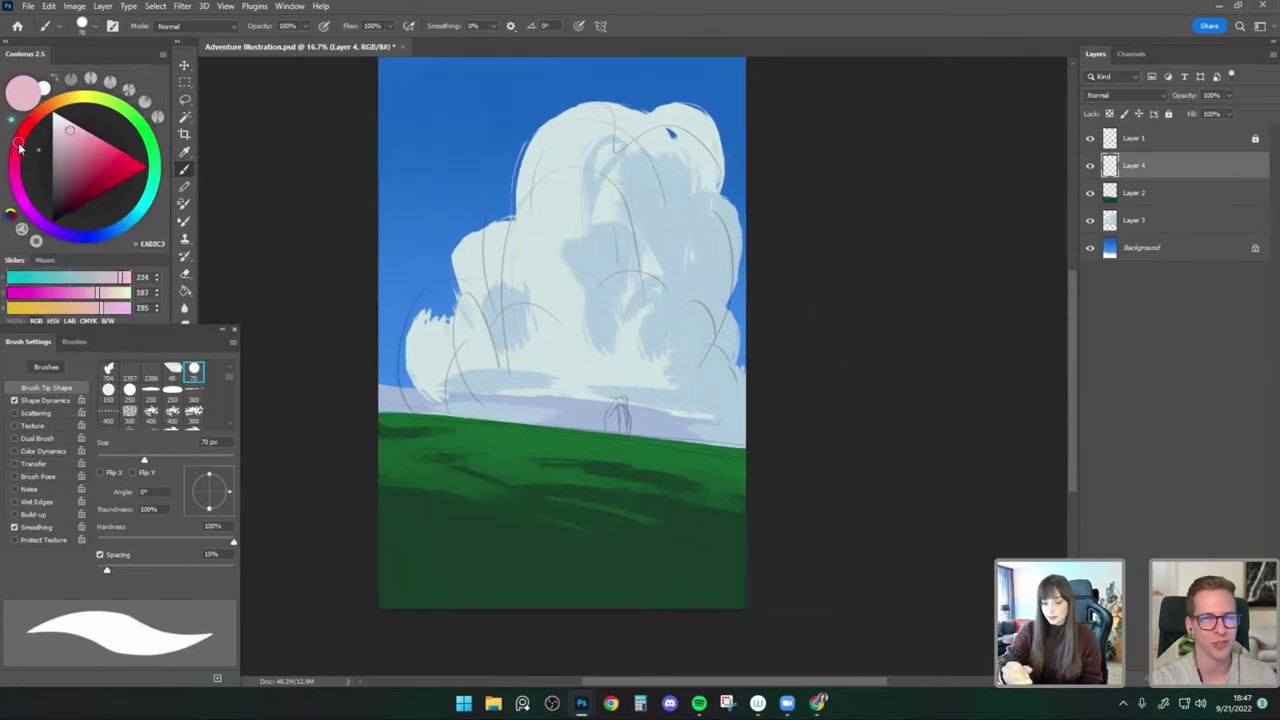
{"action": "left_click_drag", "start_coordinate": [90, 186], "coordinate": [79, 193]}
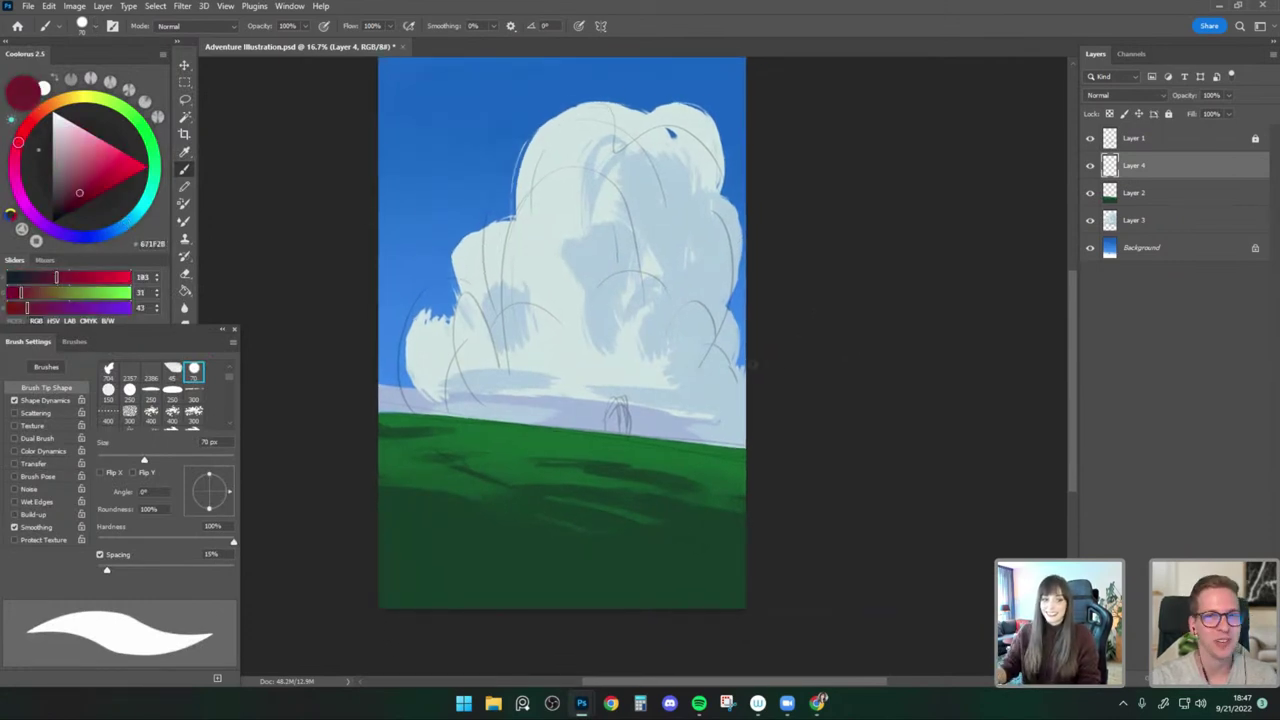
{"action": "mouse_move", "coordinate": [801, 345]}
{"action": "left_mouse_down"}
{"action": "mouse_move", "coordinate": [796, 356]}
{"action": "mouse_move", "coordinate": [843, 364]}
{"action": "mouse_move", "coordinate": [837, 340]}
{"action": "left_mouse_up"}
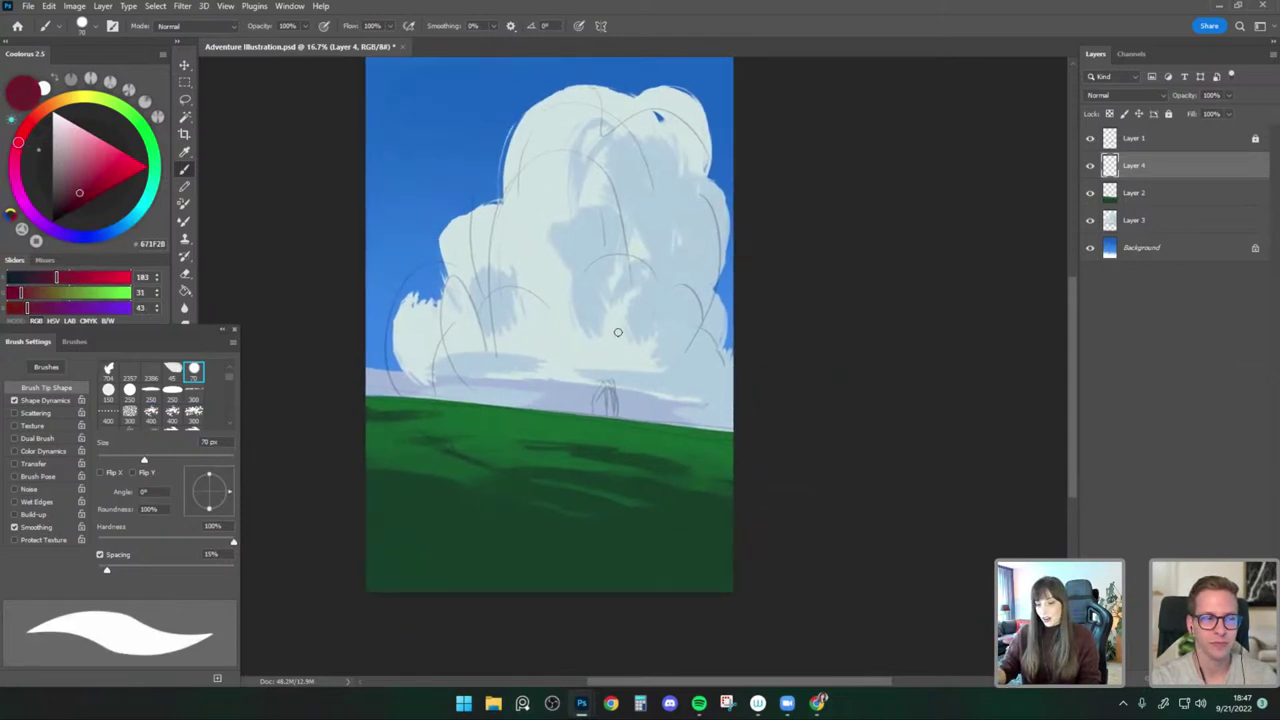
Block in the figure's dress on the hill crest in dark red #671F2B, following the sketch and extending the skirt sideways.
{"action": "left_click_drag", "start_coordinate": [618, 335], "coordinate": [632, 367]}
{"action": "left_click_drag", "start_coordinate": [610, 414], "coordinate": [611, 436]}
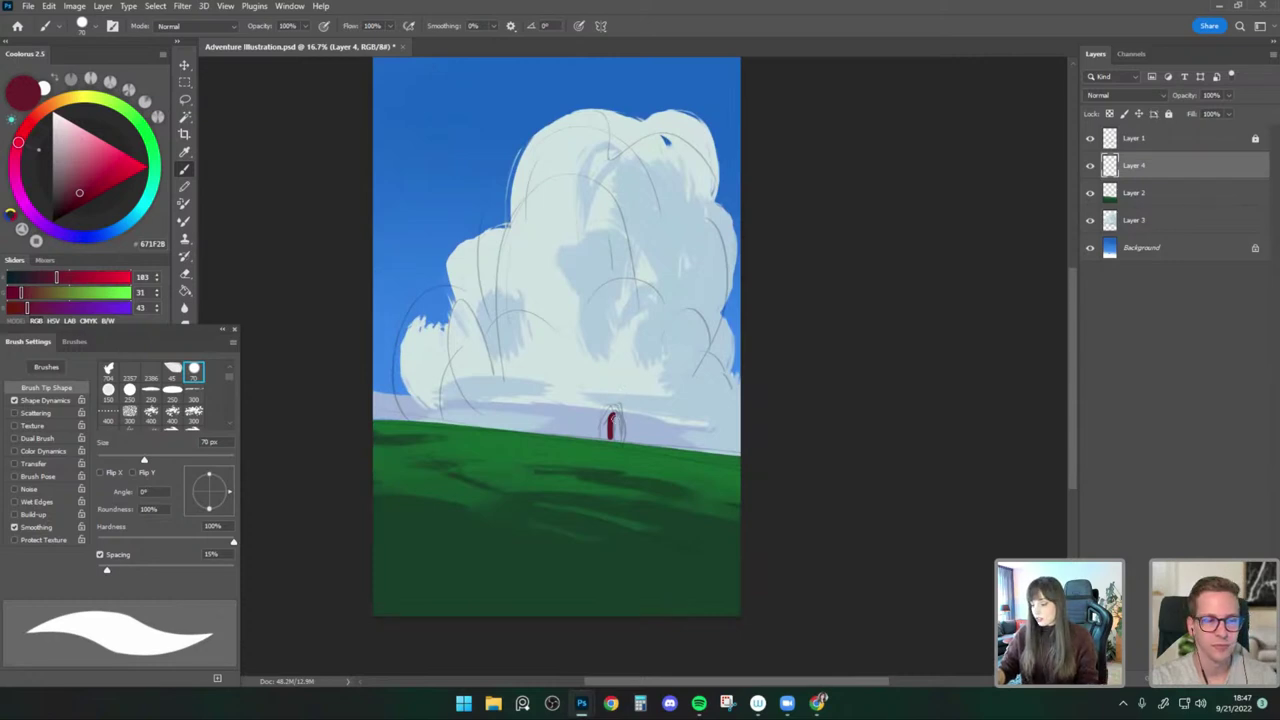
{"action": "mouse_move", "coordinate": [711, 392]}
{"action": "left_mouse_down"}
{"action": "mouse_move", "coordinate": [714, 424]}
{"action": "mouse_move", "coordinate": [773, 377]}
{"action": "left_mouse_up"}
{"action": "key", "text": "ctrl+plus"}
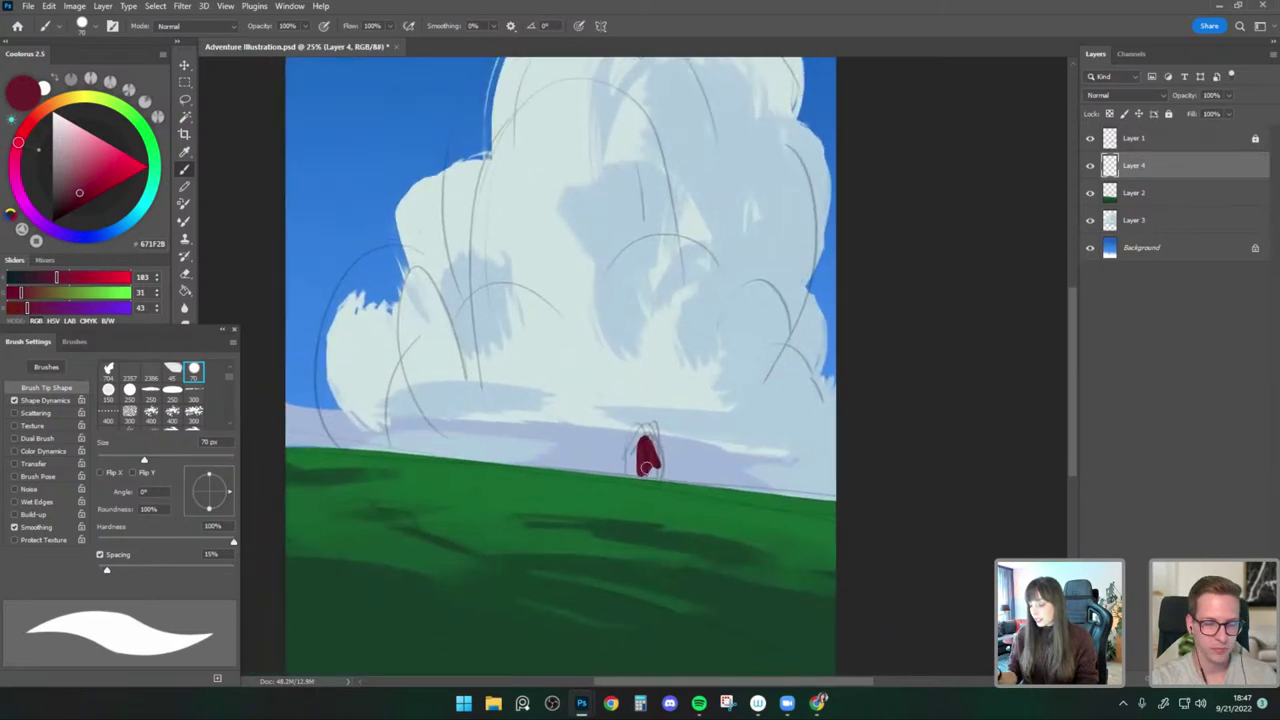
{"action": "left_click_drag", "start_coordinate": [646, 468], "coordinate": [670, 462]}
Check the figure's value in the grayscale proof, return to full colour, and hide the Layer 1 sketch.
{"action": "key", "text": "ctrl+y"}
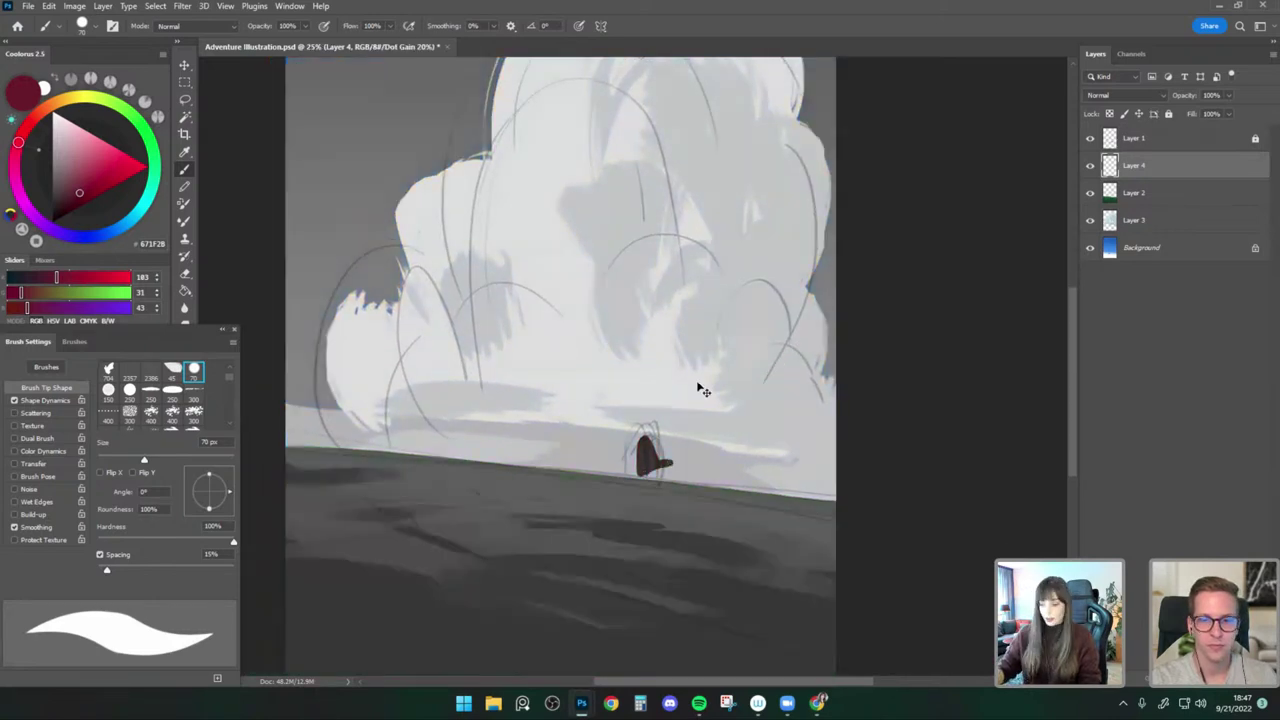
{"action": "key", "text": "ctrl+y"}
{"action": "left_click", "coordinate": [1090, 138]}
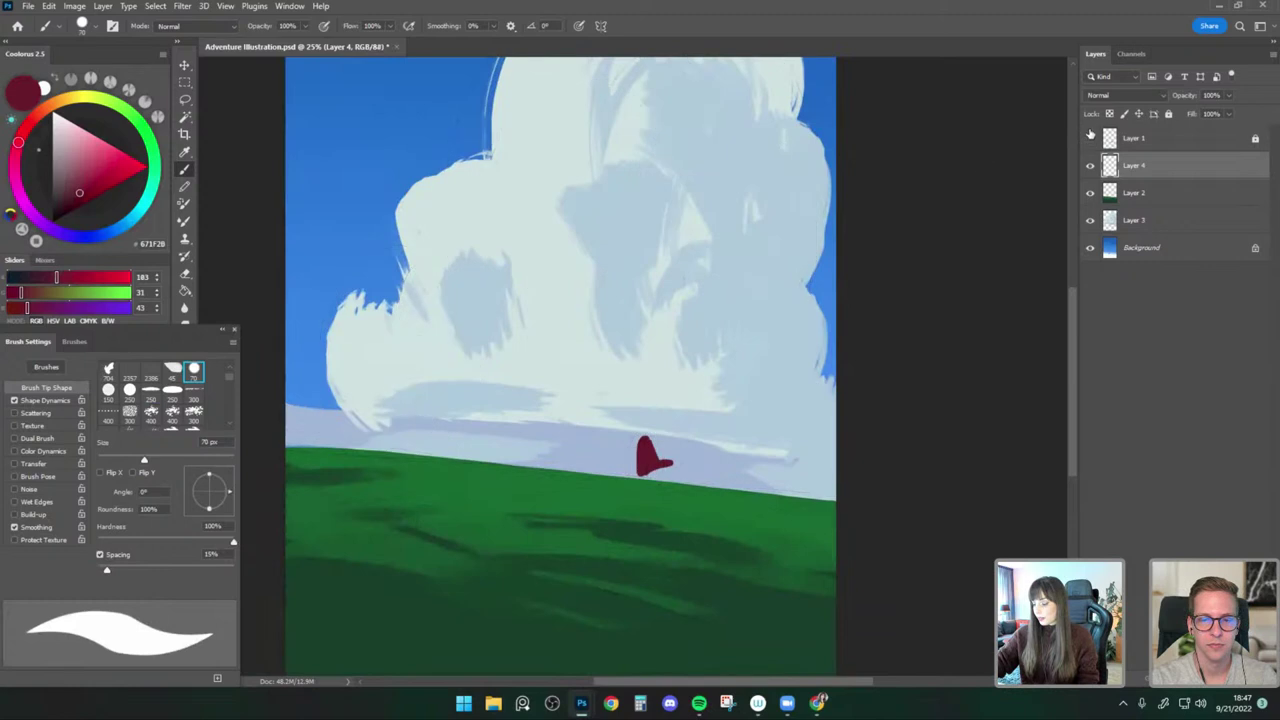
Fill the skirt out to a flared triangular shape and clean its edge with a solid round eraser at 70 px.
{"action": "left_click_drag", "start_coordinate": [645, 443], "coordinate": [670, 463]}
{"action": "scroll", "coordinate": [757, 403], "scroll_direction": "down", "scroll_amount": 2}
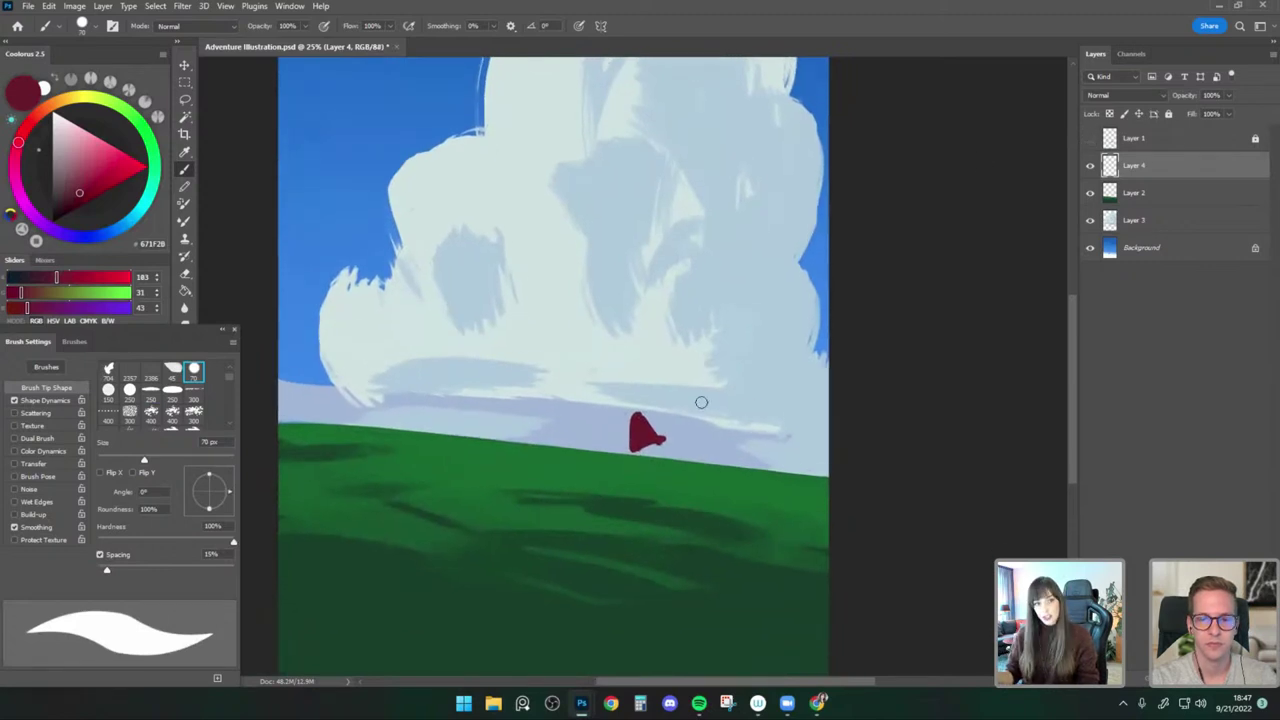
{"action": "key", "text": "e"}
{"action": "left_click", "coordinate": [83, 25]}
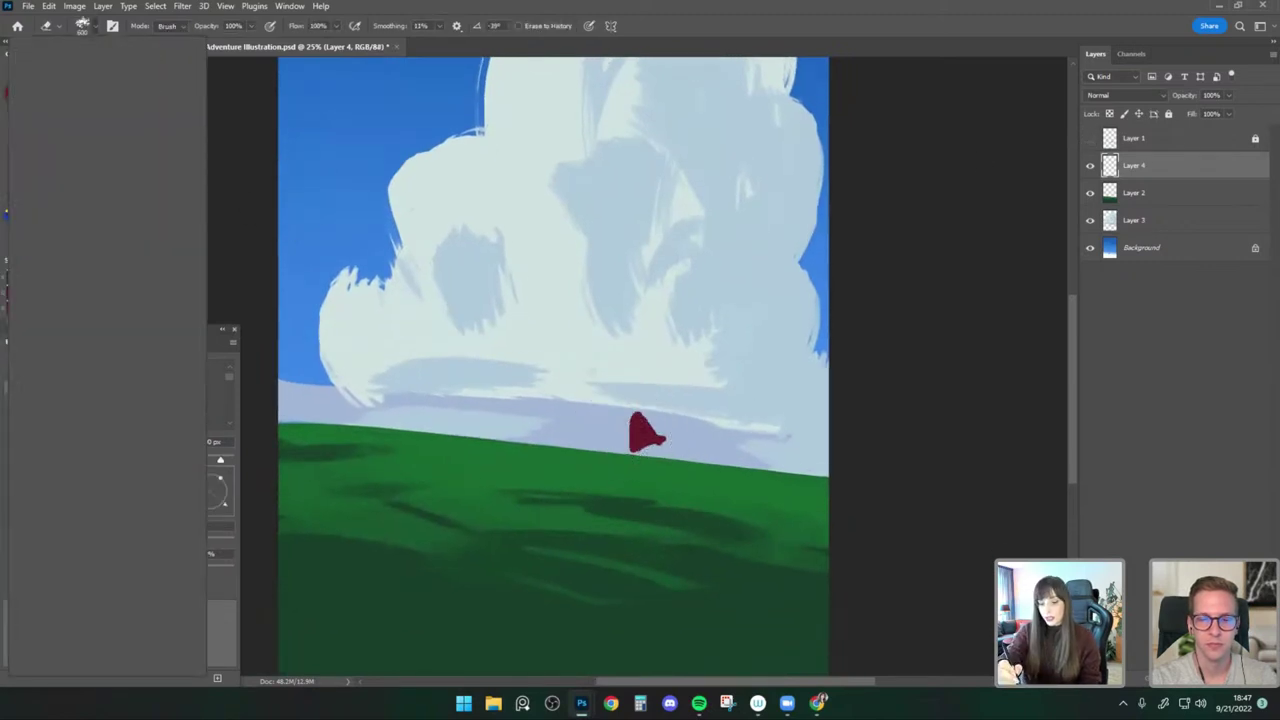
{"action": "left_click", "coordinate": [135, 261]}
{"action": "left_click", "coordinate": [640, 408]}
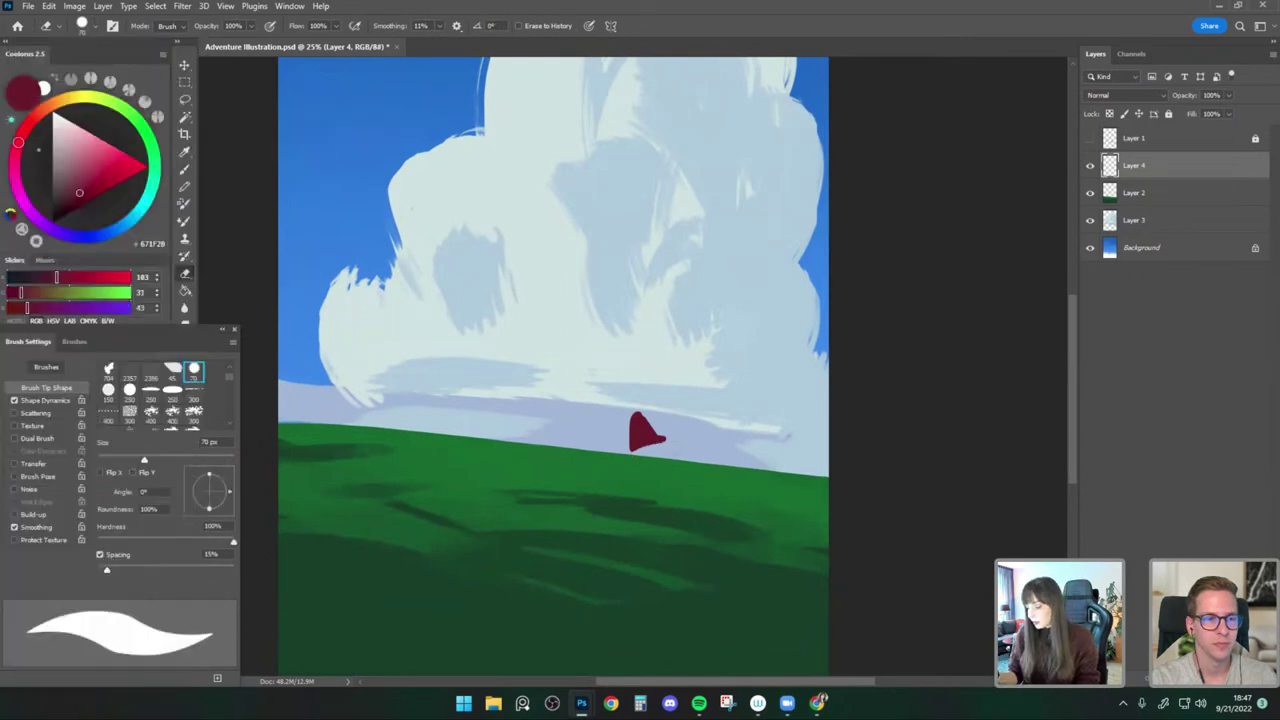
Paint the figure's narrow torso and raised arm above the skirt in dark red with a 60 px brush.
{"action": "key", "text": "b"}
{"action": "key", "text": "bracketleft"}
{"action": "mouse_move", "coordinate": [643, 416]}
{"action": "left_mouse_down"}
{"action": "mouse_move", "coordinate": [662, 436]}
{"action": "mouse_move", "coordinate": [637, 406]}
{"action": "left_mouse_up"}
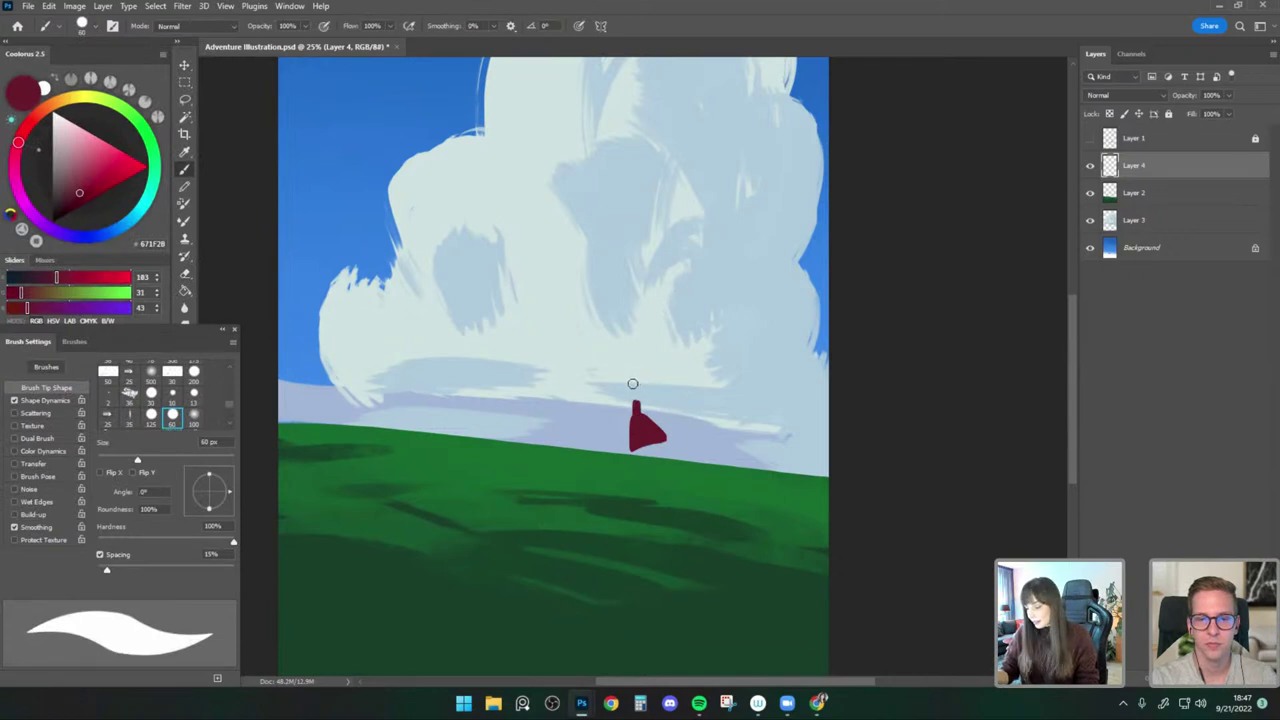
{"action": "left_click_drag", "start_coordinate": [626, 389], "coordinate": [633, 401]}
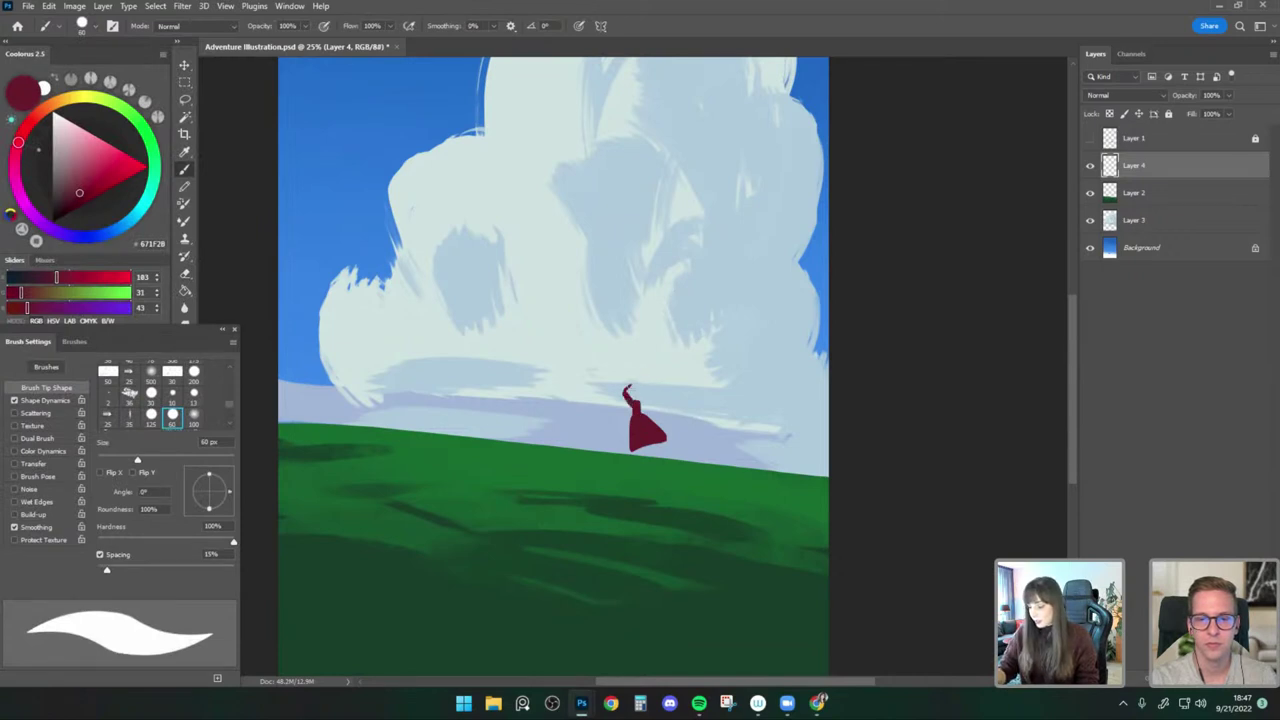
{"action": "key", "text": "ctrl+minus"}
Refine the figure's upper body and raised arm by alternating dark red strokes with erasing, reducing the eraser to 45 px.
{"action": "key", "text": "e"}
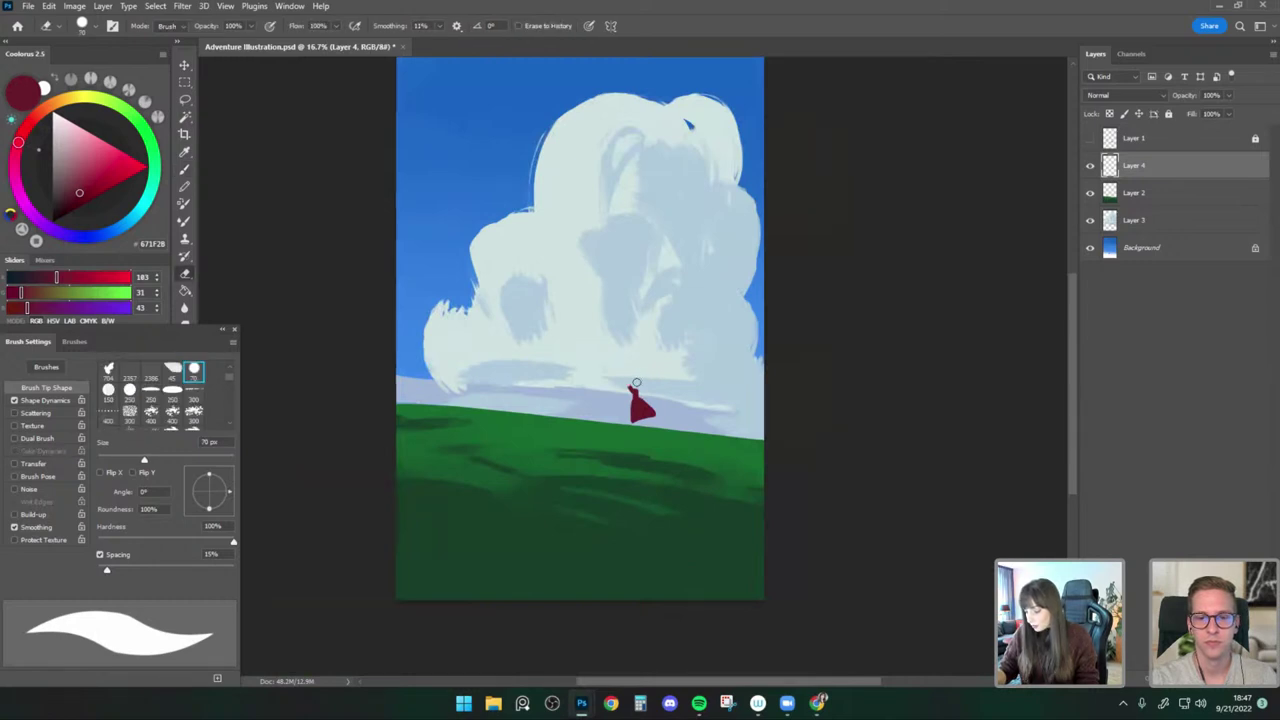
{"action": "key", "text": "b"}
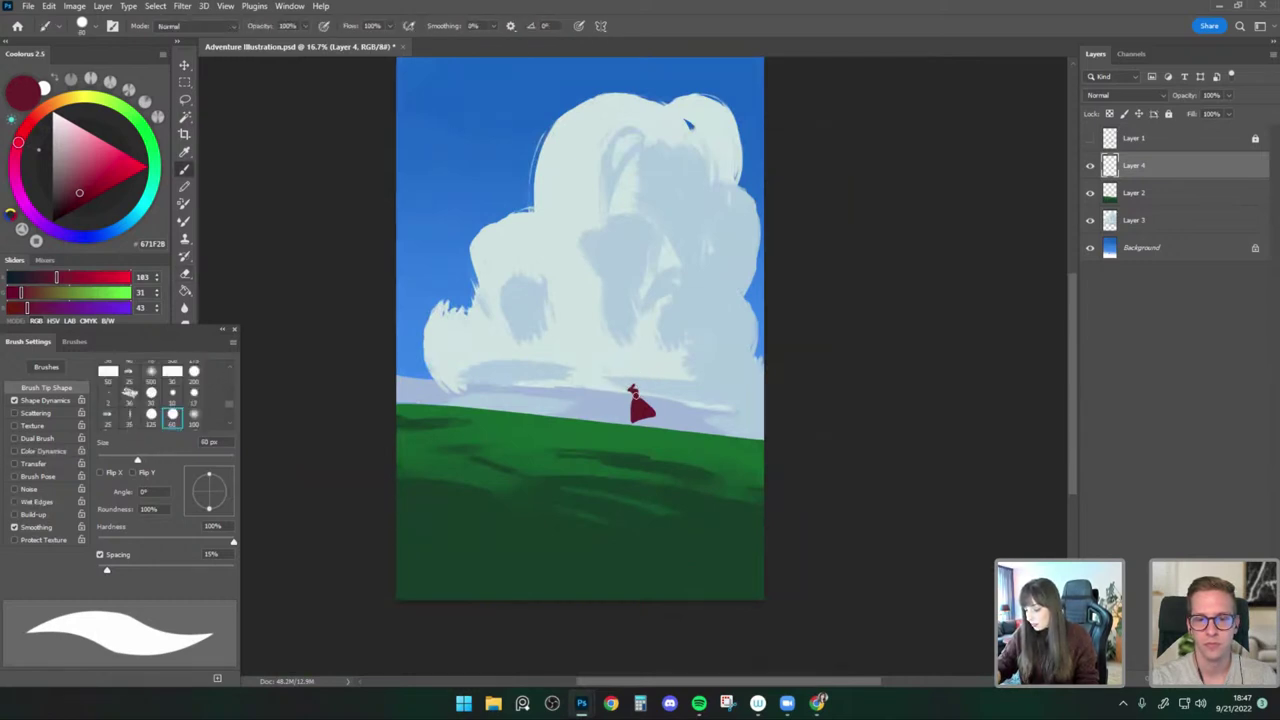
{"action": "key", "text": "e"}
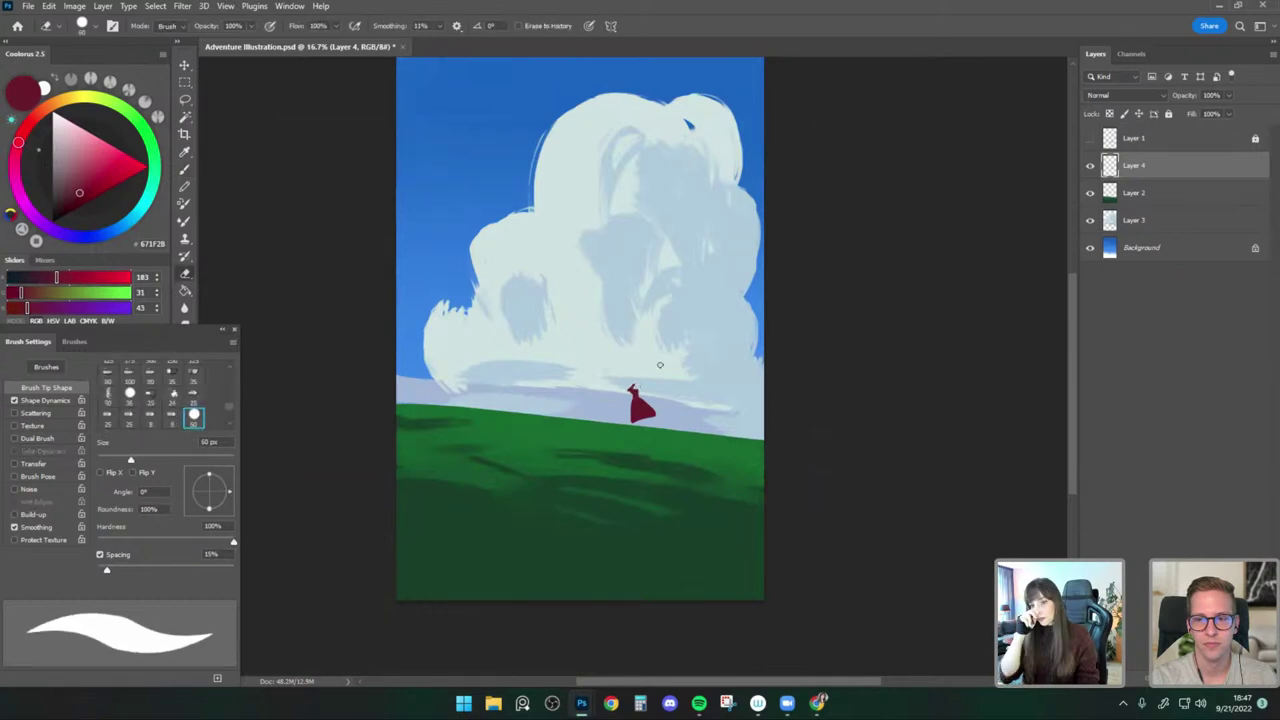
{"action": "key", "text": "b"}
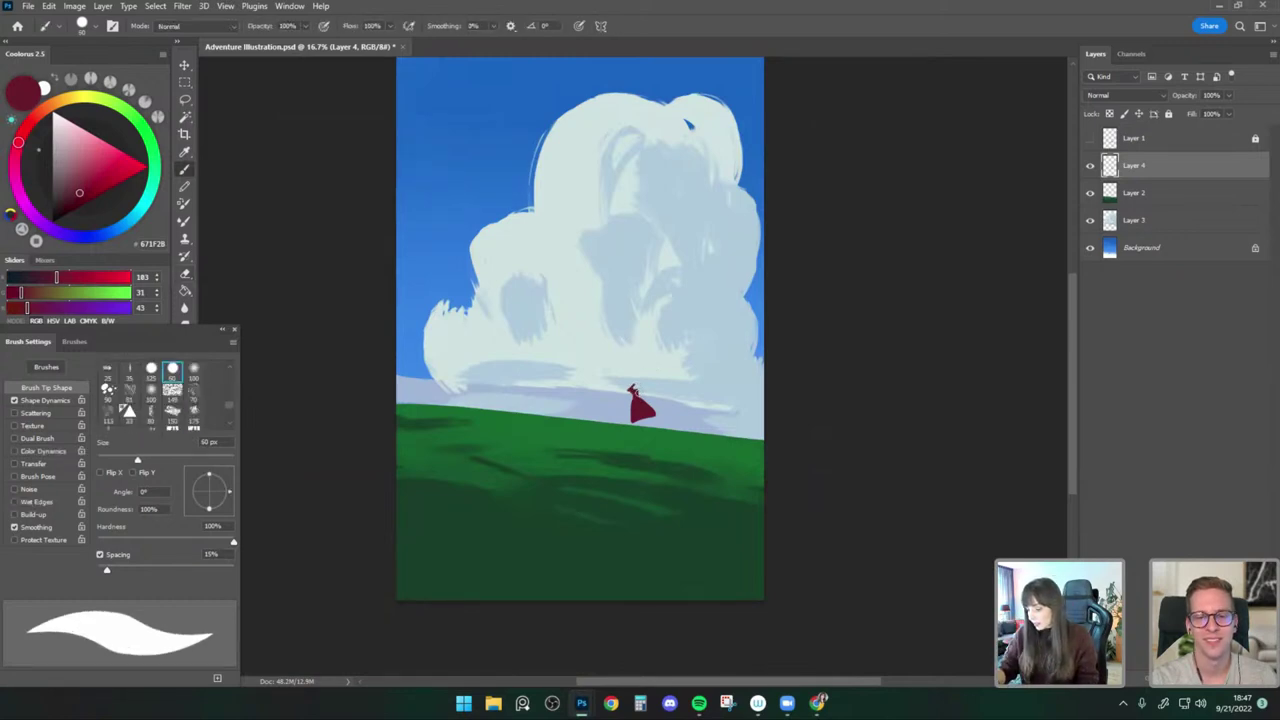
{"action": "key", "text": "e"}
{"action": "key", "text": "bracketleft"}
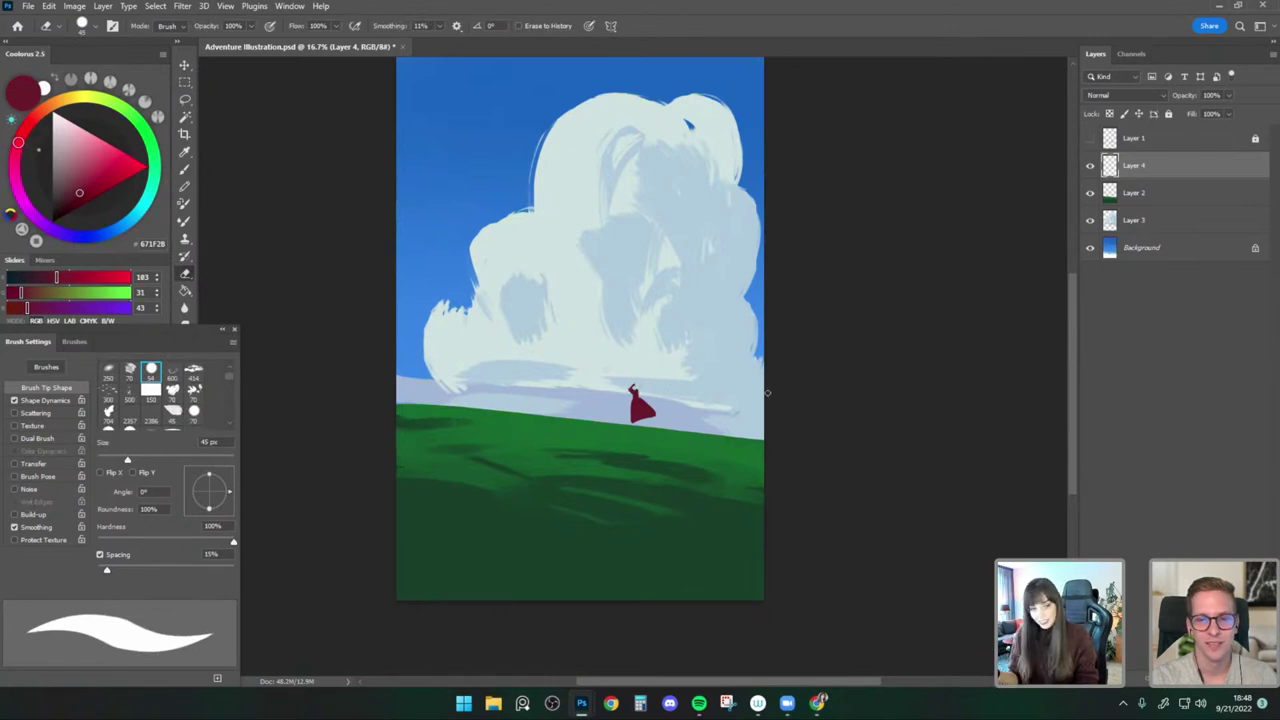
Choose the darker red #3F1118 and paint a shadow along the bottom of the skirt, sweeping it out along the hem.
{"action": "left_click_drag", "start_coordinate": [84, 189], "coordinate": [67, 203]}
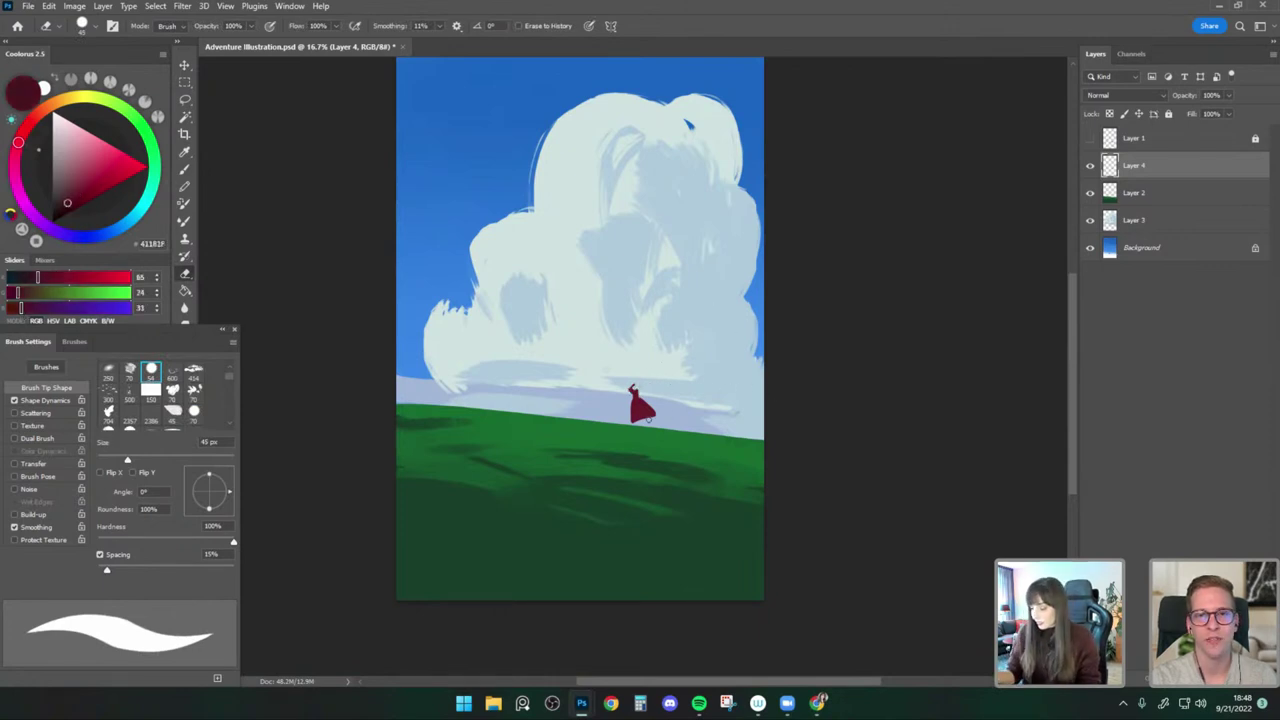
{"action": "key", "text": "bracketright"}
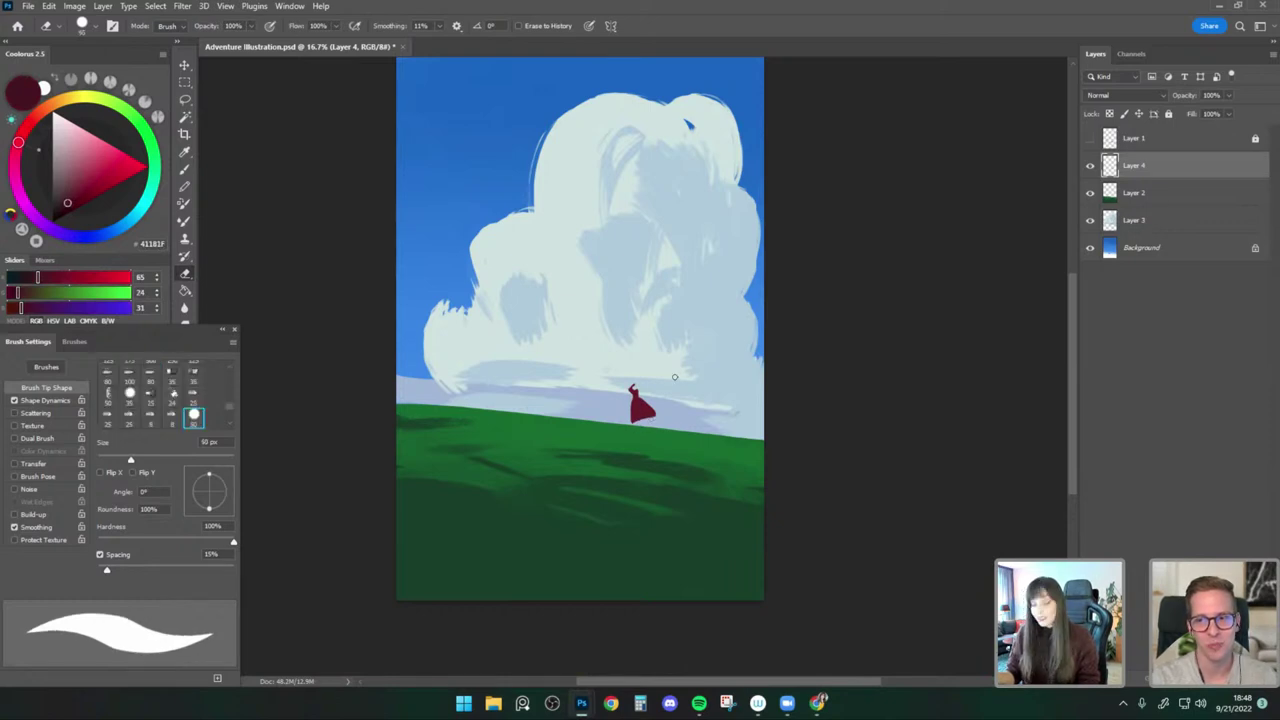
{"action": "key", "text": "b"}
{"action": "left_click", "coordinate": [71, 207]}
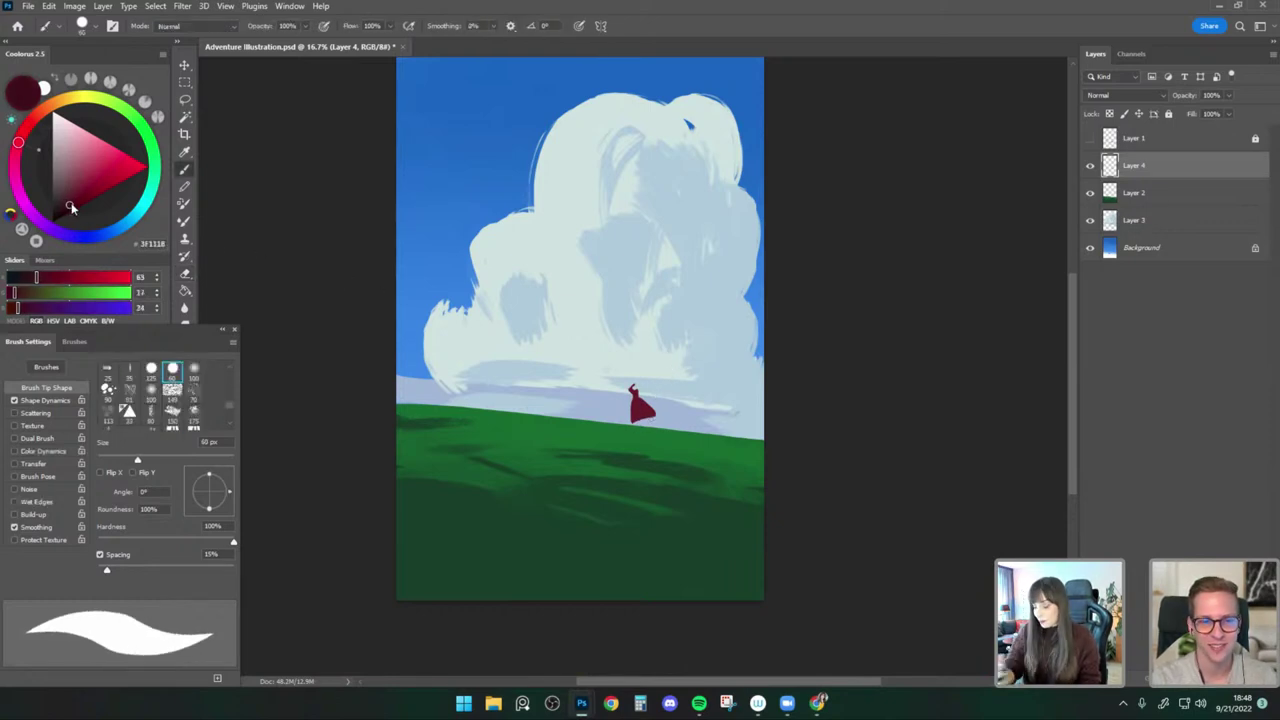
{"action": "key", "text": "comma"}
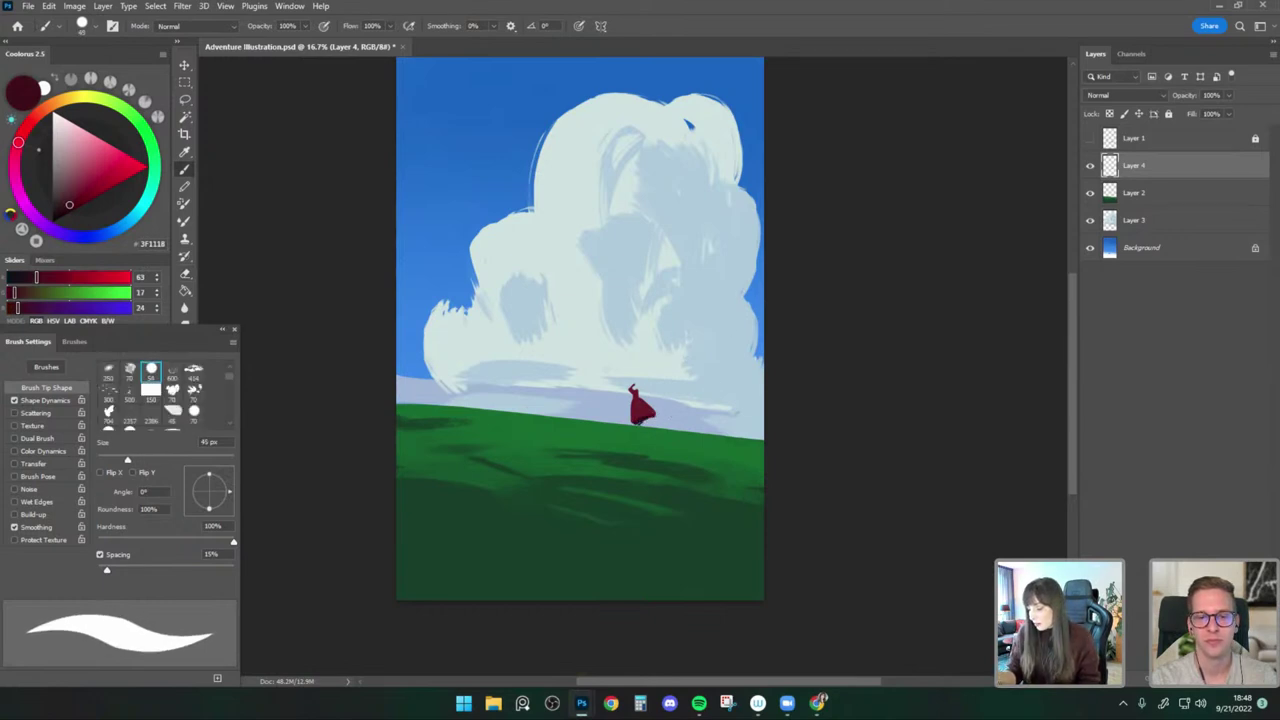
{"action": "key", "text": "period"}
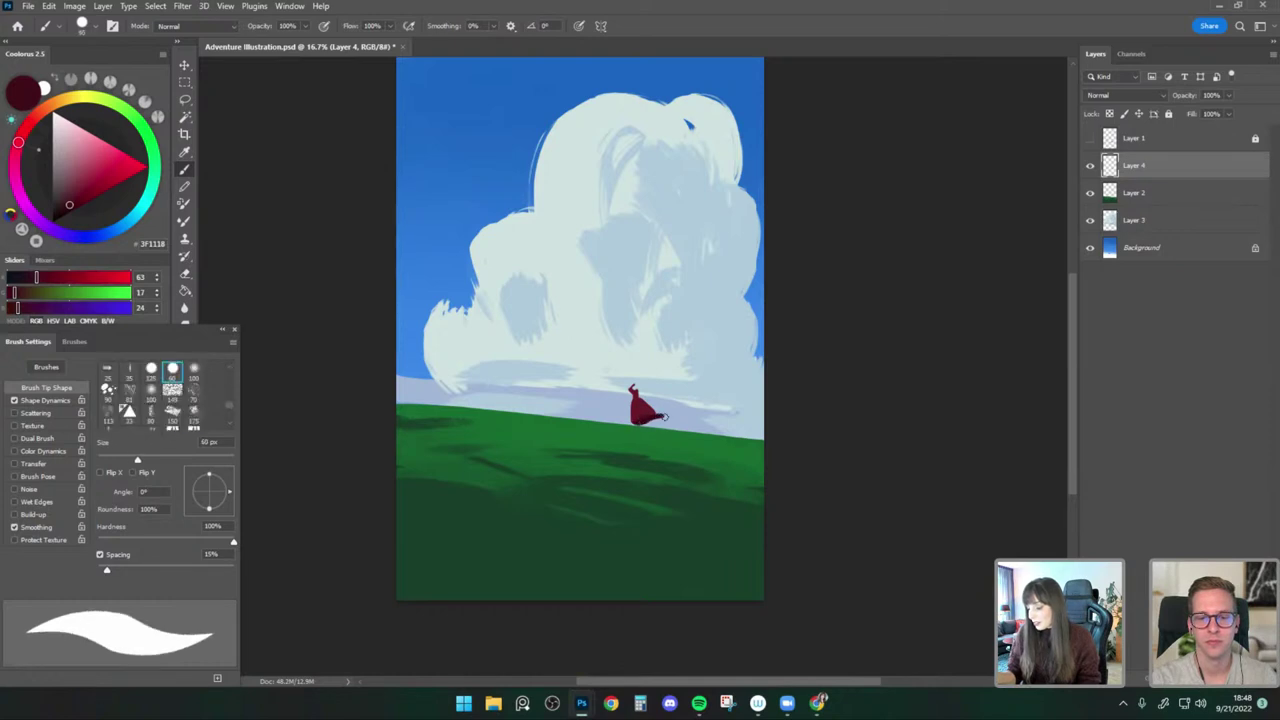
Widen the skirt in the sampled dress red #671F2B, trim its edge, and resample the hem shadow colour with a 45 px brush.
{"action": "left_click", "coordinate": [644, 403], "text": "alt"}
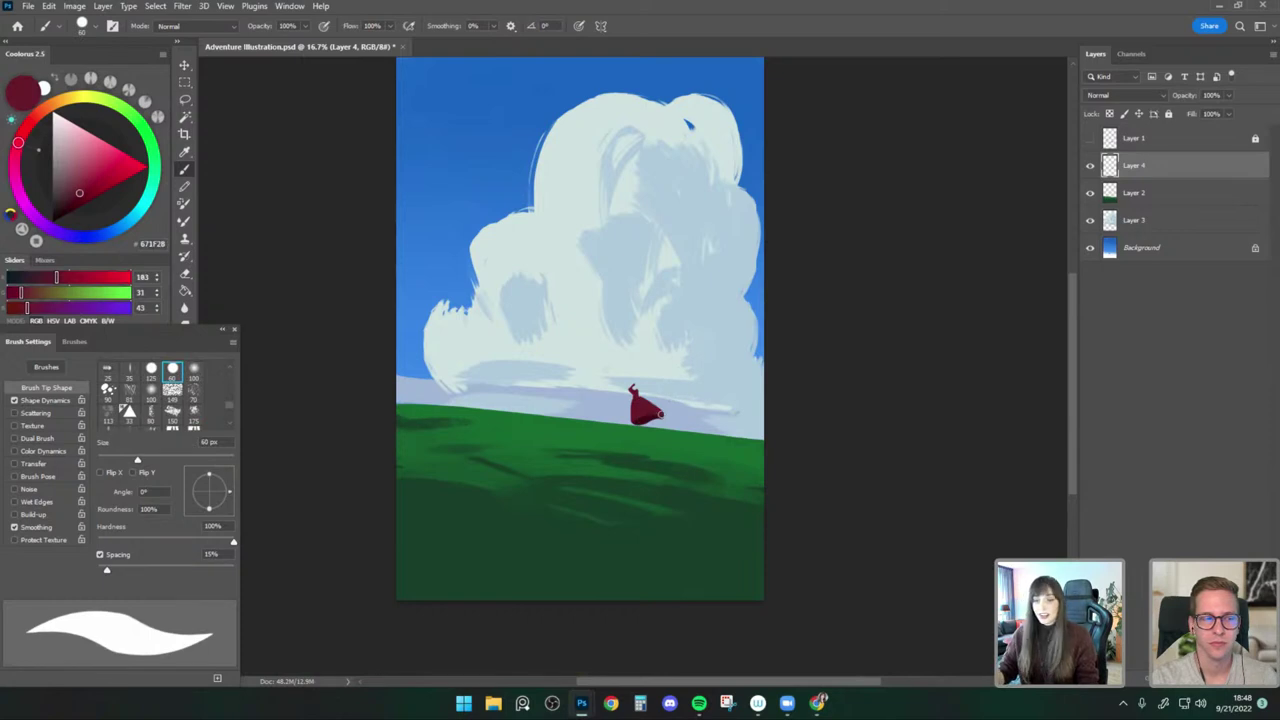
{"action": "key", "text": "e"}
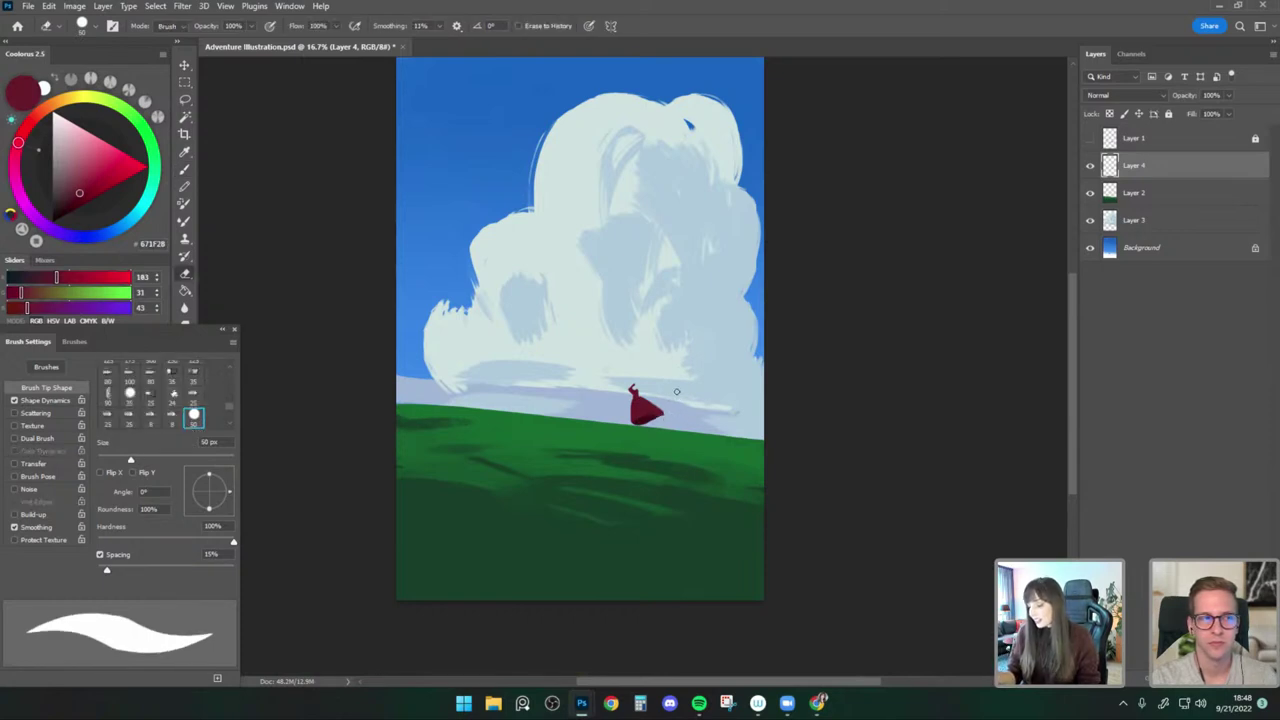
{"action": "key", "text": "b"}
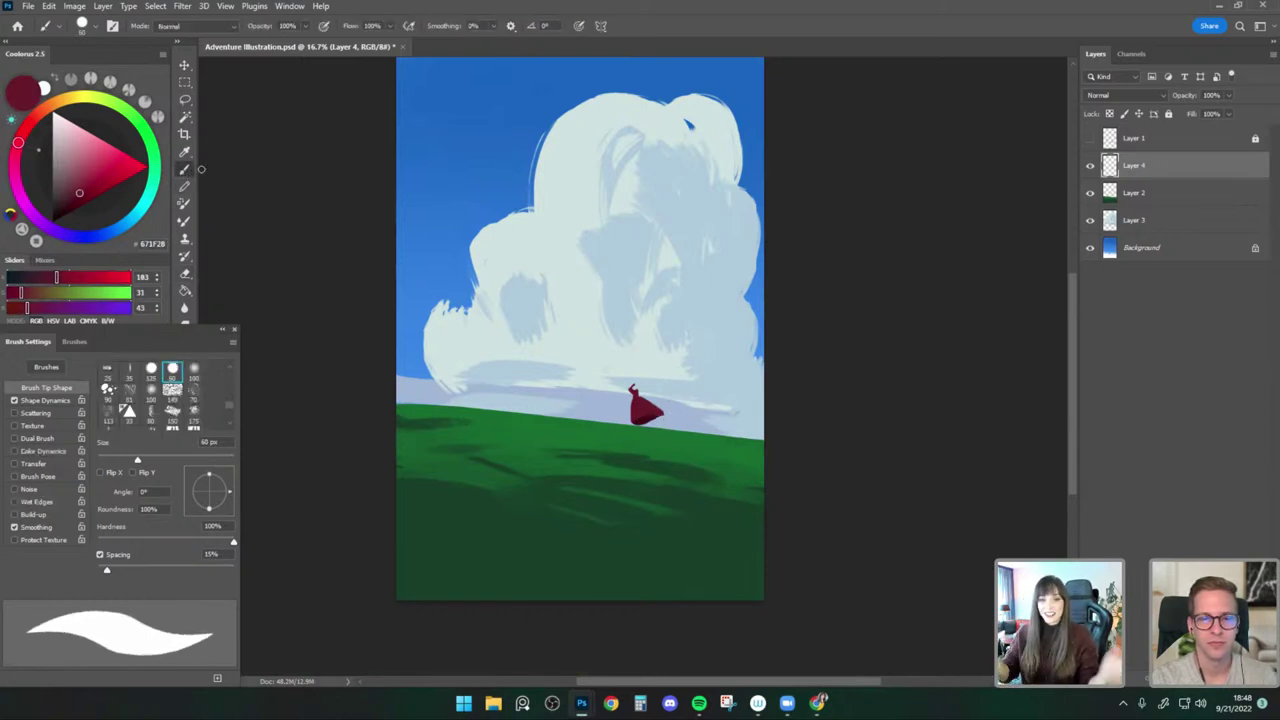
{"action": "left_click", "coordinate": [647, 418], "text": "alt"}
{"action": "key", "text": "bracketleft"}
{"action": "key", "text": "bracketleft"}
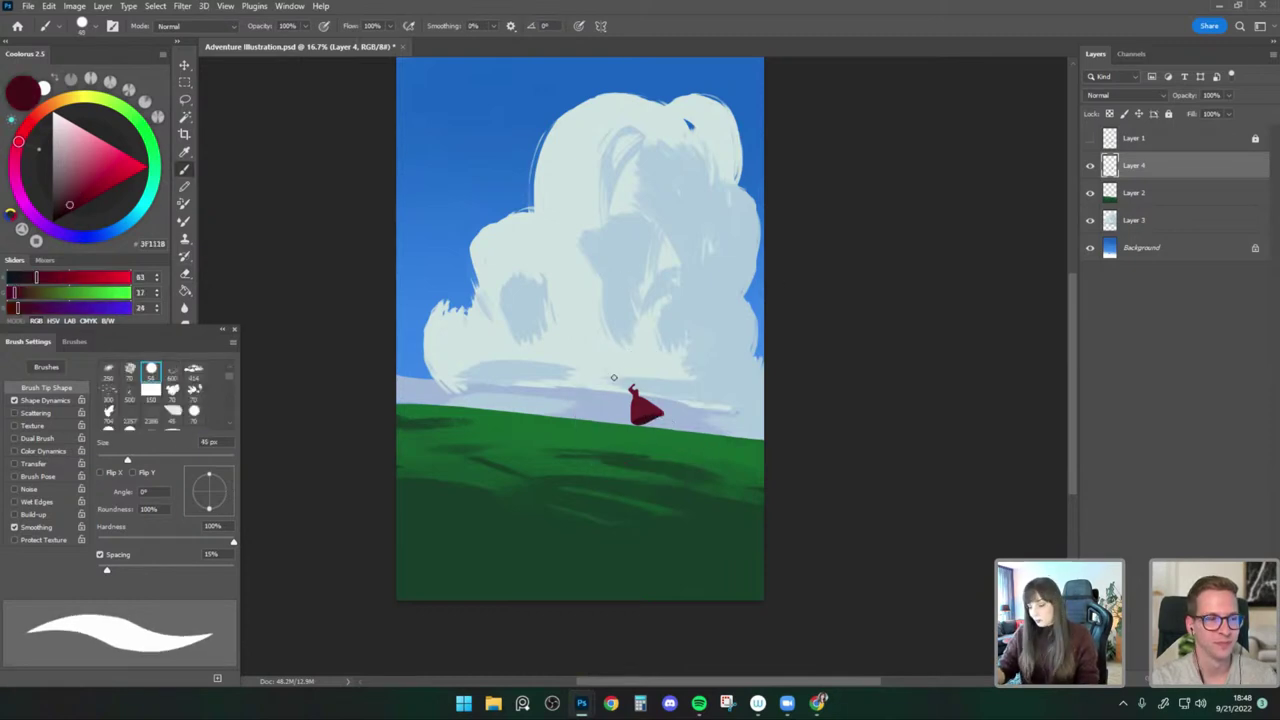
Resample the dress red, tidy the arm and shoulders with a 50 px eraser, and reduce the brush to 25 px.
{"action": "left_click", "coordinate": [640, 396], "text": "alt"}
{"action": "key", "text": "e"}
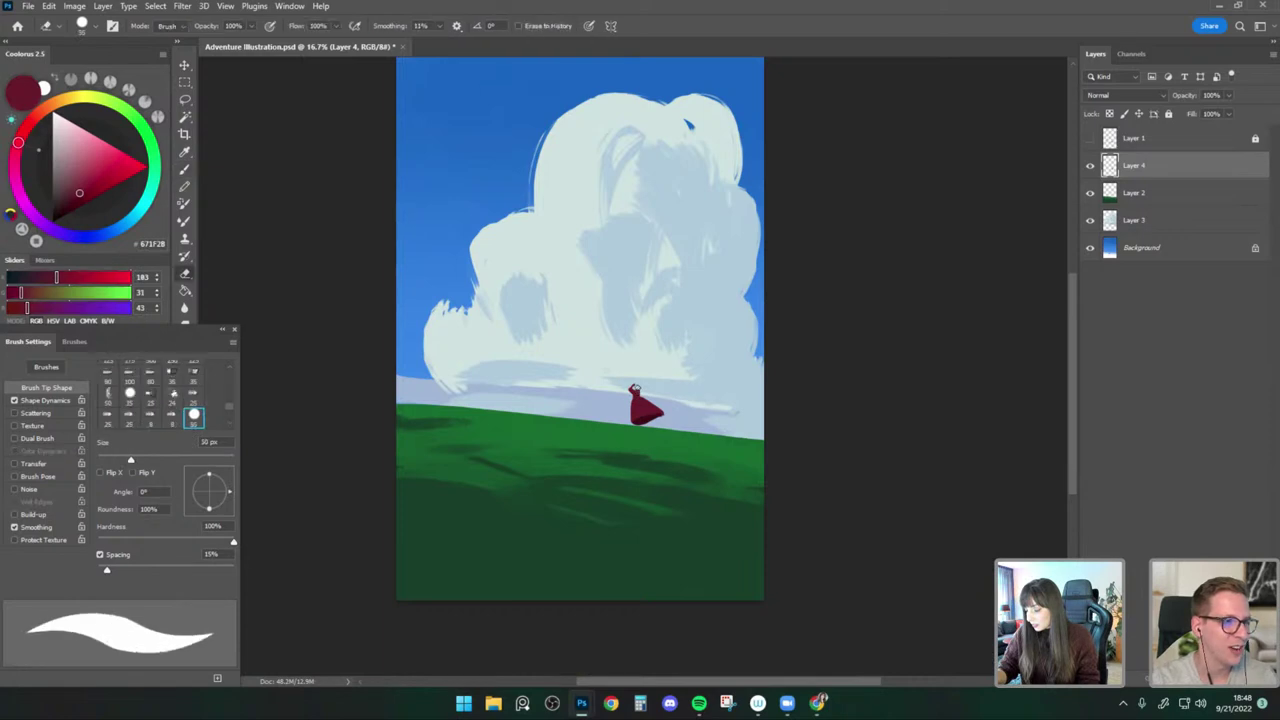
{"action": "key", "text": "b"}
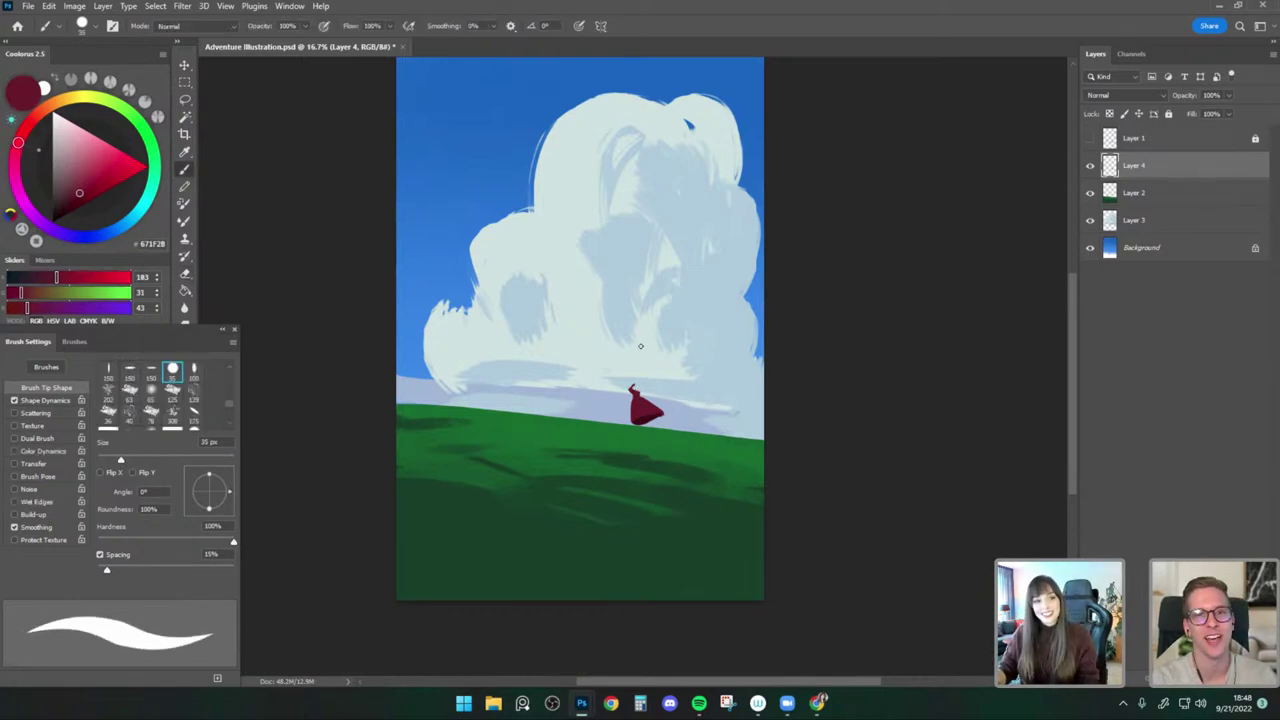
{"action": "key", "text": "bracketleft"}
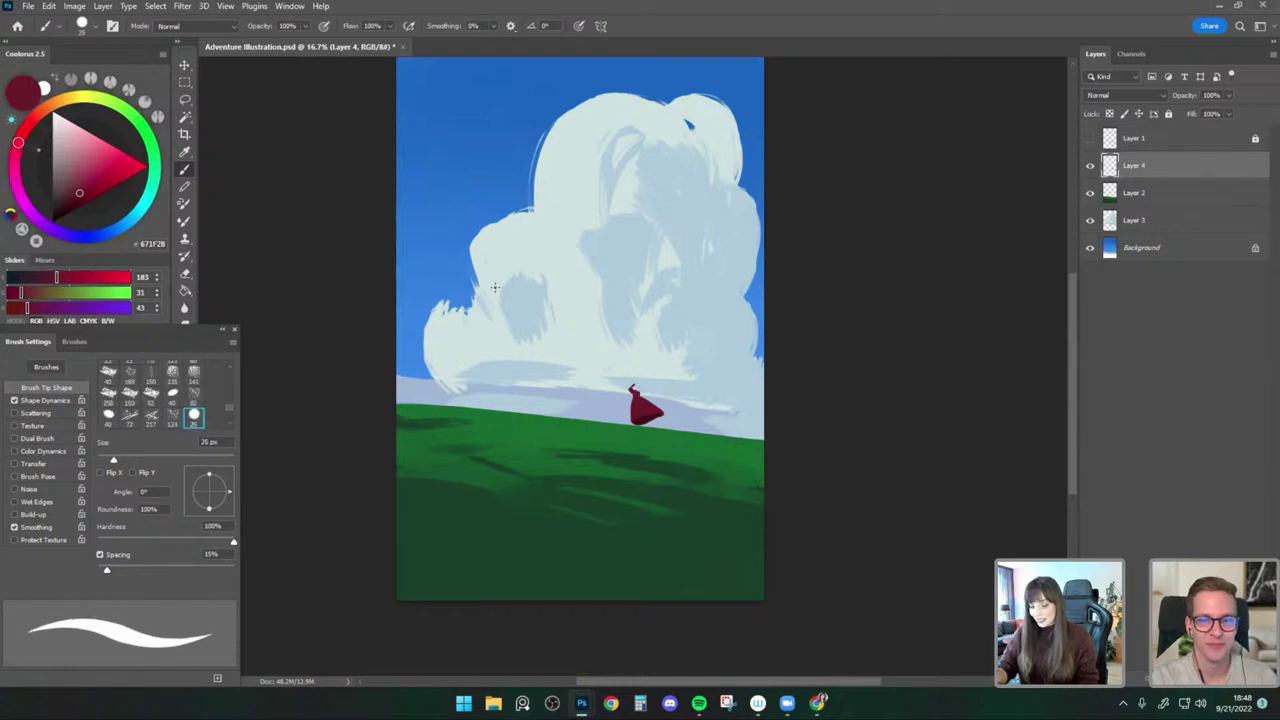
Paint the figure's hair in golden brown #816221 at 45 px and add lighter strokes in #A2803A.
{"action": "left_click", "coordinate": [62, 101]}
{"action": "left_click", "coordinate": [89, 187]}
{"action": "key", "text": "bracketright"}
{"action": "key", "text": "bracketright"}
{"action": "key", "text": "bracketright"}
{"action": "key", "text": "bracketright"}
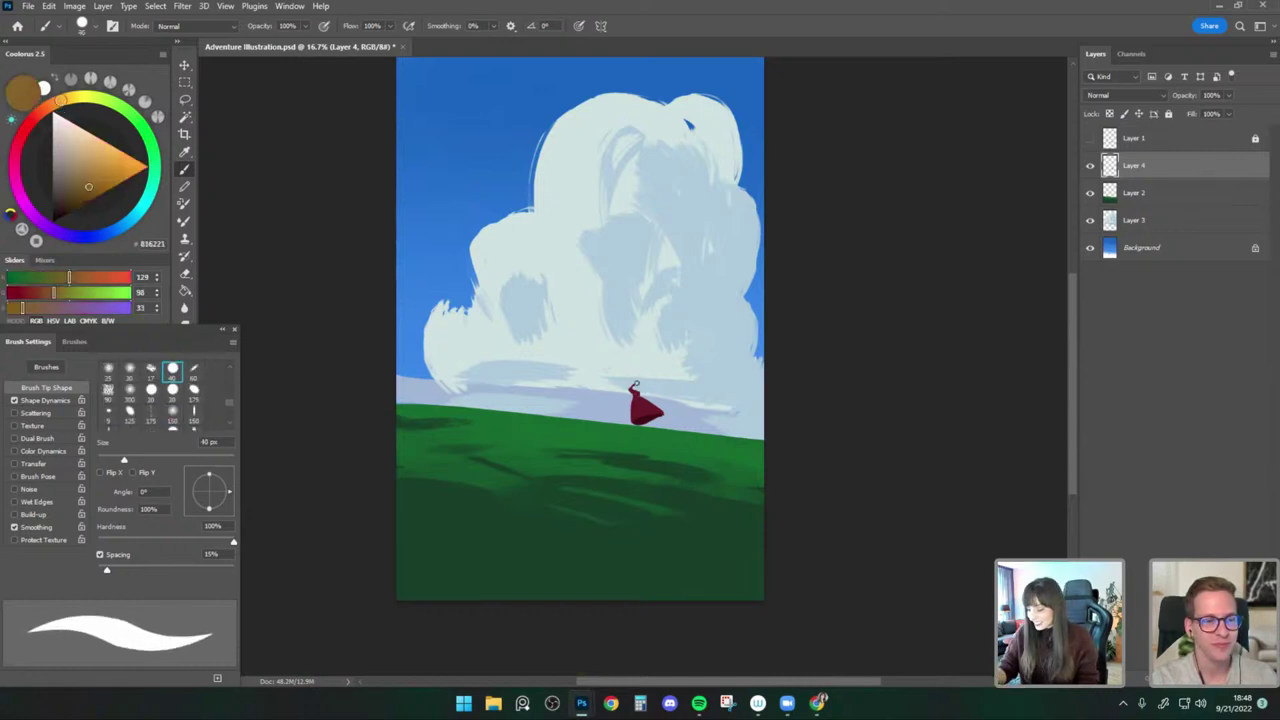
{"action": "left_click_drag", "start_coordinate": [636, 380], "coordinate": [637, 384]}
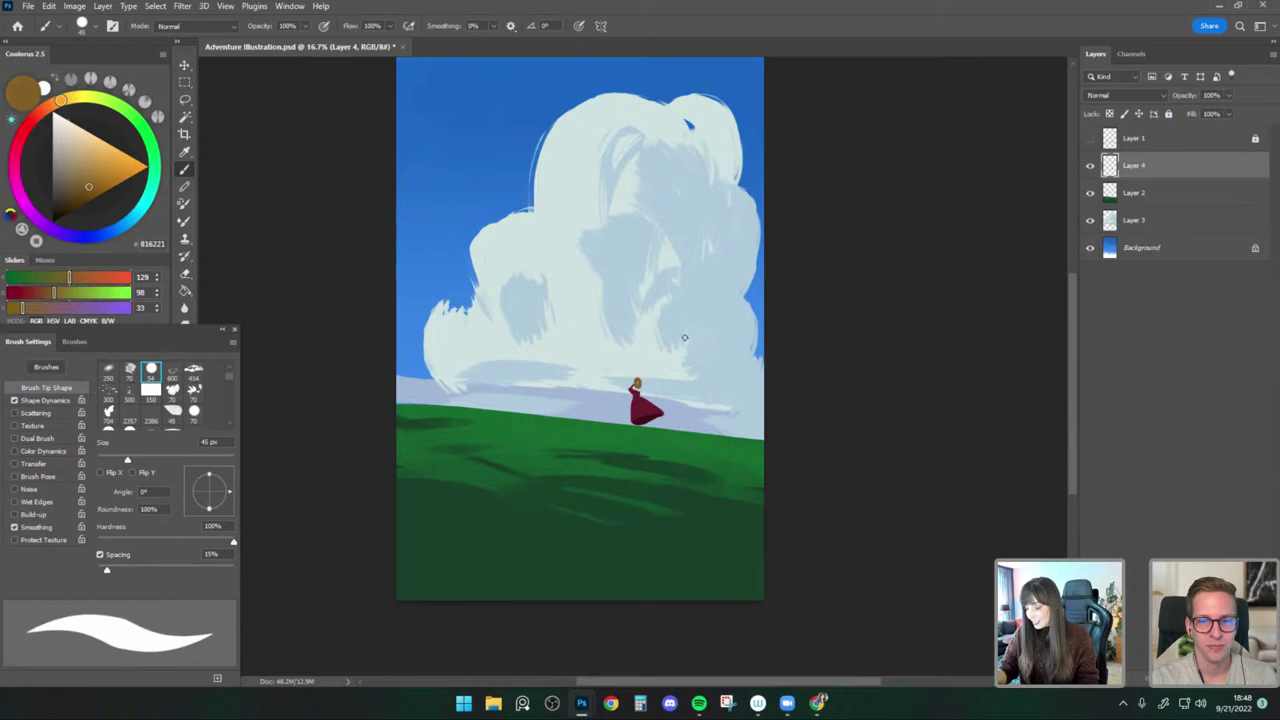
{"action": "left_click", "coordinate": [91, 174]}
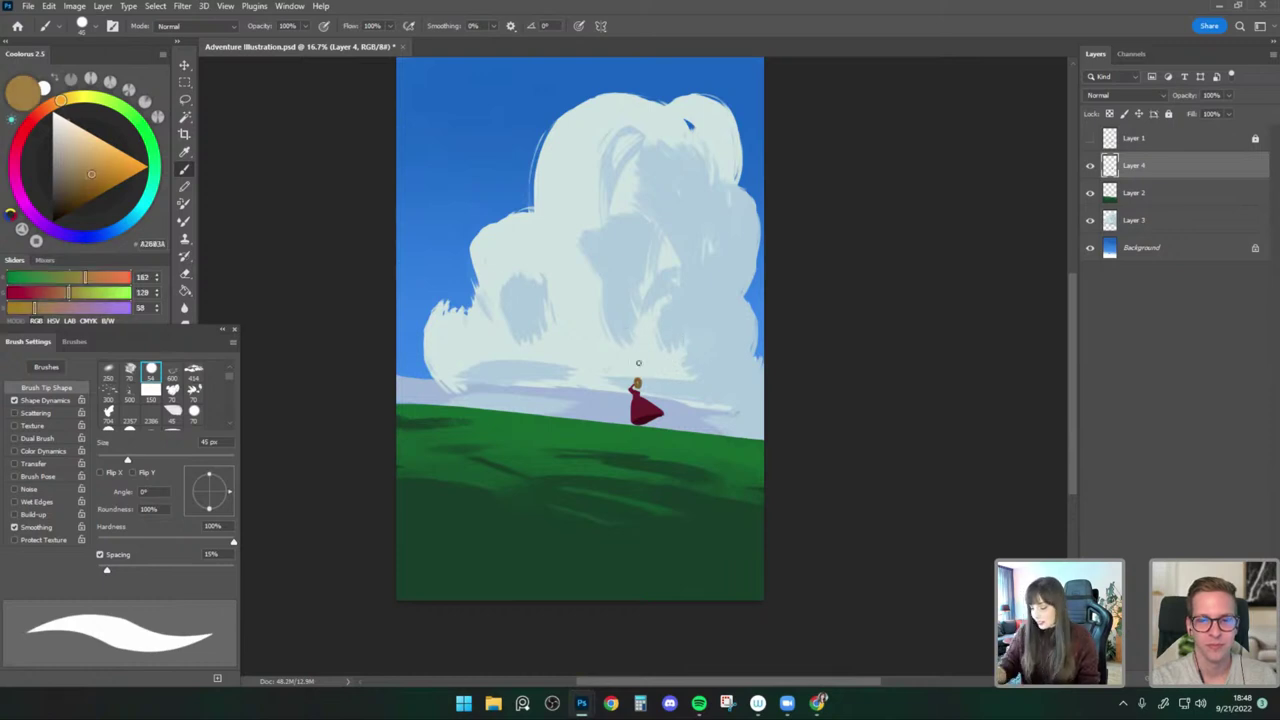
{"action": "left_click_drag", "start_coordinate": [636, 379], "coordinate": [637, 384]}
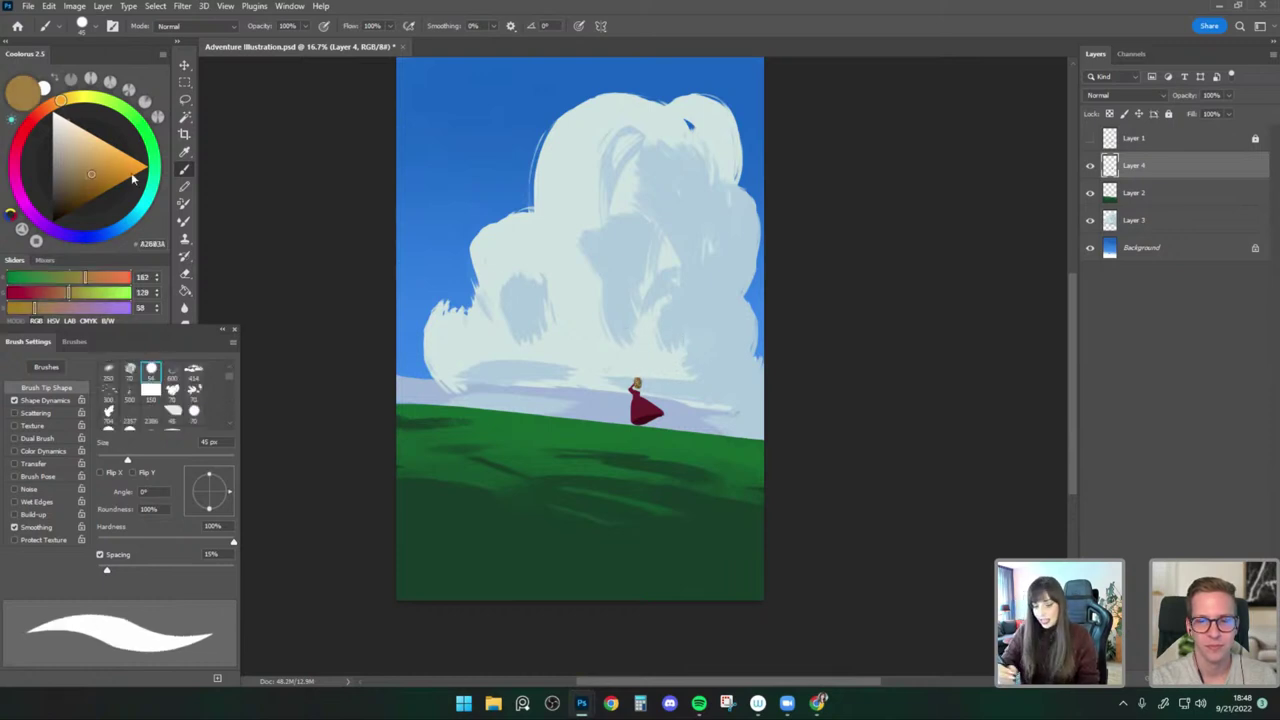
Mix the dark brown #311F15 and dab it beside the hair and raised arm with a 45 px brush.
{"action": "left_click_drag", "start_coordinate": [57, 104], "coordinate": [40, 116]}
{"action": "left_click", "coordinate": [63, 207]}
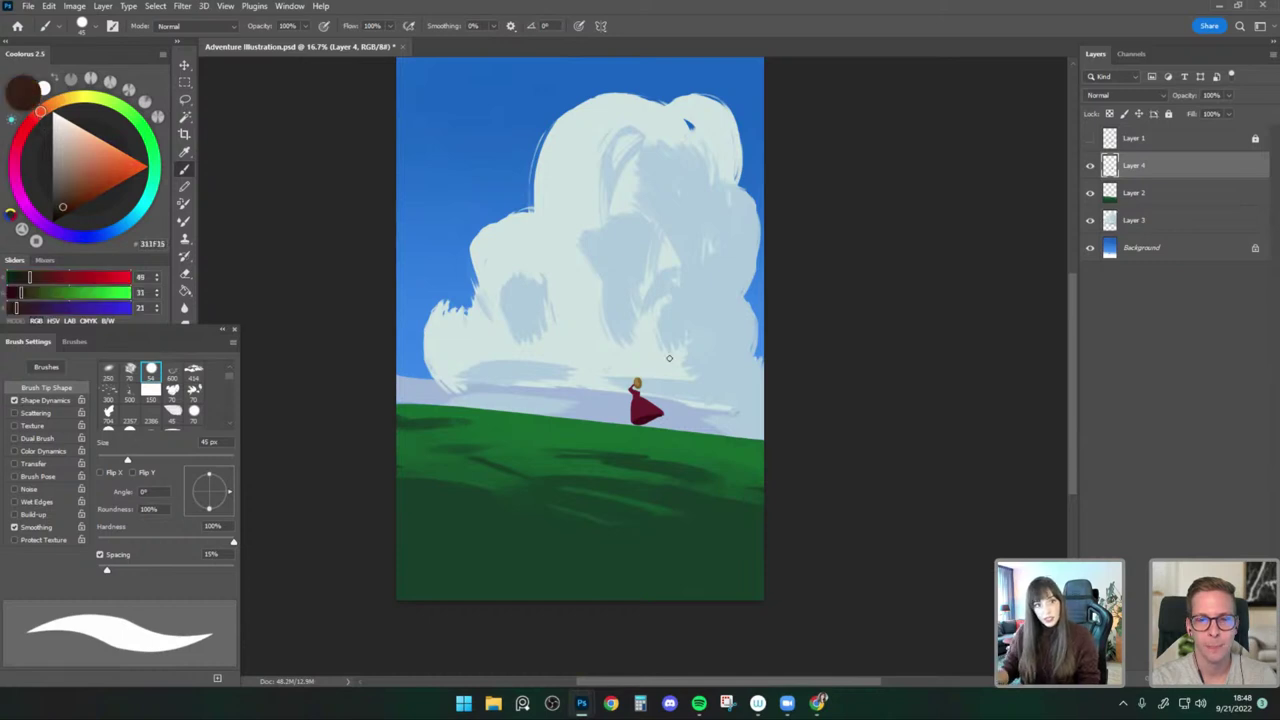
{"action": "key", "text": "bracketright"}
{"action": "key", "text": "bracketright"}
{"action": "key", "text": "comma"}
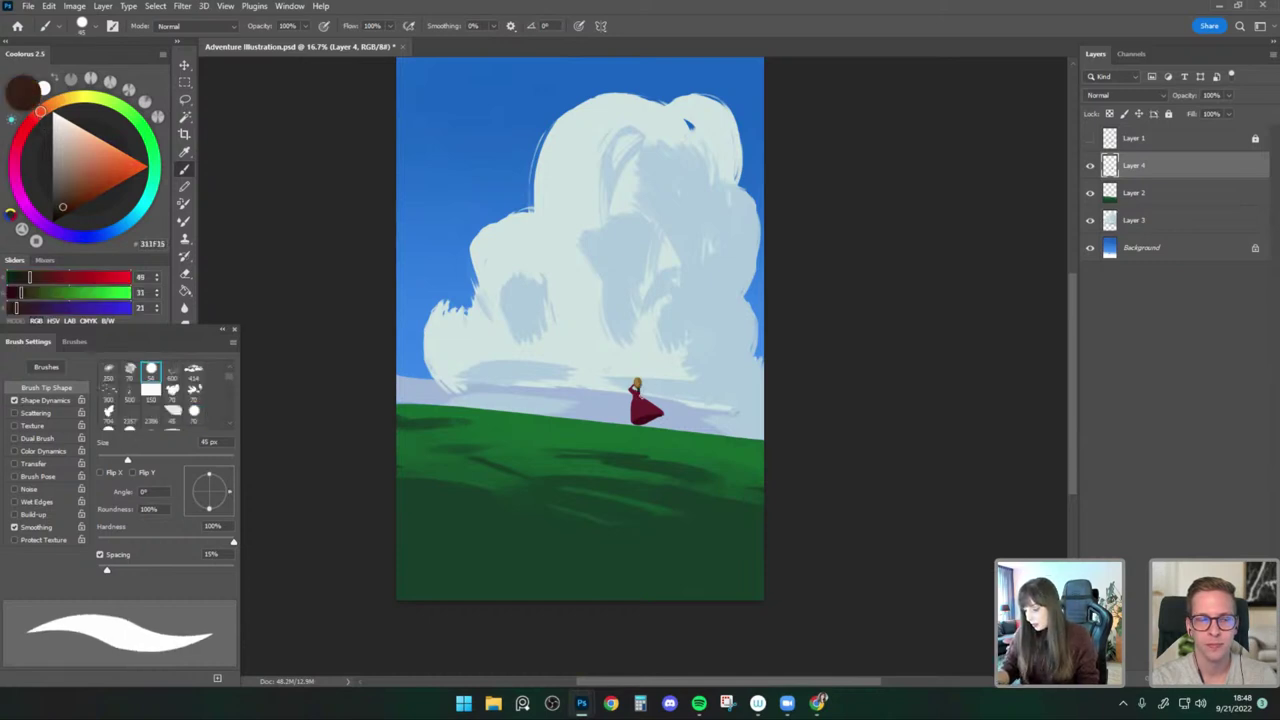
Switch to the warmer brown #583019 and enlarge the brush to 50 px to rework the figure's arm area.
{"action": "left_click", "coordinate": [76, 201]}
{"action": "key", "text": "bracketright"}
{"action": "key", "text": "bracketright"}
{"action": "key", "text": "bracketright"}
{"action": "key", "text": "bracketright"}
{"action": "key", "text": "bracketright"}
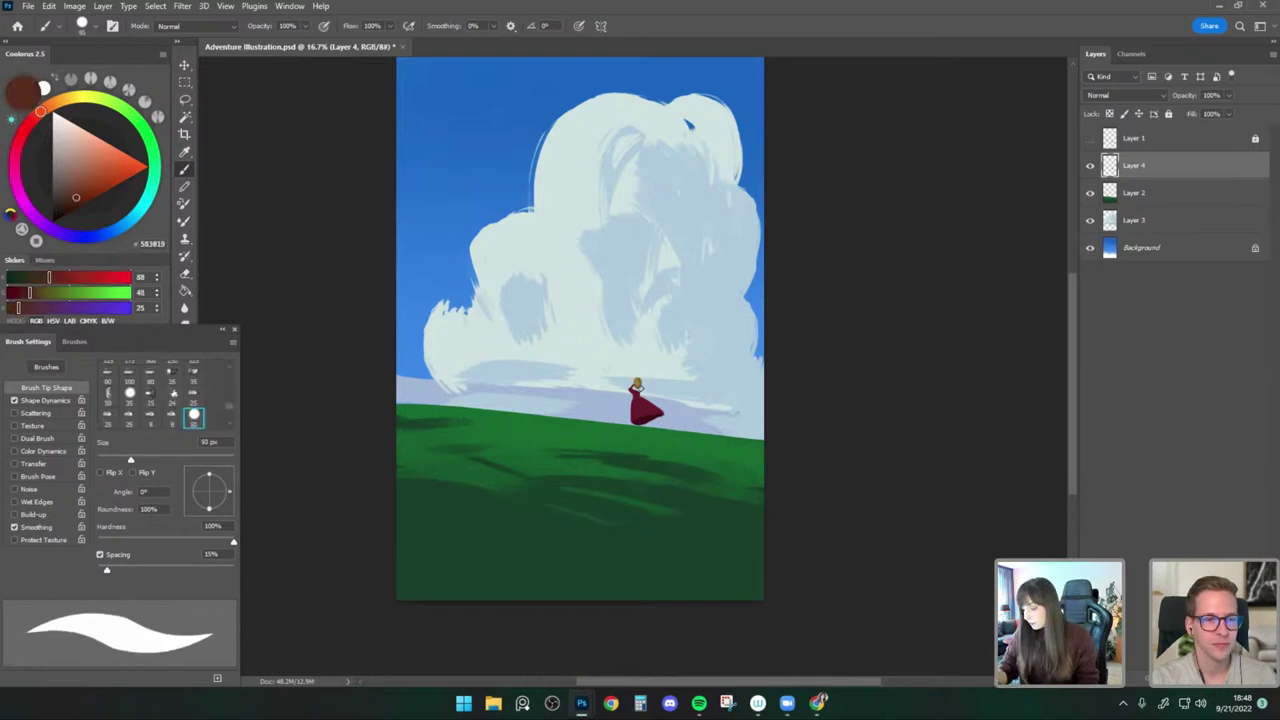
Deepen the arm accents with brown #3A2113 at 40 px and mirror the canvas horizontally to check the composition.
{"action": "left_click", "coordinate": [68, 207]}
{"action": "key", "text": "period"}
{"action": "key", "text": "period"}
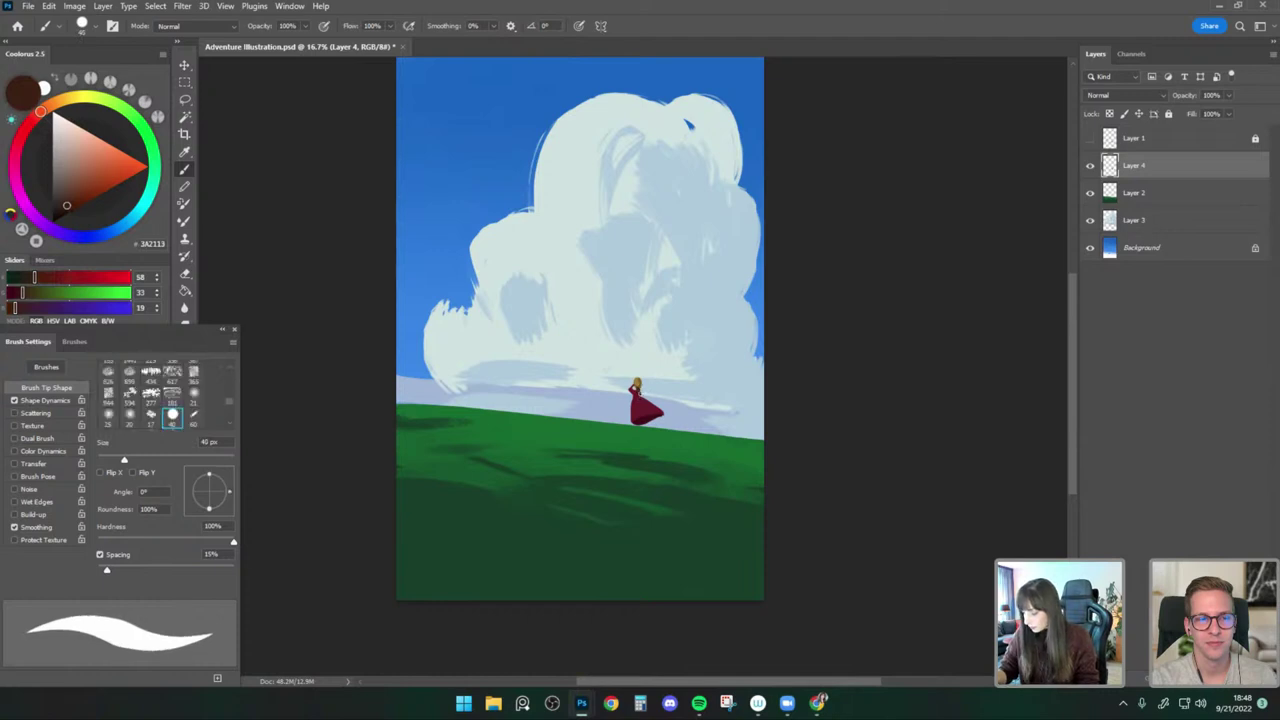
{"action": "key", "text": "ctrl+shift+h"}
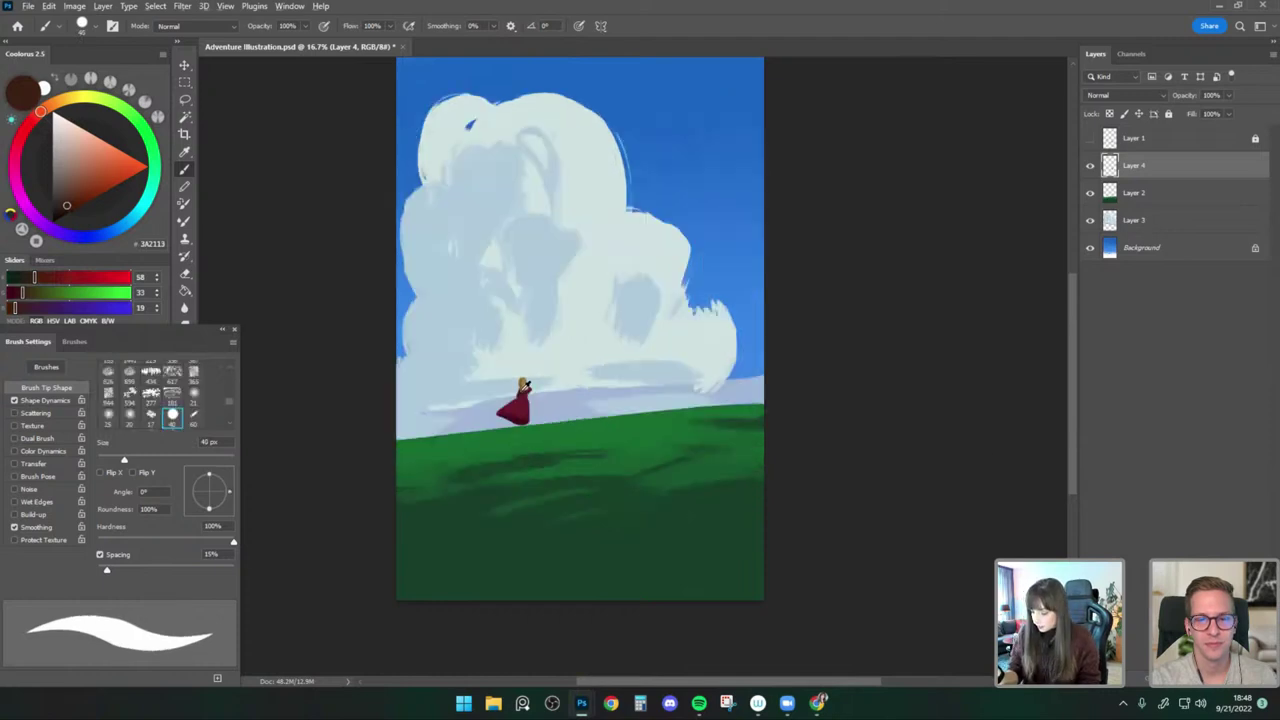
Reduce the brush to 30 px and erase the stray paint along the edge of the figure's upper body.
{"action": "key", "text": "comma"}
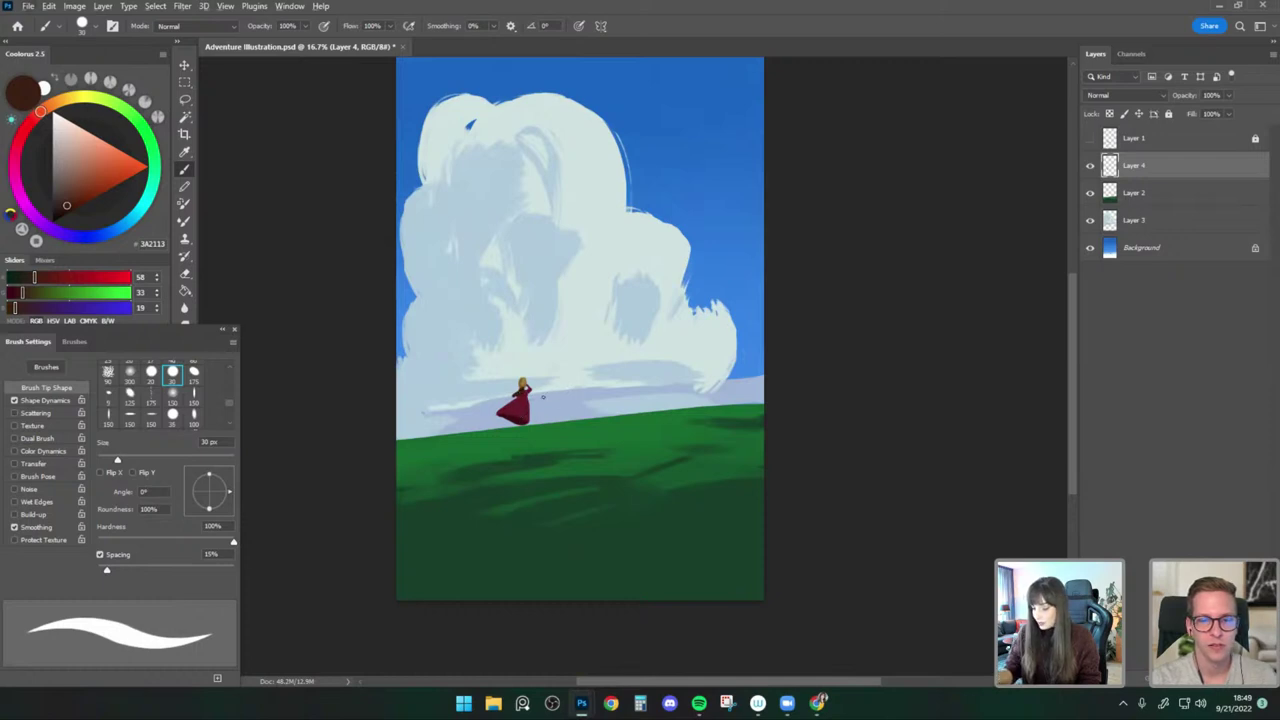
{"action": "key", "text": "e"}
{"action": "left_click_drag", "start_coordinate": [530, 396], "coordinate": [531, 405]}
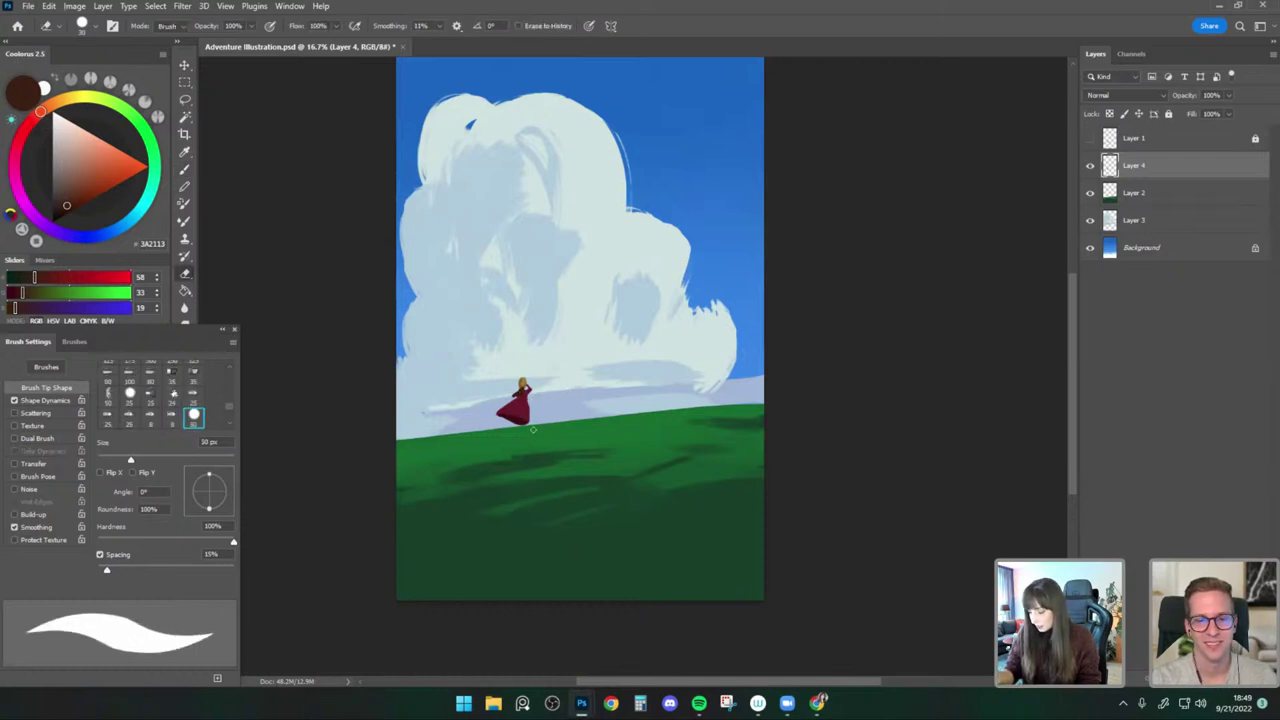
Refine the dress in sampled dark red #671F2B, clean its edge with the eraser, and mirror the canvas horizontally.
{"action": "left_click", "coordinate": [184, 168]}
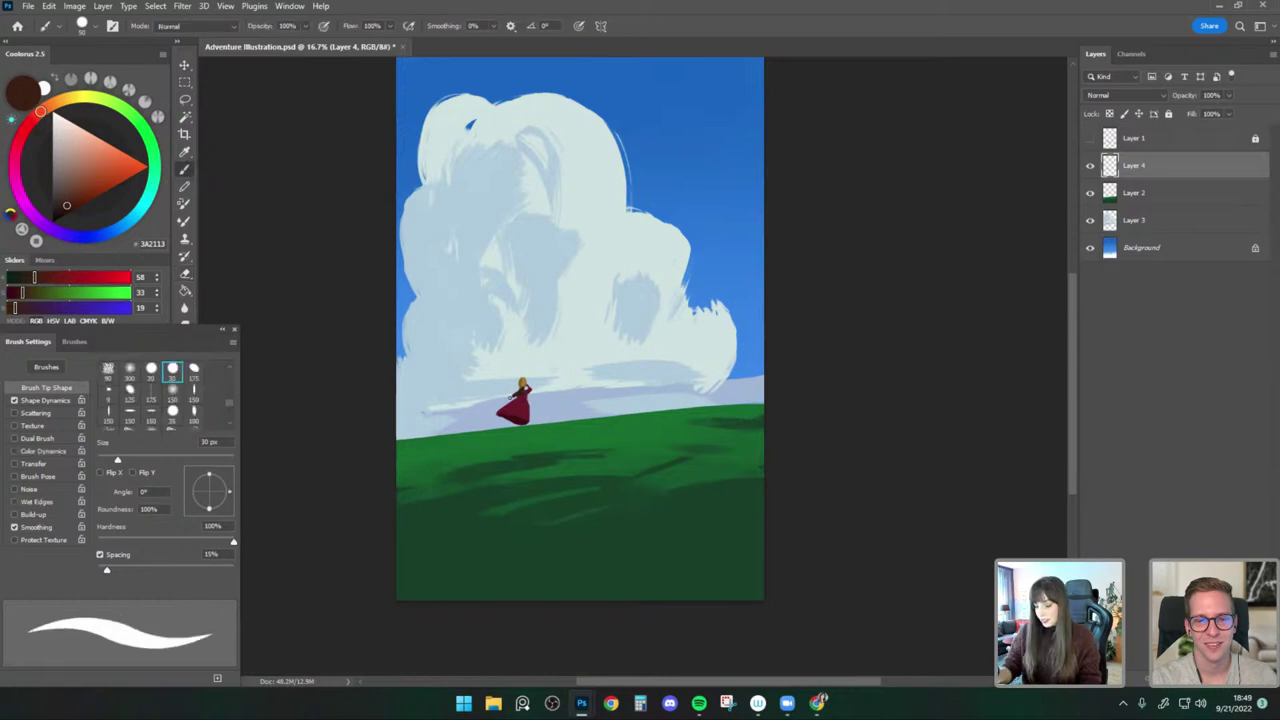
{"action": "left_click", "coordinate": [516, 404], "text": "alt"}
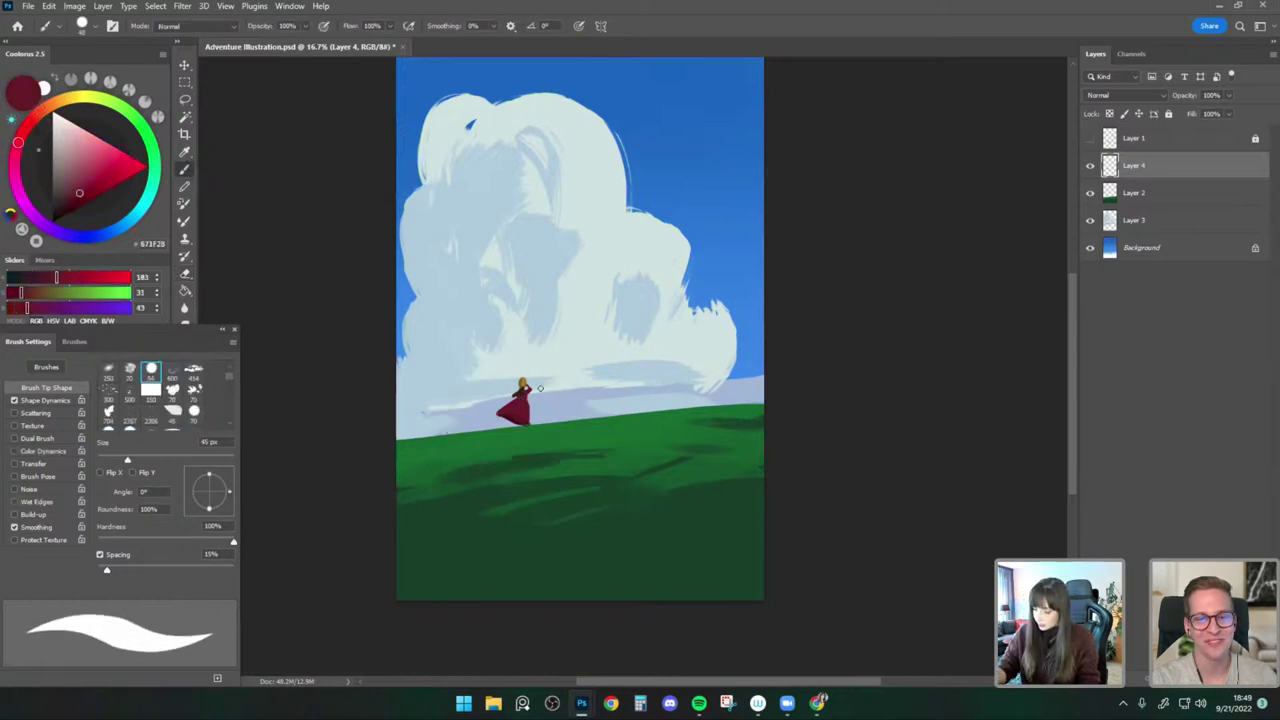
{"action": "key", "text": "e"}
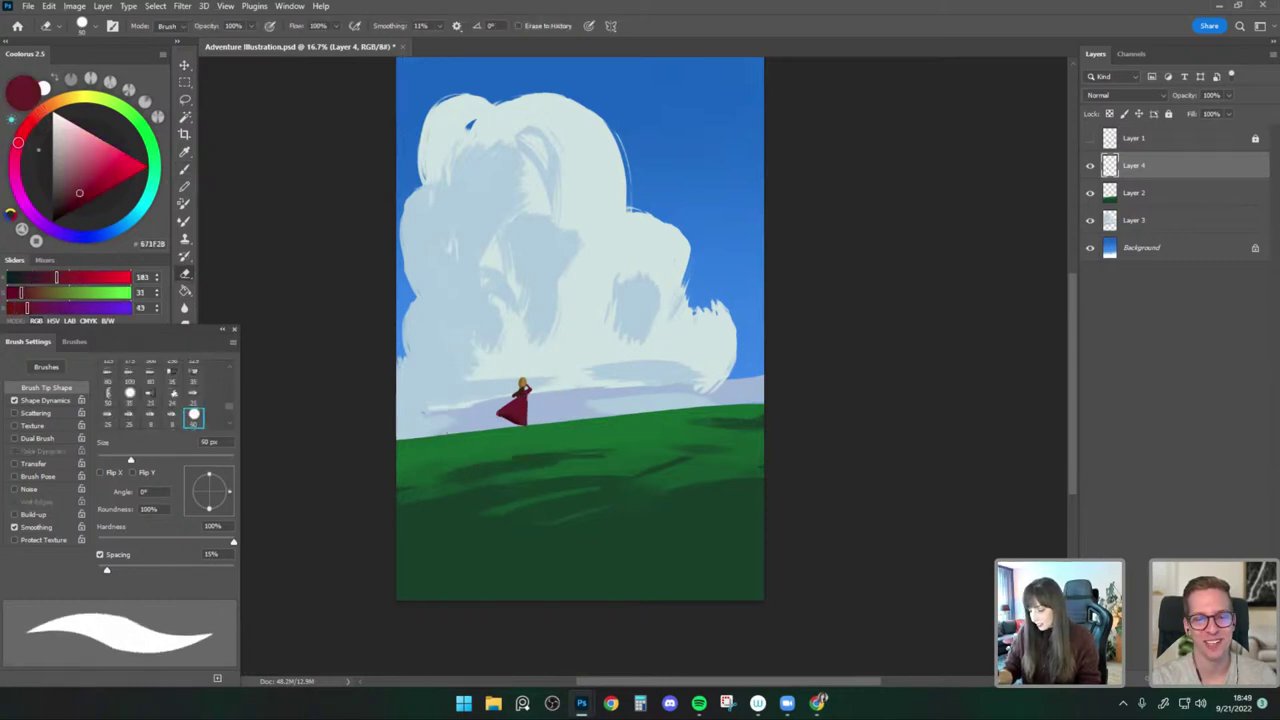
{"action": "key", "text": "ctrl+shift+h"}
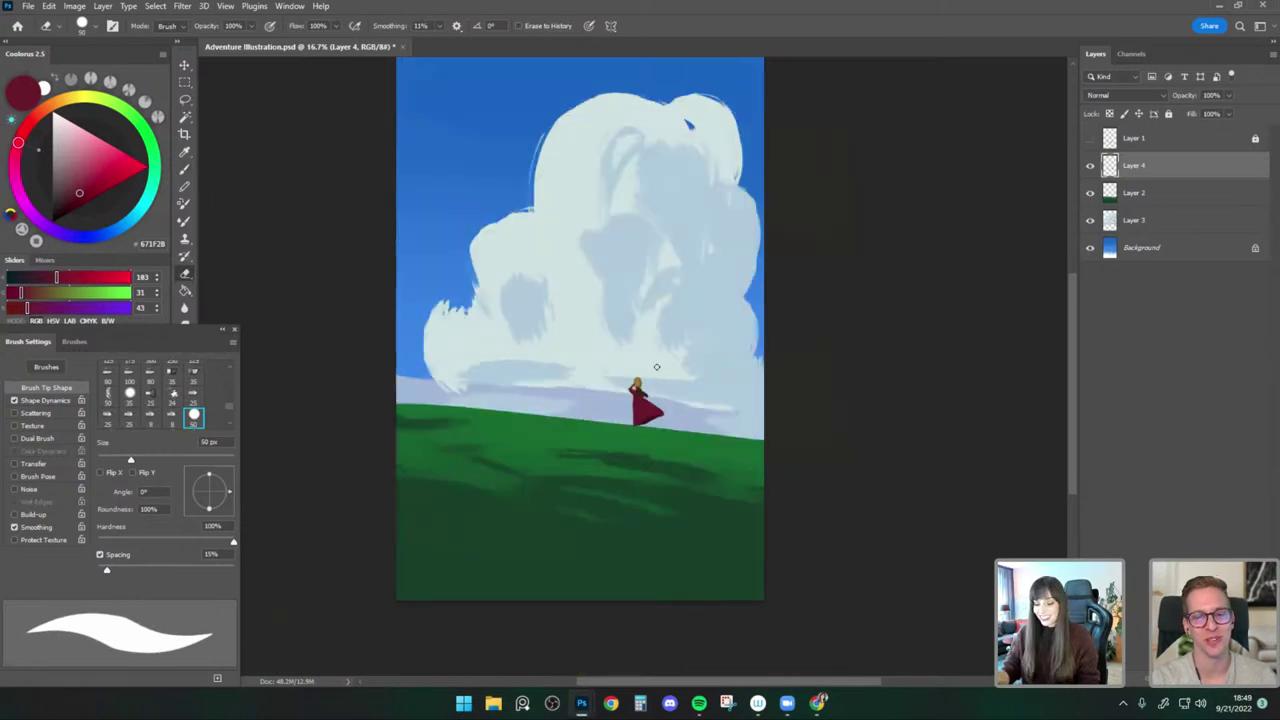
Paint the figure's feet below the hem in browns #9E713F and #755430, using a 40 to 45 px brush.
{"action": "key", "text": "b"}
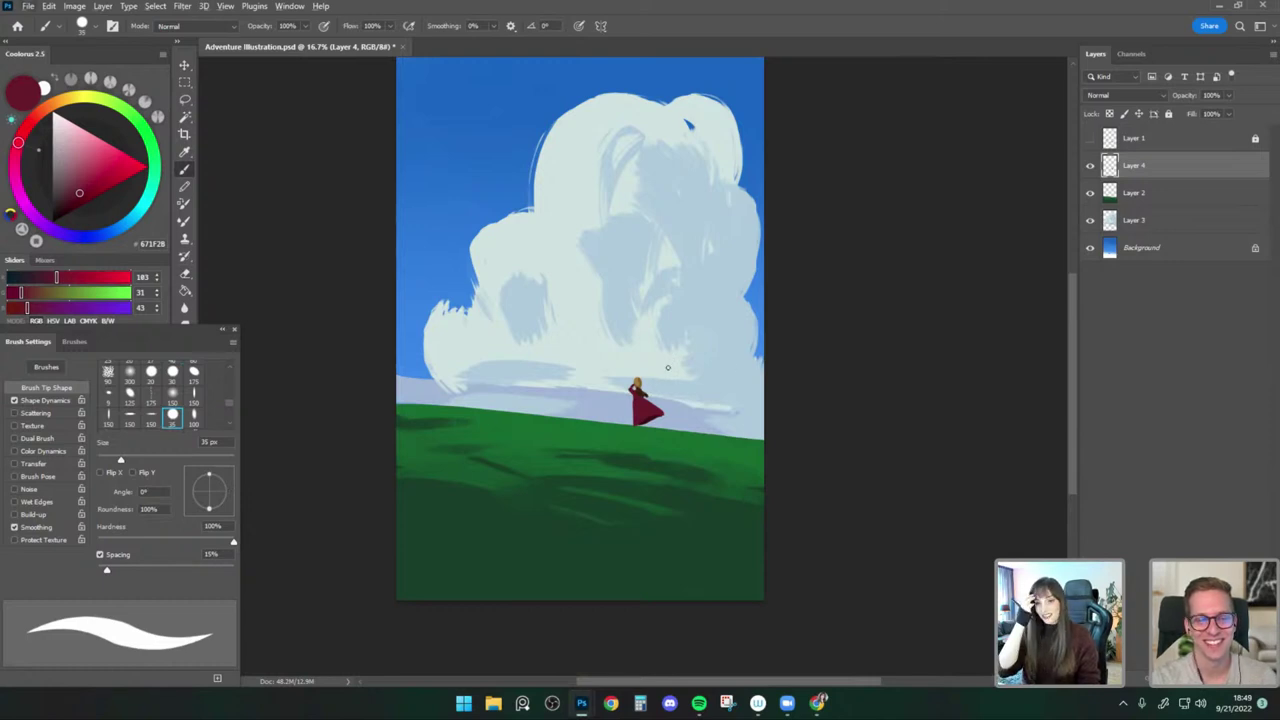
{"action": "left_click", "coordinate": [51, 104]}
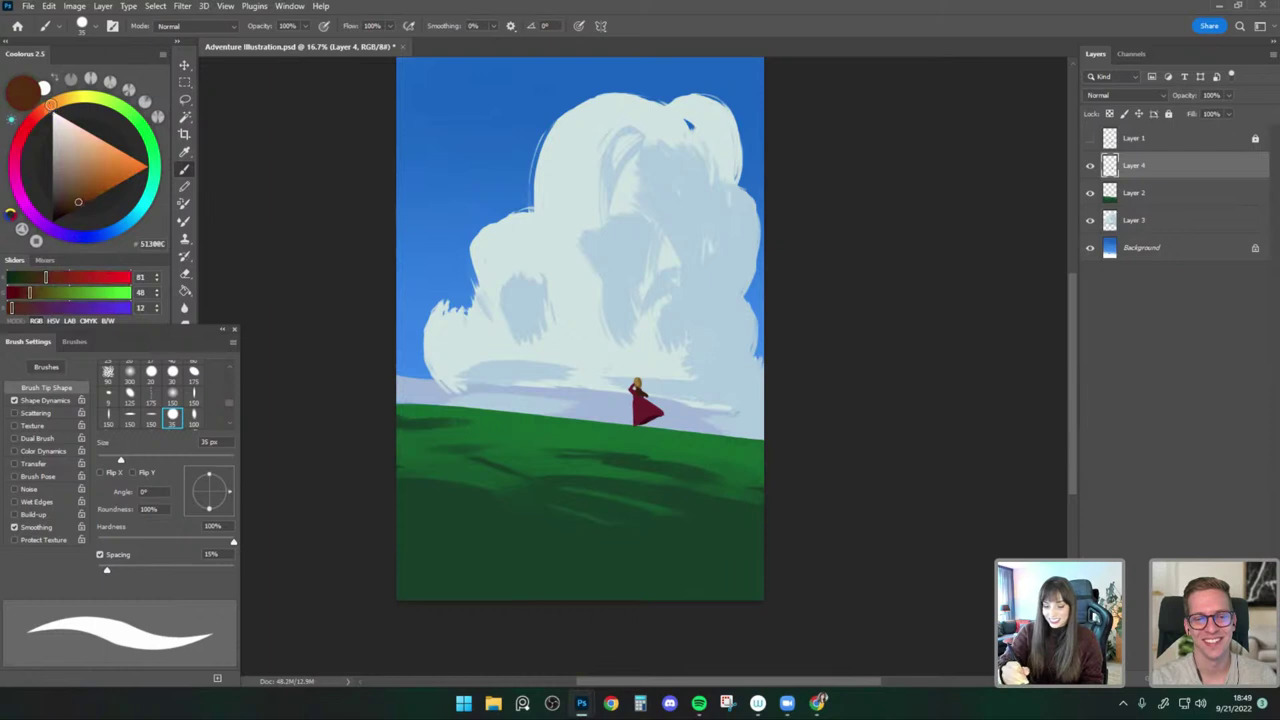
{"action": "left_click", "coordinate": [88, 174]}
{"action": "key", "text": "bracketright"}
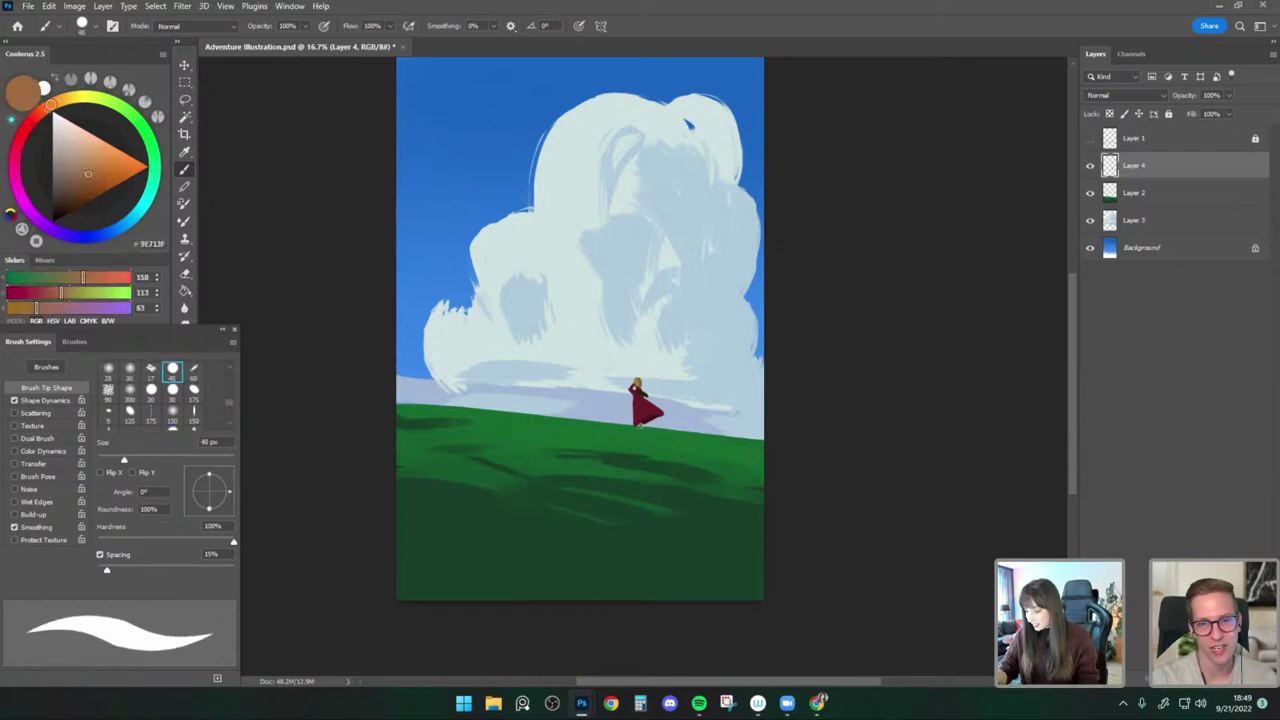
{"action": "left_click", "coordinate": [77, 186]}
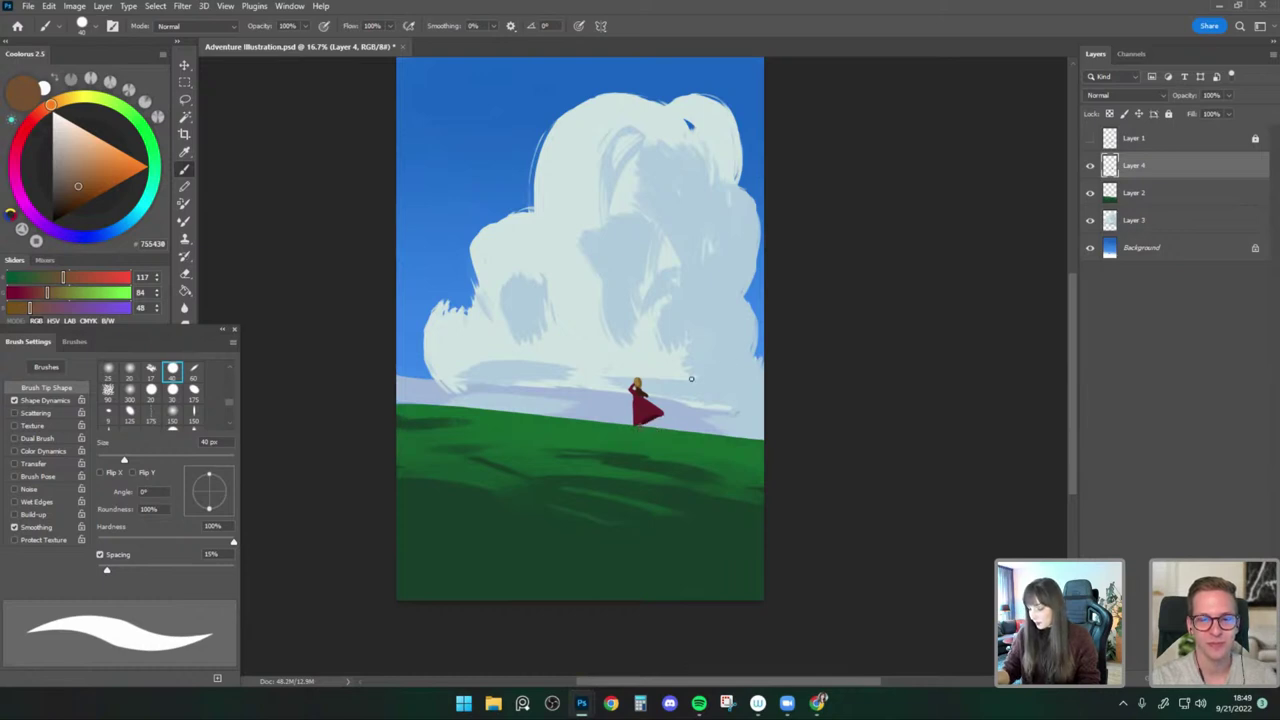
{"action": "key", "text": "bracketright"}
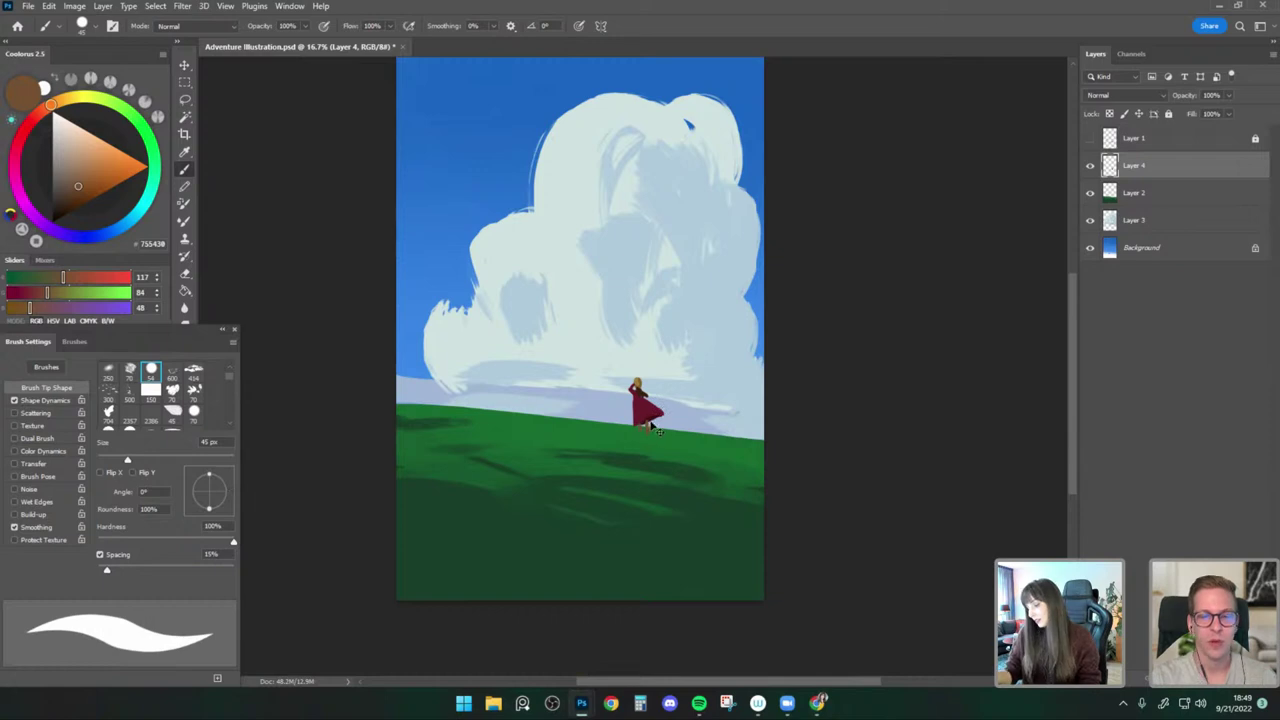
Sample the deep red #3F1118 from the dress and refine its shadows, reducing the brush to 30 px.
{"action": "left_click", "coordinate": [652, 417], "text": "alt"}
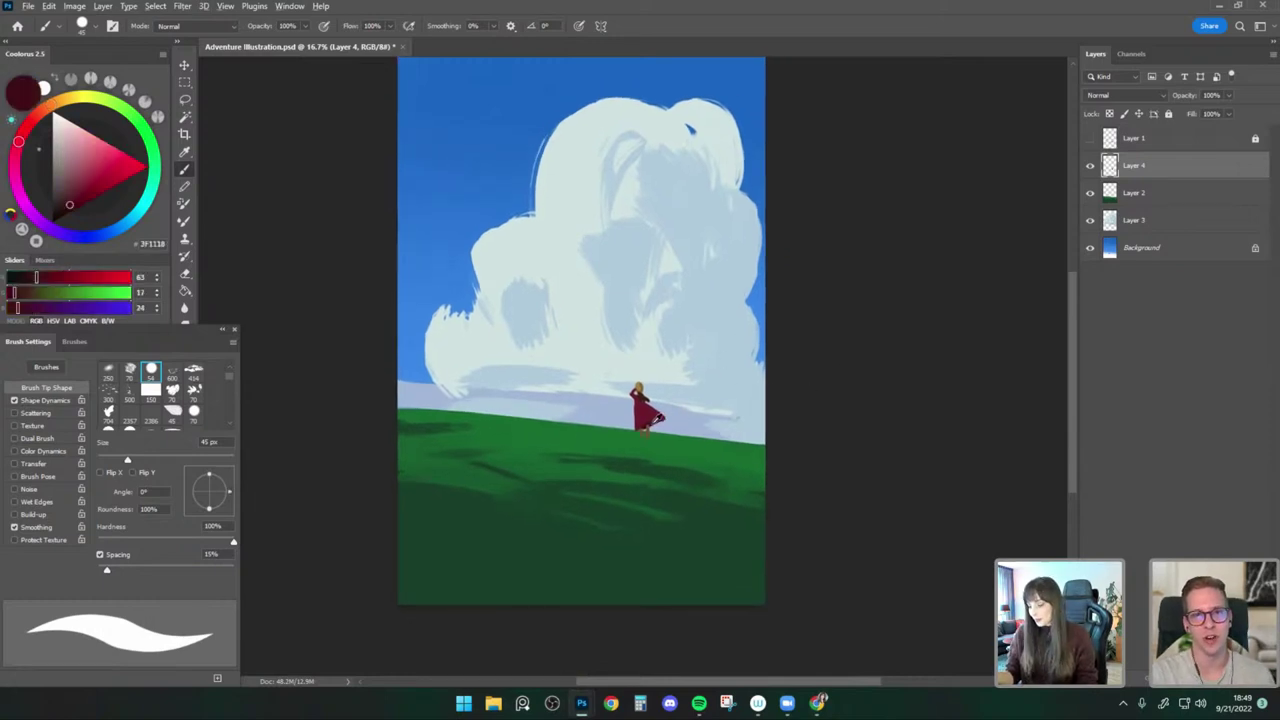
{"action": "key", "text": "bracketleft"}
{"action": "key", "text": "bracketleft"}
{"action": "key", "text": "bracketleft"}
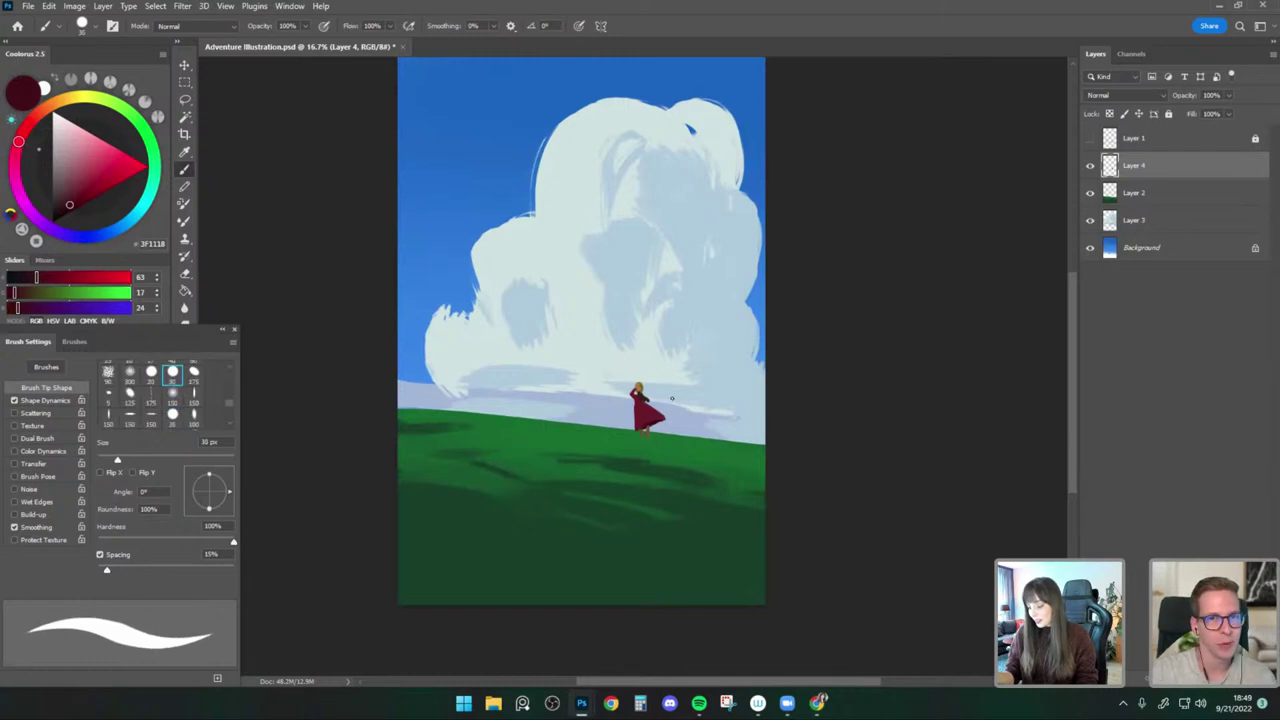
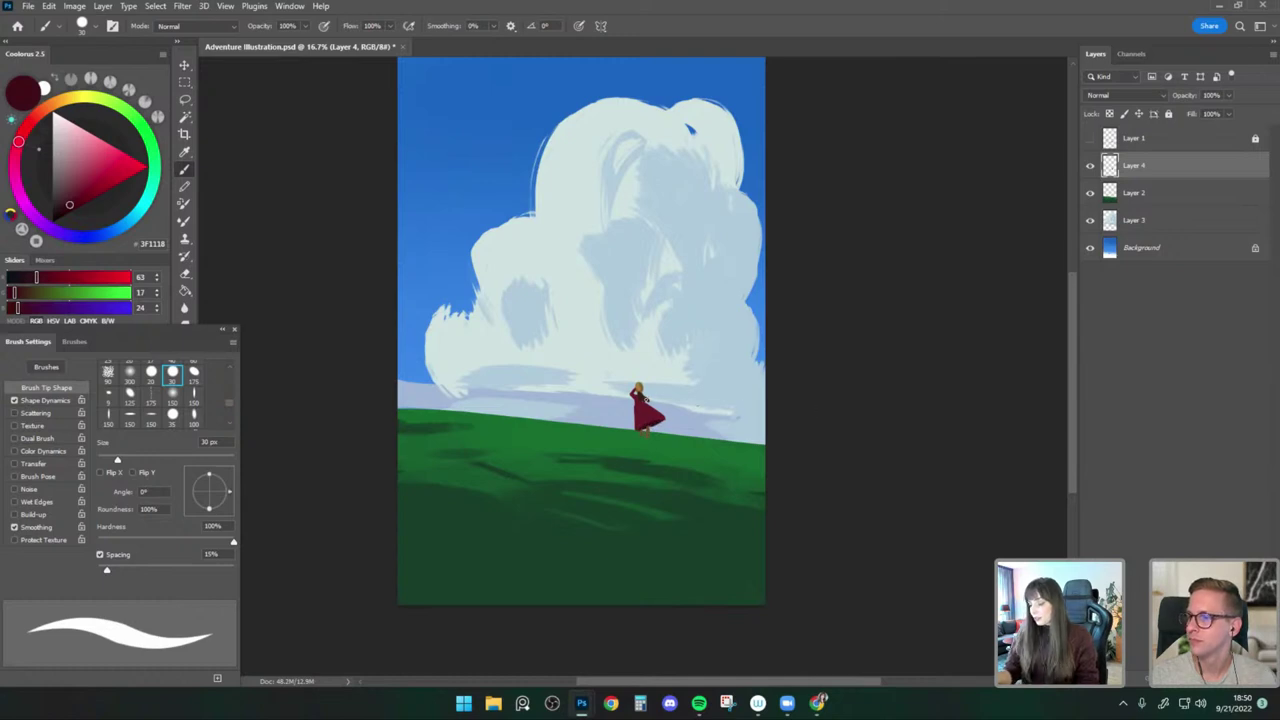
Clean the figure's edges with a 35 px eraser and touch up the dress in sampled brighter red #912436.
{"action": "key", "text": "e"}
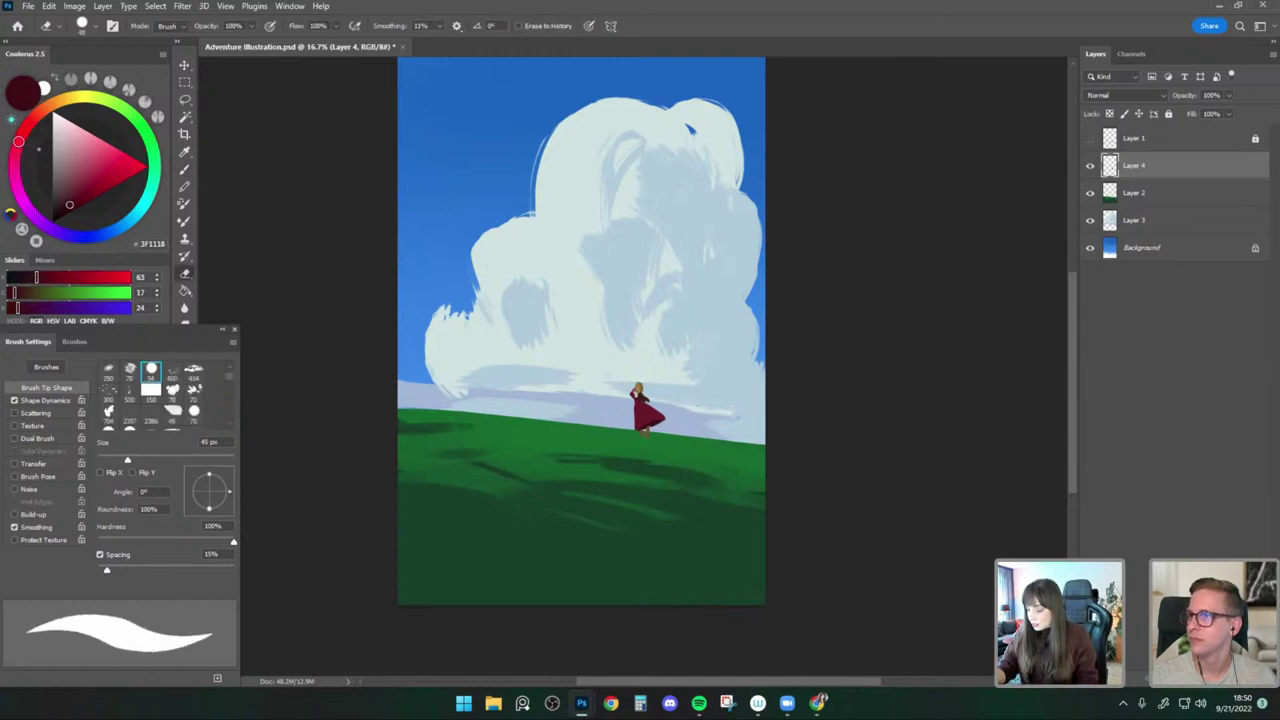
{"action": "key", "text": "bracketleft"}
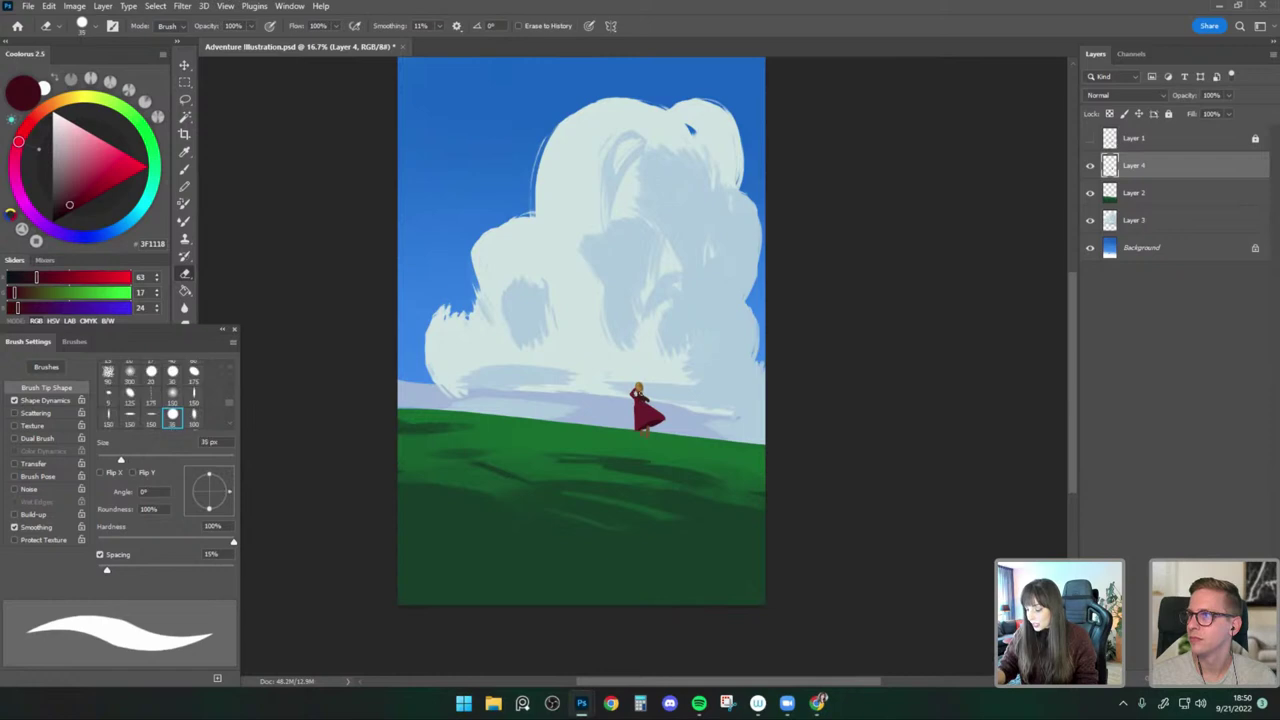
{"action": "key", "text": "b"}
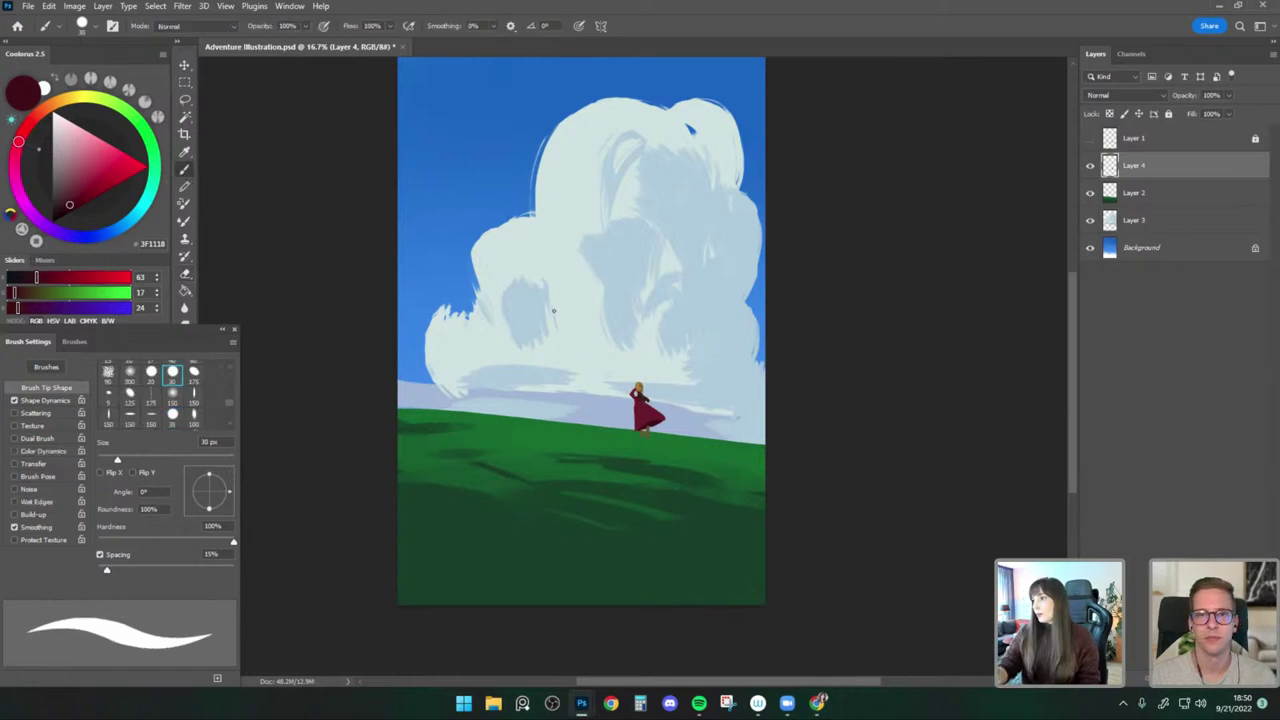
{"action": "left_click", "coordinate": [646, 404], "text": "alt"}
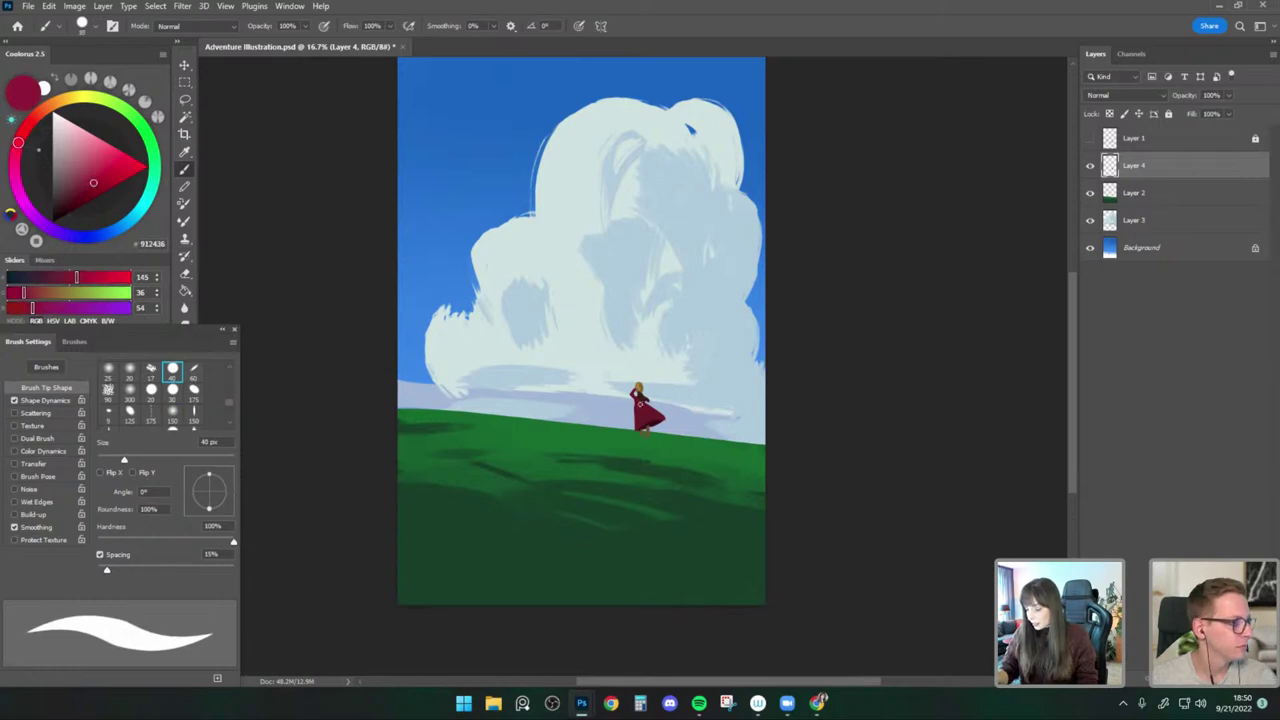
{"action": "key", "text": "bracketright"}
{"action": "key", "text": "bracketleft"}
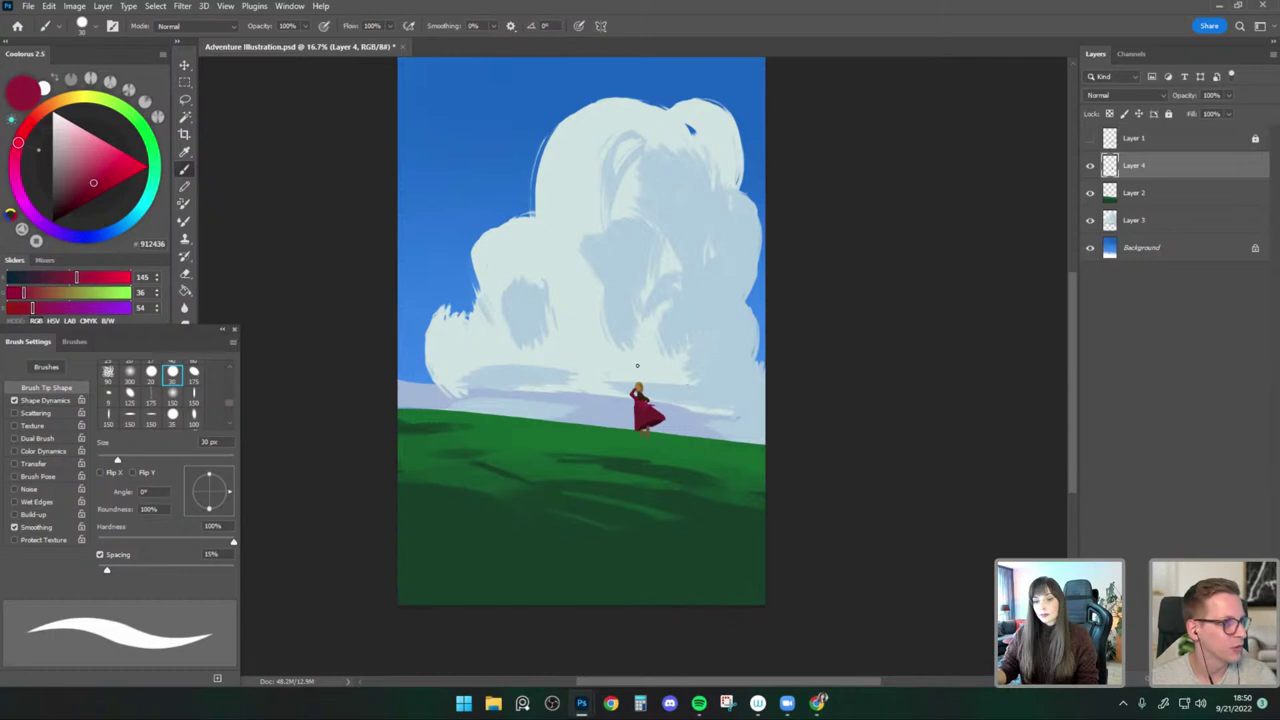
Shade the figure's hair in dark golden brown #513D14 at 35 px and mirror the canvas horizontally.
{"action": "left_click", "coordinate": [640, 386], "text": "alt"}
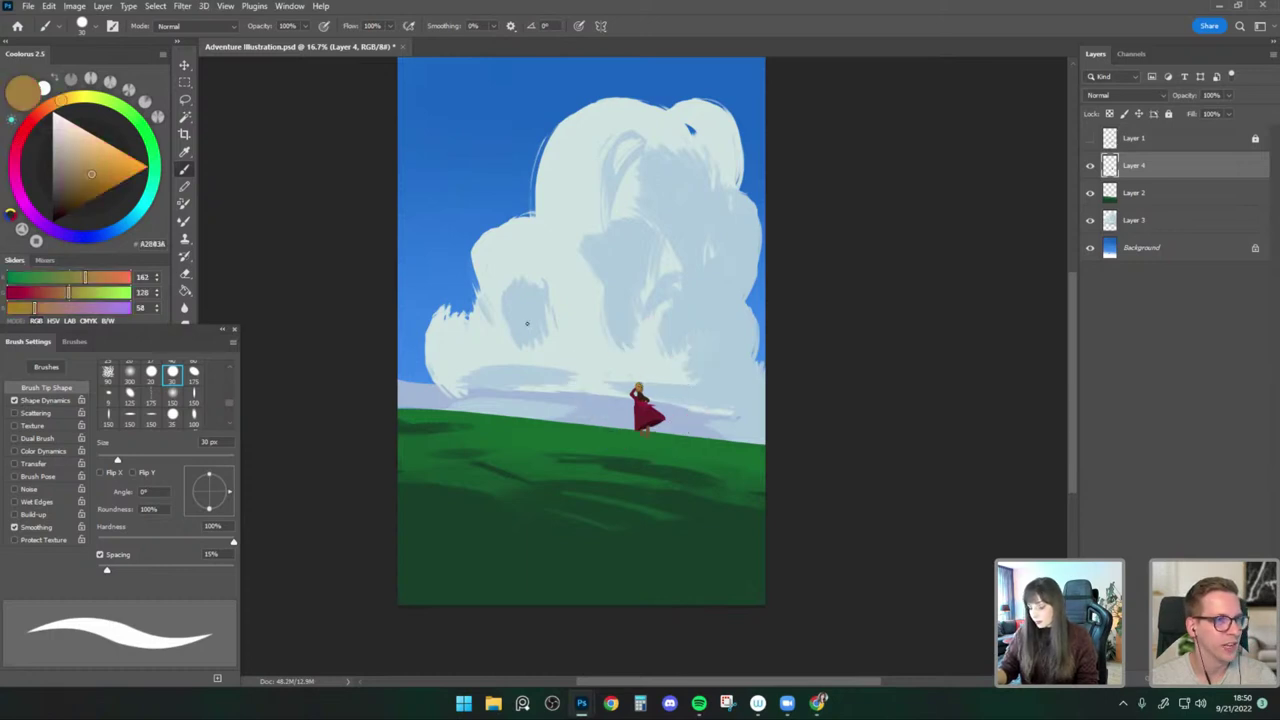
{"action": "left_click", "coordinate": [75, 200]}
{"action": "key", "text": "bracketright"}
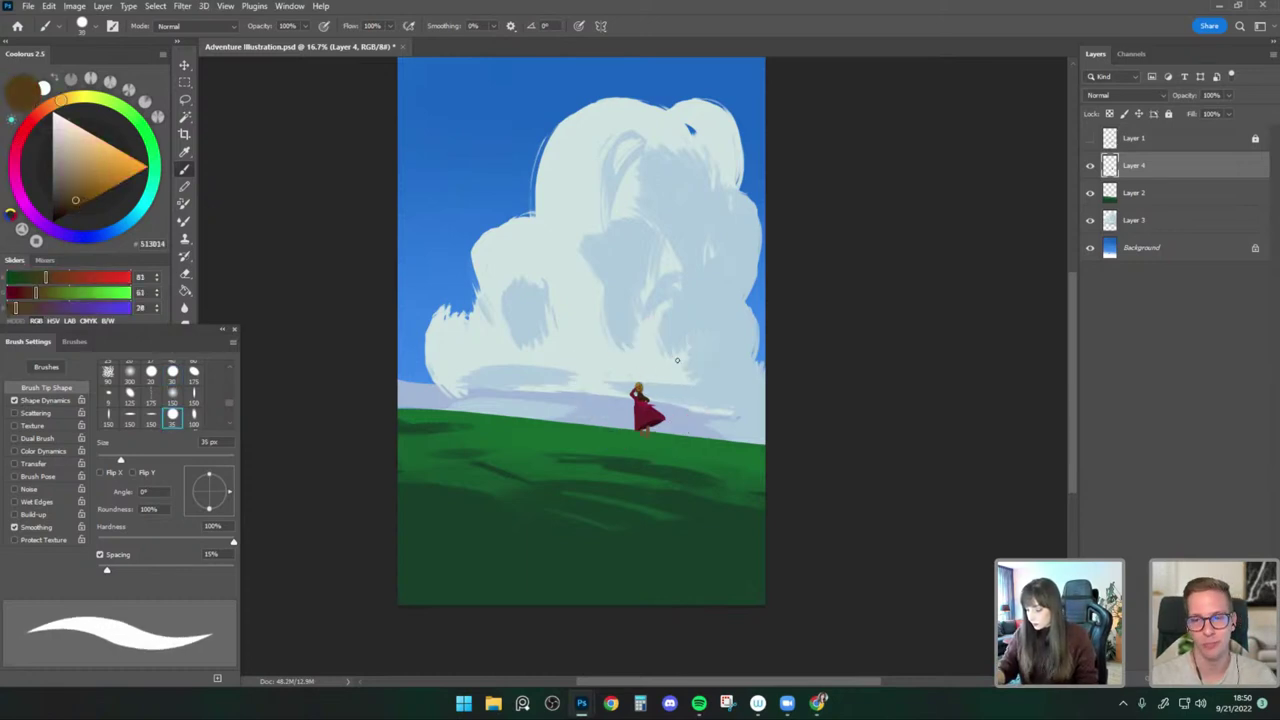
{"action": "key", "text": "ctrl+shift+h"}
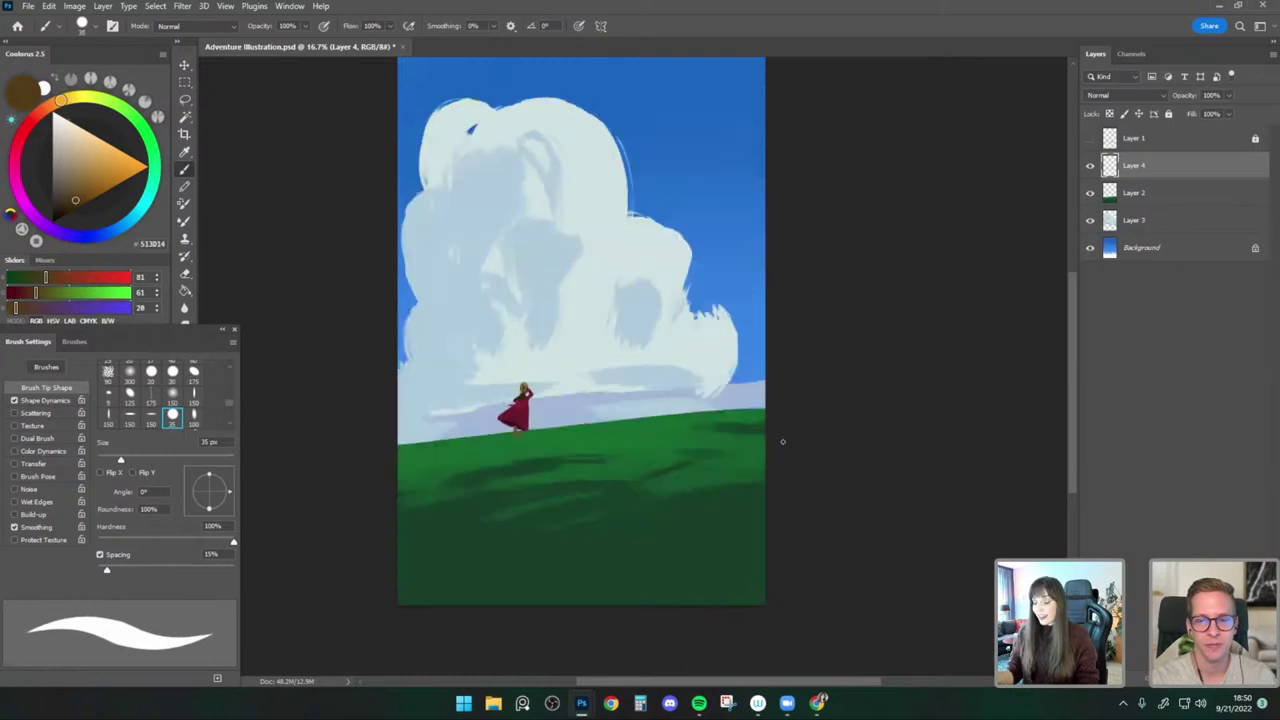
Sample the dark brown #3A2113 and add a small stroke at the figure's hair and shoulder.
{"action": "mouse_move", "coordinate": [766, 456]}
{"action": "left_mouse_down"}
{"action": "mouse_move", "coordinate": [793, 437]}
{"action": "mouse_move", "coordinate": [789, 448]}
{"action": "left_mouse_up"}
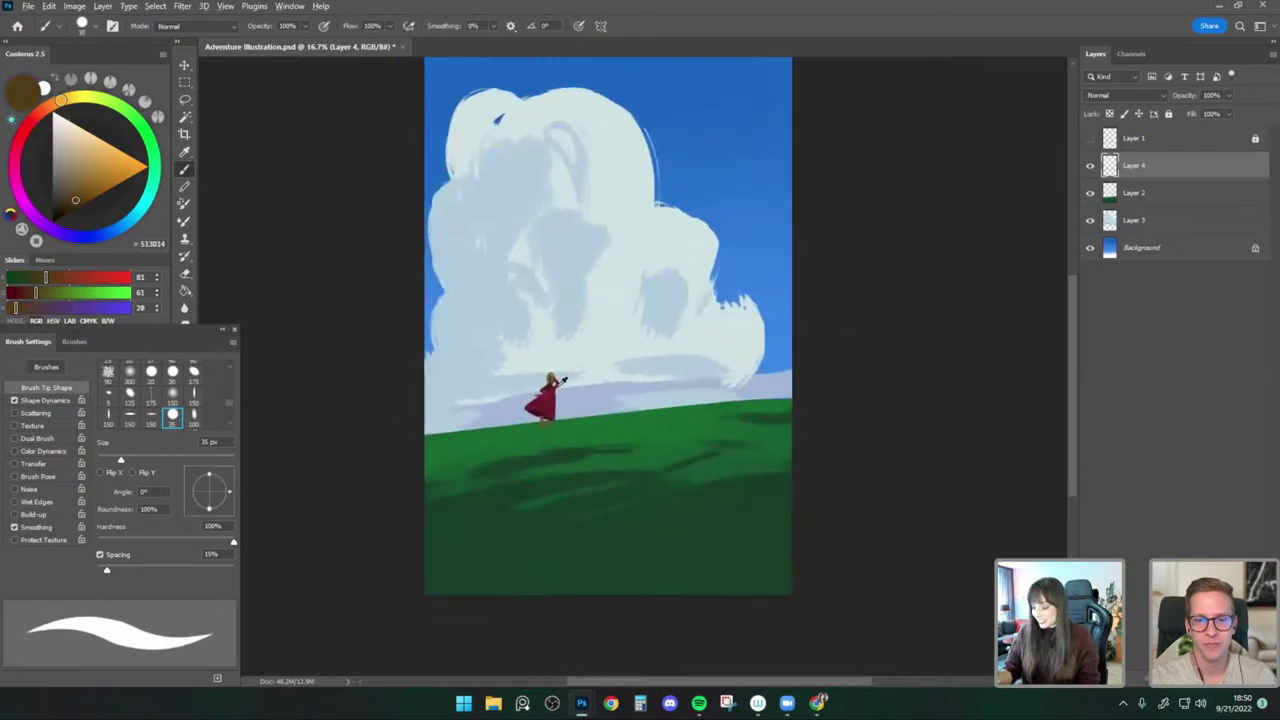
{"action": "left_click", "coordinate": [549, 386], "text": "alt"}
{"action": "key", "text": "bracketleft"}
{"action": "left_click_drag", "start_coordinate": [550, 380], "coordinate": [552, 386]}
{"action": "key", "text": "bracketright"}
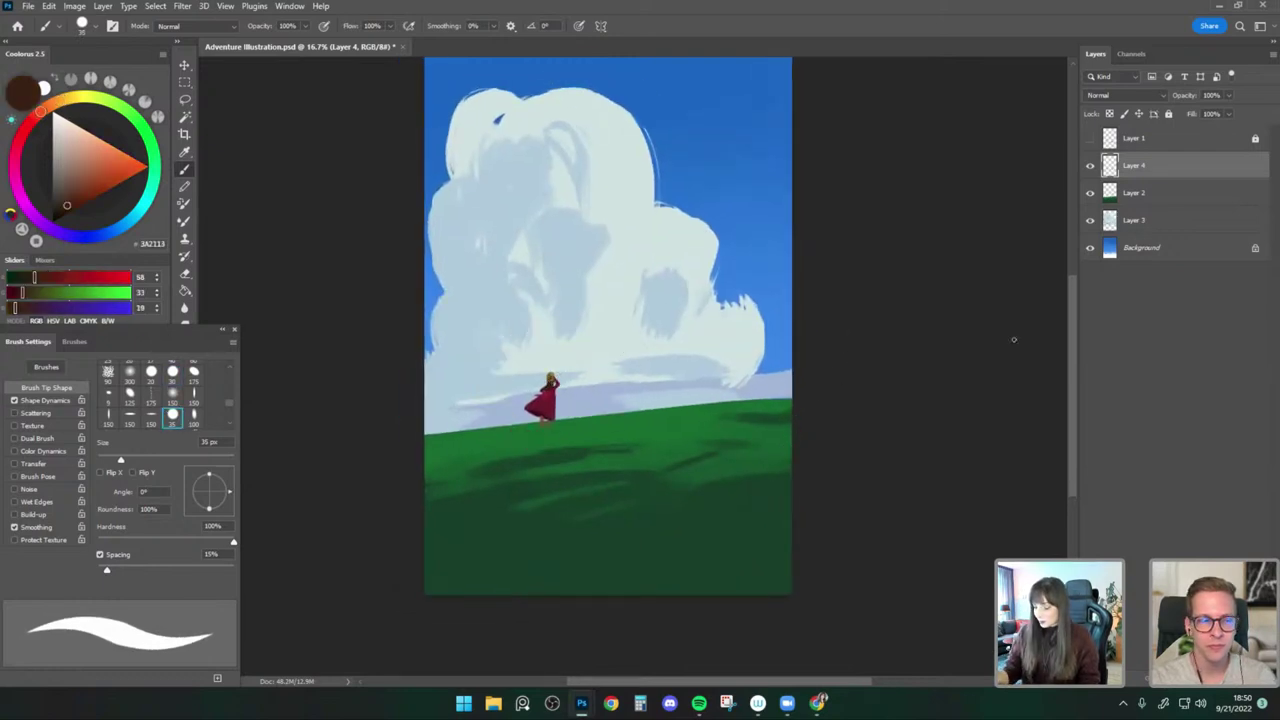
Touch up the dress in sampled red #671F2B, mirror the canvas, and trim beside the waist with a 35 px eraser.
{"action": "left_click", "coordinate": [554, 402], "text": "alt"}
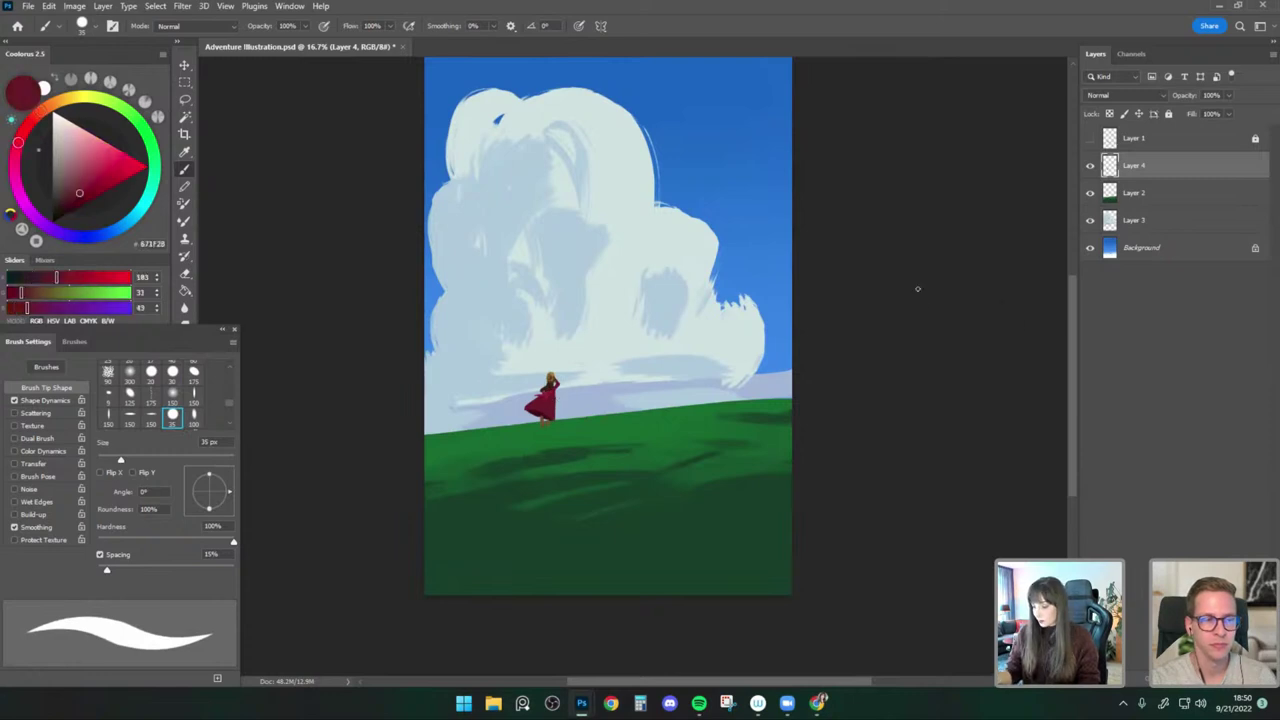
{"action": "key", "text": "ctrl+shift+h"}
{"action": "key", "text": "e"}
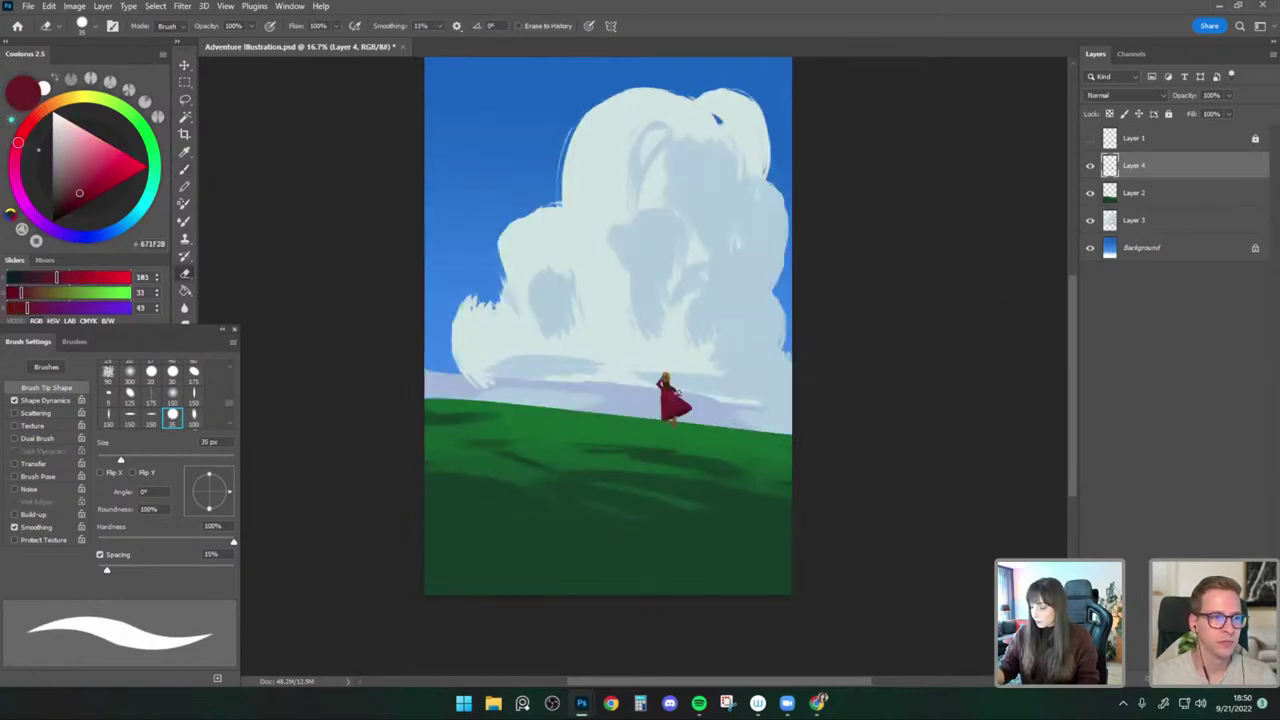
Adjust the figure layer with Free Transform and erase a small gap between her lower arm and skirt at 30 px.
{"action": "key", "text": "ctrl+t"}
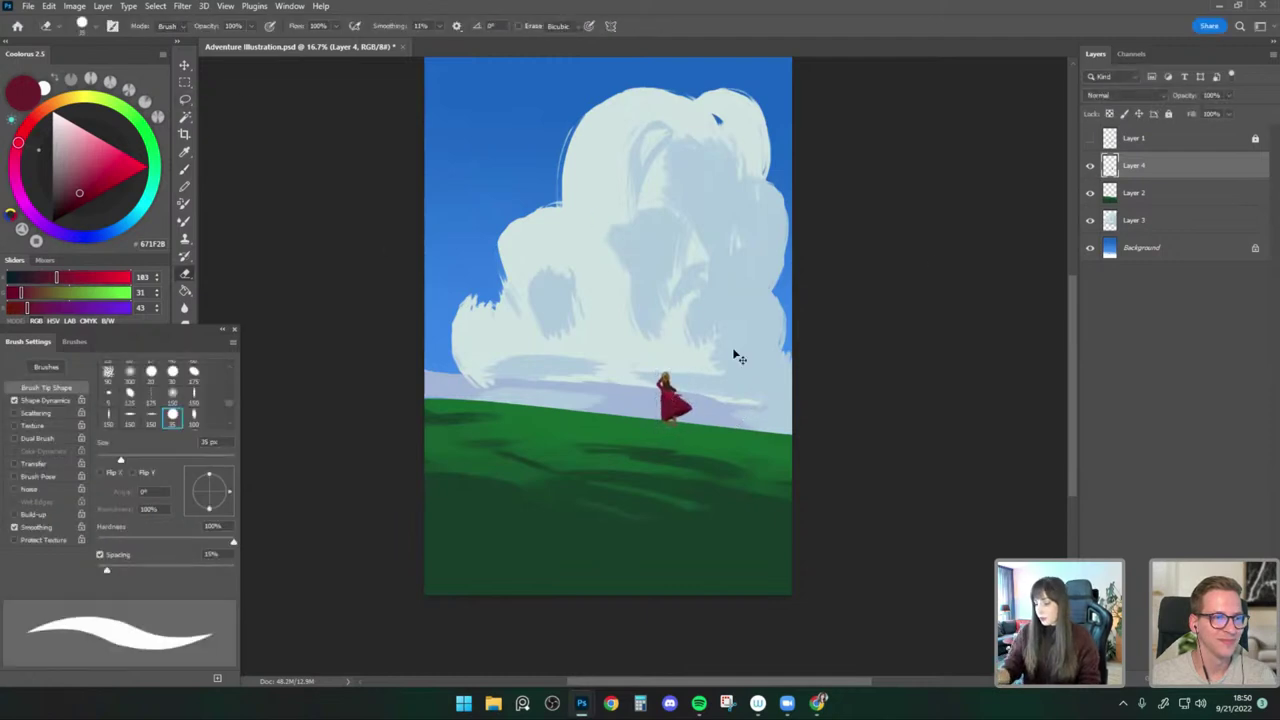
{"action": "left_click_drag", "start_coordinate": [745, 397], "coordinate": [765, 418]}
{"action": "key", "text": "Return"}
{"action": "key", "text": "e"}
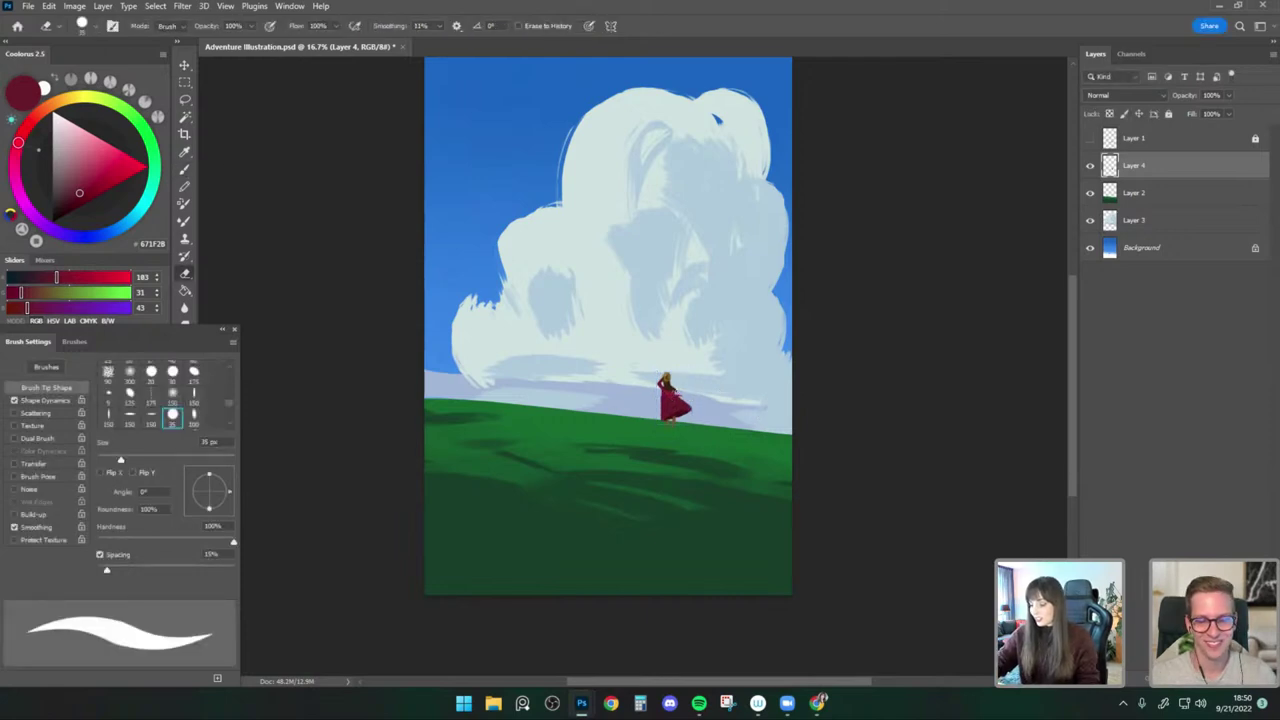
{"action": "key", "text": "["}
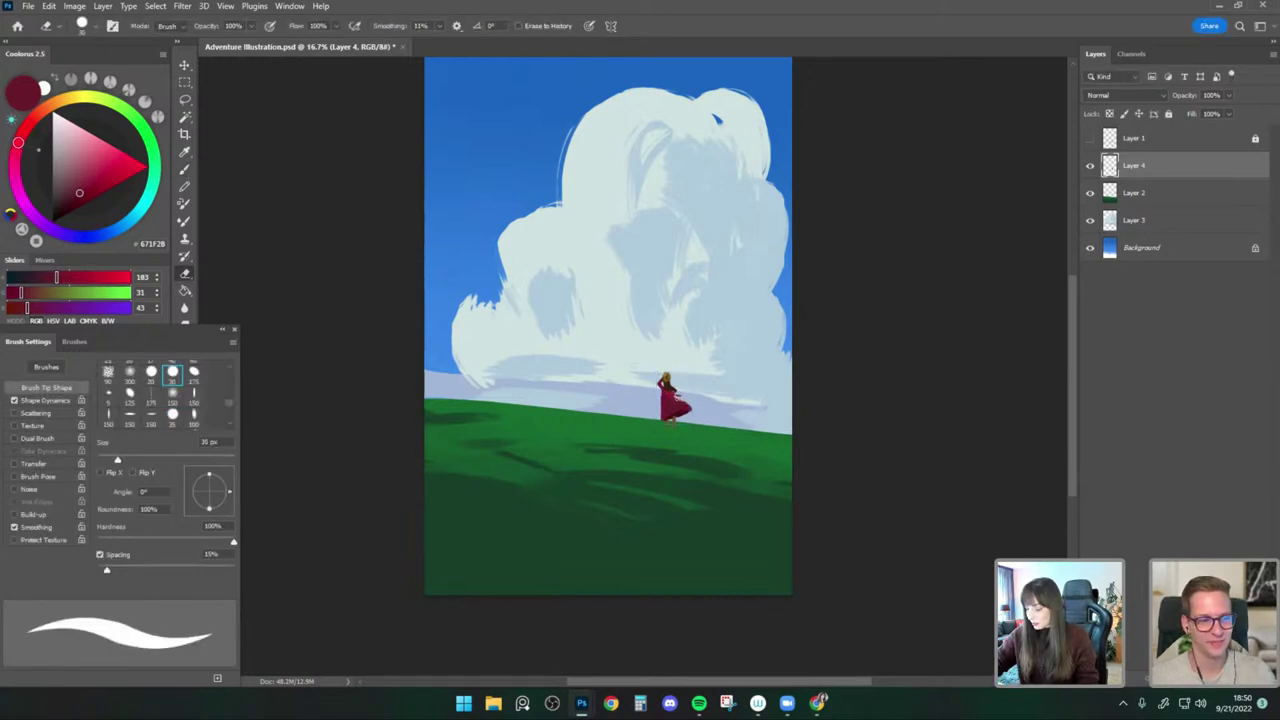
{"action": "left_click_drag", "start_coordinate": [681, 399], "coordinate": [679, 397]}
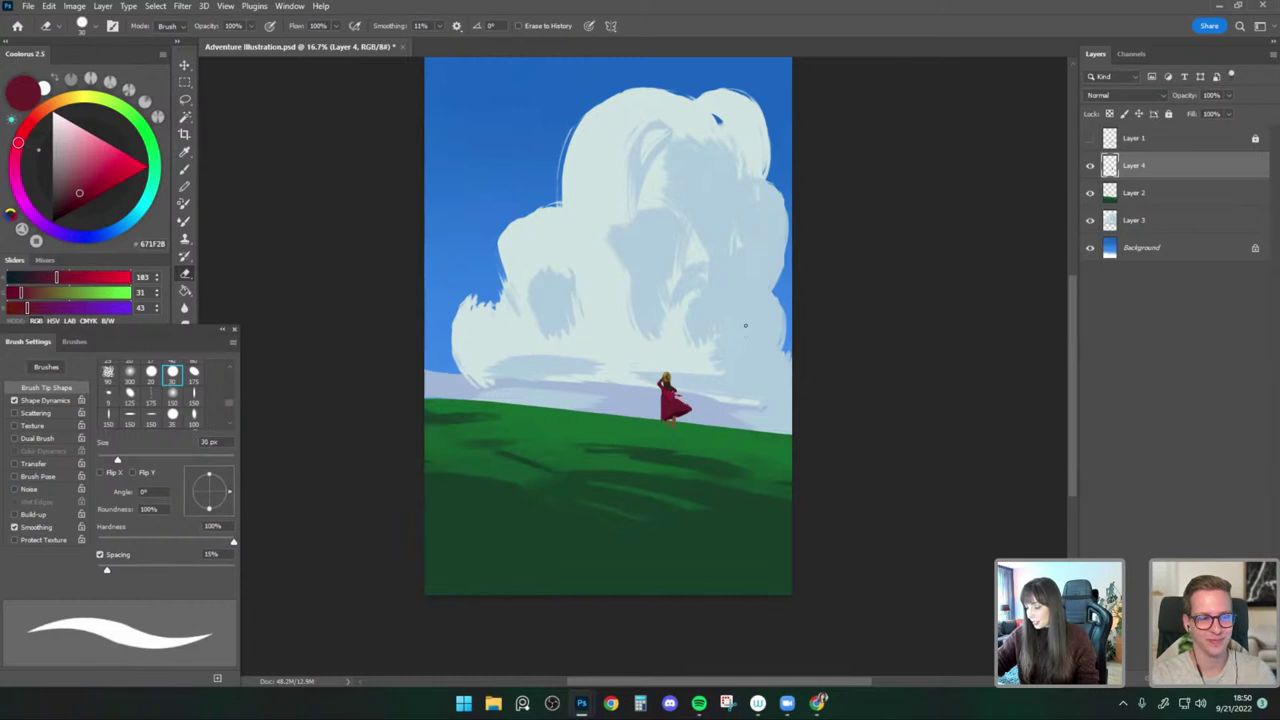
Refine the outline of the dress and hair, alternating brush strokes in red #671F2B with a 35 px eraser.
{"action": "left_click", "coordinate": [185, 99]}
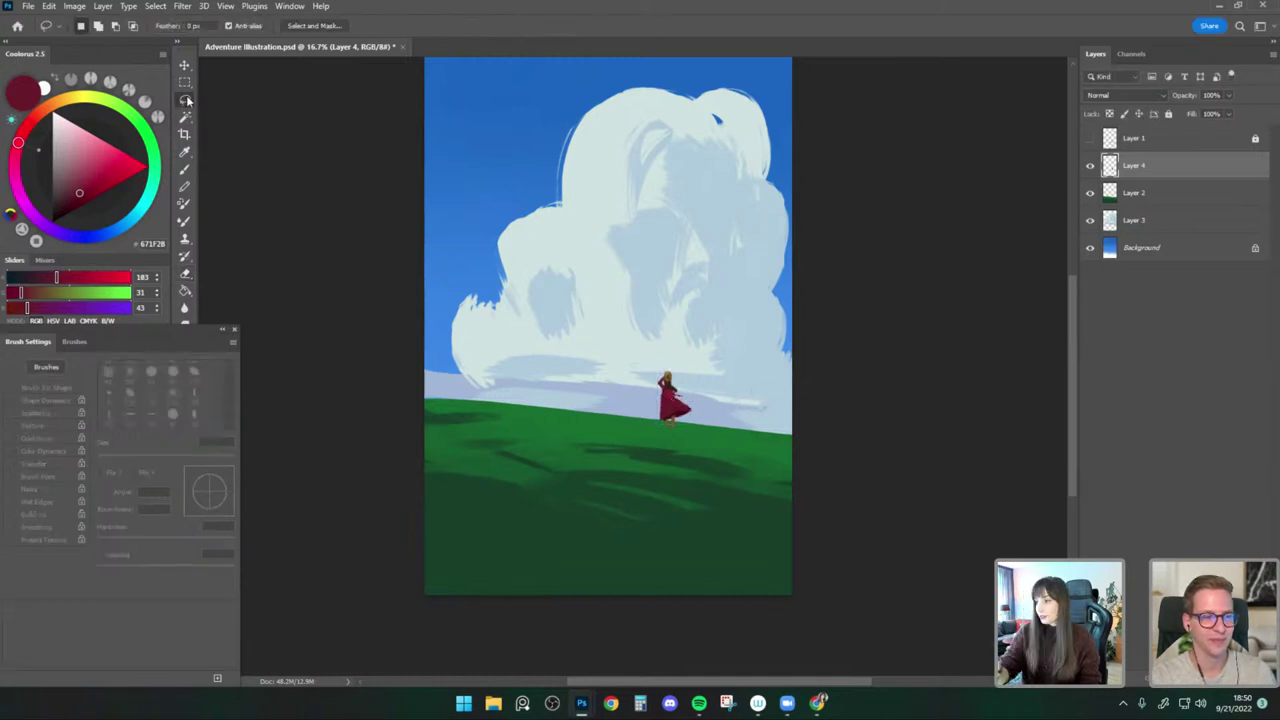
{"action": "key", "text": "b"}
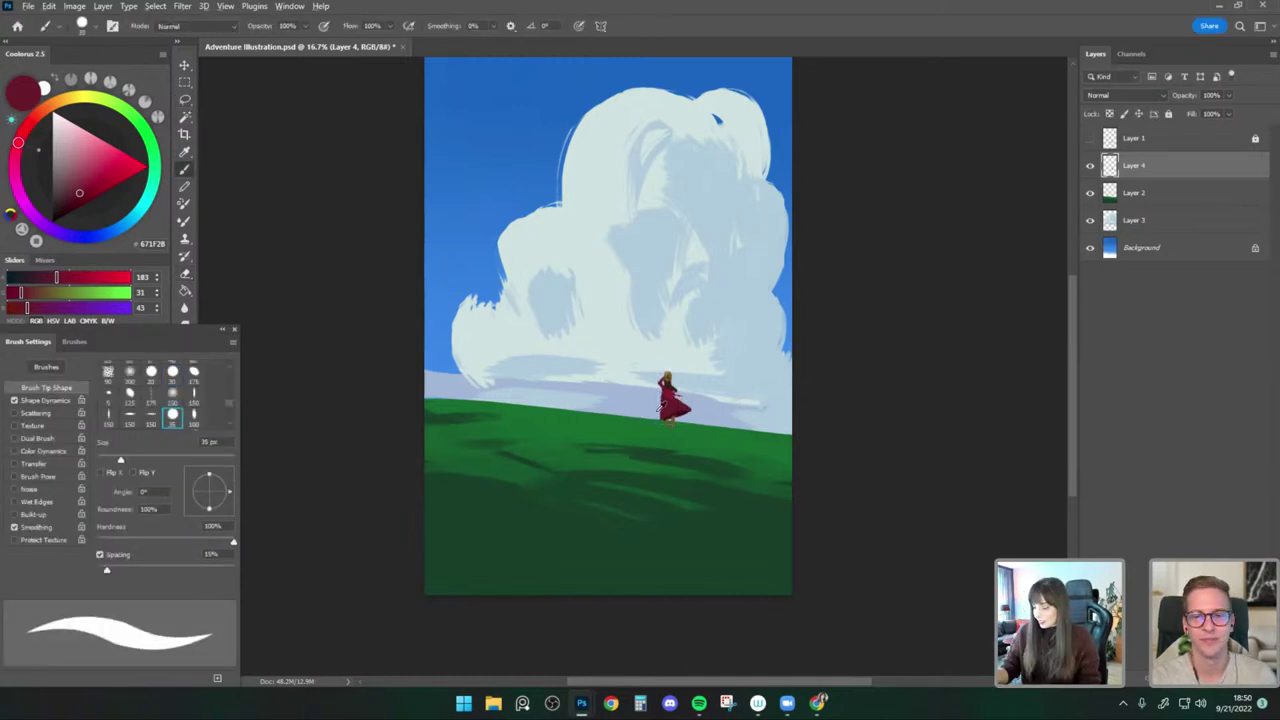
{"action": "key", "text": "e"}
{"action": "key", "text": "bracketright"}
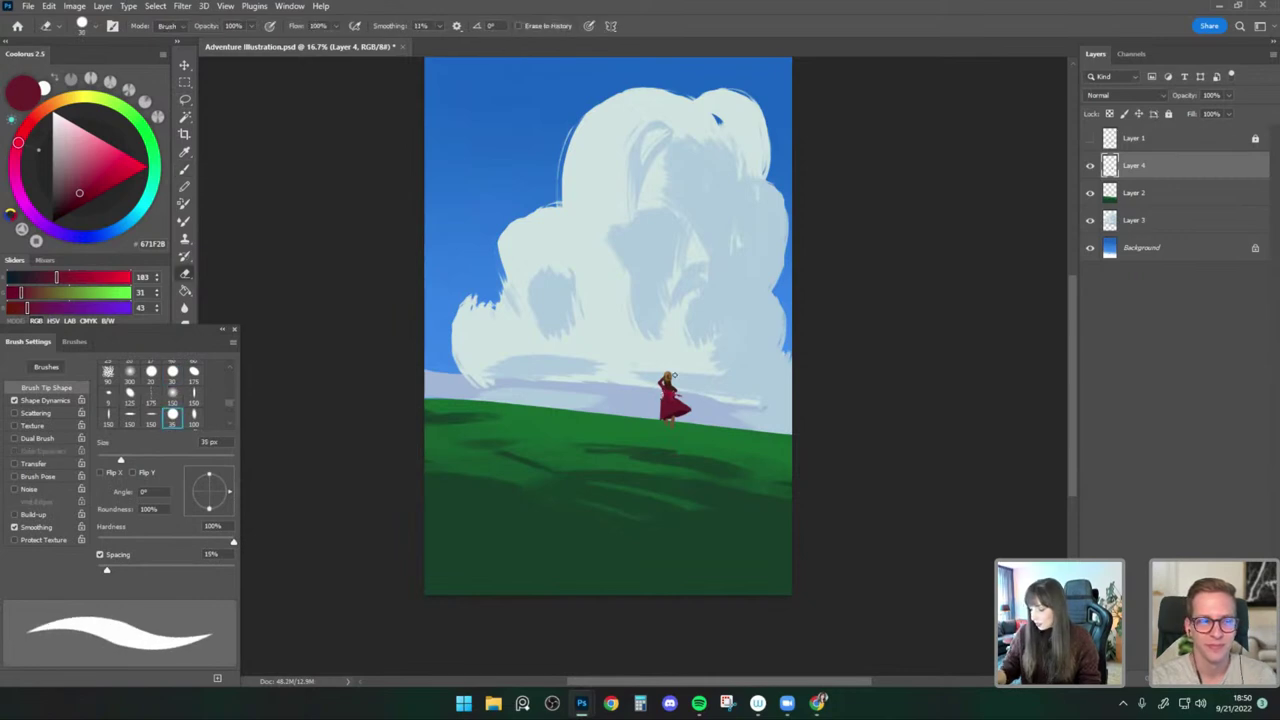
{"action": "key", "text": "b"}
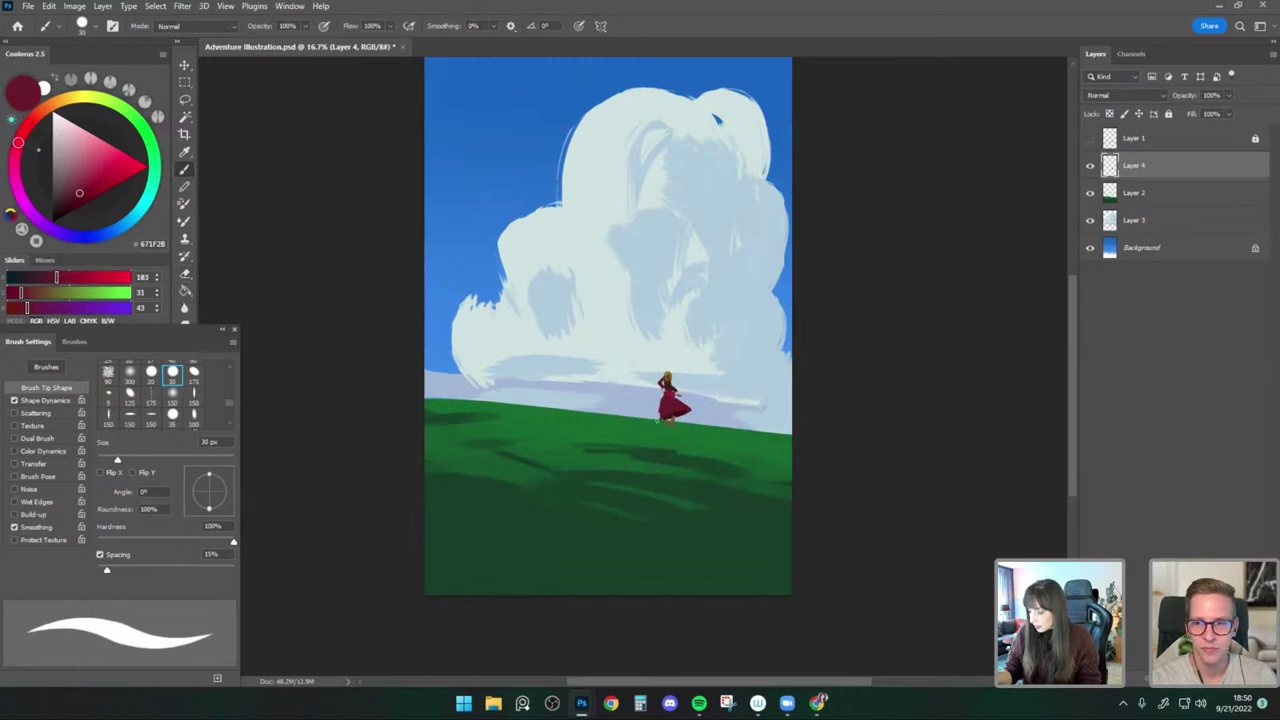
{"action": "key", "text": "bracketright"}
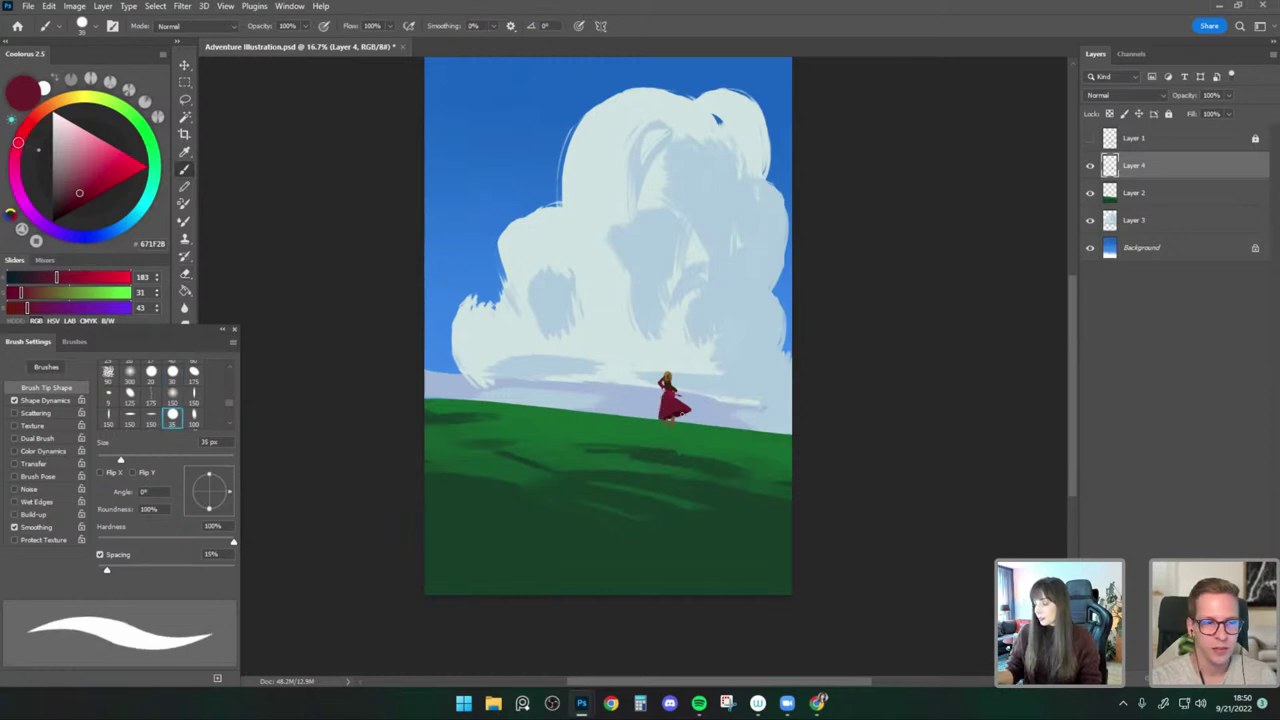
Touch up the skirt in sampled dark red #3F1118 at 40 px and red #671F2B at 35 px.
{"action": "left_click", "coordinate": [684, 410], "text": "alt"}
{"action": "key", "text": "bracketright"}
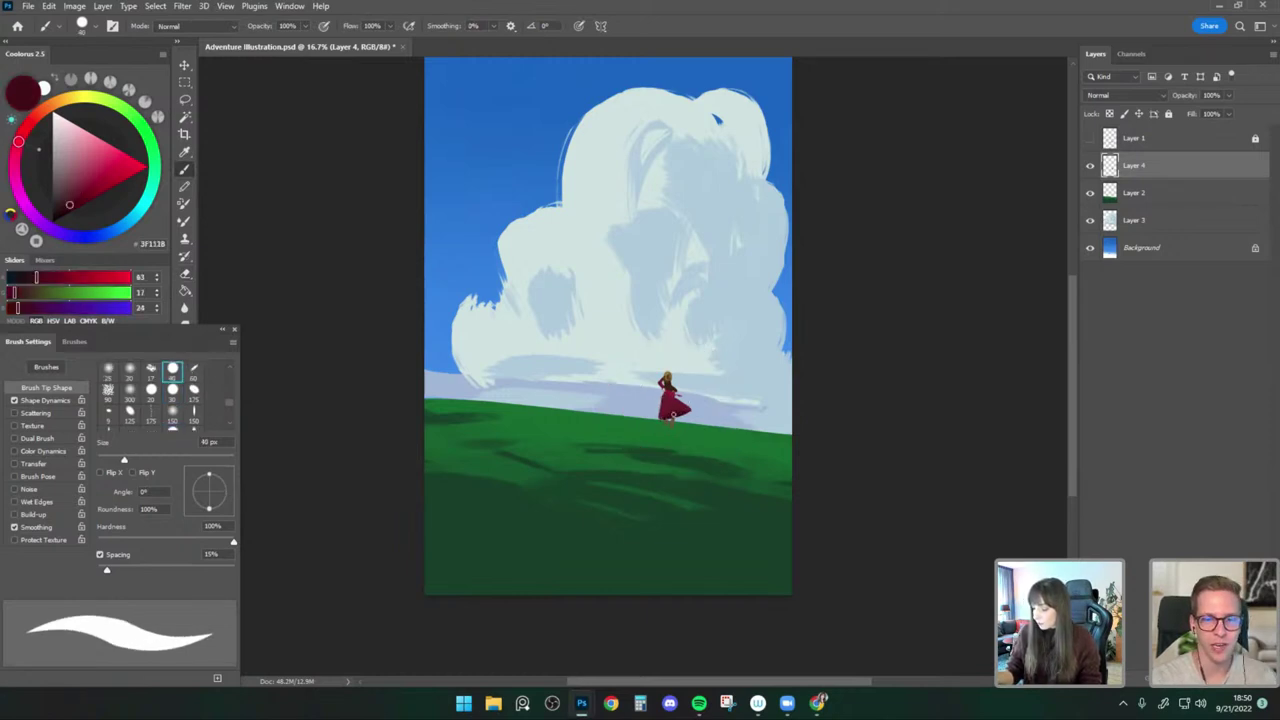
{"action": "key", "text": "bracketleft"}
{"action": "left_click", "coordinate": [672, 410], "text": "alt"}
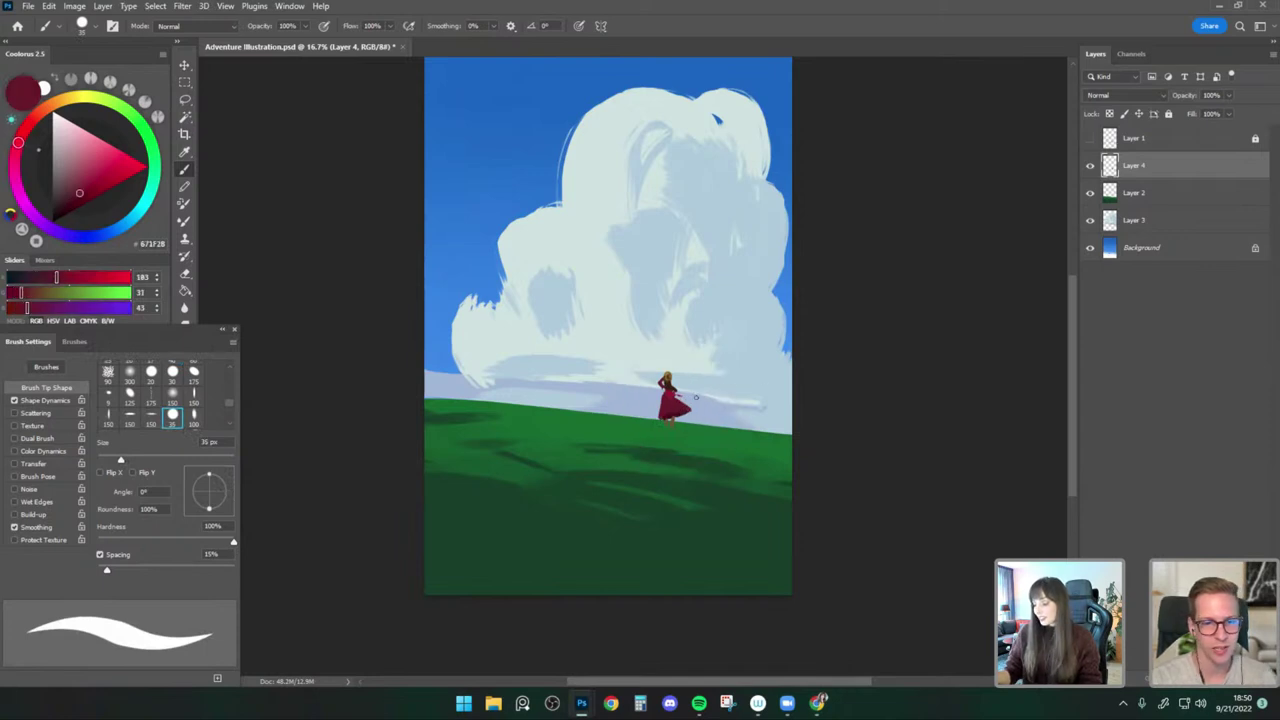
{"action": "left_click_drag", "start_coordinate": [676, 408], "coordinate": [686, 409]}
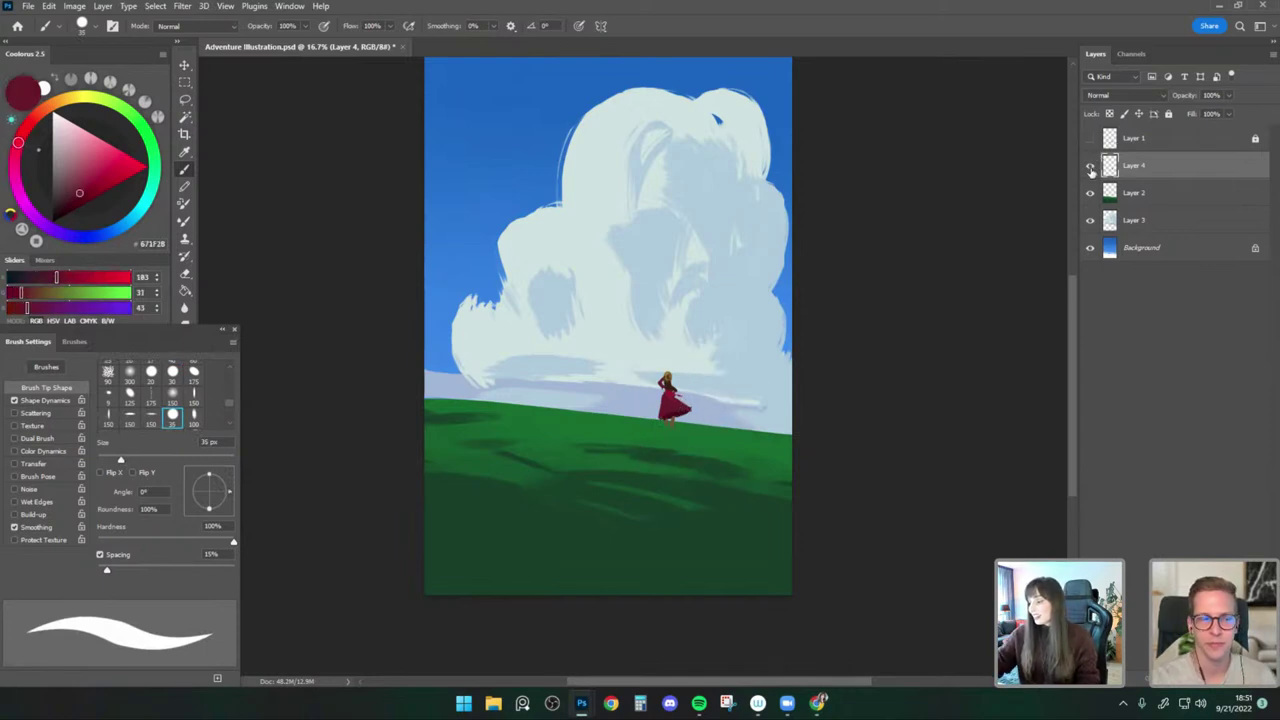
Hide the figure, hill and cloud layers to inspect the Background layer alone, and show them again.
{"action": "left_click_drag", "start_coordinate": [1091, 166], "coordinate": [1089, 216]}
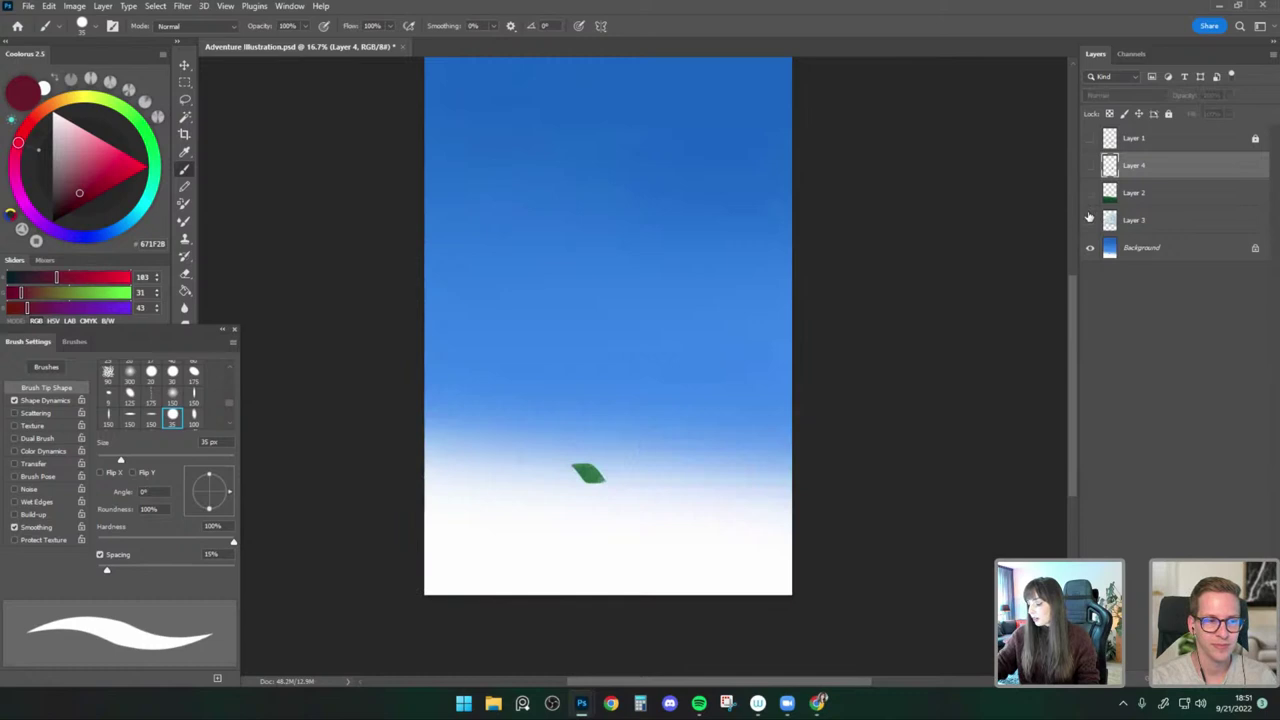
{"action": "left_click", "coordinate": [1090, 249]}
{"action": "left_click", "coordinate": [1090, 249]}
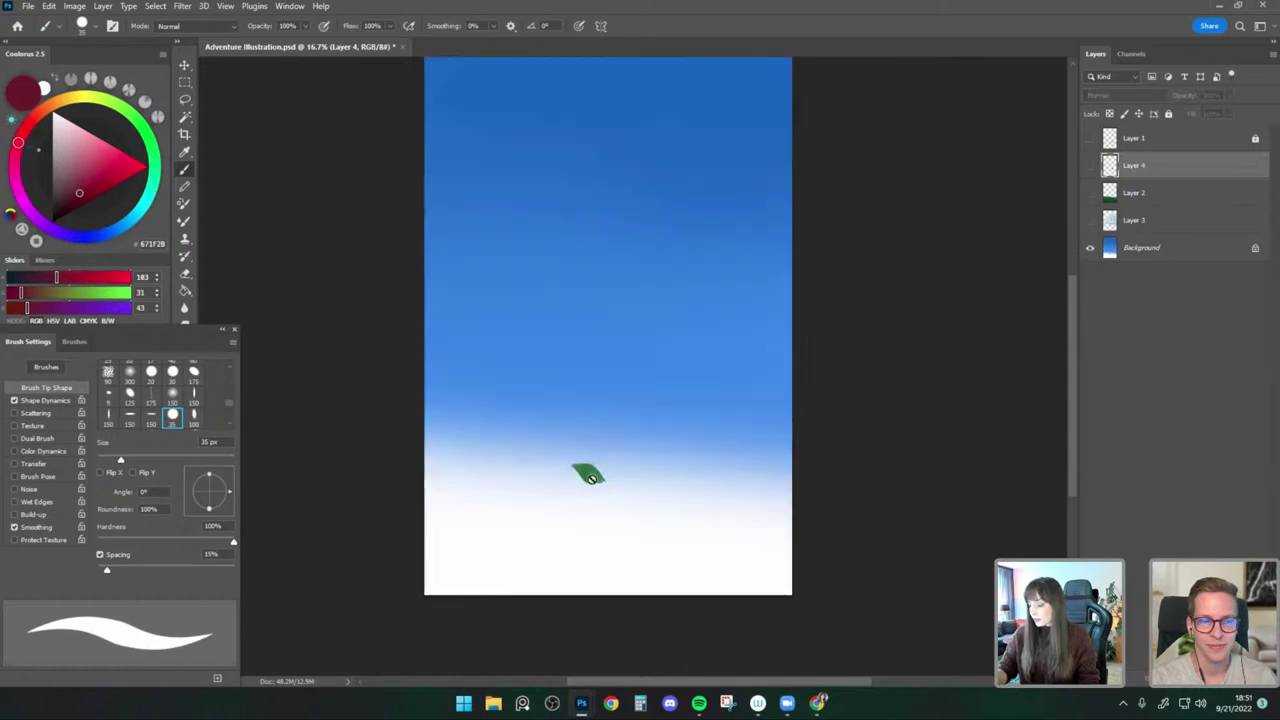
{"action": "left_click", "coordinate": [1150, 251]}
{"action": "left_click_drag", "start_coordinate": [948, 388], "coordinate": [949, 400]}
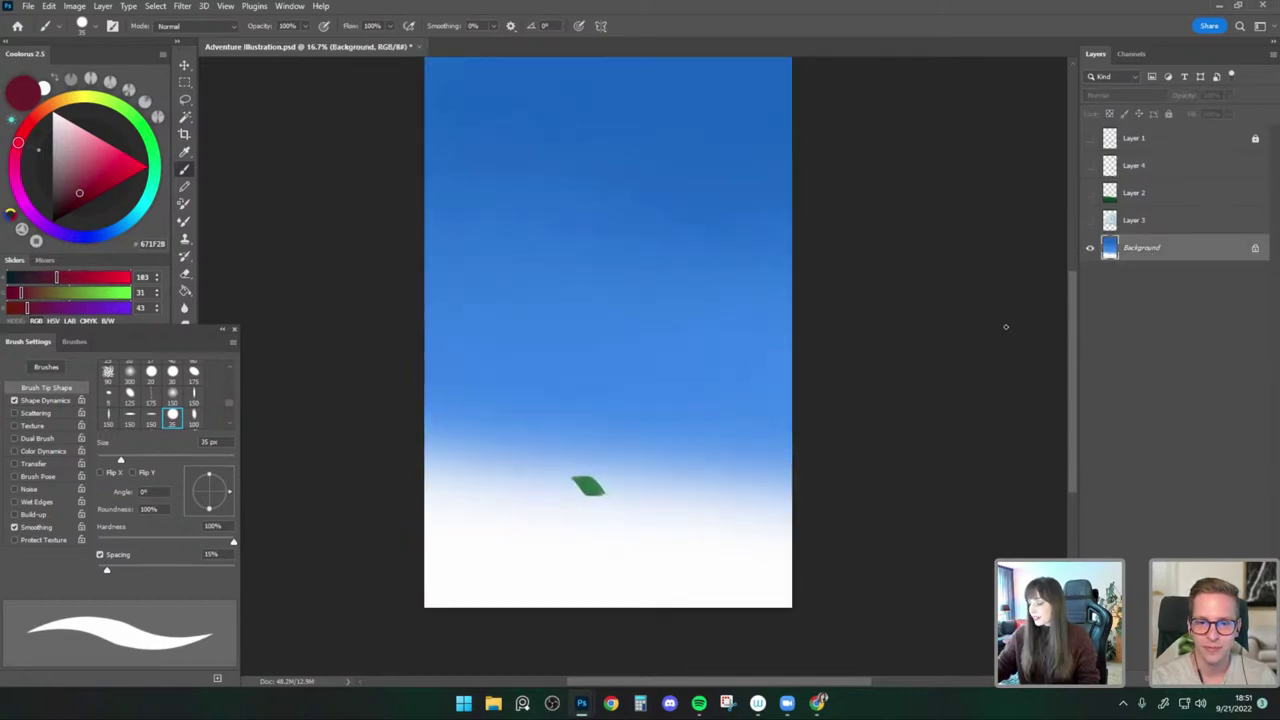
{"action": "left_click", "coordinate": [1090, 220]}
{"action": "left_click", "coordinate": [1090, 193]}
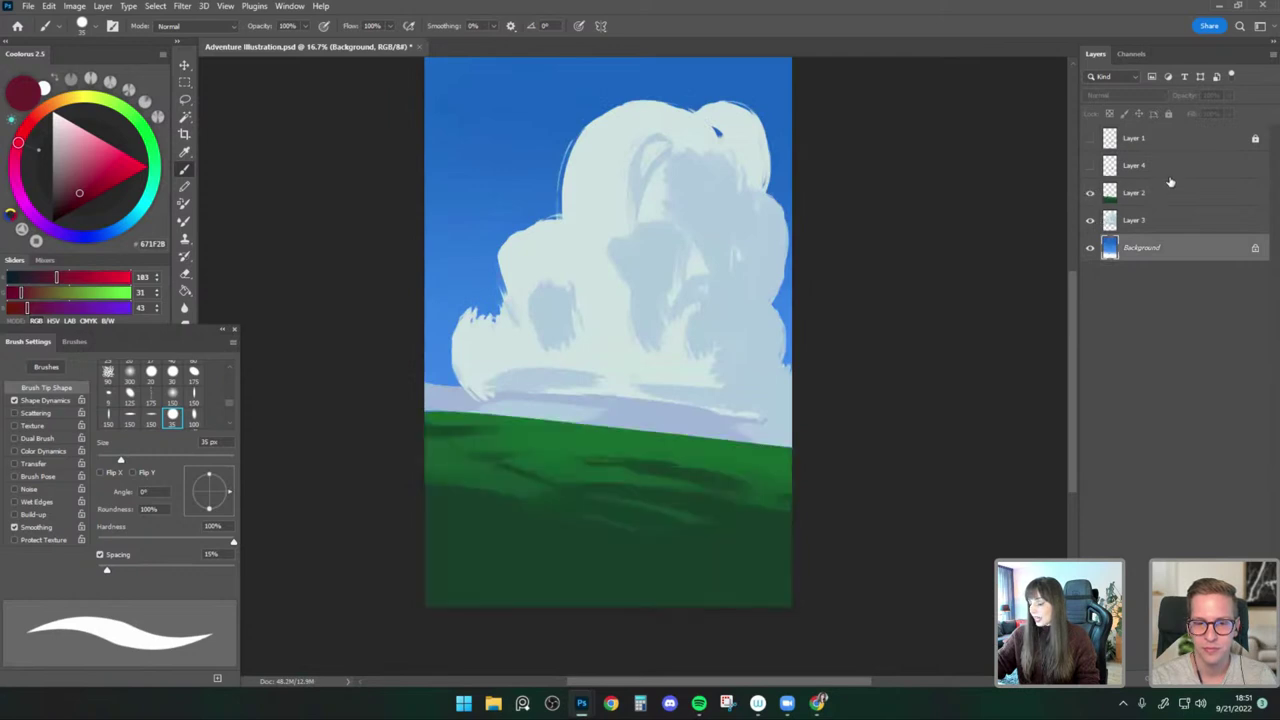
{"action": "left_click", "coordinate": [1090, 166]}
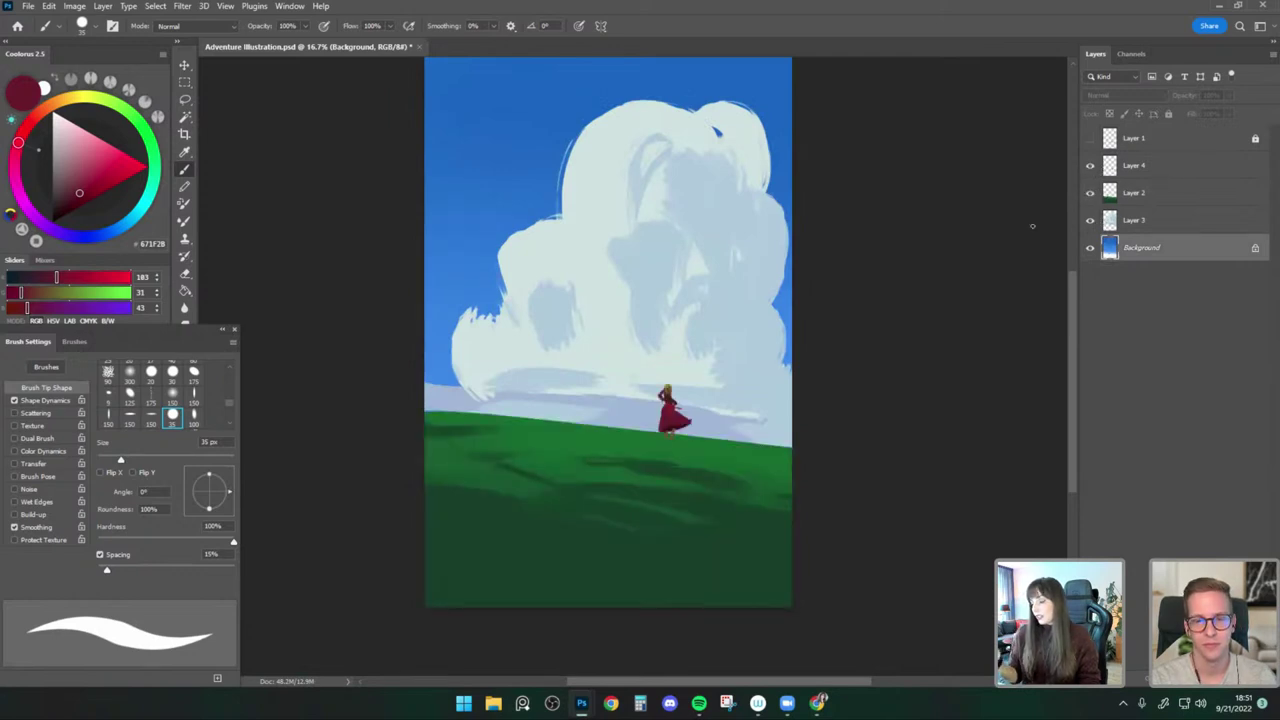
{"action": "key", "text": "v"}
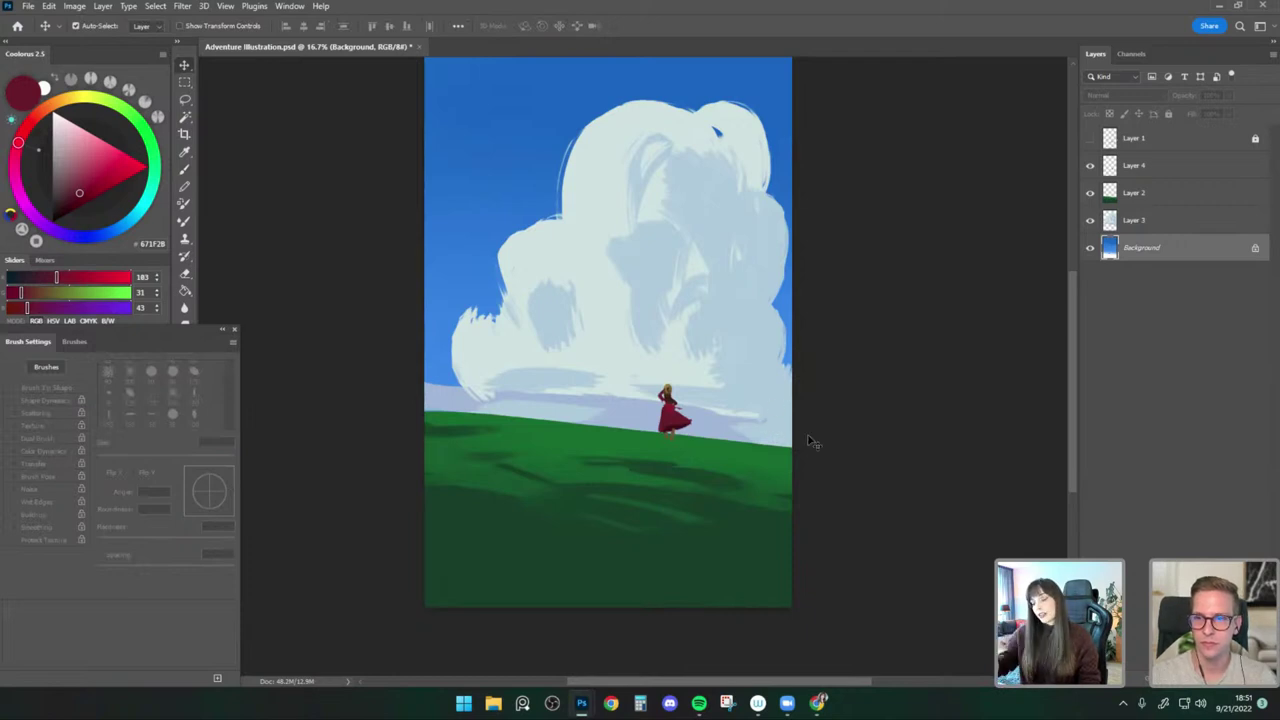
{"action": "left_click", "coordinate": [187, 170]}
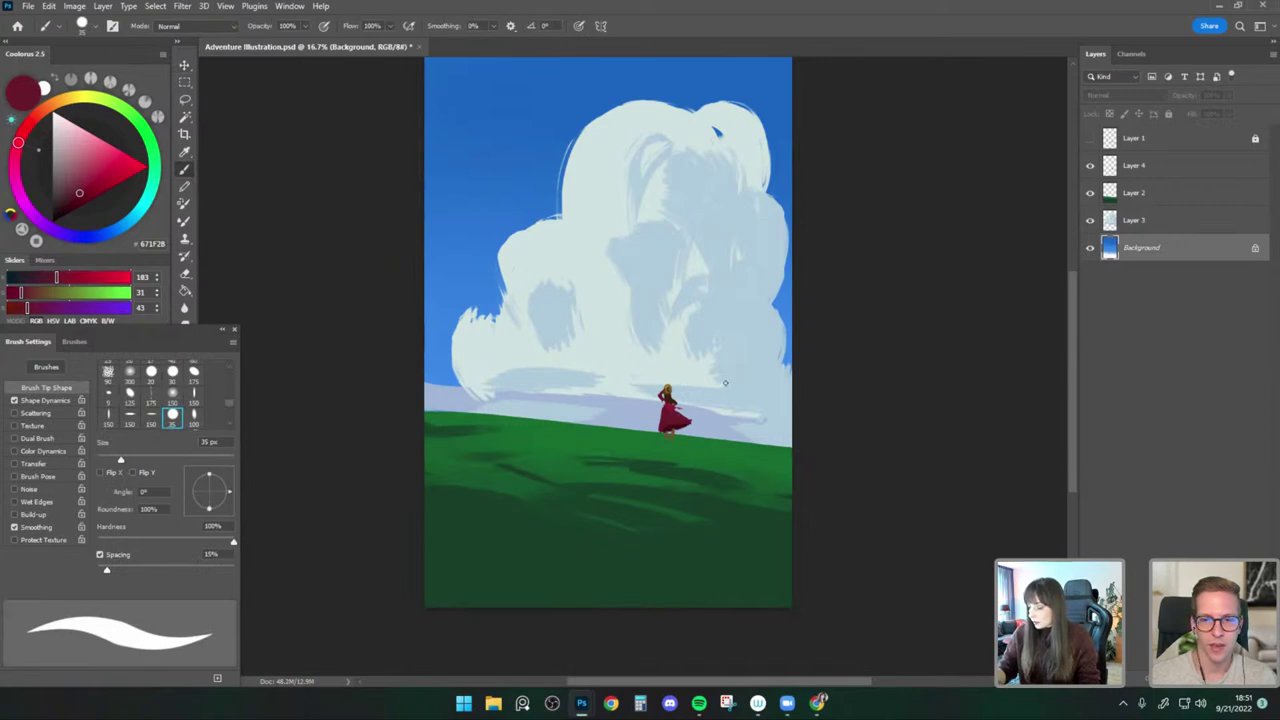
On Layer 4, refine the figure's upper dress in sampled reds #912436 and #671F2B at 30 px, and clean up around her head with the eraser.
{"action": "left_click", "coordinate": [1134, 166]}
{"action": "left_click", "coordinate": [672, 408], "text": "alt"}
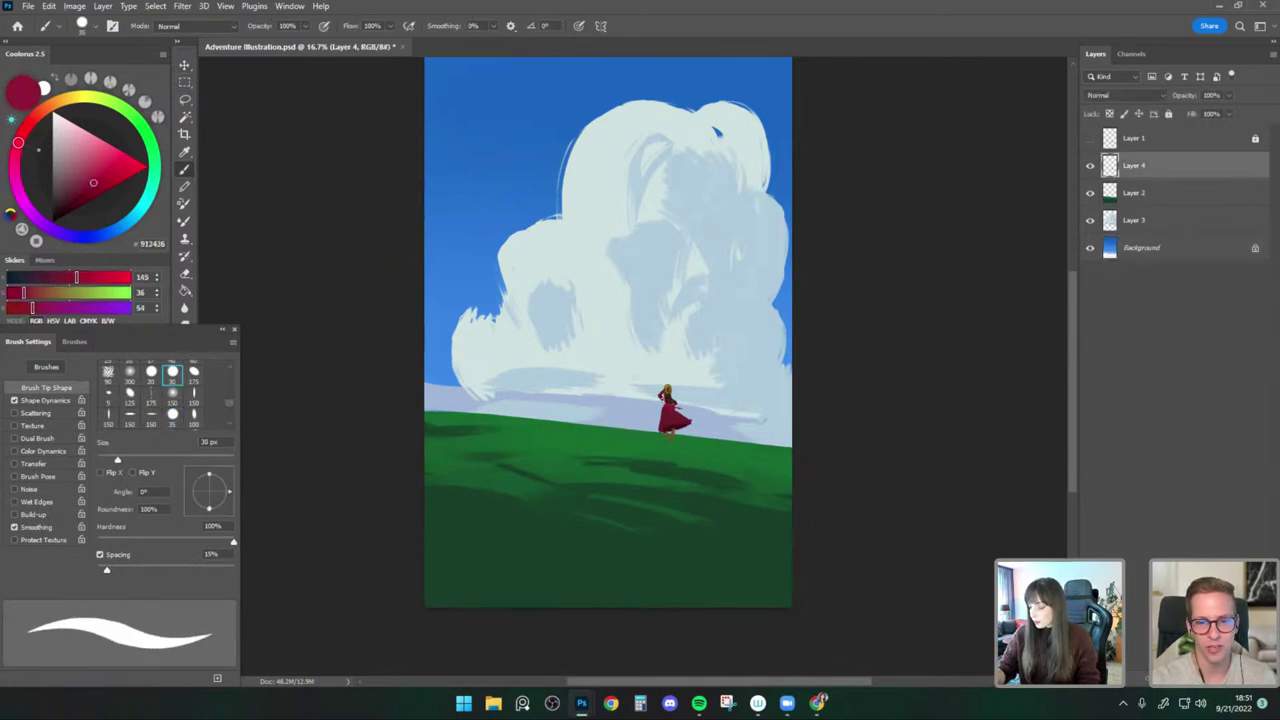
{"action": "left_click", "coordinate": [667, 404], "text": "alt"}
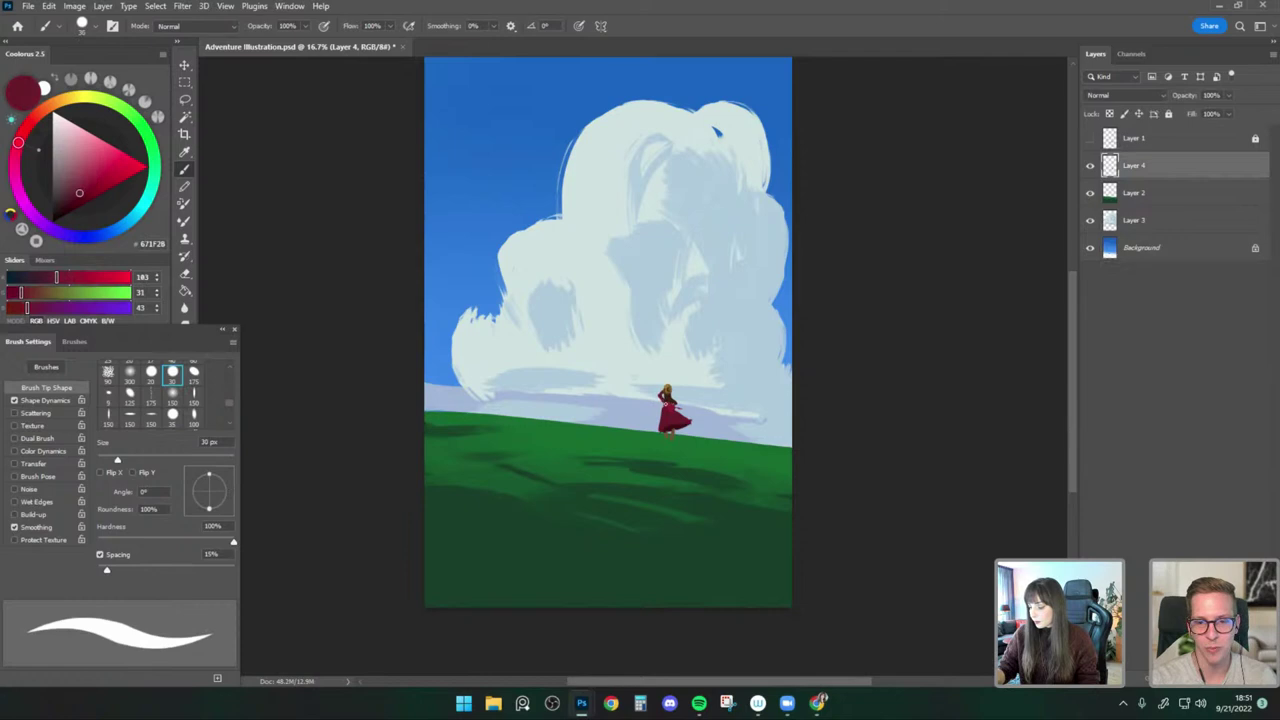
{"action": "key", "text": "e"}
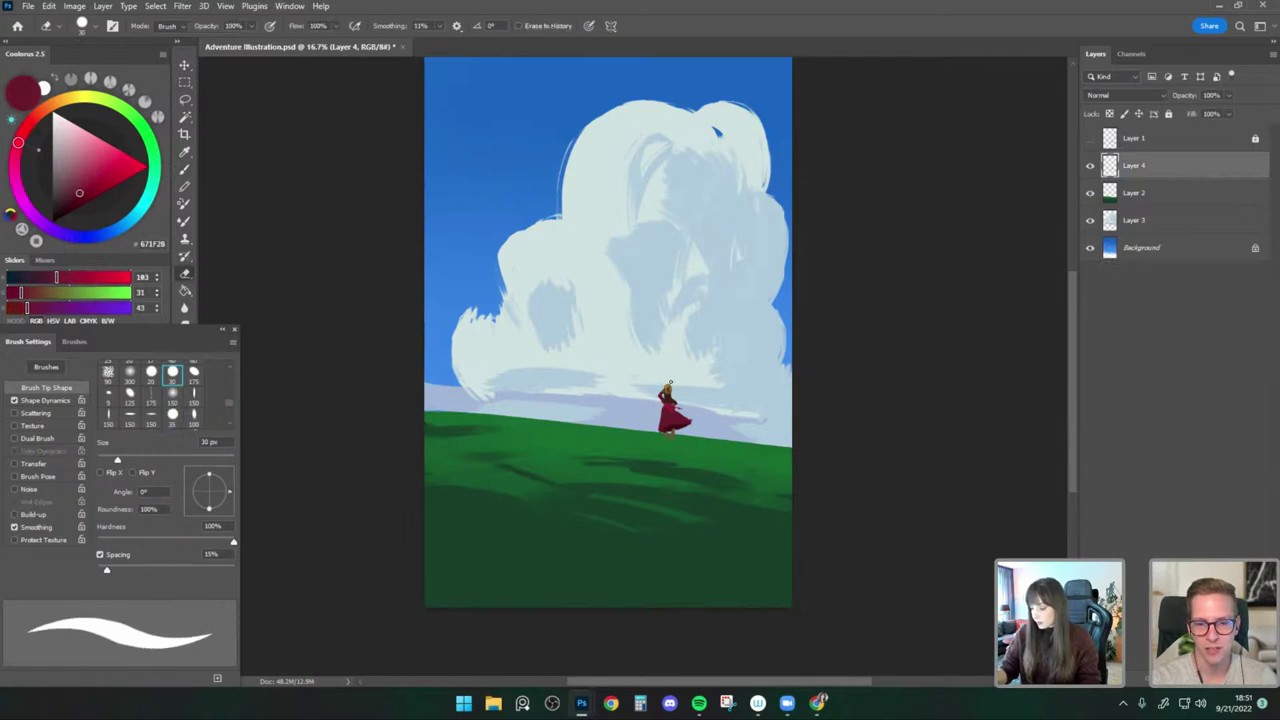
{"action": "key", "text": "b"}
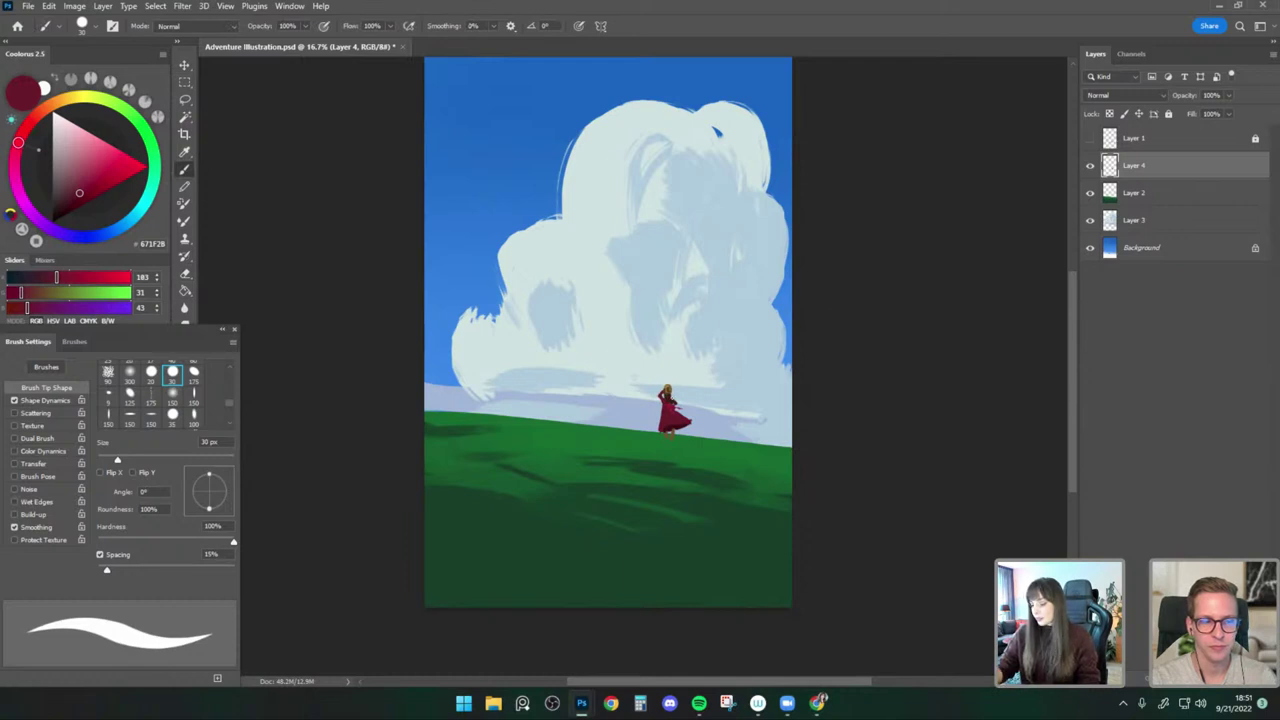
Touch up the figure's hair with the 30 px brush in sampled dark brown #3A2113 and golden brown #A2803A.
{"action": "left_click", "coordinate": [669, 399], "text": "alt"}
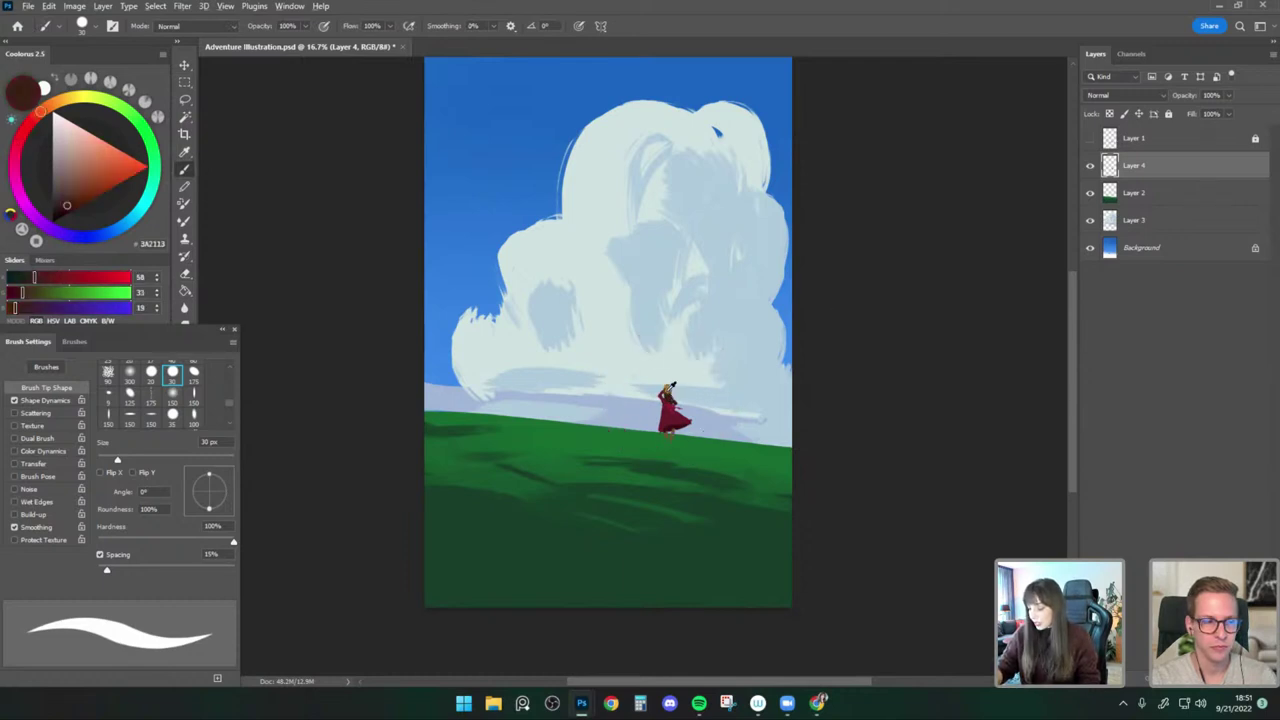
{"action": "left_click", "coordinate": [668, 388], "text": "alt"}
{"action": "left_click", "coordinate": [668, 386], "text": "alt"}
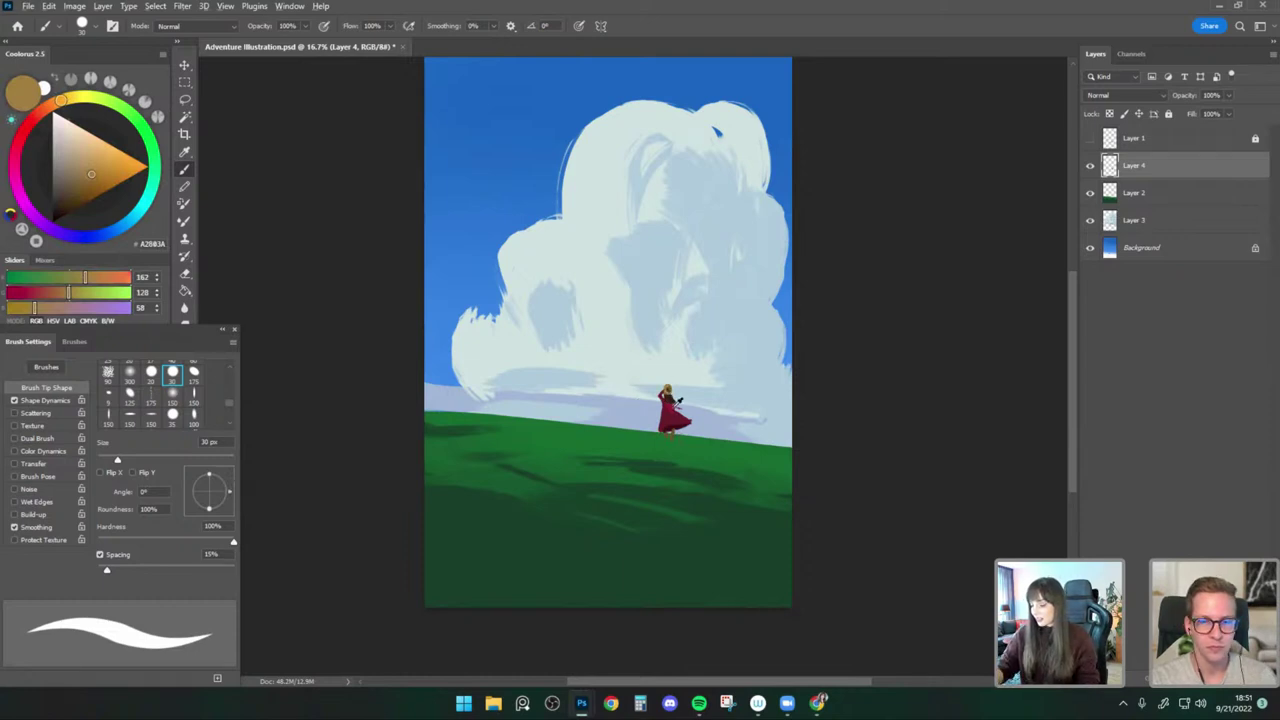
Refine the skirt's folds and hem in sampled red #912436 at 30 px and dark red #3F1118 at 35 px.
{"action": "left_click", "coordinate": [676, 410], "text": "alt"}
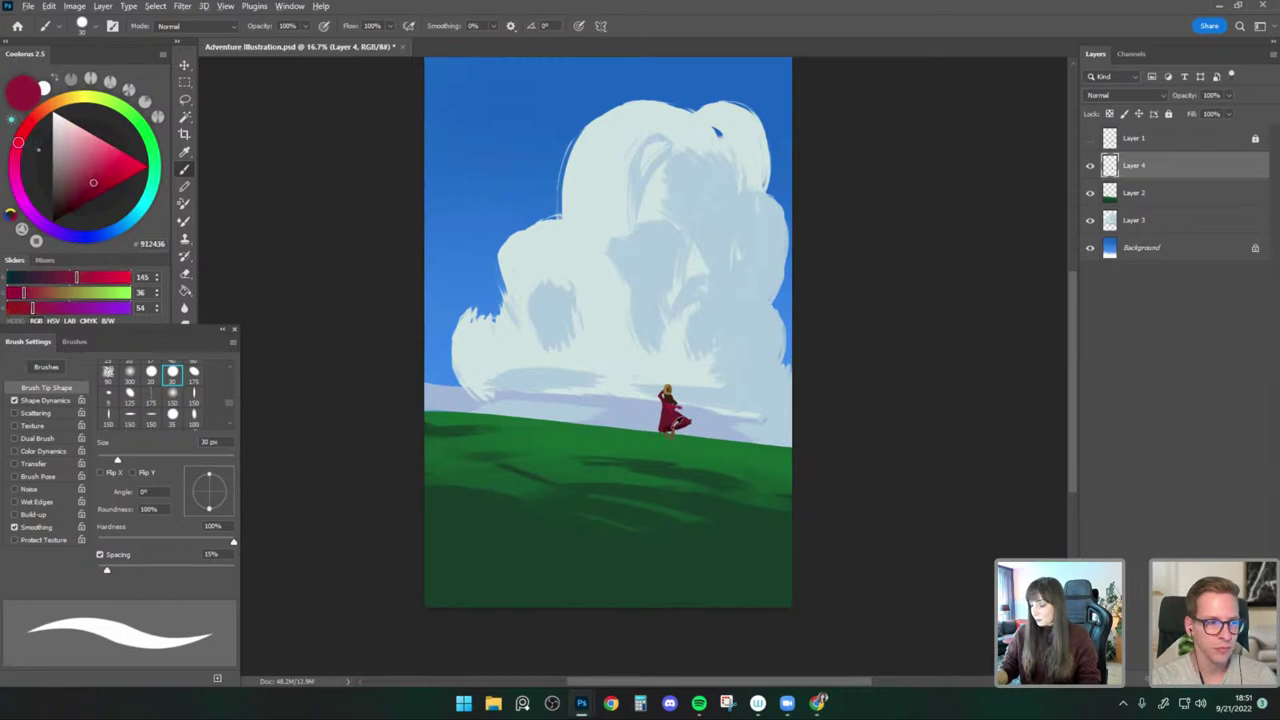
{"action": "left_click", "coordinate": [672, 426], "text": "alt"}
{"action": "key", "text": "bracketright"}
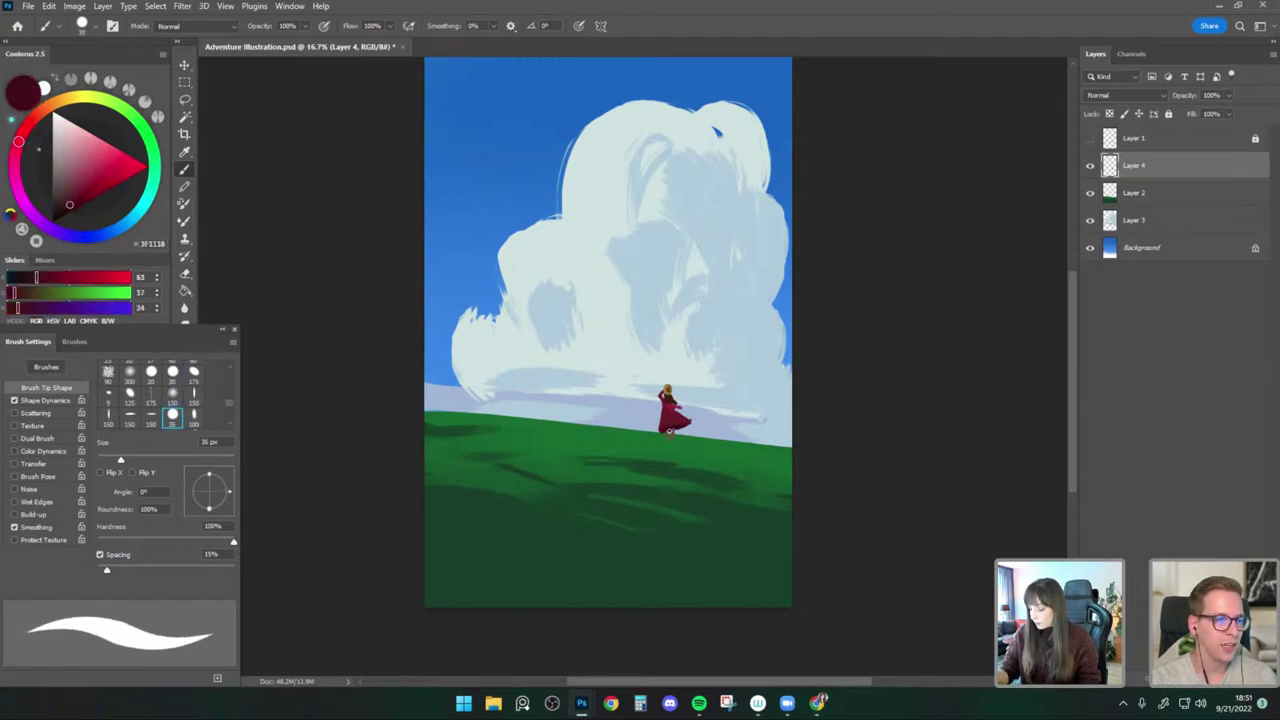
Touch up the figure's feet in brown #65431F and sampled tan #AD8A63, enlarging the brush to 40 px.
{"action": "left_click", "coordinate": [666, 433], "text": "alt"}
{"action": "left_click", "coordinate": [79, 194]}
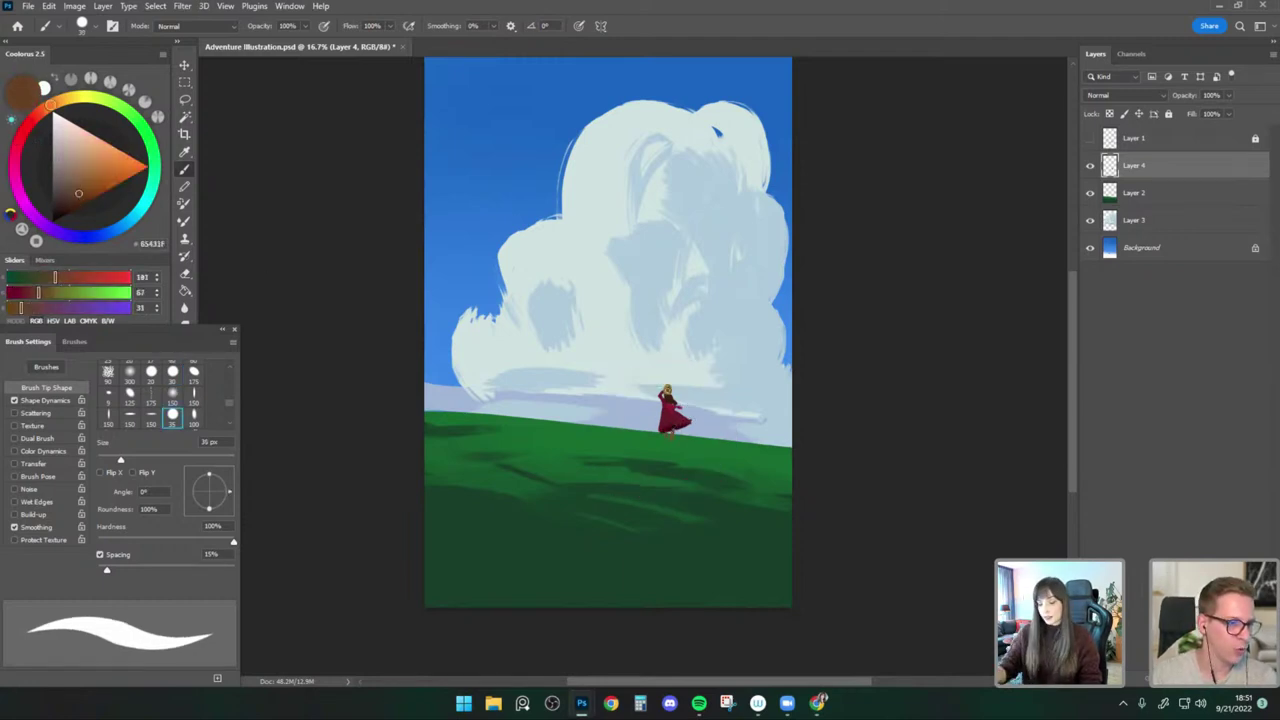
{"action": "key", "text": "bracketright"}
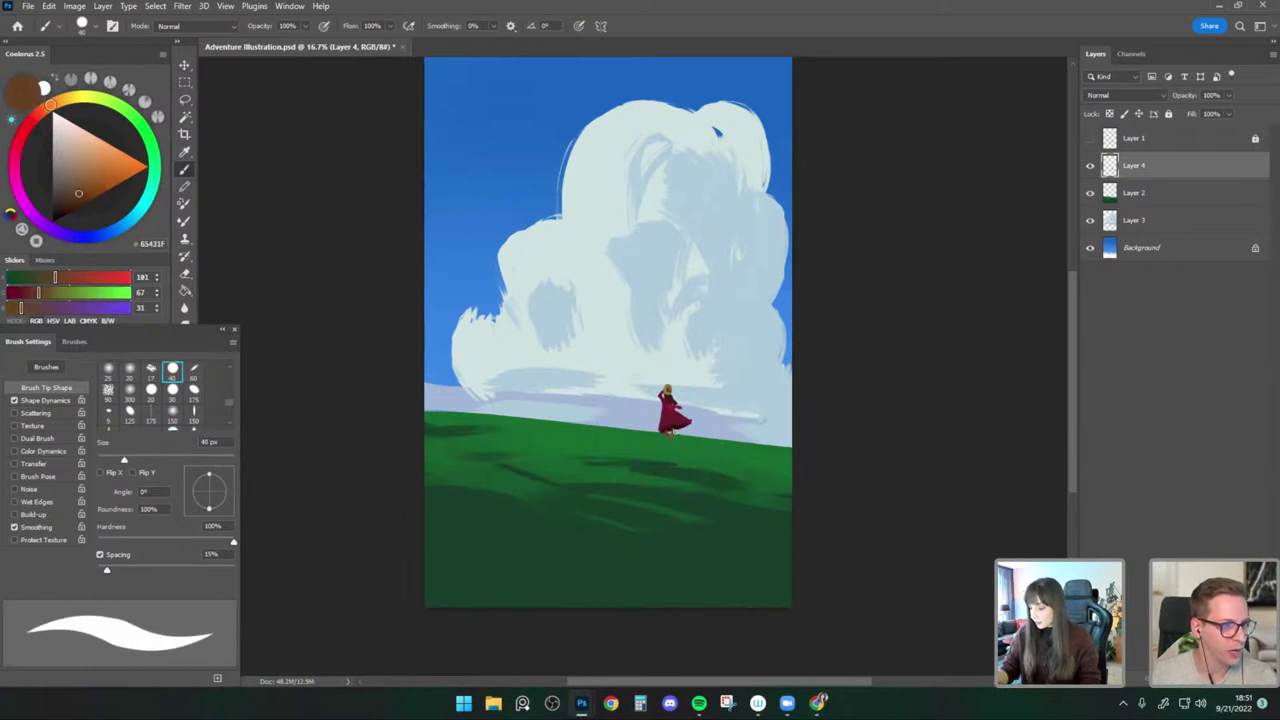
{"action": "left_click", "coordinate": [673, 433], "text": "alt"}
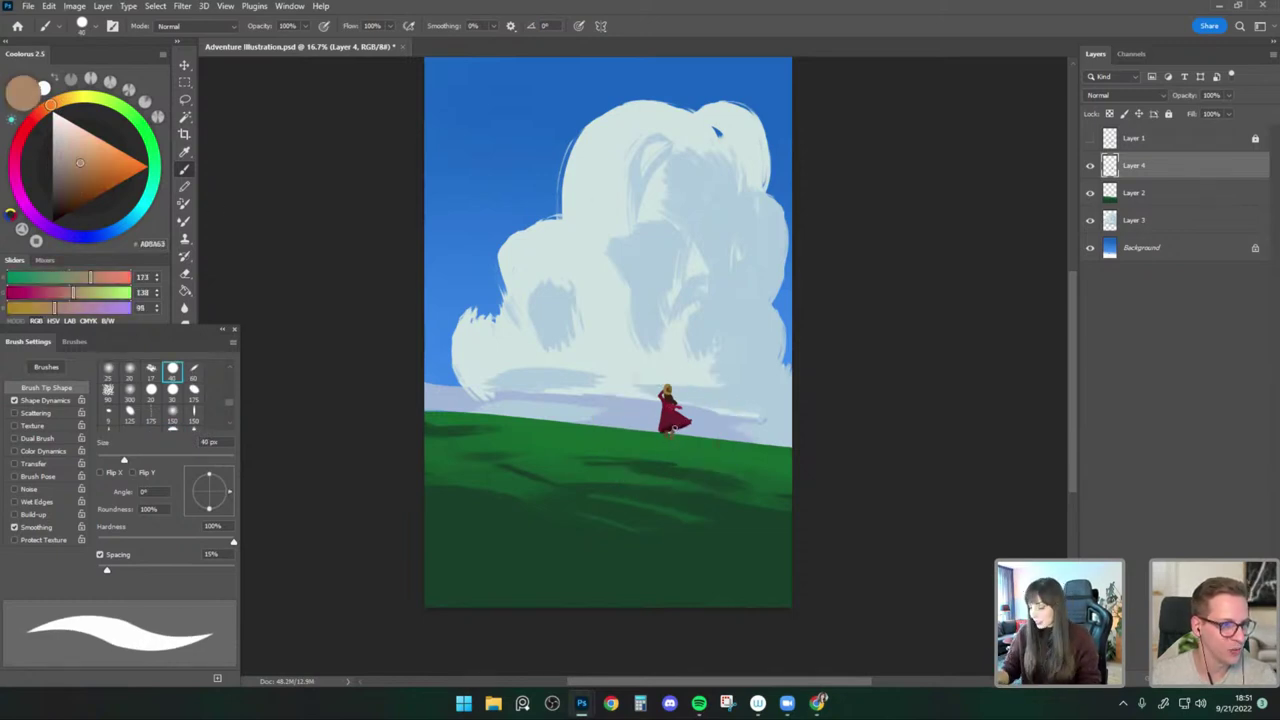
Mirror the canvas horizontally and flip it back and forth to check the composition.
{"action": "key", "text": "ctrl+shift+h"}
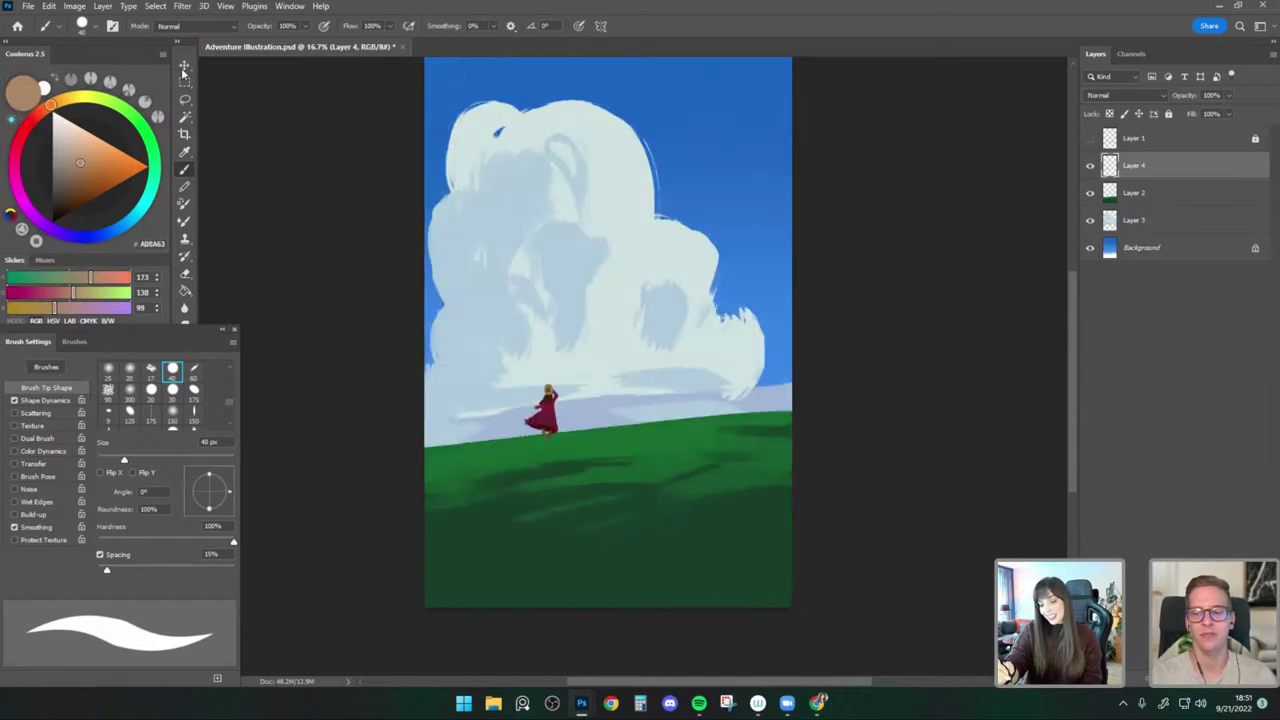
{"action": "left_click_drag", "start_coordinate": [717, 410], "coordinate": [694, 413]}
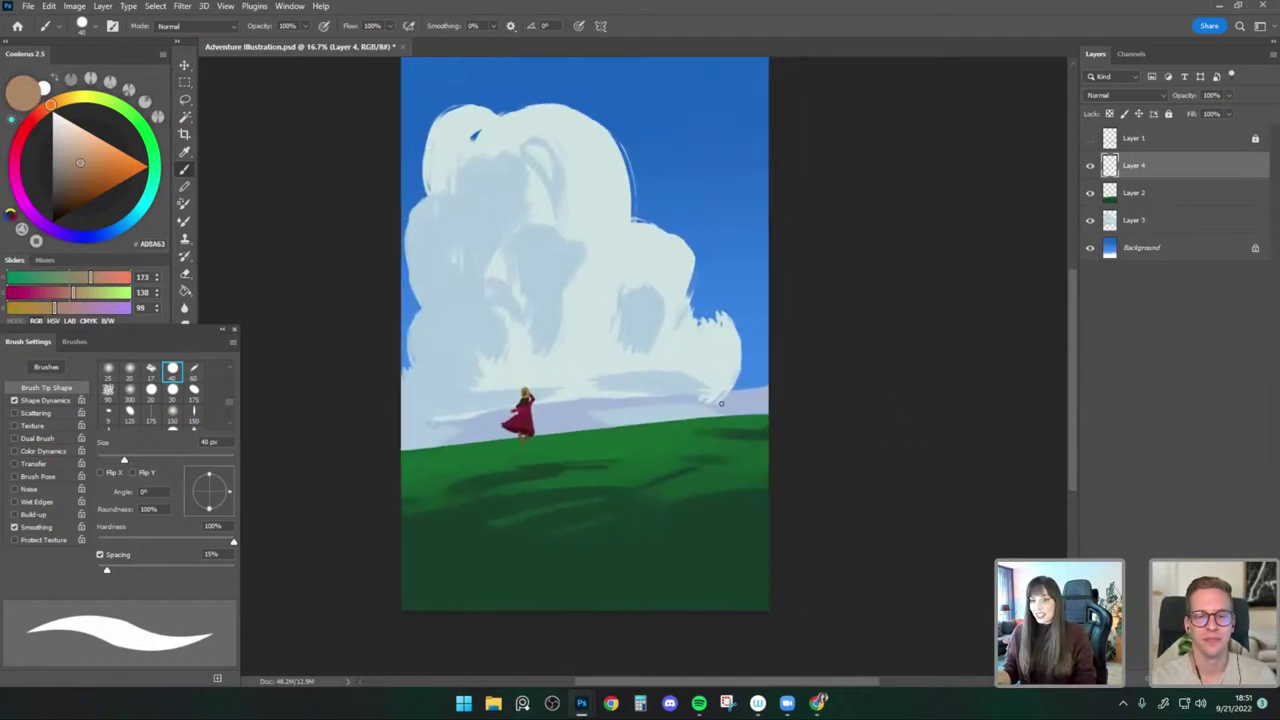
{"action": "left_click", "coordinate": [184, 65]}
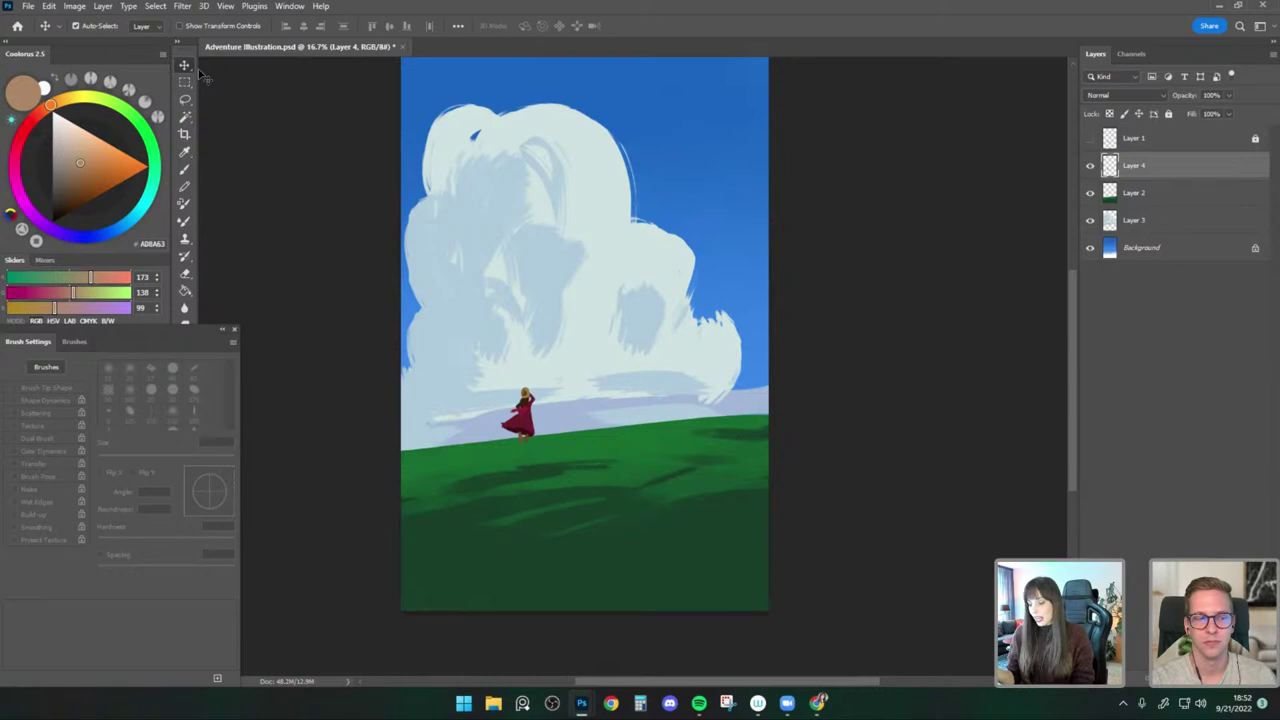
{"action": "key", "text": "ctrl+shift+h"}
{"action": "key", "text": "ctrl+shift+h"}
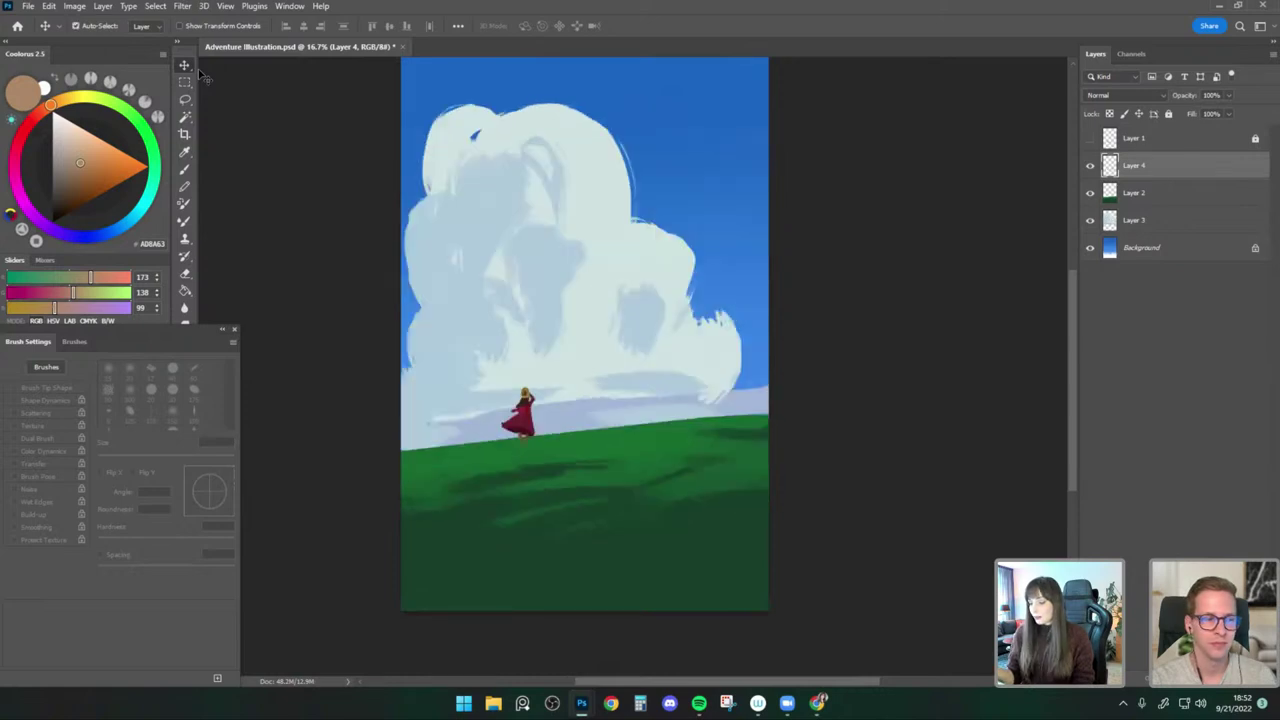
Trim the large cloud's outer edge near the canvas border on Layer 3, using the eraser with the Paint - Dry brush.
{"action": "left_click", "coordinate": [539, 218]}
{"action": "key", "text": "e"}
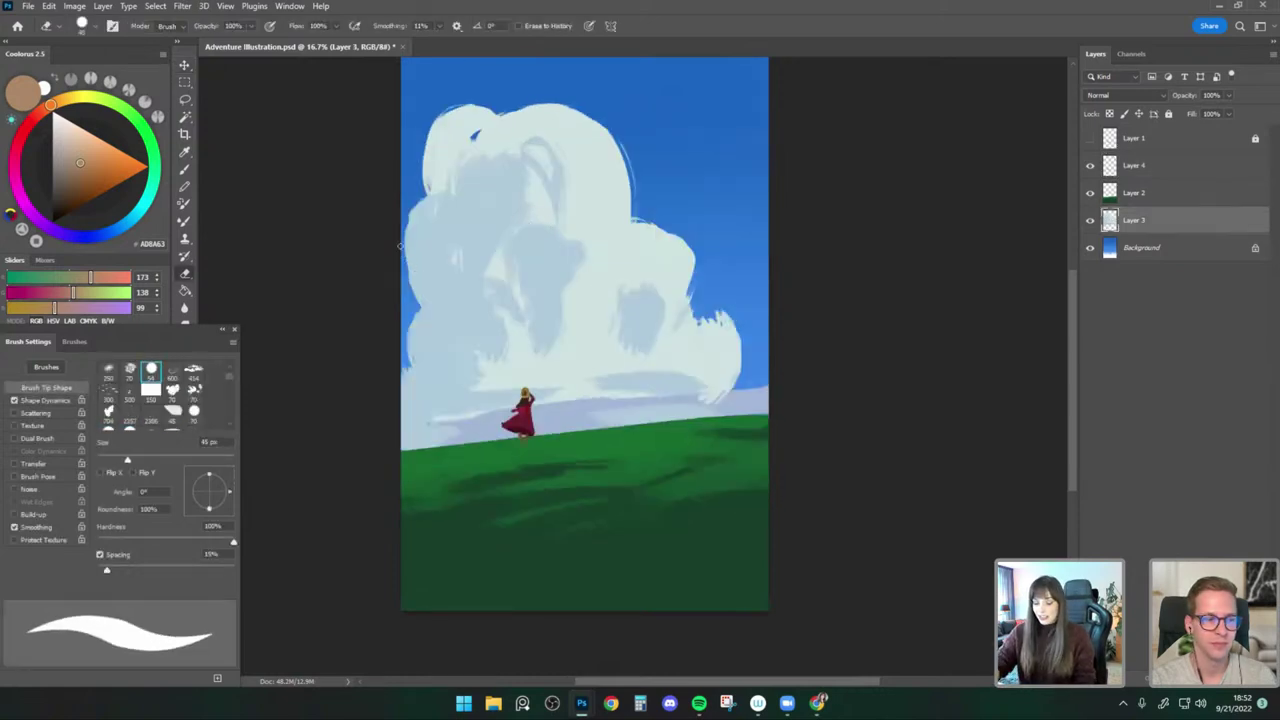
{"action": "left_click", "coordinate": [96, 30]}
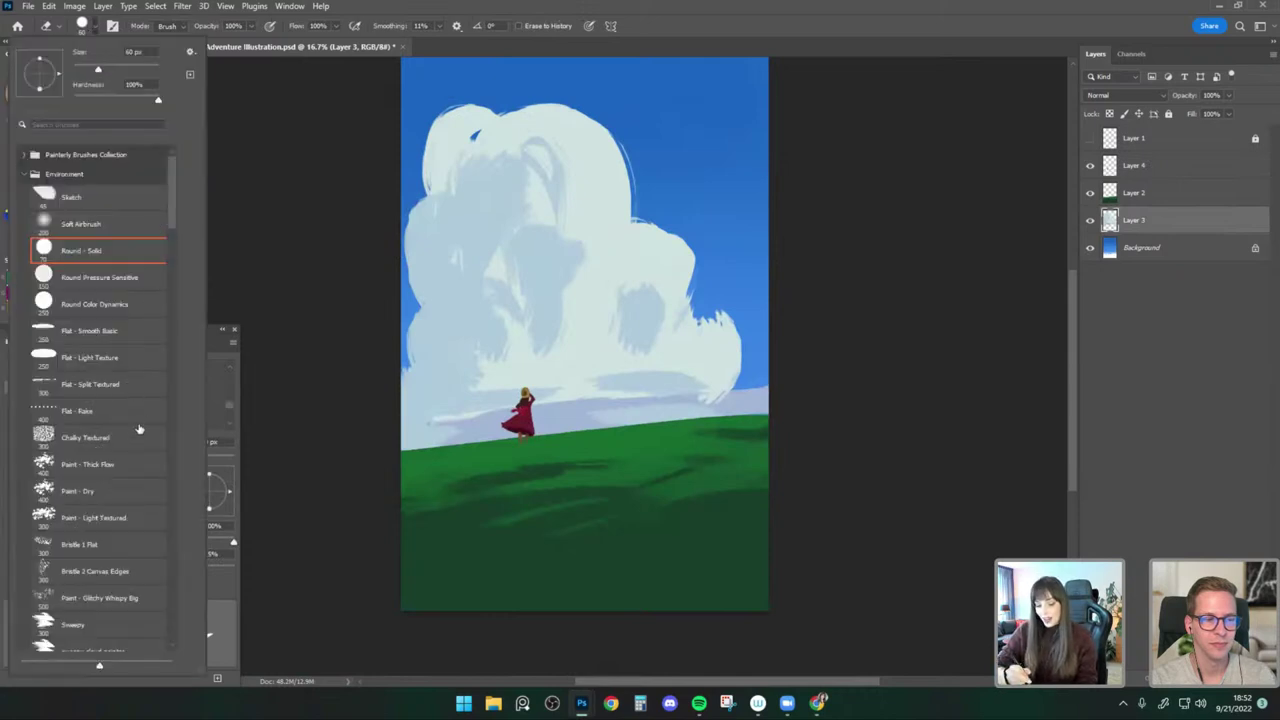
{"action": "double_click", "coordinate": [157, 490]}
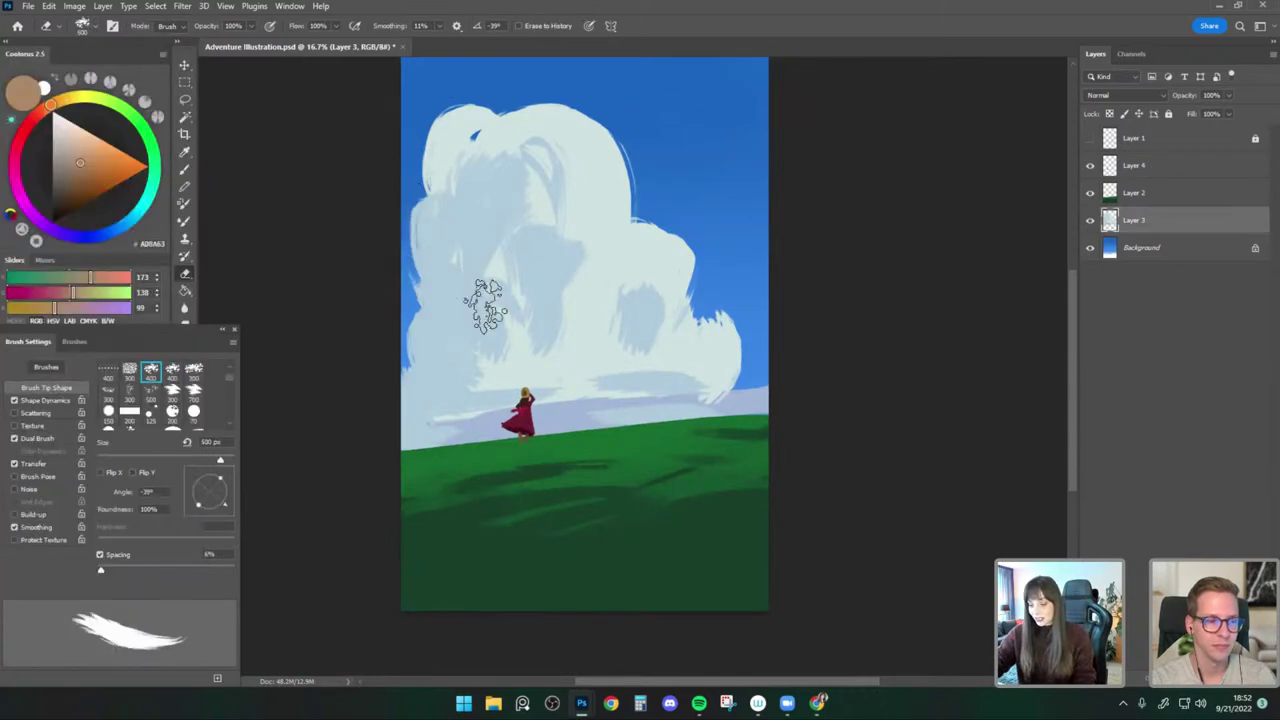
Paint a rounded light edge down the large cloud's outer side in sampled #D0E3E1 with a 125 px round brush.
{"action": "key", "text": "b"}
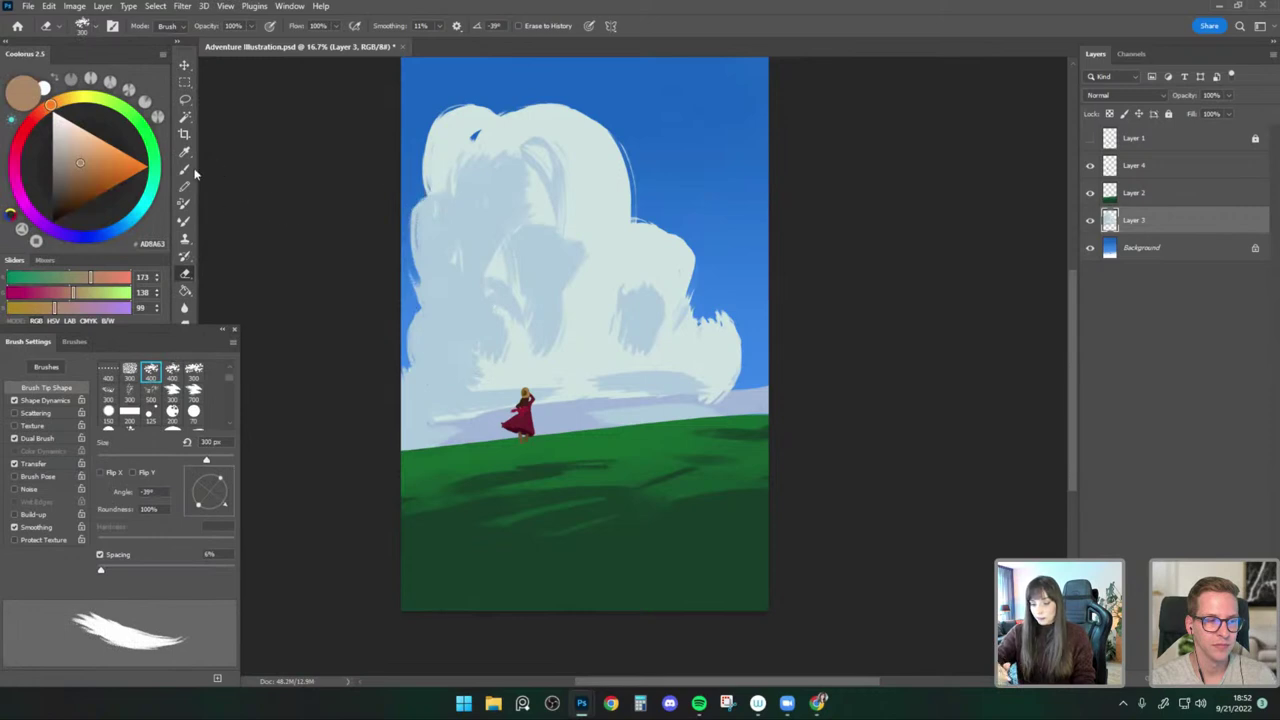
{"action": "left_click", "coordinate": [452, 145], "text": "alt"}
{"action": "key", "text": "bracketright"}
{"action": "key", "text": "bracketright"}
{"action": "key", "text": "bracketright"}
{"action": "key", "text": "bracketright"}
{"action": "key", "text": "bracketright"}
{"action": "key", "text": "bracketright"}
{"action": "key", "text": "bracketright"}
{"action": "key", "text": "bracketright"}
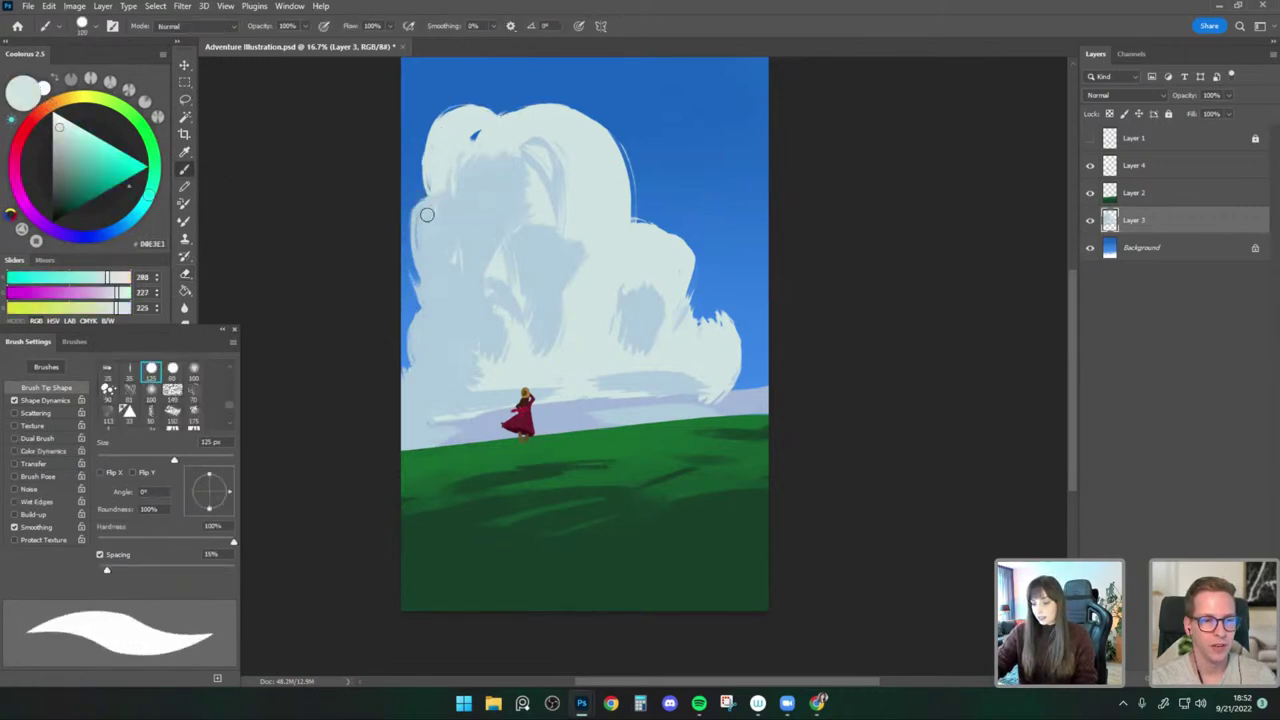
{"action": "left_click_drag", "start_coordinate": [427, 176], "coordinate": [442, 262]}
Paint the cloud's shaded side in sampled blue-grey #AFCBDD at 200 px, and break up its base with the 400 px textured eraser.
{"action": "key", "text": "bracketright"}
{"action": "key", "text": "bracketright"}
{"action": "left_click", "coordinate": [443, 289], "text": "alt"}
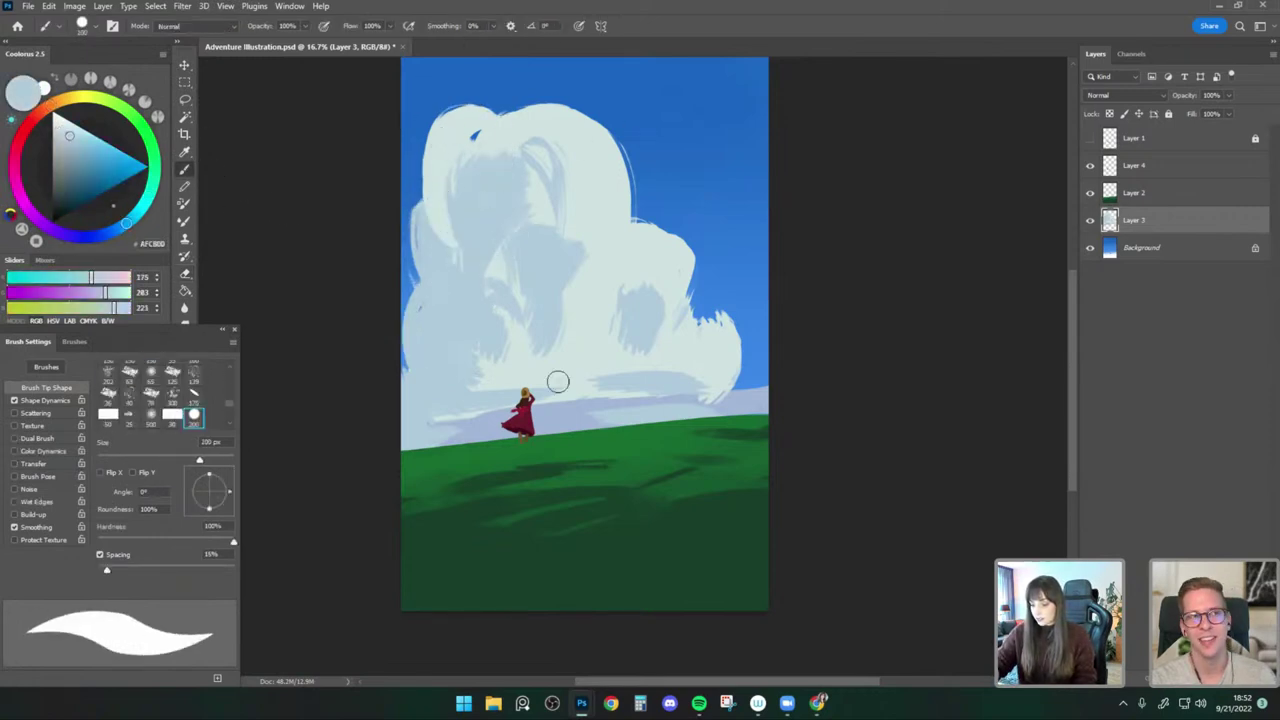
{"action": "key", "text": "e"}
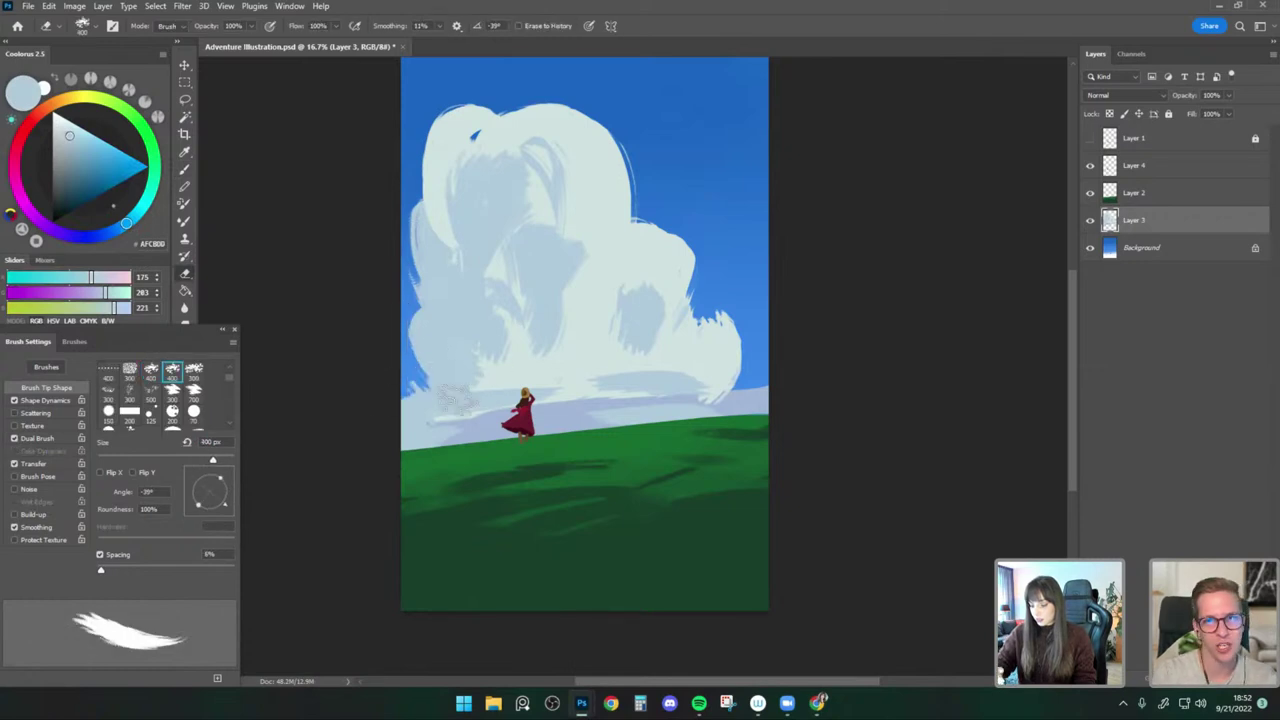
Mirror the canvas and round off the top of the small lower cloud in sampled #D0E3E1 with a 300 px brush.
{"action": "key", "text": "ctrl+shift+h"}
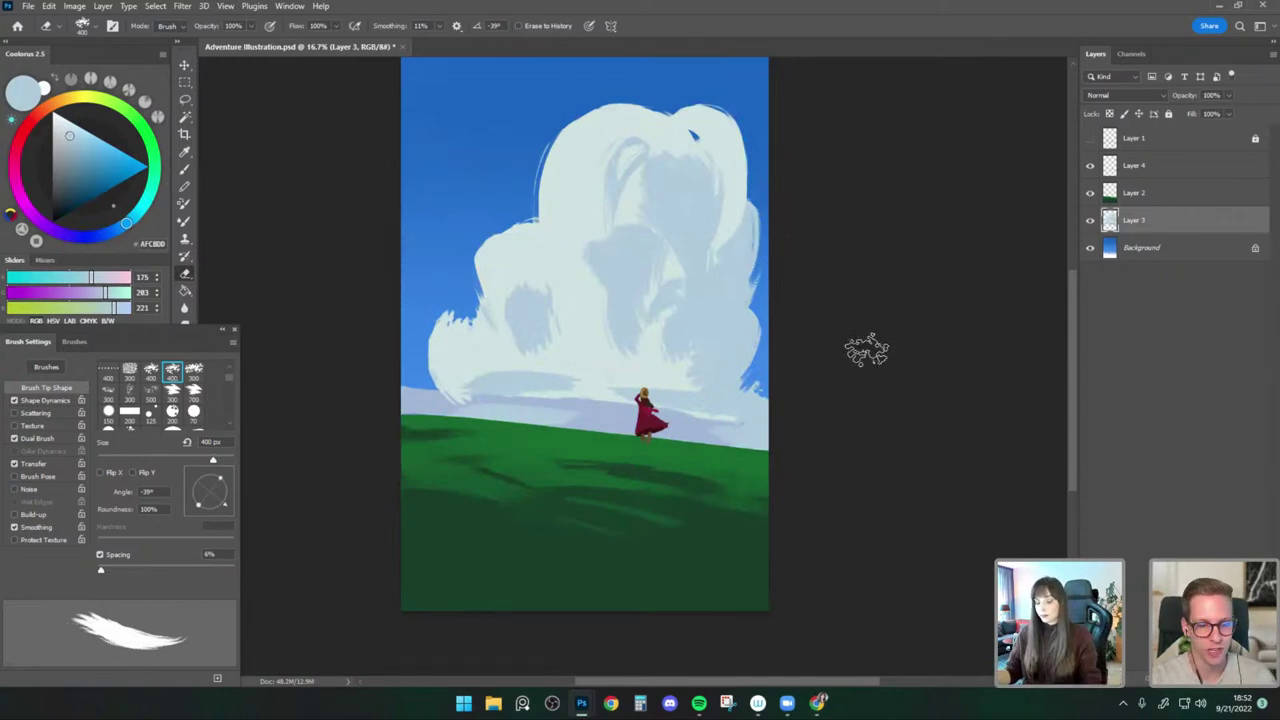
{"action": "left_click_drag", "start_coordinate": [866, 349], "coordinate": [873, 389]}
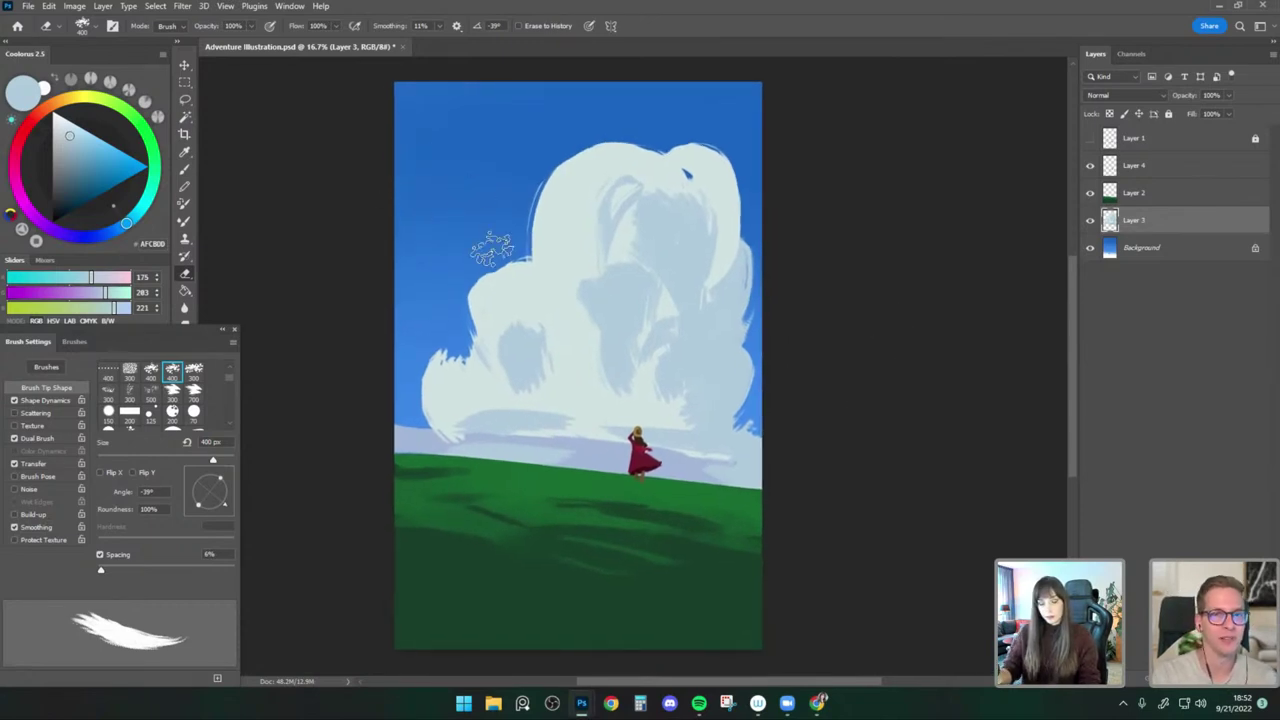
{"action": "key", "text": "b"}
{"action": "left_click", "coordinate": [476, 375], "text": "alt"}
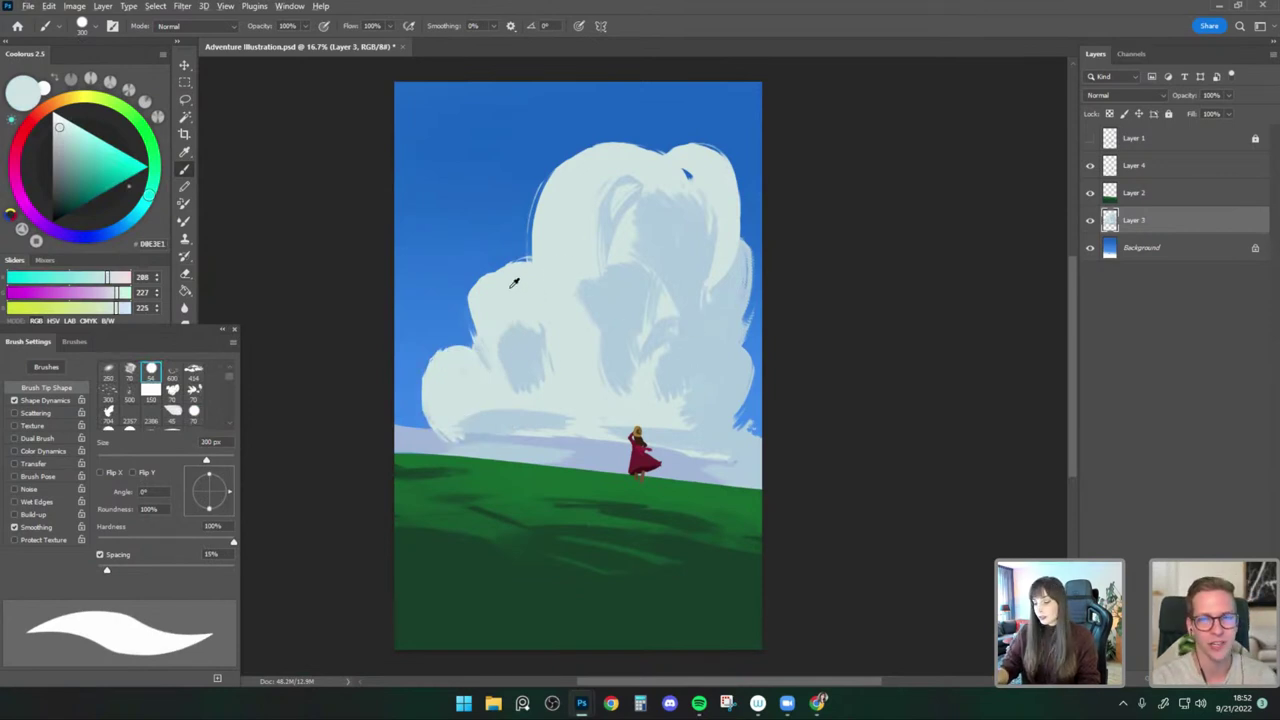
Round off the middle cloud puff in light #D0E3E1 at 250 px and fill the small blue gap near the large cloud's top.
{"action": "key", "text": "["}
{"action": "mouse_move", "coordinate": [508, 270]}
{"action": "left_mouse_down"}
{"action": "mouse_move", "coordinate": [525, 272]}
{"action": "mouse_move", "coordinate": [479, 321]}
{"action": "left_mouse_up"}
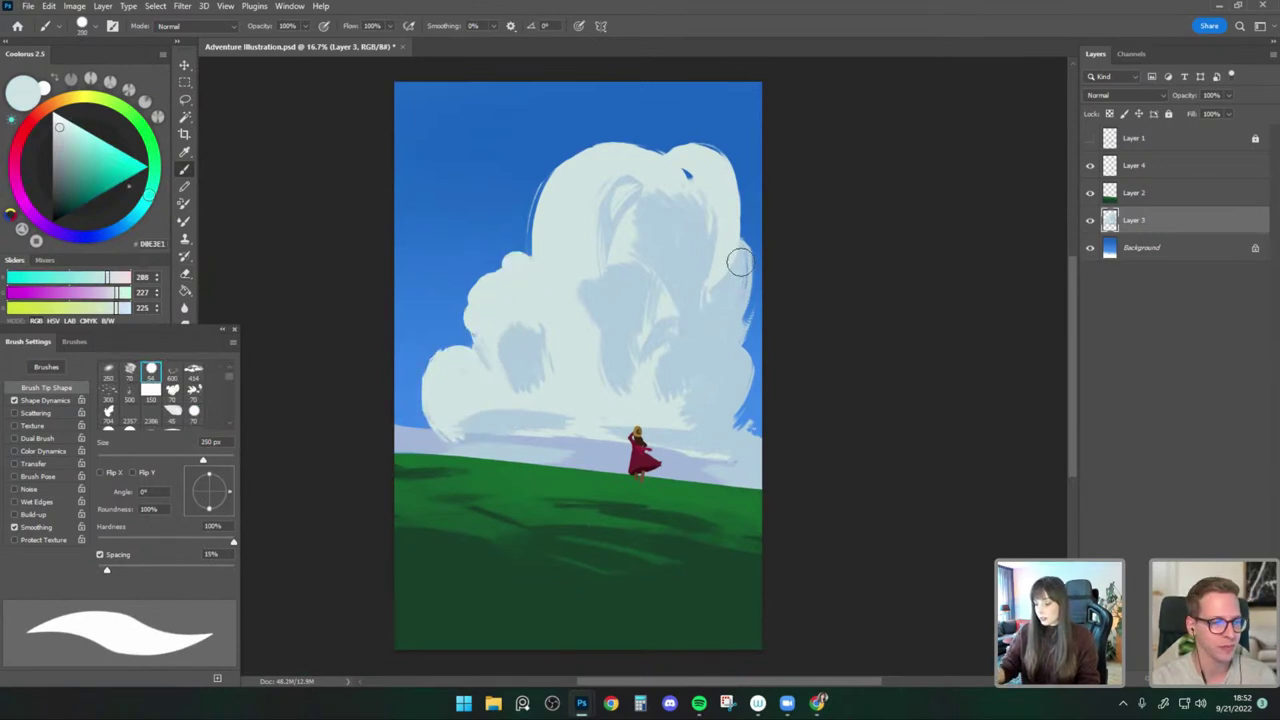
{"action": "key", "text": "]"}
{"action": "left_click_drag", "start_coordinate": [677, 176], "coordinate": [692, 184]}
{"action": "key", "text": "bracketleft"}
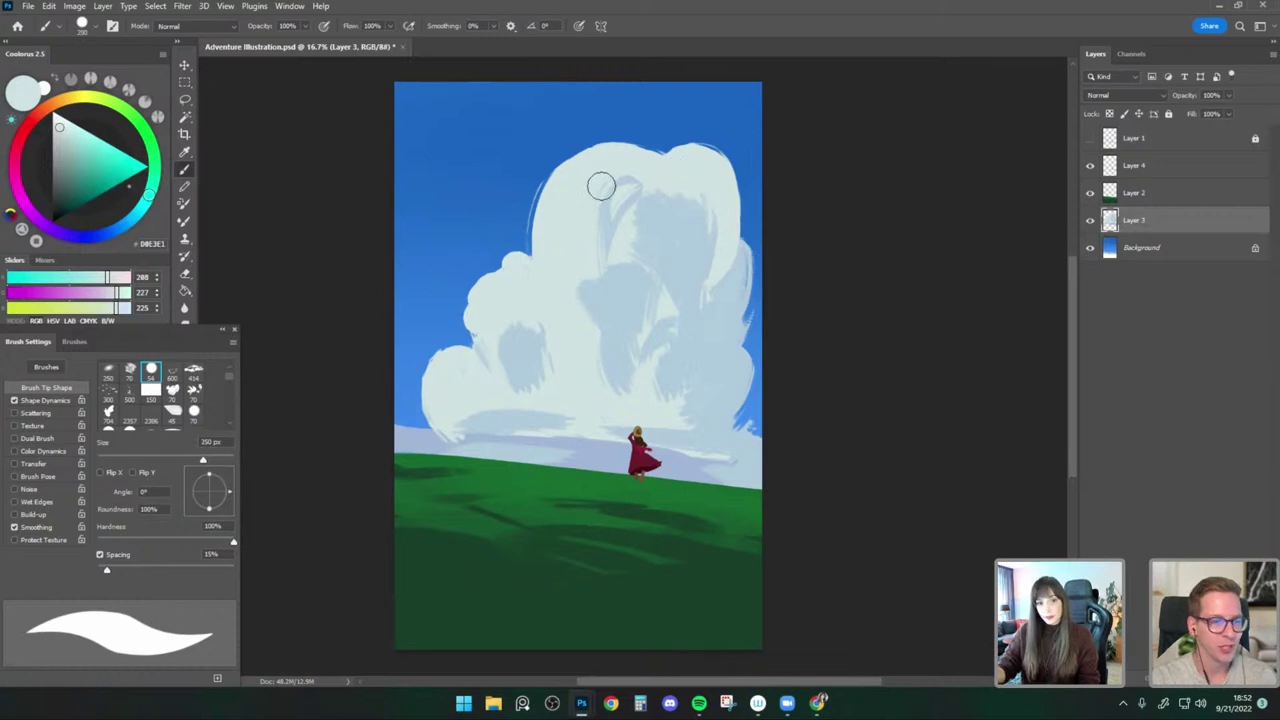
Paint the large cloud's inner shadow in sampled blue-grey #AFCBDD at 300 px, and trim the small lower cloud's outer edge with the textured eraser.
{"action": "left_click", "coordinate": [648, 208], "text": "alt"}
{"action": "key", "text": "]"}
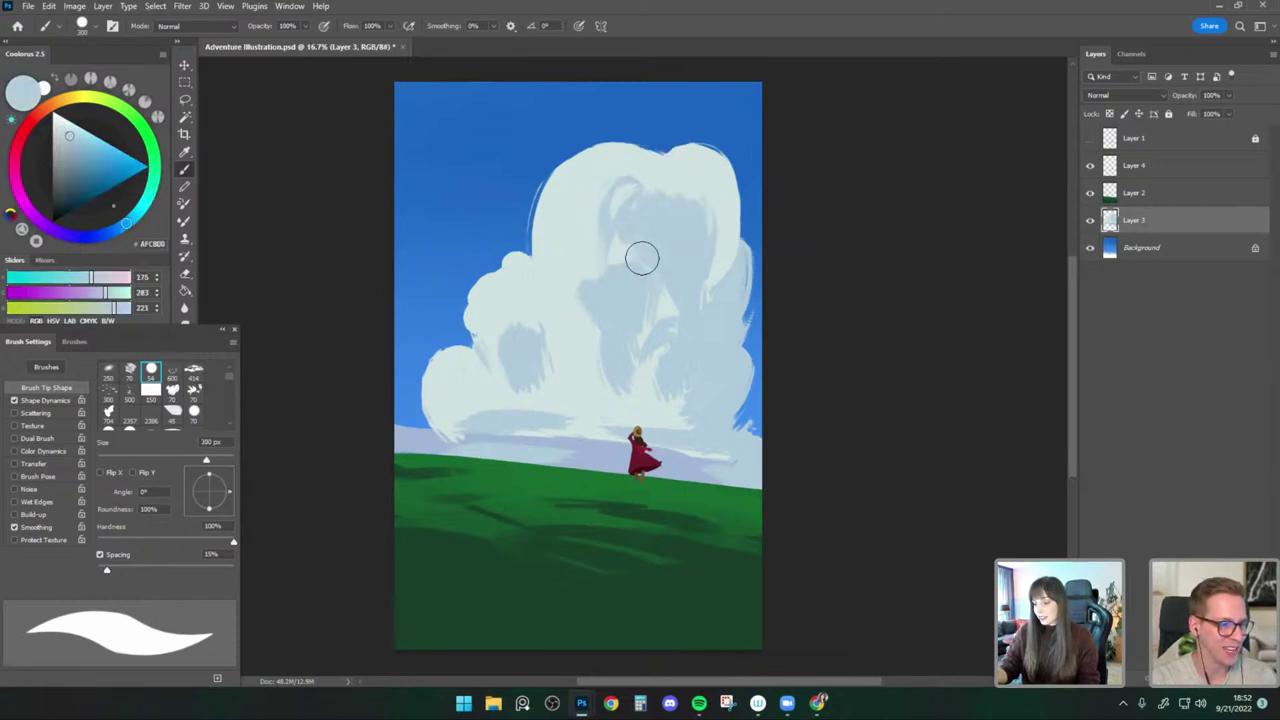
{"action": "left_click_drag", "start_coordinate": [640, 257], "coordinate": [642, 243]}
{"action": "key", "text": "]"}
{"action": "mouse_move", "coordinate": [605, 334]}
{"action": "left_mouse_down"}
{"action": "mouse_move", "coordinate": [575, 304]}
{"action": "mouse_move", "coordinate": [614, 278]}
{"action": "left_mouse_up"}
{"action": "left_click", "coordinate": [575, 305], "text": "alt"}
{"action": "key", "text": "["}
{"action": "left_click", "coordinate": [639, 303], "text": "alt"}
{"action": "key", "text": "bracketright"}
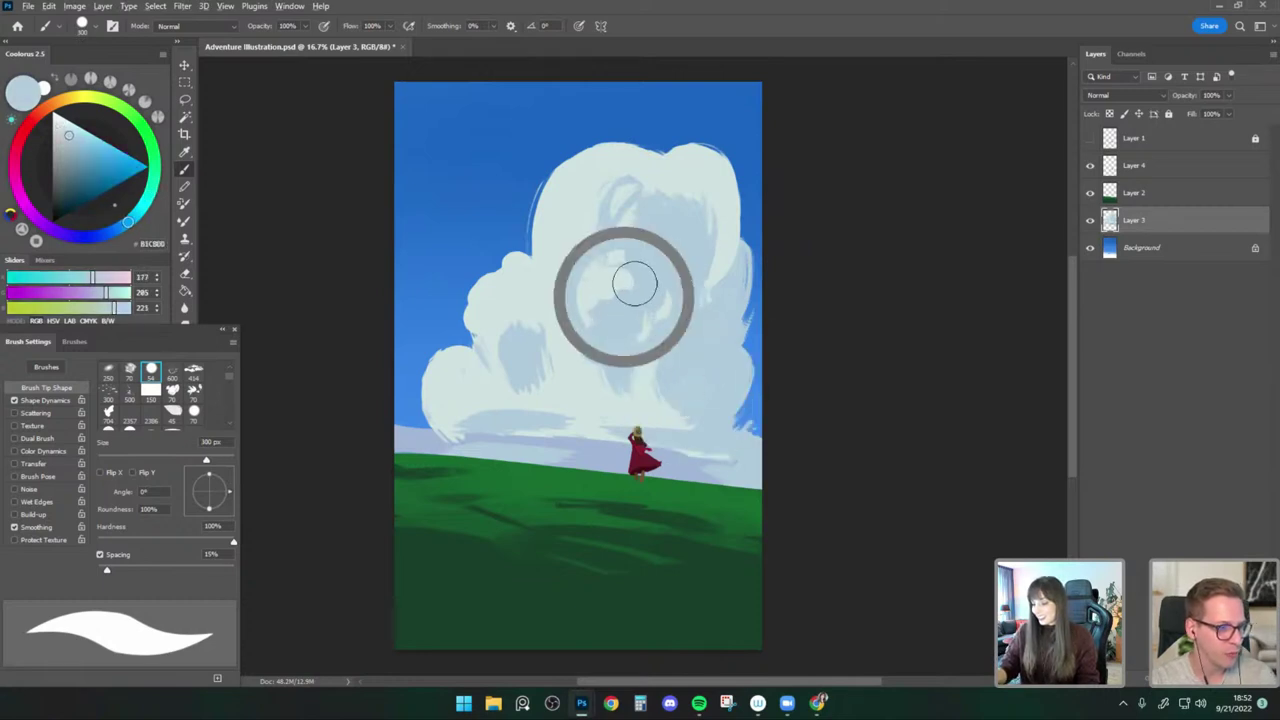
{"action": "key", "text": "e"}
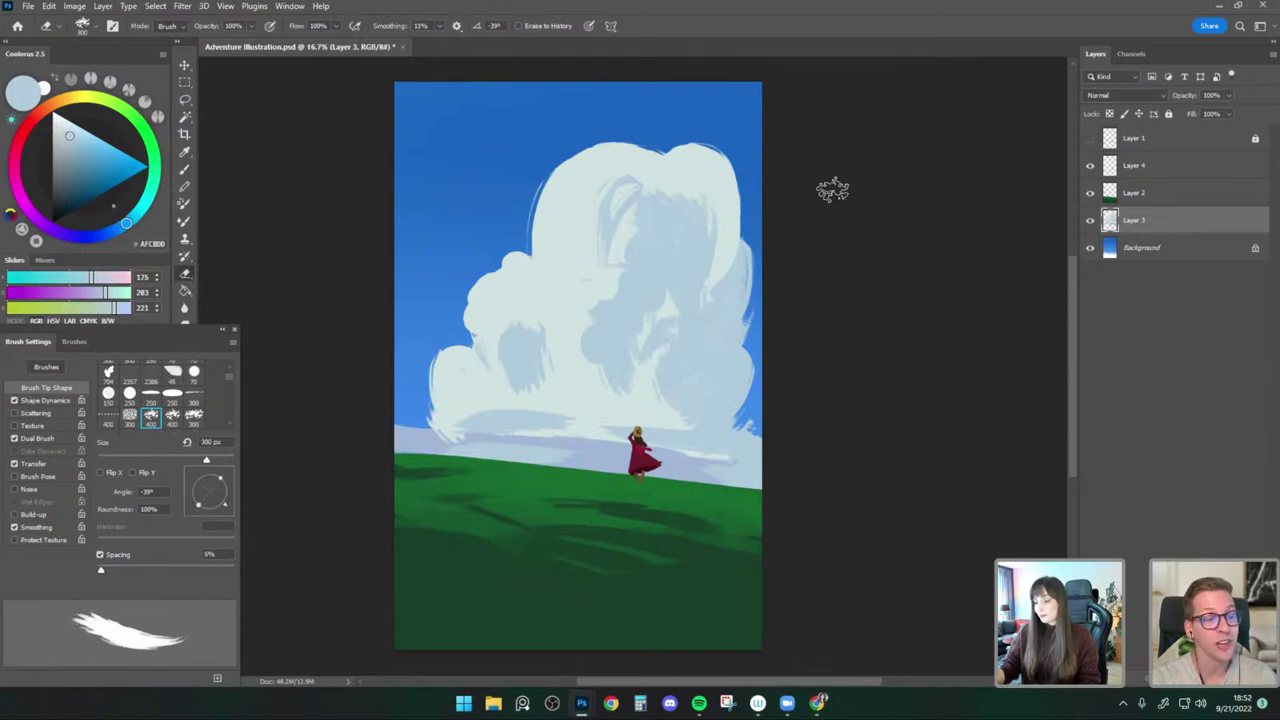
Paint rounded blue-grey #AFCBDD puffs along the cloud base behind the figure, using the round brush at 400 and 300 px.
{"action": "left_click", "coordinate": [184, 170]}
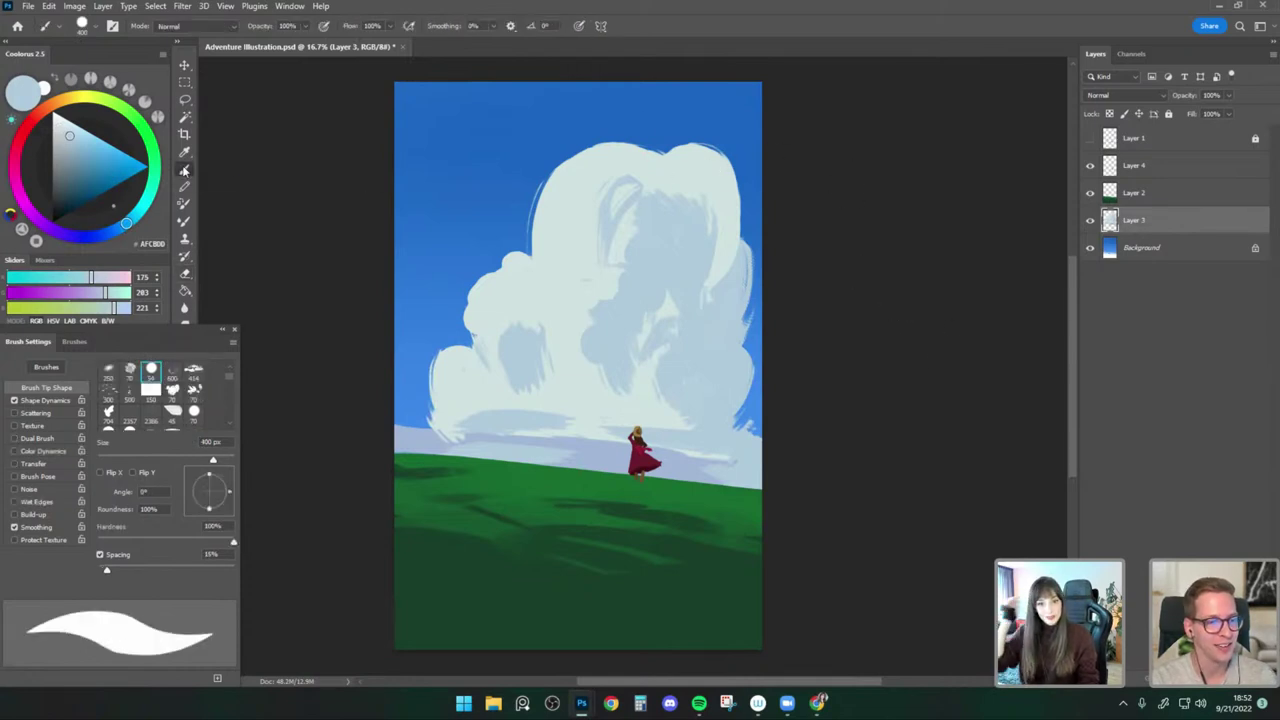
{"action": "key", "text": "bracketleft"}
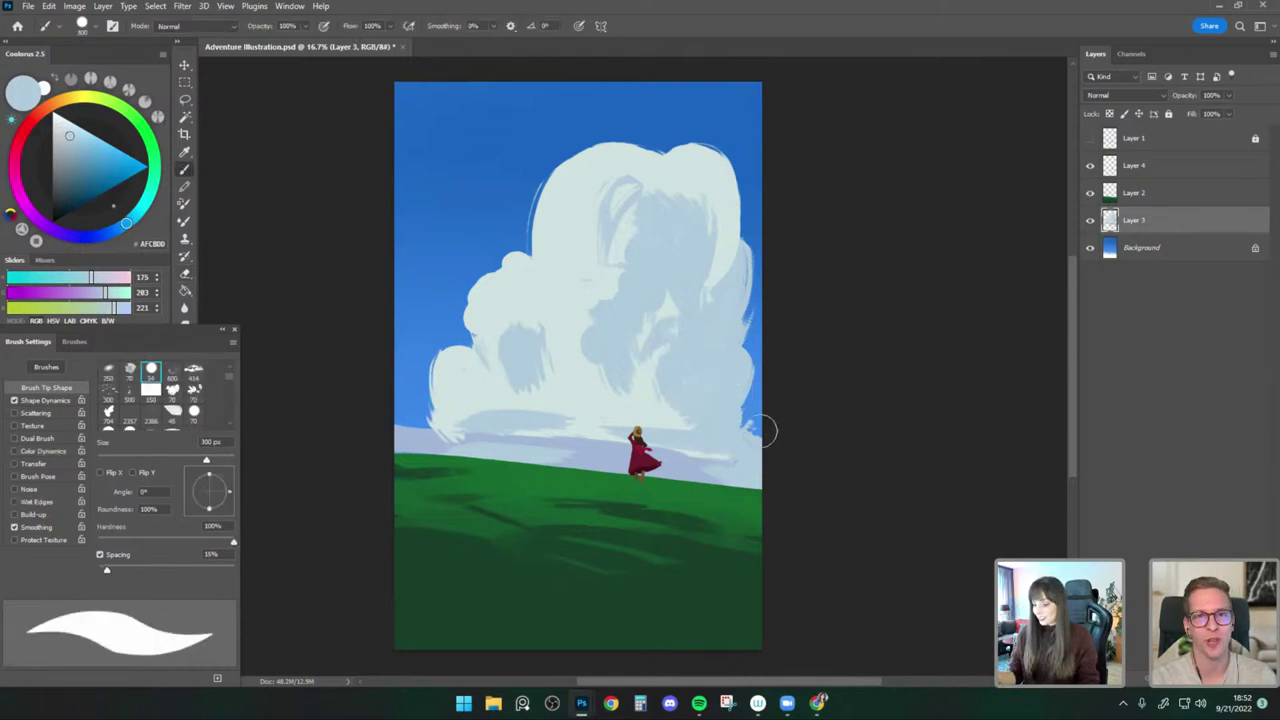
{"action": "key", "text": "bracketright"}
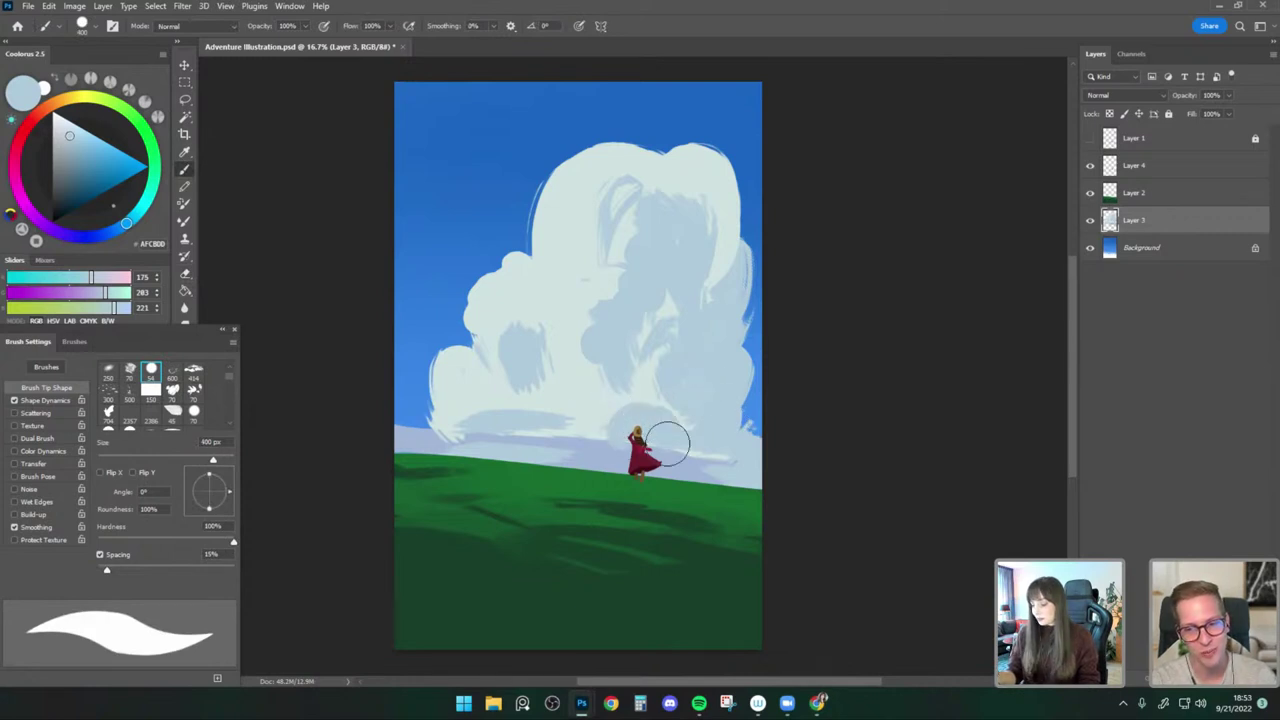
{"action": "key", "text": "bracketleft"}
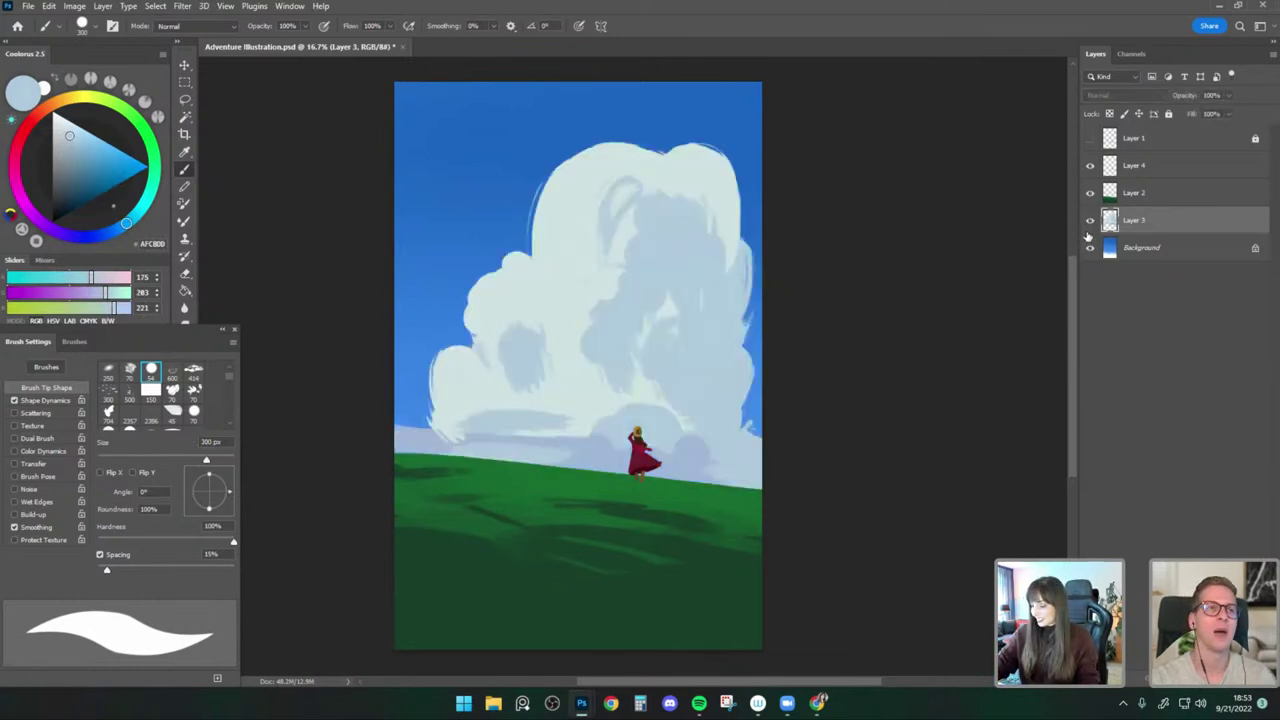
Touch up the figure on Layer 4 in sampled brown #926D44 with a 40 px round brush, cleaning up with the 70 px textured eraser.
{"action": "left_click", "coordinate": [1145, 170]}
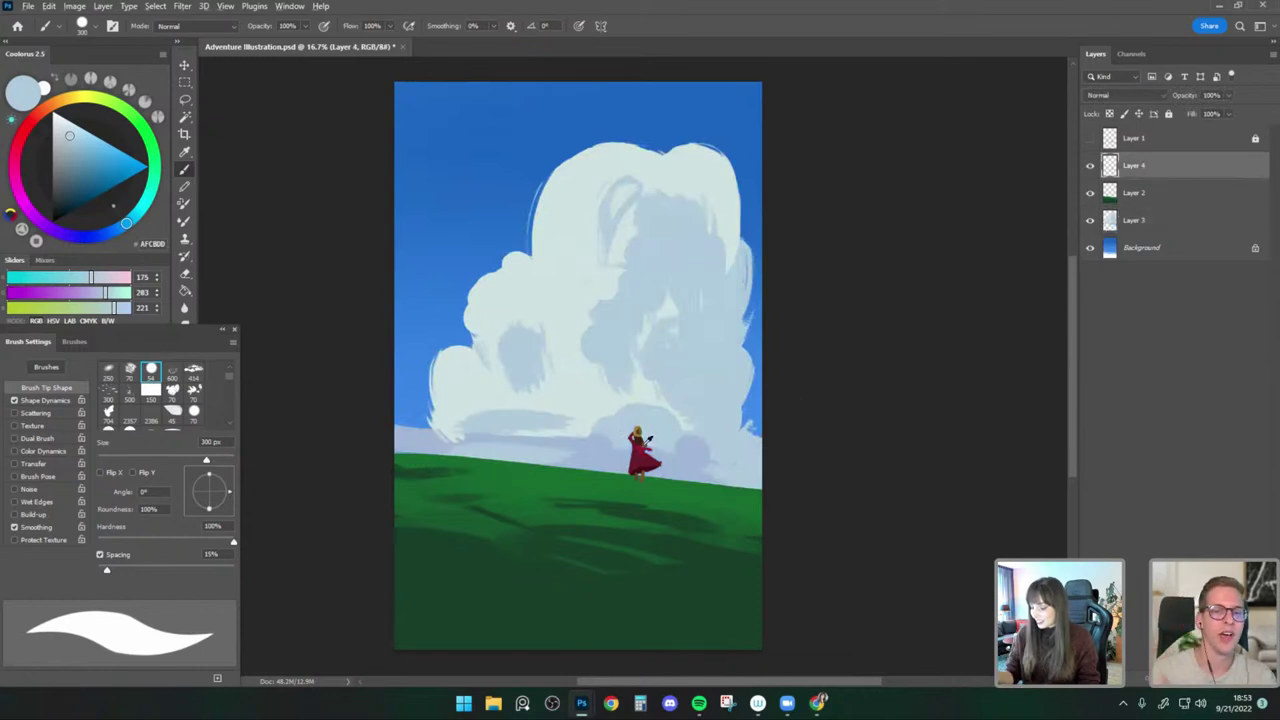
{"action": "left_click", "coordinate": [648, 442], "text": "alt"}
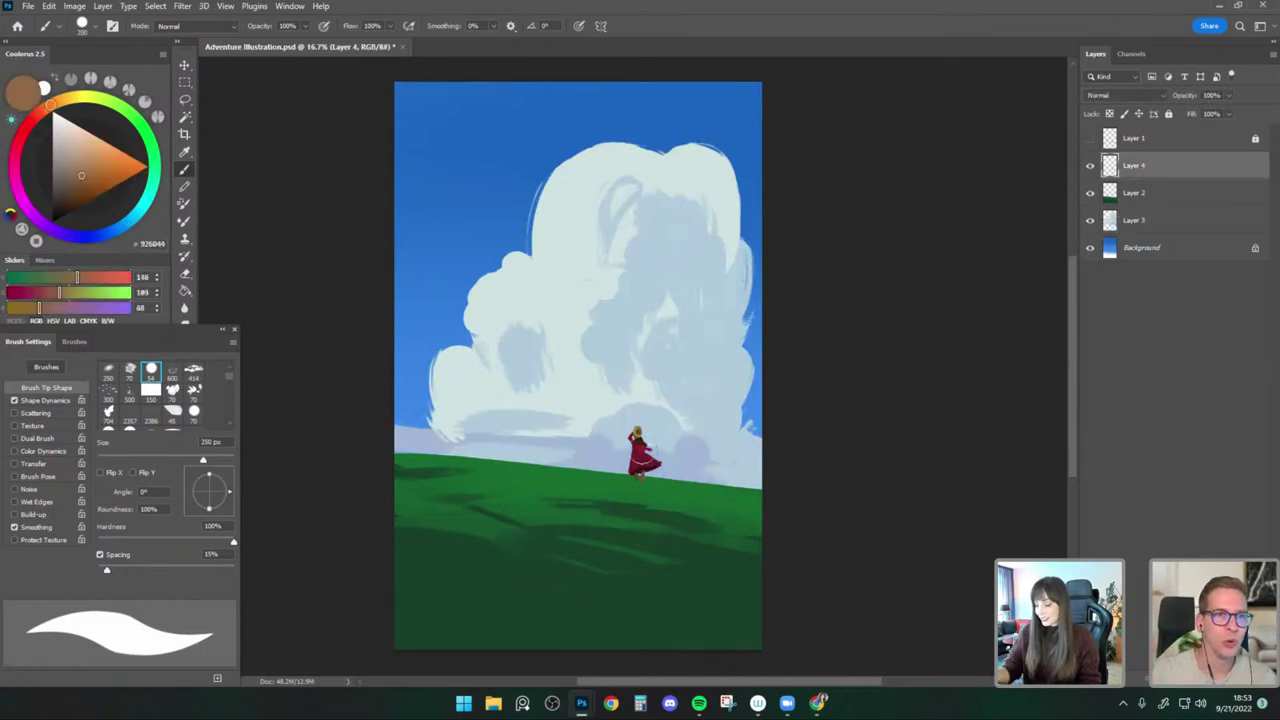
{"action": "key", "text": "bracketleft"}
{"action": "key", "text": "bracketleft"}
{"action": "key", "text": "bracketleft"}
{"action": "key", "text": "bracketleft"}
{"action": "key", "text": "bracketleft"}
{"action": "key", "text": "bracketleft"}
{"action": "key", "text": "bracketleft"}
{"action": "key", "text": "bracketleft"}
{"action": "key", "text": "bracketleft"}
{"action": "key", "text": "bracketleft"}
{"action": "key", "text": "bracketleft"}
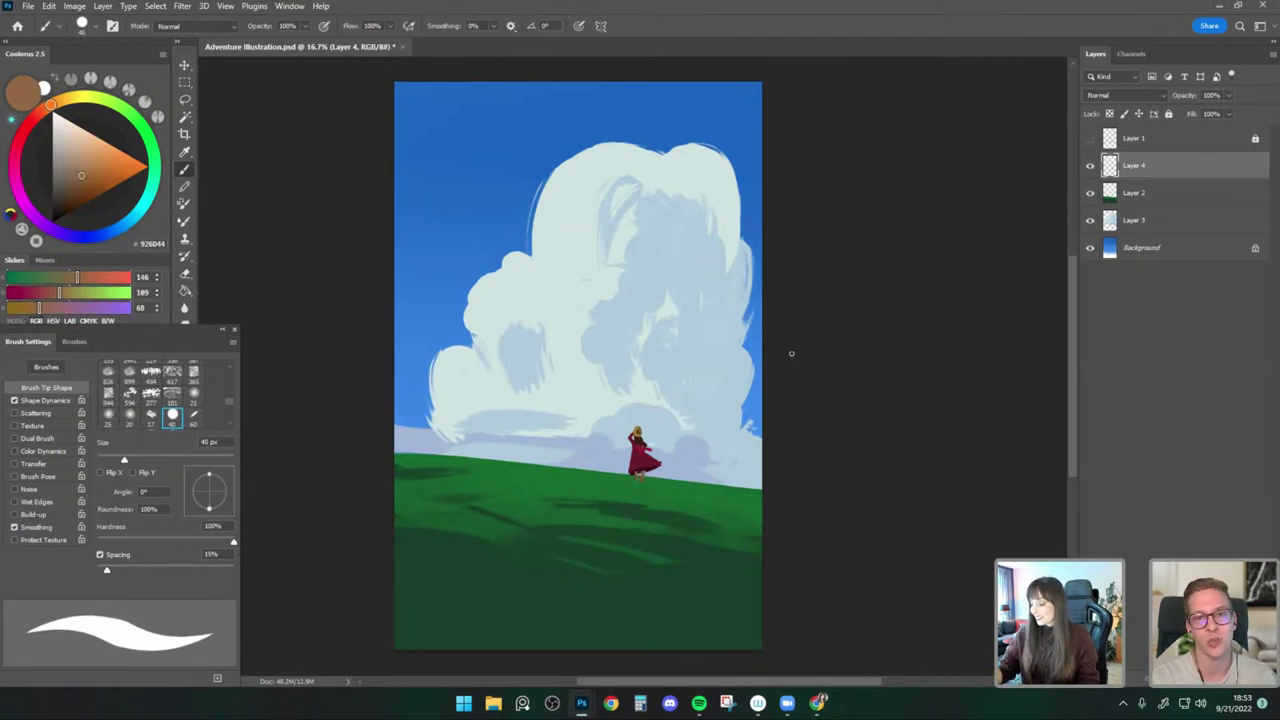
{"action": "key", "text": "e"}
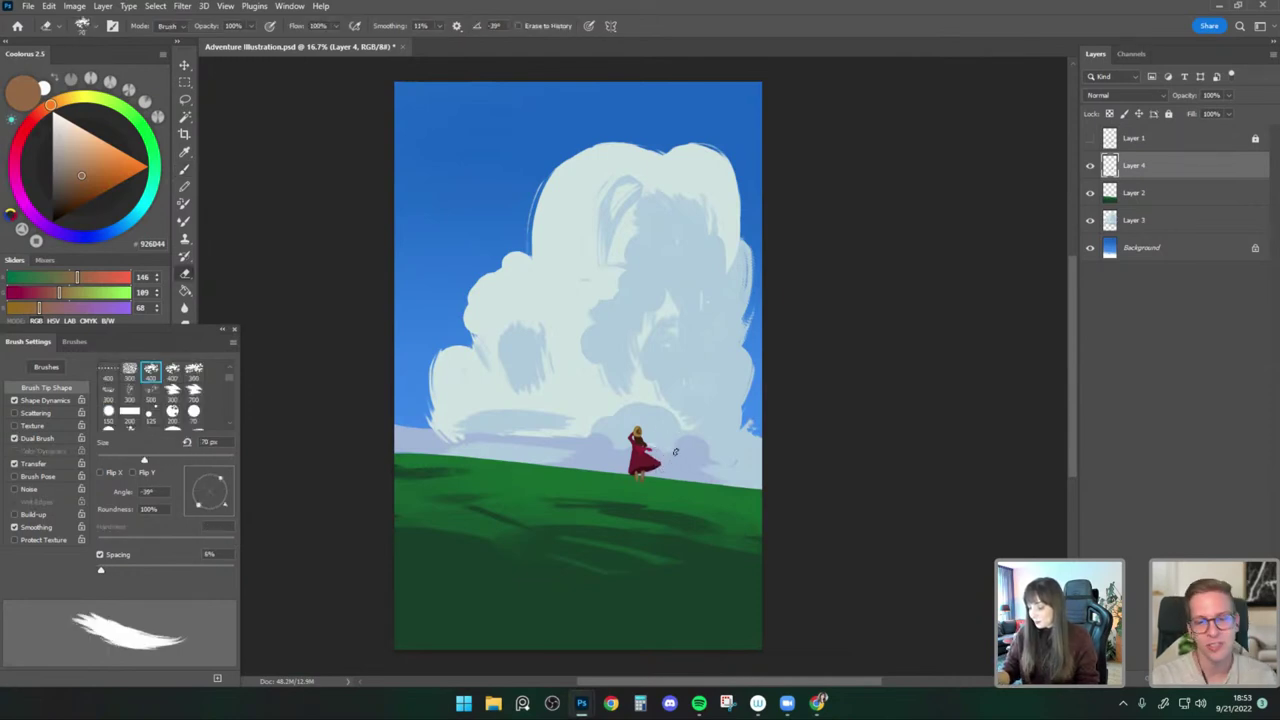
Shade the flared hem of the dress in sampled dark red #3F1118 with a 30 px round brush.
{"action": "left_click", "coordinate": [184, 168]}
{"action": "left_click", "coordinate": [658, 464], "text": "alt"}
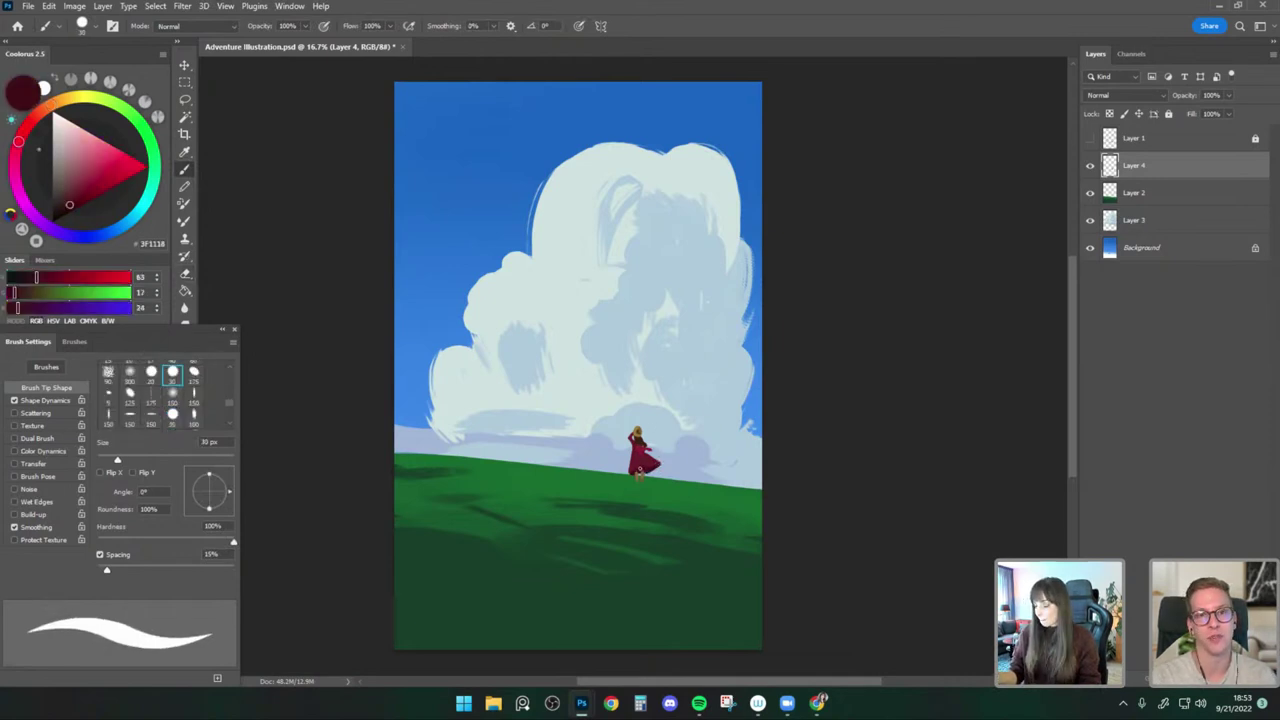
{"action": "left_click_drag", "start_coordinate": [648, 466], "coordinate": [656, 472]}
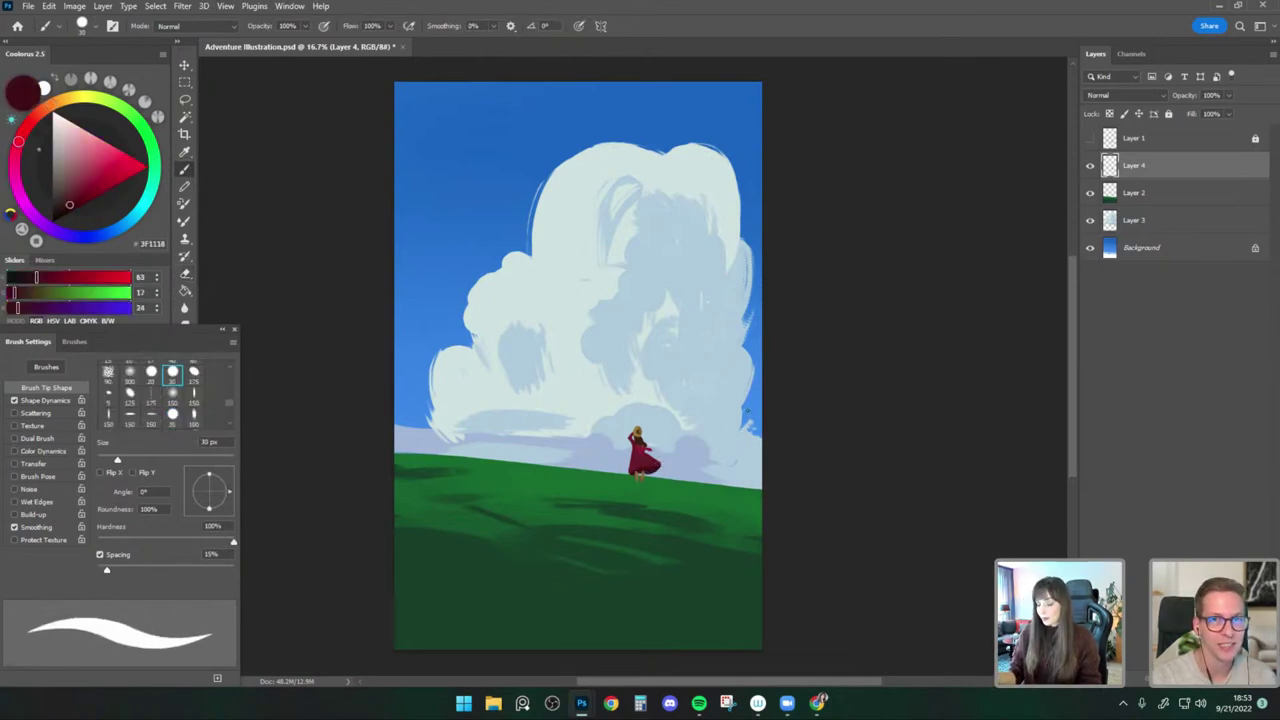
Refine the figure's silhouette on Layer 4 with the eraser set to the Round - Solid brush at 45 px.
{"action": "key", "text": "e"}
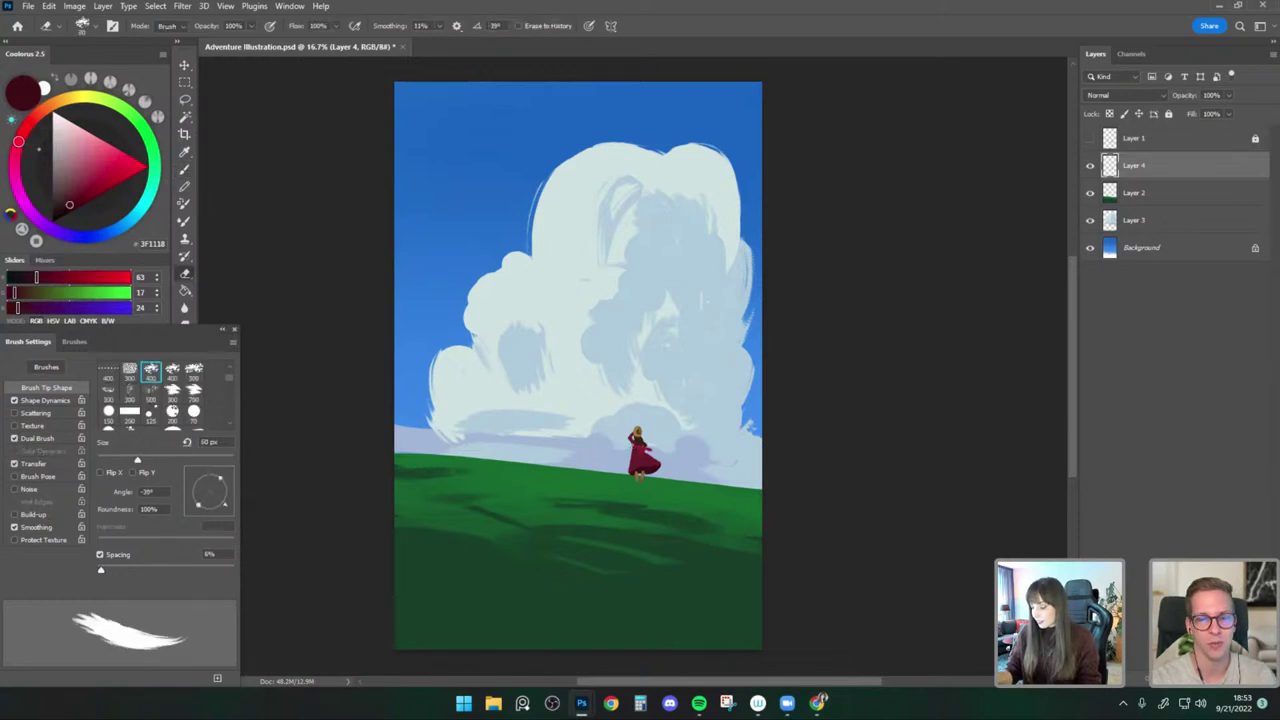
{"action": "left_click", "coordinate": [84, 25]}
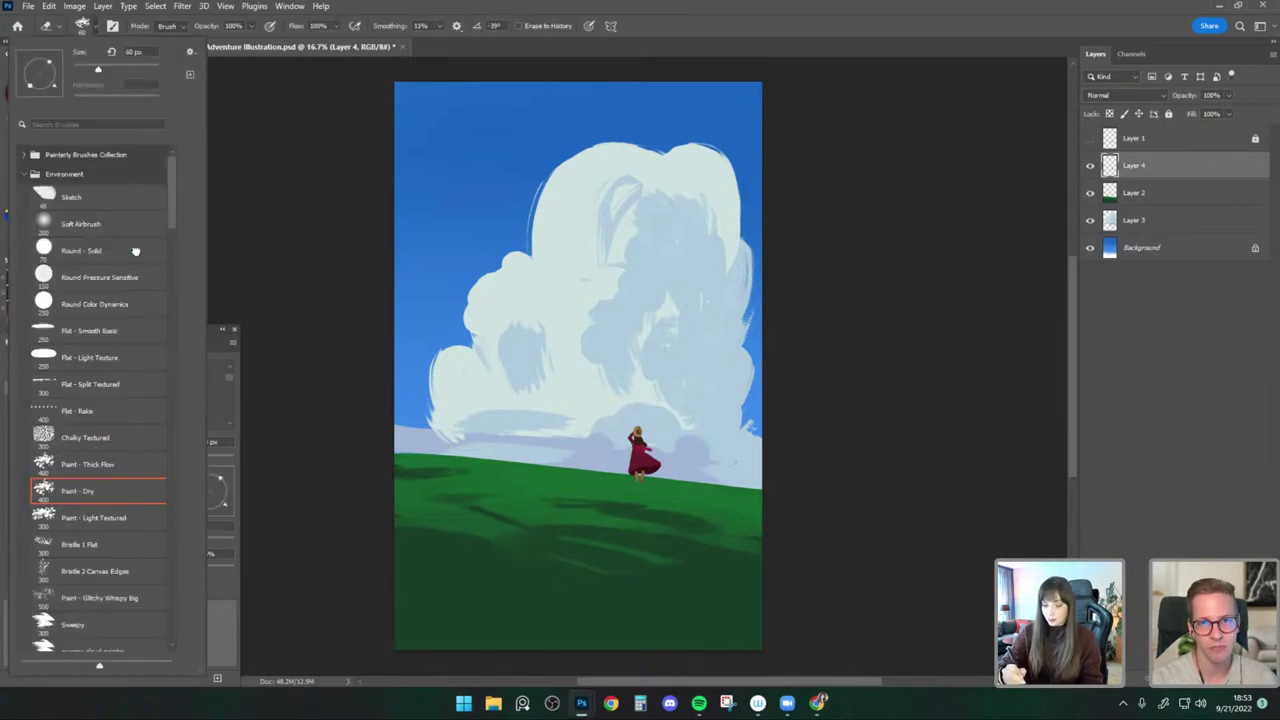
{"action": "left_click", "coordinate": [137, 251]}
{"action": "left_click", "coordinate": [1103, 170]}
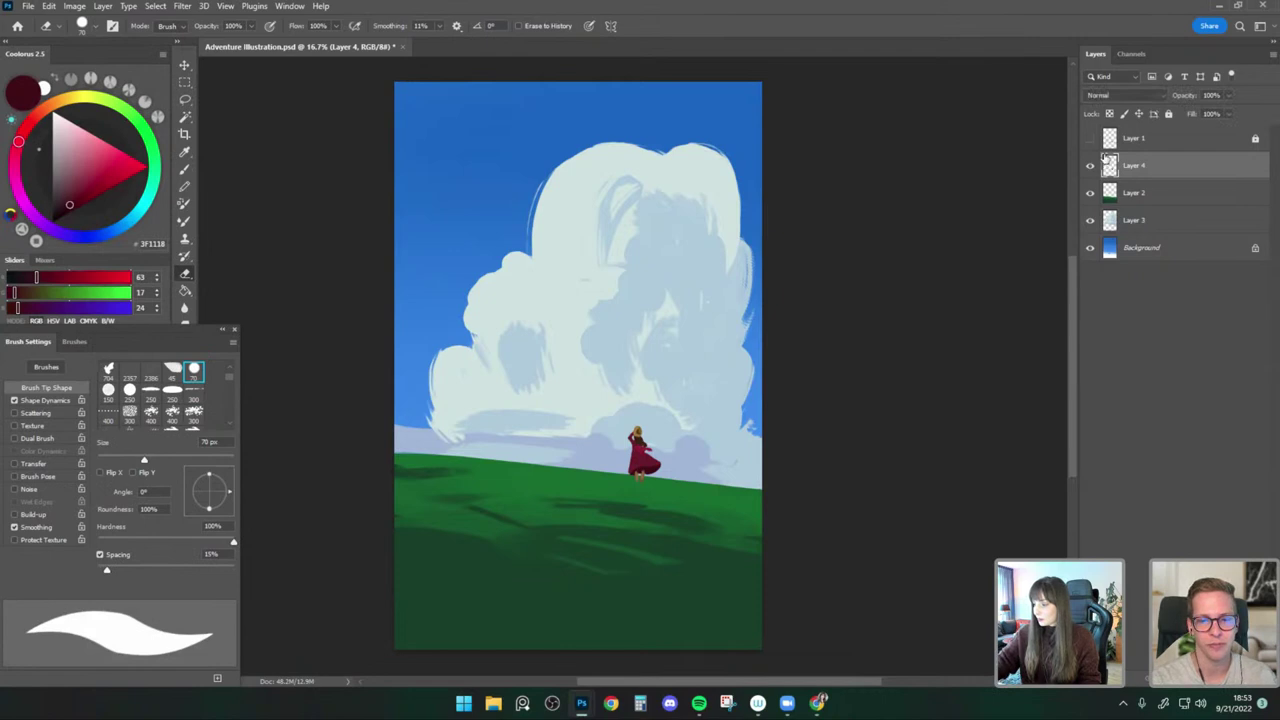
{"action": "left_click", "coordinate": [1090, 166]}
{"action": "left_click", "coordinate": [1090, 166]}
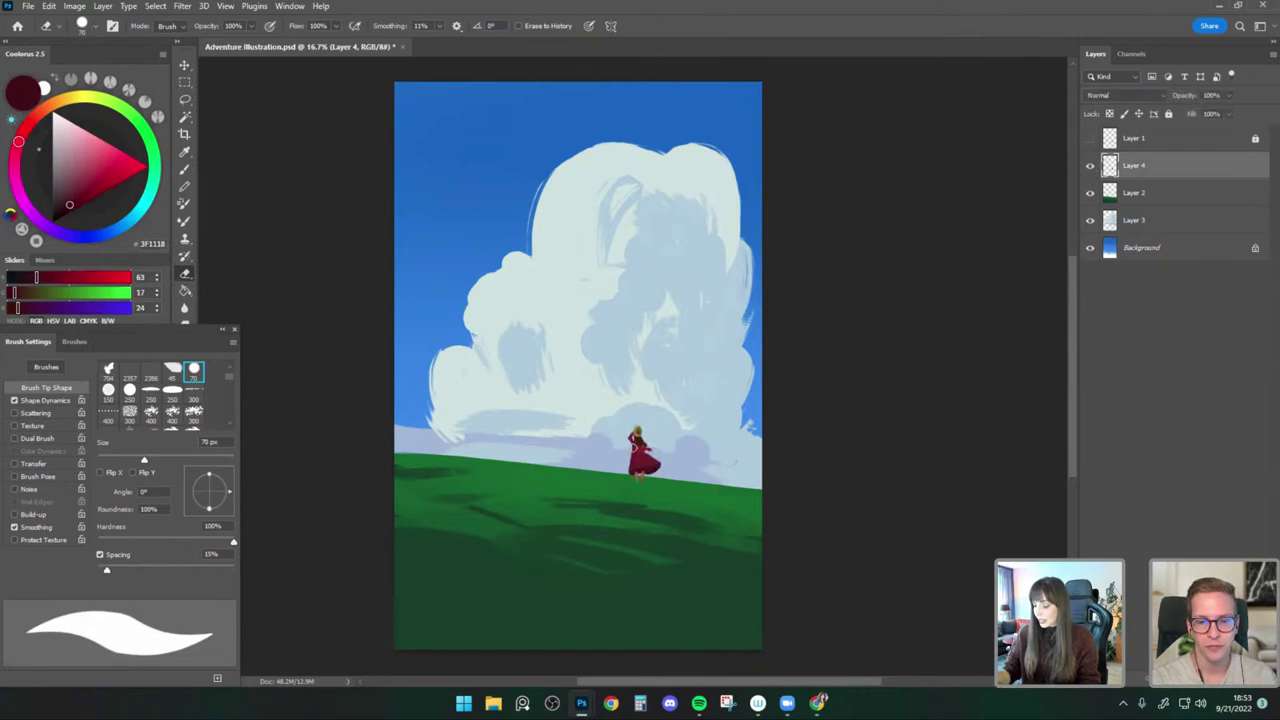
{"action": "key", "text": "bracketleft"}
{"action": "key", "text": "bracketleft"}
{"action": "key", "text": "bracketleft"}
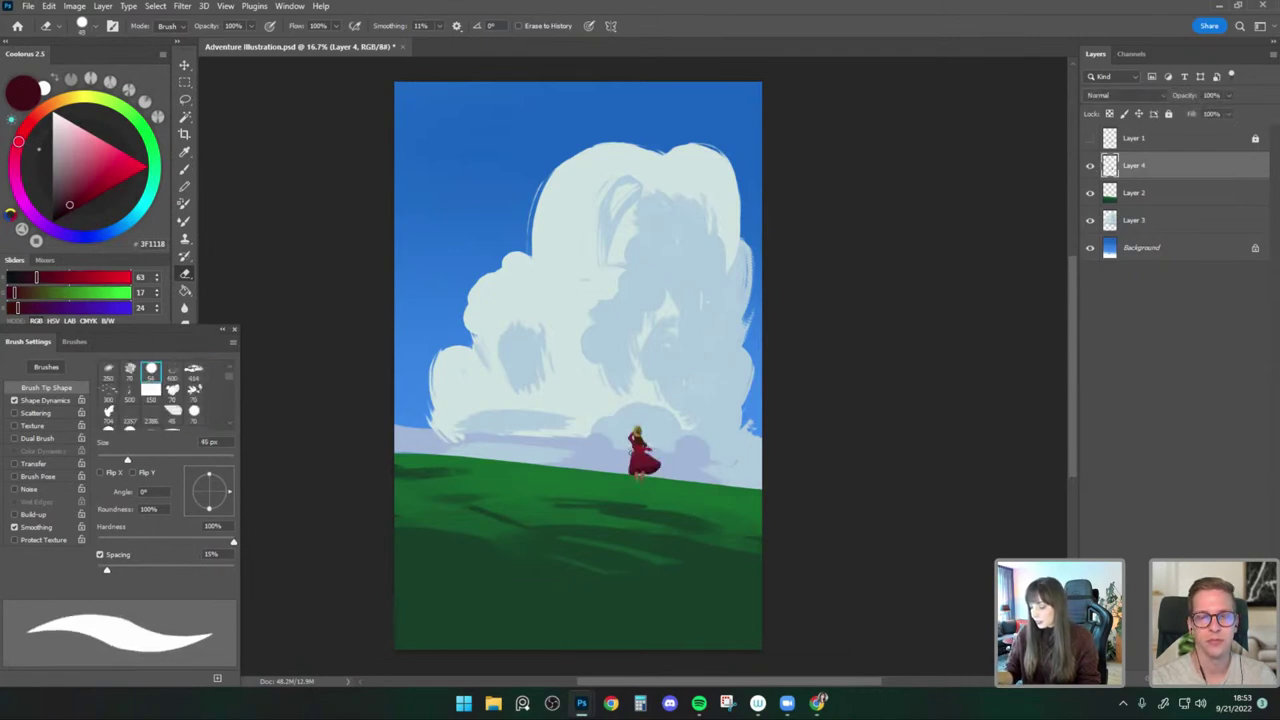
Touch up the dress in sampled red #671F2B with the 30 px brush and shift the figure slightly to the left.
{"action": "left_click", "coordinate": [184, 172]}
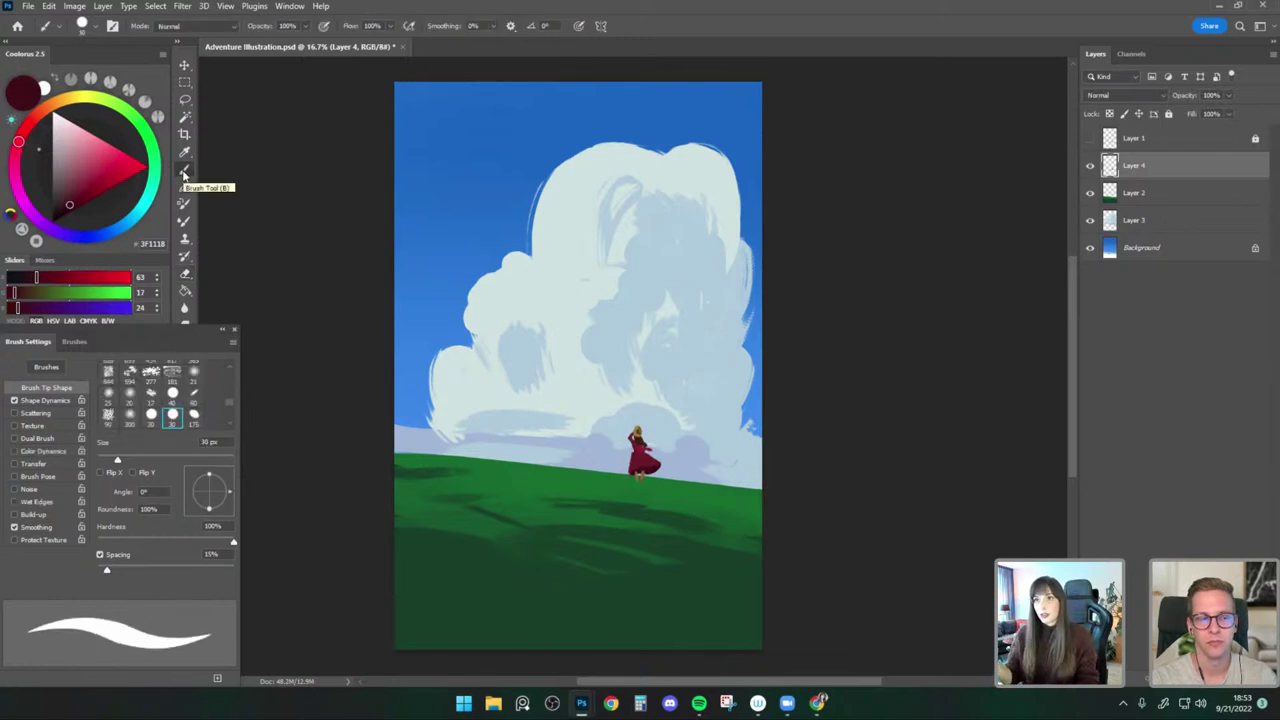
{"action": "left_click", "coordinate": [638, 462], "text": "alt"}
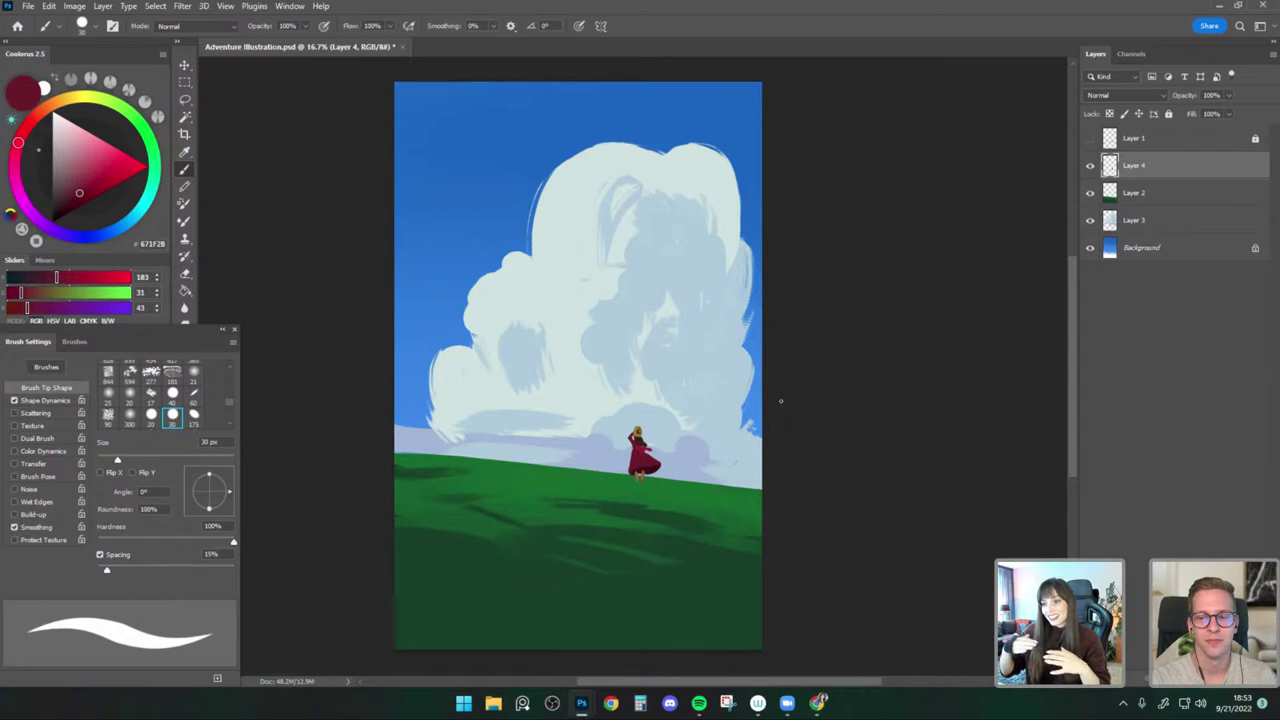
{"action": "left_click", "coordinate": [185, 66]}
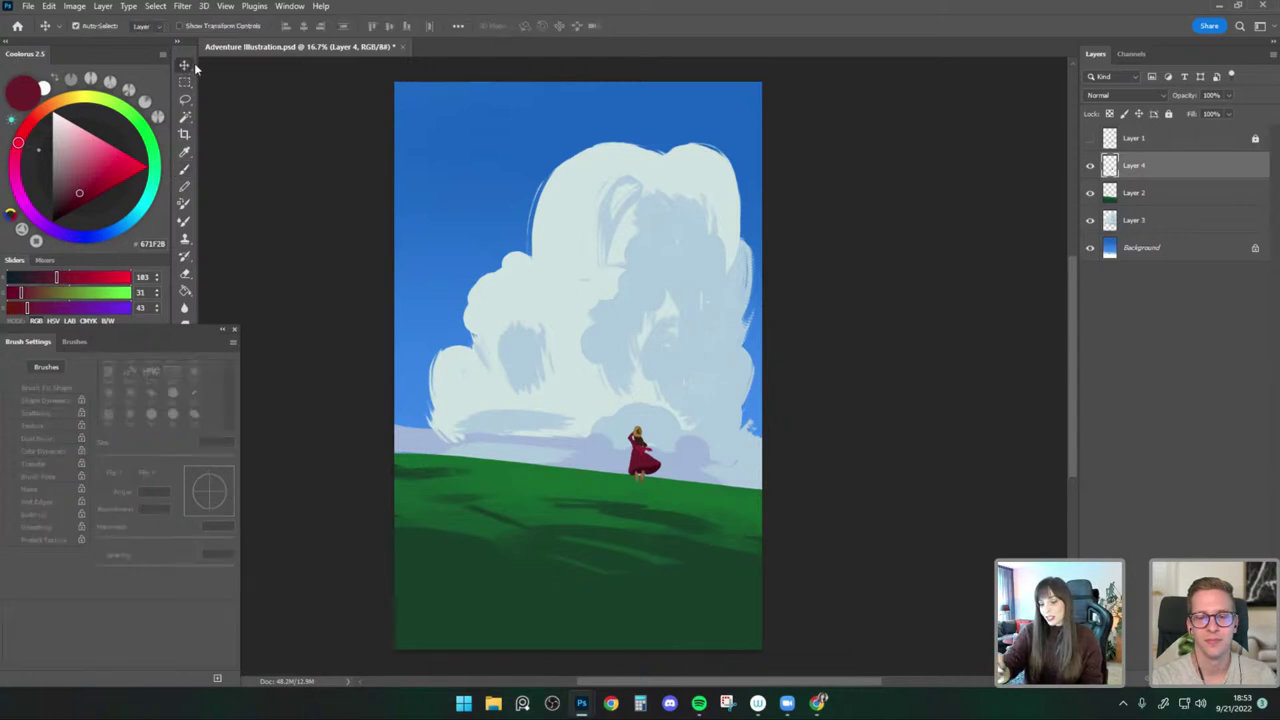
{"action": "left_click_drag", "start_coordinate": [638, 452], "coordinate": [593, 427]}
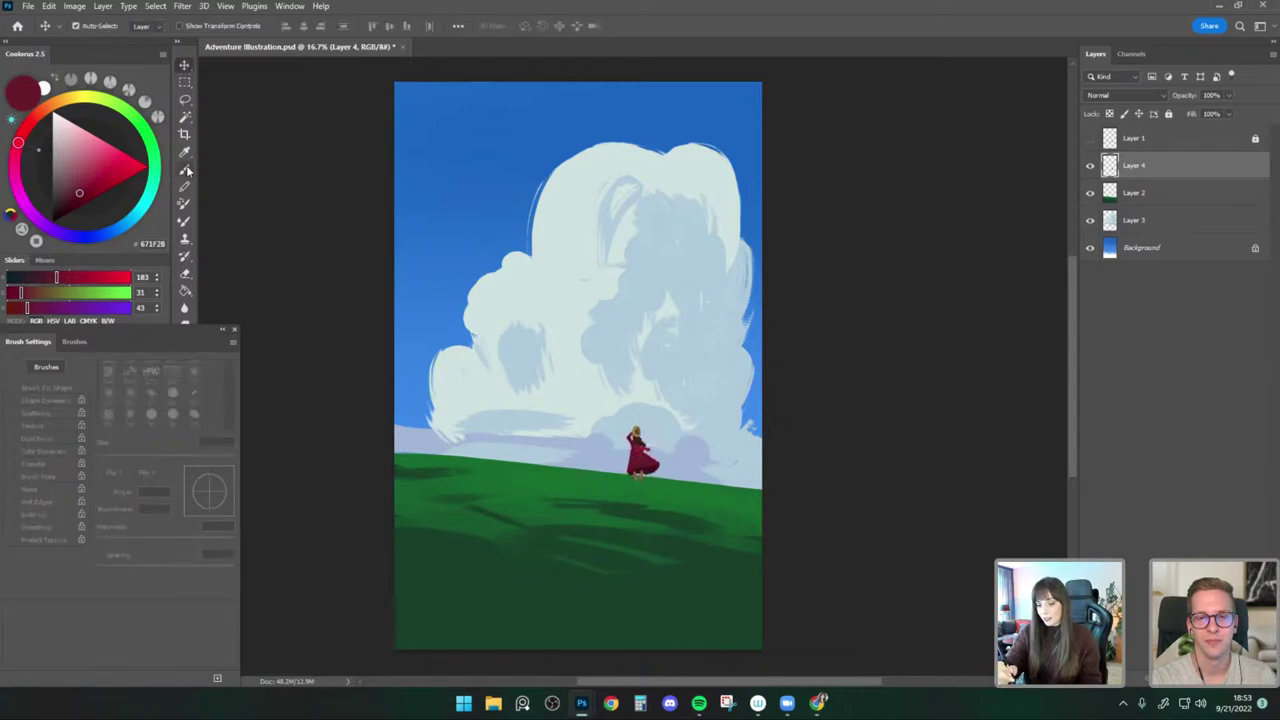
Sample the dress's dark red #3F1118 for the 30 px brush and reposition the figure slightly to the right with Free Transform.
{"action": "key", "text": "b"}
{"action": "left_click", "coordinate": [652, 468], "text": "alt"}
{"action": "key", "text": "bracketright"}
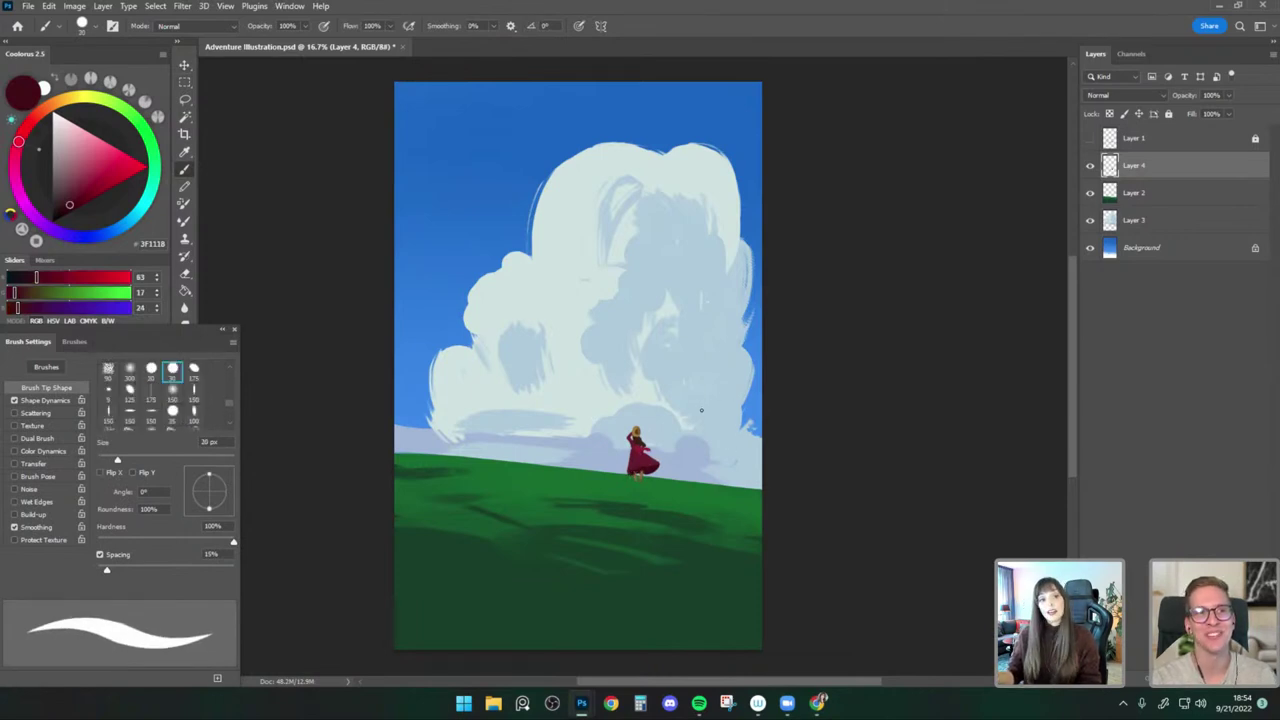
{"action": "key", "text": "ctrl+t"}
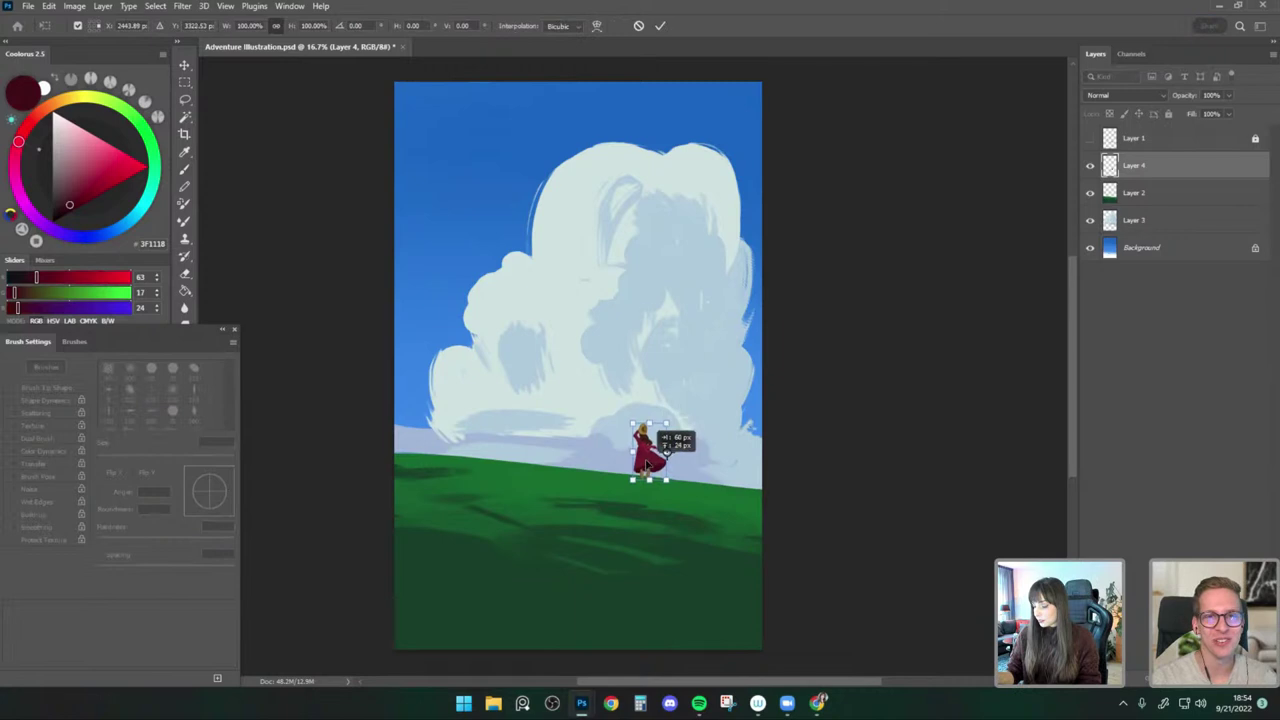
{"action": "key", "text": "Return"}
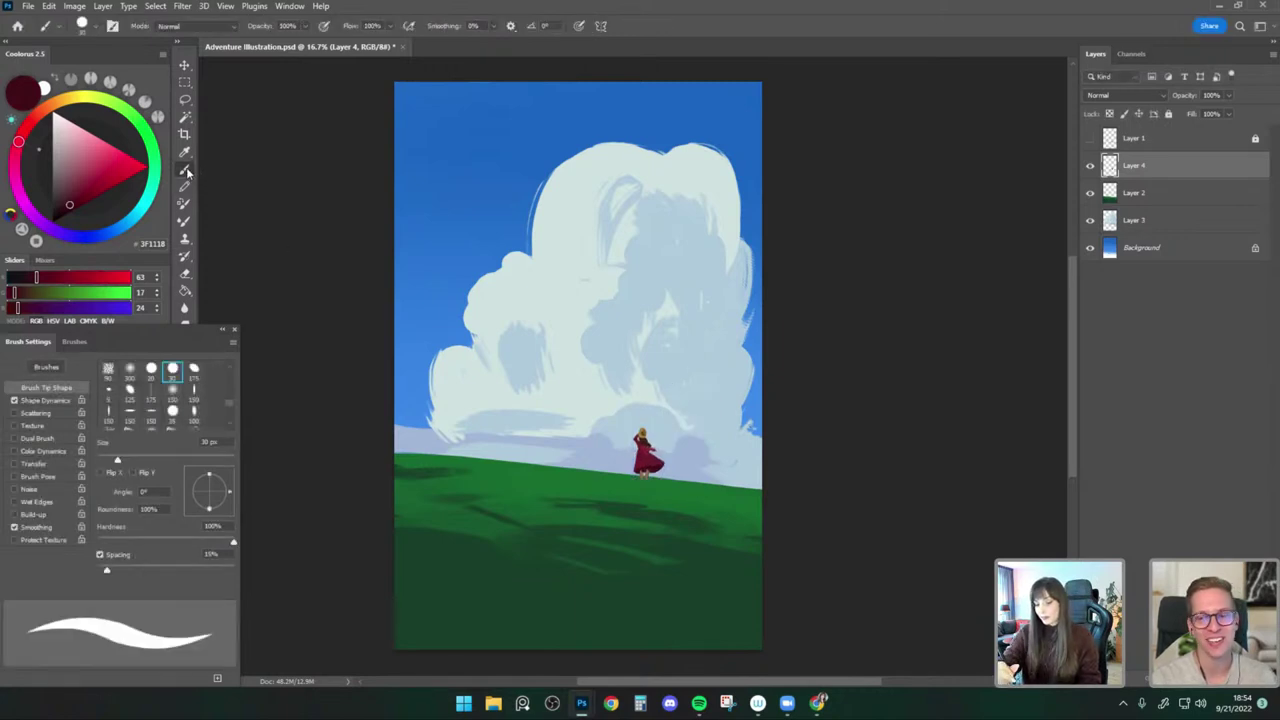
Lasso the figure's head on Layer 4 and nudge it down and slightly right onto the shoulders with Free Transform.
{"action": "left_click", "coordinate": [185, 100]}
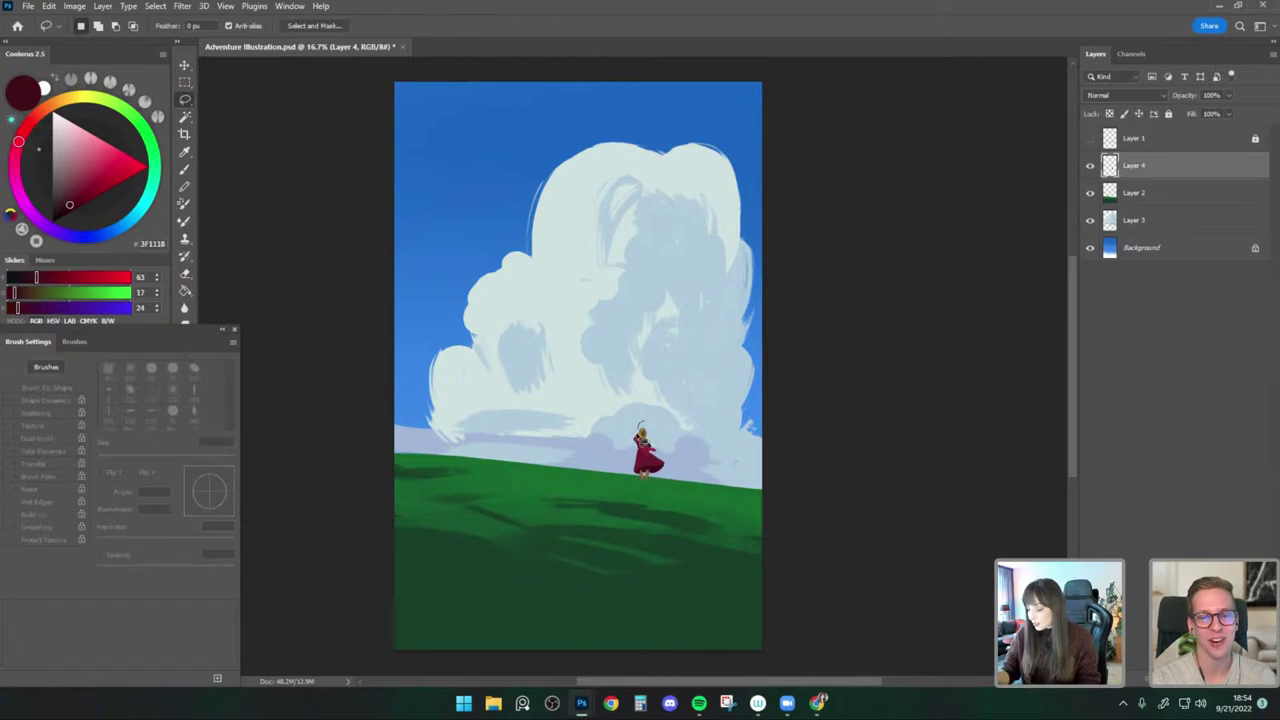
{"action": "left_click_drag", "start_coordinate": [640, 428], "coordinate": [636, 440]}
{"action": "key", "text": "ctrl+t"}
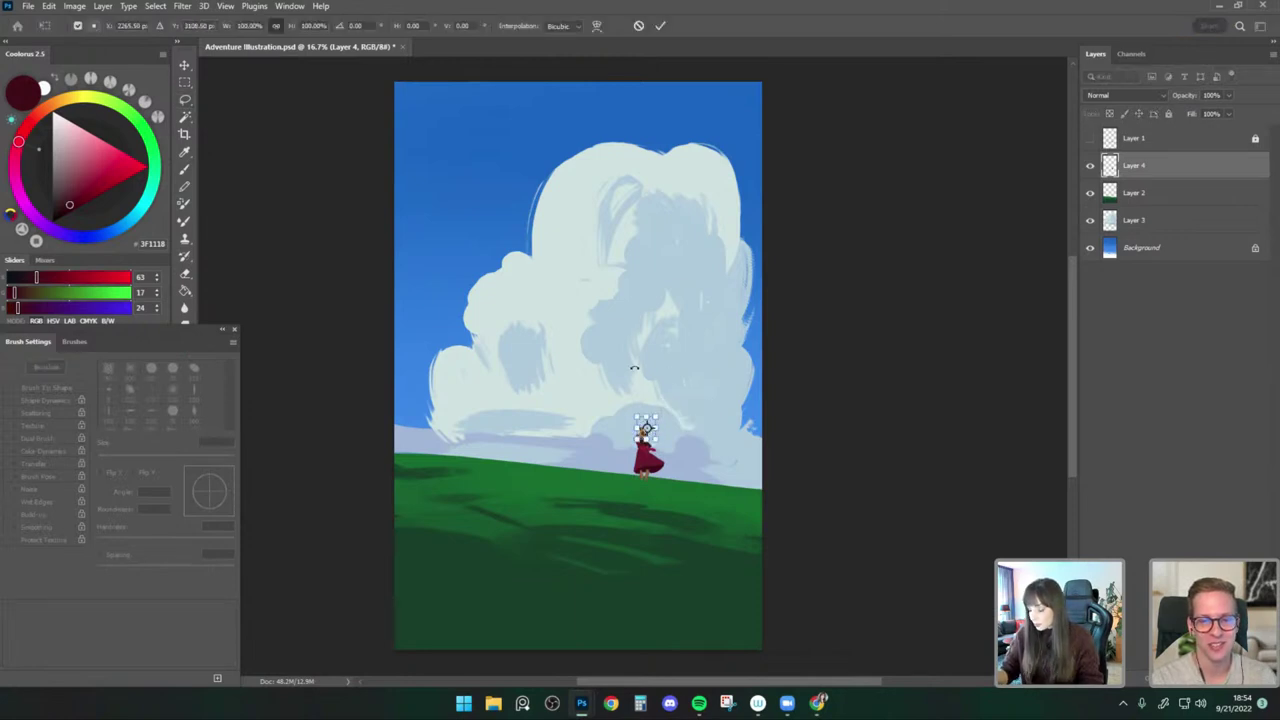
{"action": "key", "text": "Down"}
{"action": "key", "text": "Down"}
{"action": "key", "text": "Down"}
{"action": "key", "text": "Right"}
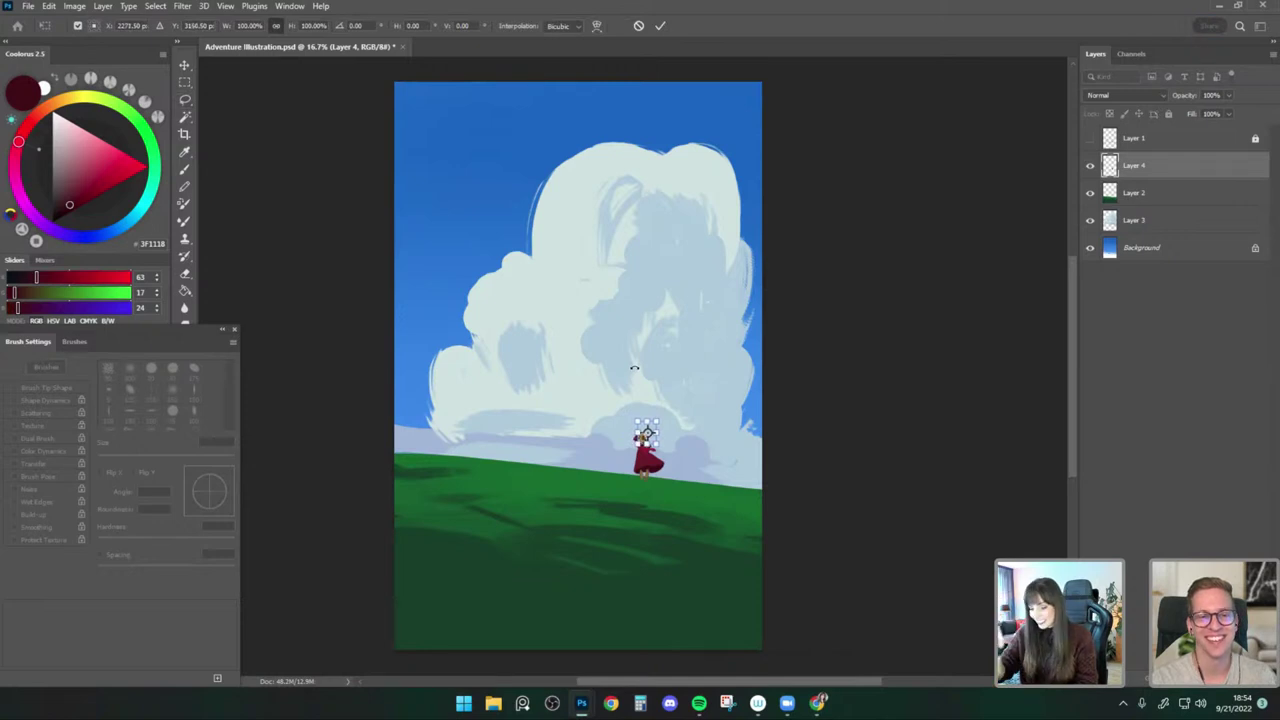
{"action": "left_click", "coordinate": [184, 66]}
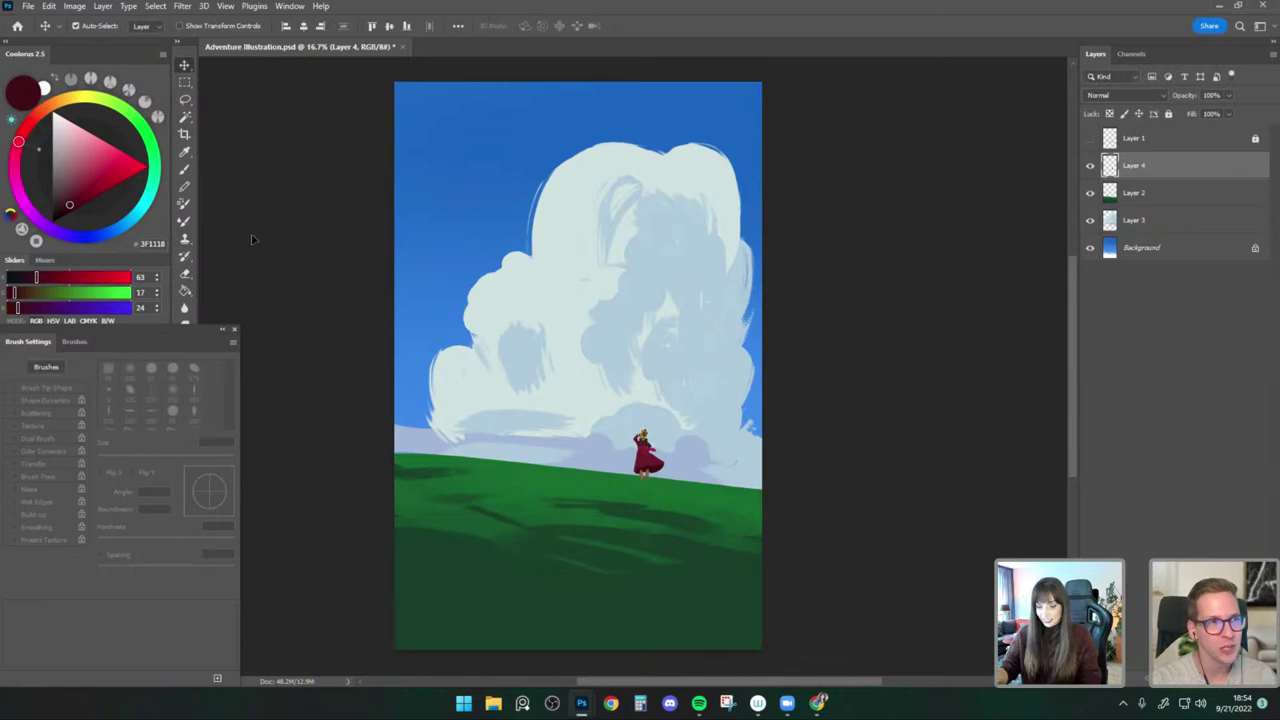
Touch up the figure's dress on Layer 4 with sampled dark red #671F2B at 25 px and trim it with a 45 px eraser.
{"action": "left_click", "coordinate": [185, 168]}
{"action": "left_click", "coordinate": [645, 439], "text": "alt"}
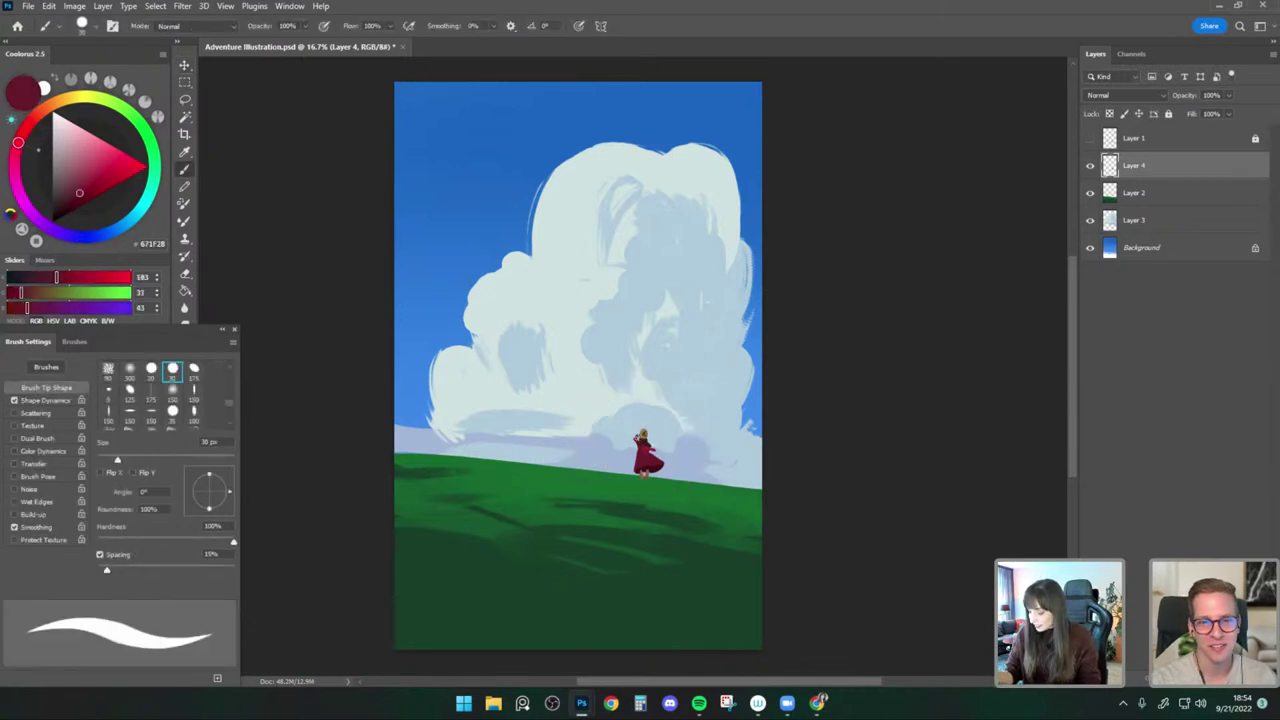
{"action": "key", "text": "bracketleft"}
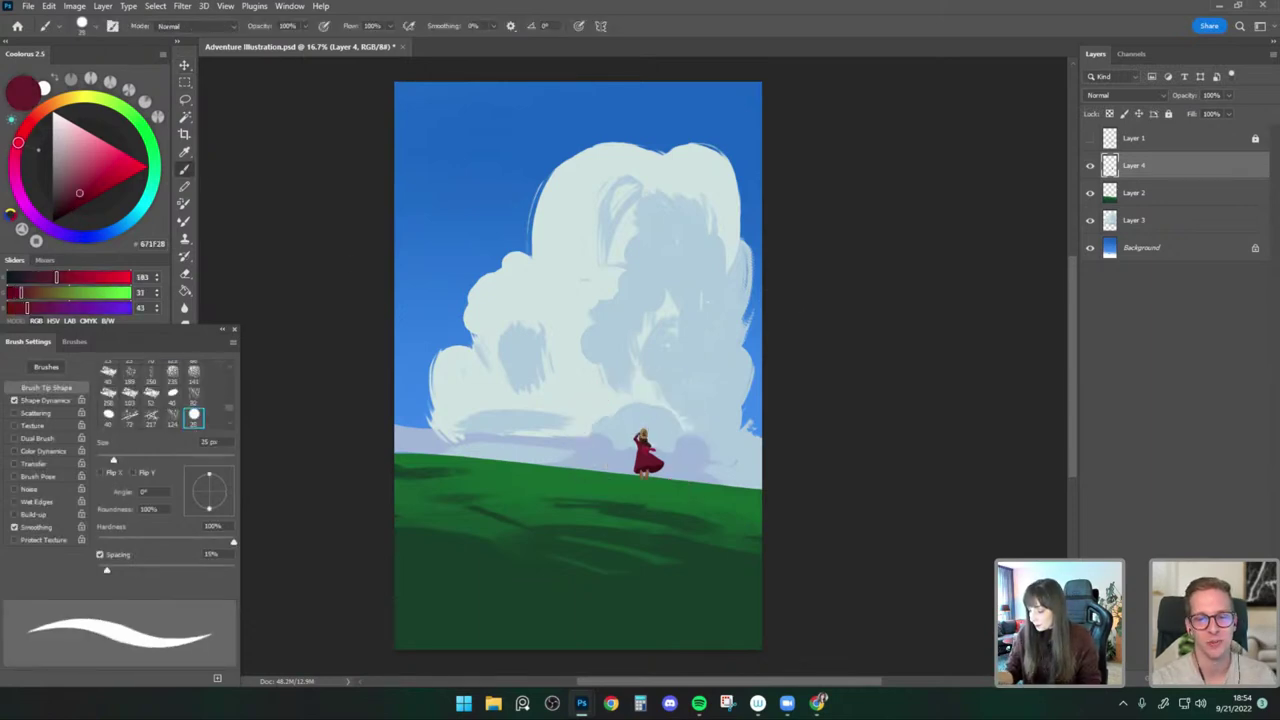
{"action": "key", "text": "e"}
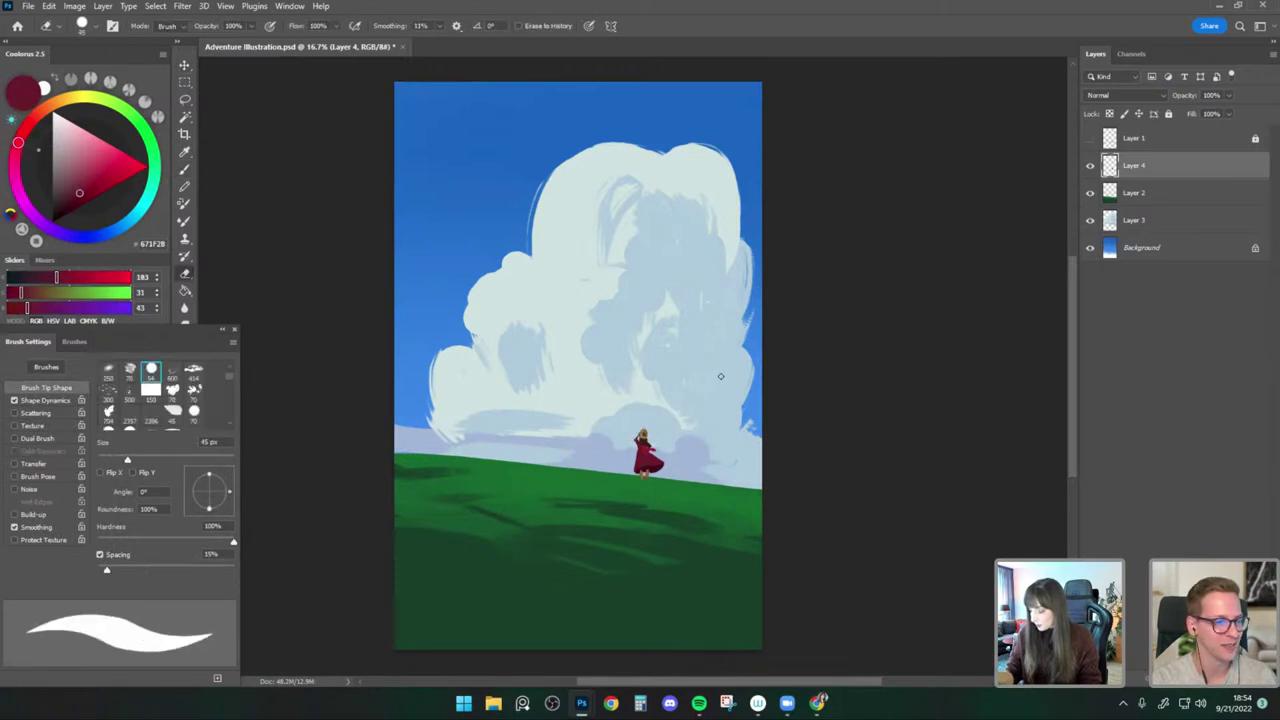
{"action": "left_click", "coordinate": [188, 170]}
{"action": "key", "text": "e"}
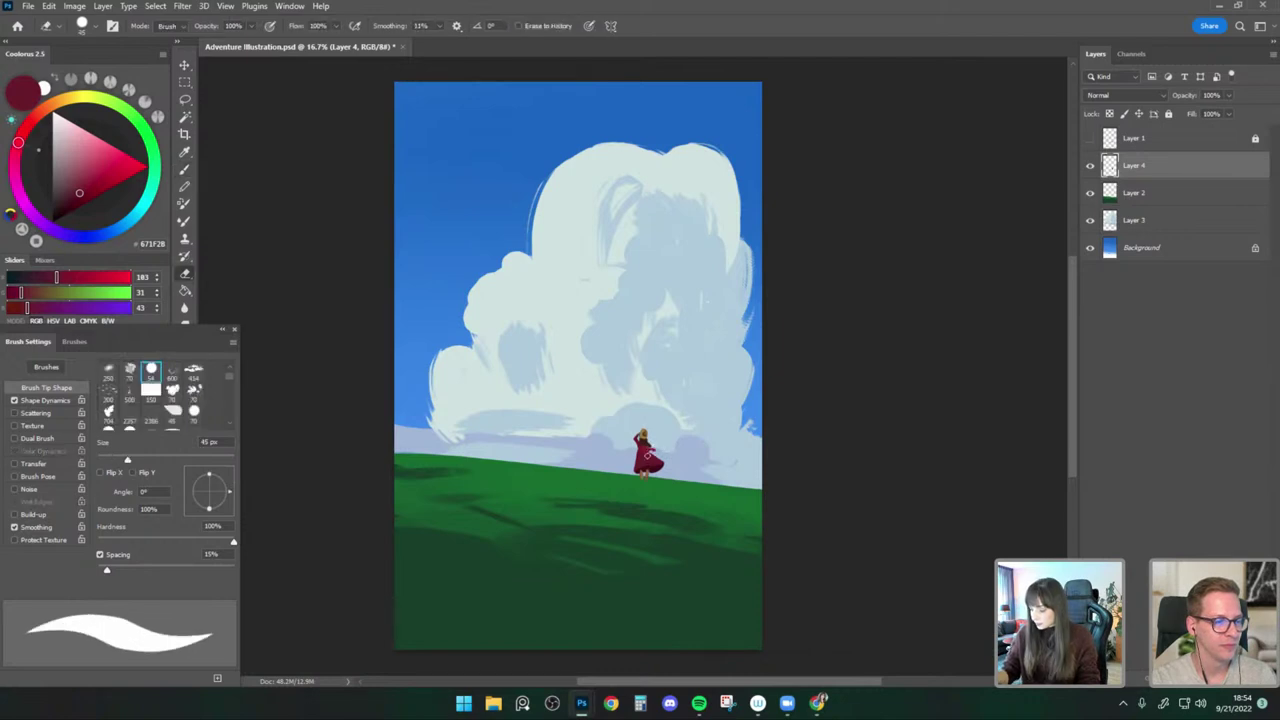
Refine the figure's raised arm and upper body in the sampled dark red with a 30 to 35 px brush.
{"action": "left_click", "coordinate": [183, 171]}
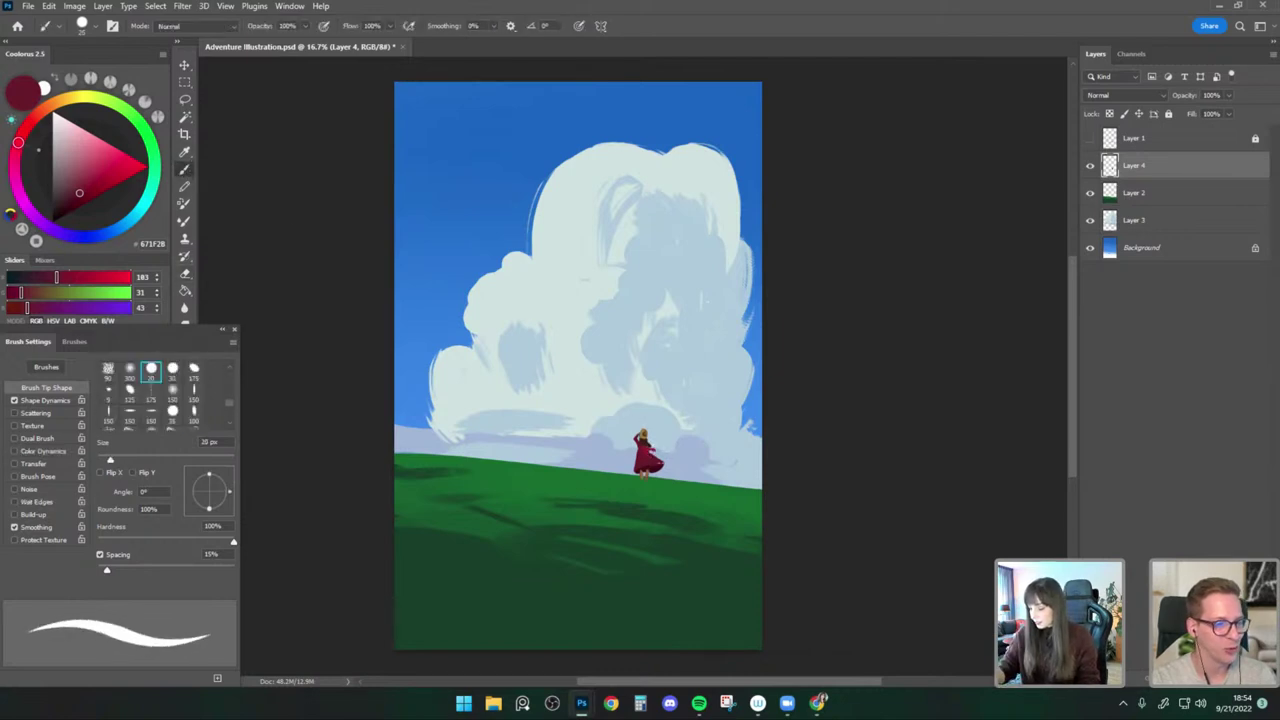
{"action": "key", "text": "bracketright"}
{"action": "key", "text": "bracketright"}
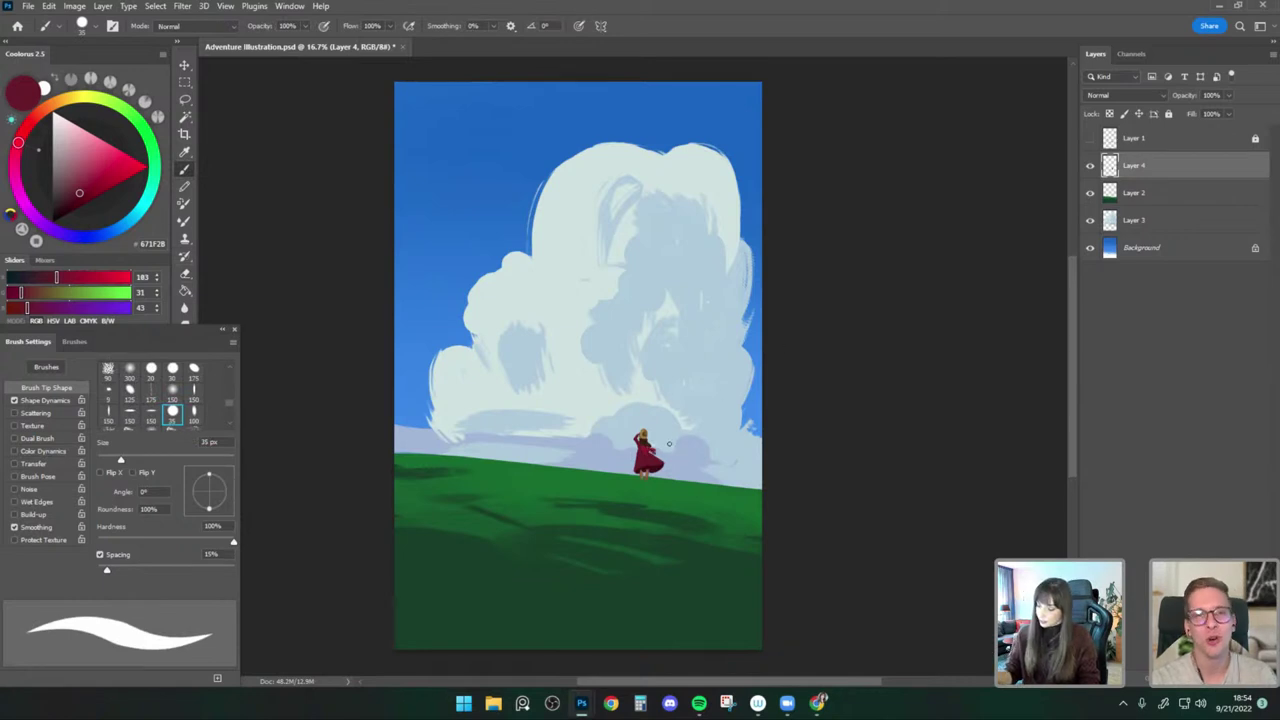
{"action": "left_click", "coordinate": [636, 440], "text": "alt"}
{"action": "key", "text": "bracketleft"}
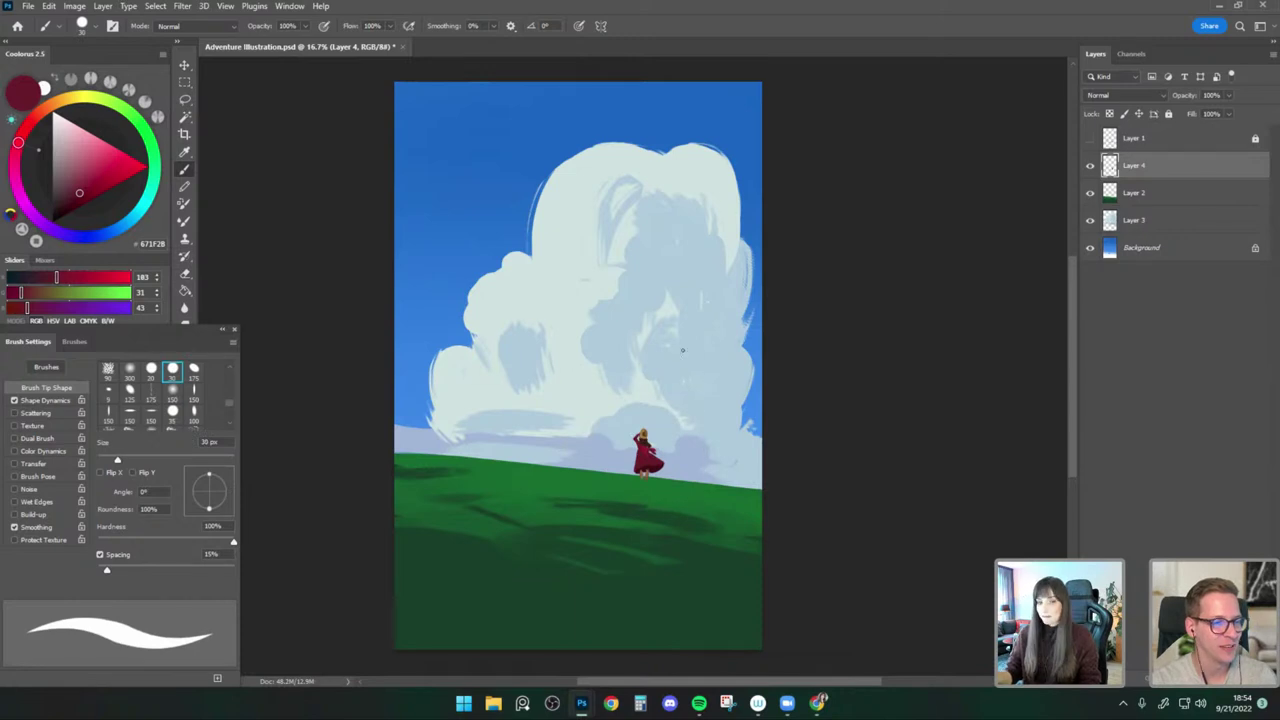
Sample the skin tone at the figure's feet, darken it to brown #6D5132 and enlarge the brush to 35 px.
{"action": "left_click", "coordinate": [648, 474], "text": "alt"}
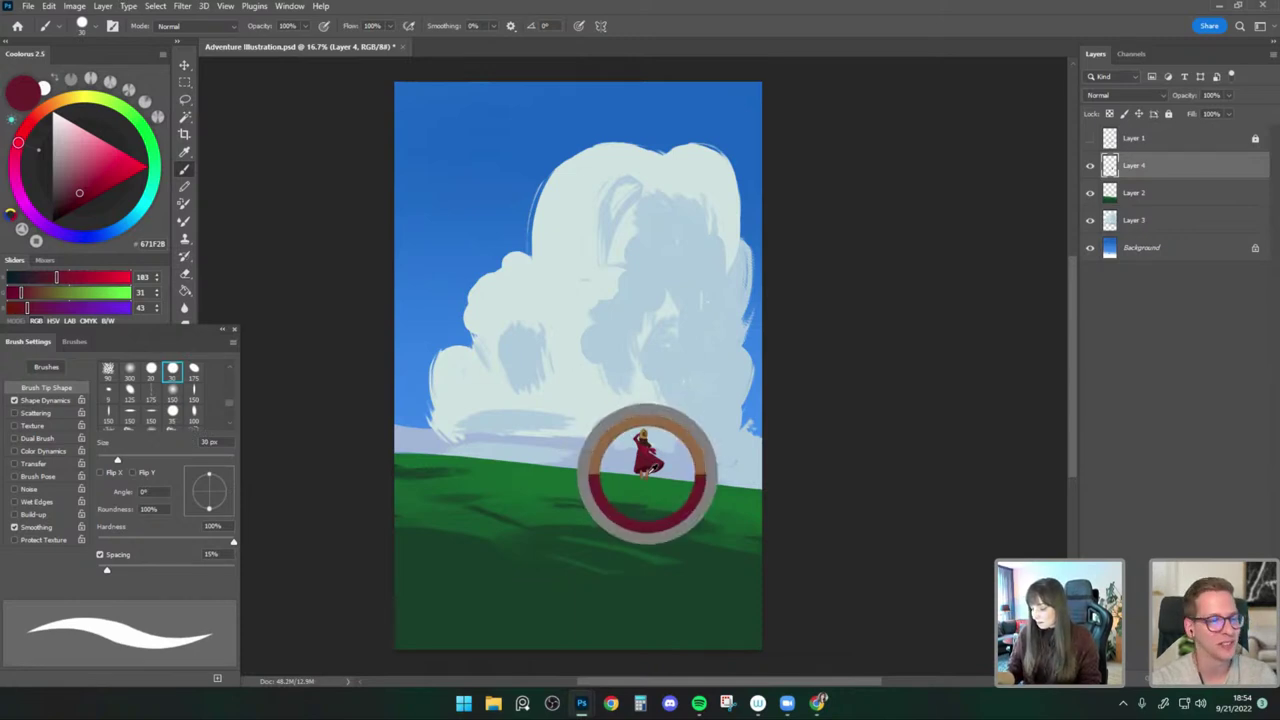
{"action": "left_click", "coordinate": [75, 188]}
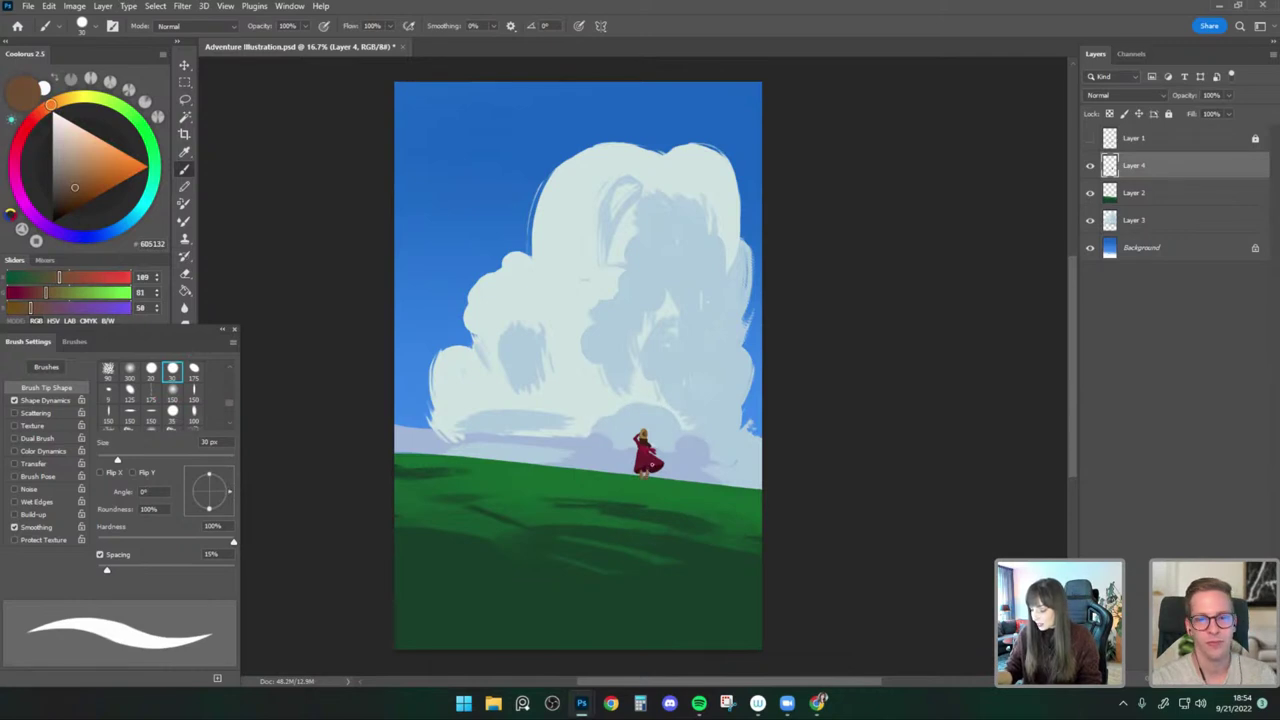
{"action": "key", "text": "]"}
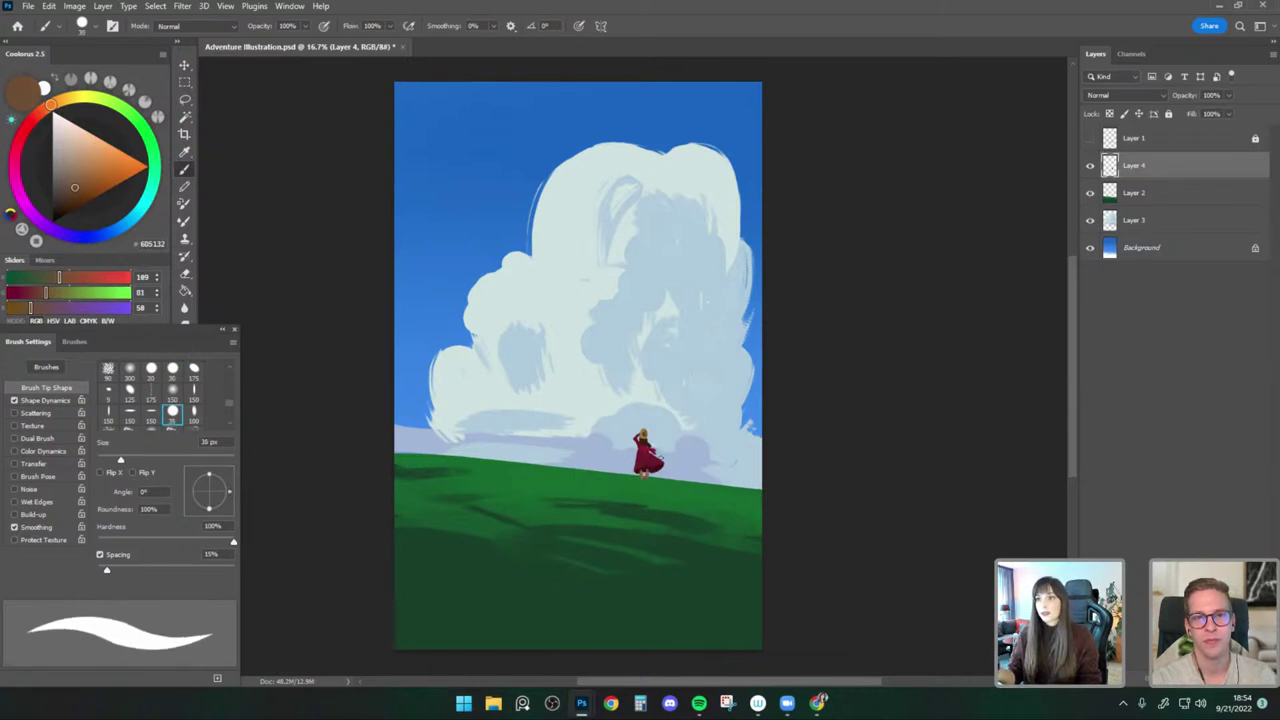
Flip the canvas horizontally and sample the dark brown #3A2113 just below the figure's hair.
{"action": "key", "text": "ctrl+shift+h"}
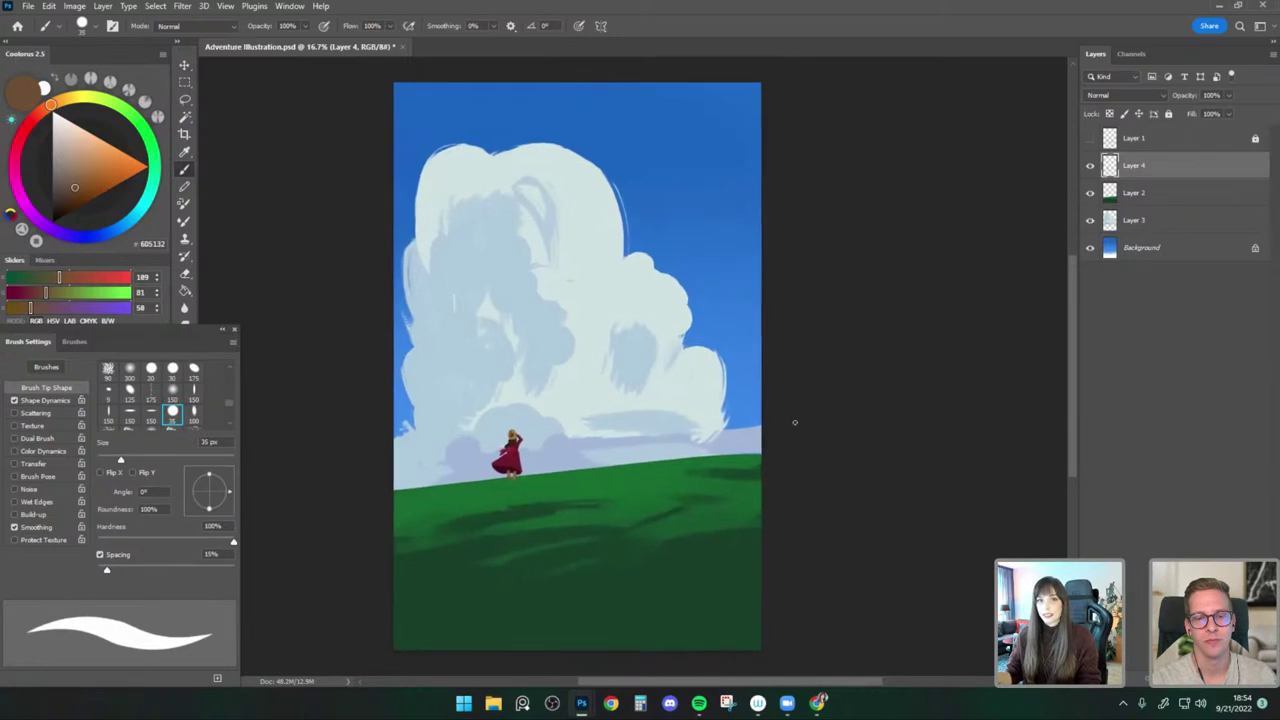
{"action": "left_click_drag", "start_coordinate": [791, 402], "coordinate": [817, 400]}
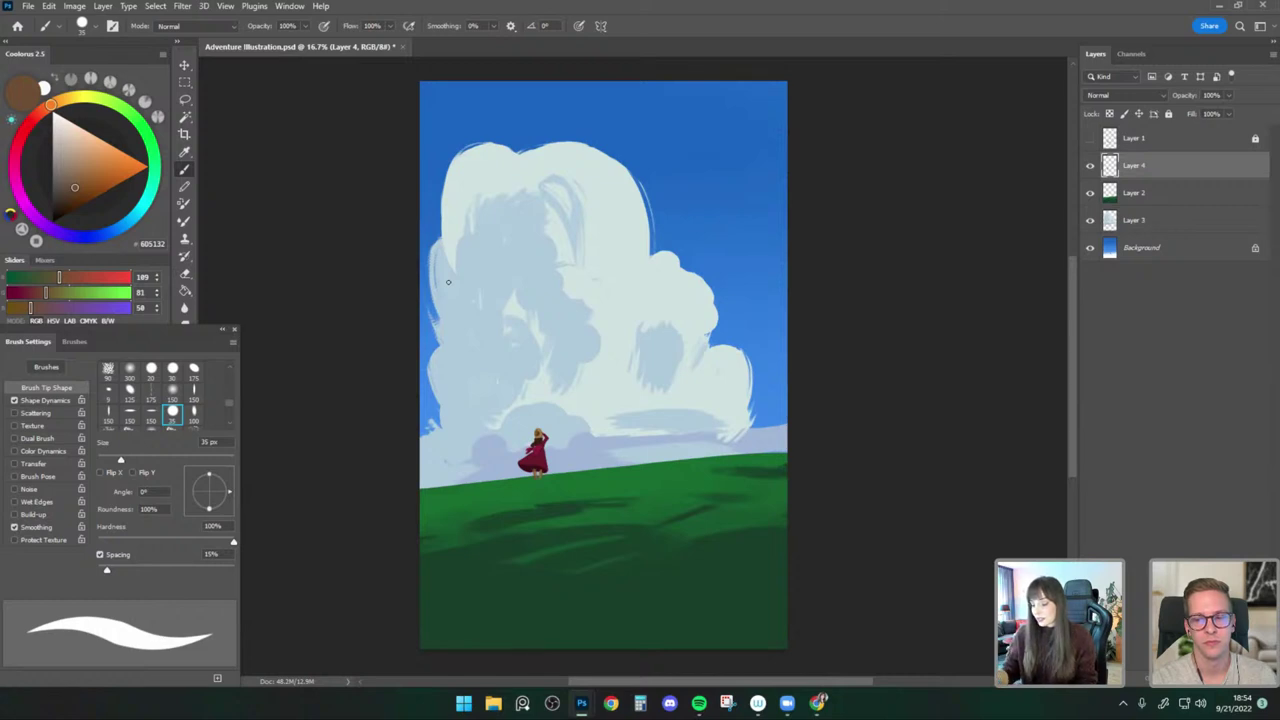
{"action": "left_click", "coordinate": [541, 440], "text": "alt"}
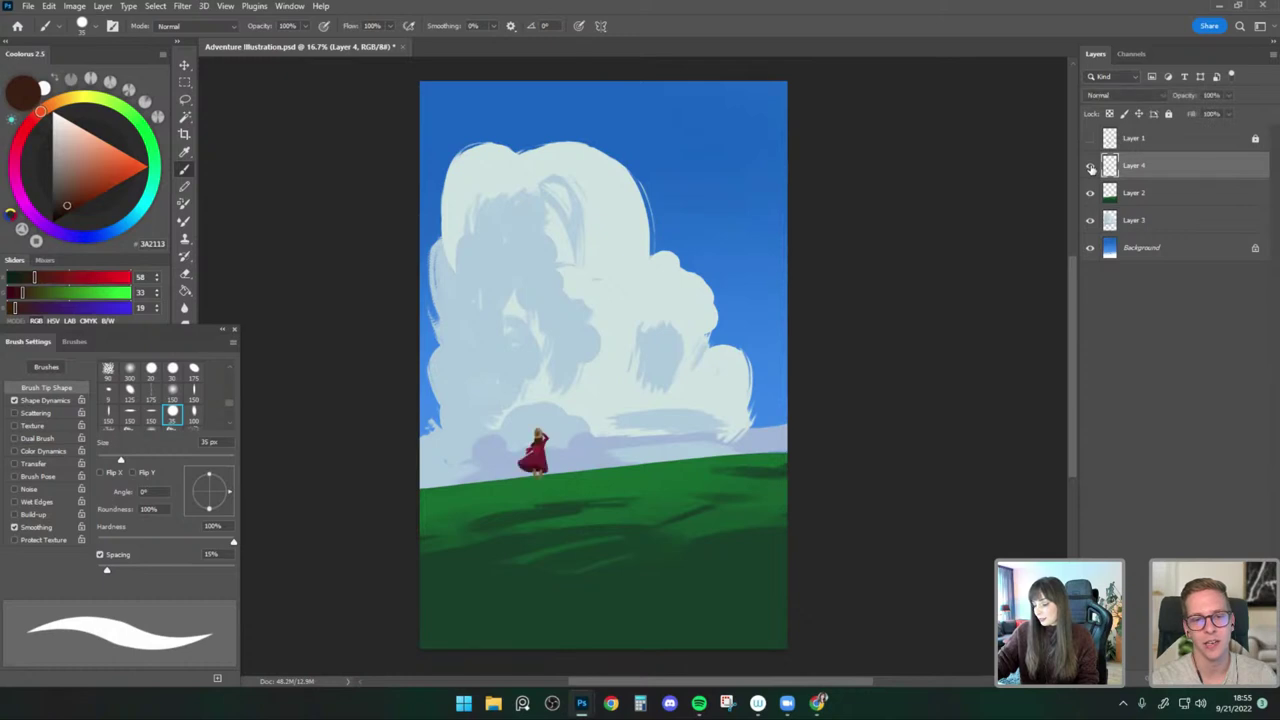
Touch up the figure's hair with light gold #E3C17D, using a brush between 20 and 30 px.
{"action": "left_click", "coordinate": [541, 432], "text": "alt"}
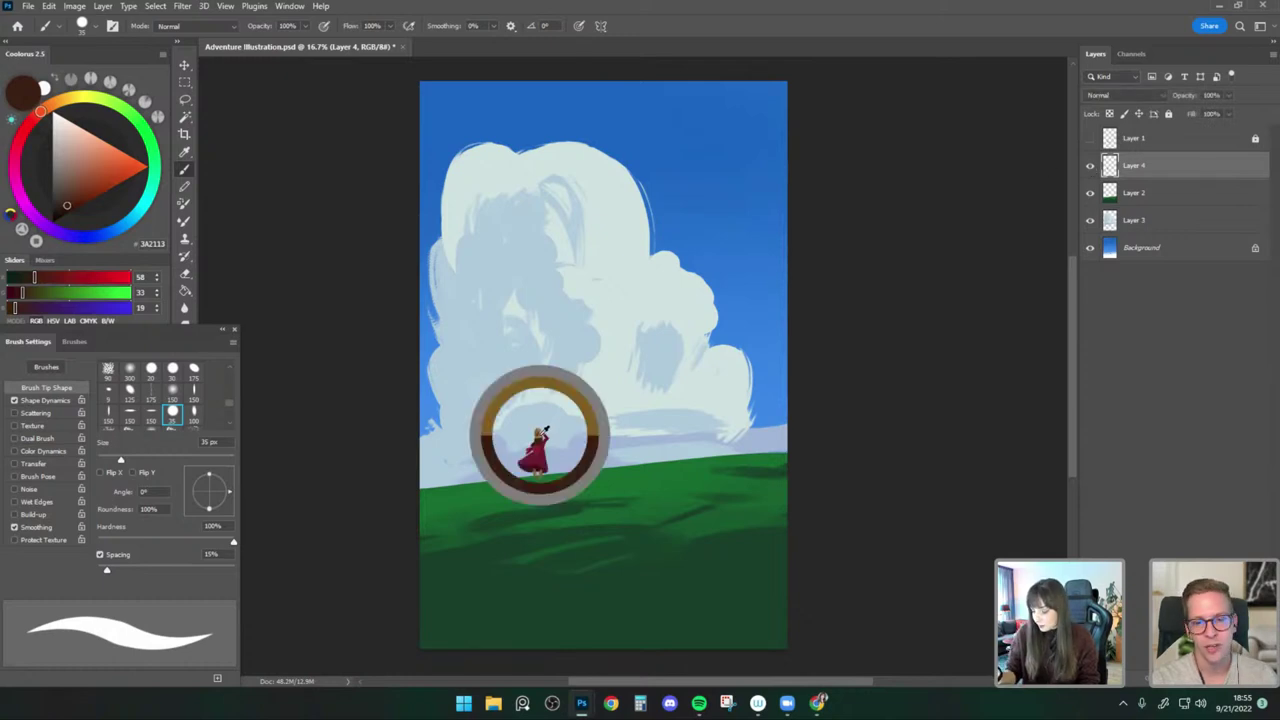
{"action": "key", "text": "bracketleft"}
{"action": "left_click", "coordinate": [91, 146]}
{"action": "key", "text": "bracketleft"}
{"action": "key", "text": "bracketleft"}
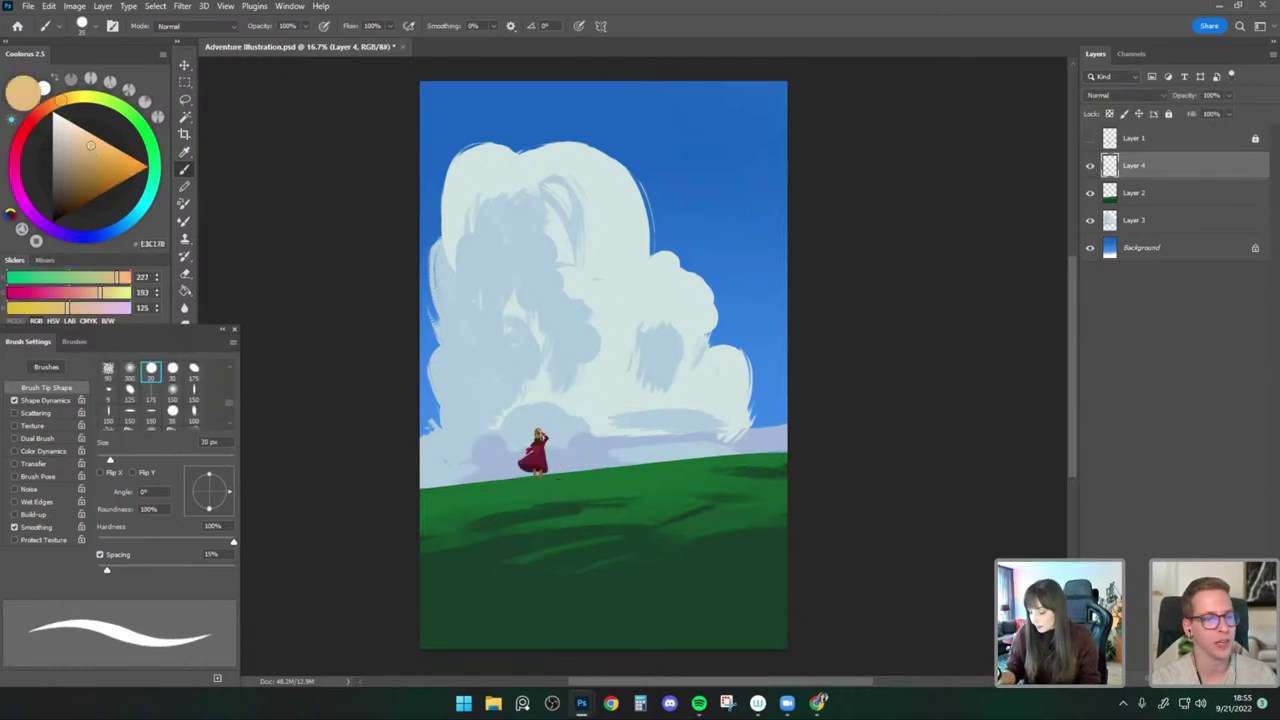
{"action": "key", "text": "bracketright"}
{"action": "key", "text": "bracketright"}
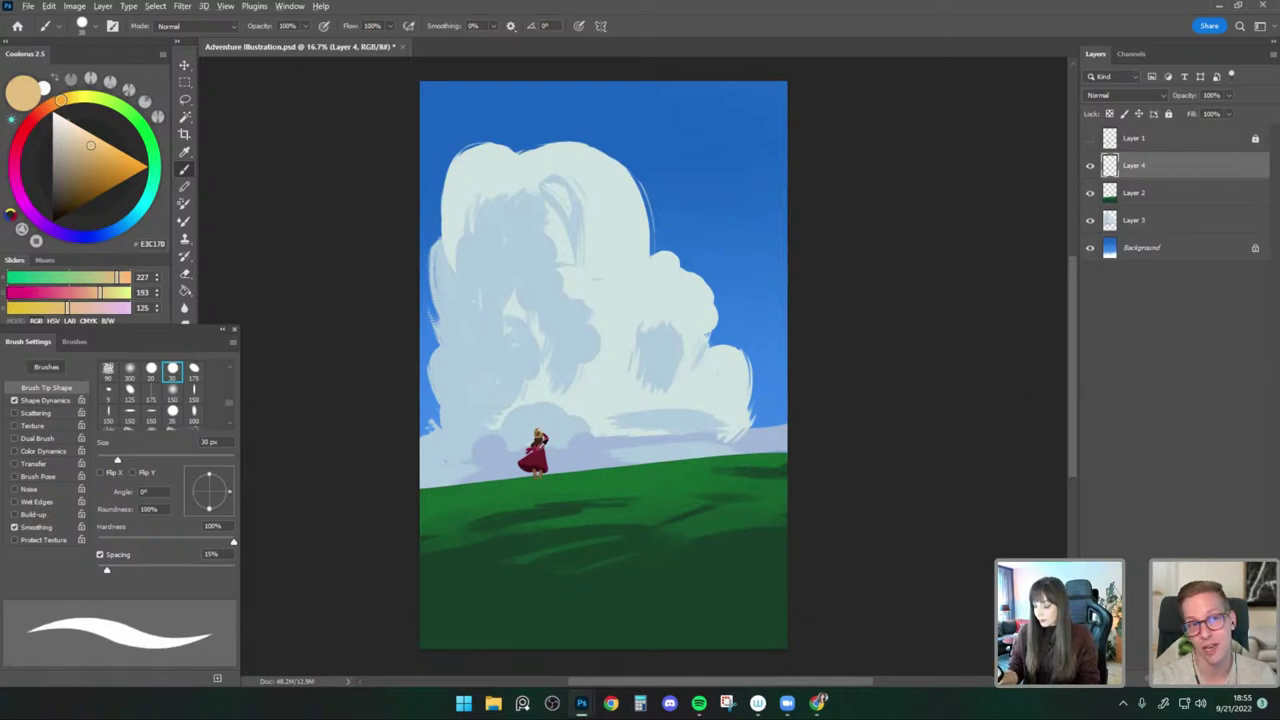
Add pinkish-red #CA4F63 accents to the dress and rework them with dark red #671F2B, using a 20 to 30 px brush.
{"action": "left_click", "coordinate": [543, 446], "text": "alt"}
{"action": "key", "text": "bracketleft"}
{"action": "key", "text": "bracketleft"}
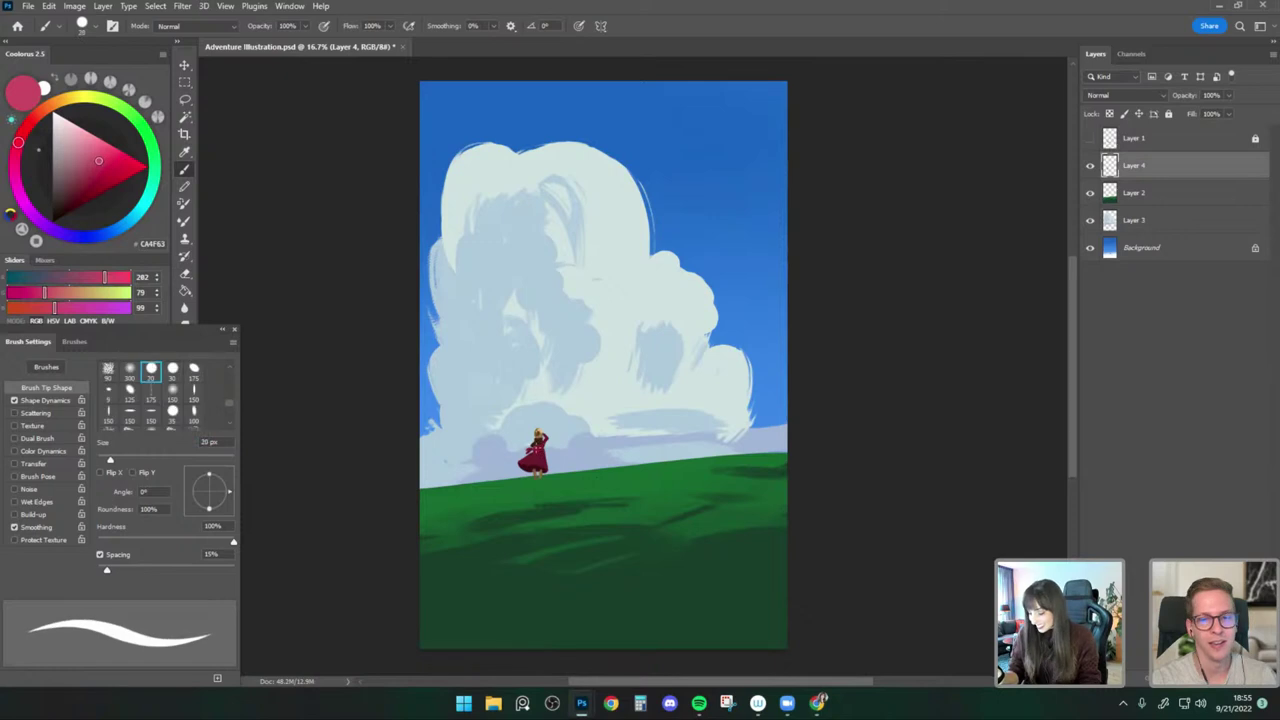
{"action": "key", "text": "bracketright"}
{"action": "key", "text": "comma"}
{"action": "key", "text": "comma"}
{"action": "key", "text": "comma"}
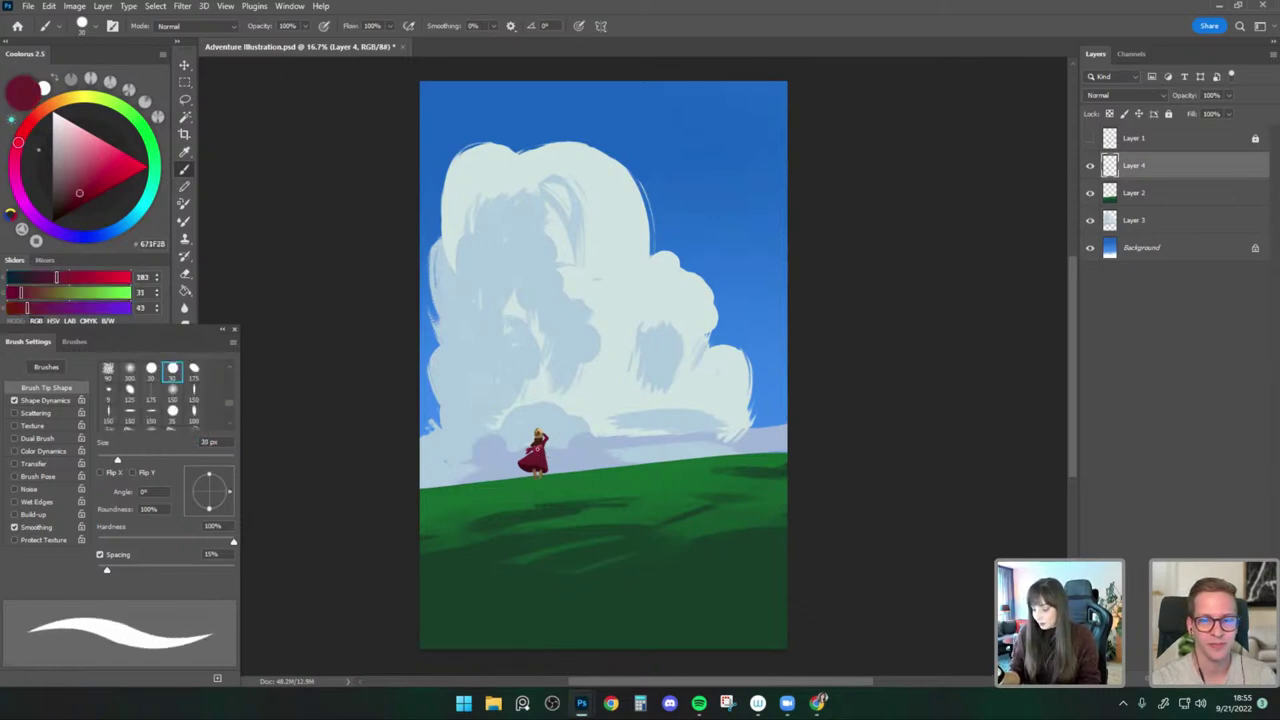
{"action": "key", "text": "period"}
{"action": "key", "text": "period"}
{"action": "key", "text": "period"}
Clean up the figure's outline around the head and shoulders with a 30 to 40 px eraser.
{"action": "key", "text": "e"}
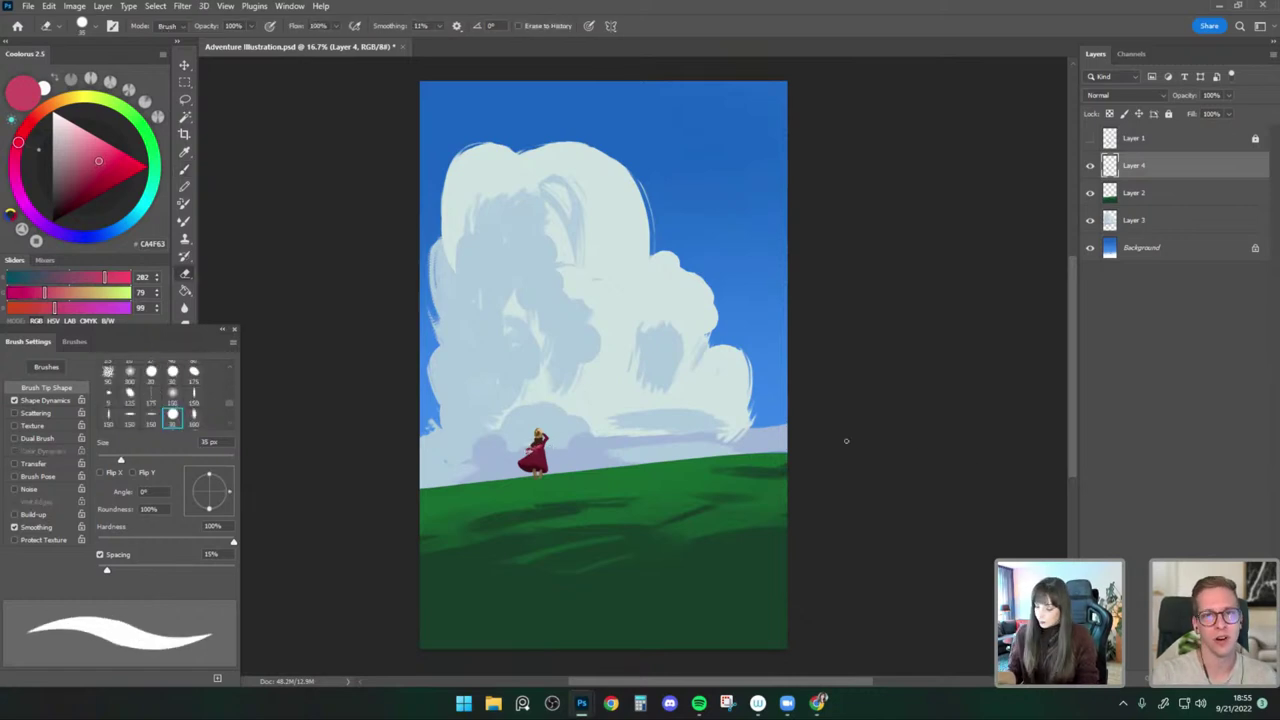
{"action": "key", "text": "comma"}
{"action": "key", "text": "comma"}
{"action": "key", "text": "comma"}
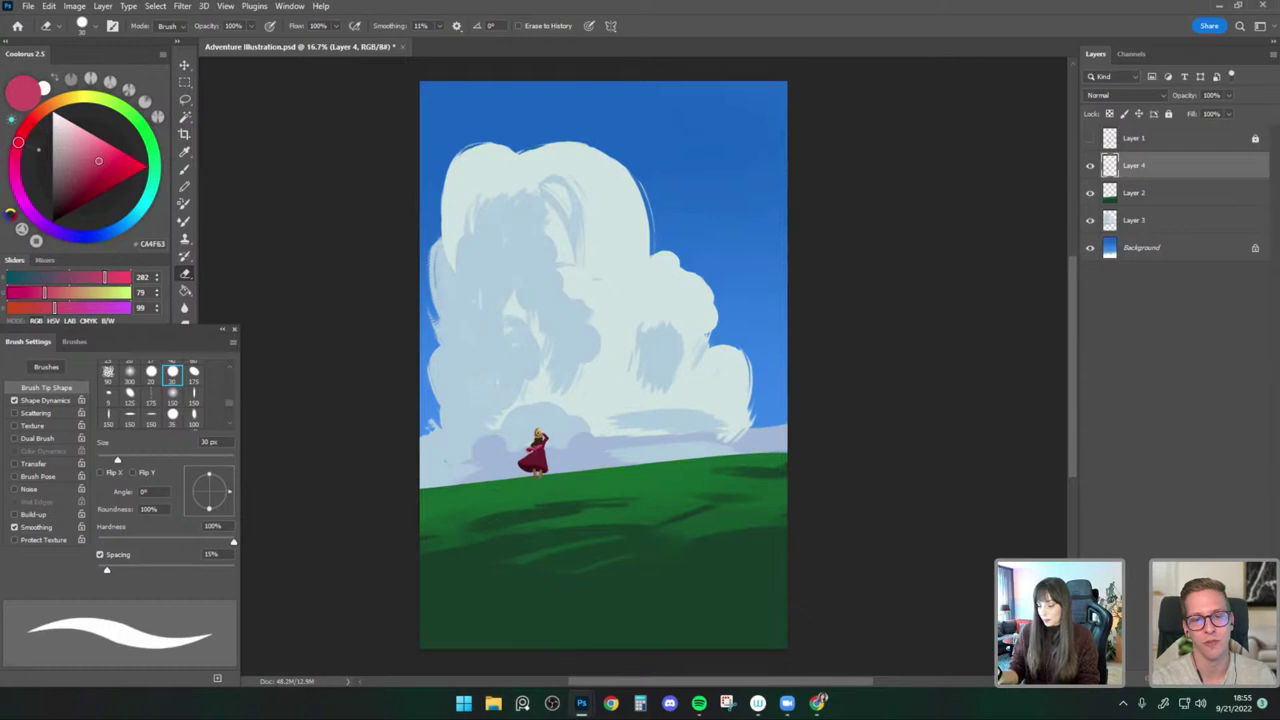
{"action": "key", "text": "bracketright"}
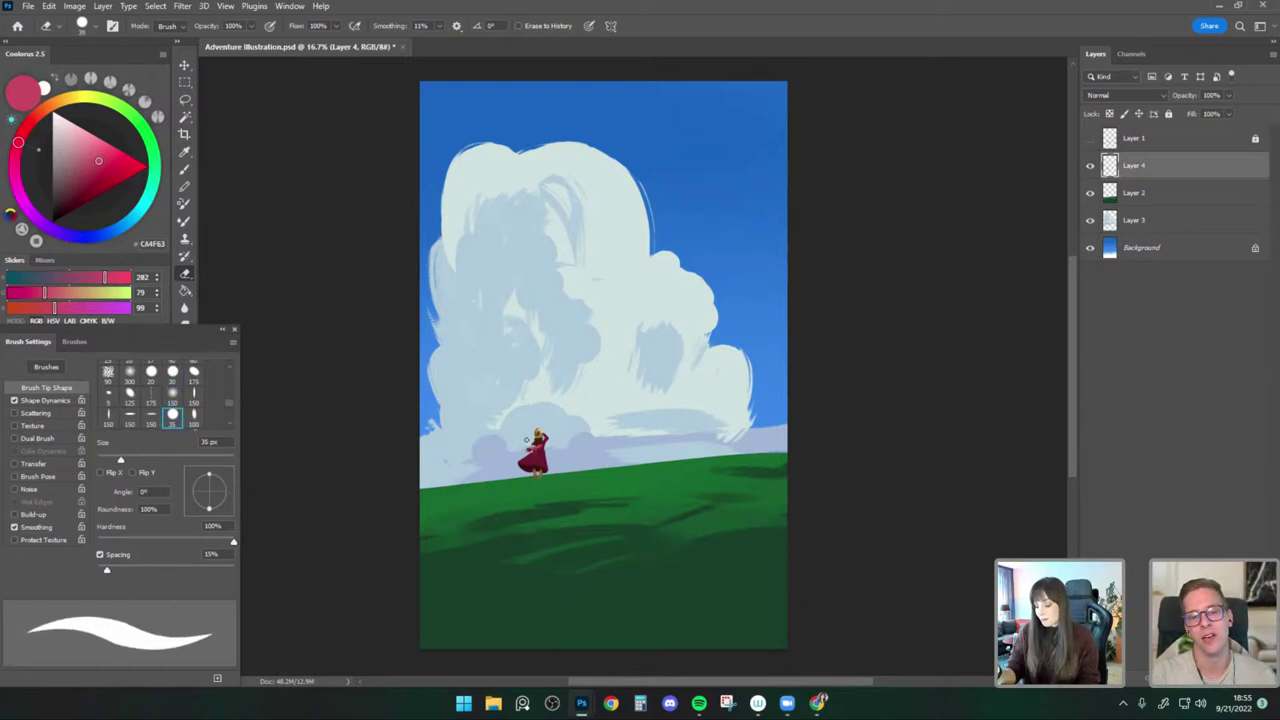
{"action": "key", "text": "period"}
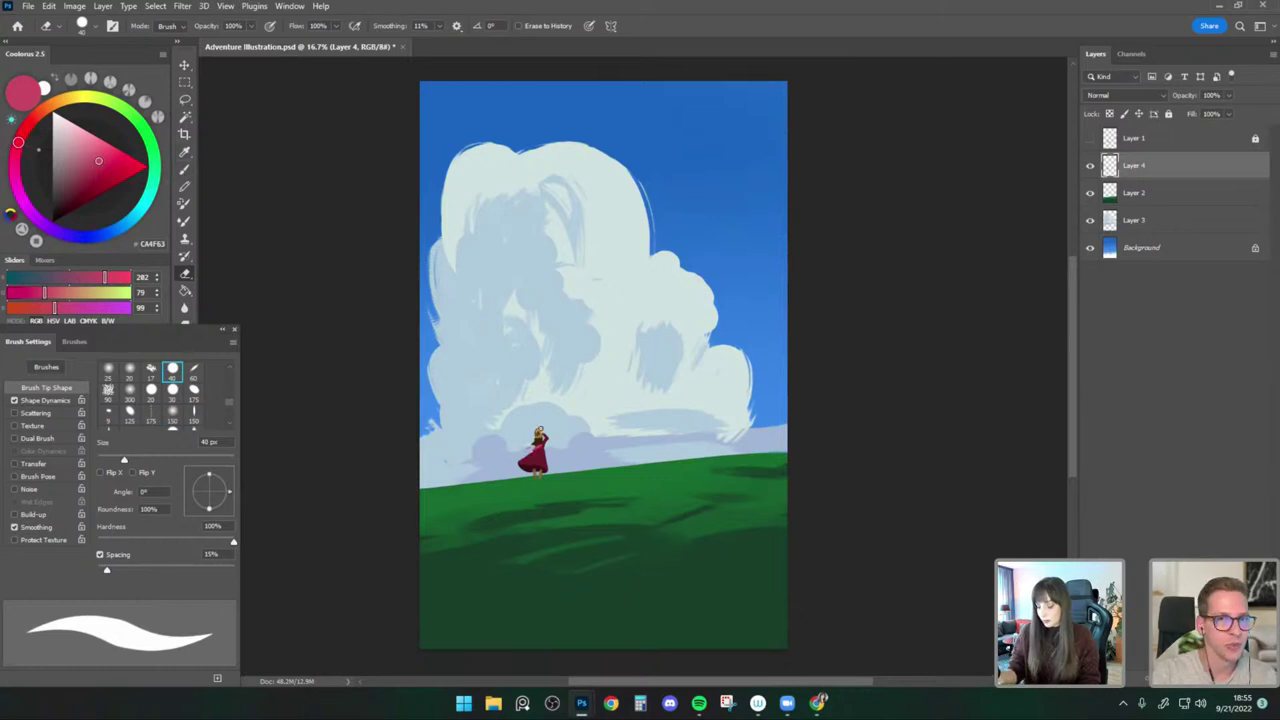
Paint the dress's waist with sampled dark red #671F2B at 35 px and a pinkish-red #CA4F63 sash at 25 px.
{"action": "left_click", "coordinate": [184, 168]}
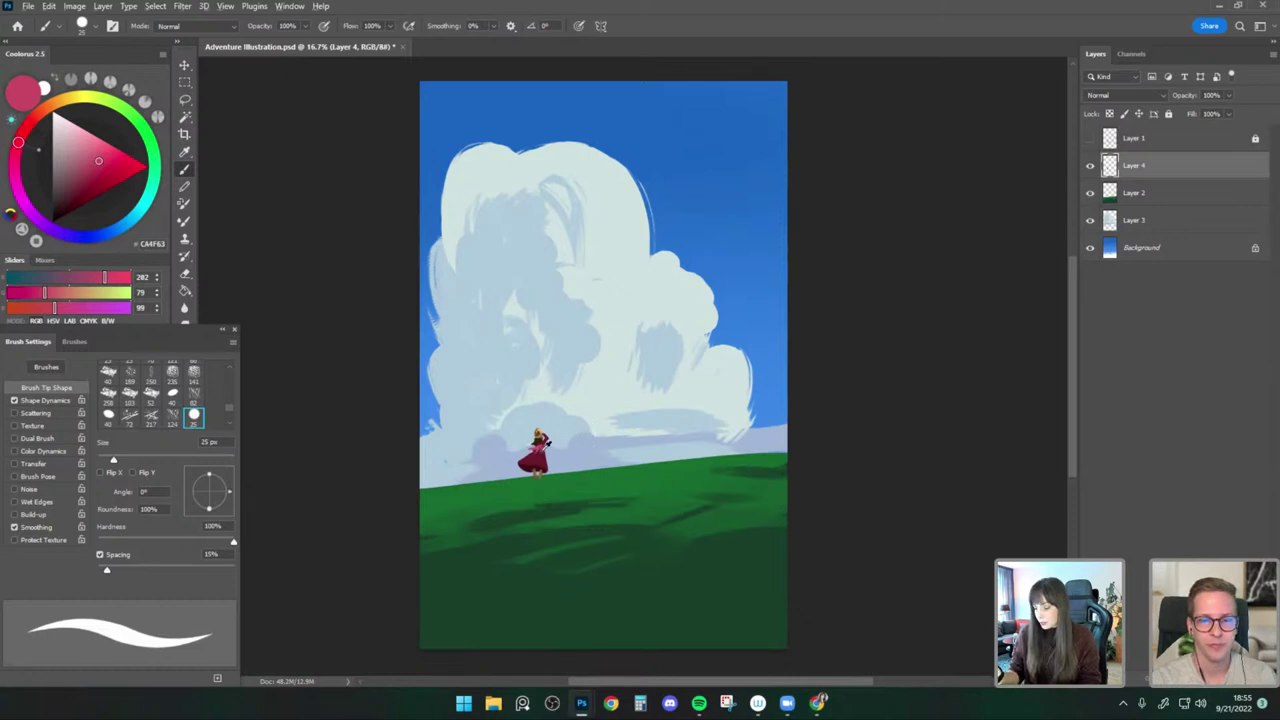
{"action": "left_click", "coordinate": [541, 452], "text": "alt"}
{"action": "key", "text": "bracketright"}
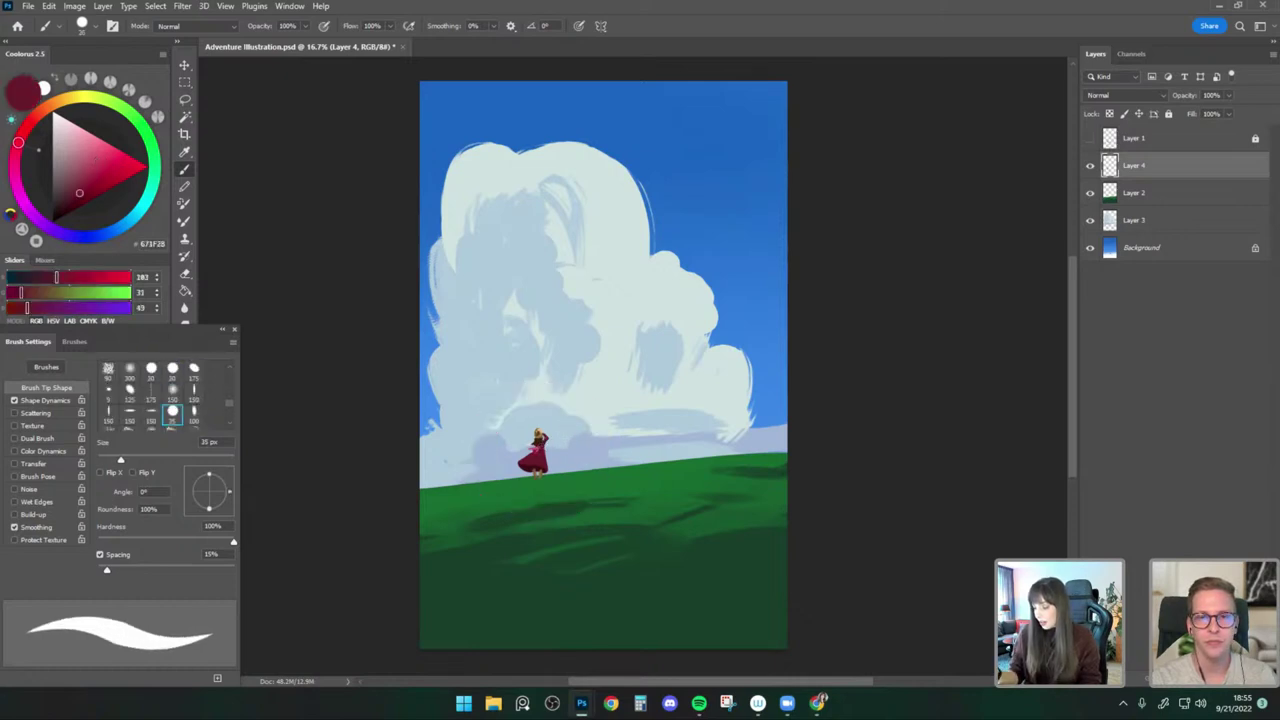
{"action": "left_click", "coordinate": [536, 449], "text": "alt"}
{"action": "key", "text": "bracketleft"}
{"action": "key", "text": "bracketleft"}
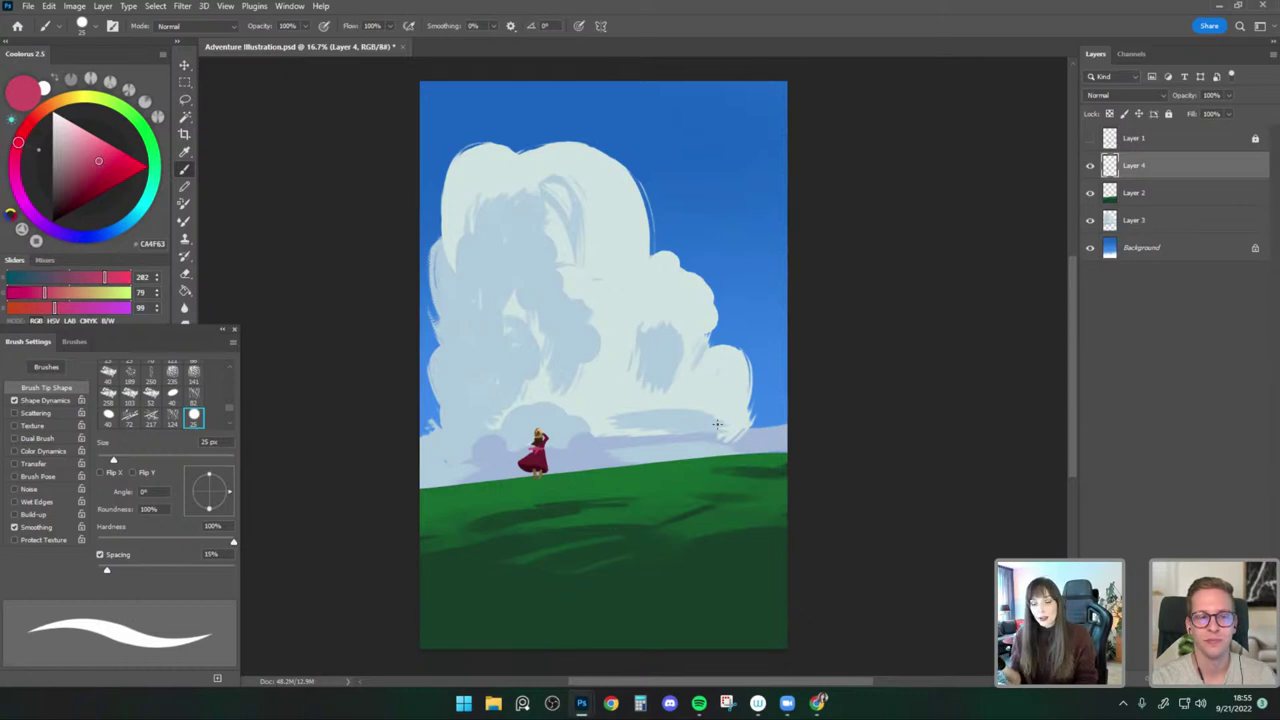
Flip the canvas back horizontally and refine the dress's waist with a 30 px eraser and a 25 px dark red brush.
{"action": "key", "text": "ctrl+shift+h"}
{"action": "left_click_drag", "start_coordinate": [774, 349], "coordinate": [779, 340]}
{"action": "left_click", "coordinate": [670, 445], "text": "alt"}
{"action": "key", "text": "e"}
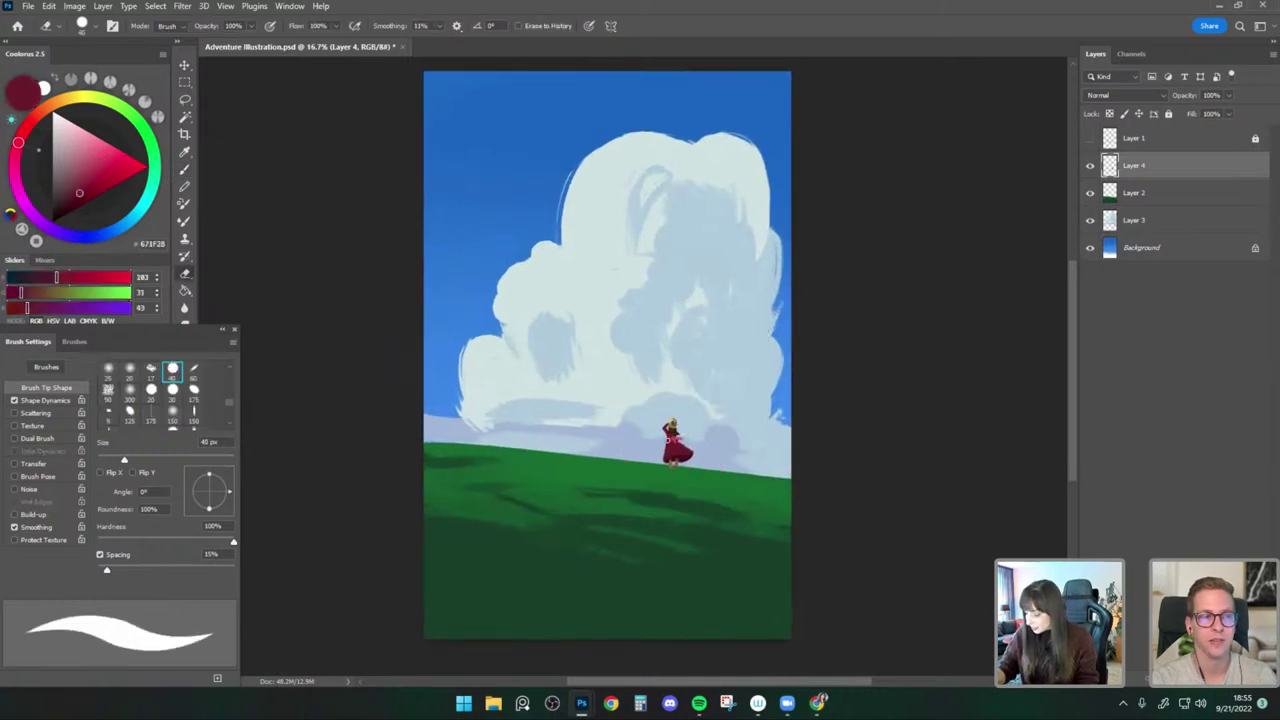
{"action": "key", "text": "["}
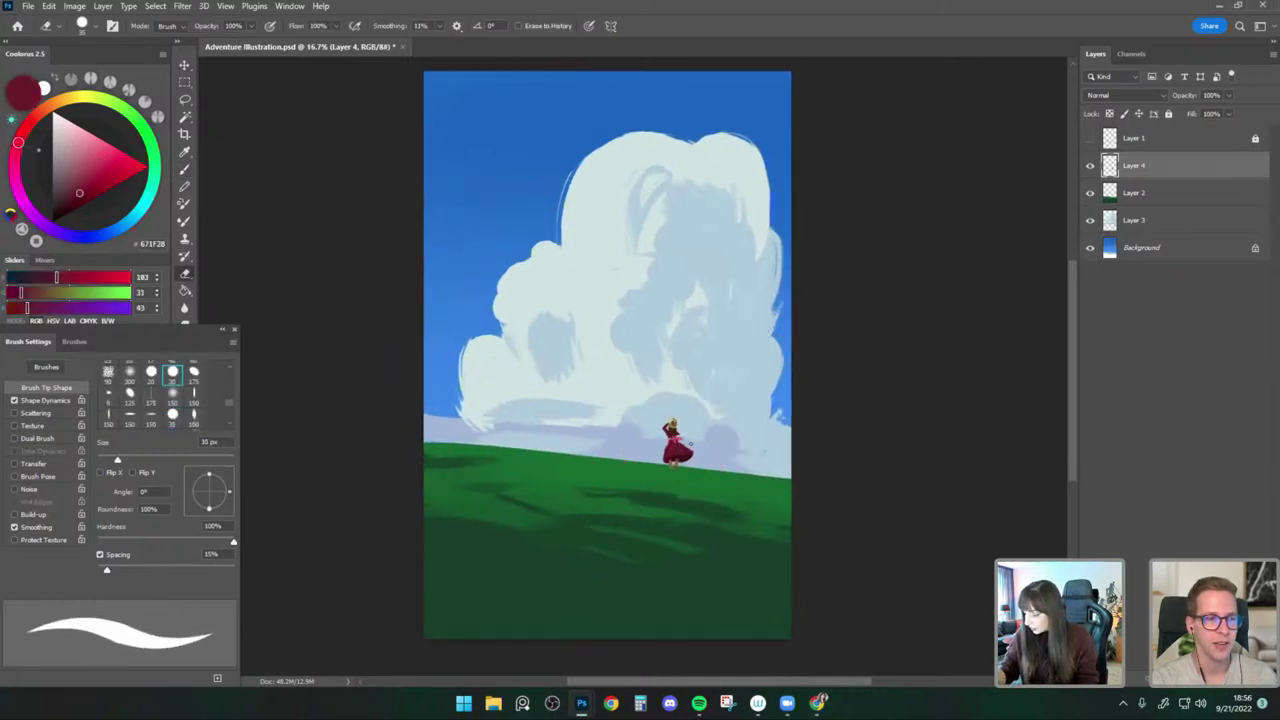
{"action": "left_click", "coordinate": [667, 443]}
{"action": "key", "text": "b"}
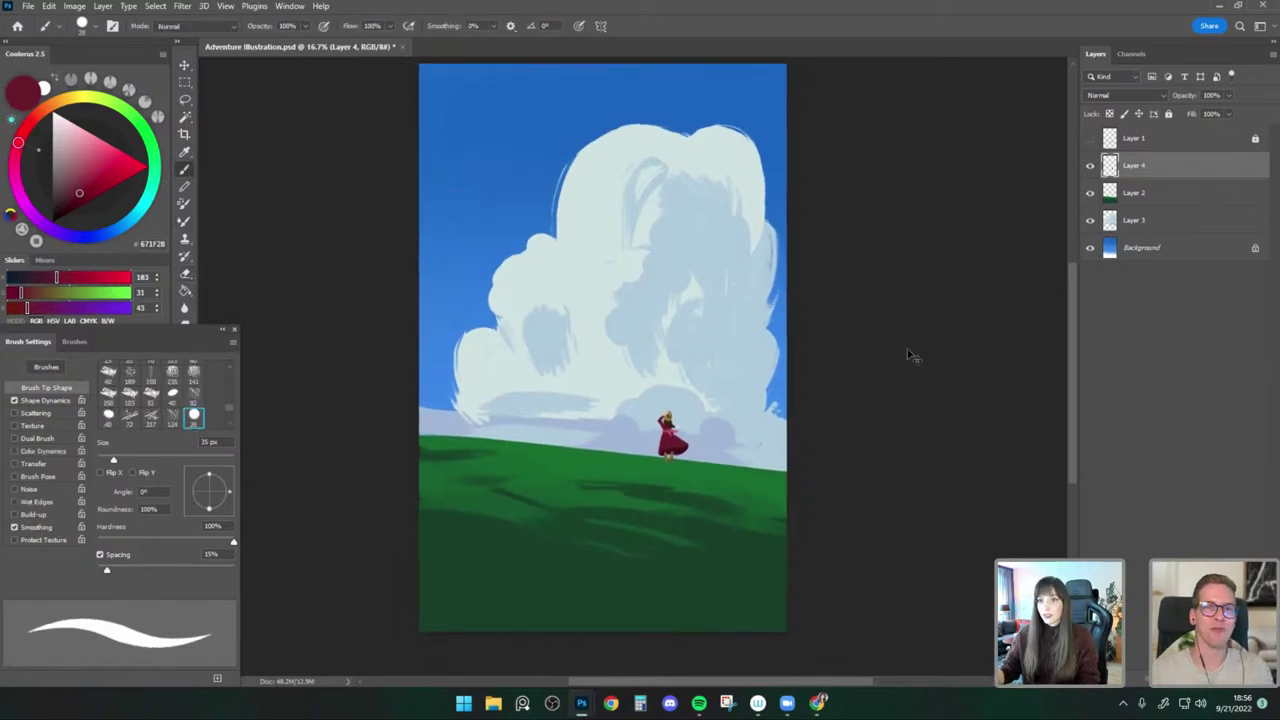
Check the figure on Layer 4 by toggling its visibility and reviewing the whole illustration at 12.5% zoom.
{"action": "left_click_drag", "start_coordinate": [883, 400], "coordinate": [903, 391]}
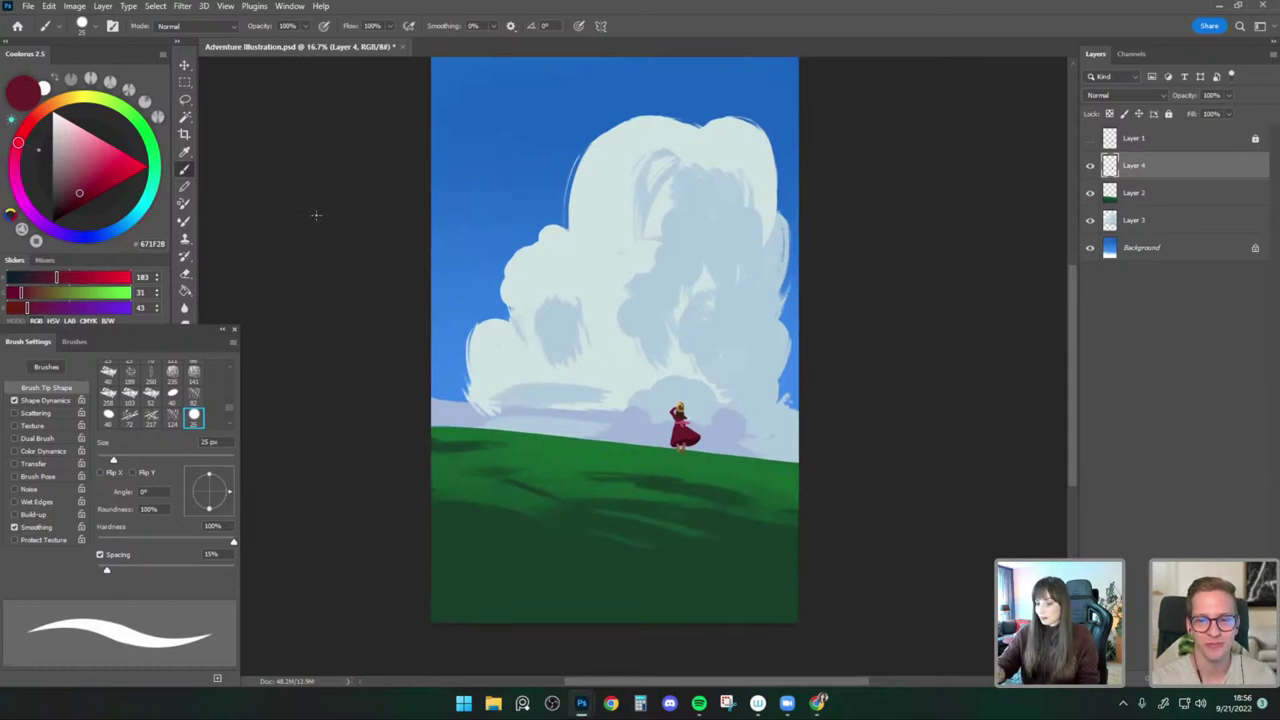
{"action": "key", "text": "v"}
{"action": "left_click_drag", "start_coordinate": [875, 256], "coordinate": [901, 288]}
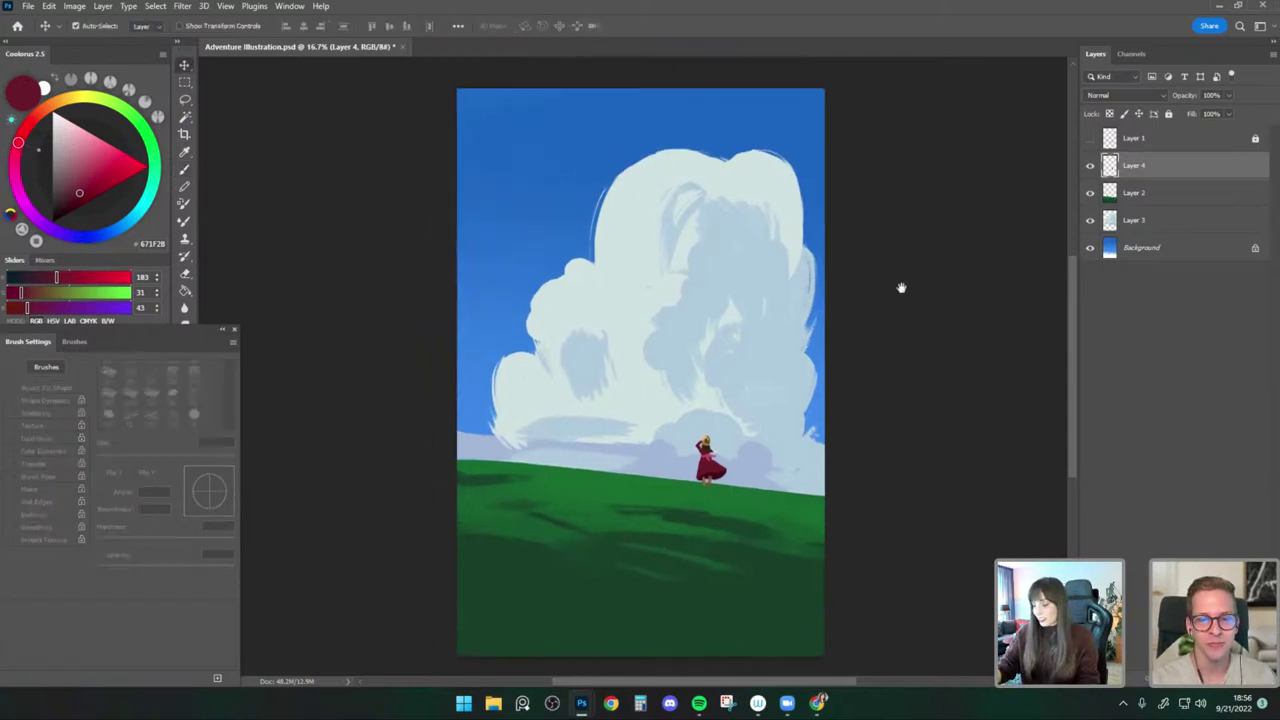
{"action": "left_click", "coordinate": [1091, 166]}
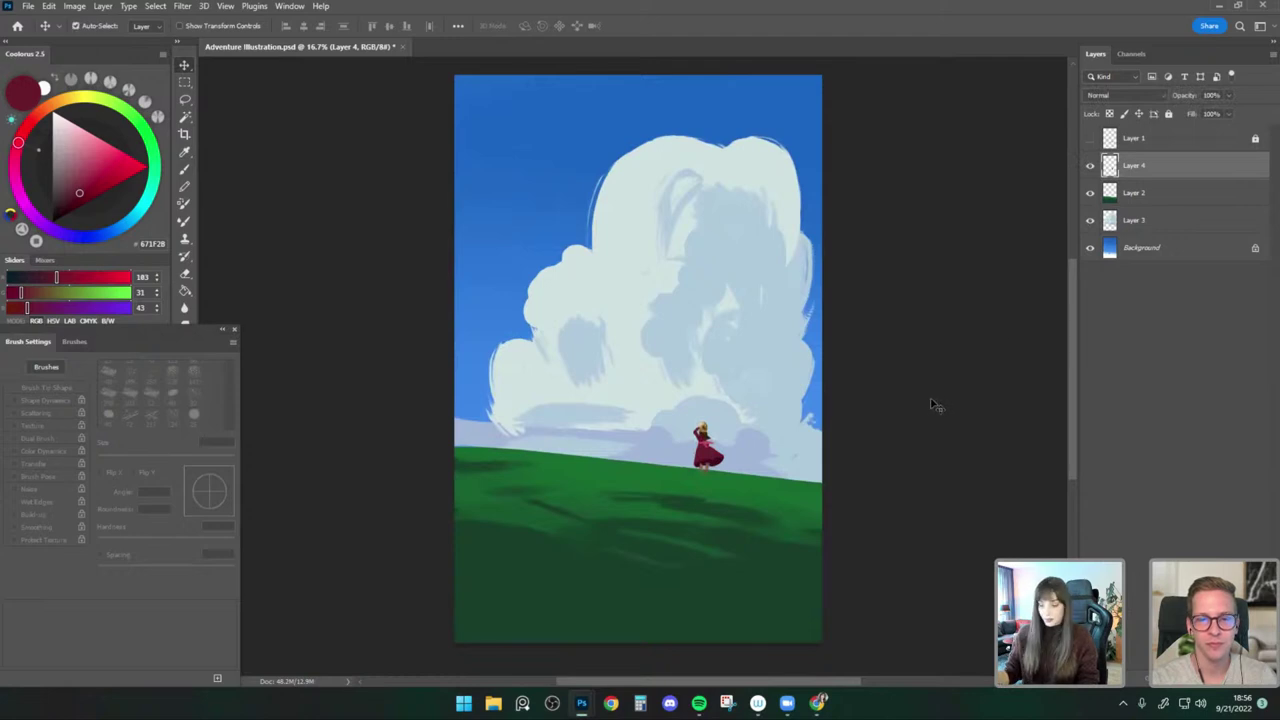
{"action": "key", "text": "ctrl+plus"}
{"action": "key", "text": "ctrl+minus"}
{"action": "key", "text": "ctrl+minus"}
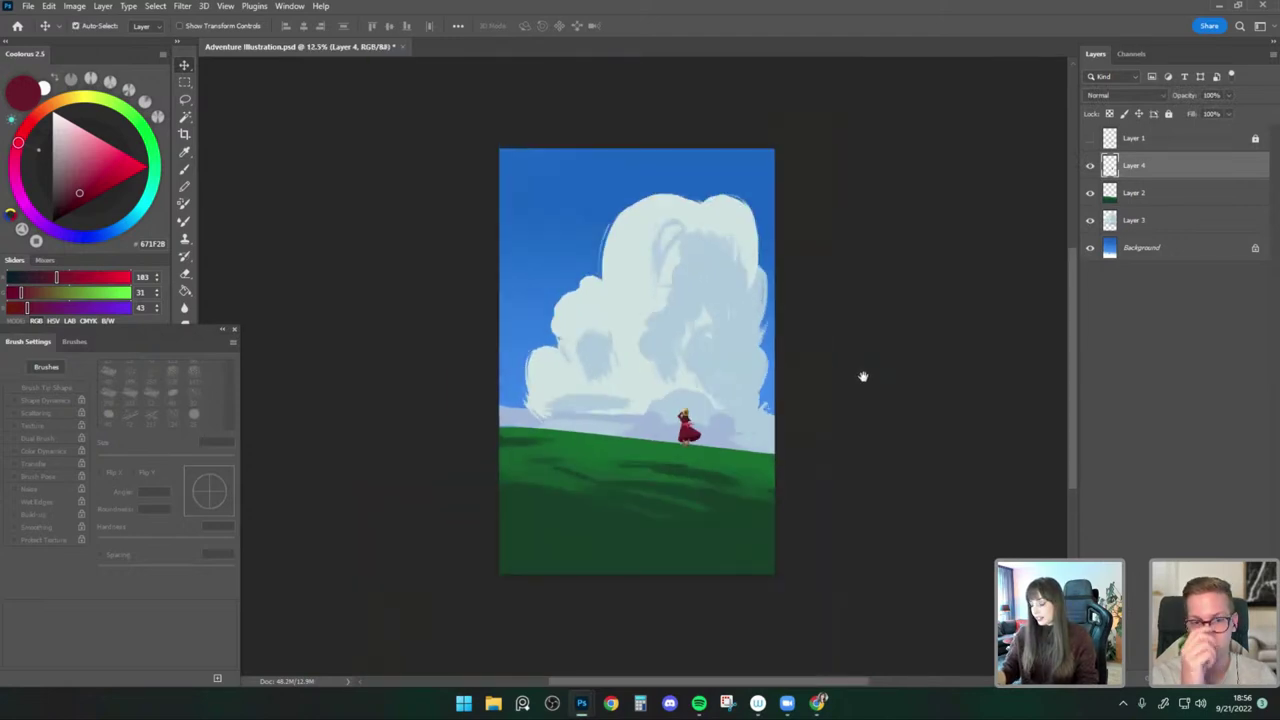
{"action": "left_click_drag", "start_coordinate": [864, 377], "coordinate": [845, 388]}
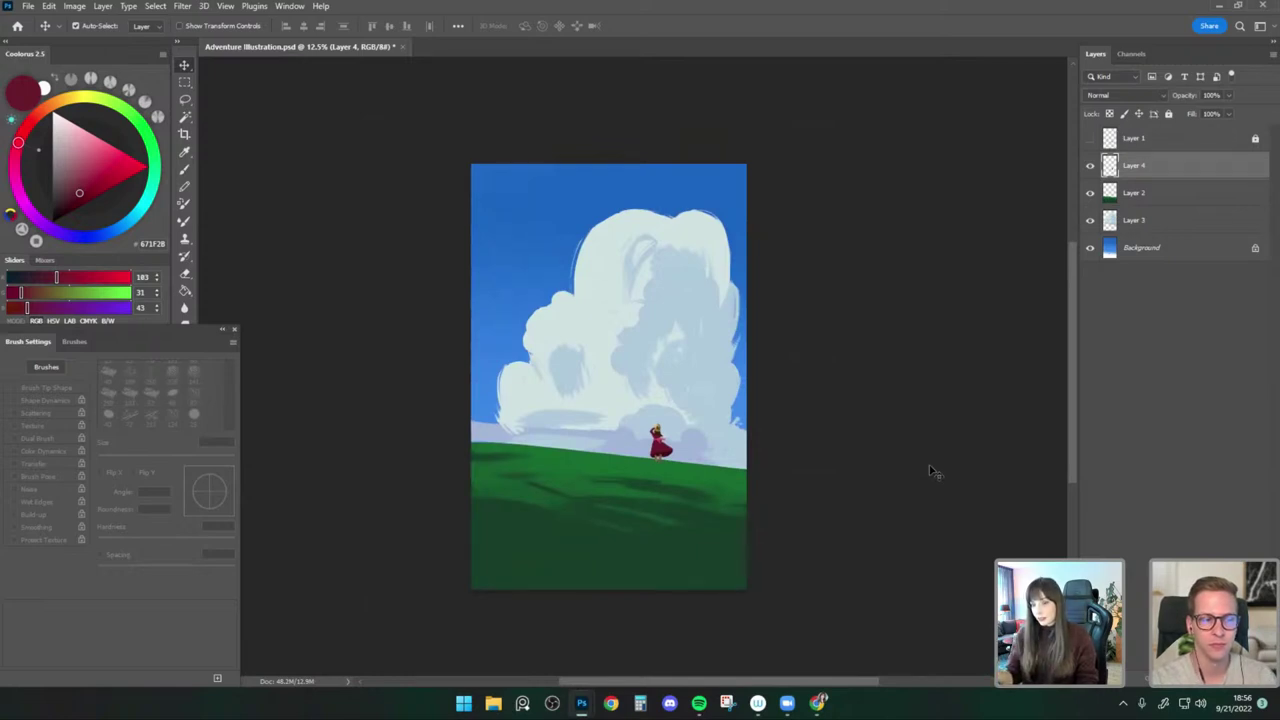
Paint a light puff into the shaded part of the cloud on Layer 3 with a 300 px brush in sampled #D0E3E1.
{"action": "left_click", "coordinate": [184, 168]}
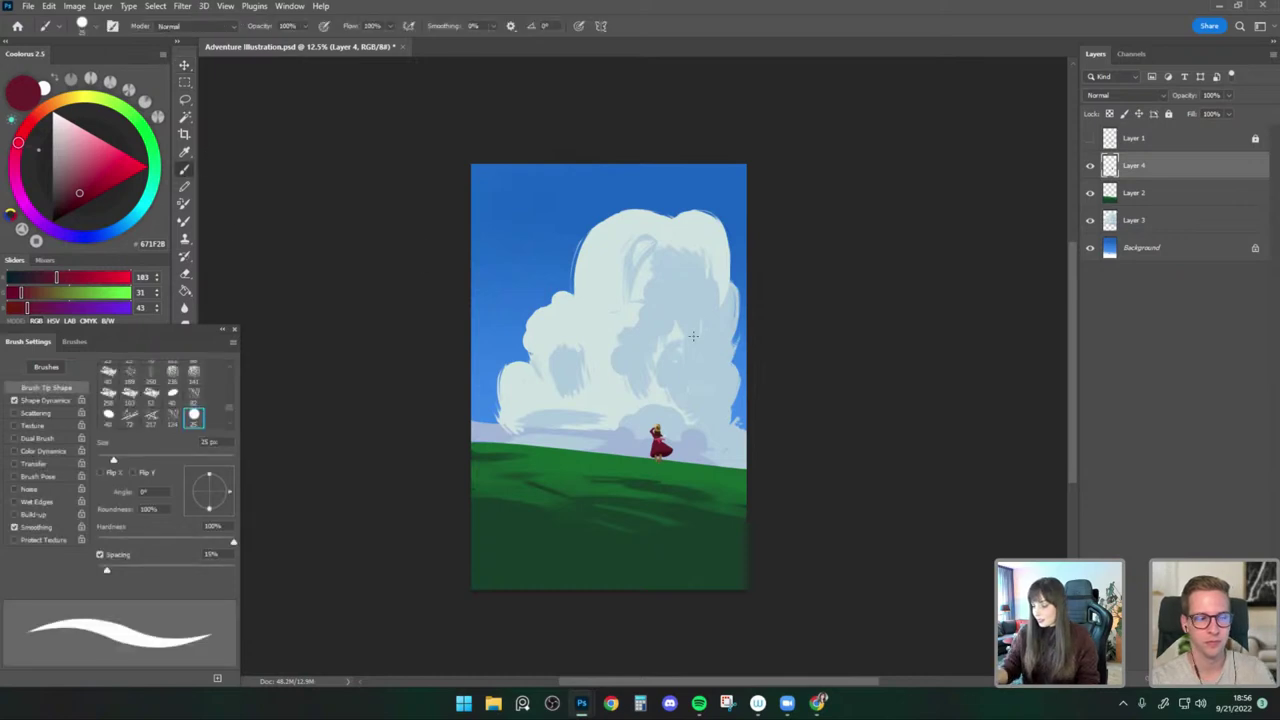
{"action": "left_click", "coordinate": [640, 400], "text": "alt"}
{"action": "key", "text": "bracketright"}
{"action": "key", "text": "bracketright"}
{"action": "key", "text": "bracketright"}
{"action": "key", "text": "bracketright"}
{"action": "key", "text": "bracketright"}
{"action": "key", "text": "bracketright"}
{"action": "key", "text": "bracketright"}
{"action": "key", "text": "bracketright"}
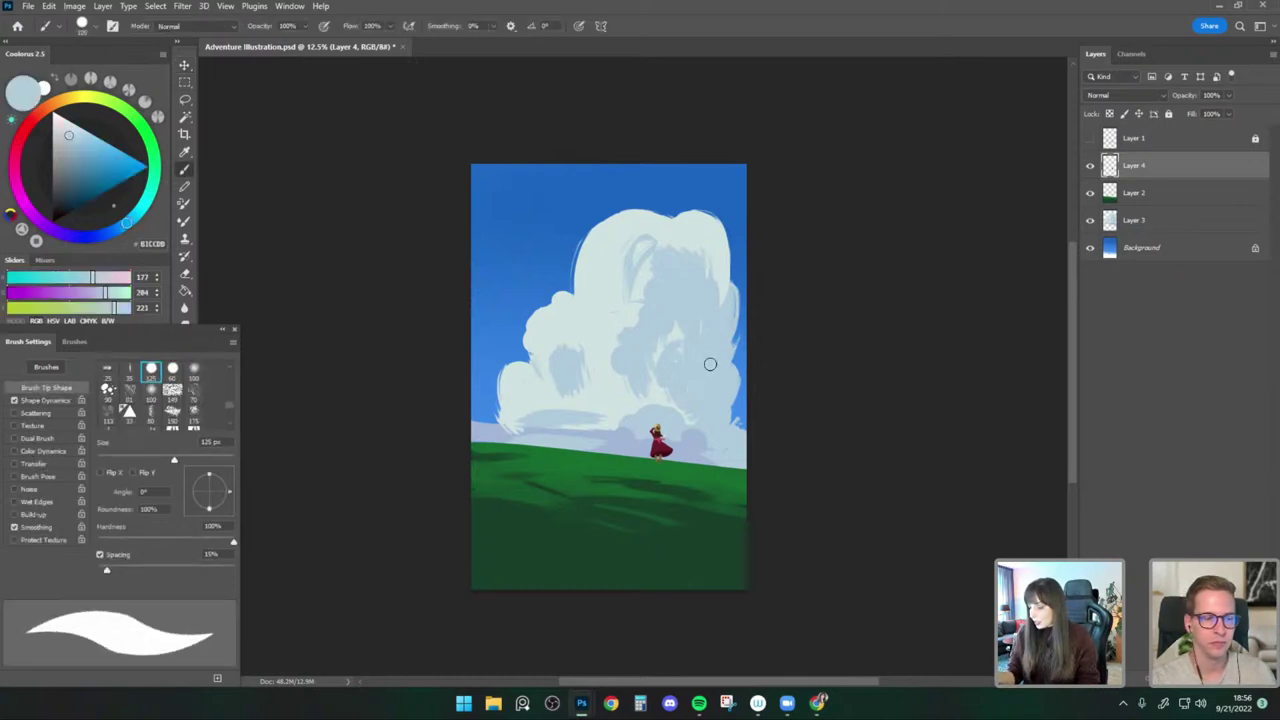
{"action": "key", "text": "bracketright"}
{"action": "key", "text": "bracketright"}
{"action": "key", "text": "bracketright"}
{"action": "key", "text": "bracketright"}
{"action": "key", "text": "bracketright"}
{"action": "left_click", "coordinate": [697, 309], "text": "ctrl"}
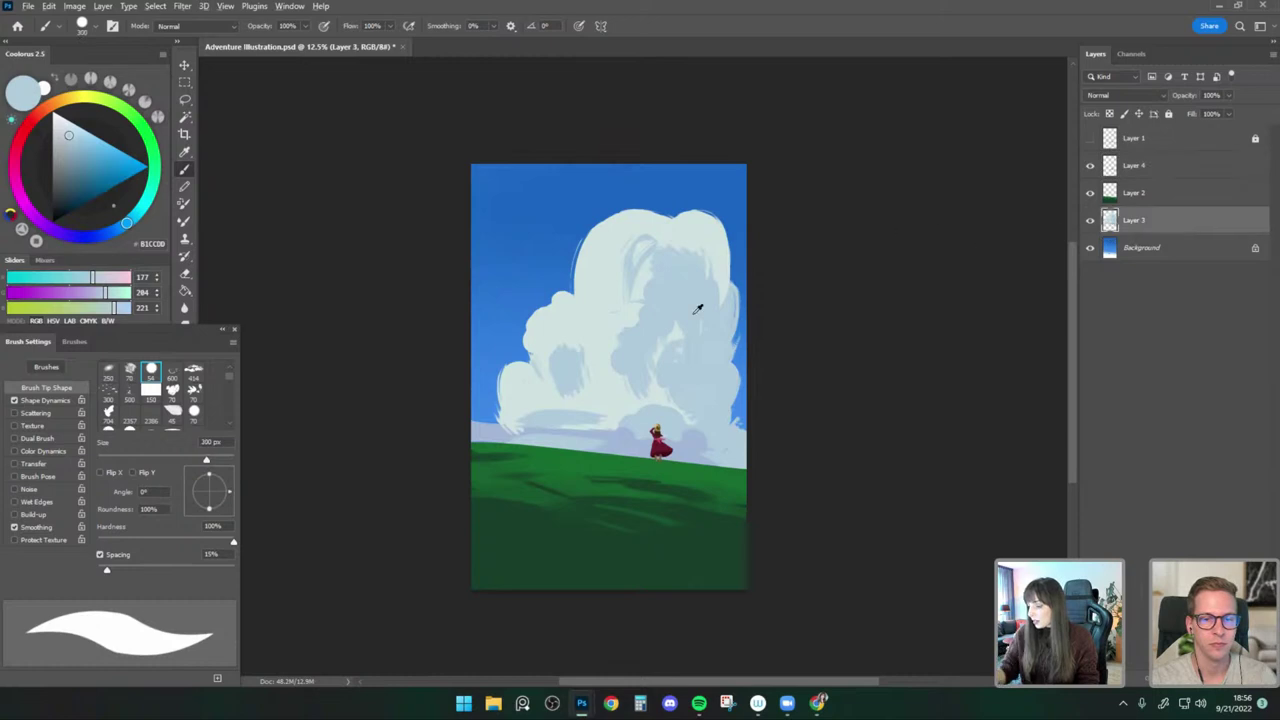
{"action": "left_click", "coordinate": [704, 344], "text": "alt"}
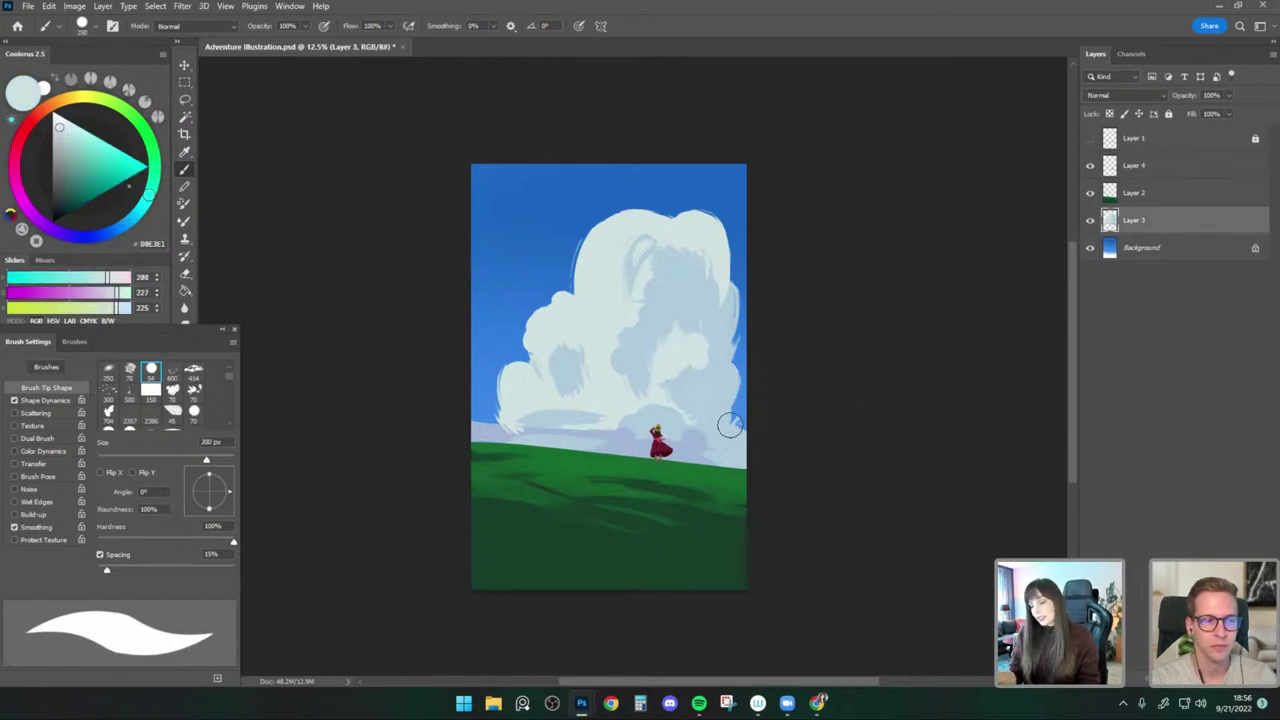
Paint small light puffs along the cloud's lower-right base near the horizon with a 250 px brush and sampled cloud tones.
{"action": "key", "text": "bracketleft"}
{"action": "left_click_drag", "start_coordinate": [737, 424], "coordinate": [726, 421]}
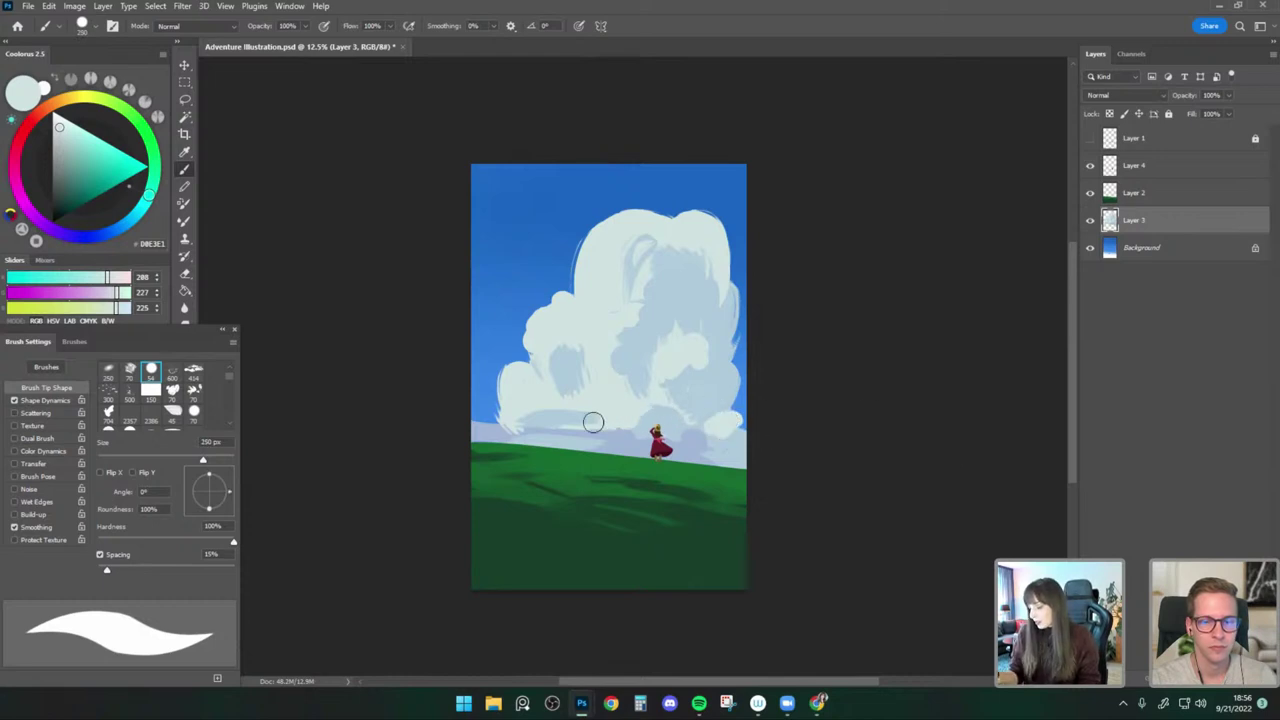
{"action": "left_click", "coordinate": [637, 432], "text": "alt"}
{"action": "left_click", "coordinate": [668, 398], "text": "alt"}
{"action": "left_click_drag", "start_coordinate": [703, 409], "coordinate": [713, 409]}
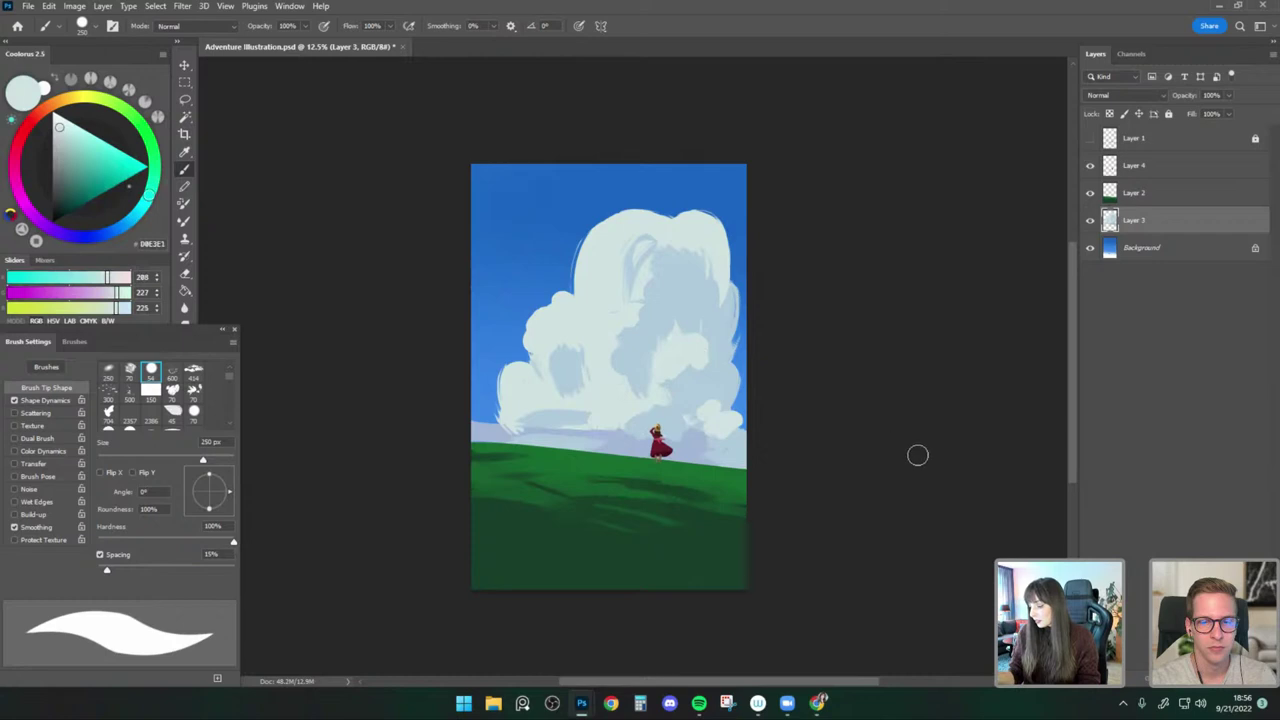
Flip the canvas horizontally, try shifting the cloud layer slightly with Free Transform, and flip the canvas back.
{"action": "key", "text": "ctrl+shift+h"}
{"action": "key", "text": "ctrl+t"}
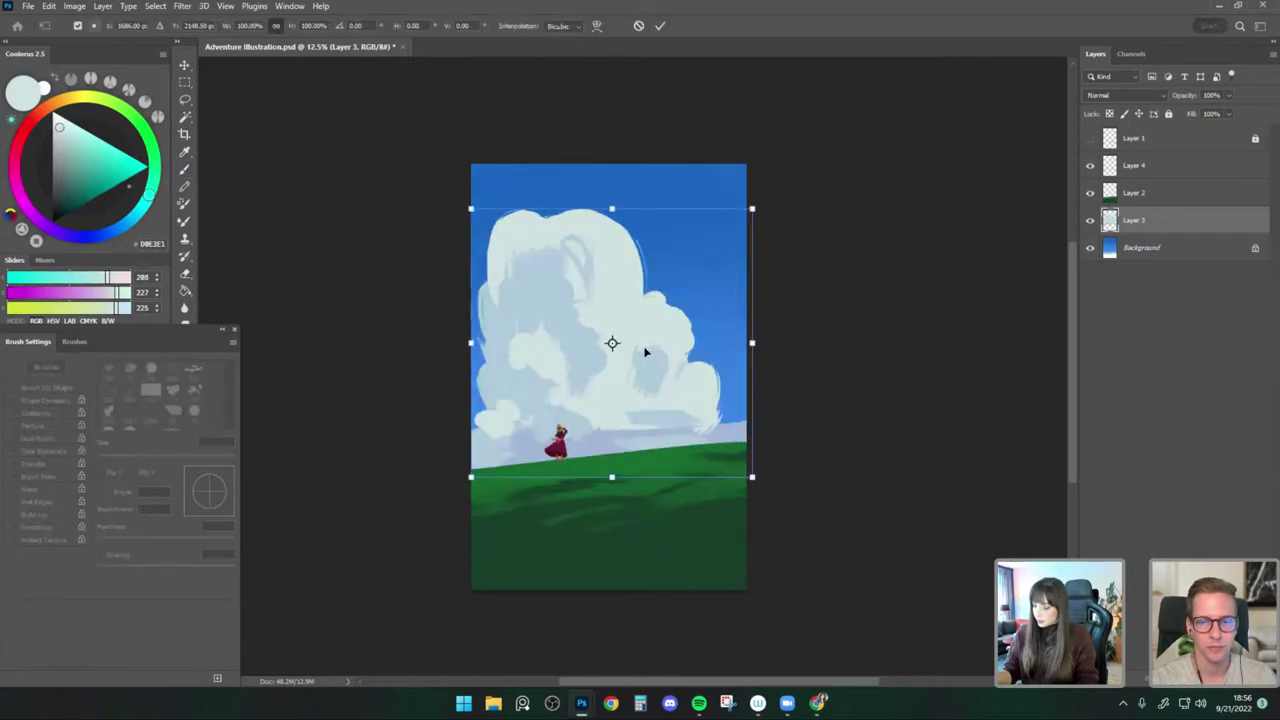
{"action": "left_click_drag", "start_coordinate": [551, 316], "coordinate": [557, 316]}
{"action": "key", "text": "Return"}
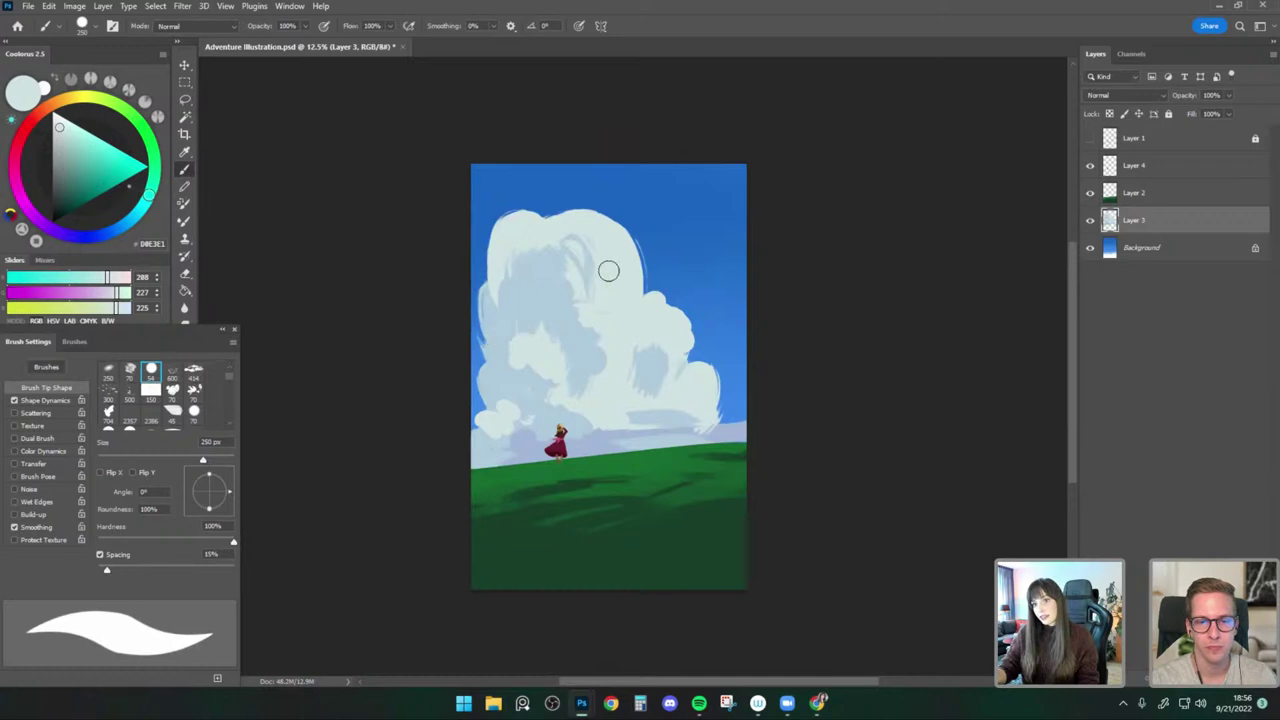
{"action": "key", "text": "ctrl+shift+h"}
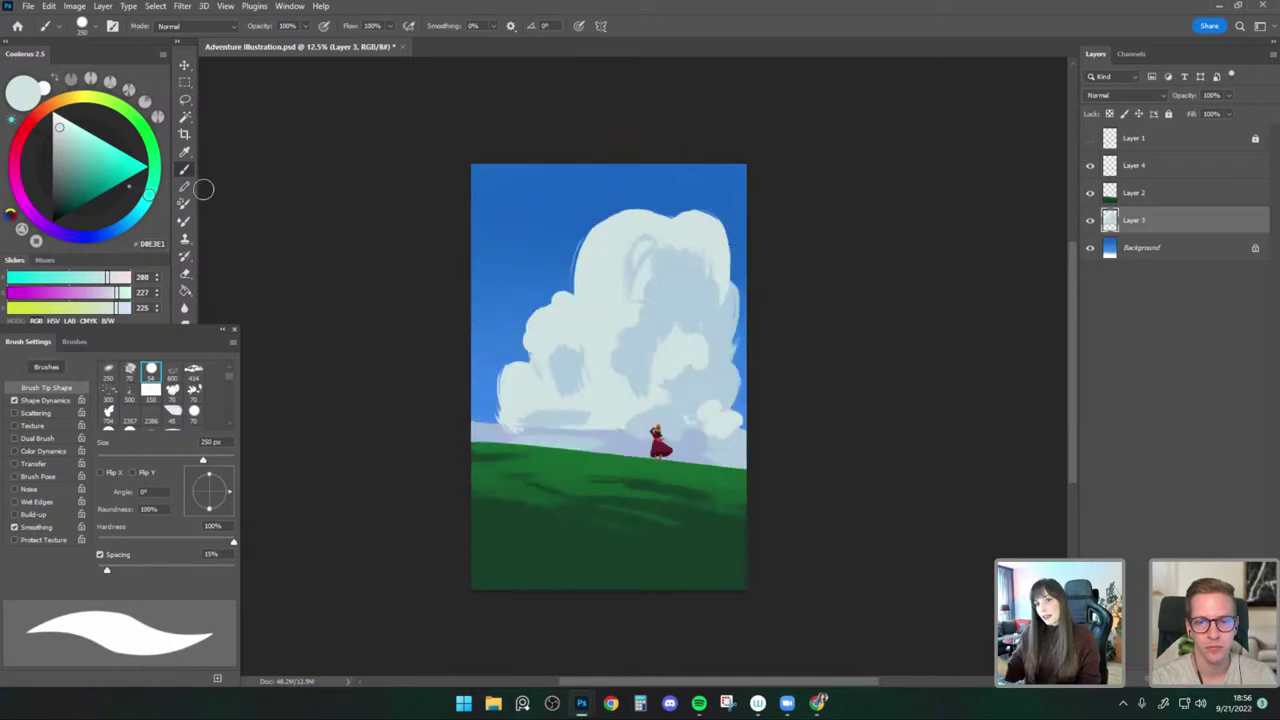
Extend the canvas beyond the artwork's right edge to a width of about 3572 px with the Crop tool.
{"action": "left_click", "coordinate": [184, 134]}
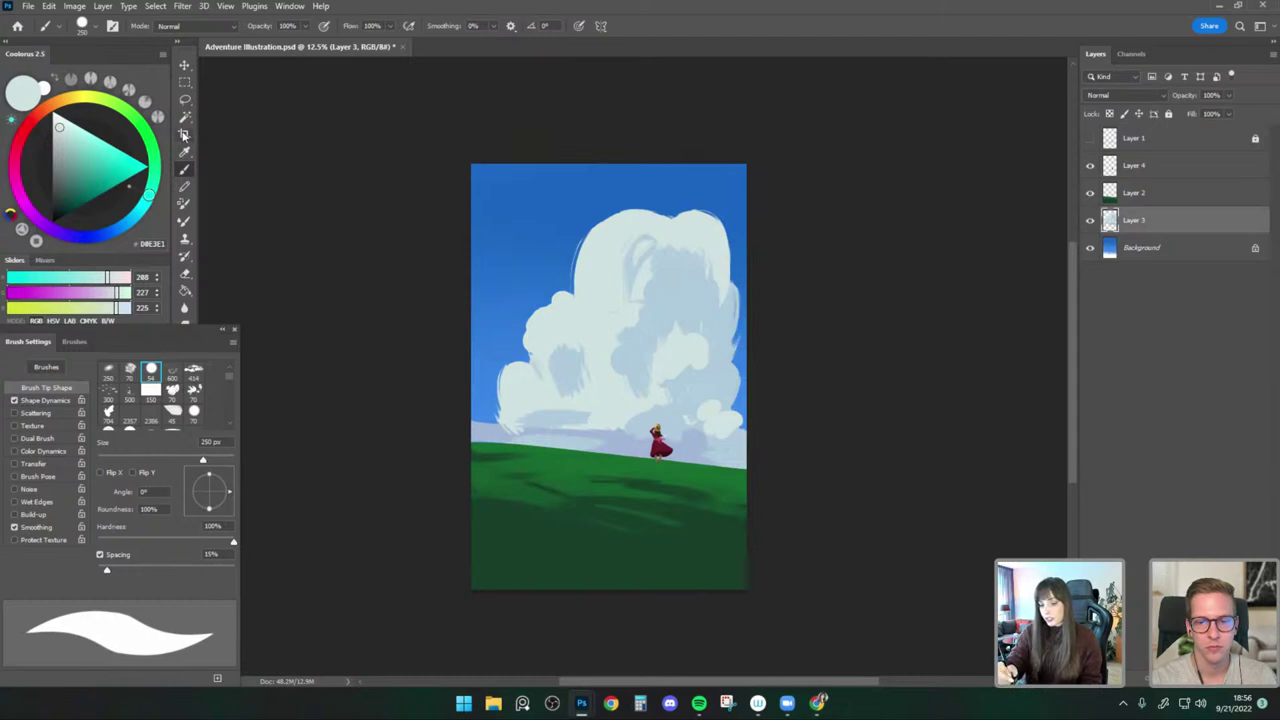
{"action": "left_click_drag", "start_coordinate": [754, 387], "coordinate": [761, 376]}
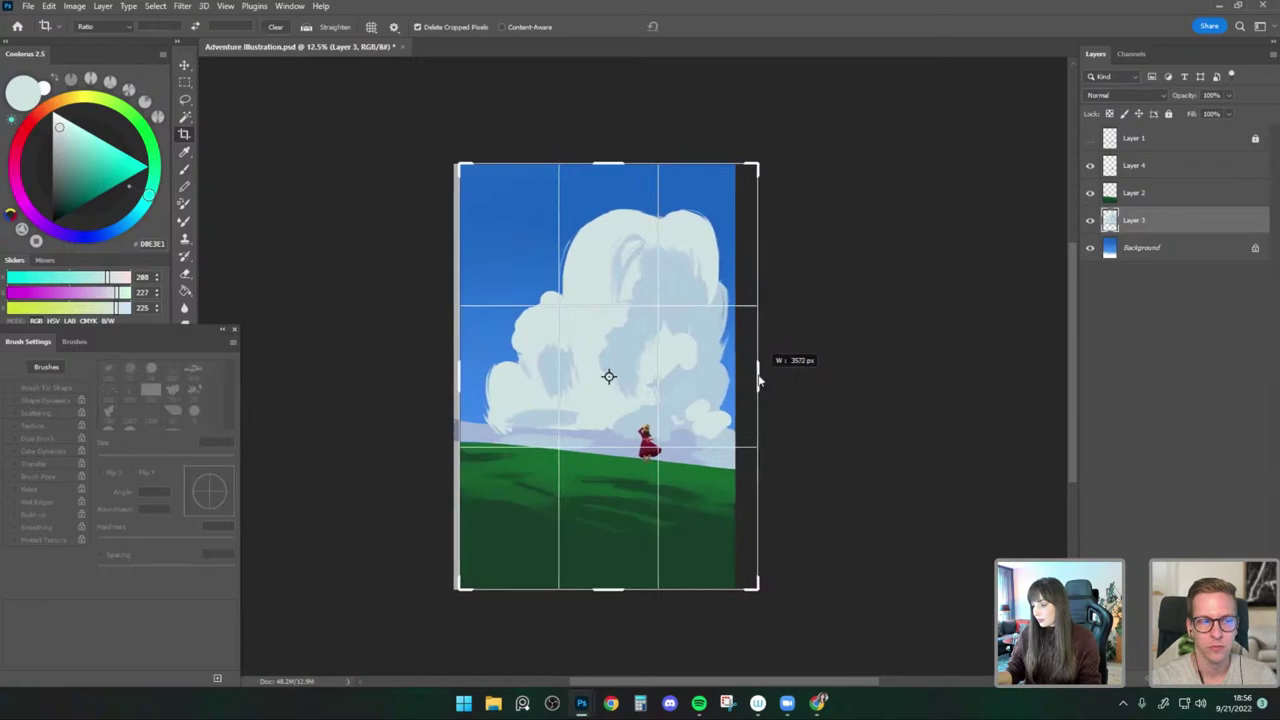
{"action": "left_click", "coordinate": [185, 65]}
Paint the sky portion of the blank right strip on the Background layer with sampled blue #1E62C5.
{"action": "left_click", "coordinate": [185, 170]}
{"action": "left_click", "coordinate": [1137, 255]}
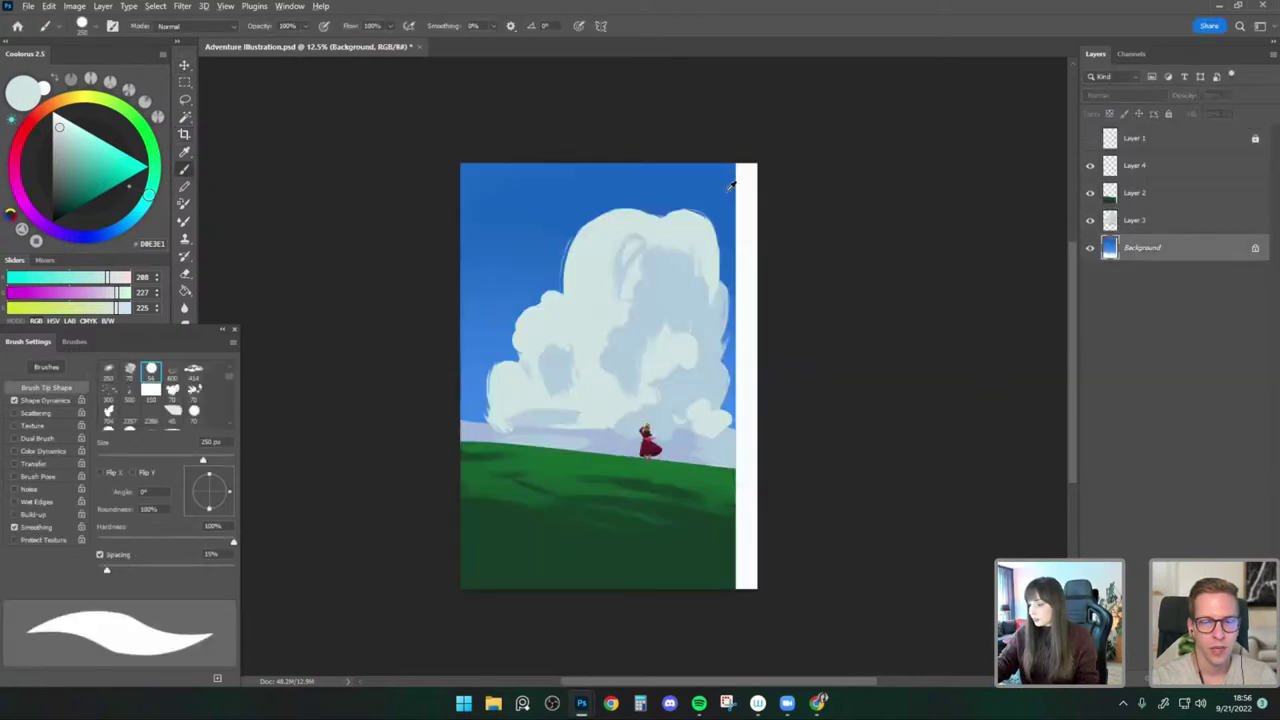
{"action": "left_click", "coordinate": [731, 183], "text": "alt"}
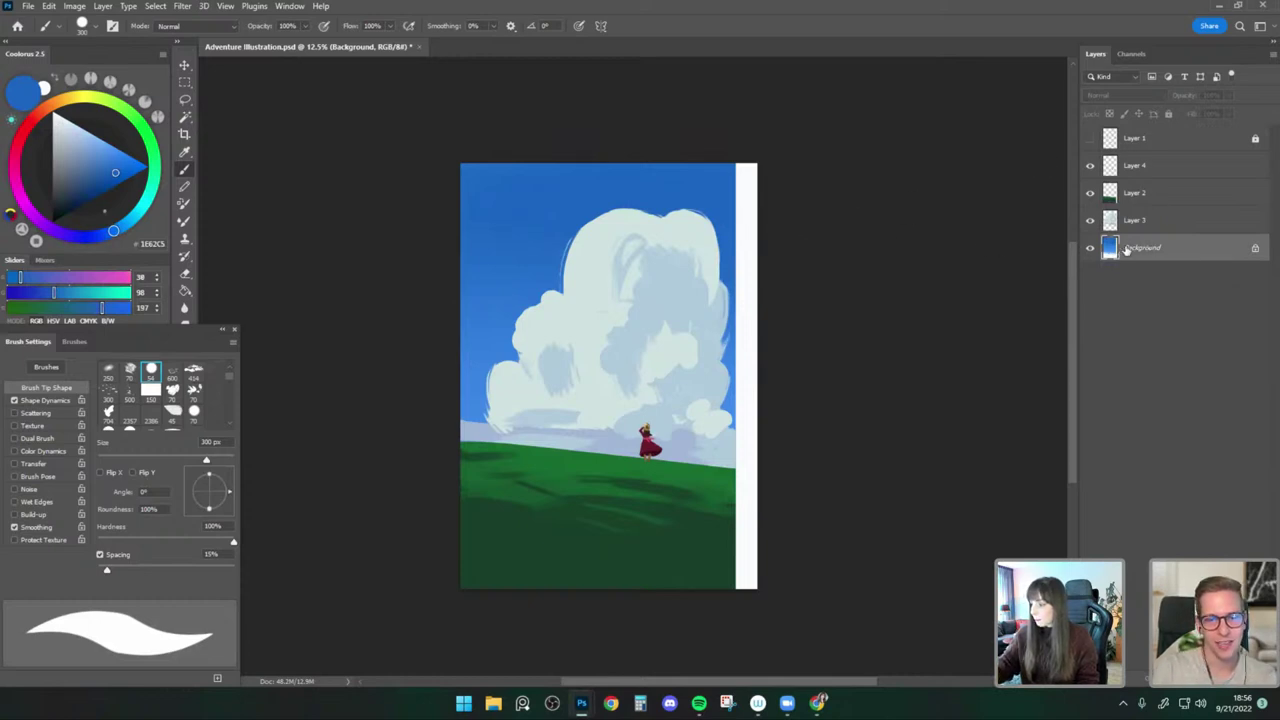
{"action": "key", "text": "bracketright"}
{"action": "key", "text": "bracketright"}
{"action": "left_click_drag", "start_coordinate": [746, 168], "coordinate": [749, 432]}
Smudge the new strip of sky into the existing sky along the cloud's right side.
{"action": "key", "text": "r"}
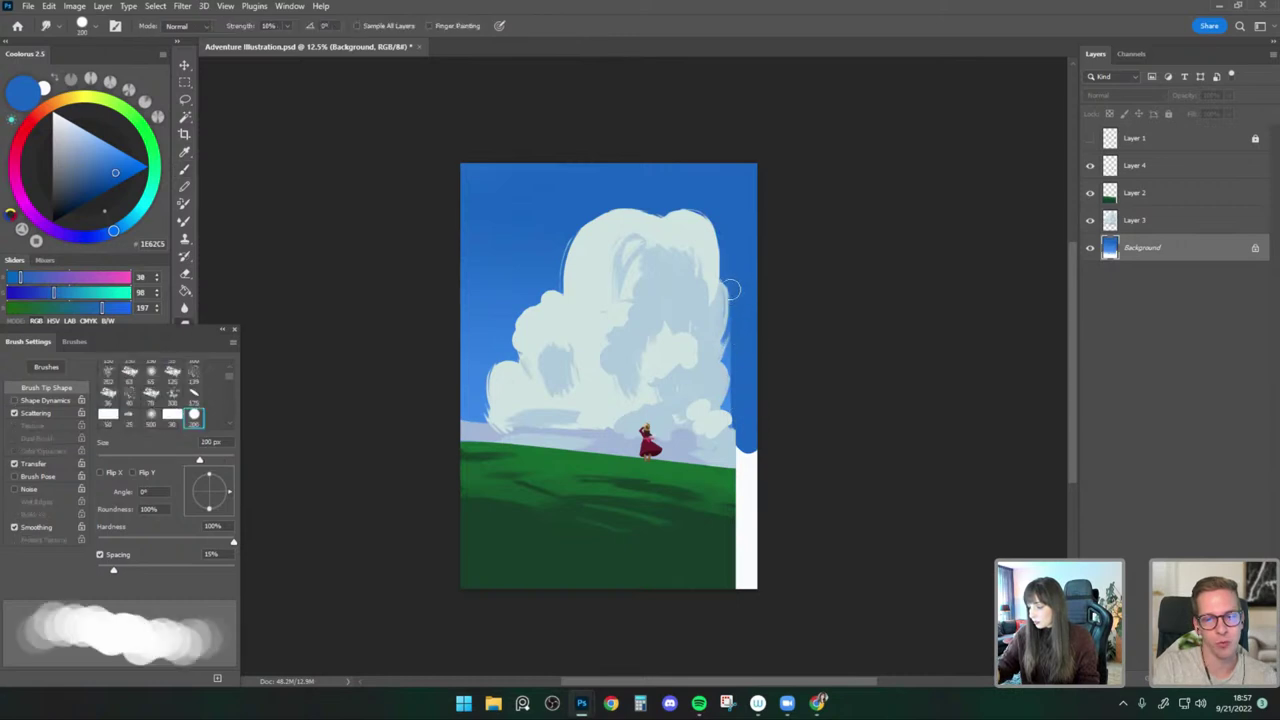
{"action": "key", "text": "bracketright"}
{"action": "mouse_move", "coordinate": [733, 290]}
{"action": "left_mouse_down"}
{"action": "mouse_move", "coordinate": [739, 436]}
{"action": "mouse_move", "coordinate": [750, 395]}
{"action": "left_mouse_up"}
{"action": "key", "text": "bracketleft"}
{"action": "key", "text": "bracketleft"}
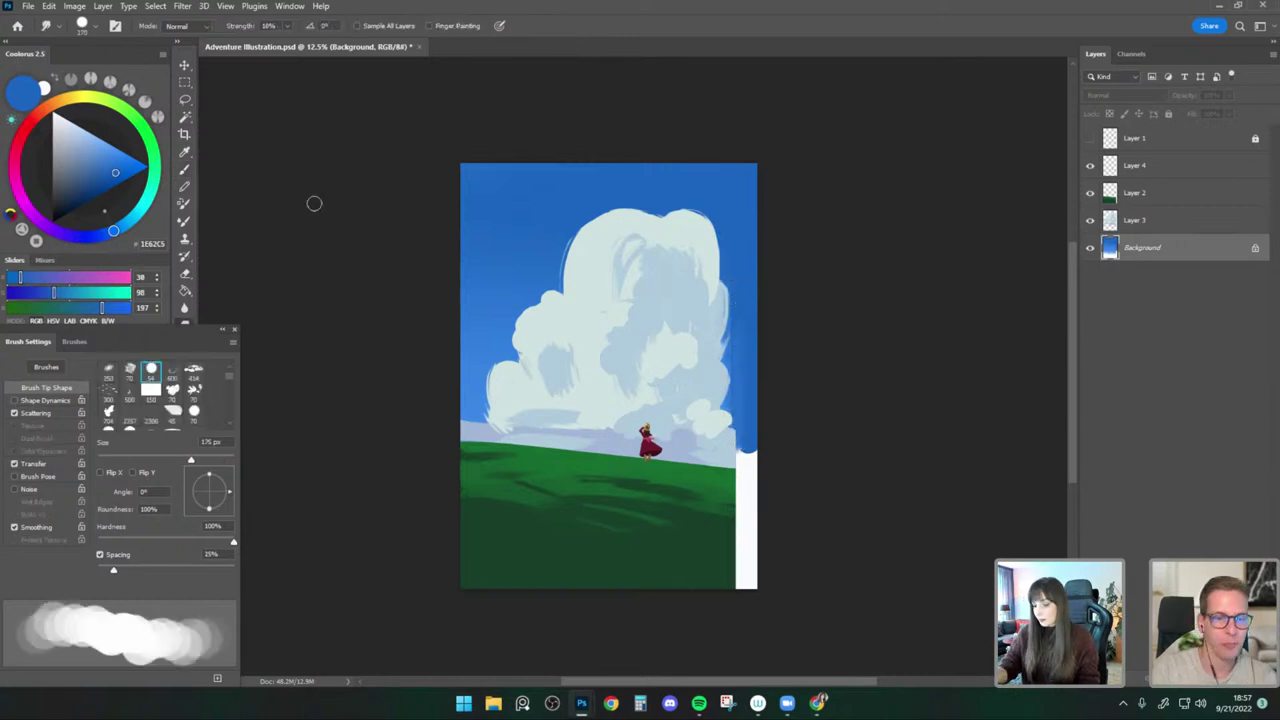
Soften the lower part of the new sky strip with the Soft Airbrush at 600 to 700 px in sampled blues #3178DD and #2A72D7.
{"action": "left_click", "coordinate": [184, 173]}
{"action": "left_click", "coordinate": [94, 27]}
{"action": "left_click", "coordinate": [97, 184]}
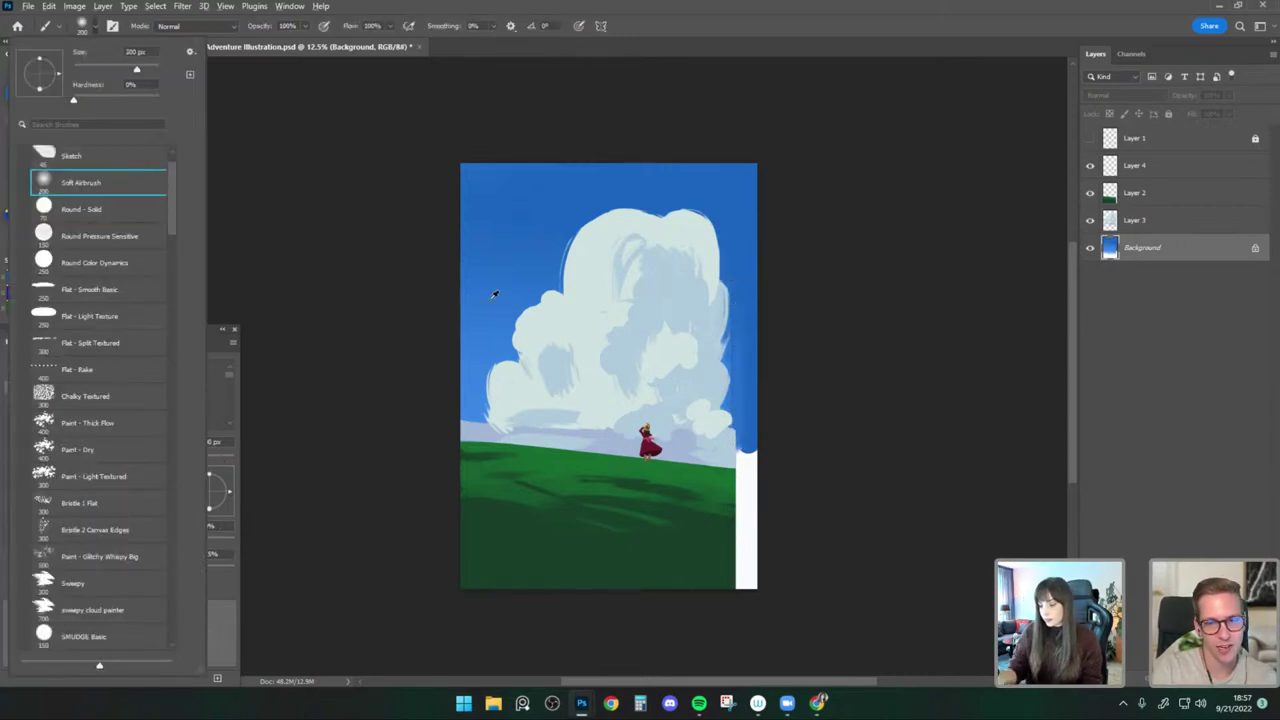
{"action": "left_click", "coordinate": [491, 291], "text": "alt"}
{"action": "key", "text": "bracketleft"}
{"action": "key", "text": "bracketright"}
{"action": "key", "text": "bracketright"}
{"action": "key", "text": "bracketright"}
{"action": "key", "text": "bracketright"}
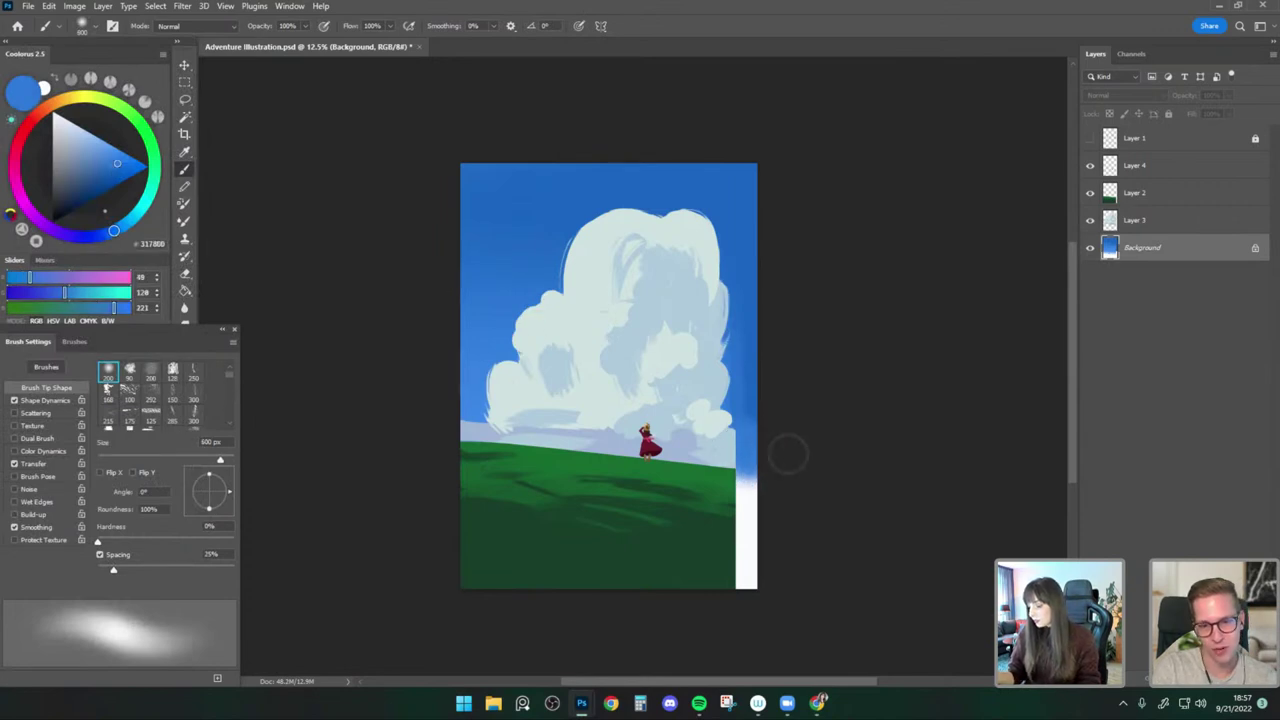
{"action": "left_click", "coordinate": [737, 357], "text": "alt"}
{"action": "key", "text": "bracketright"}
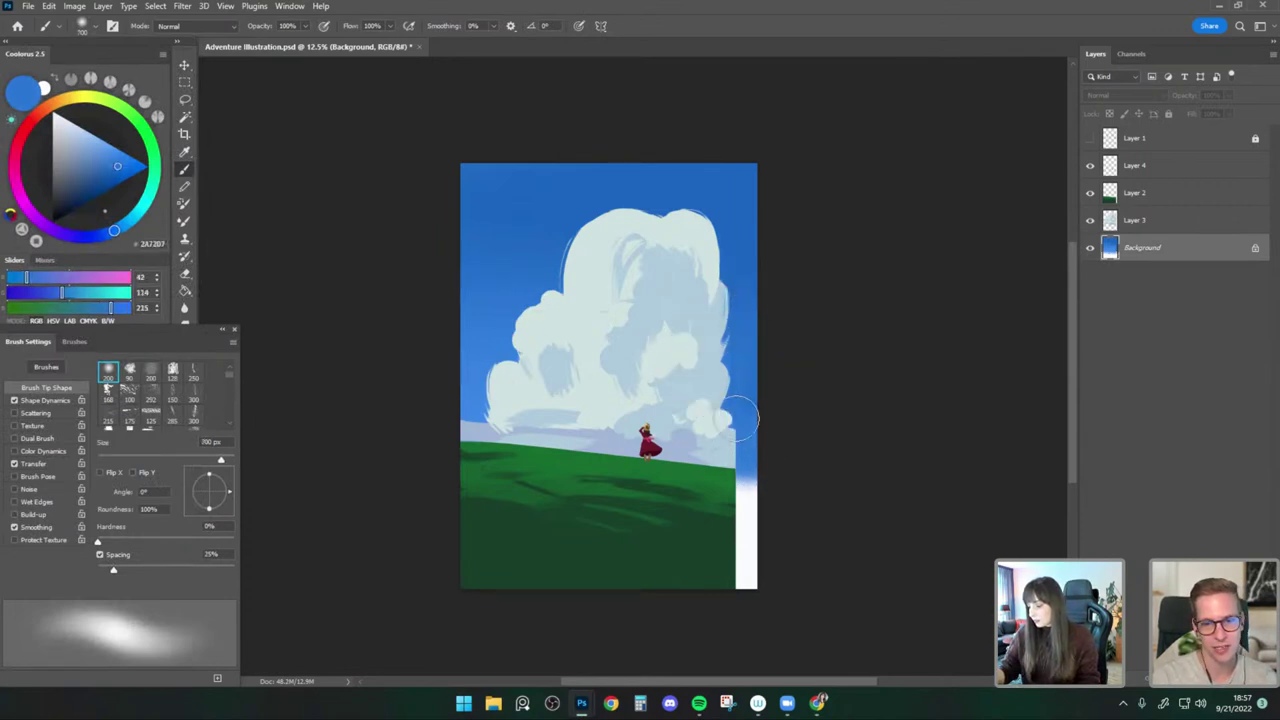
Stretch the green hill on Layer 2 to 108% width so it reaches the canvas's new right edge.
{"action": "left_click", "coordinate": [1158, 196]}
{"action": "key", "text": "ctrl+t"}
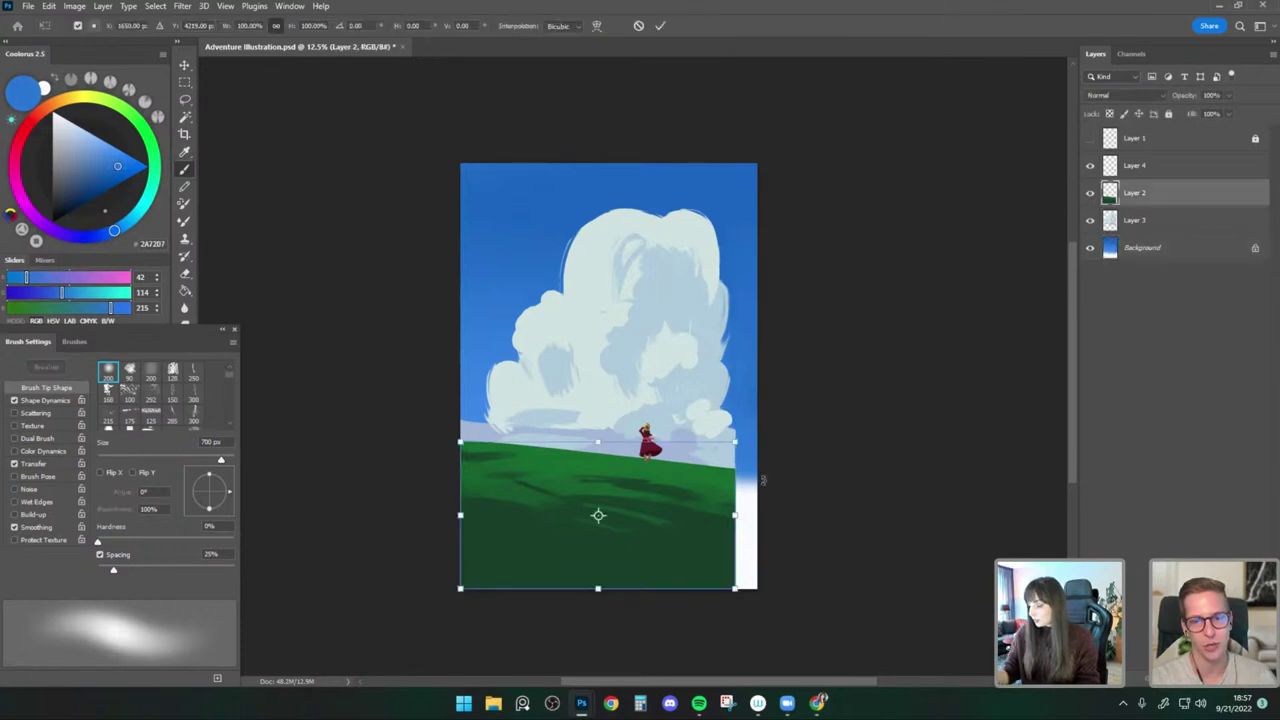
{"action": "left_click_drag", "start_coordinate": [736, 515], "coordinate": [758, 513]}
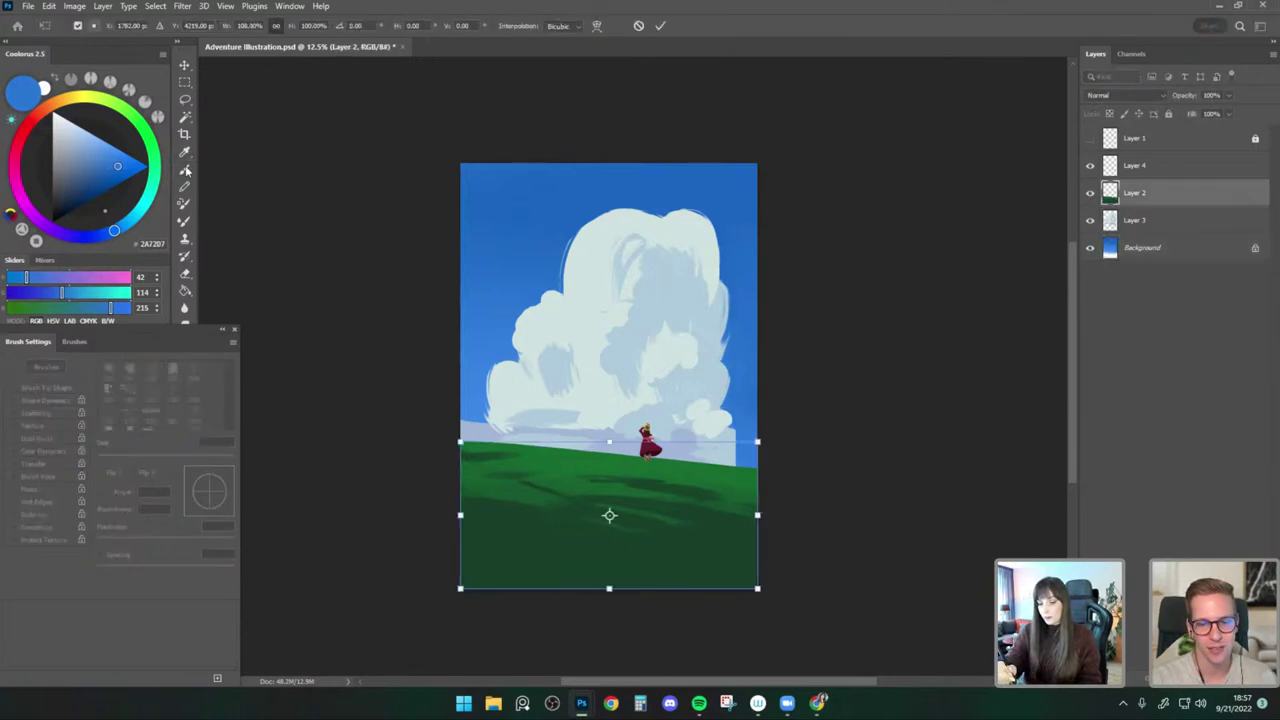
{"action": "left_click", "coordinate": [185, 170]}
Try extending the cloud's lower-right base on Layer 3 with the 250 px Round Color Dynamics brush in sampled #AFCBDD.
{"action": "left_click", "coordinate": [90, 26]}
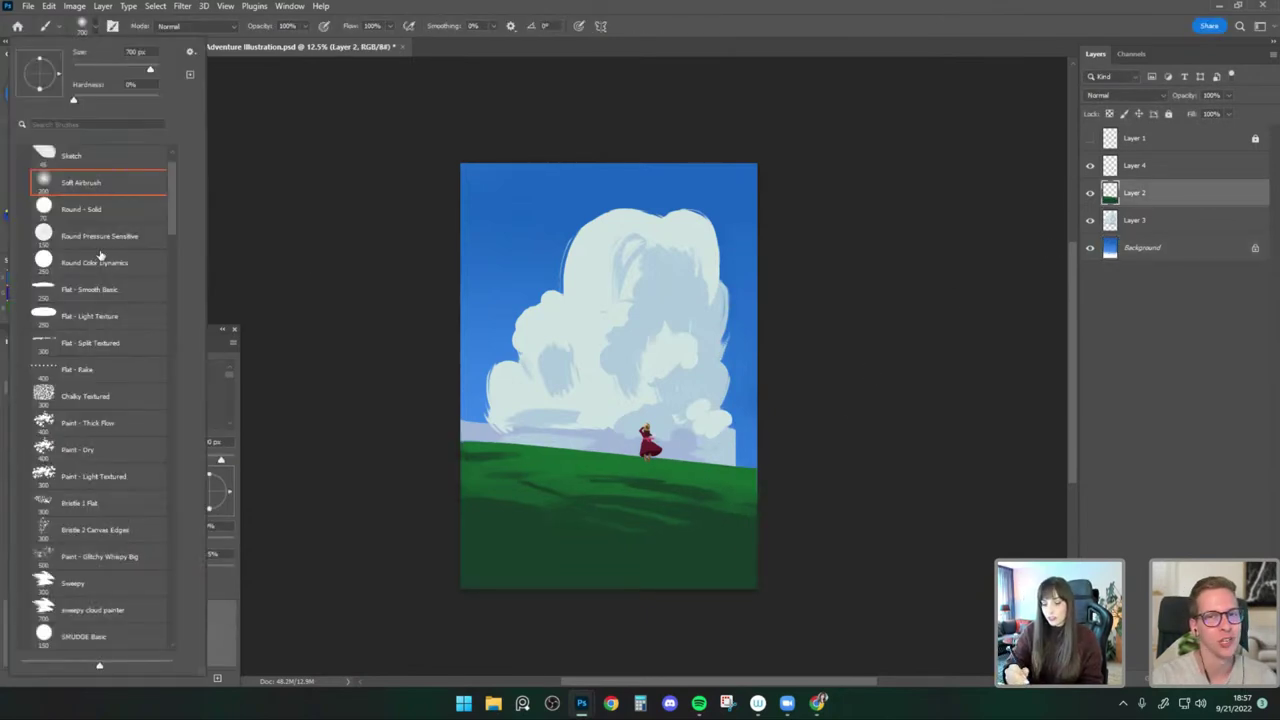
{"action": "left_click", "coordinate": [99, 260]}
{"action": "left_click", "coordinate": [1118, 163]}
{"action": "left_click", "coordinate": [1130, 165]}
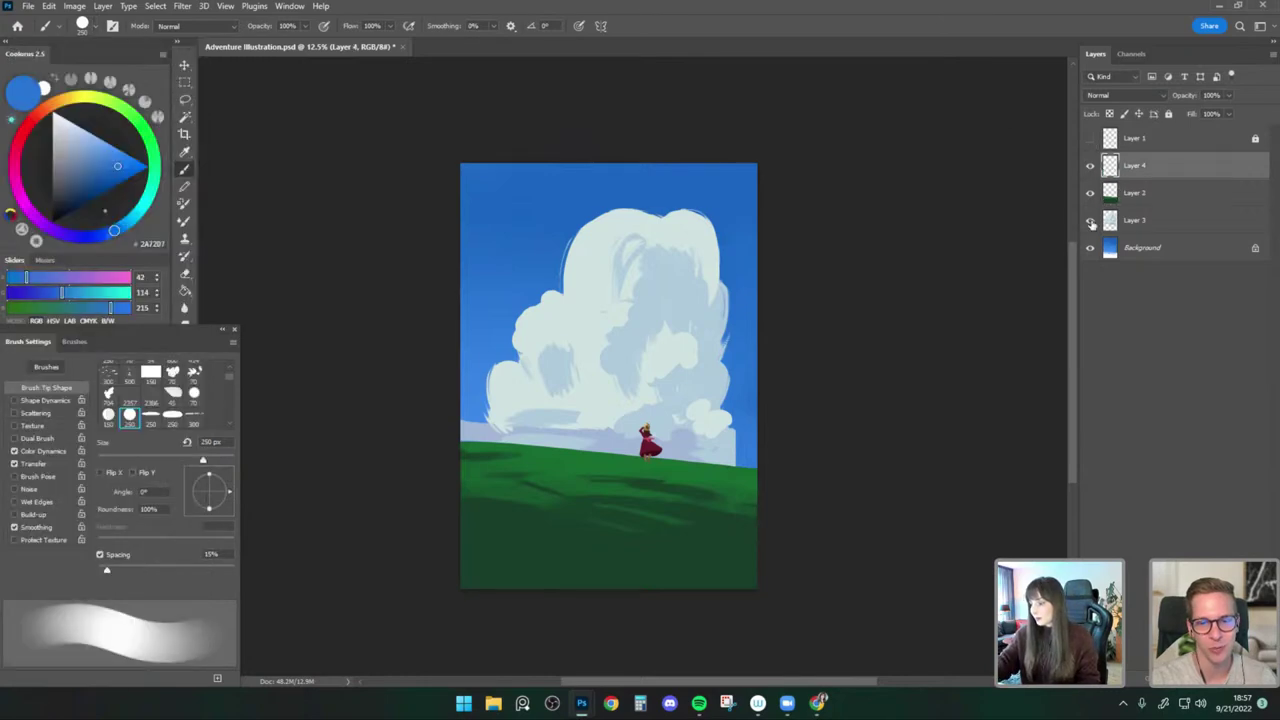
{"action": "left_click", "coordinate": [1135, 222]}
{"action": "left_click", "coordinate": [680, 353], "text": "alt"}
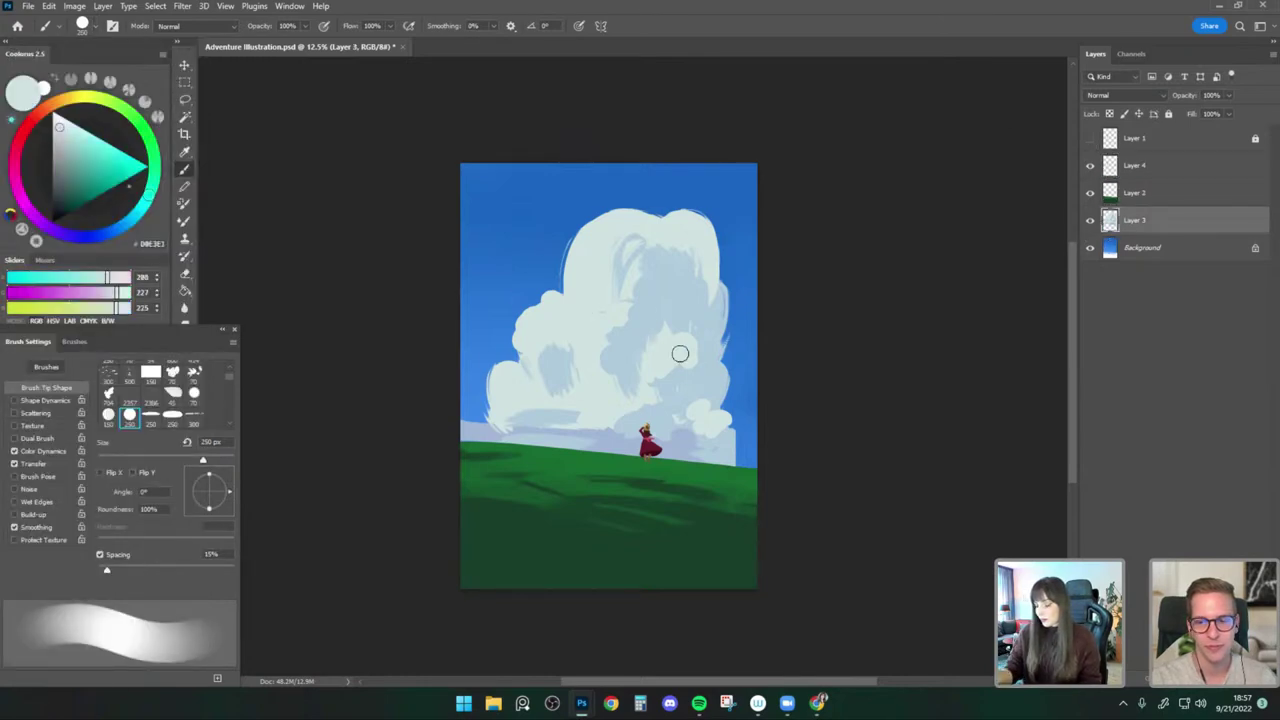
{"action": "key", "text": "bracketright"}
{"action": "key", "text": "bracketright"}
{"action": "left_click", "coordinate": [721, 421], "text": "alt"}
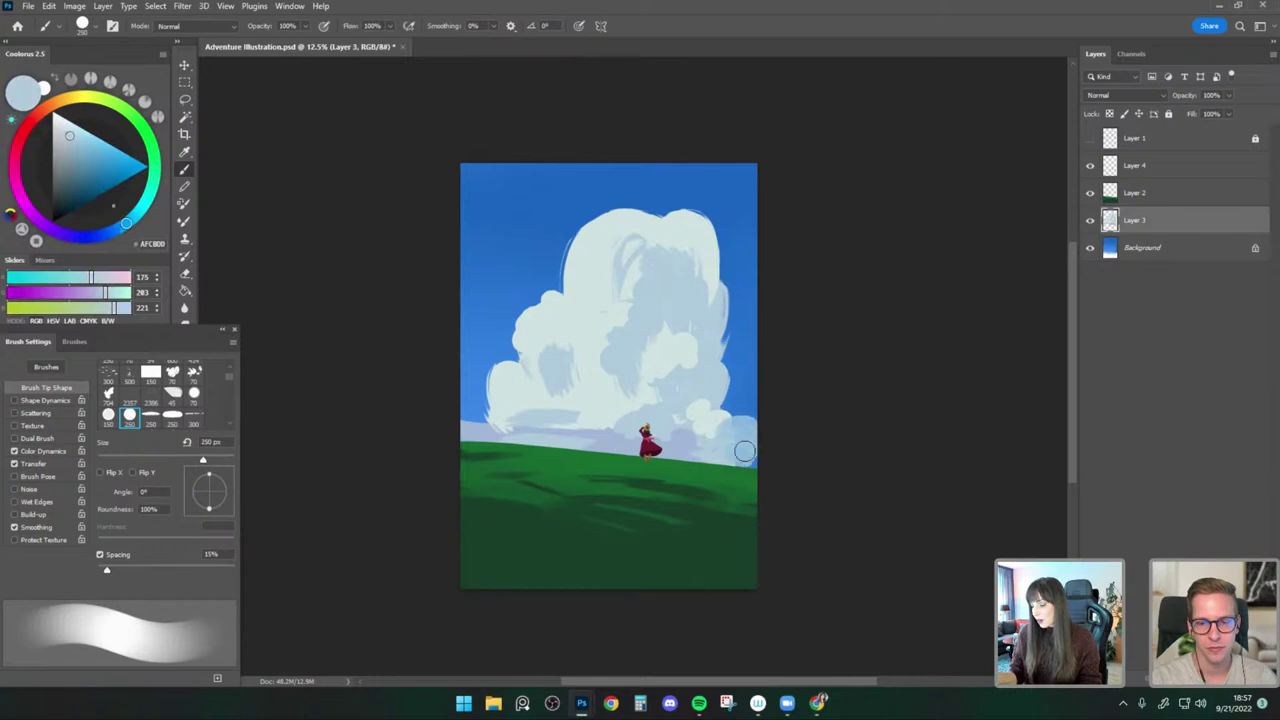
Extend the cloud's base to the right canvas edge and round its right side with a 200 px Round Pressure Sensitive brush in #AFCBDD.
{"action": "left_click", "coordinate": [92, 30]}
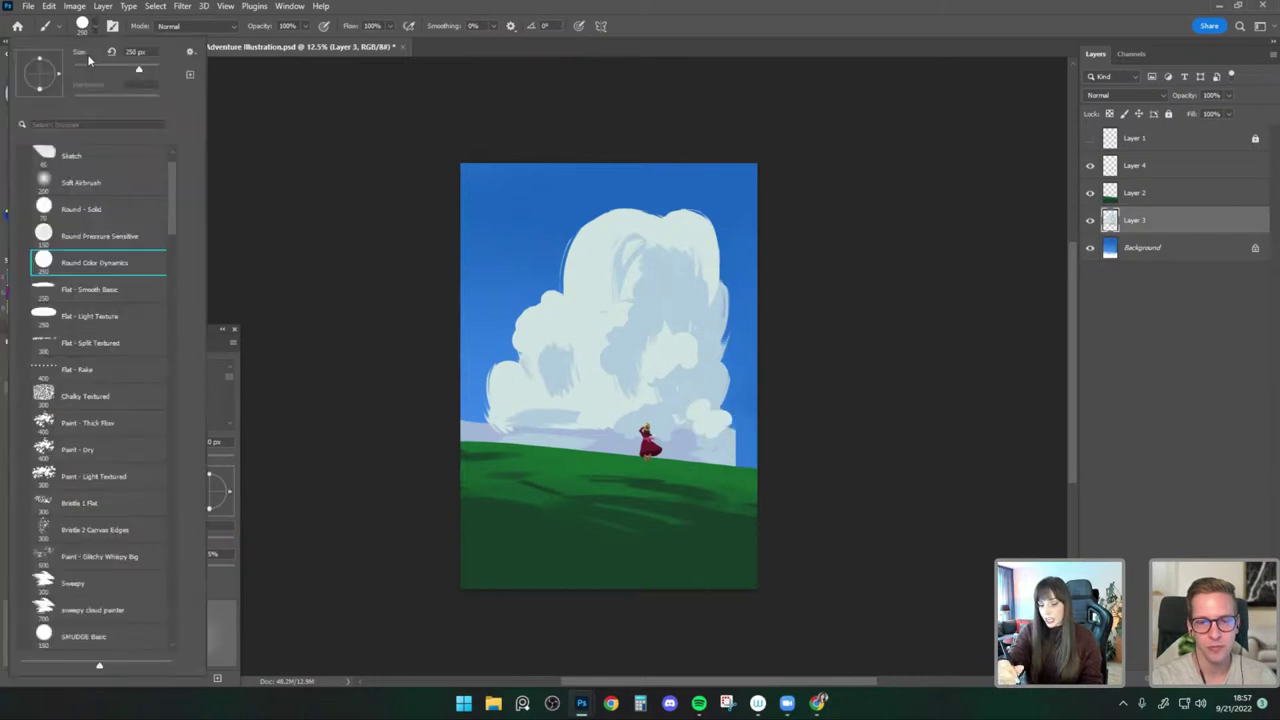
{"action": "left_click", "coordinate": [117, 236]}
{"action": "left_click", "coordinate": [736, 430]}
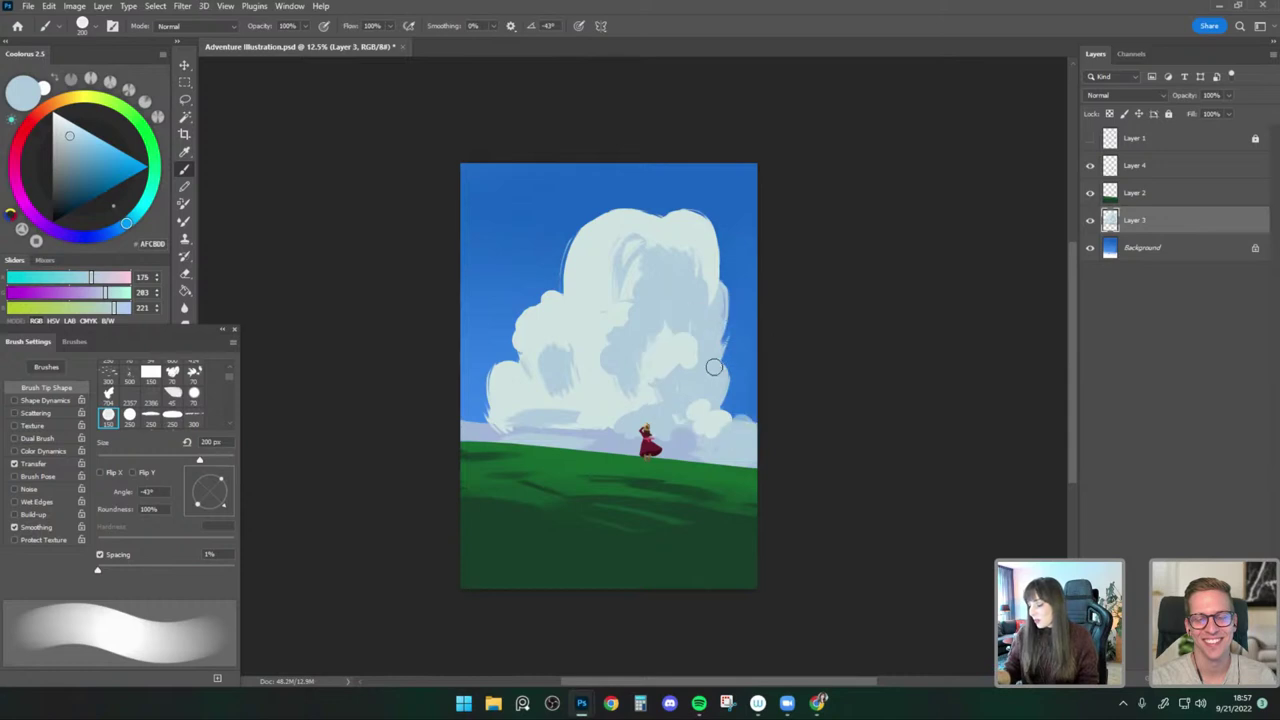
{"action": "key", "text": "ctrl+z"}
{"action": "mouse_move", "coordinate": [714, 367]}
{"action": "left_mouse_down"}
{"action": "mouse_move", "coordinate": [747, 375]}
{"action": "mouse_move", "coordinate": [724, 375]}
{"action": "mouse_move", "coordinate": [715, 412]}
{"action": "left_mouse_up"}
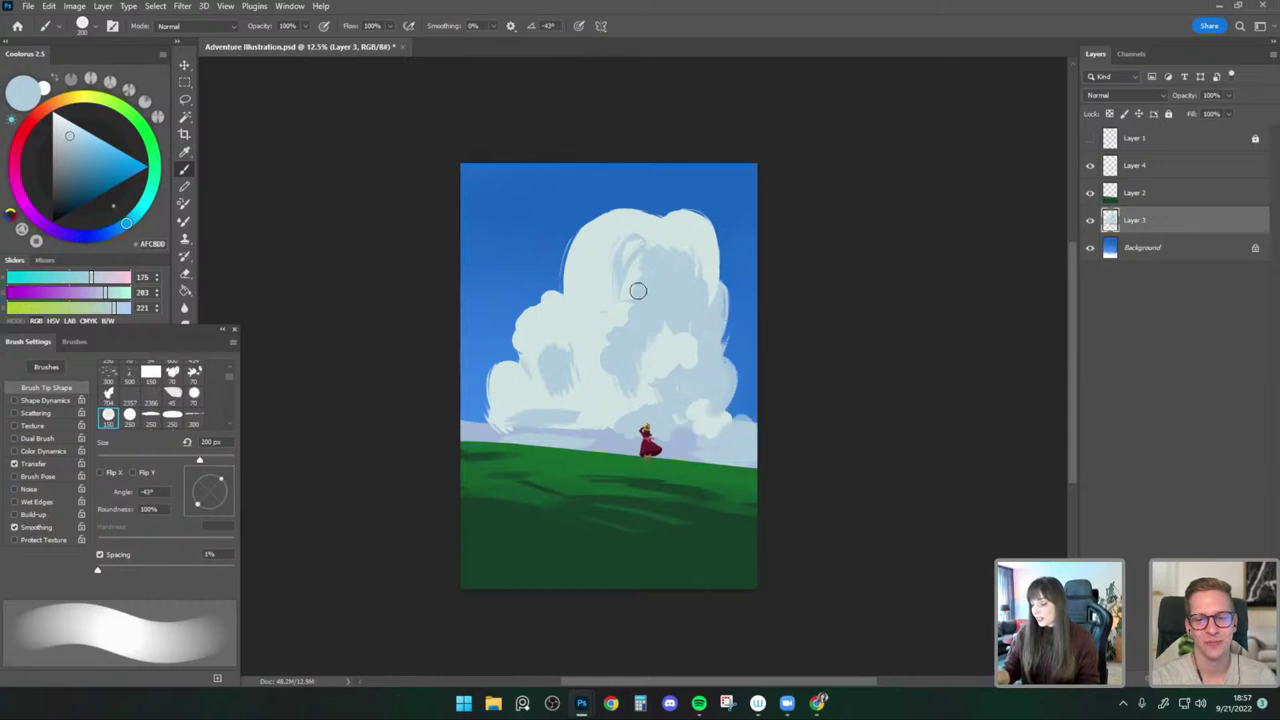
Try repainting the cloud's left outline with a 200 px brush in sampled light #D0E3E1.
{"action": "left_click", "coordinate": [555, 316], "text": "alt"}
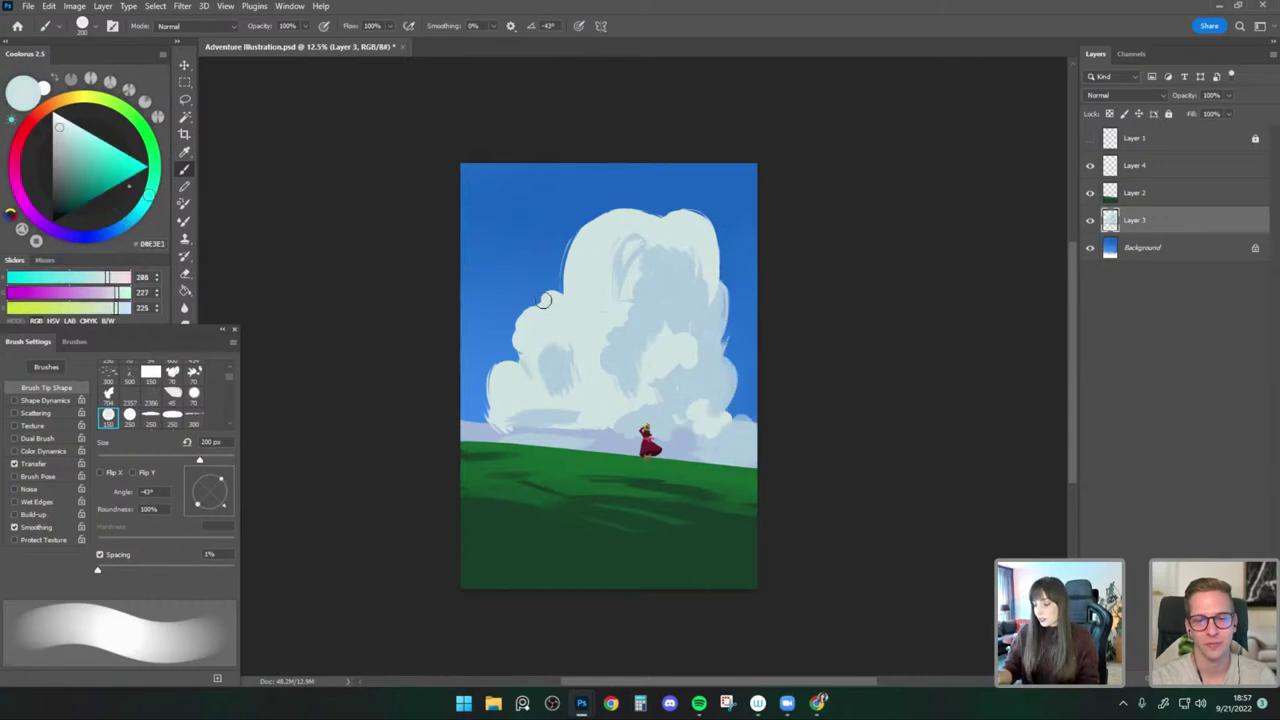
{"action": "left_click_drag", "start_coordinate": [545, 300], "coordinate": [510, 412]}
{"action": "key", "text": "ctrl+z"}
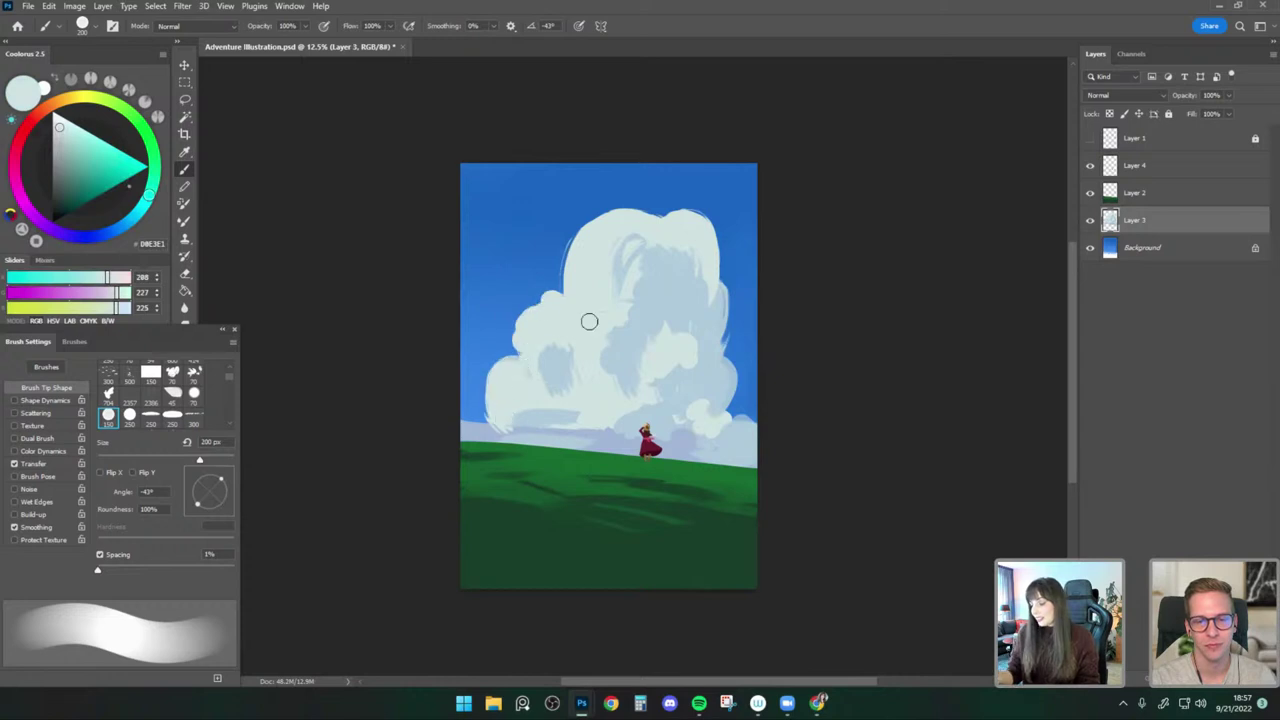
{"action": "key", "text": "ctrl+z"}
Trim the bump on the cloud's left side with a 150 px eraser and round out the lower-left puff with a light 175 px brush.
{"action": "key", "text": "e"}
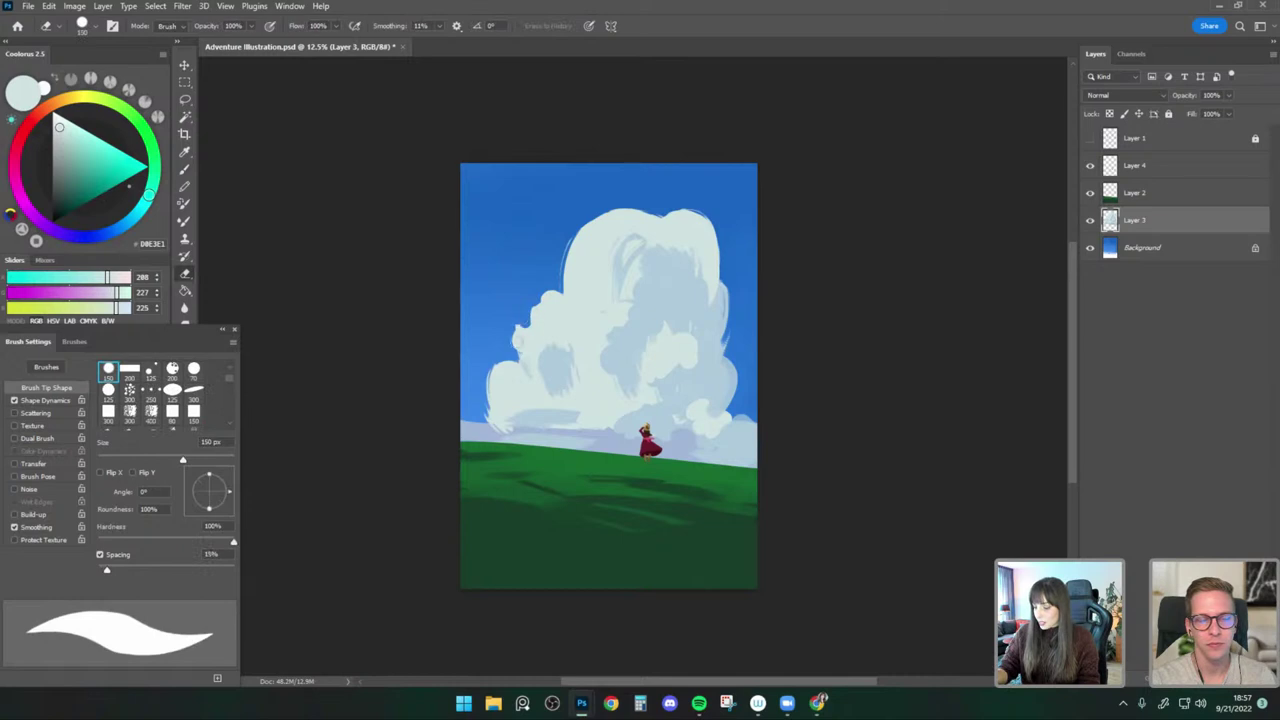
{"action": "left_click_drag", "start_coordinate": [516, 328], "coordinate": [522, 355]}
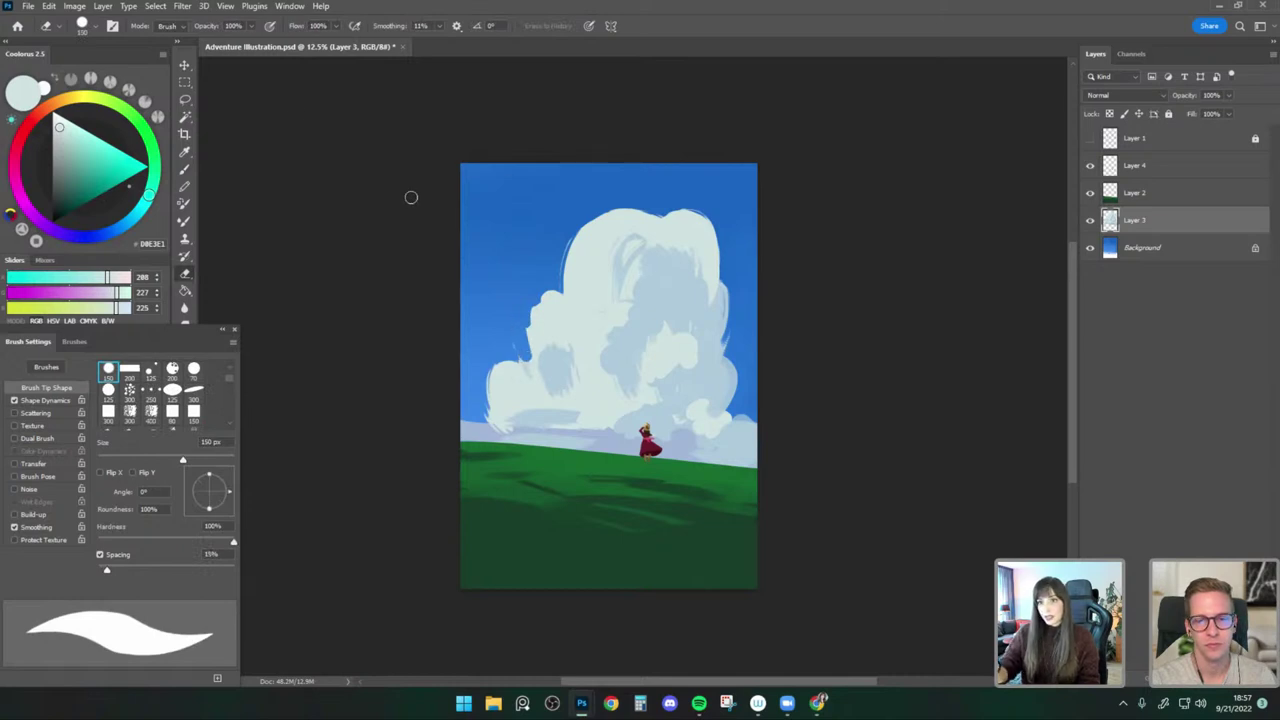
{"action": "left_click", "coordinate": [184, 168]}
{"action": "mouse_move", "coordinate": [489, 392]}
{"action": "left_mouse_down"}
{"action": "mouse_move", "coordinate": [513, 428]}
{"action": "mouse_move", "coordinate": [629, 360]}
{"action": "mouse_move", "coordinate": [670, 399]}
{"action": "mouse_move", "coordinate": [494, 417]}
{"action": "left_mouse_up"}
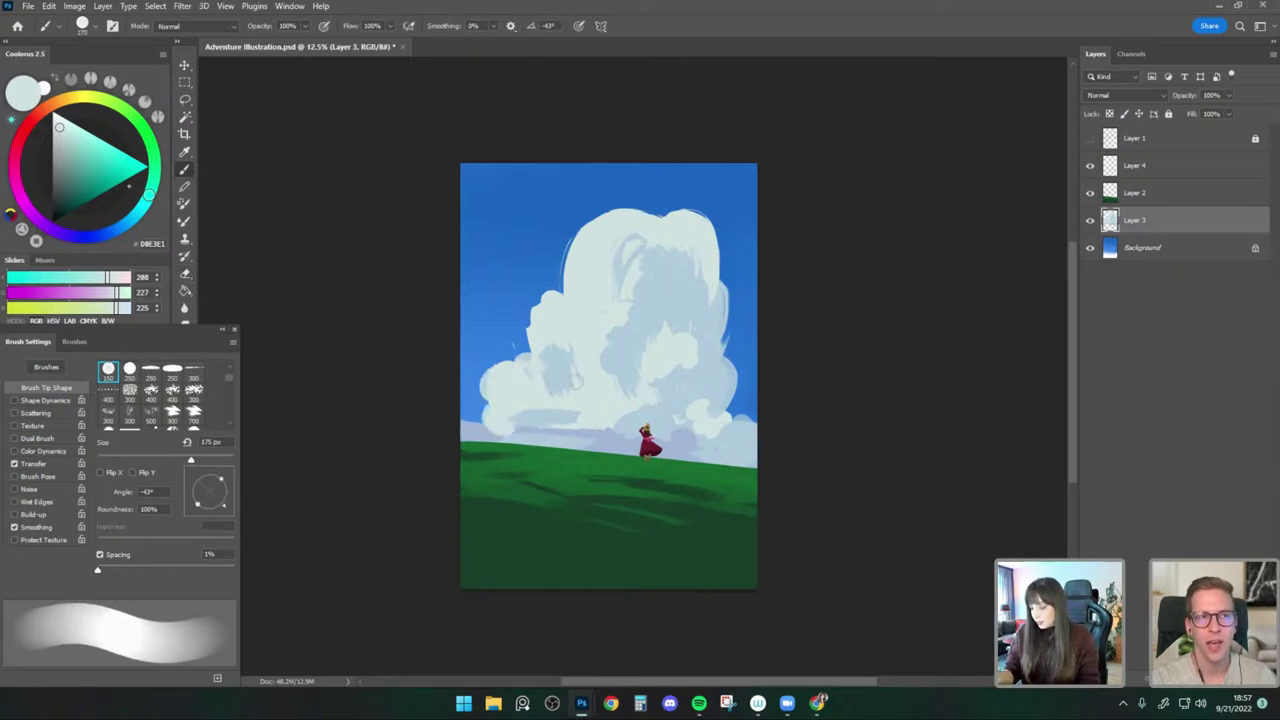
Repaint the central puff's underside with a sampled shadow tone and brighten the lower-right puffs with light #D0E3E1.
{"action": "key", "text": "bracketright"}
{"action": "left_click", "coordinate": [660, 374], "text": "alt"}
{"action": "left_click_drag", "start_coordinate": [660, 374], "coordinate": [738, 418]}
{"action": "left_click", "coordinate": [681, 351], "text": "alt"}
{"action": "key", "text": "bracketright"}
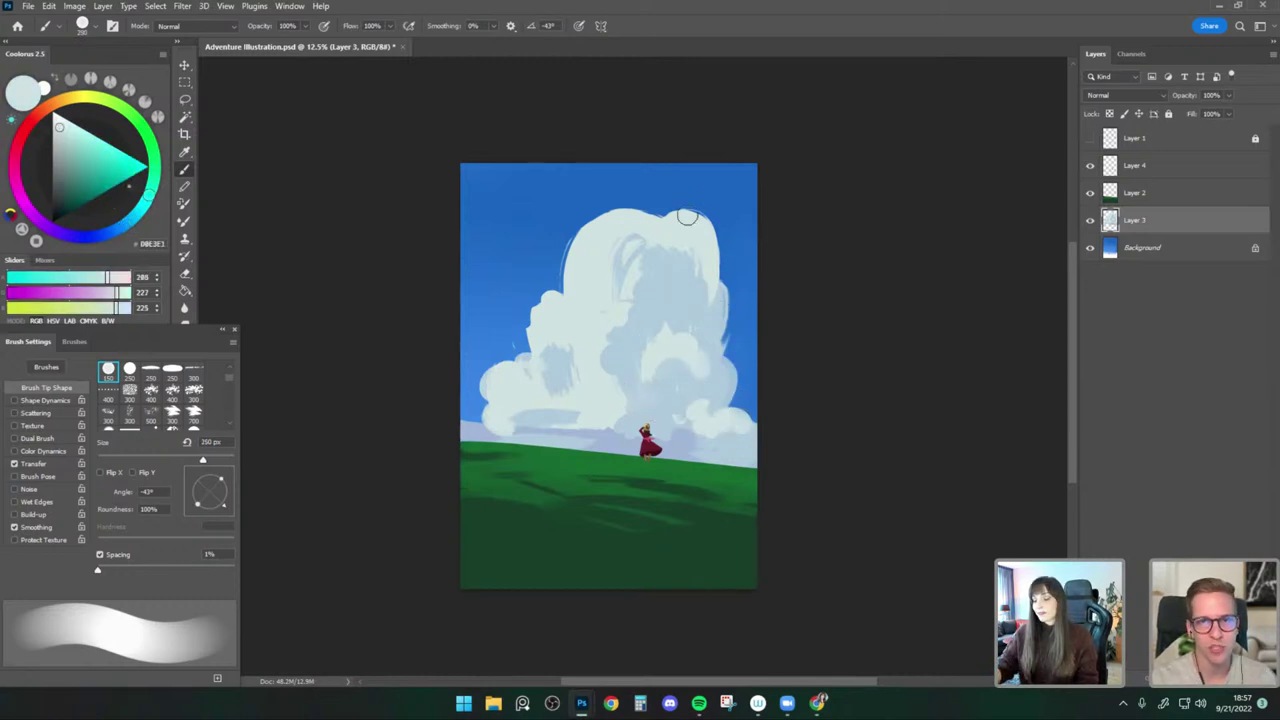
Try repainting the upper-left part of the cloud with the light tone #D0E3E1.
{"action": "left_click_drag", "start_coordinate": [573, 250], "coordinate": [580, 280]}
{"action": "key", "text": "bracketleft"}
{"action": "key", "text": "ctrl+z"}
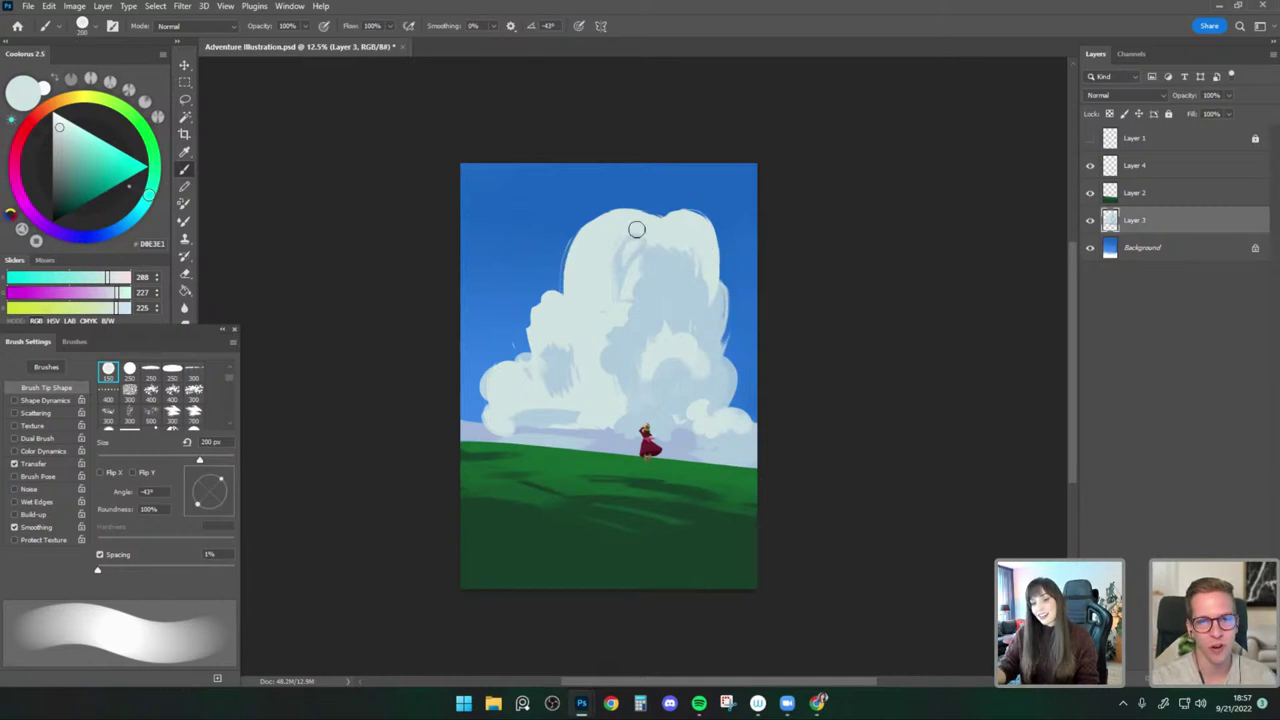
Paint over the underside of the cloud's lower central puff with a shadow tone sampled from the puff.
{"action": "left_click", "coordinate": [647, 370], "text": "alt"}
{"action": "left_click_drag", "start_coordinate": [643, 364], "coordinate": [630, 387]}
{"action": "key", "text": "bracketright"}
{"action": "key", "text": "bracketright"}
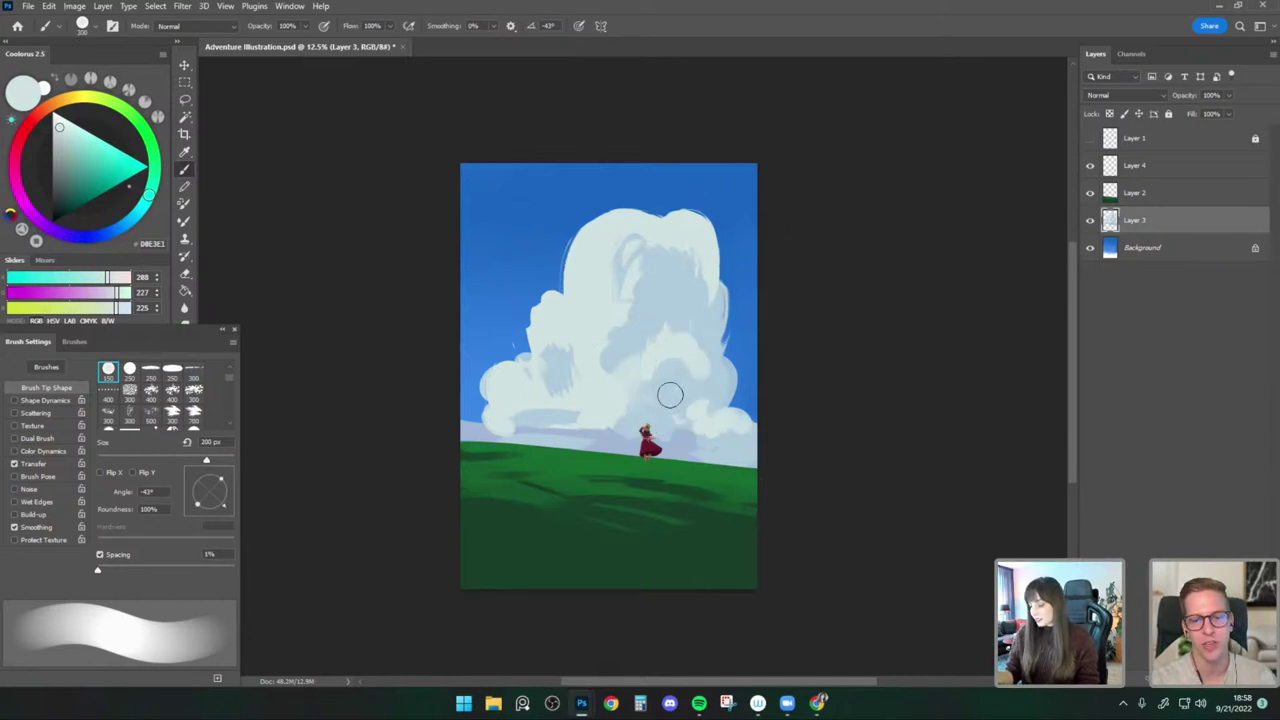
Blend the cloud's base behind the figure using tones sampled from the horizon haze and the lower cloud.
{"action": "left_click", "coordinate": [621, 435], "text": "alt"}
{"action": "key", "text": "bracketright"}
{"action": "left_click_drag", "start_coordinate": [623, 435], "coordinate": [622, 420]}
{"action": "left_click", "coordinate": [638, 409], "text": "alt"}
{"action": "key", "text": "bracketleft"}
{"action": "key", "text": "bracketleft"}
{"action": "key", "text": "bracketleft"}
{"action": "left_click", "coordinate": [609, 410], "text": "alt"}
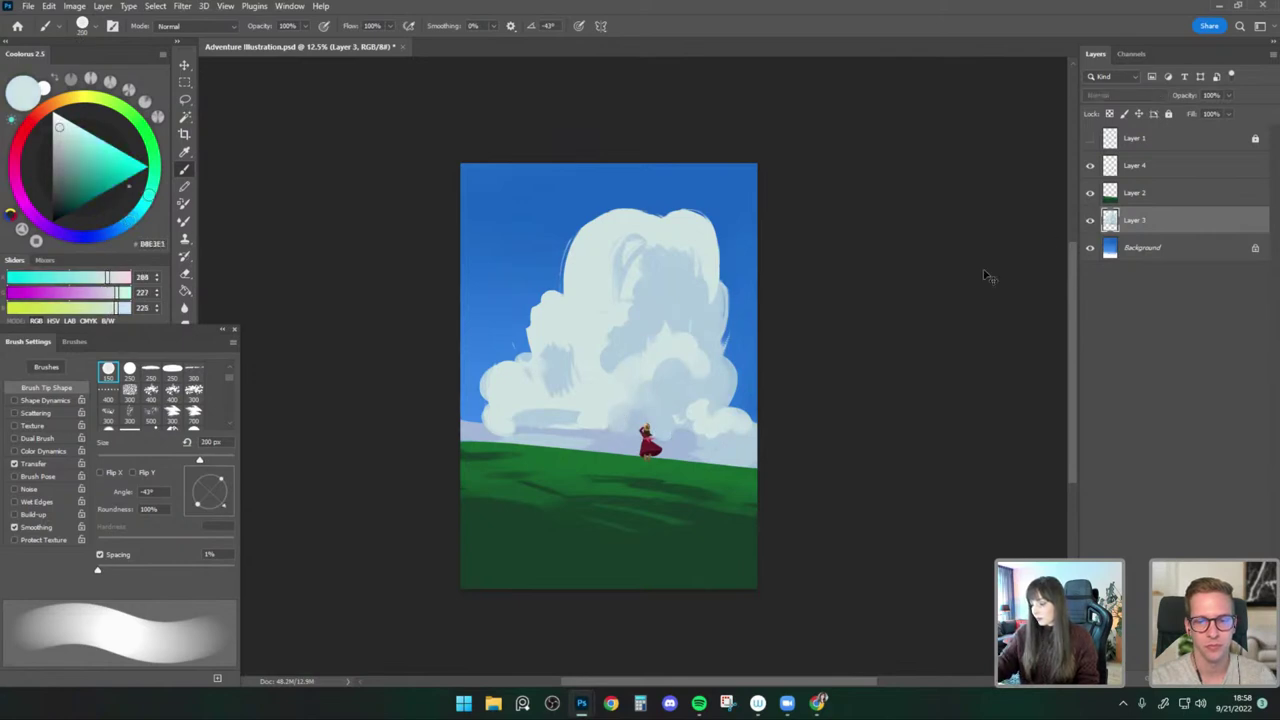
Scale the cloud layer down to about 96% with Free Transform and return to the Brush tool.
{"action": "key", "text": "ctrl+t"}
{"action": "mouse_move", "coordinate": [757, 166]}
{"action": "left_mouse_down"}
{"action": "mouse_move", "coordinate": [717, 240]}
{"action": "mouse_move", "coordinate": [728, 247]}
{"action": "left_mouse_up"}
{"action": "left_click", "coordinate": [184, 169]}
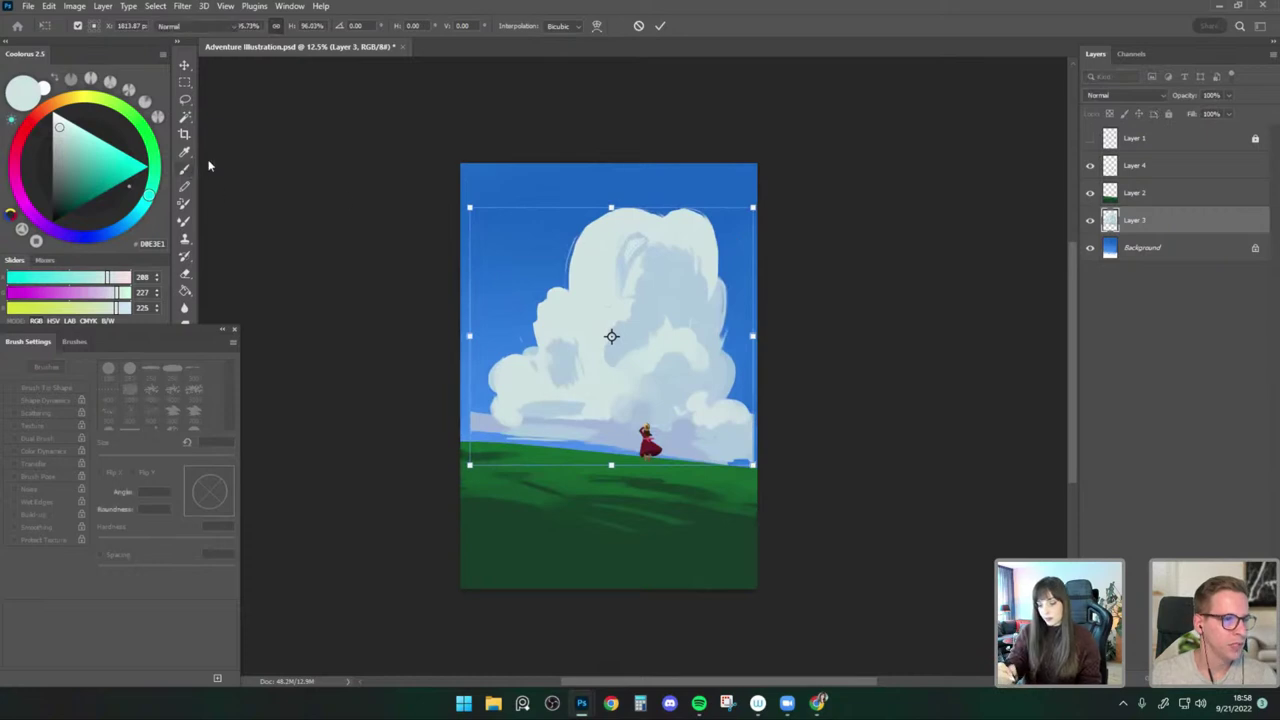
Repaint the haze band along the horizon with sampled #A2B7D9 and lighter streaks beneath the cloud.
{"action": "left_click", "coordinate": [581, 420], "text": "alt"}
{"action": "mouse_move", "coordinate": [512, 422]}
{"action": "left_mouse_down"}
{"action": "mouse_move", "coordinate": [468, 425]}
{"action": "mouse_move", "coordinate": [786, 457]}
{"action": "left_mouse_up"}
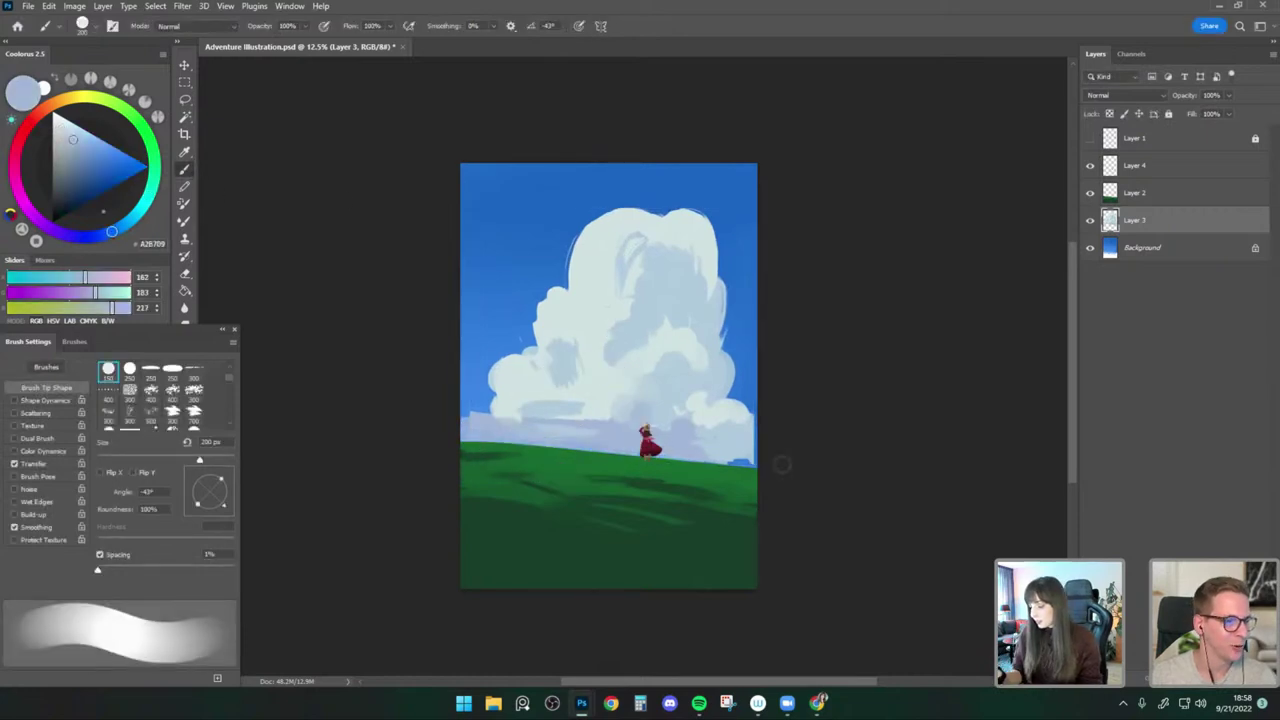
{"action": "key", "text": "bracketleft"}
{"action": "left_click", "coordinate": [543, 395], "text": "alt"}
{"action": "key", "text": "bracketright"}
{"action": "key", "text": "bracketright"}
{"action": "left_click_drag", "start_coordinate": [483, 413], "coordinate": [668, 446]}
{"action": "left_click", "coordinate": [680, 428], "text": "alt"}
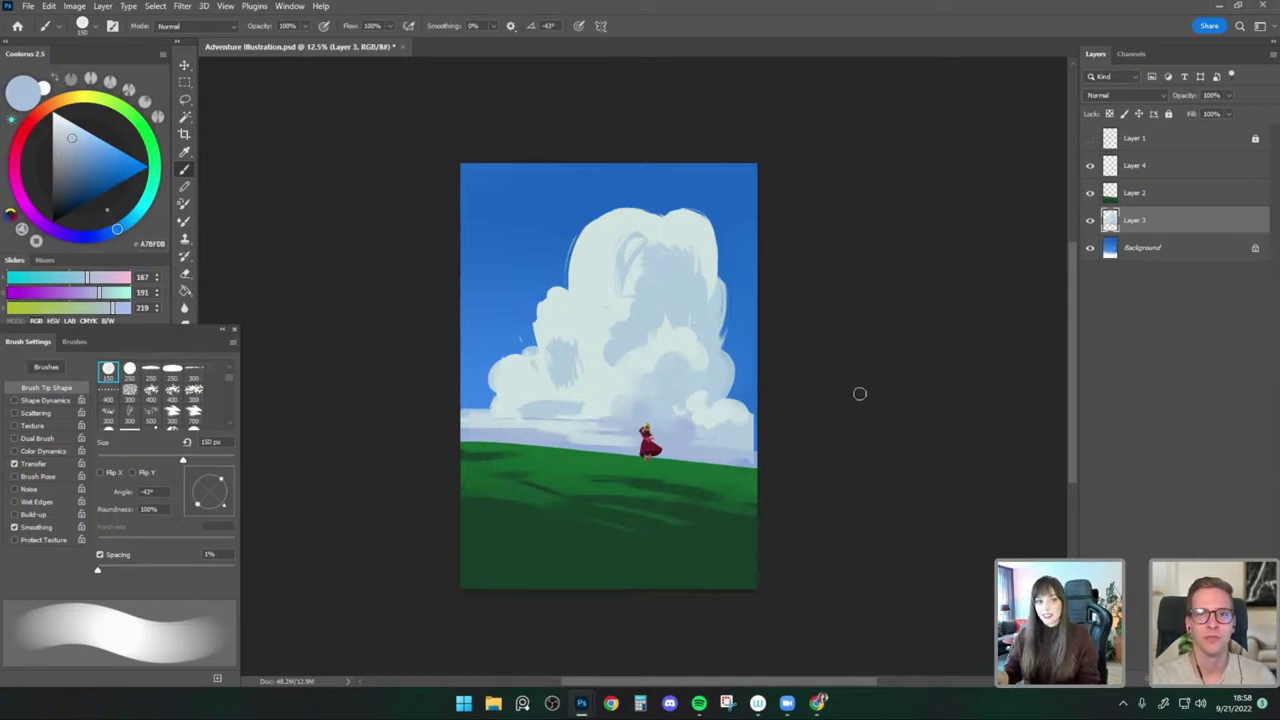
Add a layer above the background and paint an upper-left wispy cloud with the 800 px Paint - Light Textured brush in sampled #AFCBDD.
{"action": "left_click", "coordinate": [1144, 249]}
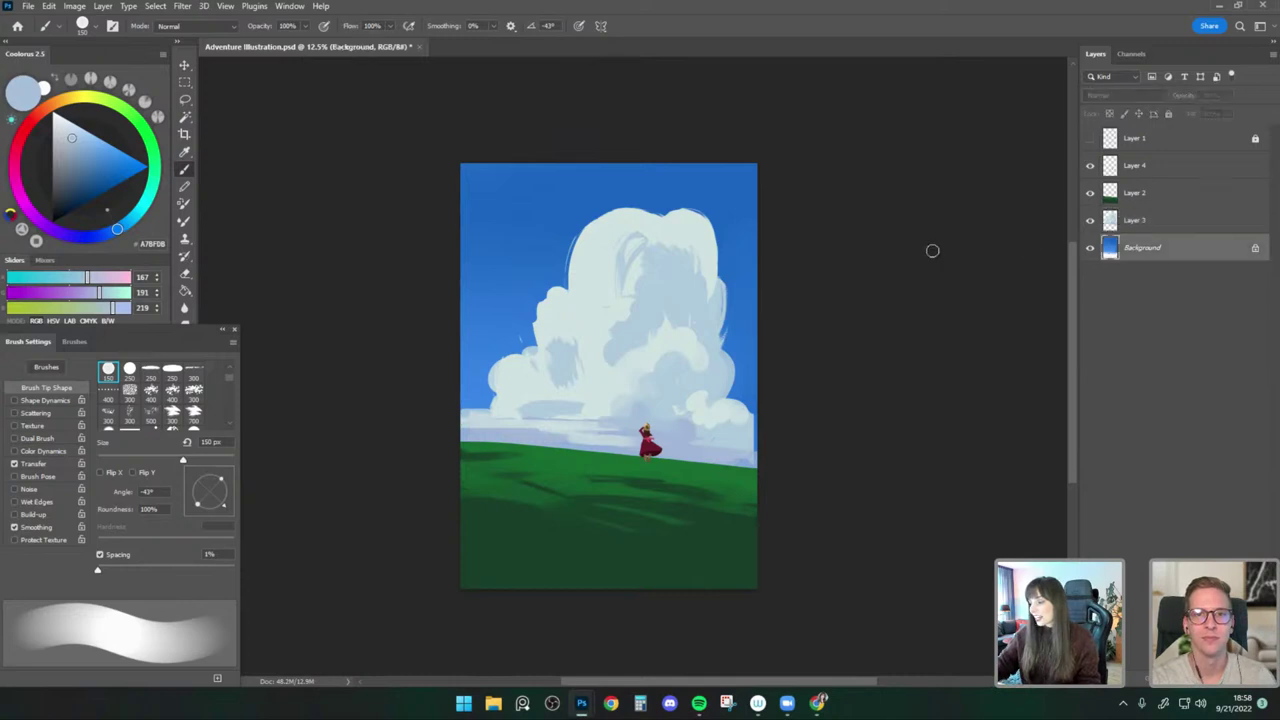
{"action": "left_click", "coordinate": [88, 25]}
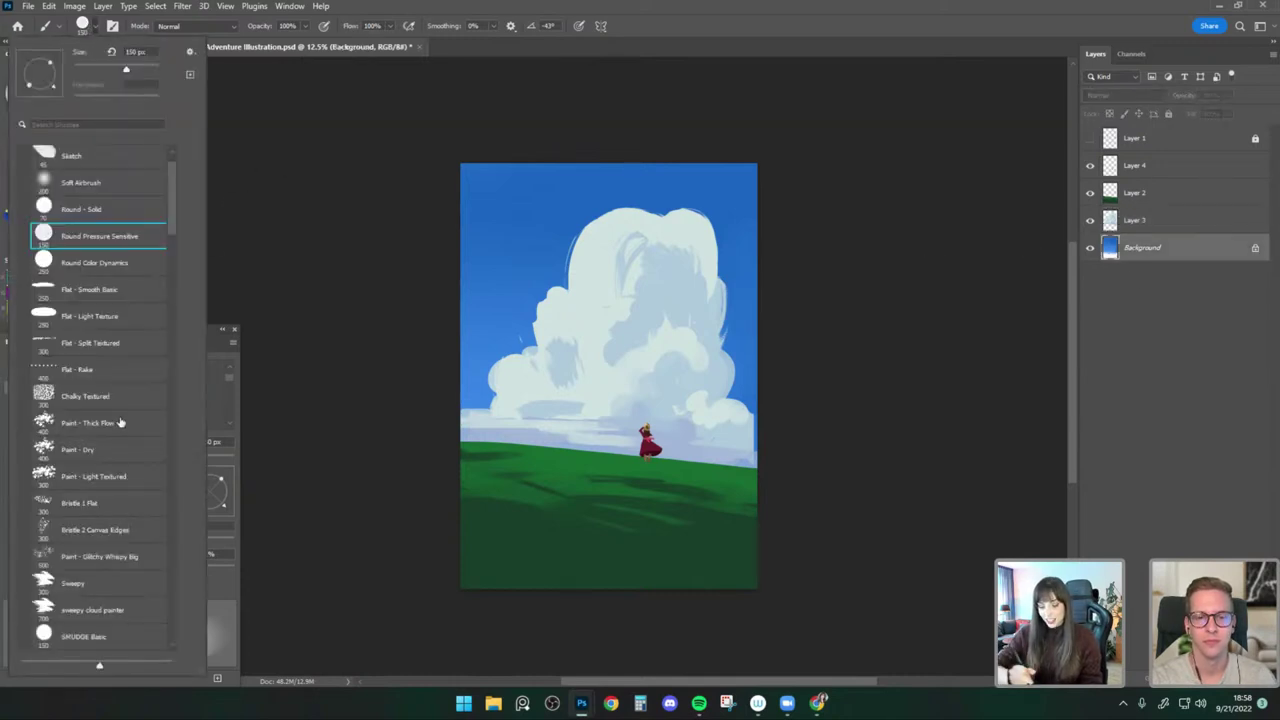
{"action": "left_click", "coordinate": [136, 454]}
{"action": "left_click", "coordinate": [140, 473]}
{"action": "left_click", "coordinate": [316, 290]}
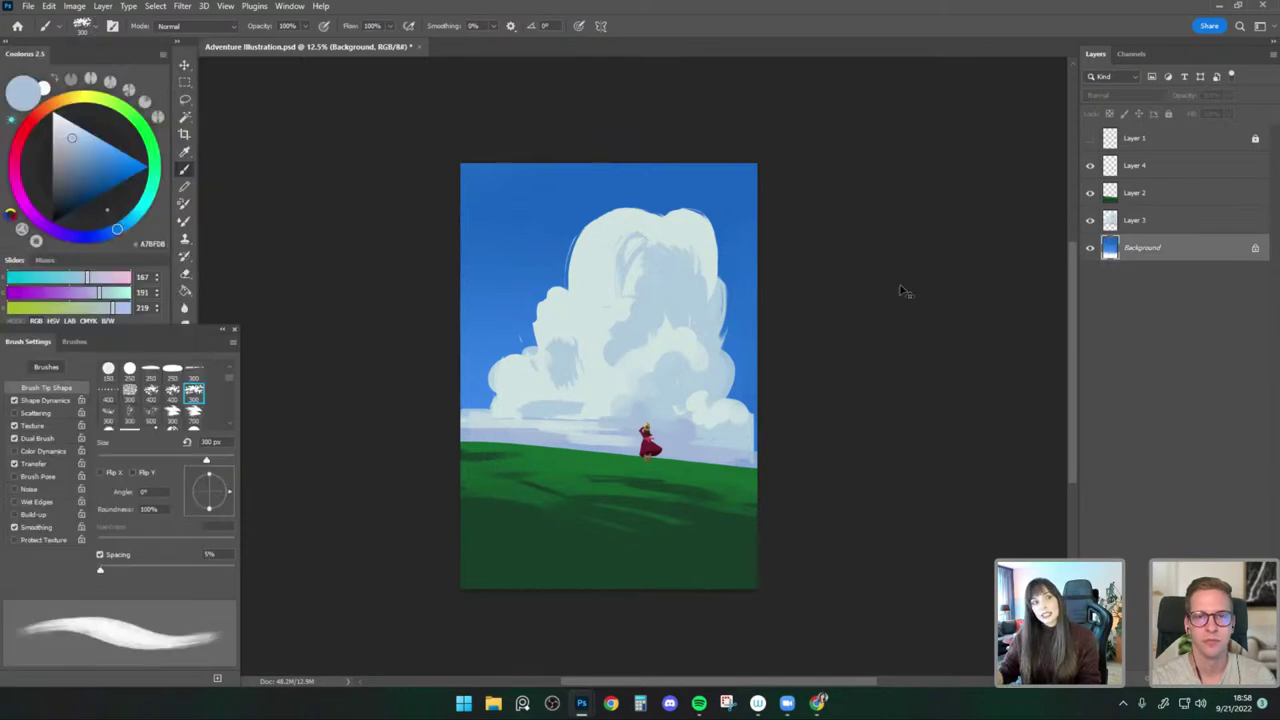
{"action": "left_click_drag", "start_coordinate": [876, 288], "coordinate": [874, 295]}
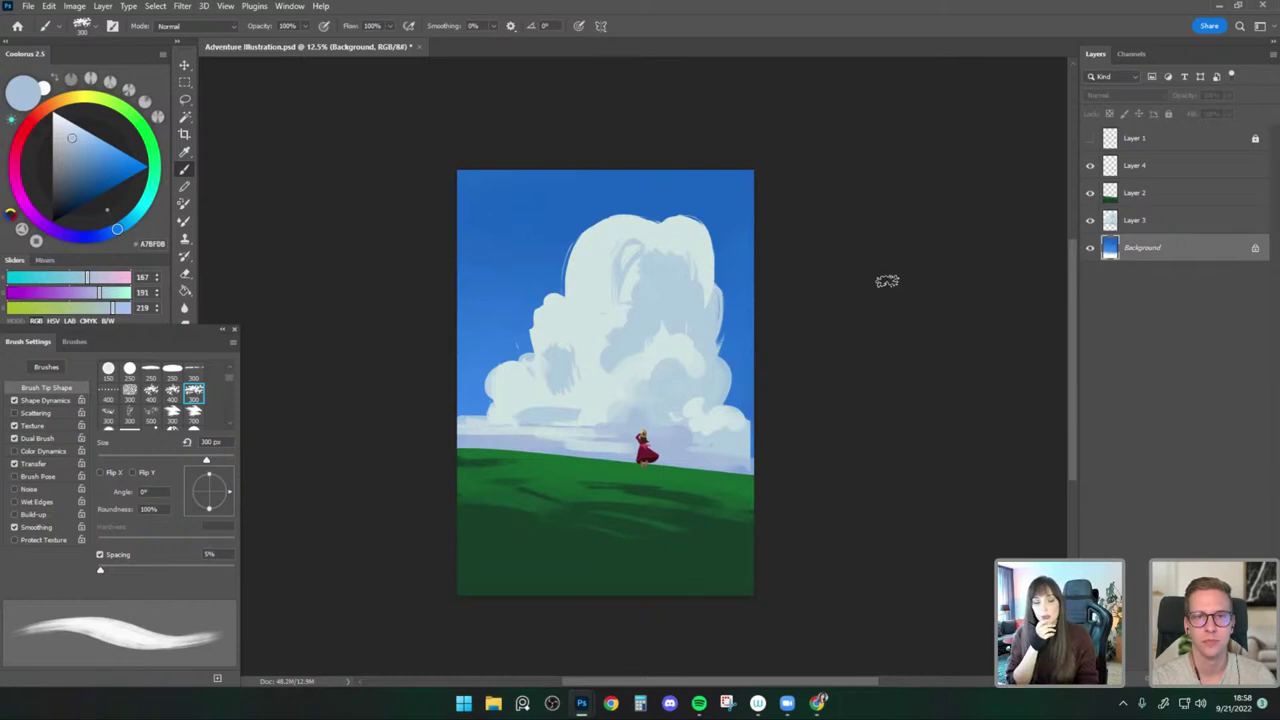
{"action": "left_click", "coordinate": [624, 272], "text": "alt"}
{"action": "key", "text": "bracketright"}
{"action": "key", "text": "bracketright"}
{"action": "key", "text": "bracketleft"}
{"action": "key", "text": "bracketleft"}
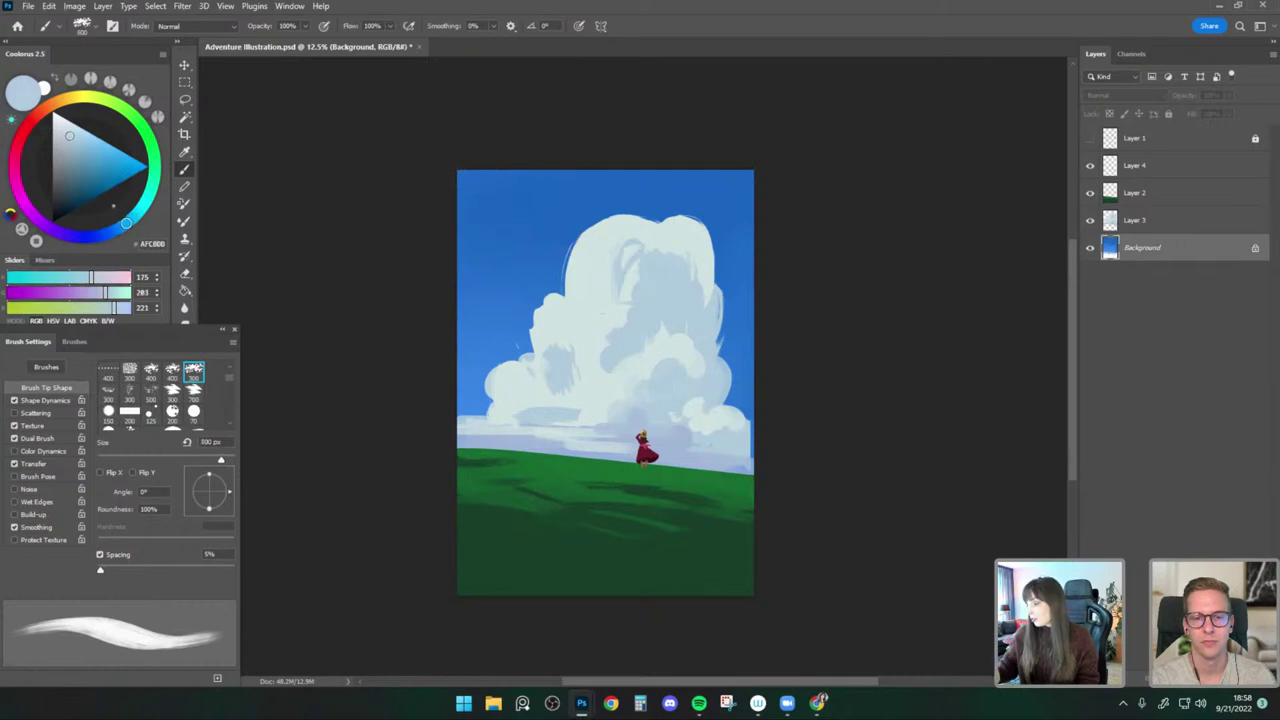
{"action": "key", "text": "ctrl+shift+alt+n"}
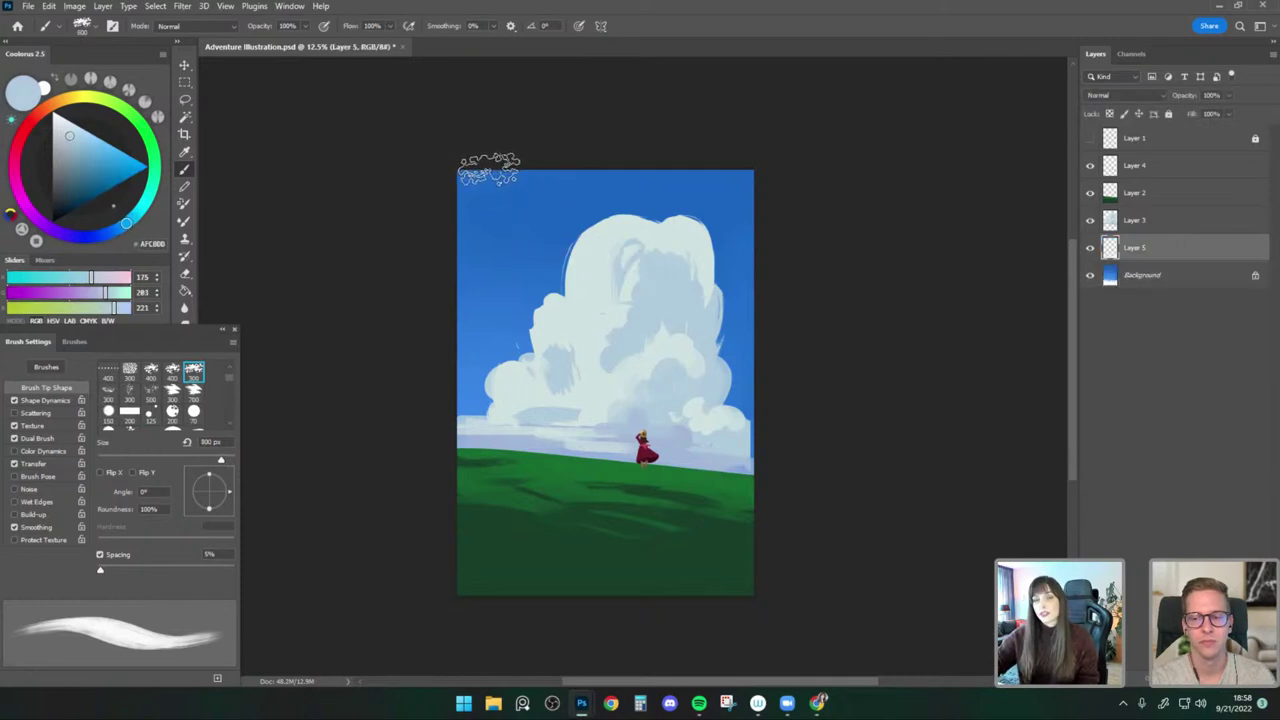
{"action": "mouse_move", "coordinate": [500, 200]}
{"action": "left_mouse_down"}
{"action": "mouse_move", "coordinate": [544, 256]}
{"action": "mouse_move", "coordinate": [462, 212]}
{"action": "left_mouse_up"}
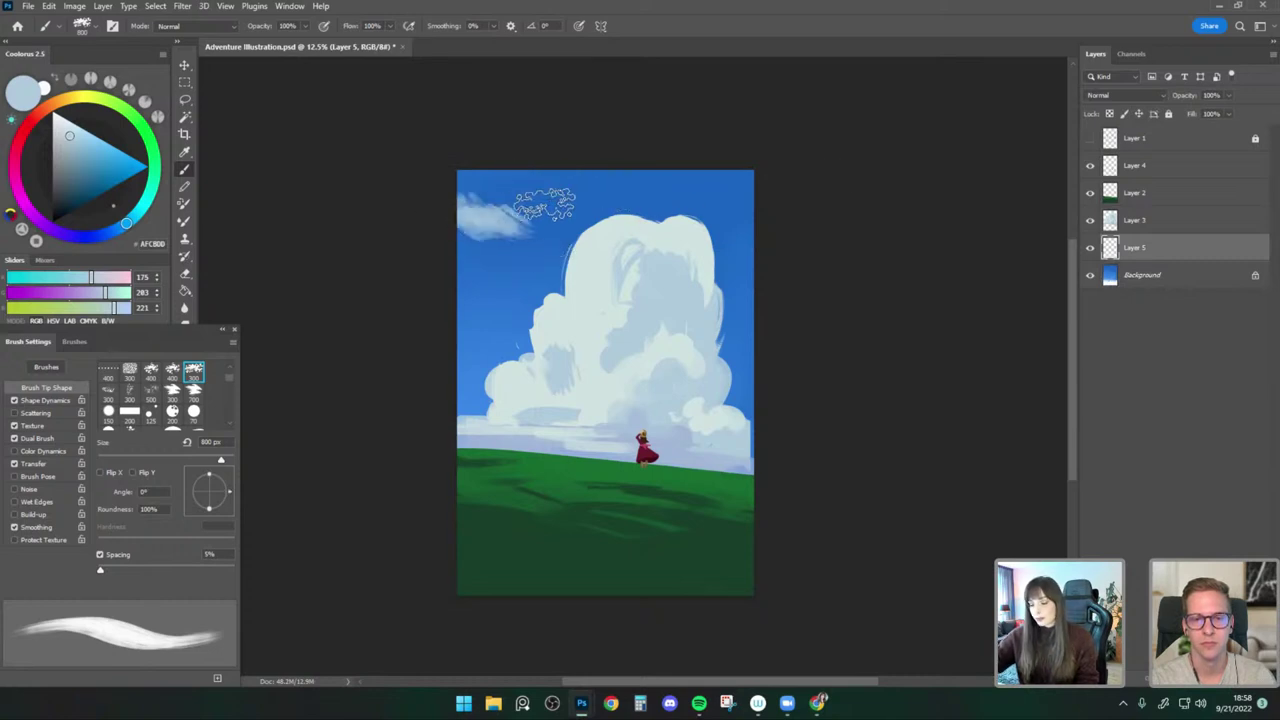
Try softening the upper-left wispy cloud with a 400 px Smudge tool at 10% strength.
{"action": "key", "text": "r"}
{"action": "key", "text": "bracketright"}
{"action": "key", "text": "bracketright"}
{"action": "key", "text": "bracketright"}
{"action": "left_click_drag", "start_coordinate": [498, 193], "coordinate": [543, 217]}
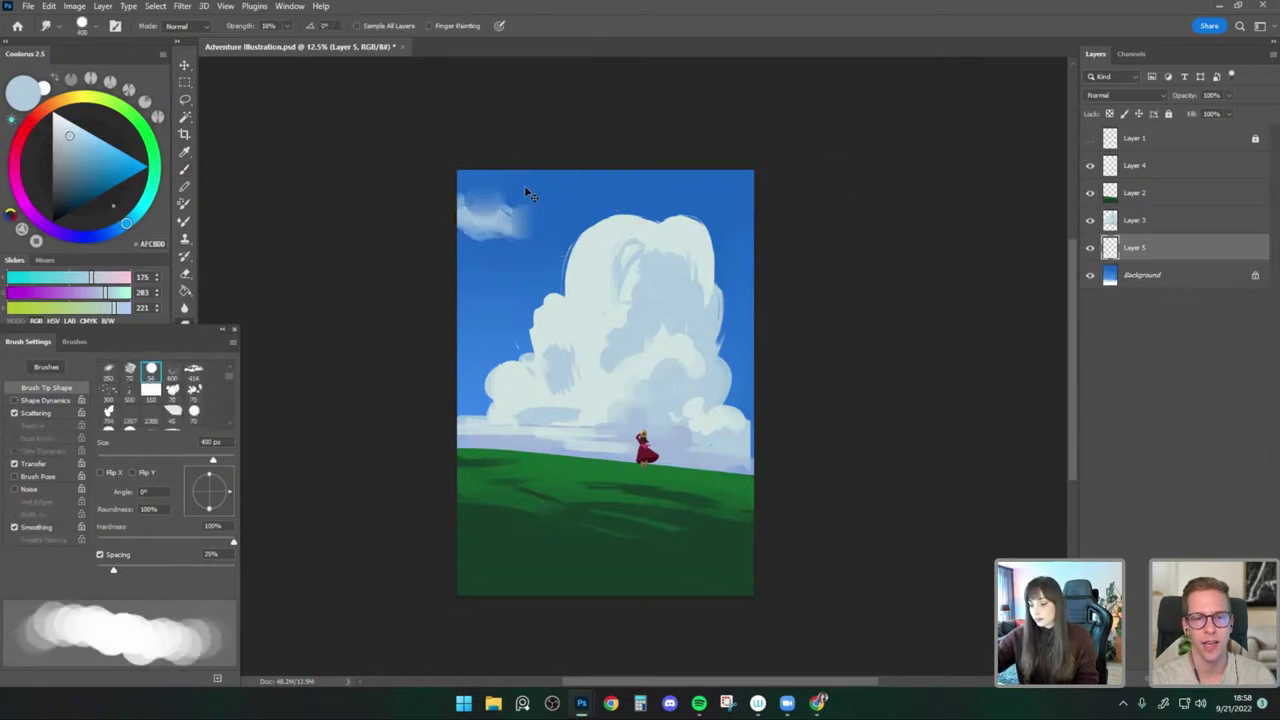
{"action": "key", "text": "ctrl+z"}
Erase the upper-left wispy cloud with the Chalky Textured eraser at 800 px and 1000 px.
{"action": "key", "text": "e"}
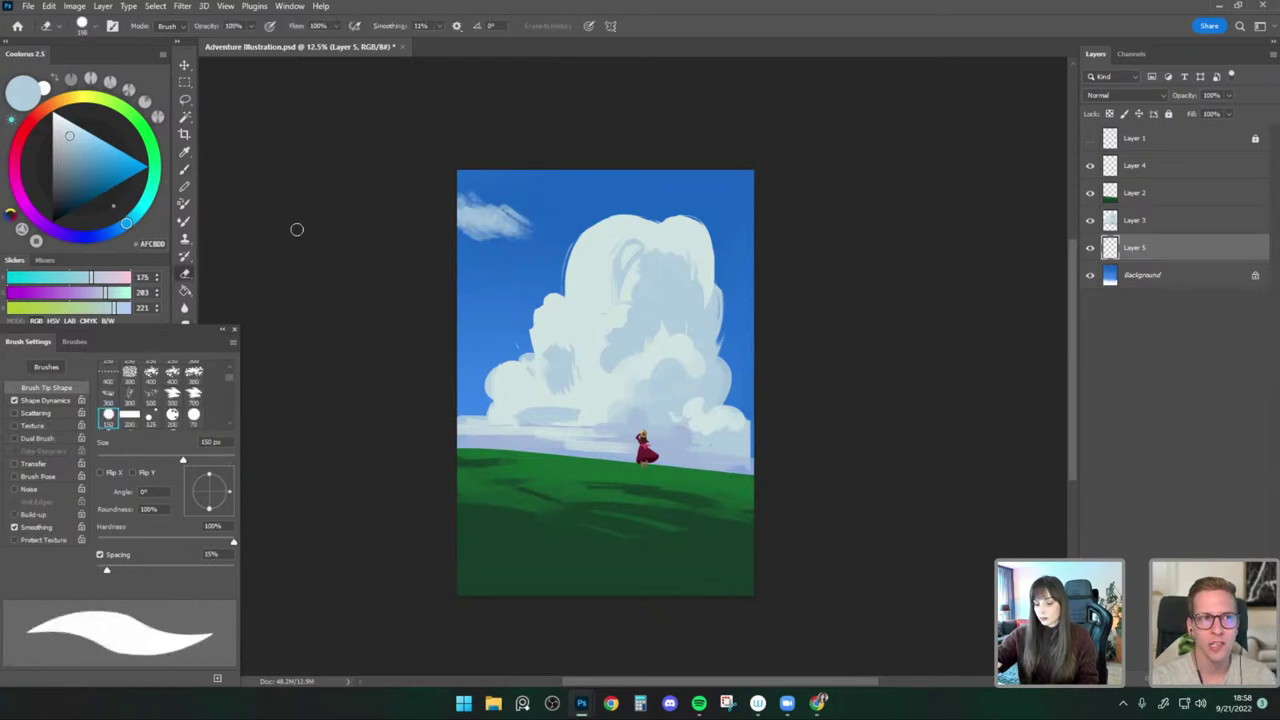
{"action": "left_click", "coordinate": [92, 28]}
{"action": "left_click", "coordinate": [142, 404]}
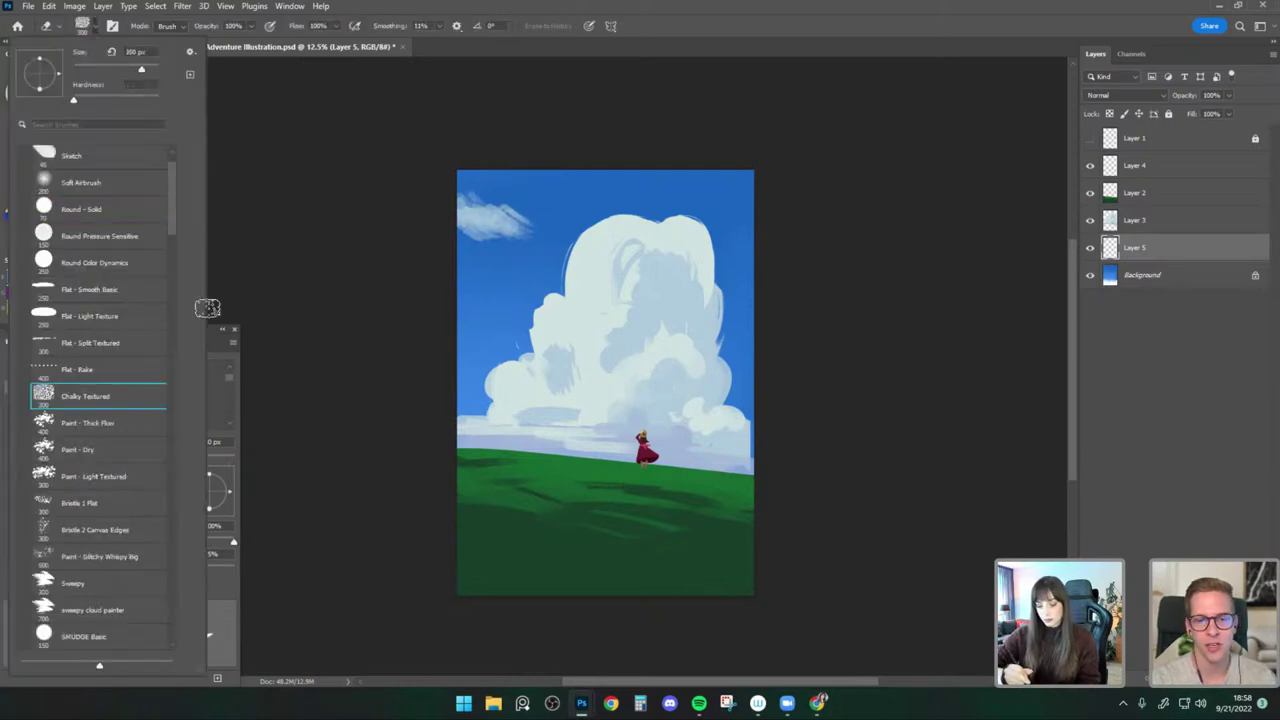
{"action": "left_click", "coordinate": [475, 190]}
{"action": "key", "text": "bracketright"}
{"action": "key", "text": "bracketright"}
{"action": "key", "text": "bracketright"}
{"action": "key", "text": "bracketright"}
{"action": "key", "text": "bracketright"}
{"action": "key", "text": "bracketright"}
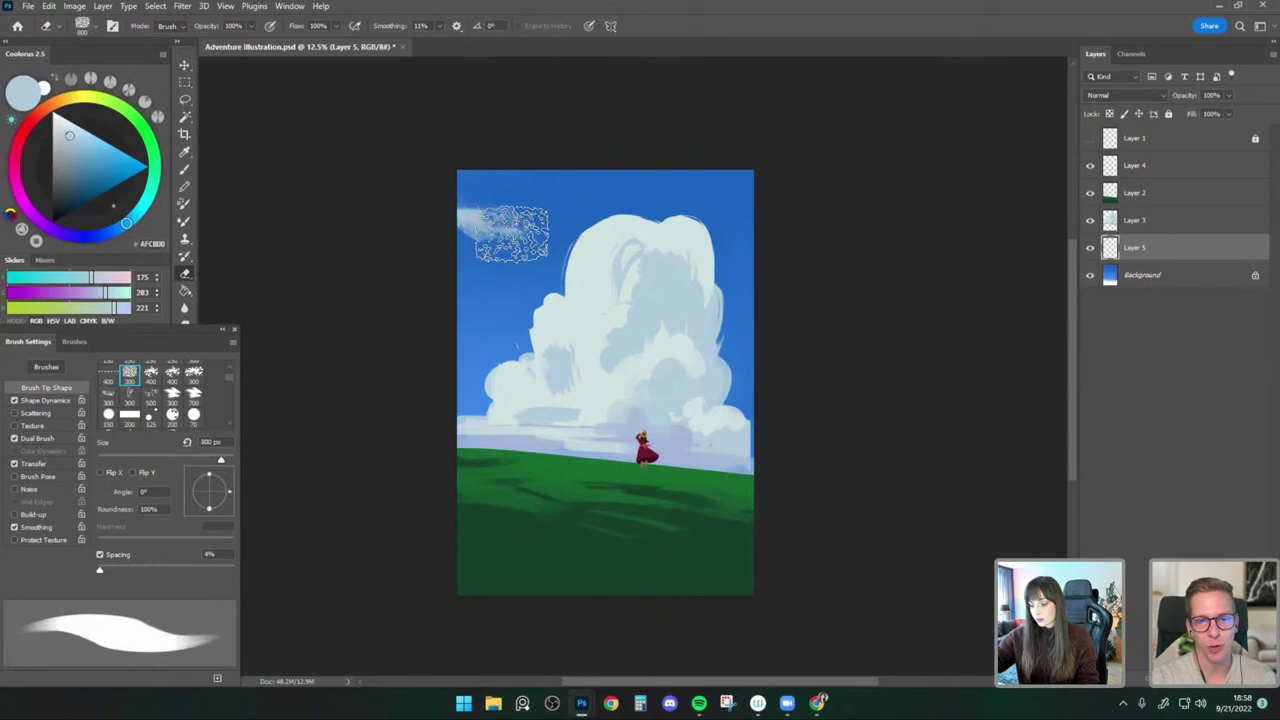
{"action": "left_click_drag", "start_coordinate": [510, 232], "coordinate": [550, 244]}
{"action": "key", "text": "bracketright"}
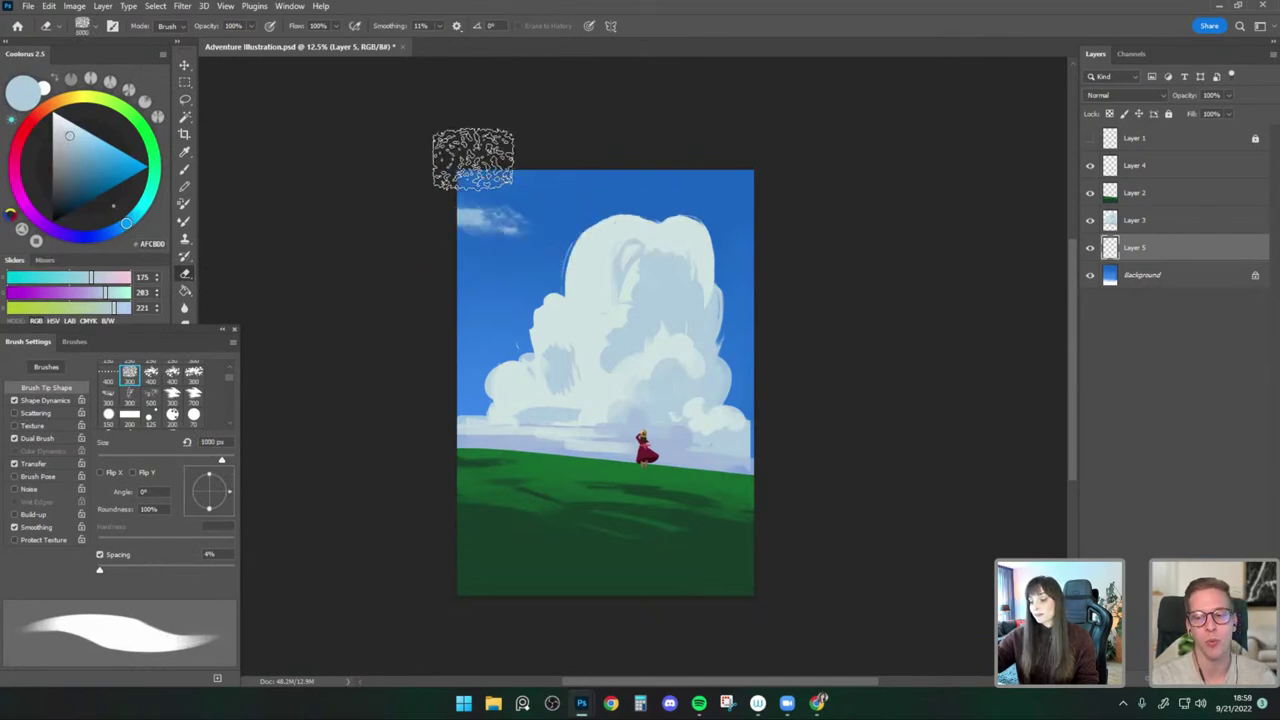
{"action": "mouse_move", "coordinate": [460, 182]}
{"action": "left_mouse_down"}
{"action": "mouse_move", "coordinate": [492, 222]}
{"action": "mouse_move", "coordinate": [533, 215]}
{"action": "left_mouse_up"}
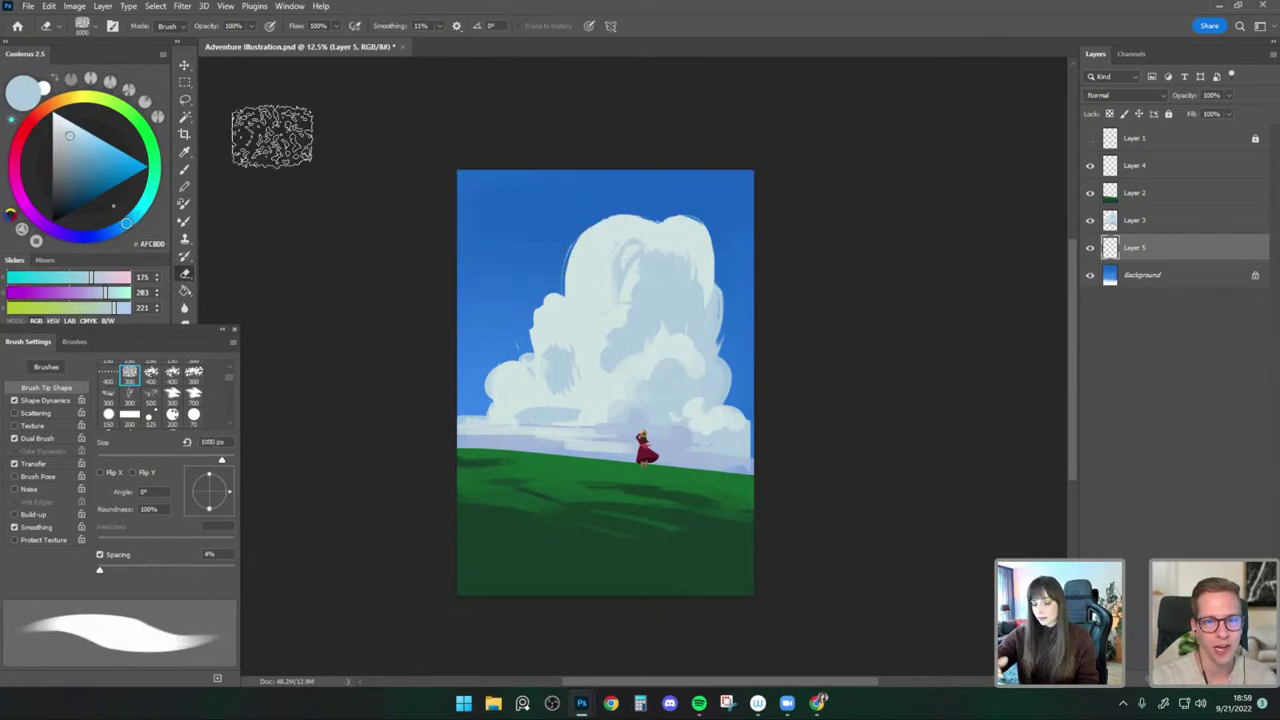
Add another layer and paint diagonal cloud streaks in the upper-left sky with the Paint - Dry brush at 800 px.
{"action": "key", "text": "b"}
{"action": "left_click", "coordinate": [84, 25]}
{"action": "left_click", "coordinate": [144, 450]}
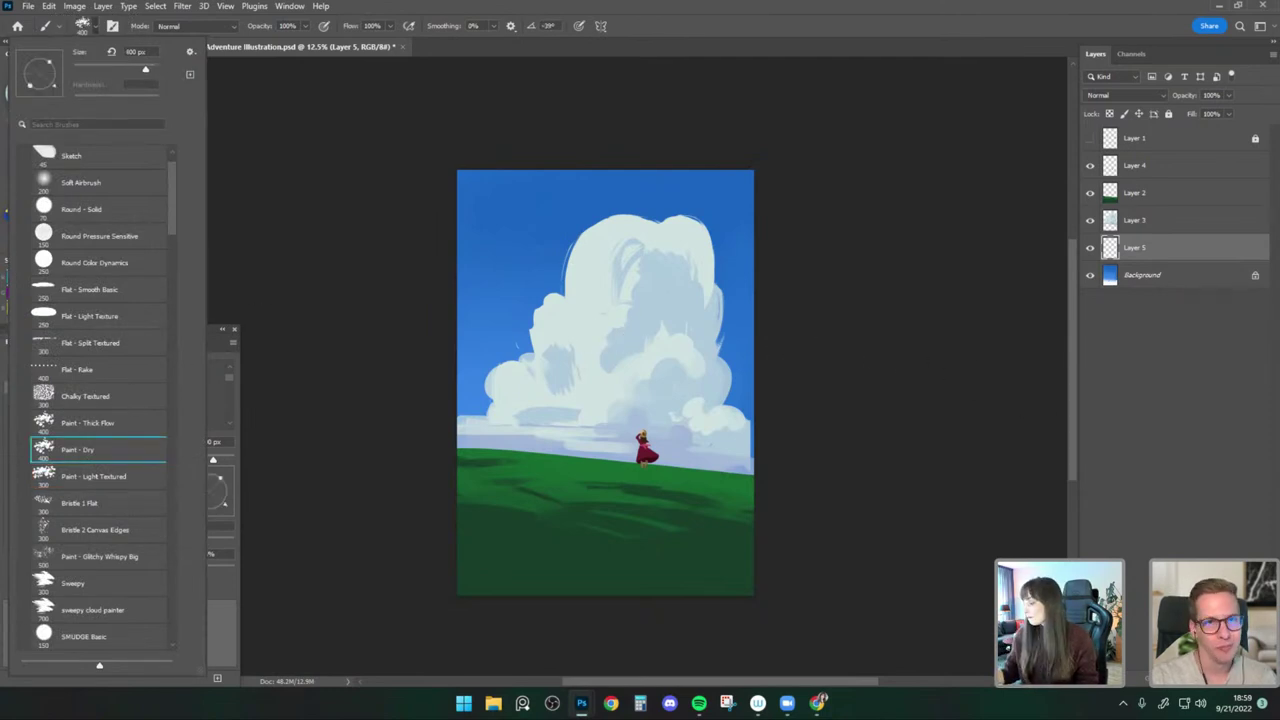
{"action": "left_click", "coordinate": [1242, 678]}
{"action": "key", "text": "bracketright"}
{"action": "key", "text": "bracketright"}
{"action": "key", "text": "bracketright"}
{"action": "key", "text": "bracketright"}
{"action": "mouse_move", "coordinate": [461, 225]}
{"action": "left_mouse_down"}
{"action": "mouse_move", "coordinate": [520, 252]}
{"action": "mouse_move", "coordinate": [482, 250]}
{"action": "left_mouse_up"}
{"action": "left_click_drag", "start_coordinate": [510, 208], "coordinate": [540, 222]}
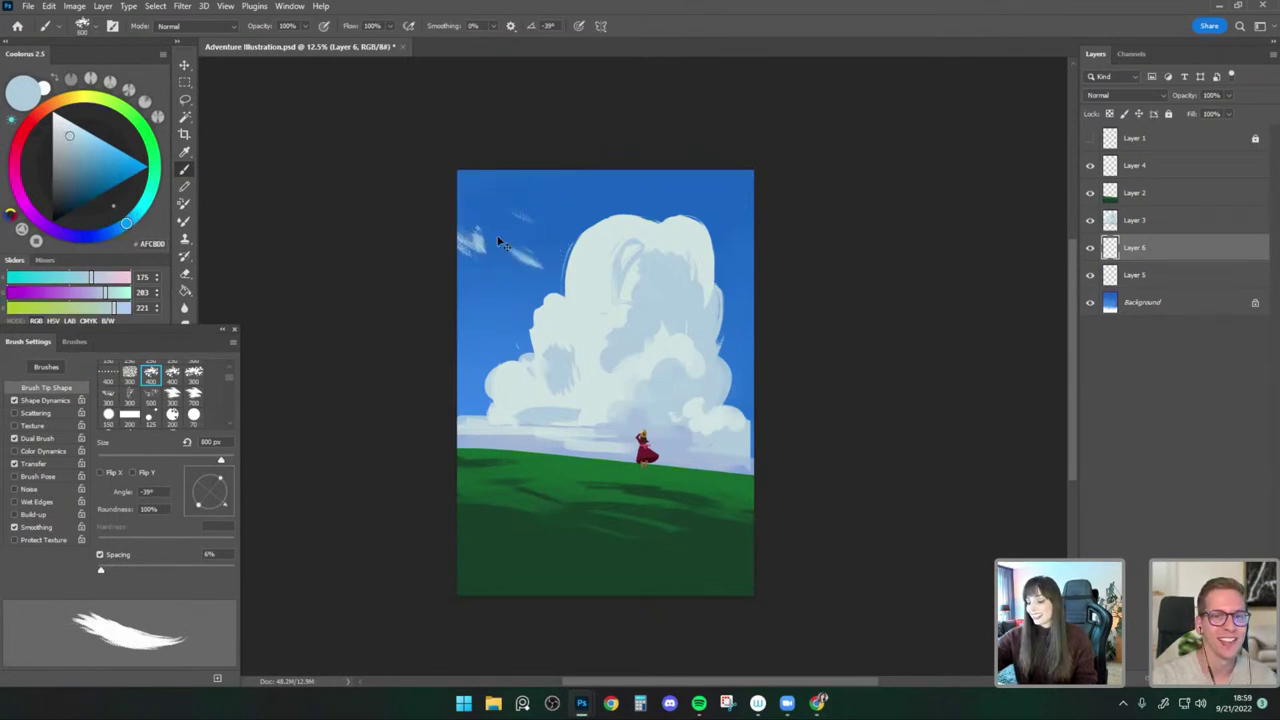
Undo the last streak and paint broader wispy strokes near the upper-left corner with the brush enlarged to 1000 px.
{"action": "key", "text": "ctrl+z"}
{"action": "key", "text": "bracketright"}
{"action": "key", "text": "bracketright"}
{"action": "key", "text": "bracketright"}
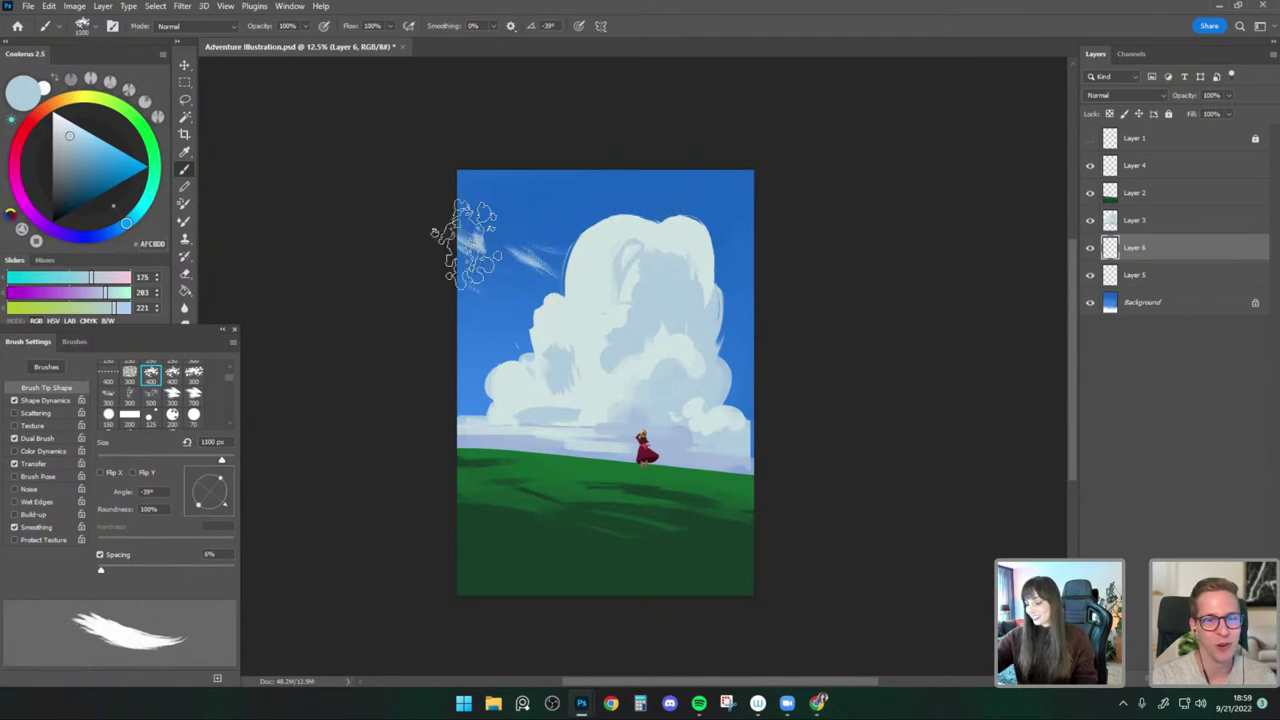
{"action": "left_click_drag", "start_coordinate": [478, 189], "coordinate": [504, 219]}
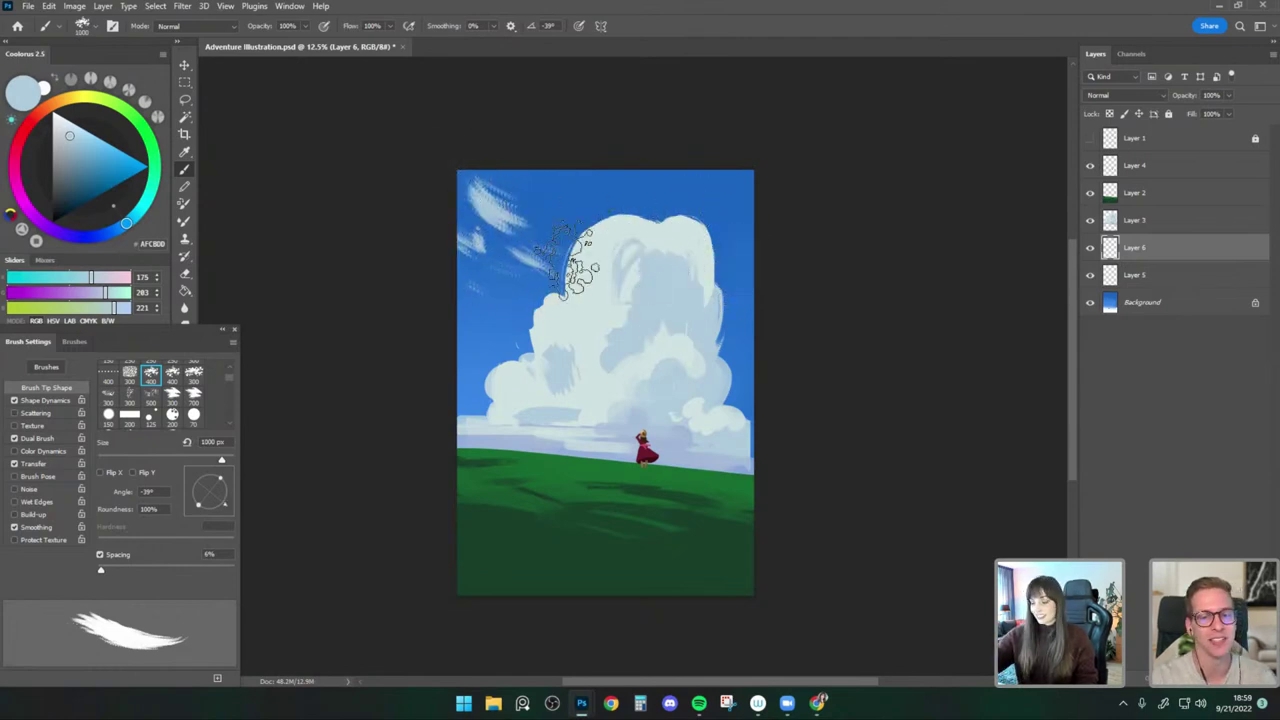
Thin out the upper-left wisps with the Bristle 1 Flat eraser at 900 px.
{"action": "key", "text": "e"}
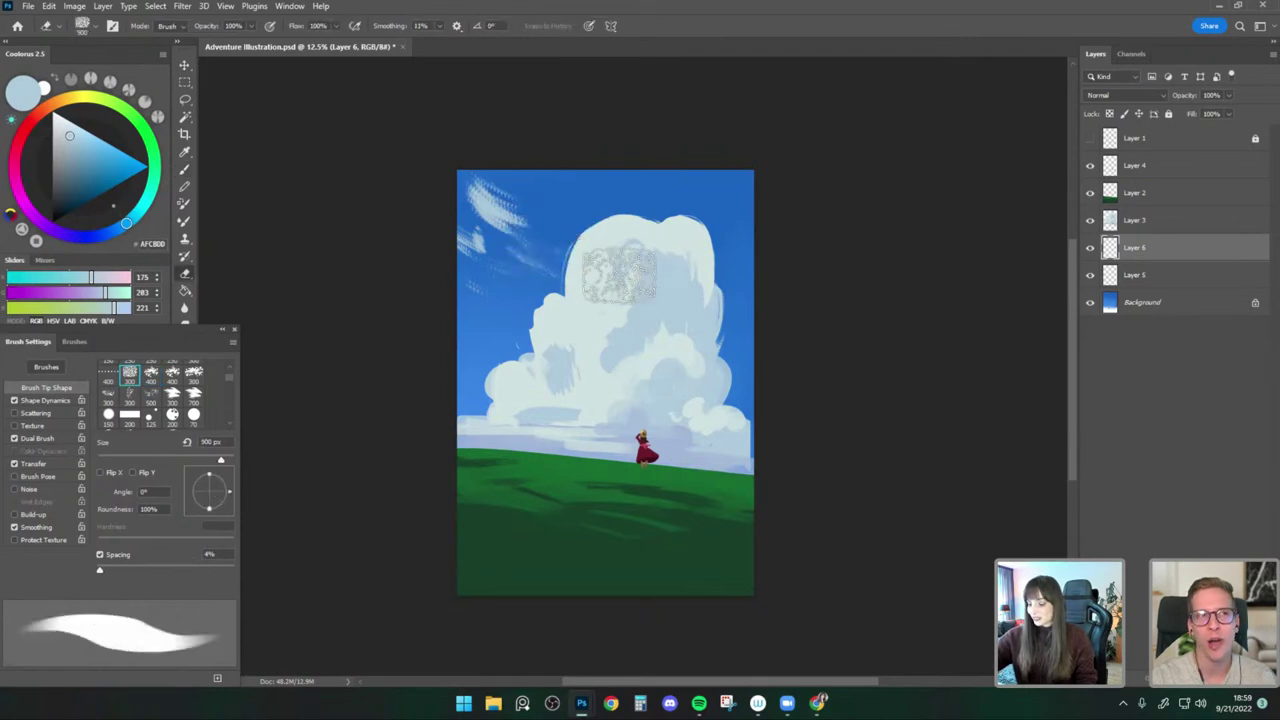
{"action": "key", "text": "bracketleft"}
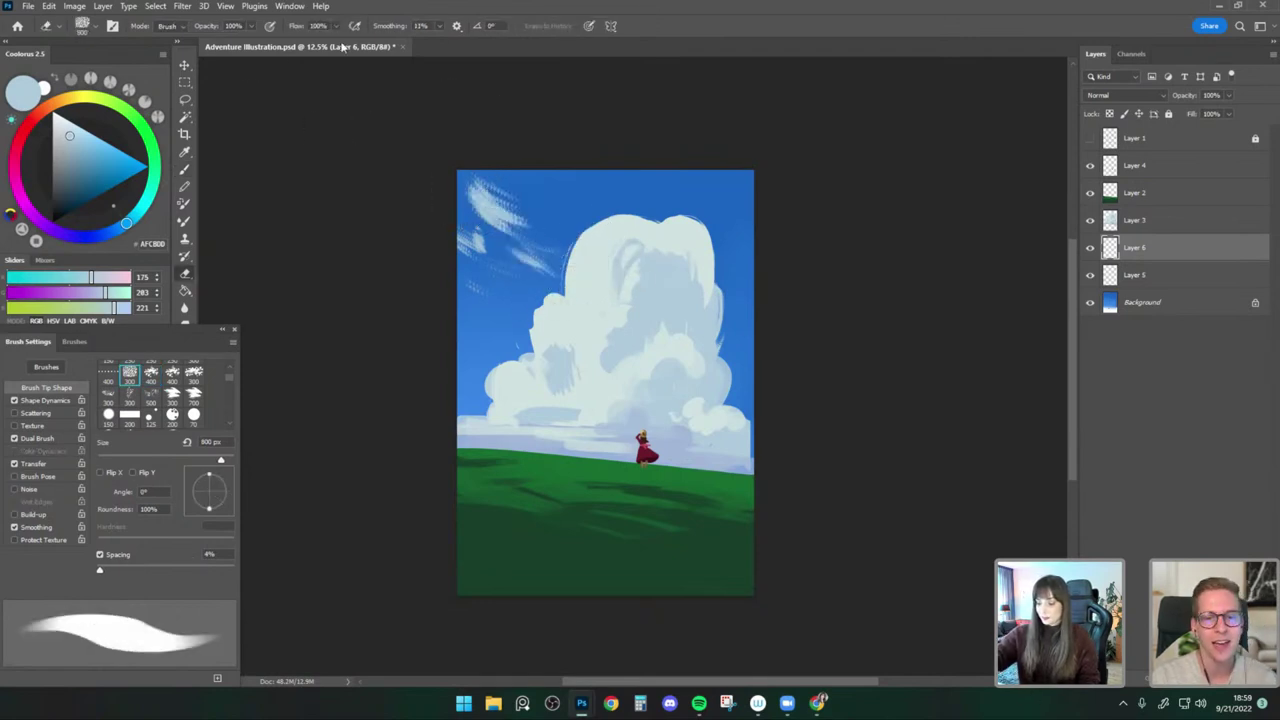
{"action": "left_click", "coordinate": [84, 27]}
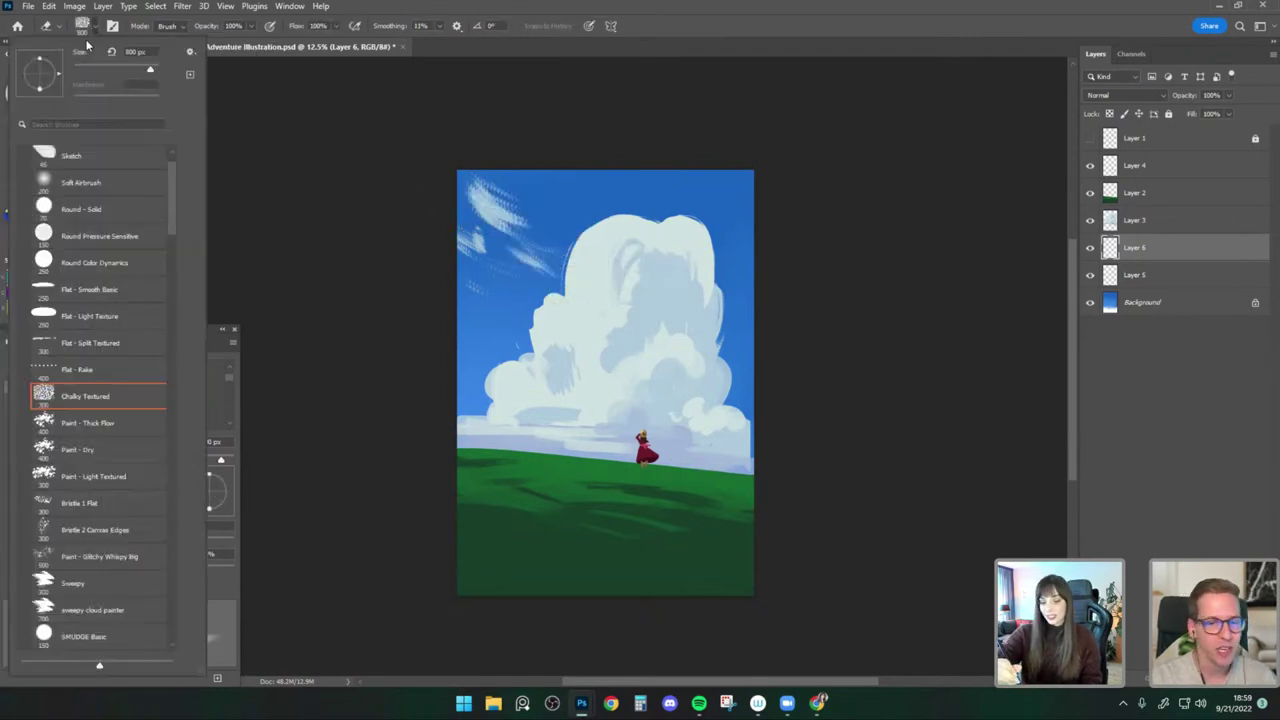
{"action": "left_click", "coordinate": [126, 505]}
{"action": "left_click", "coordinate": [423, 249]}
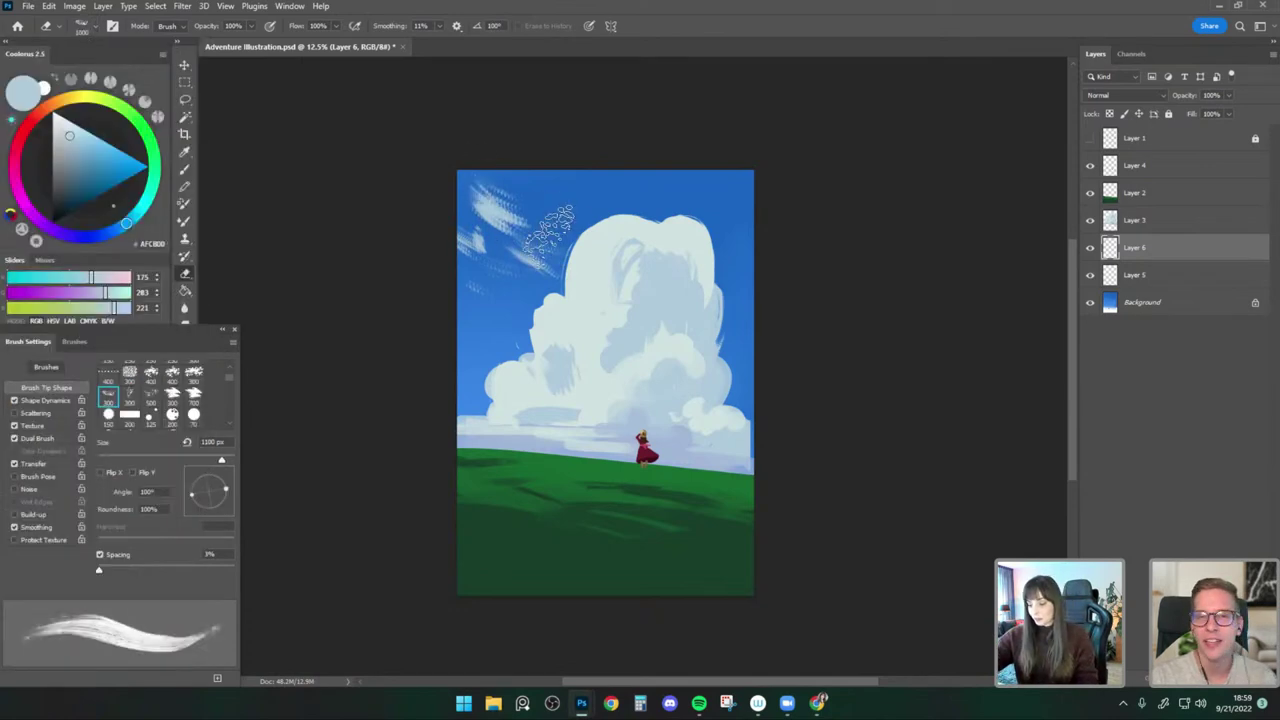
{"action": "key", "text": "bracketleft"}
{"action": "key", "text": "bracketleft"}
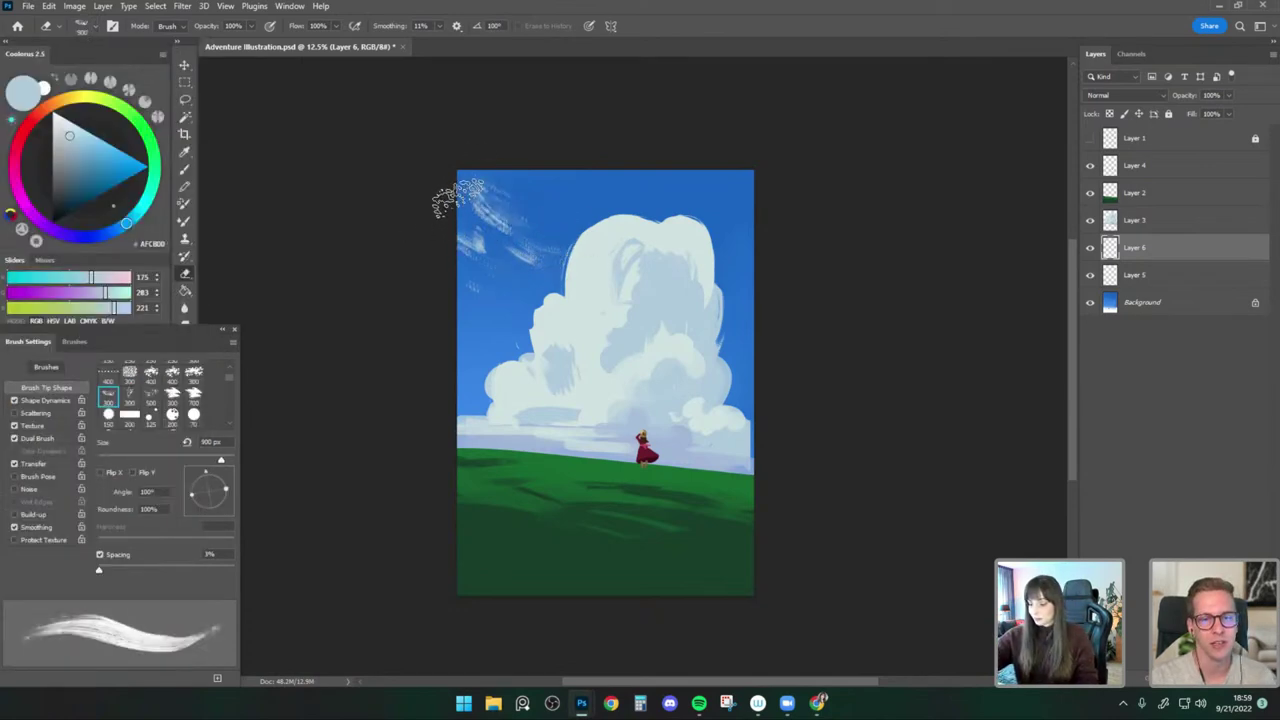
Flip the painting horizontally, strengthen the upper wisp with the 900 px Paint - Dry brush and trim its edges with the 700 px bristle eraser.
{"action": "left_click_drag", "start_coordinate": [865, 405], "coordinate": [881, 400]}
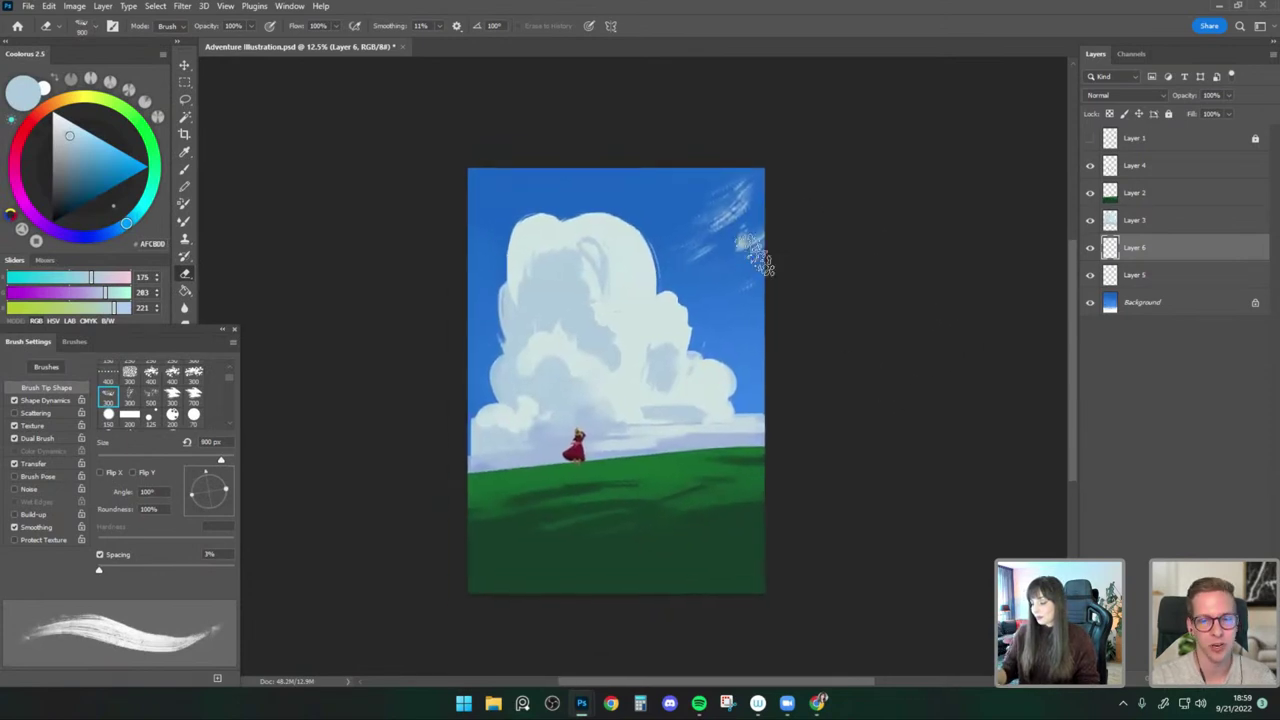
{"action": "key", "text": "b"}
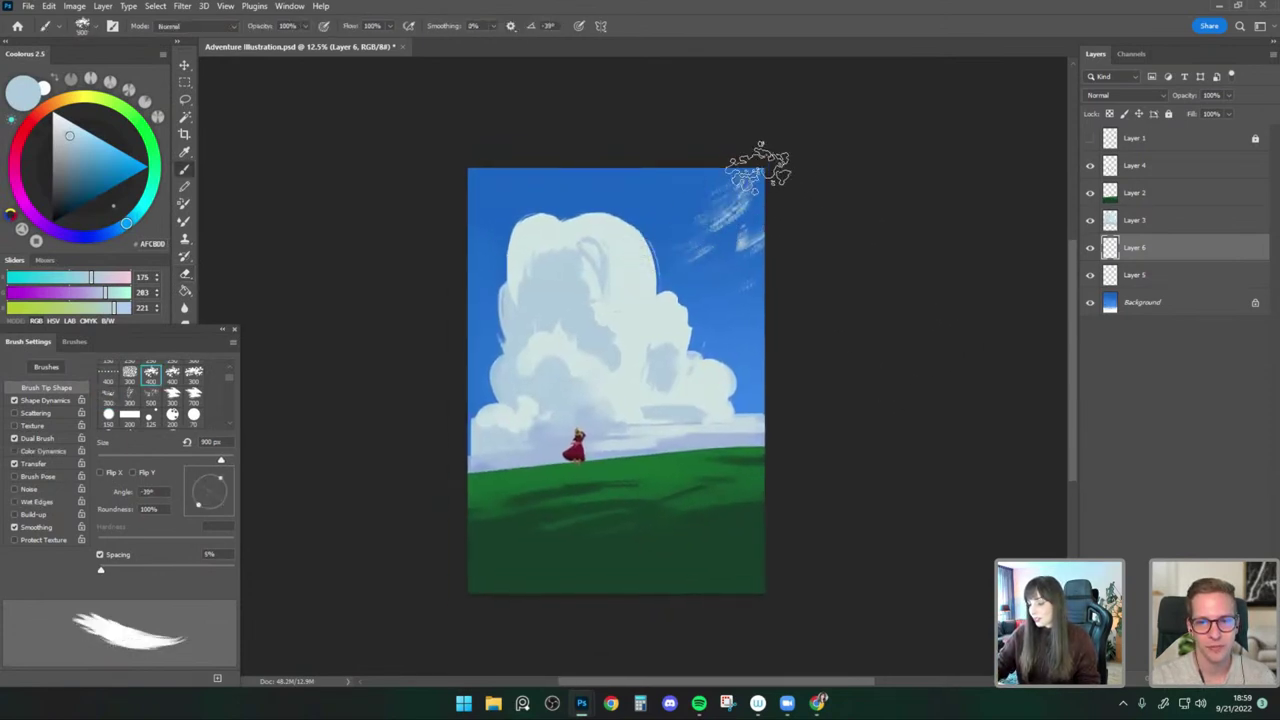
{"action": "key", "text": "e"}
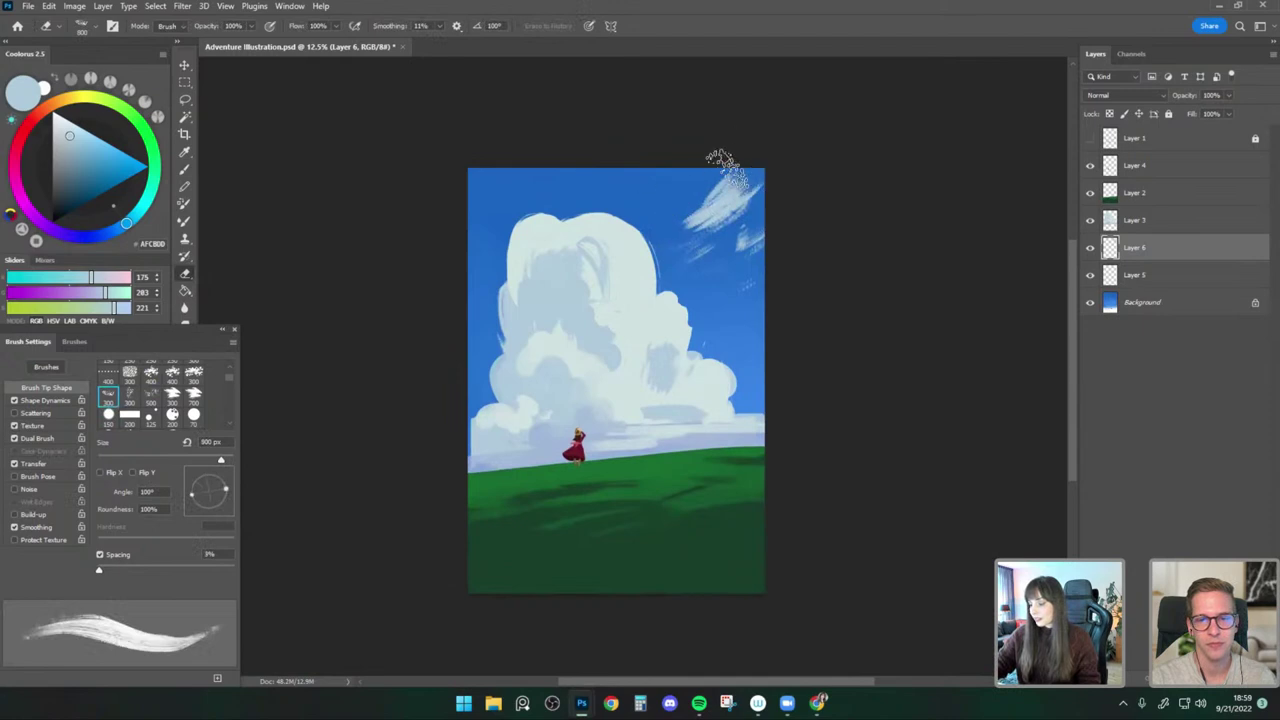
{"action": "key", "text": "bracketleft"}
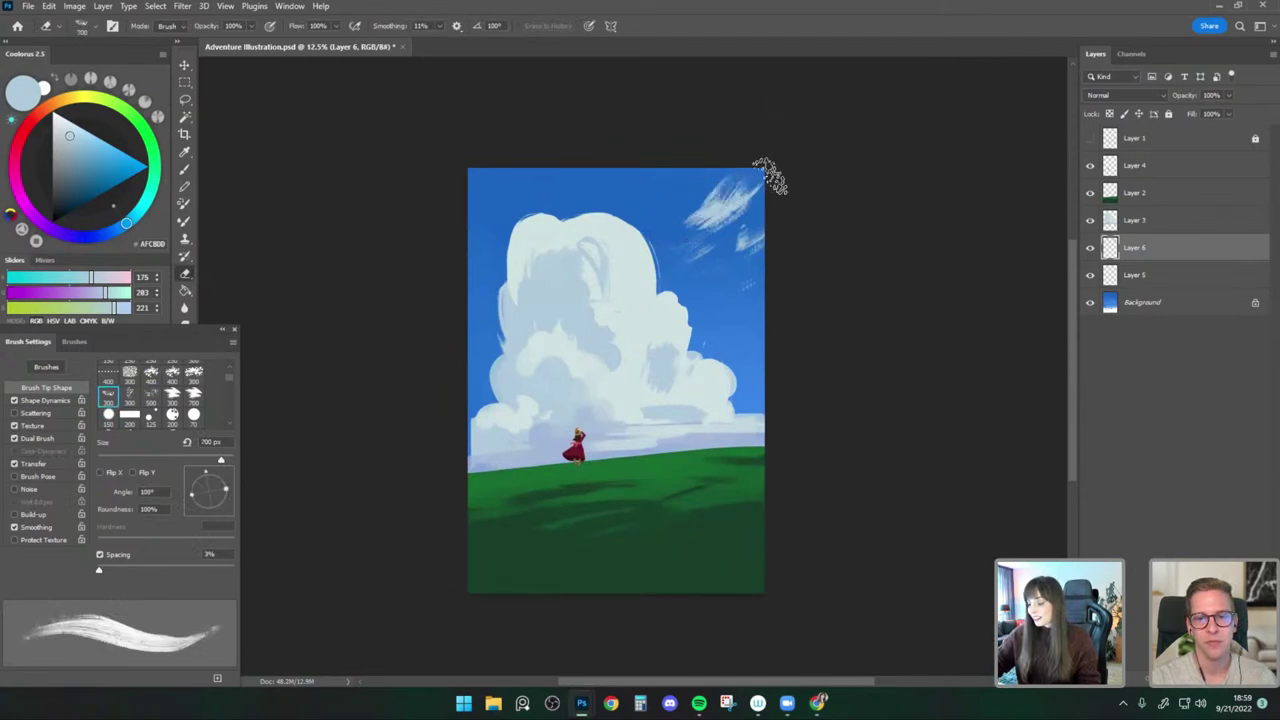
{"action": "key", "text": "bracketright"}
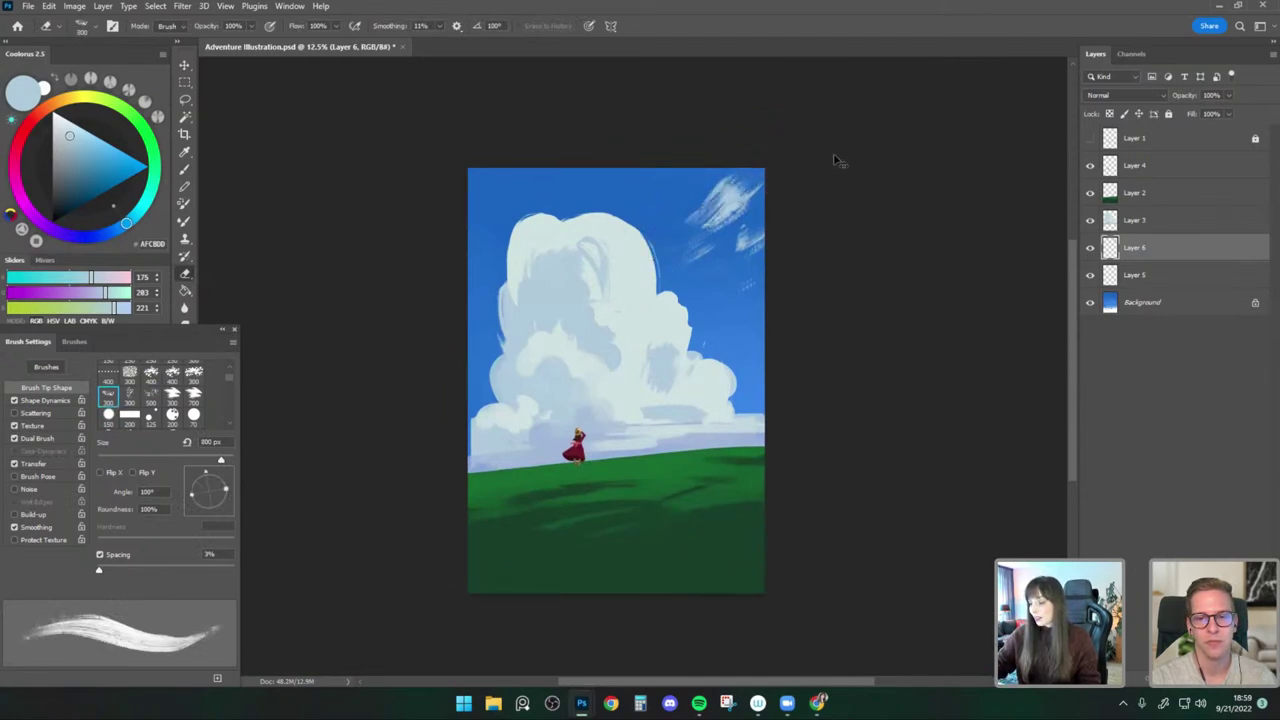
Add more strokes to the upper-right wisps with the brush at 800 px and break them up with the 700 px bristle eraser.
{"action": "key", "text": "b"}
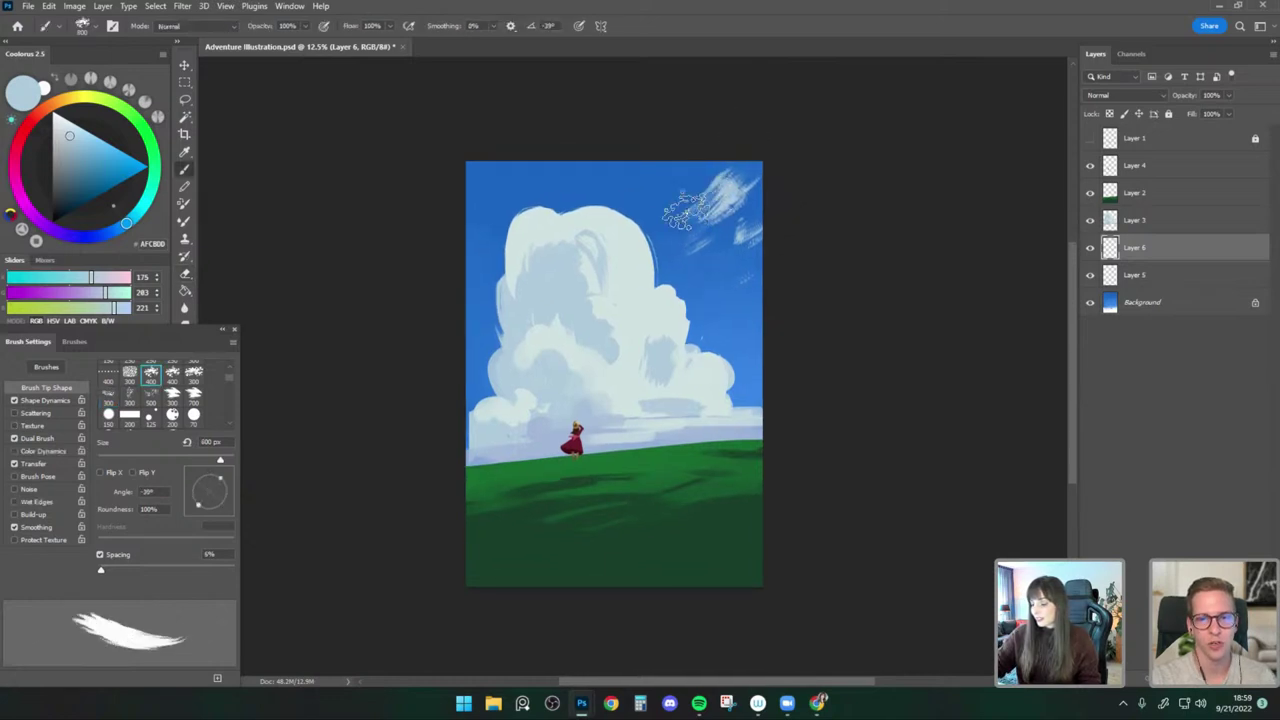
{"action": "key", "text": "bracketright"}
{"action": "key", "text": "bracketright"}
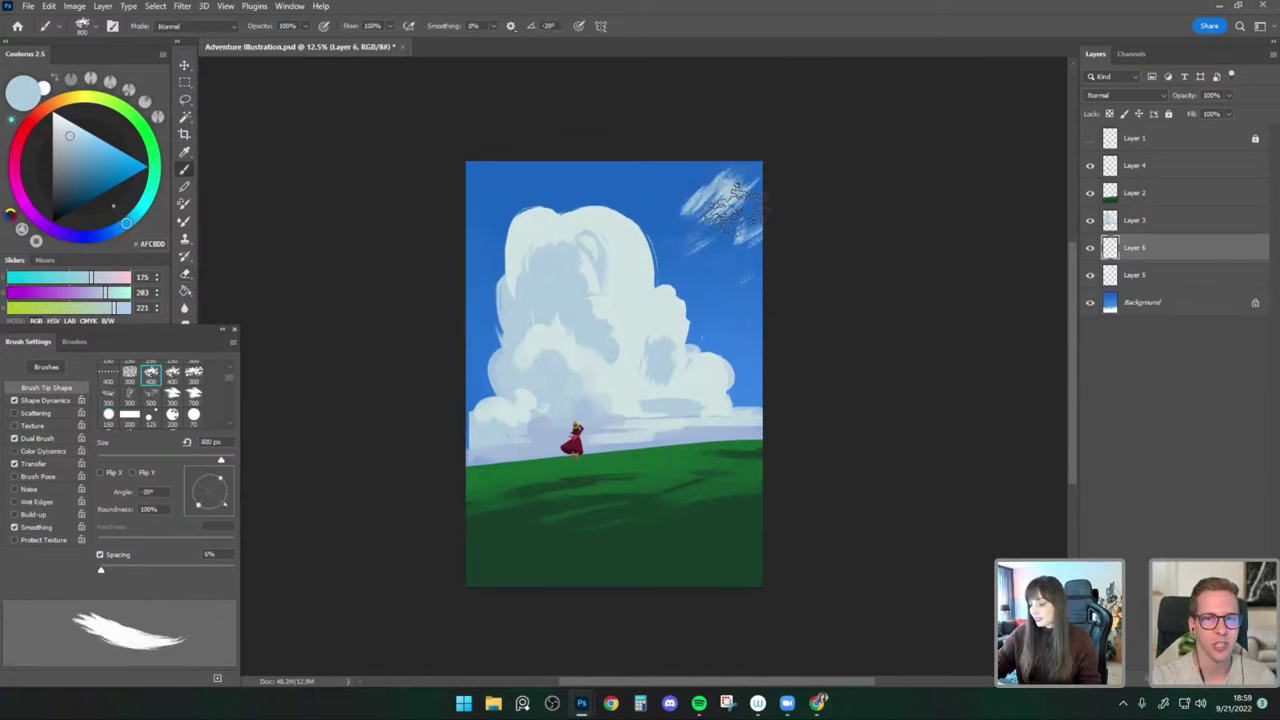
{"action": "key", "text": "e"}
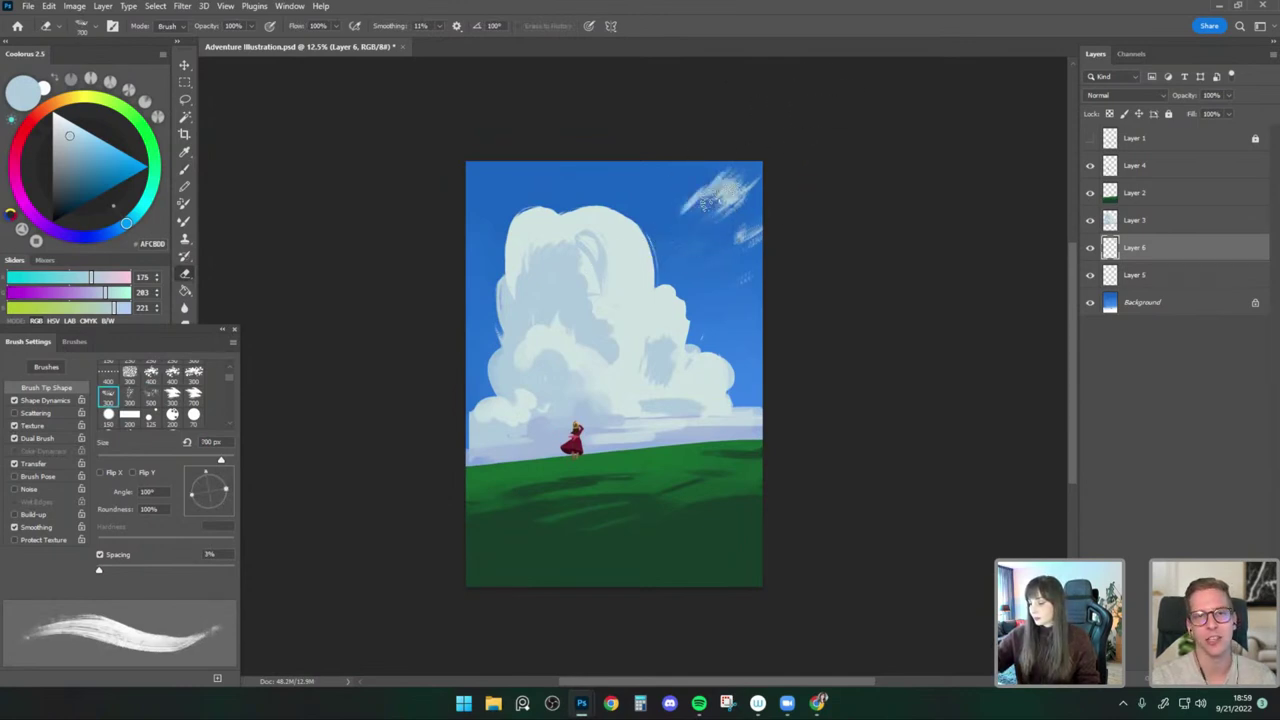
Paint wispy streaks in the sky just beside the big cloud's right shoulder on Layer 6 with the Paint - Dry brush at 1000 px.
{"action": "key", "text": "b"}
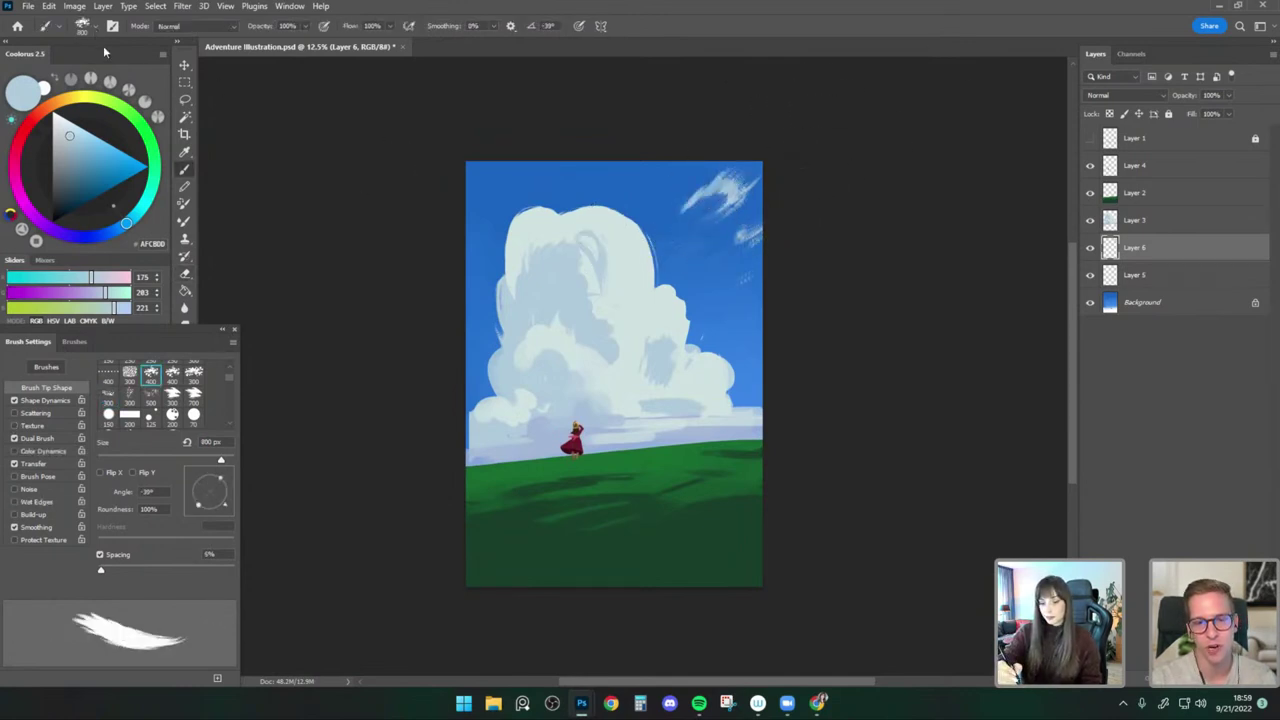
{"action": "key", "text": "bracketright"}
{"action": "key", "text": "bracketright"}
{"action": "mouse_move", "coordinate": [682, 314]}
{"action": "left_mouse_down"}
{"action": "mouse_move", "coordinate": [722, 312]}
{"action": "mouse_move", "coordinate": [726, 292]}
{"action": "left_mouse_up"}
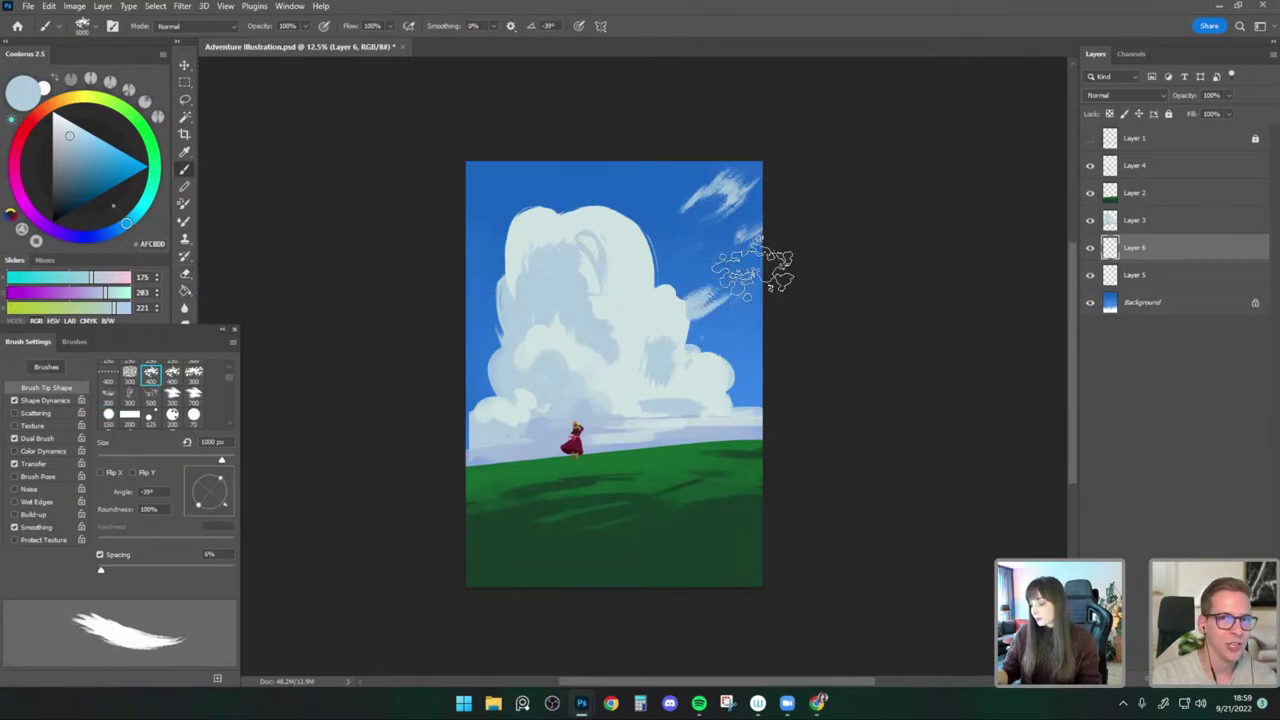
{"action": "left_click", "coordinate": [740, 302]}
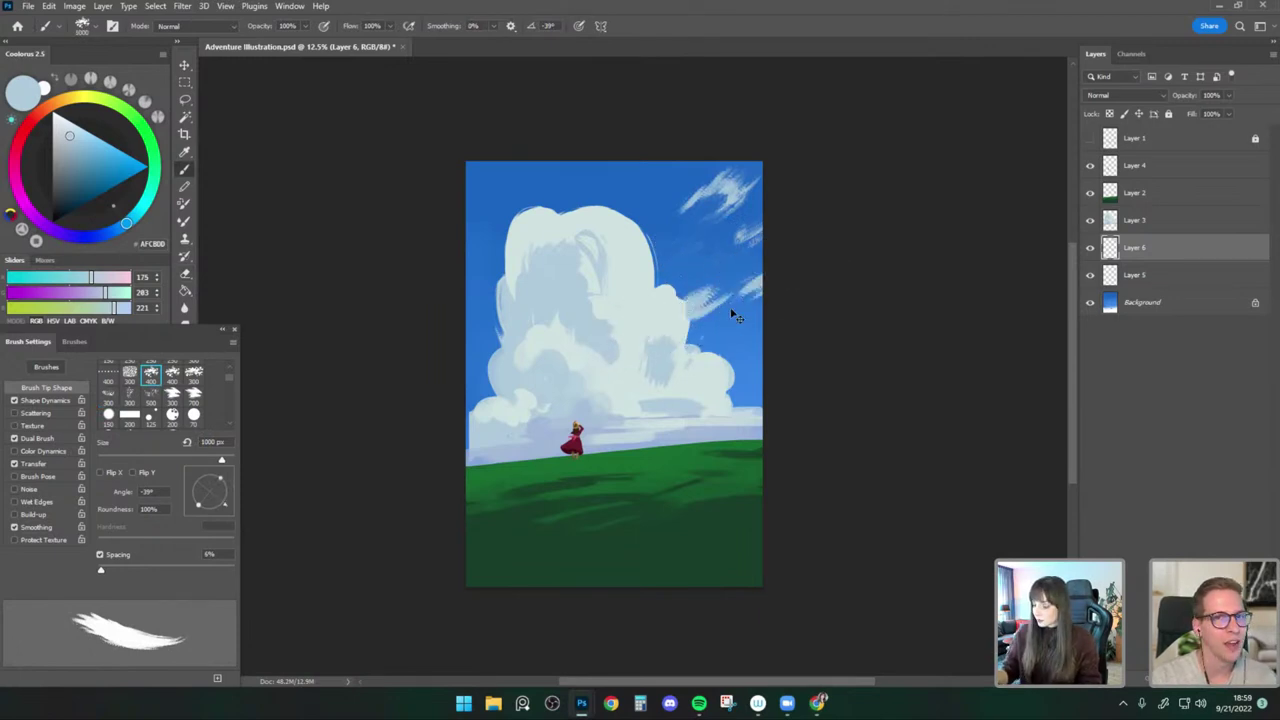
Sample the lavender of the low horizon clouds and tint the lower-right wisps with Layer 6's transparent pixels locked, reducing the brush to 800 px.
{"action": "left_click", "coordinate": [690, 428], "text": "alt"}
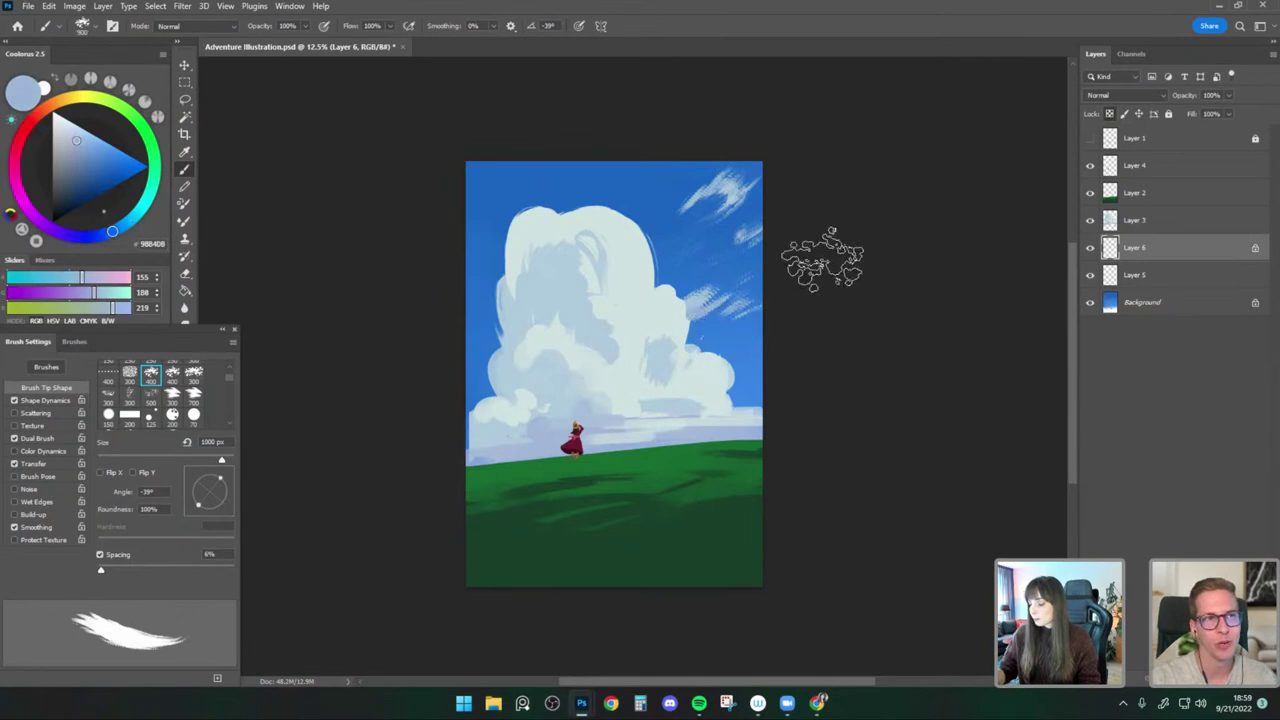
{"action": "key", "text": "bracketleft"}
{"action": "key", "text": "bracketleft"}
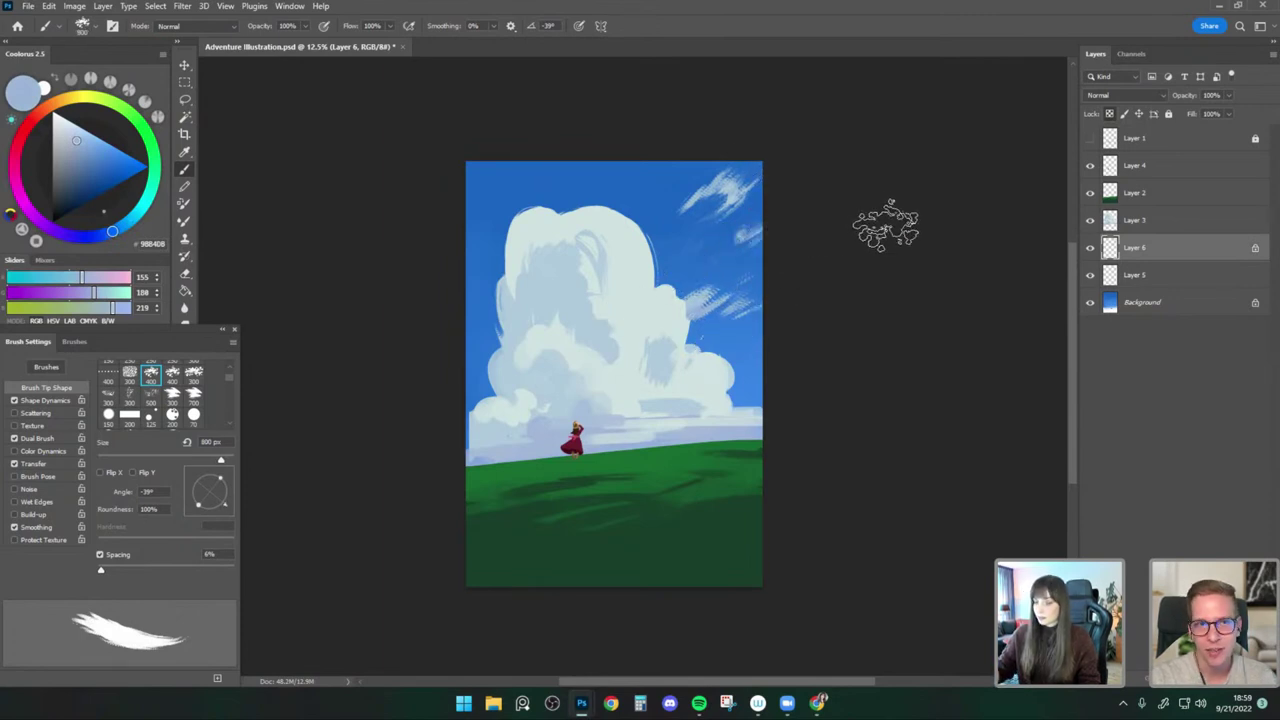
{"action": "left_click", "coordinate": [1228, 95]}
{"action": "left_click_drag", "start_coordinate": [1234, 113], "coordinate": [1207, 113]}
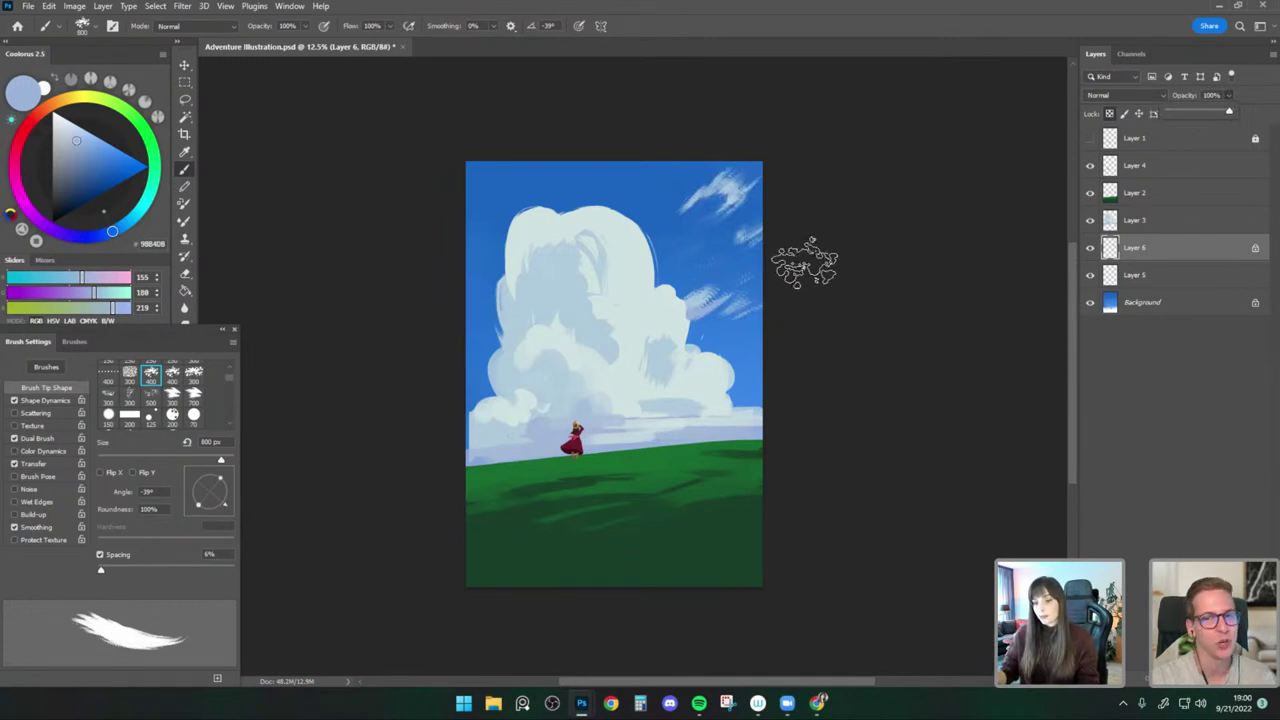
Paint a blue (#7CA2DB) streak beneath the upper-right wisp at 600 px, trim it with the 700 px bristle eraser and compare with Layer 6 hidden.
{"action": "left_click", "coordinate": [700, 290], "text": "alt"}
{"action": "key", "text": "bracketleft"}
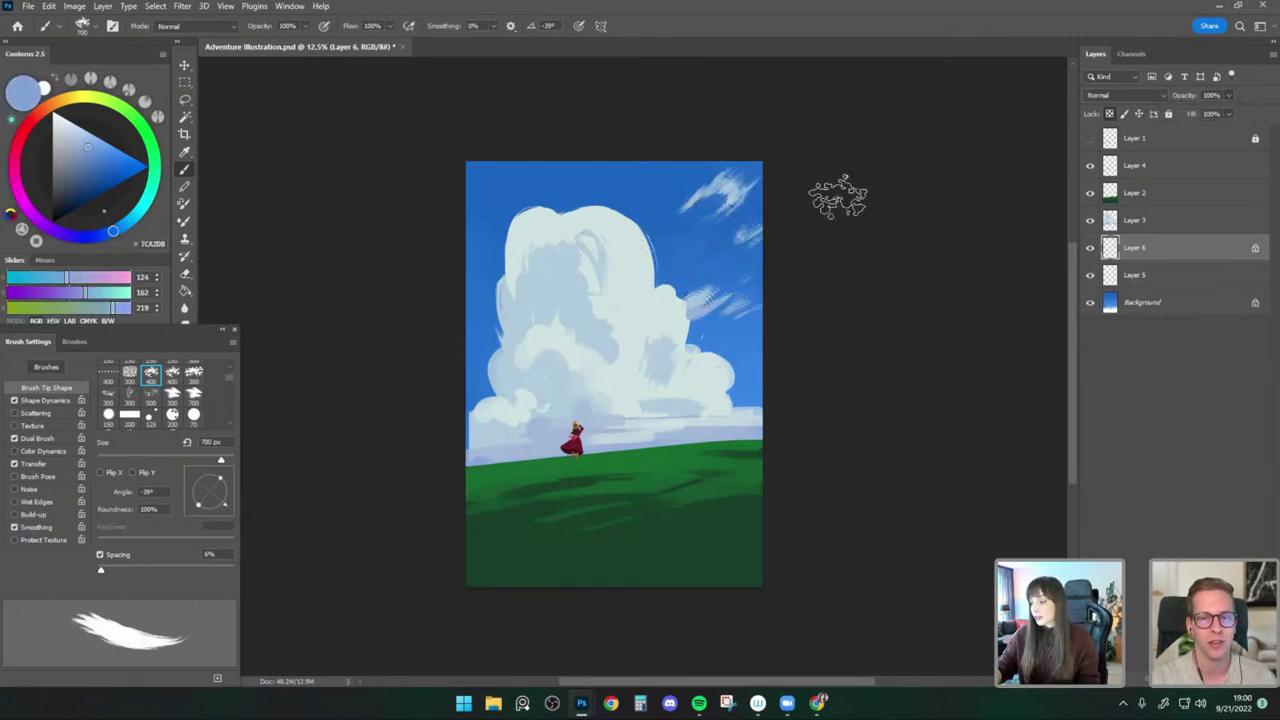
{"action": "key", "text": "bracketleft"}
{"action": "left_click_drag", "start_coordinate": [684, 238], "coordinate": [726, 212]}
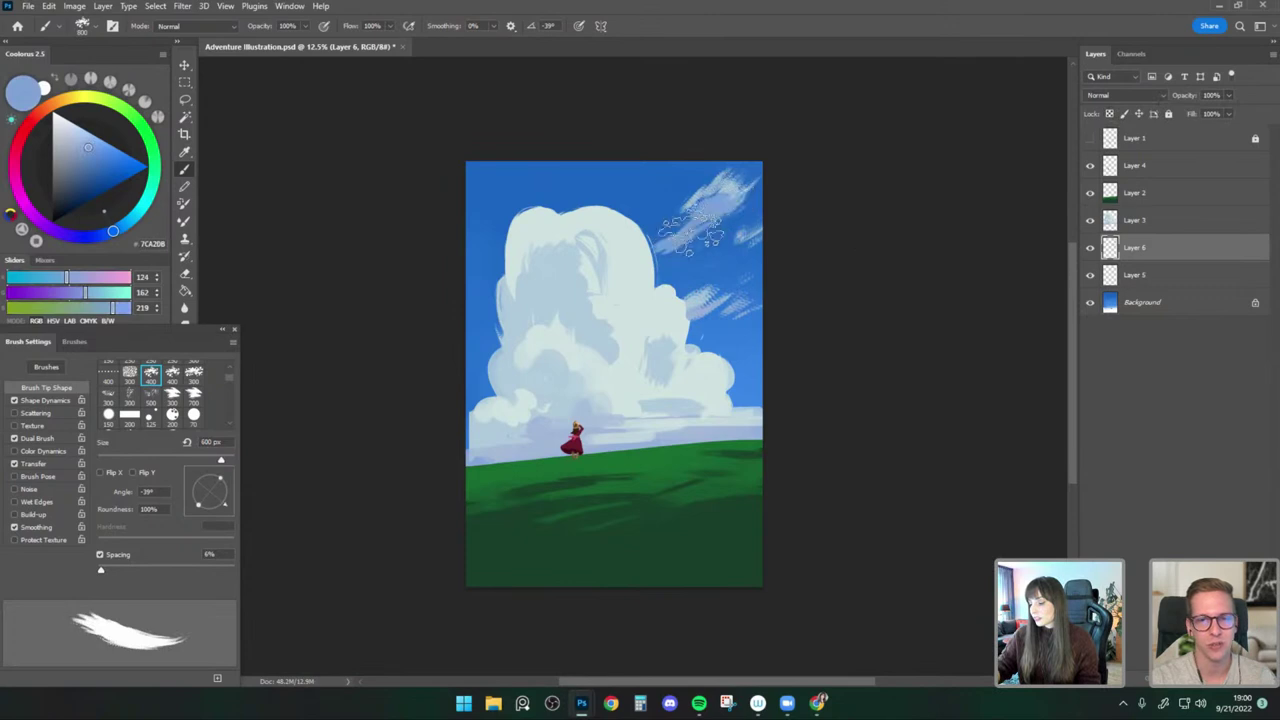
{"action": "key", "text": "e"}
{"action": "key", "text": "bracketright"}
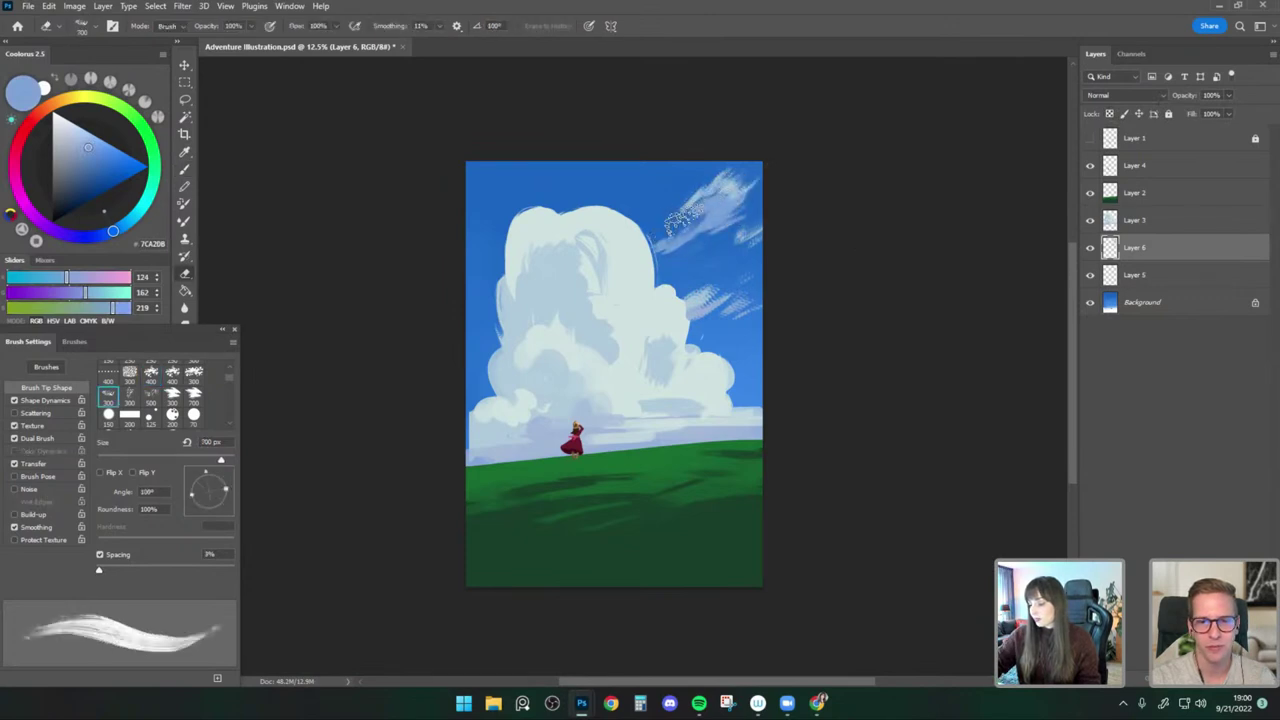
{"action": "left_click", "coordinate": [1089, 248]}
{"action": "left_click", "coordinate": [1089, 248]}
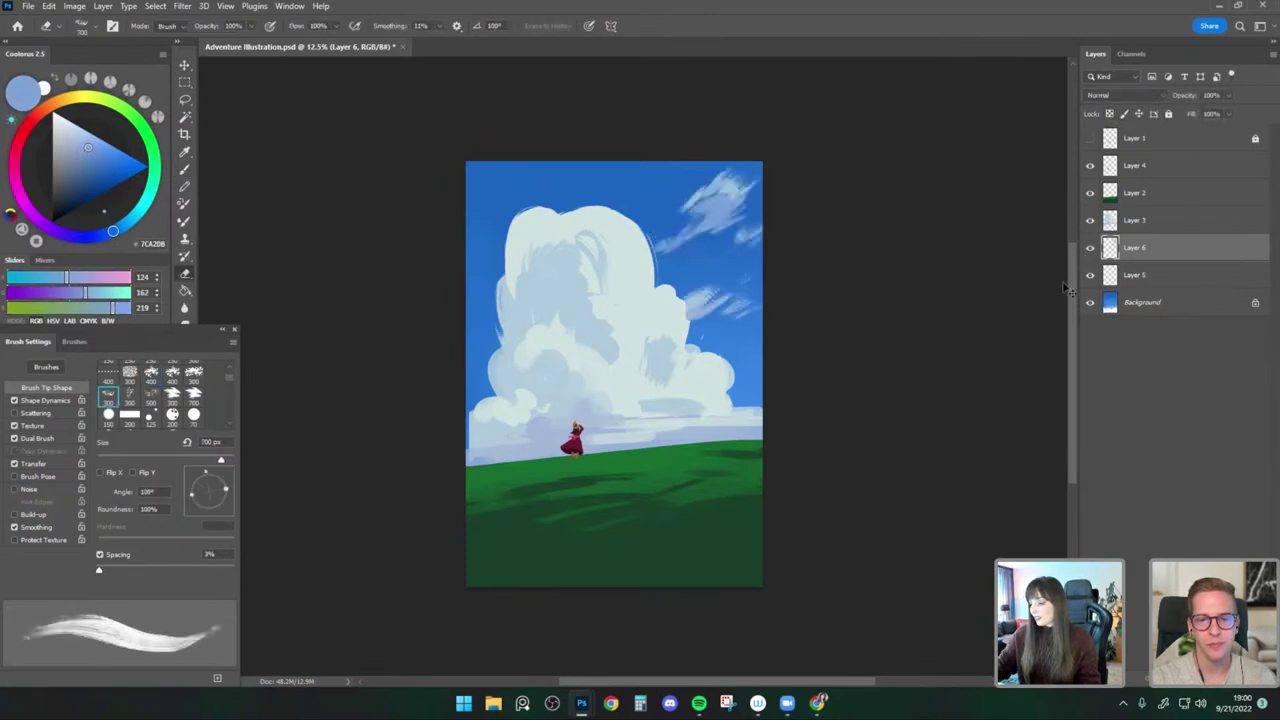
Flip the painting horizontally and add textured strokes to the upper-left wisp with the Bristle 2 Canvas Edges brush at 700 px.
{"action": "key", "text": "ctrl+shift+h"}
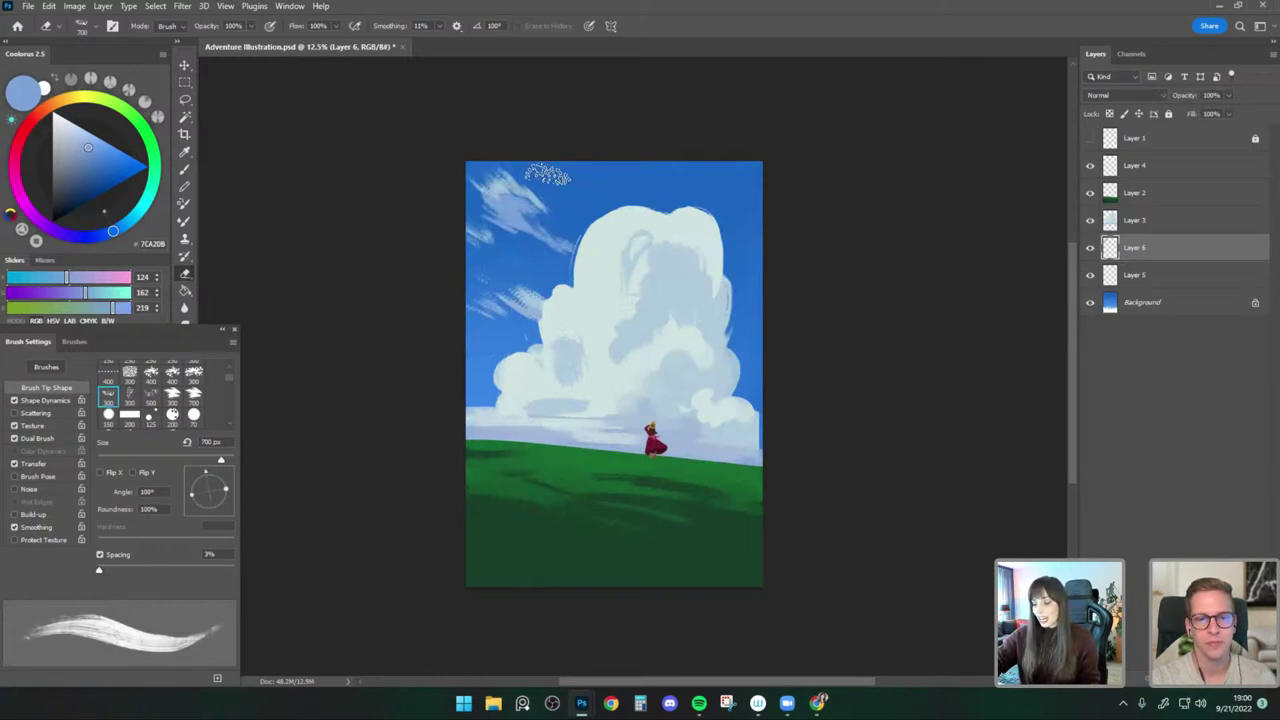
{"action": "key", "text": "b"}
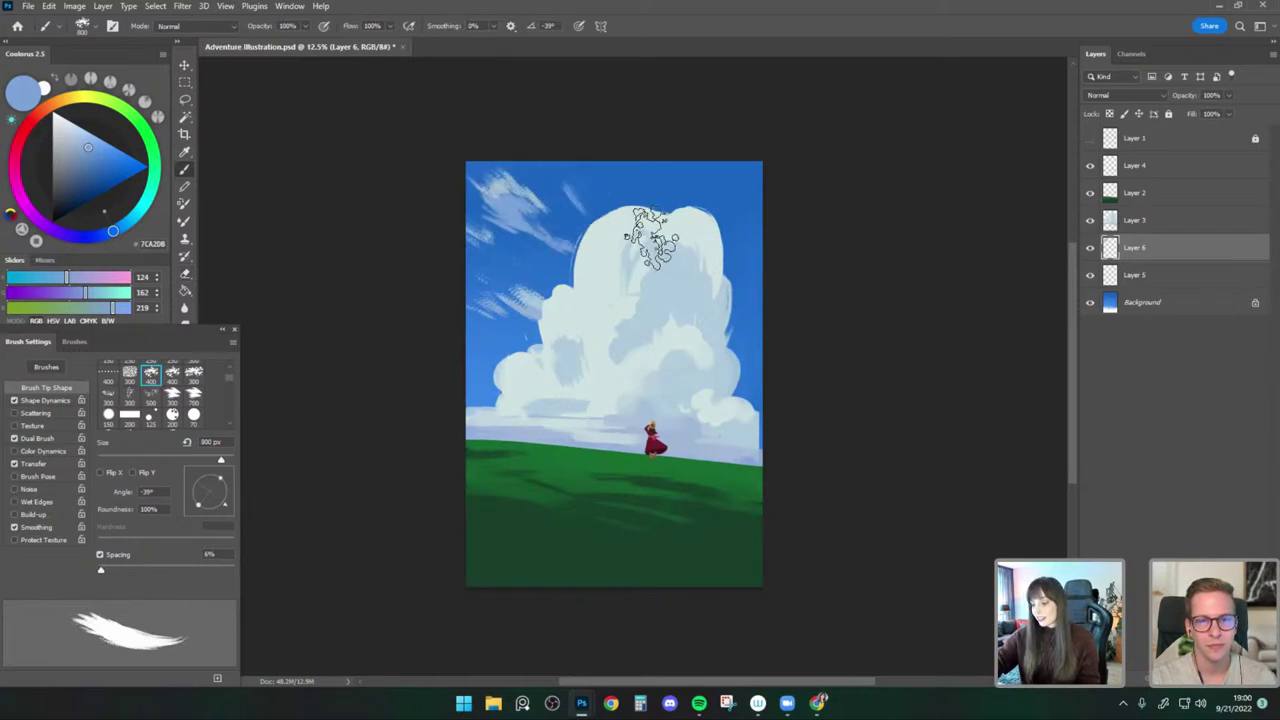
{"action": "left_click", "coordinate": [90, 28]}
{"action": "left_click_drag", "start_coordinate": [175, 204], "coordinate": [172, 237]}
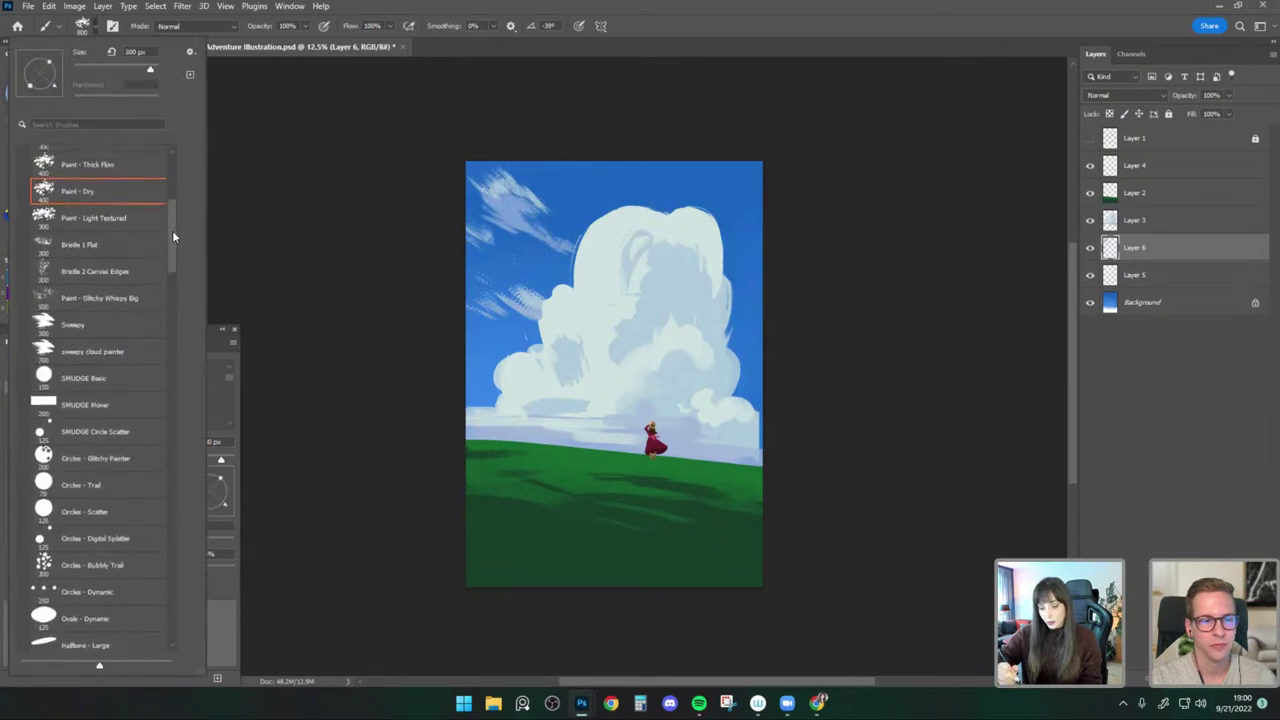
{"action": "left_click", "coordinate": [140, 271]}
{"action": "left_click", "coordinate": [533, 183]}
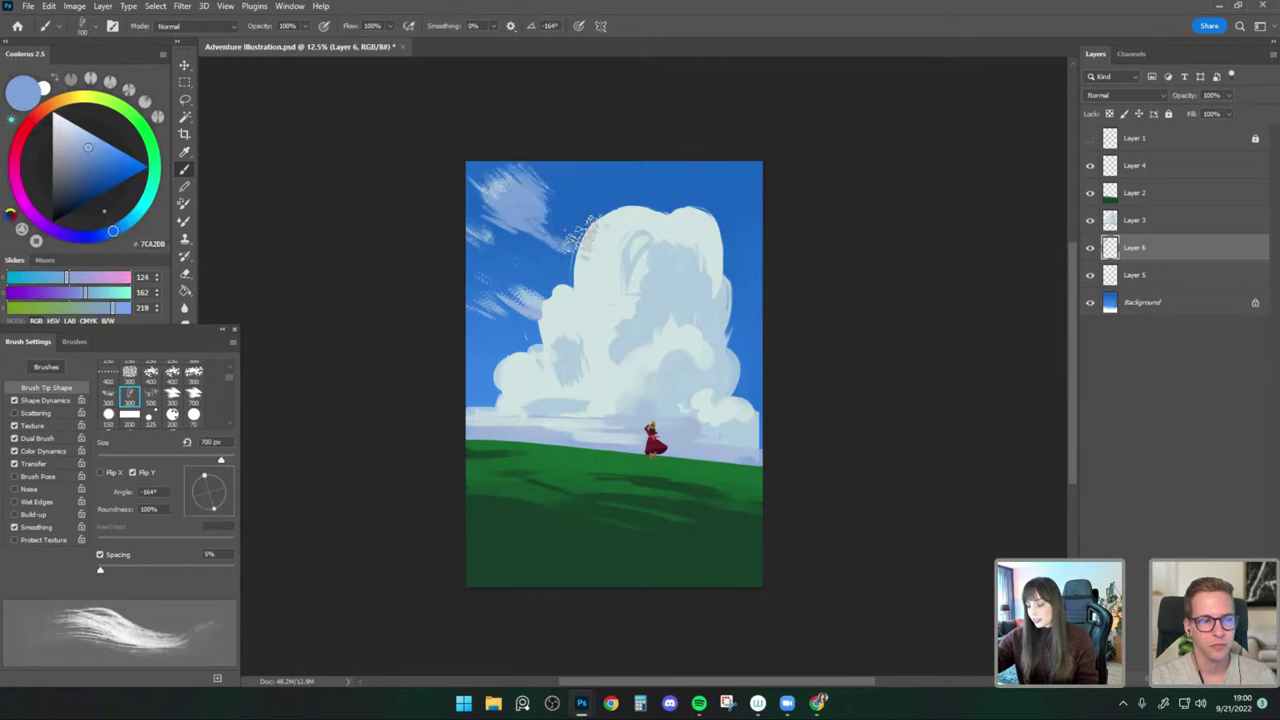
Thin out and break up the upper-left wisp with the Bristle 1 Flat eraser at varying sizes.
{"action": "key", "text": "e"}
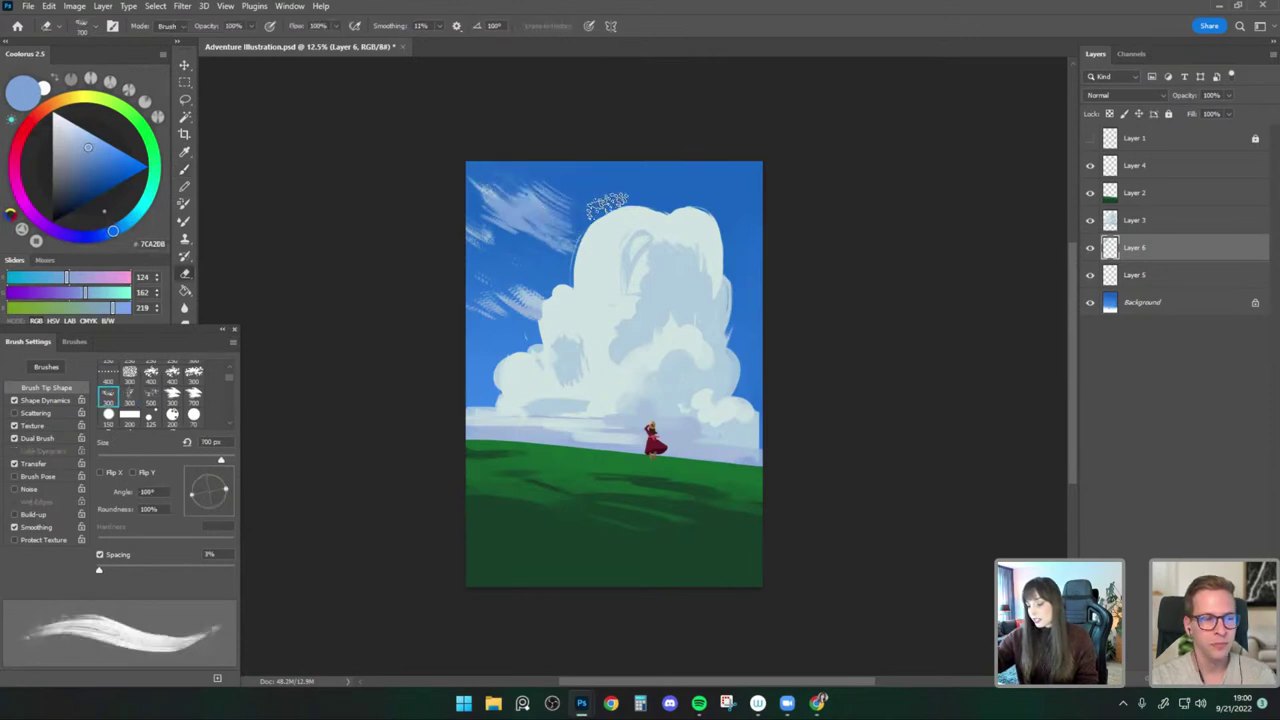
{"action": "key", "text": "bracketleft"}
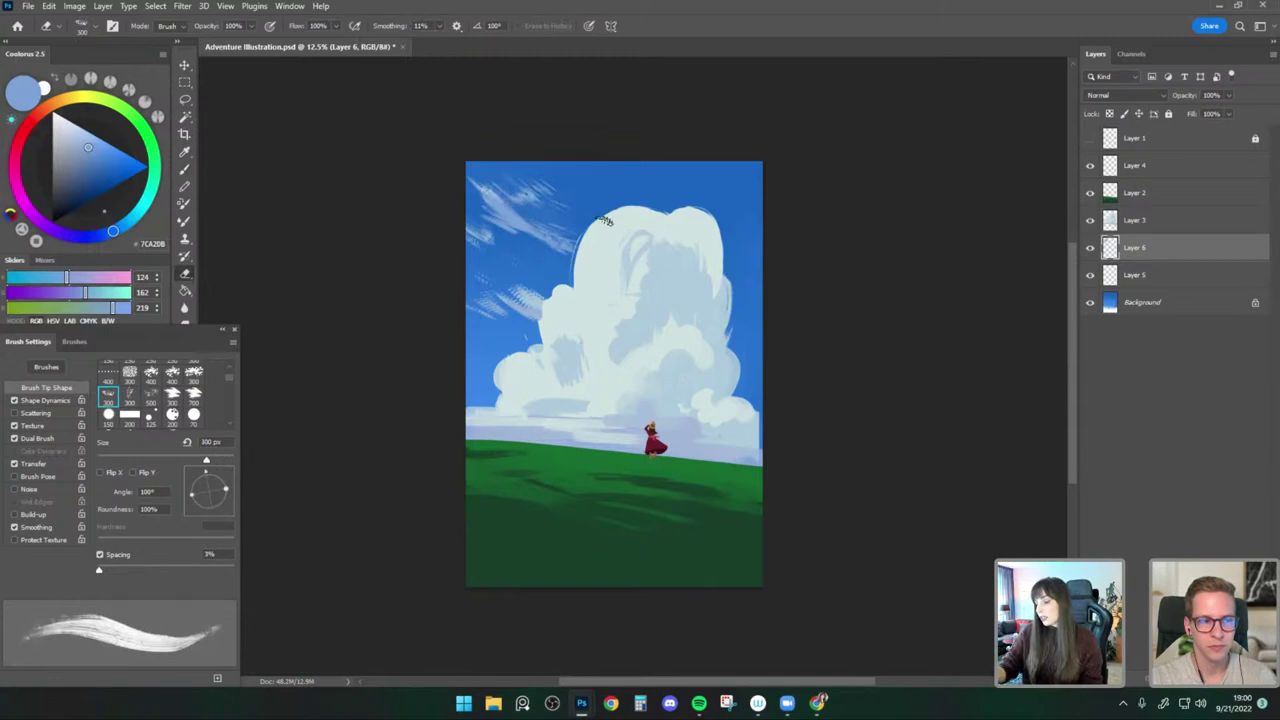
{"action": "key", "text": "bracketright"}
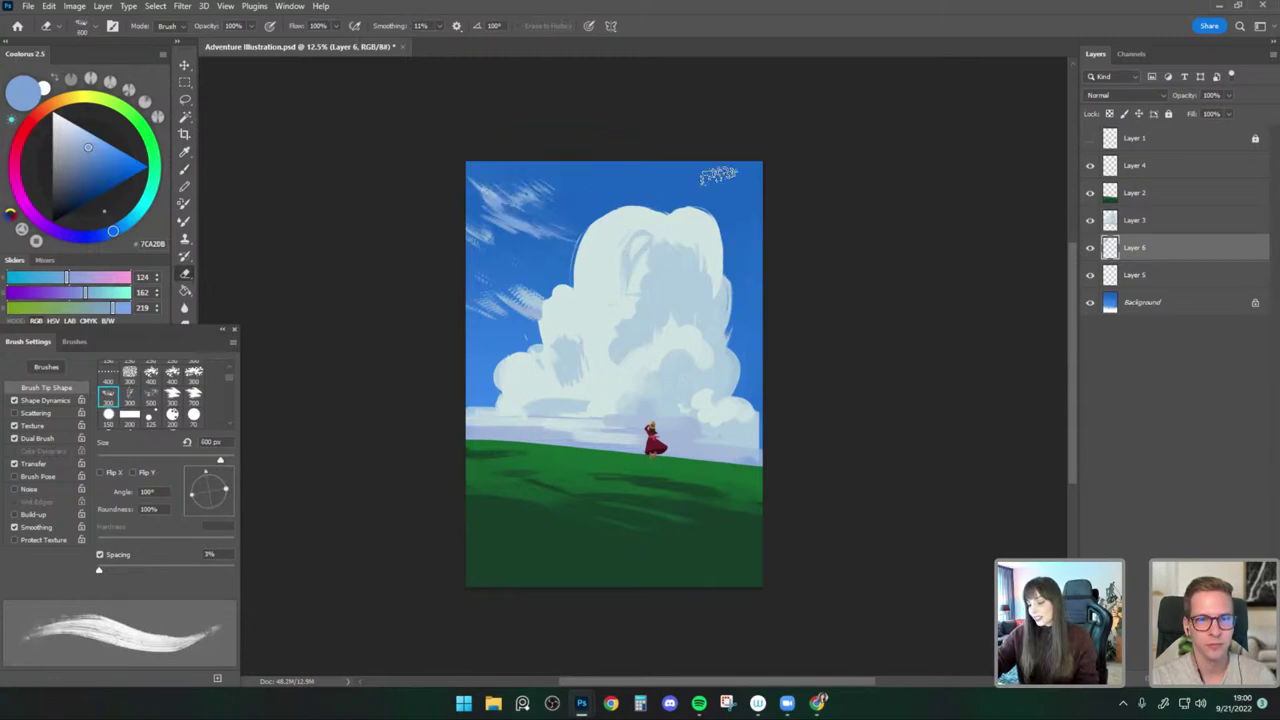
Choose the Paint - Light Textured brush for the wisps and flip the painting back horizontally.
{"action": "left_click", "coordinate": [184, 168]}
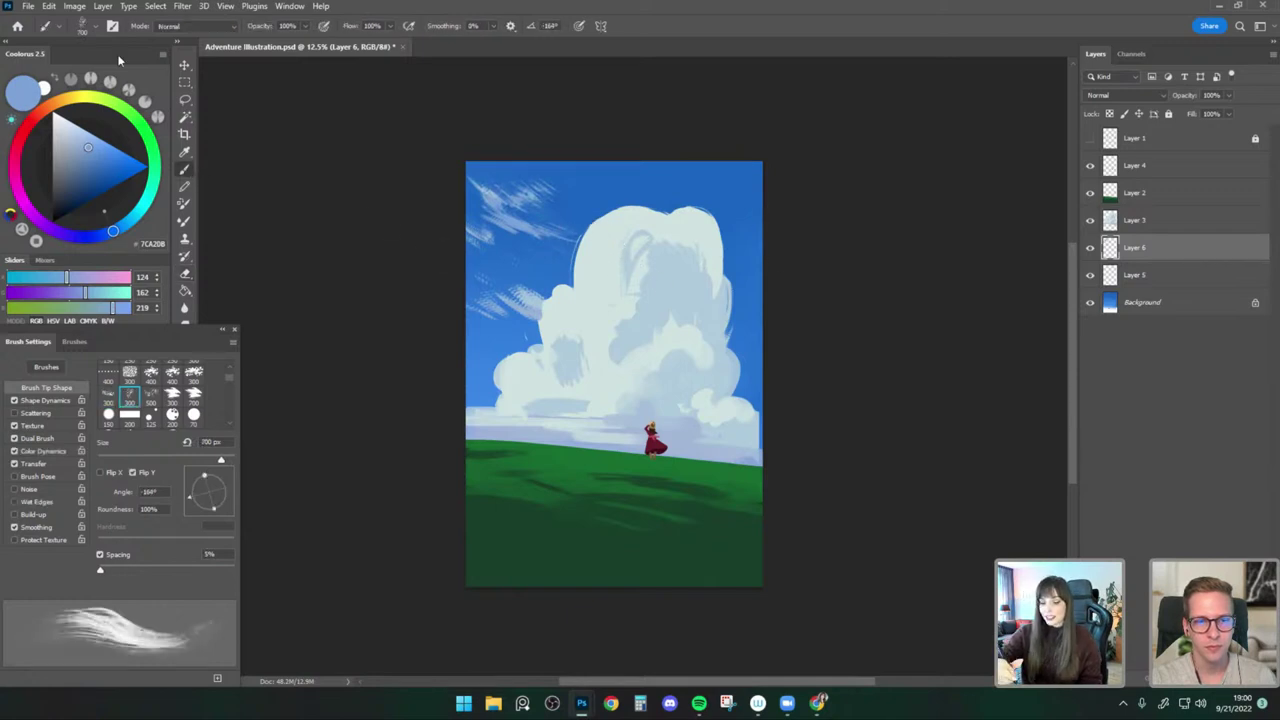
{"action": "left_click", "coordinate": [86, 27]}
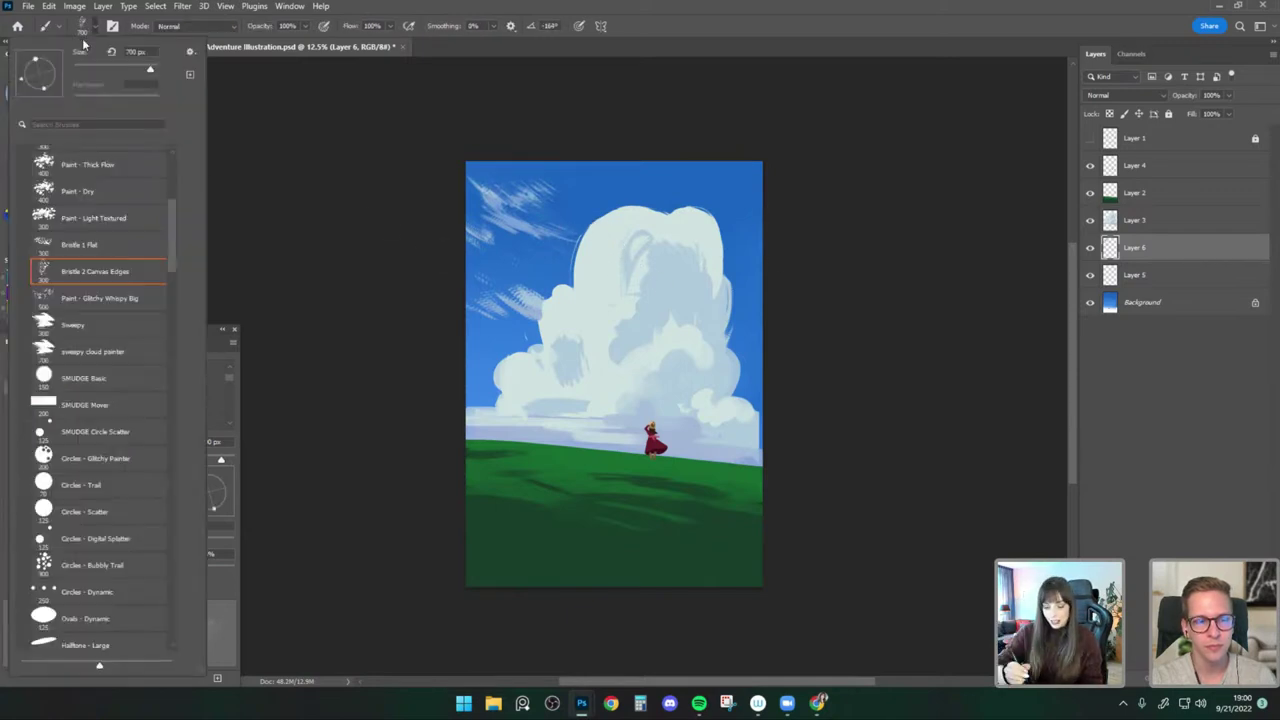
{"action": "double_click", "coordinate": [143, 208]}
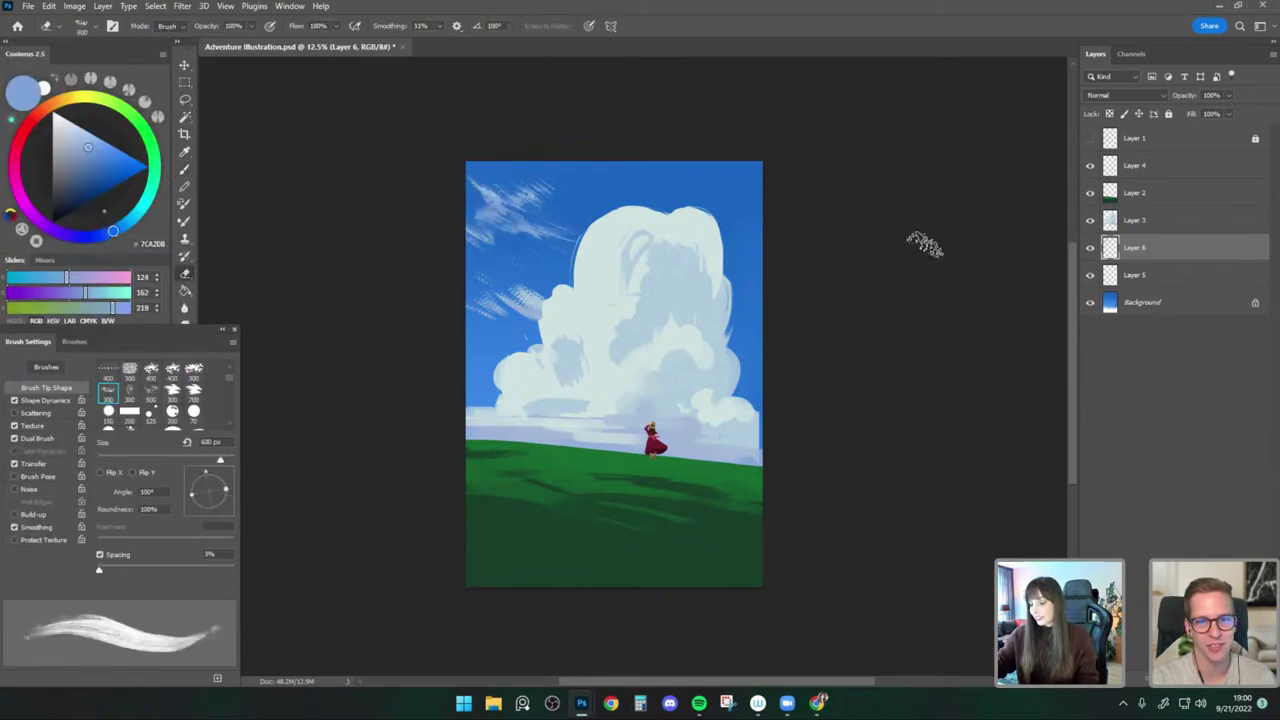
{"action": "key", "text": "ctrl+shift+h"}
{"action": "key", "text": "b"}
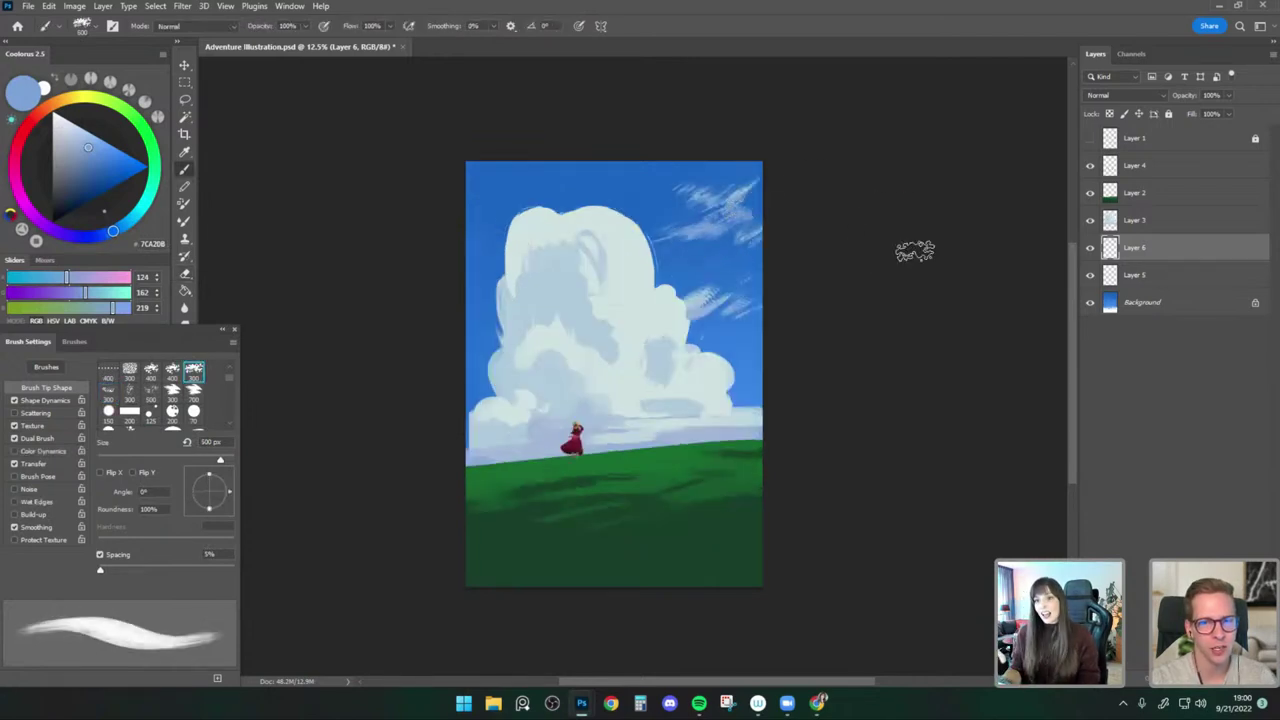
Smudge the left edge of the towering cloud on Layer 3 at 15% strength with a smudge brush of about 200 px.
{"action": "key", "text": "r"}
{"action": "left_click", "coordinate": [1090, 248]}
{"action": "left_click", "coordinate": [1090, 248]}
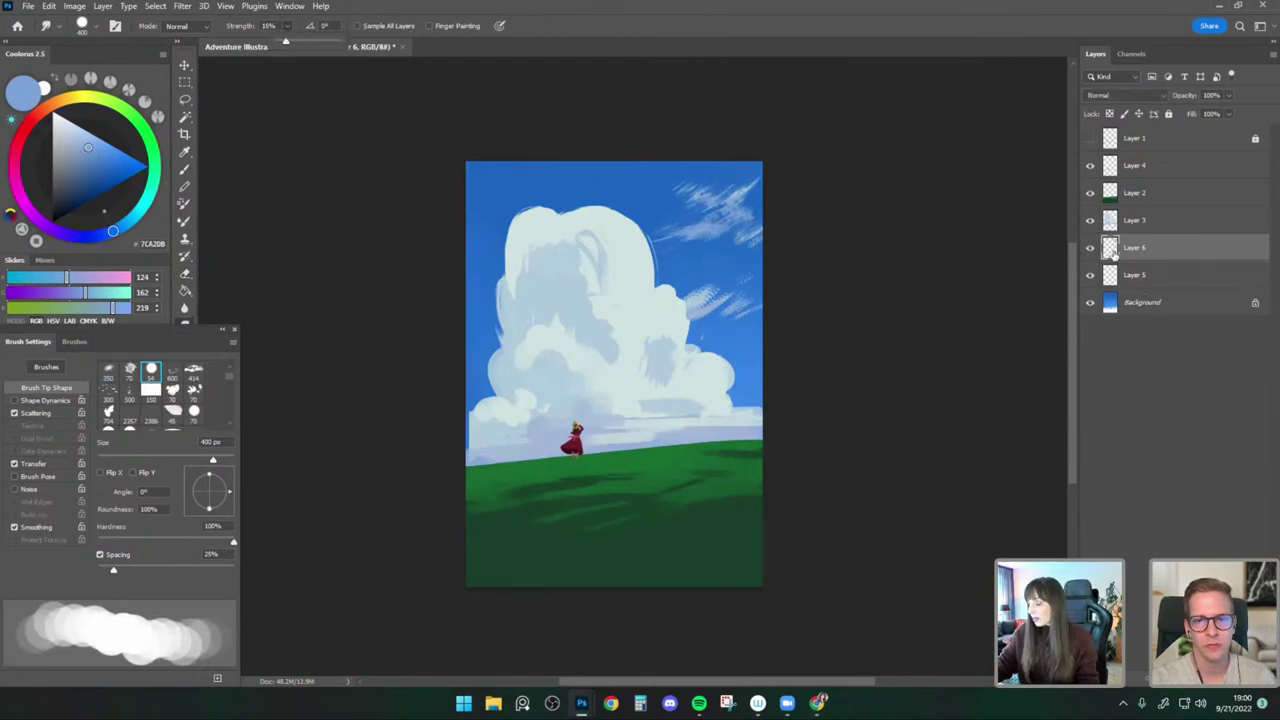
{"action": "left_click", "coordinate": [1090, 220]}
{"action": "left_click", "coordinate": [1090, 220]}
{"action": "left_click", "coordinate": [1135, 220]}
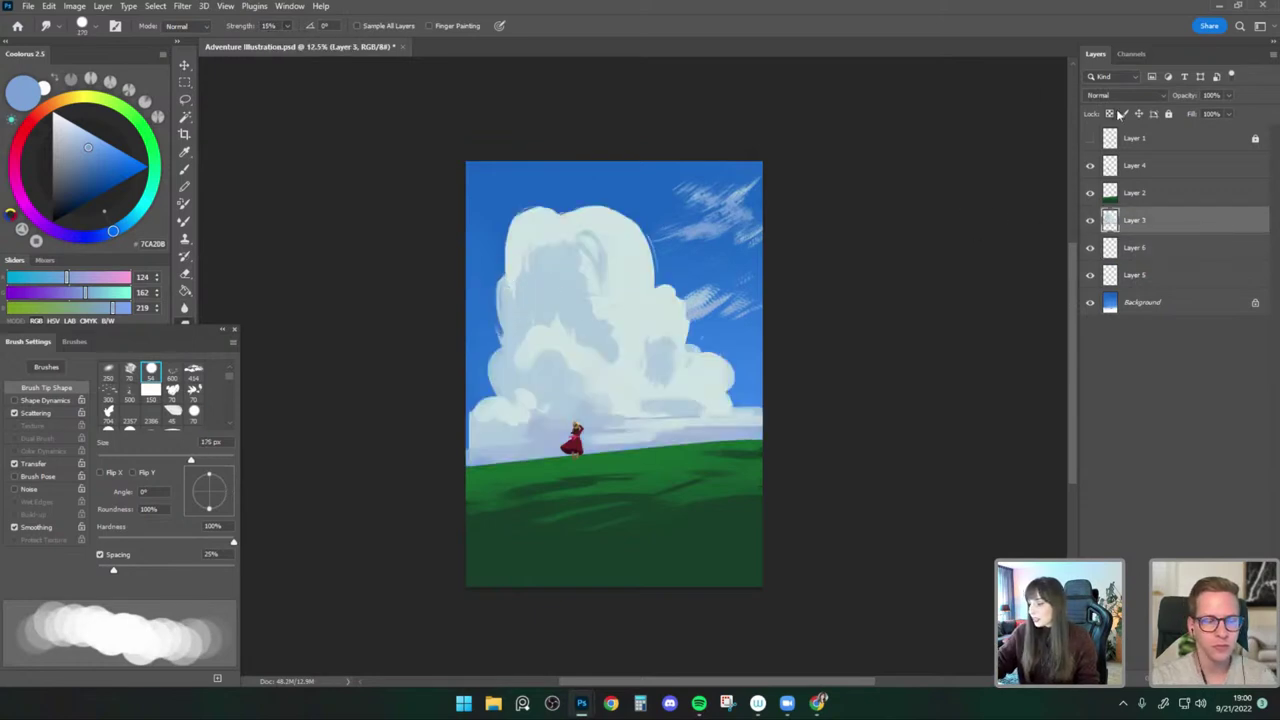
{"action": "key", "text": "bracketright"}
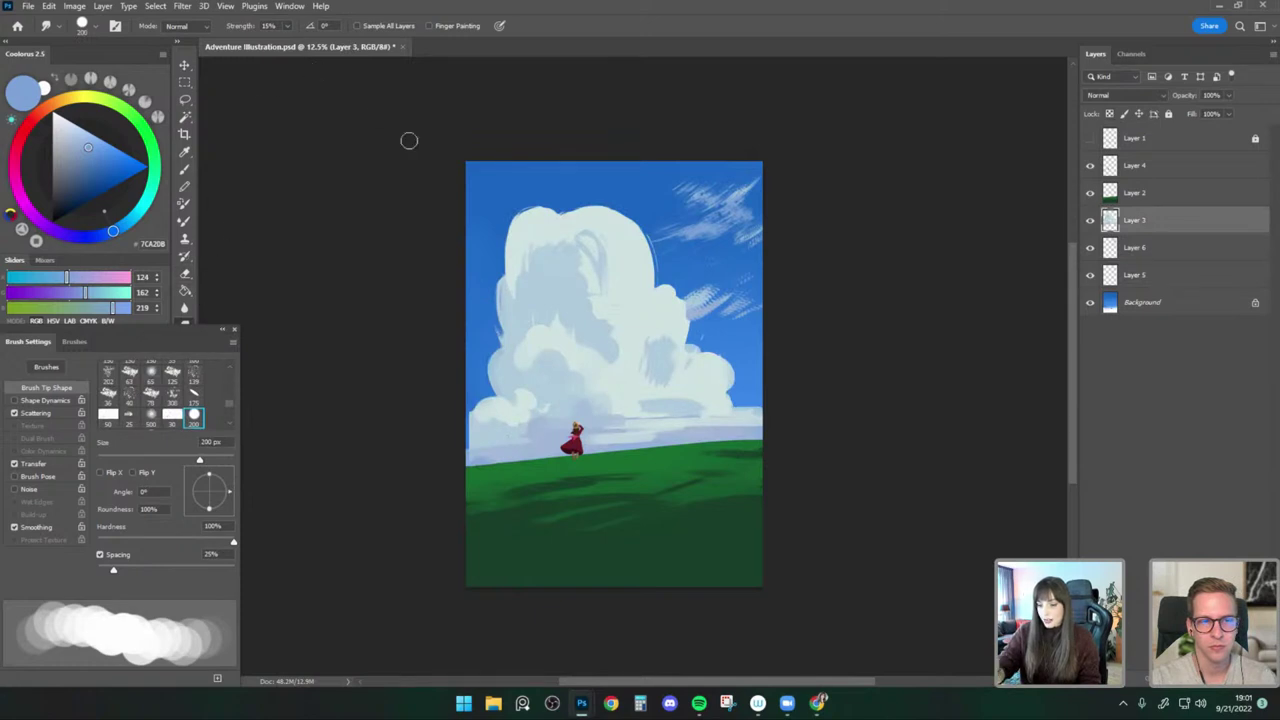
{"action": "key", "text": "shift+period"}
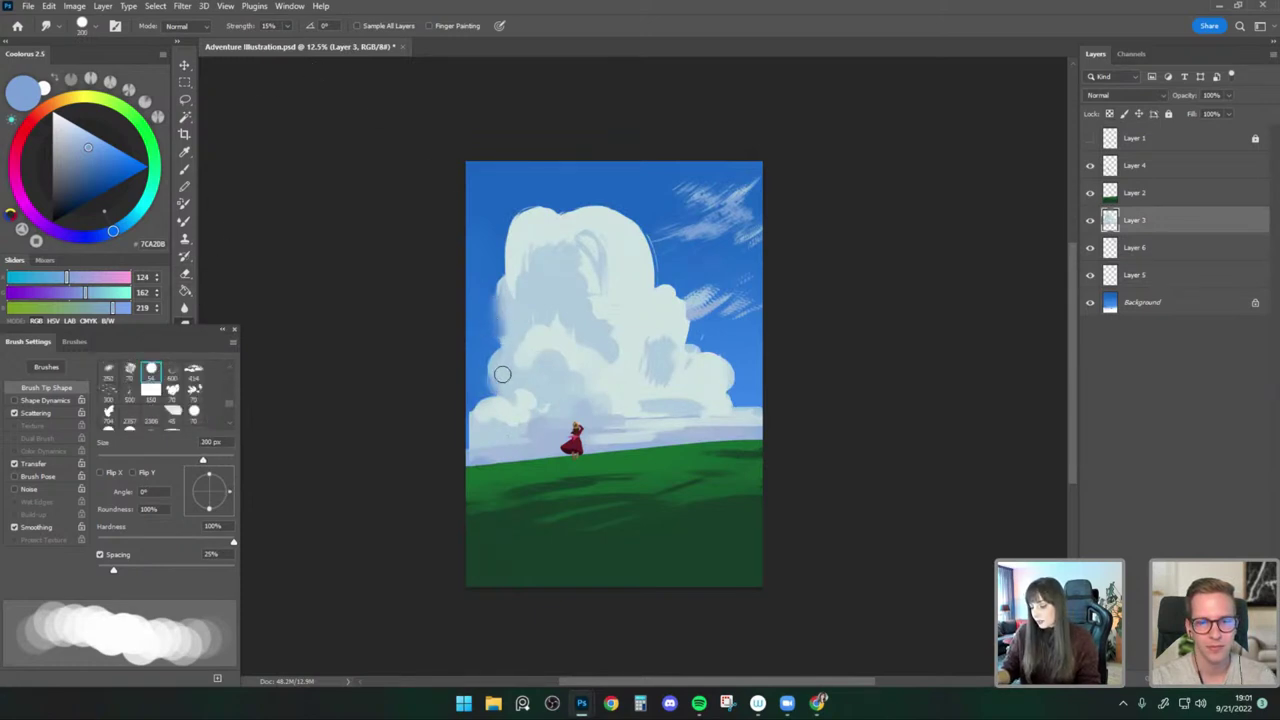
{"action": "key", "text": "shift+period"}
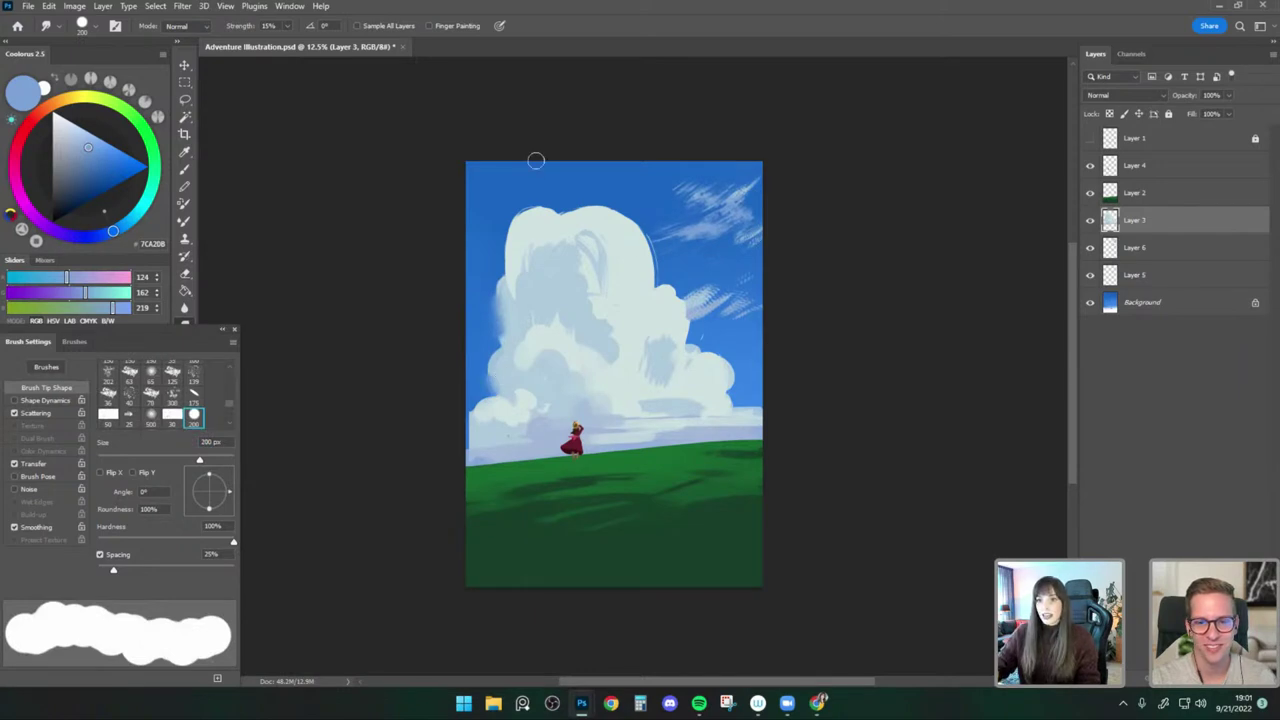
Smudge the right-hand sky wisps on Layer 6 with the brush between 125 and 175 px, then compare with the layer hidden.
{"action": "left_click", "coordinate": [1090, 248]}
{"action": "left_click", "coordinate": [1090, 248]}
{"action": "left_click", "coordinate": [1135, 249]}
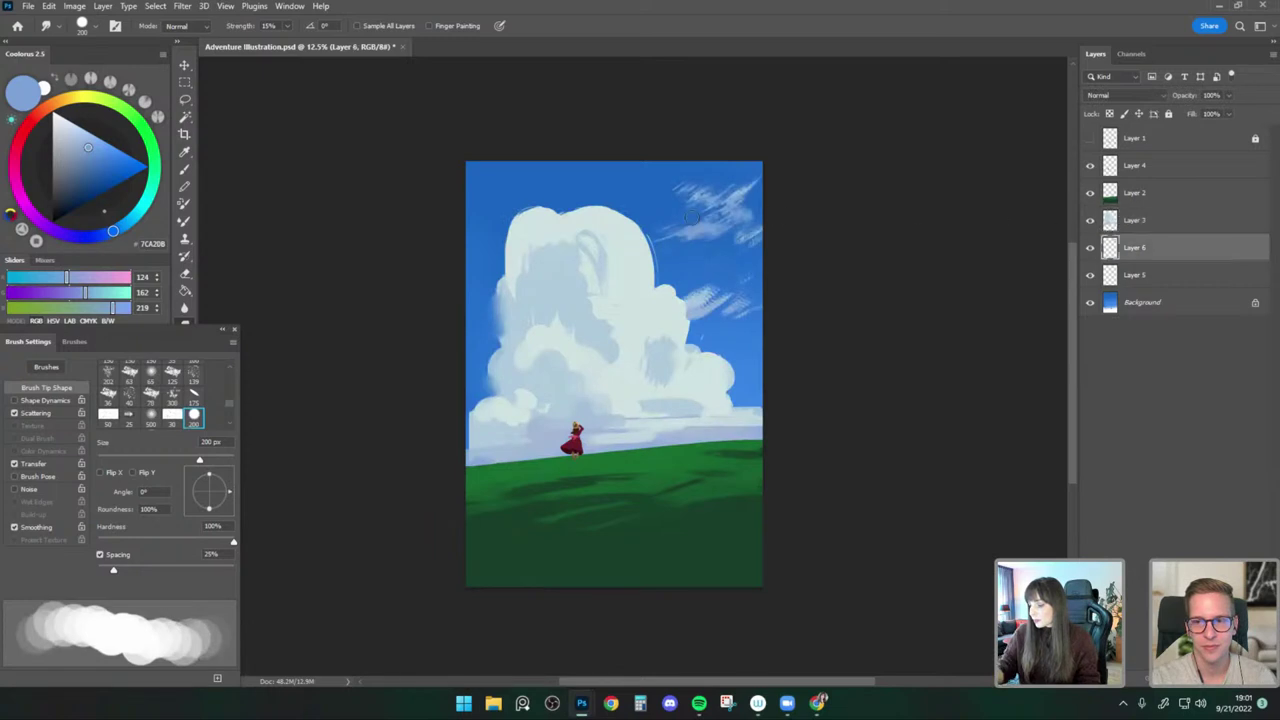
{"action": "key", "text": "bracketleft"}
{"action": "key", "text": "comma"}
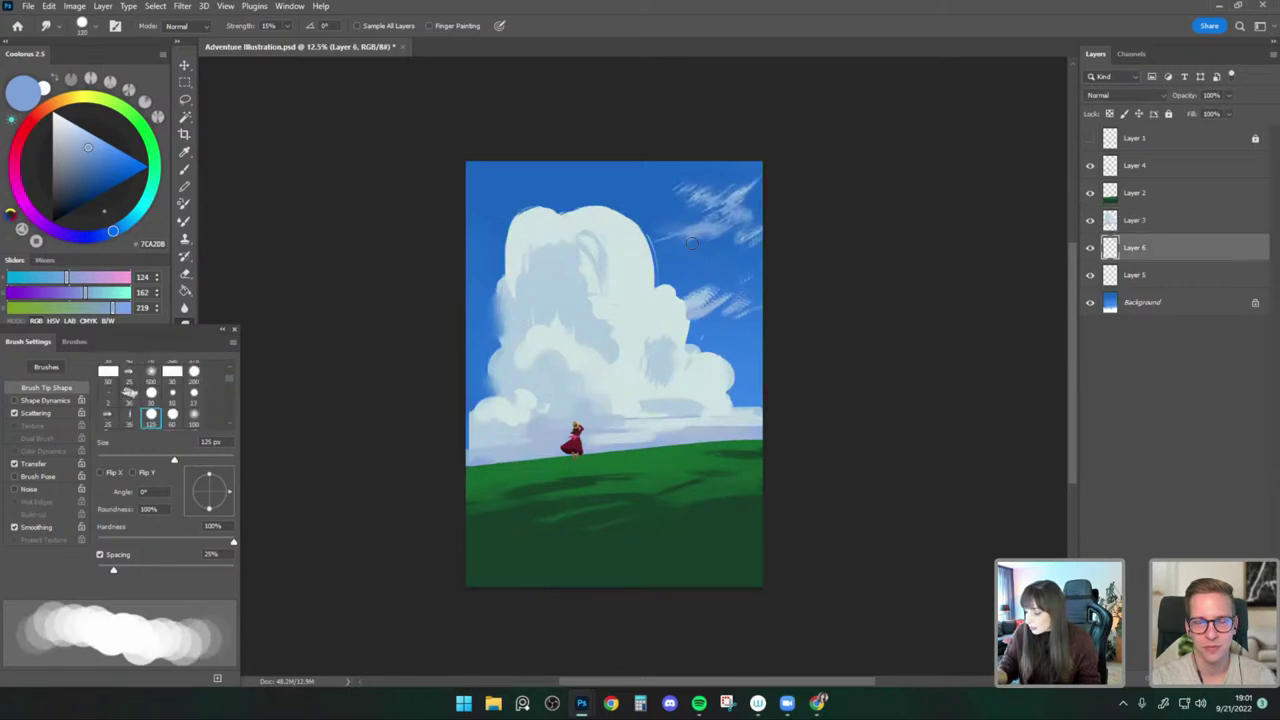
{"action": "key", "text": "bracketright"}
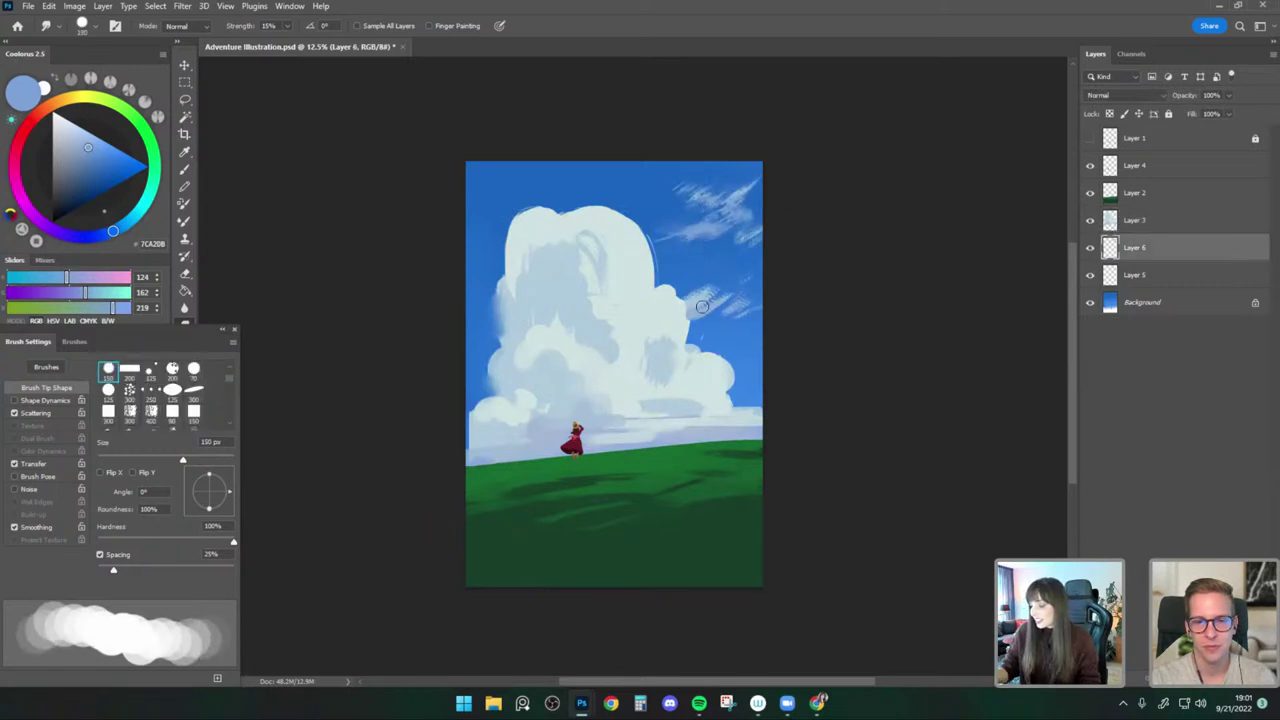
{"action": "key", "text": "bracketright"}
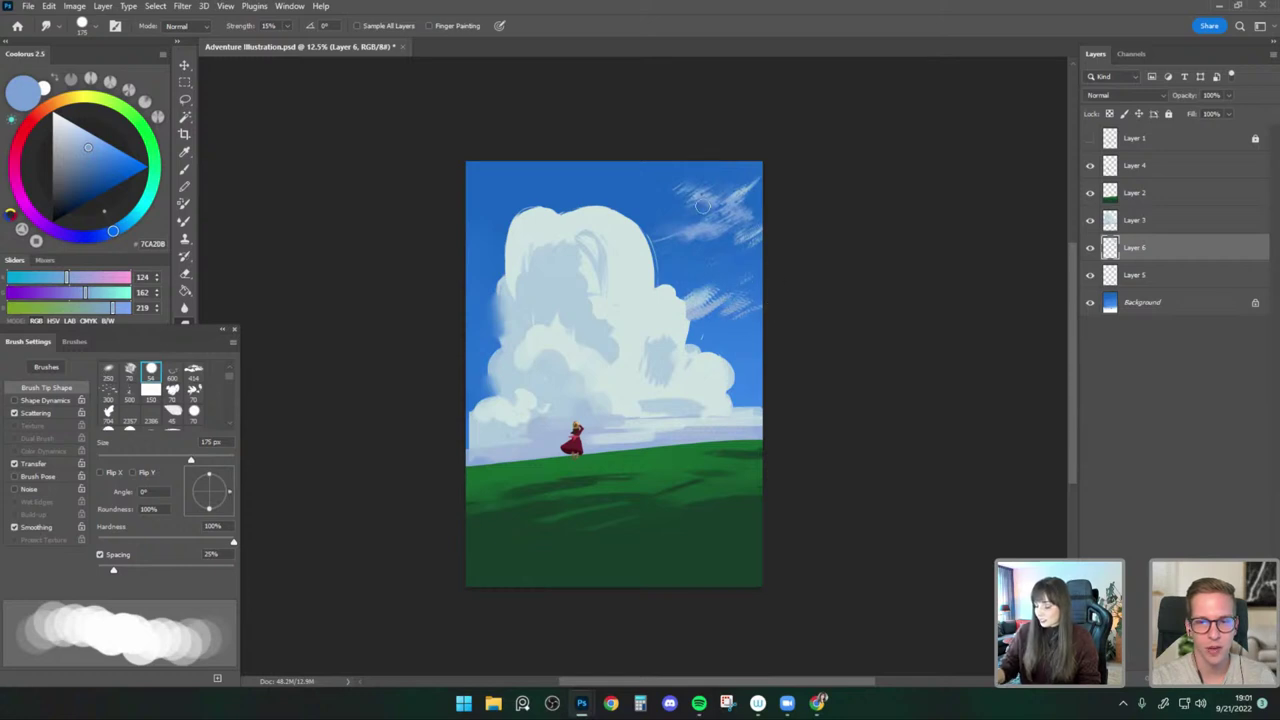
{"action": "left_click", "coordinate": [1089, 248]}
{"action": "left_click", "coordinate": [1089, 248]}
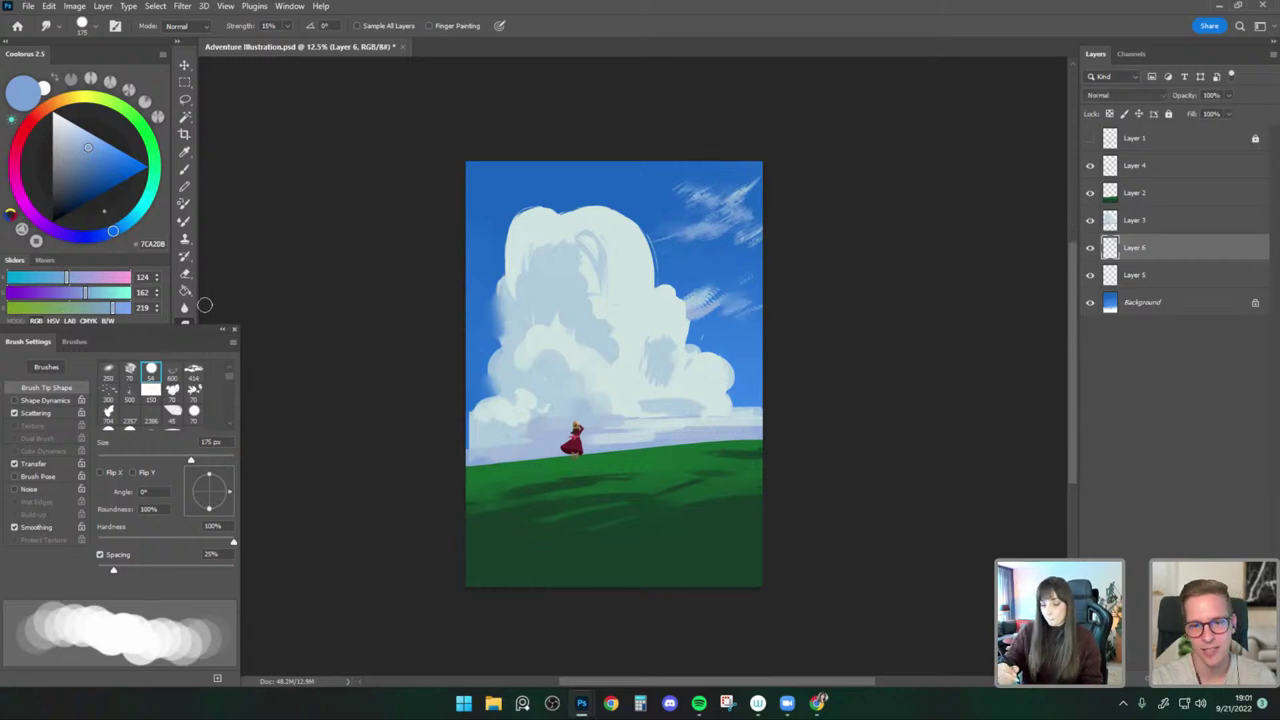
Thin out the upper-right wisp with the Sweepy eraser at 400 px, undoing the last eraser stroke.
{"action": "left_click", "coordinate": [185, 273]}
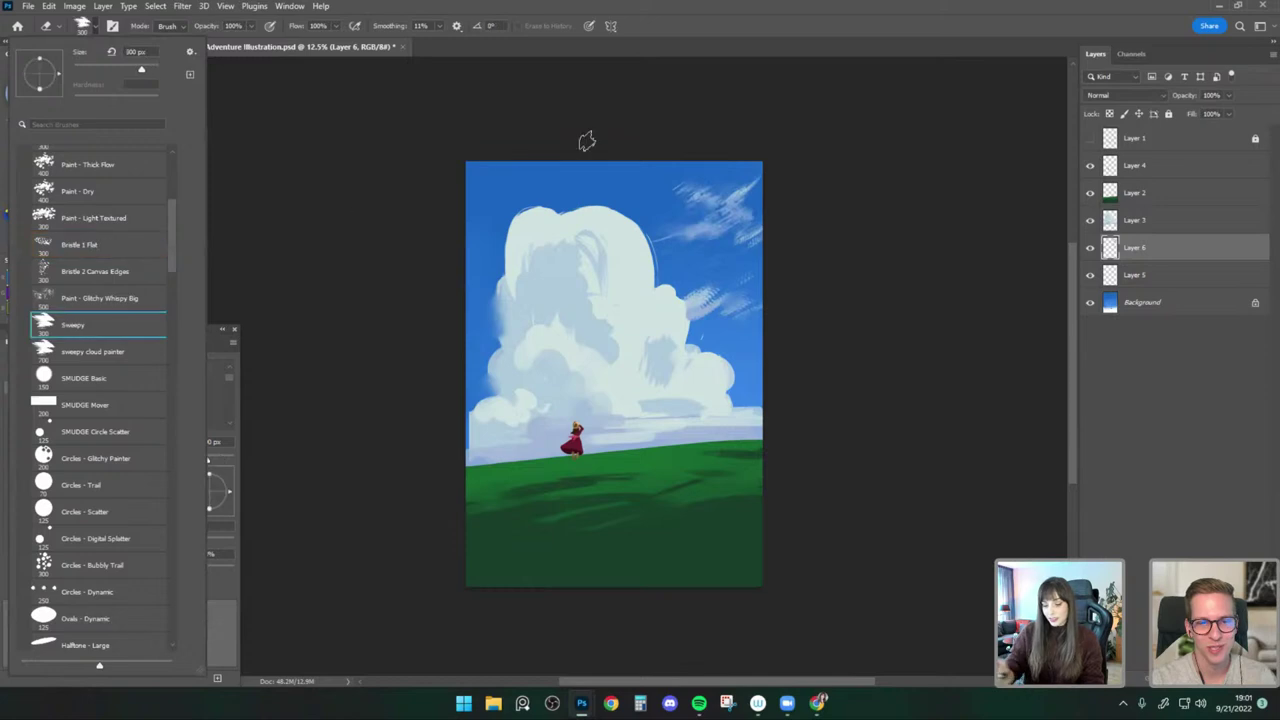
{"action": "key", "text": "bracketright"}
{"action": "key", "text": "bracketright"}
{"action": "mouse_move", "coordinate": [756, 190]}
{"action": "left_mouse_down"}
{"action": "mouse_move", "coordinate": [687, 231]}
{"action": "mouse_move", "coordinate": [766, 196]}
{"action": "mouse_move", "coordinate": [720, 210]}
{"action": "mouse_move", "coordinate": [799, 143]}
{"action": "mouse_move", "coordinate": [723, 210]}
{"action": "mouse_move", "coordinate": [779, 150]}
{"action": "mouse_move", "coordinate": [750, 196]}
{"action": "left_mouse_up"}
{"action": "key", "text": "ctrl+z"}
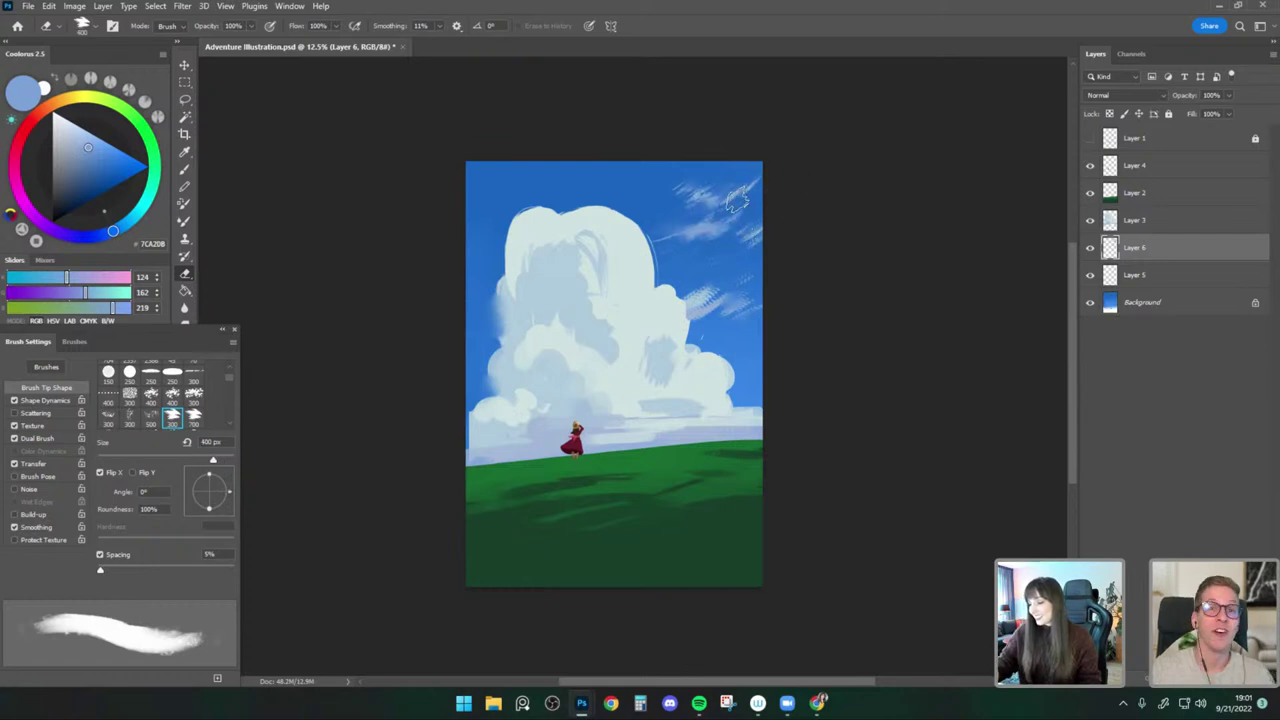
Switch back to painting with the sweepy cloud painter brush at 700 px.
{"action": "left_click", "coordinate": [184, 168]}
{"action": "left_click", "coordinate": [90, 27]}
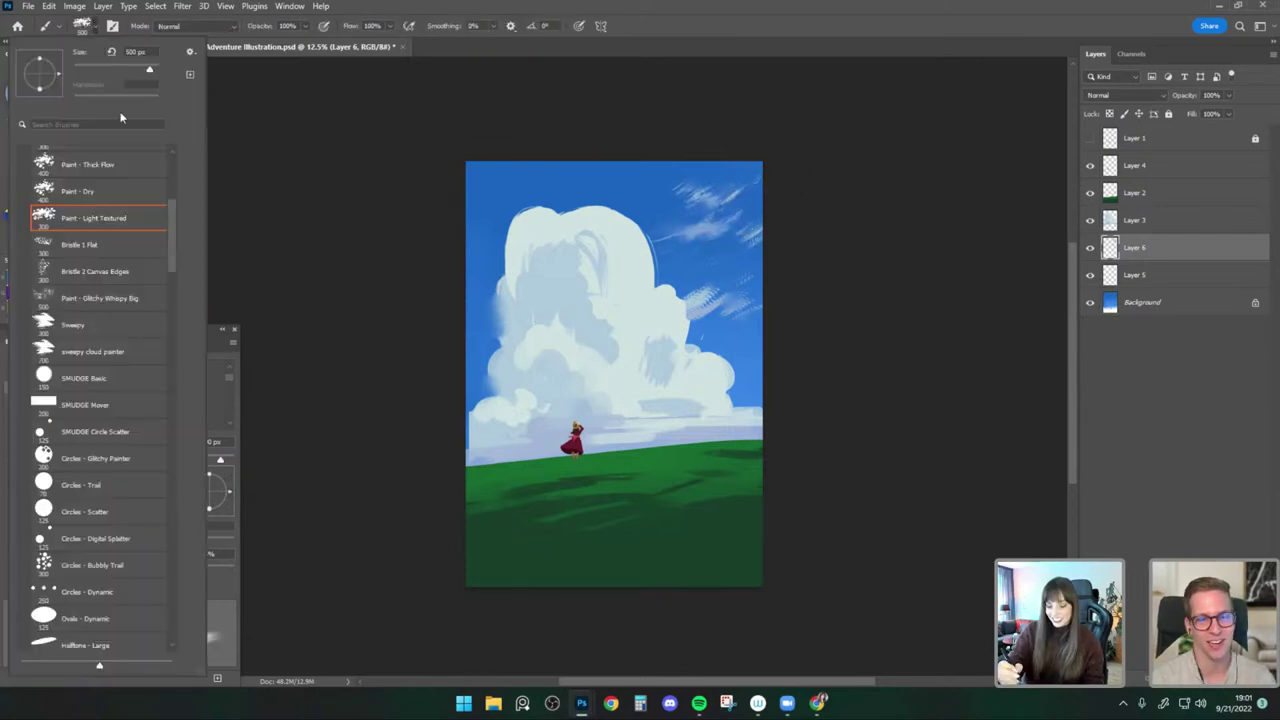
{"action": "left_click", "coordinate": [134, 328]}
{"action": "left_click", "coordinate": [134, 360]}
{"action": "left_click", "coordinate": [1243, 678]}
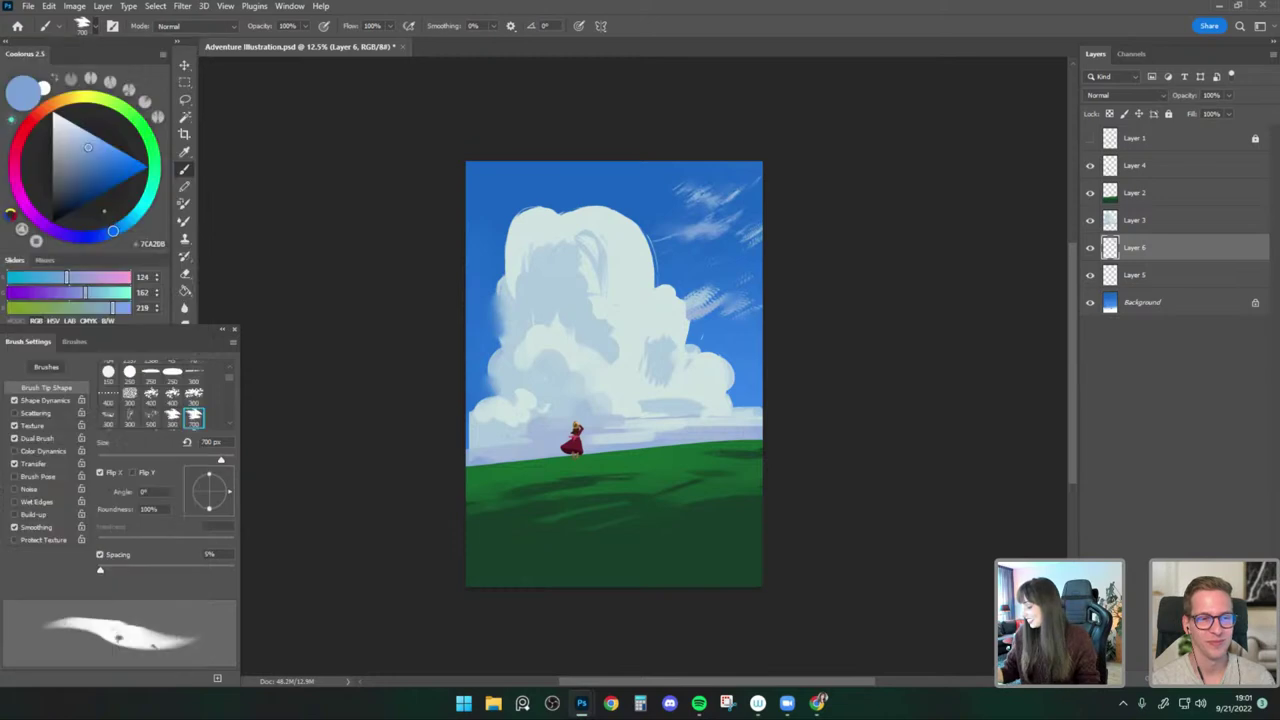
Sample pale blues from the cloud and paint soft wisps in the upper-right sky on a new layer with the brush up to 700 px.
{"action": "left_click", "coordinate": [640, 262], "text": "alt"}
{"action": "key", "text": "bracketleft"}
{"action": "left_click", "coordinate": [555, 295], "text": "alt"}
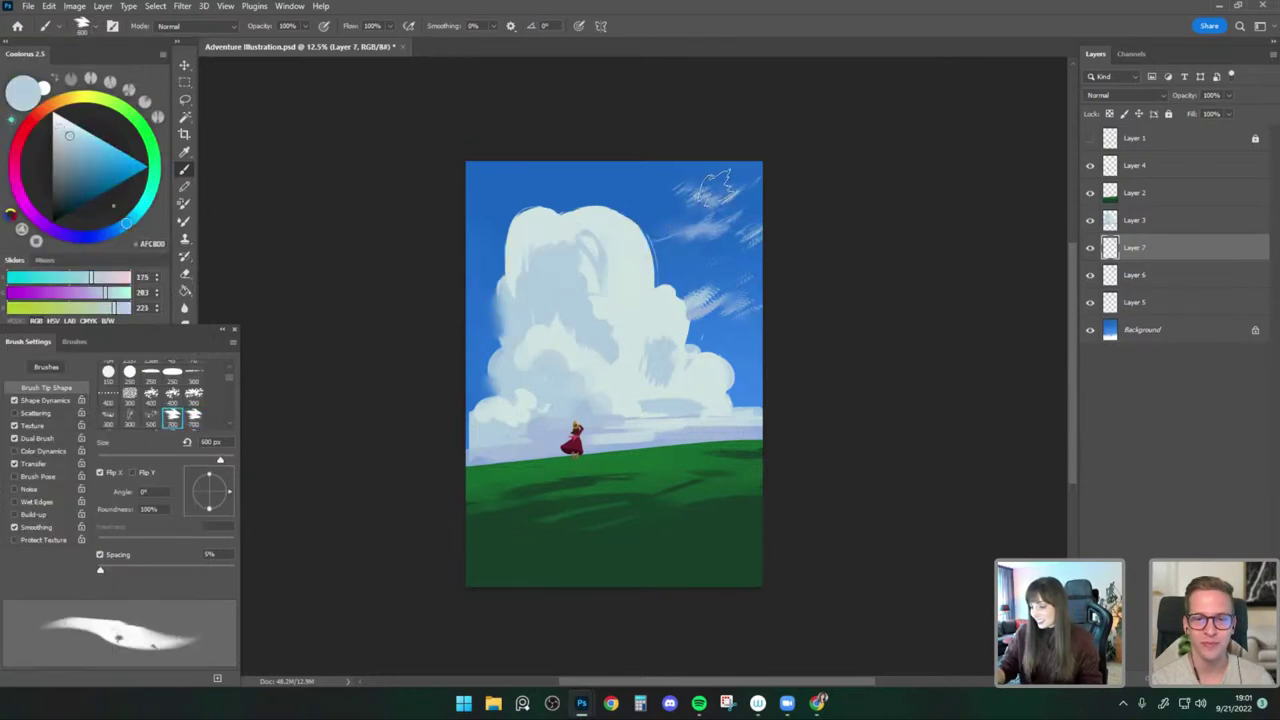
{"action": "key", "text": "bracketright"}
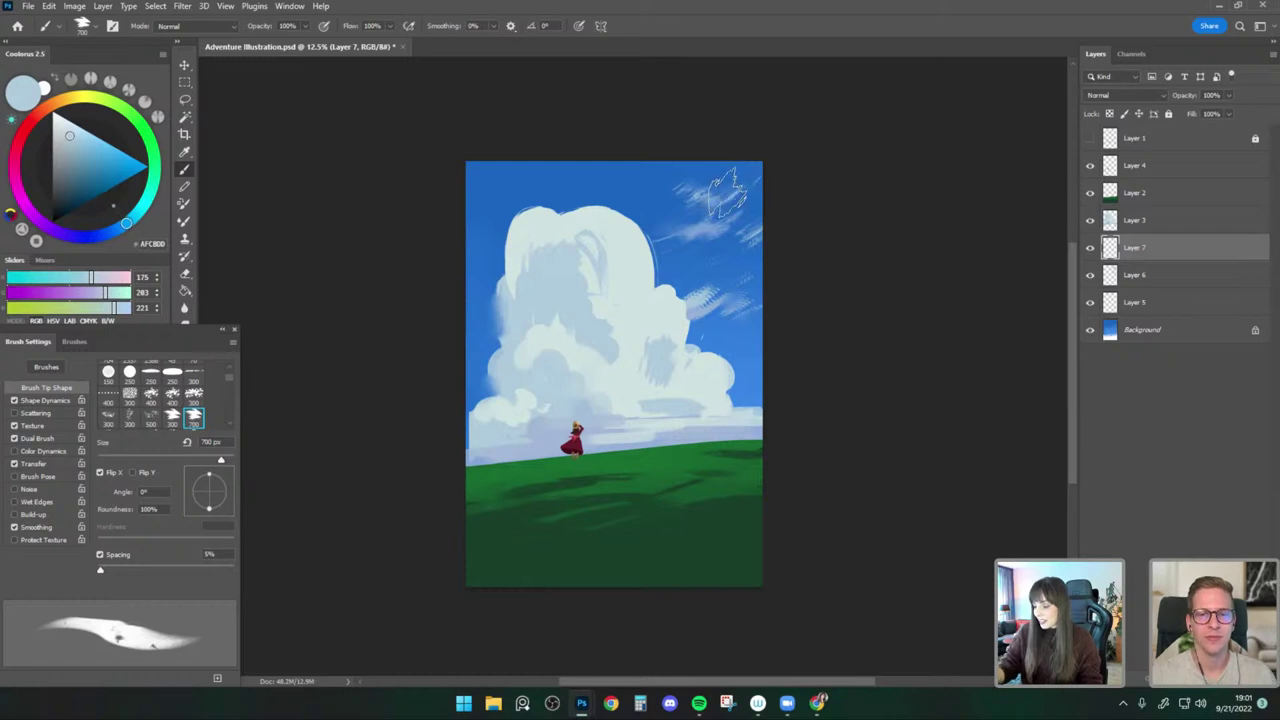
{"action": "key", "text": "bracketleft"}
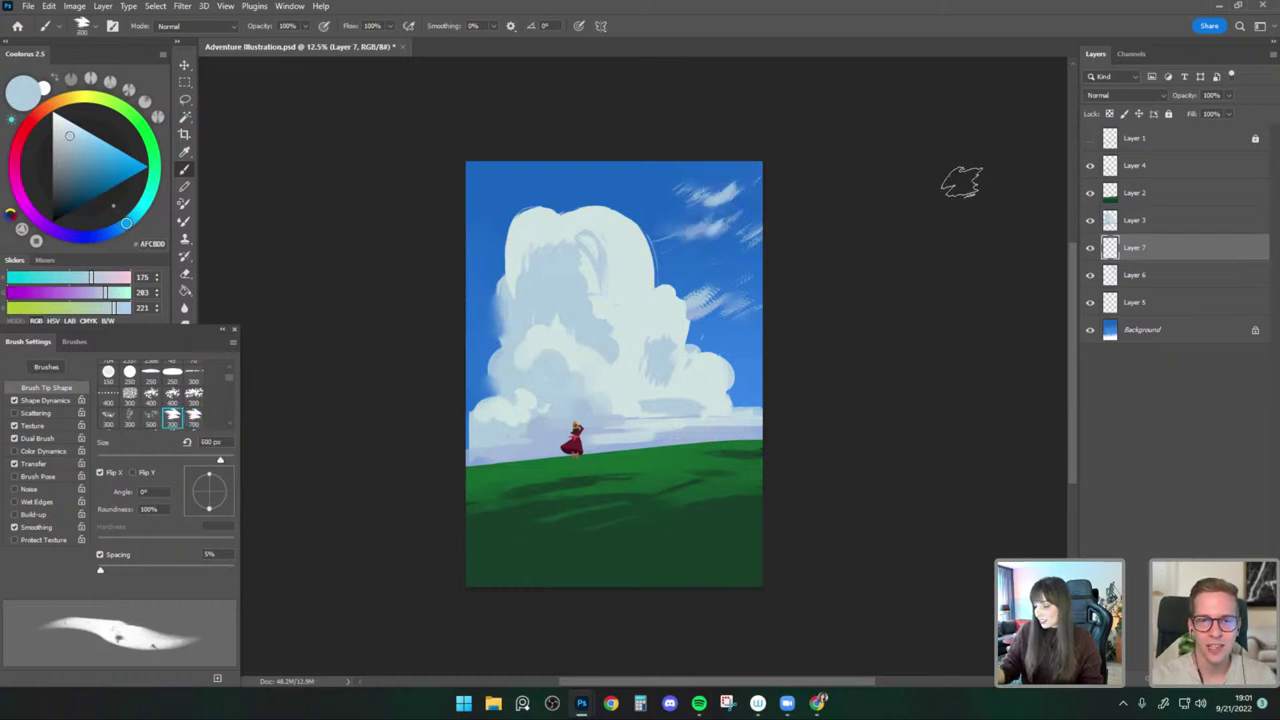
Flip the canvas horizontally, then smudge and reposition the uppermost wisps on Layer 7.
{"action": "key", "text": "f"}
{"action": "key", "text": "r"}
{"action": "key", "text": "bracketright"}
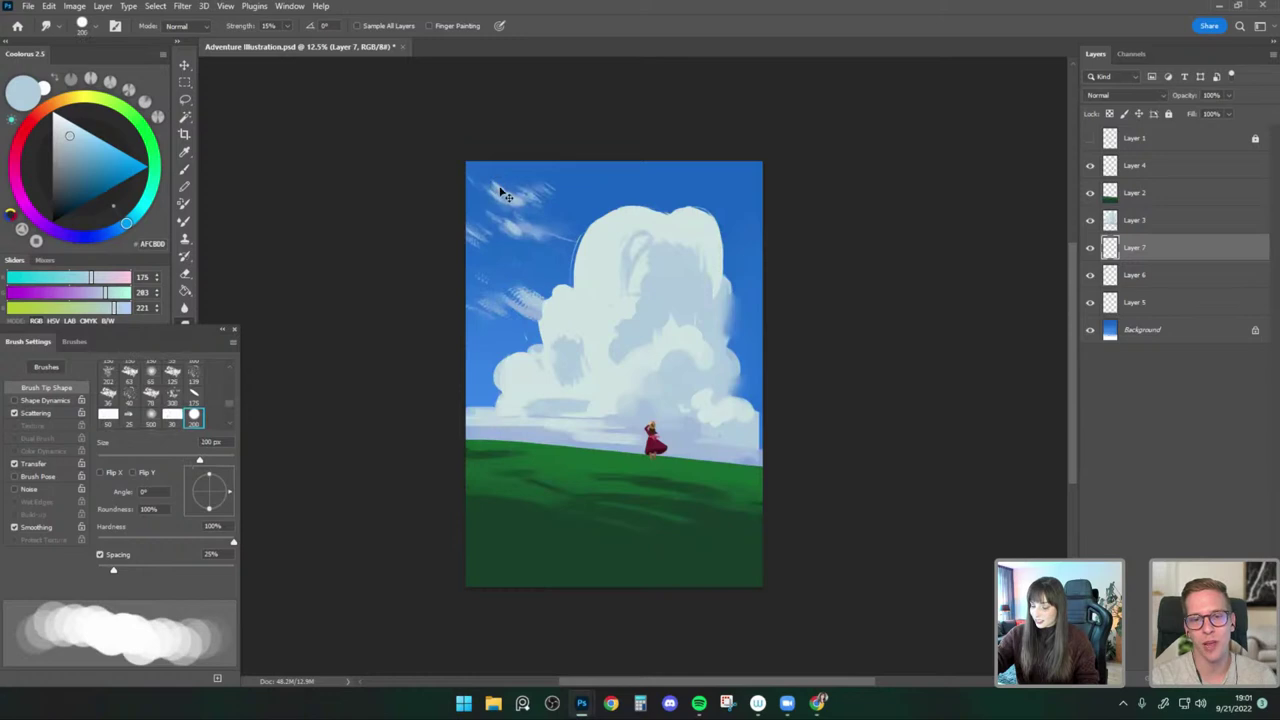
{"action": "key", "text": "bracketleft"}
{"action": "key", "text": "ctrl+t"}
{"action": "left_click_drag", "start_coordinate": [592, 208], "coordinate": [535, 212]}
{"action": "left_click", "coordinate": [190, 66]}
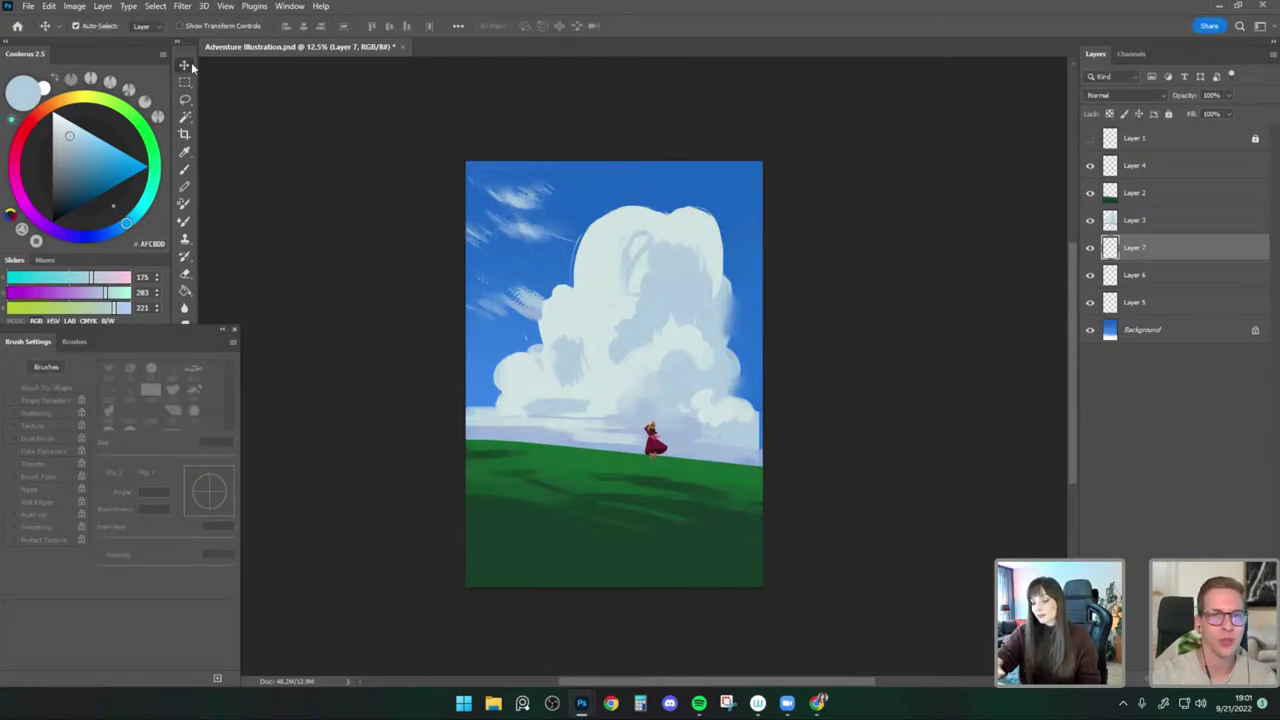
Rework the lower wisp beside the towering cloud with the eraser and brush, then smudge it at 15% strength with a 175 px brush.
{"action": "key", "text": "e"}
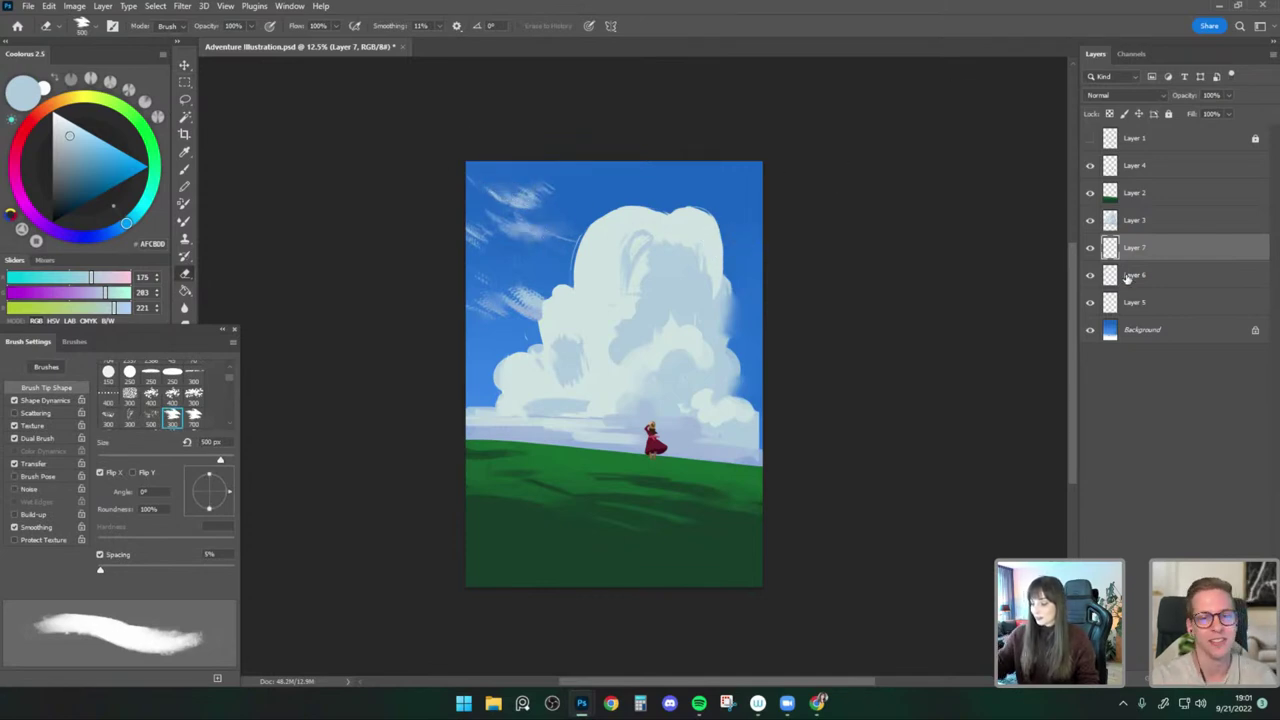
{"action": "key", "text": "b"}
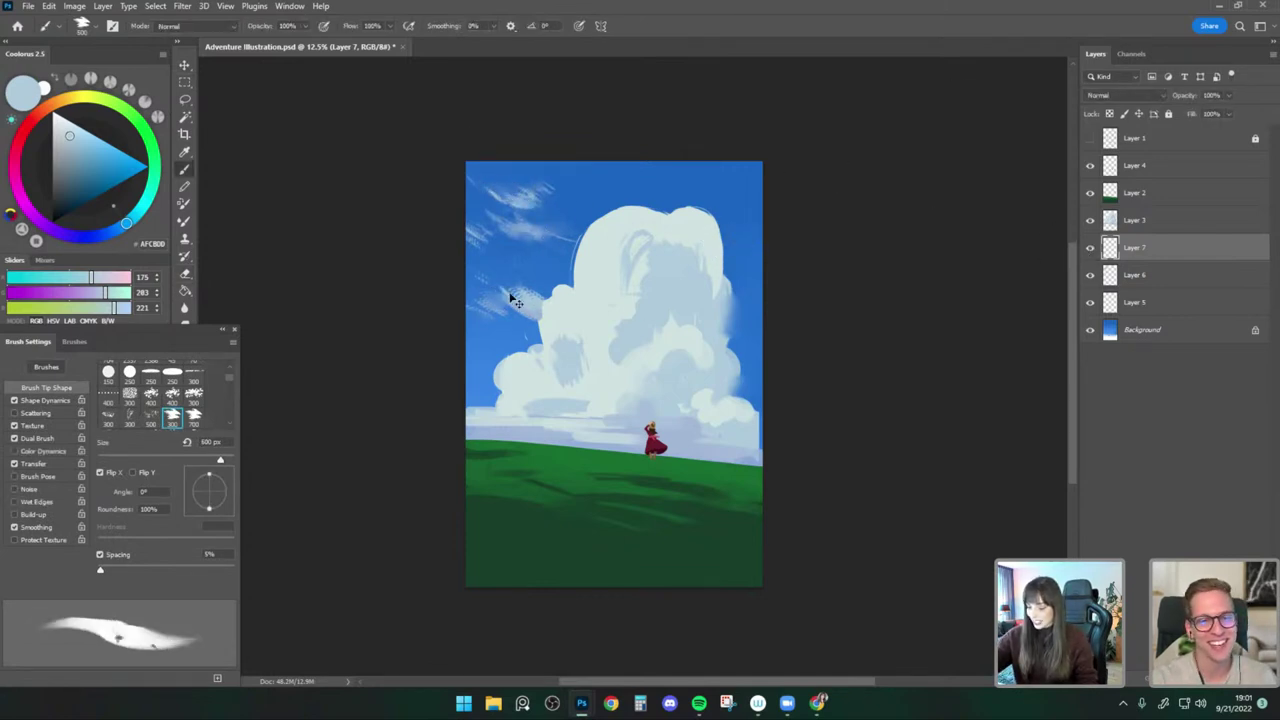
{"action": "key", "text": "e"}
{"action": "key", "text": "ctrl+z"}
{"action": "key", "text": "b"}
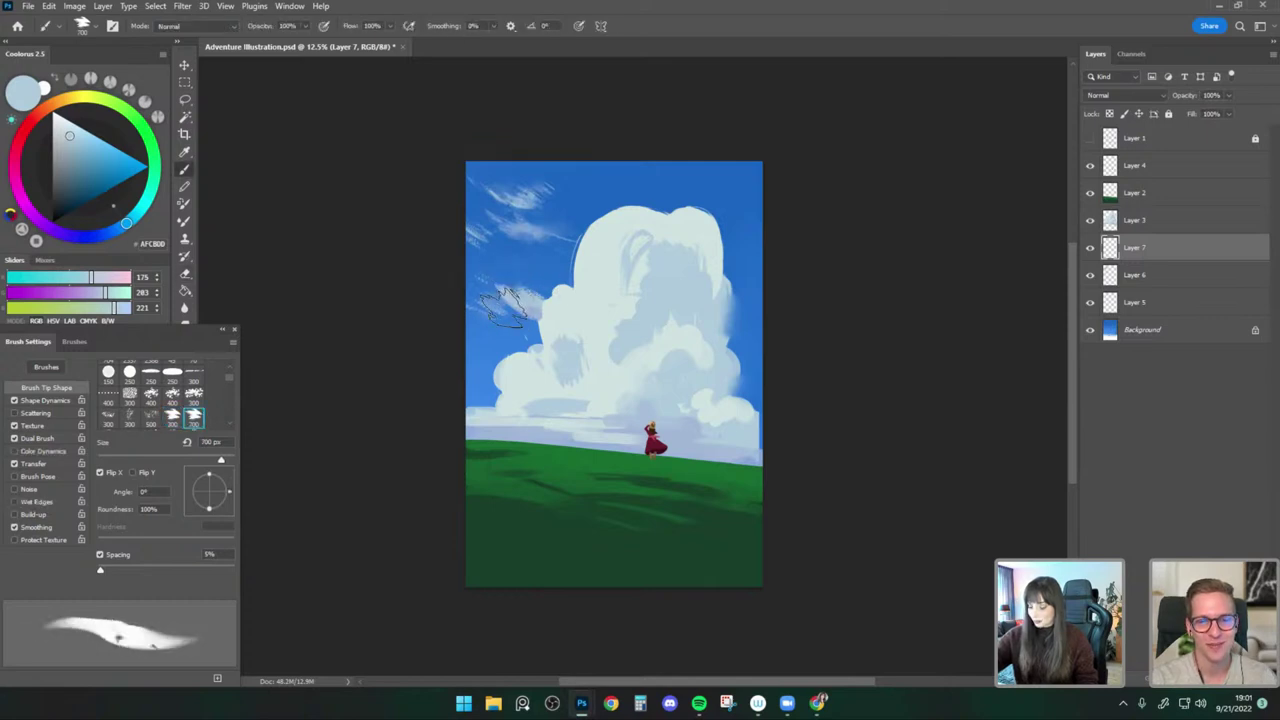
{"action": "key", "text": "r"}
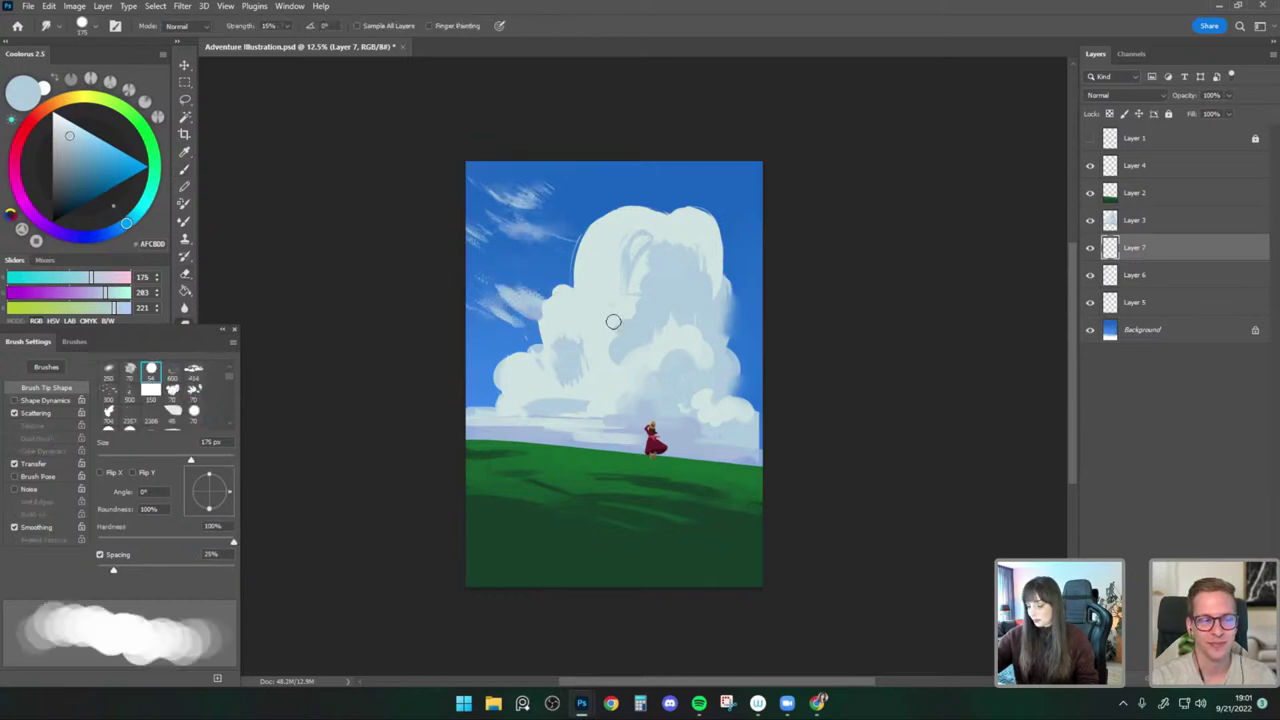
{"action": "key", "text": "ctrl+t"}
{"action": "key", "text": "Return"}
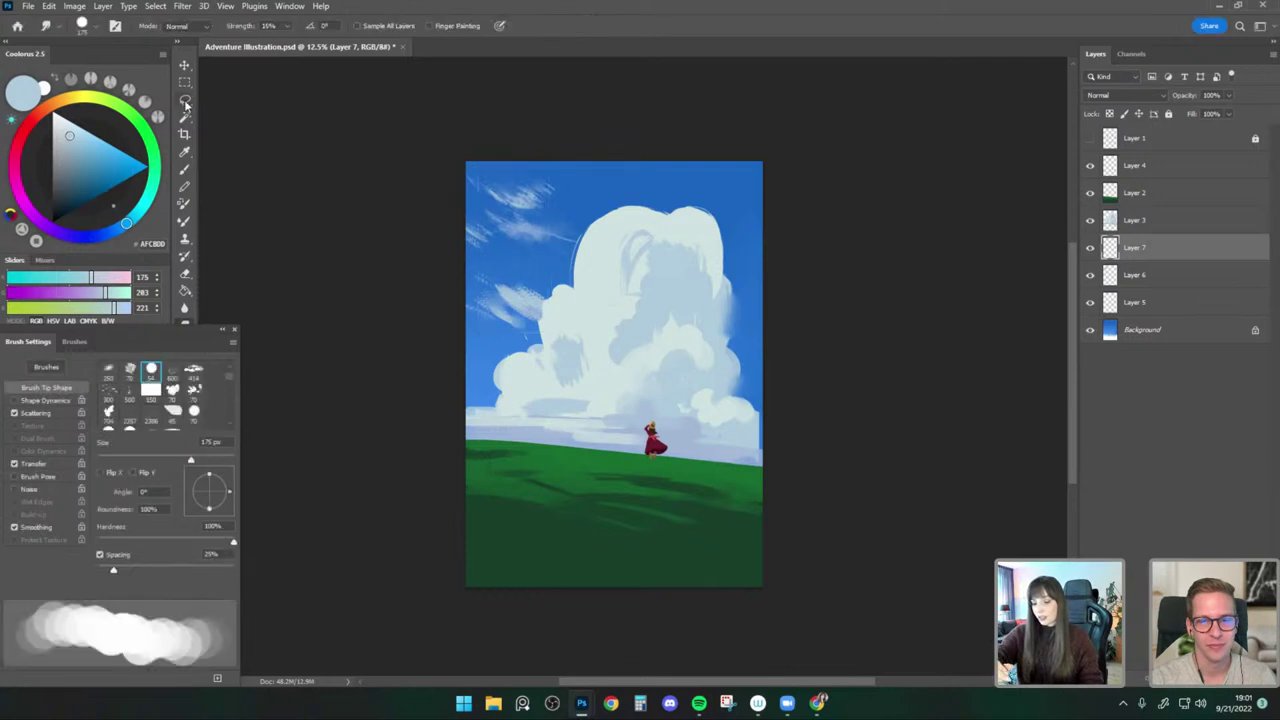
Lasso the lower wisp on Layer 7, transform it into a new position and clear the selection.
{"action": "key", "text": "l"}
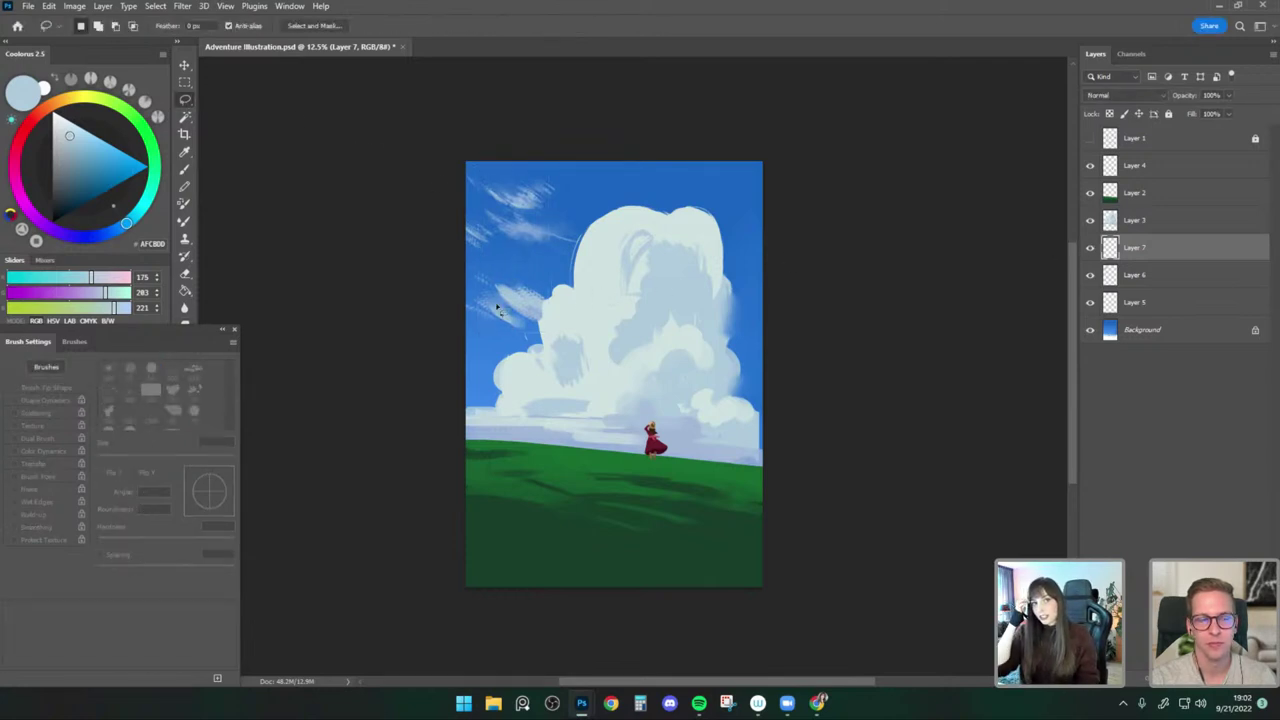
{"action": "left_click", "coordinate": [184, 170]}
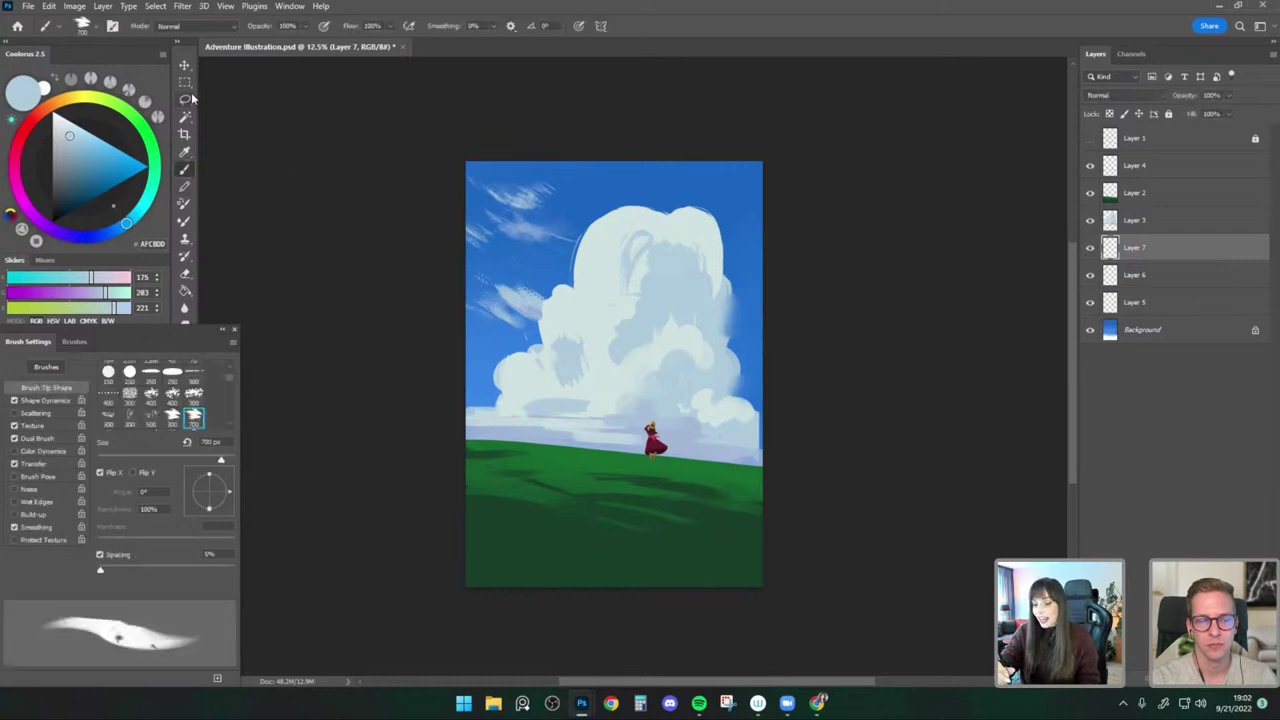
{"action": "left_click", "coordinate": [184, 99]}
{"action": "key", "text": "ctrl+t"}
{"action": "mouse_move", "coordinate": [632, 289]}
{"action": "left_mouse_down"}
{"action": "mouse_move", "coordinate": [641, 262]}
{"action": "mouse_move", "coordinate": [648, 273]}
{"action": "left_mouse_up"}
{"action": "left_click", "coordinate": [184, 170]}
{"action": "key", "text": "ctrl+d"}
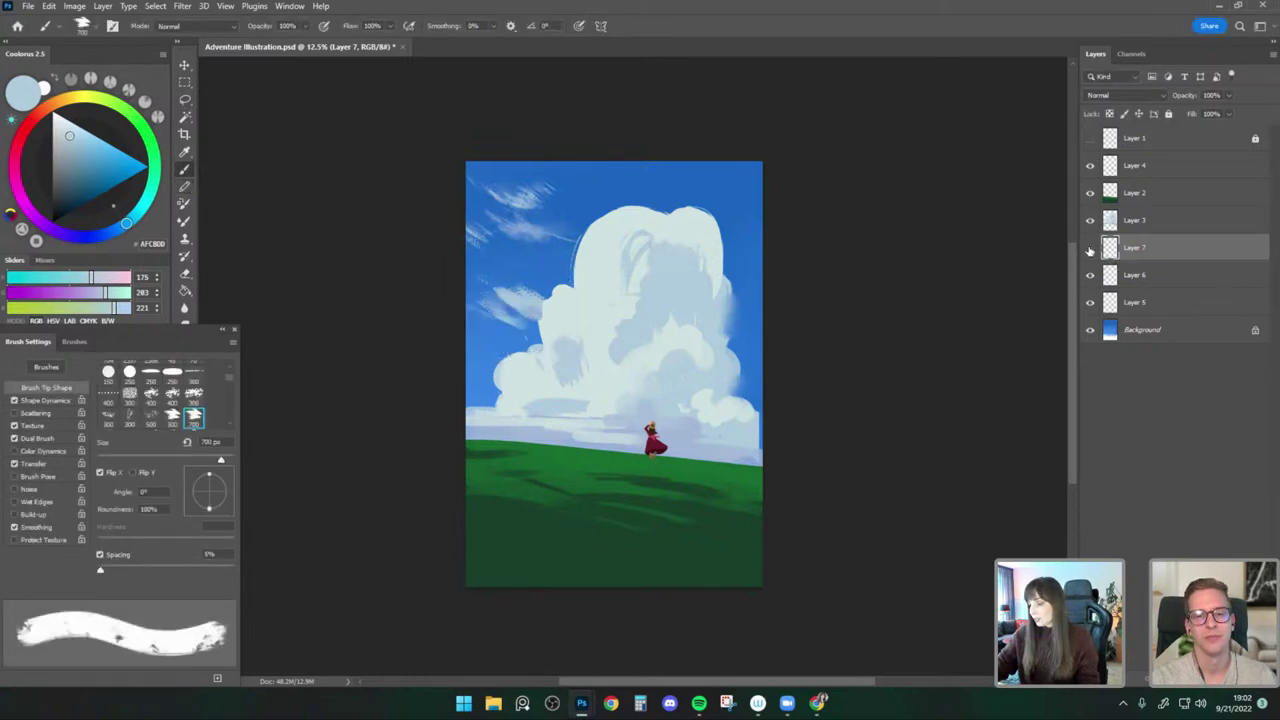
Choose the Bristle 2 Canvas Edges brush and select Layer 3 with its transparent pixels locked.
{"action": "key", "text": "comma"}
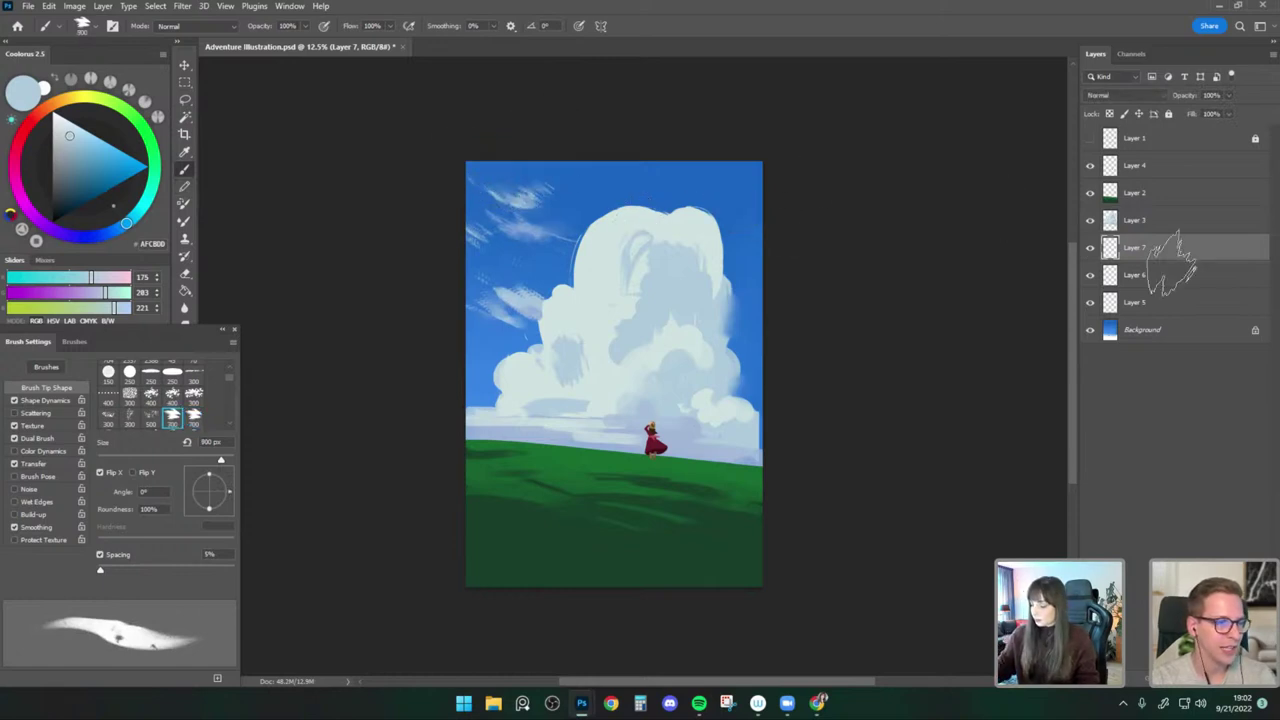
{"action": "left_click", "coordinate": [1110, 195]}
{"action": "left_click_drag", "start_coordinate": [850, 374], "coordinate": [849, 365]}
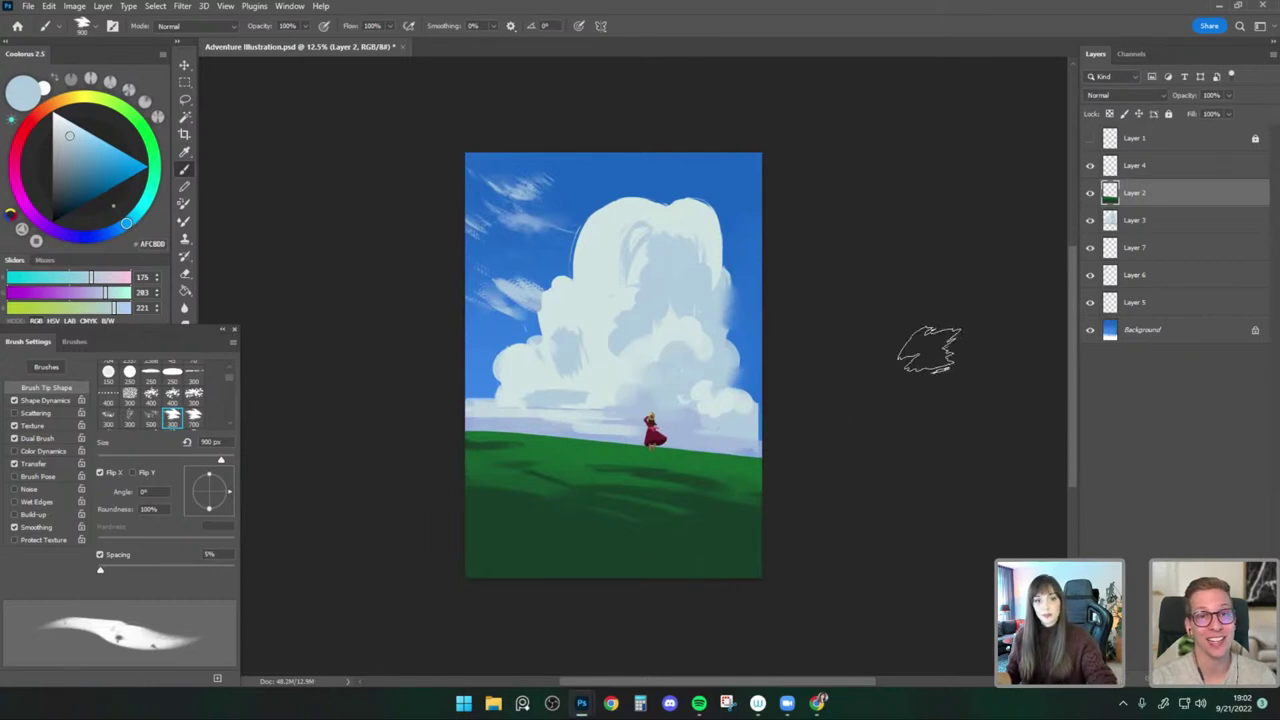
{"action": "left_click", "coordinate": [85, 27]}
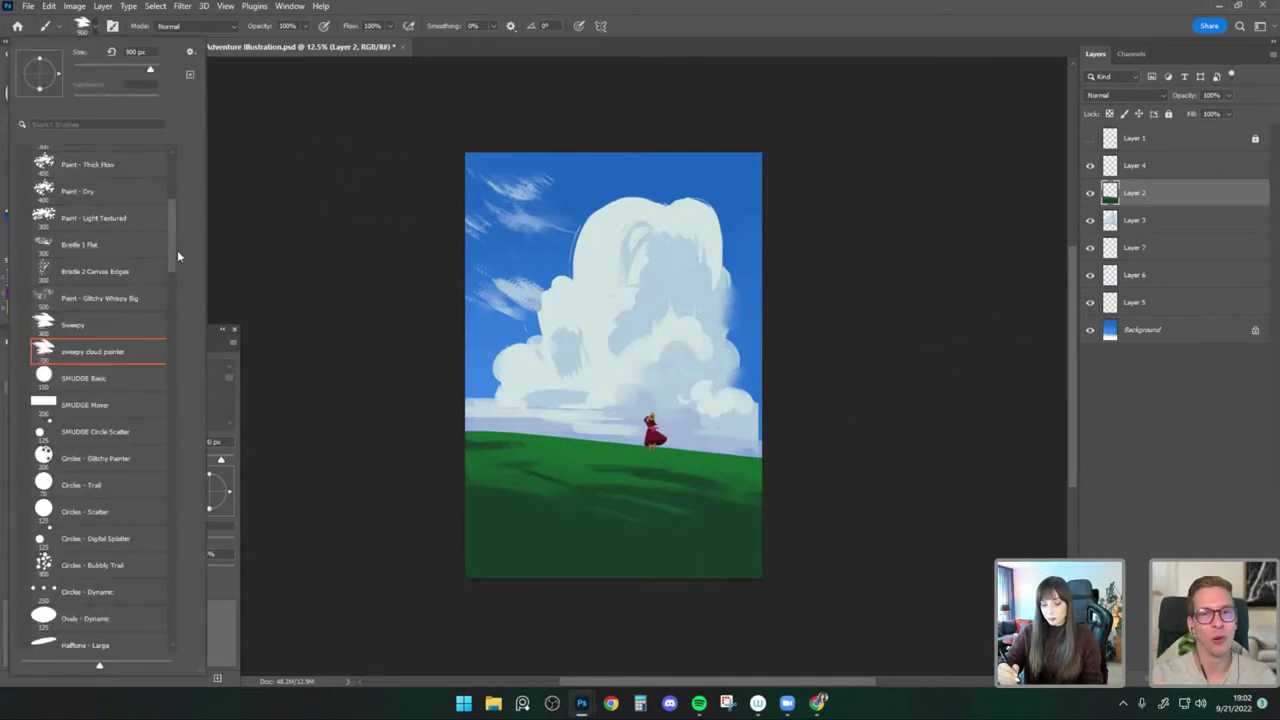
{"action": "left_click", "coordinate": [145, 273]}
{"action": "left_click", "coordinate": [1147, 224]}
{"action": "left_click", "coordinate": [1147, 222]}
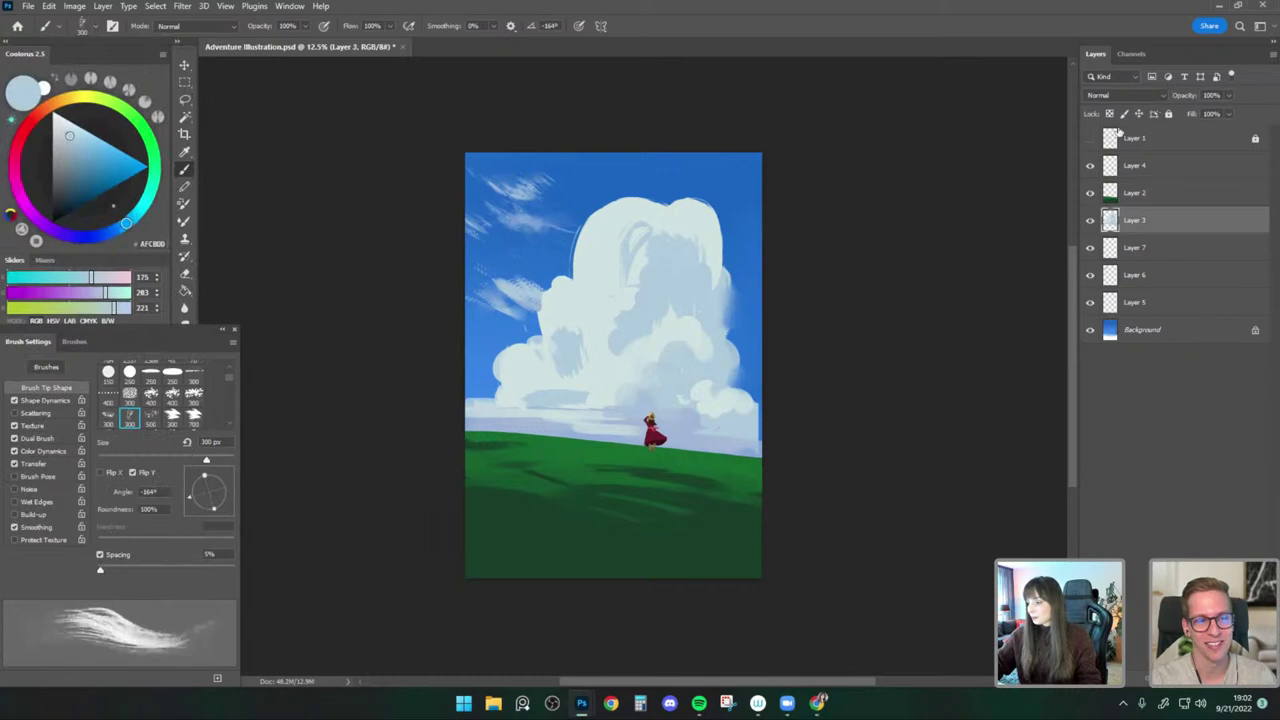
Paint textured blue-grey shading into the towering cloud on Layer 3 at 400 to 500 px, then compare with the layer hidden.
{"action": "key", "text": "bracketright"}
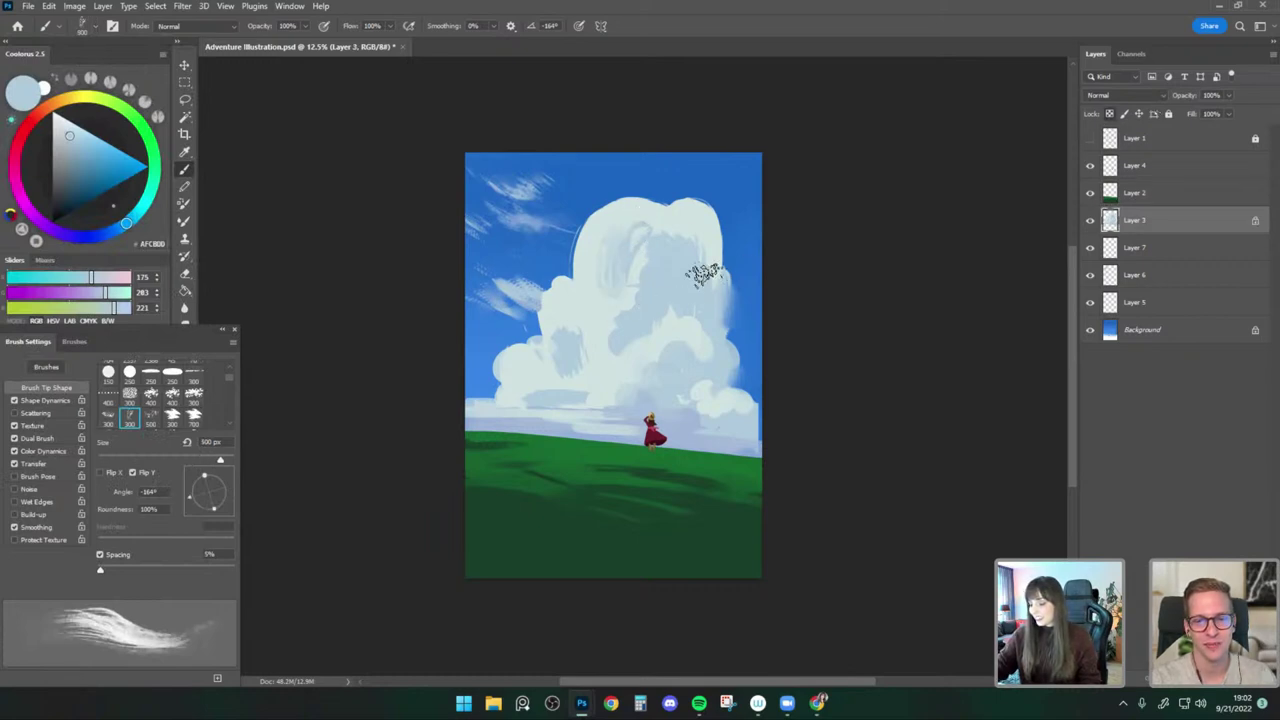
{"action": "key", "text": "bracketleft"}
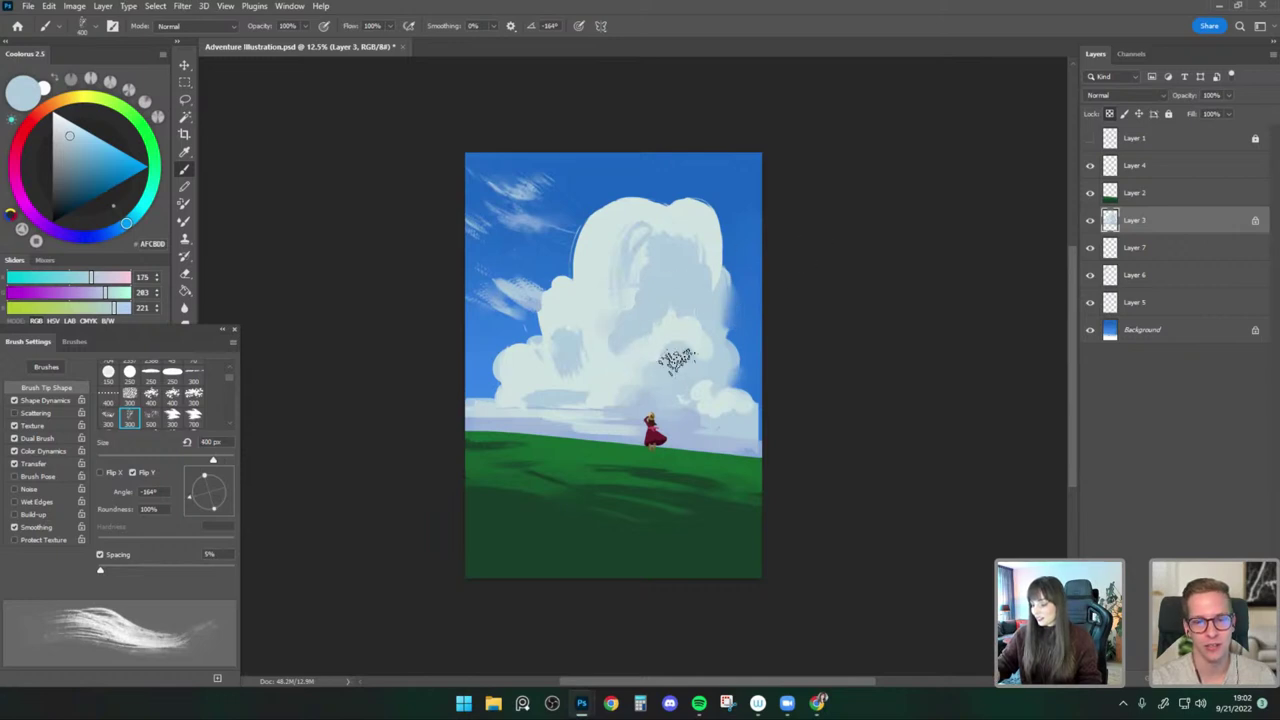
{"action": "key", "text": "bracketright"}
{"action": "left_click", "coordinate": [670, 418], "text": "alt"}
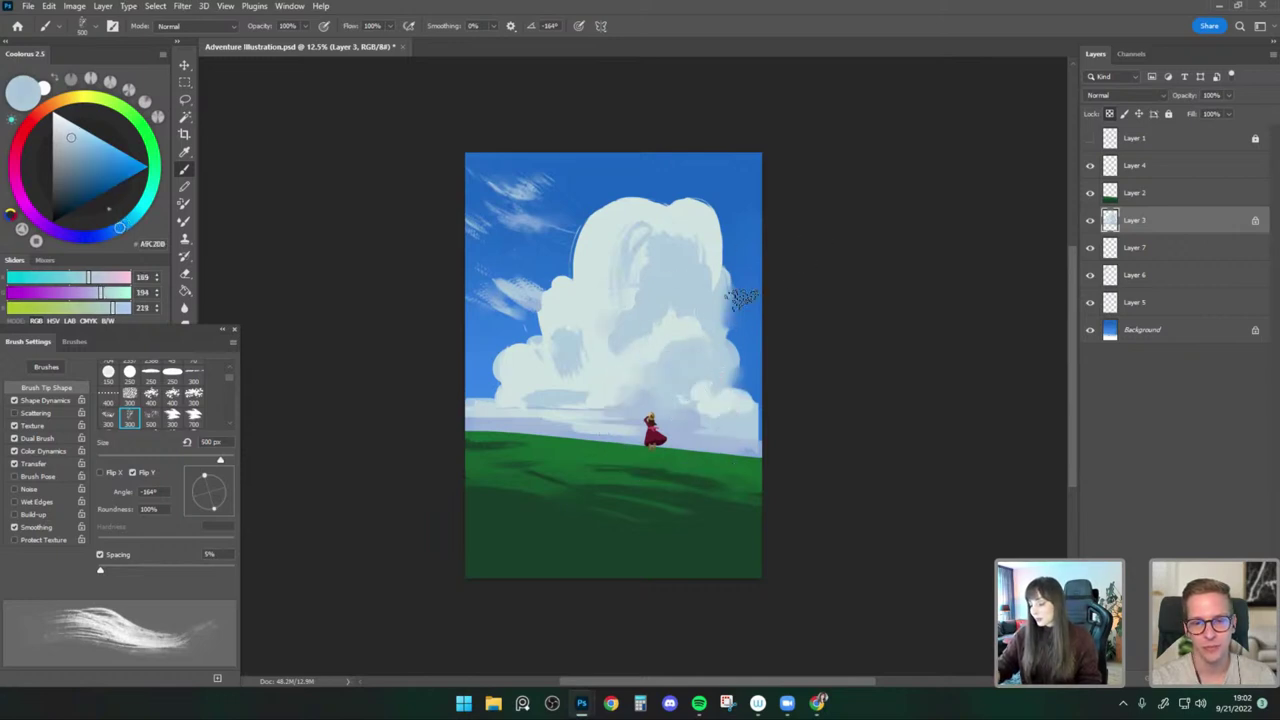
{"action": "left_click", "coordinate": [1091, 220]}
{"action": "left_click", "coordinate": [1091, 220]}
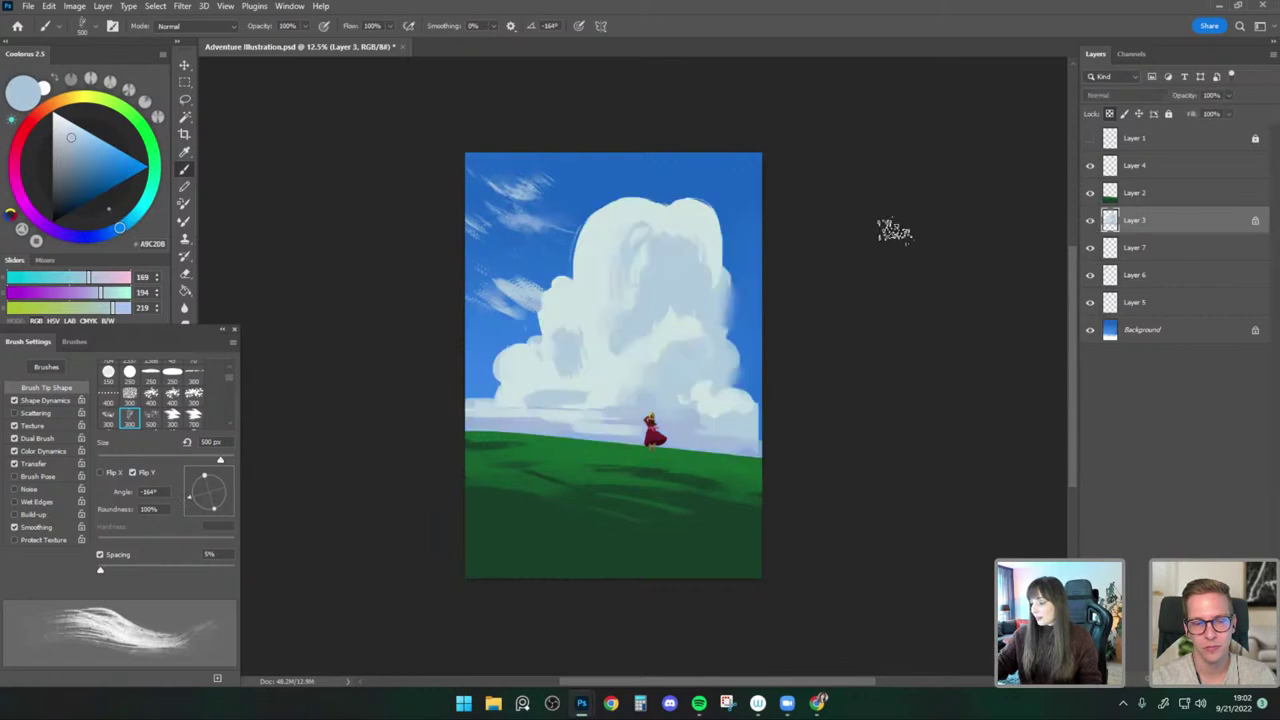
{"action": "left_click_drag", "start_coordinate": [853, 436], "coordinate": [856, 427]}
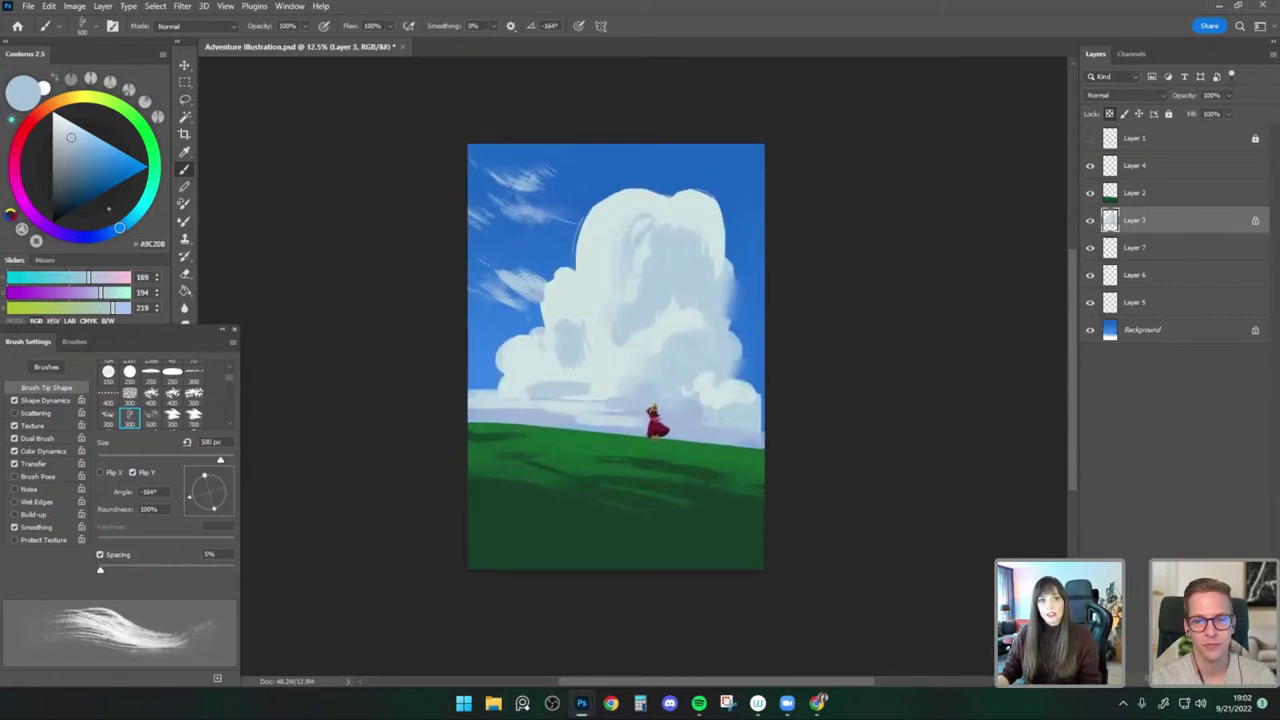
Bring up the AdobeLive StreamRefs copy.jpg reference sheet, examine the cloud photos at 25% zoom, then return to the illustration.
{"action": "left_click_drag", "start_coordinate": [0, 120], "coordinate": [647, 57]}
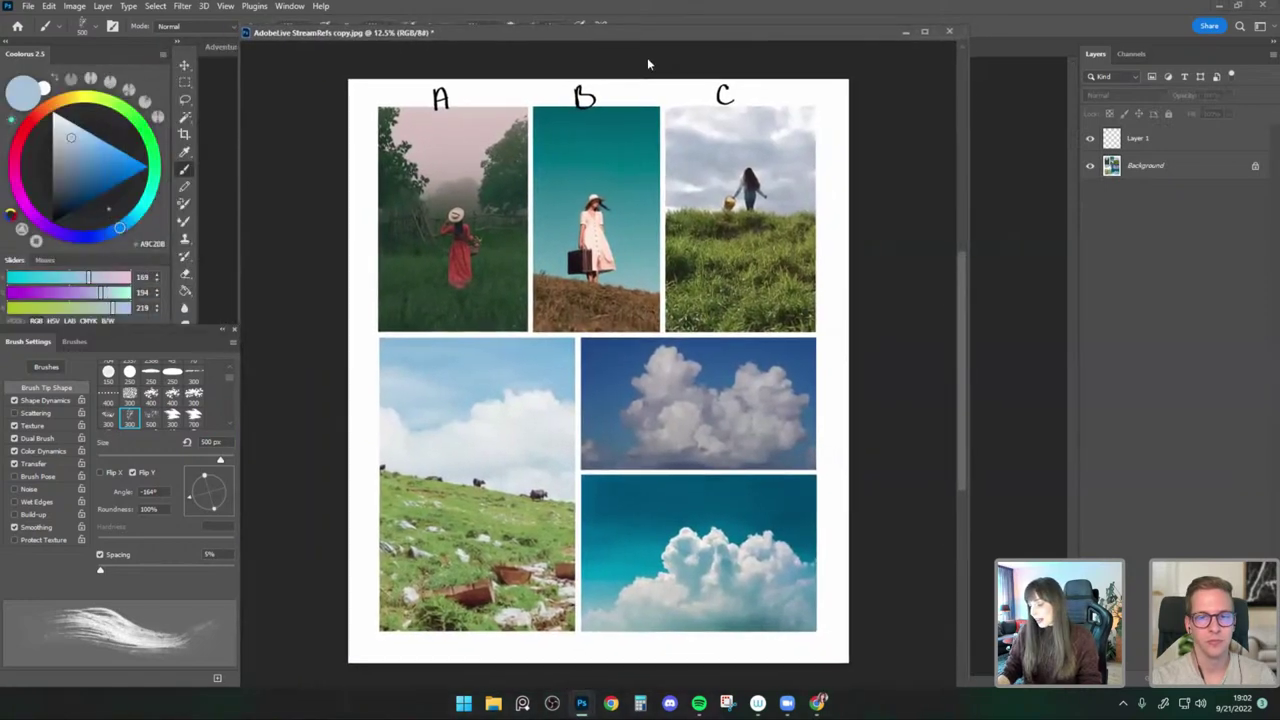
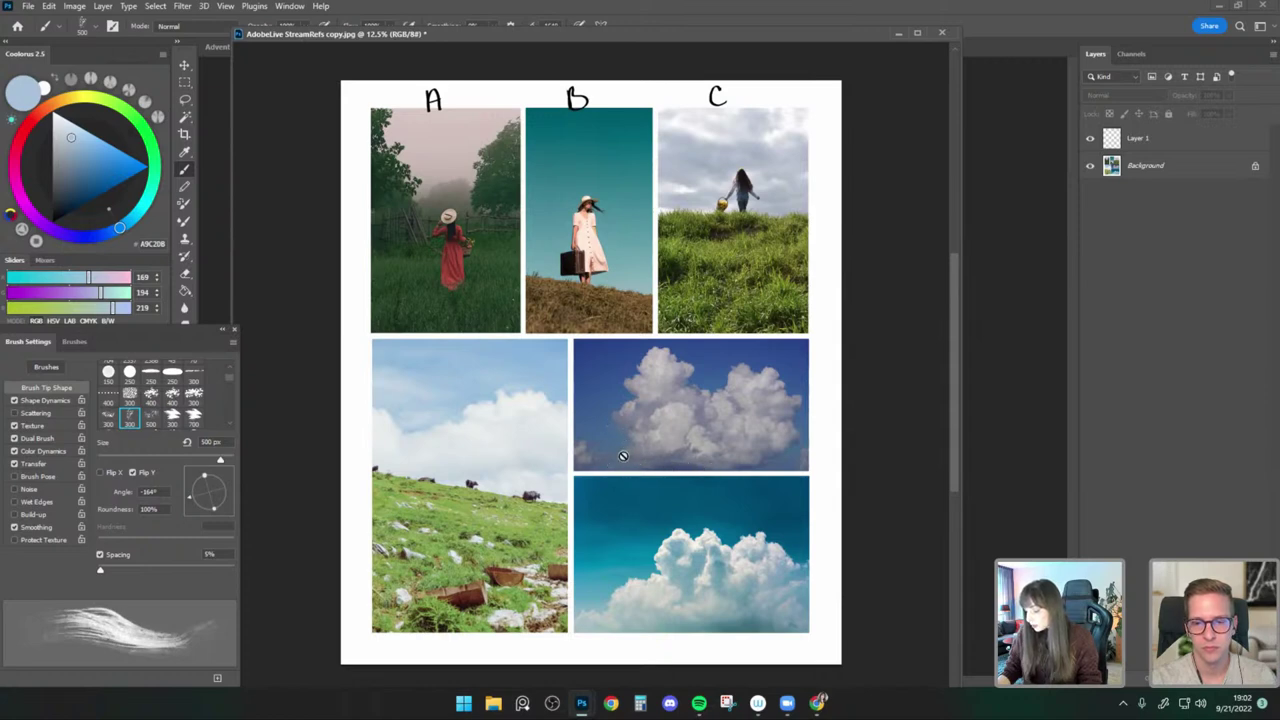
{"action": "left_click", "coordinate": [184, 67]}
{"action": "key", "text": "ctrl+plus"}
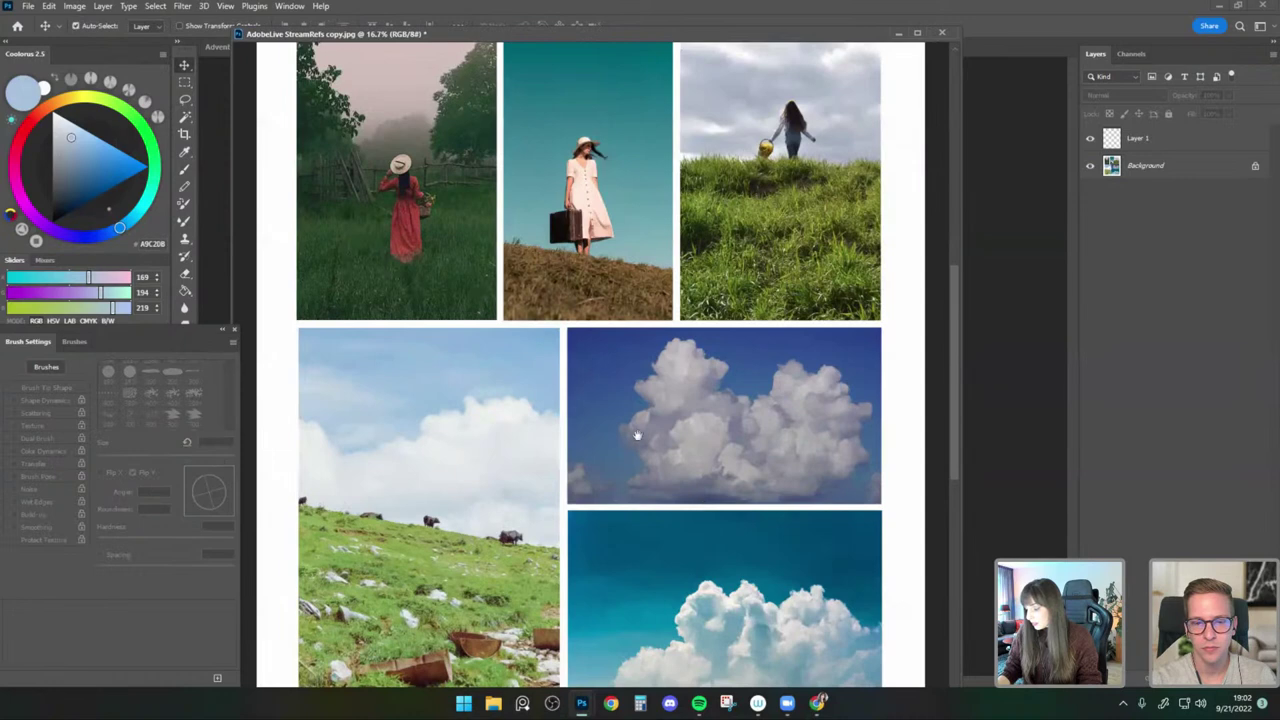
{"action": "left_click_drag", "start_coordinate": [634, 434], "coordinate": [571, 363]}
{"action": "key", "text": "ctrl+plus"}
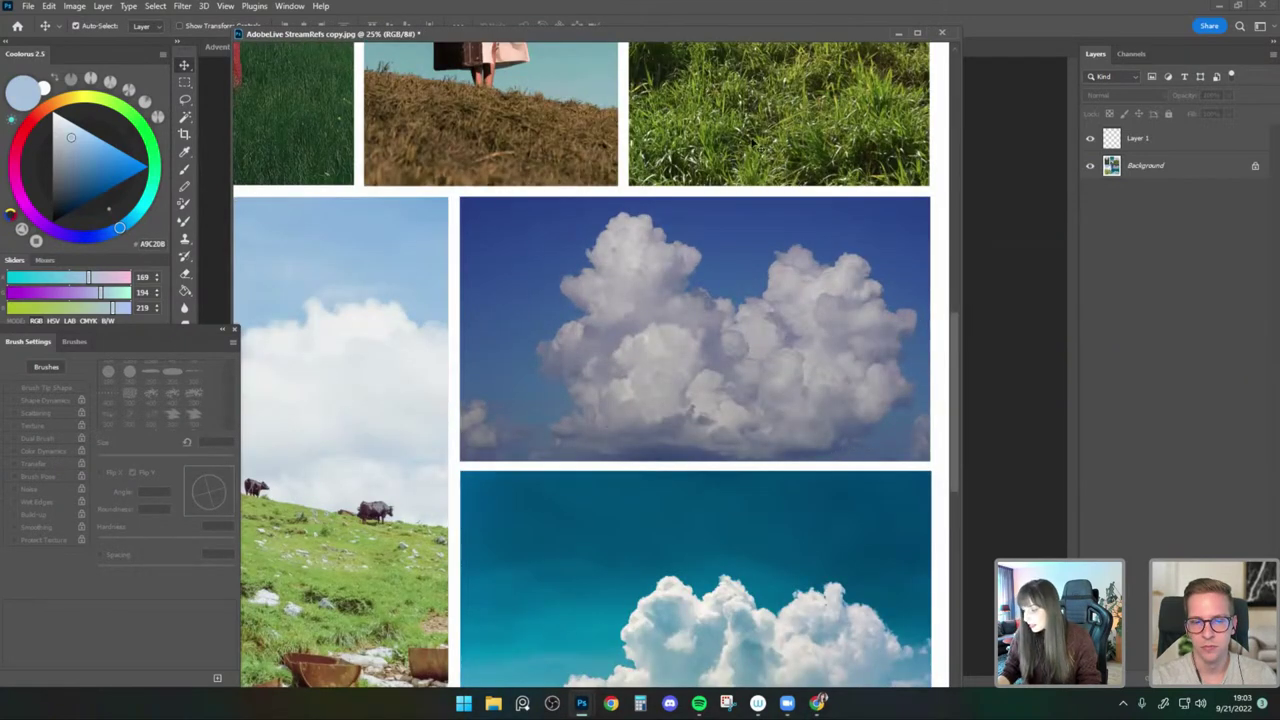
{"action": "left_click_drag", "start_coordinate": [732, 38], "coordinate": [0, 260]}
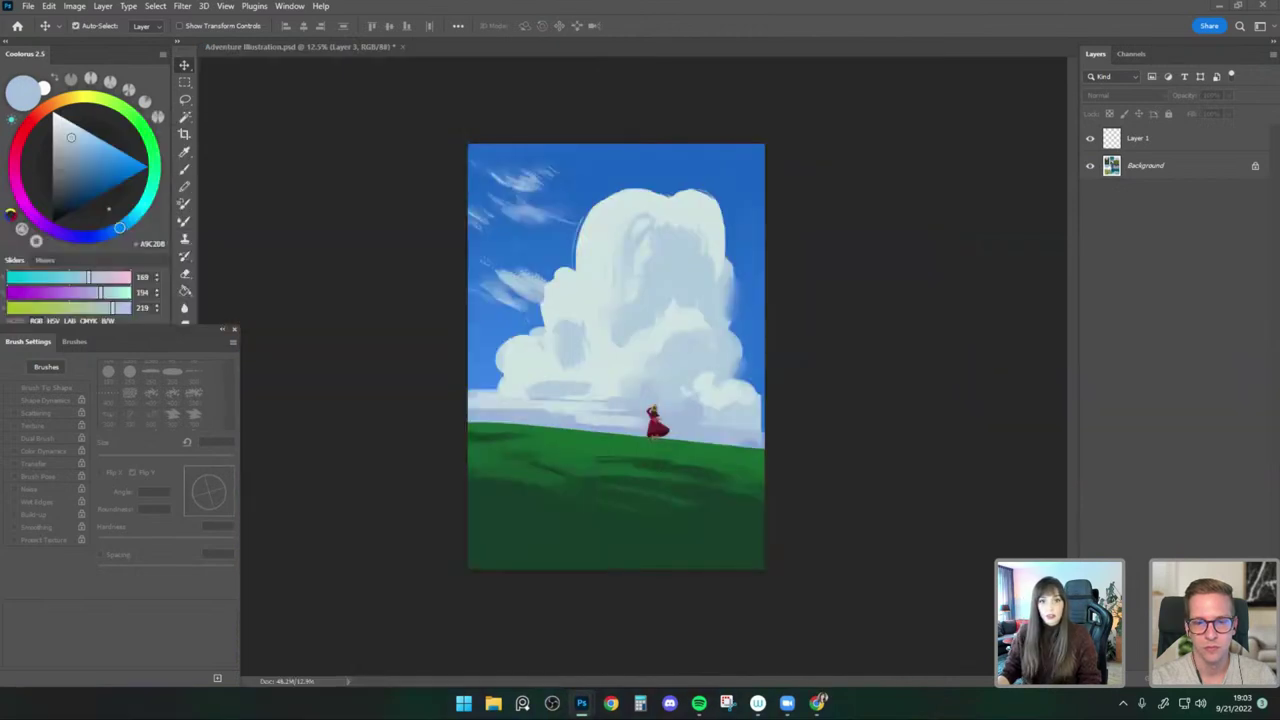
Choose the sweepy cloud painter brush and set the painting colour to the darker blue-grey #8BA5C2.
{"action": "left_click", "coordinate": [184, 168]}
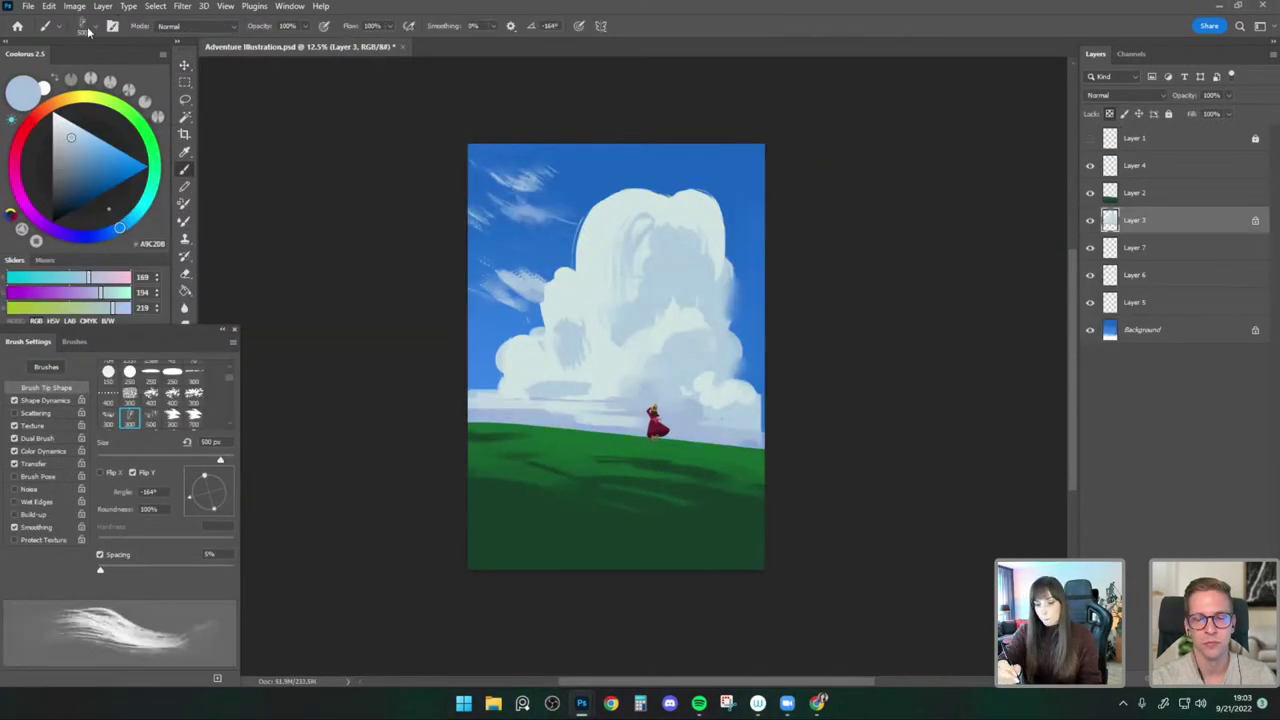
{"action": "left_click", "coordinate": [88, 30]}
{"action": "left_click", "coordinate": [131, 330]}
{"action": "left_click", "coordinate": [142, 355]}
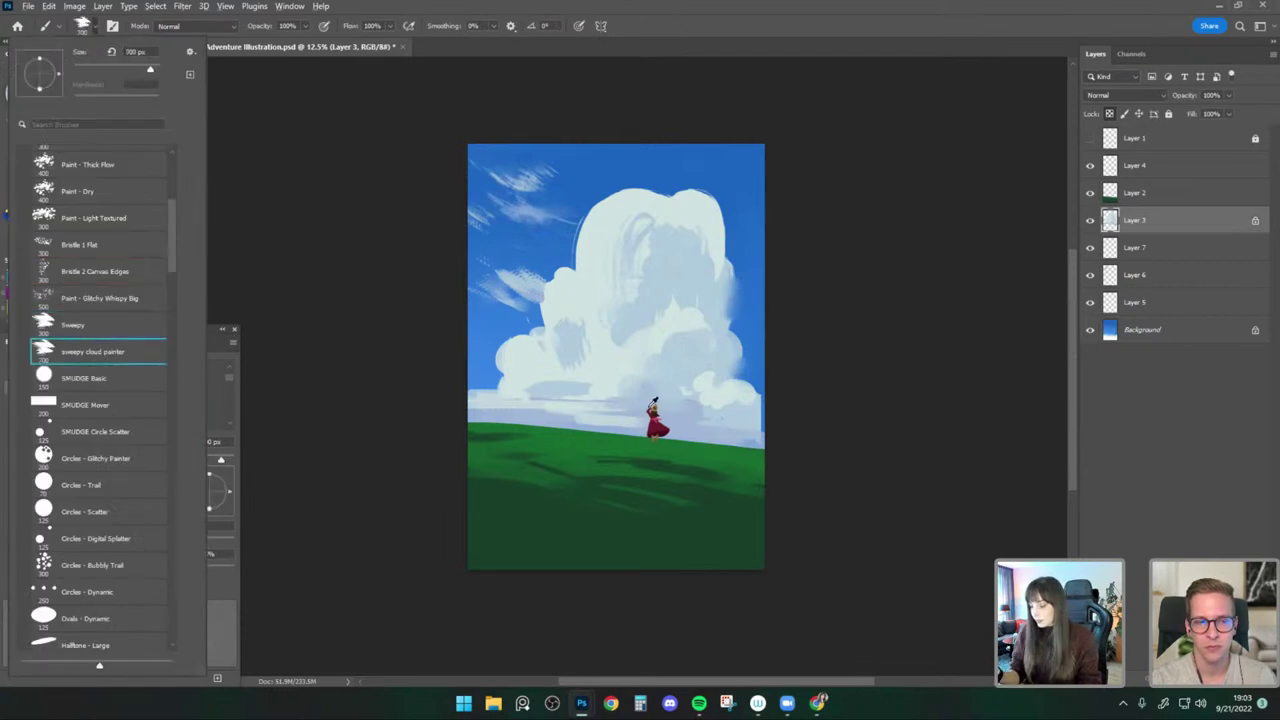
{"action": "left_click", "coordinate": [263, 294]}
{"action": "left_click", "coordinate": [74, 148]}
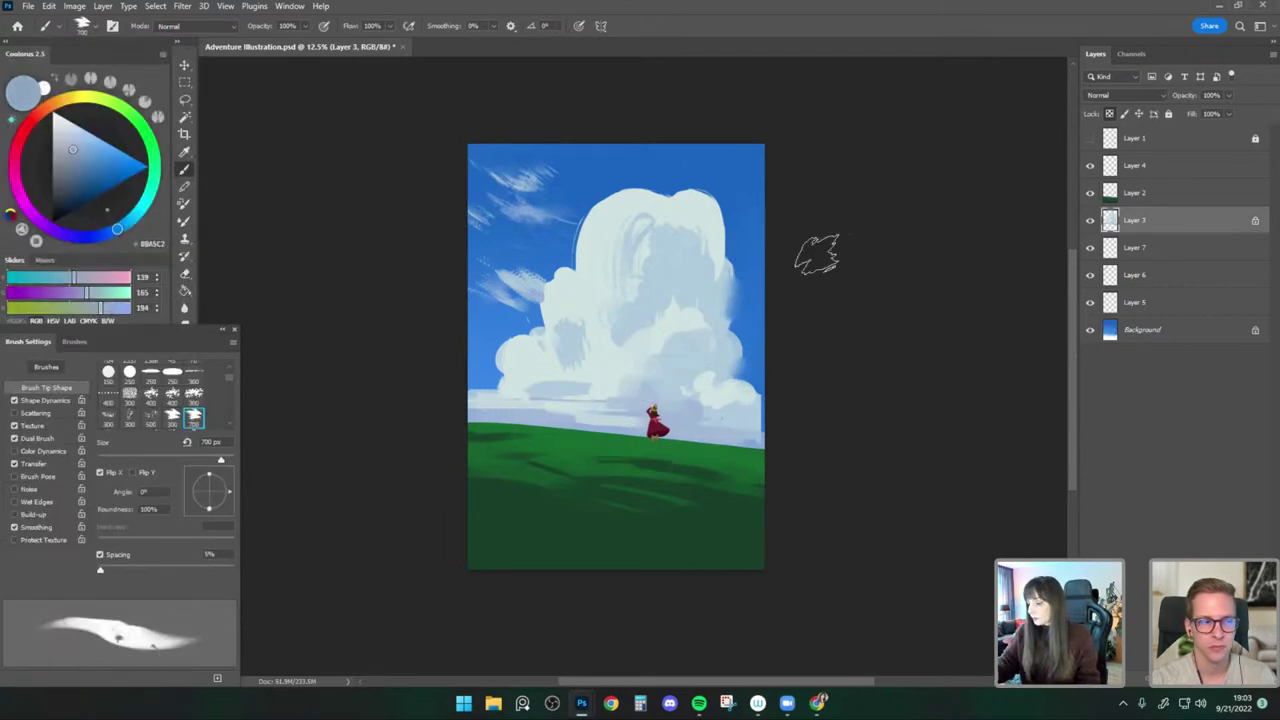
Set the colour to #7190C0 and shade the low clouds along the horizon near the figure with the brush at 600 to 700 px.
{"action": "key", "text": "bracketleft"}
{"action": "left_click", "coordinate": [615, 455], "text": "alt"}
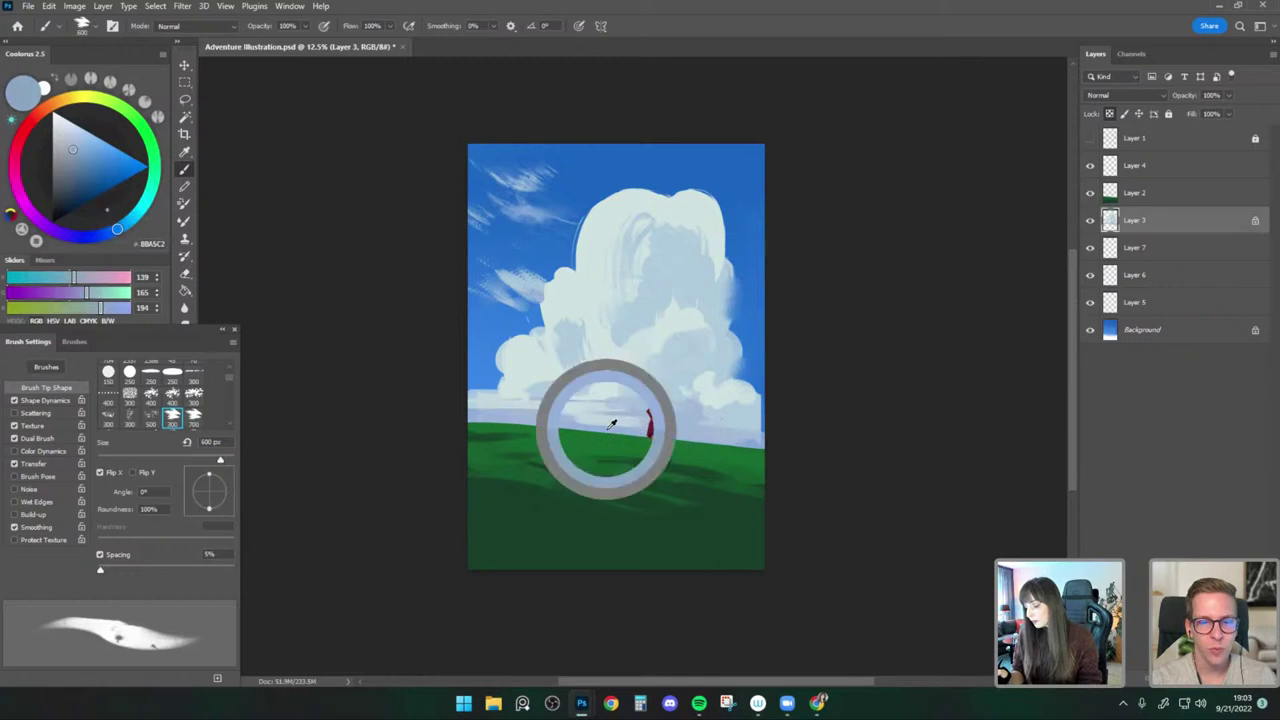
{"action": "left_click", "coordinate": [82, 155]}
{"action": "key", "text": "bracketright"}
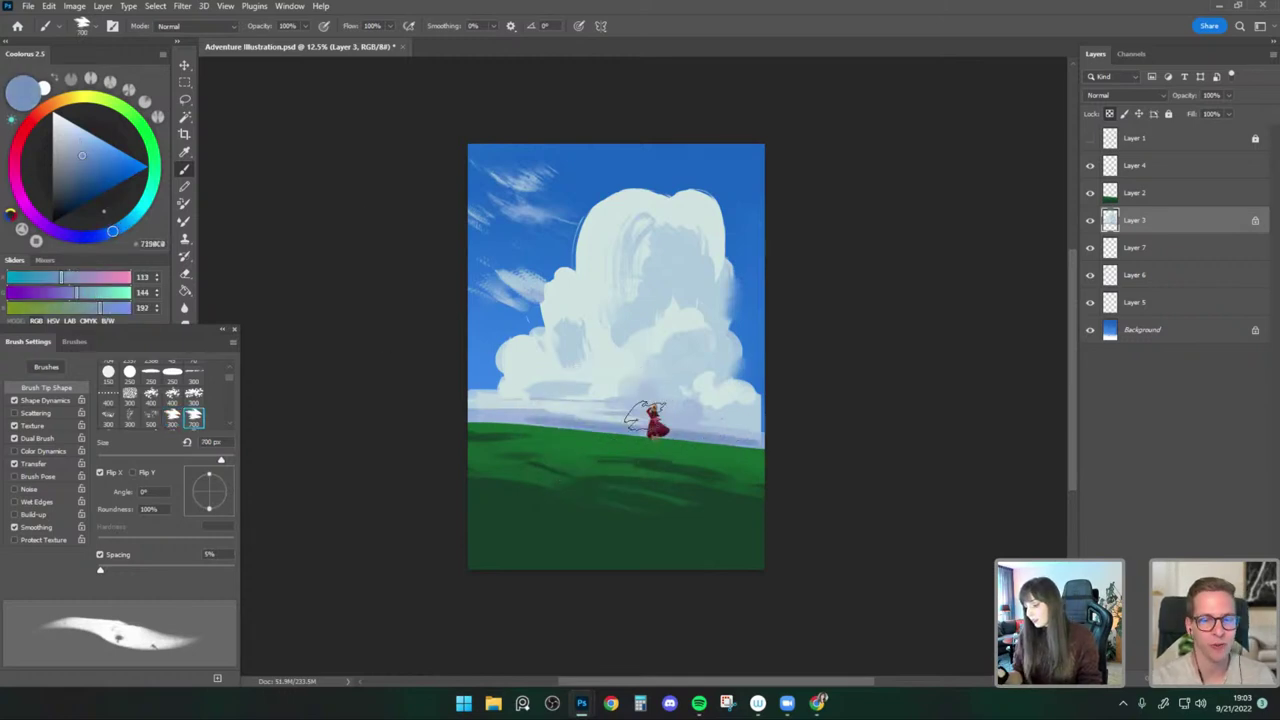
{"action": "key", "text": "bracketleft"}
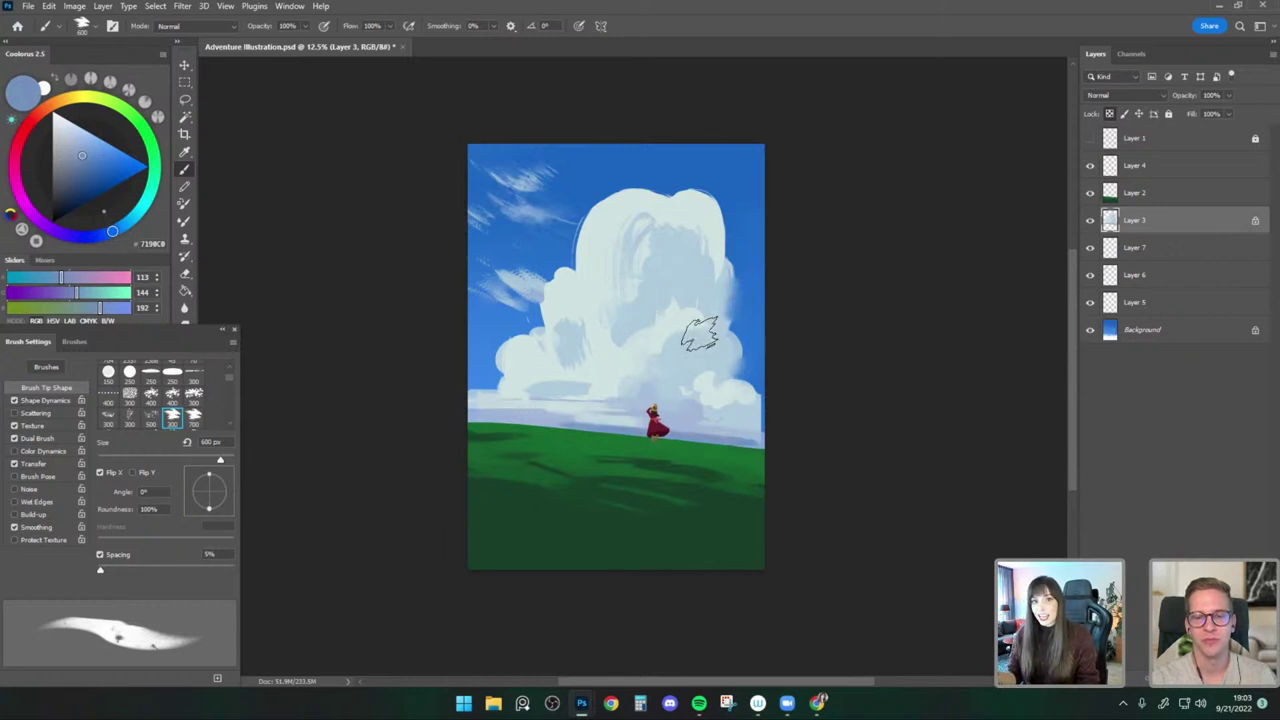
Paint a darker shadow patch under the cloud base just above the figure at 700 px, then sample a colour from it.
{"action": "key", "text": "bracketright"}
{"action": "mouse_move", "coordinate": [631, 391]}
{"action": "left_mouse_down"}
{"action": "mouse_move", "coordinate": [666, 391]}
{"action": "mouse_move", "coordinate": [674, 356]}
{"action": "left_mouse_up"}
{"action": "left_click", "coordinate": [667, 391], "text": "alt"}
Choose the Bristle 1 Flat brush and shade the cloud base above the figure at 400 px with blue-greys sampled from the cloud.
{"action": "left_click", "coordinate": [82, 25]}
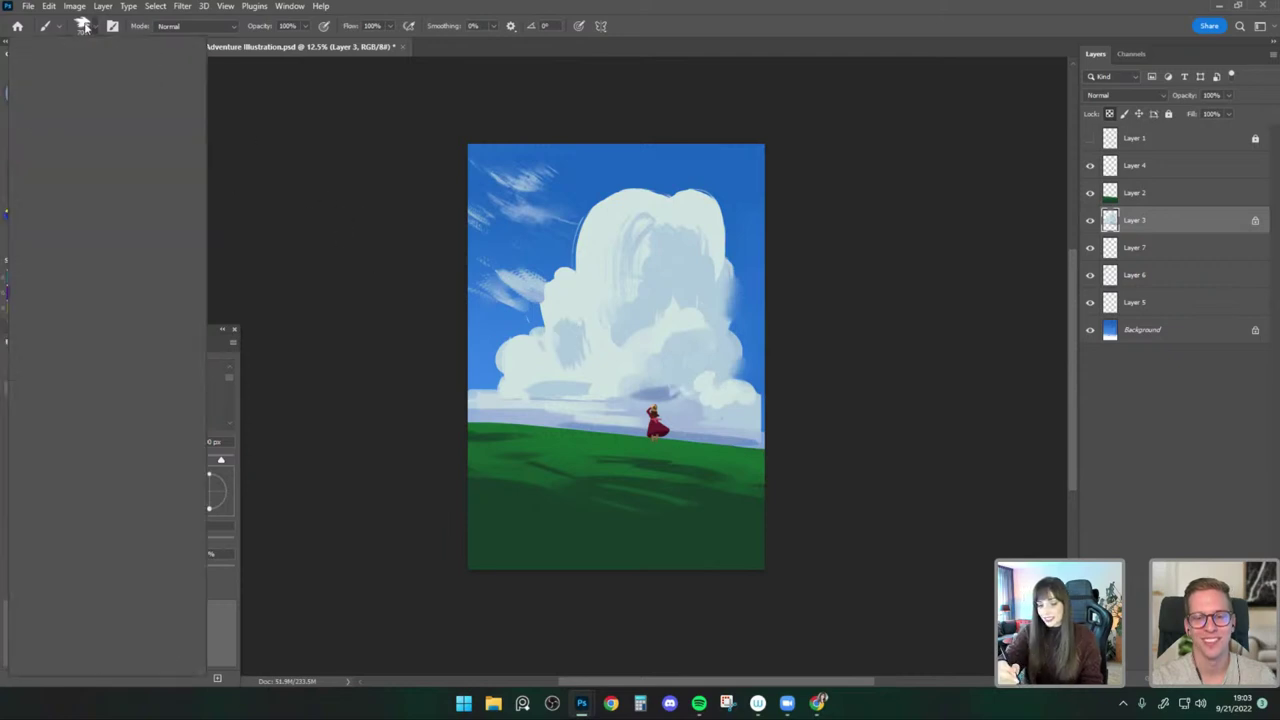
{"action": "left_click", "coordinate": [140, 245]}
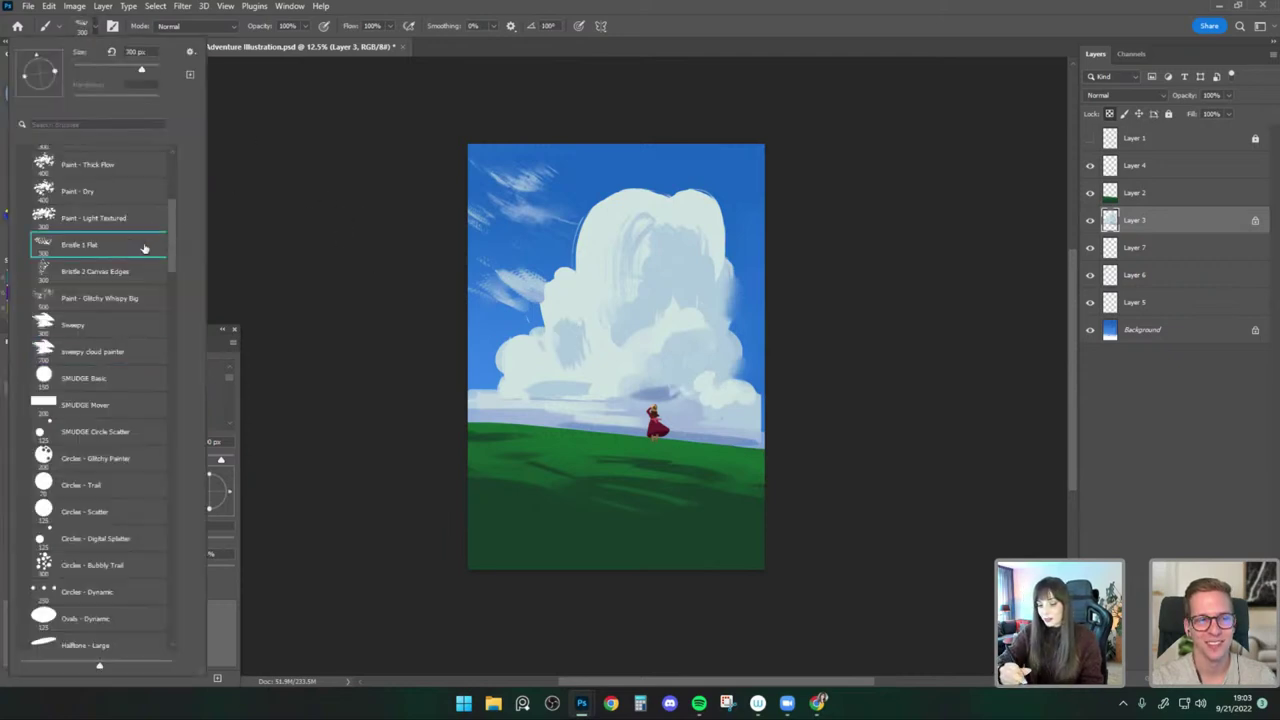
{"action": "left_click", "coordinate": [672, 388]}
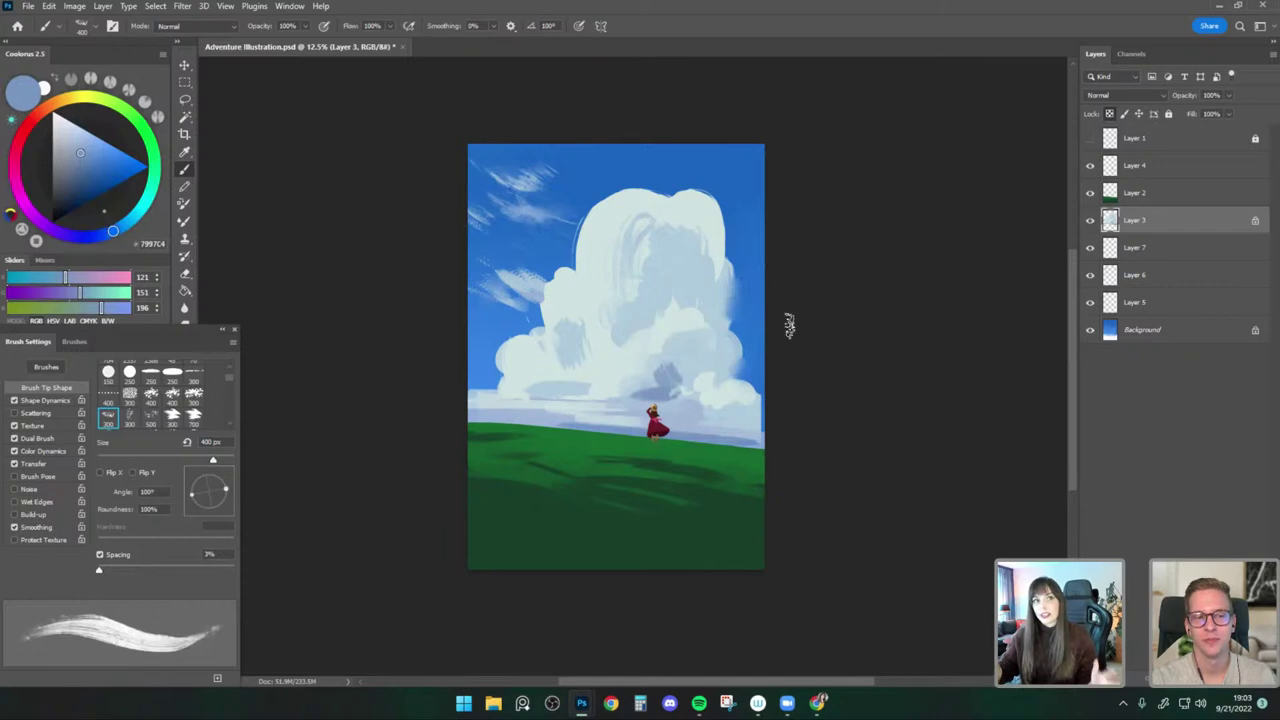
{"action": "left_click", "coordinate": [666, 364], "text": "alt"}
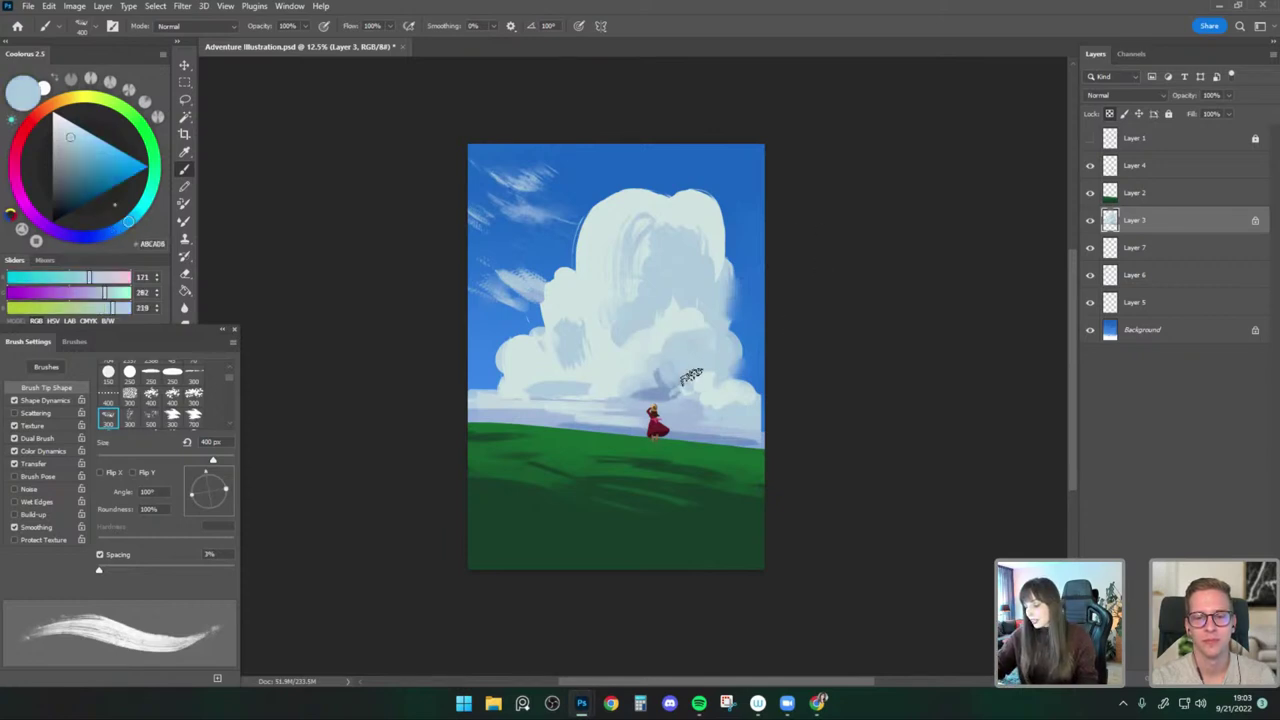
{"action": "left_click", "coordinate": [672, 376], "text": "alt"}
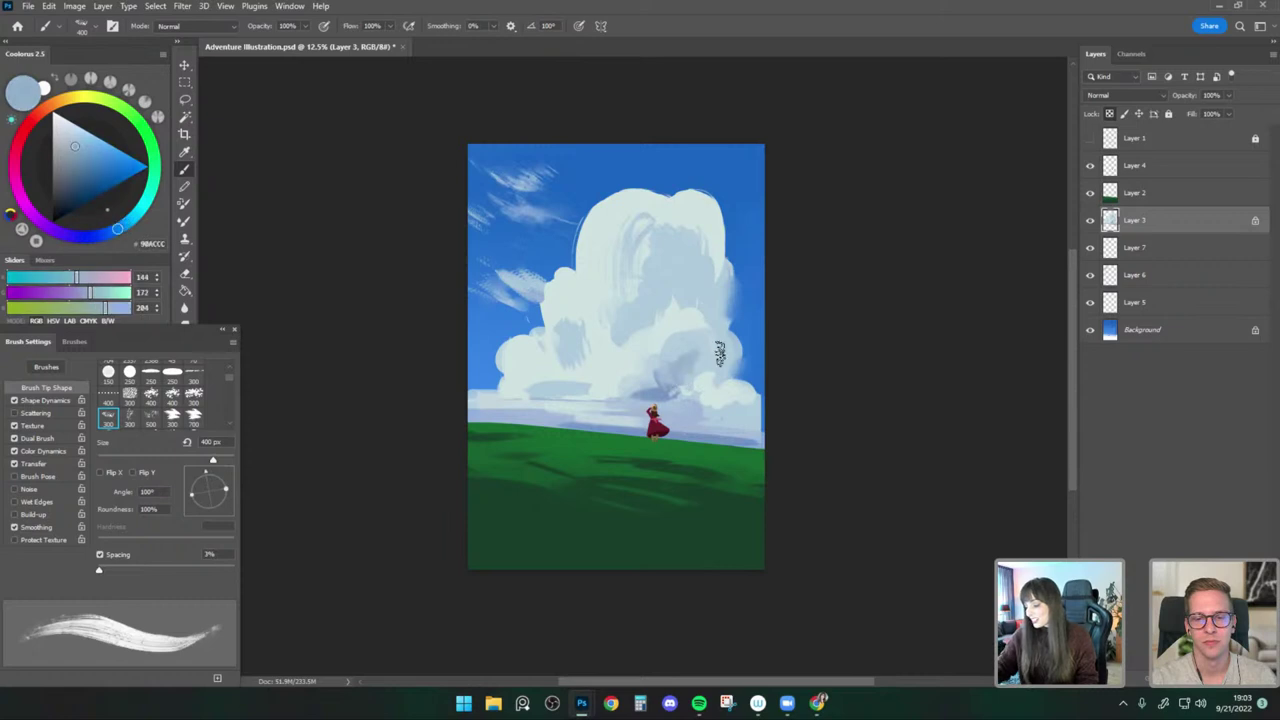
{"action": "left_click", "coordinate": [678, 398]}
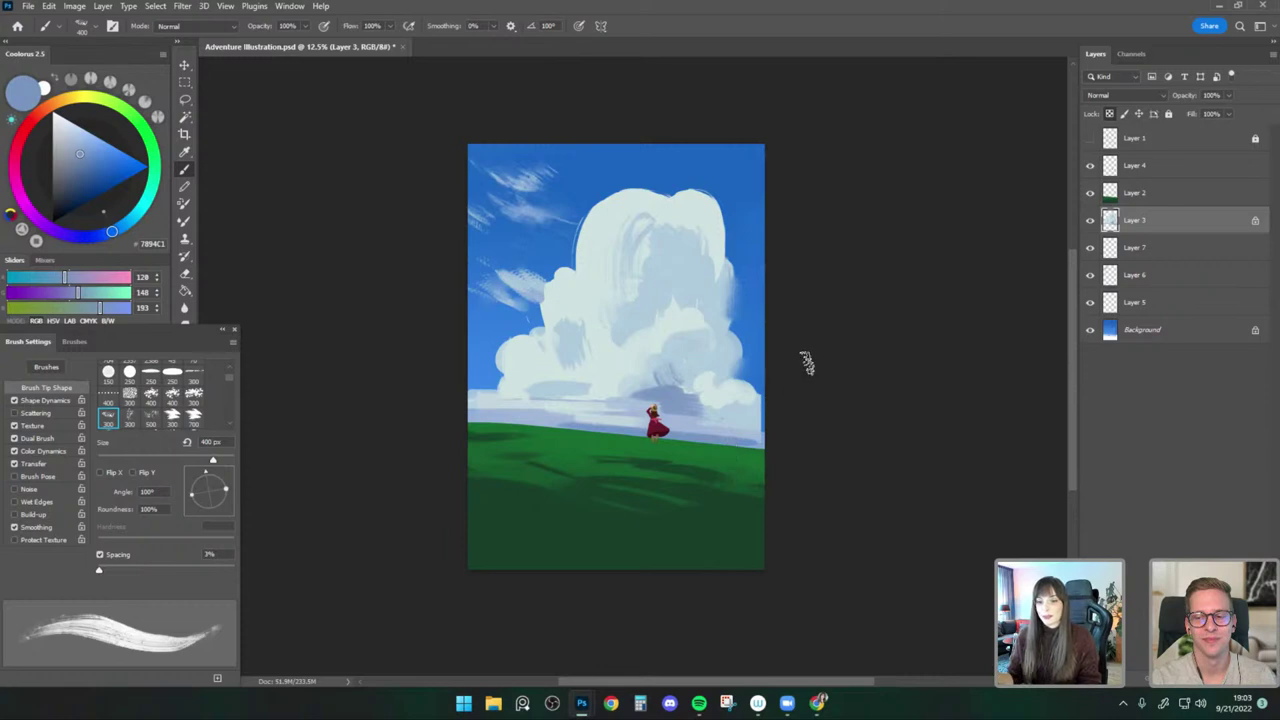
Extend the blue-grey shading beside the figure along the cloud base with the brush at 500 px, sampling nearby tones.
{"action": "left_click", "coordinate": [685, 411], "text": "alt"}
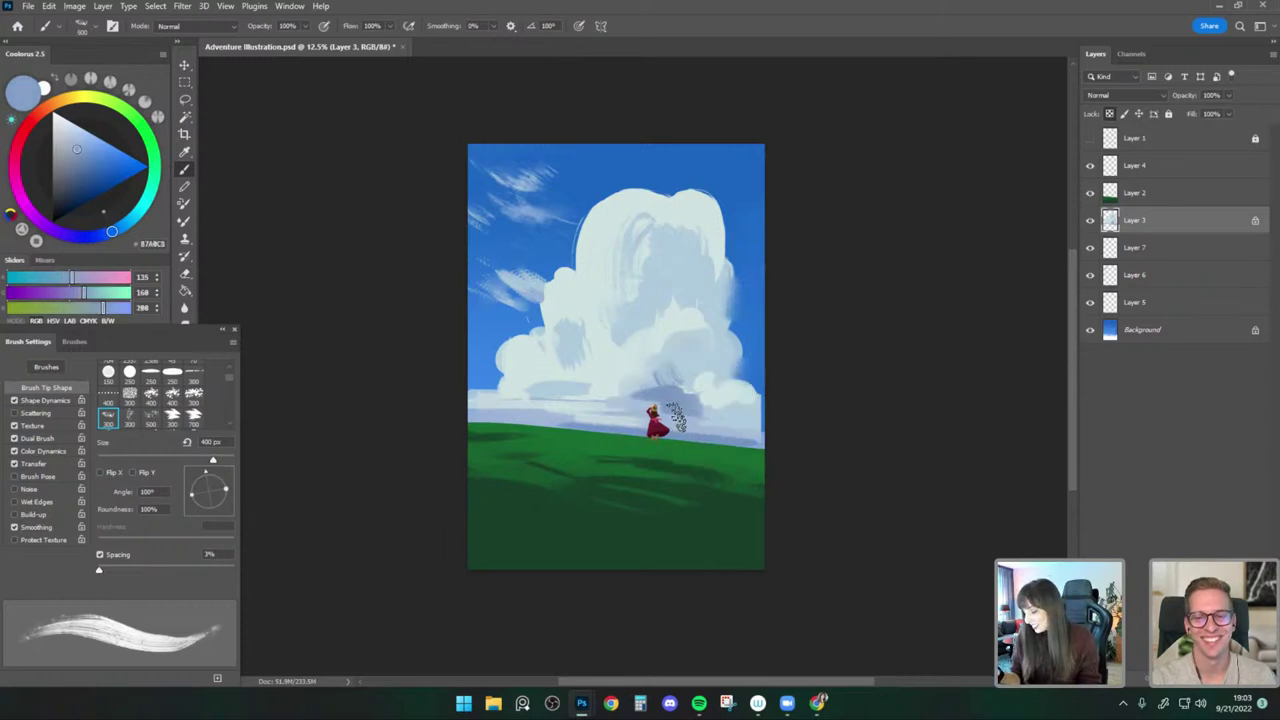
{"action": "key", "text": "bracketright"}
{"action": "left_click_drag", "start_coordinate": [694, 414], "coordinate": [708, 424]}
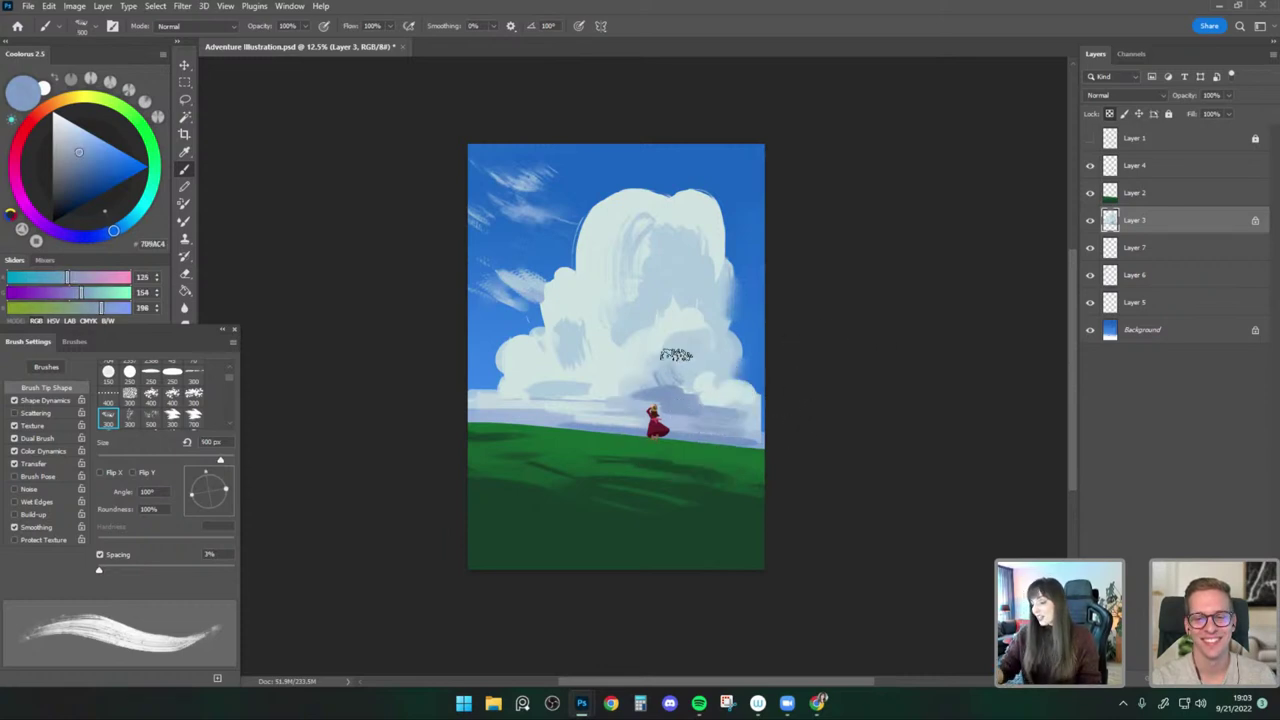
{"action": "left_click", "coordinate": [677, 395], "text": "alt"}
Paint and blend a bristled blue-grey shadow in the middle of the tall cloud at 500 and 400 px, sampling surrounding tones.
{"action": "left_click", "coordinate": [680, 266], "text": "alt"}
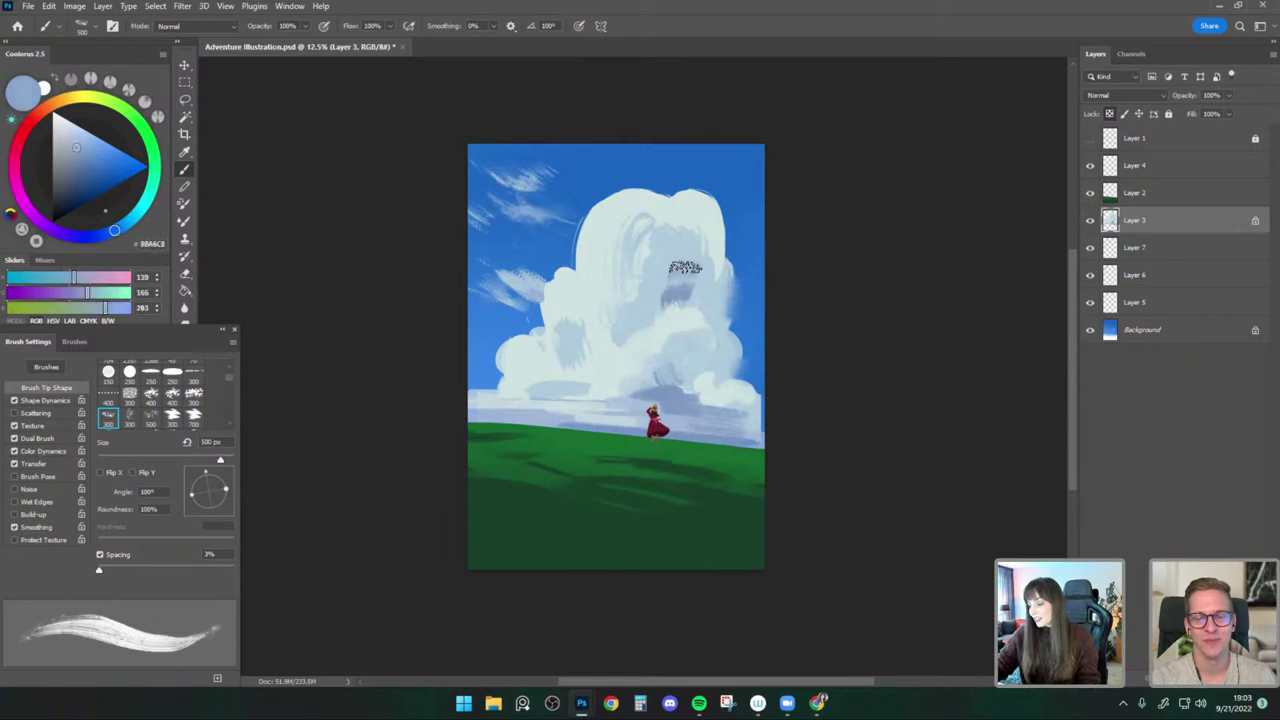
{"action": "left_click", "coordinate": [677, 251], "text": "alt"}
{"action": "left_click_drag", "start_coordinate": [690, 296], "coordinate": [717, 294]}
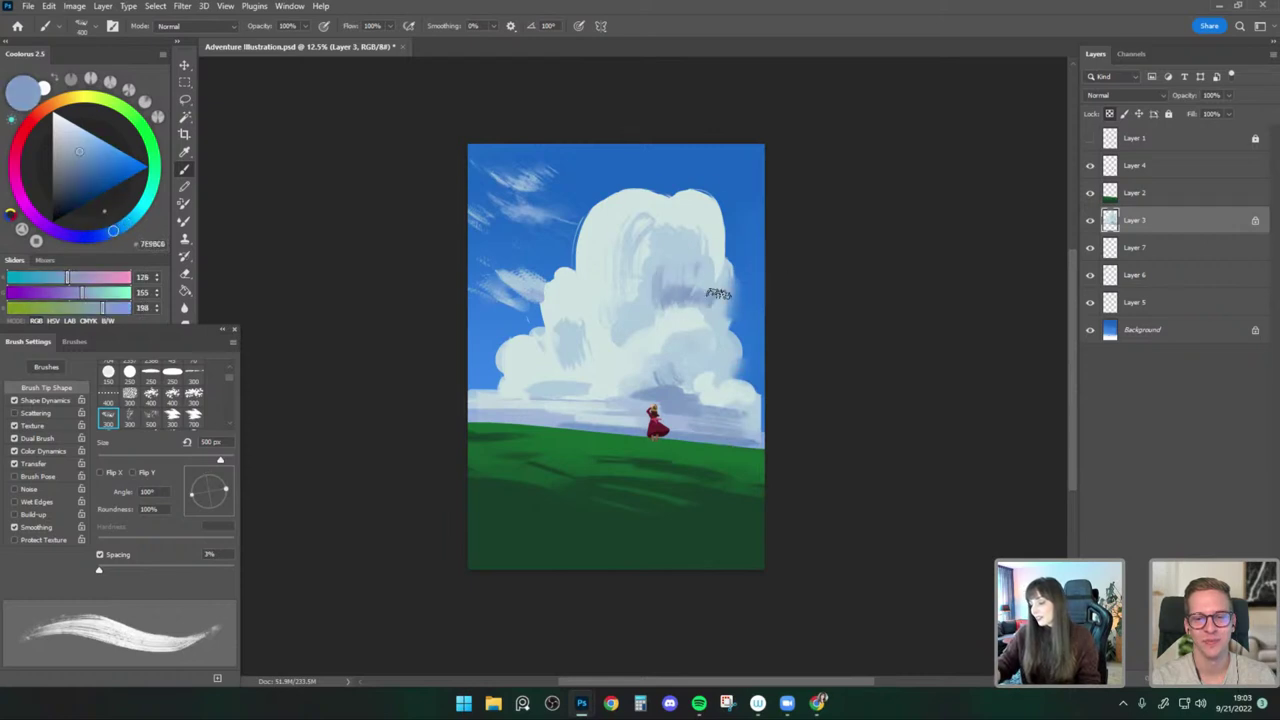
{"action": "key", "text": "bracketleft"}
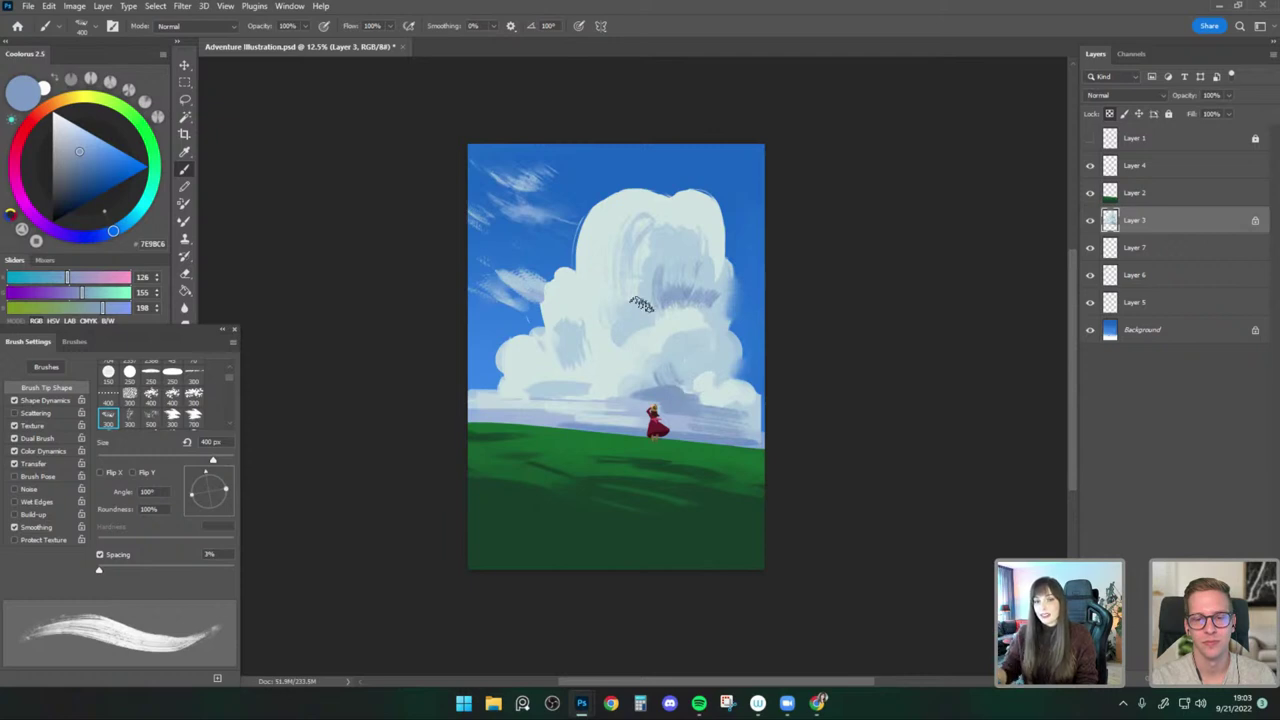
{"action": "left_click", "coordinate": [651, 277], "text": "alt"}
{"action": "left_click", "coordinate": [686, 298], "text": "alt"}
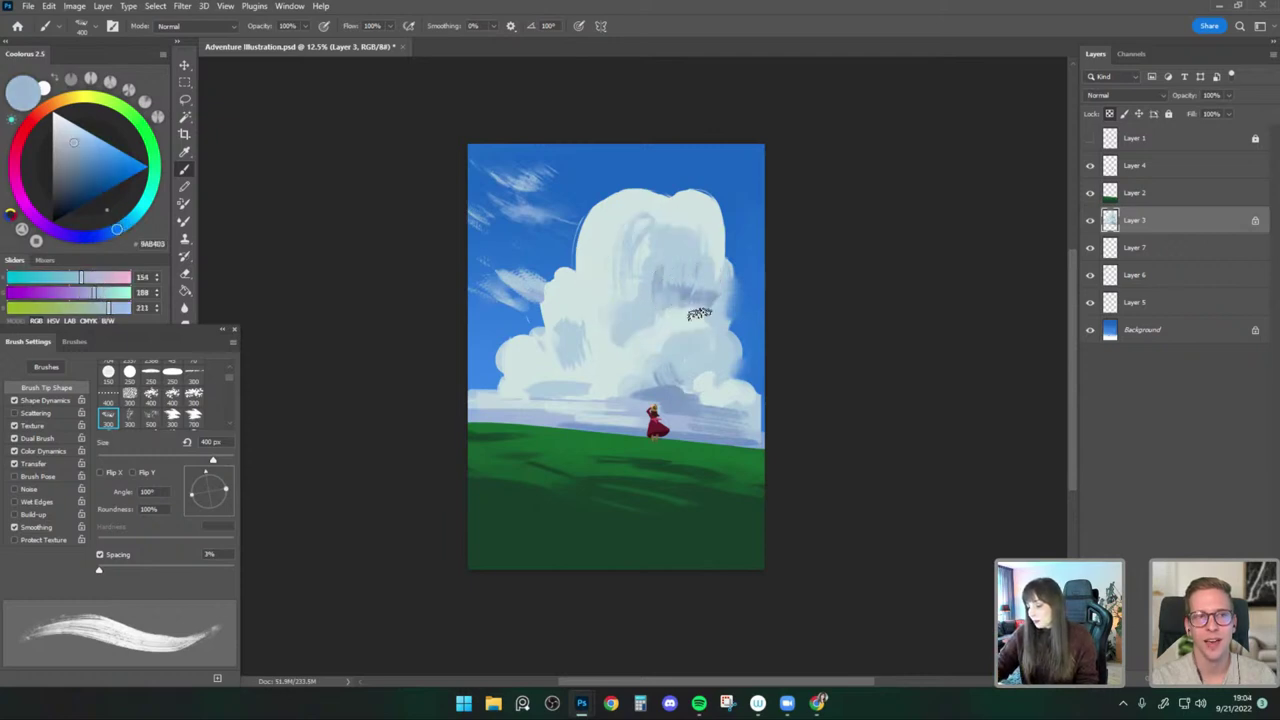
{"action": "left_click", "coordinate": [671, 313], "text": "alt"}
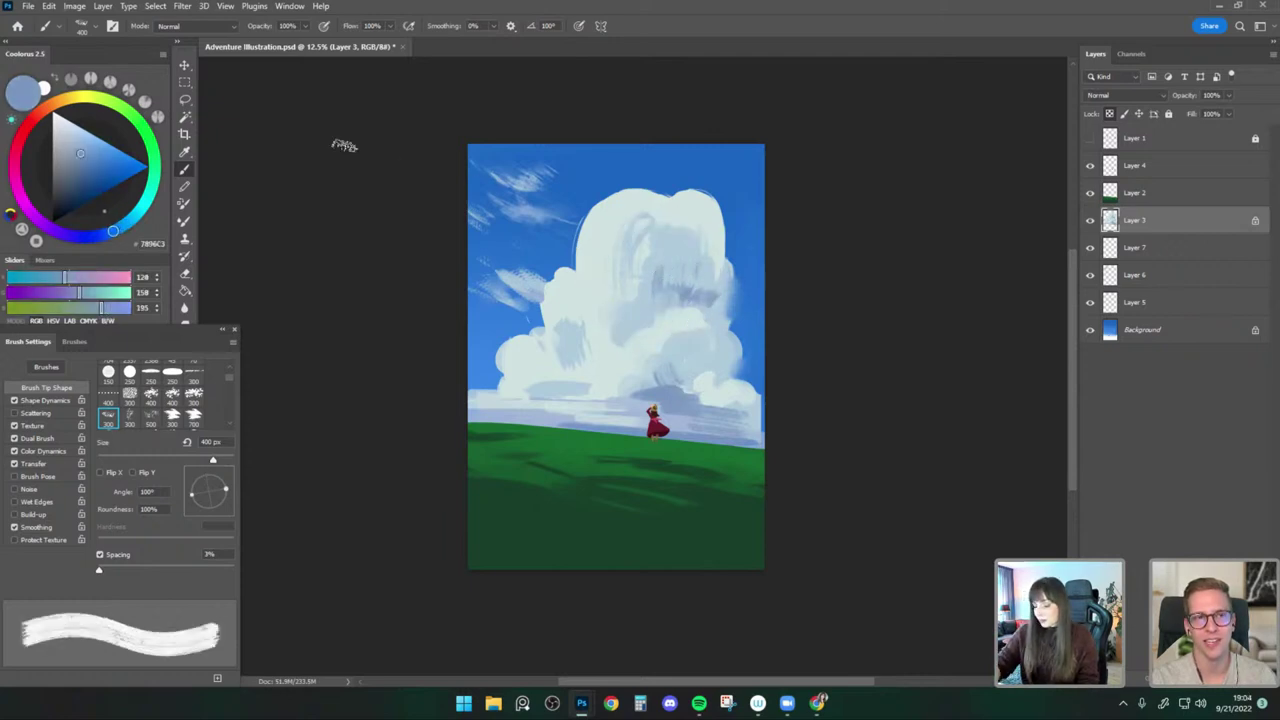
Try a rough-textured paint brush at 500 px on the shadow in the middle of the cloud, sampling its blue-grey.
{"action": "left_click", "coordinate": [84, 24]}
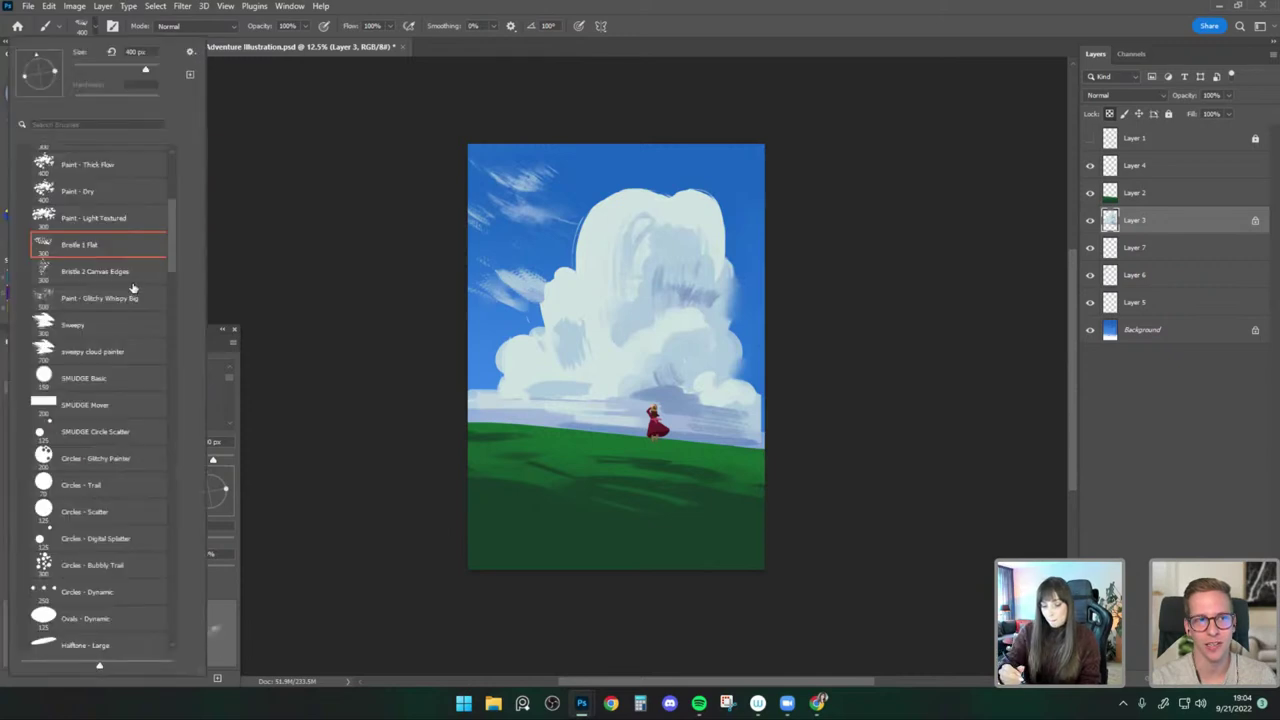
{"action": "left_click", "coordinate": [144, 195]}
{"action": "left_click", "coordinate": [676, 317]}
{"action": "key", "text": "]"}
{"action": "left_click", "coordinate": [672, 289], "text": "alt"}
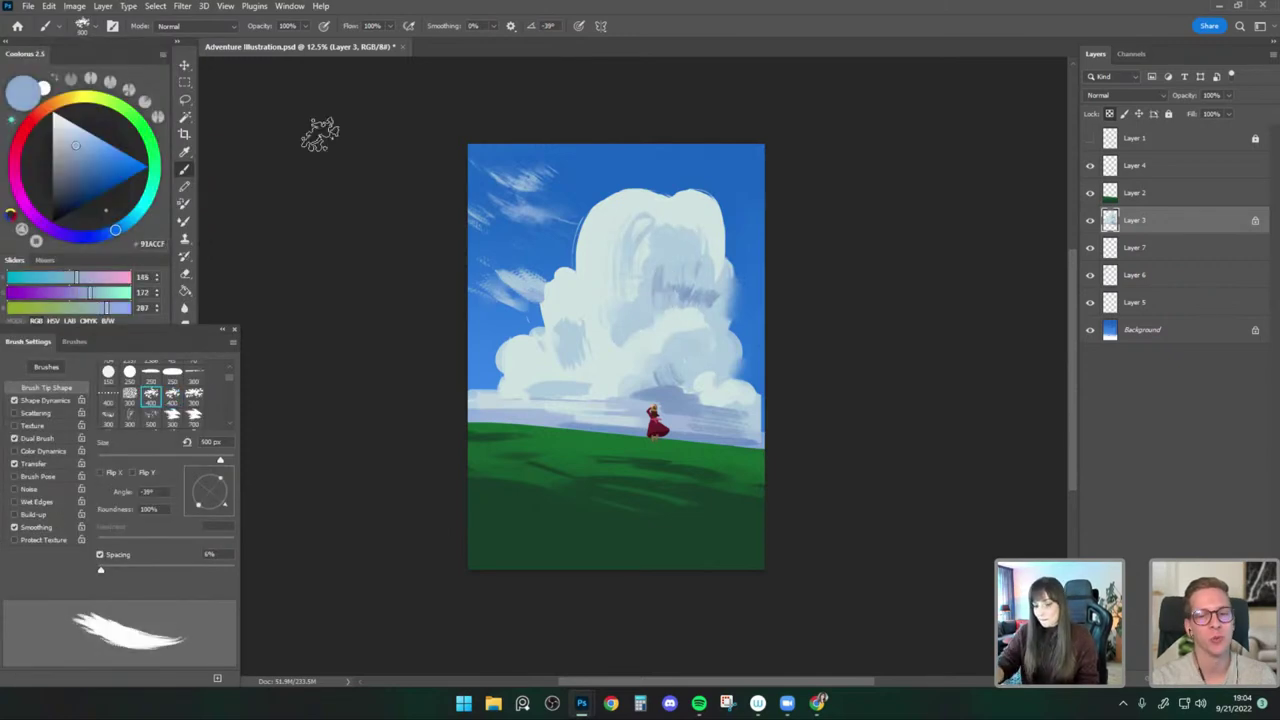
Choose the thin streaky 300 px brush with a -70° angle, enlarge it to 500 px and stroke the lower cloud mass.
{"action": "left_click", "coordinate": [84, 24]}
{"action": "left_click_drag", "start_coordinate": [173, 233], "coordinate": [173, 183]}
{"action": "left_click", "coordinate": [133, 384]}
{"action": "key", "text": "Return"}
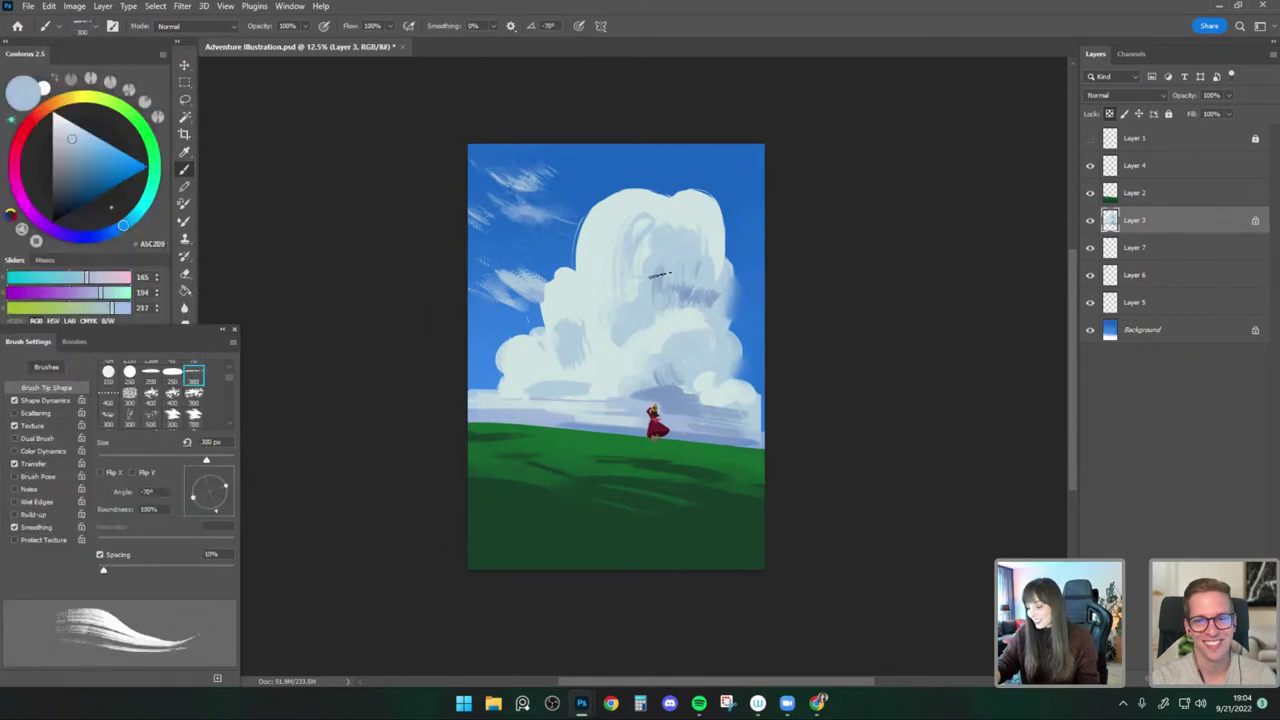
{"action": "left_click_drag", "start_coordinate": [700, 349], "coordinate": [713, 376]}
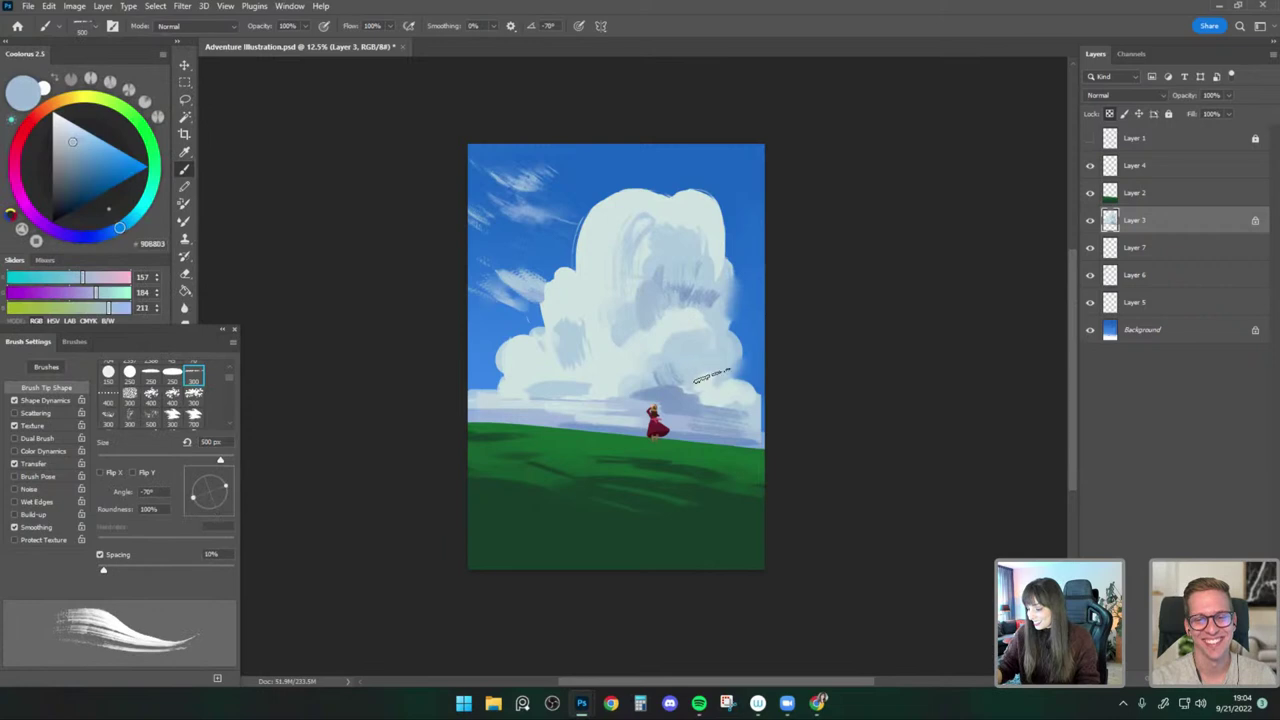
Add streaky shading under the left cloud base and soften the tall cloud's central shadow with sampled tones at 500 px.
{"action": "left_click", "coordinate": [650, 392], "text": "alt"}
{"action": "left_click", "coordinate": [572, 392], "text": "alt"}
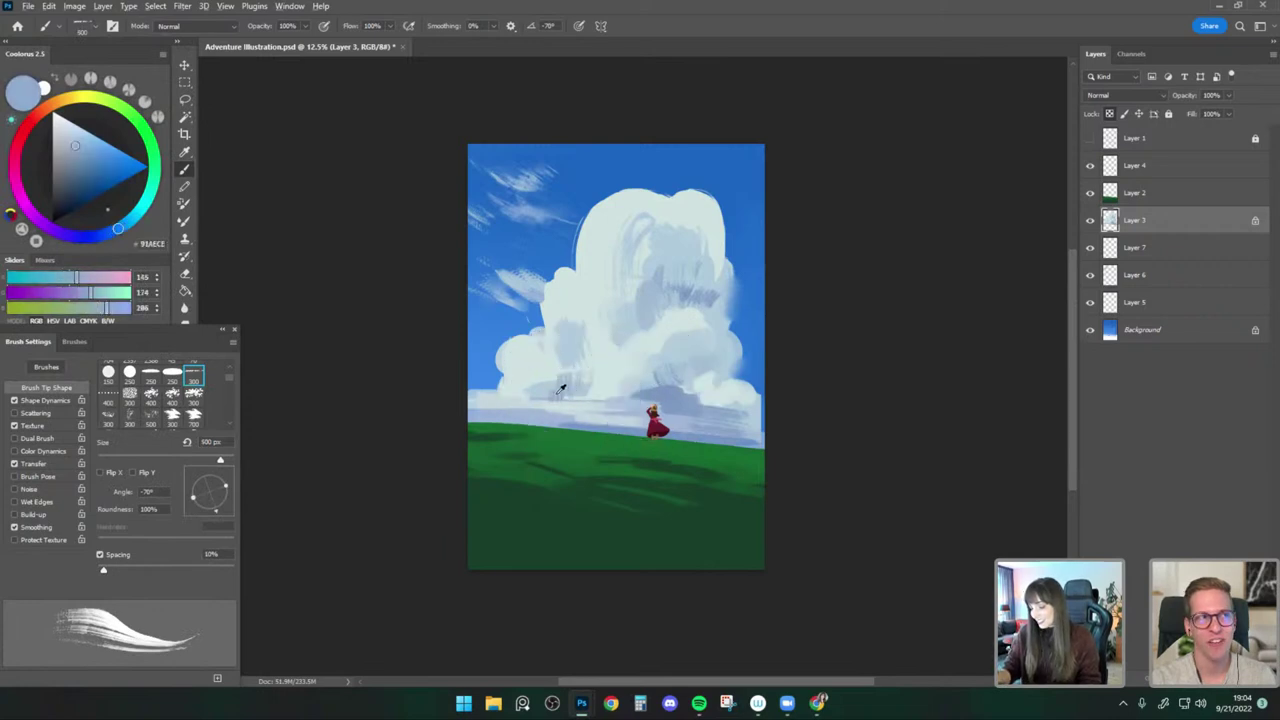
{"action": "left_click", "coordinate": [700, 275], "text": "alt"}
{"action": "left_click", "coordinate": [630, 305], "text": "alt"}
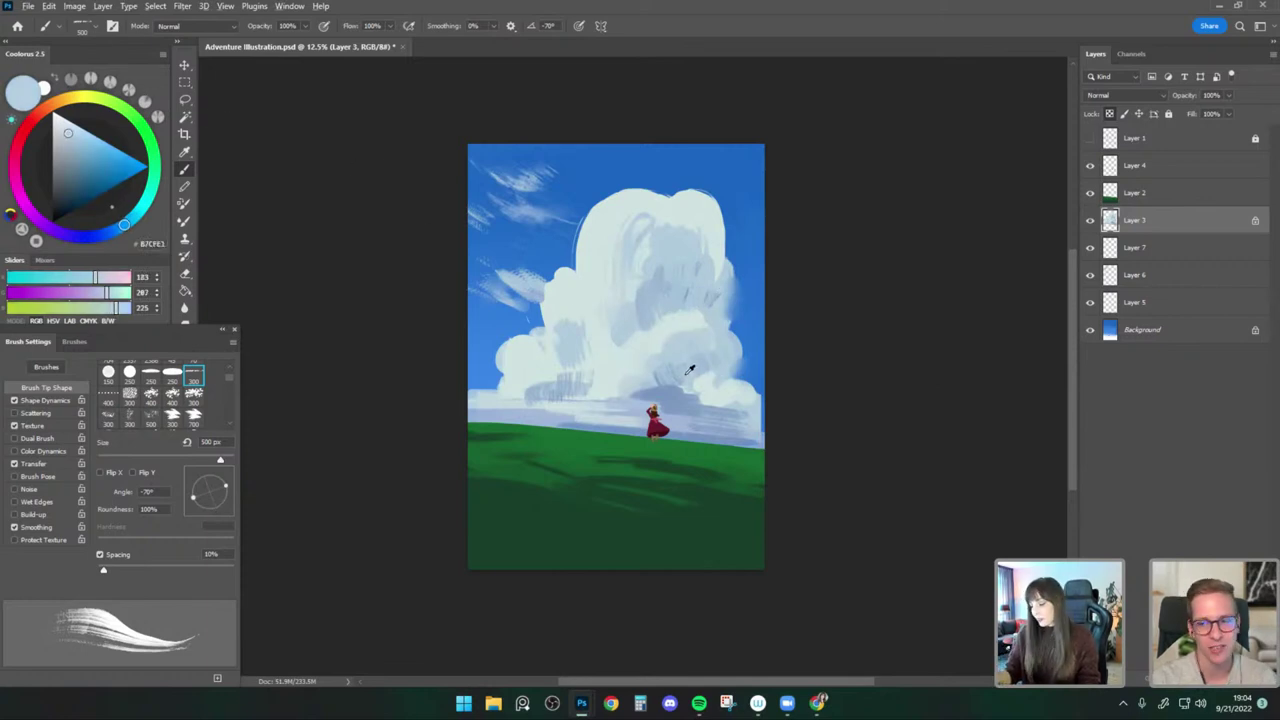
Blend the cloud base around the figure down to the horizon with streaky strokes in sampled pale blue-greys at 500 px.
{"action": "left_click", "coordinate": [686, 373], "text": "alt"}
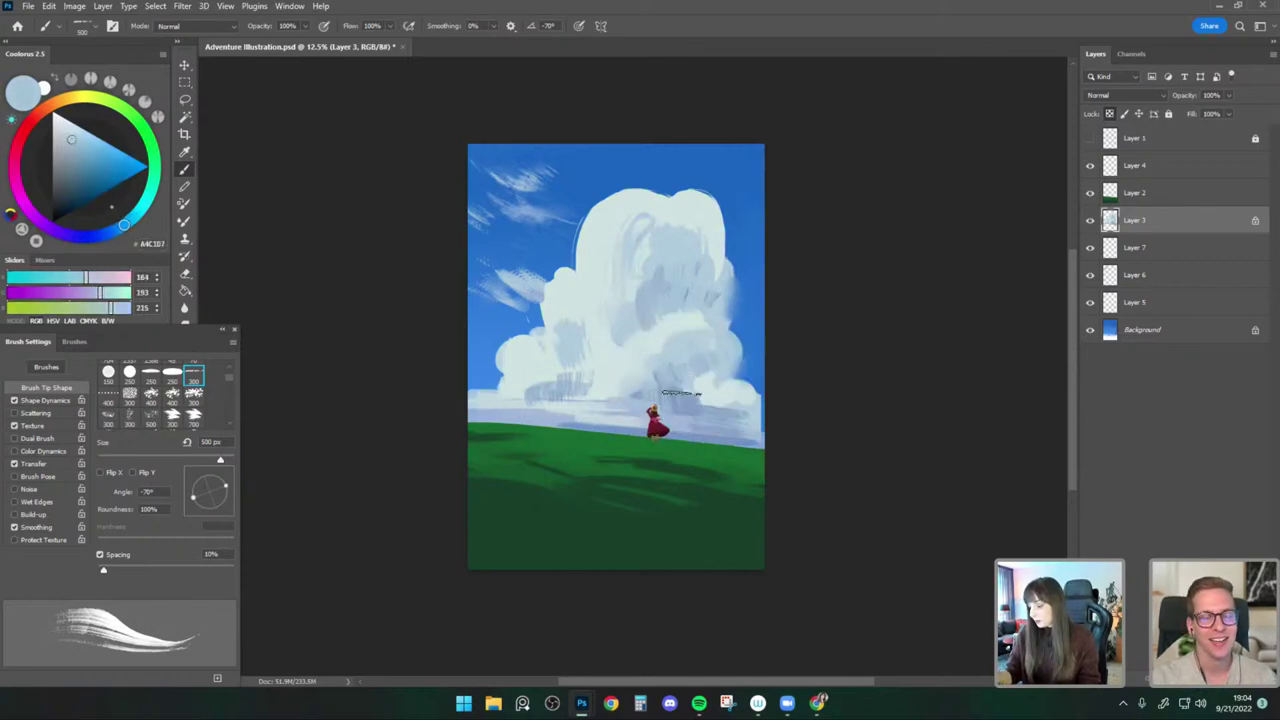
{"action": "left_click", "coordinate": [625, 369], "text": "alt"}
{"action": "left_click", "coordinate": [626, 412], "text": "alt"}
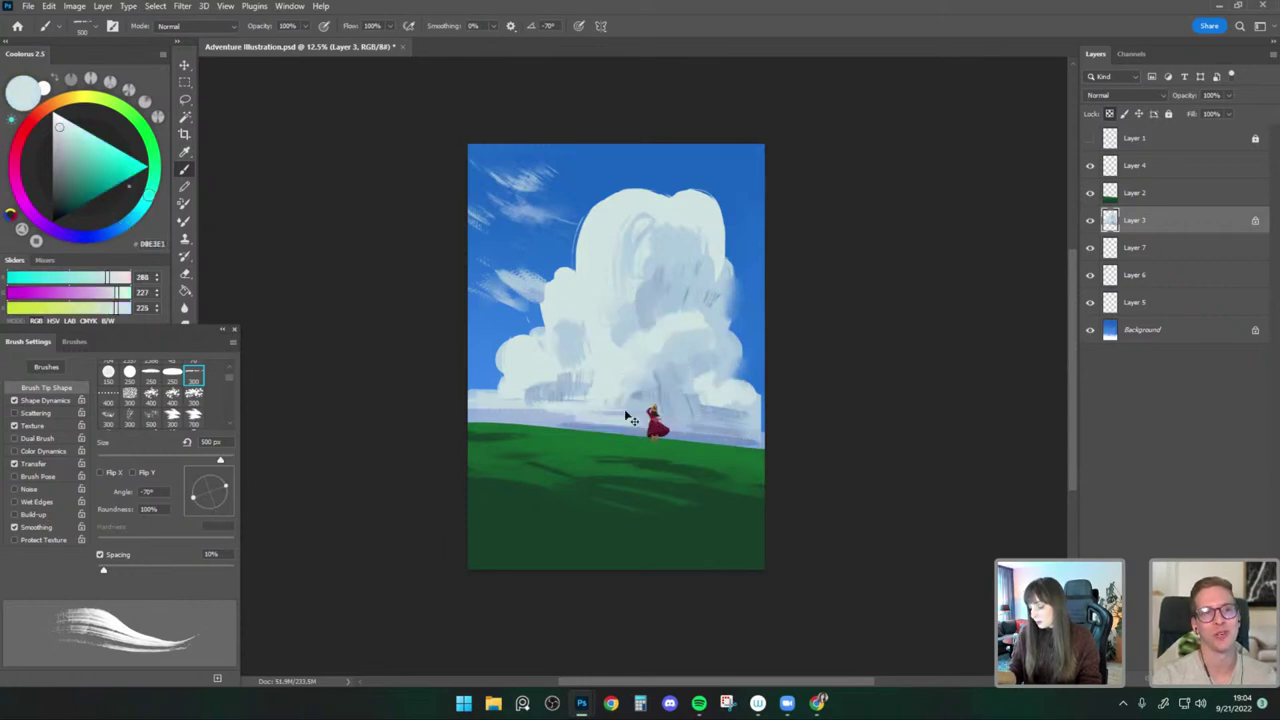
{"action": "left_click_drag", "start_coordinate": [596, 410], "coordinate": [646, 415]}
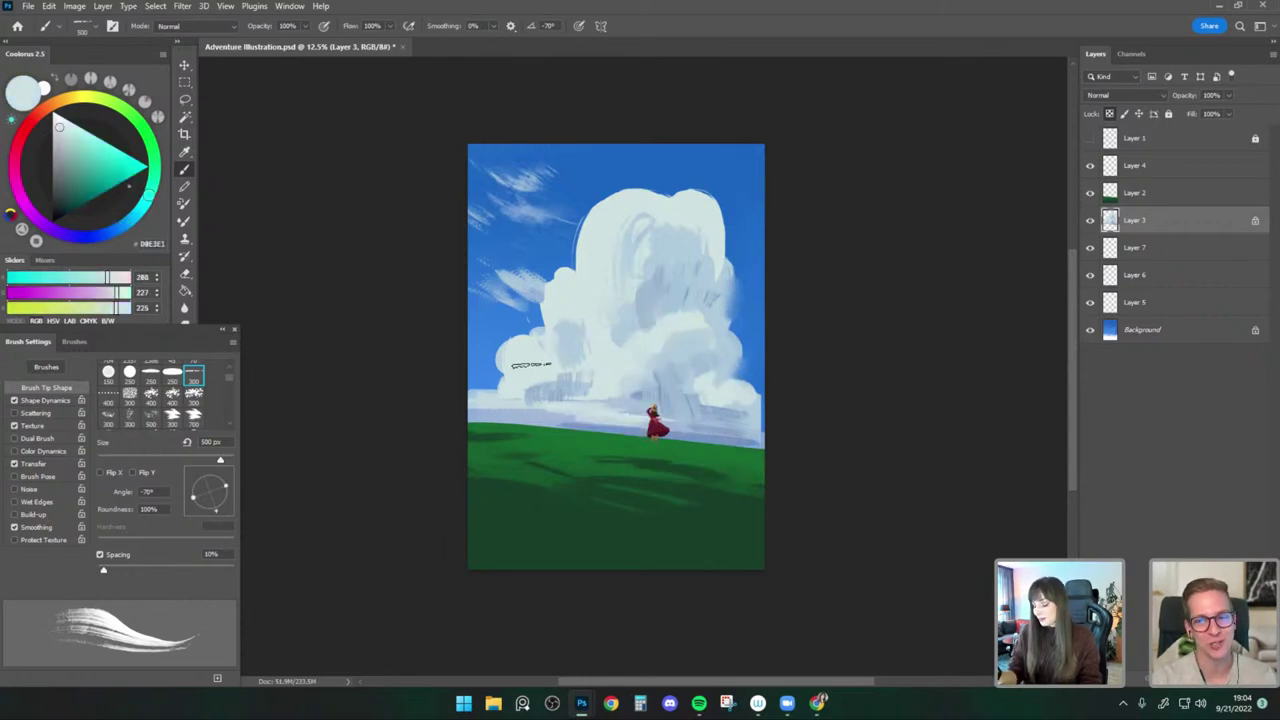
Shade the small left cloud puff with a sampled light blue, using the streaky brush at 400 px.
{"action": "left_click", "coordinate": [546, 331], "text": "alt"}
{"action": "key", "text": "bracketleft"}
{"action": "left_click_drag", "start_coordinate": [506, 352], "coordinate": [515, 387]}
{"action": "key", "text": "bracketleft"}
{"action": "key", "text": "bracketright"}
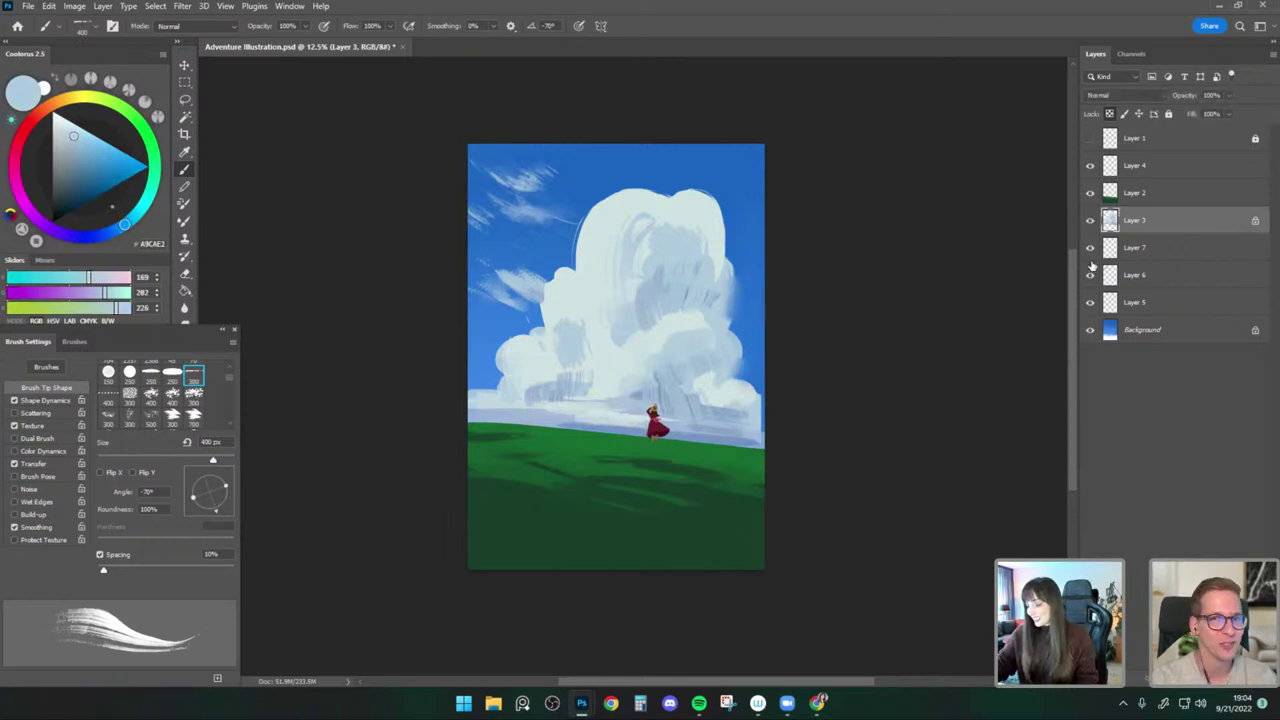
Merge Layer 7, Layer 6 and Layer 5 into a single layer.
{"action": "left_click", "coordinate": [1130, 249]}
{"action": "left_click", "coordinate": [1147, 304], "text": "shift"}
{"action": "right_click", "coordinate": [1147, 304]}
{"action": "left_click", "coordinate": [1060, 518]}
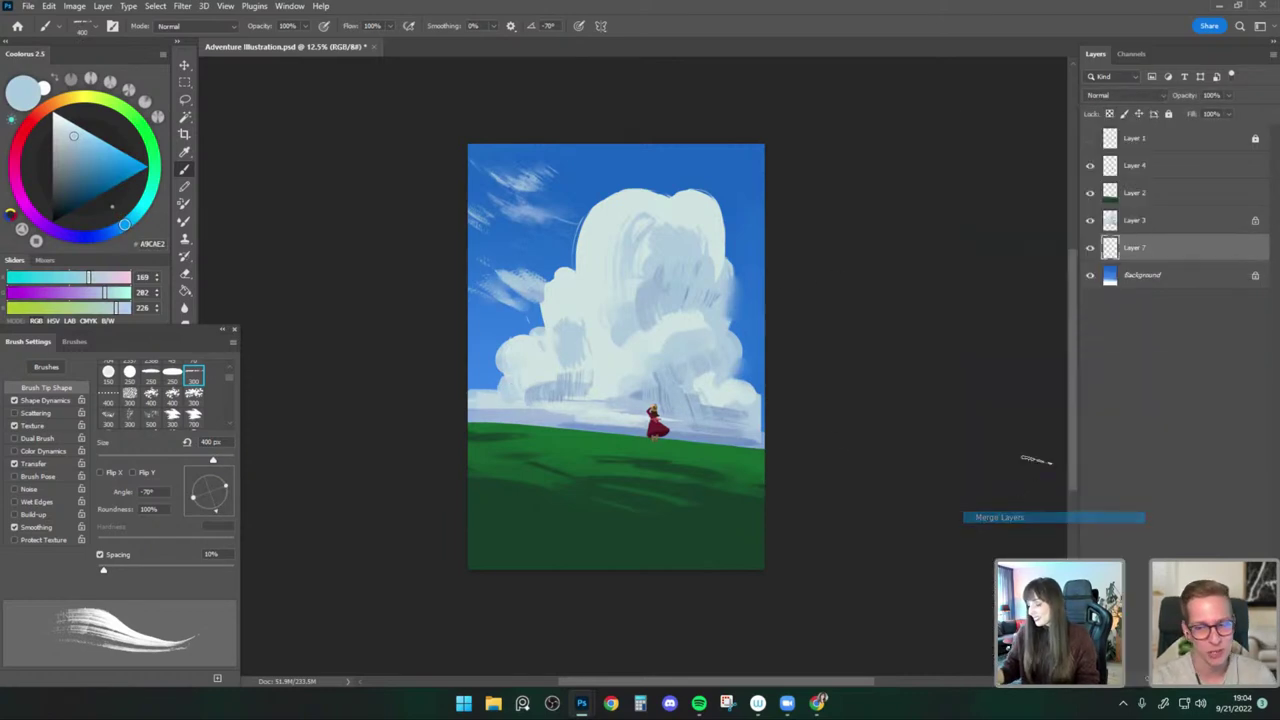
Choose the oval 250 px brush and add a new layer above Layer 2, the green hill.
{"action": "left_click", "coordinate": [88, 27]}
{"action": "left_click", "coordinate": [87, 27]}
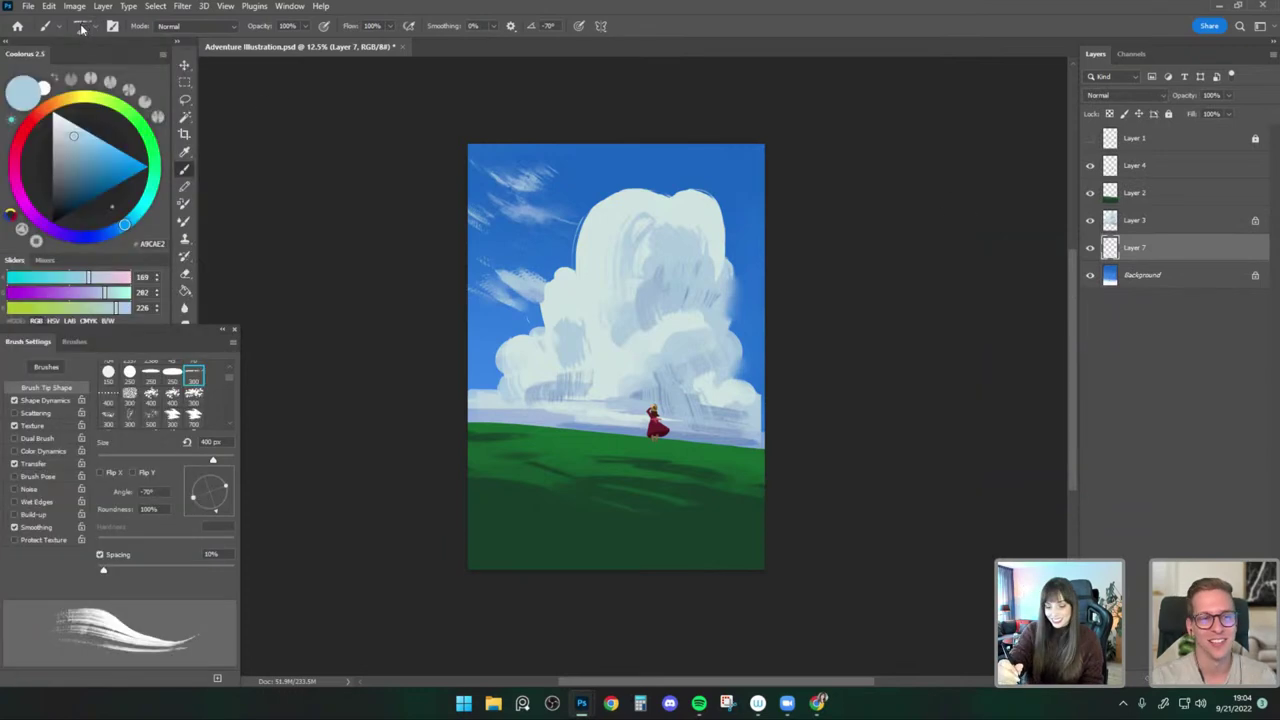
{"action": "left_click", "coordinate": [85, 30]}
{"action": "left_click", "coordinate": [108, 357]}
{"action": "left_click", "coordinate": [1158, 200]}
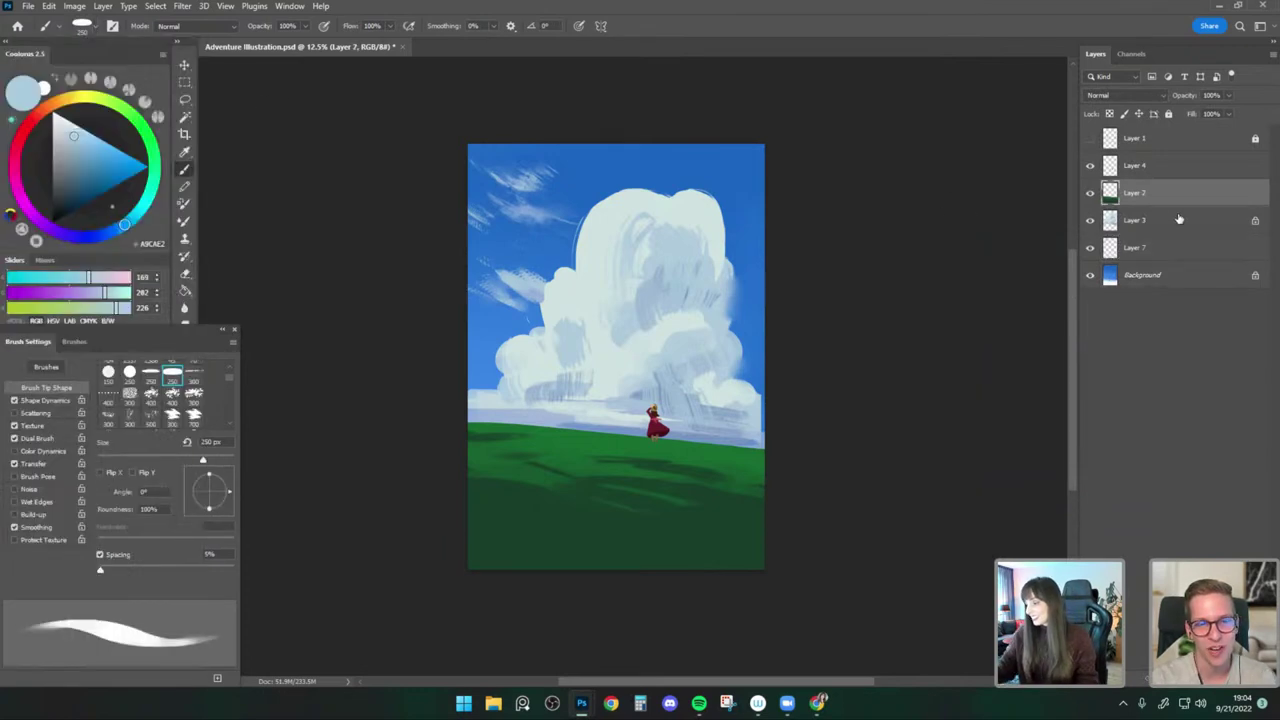
{"action": "left_click", "coordinate": [1240, 680]}
{"action": "mouse_move", "coordinate": [899, 499]}
{"action": "left_mouse_down"}
{"action": "mouse_move", "coordinate": [891, 471]}
{"action": "mouse_move", "coordinate": [892, 486]}
{"action": "left_mouse_up"}
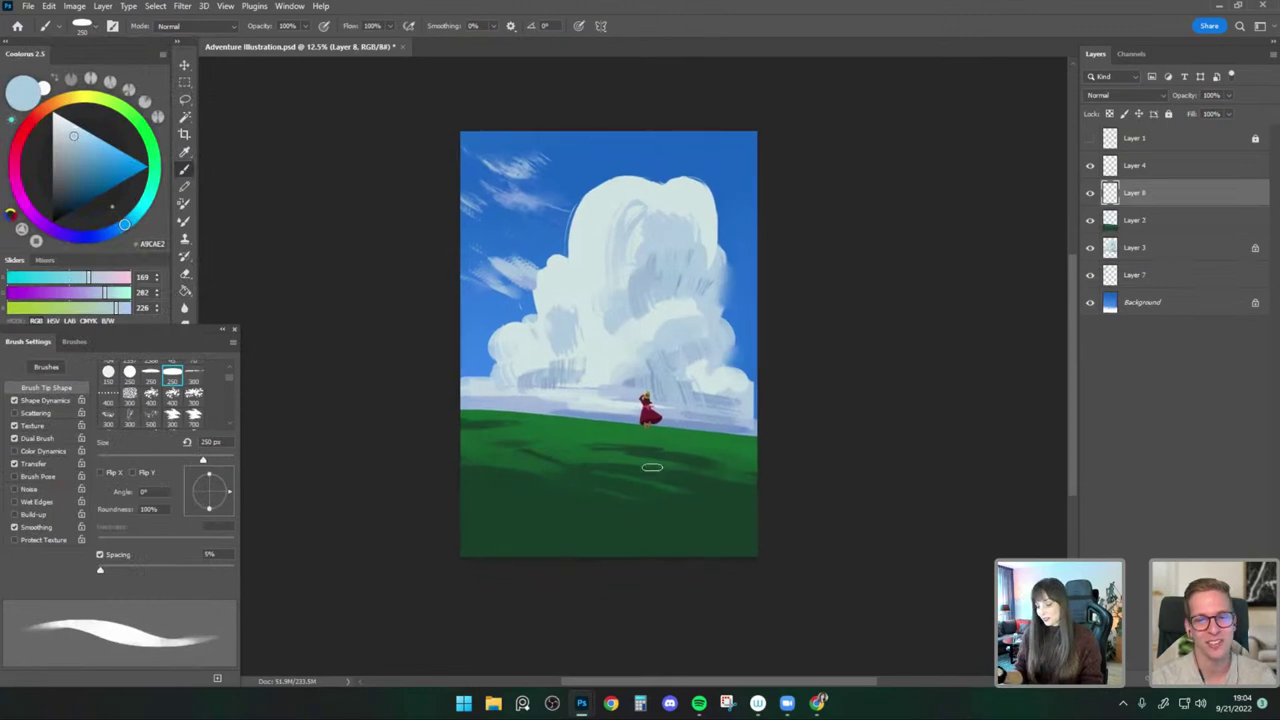
Shift a green sampled from the hill to yellow-green #609B33, then undo a test stroke left of the figure.
{"action": "left_click", "coordinate": [586, 429], "text": "alt"}
{"action": "left_click", "coordinate": [91, 176]}
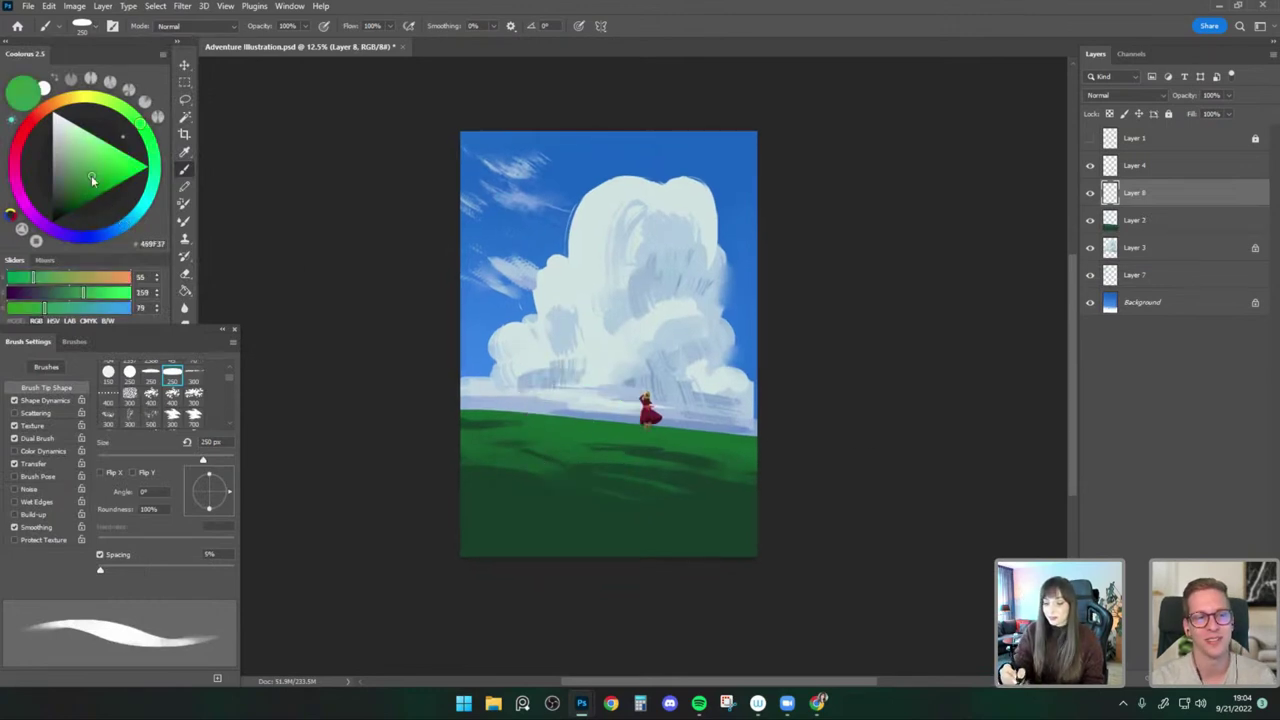
{"action": "left_click_drag", "start_coordinate": [139, 122], "coordinate": [123, 108]}
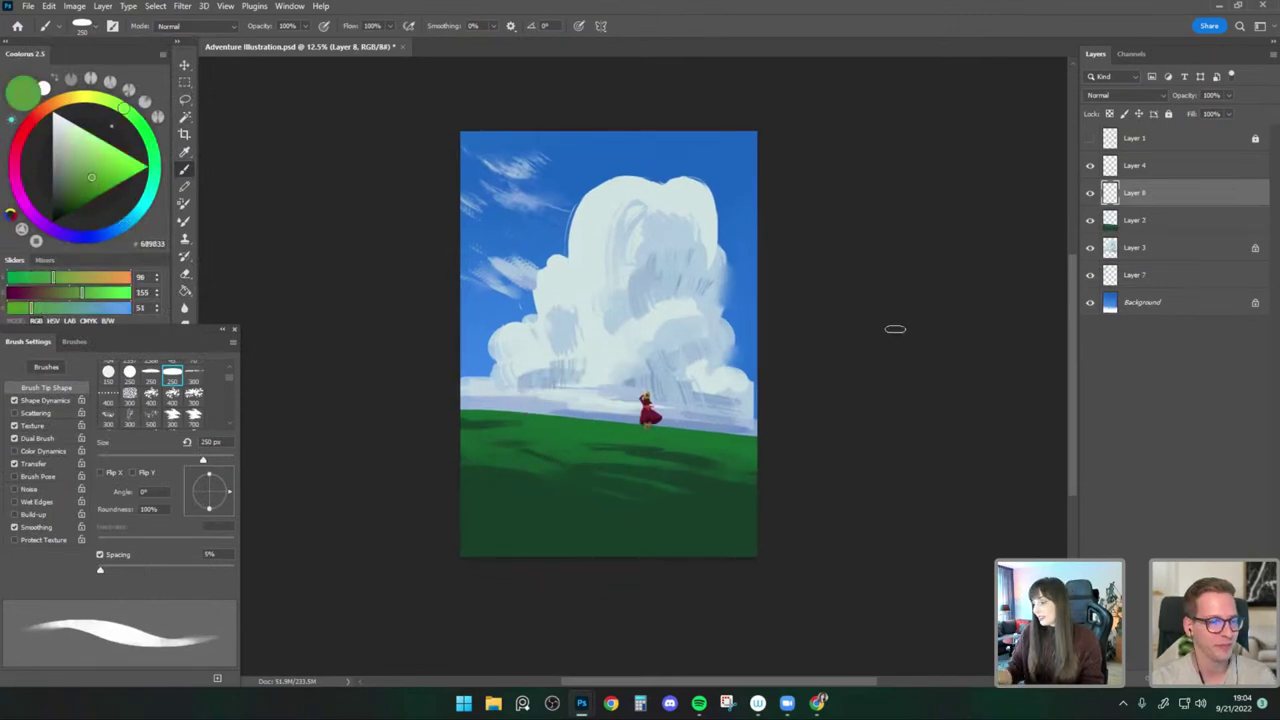
{"action": "left_click_drag", "start_coordinate": [592, 428], "coordinate": [640, 432]}
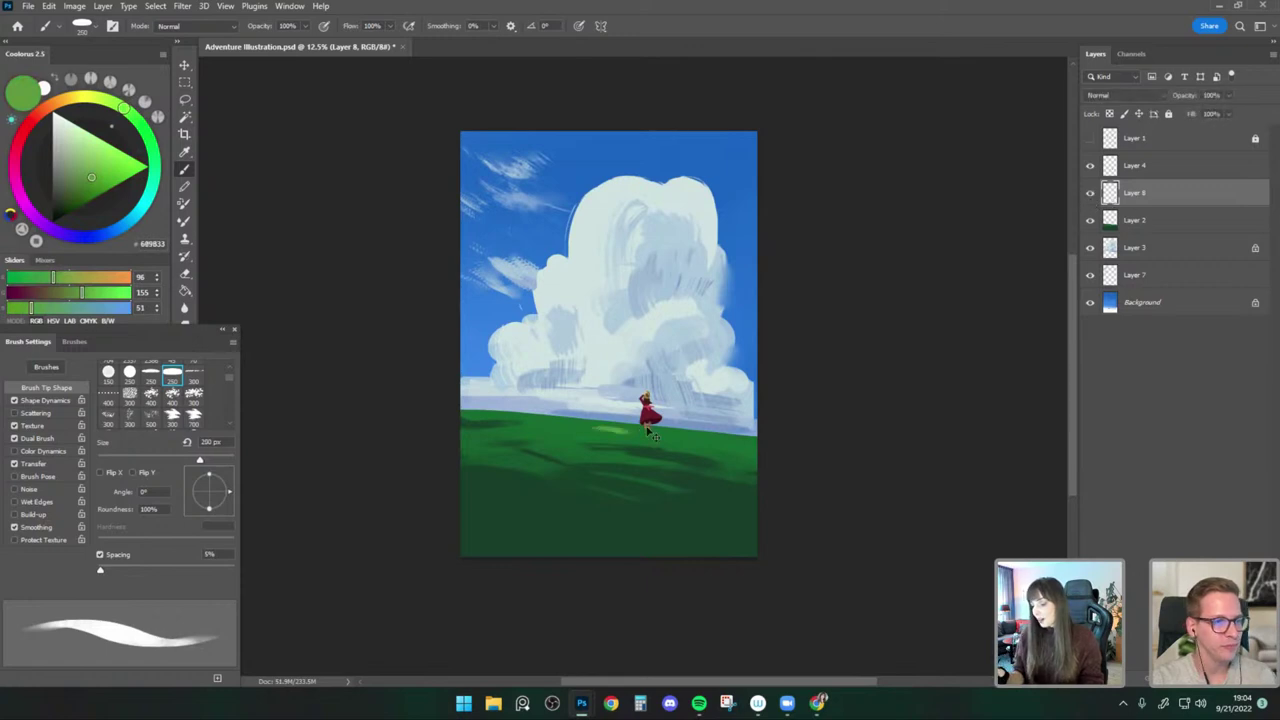
{"action": "key", "text": "ctrl+z"}
Clip the new layer to the hill layer and try a yellow-green highlight along the hill crest at 400 px.
{"action": "right_click", "coordinate": [1160, 193]}
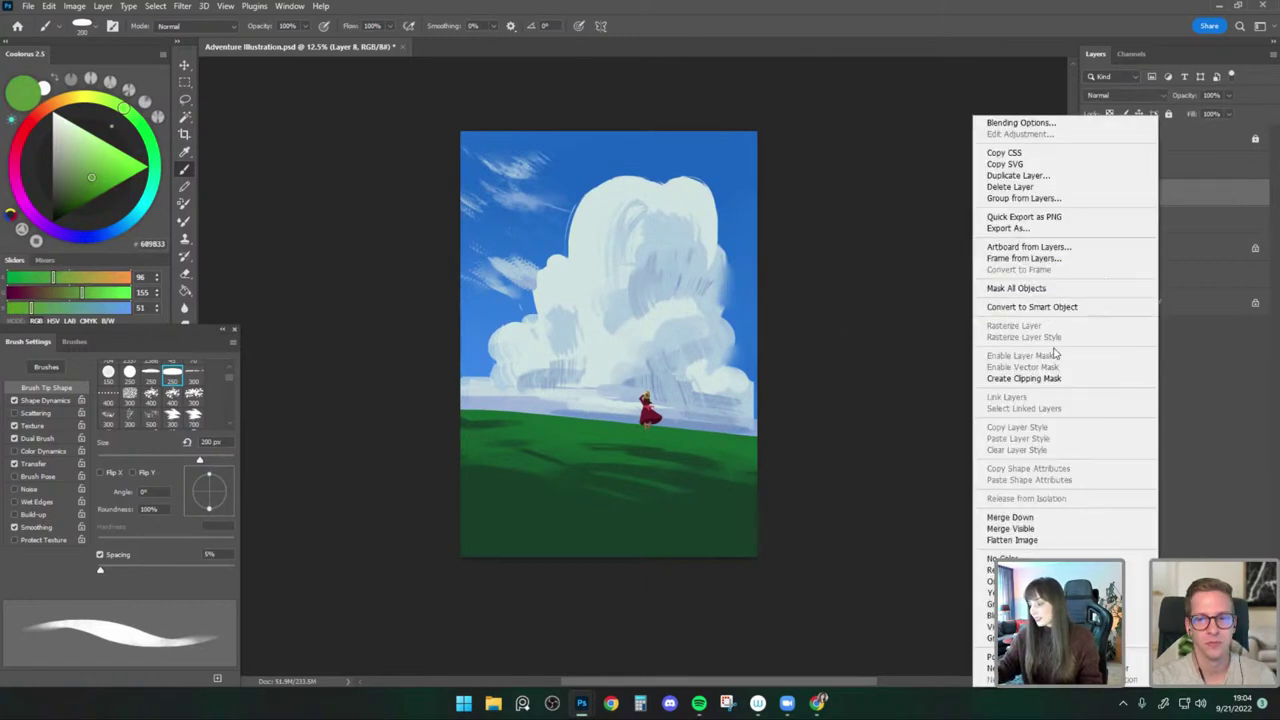
{"action": "left_click", "coordinate": [1060, 380]}
{"action": "key", "text": "bracketright"}
{"action": "left_click_drag", "start_coordinate": [567, 416], "coordinate": [654, 428]}
{"action": "key", "text": "ctrl+z"}
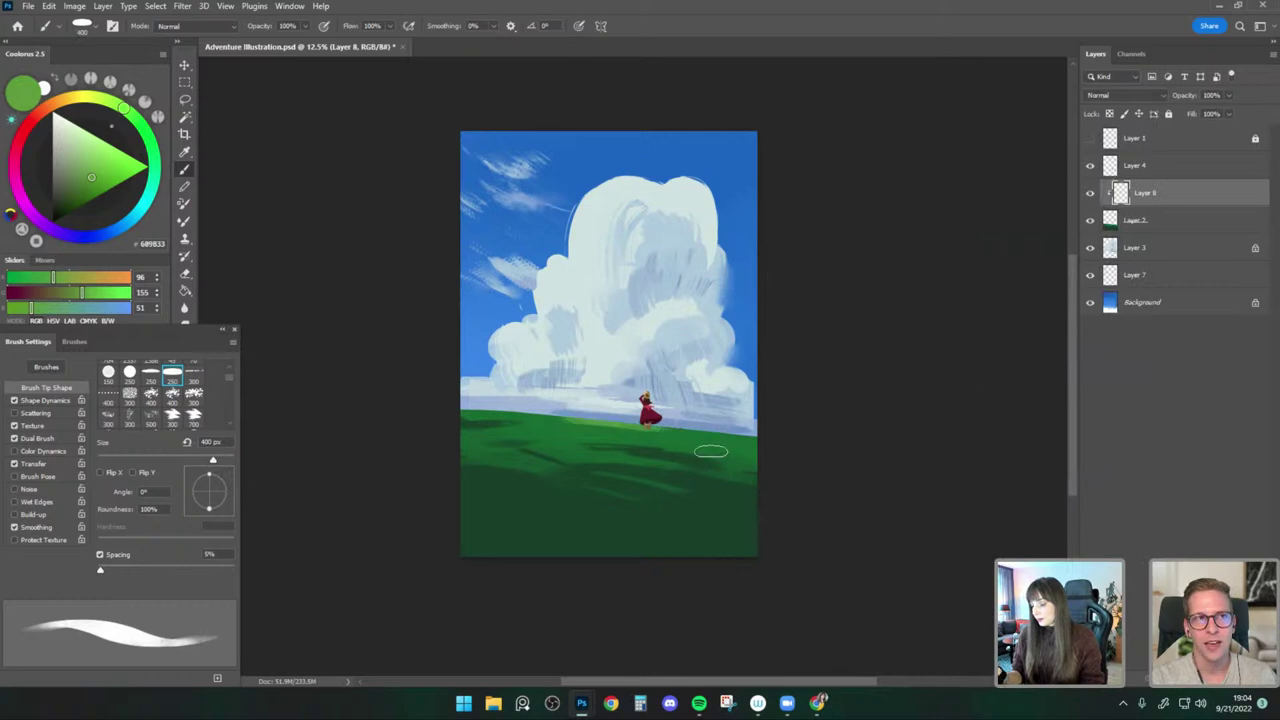
Paint a sunlit green patch on the hill just left of the figure, reducing the brush to 175 px and sampling greens.
{"action": "left_click", "coordinate": [612, 426], "text": "alt"}
{"action": "key", "text": "bracketleft"}
{"action": "key", "text": "bracketleft"}
{"action": "key", "text": "bracketleft"}
{"action": "key", "text": "bracketleft"}
{"action": "left_click", "coordinate": [600, 430], "text": "alt"}
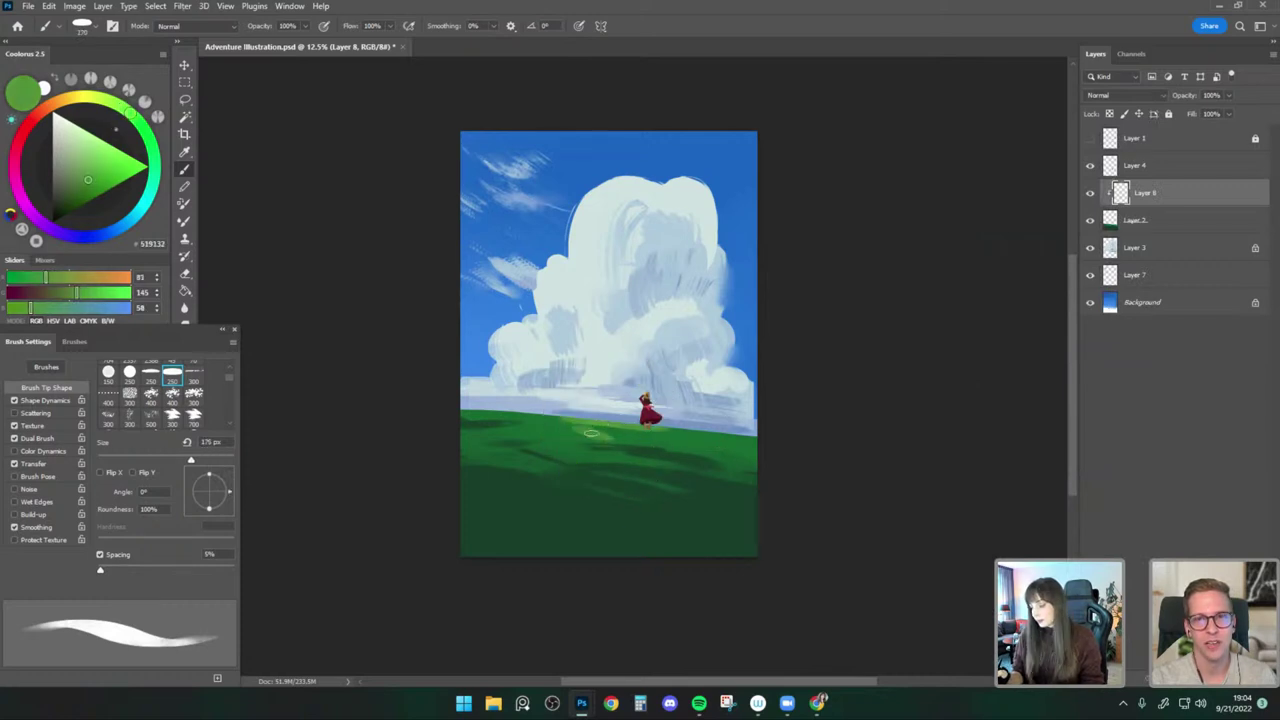
Refine the sunlit grass around the figure's feet with sampled dark and light greens, ending with the brush at 300 px.
{"action": "key", "text": "bracketleft"}
{"action": "key", "text": "bracketleft"}
{"action": "key", "text": "bracketleft"}
{"action": "key", "text": "bracketleft"}
{"action": "key", "text": "bracketleft"}
{"action": "left_click", "coordinate": [671, 429], "text": "alt"}
{"action": "key", "text": "bracketright"}
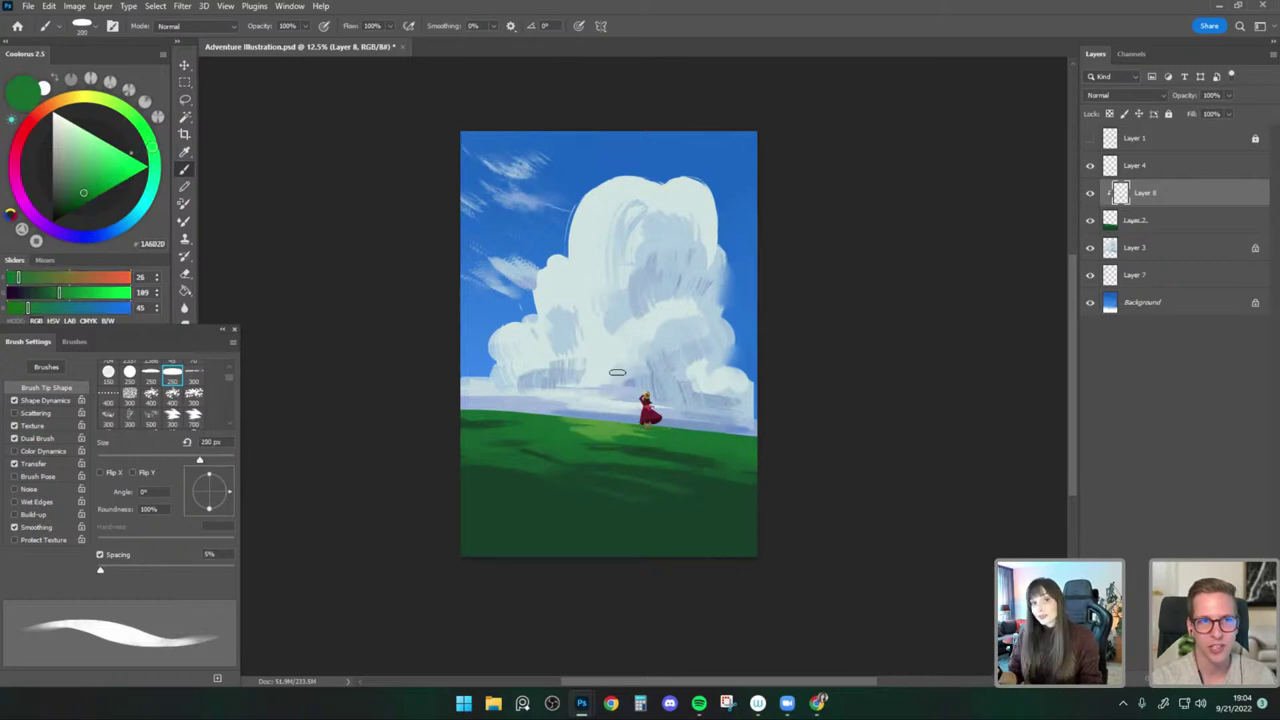
{"action": "left_click", "coordinate": [612, 422], "text": "alt"}
{"action": "key", "text": "bracketright"}
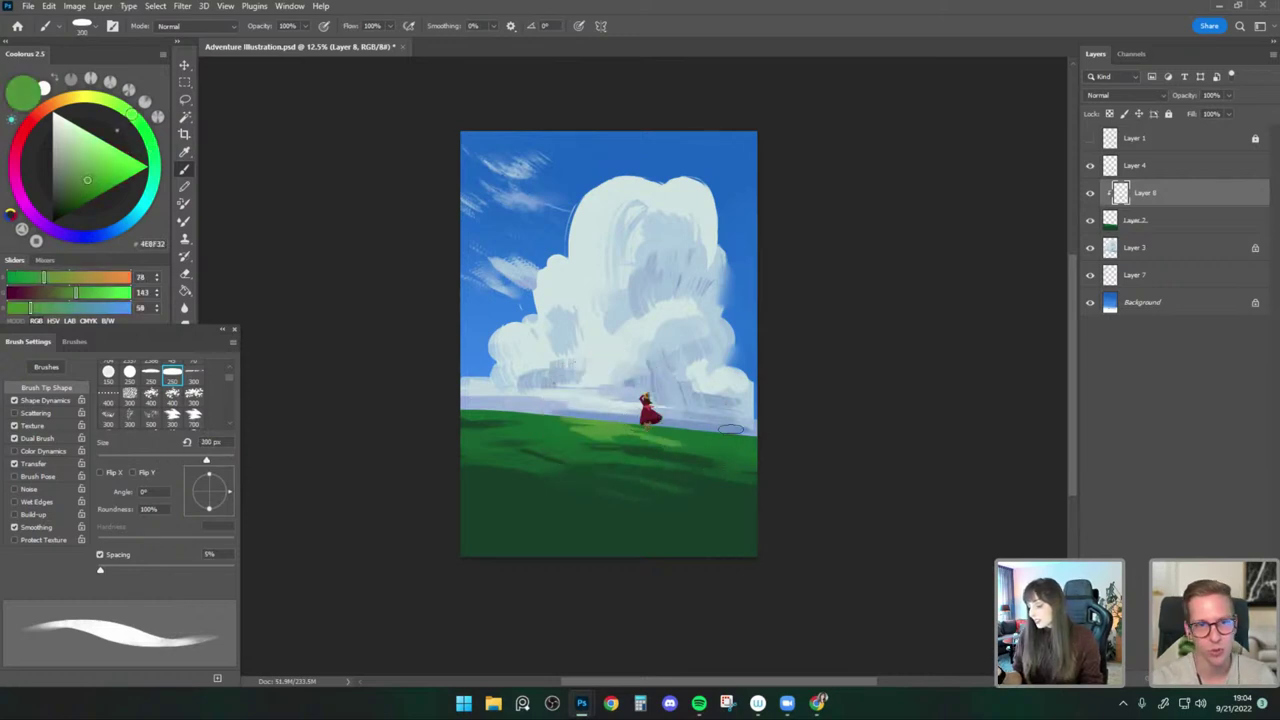
Blend the sunlit grass beside the figure with sampled mid greens, enlarging the brush to 500 px.
{"action": "left_click", "coordinate": [666, 438], "text": "alt"}
{"action": "left_click", "coordinate": [670, 441], "text": "alt"}
{"action": "key", "text": "bracketright"}
{"action": "key", "text": "bracketright"}
{"action": "key", "text": "bracketright"}
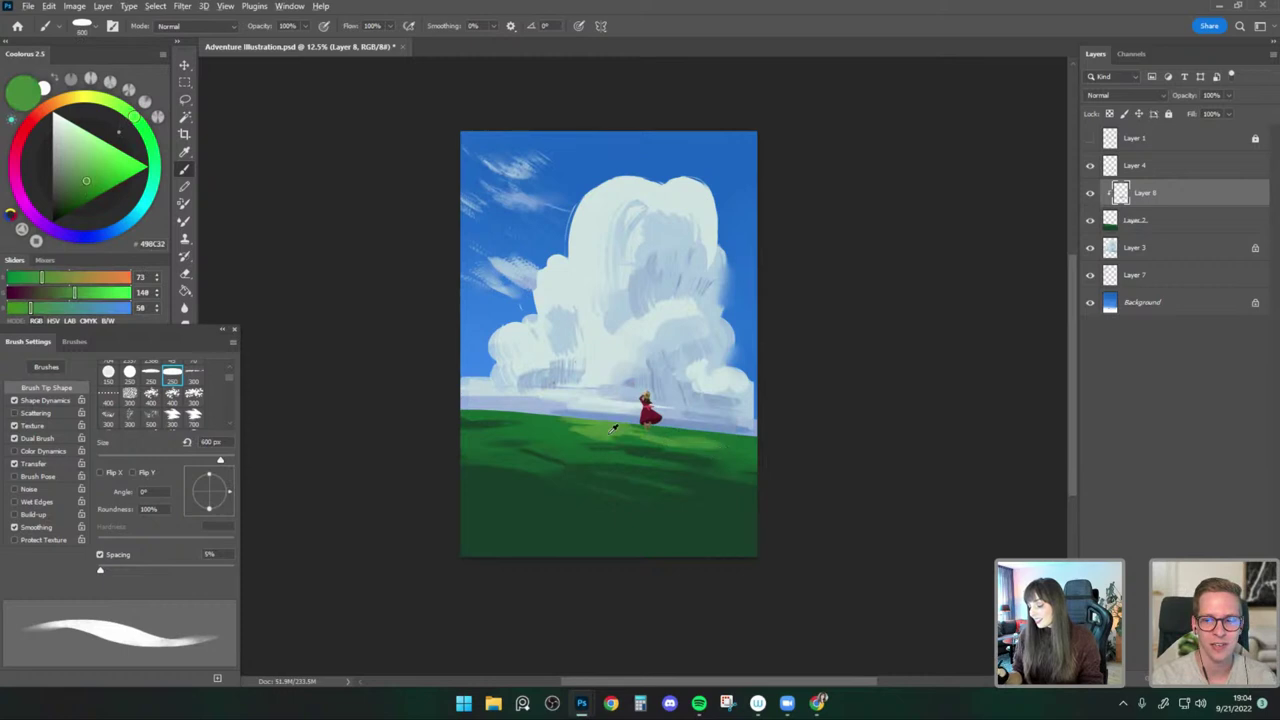
Flip the canvas horizontally and paint the grass beside the figure with sampled greens, reducing the brush to 200 px.
{"action": "key", "text": "ctrl+shift+h"}
{"action": "left_click", "coordinate": [656, 435], "text": "alt"}
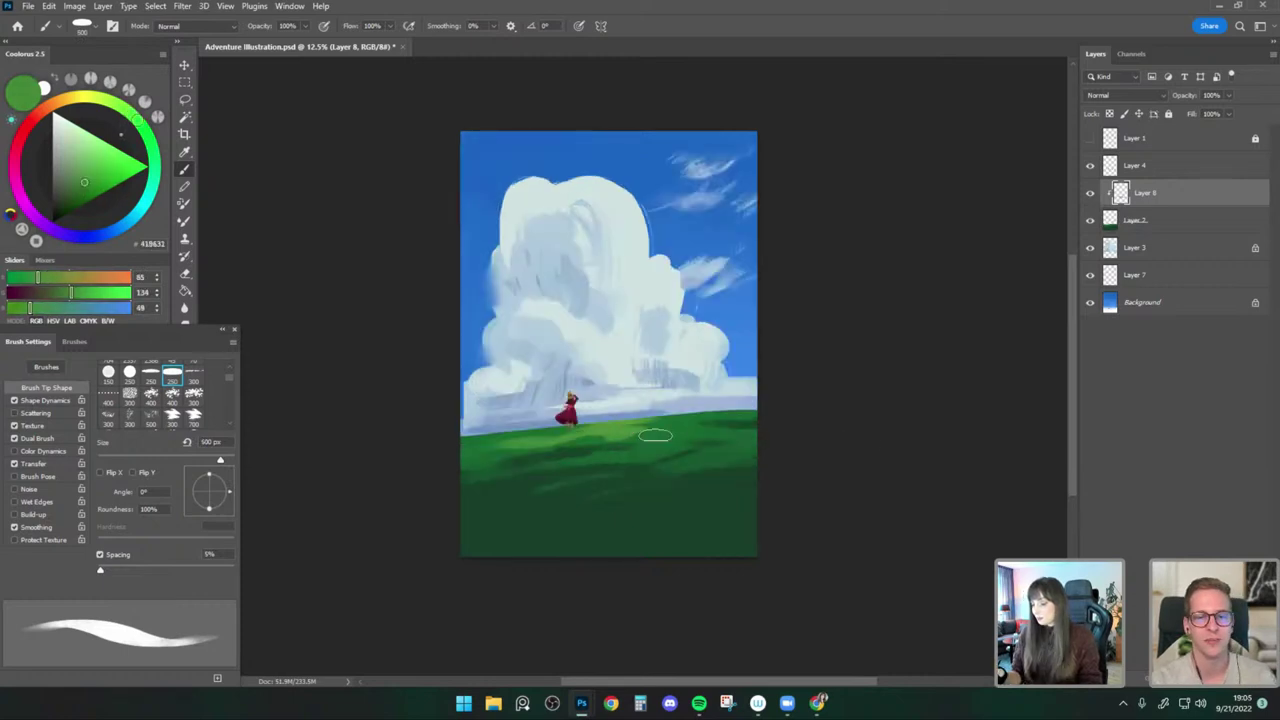
{"action": "key", "text": "bracketleft"}
{"action": "key", "text": "bracketleft"}
{"action": "key", "text": "bracketleft"}
{"action": "left_click_drag", "start_coordinate": [700, 434], "coordinate": [725, 434]}
{"action": "left_click", "coordinate": [615, 429], "text": "alt"}
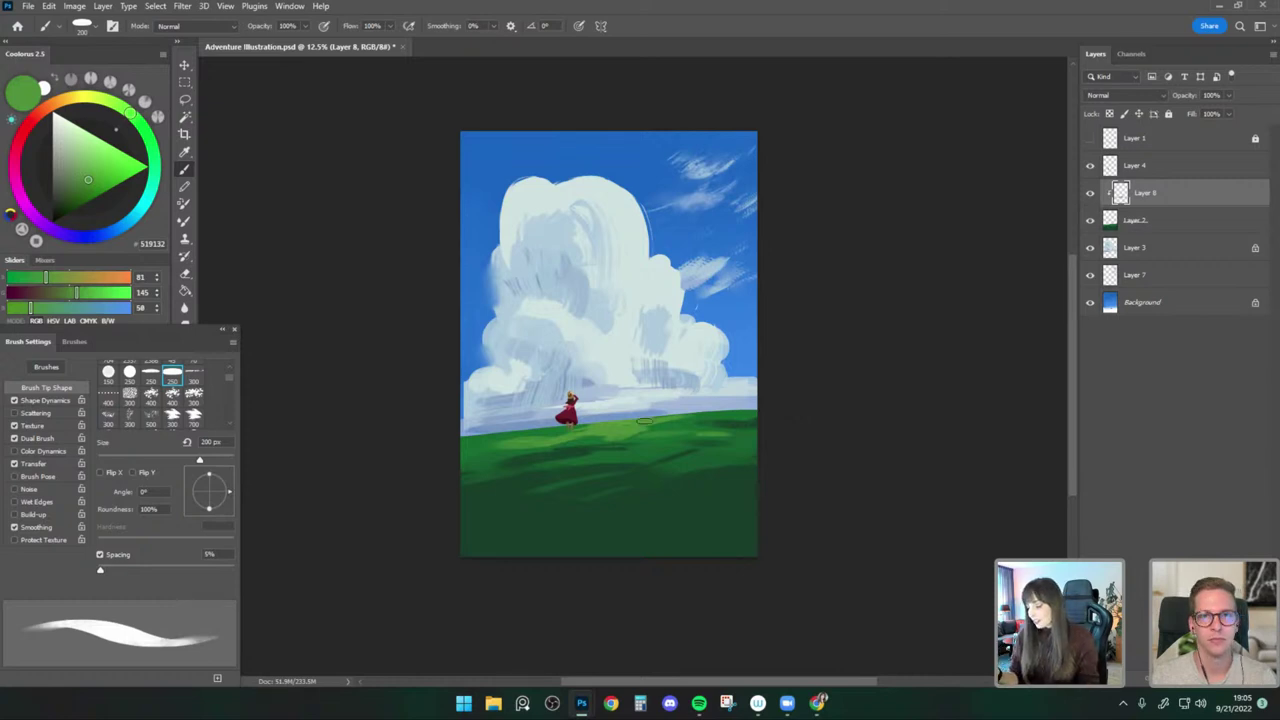
Refine the hill crest beside the figure with sampled dark and light greens at 150 to 200 px.
{"action": "left_click", "coordinate": [684, 420], "text": "alt"}
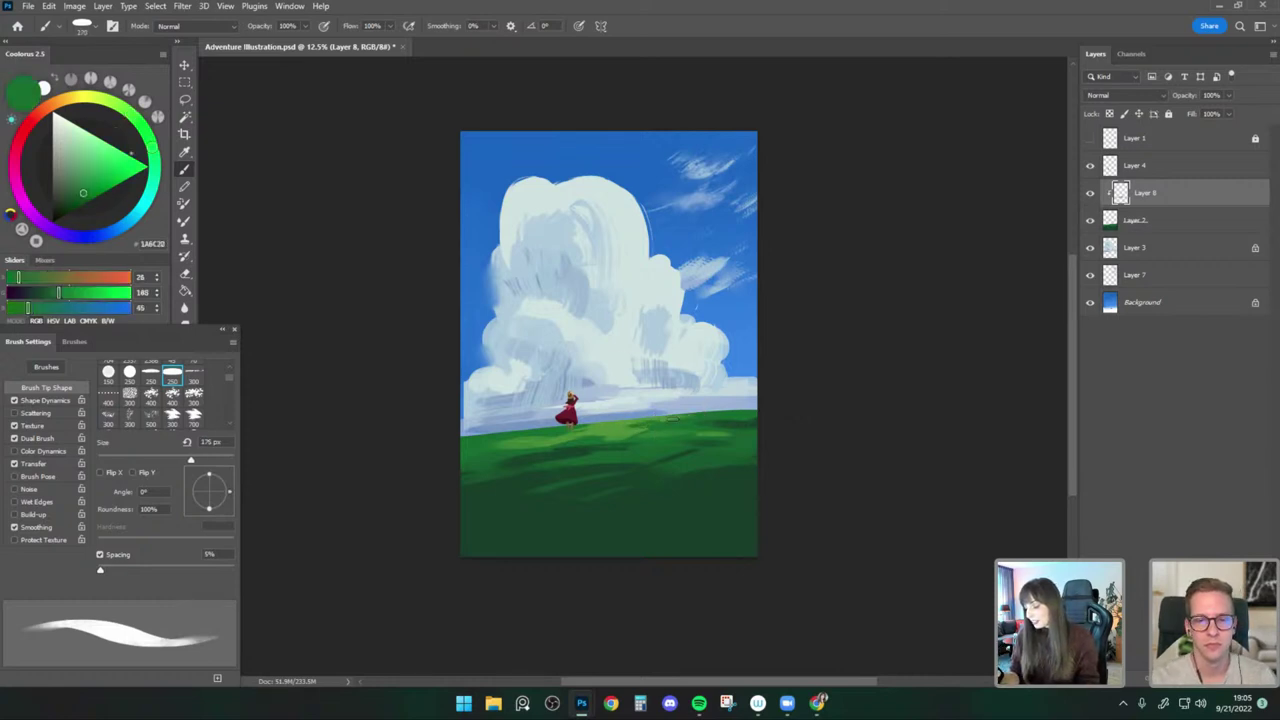
{"action": "left_click", "coordinate": [632, 432], "text": "alt"}
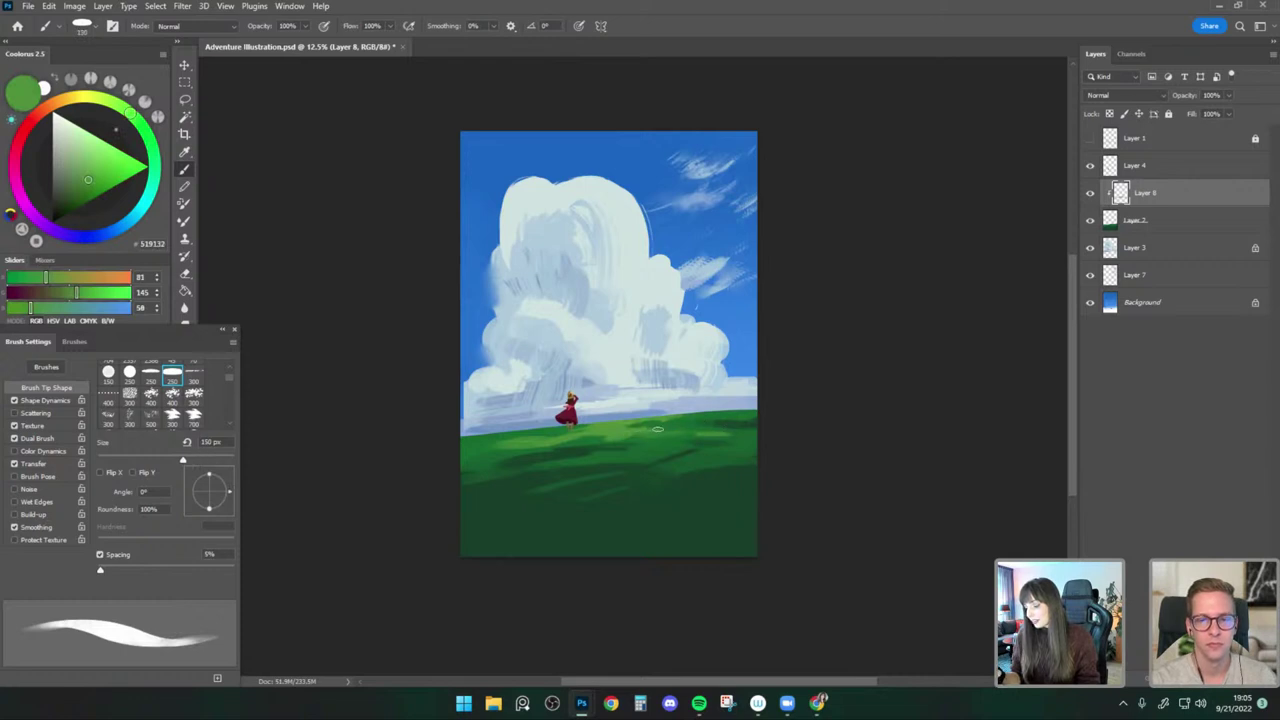
{"action": "left_click", "coordinate": [570, 424], "text": "alt"}
{"action": "key", "text": "bracketright"}
{"action": "left_click", "coordinate": [615, 430], "text": "alt"}
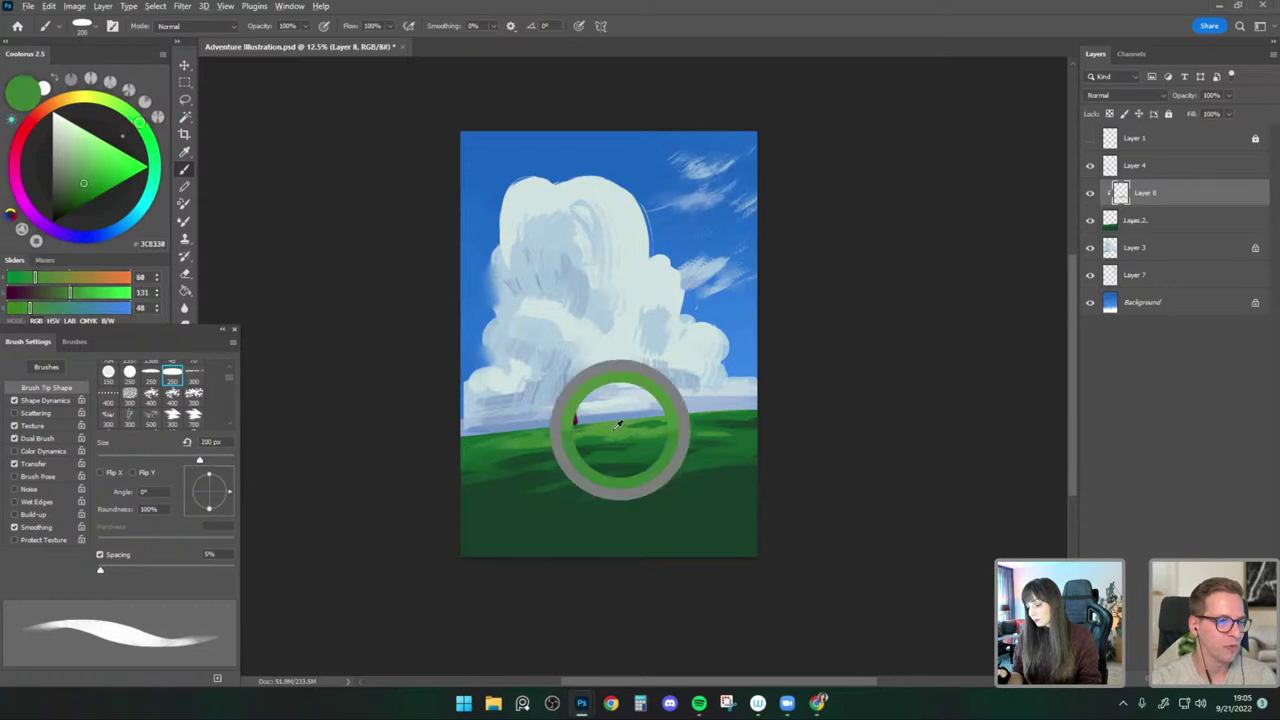
Sample the dark shadow green #1A622D from the hill and enlarge the brush to 500 px for broader grass shadows.
{"action": "left_click", "coordinate": [605, 440], "text": "alt"}
{"action": "key", "text": "bracketright"}
{"action": "key", "text": "bracketright"}
{"action": "key", "text": "bracketright"}
{"action": "key", "text": "bracketright"}
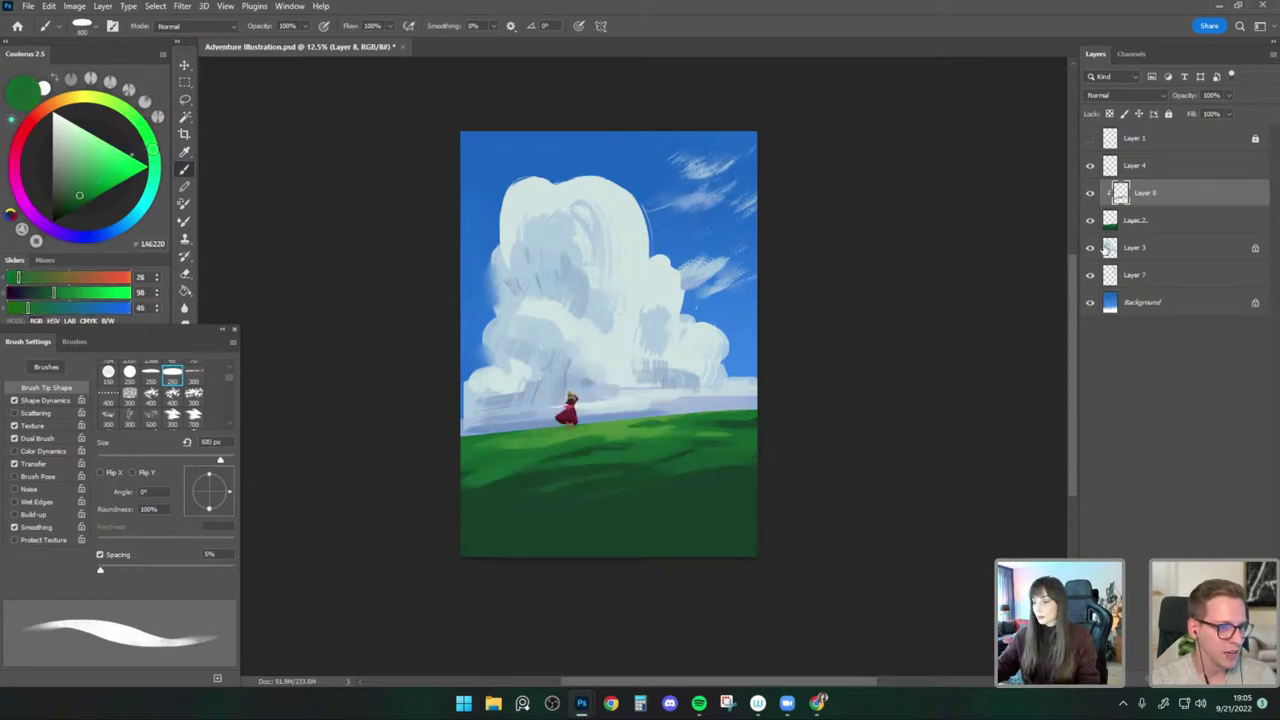
Unlock the transparency of cloud layer Layer 3 and fill the gap at the canvas edge above the hill with sampled pale blue at 200 px.
{"action": "left_click", "coordinate": [1140, 247]}
{"action": "key", "text": "e"}
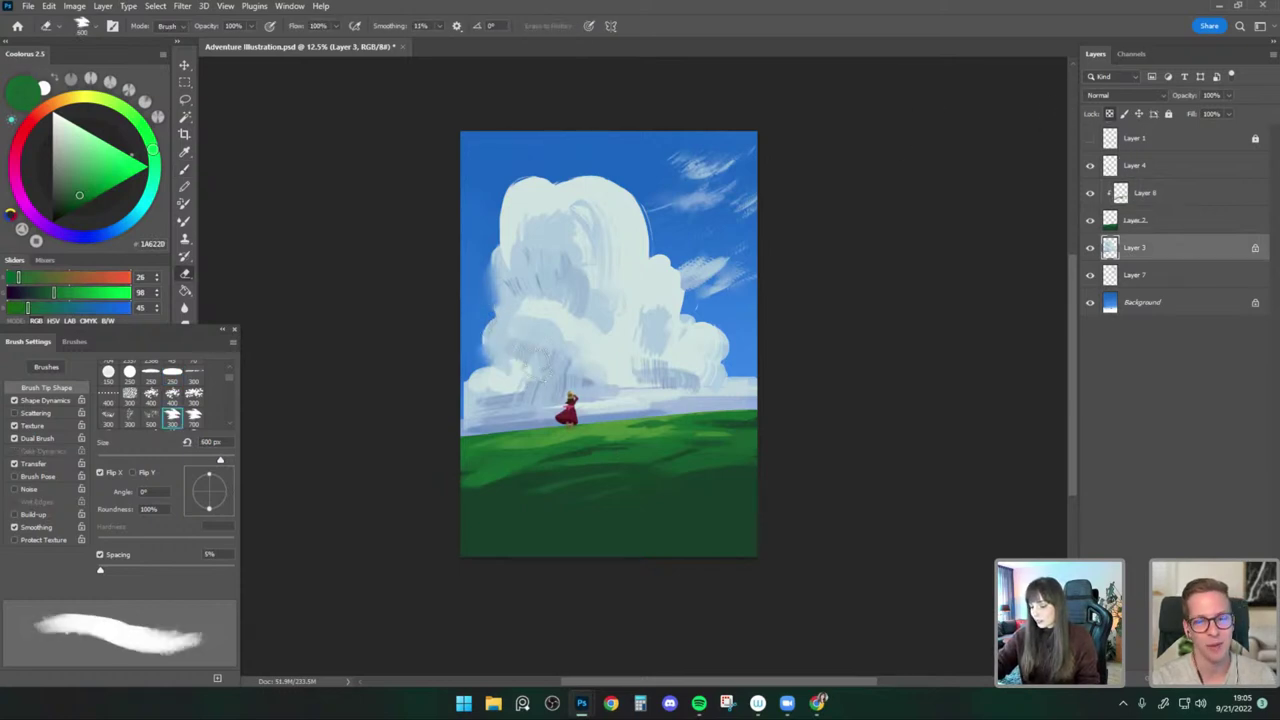
{"action": "left_click", "coordinate": [184, 65]}
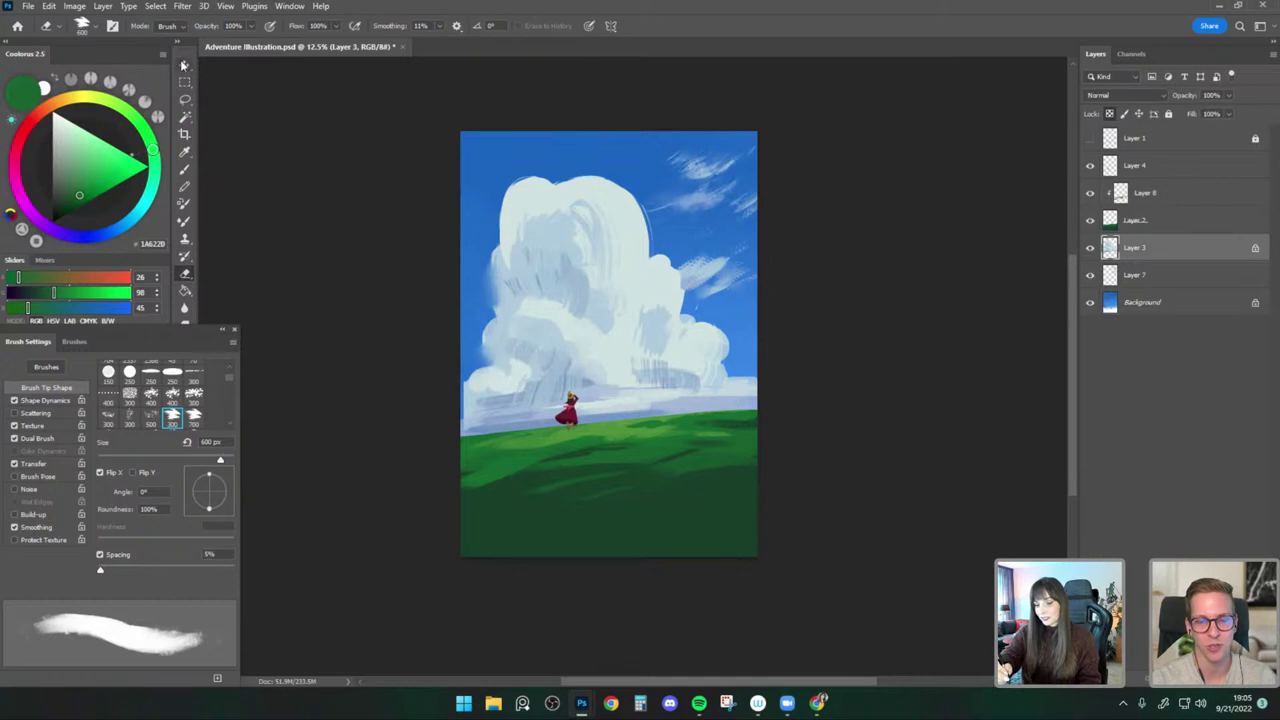
{"action": "left_click", "coordinate": [1090, 247]}
{"action": "left_click", "coordinate": [1090, 247]}
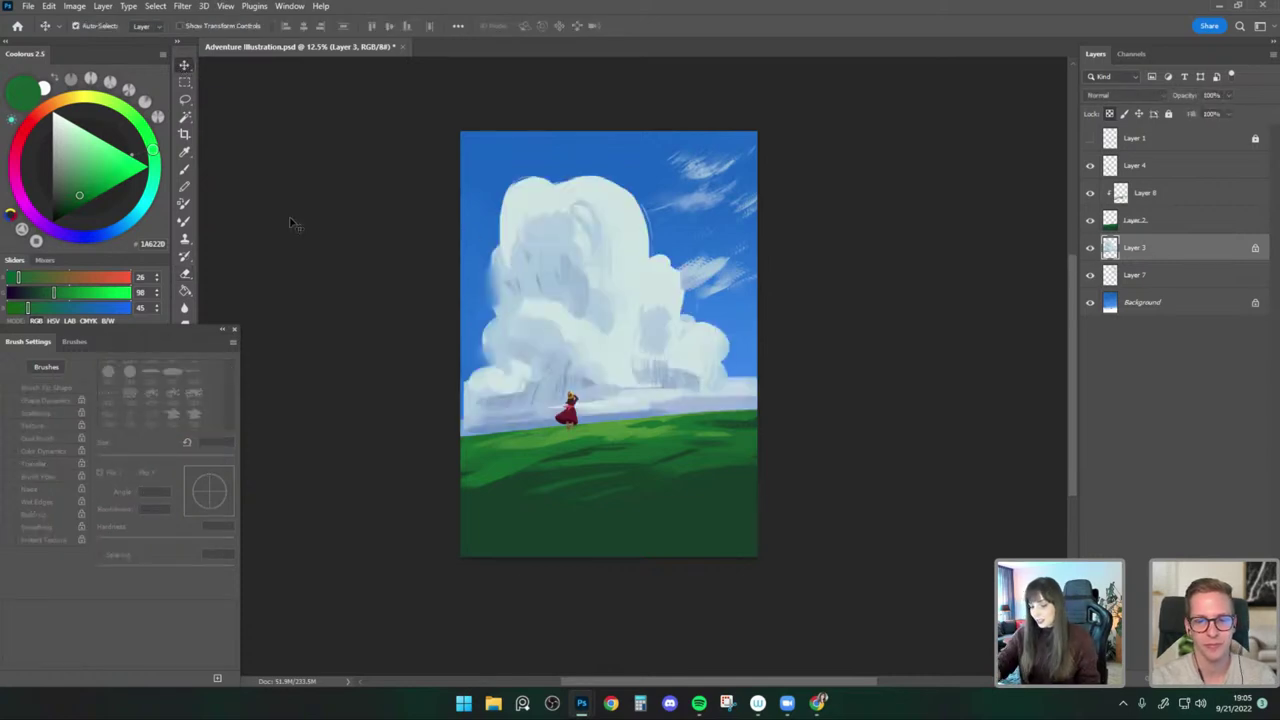
{"action": "left_click", "coordinate": [184, 168]}
{"action": "left_click", "coordinate": [475, 397], "text": "alt"}
{"action": "key", "text": "bracketleft"}
{"action": "key", "text": "bracketleft"}
{"action": "key", "text": "bracketleft"}
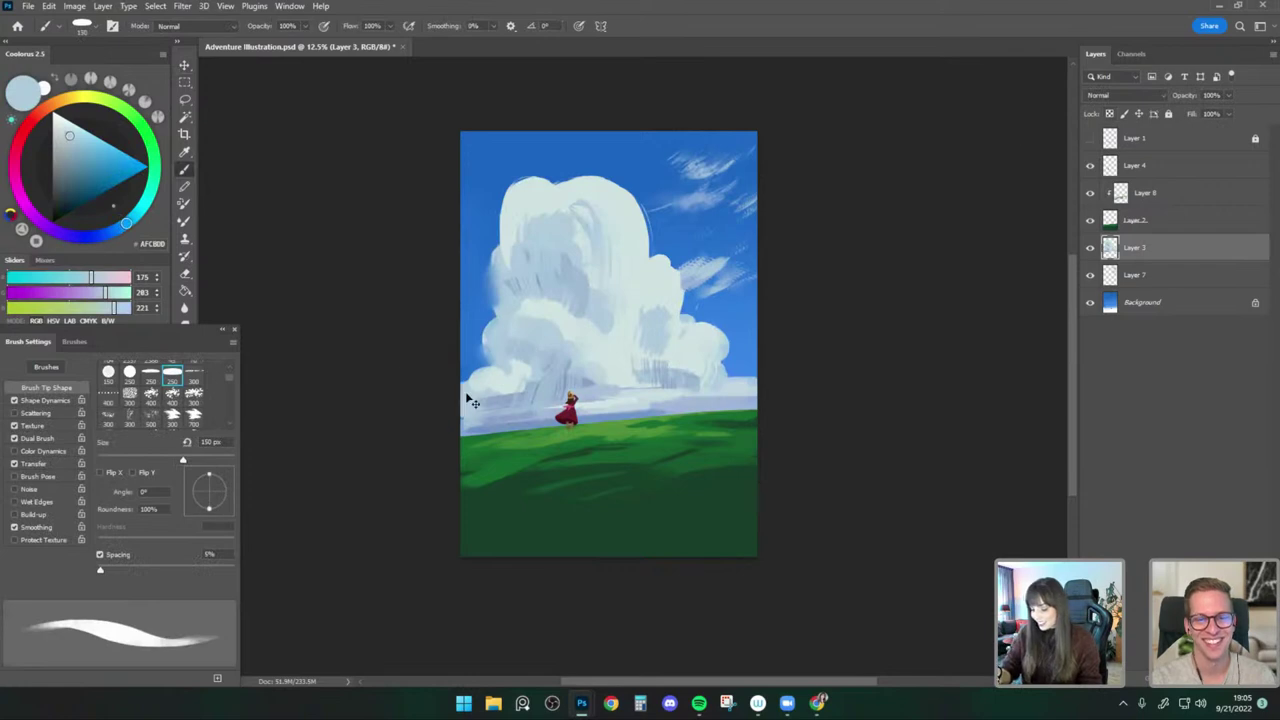
{"action": "key", "text": "bracketright"}
{"action": "key", "text": "bracketright"}
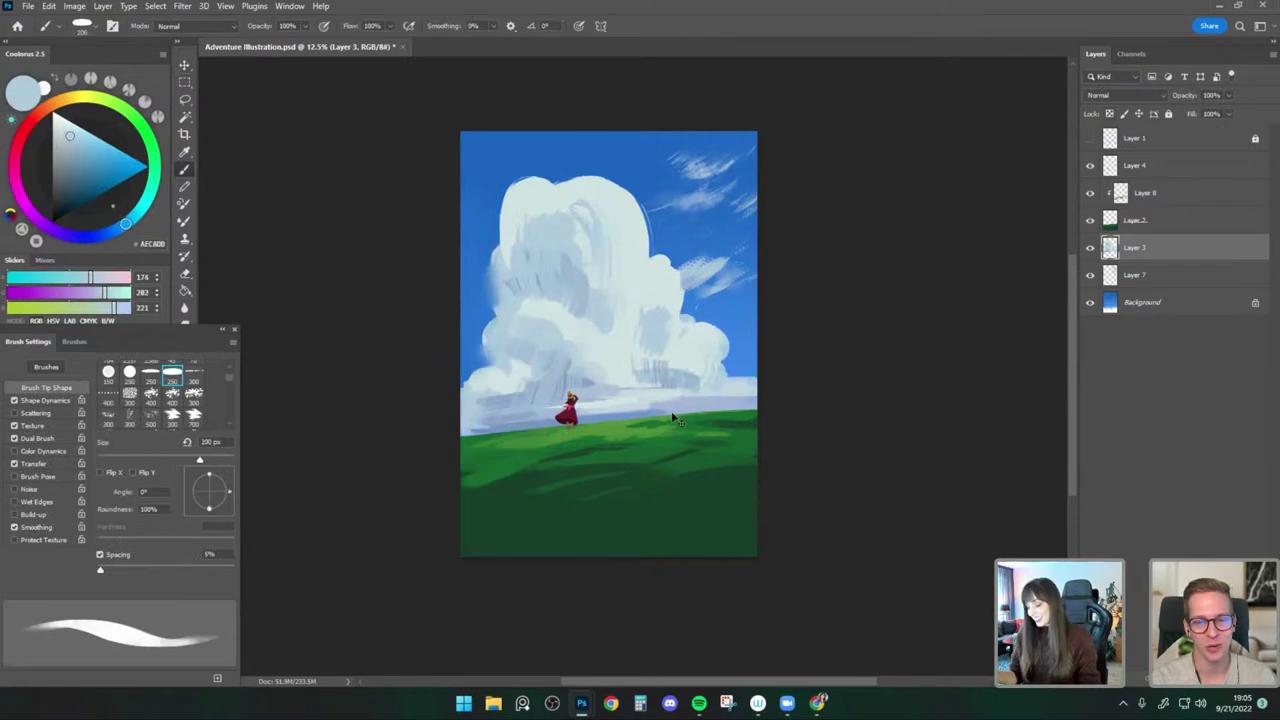
Touch up the haze along the horizon with sampled blue #6E91C7 at 250 px and flip the canvas back.
{"action": "left_click", "coordinate": [481, 423], "text": "alt"}
{"action": "key", "text": "bracketright"}
{"action": "key", "text": "bracketright"}
{"action": "key", "text": "bracketright"}
{"action": "key", "text": "bracketleft"}
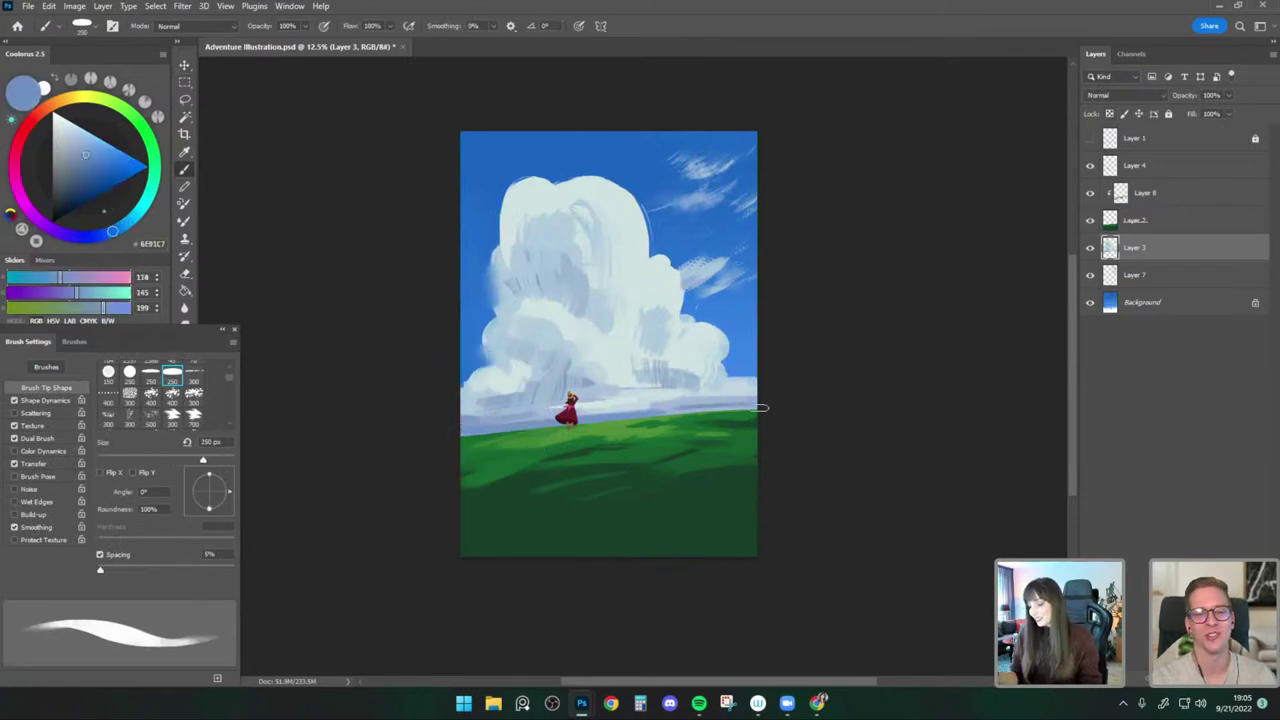
{"action": "key", "text": "ctrl+shift+h"}
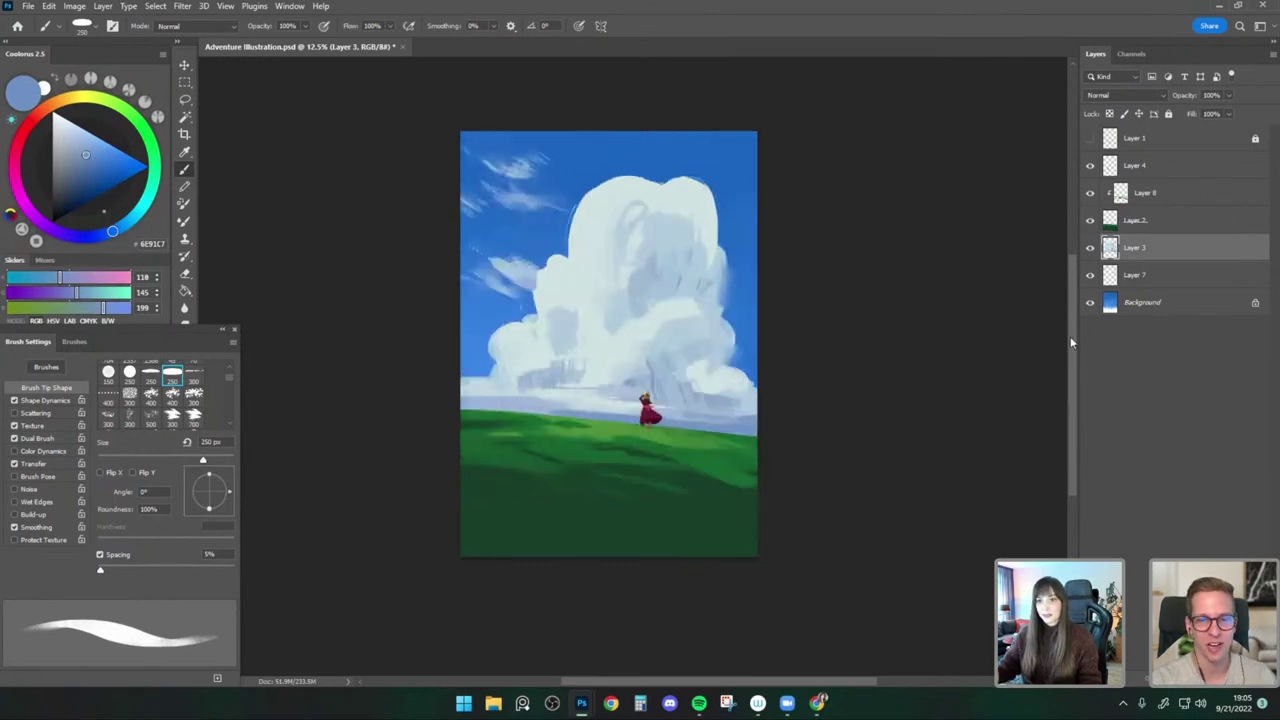
Soften the shading of the cloud base behind the figure with sampled blue-greys at 250 to 300 px.
{"action": "left_click", "coordinate": [662, 362], "text": "alt"}
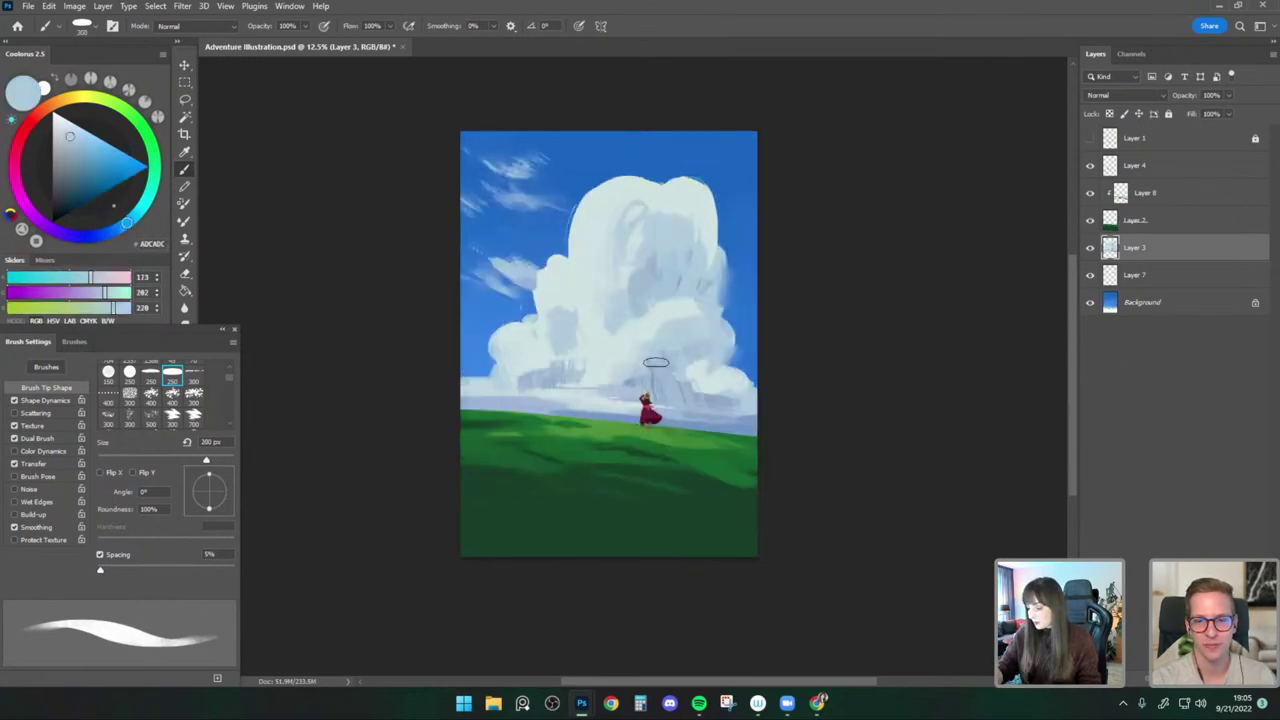
{"action": "left_click", "coordinate": [659, 379], "text": "alt"}
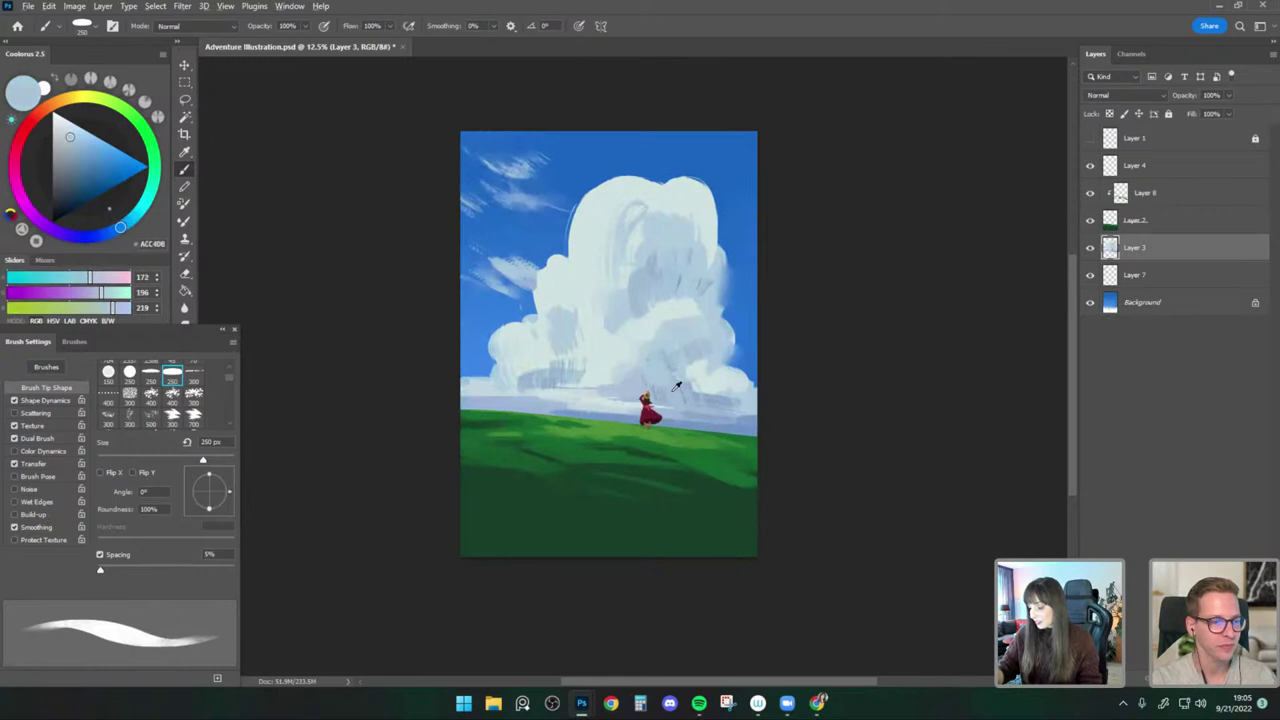
{"action": "left_click", "coordinate": [678, 381], "text": "alt"}
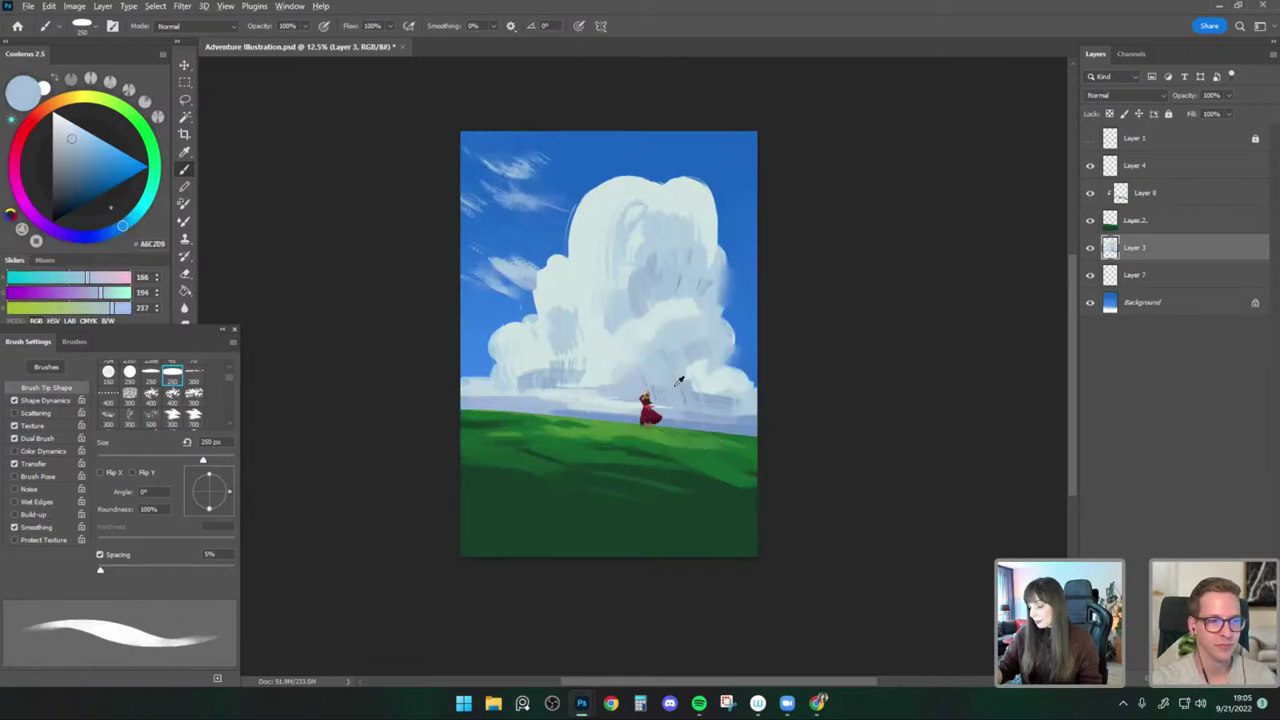
{"action": "left_click", "coordinate": [656, 375], "text": "alt"}
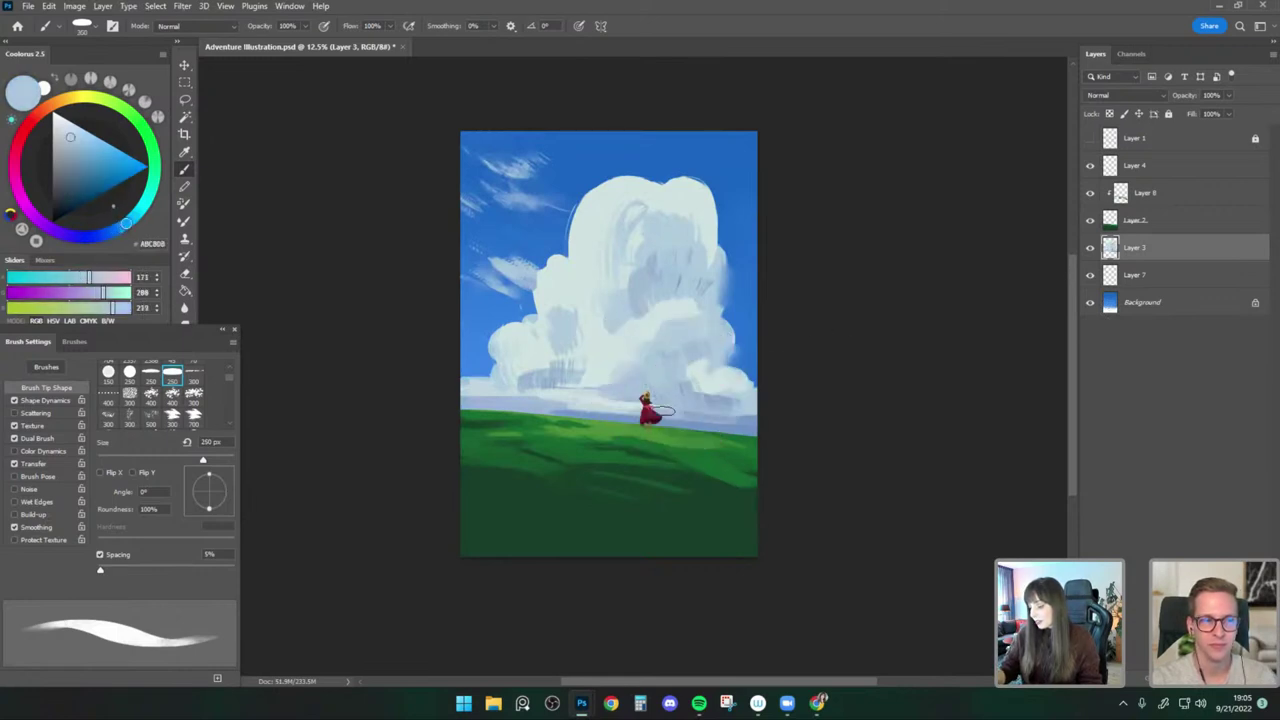
{"action": "key", "text": "bracketleft"}
{"action": "left_click", "coordinate": [671, 240], "text": "alt"}
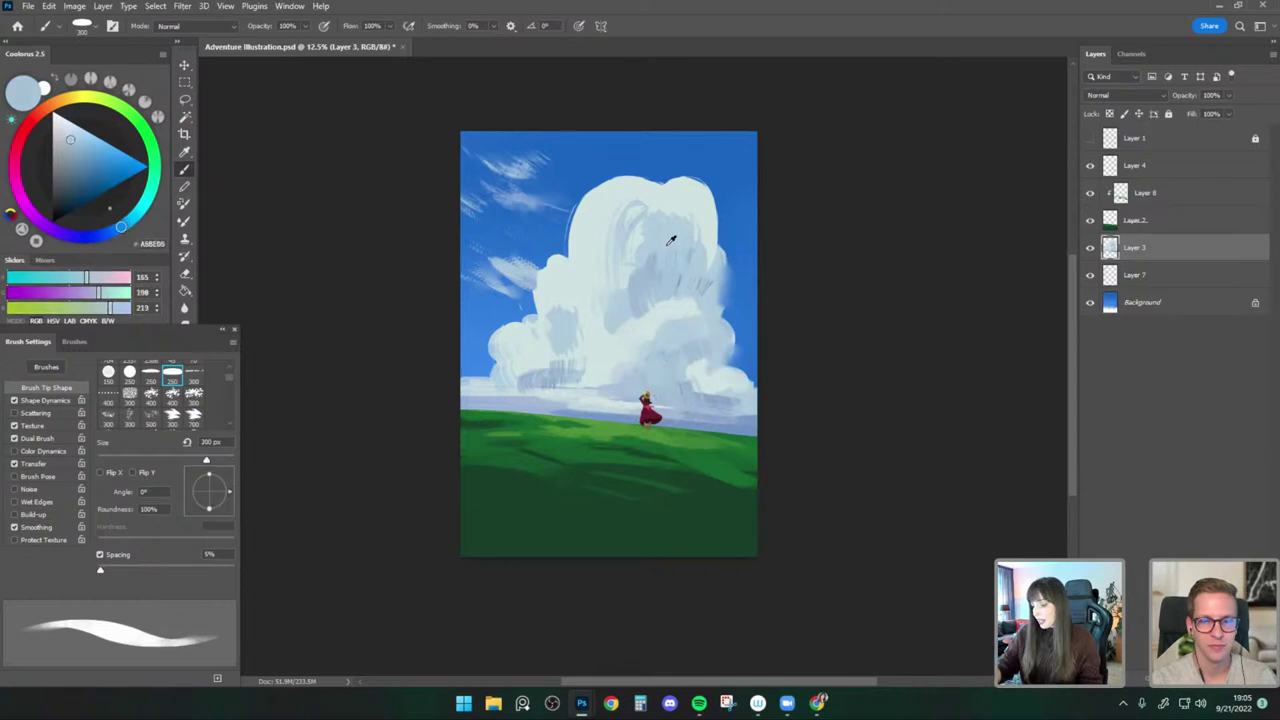
{"action": "left_click", "coordinate": [671, 240], "text": "alt"}
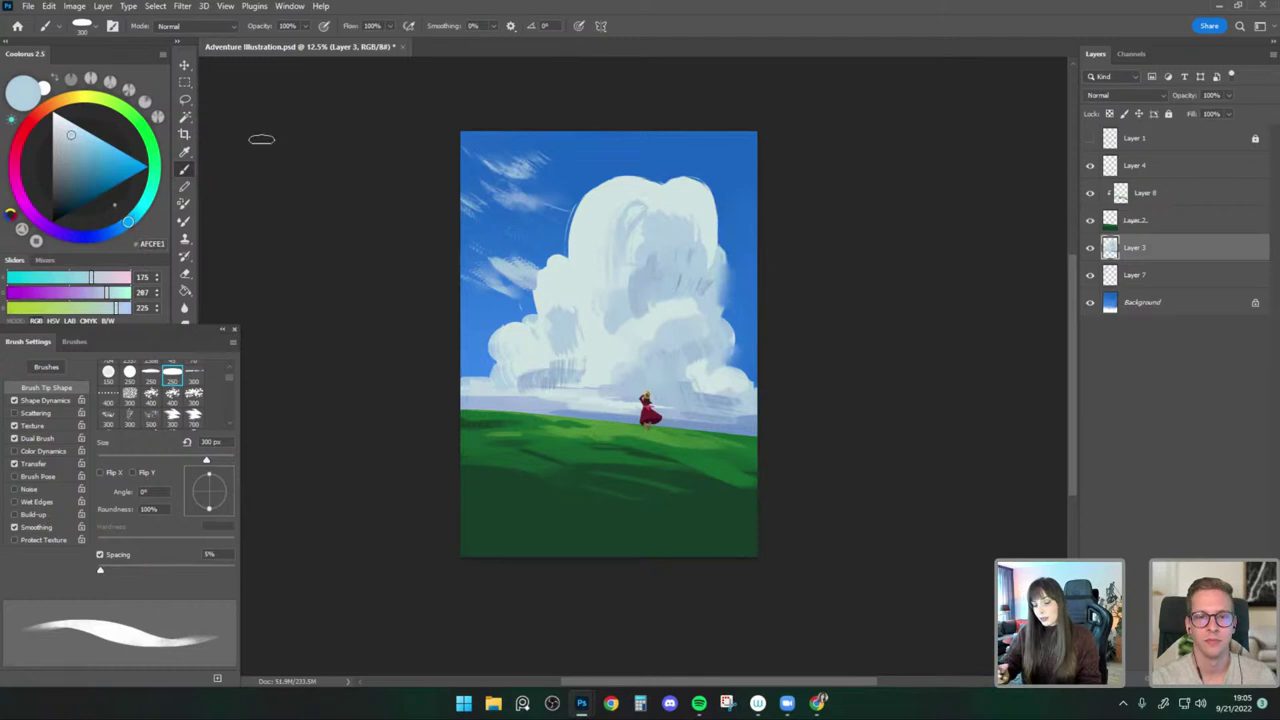
Check the painting's values in a grayscale proof and return to the colour view.
{"action": "left_click", "coordinate": [185, 64]}
{"action": "key", "text": "ctrl+y"}
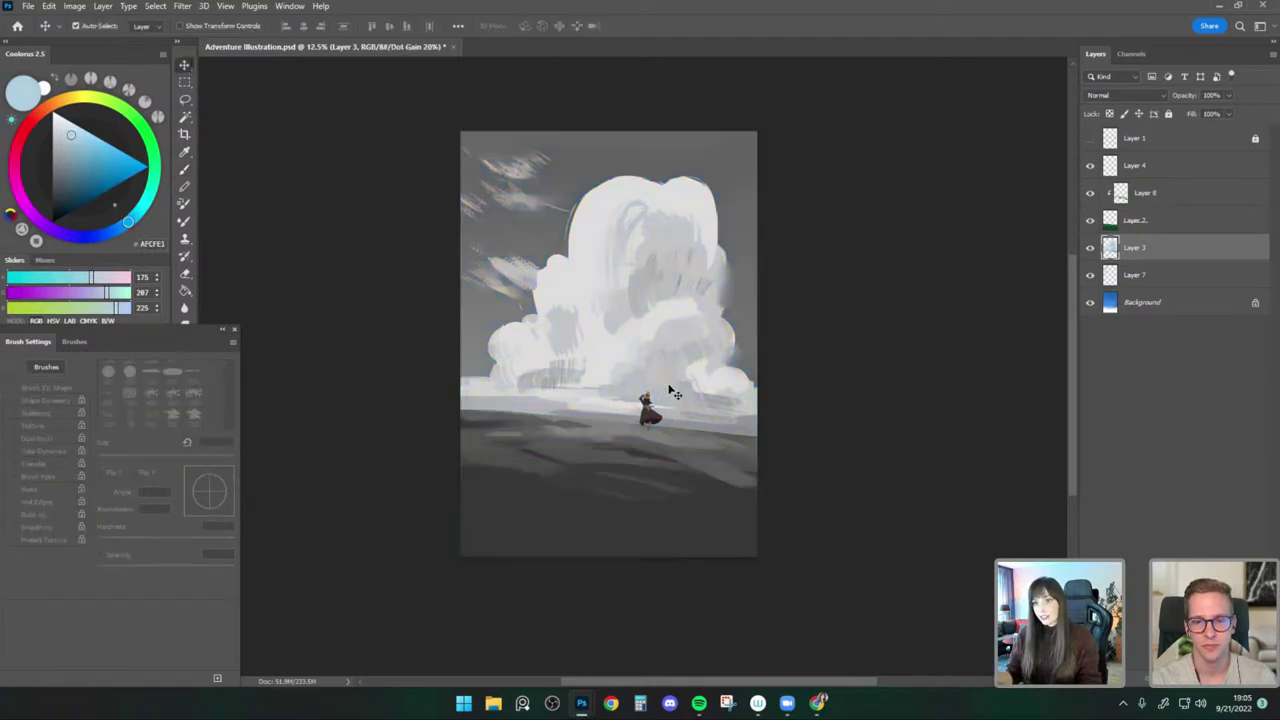
{"action": "key", "text": "ctrl"}
{"action": "key", "text": "ctrl+y"}
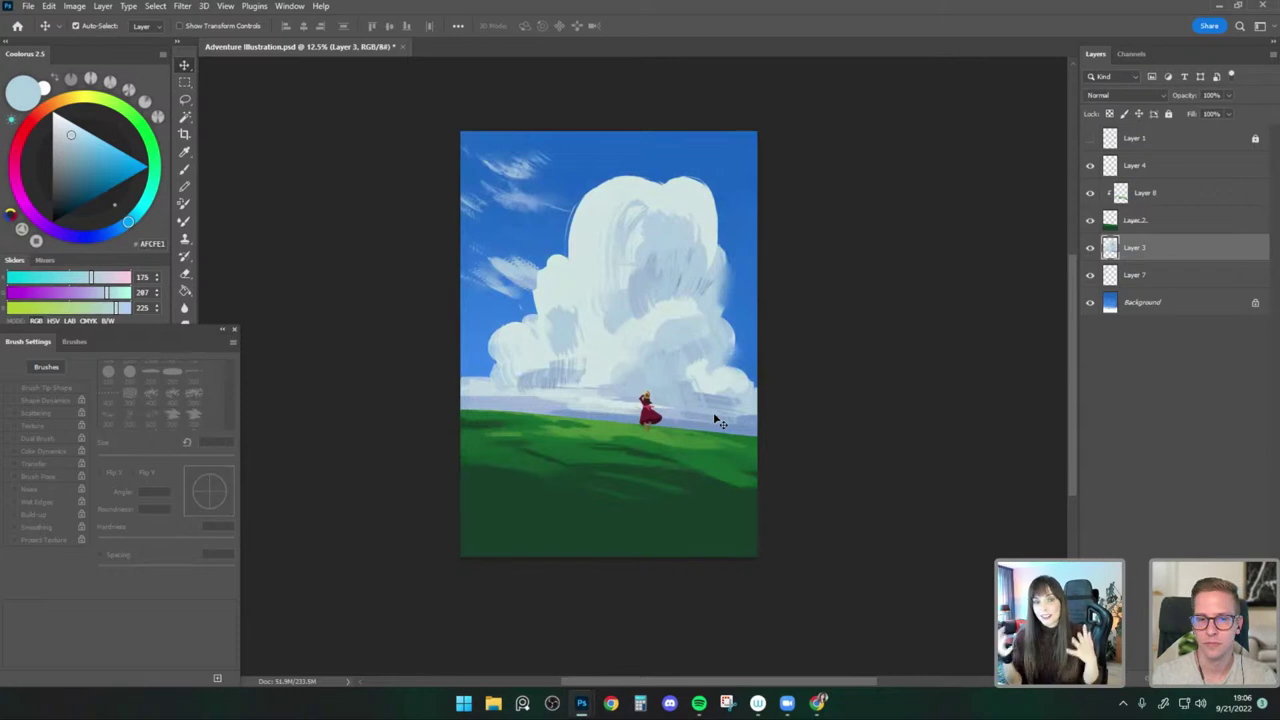
Sample the dress's dark red and shift it to a brighter red #96242A, with the brush at 200 px.
{"action": "key", "text": "b"}
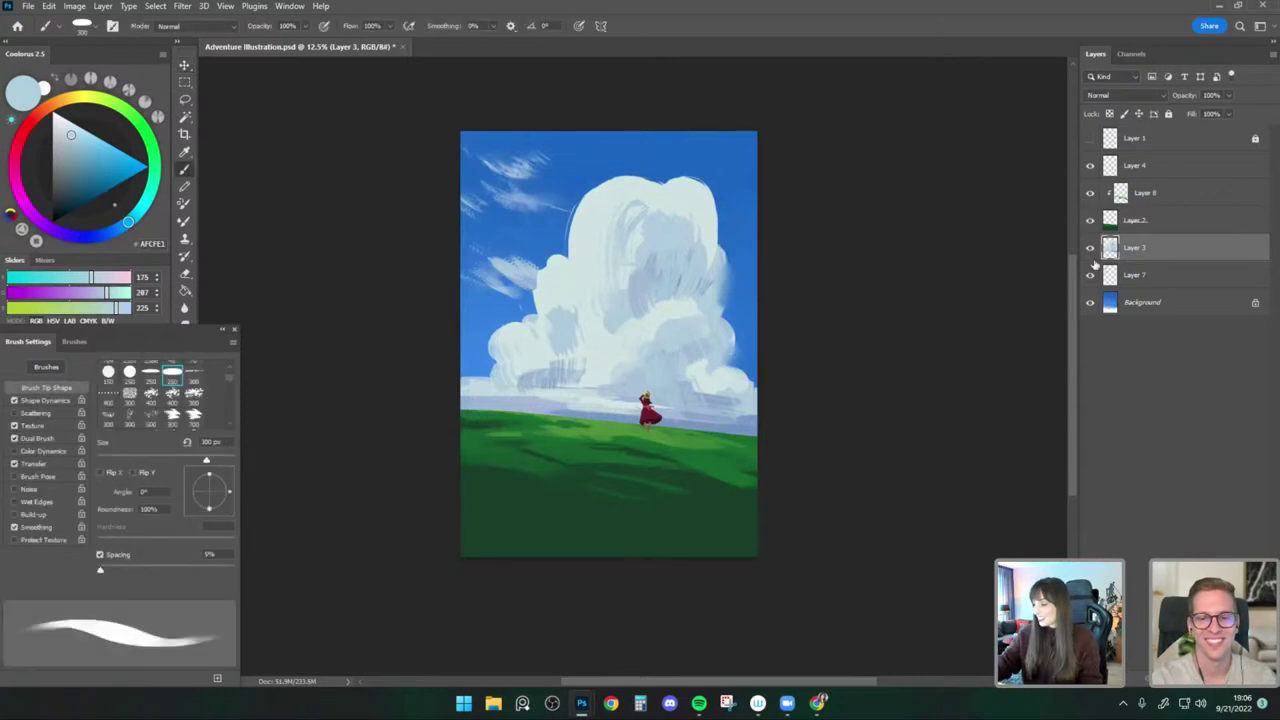
{"action": "left_click", "coordinate": [1091, 168]}
{"action": "left_click", "coordinate": [653, 411], "text": "alt"}
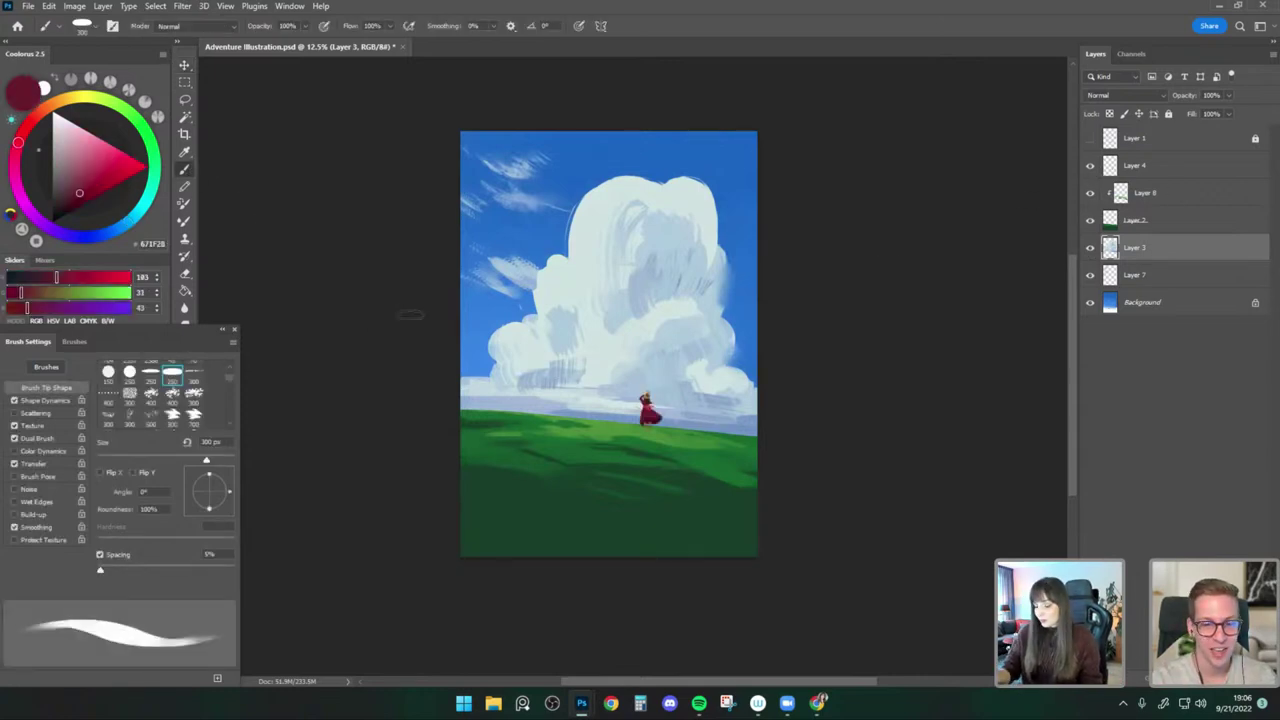
{"action": "left_click", "coordinate": [97, 184]}
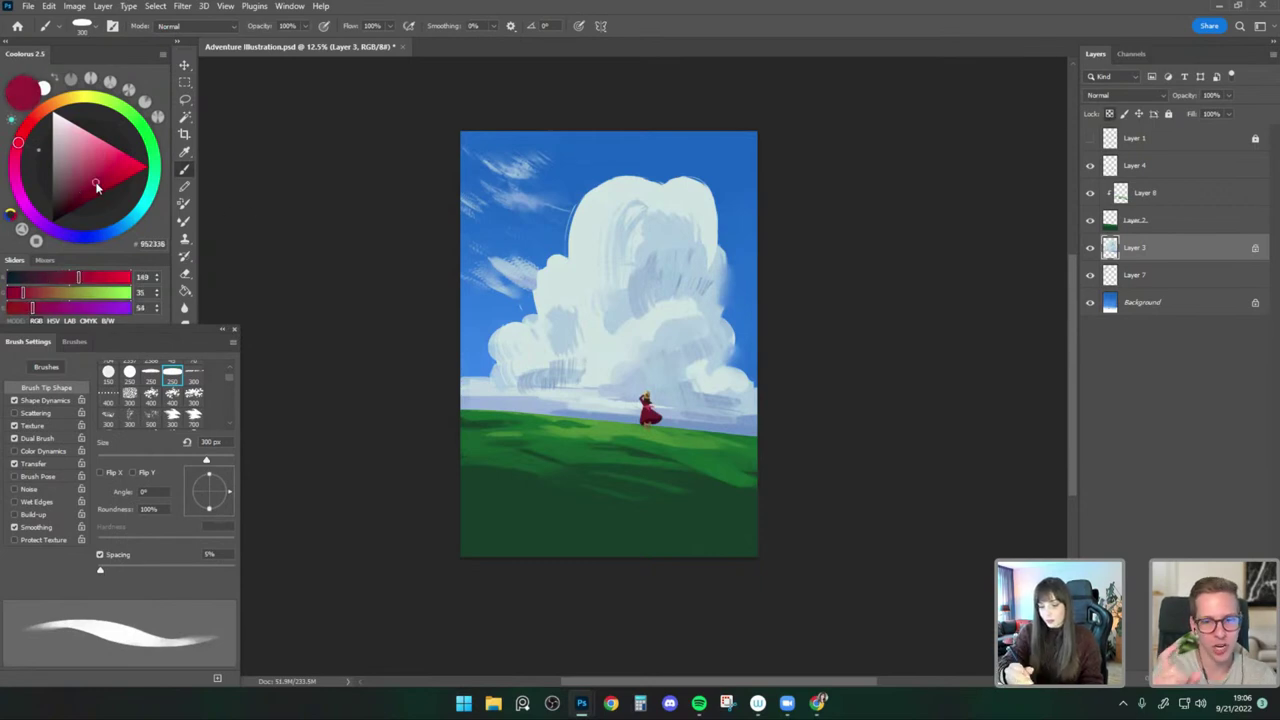
{"action": "key", "text": "["}
{"action": "key", "text": "["}
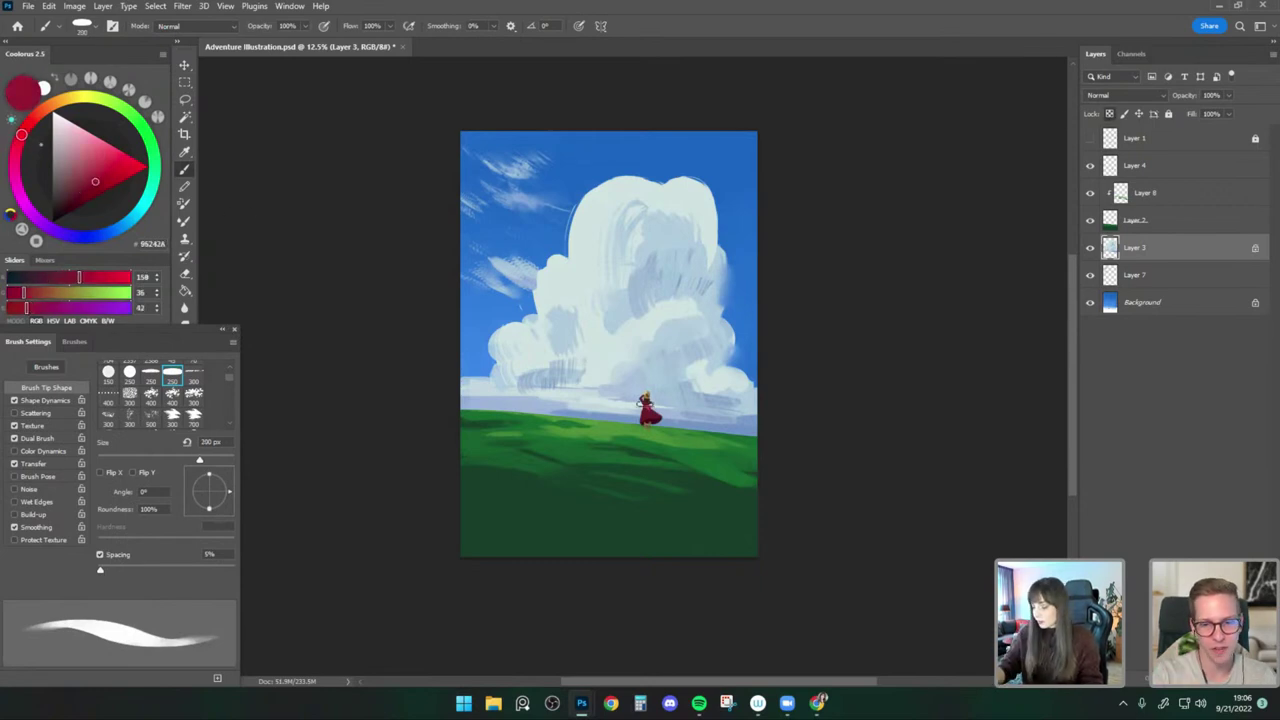
Lock the transparent pixels of figure layer Layer 4 and paint the brighter red on the dress's upper part with a 90 px brush.
{"action": "left_click", "coordinate": [1097, 172]}
{"action": "left_click", "coordinate": [184, 67]}
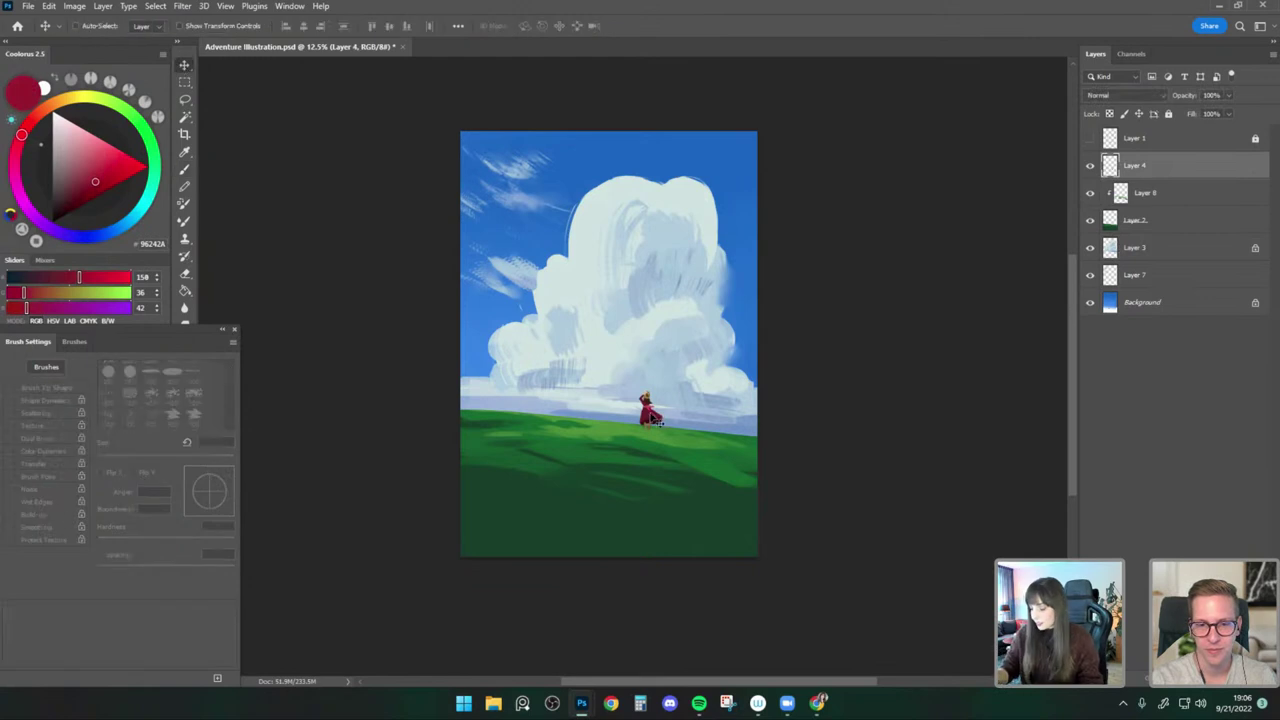
{"action": "key", "text": "b"}
{"action": "left_click", "coordinate": [1108, 114]}
{"action": "key", "text": "bracketleft"}
{"action": "key", "text": "bracketleft"}
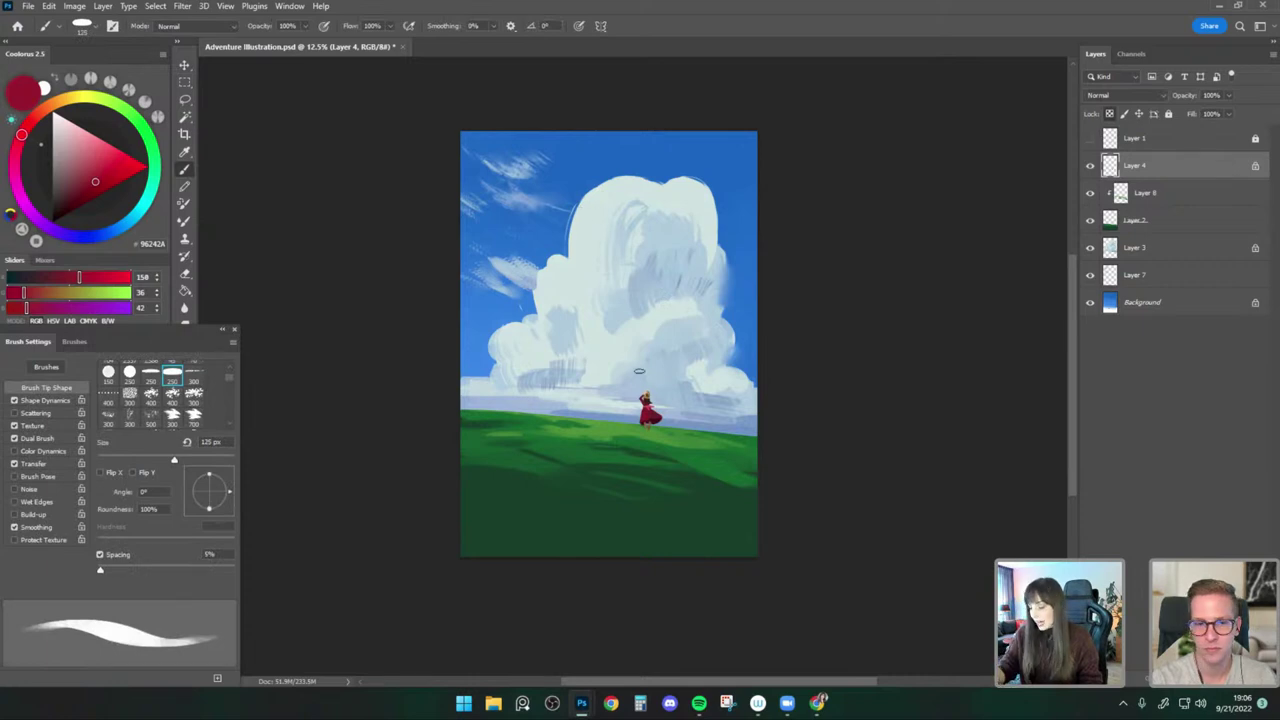
{"action": "key", "text": "bracketleft"}
{"action": "key", "text": "bracketleft"}
{"action": "key", "text": "bracketleft"}
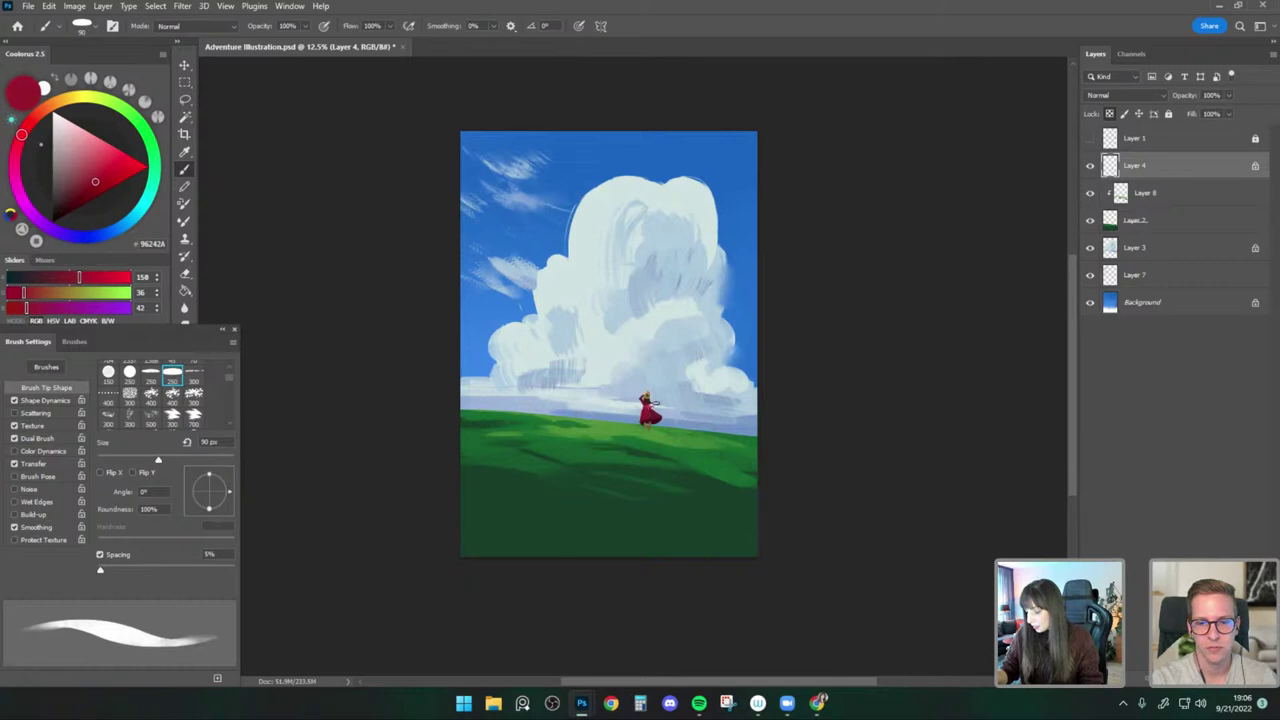
{"action": "left_click_drag", "start_coordinate": [654, 403], "coordinate": [645, 402]}
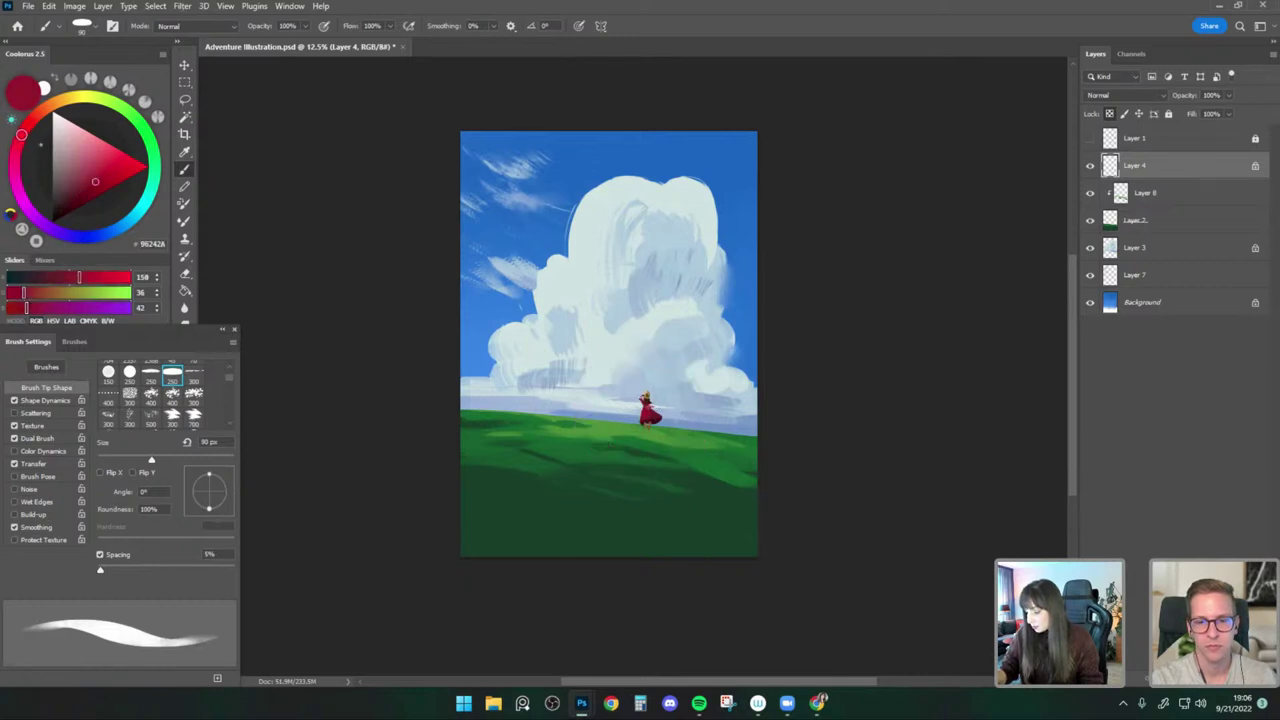
Refine the dress's light and shadow with sampled dark and bright reds, using a small brush of 45 to 60 px.
{"action": "key", "text": "bracketleft"}
{"action": "left_click", "coordinate": [646, 405], "text": "alt"}
{"action": "left_click", "coordinate": [649, 406], "text": "alt"}
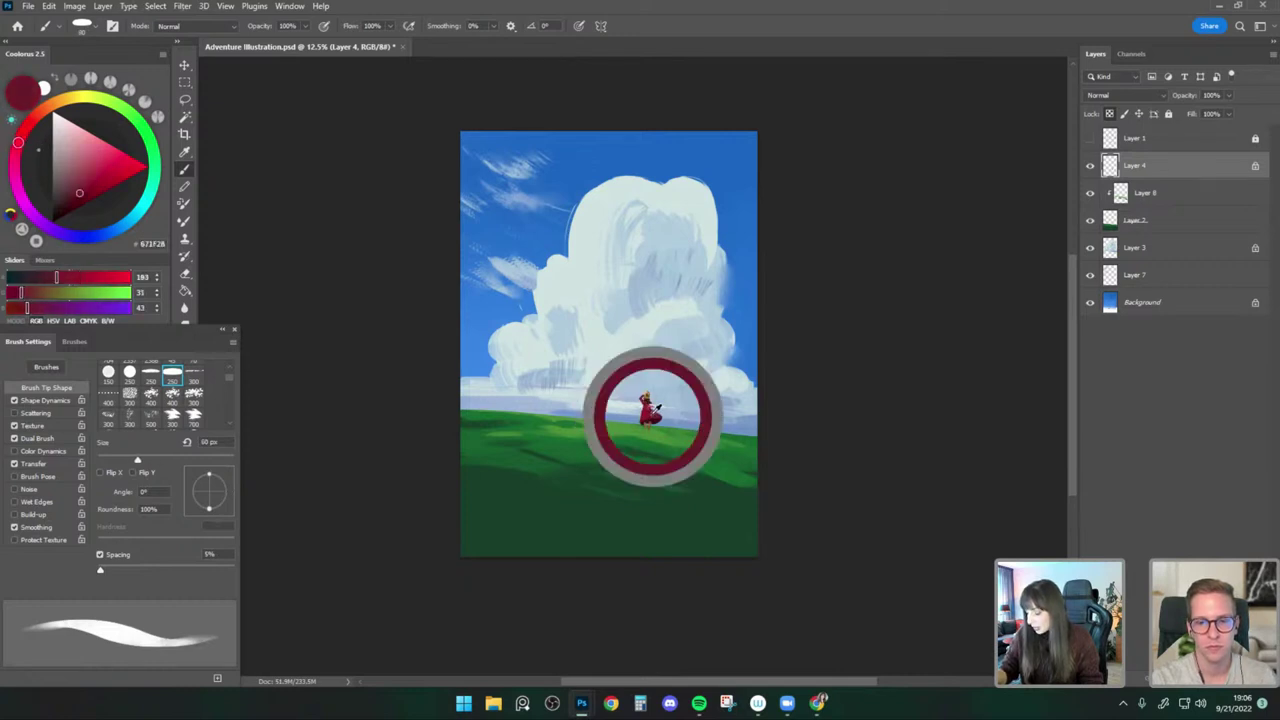
{"action": "key", "text": "bracketleft"}
{"action": "key", "text": "bracketleft"}
{"action": "left_click", "coordinate": [648, 408], "text": "alt"}
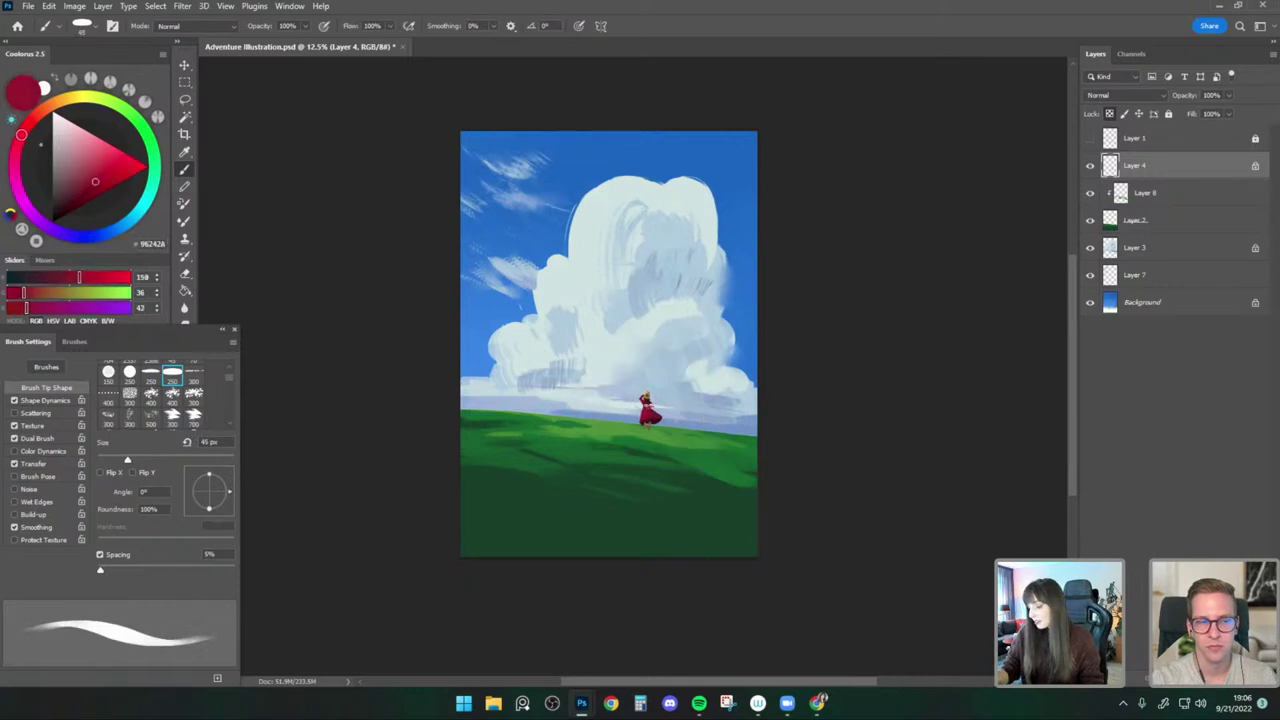
{"action": "key", "text": "bracketright"}
{"action": "left_click", "coordinate": [648, 408], "text": "alt"}
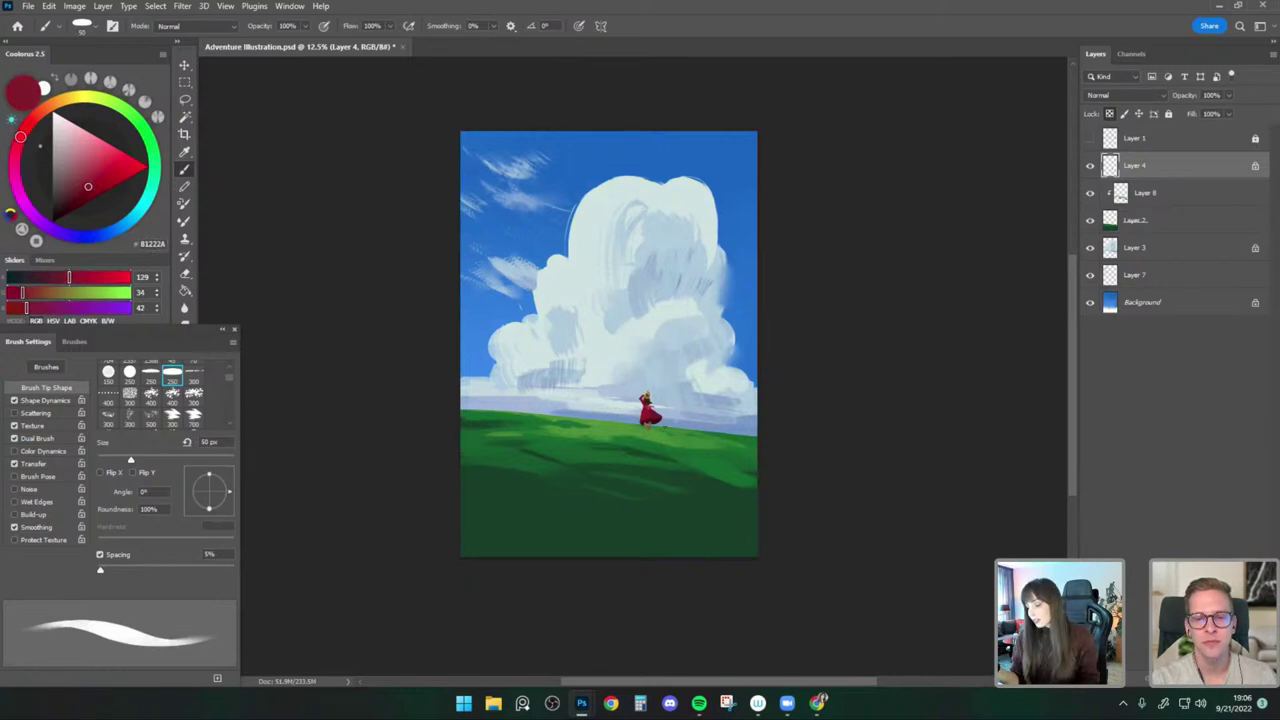
{"action": "left_click", "coordinate": [651, 405], "text": "alt"}
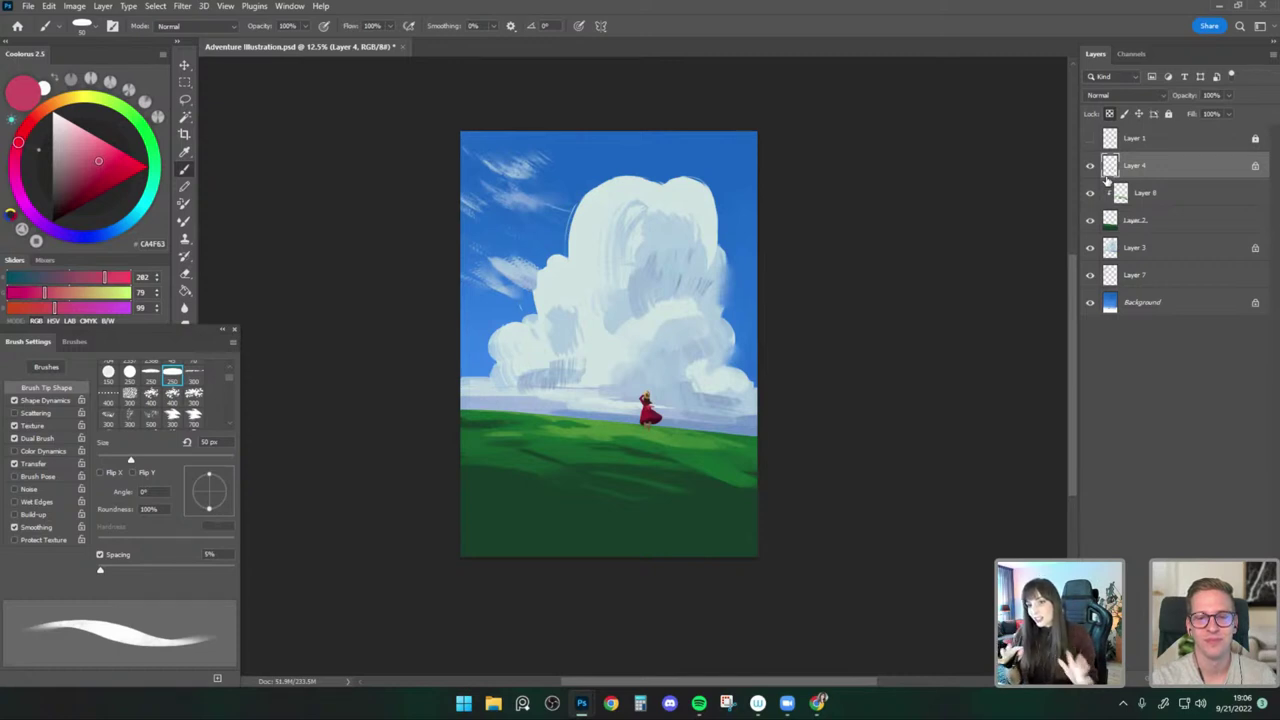
On cloud layer Layer 3, sample the light cloud tone #D0E3E1 and extend the cloud's left bulge with an 80 px brush.
{"action": "left_click", "coordinate": [1090, 252]}
{"action": "left_click", "coordinate": [560, 272], "text": "alt"}
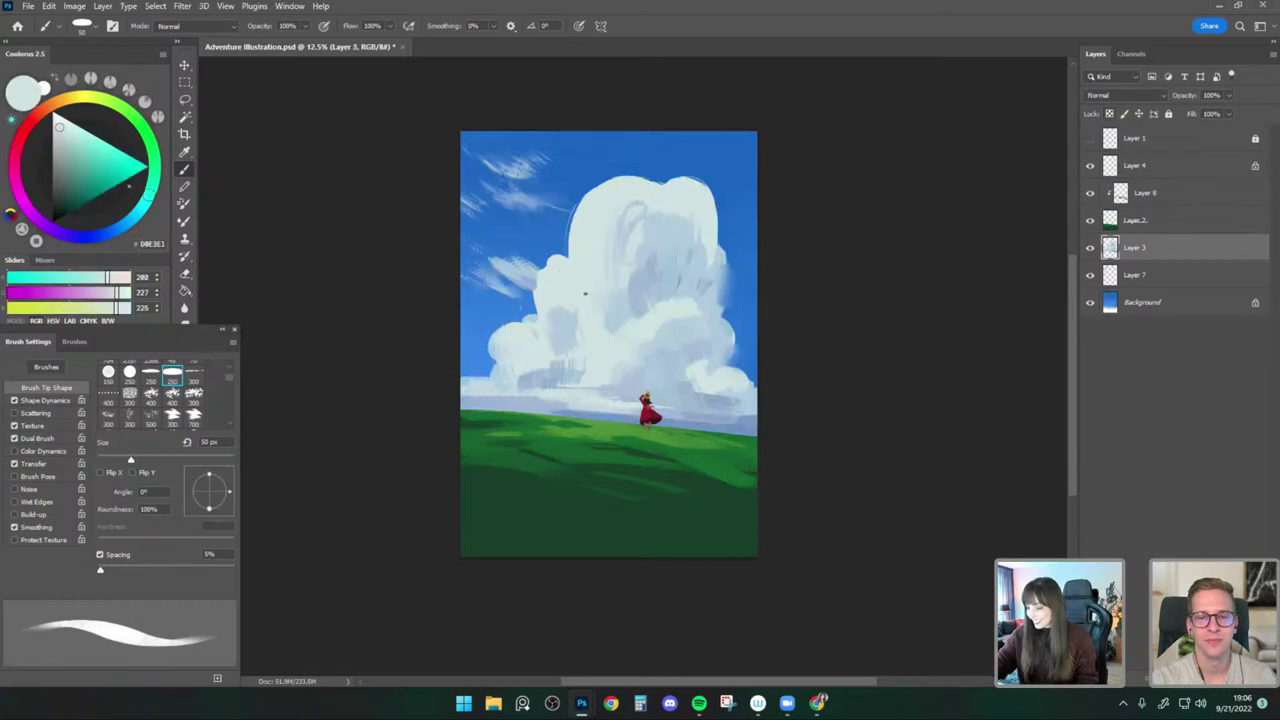
{"action": "key", "text": "bracketright"}
{"action": "key", "text": "bracketright"}
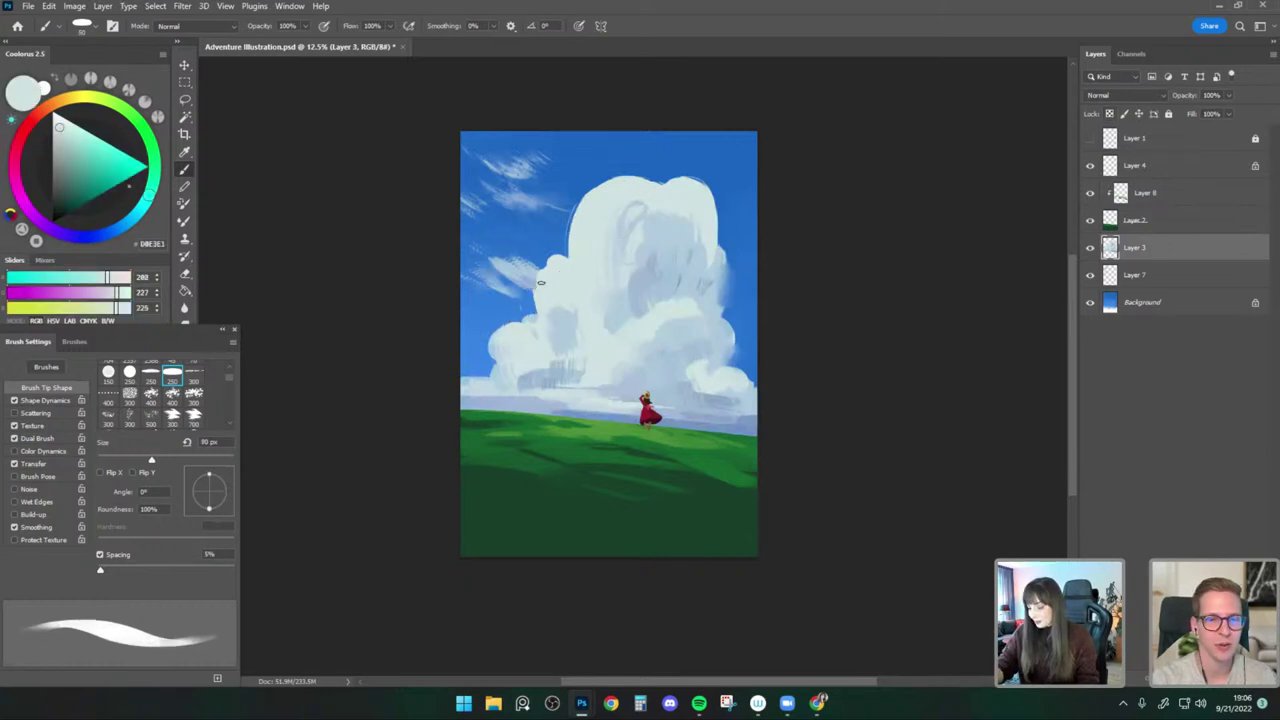
On figure layer Layer 4, sample the dress colour, brighten it to a red of RGB 177, 46, 55 and paint dress highlights at about 60 px.
{"action": "left_click", "coordinate": [1090, 167]}
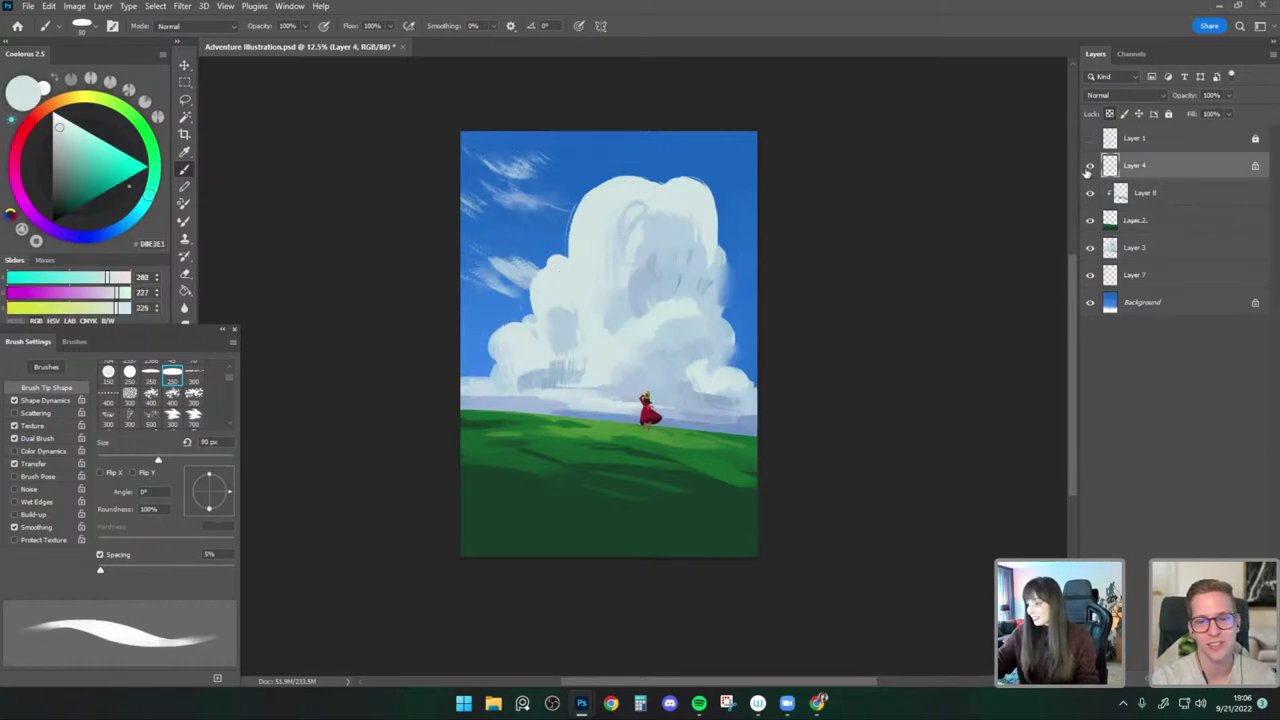
{"action": "left_click", "coordinate": [648, 414], "text": "alt"}
{"action": "left_click", "coordinate": [101, 174]}
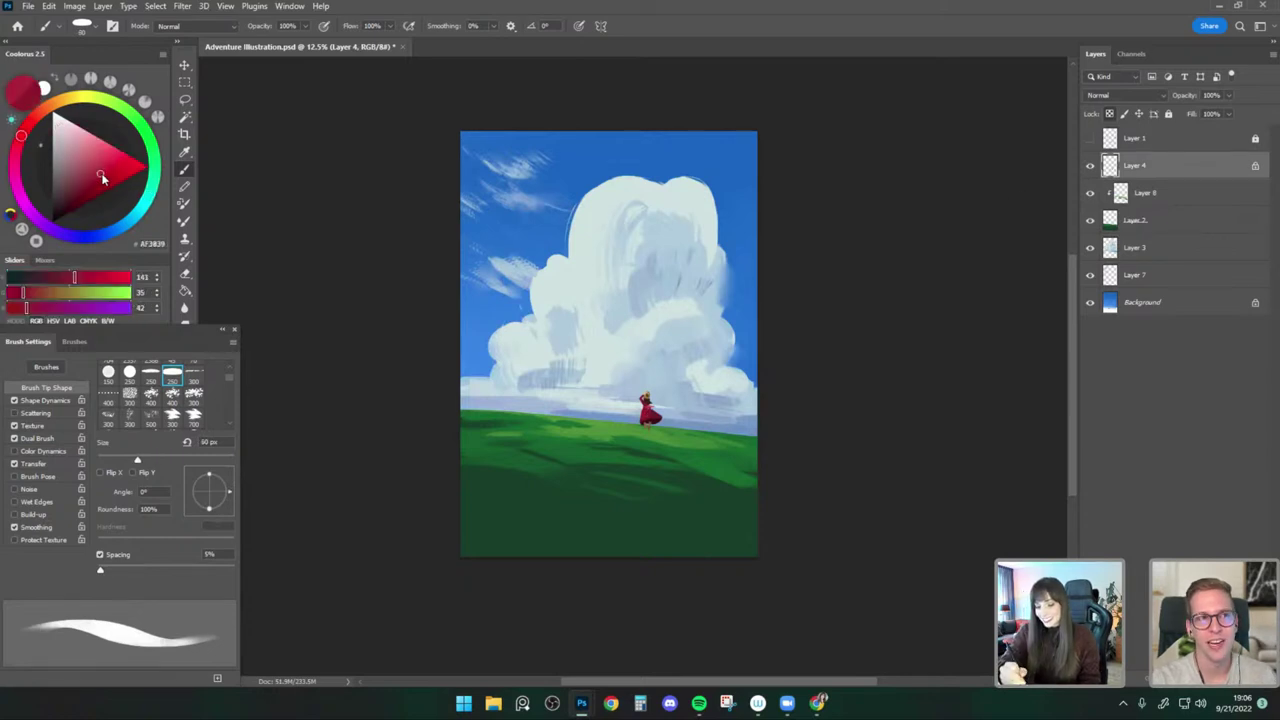
{"action": "key", "text": "bracketleft"}
{"action": "key", "text": "bracketleft"}
{"action": "key", "text": "bracketright"}
{"action": "key", "text": "bracketright"}
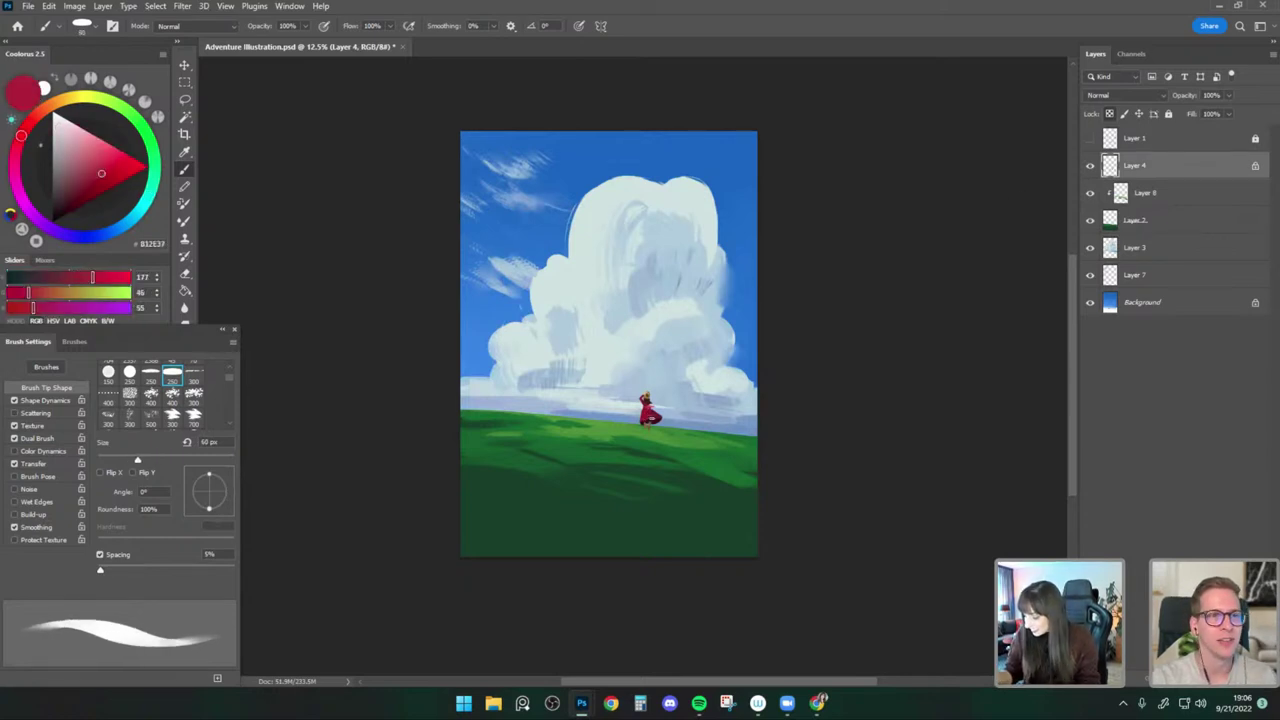
Darken the red to #96242A and touch up the figure with it and sampled dark tones, using a 60 to 70 px brush.
{"action": "left_click_drag", "start_coordinate": [101, 173], "coordinate": [95, 181]}
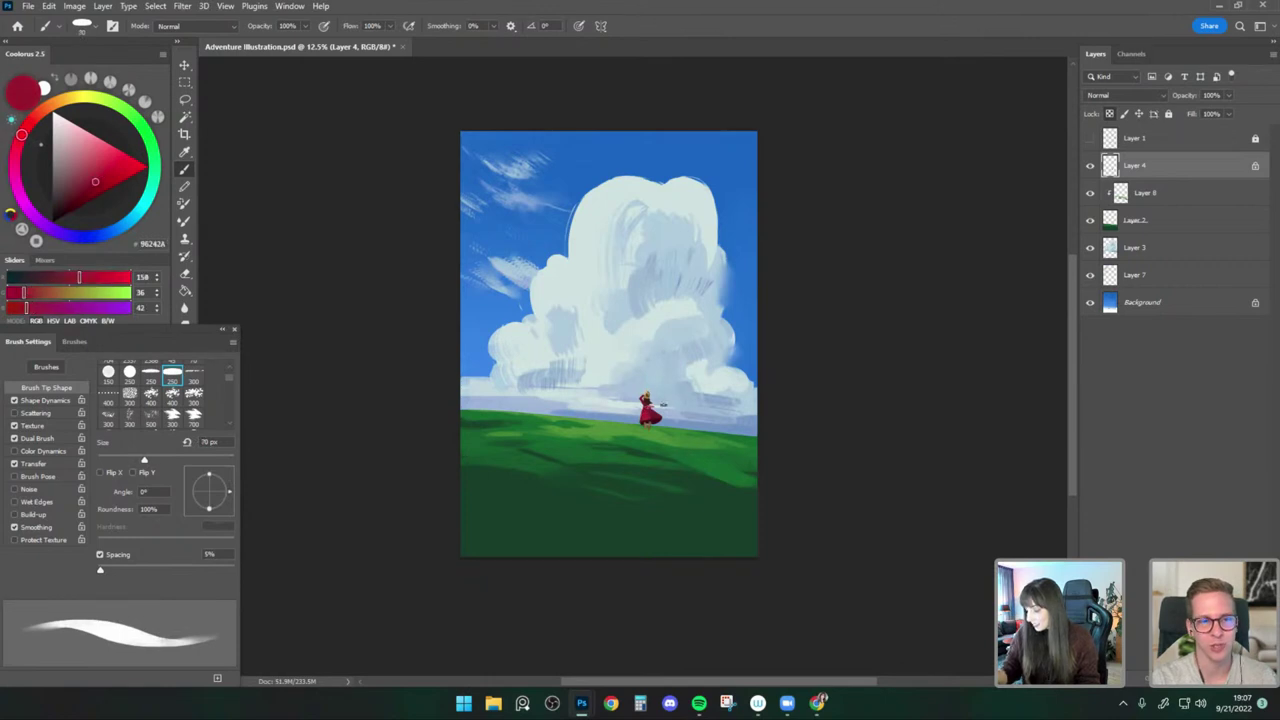
{"action": "left_click", "coordinate": [654, 414], "text": "alt"}
{"action": "key", "text": "bracketleft"}
{"action": "left_click", "coordinate": [651, 395], "text": "alt"}
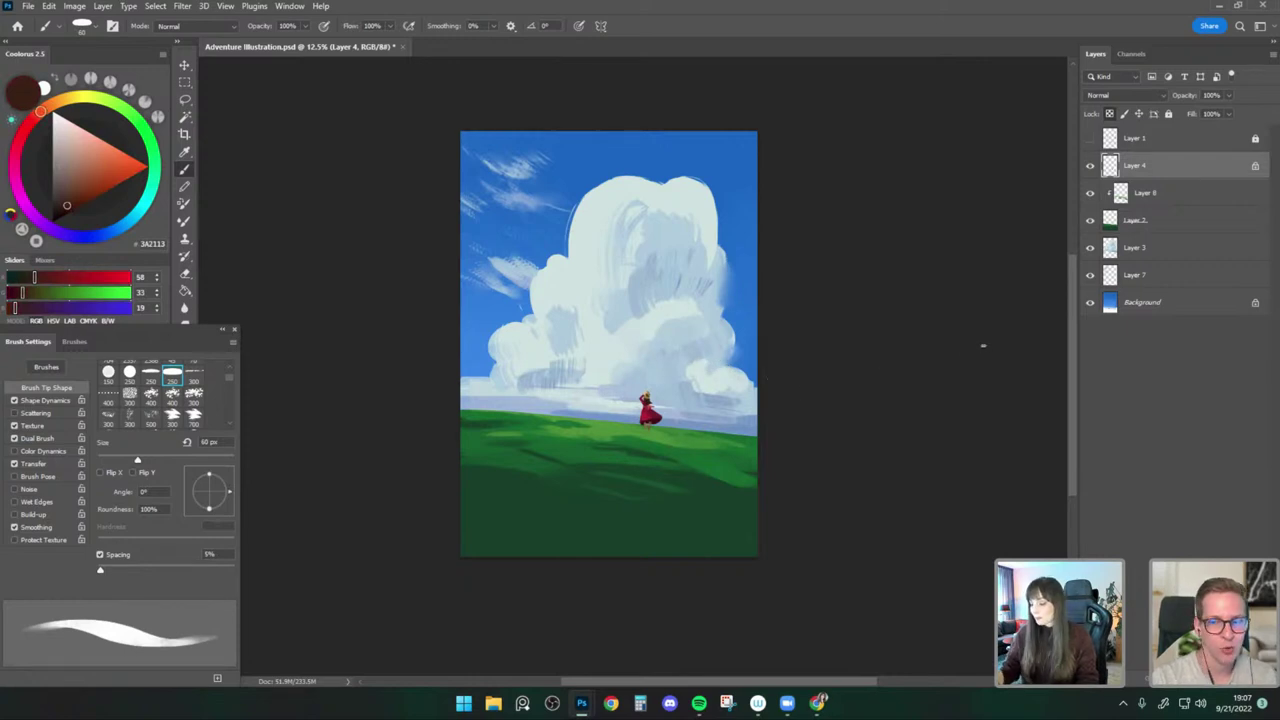
On hill layer Layer 2, sample the dark green #183E29 and paint shadow strokes across the middle slope with a 200 to 250 px brush.
{"action": "left_click", "coordinate": [1145, 220]}
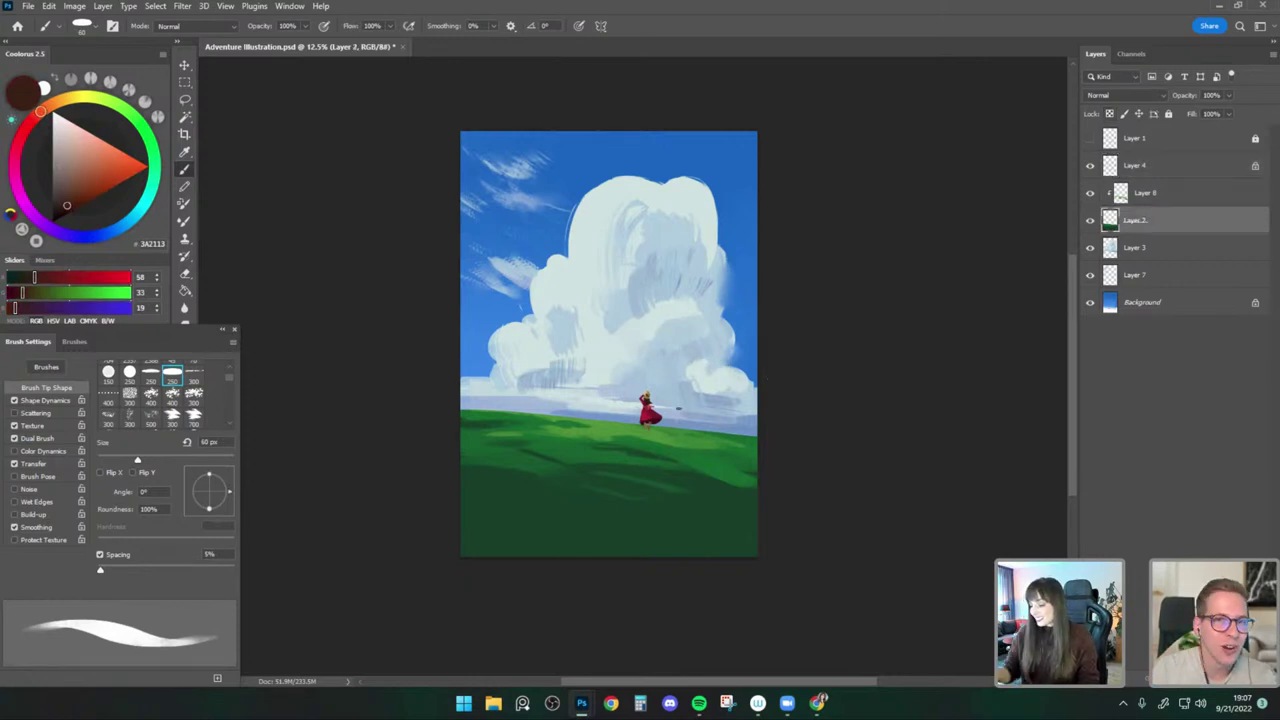
{"action": "left_click", "coordinate": [675, 494], "text": "alt"}
{"action": "key", "text": "bracketright"}
{"action": "key", "text": "bracketright"}
{"action": "key", "text": "bracketright"}
{"action": "key", "text": "bracketright"}
{"action": "key", "text": "bracketright"}
{"action": "key", "text": "bracketright"}
{"action": "key", "text": "bracketright"}
{"action": "key", "text": "bracketright"}
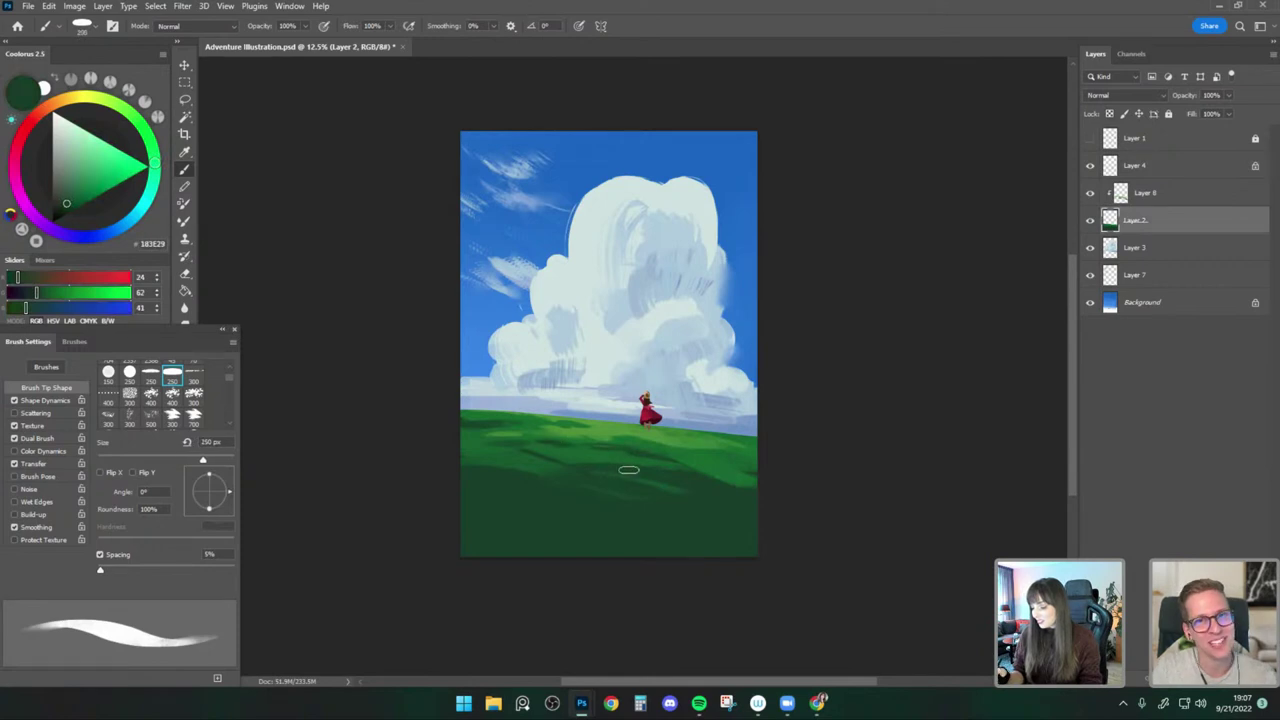
{"action": "key", "text": "bracketleft"}
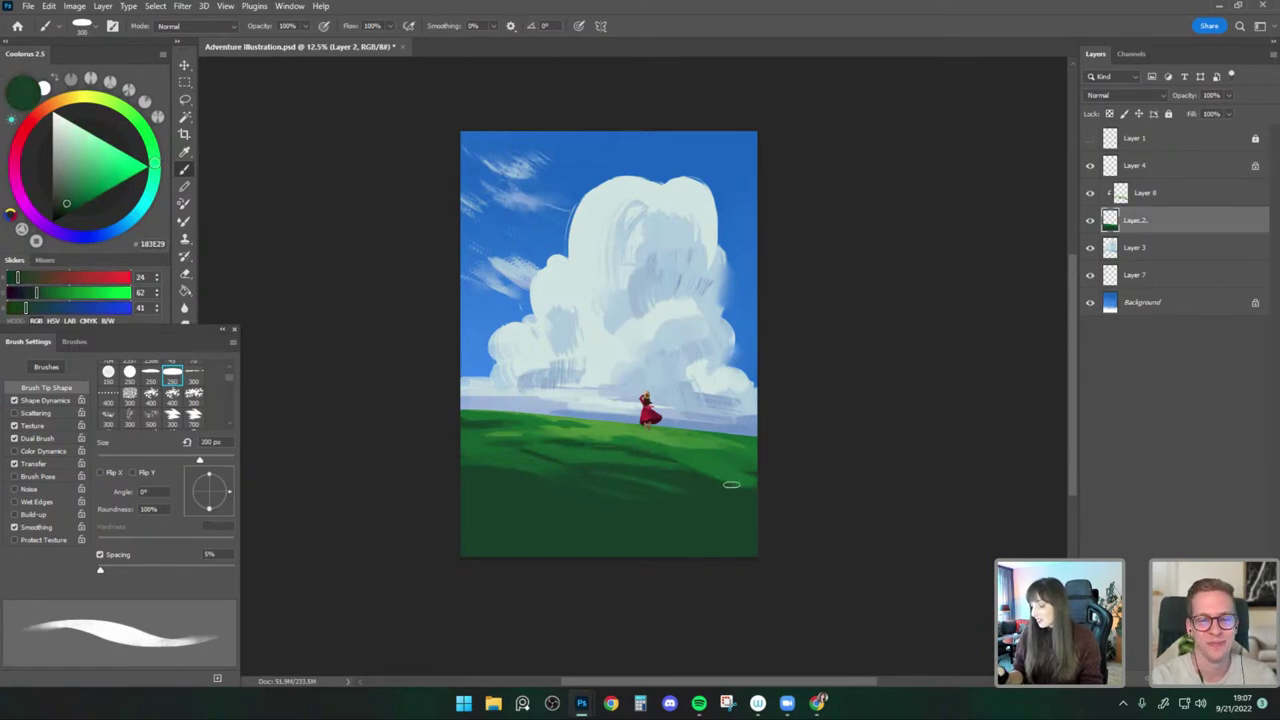
Rework the shadow edges on the hill's lower right slope with sampled greens, reducing the brush to 175 px.
{"action": "left_click", "coordinate": [563, 450], "text": "alt"}
{"action": "left_click", "coordinate": [645, 476], "text": "alt"}
{"action": "key", "text": "bracketright"}
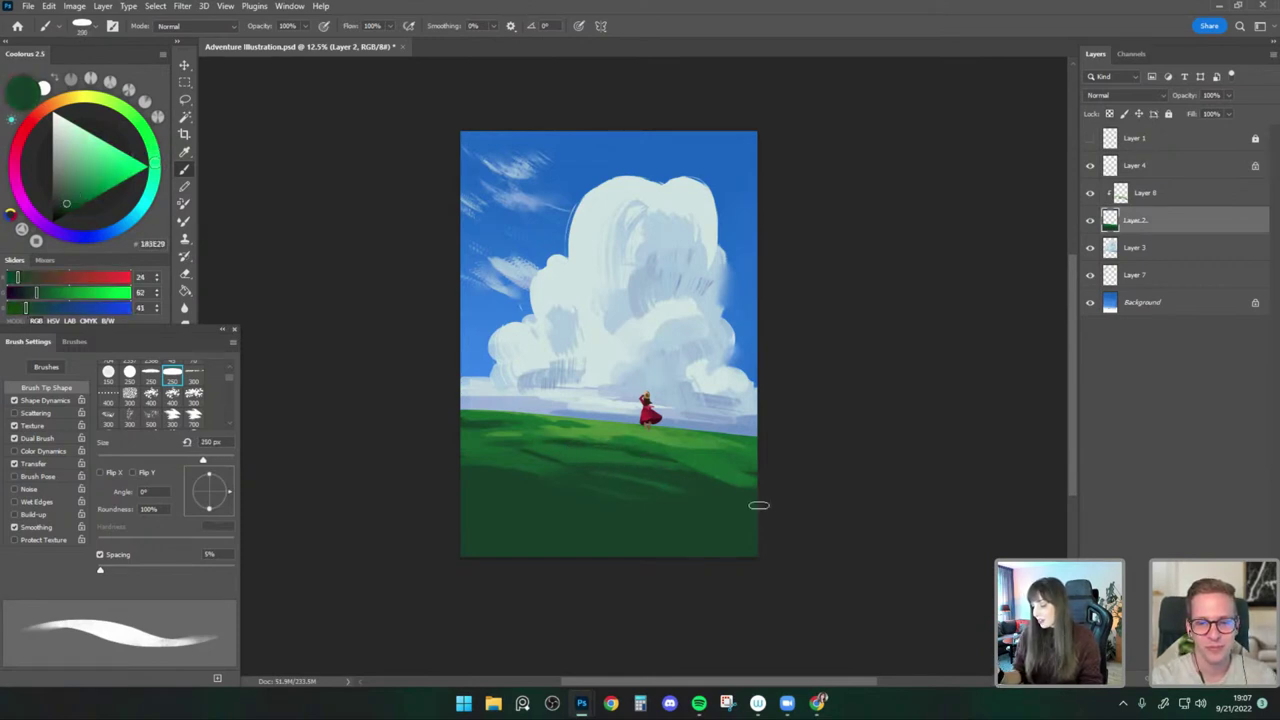
{"action": "key", "text": "bracketleft"}
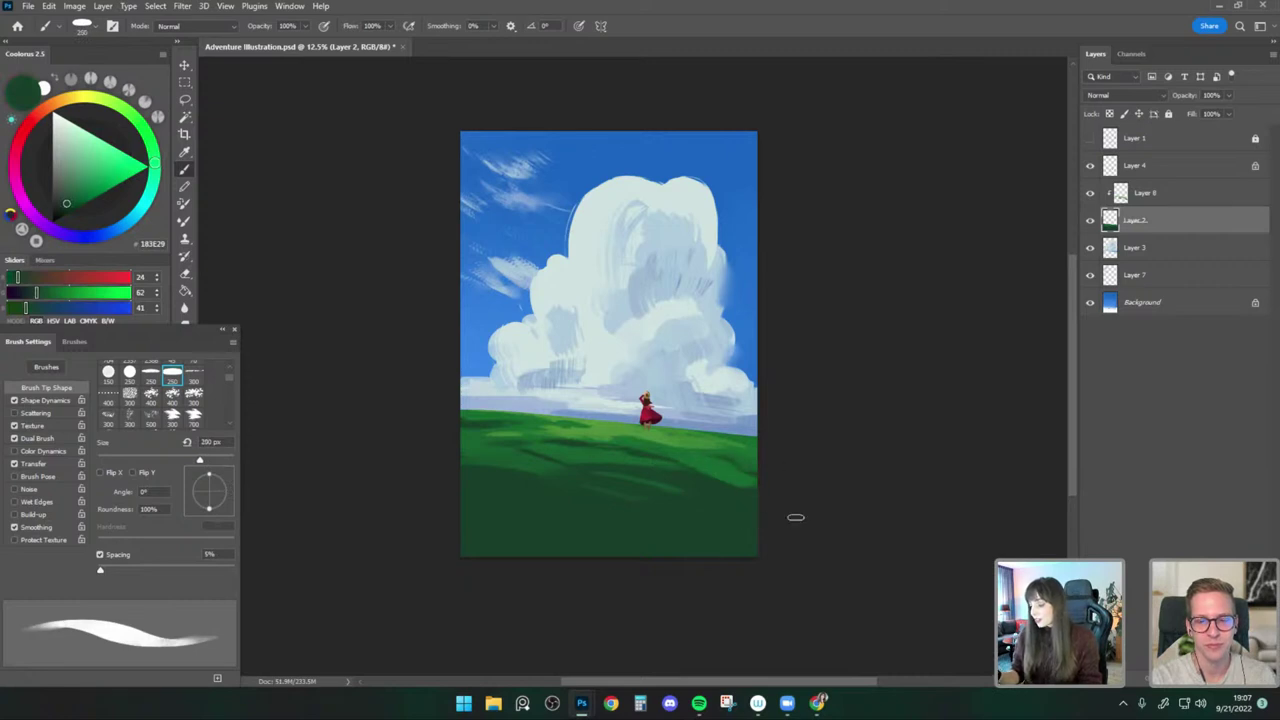
{"action": "key", "text": "bracketleft"}
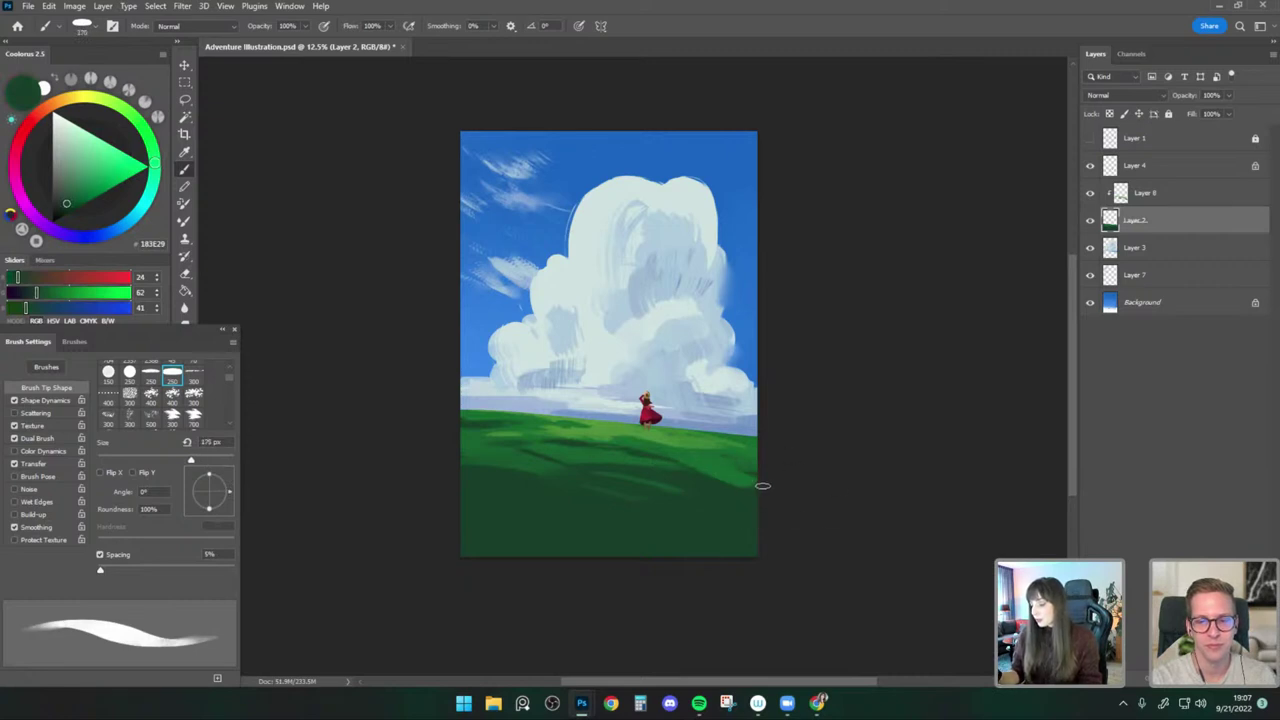
Raise the hill's crest at the canvas's left edge with sampled dark greens and a 175 px brush.
{"action": "left_click", "coordinate": [476, 423], "text": "alt"}
{"action": "left_click_drag", "start_coordinate": [463, 408], "coordinate": [492, 412]}
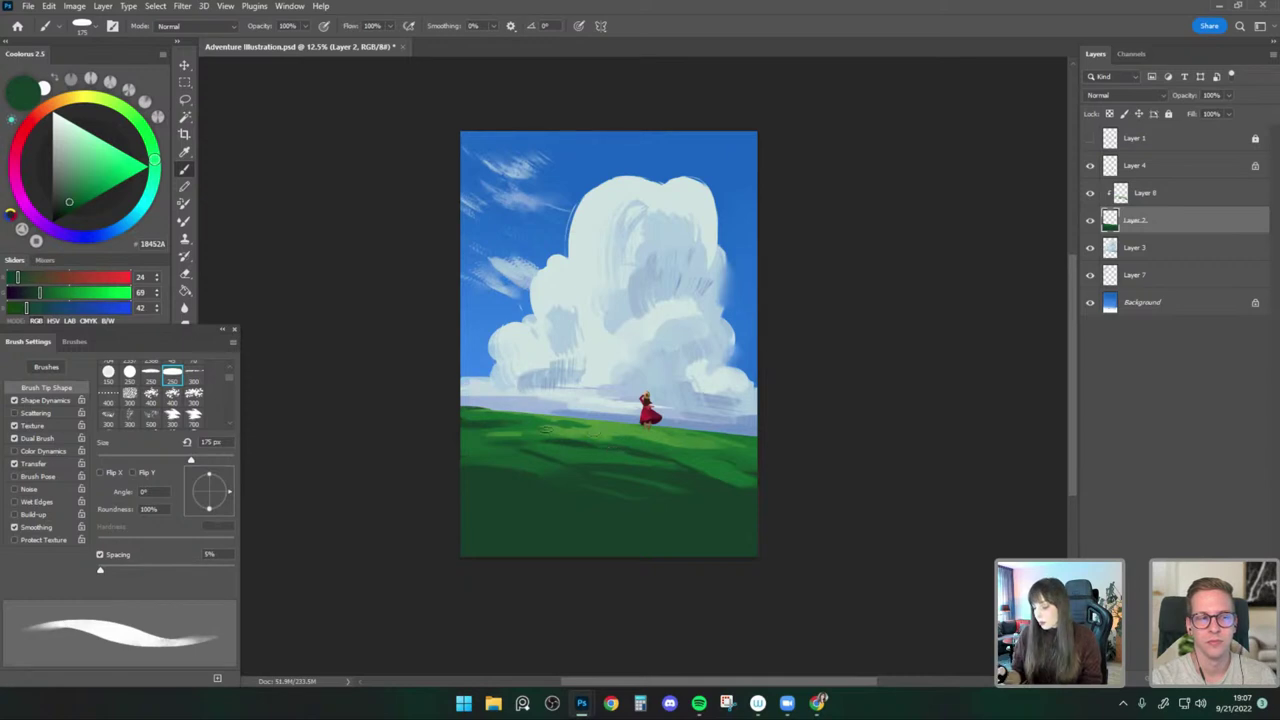
{"action": "left_click", "coordinate": [480, 404], "text": "alt"}
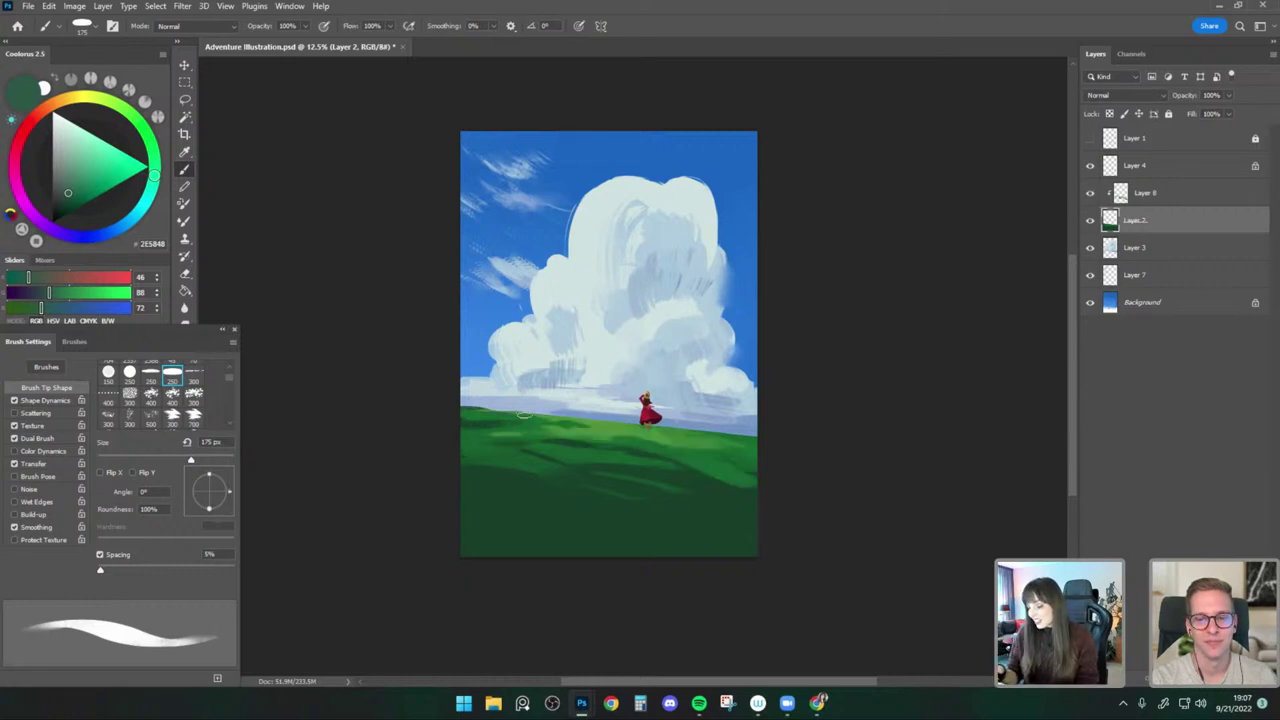
{"action": "left_click", "coordinate": [474, 412], "text": "alt"}
{"action": "left_click", "coordinate": [484, 427], "text": "alt"}
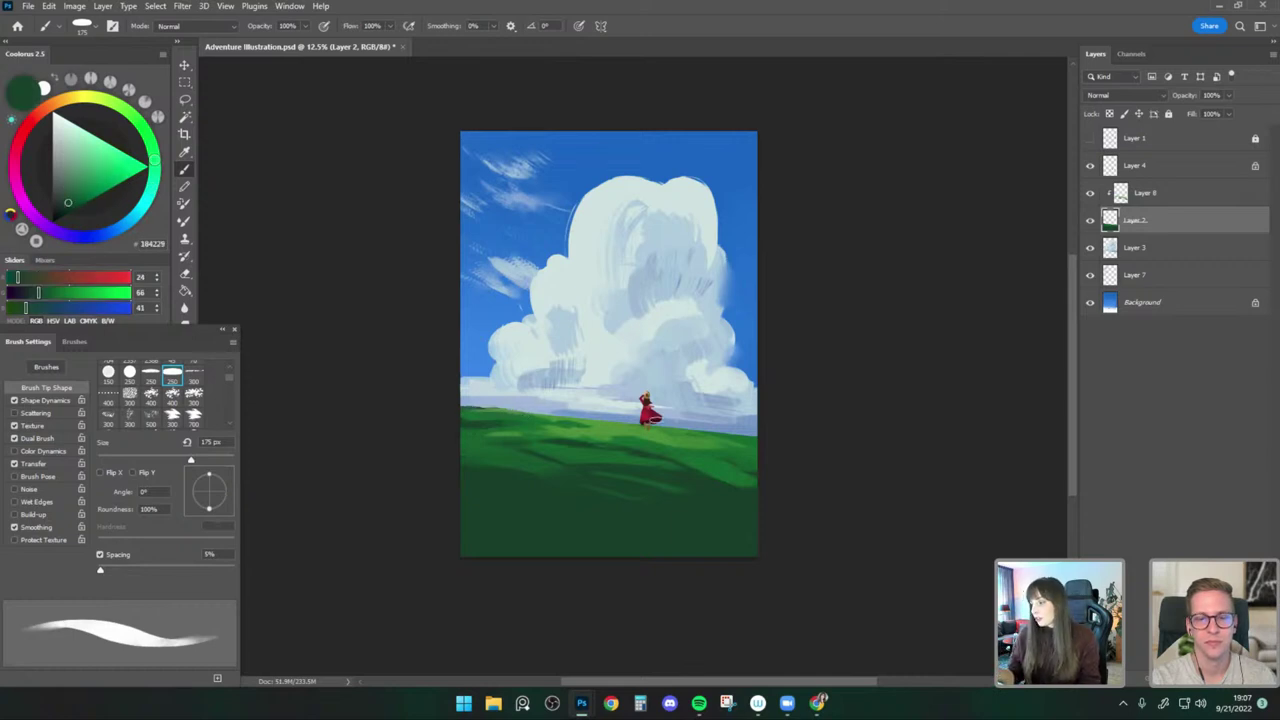
On clipped layer Layer 8, mix a very dark green #162B26 and paint shadow strokes in the lower left foreground with a brush up to 400 px.
{"action": "left_click", "coordinate": [1123, 196]}
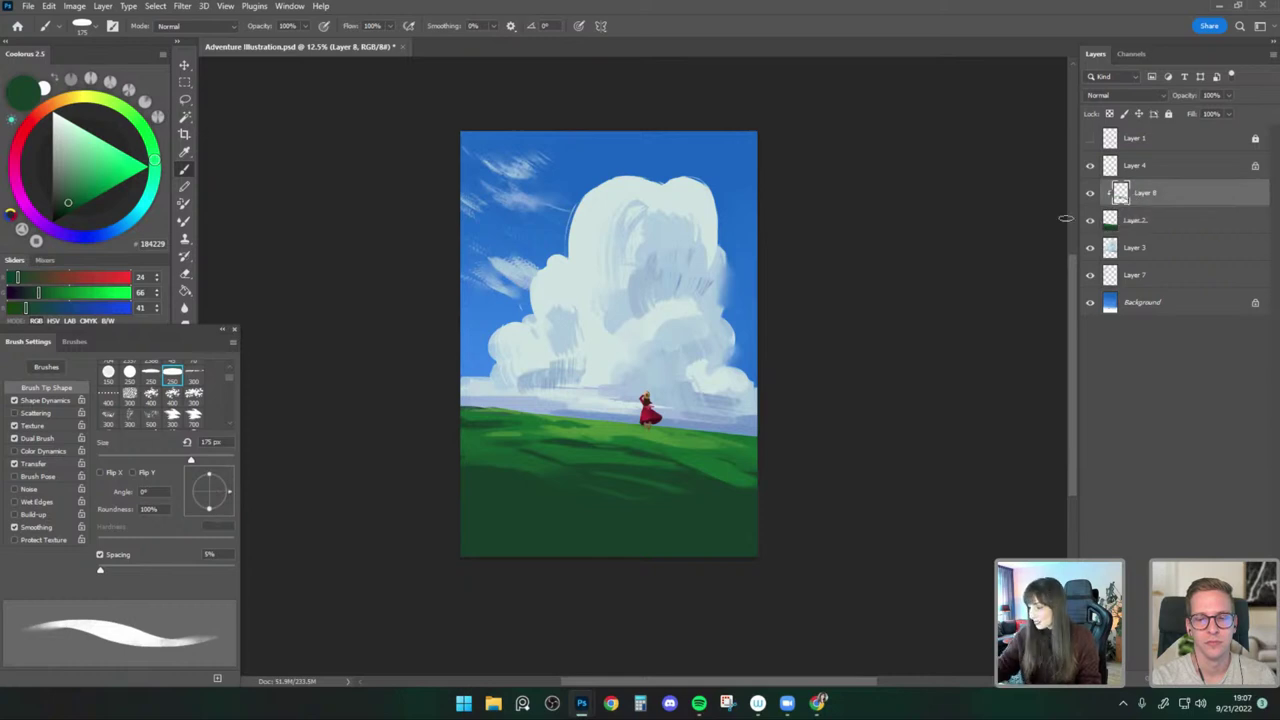
{"action": "left_click", "coordinate": [517, 454], "text": "alt"}
{"action": "key", "text": "]"}
{"action": "key", "text": "]"}
{"action": "left_click", "coordinate": [60, 208]}
{"action": "left_click", "coordinate": [153, 187]}
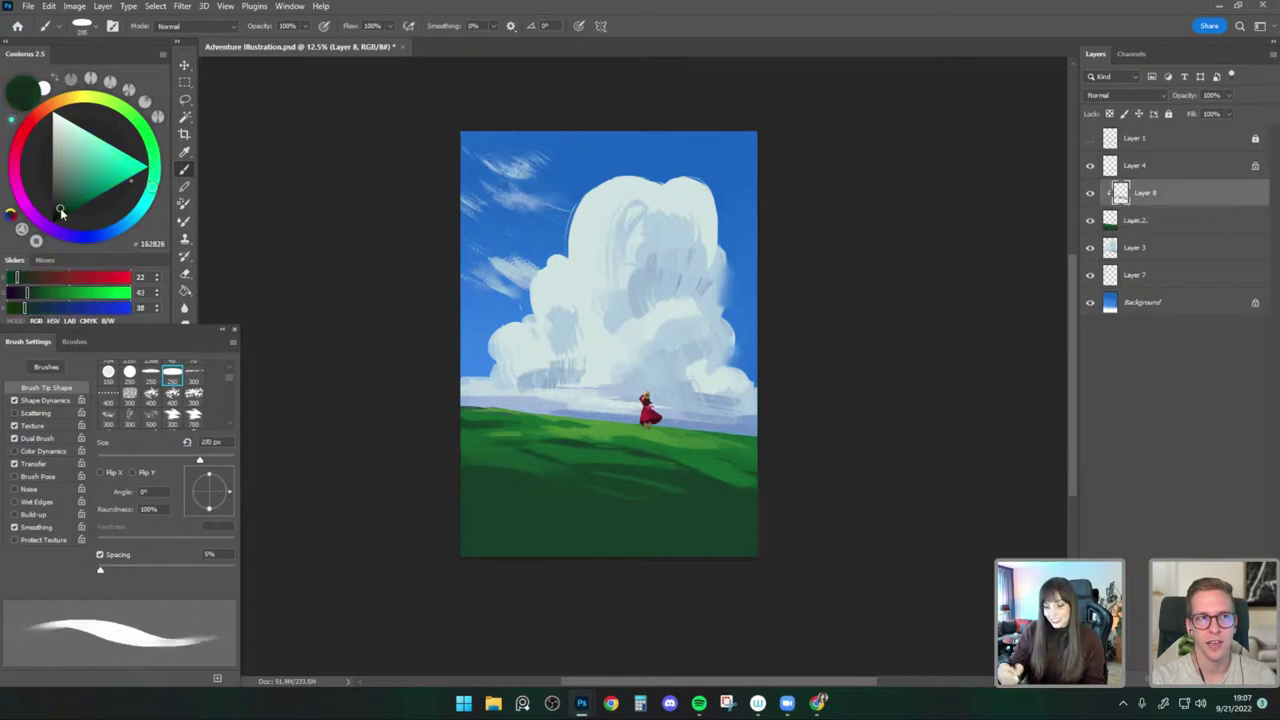
{"action": "key", "text": "]"}
{"action": "key", "text": "]"}
{"action": "mouse_move", "coordinate": [490, 490]}
{"action": "left_mouse_down"}
{"action": "mouse_move", "coordinate": [554, 502]}
{"action": "mouse_move", "coordinate": [505, 487]}
{"action": "mouse_move", "coordinate": [446, 497]}
{"action": "mouse_move", "coordinate": [518, 520]}
{"action": "mouse_move", "coordinate": [481, 491]}
{"action": "mouse_move", "coordinate": [515, 478]}
{"action": "mouse_move", "coordinate": [561, 518]}
{"action": "mouse_move", "coordinate": [619, 528]}
{"action": "left_mouse_up"}
{"action": "key", "text": "]"}
{"action": "key", "text": "["}
{"action": "left_click", "coordinate": [521, 513], "text": "alt"}
{"action": "key", "text": "]"}
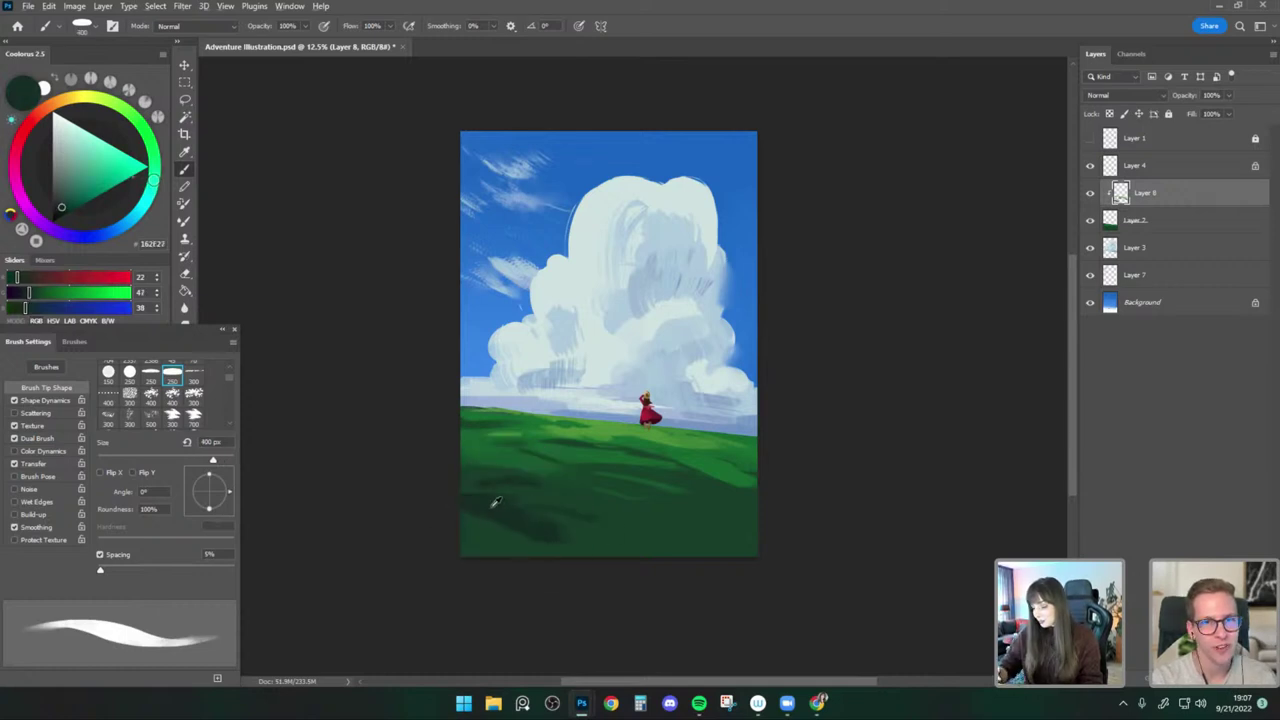
Broaden the lower left foreground shadow with the sampled dark green and a 700 px brush.
{"action": "left_click", "coordinate": [491, 509], "text": "alt"}
{"action": "key", "text": "]"}
{"action": "key", "text": "]"}
{"action": "key", "text": "]"}
{"action": "mouse_move", "coordinate": [497, 496]}
{"action": "left_mouse_down"}
{"action": "mouse_move", "coordinate": [528, 525]}
{"action": "mouse_move", "coordinate": [523, 546]}
{"action": "left_mouse_up"}
{"action": "left_click", "coordinate": [494, 508], "text": "alt"}
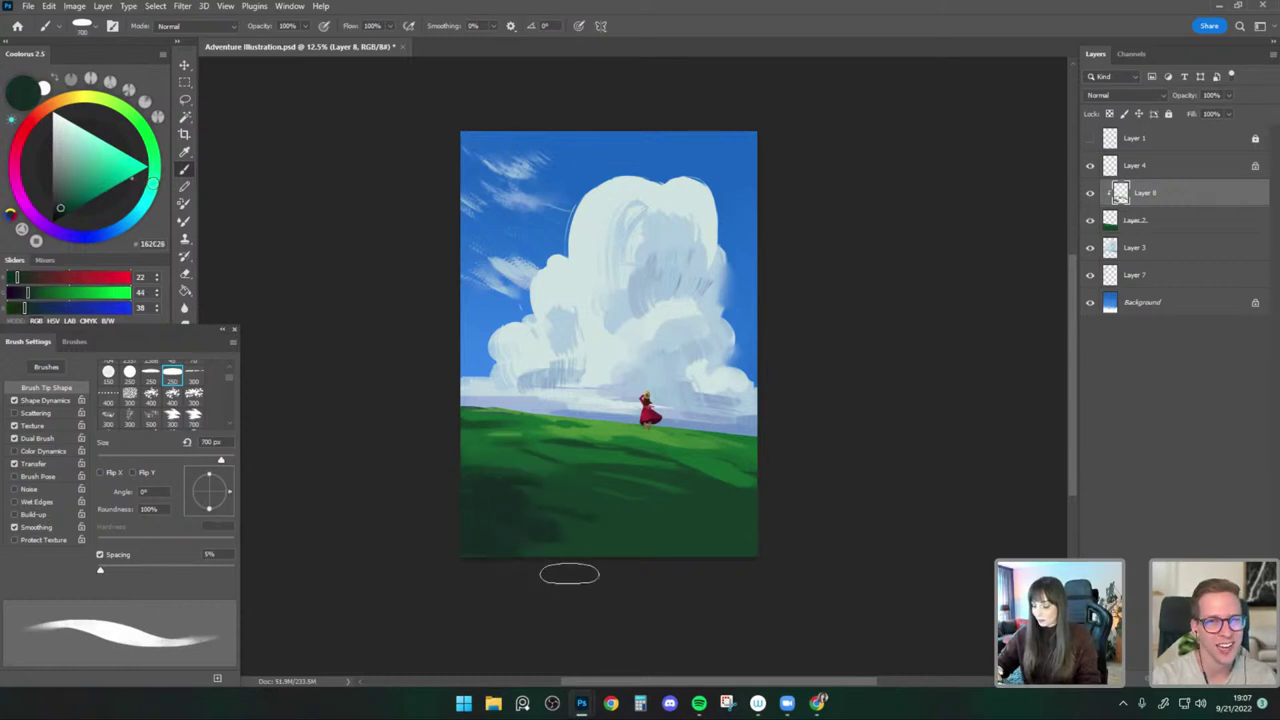
Mirror the canvas horizontally and blend the foreground shadow into the hill with sampled dark greens, using a 600 to 700 px brush.
{"action": "key", "text": "ctrl+shift+h"}
{"action": "left_click", "coordinate": [677, 491], "text": "alt"}
{"action": "key", "text": "["}
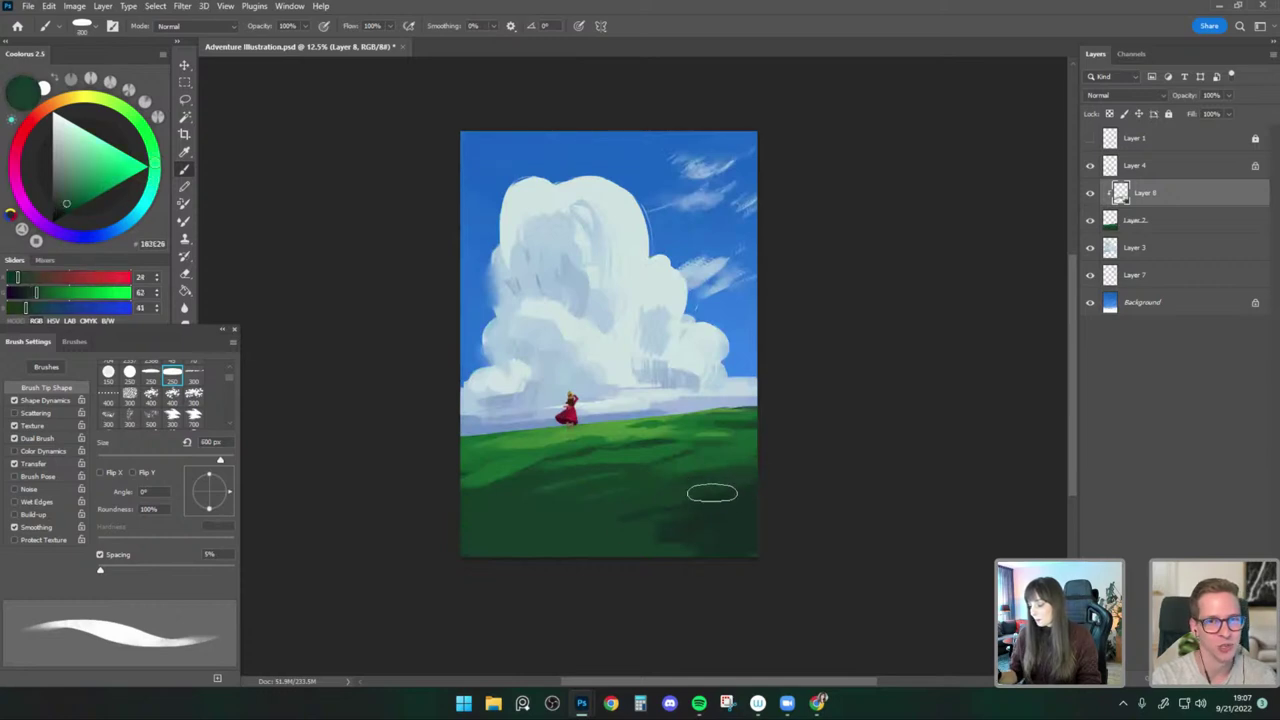
{"action": "left_click", "coordinate": [706, 503], "text": "alt"}
{"action": "key", "text": "]"}
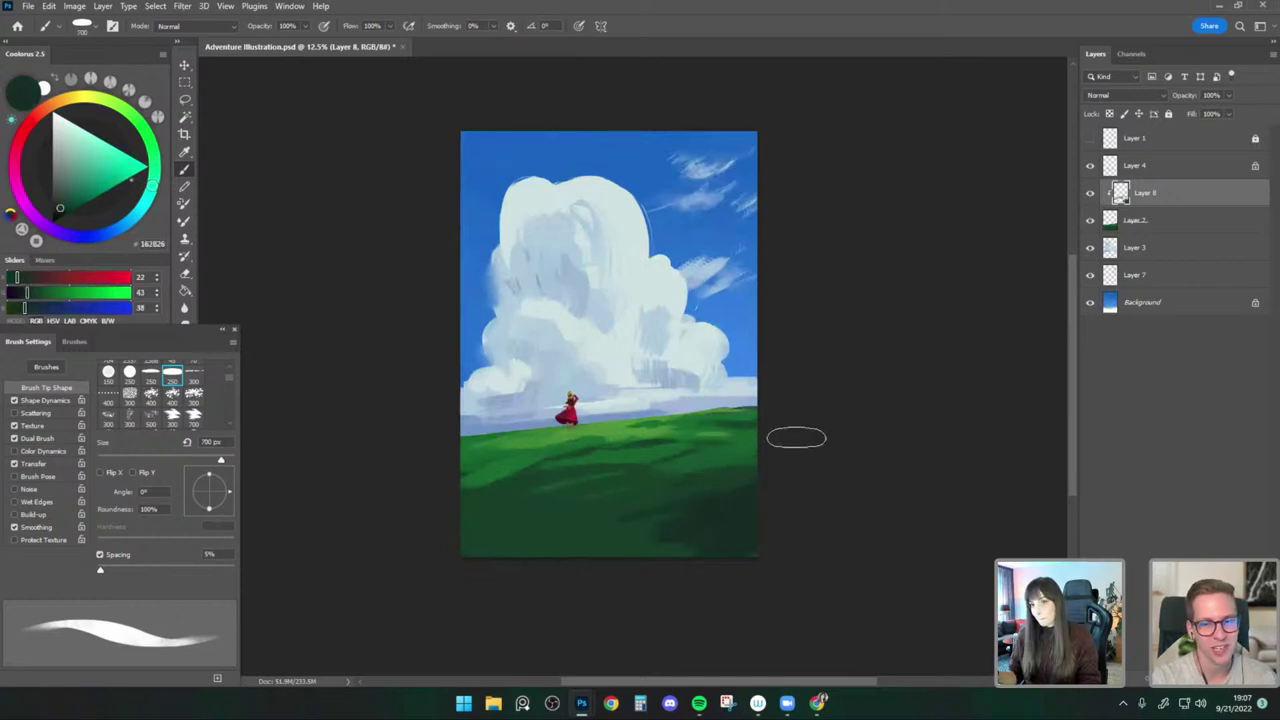
{"action": "key", "text": "bracketright"}
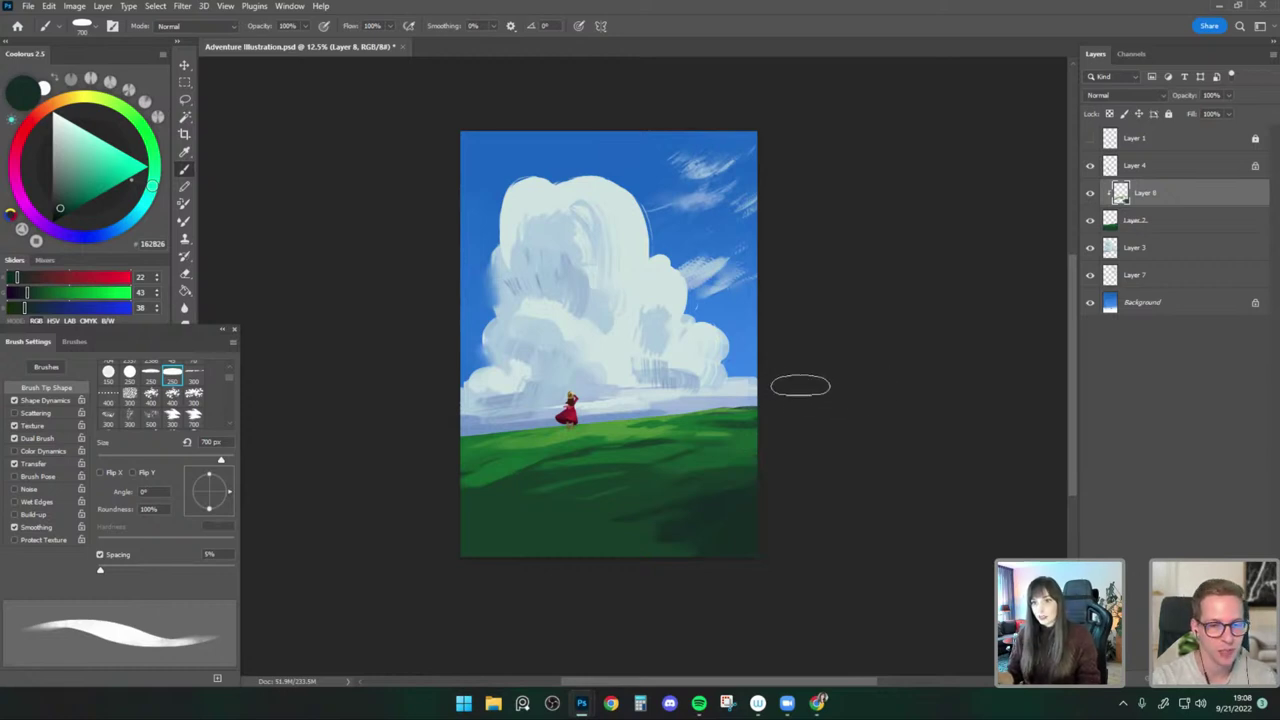
On Layer 3, sample light cloud tones and soften the shading at the cloud's base with a 400 to 500 px brush.
{"action": "left_click", "coordinate": [1149, 256]}
{"action": "left_click", "coordinate": [610, 404], "text": "alt"}
{"action": "key", "text": "bracketleft"}
{"action": "key", "text": "bracketleft"}
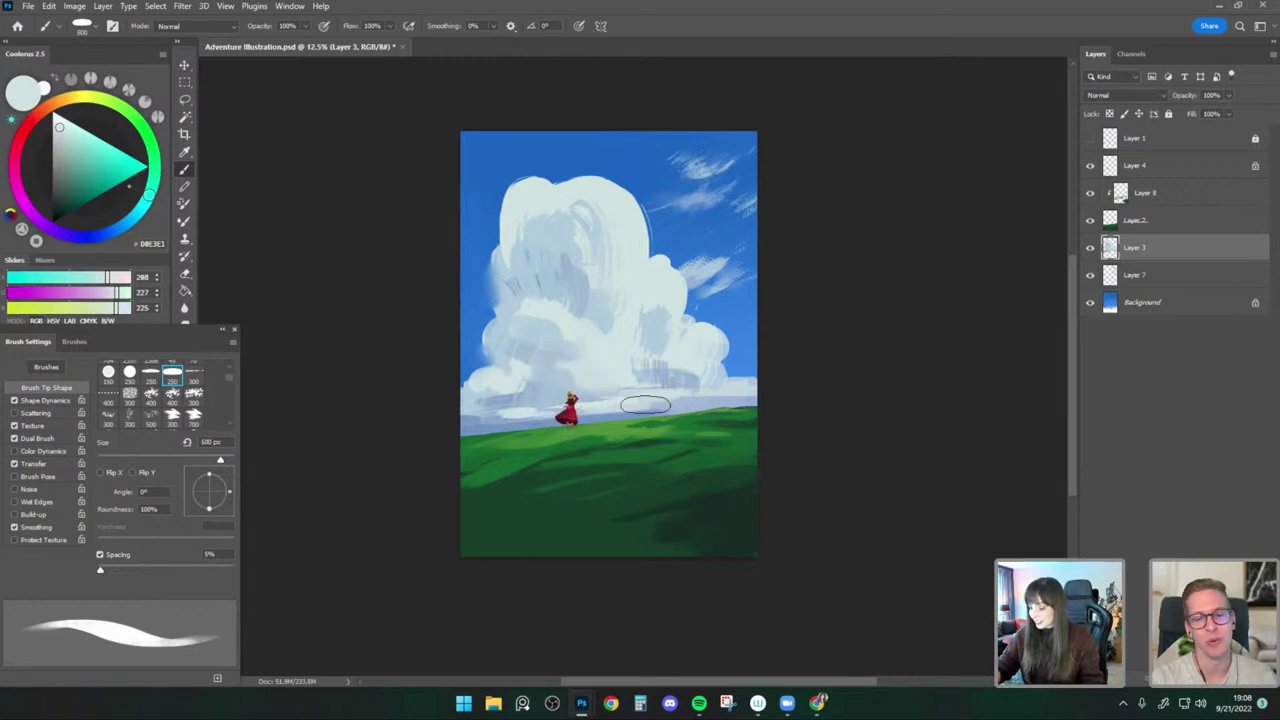
{"action": "key", "text": "bracketleft"}
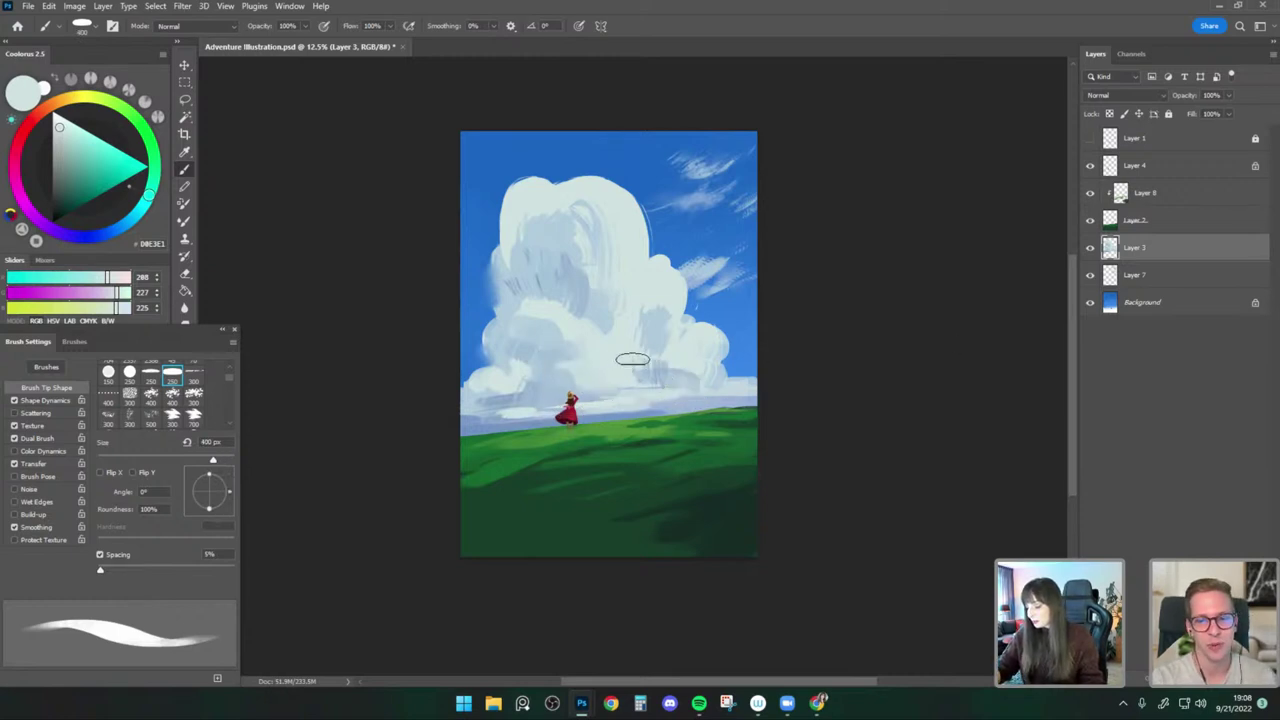
{"action": "left_click", "coordinate": [683, 393], "text": "alt"}
{"action": "key", "text": "bracketright"}
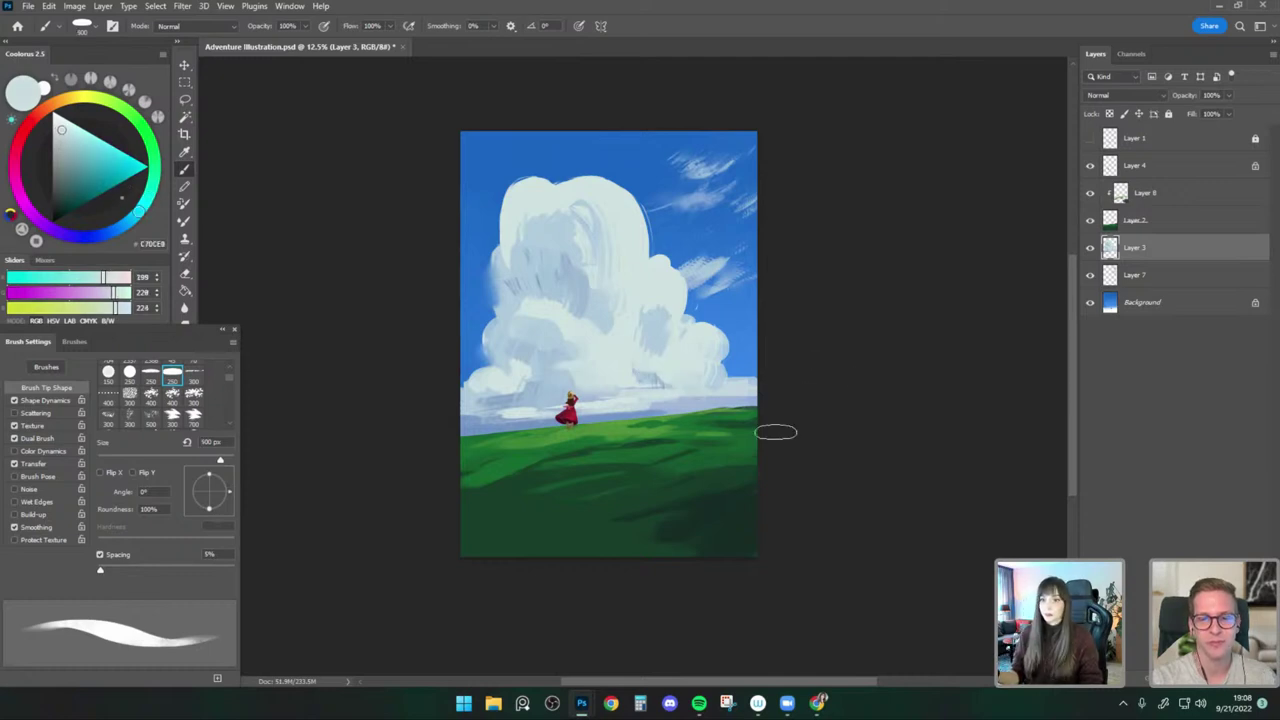
Rework the haze band along the horizon with sampled pale blue tones, undoing one stroke and enlarging the brush to 900 px.
{"action": "left_click", "coordinate": [648, 412], "text": "alt"}
{"action": "left_click", "coordinate": [640, 412], "text": "alt"}
{"action": "key", "text": "bracketright"}
{"action": "key", "text": "bracketright"}
{"action": "mouse_move", "coordinate": [652, 408]}
{"action": "left_mouse_down"}
{"action": "mouse_move", "coordinate": [508, 418]}
{"action": "mouse_move", "coordinate": [688, 397]}
{"action": "left_mouse_up"}
{"action": "key", "text": "ctrl+z"}
{"action": "key", "text": "bracketright"}
{"action": "key", "text": "bracketright"}
{"action": "left_click", "coordinate": [583, 407], "text": "alt"}
{"action": "left_click", "coordinate": [653, 402], "text": "alt"}
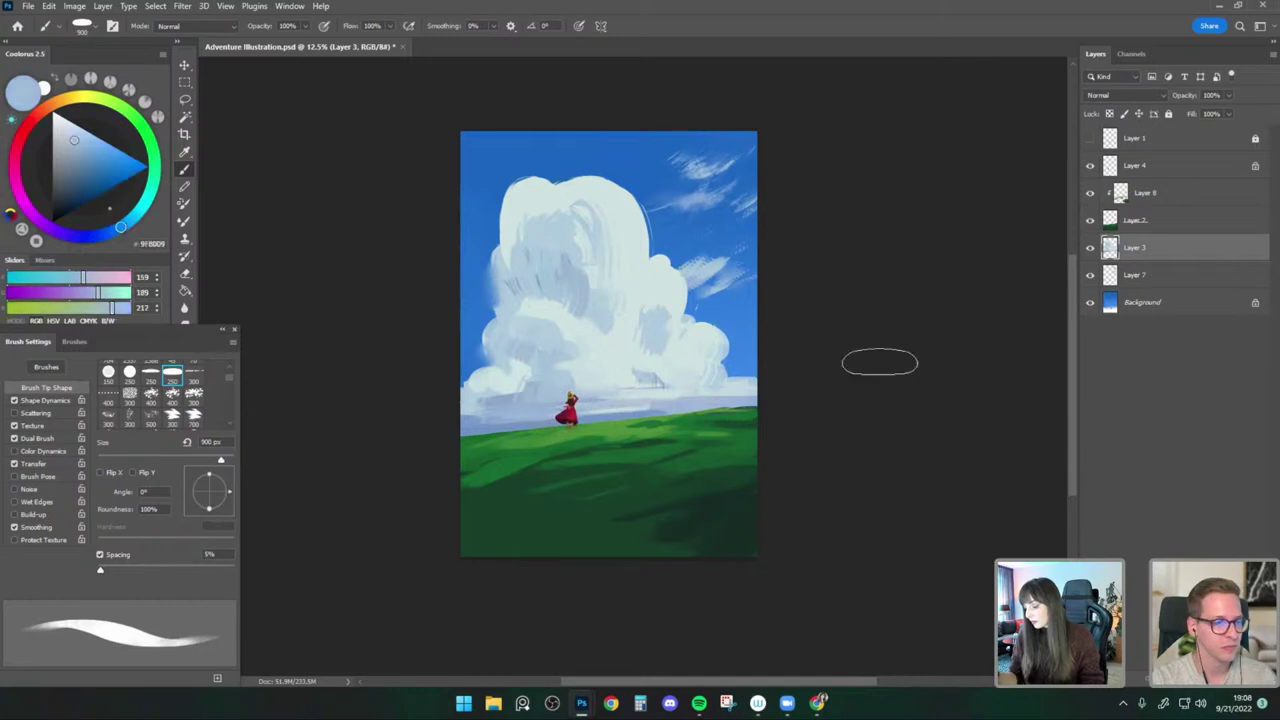
Mirror the canvas back and toggle Layer 8 off and on to compare the hill with and without its shading.
{"action": "key", "text": "ctrl+shift+h"}
{"action": "left_click", "coordinate": [1088, 196]}
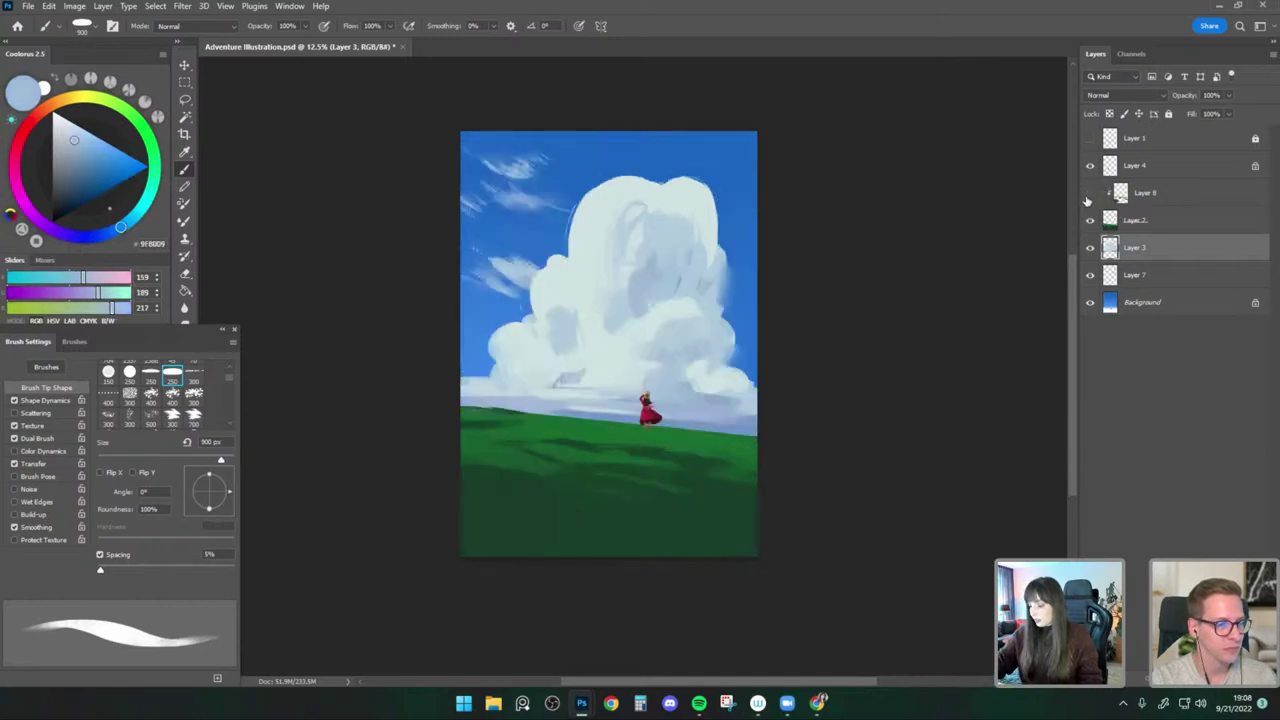
{"action": "left_click", "coordinate": [1088, 196]}
{"action": "left_click", "coordinate": [1090, 193]}
{"action": "left_click", "coordinate": [1090, 193]}
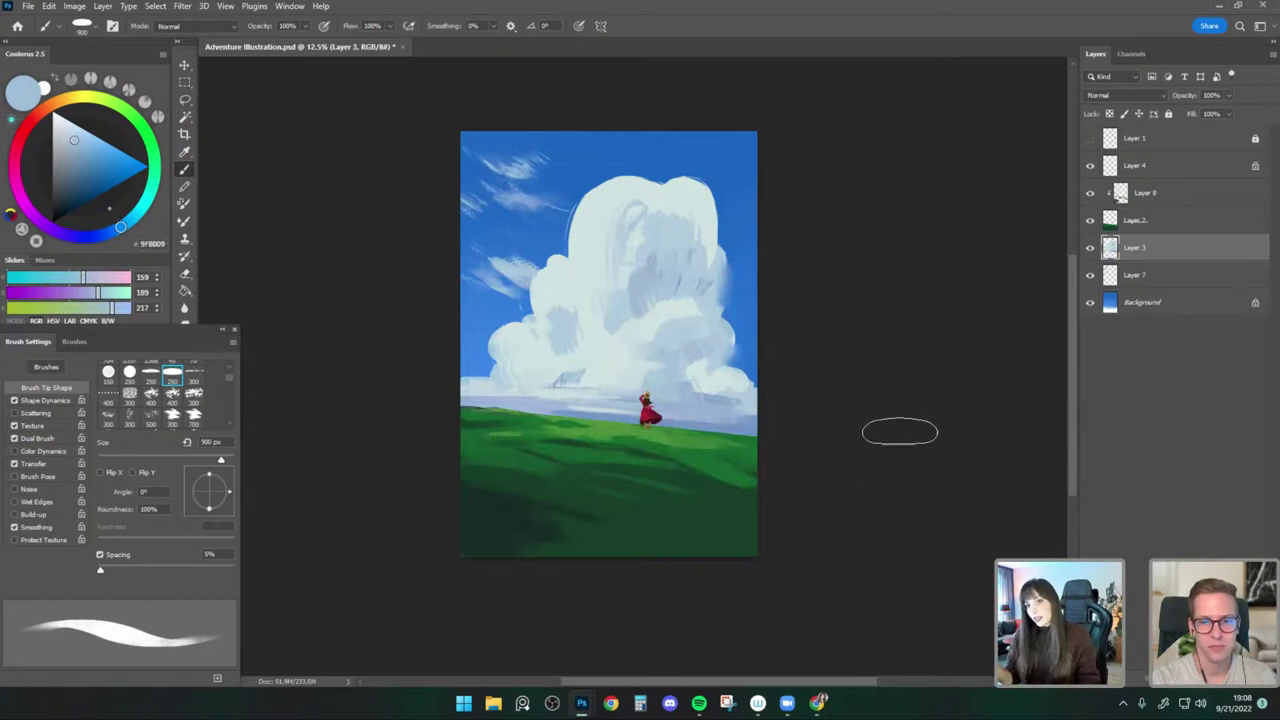
On Layer 8, sweep the sampled dark green #162B26 across the foreground down to the lower right corner with a 1000 px brush.
{"action": "left_click", "coordinate": [522, 488], "text": "alt"}
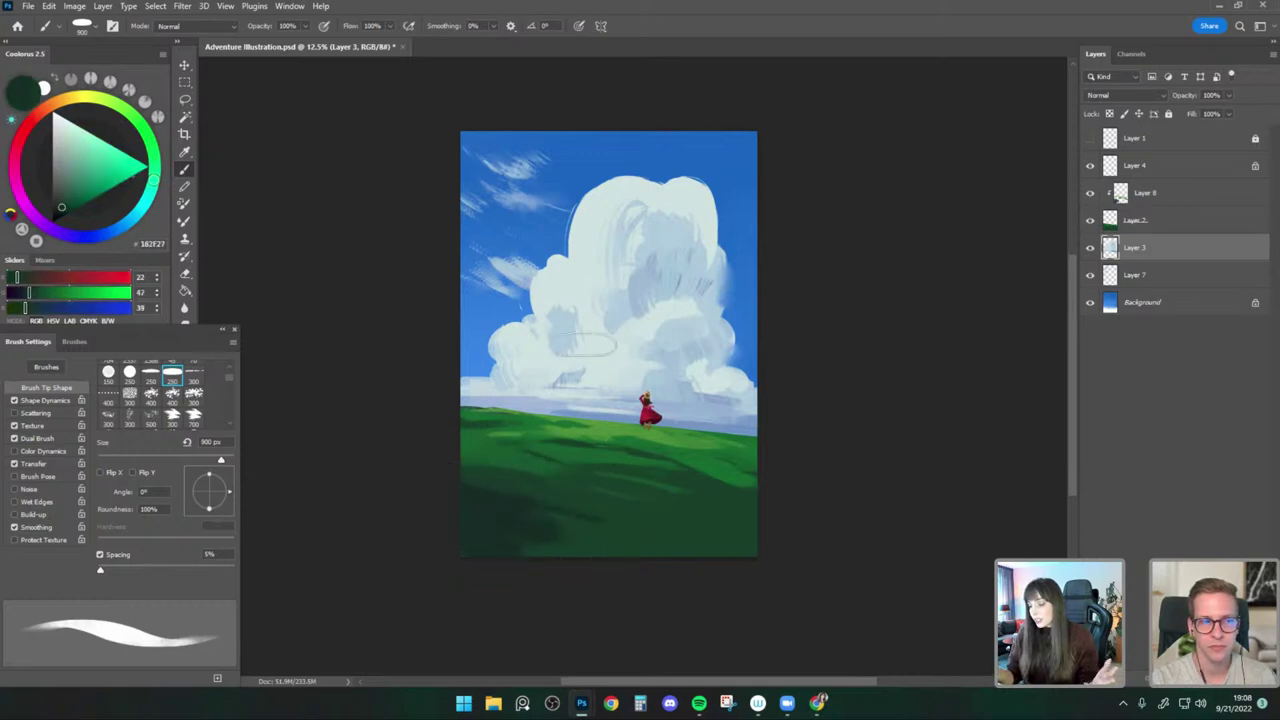
{"action": "key", "text": "bracketleft"}
{"action": "left_click", "coordinate": [505, 498], "text": "alt"}
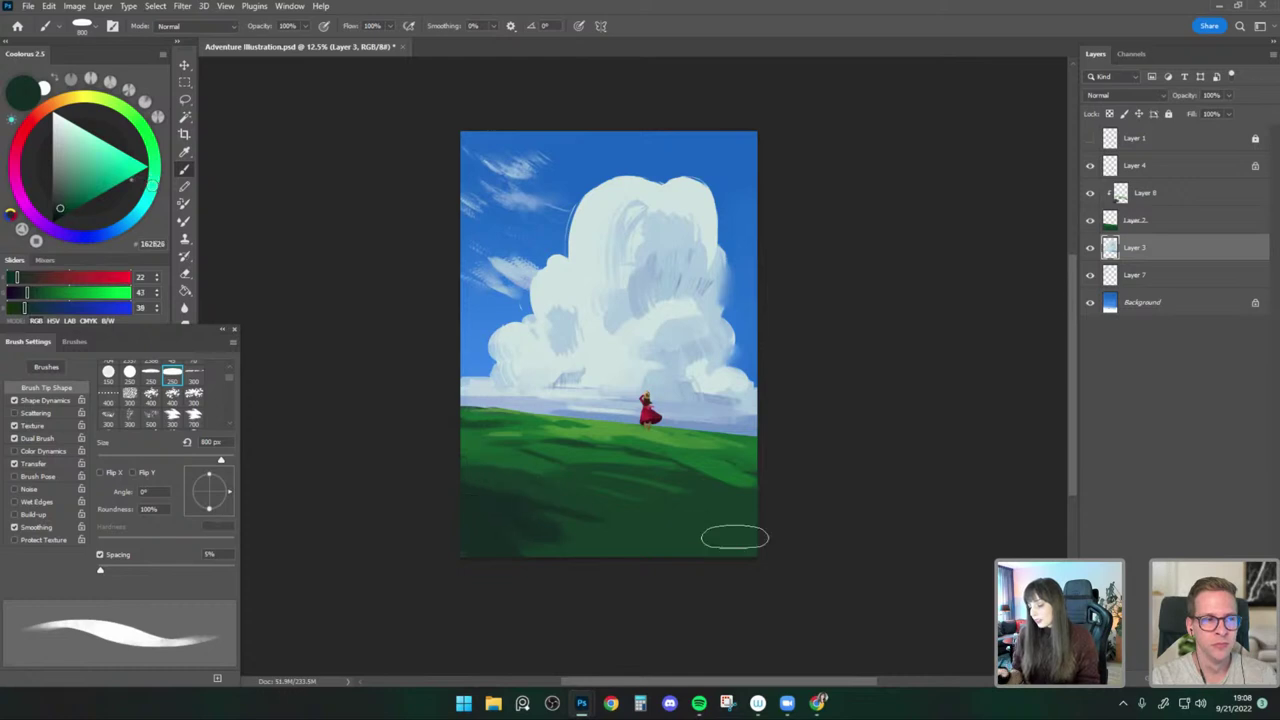
{"action": "left_click", "coordinate": [1160, 206]}
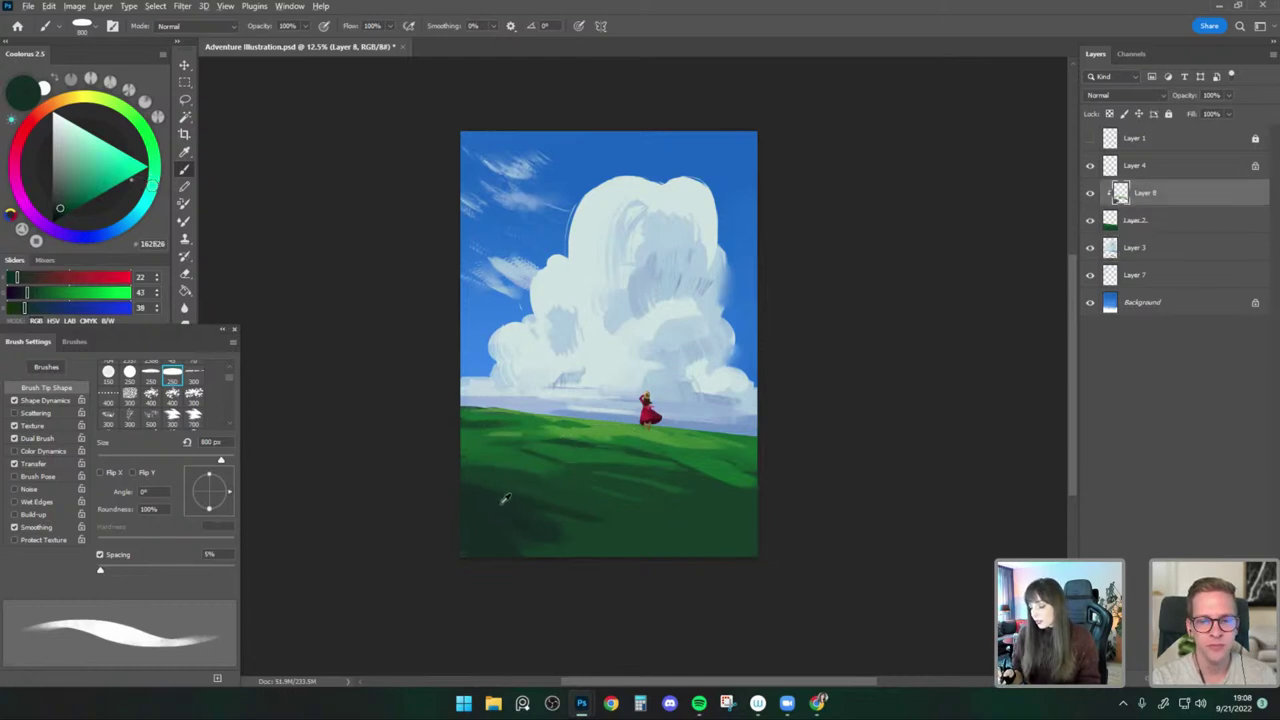
{"action": "key", "text": "bracketright"}
{"action": "key", "text": "bracketright"}
{"action": "left_click_drag", "start_coordinate": [475, 484], "coordinate": [741, 564]}
{"action": "left_click", "coordinate": [642, 504], "text": "alt"}
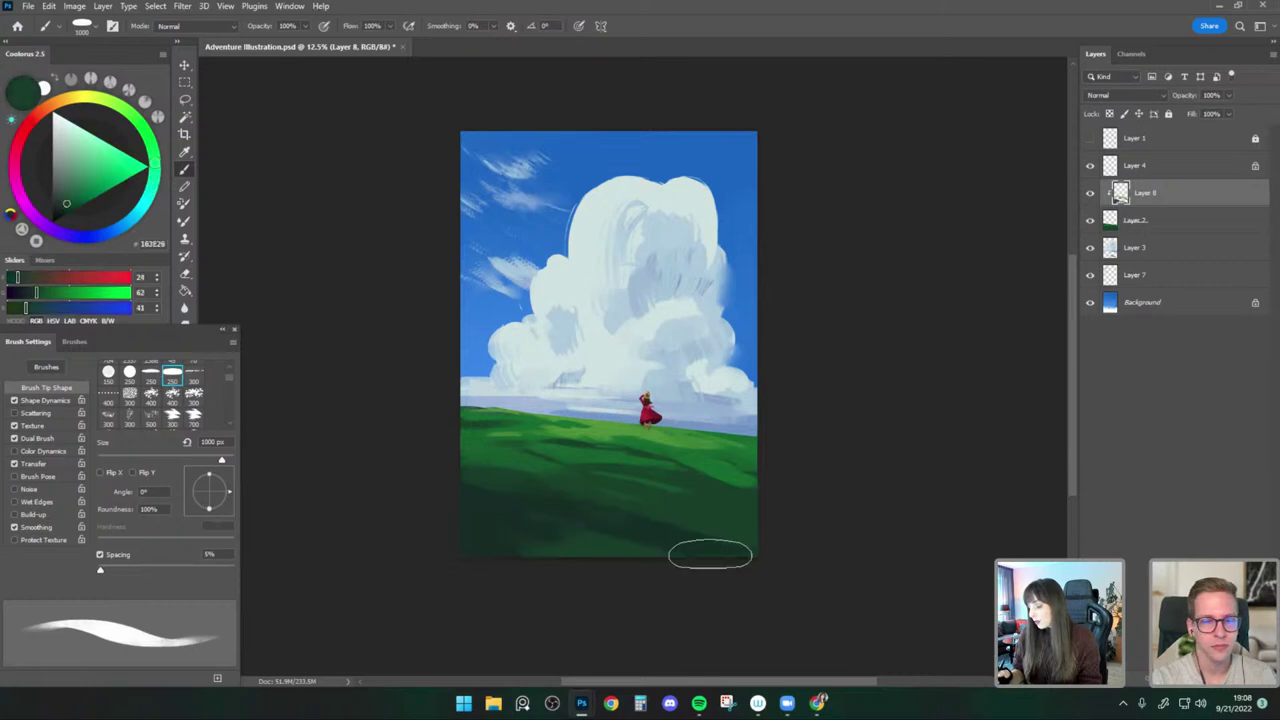
On Layer 8, sample the foreground's dark green and blend it into the lower hill with a 600 px brush.
{"action": "left_click", "coordinate": [543, 510], "text": "alt"}
{"action": "key", "text": "bracketleft"}
{"action": "key", "text": "bracketleft"}
{"action": "key", "text": "bracketleft"}
{"action": "key", "text": "bracketleft"}
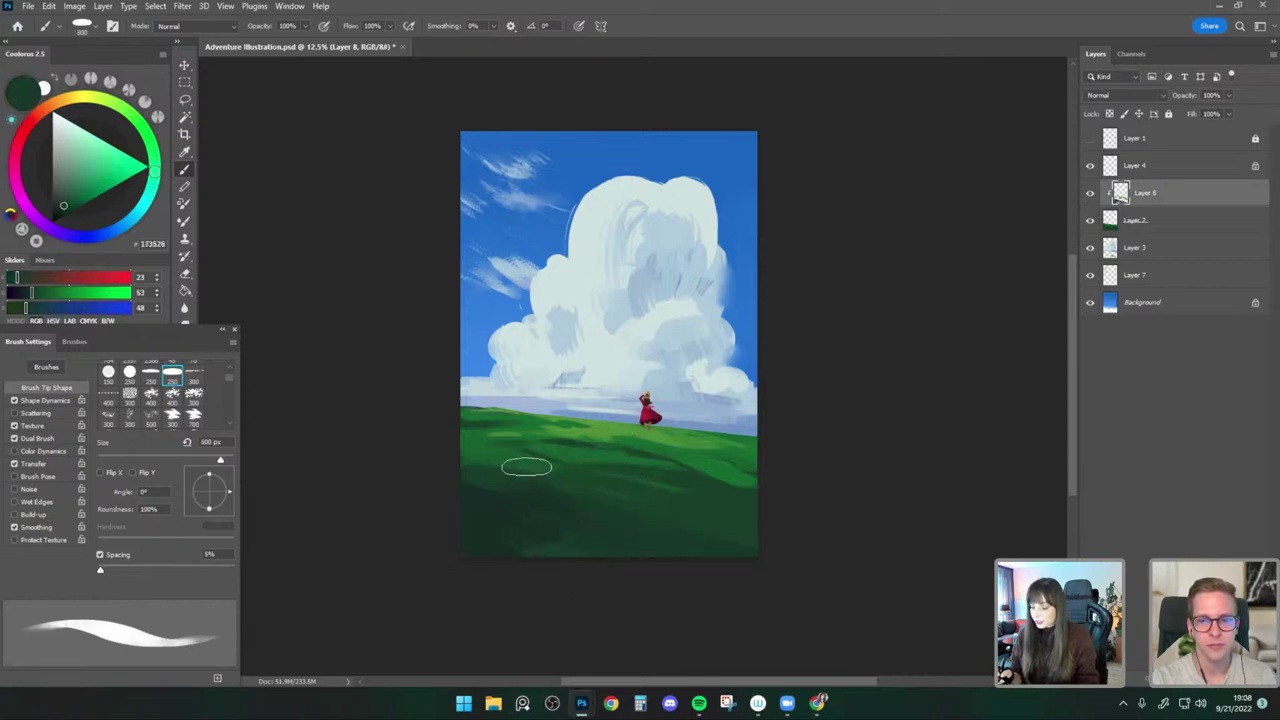
Sample mid greens from the slope and break up the foreground shadow with strokes from 300 to 600 px.
{"action": "left_click", "coordinate": [518, 462], "text": "alt"}
{"action": "key", "text": "bracketleft"}
{"action": "key", "text": "bracketleft"}
{"action": "key", "text": "bracketleft"}
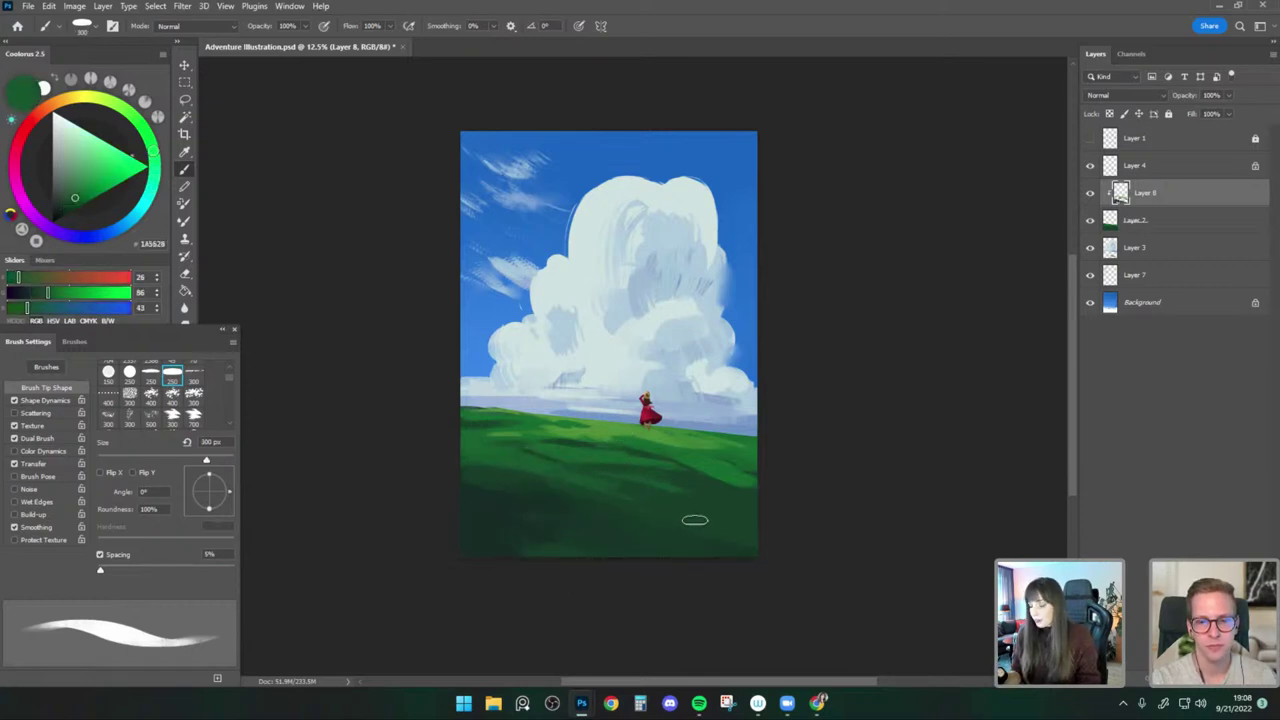
{"action": "left_click", "coordinate": [531, 471], "text": "alt"}
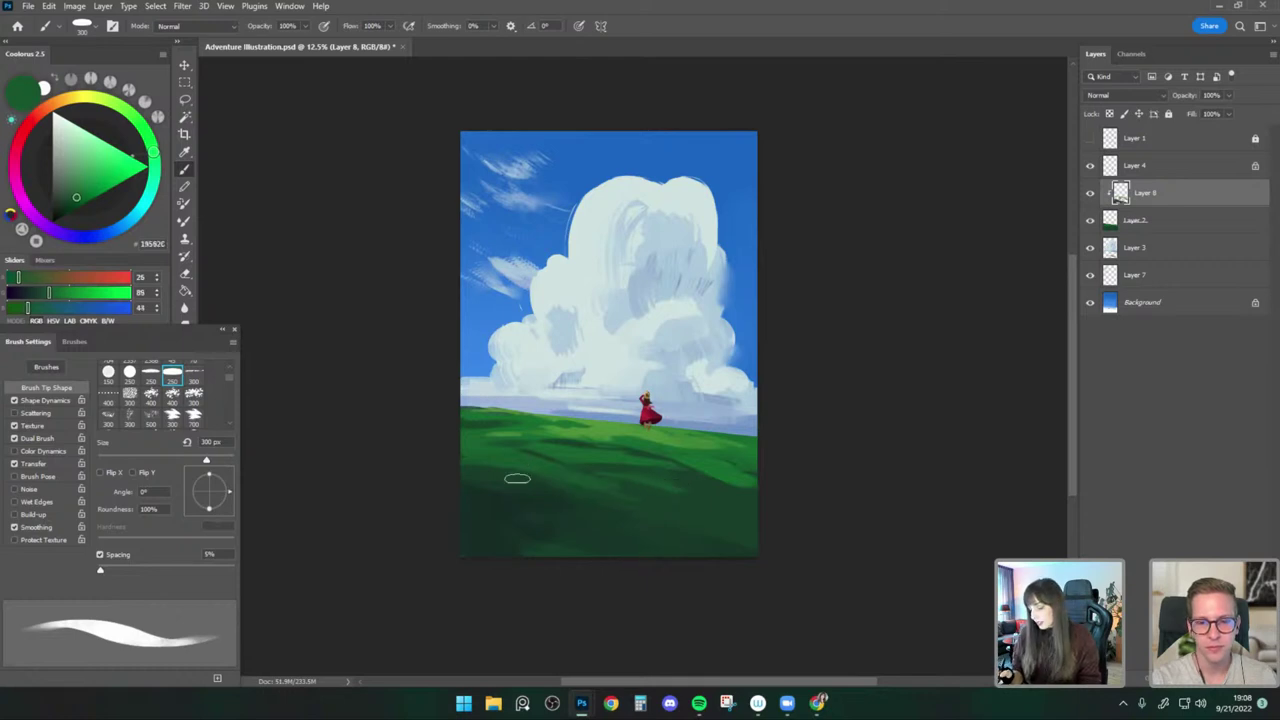
{"action": "key", "text": "bracketright"}
{"action": "key", "text": "bracketright"}
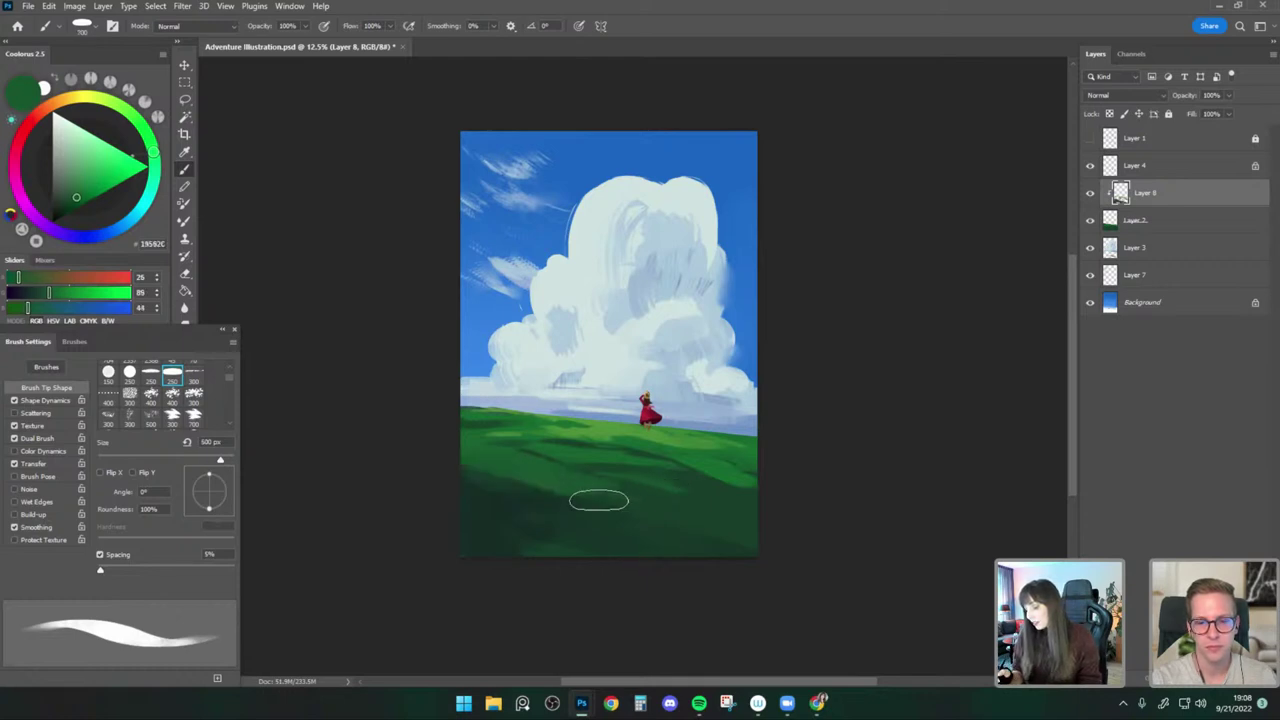
Mix a dark teal from the sampled shadow green and blend it into the foreground shadow with a 600 px brush.
{"action": "left_click", "coordinate": [522, 493], "text": "alt"}
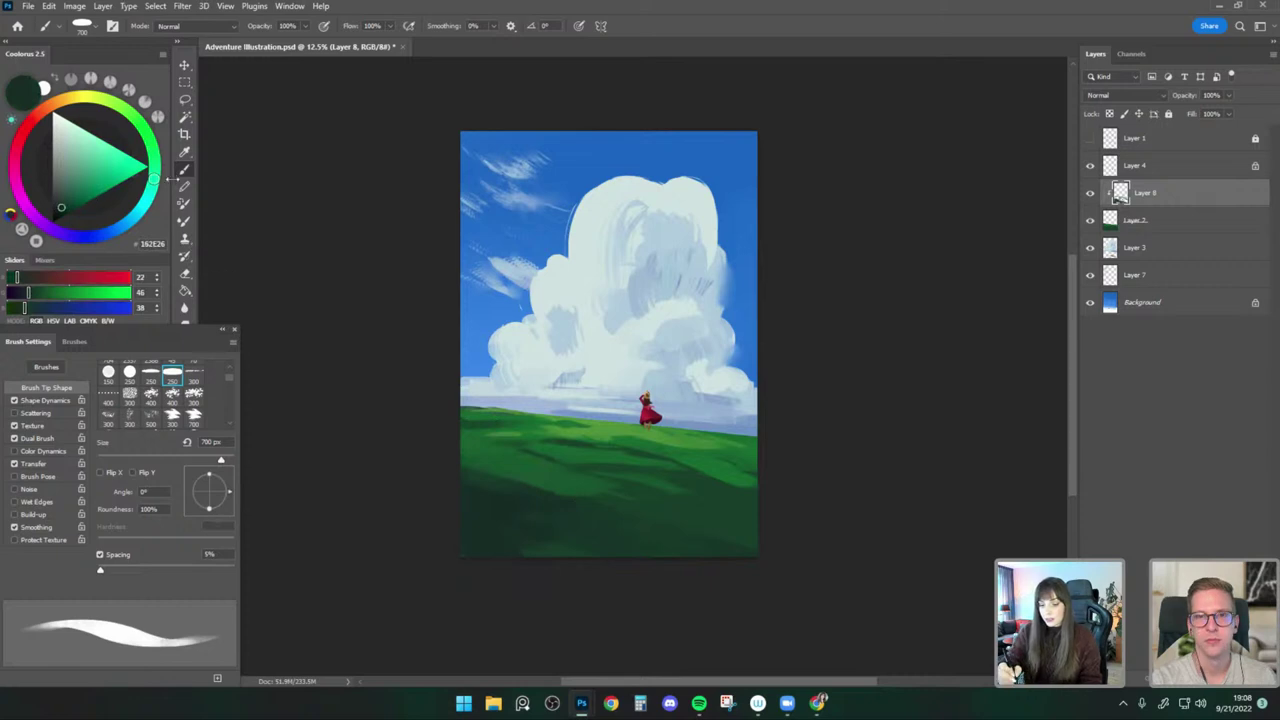
{"action": "left_click_drag", "start_coordinate": [149, 202], "coordinate": [138, 213]}
{"action": "left_click", "coordinate": [70, 198]}
{"action": "key", "text": "bracketleft"}
{"action": "left_click_drag", "start_coordinate": [528, 505], "coordinate": [560, 511]}
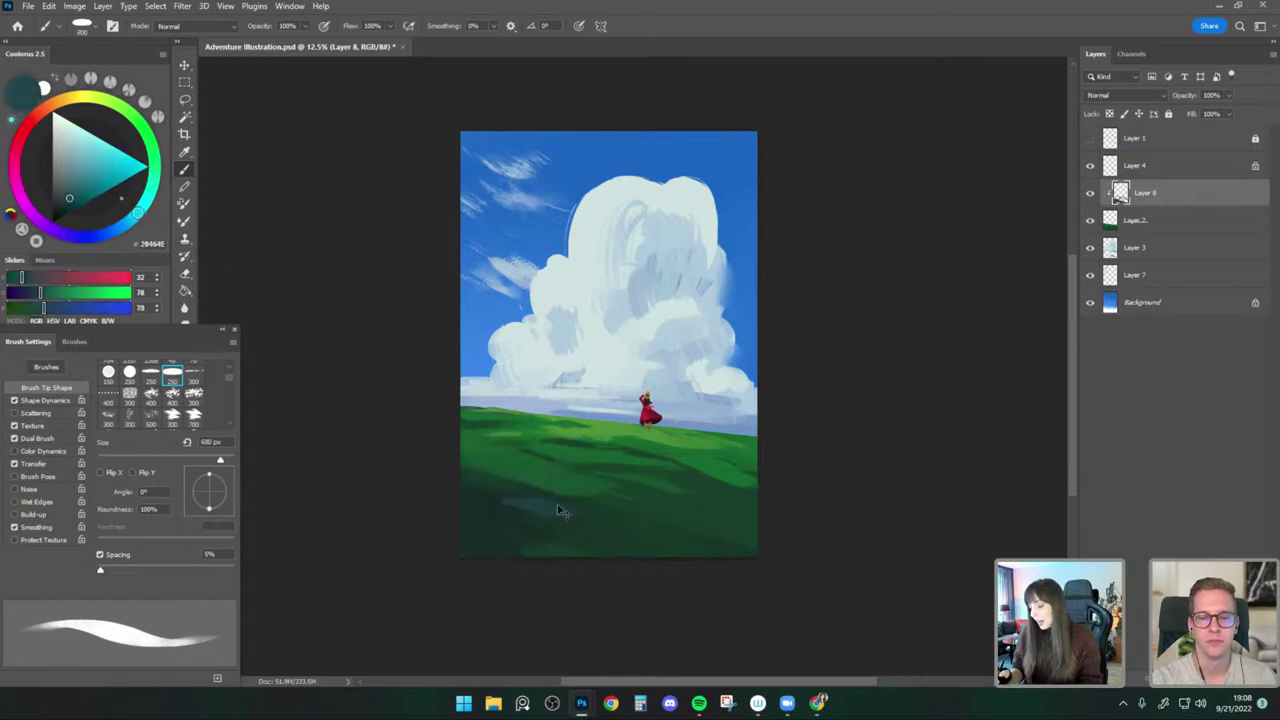
{"action": "left_click", "coordinate": [535, 503], "text": "alt"}
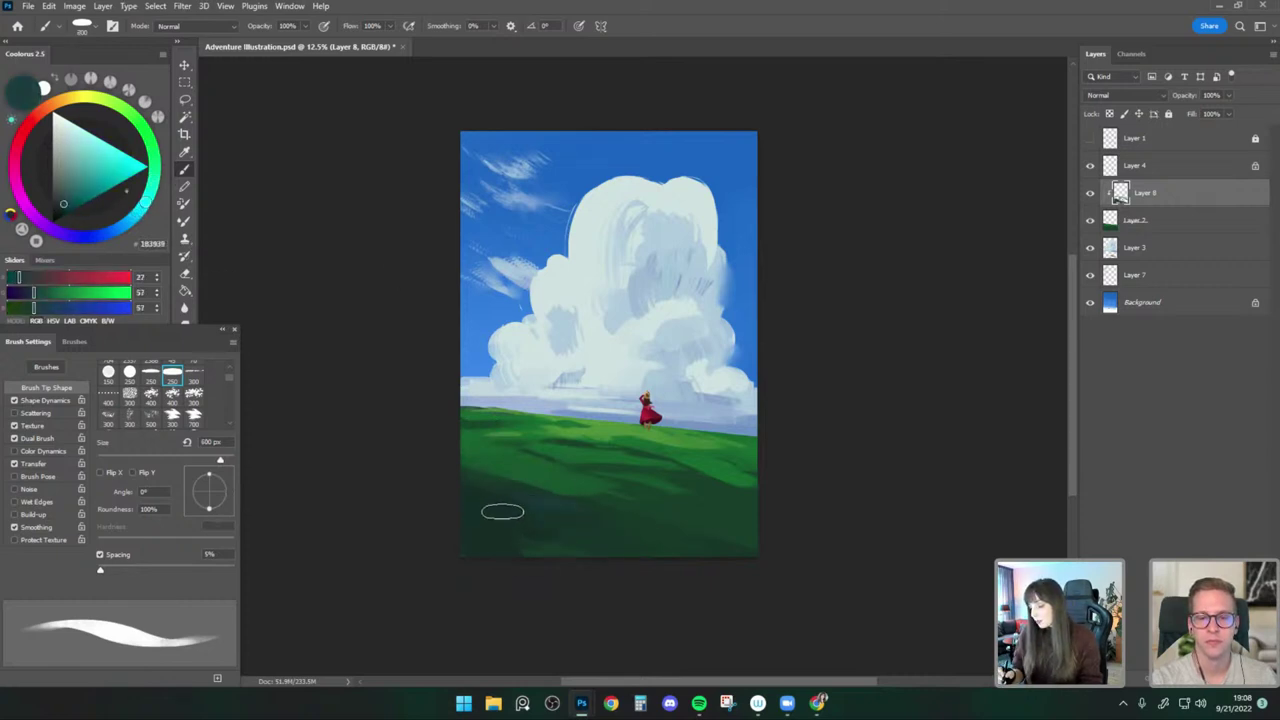
{"action": "left_click", "coordinate": [600, 540], "text": "alt"}
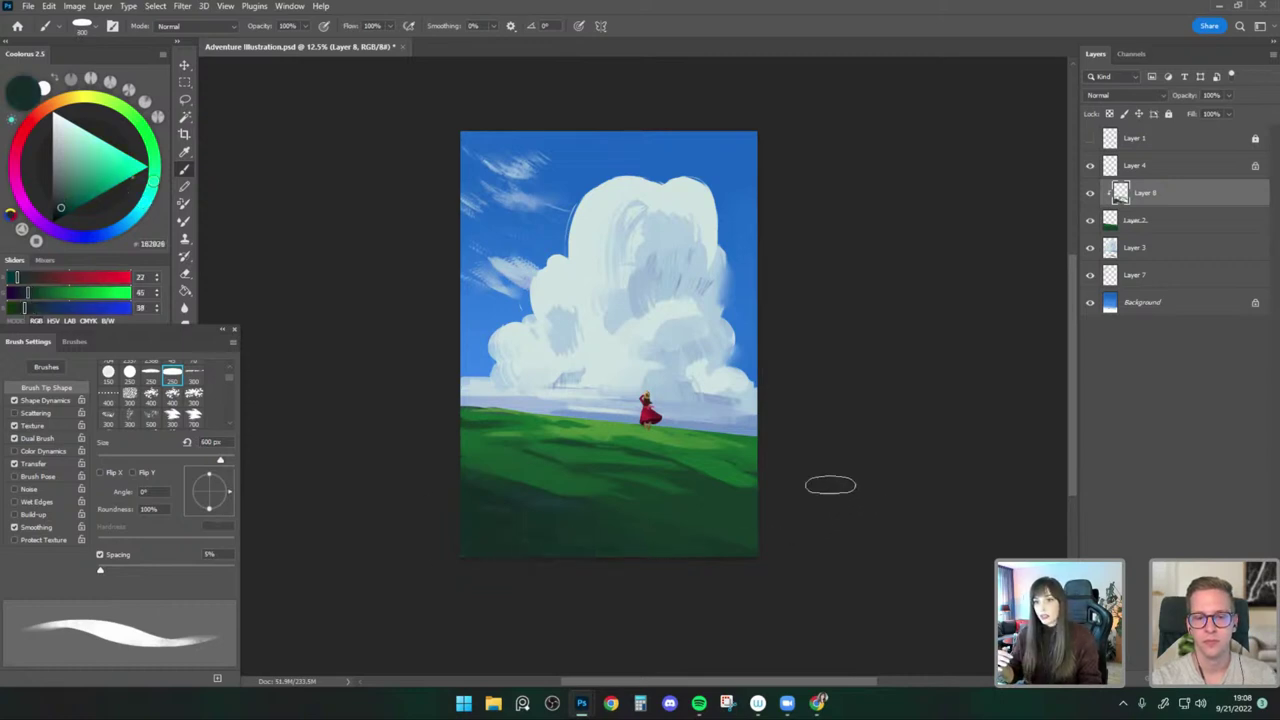
Pick a light yellowish green and brush it onto the sunlit hill below the figure at 400 px.
{"action": "left_click", "coordinate": [130, 113]}
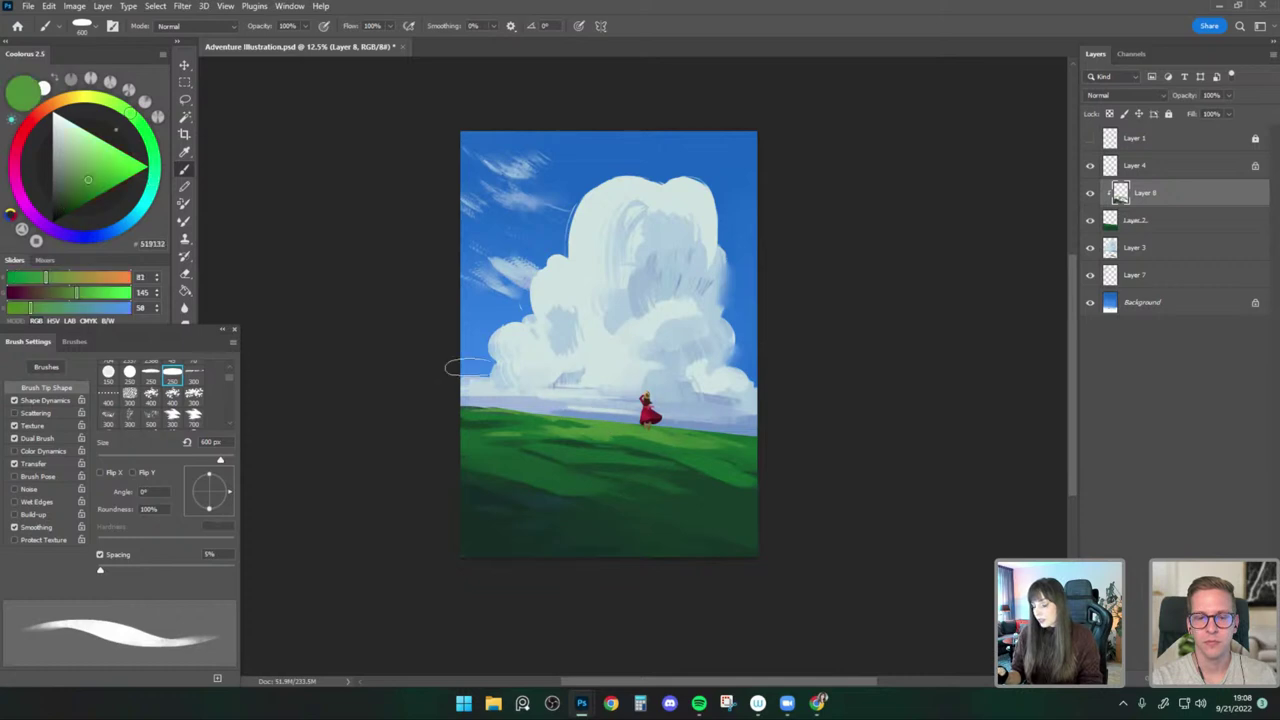
{"action": "left_click", "coordinate": [95, 177]}
{"action": "left_click", "coordinate": [122, 107]}
{"action": "key", "text": "bracketleft"}
{"action": "key", "text": "bracketleft"}
{"action": "key", "text": "bracketleft"}
{"action": "key", "text": "bracketleft"}
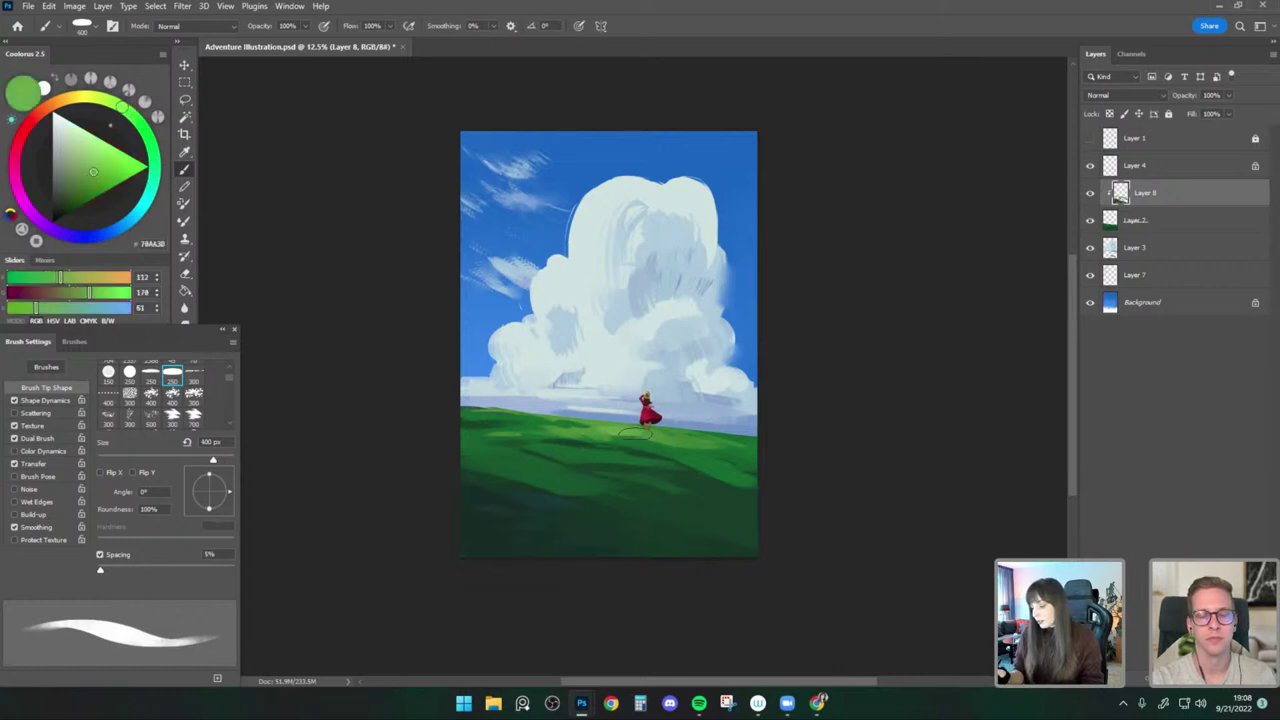
Sample the mid green #19592C for the shaded slope and mirror the canvas horizontally.
{"action": "left_click", "coordinate": [533, 471], "text": "alt"}
{"action": "key", "text": "bracketright"}
{"action": "key", "text": "bracketright"}
{"action": "key", "text": "ctrl+shift+h"}
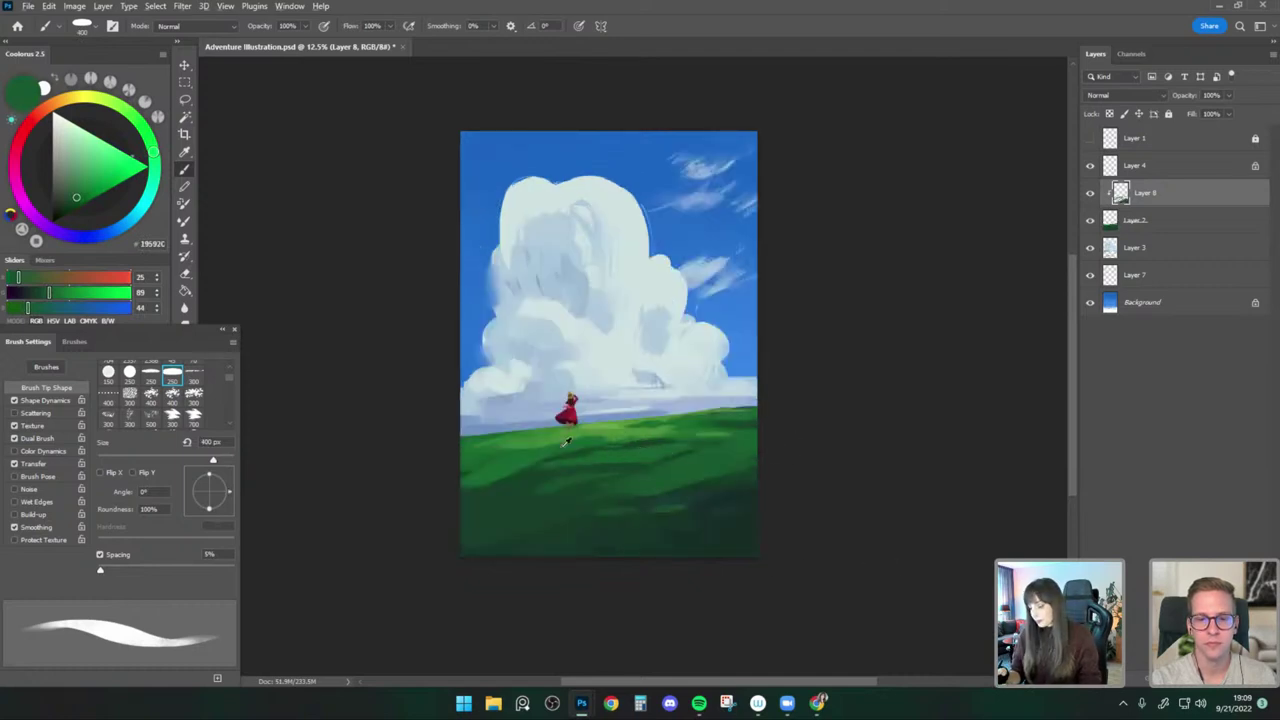
Vary the brush between 200 and 600 px and work mid green strokes across the middle of the hill.
{"action": "key", "text": "bracketright"}
{"action": "key", "text": "bracketright"}
{"action": "key", "text": "bracketleft"}
{"action": "key", "text": "bracketleft"}
{"action": "key", "text": "bracketleft"}
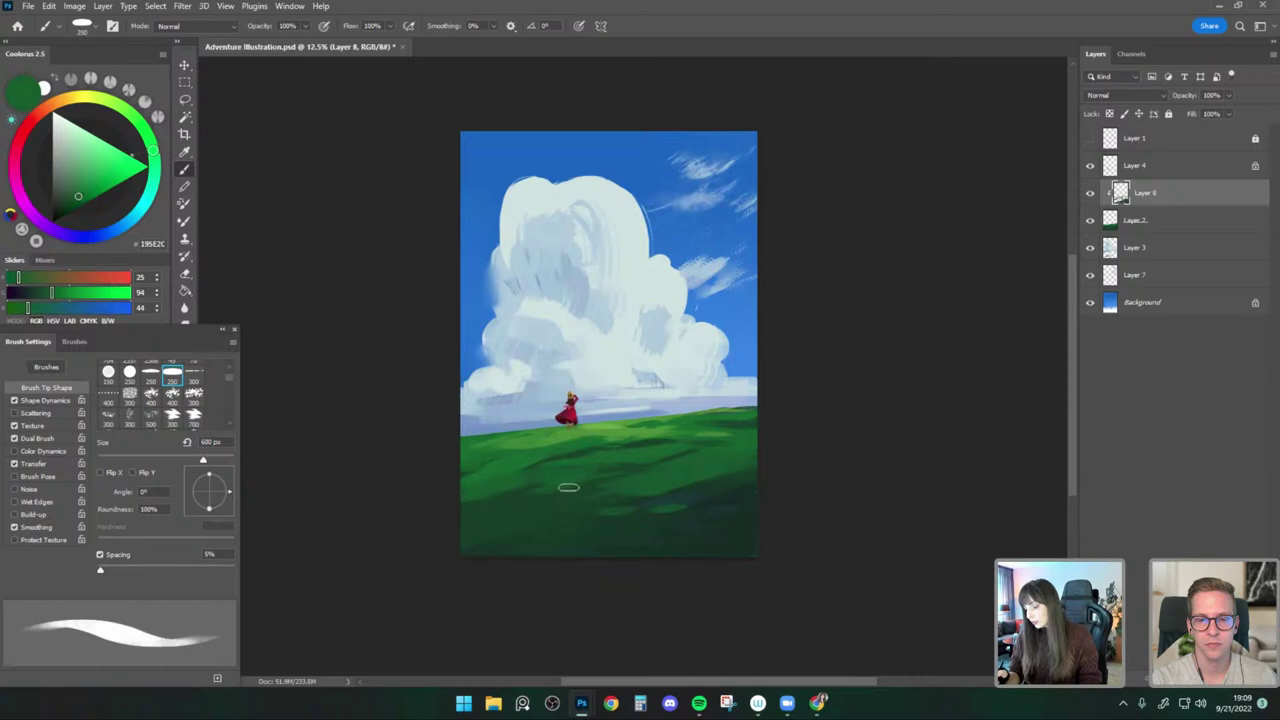
{"action": "key", "text": "bracketright"}
{"action": "key", "text": "bracketright"}
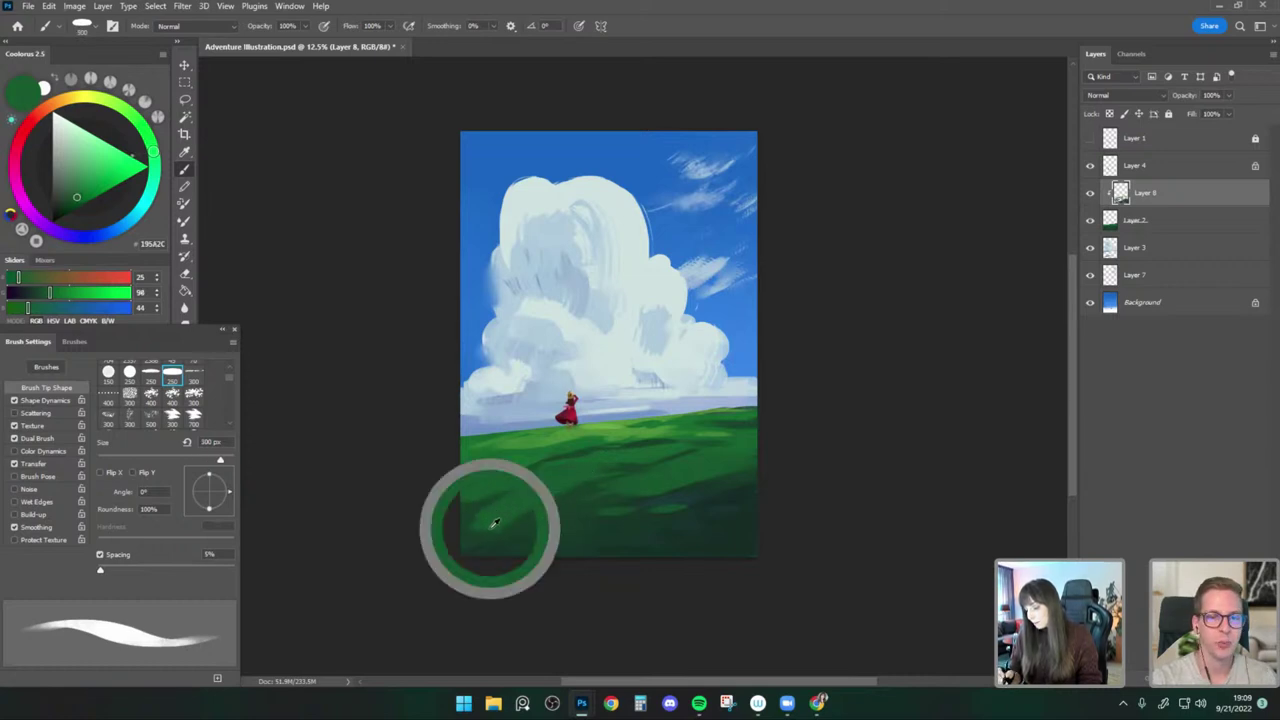
Sample deeper greens and soften the shadow shapes on the slope with a 500 to 600 px brush.
{"action": "left_click", "coordinate": [518, 526], "text": "alt"}
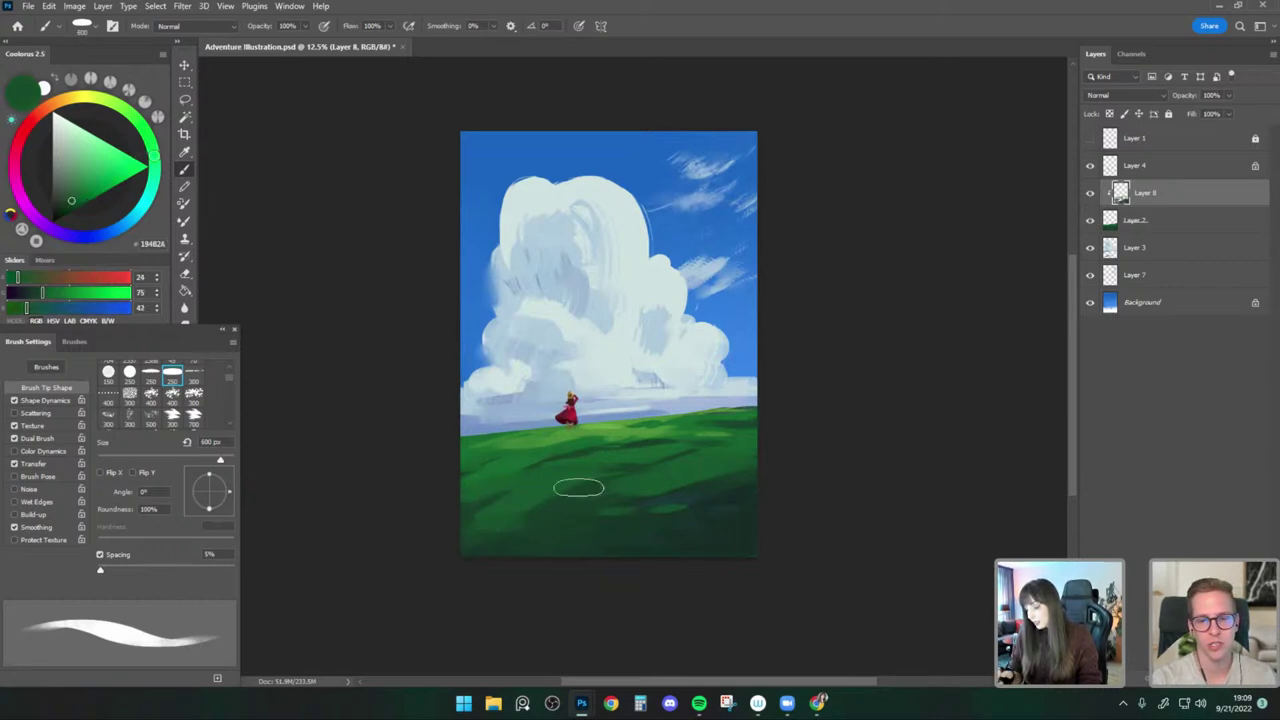
{"action": "key", "text": "bracketright"}
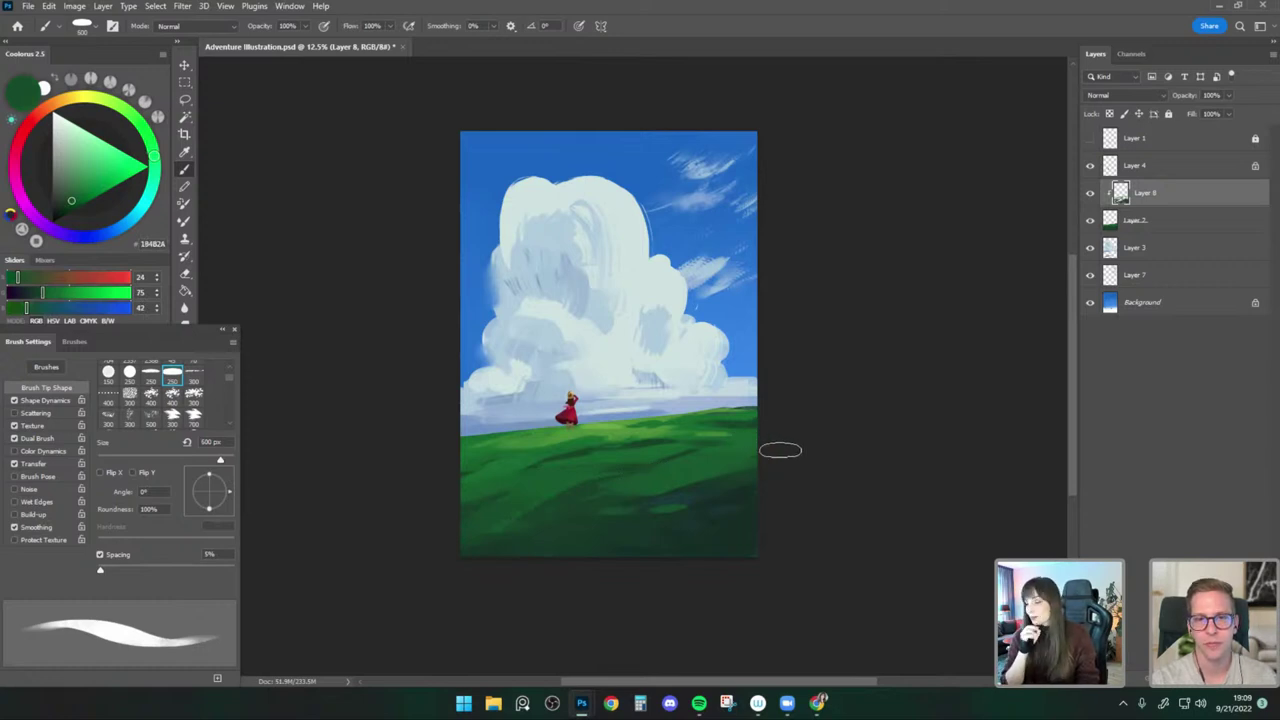
{"action": "left_click", "coordinate": [661, 485], "text": "alt"}
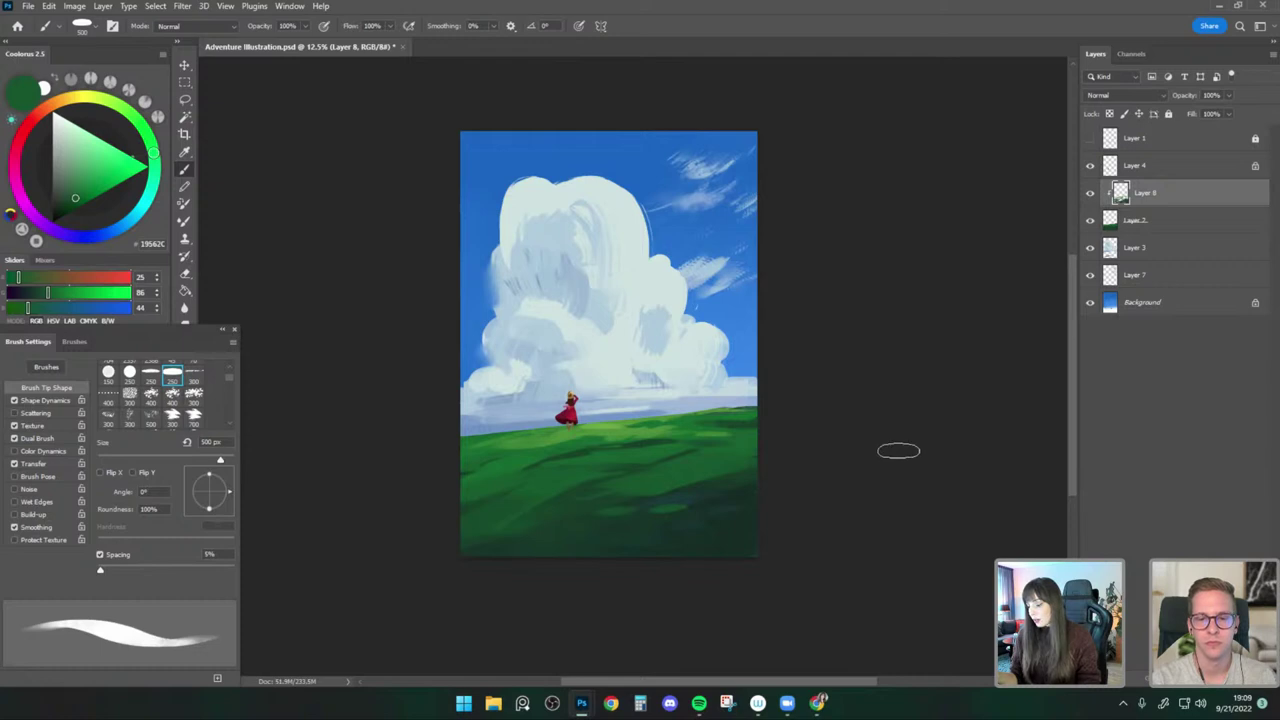
Browse the foliage brush presets and choose Vertical Plant Painter 3.
{"action": "left_click", "coordinate": [95, 27]}
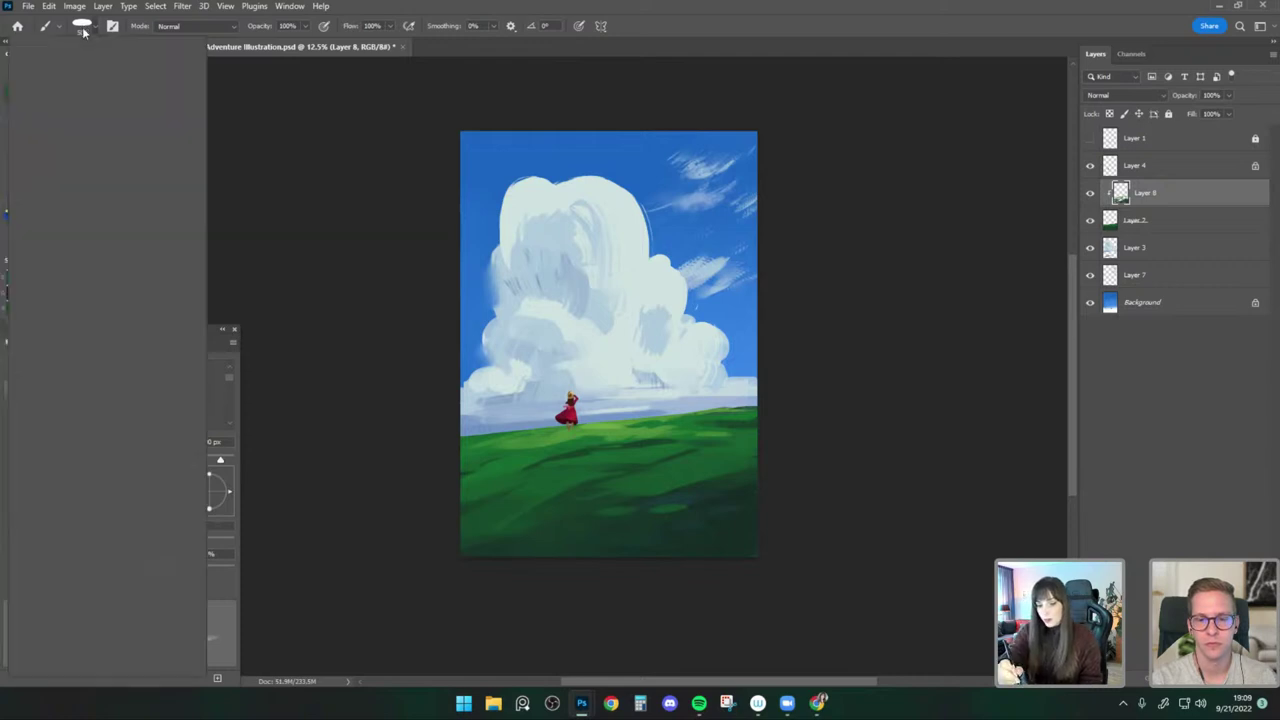
{"action": "mouse_move", "coordinate": [171, 212]}
{"action": "left_mouse_down"}
{"action": "mouse_move", "coordinate": [177, 480]}
{"action": "mouse_move", "coordinate": [191, 419]}
{"action": "left_mouse_up"}
{"action": "scroll", "coordinate": [186, 485], "scroll_direction": "up", "scroll_amount": 1}
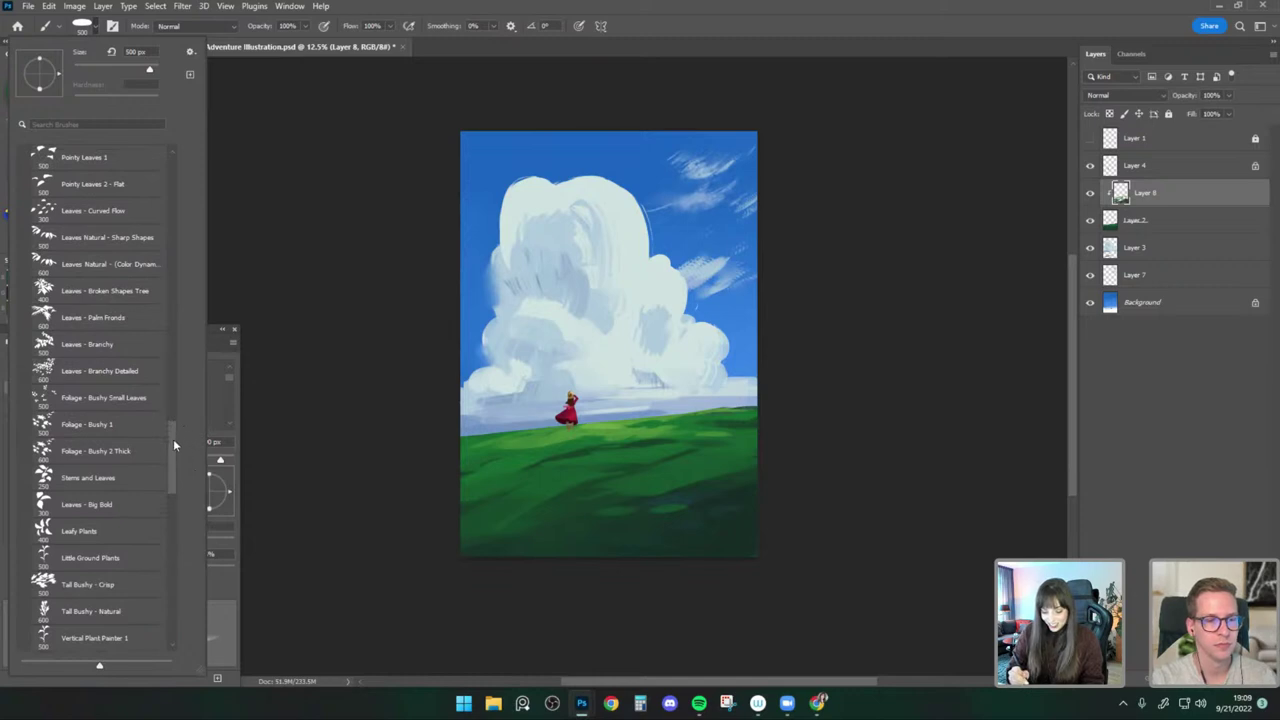
{"action": "left_click_drag", "start_coordinate": [173, 441], "coordinate": [174, 482]}
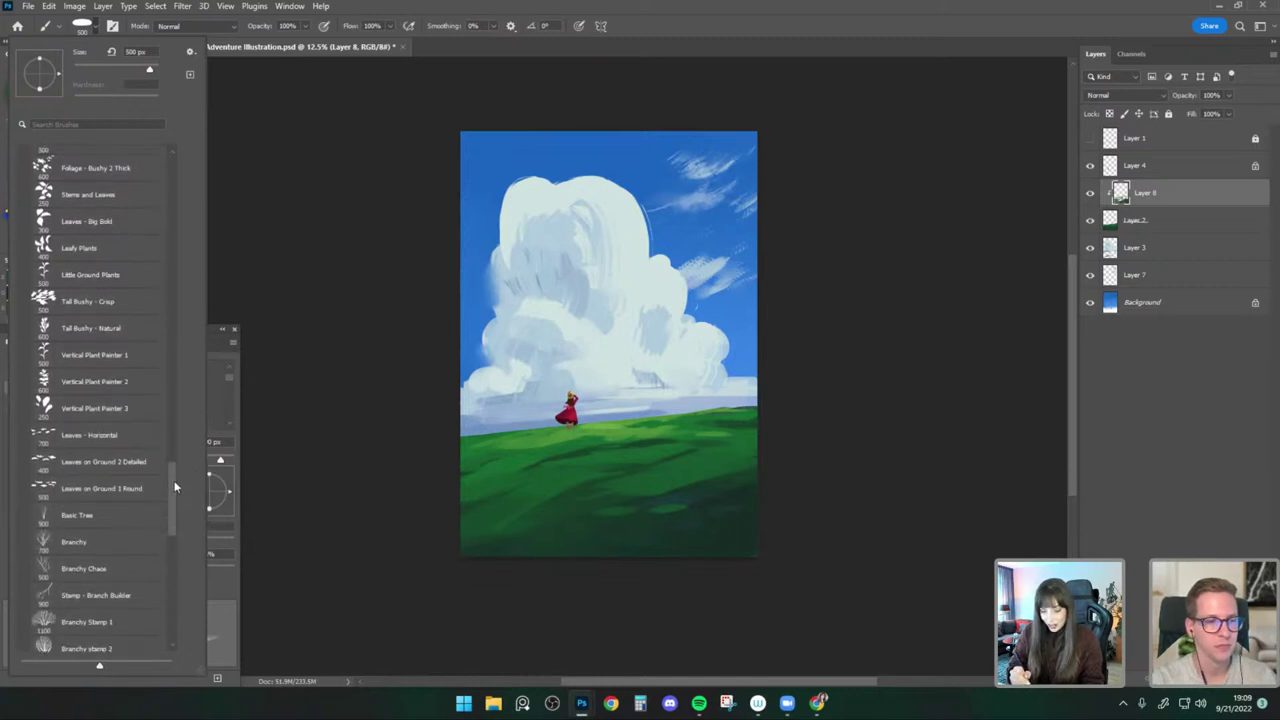
{"action": "left_click", "coordinate": [160, 410]}
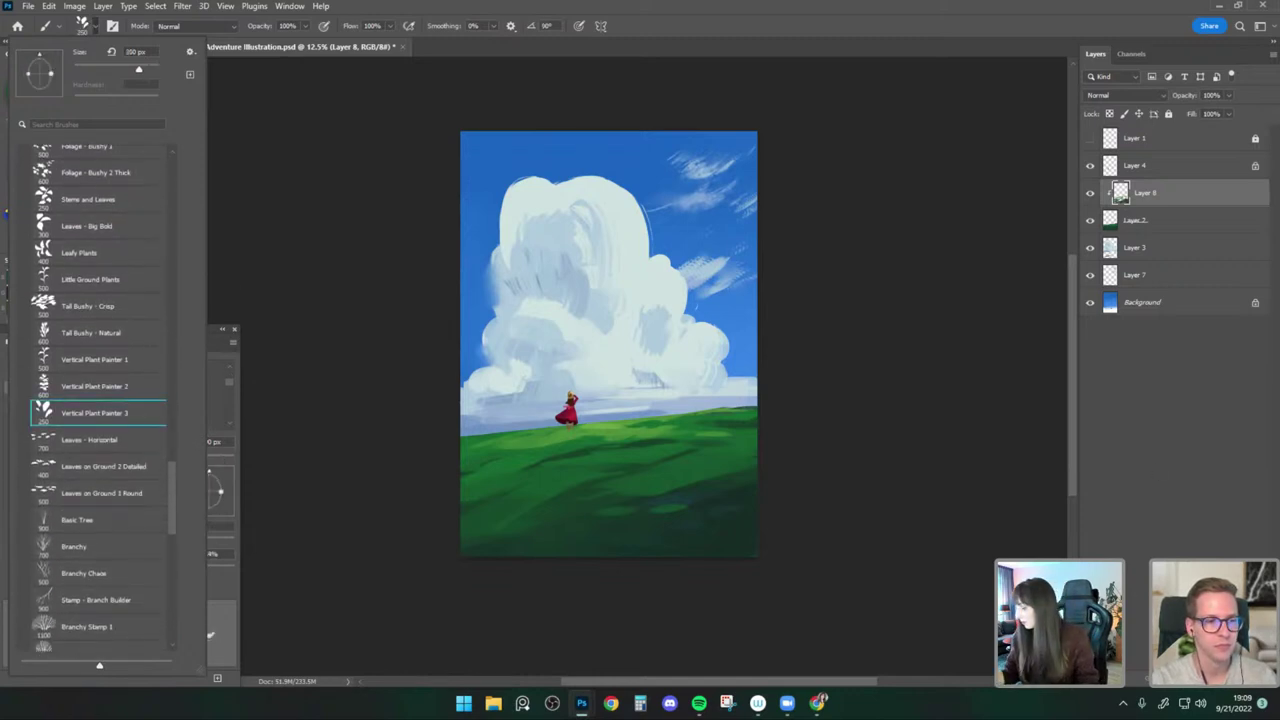
Add a new layer, try dark teal leaves across the upper right sky at 500 px, and undo the stroke.
{"action": "left_click", "coordinate": [1236, 679]}
{"action": "left_click", "coordinate": [723, 494], "text": "alt"}
{"action": "key", "text": "bracketright"}
{"action": "key", "text": "bracketright"}
{"action": "left_click_drag", "start_coordinate": [760, 170], "coordinate": [680, 248]}
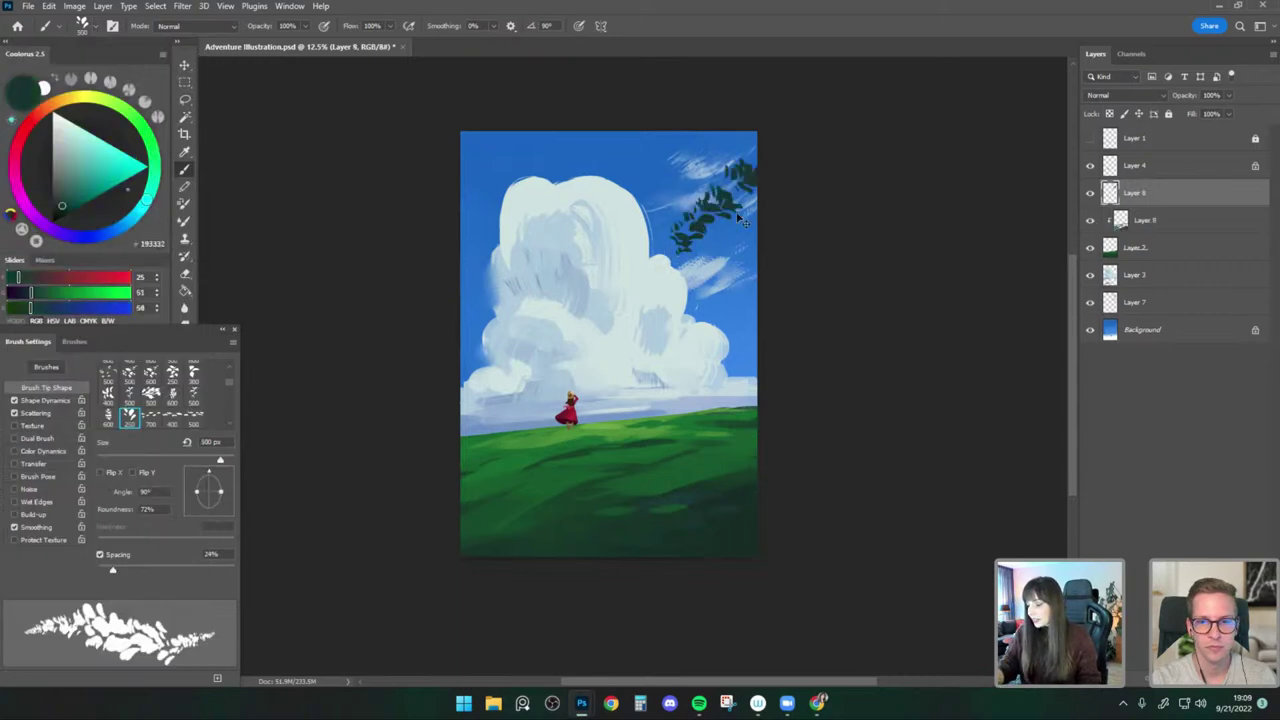
{"action": "key", "text": "ctrl+z"}
Try framing leaves in the canvas's upper left corner, undoing the first attempt, and open and confirm a free transform.
{"action": "mouse_move", "coordinate": [440, 232]}
{"action": "left_mouse_down"}
{"action": "mouse_move", "coordinate": [510, 224]}
{"action": "mouse_move", "coordinate": [482, 250]}
{"action": "mouse_move", "coordinate": [455, 236]}
{"action": "left_mouse_up"}
{"action": "key", "text": "ctrl+z"}
{"action": "mouse_move", "coordinate": [496, 186]}
{"action": "left_mouse_down"}
{"action": "mouse_move", "coordinate": [432, 165]}
{"action": "mouse_move", "coordinate": [502, 154]}
{"action": "mouse_move", "coordinate": [477, 142]}
{"action": "left_mouse_up"}
{"action": "key", "text": "ctrl+t"}
{"action": "key", "text": "Return"}
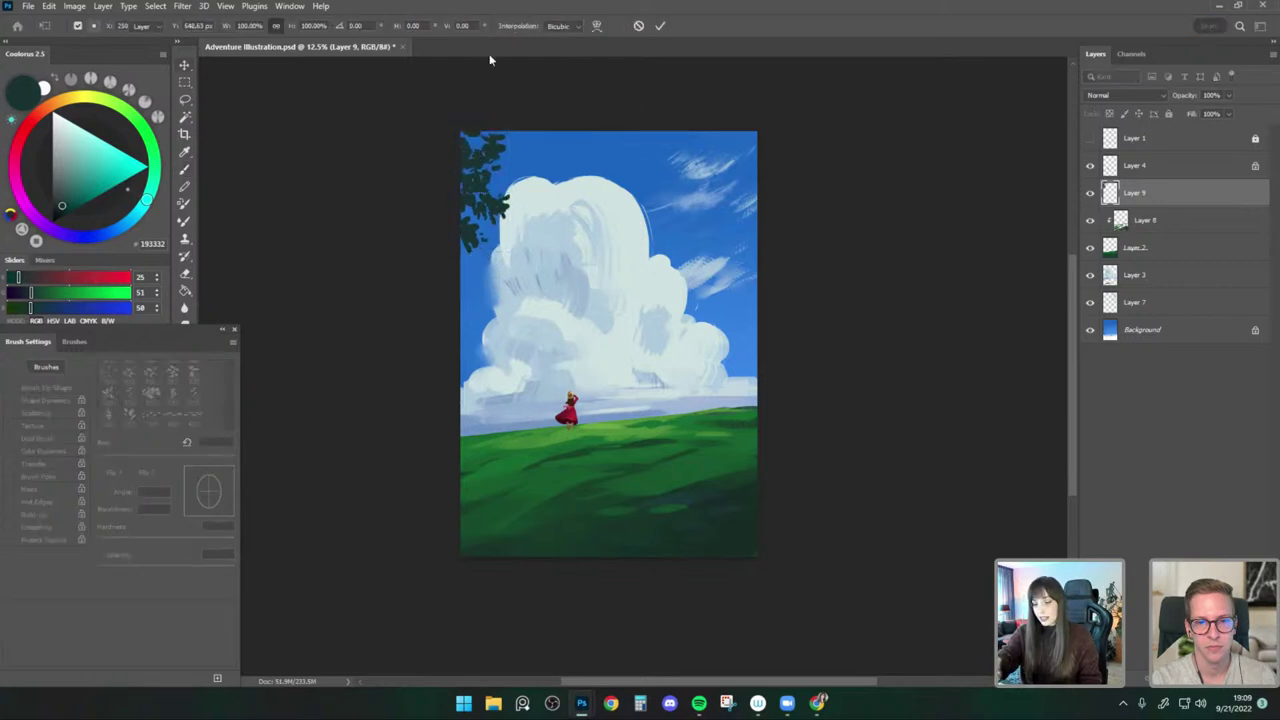
Try framing leaves in the canvas's upper right corner, replacing the oversized cluster with a 600 px one.
{"action": "key", "text": "b"}
{"action": "left_click_drag", "start_coordinate": [712, 148], "coordinate": [770, 152]}
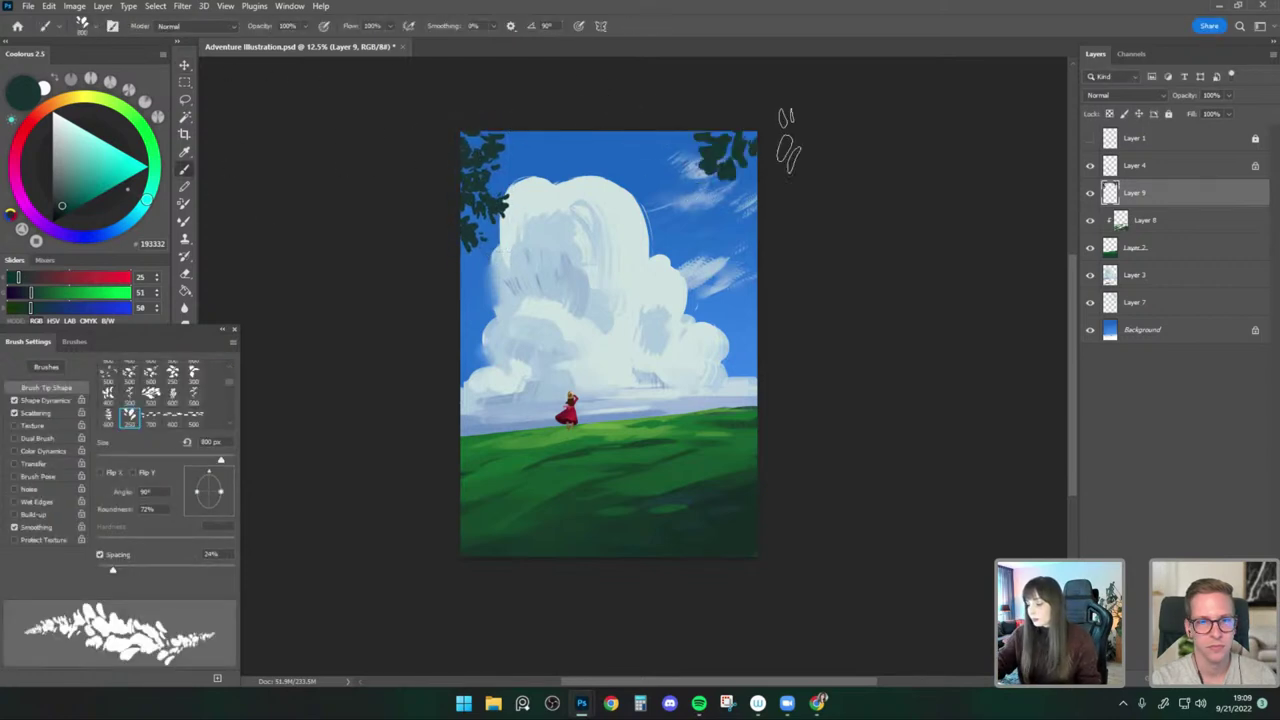
{"action": "key", "text": "ctrl+z"}
{"action": "key", "text": "["}
{"action": "mouse_move", "coordinate": [720, 190]}
{"action": "left_mouse_down"}
{"action": "mouse_move", "coordinate": [763, 150]}
{"action": "mouse_move", "coordinate": [771, 118]}
{"action": "mouse_move", "coordinate": [762, 228]}
{"action": "left_mouse_up"}
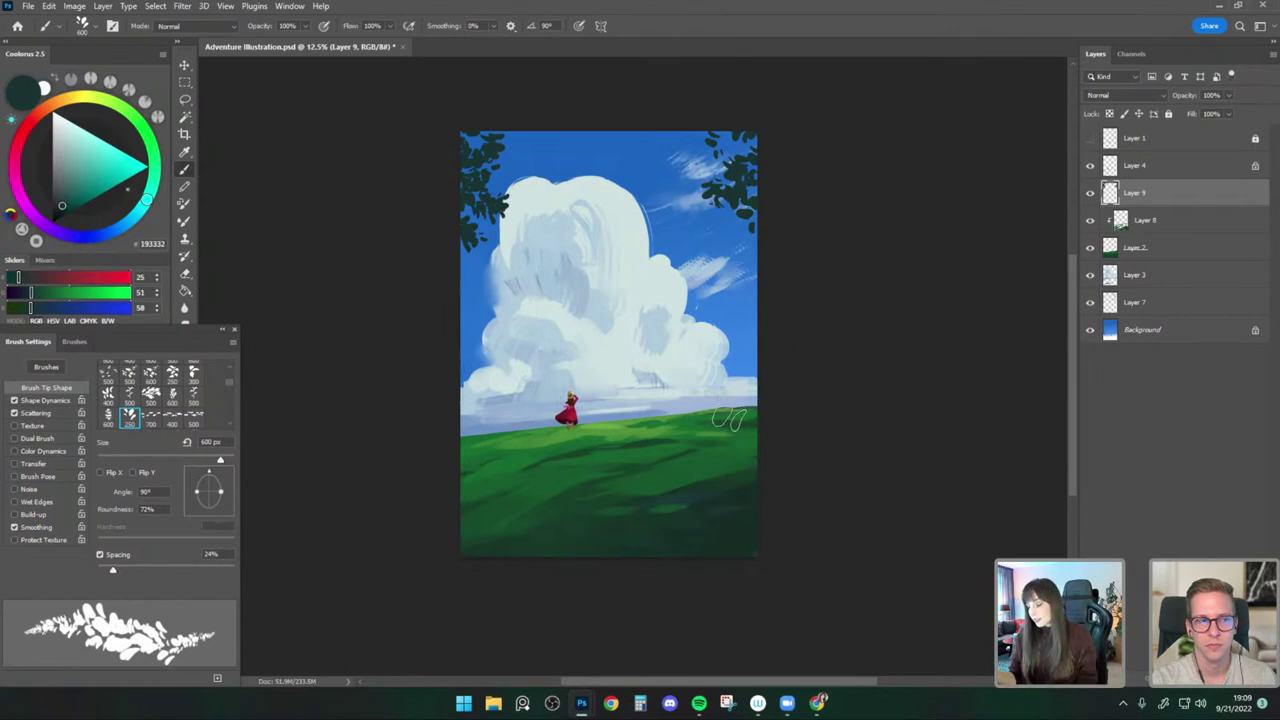
Test leaf clusters on the right slope and at the horizon, and delete Layer 9 with all its leaves.
{"action": "mouse_move", "coordinate": [698, 441]}
{"action": "left_mouse_down"}
{"action": "mouse_move", "coordinate": [790, 523]}
{"action": "mouse_move", "coordinate": [700, 470]}
{"action": "left_mouse_up"}
{"action": "left_click_drag", "start_coordinate": [725, 372], "coordinate": [742, 398]}
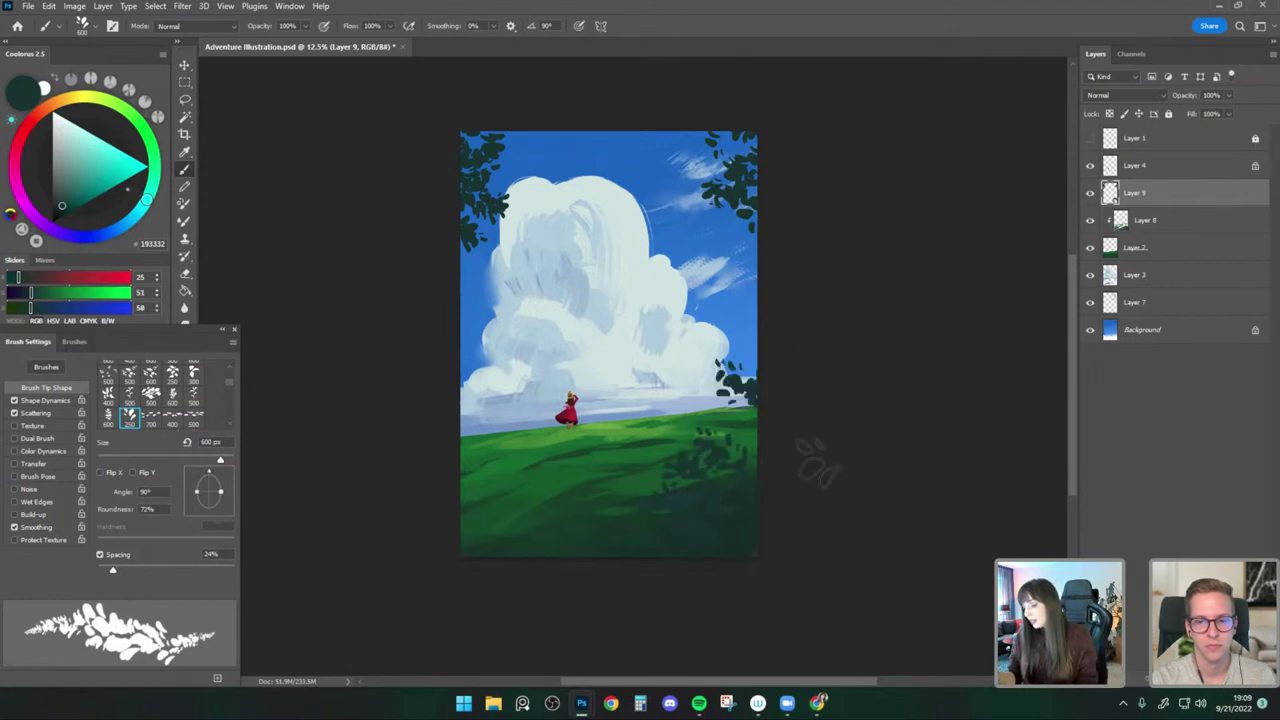
{"action": "left_click_drag", "start_coordinate": [1139, 194], "coordinate": [1238, 678]}
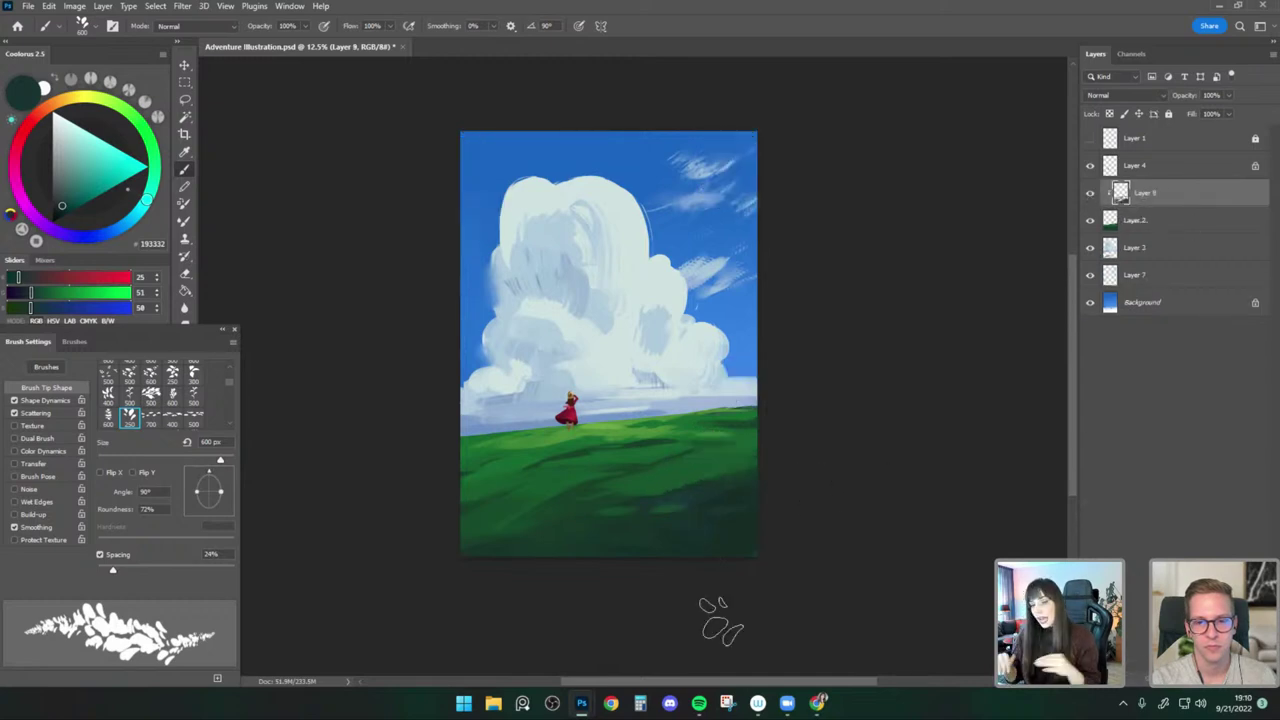
Try dark leaf clumps on the hill's right slope on Layer 8 at 500 px, and undo them.
{"action": "key", "text": "bracketleft"}
{"action": "key", "text": "bracketleft"}
{"action": "key", "text": "bracketleft"}
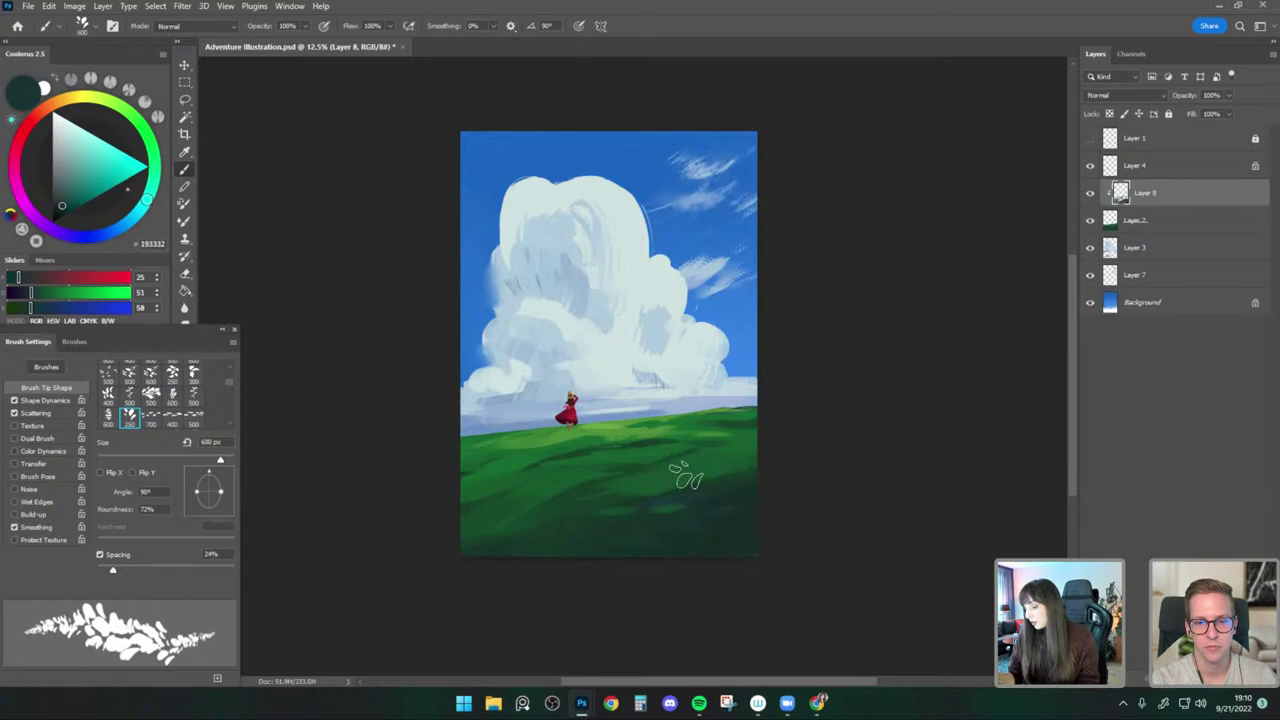
{"action": "key", "text": "bracketright"}
{"action": "key", "text": "bracketright"}
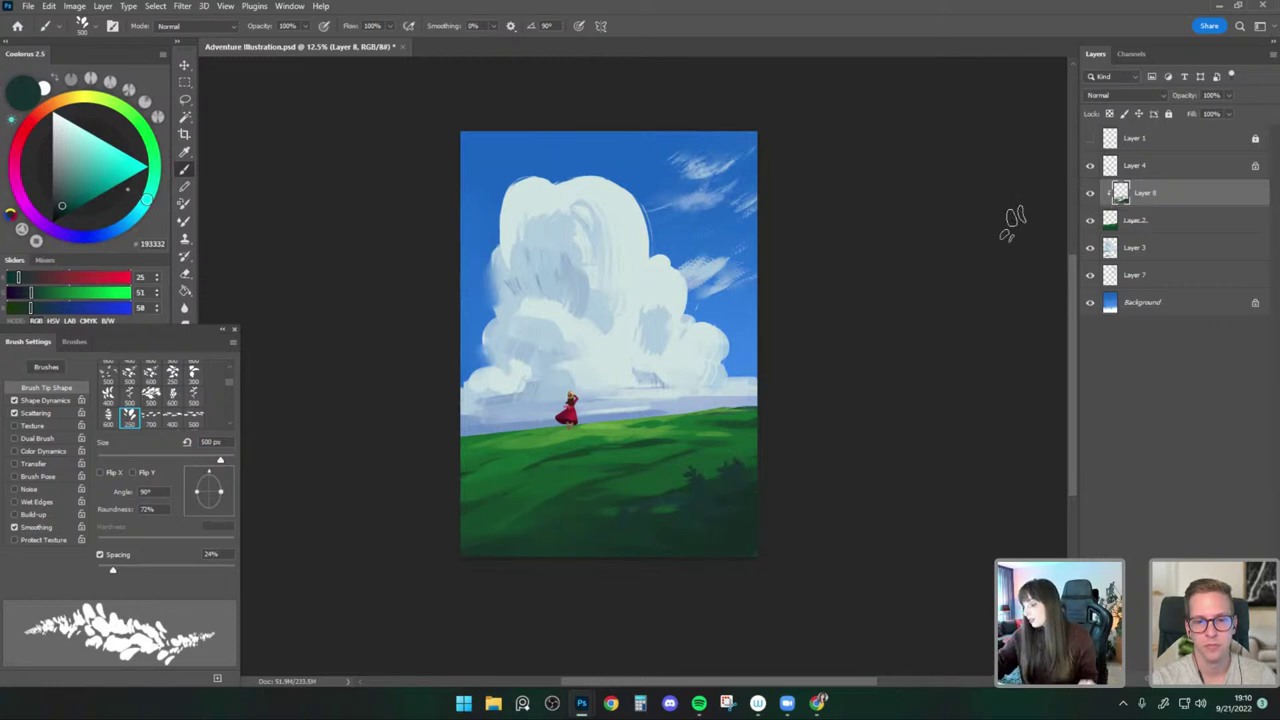
{"action": "key", "text": "ctrl+z"}
{"action": "key", "text": "ctrl+z"}
{"action": "key", "text": "ctrl+z"}
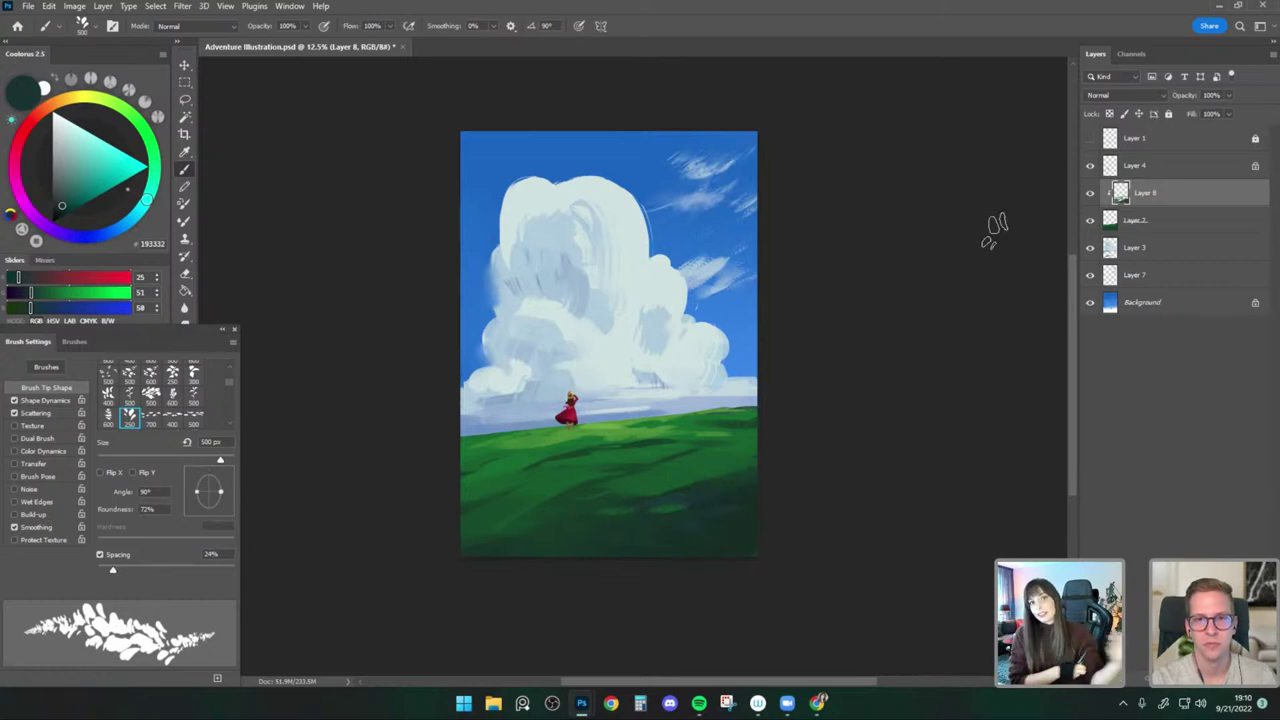
Switch to the Round Pressure Sensitive brush and add small dark green marks to the foreground, reducing the size to 80 px.
{"action": "left_click", "coordinate": [93, 25]}
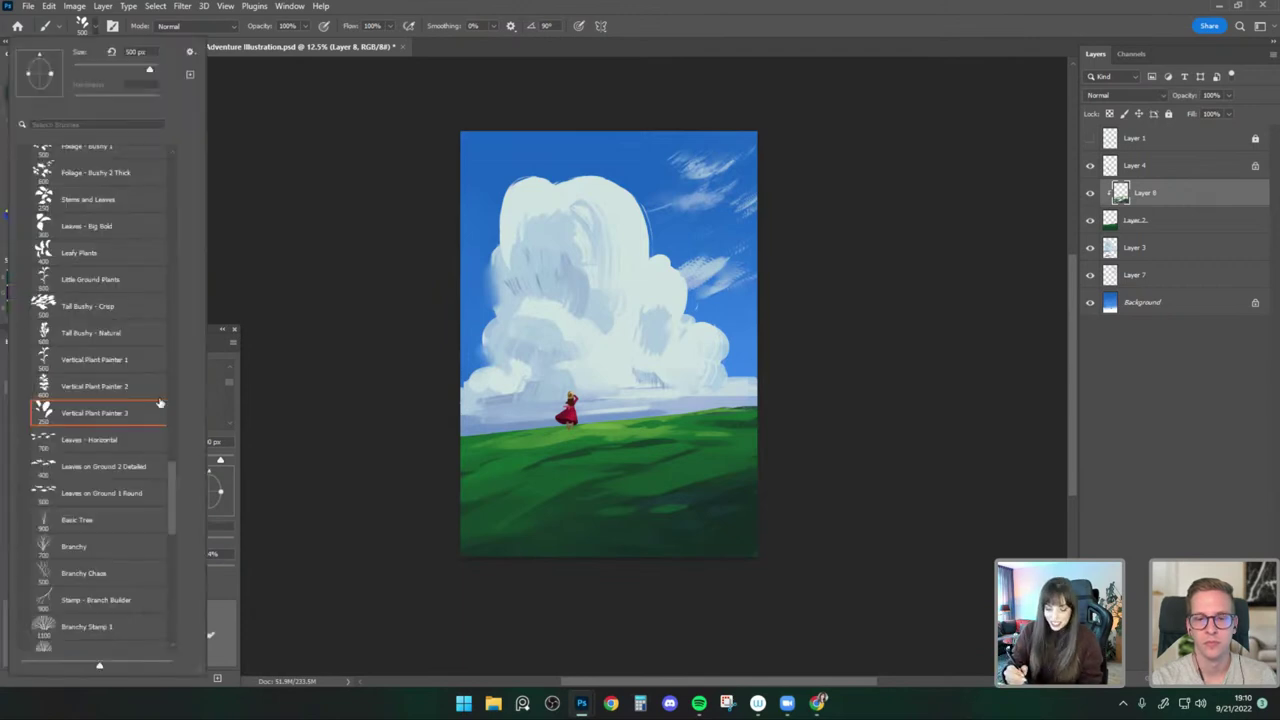
{"action": "mouse_move", "coordinate": [175, 492]}
{"action": "left_mouse_down"}
{"action": "mouse_move", "coordinate": [181, 174]}
{"action": "mouse_move", "coordinate": [183, 187]}
{"action": "left_mouse_up"}
{"action": "left_click", "coordinate": [128, 281]}
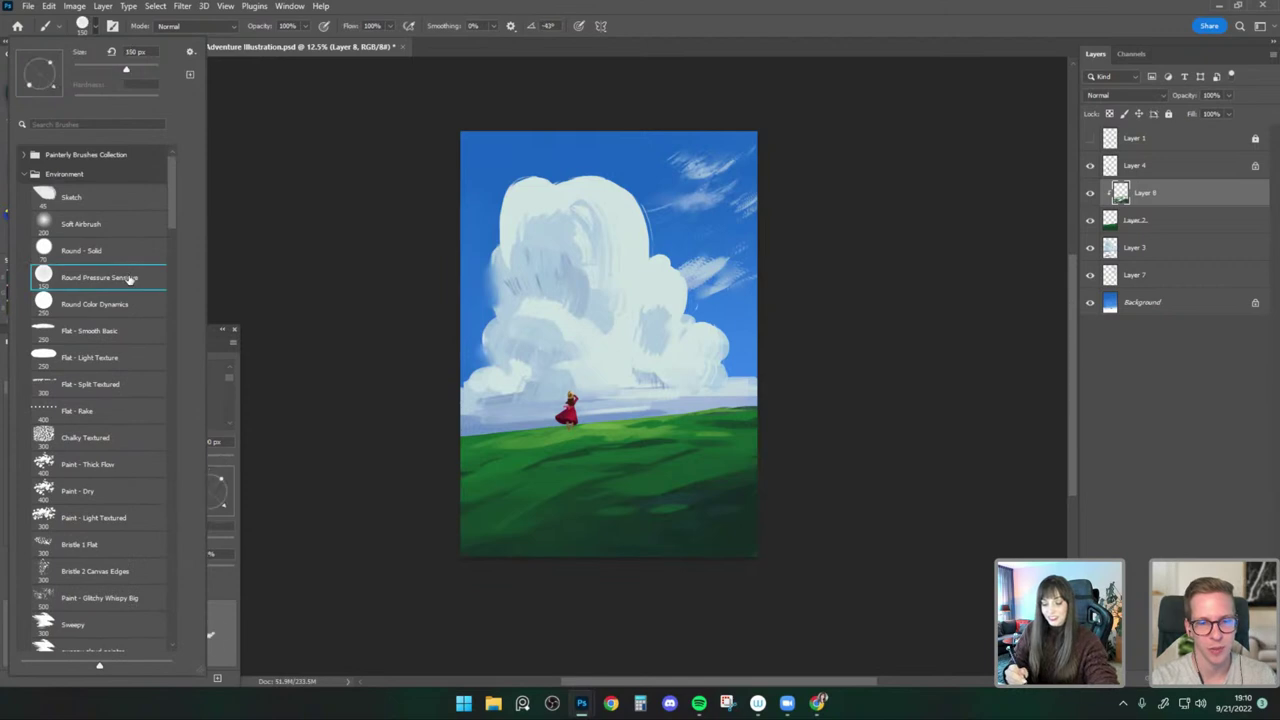
{"action": "left_click", "coordinate": [303, 333]}
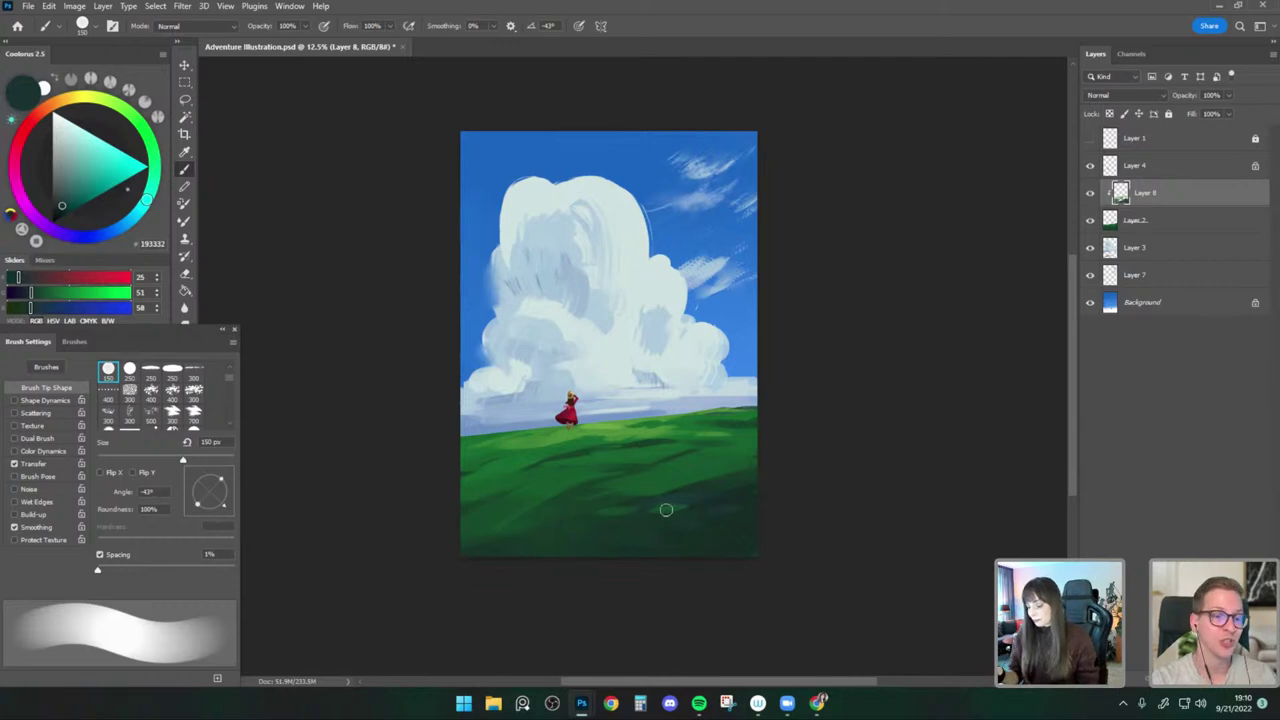
{"action": "left_click", "coordinate": [598, 504], "text": "alt"}
{"action": "key", "text": "bracketleft"}
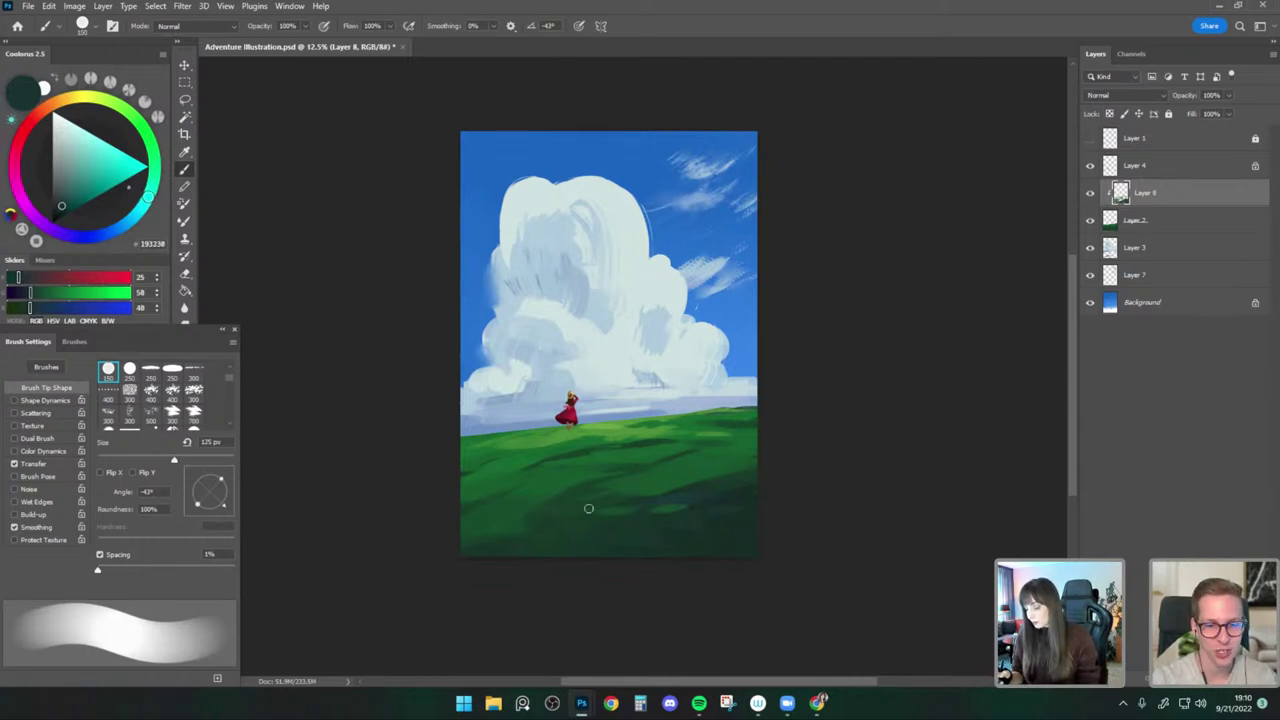
{"action": "left_click", "coordinate": [559, 507], "text": "alt"}
{"action": "key", "text": "bracketleft"}
{"action": "key", "text": "bracketleft"}
{"action": "key", "text": "bracketleft"}
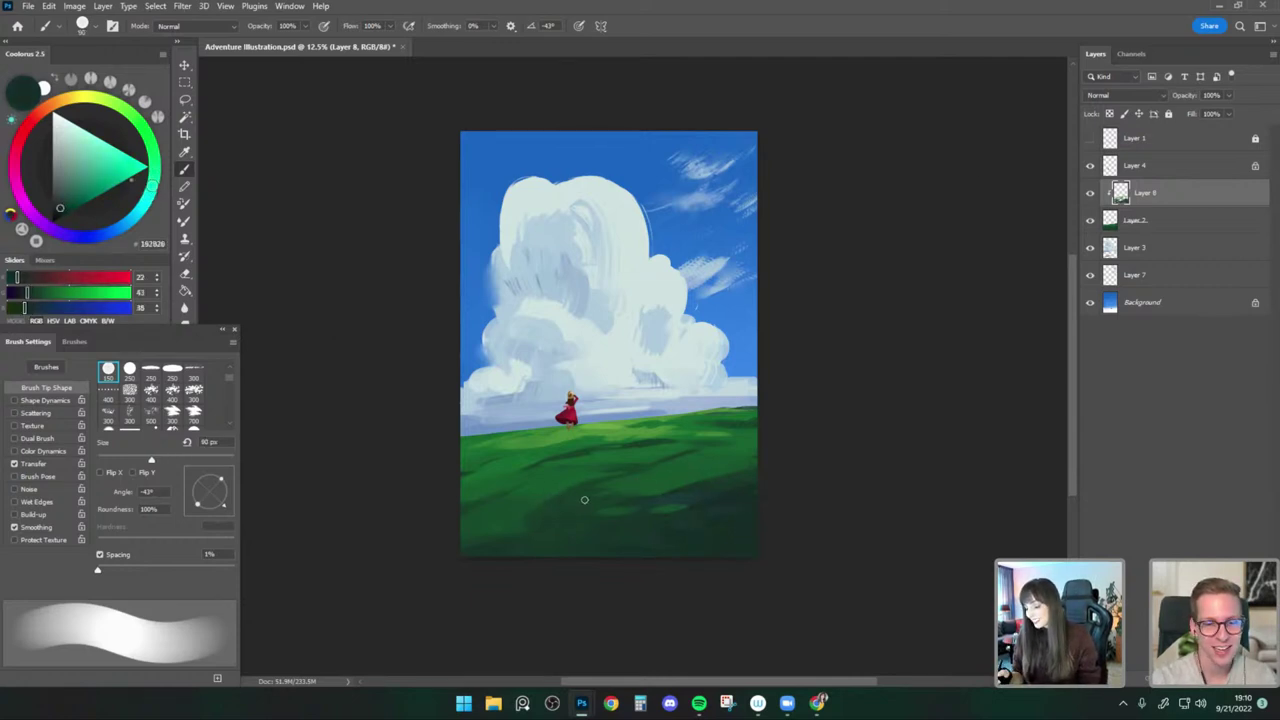
Select the Flat - Light Texture brush, sample the hill's dark green and enlarge the brush to 300 px.
{"action": "left_click", "coordinate": [95, 32]}
{"action": "left_click", "coordinate": [157, 327]}
{"action": "left_click", "coordinate": [151, 353]}
{"action": "left_click", "coordinate": [577, 530], "text": "alt"}
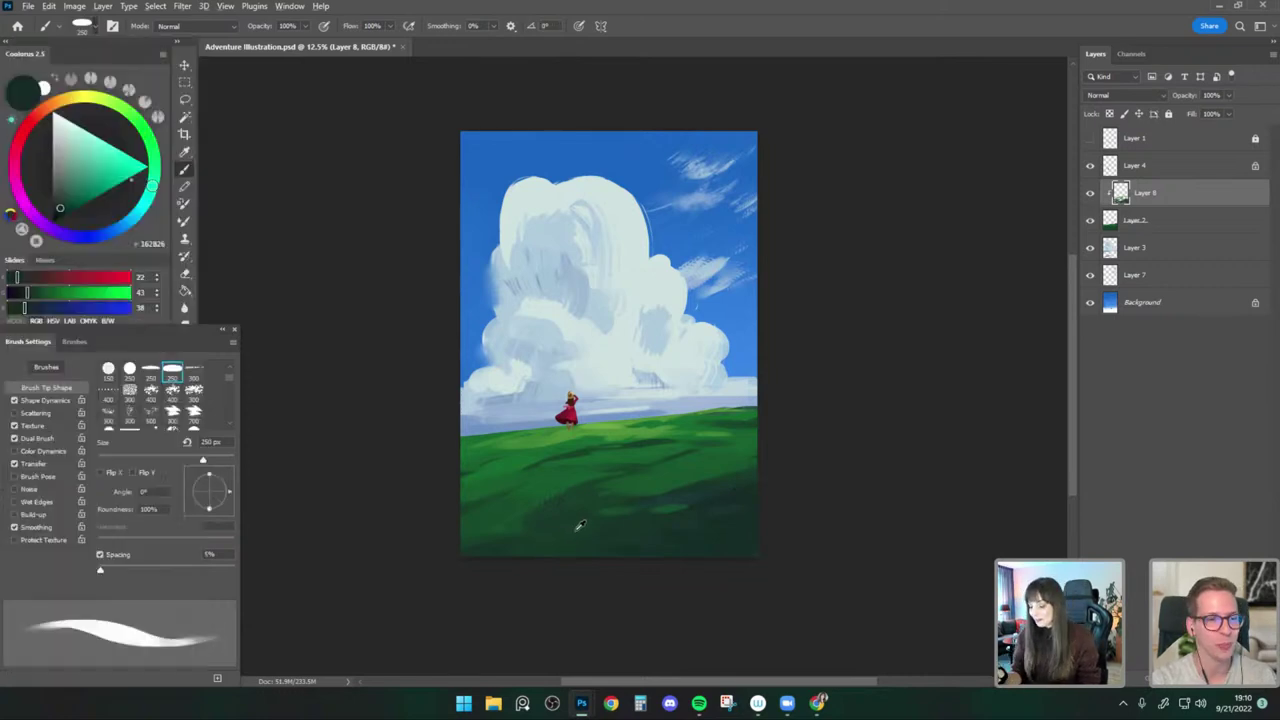
{"action": "key", "text": "bracketright"}
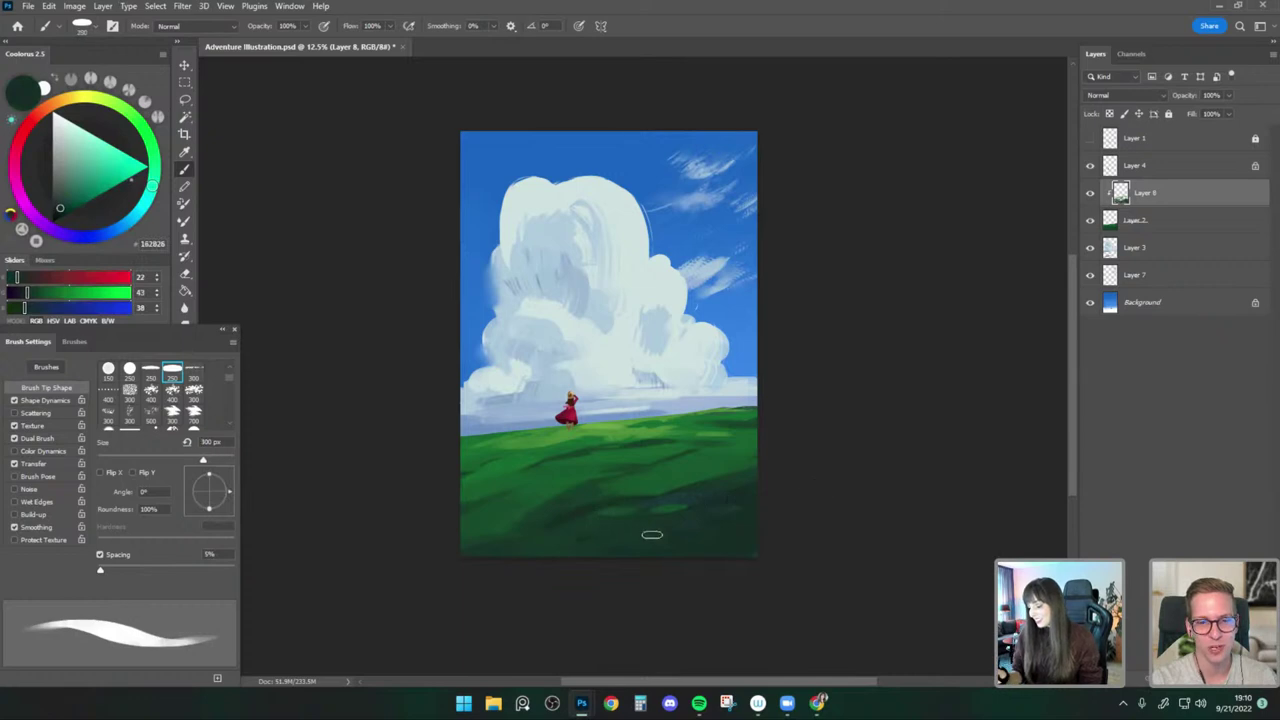
Merge the clipped Layer 8 down into Layer 2 and add a new empty layer above the hill.
{"action": "right_click", "coordinate": [1166, 200]}
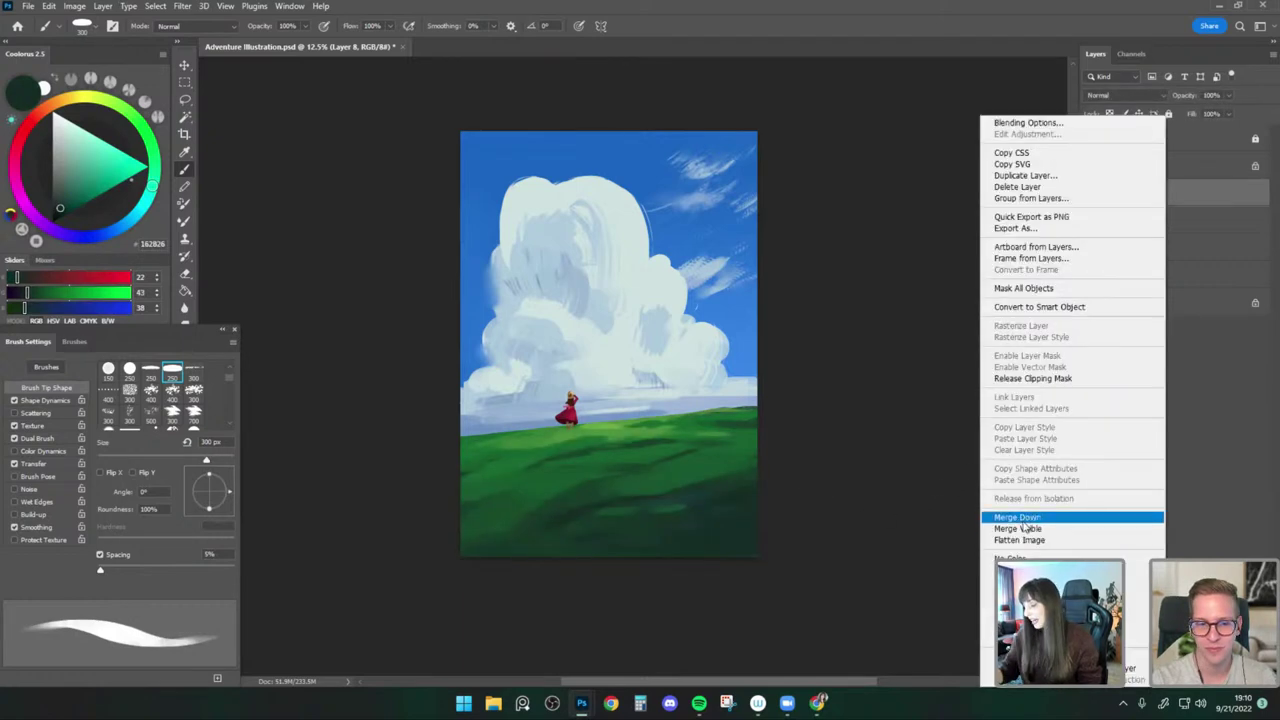
{"action": "left_click", "coordinate": [1024, 519]}
{"action": "key", "text": "h"}
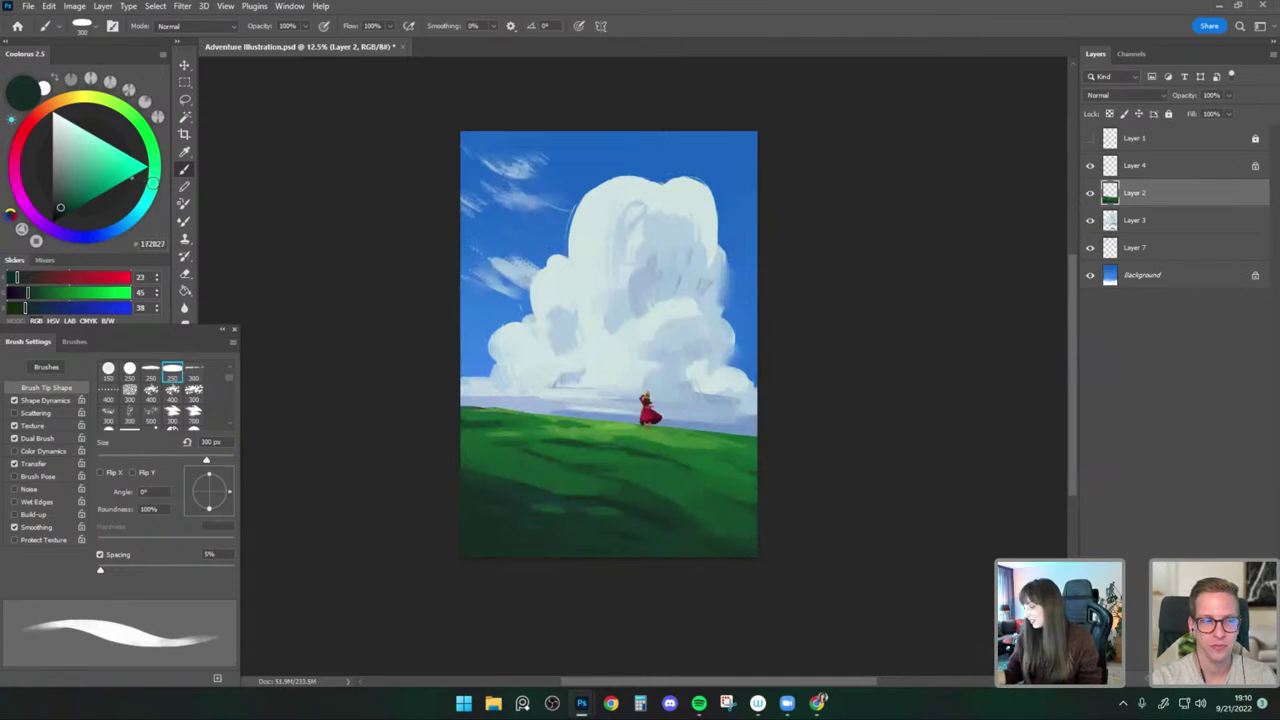
{"action": "key", "text": "ctrl+shift+alt+n"}
Select the Angled Foliage 2 brush and enlarge it.
{"action": "left_click", "coordinate": [95, 32]}
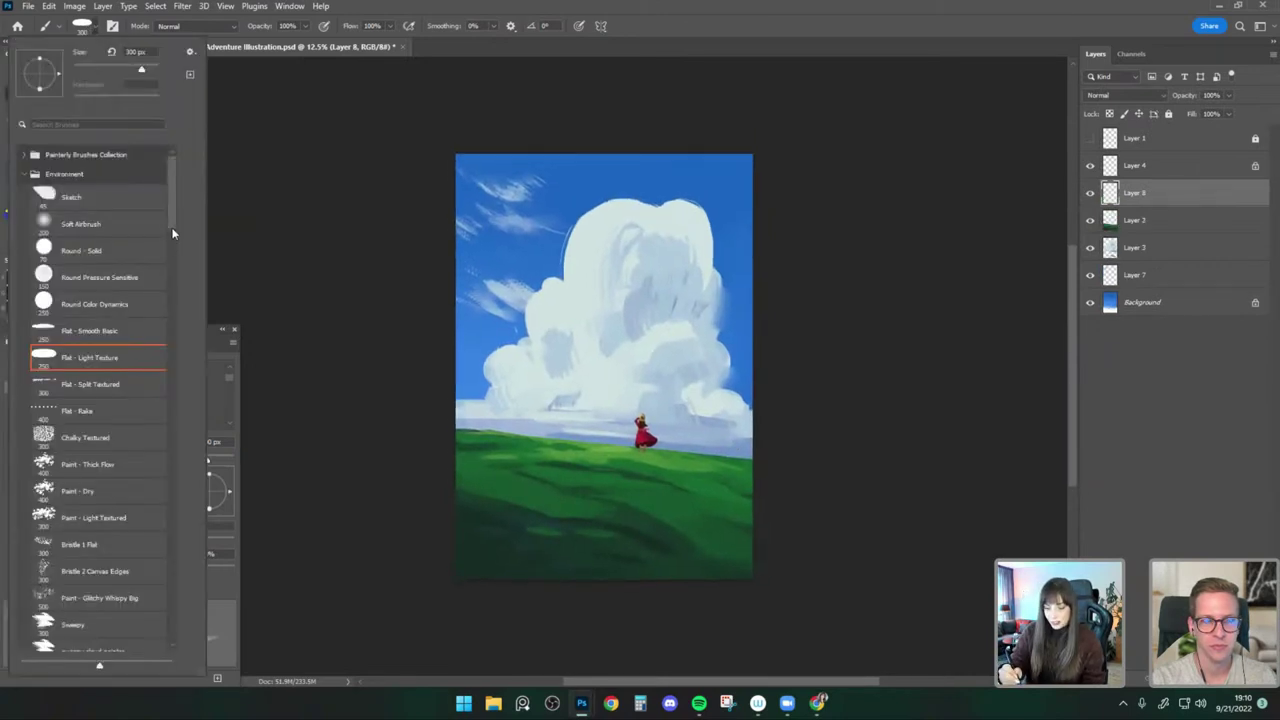
{"action": "mouse_move", "coordinate": [172, 233]}
{"action": "left_mouse_down"}
{"action": "mouse_move", "coordinate": [197, 438]}
{"action": "mouse_move", "coordinate": [172, 421]}
{"action": "left_mouse_up"}
{"action": "left_click", "coordinate": [88, 383]}
{"action": "key", "text": "]"}
{"action": "key", "text": "]"}
Try dark green foliage clusters on the left slope, enlarging the brush to 1400 px, and undo them.
{"action": "mouse_move", "coordinate": [496, 476]}
{"action": "left_mouse_down"}
{"action": "mouse_move", "coordinate": [528, 490]}
{"action": "mouse_move", "coordinate": [503, 490]}
{"action": "left_mouse_up"}
{"action": "key", "text": "]"}
{"action": "key", "text": "]"}
{"action": "key", "text": "]"}
{"action": "key", "text": "]"}
{"action": "left_click", "coordinate": [481, 515], "text": "alt"}
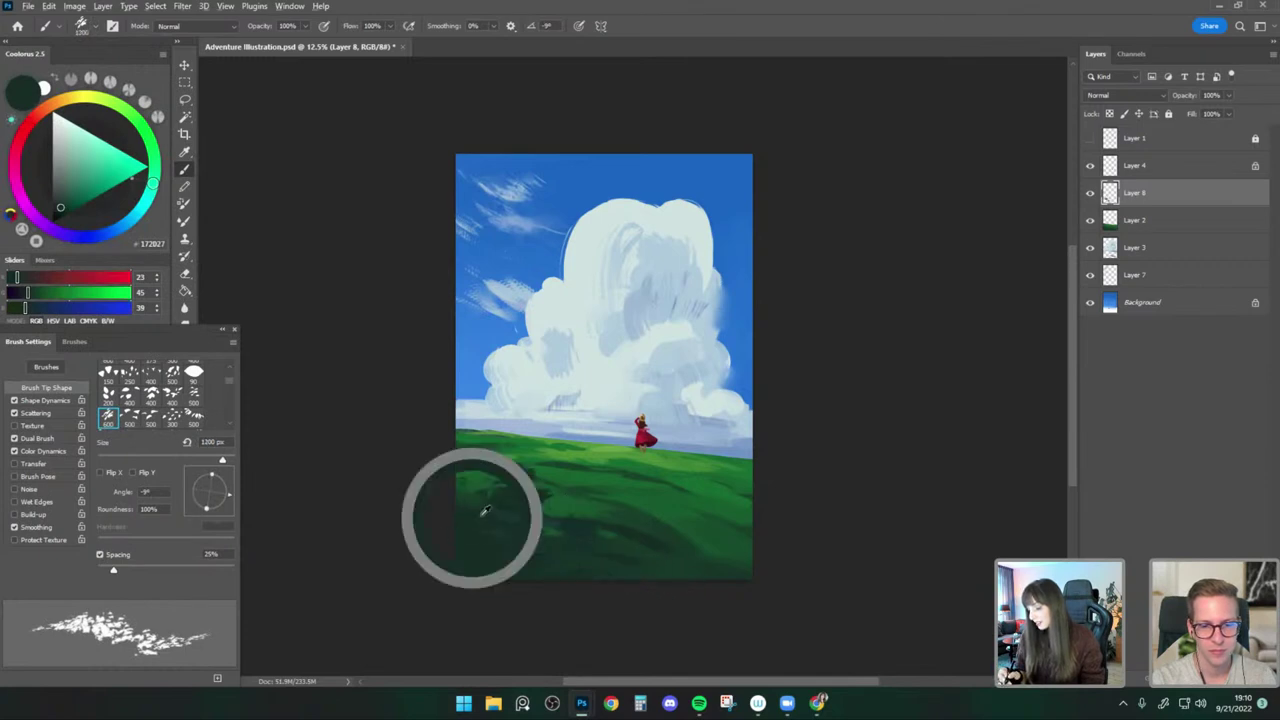
{"action": "key", "text": "]"}
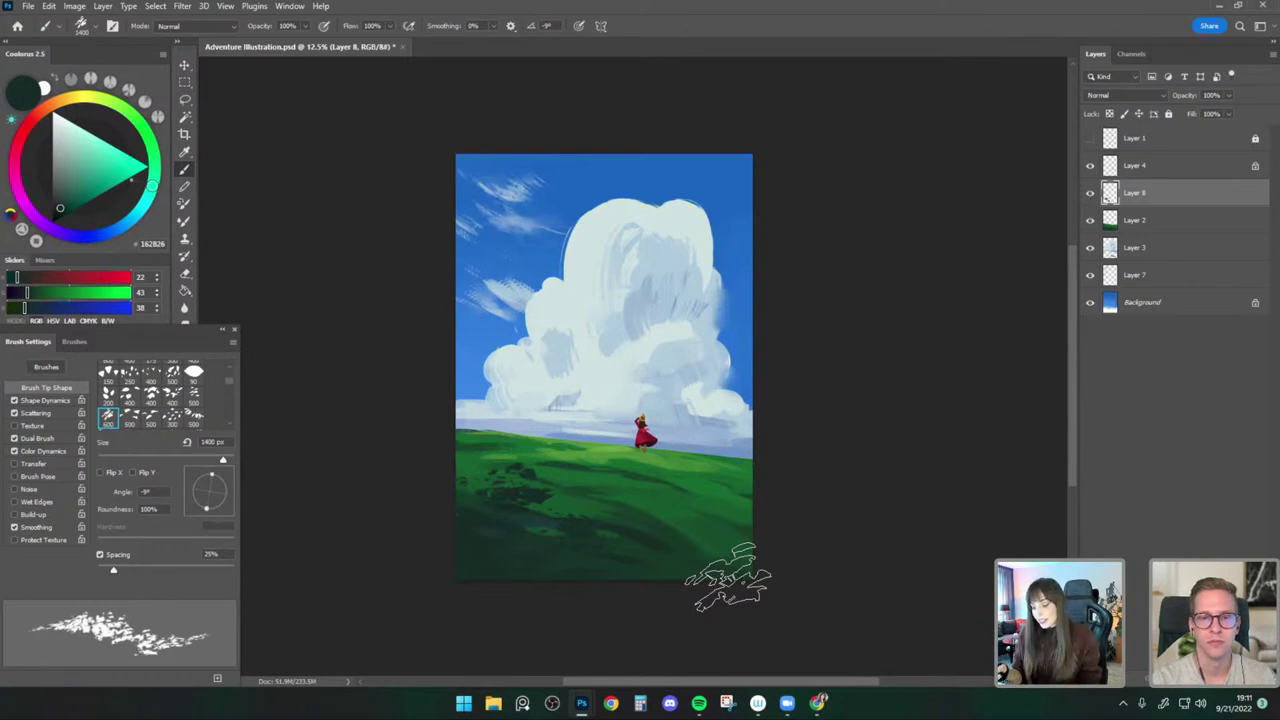
{"action": "key", "text": "ctrl+z"}
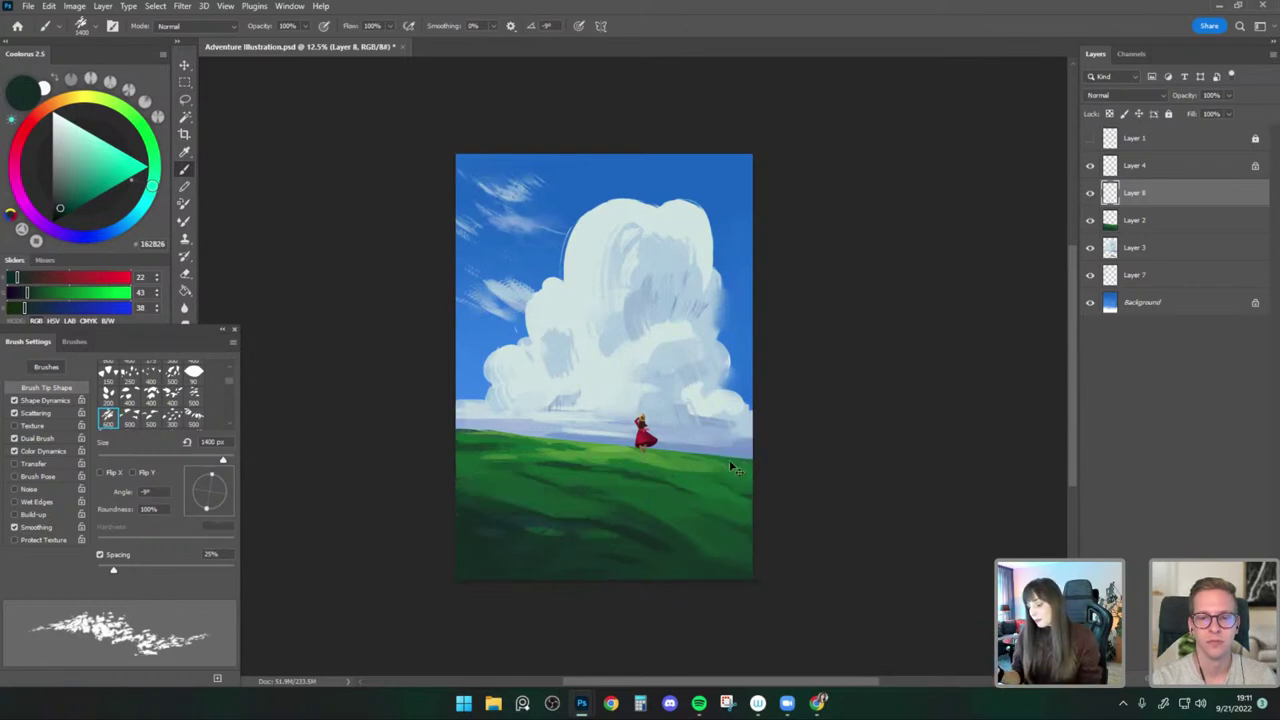
Paint dark foliage across the lower left slope with the Angled Foliage 2 brush at 1500 px.
{"action": "key", "text": "bracketright"}
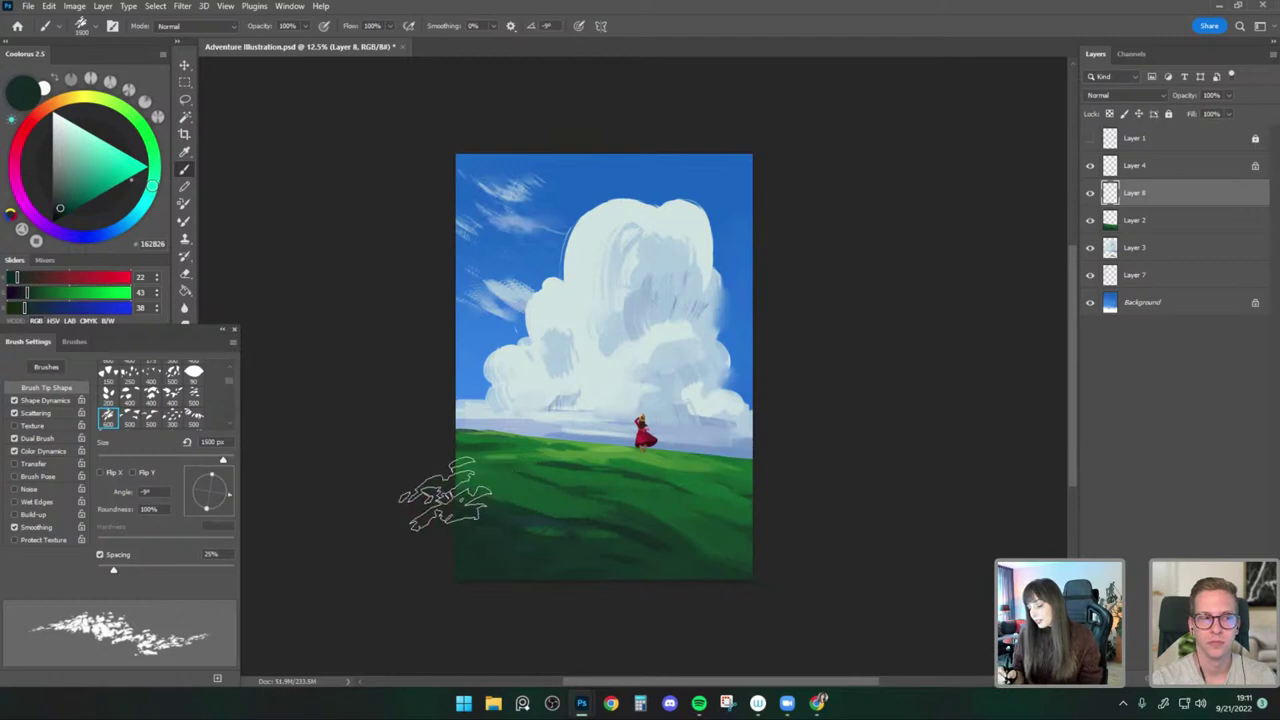
{"action": "left_click_drag", "start_coordinate": [443, 497], "coordinate": [668, 584]}
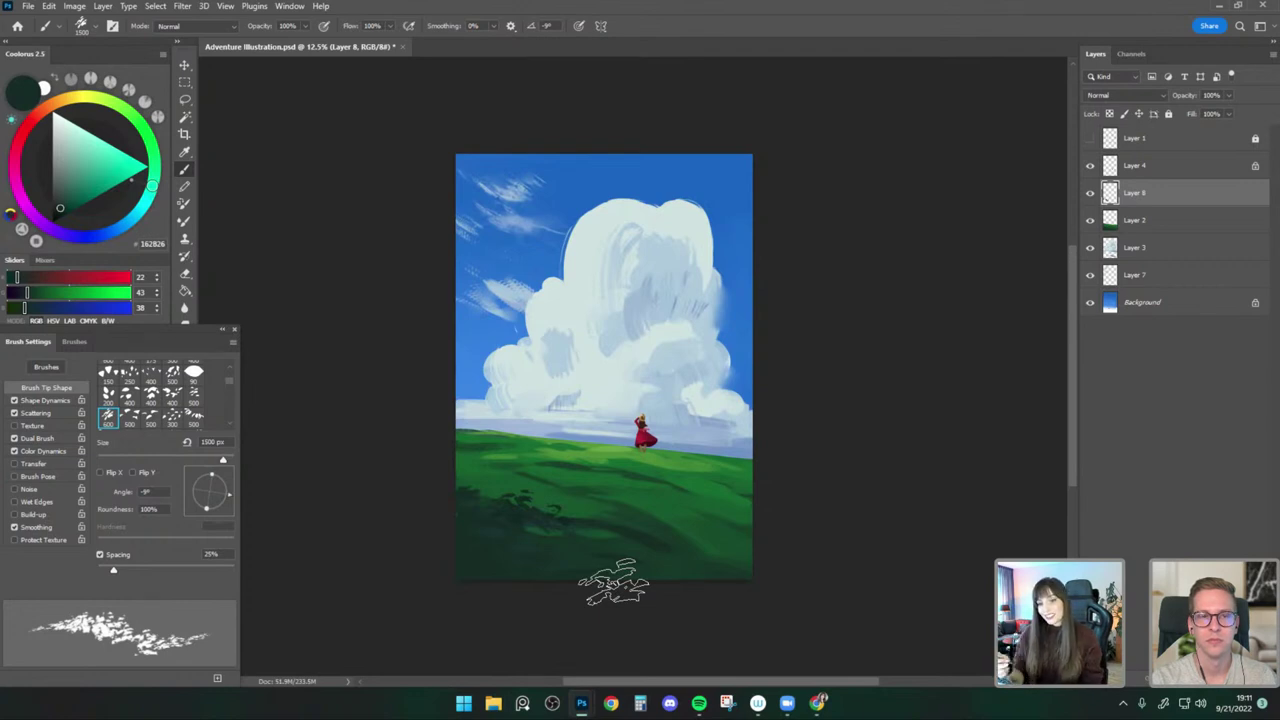
{"action": "left_click", "coordinate": [94, 25]}
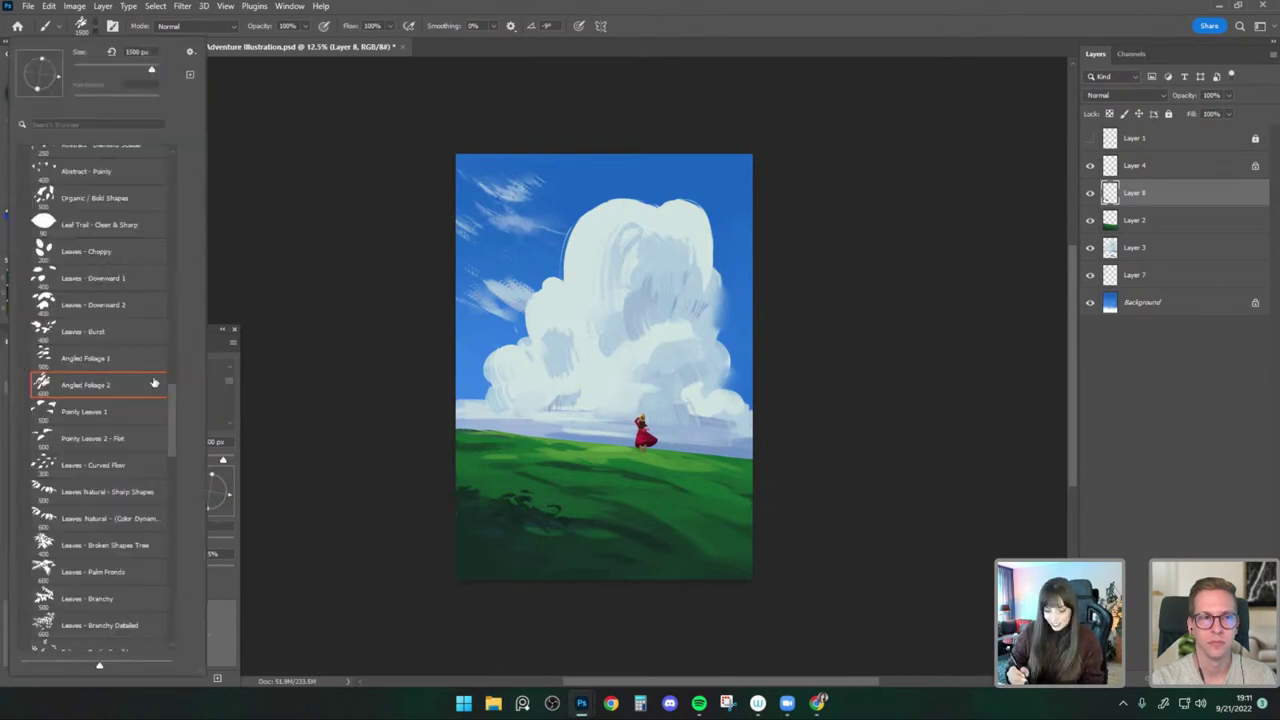
{"action": "left_click_drag", "start_coordinate": [174, 415], "coordinate": [177, 321]}
{"action": "left_click", "coordinate": [522, 508]}
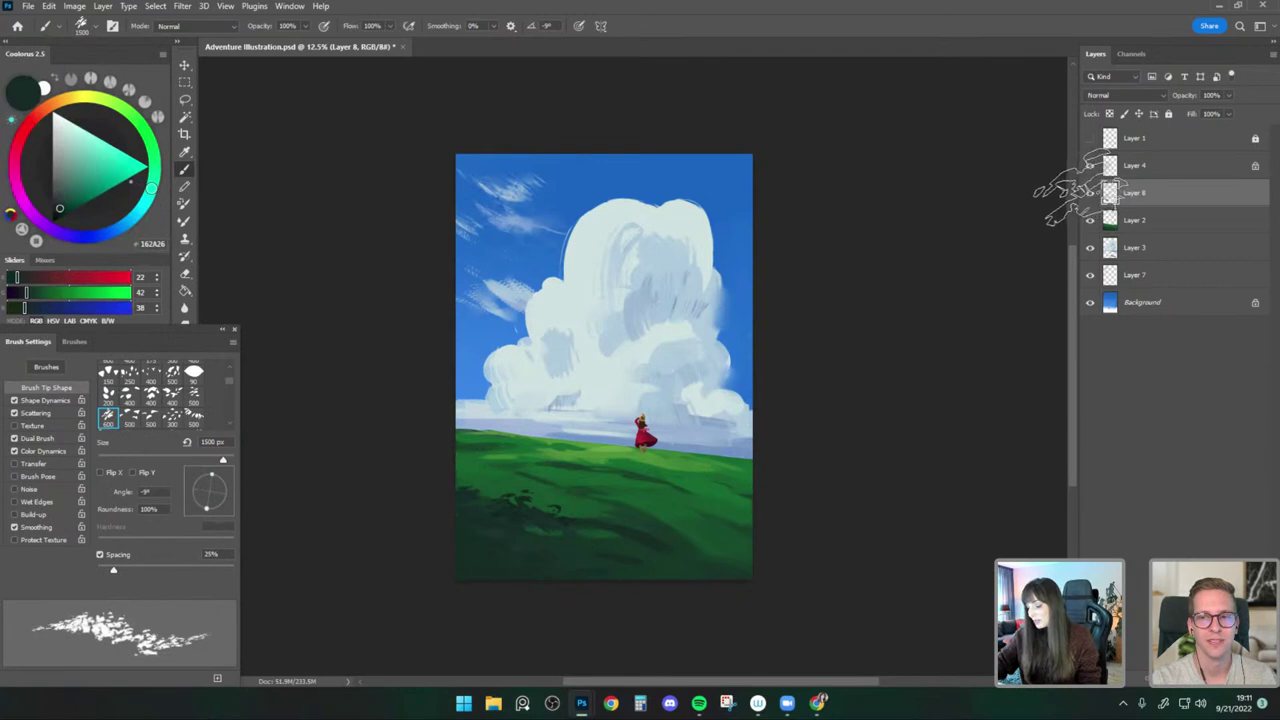
Add darker green foliage marks to the foreground at 1400 to 1600 px and compare with Layer 8 hidden.
{"action": "left_click", "coordinate": [551, 522], "text": "alt"}
{"action": "left_click_drag", "start_coordinate": [552, 520], "coordinate": [590, 556]}
{"action": "key", "text": "["}
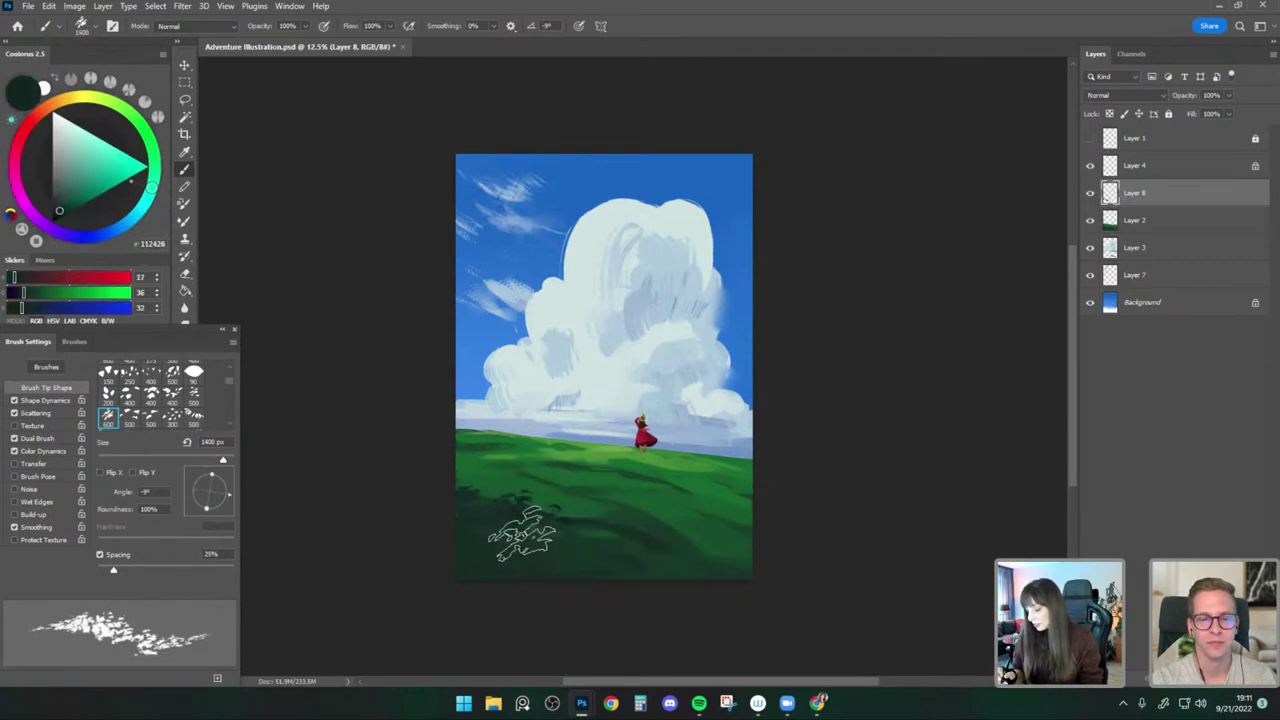
{"action": "key", "text": "bracketright"}
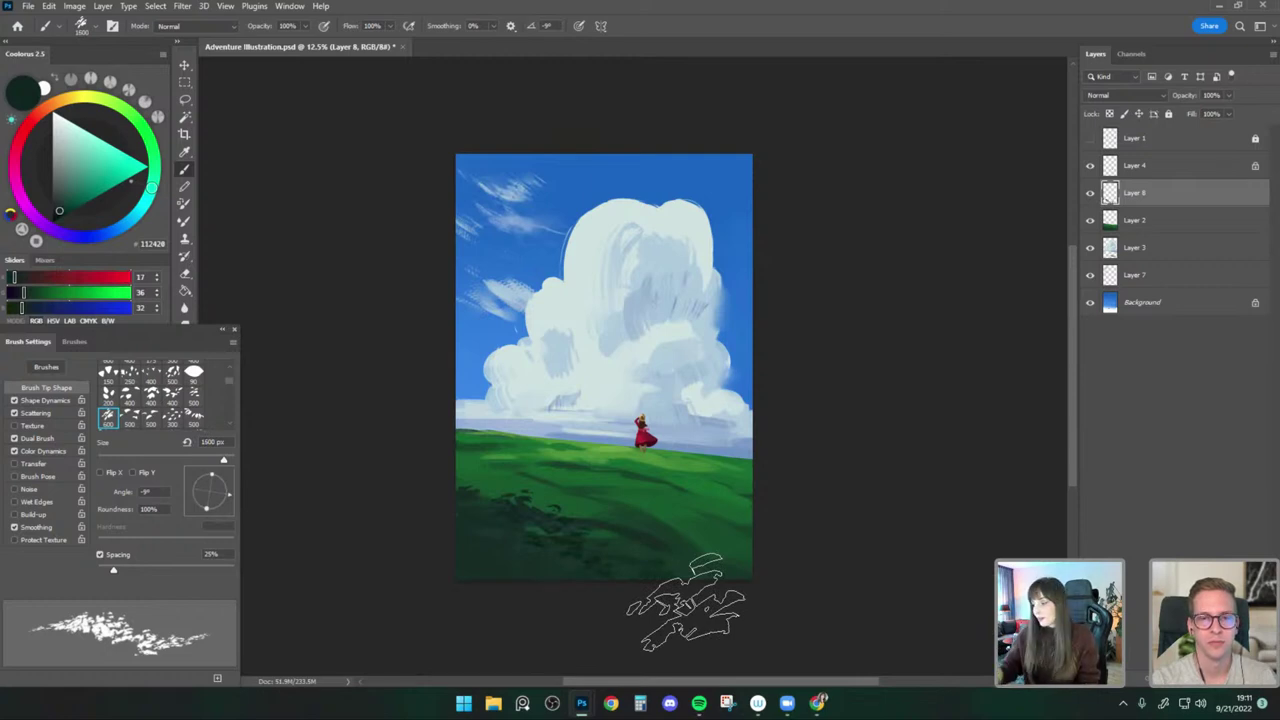
{"action": "left_click", "coordinate": [1090, 194]}
{"action": "left_click", "coordinate": [1090, 194]}
Mirror the canvas view back and enlarge and reposition Layer 8's foliage along the right slope.
{"action": "key", "text": "ctrl+shift+h"}
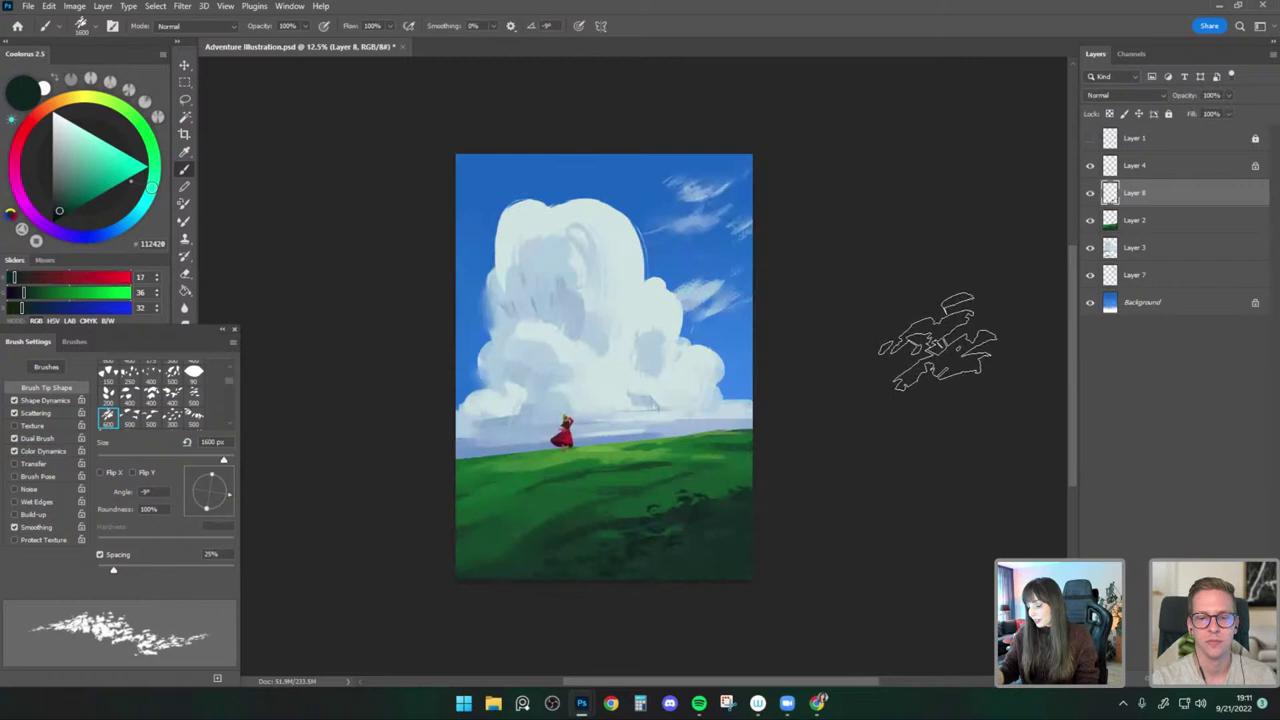
{"action": "key", "text": "ctrl+t"}
{"action": "left_click_drag", "start_coordinate": [754, 580], "coordinate": [783, 600]}
{"action": "left_click_drag", "start_coordinate": [747, 546], "coordinate": [754, 535]}
{"action": "key", "text": "Return"}
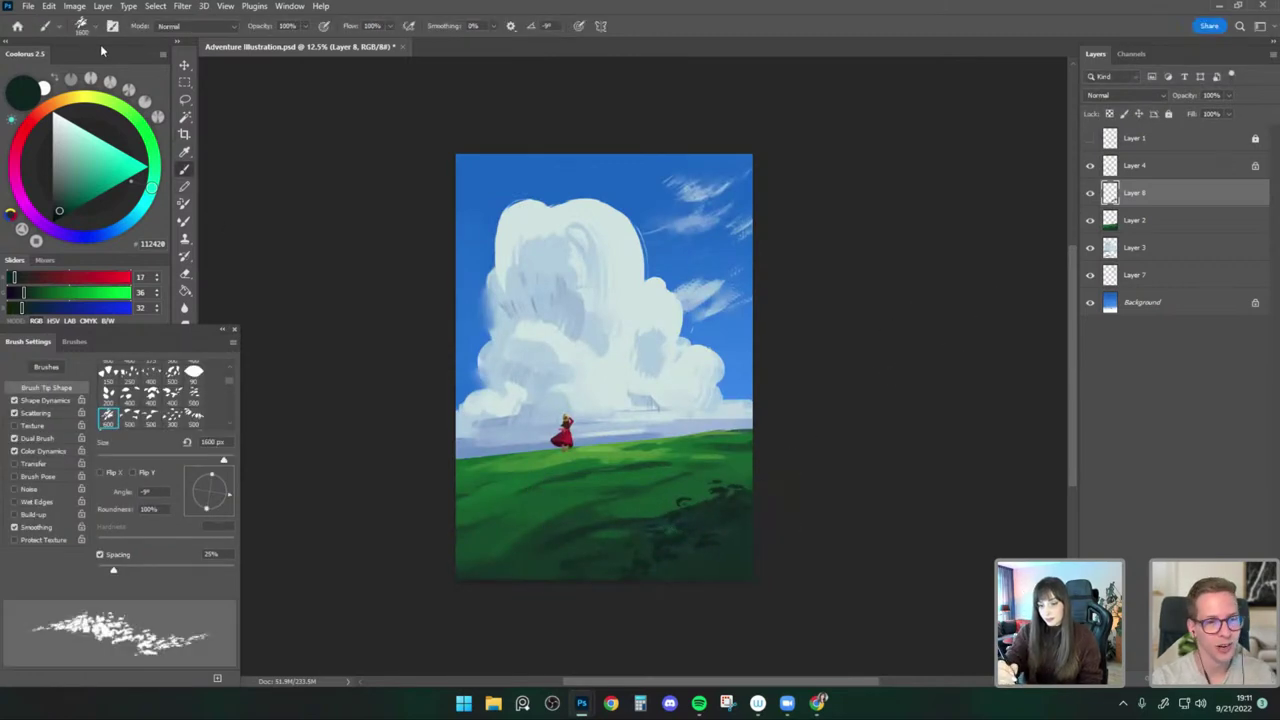
Review the foliage brush presets, keeping Angled Foliage 2 at 1500 px, and compare the painting with Layer 8 hidden.
{"action": "left_click", "coordinate": [95, 27]}
{"action": "left_click", "coordinate": [294, 345]}
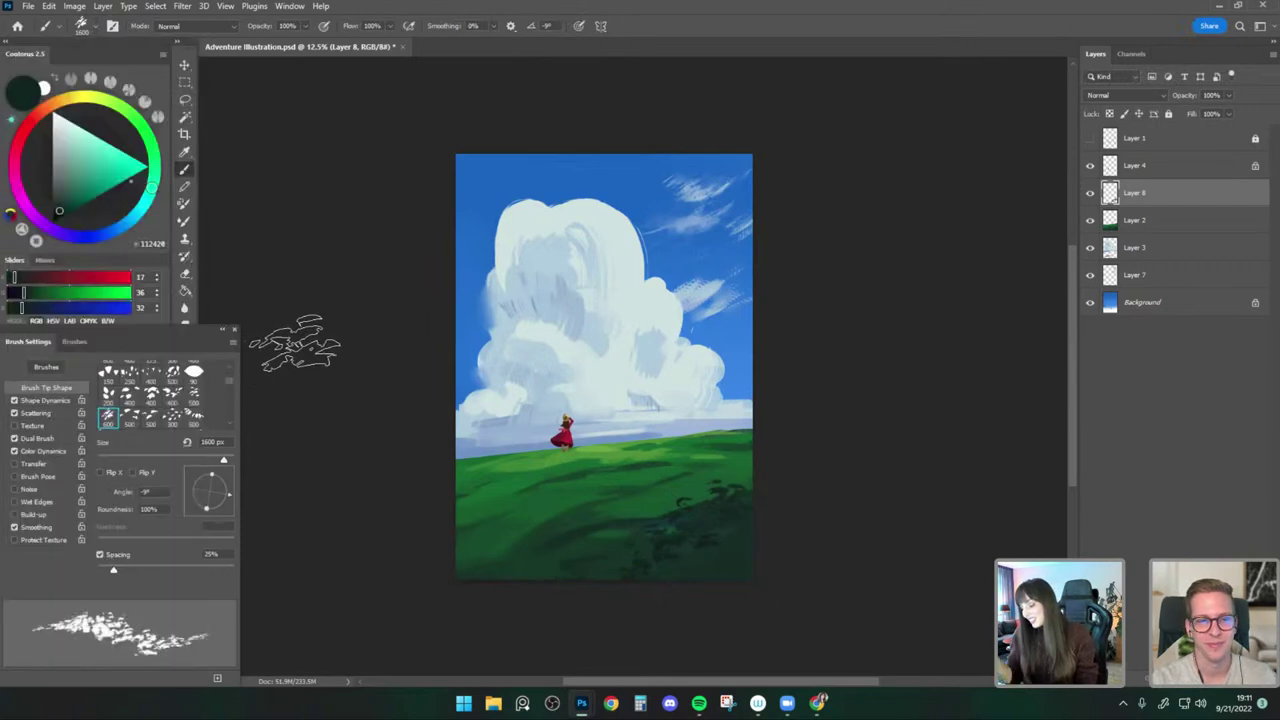
{"action": "key", "text": "bracketleft"}
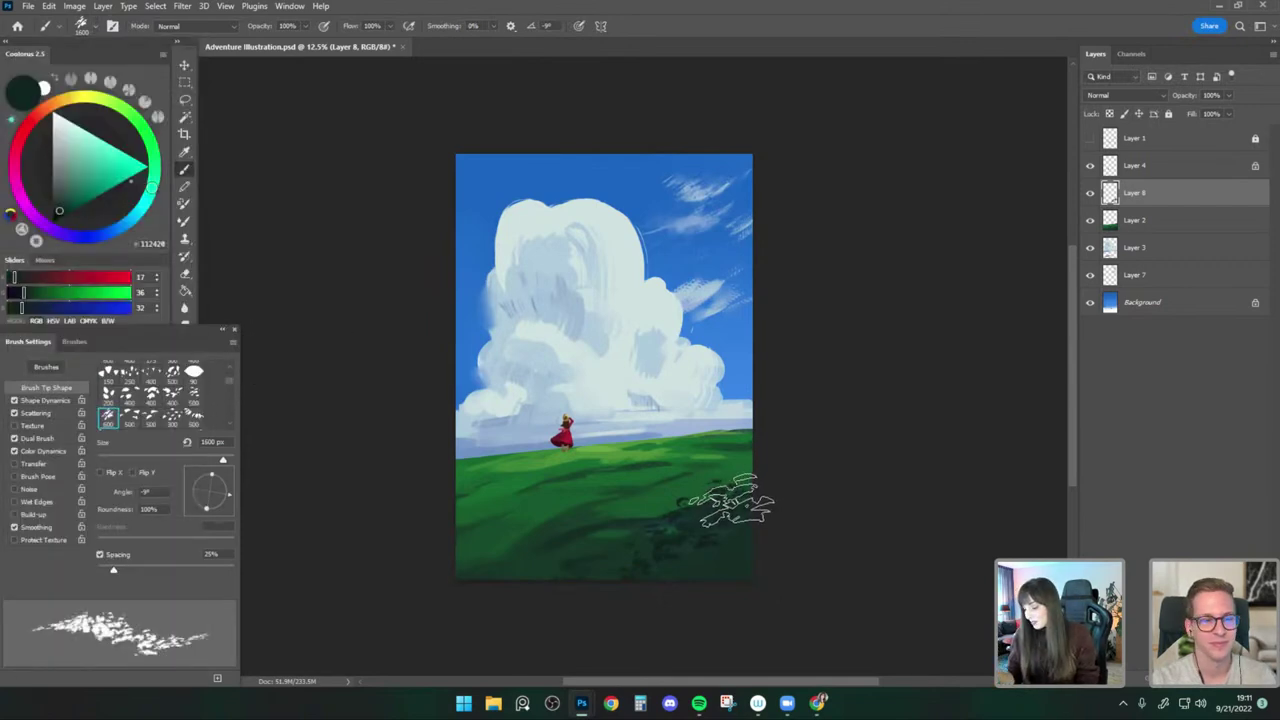
{"action": "left_click", "coordinate": [96, 28]}
{"action": "left_click_drag", "start_coordinate": [174, 378], "coordinate": [174, 417]}
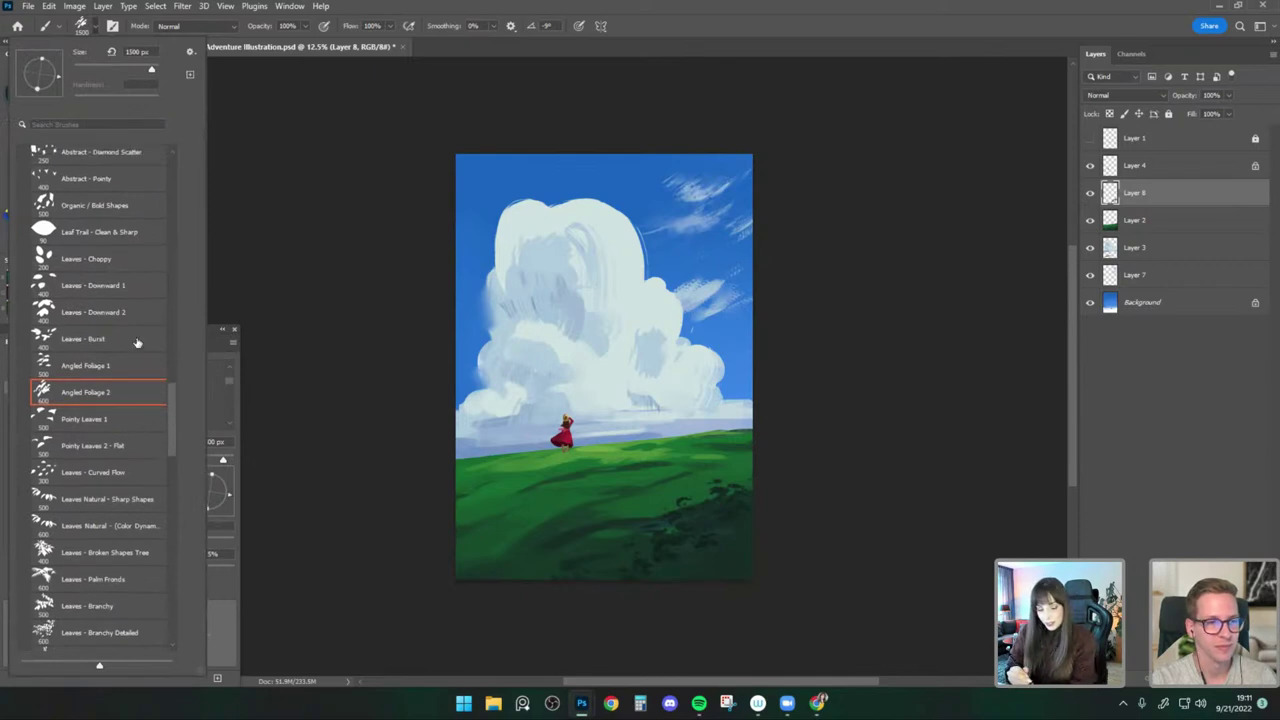
{"action": "left_click", "coordinate": [152, 390]}
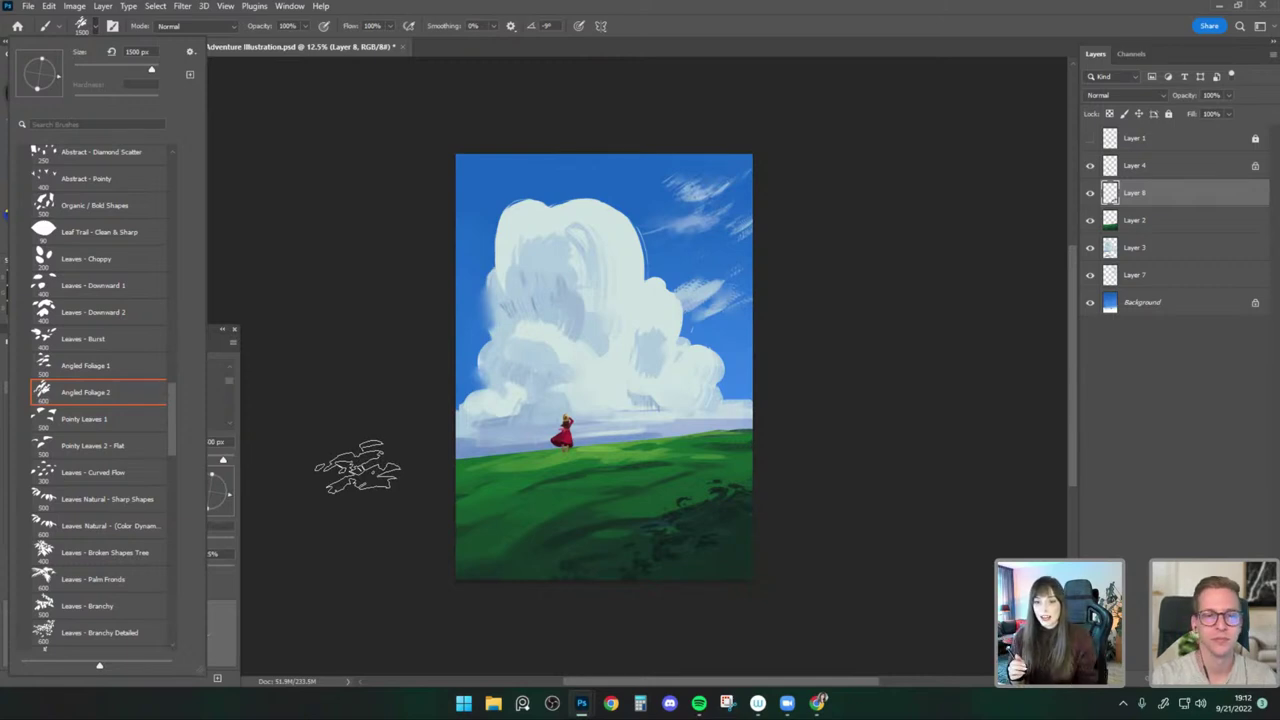
{"action": "left_click", "coordinate": [1091, 201]}
{"action": "left_click", "coordinate": [1091, 201]}
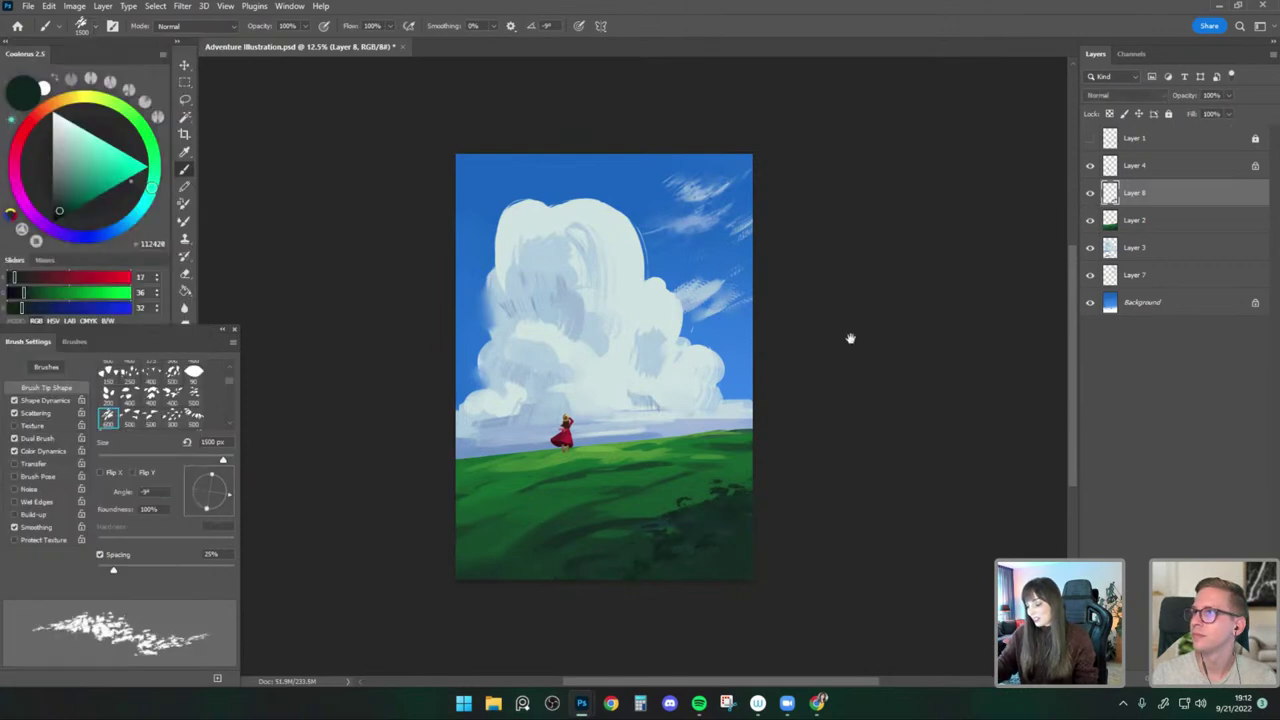
Touch up the right slope's foliage with sampled greens and lock Layer 8's transparent pixels.
{"action": "left_click_drag", "start_coordinate": [834, 337], "coordinate": [819, 315]}
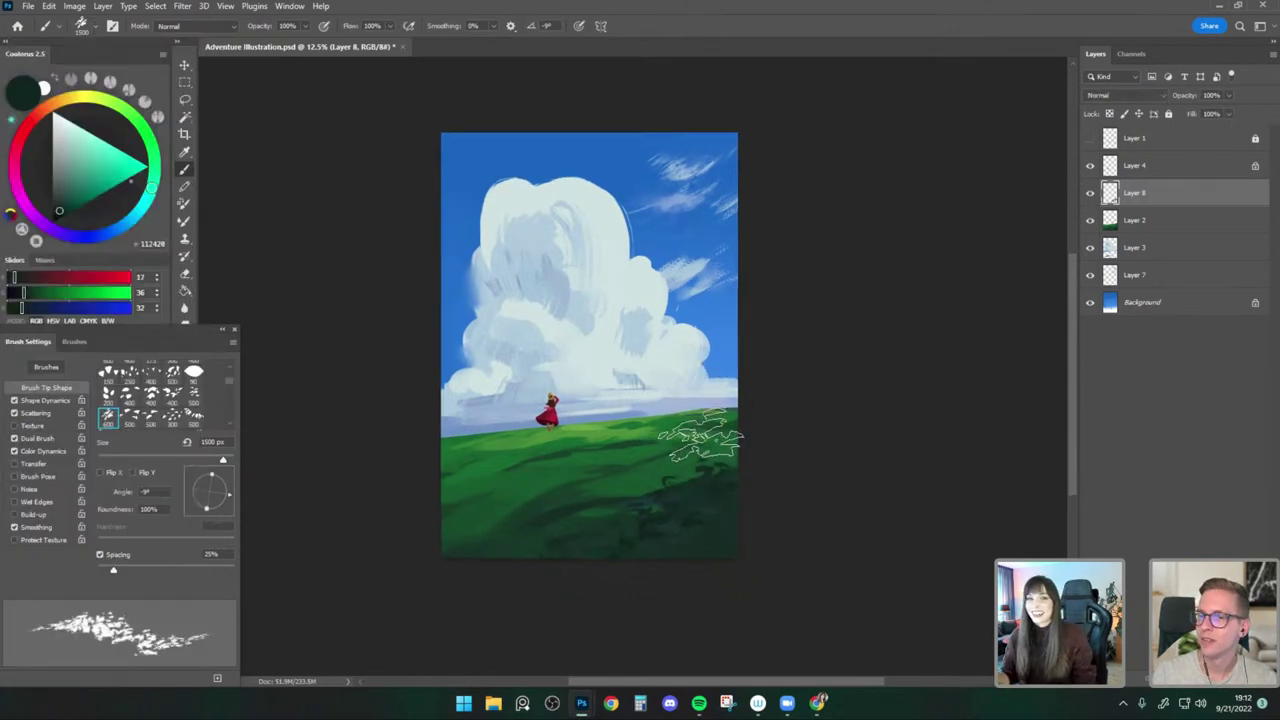
{"action": "left_click", "coordinate": [701, 472], "text": "alt"}
{"action": "left_click", "coordinate": [694, 470]}
{"action": "left_click", "coordinate": [714, 454], "text": "alt"}
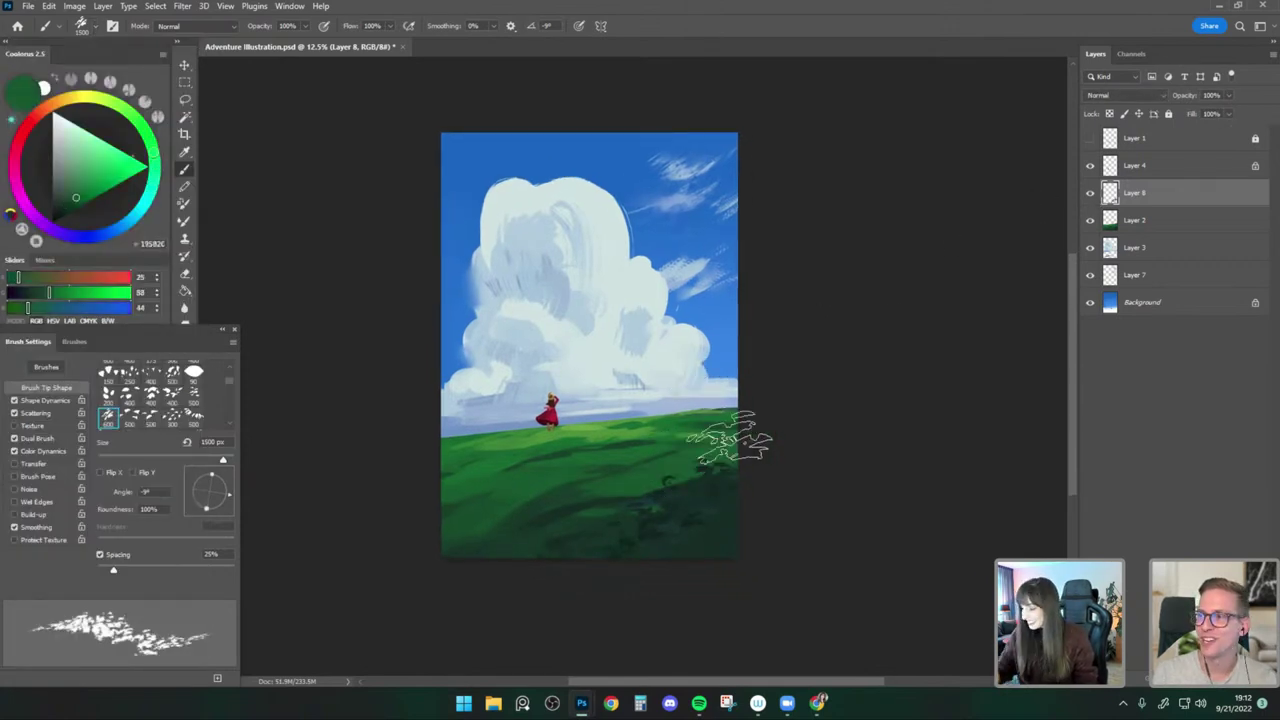
{"action": "left_click", "coordinate": [703, 468], "text": "alt"}
{"action": "key", "text": "slash"}
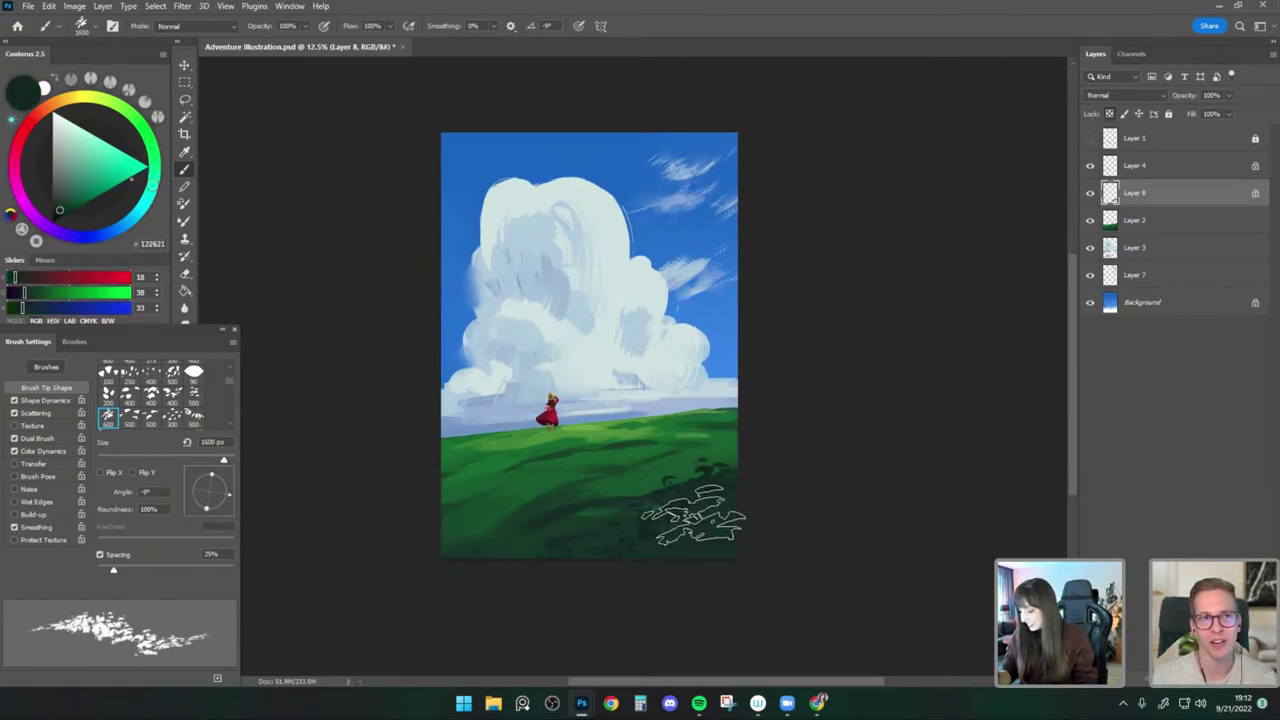
Scale the hill on Layer 2 up to 102.33%, extending it past the canvas's right edge.
{"action": "left_click", "coordinate": [1160, 219]}
{"action": "key", "text": "ctrl+t"}
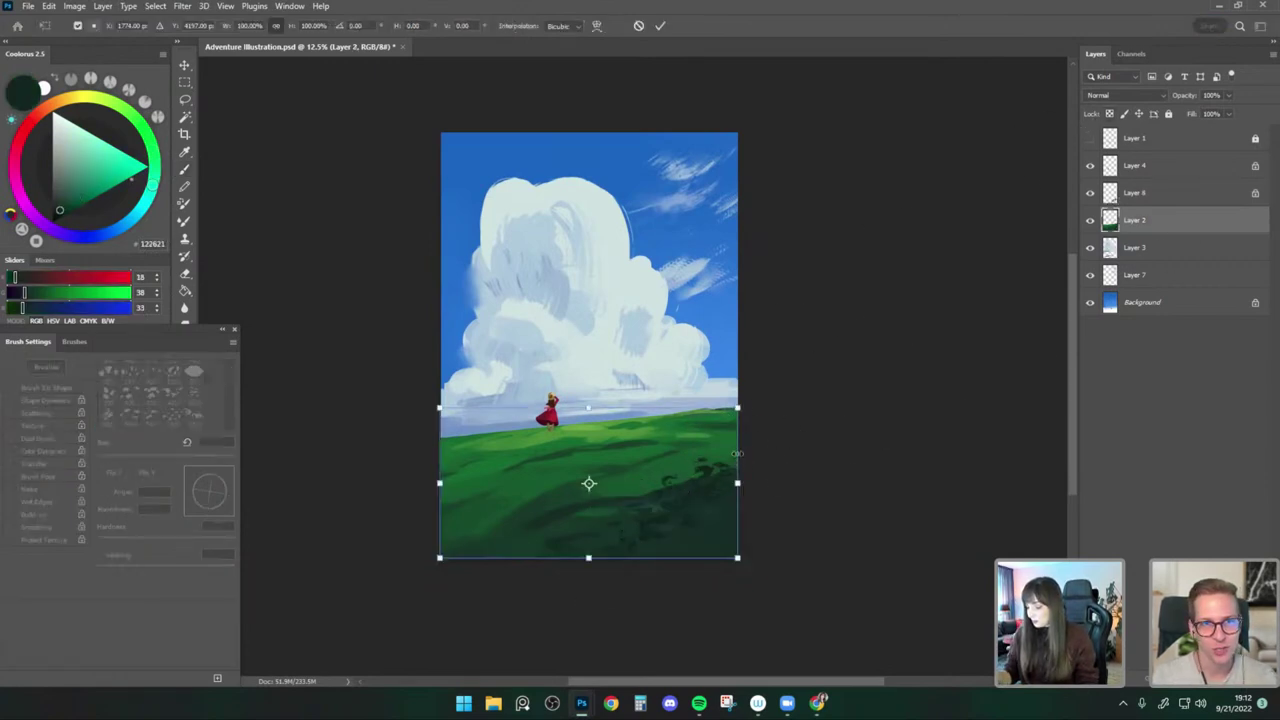
{"action": "mouse_move", "coordinate": [747, 404]}
{"action": "left_mouse_down"}
{"action": "mouse_move", "coordinate": [758, 396]}
{"action": "mouse_move", "coordinate": [746, 402]}
{"action": "left_mouse_up"}
{"action": "key", "text": "Return"}
{"action": "key", "text": "ctrl+z"}
{"action": "key", "text": "ctrl+t"}
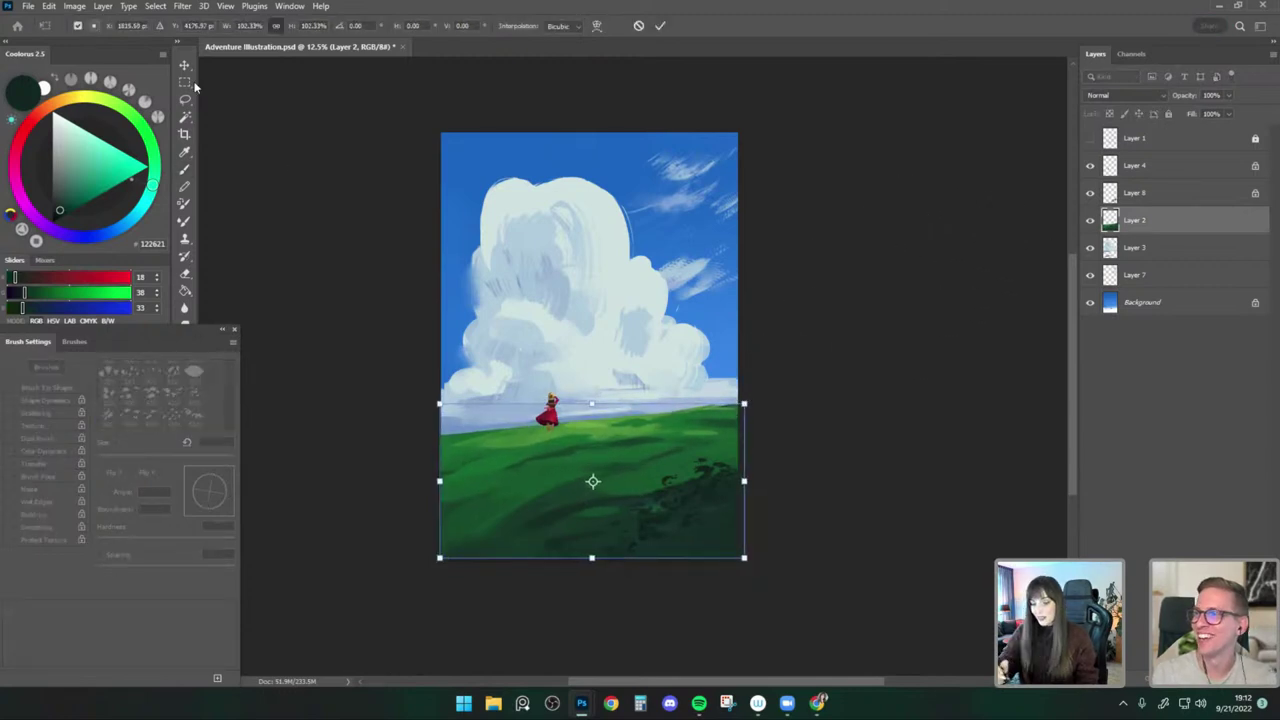
{"action": "left_click", "coordinate": [189, 66]}
Enlarge Layer 8's foliage slightly toward the lower left and return to the Brush tool.
{"action": "left_click", "coordinate": [1160, 192]}
{"action": "key", "text": "ctrl+t"}
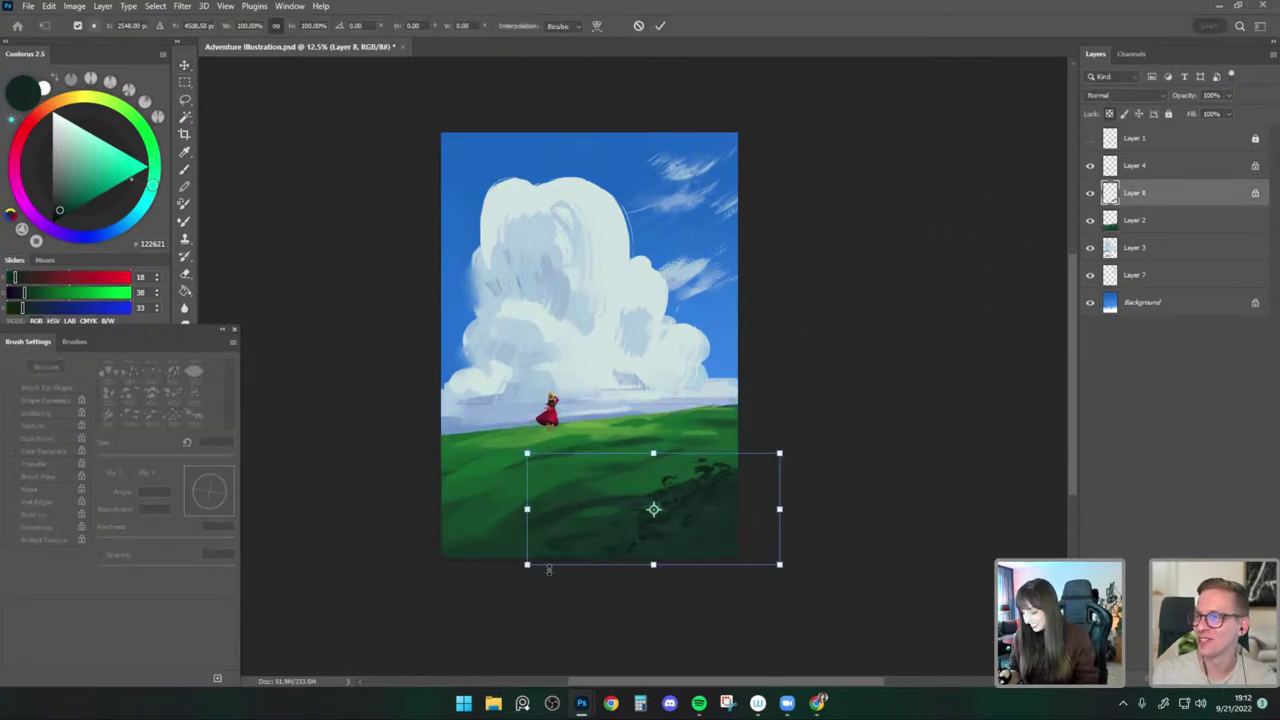
{"action": "left_click_drag", "start_coordinate": [527, 565], "coordinate": [505, 575]}
{"action": "left_click", "coordinate": [184, 169]}
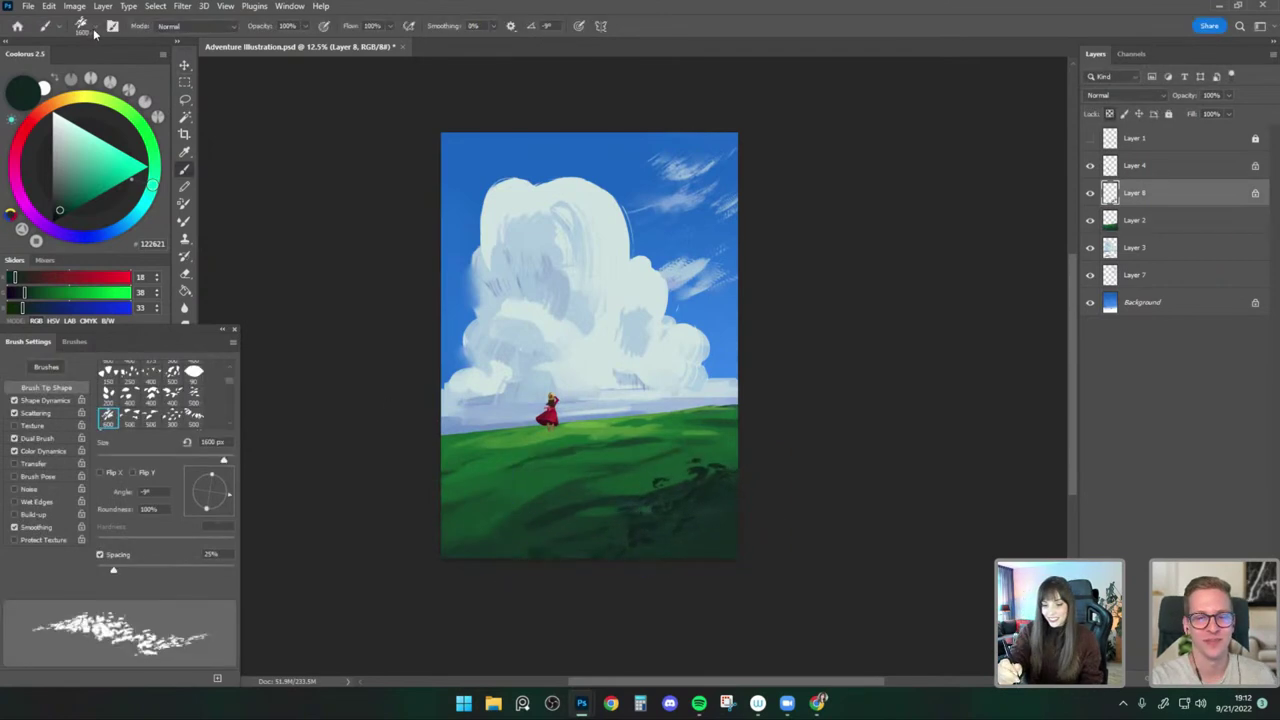
Select the Round - Solid brush at 70 px.
{"action": "left_click", "coordinate": [91, 28]}
{"action": "left_click_drag", "start_coordinate": [173, 378], "coordinate": [175, 158]}
{"action": "left_click", "coordinate": [90, 250]}
Check what Layers 8, 4, 3 and 7 each contribute by toggling their visibility, with the canvas view mirrored.
{"action": "left_click", "coordinate": [1092, 195]}
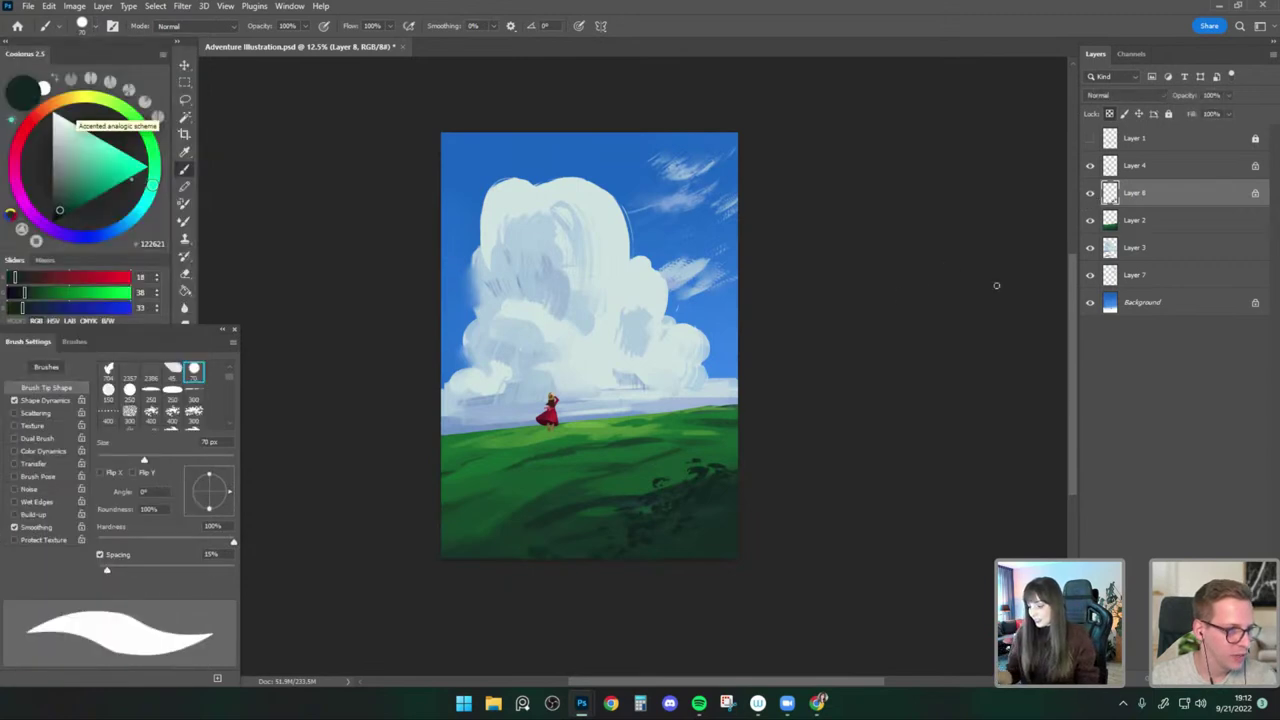
{"action": "left_click", "coordinate": [1090, 166]}
{"action": "left_click", "coordinate": [1090, 166]}
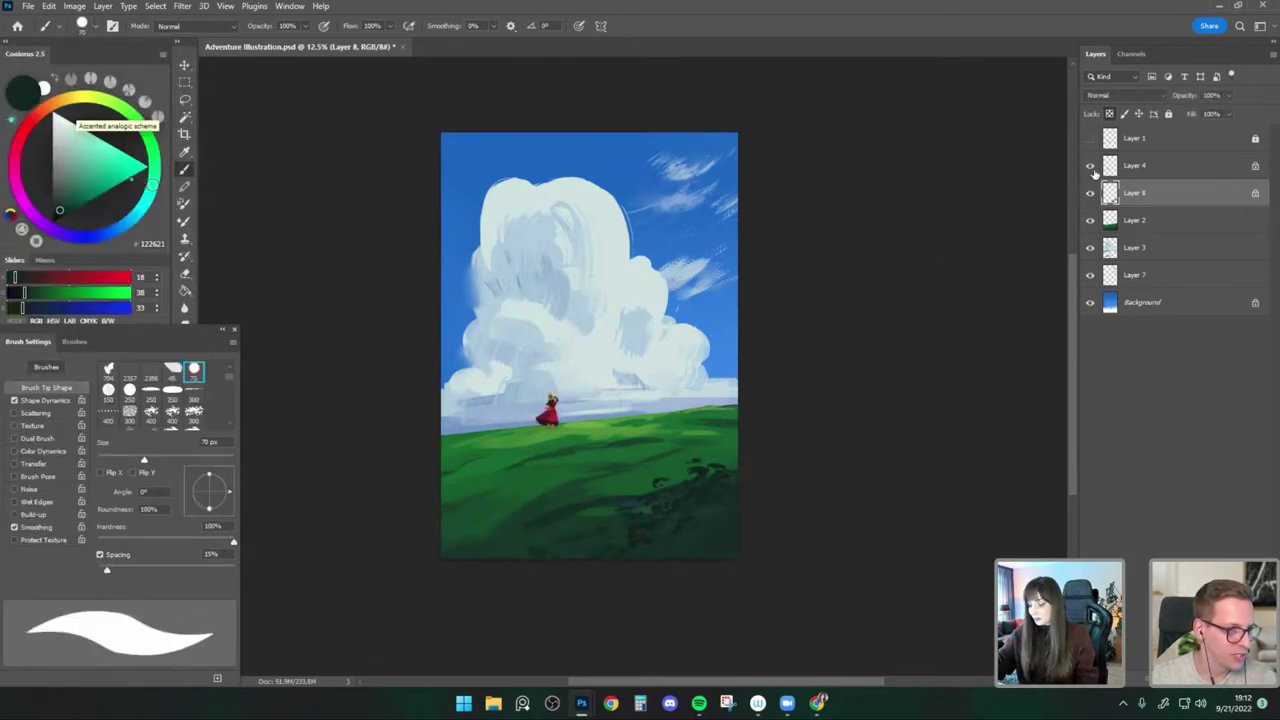
{"action": "key", "text": "h"}
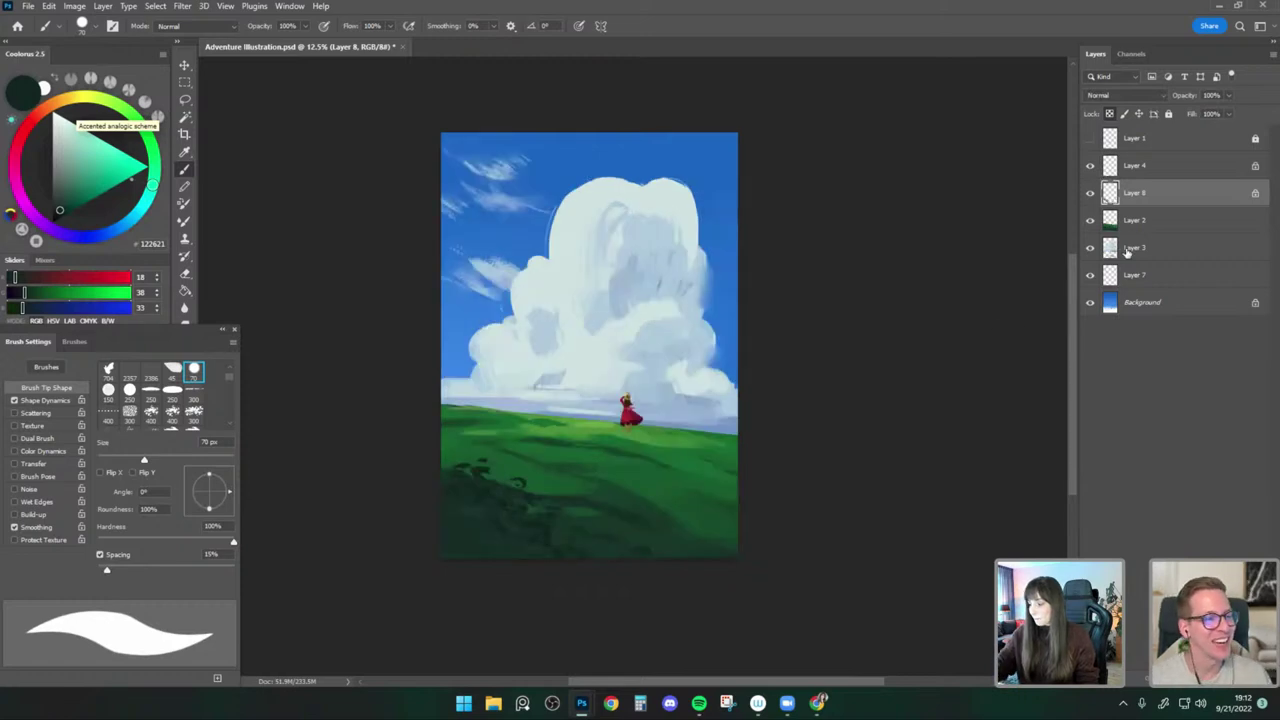
{"action": "left_click", "coordinate": [1090, 249]}
{"action": "left_click", "coordinate": [1090, 249]}
{"action": "left_click", "coordinate": [1090, 276]}
{"action": "left_click", "coordinate": [1090, 276]}
Lasso the lower wispy clouds on Layer 7, cut them to a new layer and free-transform them.
{"action": "left_click", "coordinate": [1134, 276]}
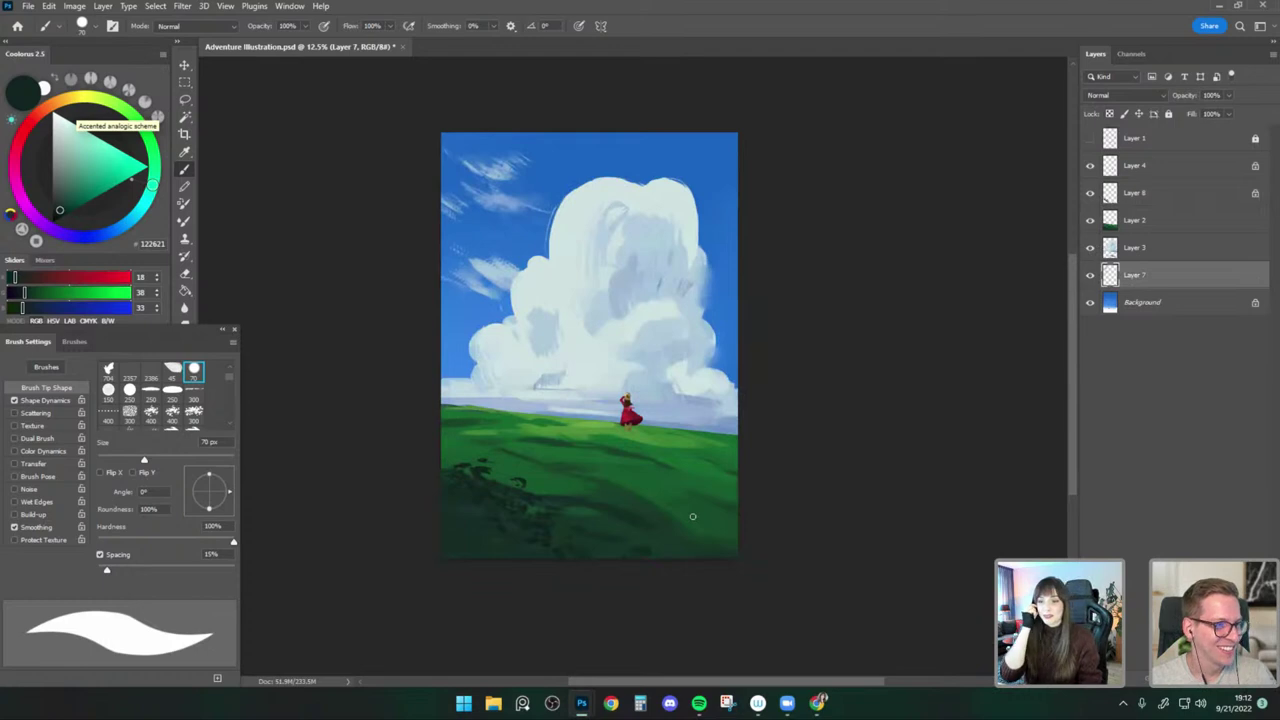
{"action": "key", "text": "l"}
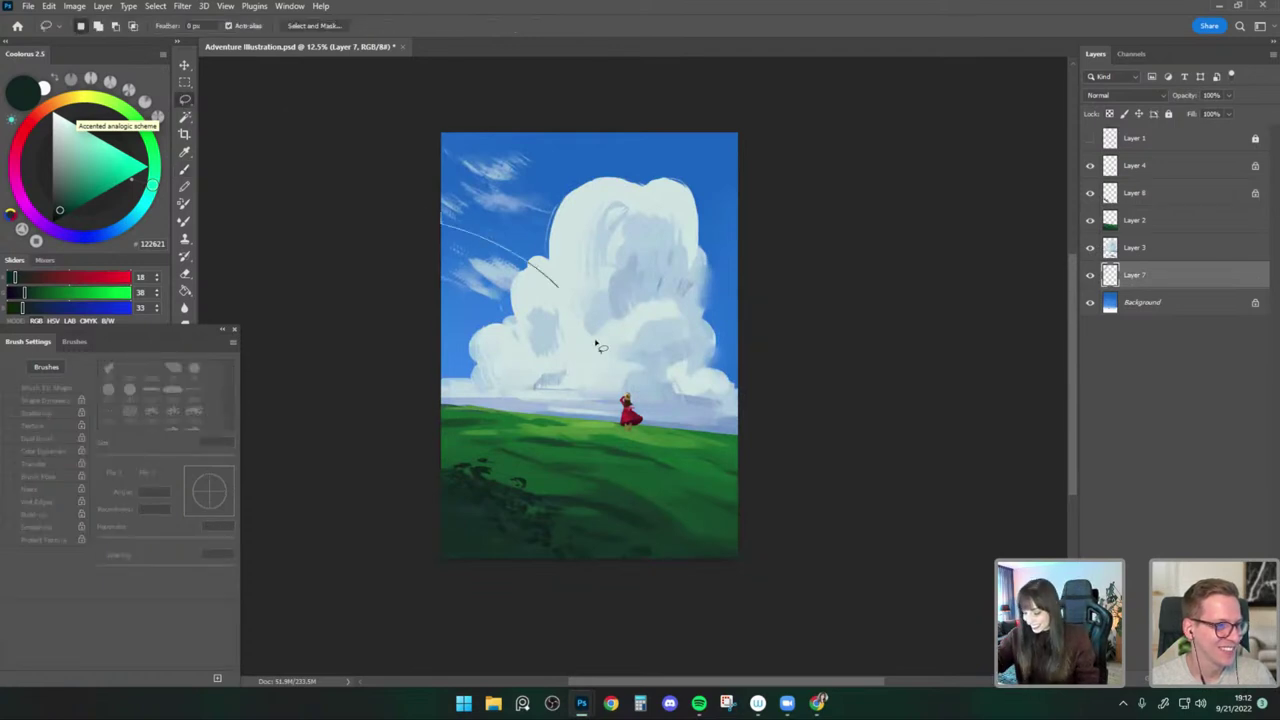
{"action": "left_click", "coordinate": [102, 6]}
{"action": "mouse_move", "coordinate": [115, 22]}
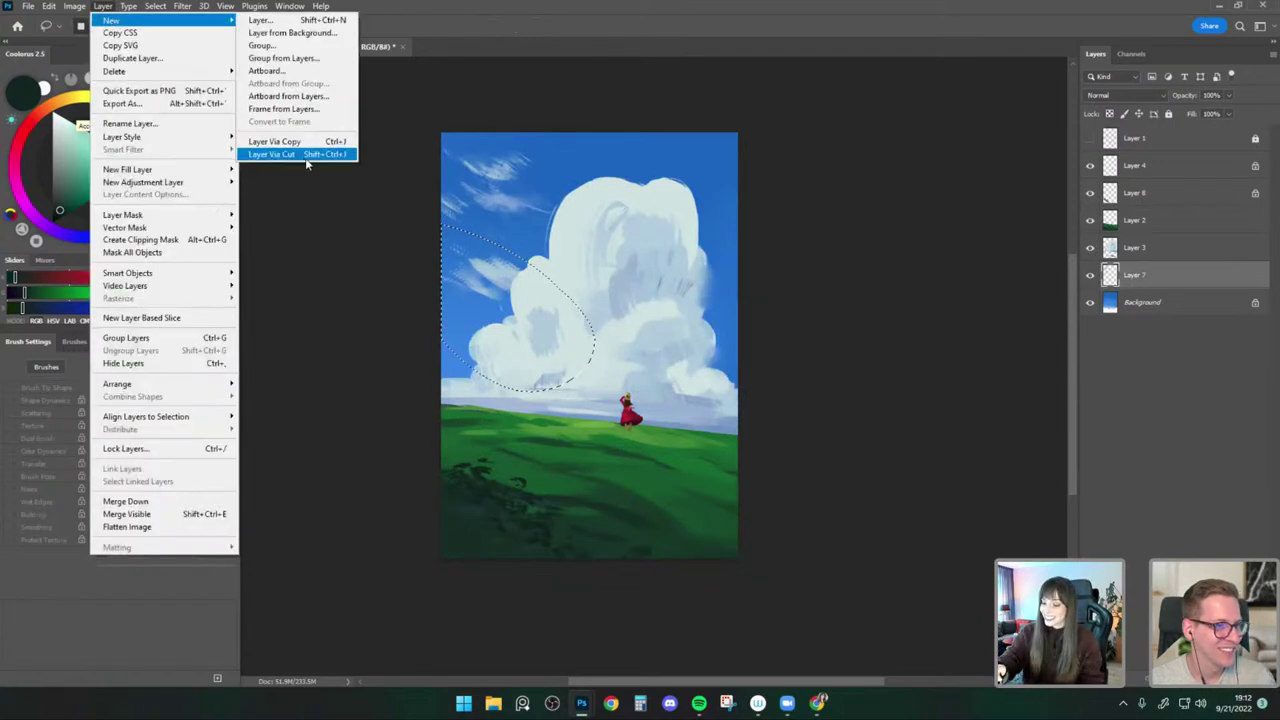
{"action": "left_click", "coordinate": [300, 155]}
{"action": "key", "text": "ctrl+t"}
{"action": "key", "text": "Return"}
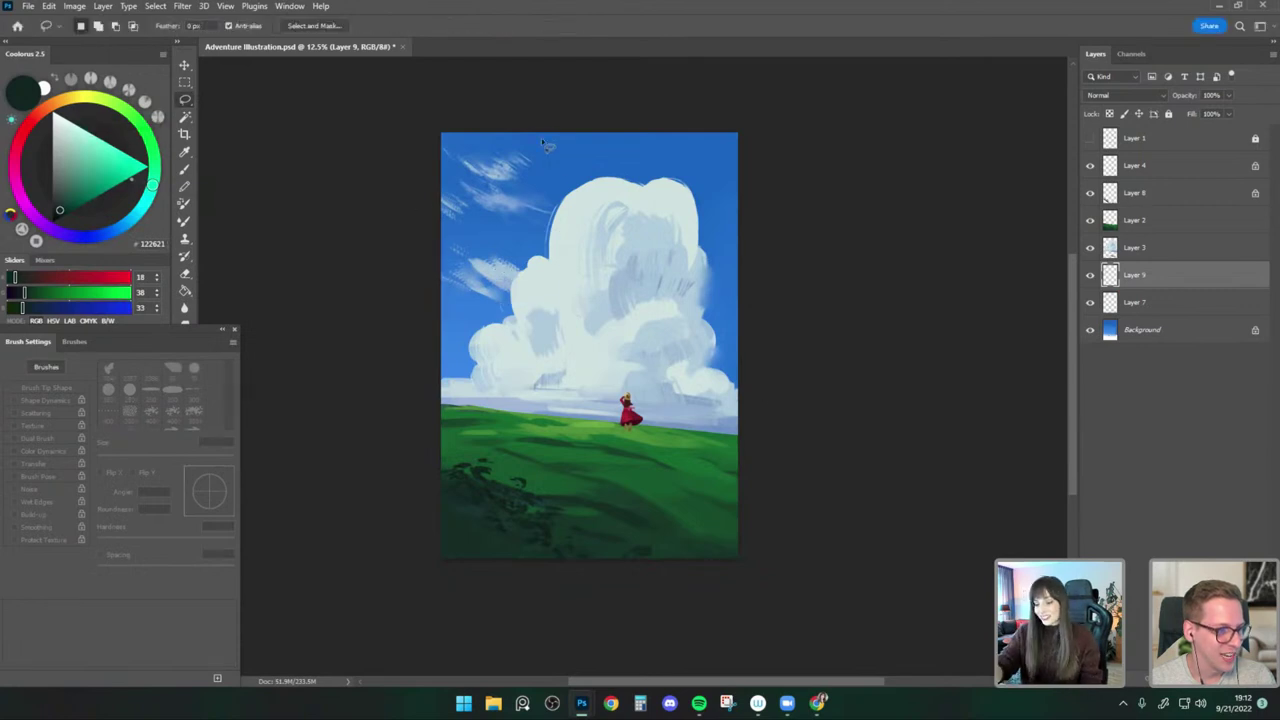
Make Layer 7 active again and save the illustration file.
{"action": "key", "text": "v"}
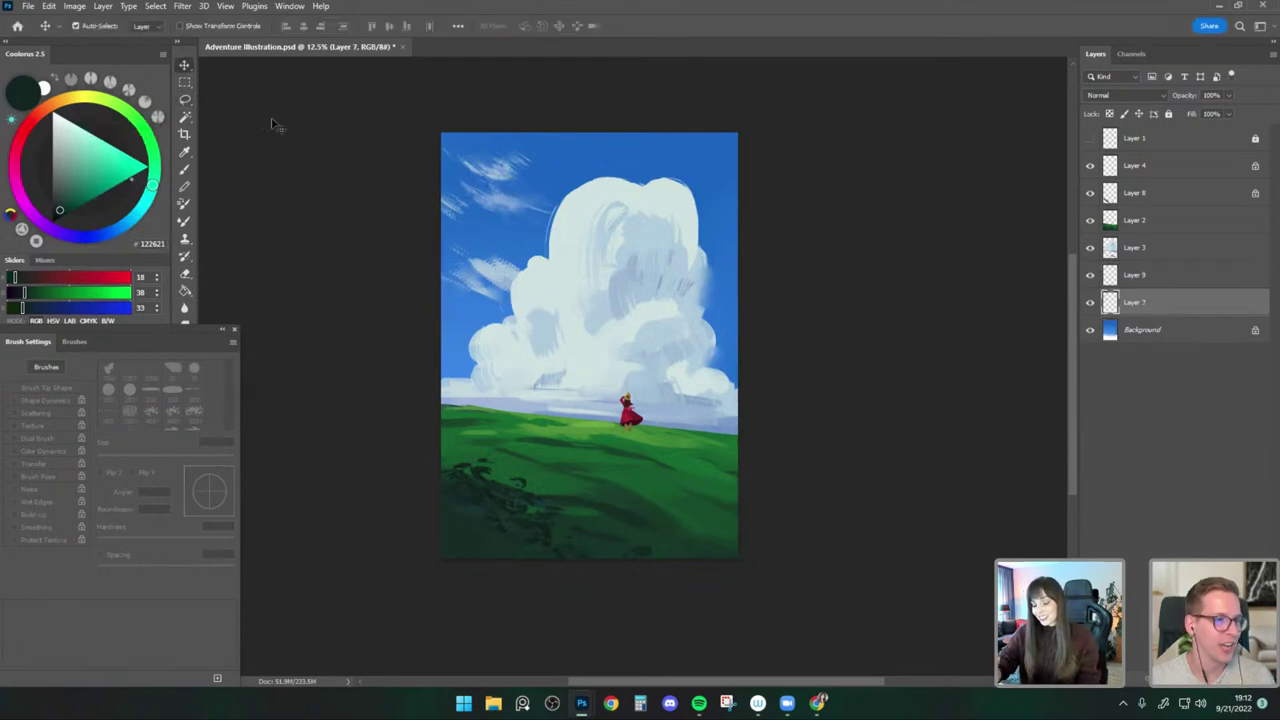
{"action": "key", "text": "alt+bracketleft"}
{"action": "left_click_drag", "start_coordinate": [765, 408], "coordinate": [737, 380]}
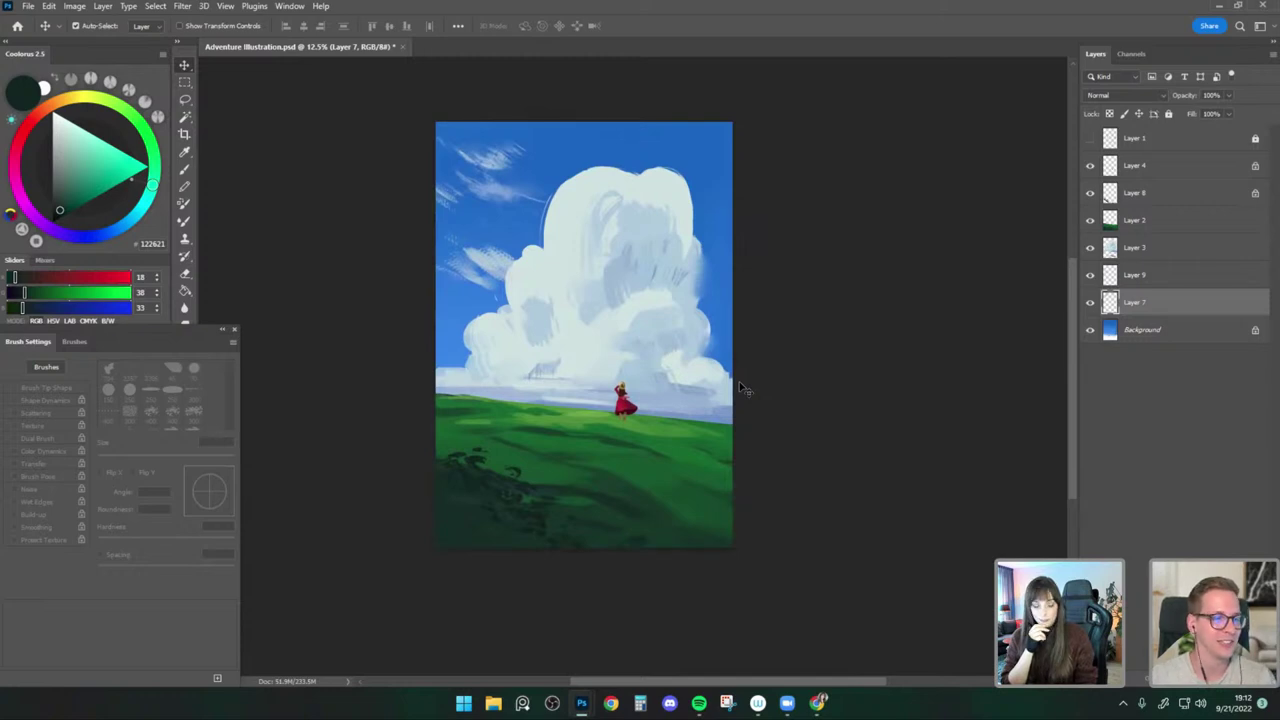
{"action": "key", "text": "ctrl+s"}
{"action": "key", "text": "Return"}
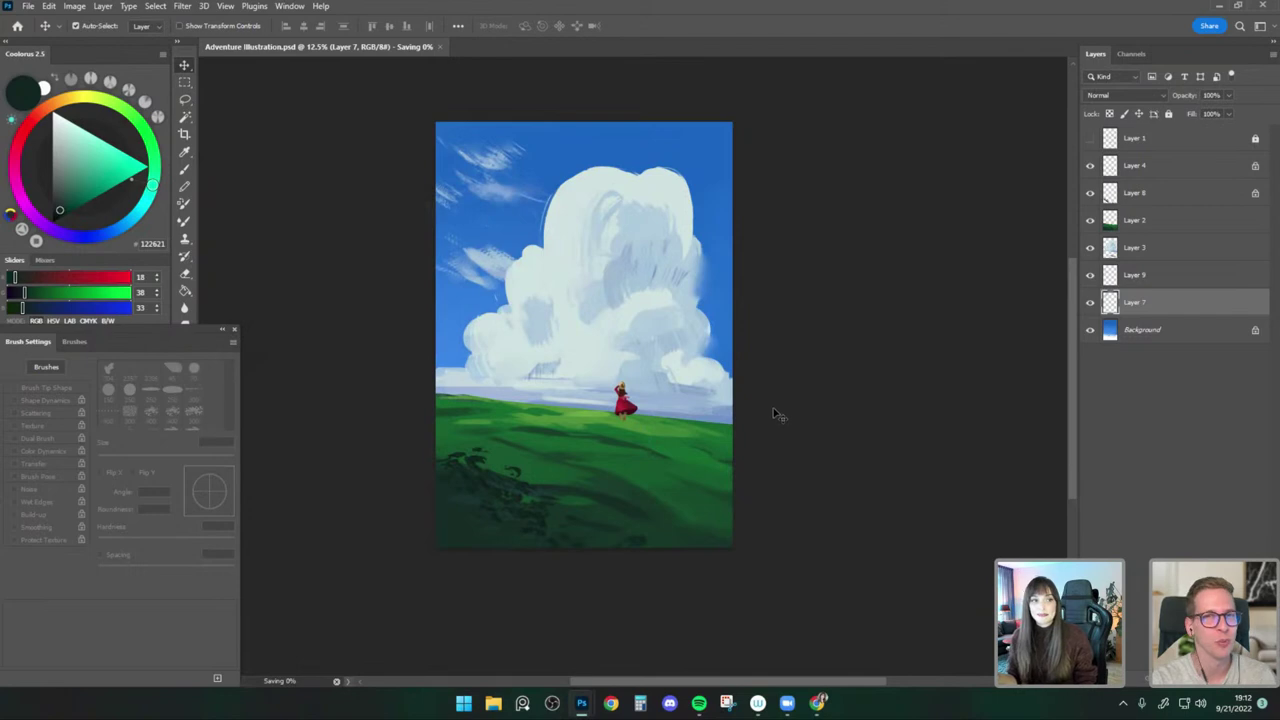
{"action": "left_click_drag", "start_coordinate": [784, 405], "coordinate": [783, 402]}
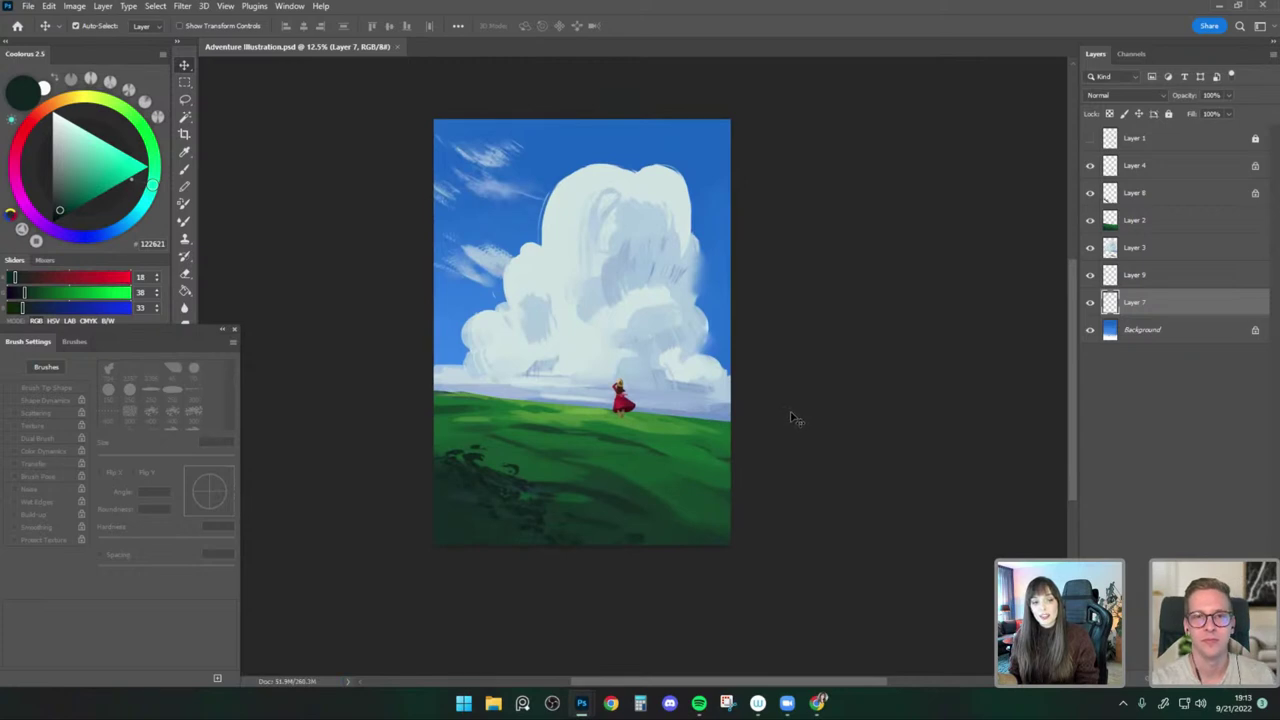
Check the illustration's values in a grayscale proof, and return to the colour view.
{"action": "left_click", "coordinate": [185, 172]}
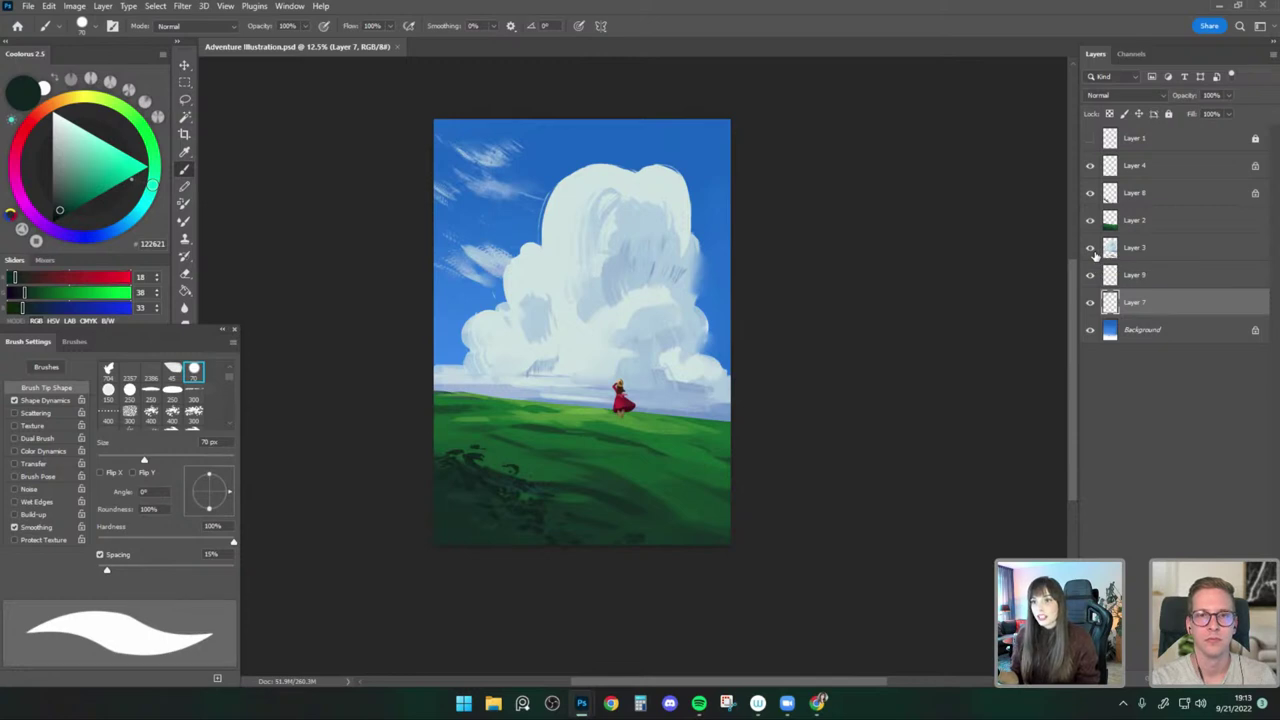
{"action": "key", "text": "ctrl+y"}
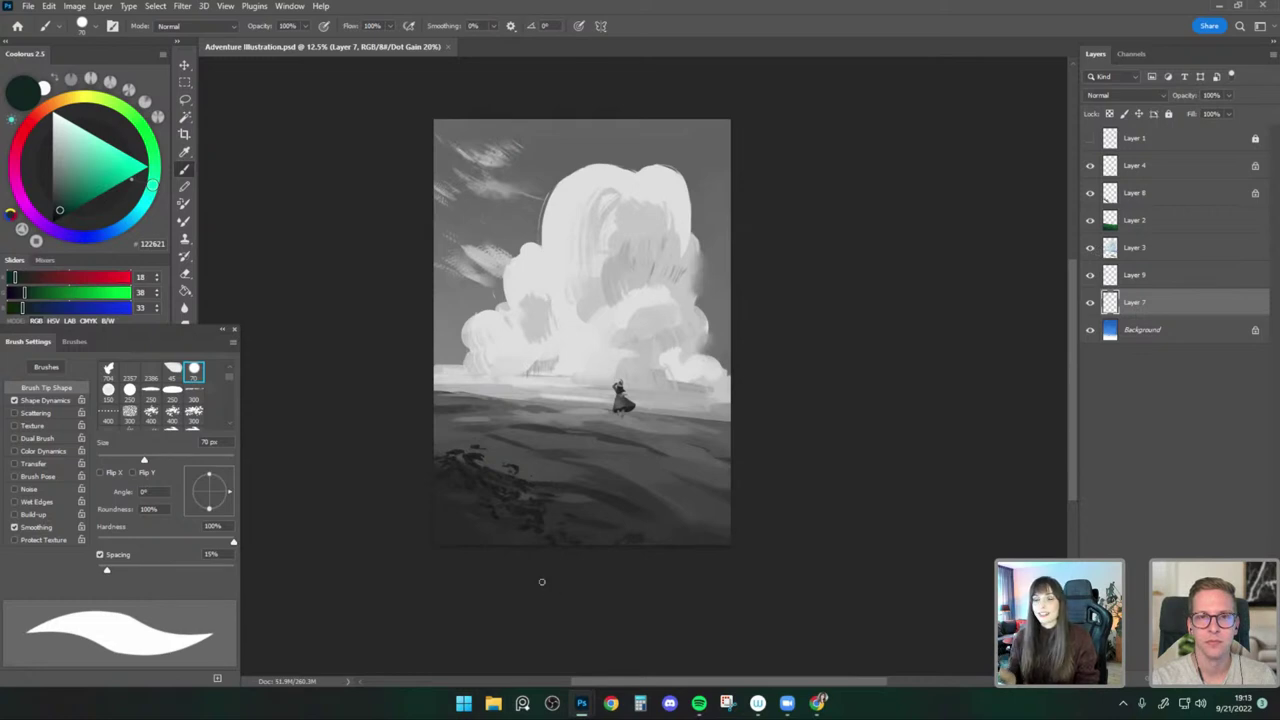
{"action": "key", "text": "ctrl+y"}
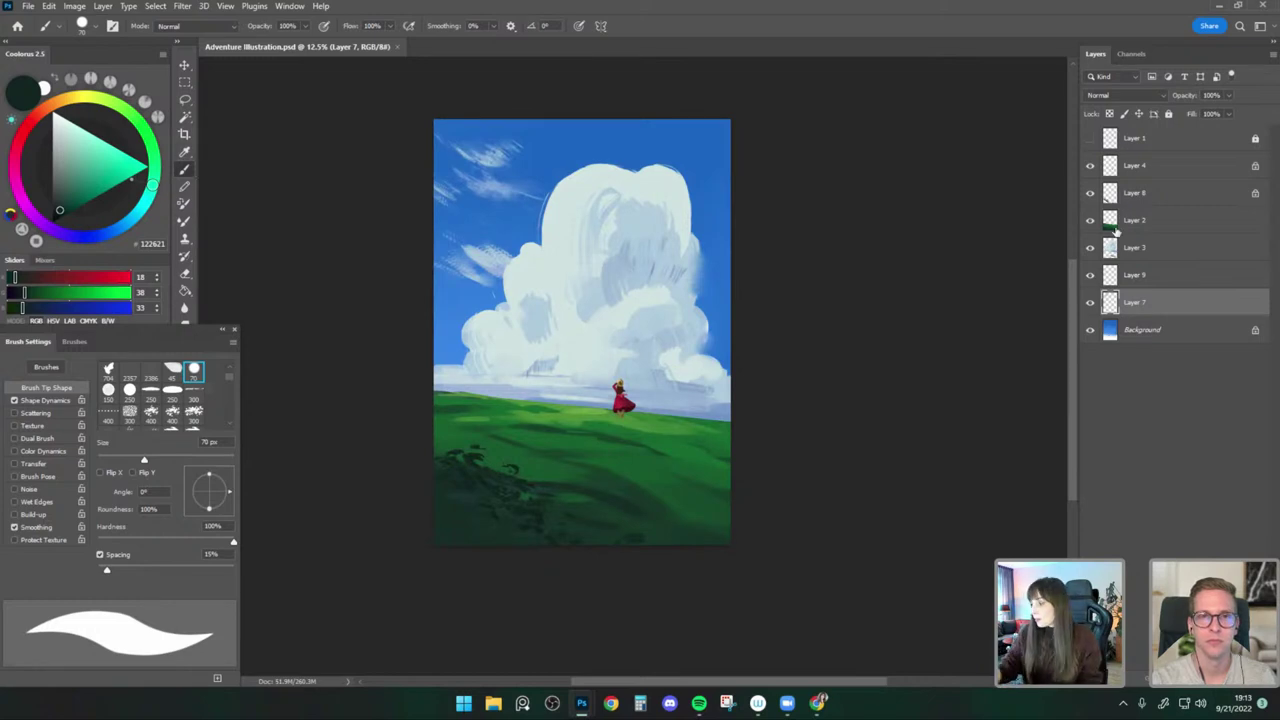
Try a light green stroke on a new layer above Layer 2, near the hill's lower edge, and undo it.
{"action": "left_click", "coordinate": [1166, 222]}
{"action": "key", "text": "ctrl+shift+alt+n"}
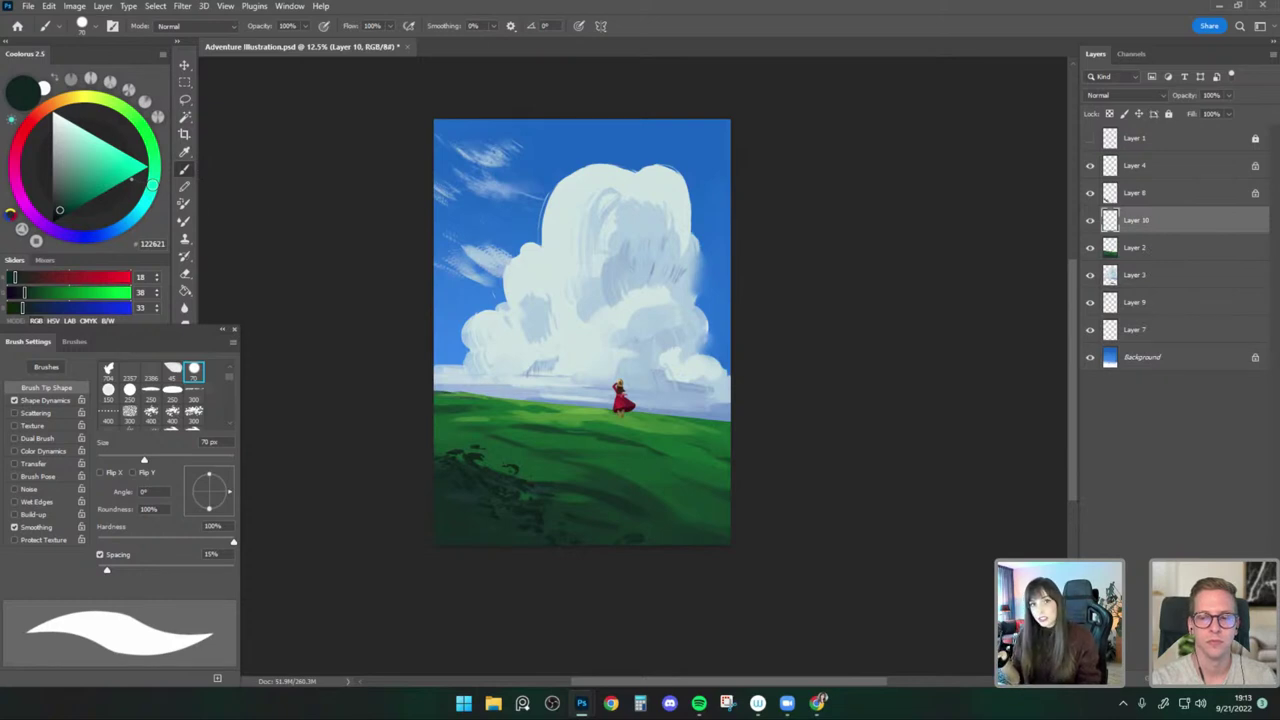
{"action": "left_click", "coordinate": [638, 421], "text": "alt"}
{"action": "key", "text": "]"}
{"action": "left_click_drag", "start_coordinate": [638, 514], "coordinate": [688, 520]}
{"action": "key", "text": "ctrl+z"}
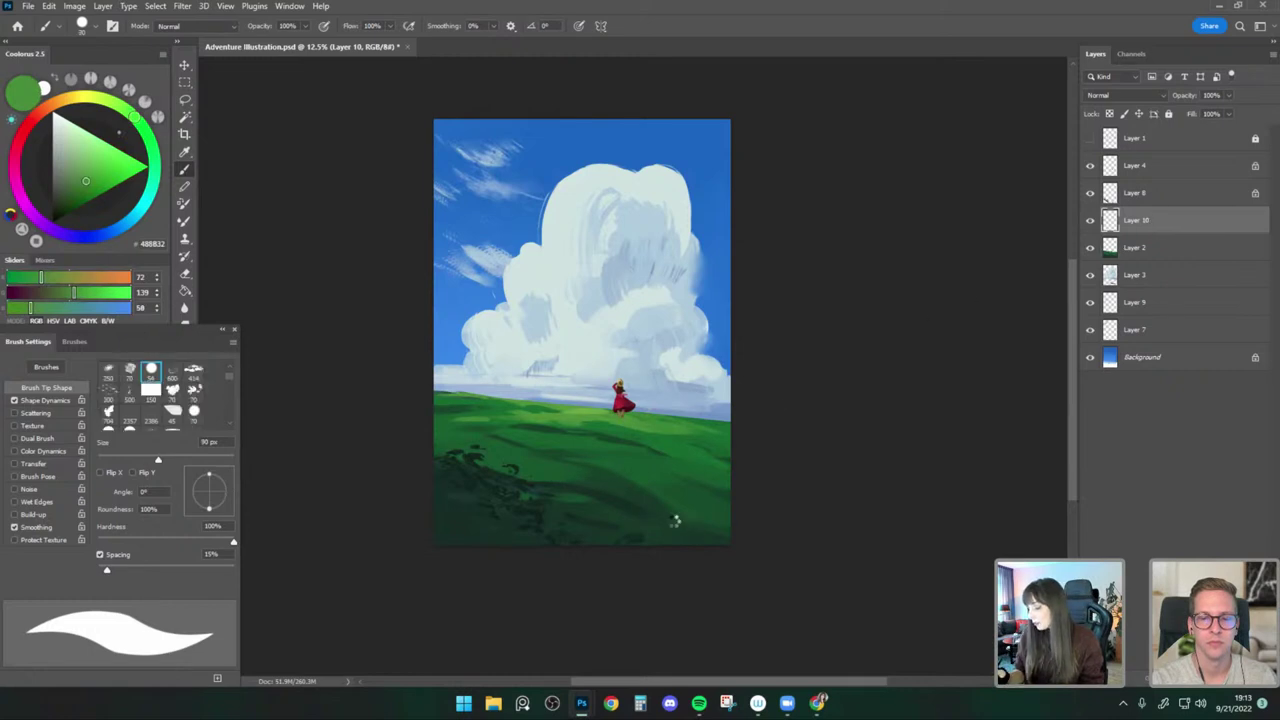
Flip the canvas horizontally.
{"action": "key", "text": "F2"}
{"action": "key", "text": "F3"}
Try a bright green 200 px stroke at the bottom of the hill, undo it, and delete Layer 10.
{"action": "left_click", "coordinate": [104, 183]}
{"action": "key", "text": "]"}
{"action": "mouse_move", "coordinate": [516, 532]}
{"action": "left_mouse_down"}
{"action": "mouse_move", "coordinate": [494, 551]}
{"action": "mouse_move", "coordinate": [540, 531]}
{"action": "left_mouse_up"}
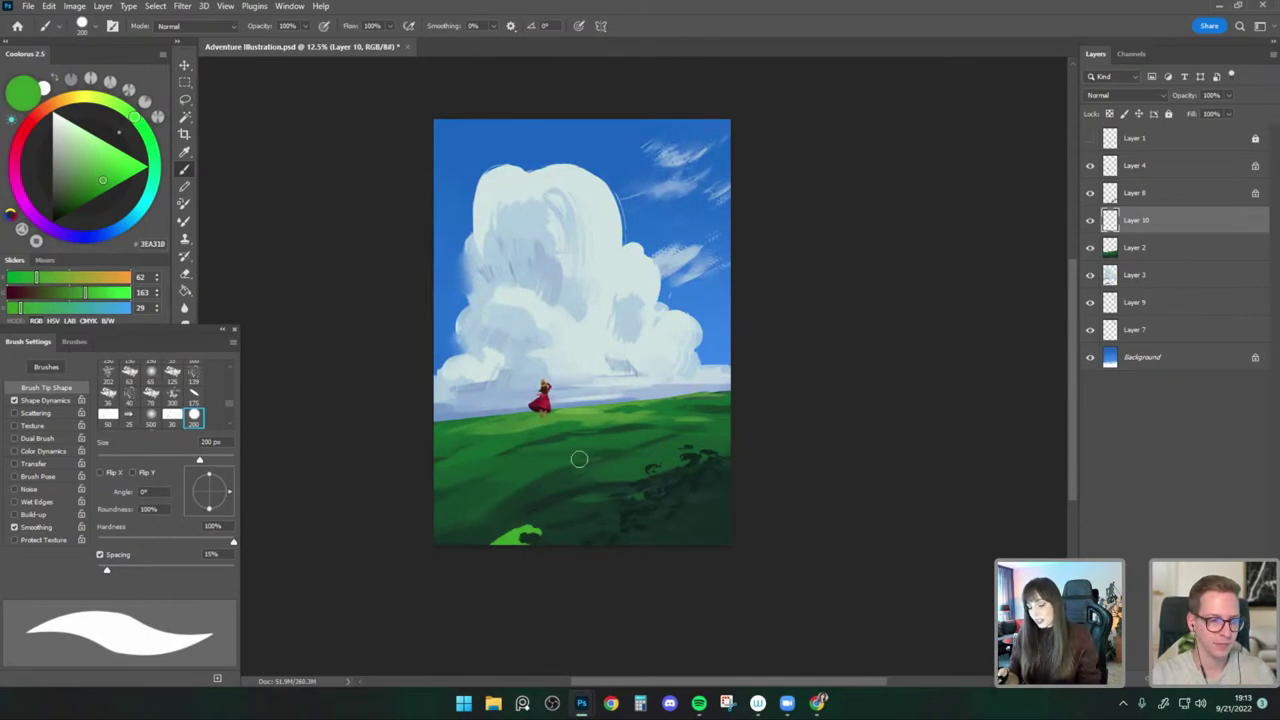
{"action": "key", "text": "ctrl+z"}
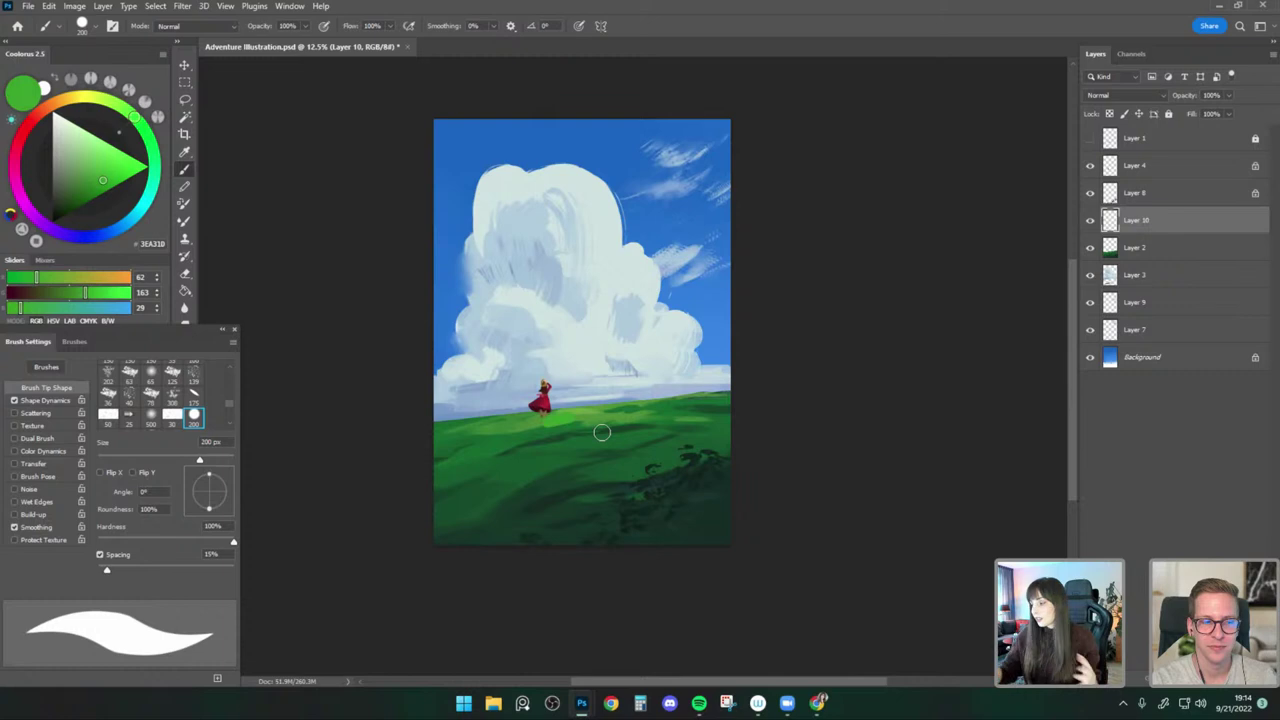
{"action": "left_click", "coordinate": [1089, 222]}
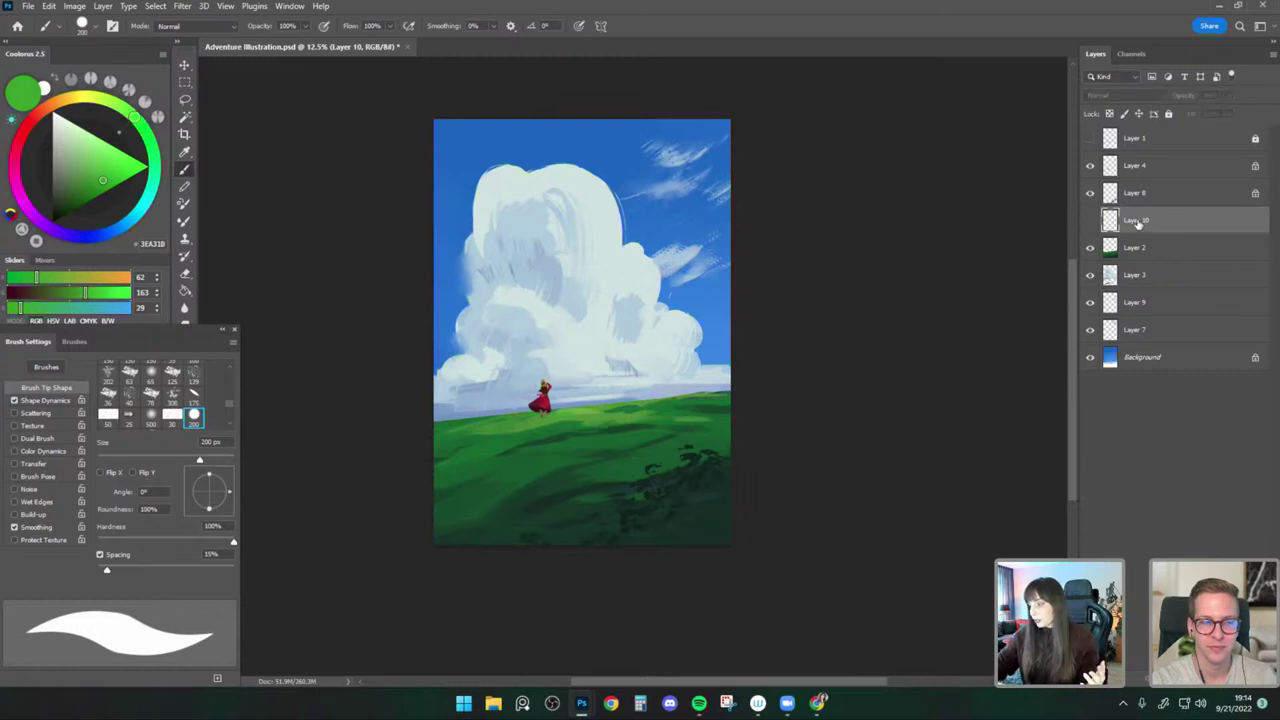
{"action": "left_click_drag", "start_coordinate": [1148, 221], "coordinate": [1258, 678]}
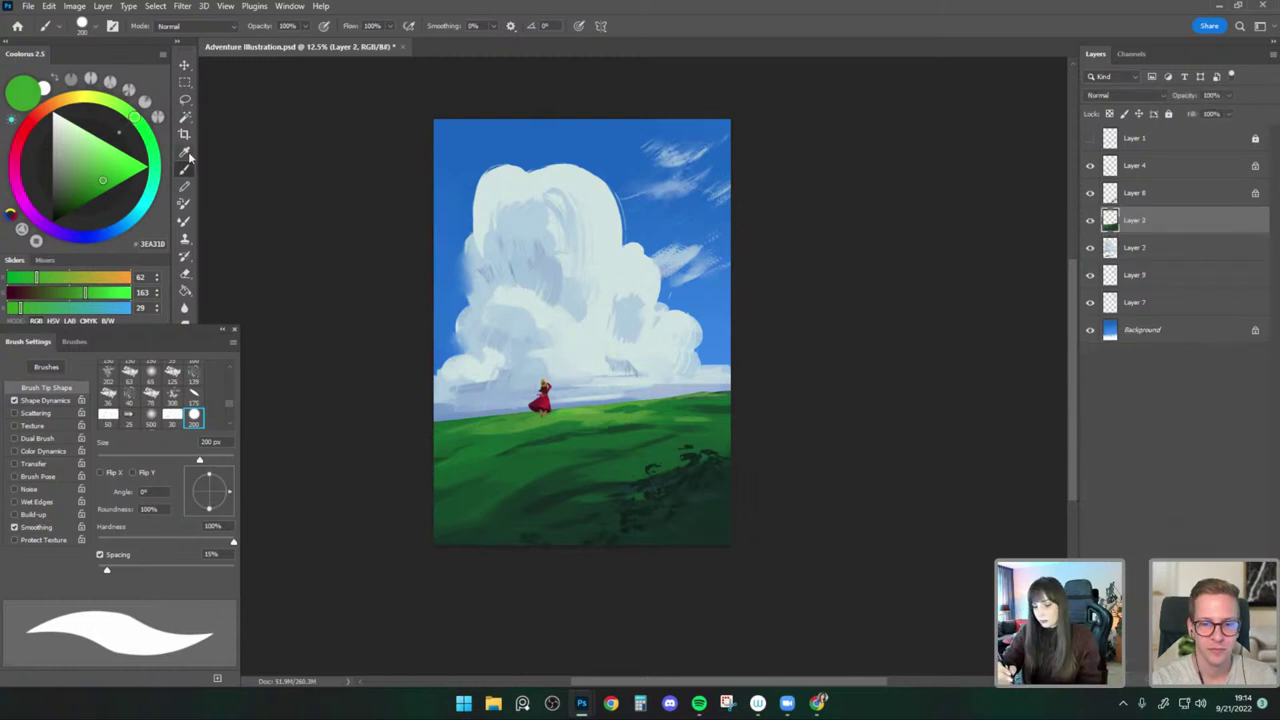
Unlock Layer 8's transparent pixels, choose the Flat - Light Texture brush, and sample the dark green of the foliage.
{"action": "left_click", "coordinate": [1134, 197]}
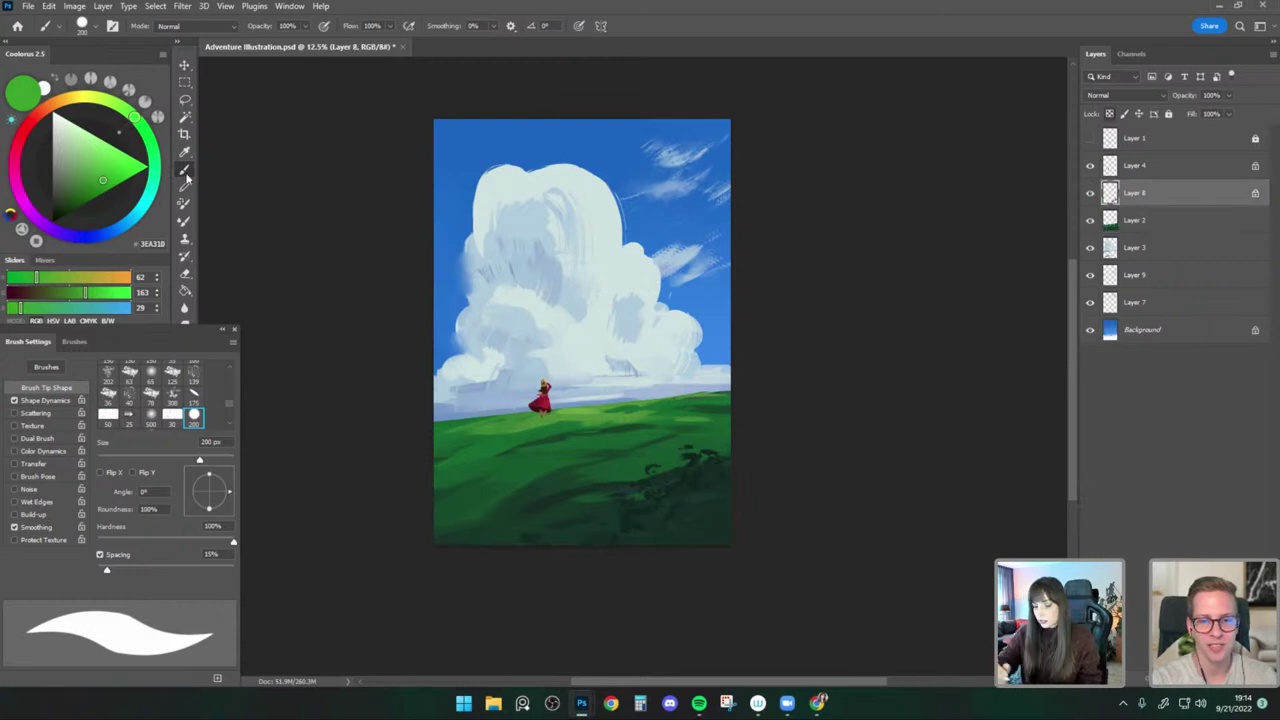
{"action": "left_click", "coordinate": [95, 26]}
{"action": "left_click", "coordinate": [117, 359]}
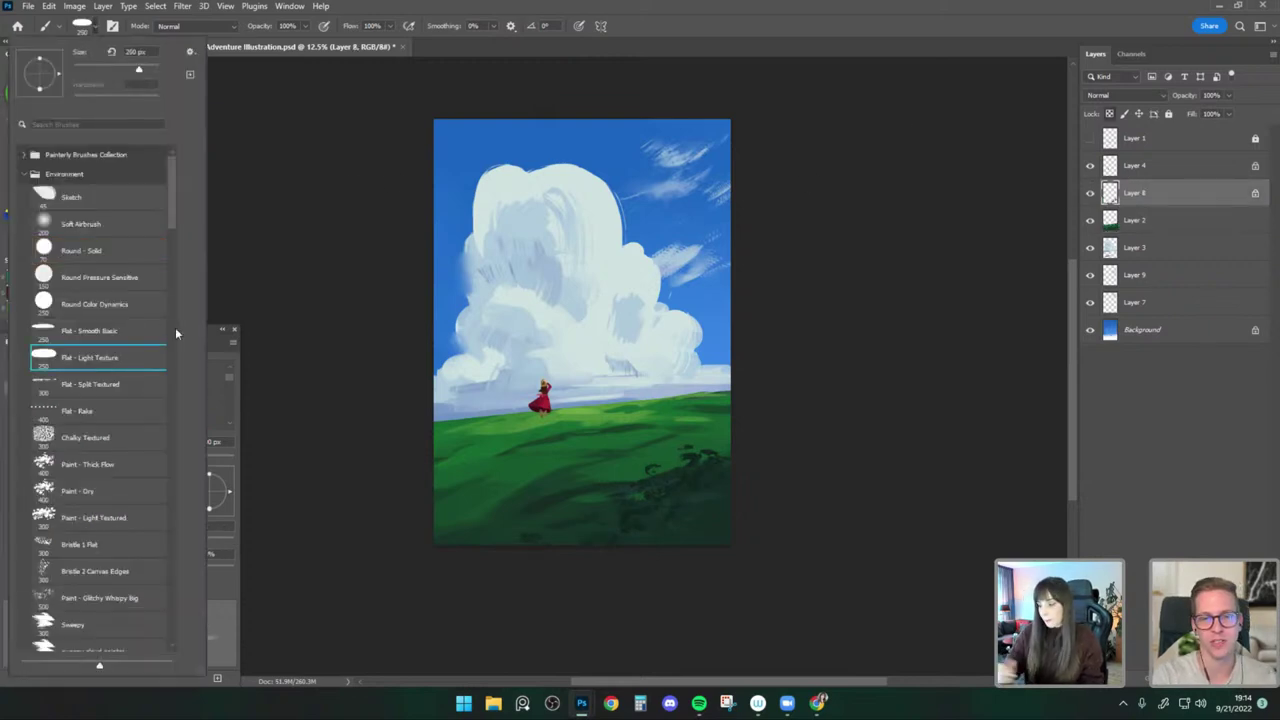
{"action": "left_click", "coordinate": [1110, 115]}
{"action": "left_click", "coordinate": [697, 485], "text": "alt"}
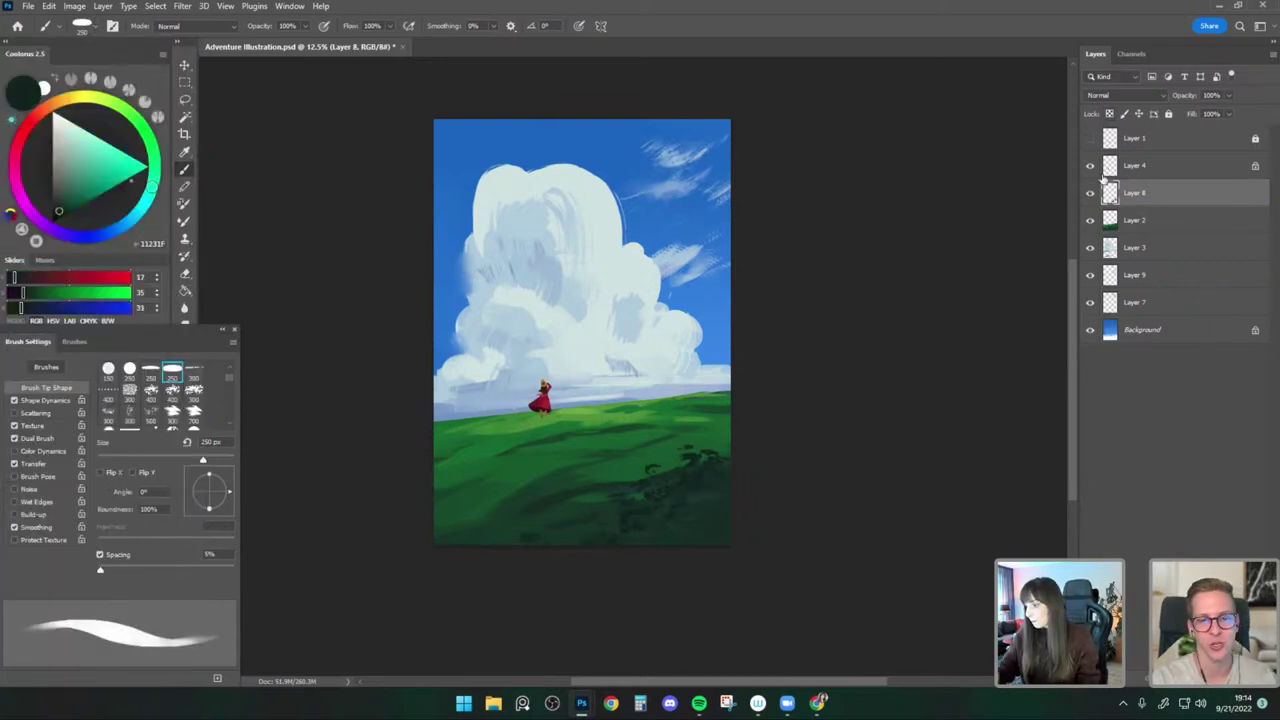
Lock Layer 8's transparent pixels, enlarge the brush to 1000 px, and unlock the pixels again.
{"action": "left_click", "coordinate": [1110, 114]}
{"action": "key", "text": "bracketright"}
{"action": "key", "text": "bracketright"}
{"action": "key", "text": "bracketright"}
{"action": "key", "text": "bracketright"}
{"action": "key", "text": "bracketright"}
{"action": "key", "text": "bracketright"}
{"action": "key", "text": "bracketright"}
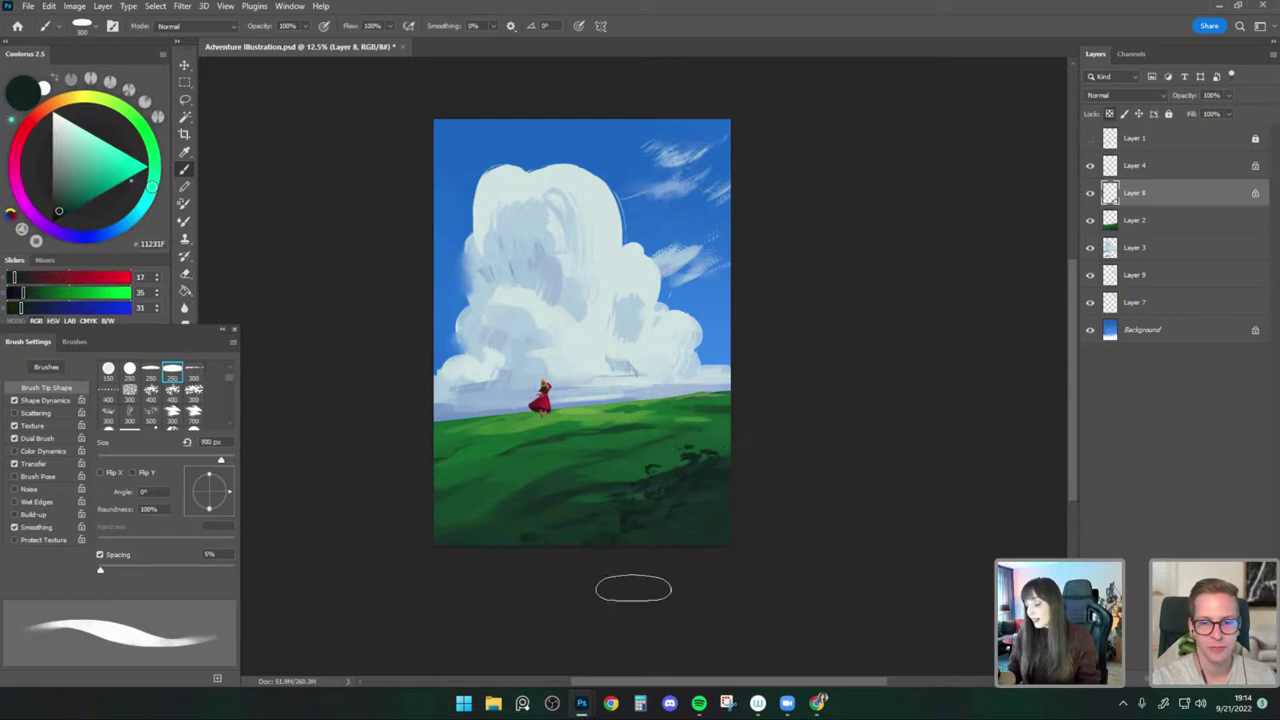
{"action": "key", "text": "bracketright"}
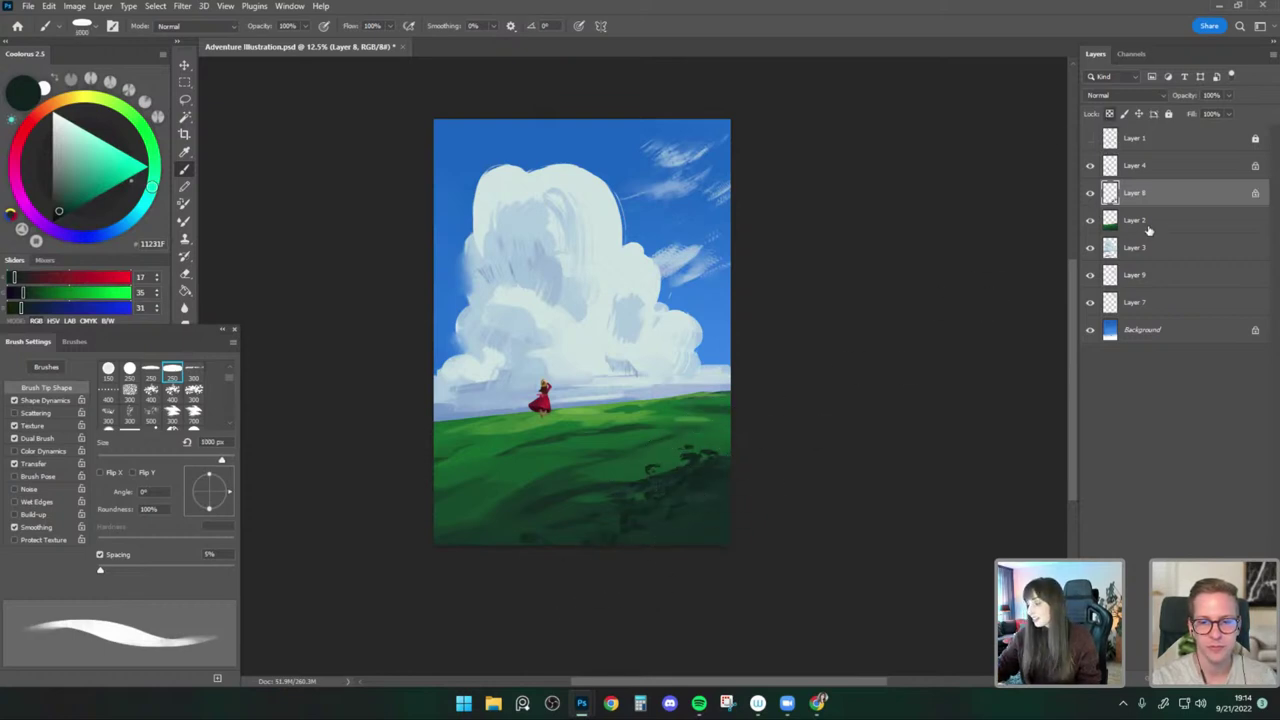
{"action": "left_click", "coordinate": [1110, 114]}
Switch to the Smudge tool and set its size to 150 px for the dark foliage.
{"action": "key", "text": "s"}
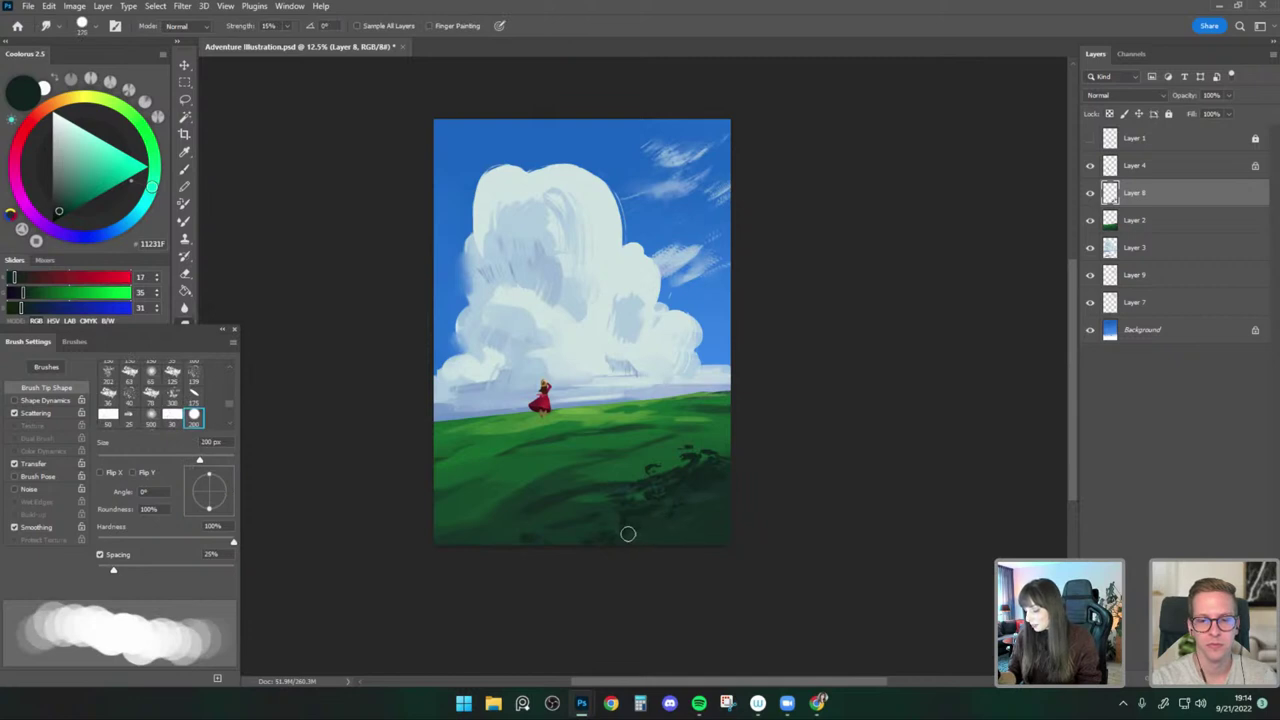
{"action": "key", "text": "bracketleft"}
{"action": "key", "text": "bracketleft"}
{"action": "key", "text": "bracketleft"}
{"action": "key", "text": "bracketright"}
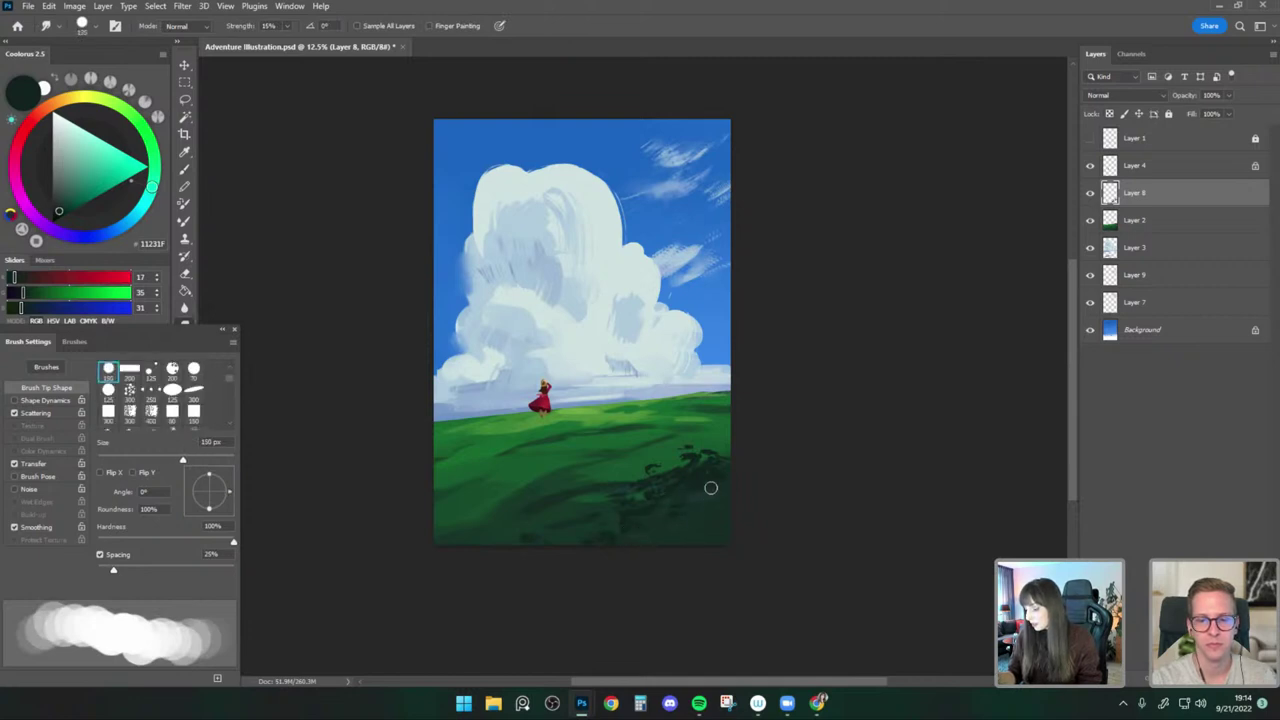
Return to the Flat - Light Texture brush at 250 px and sample the dark green in the hill's lower-right corner.
{"action": "left_click", "coordinate": [185, 169]}
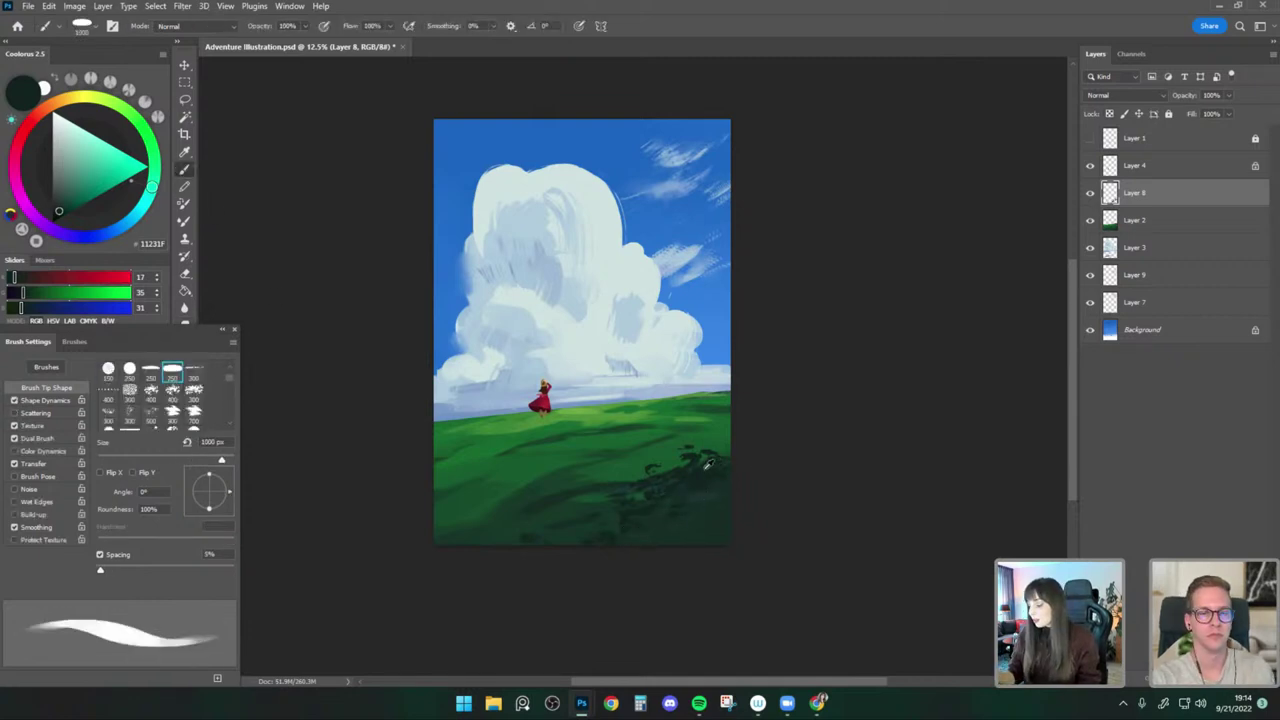
{"action": "key", "text": "bracketleft"}
{"action": "key", "text": "bracketleft"}
{"action": "key", "text": "bracketleft"}
{"action": "key", "text": "bracketleft"}
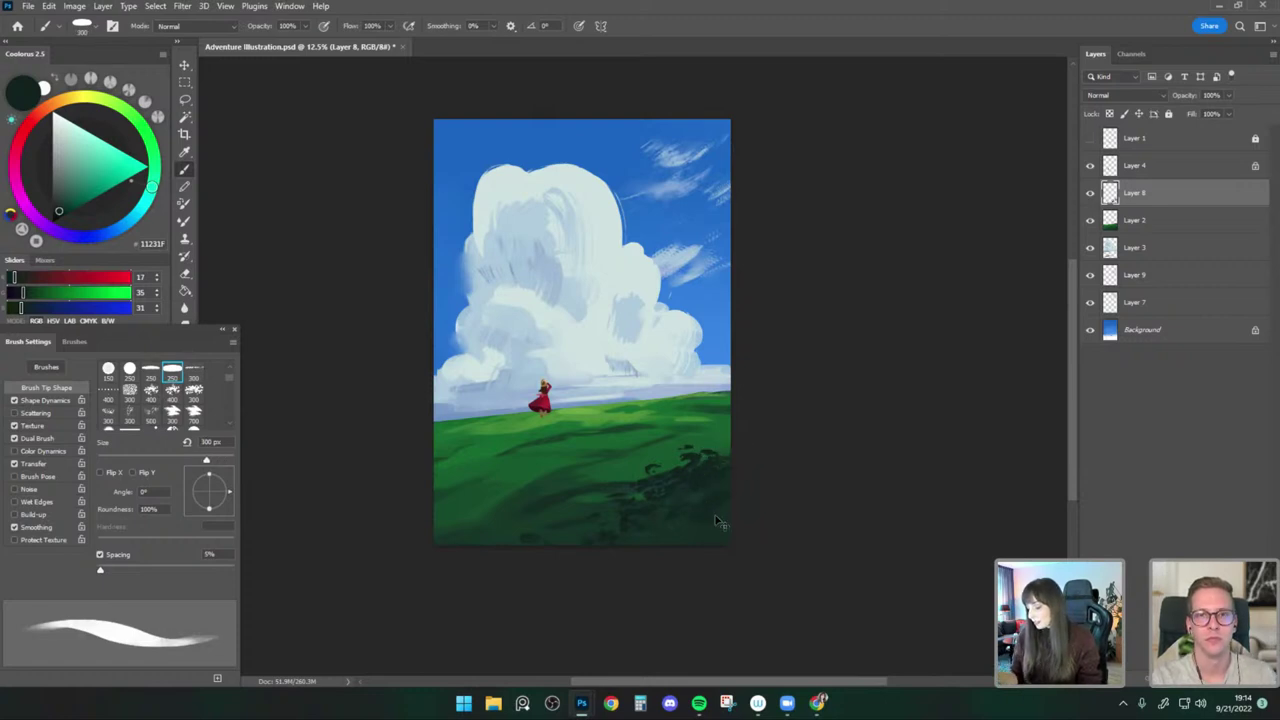
{"action": "key", "text": "bracketleft"}
{"action": "key", "text": "bracketleft"}
{"action": "key", "text": "bracketleft"}
{"action": "key", "text": "bracketleft"}
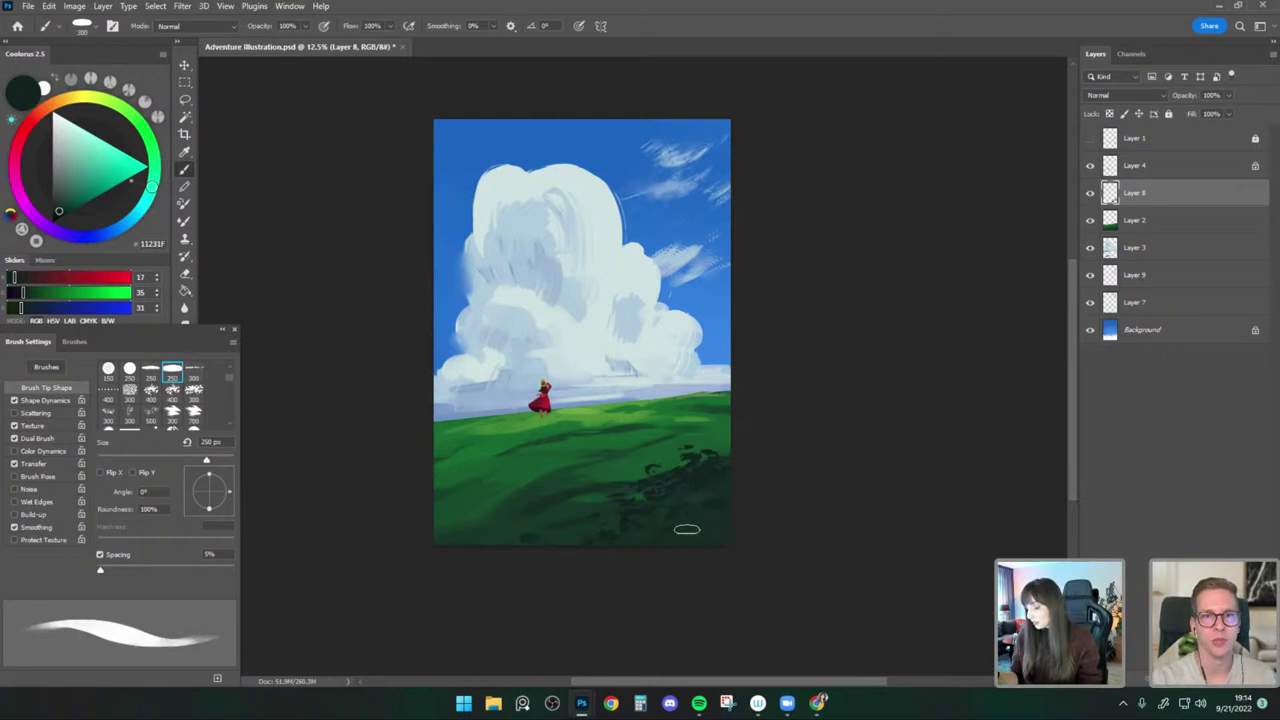
{"action": "left_click", "coordinate": [704, 528], "text": "alt"}
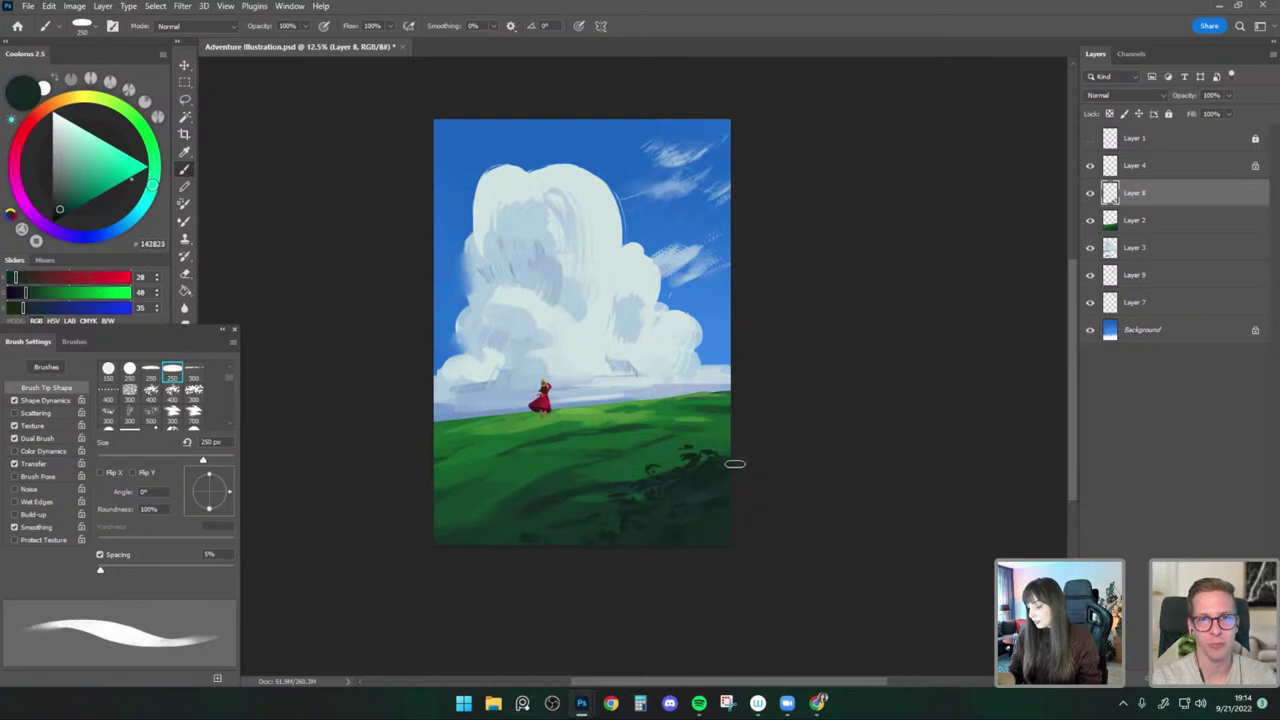
Move the dark foliage on Layer 8 slightly towards the canvas's right edge.
{"action": "key", "text": "ctrl+t"}
{"action": "left_click_drag", "start_coordinate": [734, 460], "coordinate": [755, 456]}
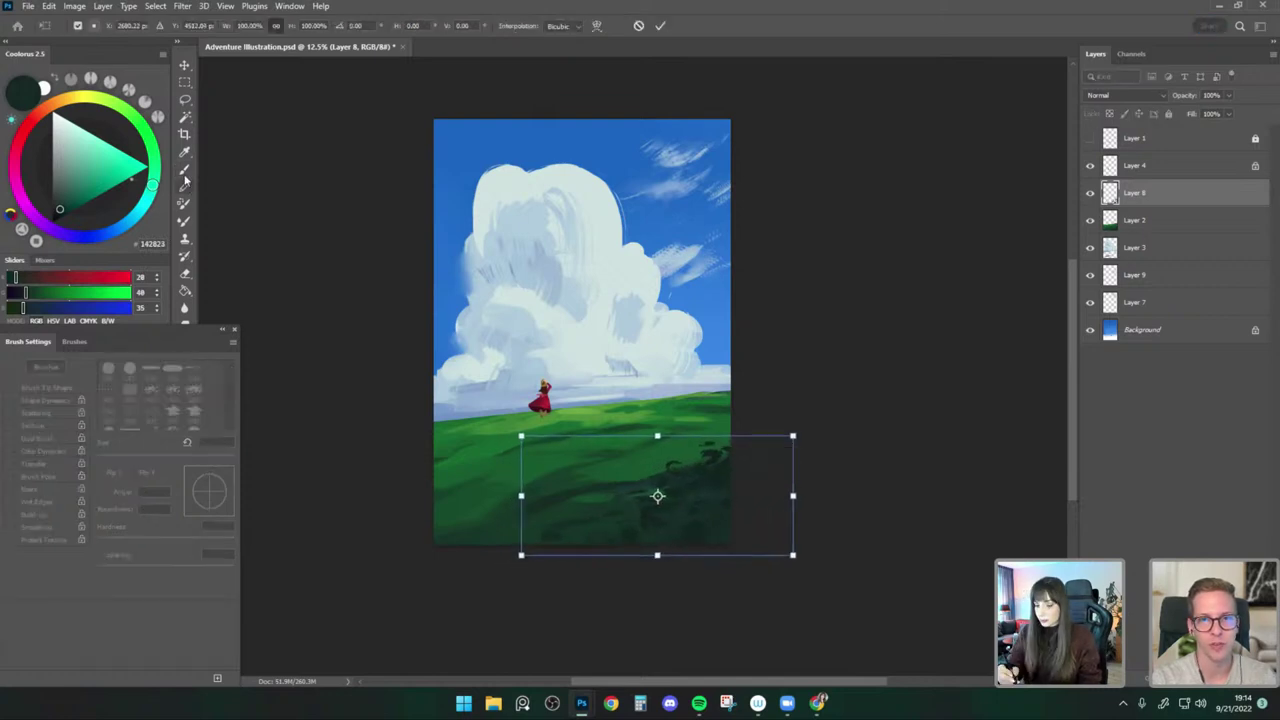
{"action": "key", "text": "Return"}
Rework the dark foliage on Layer 8 with dark greens sampled from the hill, reducing the brush from 250 to 150 px.
{"action": "key", "text": "b"}
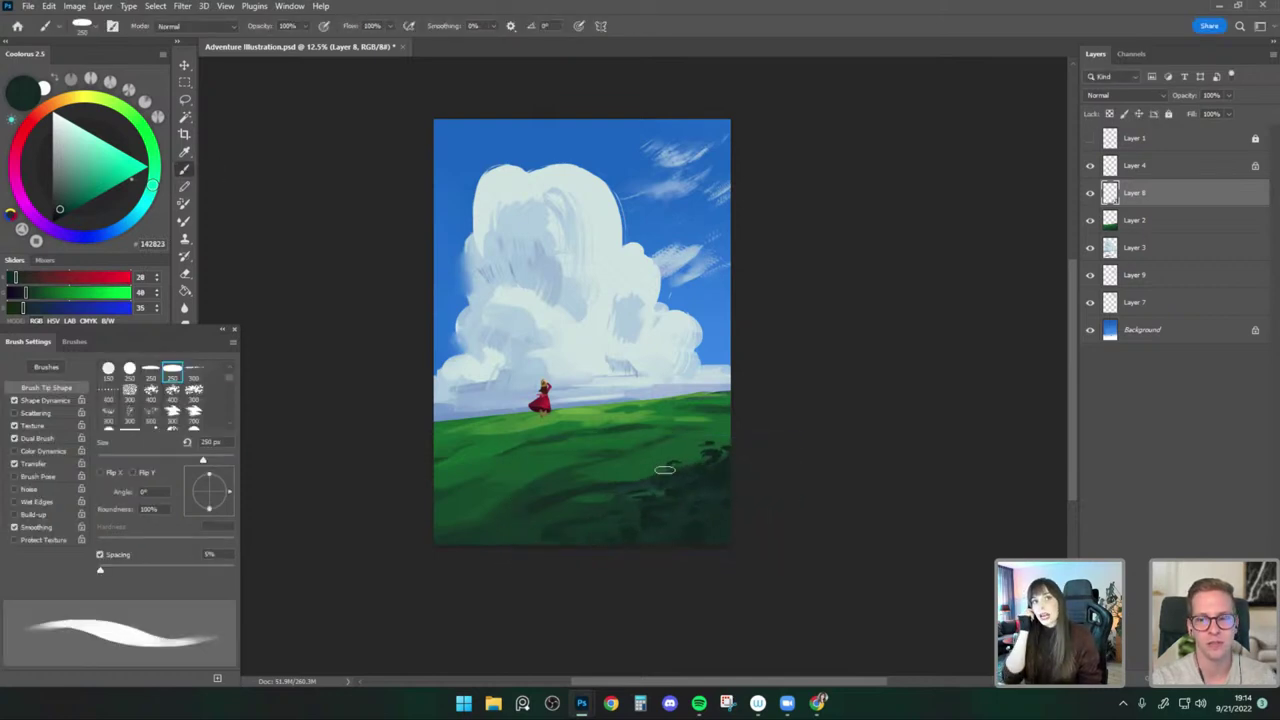
{"action": "left_click_drag", "start_coordinate": [665, 470], "coordinate": [677, 478]}
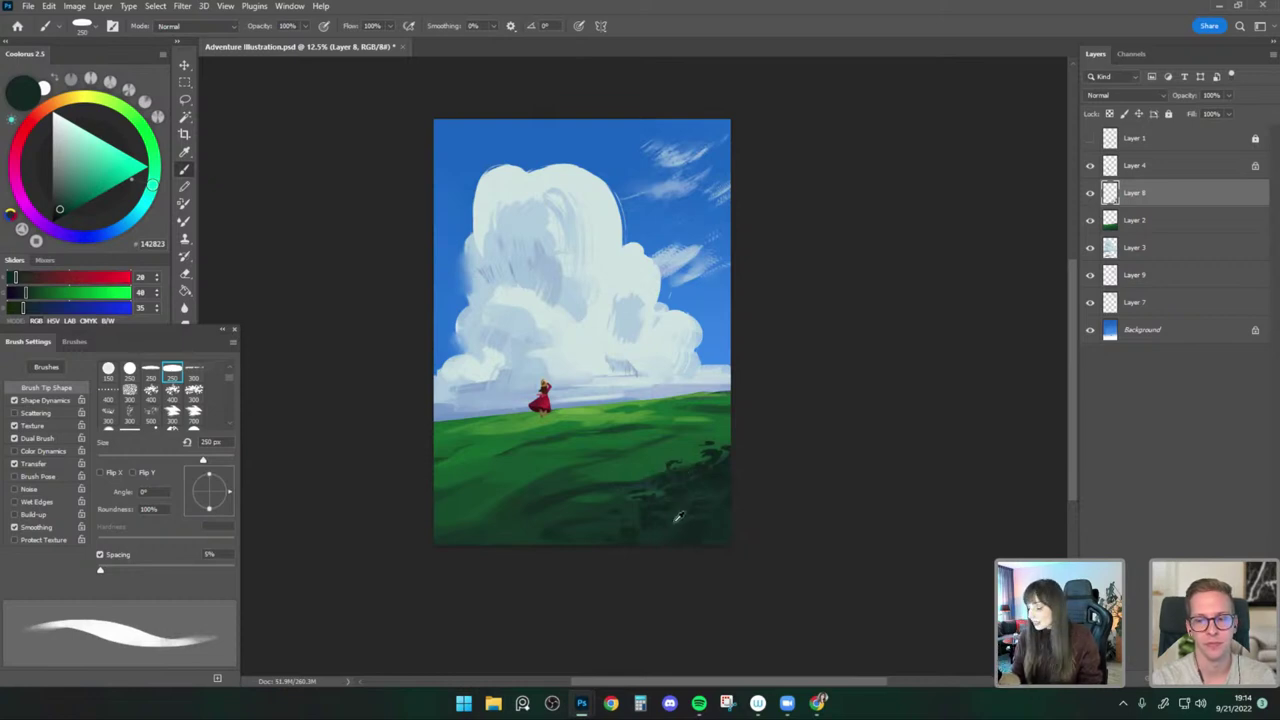
{"action": "left_click", "coordinate": [608, 518], "text": "alt"}
{"action": "left_click", "coordinate": [598, 533], "text": "alt"}
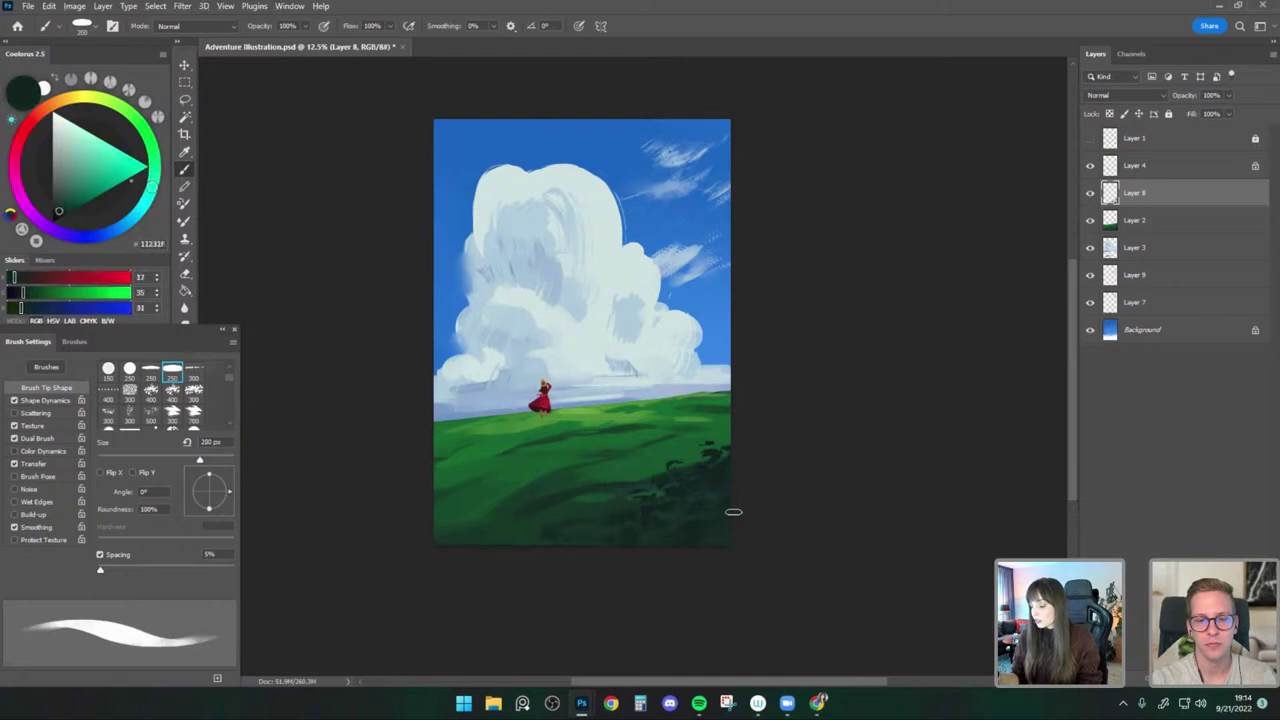
{"action": "left_click", "coordinate": [701, 509], "text": "alt"}
{"action": "key", "text": "bracketleft"}
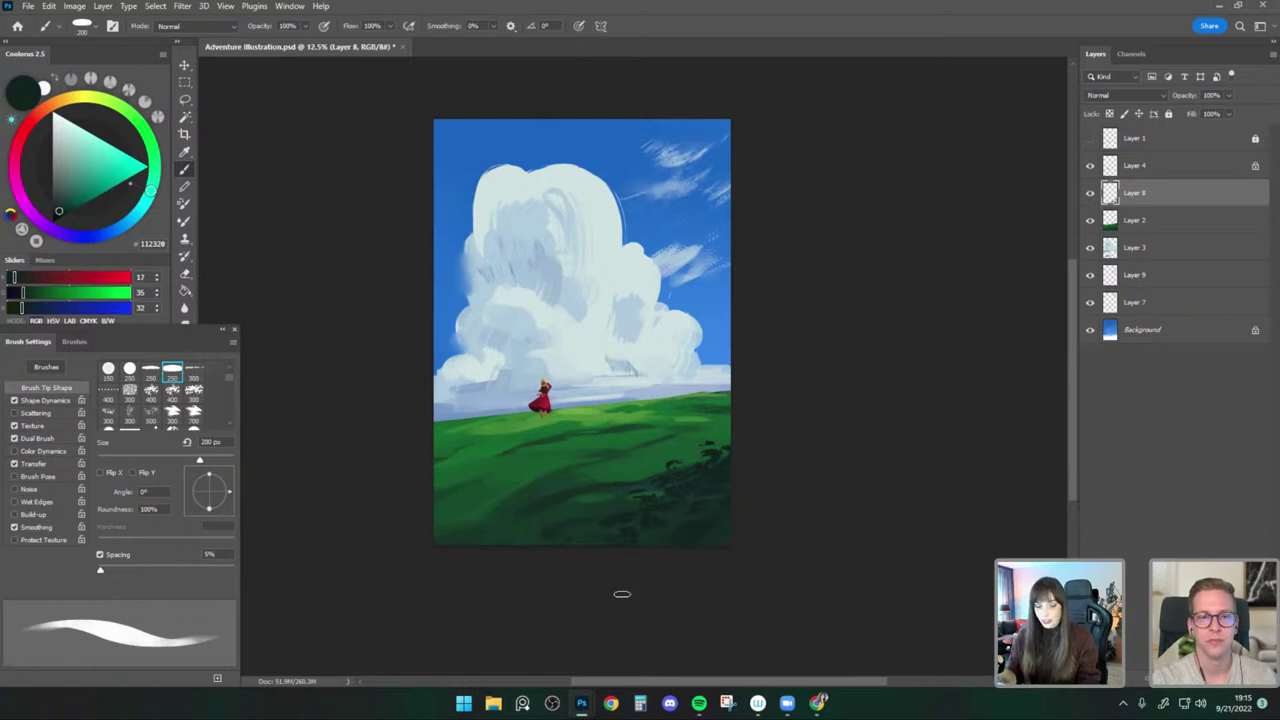
{"action": "left_click", "coordinate": [697, 512], "text": "alt"}
{"action": "key", "text": "bracketleft"}
{"action": "key", "text": "bracketleft"}
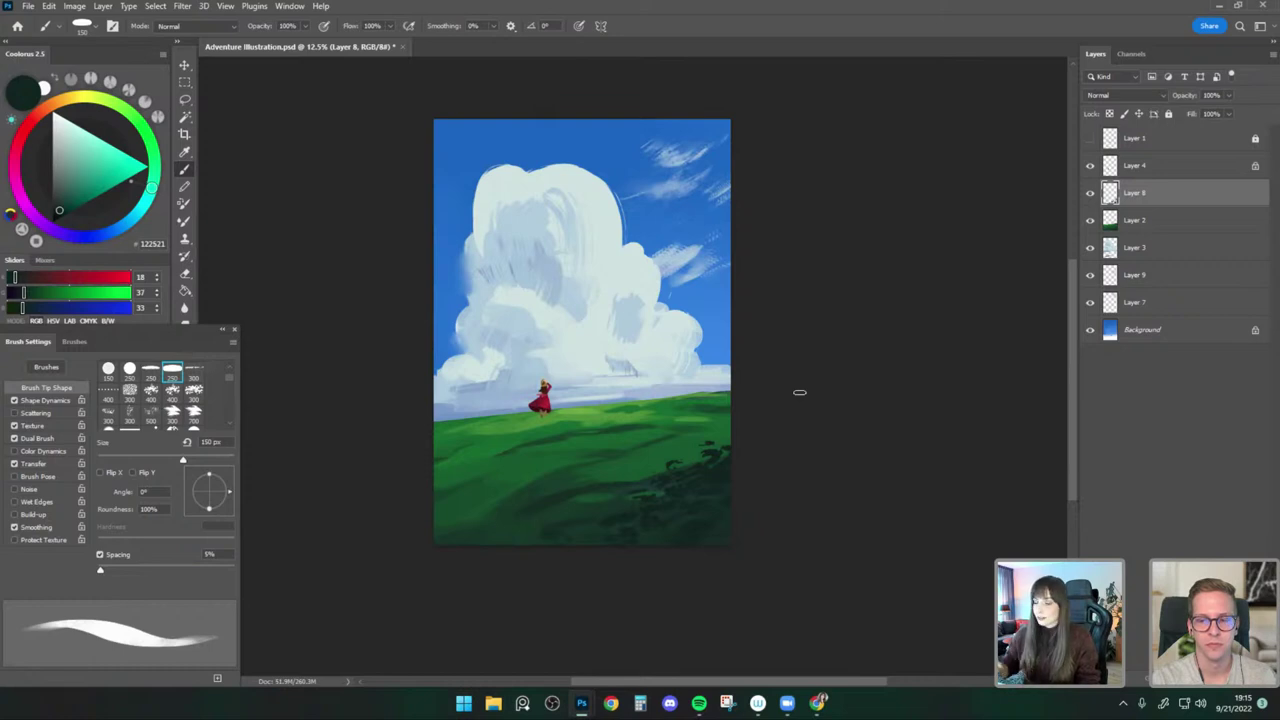
Rework the grass beside the figure's feet on Layer 2 with greens sampled nearby, reducing the brush to 125 px.
{"action": "left_click", "coordinate": [590, 403], "text": "alt"}
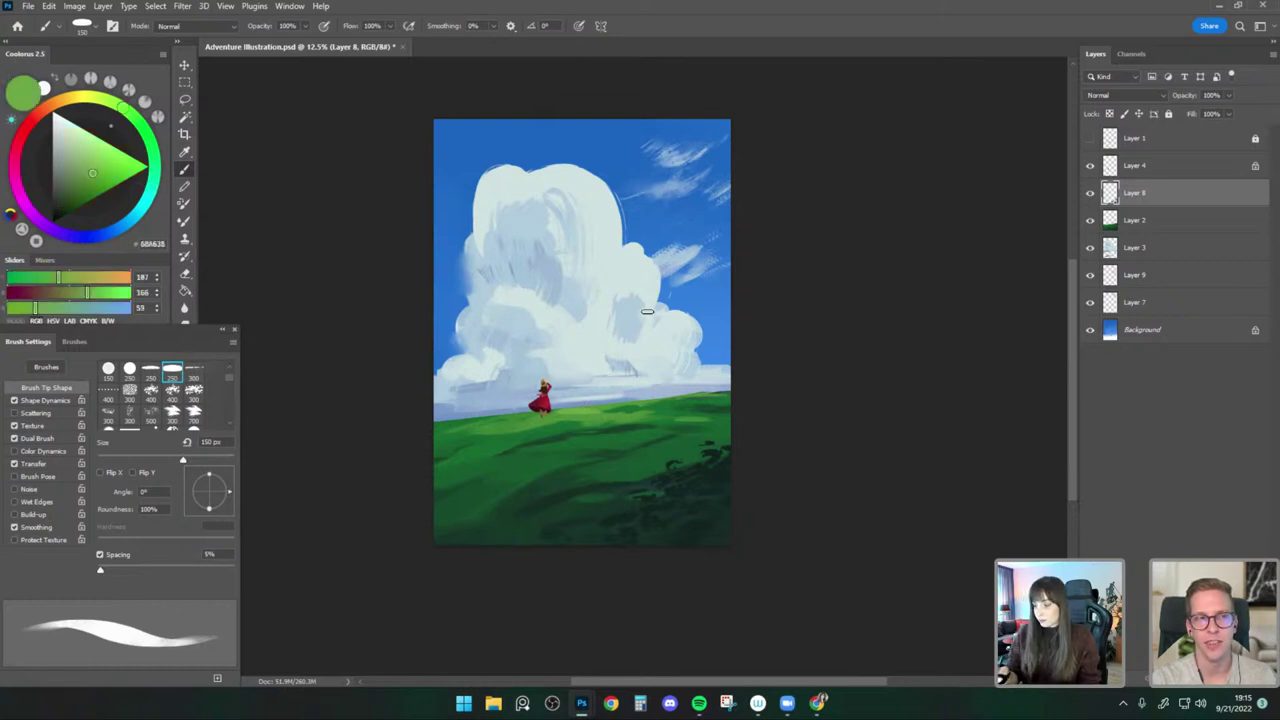
{"action": "left_click", "coordinate": [1140, 220]}
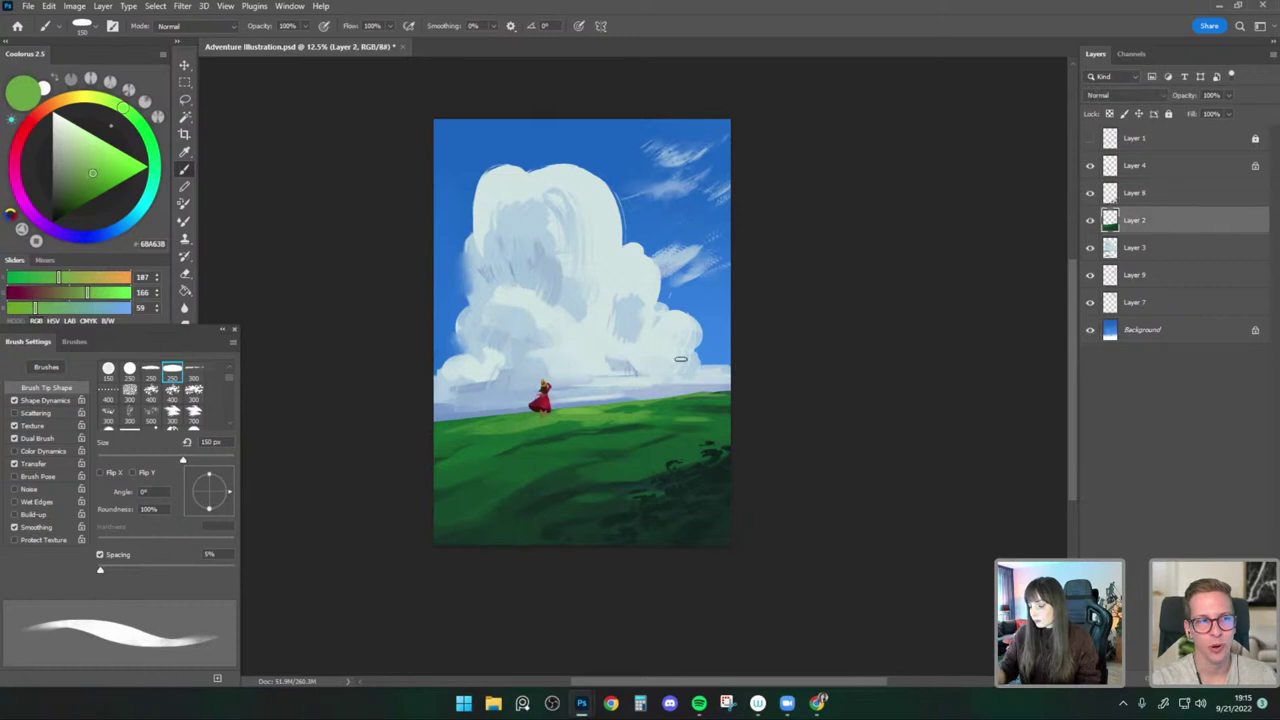
{"action": "left_click", "coordinate": [563, 403], "text": "alt"}
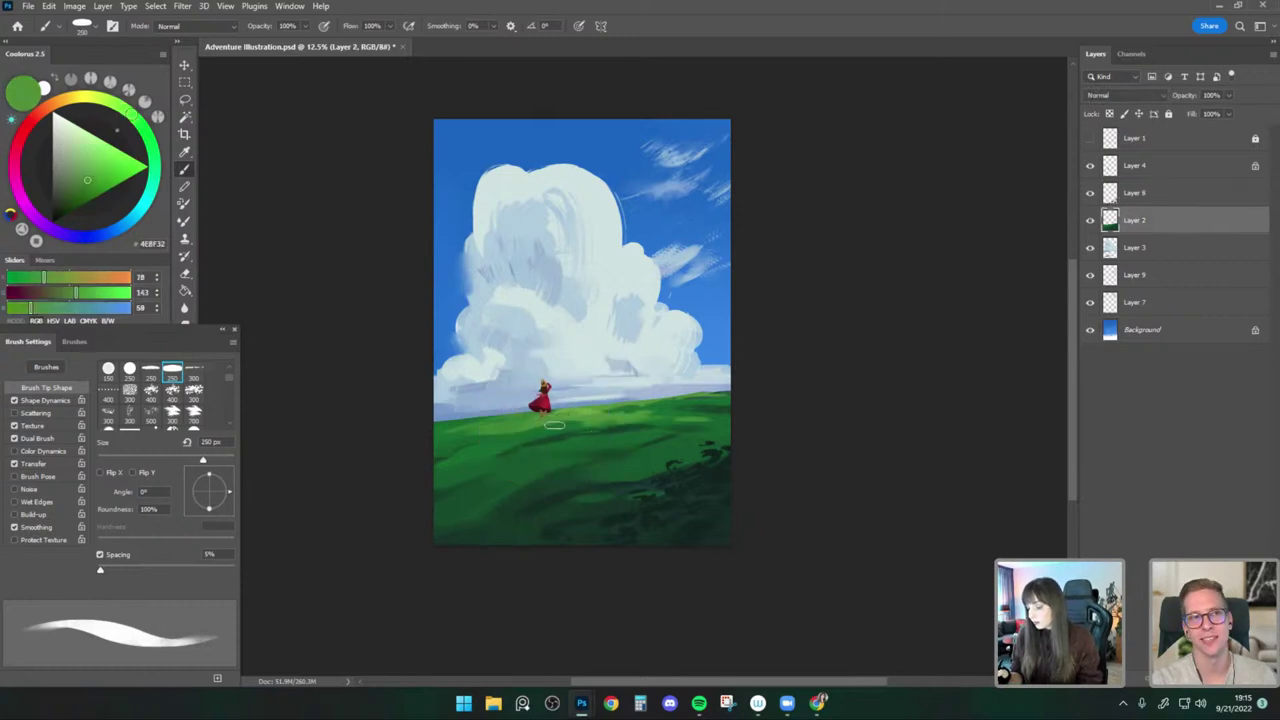
{"action": "left_click", "coordinate": [552, 420], "text": "alt"}
{"action": "key", "text": "bracketleft"}
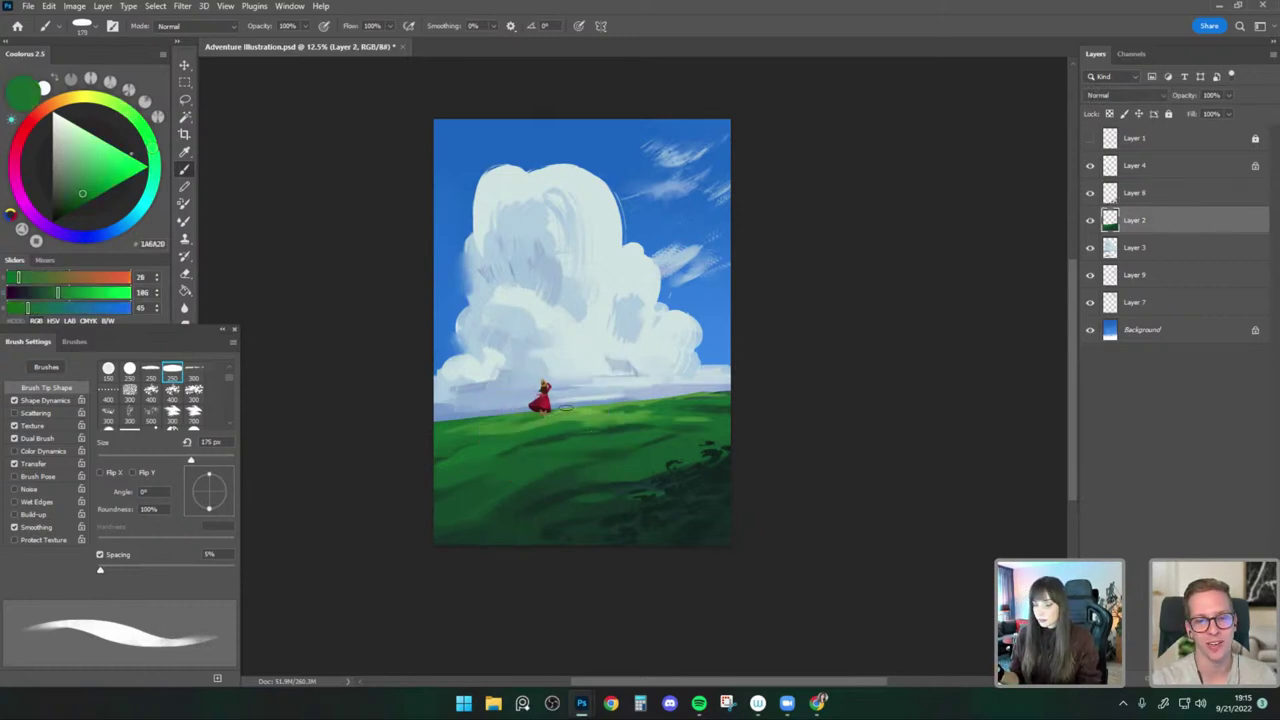
{"action": "key", "text": "bracketleft"}
{"action": "key", "text": "bracketleft"}
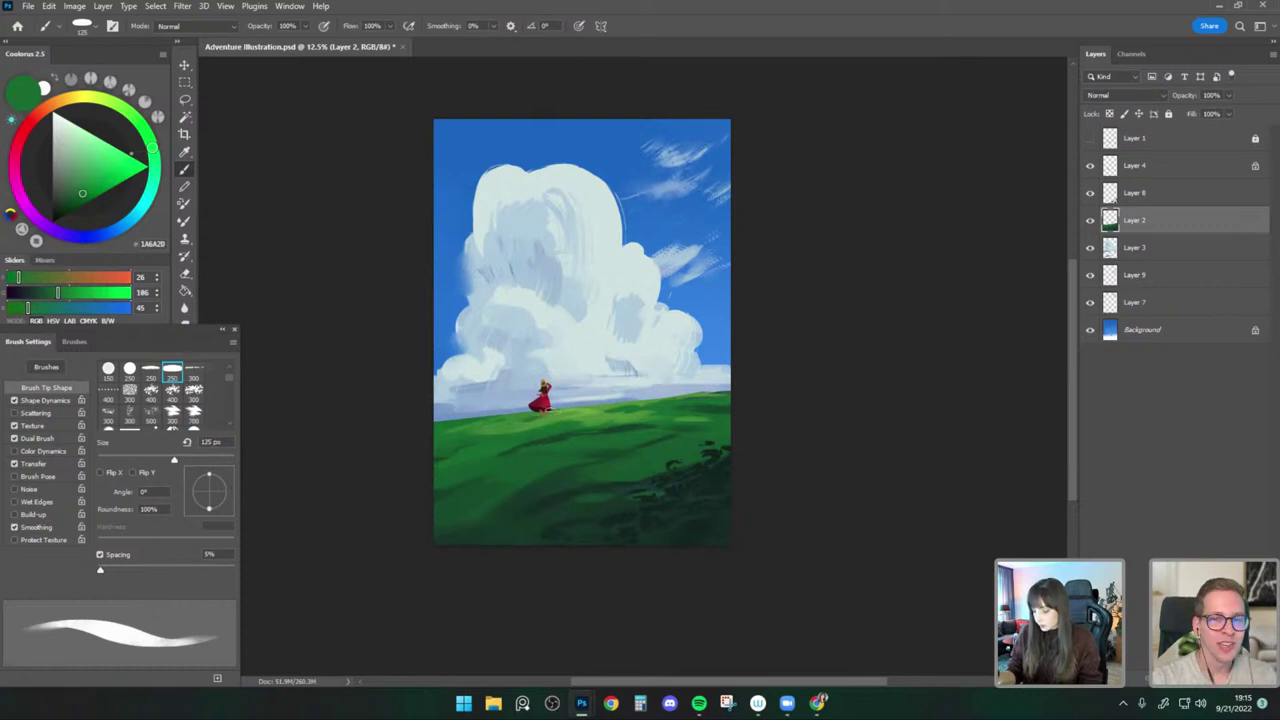
{"action": "key", "text": "bracketleft"}
{"action": "key", "text": "bracketright"}
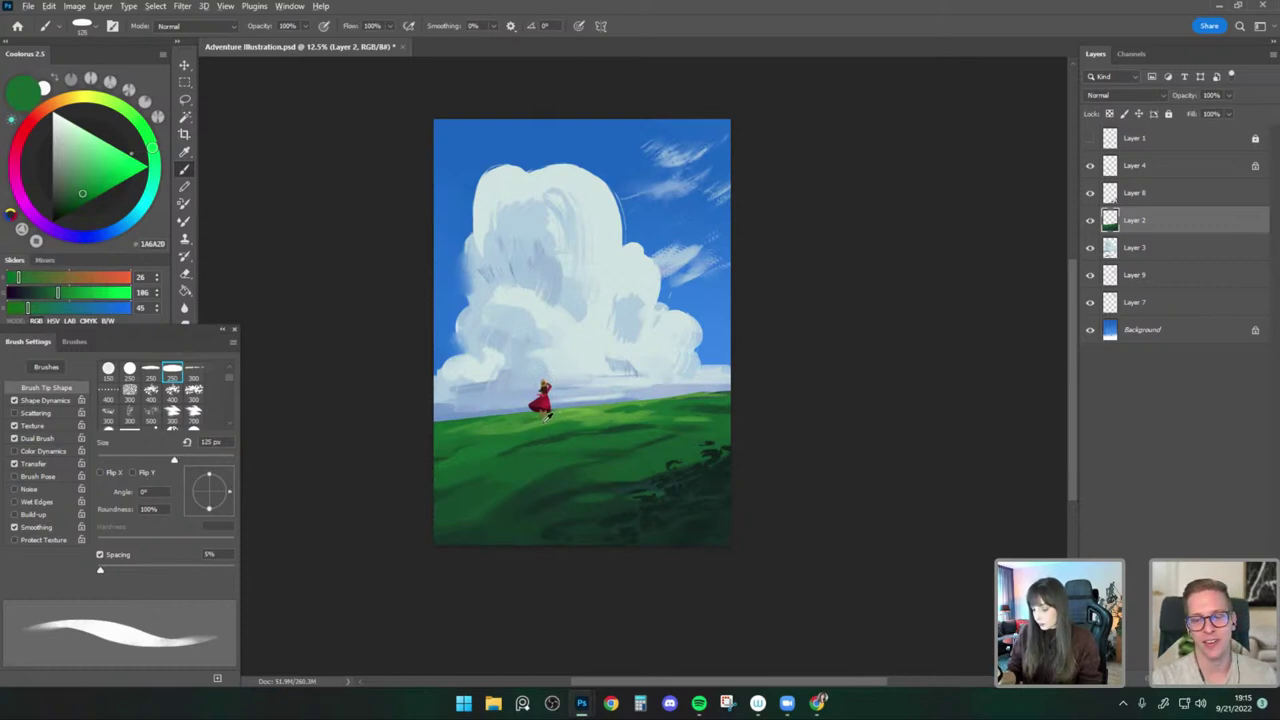
Blend the grass beneath the figure's feet on Layer 2 with greens sampled beside them, enlarging the brush to 175 px.
{"action": "left_click", "coordinate": [537, 420], "text": "alt"}
{"action": "key", "text": "bracketright"}
{"action": "key", "text": "bracketright"}
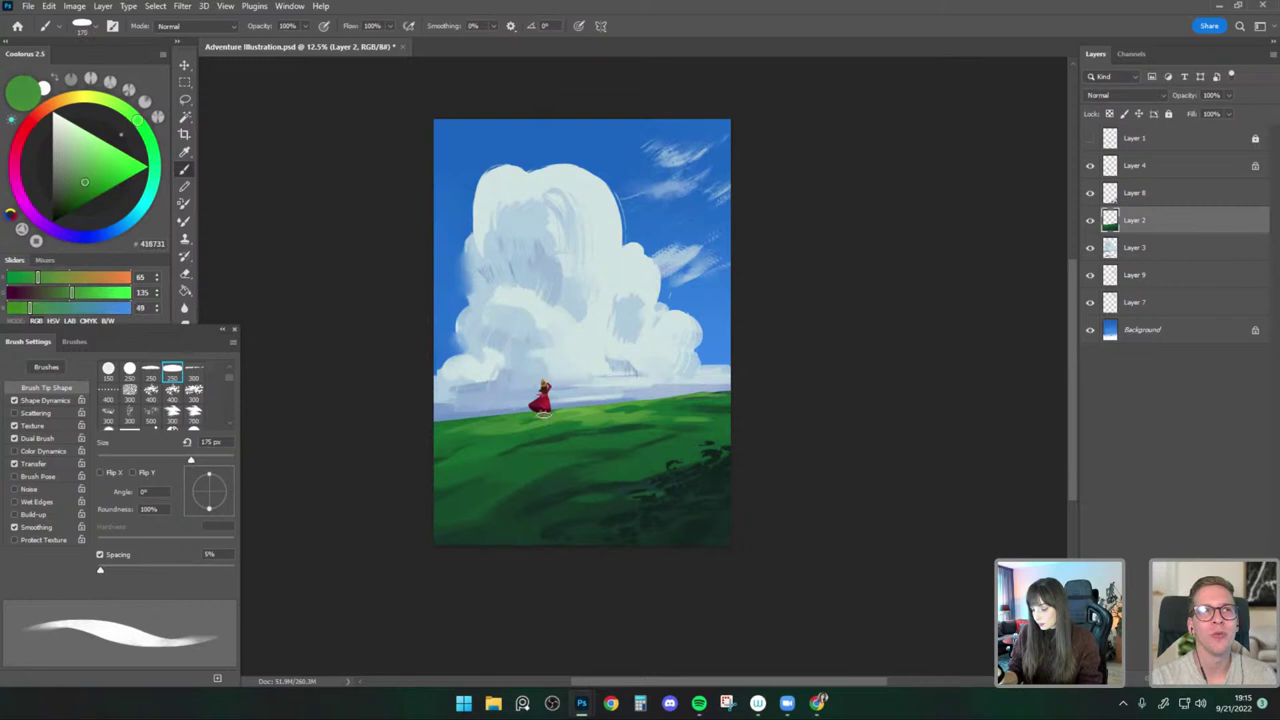
{"action": "left_click", "coordinate": [523, 423], "text": "alt"}
{"action": "left_click", "coordinate": [530, 420], "text": "alt"}
{"action": "left_click", "coordinate": [530, 420], "text": "alt"}
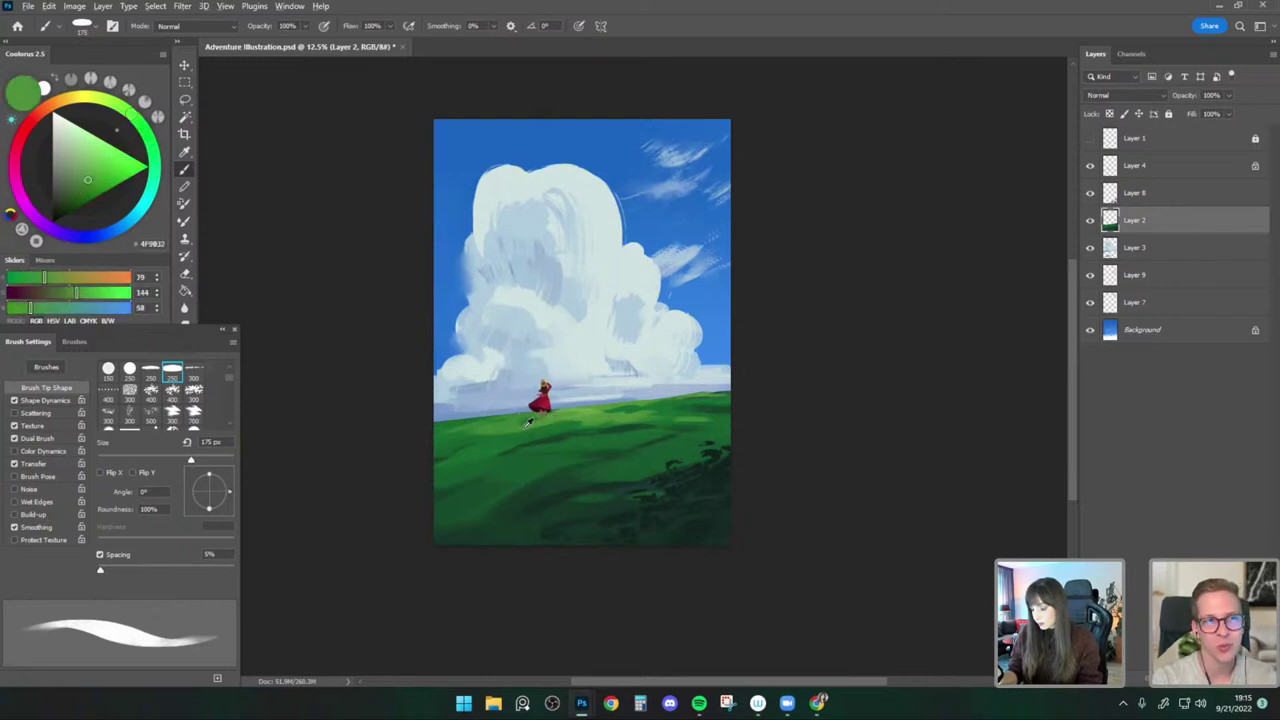
{"action": "key", "text": "bracketright"}
{"action": "key", "text": "bracketleft"}
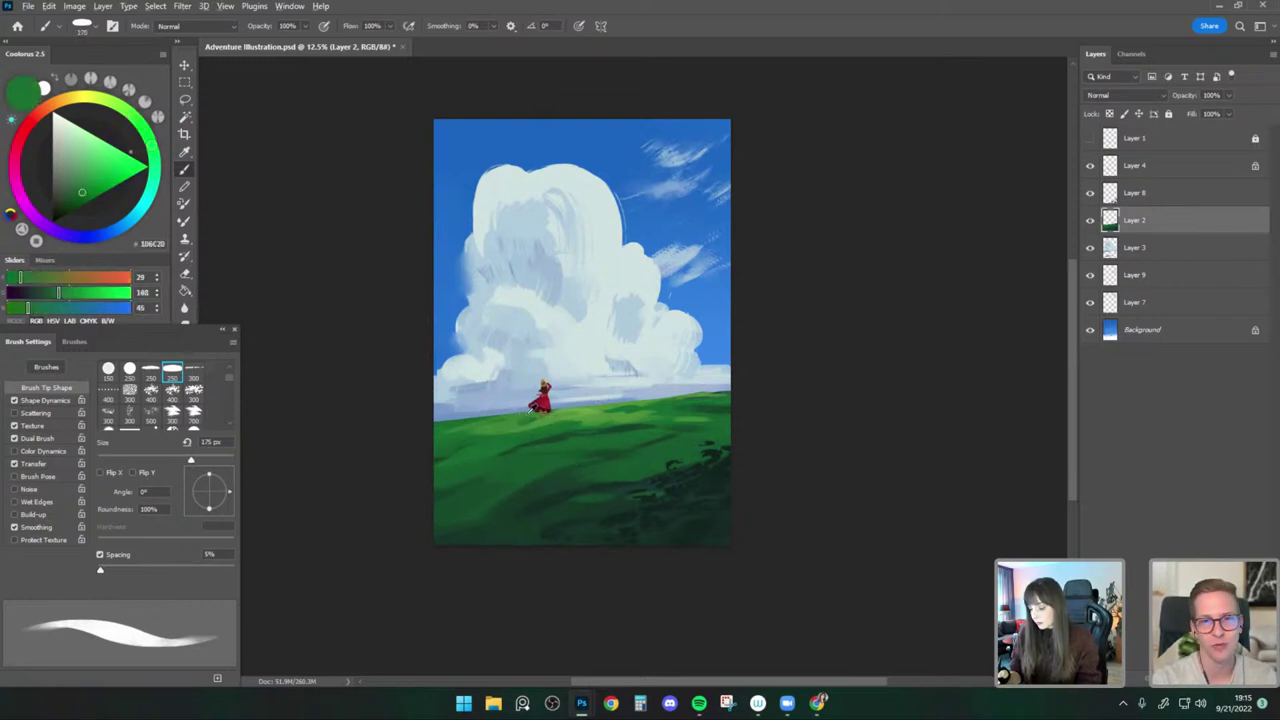
Refine the light grass patch below the figure on Layer 2 with sampled light and mid greens, using the brush at 150 px.
{"action": "left_click", "coordinate": [530, 420], "text": "alt"}
{"action": "key", "text": "bracketleft"}
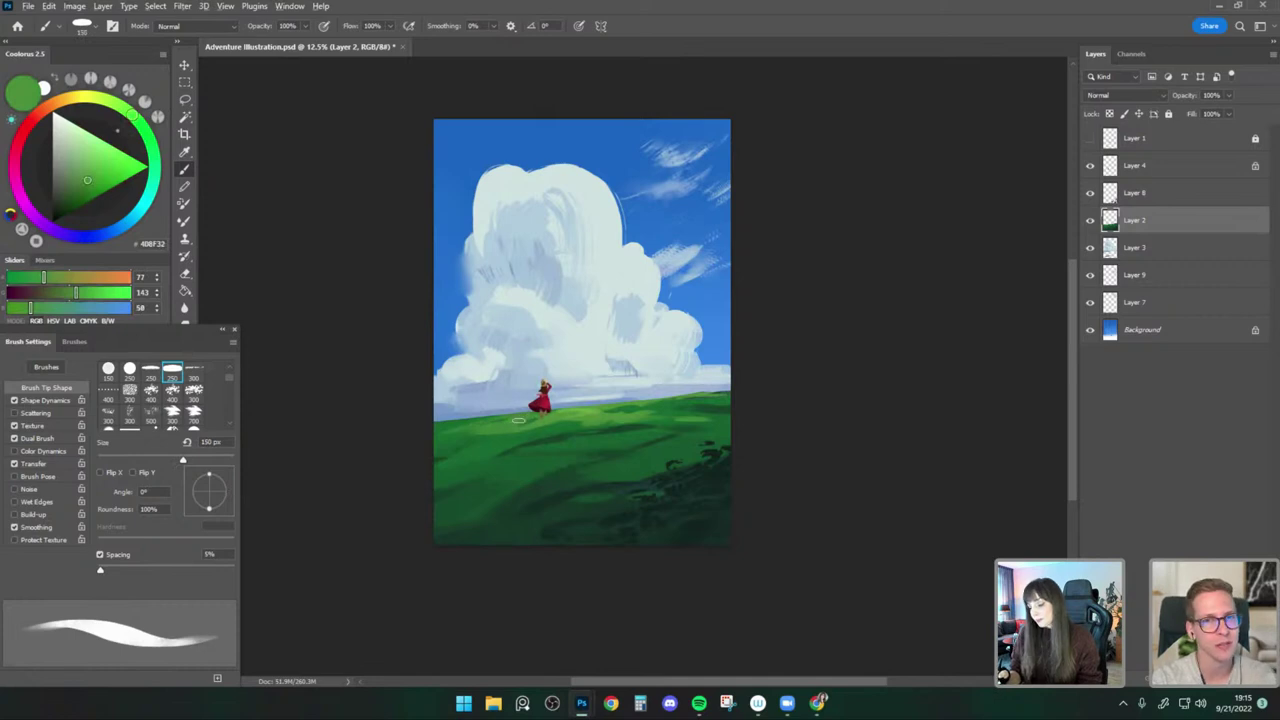
{"action": "left_click", "coordinate": [518, 420], "text": "alt"}
{"action": "key", "text": "bracketright"}
{"action": "left_click", "coordinate": [516, 425], "text": "alt"}
{"action": "left_click", "coordinate": [531, 421], "text": "alt"}
{"action": "key", "text": "bracketleft"}
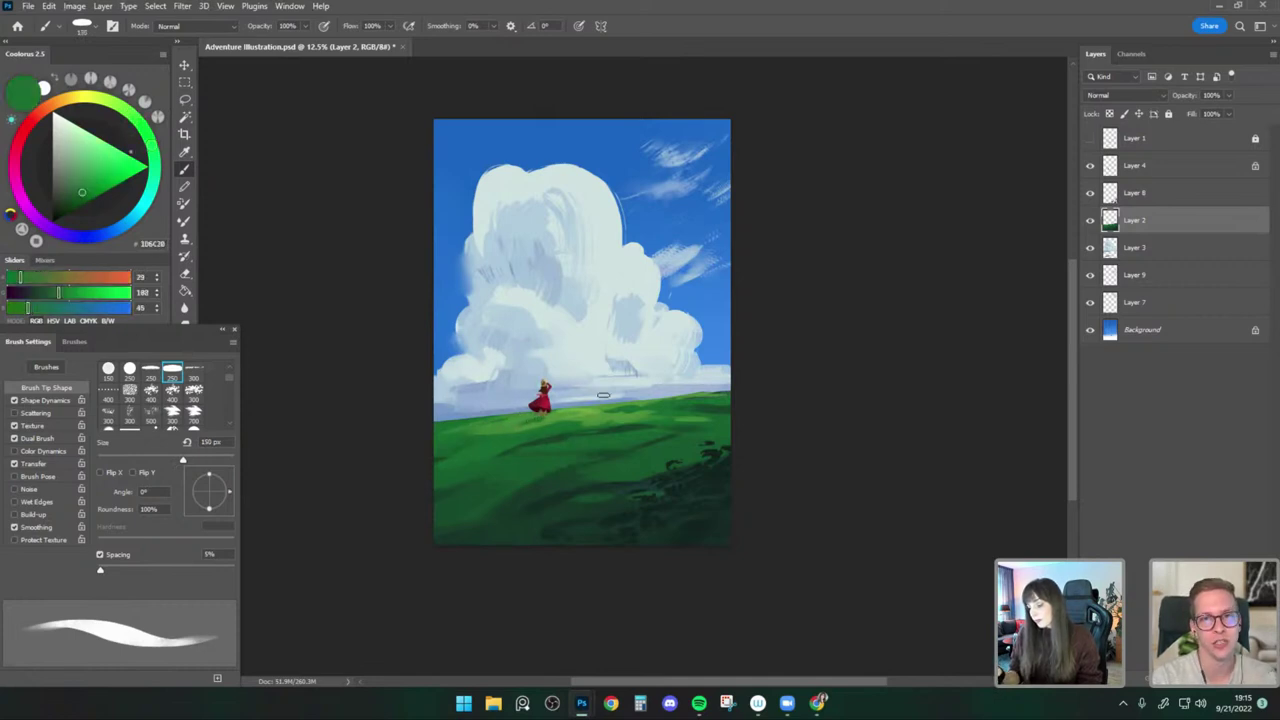
{"action": "key", "text": "bracketright"}
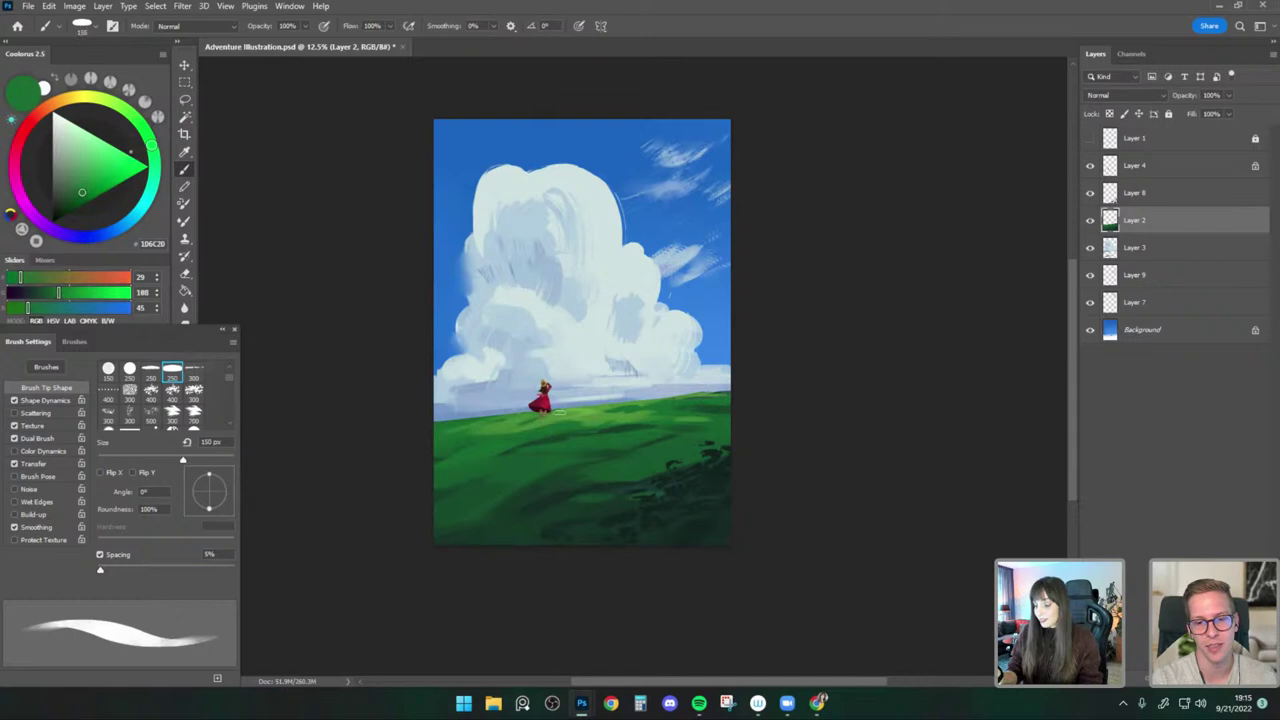
Flip the canvas horizontally and rework the dark foreground foliage on Layer 2 with sampled dark greens, varying the brush between 100 and 175 px.
{"action": "key", "text": "ctrl+f"}
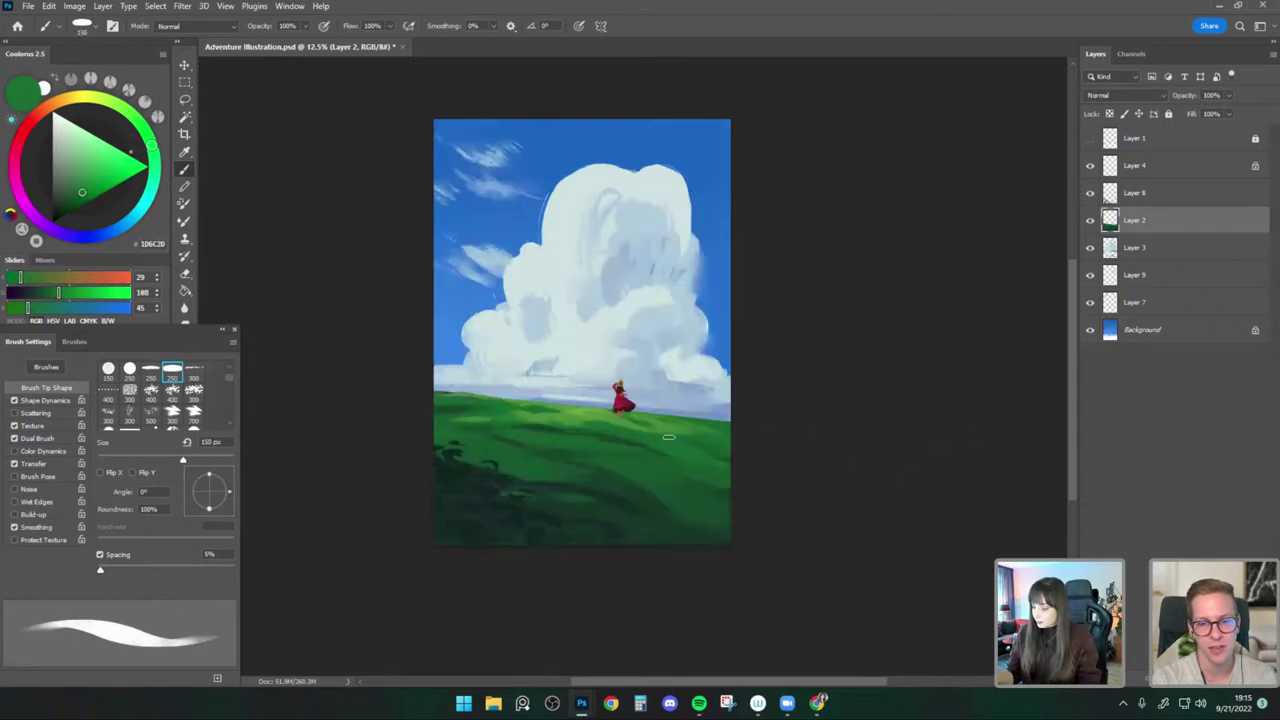
{"action": "left_click", "coordinate": [531, 421], "text": "alt"}
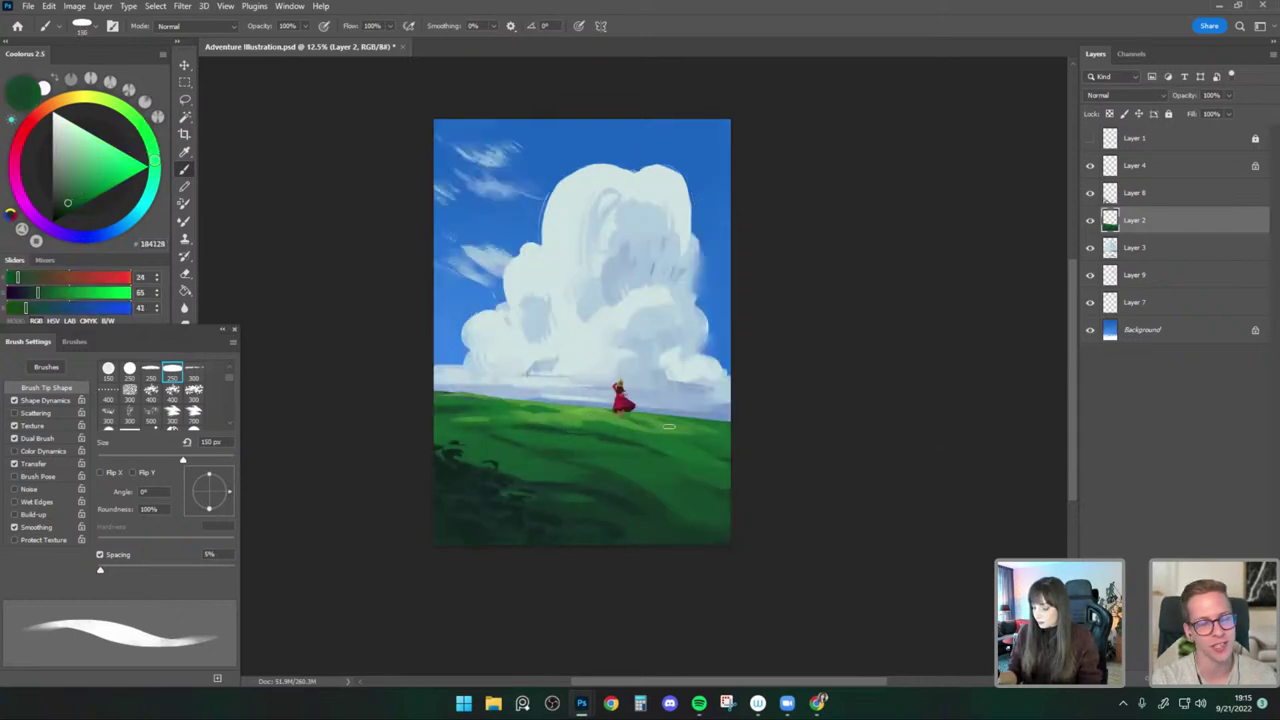
{"action": "left_click", "coordinate": [506, 477], "text": "alt"}
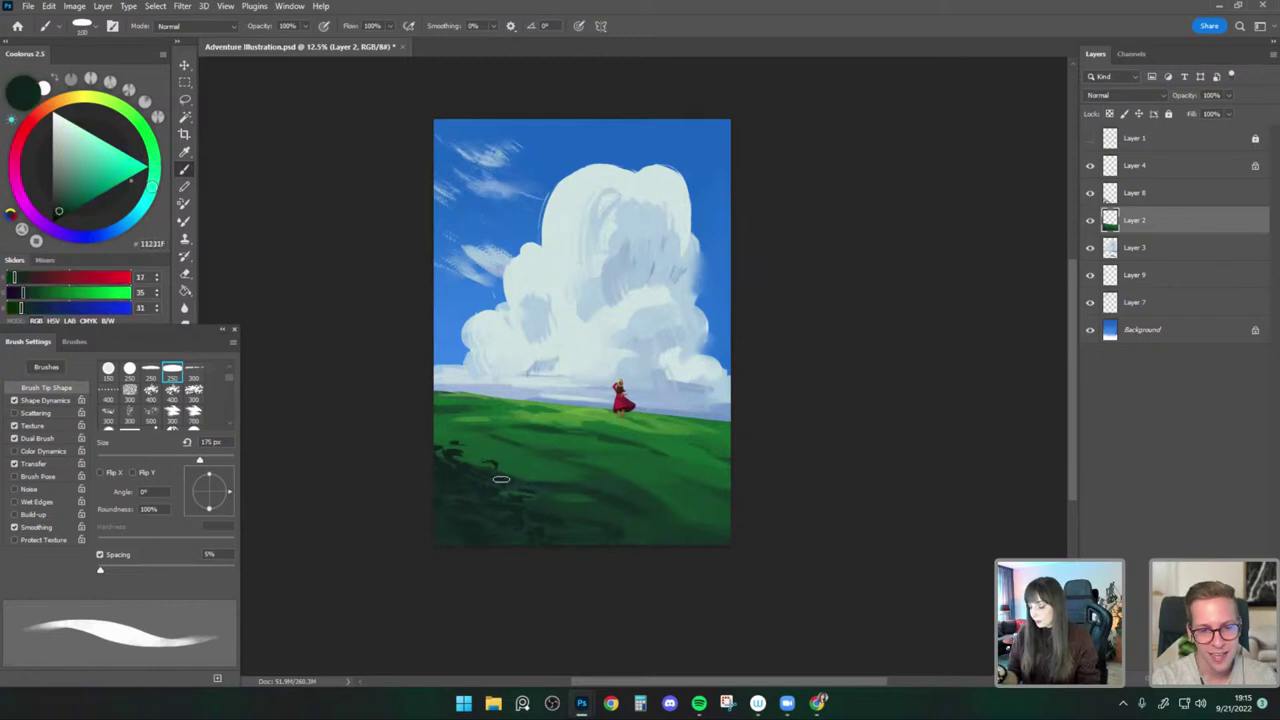
{"action": "key", "text": "bracketleft"}
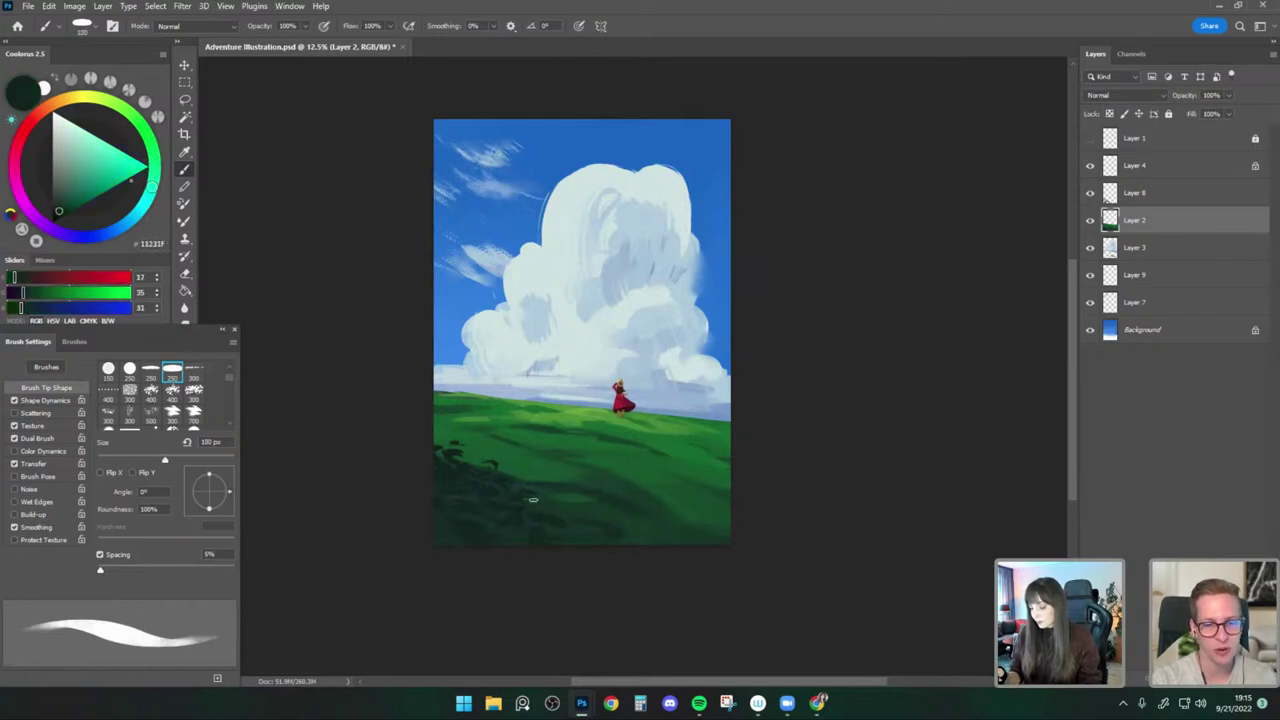
{"action": "key", "text": "bracketright"}
{"action": "key", "text": "bracketright"}
{"action": "key", "text": "bracketleft"}
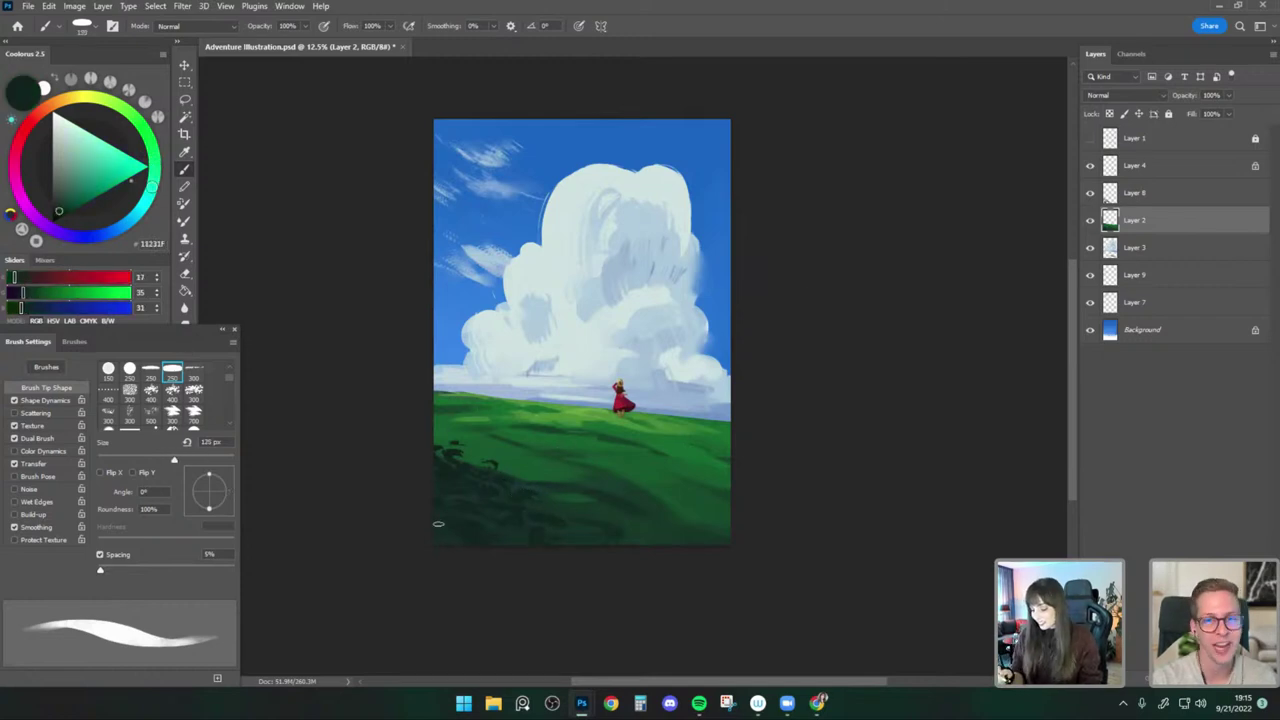
{"action": "key", "text": "bracketright"}
{"action": "key", "text": "bracketright"}
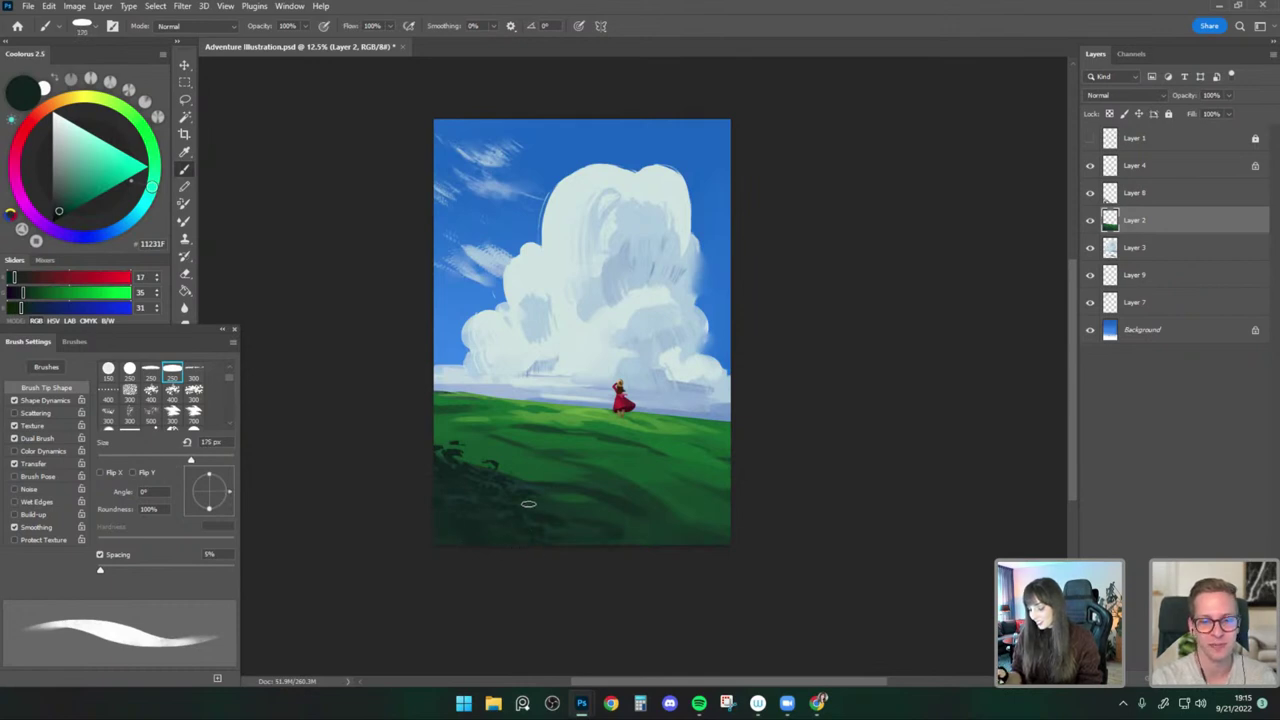
Soften the foliage's lower area on Layer 2 with dark green #173628 sampled there and the brush enlarged to 250 px.
{"action": "left_click", "coordinate": [514, 518], "text": "alt"}
{"action": "key", "text": "bracketright"}
{"action": "key", "text": "bracketright"}
{"action": "key", "text": "bracketright"}
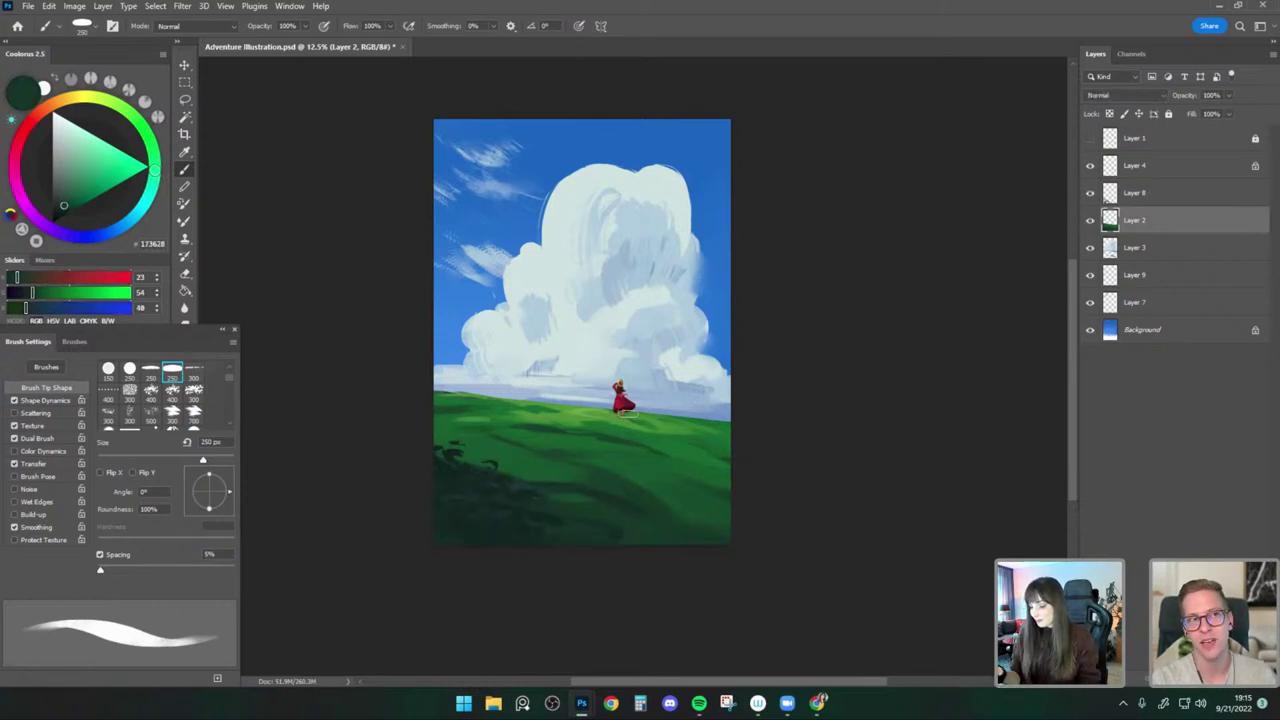
Warp the lower wispy cloud on Layer 9, stretching its corners outward so the strokes slope down towards the large cloud.
{"action": "left_click", "coordinate": [1147, 247]}
{"action": "left_click", "coordinate": [1134, 279]}
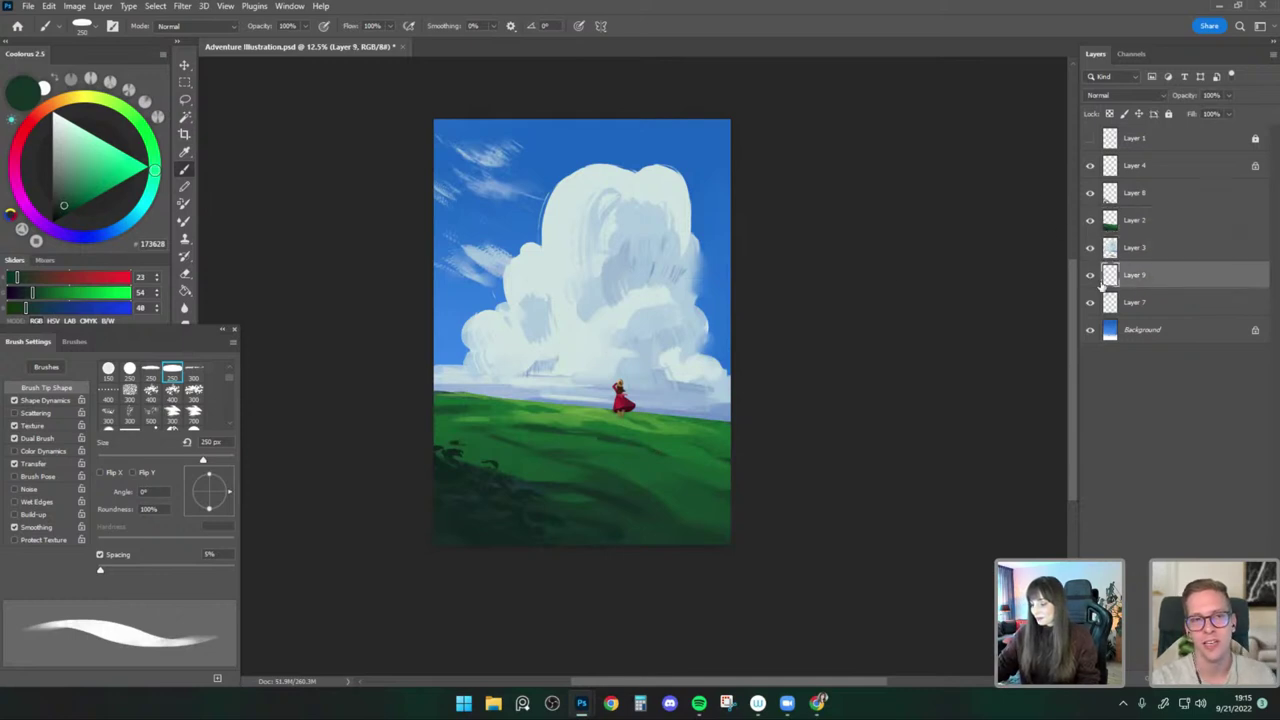
{"action": "left_click", "coordinate": [49, 6]}
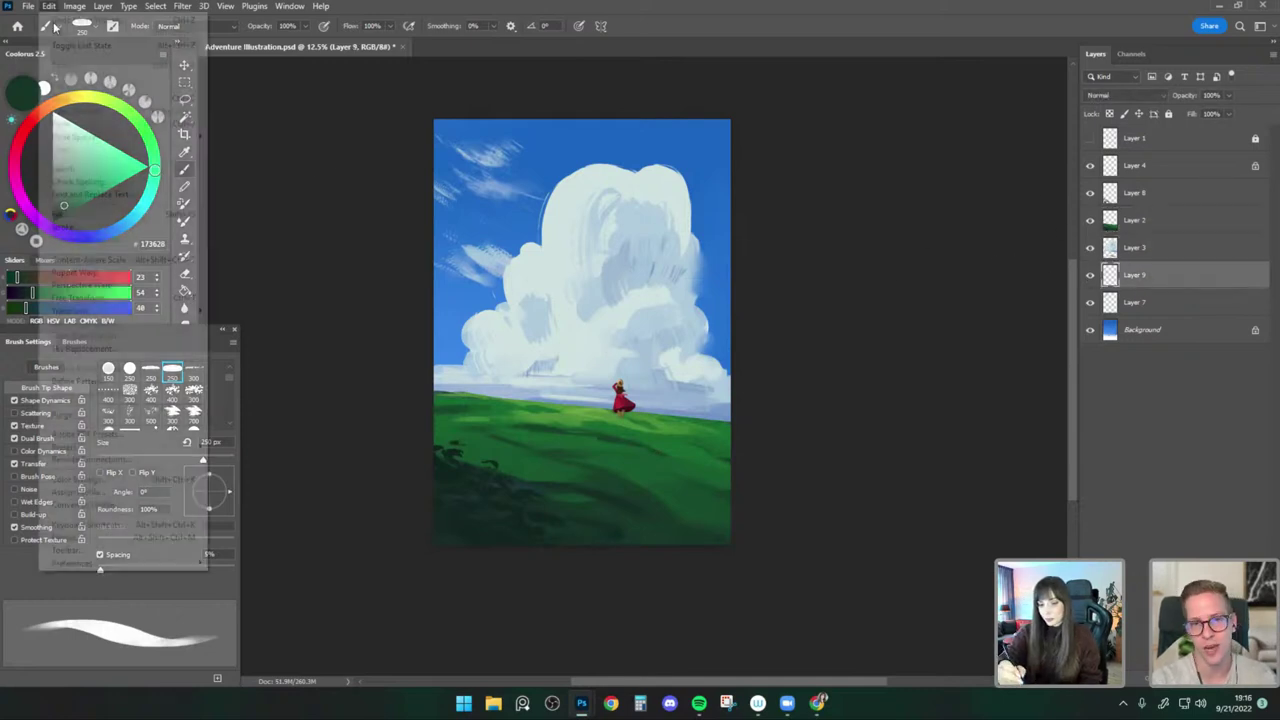
{"action": "mouse_move", "coordinate": [120, 311]}
{"action": "left_click", "coordinate": [250, 401]}
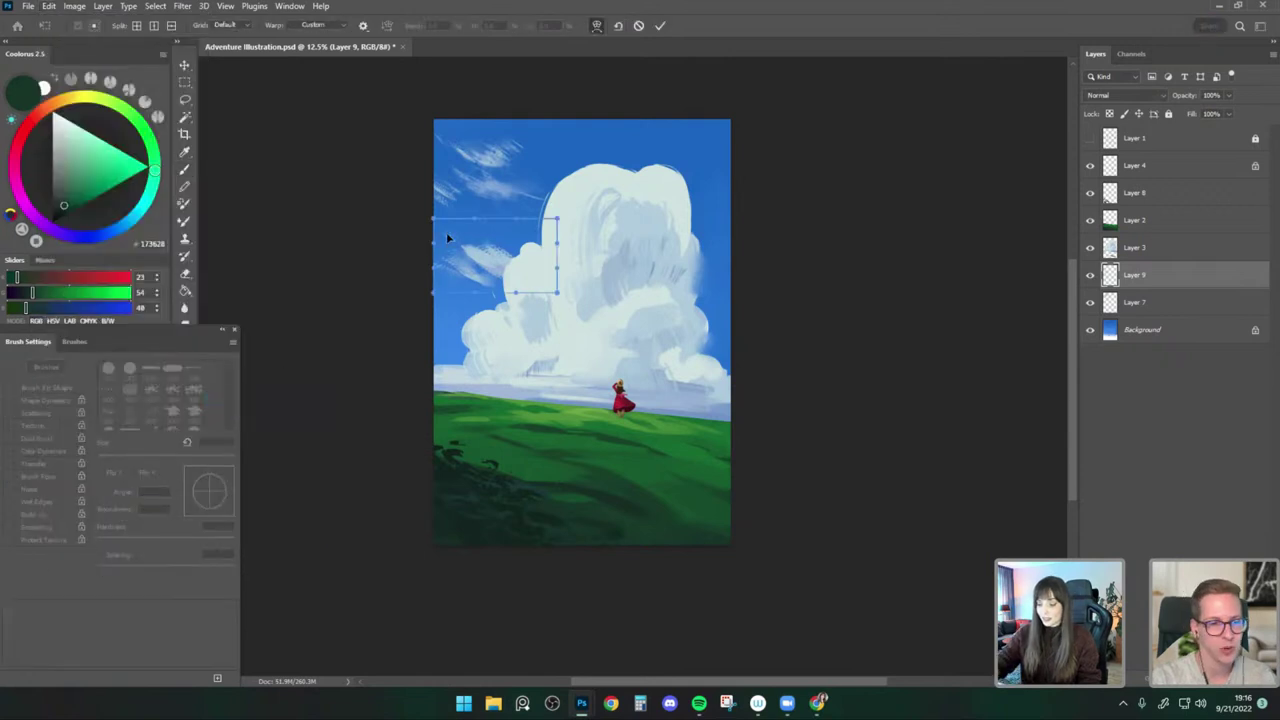
{"action": "mouse_move", "coordinate": [446, 232]}
{"action": "left_mouse_down"}
{"action": "mouse_move", "coordinate": [371, 194]}
{"action": "mouse_move", "coordinate": [450, 237]}
{"action": "left_mouse_up"}
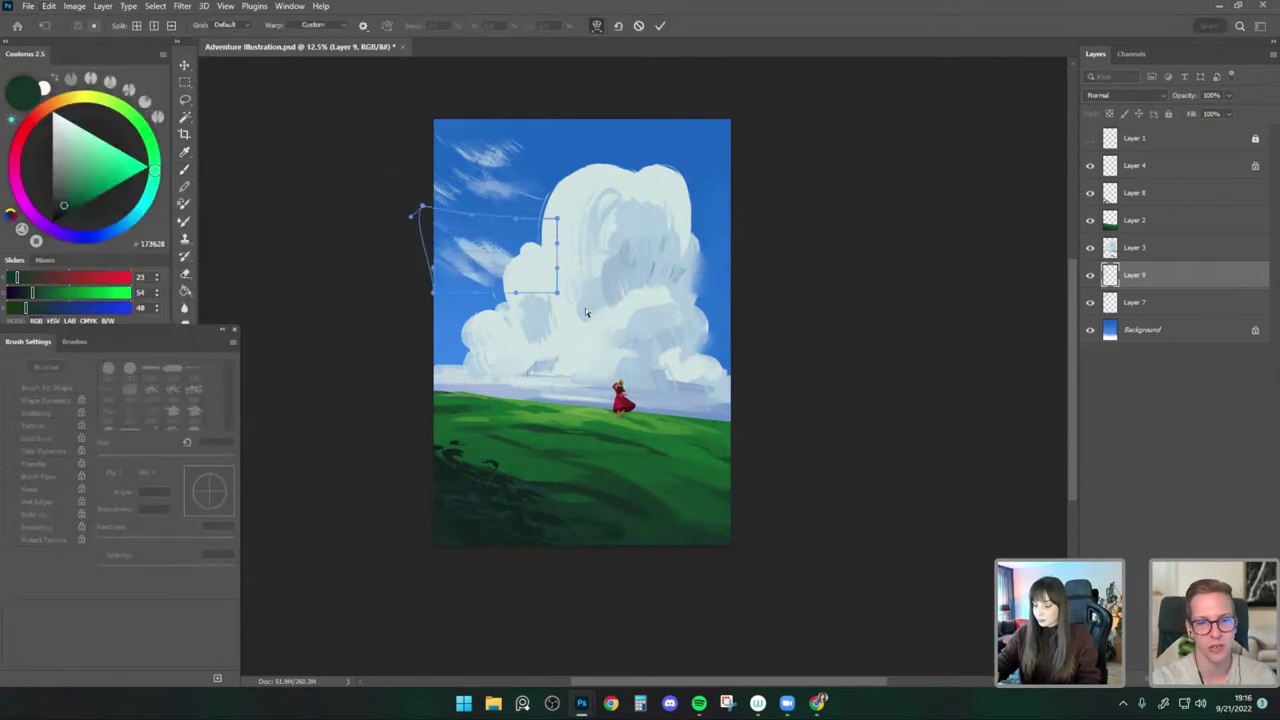
{"action": "left_click_drag", "start_coordinate": [558, 293], "coordinate": [662, 350]}
{"action": "left_click_drag", "start_coordinate": [547, 252], "coordinate": [476, 250]}
{"action": "mouse_move", "coordinate": [416, 213]}
{"action": "left_mouse_down"}
{"action": "mouse_move", "coordinate": [371, 155]}
{"action": "mouse_move", "coordinate": [414, 208]}
{"action": "mouse_move", "coordinate": [400, 200]}
{"action": "left_mouse_up"}
{"action": "mouse_move", "coordinate": [662, 350]}
{"action": "left_mouse_down"}
{"action": "mouse_move", "coordinate": [688, 358]}
{"action": "mouse_move", "coordinate": [663, 341]}
{"action": "left_mouse_up"}
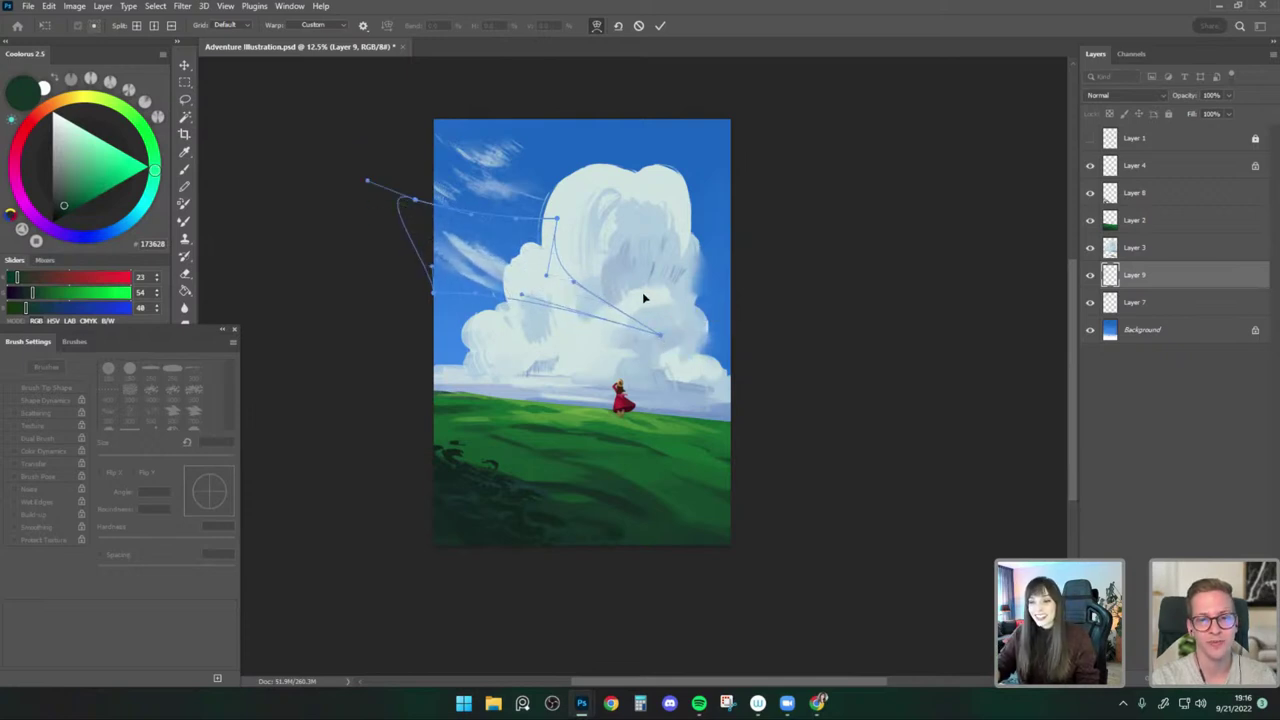
{"action": "left_click_drag", "start_coordinate": [660, 333], "coordinate": [771, 271]}
Rotate the wispy cloud on Layer 9 slightly counterclockwise with Free Transform.
{"action": "key", "text": "ctrl+t"}
{"action": "left_click_drag", "start_coordinate": [724, 355], "coordinate": [714, 325]}
{"action": "key", "text": "Return"}
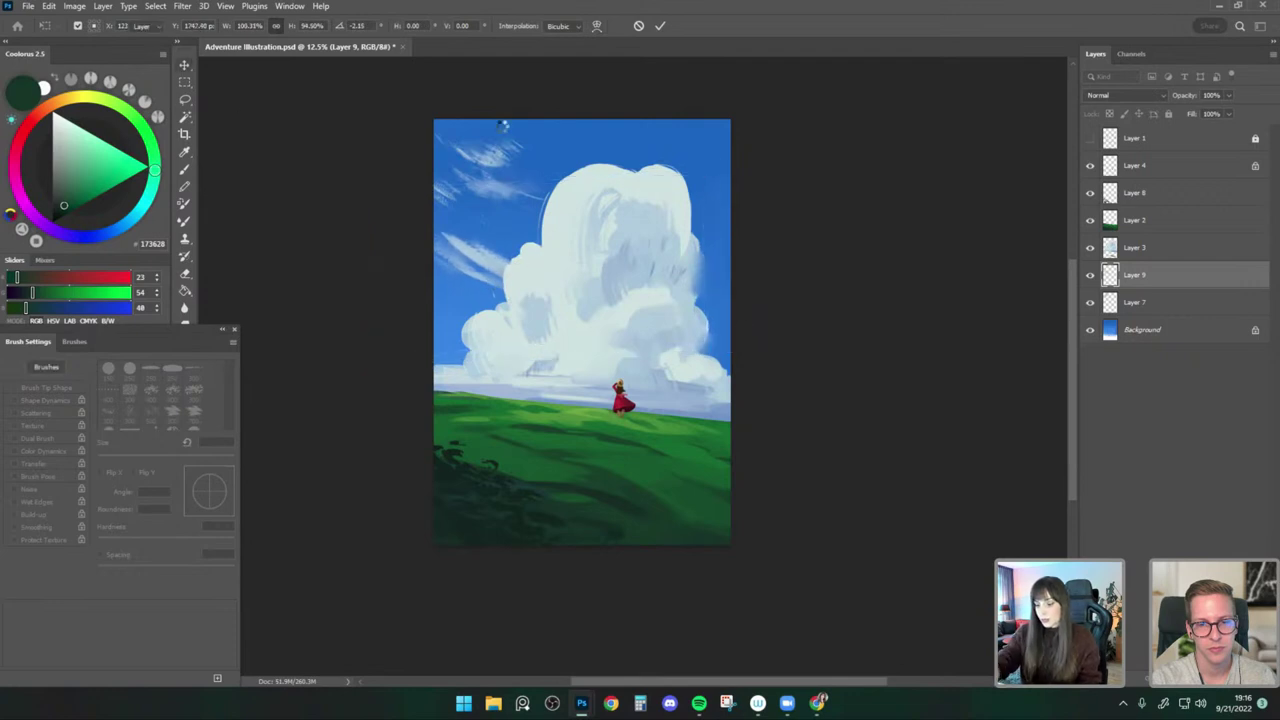
Warp the upper wispy clouds on Layer 7, pulling their top edge upward and outward above the canvas.
{"action": "key", "text": "alt+bracketleft"}
{"action": "left_click", "coordinate": [48, 6]}
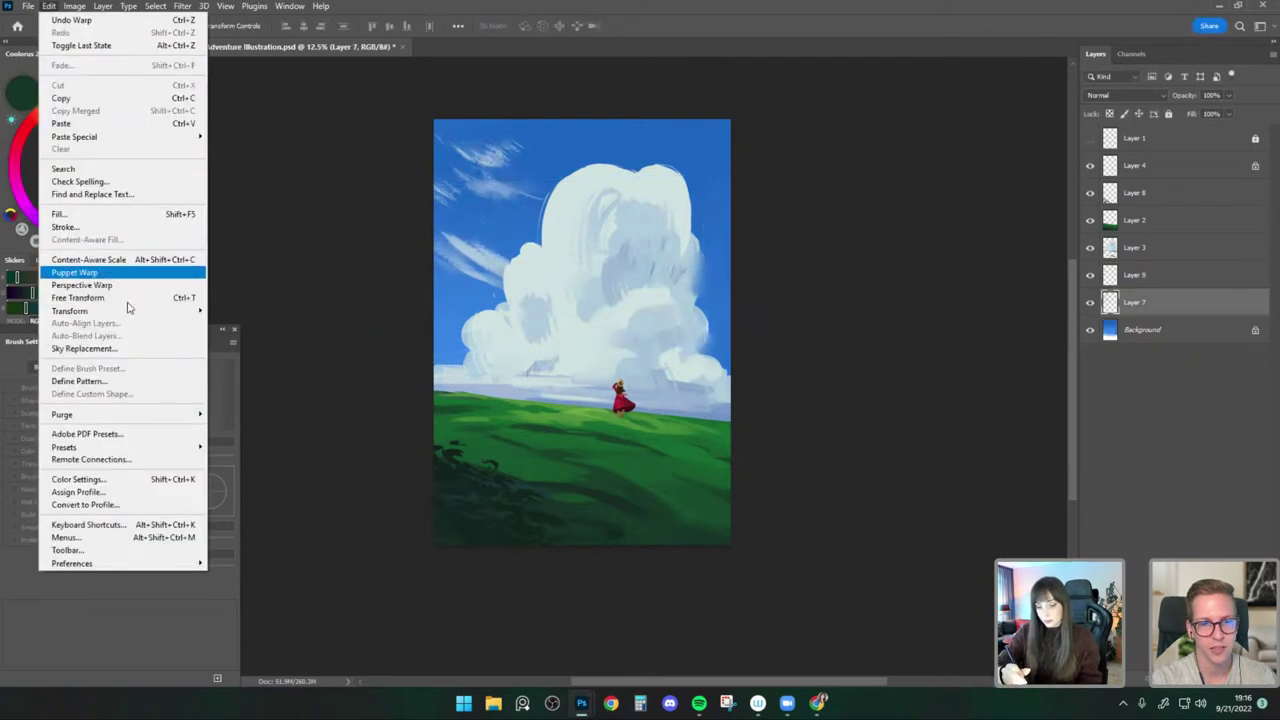
{"action": "mouse_move", "coordinate": [100, 311]}
{"action": "left_click", "coordinate": [232, 401]}
{"action": "left_click_drag", "start_coordinate": [619, 262], "coordinate": [640, 234]}
{"action": "left_click_drag", "start_coordinate": [480, 119], "coordinate": [506, 73]}
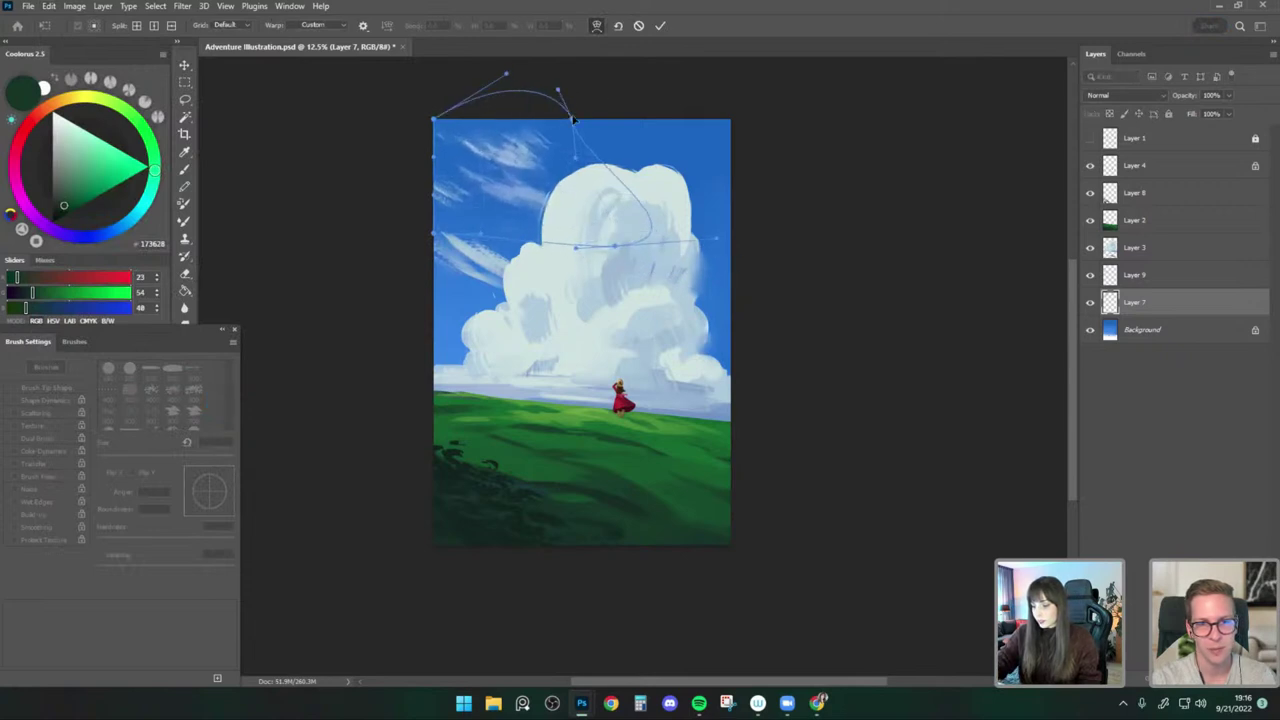
{"action": "left_click_drag", "start_coordinate": [571, 119], "coordinate": [640, 88]}
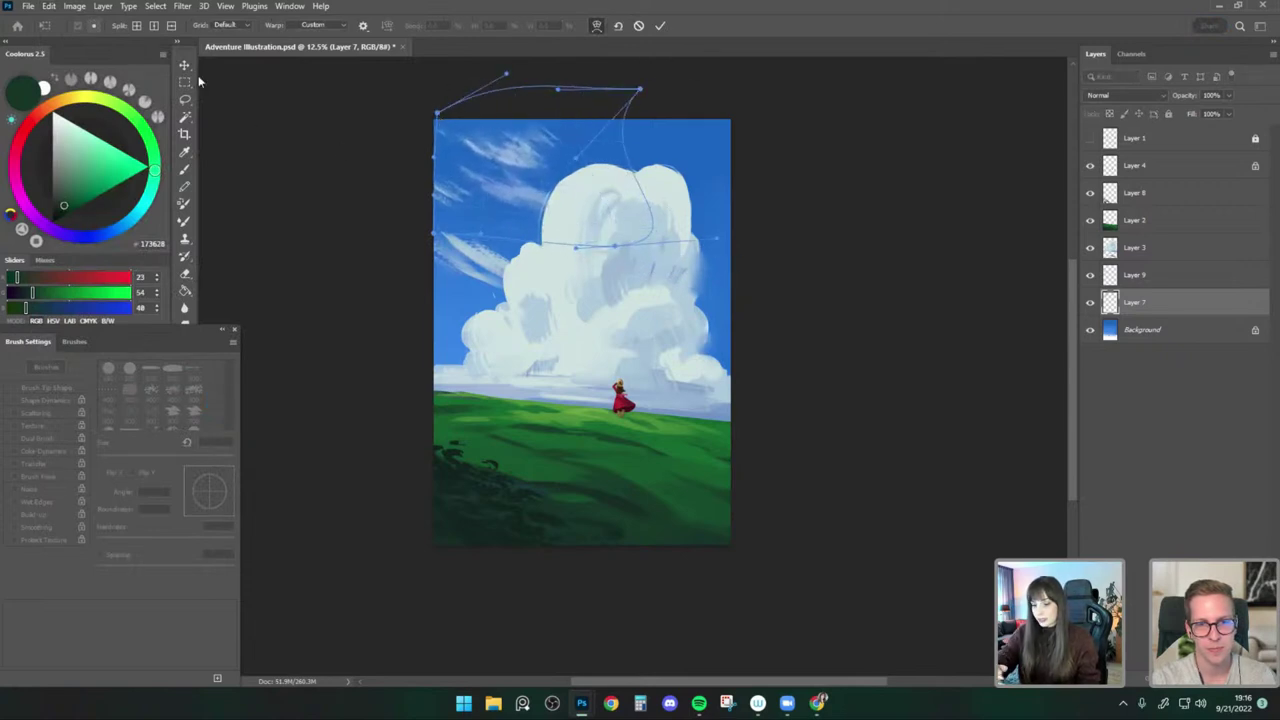
{"action": "key", "text": "Return"}
Rotate the wispy clouds on Layer 7 slightly clockwise with Free Transform.
{"action": "key", "text": "ctrl+t"}
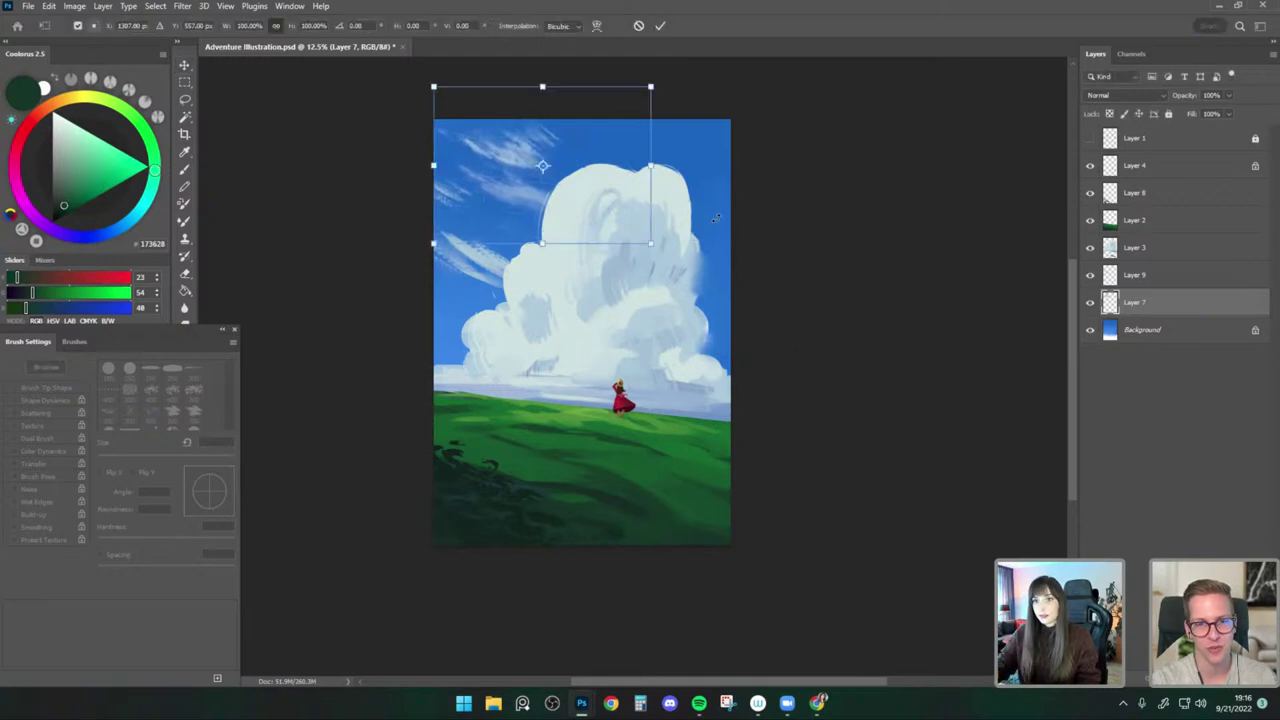
{"action": "left_click_drag", "start_coordinate": [716, 218], "coordinate": [737, 240]}
{"action": "key", "text": "Return"}
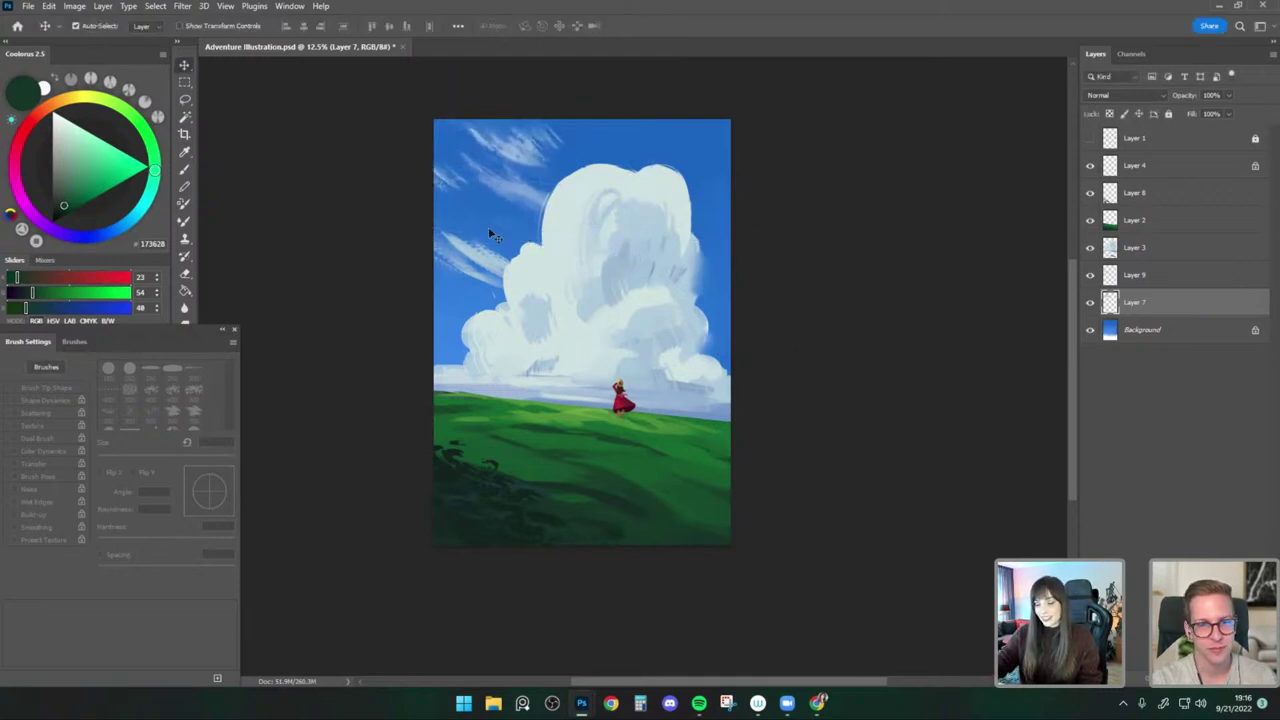
Touch up the wispy clouds on Layer 7 using the Paint - Thick Flow brush at 400 px in light blue sampled from them.
{"action": "left_click", "coordinate": [185, 170]}
{"action": "left_click", "coordinate": [517, 181], "text": "alt"}
{"action": "left_click", "coordinate": [87, 27]}
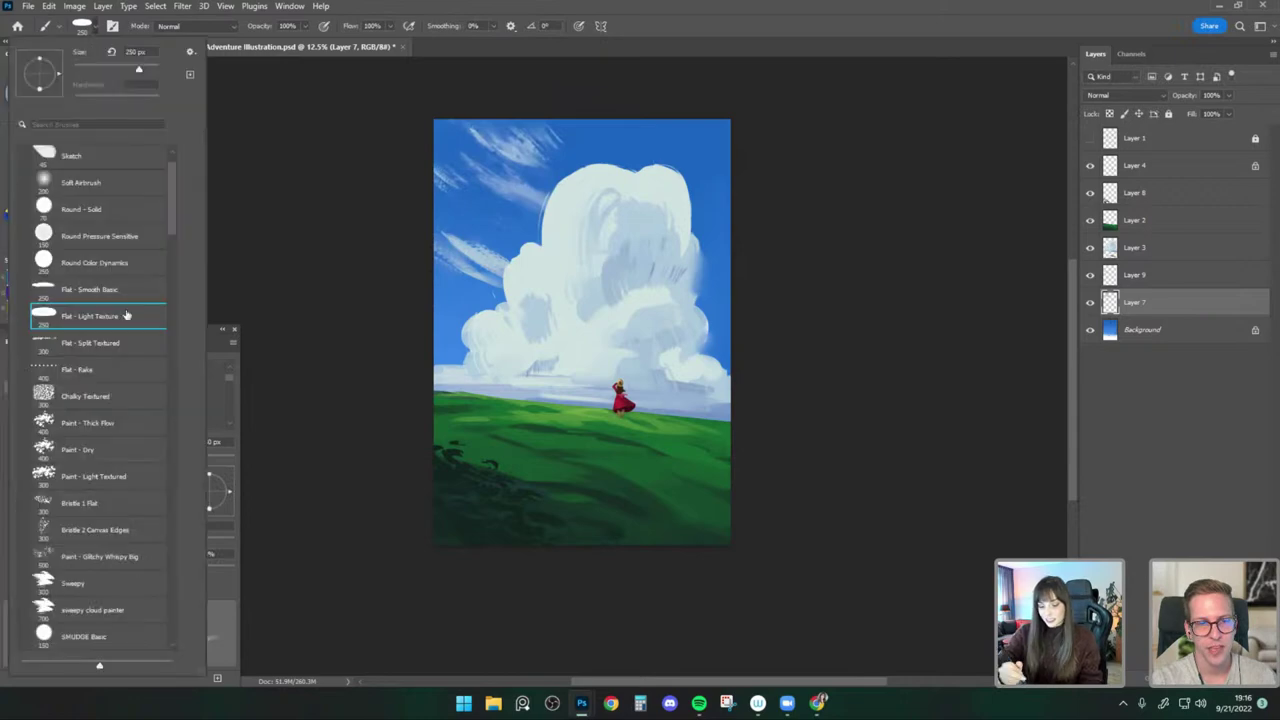
{"action": "left_click", "coordinate": [129, 418]}
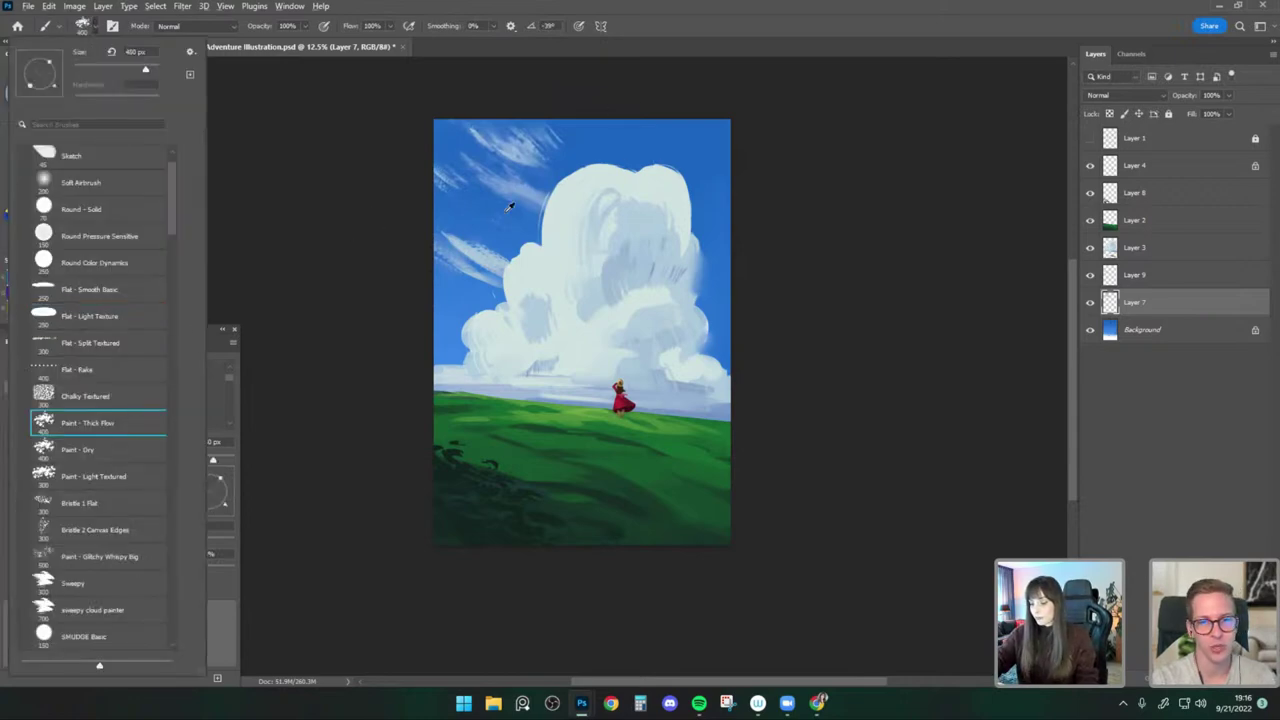
{"action": "key", "text": "alt+e"}
{"action": "left_click_drag", "start_coordinate": [468, 226], "coordinate": [537, 280]}
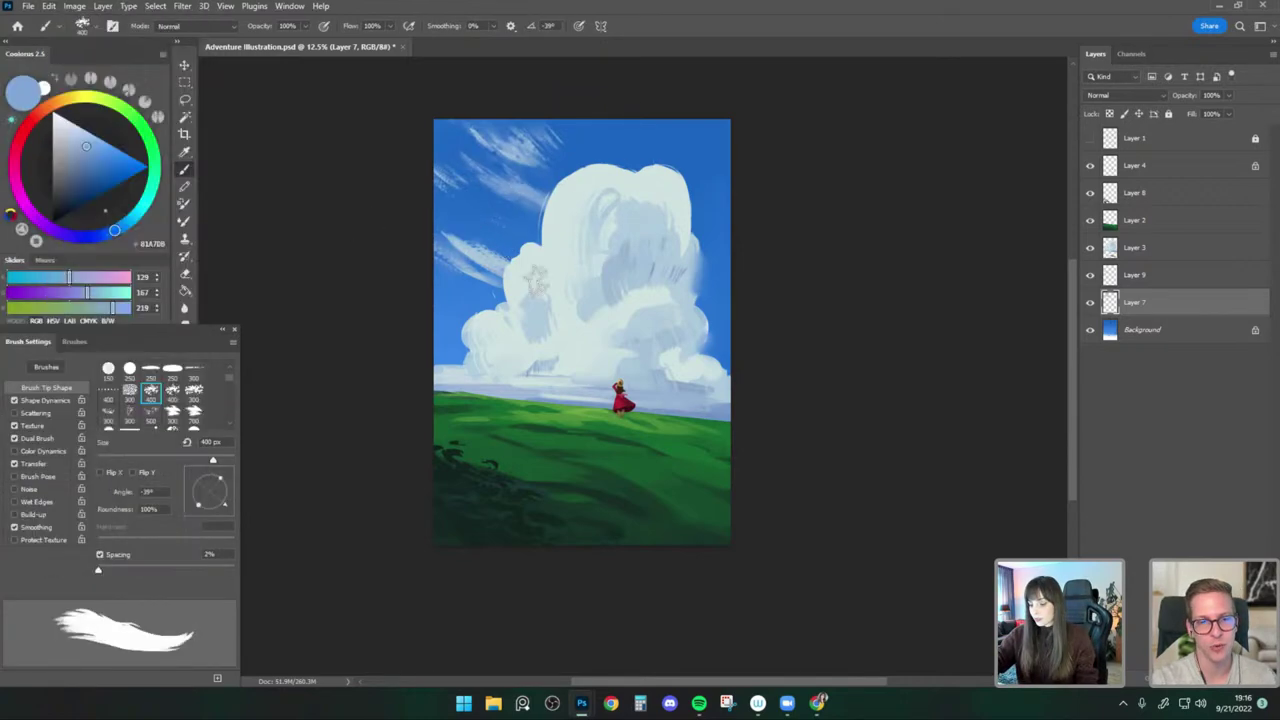
{"action": "key", "text": "e"}
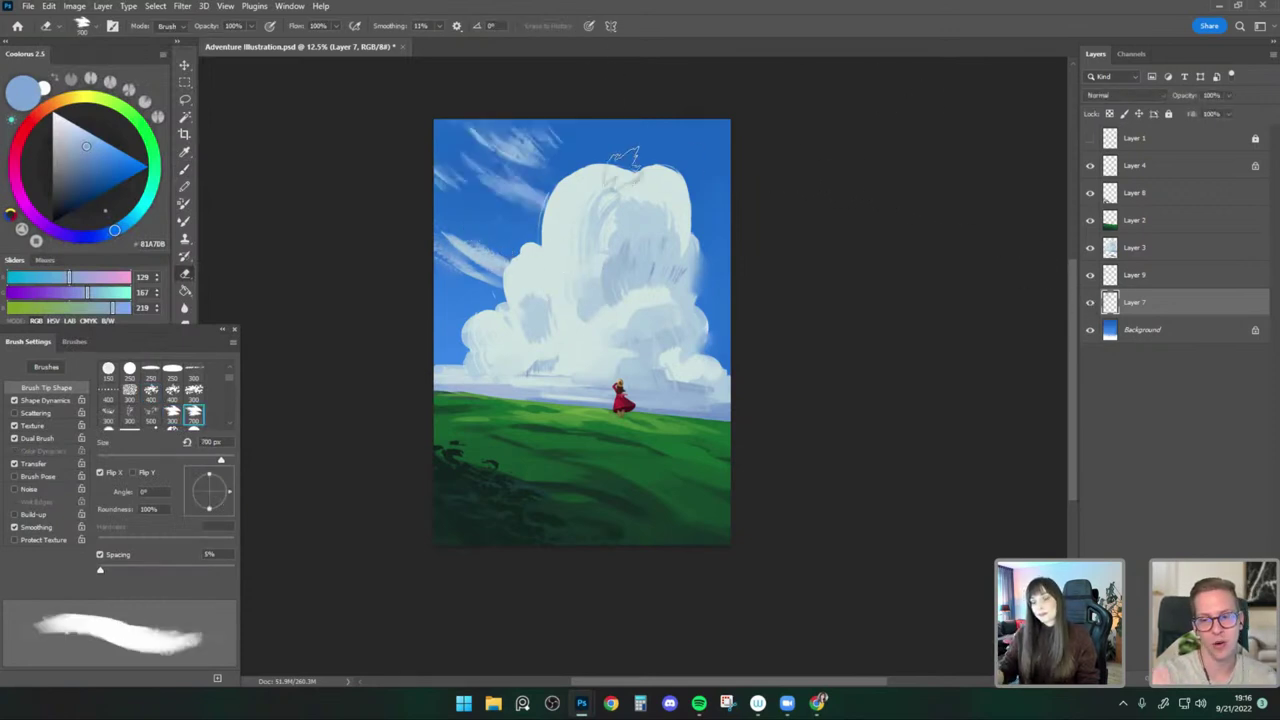
{"action": "left_click", "coordinate": [186, 170]}
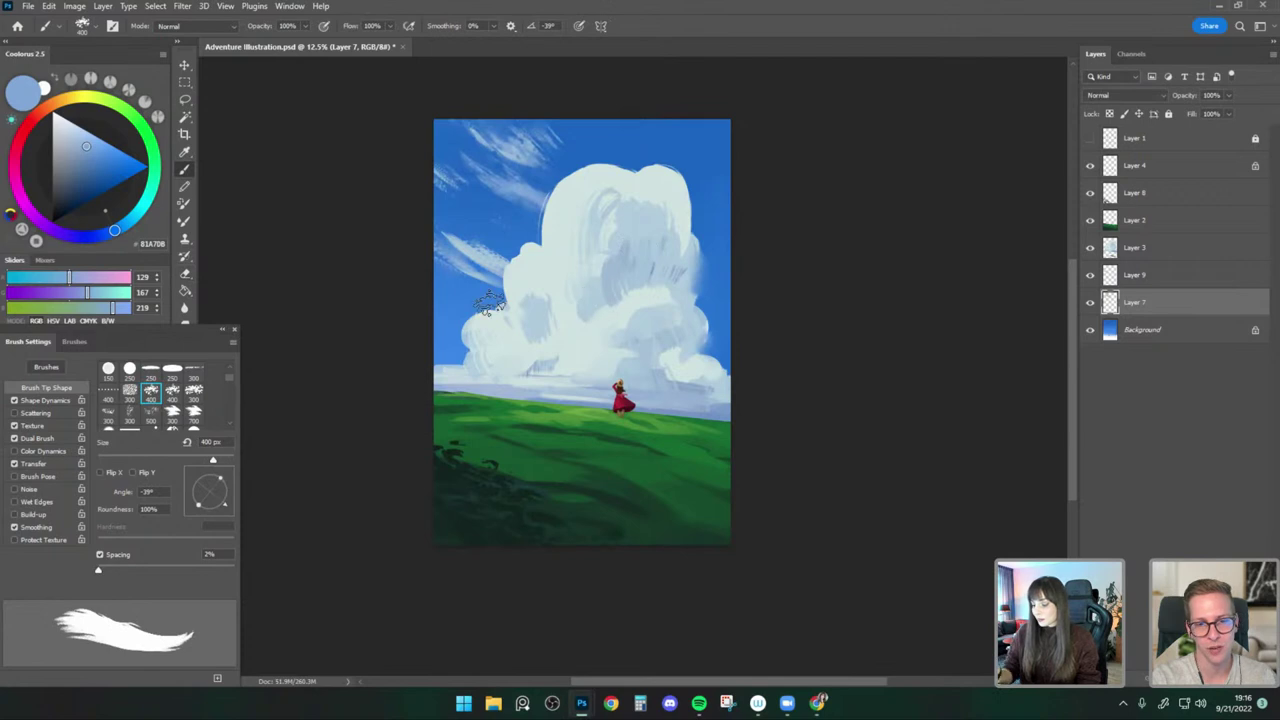
Move the lower wispy cloud on Layer 9 slightly and rotate it counterclockwise with Free Transform.
{"action": "left_click", "coordinate": [186, 67]}
{"action": "left_click_drag", "start_coordinate": [474, 257], "coordinate": [485, 276]}
{"action": "key", "text": "ctrl+t"}
{"action": "mouse_move", "coordinate": [529, 332]}
{"action": "left_mouse_down"}
{"action": "mouse_move", "coordinate": [553, 282]}
{"action": "mouse_move", "coordinate": [571, 295]}
{"action": "mouse_move", "coordinate": [568, 285]}
{"action": "left_mouse_up"}
{"action": "left_click", "coordinate": [187, 66]}
Warp the lower wispy cloud on Layer 9 again, bending its top edge upward into an arc.
{"action": "left_click", "coordinate": [49, 7]}
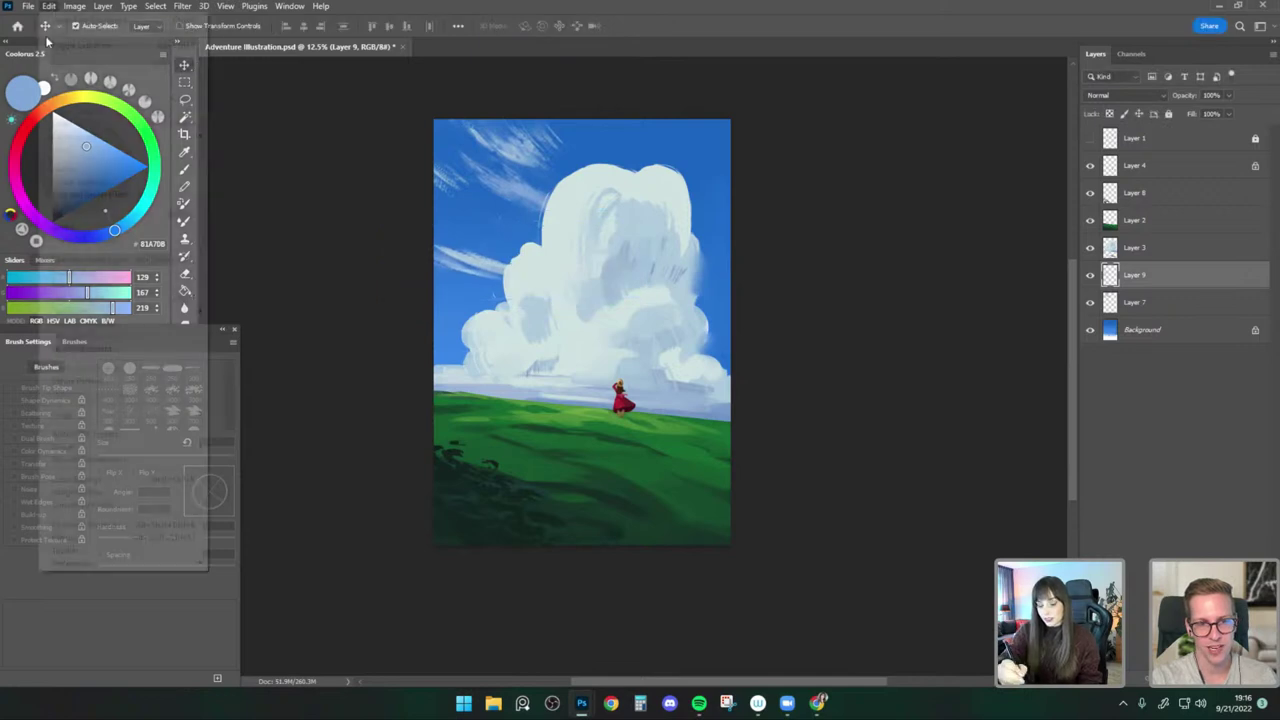
{"action": "left_click", "coordinate": [48, 6]}
{"action": "mouse_move", "coordinate": [110, 309]}
{"action": "left_click", "coordinate": [263, 368]}
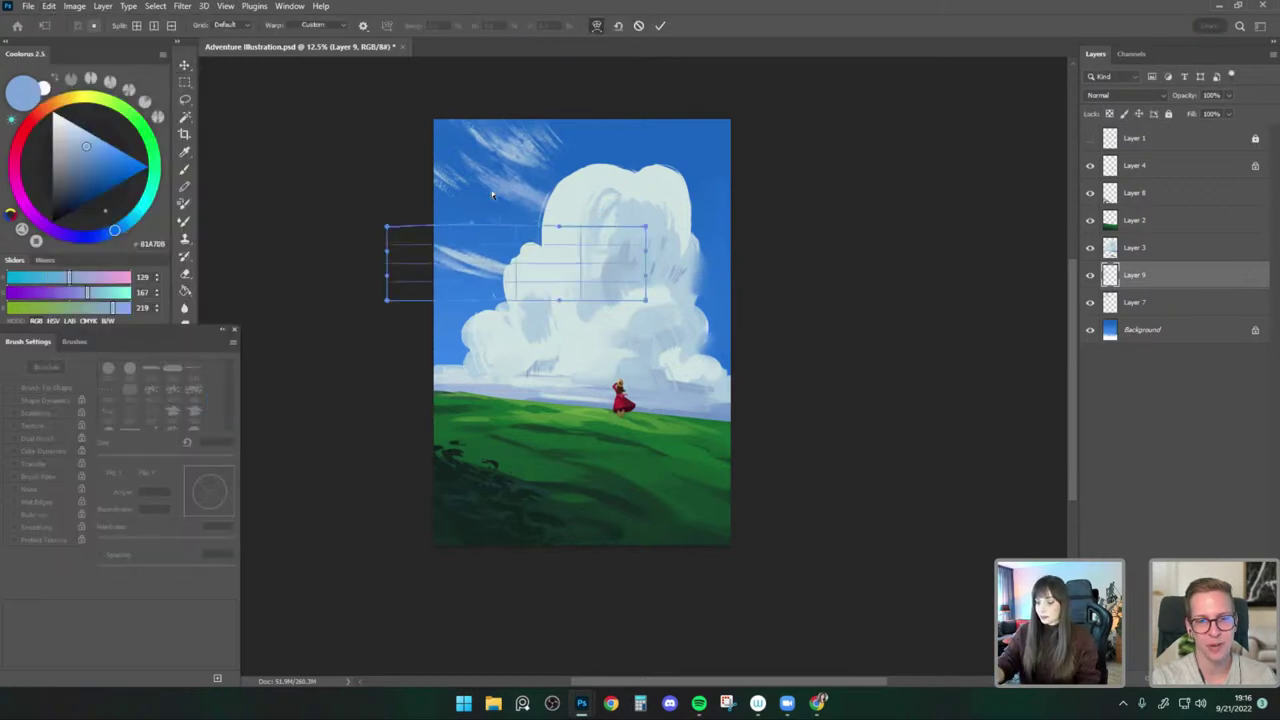
{"action": "left_click_drag", "start_coordinate": [491, 195], "coordinate": [516, 159]}
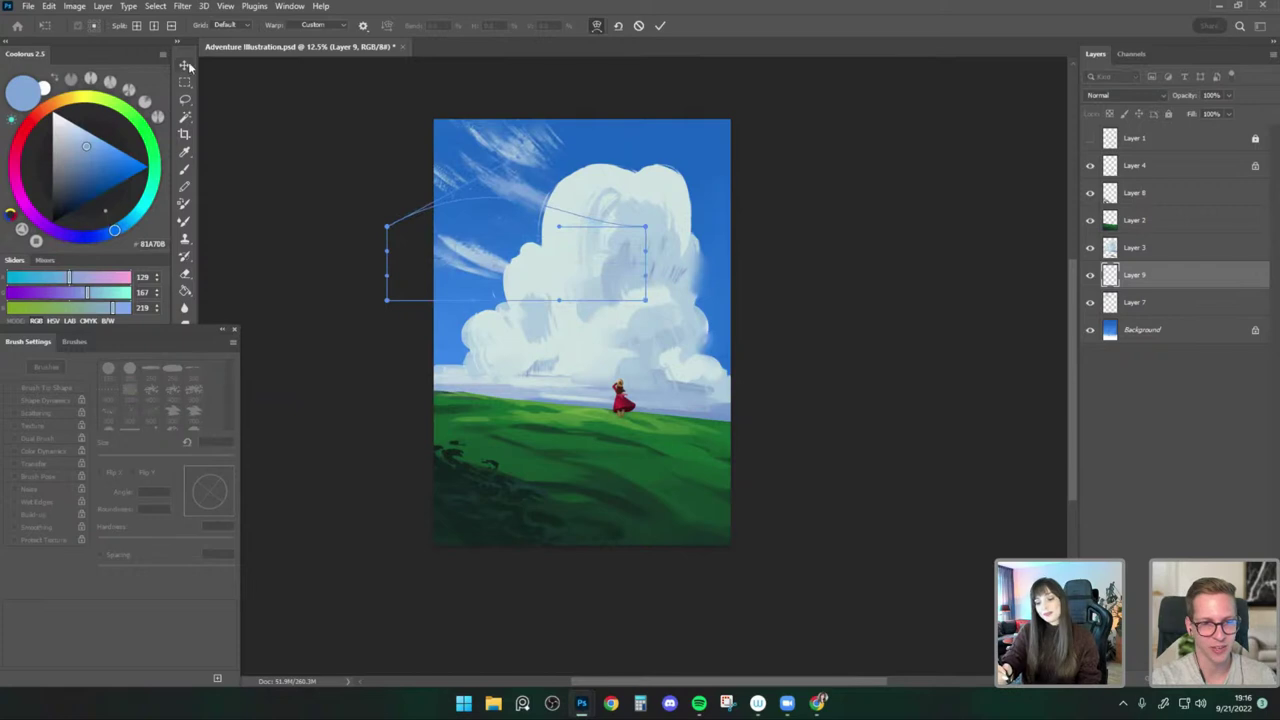
{"action": "key", "text": "Return"}
Paint wispy cloud strokes beside the large cloud at the sky's right edge on Layer 9 at 700 px in sampled light blue, erasing excess.
{"action": "key", "text": "b"}
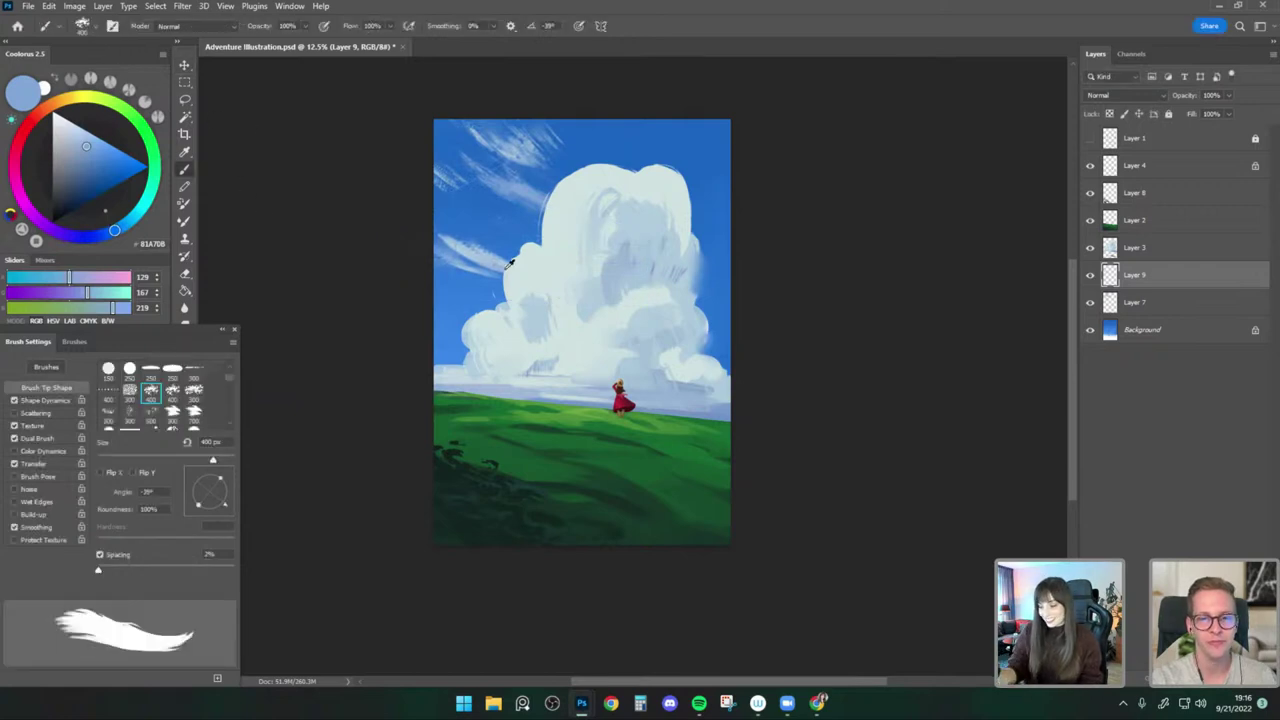
{"action": "left_click", "coordinate": [663, 369], "text": "alt"}
{"action": "key", "text": "bracketright"}
{"action": "key", "text": "bracketright"}
{"action": "key", "text": "bracketright"}
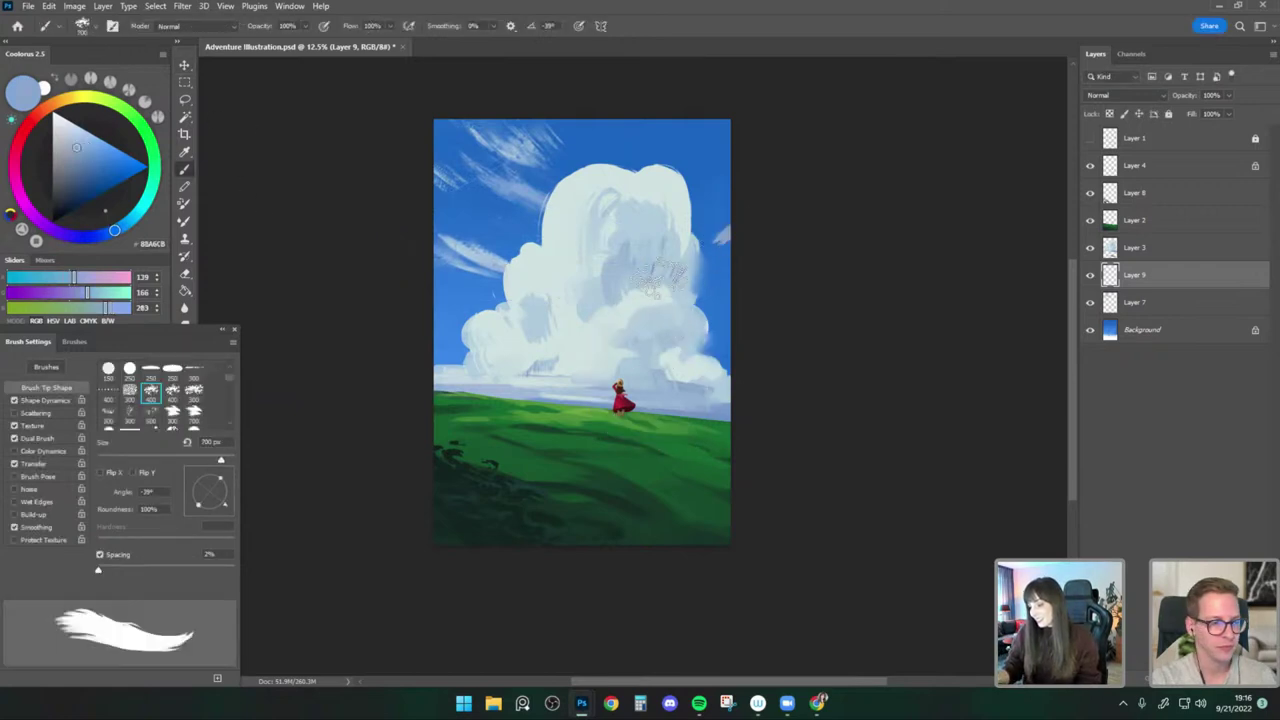
{"action": "left_click_drag", "start_coordinate": [702, 280], "coordinate": [750, 225]}
{"action": "key", "text": "e"}
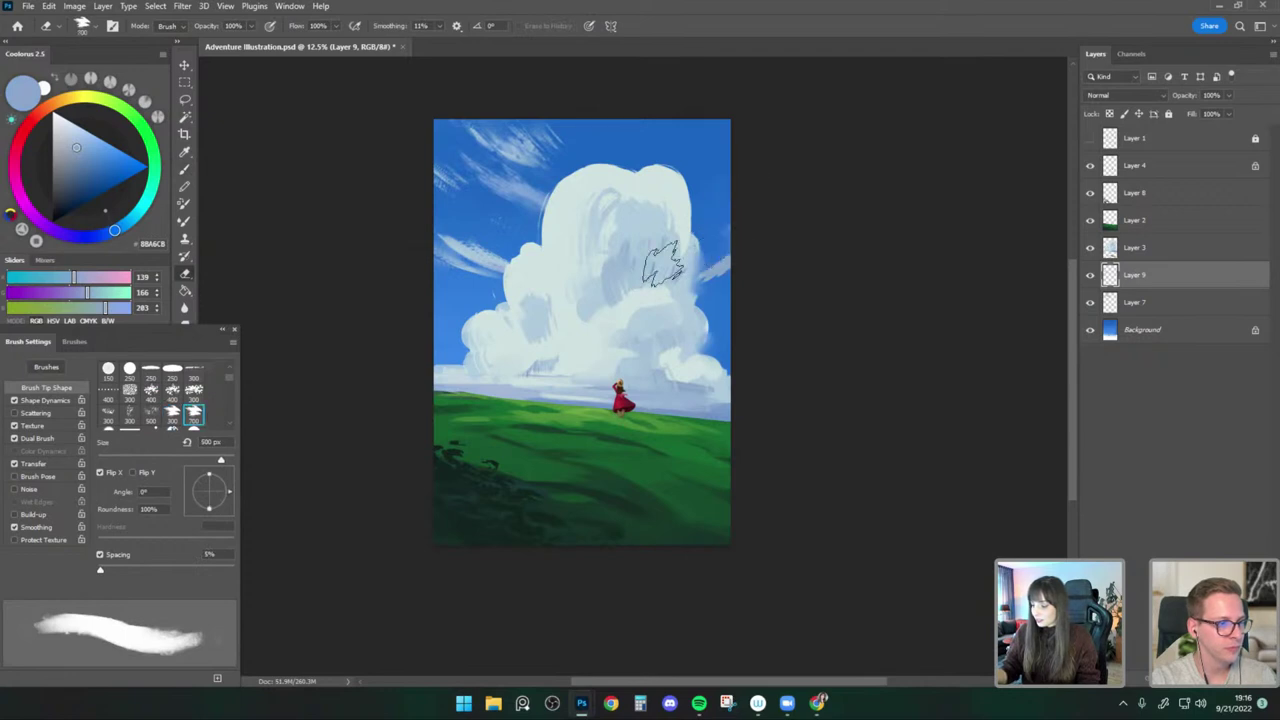
{"action": "key", "text": "b"}
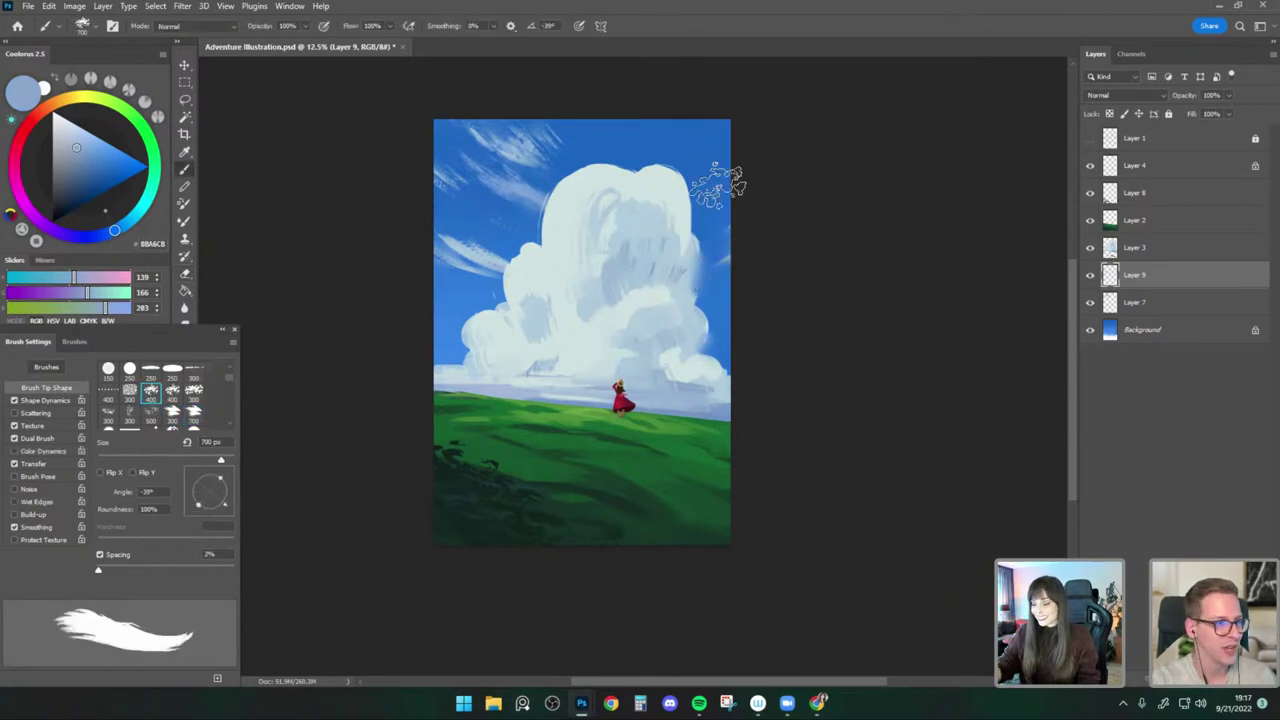
{"action": "key", "text": "e"}
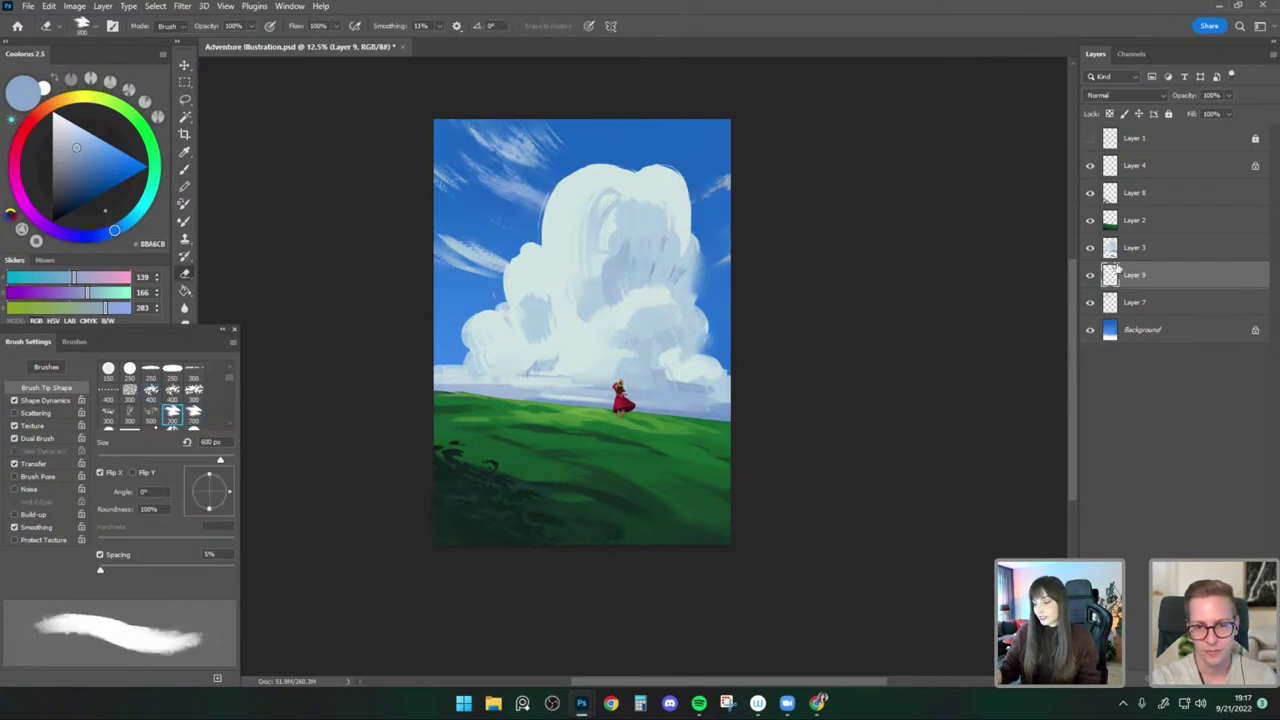
Lasso the wisp at the sky's upper right, rotate it about 15° clockwise and move it lower beside the large cloud, then deselect.
{"action": "left_click", "coordinate": [185, 100]}
{"action": "left_click_drag", "start_coordinate": [729, 120], "coordinate": [665, 228]}
{"action": "key", "text": "ctrl+t"}
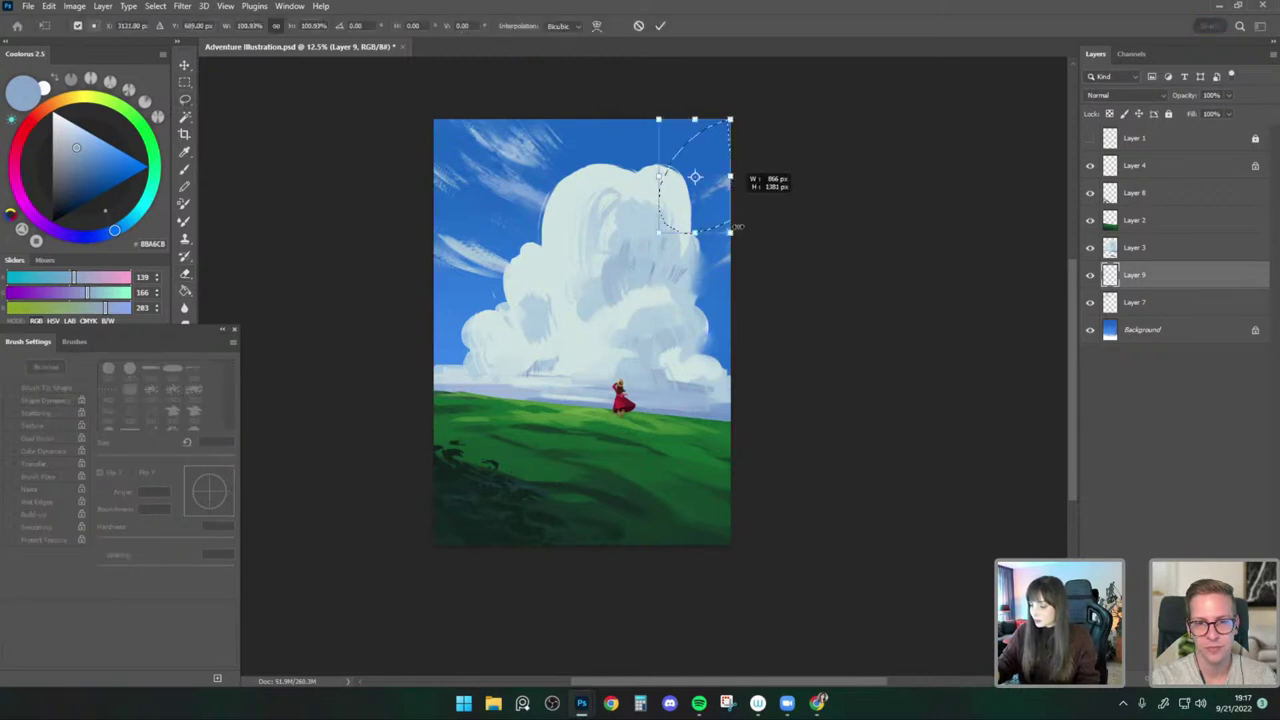
{"action": "left_click_drag", "start_coordinate": [751, 225], "coordinate": [785, 315]}
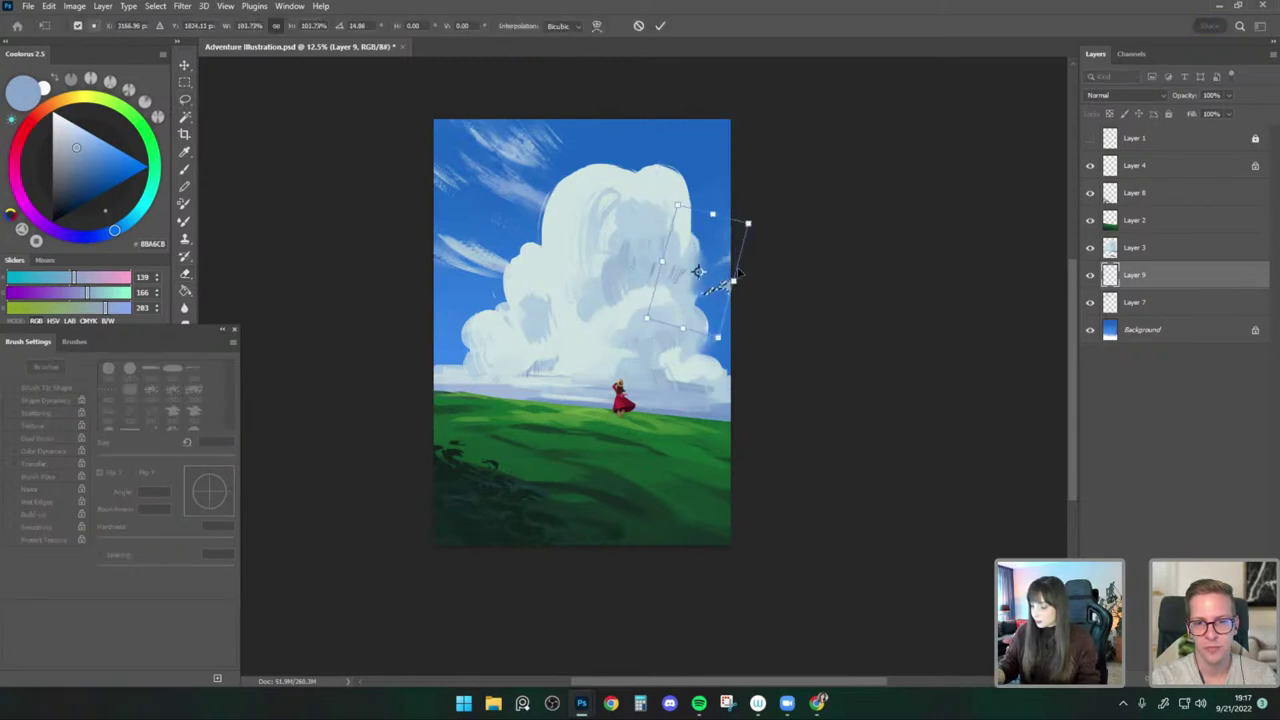
{"action": "left_click_drag", "start_coordinate": [710, 249], "coordinate": [722, 238]}
{"action": "left_click", "coordinate": [186, 169]}
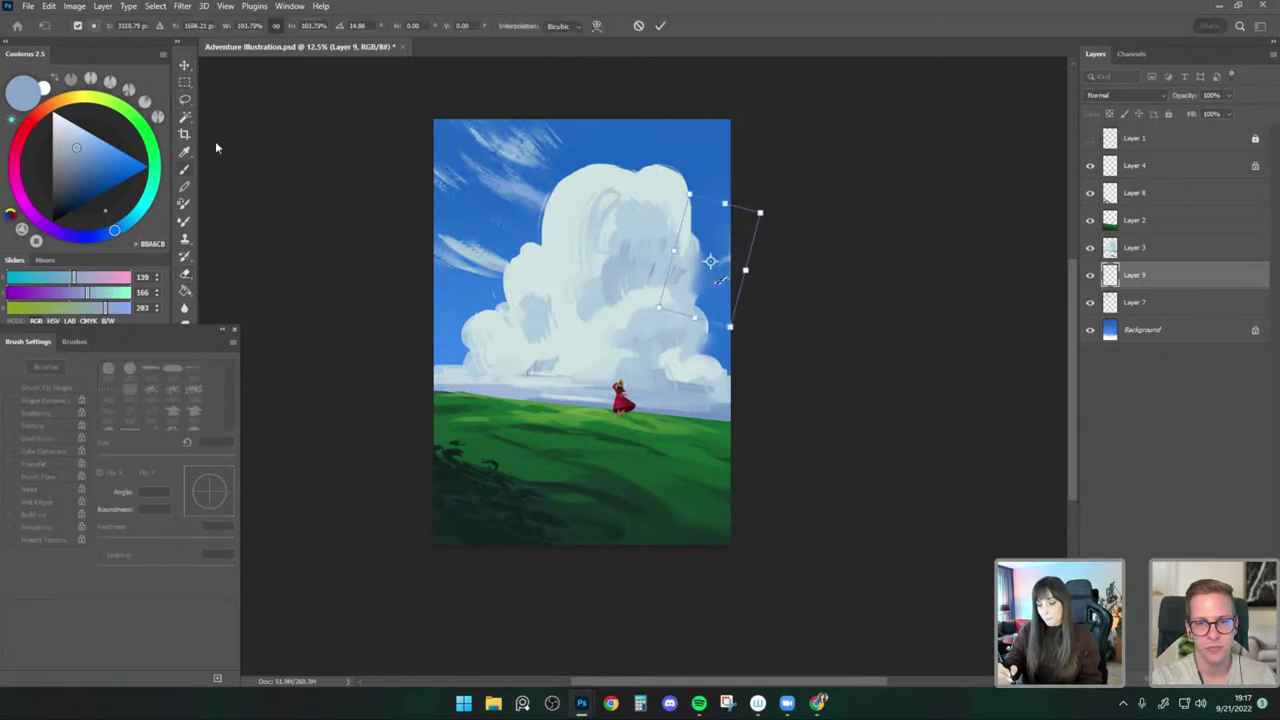
{"action": "key", "text": "ctrl+d"}
Add more wispy strokes below the right-edge wisp on Layer 9 with the brush at 800 px, refining them with the eraser.
{"action": "key", "text": "bracketleft"}
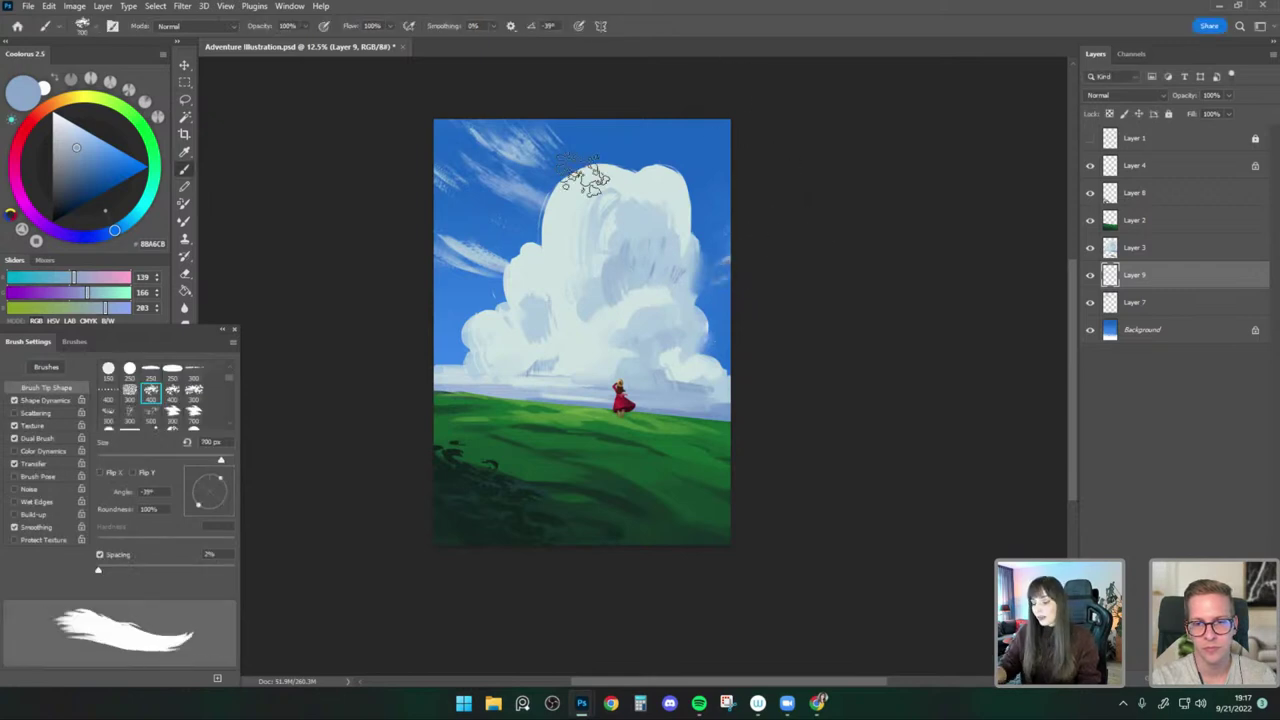
{"action": "key", "text": "bracketright"}
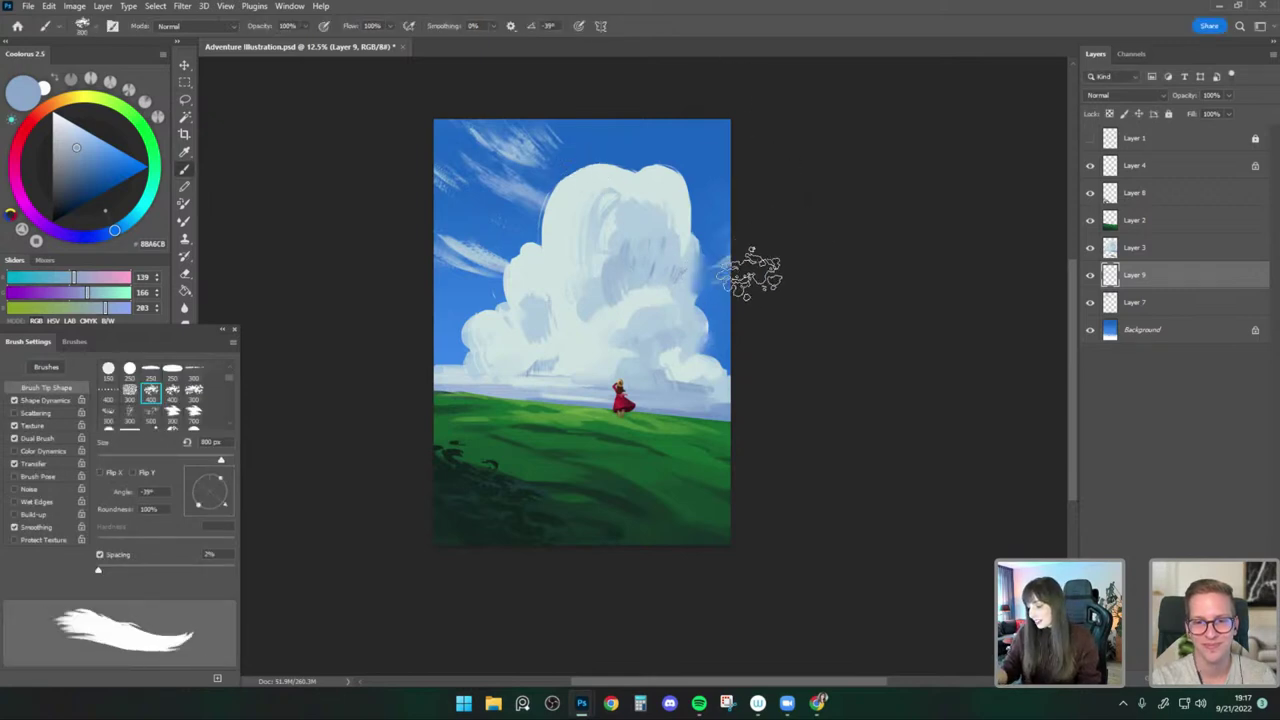
{"action": "key", "text": "e"}
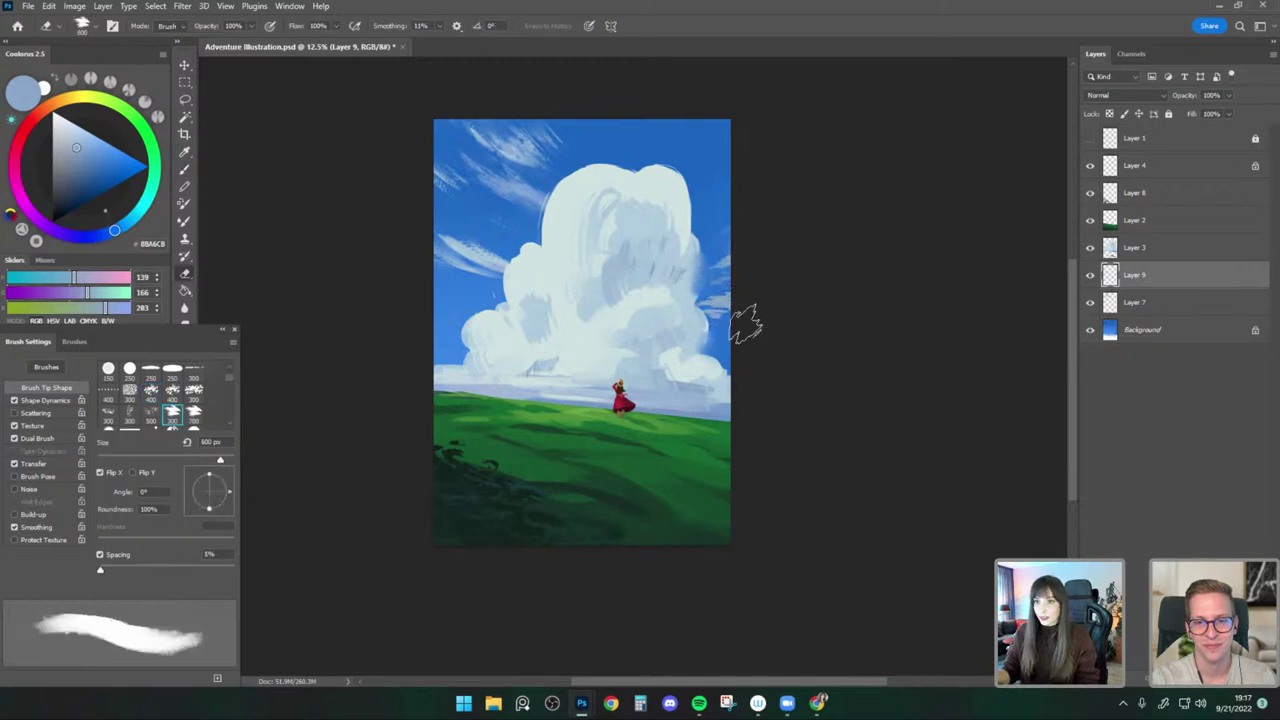
{"action": "key", "text": "r"}
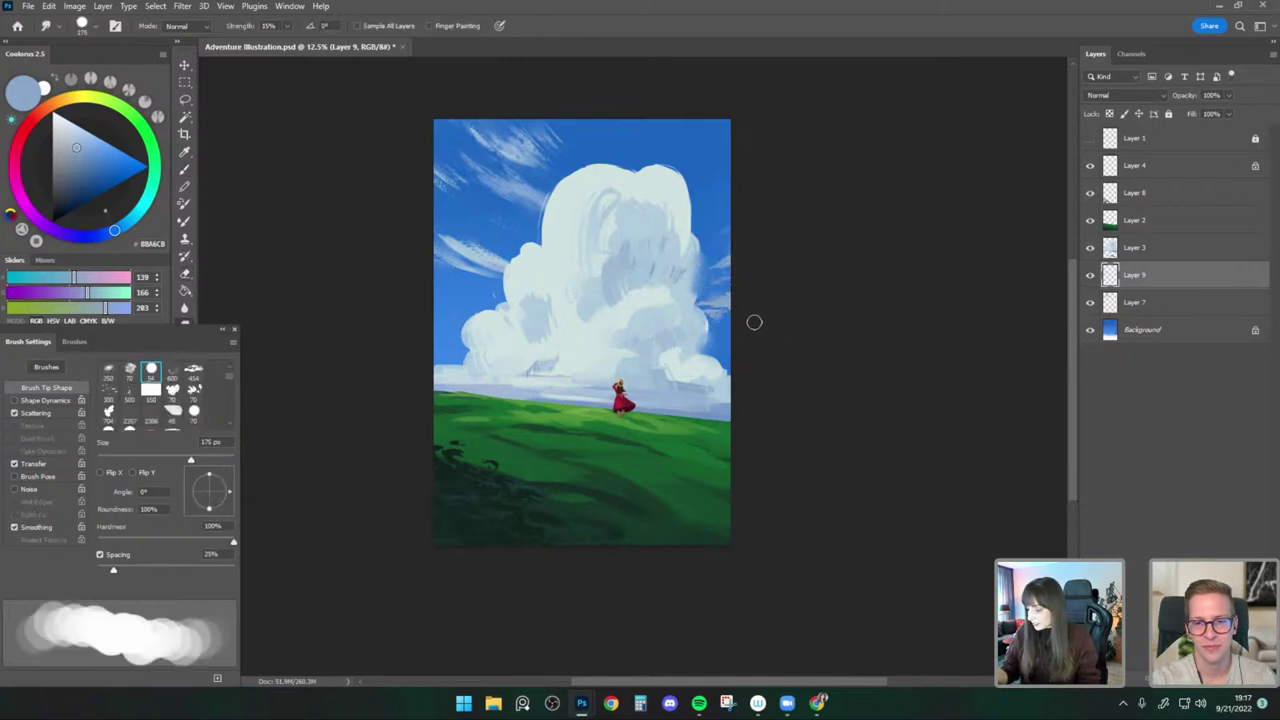
Create a new empty layer directly above Layer 3 for brush painting.
{"action": "key", "text": "b"}
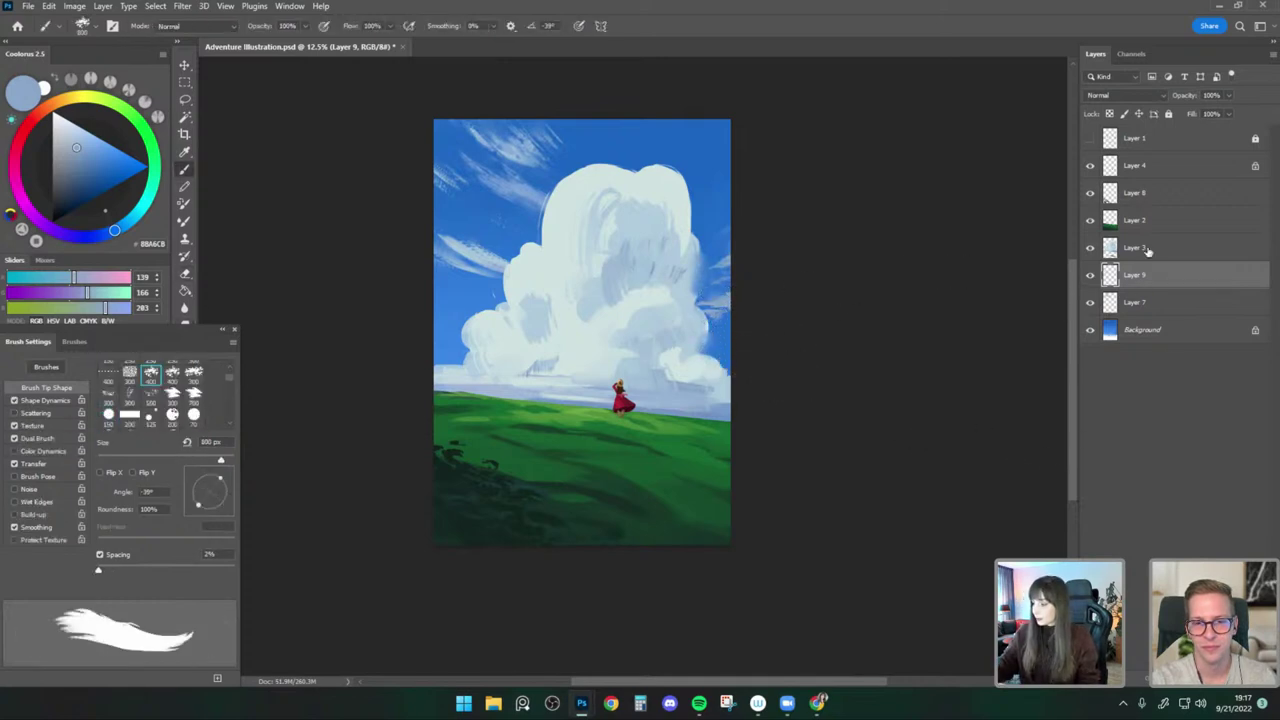
{"action": "key", "text": "alt+bracketright"}
{"action": "key", "text": "ctrl+shift+alt+n"}
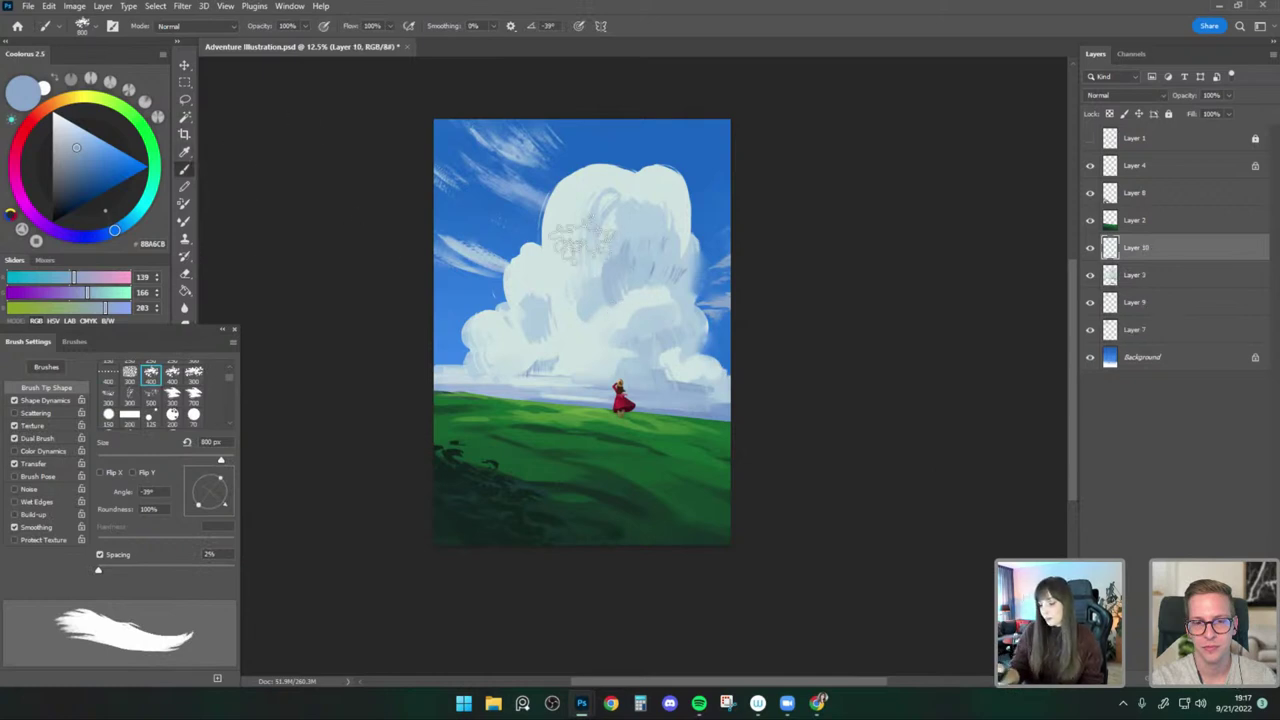
{"action": "left_click", "coordinate": [715, 408], "text": "alt"}
{"action": "key", "text": "bracketleft"}
{"action": "key", "text": "bracketleft"}
{"action": "key", "text": "bracketleft"}
{"action": "key", "text": "bracketleft"}
{"action": "key", "text": "bracketleft"}
{"action": "key", "text": "ctrl+z"}
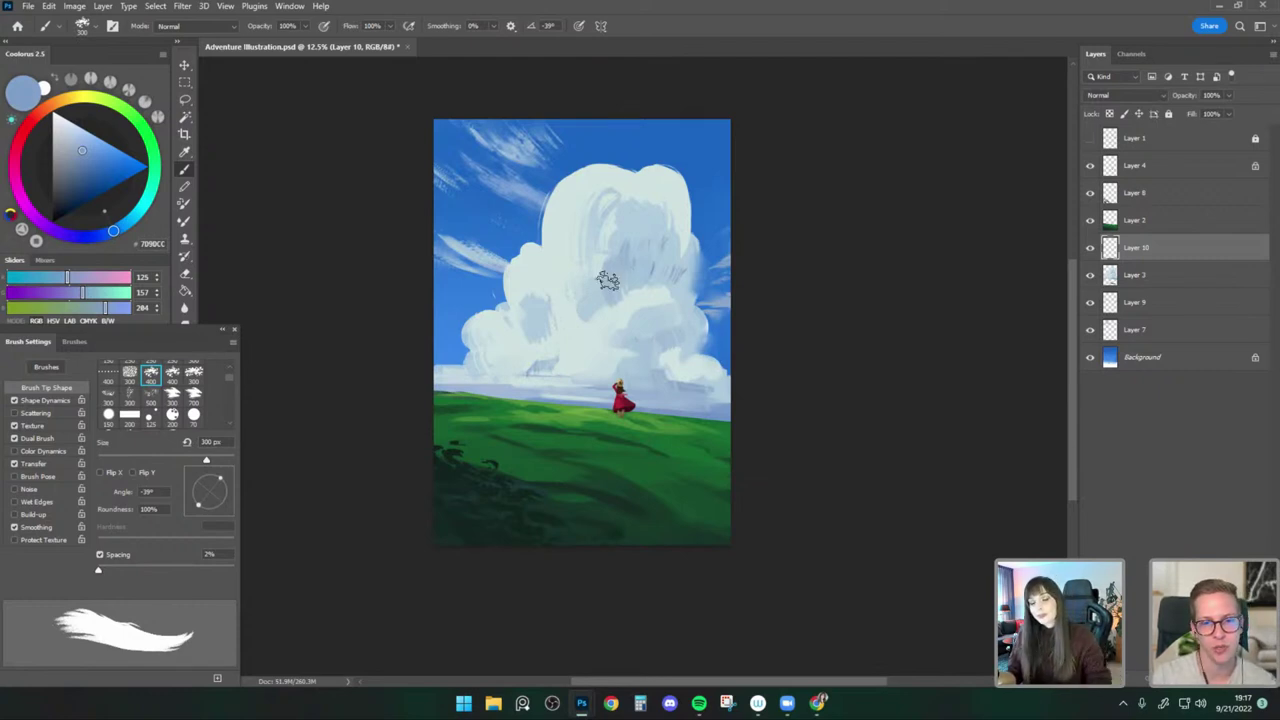
Paint a blue shadow stroke at the large cloud's base on Layer 10 with the Paint - Dry brush at 300 px, sampling colour from the horizon clouds.
{"action": "left_click", "coordinate": [88, 27]}
{"action": "left_click", "coordinate": [122, 456]}
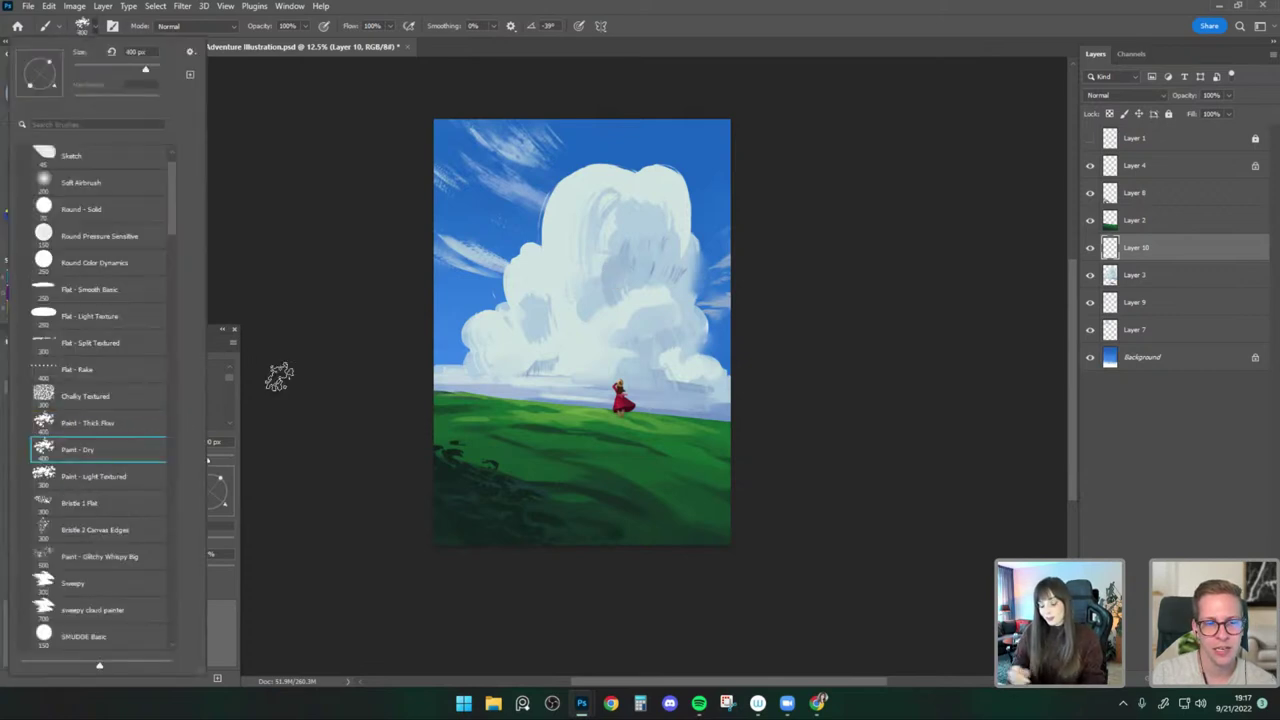
{"action": "left_click", "coordinate": [592, 402], "text": "alt"}
{"action": "key", "text": "["}
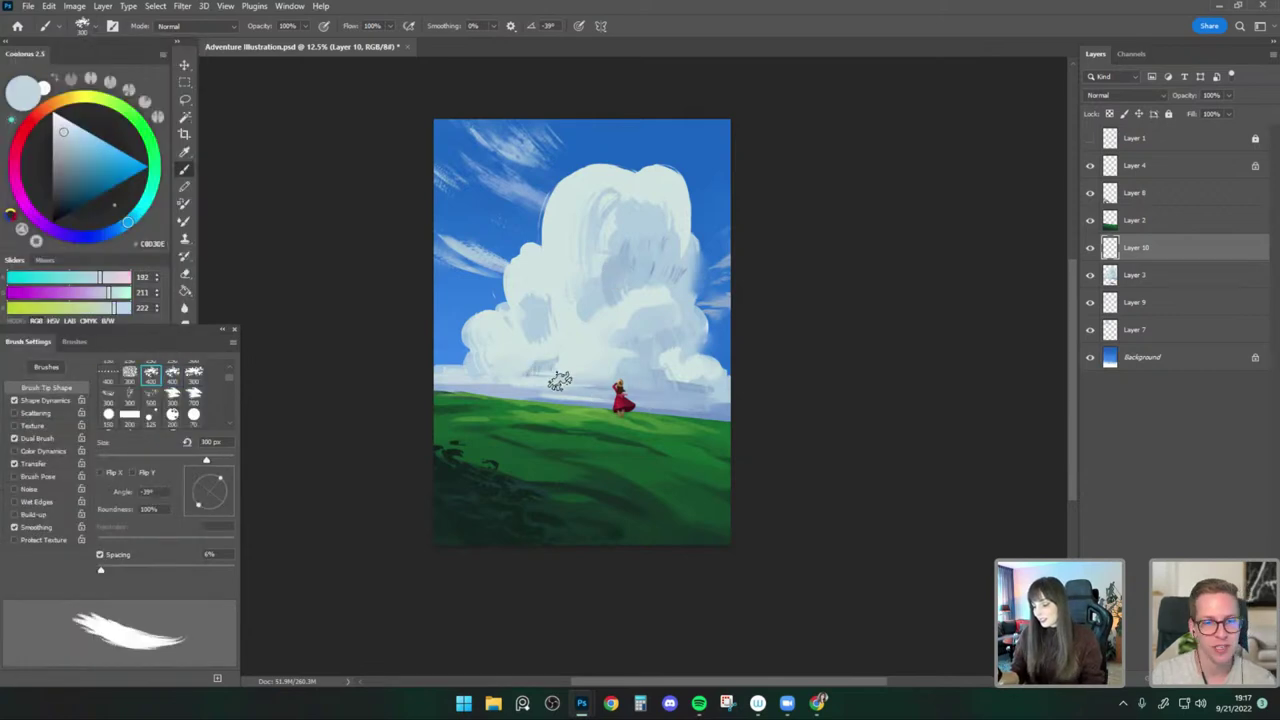
{"action": "left_click", "coordinate": [553, 400], "text": "alt"}
{"action": "left_click", "coordinate": [573, 402], "text": "alt"}
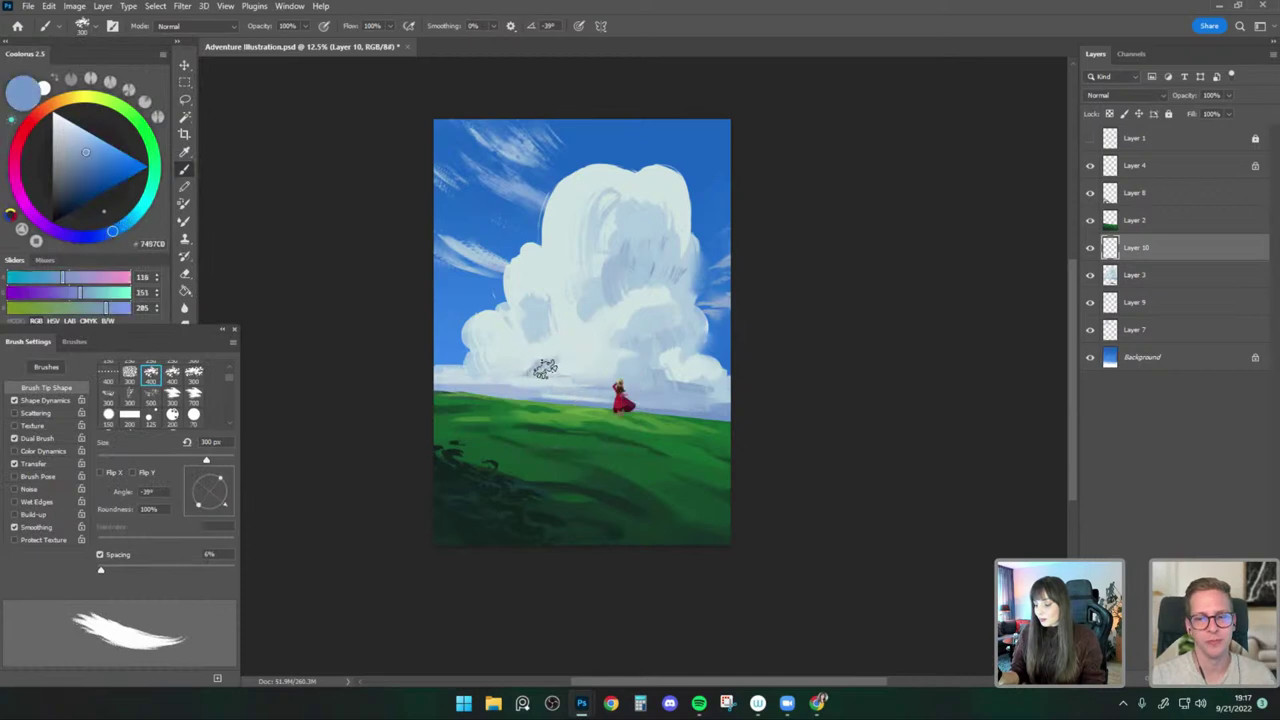
{"action": "left_click_drag", "start_coordinate": [542, 370], "coordinate": [556, 366]}
{"action": "key", "text": "bracketright"}
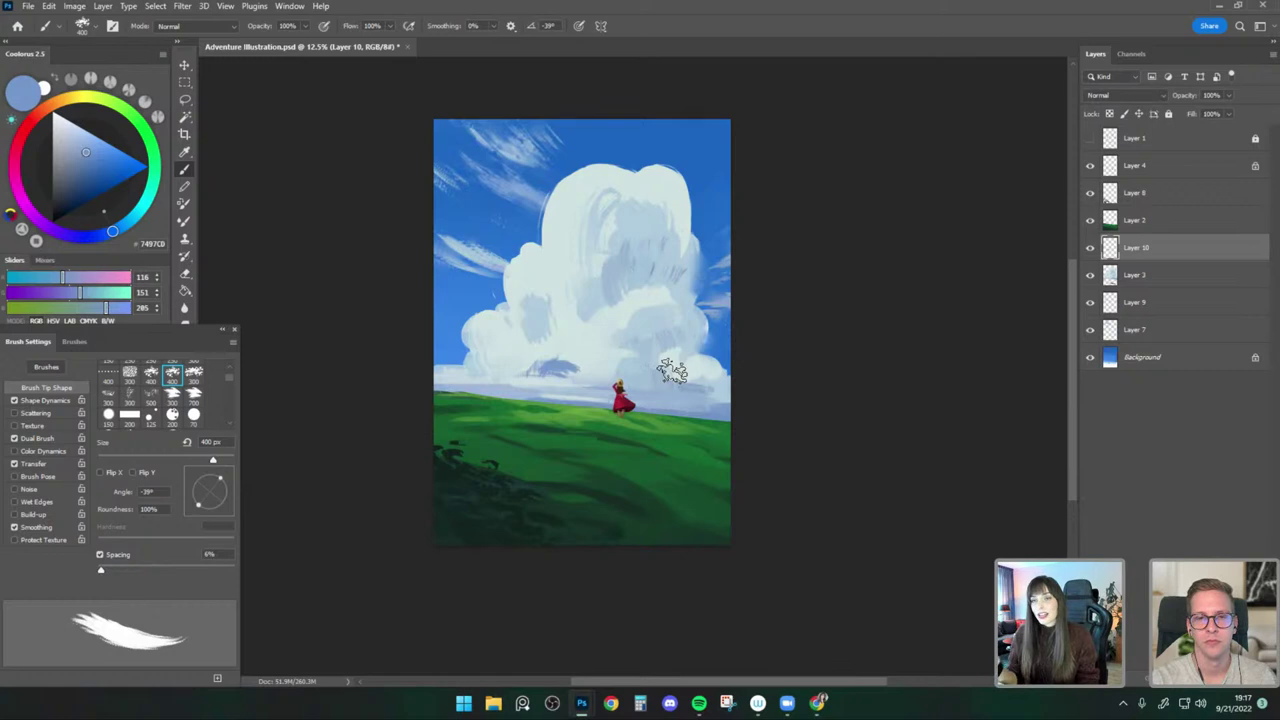
Paint a rounded blue cloud puff over the shadow at the cloud base with the Round Pressure Sensitive brush at up to 200 px.
{"action": "left_click", "coordinate": [84, 26]}
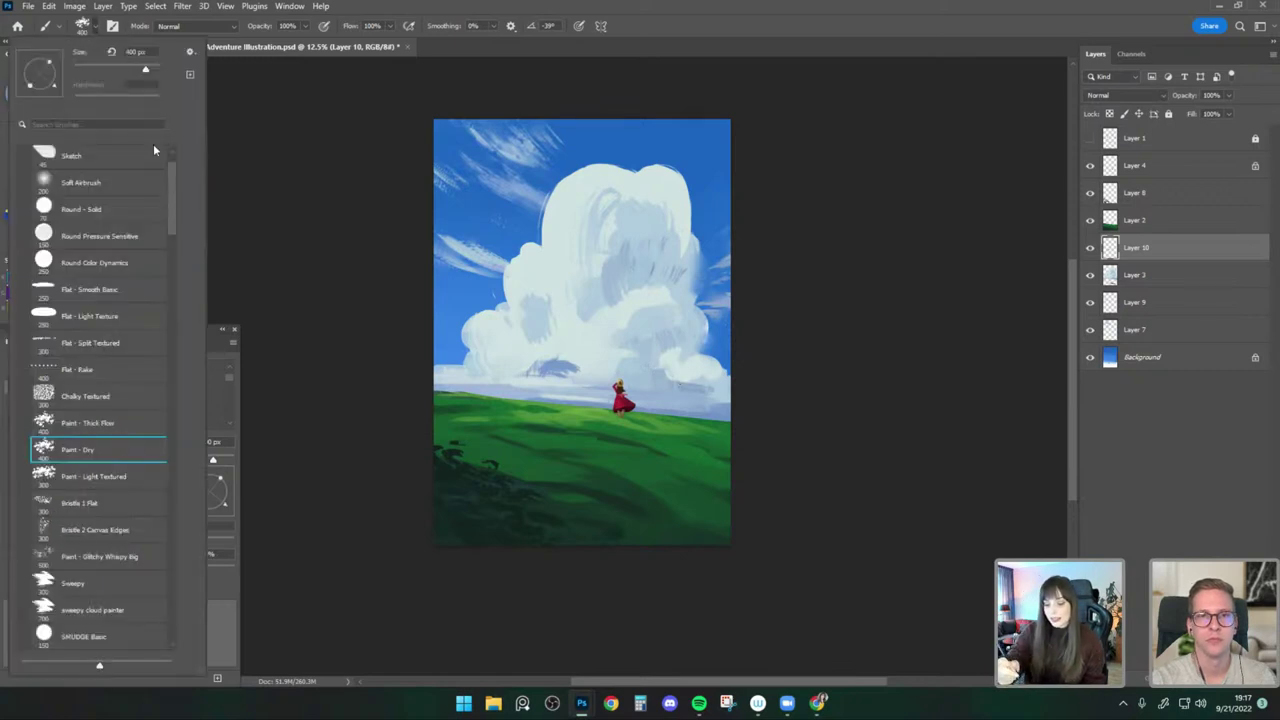
{"action": "left_click_drag", "start_coordinate": [174, 205], "coordinate": [174, 189]}
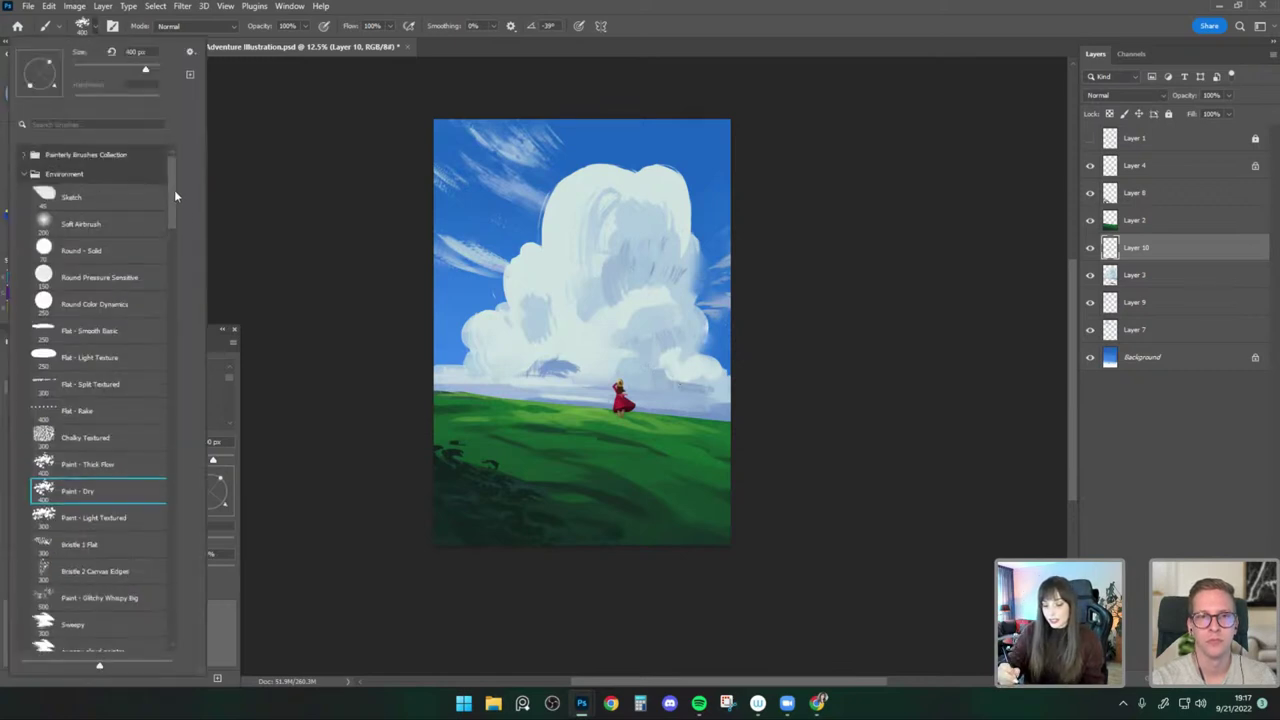
{"action": "left_click", "coordinate": [129, 283]}
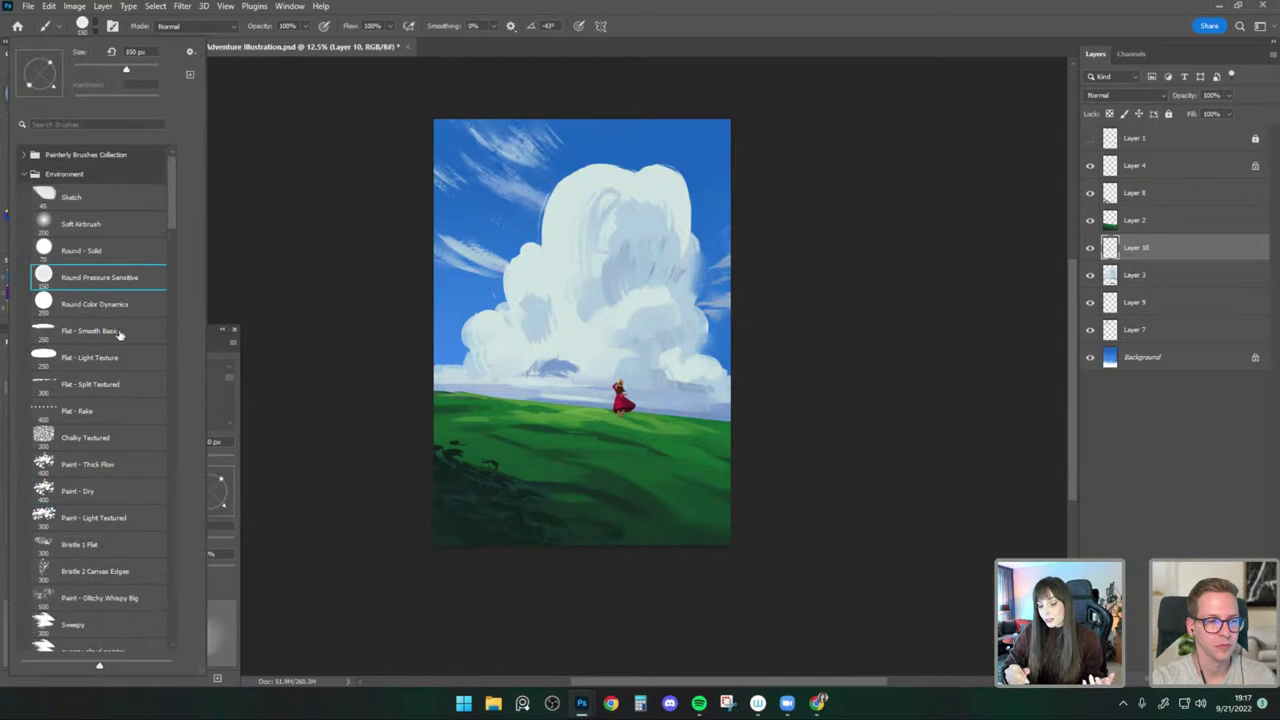
{"action": "left_click", "coordinate": [568, 360]}
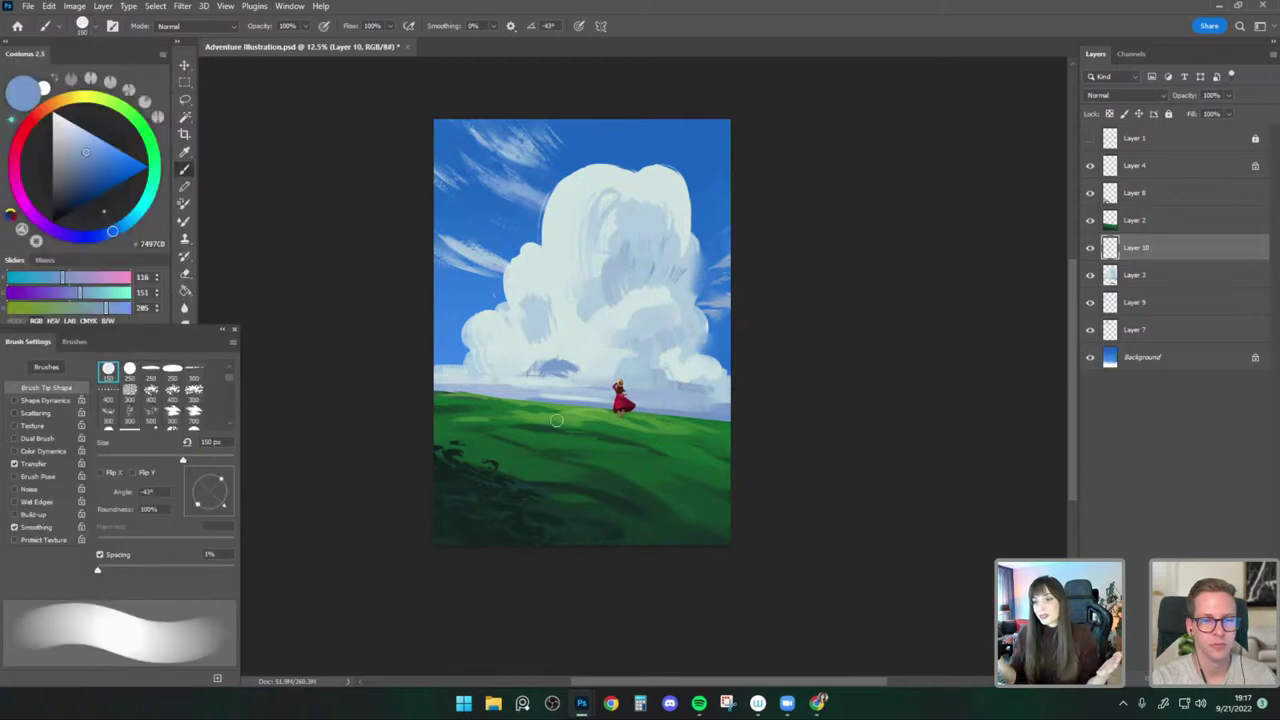
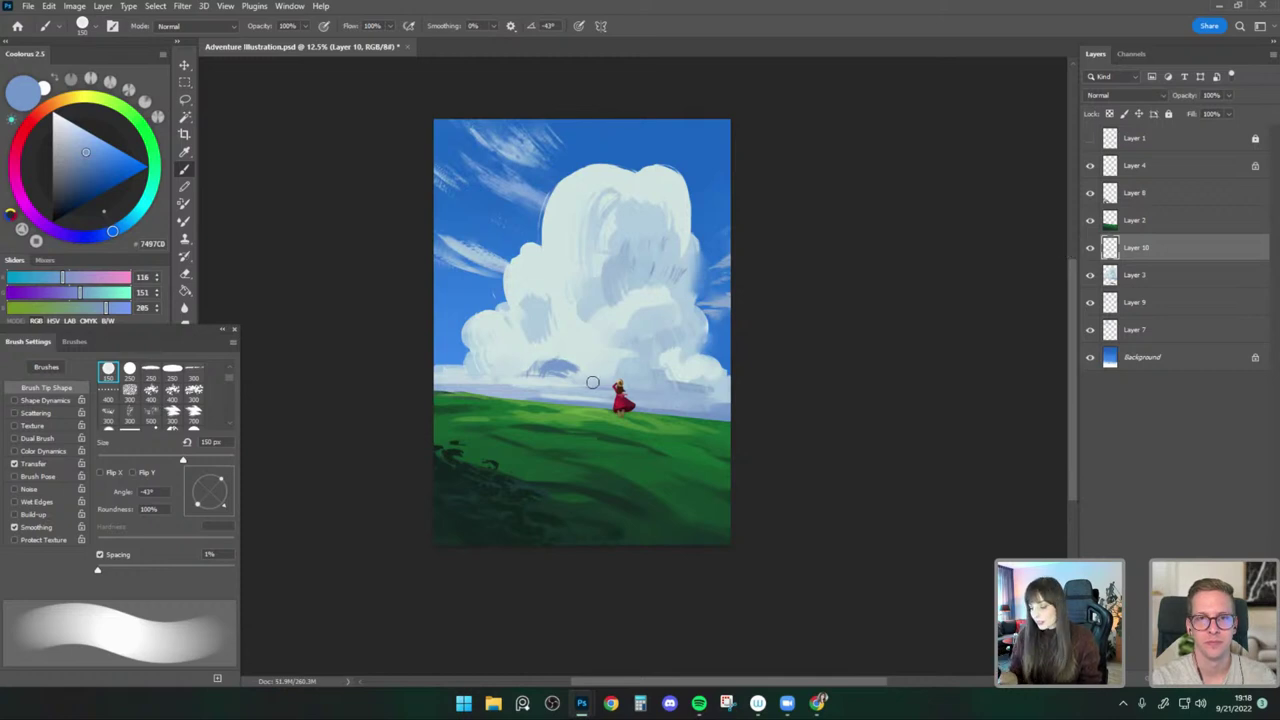
{"action": "key", "text": "bracketright"}
{"action": "key", "text": "bracketright"}
{"action": "key", "text": "bracketright"}
{"action": "key", "text": "bracketright"}
{"action": "key", "text": "bracketright"}
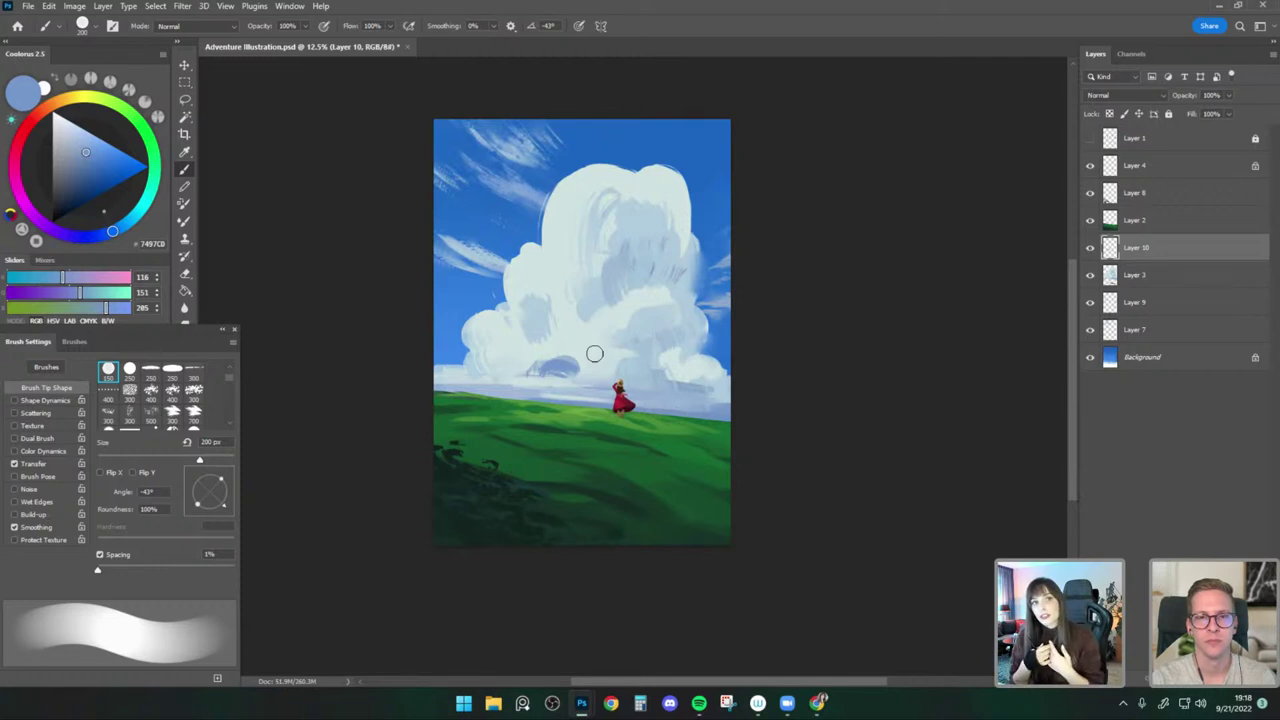
Smudge the blue cloud puff on Layer 10 and move it slightly upward with Free Transform.
{"action": "key", "text": "r"}
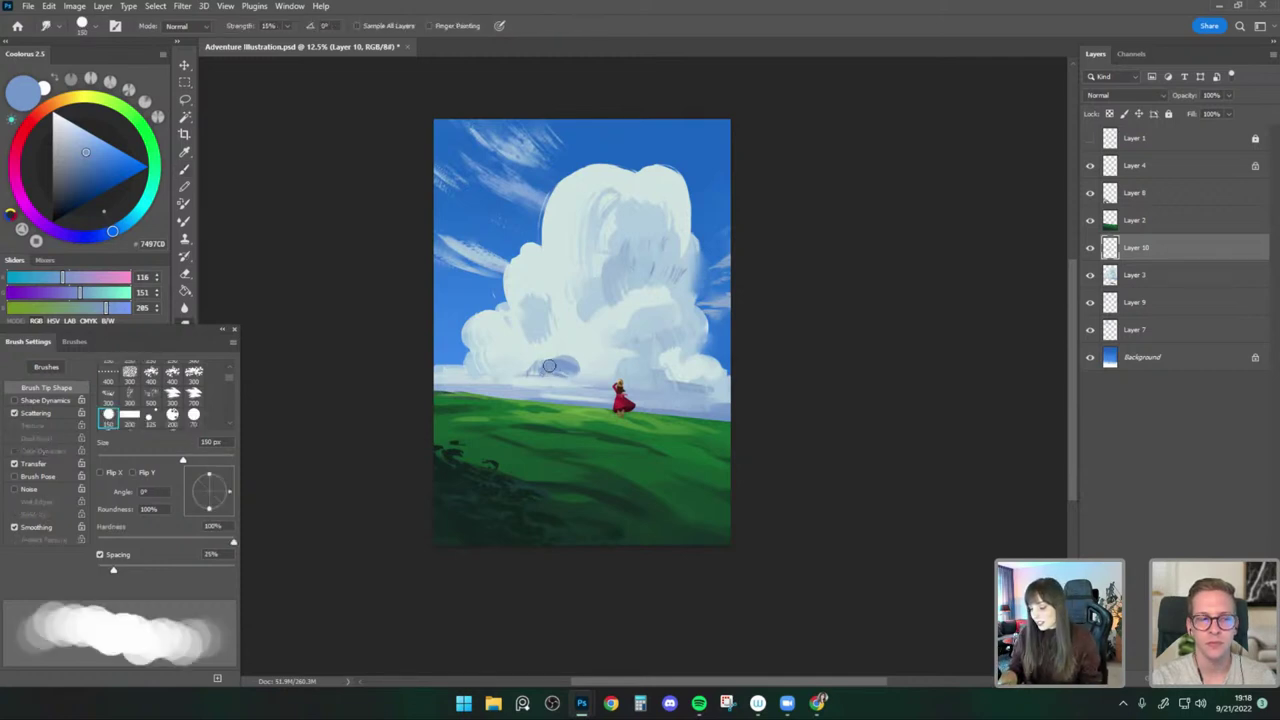
{"action": "key", "text": "bracketleft"}
{"action": "key", "text": "ctrl+t"}
{"action": "left_click_drag", "start_coordinate": [570, 364], "coordinate": [581, 354]}
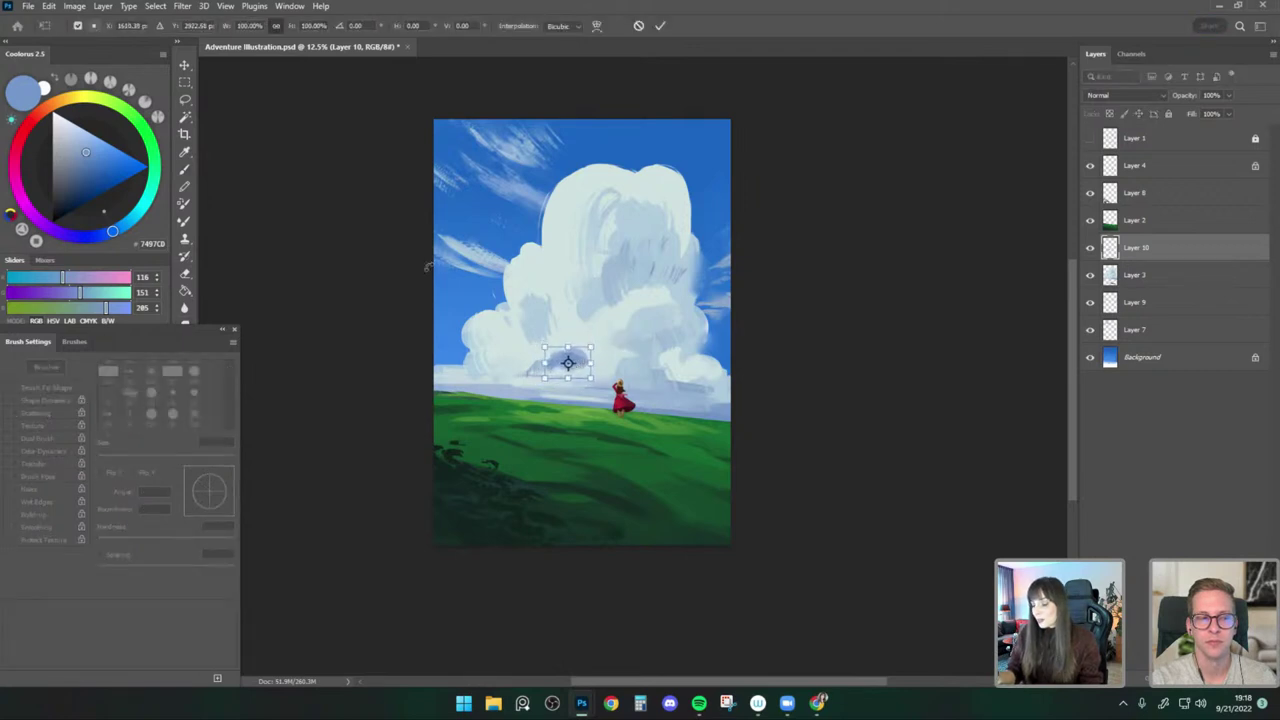
{"action": "left_click", "coordinate": [187, 171]}
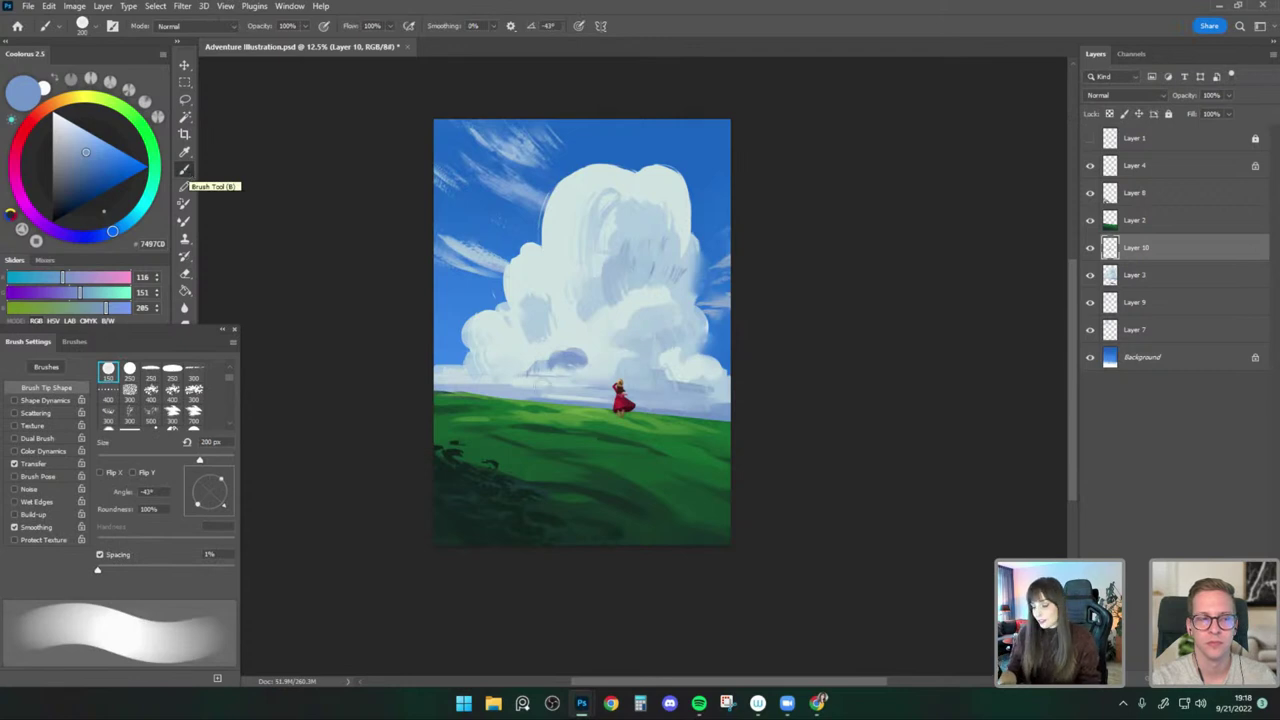
Build up the blue puff's rounded shape with the round brush at 150 to 175 px, extending its lower left side.
{"action": "key", "text": "bracketleft"}
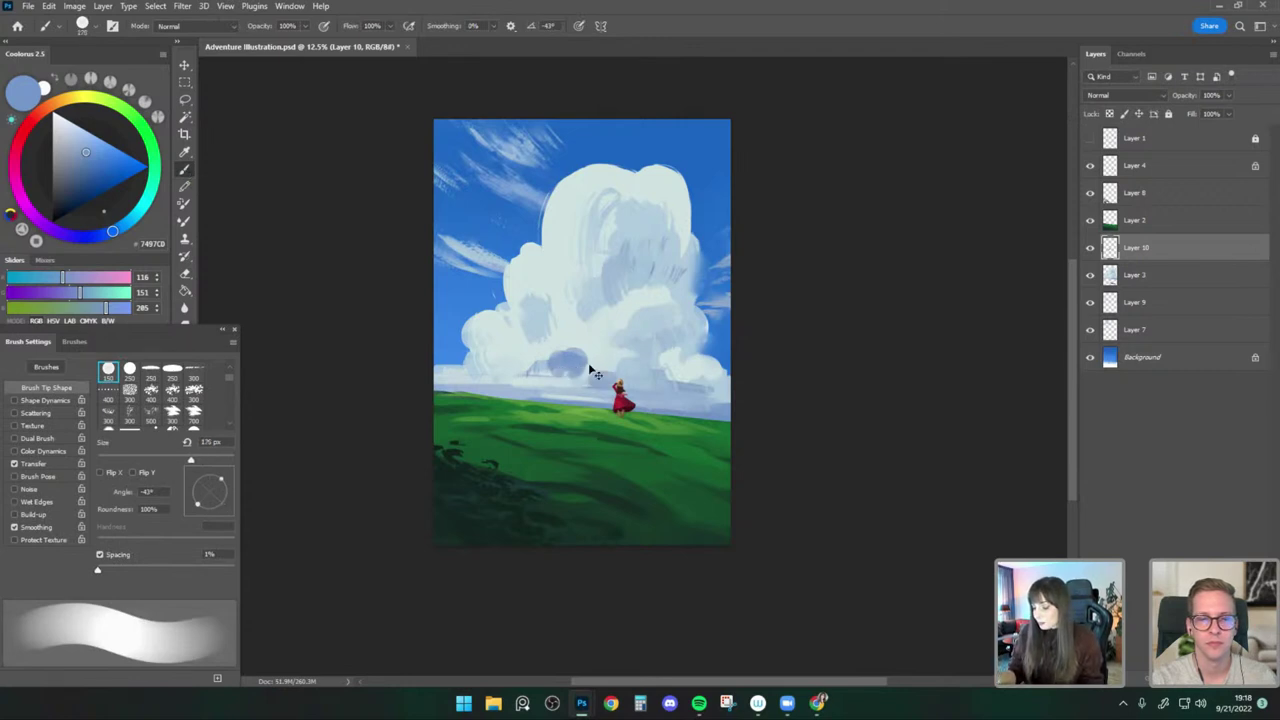
{"action": "key", "text": "bracketleft"}
{"action": "mouse_move", "coordinate": [586, 360]}
{"action": "left_mouse_down"}
{"action": "mouse_move", "coordinate": [593, 370]}
{"action": "mouse_move", "coordinate": [550, 370]}
{"action": "left_mouse_up"}
{"action": "key", "text": "bracketright"}
{"action": "key", "text": "bracketleft"}
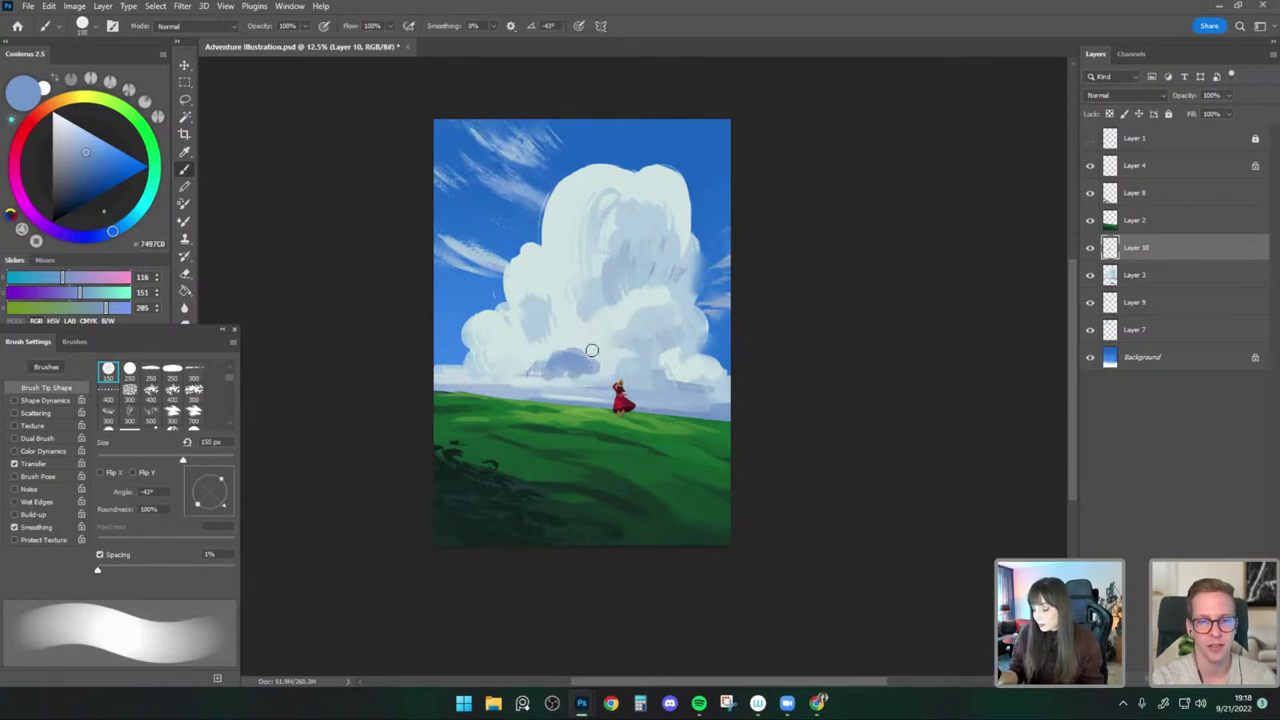
Paint a blue shadow puff in the low clouds just right of the figure at 100 to 125 px, blending with colours sampled around it.
{"action": "key", "text": "bracketleft"}
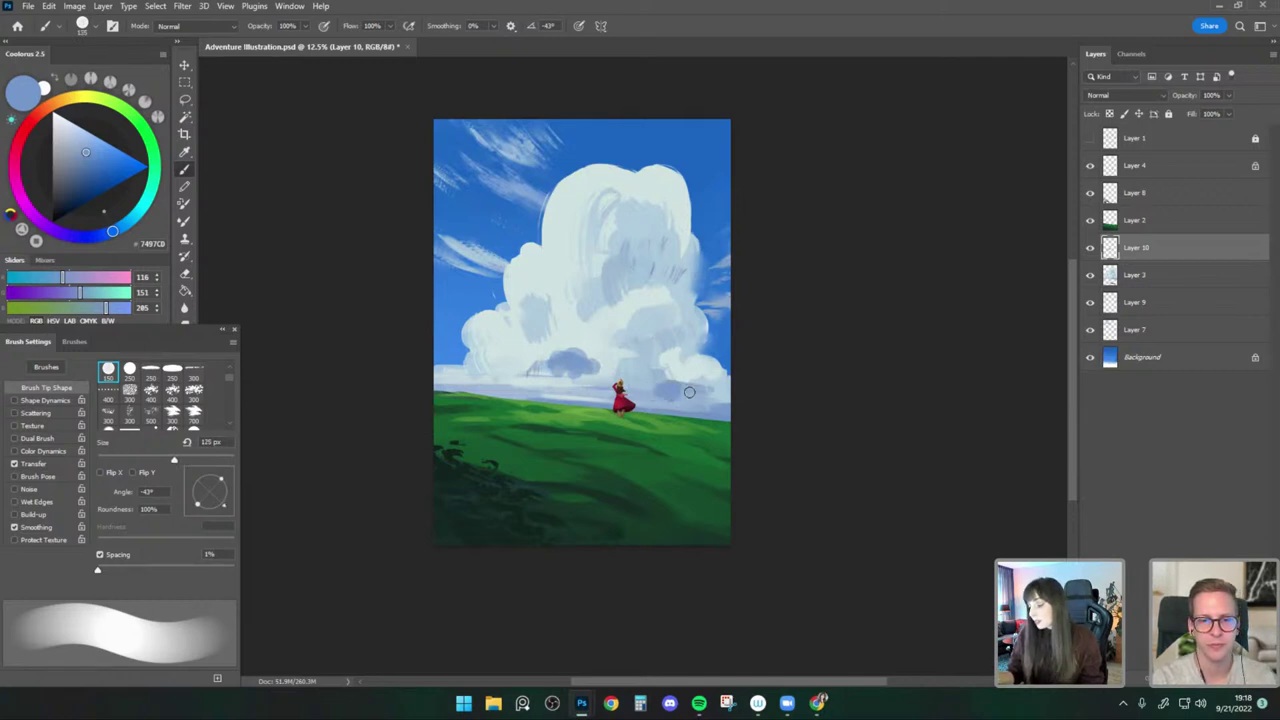
{"action": "left_click", "coordinate": [670, 396], "text": "alt"}
{"action": "key", "text": "bracketleft"}
{"action": "left_click", "coordinate": [657, 387], "text": "alt"}
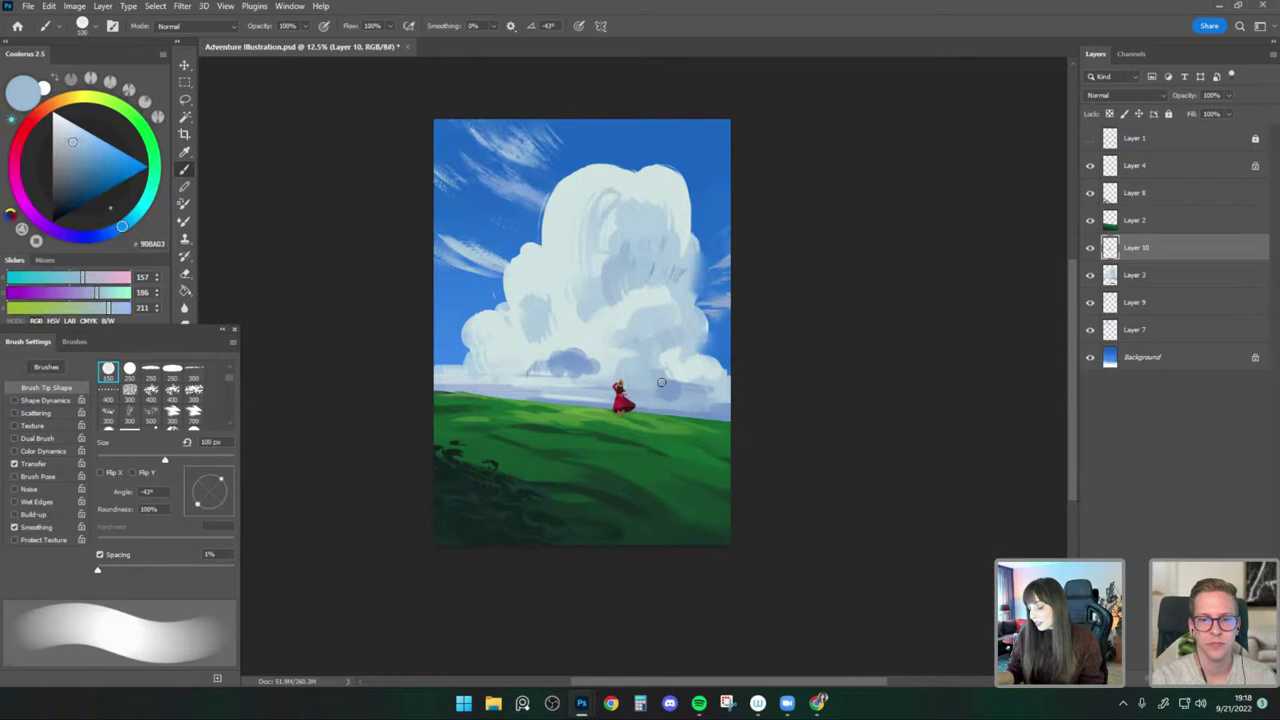
{"action": "left_click", "coordinate": [670, 386], "text": "alt"}
{"action": "key", "text": "bracketright"}
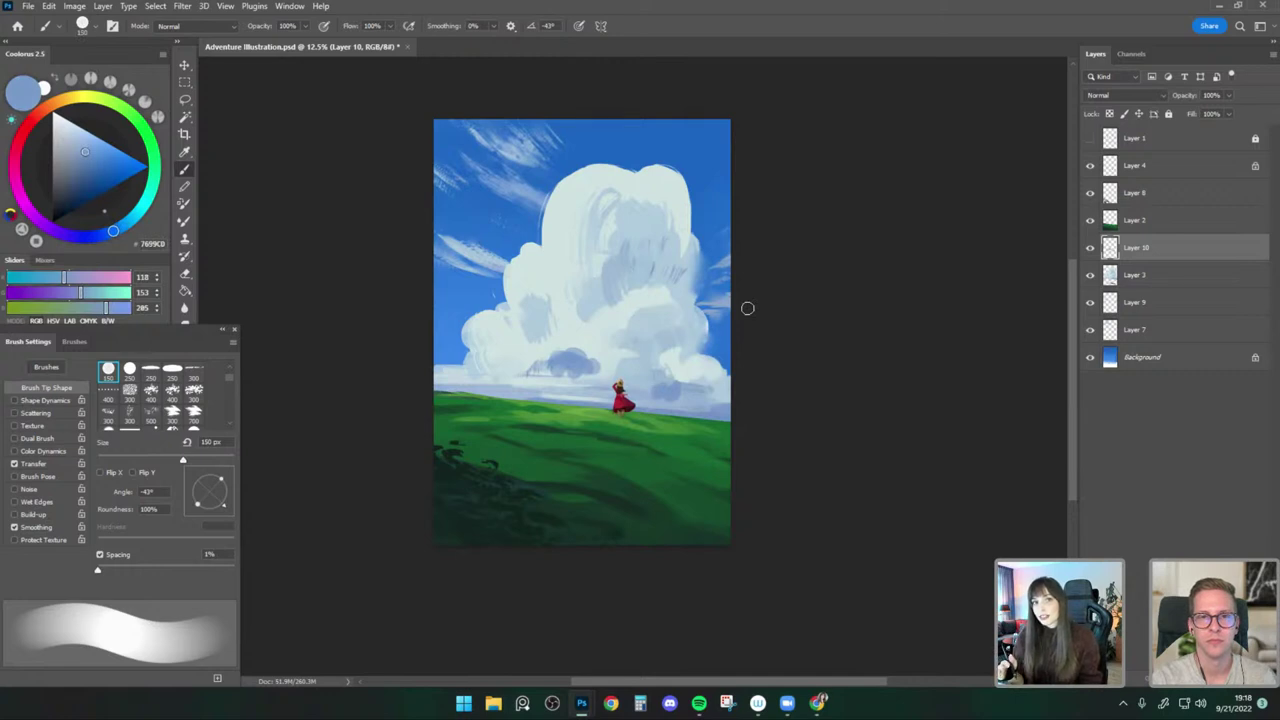
Extend the blue shadow puffs along the cloud base left of the figure with sampled colours, using the round brush at 125 to 175 px.
{"action": "left_click", "coordinate": [579, 343], "text": "alt"}
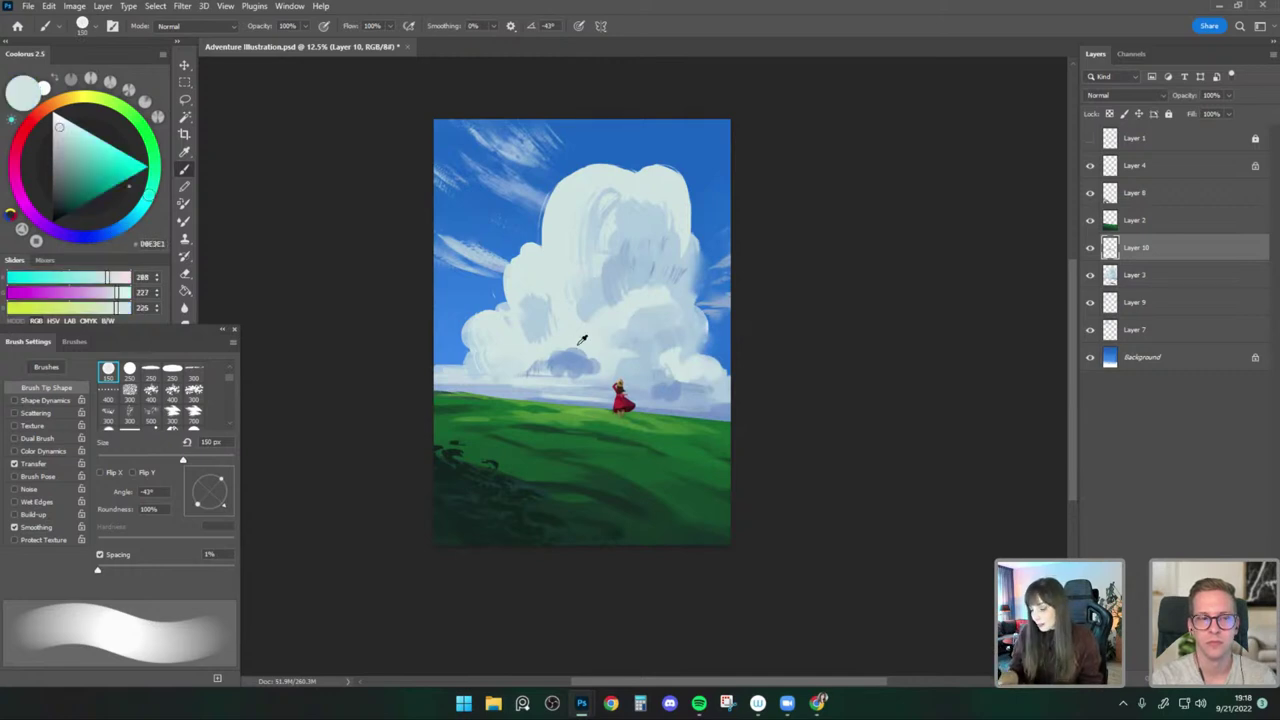
{"action": "left_click", "coordinate": [563, 352], "text": "alt"}
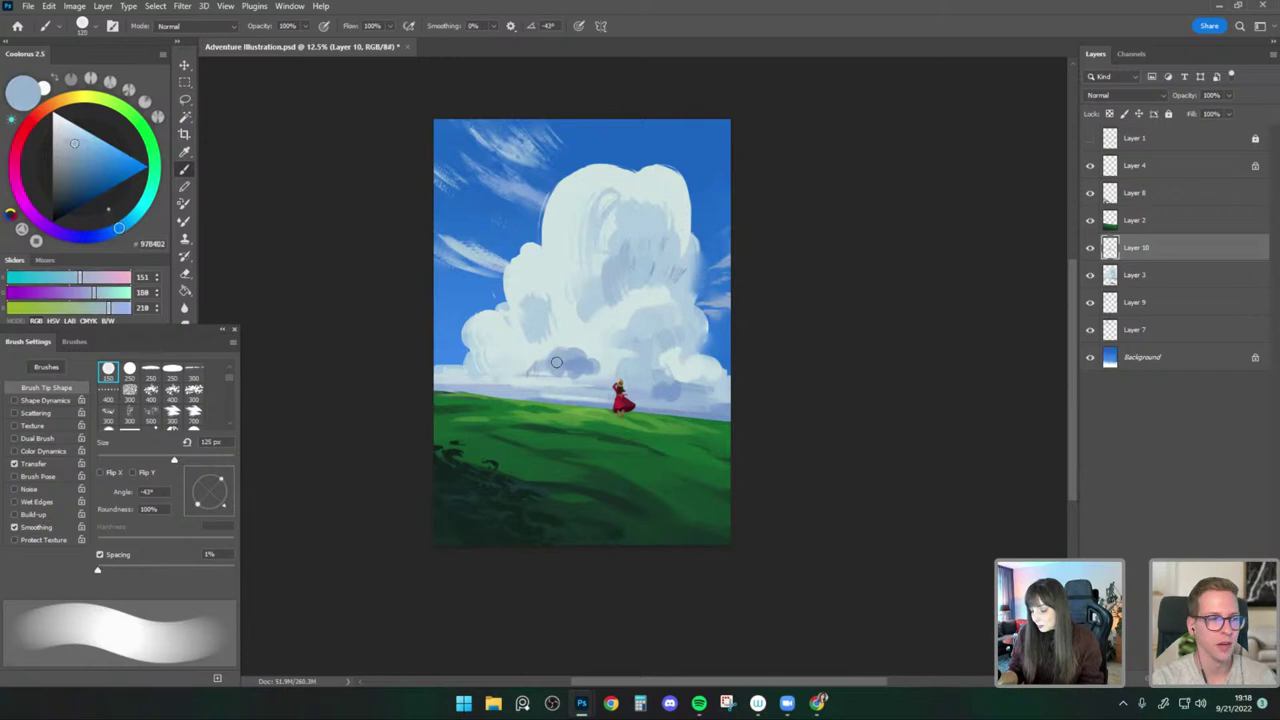
{"action": "key", "text": "]"}
{"action": "key", "text": "]"}
{"action": "key", "text": "]"}
{"action": "left_click_drag", "start_coordinate": [523, 371], "coordinate": [581, 390]}
{"action": "key", "text": "["}
{"action": "left_click", "coordinate": [594, 388], "text": "alt"}
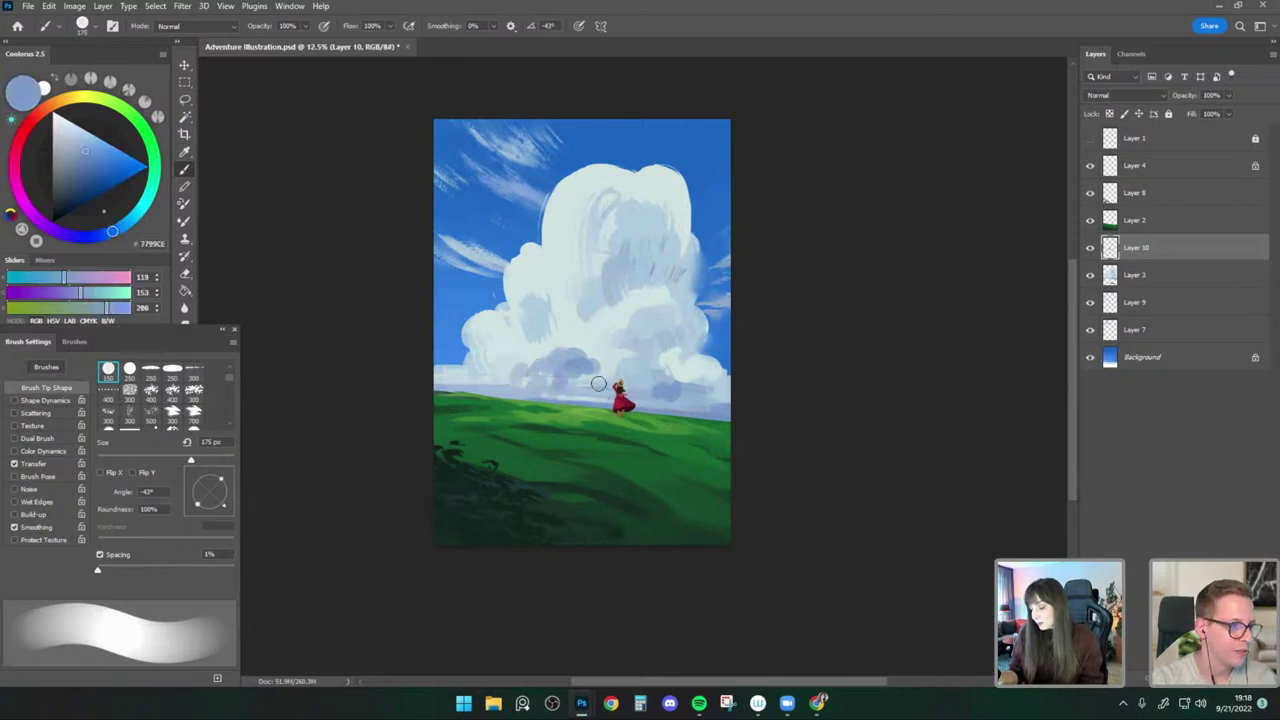
{"action": "key", "text": "bracketleft"}
Mirror the canvas view and touch up the low cloud shadows with a sampled blue at 150 to 175 px.
{"action": "key", "text": "F2"}
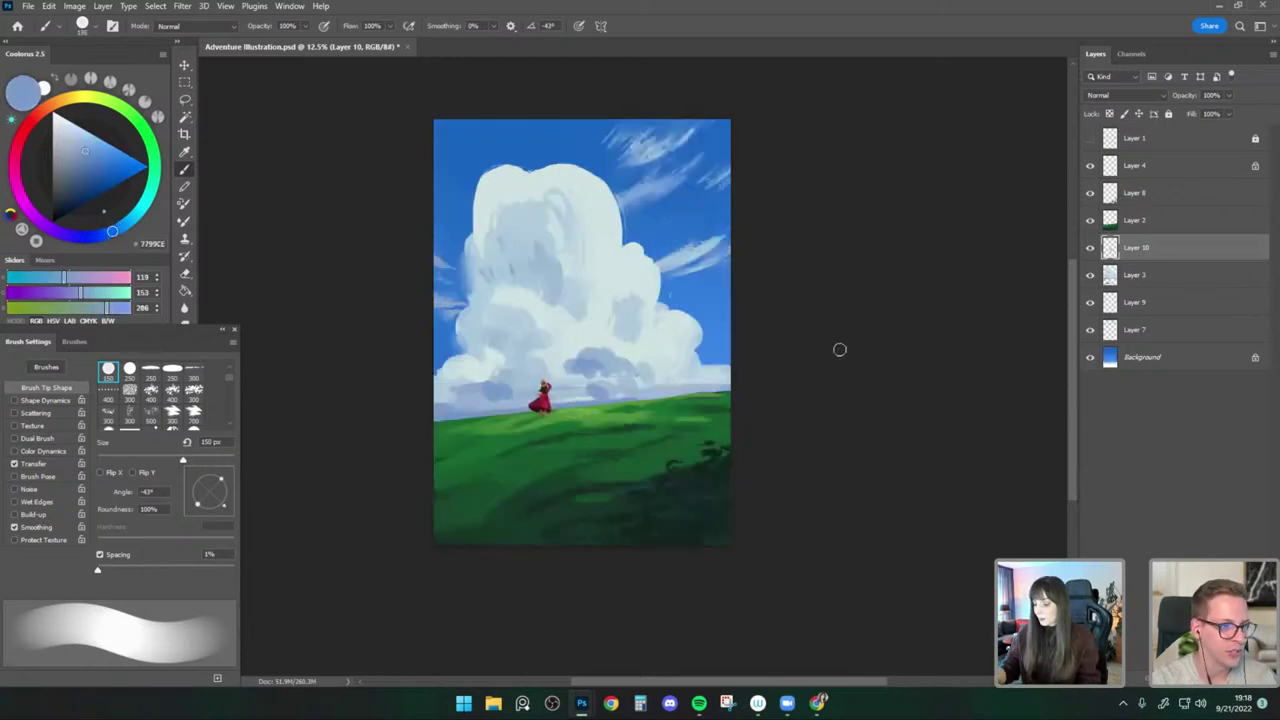
{"action": "left_click", "coordinate": [591, 370], "text": "alt"}
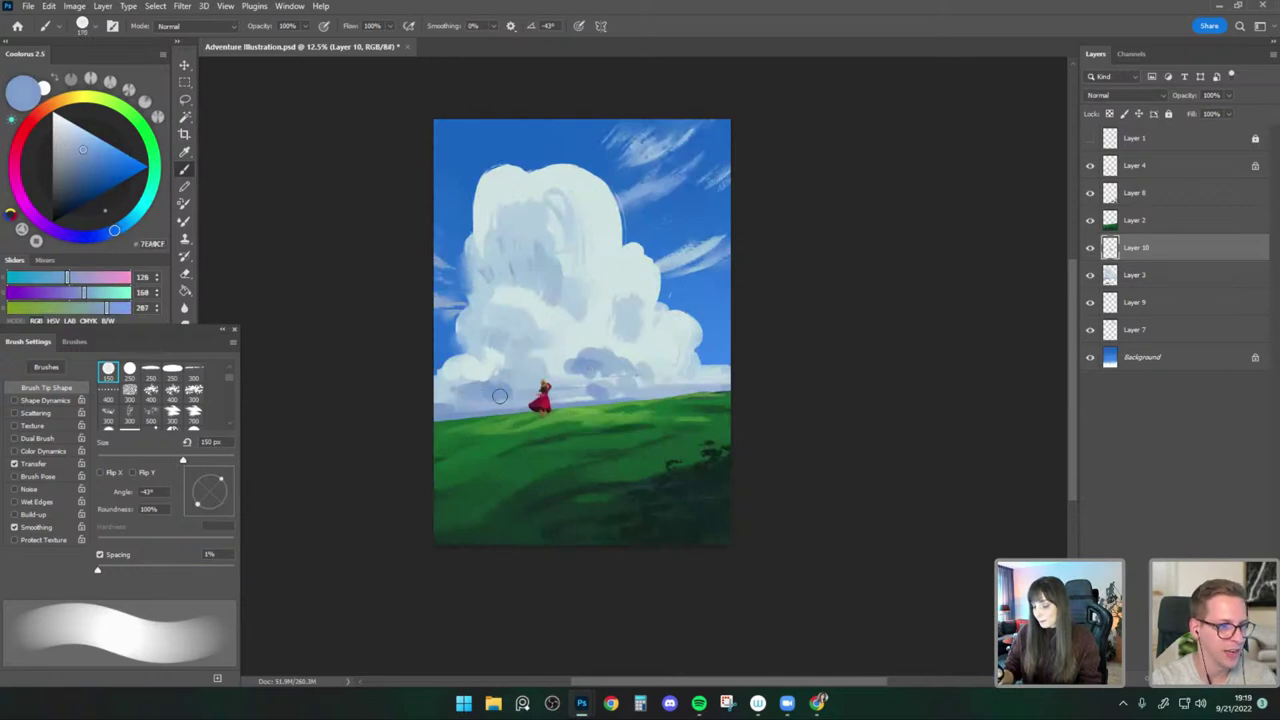
{"action": "key", "text": "bracketright"}
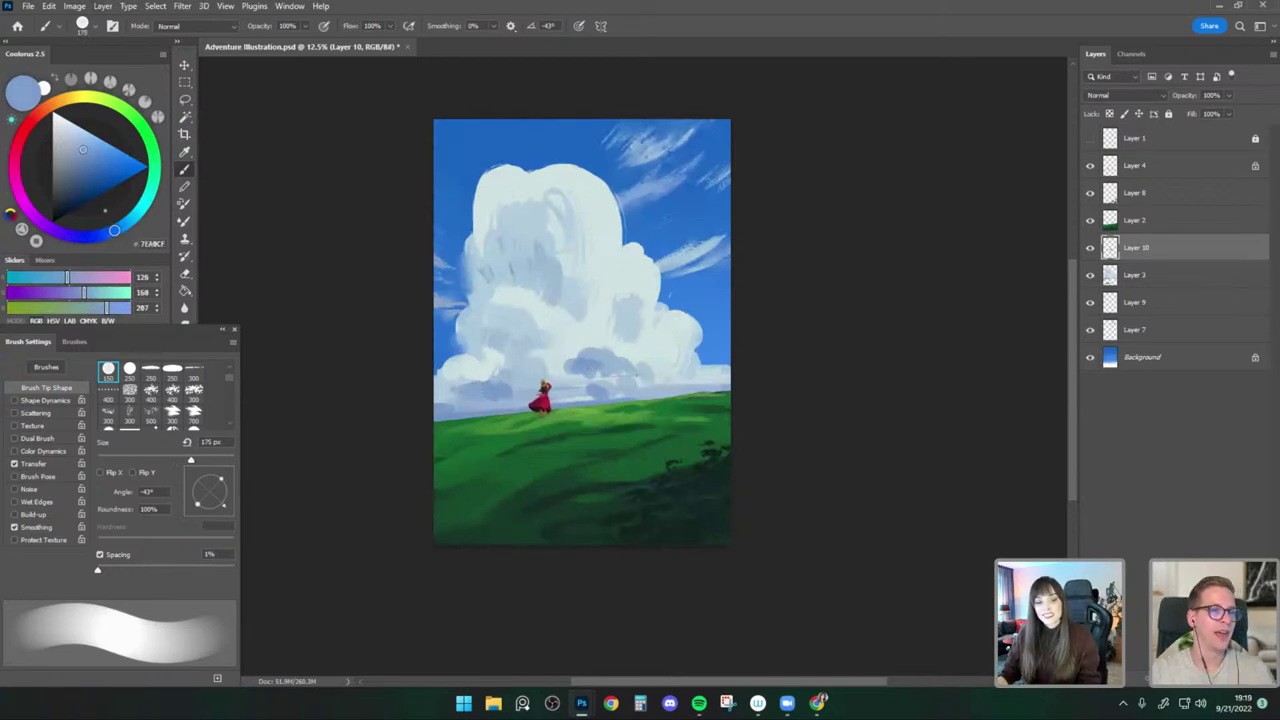
Review the reference photo sheet AdobeLive StreamRefs copy.jpg and return to the illustration.
{"action": "key", "text": "ctrl+shift+e"}
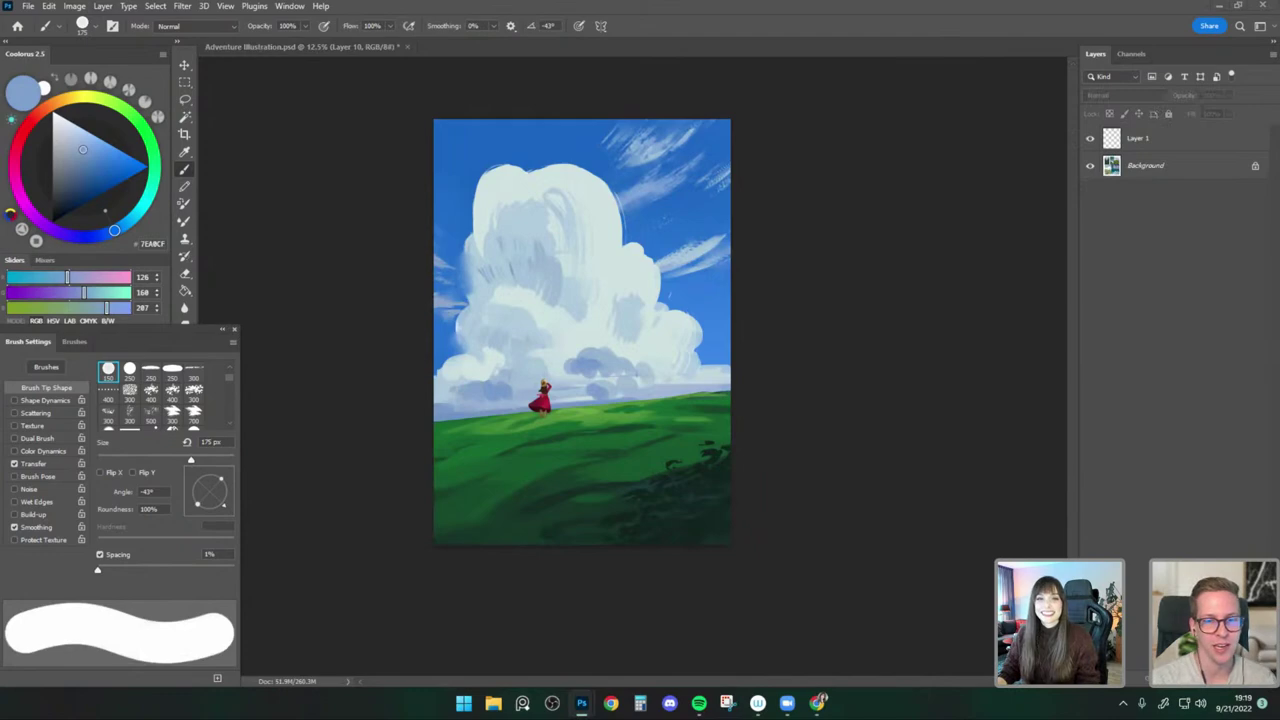
{"action": "mouse_move", "coordinate": [20, 700]}
{"action": "left_mouse_down"}
{"action": "mouse_move", "coordinate": [176, 472]}
{"action": "mouse_move", "coordinate": [730, 70]}
{"action": "mouse_move", "coordinate": [766, 71]}
{"action": "left_mouse_up"}
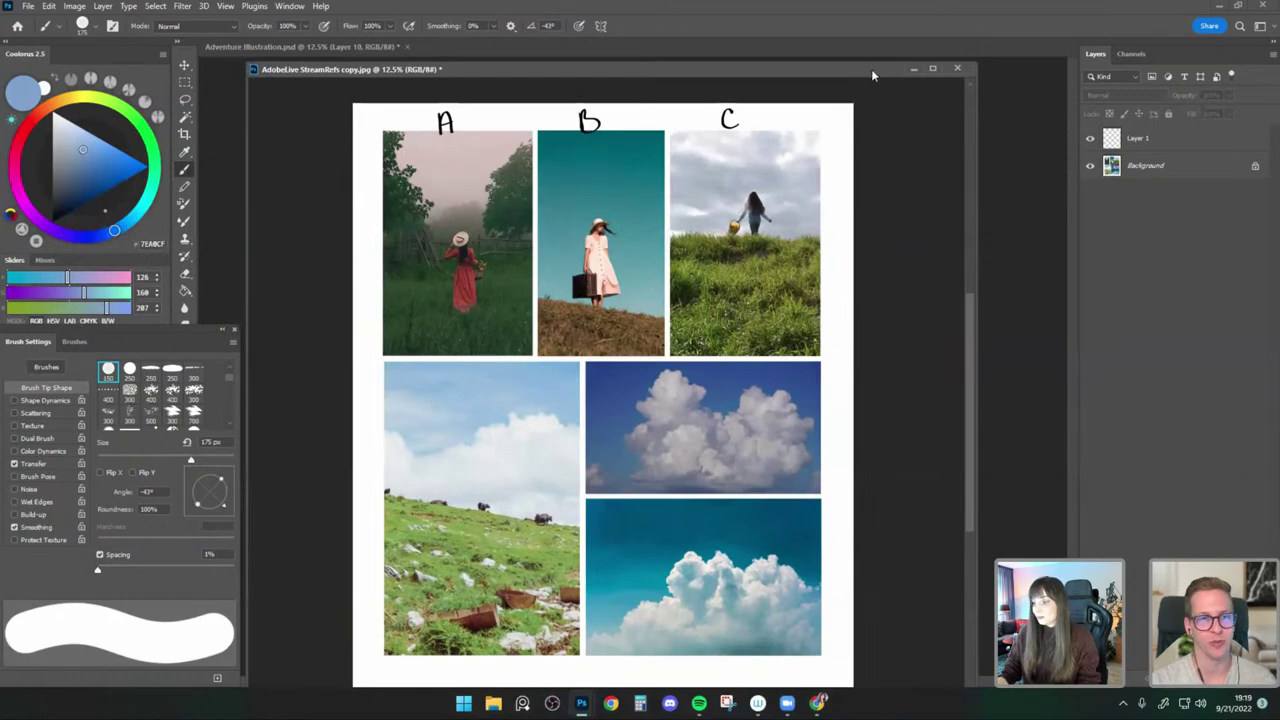
{"action": "key", "text": "ctrl+Tab"}
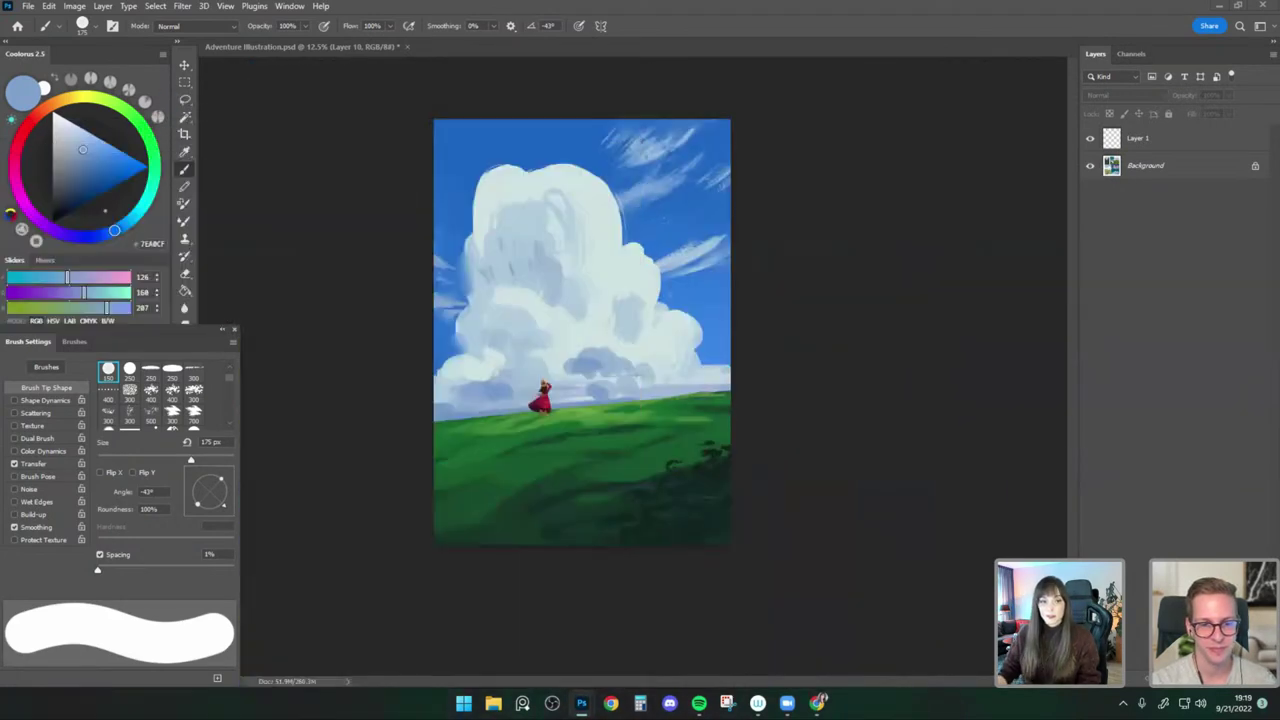
Flip the illustration view back to its original orientation and switch to the Move tool.
{"action": "key", "text": "ctrl+shift+h"}
{"action": "left_click_drag", "start_coordinate": [771, 350], "coordinate": [752, 369]}
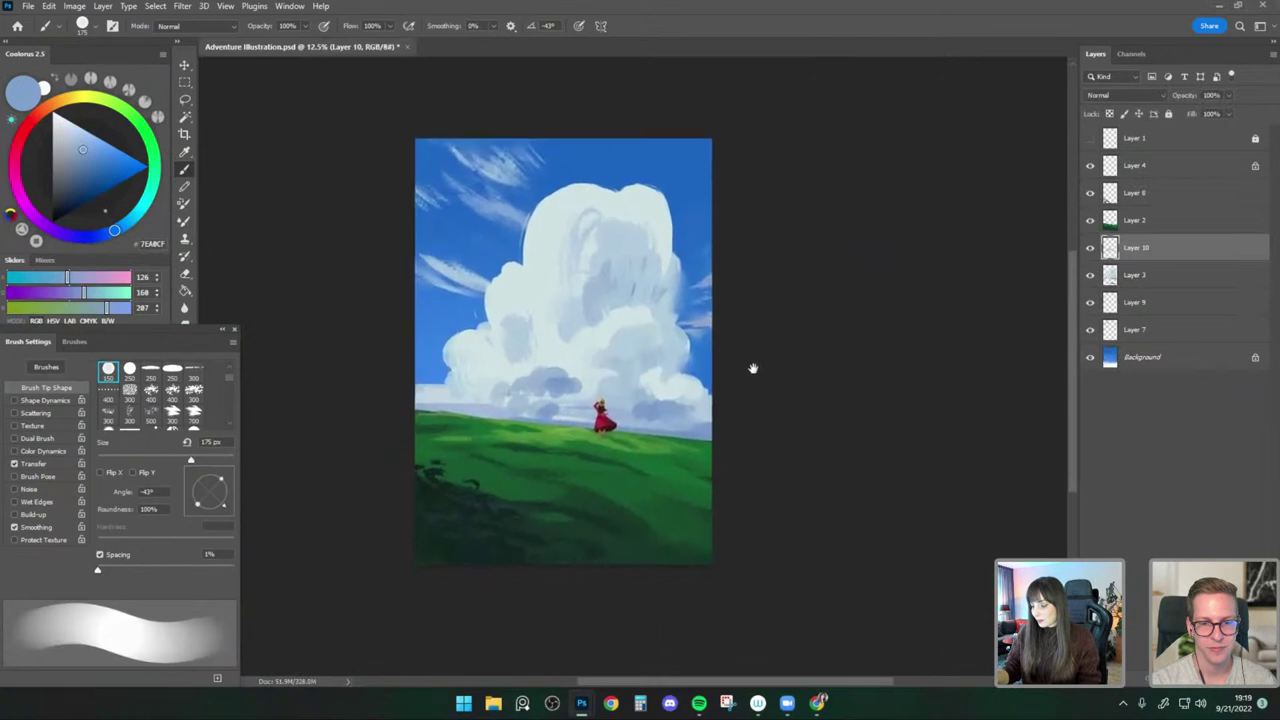
{"action": "left_click", "coordinate": [187, 67]}
{"action": "left_click_drag", "start_coordinate": [761, 283], "coordinate": [768, 264]}
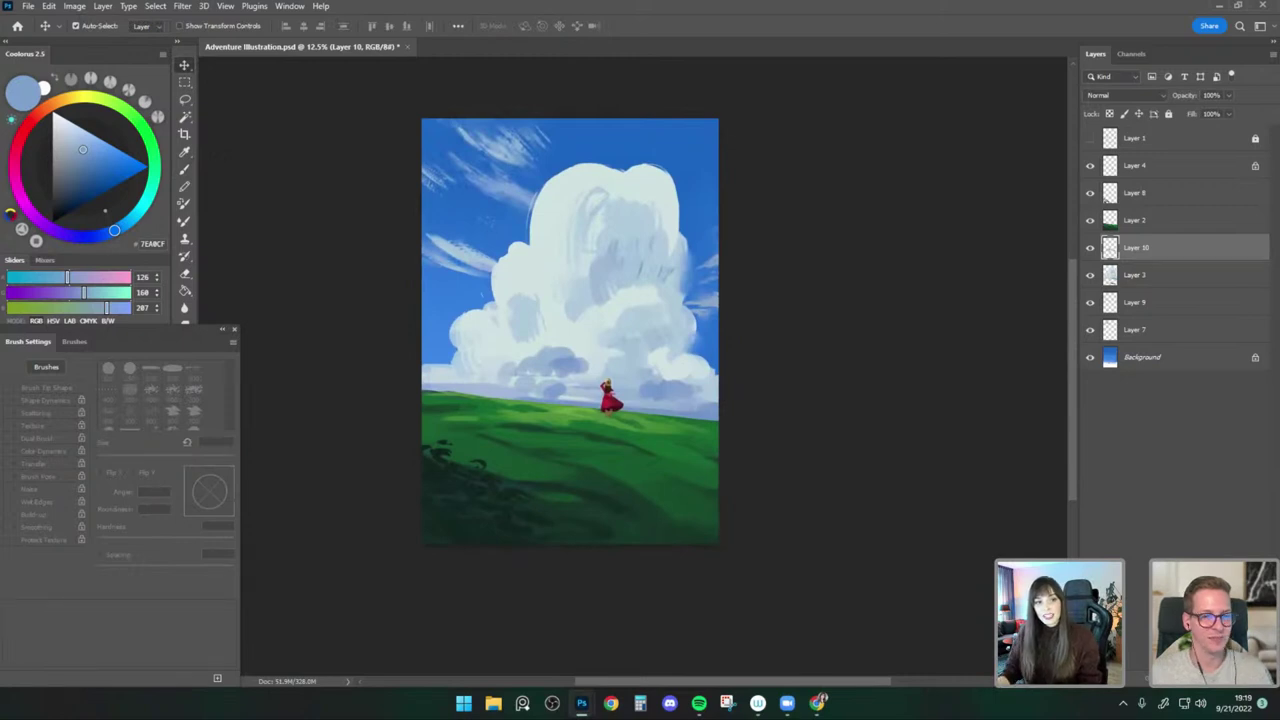
Examine the figure and cloud photos on the reference sheet at a closer zoom, and go back to the illustration.
{"action": "left_click_drag", "start_coordinate": [838, 717], "coordinate": [812, 109]}
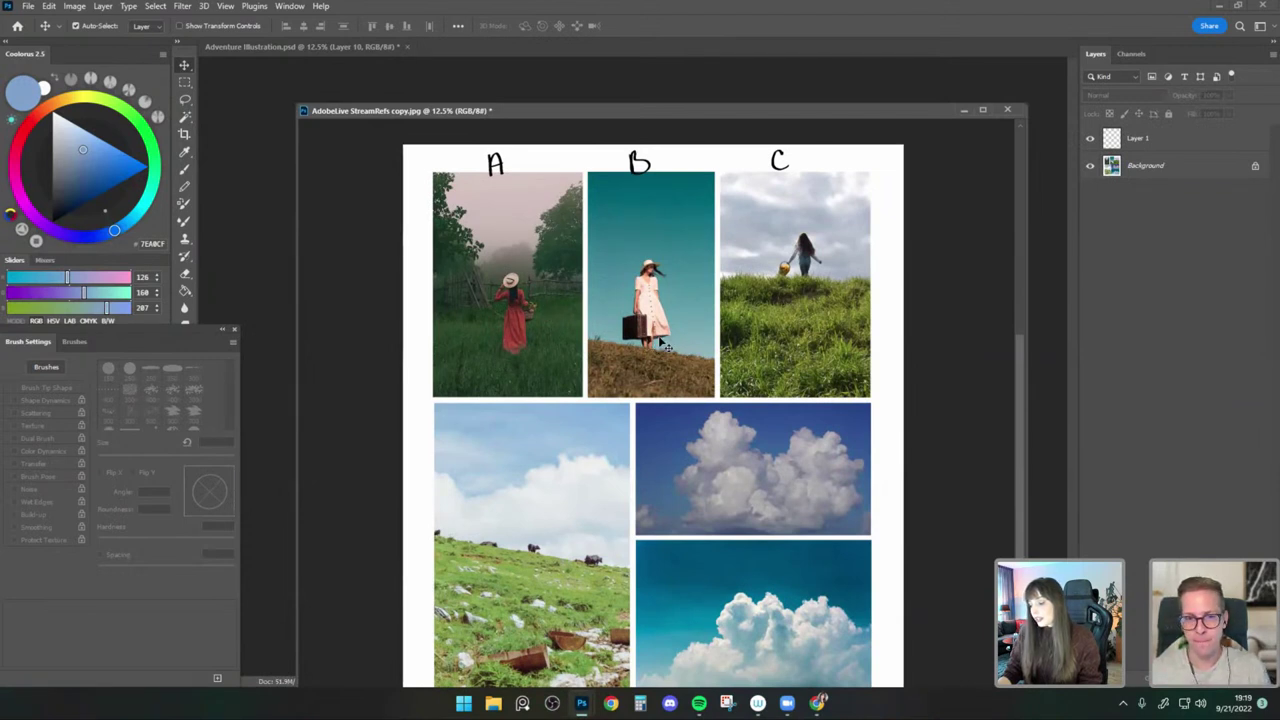
{"action": "key", "text": "ctrl+plus"}
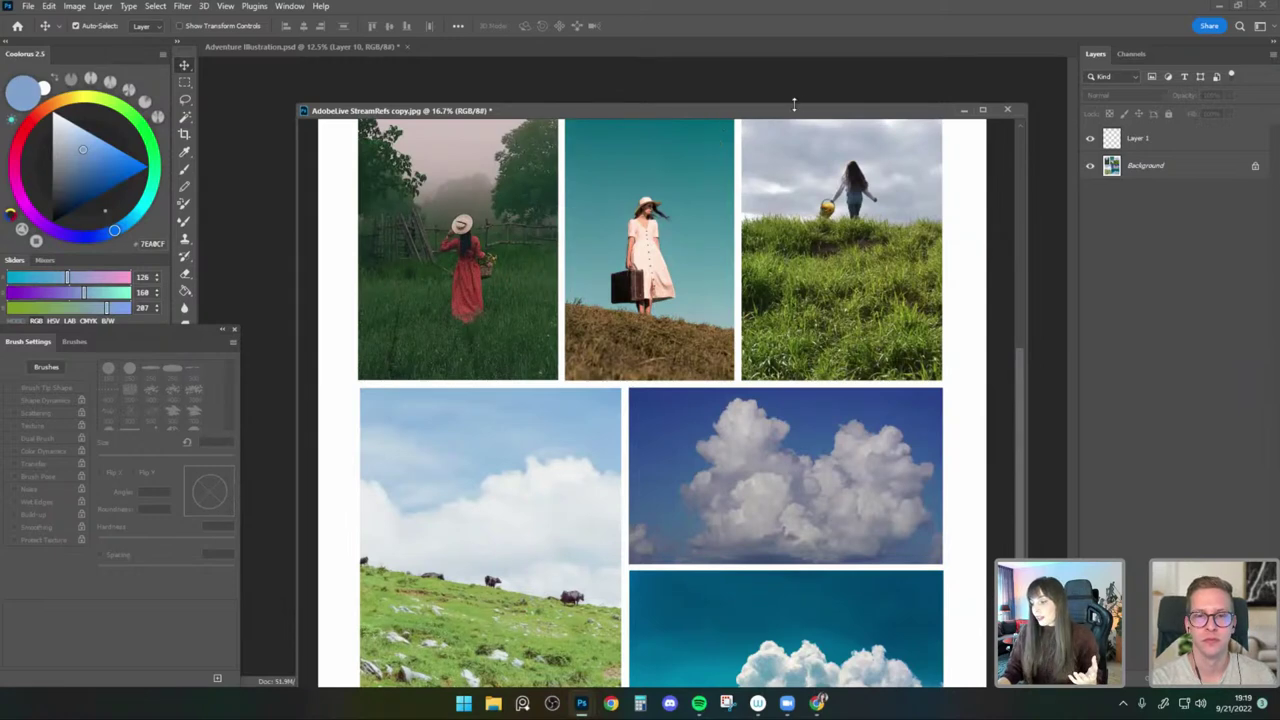
{"action": "left_click_drag", "start_coordinate": [794, 104], "coordinate": [0, 190]}
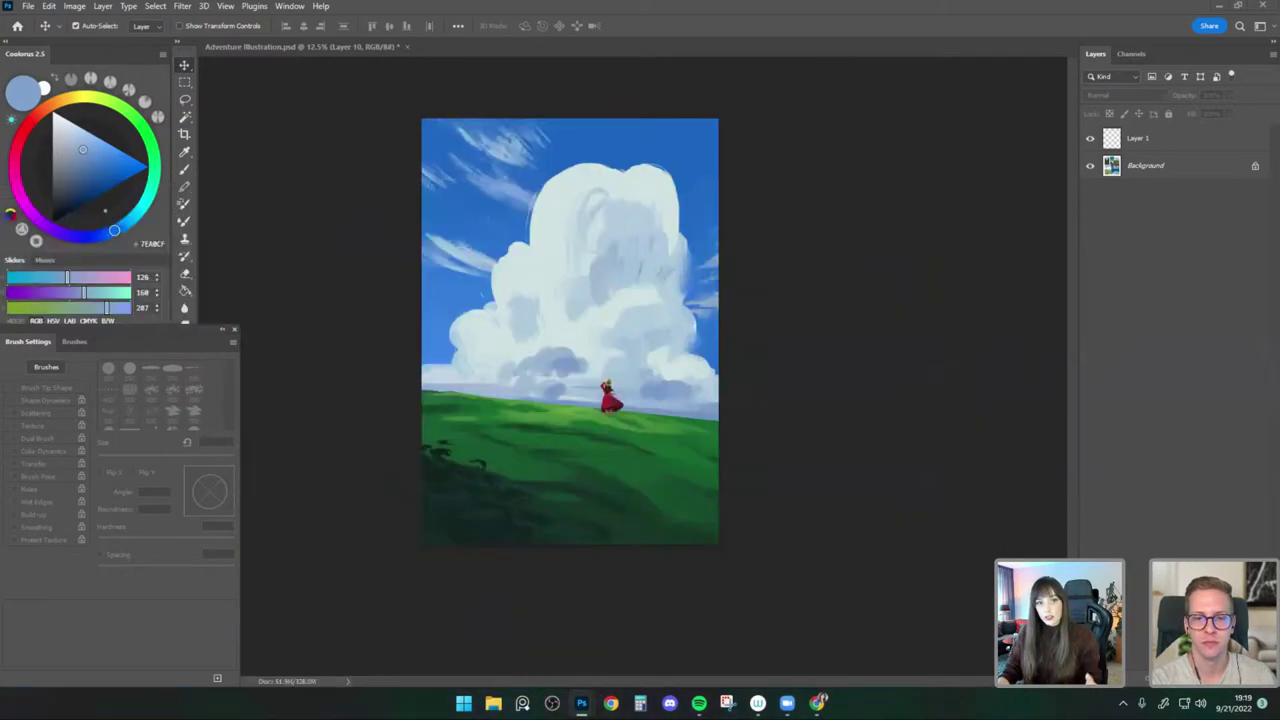
{"action": "left_click", "coordinate": [849, 424]}
{"action": "key", "text": "ctrl+plus"}
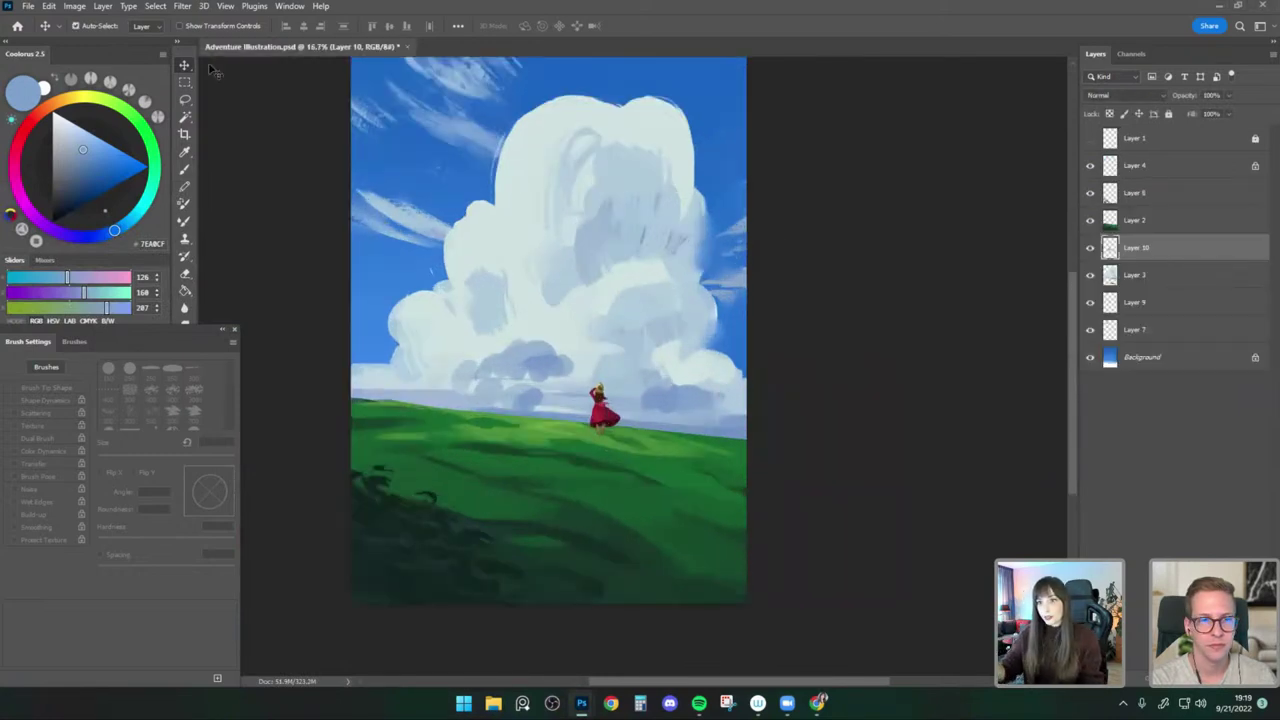
Toggle Layer 10 off and on to check its cloud shadows, and make it the active layer.
{"action": "left_click", "coordinate": [700, 288], "text": "ctrl"}
{"action": "key", "text": "ctrl+minus"}
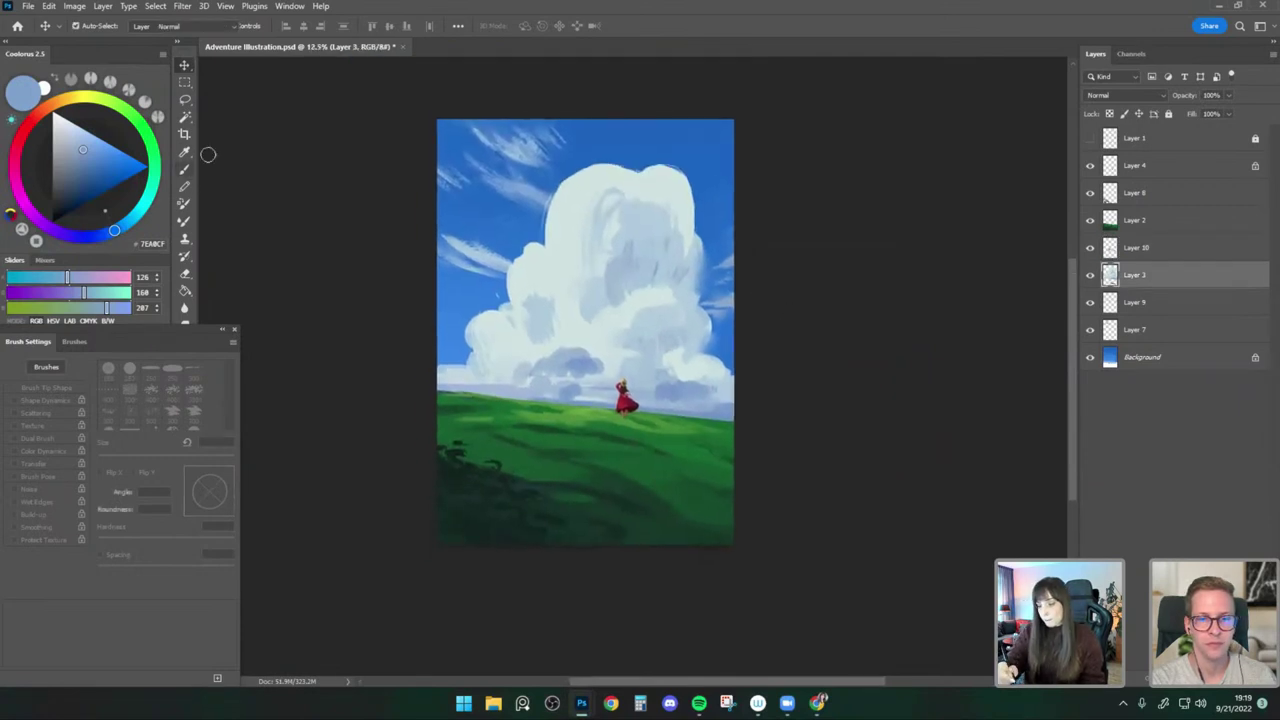
{"action": "left_click", "coordinate": [1090, 248]}
{"action": "left_click", "coordinate": [1090, 248]}
{"action": "left_click", "coordinate": [1142, 252]}
Smudge the blue shadow puffs on Layer 10 at the cloud base with a 175 to 200 px brush at 15% strength.
{"action": "key", "text": "r"}
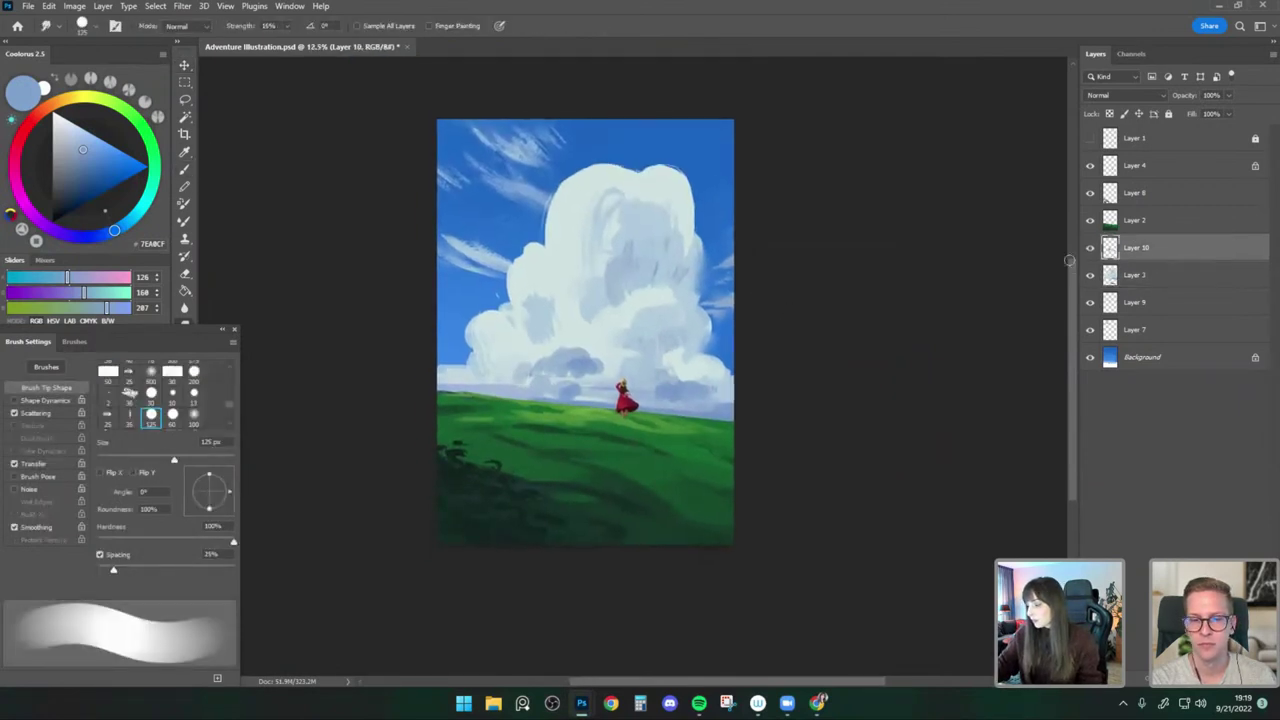
{"action": "key", "text": "bracketright"}
{"action": "key", "text": "bracketright"}
{"action": "key", "text": "bracketright"}
{"action": "key", "text": "bracketleft"}
{"action": "key", "text": "bracketleft"}
{"action": "key", "text": "bracketright"}
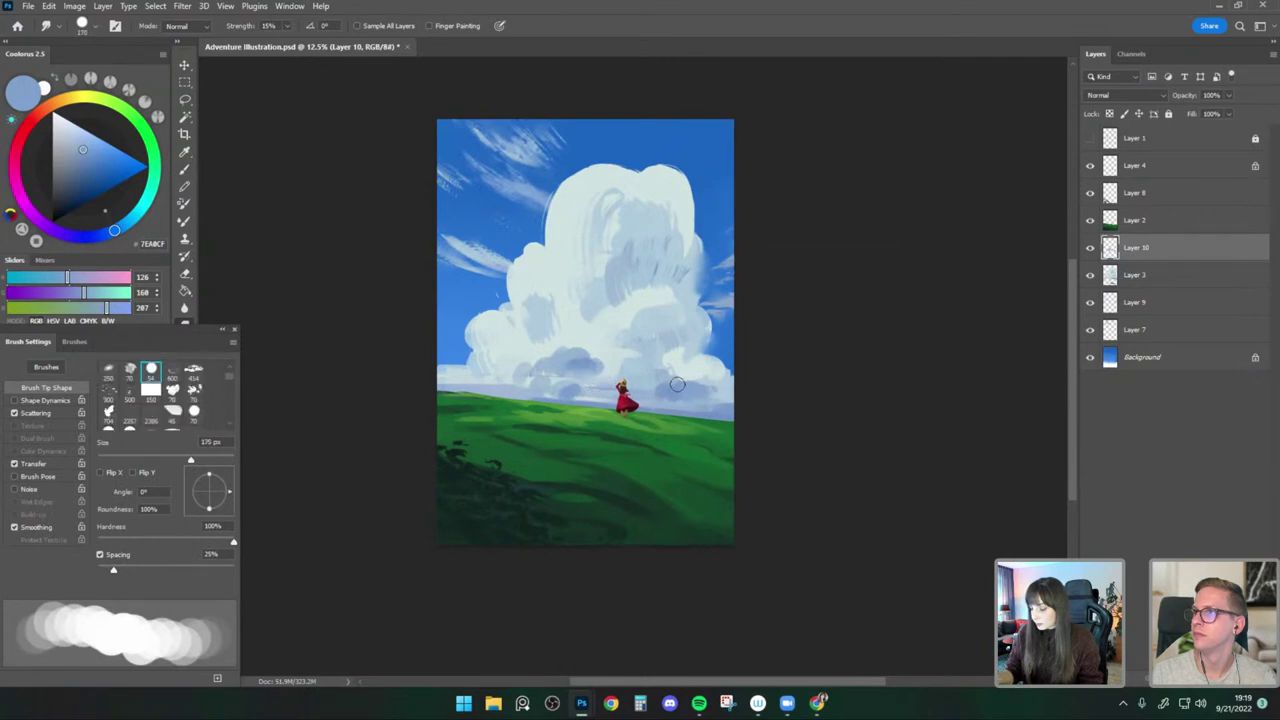
{"action": "key", "text": "period"}
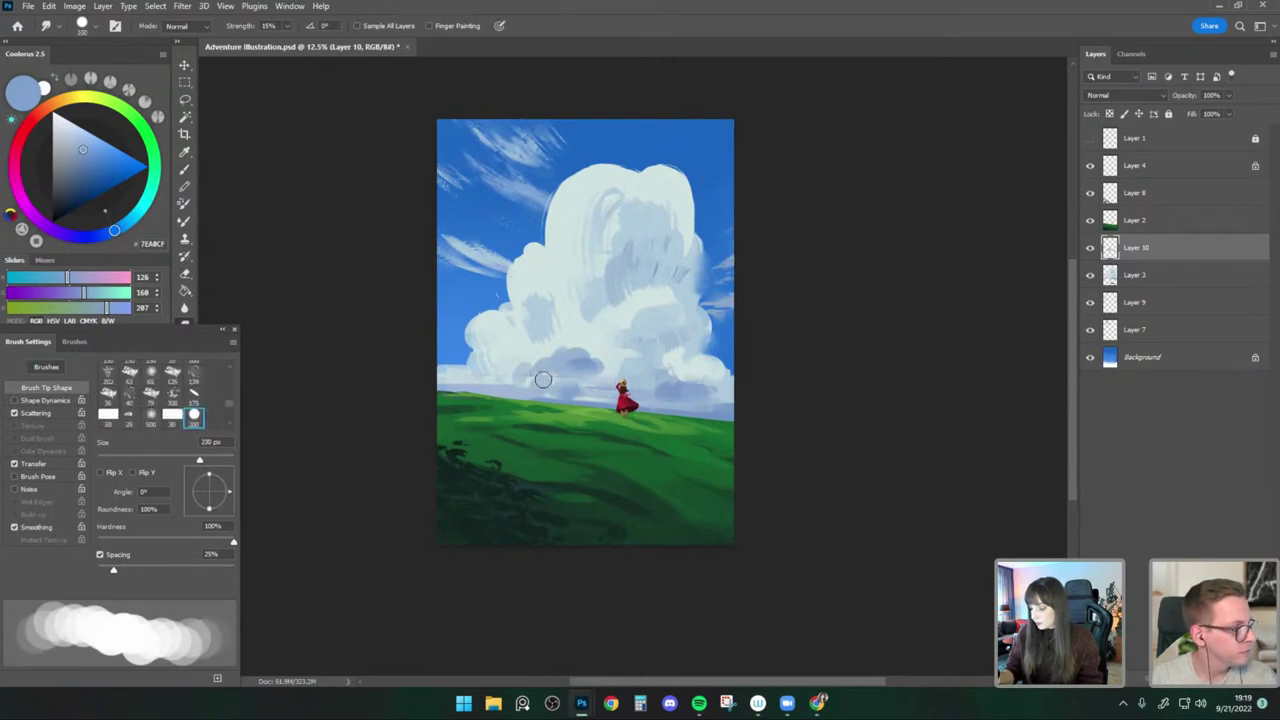
Merge Layer 10 down into Layer 3, and hide every layer except the Background.
{"action": "right_click", "coordinate": [1168, 252]}
{"action": "left_click", "coordinate": [1030, 516]}
{"action": "left_click", "coordinate": [1090, 193]}
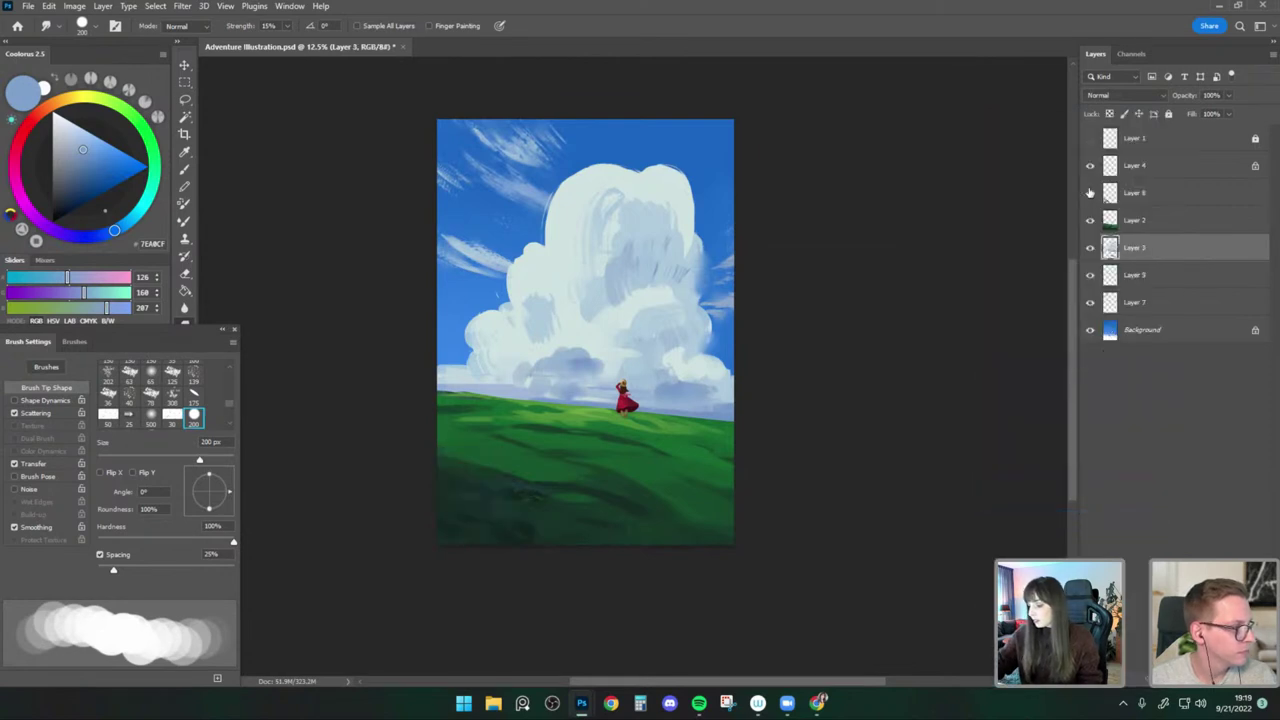
{"action": "left_click", "coordinate": [1090, 193]}
{"action": "left_click", "coordinate": [1090, 167]}
{"action": "left_click", "coordinate": [1090, 167]}
{"action": "left_click_drag", "start_coordinate": [1091, 166], "coordinate": [1090, 304]}
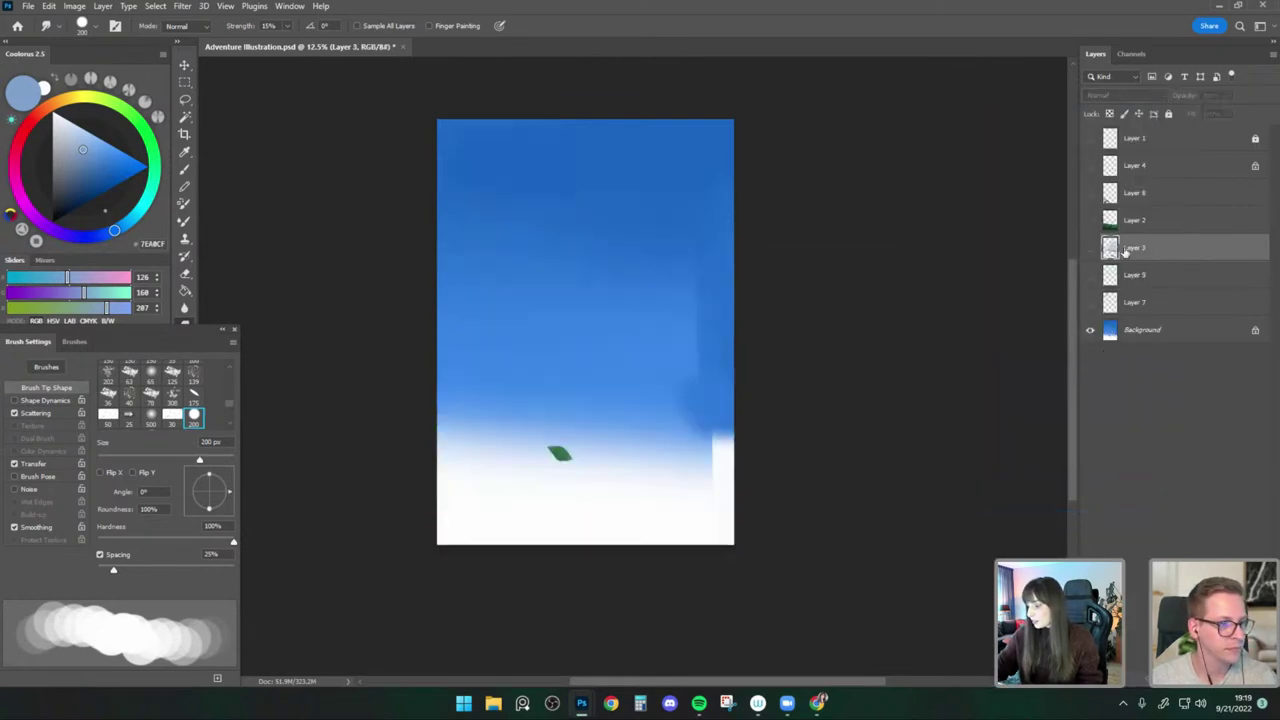
Show the wispy cloud layers 7 and 9, and merge Layer 9 down into Layer 7.
{"action": "left_click", "coordinate": [1090, 303]}
{"action": "left_click", "coordinate": [1090, 276]}
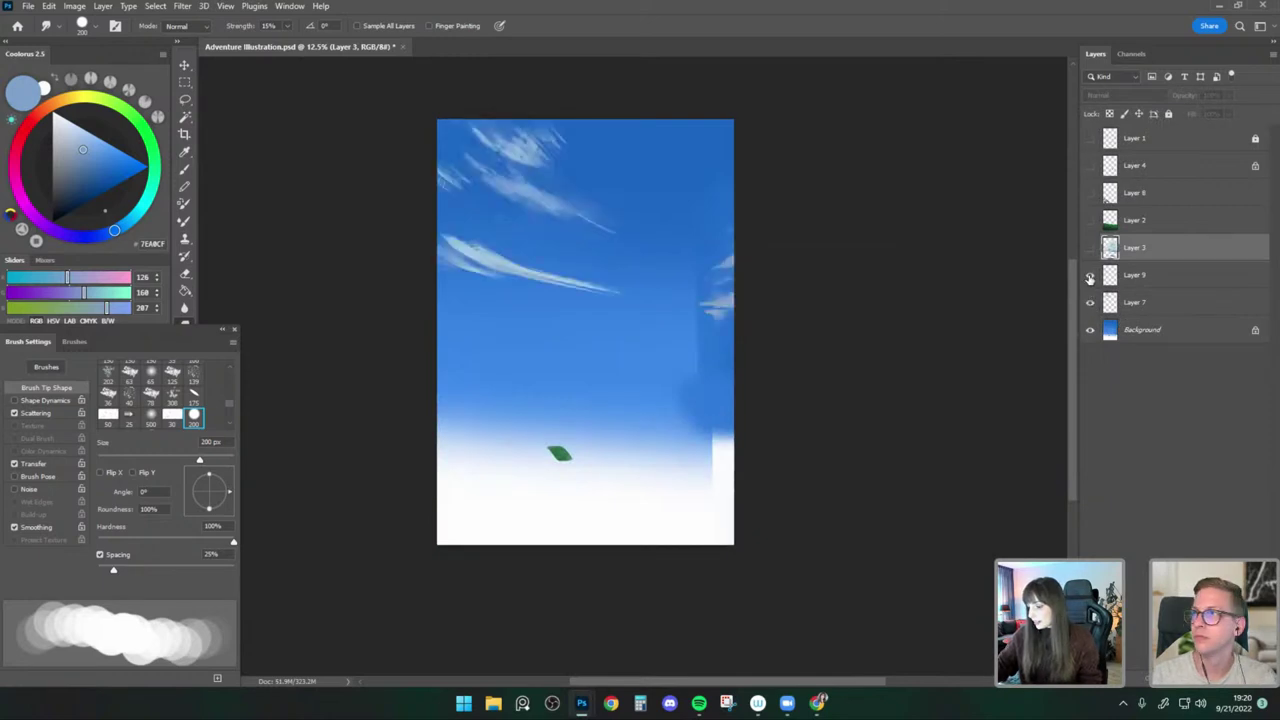
{"action": "right_click", "coordinate": [1140, 278]}
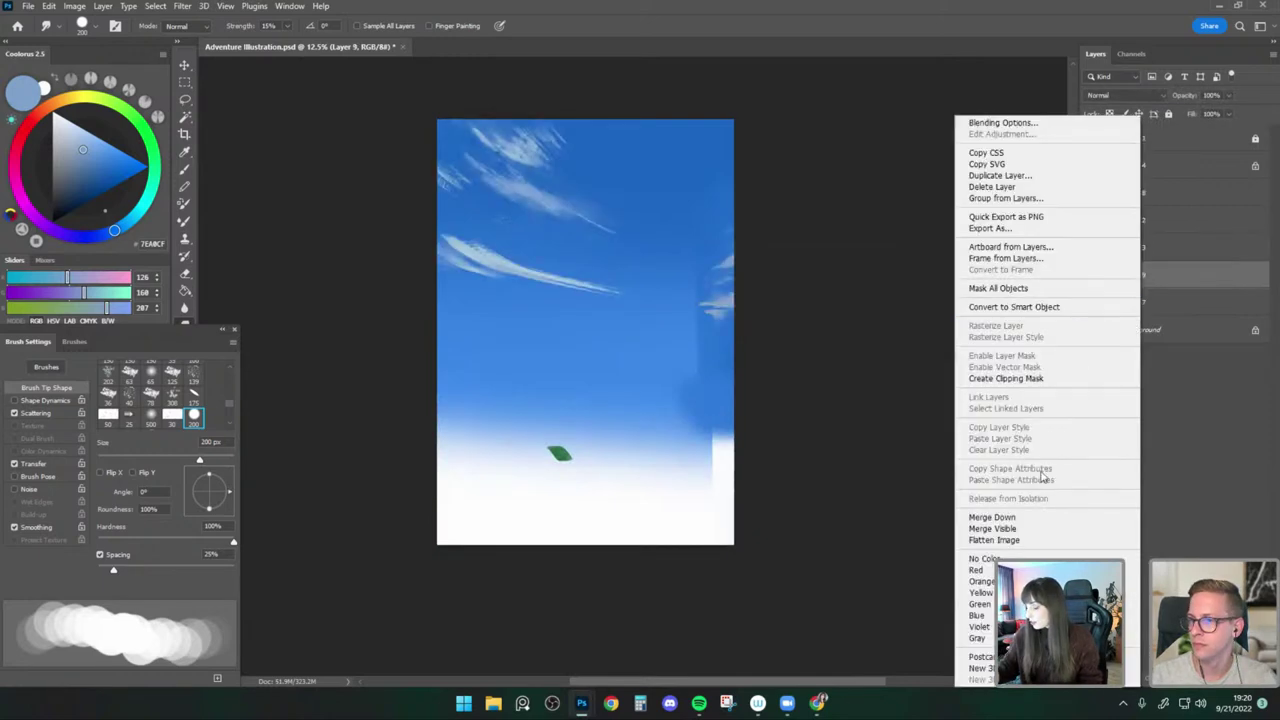
{"action": "left_click", "coordinate": [1008, 517]}
{"action": "left_click", "coordinate": [1090, 276]}
{"action": "left_click", "coordinate": [1090, 276]}
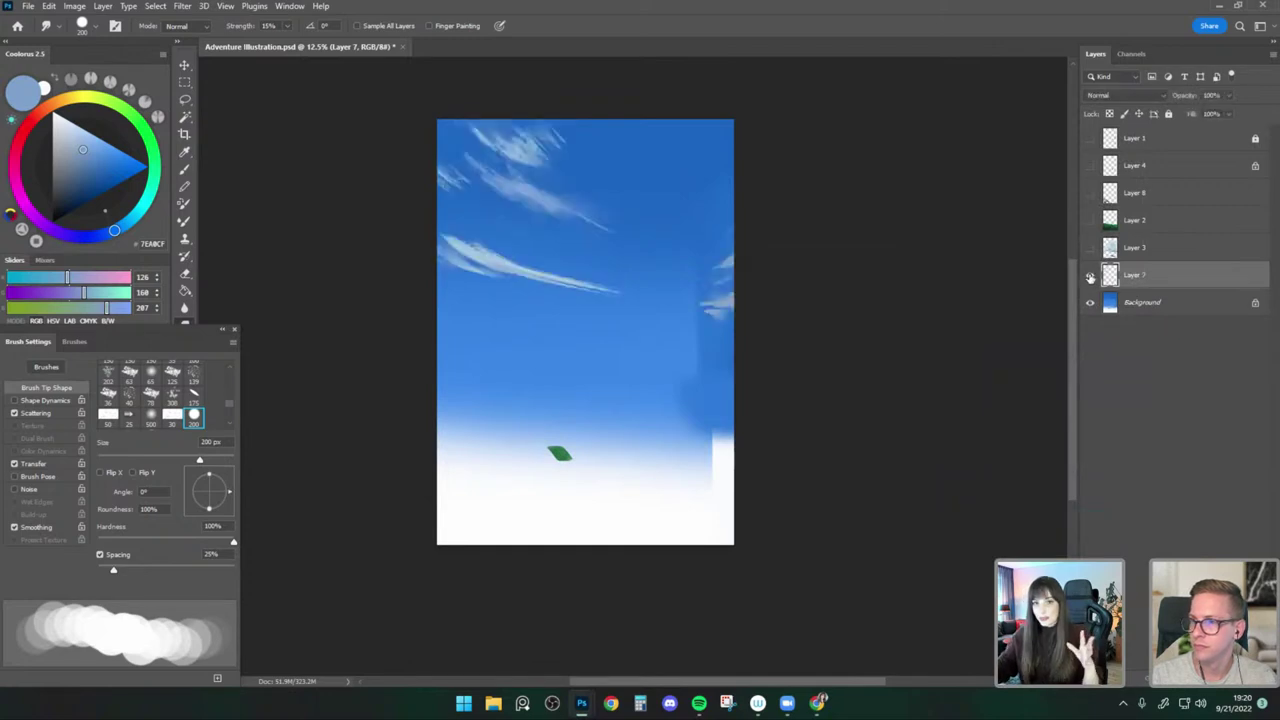
Turn Layers 3, 2, 8 and 4 visible again, checking what Layers 8 and 4 contain.
{"action": "left_click", "coordinate": [1090, 248]}
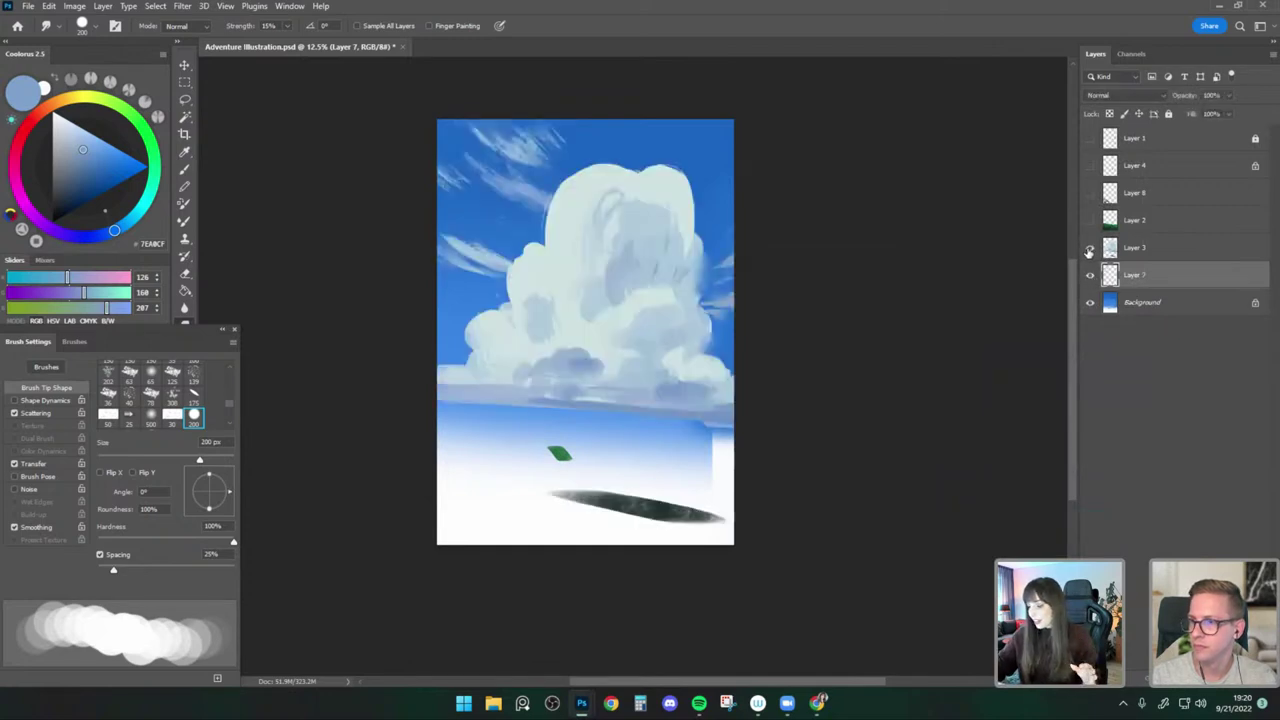
{"action": "left_click", "coordinate": [1090, 220]}
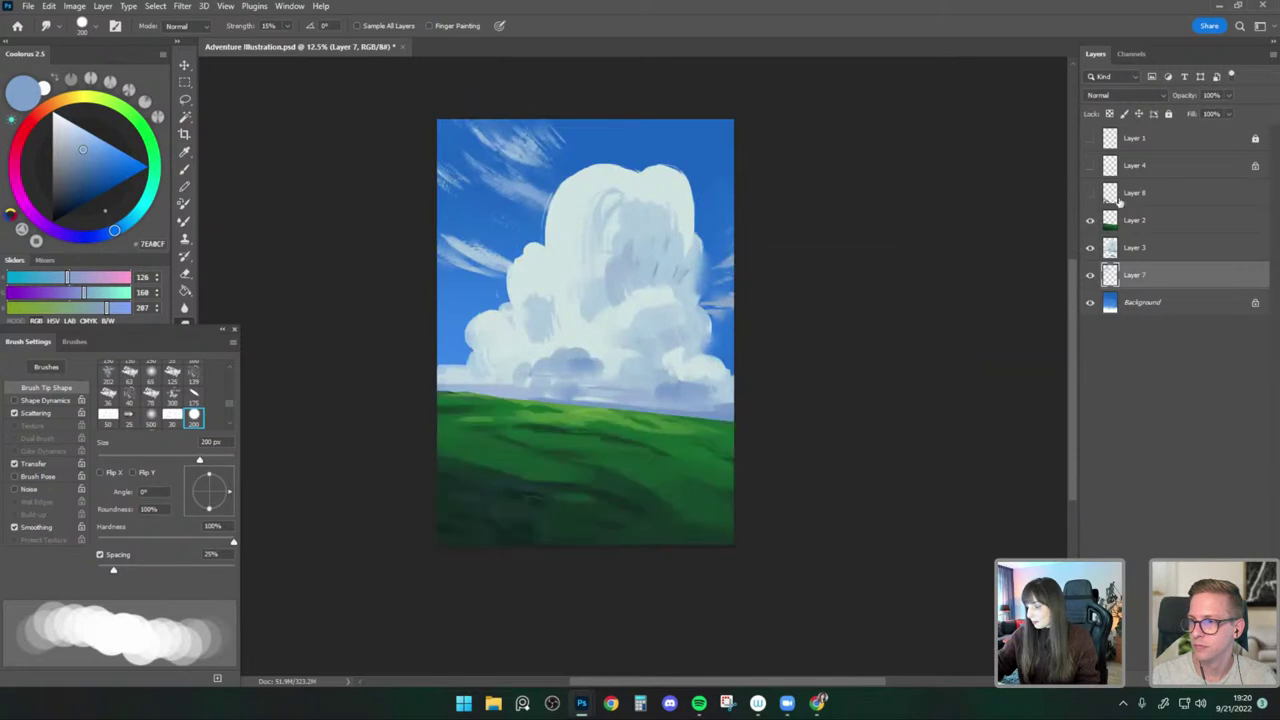
{"action": "left_click", "coordinate": [1091, 194]}
{"action": "left_click", "coordinate": [1090, 194]}
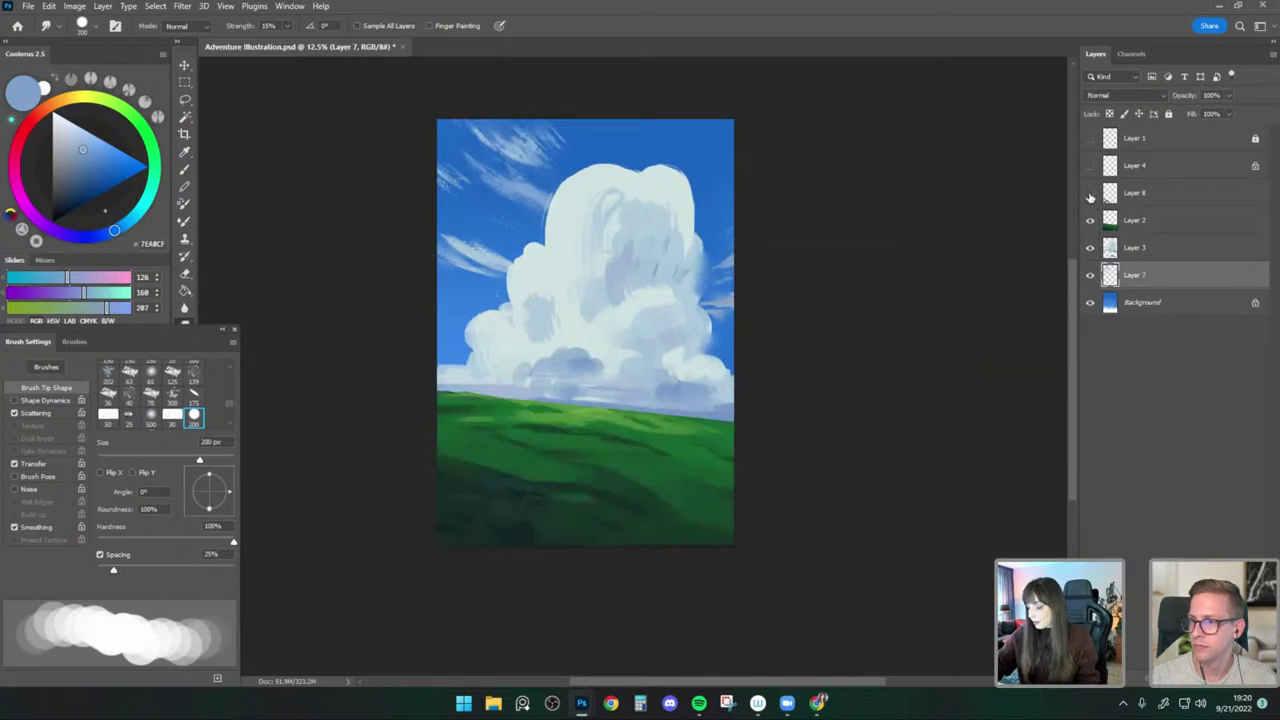
{"action": "left_click", "coordinate": [1090, 194]}
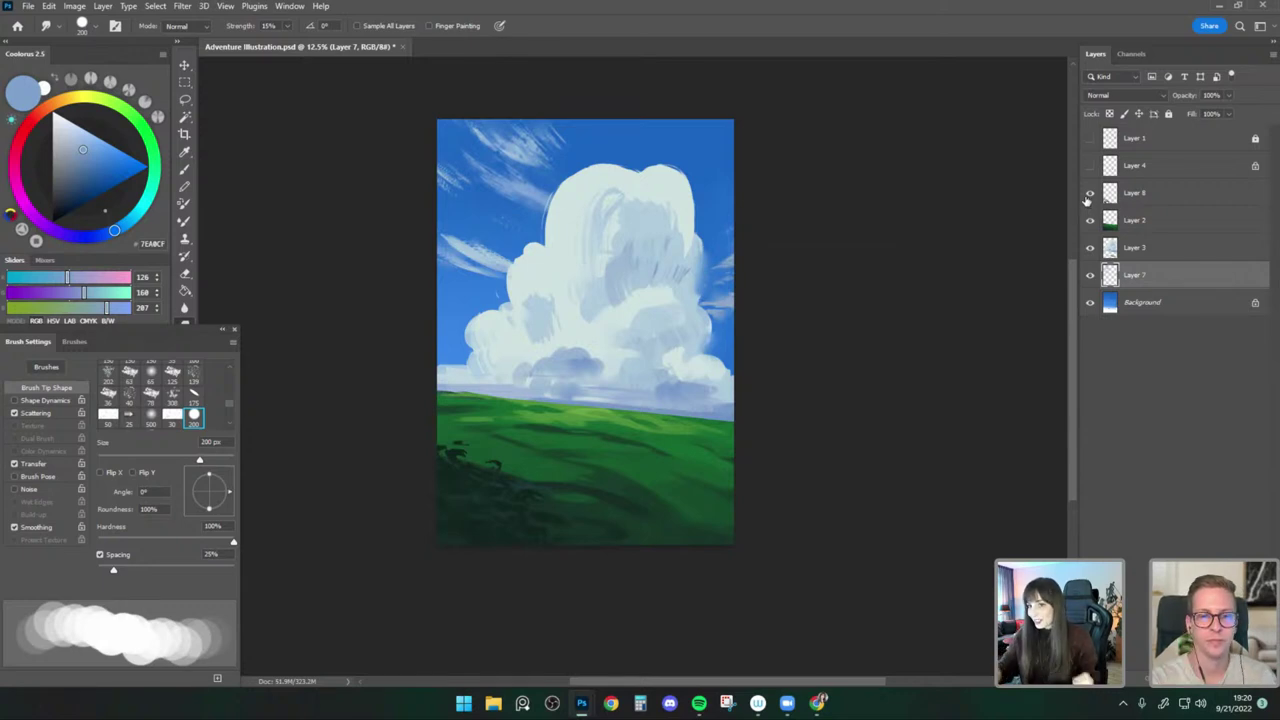
{"action": "left_click", "coordinate": [1089, 165]}
{"action": "left_click", "coordinate": [1089, 166]}
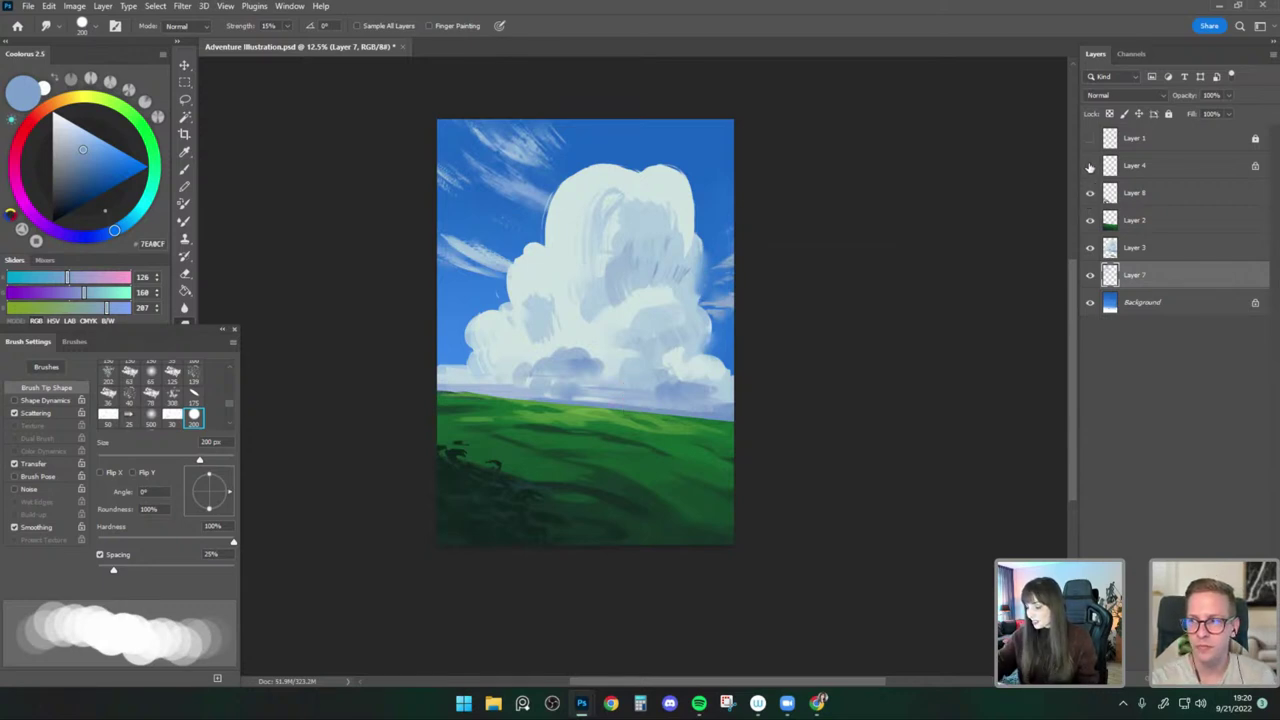
{"action": "left_click", "coordinate": [1089, 167]}
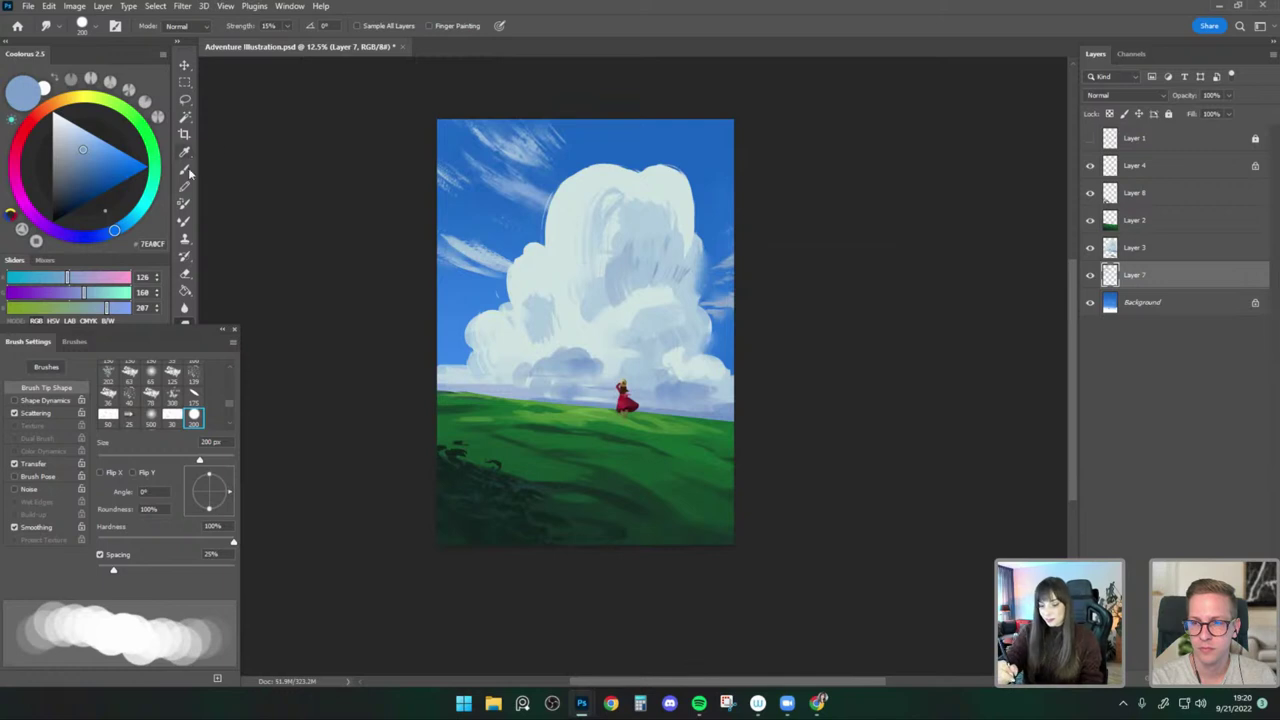
Make the figure's Layer 4 active and choose the Flat - Smooth Basic brush, trying Flat - Split Textured first.
{"action": "left_click", "coordinate": [184, 65]}
{"action": "left_click", "coordinate": [186, 170]}
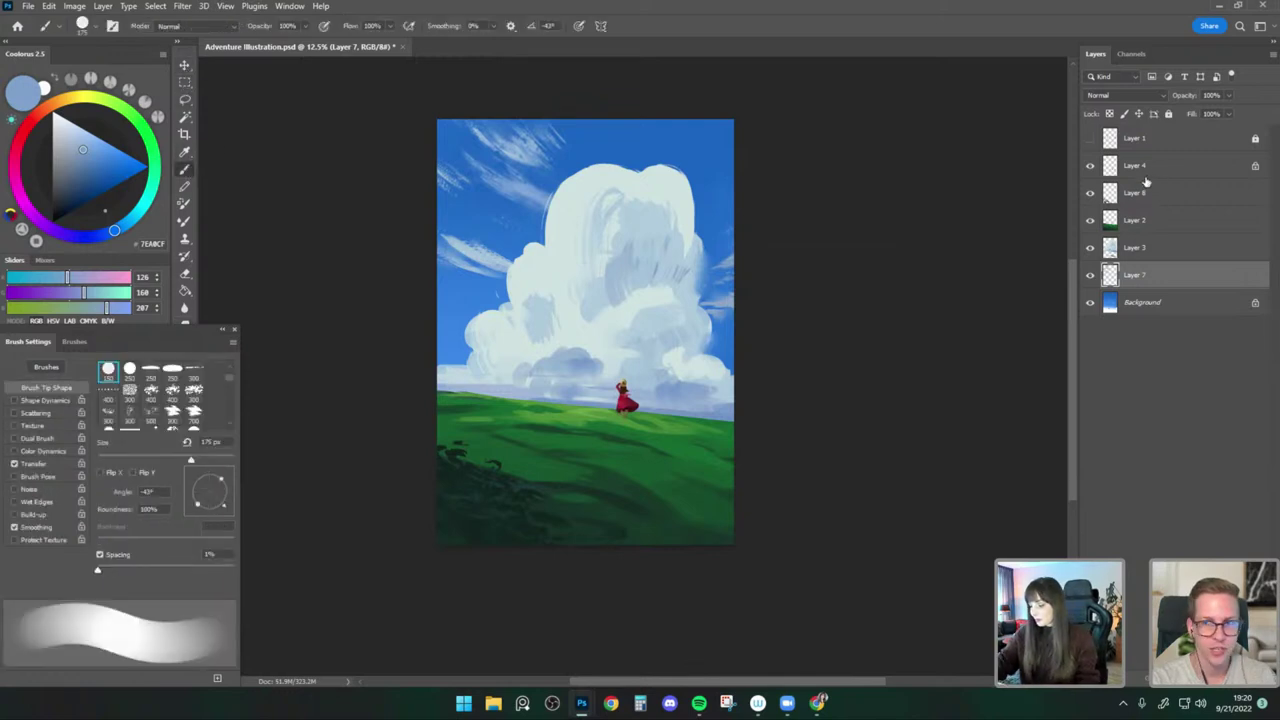
{"action": "left_click", "coordinate": [1146, 172]}
{"action": "left_click", "coordinate": [93, 25]}
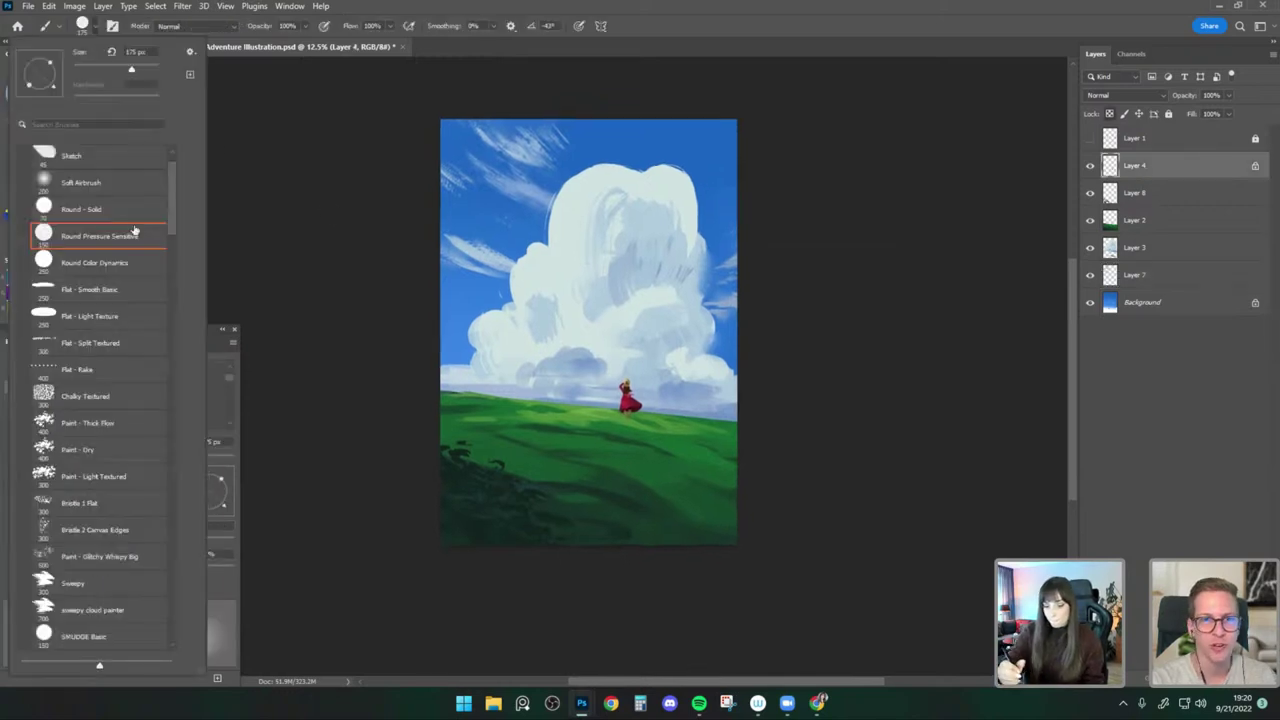
{"action": "left_click", "coordinate": [137, 339]}
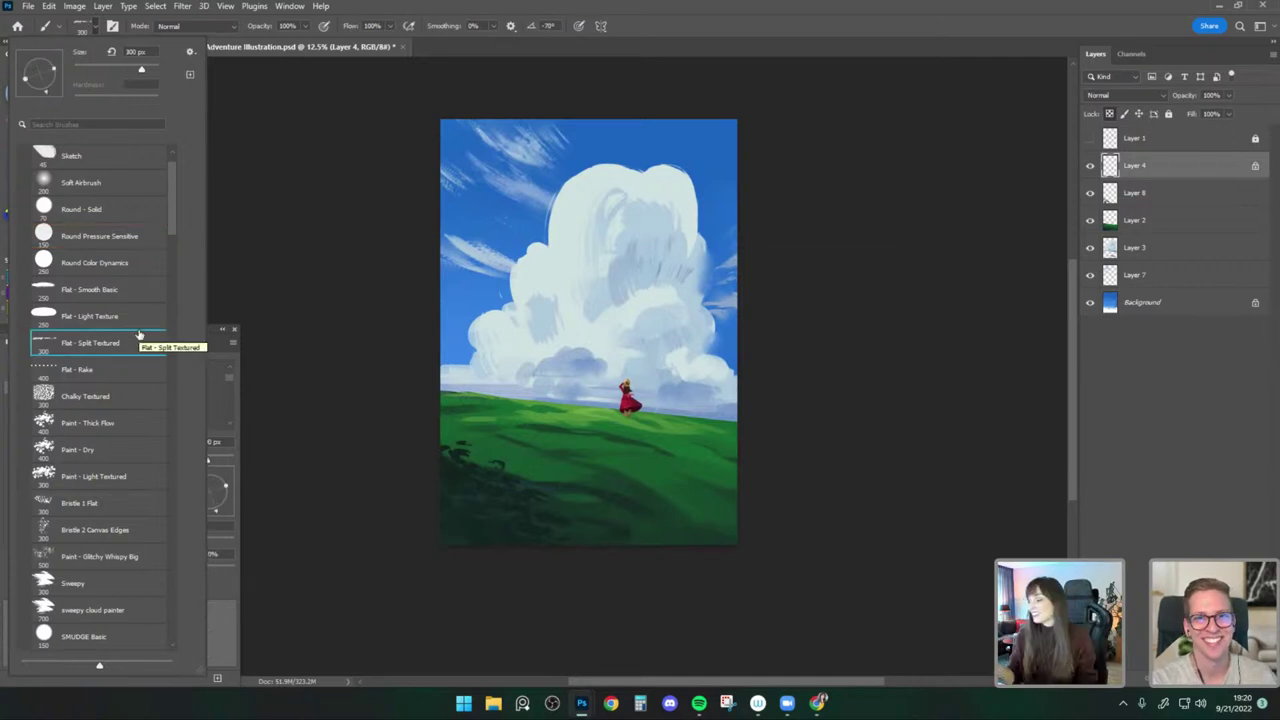
{"action": "left_click", "coordinate": [1090, 250]}
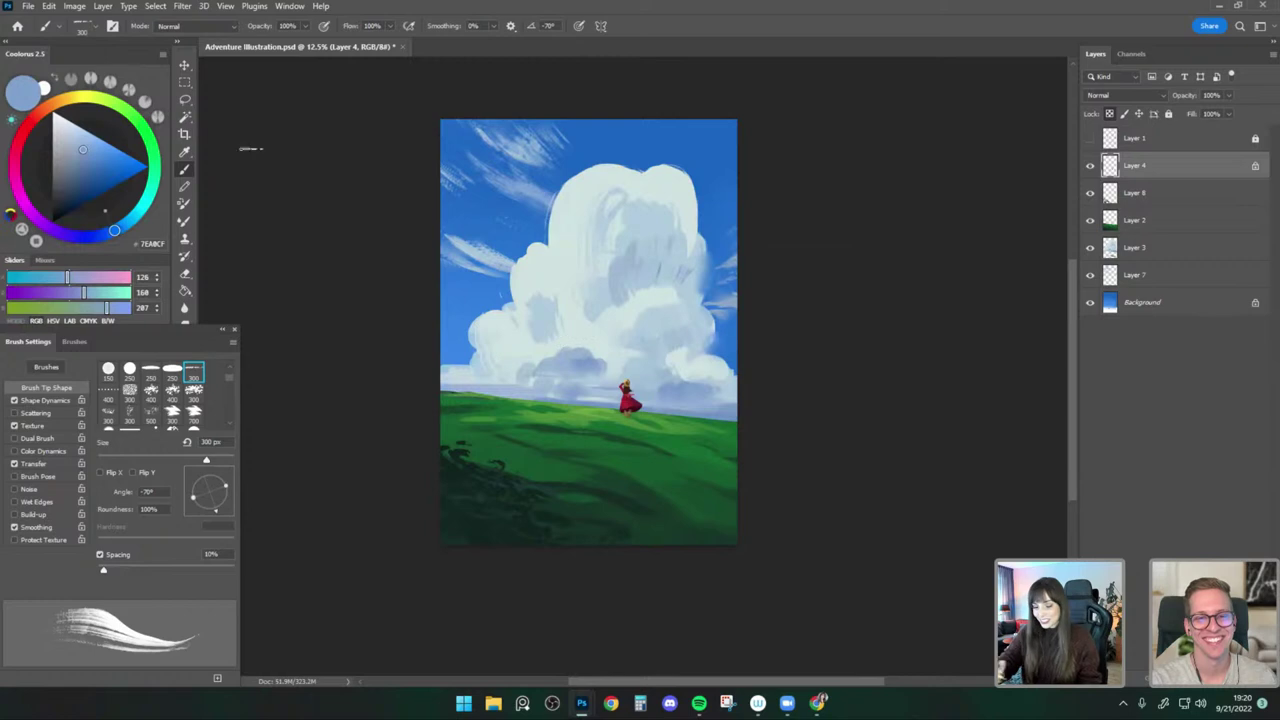
{"action": "left_click", "coordinate": [85, 25]}
{"action": "left_click", "coordinate": [145, 295]}
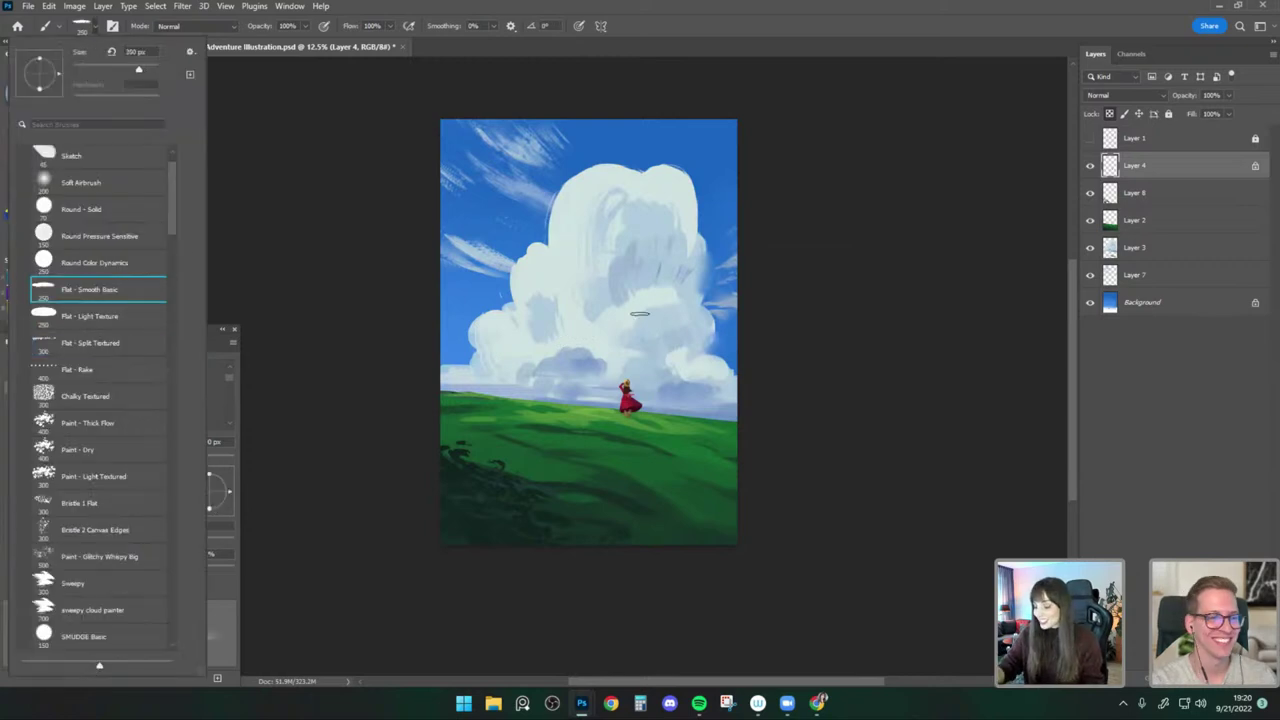
On Layer 3, sample the cloud's blues and paint soft shadow forms into its lower right part and base.
{"action": "left_click", "coordinate": [645, 312]}
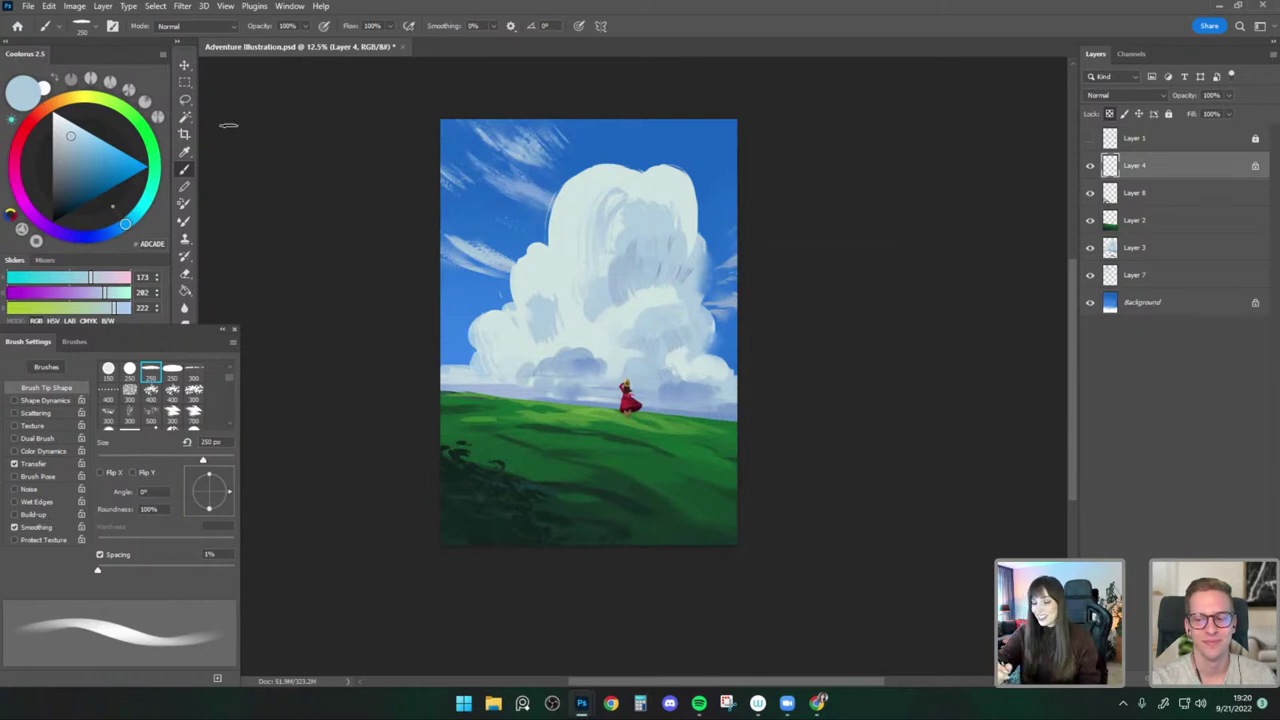
{"action": "left_click", "coordinate": [1133, 248]}
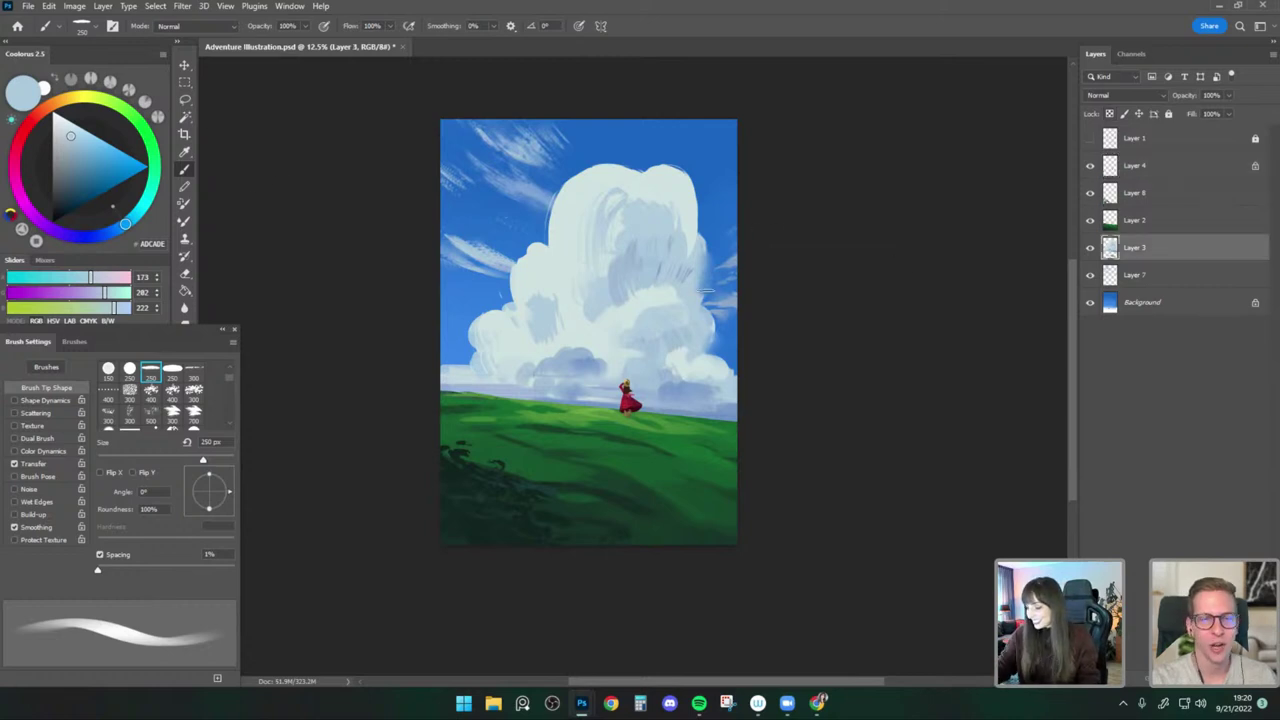
{"action": "left_click", "coordinate": [683, 395], "text": "alt"}
{"action": "key", "text": "bracketright"}
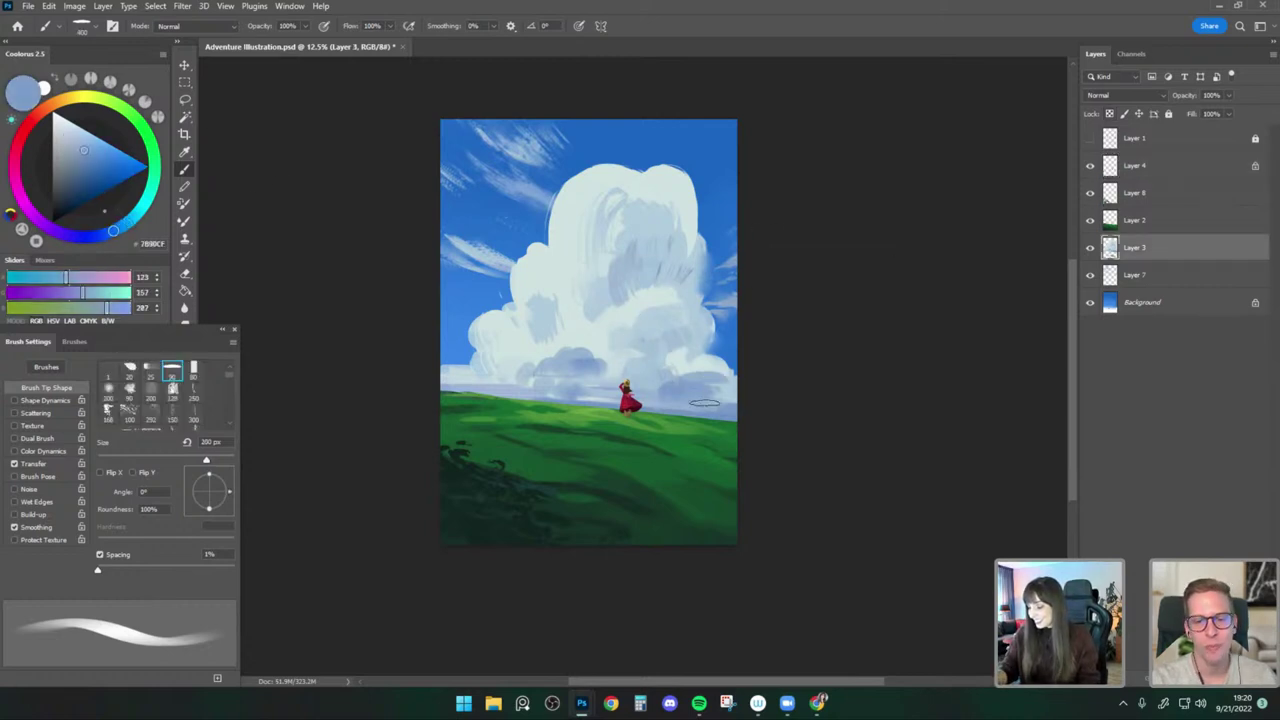
{"action": "mouse_move", "coordinate": [712, 384]}
{"action": "left_mouse_down"}
{"action": "mouse_move", "coordinate": [696, 386]}
{"action": "mouse_move", "coordinate": [705, 380]}
{"action": "left_mouse_up"}
{"action": "left_click", "coordinate": [715, 389], "text": "alt"}
{"action": "key", "text": "bracketleft"}
{"action": "left_click", "coordinate": [686, 370], "text": "alt"}
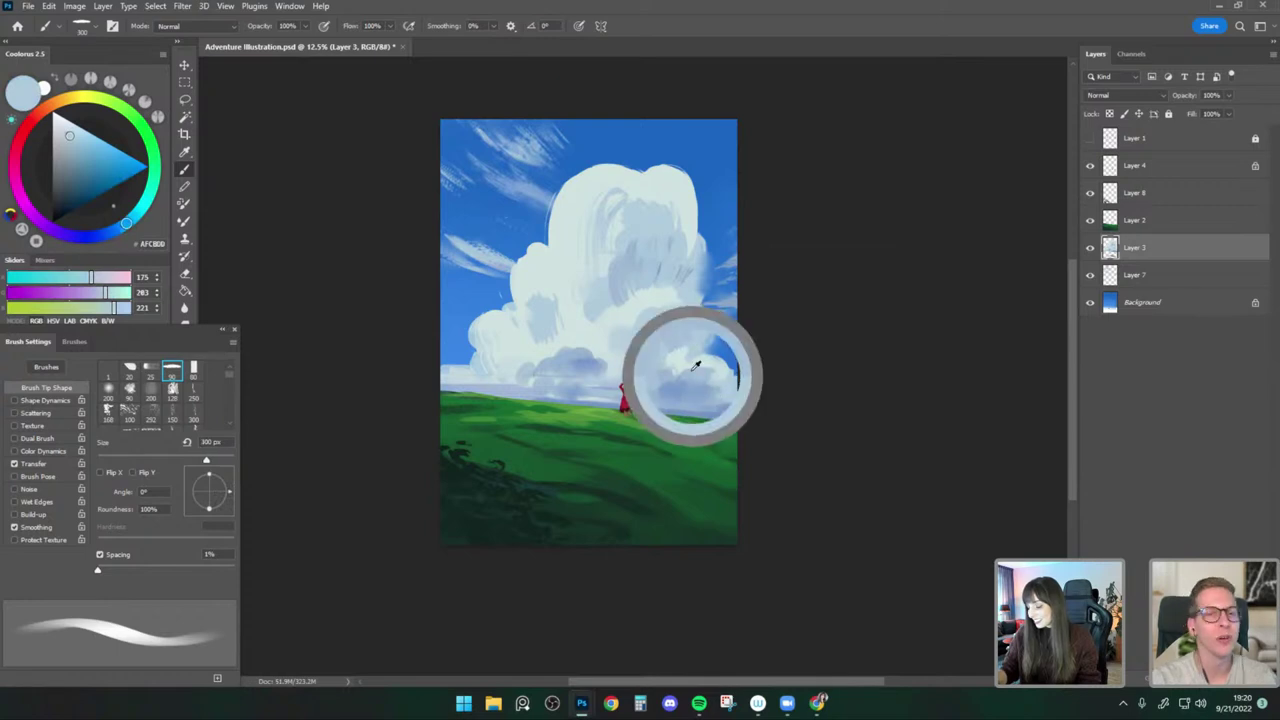
{"action": "left_click", "coordinate": [590, 372], "text": "alt"}
{"action": "key", "text": "bracketleft"}
{"action": "key", "text": "bracketleft"}
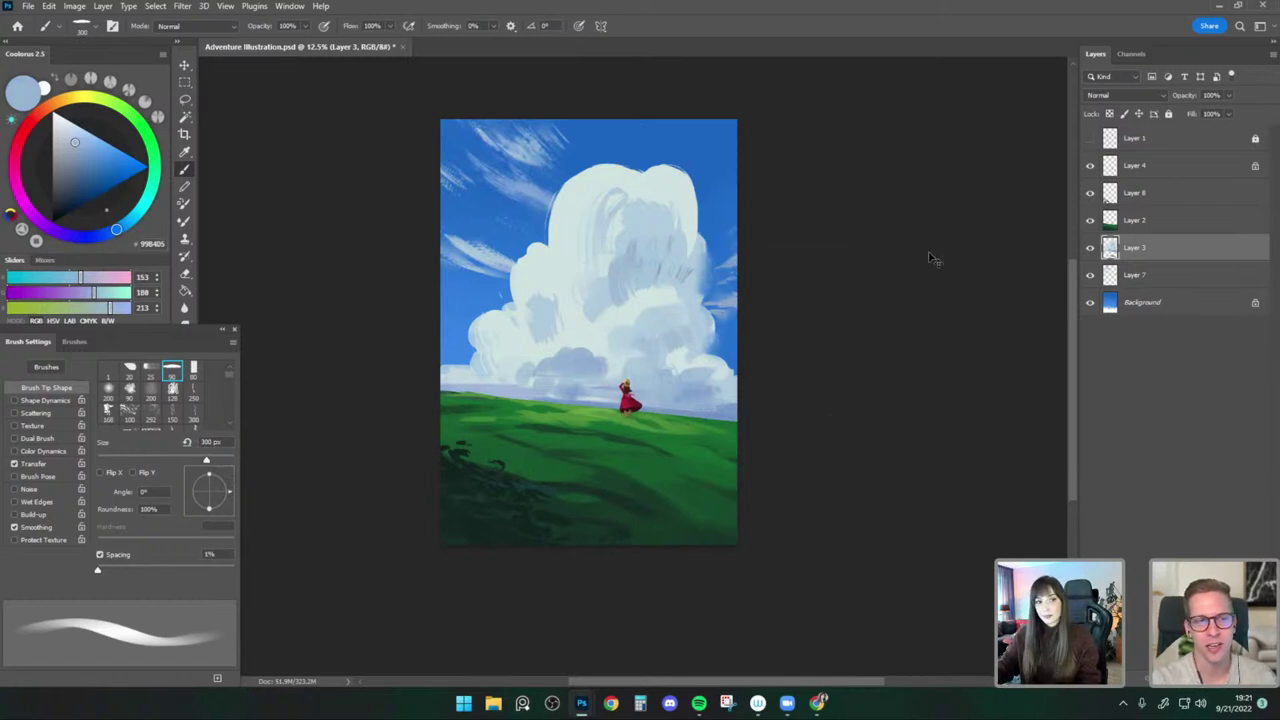
Choose the Flat - Light Texture brush at 250 px for the remaining cloud shadows.
{"action": "left_click_drag", "start_coordinate": [790, 286], "coordinate": [794, 291]}
{"action": "left_click_drag", "start_coordinate": [782, 350], "coordinate": [783, 334]}
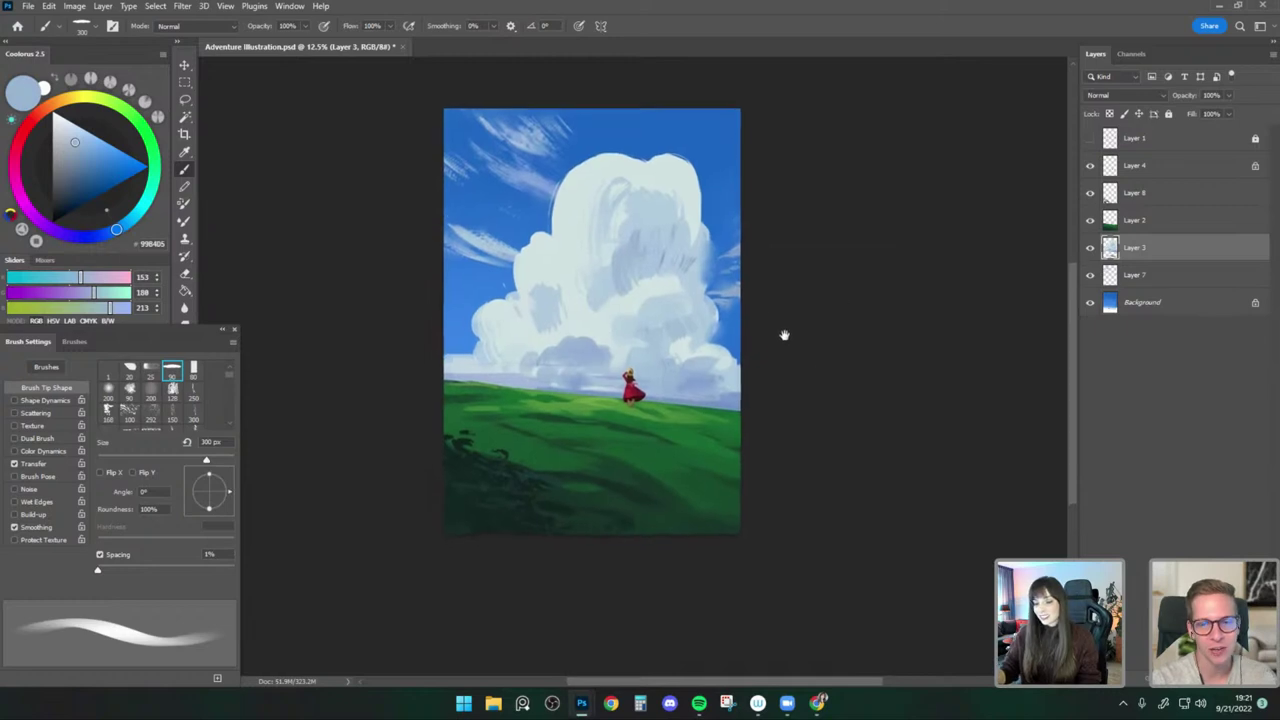
{"action": "left_click", "coordinate": [83, 27]}
{"action": "left_click", "coordinate": [120, 316]}
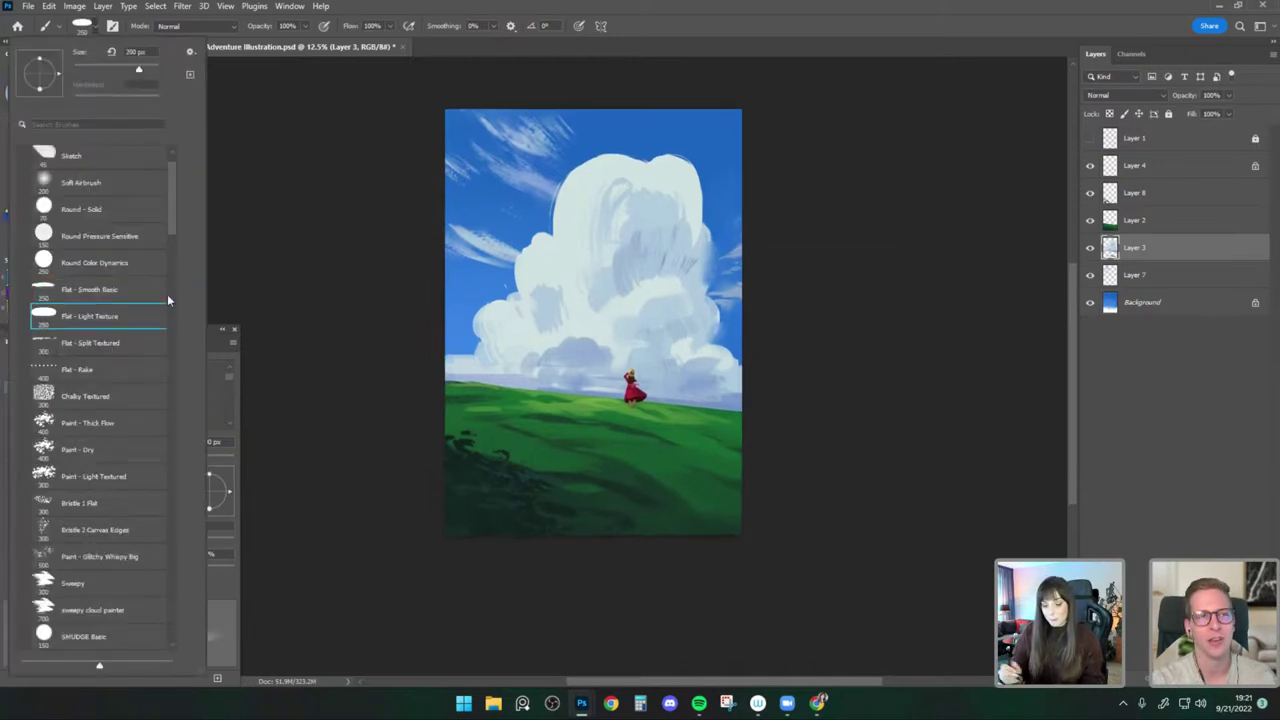
{"action": "key", "text": "bracketright"}
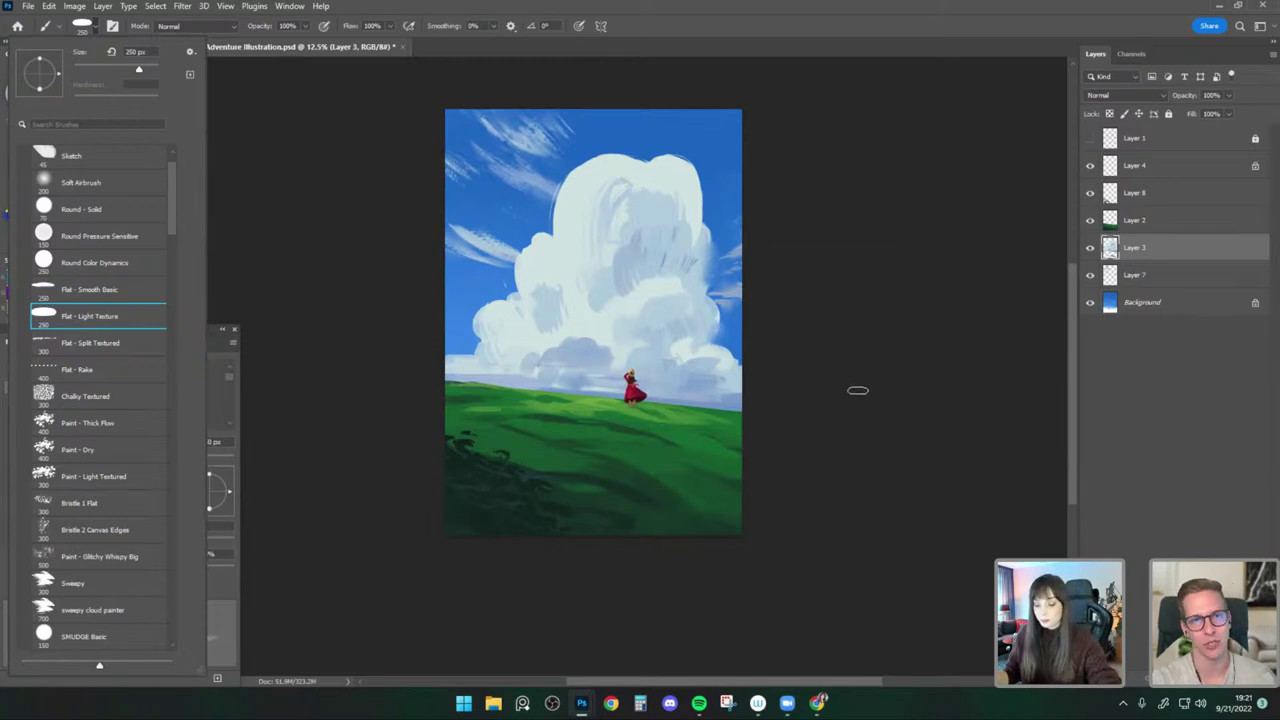
{"action": "left_click", "coordinate": [654, 313]}
Enlarge the brush to 400 px and paint a pale grey-blue shadow form in the middle of the large cloud.
{"action": "left_click", "coordinate": [71, 144]}
{"action": "left_click", "coordinate": [110, 232]}
{"action": "key", "text": "bracketright"}
{"action": "key", "text": "bracketright"}
{"action": "mouse_move", "coordinate": [582, 254]}
{"action": "left_mouse_down"}
{"action": "mouse_move", "coordinate": [580, 308]}
{"action": "mouse_move", "coordinate": [602, 265]}
{"action": "left_mouse_up"}
{"action": "key", "text": "ctrl+z"}
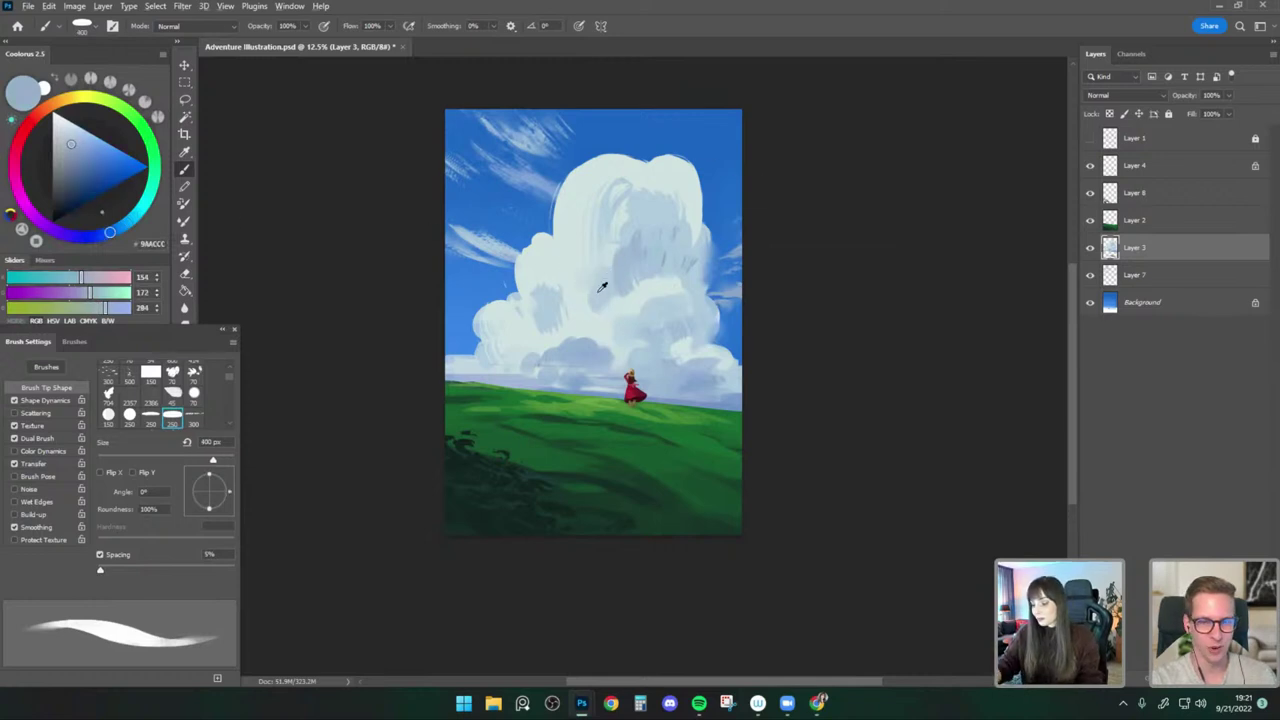
{"action": "left_click", "coordinate": [68, 136]}
{"action": "left_click", "coordinate": [64, 139]}
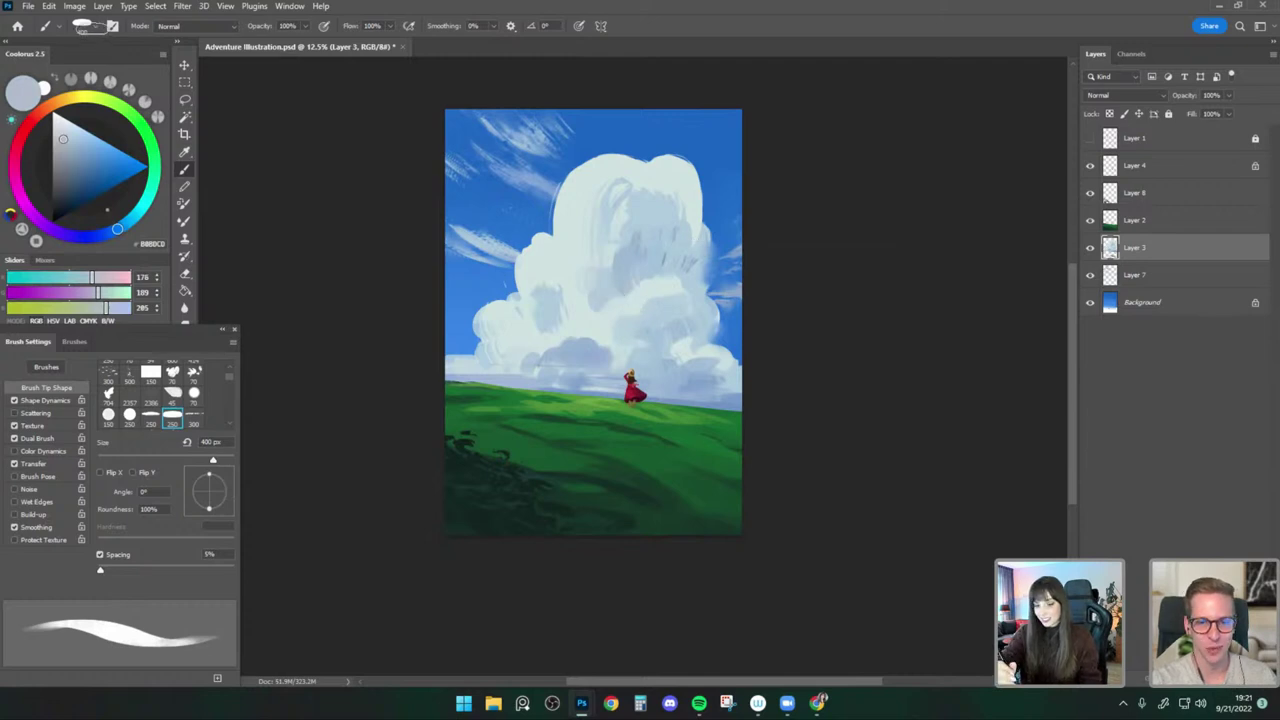
Refine the cloud's shadows with the Flat - Smooth Basic brush and save the illustration.
{"action": "left_click", "coordinate": [82, 25]}
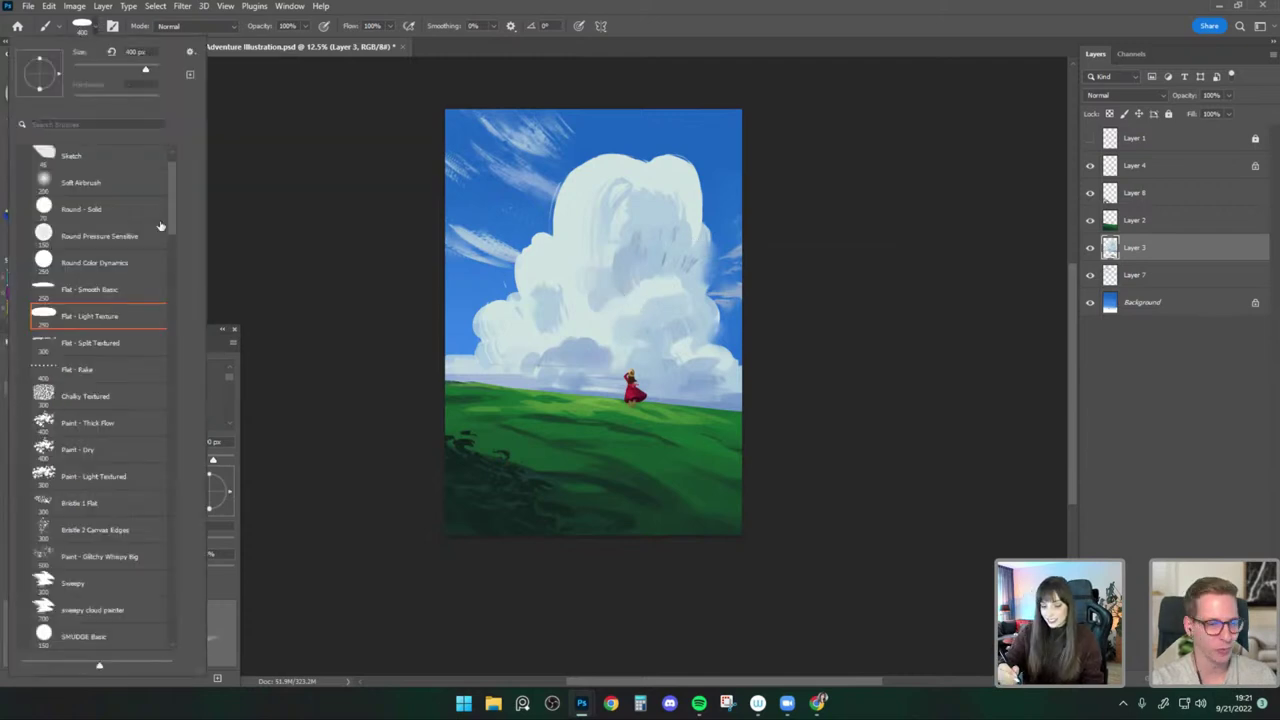
{"action": "double_click", "coordinate": [134, 289]}
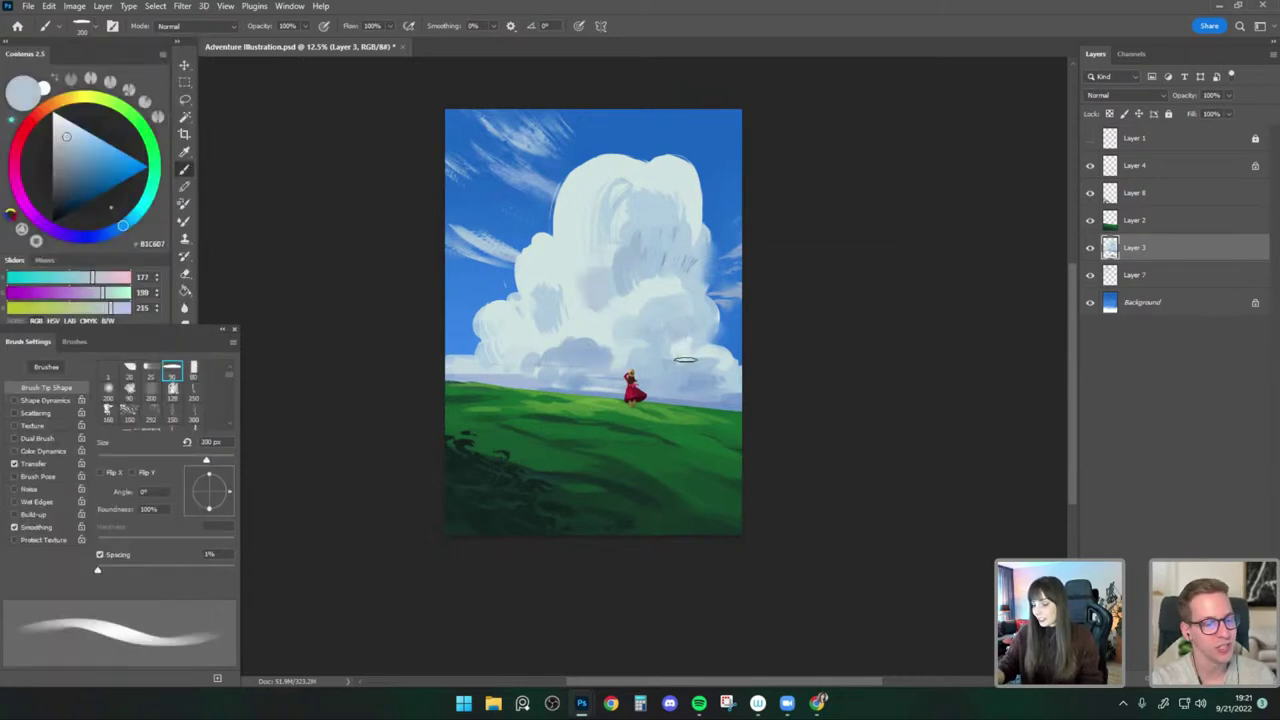
{"action": "key", "text": "v"}
{"action": "left_click", "coordinate": [320, 153]}
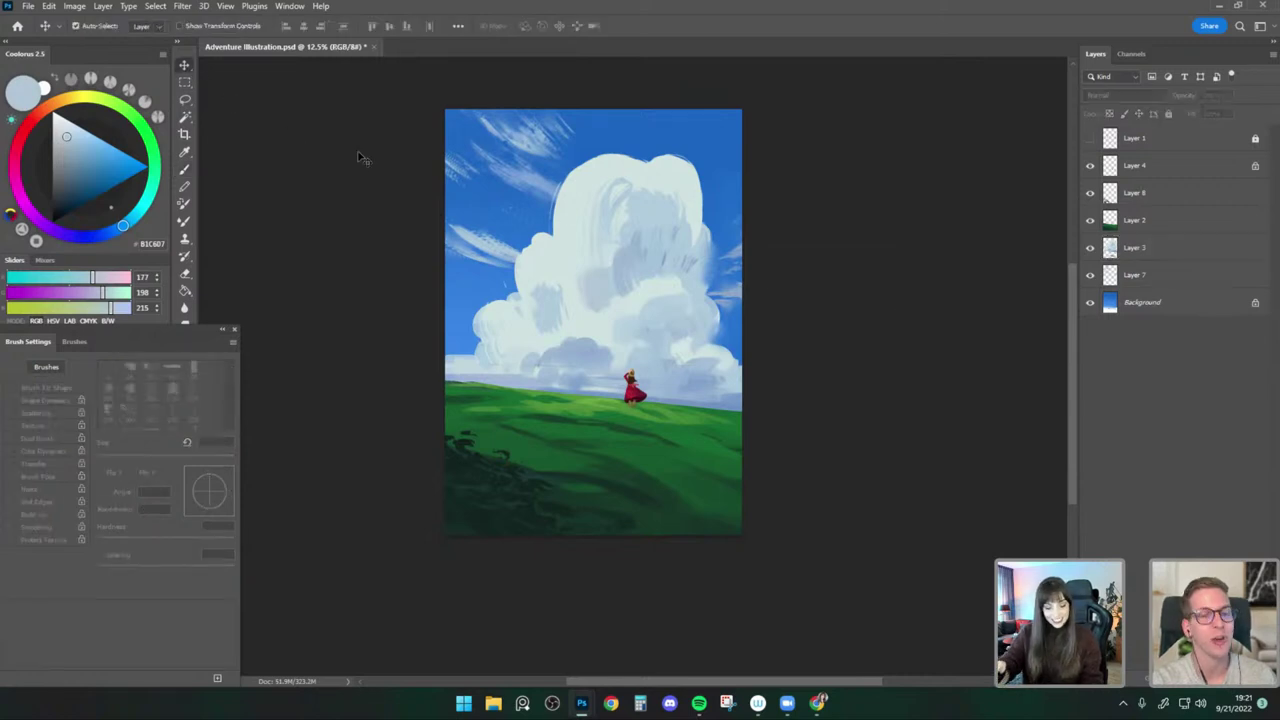
{"action": "key", "text": "ctrl+s"}
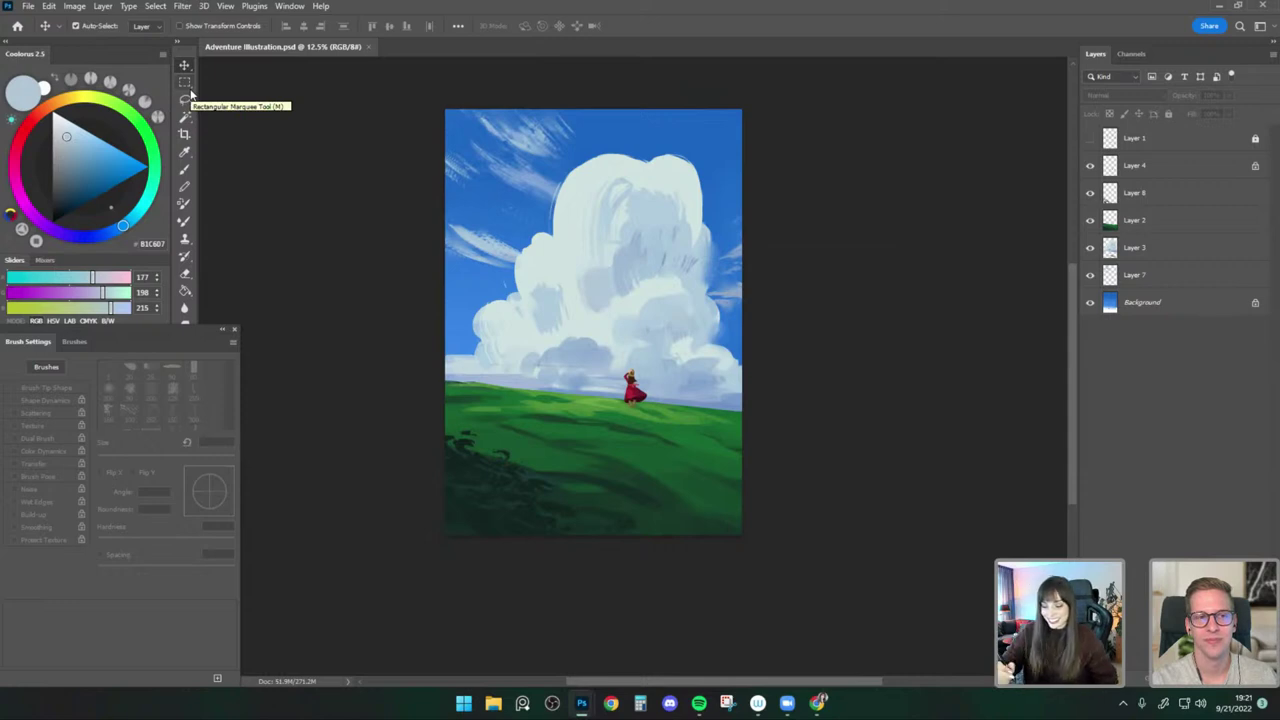
Try a pale blue brush stroke across the cloud on Layer 4, and undo it.
{"action": "key", "text": "b"}
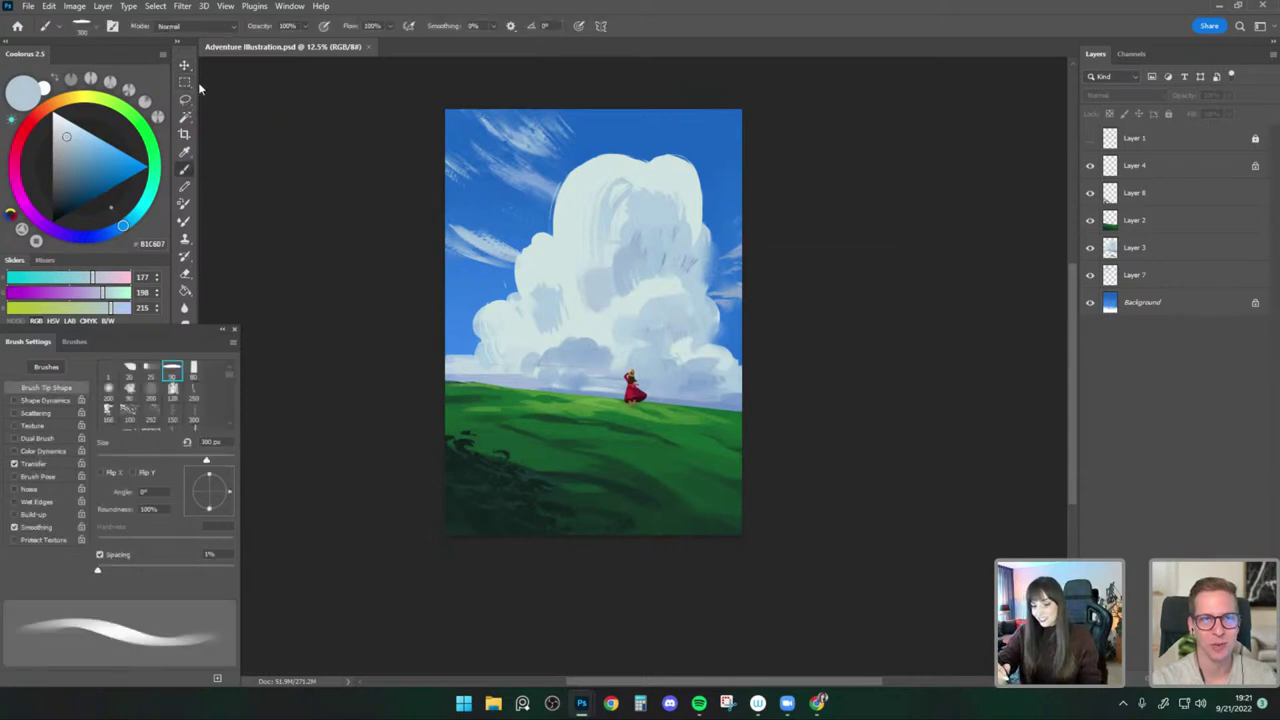
{"action": "left_click", "coordinate": [1157, 168]}
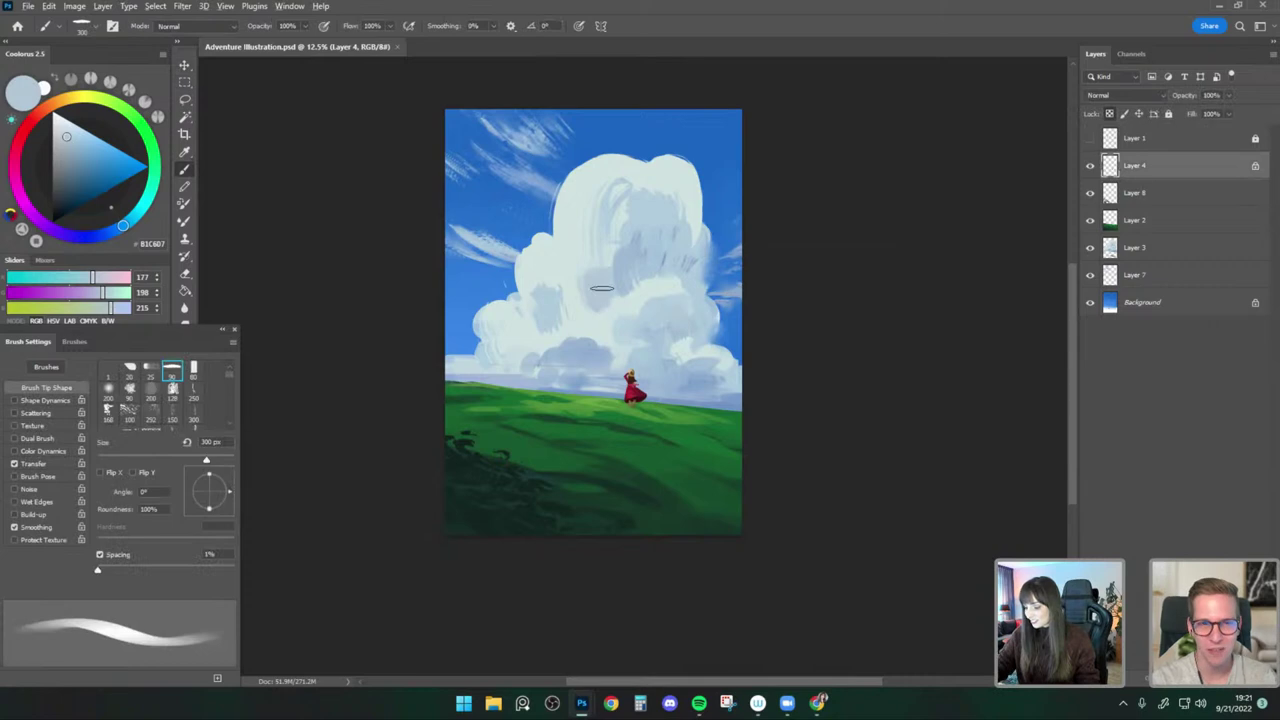
{"action": "mouse_move", "coordinate": [602, 288]}
{"action": "left_mouse_down"}
{"action": "mouse_move", "coordinate": [681, 332]}
{"action": "mouse_move", "coordinate": [691, 308]}
{"action": "left_mouse_up"}
{"action": "key", "text": "ctrl+z"}
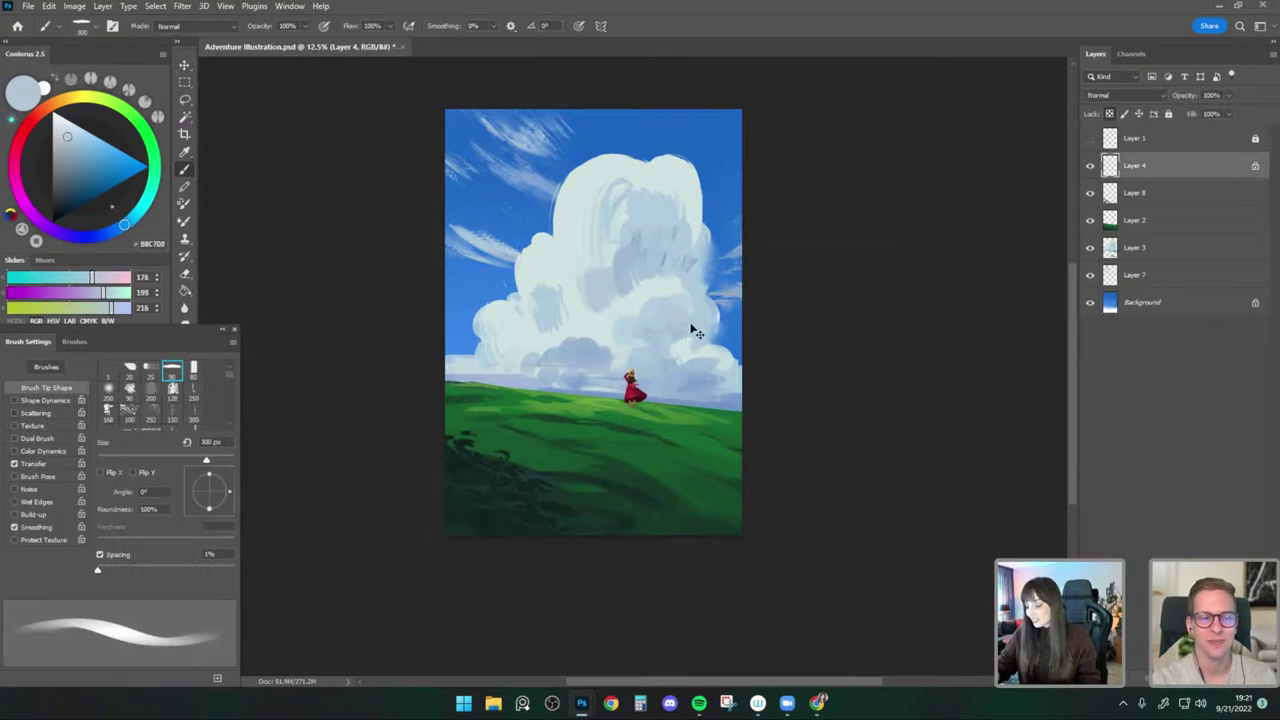
On Layer 8, sample pale cloud blues and paint soft shadows into the cloud's middle and left forms.
{"action": "left_click", "coordinate": [1135, 197]}
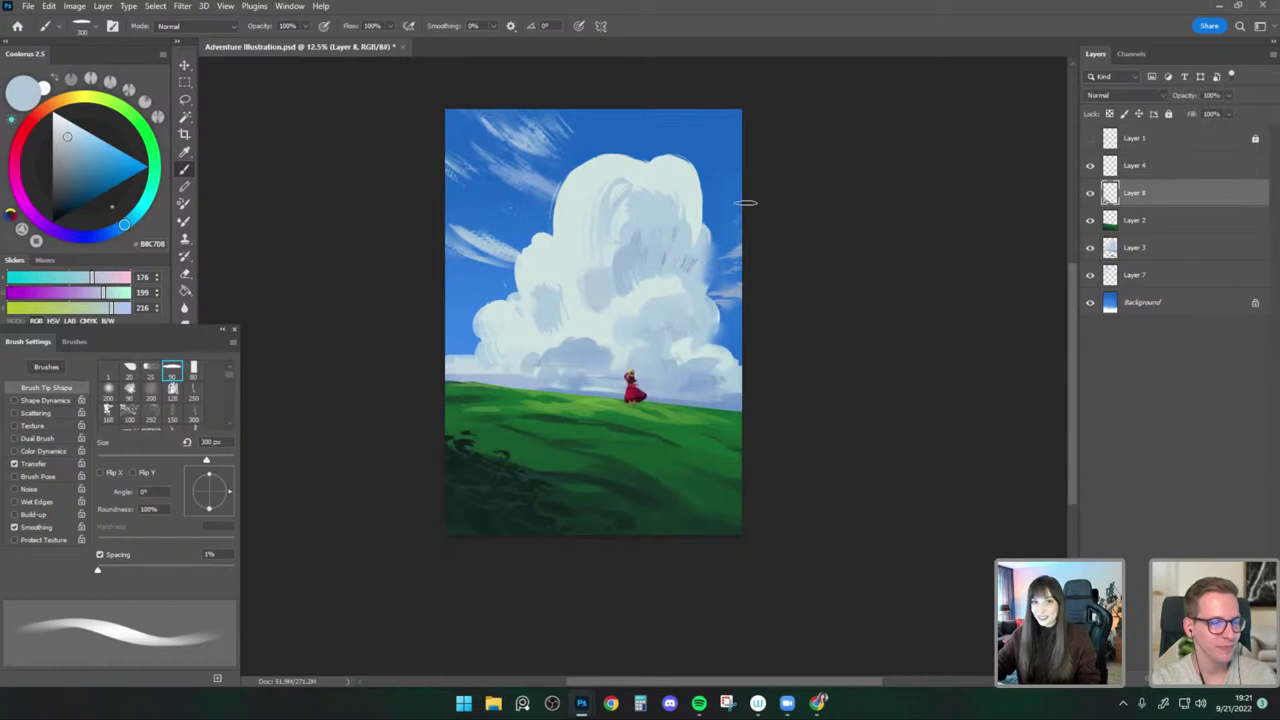
{"action": "left_click", "coordinate": [574, 284], "text": "alt"}
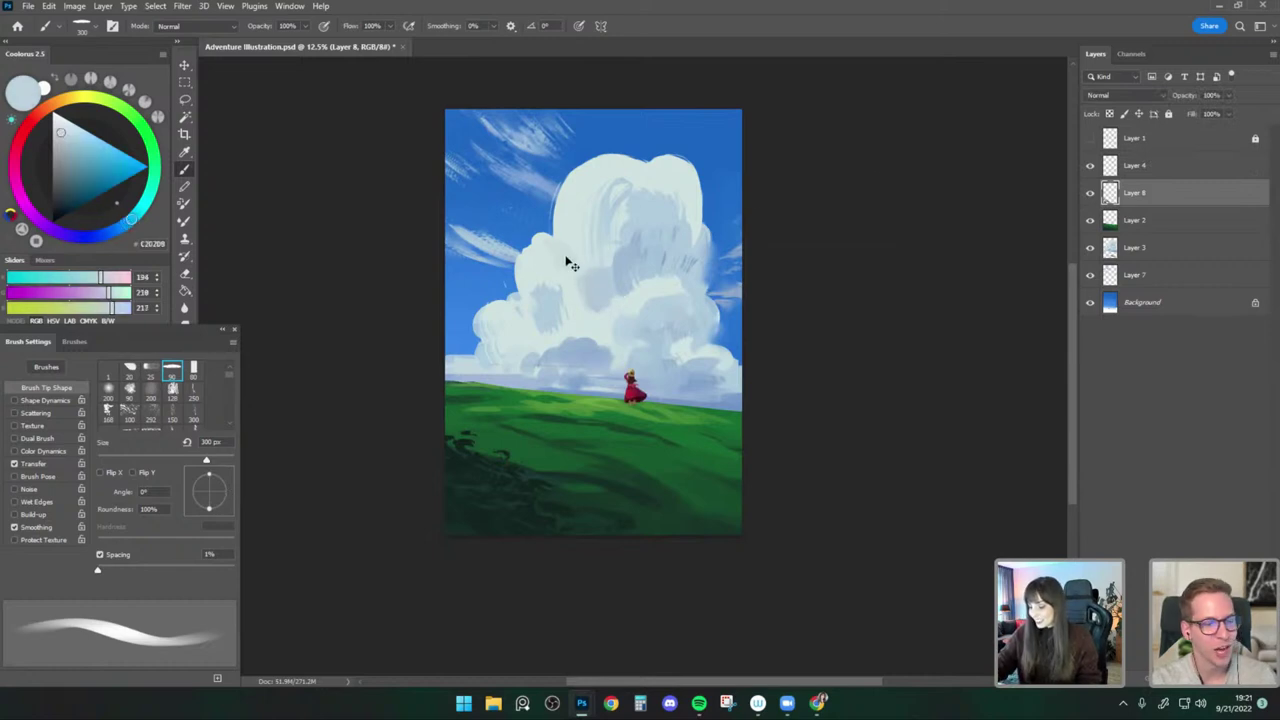
{"action": "left_click", "coordinate": [550, 316], "text": "alt"}
{"action": "key", "text": "e"}
{"action": "key", "text": "b"}
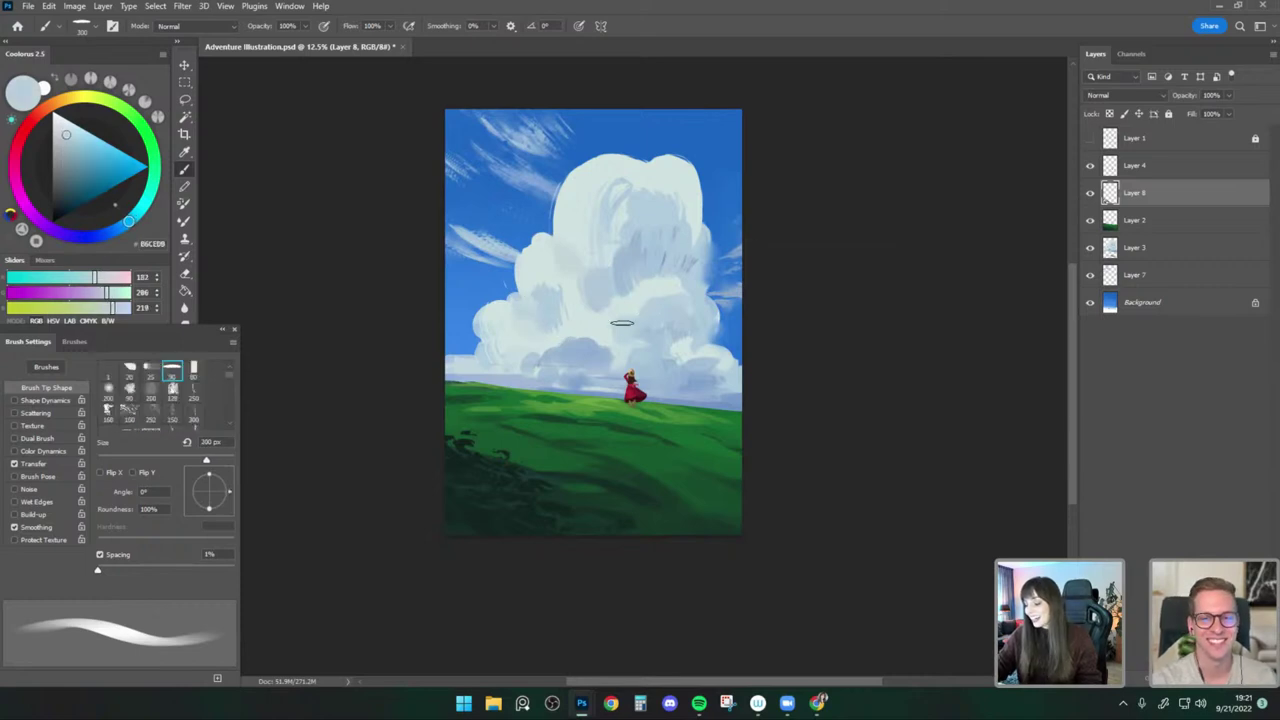
{"action": "left_click", "coordinate": [591, 342], "text": "alt"}
Choose the Round Pressure Sensitive brush at 150 px and sample the pale cloud white near the cloud's centre.
{"action": "left_click", "coordinate": [94, 28]}
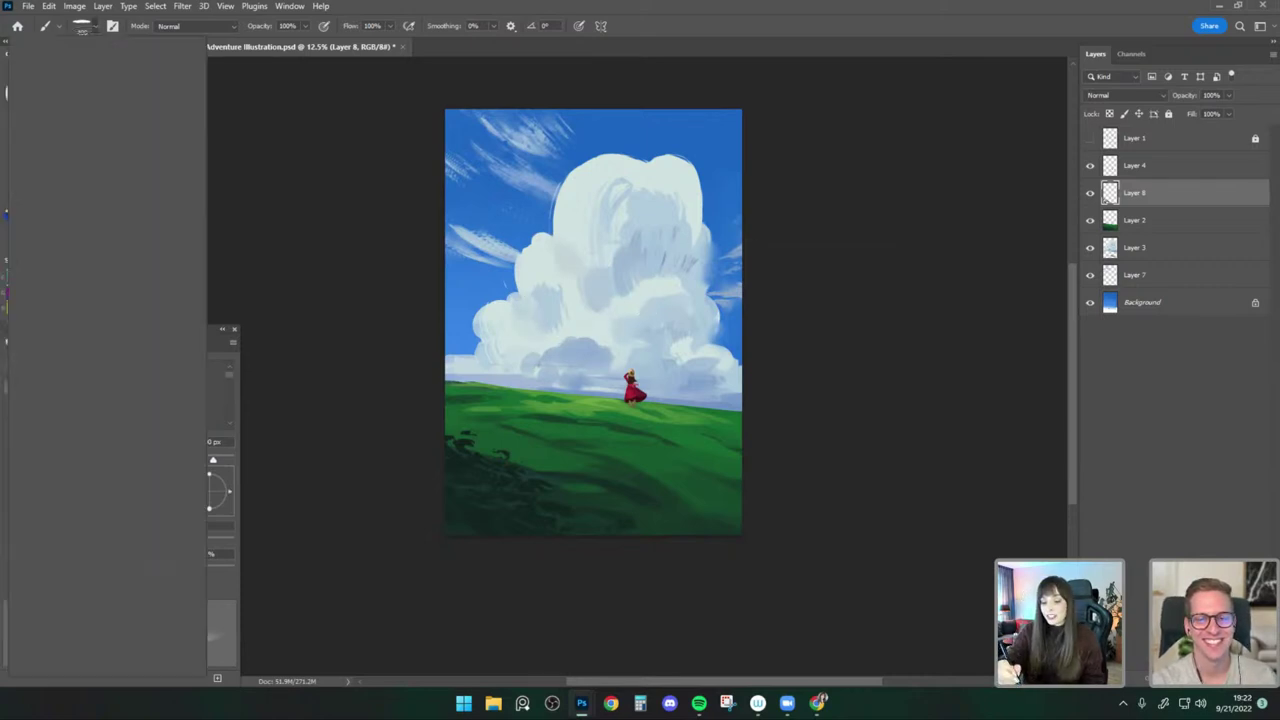
{"action": "left_click", "coordinate": [155, 237]}
{"action": "left_click", "coordinate": [586, 319], "text": "alt"}
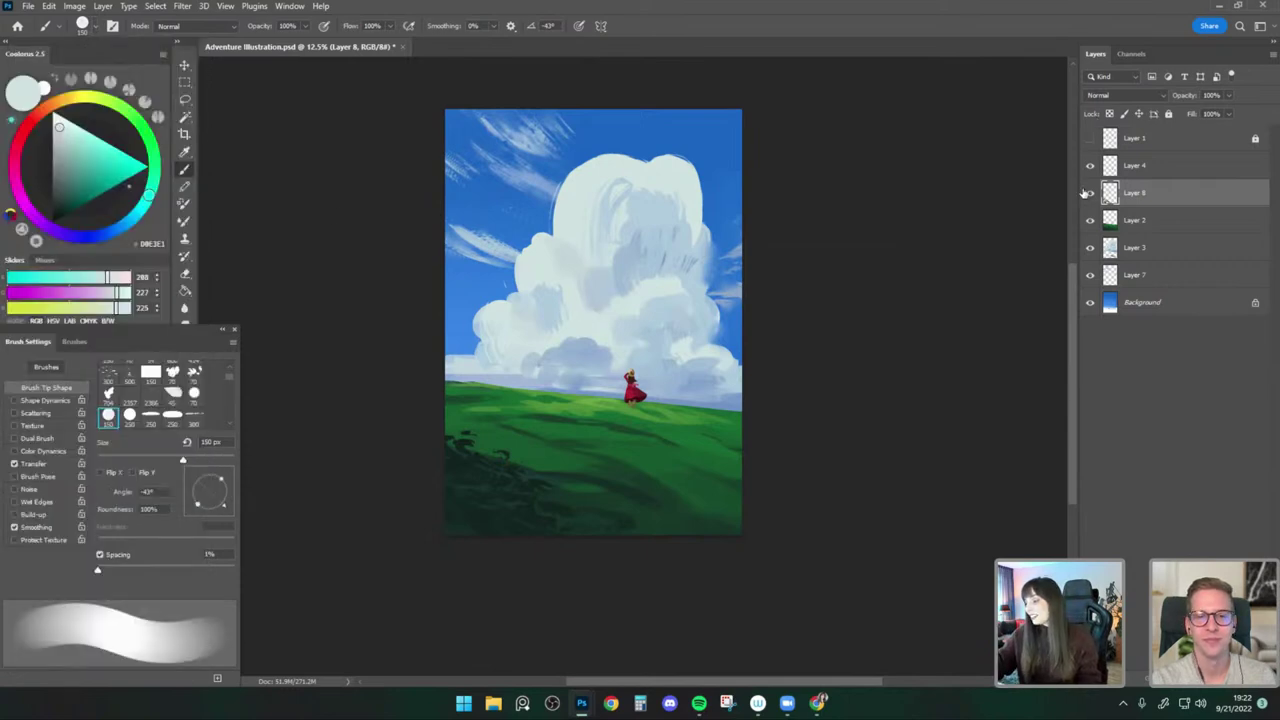
Lasso the cloud area on Layer 8, separate its strokes onto a new layer, and place that layer directly above Layer 3.
{"action": "key", "text": "period"}
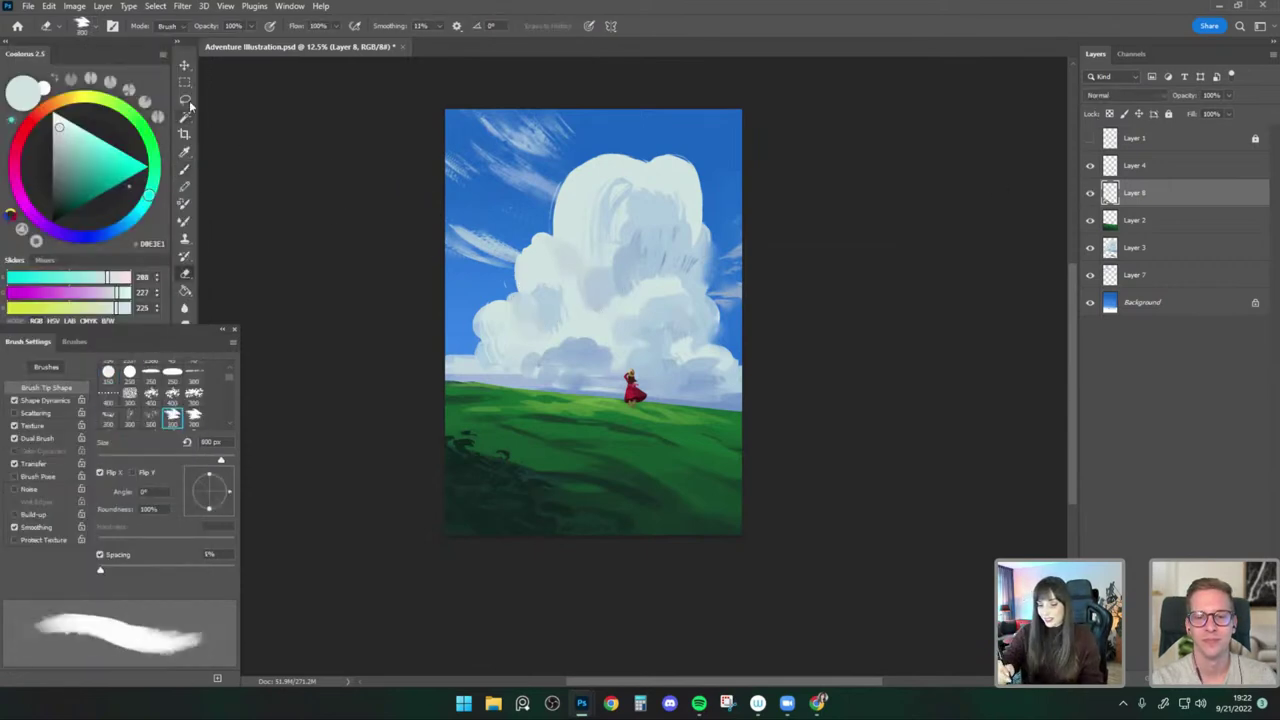
{"action": "left_click", "coordinate": [188, 103]}
{"action": "mouse_move", "coordinate": [600, 119]}
{"action": "left_mouse_down"}
{"action": "mouse_move", "coordinate": [448, 249]}
{"action": "mouse_move", "coordinate": [785, 186]}
{"action": "left_mouse_up"}
{"action": "left_click", "coordinate": [106, 7]}
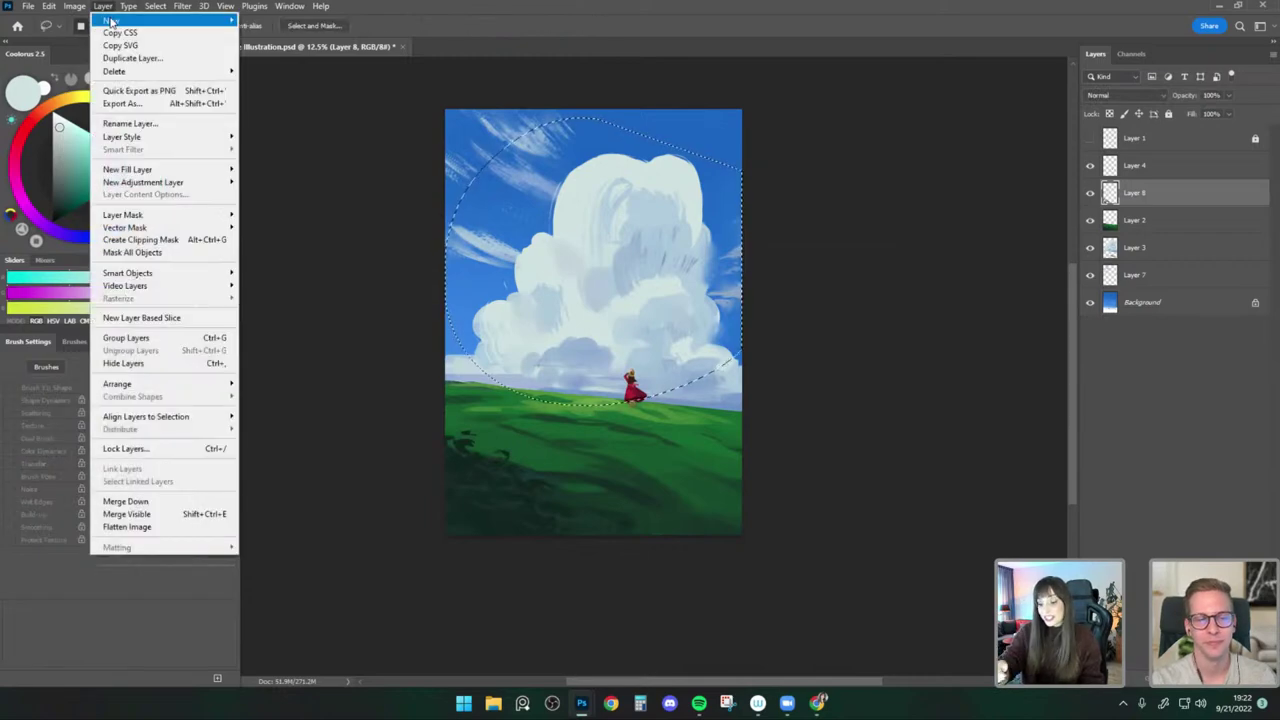
{"action": "mouse_move", "coordinate": [110, 20]}
{"action": "left_click", "coordinate": [290, 154]}
{"action": "left_click_drag", "start_coordinate": [1140, 193], "coordinate": [1147, 257]}
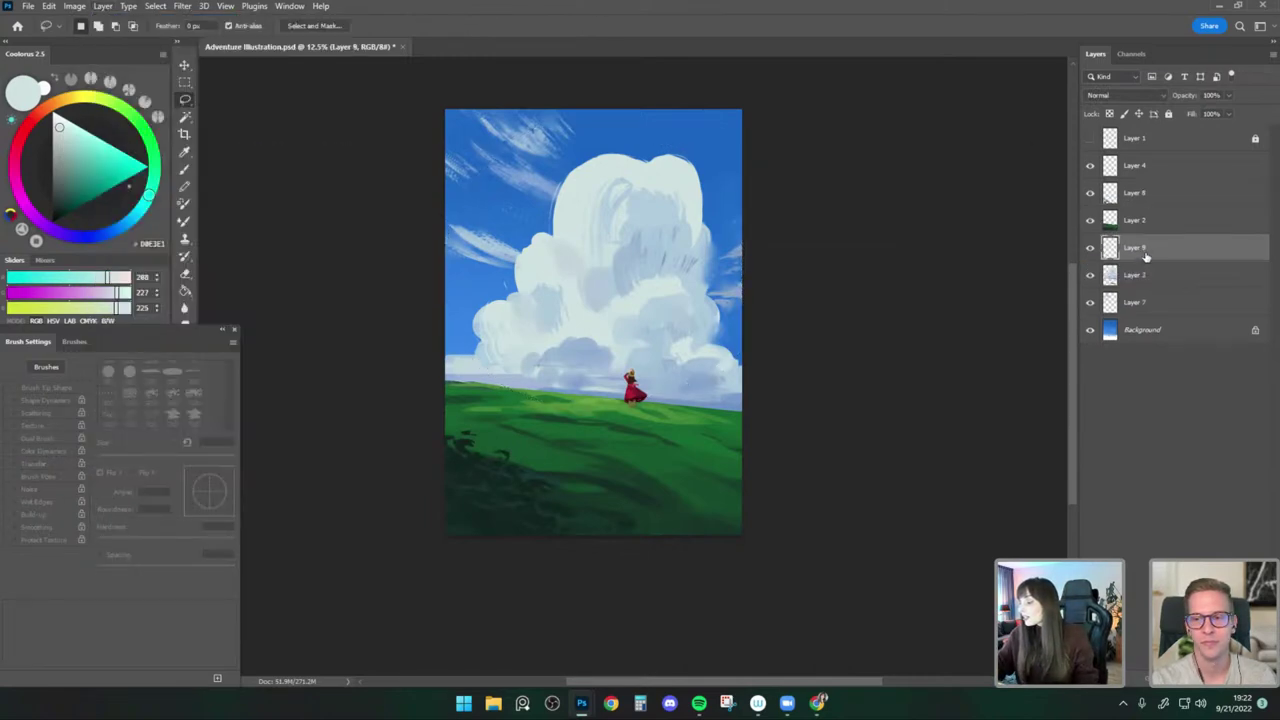
Merge the separated cloud strokes down into Layer 3 and save the illustration.
{"action": "right_click", "coordinate": [1146, 257]}
{"action": "left_click", "coordinate": [1005, 519]}
{"action": "key", "text": "v"}
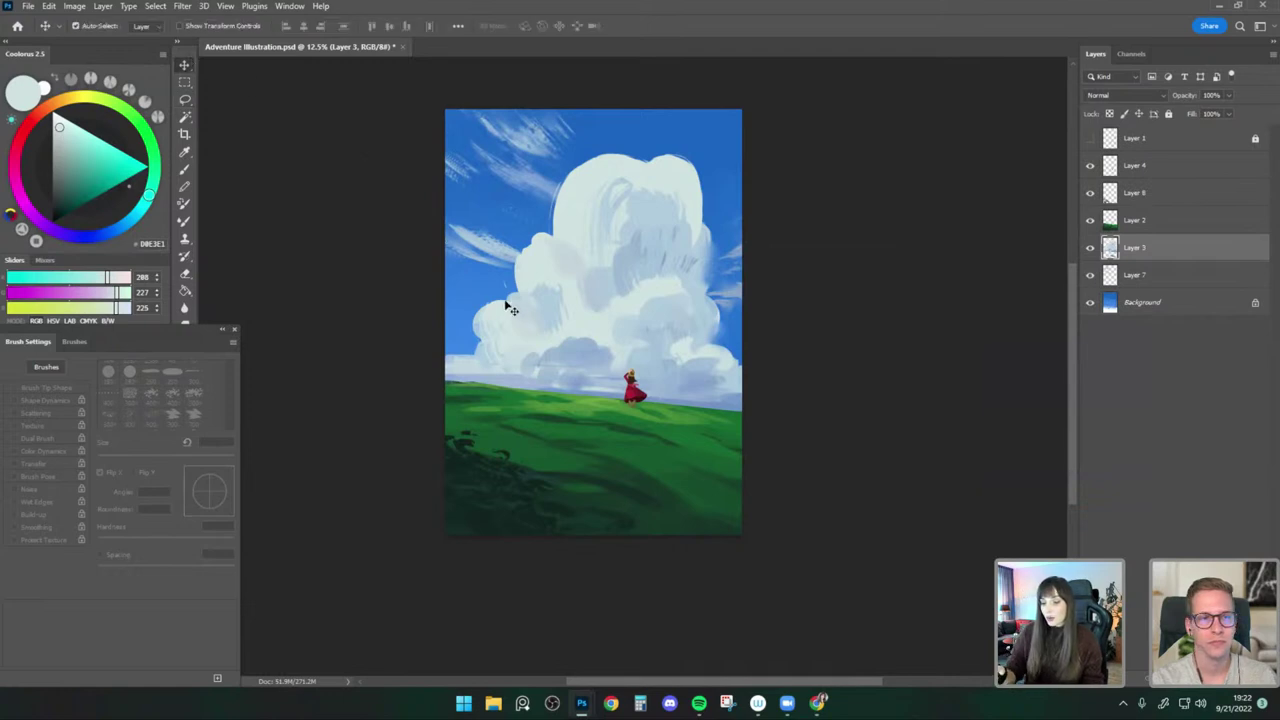
{"action": "key", "text": "ctrl+s"}
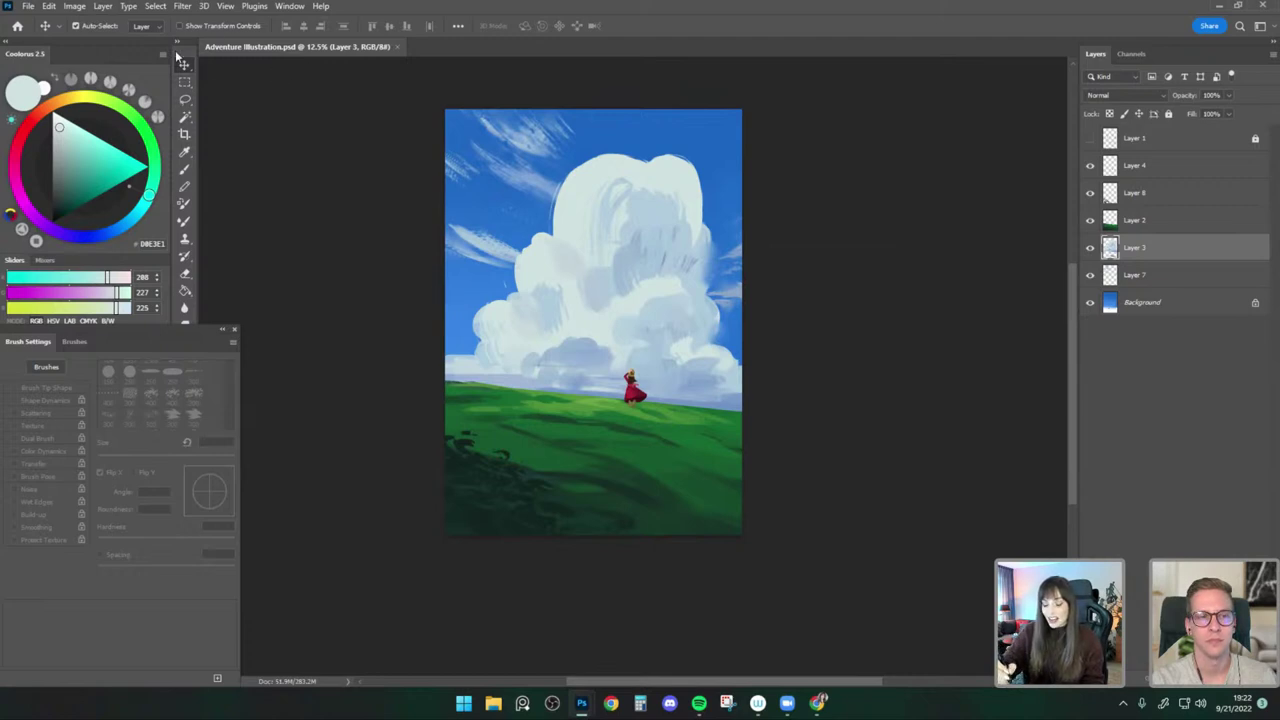
Use the Move tool's layer auto-select to check which layers hold the wispy clouds, the large cloud and the hill.
{"action": "left_click", "coordinate": [149, 28]}
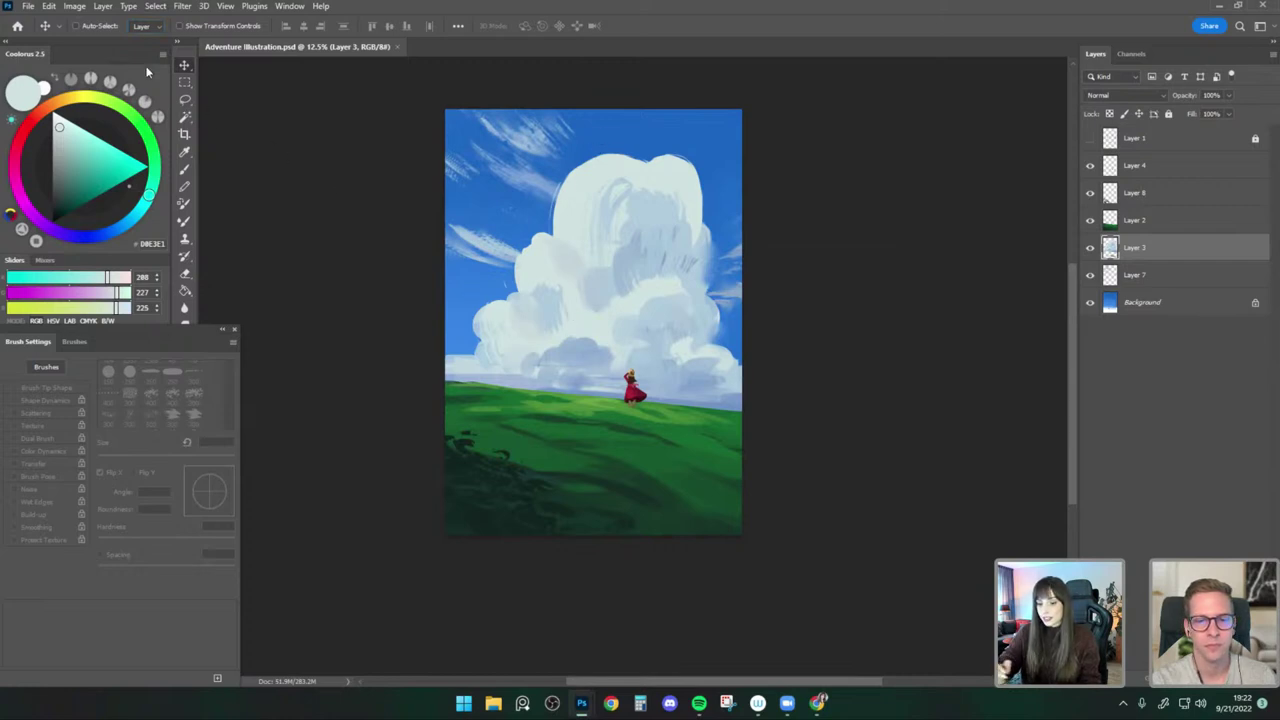
{"action": "left_click", "coordinate": [545, 150]}
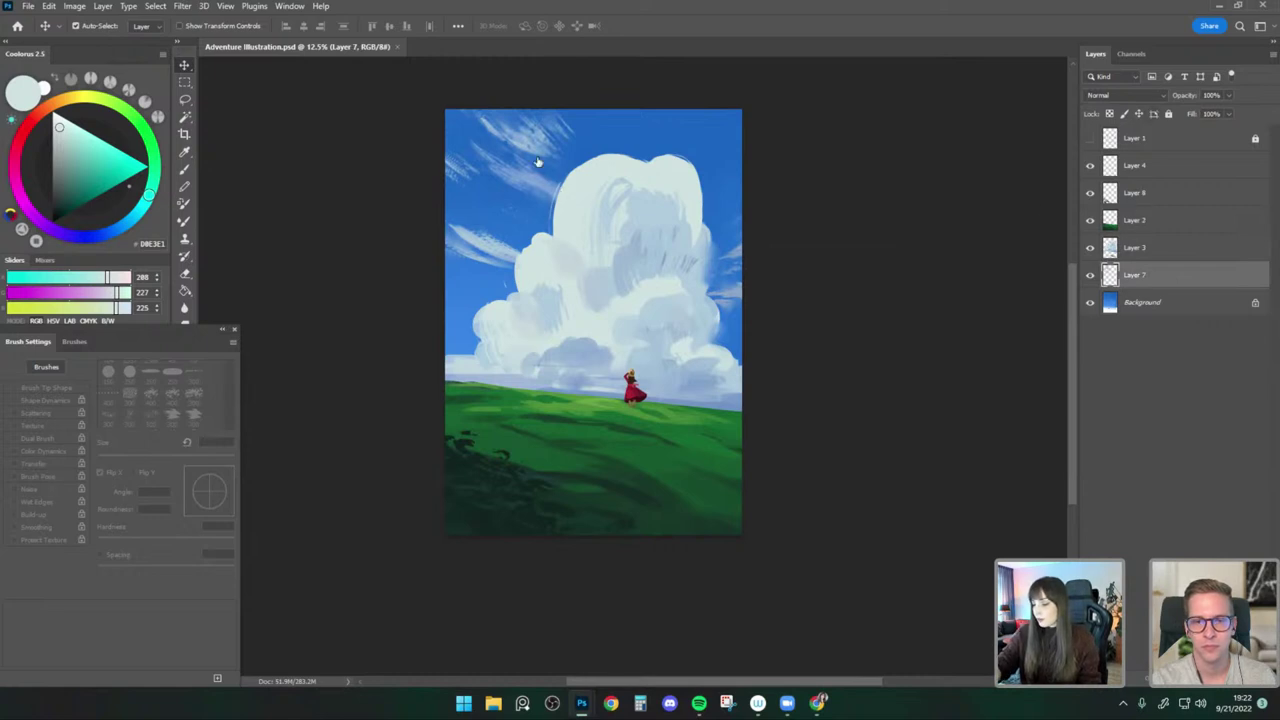
{"action": "left_click", "coordinate": [602, 139]}
{"action": "left_click", "coordinate": [570, 242]}
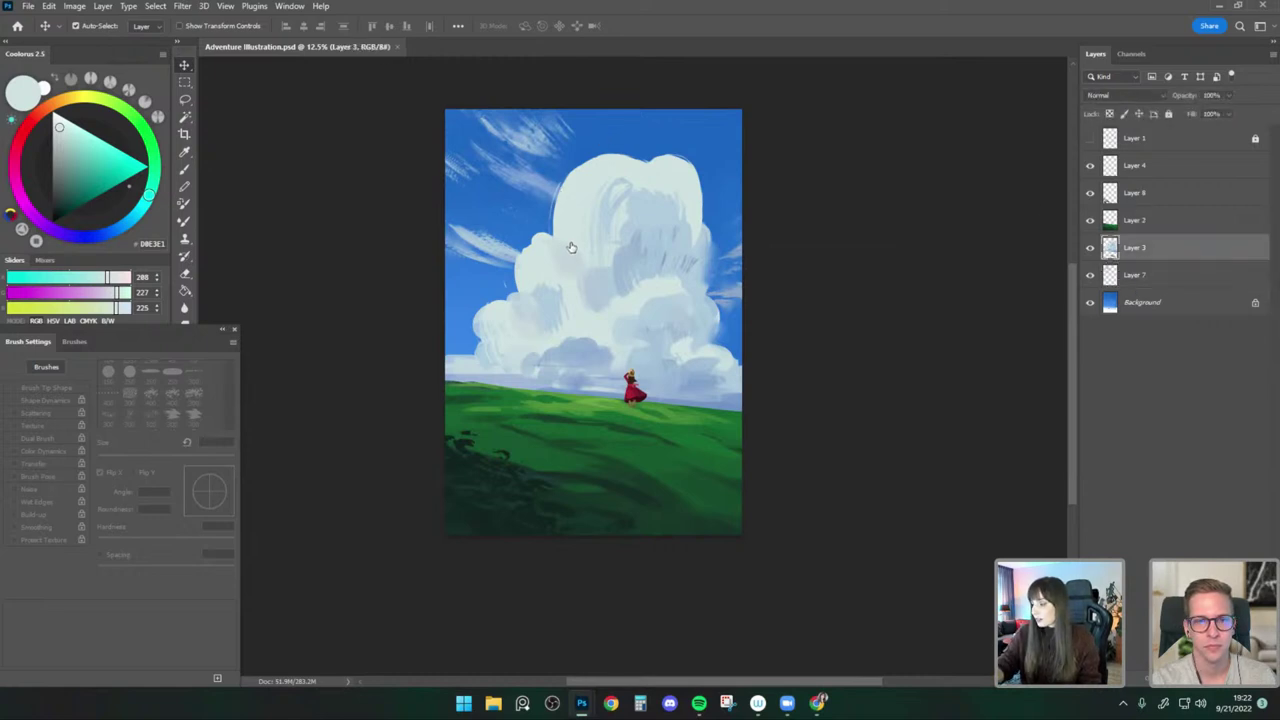
{"action": "left_click", "coordinate": [526, 180]}
{"action": "left_click", "coordinate": [546, 434]}
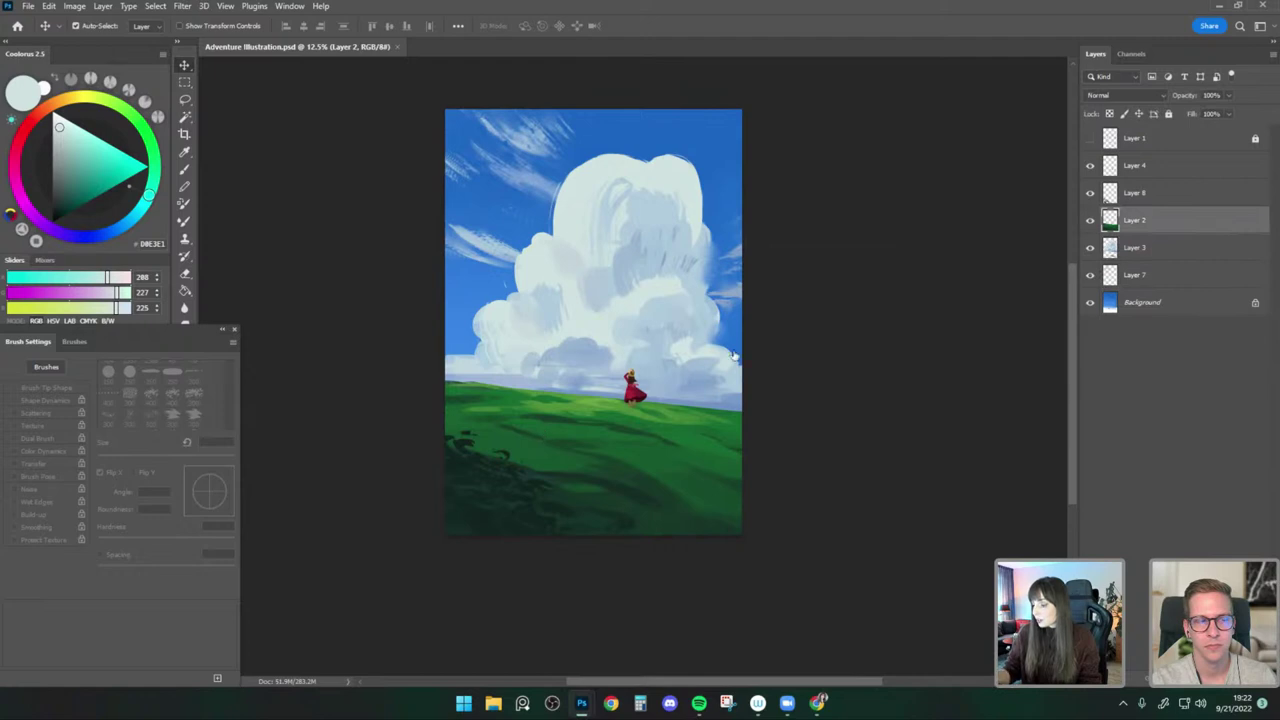
{"action": "left_click", "coordinate": [735, 302]}
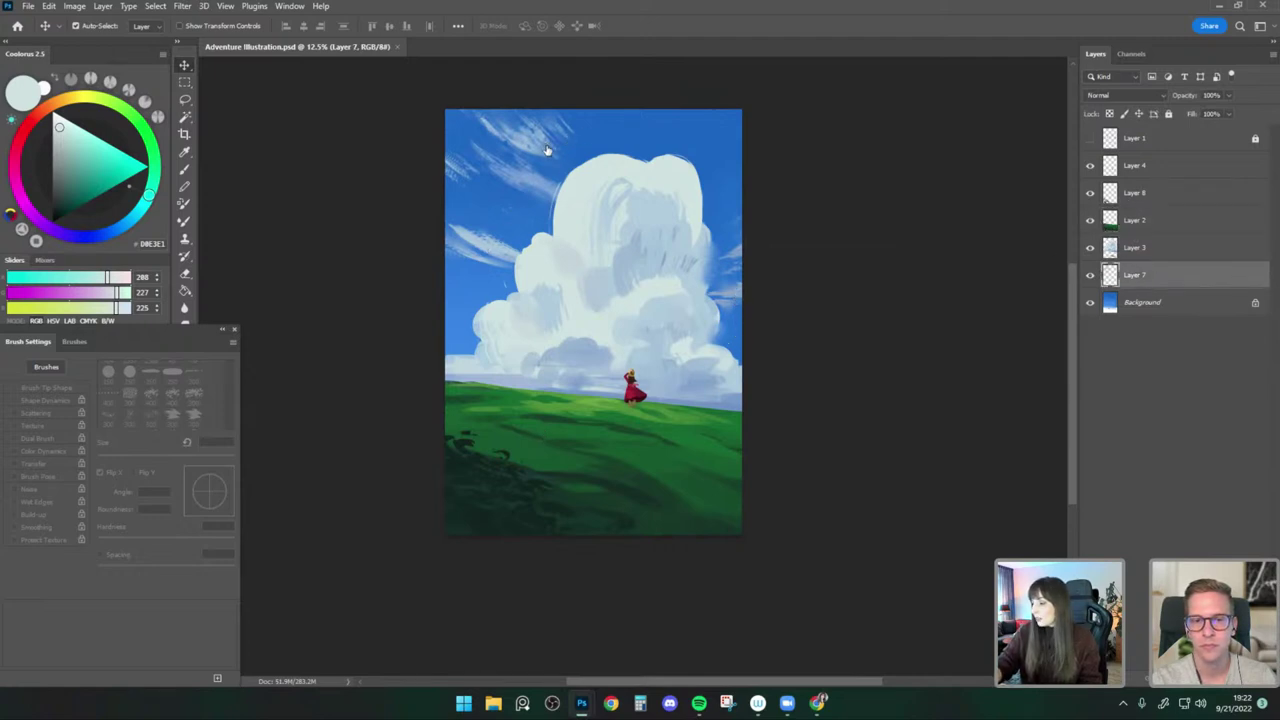
{"action": "left_click", "coordinate": [585, 272]}
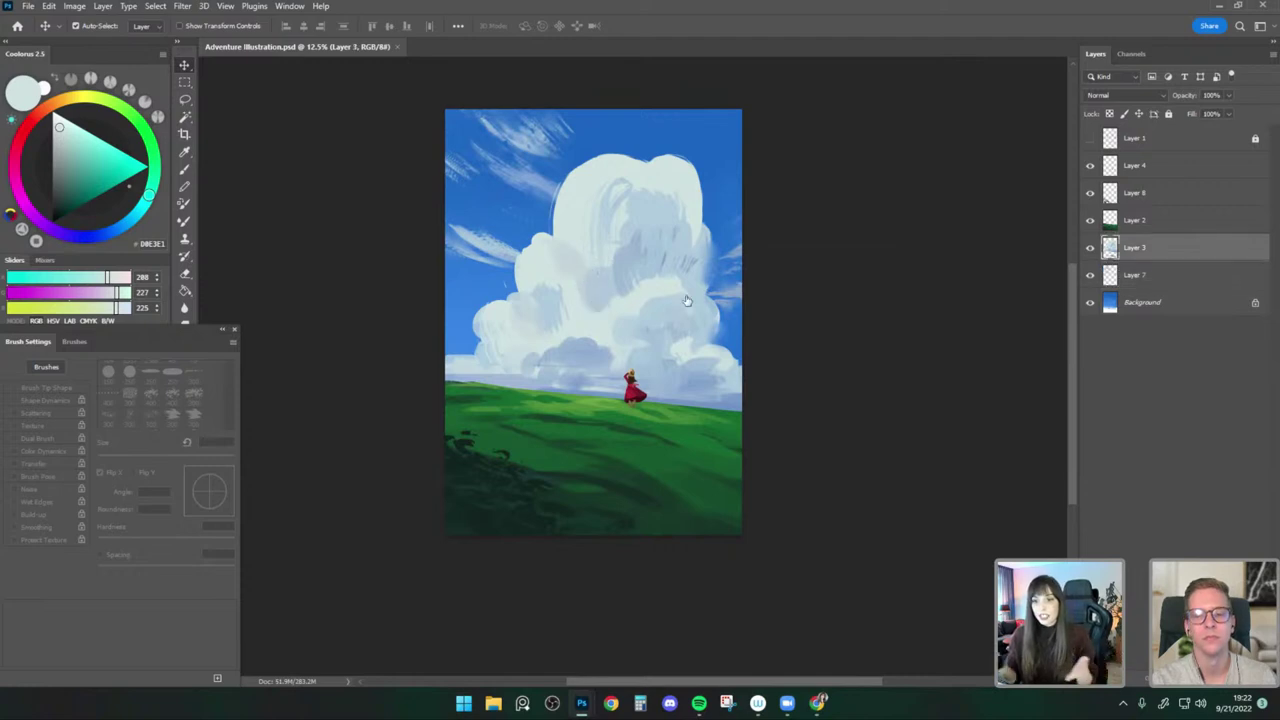
Try moving the large cloud, wispy clouds, hill and figure one at a time, undoing each move.
{"action": "left_click_drag", "start_coordinate": [622, 198], "coordinate": [675, 168]}
{"action": "key", "text": "ctrl+z"}
{"action": "left_click_drag", "start_coordinate": [546, 148], "coordinate": [624, 117]}
{"action": "key", "text": "ctrl+z"}
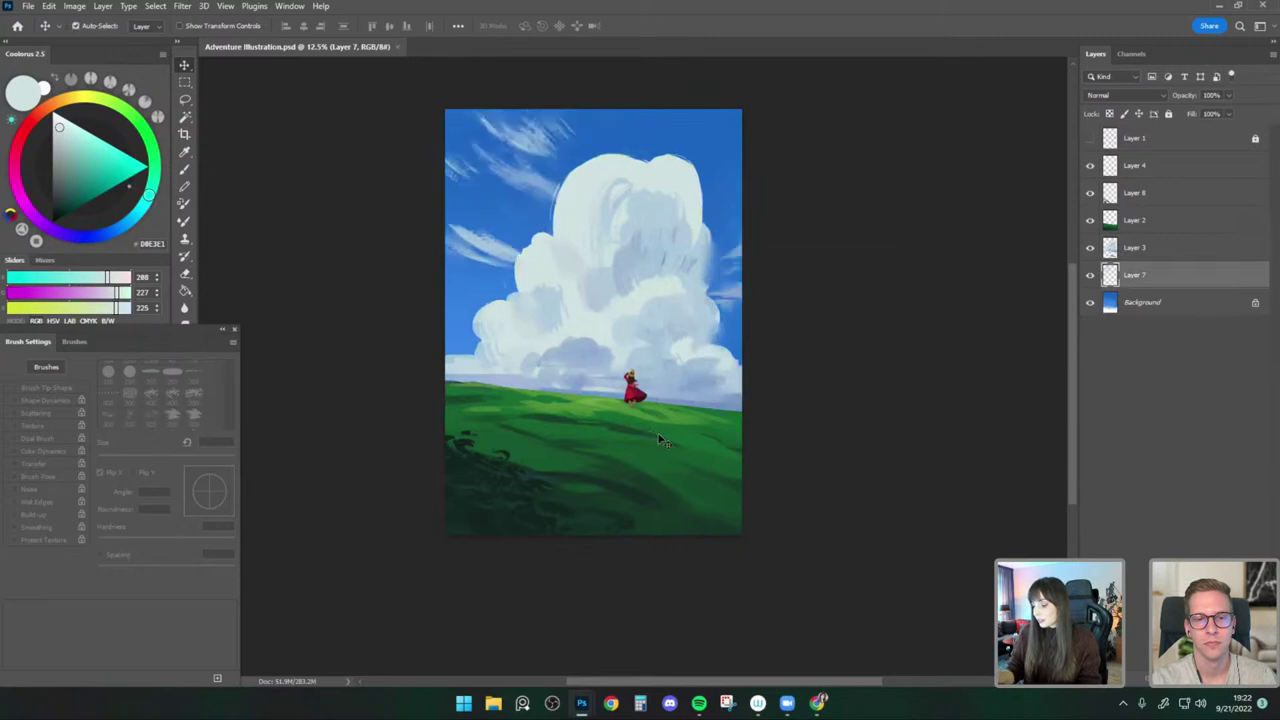
{"action": "left_click_drag", "start_coordinate": [657, 437], "coordinate": [701, 402]}
{"action": "key", "text": "ctrl+z"}
{"action": "left_click_drag", "start_coordinate": [629, 395], "coordinate": [694, 307]}
{"action": "key", "text": "ctrl+z"}
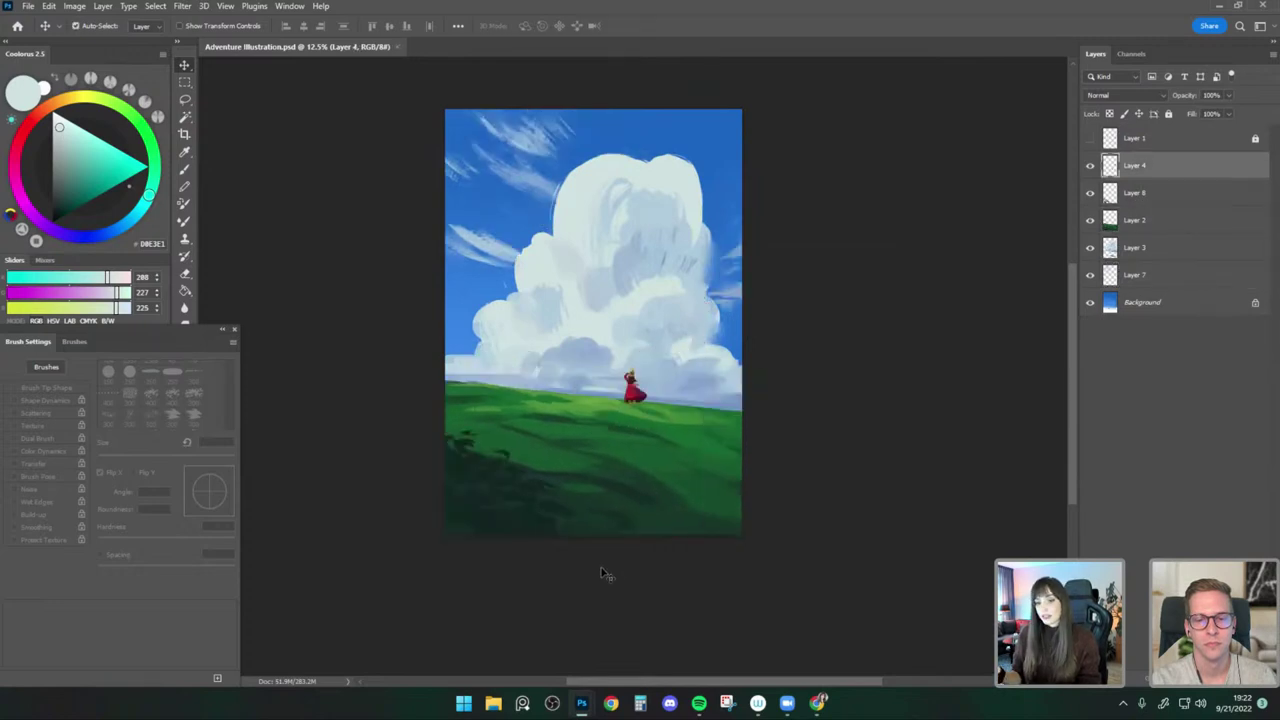
Activate Layer 3 and choose the Paint - Thick Flow brush for working on the large cloud.
{"action": "left_click", "coordinate": [793, 332]}
{"action": "key", "text": "ctrl+plus"}
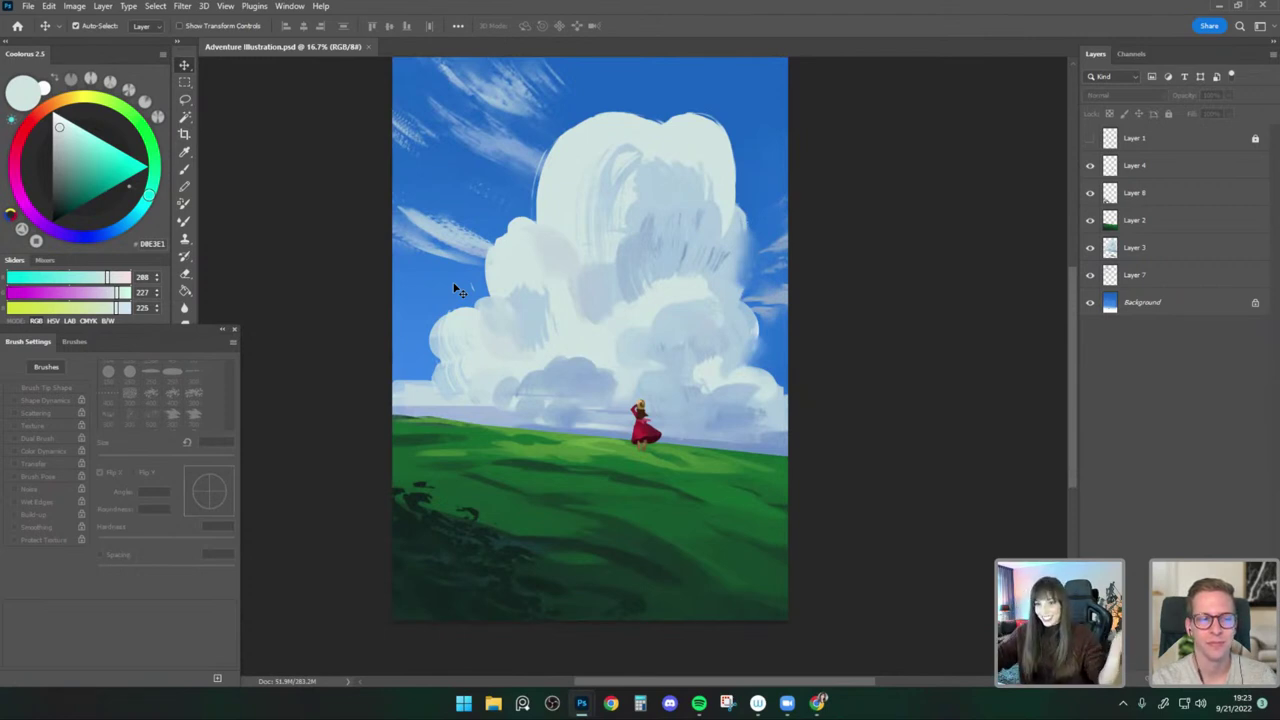
{"action": "key", "text": "b"}
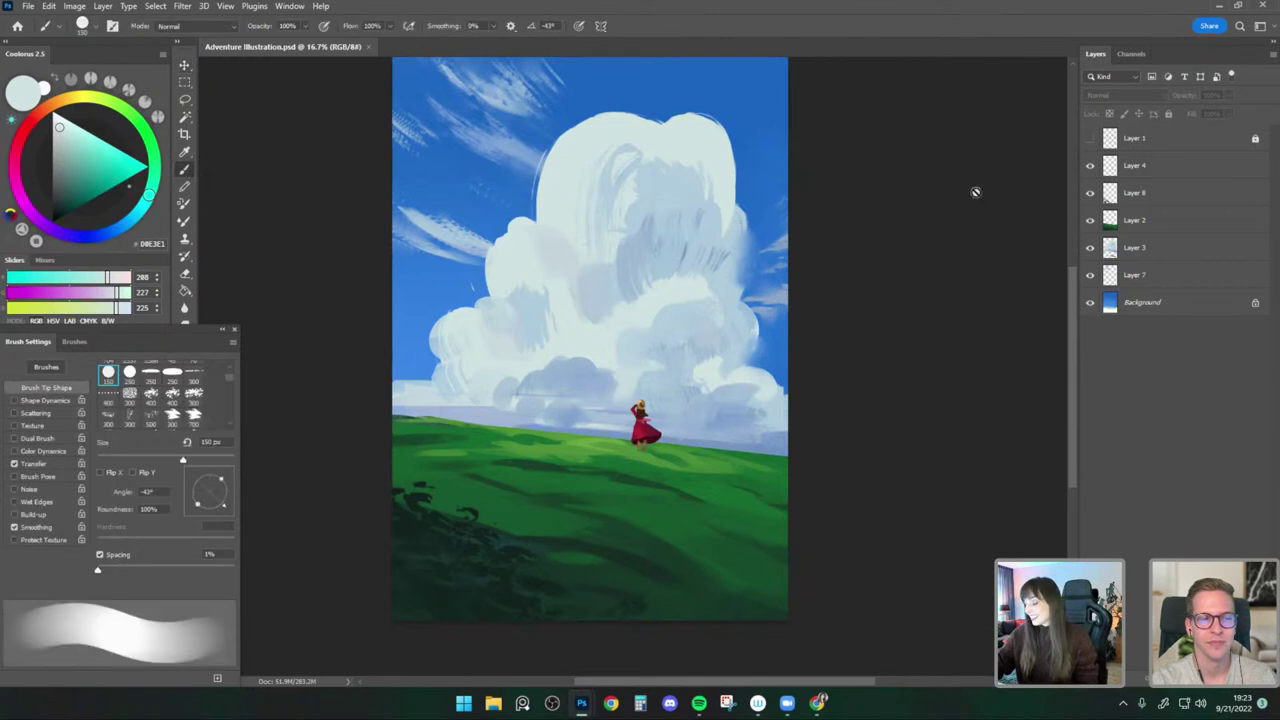
{"action": "left_click", "coordinate": [189, 67]}
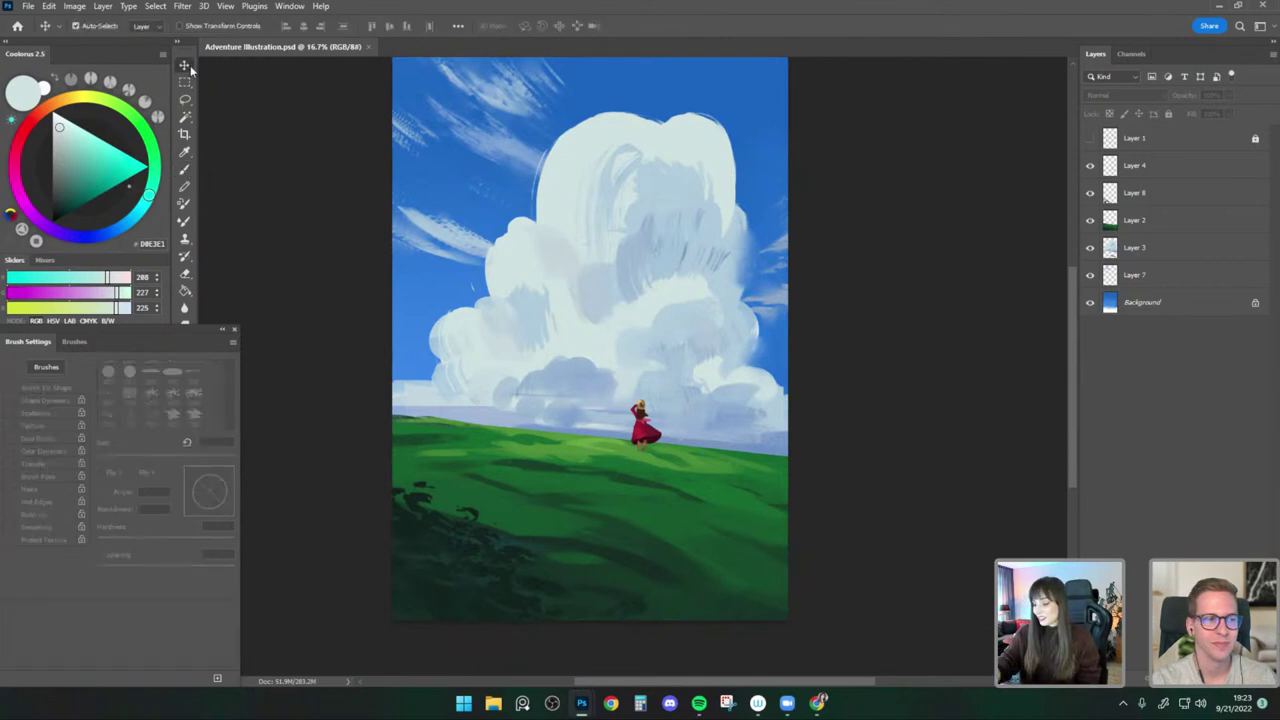
{"action": "left_click", "coordinate": [1132, 250]}
{"action": "key", "text": "b"}
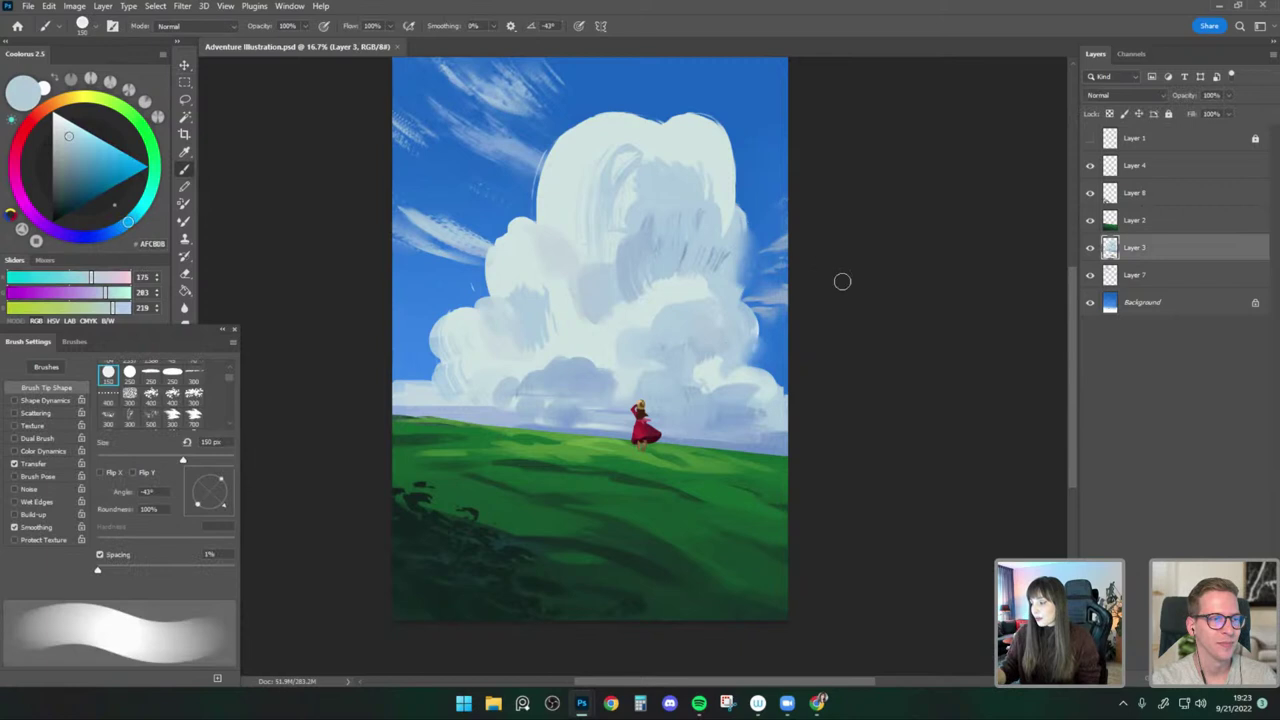
{"action": "left_click", "coordinate": [95, 26]}
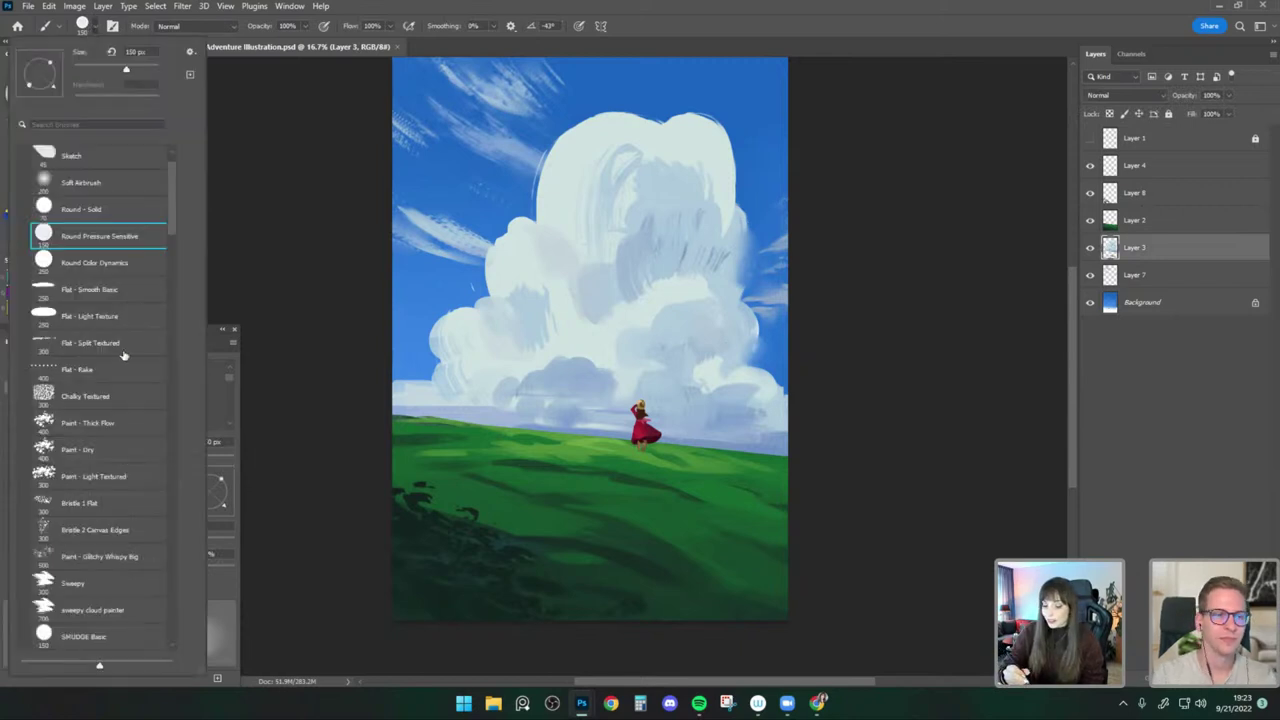
{"action": "left_click", "coordinate": [116, 424]}
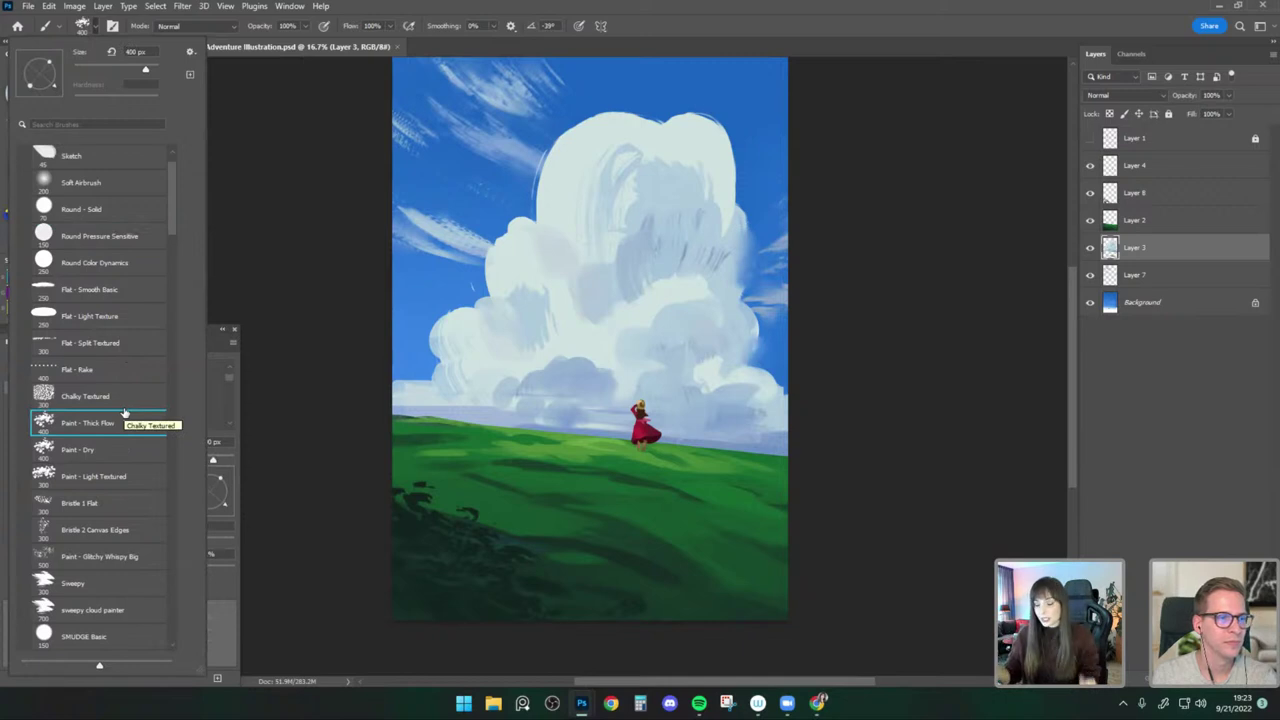
Paint textured blue-grey shadow over the large cloud's lower-right puffs with the brush at 400 to 500 px.
{"action": "left_click", "coordinate": [686, 340]}
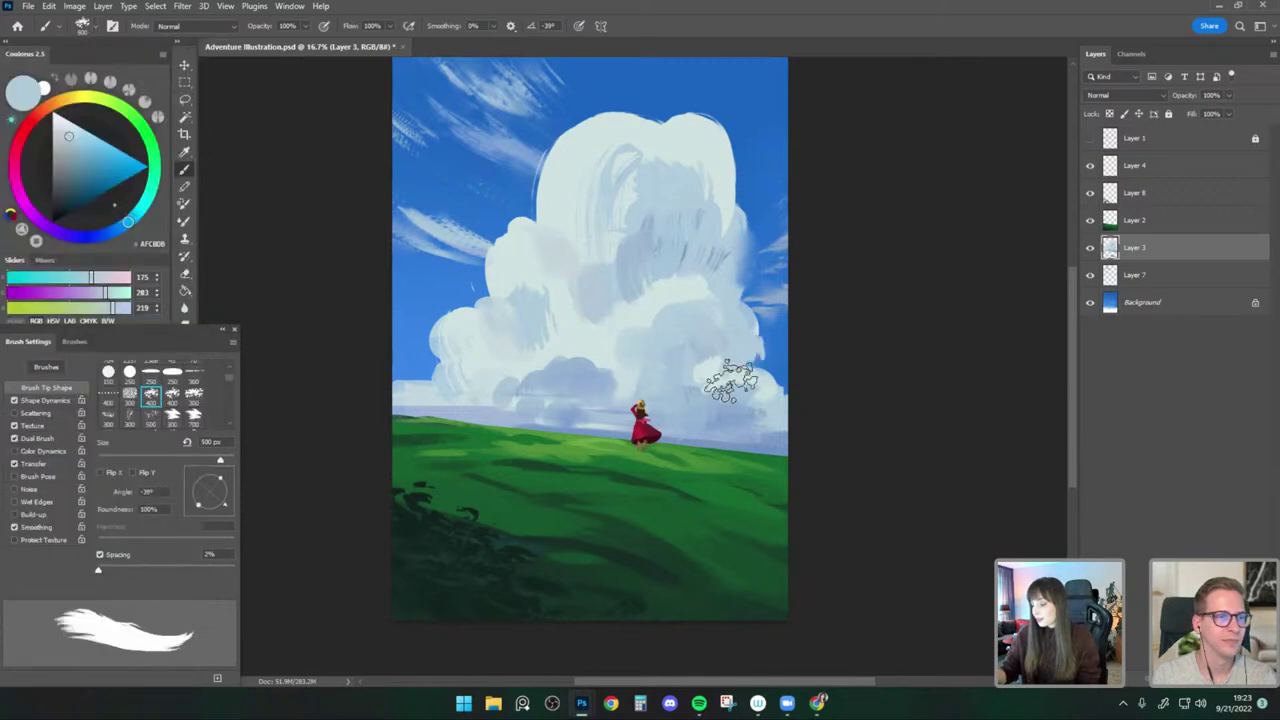
{"action": "left_click_drag", "start_coordinate": [757, 345], "coordinate": [722, 376]}
{"action": "key", "text": "["}
{"action": "left_click_drag", "start_coordinate": [827, 410], "coordinate": [838, 403]}
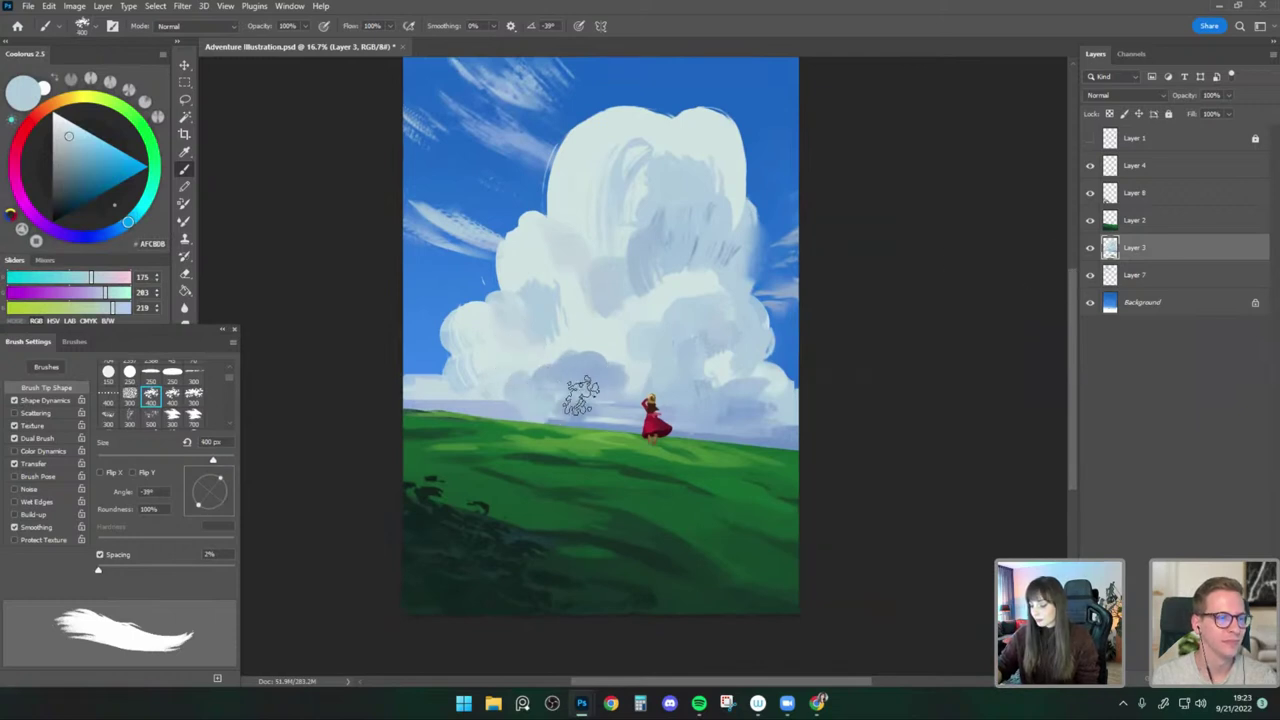
{"action": "left_click", "coordinate": [566, 398], "text": "alt"}
{"action": "key", "text": "bracketright"}
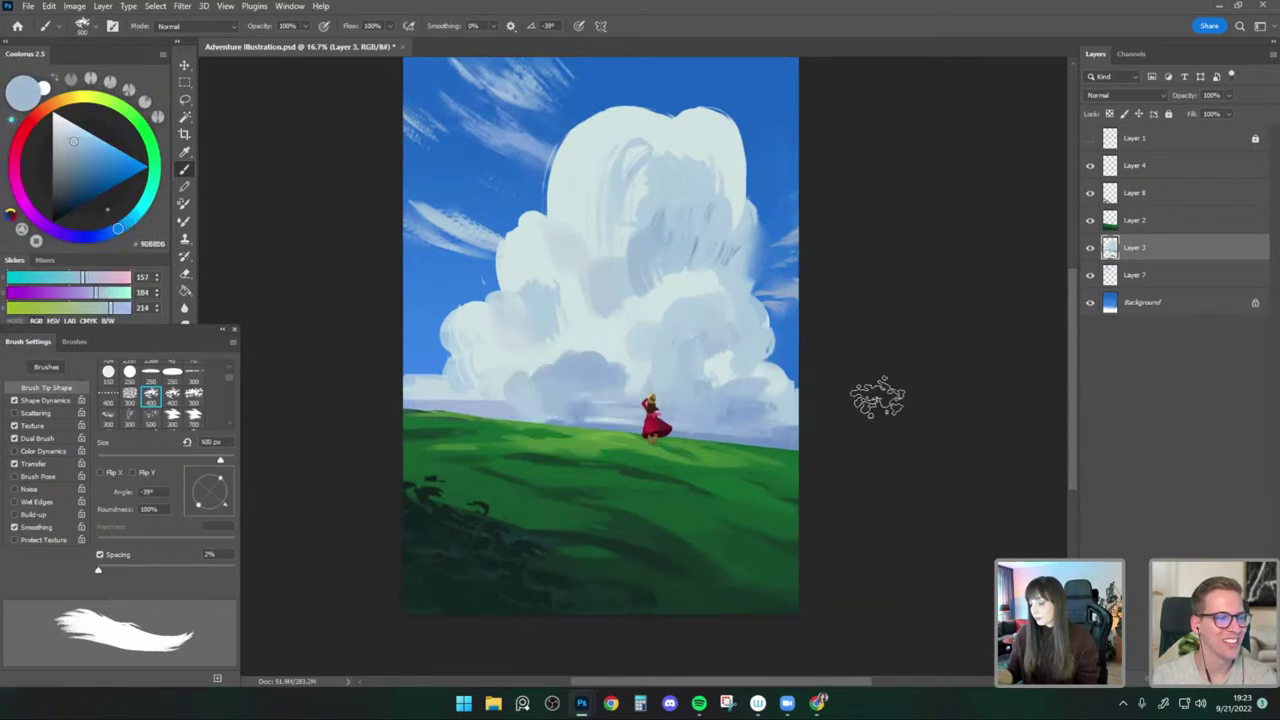
{"action": "left_click_drag", "start_coordinate": [768, 376], "coordinate": [764, 380]}
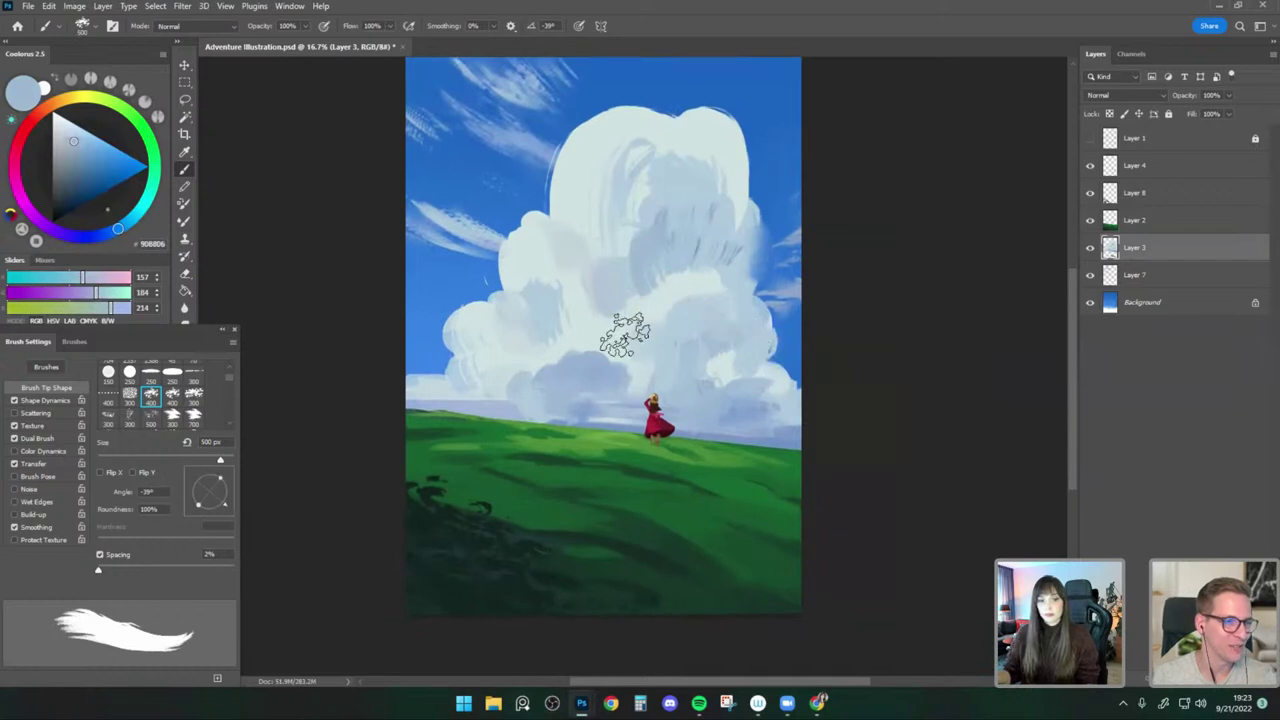
Reshape and blend the low shadow puff beside the figure using sampled cloud tones and brush sizes between 250 and 400 px.
{"action": "left_click", "coordinate": [610, 370], "text": "alt"}
{"action": "key", "text": "bracketleft"}
{"action": "key", "text": "bracketleft"}
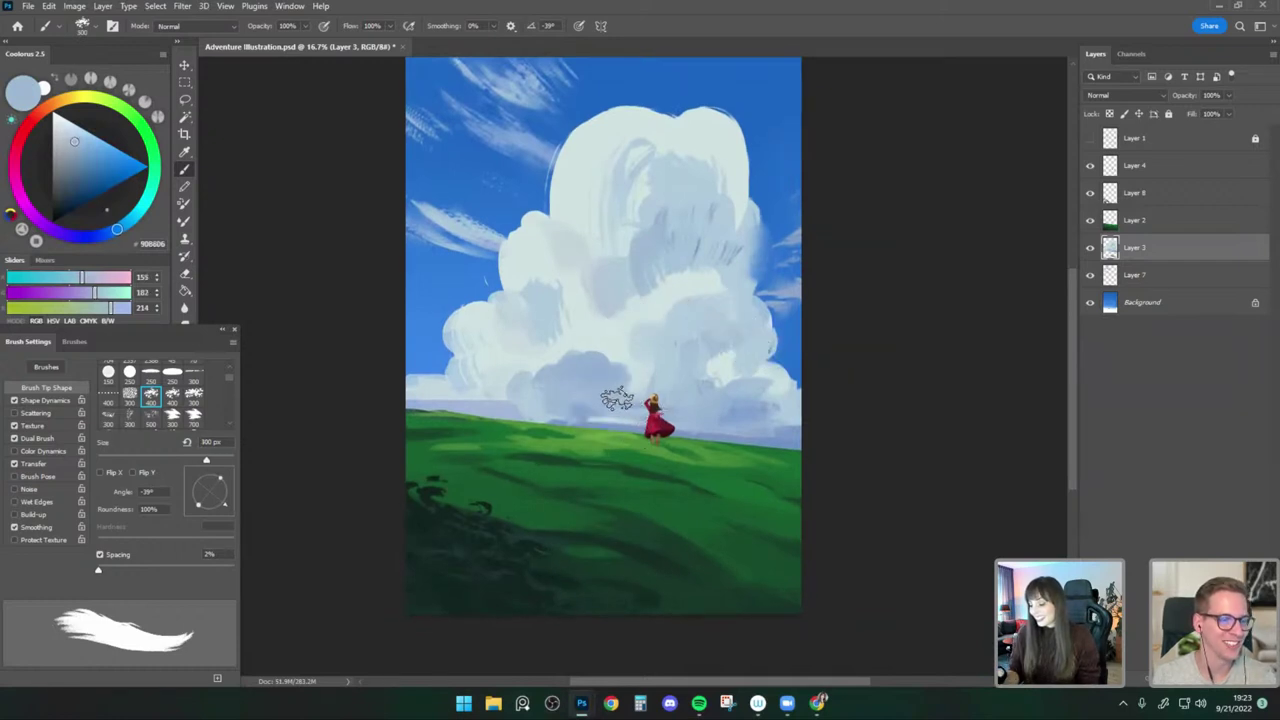
{"action": "left_click", "coordinate": [614, 370], "text": "alt"}
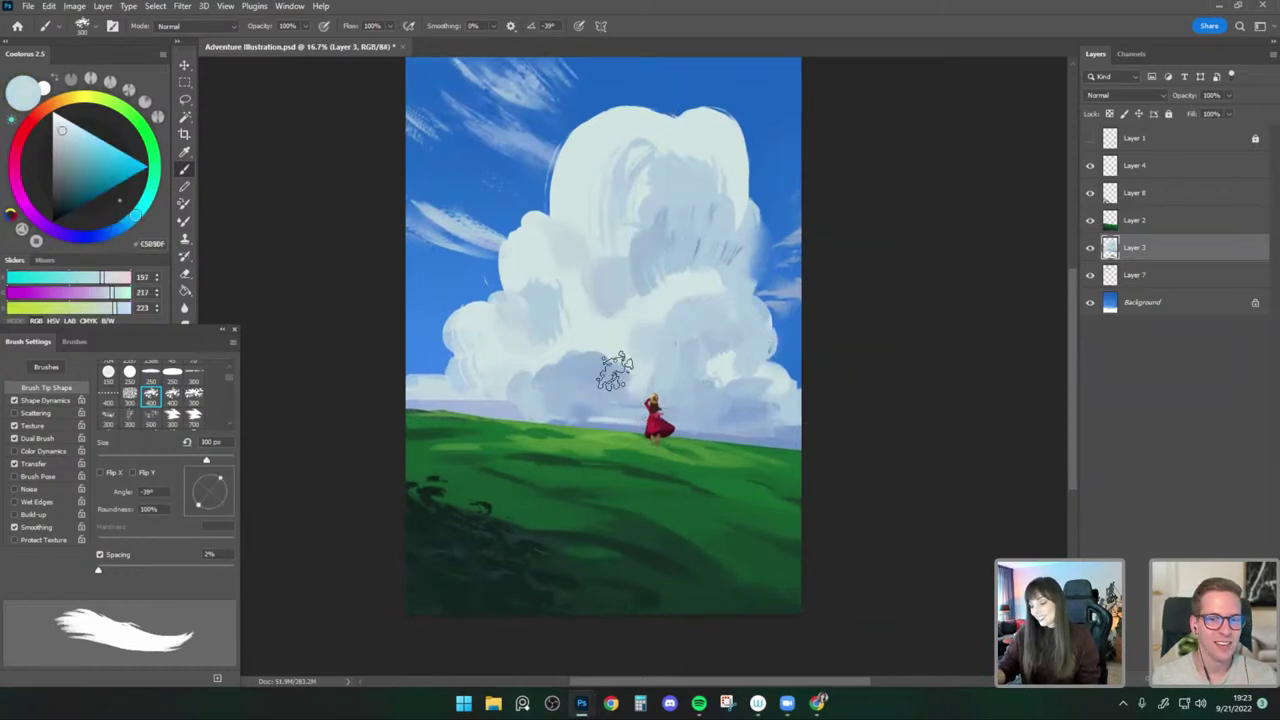
{"action": "key", "text": "bracketright"}
{"action": "left_click", "coordinate": [632, 350], "text": "alt"}
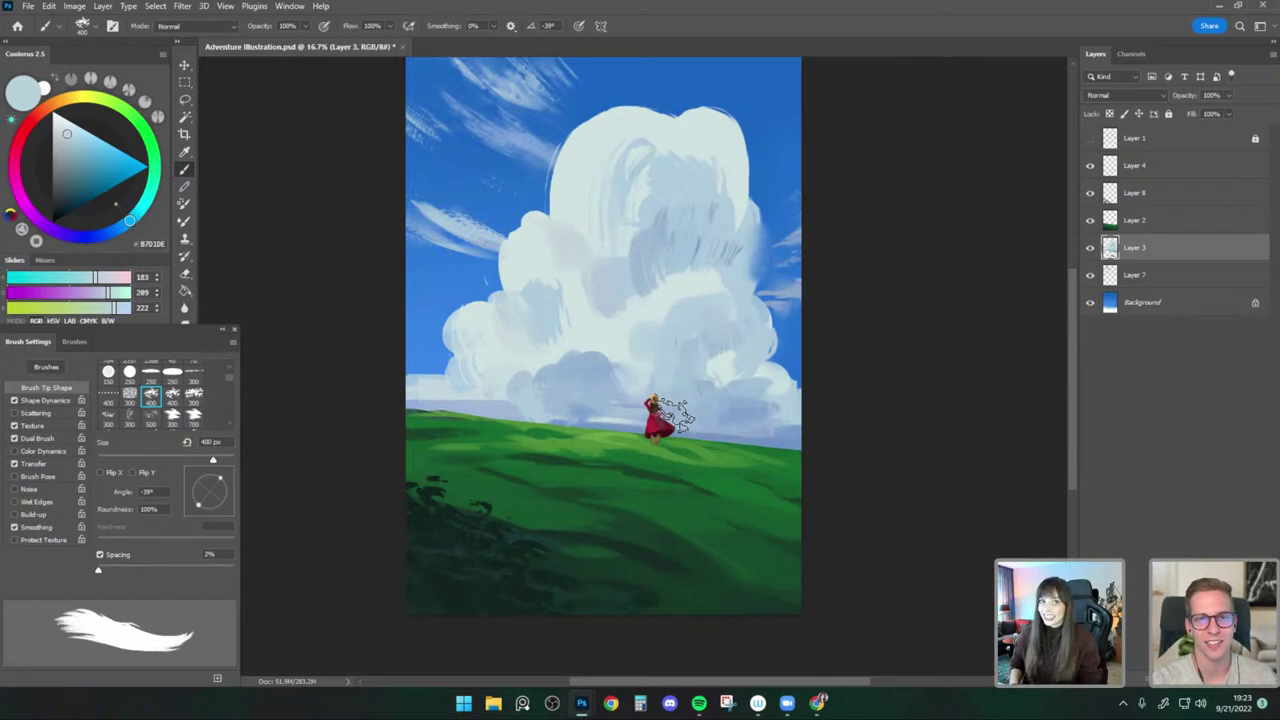
{"action": "key", "text": "bracketleft"}
{"action": "key", "text": "bracketleft"}
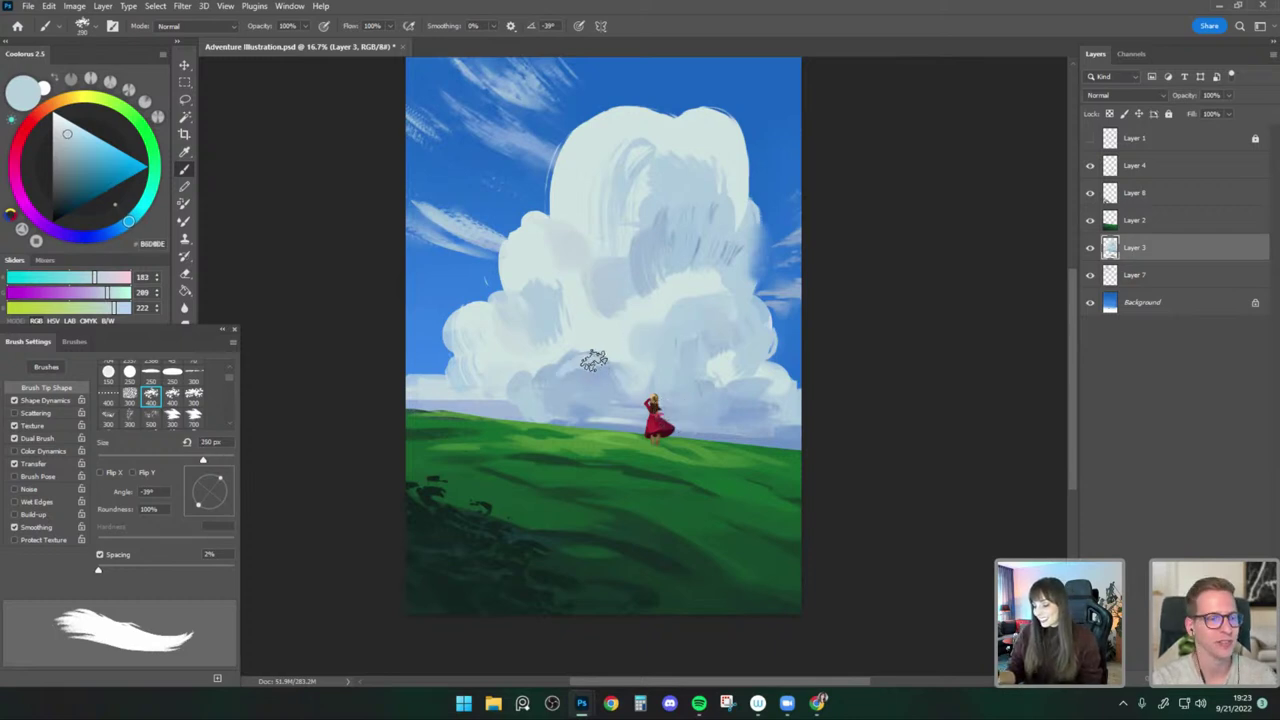
{"action": "key", "text": "bracketright"}
{"action": "left_click", "coordinate": [537, 388], "text": "alt"}
{"action": "key", "text": "bracketright"}
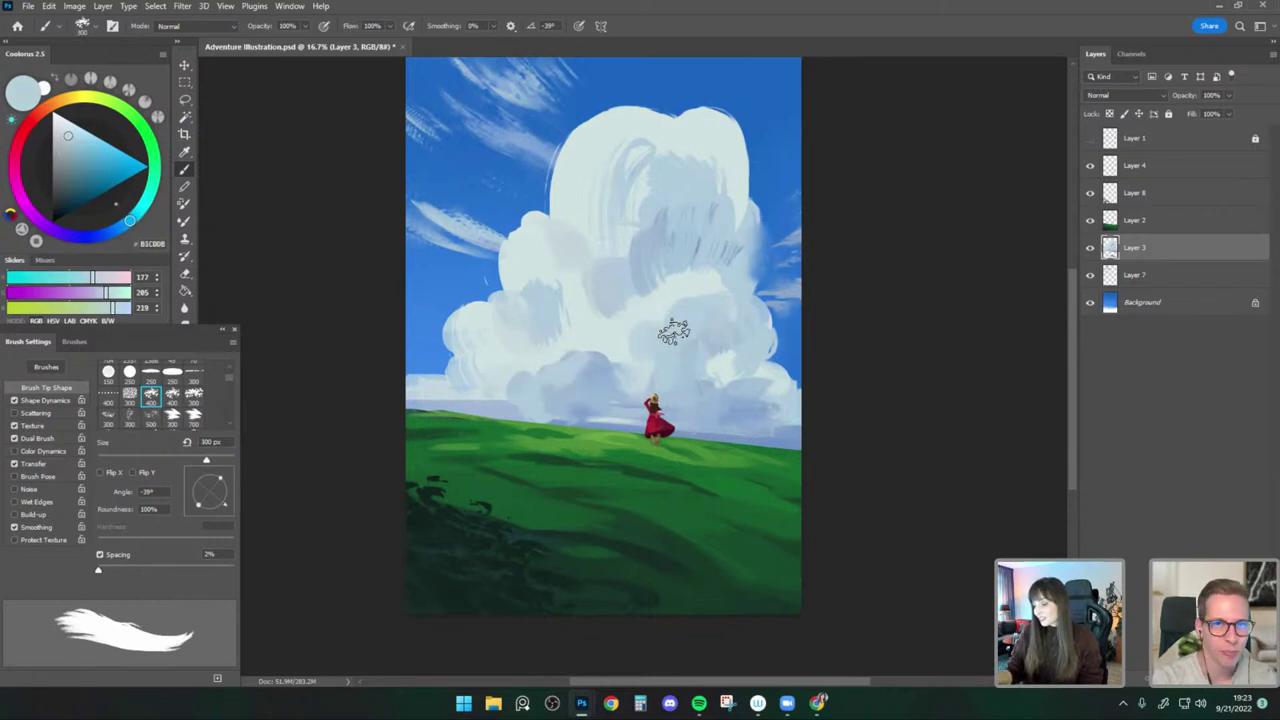
Soften the shadows of the lower-right cloud puffs with sampled blue-greys at a brush size of 500 to 600 px.
{"action": "left_click", "coordinate": [705, 375], "text": "alt"}
{"action": "left_click", "coordinate": [733, 327], "text": "alt"}
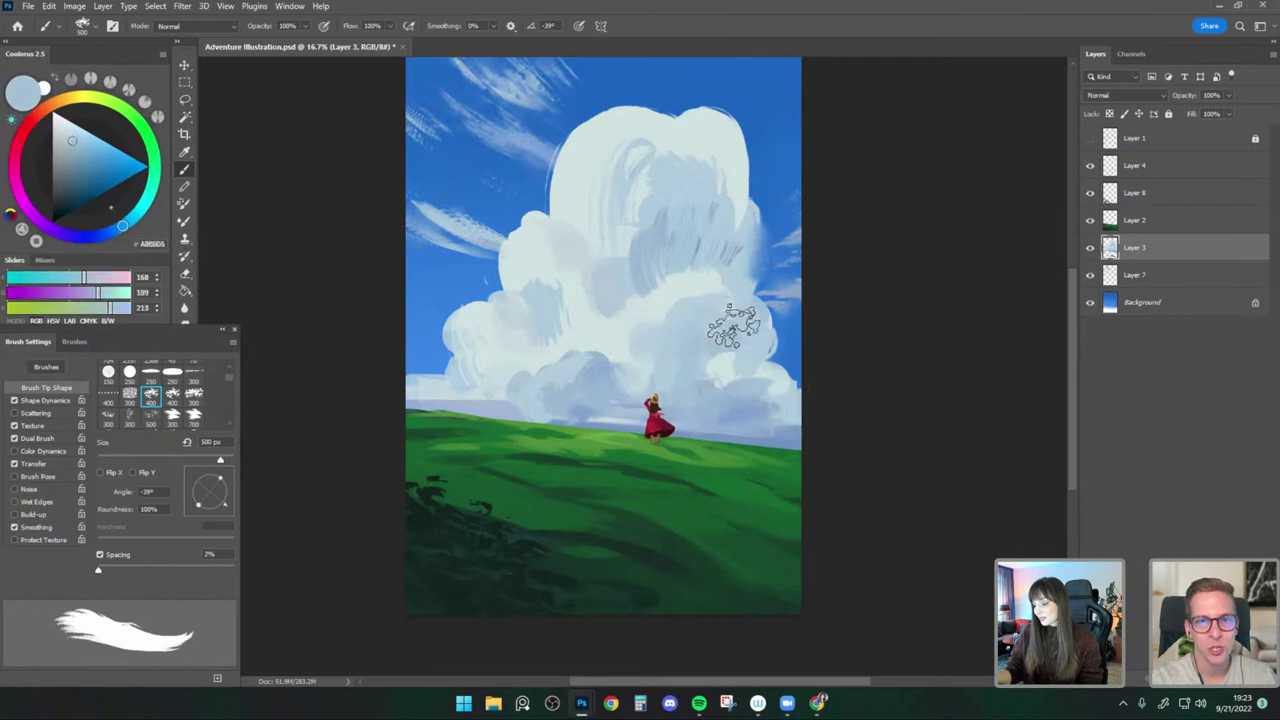
{"action": "key", "text": "bracketright"}
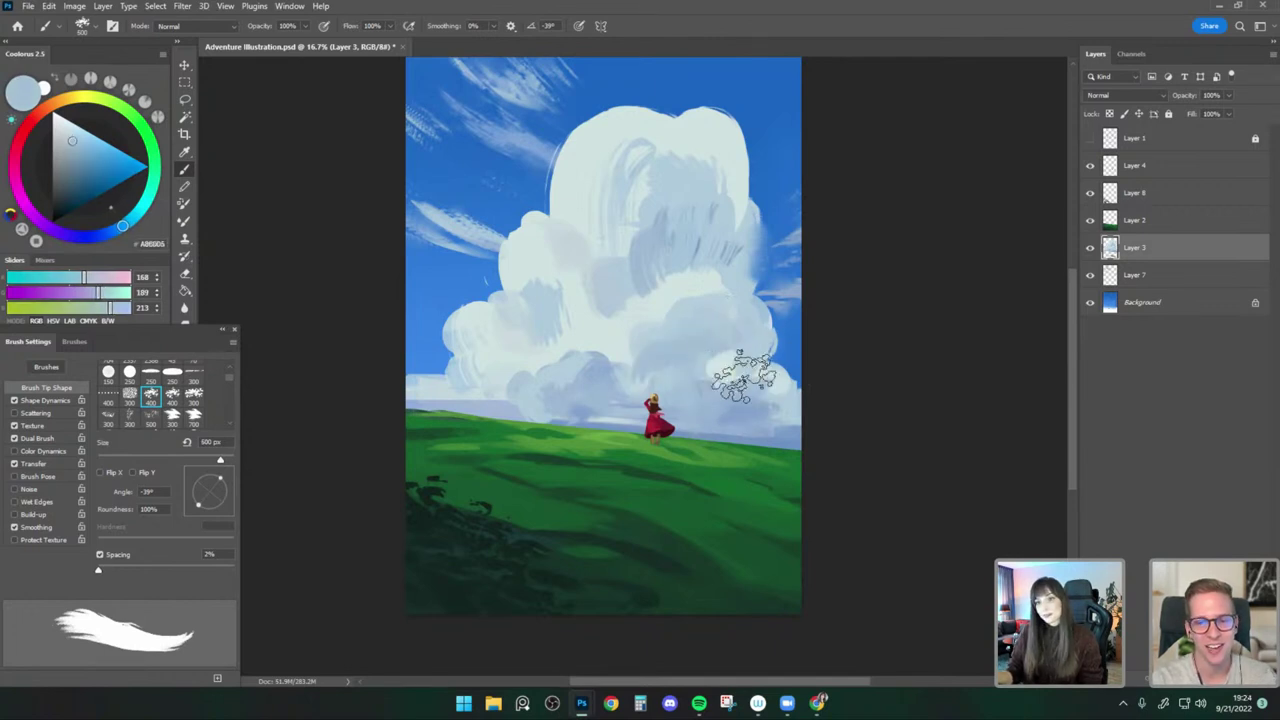
Blend the shadow in the middle of the cloud with a sampled pale grey, then reduce the brush to 400 px.
{"action": "left_click", "coordinate": [591, 257], "text": "alt"}
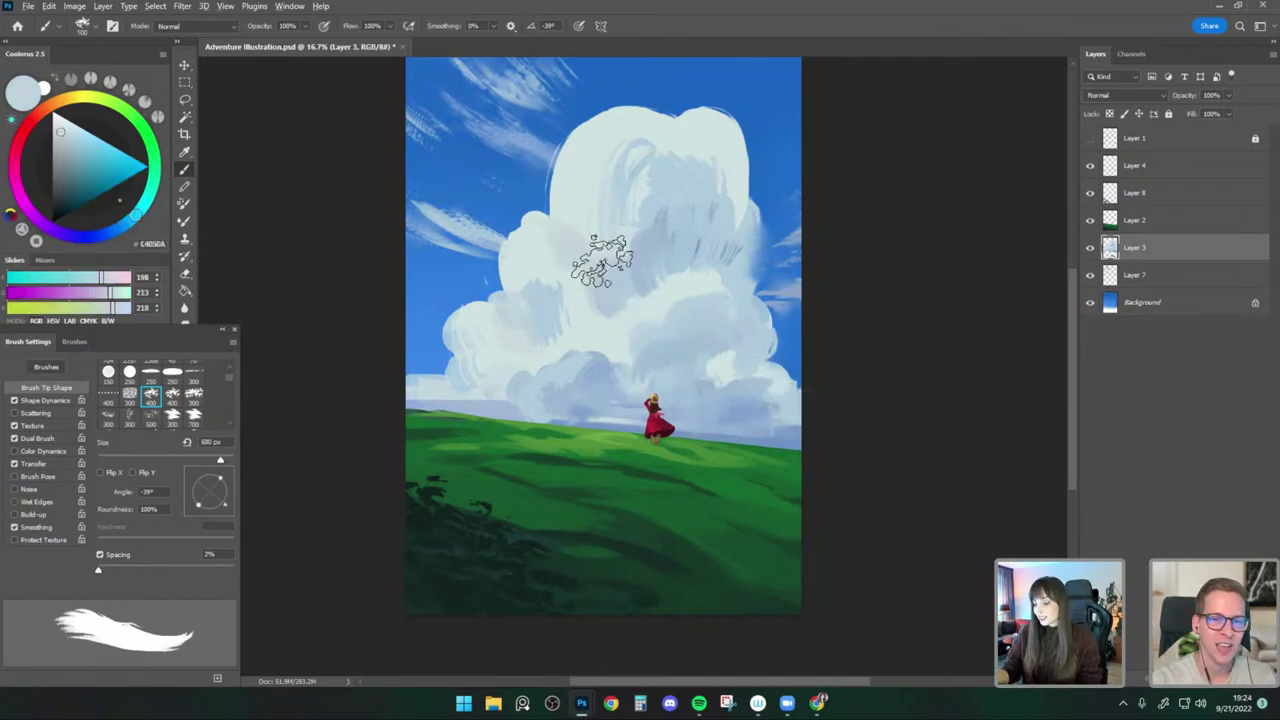
{"action": "key", "text": "bracketright"}
{"action": "key", "text": "bracketleft"}
{"action": "key", "text": "bracketleft"}
{"action": "key", "text": "bracketleft"}
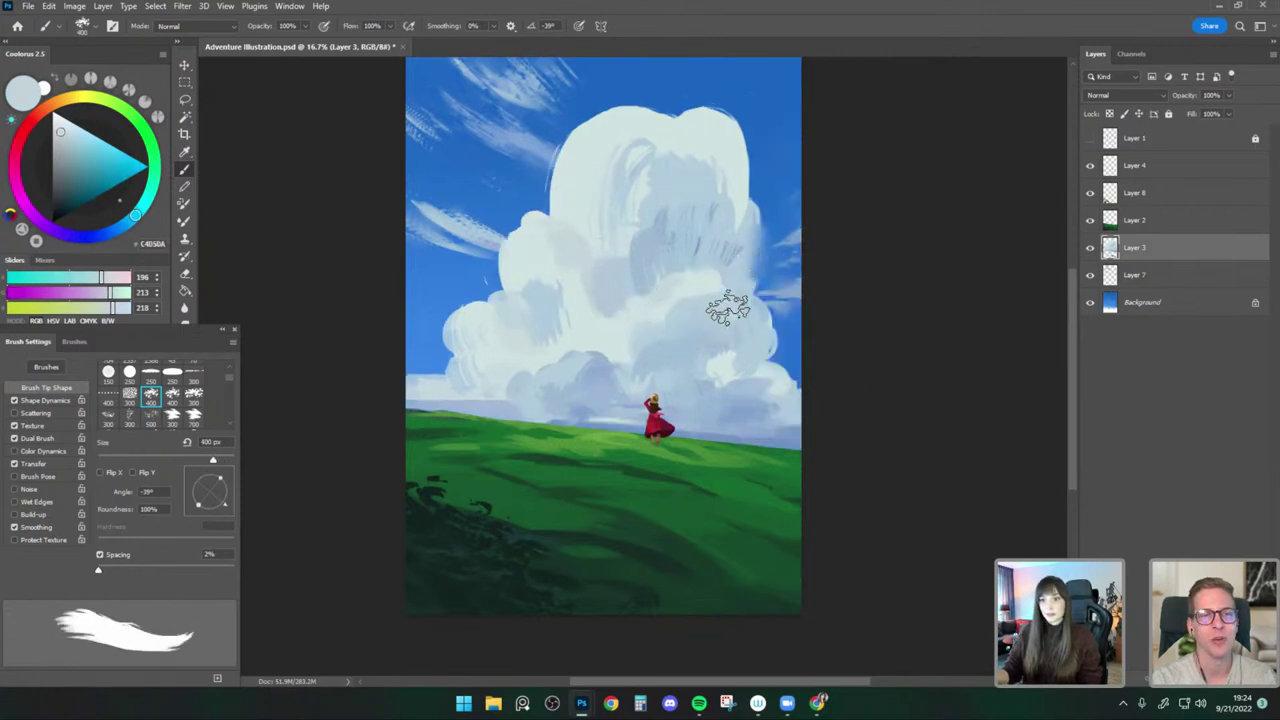
Refine the cloud's left-hand puffs and their base with sampled shadow tones, using a 300 px brush or smaller.
{"action": "left_click", "coordinate": [534, 384], "text": "alt"}
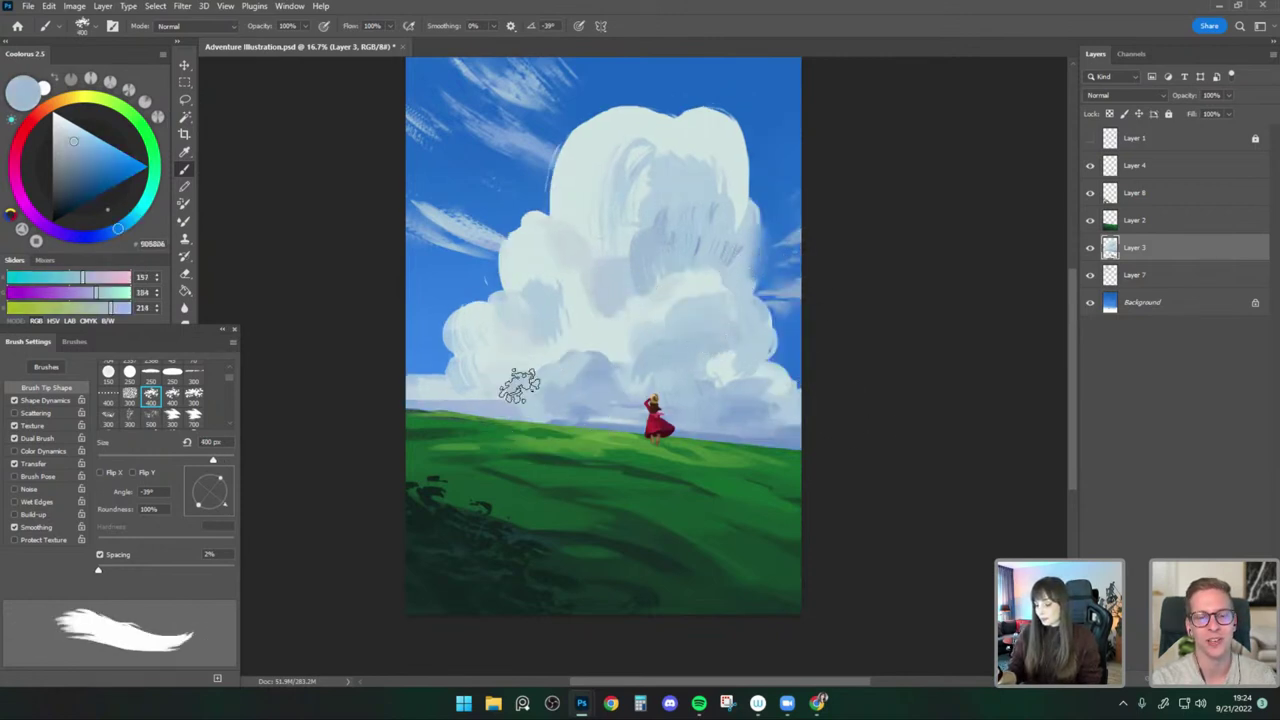
{"action": "left_click", "coordinate": [462, 374], "text": "alt"}
{"action": "key", "text": "bracketleft"}
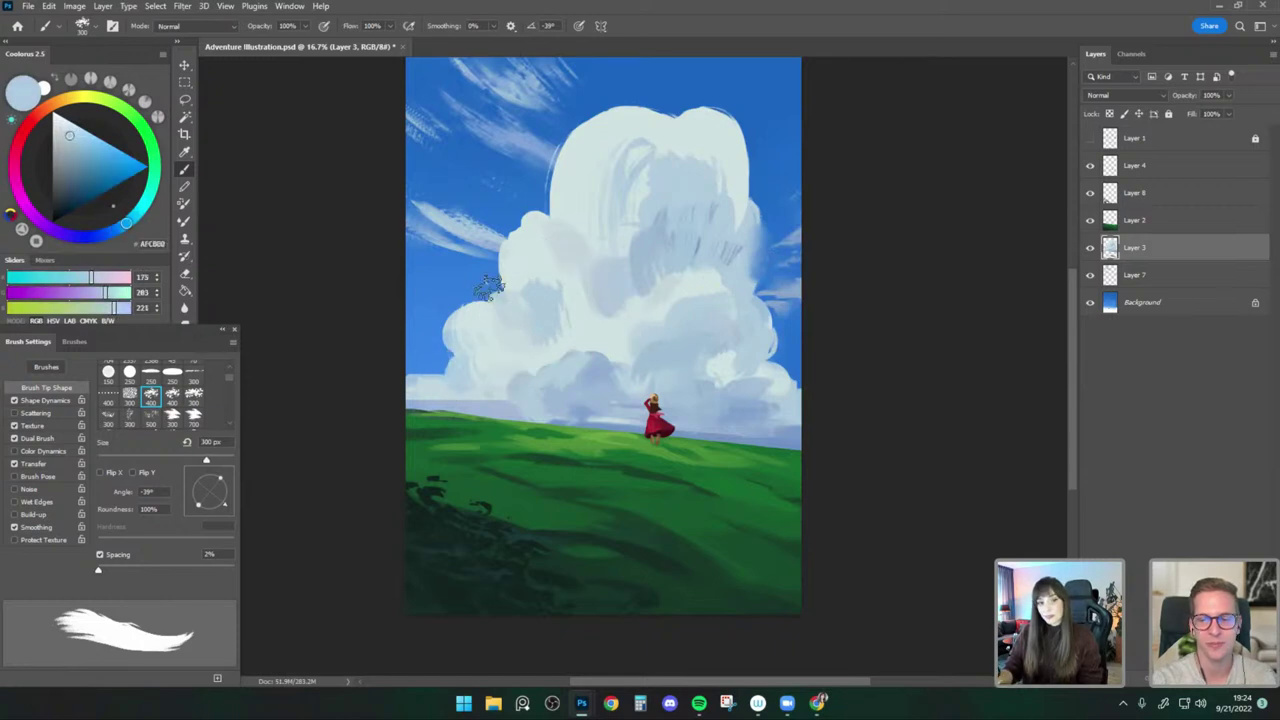
{"action": "left_click", "coordinate": [521, 298], "text": "alt"}
{"action": "left_click", "coordinate": [518, 302], "text": "alt"}
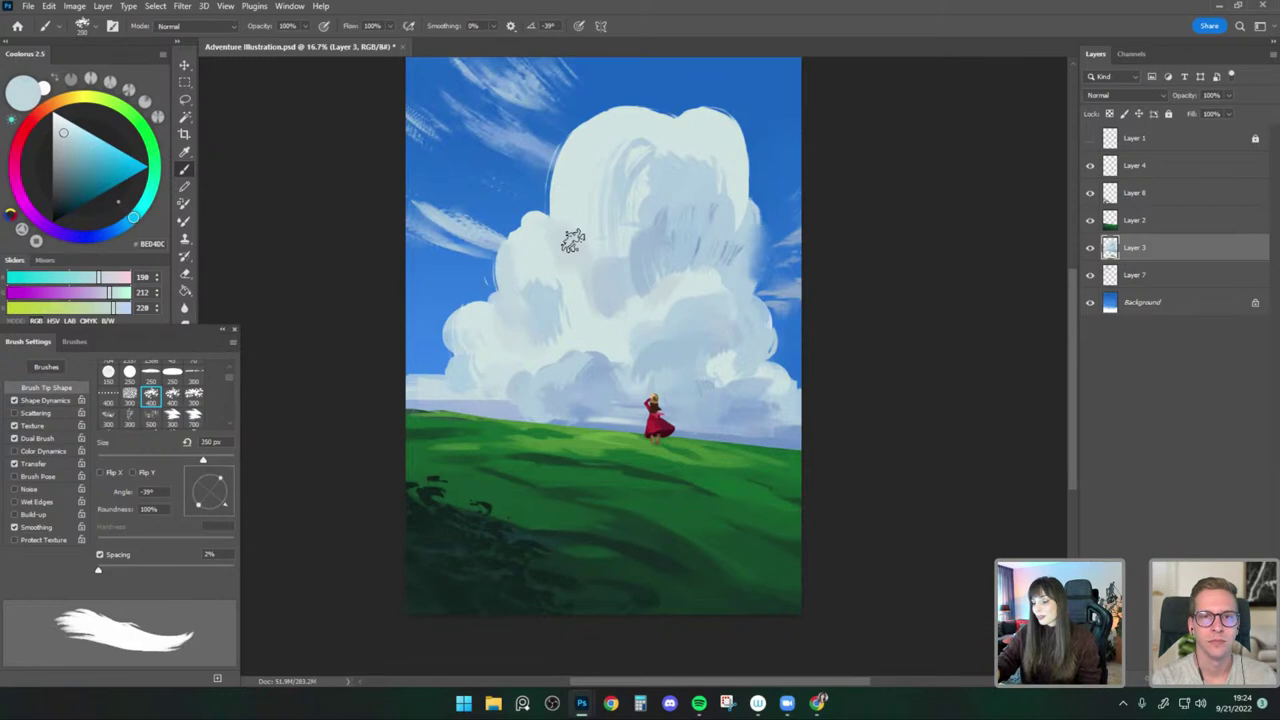
Paint light grey shading along the left side of the tall cloud top, redoing the first stroke.
{"action": "left_click_drag", "start_coordinate": [557, 178], "coordinate": [555, 215]}
{"action": "key", "text": "ctrl+z"}
{"action": "left_click_drag", "start_coordinate": [559, 169], "coordinate": [557, 208]}
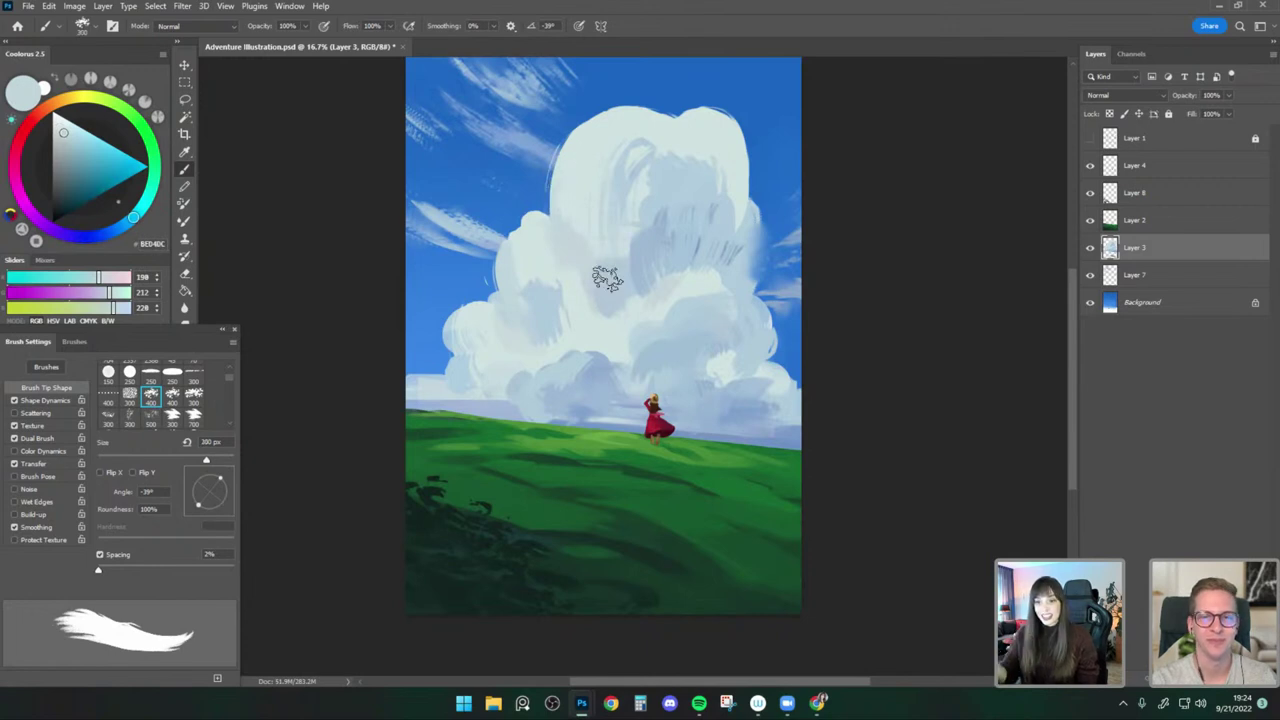
{"action": "key", "text": "bracketright"}
{"action": "mouse_move", "coordinate": [562, 232]}
{"action": "left_mouse_down"}
{"action": "mouse_move", "coordinate": [566, 200]}
{"action": "mouse_move", "coordinate": [574, 232]}
{"action": "left_mouse_up"}
{"action": "left_click", "coordinate": [566, 204], "text": "alt"}
{"action": "key", "text": "bracketleft"}
{"action": "key", "text": "bracketleft"}
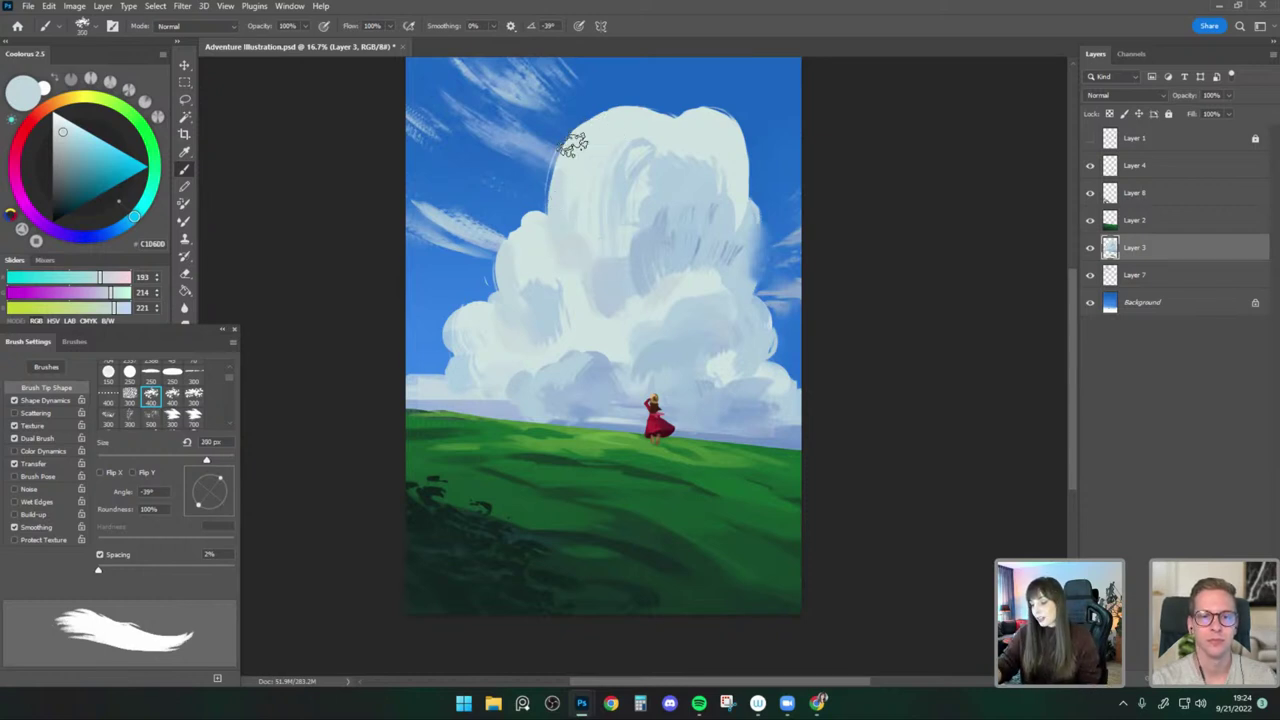
Blend soft shadow strokes through the cloud's left and central areas with sampled greys and a 500 px brush.
{"action": "key", "text": "bracketright"}
{"action": "key", "text": "bracketright"}
{"action": "key", "text": "bracketright"}
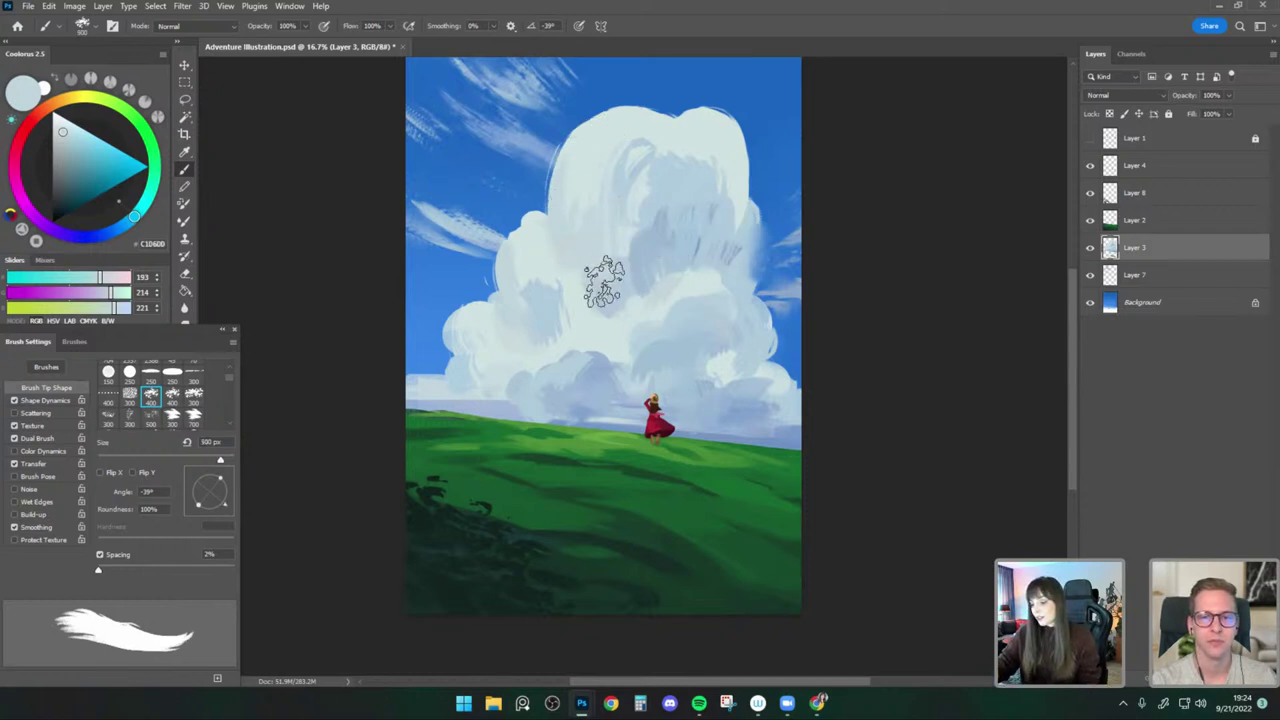
{"action": "left_click", "coordinate": [588, 262], "text": "alt"}
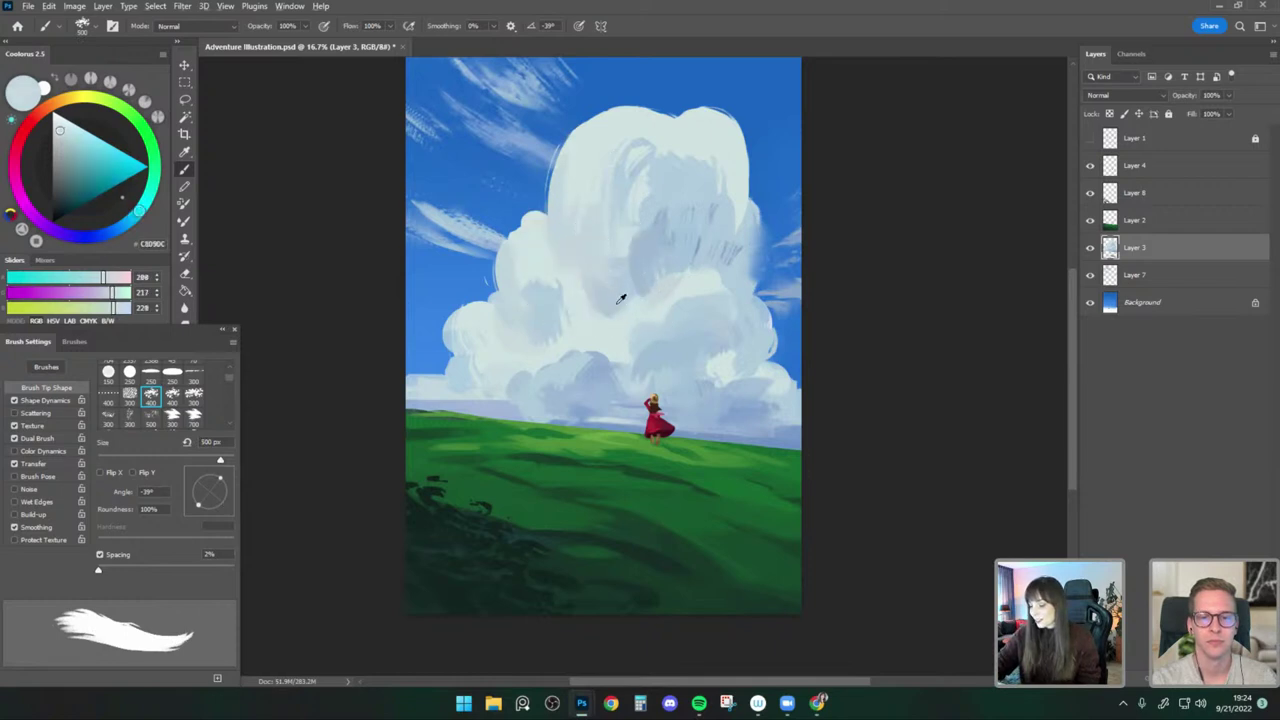
{"action": "left_click", "coordinate": [592, 258], "text": "alt"}
{"action": "left_click", "coordinate": [617, 300], "text": "alt"}
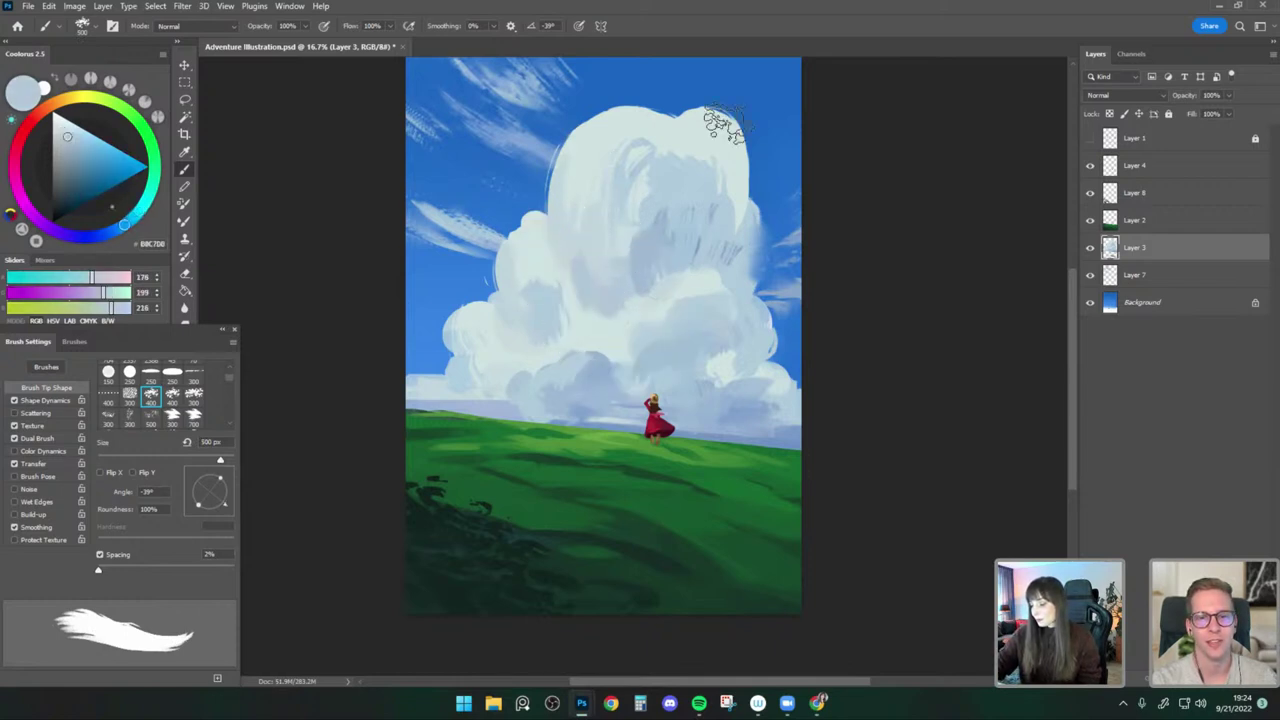
{"action": "key", "text": "bracketleft"}
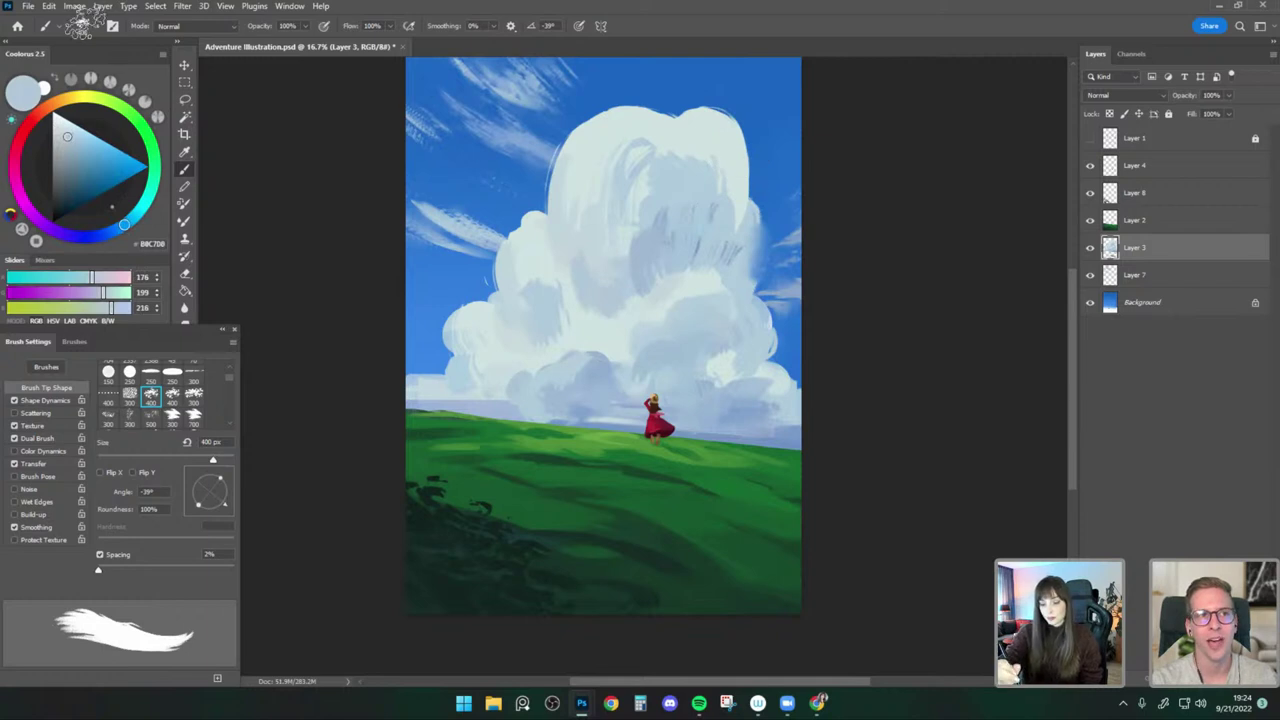
Switch to the Round Pressure Sensitive brush and rework the central cloud shadow with tones sampled around it.
{"action": "left_click", "coordinate": [82, 25]}
{"action": "left_click", "coordinate": [100, 236]}
{"action": "left_click", "coordinate": [658, 196]}
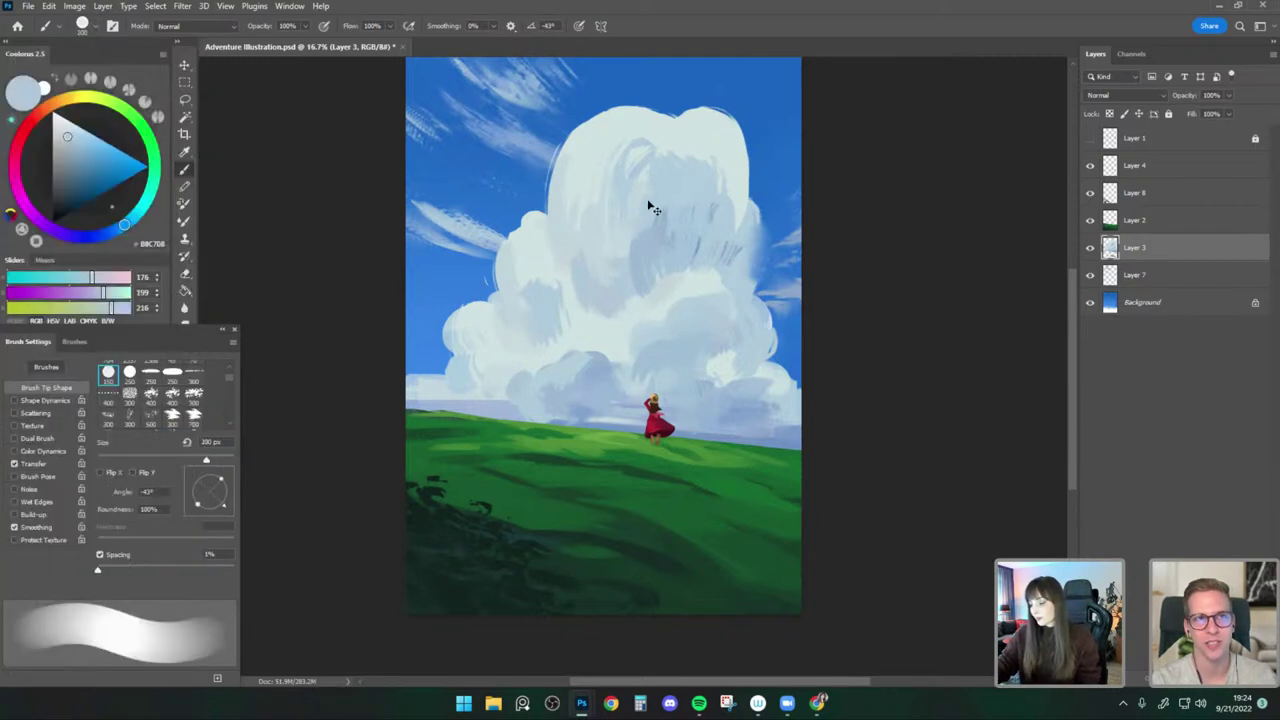
{"action": "left_click", "coordinate": [648, 198], "text": "alt"}
{"action": "left_click", "coordinate": [602, 242], "text": "alt"}
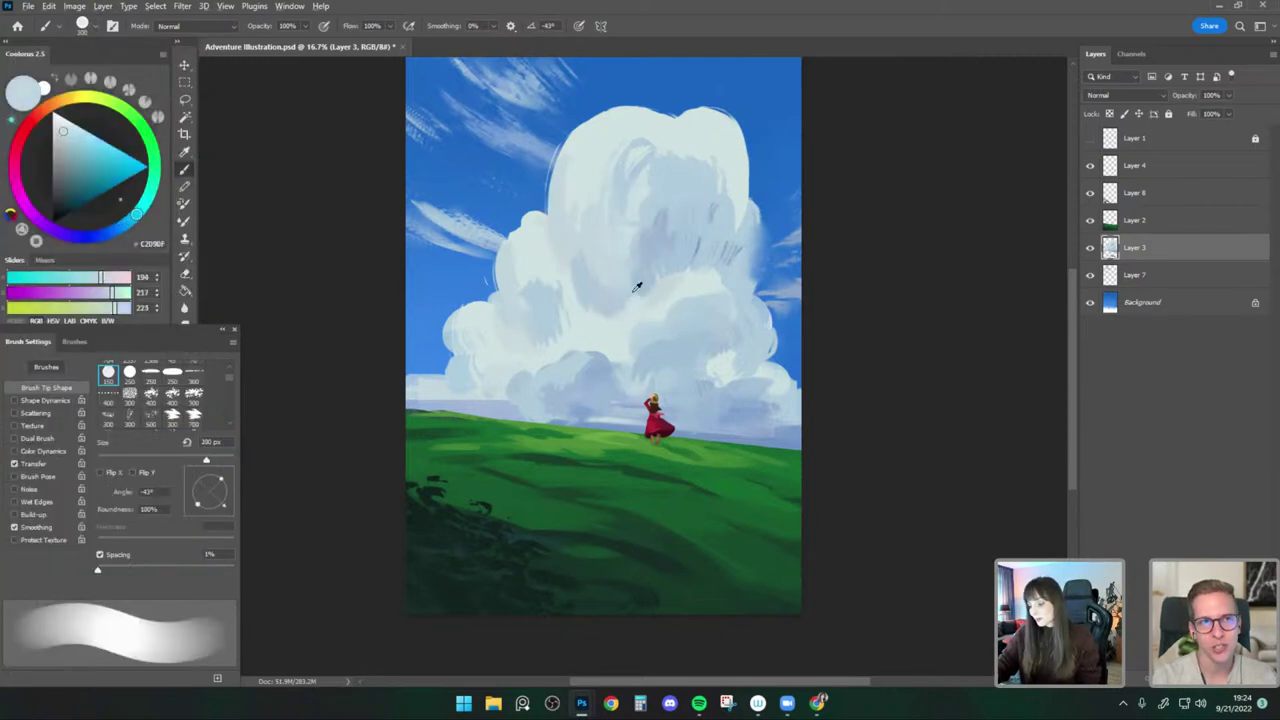
{"action": "left_click", "coordinate": [635, 291], "text": "alt"}
{"action": "left_click", "coordinate": [670, 299], "text": "alt"}
Paint a crisp, light upper edge on the right-hand middle puff, reducing the brush from 250 to 175 px.
{"action": "key", "text": "bracketleft"}
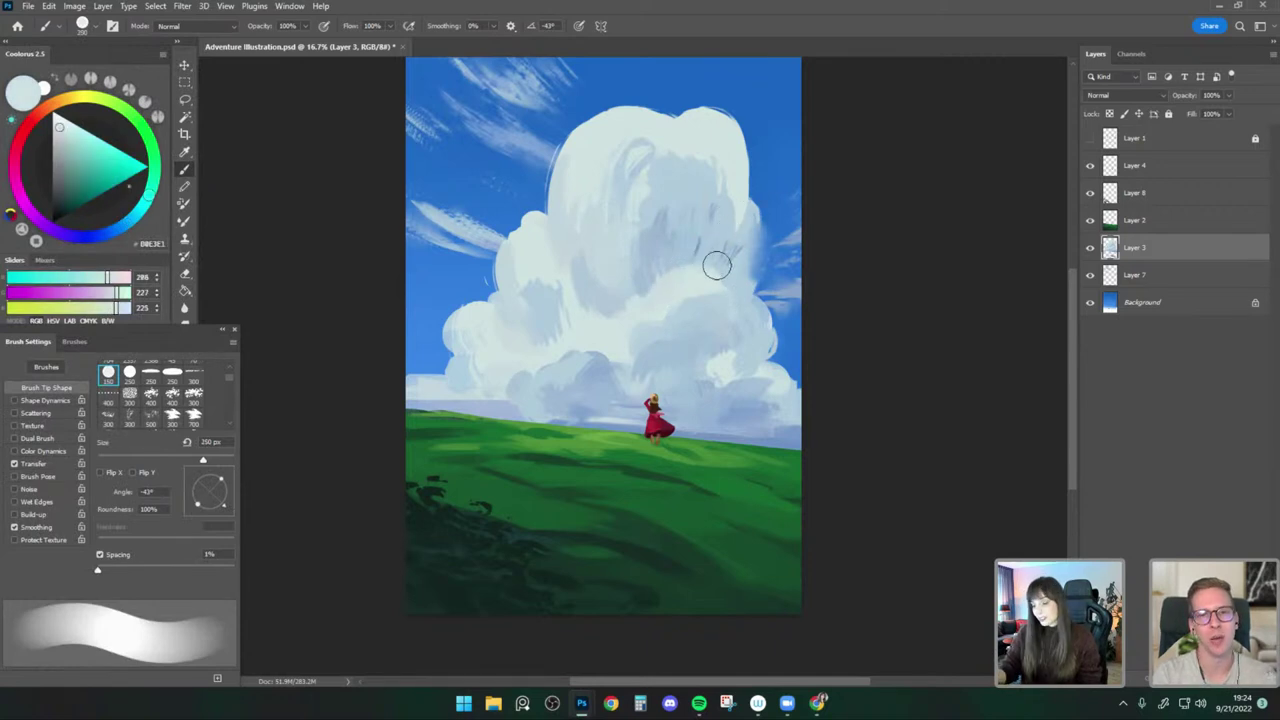
{"action": "key", "text": "bracketleft"}
{"action": "key", "text": "bracketleft"}
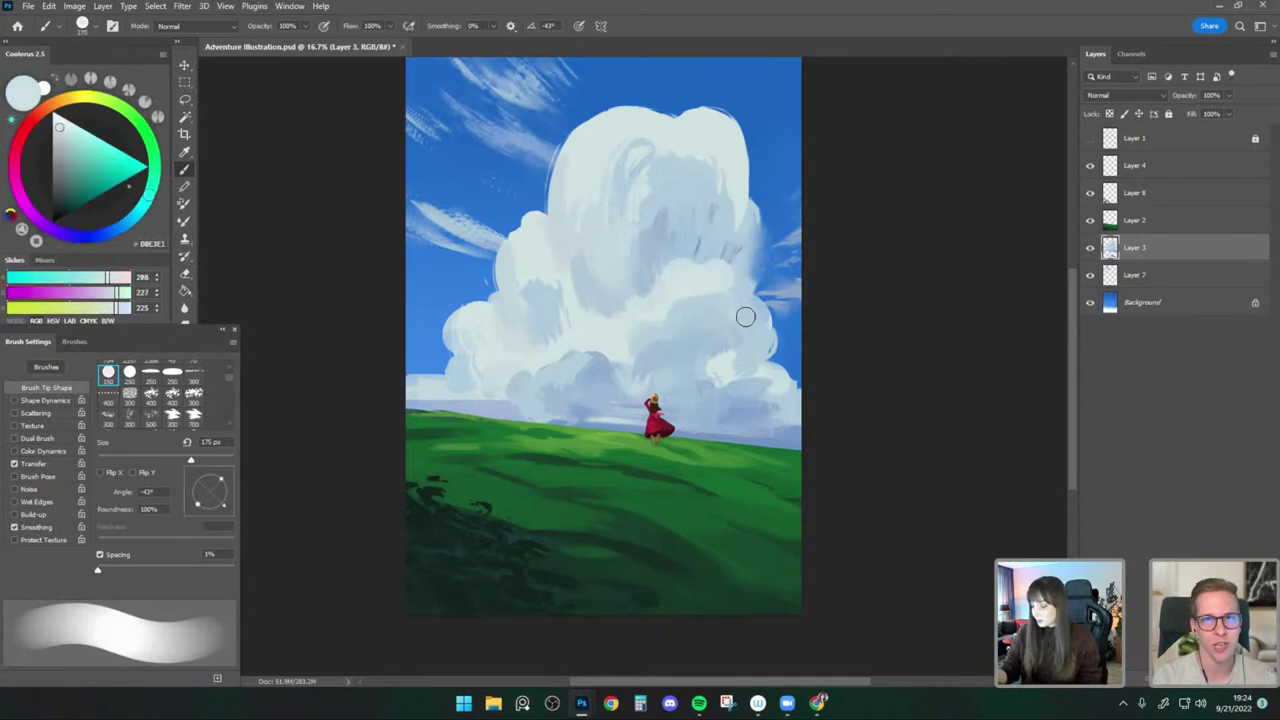
{"action": "left_click_drag", "start_coordinate": [677, 334], "coordinate": [702, 297]}
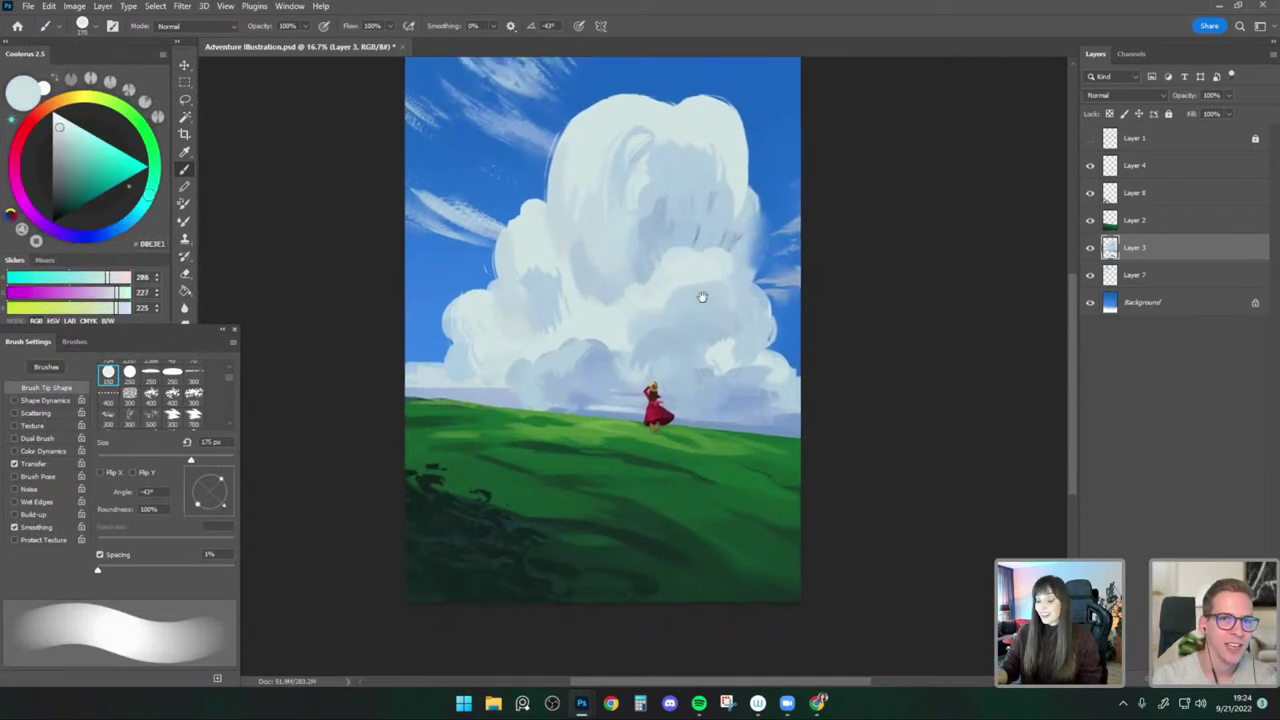
Define the lower-right cloud puffs and their outer edge with sampled light and shadow tones at 175 to 200 px.
{"action": "left_click", "coordinate": [646, 287], "text": "alt"}
{"action": "key", "text": "bracketright"}
{"action": "left_click", "coordinate": [746, 364], "text": "alt"}
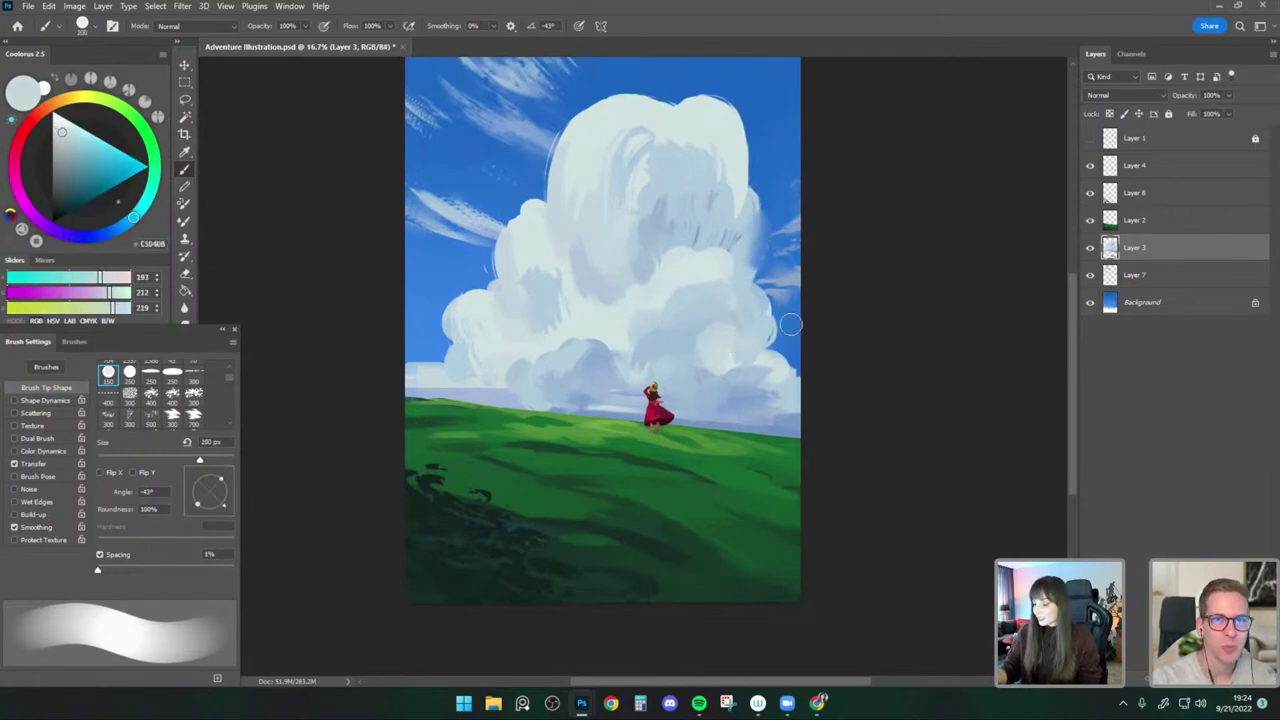
{"action": "left_click_drag", "start_coordinate": [803, 329], "coordinate": [817, 320]}
{"action": "left_click", "coordinate": [749, 274], "text": "alt"}
{"action": "key", "text": "bracketleft"}
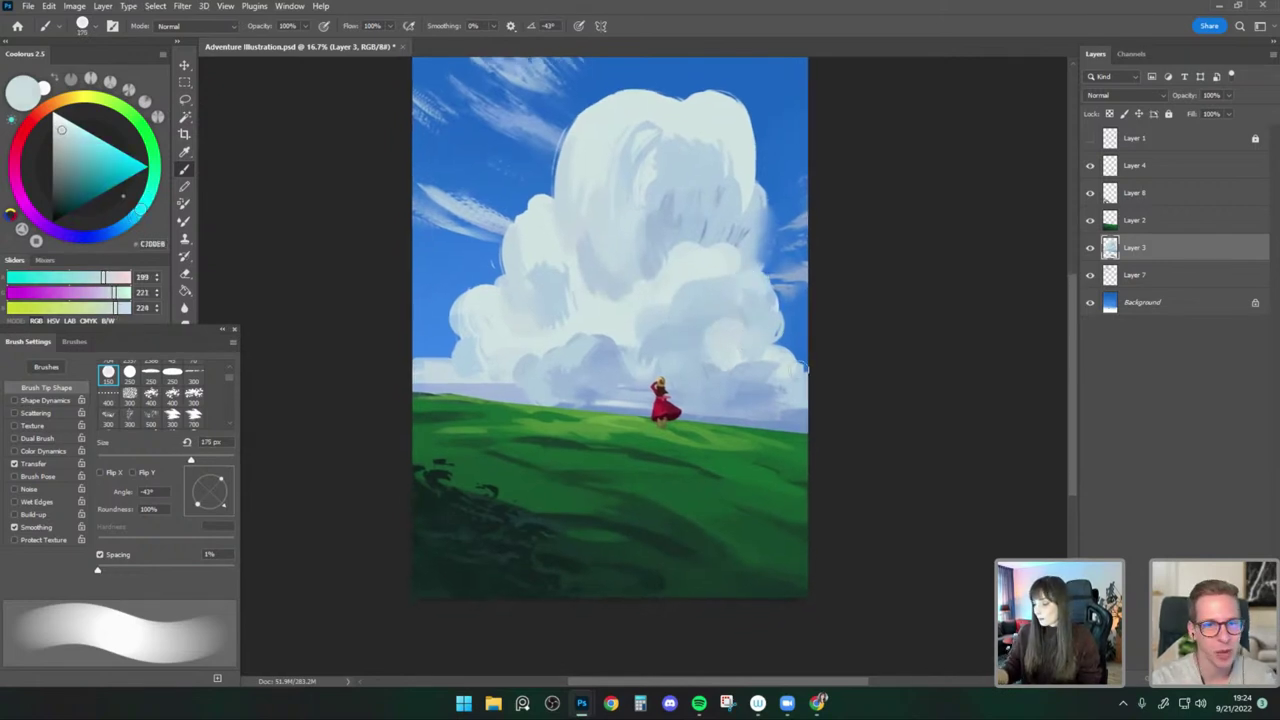
Lighten the lower central cloud puff with tones sampled from the surrounding cloud, using the brush at 125 to 175 px.
{"action": "key", "text": "bracketleft"}
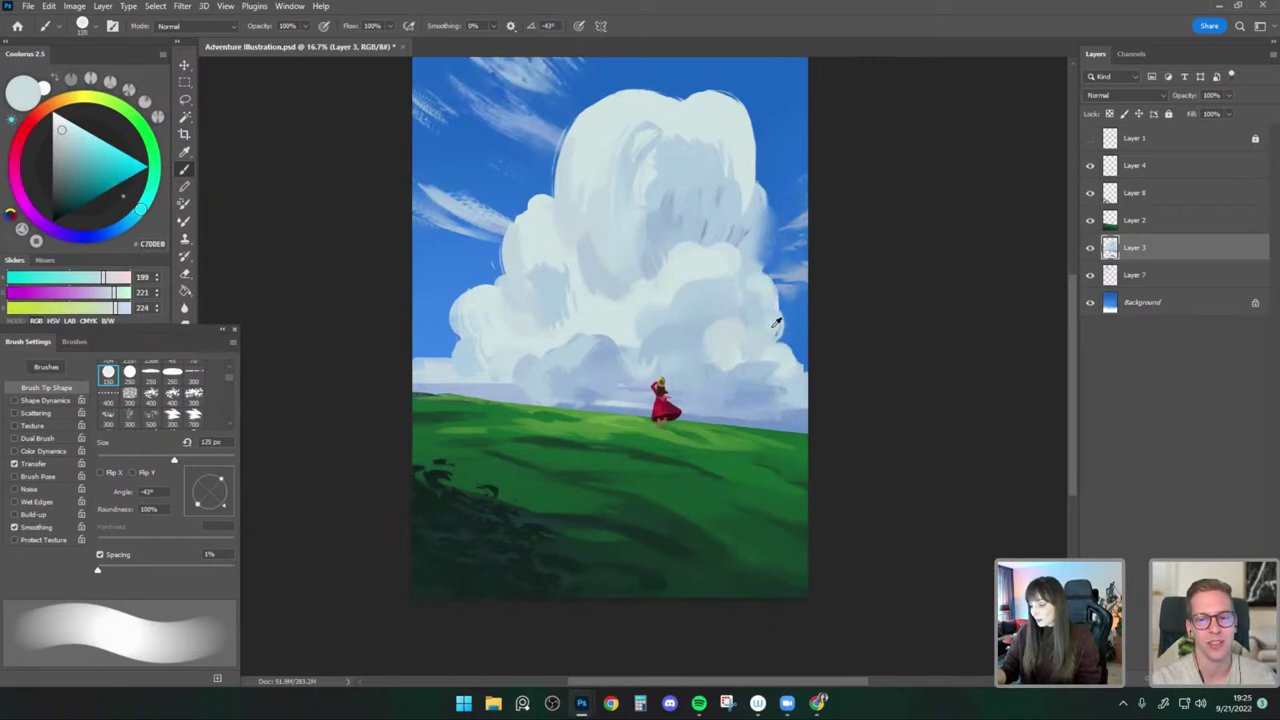
{"action": "left_click", "coordinate": [777, 321], "text": "alt"}
{"action": "left_click", "coordinate": [646, 291], "text": "alt"}
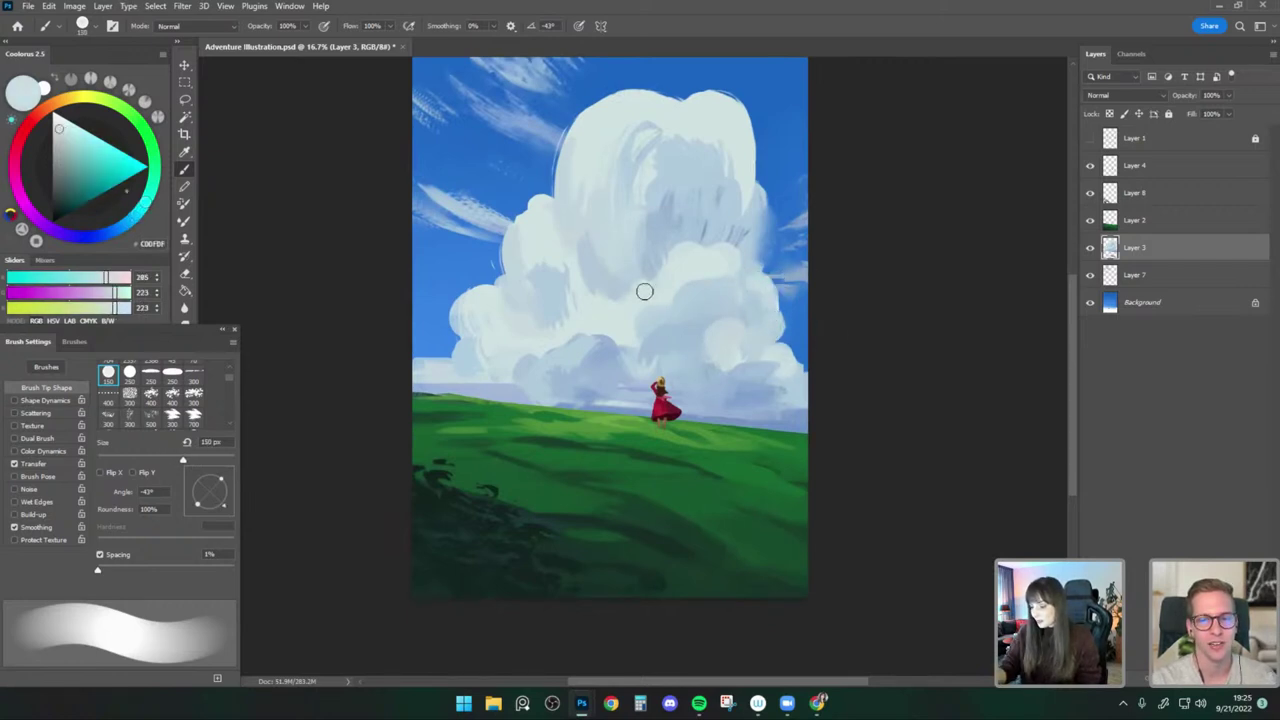
{"action": "left_click", "coordinate": [574, 333], "text": "alt"}
{"action": "key", "text": "bracketright"}
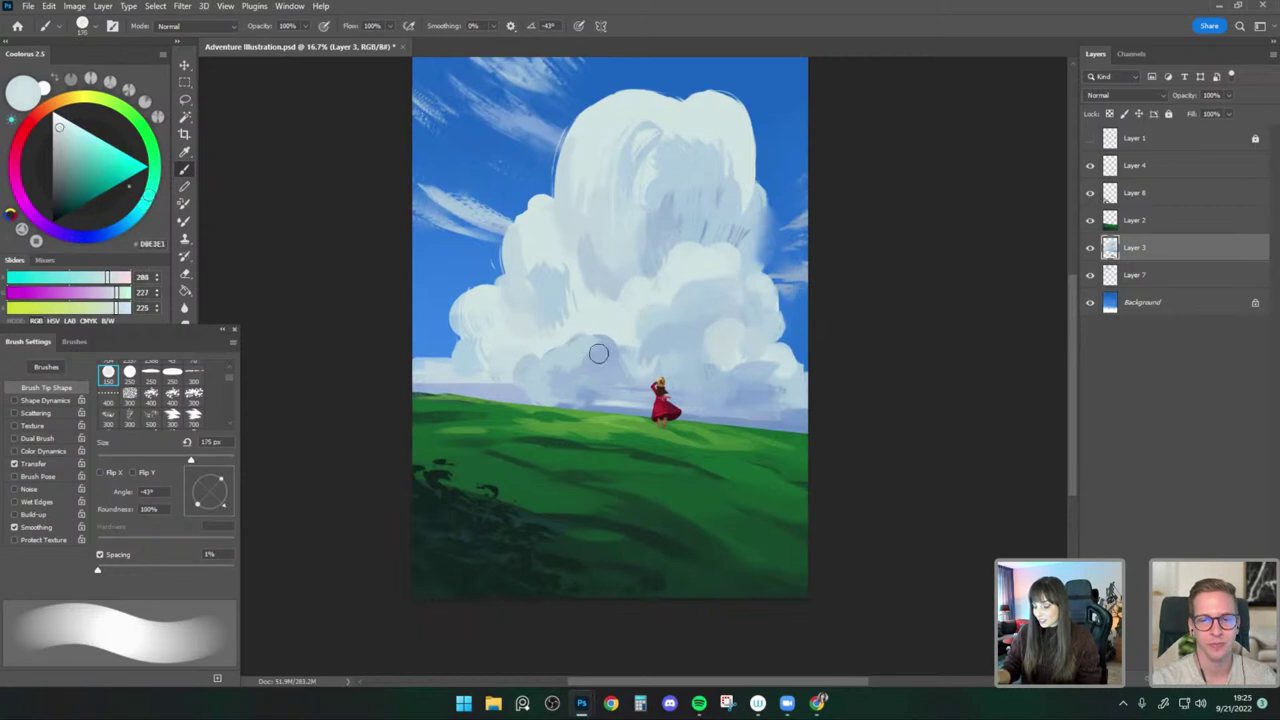
{"action": "left_click_drag", "start_coordinate": [598, 352], "coordinate": [597, 360]}
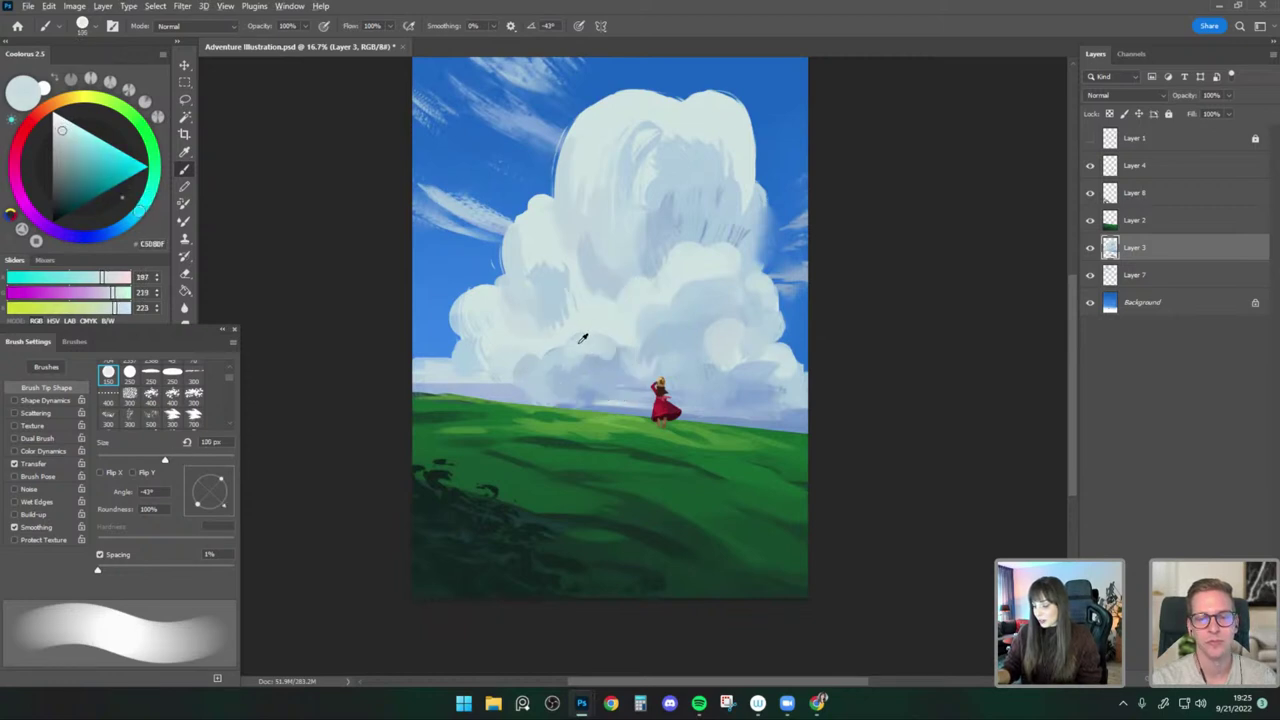
Rework the shaded edge of the lower central puff with sampled blue-grey tones, varying the brush between 125 and 175 px.
{"action": "left_click", "coordinate": [600, 349], "text": "alt"}
{"action": "key", "text": "bracketright"}
{"action": "key", "text": "bracketright"}
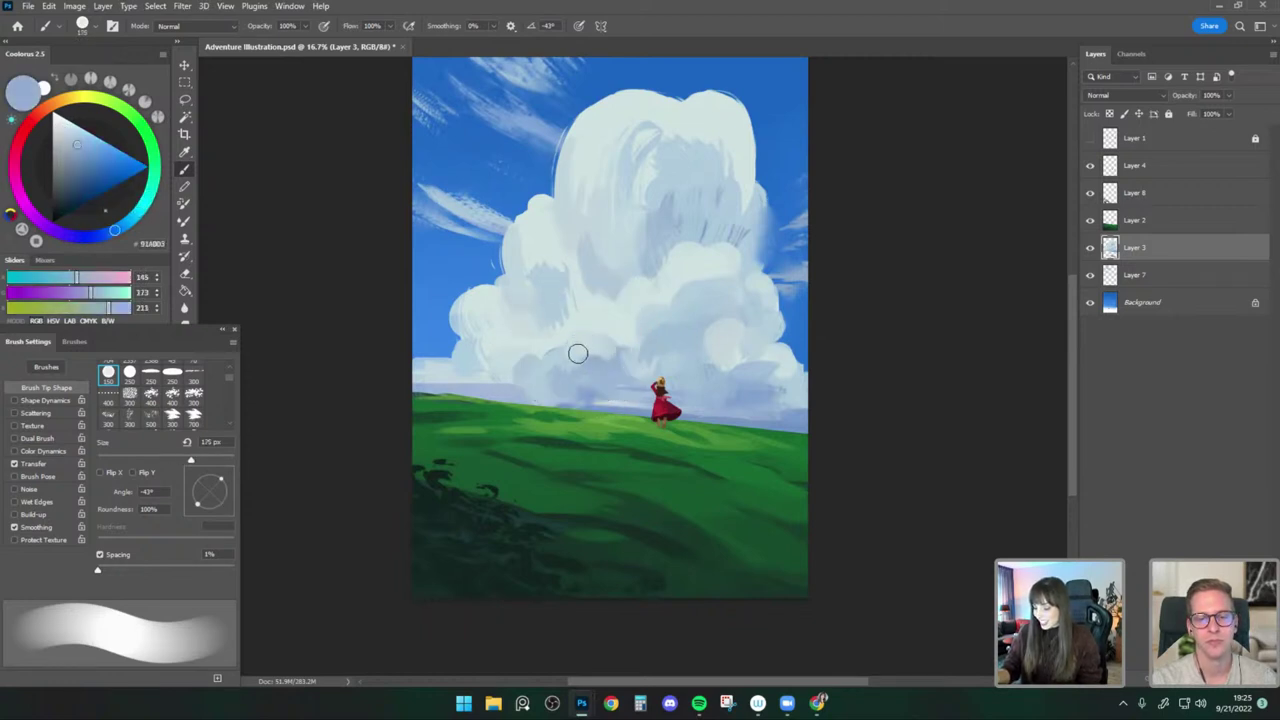
{"action": "left_click", "coordinate": [573, 353], "text": "alt"}
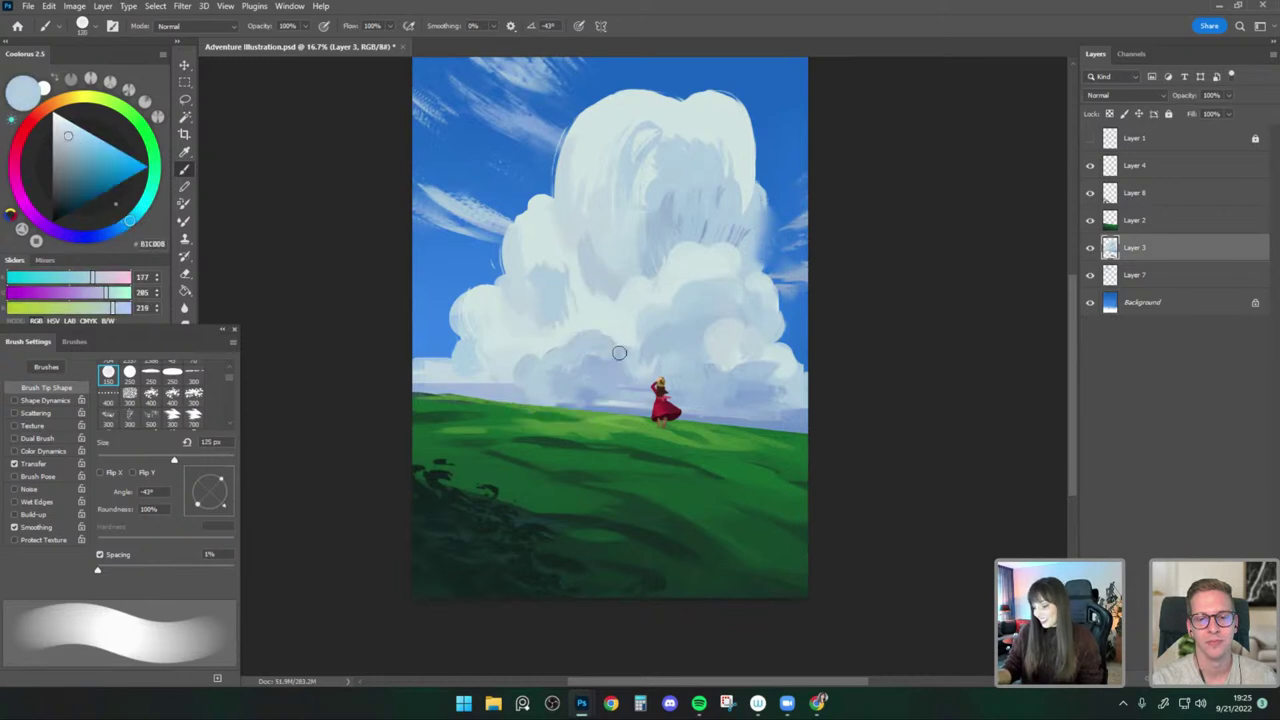
{"action": "left_click", "coordinate": [576, 358], "text": "alt"}
{"action": "key", "text": "bracketright"}
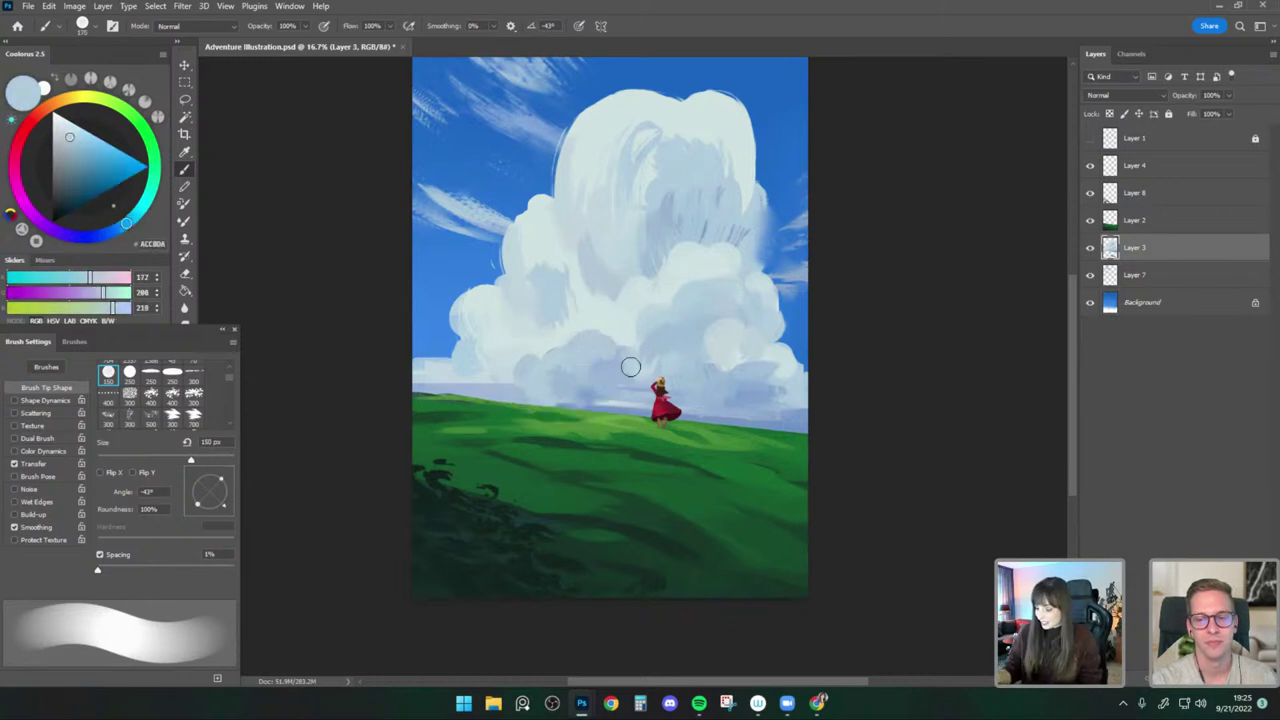
Build up light and shadow around the puffs above the lower central shadow with sampled tones at 200 to 250 px.
{"action": "left_click", "coordinate": [561, 350], "text": "alt"}
{"action": "key", "text": "bracketright"}
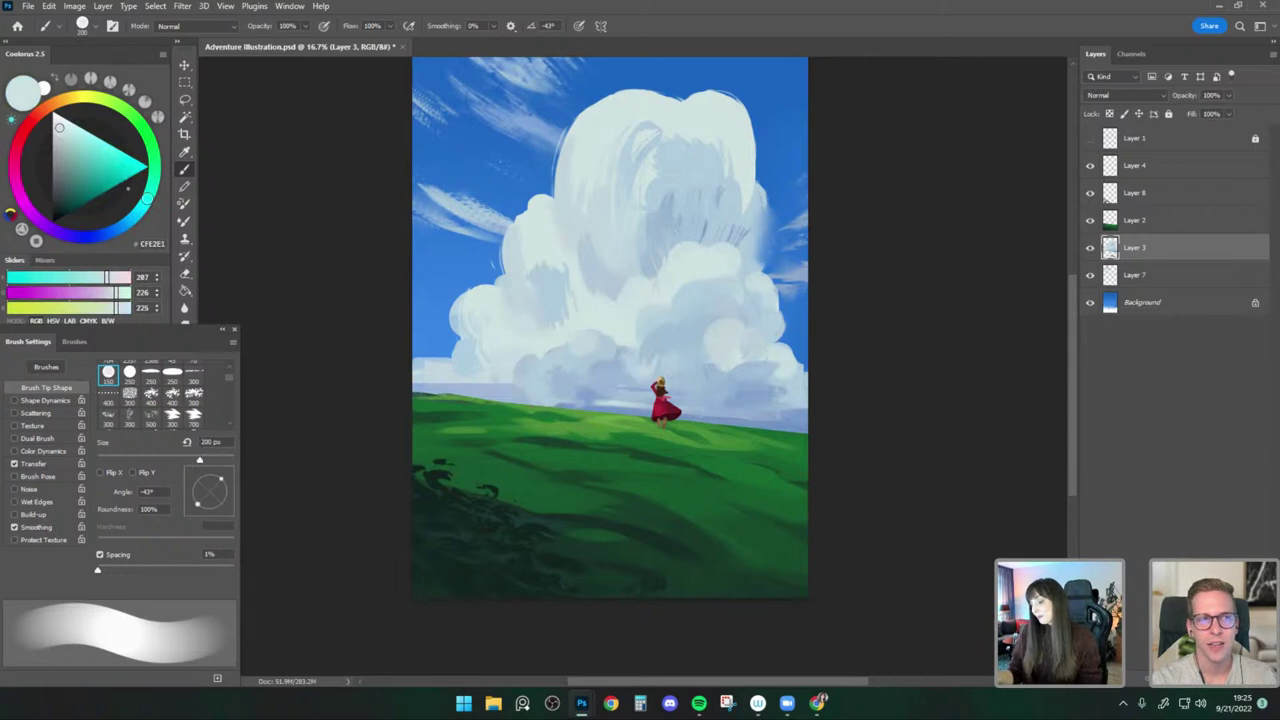
{"action": "left_click", "coordinate": [584, 364], "text": "alt"}
{"action": "key", "text": "bracketright"}
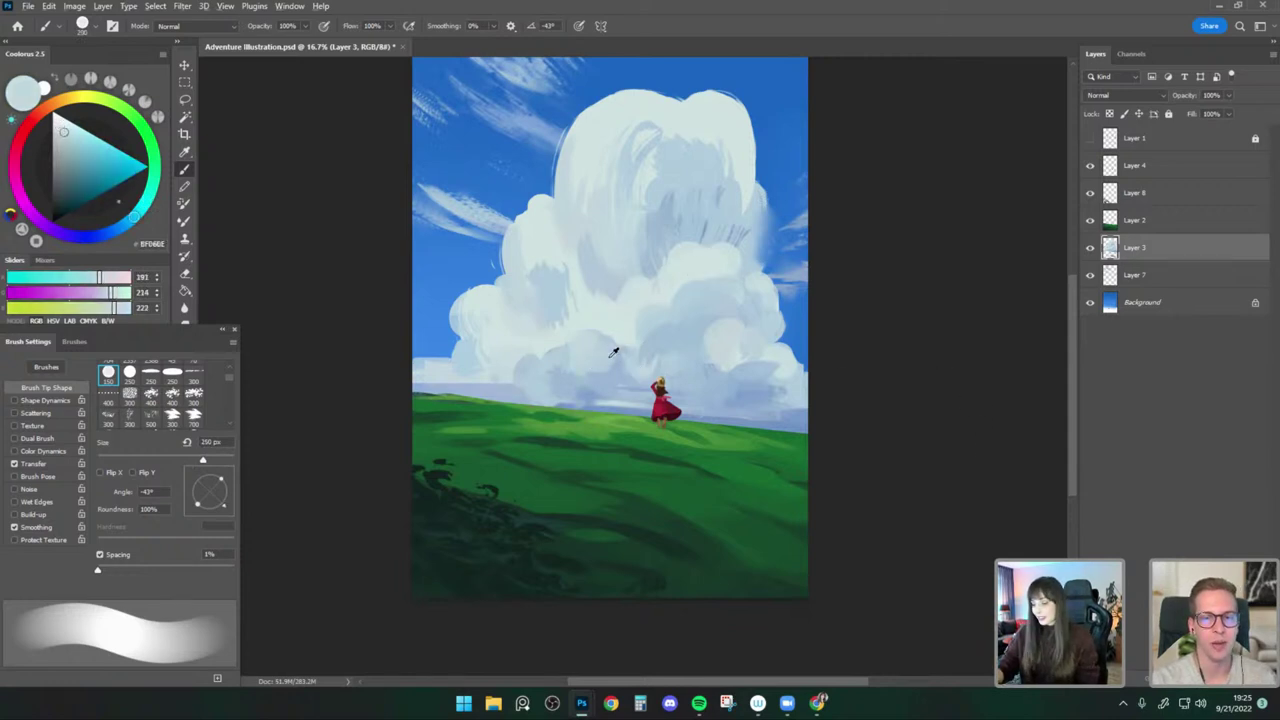
{"action": "left_click", "coordinate": [582, 341], "text": "alt"}
{"action": "left_click", "coordinate": [560, 325], "text": "alt"}
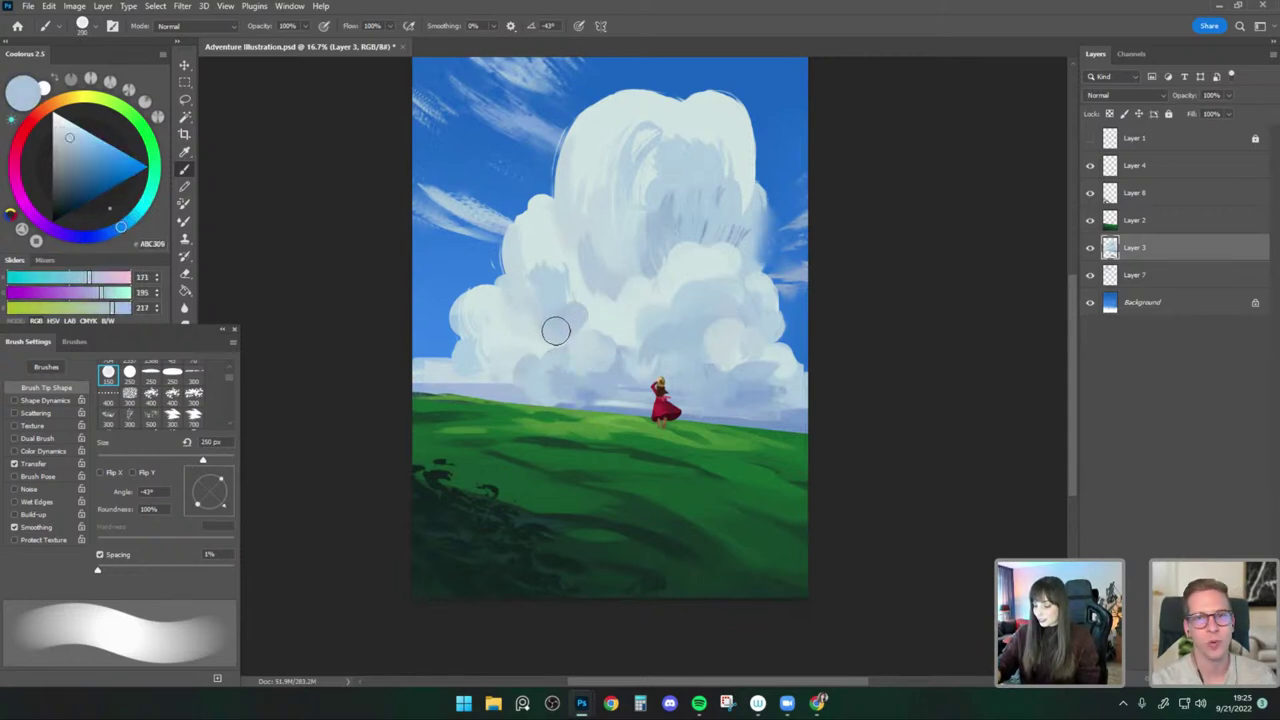
Define the puffs left of the cloud's centre with a light tone, reducing the brush to 175 px.
{"action": "key", "text": "bracketleft"}
{"action": "key", "text": "bracketleft"}
{"action": "key", "text": "bracketleft"}
{"action": "key", "text": "bracketleft"}
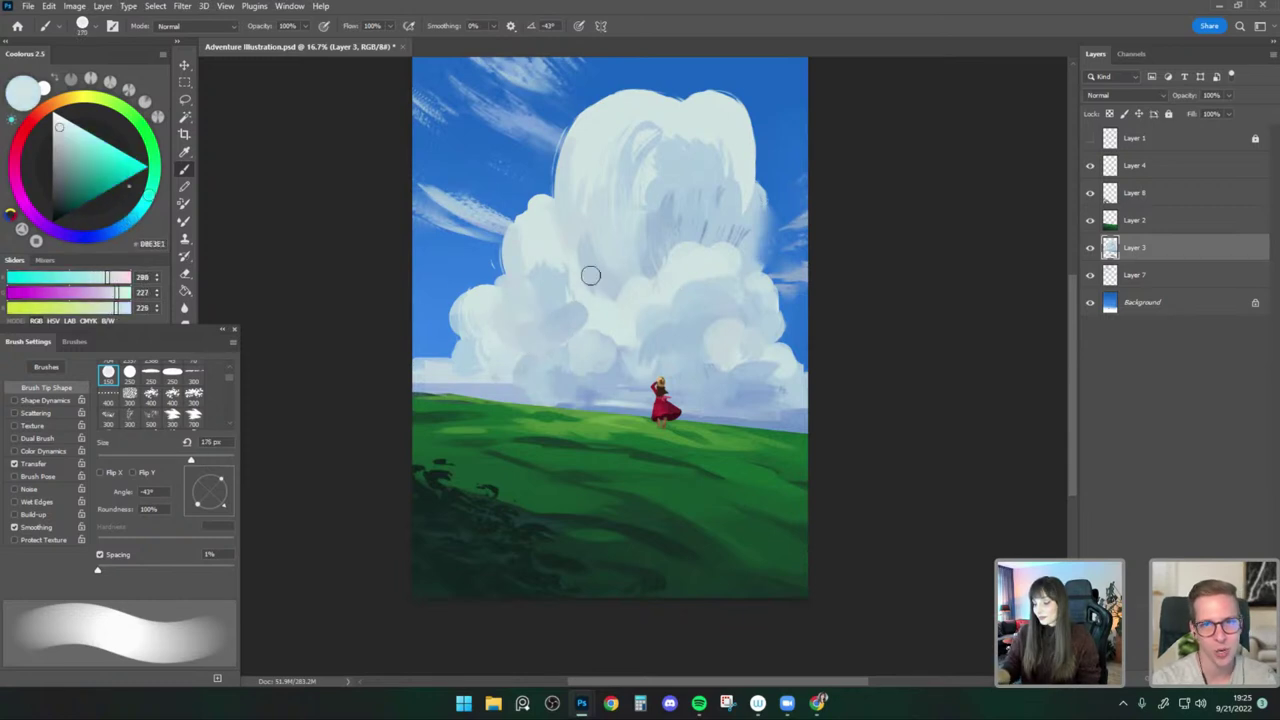
Blend the cloud's central shadows into the neighbouring puffs with sampled greys, using a 250 to 300 px brush.
{"action": "left_click", "coordinate": [600, 315], "text": "alt"}
{"action": "key", "text": "bracketright"}
{"action": "key", "text": "bracketright"}
{"action": "key", "text": "bracketright"}
{"action": "key", "text": "bracketright"}
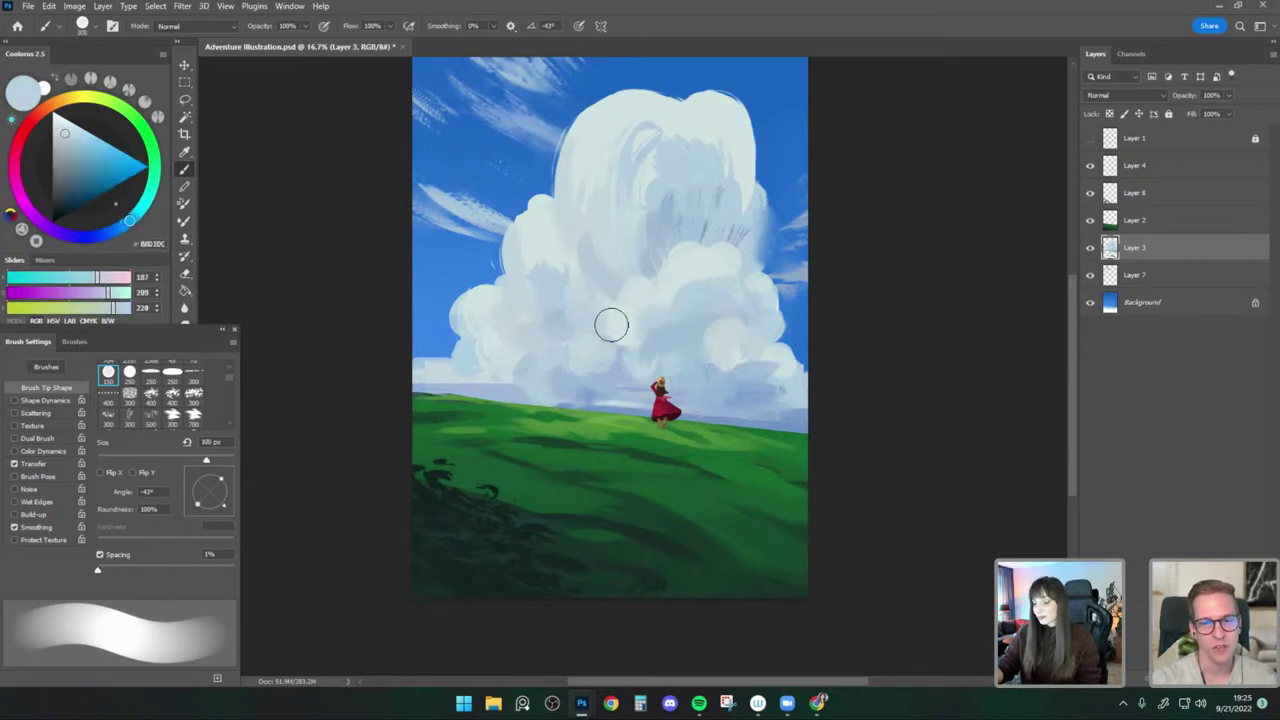
{"action": "left_click", "coordinate": [604, 292], "text": "alt"}
{"action": "left_click", "coordinate": [640, 285], "text": "alt"}
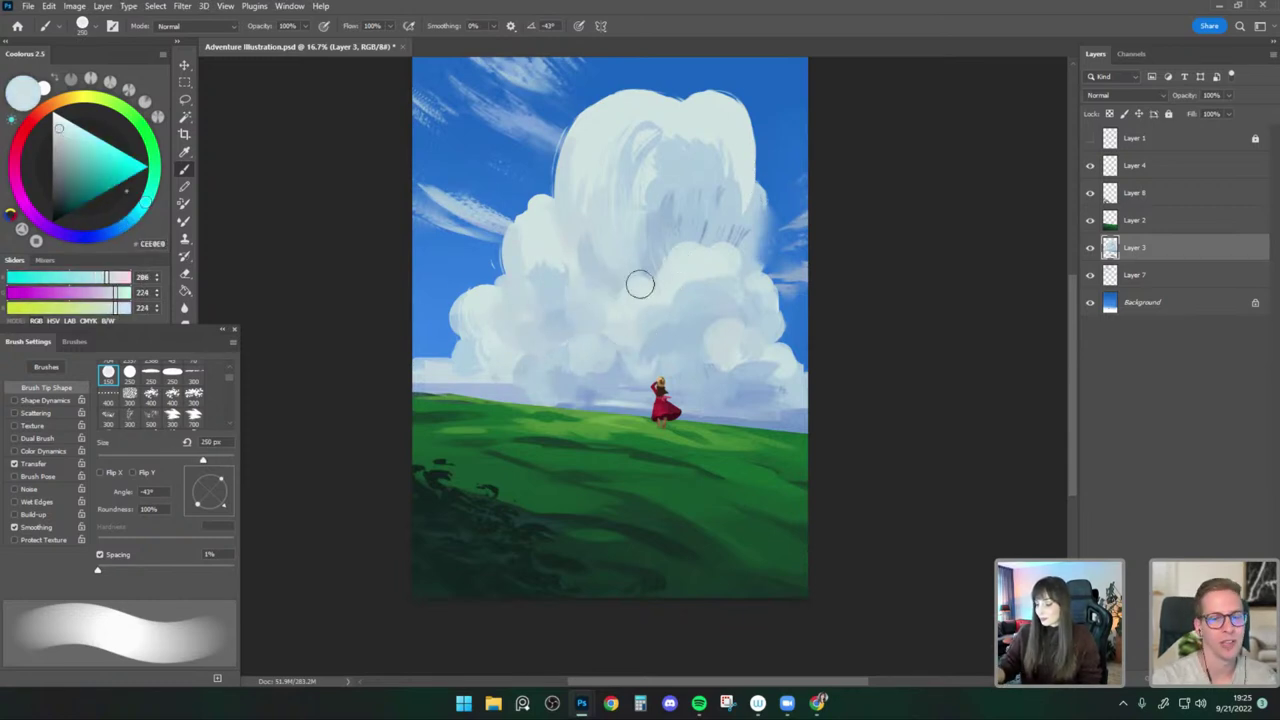
{"action": "left_click", "coordinate": [600, 349], "text": "alt"}
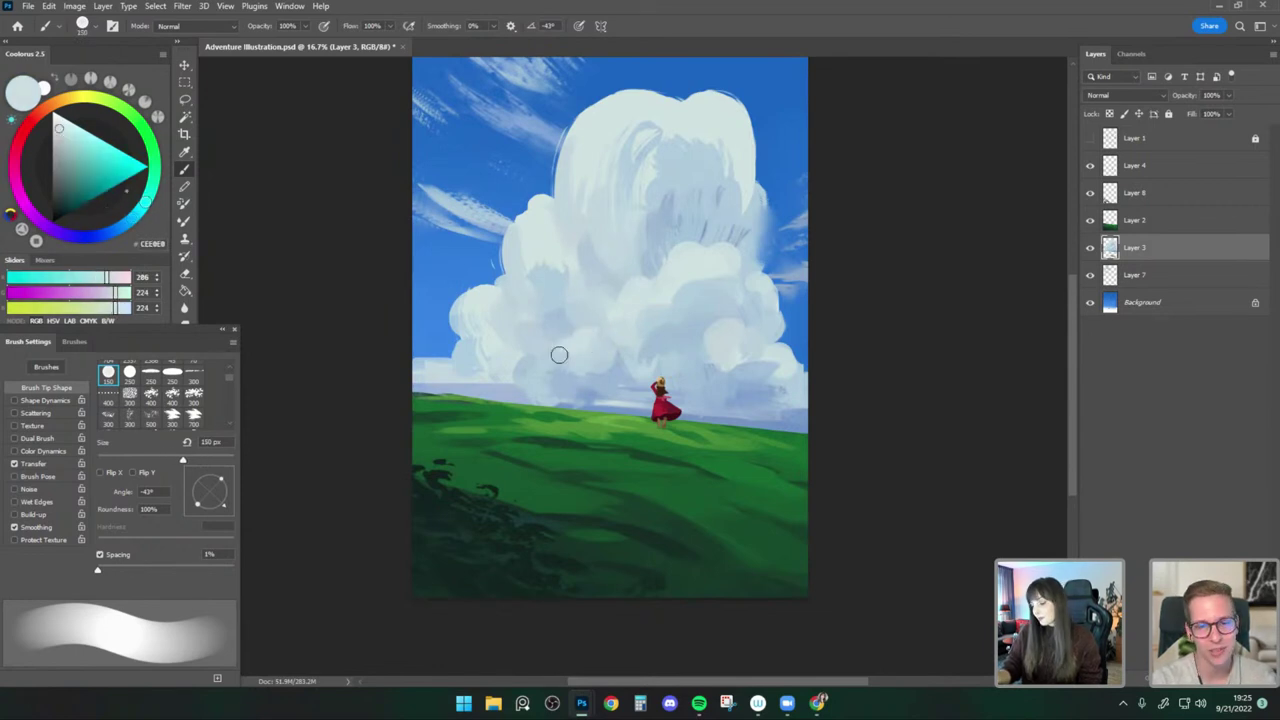
Flip the canvas horizontally to check the composition.
{"action": "key", "text": "ctrl+shift+h"}
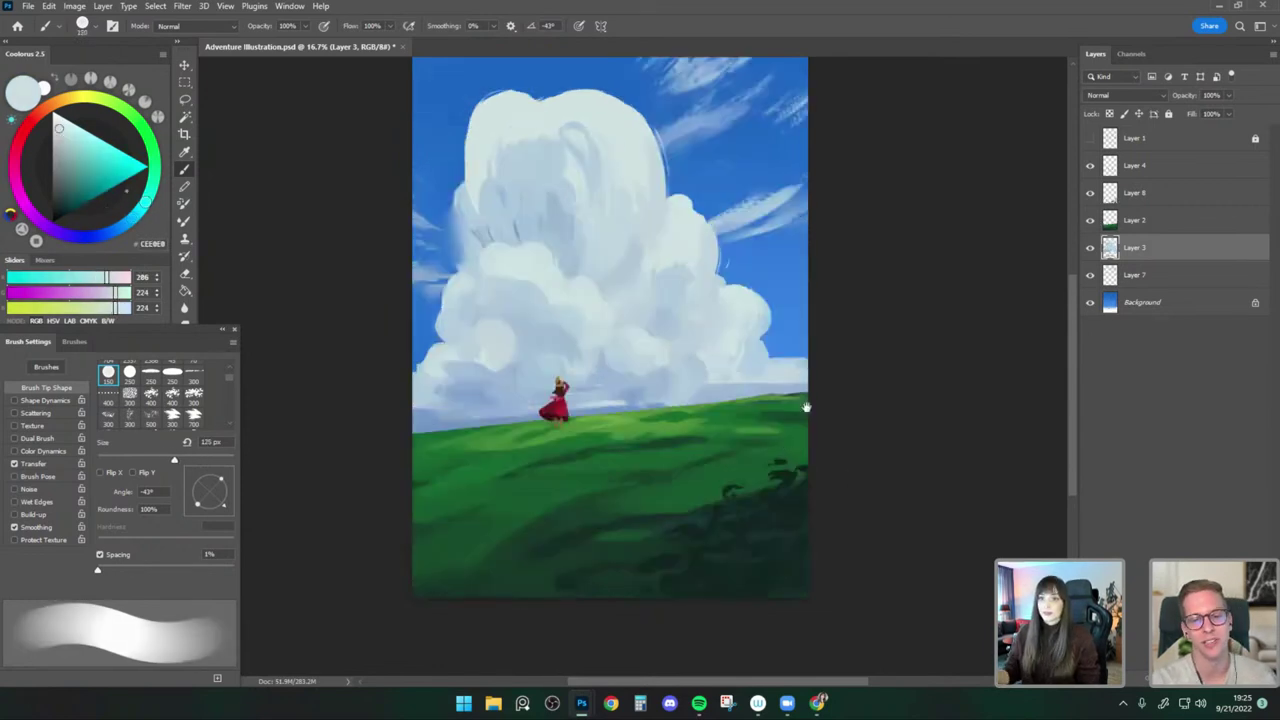
{"action": "left_click_drag", "start_coordinate": [806, 406], "coordinate": [812, 392]}
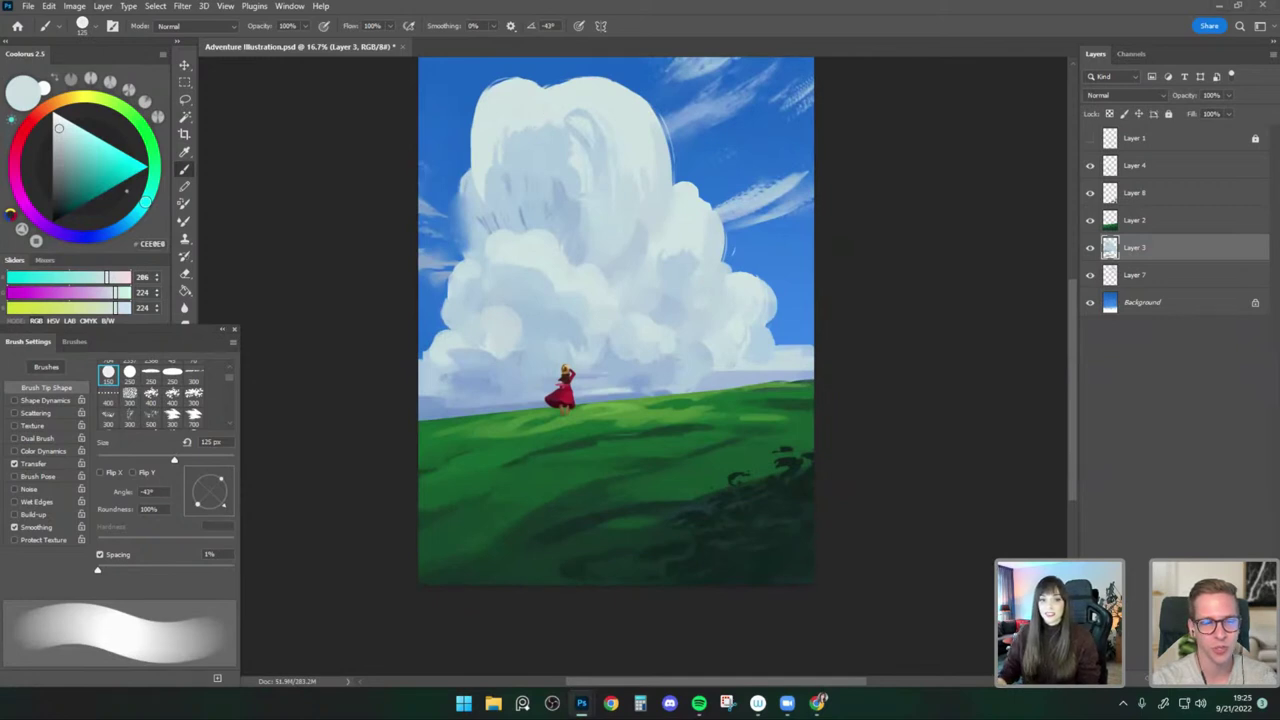
{"action": "key", "text": "ctrl+shift+e"}
{"action": "key", "text": "ctrl+z"}
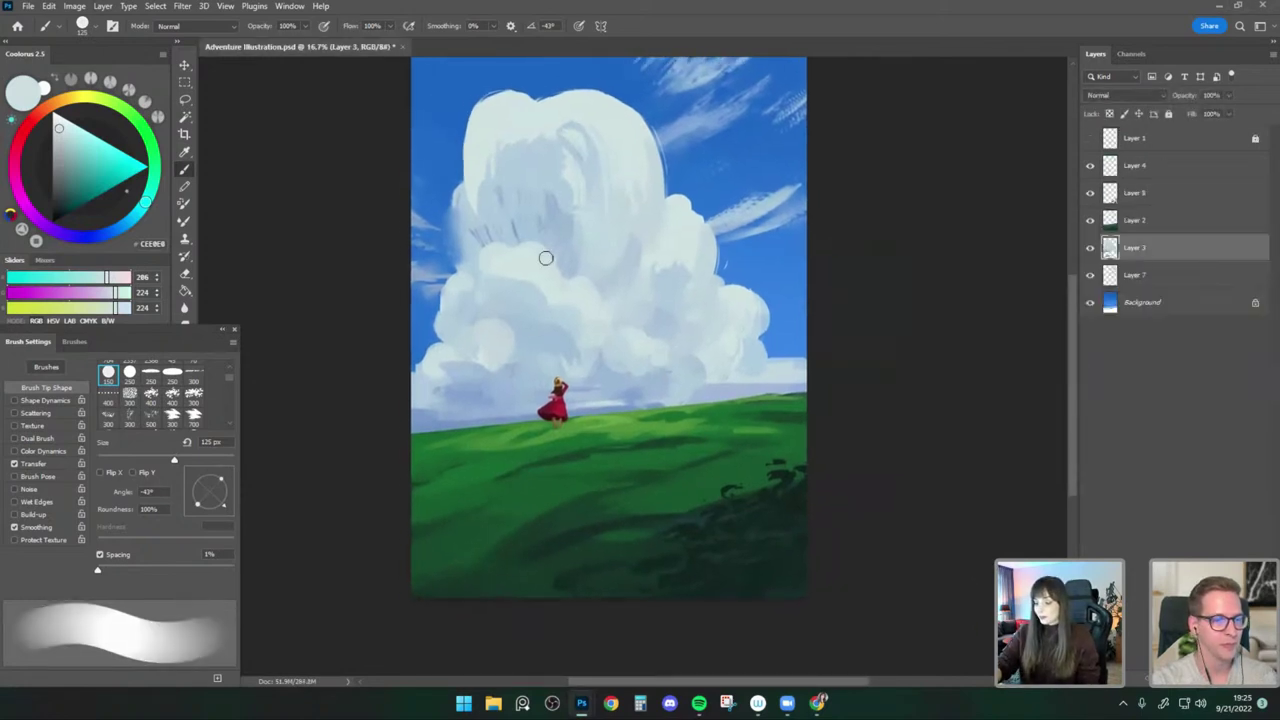
Paint a near-white highlight on the middle puff with a lightened sampled colour at 90 px and smudge it.
{"action": "left_click", "coordinate": [543, 257], "text": "alt"}
{"action": "left_click_drag", "start_coordinate": [60, 128], "coordinate": [60, 119]}
{"action": "key", "text": "bracketleft"}
{"action": "key", "text": "bracketleft"}
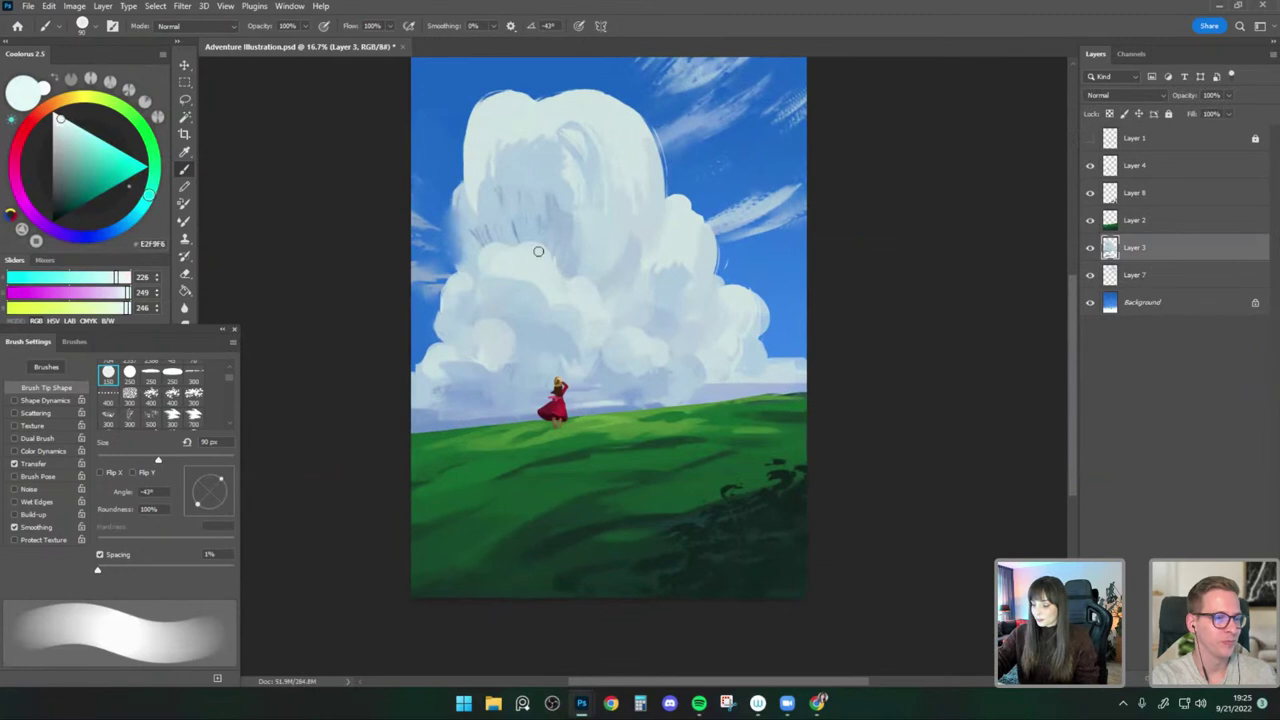
{"action": "key", "text": "r"}
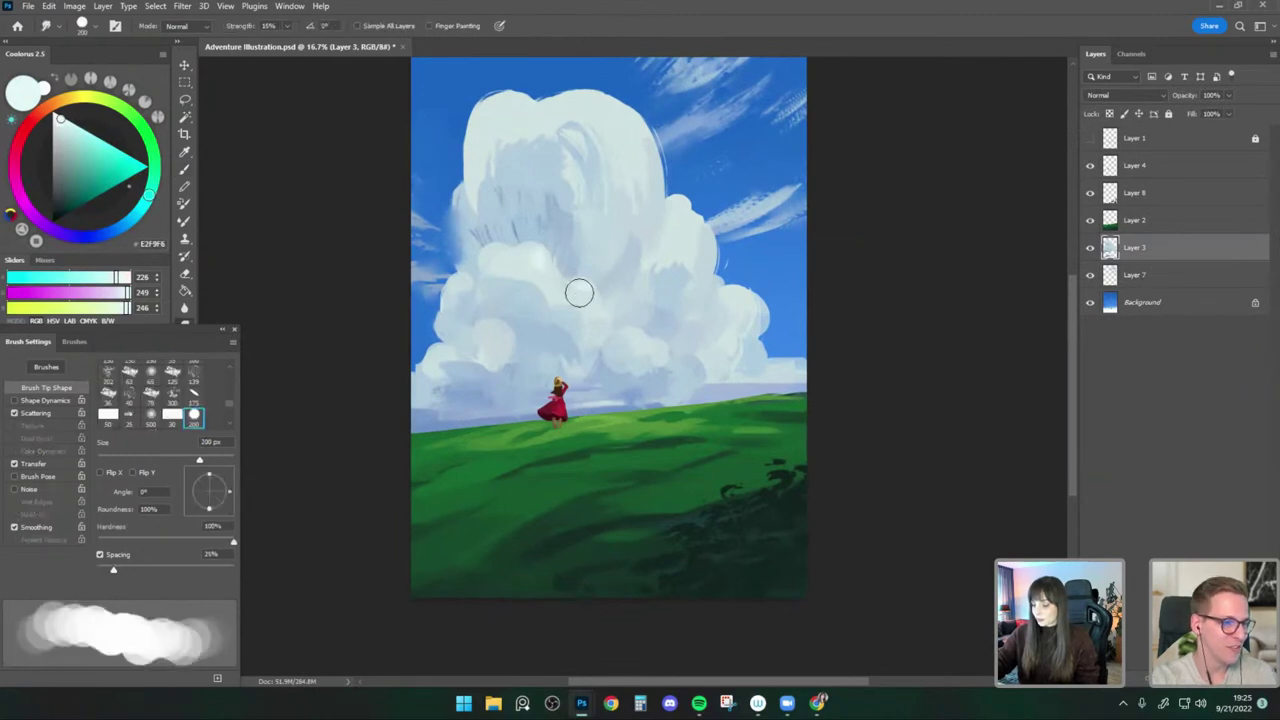
Add near-white highlight strokes to the upper cloud's sunlit side and soften them with the Smudge tool.
{"action": "key", "text": "b"}
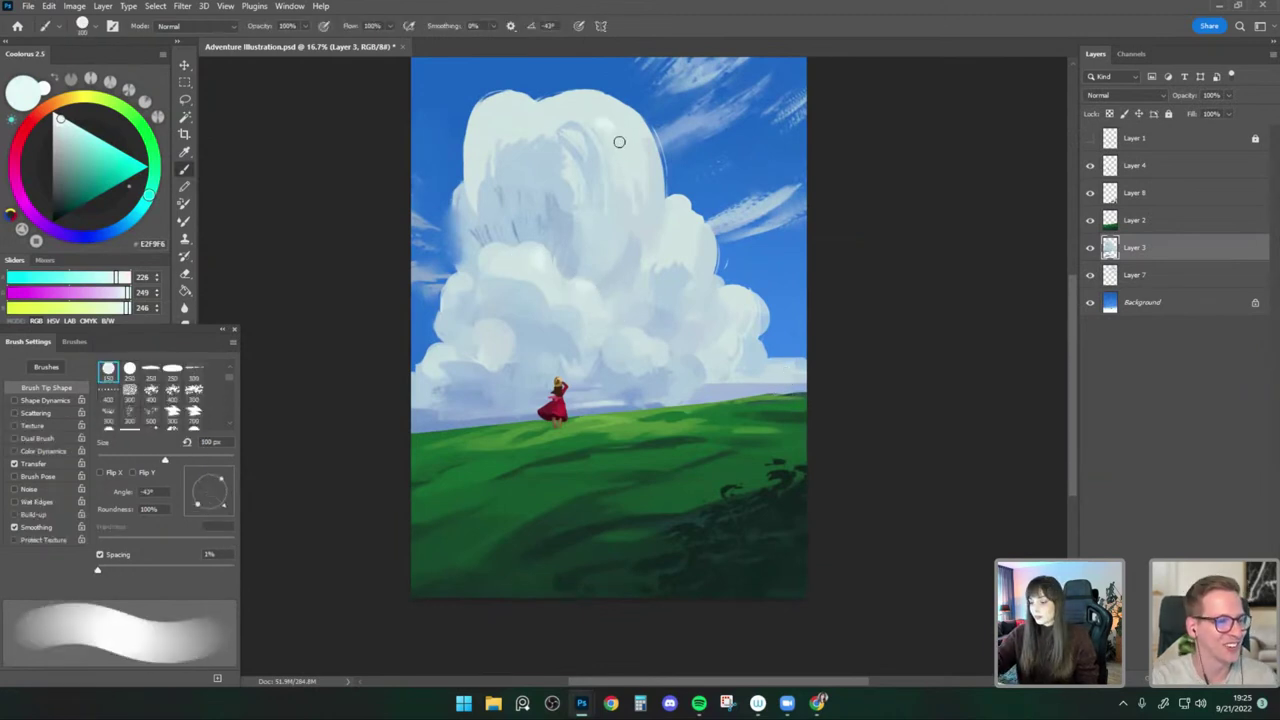
{"action": "key", "text": "bracketright"}
{"action": "mouse_move", "coordinate": [622, 128]}
{"action": "left_mouse_down"}
{"action": "mouse_move", "coordinate": [609, 117]}
{"action": "mouse_move", "coordinate": [640, 166]}
{"action": "left_mouse_up"}
{"action": "key", "text": "r"}
{"action": "key", "text": "b"}
Soften the upper cloud's inner shadow edge with light greys sampled from it, using a brush of at least 200 px.
{"action": "left_click", "coordinate": [527, 133], "text": "alt"}
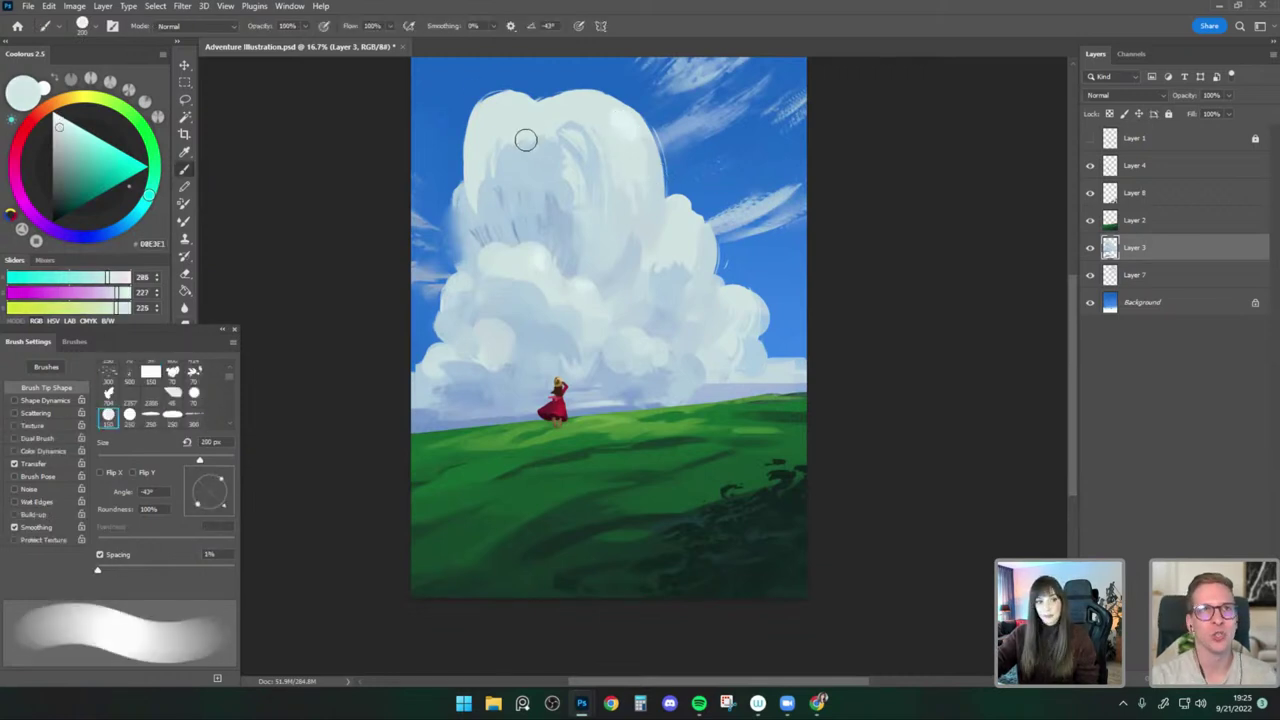
{"action": "key", "text": "bracketright"}
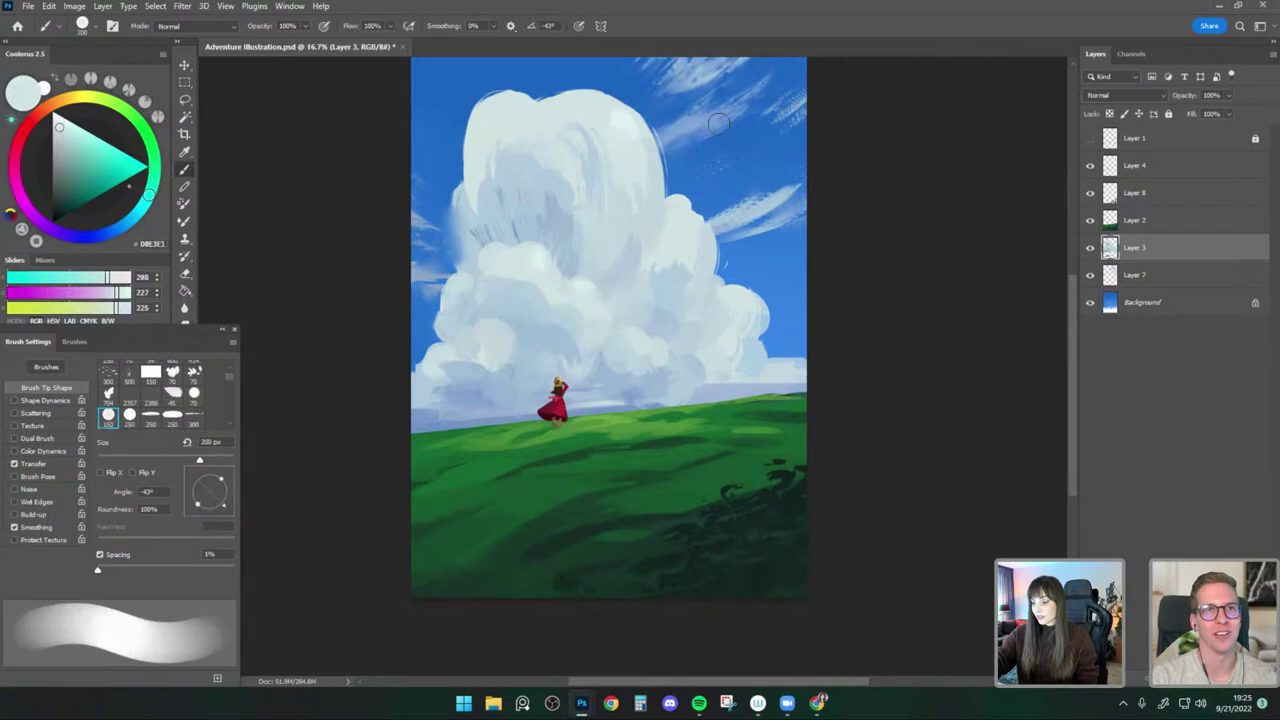
{"action": "left_click", "coordinate": [615, 180], "text": "alt"}
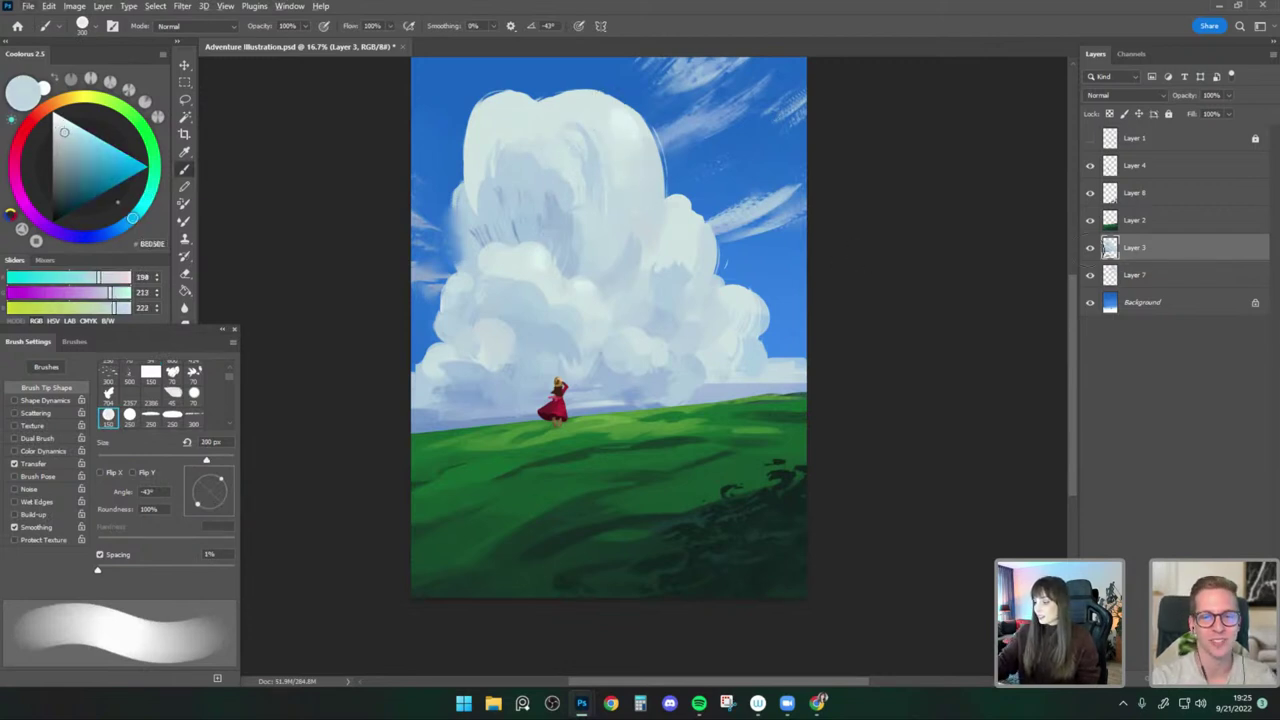
Try to soften the upper cloud's shadow strokes with the textured eraser brush.
{"action": "key", "text": "e"}
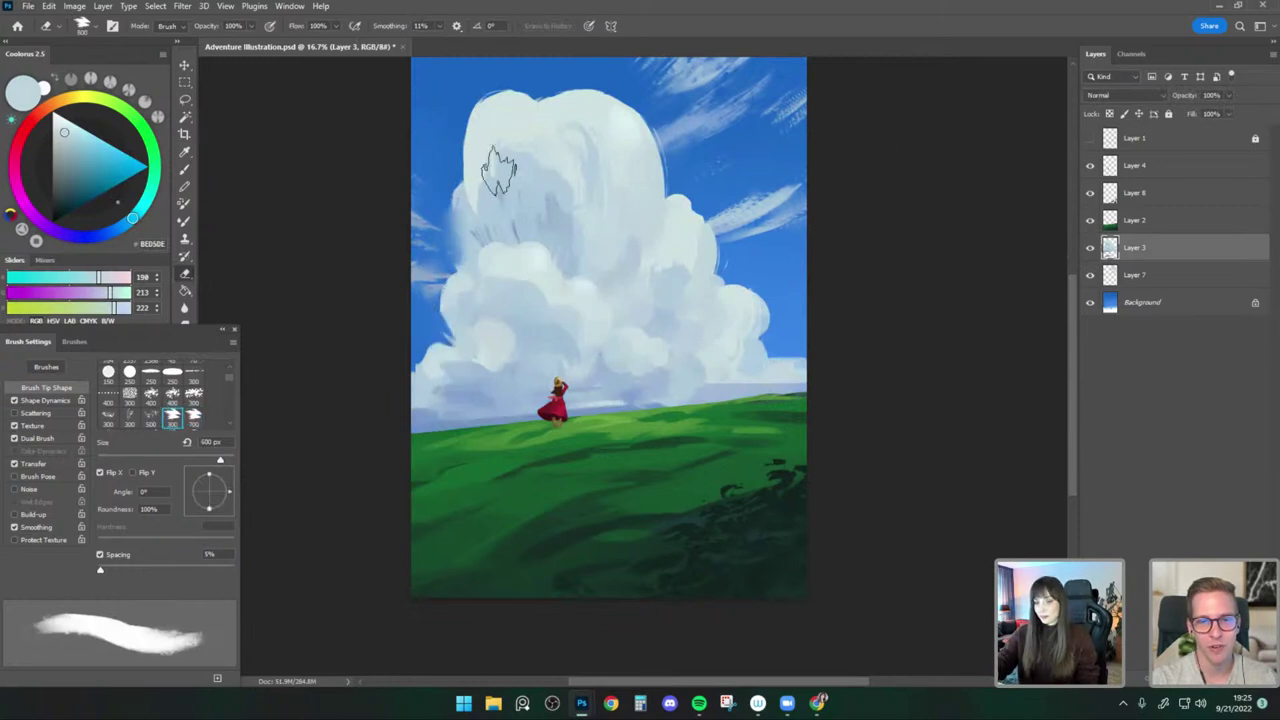
{"action": "key", "text": "b"}
{"action": "key", "text": "e"}
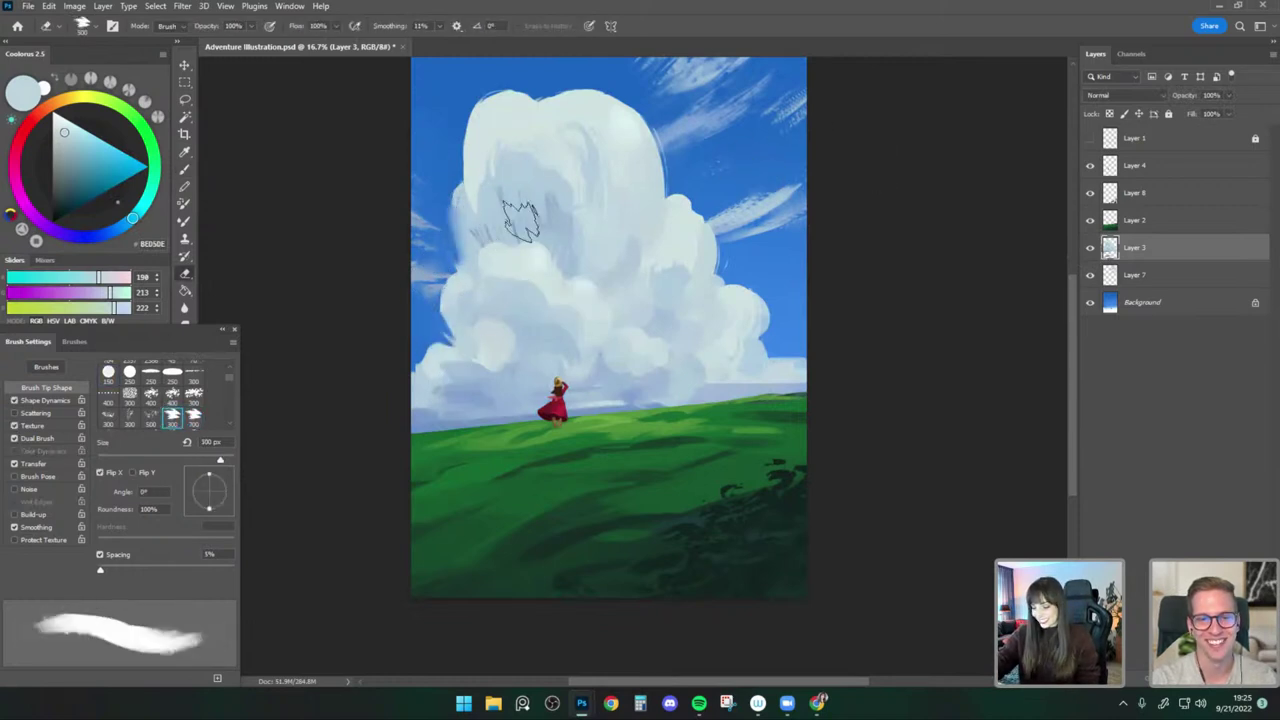
{"action": "key", "text": "bracketright"}
{"action": "key", "text": "bracketright"}
{"action": "key", "text": "bracketright"}
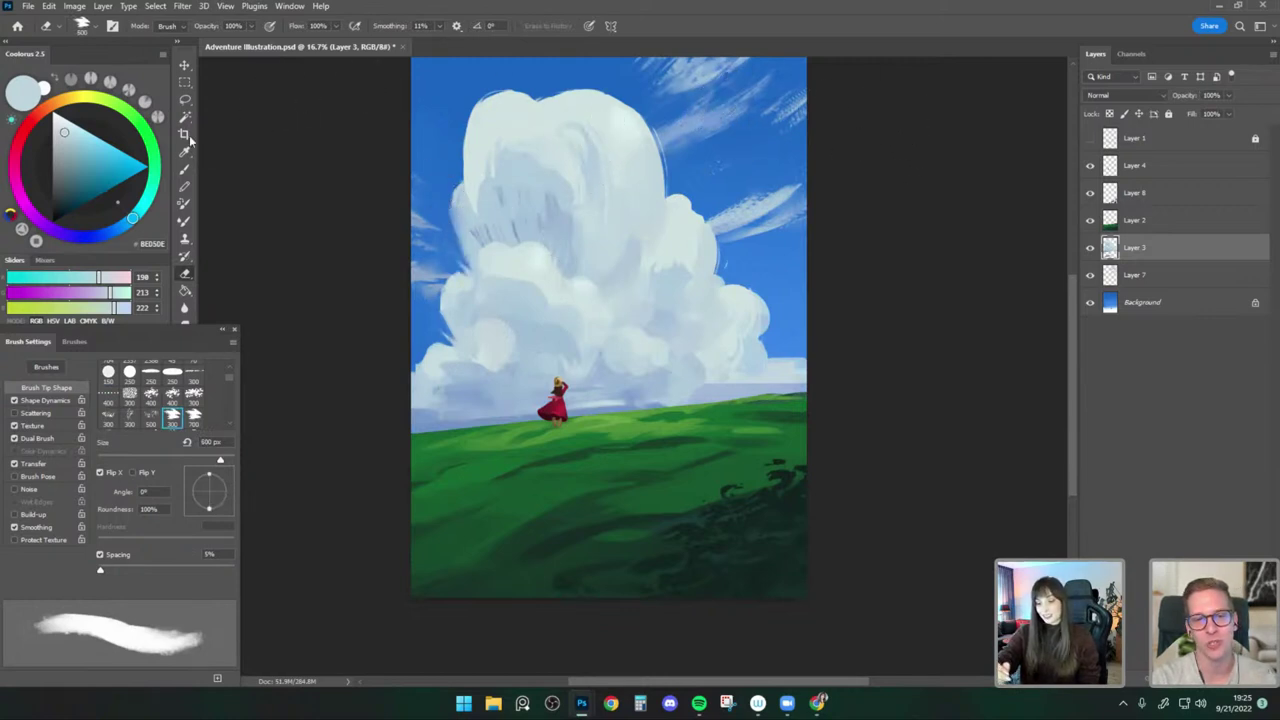
Extend soft shadow strokes down through the upper cloud with sampled blue-greys at 250 px, and flip the canvas back.
{"action": "left_click", "coordinate": [185, 169]}
{"action": "left_click", "coordinate": [535, 167], "text": "alt"}
{"action": "mouse_move", "coordinate": [546, 182]}
{"action": "left_mouse_down"}
{"action": "mouse_move", "coordinate": [557, 266]}
{"action": "mouse_move", "coordinate": [577, 274]}
{"action": "left_mouse_up"}
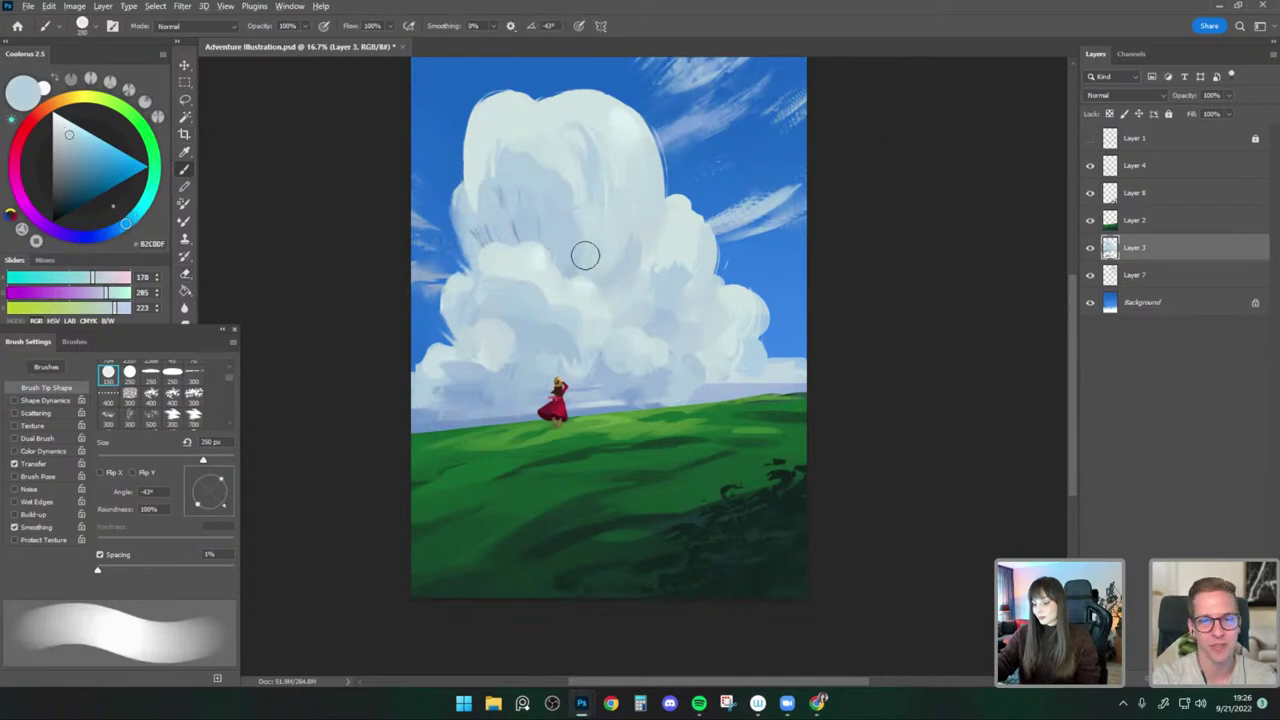
{"action": "left_click", "coordinate": [644, 148], "text": "alt"}
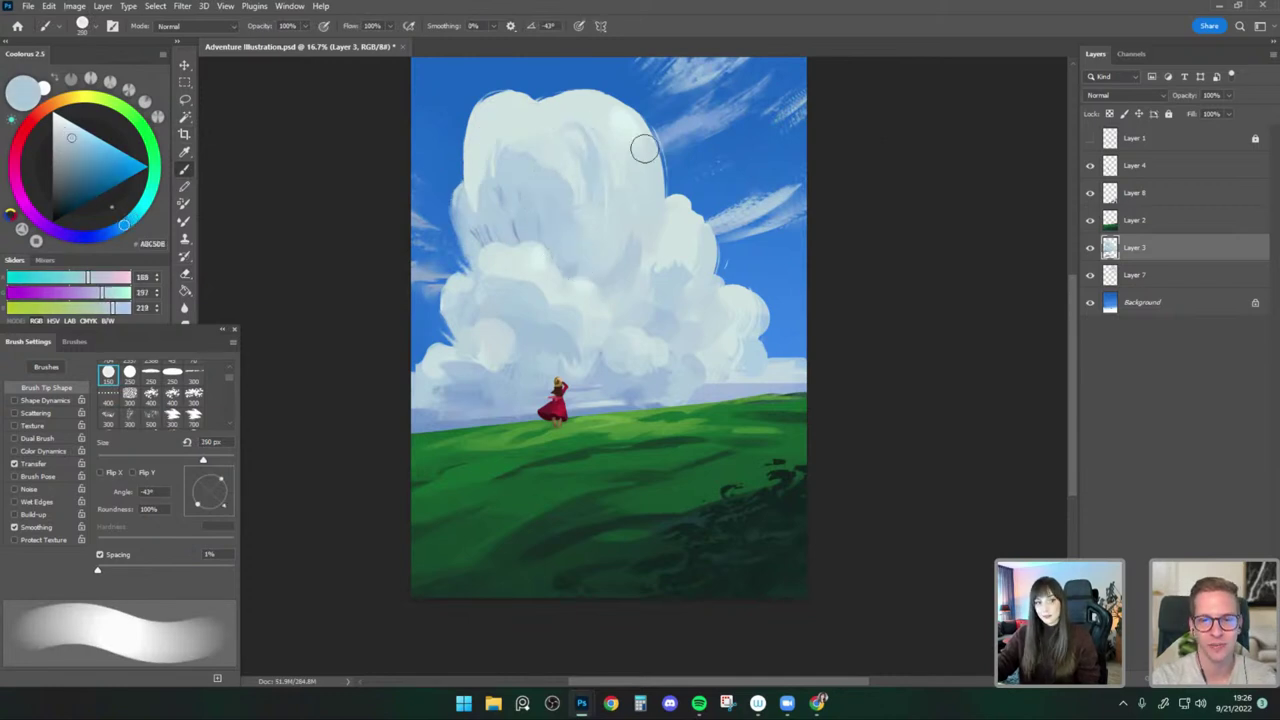
{"action": "left_click", "coordinate": [574, 137], "text": "alt"}
{"action": "key", "text": "ctrl+shift+h"}
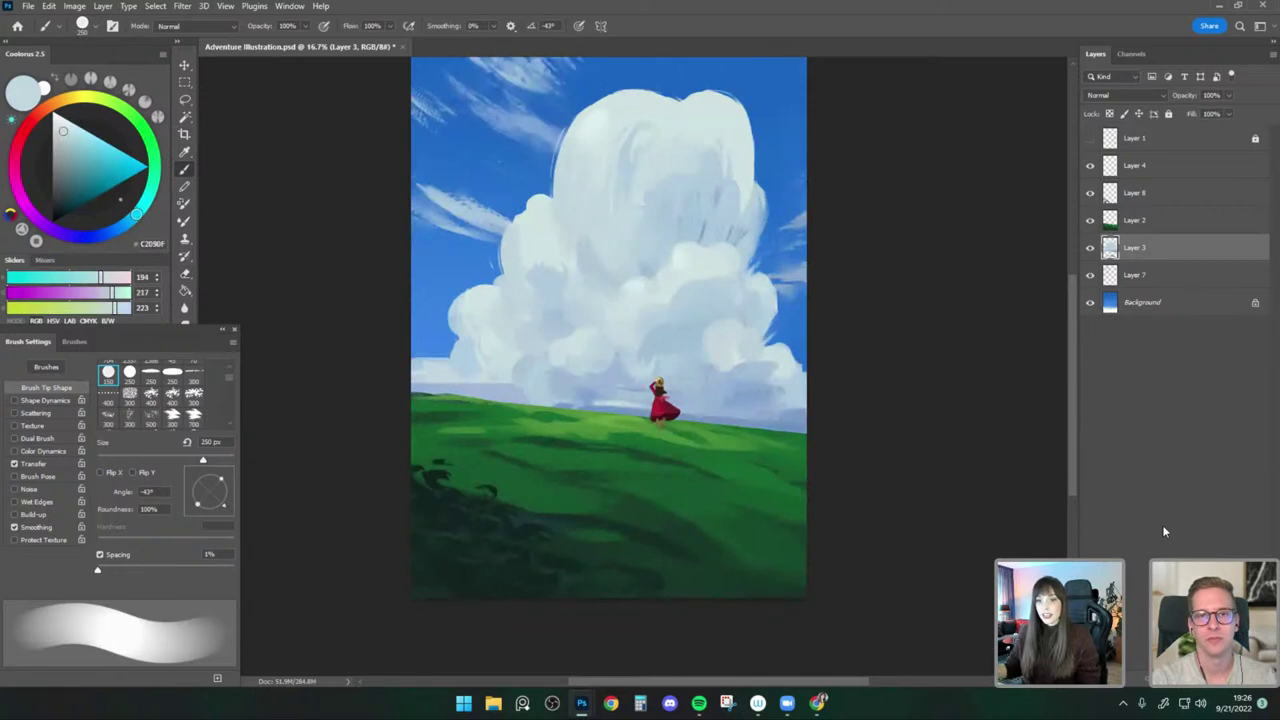
Paint light strokes into the top of the upper cloud's shadow with sampled tones, reducing the brush to 125 px.
{"action": "left_click", "coordinate": [686, 148], "text": "alt"}
{"action": "key", "text": "bracketleft"}
{"action": "key", "text": "bracketleft"}
{"action": "key", "text": "bracketleft"}
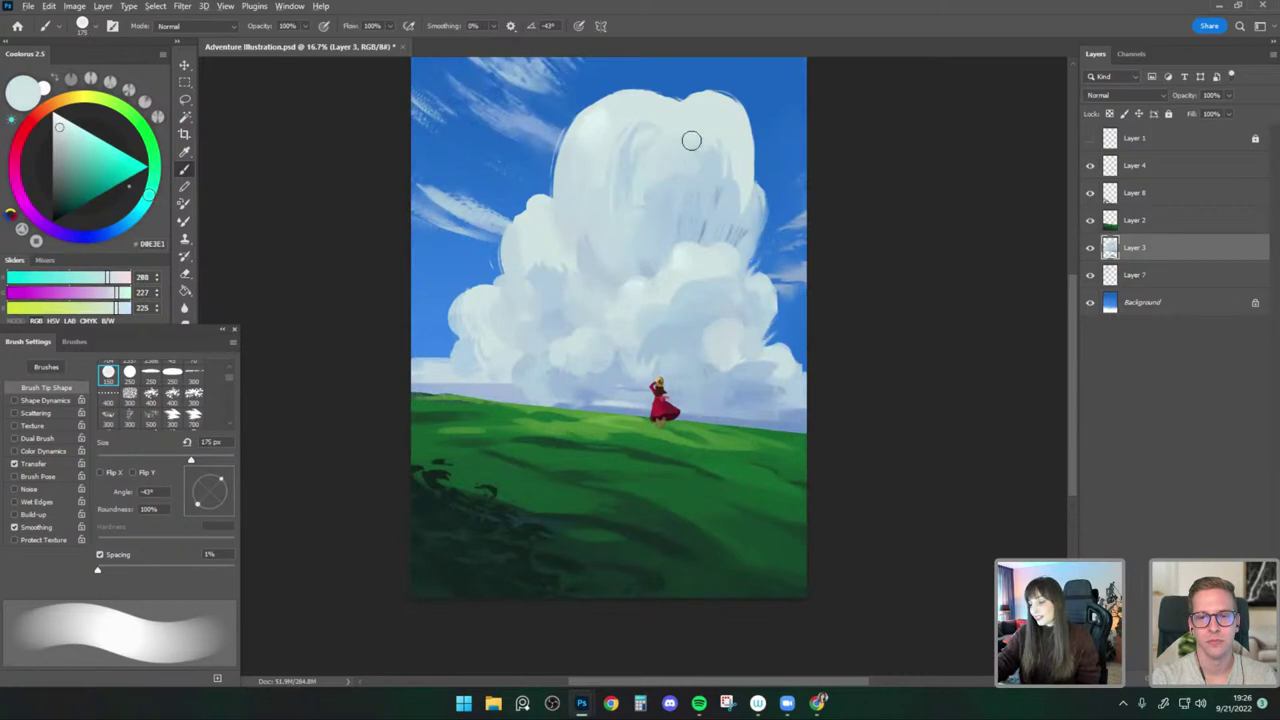
{"action": "key", "text": "bracketleft"}
{"action": "left_click", "coordinate": [692, 140], "text": "alt"}
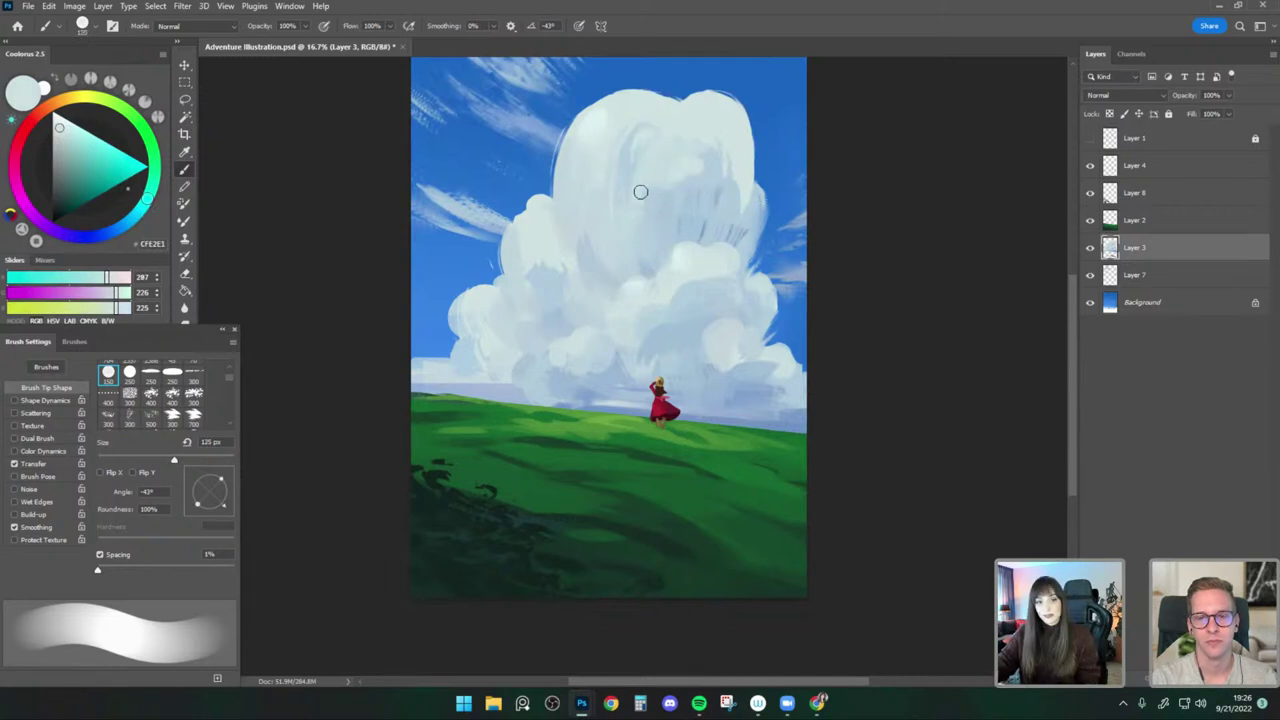
Broaden the light area inside the upper cloud's shadow with a sampled light tone at 200 to 250 px.
{"action": "key", "text": "bracketright"}
{"action": "key", "text": "bracketright"}
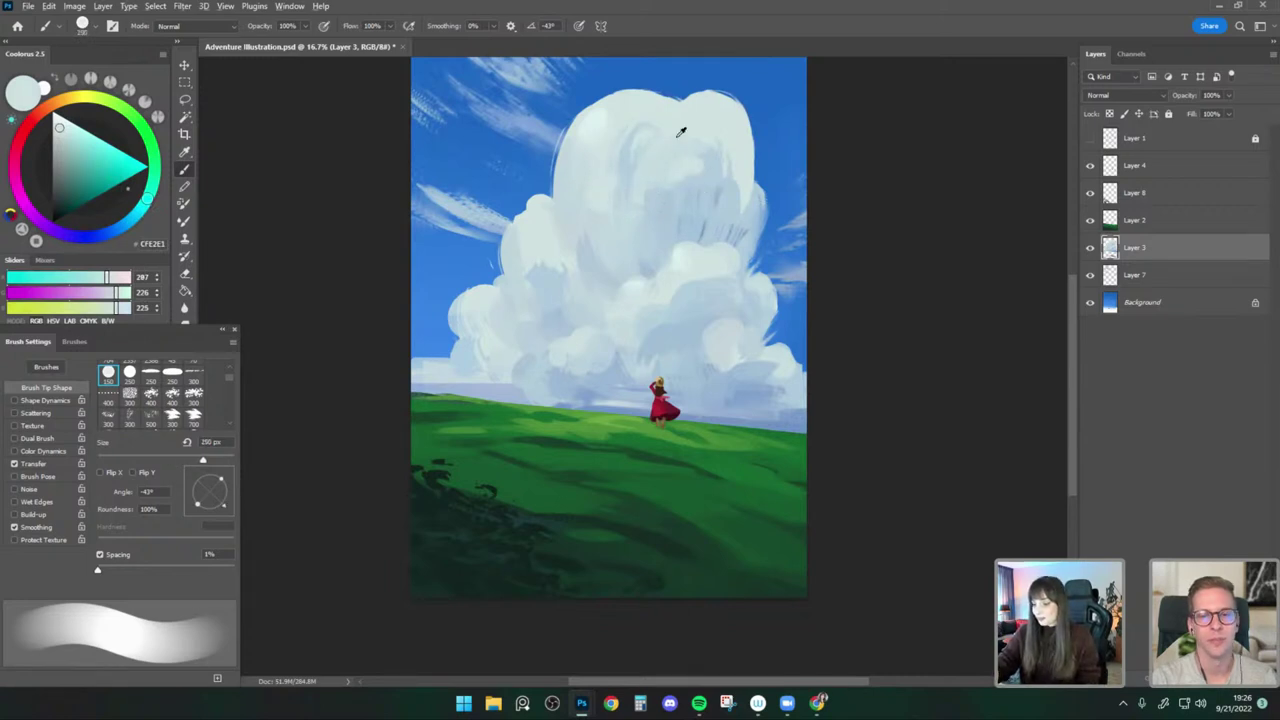
{"action": "left_click", "coordinate": [680, 126], "text": "alt"}
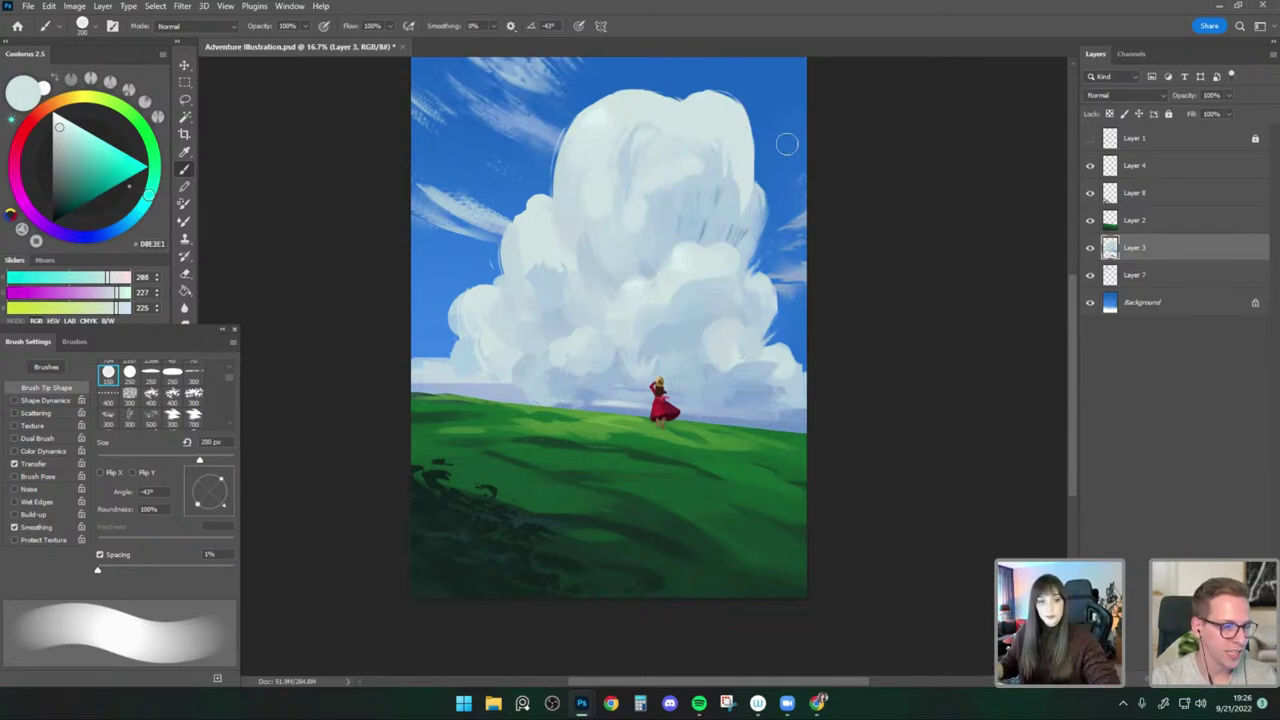
Sample the hill's light green, switch to the Move tool and deselect all layers.
{"action": "left_click", "coordinate": [604, 418], "text": "alt"}
{"action": "left_click_drag", "start_coordinate": [850, 351], "coordinate": [828, 375]}
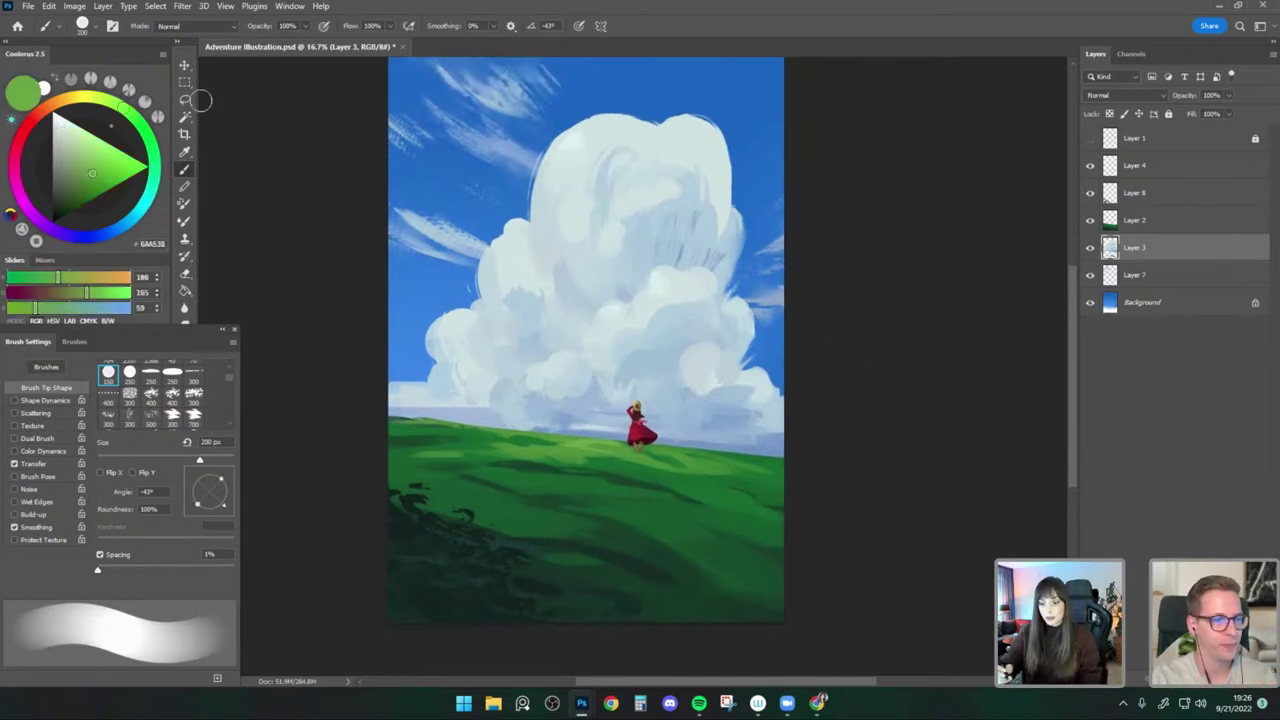
{"action": "key", "text": "v"}
{"action": "left_click", "coordinate": [845, 186]}
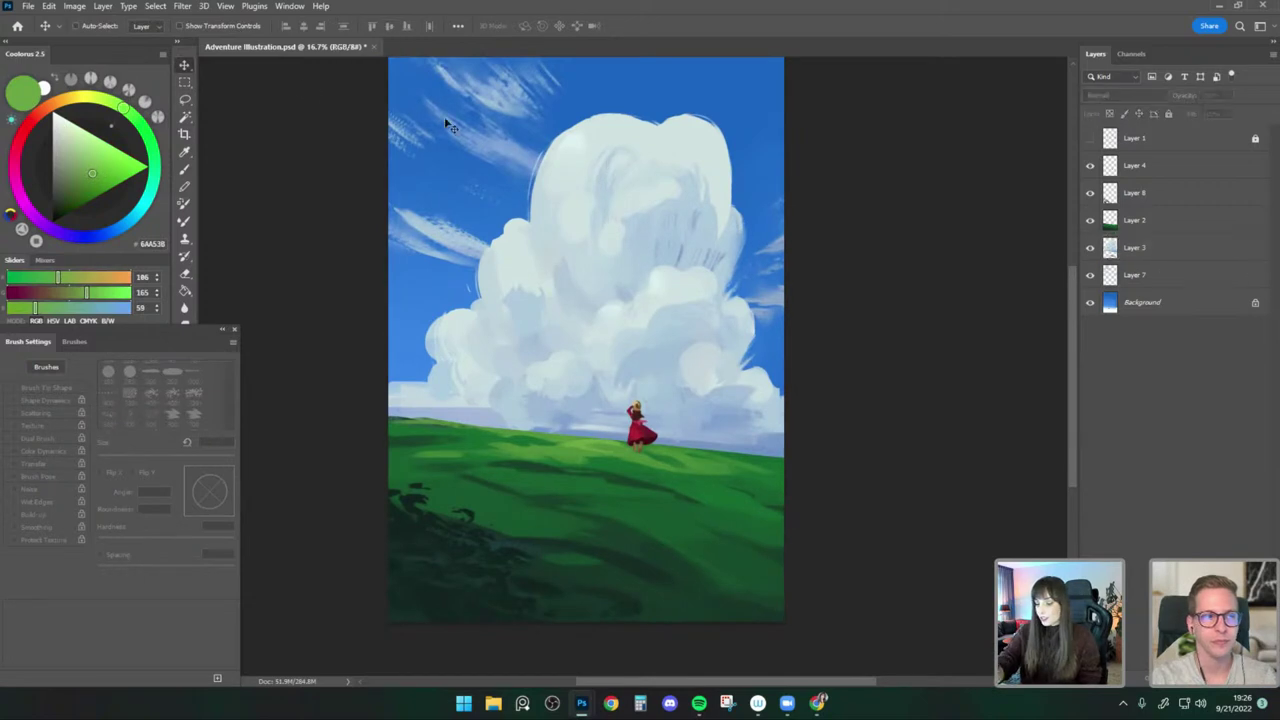
Turn on Auto-Select for the Move tool and set it to pick individual layers.
{"action": "left_click", "coordinate": [184, 81]}
{"action": "left_click", "coordinate": [186, 66]}
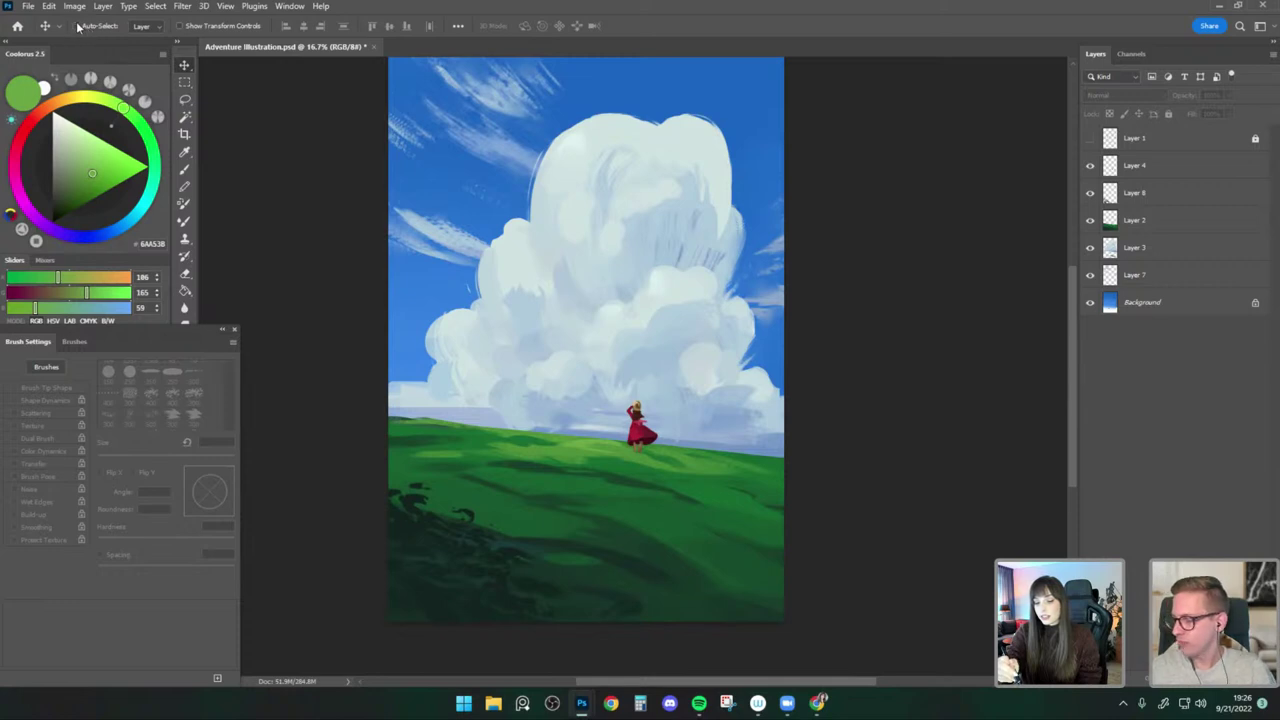
{"action": "left_click", "coordinate": [156, 28]}
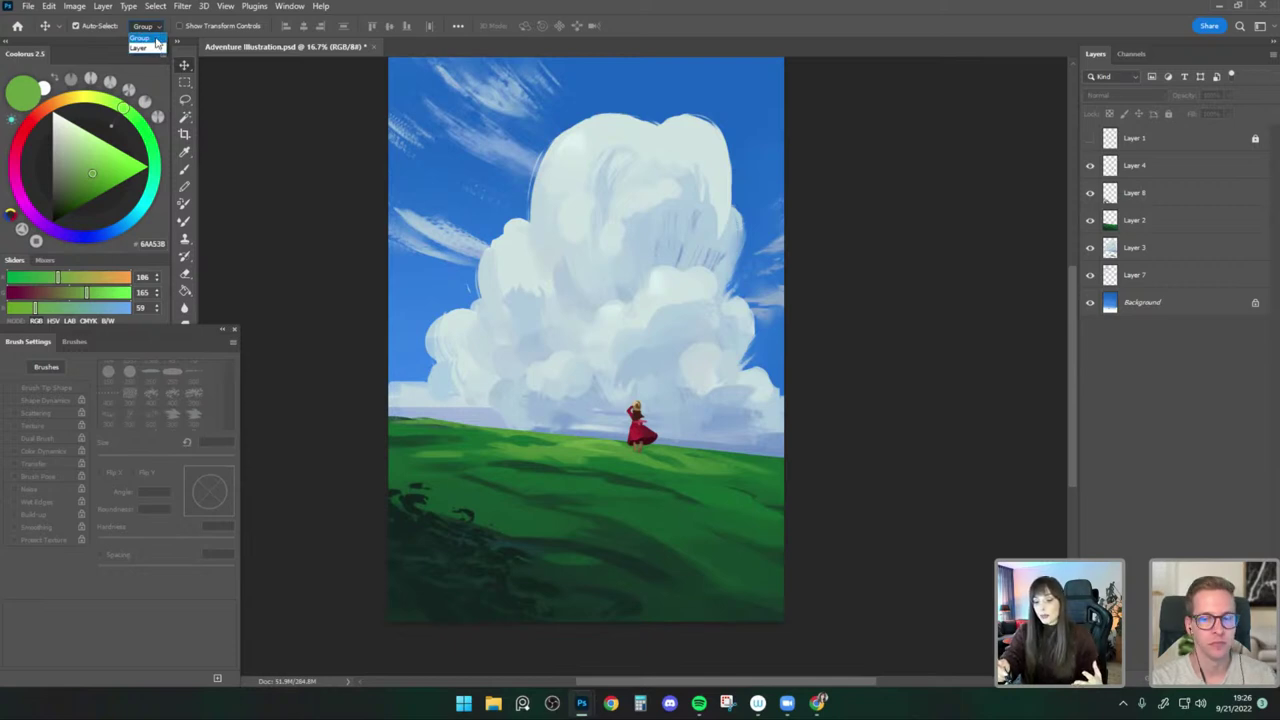
{"action": "left_click", "coordinate": [152, 48]}
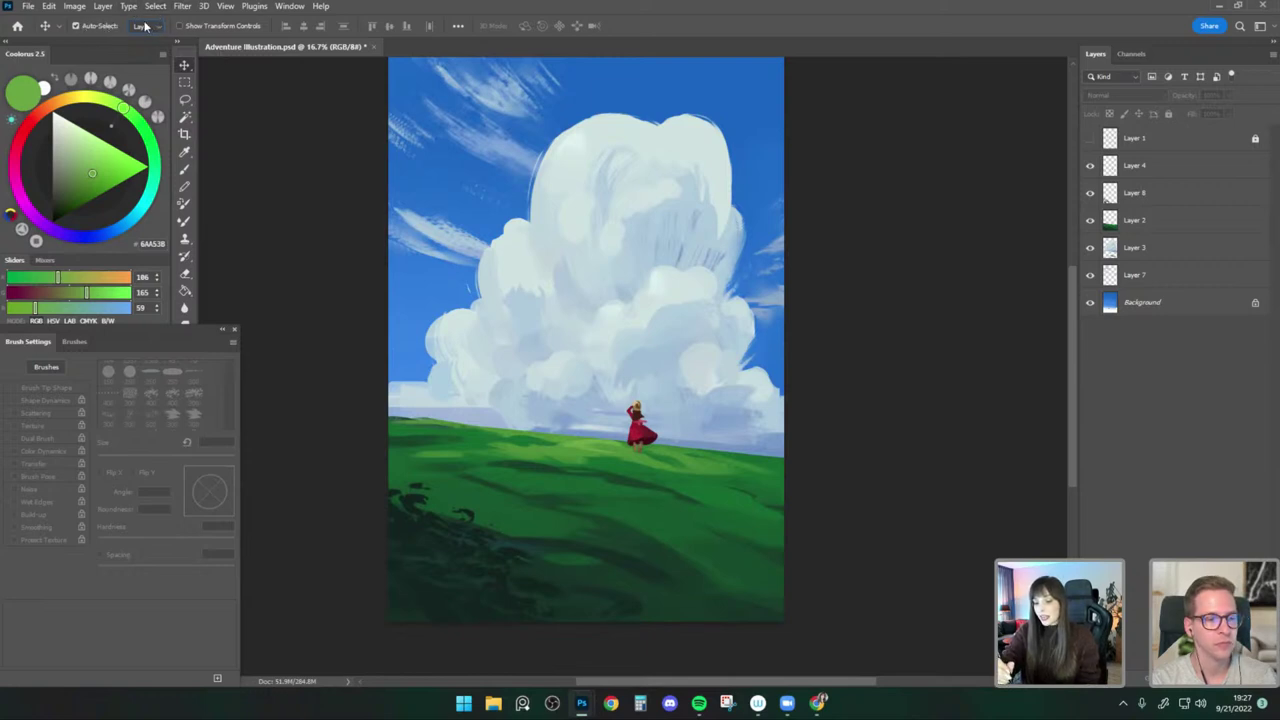
Pick the large cloud, the red-dressed figure and the wispy sky clouds directly on the canvas to select their layers.
{"action": "left_click", "coordinate": [608, 163]}
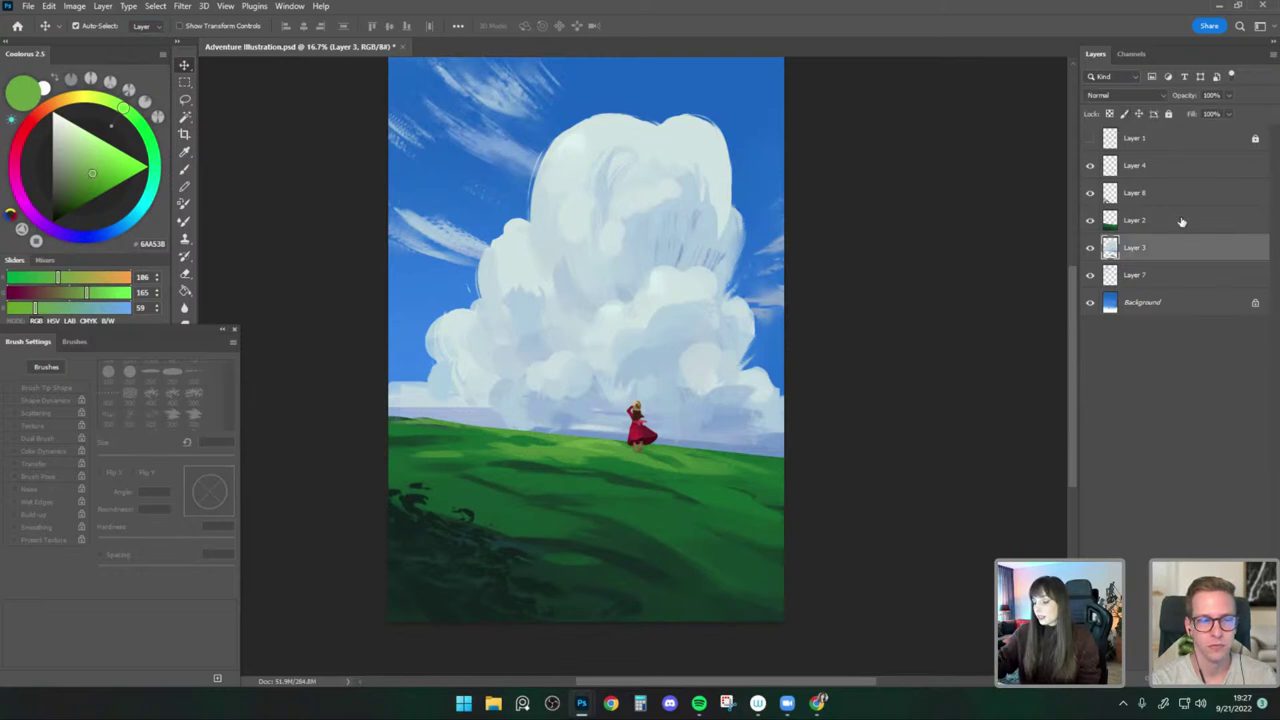
{"action": "left_click", "coordinate": [505, 148]}
{"action": "left_click", "coordinate": [642, 437]}
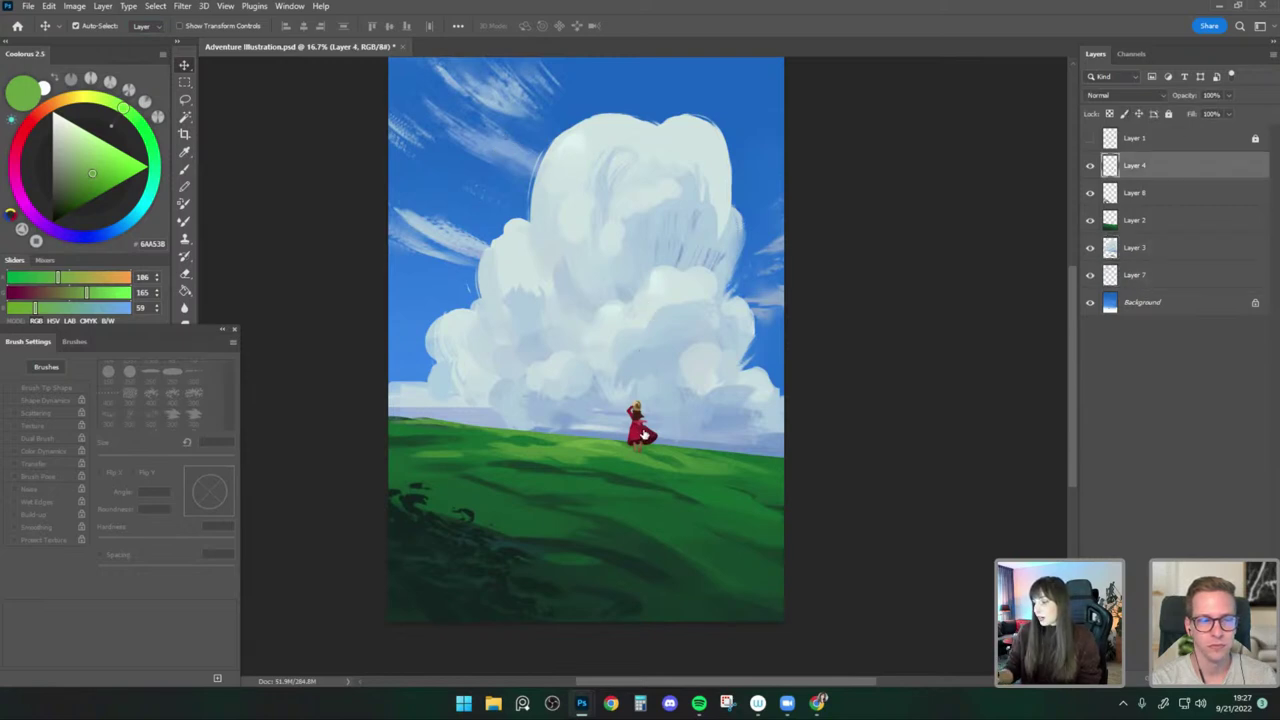
{"action": "left_click", "coordinate": [502, 99]}
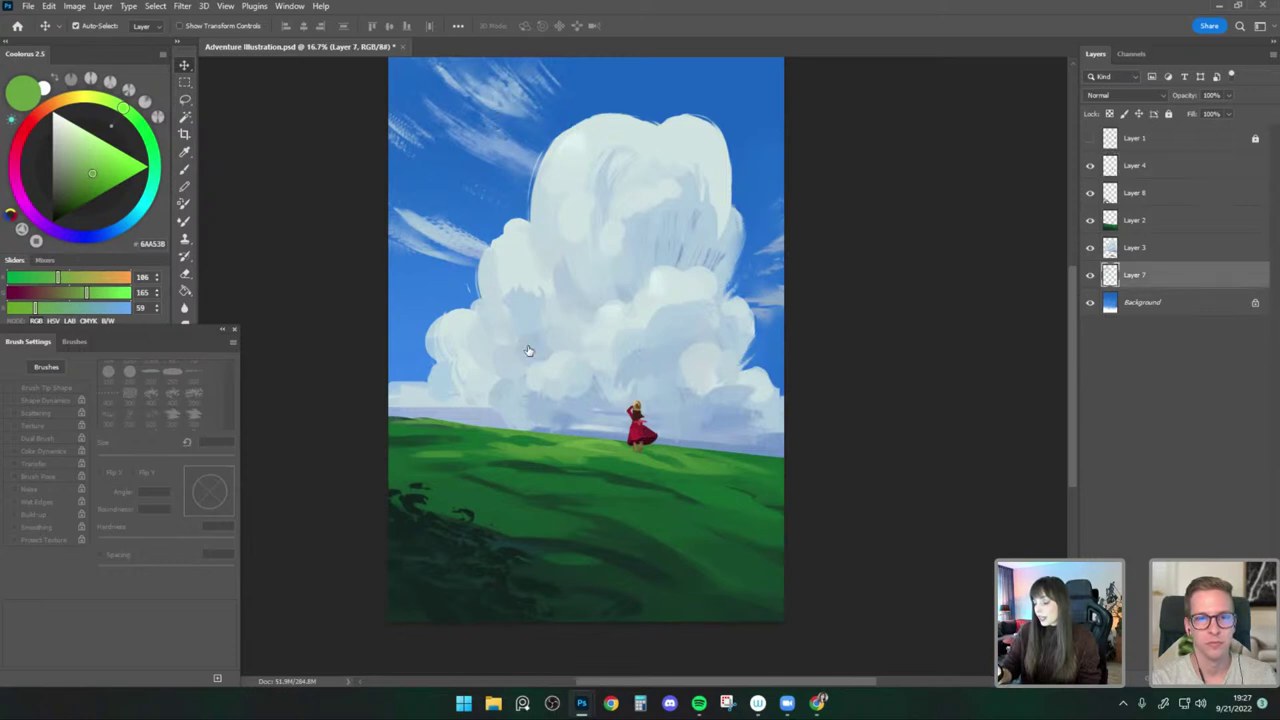
Try moving the cloud, wisp, figure and hill artwork directly on the canvas, undoing each move.
{"action": "left_click_drag", "start_coordinate": [529, 351], "coordinate": [557, 321]}
{"action": "key", "text": "ctrl+z"}
{"action": "left_click_drag", "start_coordinate": [508, 153], "coordinate": [552, 109]}
{"action": "key", "text": "ctrl+z"}
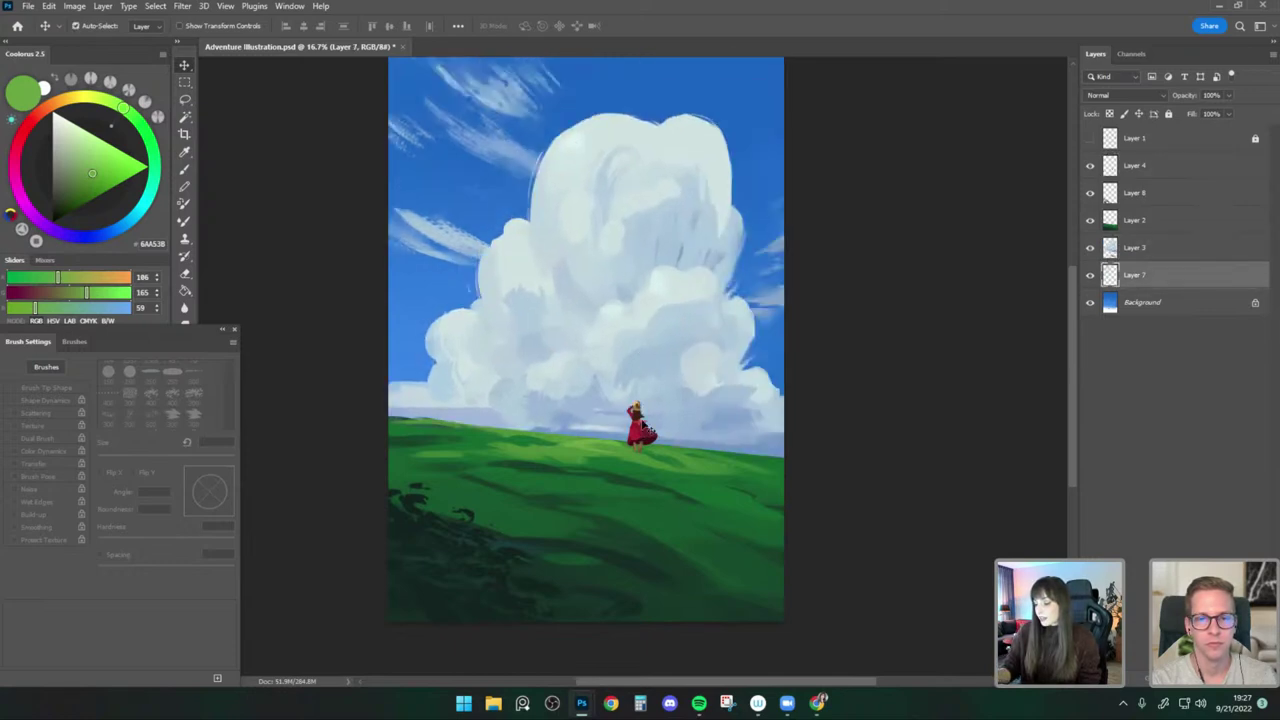
{"action": "left_click_drag", "start_coordinate": [642, 425], "coordinate": [708, 346]}
{"action": "key", "text": "ctrl+z"}
{"action": "left_click_drag", "start_coordinate": [630, 224], "coordinate": [645, 141]}
{"action": "key", "text": "ctrl+z"}
{"action": "left_click_drag", "start_coordinate": [493, 604], "coordinate": [513, 519]}
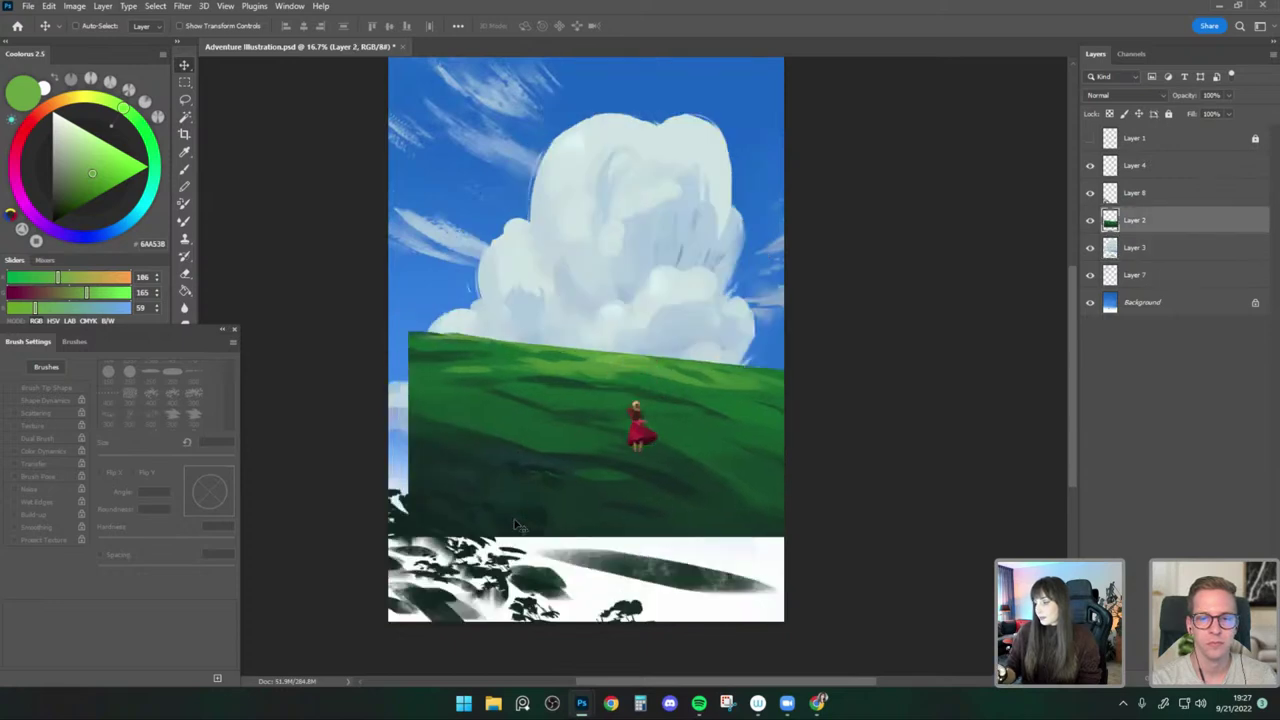
{"action": "key", "text": "ctrl+z"}
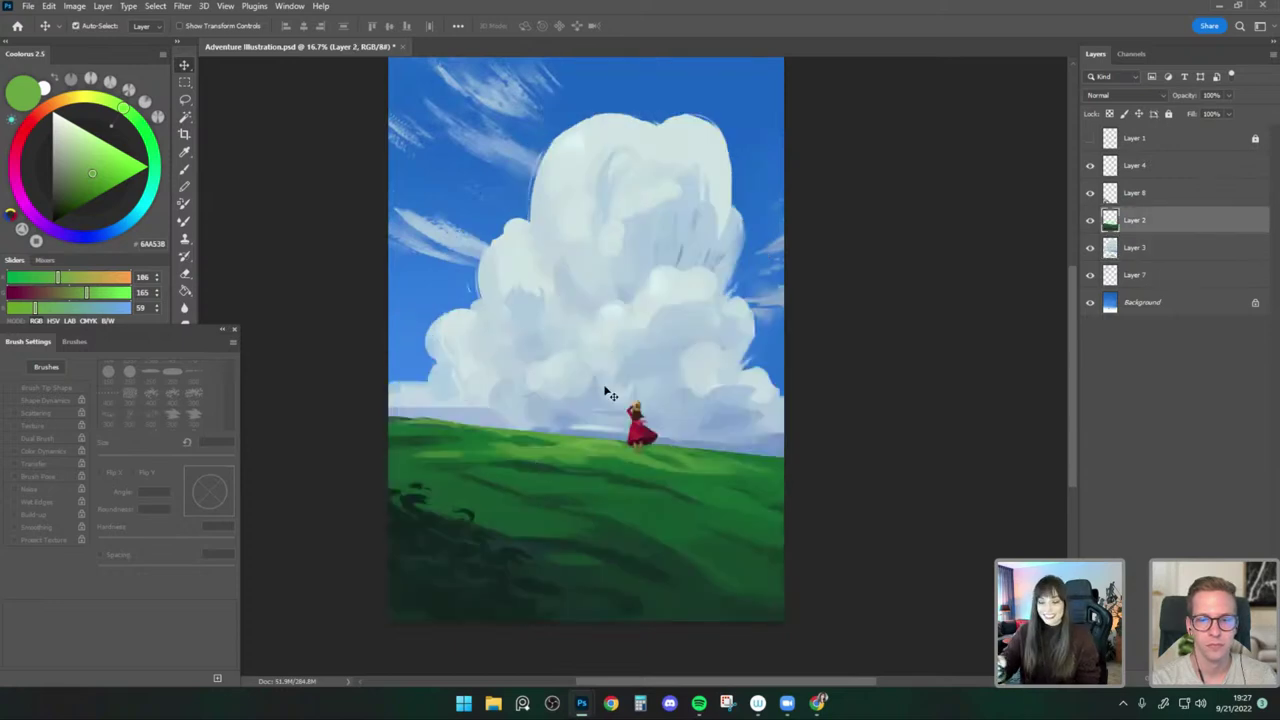
Switch to the Brush tool on Layer 3 and sample the cloud's blue-grey shadow tones, with the brush size at 200 px.
{"action": "left_click", "coordinate": [187, 170]}
{"action": "left_click", "coordinate": [1128, 252]}
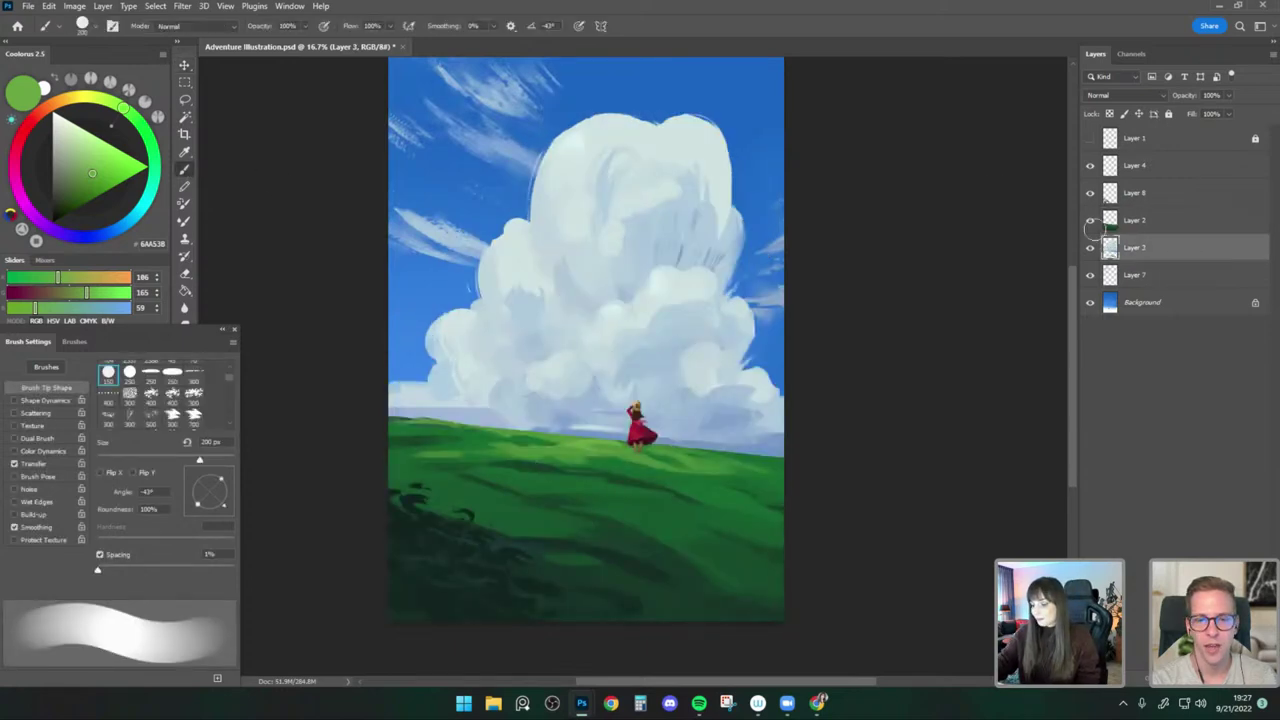
{"action": "left_click", "coordinate": [565, 212], "text": "alt"}
{"action": "left_click", "coordinate": [623, 283], "text": "alt"}
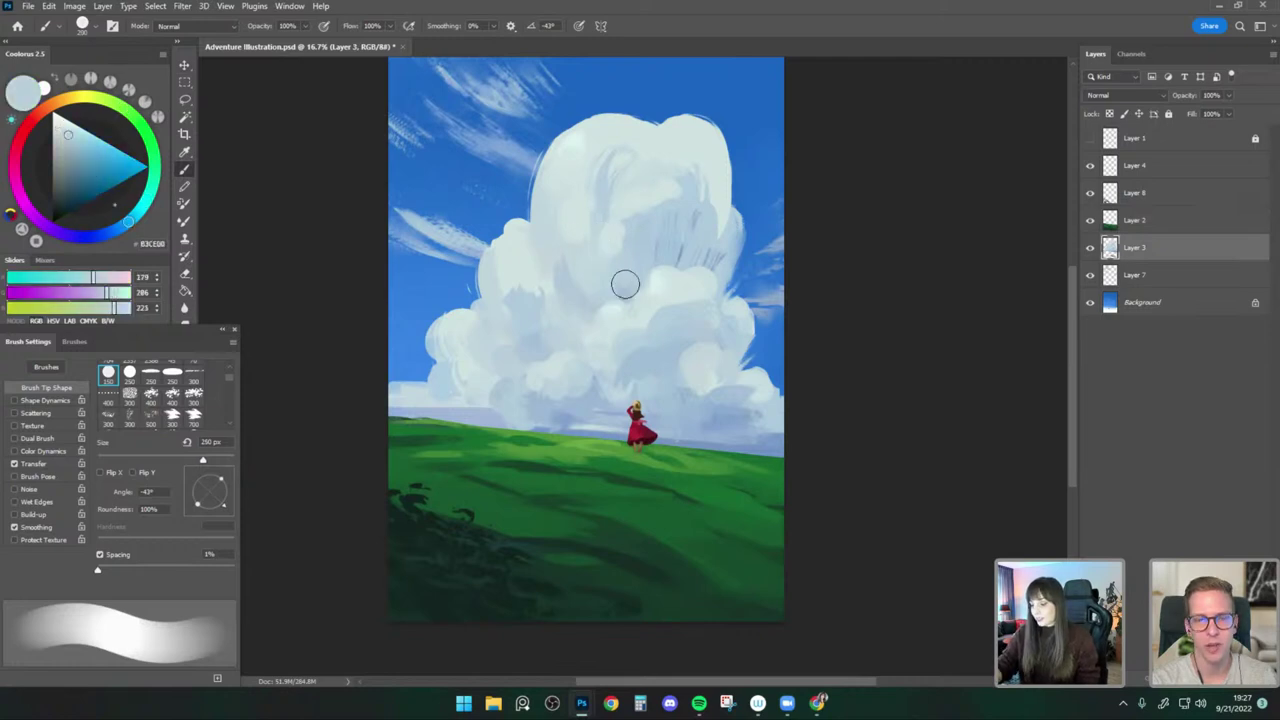
{"action": "left_click", "coordinate": [631, 286], "text": "alt"}
{"action": "key", "text": "bracketright"}
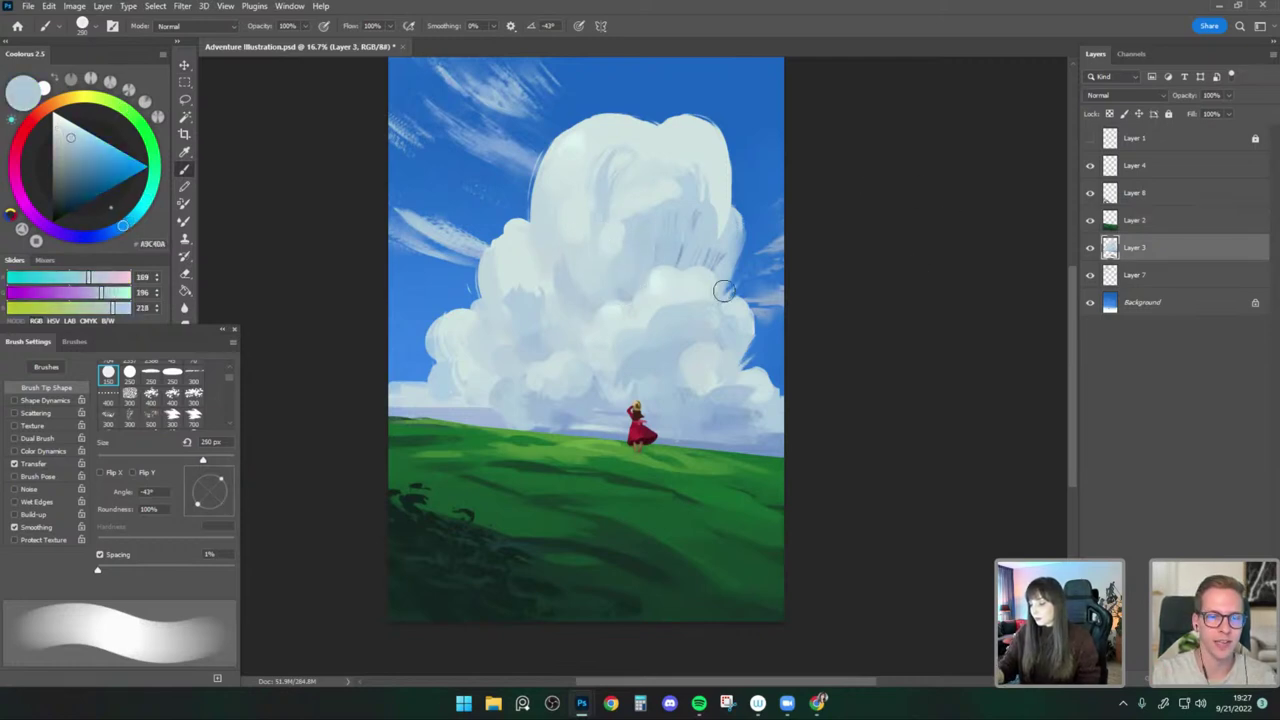
{"action": "key", "text": "bracketleft"}
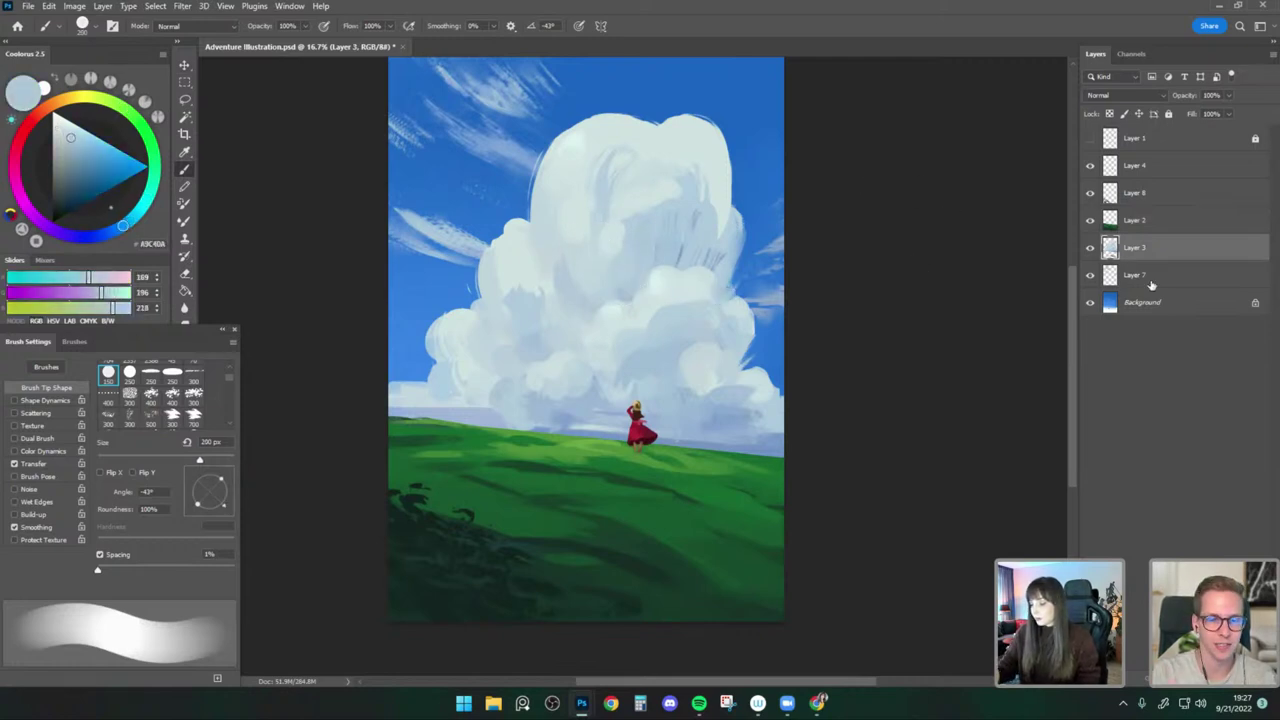
Select Layer 2, sample the hill's light green and choose the Chalky Textured brush preset at 300 px.
{"action": "left_click", "coordinate": [1138, 222]}
{"action": "left_click", "coordinate": [608, 444], "text": "alt"}
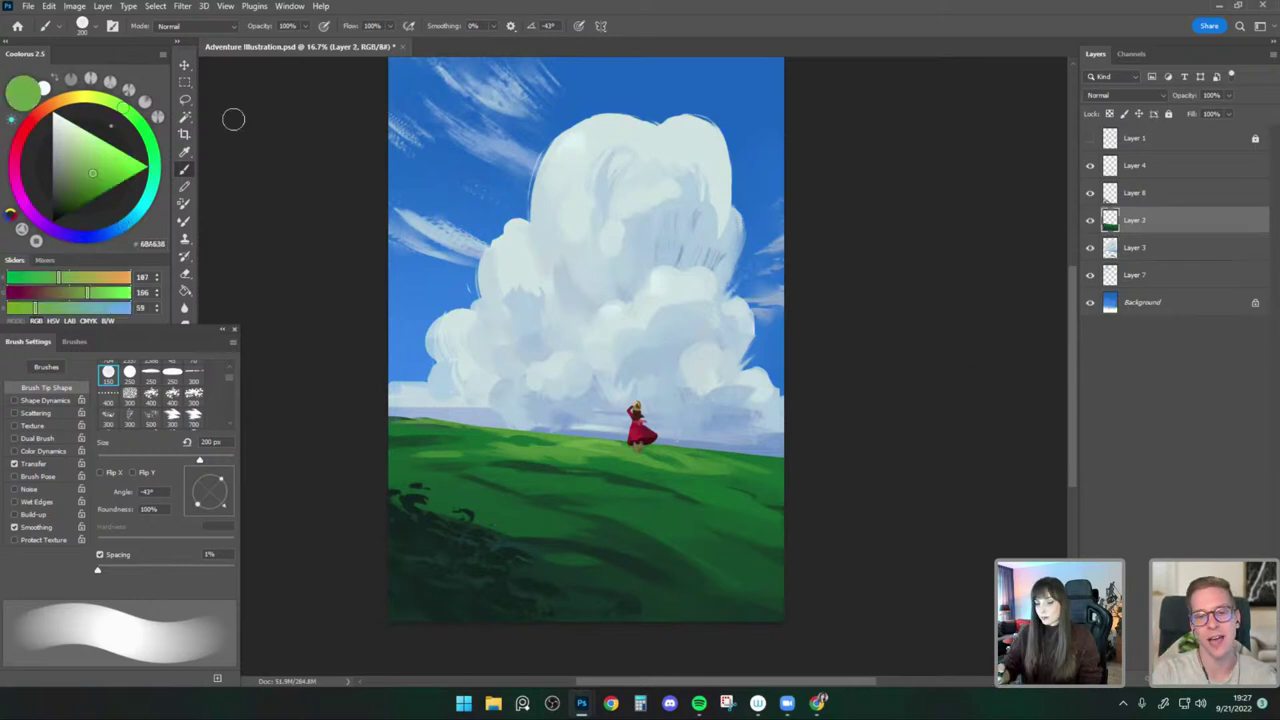
{"action": "left_click", "coordinate": [95, 27]}
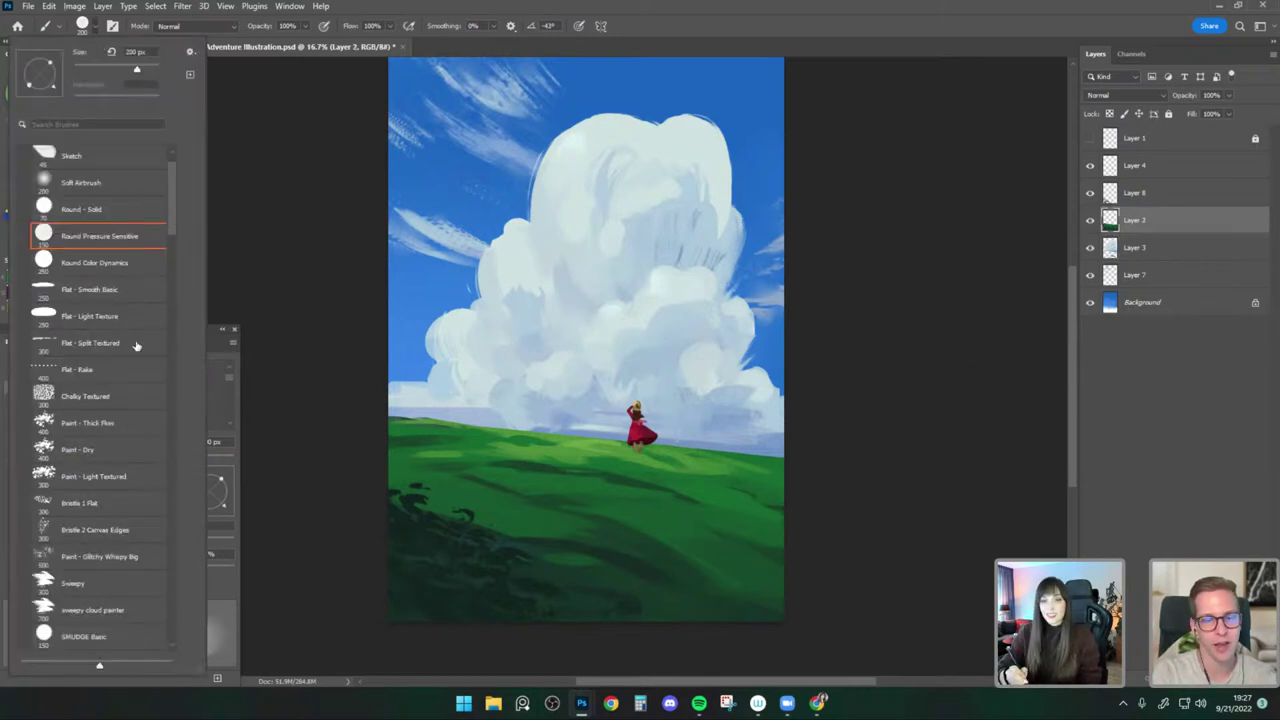
{"action": "left_click", "coordinate": [158, 182]}
{"action": "scroll", "coordinate": [178, 240], "scroll_direction": "down", "scroll_amount": 5}
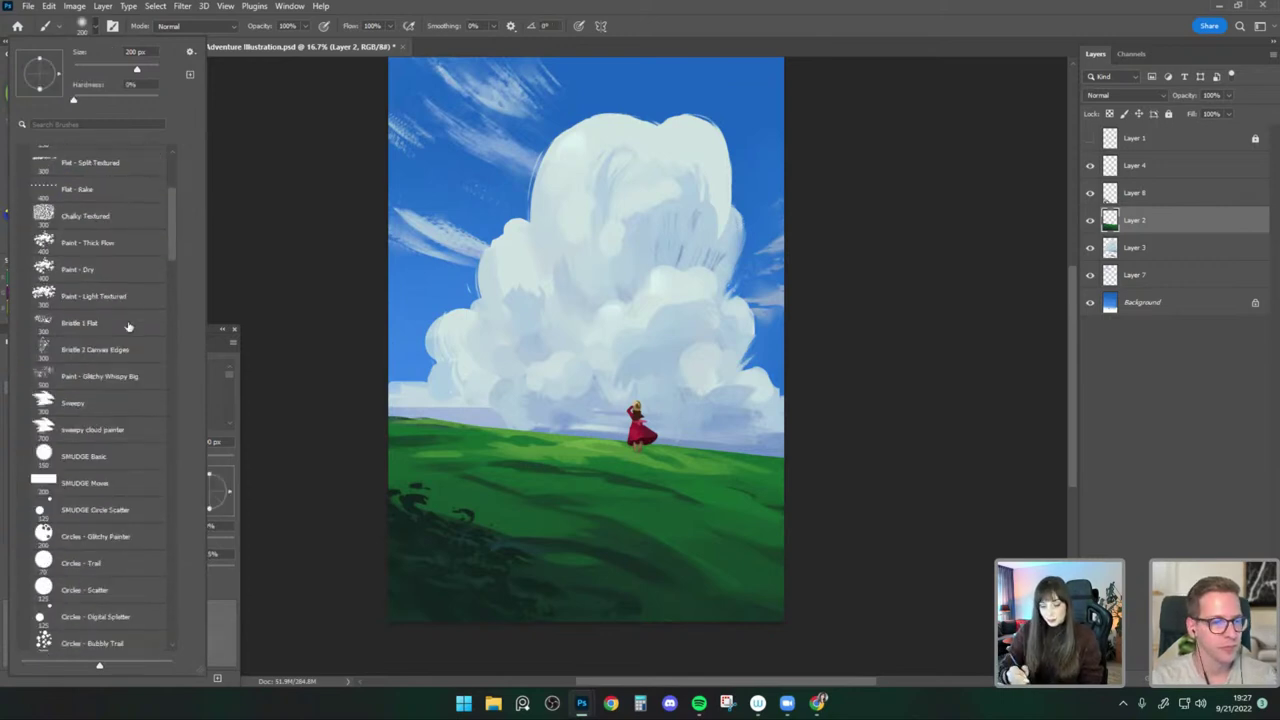
{"action": "scroll", "coordinate": [177, 297], "scroll_direction": "down", "scroll_amount": 10}
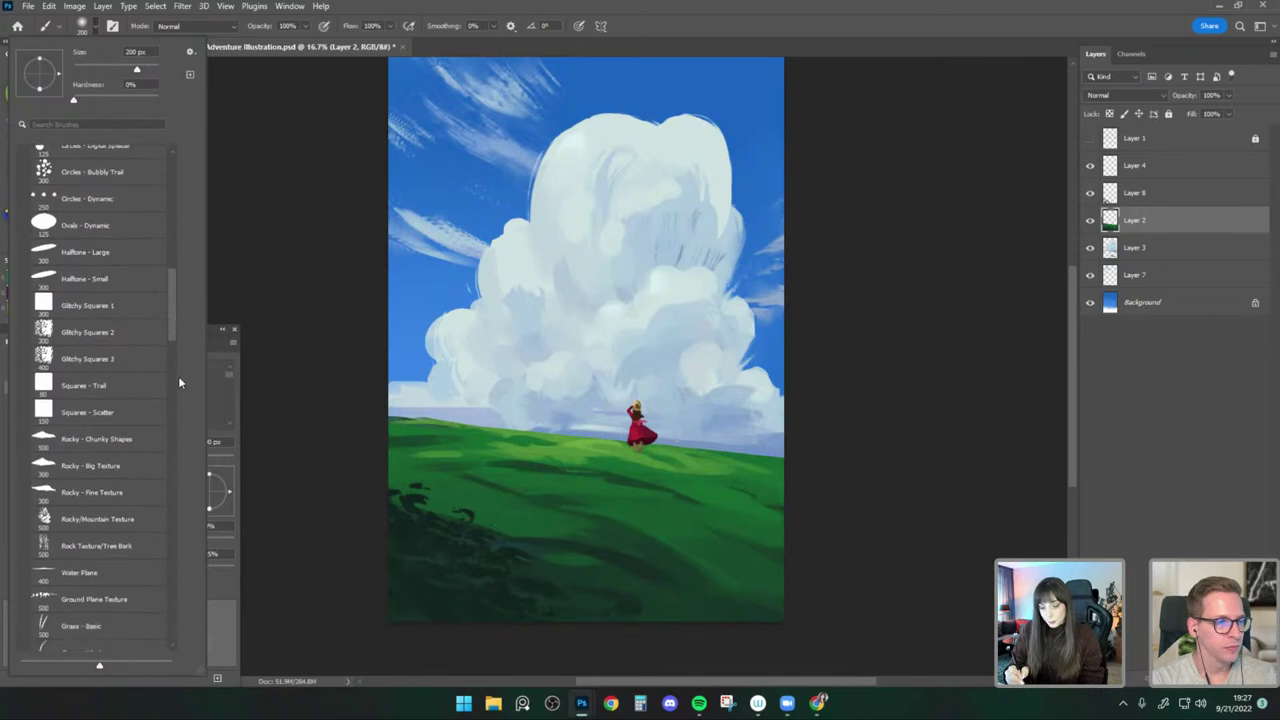
{"action": "scroll", "coordinate": [183, 340], "scroll_direction": "up", "scroll_amount": 10}
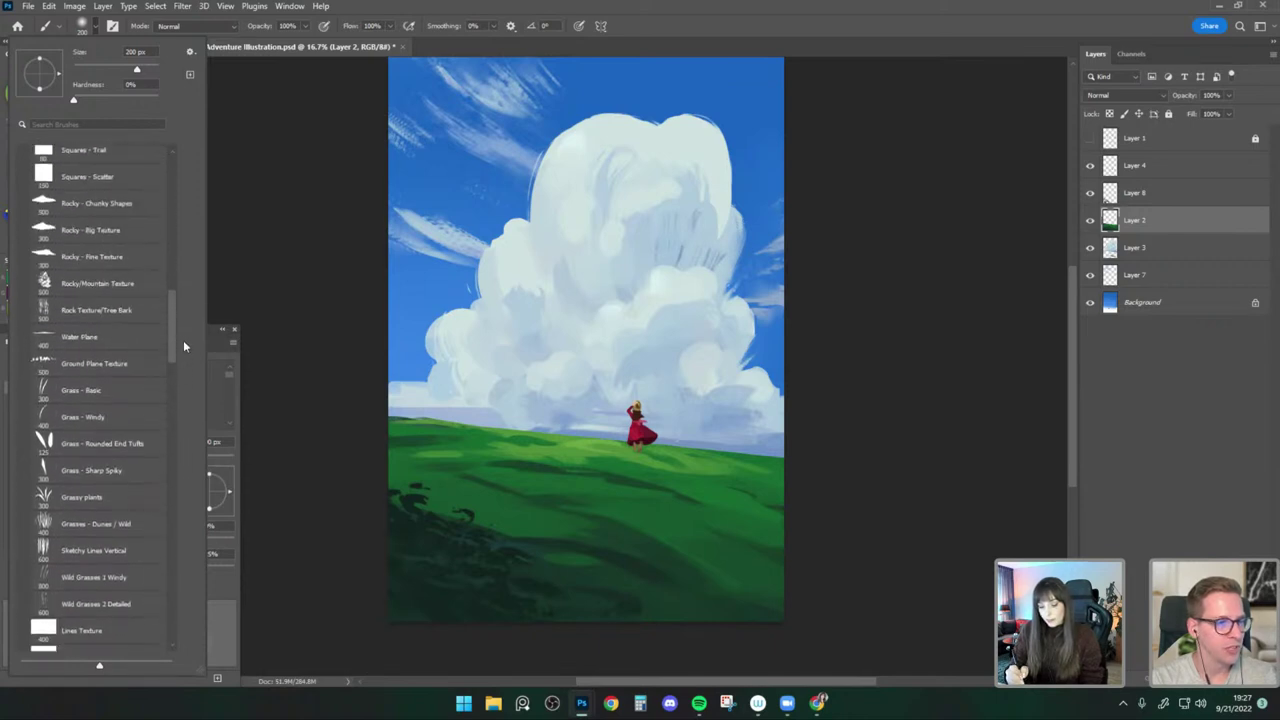
{"action": "scroll", "coordinate": [190, 286], "scroll_direction": "up", "scroll_amount": 5}
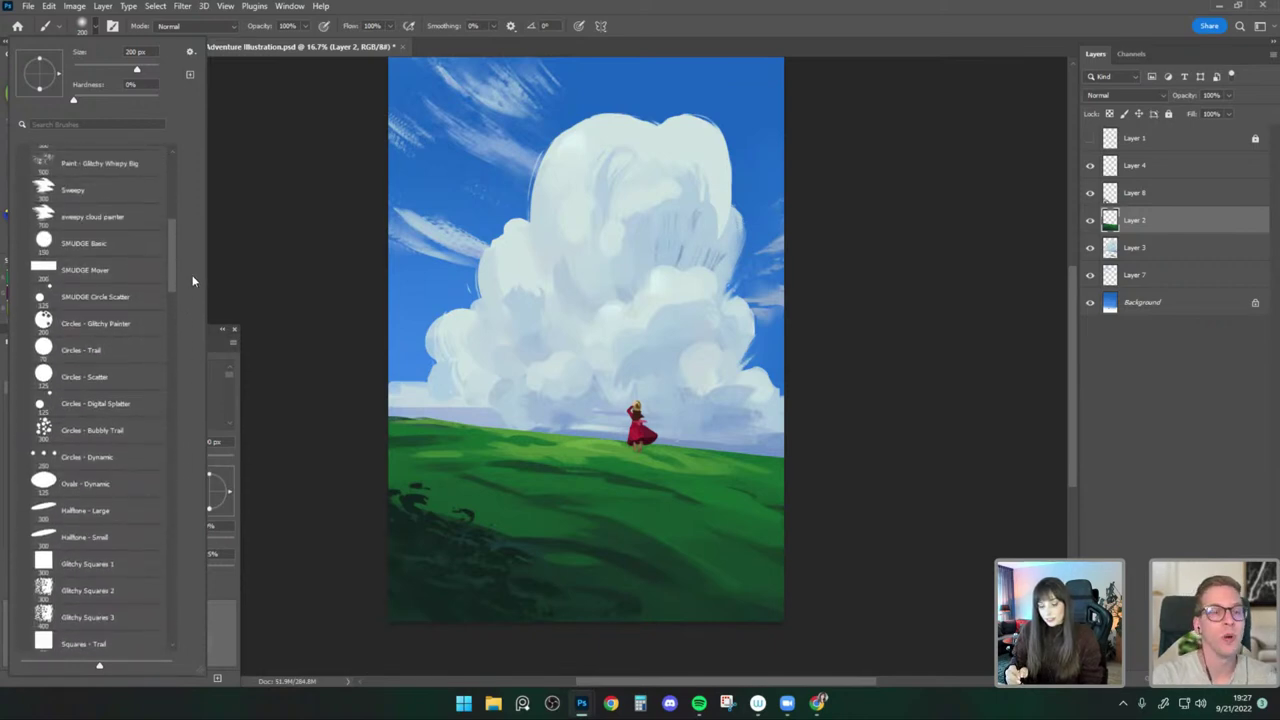
{"action": "double_click", "coordinate": [129, 246]}
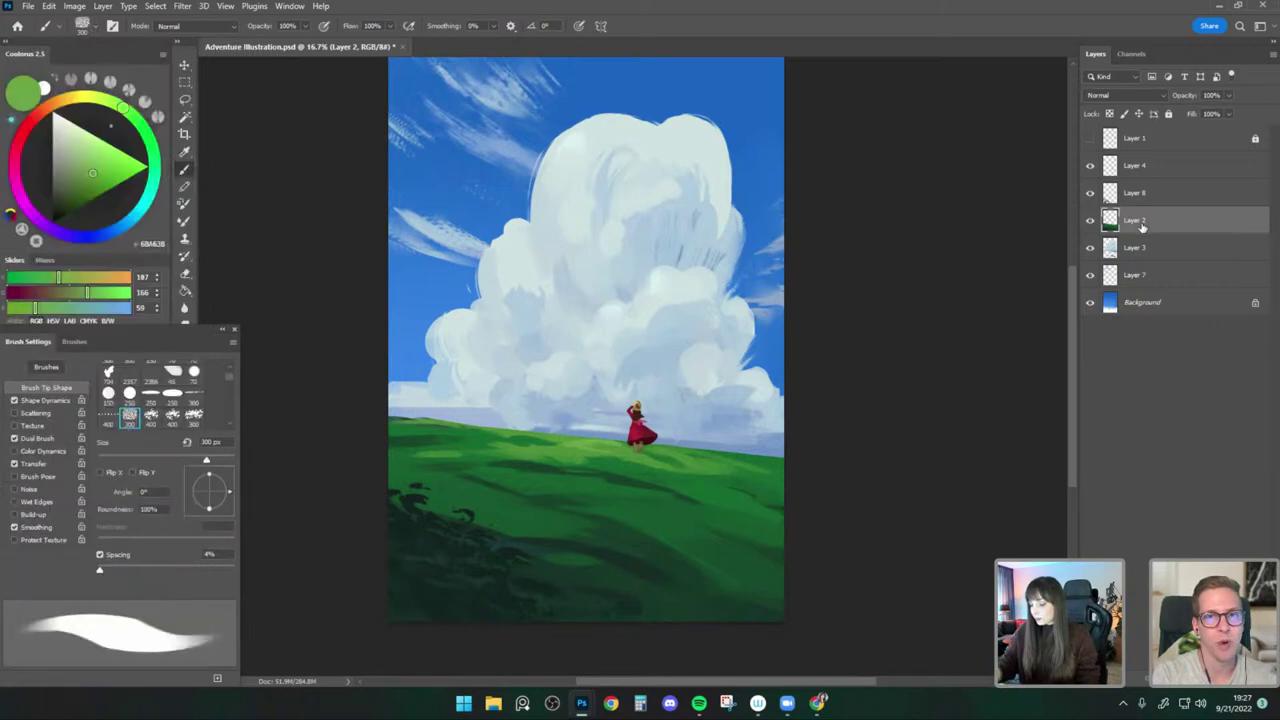
Sample dark greens from the hill while testing larger brush sizes, and bring the chalky brush back to 300 px.
{"action": "key", "text": "bracketright"}
{"action": "key", "text": "bracketright"}
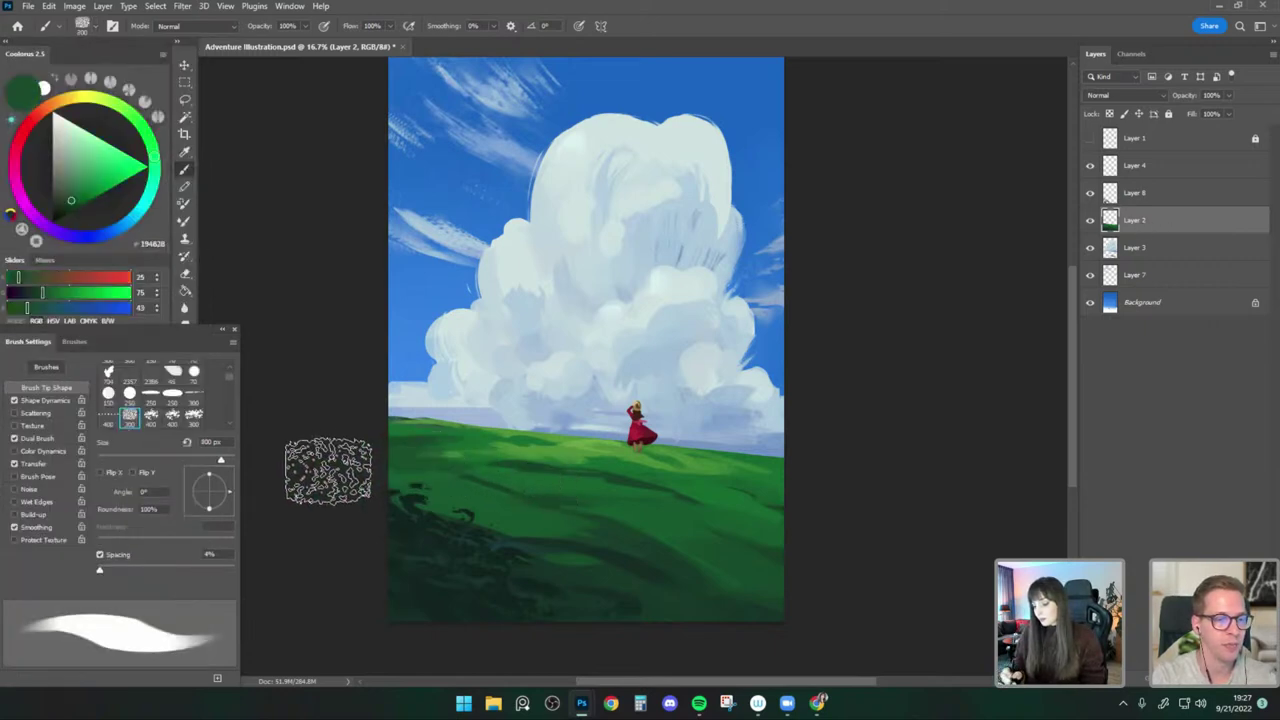
{"action": "left_click", "coordinate": [411, 469], "text": "alt"}
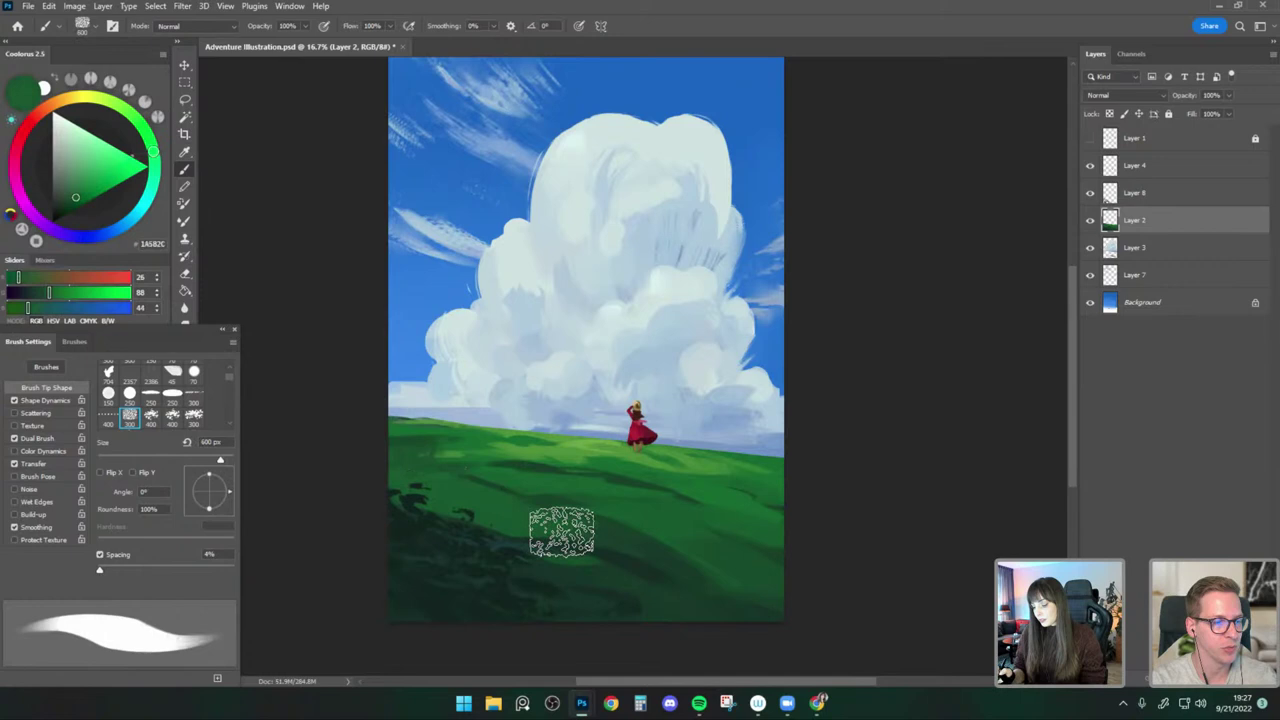
{"action": "left_click", "coordinate": [434, 466], "text": "alt"}
{"action": "key", "text": "bracketleft"}
{"action": "key", "text": "bracketleft"}
{"action": "key", "text": "bracketleft"}
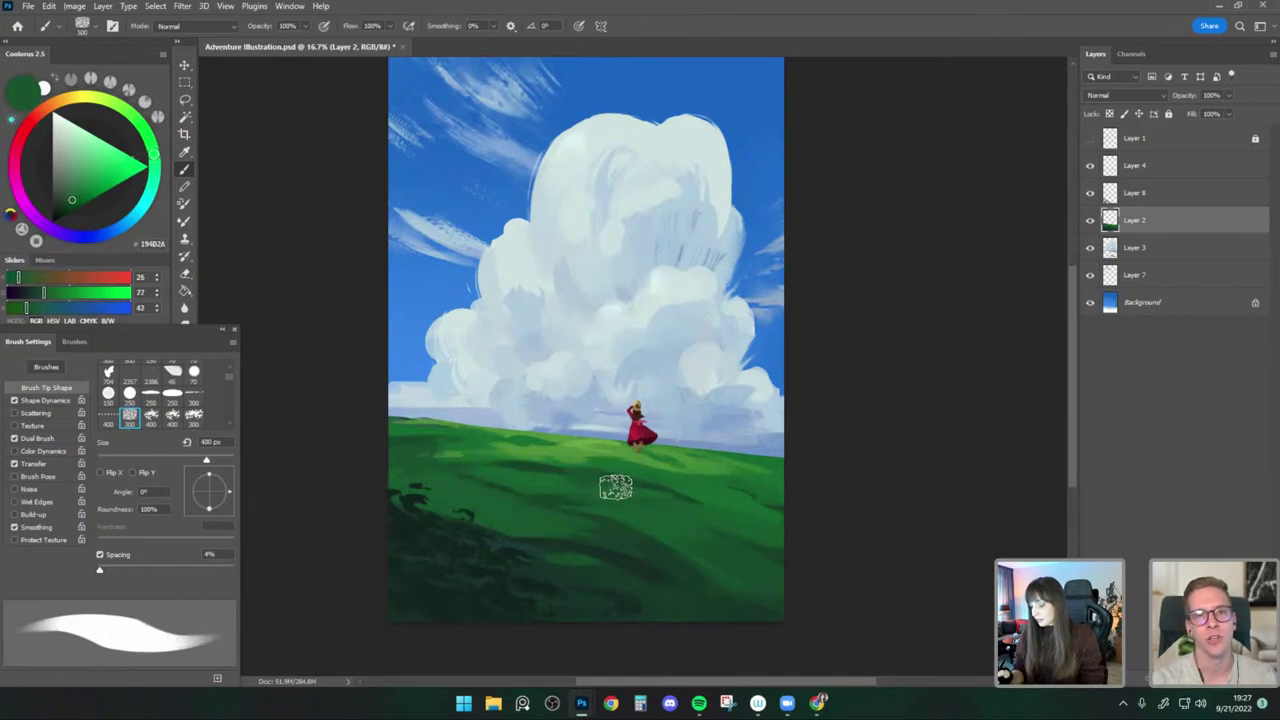
{"action": "left_click", "coordinate": [634, 483], "text": "alt"}
{"action": "key", "text": "bracketleft"}
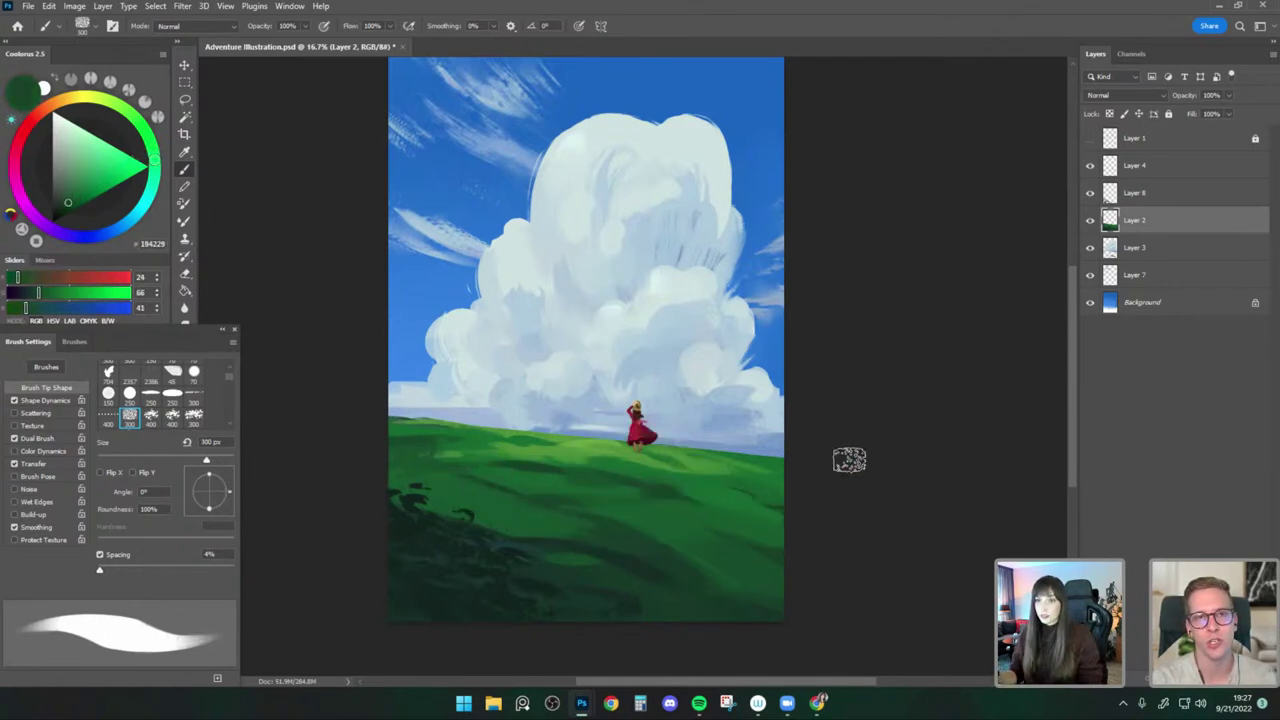
Sample the hill's light green, shift it to a brighter yellow-green and reduce the chalky brush to 80 px.
{"action": "left_click", "coordinate": [574, 429], "text": "alt"}
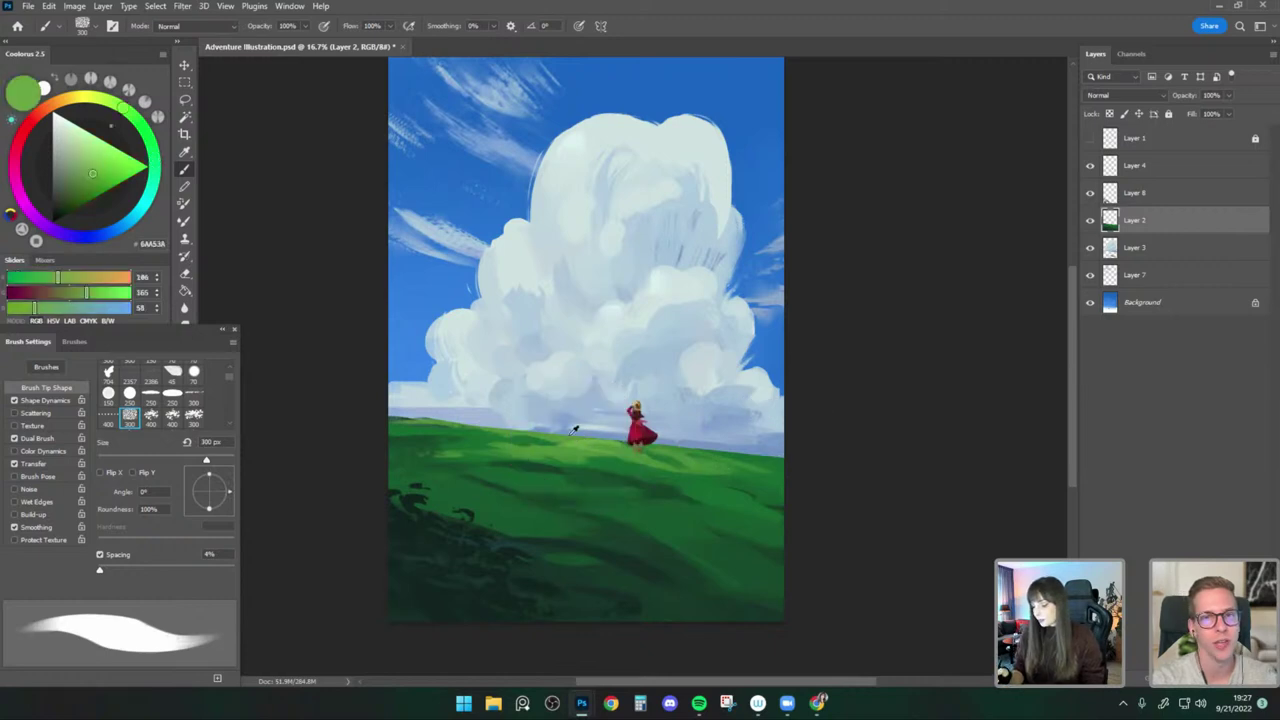
{"action": "left_click", "coordinate": [103, 167]}
{"action": "left_click_drag", "start_coordinate": [121, 107], "coordinate": [102, 98]}
{"action": "key", "text": "bracketleft"}
{"action": "key", "text": "bracketleft"}
{"action": "key", "text": "bracketleft"}
{"action": "key", "text": "bracketleft"}
{"action": "key", "text": "bracketleft"}
{"action": "key", "text": "bracketleft"}
{"action": "key", "text": "bracketleft"}
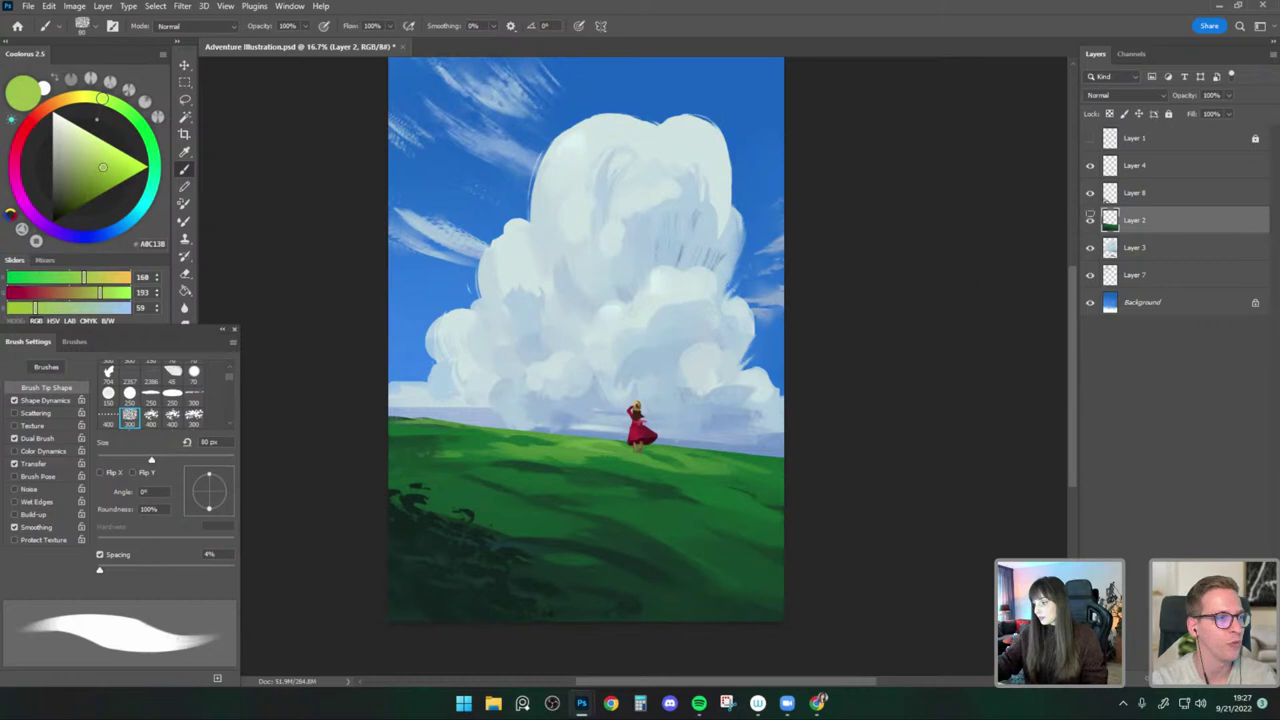
Check the illustration's values in the greyscale proof view, return to colour and flip the canvas horizontally.
{"action": "key", "text": "ctrl+y"}
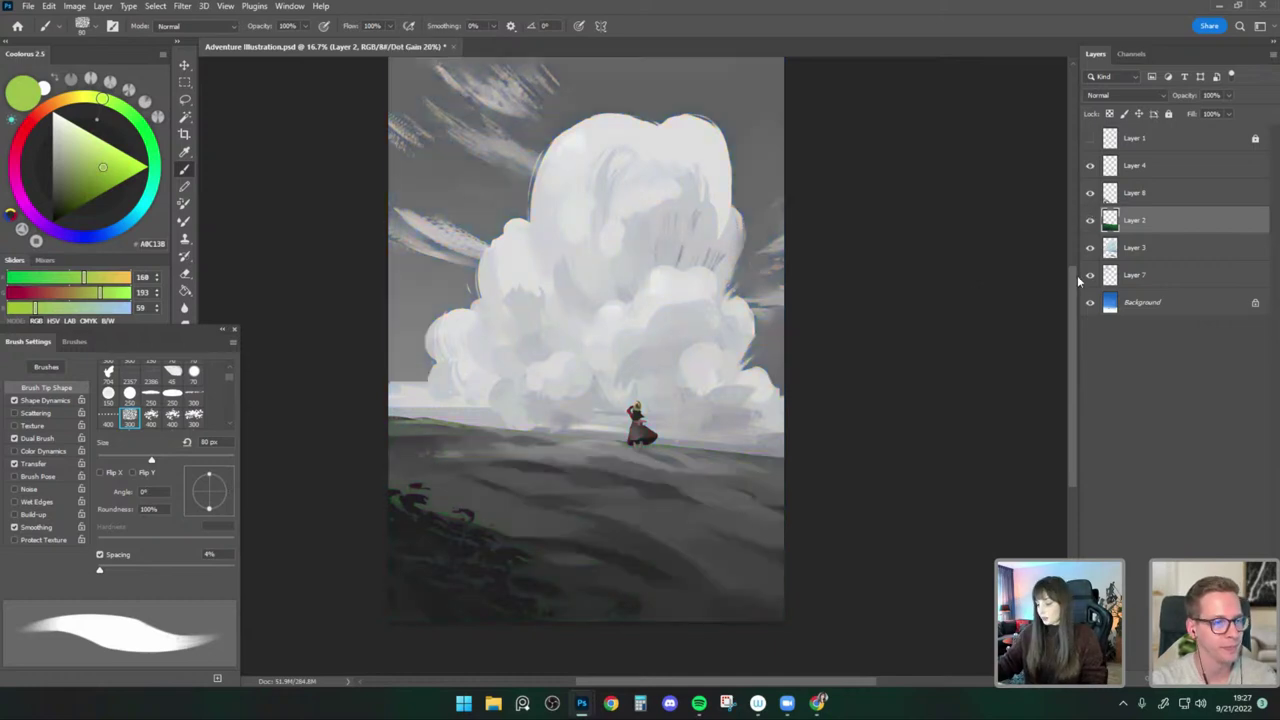
{"action": "key", "text": "ctrl+y"}
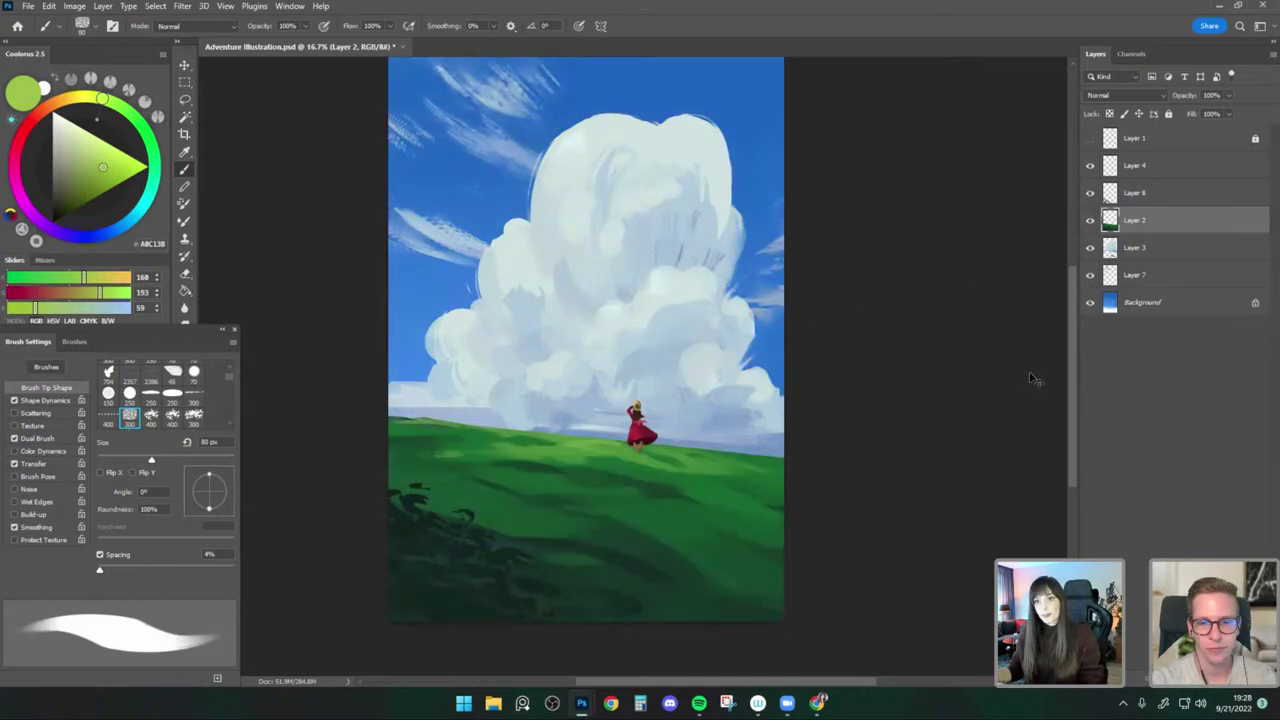
{"action": "key", "text": "ctrl+shift+h"}
{"action": "key", "text": "ctrl+shift+e"}
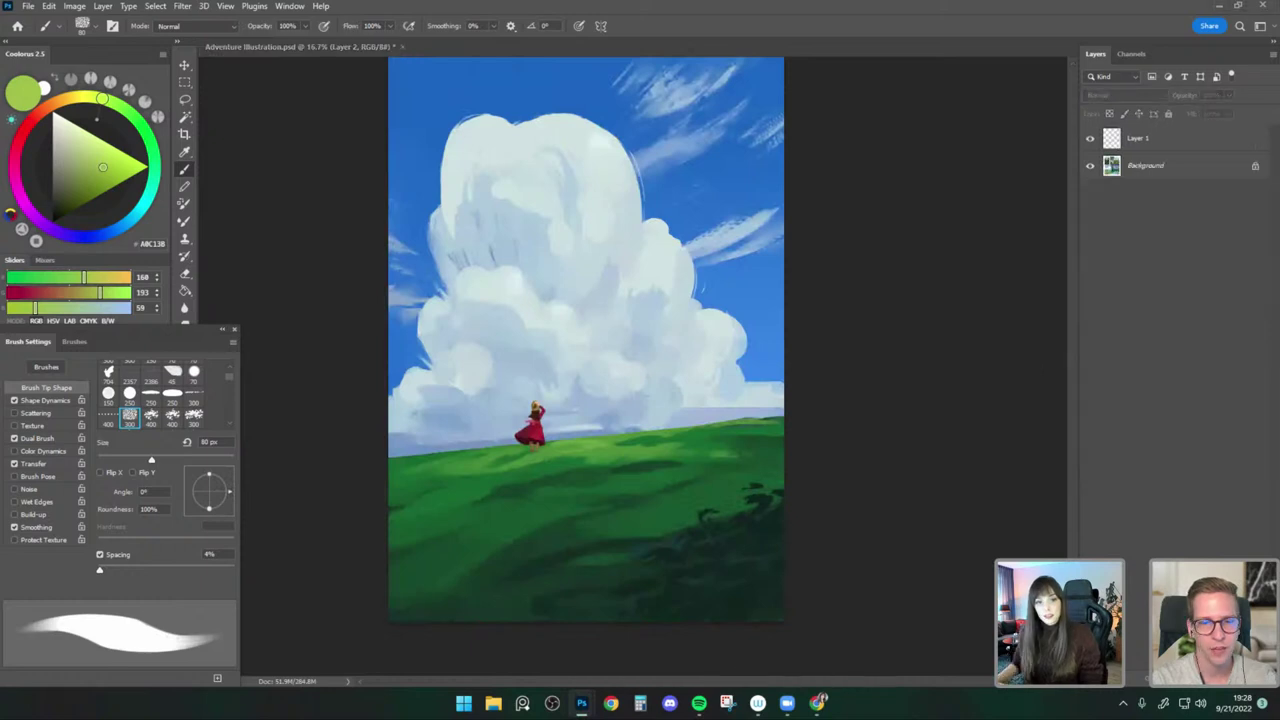
{"action": "key", "text": "ctrl+z"}
{"action": "scroll", "coordinate": [829, 343], "scroll_direction": "down", "scroll_amount": 1}
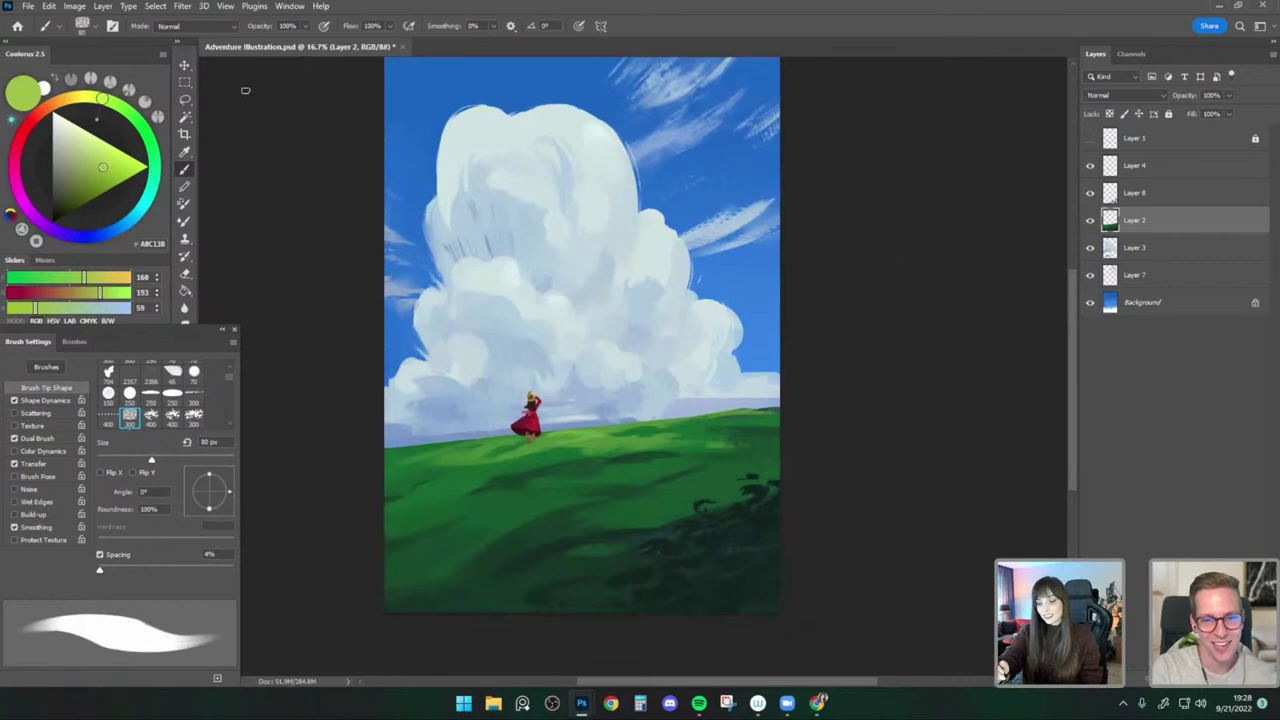
Hide and show Layer 3 to check what the large cloud layer contains.
{"action": "left_click", "coordinate": [1091, 248]}
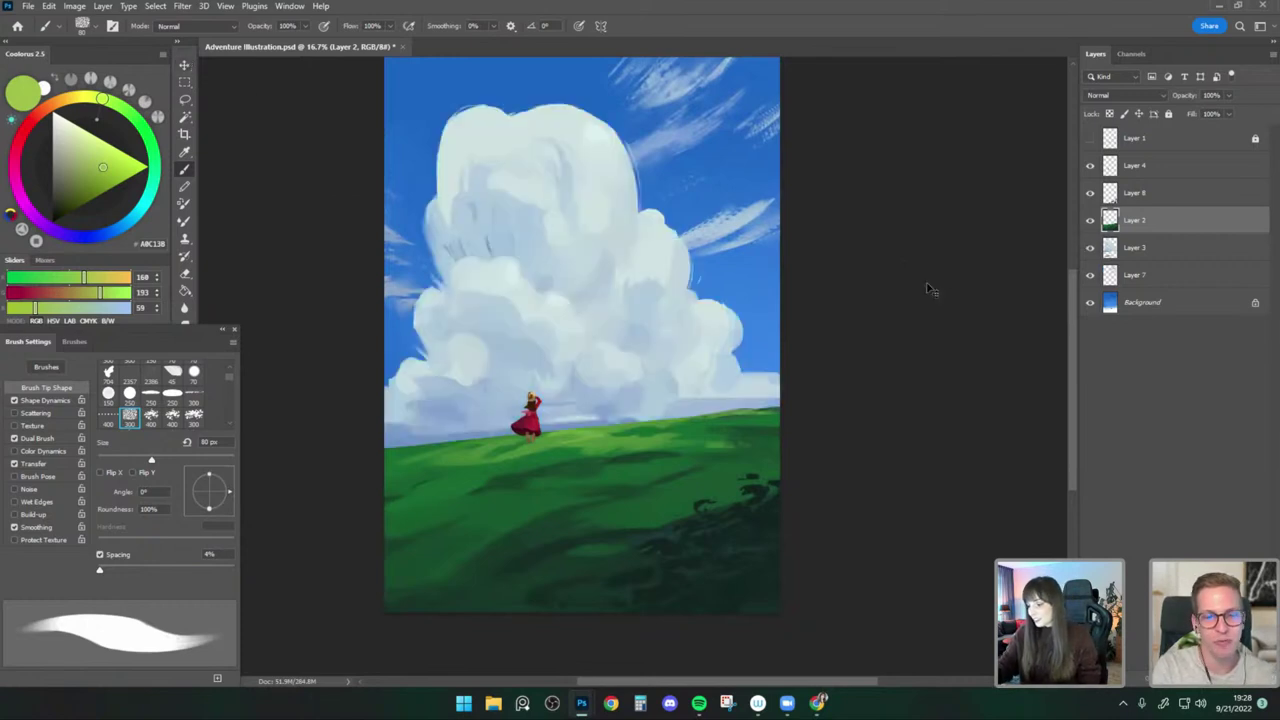
{"action": "left_click", "coordinate": [1091, 248]}
{"action": "left_click_drag", "start_coordinate": [899, 329], "coordinate": [898, 328]}
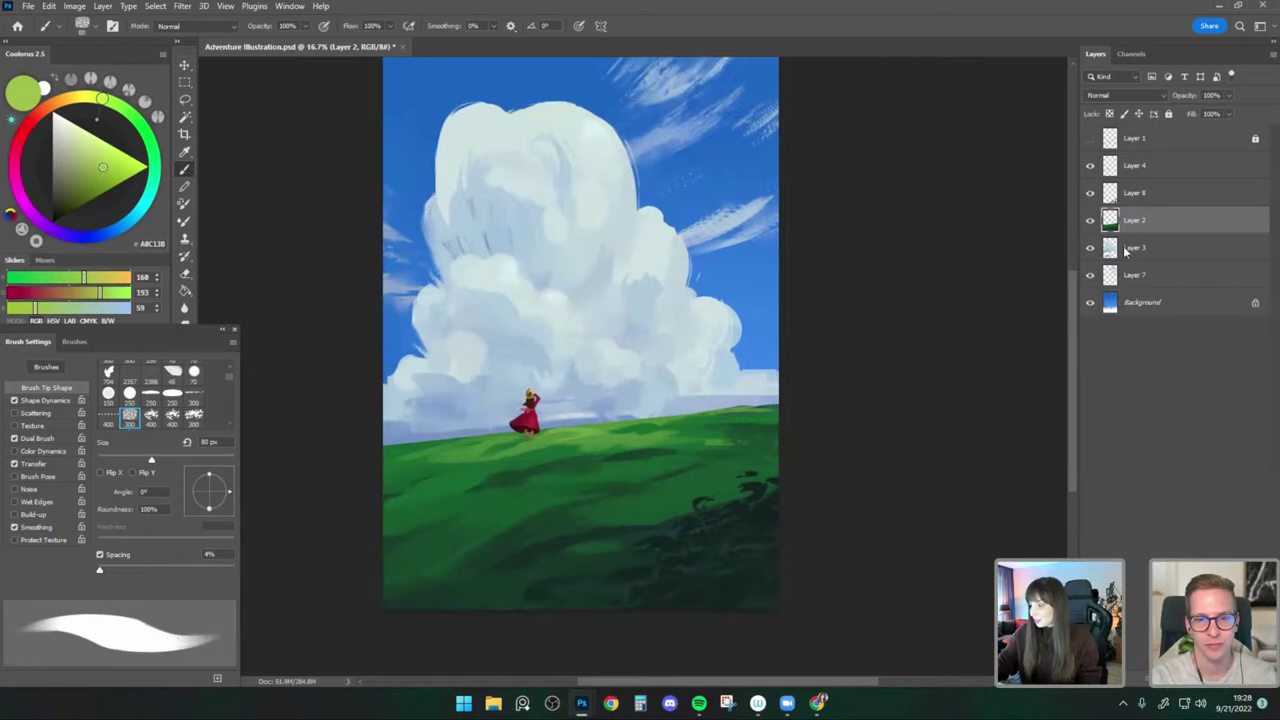
Select Layer 3 with the Move tool active, and toggle its visibility off and on.
{"action": "left_click", "coordinate": [1178, 256]}
{"action": "left_click_drag", "start_coordinate": [903, 436], "coordinate": [900, 424]}
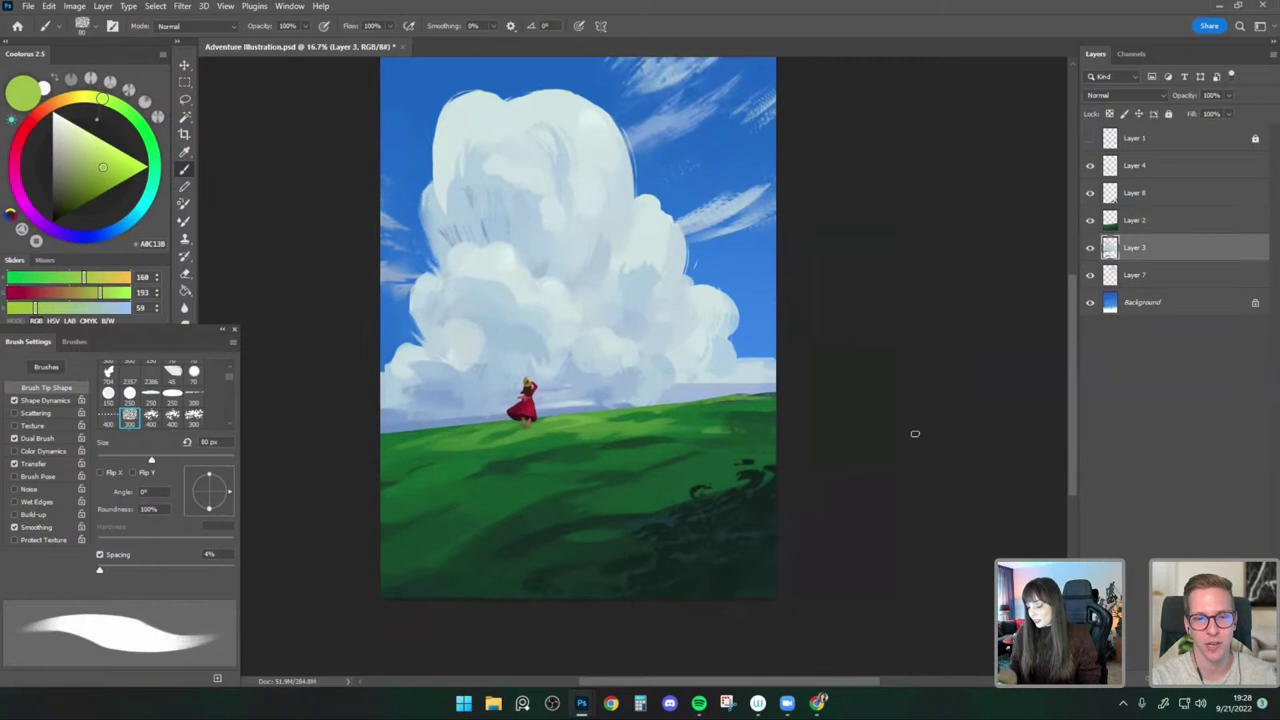
{"action": "left_click", "coordinate": [183, 63]}
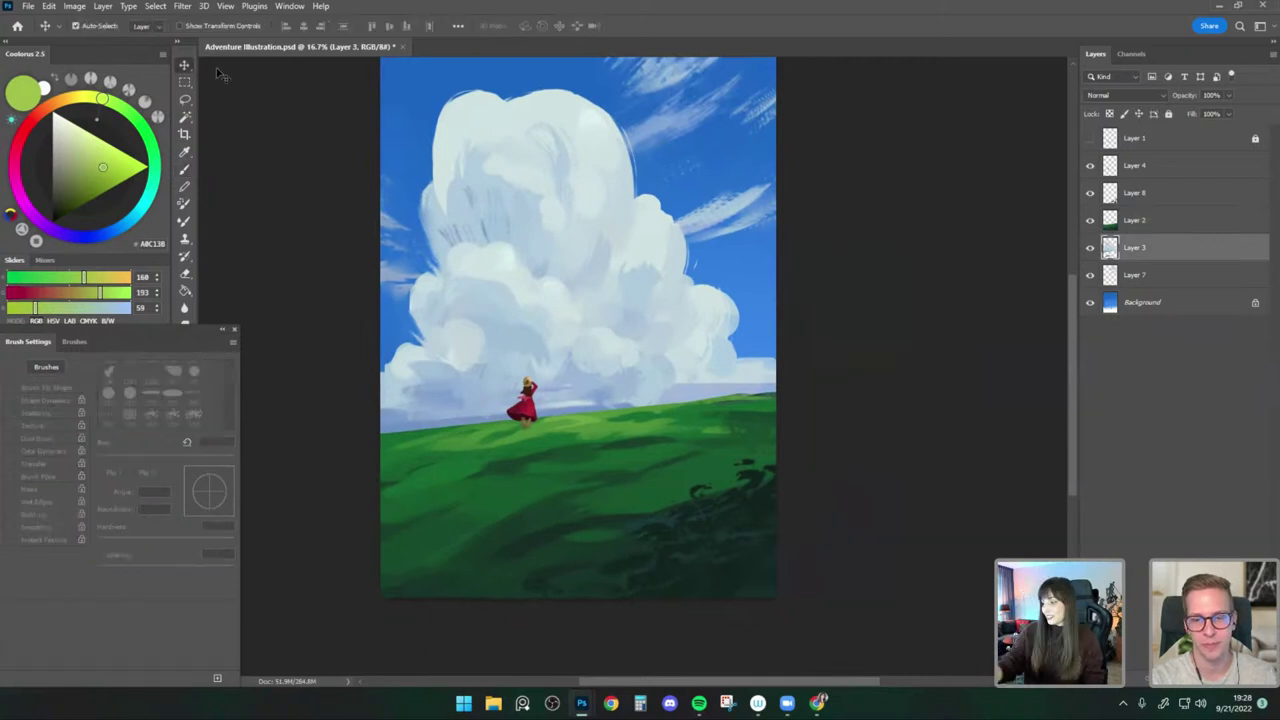
{"action": "left_click", "coordinate": [1088, 250]}
{"action": "left_click", "coordinate": [1088, 250]}
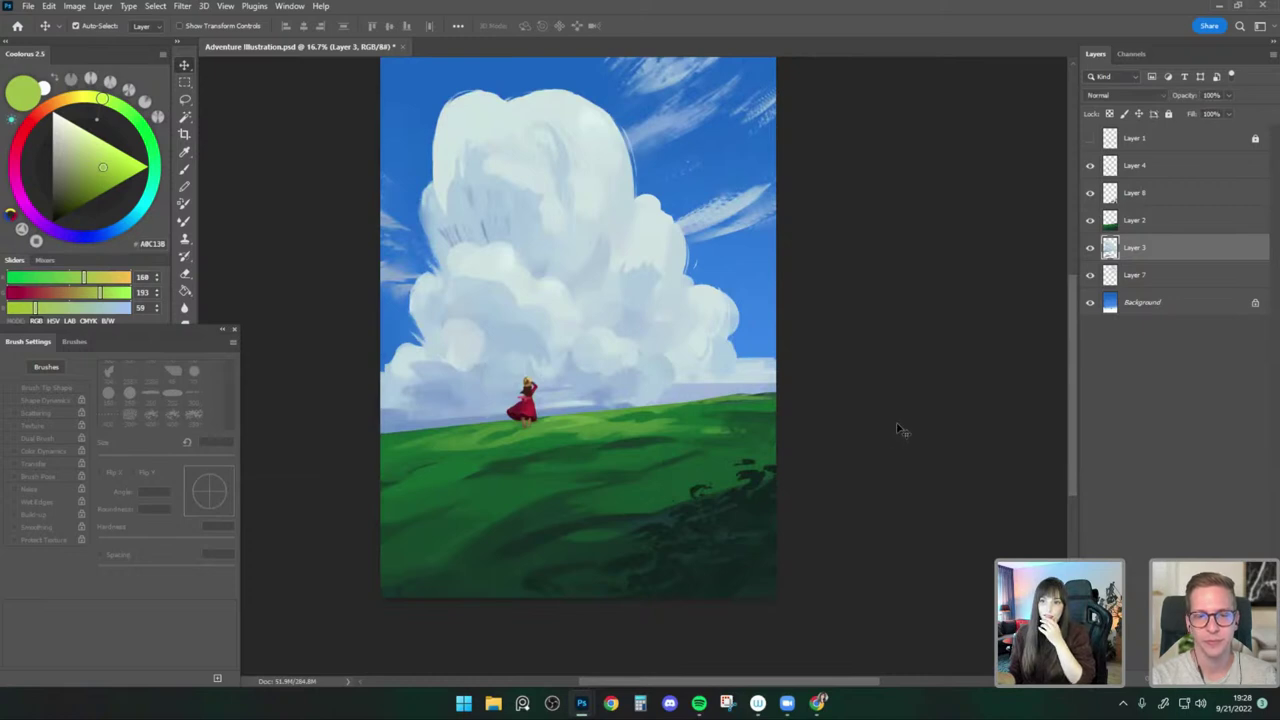
Try shifting the large cloud on Layer 3 across the sky, and undo the move.
{"action": "left_click", "coordinate": [184, 168]}
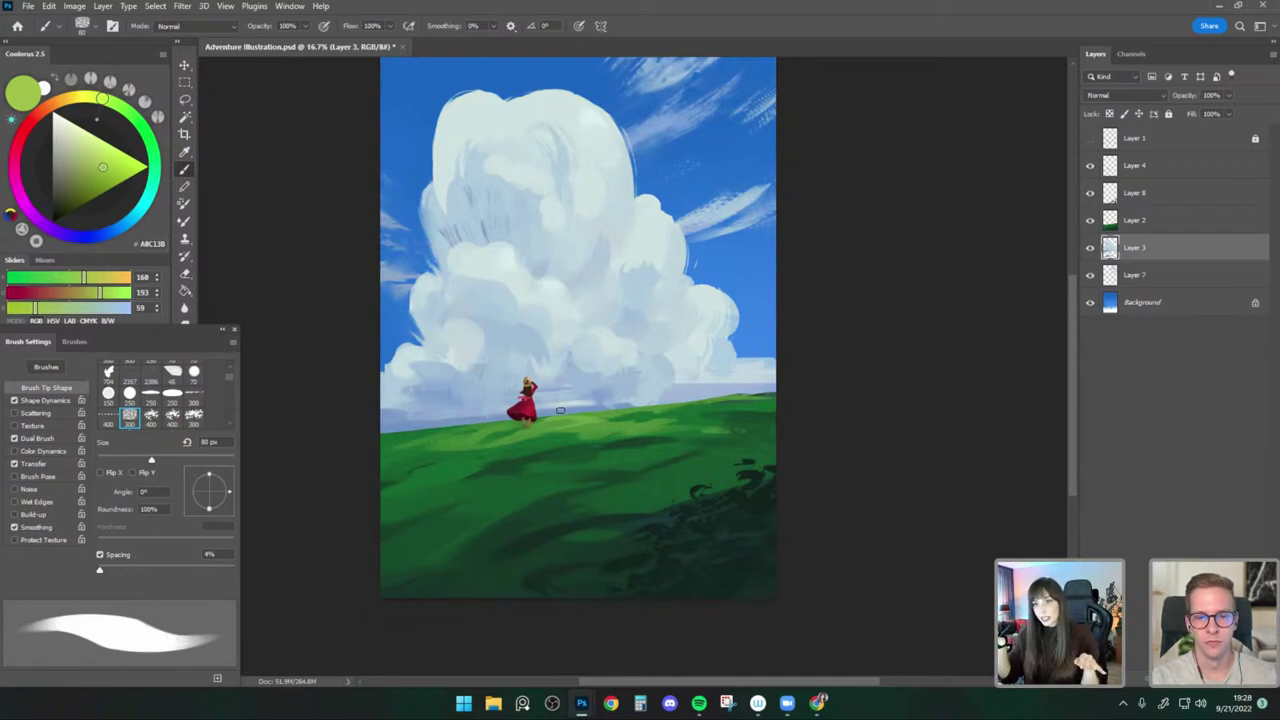
{"action": "key", "text": "v"}
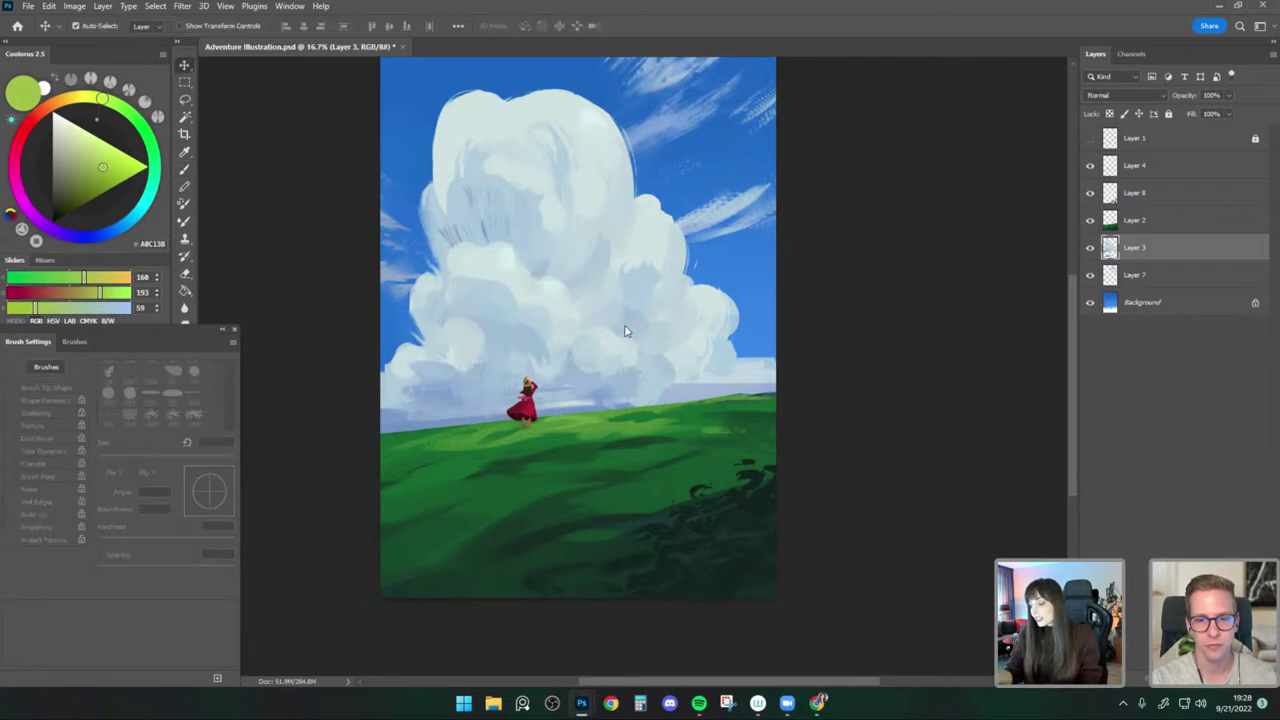
{"action": "left_click_drag", "start_coordinate": [669, 323], "coordinate": [655, 346]}
{"action": "mouse_move", "coordinate": [591, 380]}
{"action": "left_mouse_down"}
{"action": "mouse_move", "coordinate": [583, 350]}
{"action": "mouse_move", "coordinate": [574, 368]}
{"action": "left_mouse_up"}
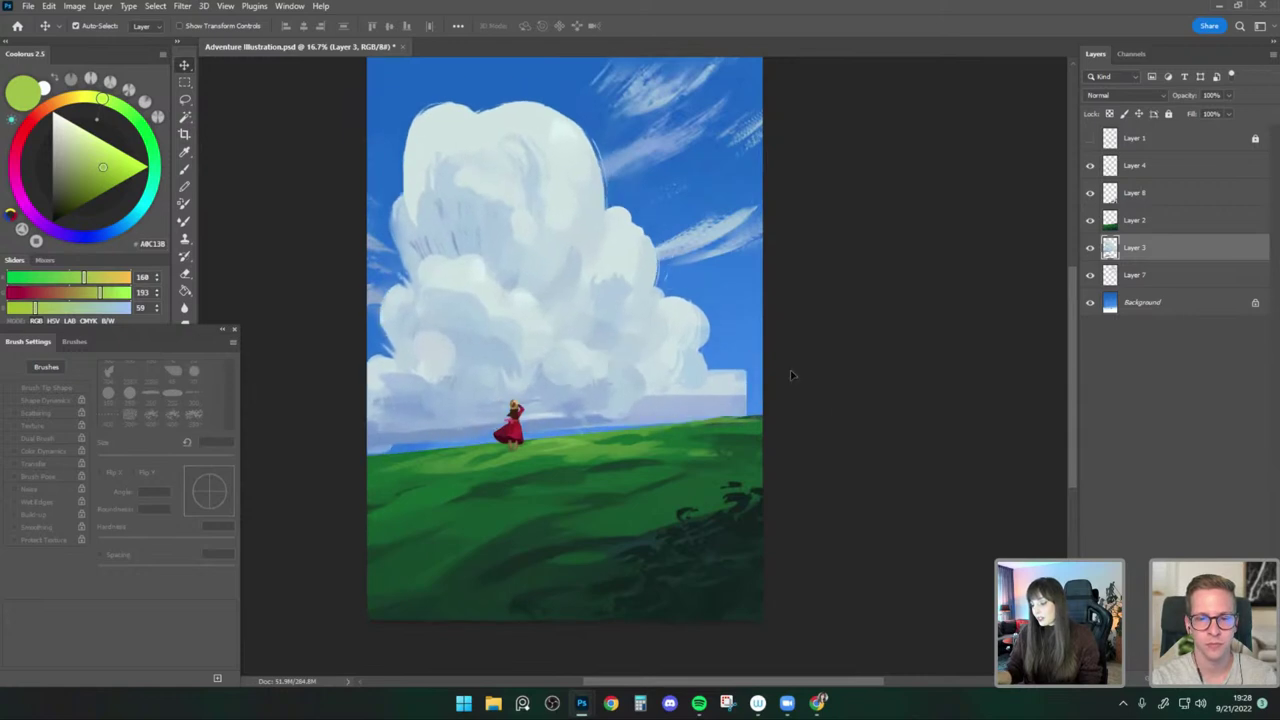
{"action": "key", "text": "ctrl+z"}
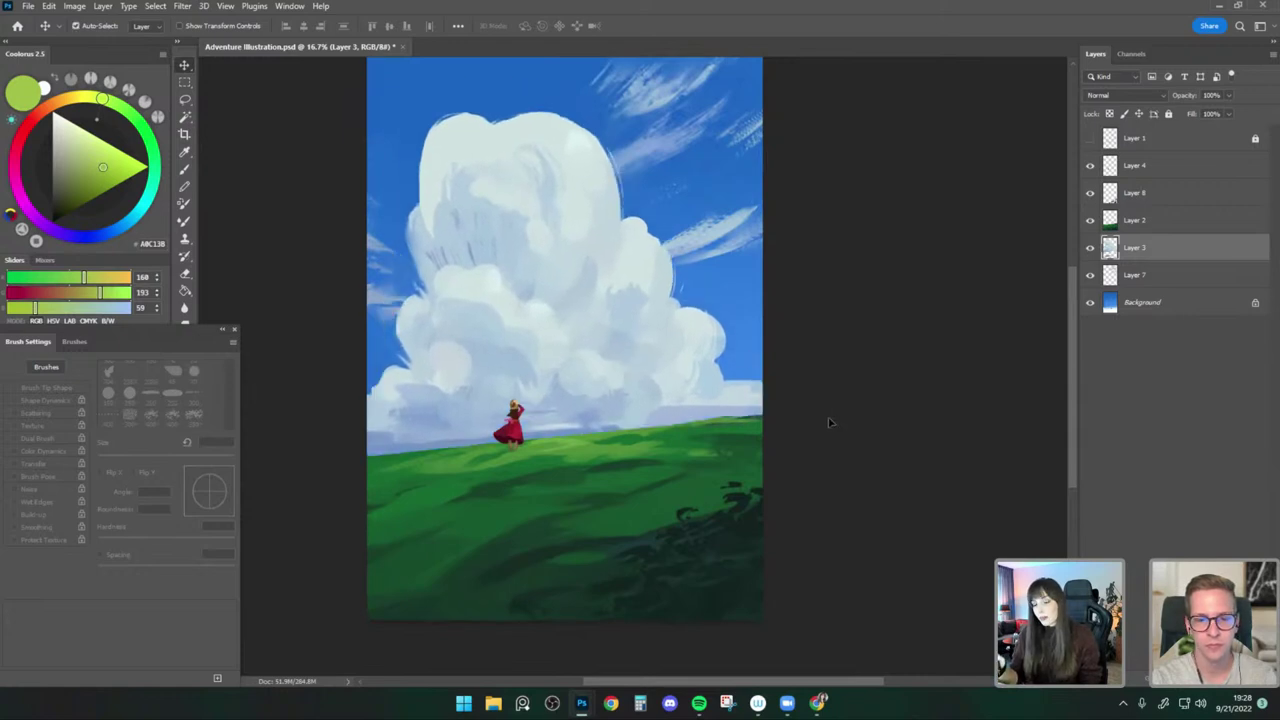
Add a new layer above Layer 3, paint a muted blue band beside the figure, and enlarge the chalky brush to 300 px.
{"action": "left_click", "coordinate": [185, 171]}
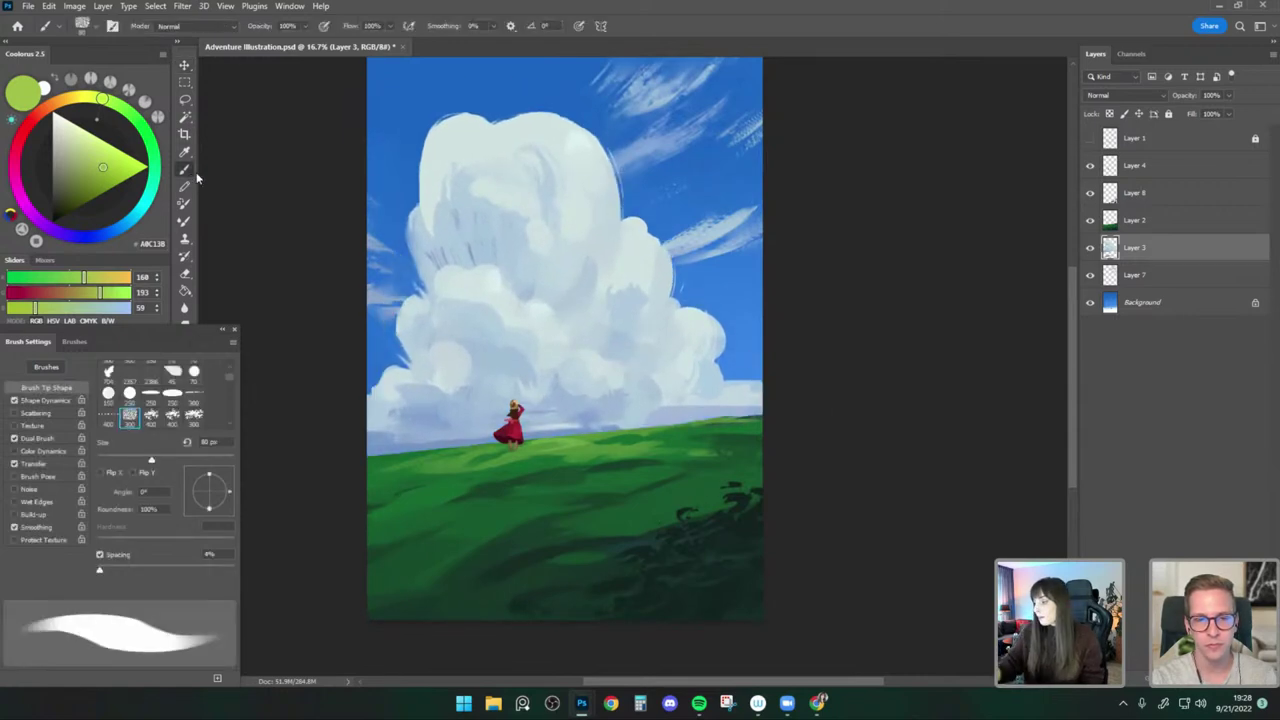
{"action": "key", "text": "ctrl+alt+shift+n"}
{"action": "left_click", "coordinate": [572, 426], "text": "alt"}
{"action": "key", "text": "]"}
{"action": "key", "text": "]"}
{"action": "key", "text": "]"}
{"action": "key", "text": "]"}
{"action": "key", "text": "]"}
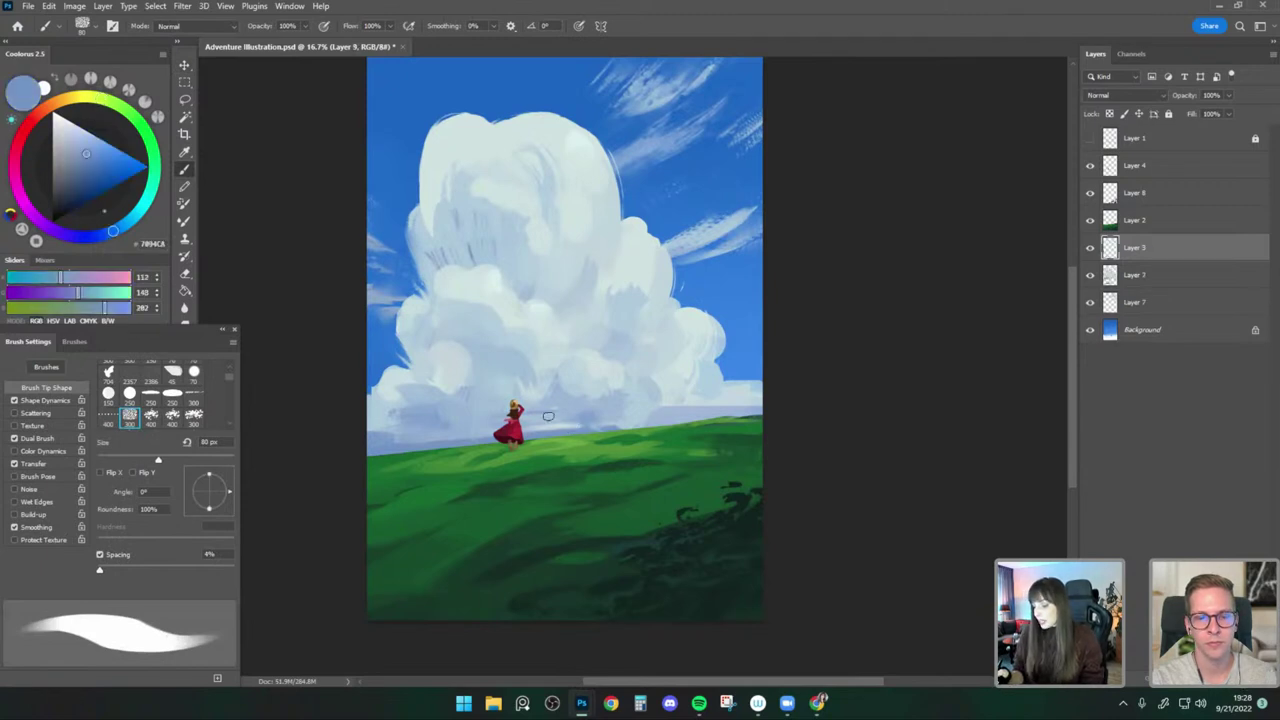
{"action": "left_click_drag", "start_coordinate": [518, 411], "coordinate": [444, 415]}
{"action": "key", "text": "bracketright"}
{"action": "key", "text": "bracketright"}
{"action": "key", "text": "bracketright"}
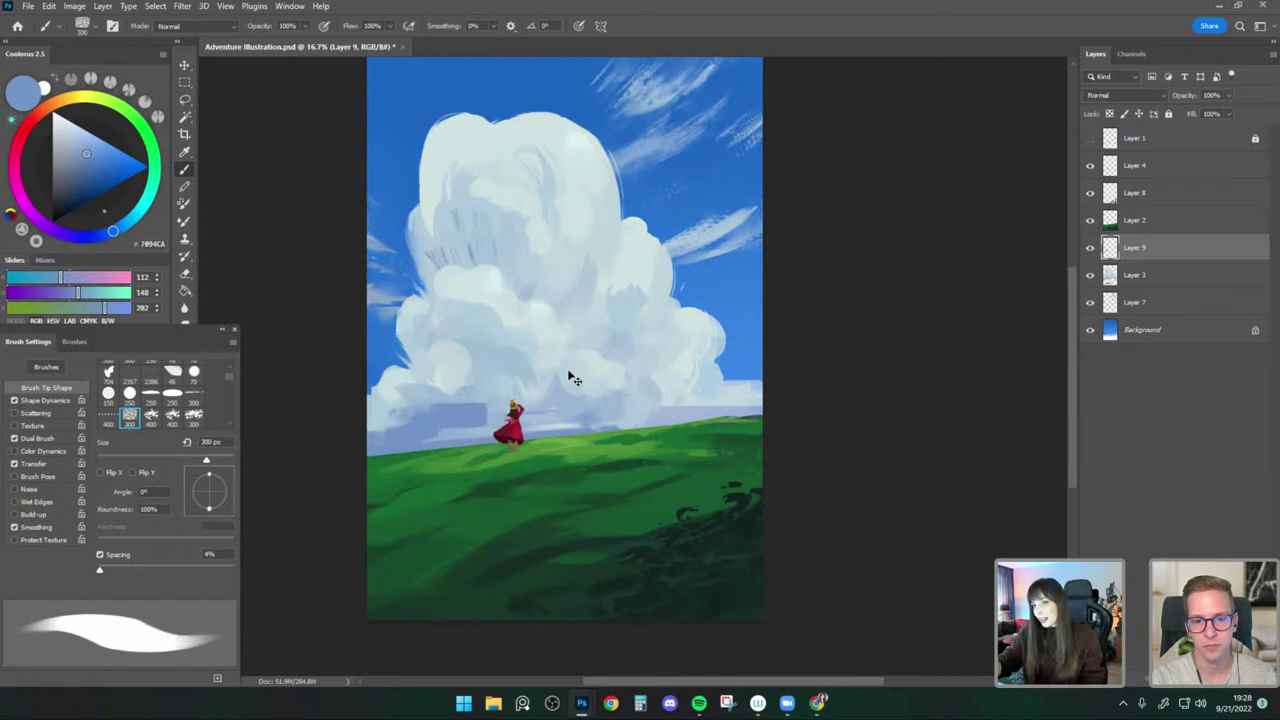
Try rotating and scaling down the painted blue band on Layer 9.
{"action": "key", "text": "ctrl+t"}
{"action": "left_click_drag", "start_coordinate": [600, 337], "coordinate": [599, 320]}
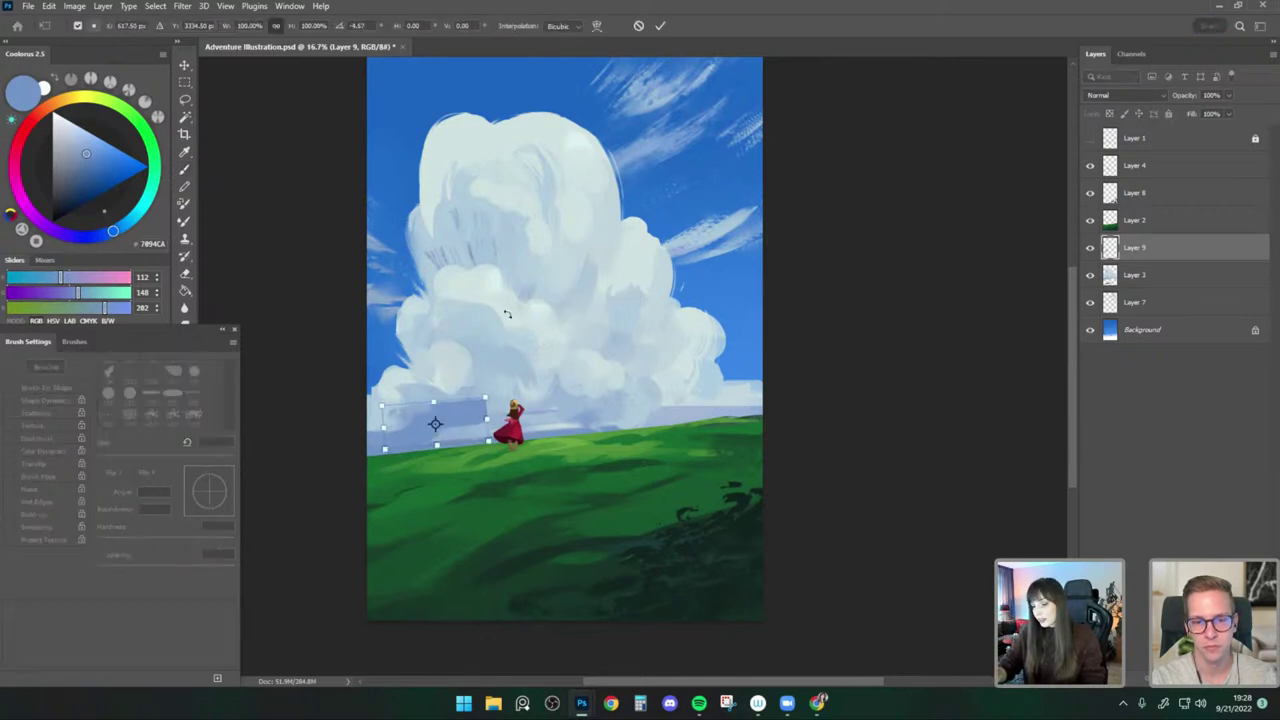
{"action": "left_click", "coordinate": [185, 66]}
{"action": "key", "text": "ctrl+t"}
{"action": "left_click_drag", "start_coordinate": [487, 398], "coordinate": [475, 405]}
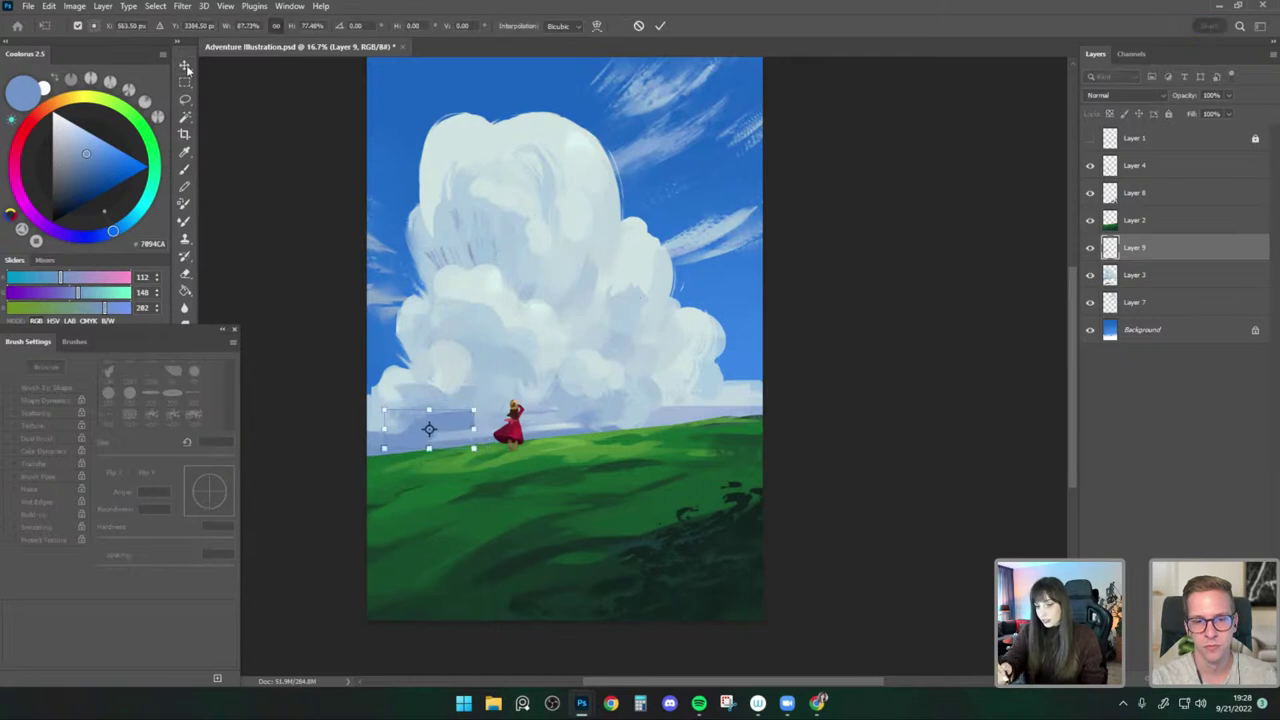
Move the large cloud on Layer 3 upward, scale it to about 93.9% and tilt it slightly.
{"action": "left_click", "coordinate": [185, 66]}
{"action": "left_click_drag", "start_coordinate": [563, 231], "coordinate": [563, 218]}
{"action": "key", "text": "ctrl+t"}
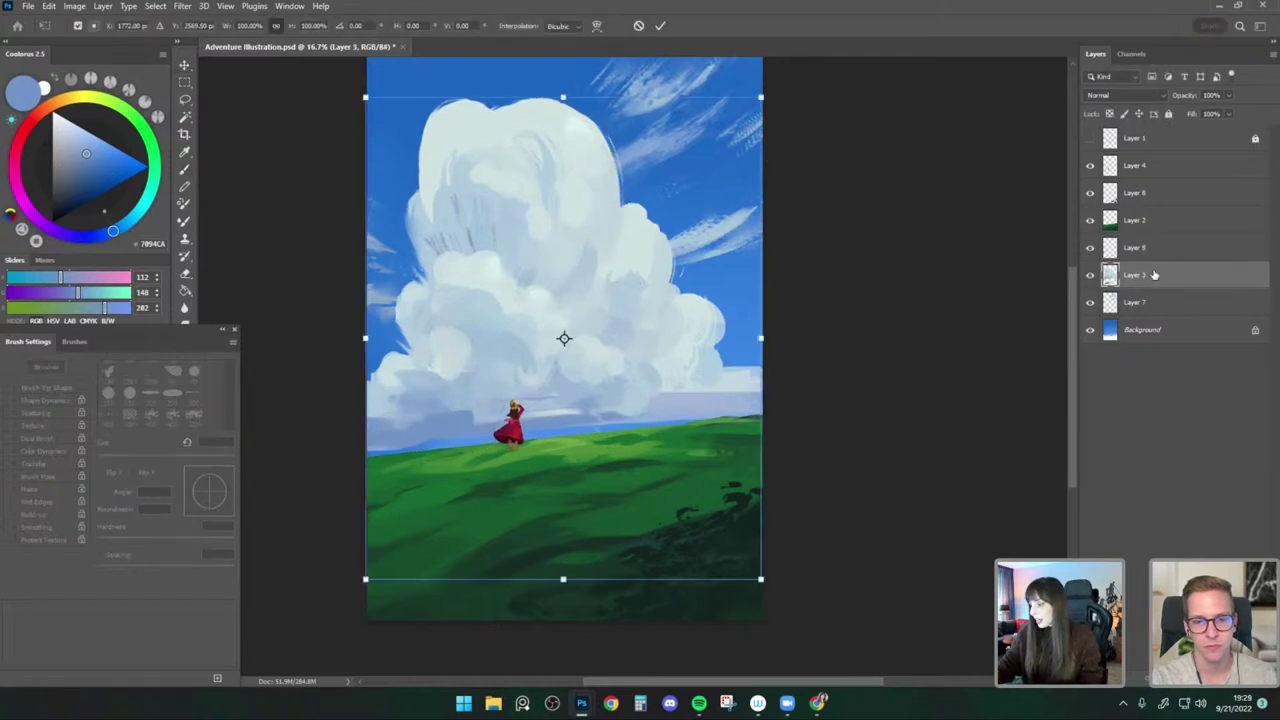
{"action": "left_click_drag", "start_coordinate": [762, 97], "coordinate": [737, 126]}
{"action": "left_click_drag", "start_coordinate": [656, 231], "coordinate": [654, 208]}
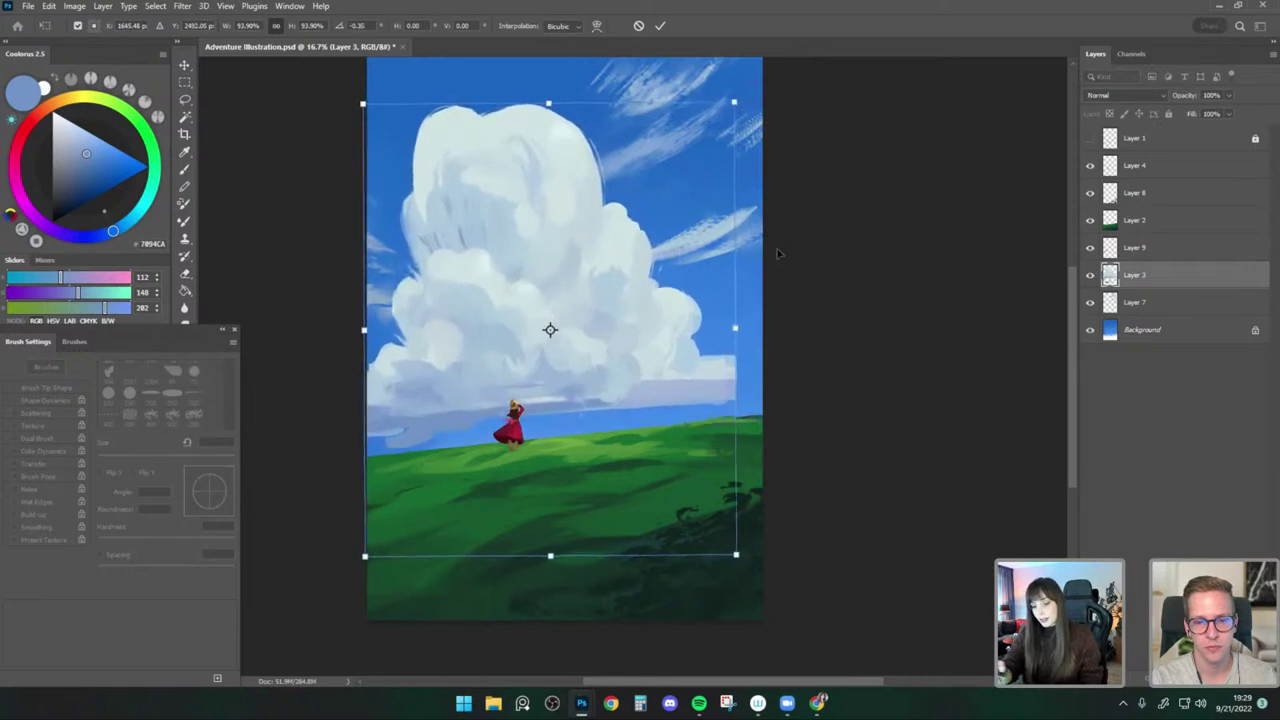
{"action": "key", "text": "Return"}
Sample a darker muted blue, select Layer 9 and brush shadow bands under the cloud around the figure with the chalky brush.
{"action": "left_click", "coordinate": [184, 170]}
{"action": "left_click", "coordinate": [449, 417], "text": "alt"}
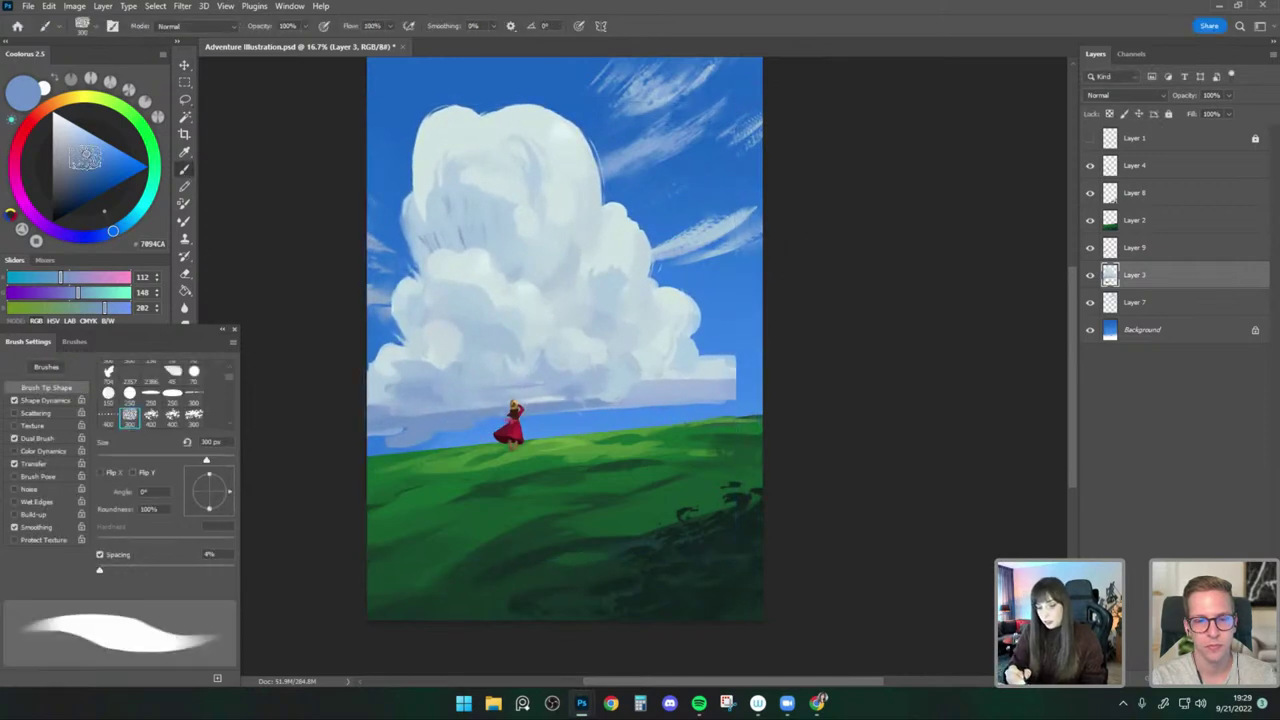
{"action": "left_click", "coordinate": [595, 396], "text": "alt"}
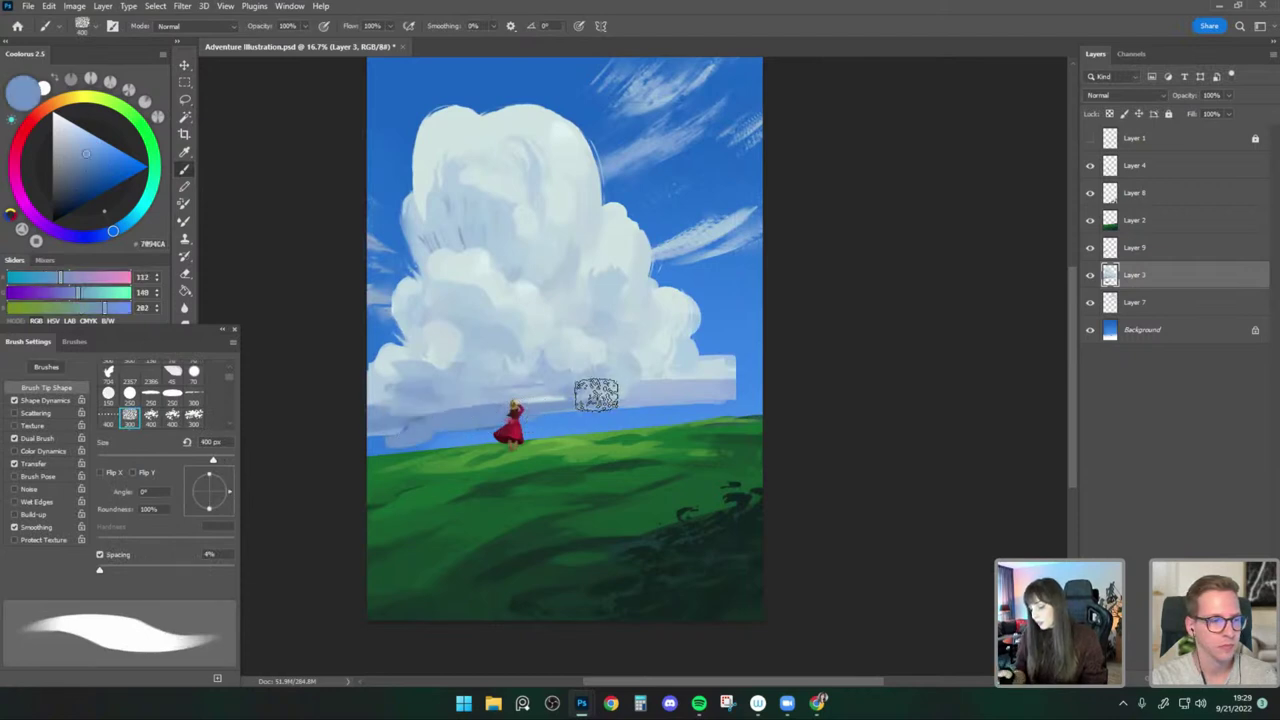
{"action": "left_click", "coordinate": [545, 407], "text": "alt"}
{"action": "key", "text": "bracketleft"}
{"action": "key", "text": "bracketleft"}
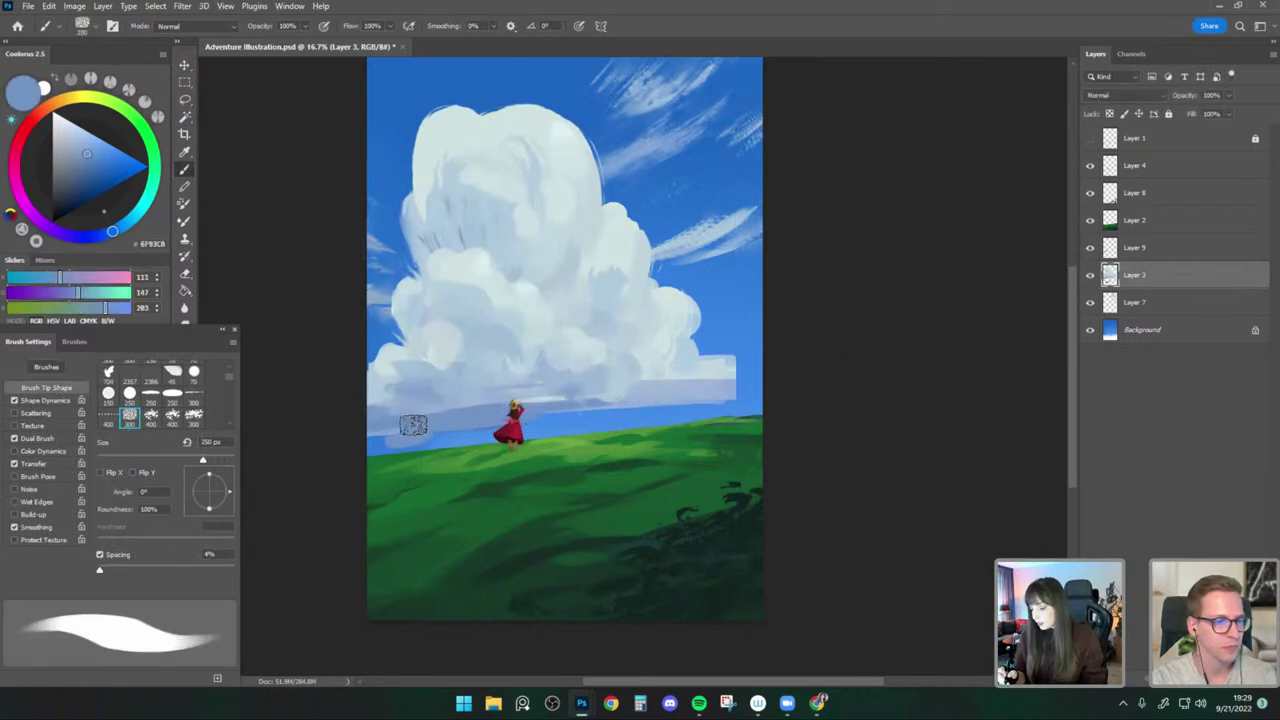
{"action": "left_click", "coordinate": [417, 417], "text": "alt"}
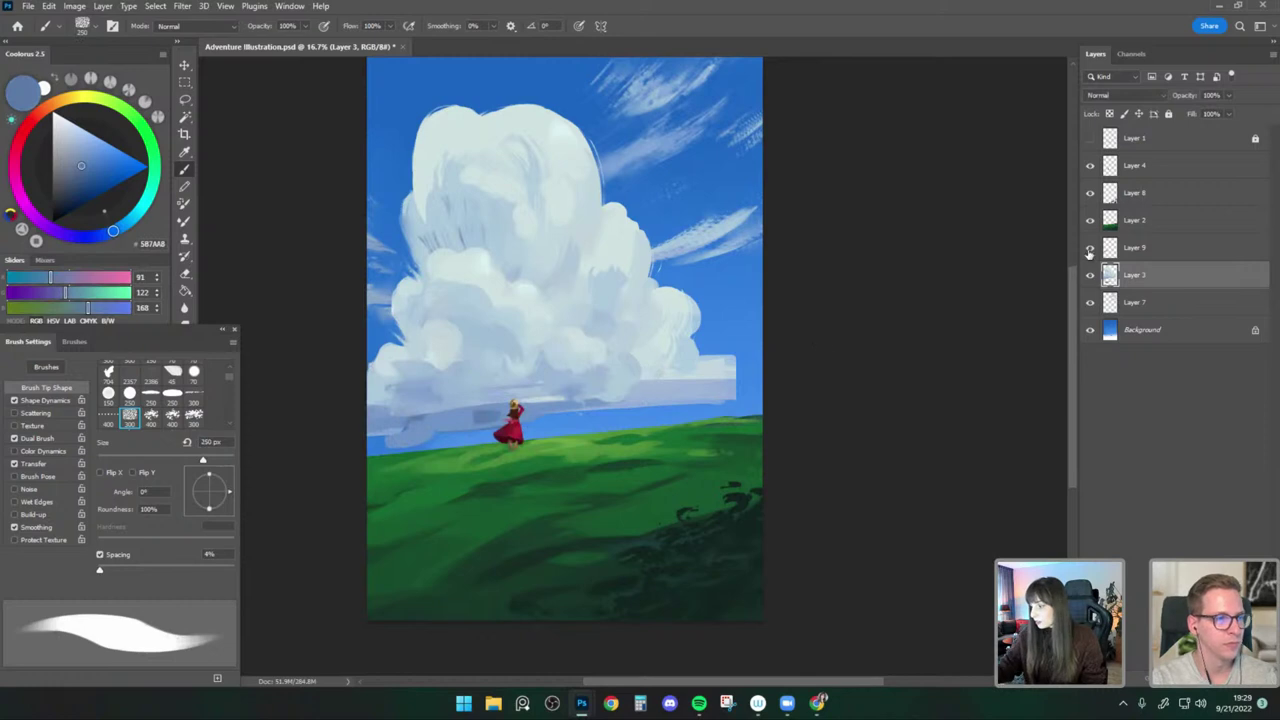
{"action": "left_click", "coordinate": [1137, 250]}
{"action": "key", "text": "bracketright"}
{"action": "key", "text": "bracketright"}
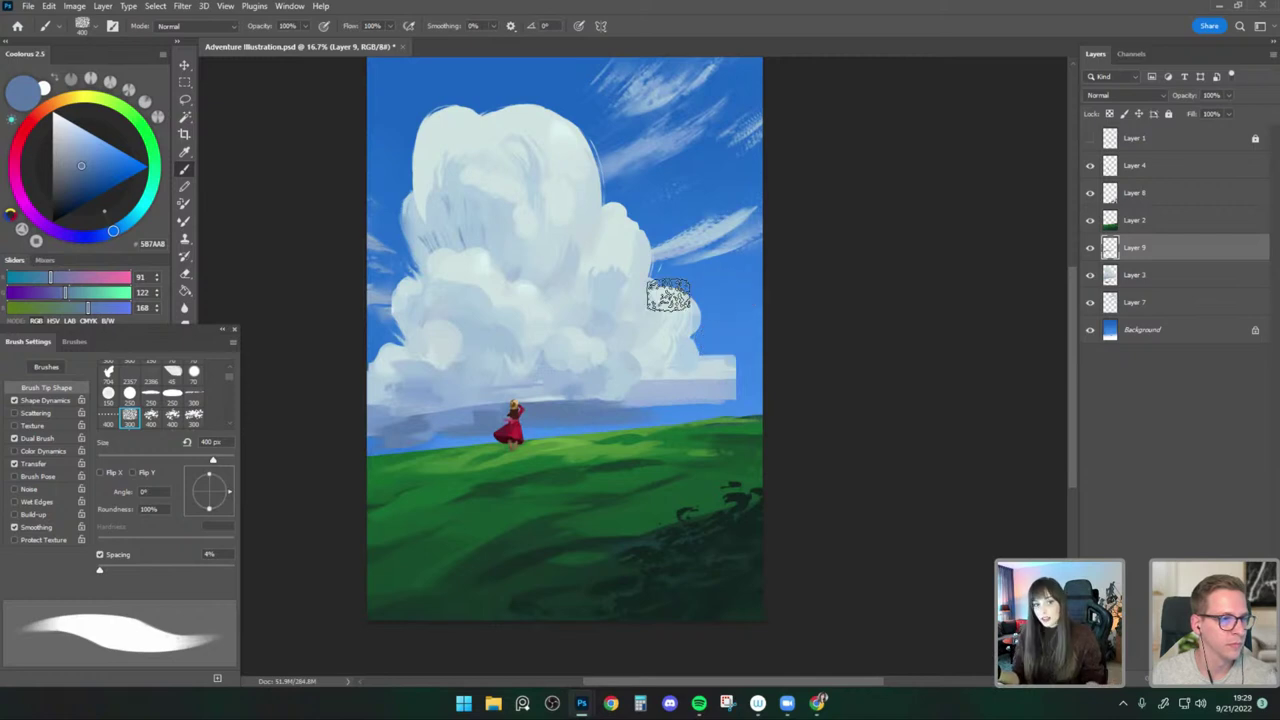
Try brushing a pale blue band between the cloud's lower right side and the hill with a 500 px brush.
{"action": "left_click", "coordinate": [615, 408], "text": "alt"}
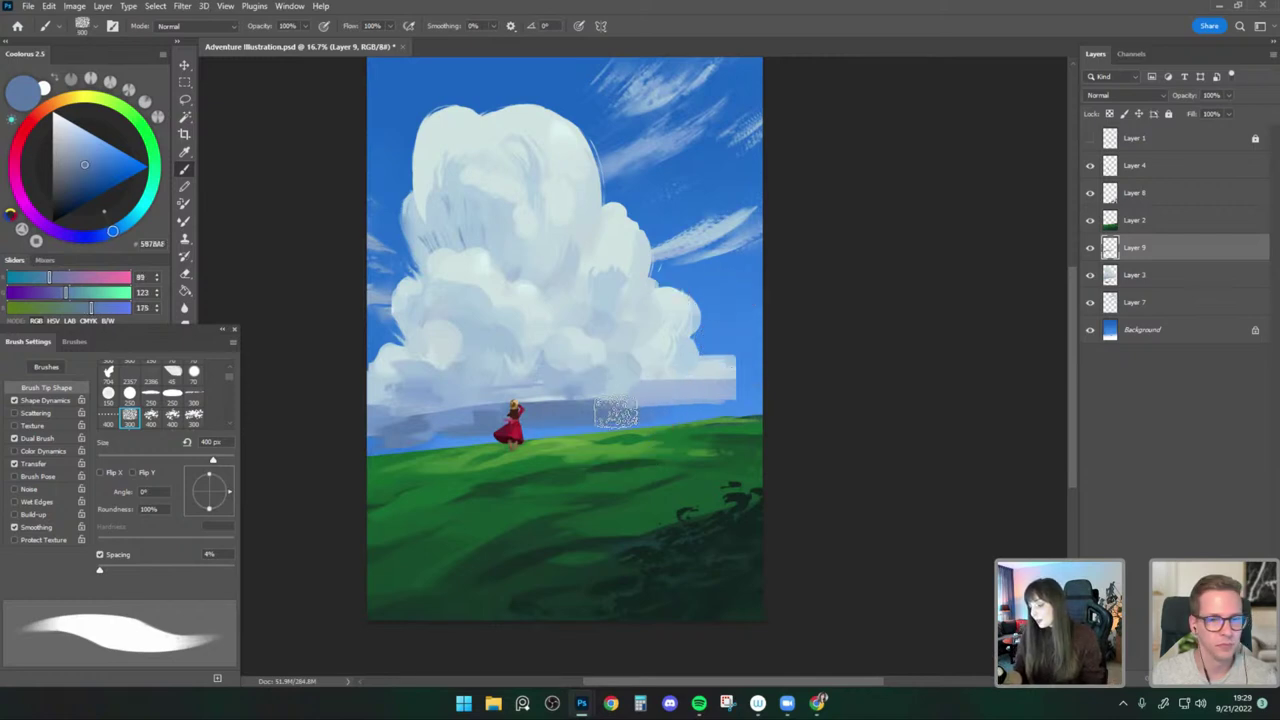
{"action": "key", "text": "bracketright"}
{"action": "key", "text": "bracketright"}
{"action": "key", "text": "bracketright"}
{"action": "key", "text": "bracketright"}
{"action": "left_click", "coordinate": [639, 397], "text": "alt"}
{"action": "left_click_drag", "start_coordinate": [642, 397], "coordinate": [740, 399]}
{"action": "key", "text": "bracketleft"}
{"action": "key", "text": "bracketleft"}
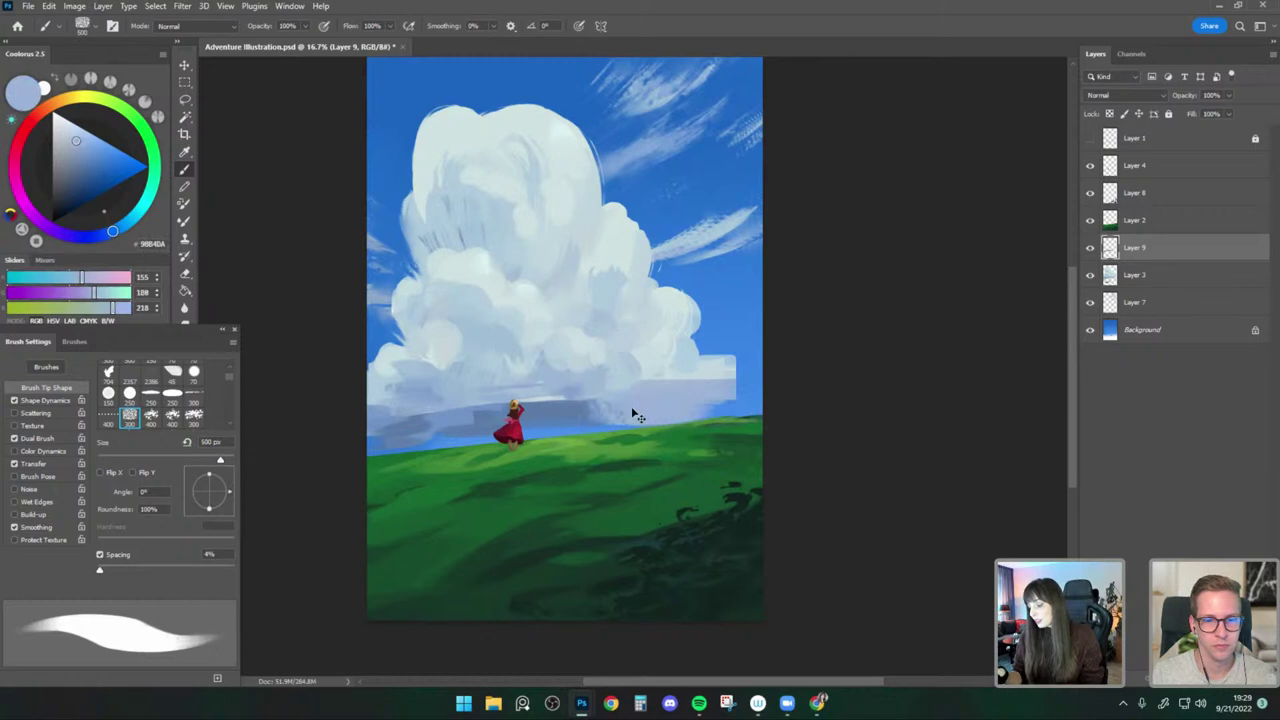
{"action": "left_click", "coordinate": [633, 422], "text": "alt"}
{"action": "left_click_drag", "start_coordinate": [617, 412], "coordinate": [740, 403]}
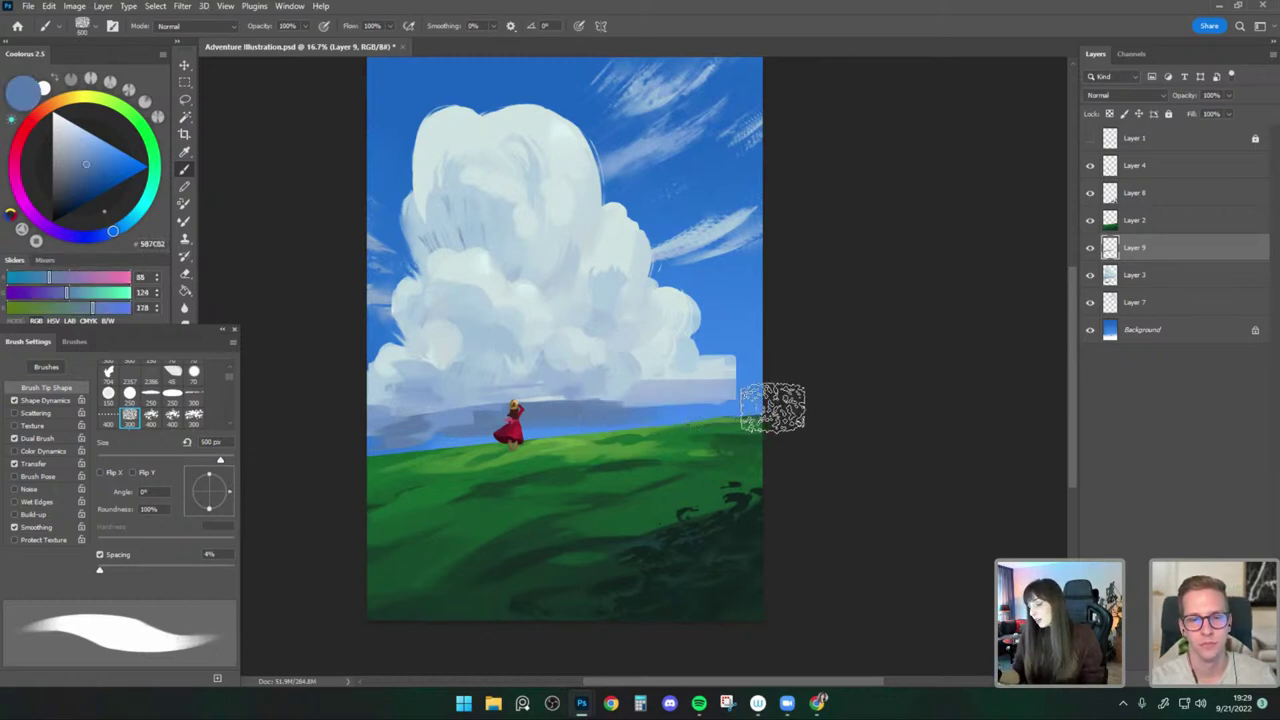
Fill the gap between cloud base and hill right of the figure with muted blue, blending sampled pale tones into the low cloud.
{"action": "key", "text": "bracketright"}
{"action": "key", "text": "bracketright"}
{"action": "left_click", "coordinate": [683, 395], "text": "alt"}
{"action": "mouse_move", "coordinate": [657, 409]}
{"action": "left_mouse_down"}
{"action": "mouse_move", "coordinate": [626, 423]}
{"action": "mouse_move", "coordinate": [768, 388]}
{"action": "mouse_move", "coordinate": [593, 411]}
{"action": "left_mouse_up"}
{"action": "left_click", "coordinate": [620, 414], "text": "alt"}
{"action": "left_click", "coordinate": [565, 414], "text": "alt"}
{"action": "key", "text": "bracketleft"}
{"action": "left_click", "coordinate": [597, 389], "text": "alt"}
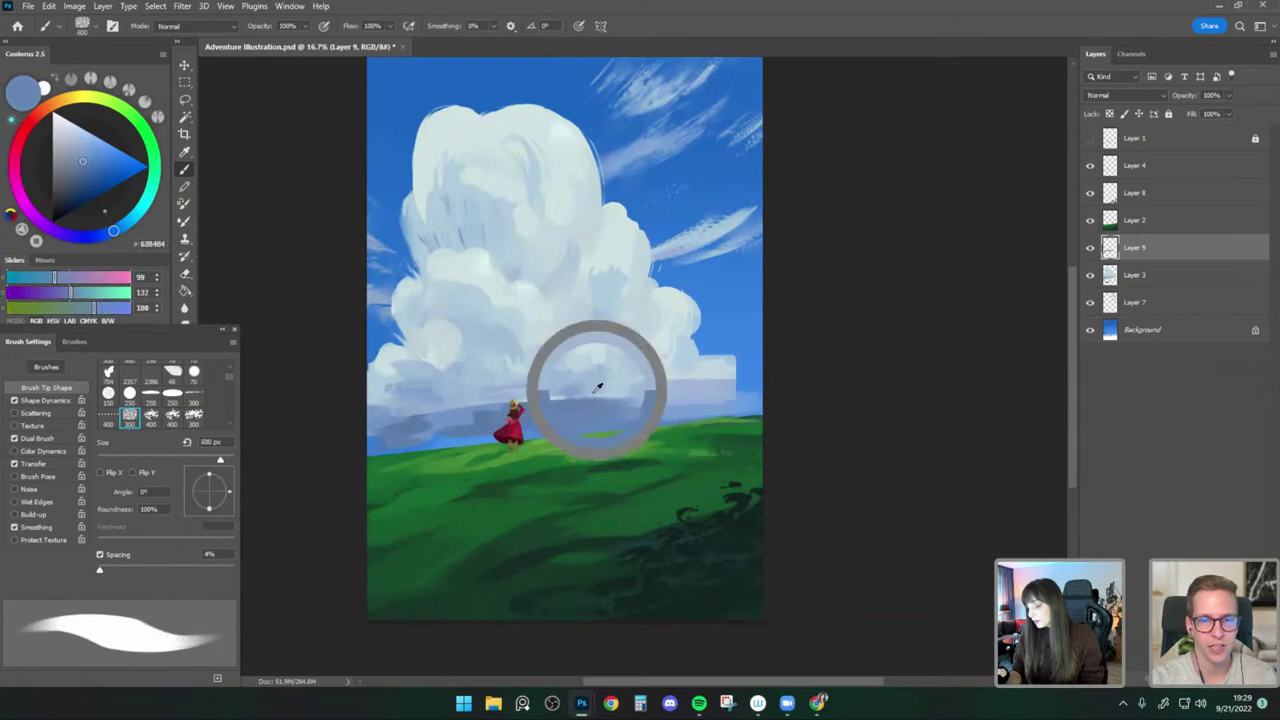
{"action": "left_click", "coordinate": [575, 390], "text": "alt"}
{"action": "mouse_move", "coordinate": [649, 379]}
{"action": "left_mouse_down"}
{"action": "mouse_move", "coordinate": [658, 398]}
{"action": "mouse_move", "coordinate": [736, 393]}
{"action": "left_mouse_up"}
{"action": "left_click", "coordinate": [679, 372], "text": "alt"}
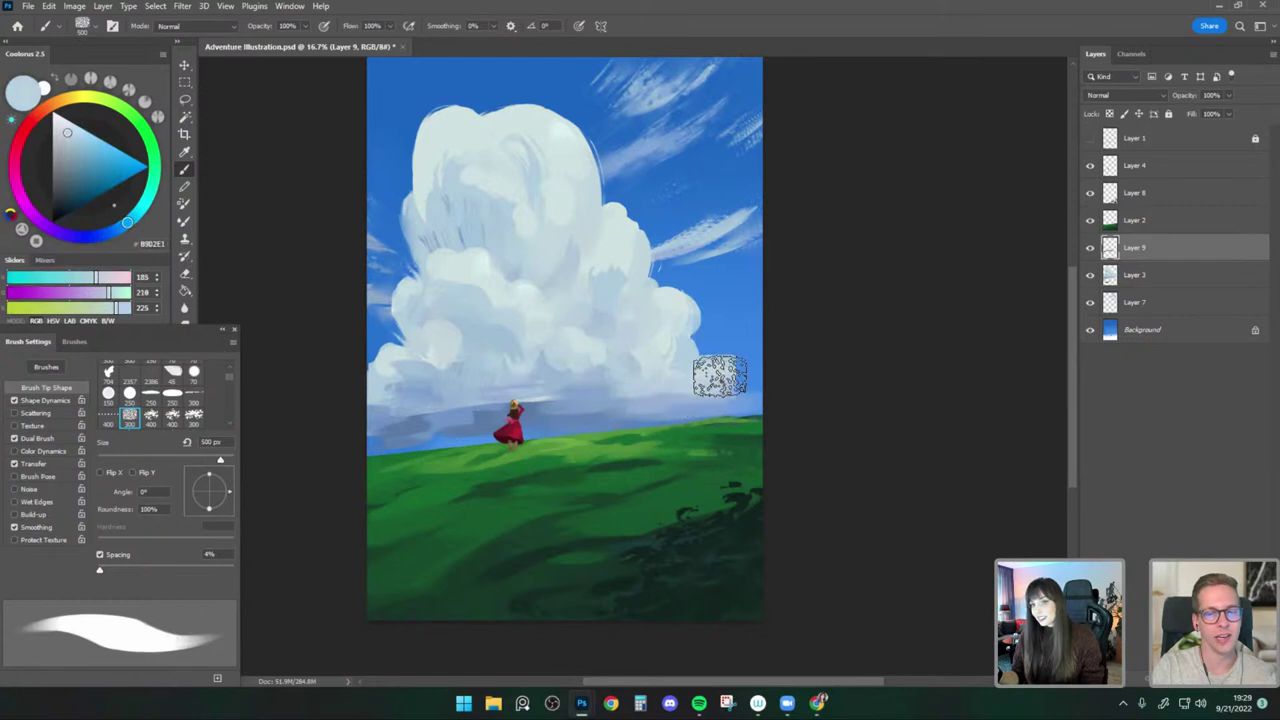
Brush sampled mid-blues over the cloud base left of and behind the figure, varying the brush size.
{"action": "left_click", "coordinate": [480, 405], "text": "alt"}
{"action": "key", "text": "bracketleft"}
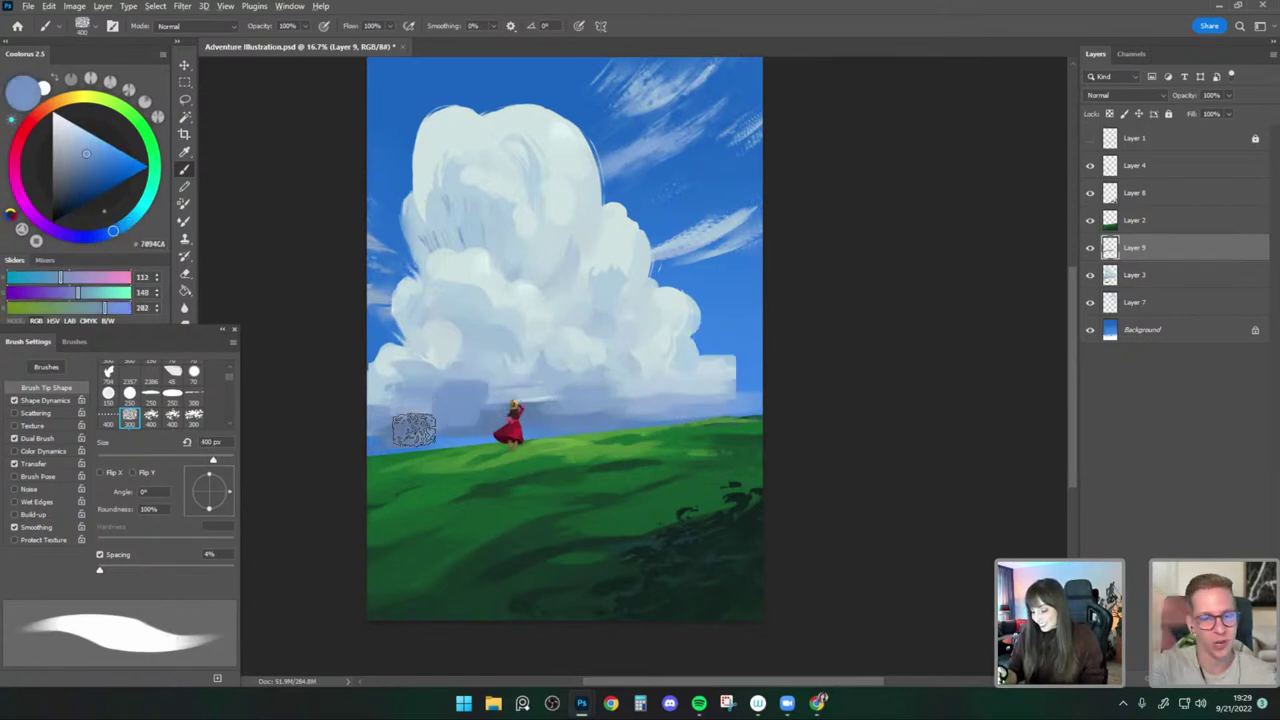
{"action": "key", "text": "bracketright"}
{"action": "key", "text": "bracketright"}
{"action": "left_click", "coordinate": [615, 410], "text": "alt"}
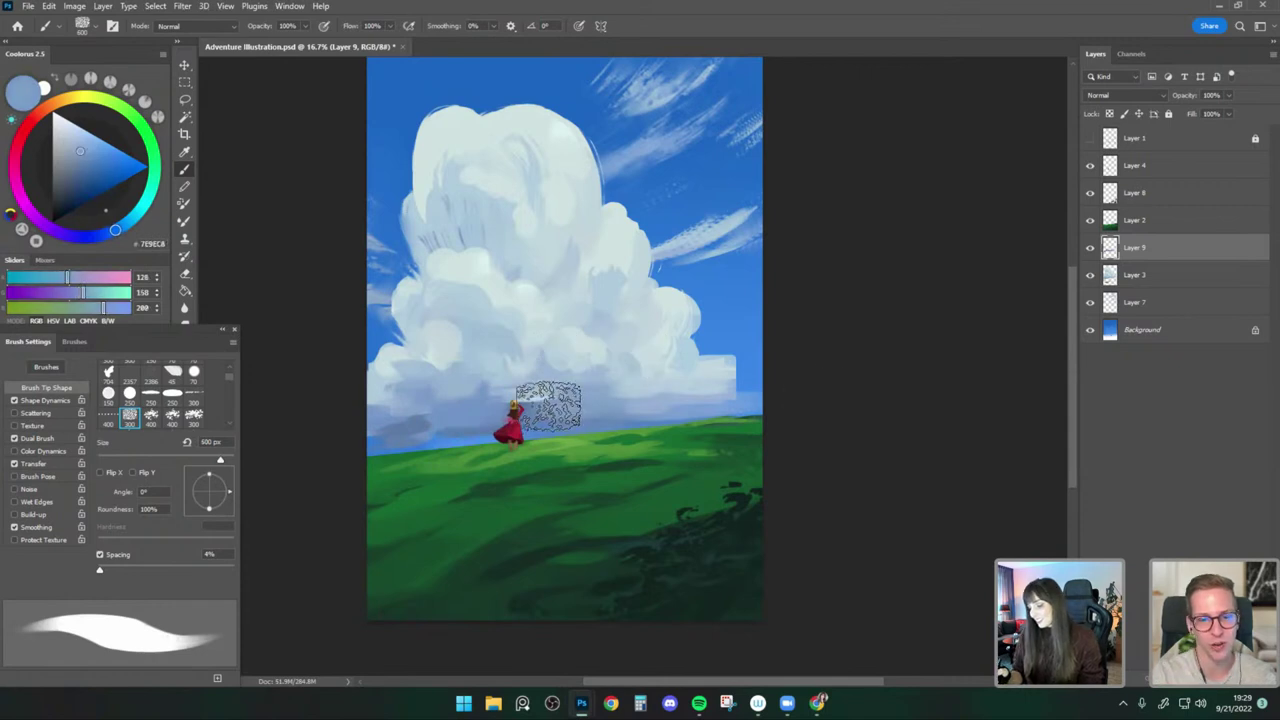
{"action": "left_click", "coordinate": [550, 400], "text": "alt"}
{"action": "key", "text": "bracketleft"}
{"action": "key", "text": "bracketleft"}
{"action": "mouse_move", "coordinate": [551, 397]}
{"action": "left_mouse_down"}
{"action": "mouse_move", "coordinate": [495, 389]}
{"action": "mouse_move", "coordinate": [464, 440]}
{"action": "left_mouse_up"}
Blend neighbouring blues around the figure into an even haze and touch up the horizon along the hill's right side.
{"action": "left_click", "coordinate": [543, 382], "text": "alt"}
{"action": "left_click", "coordinate": [472, 405], "text": "alt"}
{"action": "key", "text": "bracketright"}
{"action": "left_click", "coordinate": [480, 398], "text": "alt"}
{"action": "left_click", "coordinate": [539, 411], "text": "alt"}
{"action": "left_click", "coordinate": [484, 404], "text": "alt"}
{"action": "key", "text": "bracketright"}
{"action": "left_click", "coordinate": [482, 430], "text": "alt"}
{"action": "key", "text": "bracketleft"}
{"action": "key", "text": "bracketleft"}
{"action": "key", "text": "bracketleft"}
{"action": "key", "text": "bracketleft"}
{"action": "left_click_drag", "start_coordinate": [688, 420], "coordinate": [733, 419]}
Sample light cloud tones and extend the low cloud bank to the canvas's right edge with a larger chalky brush.
{"action": "left_click", "coordinate": [611, 337], "text": "alt"}
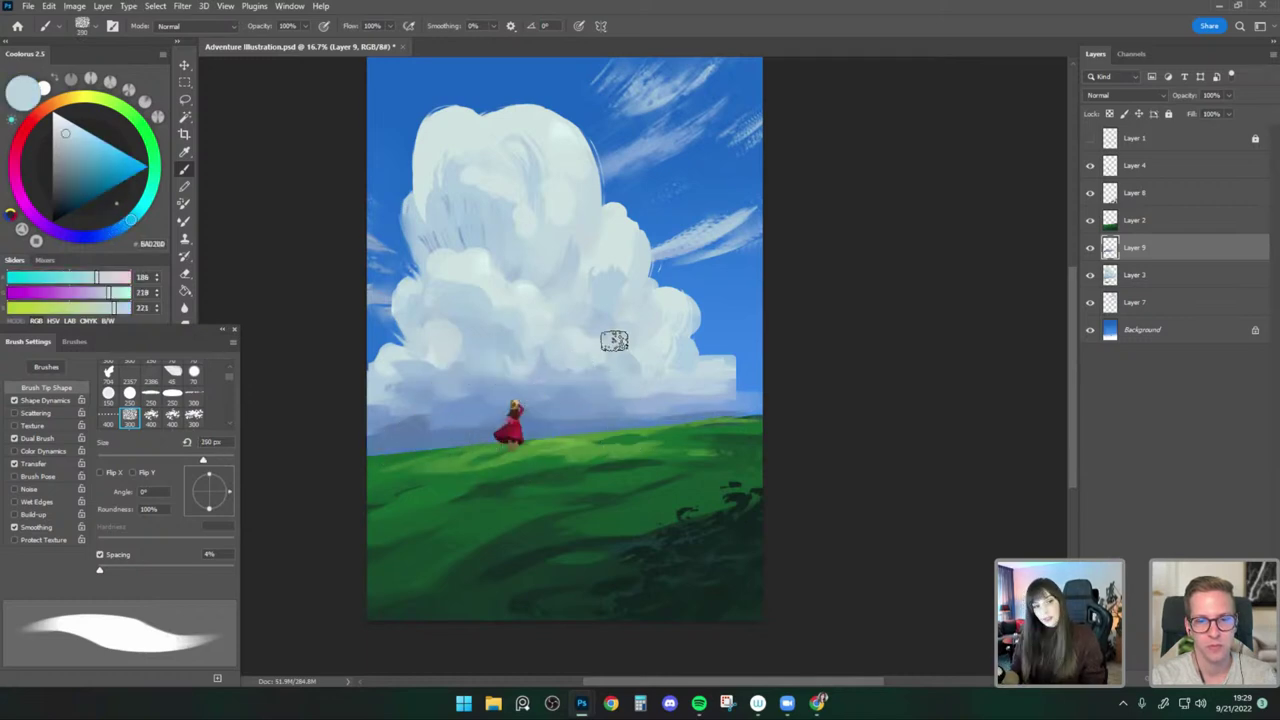
{"action": "key", "text": "bracketright"}
{"action": "key", "text": "bracketright"}
{"action": "key", "text": "bracketright"}
{"action": "left_click_drag", "start_coordinate": [592, 406], "coordinate": [762, 377]}
{"action": "left_click", "coordinate": [602, 399], "text": "alt"}
{"action": "left_click", "coordinate": [664, 370], "text": "alt"}
{"action": "key", "text": "bracketleft"}
{"action": "key", "text": "bracketleft"}
{"action": "left_click", "coordinate": [722, 370], "text": "alt"}
Activate the Eraser and merge Layer 9 down into Layer 3.
{"action": "key", "text": "e"}
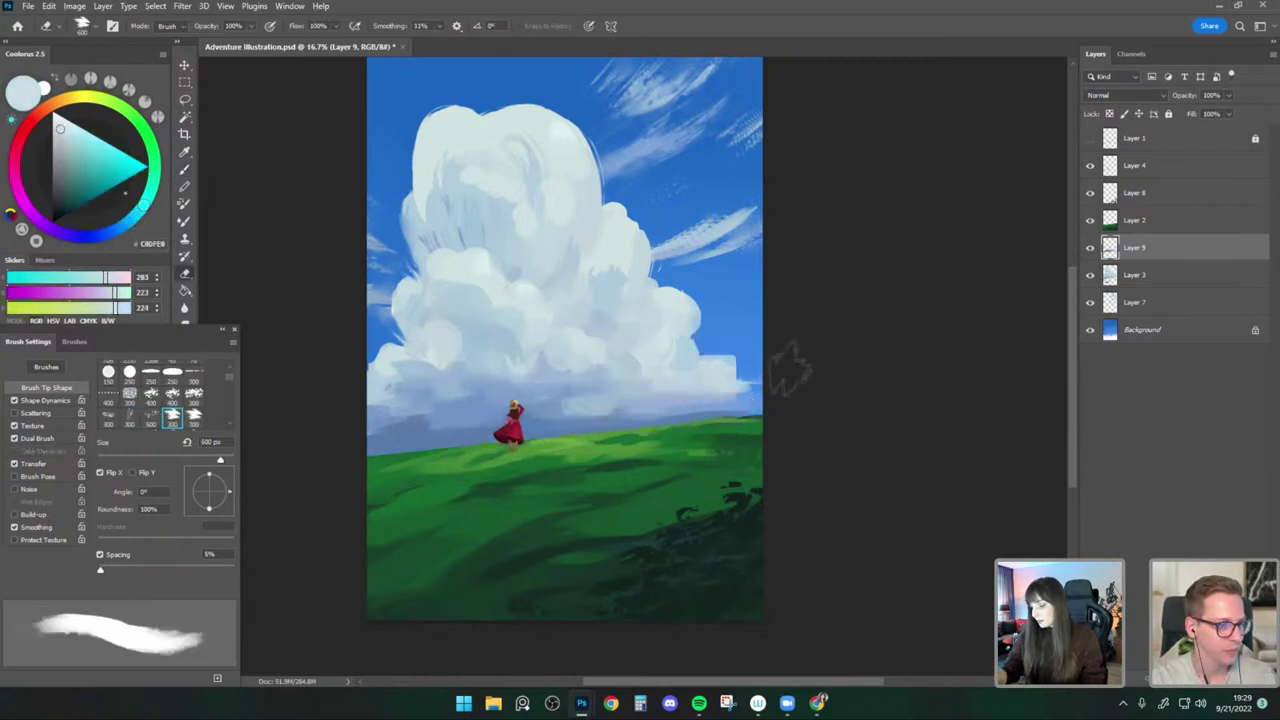
{"action": "right_click", "coordinate": [1160, 247]}
{"action": "left_click", "coordinate": [1005, 516]}
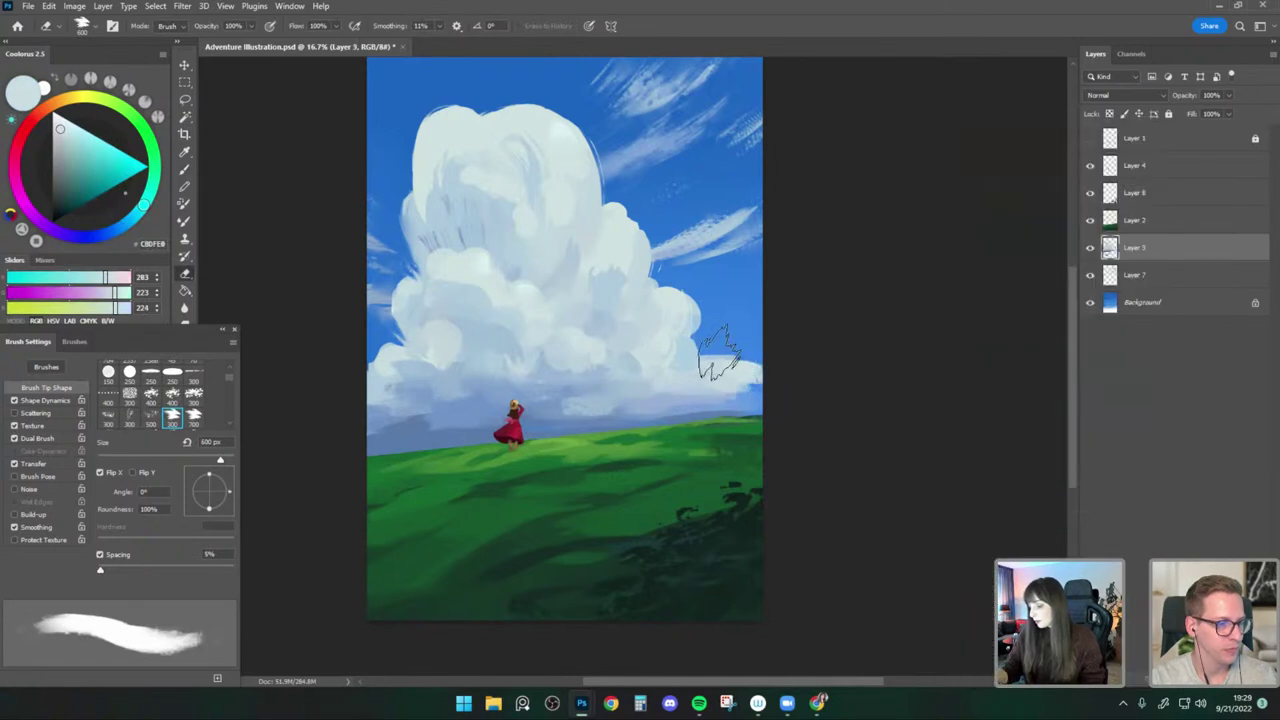
Set the eraser to the Chalky Textured brush and trim the upper edge of the low cloud at the far right.
{"action": "left_click", "coordinate": [96, 28]}
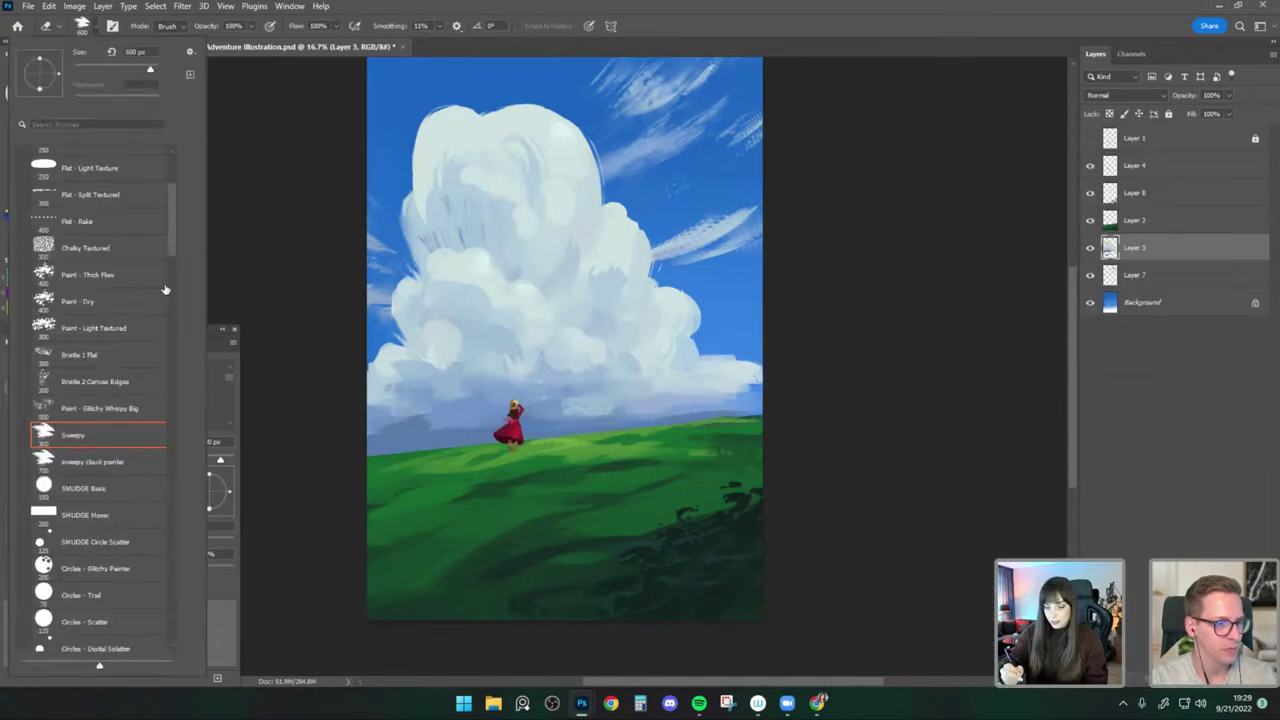
{"action": "left_click", "coordinate": [158, 247]}
{"action": "left_click", "coordinate": [808, 292]}
{"action": "left_click_drag", "start_coordinate": [726, 371], "coordinate": [752, 377]}
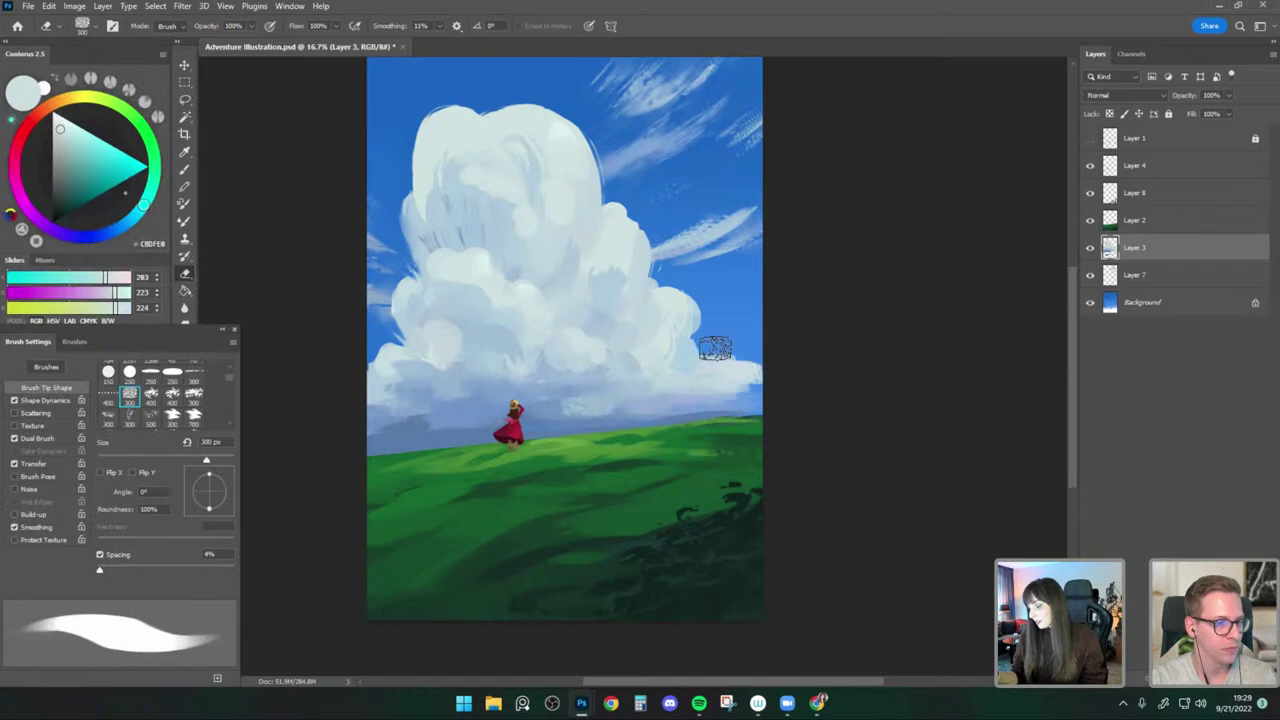
Repaint the low cloud's right end in sampled pale blue and soften the light patch right of the figure at 400 px.
{"action": "key", "text": "b"}
{"action": "left_click", "coordinate": [757, 383], "text": "alt"}
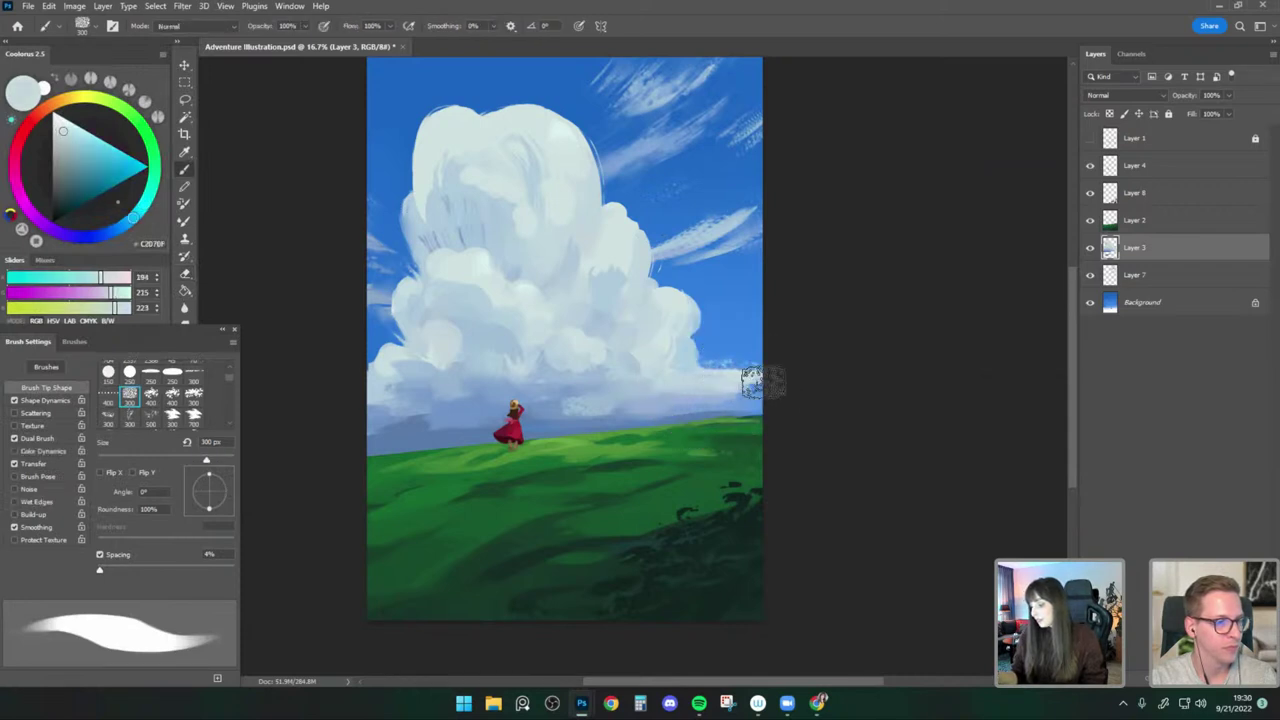
{"action": "key", "text": "bracketright"}
{"action": "left_click", "coordinate": [571, 393], "text": "alt"}
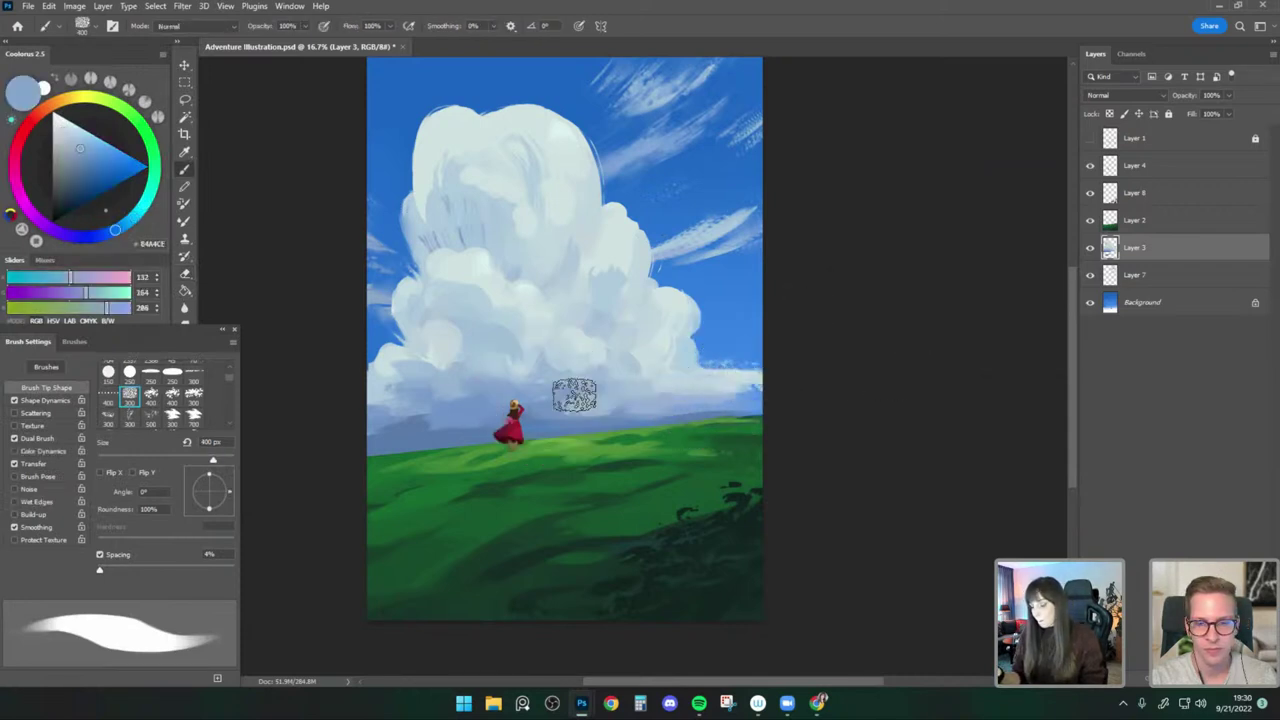
{"action": "left_click", "coordinate": [618, 386], "text": "alt"}
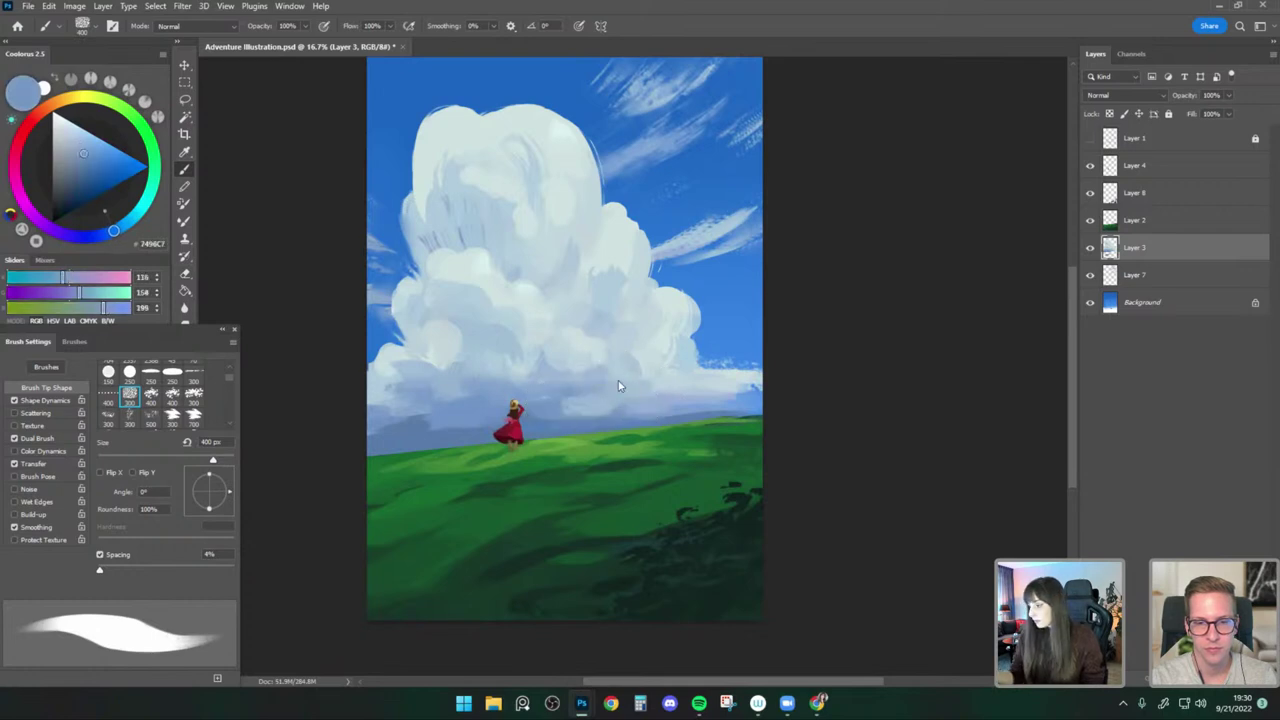
Add a new layer above Layer 3 and dab grey-blue shadow patches along the lower right cloud base at 250 px.
{"action": "key", "text": "ctrl+shift+alt+n"}
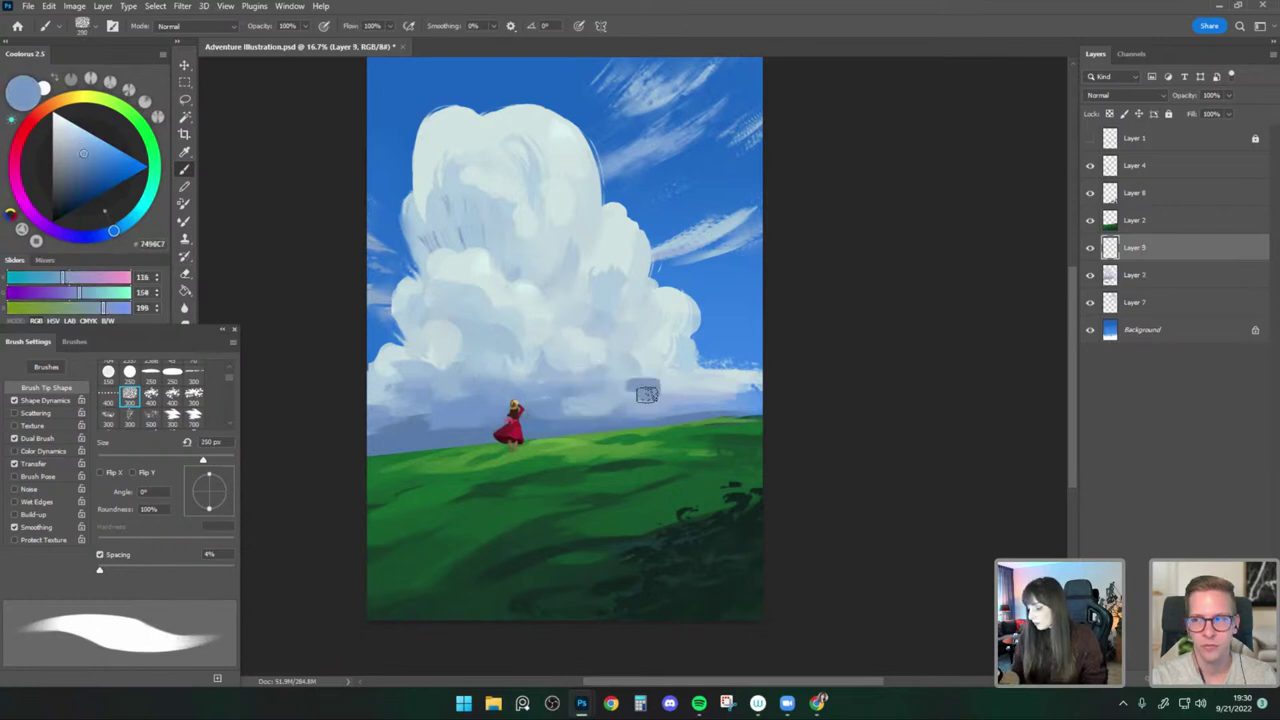
{"action": "key", "text": "bracketleft"}
{"action": "key", "text": "bracketleft"}
{"action": "mouse_move", "coordinate": [685, 387]}
{"action": "left_mouse_down"}
{"action": "mouse_move", "coordinate": [672, 384]}
{"action": "mouse_move", "coordinate": [730, 387]}
{"action": "left_mouse_up"}
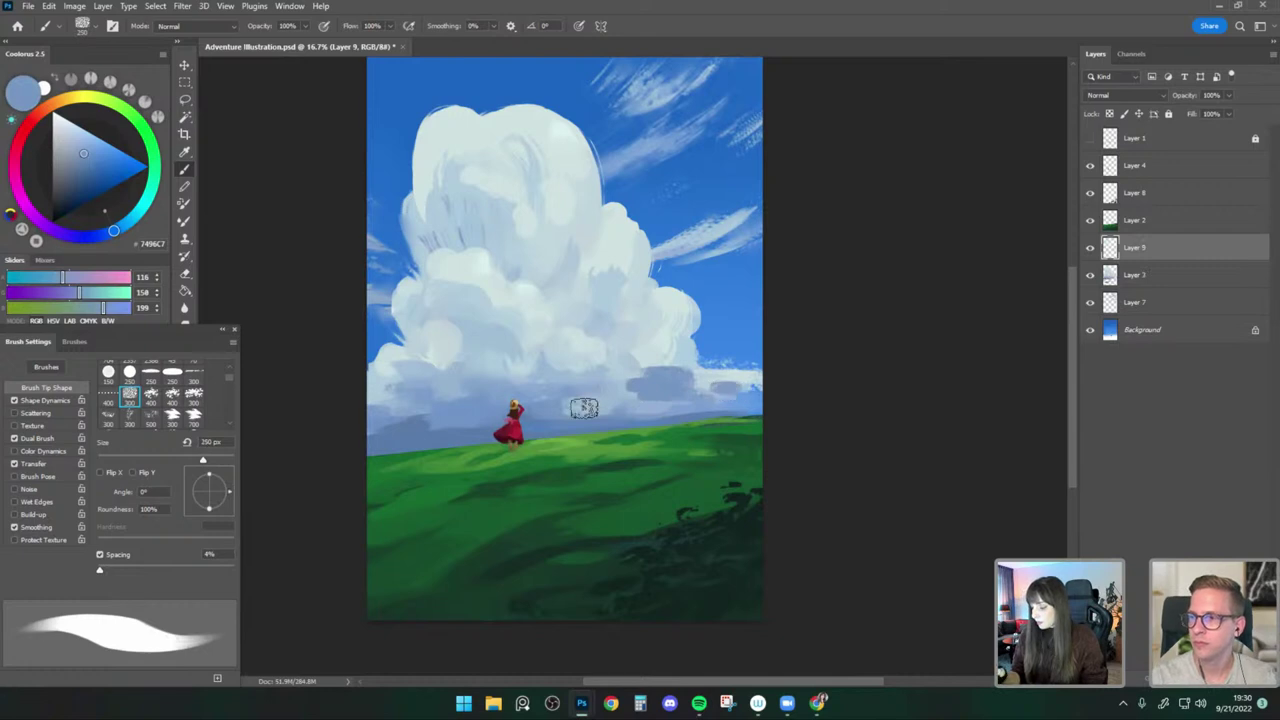
{"action": "left_click_drag", "start_coordinate": [583, 406], "coordinate": [576, 400]}
Cover the upper part of the grey-blue patch under the cloud's lower right lobe with sampled near-white at 250 px.
{"action": "left_click", "coordinate": [655, 340], "text": "alt"}
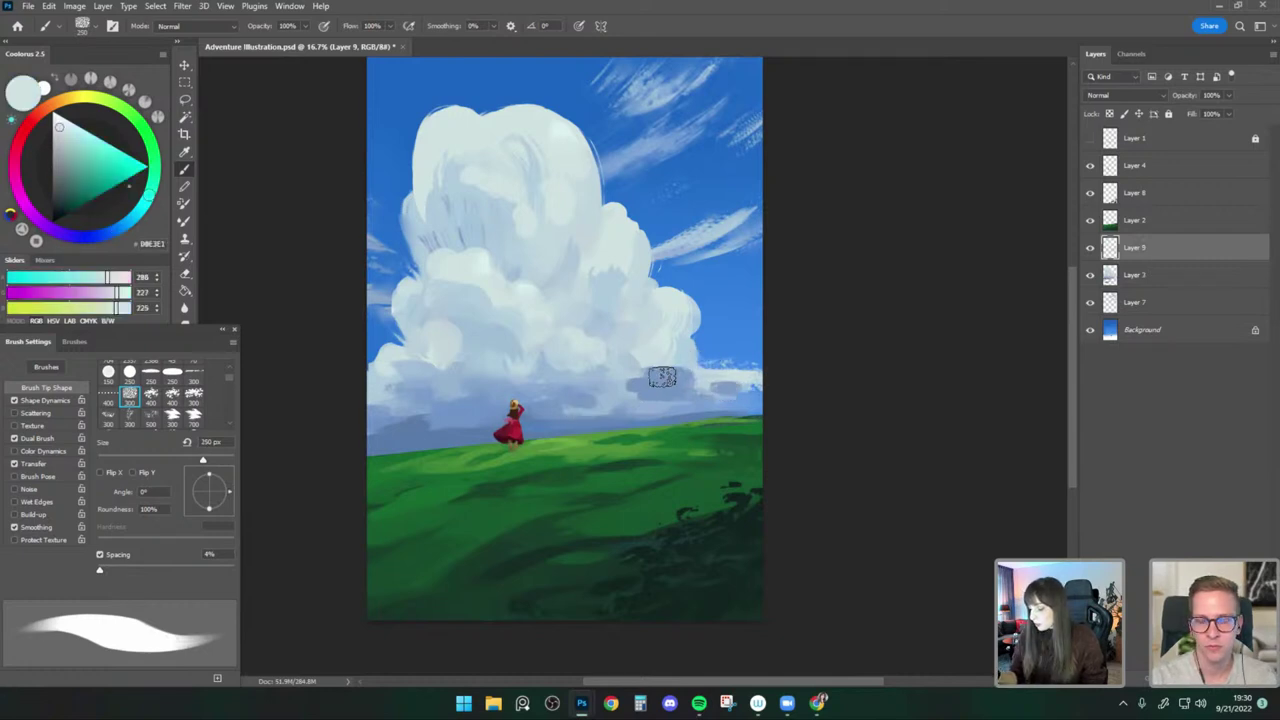
{"action": "mouse_move", "coordinate": [670, 371]}
{"action": "left_mouse_down"}
{"action": "mouse_move", "coordinate": [683, 376]}
{"action": "mouse_move", "coordinate": [659, 384]}
{"action": "left_mouse_up"}
{"action": "left_click", "coordinate": [682, 379], "text": "alt"}
{"action": "key", "text": "bracketleft"}
{"action": "key", "text": "e"}
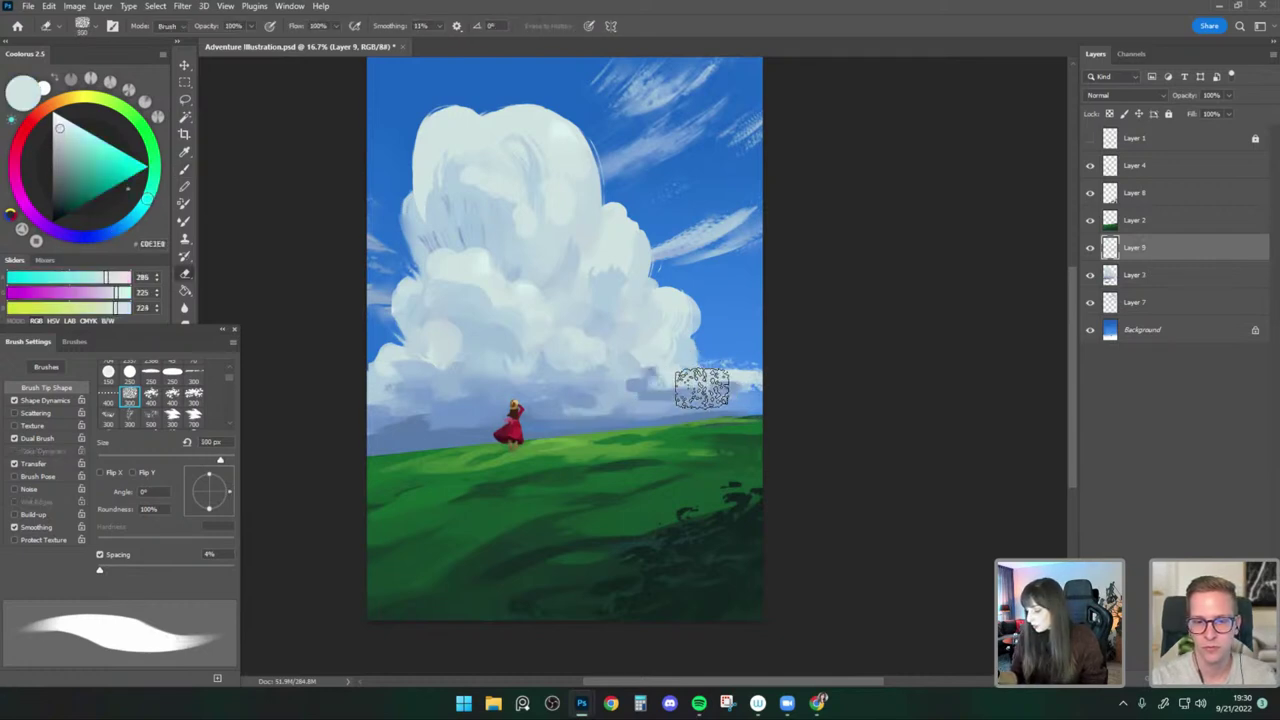
Return to the brush and blend the low cloud's right end with sampled blues at 175 to 250 px.
{"action": "key", "text": "b"}
{"action": "left_click", "coordinate": [660, 384], "text": "alt"}
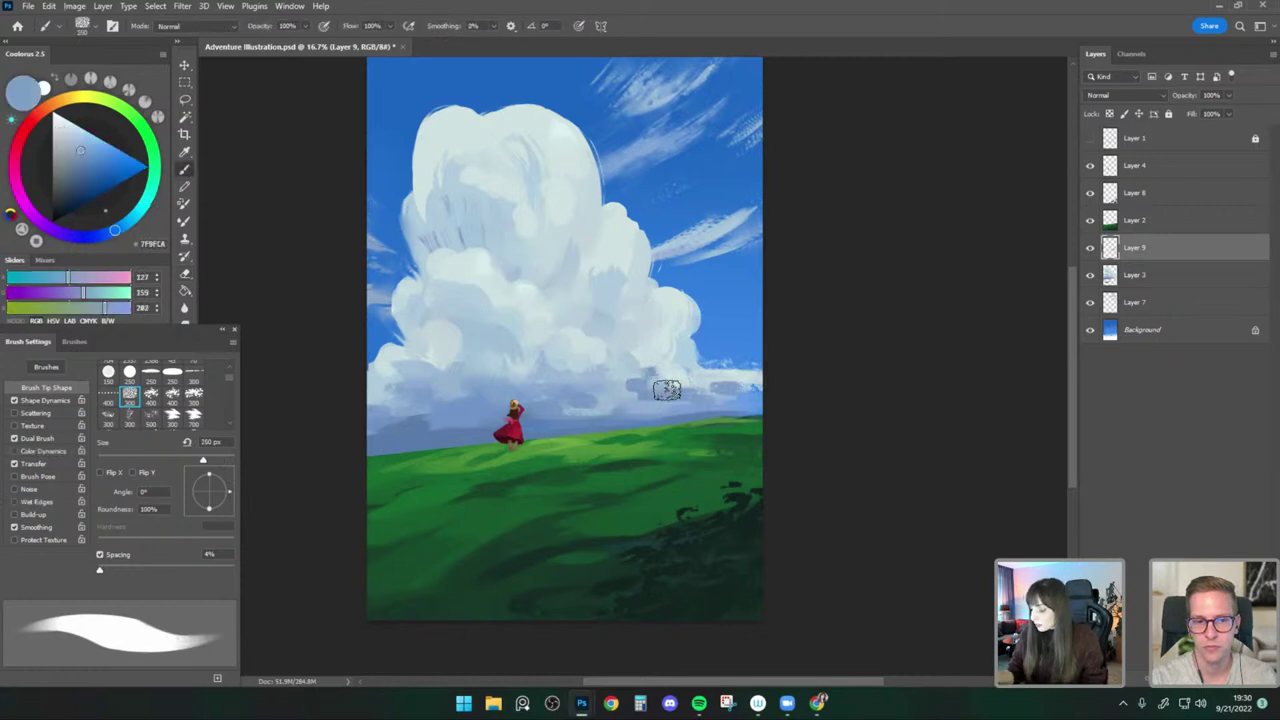
{"action": "left_click", "coordinate": [720, 388], "text": "alt"}
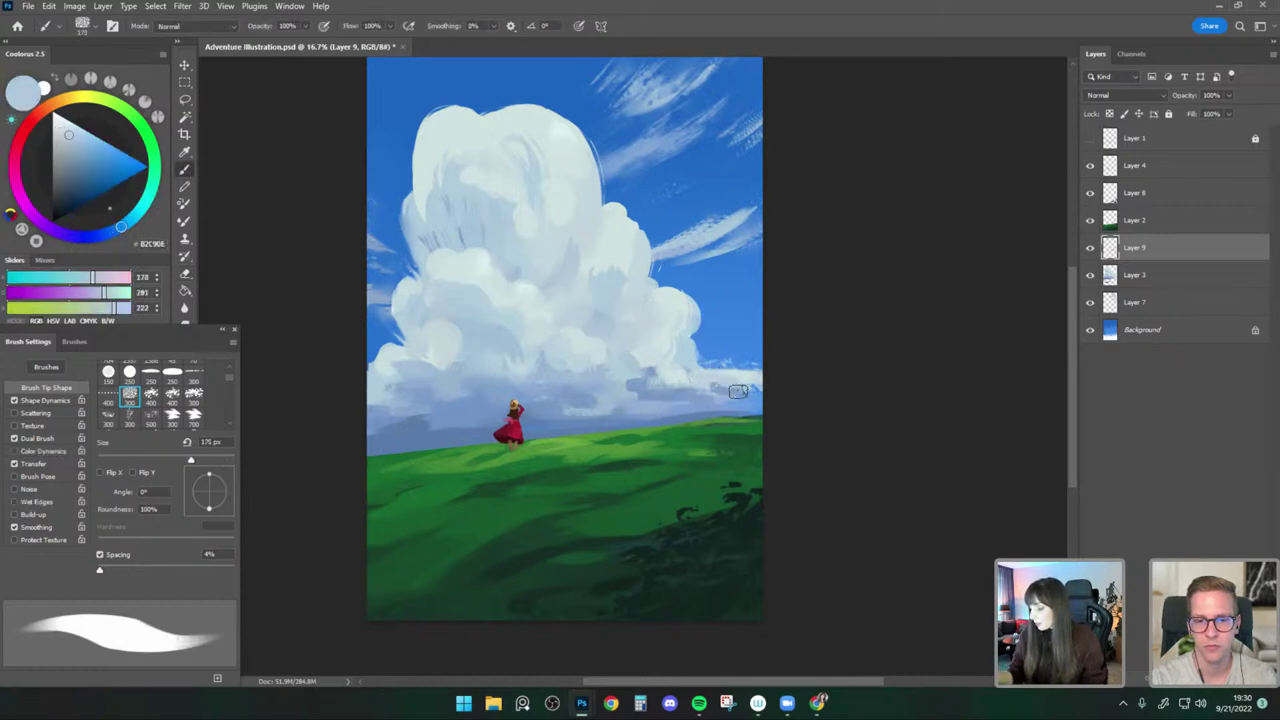
{"action": "left_click", "coordinate": [643, 370], "text": "alt"}
{"action": "key", "text": "bracketright"}
Paint a small pale cloud left of the red-dressed figure at 250 px and shape its underside with sampled haze blue.
{"action": "left_click", "coordinate": [658, 333], "text": "alt"}
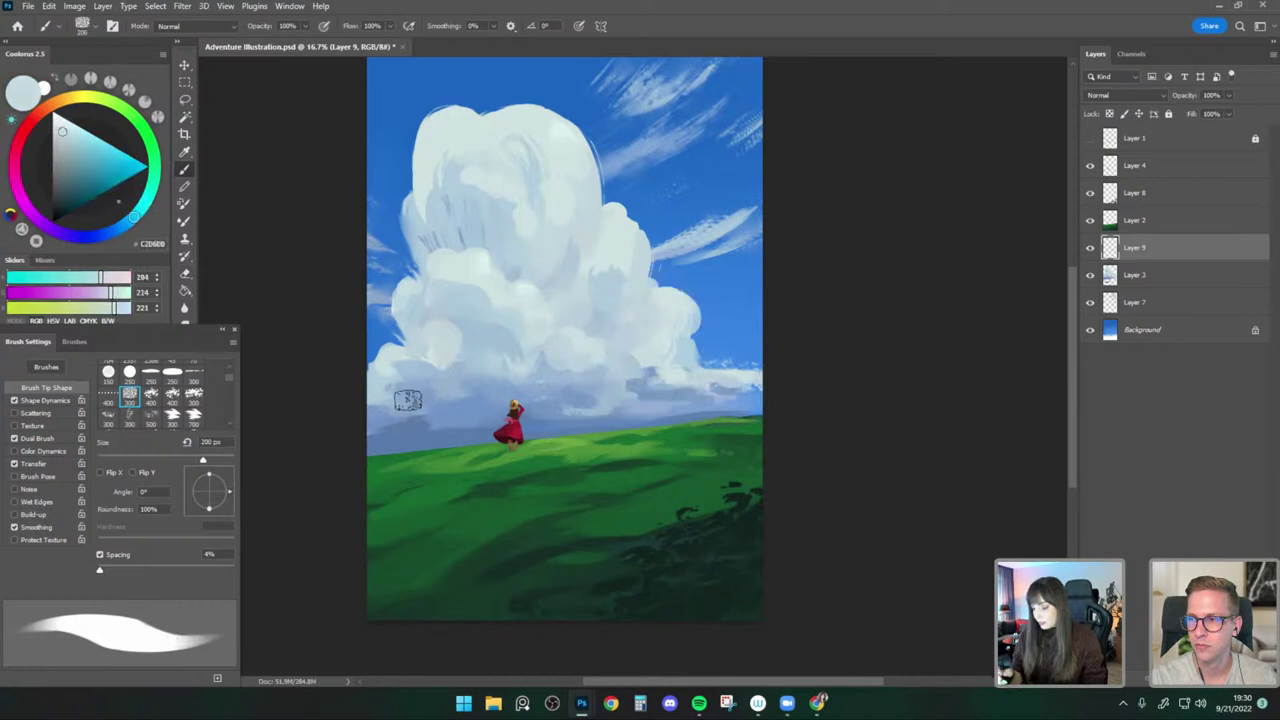
{"action": "key", "text": "bracketright"}
{"action": "left_click_drag", "start_coordinate": [416, 401], "coordinate": [447, 408]}
{"action": "left_click", "coordinate": [414, 404], "text": "alt"}
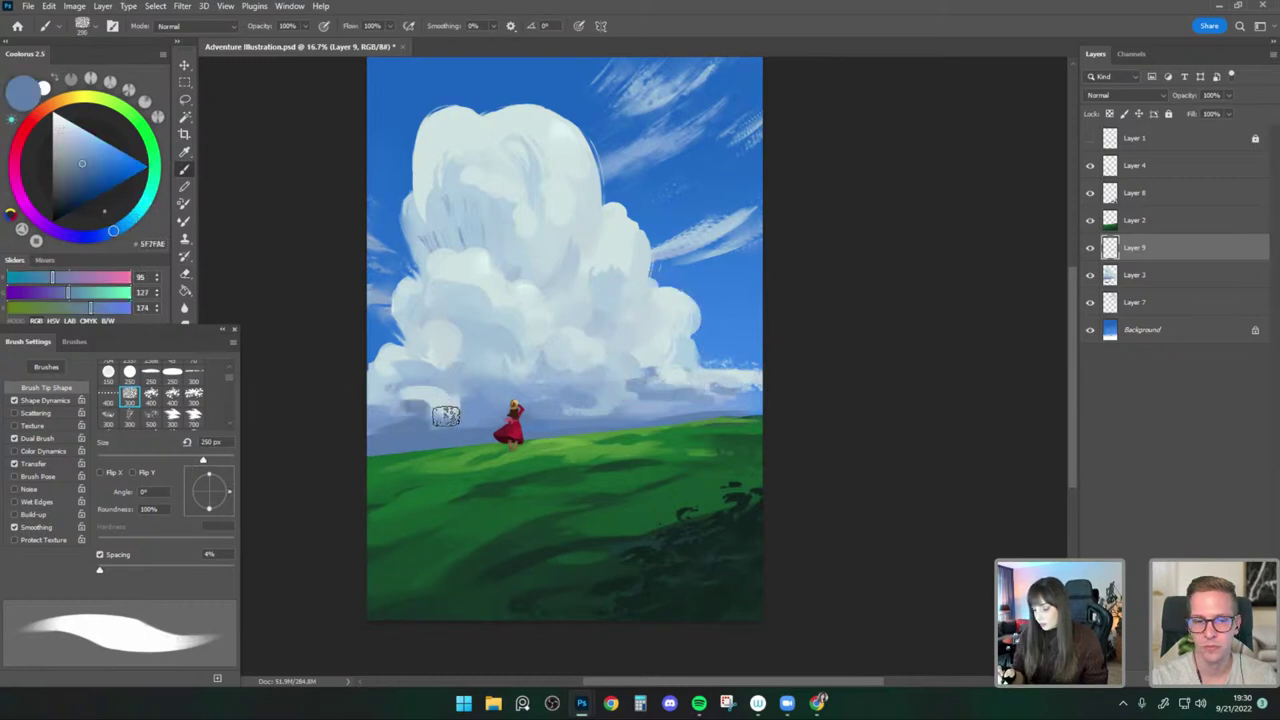
{"action": "key", "text": "bracketleft"}
{"action": "left_click", "coordinate": [470, 413], "text": "alt"}
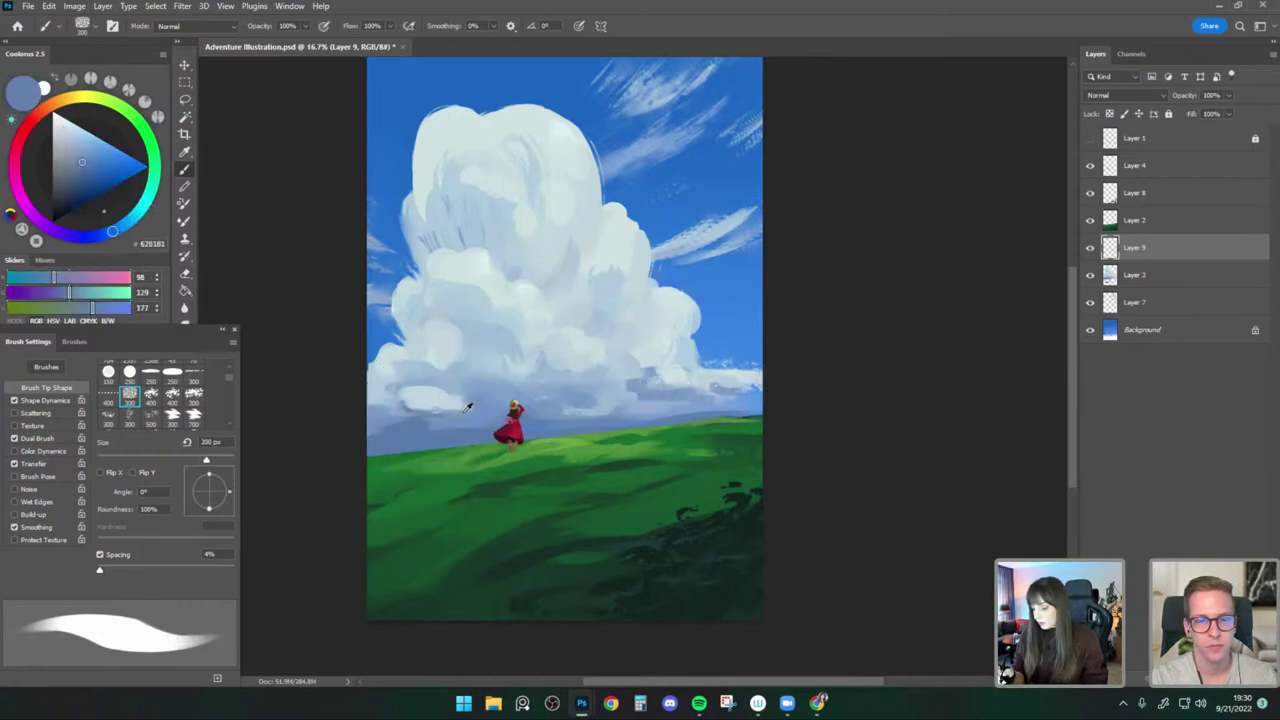
{"action": "key", "text": "bracketright"}
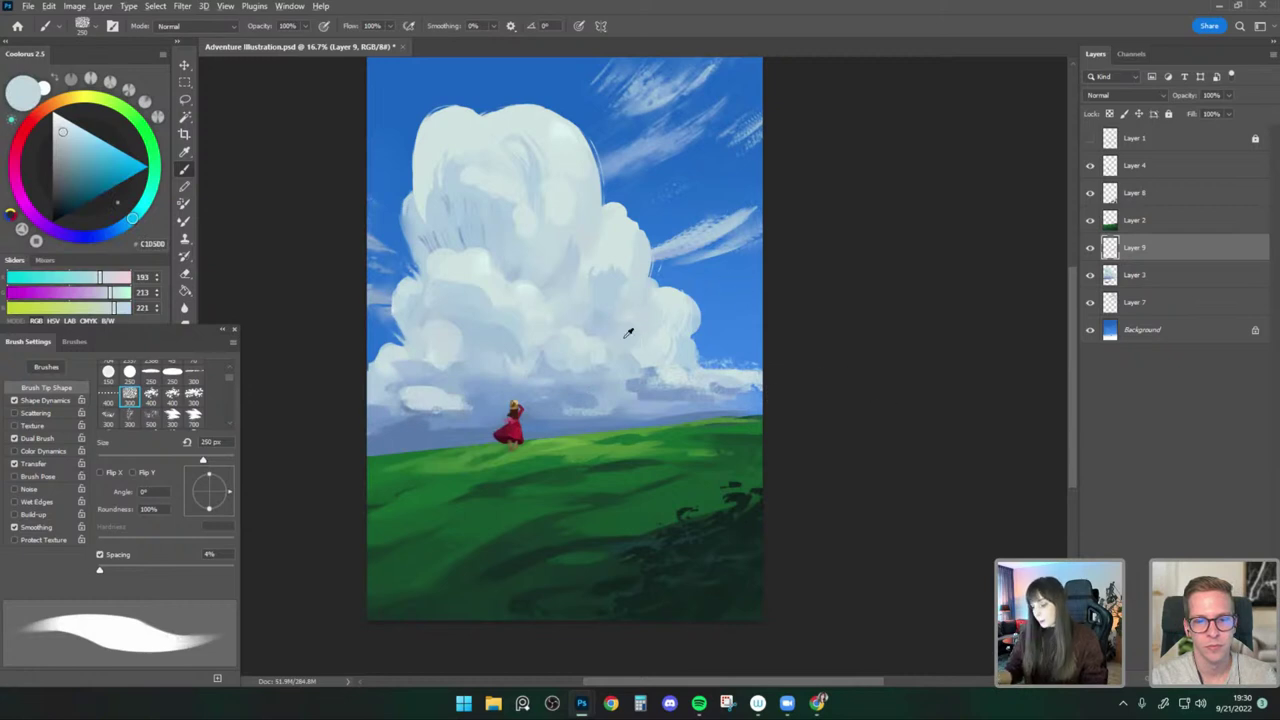
Paint a small near-white cloud in the haze right of the figure at 200 px and undo the last dab.
{"action": "left_click", "coordinate": [628, 330], "text": "alt"}
{"action": "key", "text": "bracketleft"}
{"action": "left_click_drag", "start_coordinate": [568, 398], "coordinate": [592, 404]}
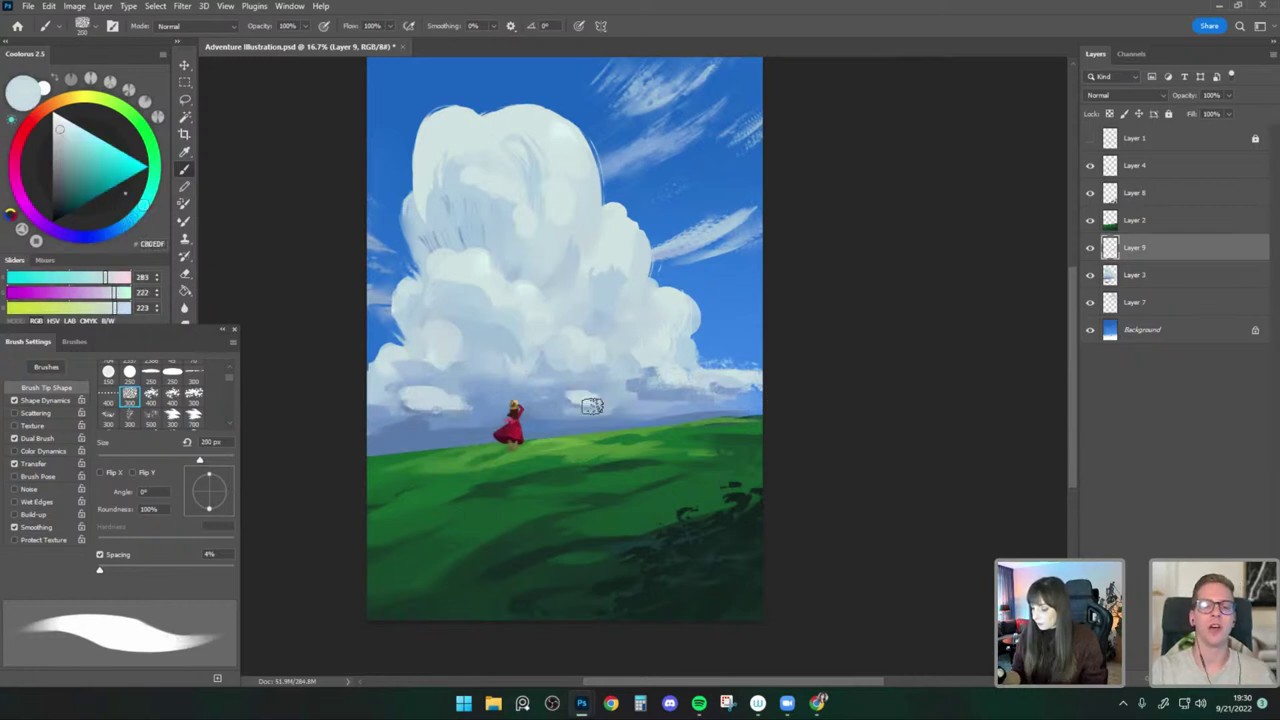
{"action": "key", "text": "bracketleft"}
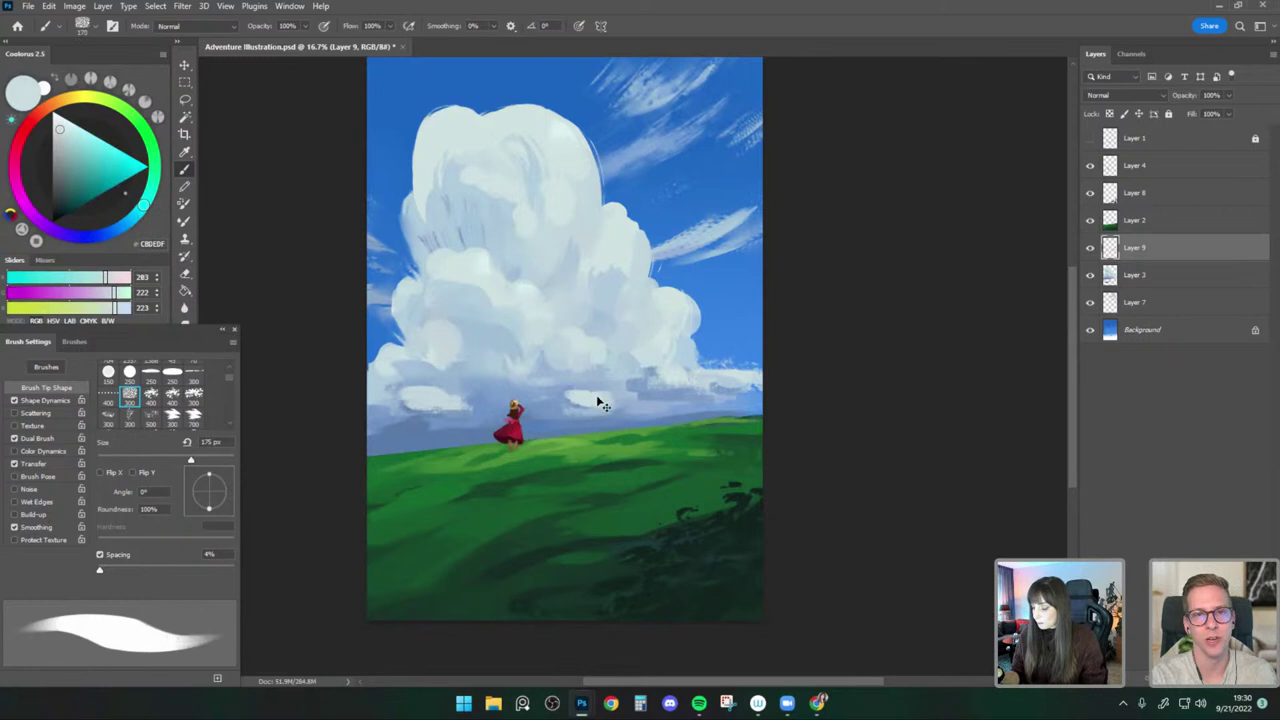
{"action": "key", "text": "ctrl+z"}
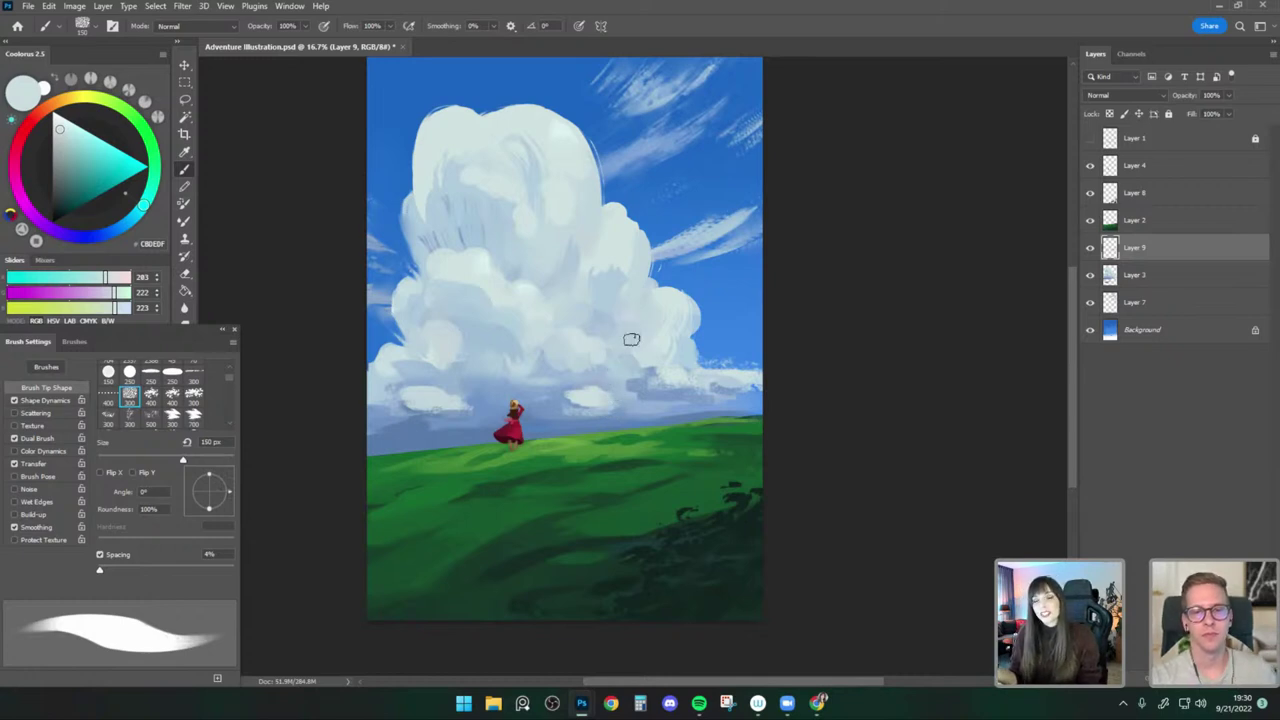
Touch up the large cloud's lower right base with sampled light blue at 200 px and flip the image horizontally.
{"action": "left_click_drag", "start_coordinate": [699, 370], "coordinate": [689, 373]}
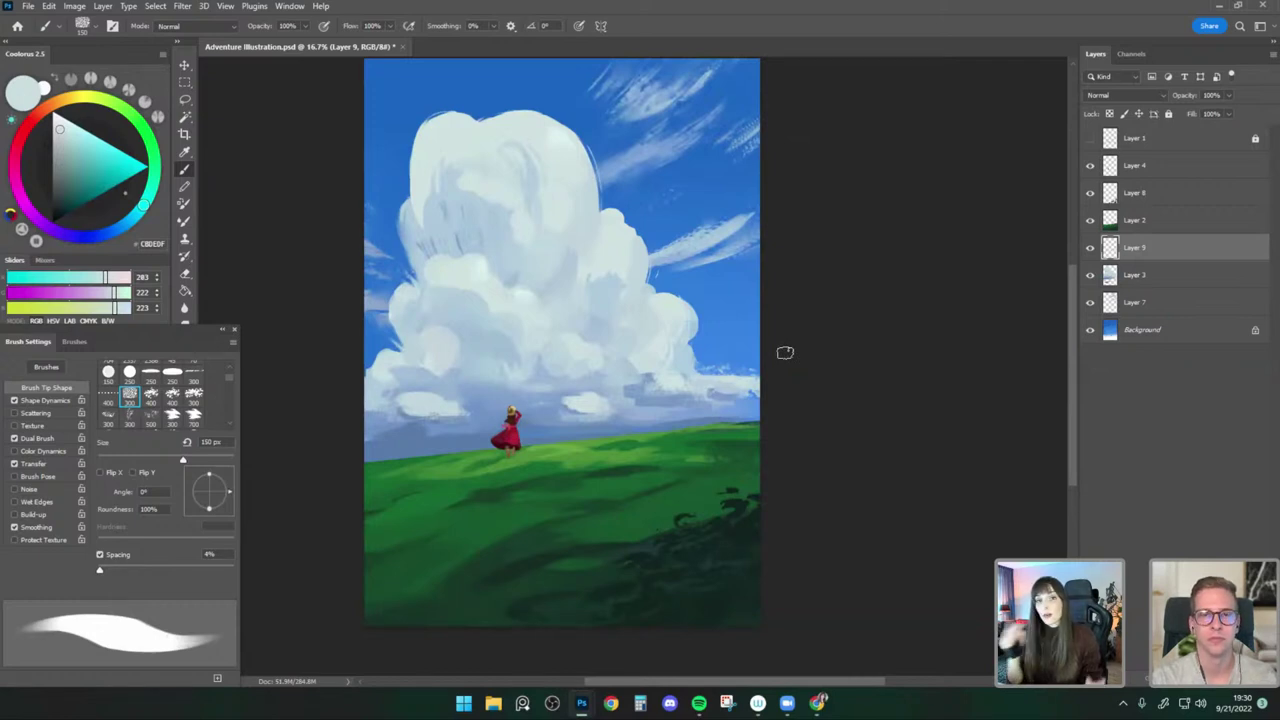
{"action": "left_click", "coordinate": [655, 383], "text": "alt"}
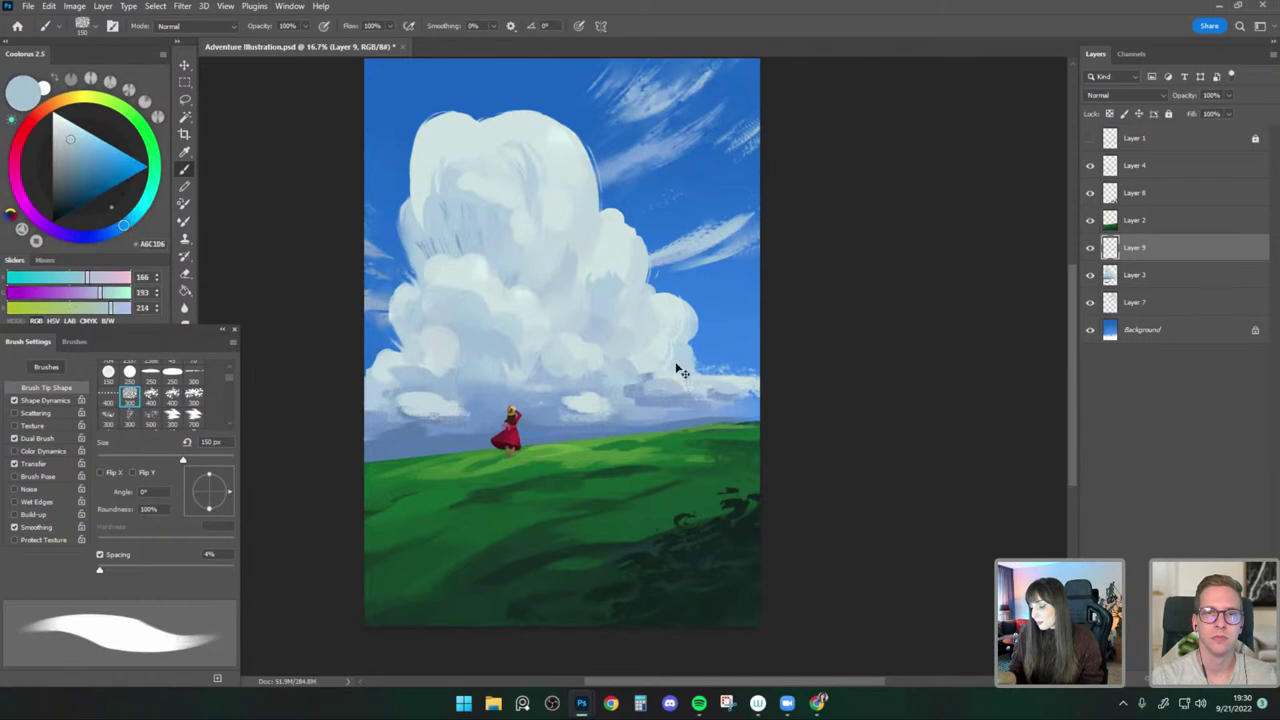
{"action": "key", "text": "bracketright"}
{"action": "key", "text": "bracketright"}
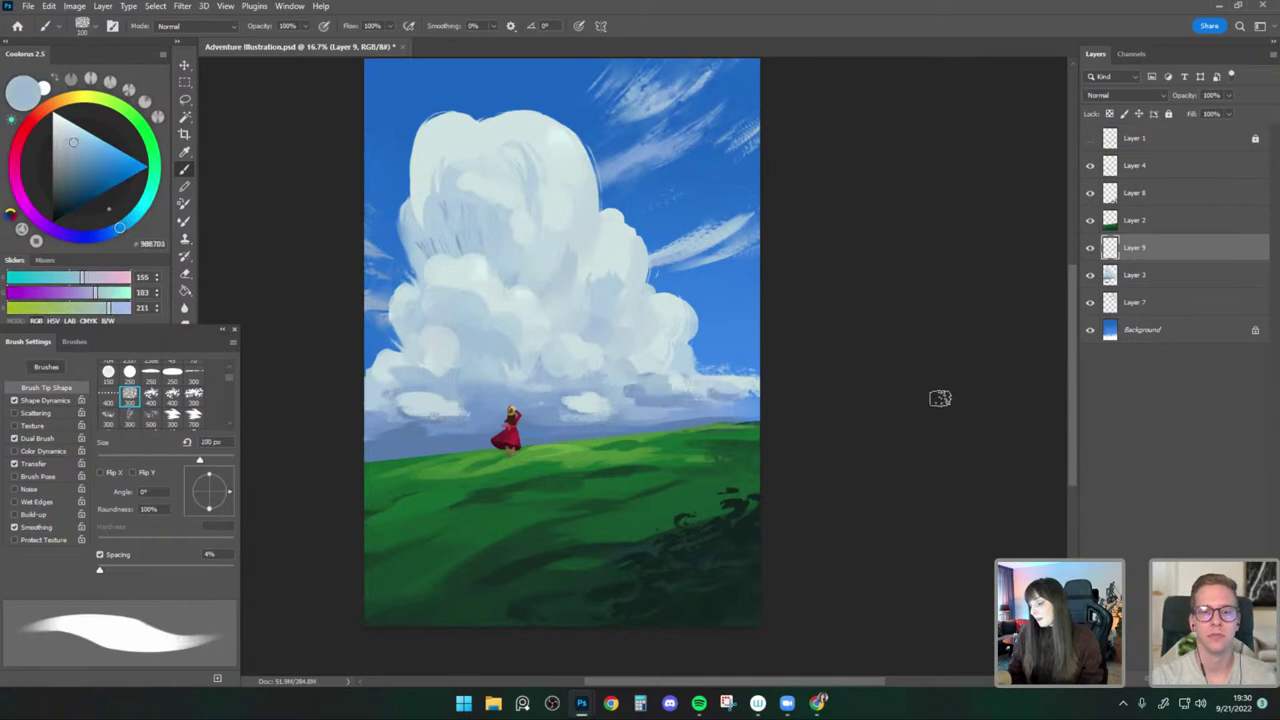
{"action": "key", "text": "ctrl+shift+h"}
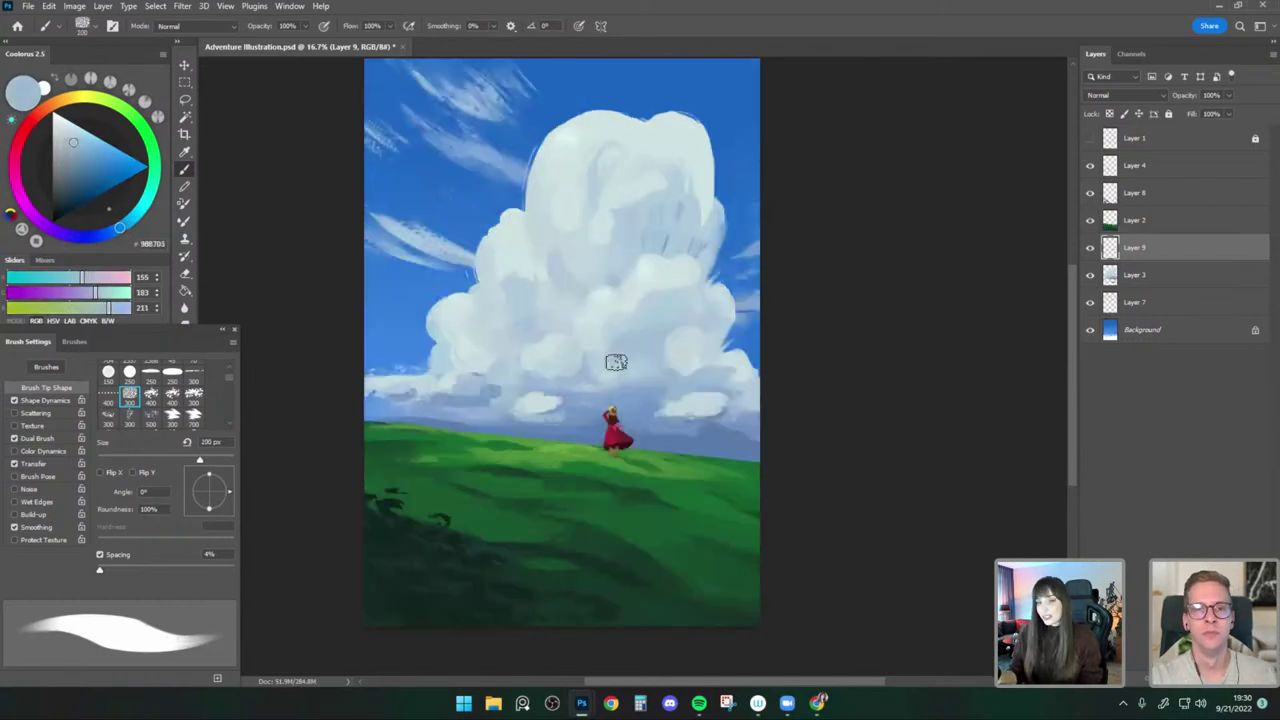
Break up the blue patch beneath the large cloud's lower left lobe with sampled pale tones at 175 to 200 px.
{"action": "left_click", "coordinate": [482, 358], "text": "alt"}
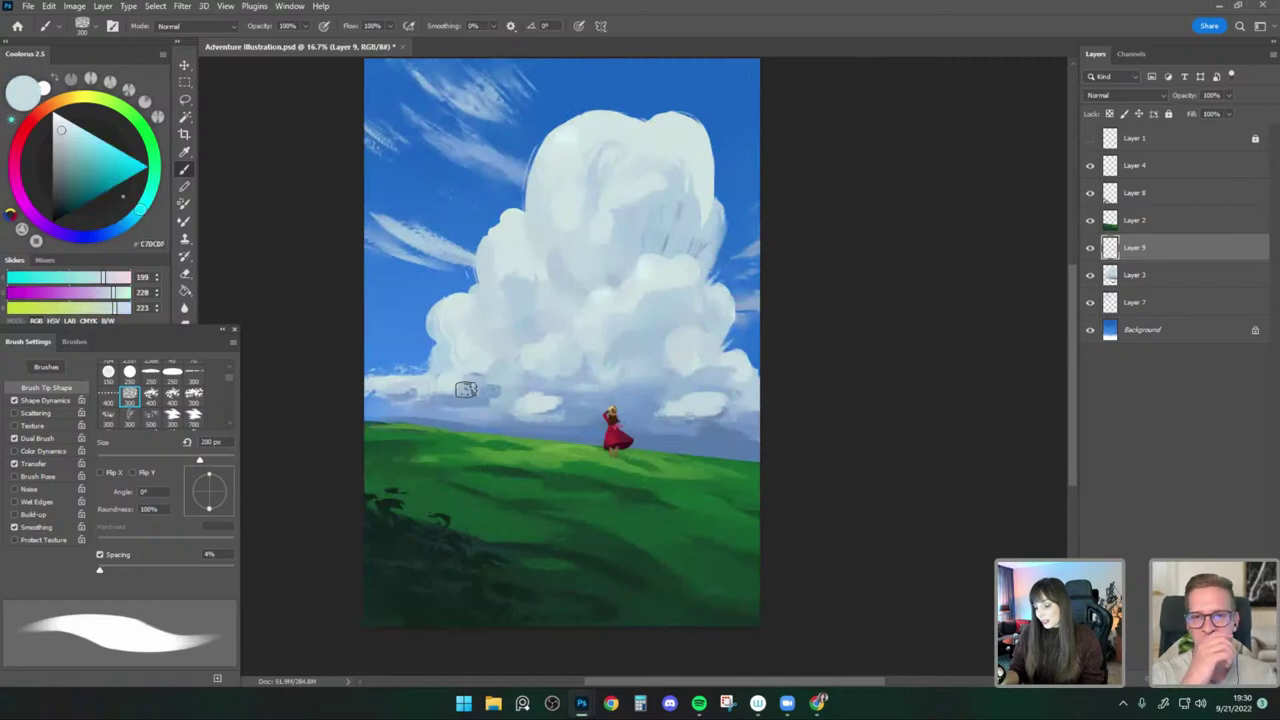
{"action": "key", "text": "["}
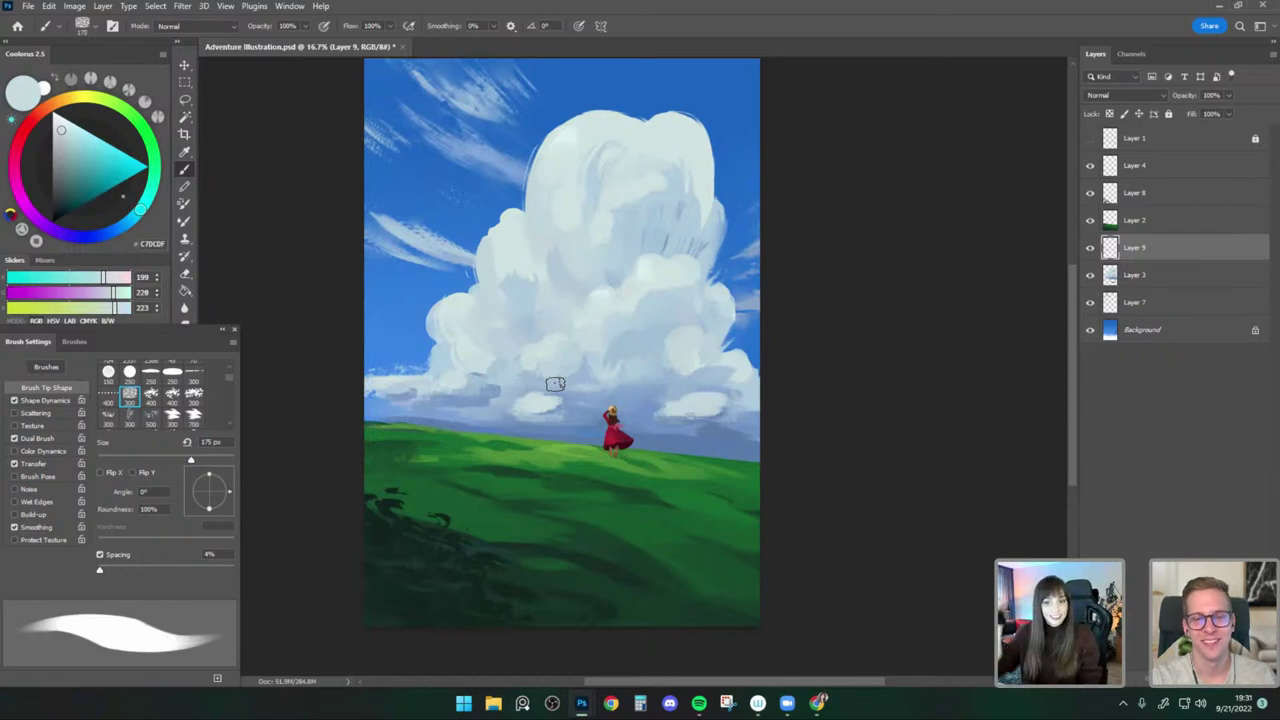
{"action": "left_click", "coordinate": [475, 374], "text": "alt"}
{"action": "key", "text": "bracketright"}
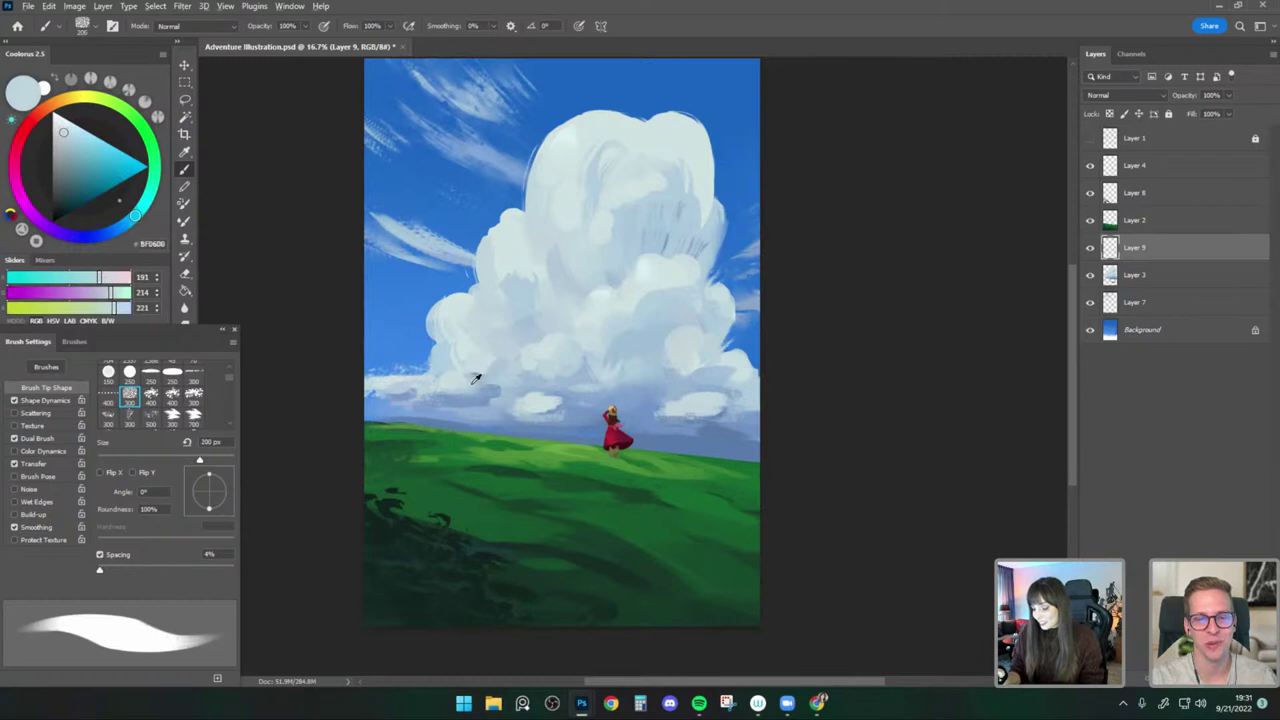
Soften the haze between the small left cloud and the figure with sampled light and mid blues at 175 to 250 px.
{"action": "left_click", "coordinate": [562, 406], "text": "alt"}
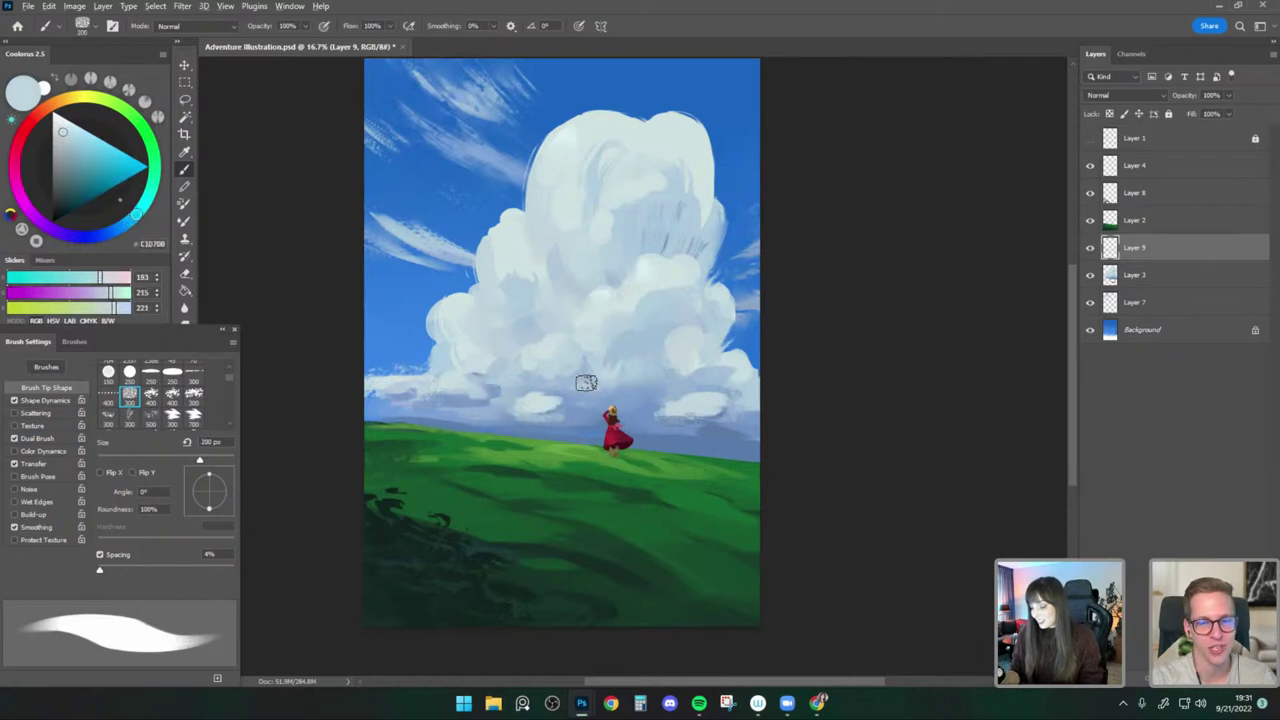
{"action": "left_click", "coordinate": [563, 406], "text": "alt"}
{"action": "key", "text": "bracketright"}
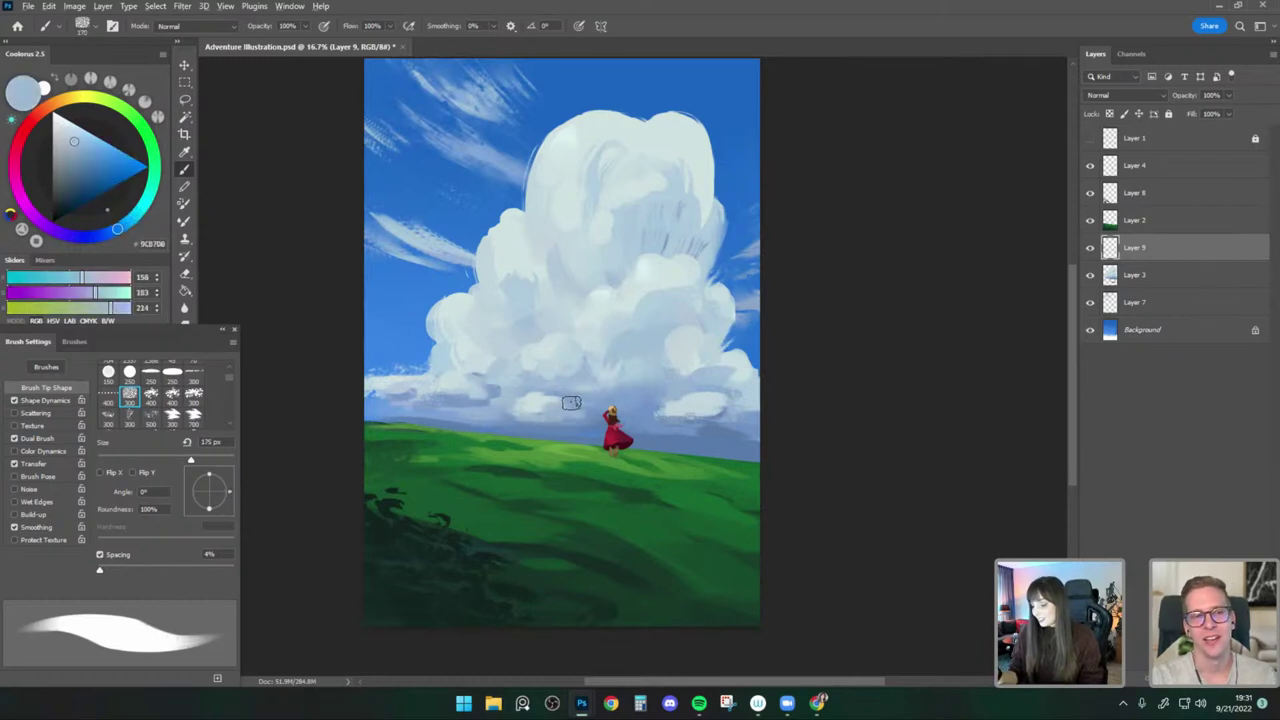
{"action": "left_click", "coordinate": [580, 394], "text": "alt"}
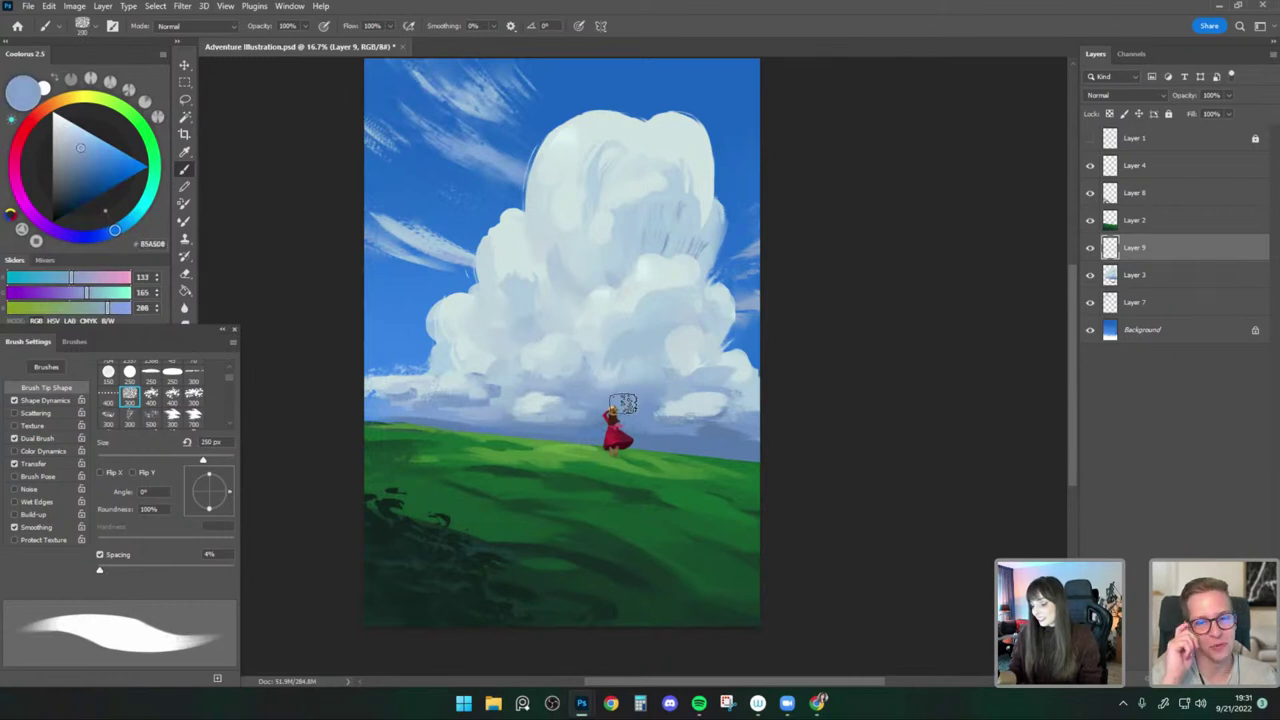
{"action": "left_click", "coordinate": [582, 380], "text": "alt"}
{"action": "left_click", "coordinate": [603, 393], "text": "alt"}
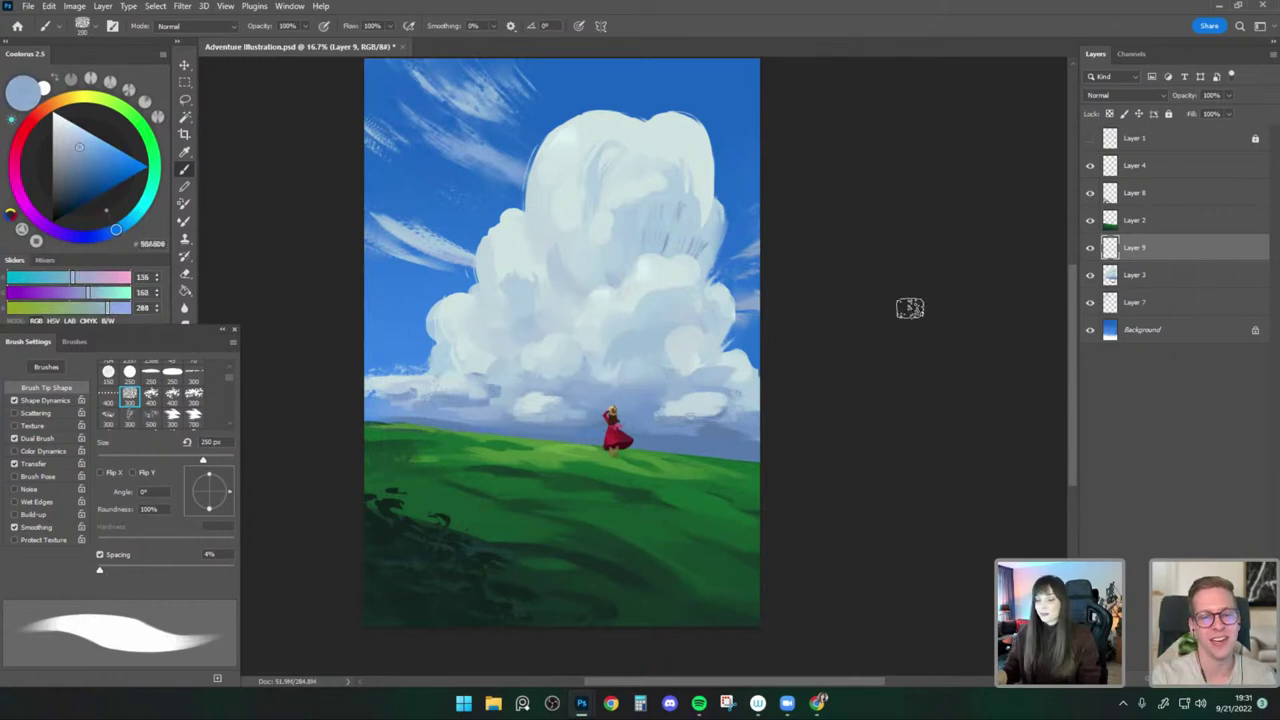
Reshape the small cloud left of the figure with sampled near-white and shade it in light blue at 175 px.
{"action": "key", "text": "bracketleft"}
{"action": "left_click", "coordinate": [523, 410], "text": "alt"}
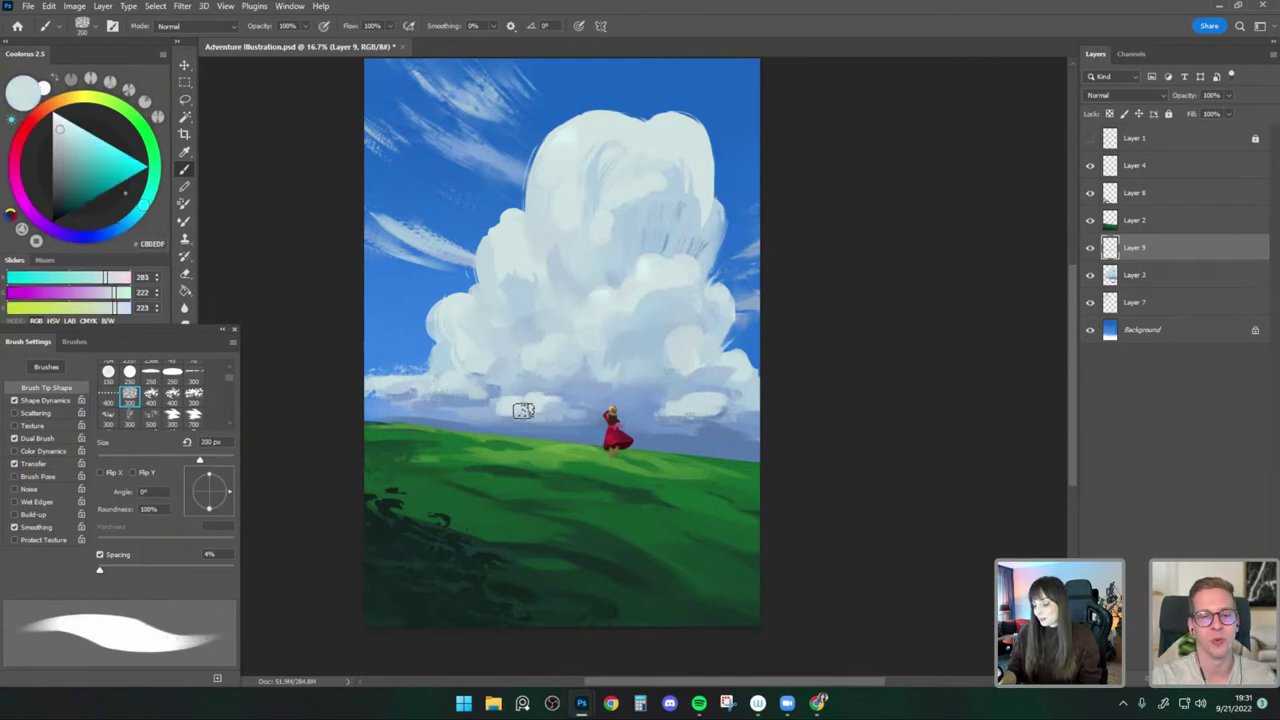
{"action": "key", "text": "bracketleft"}
{"action": "left_click", "coordinate": [537, 400], "text": "alt"}
{"action": "key", "text": "bracketright"}
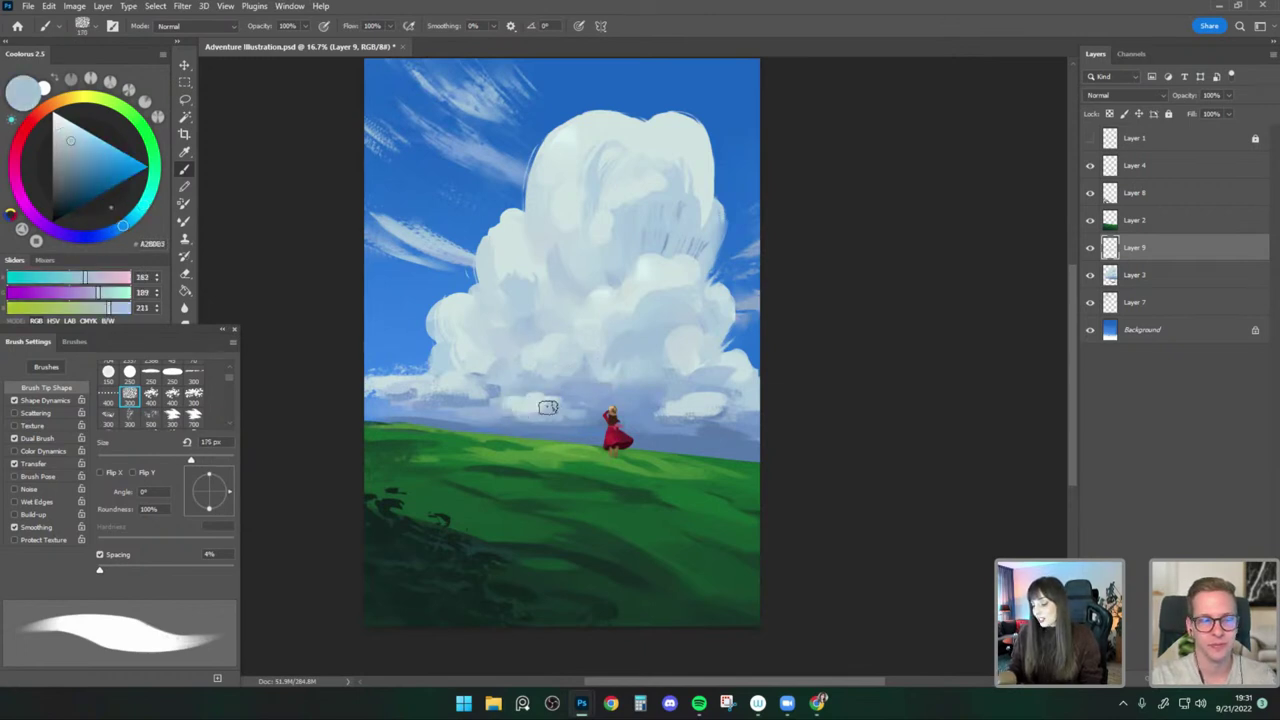
Lighten the large cloud's base above the small left cloud with sampled pale blues at 250 px.
{"action": "left_click", "coordinate": [499, 397], "text": "alt"}
{"action": "left_click", "coordinate": [574, 350], "text": "alt"}
{"action": "left_click_drag", "start_coordinate": [500, 384], "coordinate": [517, 400]}
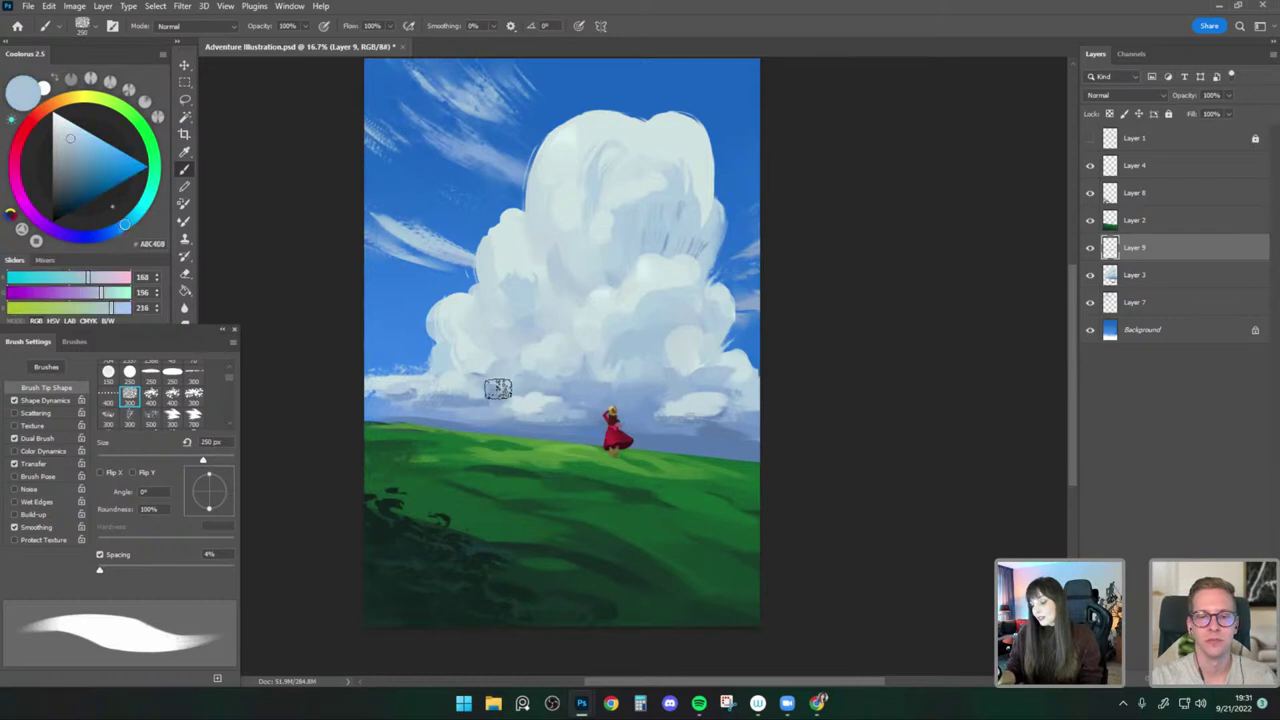
{"action": "left_click", "coordinate": [512, 378], "text": "alt"}
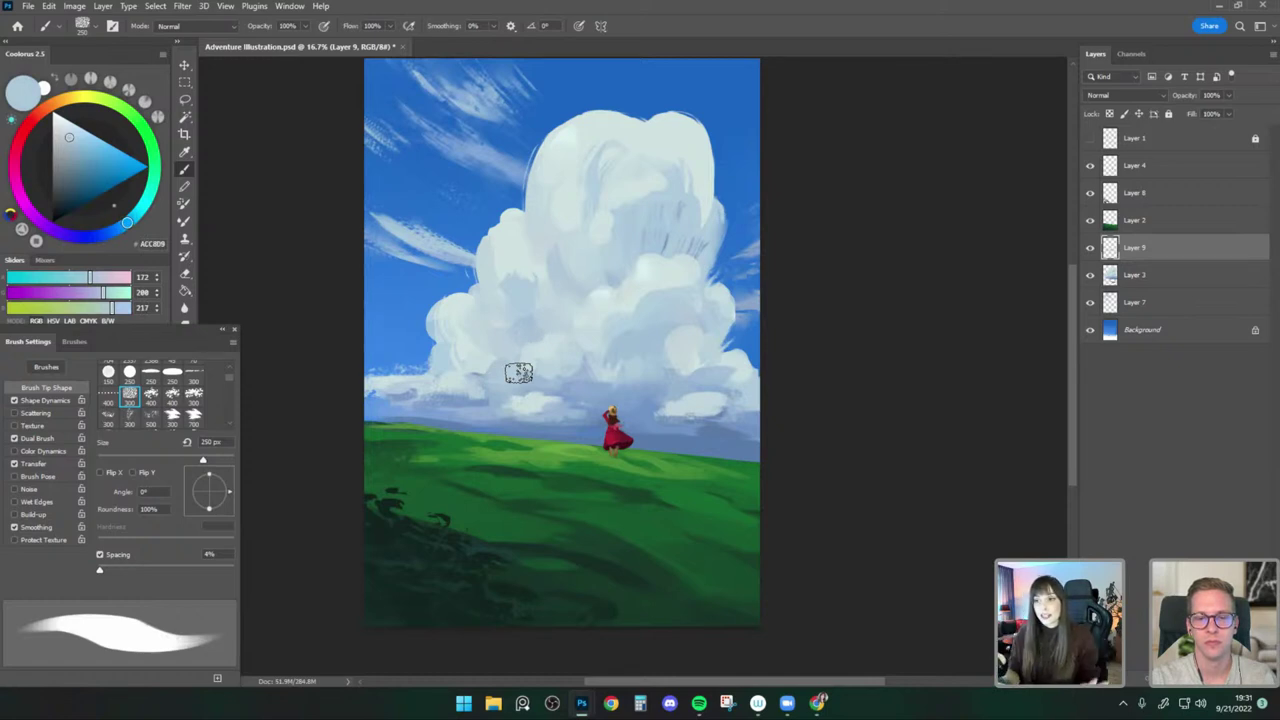
Repaint the haze around the small left cloud in sampled blues at 250 px and extend its left end in near-white at 200 px.
{"action": "left_click", "coordinate": [475, 394], "text": "alt"}
{"action": "key", "text": "bracketright"}
{"action": "key", "text": "bracketright"}
{"action": "key", "text": "bracketright"}
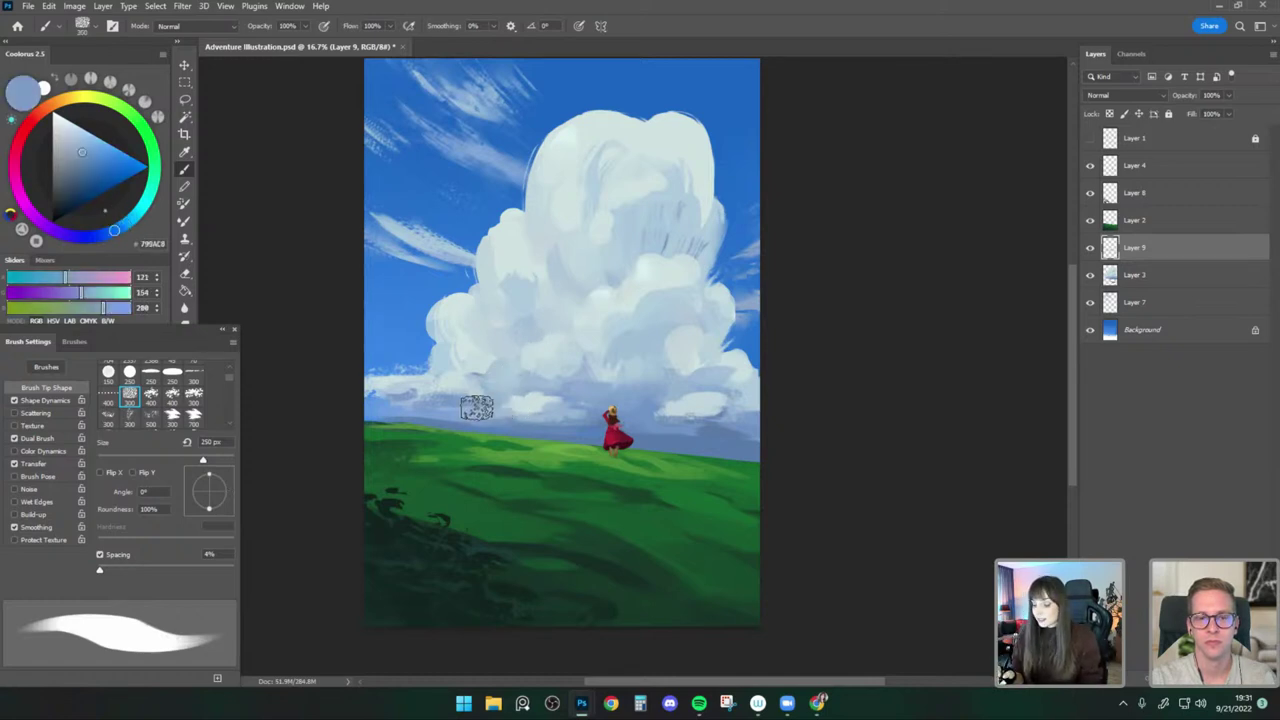
{"action": "left_click", "coordinate": [502, 400], "text": "alt"}
{"action": "key", "text": "bracketleft"}
{"action": "key", "text": "bracketleft"}
{"action": "key", "text": "bracketleft"}
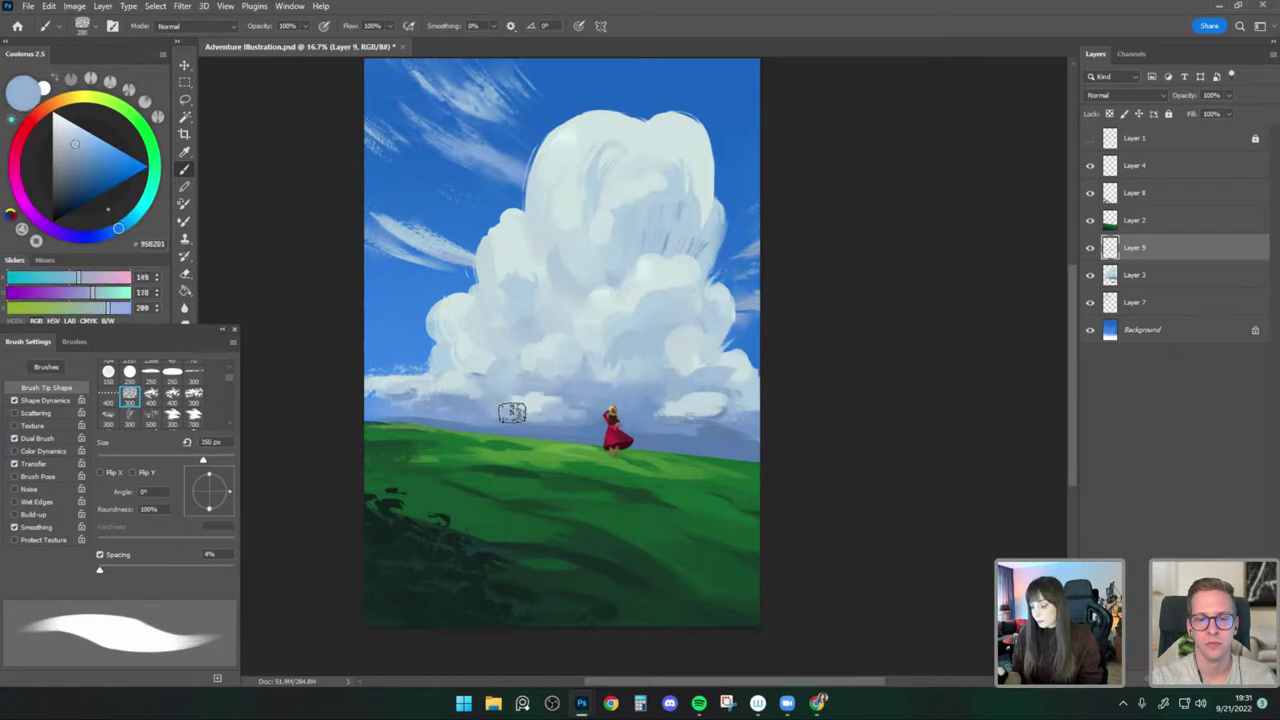
{"action": "left_click", "coordinate": [509, 398], "text": "alt"}
{"action": "key", "text": "bracketleft"}
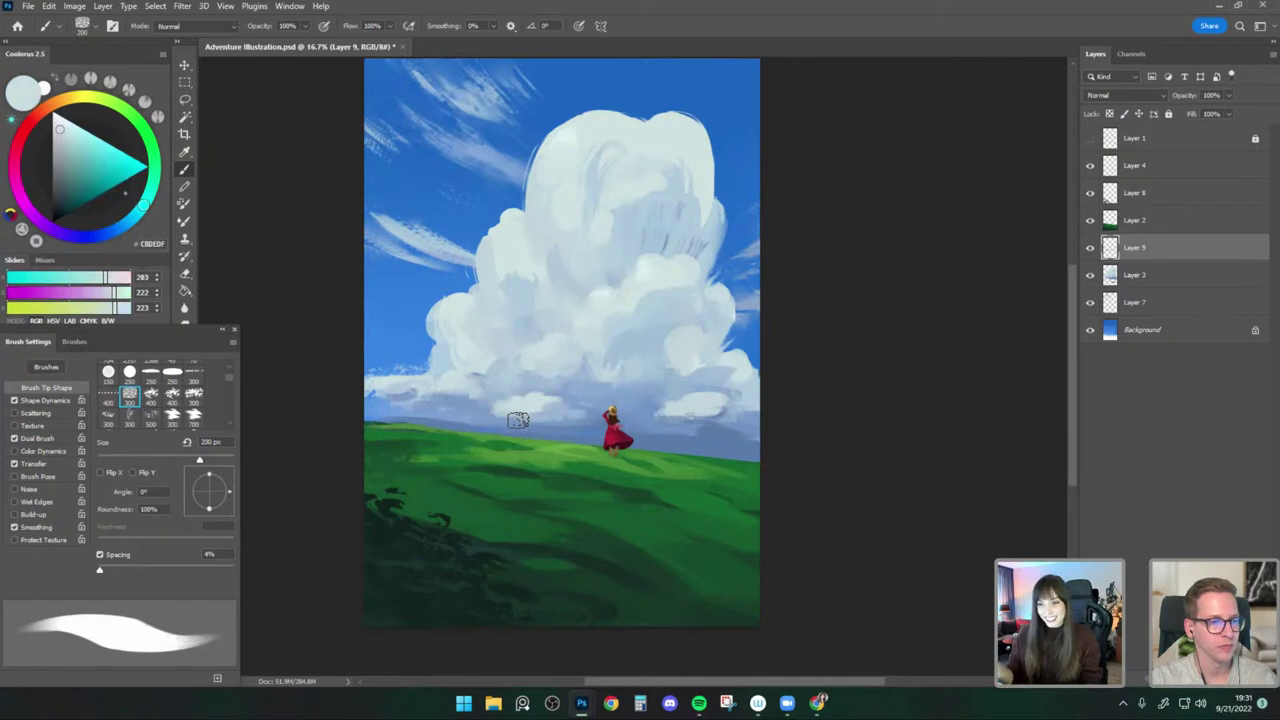
Extend the small cloud right of the figure down toward her with sampled pale blue dabs at 200 to 250 px.
{"action": "left_click", "coordinate": [685, 409], "text": "alt"}
{"action": "key", "text": "bracketright"}
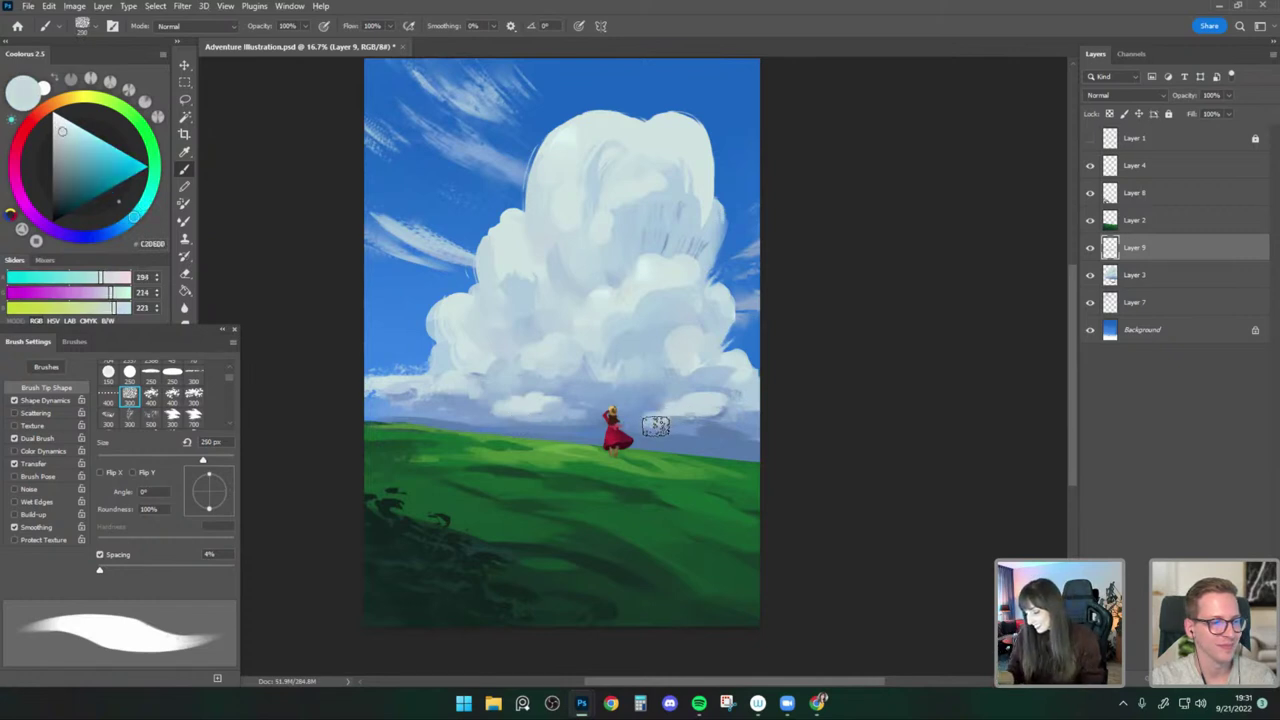
{"action": "left_click", "coordinate": [657, 413], "text": "alt"}
{"action": "left_click", "coordinate": [655, 416], "text": "alt"}
{"action": "left_click", "coordinate": [662, 423], "text": "alt"}
{"action": "key", "text": "bracketleft"}
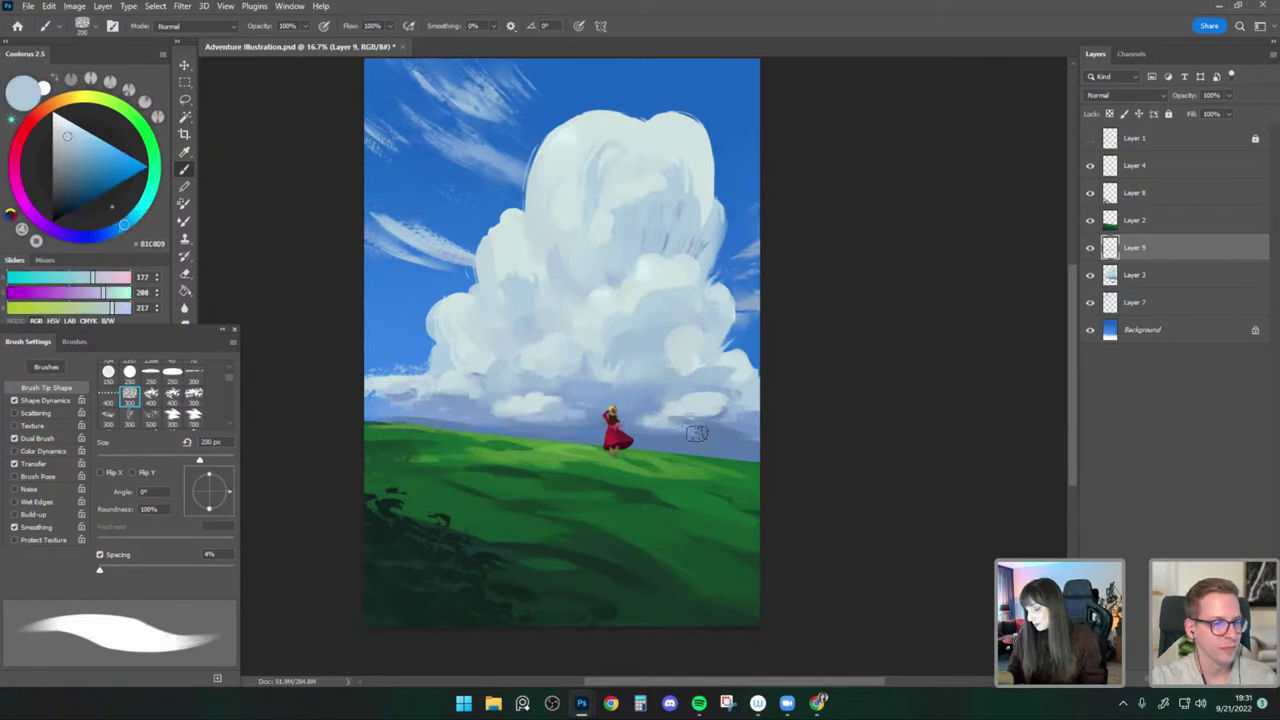
Blend the haze beside the figure and under the right small cloud with sampled blues at 175 to 200 px.
{"action": "left_click", "coordinate": [703, 430], "text": "alt"}
{"action": "left_click", "coordinate": [663, 411], "text": "alt"}
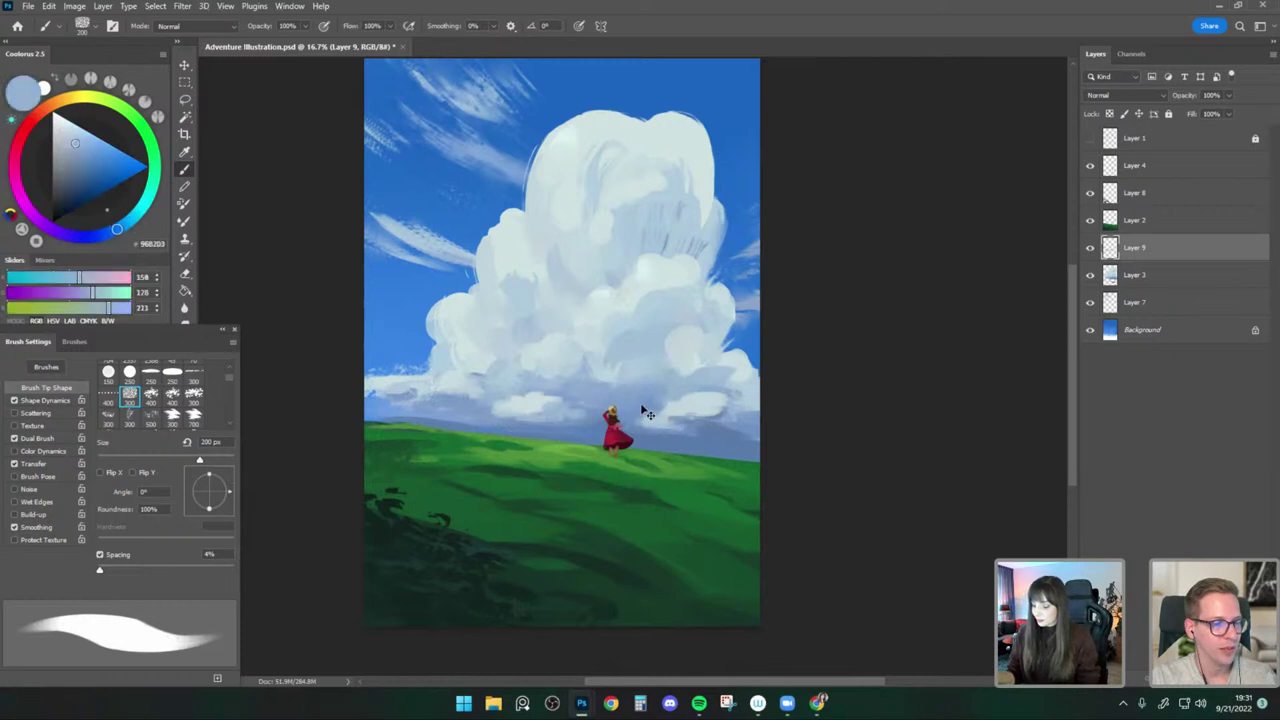
{"action": "left_click", "coordinate": [629, 414], "text": "alt"}
{"action": "key", "text": "bracketleft"}
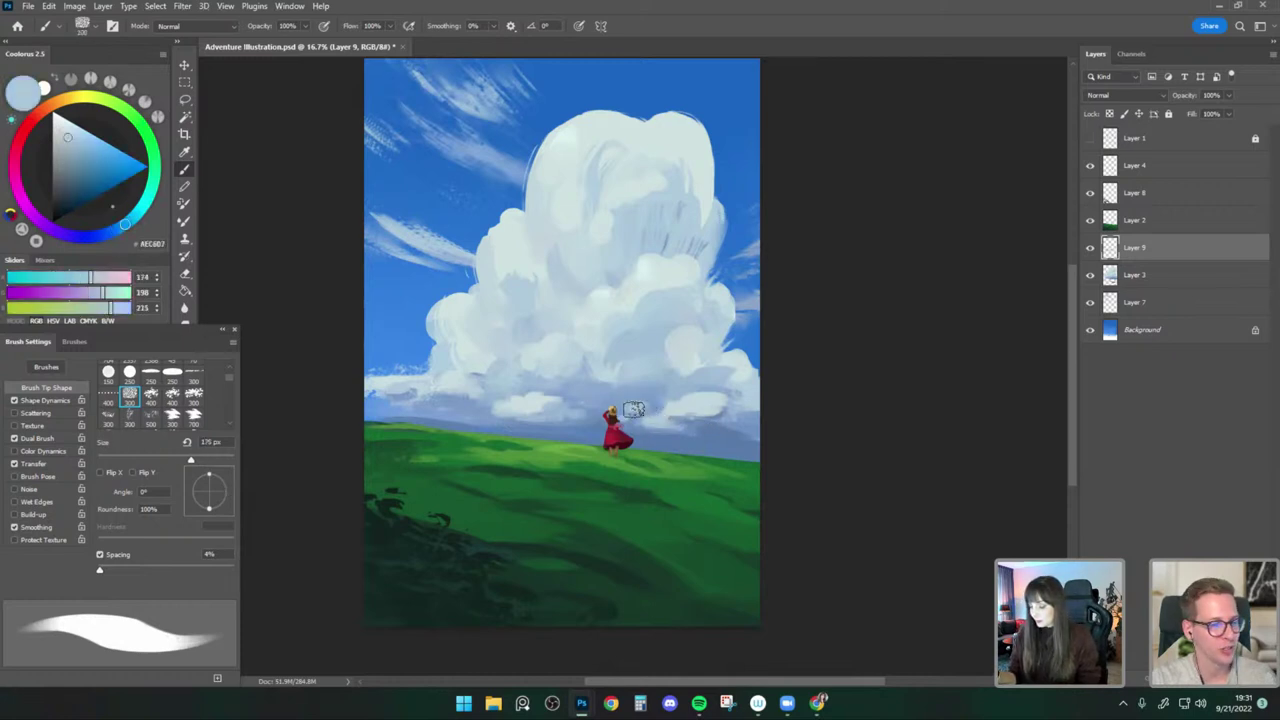
{"action": "left_click", "coordinate": [630, 412], "text": "alt"}
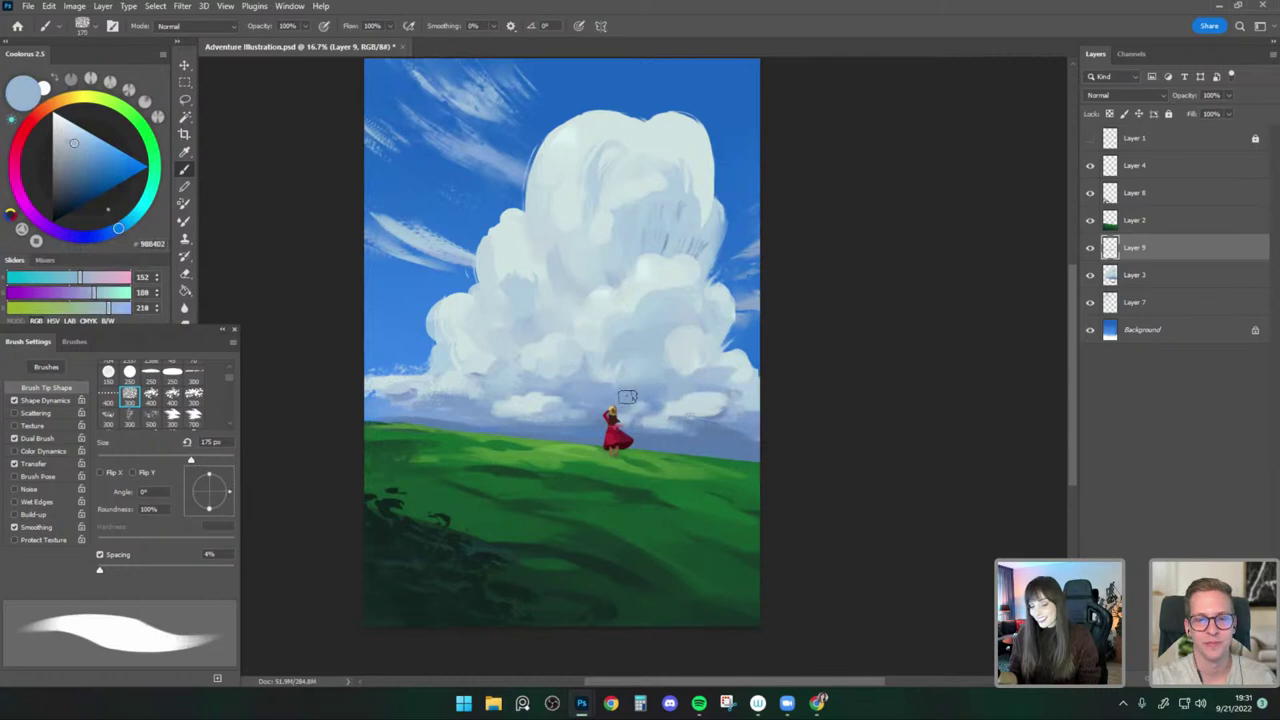
{"action": "left_click", "coordinate": [618, 416], "text": "alt"}
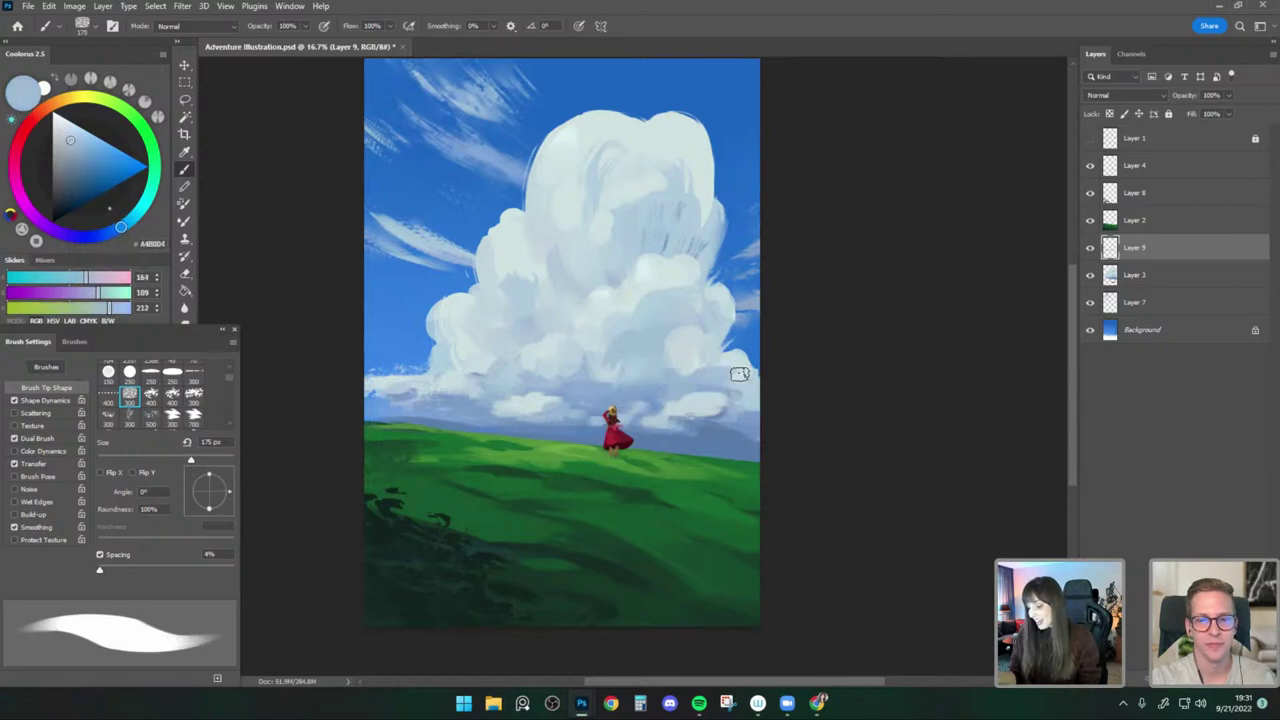
Rework the large cloud's lower right base above the small cloud with sampled pale grey and blue at 150 px.
{"action": "left_click", "coordinate": [677, 352], "text": "alt"}
{"action": "key", "text": "bracketleft"}
{"action": "key", "text": "bracketleft"}
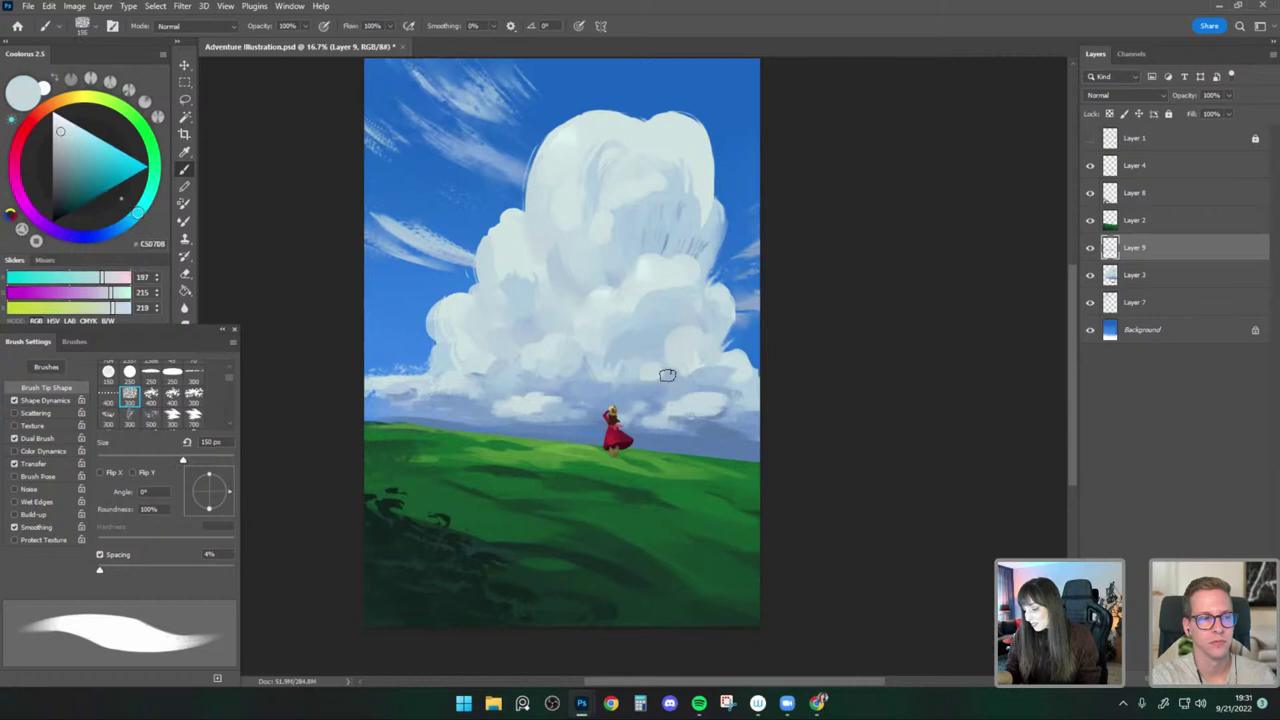
{"action": "left_click", "coordinate": [736, 369], "text": "alt"}
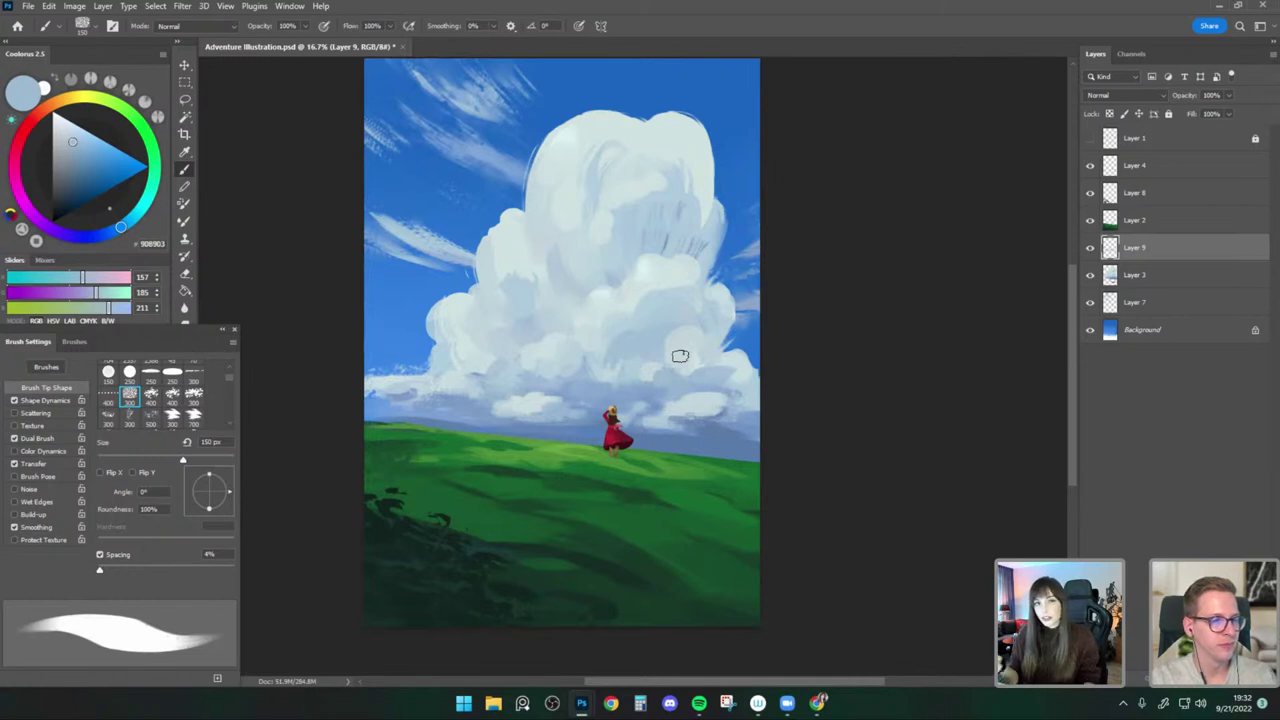
Add near-white puffs to the left side of the small cloud left of the figure at up to 125 px.
{"action": "left_click", "coordinate": [661, 298], "text": "alt"}
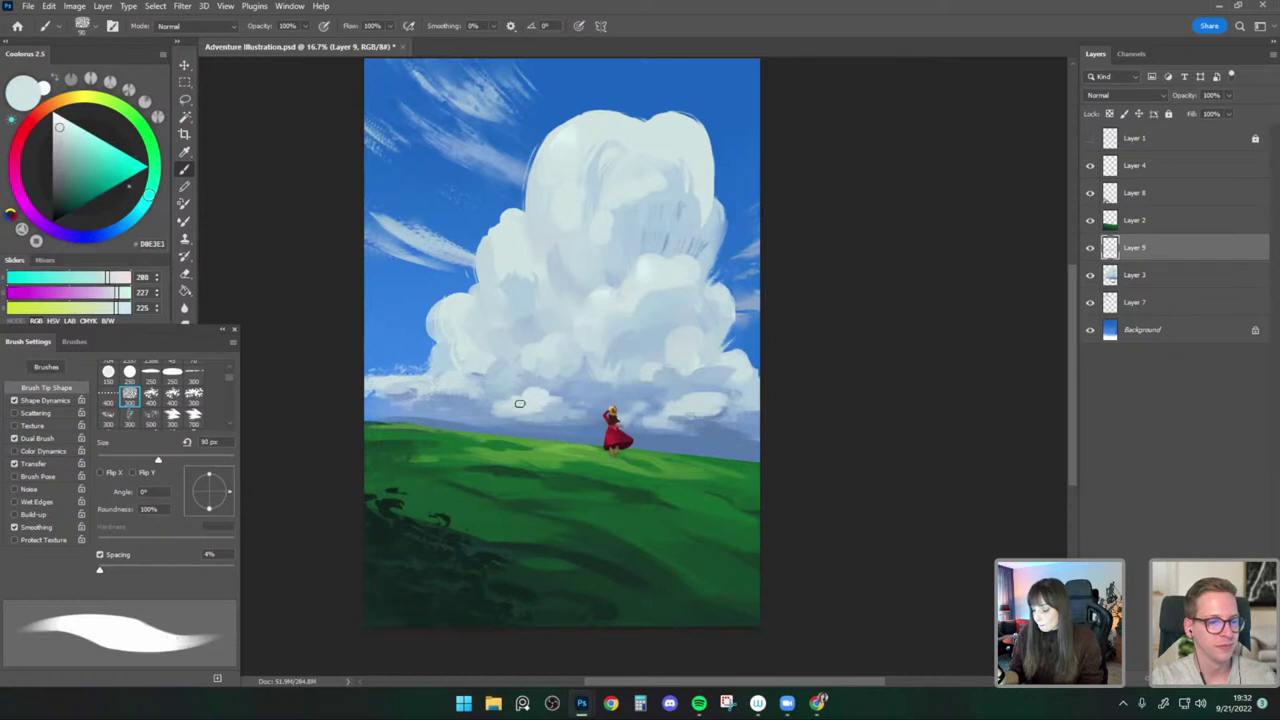
{"action": "key", "text": "bracketright"}
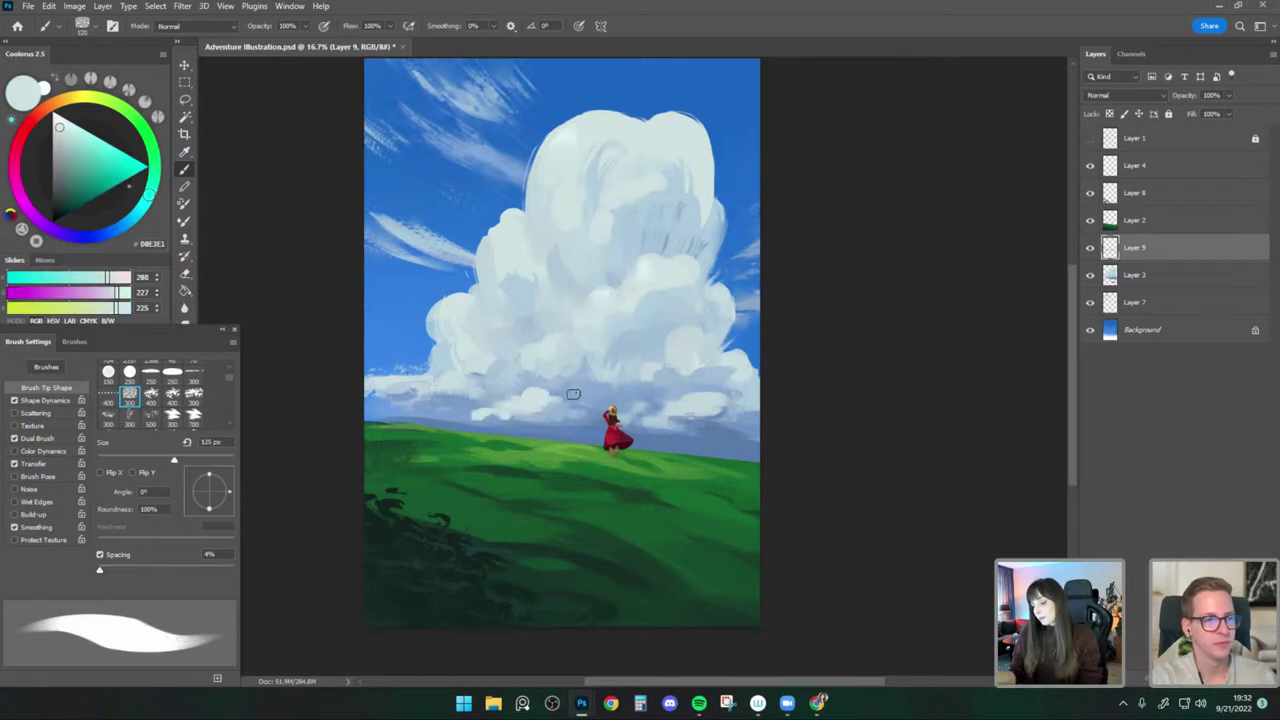
{"action": "left_click", "coordinate": [538, 410], "text": "alt"}
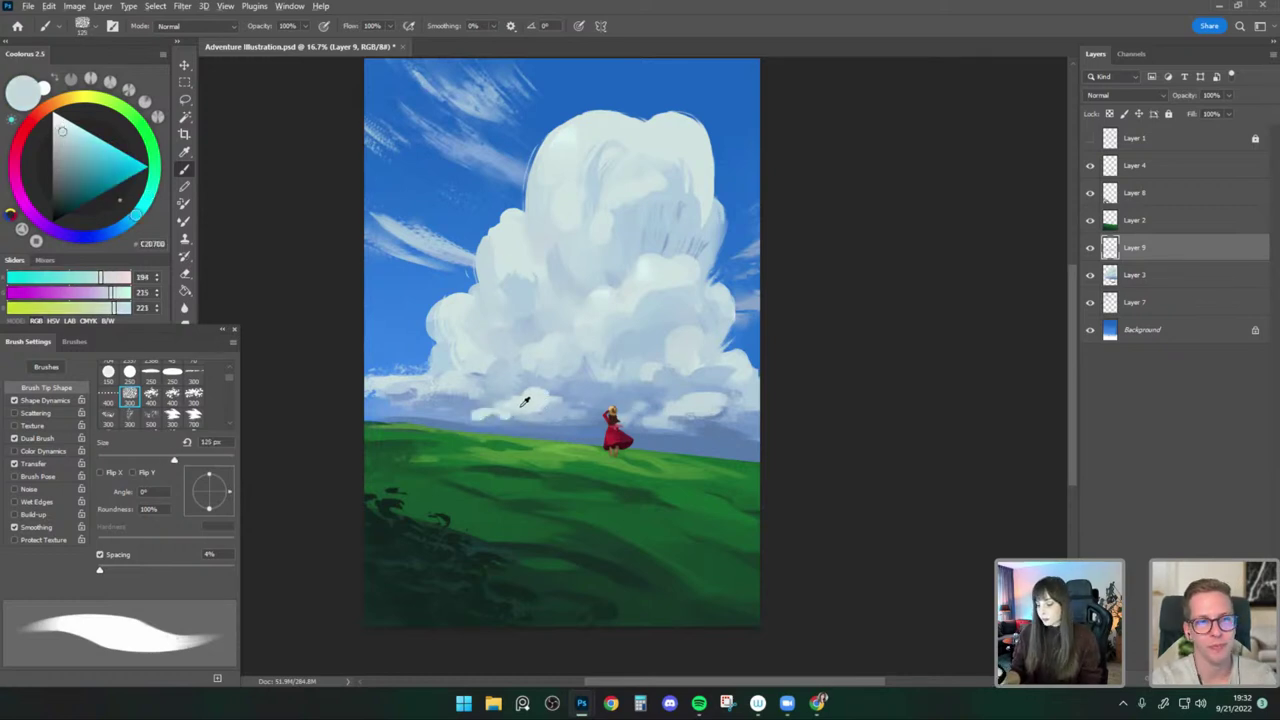
Blend sampled pale blue-greys into the lower-left edge of the big cloud on Layer 9, using a 150 px brush and enlarging it to 200 px.
{"action": "left_click", "coordinate": [518, 411], "text": "alt"}
{"action": "key", "text": "bracketright"}
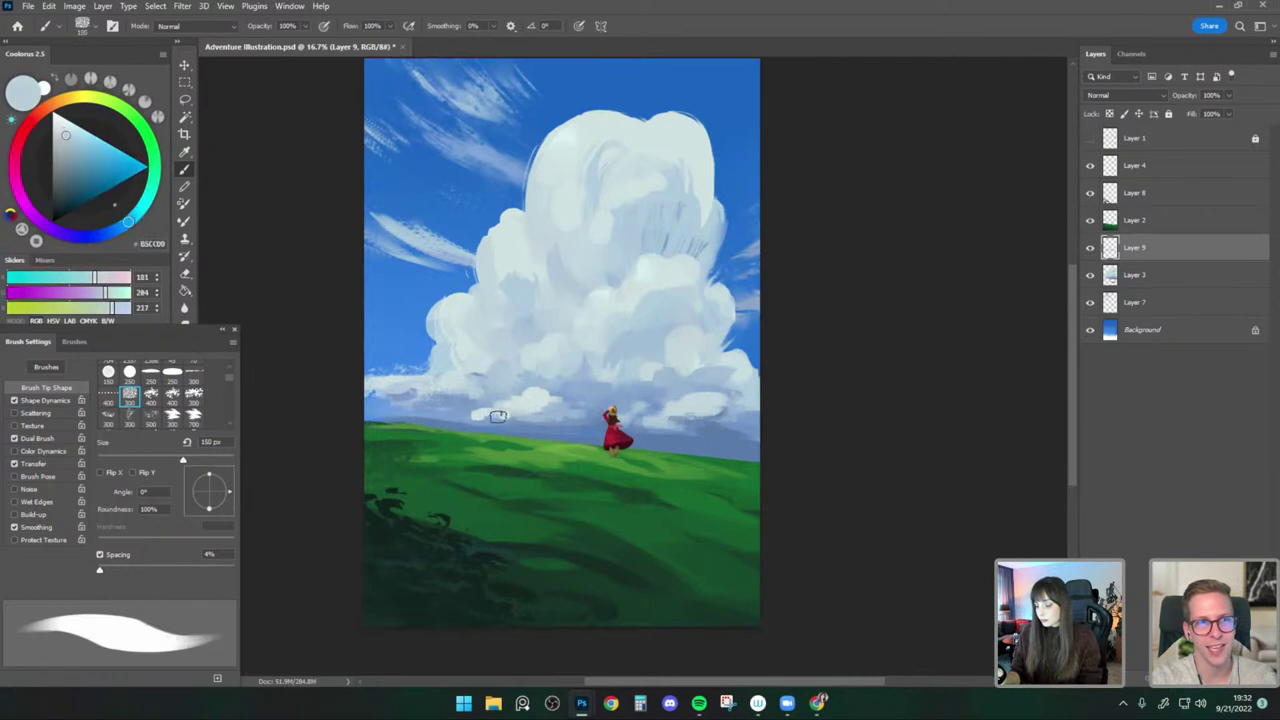
{"action": "left_click", "coordinate": [455, 379], "text": "alt"}
{"action": "left_click", "coordinate": [452, 376], "text": "alt"}
{"action": "key", "text": "bracketleft"}
{"action": "key", "text": "bracketright"}
{"action": "left_click", "coordinate": [436, 397], "text": "alt"}
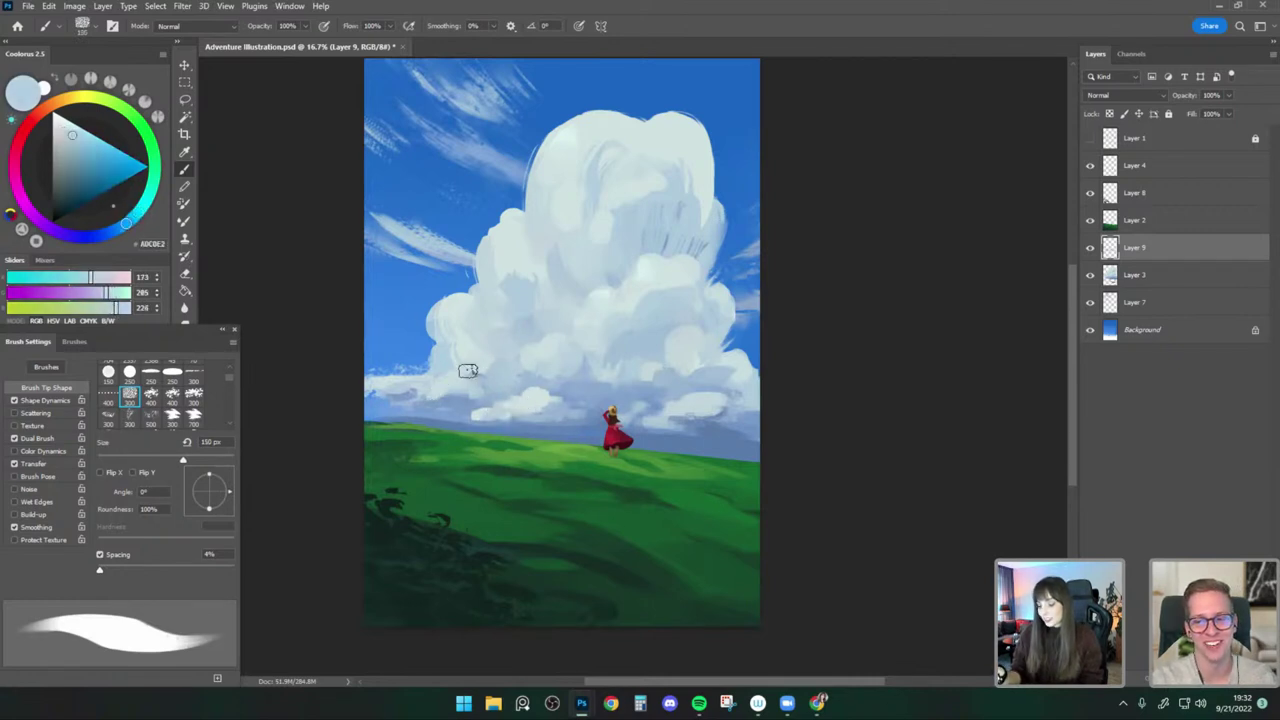
{"action": "key", "text": "bracketright"}
{"action": "key", "text": "bracketright"}
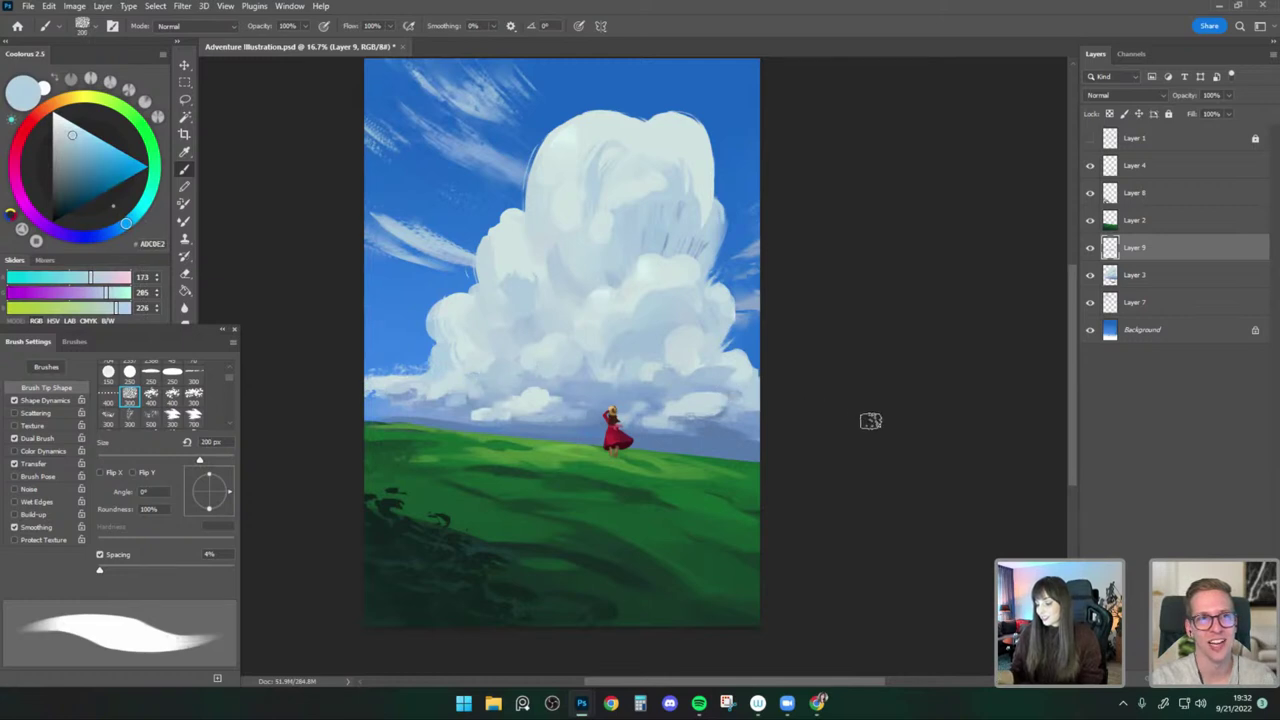
Soften the cloud's base above the woman on Layer 9 with sampled blue-grey tones and a brush of 200 to 250 px.
{"action": "left_click_drag", "start_coordinate": [889, 432], "coordinate": [887, 433]}
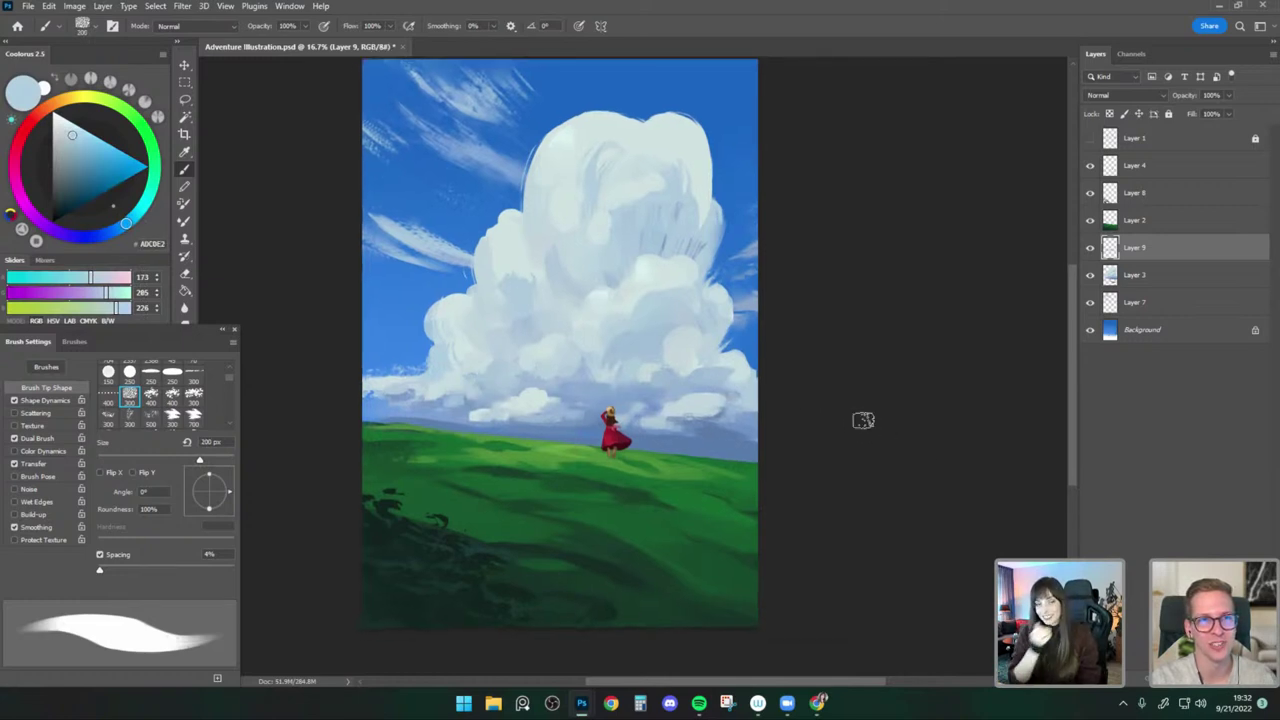
{"action": "left_click_drag", "start_coordinate": [647, 364], "coordinate": [649, 368]}
{"action": "left_click", "coordinate": [607, 385], "text": "alt"}
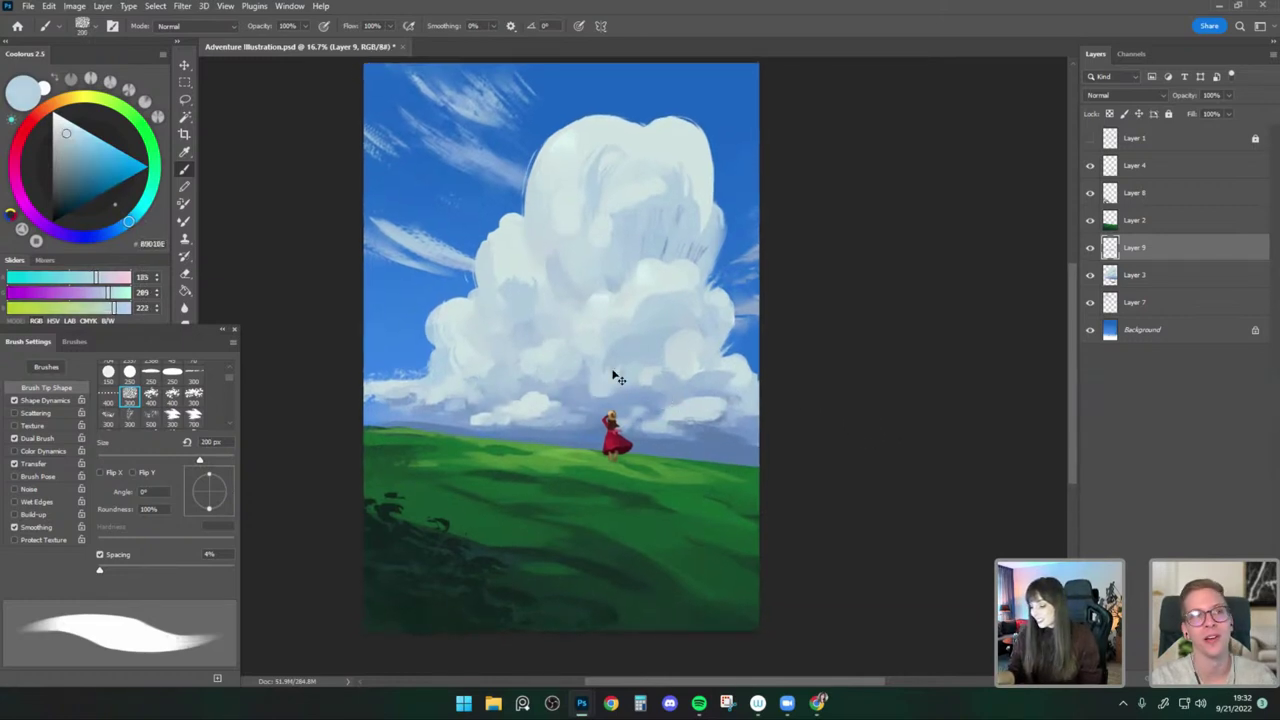
{"action": "left_click", "coordinate": [613, 384], "text": "alt"}
{"action": "key", "text": "bracketright"}
{"action": "left_click", "coordinate": [598, 378], "text": "alt"}
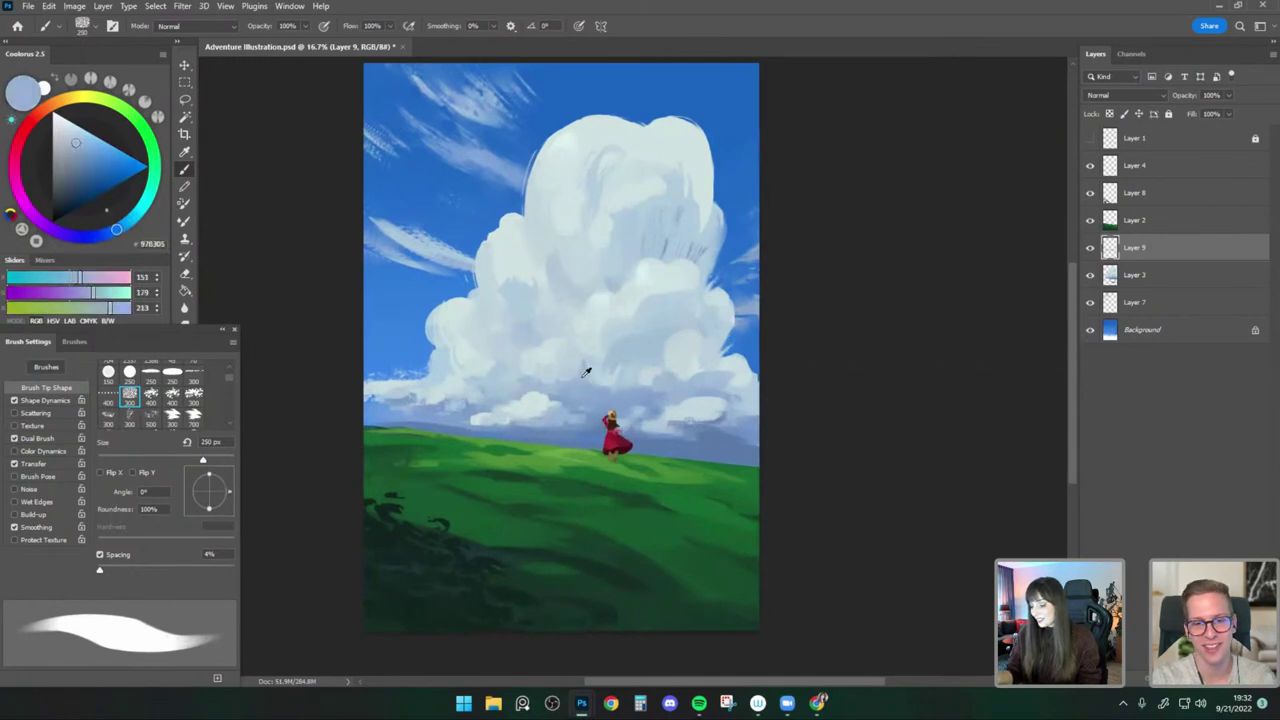
Merge Layer 9 down into Layer 3.
{"action": "right_click", "coordinate": [1167, 251]}
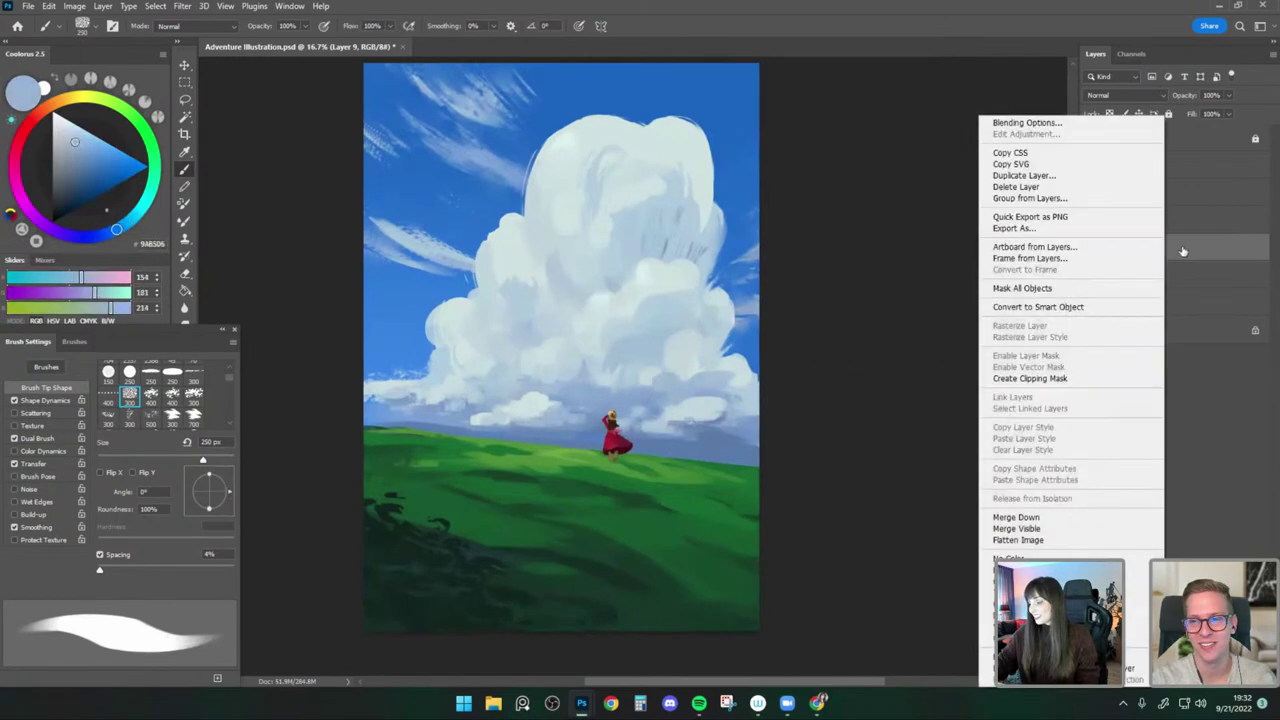
{"action": "left_click", "coordinate": [1080, 517]}
{"action": "mouse_move", "coordinate": [738, 371]}
{"action": "left_mouse_down"}
{"action": "mouse_move", "coordinate": [736, 397]}
{"action": "mouse_move", "coordinate": [748, 385]}
{"action": "left_mouse_up"}
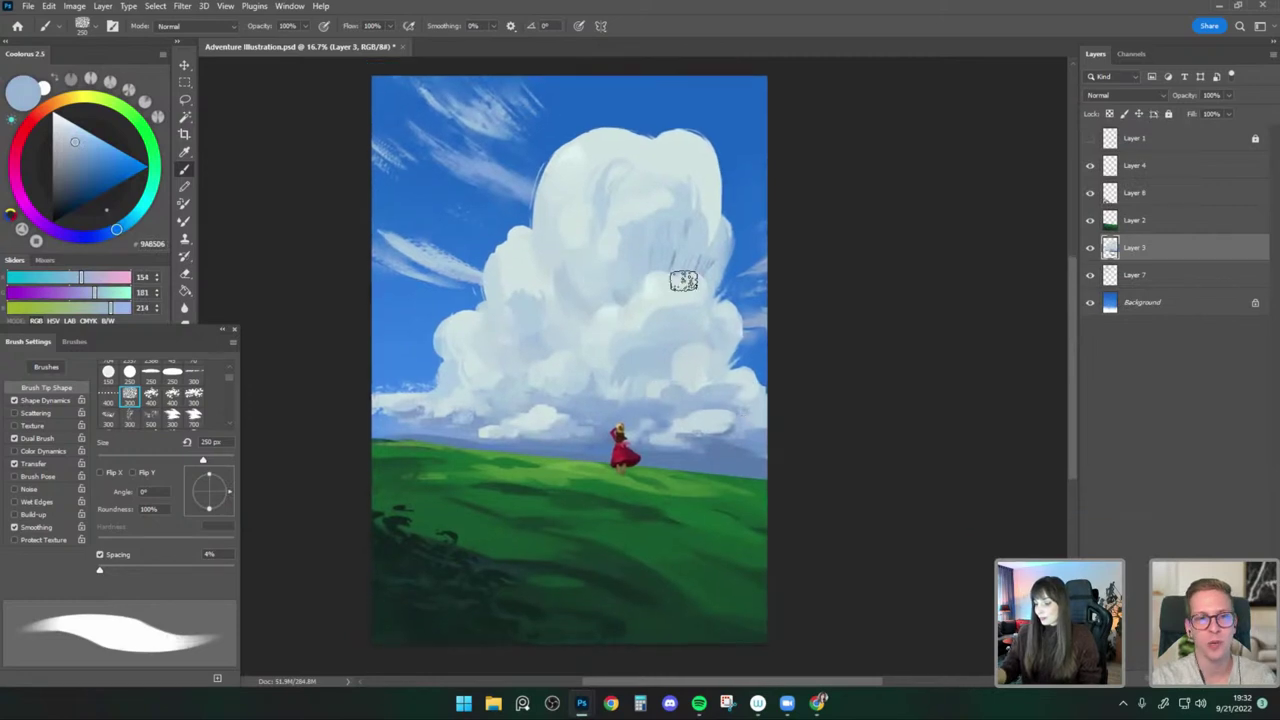
Paint over the streaks in the shaded hollow below the cloud's top on Layer 3 with sampled blues, reducing the brush to 200 px.
{"action": "left_click", "coordinate": [682, 258], "text": "alt"}
{"action": "left_click_drag", "start_coordinate": [679, 190], "coordinate": [680, 251]}
{"action": "left_click", "coordinate": [679, 256], "text": "alt"}
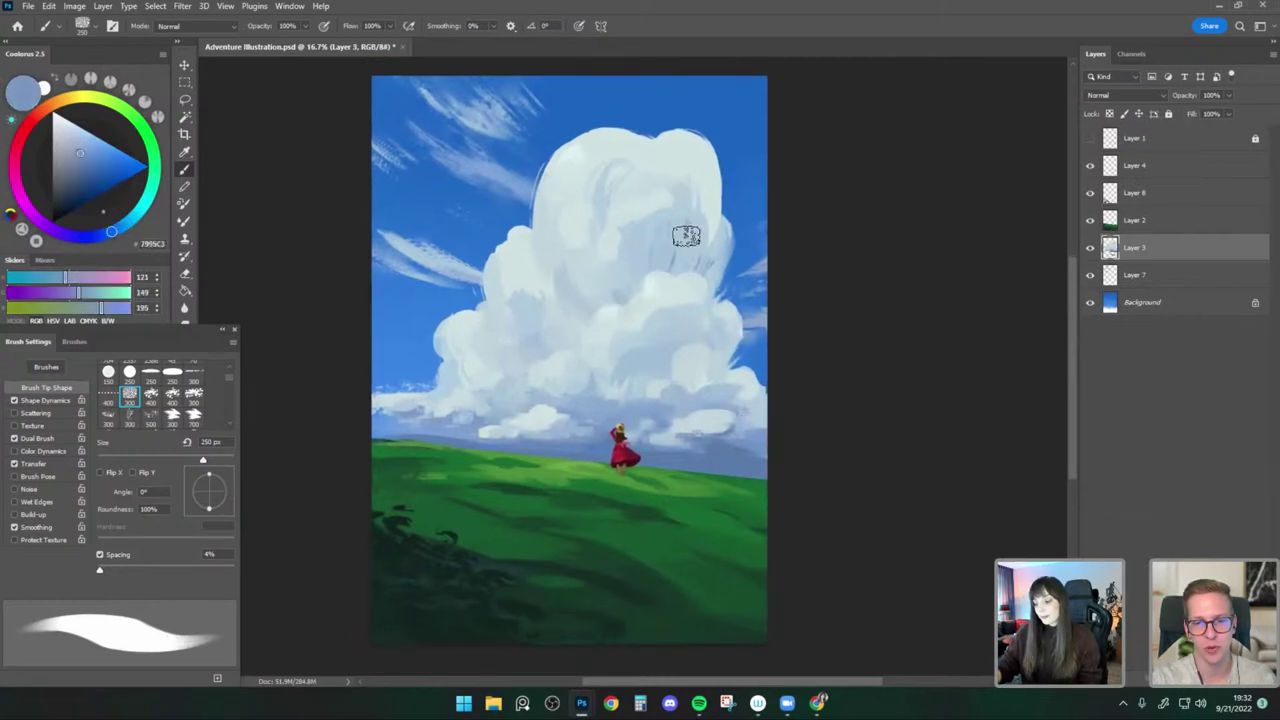
{"action": "left_click", "coordinate": [674, 246], "text": "alt"}
{"action": "left_click", "coordinate": [678, 256], "text": "alt"}
{"action": "key", "text": "bracketleft"}
{"action": "left_click", "coordinate": [683, 250], "text": "alt"}
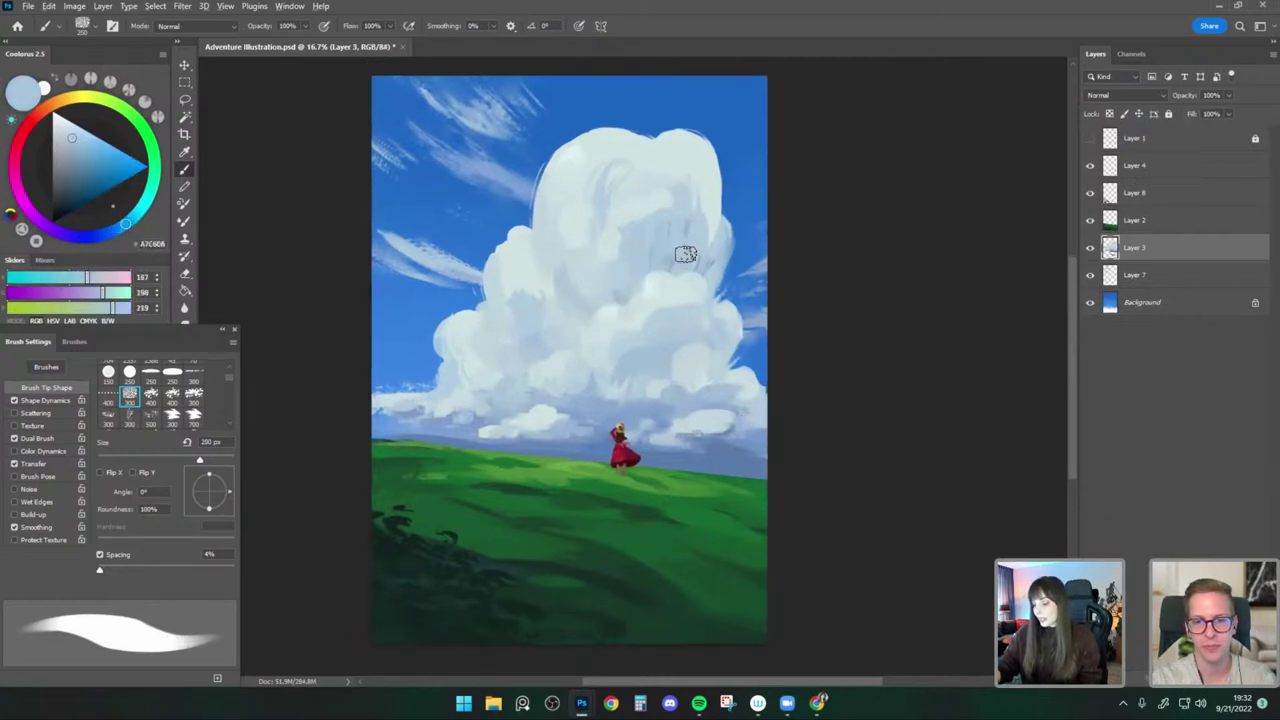
Blend the remaining streaks toward the right edge of the upper cloud's shadow with sampled light blues and a 175 to 200 px brush.
{"action": "key", "text": "bracketleft"}
{"action": "left_click", "coordinate": [690, 226], "text": "alt"}
{"action": "left_click_drag", "start_coordinate": [690, 228], "coordinate": [677, 263]}
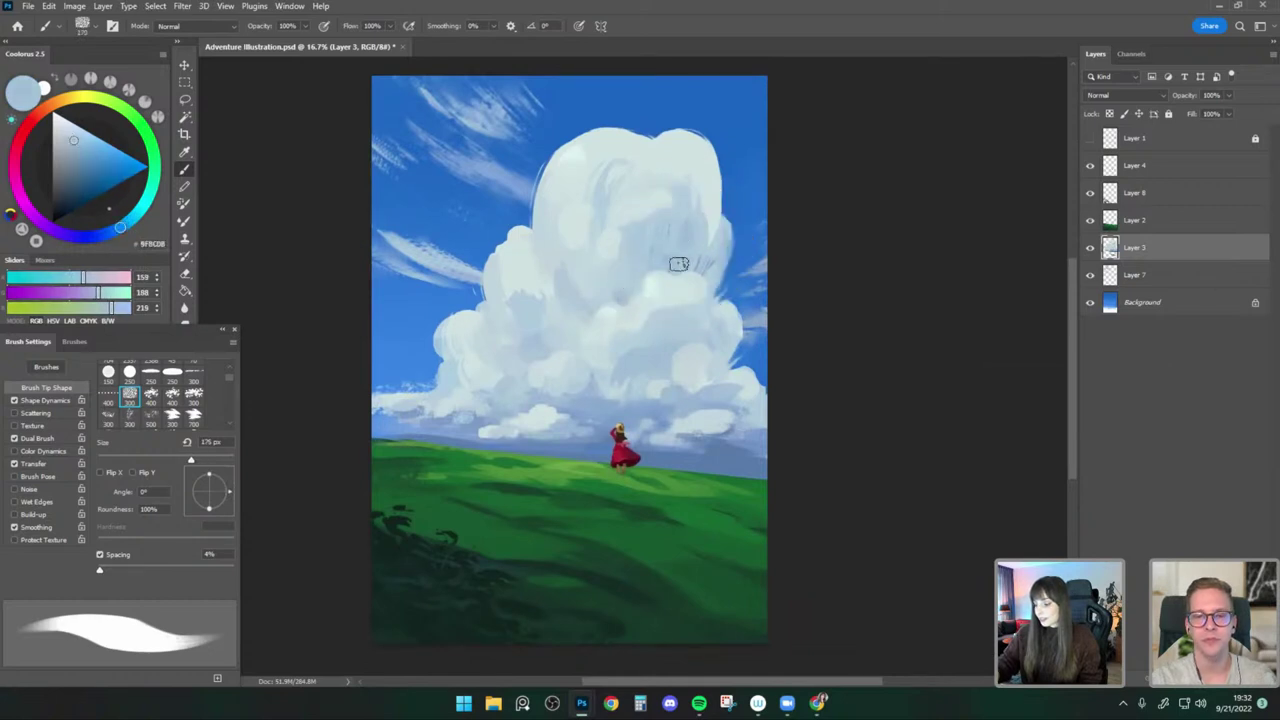
{"action": "left_click", "coordinate": [685, 207], "text": "alt"}
{"action": "key", "text": "bracketright"}
{"action": "left_click", "coordinate": [711, 259], "text": "alt"}
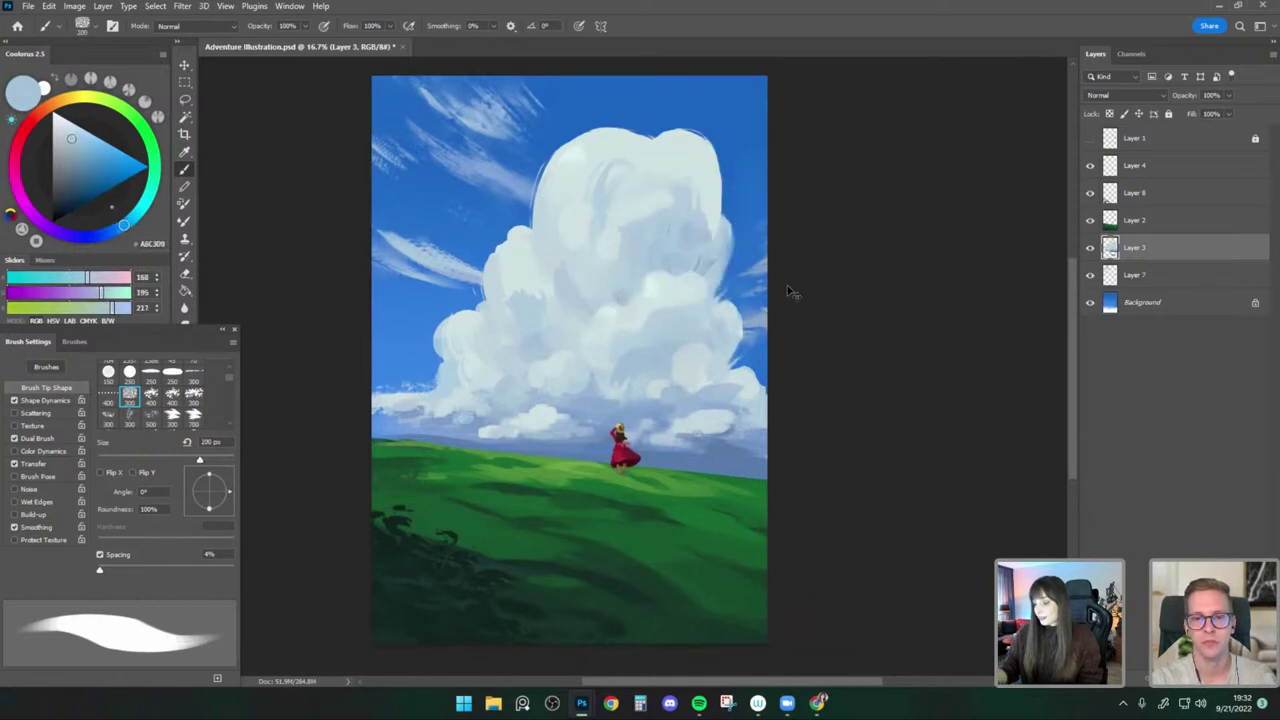
{"action": "left_click", "coordinate": [677, 224], "text": "alt"}
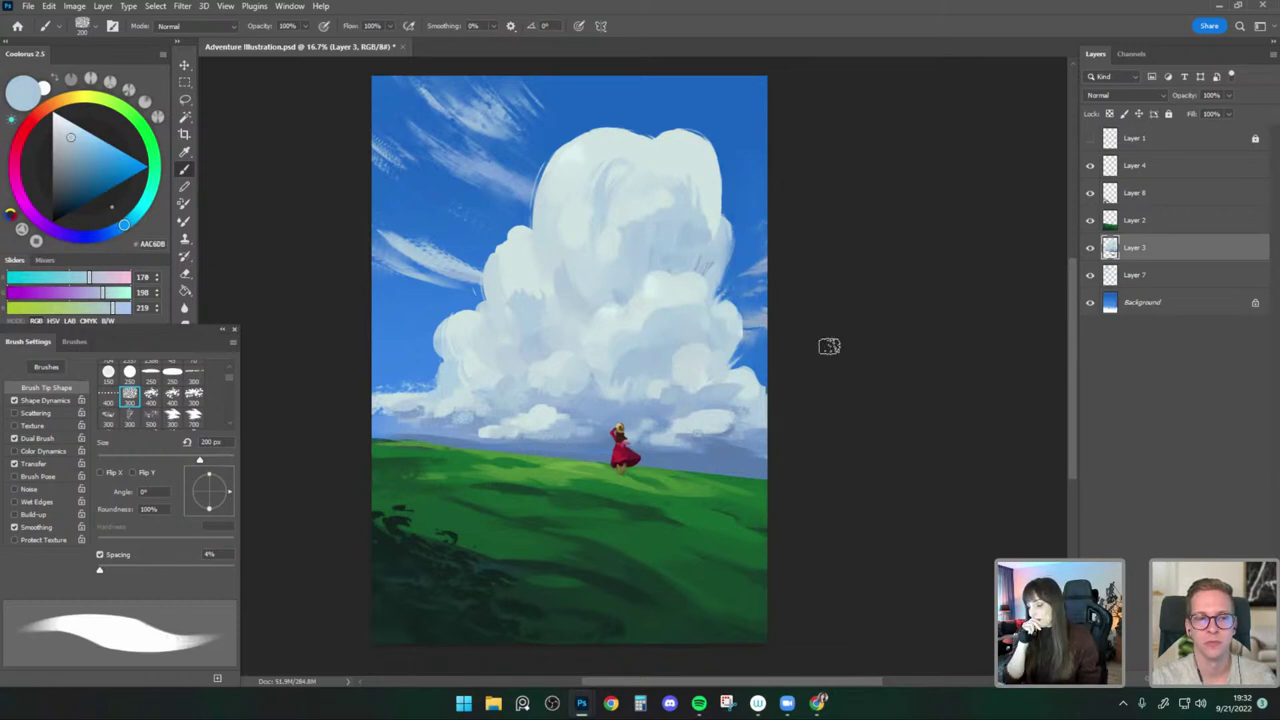
Add small darker blue-grey shadow dabs under the cloud's upper mass with a sampled colour and a 100 to 125 px brush.
{"action": "left_click", "coordinate": [707, 272], "text": "alt"}
{"action": "key", "text": "bracketleft"}
{"action": "key", "text": "bracketleft"}
{"action": "key", "text": "bracketleft"}
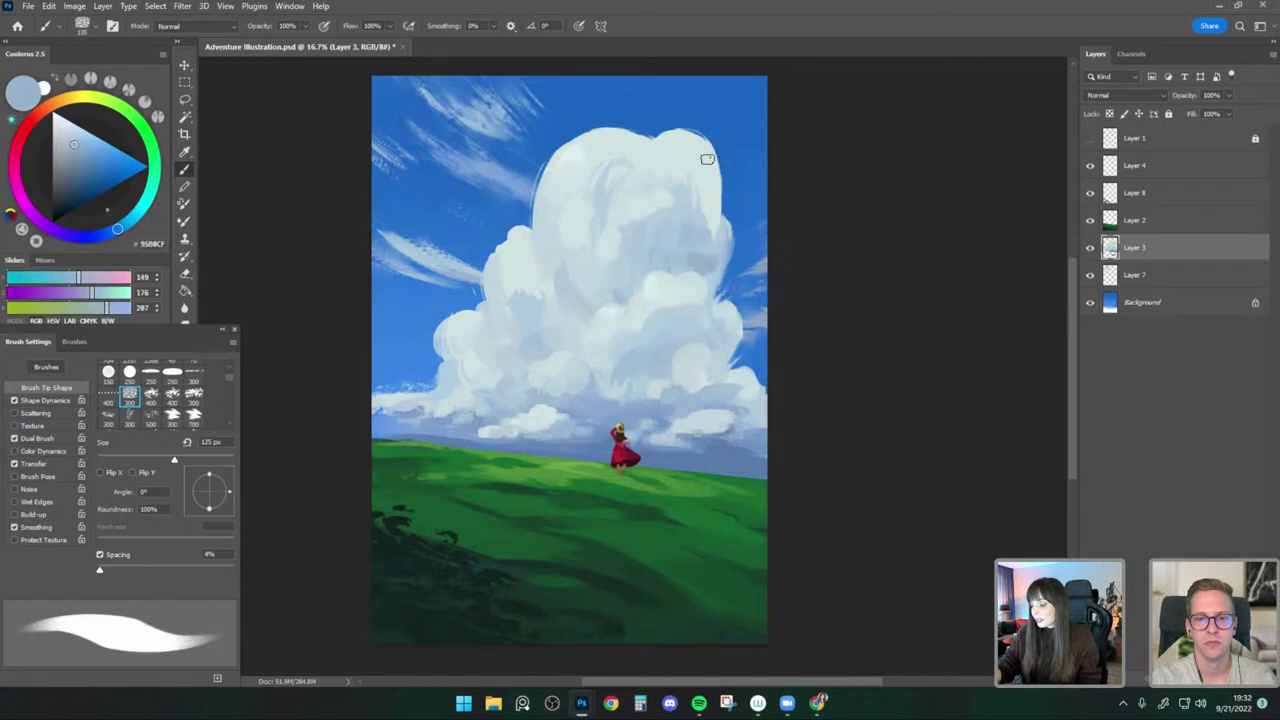
{"action": "key", "text": "bracketright"}
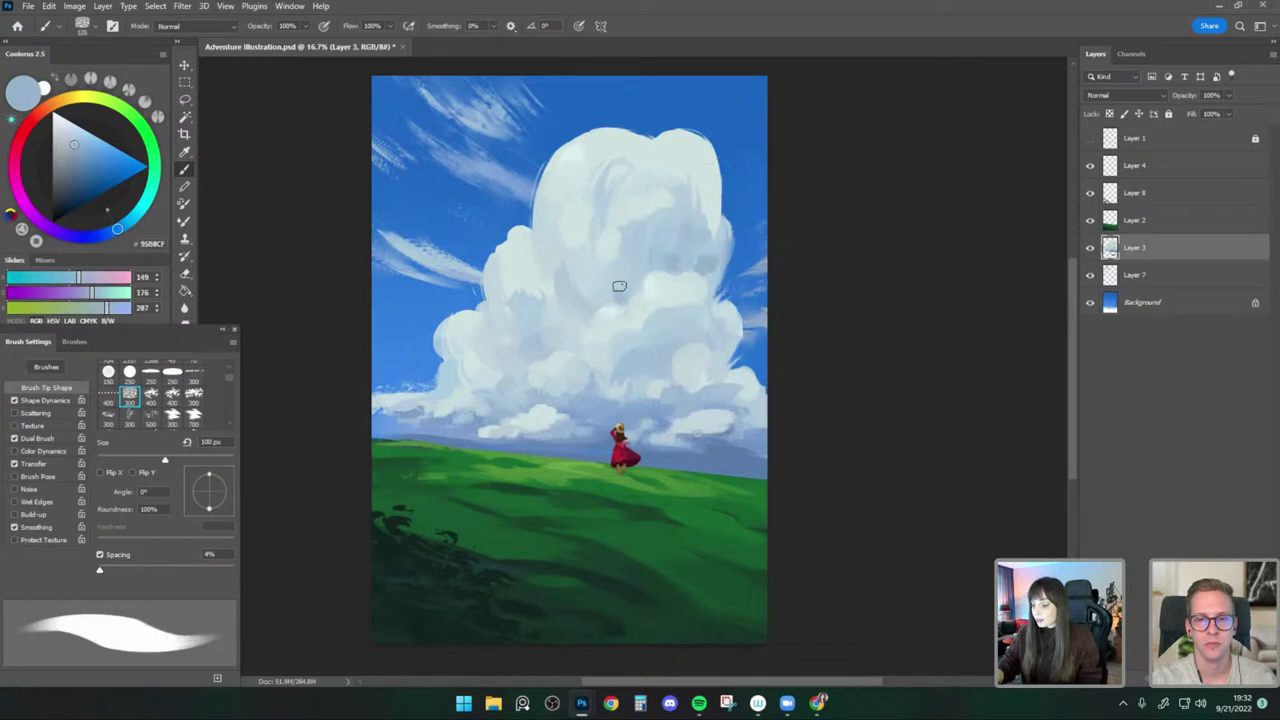
{"action": "key", "text": "bracketleft"}
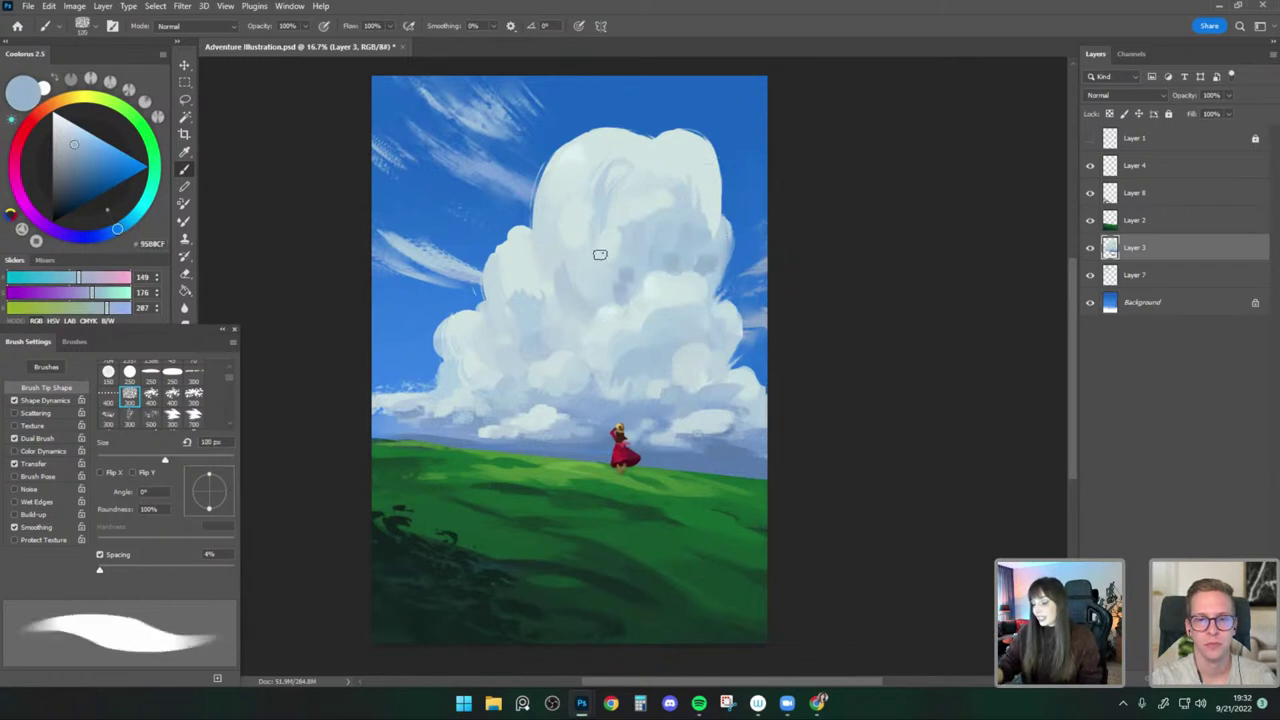
Extend the blue-grey shadow down through the cloud's centre between the billows, using sampled tones and a brush of 150 to 250 px.
{"action": "key", "text": "bracketright"}
{"action": "key", "text": "bracketright"}
{"action": "key", "text": "bracketright"}
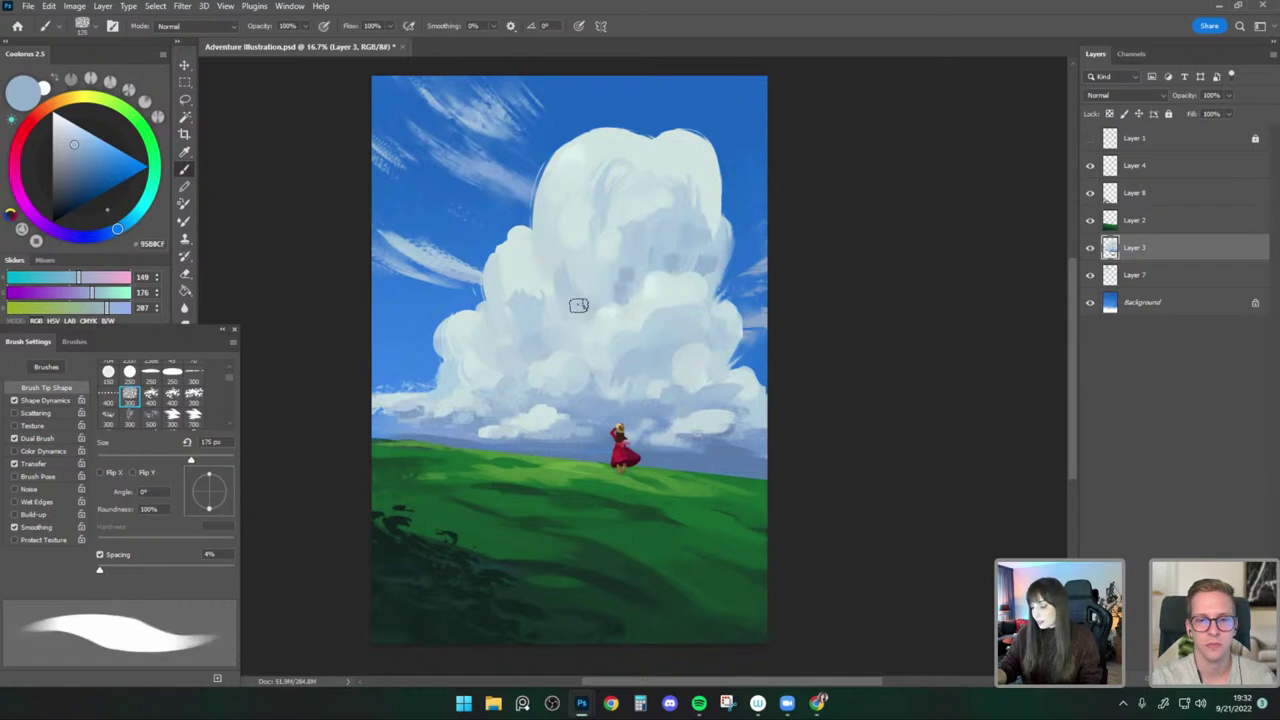
{"action": "left_click", "coordinate": [568, 331], "text": "alt"}
{"action": "key", "text": "bracketleft"}
{"action": "left_click", "coordinate": [588, 288], "text": "alt"}
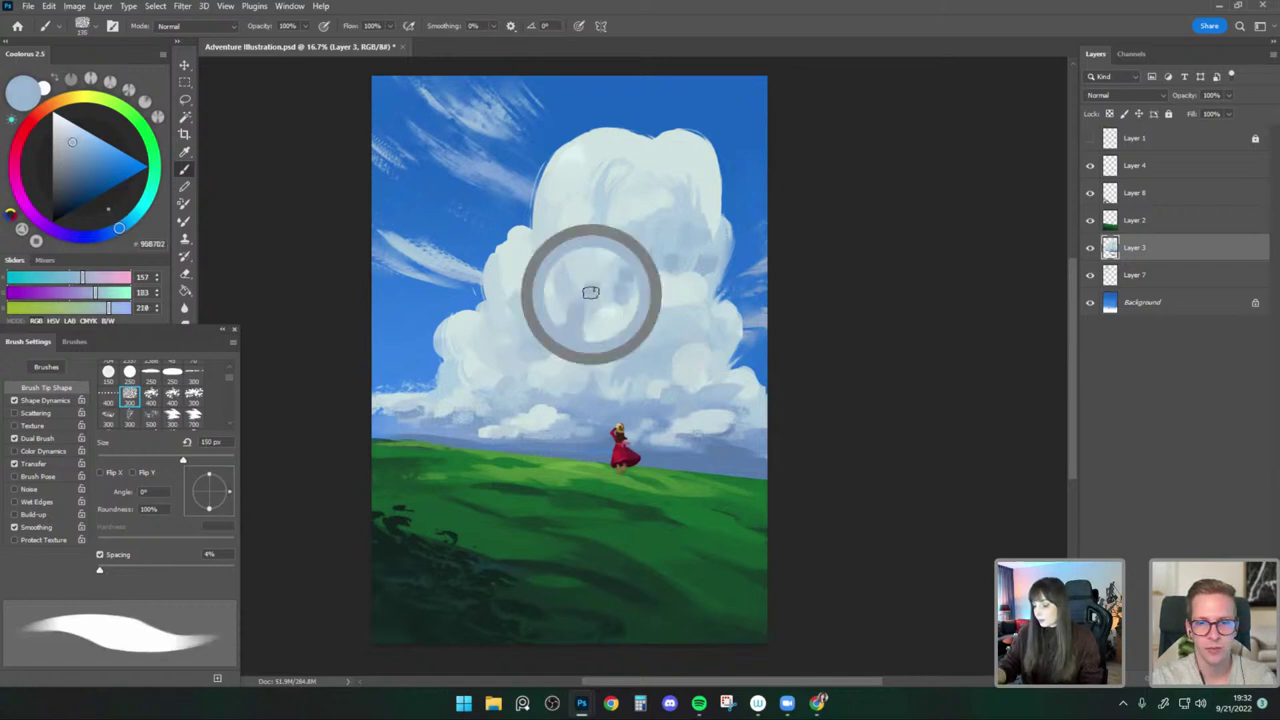
{"action": "left_click", "coordinate": [586, 320], "text": "alt"}
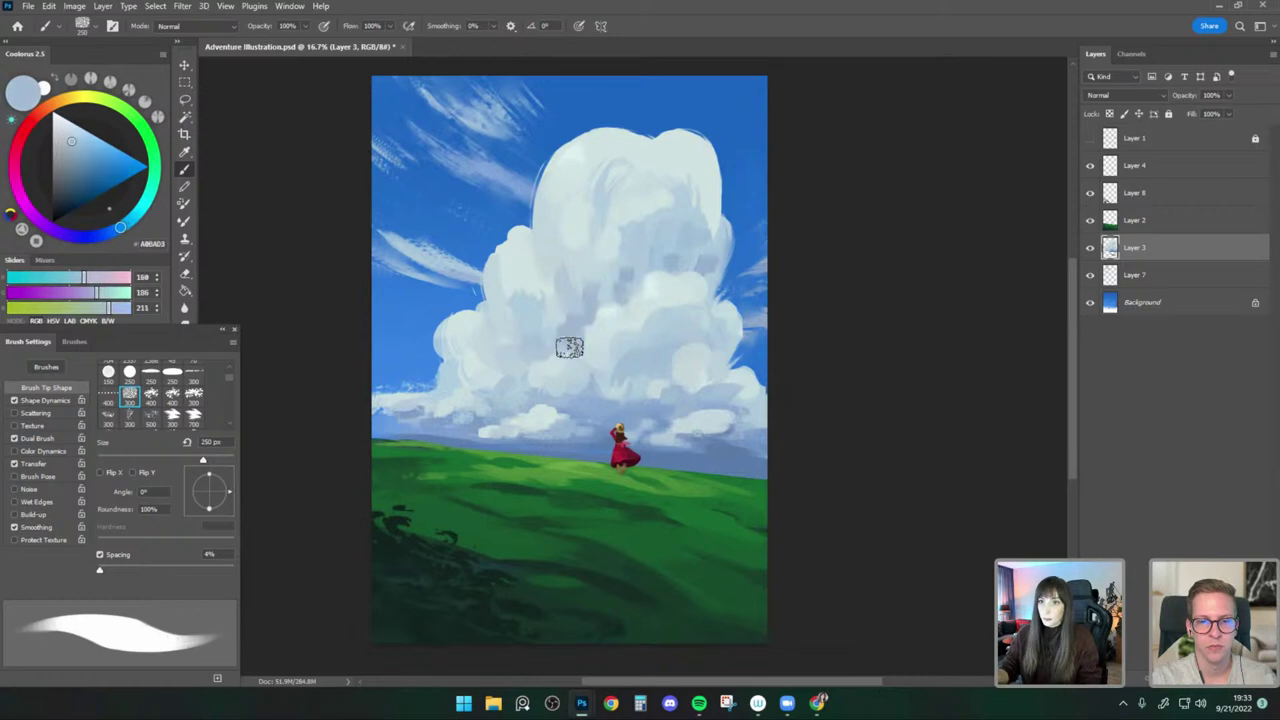
{"action": "key", "text": "bracketright"}
Deepen the distant cloud band along the left horizon with sampled mid blues and a brush of 200 to 300 px.
{"action": "left_click", "coordinate": [440, 426], "text": "alt"}
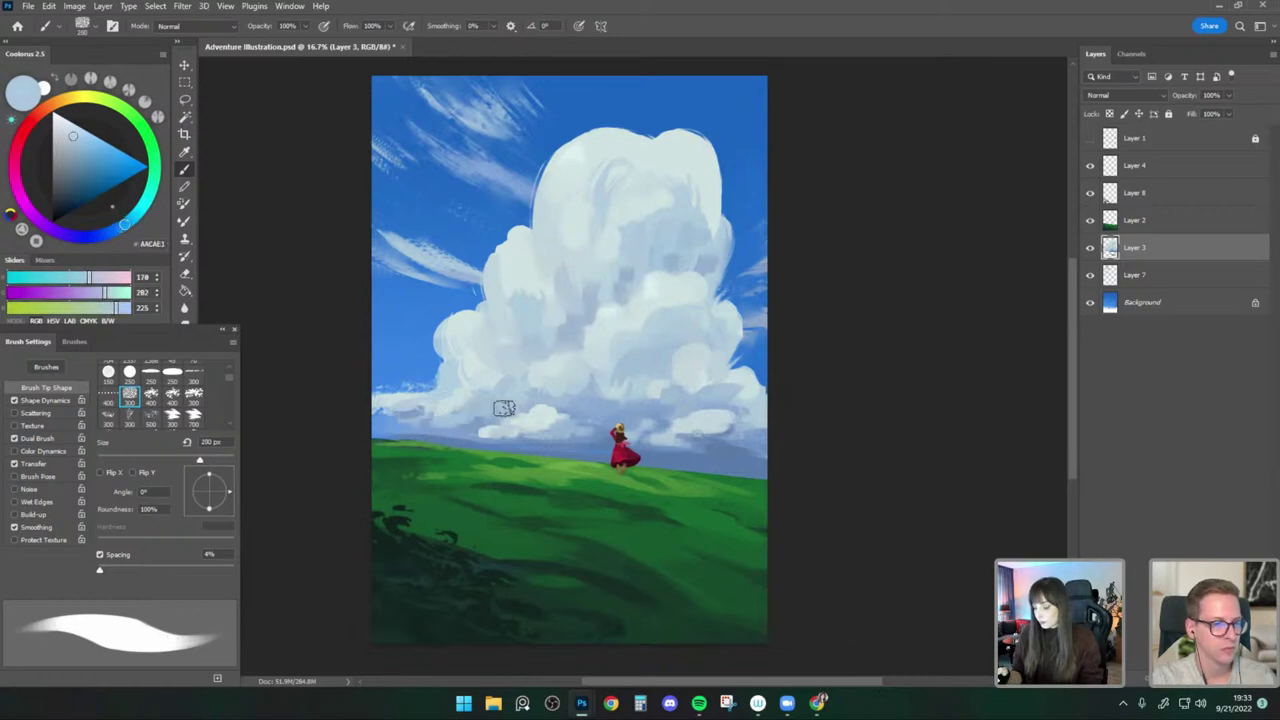
{"action": "key", "text": "bracketright"}
{"action": "key", "text": "bracketright"}
{"action": "left_click", "coordinate": [470, 428], "text": "alt"}
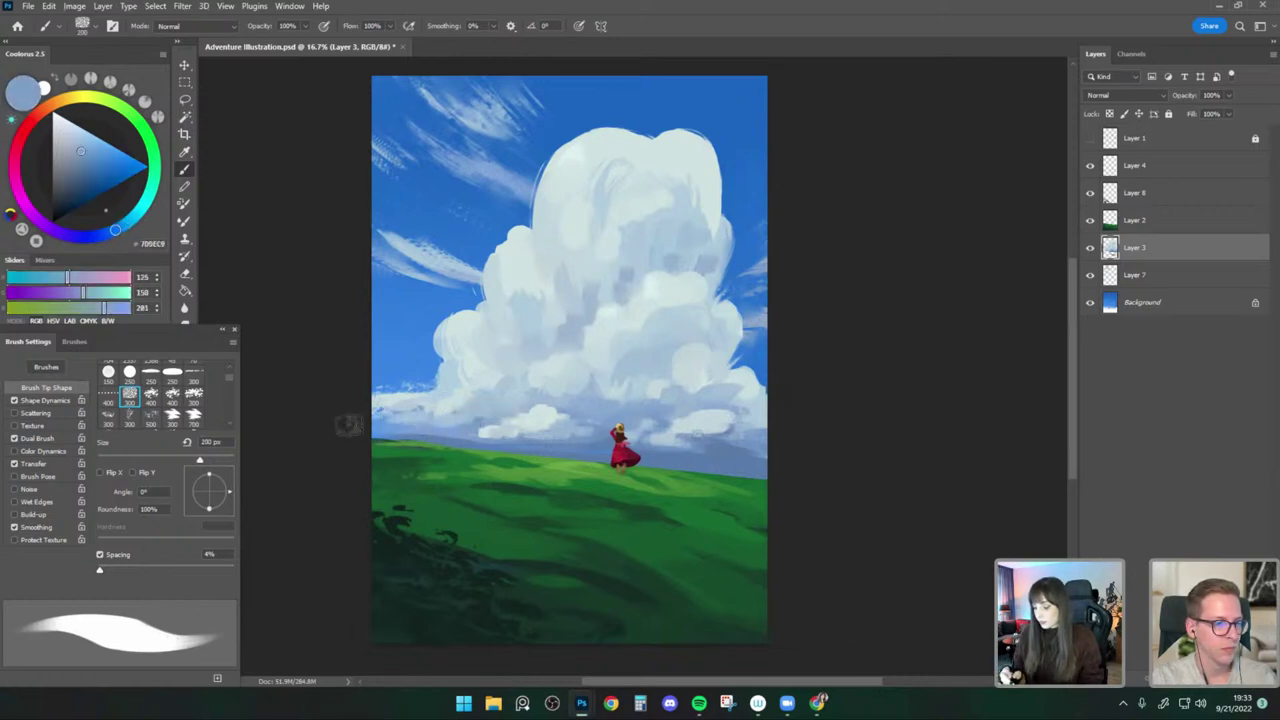
{"action": "left_click", "coordinate": [445, 431], "text": "alt"}
{"action": "key", "text": "bracketright"}
{"action": "key", "text": "bracketright"}
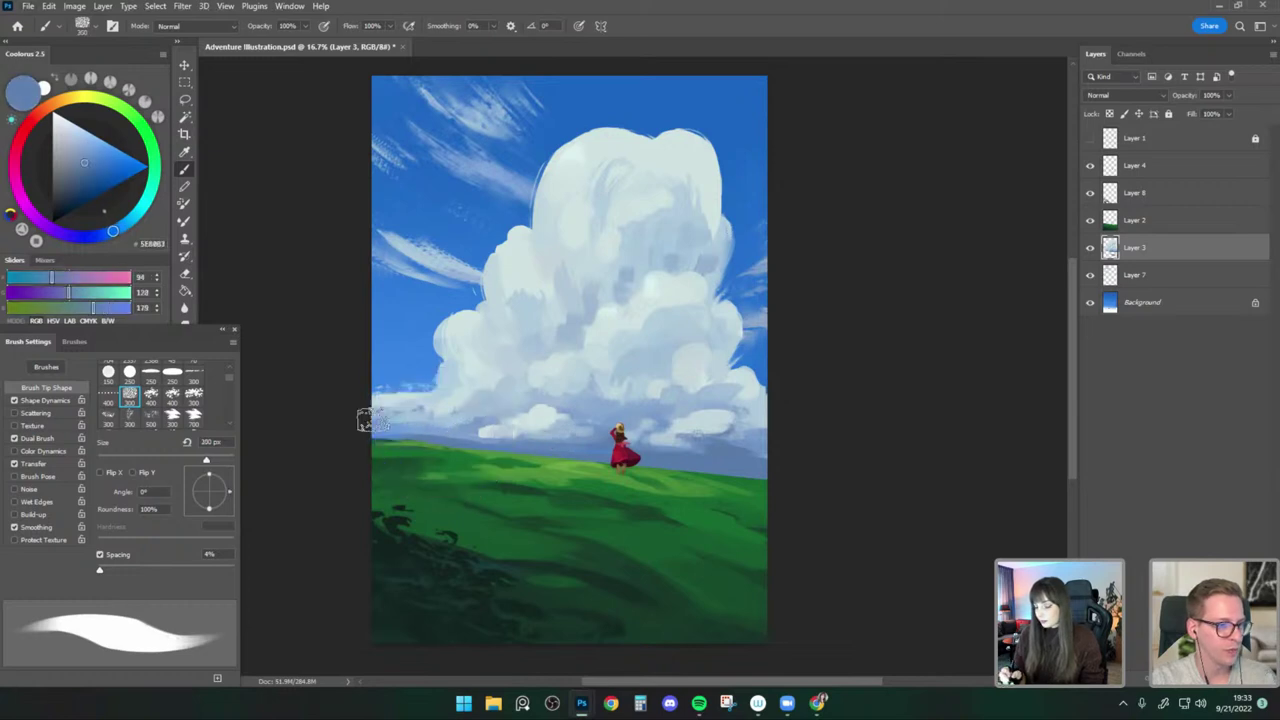
{"action": "key", "text": "bracketleft"}
{"action": "key", "text": "bracketleft"}
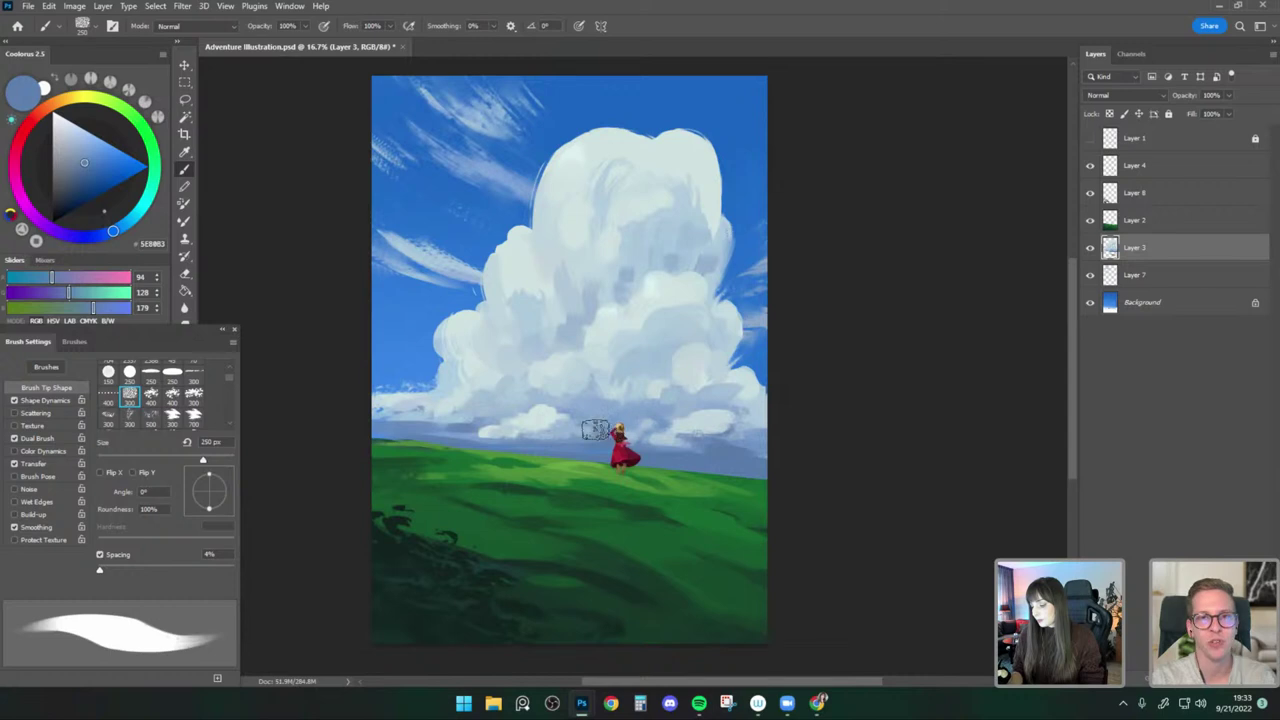
Blend sampled blues into the haze along the horizon to the right of the woman with a 200 to 300 px brush.
{"action": "key", "text": "bracketleft"}
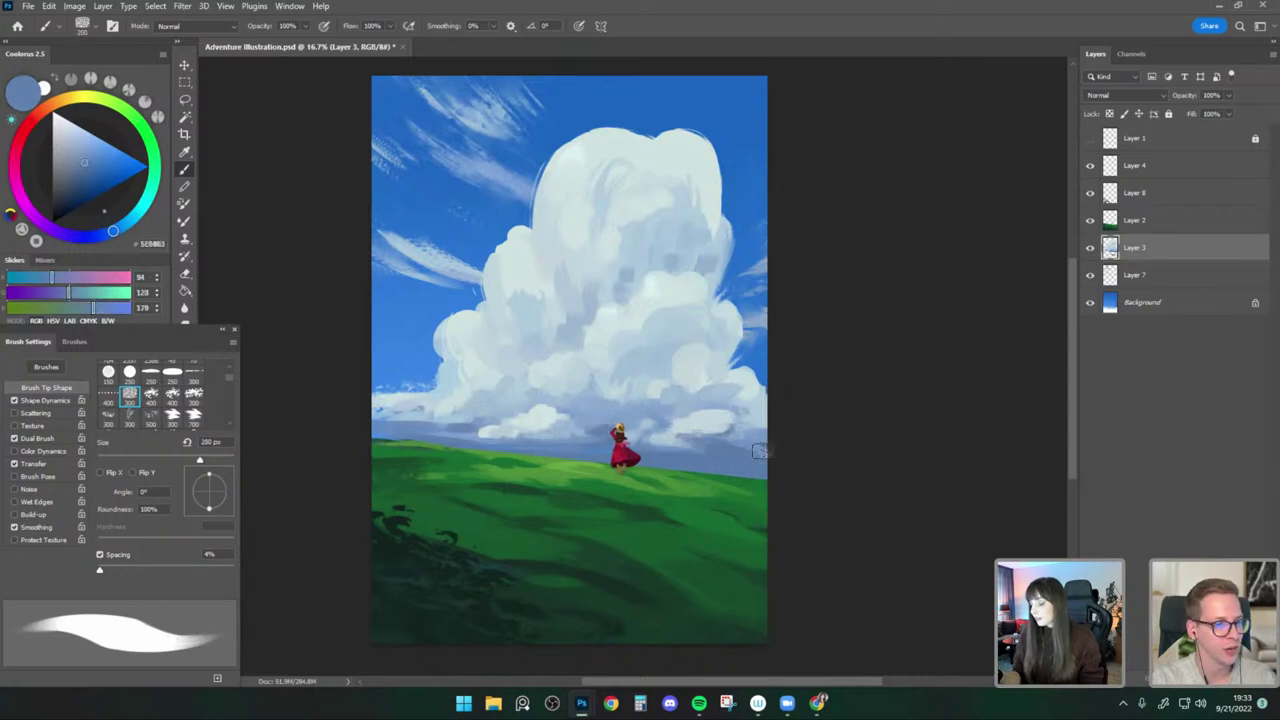
{"action": "left_click", "coordinate": [726, 447], "text": "alt"}
{"action": "key", "text": "bracketright"}
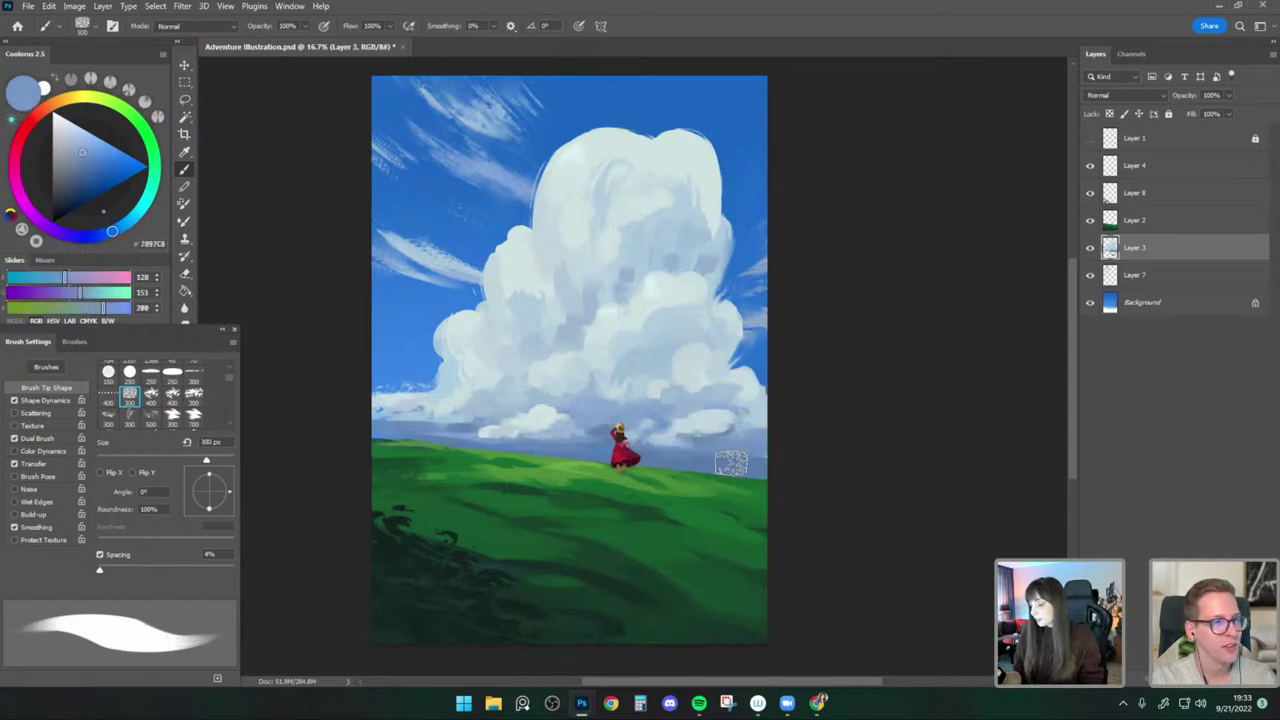
{"action": "left_click", "coordinate": [725, 456], "text": "alt"}
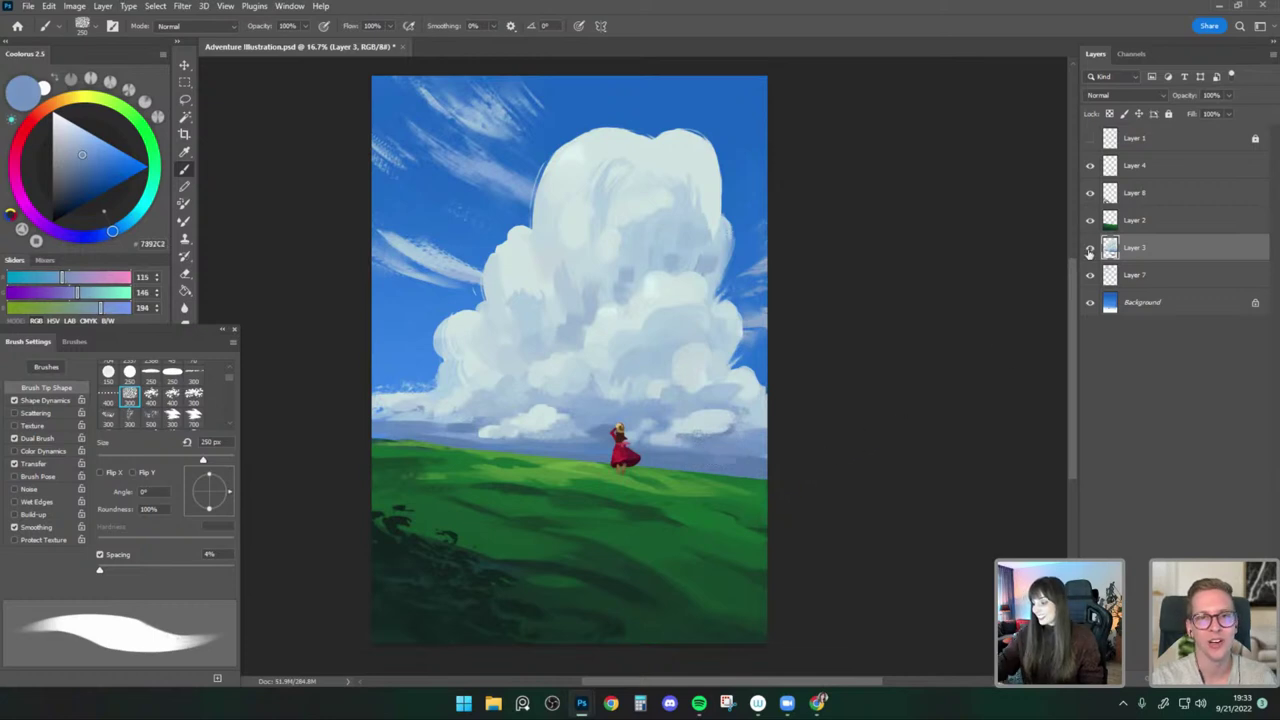
Sample lighter blues from the low clouds on the left and soften the horizon band there with a 400 px brush.
{"action": "left_click", "coordinate": [443, 423], "text": "alt"}
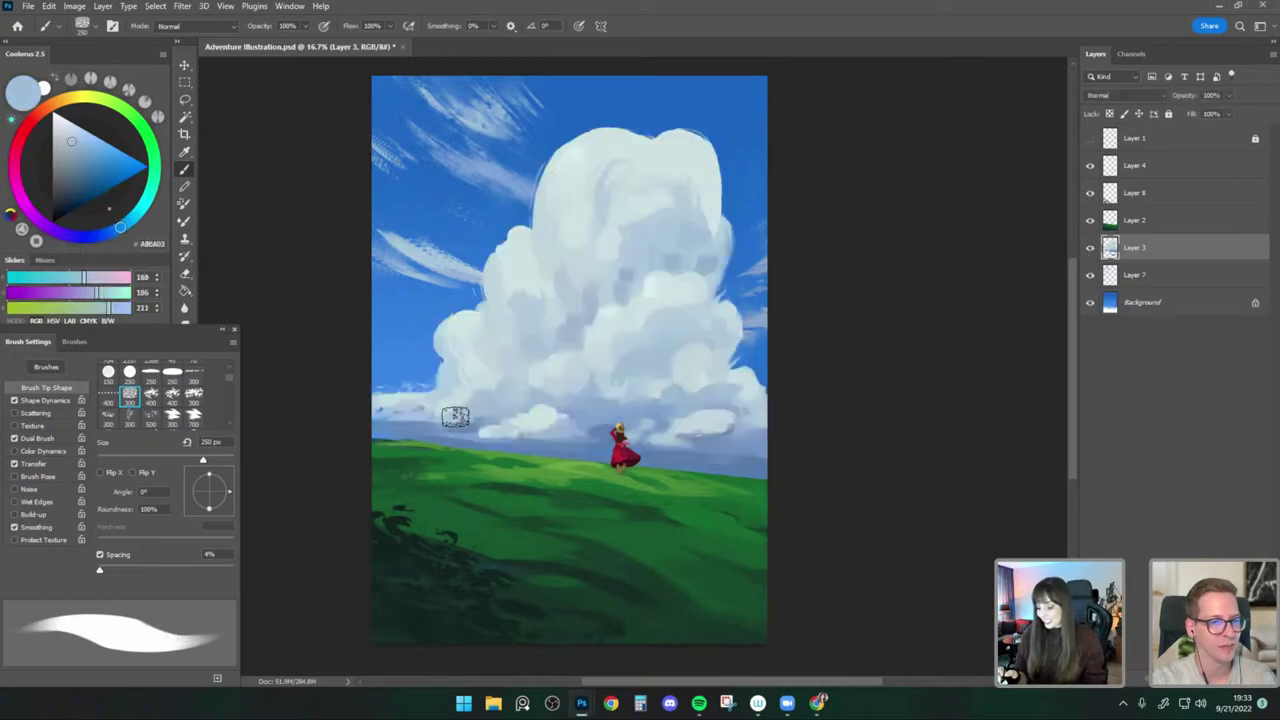
{"action": "left_click", "coordinate": [405, 425], "text": "alt"}
{"action": "key", "text": "bracketright"}
{"action": "key", "text": "bracketright"}
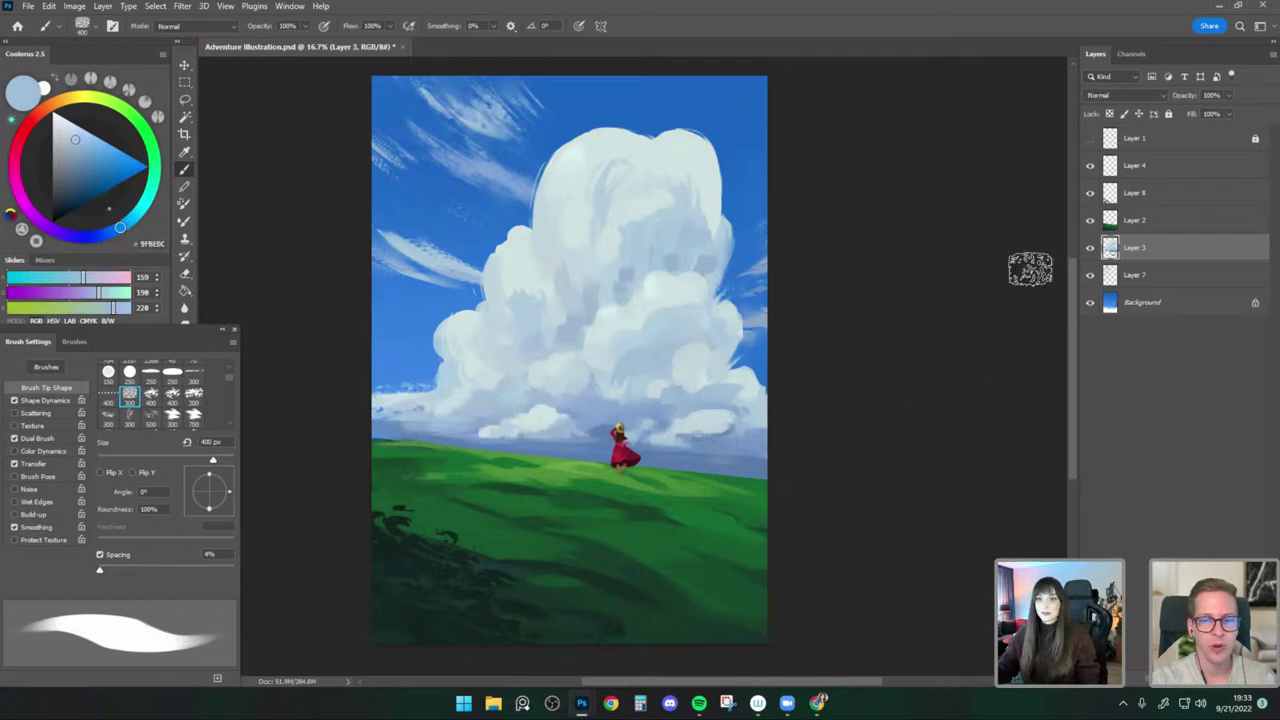
{"action": "left_click", "coordinate": [485, 411], "text": "alt"}
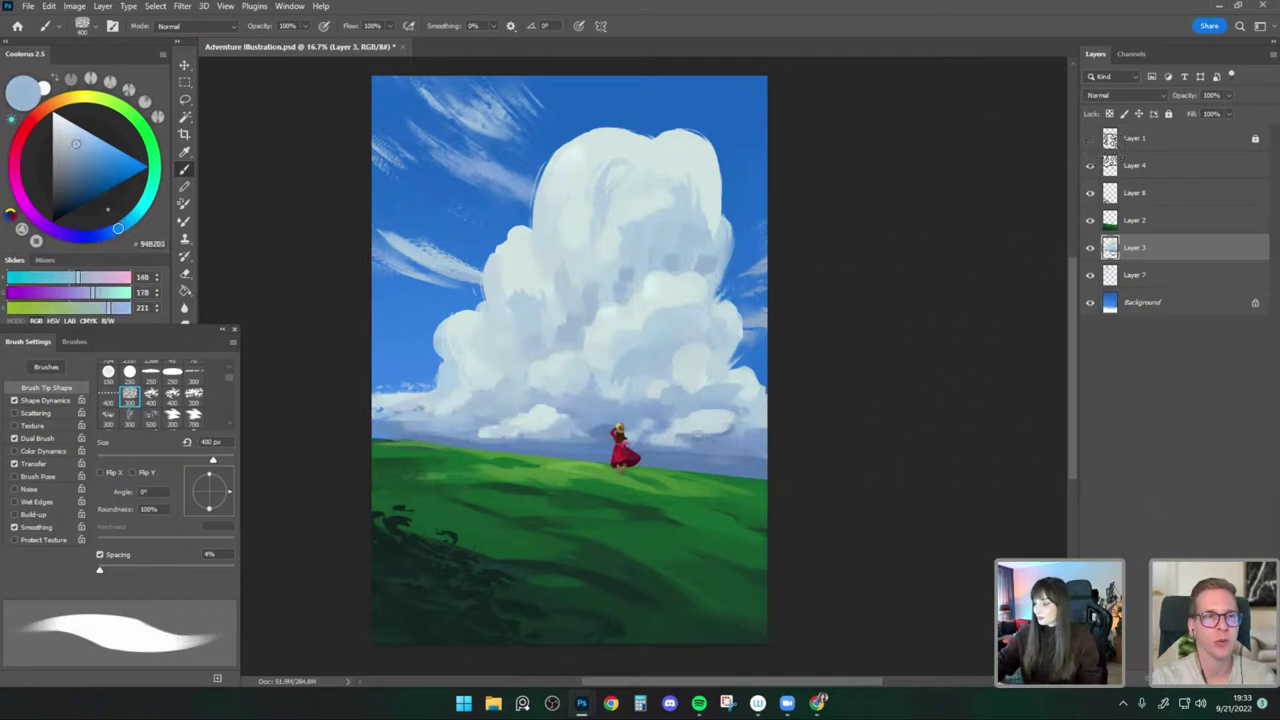
Lock Layer 3's transparent pixels and tint the cloud's lower-left billows with sampled pale blue using a 250 px brush.
{"action": "key", "text": "bracketleft"}
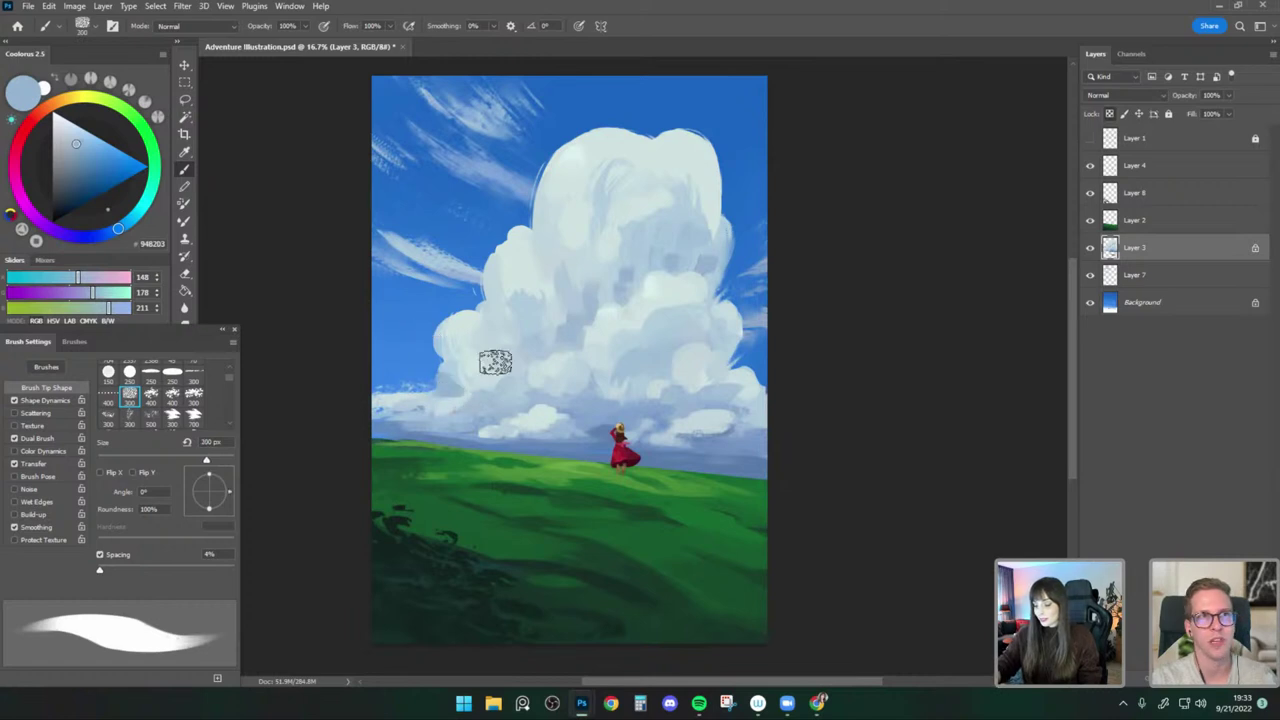
{"action": "key", "text": "bracketleft"}
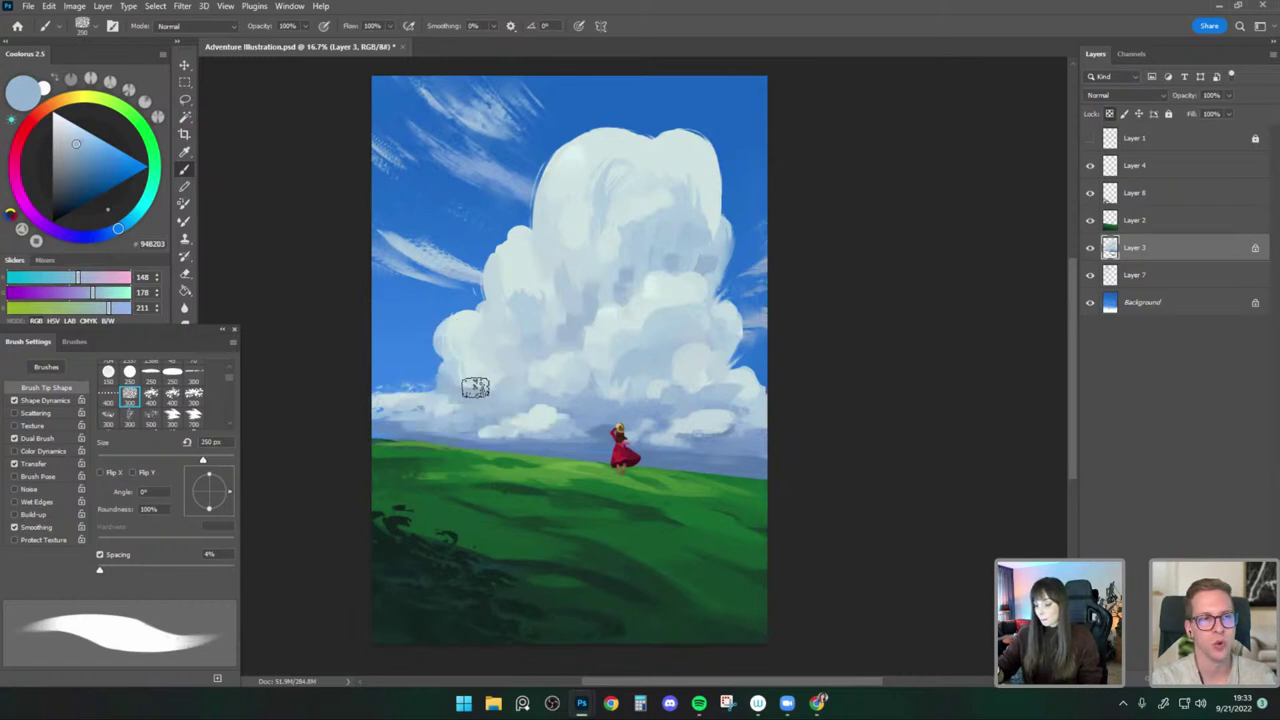
{"action": "key", "text": "bracketright"}
{"action": "left_click", "coordinate": [450, 370], "text": "alt"}
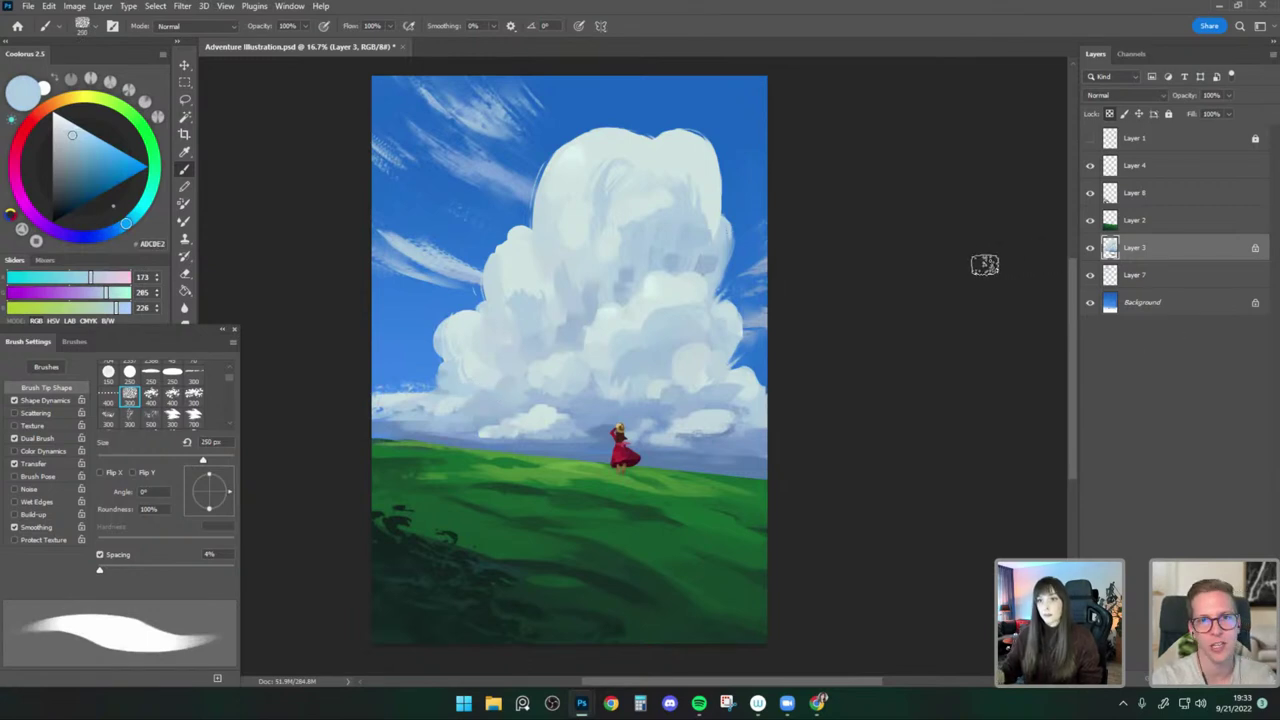
Blend sampled pale blues into the cloud's lower-left billows on Layer 3 with a 150 to 200 px brush.
{"action": "left_click", "coordinate": [526, 385], "text": "alt"}
{"action": "key", "text": "bracketleft"}
{"action": "key", "text": "bracketleft"}
{"action": "key", "text": "bracketleft"}
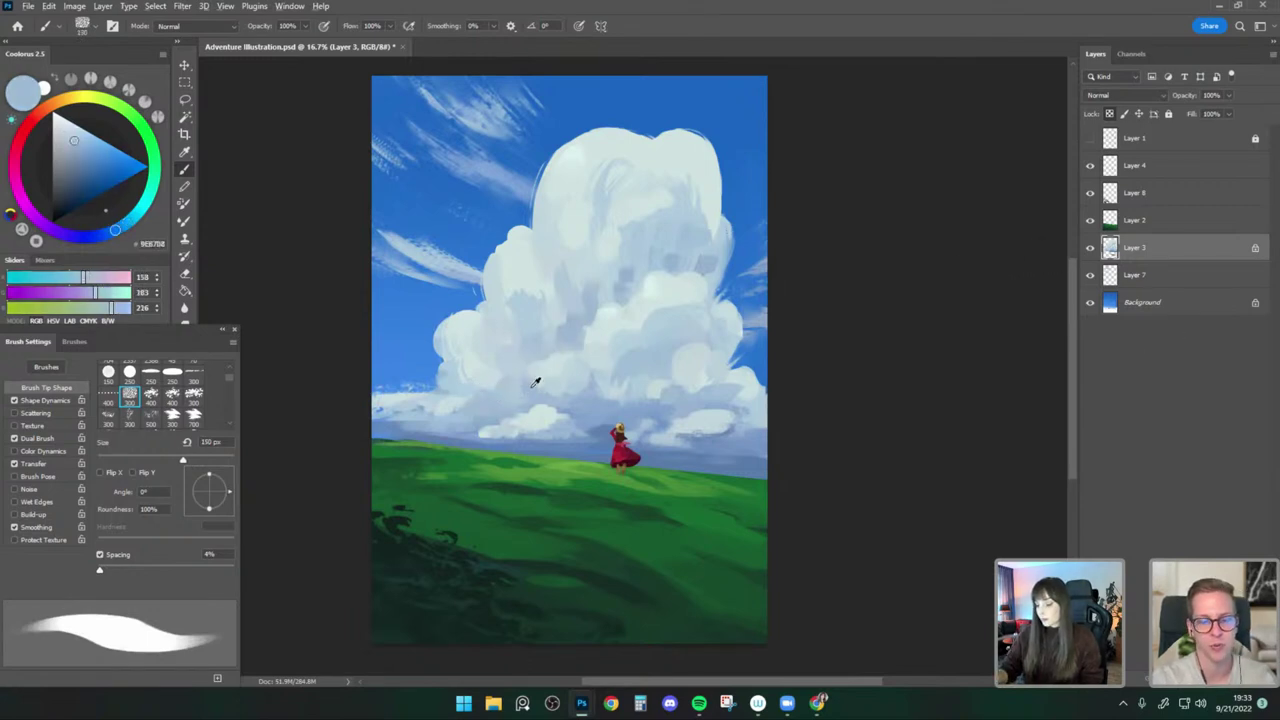
{"action": "left_click", "coordinate": [533, 374], "text": "alt"}
{"action": "key", "text": "bracketright"}
{"action": "left_click", "coordinate": [540, 365], "text": "alt"}
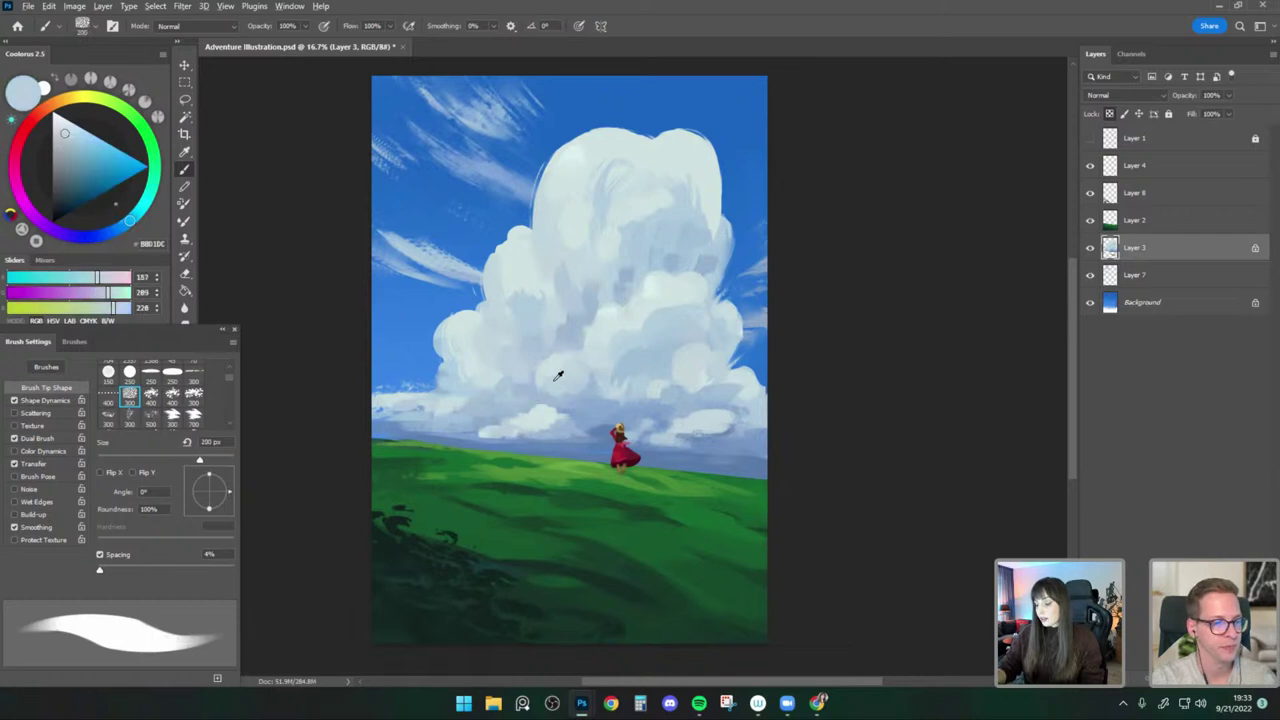
{"action": "left_click", "coordinate": [518, 352], "text": "alt"}
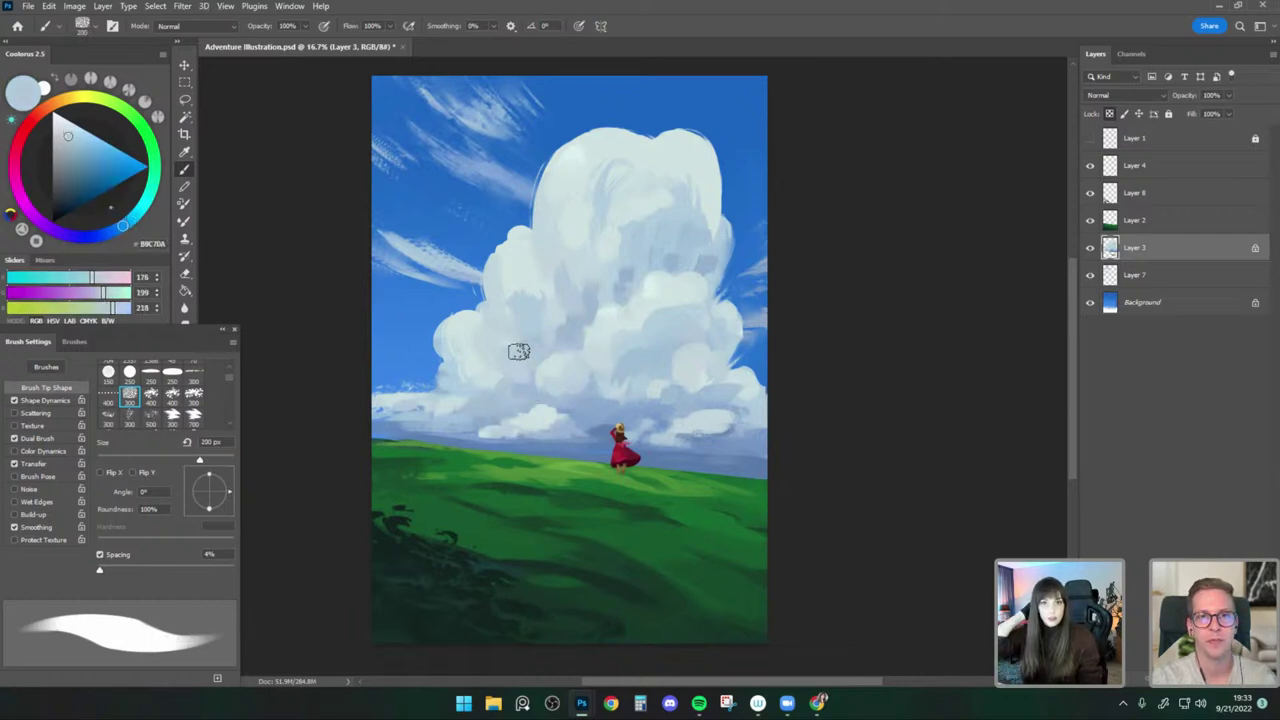
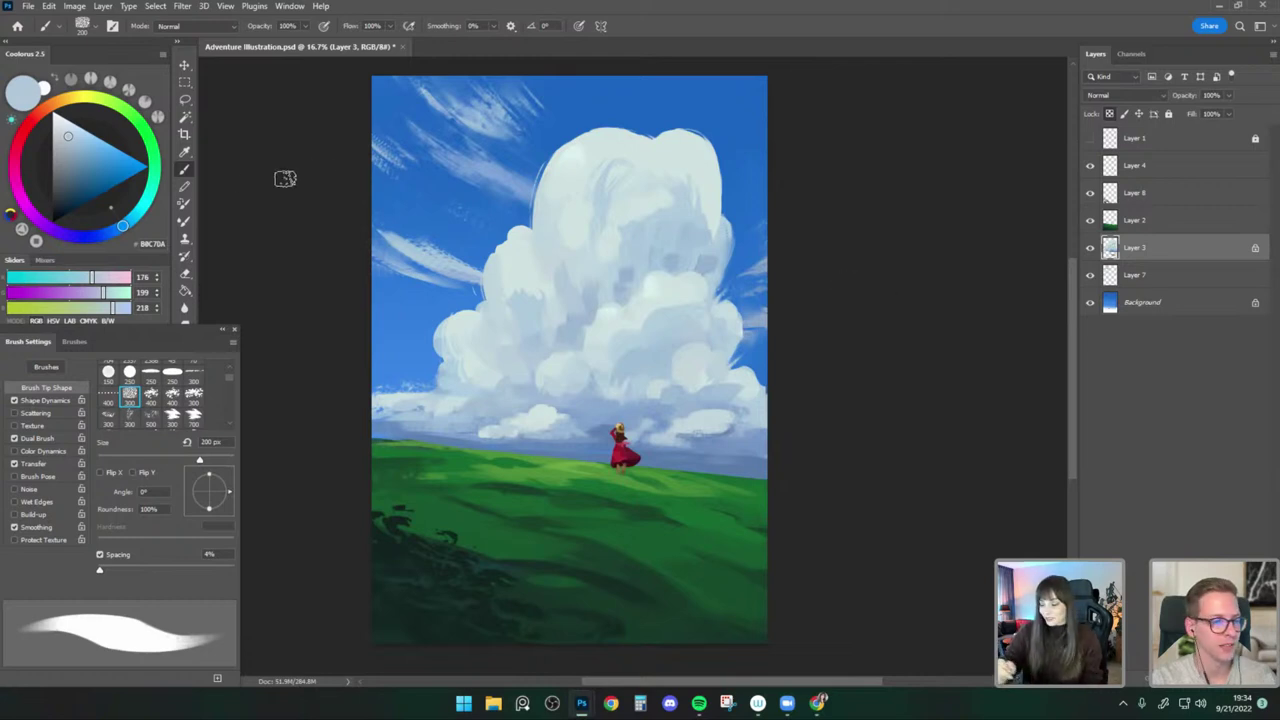
Check Layer 3 by toggling its visibility and try a sampled pale blue touch on the cloud's left billows with a 300 px brush.
{"action": "left_click", "coordinate": [1090, 248]}
{"action": "left_click", "coordinate": [1090, 248]}
{"action": "left_click", "coordinate": [626, 335], "text": "alt"}
{"action": "key", "text": "]"}
{"action": "left_click_drag", "start_coordinate": [527, 312], "coordinate": [532, 307]}
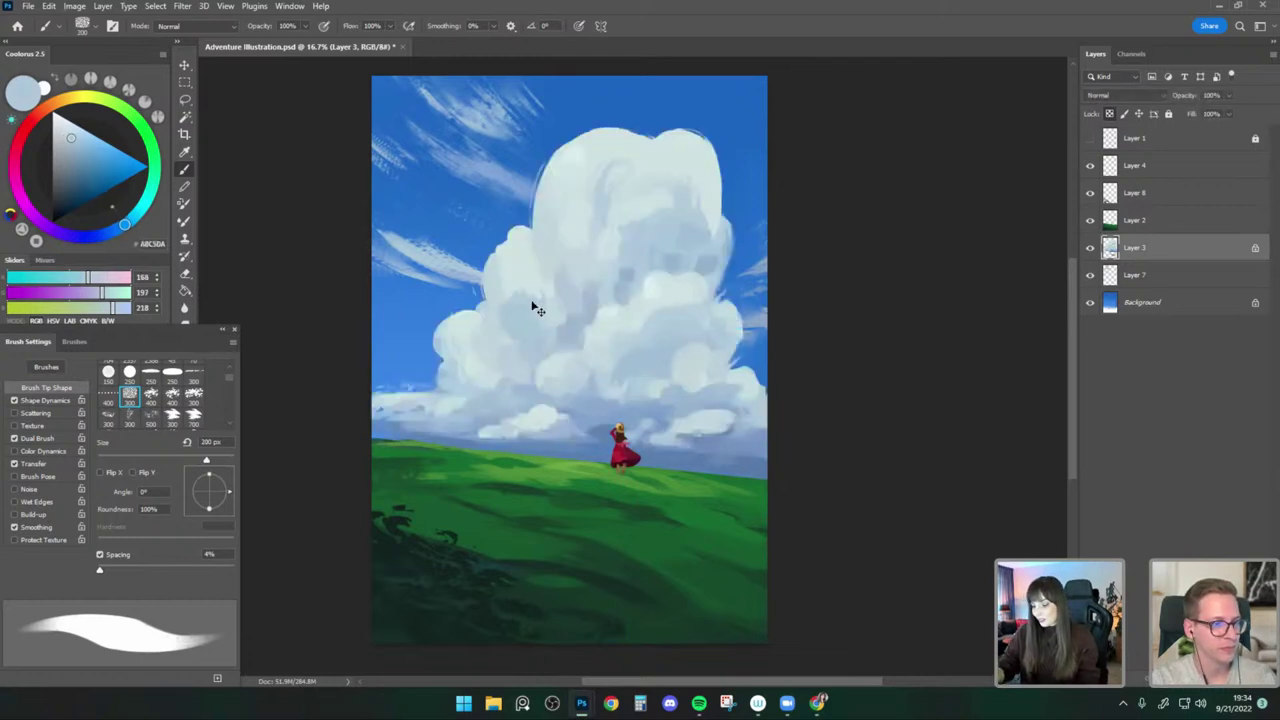
{"action": "key", "text": "ctrl+z"}
{"action": "key", "text": "]"}
{"action": "key", "text": "]"}
{"action": "key", "text": "["}
{"action": "key", "text": "["}
{"action": "left_click_drag", "start_coordinate": [875, 418], "coordinate": [877, 404]}
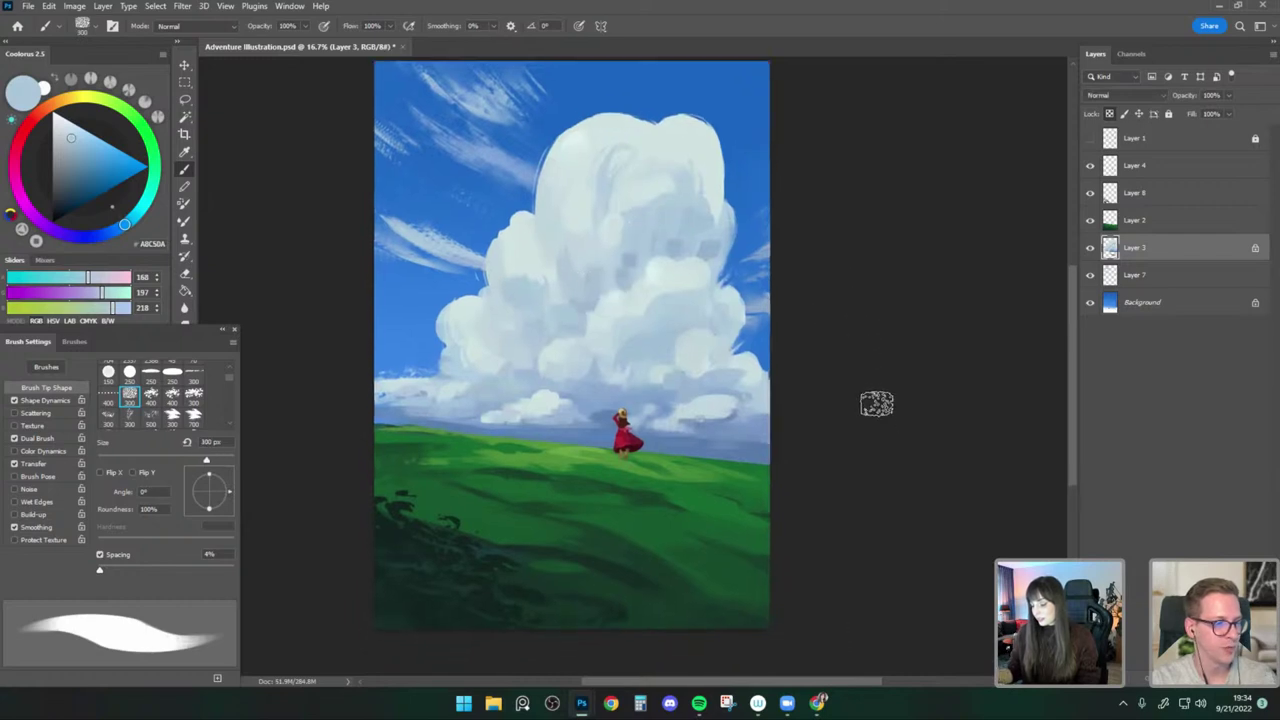
On Layer 2, paint a sampled mid green over the hill crest around the woman with a 300 to 500 px brush.
{"action": "left_click", "coordinate": [1134, 220]}
{"action": "left_click", "coordinate": [621, 458], "text": "alt"}
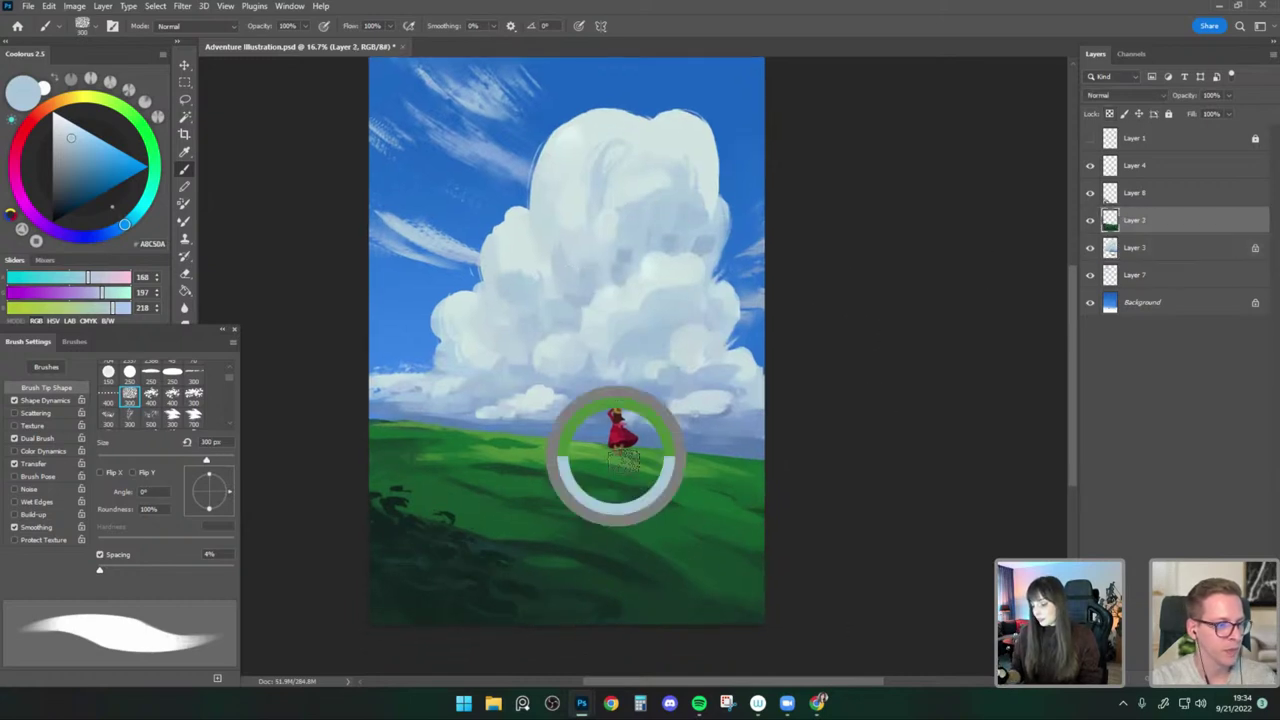
{"action": "key", "text": "]"}
{"action": "key", "text": "]"}
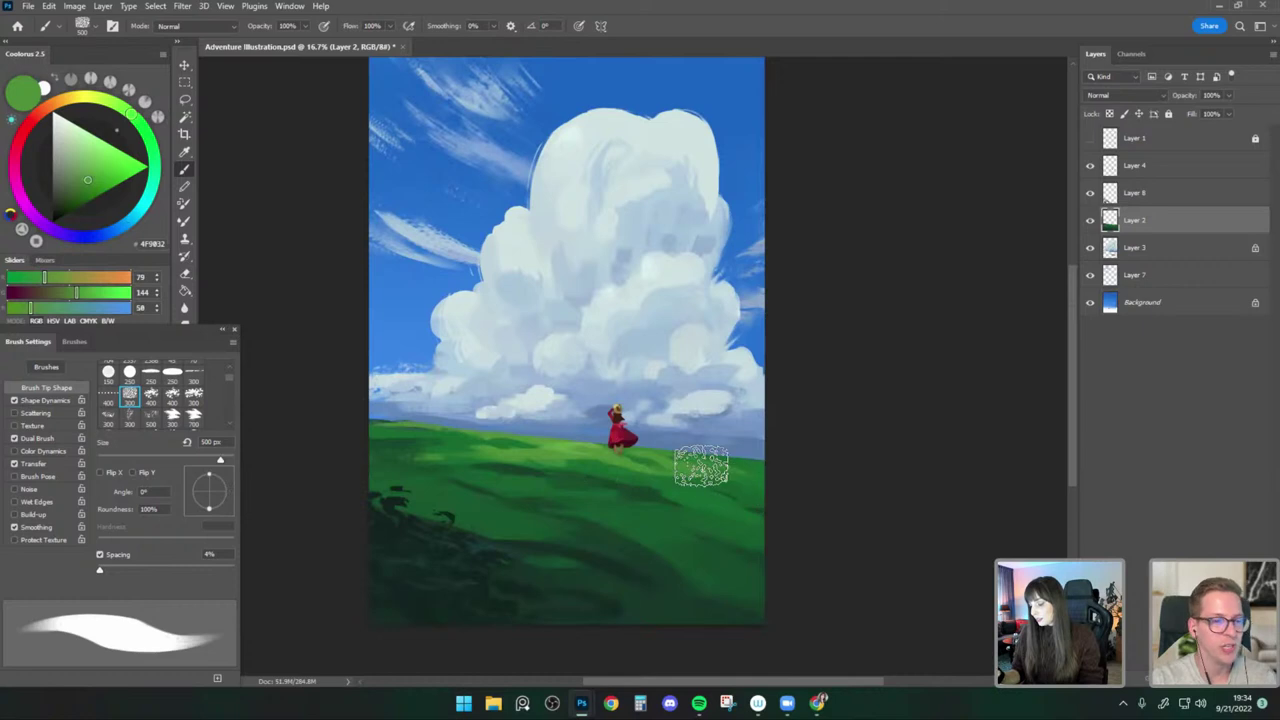
{"action": "key", "text": "bracketleft"}
{"action": "key", "text": "bracketleft"}
{"action": "key", "text": "bracketleft"}
Sample a brighter green beside the woman and refine the sunlit grass at her feet with a 150 px brush reduced to 60 px.
{"action": "left_click", "coordinate": [585, 438], "text": "alt"}
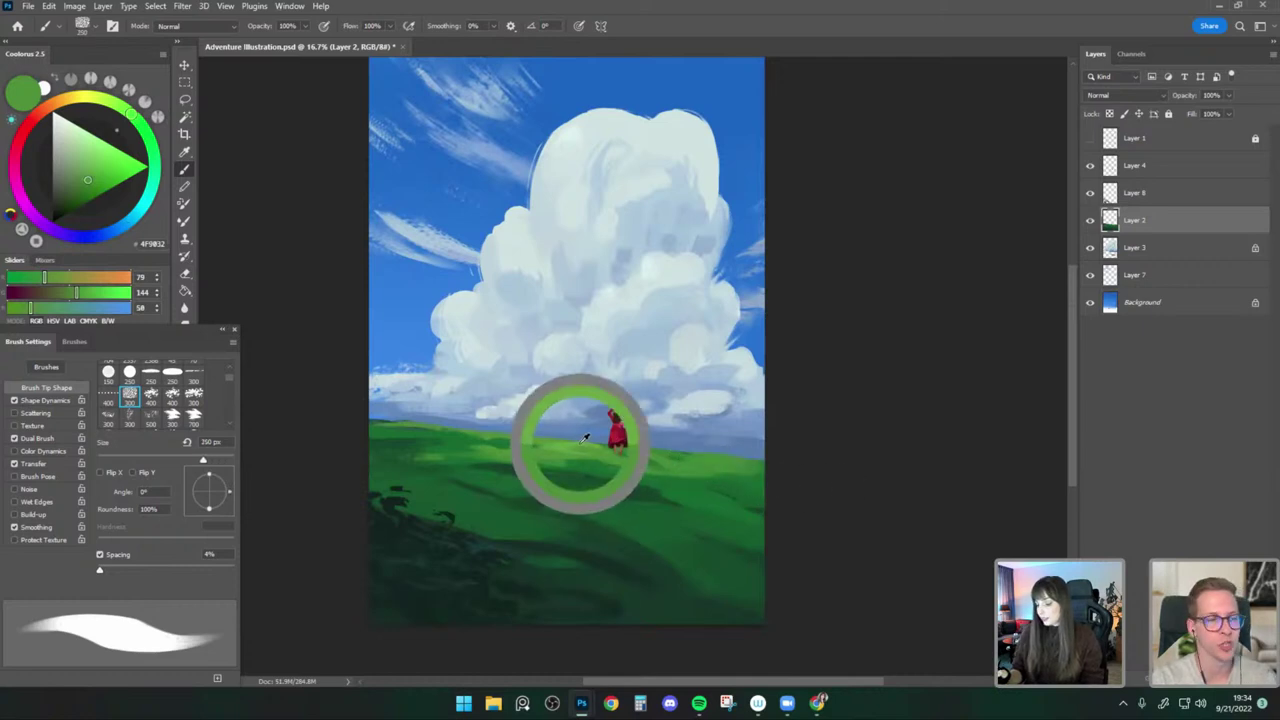
{"action": "key", "text": "bracketleft"}
{"action": "key", "text": "bracketleft"}
{"action": "key", "text": "bracketleft"}
{"action": "left_click_drag", "start_coordinate": [627, 452], "coordinate": [655, 456]}
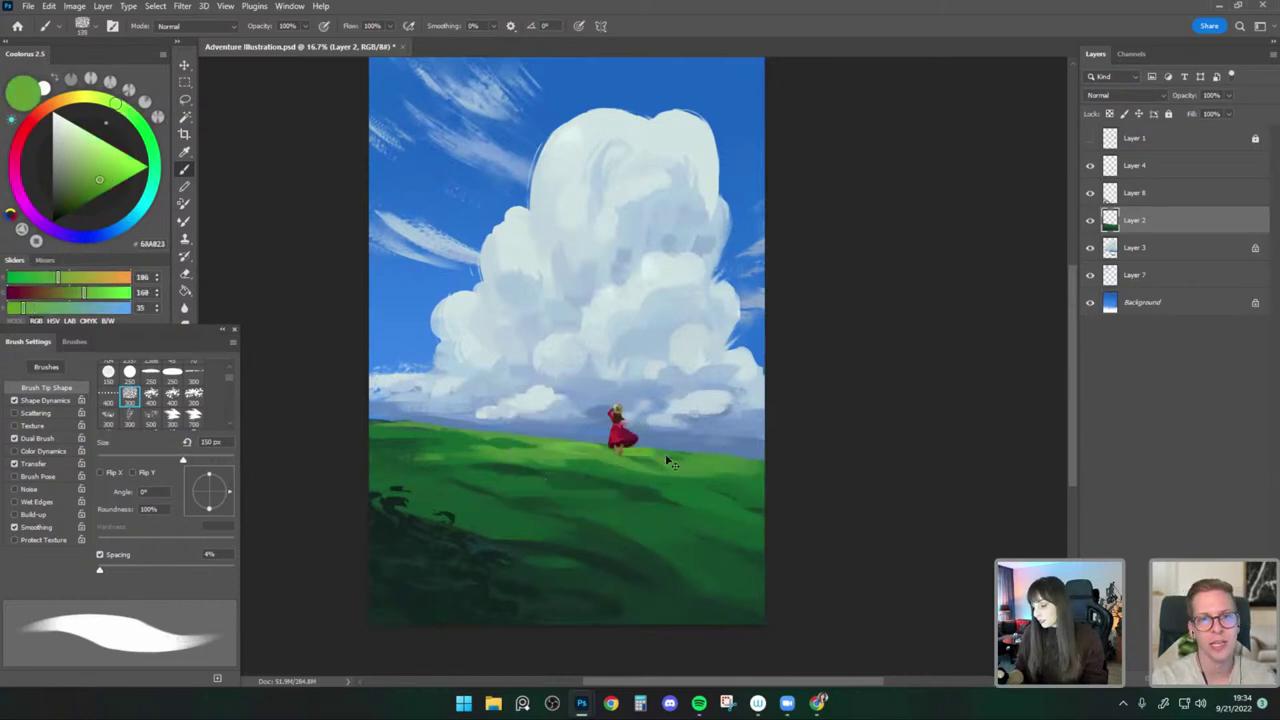
{"action": "key", "text": "bracketleft"}
{"action": "key", "text": "bracketleft"}
{"action": "key", "text": "bracketleft"}
{"action": "key", "text": "bracketleft"}
{"action": "key", "text": "bracketleft"}
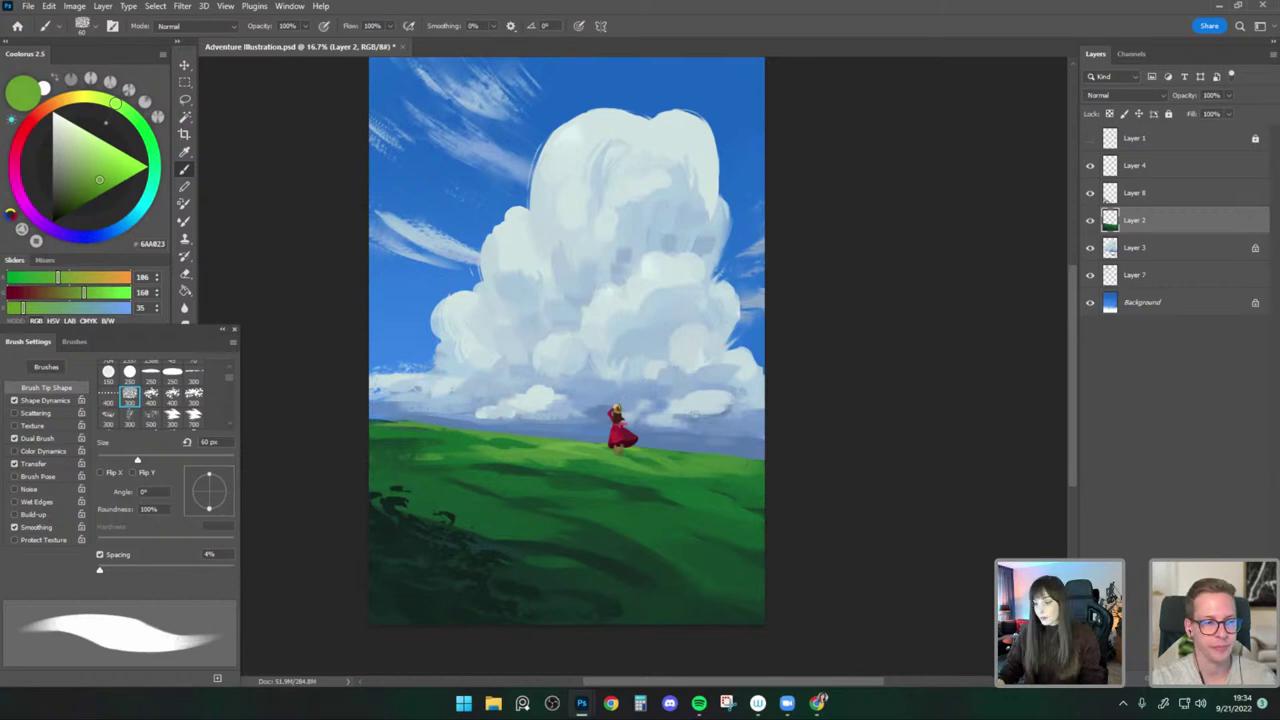
Preview the illustration in grayscale and compare its values with the figure, hillside and cloud photos in AdobeLive StreamRefs copy.jpg.
{"action": "key", "text": "ctrl+y"}
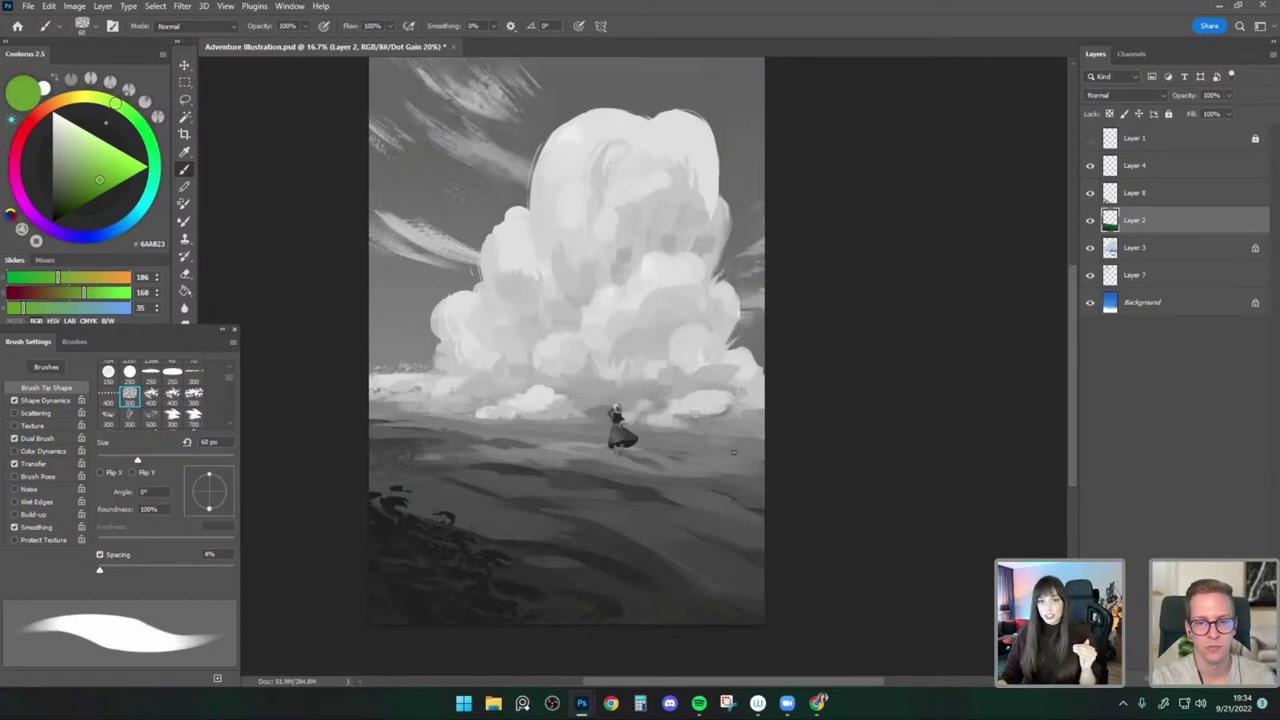
{"action": "key", "text": "ctrl+Tab"}
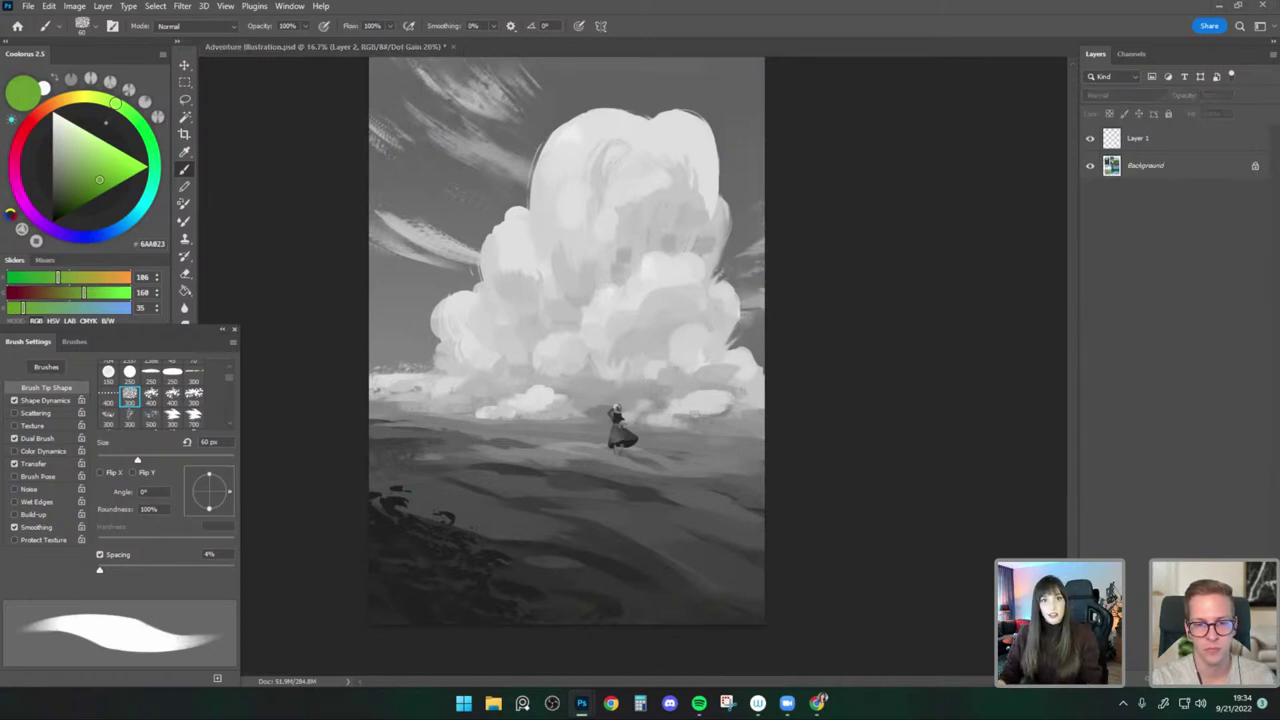
{"action": "left_click_drag", "start_coordinate": [545, 684], "coordinate": [693, 69]}
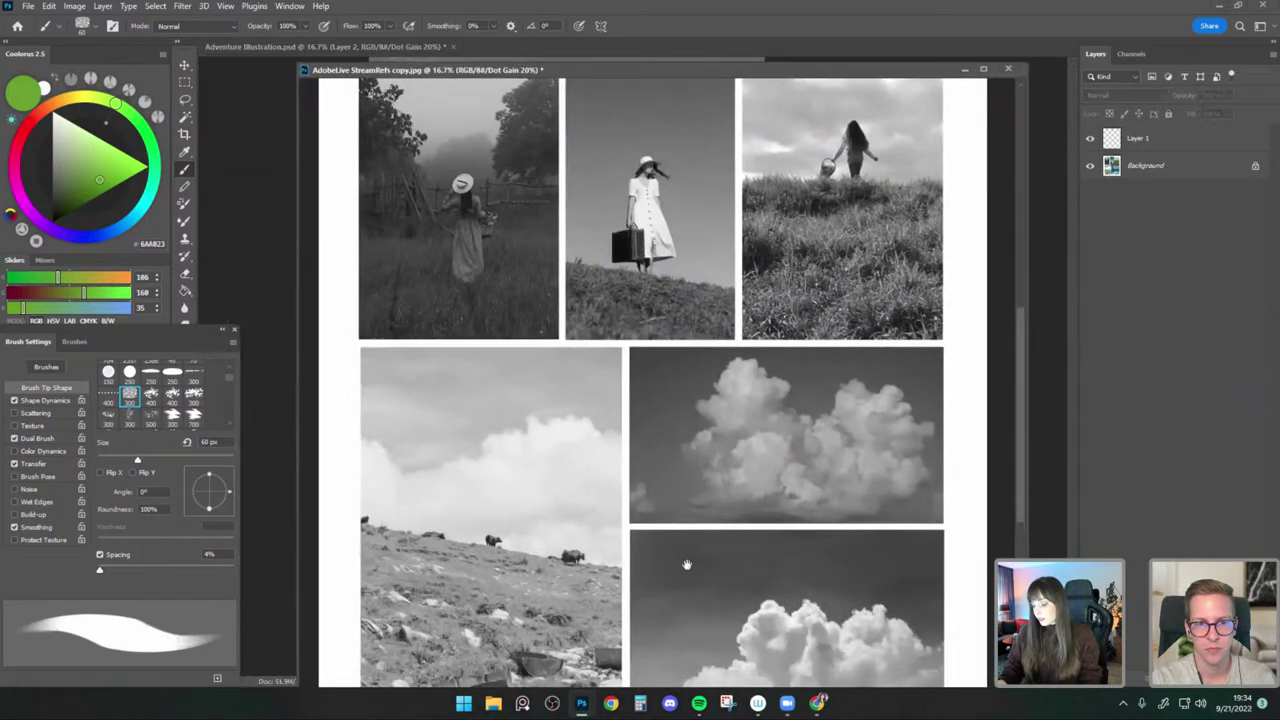
{"action": "mouse_move", "coordinate": [686, 565]}
{"action": "left_mouse_down"}
{"action": "mouse_move", "coordinate": [720, 443]}
{"action": "mouse_move", "coordinate": [689, 509]}
{"action": "mouse_move", "coordinate": [690, 552]}
{"action": "left_mouse_up"}
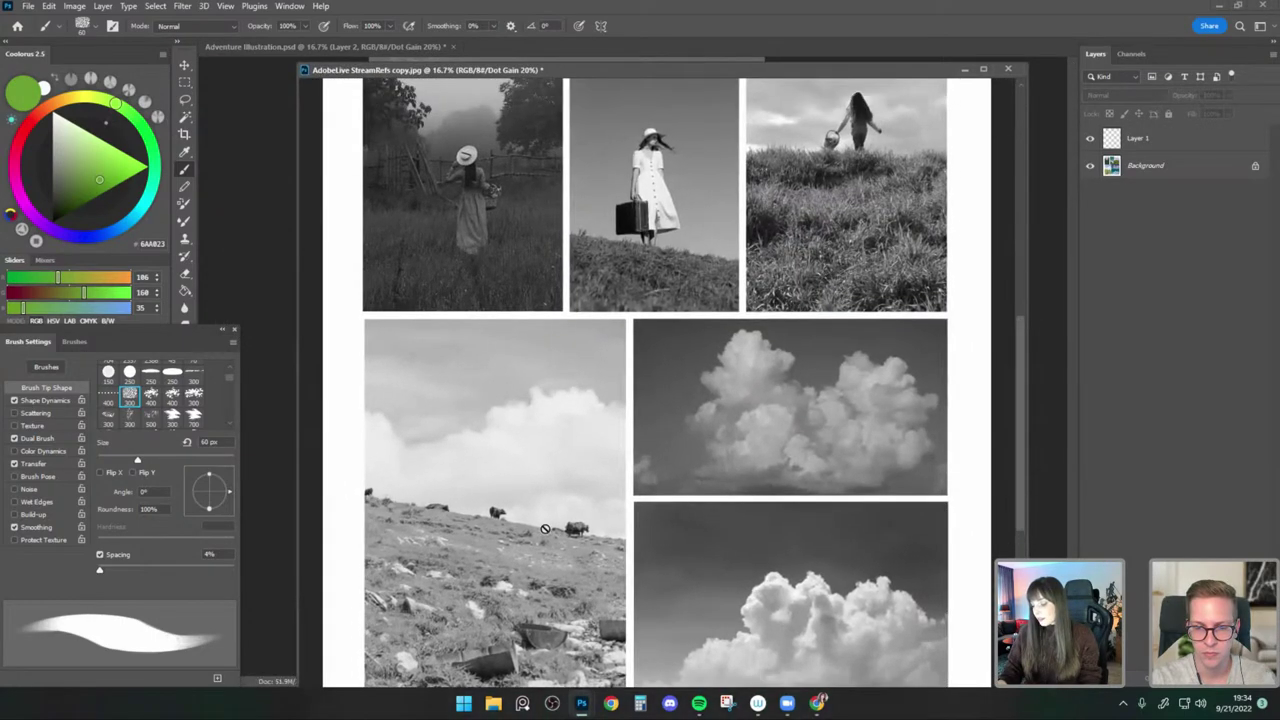
{"action": "left_click_drag", "start_coordinate": [548, 466], "coordinate": [545, 486]}
{"action": "left_click_drag", "start_coordinate": [665, 444], "coordinate": [597, 550]}
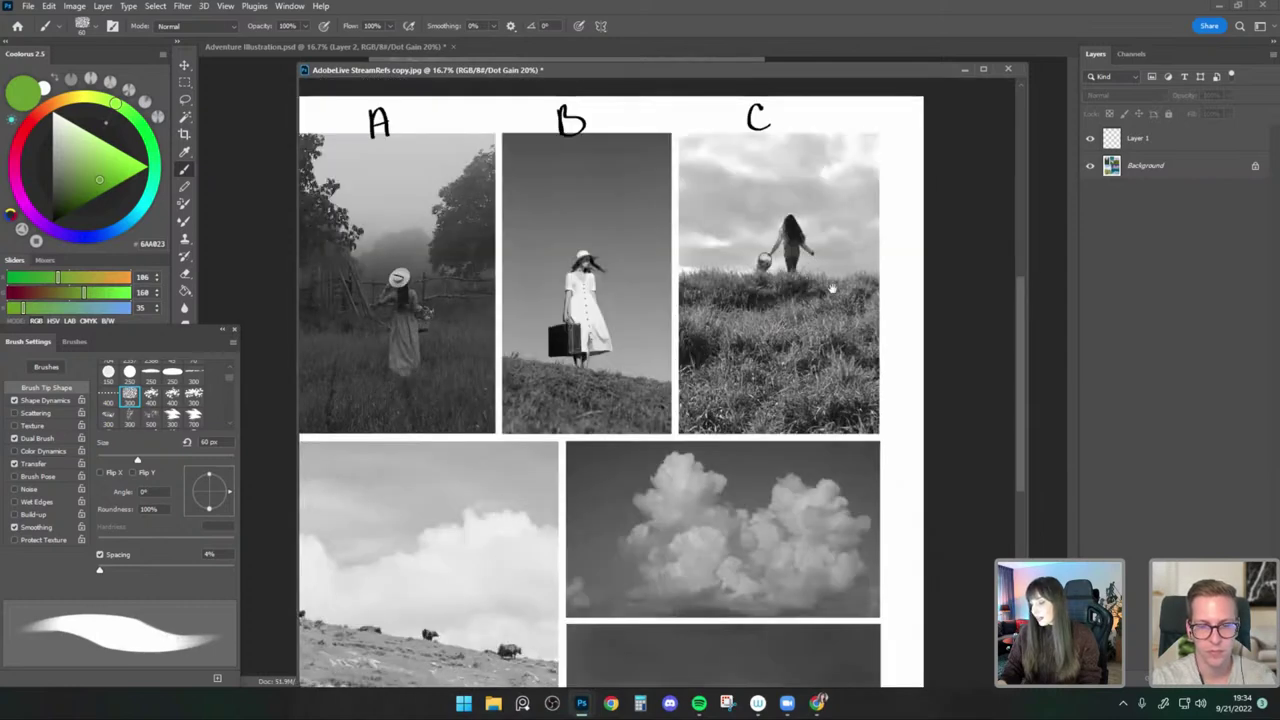
{"action": "scroll", "coordinate": [828, 280], "scroll_direction": "down", "scroll_amount": 3}
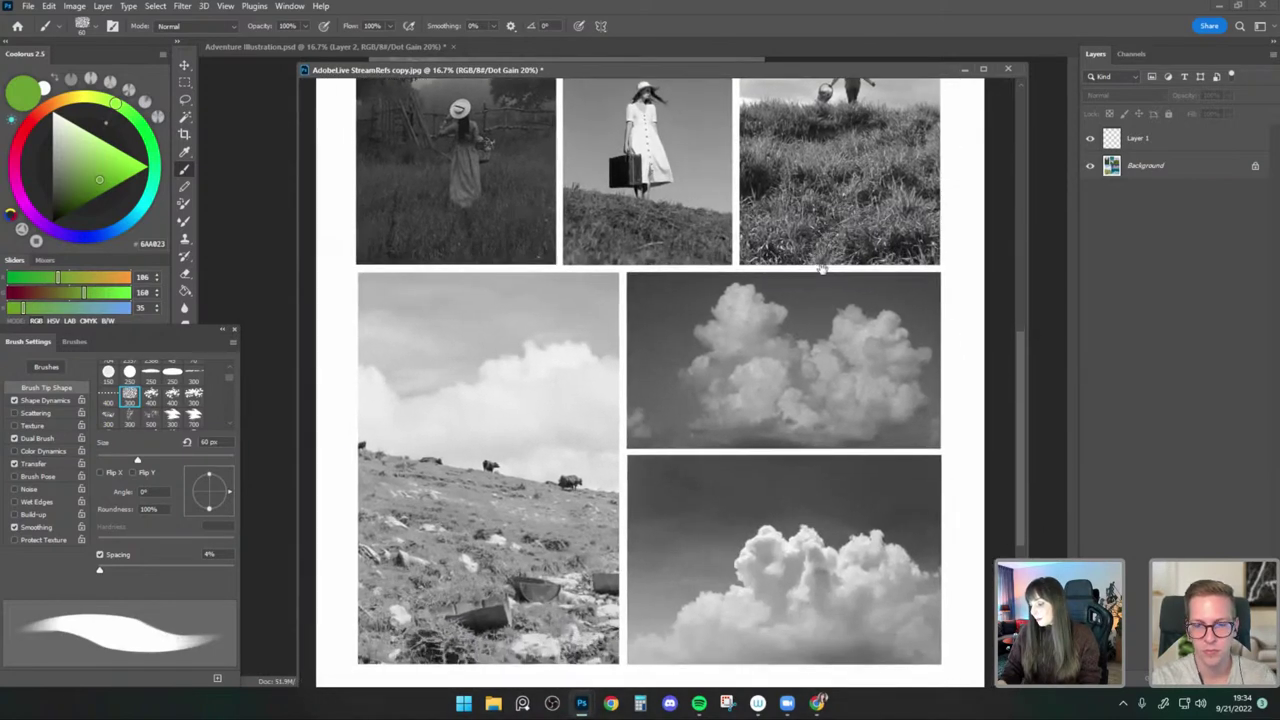
{"action": "left_click_drag", "start_coordinate": [820, 268], "coordinate": [793, 350]}
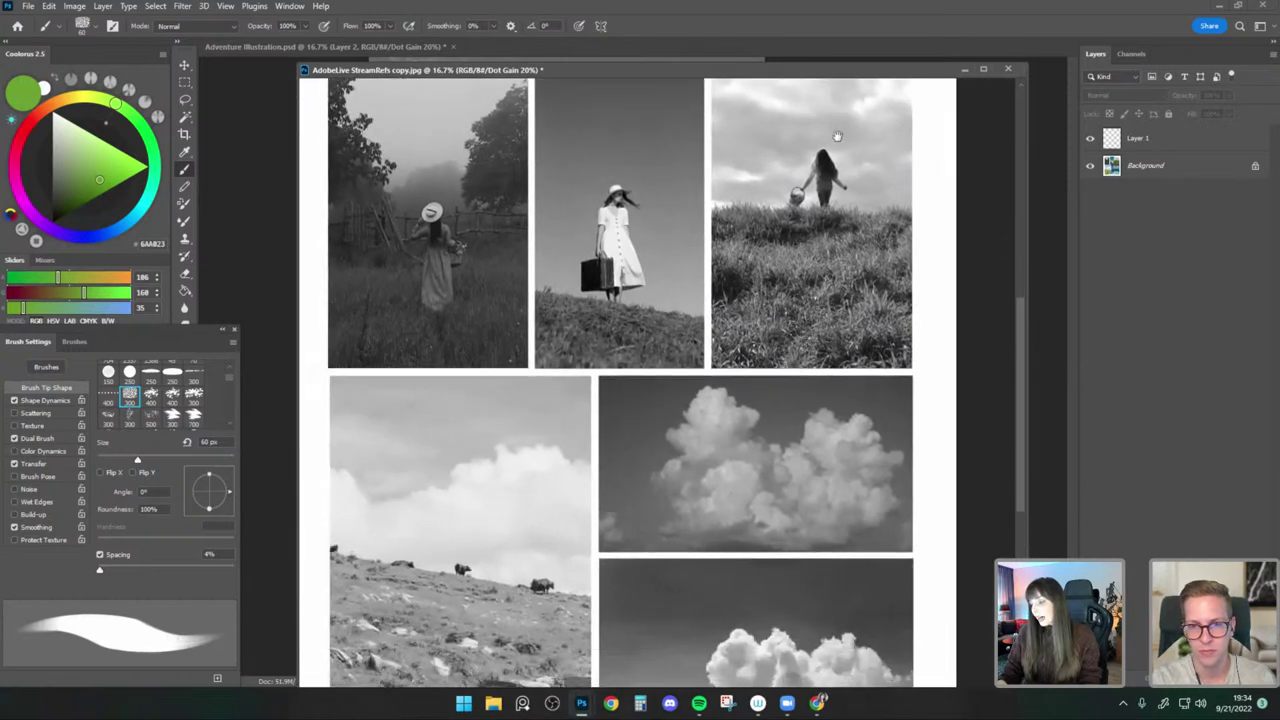
{"action": "scroll", "coordinate": [818, 559], "scroll_direction": "down", "scroll_amount": 1}
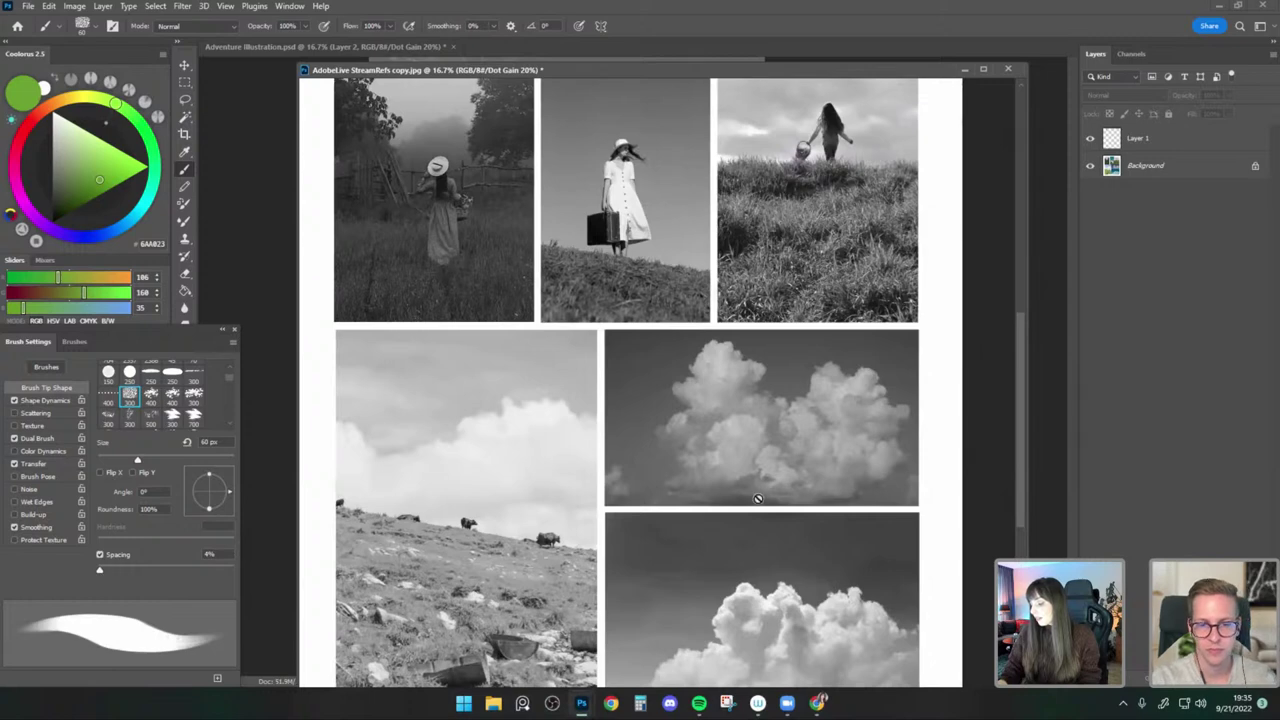
{"action": "scroll", "coordinate": [740, 485], "scroll_direction": "down", "scroll_amount": 2}
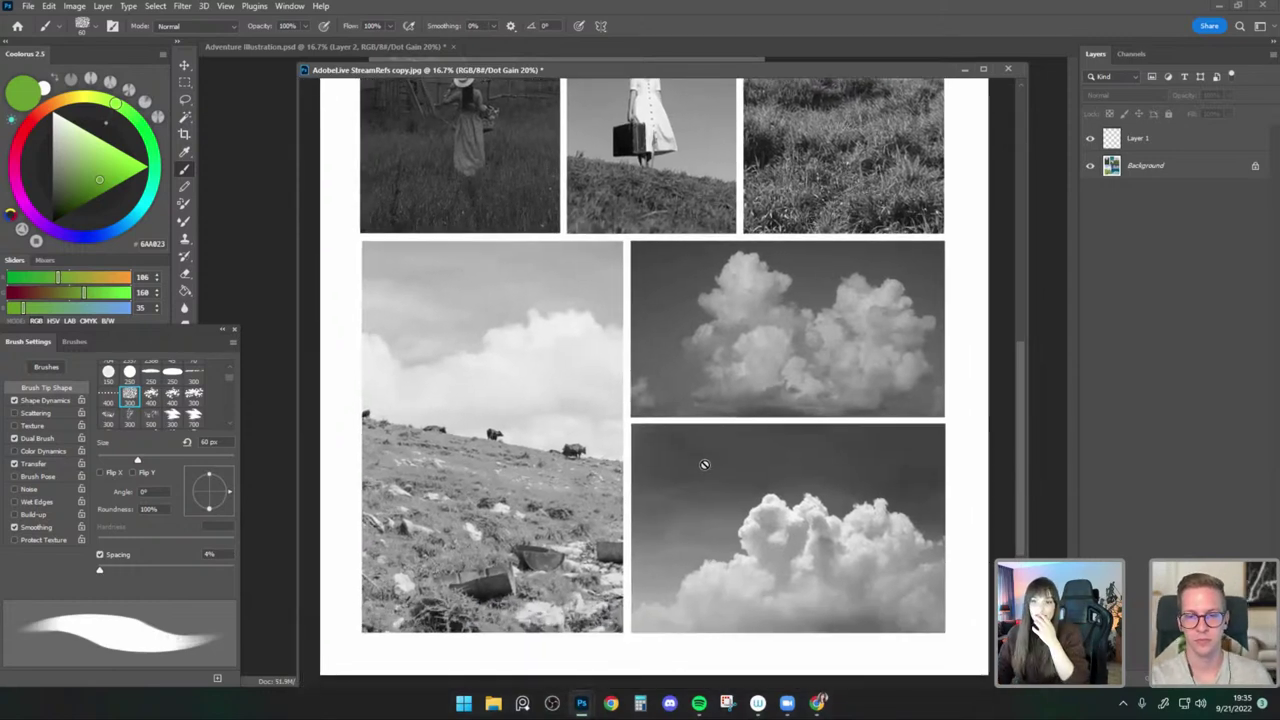
{"action": "left_click_drag", "start_coordinate": [791, 71], "coordinate": [0, 152]}
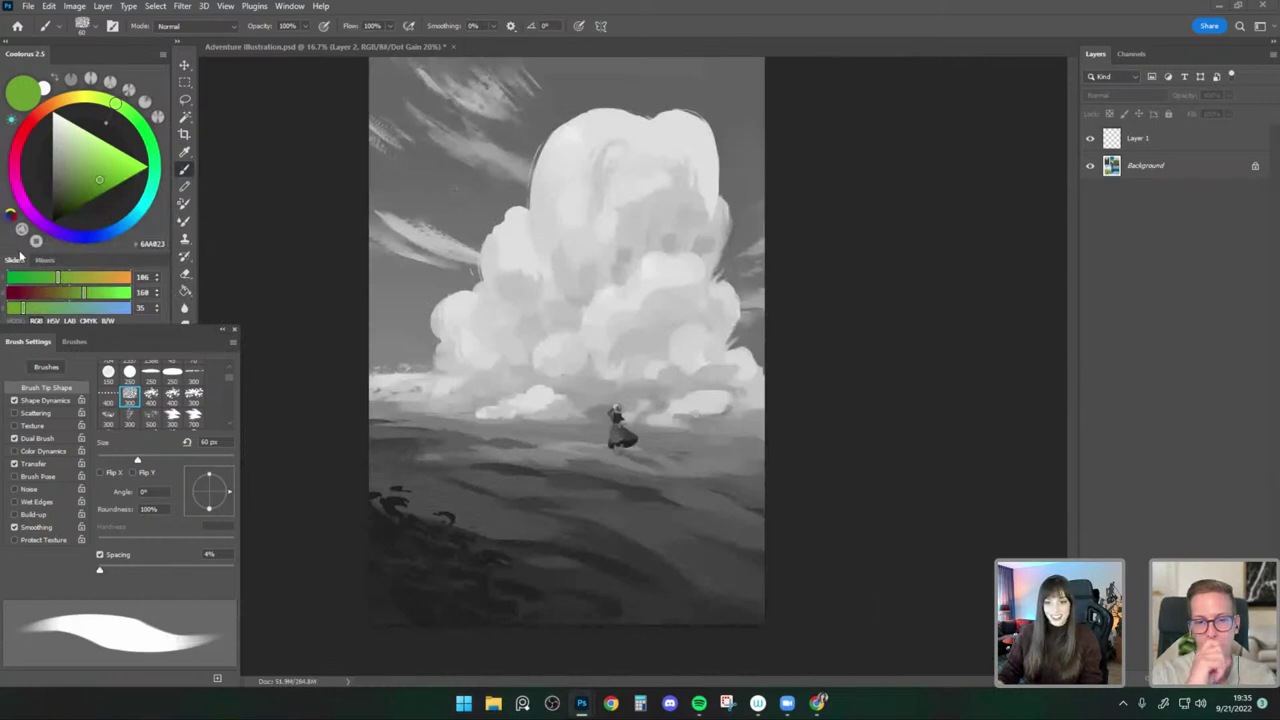
Switch the illustration between colour and grayscale proofing to check its values, ending in colour with the Brush tool active.
{"action": "left_click", "coordinate": [184, 65]}
{"action": "left_click", "coordinate": [349, 156]}
{"action": "key", "text": "ctrl+y"}
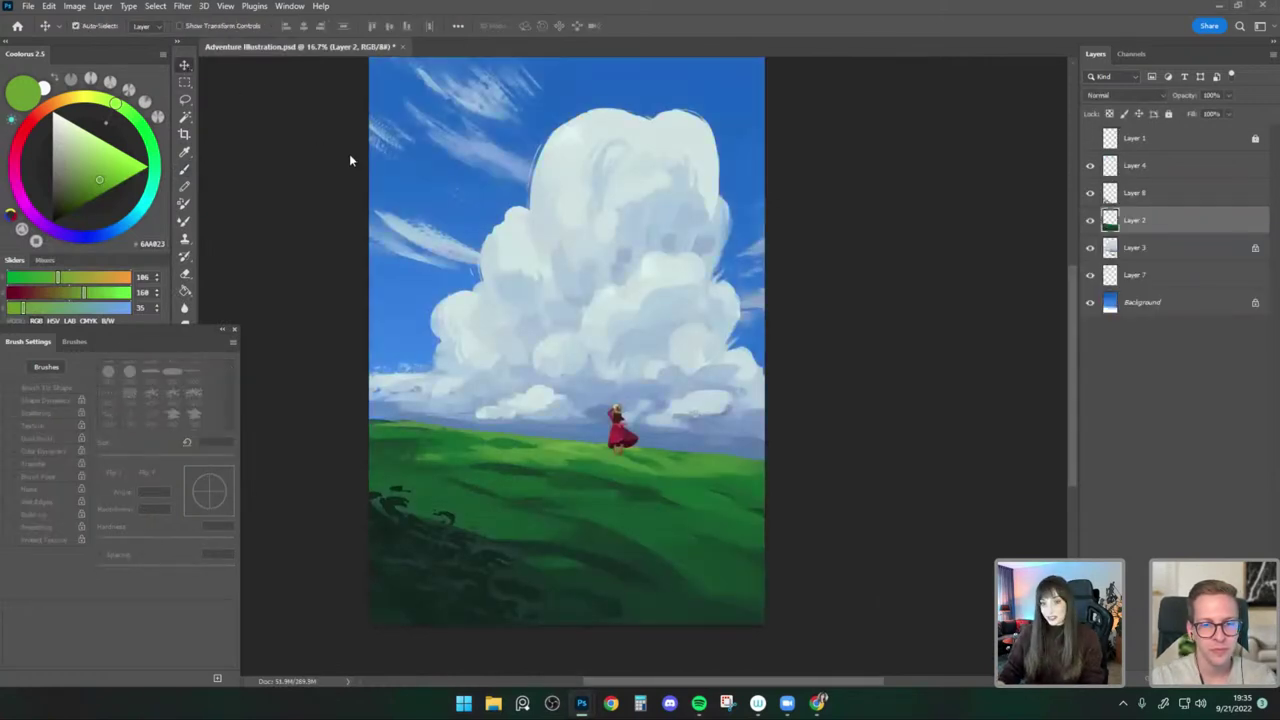
{"action": "key", "text": "ctrl+z"}
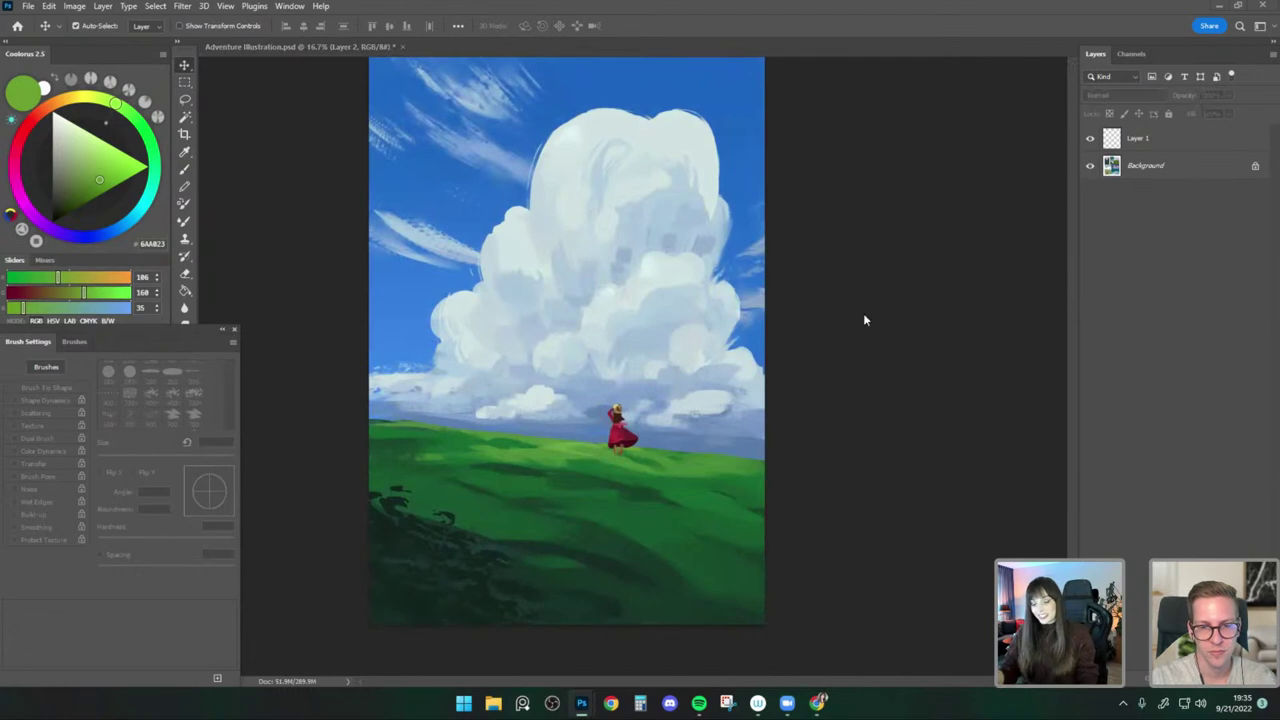
{"action": "key", "text": "ctrl+shift+z"}
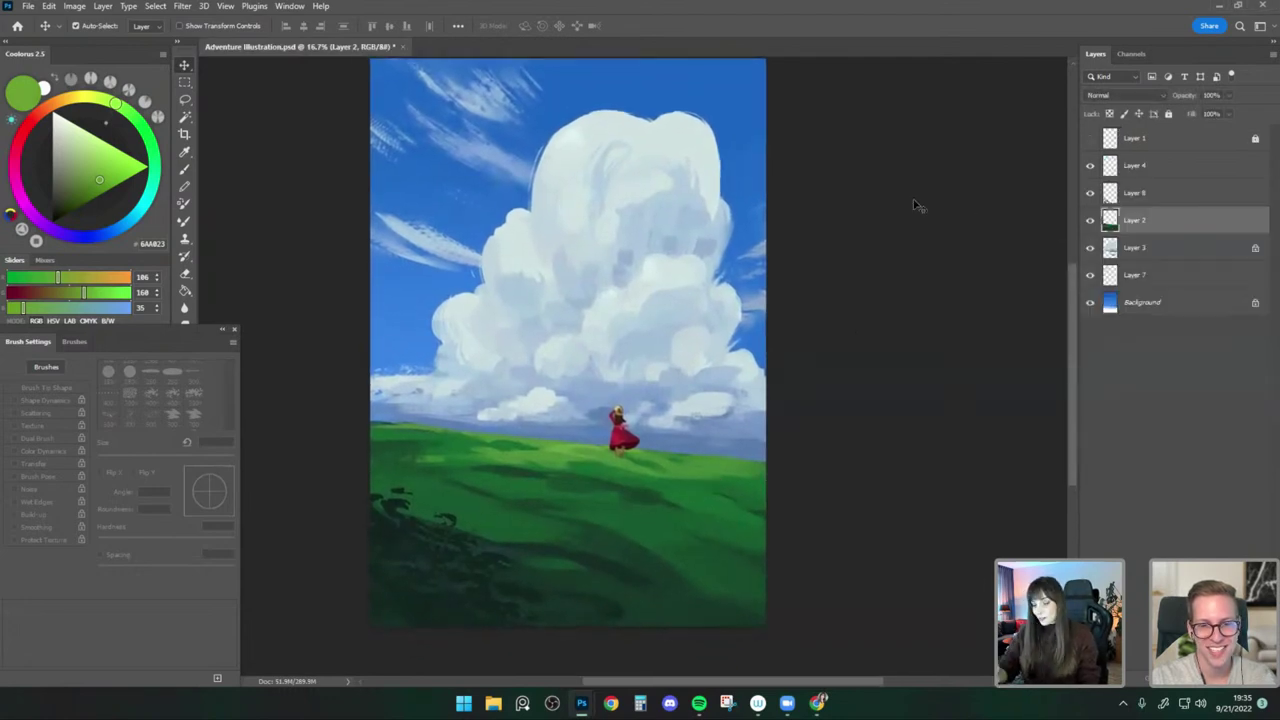
{"action": "left_click", "coordinate": [191, 169]}
{"action": "key", "text": "ctrl+y"}
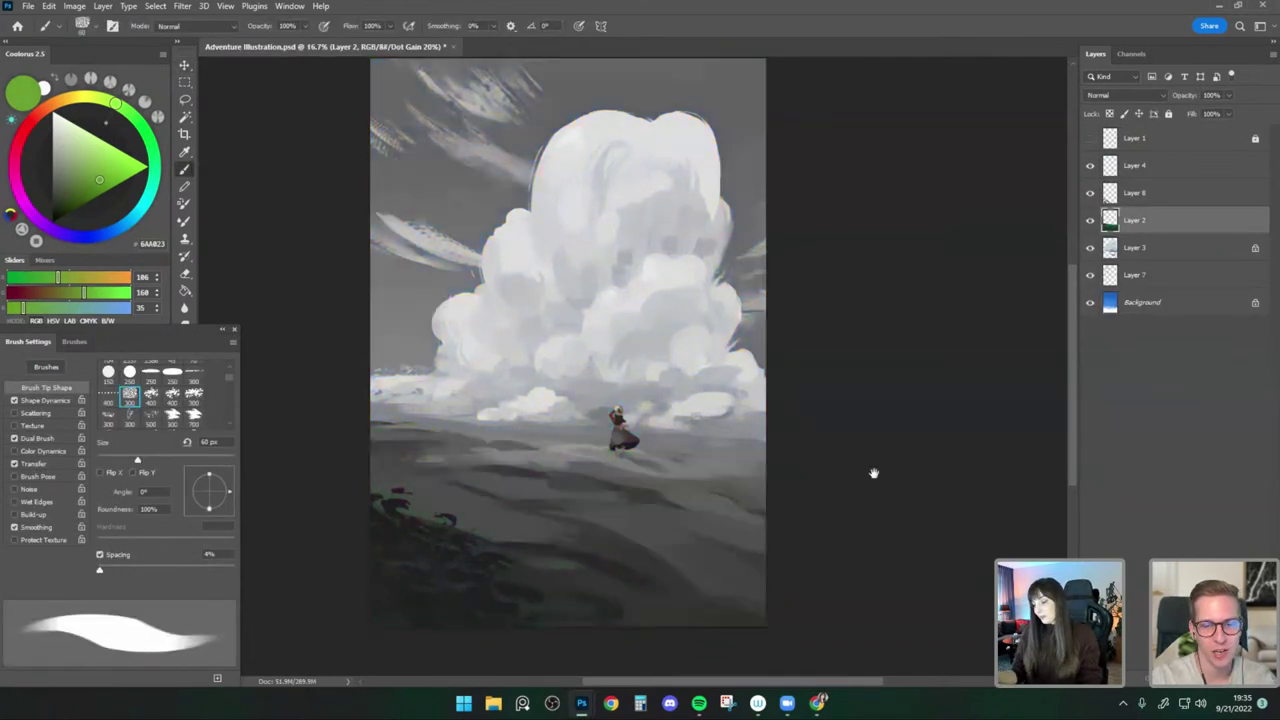
{"action": "left_click_drag", "start_coordinate": [873, 473], "coordinate": [874, 460]}
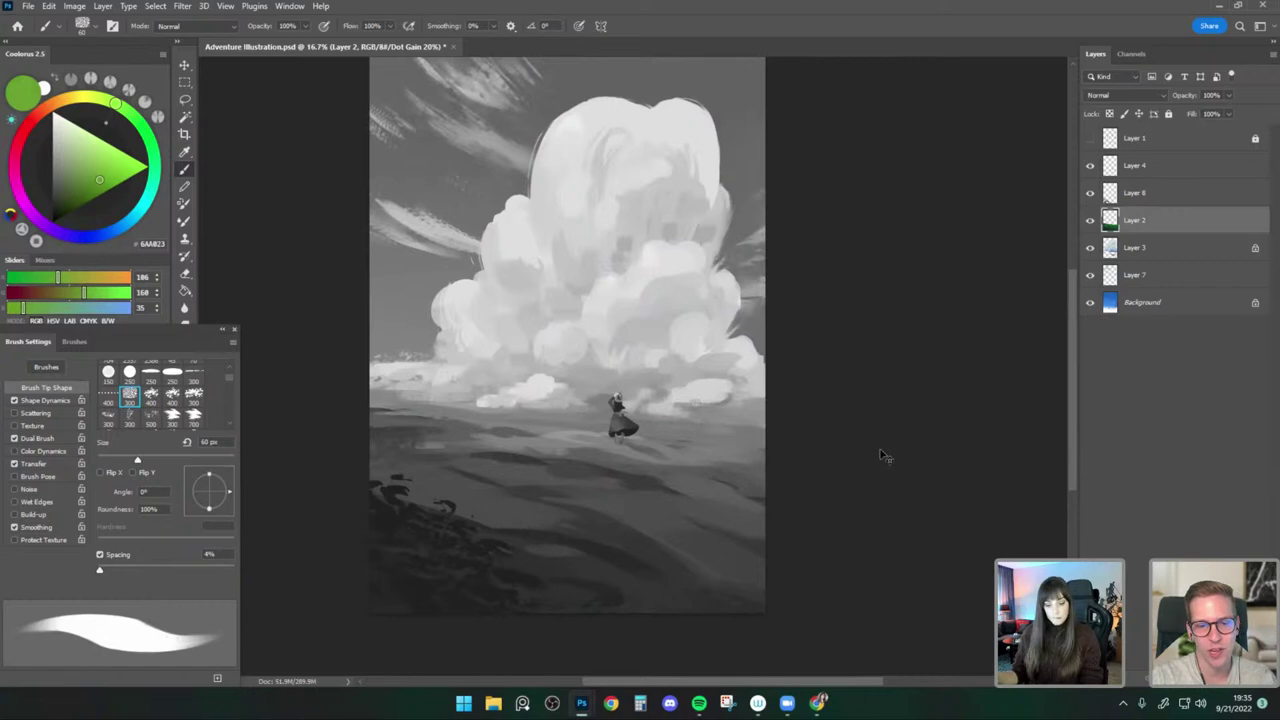
{"action": "key", "text": "ctrl+y"}
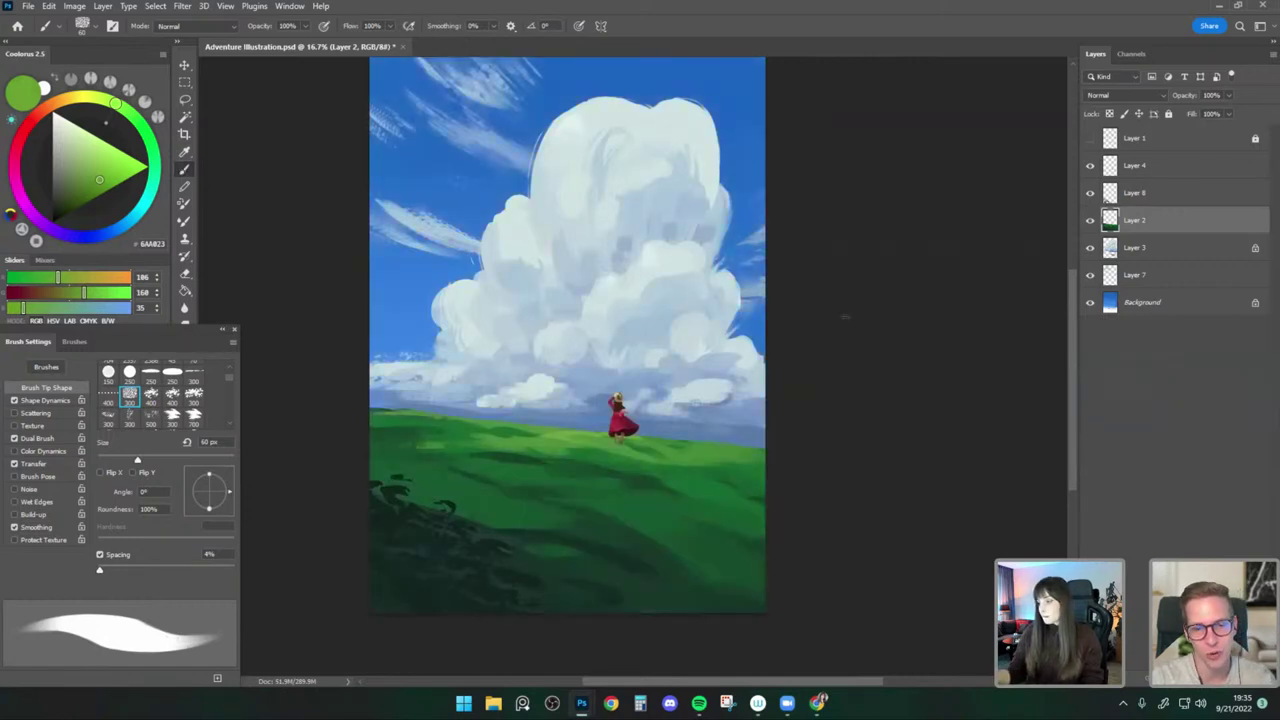
Add a new layer above Layer 2 and make it a clipping mask on the green hill.
{"action": "key", "text": "ctrl+shift+alt+n"}
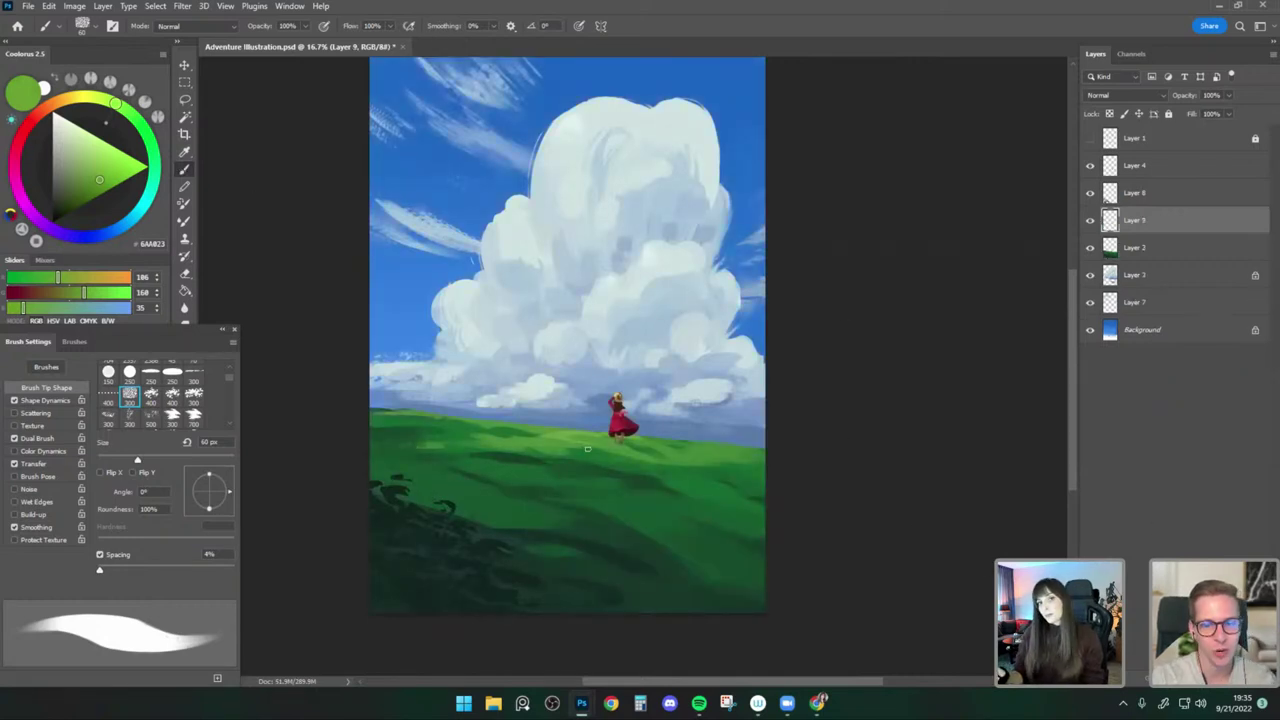
{"action": "left_click", "coordinate": [509, 430], "text": "alt"}
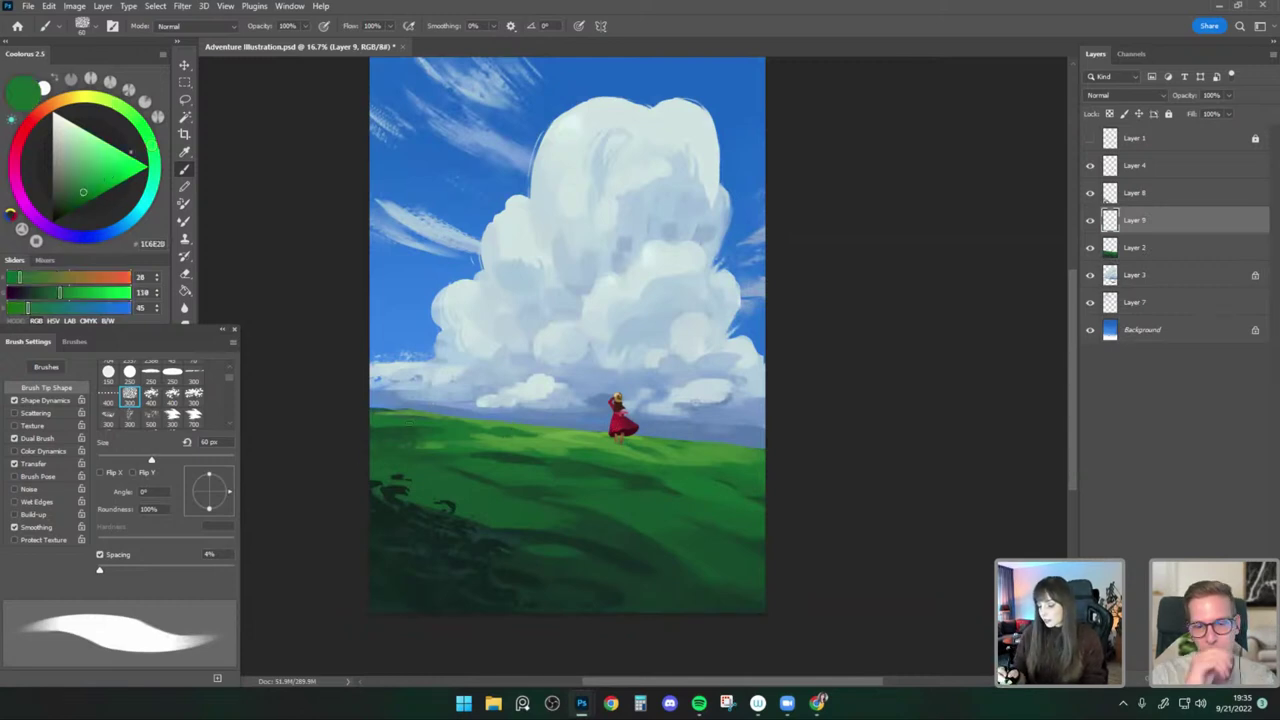
{"action": "left_click", "coordinate": [402, 424], "text": "alt"}
{"action": "left_click", "coordinate": [66, 207]}
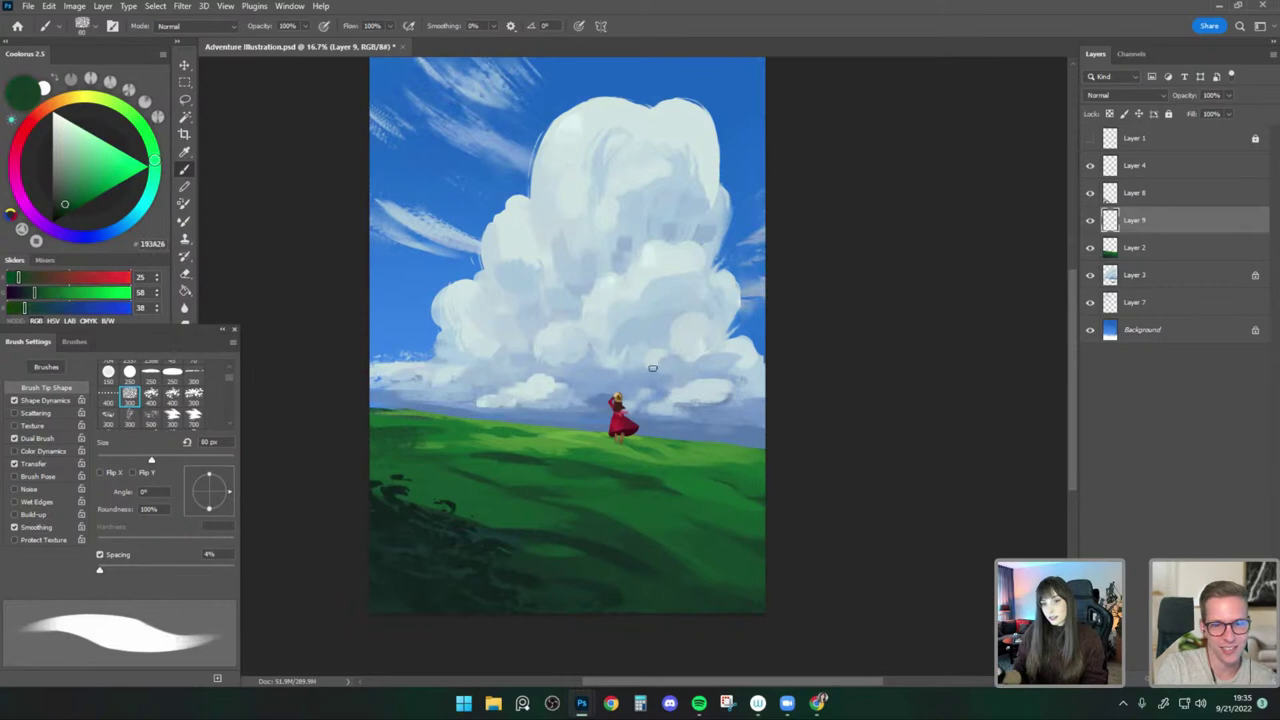
{"action": "left_click_drag", "start_coordinate": [879, 413], "coordinate": [897, 413]}
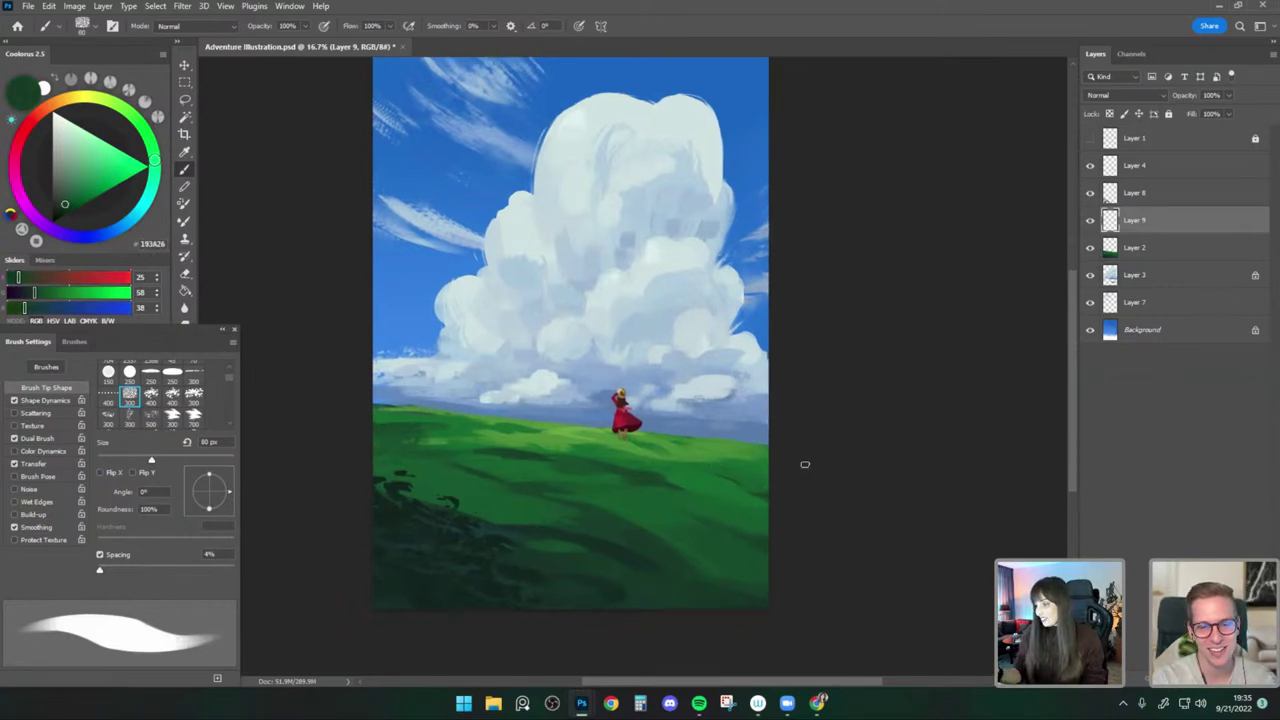
{"action": "right_click", "coordinate": [1140, 222]}
{"action": "left_click", "coordinate": [1030, 376]}
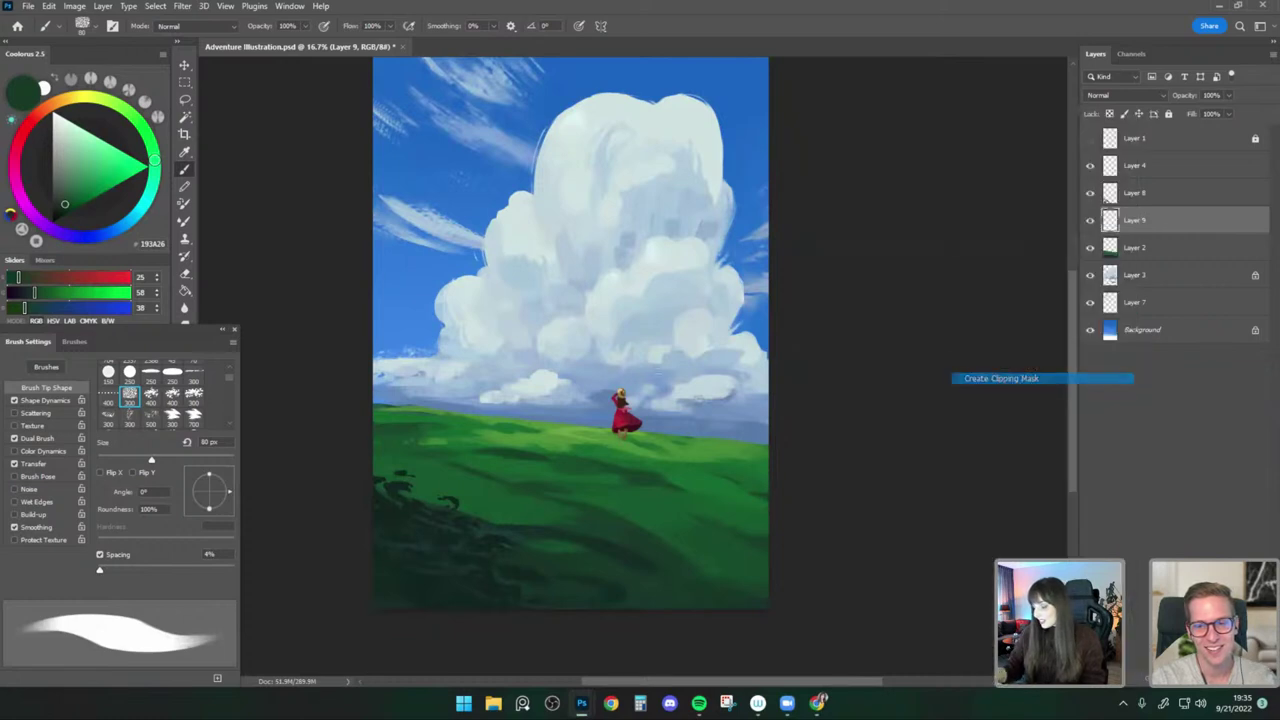
On the clipped layer, paint a diagonal band of sampled light green across the hill to below the woman.
{"action": "left_click", "coordinate": [458, 424], "text": "alt"}
{"action": "key", "text": "bracketright"}
{"action": "key", "text": "bracketright"}
{"action": "key", "text": "bracketright"}
{"action": "key", "text": "bracketright"}
{"action": "key", "text": "bracketright"}
{"action": "key", "text": "bracketright"}
{"action": "key", "text": "bracketright"}
{"action": "key", "text": "bracketright"}
{"action": "mouse_move", "coordinate": [418, 415]}
{"action": "left_mouse_down"}
{"action": "mouse_move", "coordinate": [598, 427]}
{"action": "mouse_move", "coordinate": [568, 427]}
{"action": "mouse_move", "coordinate": [585, 442]}
{"action": "mouse_move", "coordinate": [536, 442]}
{"action": "mouse_move", "coordinate": [617, 483]}
{"action": "left_mouse_up"}
{"action": "key", "text": "ctrl+z"}
{"action": "key", "text": "bracketright"}
{"action": "key", "text": "bracketleft"}
Trim and reshape the light green band below the woman with sampled darker greens and a brush of up to 300 px.
{"action": "left_click", "coordinate": [566, 438], "text": "alt"}
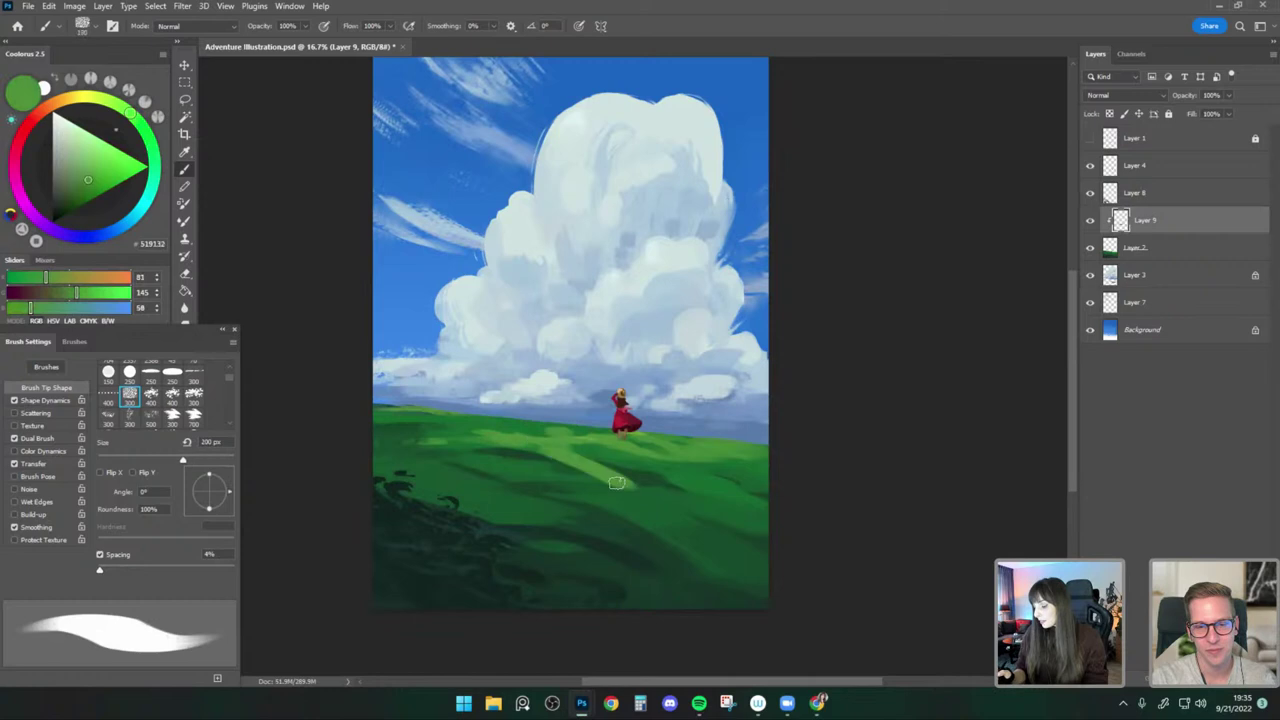
{"action": "key", "text": "bracketright"}
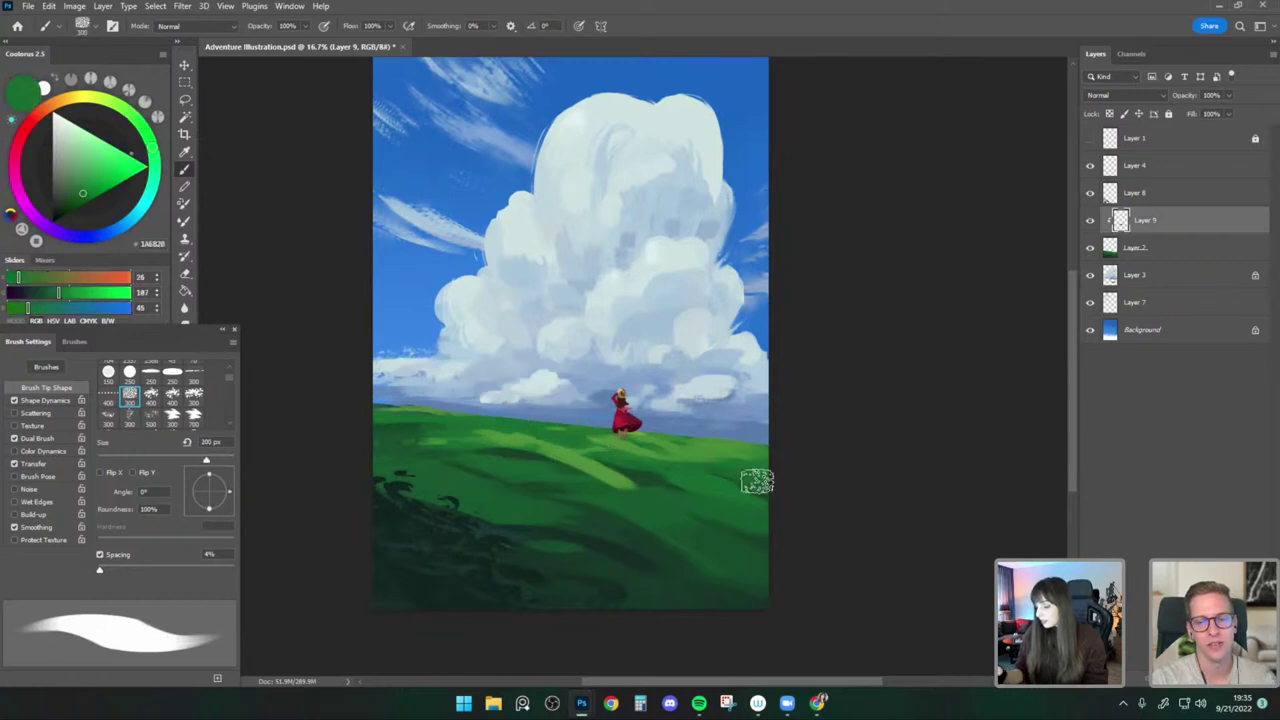
{"action": "left_click", "coordinate": [574, 457], "text": "alt"}
{"action": "left_click", "coordinate": [617, 460], "text": "alt"}
{"action": "left_click_drag", "start_coordinate": [630, 484], "coordinate": [580, 475]}
{"action": "left_click", "coordinate": [597, 486], "text": "alt"}
{"action": "key", "text": "bracketright"}
{"action": "key", "text": "bracketright"}
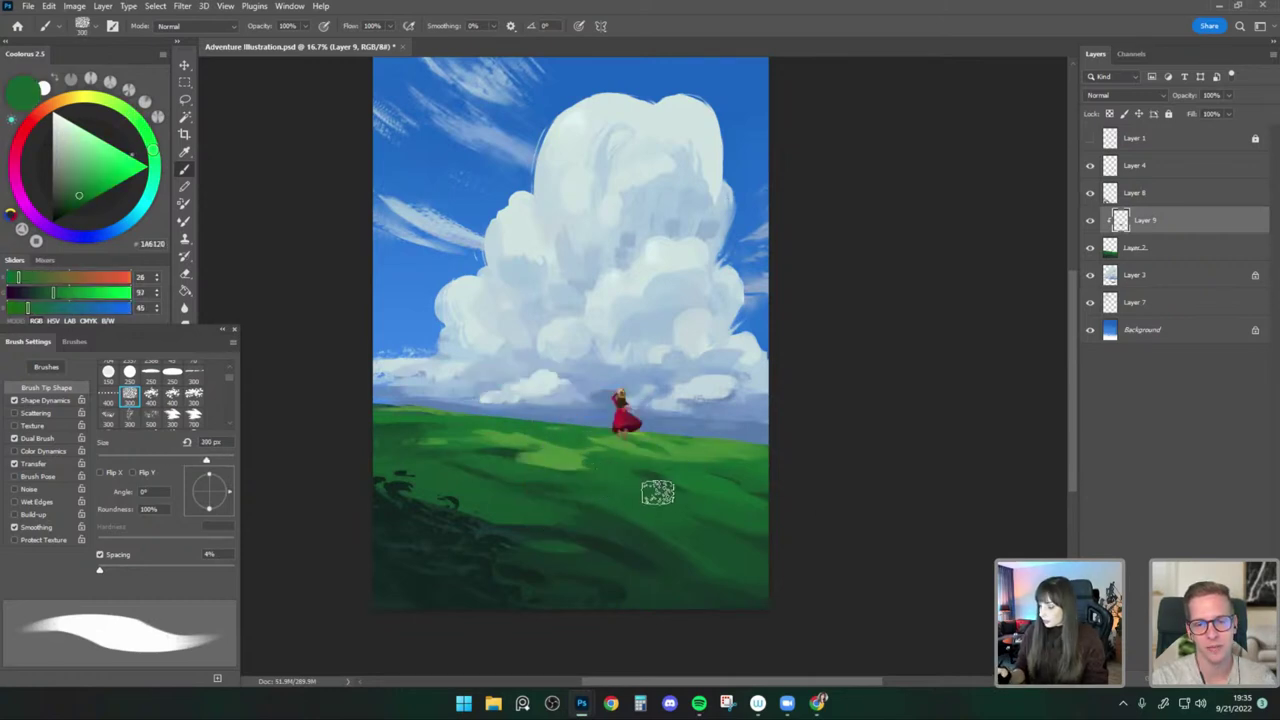
Sample the light green at the woman's feet and flip the canvas horizontally to check the composition.
{"action": "left_click", "coordinate": [622, 446], "text": "alt"}
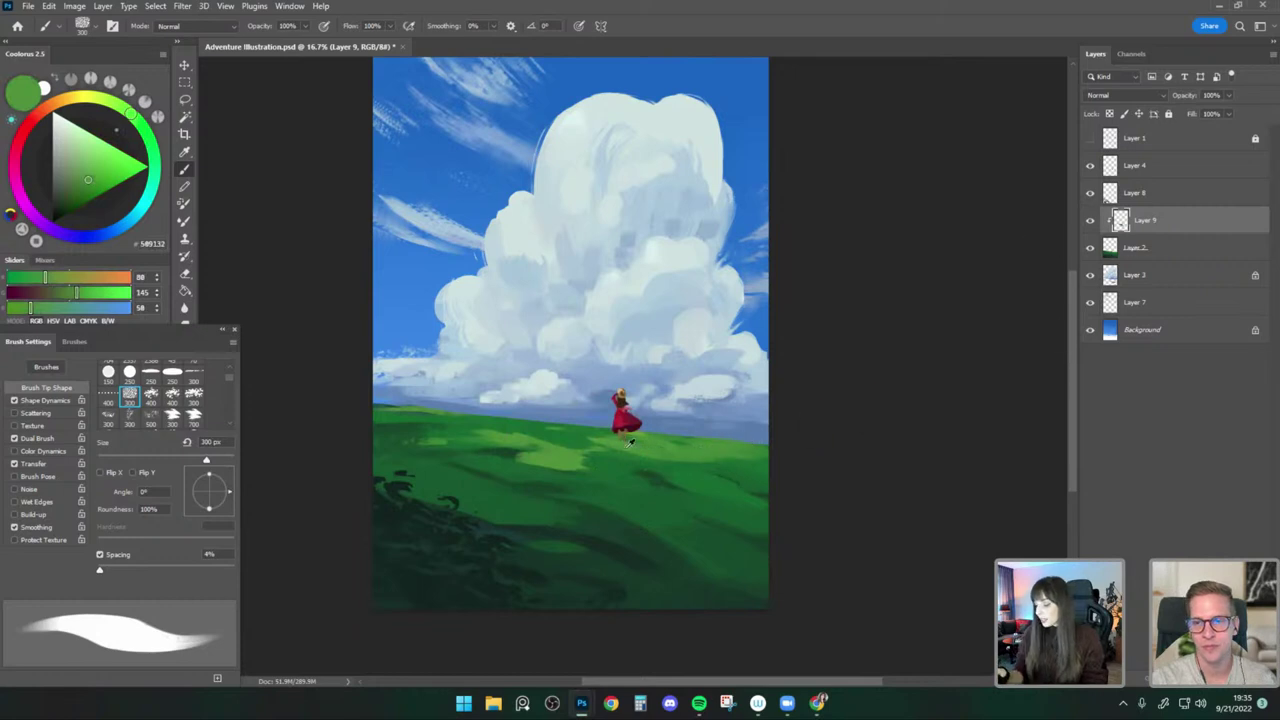
{"action": "key", "text": "ctrl+shift+h"}
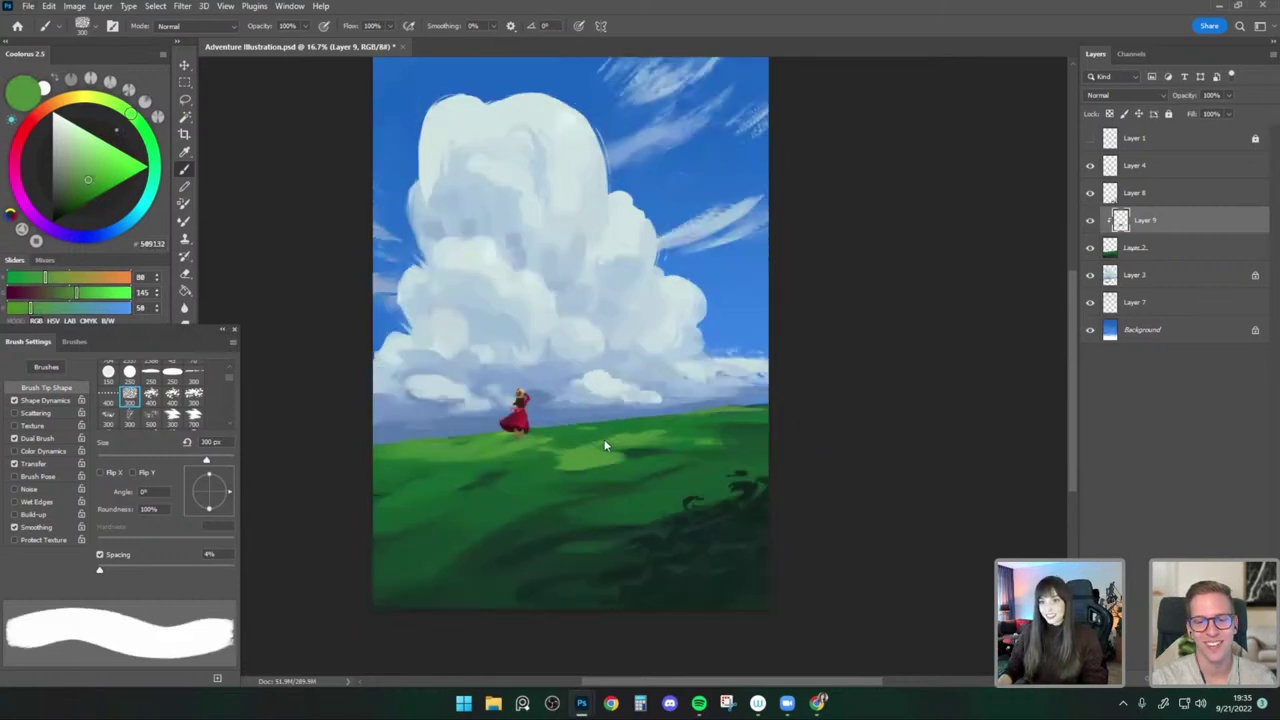
On the clipped layer, extend the light green patches below the woman with sampled greens and a brush of up to 400 px.
{"action": "left_click", "coordinate": [564, 442], "text": "alt"}
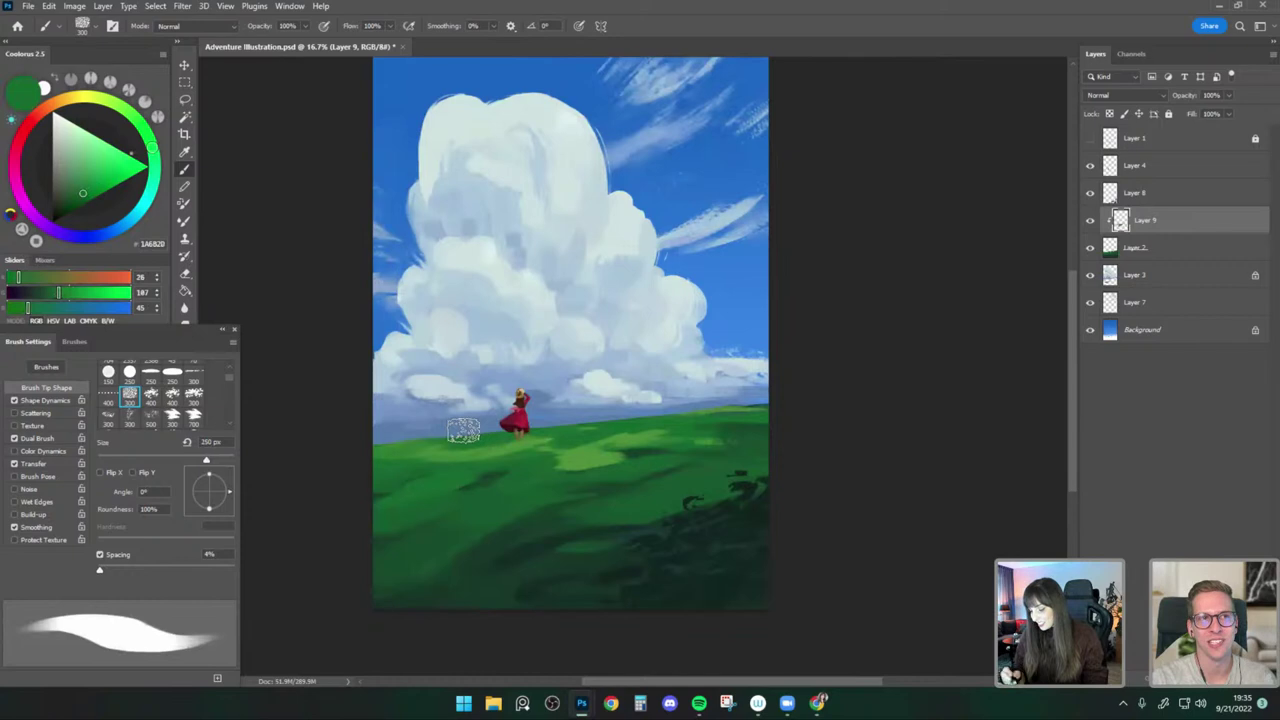
{"action": "key", "text": "bracketright"}
{"action": "left_click", "coordinate": [478, 454], "text": "alt"}
{"action": "left_click_drag", "start_coordinate": [488, 458], "coordinate": [456, 454]}
{"action": "key", "text": "bracketleft"}
{"action": "left_click", "coordinate": [576, 463], "text": "alt"}
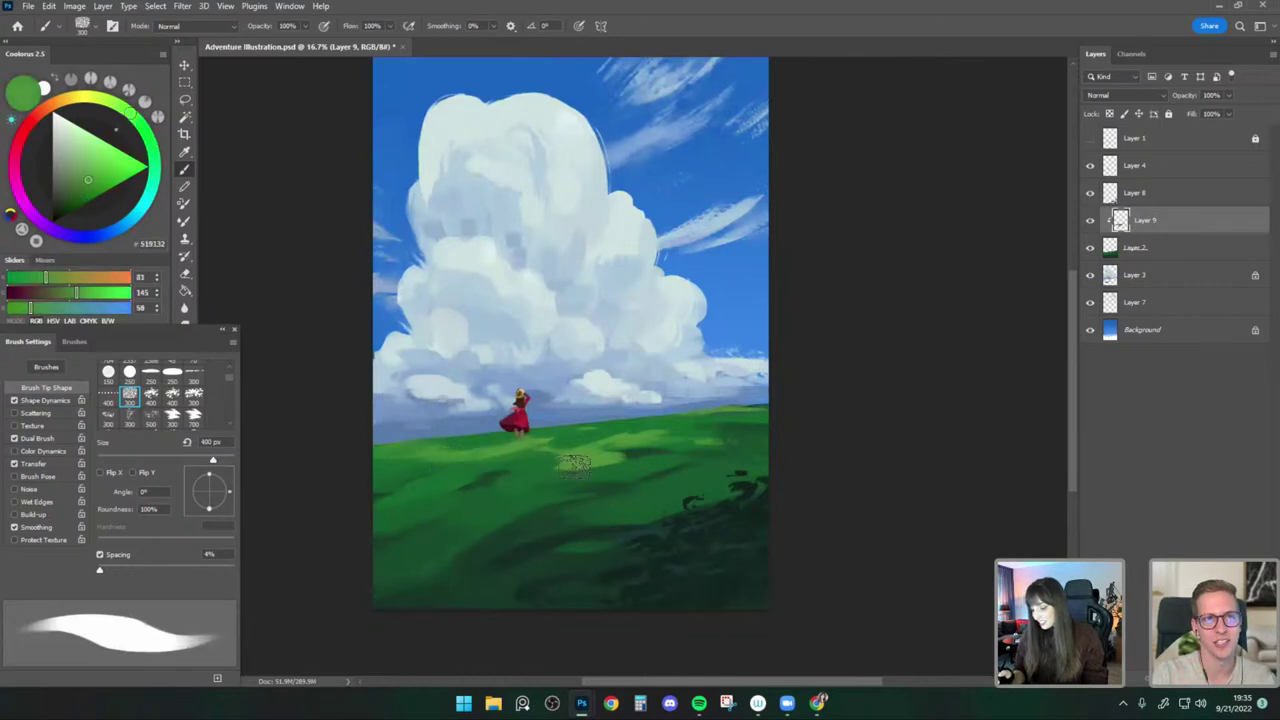
{"action": "left_click_drag", "start_coordinate": [548, 473], "coordinate": [498, 486]}
{"action": "key", "text": "bracketleft"}
{"action": "key", "text": "bracketright"}
{"action": "key", "text": "bracketright"}
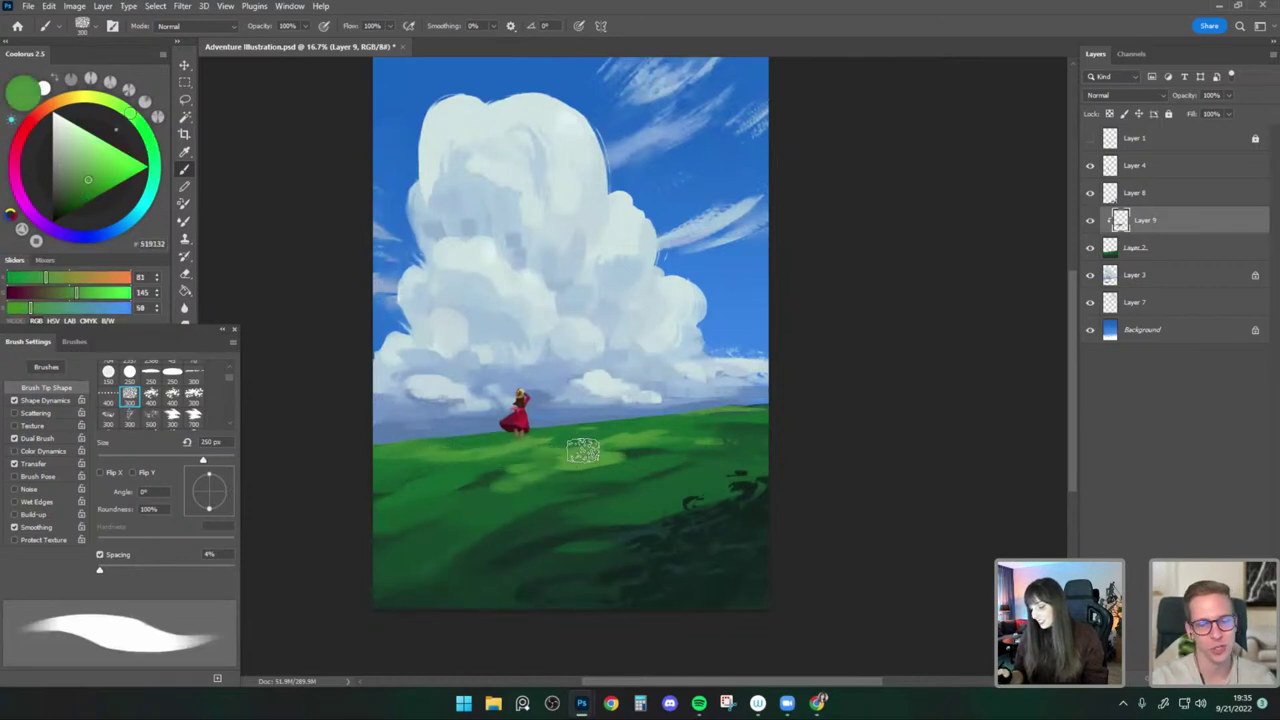
Rework the grass on the slope right of the woman with sampled darker greens, using a brush of 200 to 400 px.
{"action": "left_click", "coordinate": [575, 436], "text": "alt"}
{"action": "key", "text": "bracketleft"}
{"action": "key", "text": "bracketleft"}
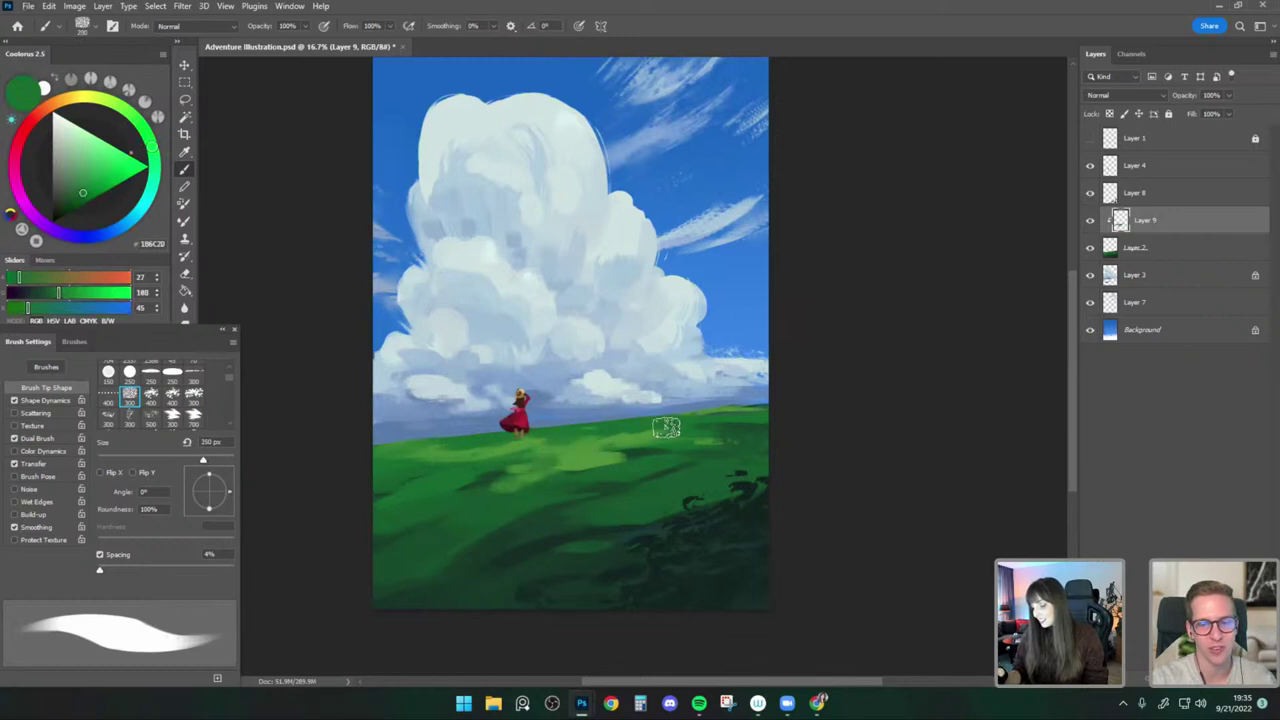
{"action": "left_click", "coordinate": [572, 441], "text": "alt"}
{"action": "key", "text": "bracketright"}
{"action": "key", "text": "bracketright"}
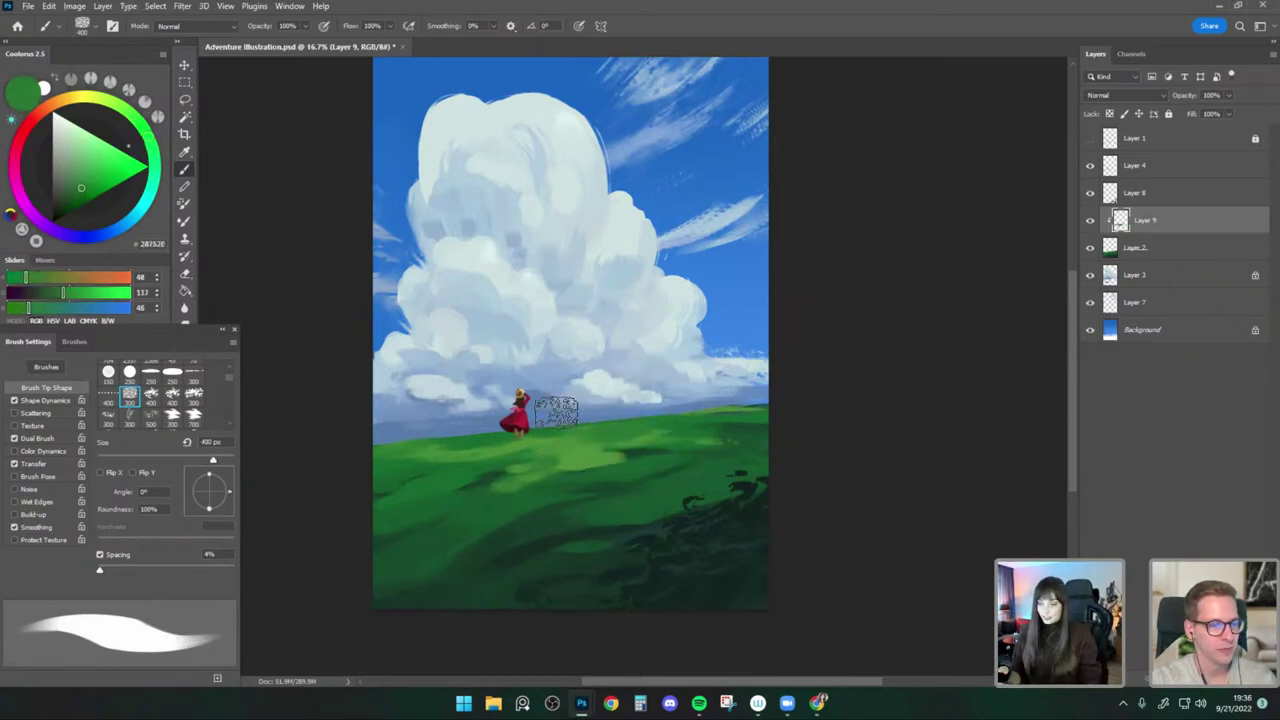
{"action": "left_click", "coordinate": [515, 443], "text": "alt"}
{"action": "key", "text": "bracketleft"}
{"action": "key", "text": "bracketleft"}
{"action": "key", "text": "bracketleft"}
{"action": "key", "text": "bracketleft"}
{"action": "key", "text": "bracketleft"}
{"action": "key", "text": "bracketleft"}
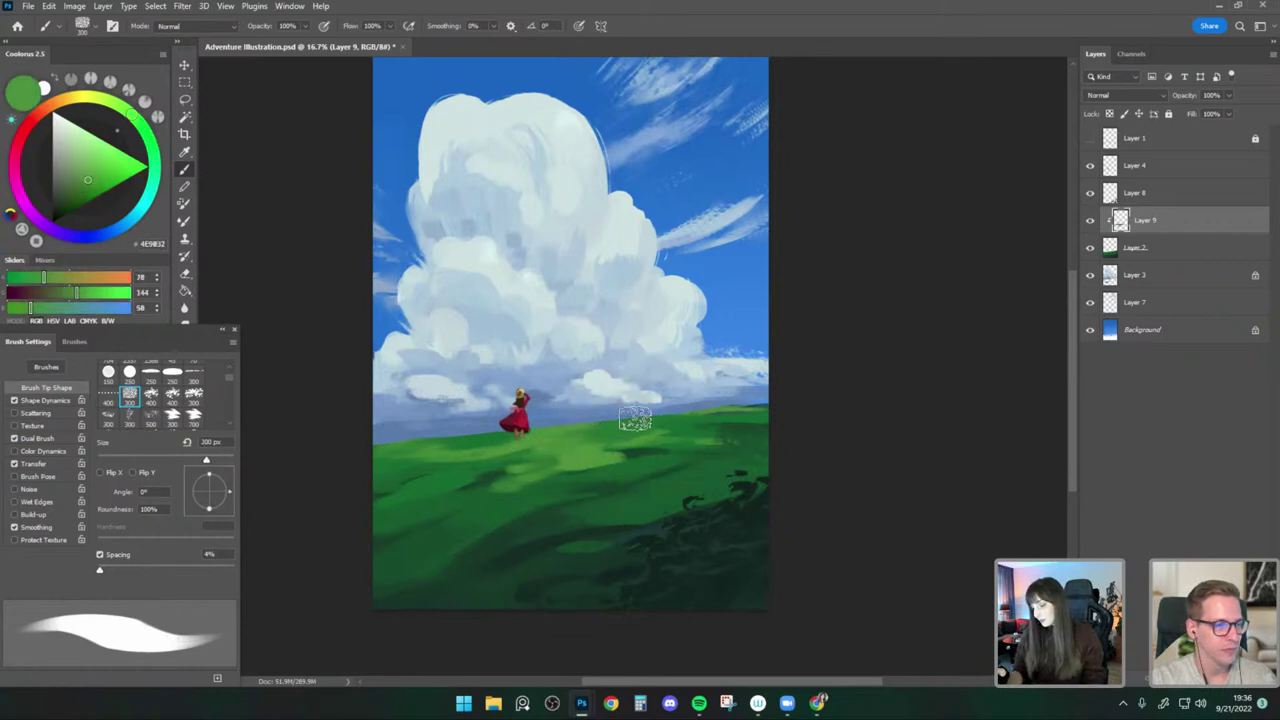
Blend light and dark sampled greens along the hill's crest on both sides of the woman with a 200 to 400 px brush.
{"action": "left_click", "coordinate": [604, 438], "text": "alt"}
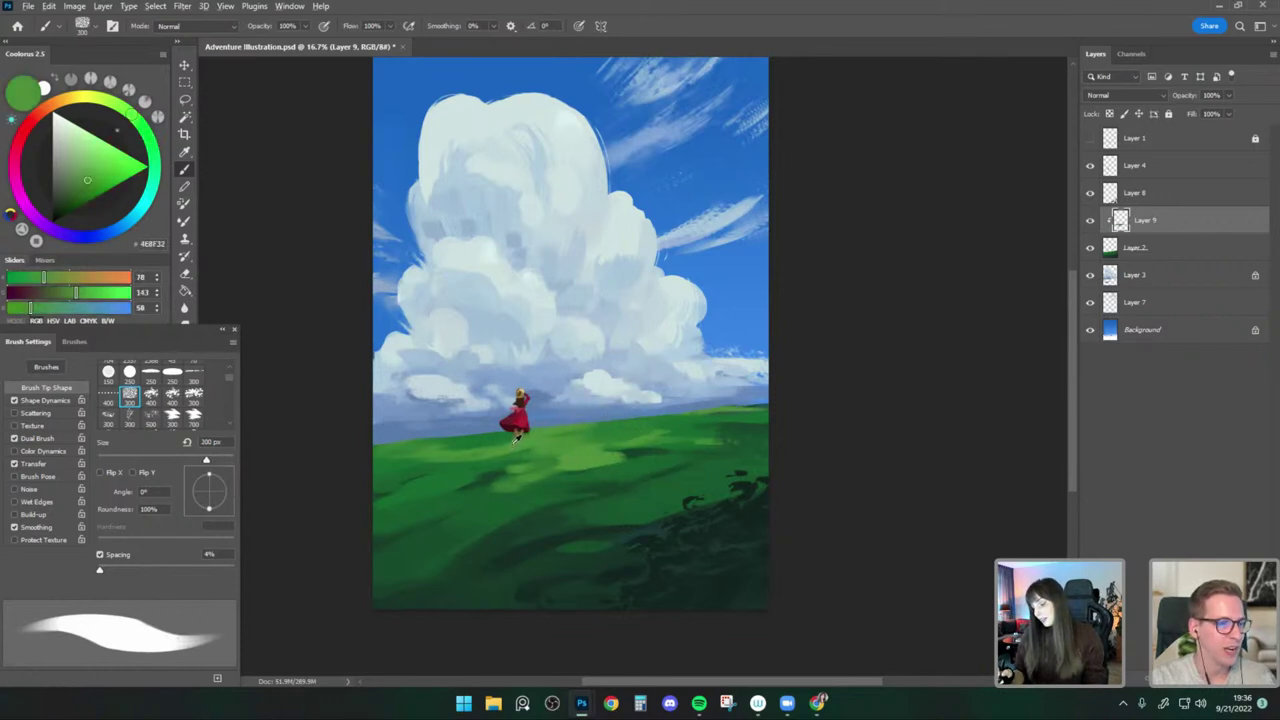
{"action": "key", "text": "bracketright"}
{"action": "key", "text": "bracketright"}
{"action": "key", "text": "bracketright"}
{"action": "left_click", "coordinate": [478, 437], "text": "alt"}
{"action": "key", "text": "bracketleft"}
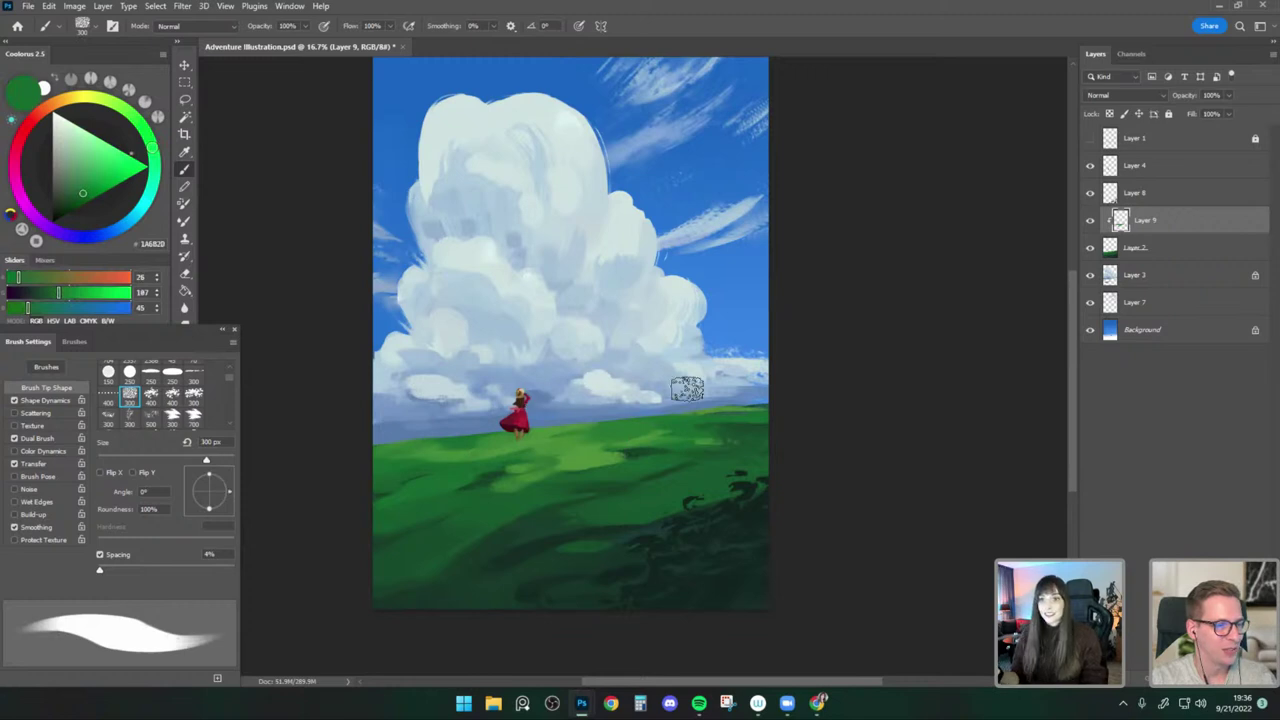
{"action": "left_click", "coordinate": [461, 455], "text": "alt"}
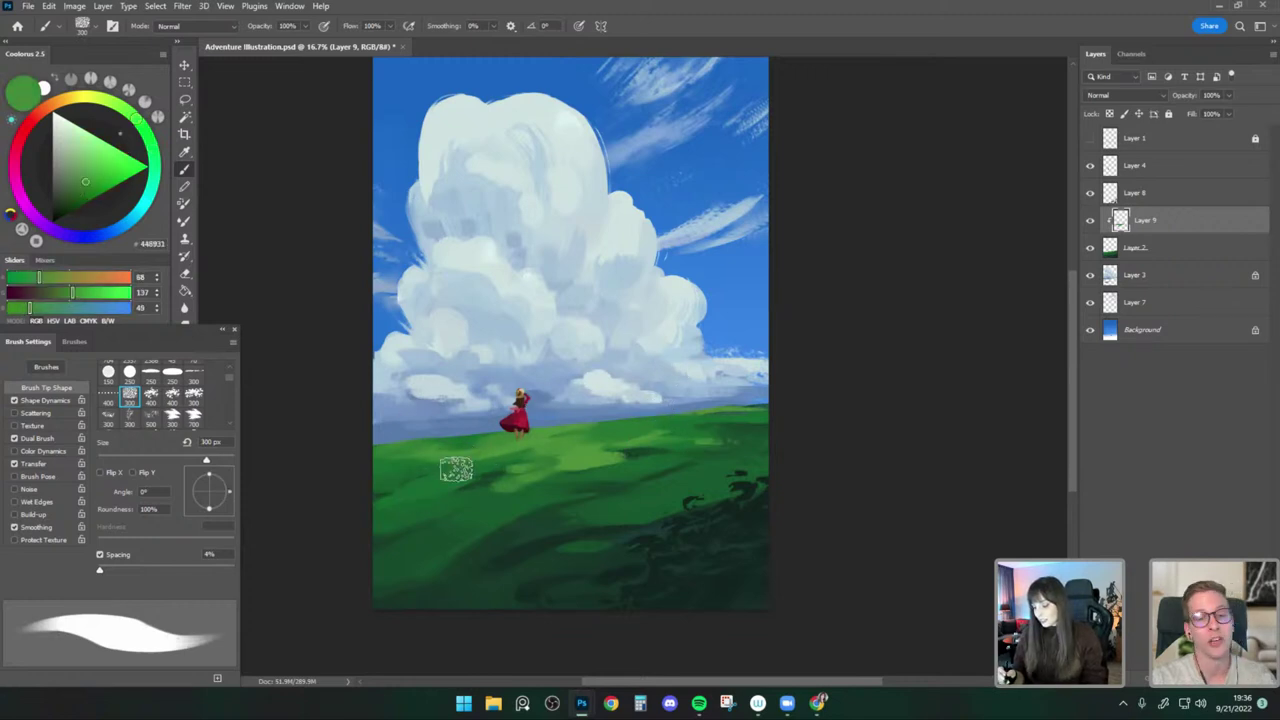
{"action": "key", "text": "]"}
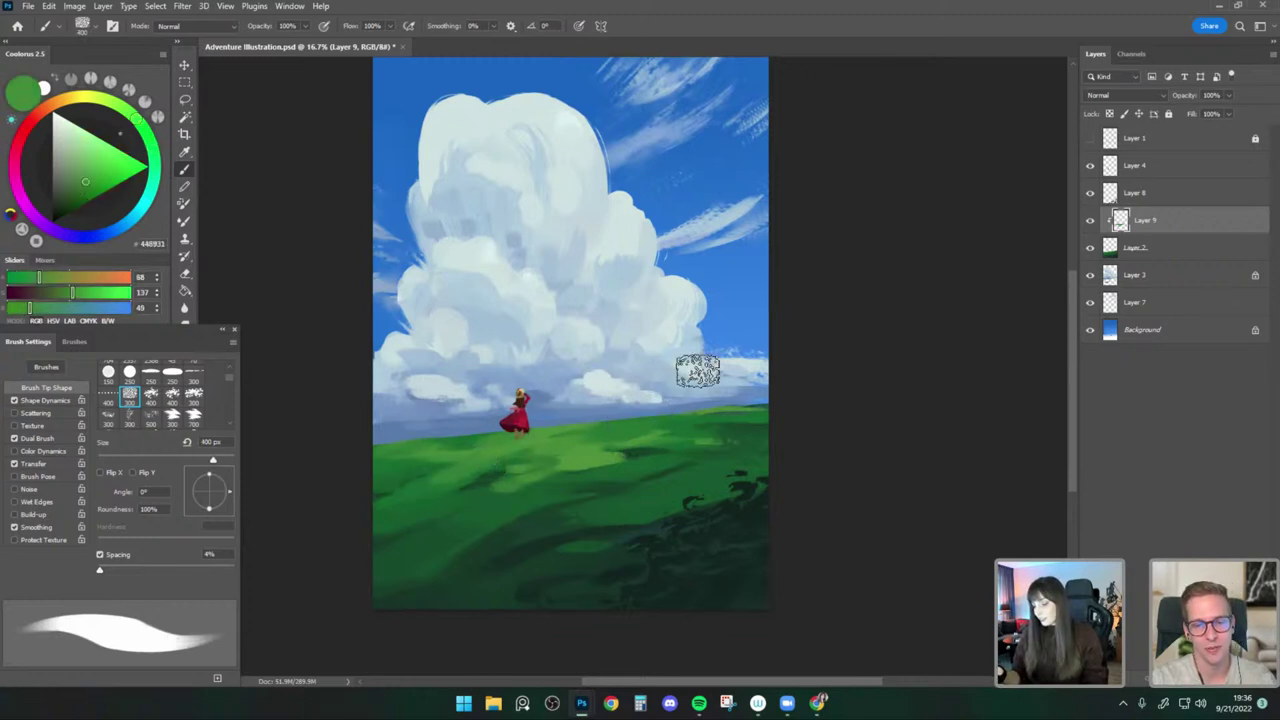
{"action": "left_click", "coordinate": [629, 415], "text": "alt"}
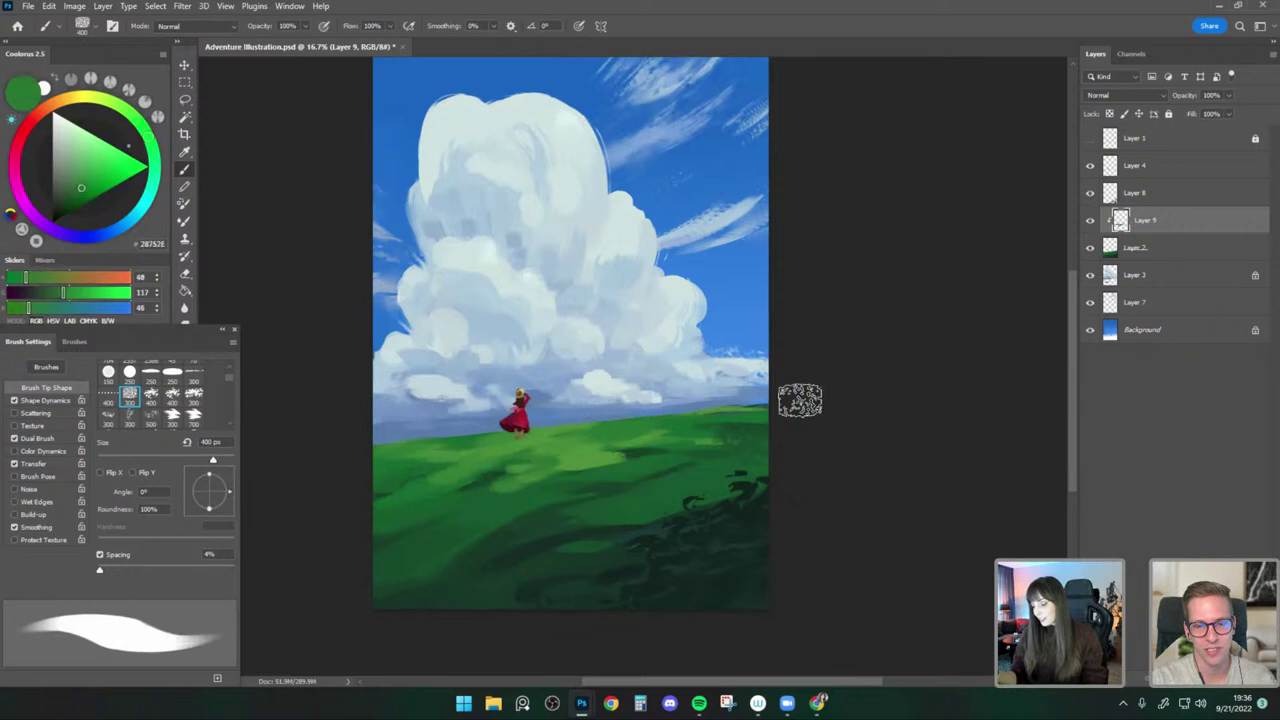
Soften the grass left of the woman with sampled mid greens, varying the brush between 250 and 500 px.
{"action": "left_click", "coordinate": [1090, 222]}
{"action": "left_click", "coordinate": [645, 420], "text": "alt"}
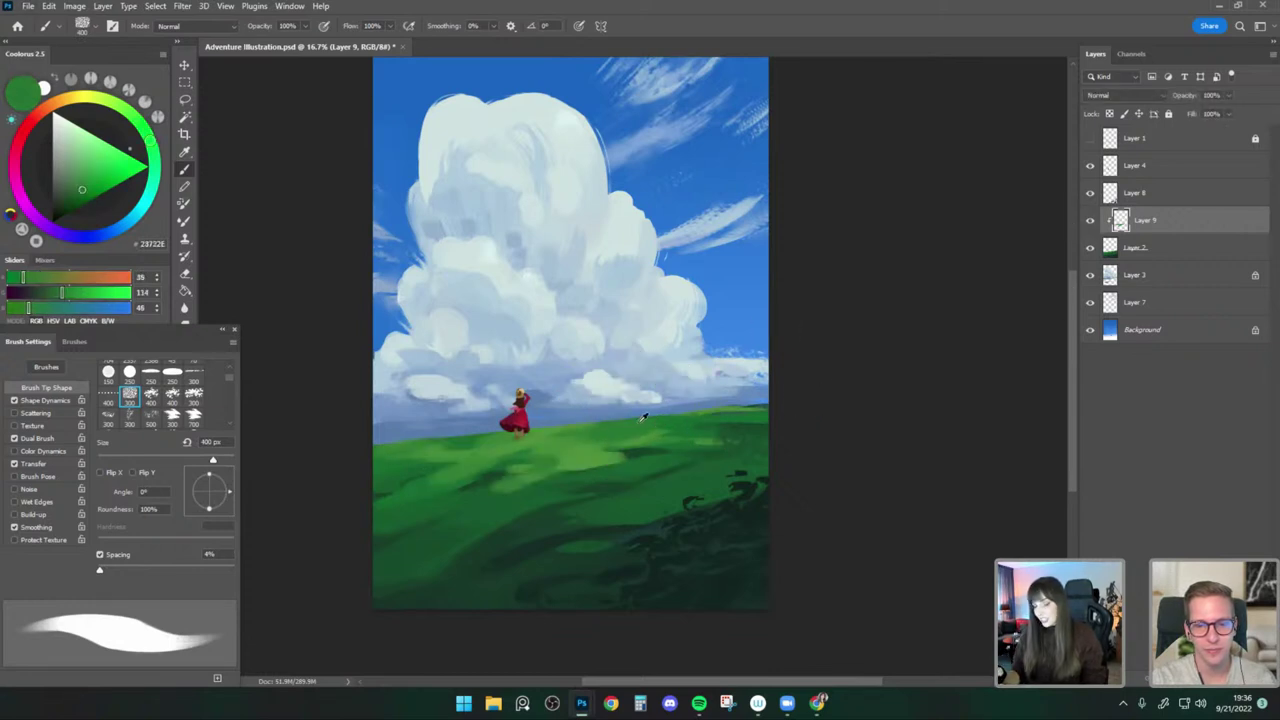
{"action": "key", "text": "]"}
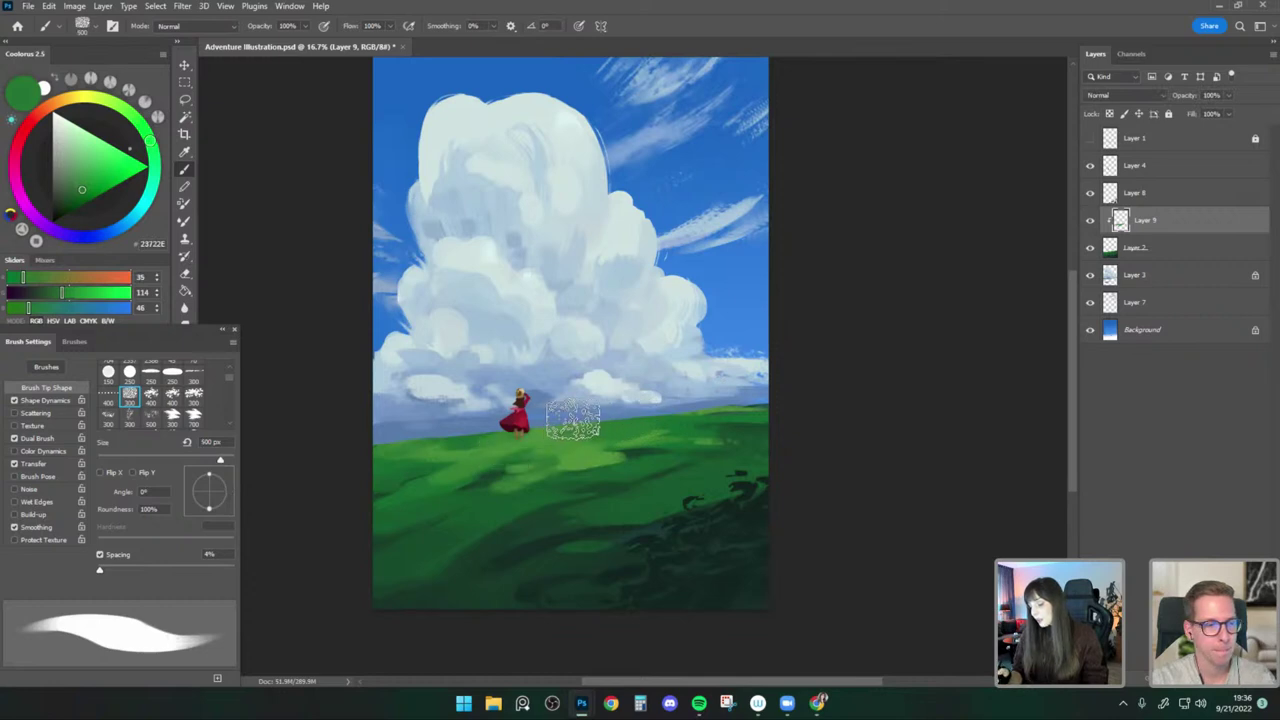
{"action": "key", "text": "["}
{"action": "key", "text": "["}
{"action": "left_click", "coordinate": [449, 447], "text": "alt"}
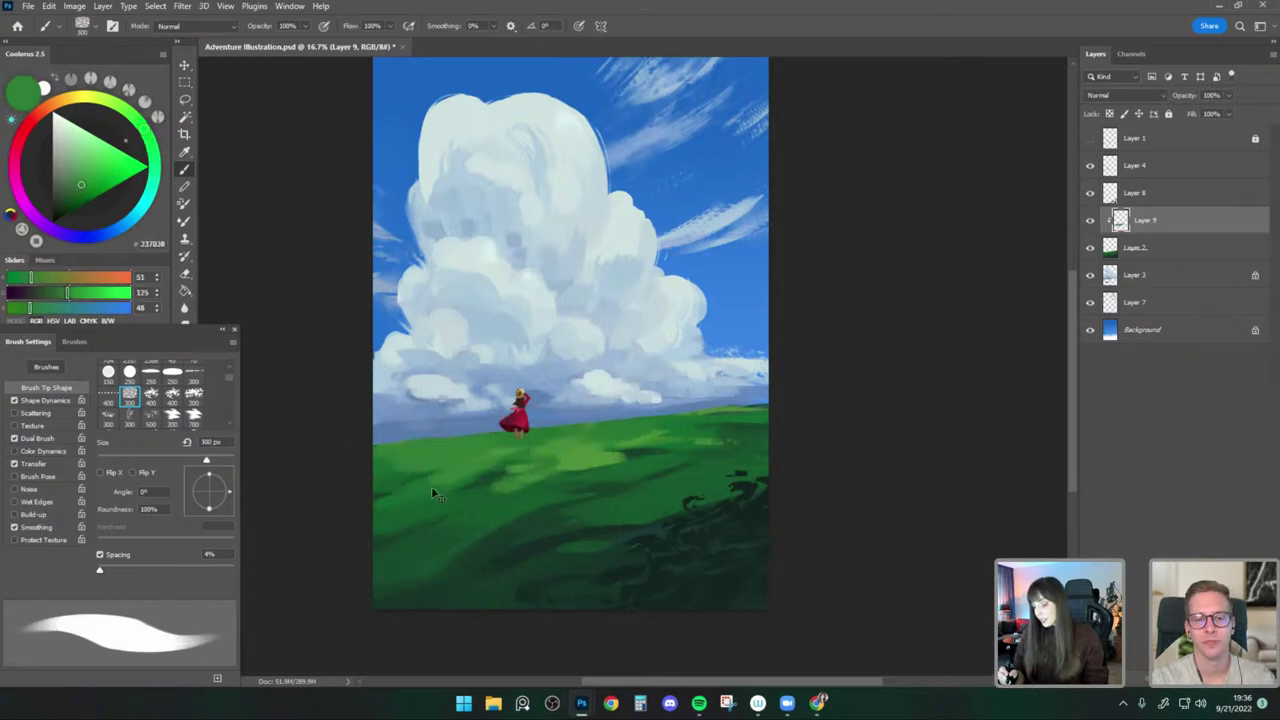
{"action": "key", "text": "["}
{"action": "left_click", "coordinate": [427, 470], "text": "alt"}
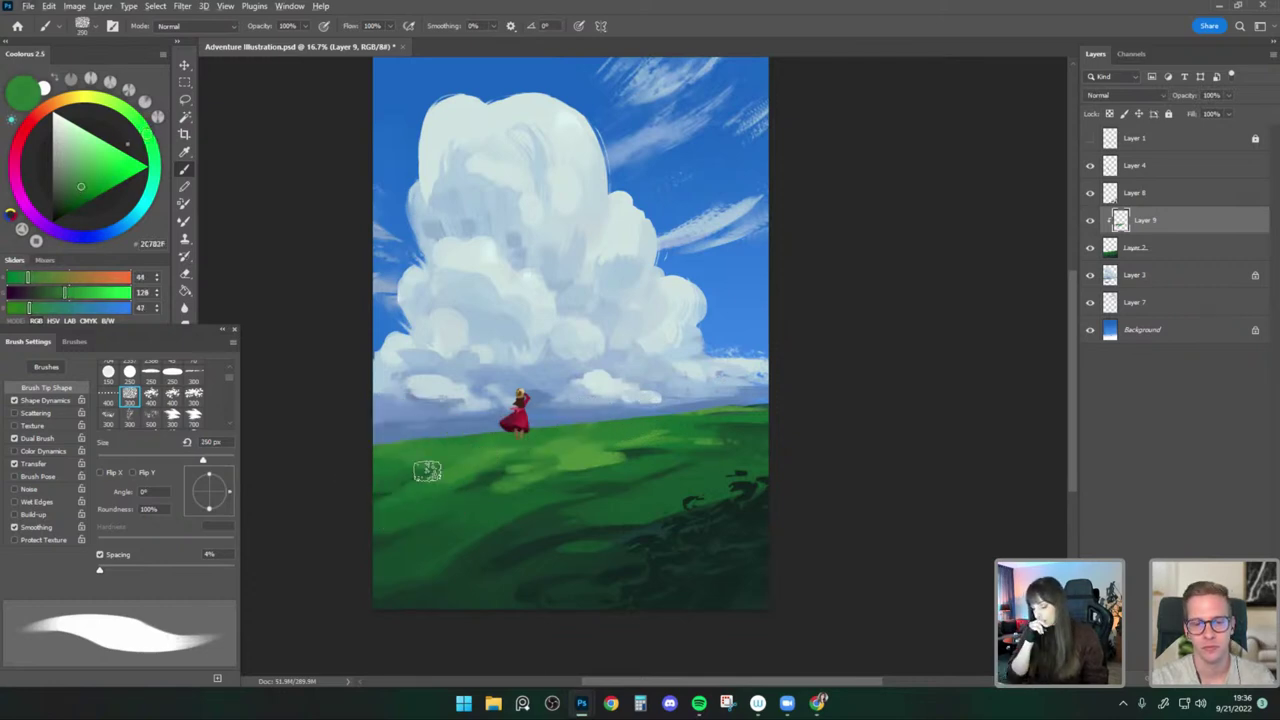
Cover the bright patches below the woman with sampled dark green, using a brush of 200 to 400 px.
{"action": "left_click", "coordinate": [477, 491], "text": "alt"}
{"action": "key", "text": "]"}
{"action": "key", "text": "]"}
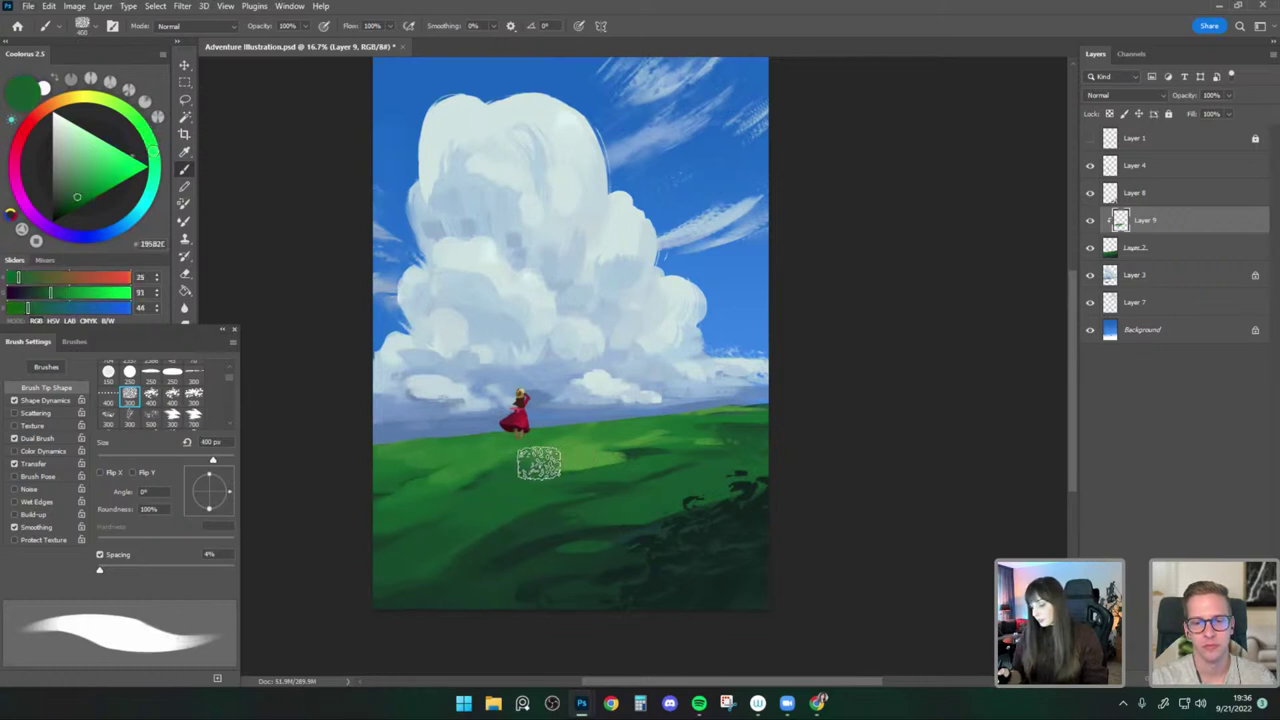
{"action": "left_click", "coordinate": [570, 486], "text": "alt"}
{"action": "key", "text": "["}
{"action": "key", "text": "["}
{"action": "key", "text": "["}
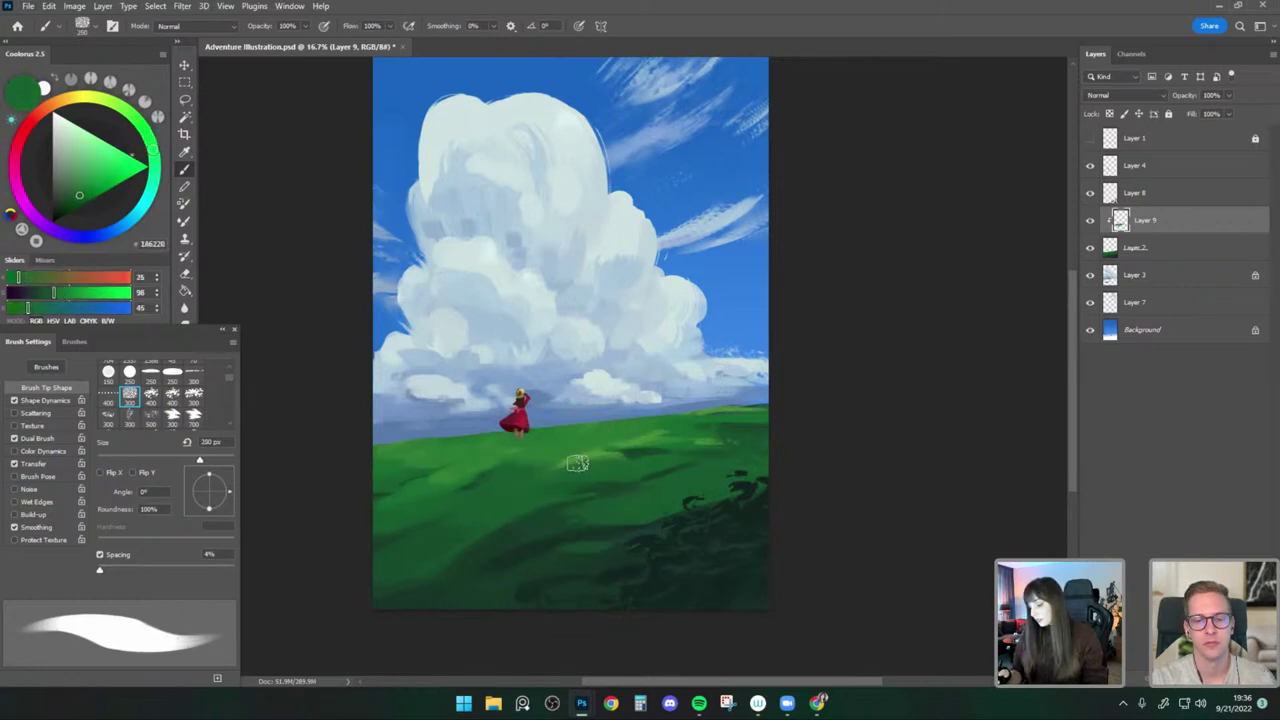
{"action": "key", "text": "]"}
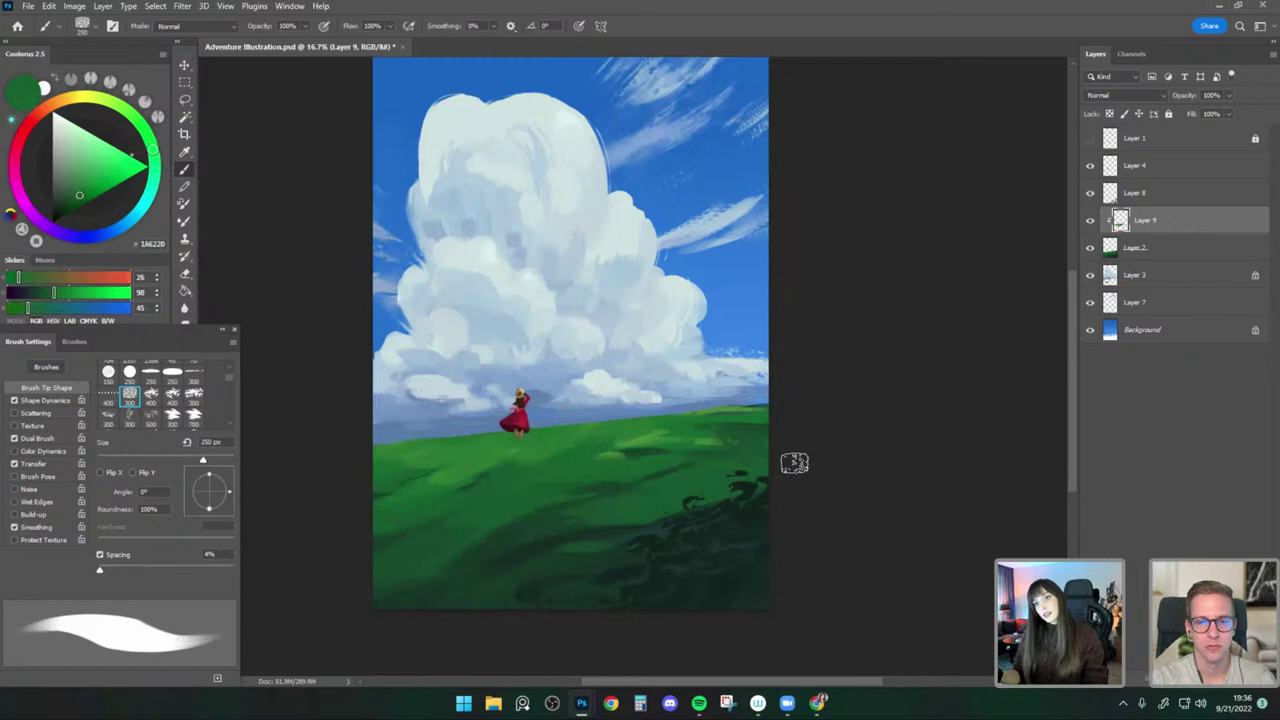
Compare the zoomed-out illustration with and without the strokes on Layer 9.
{"action": "key", "text": "ctrl+minus"}
{"action": "key", "text": "ctrl+minus"}
{"action": "key", "text": "ctrl+minus"}
{"action": "left_click_drag", "start_coordinate": [769, 441], "coordinate": [732, 461]}
{"action": "left_click", "coordinate": [1088, 219]}
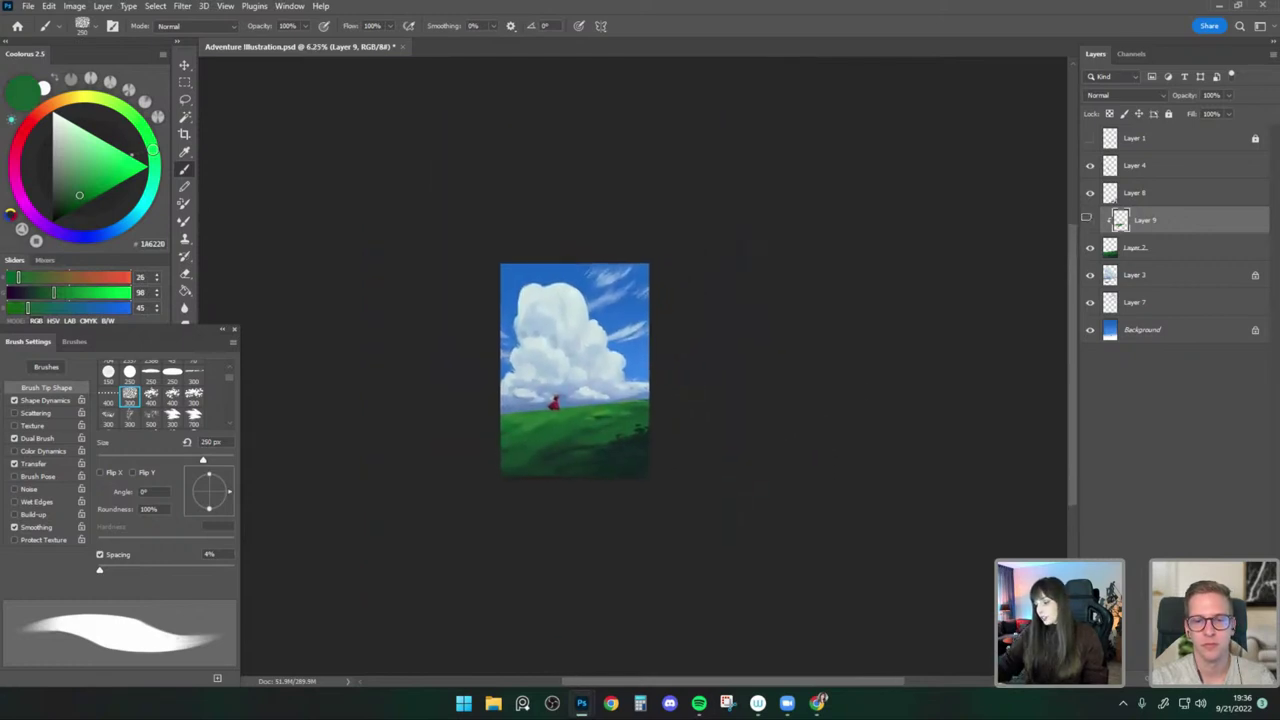
{"action": "left_click", "coordinate": [1084, 219]}
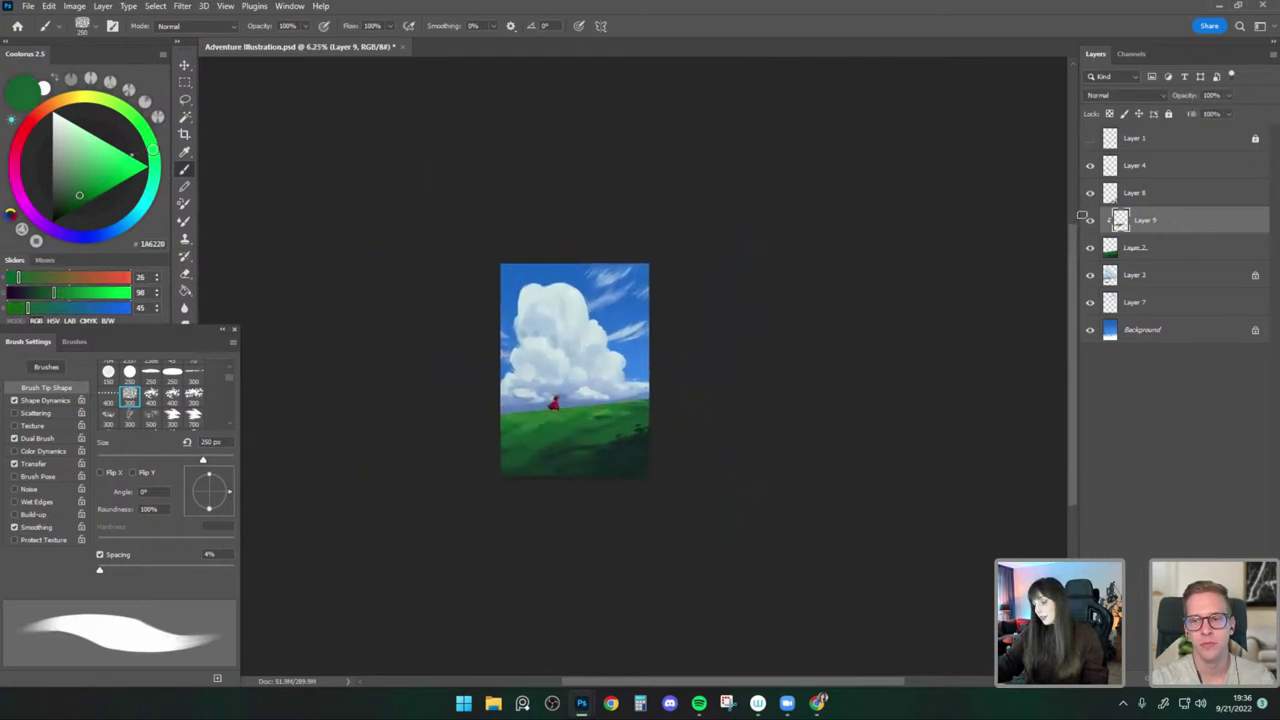
{"action": "left_click", "coordinate": [1082, 218]}
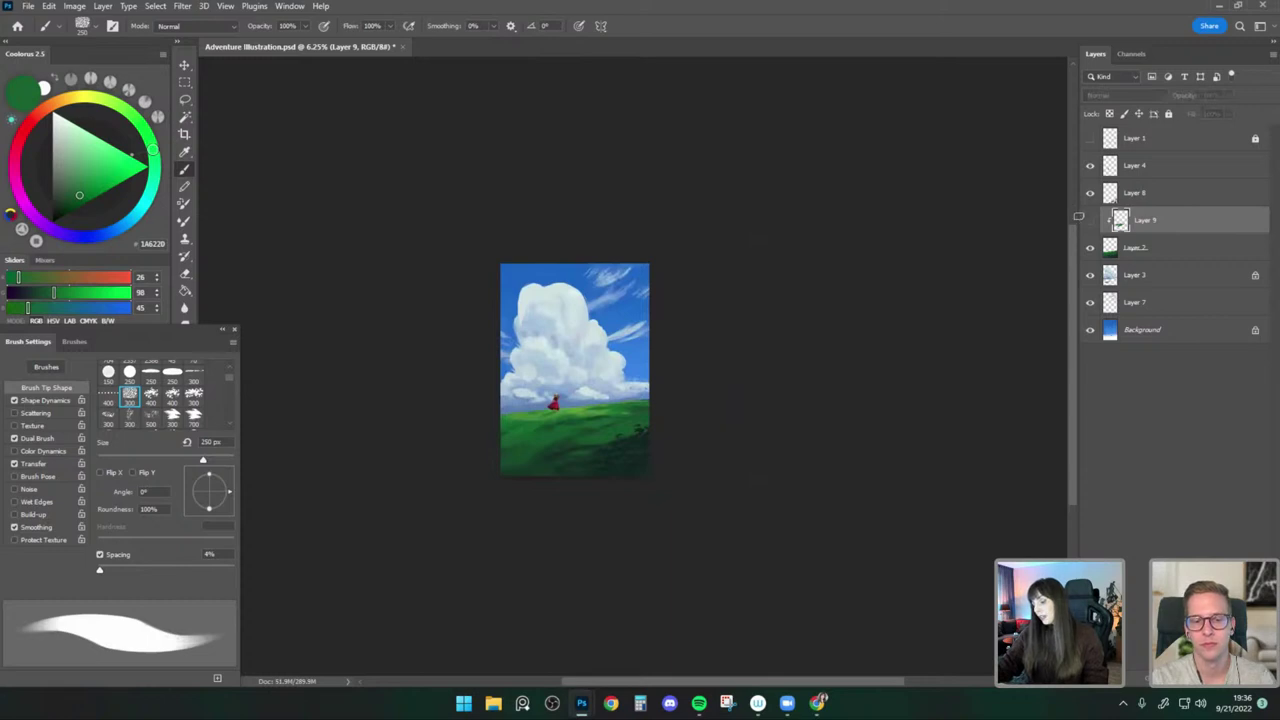
{"action": "left_click", "coordinate": [1090, 225]}
{"action": "left_click", "coordinate": [1088, 222]}
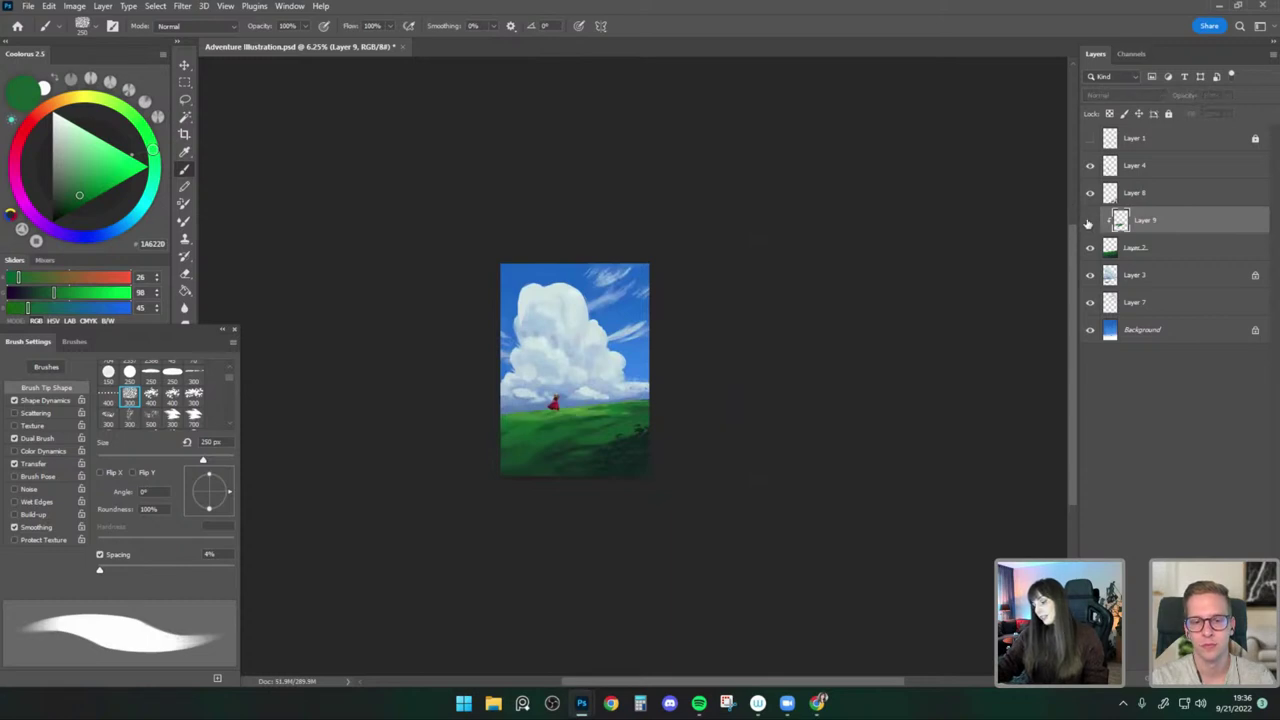
{"action": "left_click", "coordinate": [1088, 222]}
{"action": "left_click", "coordinate": [1088, 222]}
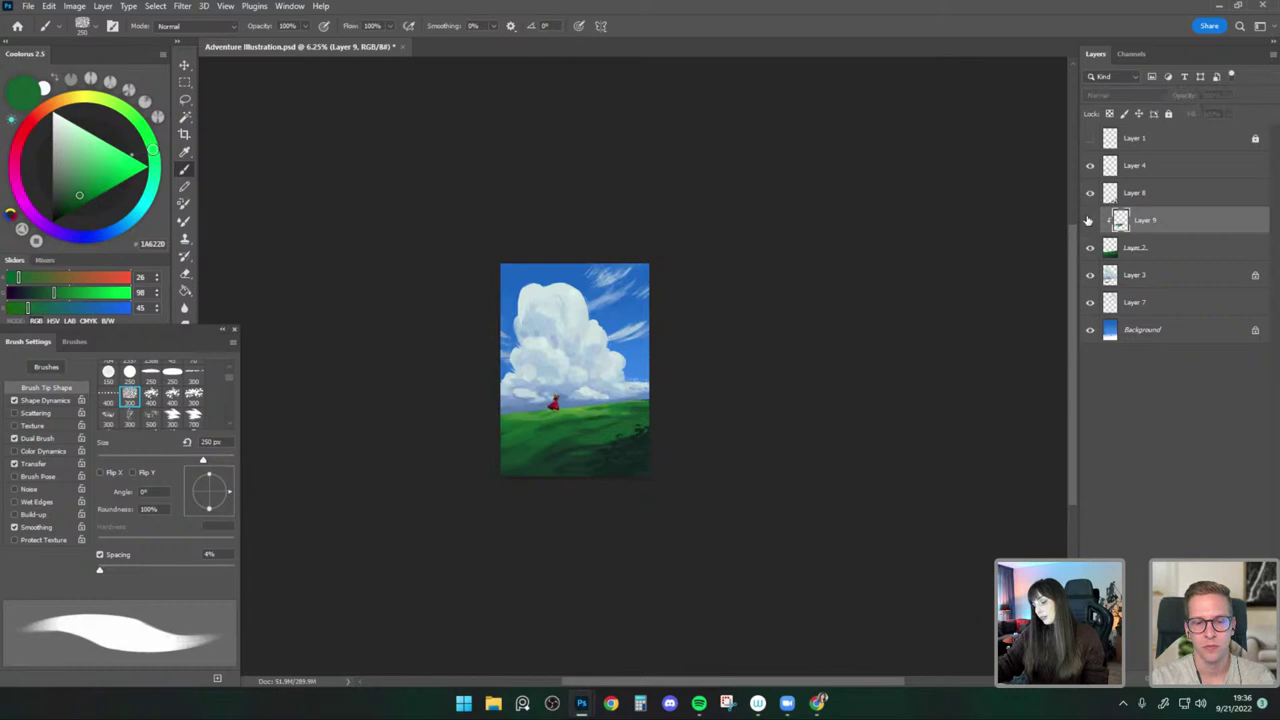
{"action": "key", "text": "ctrl+plus"}
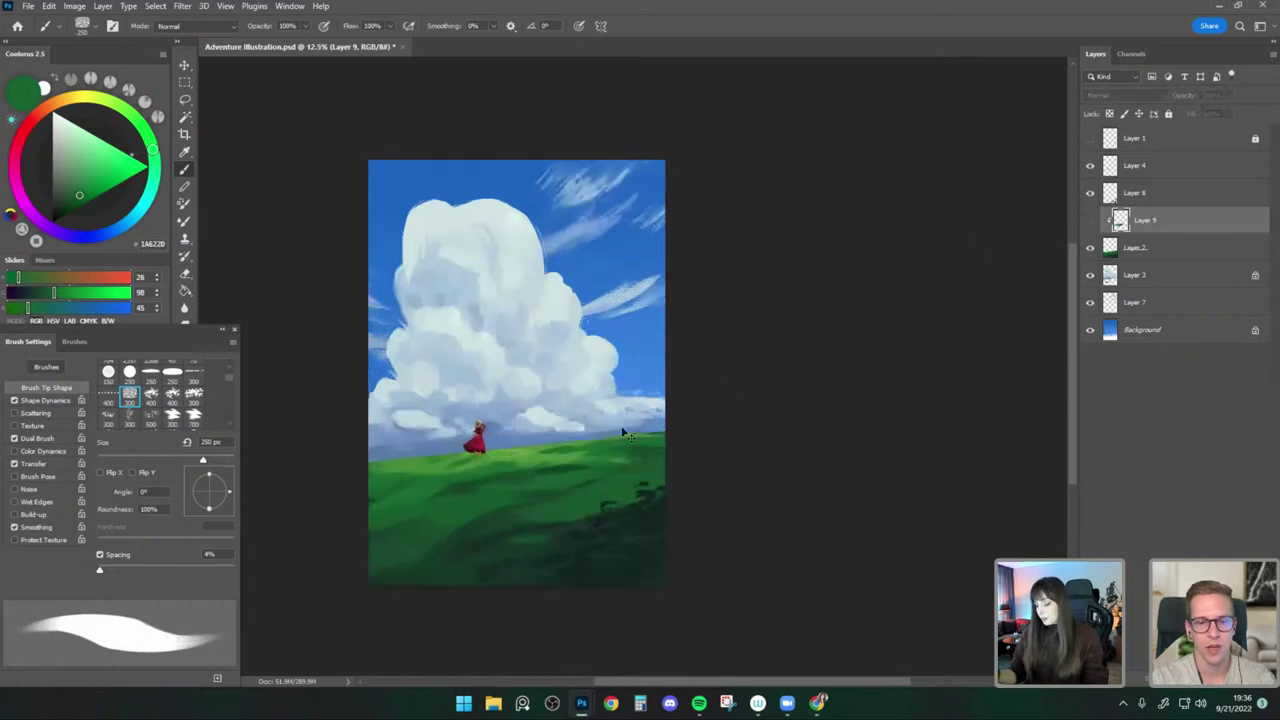
{"action": "left_click", "coordinate": [1090, 220]}
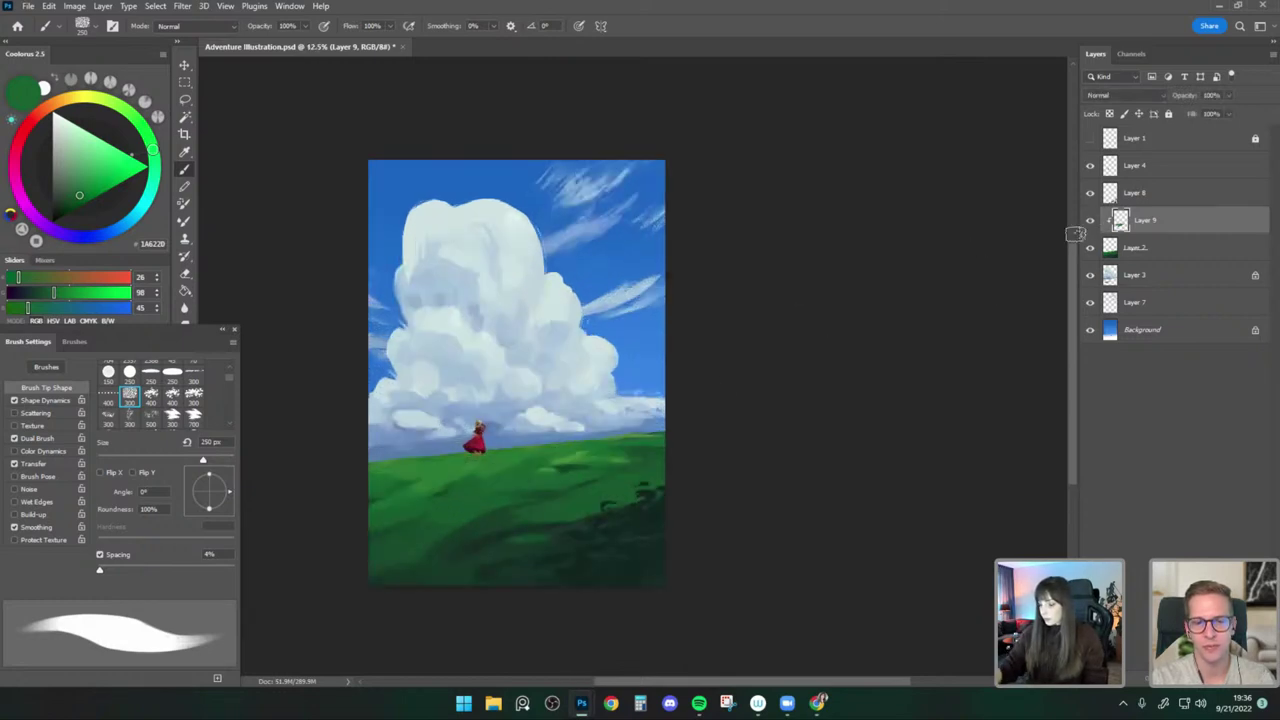
{"action": "left_click", "coordinate": [1090, 220]}
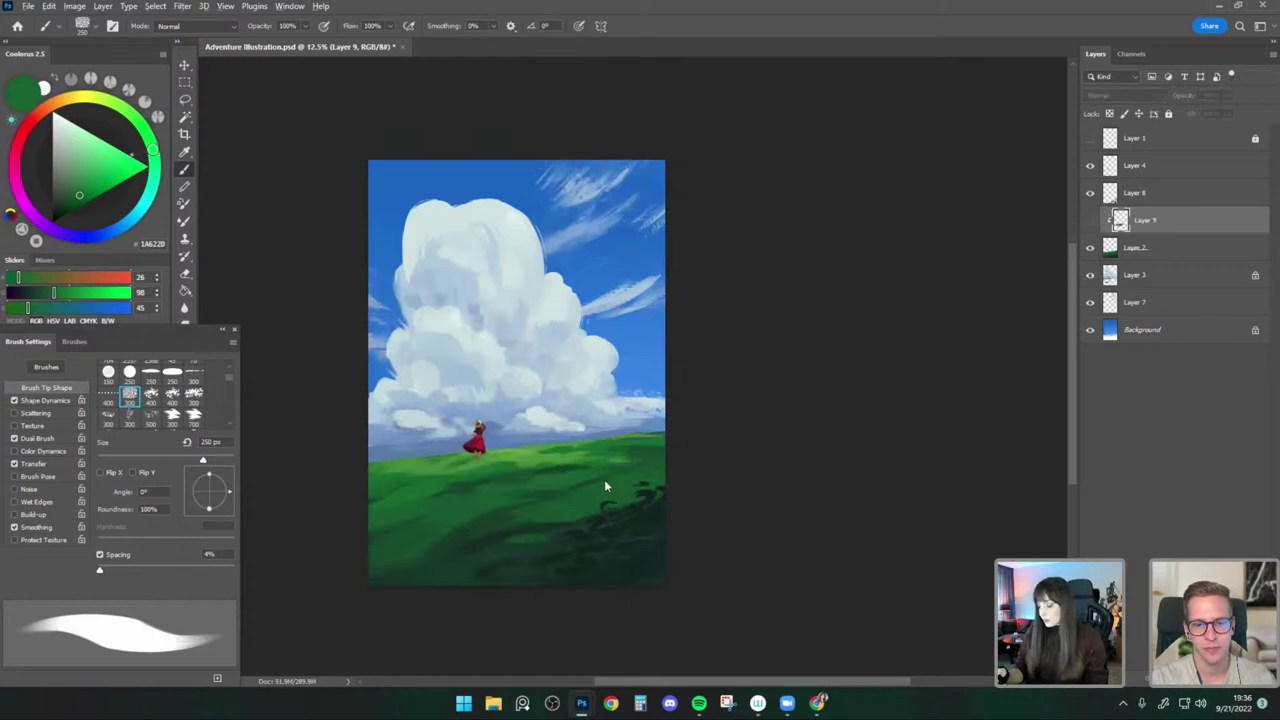
Delete the clipped Layer 9 and add a new empty layer above Layer 2.
{"action": "key", "text": "ctrl+plus"}
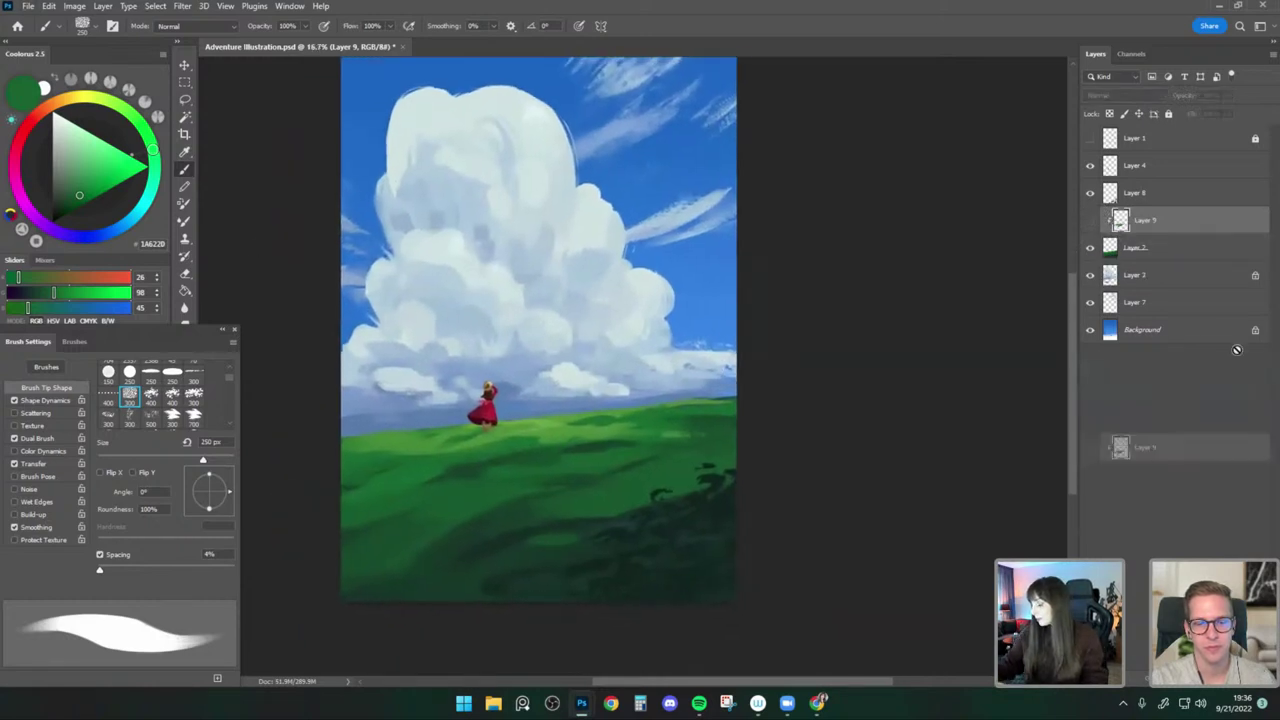
{"action": "left_click_drag", "start_coordinate": [1233, 673], "coordinate": [1235, 678]}
{"action": "left_click", "coordinate": [1216, 678]}
Refine the hill's crest on the new layer with a sampled green and a brush of 50 to 125 px.
{"action": "left_click", "coordinate": [598, 424], "text": "alt"}
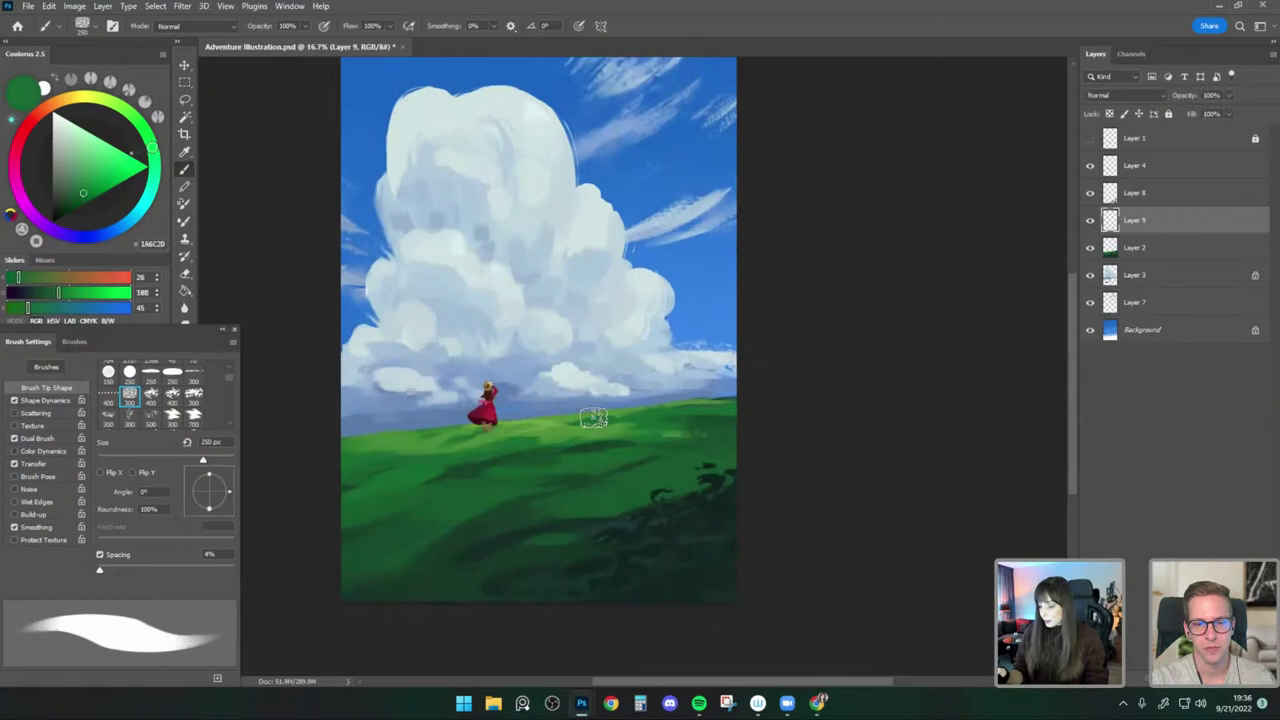
{"action": "key", "text": "bracketleft"}
{"action": "key", "text": "bracketleft"}
{"action": "key", "text": "bracketleft"}
{"action": "key", "text": "bracketleft"}
{"action": "key", "text": "bracketleft"}
{"action": "key", "text": "bracketleft"}
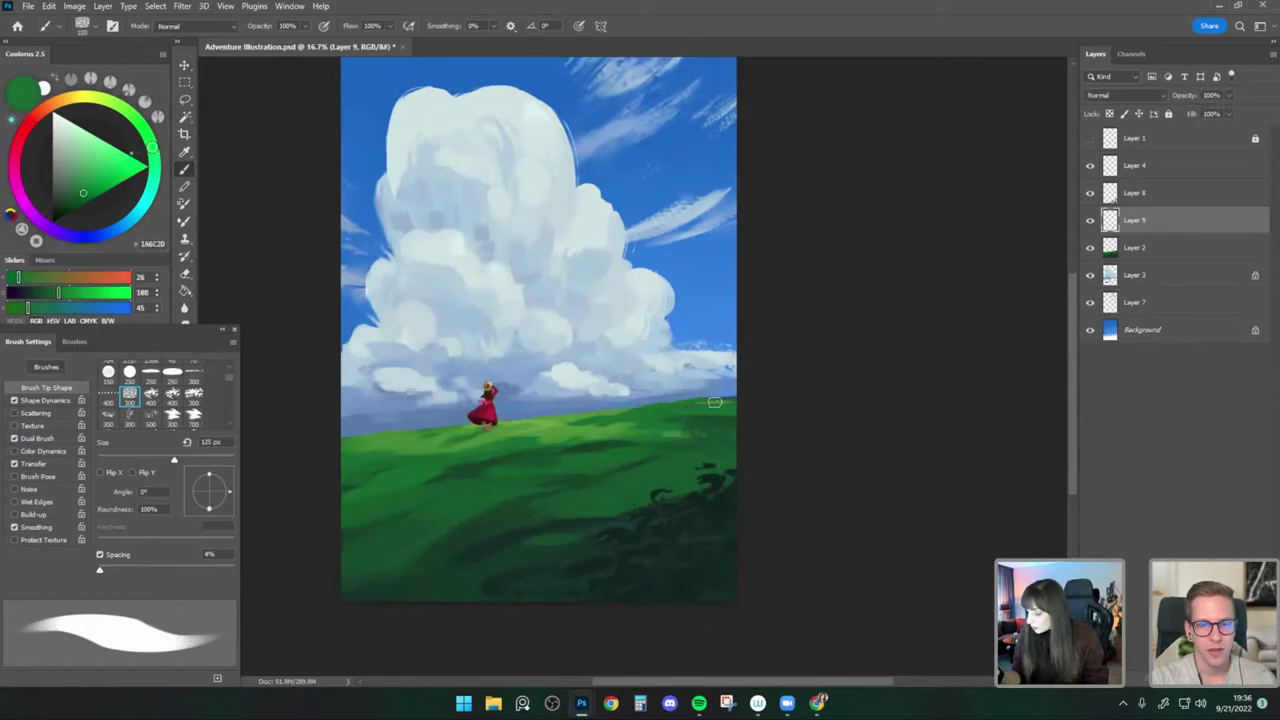
{"action": "key", "text": "bracketleft"}
{"action": "key", "text": "bracketleft"}
{"action": "key", "text": "bracketleft"}
{"action": "key", "text": "bracketleft"}
{"action": "key", "text": "bracketleft"}
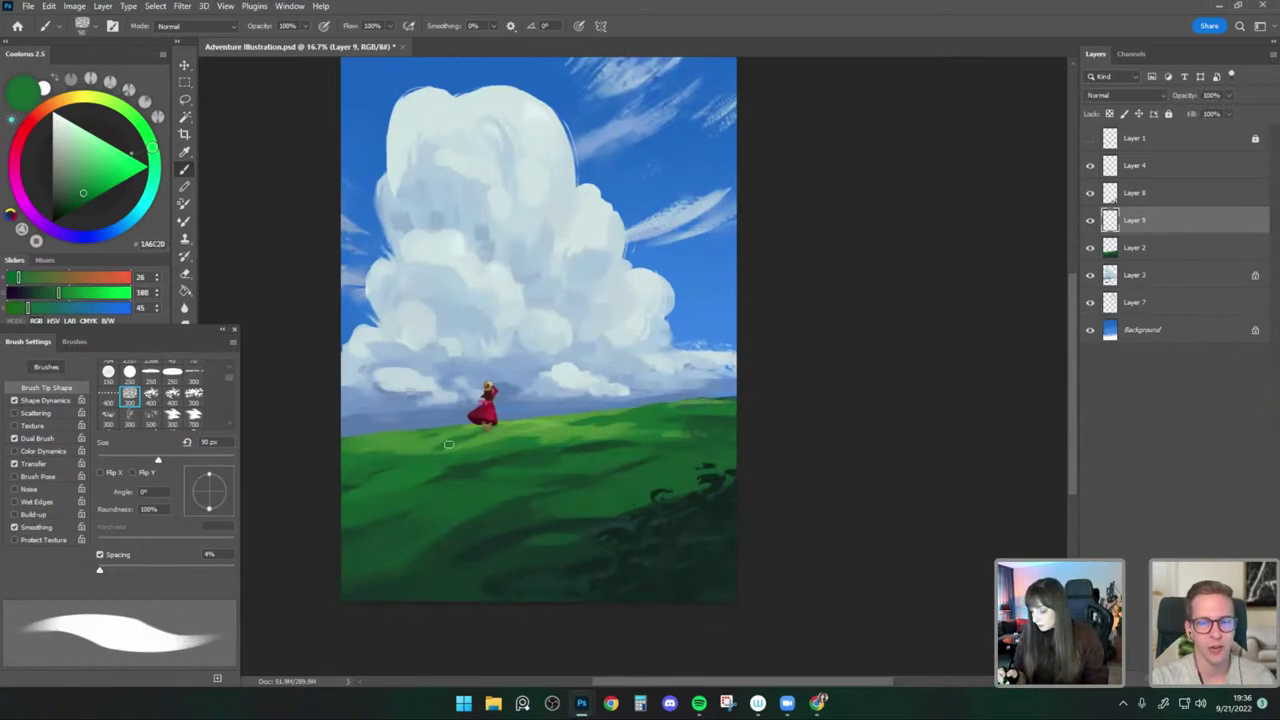
{"action": "key", "text": "bracketright"}
{"action": "key", "text": "bracketright"}
{"action": "key", "text": "bracketright"}
{"action": "key", "text": "bracketright"}
{"action": "key", "text": "bracketright"}
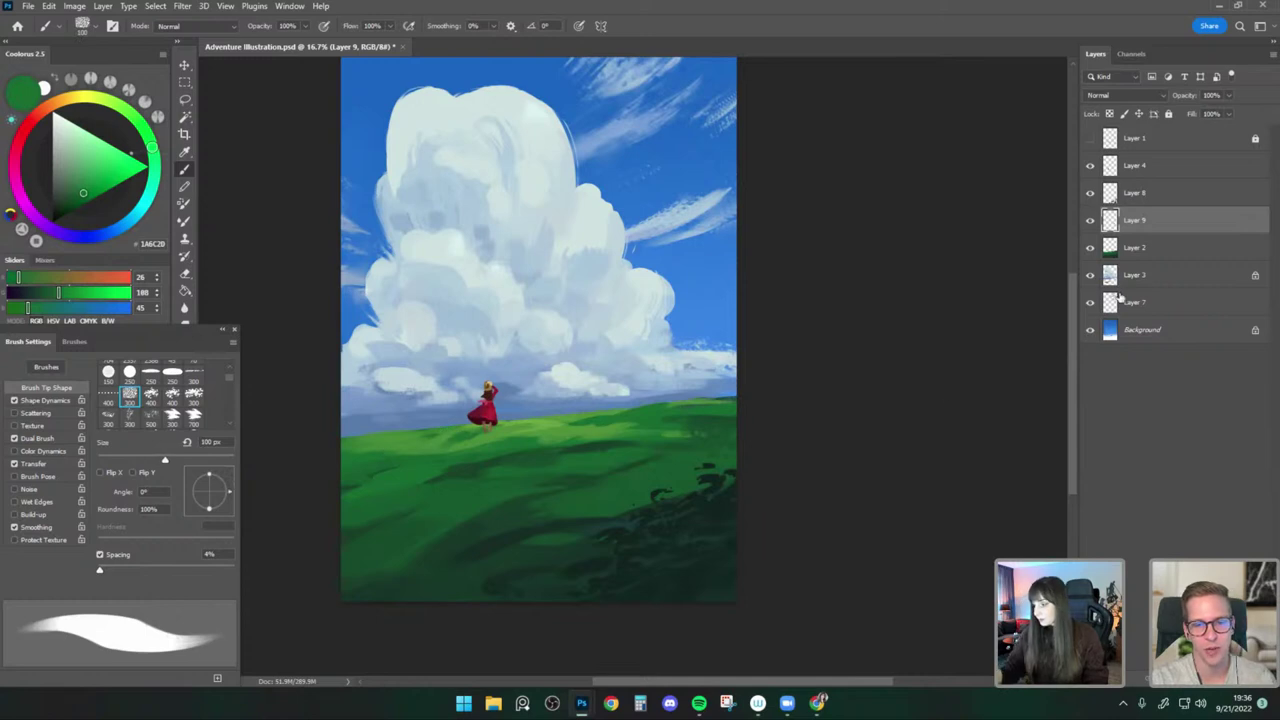
Choose the Soft Airbrush brush and add a new Multiply layer clipped to the cloud's Layer 3.
{"action": "left_click", "coordinate": [1145, 280]}
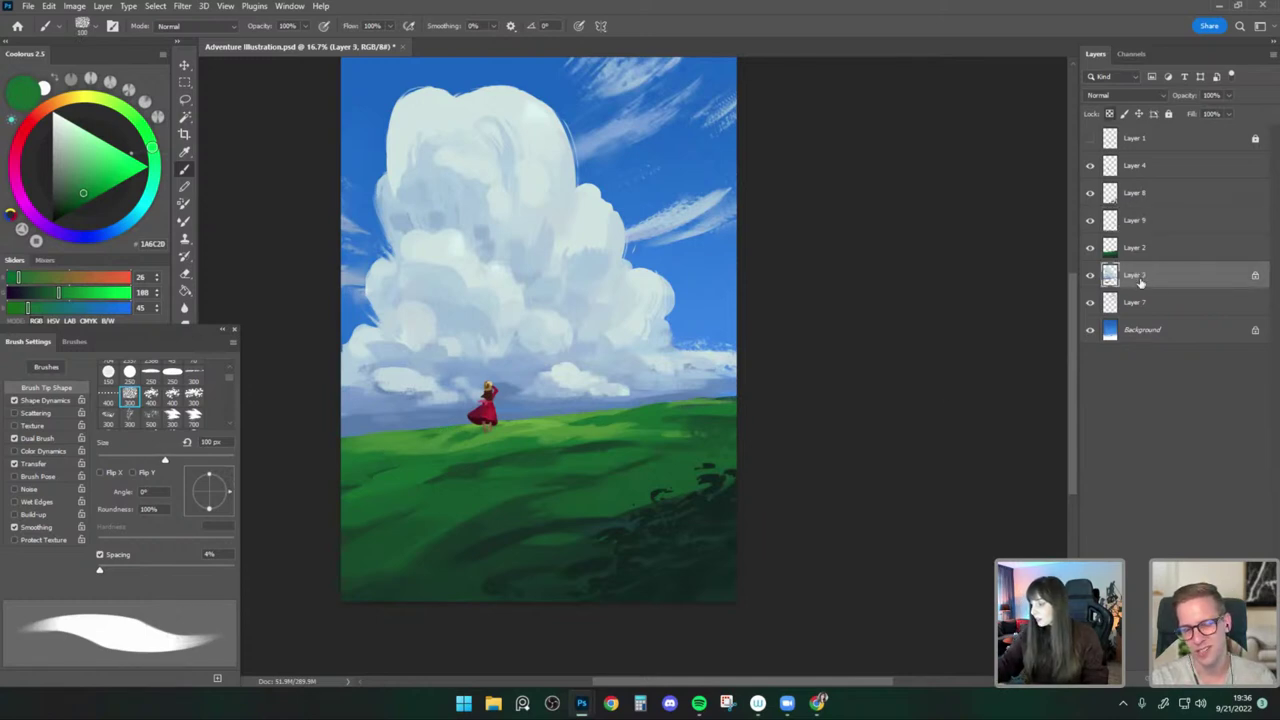
{"action": "left_click", "coordinate": [84, 27]}
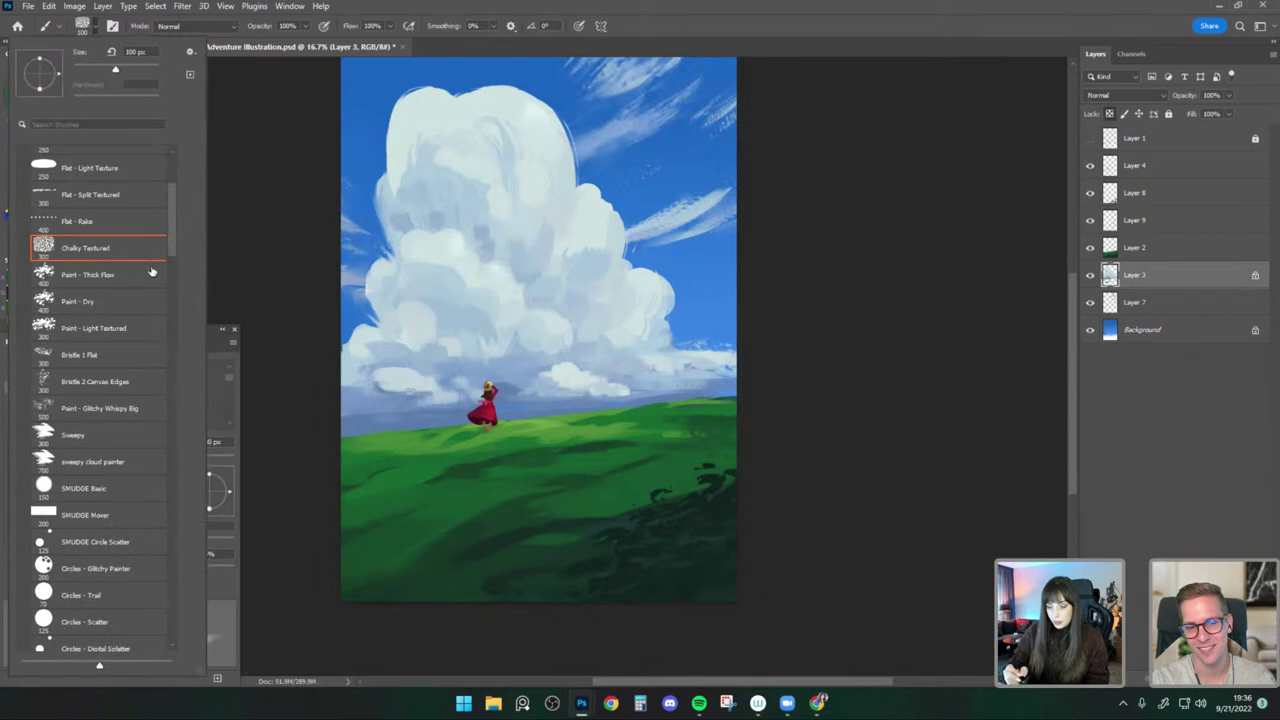
{"action": "left_click_drag", "start_coordinate": [175, 197], "coordinate": [177, 163]}
{"action": "left_click", "coordinate": [116, 226]}
{"action": "left_click", "coordinate": [1191, 305]}
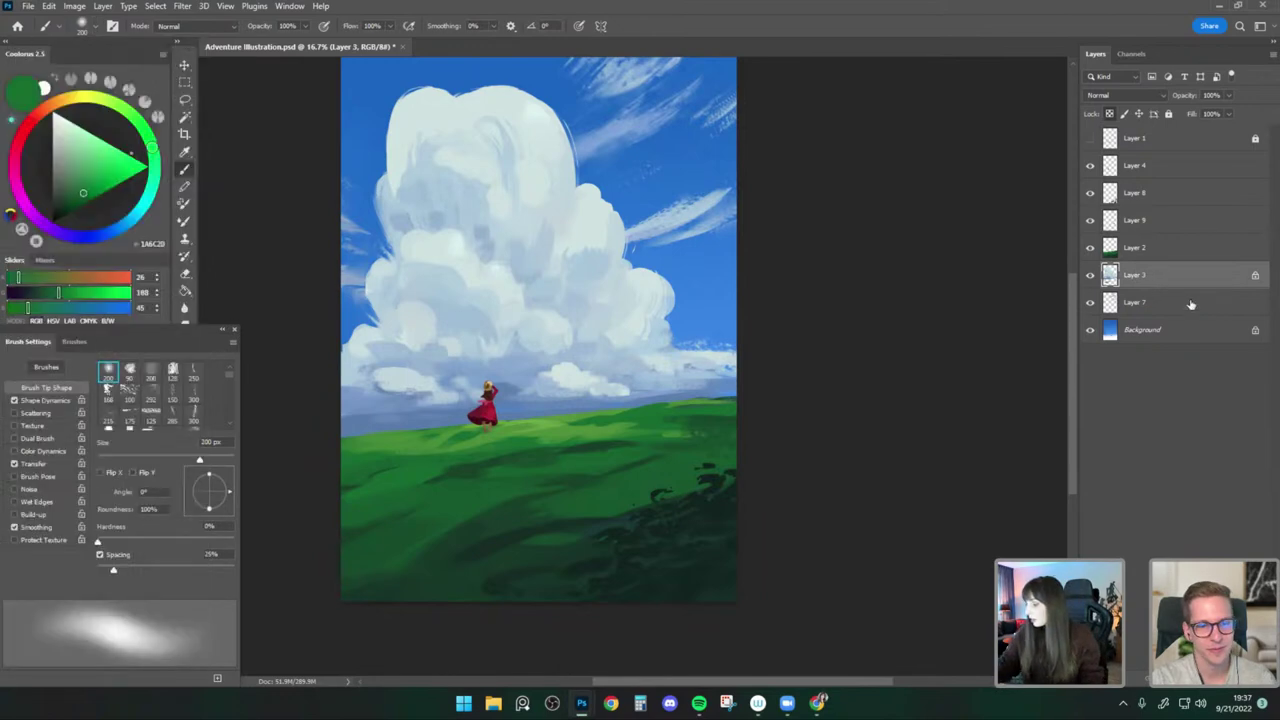
{"action": "left_click", "coordinate": [1212, 678]}
{"action": "right_click", "coordinate": [1134, 275]}
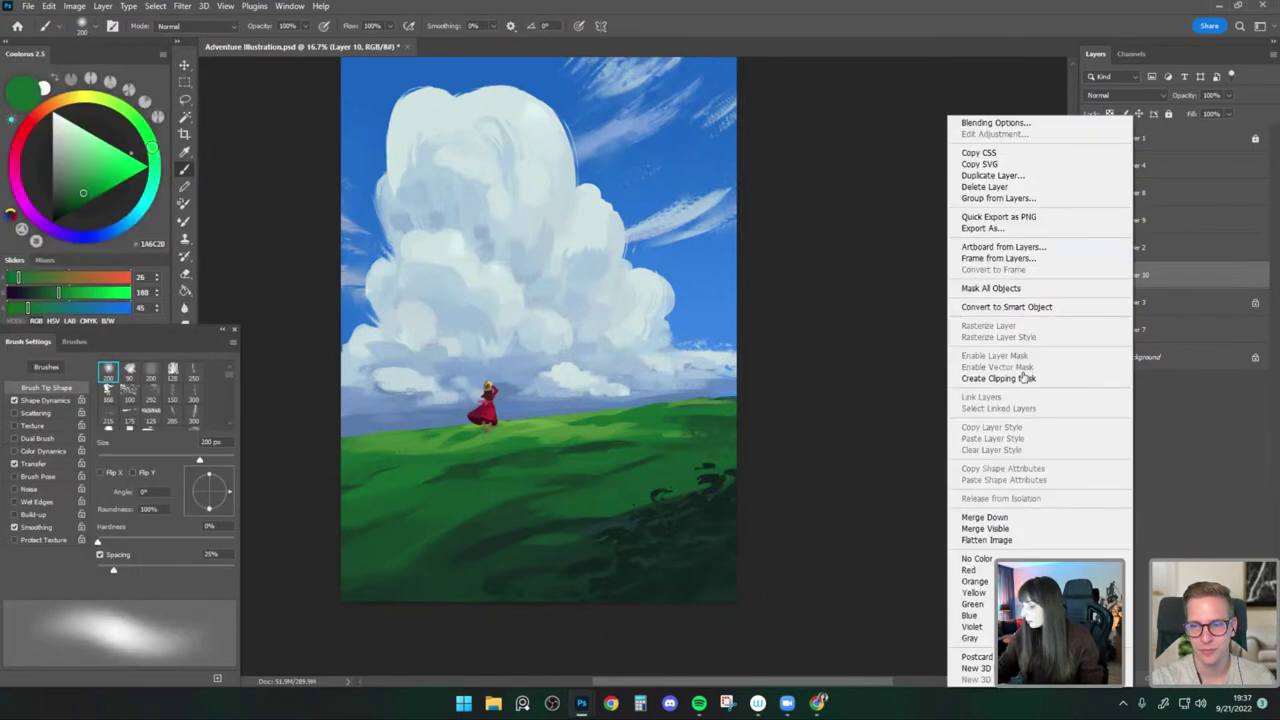
{"action": "left_click", "coordinate": [1024, 378]}
{"action": "left_click", "coordinate": [1125, 95]}
{"action": "left_click", "coordinate": [1110, 143]}
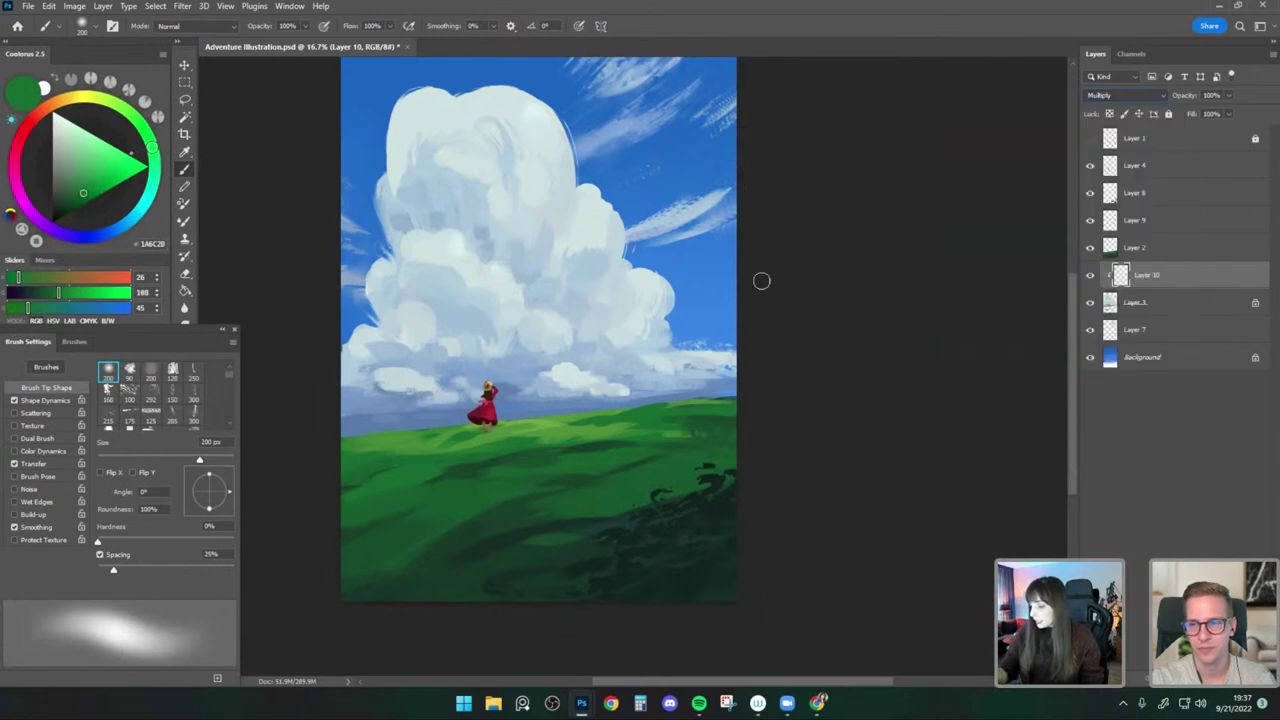
Shade the cloud's base along the horizon with a sampled light blue, using a very large airbrush of up to 1900 px.
{"action": "left_click", "coordinate": [697, 357], "text": "alt"}
{"action": "key", "text": "bracketright"}
{"action": "key", "text": "bracketright"}
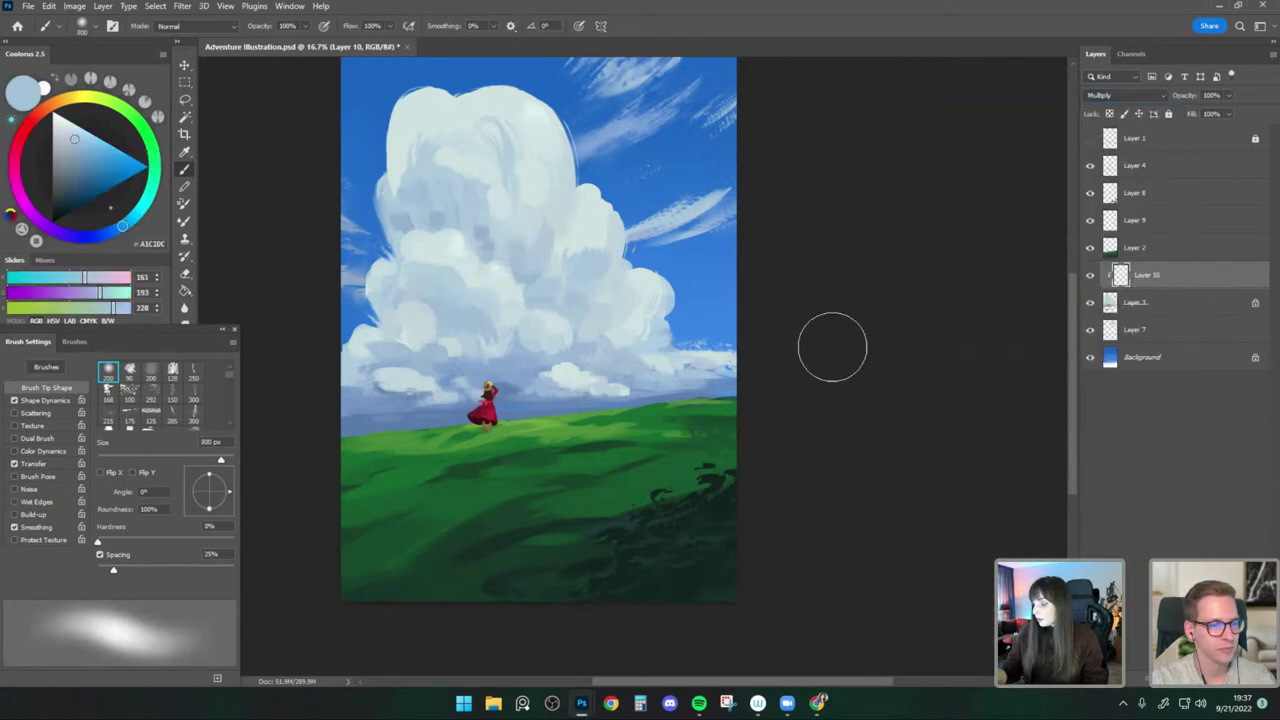
{"action": "key", "text": "bracketright"}
{"action": "key", "text": "bracketright"}
{"action": "key", "text": "bracketright"}
{"action": "key", "text": "bracketright"}
{"action": "key", "text": "bracketright"}
{"action": "key", "text": "bracketright"}
{"action": "key", "text": "bracketright"}
{"action": "key", "text": "bracketright"}
{"action": "key", "text": "bracketright"}
{"action": "key", "text": "bracketright"}
{"action": "key", "text": "bracketright"}
{"action": "left_click_drag", "start_coordinate": [405, 419], "coordinate": [752, 410]}
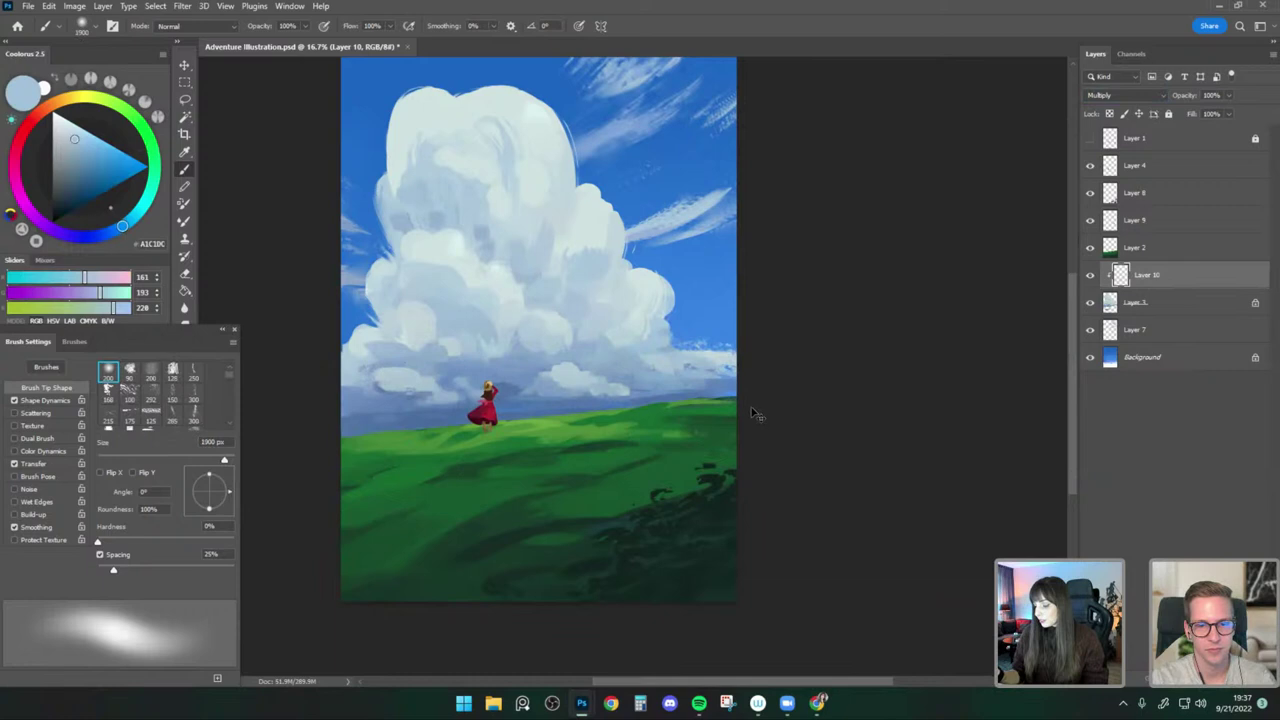
{"action": "key", "text": "bracketleft"}
{"action": "key", "text": "bracketleft"}
{"action": "key", "text": "bracketleft"}
{"action": "key", "text": "bracketleft"}
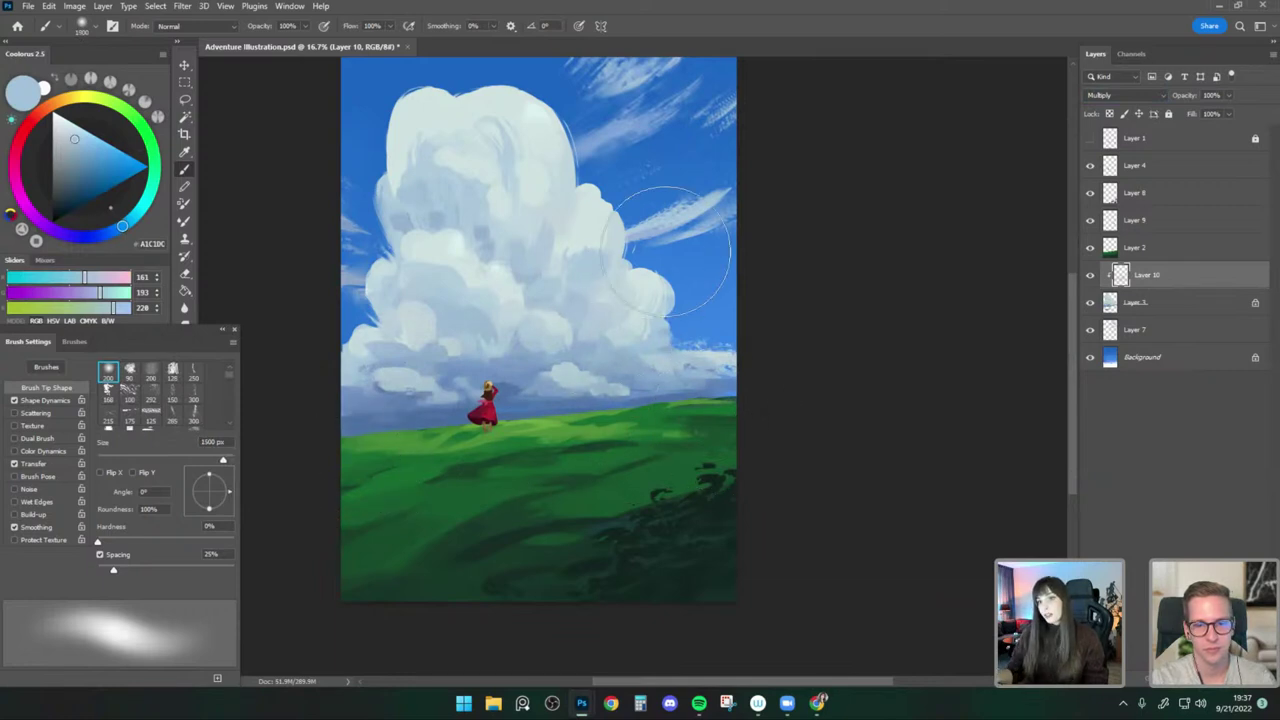
{"action": "key", "text": "bracketright"}
{"action": "key", "text": "bracketright"}
{"action": "left_click", "coordinate": [1091, 277]}
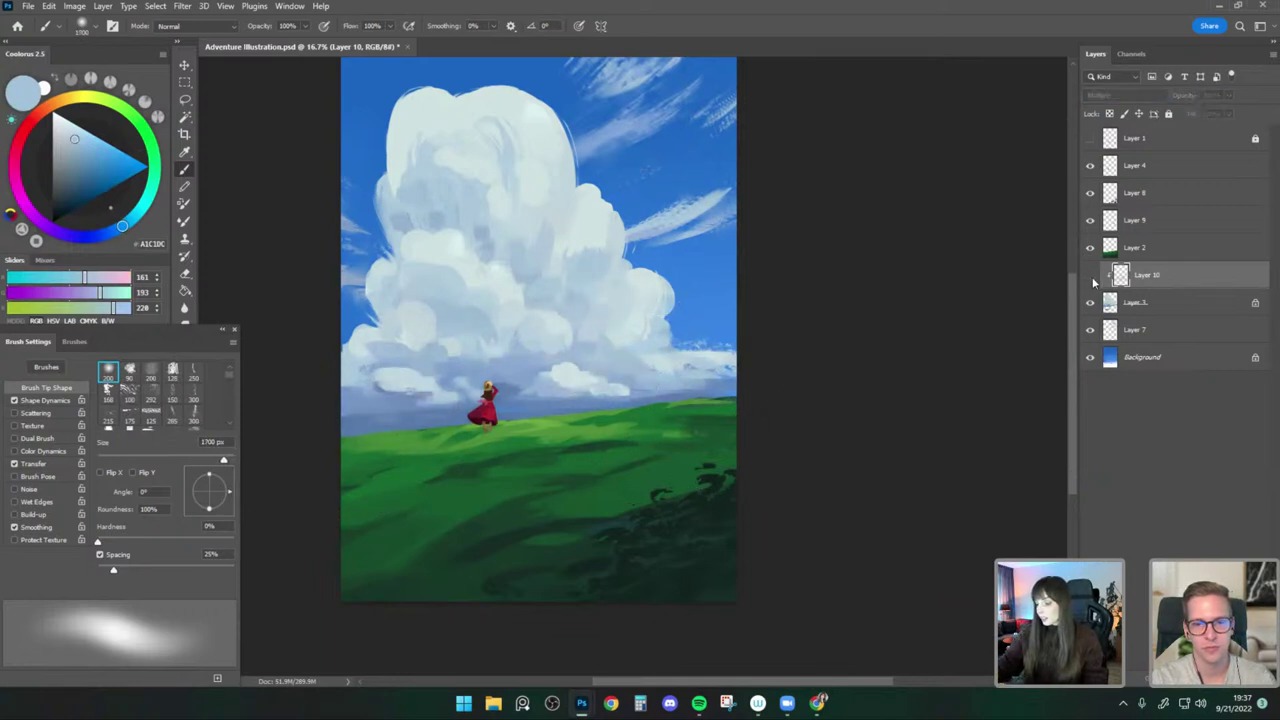
{"action": "left_click", "coordinate": [1091, 277]}
Soften the new shading over the lower clouds with a Soft Airbrush eraser of 500 to 700 px.
{"action": "key", "text": "e"}
{"action": "left_click", "coordinate": [93, 28]}
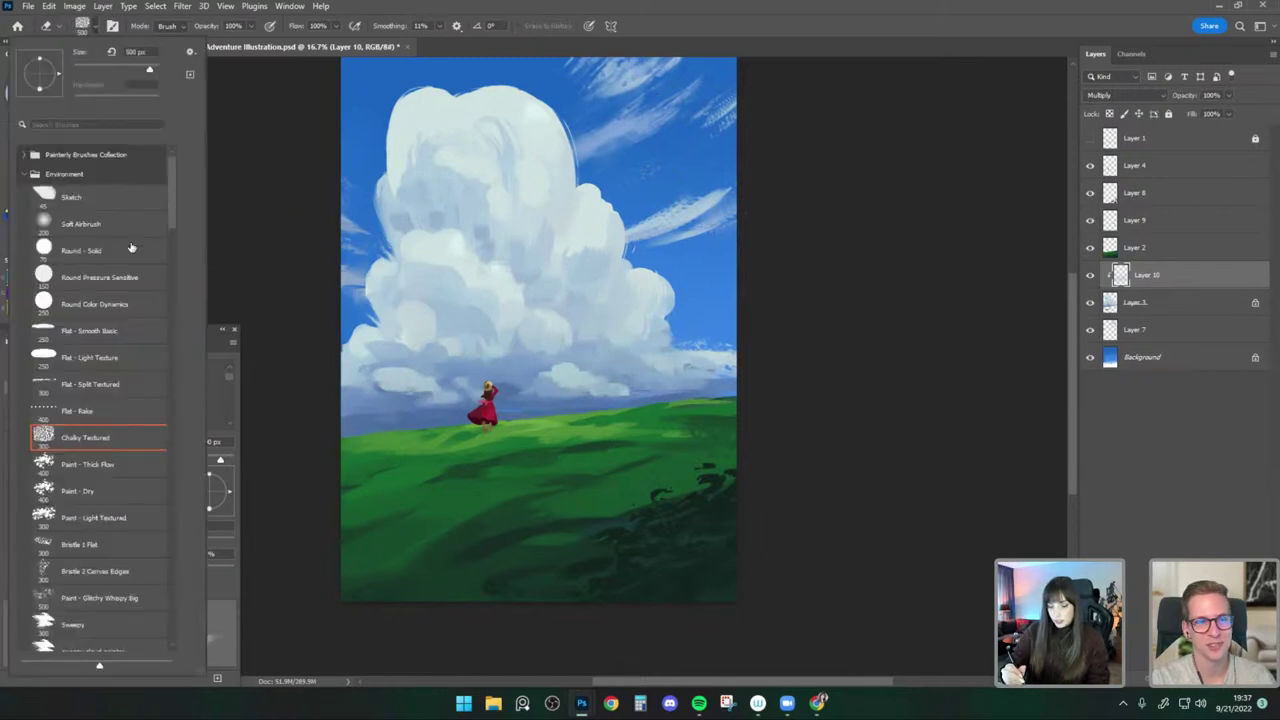
{"action": "double_click", "coordinate": [80, 224]}
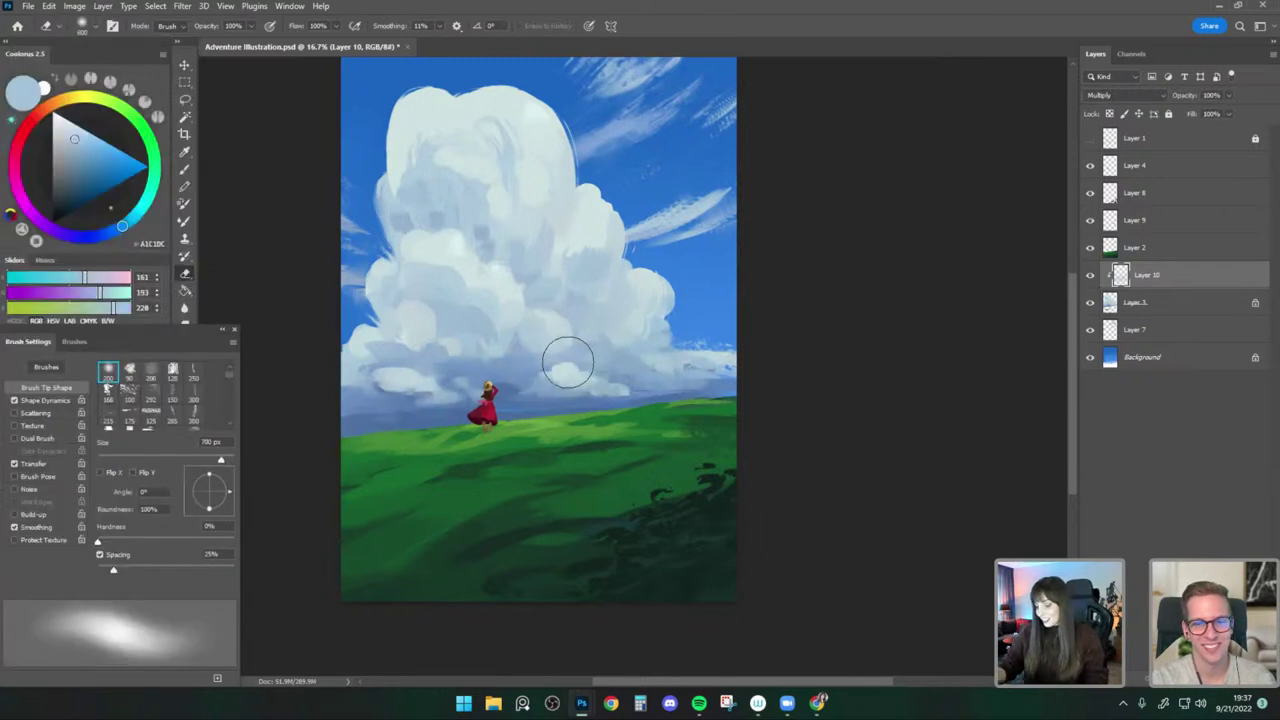
{"action": "key", "text": "bracketleft"}
{"action": "key", "text": "bracketleft"}
{"action": "key", "text": "bracketright"}
Check the cloud shading in a mirrored view with and without Layer 10, and merge that layer into Layer 3.
{"action": "key", "text": "ctrl+shift+h"}
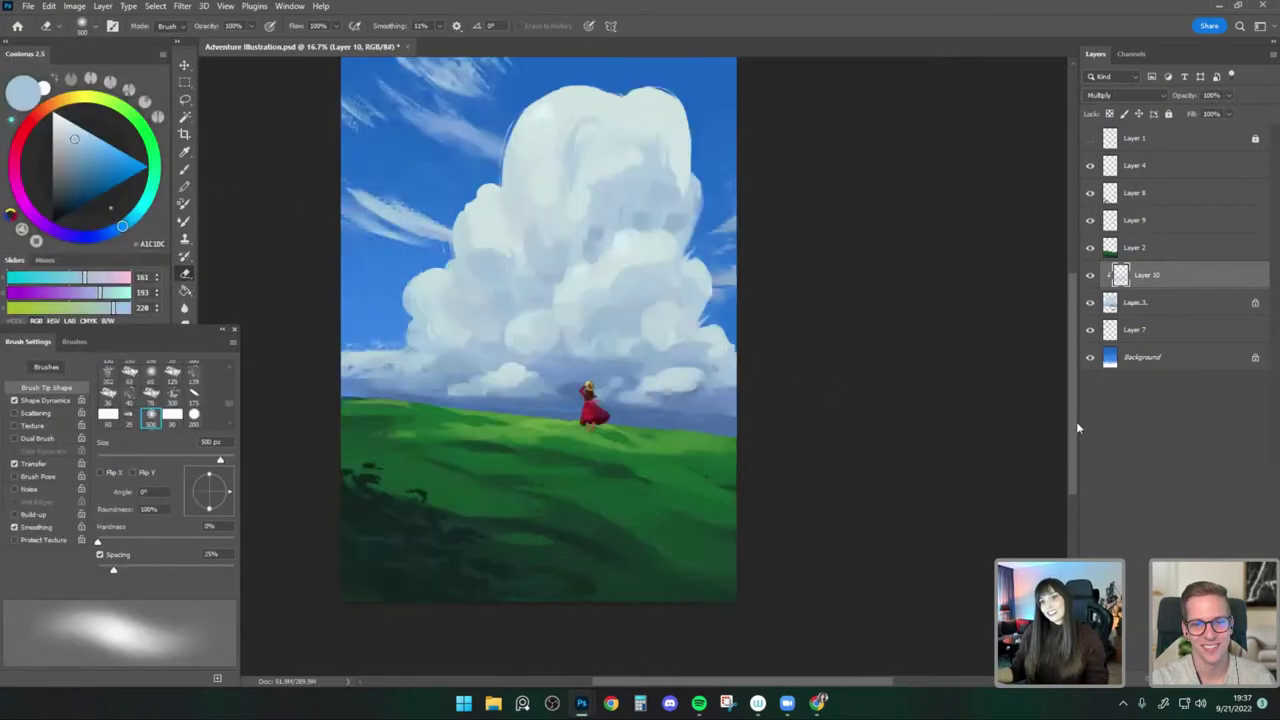
{"action": "left_click", "coordinate": [1091, 276]}
{"action": "left_click", "coordinate": [1091, 277]}
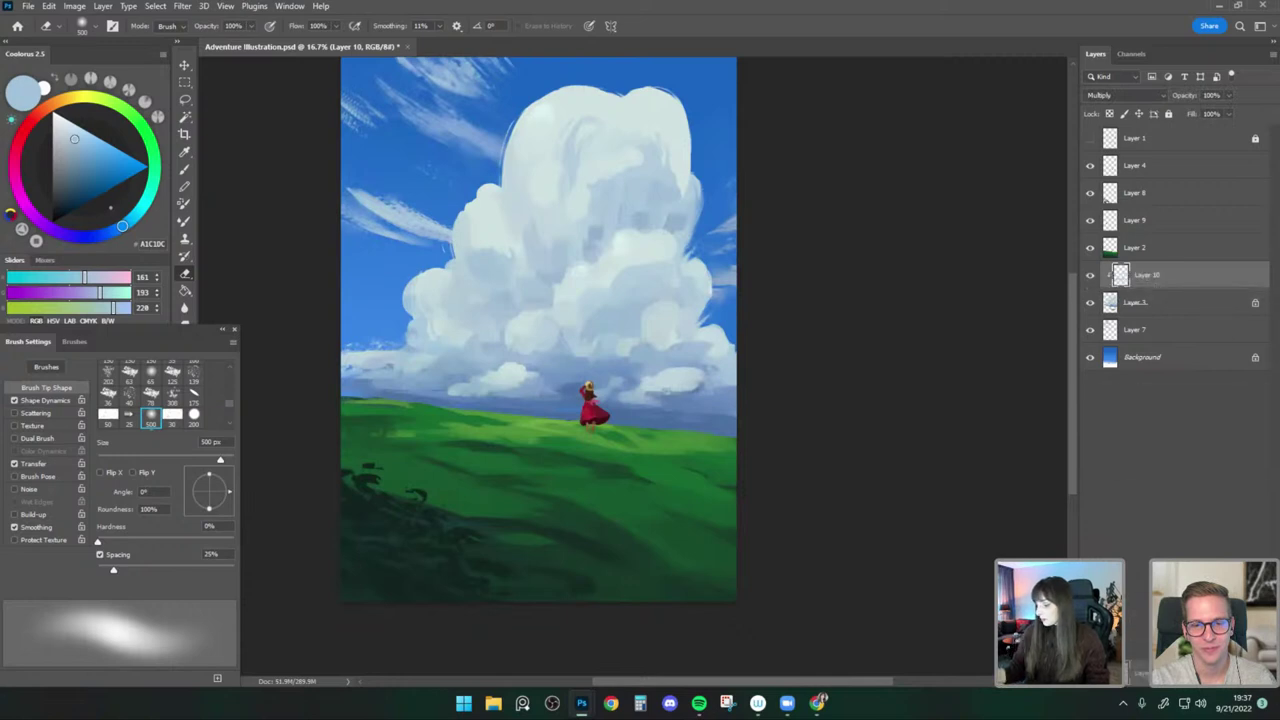
{"action": "key", "text": "ctrl+e"}
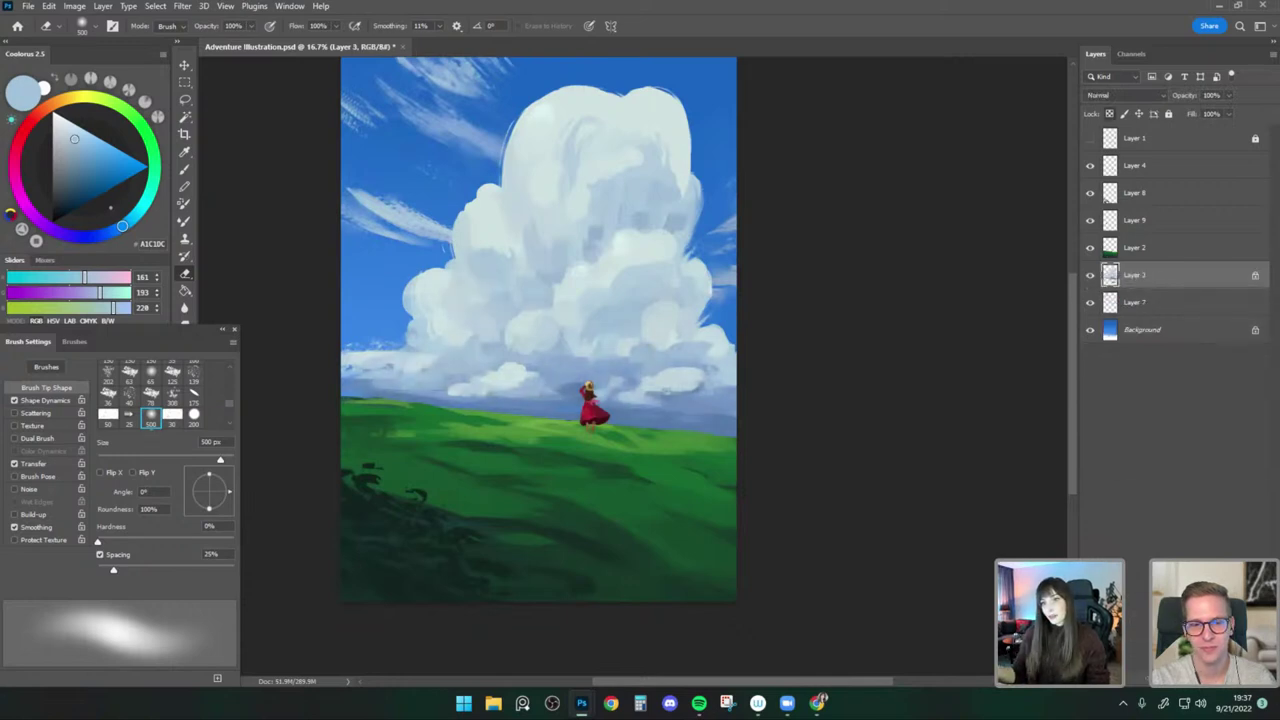
{"action": "key", "text": "ctrl+shift+h"}
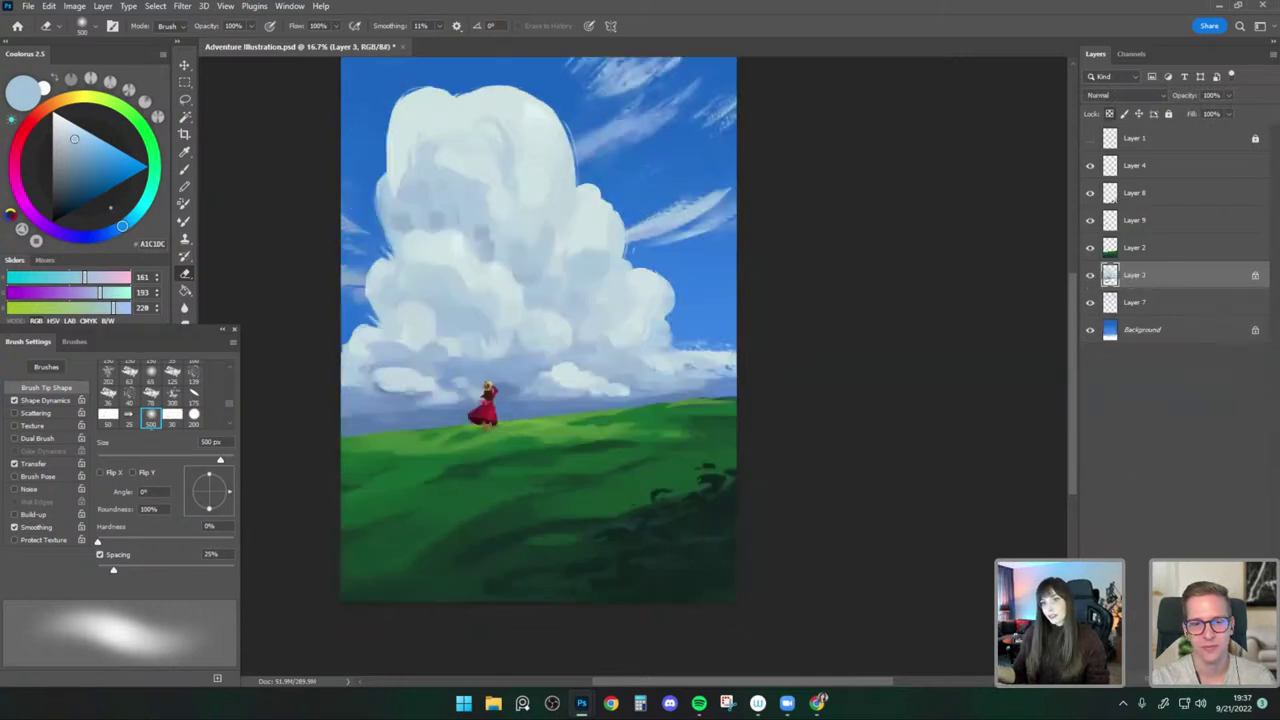
Touch up the sunlit grass beside the woman on Layer 2 in sampled light green with a Flat - Light Texture brush of 100 to 150 px.
{"action": "left_click", "coordinate": [184, 63]}
{"action": "left_click", "coordinate": [535, 428]}
{"action": "left_click", "coordinate": [184, 168]}
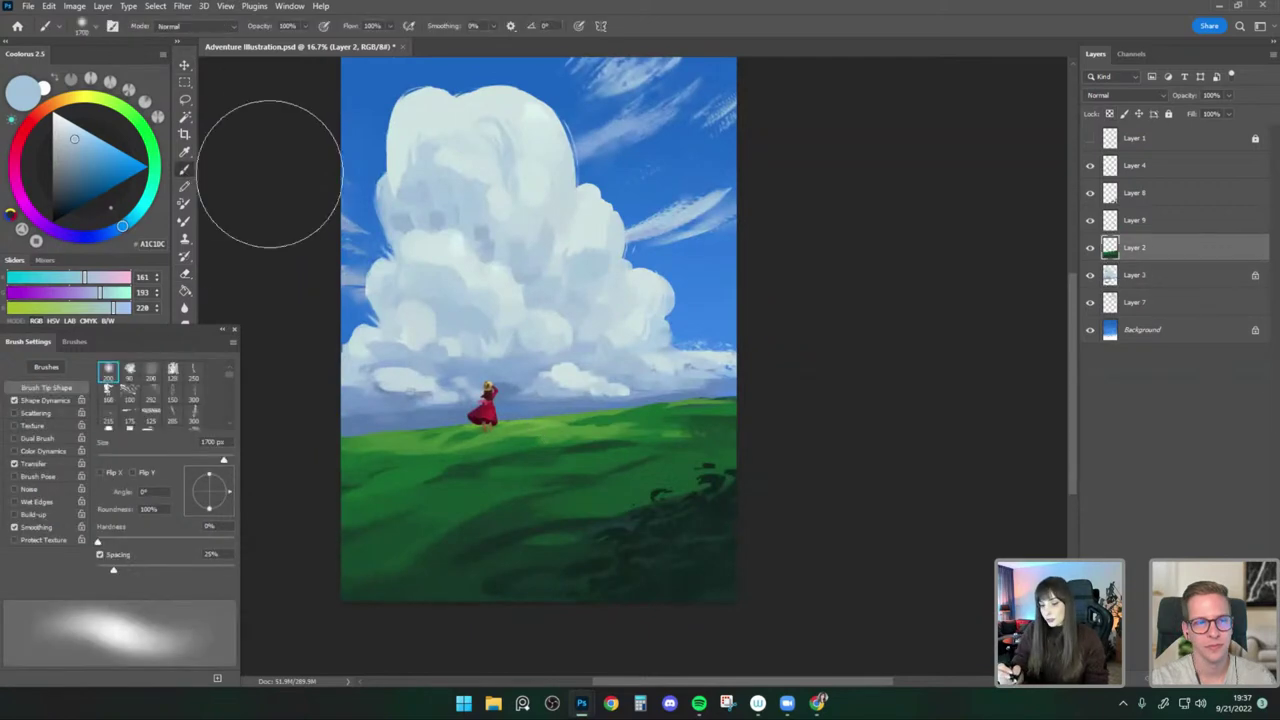
{"action": "left_click", "coordinate": [84, 25]}
{"action": "left_click", "coordinate": [115, 354]}
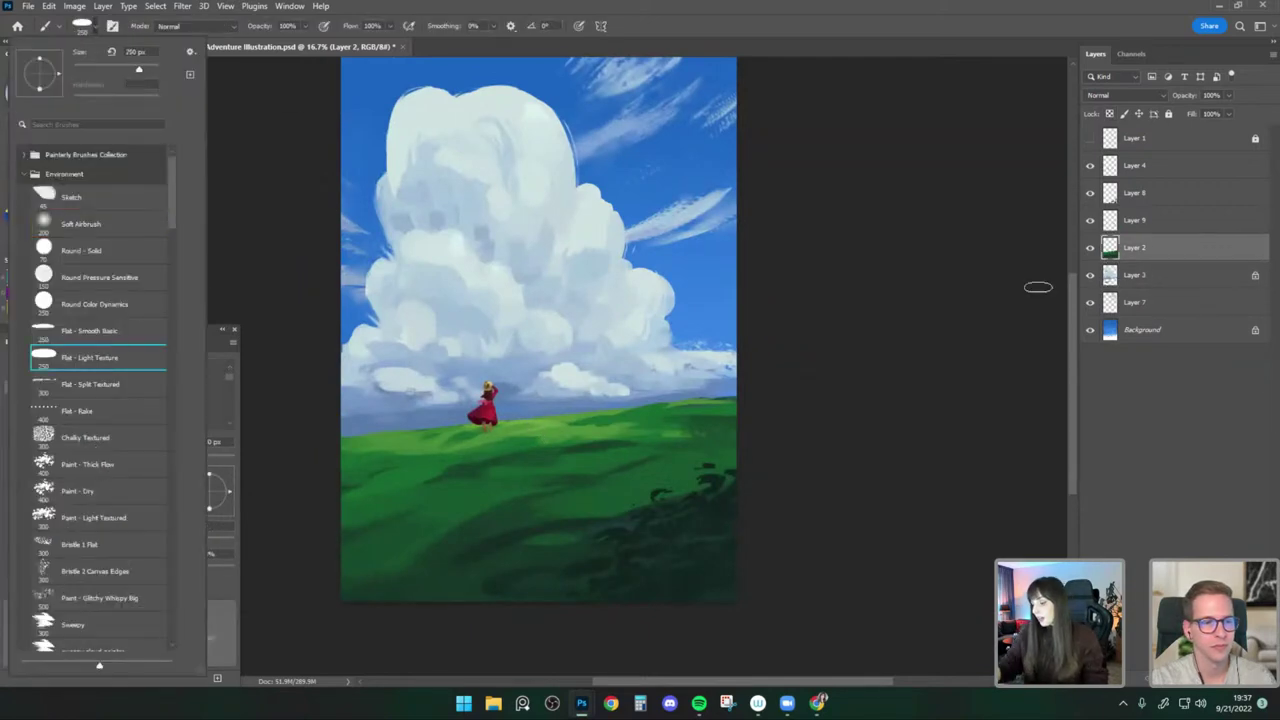
{"action": "left_click", "coordinate": [551, 423], "text": "alt"}
{"action": "key", "text": "bracketleft"}
{"action": "key", "text": "bracketleft"}
{"action": "key", "text": "bracketleft"}
{"action": "key", "text": "bracketleft"}
{"action": "key", "text": "bracketleft"}
{"action": "left_click_drag", "start_coordinate": [530, 437], "coordinate": [503, 440]}
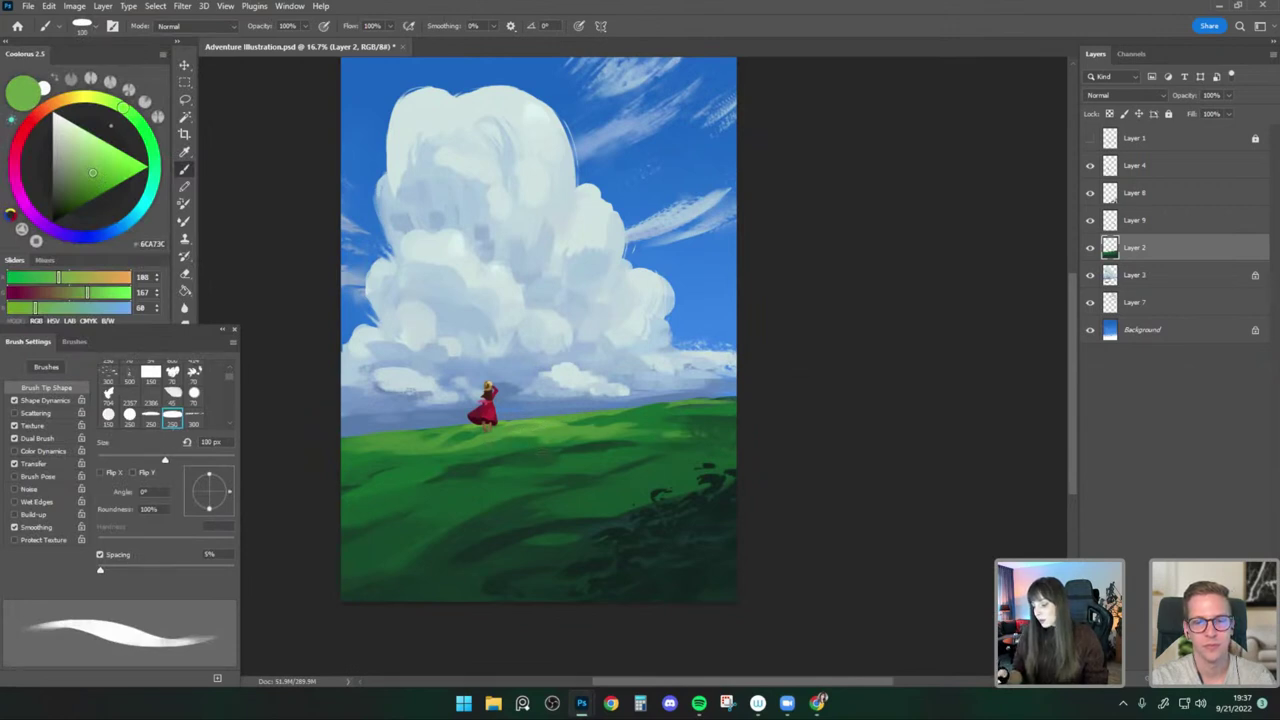
{"action": "key", "text": "bracketright"}
{"action": "key", "text": "bracketright"}
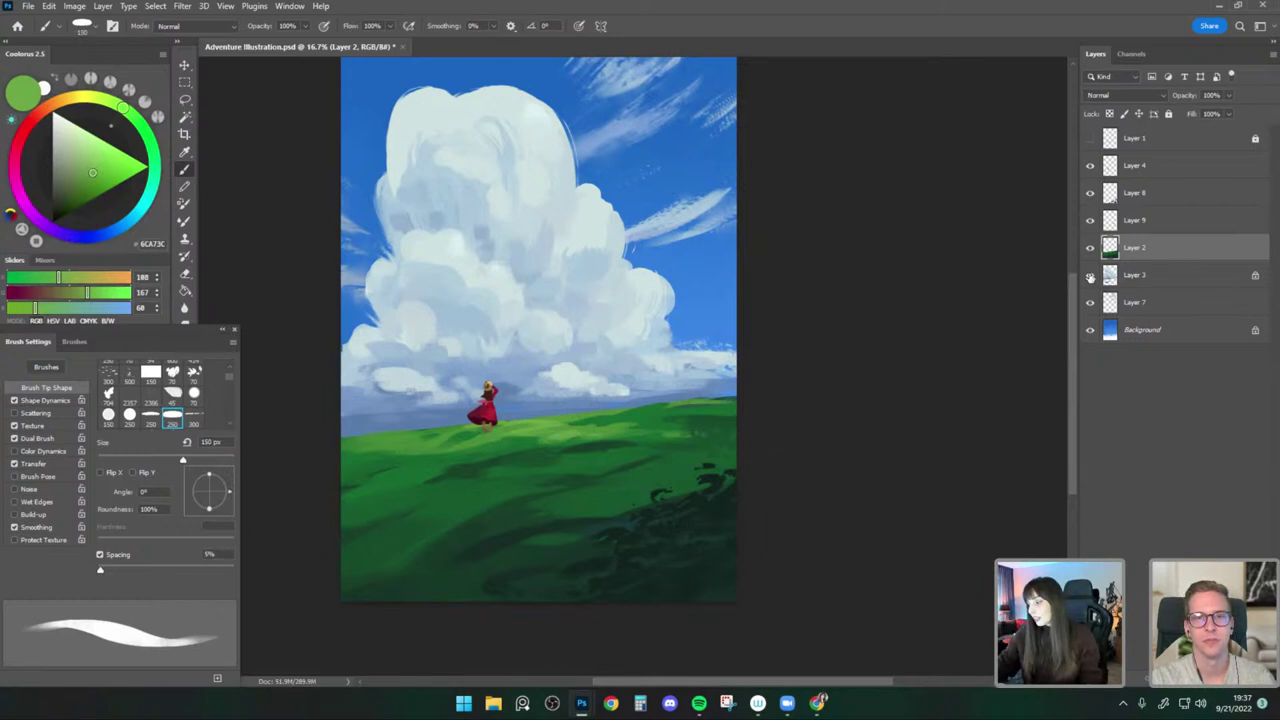
Touch up the cloud's lit areas on Layer 3 with a sampled pale white and a brush of 175 to 250 px.
{"action": "left_click", "coordinate": [1136, 275]}
{"action": "left_click", "coordinate": [509, 122], "text": "alt"}
{"action": "key", "text": "bracketright"}
{"action": "key", "text": "bracketright"}
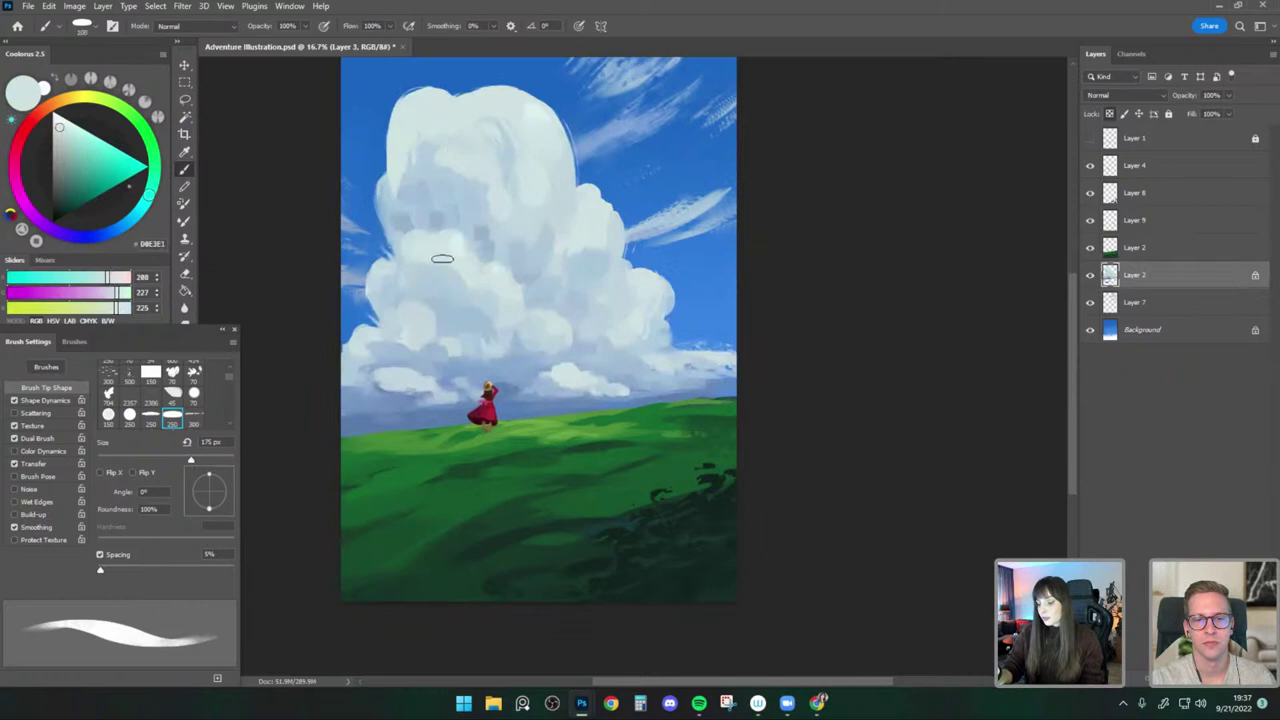
{"action": "key", "text": "bracketright"}
{"action": "key", "text": "bracketright"}
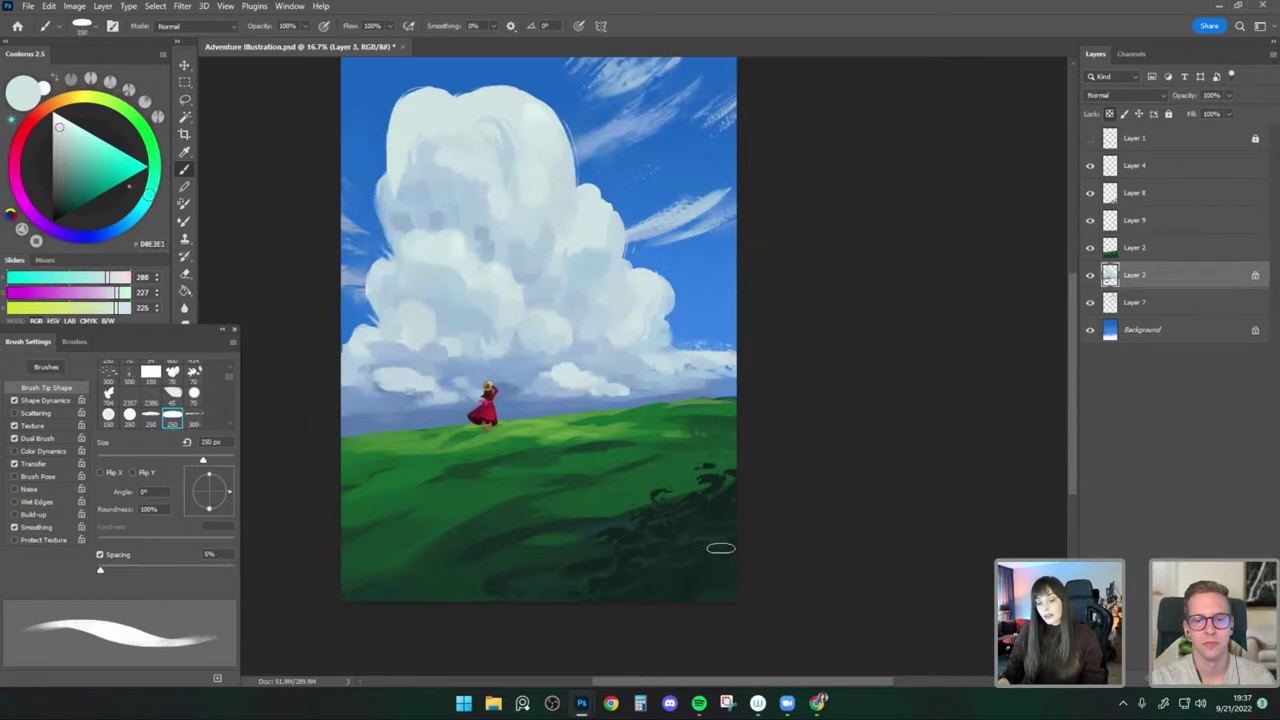
Try merging all visible layers and undo the merge.
{"action": "key", "text": "ctrl+shift+e"}
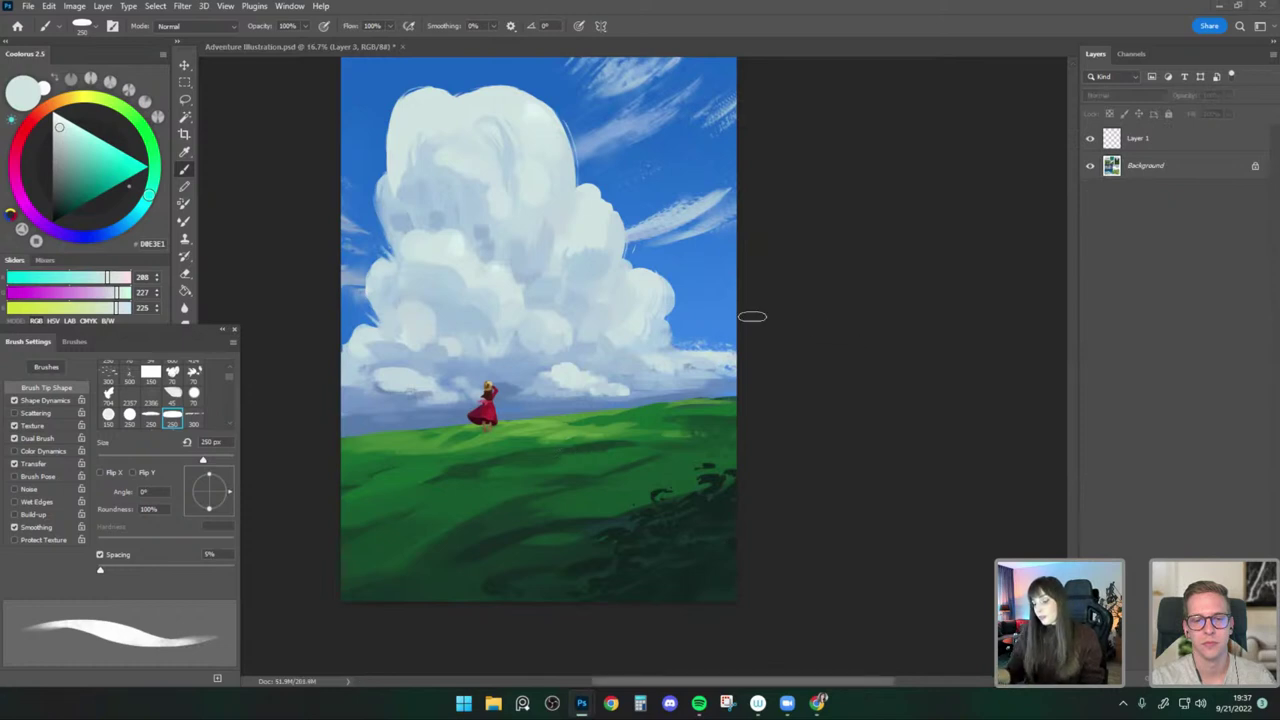
{"action": "key", "text": "ctrl+z"}
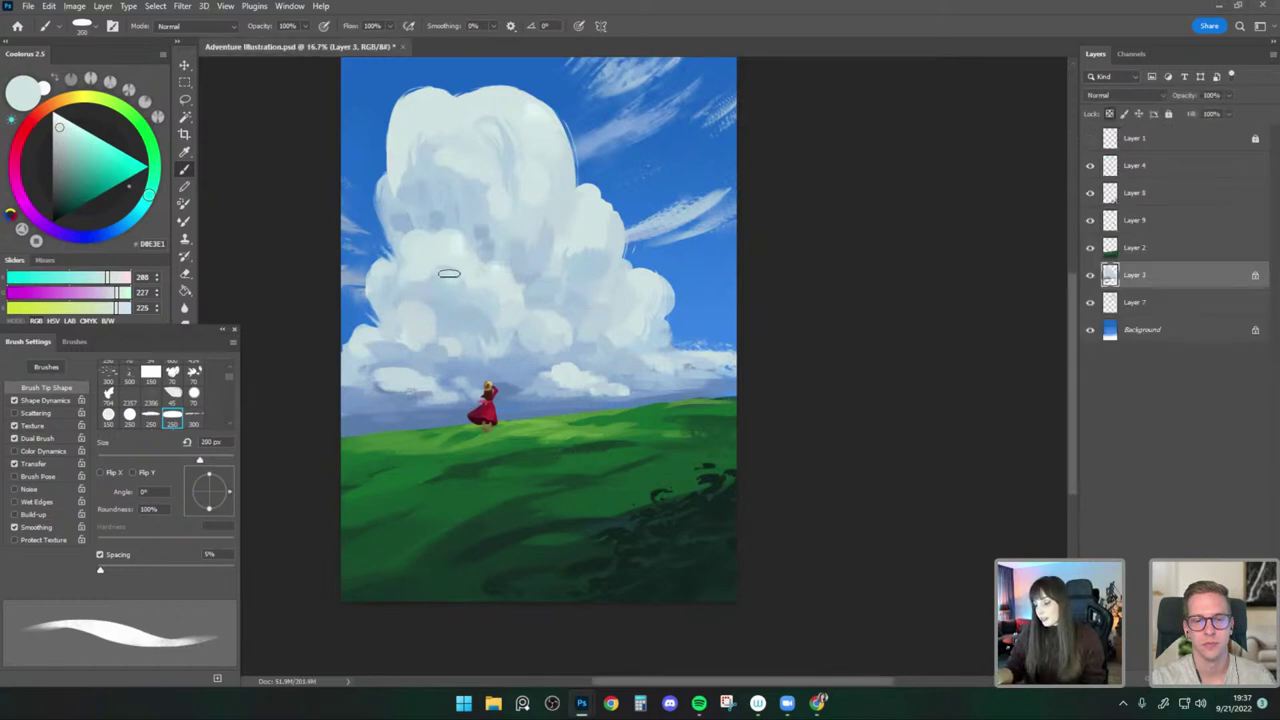
Soften the shadow shapes in the cloud's upper part with sampled pale cloud tones and a 250 px brush.
{"action": "key", "text": "bracketright"}
{"action": "key", "text": "bracketright"}
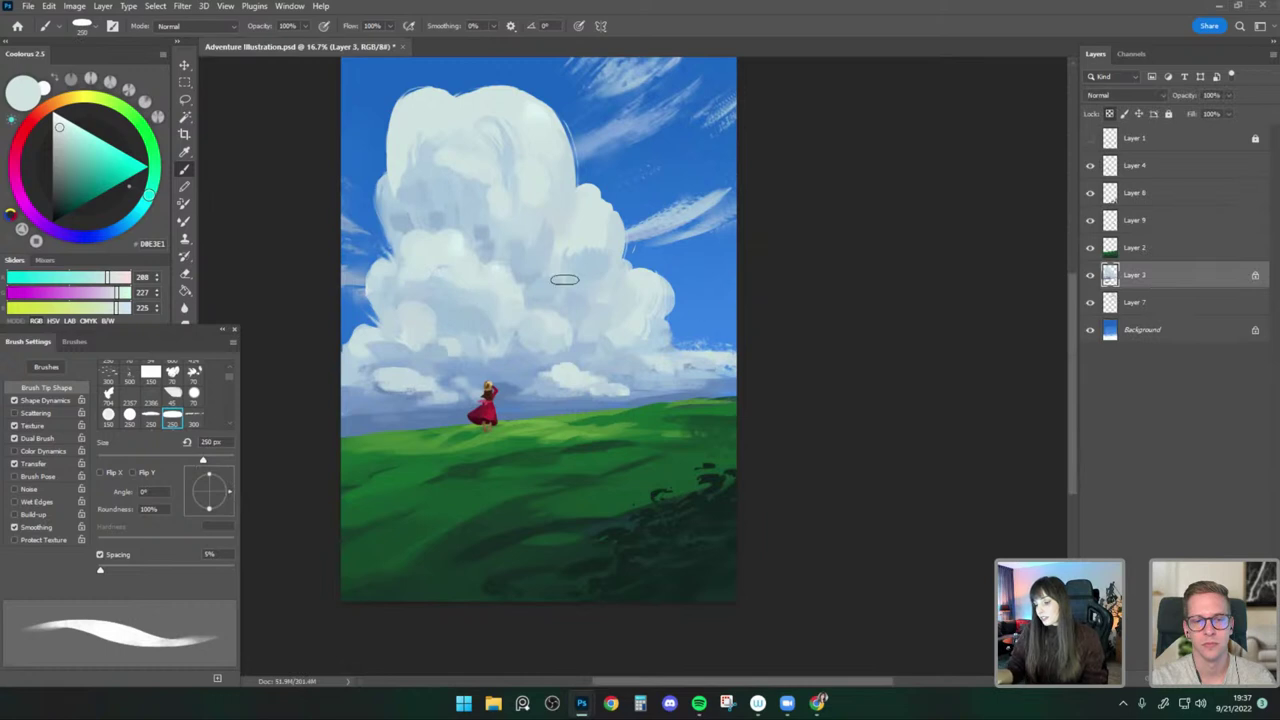
{"action": "left_click", "coordinate": [455, 153], "text": "alt"}
{"action": "left_click_drag", "start_coordinate": [436, 163], "coordinate": [454, 164]}
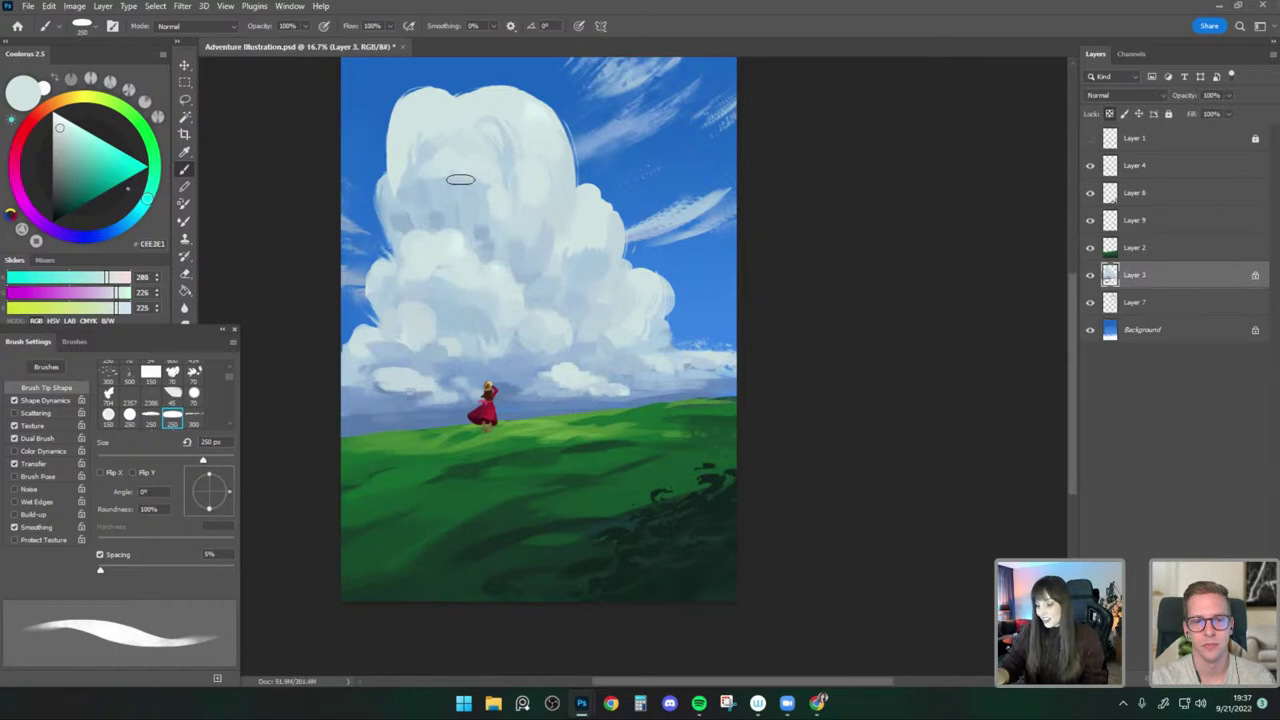
{"action": "left_click", "coordinate": [476, 233], "text": "alt"}
{"action": "left_click", "coordinate": [463, 165], "text": "alt"}
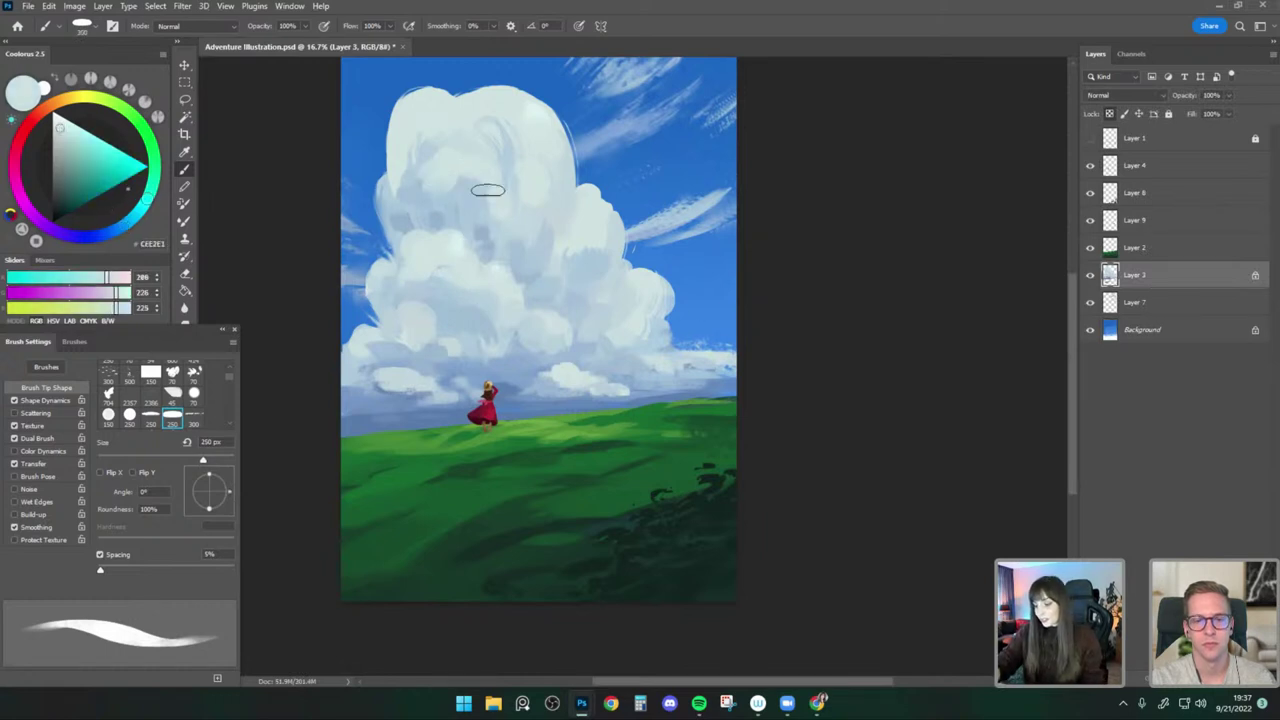
Blend the middle and right lobes of the cloud with sampled pale tones, using a brush of 200 to 300 px.
{"action": "key", "text": "bracketright"}
{"action": "key", "text": "bracketright"}
{"action": "left_click", "coordinate": [583, 209], "text": "alt"}
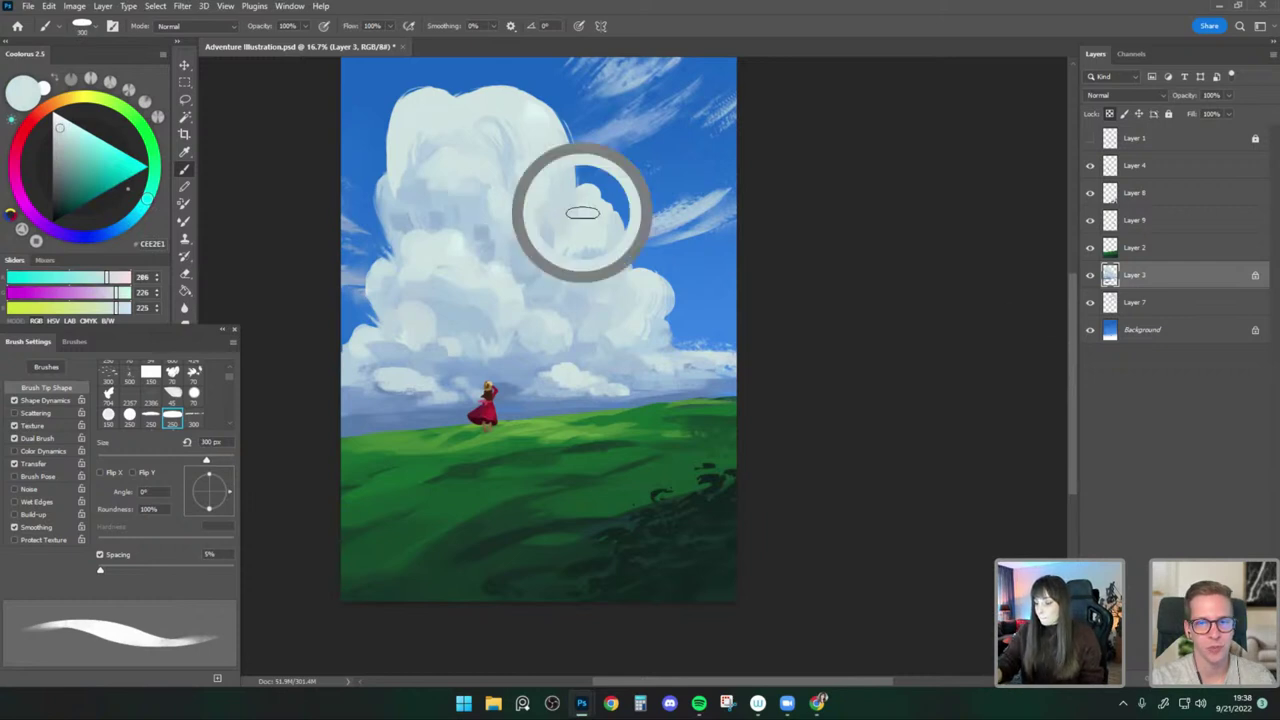
{"action": "key", "text": "bracketleft"}
{"action": "key", "text": "bracketleft"}
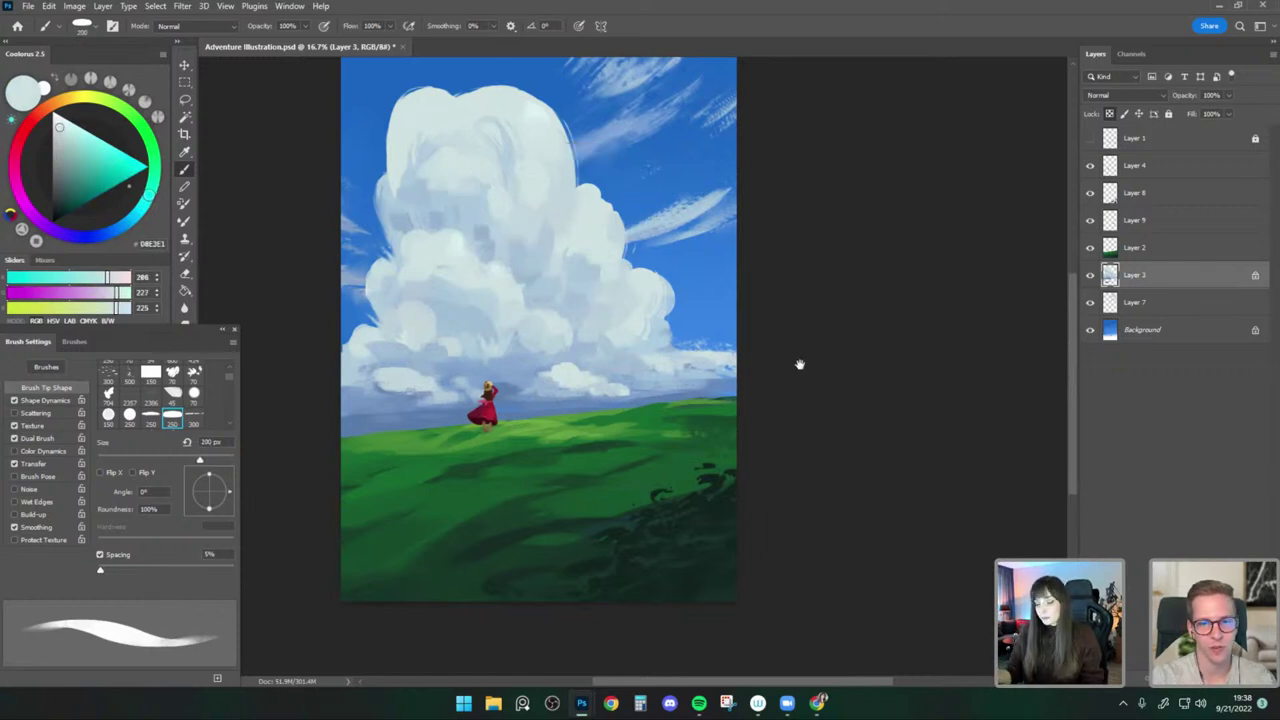
{"action": "left_click_drag", "start_coordinate": [799, 364], "coordinate": [808, 357]}
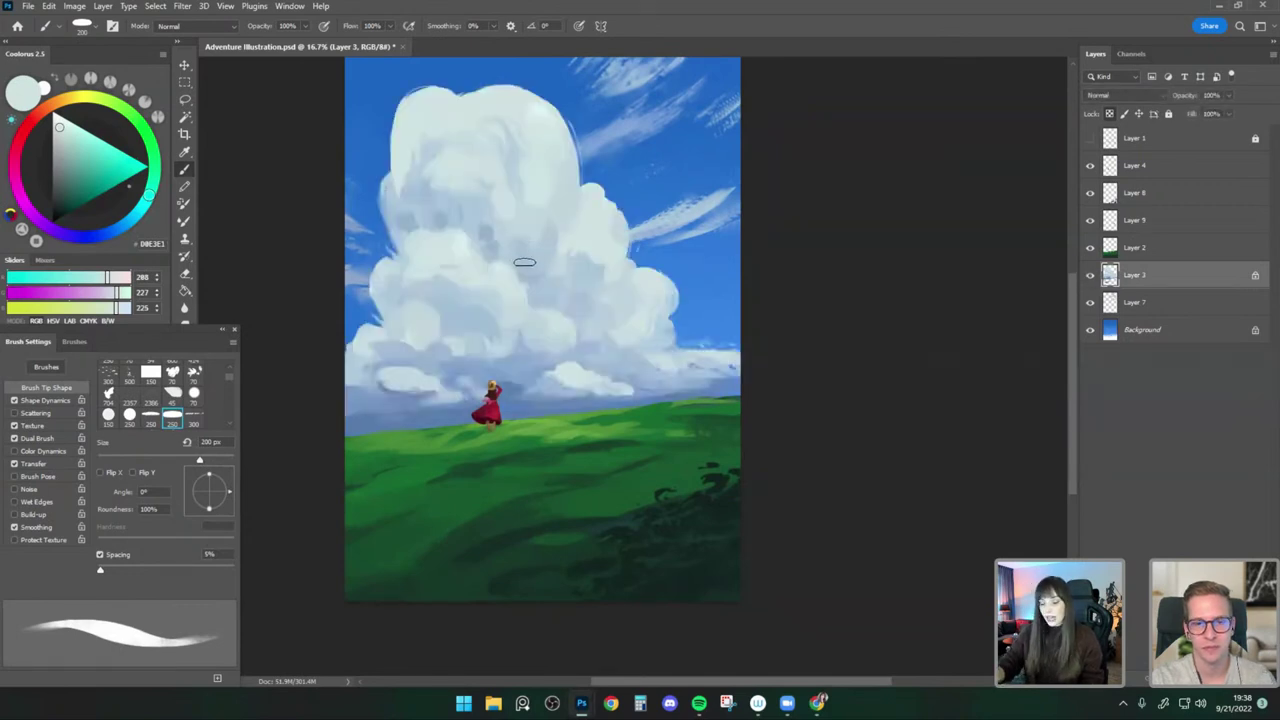
{"action": "left_click_drag", "start_coordinate": [527, 250], "coordinate": [533, 266]}
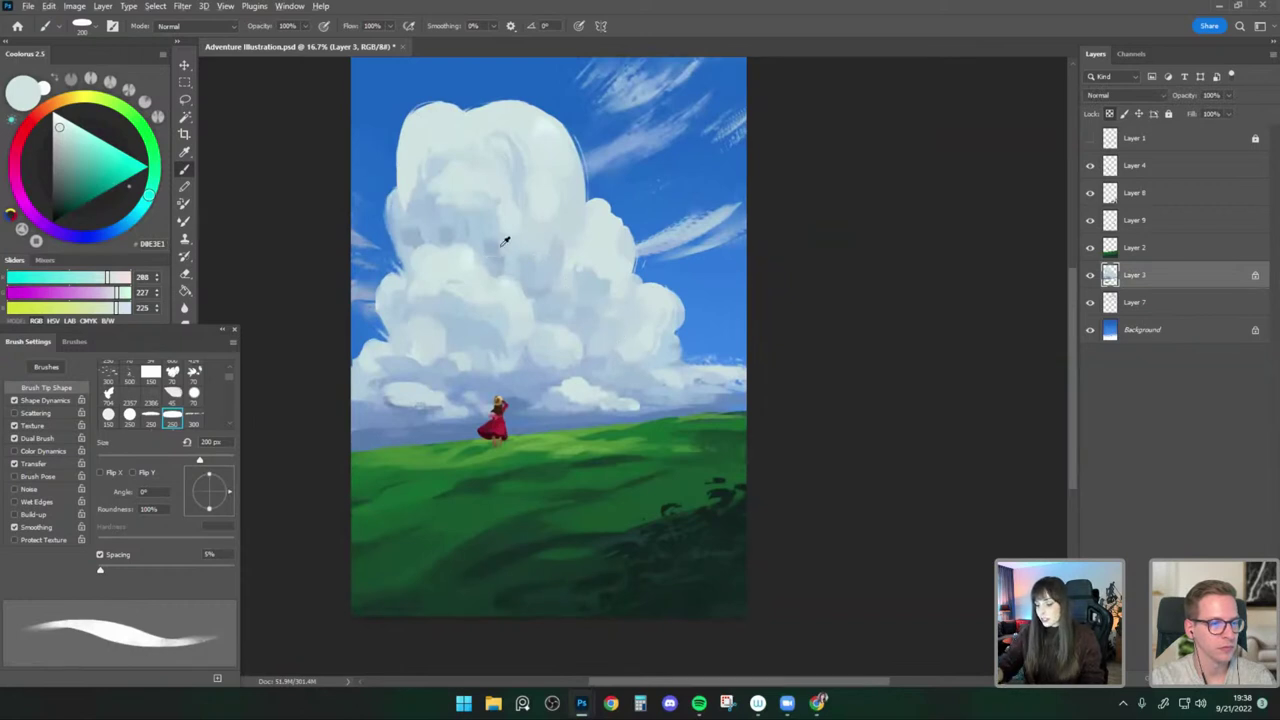
Refine the shadow pocket in the middle of the cloud with sampled grey-blue, using a brush of 90 to 125 px.
{"action": "left_click", "coordinate": [499, 273], "text": "alt"}
{"action": "key", "text": "bracketleft"}
{"action": "key", "text": "bracketleft"}
{"action": "key", "text": "bracketleft"}
{"action": "key", "text": "bracketleft"}
{"action": "left_click", "coordinate": [495, 259], "text": "alt"}
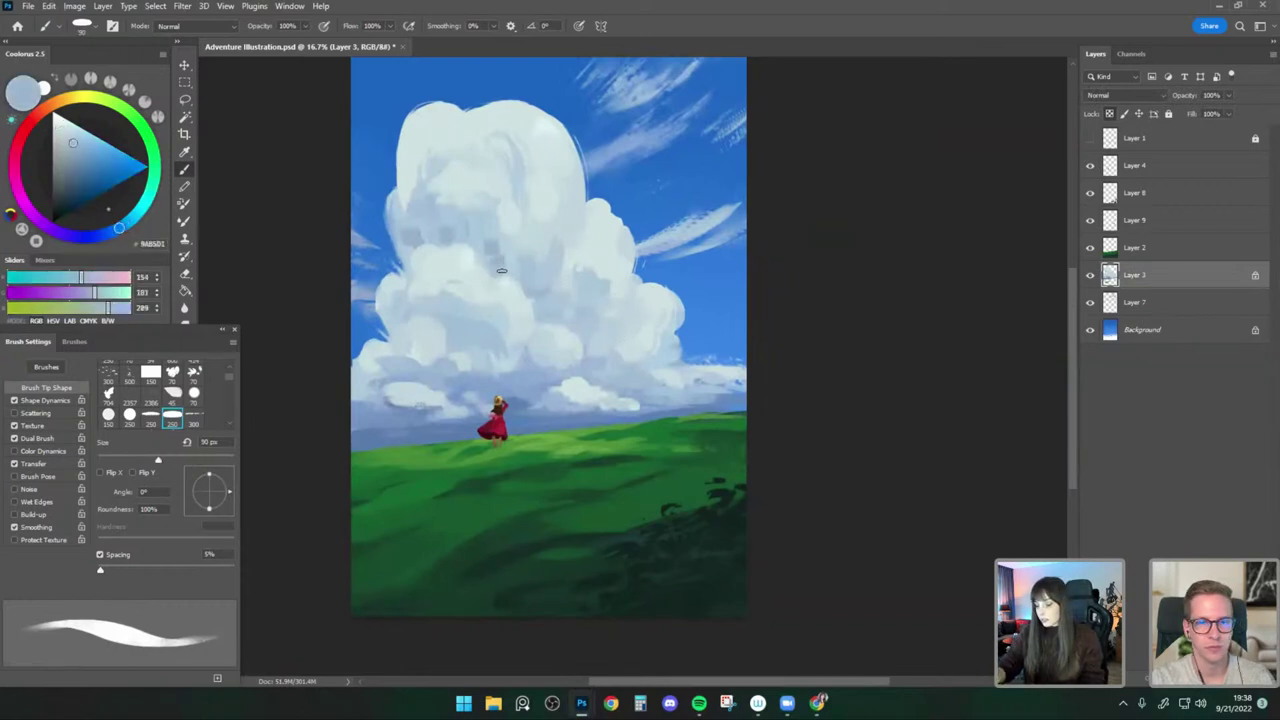
{"action": "key", "text": "bracketright"}
{"action": "key", "text": "bracketright"}
{"action": "key", "text": "bracketright"}
{"action": "key", "text": "bracketright"}
{"action": "key", "text": "bracketright"}
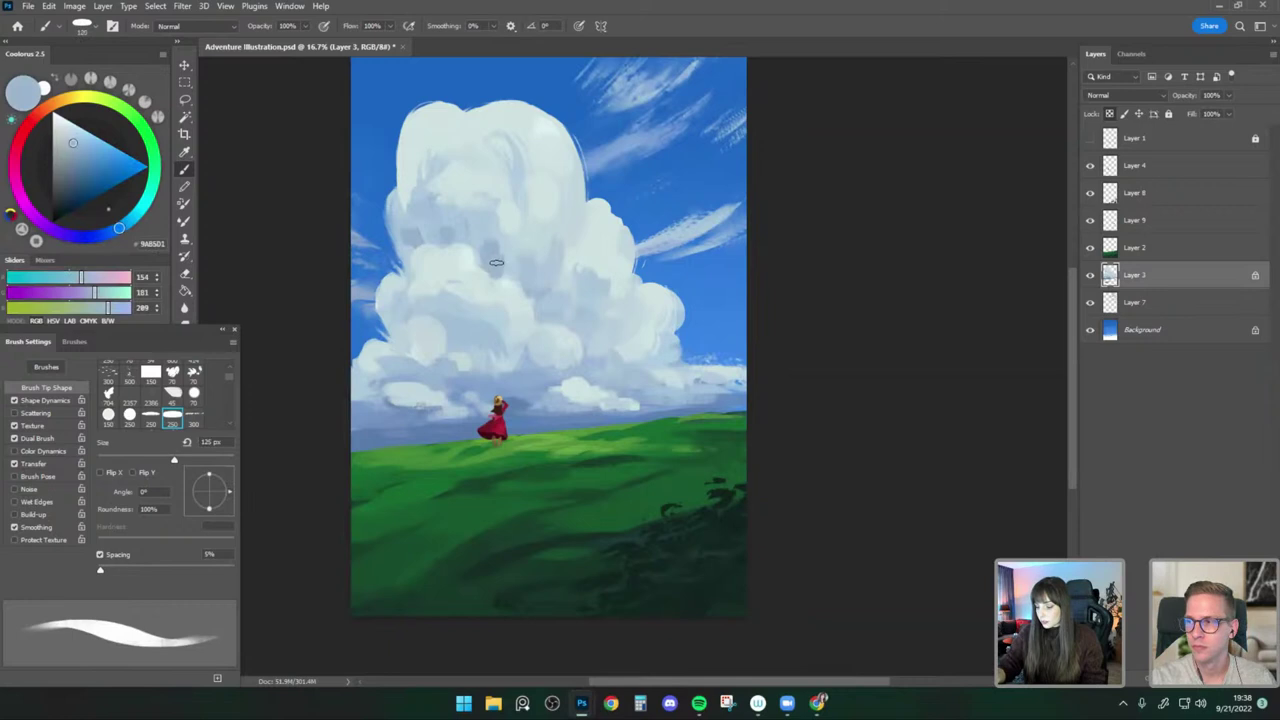
{"action": "key", "text": "bracketright"}
{"action": "key", "text": "bracketright"}
{"action": "left_click", "coordinate": [500, 257], "text": "alt"}
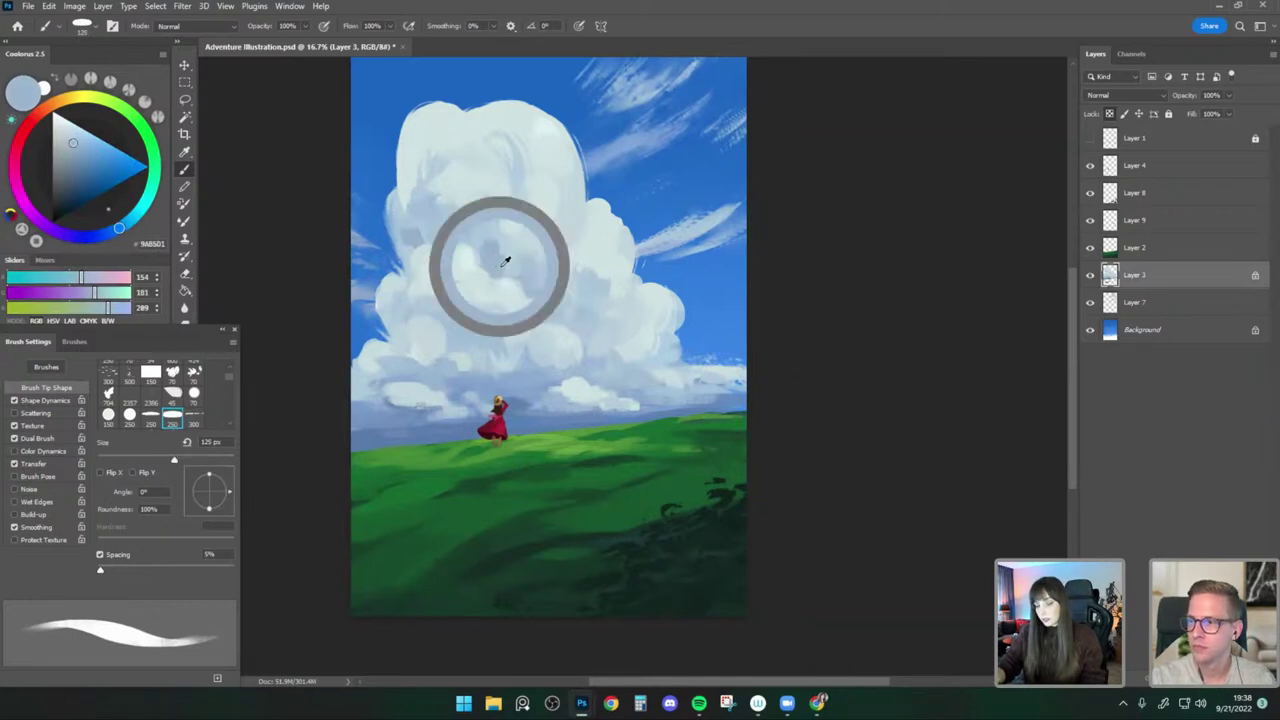
Rework the shadow patches in the cloud's upper left with sampled light and darker blues, using a brush of 125 to 150 px.
{"action": "left_click", "coordinate": [459, 190], "text": "alt"}
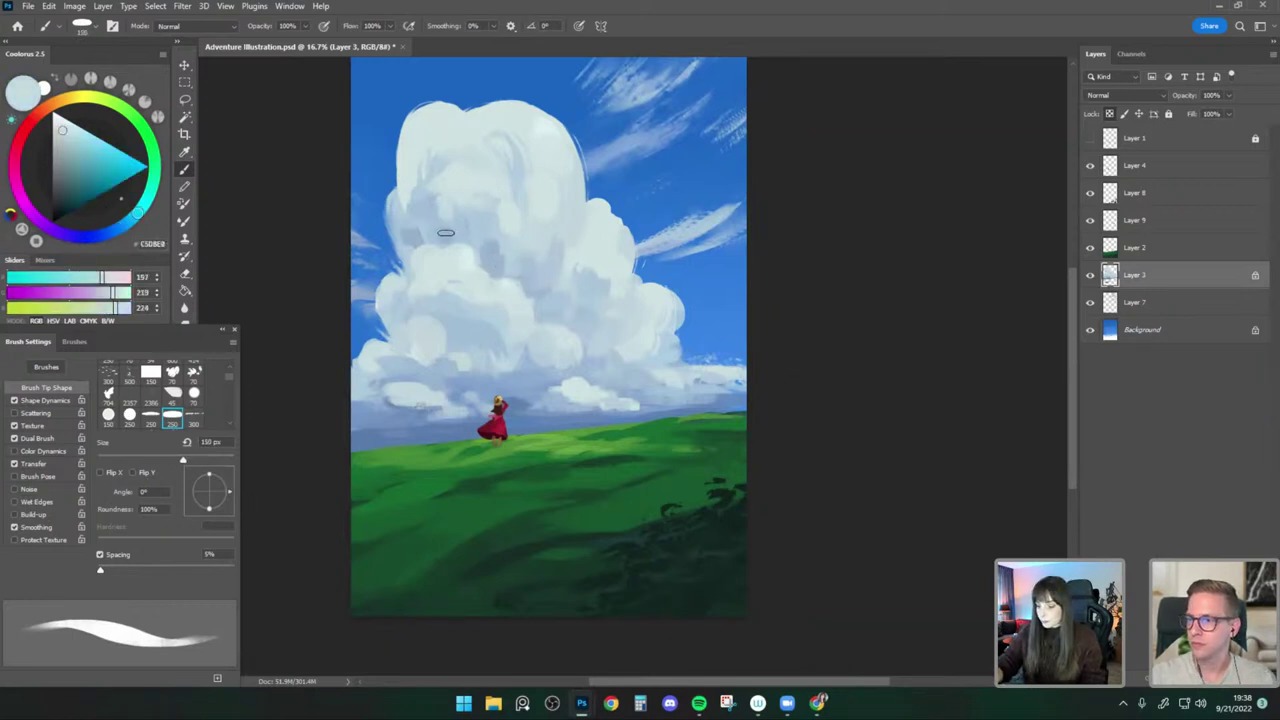
{"action": "left_click", "coordinate": [445, 231], "text": "alt"}
{"action": "key", "text": "bracketleft"}
{"action": "key", "text": "bracketleft"}
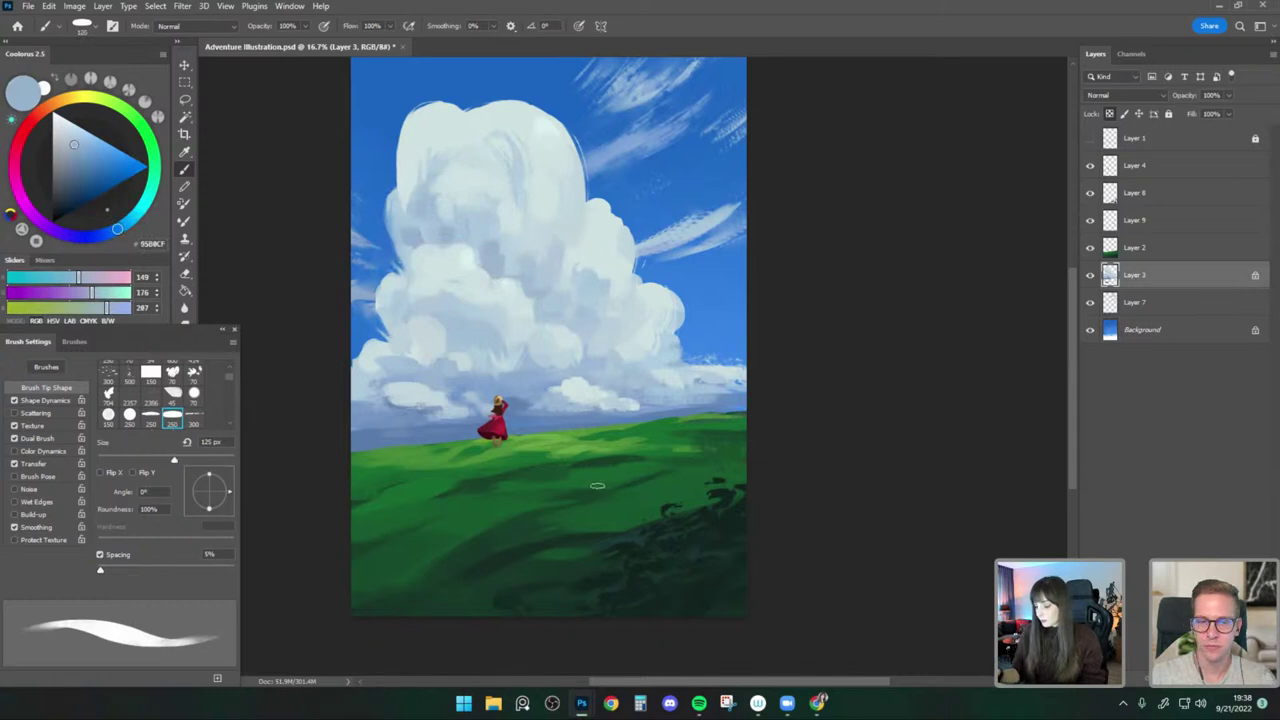
Paint darker blue shadow strokes under the cloud base near the far right horizon with sampled blues, enlarging the brush to 300 px.
{"action": "left_click", "coordinate": [669, 392], "text": "alt"}
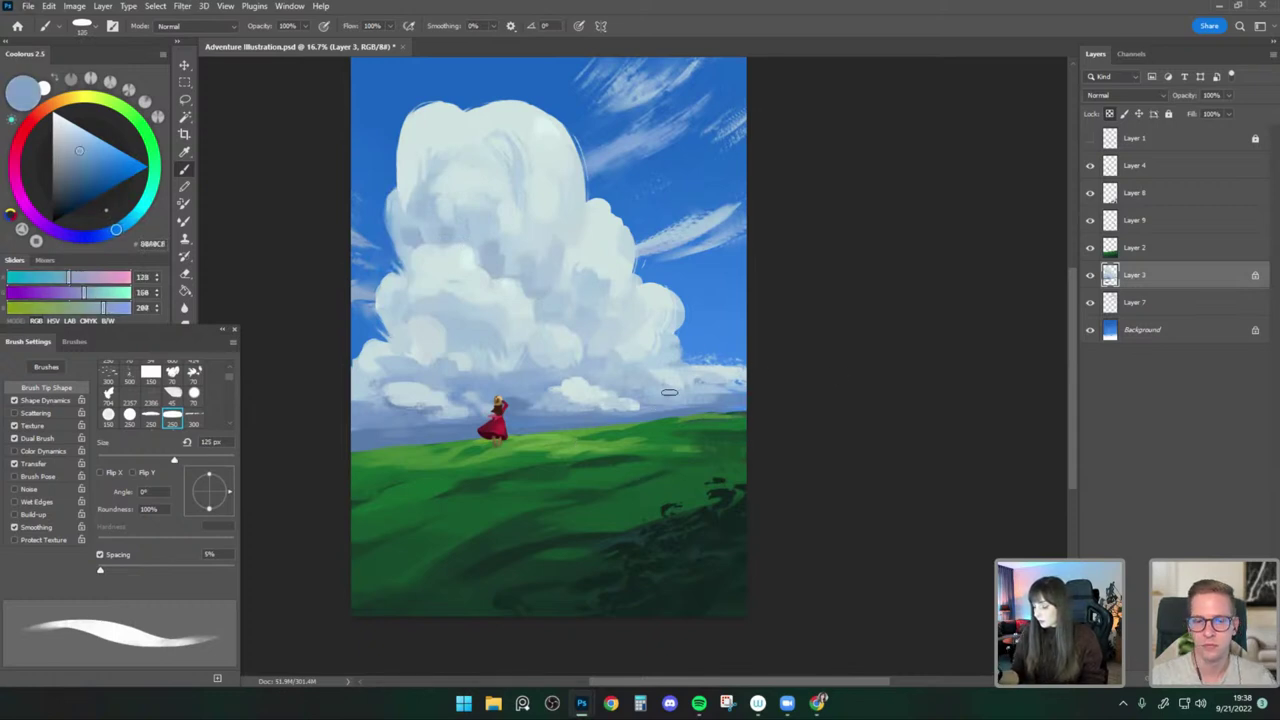
{"action": "left_click", "coordinate": [657, 408], "text": "alt"}
{"action": "key", "text": "bracketright"}
{"action": "key", "text": "bracketright"}
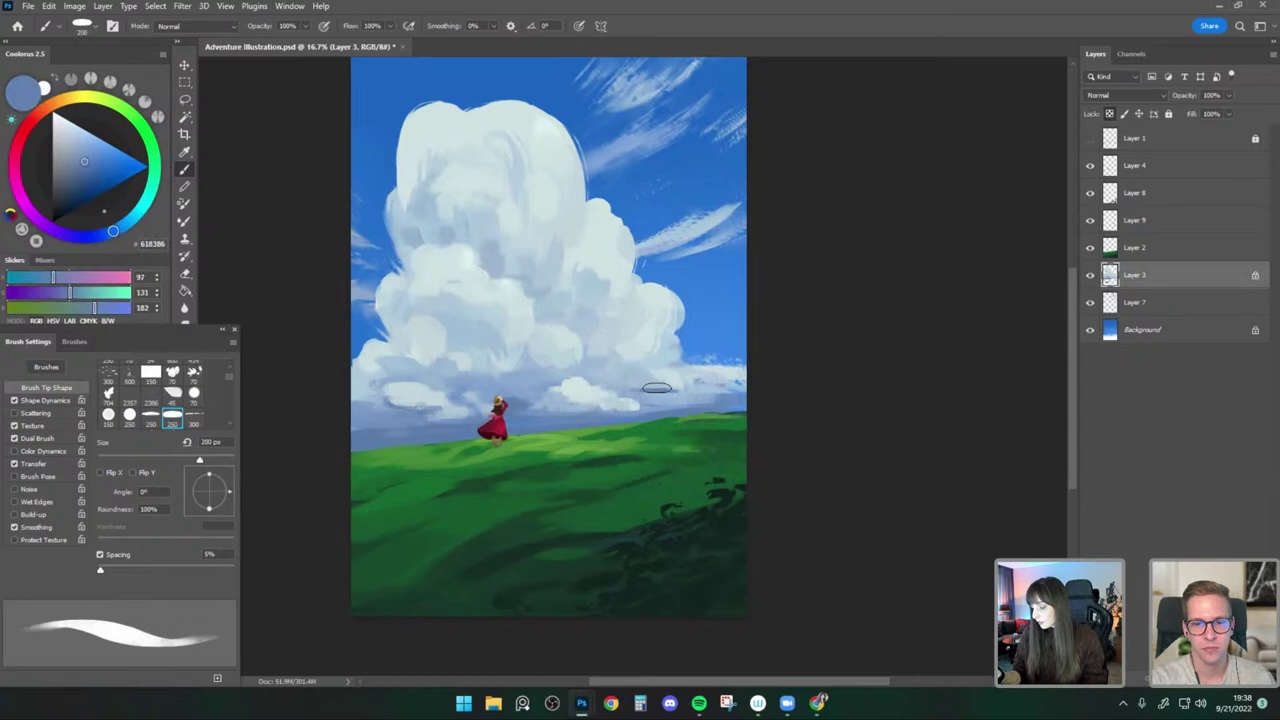
{"action": "key", "text": "bracketright"}
{"action": "left_click_drag", "start_coordinate": [651, 383], "coordinate": [706, 391]}
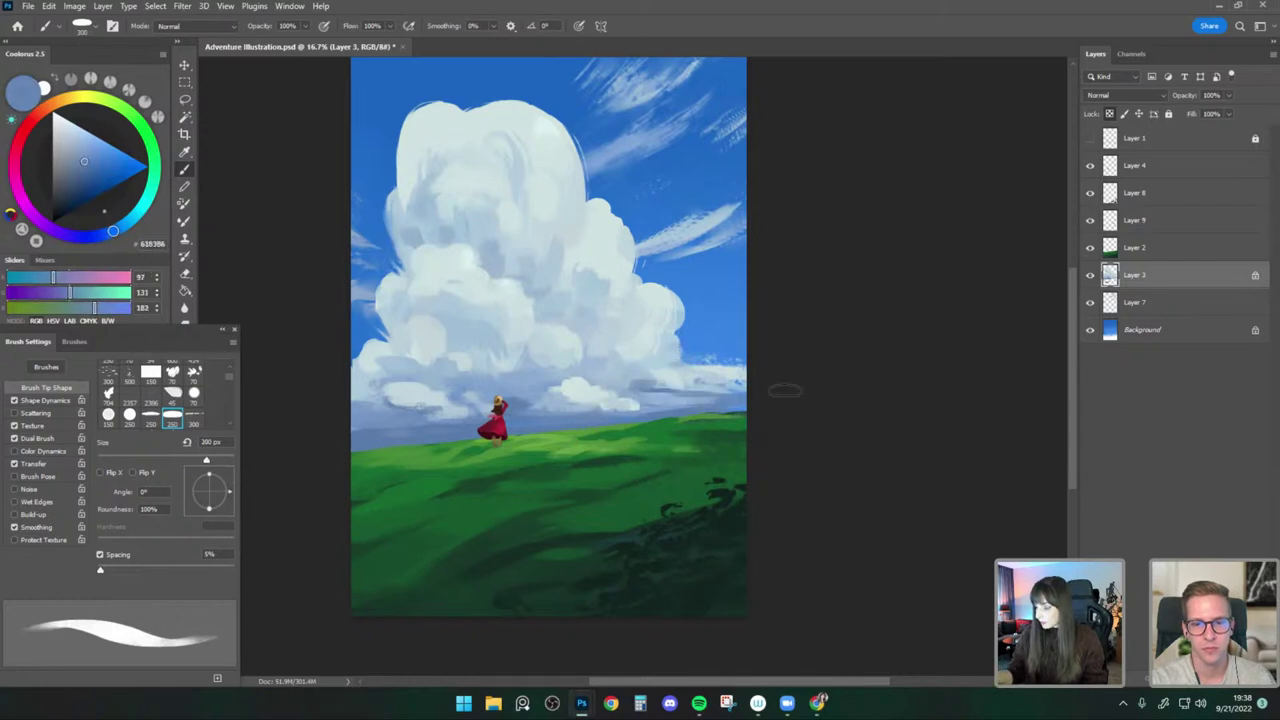
{"action": "left_click", "coordinate": [688, 383], "text": "alt"}
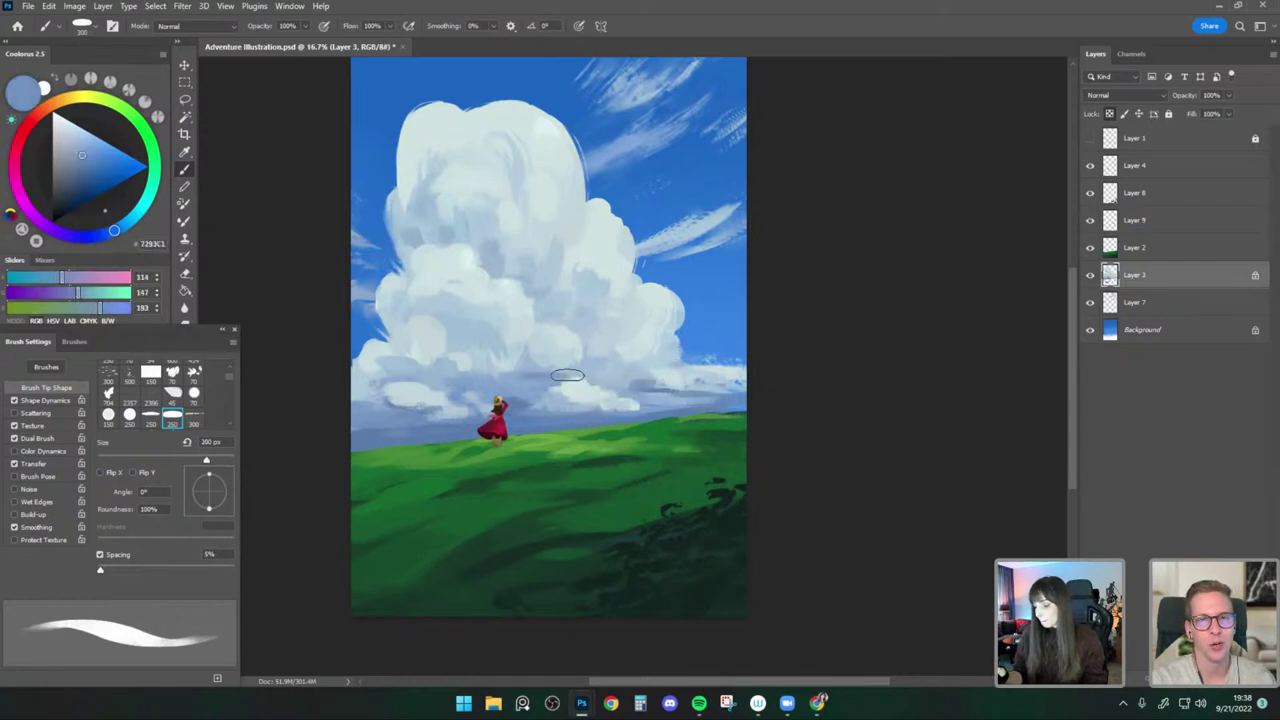
Shade the underside of the cloud's middle with sampled light and mid blues, using a 250 px brush.
{"action": "key", "text": "bracketleft"}
{"action": "left_click", "coordinate": [535, 359], "text": "alt"}
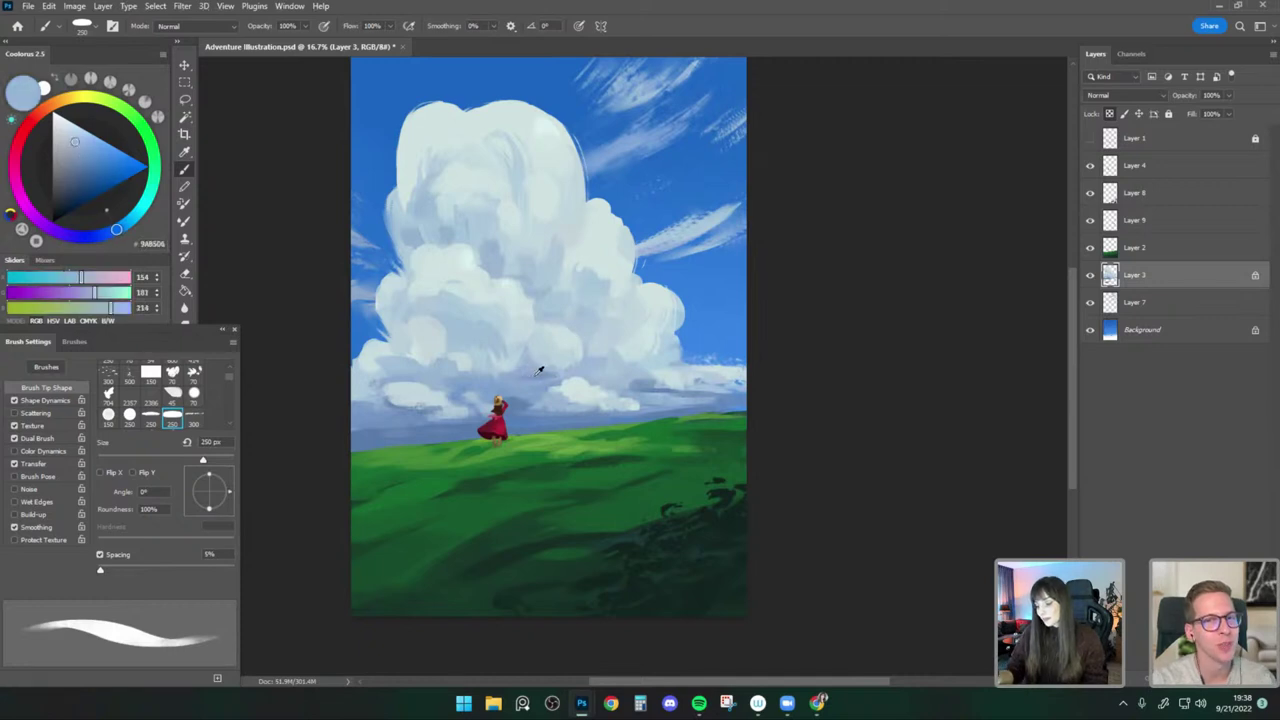
{"action": "left_click", "coordinate": [531, 375], "text": "alt"}
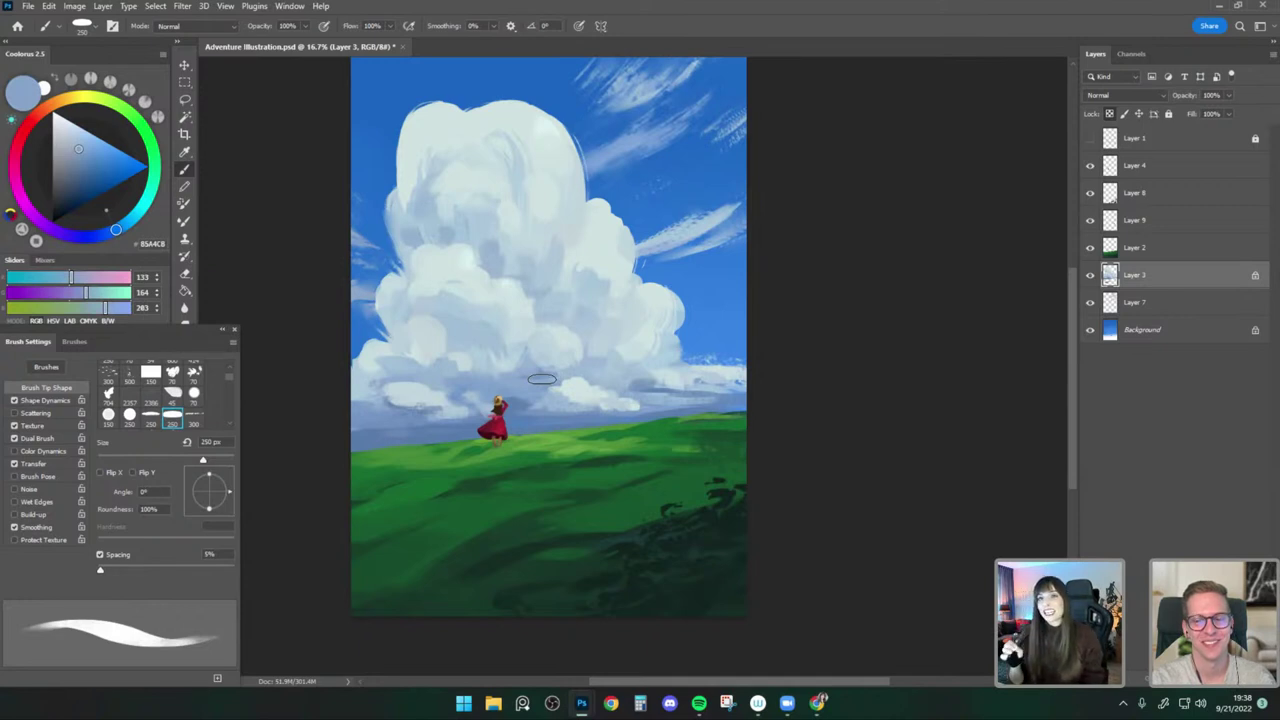
{"action": "left_click", "coordinate": [665, 382], "text": "alt"}
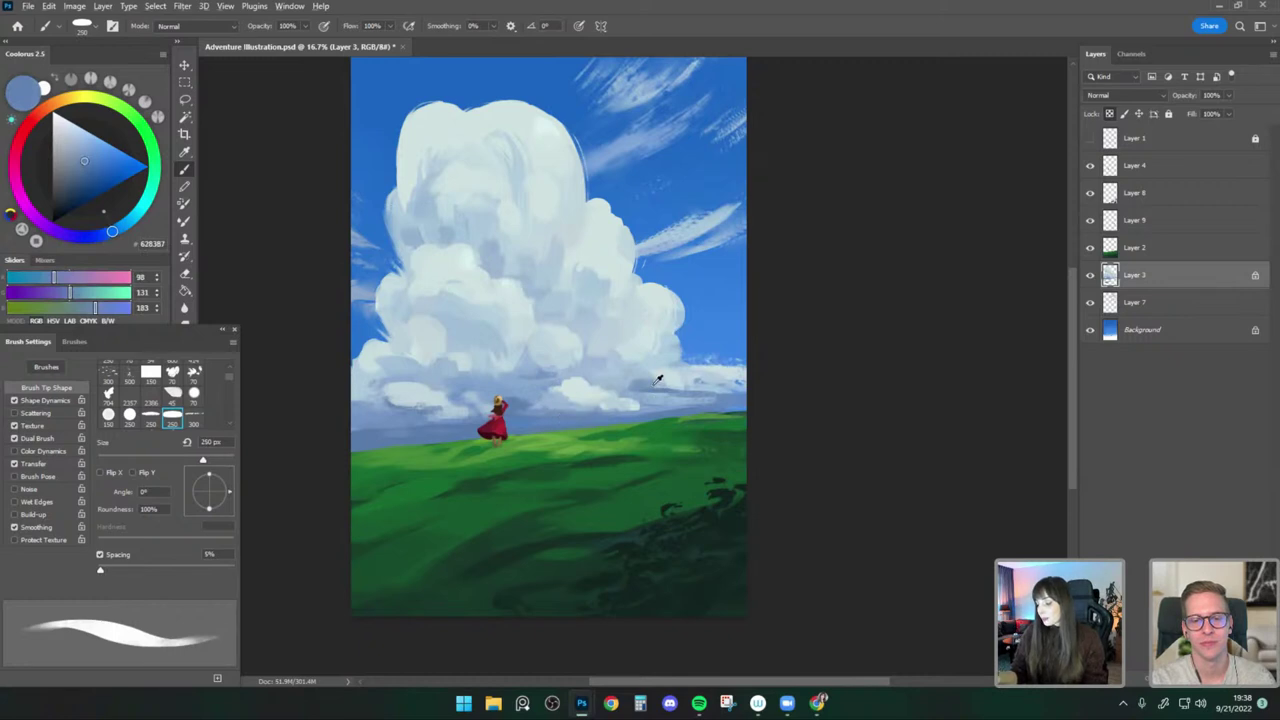
Deepen the shadow along the cloud base left of the woman with sampled blues at 175 to 250 px, undoing the accidental cloud shift.
{"action": "left_click", "coordinate": [463, 384], "text": "alt"}
{"action": "key", "text": "bracketleft"}
{"action": "key", "text": "bracketleft"}
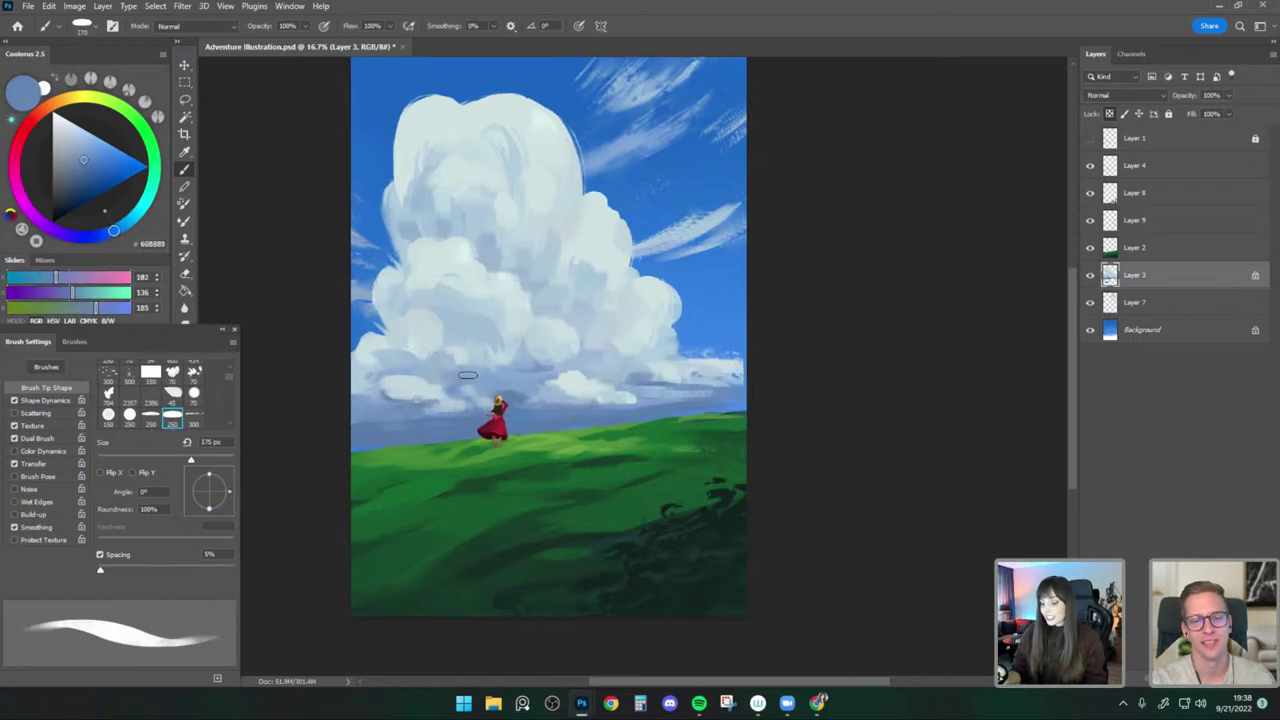
{"action": "key", "text": "ctrl+z"}
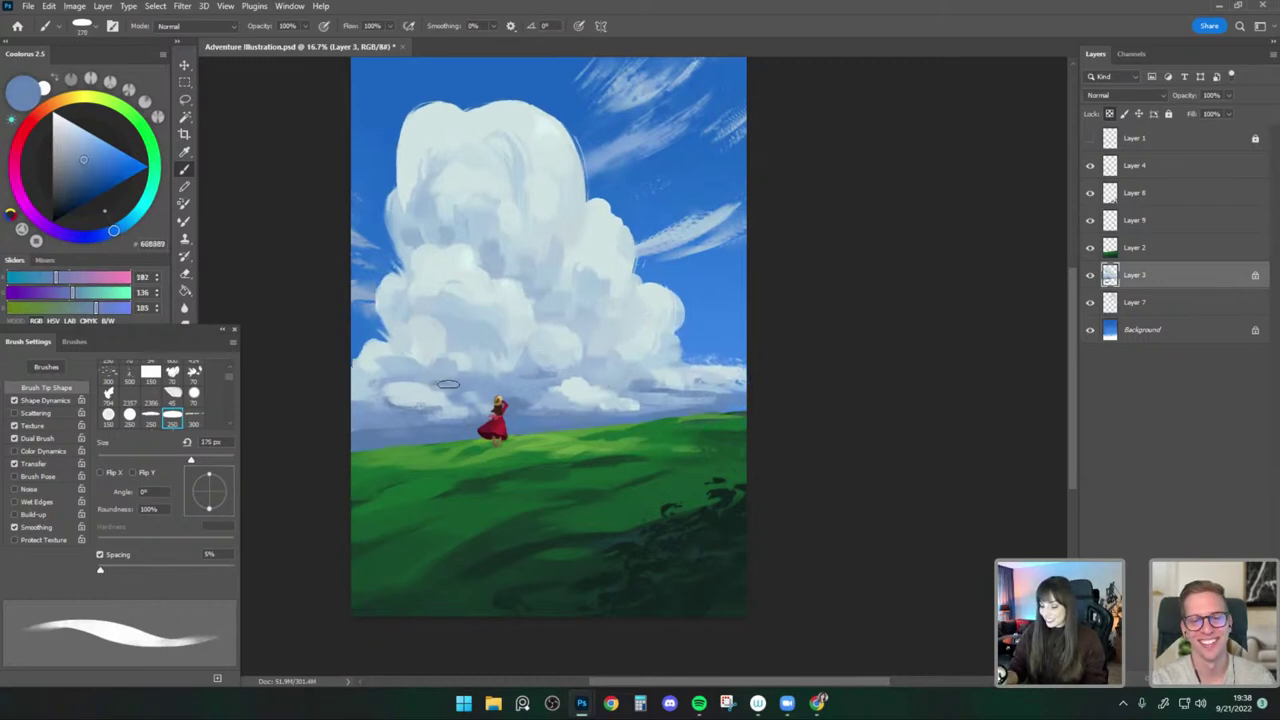
{"action": "key", "text": "bracketright"}
{"action": "key", "text": "bracketright"}
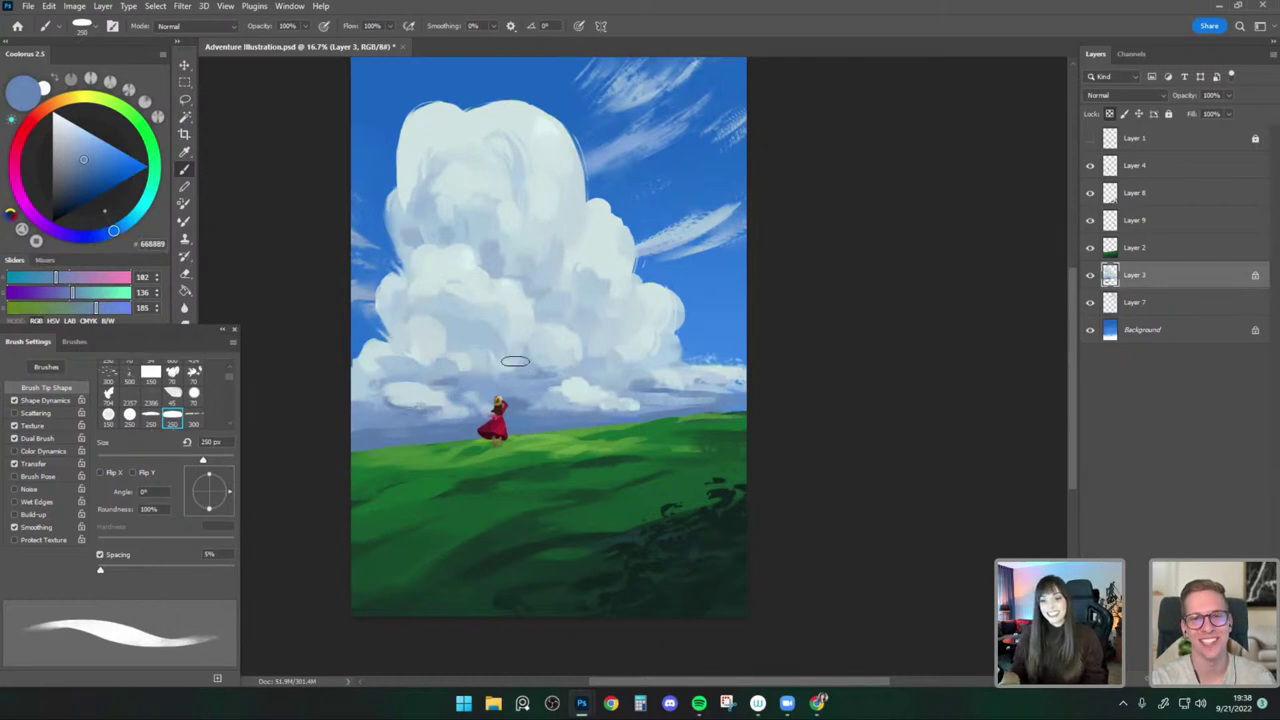
{"action": "left_click", "coordinate": [446, 369], "text": "alt"}
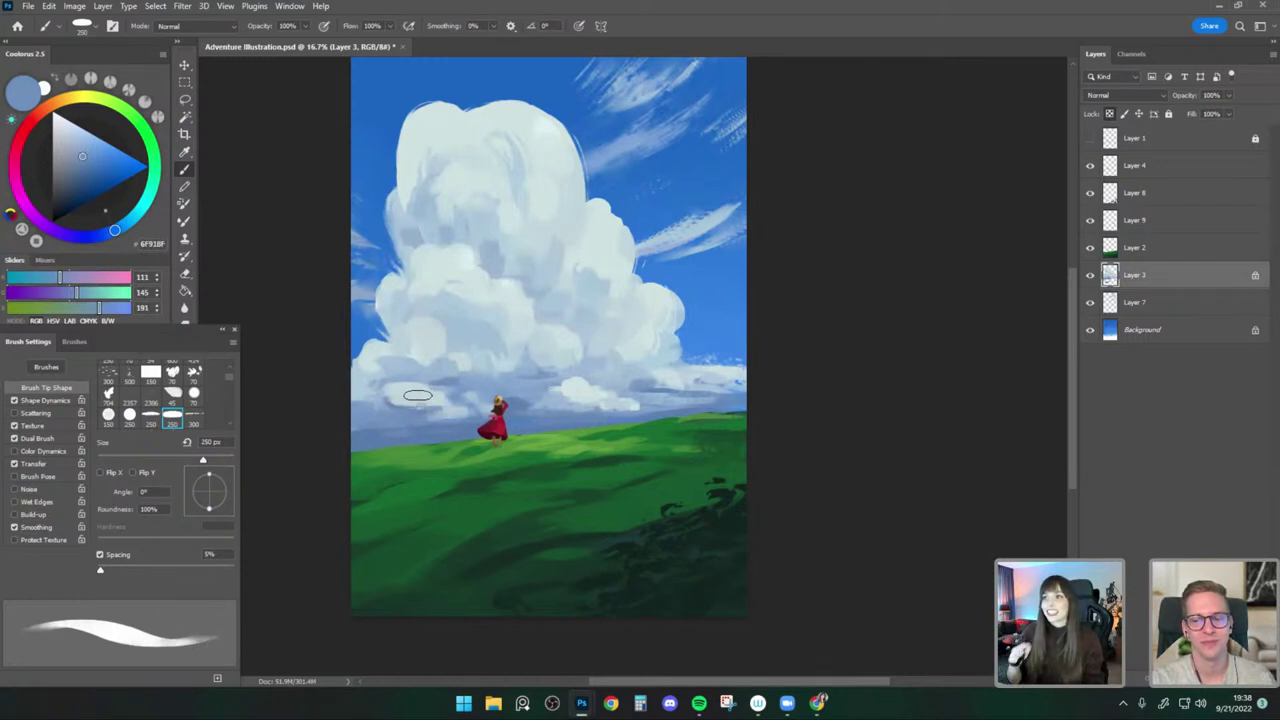
Turn off Layer 3's transparency lock and blend the haze around the small low cloud with sampled blues, using a 250 to 400 px brush.
{"action": "left_click", "coordinate": [631, 405], "text": "alt"}
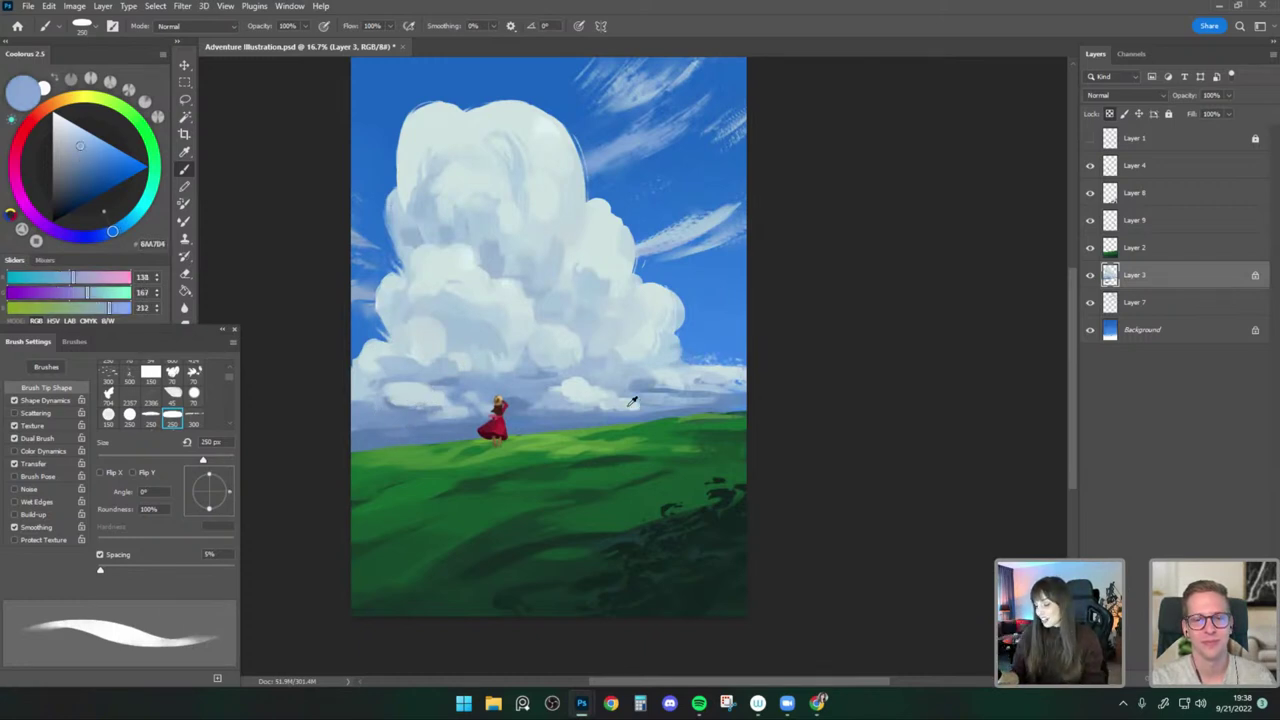
{"action": "left_click", "coordinate": [548, 410], "text": "alt"}
{"action": "left_click", "coordinate": [540, 425], "text": "alt"}
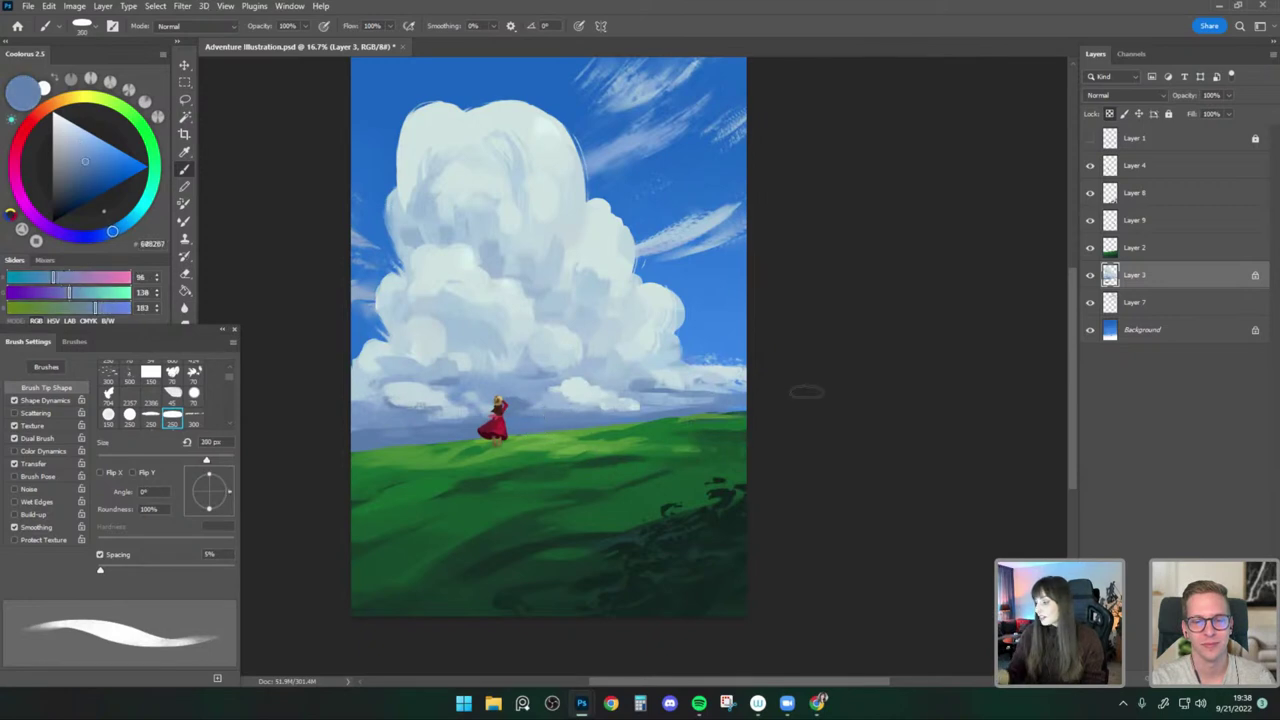
{"action": "left_click", "coordinate": [656, 393], "text": "alt"}
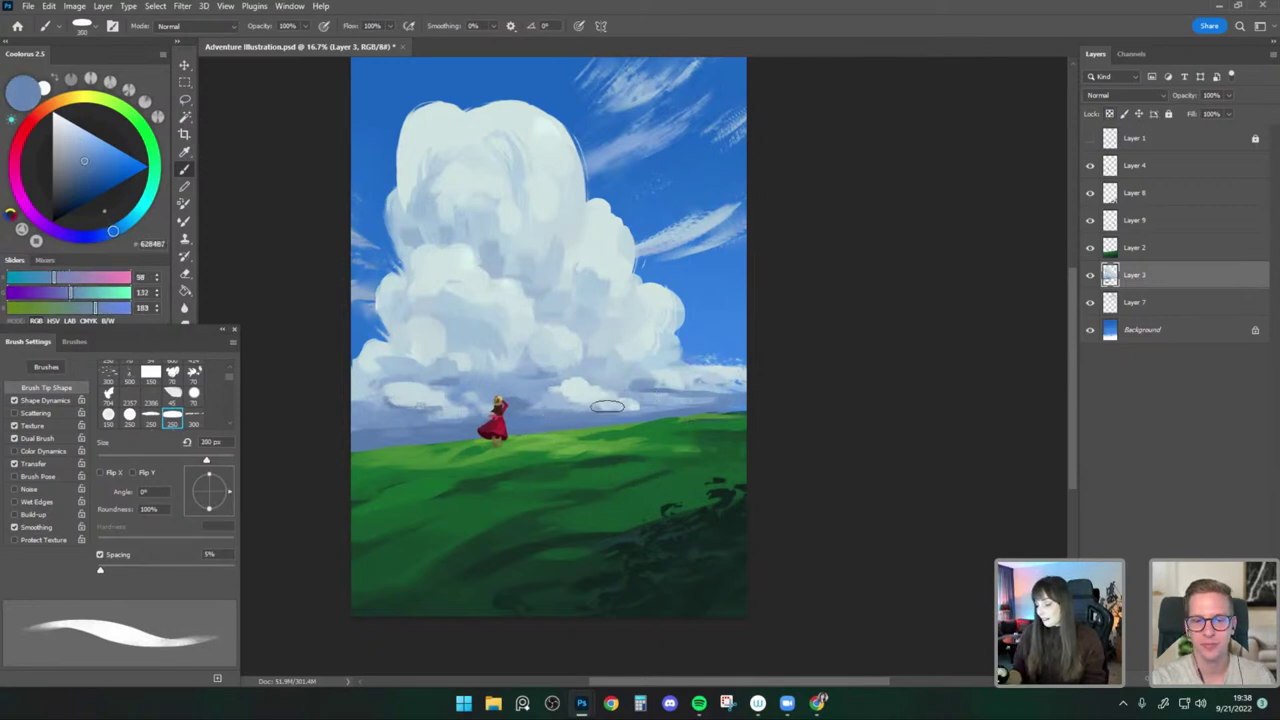
{"action": "key", "text": "bracketright"}
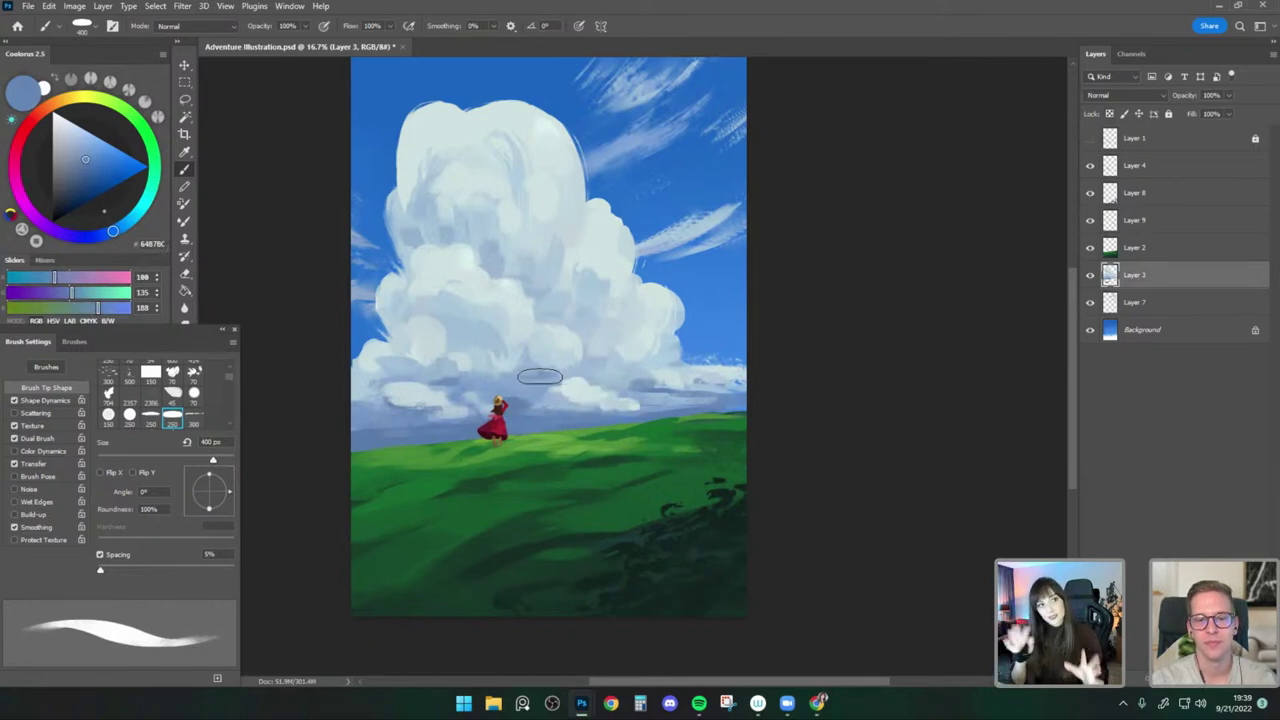
Even out the blue haze between the cloud base and the hill right of the woman with sampled tones at 250 to 400 px.
{"action": "left_click", "coordinate": [528, 367], "text": "alt"}
{"action": "key", "text": "bracketleft"}
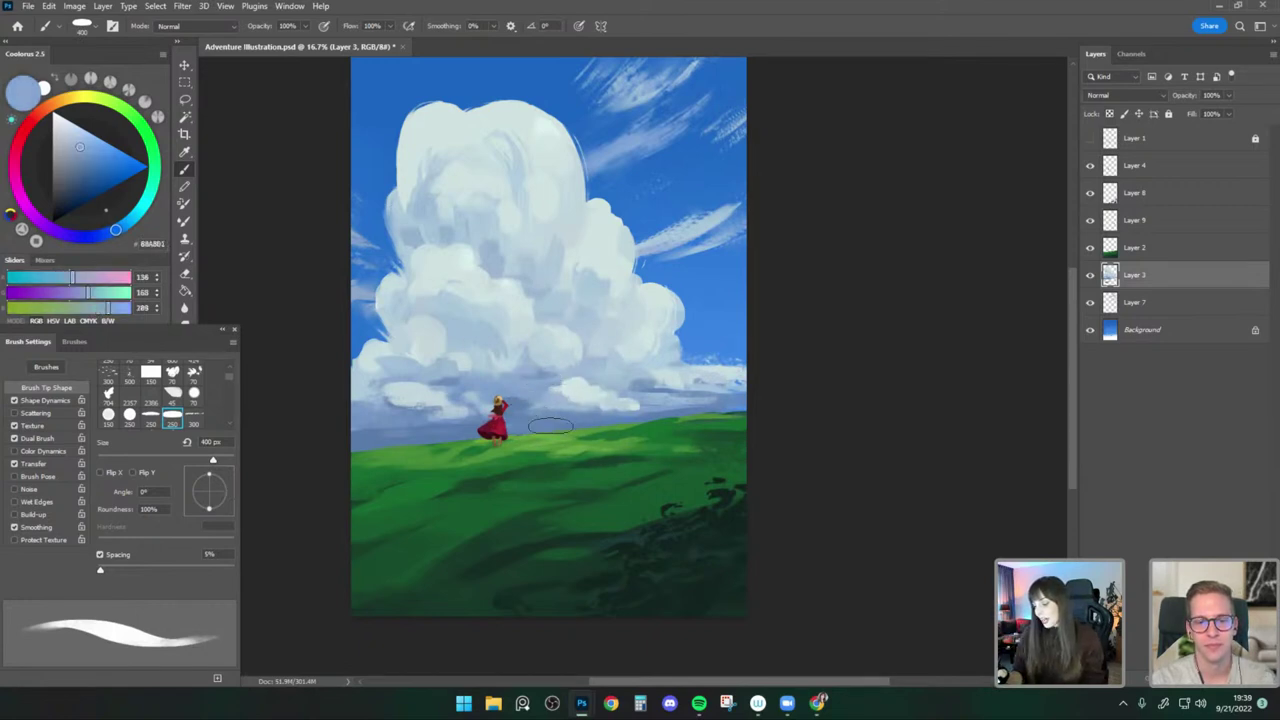
{"action": "left_click", "coordinate": [545, 421], "text": "alt"}
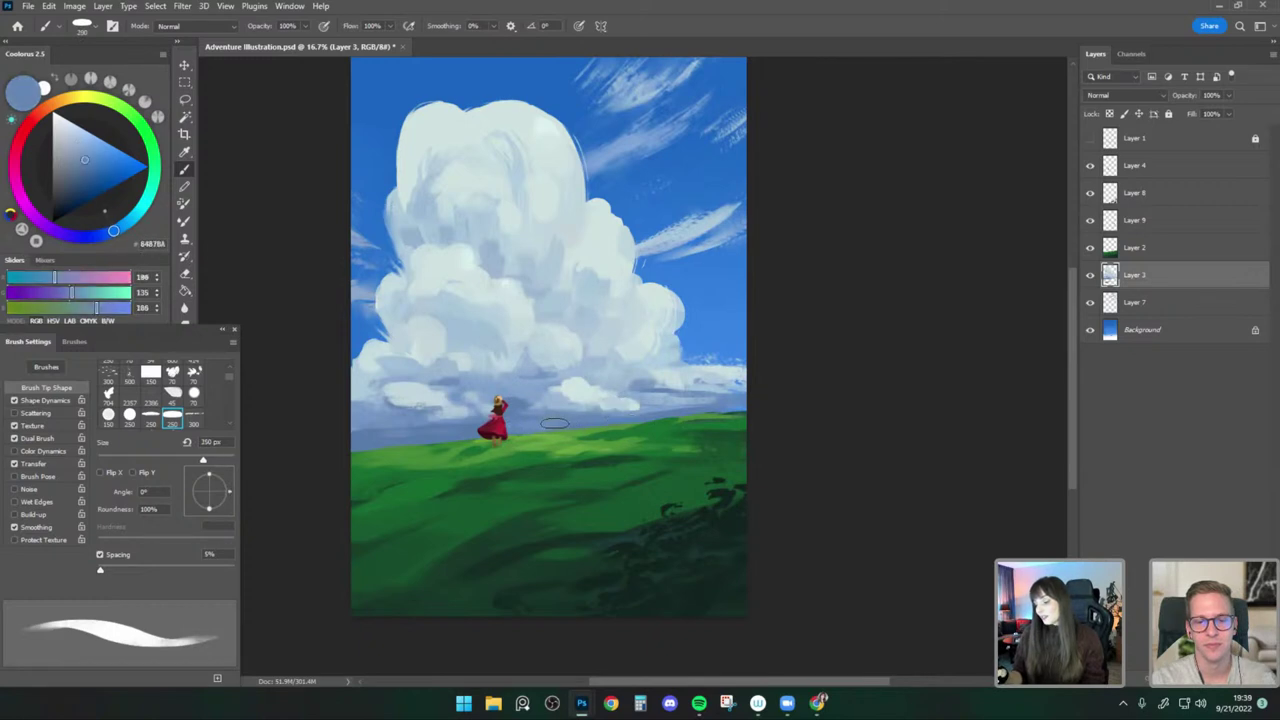
{"action": "key", "text": "bracketleft"}
{"action": "left_click", "coordinate": [532, 399], "text": "alt"}
{"action": "key", "text": "bracketright"}
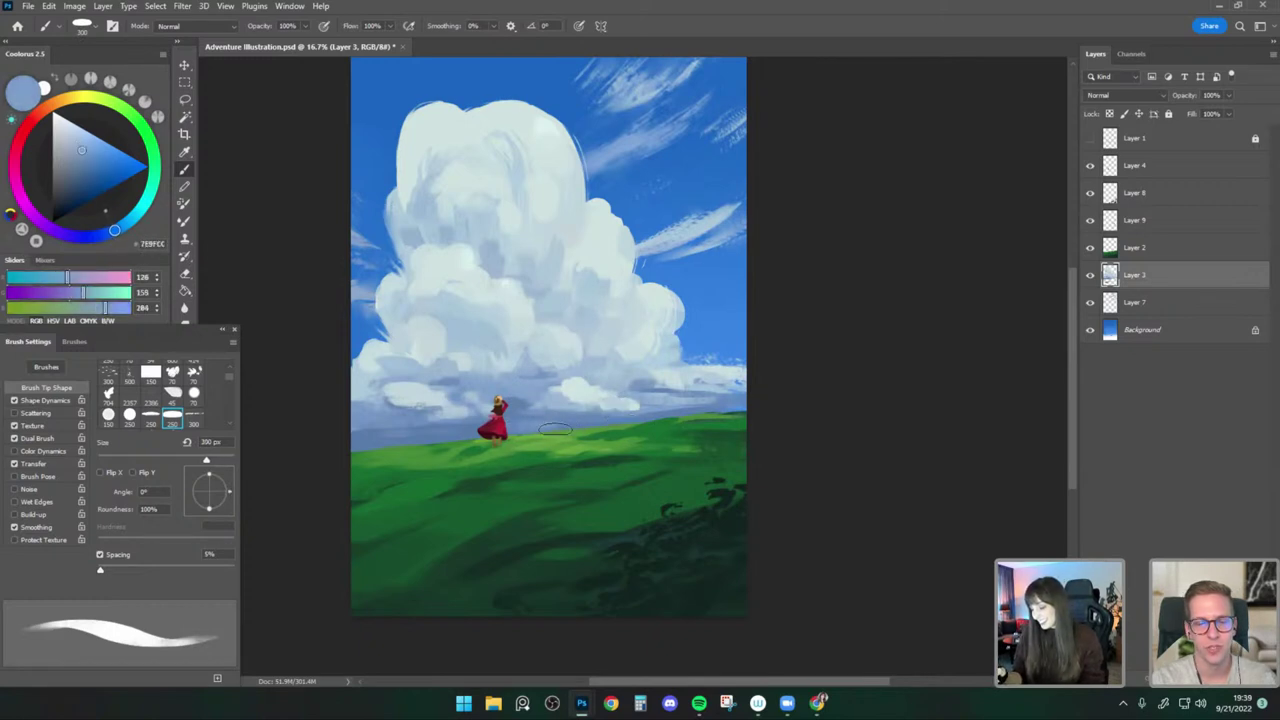
Lighten the haze just above the hill's edge with sampled pale blues, using a brush of 300 to 400 px.
{"action": "left_click", "coordinate": [546, 423], "text": "alt"}
{"action": "left_click", "coordinate": [529, 391], "text": "alt"}
{"action": "key", "text": "bracketright"}
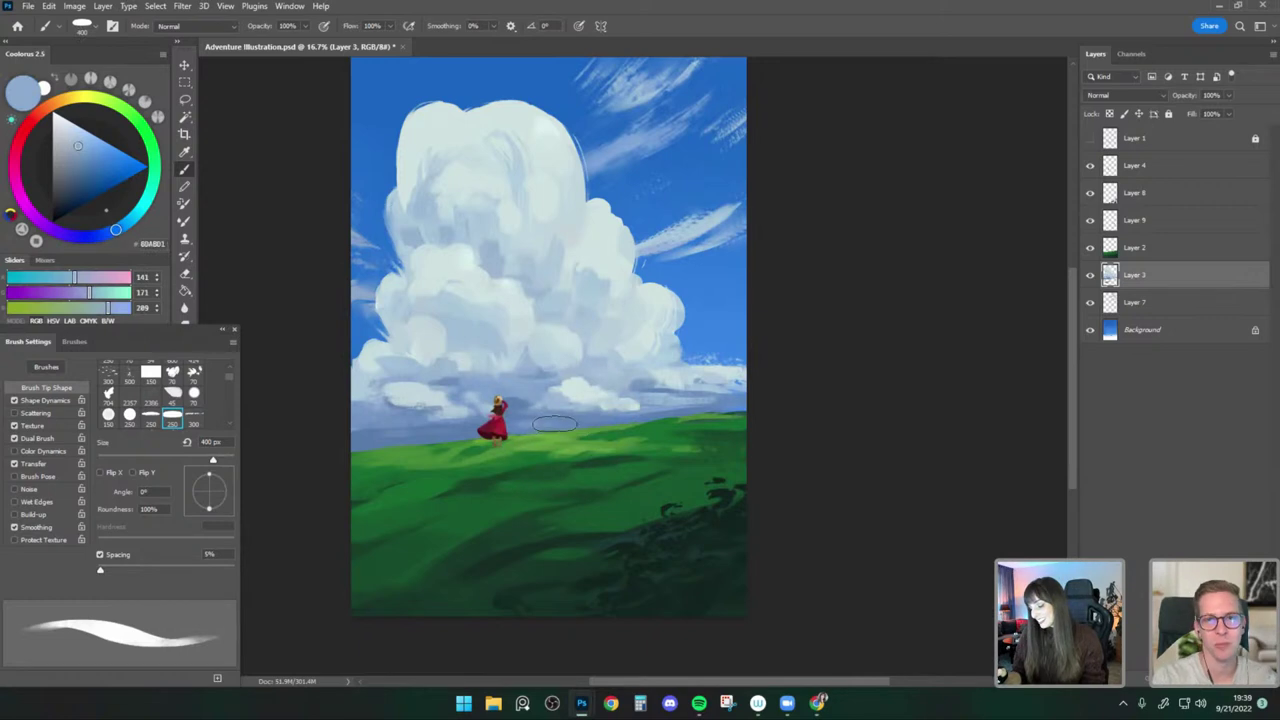
{"action": "left_click", "coordinate": [548, 422], "text": "alt"}
{"action": "key", "text": "bracketright"}
{"action": "key", "text": "bracketleft"}
{"action": "key", "text": "bracketleft"}
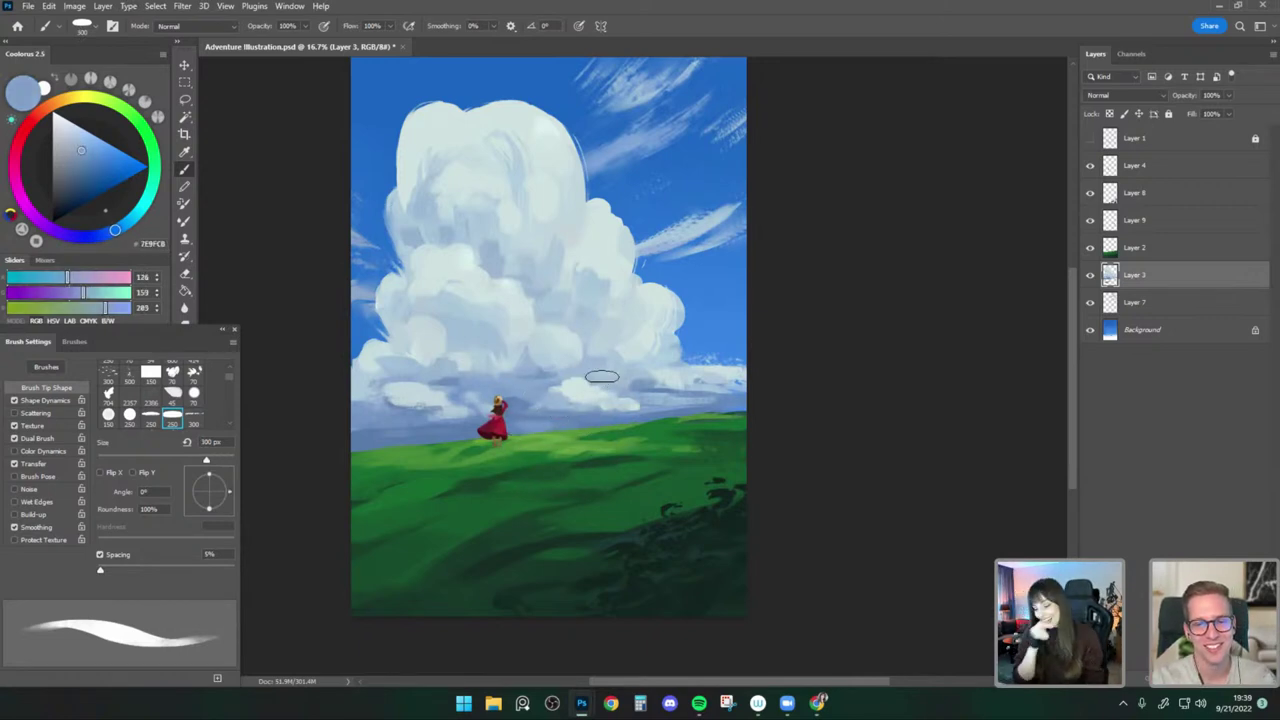
Blend the haze close beside the woman with sampled light and darker blues, reducing the brush to 175 px.
{"action": "left_click", "coordinate": [514, 391], "text": "alt"}
{"action": "key", "text": "bracketleft"}
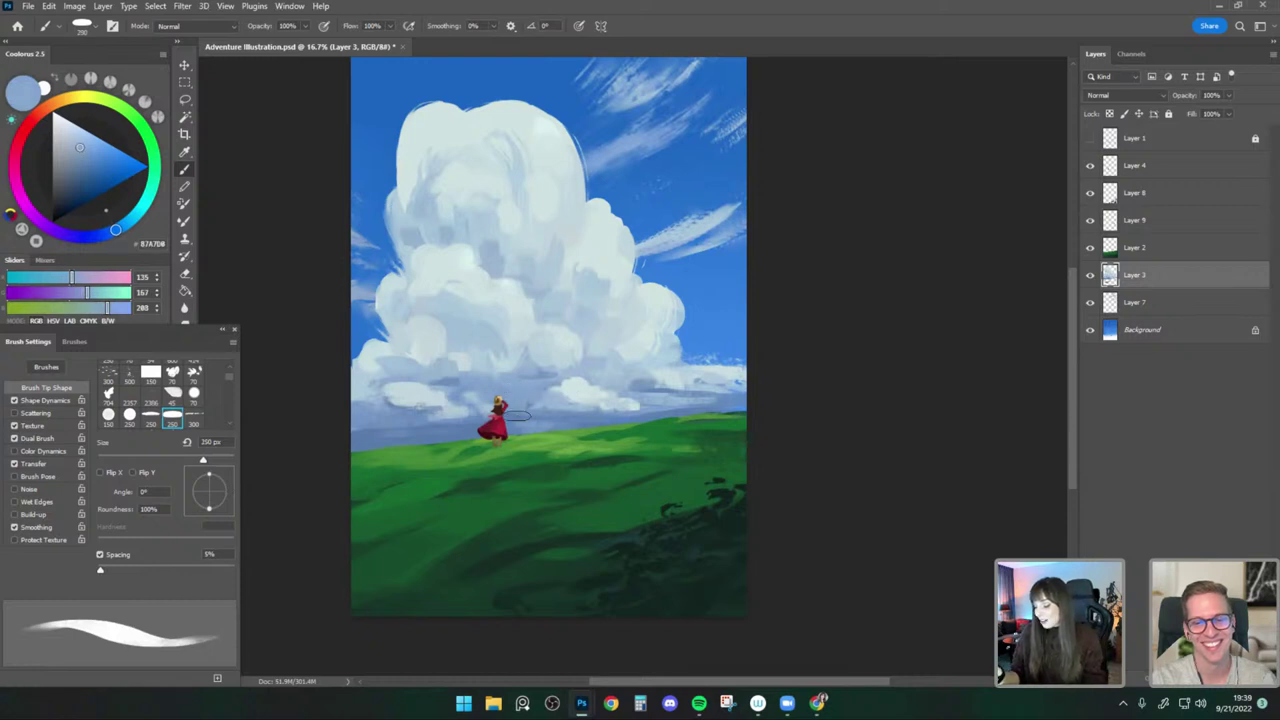
{"action": "left_click", "coordinate": [512, 402], "text": "alt"}
{"action": "key", "text": "bracketleft"}
{"action": "key", "text": "bracketleft"}
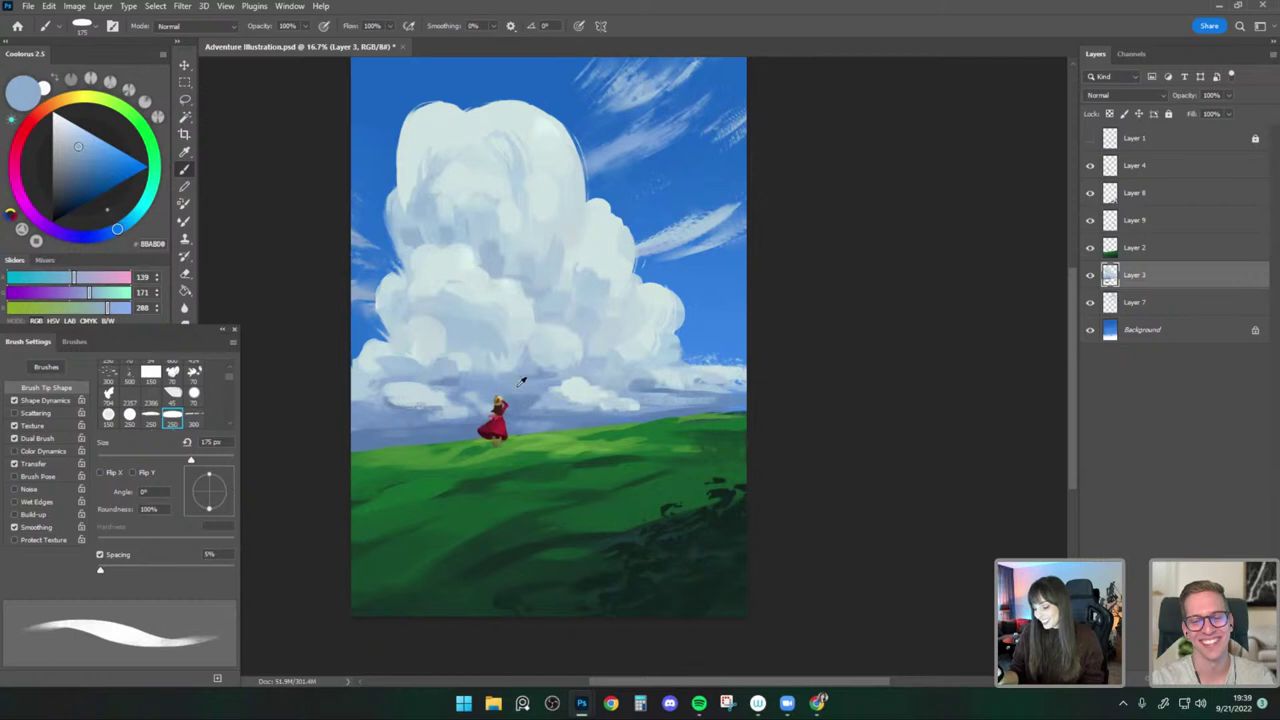
{"action": "left_click", "coordinate": [514, 408], "text": "alt"}
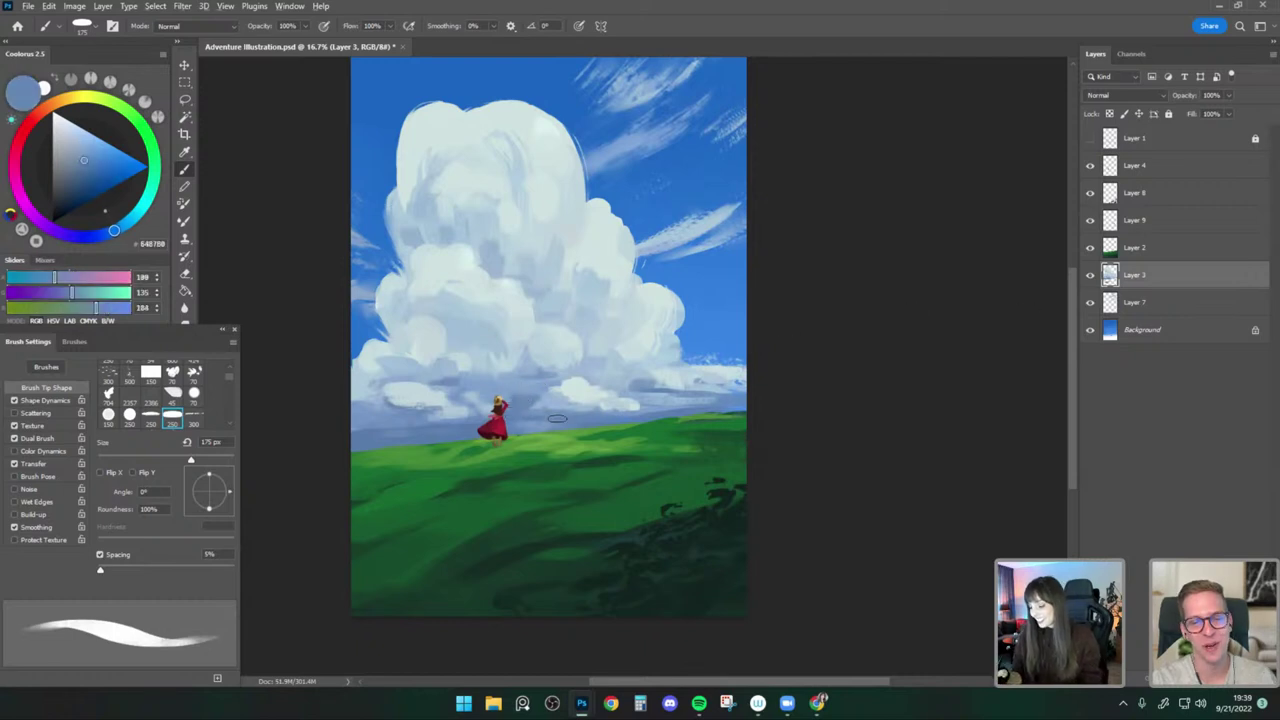
Soften the underside of the small low clouds right of the woman with sampled pale and mid blues, using a 250 to 400 px brush.
{"action": "key", "text": "bracketright"}
{"action": "key", "text": "bracketright"}
{"action": "key", "text": "bracketright"}
{"action": "key", "text": "bracketright"}
{"action": "left_click", "coordinate": [562, 412], "text": "alt"}
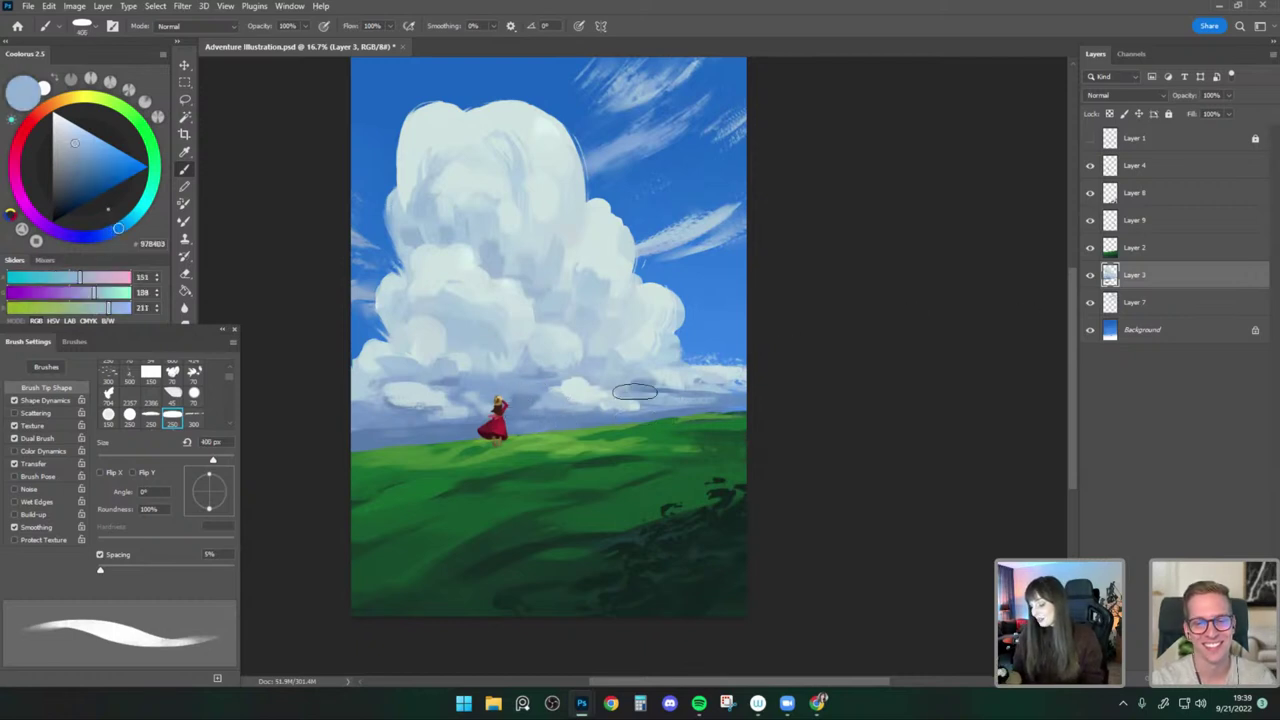
{"action": "key", "text": "bracketleft"}
{"action": "key", "text": "bracketleft"}
{"action": "left_click", "coordinate": [566, 418], "text": "alt"}
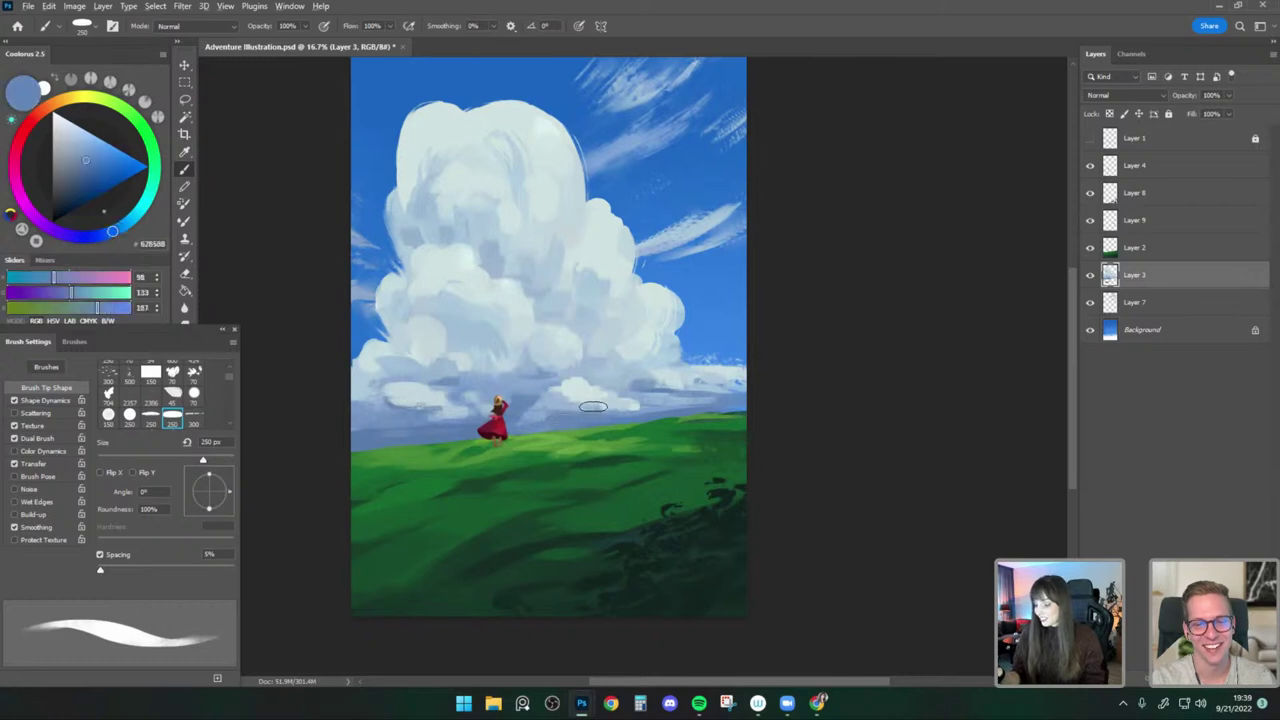
{"action": "left_click", "coordinate": [661, 386], "text": "alt"}
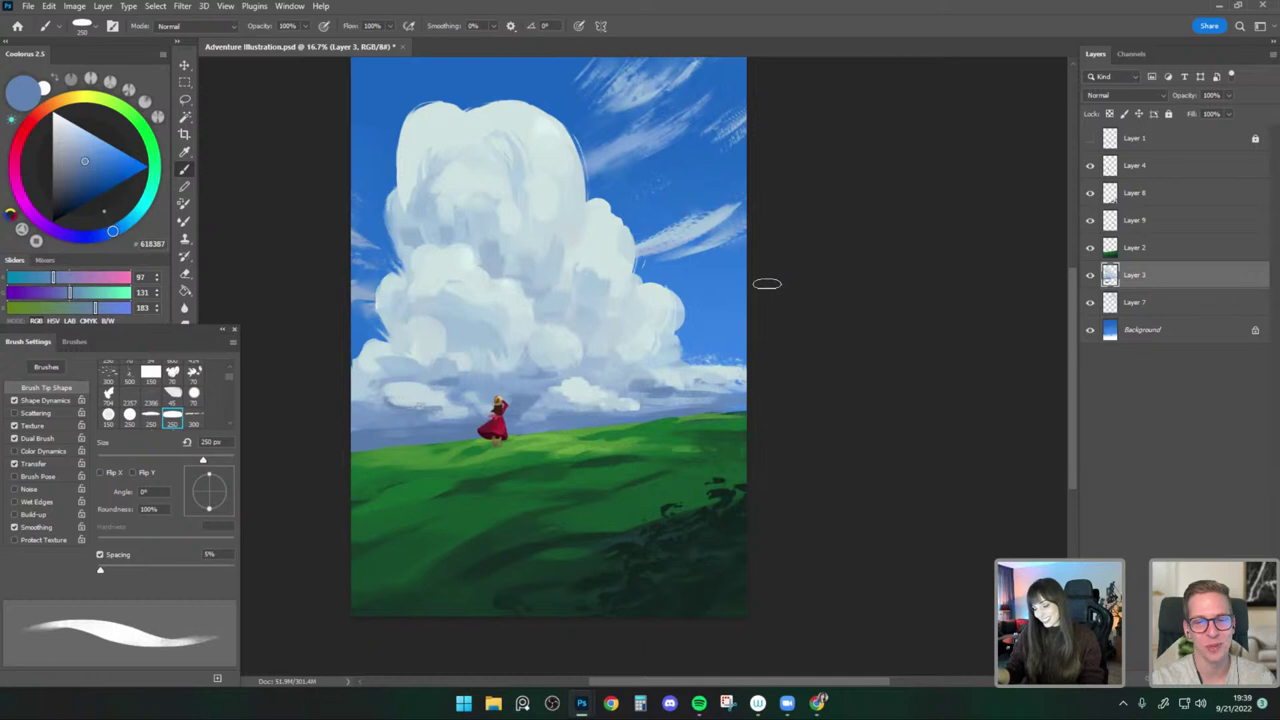
{"action": "left_click", "coordinate": [497, 373], "text": "alt"}
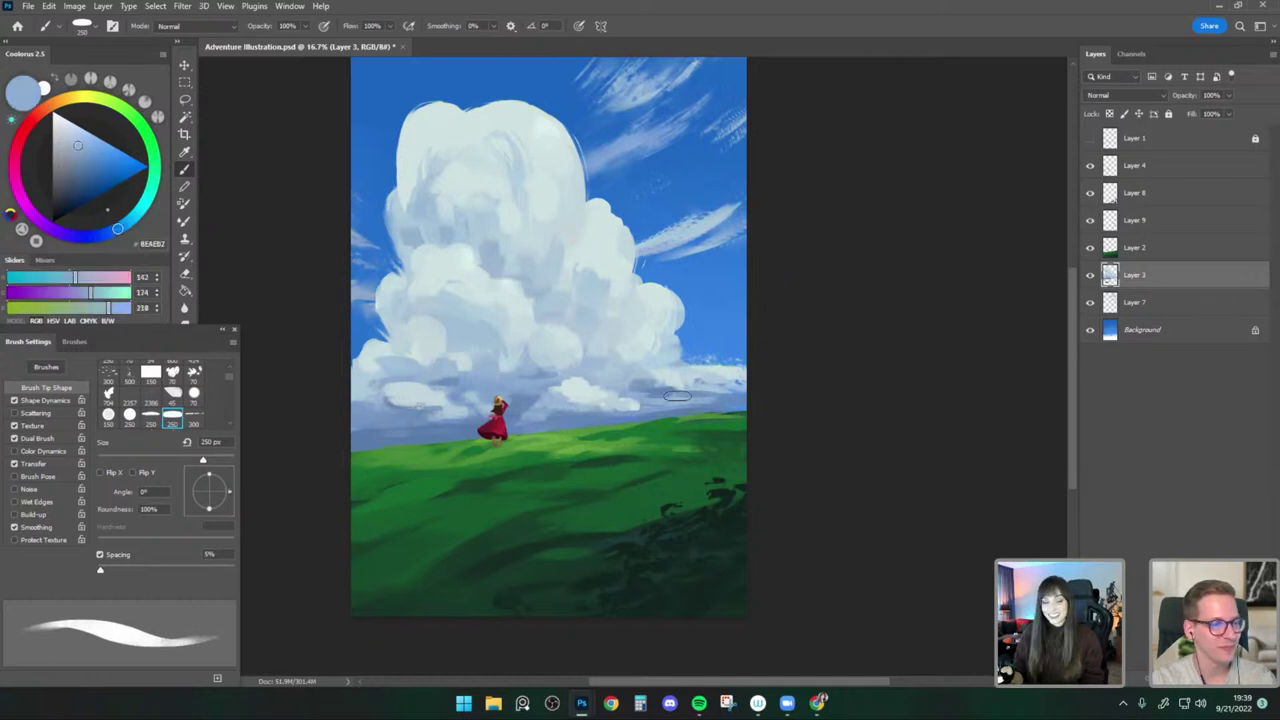
Darken the haze under the small low cloud left of the woman with a deeper slate blue, using a brush of 250 to 400 px.
{"action": "left_click", "coordinate": [401, 397], "text": "alt"}
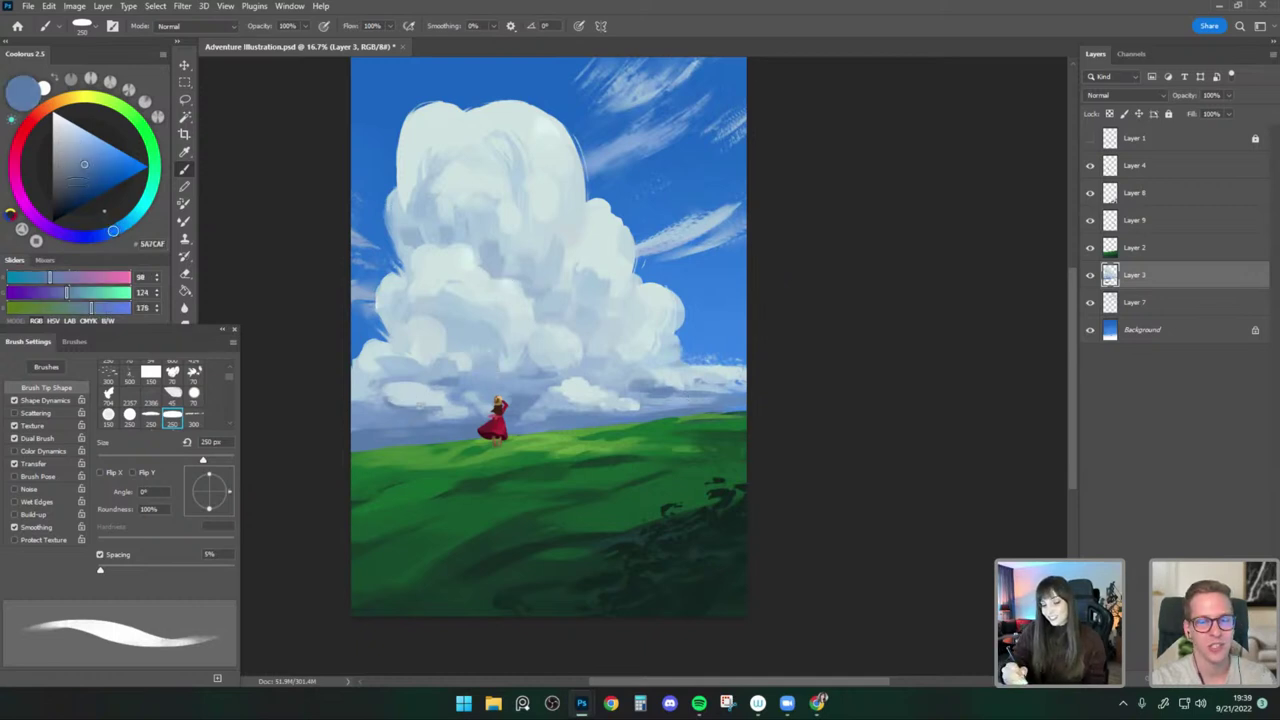
{"action": "left_click", "coordinate": [77, 182]}
{"action": "key", "text": "bracketright"}
{"action": "key", "text": "bracketright"}
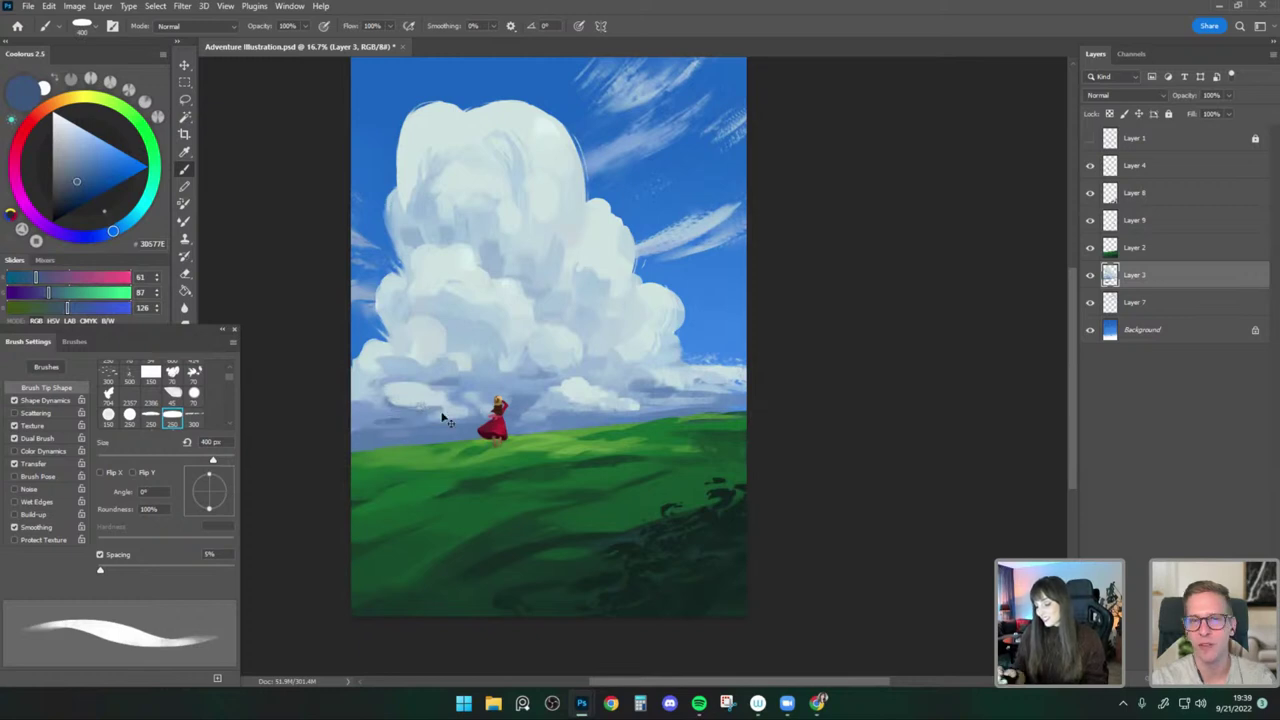
{"action": "left_click", "coordinate": [422, 419], "text": "alt"}
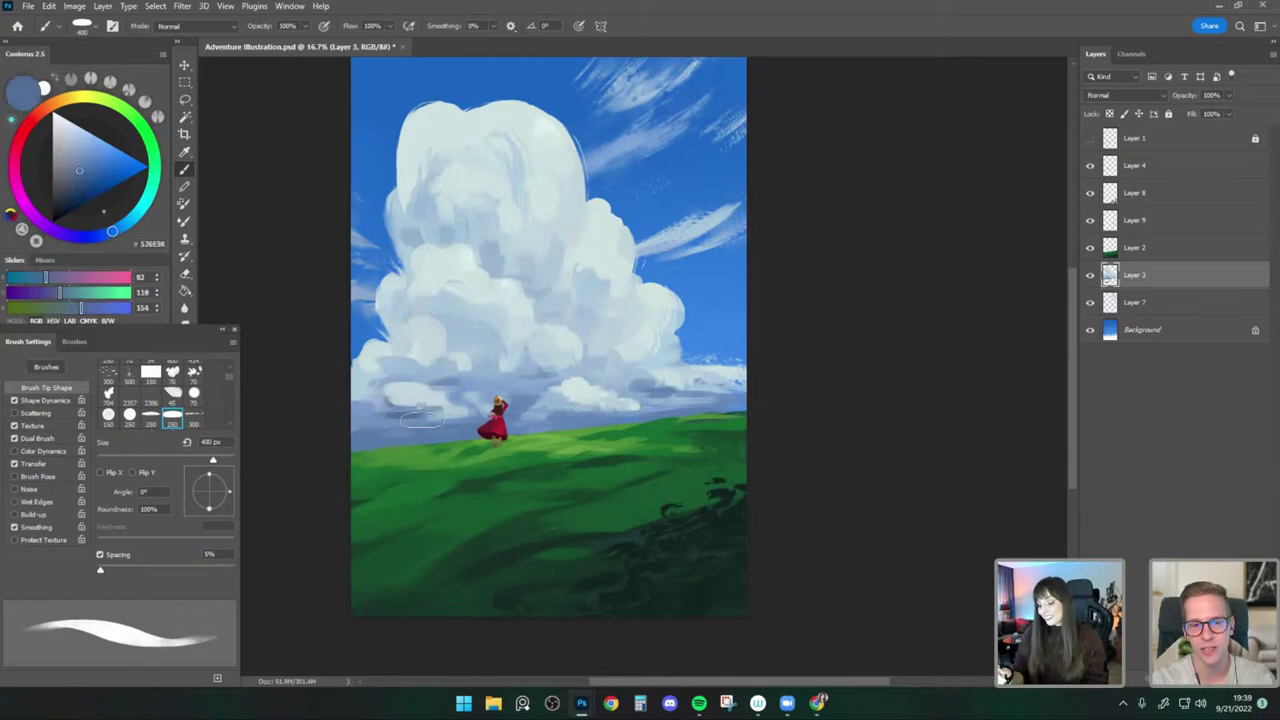
{"action": "key", "text": "bracketleft"}
{"action": "key", "text": "bracketleft"}
{"action": "left_click", "coordinate": [401, 418], "text": "alt"}
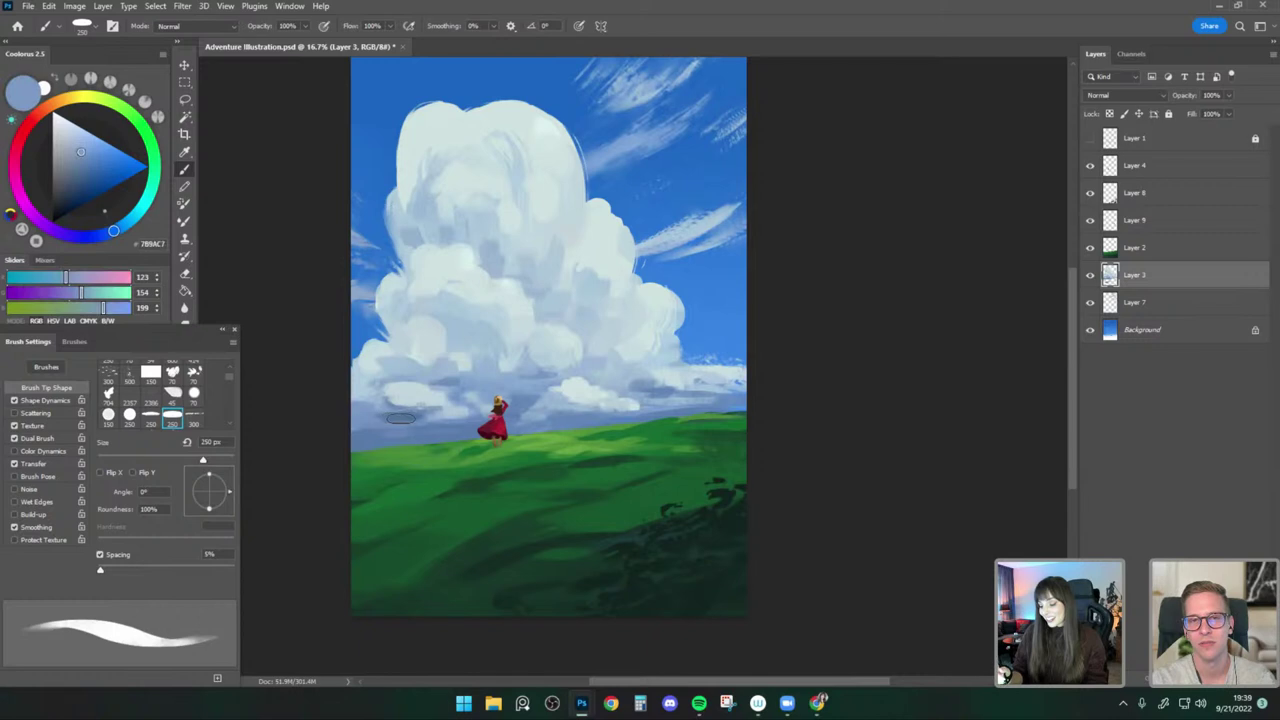
Blend the dark band beneath the left low cloud into the horizon with sampled slate and lighter blues, using a 250 to 300 px brush.
{"action": "left_click", "coordinate": [401, 418], "text": "alt"}
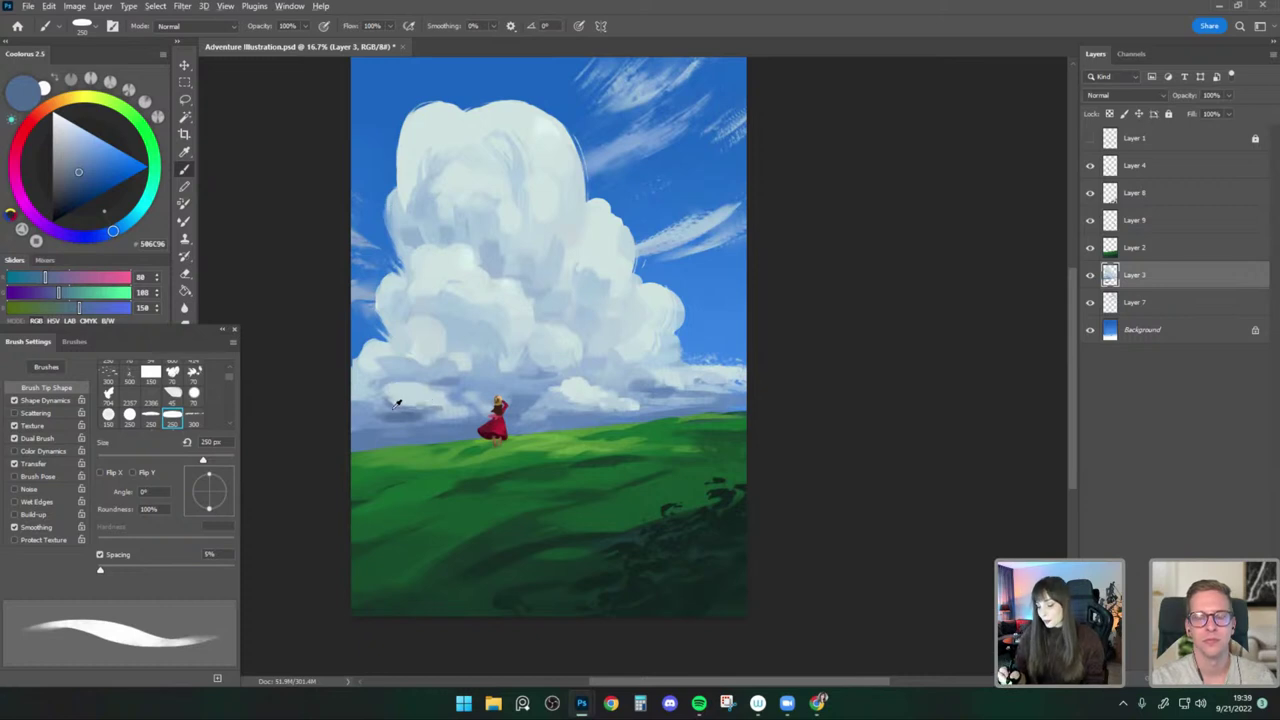
{"action": "left_click", "coordinate": [400, 408], "text": "alt"}
{"action": "left_click", "coordinate": [406, 411], "text": "alt"}
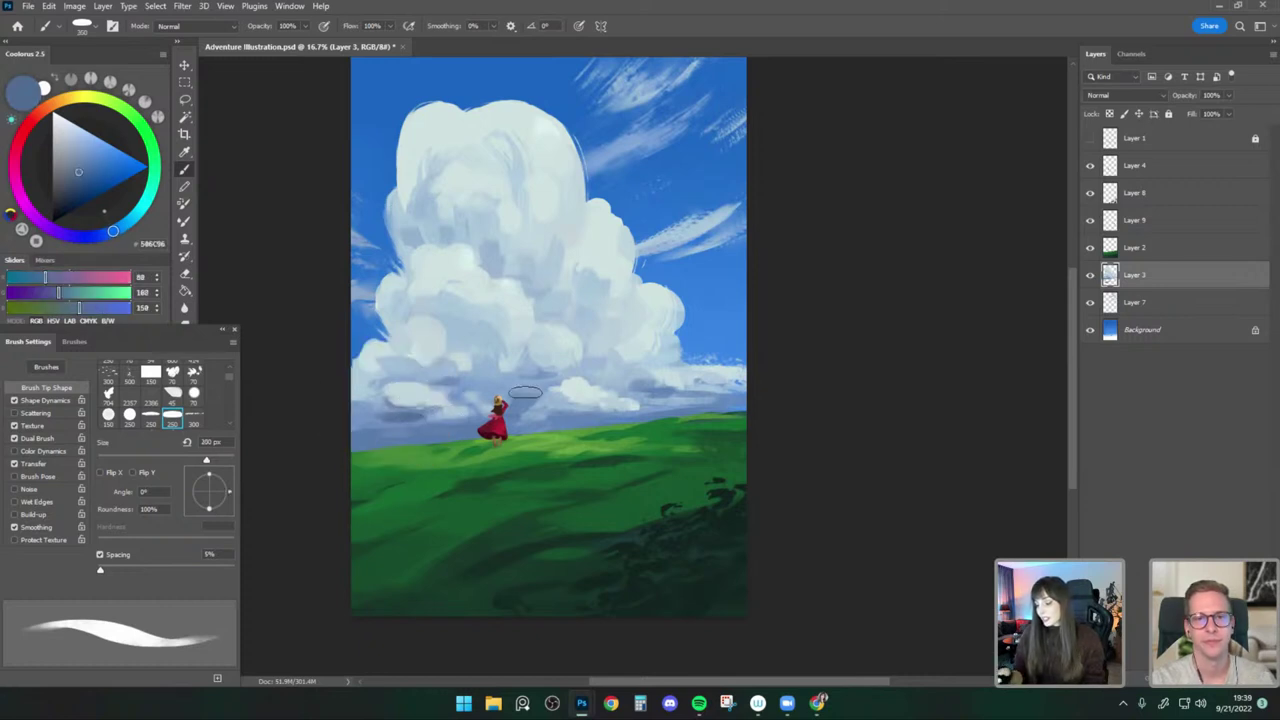
{"action": "left_click", "coordinate": [409, 411], "text": "alt"}
{"action": "key", "text": "bracketright"}
{"action": "key", "text": "bracketright"}
{"action": "key", "text": "bracketright"}
{"action": "left_click", "coordinate": [379, 411], "text": "alt"}
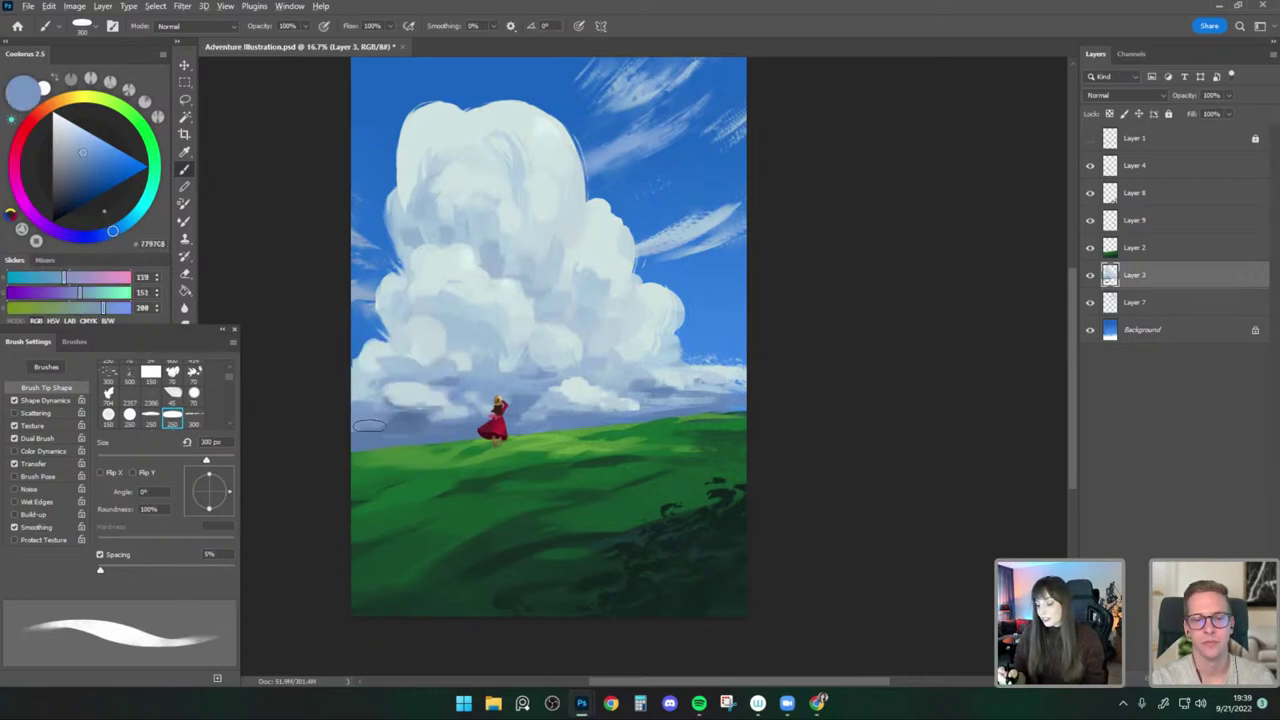
{"action": "key", "text": "bracketleft"}
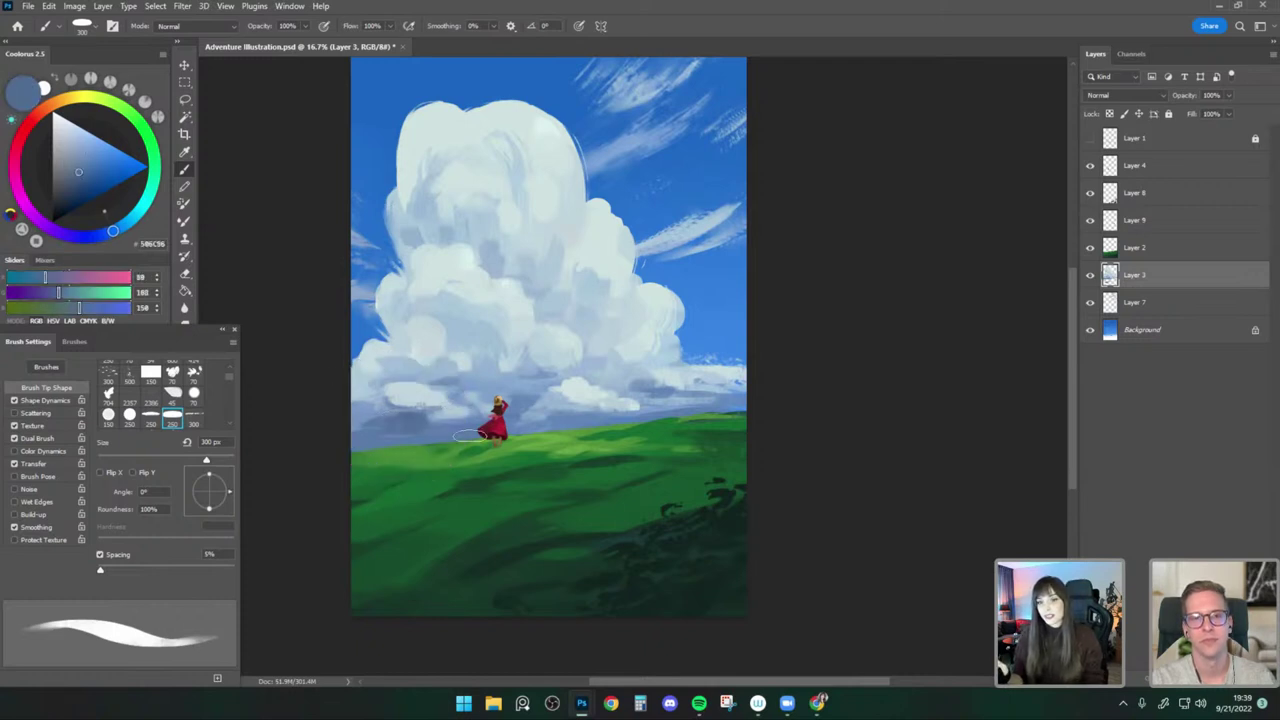
Blend the slate haze beneath the left low cloud with sampled darker and mid blues, using a 200 to 300 px brush.
{"action": "left_click", "coordinate": [391, 415], "text": "alt"}
{"action": "left_click", "coordinate": [405, 425], "text": "alt"}
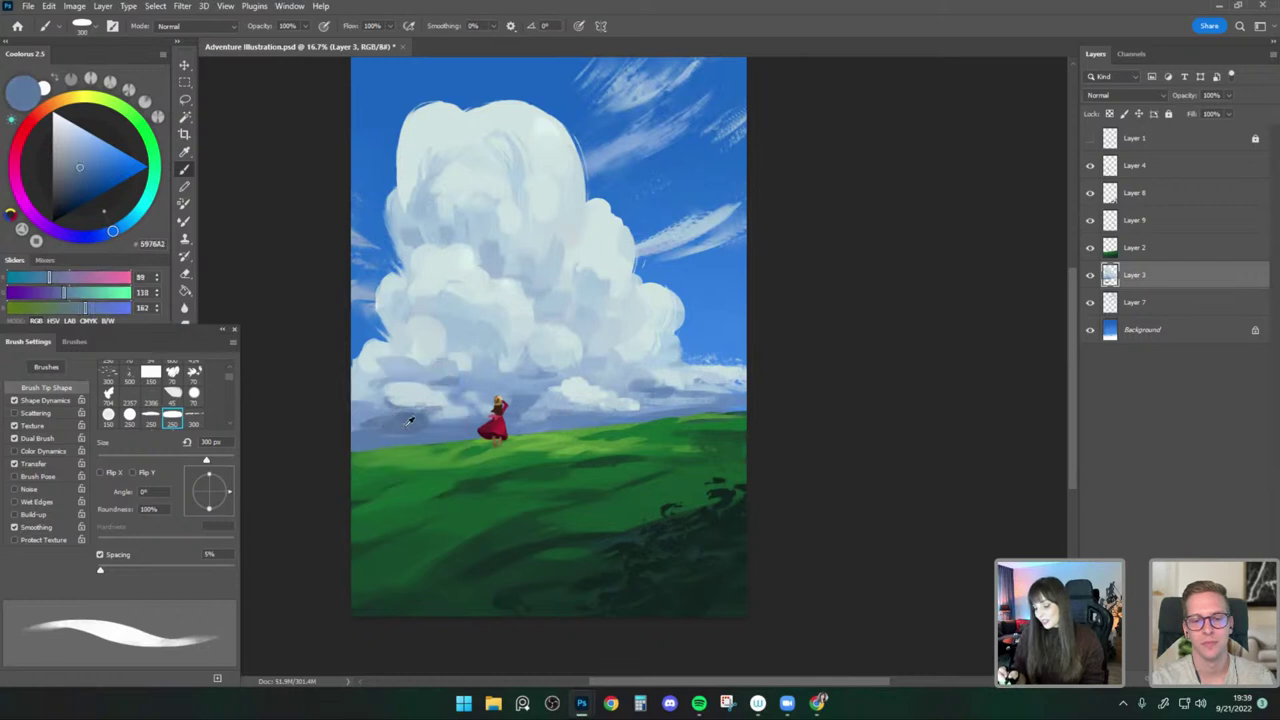
{"action": "left_click", "coordinate": [413, 415], "text": "alt"}
{"action": "key", "text": "bracketleft"}
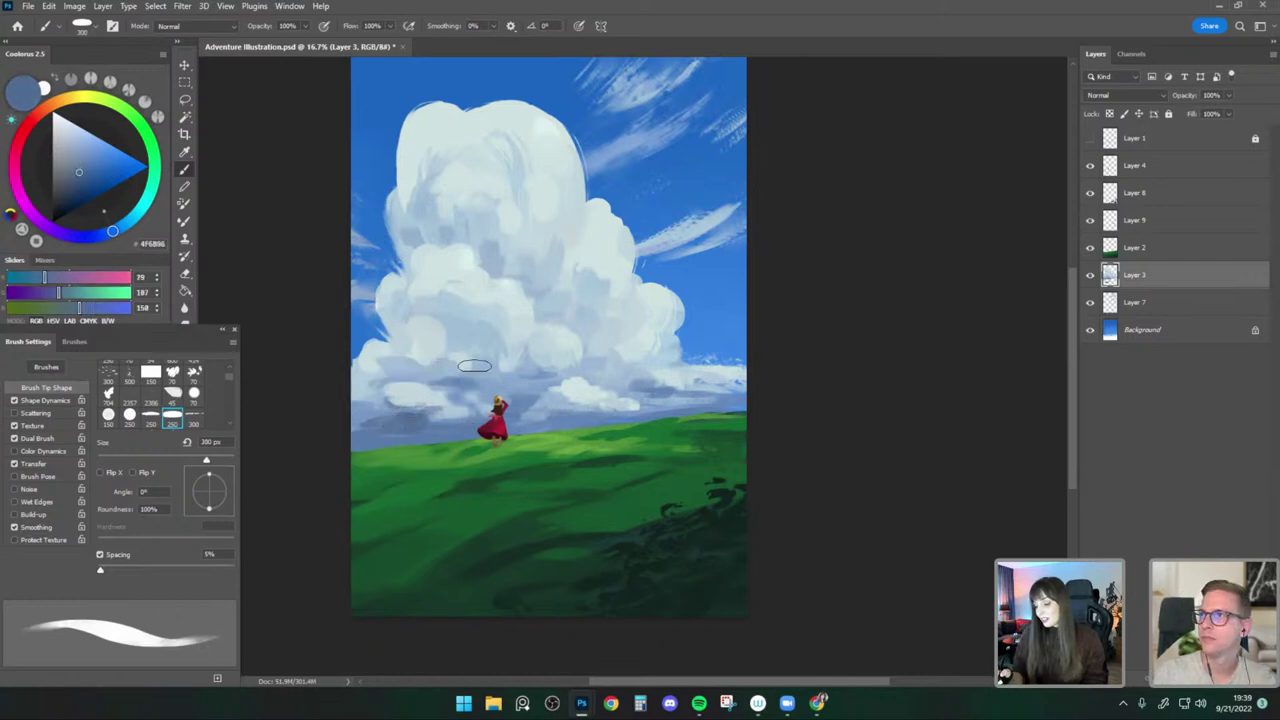
Soften the main cloud's shadowed base above and right of the woman with sampled mid blues, using a 250 to 400 px brush.
{"action": "key", "text": "bracketright"}
{"action": "key", "text": "bracketright"}
{"action": "left_click", "coordinate": [466, 366], "text": "alt"}
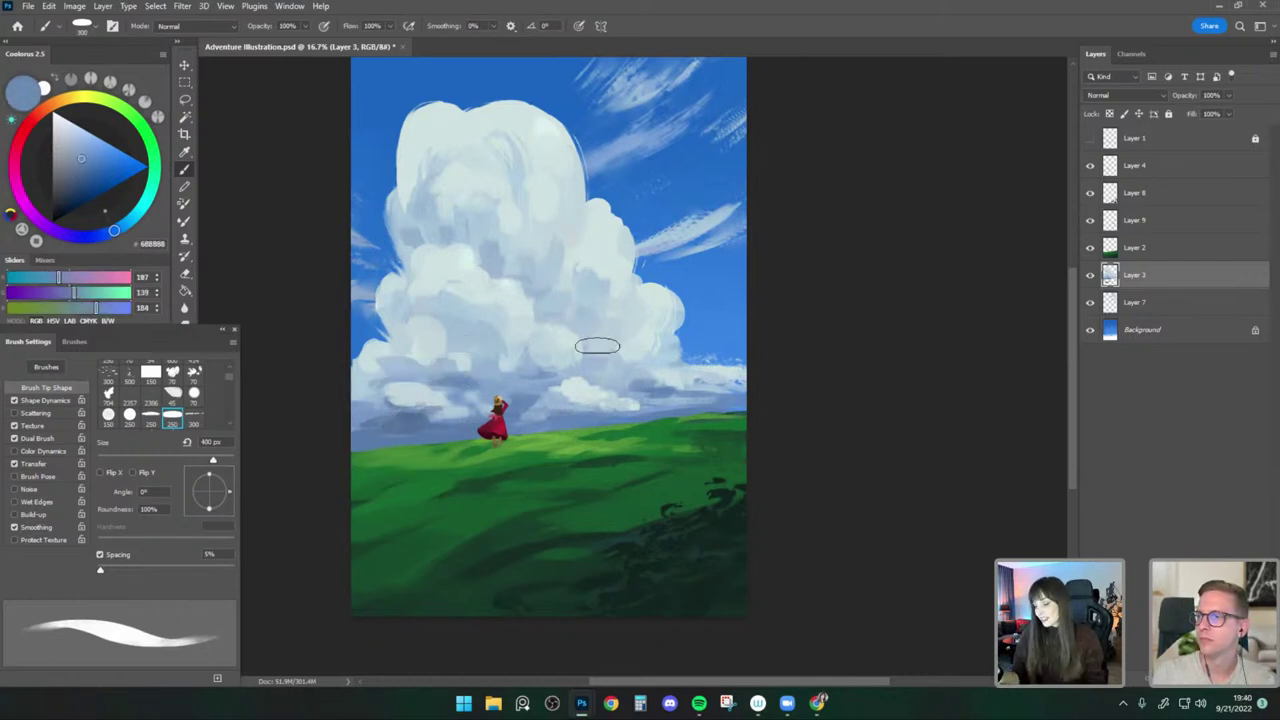
{"action": "key", "text": "bracketleft"}
{"action": "key", "text": "bracketleft"}
{"action": "left_click", "coordinate": [529, 380], "text": "alt"}
{"action": "left_click", "coordinate": [522, 402], "text": "alt"}
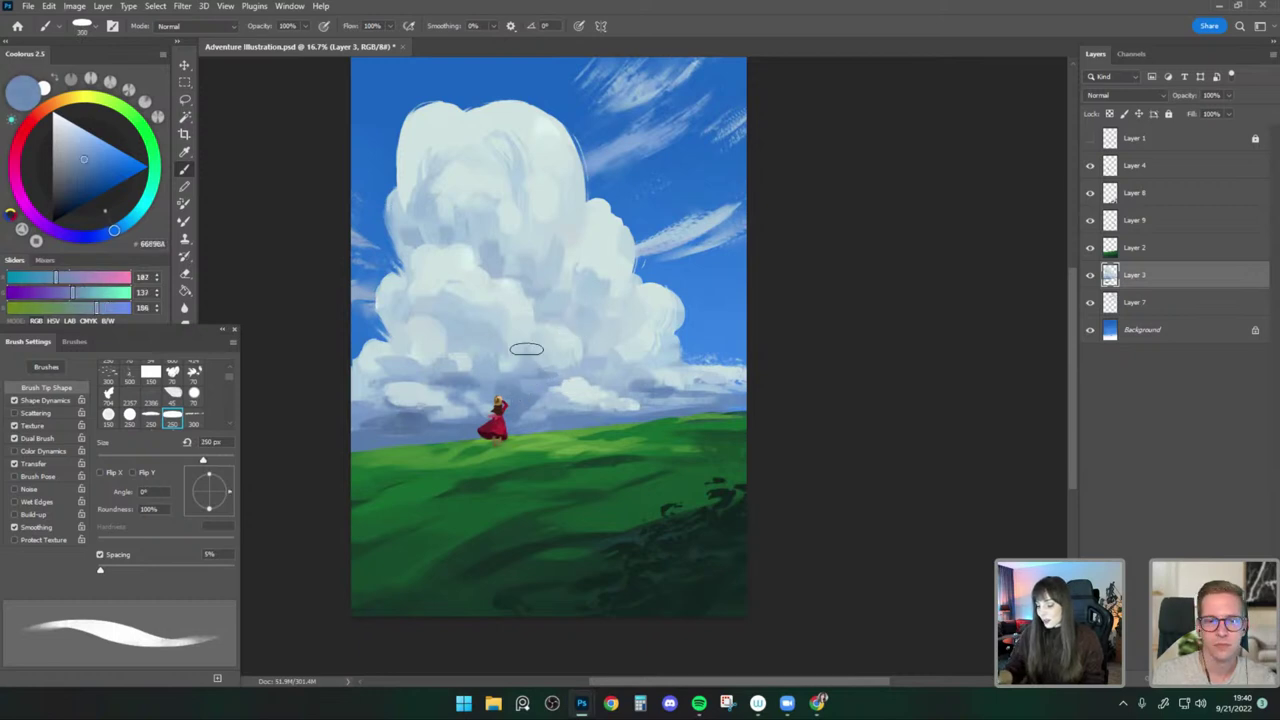
Even out the base shadow just above and left of the woman with sampled mid blues, enlarging the brush to 500 px.
{"action": "key", "text": "bracketright"}
{"action": "key", "text": "bracketright"}
{"action": "left_click", "coordinate": [486, 393], "text": "alt"}
{"action": "left_click", "coordinate": [475, 390], "text": "alt"}
{"action": "key", "text": "bracketright"}
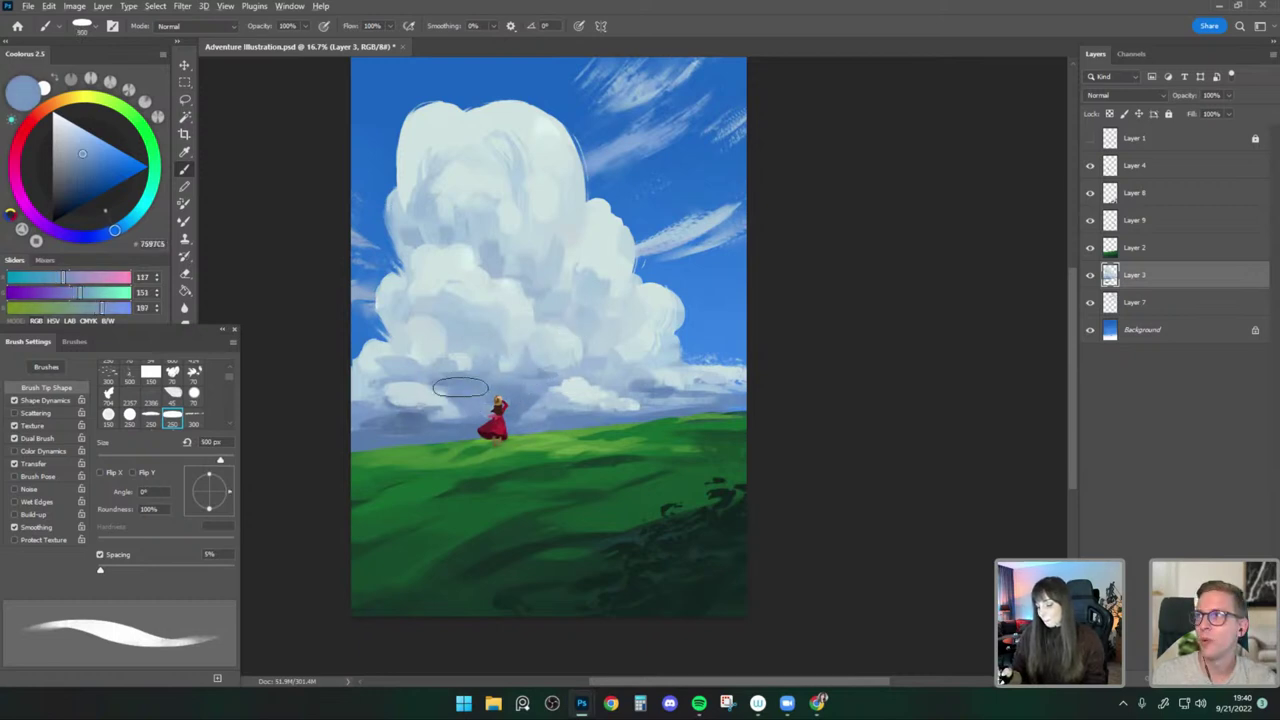
Touch up the left low cloud and its surrounding haze with sampled pale blue, using a 250 to 300 px brush.
{"action": "key", "text": "bracketleft"}
{"action": "key", "text": "bracketleft"}
{"action": "left_click_drag", "start_coordinate": [384, 384], "coordinate": [370, 396]}
{"action": "left_click", "coordinate": [433, 405], "text": "alt"}
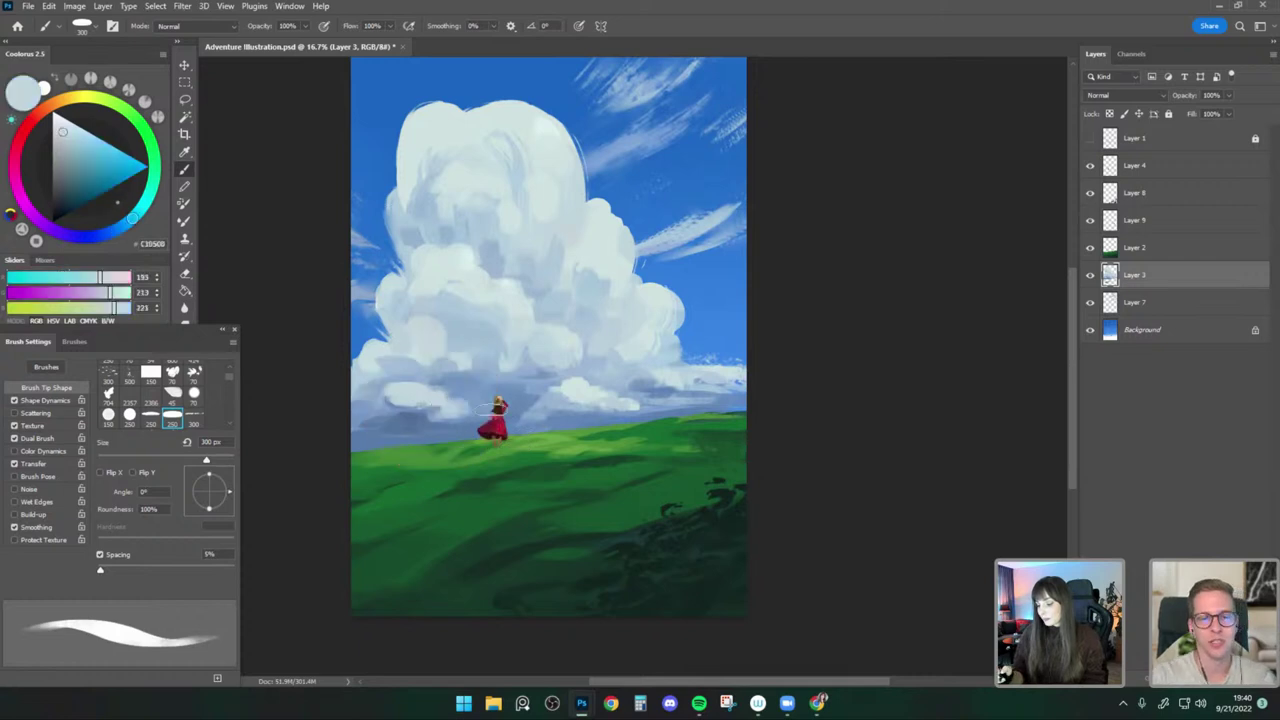
{"action": "key", "text": "bracketleft"}
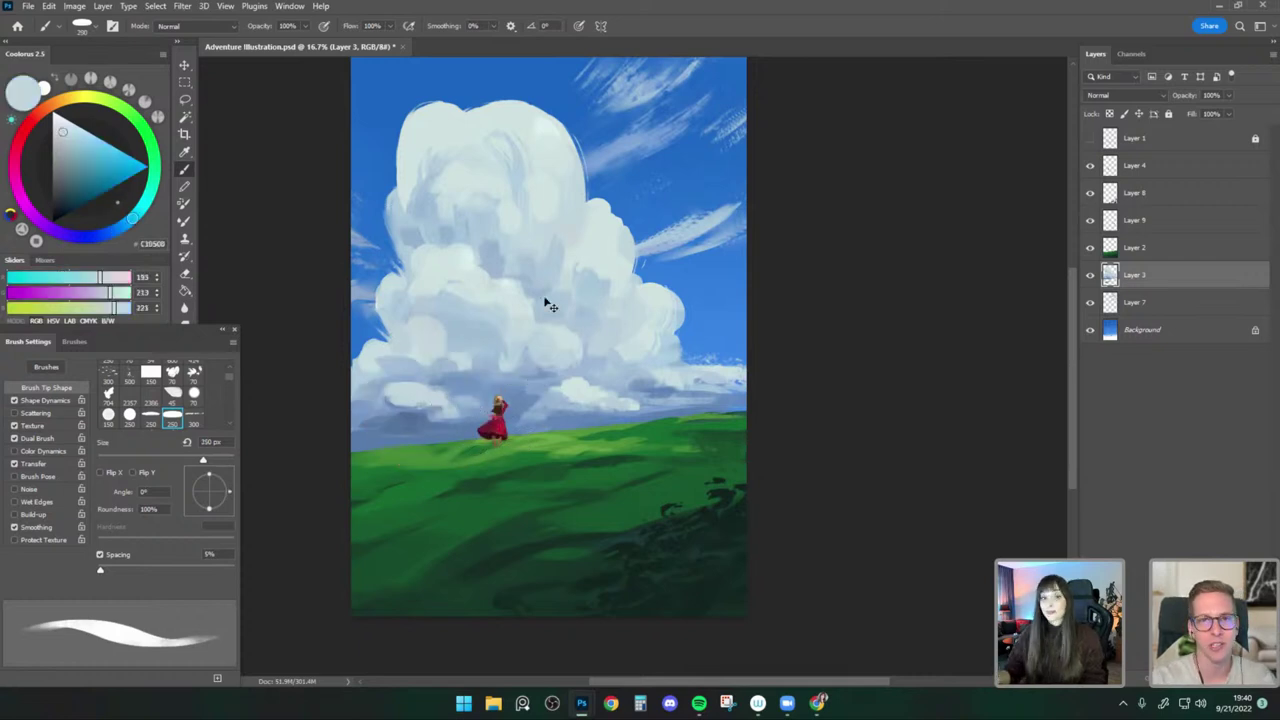
Paint a small pale cloud puff in the shadowed base above the woman with sampled light blues, using a 200 to 300 px brush.
{"action": "left_click", "coordinate": [538, 364], "text": "alt"}
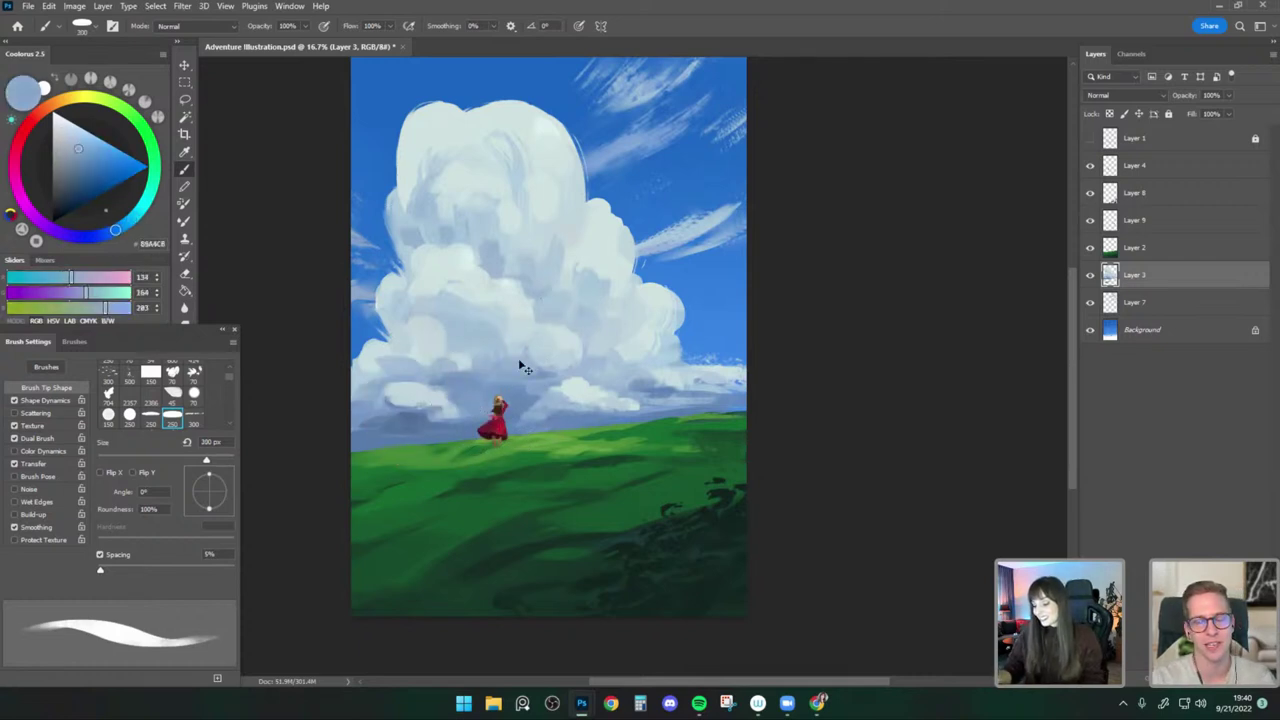
{"action": "left_click", "coordinate": [536, 351], "text": "alt"}
{"action": "key", "text": "bracketleft"}
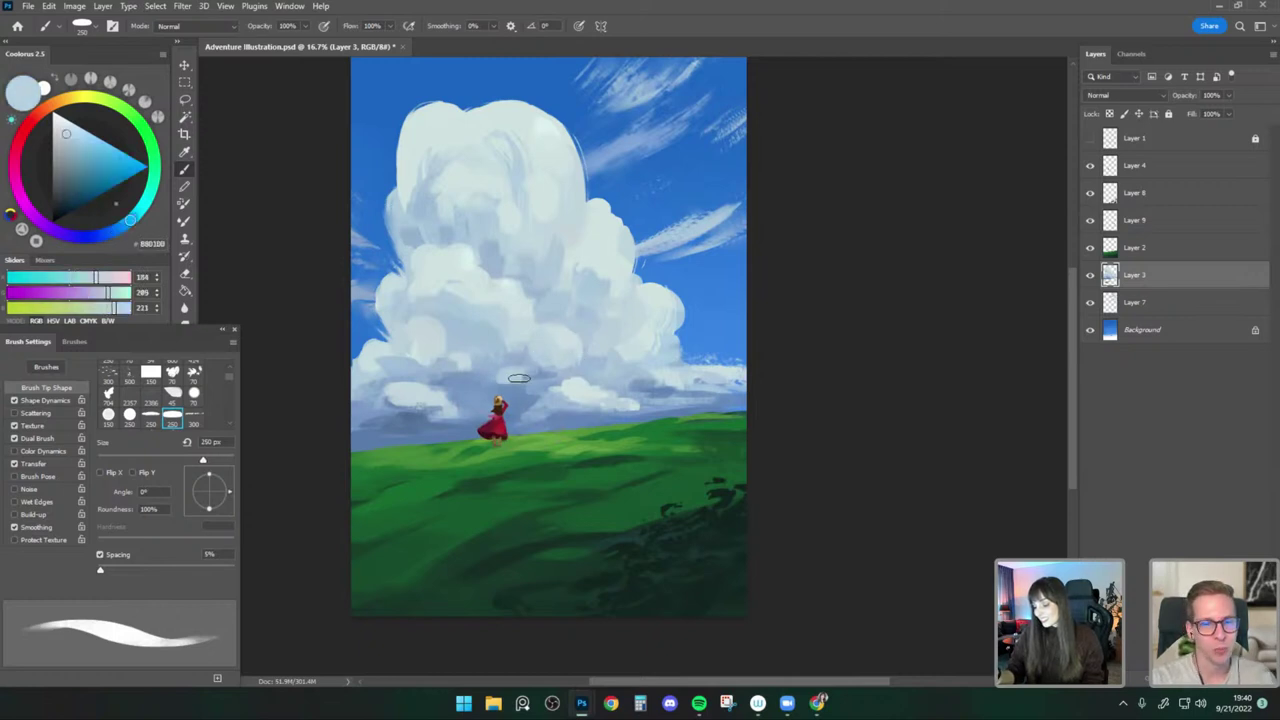
{"action": "left_click", "coordinate": [510, 383], "text": "alt"}
{"action": "key", "text": "bracketright"}
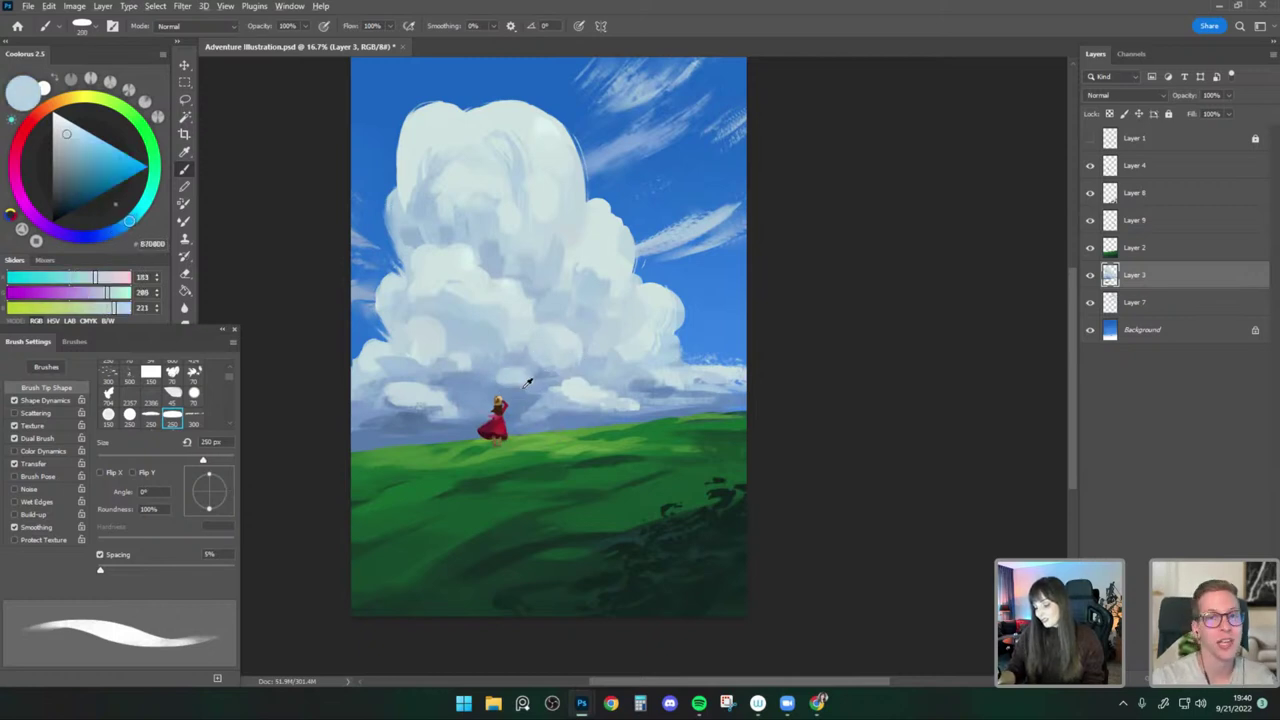
{"action": "left_click", "coordinate": [530, 384], "text": "alt"}
{"action": "key", "text": "bracketleft"}
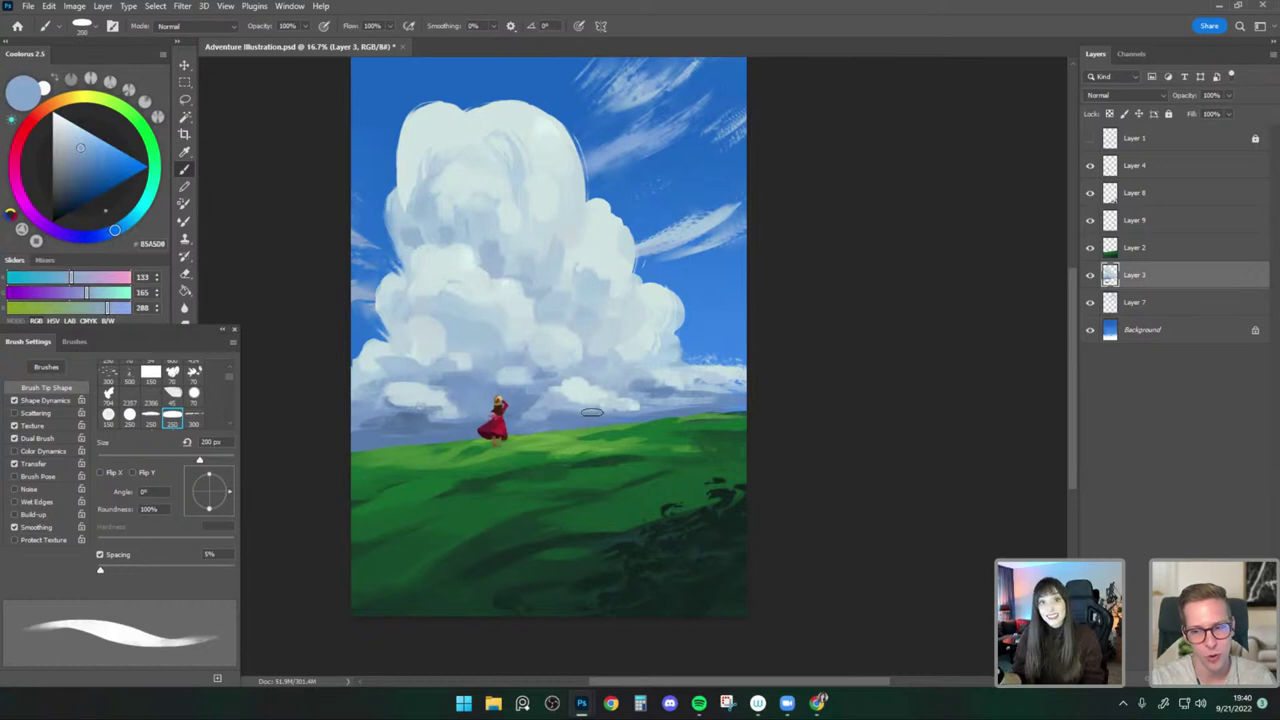
Refine the low cloud right of the woman and the haze around it with sampled light blues, using a 175 to 300 px brush.
{"action": "left_click", "coordinate": [566, 396], "text": "alt"}
{"action": "key", "text": "bracketleft"}
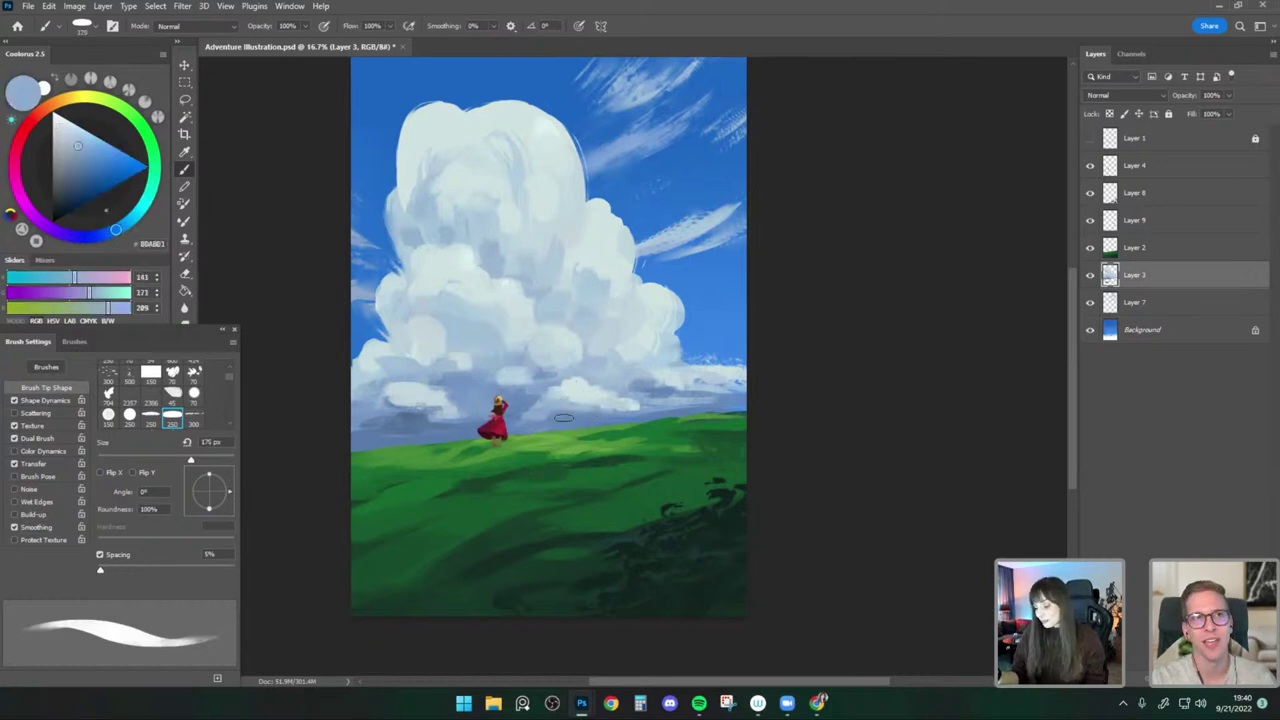
{"action": "key", "text": "bracketright"}
{"action": "left_click", "coordinate": [603, 421], "text": "alt"}
{"action": "left_click", "coordinate": [590, 393], "text": "alt"}
{"action": "left_click", "coordinate": [587, 369], "text": "alt"}
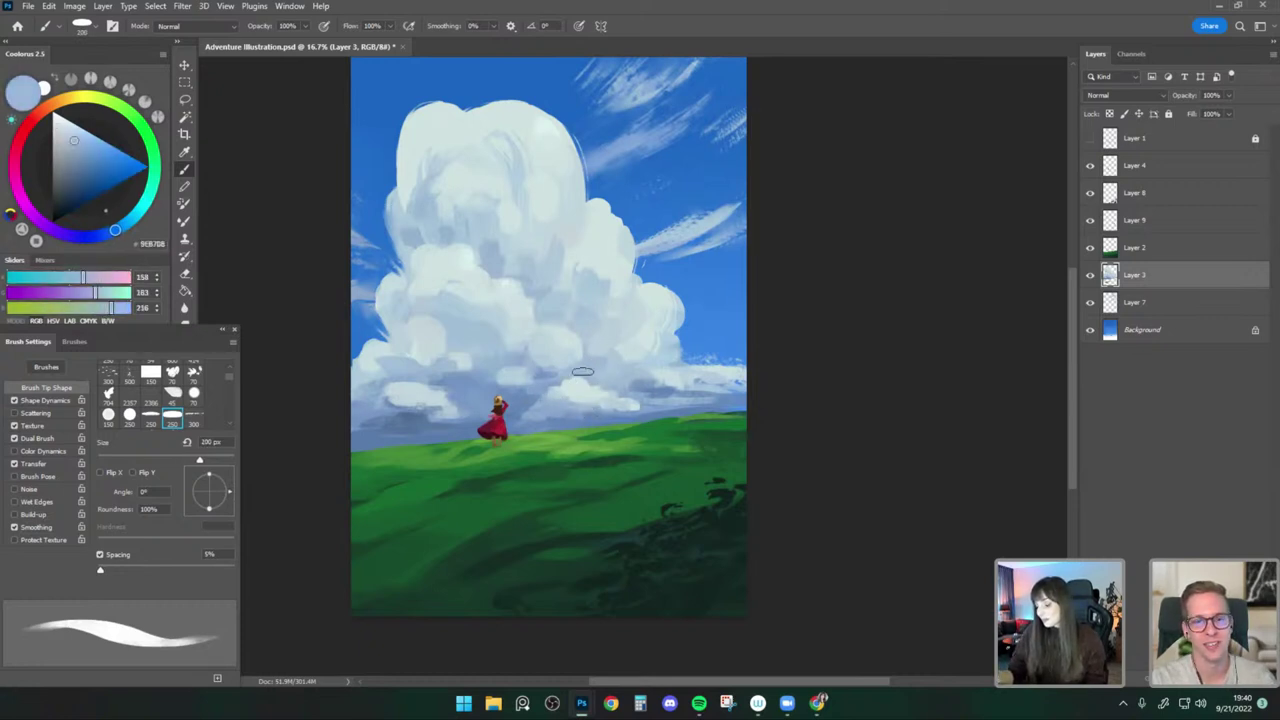
{"action": "key", "text": "bracketright"}
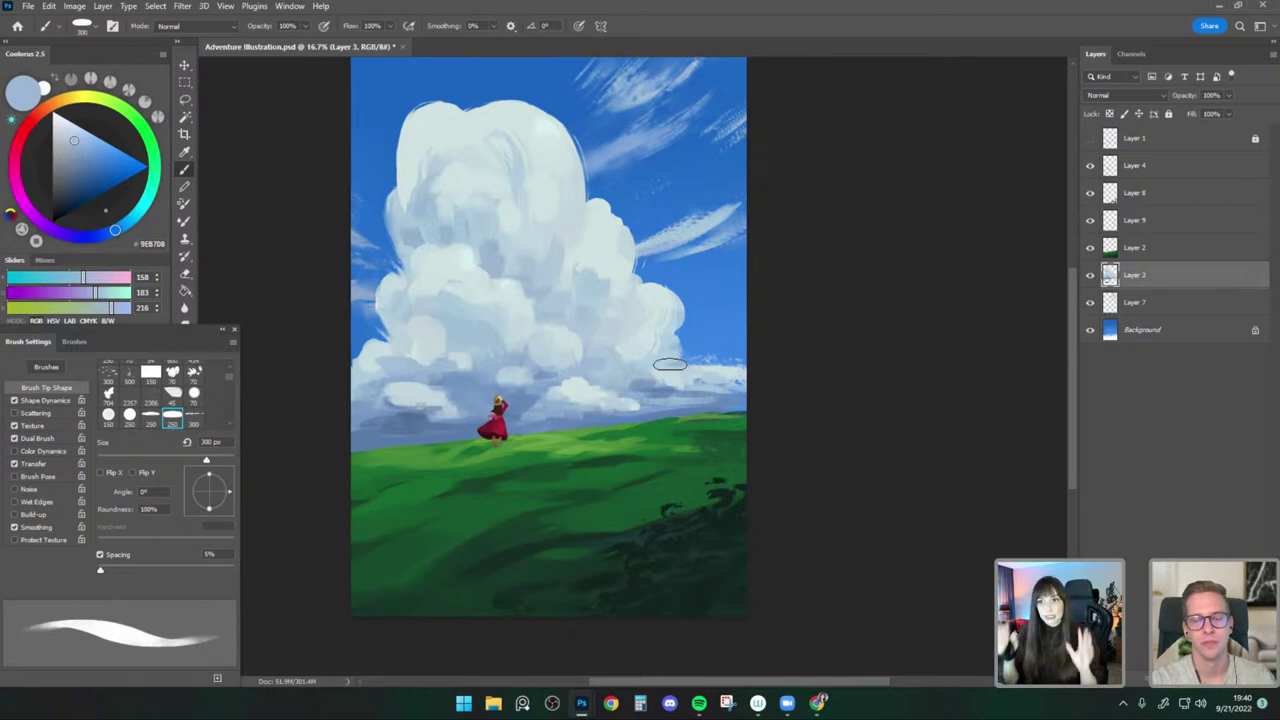
Brighten the main cloud's right-hand billows with sampled off-white tones, using a 250 to 300 px brush.
{"action": "left_click", "coordinate": [646, 340], "text": "alt"}
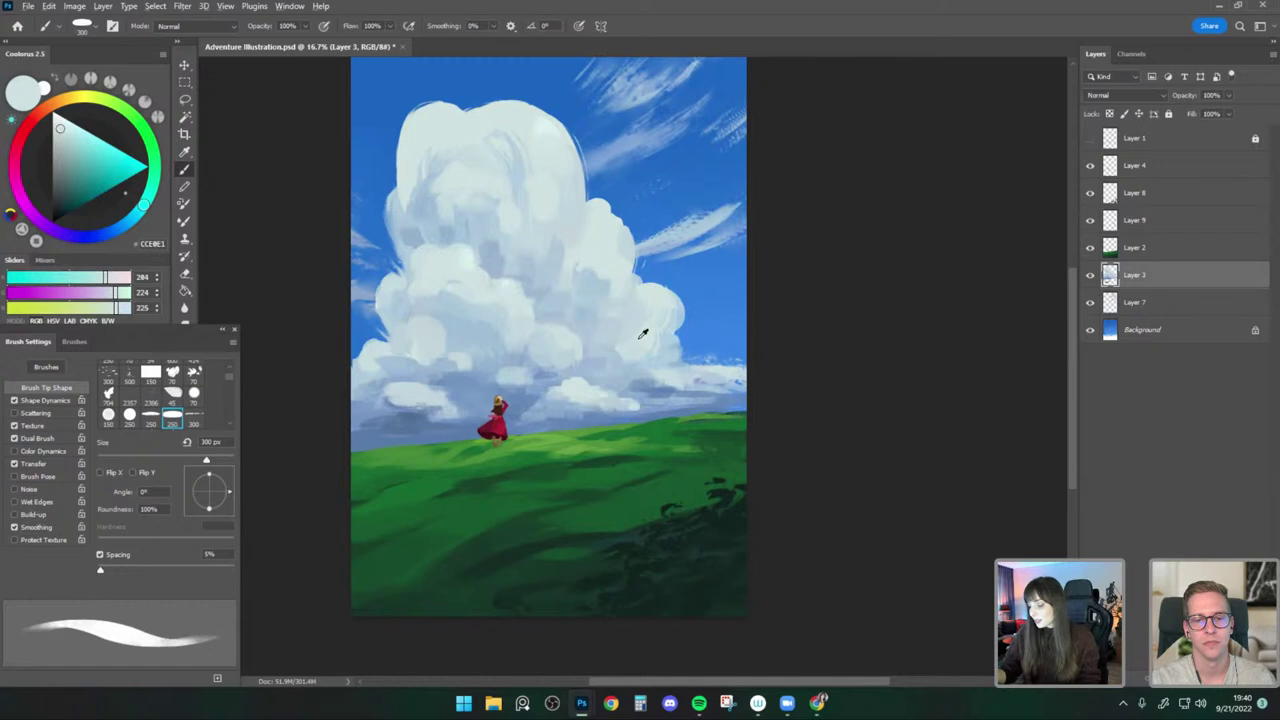
{"action": "left_click", "coordinate": [636, 292], "text": "alt"}
{"action": "key", "text": "bracketleft"}
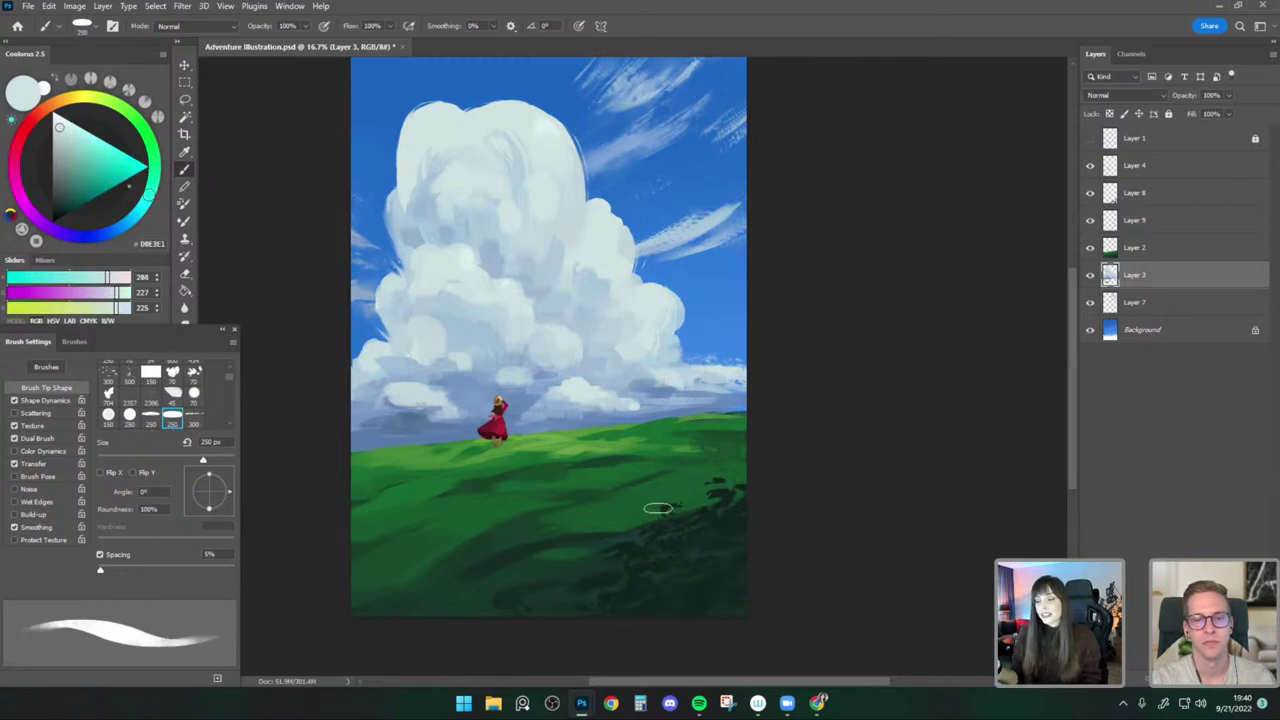
{"action": "key", "text": "bracketleft"}
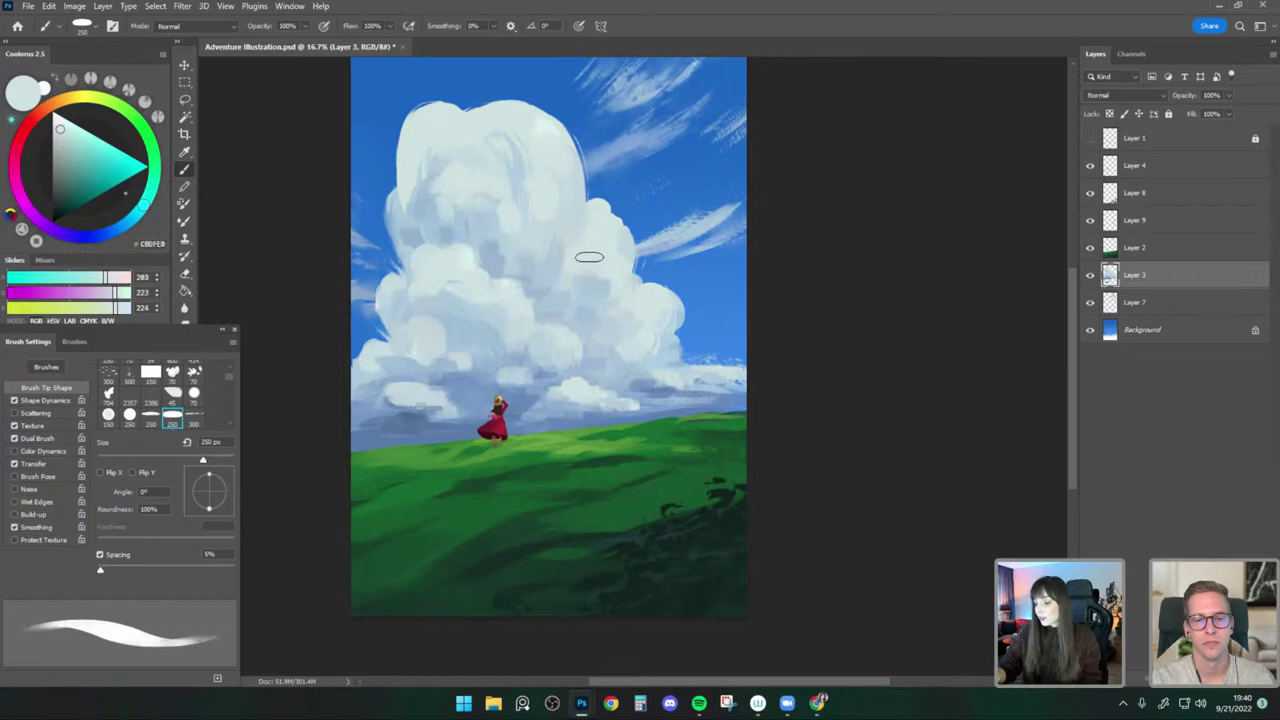
Shade the folds between the main cloud's right billows with sampled light grey-blues, using a 250 to 400 px brush.
{"action": "left_click", "coordinate": [588, 300], "text": "alt"}
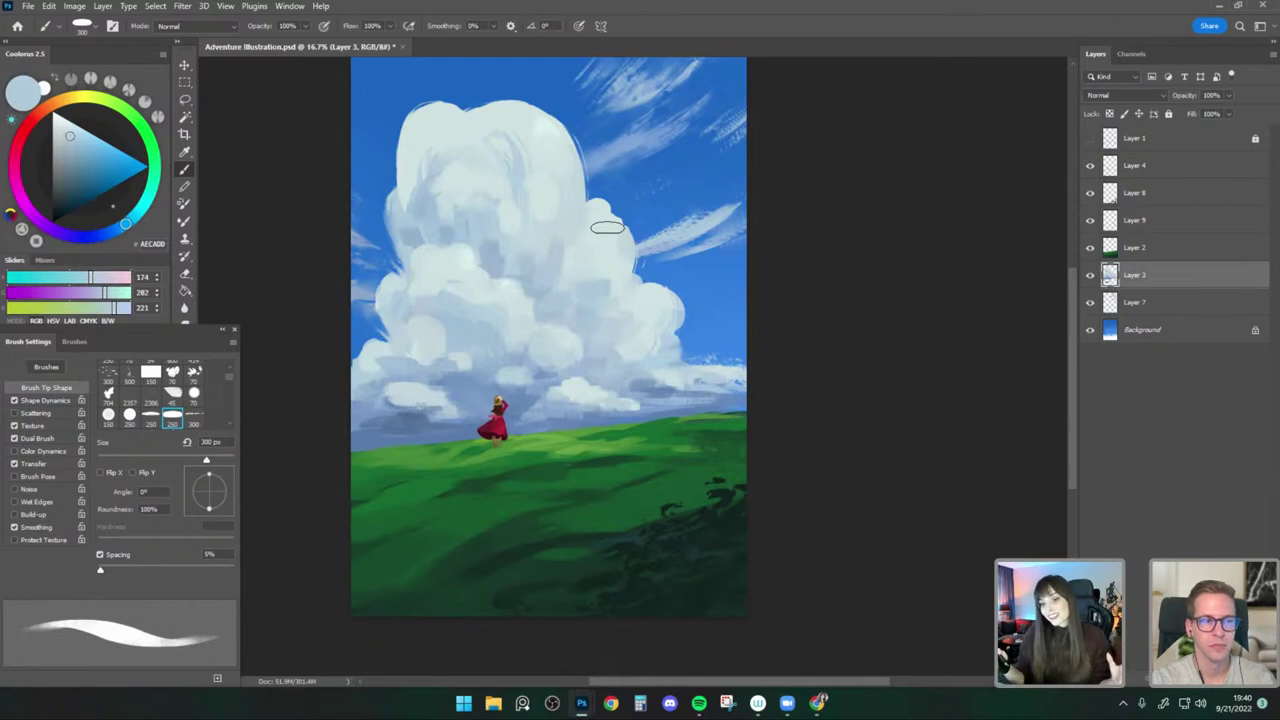
{"action": "key", "text": "bracketleft"}
{"action": "left_click", "coordinate": [605, 291], "text": "alt"}
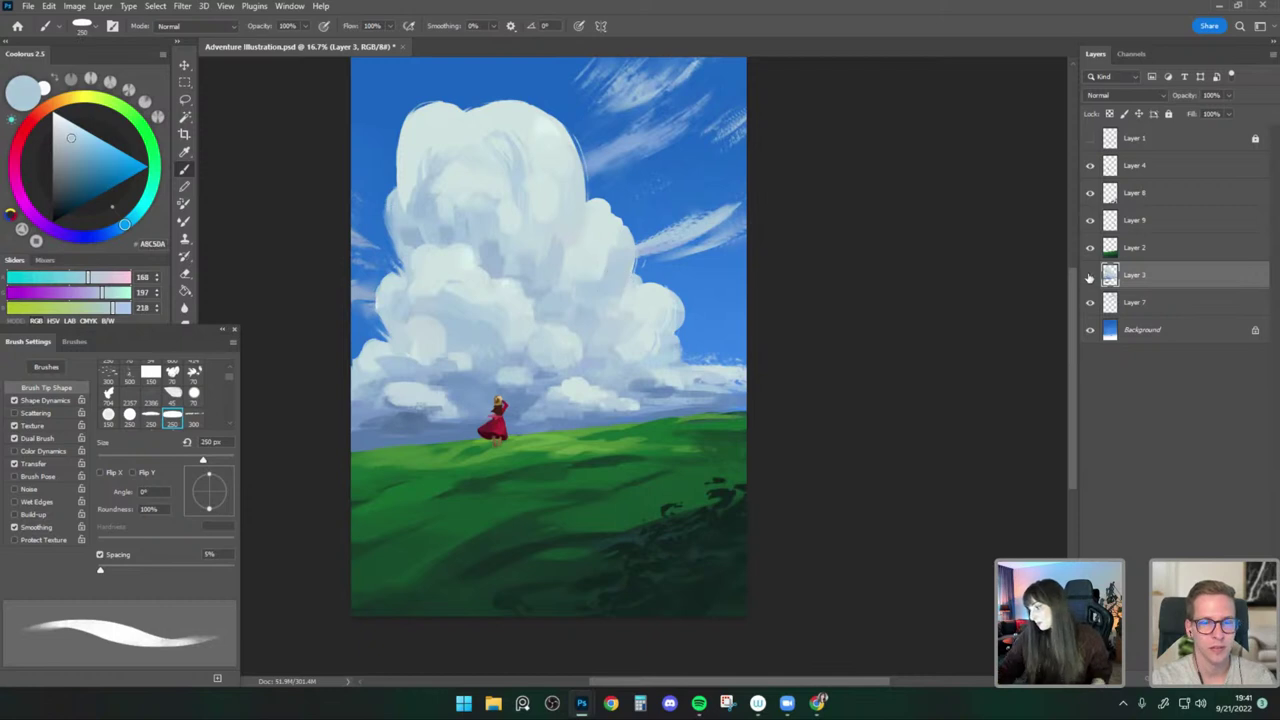
{"action": "key", "text": "bracketright"}
{"action": "key", "text": "bracketright"}
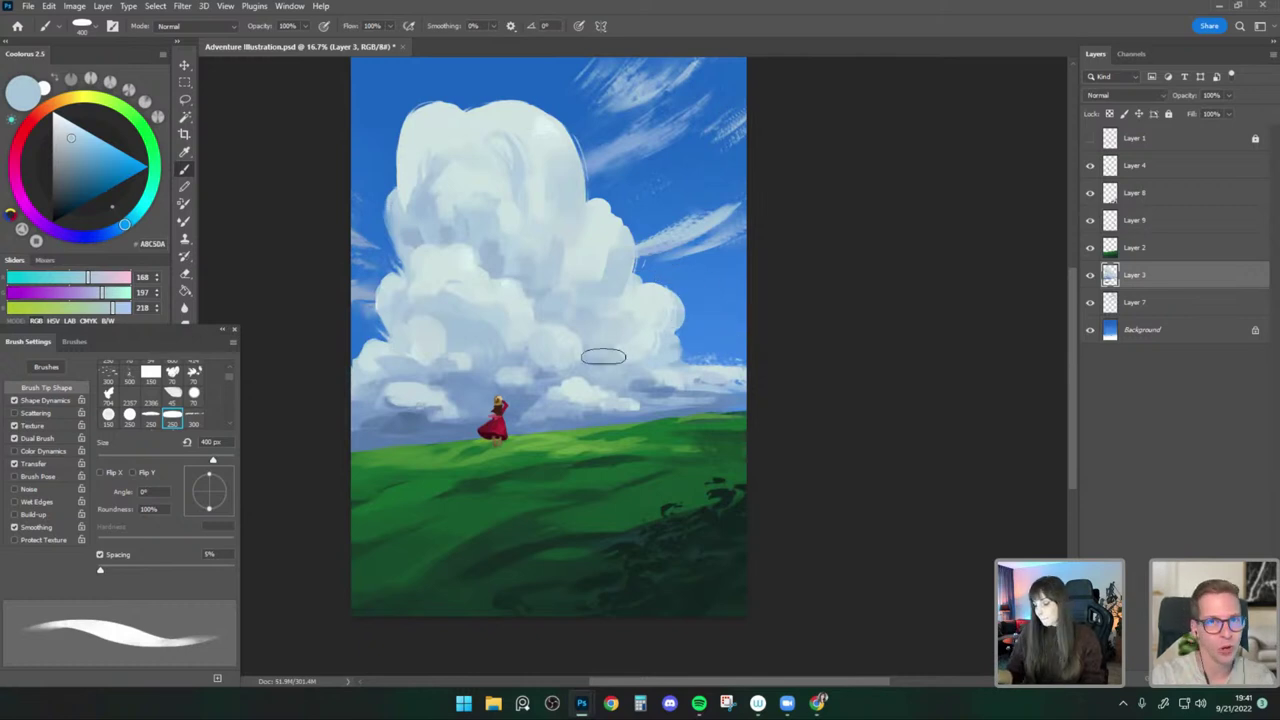
Add small highlights and soft shadows to the main cloud's lower middle with sampled pale and mid blues, using a 125 to 200 px brush.
{"action": "left_click", "coordinate": [580, 284], "text": "alt"}
{"action": "key", "text": "bracketleft"}
{"action": "key", "text": "bracketleft"}
{"action": "key", "text": "bracketleft"}
{"action": "key", "text": "bracketleft"}
{"action": "key", "text": "bracketleft"}
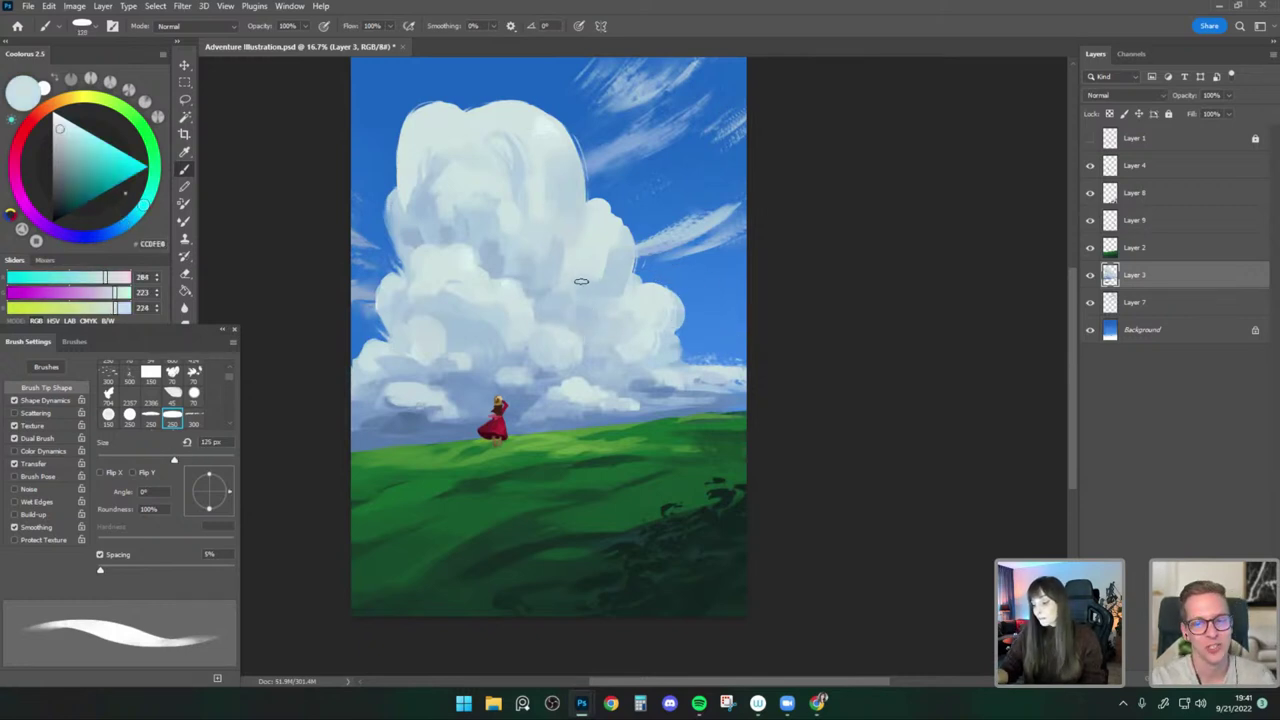
{"action": "left_click", "coordinate": [563, 332], "text": "alt"}
{"action": "key", "text": "bracketright"}
{"action": "key", "text": "bracketright"}
{"action": "left_click", "coordinate": [563, 323], "text": "alt"}
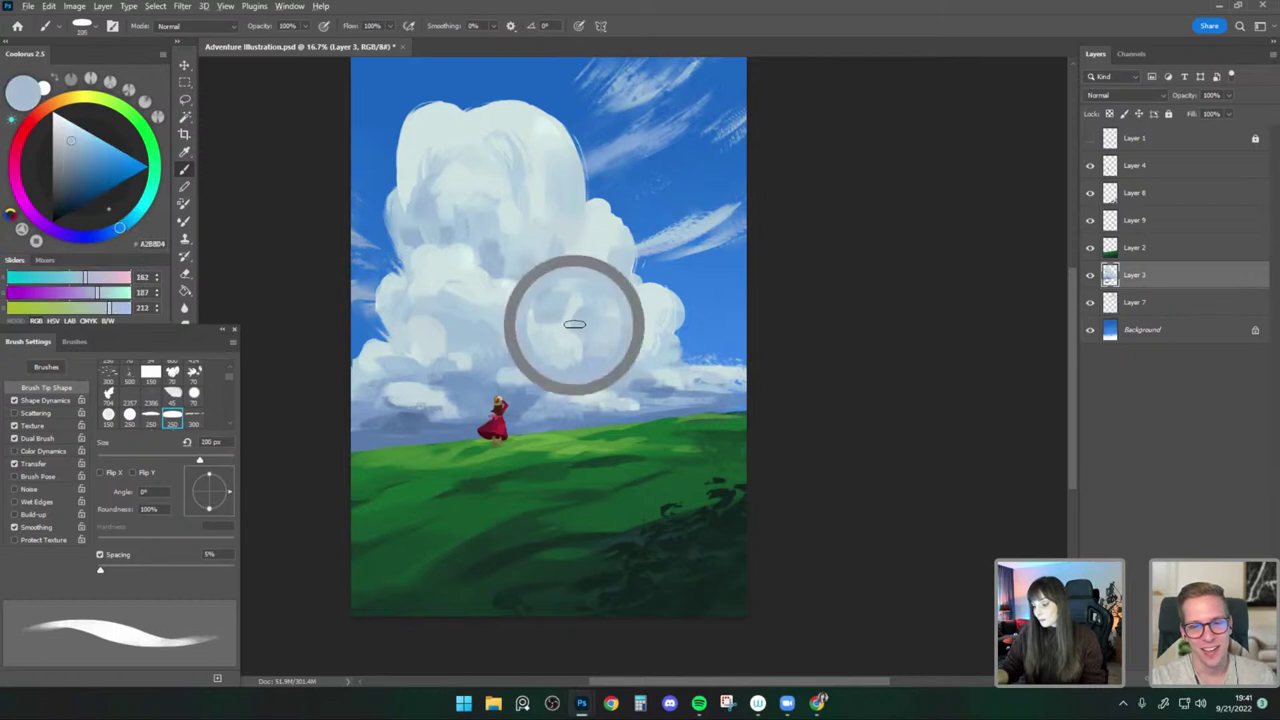
Reshape the lower-right billow of the main cloud with sampled pale blues, enlarging the brush to 300 px.
{"action": "key", "text": "bracketleft"}
{"action": "key", "text": "bracketright"}
{"action": "key", "text": "bracketright"}
{"action": "mouse_move", "coordinate": [636, 314]}
{"action": "left_mouse_down"}
{"action": "mouse_move", "coordinate": [631, 377]}
{"action": "mouse_move", "coordinate": [602, 352]}
{"action": "left_mouse_up"}
{"action": "left_click", "coordinate": [621, 357], "text": "alt"}
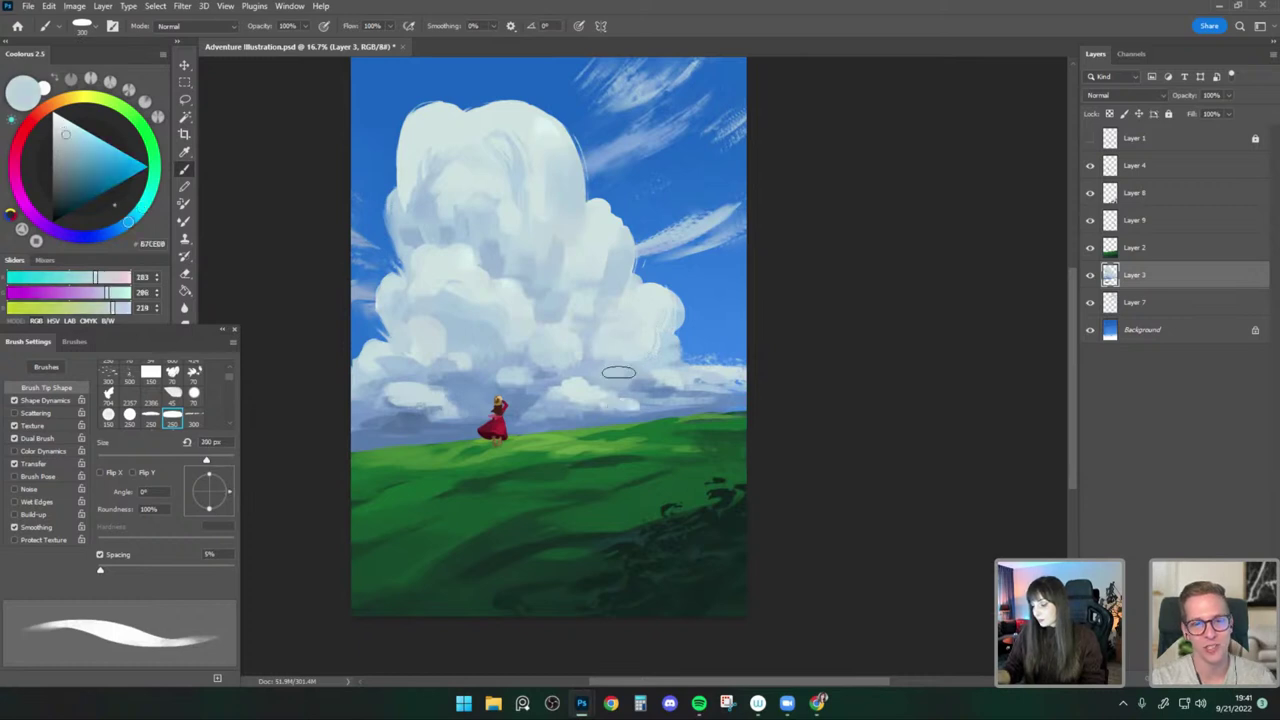
Blend the underside of the lower-right billow into the low cloud bank with sampled light blues, using a 200 to 300 px brush.
{"action": "left_click", "coordinate": [616, 374], "text": "alt"}
{"action": "key", "text": "bracketleft"}
{"action": "left_click", "coordinate": [597, 331], "text": "alt"}
{"action": "left_click", "coordinate": [625, 353], "text": "alt"}
{"action": "key", "text": "bracketleft"}
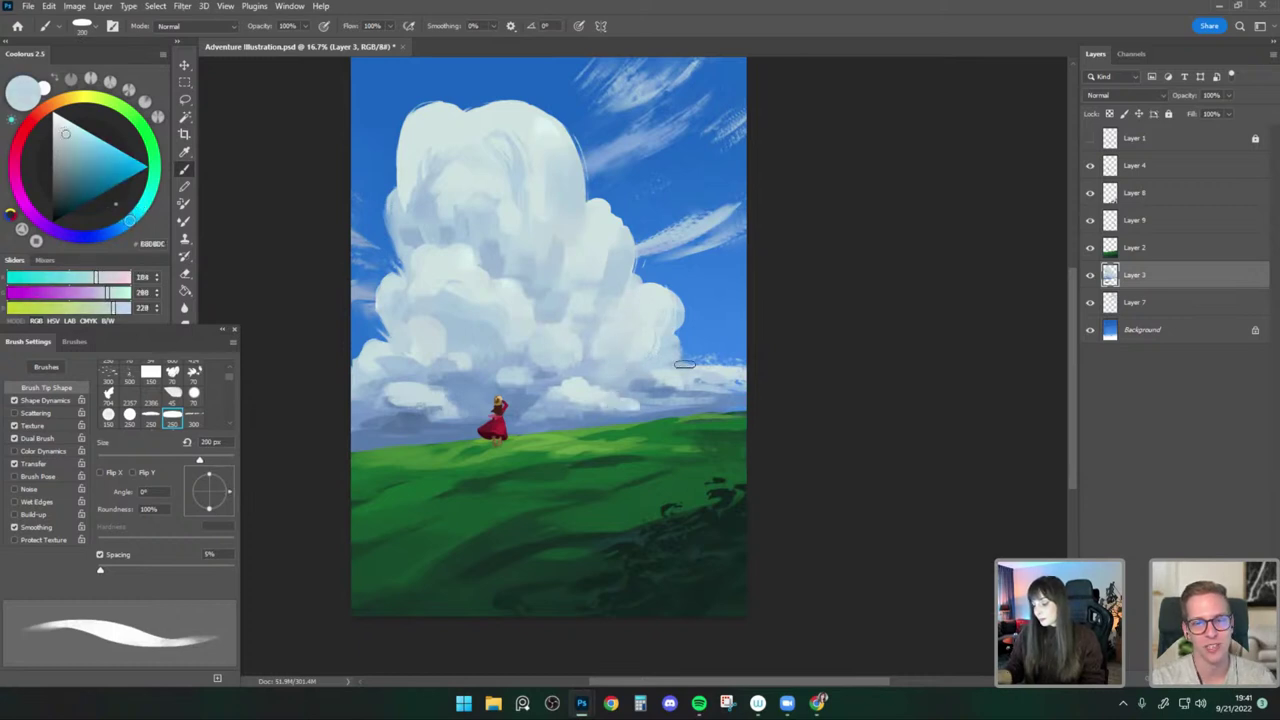
{"action": "left_click", "coordinate": [620, 390], "text": "alt"}
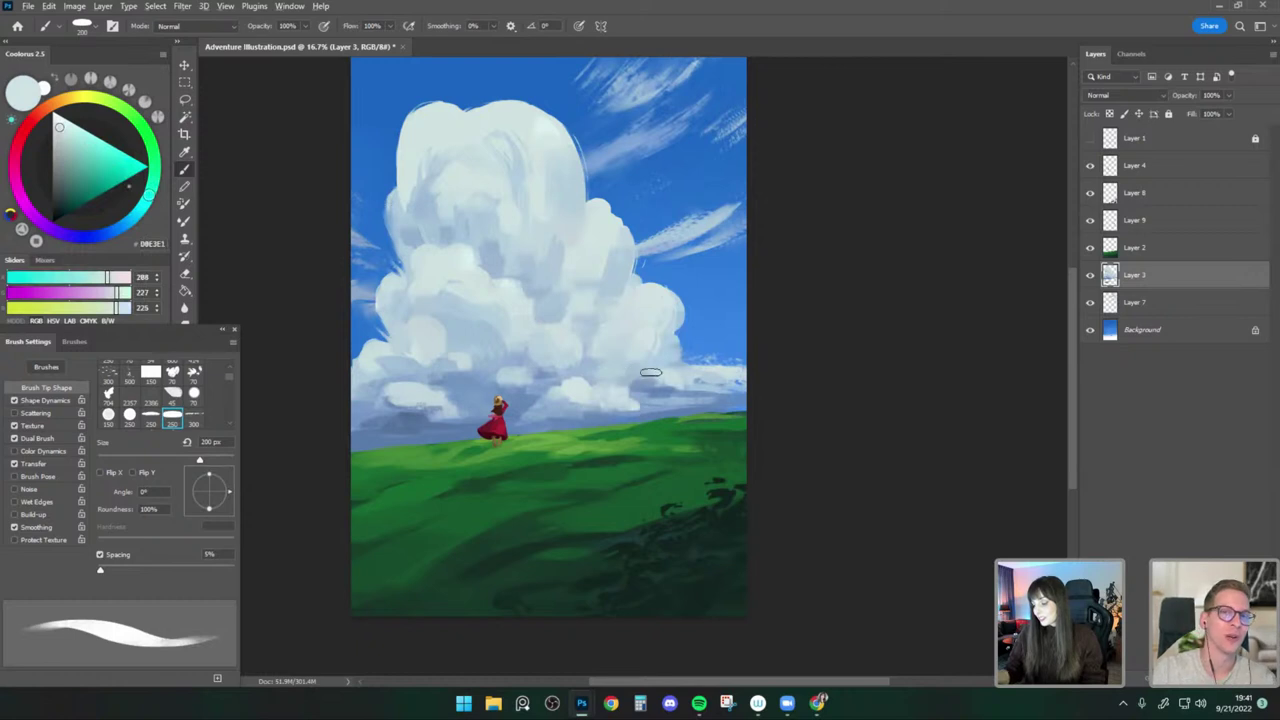
Paint pale highlights along the low cloud bank at the right horizon with sampled off-white, using a 150 to 250 px brush.
{"action": "left_click", "coordinate": [647, 374], "text": "alt"}
{"action": "key", "text": "bracketright"}
{"action": "left_click", "coordinate": [651, 366], "text": "alt"}
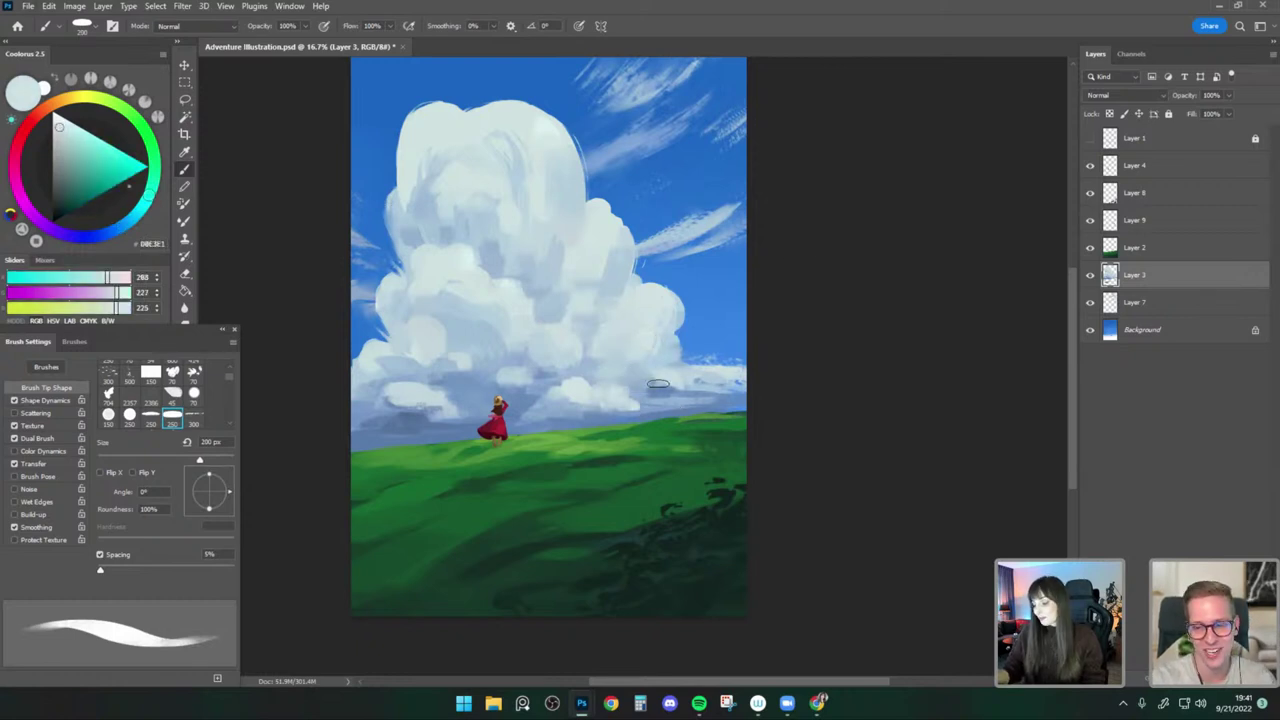
{"action": "key", "text": "bracketleft"}
{"action": "key", "text": "bracketleft"}
{"action": "key", "text": "bracketleft"}
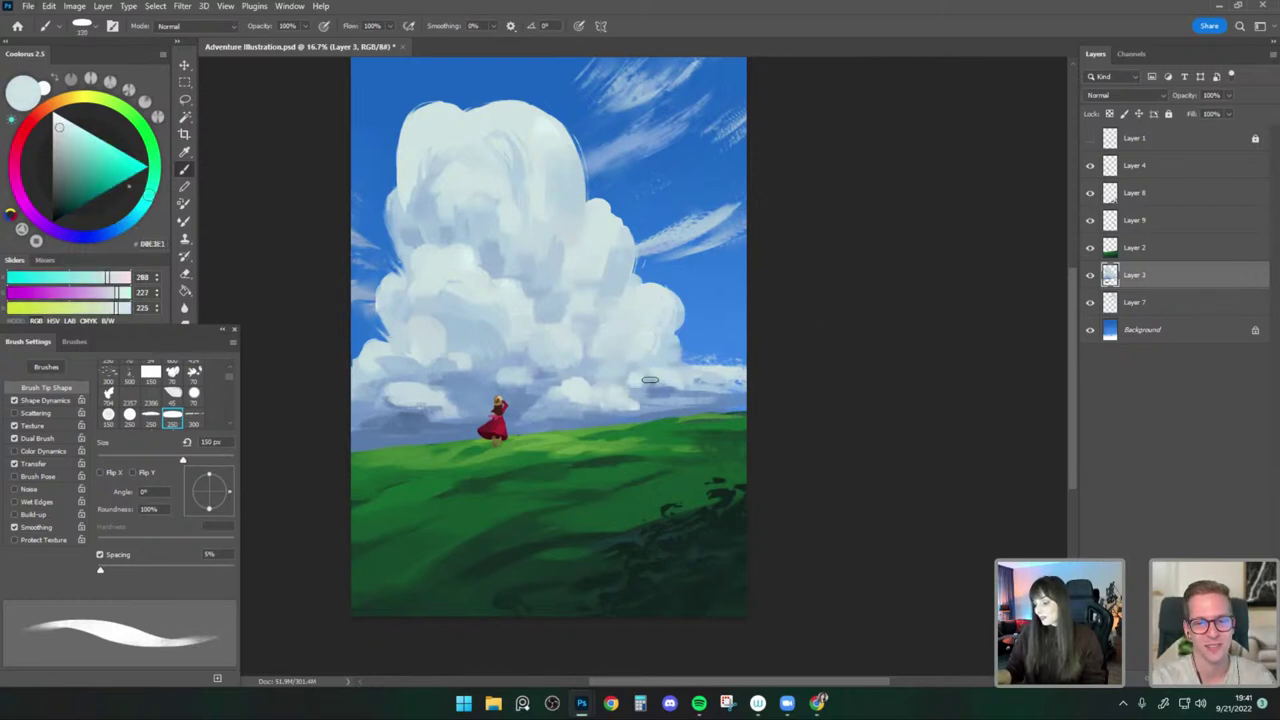
{"action": "left_click", "coordinate": [705, 376], "text": "alt"}
{"action": "key", "text": "bracketright"}
Flip the canvas horizontally and lighten the low cloud bank at the left horizon with sampled pale tones, using a 200 to 250 px brush.
{"action": "key", "text": "ctrl+shift+h"}
{"action": "left_click_drag", "start_coordinate": [660, 378], "coordinate": [662, 360]}
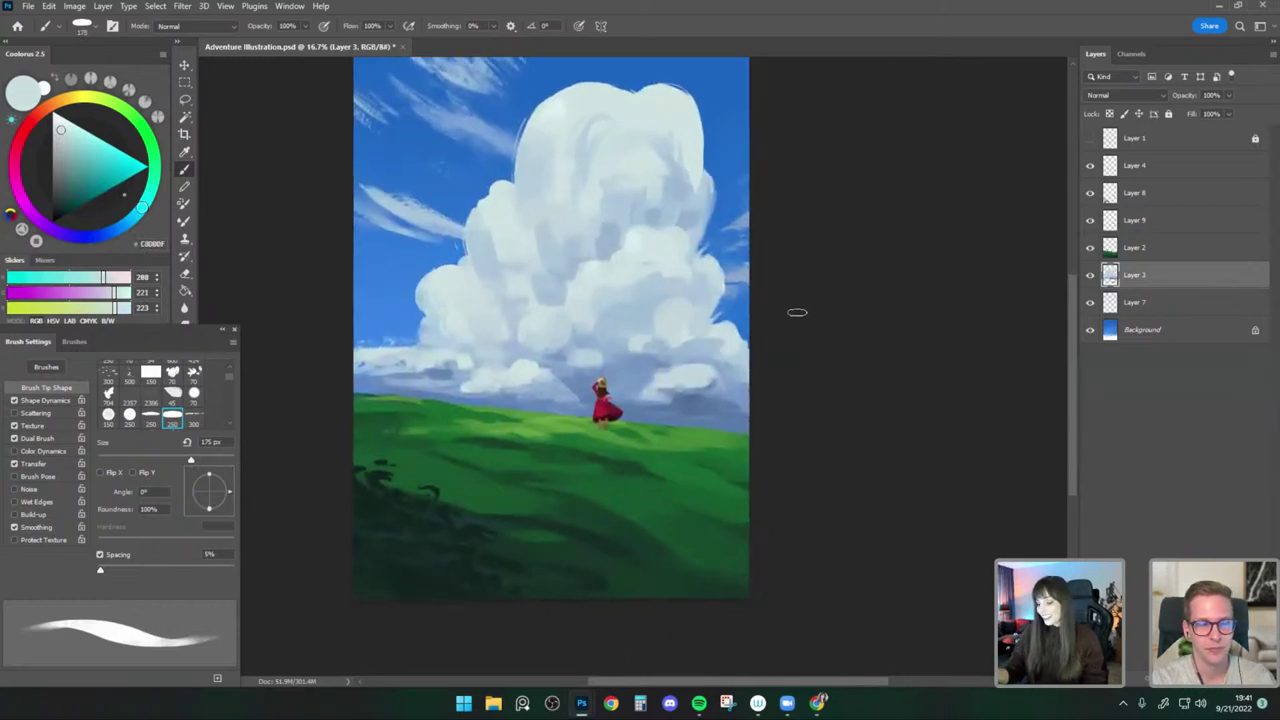
{"action": "left_click", "coordinate": [458, 363], "text": "alt"}
{"action": "key", "text": "bracketright"}
{"action": "key", "text": "bracketright"}
{"action": "left_click", "coordinate": [414, 350], "text": "alt"}
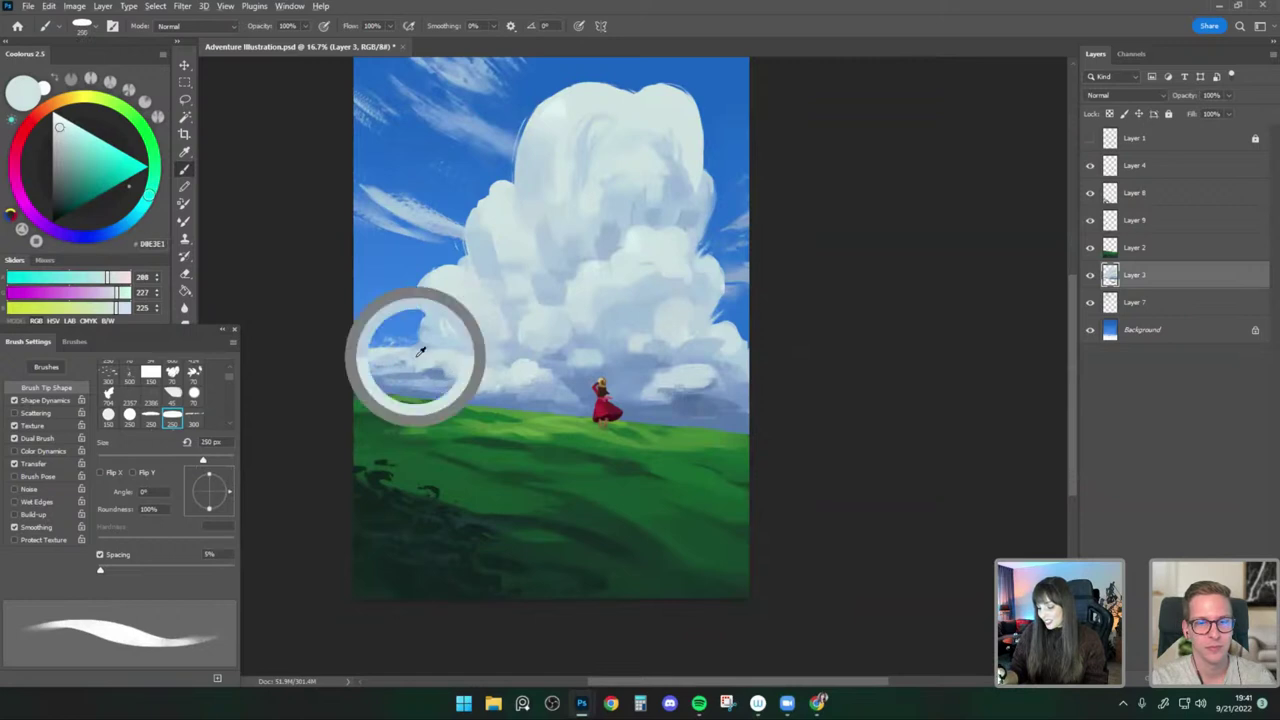
{"action": "key", "text": "bracketleft"}
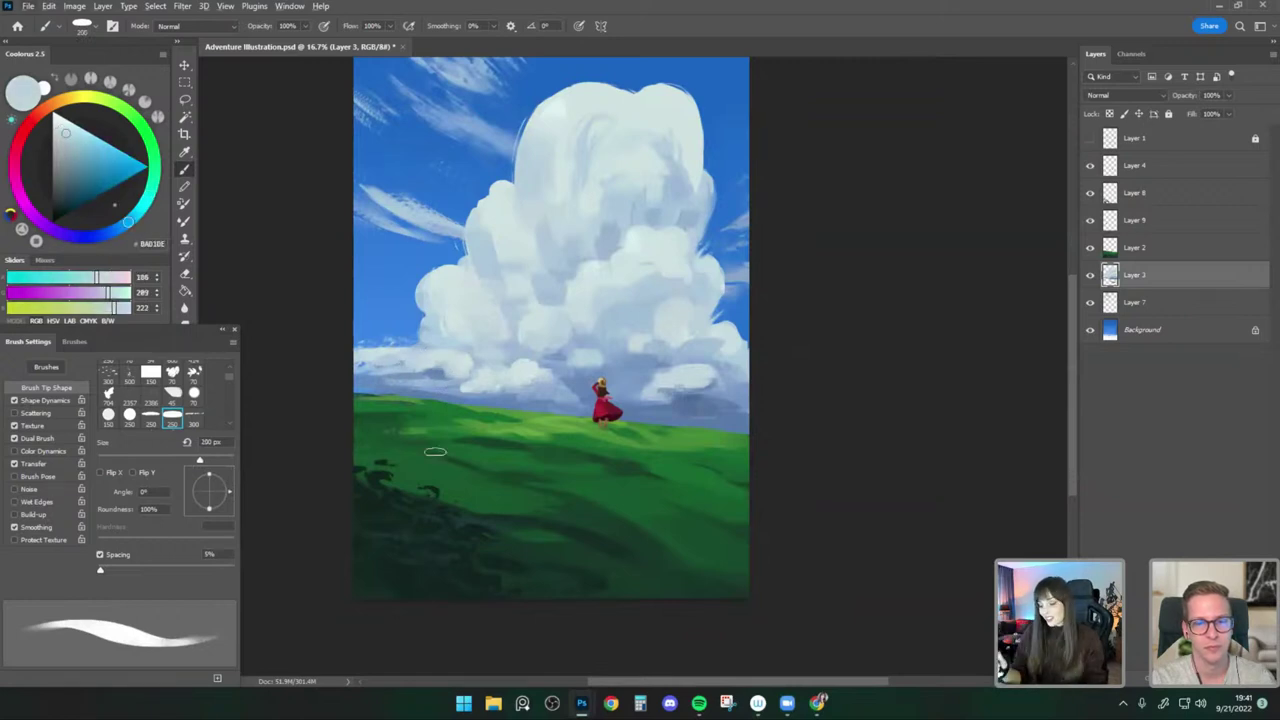
Soften the haze under the left horizon's cloud bank with sampled light blue, using a 200 to 300 px brush.
{"action": "left_click", "coordinate": [399, 364], "text": "alt"}
{"action": "left_click", "coordinate": [404, 355], "text": "alt"}
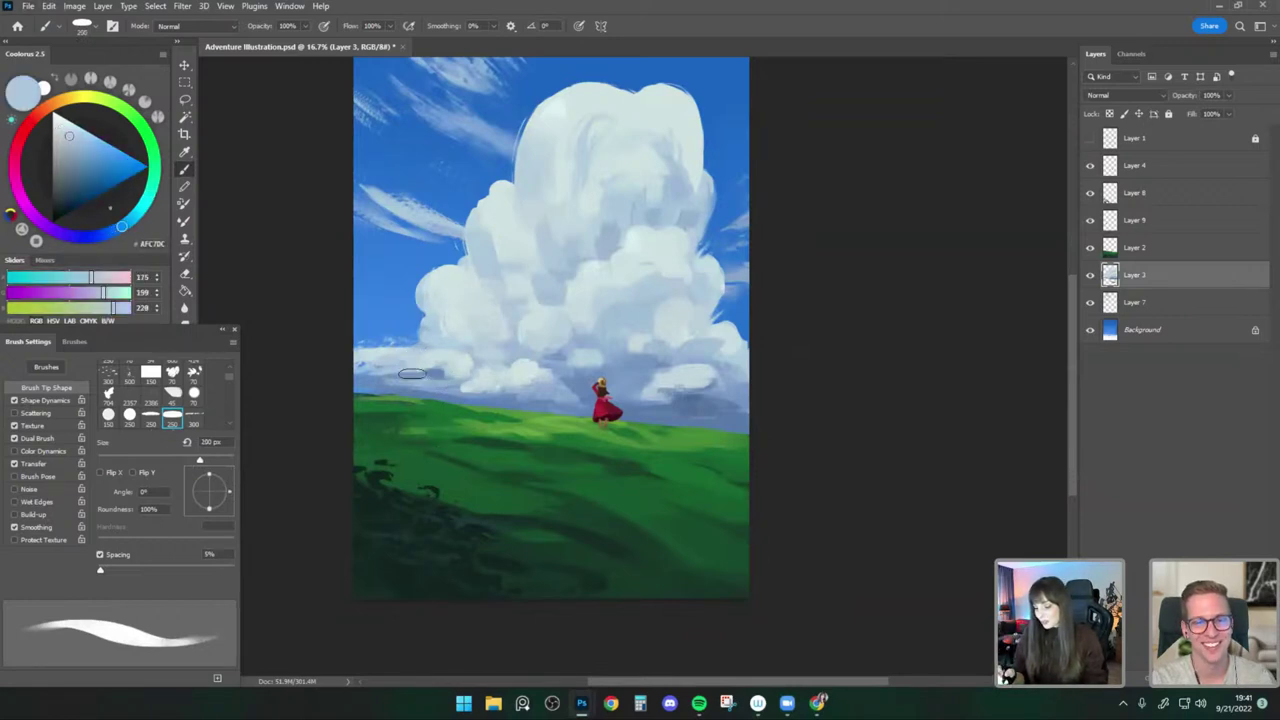
{"action": "key", "text": "bracketright"}
{"action": "key", "text": "bracketright"}
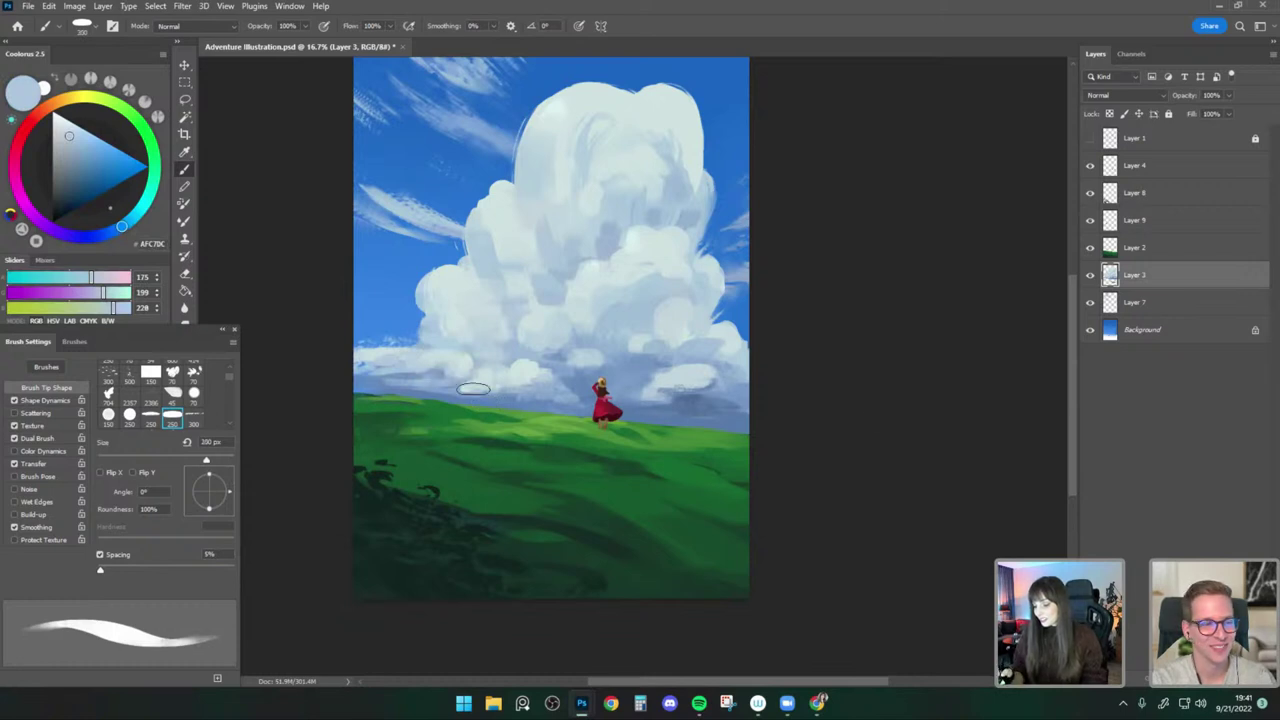
Blend the main cloud's shadowed base above the woman with sampled mid blues, using a 200 to 300 px brush.
{"action": "left_click", "coordinate": [568, 366], "text": "alt"}
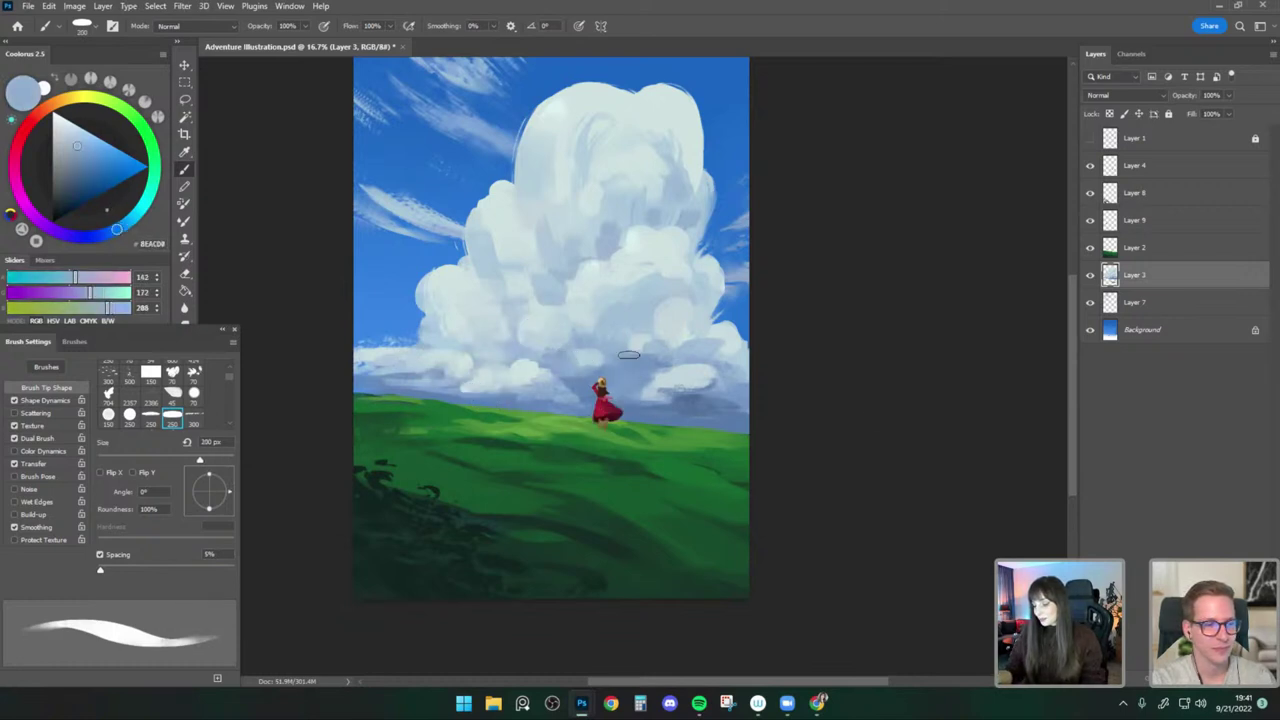
{"action": "left_click", "coordinate": [606, 356], "text": "alt"}
{"action": "left_click", "coordinate": [607, 365], "text": "alt"}
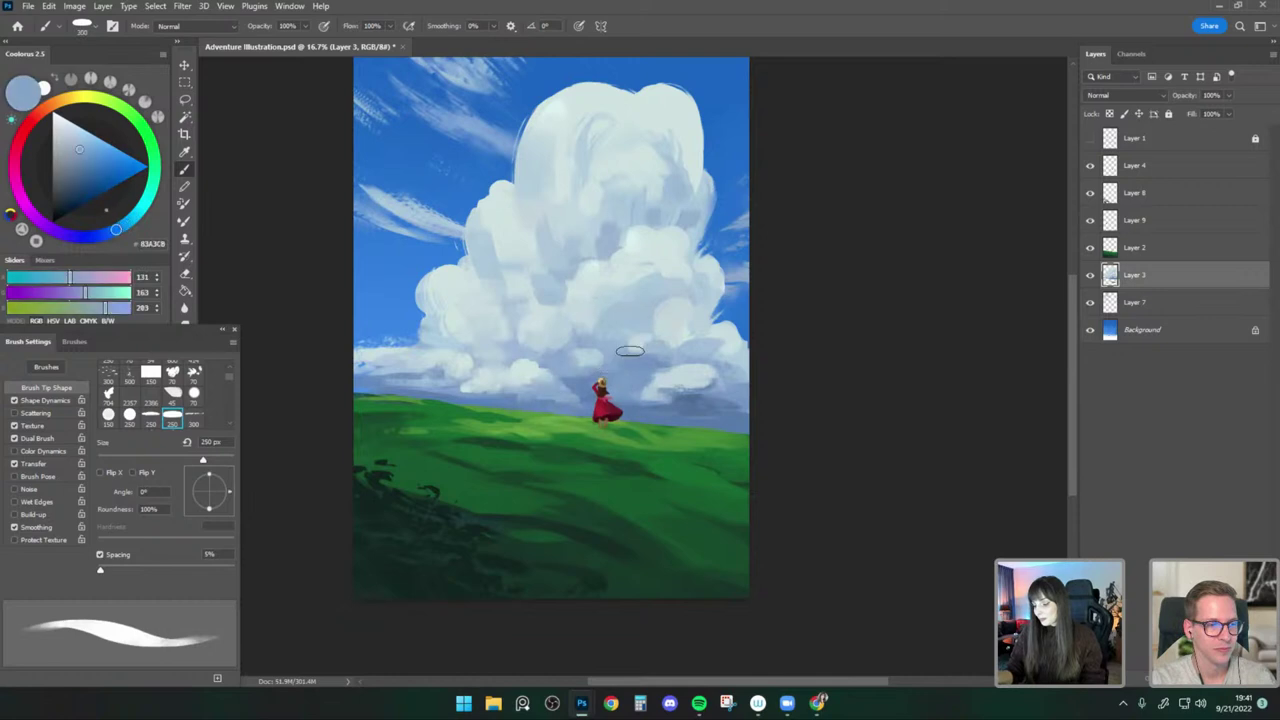
{"action": "key", "text": "bracketright"}
{"action": "left_click_drag", "start_coordinate": [853, 324], "coordinate": [851, 337]}
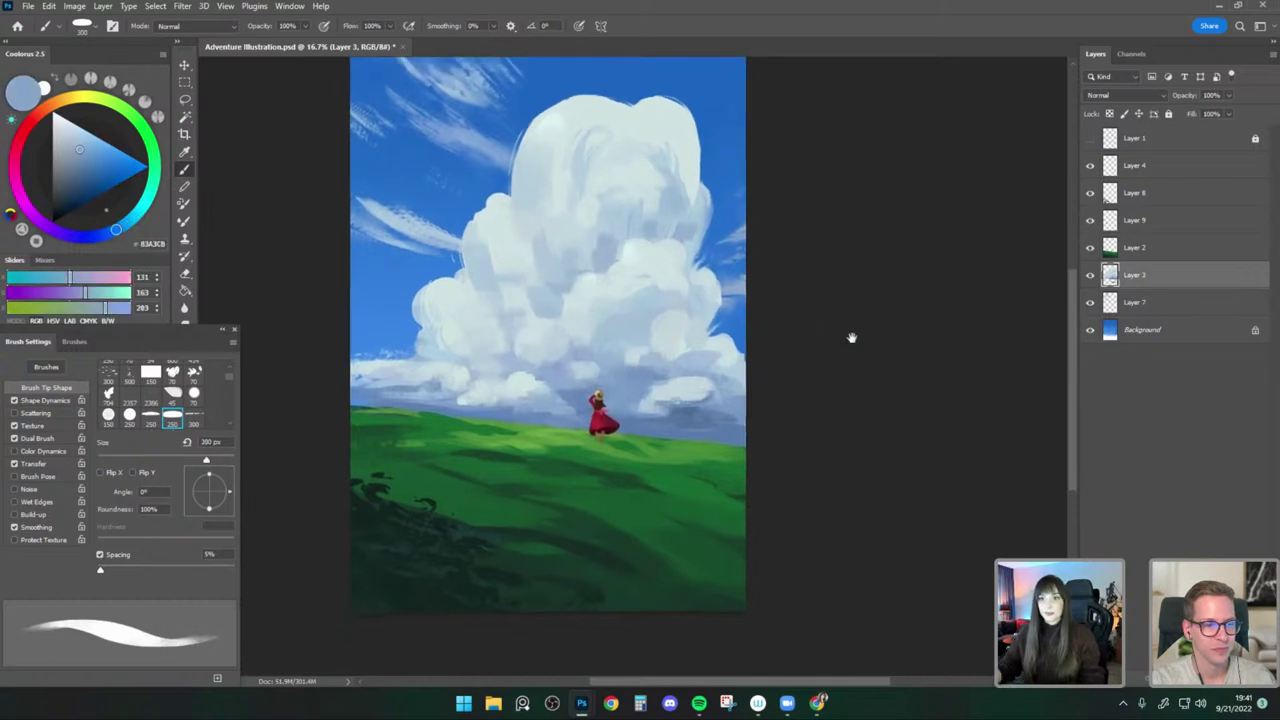
{"action": "left_click", "coordinate": [1097, 248]}
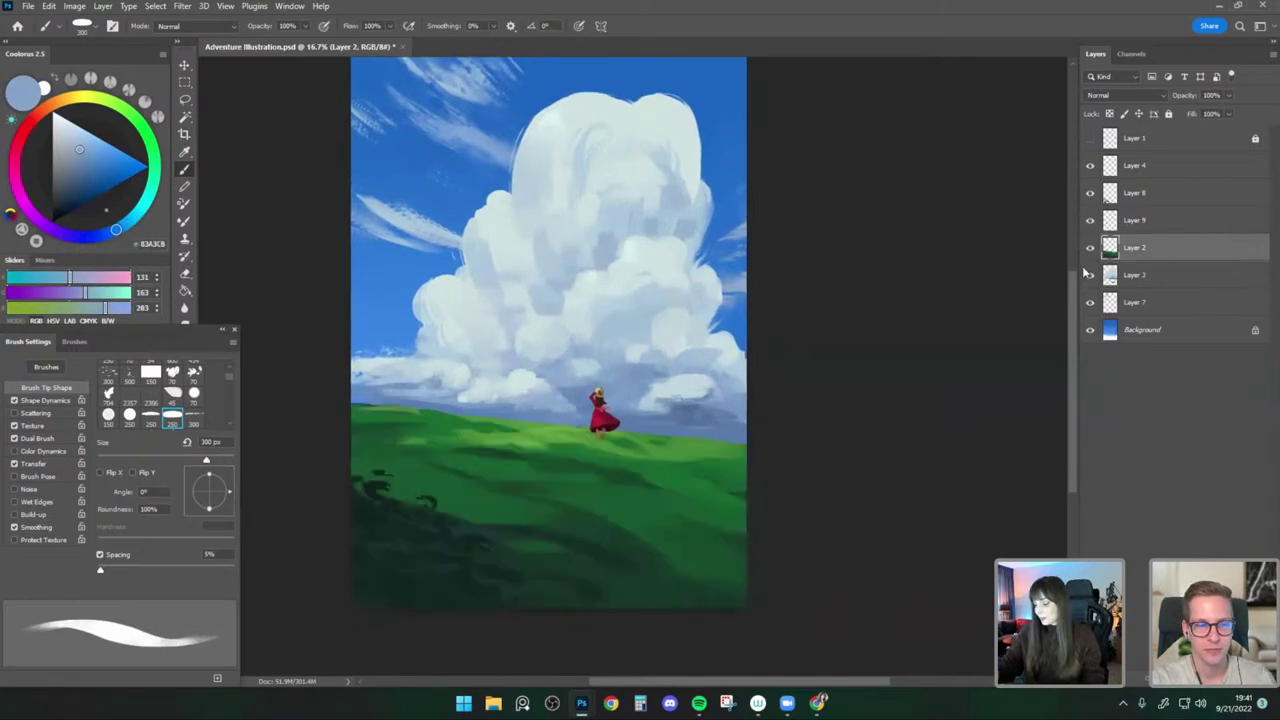
{"action": "left_click", "coordinate": [589, 496], "text": "alt"}
{"action": "left_click_drag", "start_coordinate": [604, 174], "coordinate": [609, 216]}
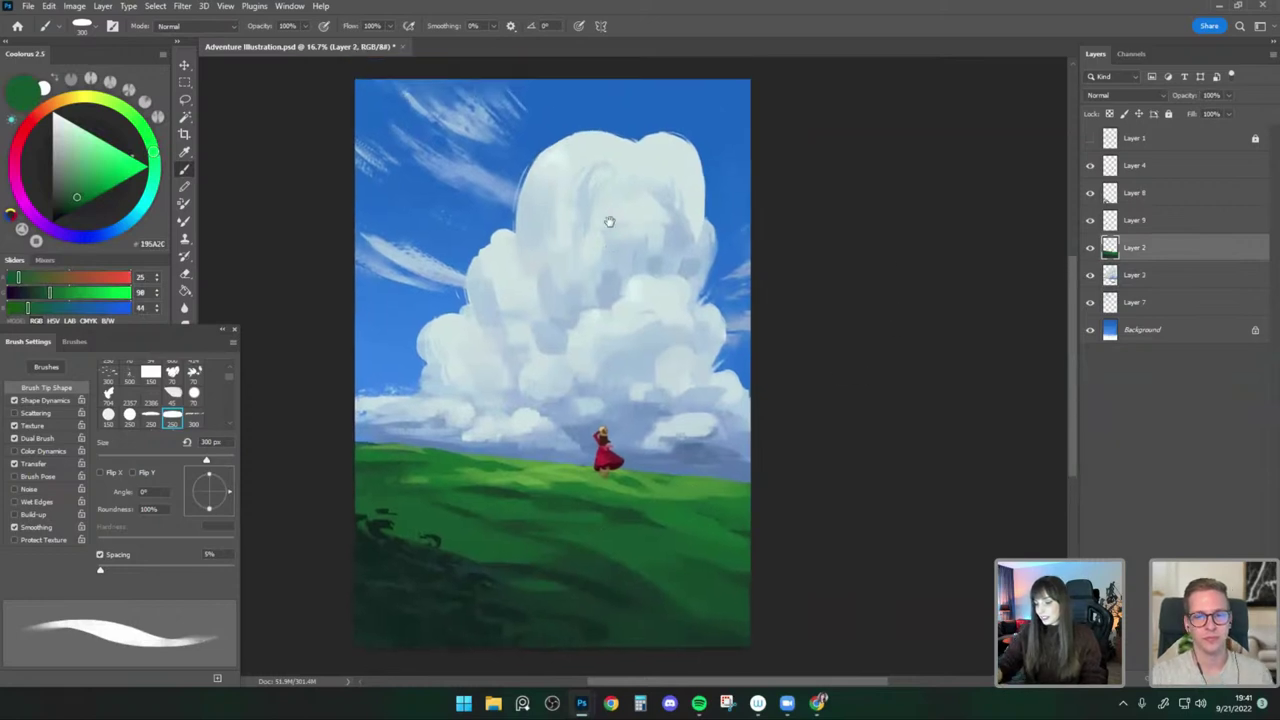
Select the Background layer, choose the Soft Airbrush from the Environment brushes, and sample the sky blue beside the cloud.
{"action": "left_click", "coordinate": [1137, 332]}
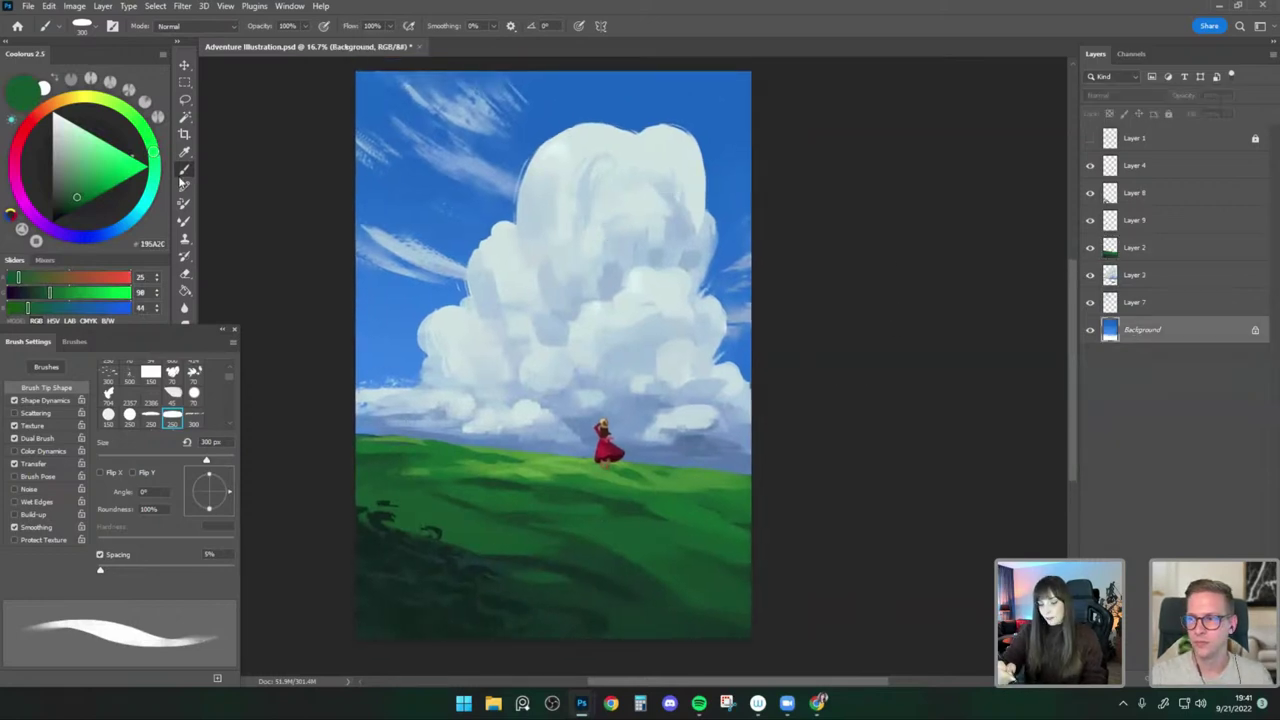
{"action": "left_click", "coordinate": [82, 25]}
{"action": "left_click", "coordinate": [100, 224]}
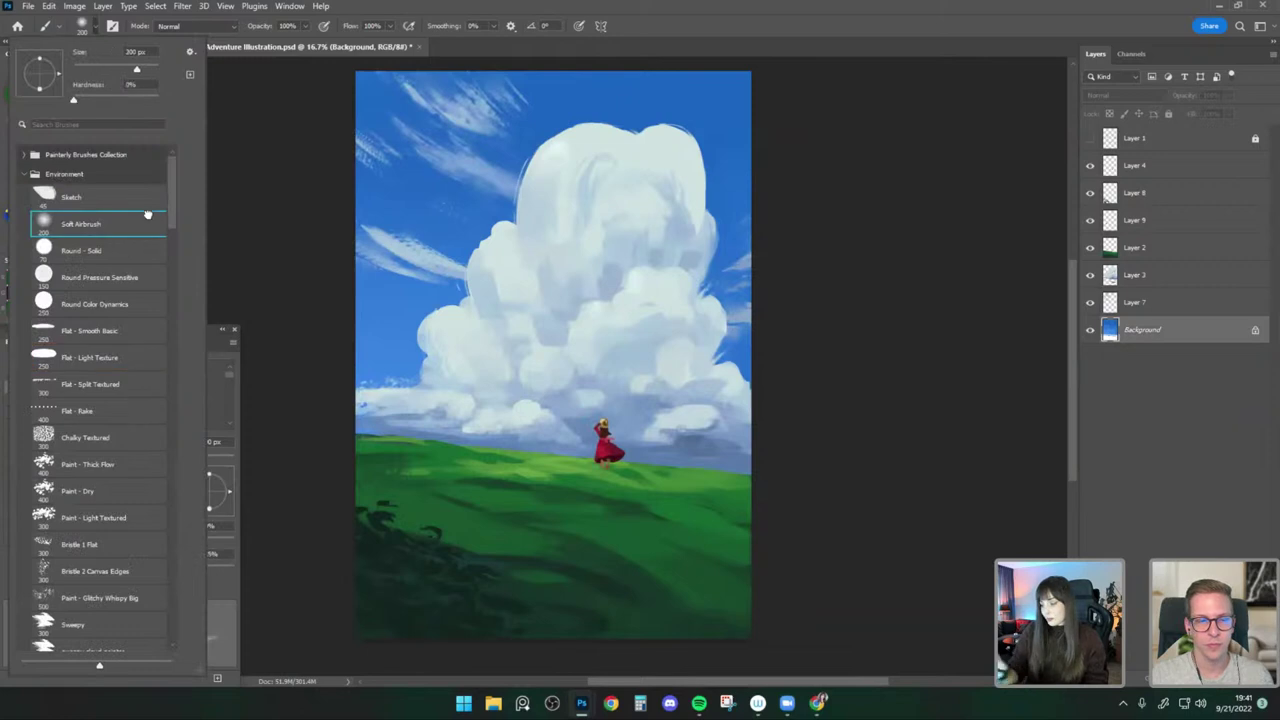
{"action": "left_click", "coordinate": [357, 324]}
{"action": "left_click", "coordinate": [360, 324], "text": "alt"}
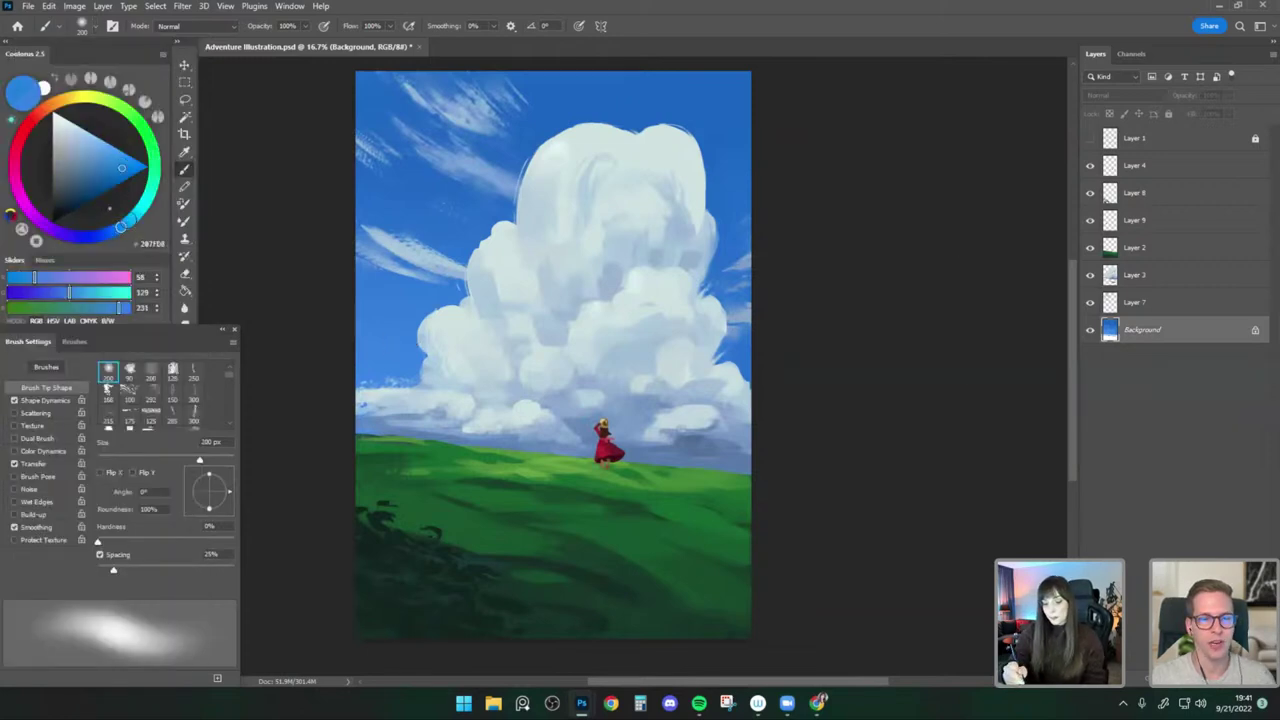
Try to airbrush a light cyan #4EBBE4 glow along the horizon with a 2200 px brush, and undo the stroke.
{"action": "left_click", "coordinate": [133, 217]}
{"action": "left_click", "coordinate": [109, 155]}
{"action": "key", "text": "bracketright"}
{"action": "key", "text": "bracketright"}
{"action": "key", "text": "bracketright"}
{"action": "key", "text": "bracketright"}
{"action": "key", "text": "bracketright"}
{"action": "key", "text": "bracketright"}
{"action": "key", "text": "bracketright"}
{"action": "key", "text": "bracketright"}
{"action": "key", "text": "bracketright"}
{"action": "key", "text": "bracketright"}
{"action": "key", "text": "bracketright"}
{"action": "key", "text": "bracketright"}
{"action": "key", "text": "bracketright"}
{"action": "key", "text": "bracketright"}
{"action": "key", "text": "bracketright"}
{"action": "key", "text": "bracketright"}
{"action": "key", "text": "bracketright"}
{"action": "key", "text": "bracketright"}
{"action": "key", "text": "bracketright"}
{"action": "key", "text": "bracketright"}
{"action": "key", "text": "bracketright"}
{"action": "left_click_drag", "start_coordinate": [339, 407], "coordinate": [547, 428]}
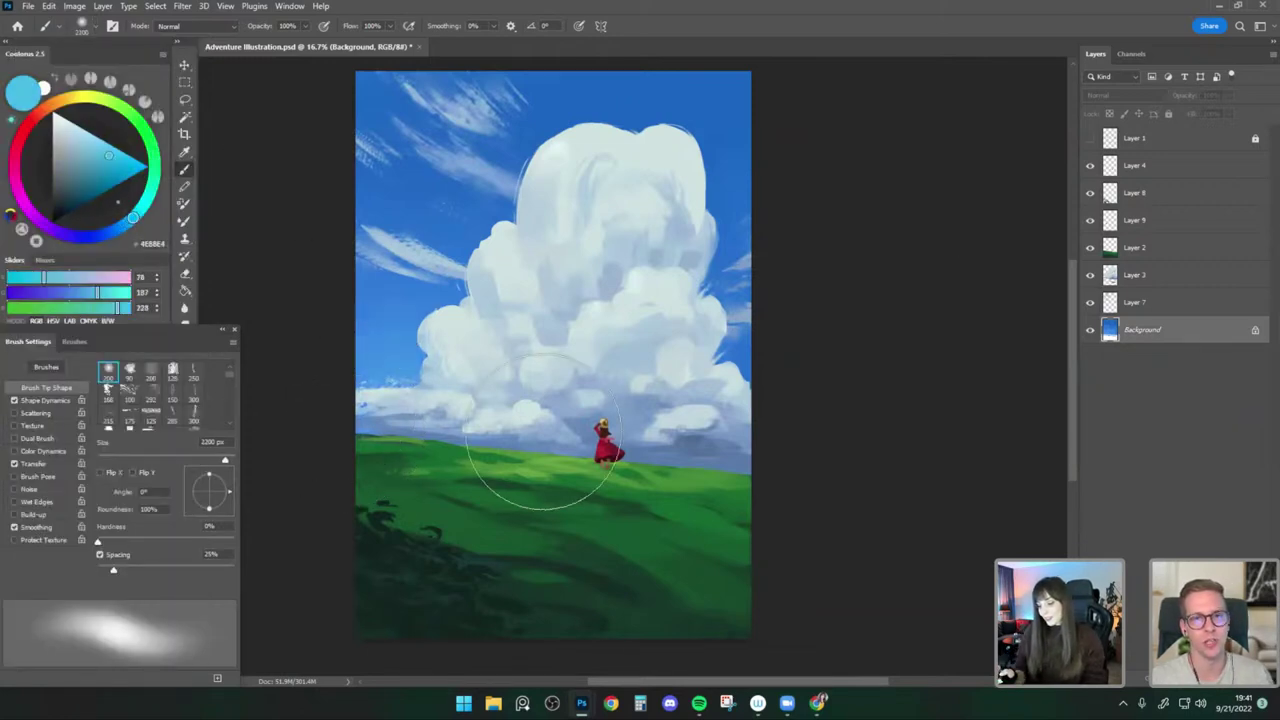
{"action": "key", "text": "ctrl+z"}
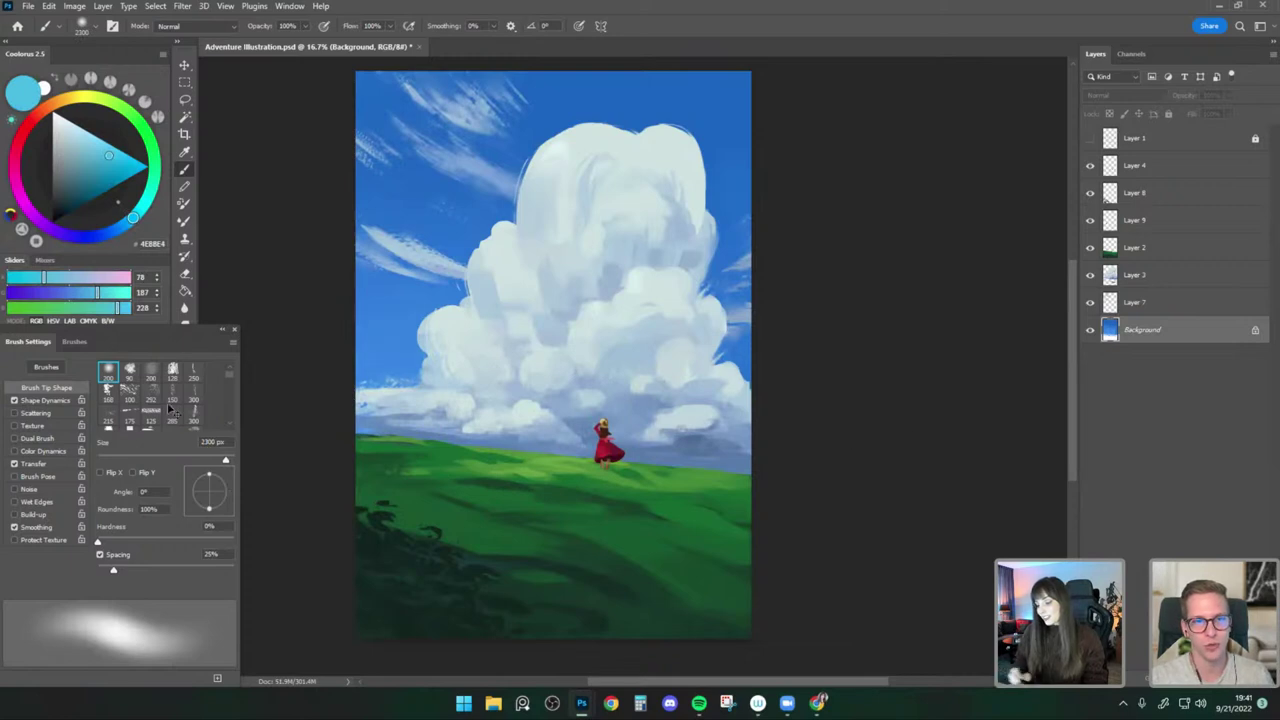
Brighten the lower sky beside the cloud with sampled blue shifted toward light cyan, using a soft brush of about 2000 px.
{"action": "left_click", "coordinate": [390, 345], "text": "alt"}
{"action": "key", "text": "bracketleft"}
{"action": "key", "text": "bracketleft"}
{"action": "key", "text": "bracketleft"}
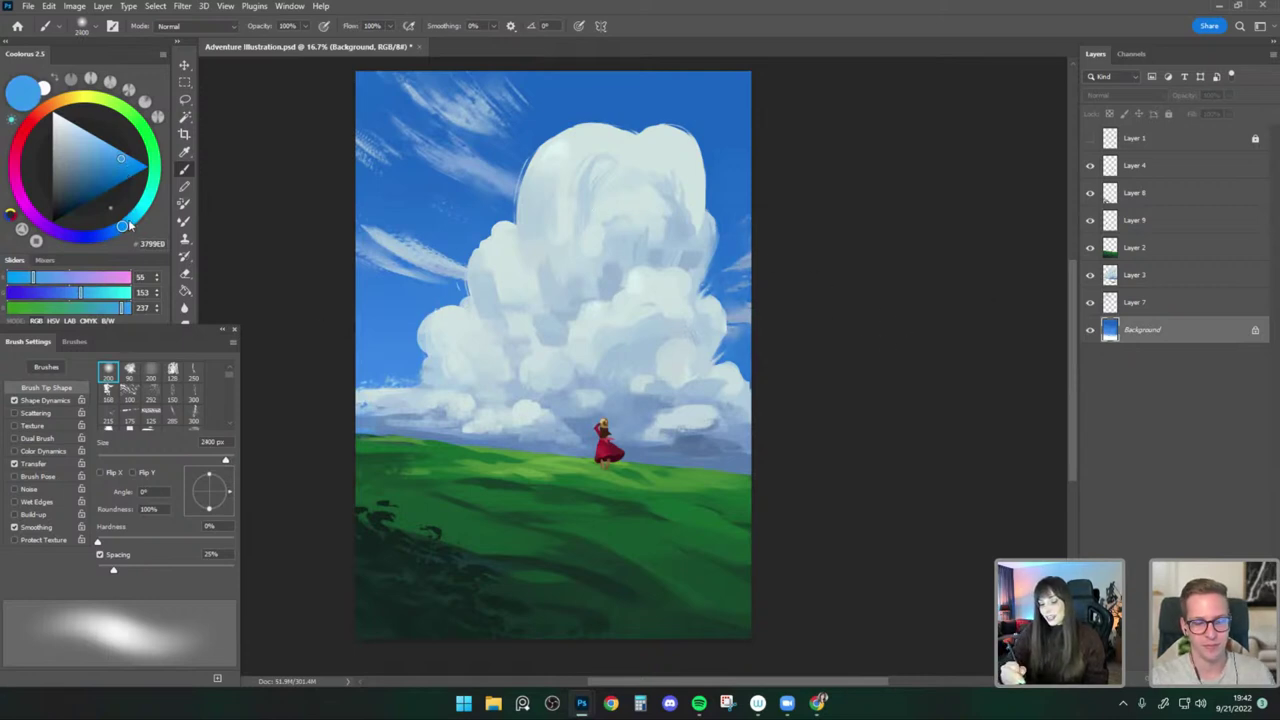
{"action": "left_click_drag", "start_coordinate": [128, 226], "coordinate": [136, 222]}
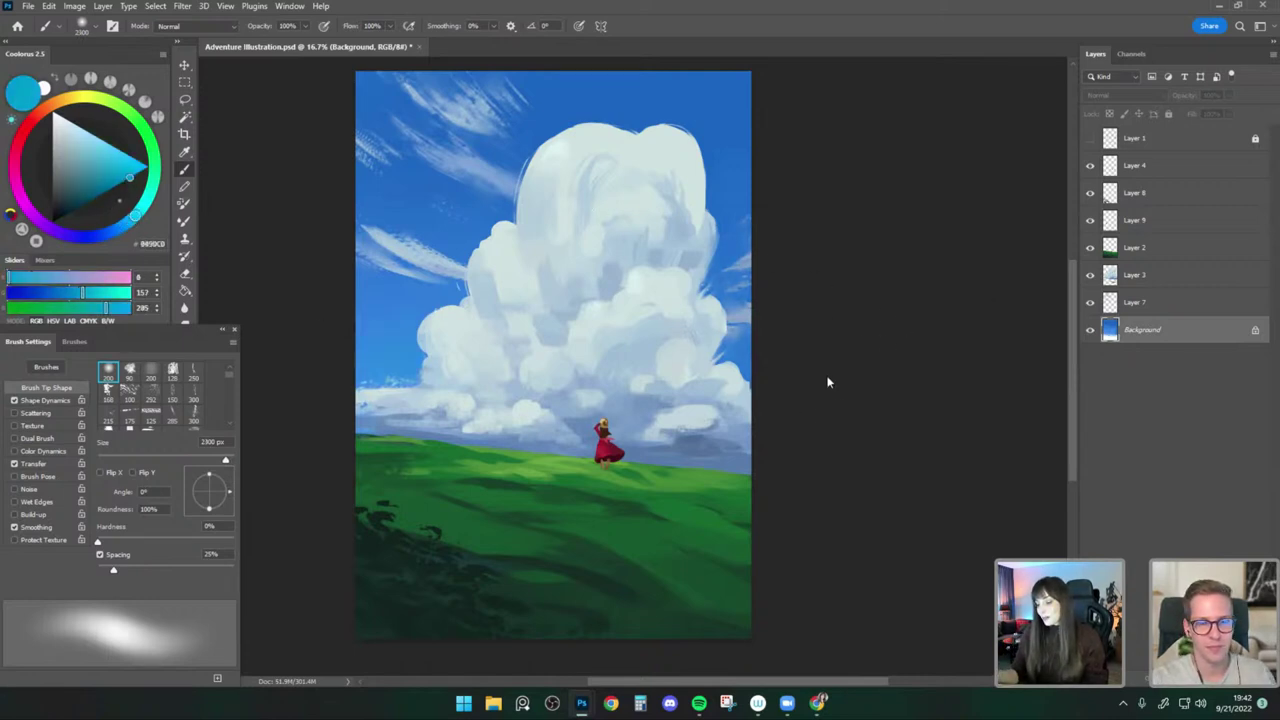
{"action": "left_click_drag", "start_coordinate": [117, 157], "coordinate": [113, 150]}
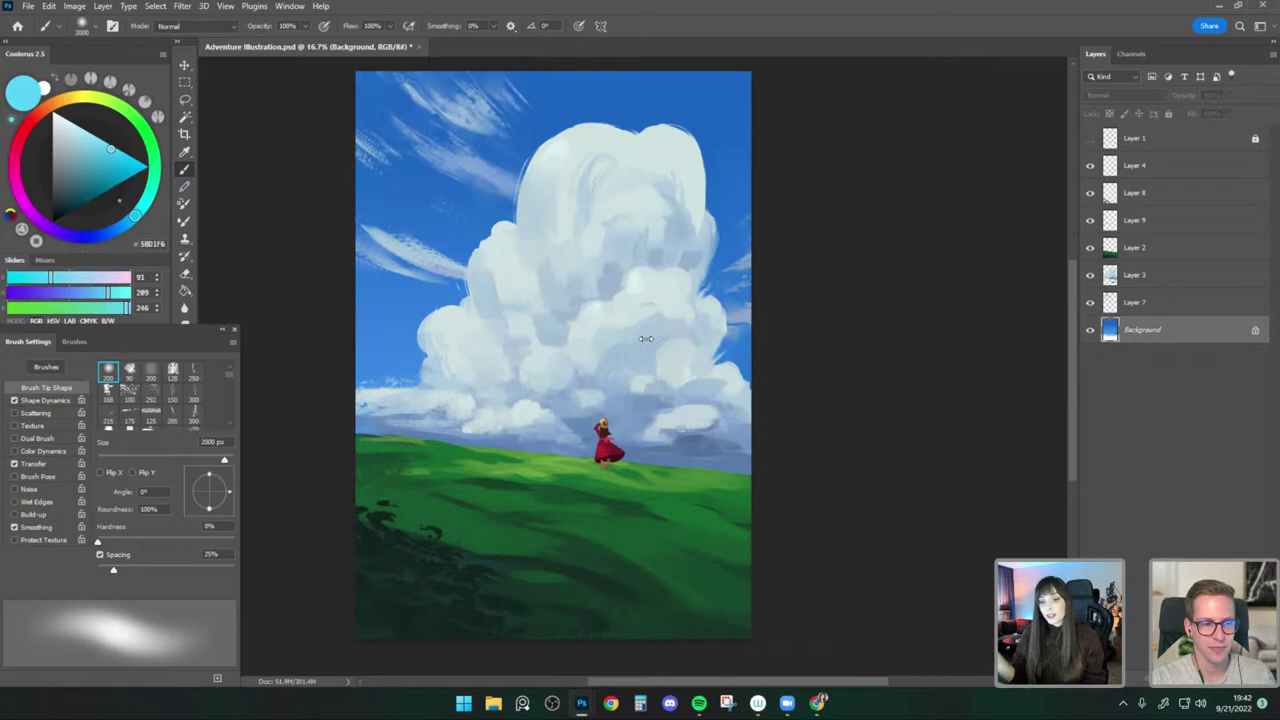
{"action": "left_click", "coordinate": [408, 333], "text": "alt"}
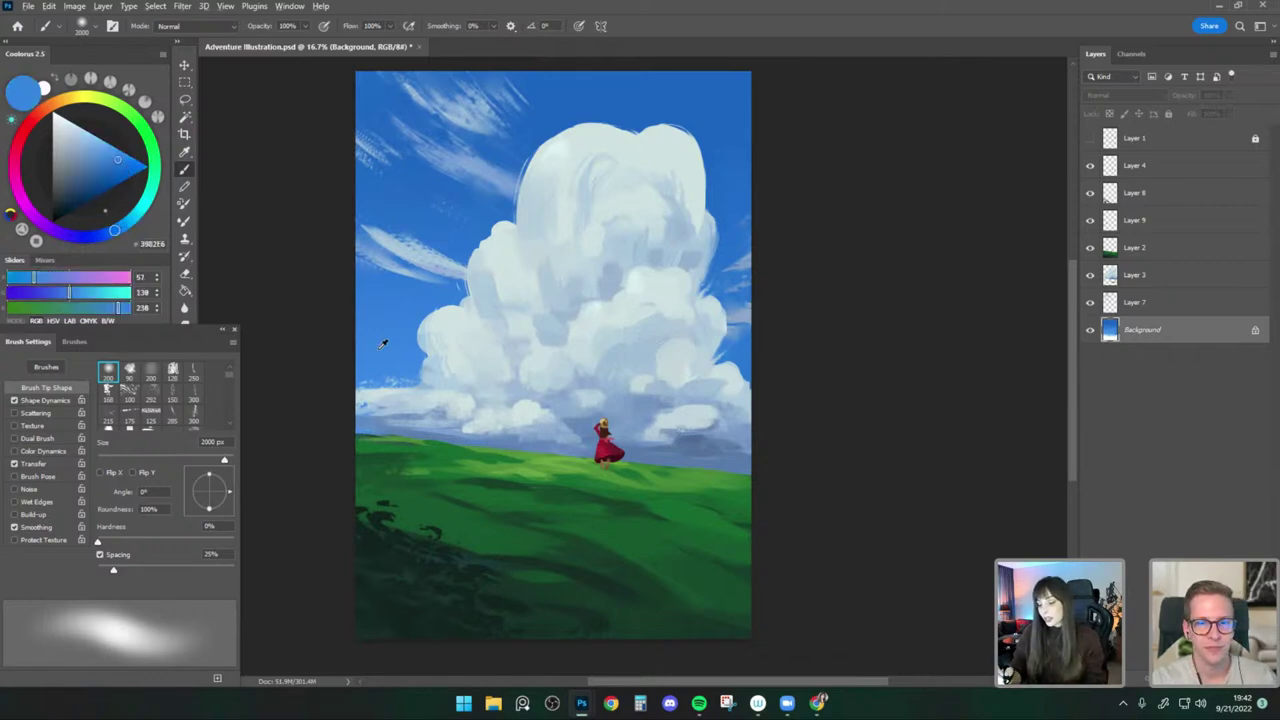
{"action": "left_click", "coordinate": [365, 313], "text": "alt"}
{"action": "left_click_drag", "start_coordinate": [121, 231], "coordinate": [132, 219]}
{"action": "left_click", "coordinate": [115, 154]}
{"action": "key", "text": "bracketleft"}
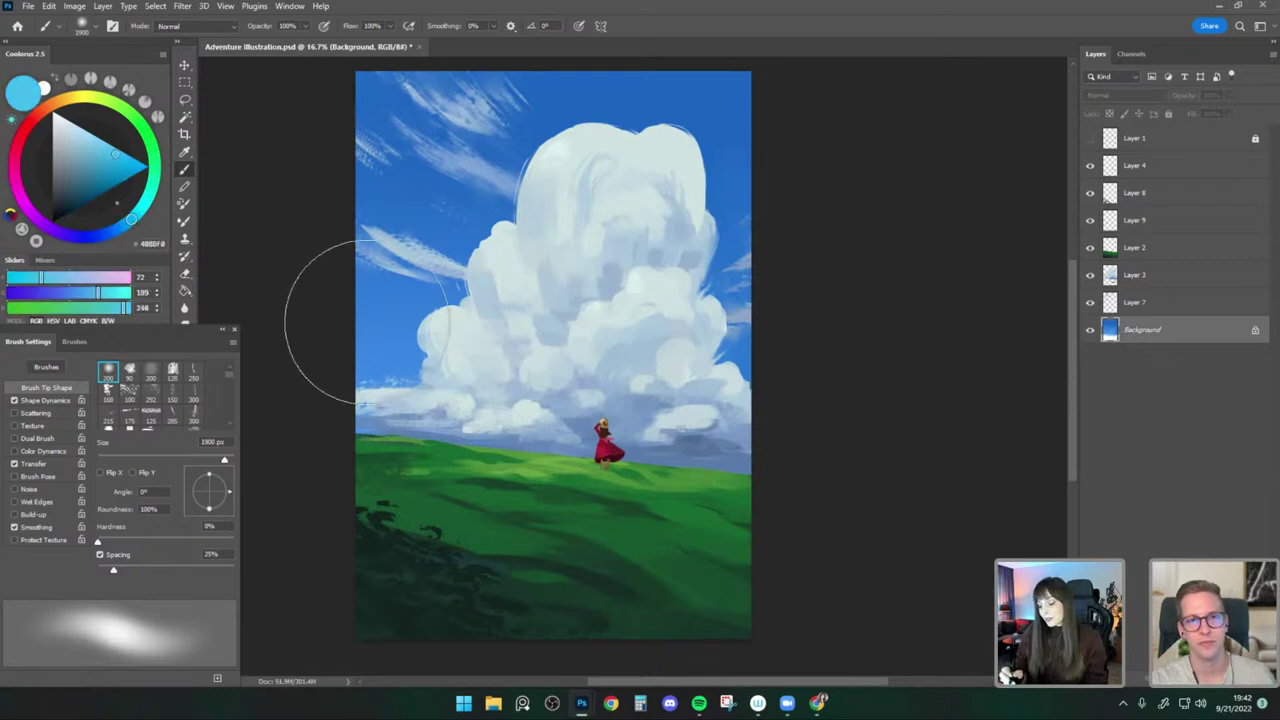
{"action": "key", "text": "bracketright"}
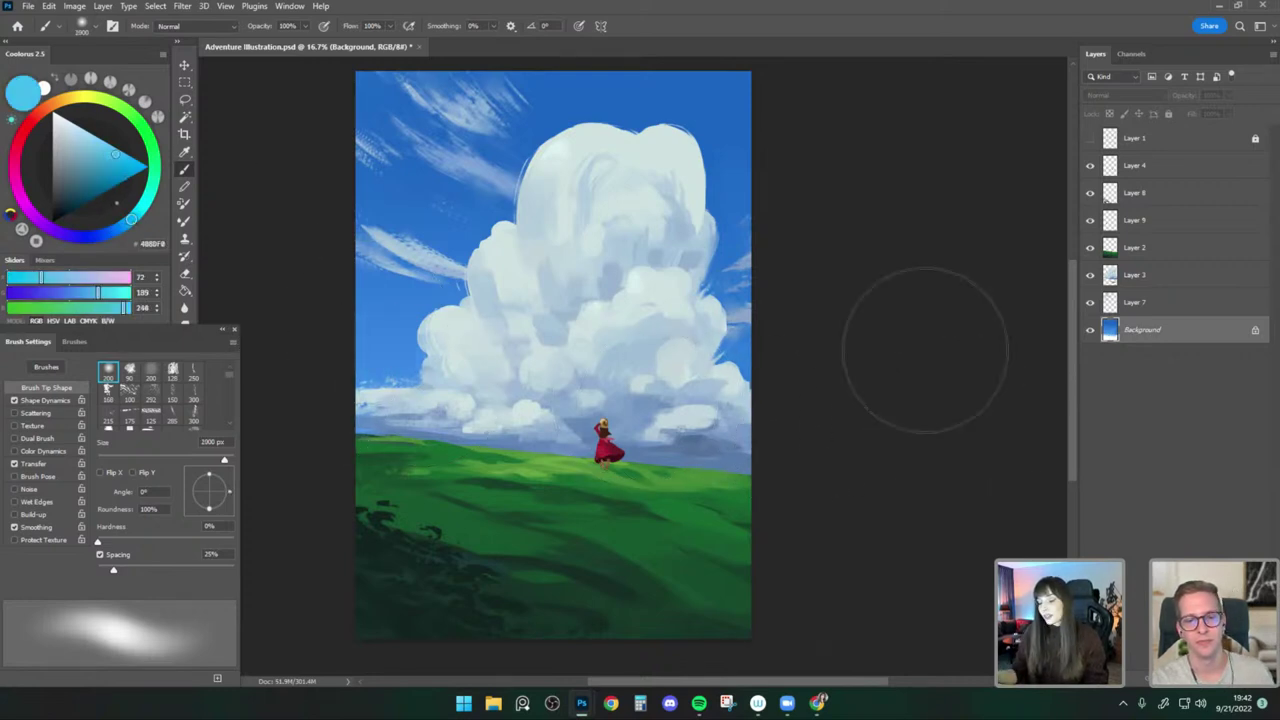
{"action": "left_click_drag", "start_coordinate": [853, 358], "coordinate": [844, 349]}
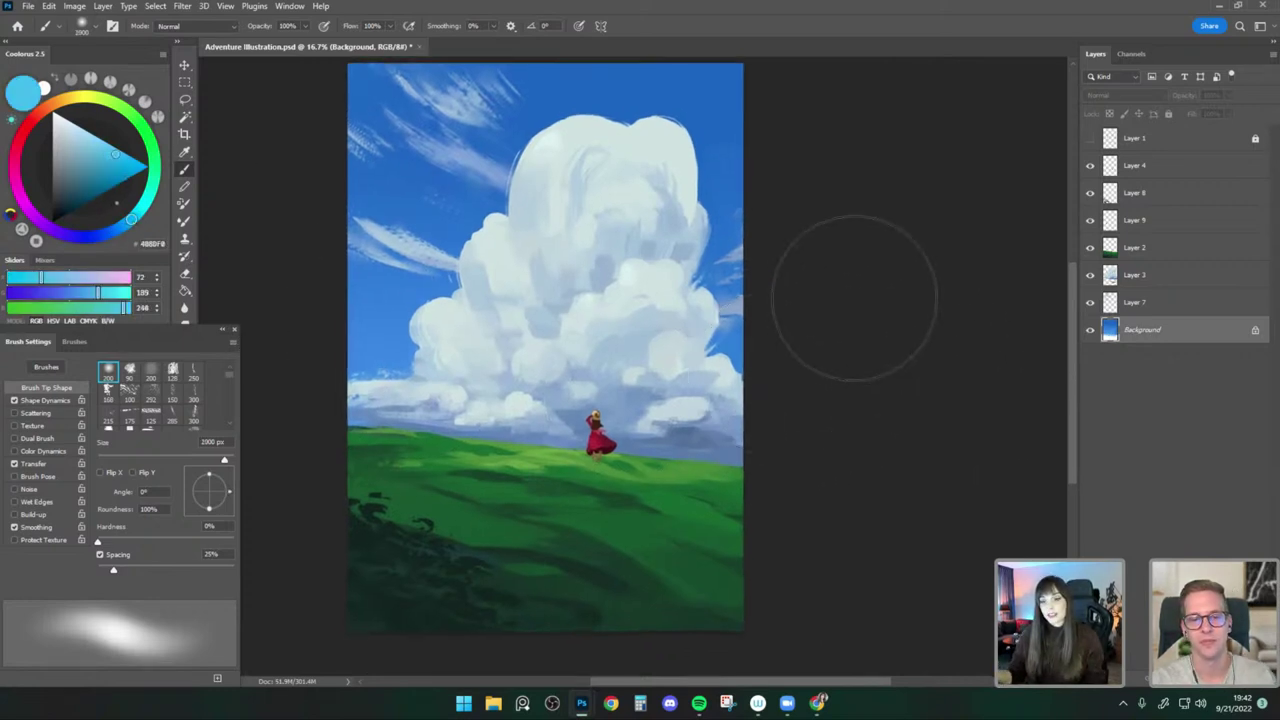
Soften the mid sky beside the cloud with a sampled blue lightened to #549BFF, using a 1500 px airbrush.
{"action": "key", "text": "bracketleft"}
{"action": "key", "text": "bracketleft"}
{"action": "key", "text": "bracketleft"}
{"action": "key", "text": "bracketleft"}
{"action": "key", "text": "bracketleft"}
{"action": "left_click", "coordinate": [430, 235], "text": "alt"}
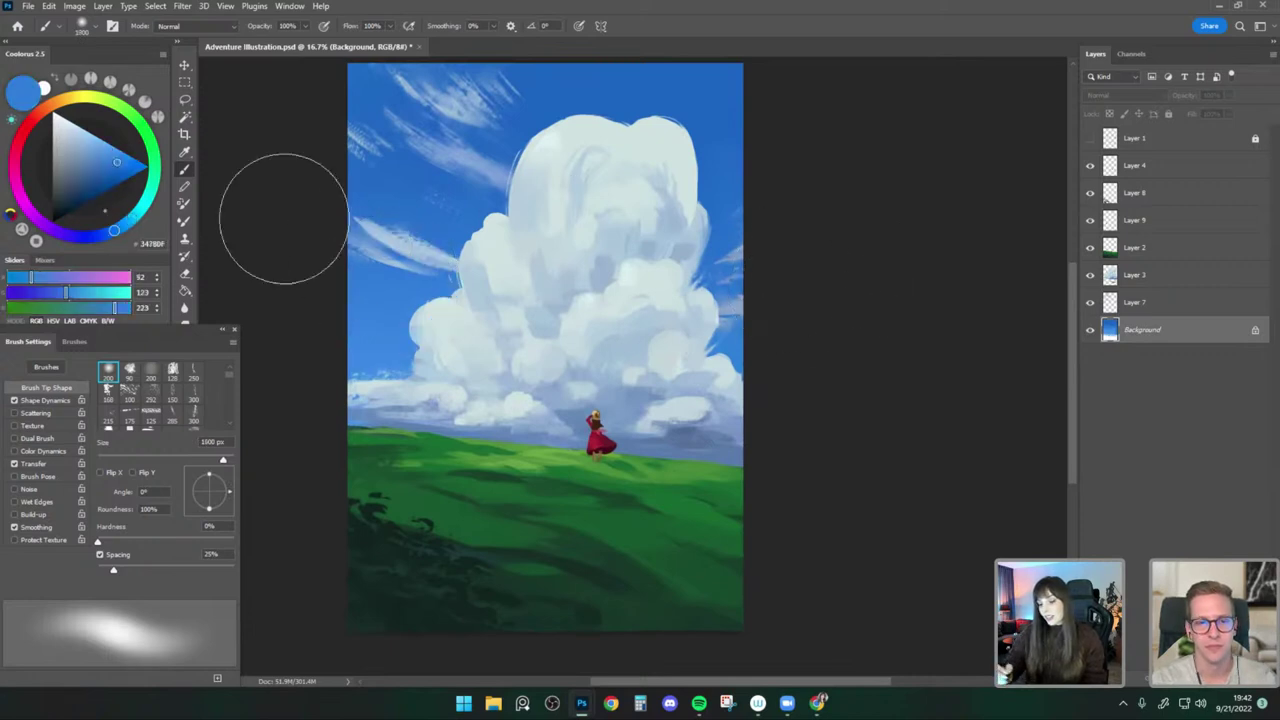
{"action": "left_click", "coordinate": [117, 148]}
{"action": "scroll", "coordinate": [845, 336], "scroll_direction": "up", "scroll_amount": 1}
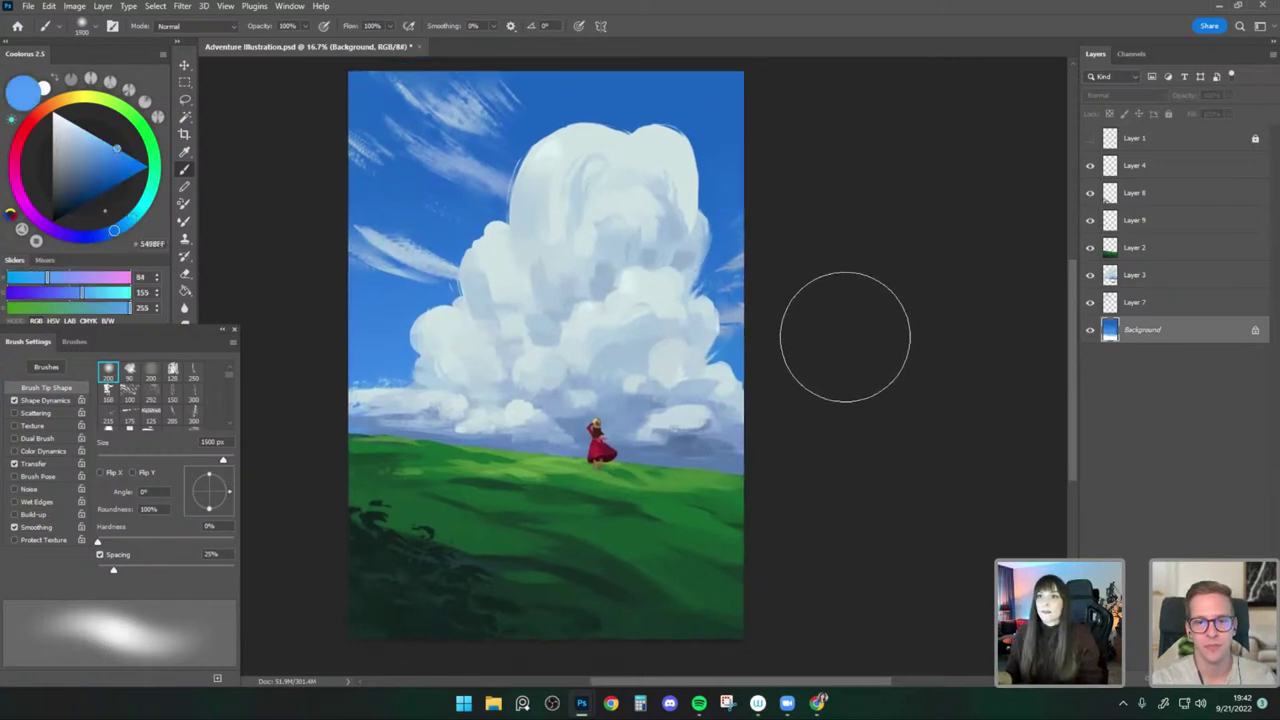
{"action": "mouse_move", "coordinate": [820, 339]}
{"action": "left_mouse_down"}
{"action": "mouse_move", "coordinate": [803, 349]}
{"action": "mouse_move", "coordinate": [833, 340]}
{"action": "left_mouse_up"}
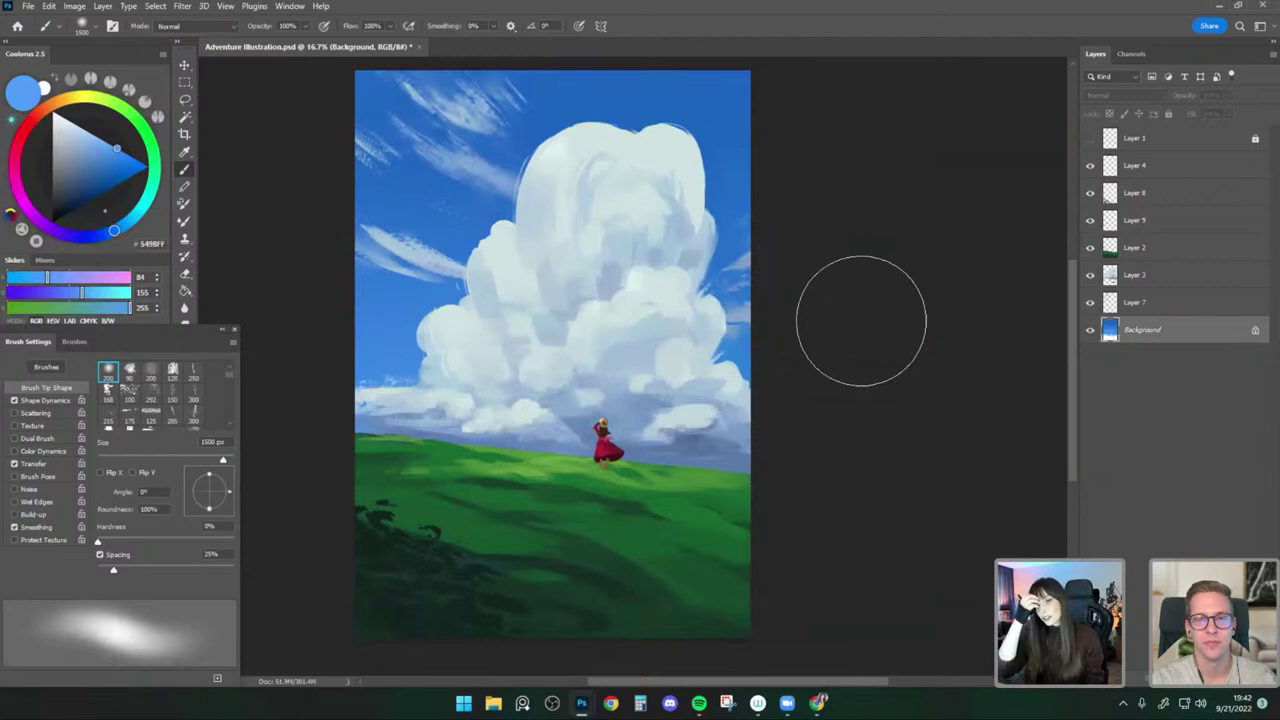
Airbrush cyan #3AB0D9 across the sky just above the horizon clouds with a 1300 px brush.
{"action": "left_click", "coordinate": [121, 159]}
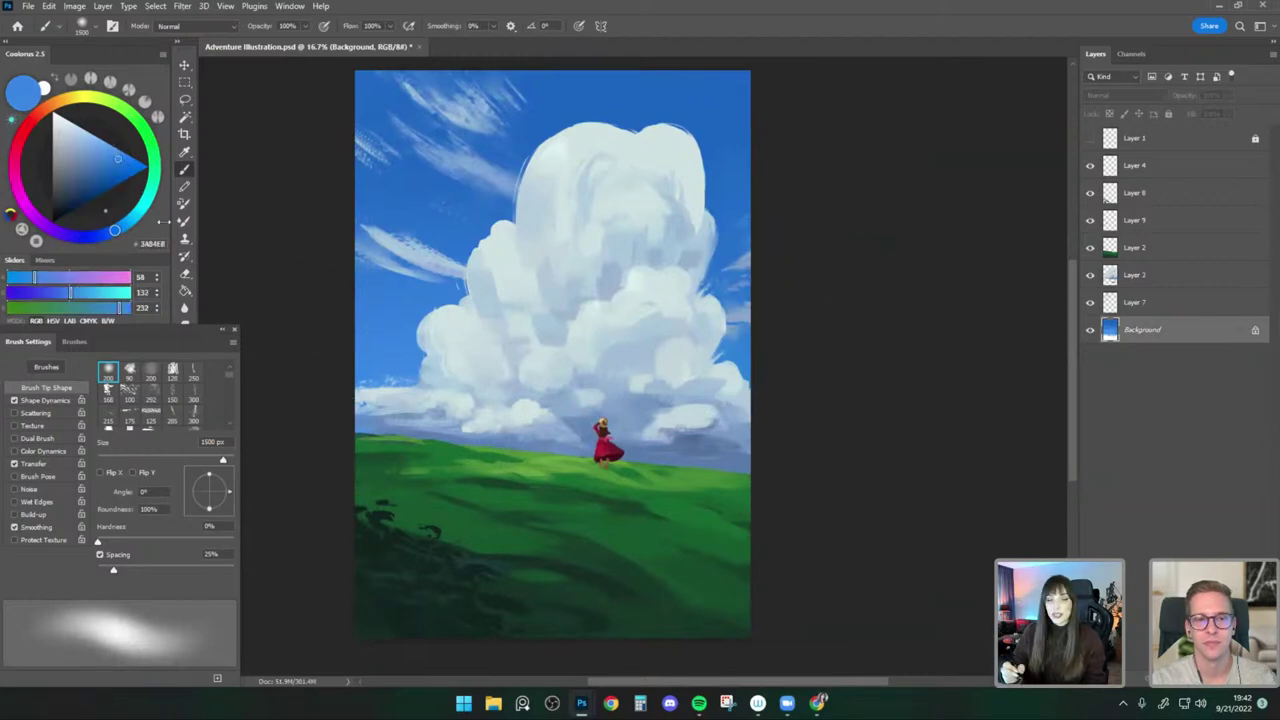
{"action": "left_click", "coordinate": [118, 161]}
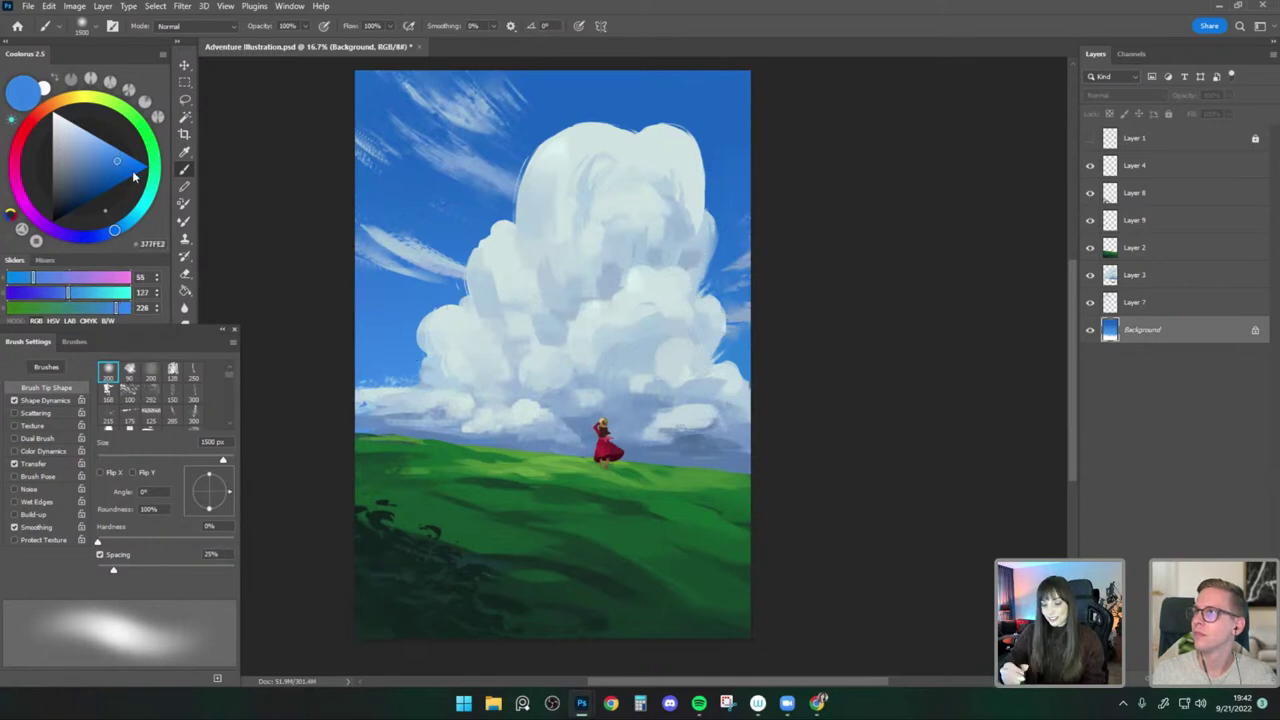
{"action": "left_click", "coordinate": [108, 146]}
{"action": "left_click_drag", "start_coordinate": [118, 228], "coordinate": [134, 217]}
{"action": "left_click", "coordinate": [112, 162]}
{"action": "key", "text": "bracketleft"}
{"action": "key", "text": "bracketleft"}
{"action": "left_click_drag", "start_coordinate": [356, 371], "coordinate": [567, 386]}
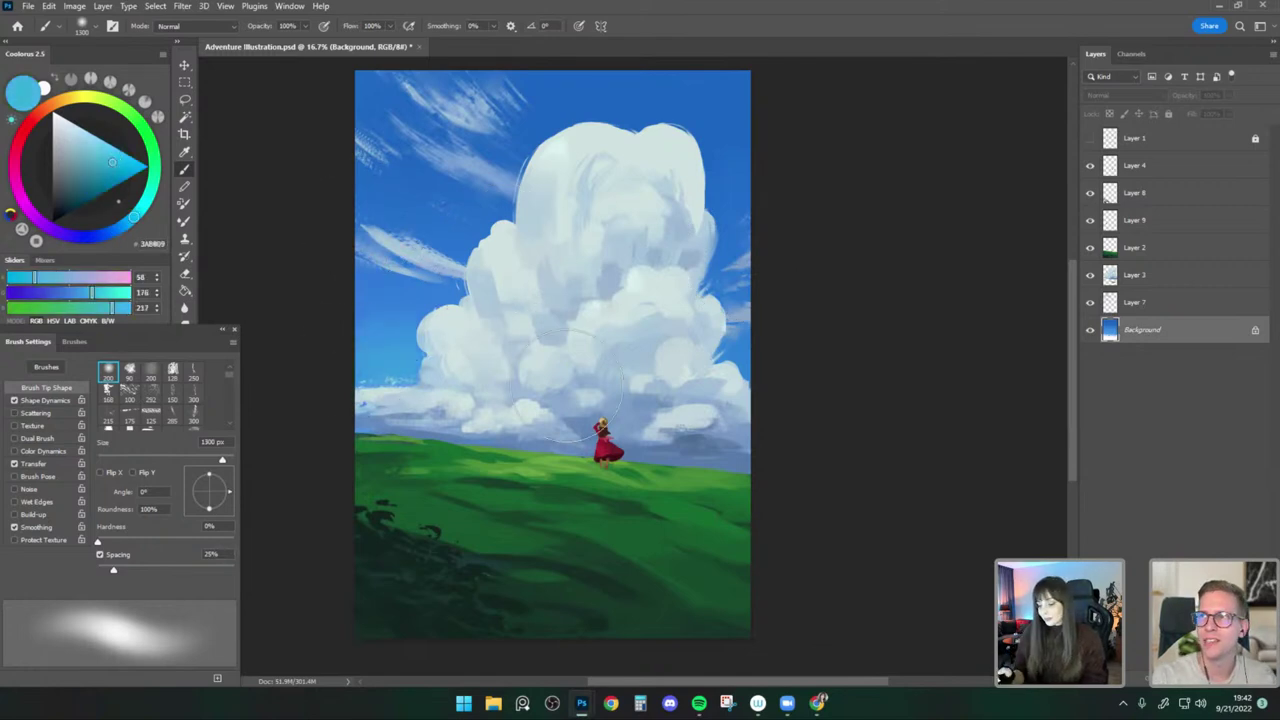
{"action": "key", "text": "bracketright"}
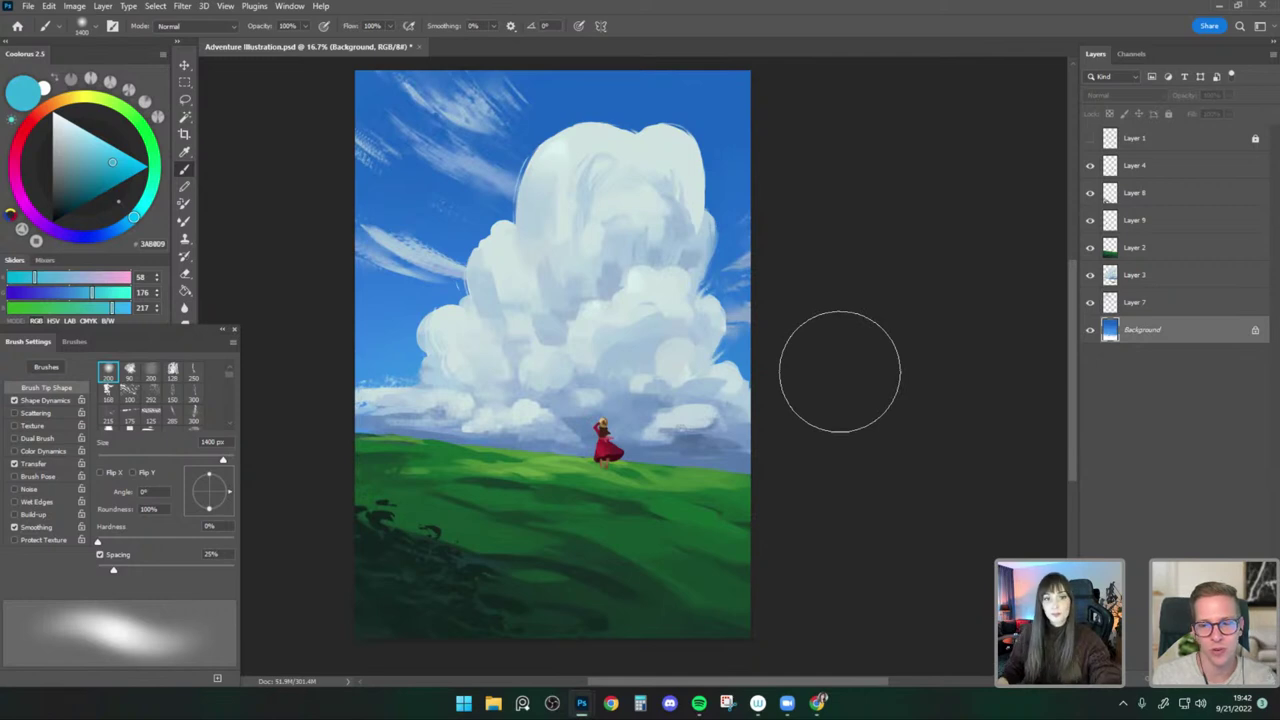
Deepen the upper sky above the cloud with a sampled blue darkened to #0454C9, using a 1700 to 1900 px airbrush.
{"action": "left_click_drag", "start_coordinate": [673, 430], "coordinate": [671, 446]}
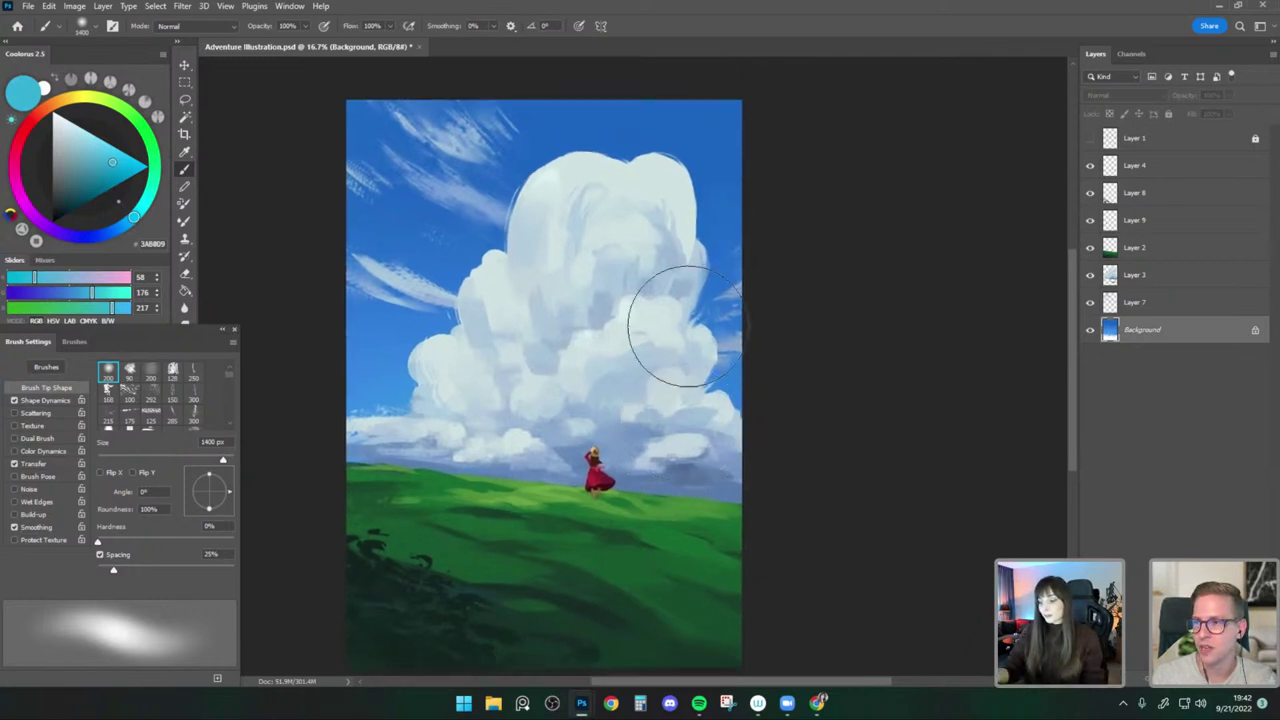
{"action": "key", "text": "bracketright"}
{"action": "key", "text": "bracketright"}
{"action": "left_click", "coordinate": [694, 125], "text": "alt"}
{"action": "left_click", "coordinate": [127, 177]}
{"action": "key", "text": "bracketright"}
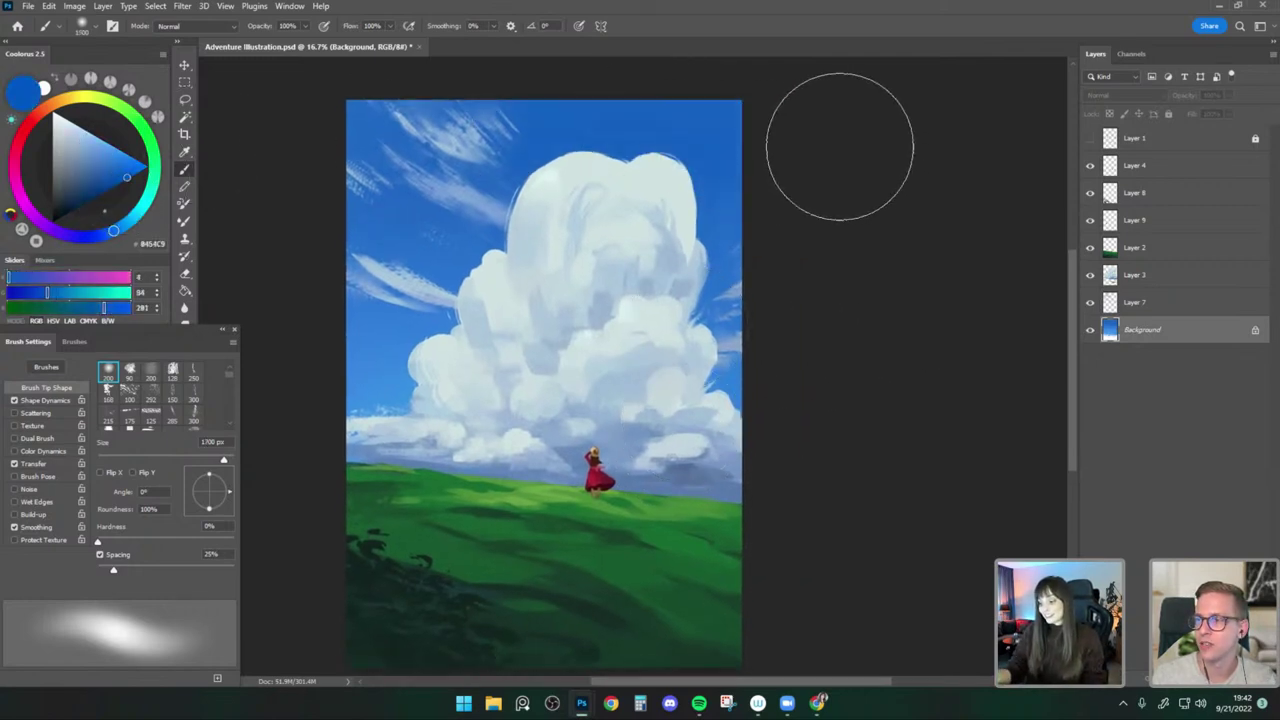
{"action": "key", "text": "bracketright"}
{"action": "key", "text": "bracketright"}
{"action": "left_click_drag", "start_coordinate": [735, 220], "coordinate": [753, 175]}
{"action": "left_click", "coordinate": [483, 215], "text": "alt"}
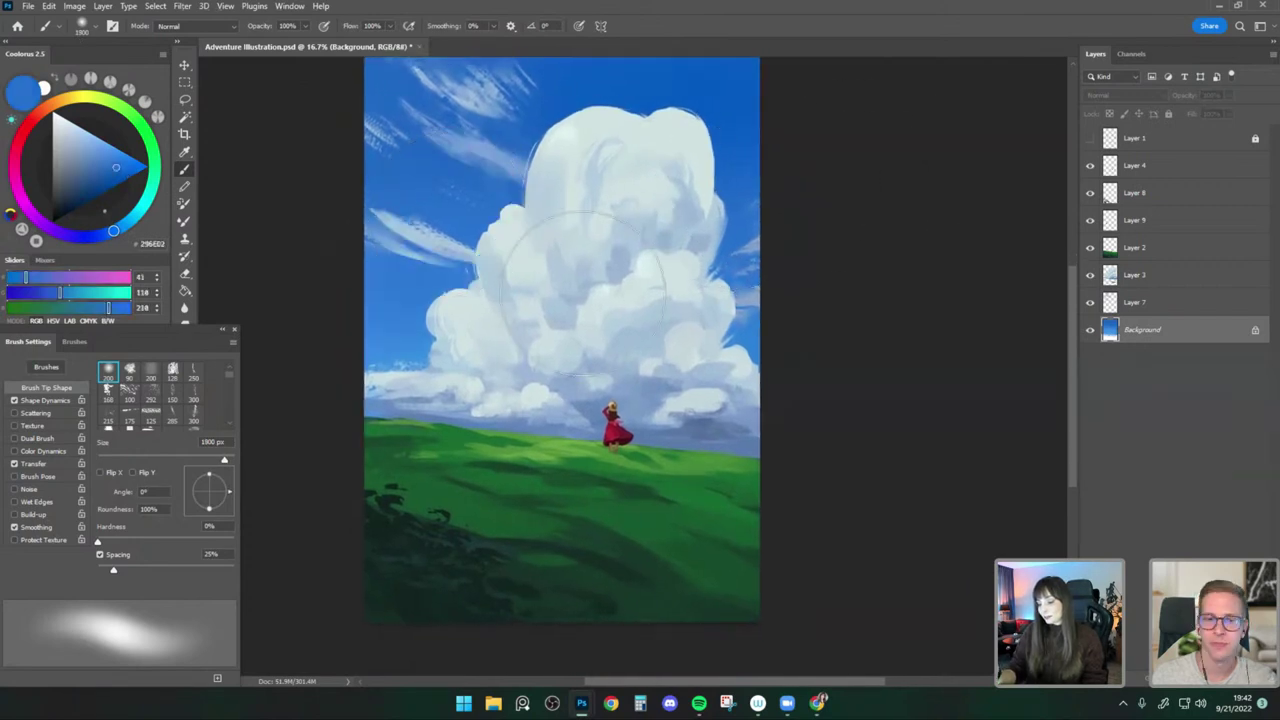
{"action": "scroll", "coordinate": [850, 320], "scroll_direction": "up", "scroll_amount": 3}
Hide and show the Background layer to compare the clouds with and without the sky gradient.
{"action": "left_click", "coordinate": [1090, 330]}
{"action": "left_click", "coordinate": [1090, 330]}
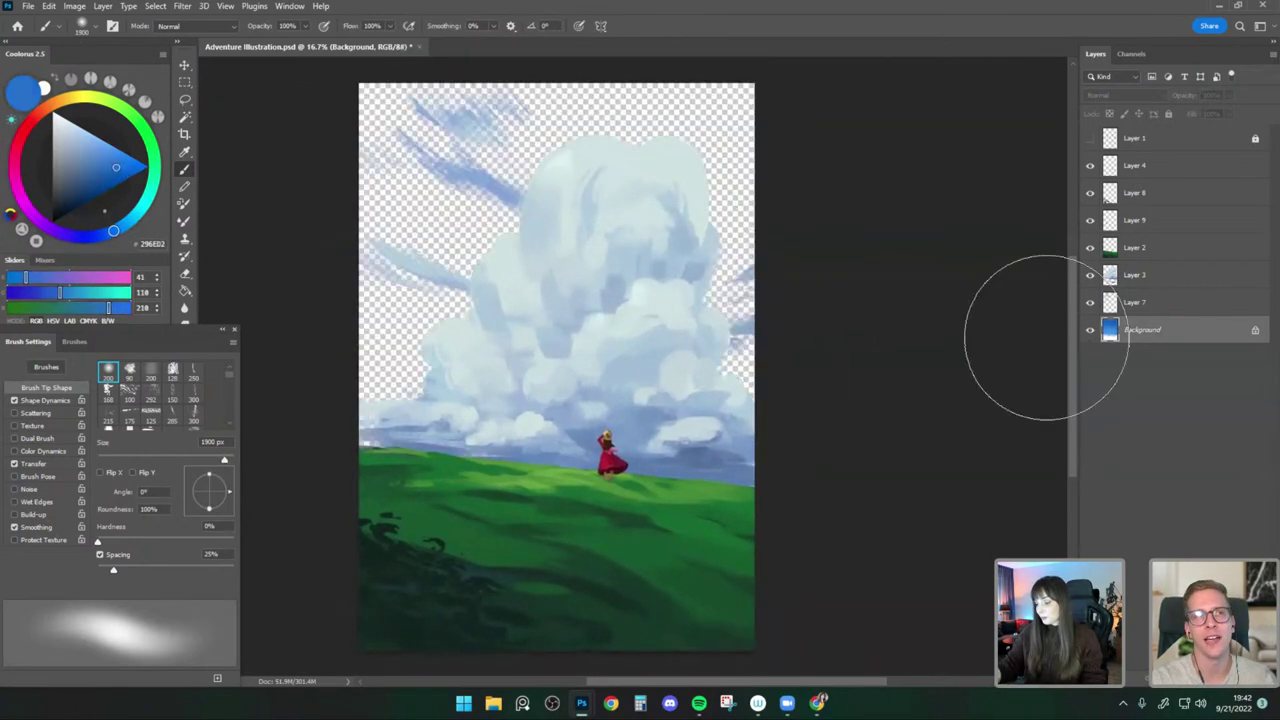
{"action": "left_click_drag", "start_coordinate": [889, 339], "coordinate": [897, 311]}
{"action": "left_click_drag", "start_coordinate": [817, 408], "coordinate": [811, 416]}
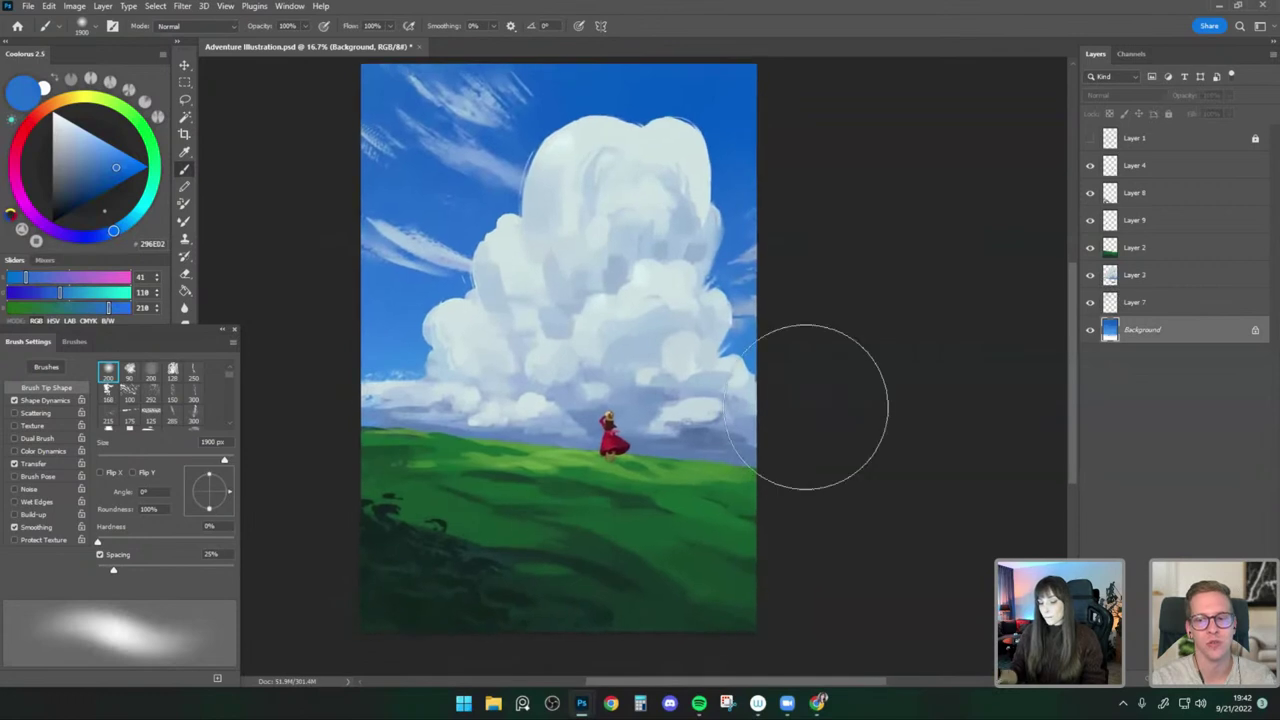
Browse the Traditional Textures brushes and choose the scattered 700 px texture brush.
{"action": "left_click", "coordinate": [84, 28]}
{"action": "left_click", "coordinate": [292, 183]}
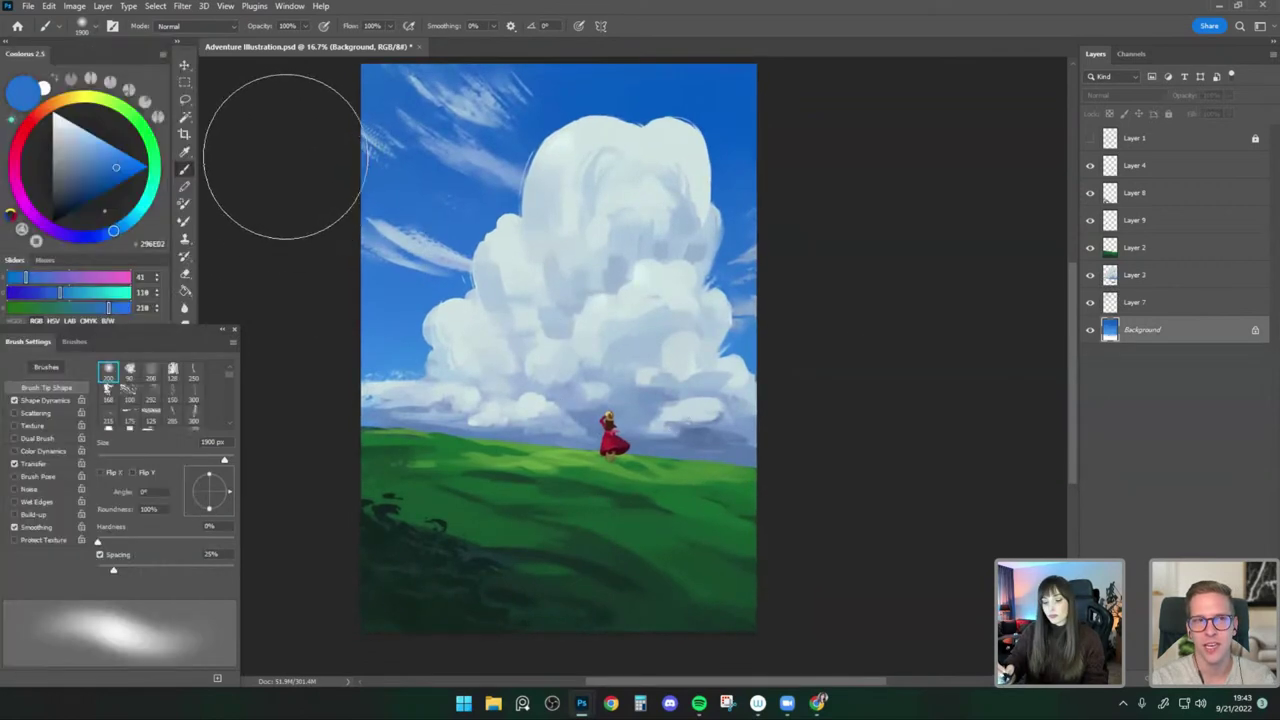
{"action": "left_click", "coordinate": [86, 28]}
{"action": "mouse_move", "coordinate": [173, 208]}
{"action": "left_mouse_down"}
{"action": "mouse_move", "coordinate": [193, 287]}
{"action": "mouse_move", "coordinate": [170, 326]}
{"action": "mouse_move", "coordinate": [181, 540]}
{"action": "mouse_move", "coordinate": [177, 166]}
{"action": "left_mouse_up"}
{"action": "left_click", "coordinate": [26, 177]}
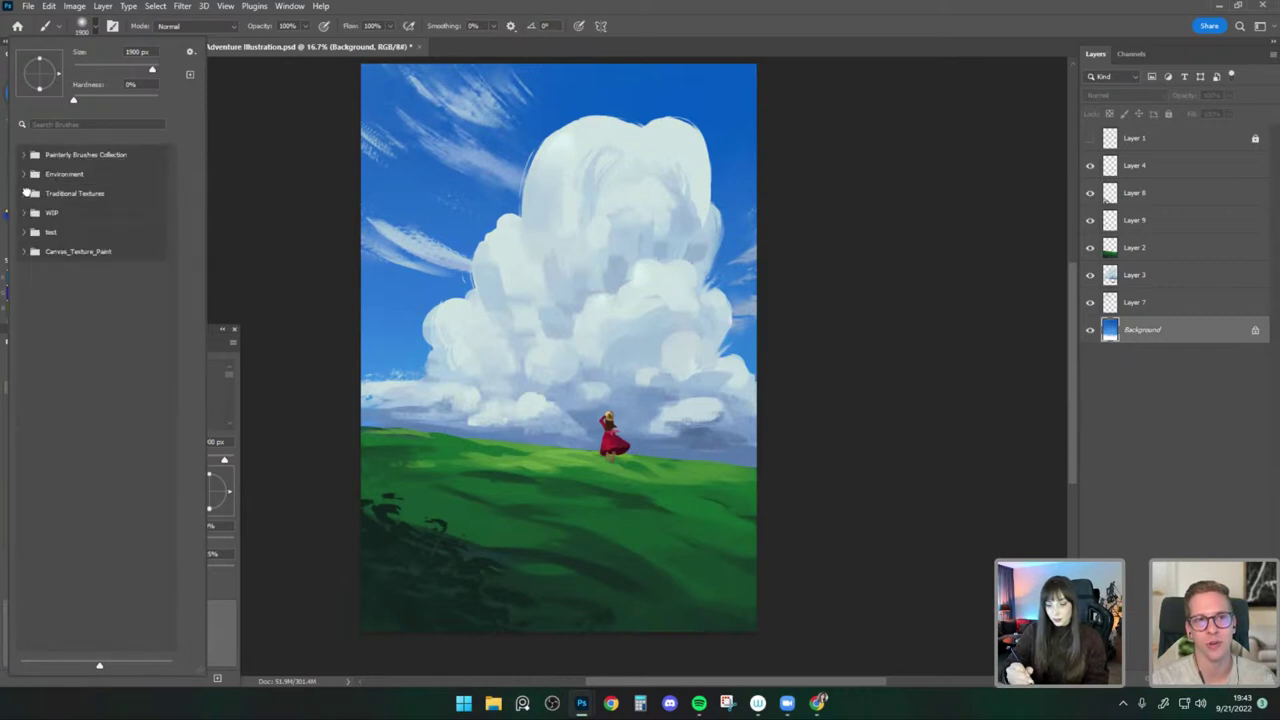
{"action": "left_click", "coordinate": [27, 193]}
{"action": "left_click", "coordinate": [26, 194]}
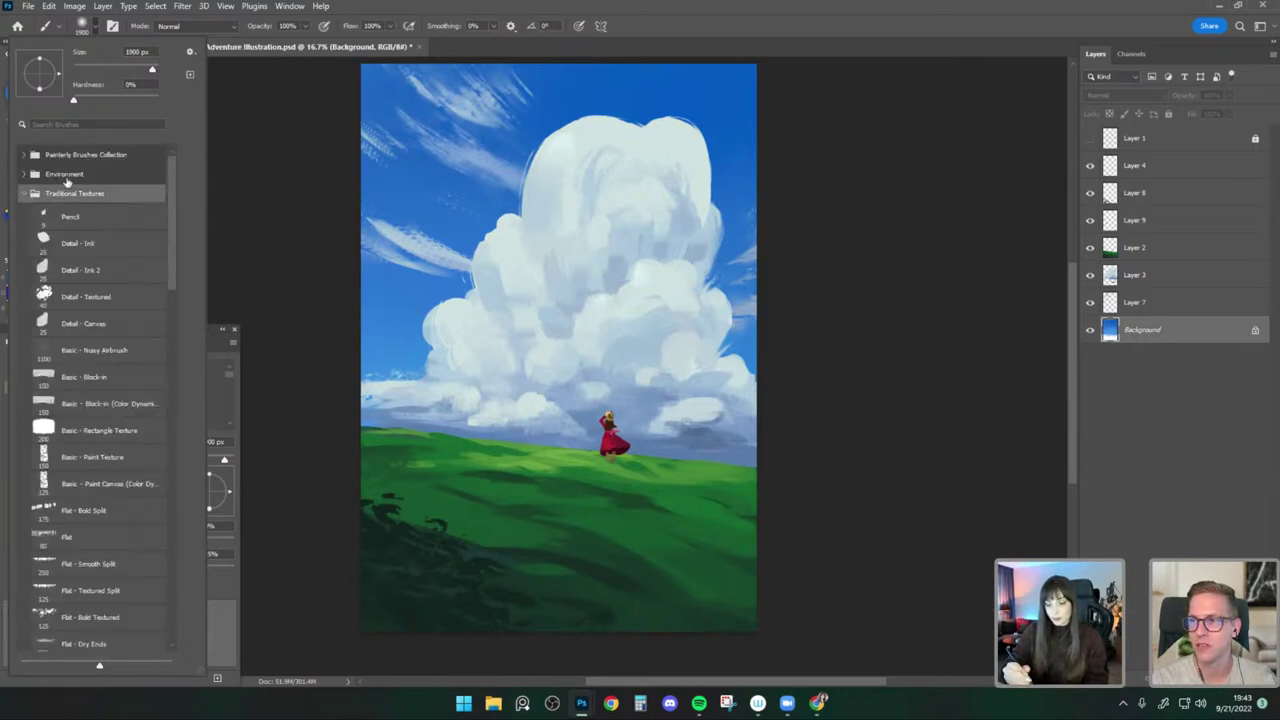
{"action": "mouse_move", "coordinate": [176, 214]}
{"action": "left_mouse_down"}
{"action": "mouse_move", "coordinate": [178, 347]}
{"action": "mouse_move", "coordinate": [185, 273]}
{"action": "left_mouse_up"}
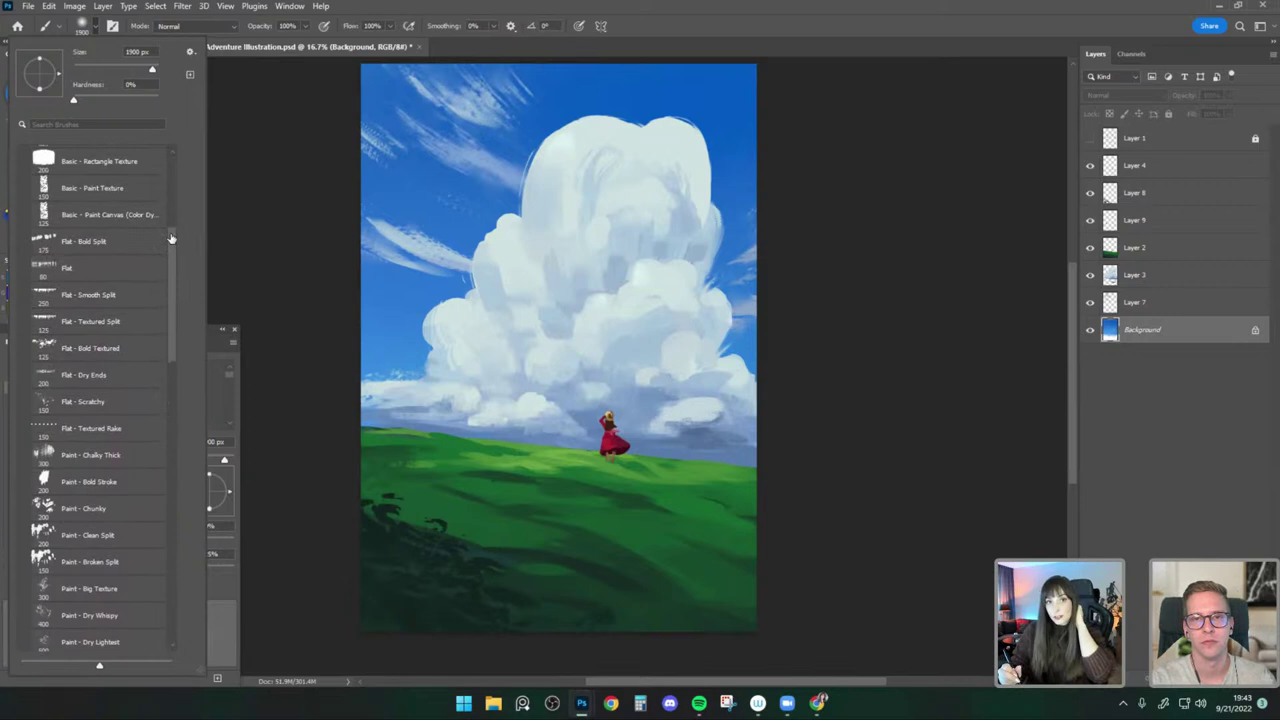
{"action": "mouse_move", "coordinate": [170, 236]}
{"action": "left_mouse_down"}
{"action": "mouse_move", "coordinate": [174, 215]}
{"action": "mouse_move", "coordinate": [177, 410]}
{"action": "left_mouse_up"}
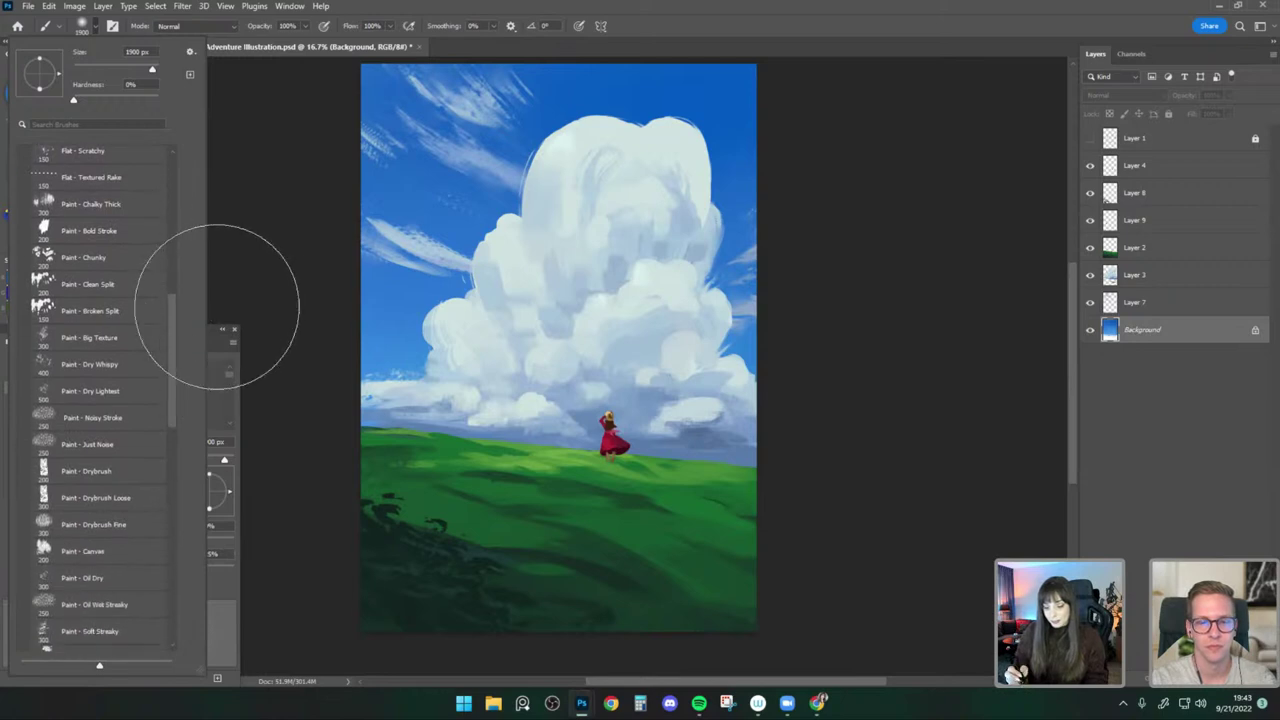
{"action": "scroll", "coordinate": [120, 416], "scroll_direction": "down", "scroll_amount": 3}
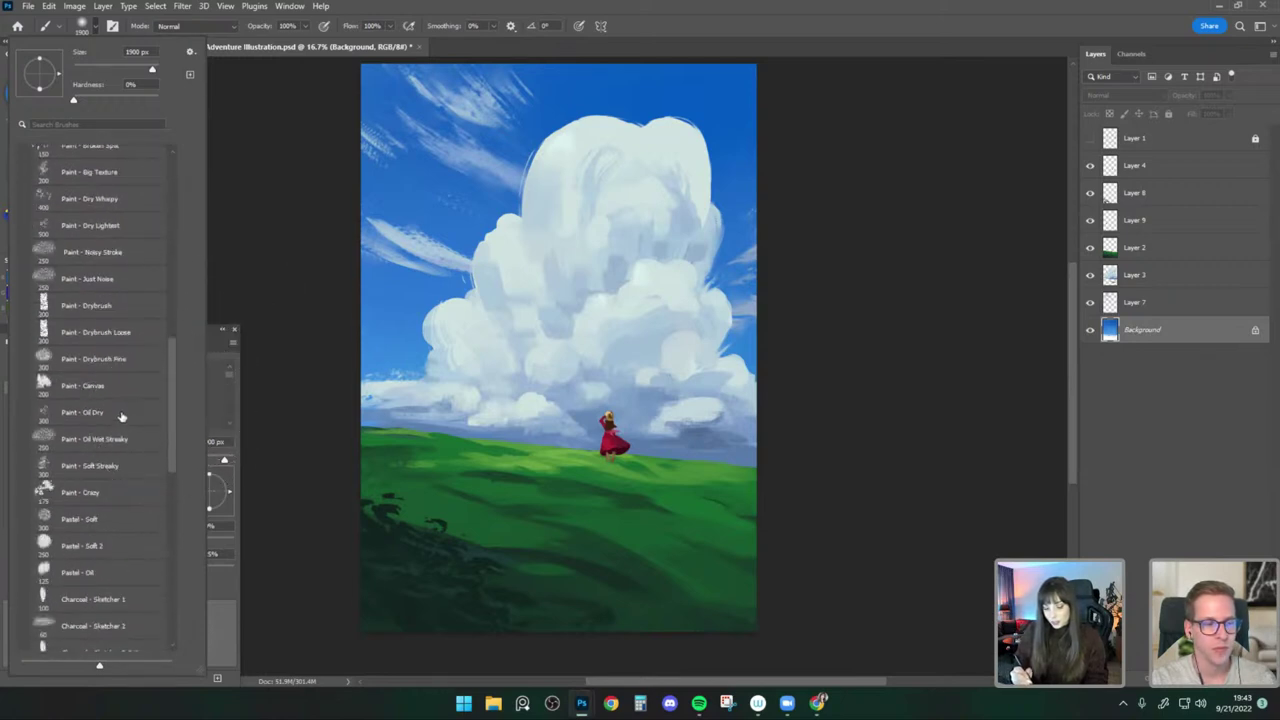
{"action": "left_click_drag", "start_coordinate": [175, 378], "coordinate": [168, 537]}
{"action": "left_click", "coordinate": [138, 480]}
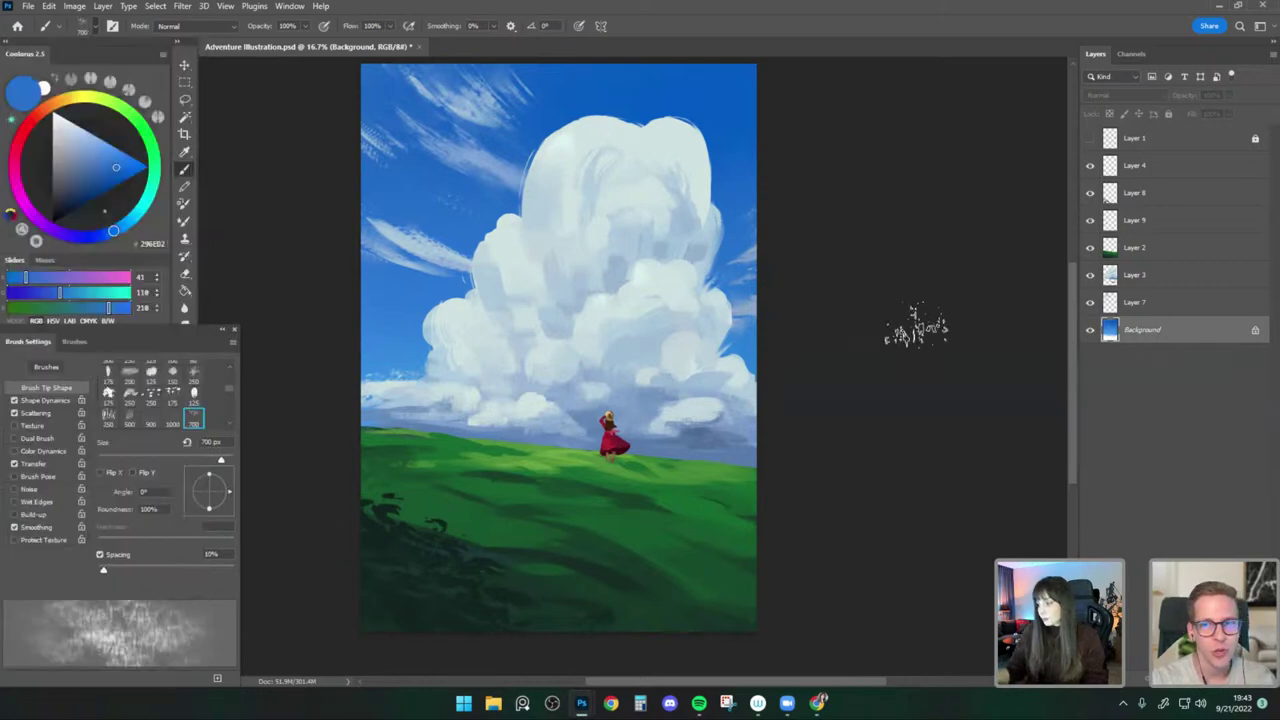
Sample blues from the upper and side sky, enlarge the scattered texture brush to 1000 px, and select Layer 7.
{"action": "left_click", "coordinate": [592, 107], "text": "alt"}
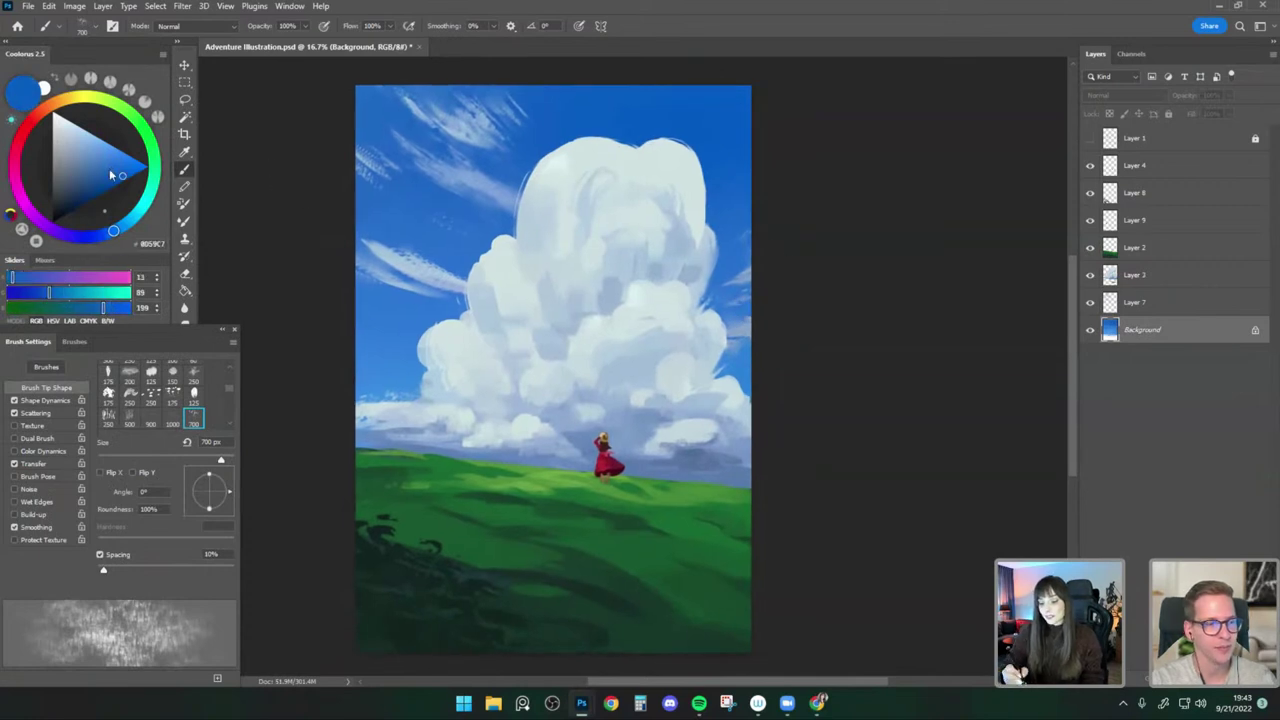
{"action": "left_click", "coordinate": [385, 222], "text": "alt"}
{"action": "key", "text": "]"}
{"action": "key", "text": "]"}
{"action": "key", "text": "]"}
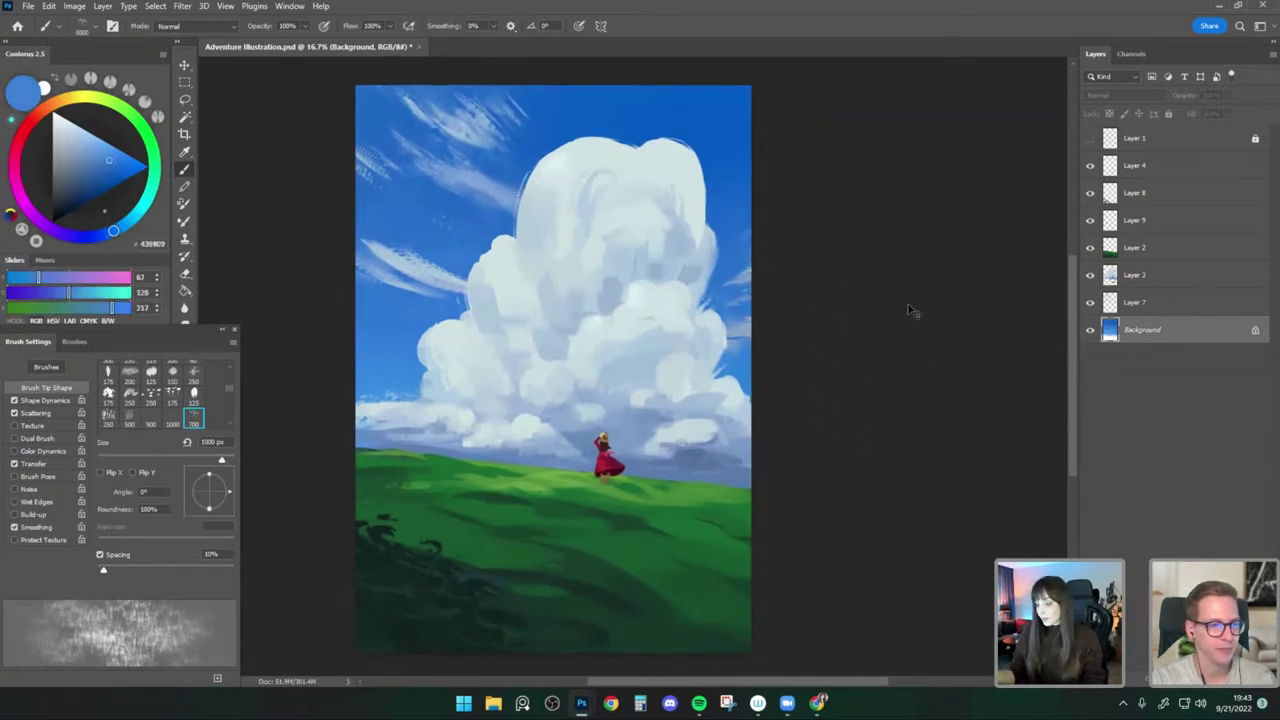
{"action": "left_click", "coordinate": [1149, 302]}
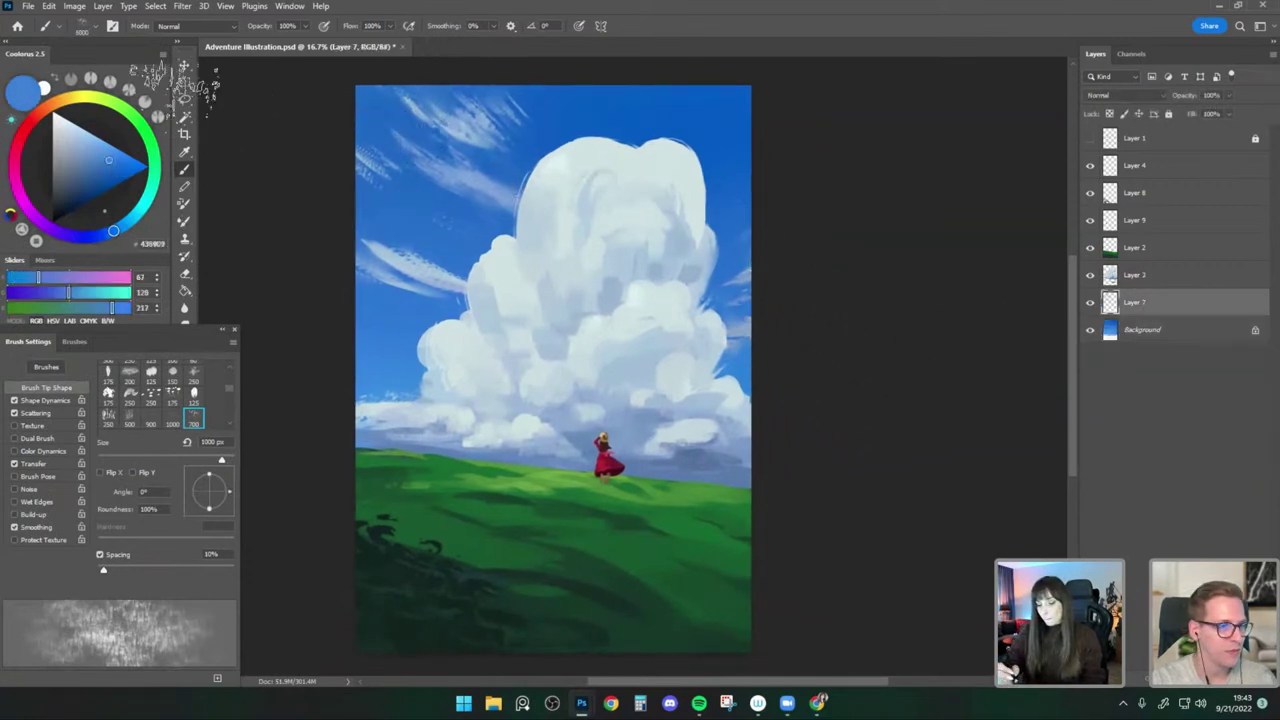
Choose the Flat - Light Texture brush from the Environment set and make Layer 2, the hill layer, active.
{"action": "left_click", "coordinate": [82, 25]}
{"action": "scroll", "coordinate": [168, 427], "scroll_direction": "up", "scroll_amount": 15}
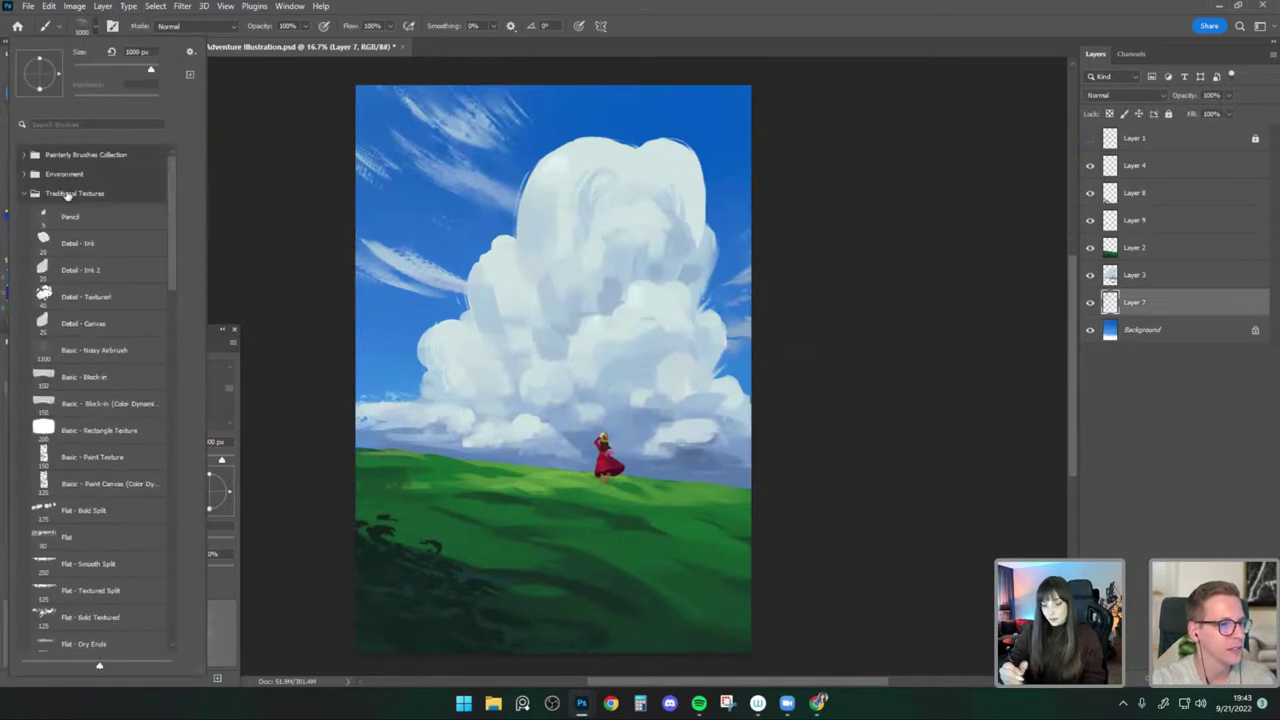
{"action": "left_click", "coordinate": [152, 351]}
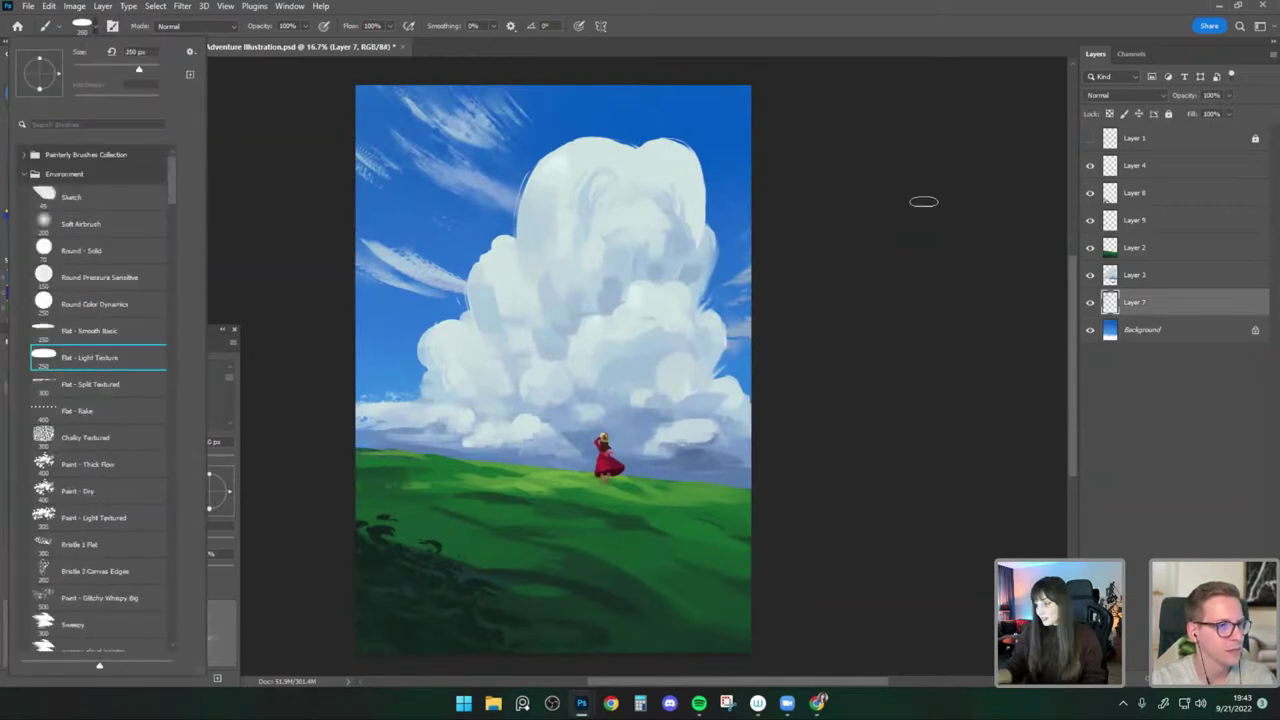
{"action": "left_click", "coordinate": [1143, 248]}
Blend sampled greens, ending with #377D28, into the hill's sunlit slope beside the woman using a 250 to 400 px brush.
{"action": "left_click", "coordinate": [540, 483], "text": "alt"}
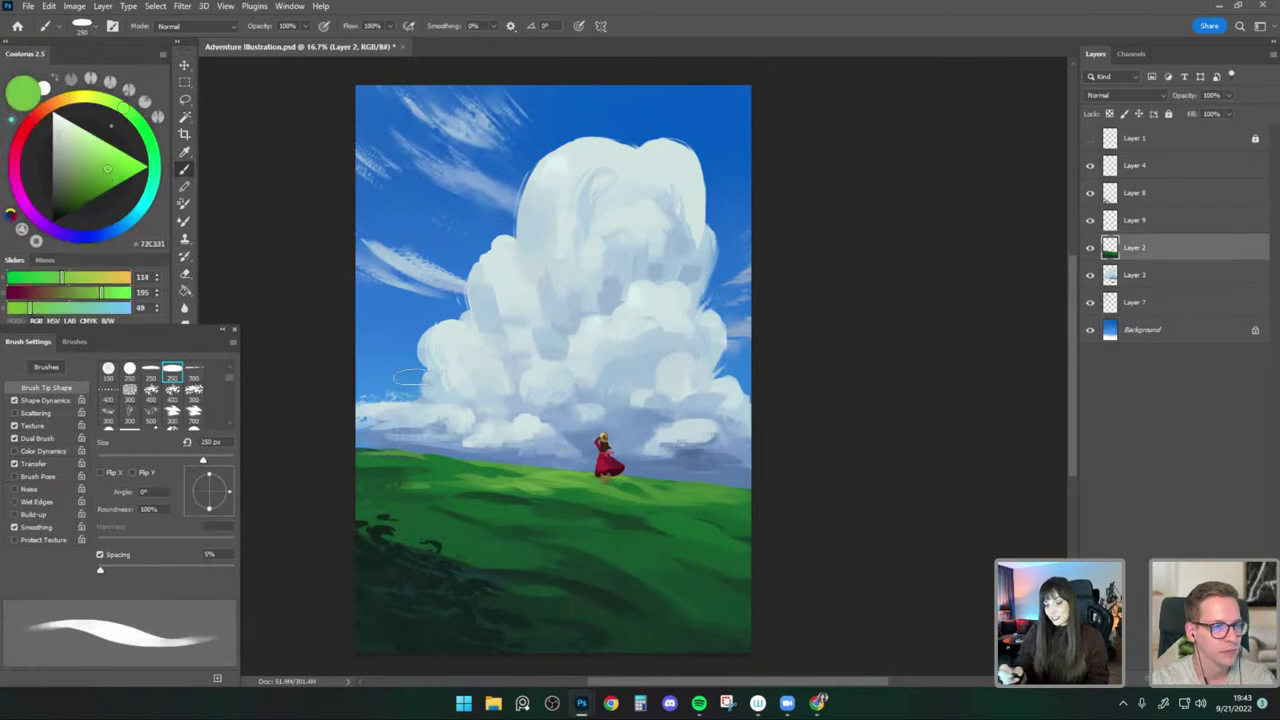
{"action": "key", "text": "bracketright"}
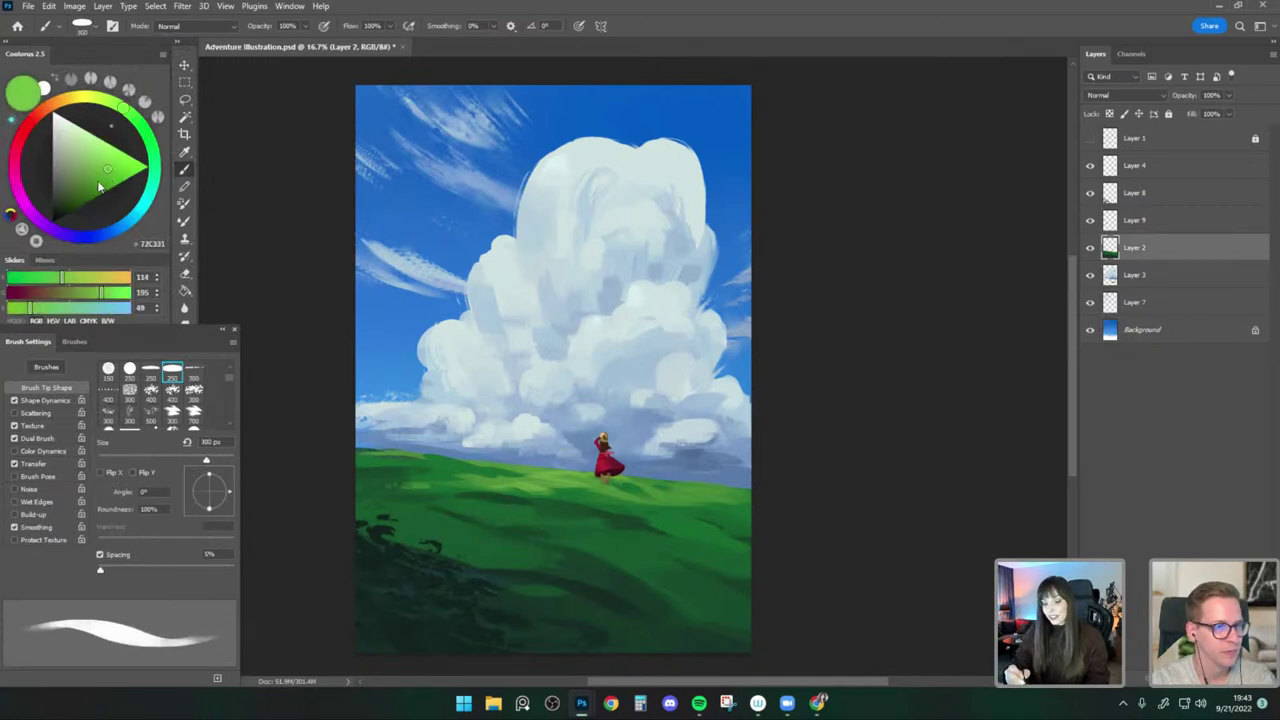
{"action": "left_click", "coordinate": [98, 183]}
{"action": "key", "text": "bracketright"}
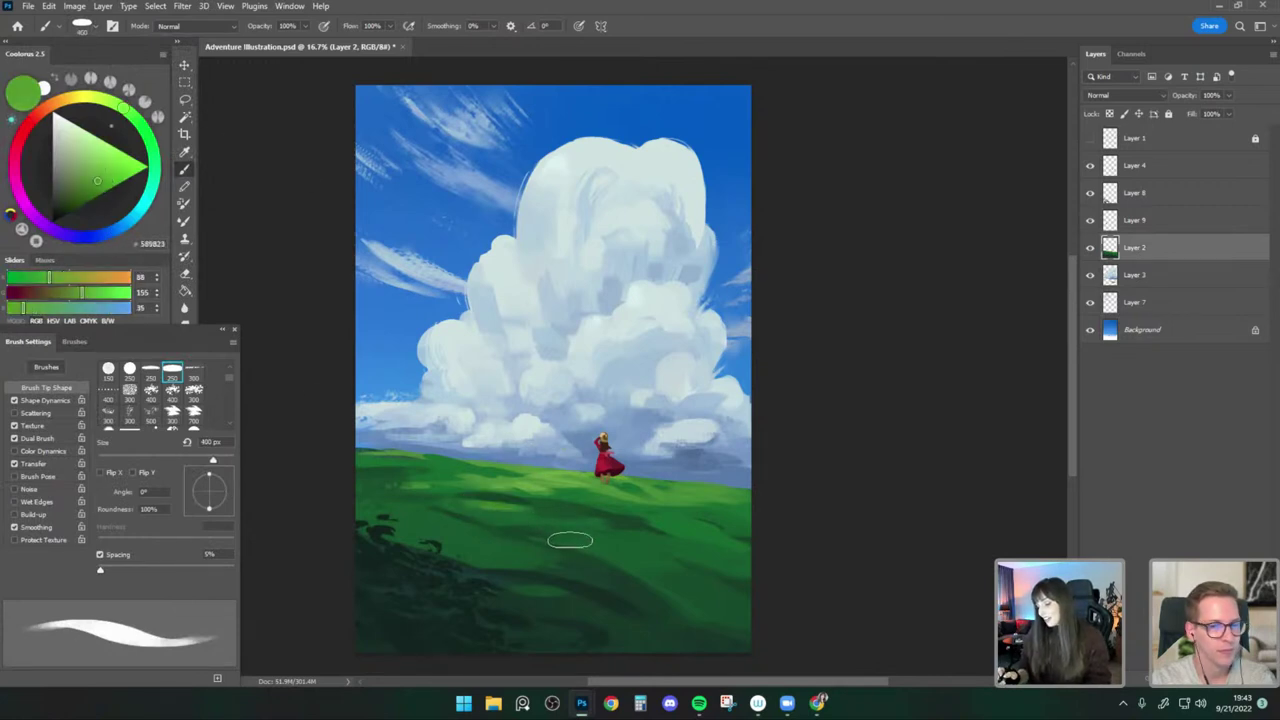
{"action": "left_click", "coordinate": [500, 505], "text": "alt"}
{"action": "key", "text": "bracketleft"}
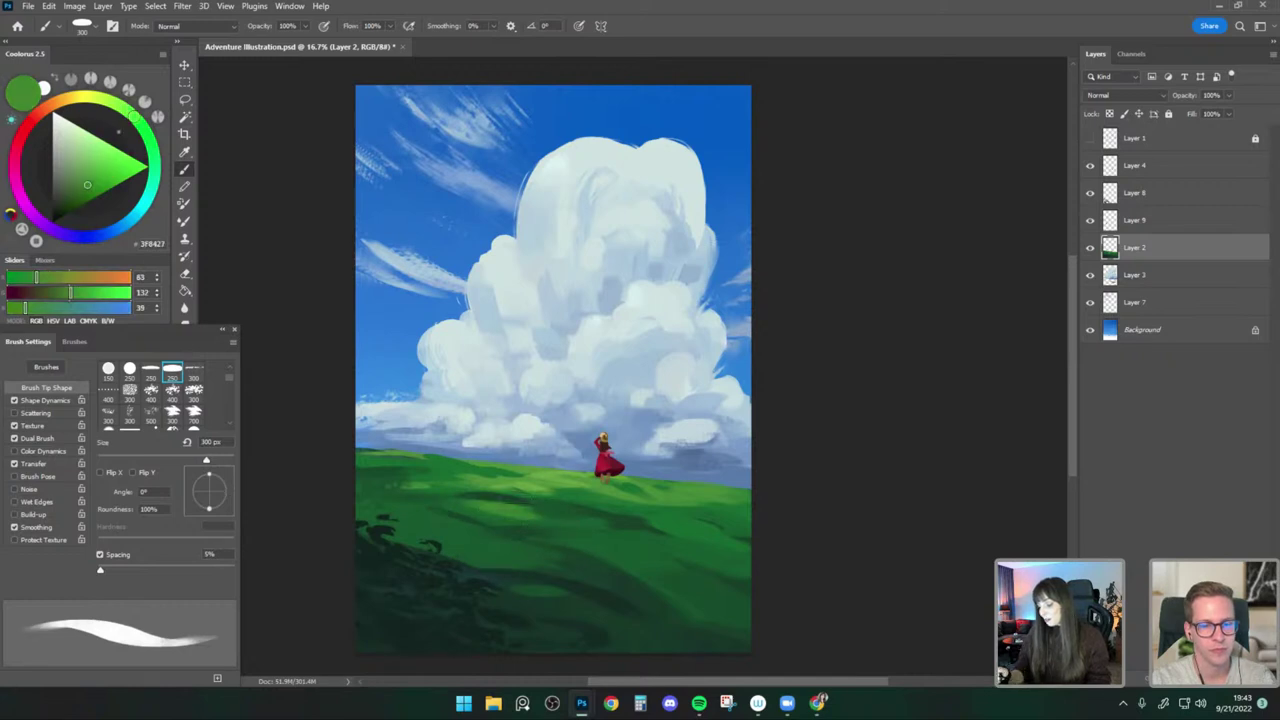
{"action": "left_click", "coordinate": [505, 514], "text": "alt"}
{"action": "key", "text": "bracketleft"}
{"action": "left_click_drag", "start_coordinate": [548, 495], "coordinate": [512, 487]}
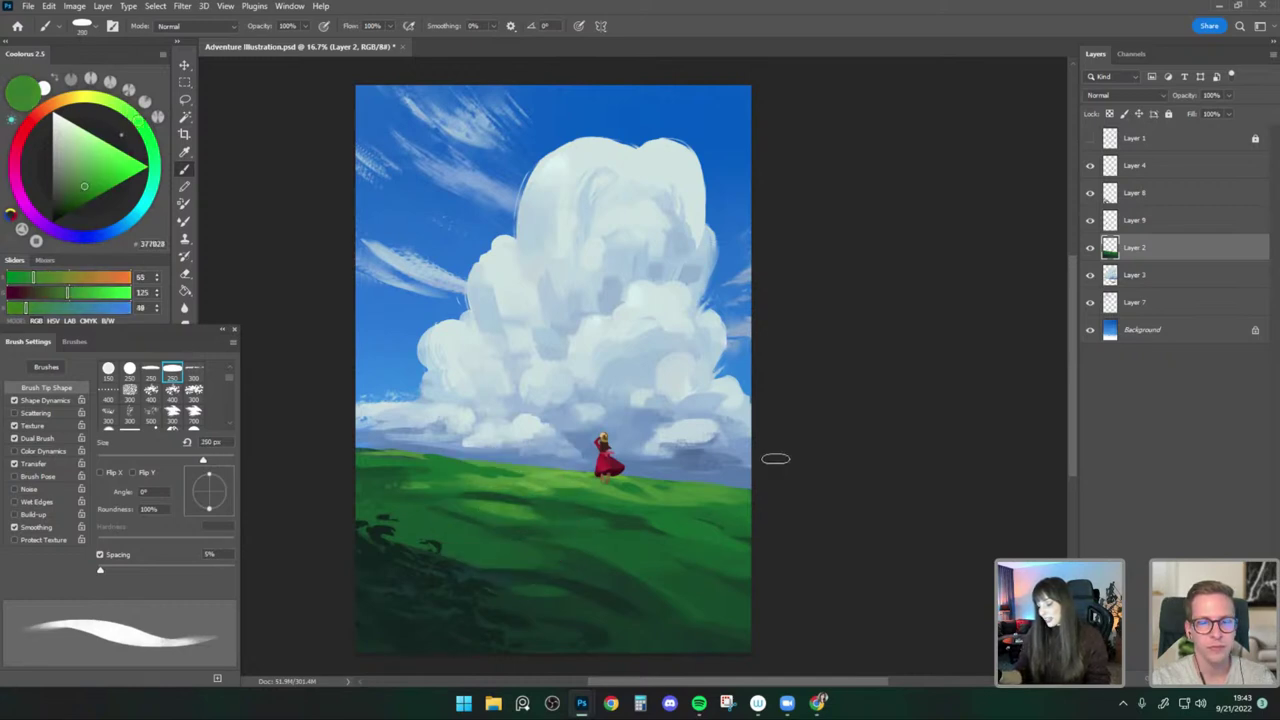
Flip the canvas horizontally, reduce the brush to 100 px, and merge Layer 9 down into Layer 2.
{"action": "key", "text": "ctrl+shift+h"}
{"action": "left_click_drag", "start_coordinate": [763, 420], "coordinate": [761, 382]}
{"action": "key", "text": "bracketright"}
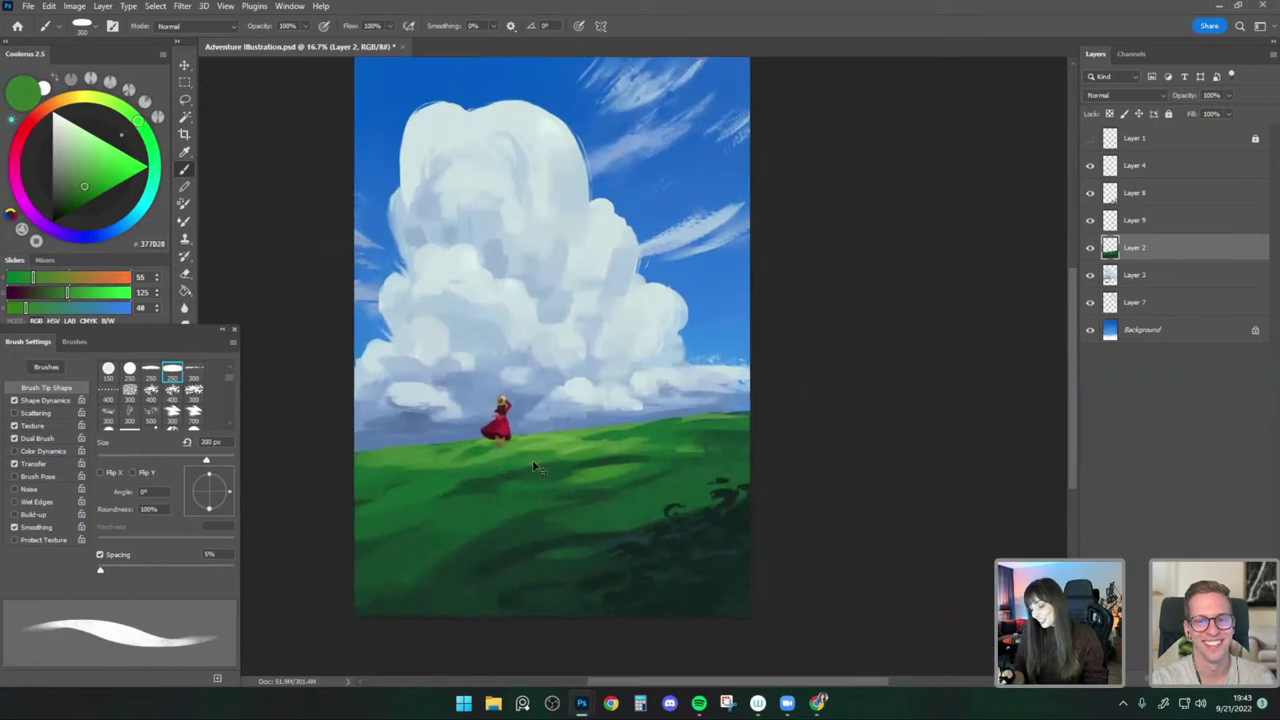
{"action": "key", "text": "bracketleft"}
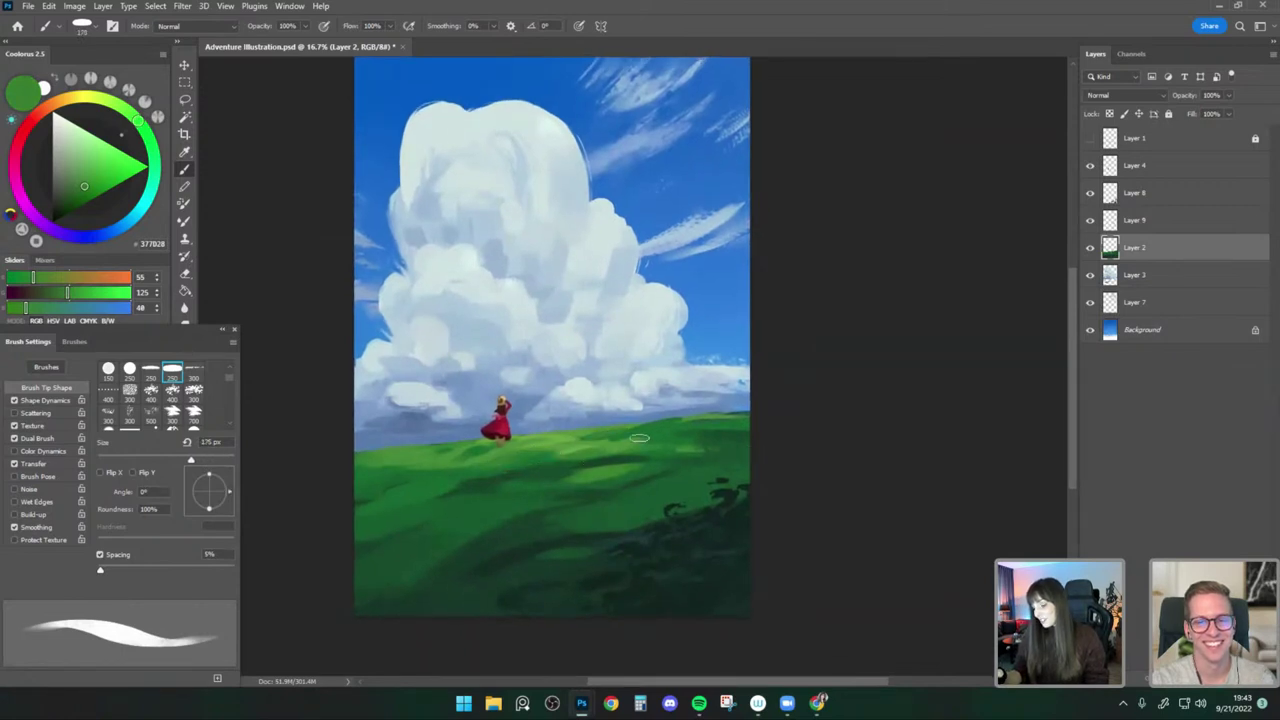
{"action": "key", "text": "bracketleft"}
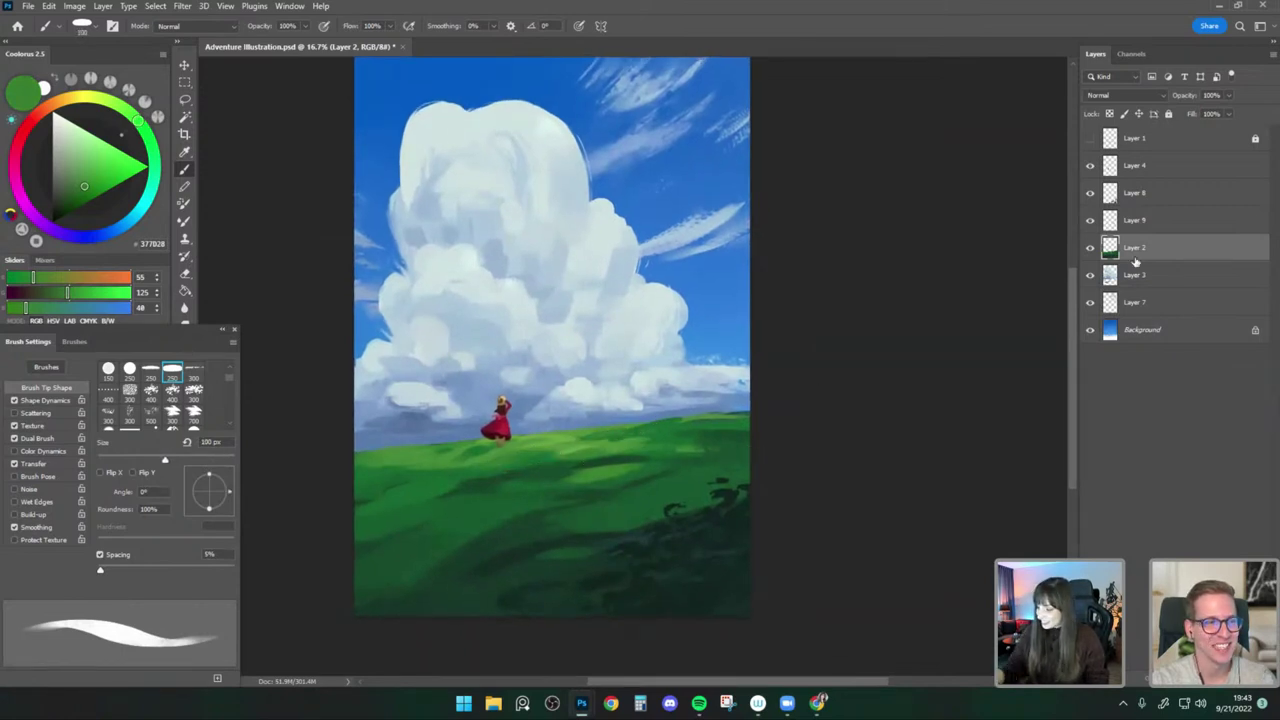
{"action": "right_click", "coordinate": [1131, 224]}
{"action": "left_click", "coordinate": [995, 517]}
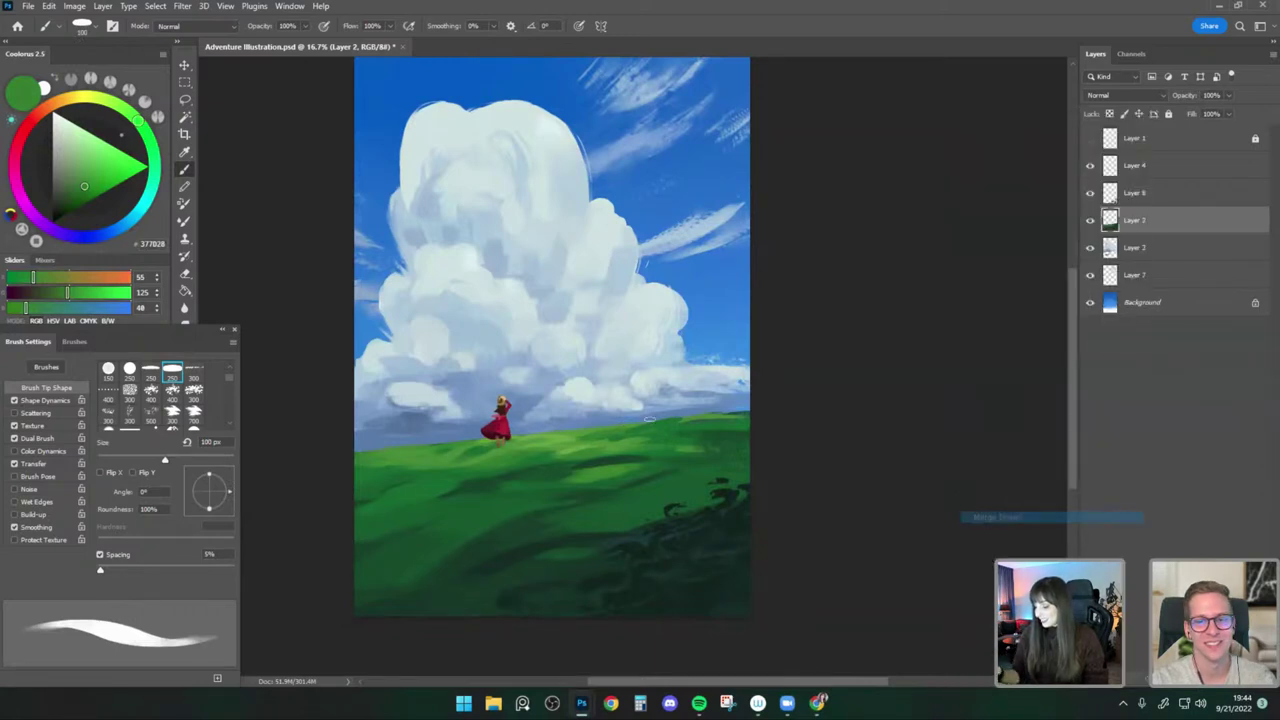
Paint mid-green #377D28 strokes over the bright grass between the woman and the hill's higher side with a 60 to 100 px brush.
{"action": "key", "text": "bracketright"}
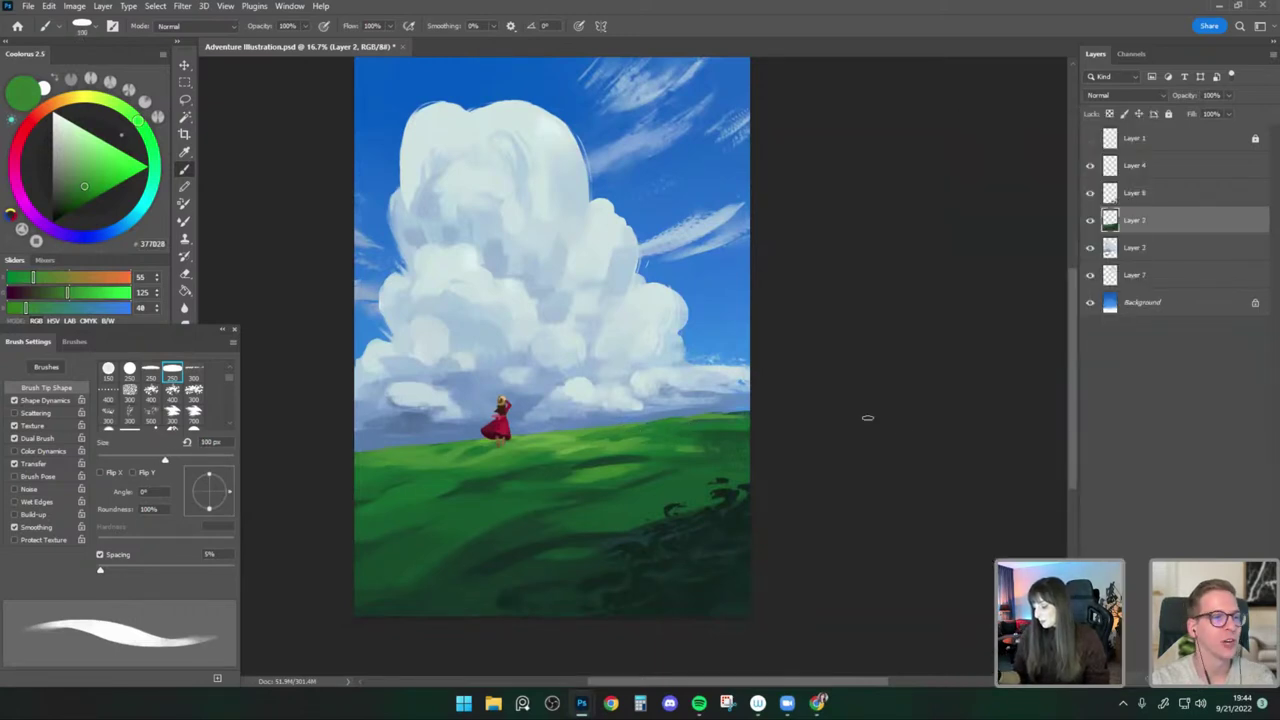
{"action": "left_click_drag", "start_coordinate": [595, 459], "coordinate": [591, 451]}
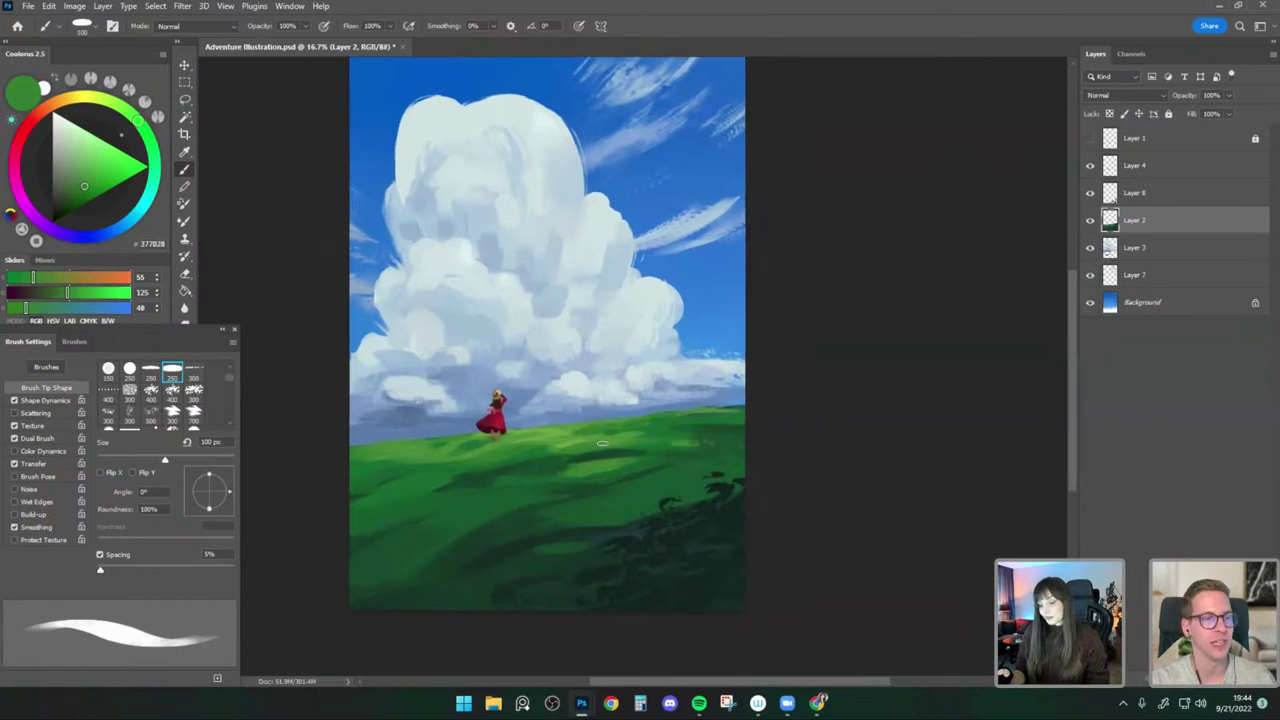
{"action": "key", "text": "bracketright"}
{"action": "key", "text": "bracketright"}
{"action": "key", "text": "bracketright"}
{"action": "key", "text": "bracketleft"}
{"action": "key", "text": "bracketleft"}
{"action": "key", "text": "bracketleft"}
{"action": "key", "text": "bracketleft"}
{"action": "key", "text": "bracketleft"}
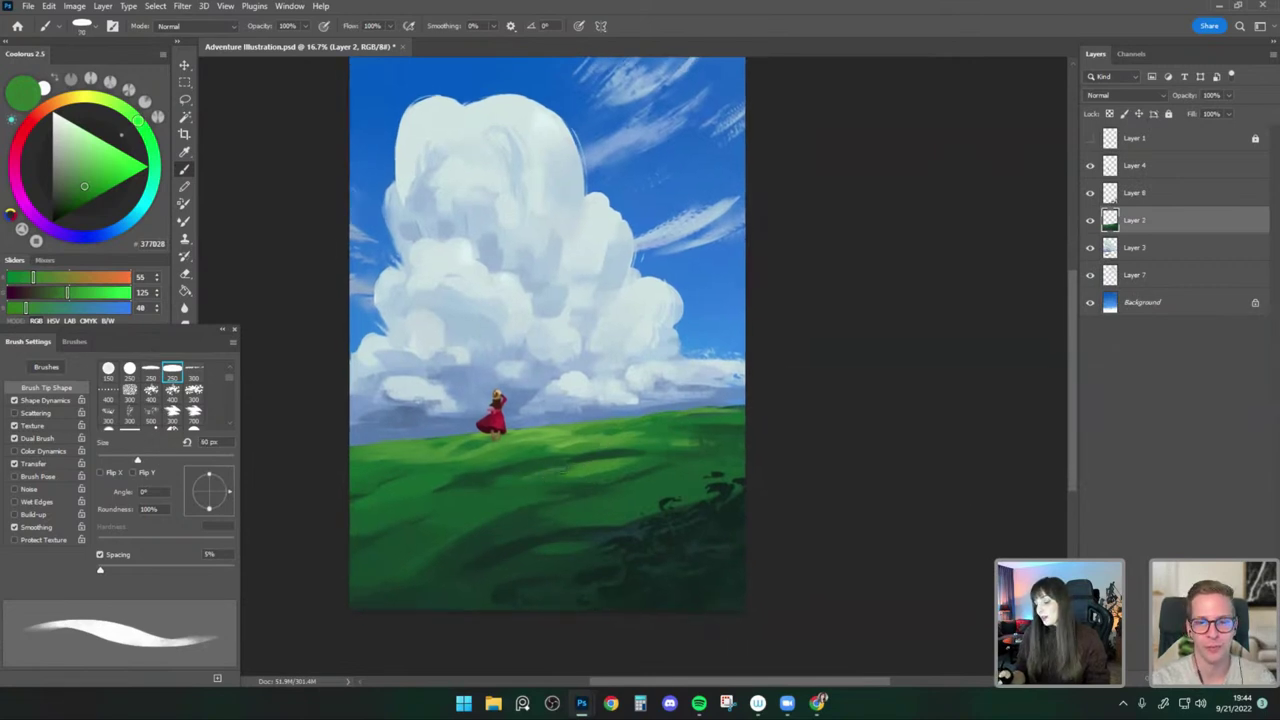
Add more #377D28 grass strokes across the slope below the woman, enlarging the brush from 125 to 400 px.
{"action": "key", "text": "bracketright"}
{"action": "key", "text": "bracketright"}
{"action": "key", "text": "bracketright"}
{"action": "key", "text": "bracketright"}
{"action": "key", "text": "bracketright"}
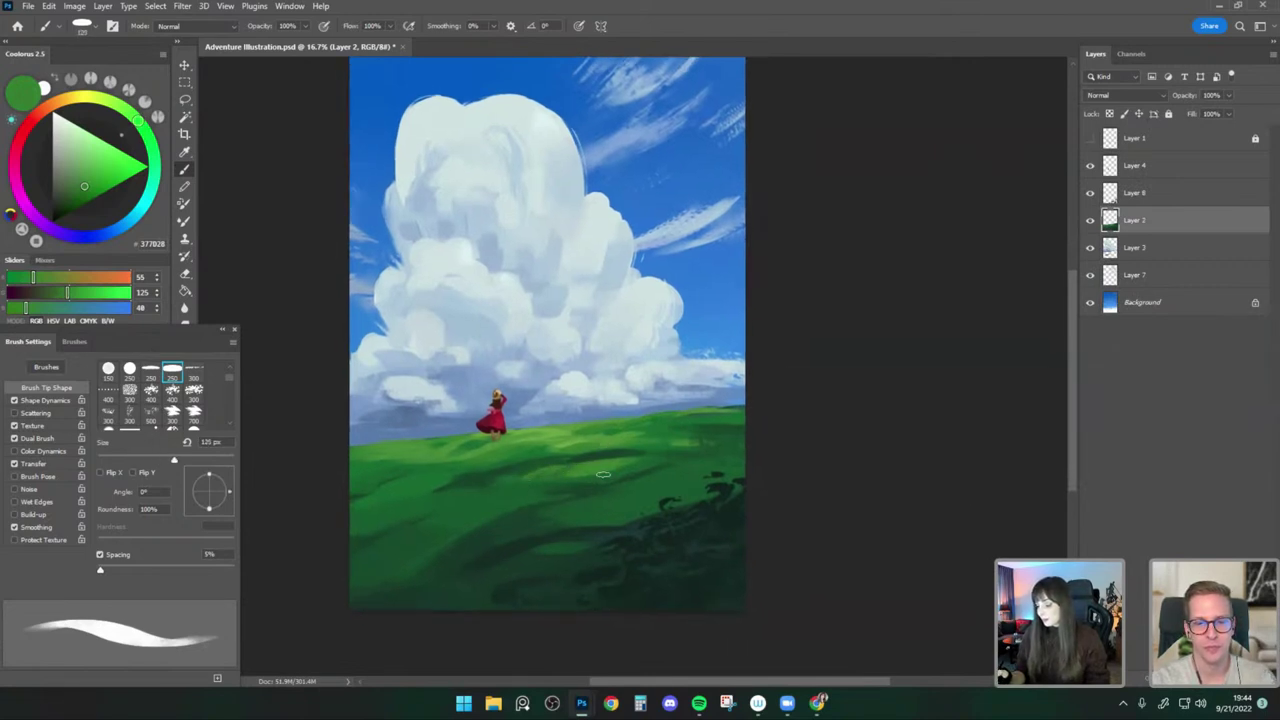
{"action": "key", "text": "bracketleft"}
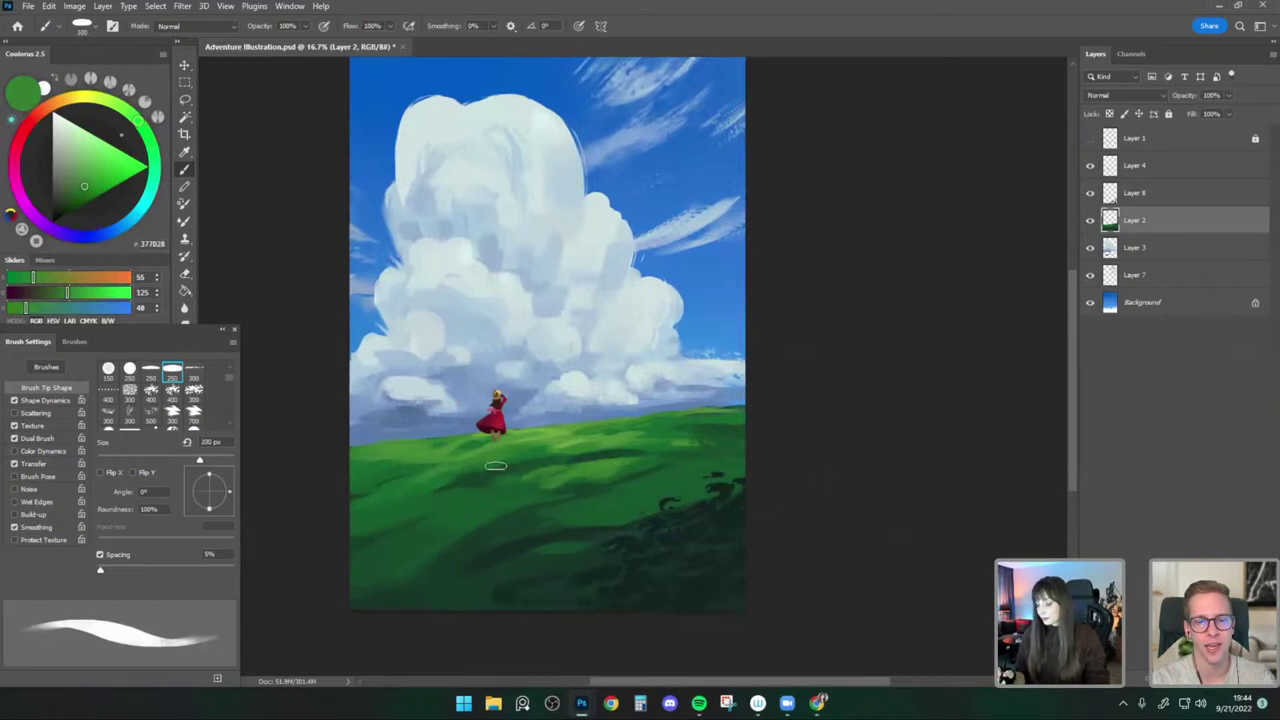
{"action": "key", "text": "bracketright"}
{"action": "key", "text": "bracketright"}
{"action": "key", "text": "bracketright"}
{"action": "key", "text": "bracketright"}
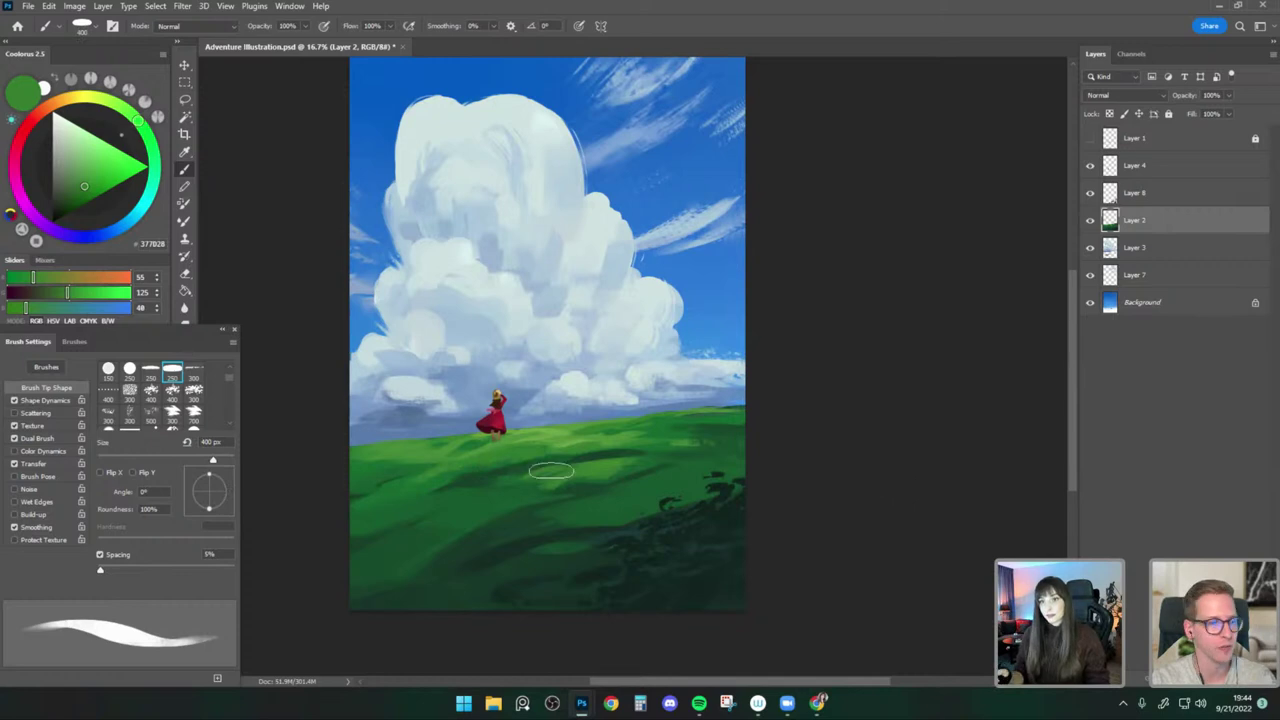
Paint a lighter #377D28 grass patch on the lower middle of the hill with a brush around 300 px.
{"action": "key", "text": "bracketleft"}
{"action": "key", "text": "bracketleft"}
{"action": "key", "text": "bracketleft"}
{"action": "key", "text": "bracketleft"}
{"action": "key", "text": "bracketright"}
{"action": "key", "text": "bracketright"}
{"action": "left_click_drag", "start_coordinate": [443, 532], "coordinate": [491, 514]}
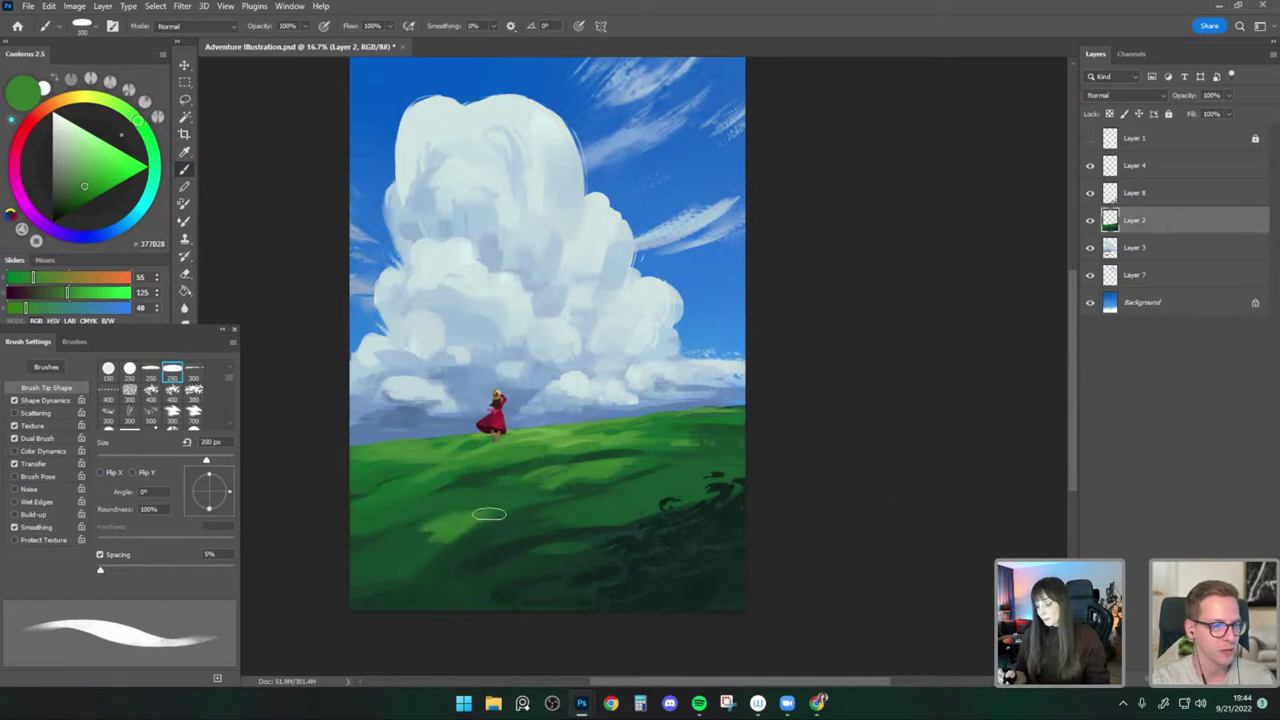
{"action": "key", "text": "bracketright"}
{"action": "key", "text": "bracketright"}
{"action": "key", "text": "bracketleft"}
{"action": "key", "text": "bracketleft"}
Extend the lower hill's light and shadow patches with sampled greens, including #19592C, using a 300 px brush.
{"action": "left_click", "coordinate": [503, 501], "text": "alt"}
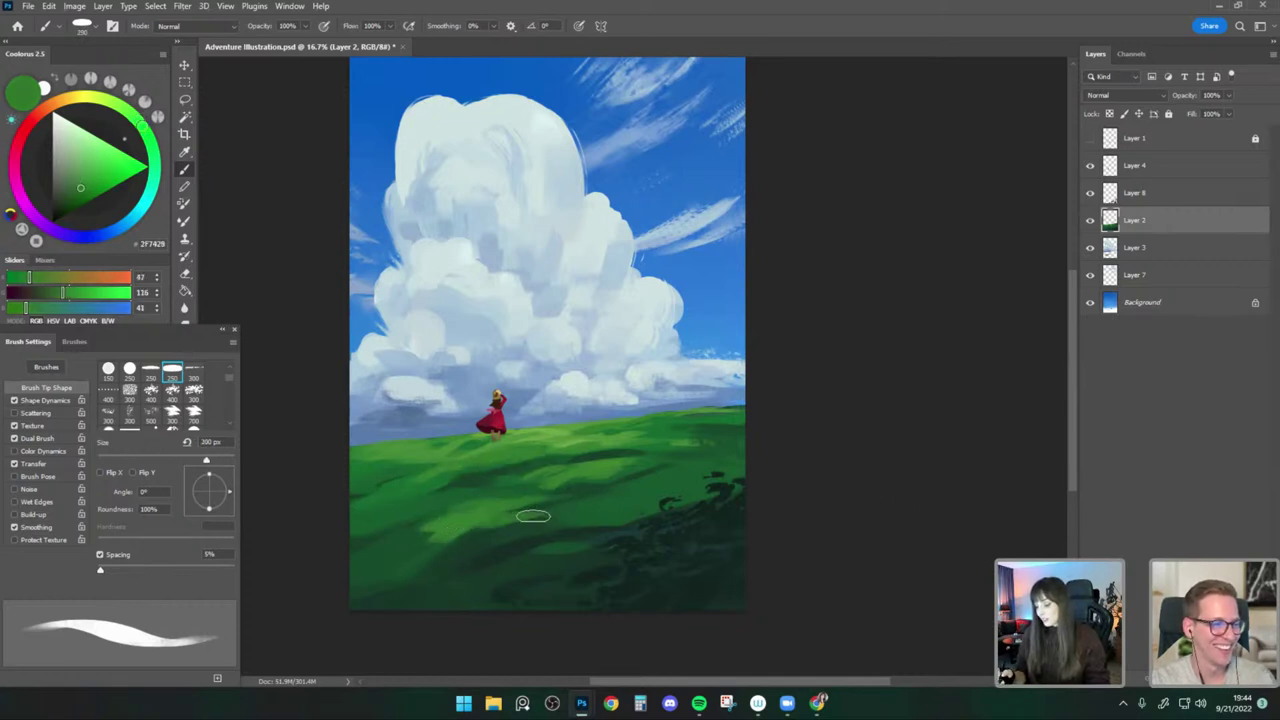
{"action": "key", "text": "bracketright"}
{"action": "left_click", "coordinate": [628, 499], "text": "alt"}
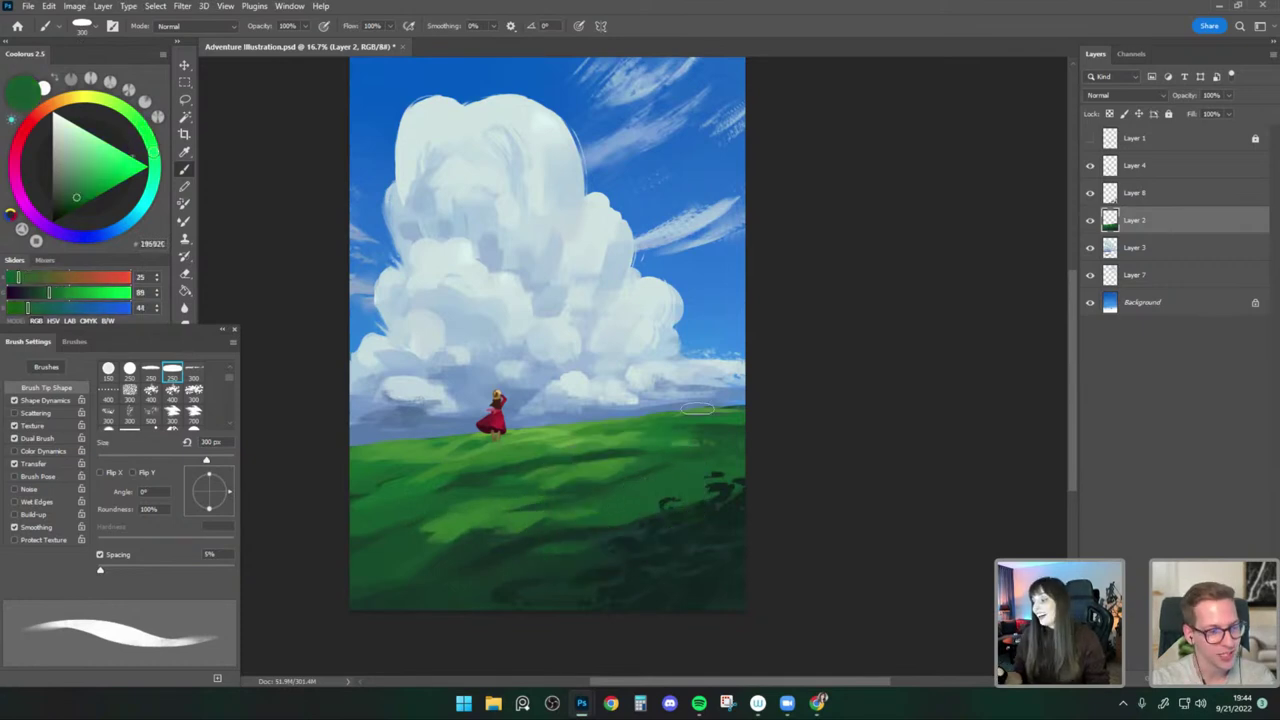
{"action": "left_click", "coordinate": [1108, 114]}
{"action": "key", "text": "bracketleft"}
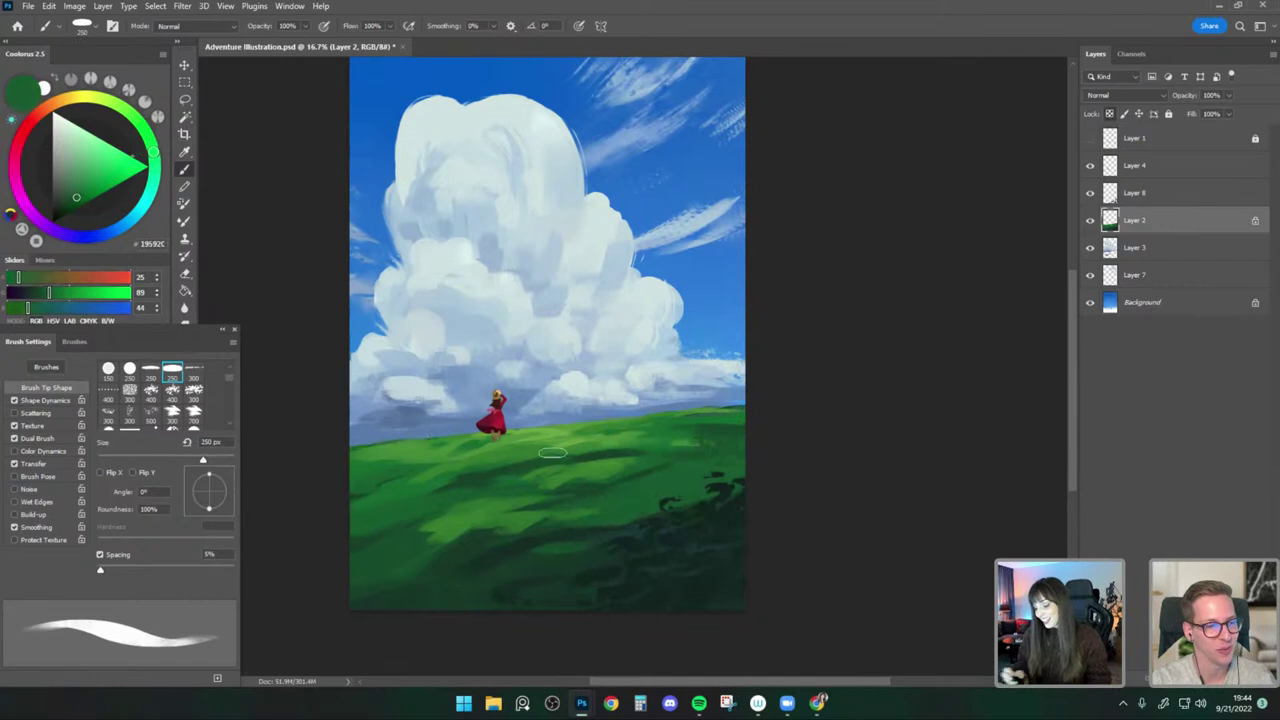
{"action": "left_click", "coordinate": [1109, 114]}
Touch up the hill's crest at the canvas edge on the woman's side with sampled greens and a 175 to 200 px brush.
{"action": "left_click", "coordinate": [385, 450], "text": "alt"}
{"action": "left_click_drag", "start_coordinate": [353, 445], "coordinate": [368, 443]}
{"action": "key", "text": "bracketleft"}
{"action": "key", "text": "bracketleft"}
{"action": "key", "text": "bracketleft"}
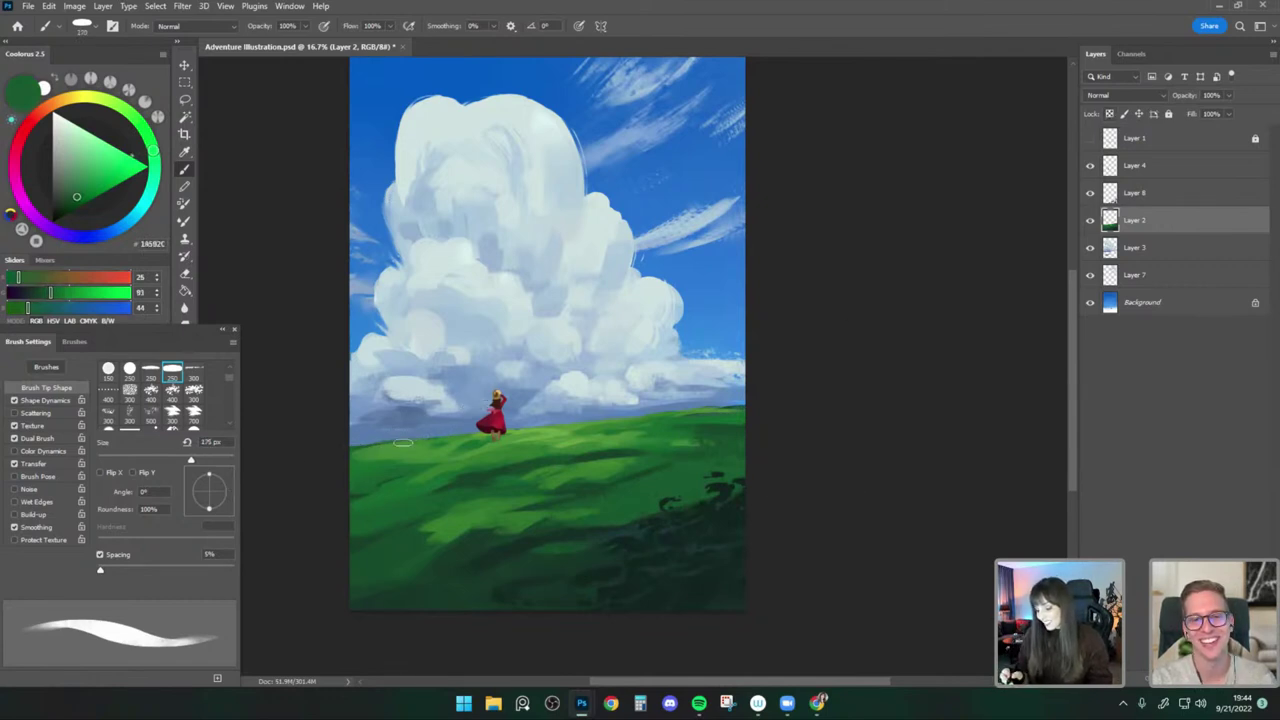
{"action": "left_click", "coordinate": [350, 452], "text": "alt"}
{"action": "key", "text": "bracketright"}
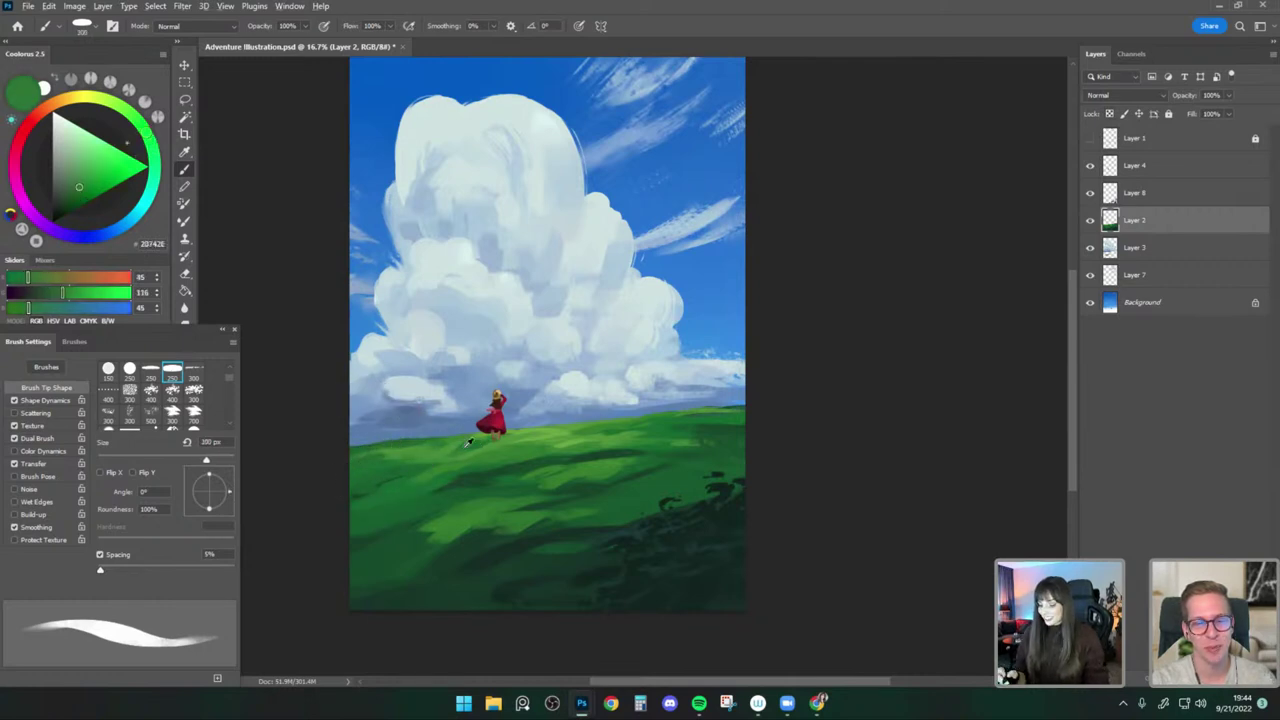
Work shadow greens #183E29 and #1F682D into the slope beside and below the woman, settling on a 300 px brush.
{"action": "left_click", "coordinate": [352, 487], "text": "alt"}
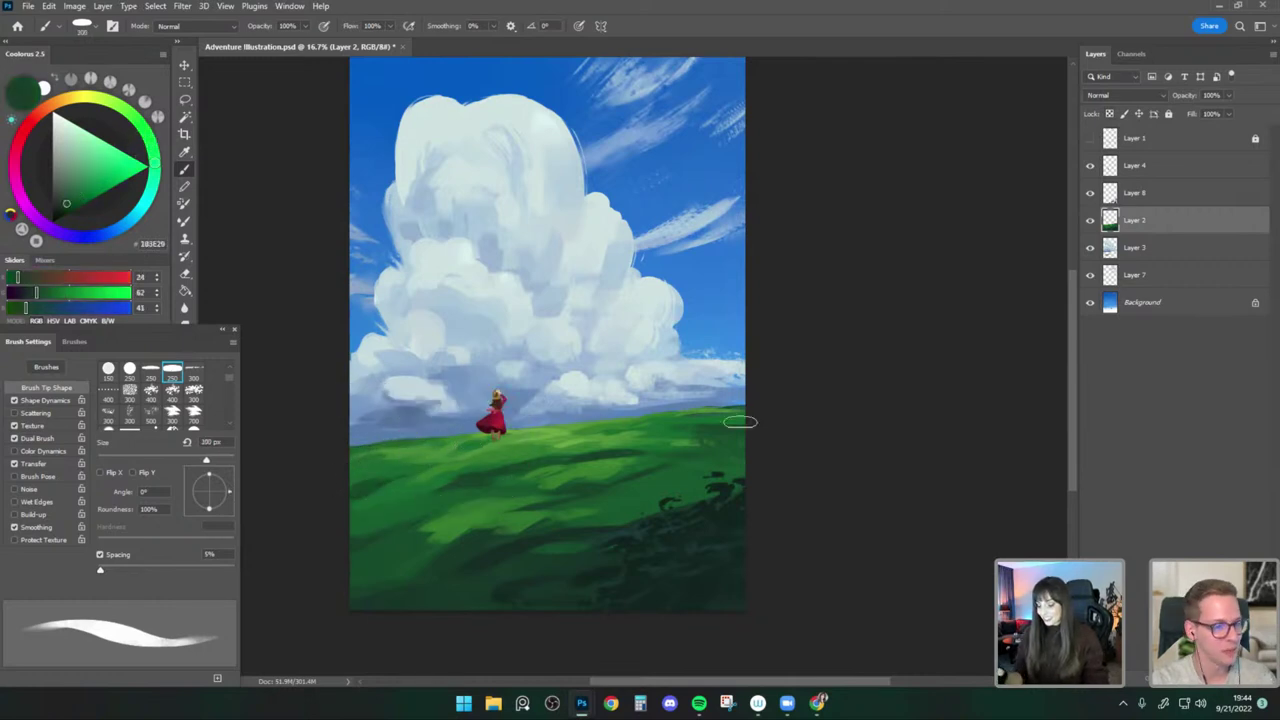
{"action": "key", "text": "bracketright"}
{"action": "key", "text": "bracketright"}
{"action": "key", "text": "bracketright"}
{"action": "left_click", "coordinate": [395, 473], "text": "alt"}
{"action": "key", "text": "bracketleft"}
{"action": "key", "text": "bracketleft"}
{"action": "left_click", "coordinate": [497, 451], "text": "alt"}
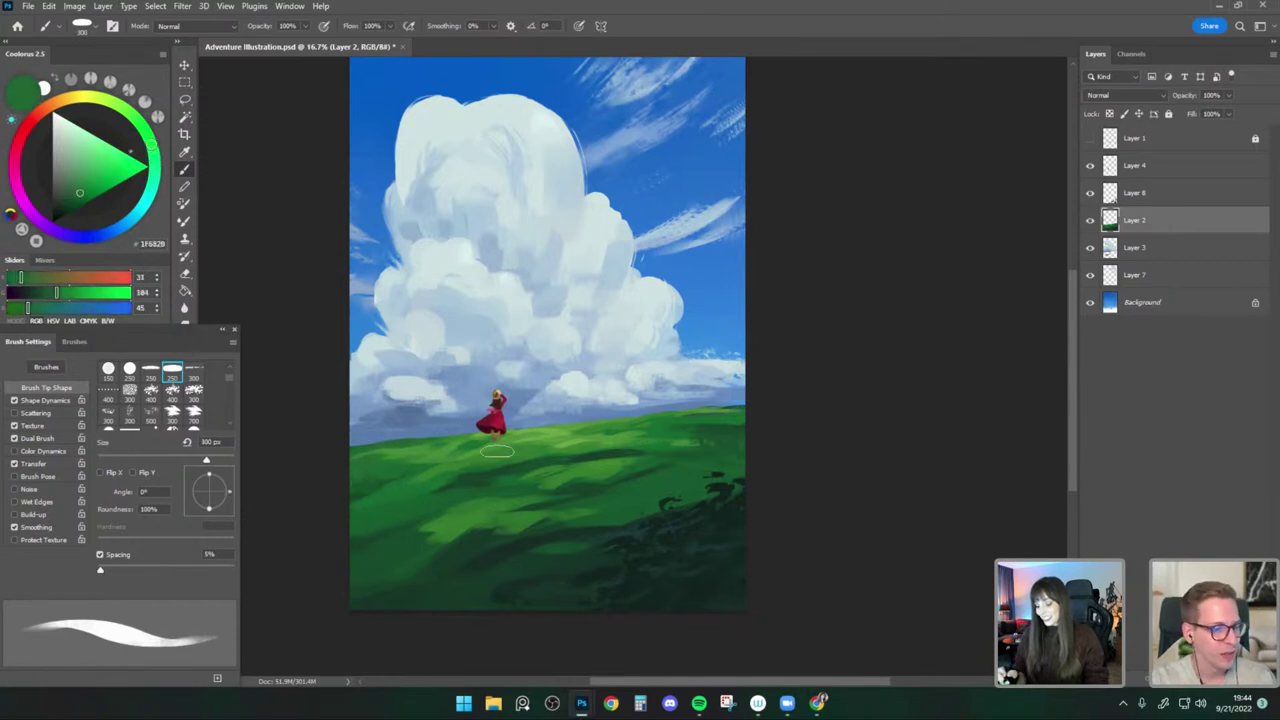
Reshape the light patches on the lower middle slope with sampled greens, including #184E2A, using a 250 to 400 px brush.
{"action": "left_click", "coordinate": [497, 515], "text": "alt"}
{"action": "left_click", "coordinate": [407, 551], "text": "alt"}
{"action": "key", "text": "bracketright"}
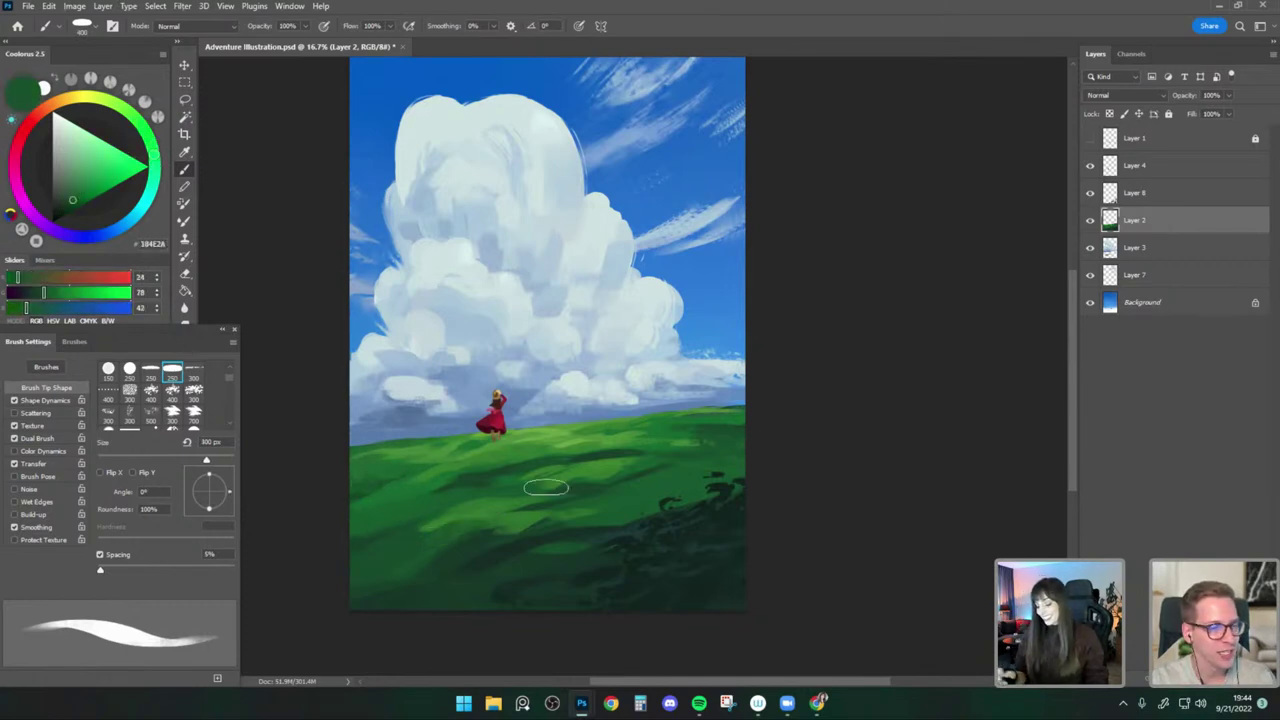
{"action": "left_click", "coordinate": [509, 522], "text": "alt"}
{"action": "mouse_move", "coordinate": [470, 521]}
{"action": "left_mouse_down"}
{"action": "mouse_move", "coordinate": [446, 532]}
{"action": "mouse_move", "coordinate": [464, 529]}
{"action": "left_mouse_up"}
{"action": "key", "text": "bracketleft"}
{"action": "key", "text": "bracketleft"}
{"action": "left_click", "coordinate": [484, 510], "text": "alt"}
{"action": "left_click", "coordinate": [517, 457], "text": "alt"}
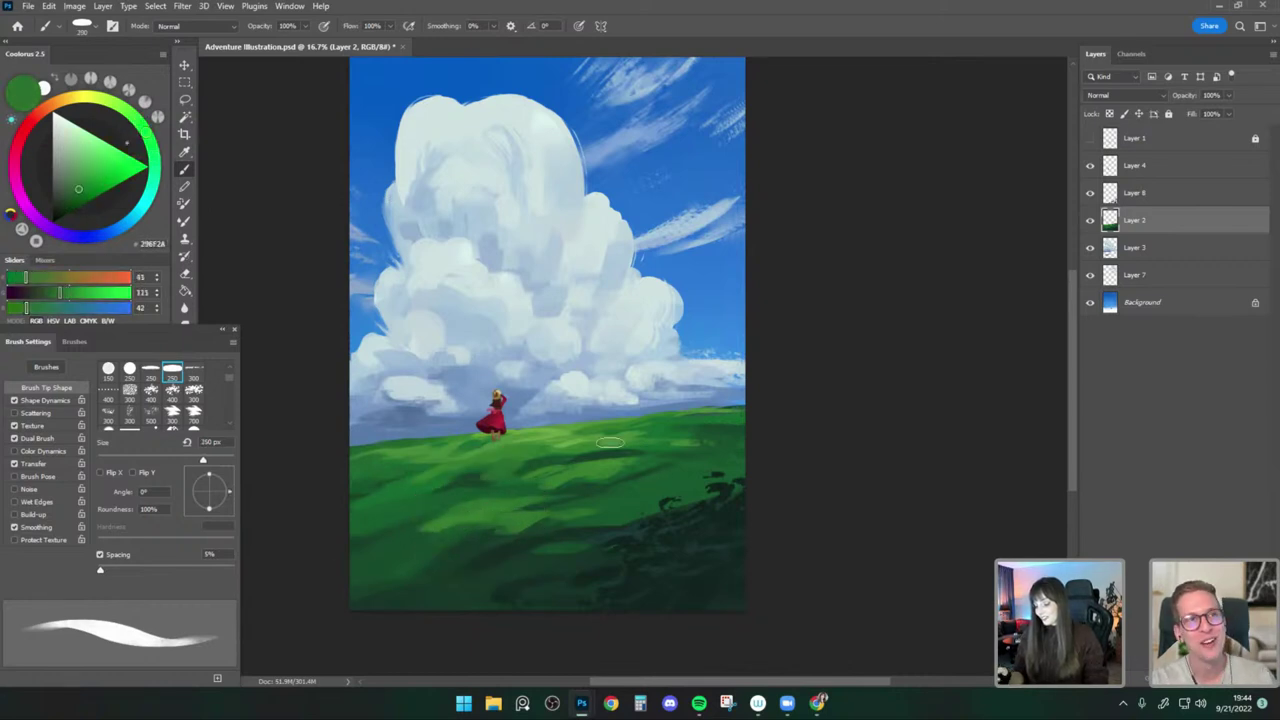
Refine the grass strokes just below the woman with sampled greens #1A612D and #2F782A and a 175 px brush.
{"action": "left_click", "coordinate": [515, 478], "text": "alt"}
{"action": "key", "text": "bracketleft"}
{"action": "key", "text": "bracketleft"}
{"action": "key", "text": "bracketleft"}
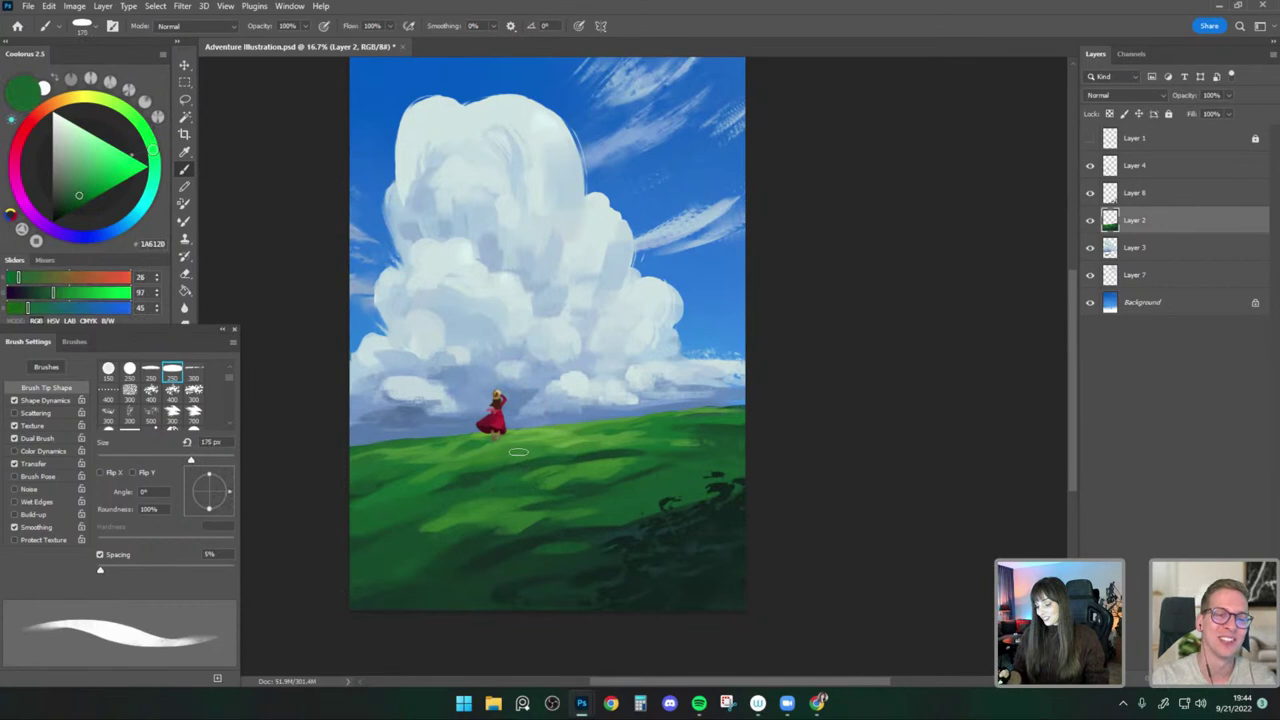
{"action": "left_click", "coordinate": [518, 452], "text": "alt"}
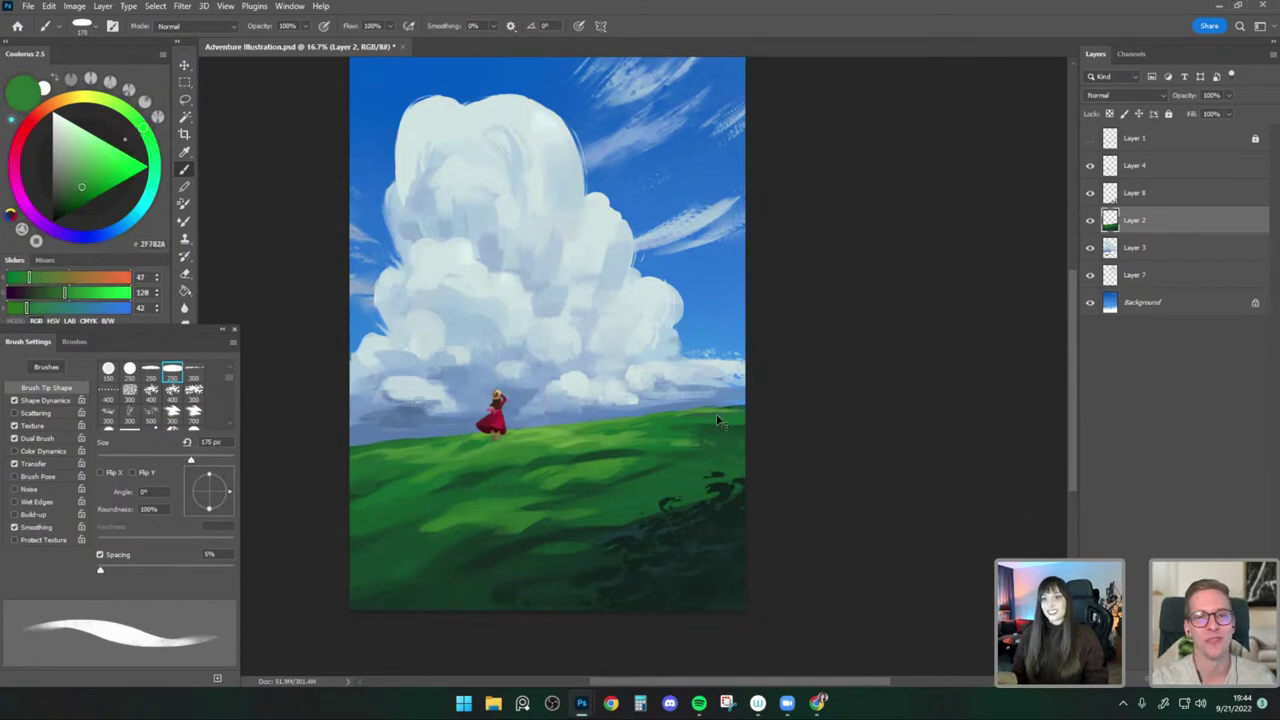
Flip the canvas back horizontally and paint sampled light green #519132 strokes along the sunlit upper slope with a 125 to 150 px brush.
{"action": "key", "text": "ctrl+f"}
{"action": "left_click_drag", "start_coordinate": [859, 480], "coordinate": [834, 473]}
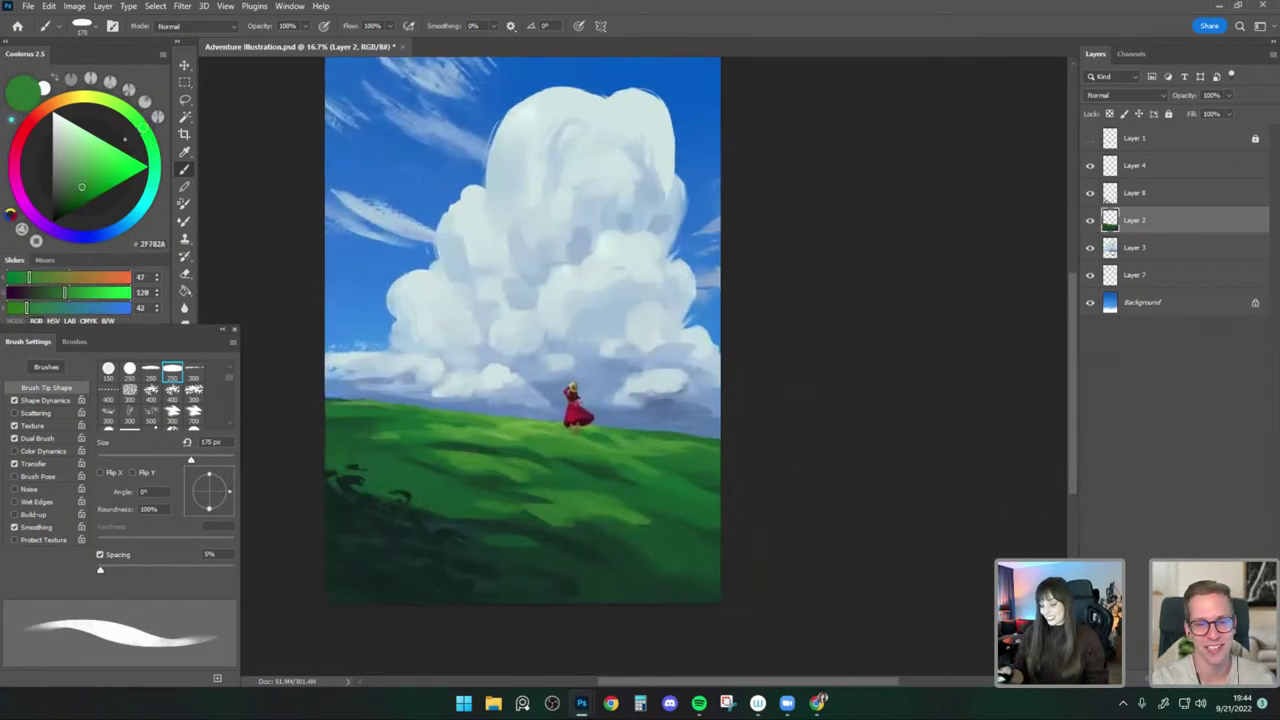
{"action": "left_click", "coordinate": [461, 432], "text": "alt"}
{"action": "key", "text": "bracketleft"}
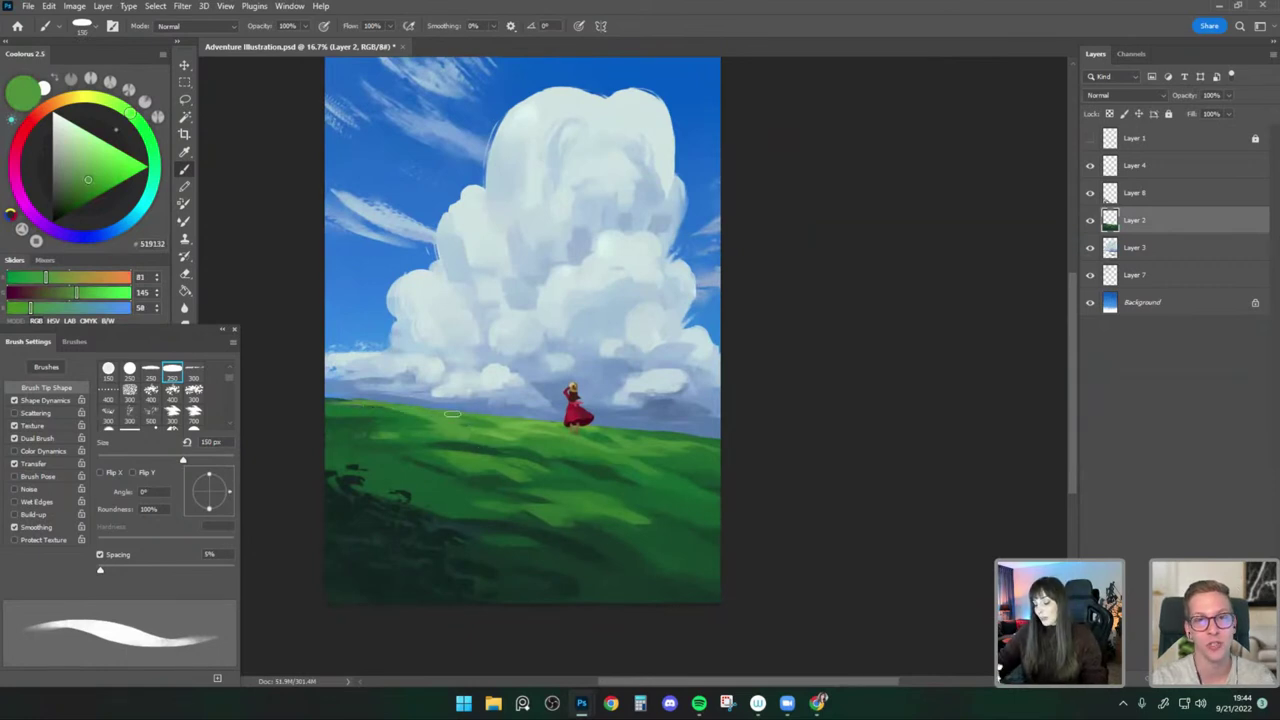
{"action": "key", "text": "bracketleft"}
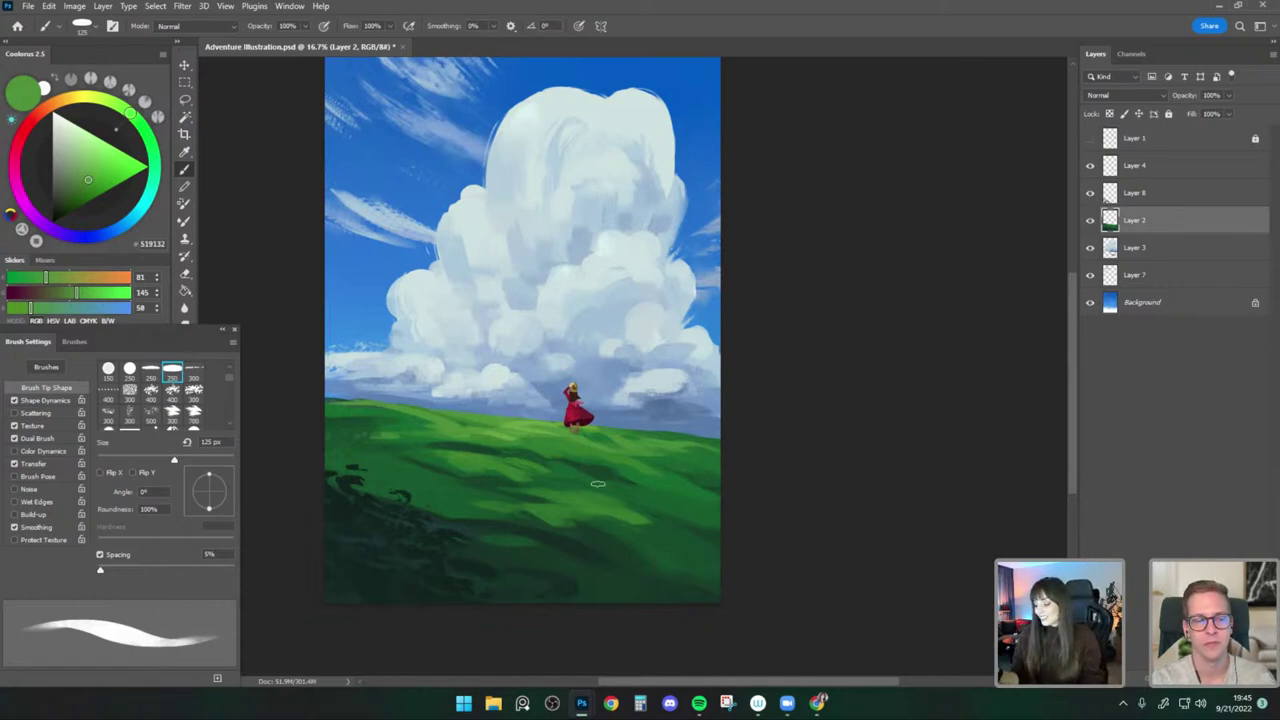
Paint sampled greens #337930 and #4D8E31 along the upper slope between the hill's far end and the woman, using a 150 to 175 px brush.
{"action": "left_click", "coordinate": [600, 498], "text": "alt"}
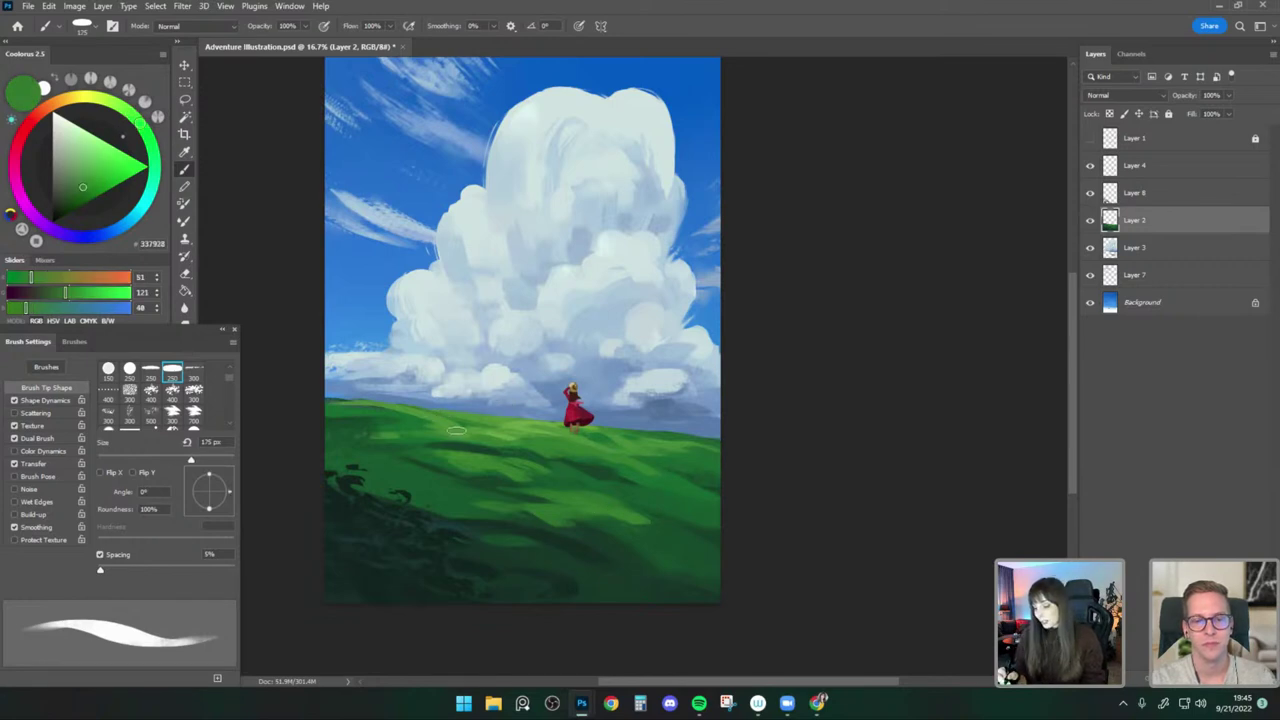
{"action": "left_click_drag", "start_coordinate": [409, 410], "coordinate": [469, 422]}
{"action": "key", "text": "bracketleft"}
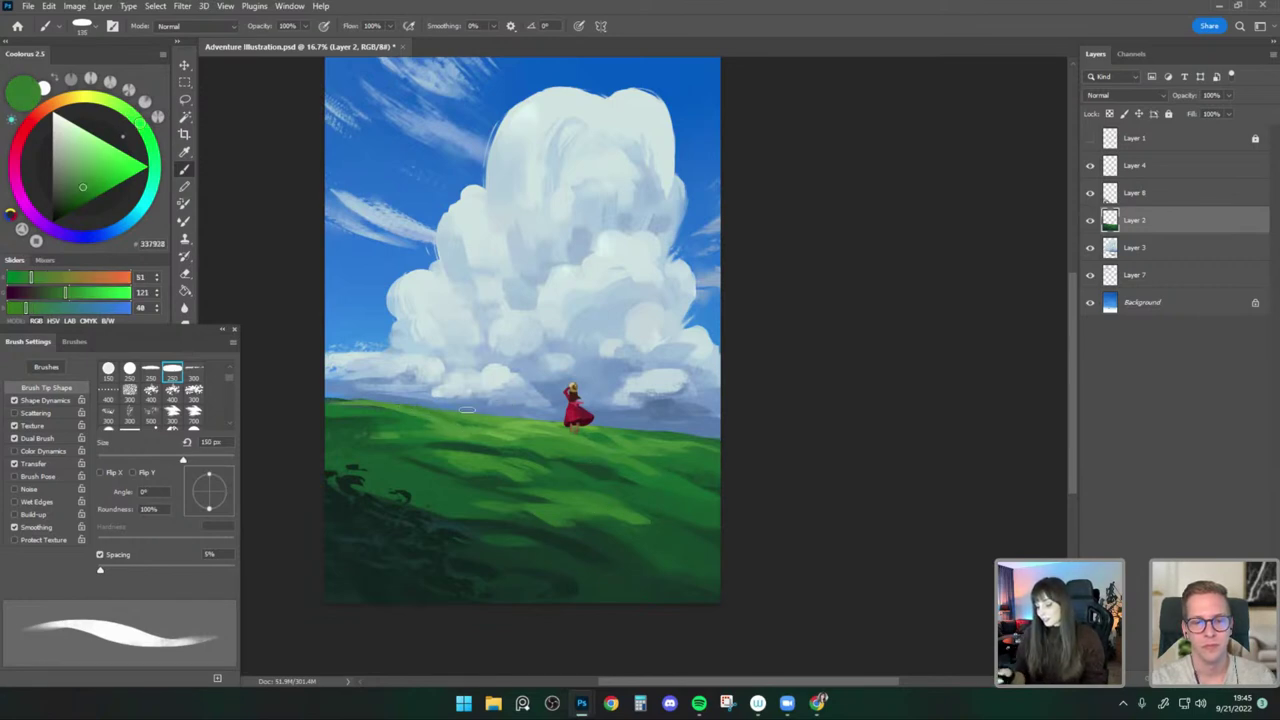
{"action": "left_click", "coordinate": [487, 431], "text": "alt"}
{"action": "key", "text": "bracketright"}
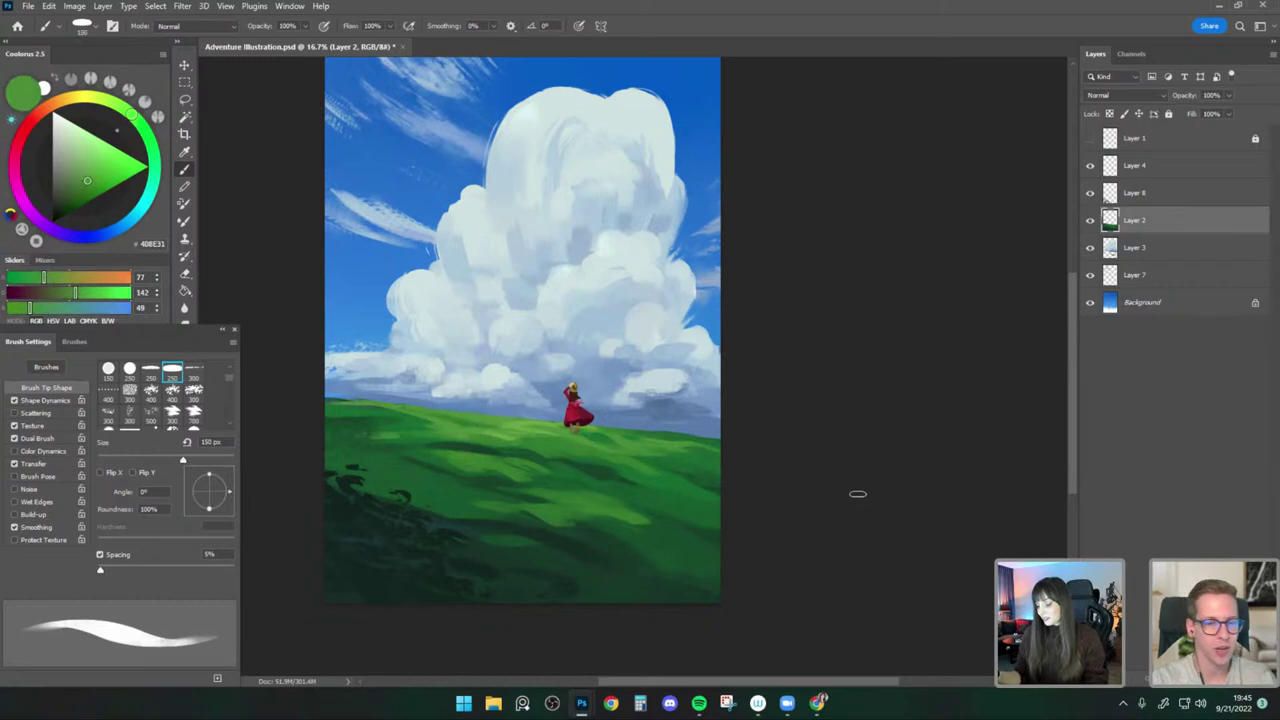
Rework the light patches on the middle slope with sampled green #3F8427 and the brush enlarged to 400 px.
{"action": "left_click", "coordinate": [458, 450], "text": "alt"}
{"action": "key", "text": "bracketright"}
{"action": "key", "text": "bracketright"}
{"action": "key", "text": "bracketright"}
{"action": "key", "text": "bracketright"}
{"action": "key", "text": "bracketright"}
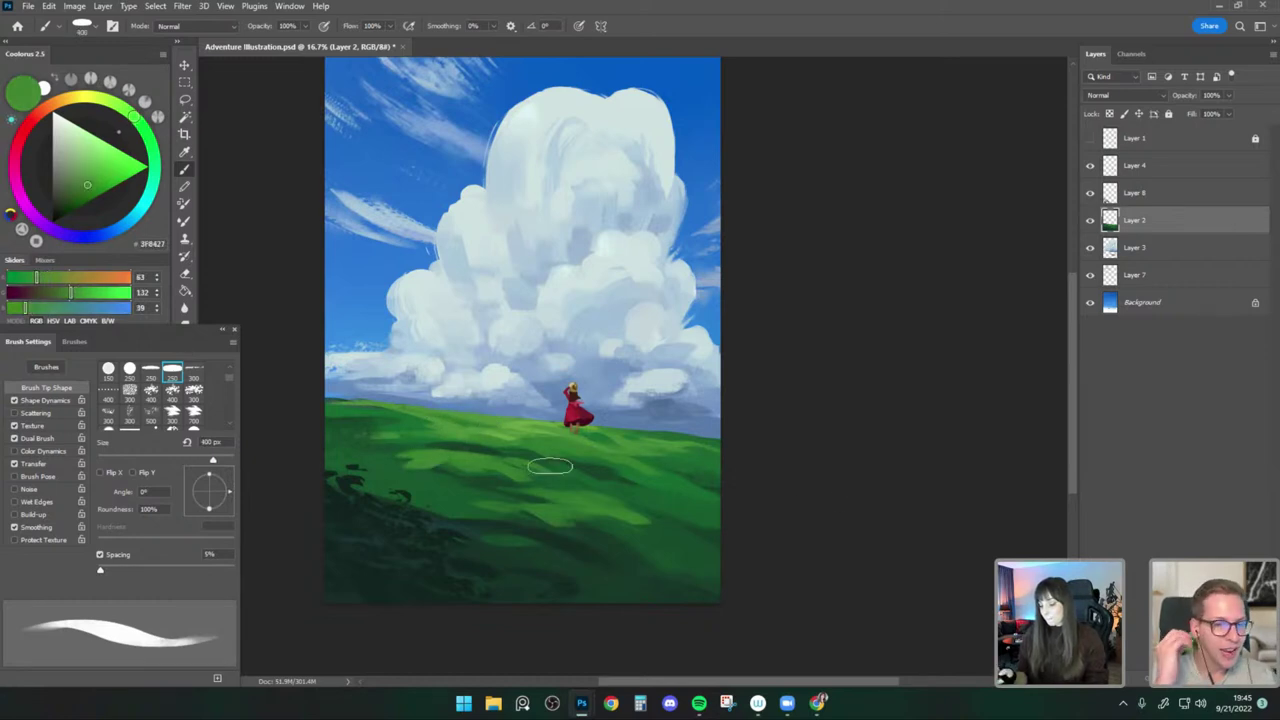
Refine the shadow shapes on the slope with sampled greens #19592C, #1A5E2D and #1A6B2D, reducing the brush to 200 px.
{"action": "left_click", "coordinate": [414, 457], "text": "alt"}
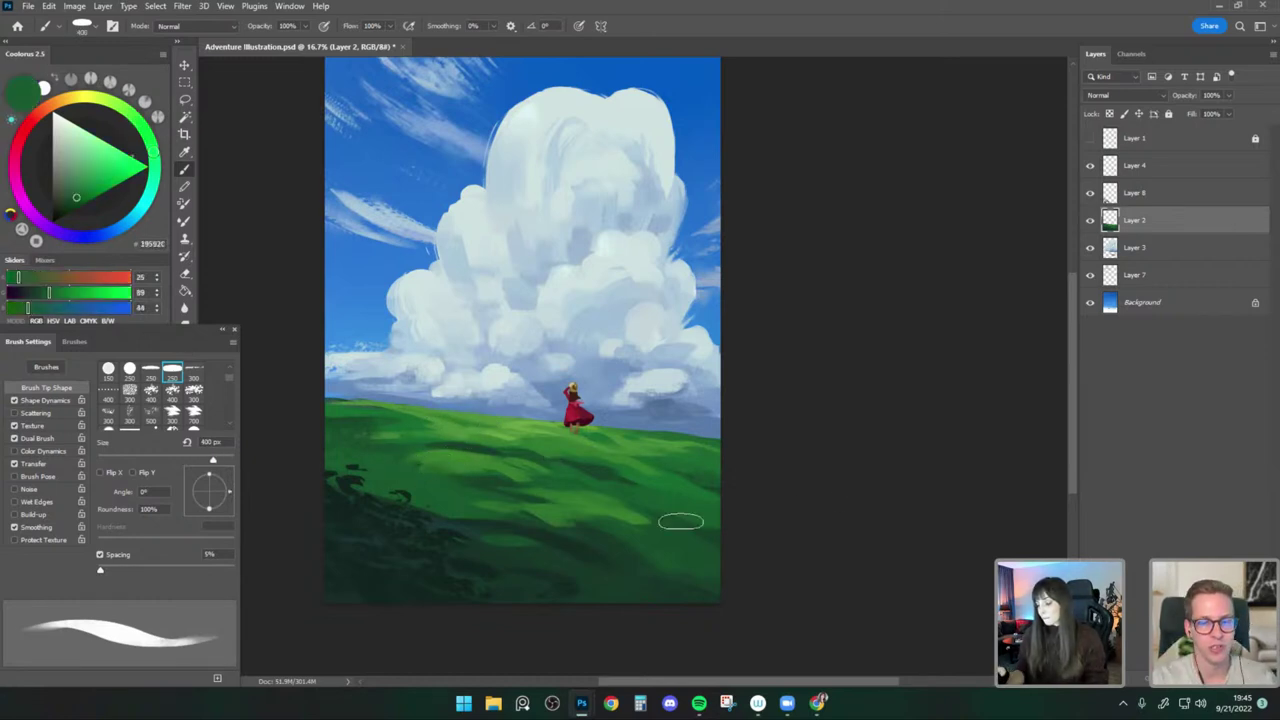
{"action": "left_click", "coordinate": [493, 469], "text": "alt"}
{"action": "key", "text": "bracketleft"}
{"action": "key", "text": "bracketleft"}
{"action": "key", "text": "bracketleft"}
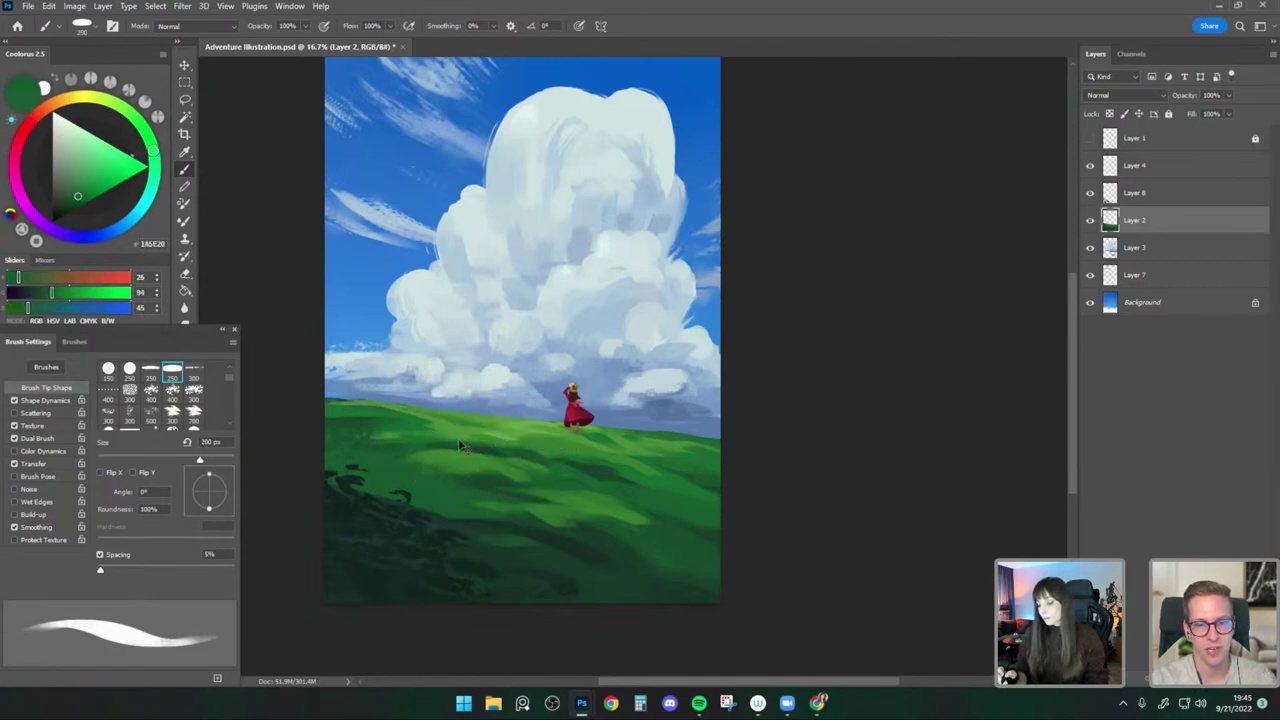
{"action": "left_click", "coordinate": [444, 440], "text": "alt"}
{"action": "left_click", "coordinate": [440, 440], "text": "alt"}
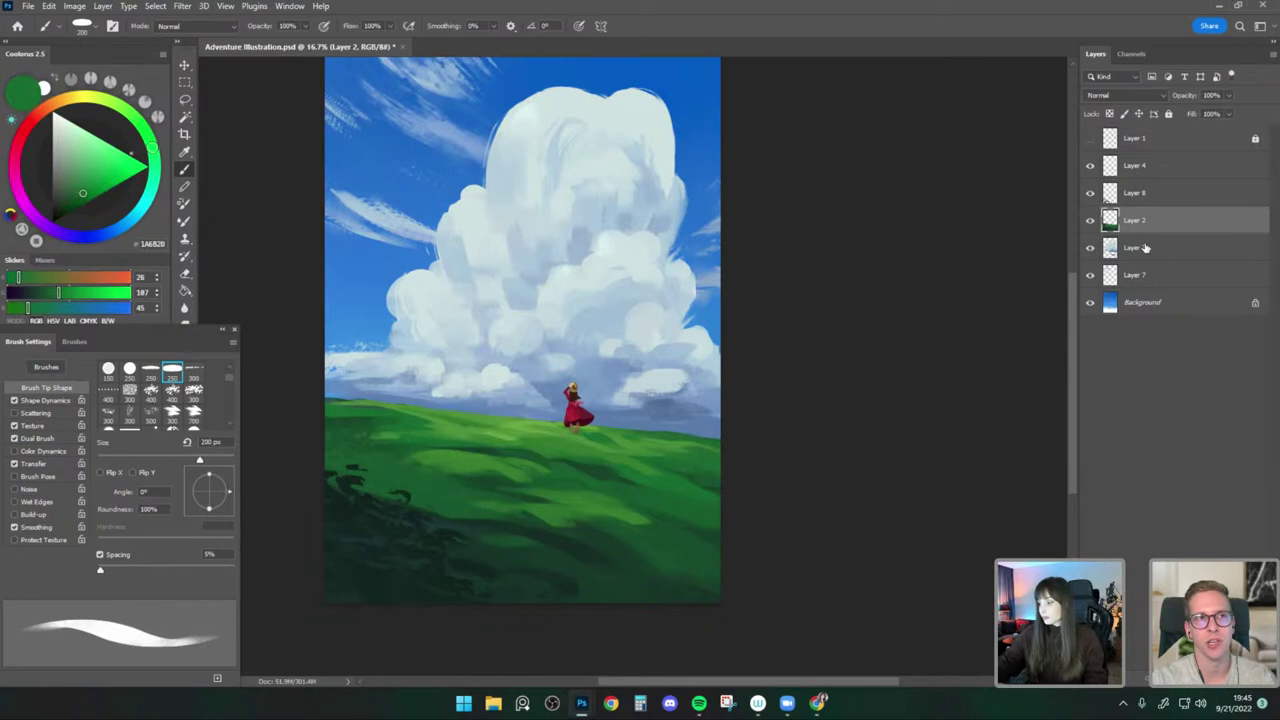
Choose the Round - Solid brush and create a new layer, placing it above Layer 4.
{"action": "left_click", "coordinate": [1100, 193]}
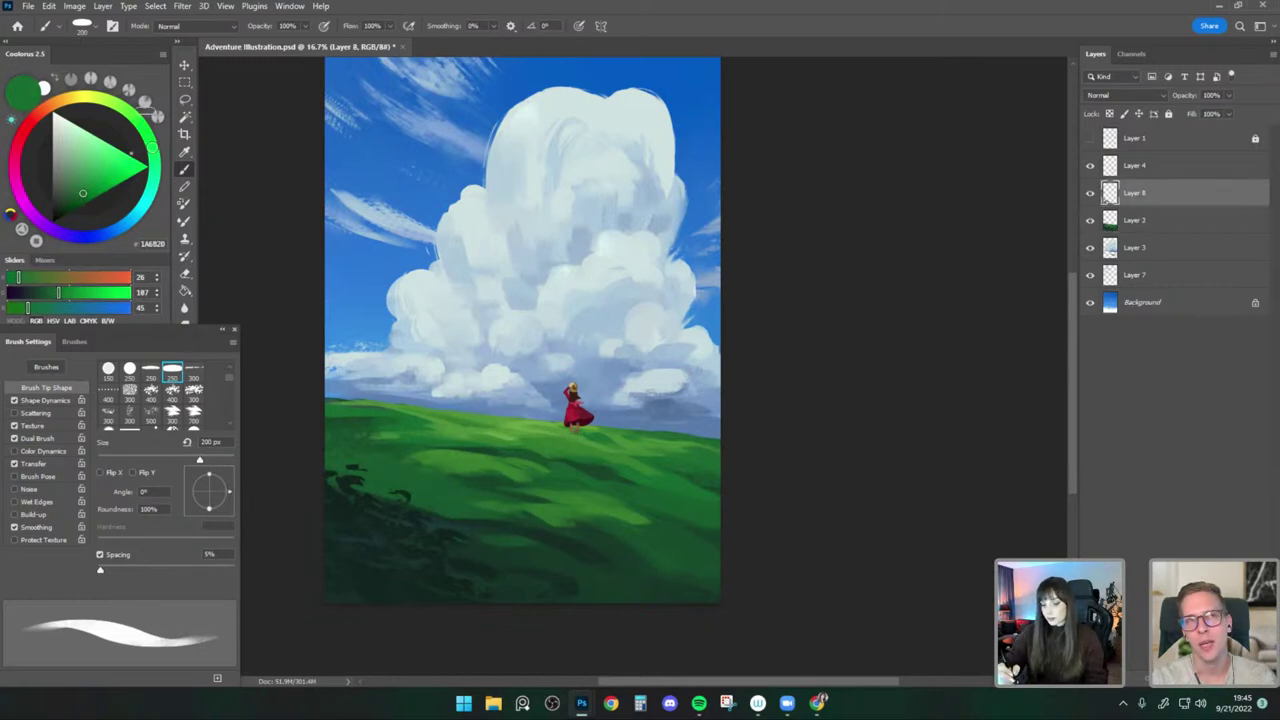
{"action": "left_click", "coordinate": [86, 26]}
{"action": "left_click", "coordinate": [134, 254]}
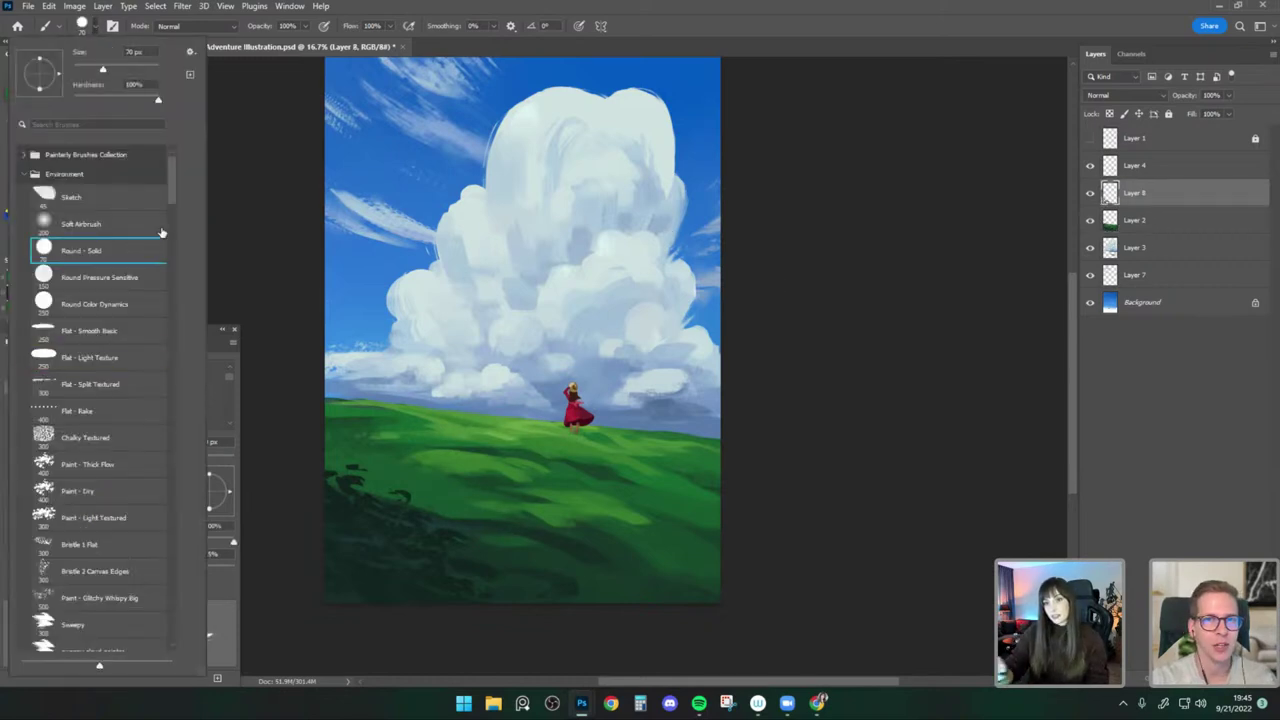
{"action": "left_click", "coordinate": [1212, 678]}
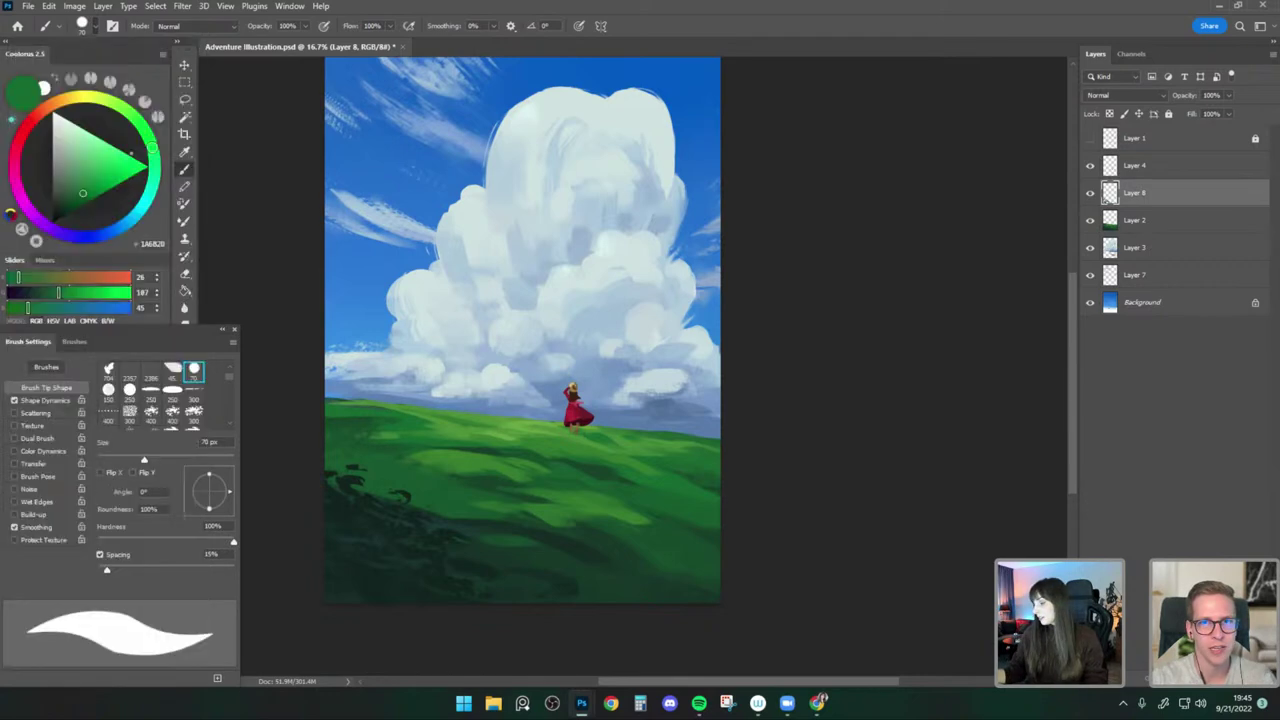
{"action": "left_click_drag", "start_coordinate": [1137, 188], "coordinate": [1135, 154]}
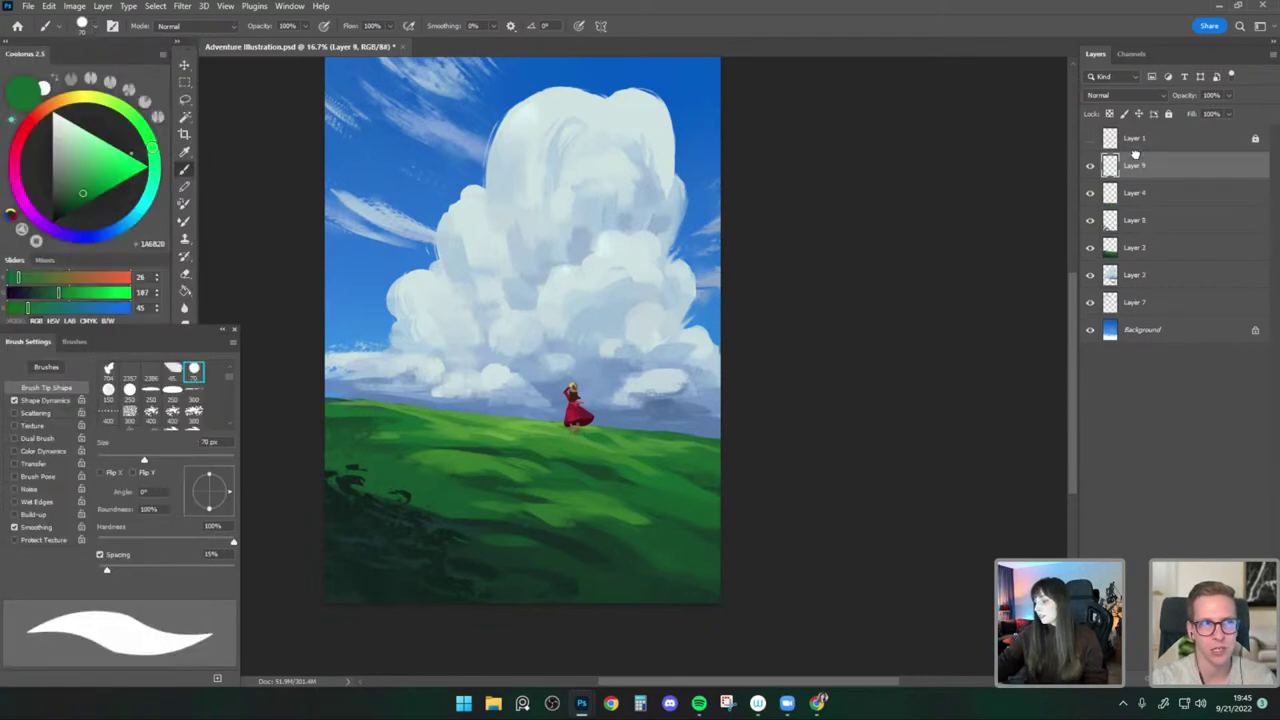
Sample dark green #11231F from the shadowed lower slope and set the round brush to 45 px.
{"action": "left_click", "coordinate": [402, 547], "text": "alt"}
{"action": "key", "text": "bracketleft"}
{"action": "key", "text": "bracketleft"}
{"action": "key", "text": "bracketleft"}
{"action": "key", "text": "bracketleft"}
{"action": "key", "text": "bracketleft"}
{"action": "key", "text": "bracketright"}
{"action": "key", "text": "bracketright"}
{"action": "key", "text": "bracketright"}
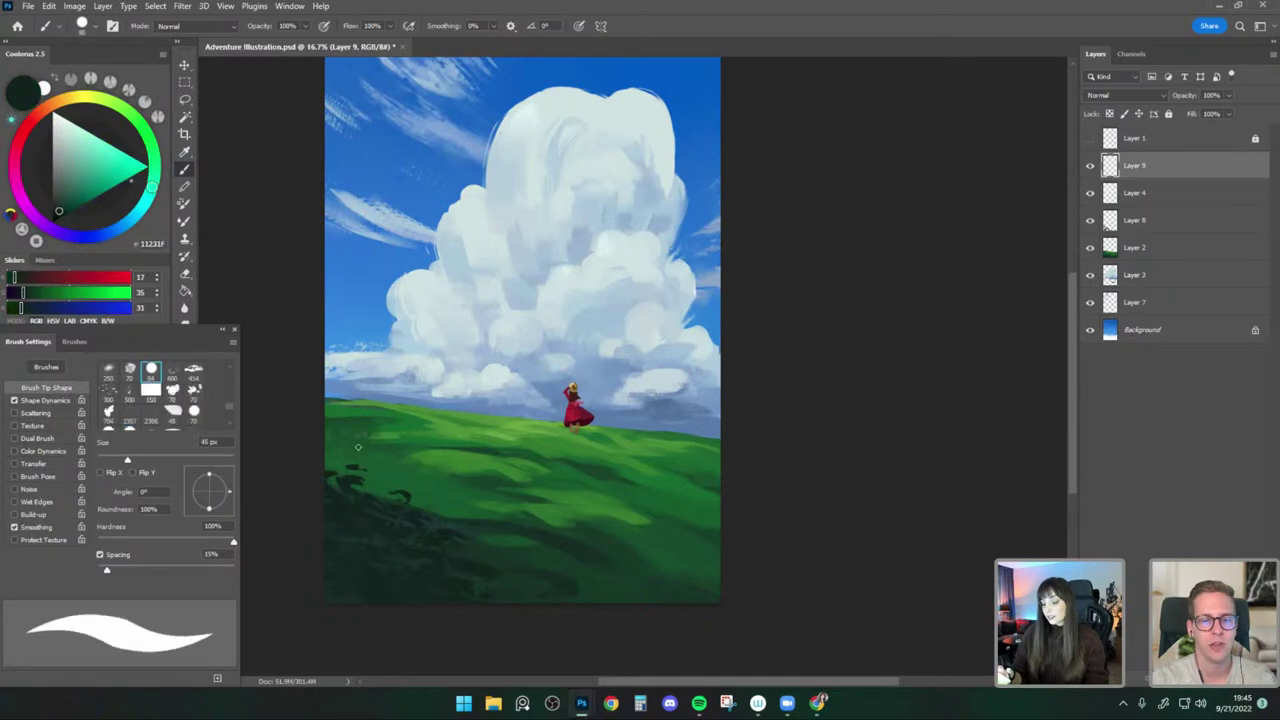
Try a thin dark stem rising from the lower-left foliage, undoing it and reducing the brush to 40 px.
{"action": "left_click_drag", "start_coordinate": [358, 442], "coordinate": [363, 493]}
{"action": "key", "text": "ctrl+z"}
{"action": "key", "text": "bracketleft"}
{"action": "key", "text": "bracketleft"}
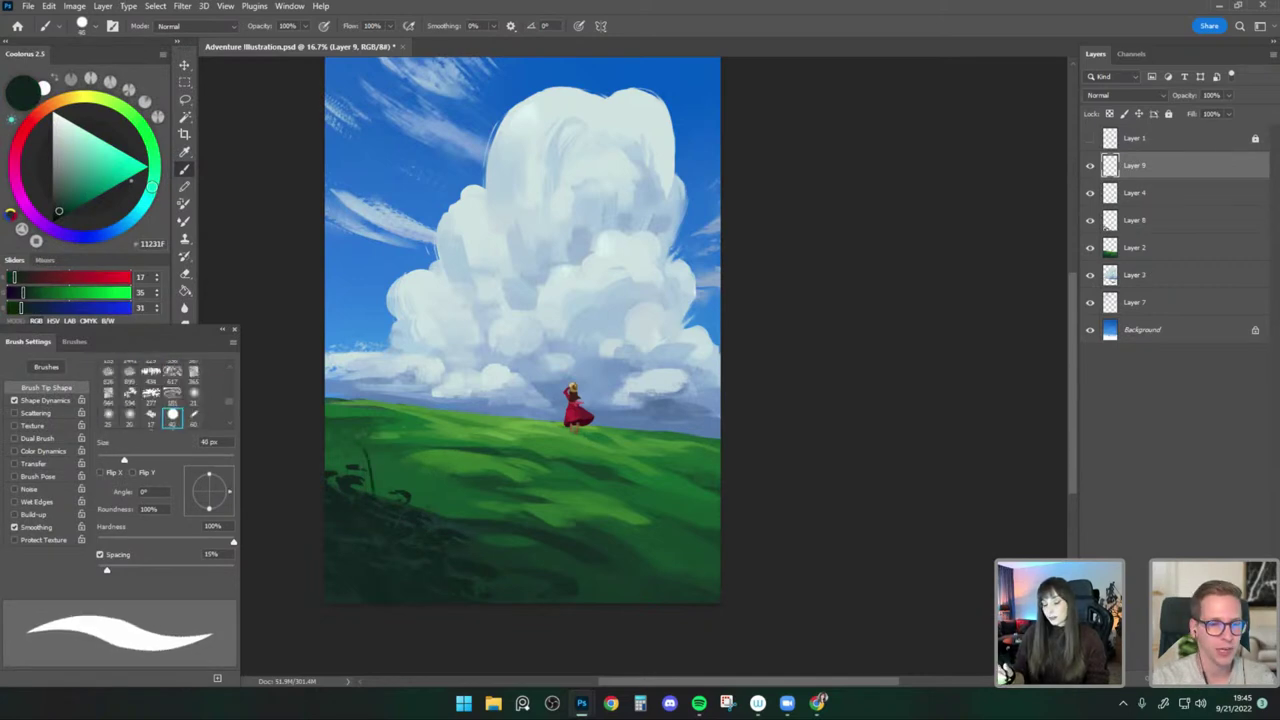
Set the brush smoothing to 8% and move Layer 9 below Layer 4.
{"action": "left_click", "coordinate": [493, 27]}
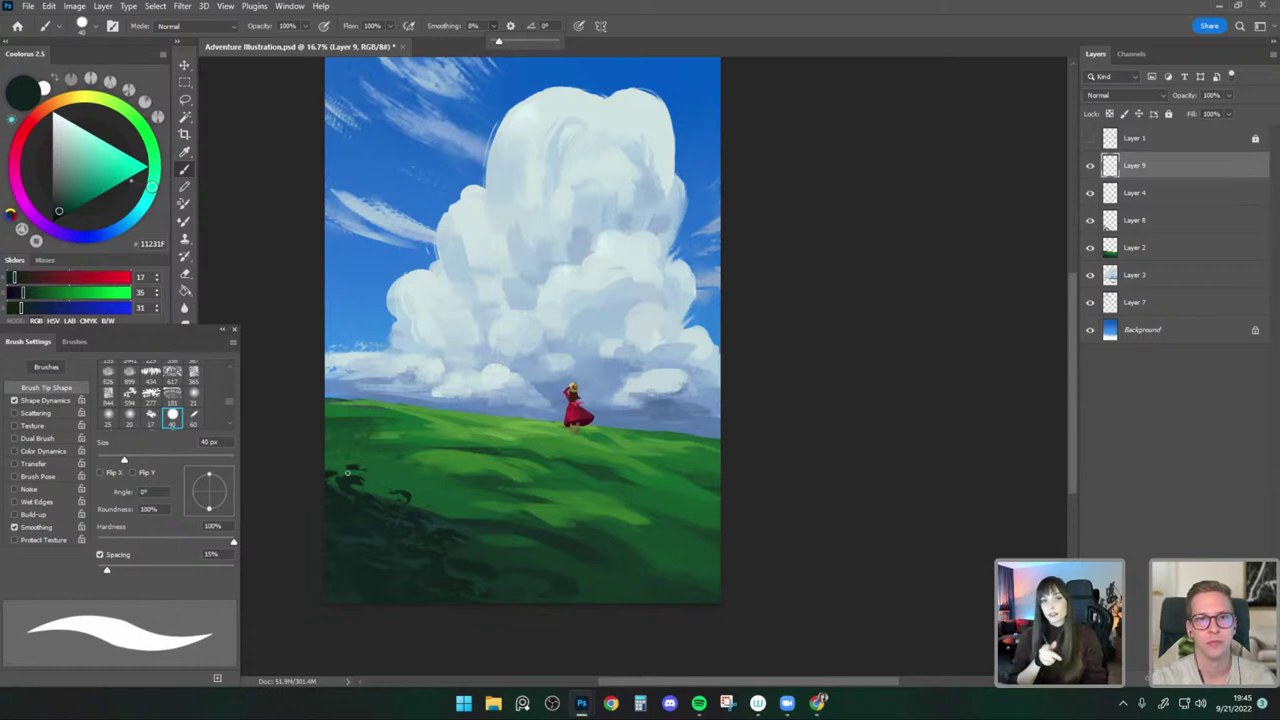
{"action": "key", "text": "ctrl+bracketleft"}
Try short curved dark stems above the lower-left foliage with a 50 to 60 px brush and undo them.
{"action": "mouse_move", "coordinate": [363, 468]}
{"action": "left_mouse_down"}
{"action": "mouse_move", "coordinate": [399, 470]}
{"action": "mouse_move", "coordinate": [374, 495]}
{"action": "left_mouse_up"}
{"action": "key", "text": "ctrl+z"}
{"action": "key", "text": "bracketright"}
{"action": "key", "text": "bracketright"}
{"action": "key", "text": "ctrl+z"}
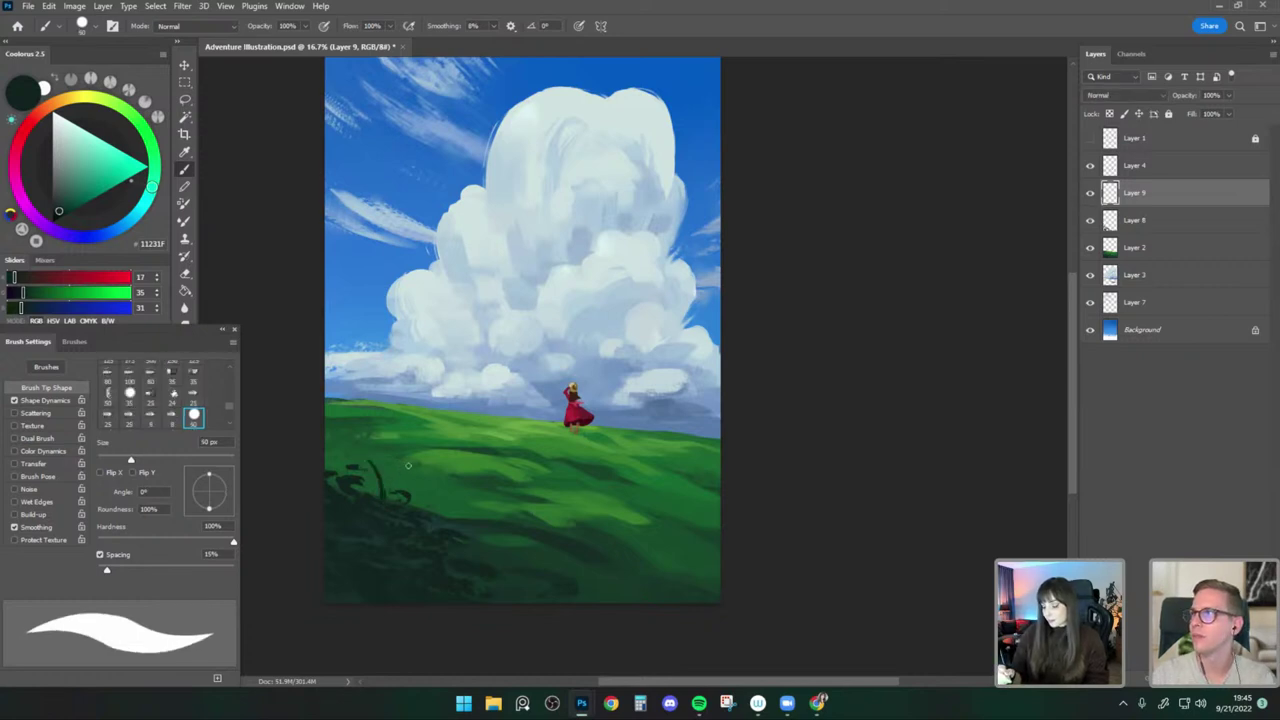
{"action": "key", "text": "period"}
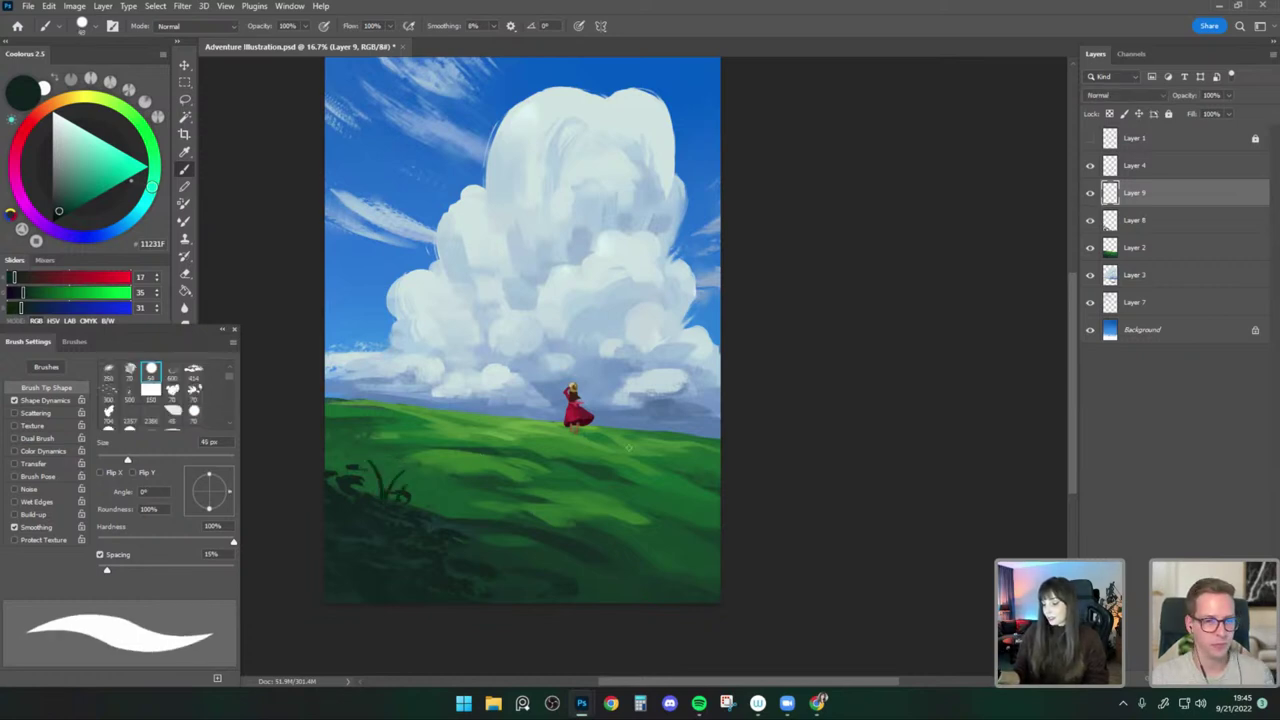
{"action": "key", "text": "ctrl+z"}
{"action": "key", "text": "ctrl+z"}
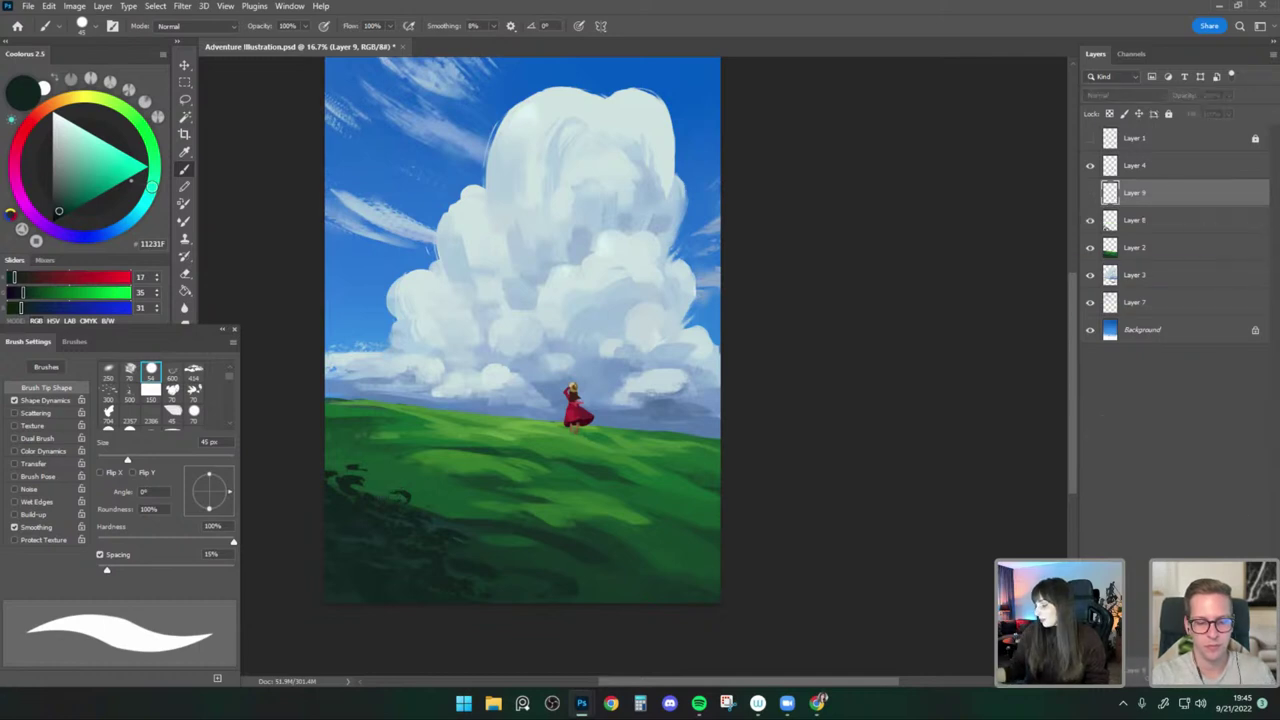
{"action": "key", "text": "comma"}
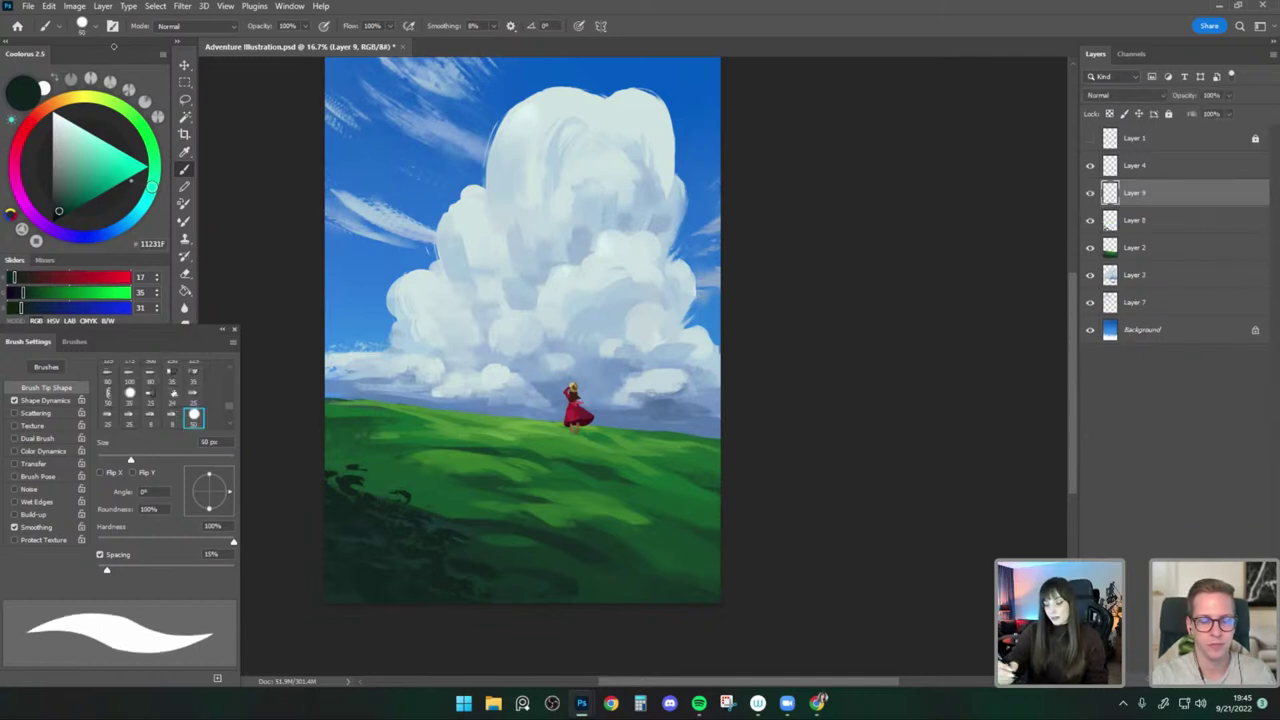
{"action": "left_click_drag", "start_coordinate": [673, 420], "coordinate": [675, 460]}
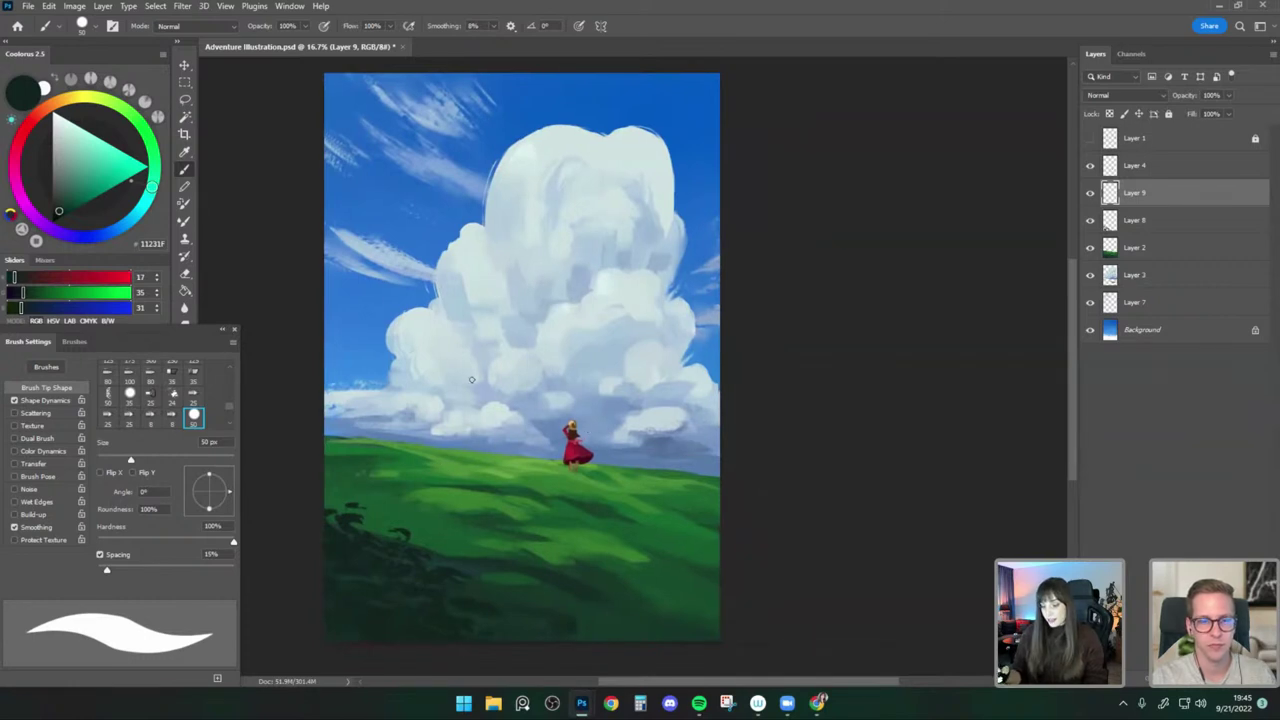
{"action": "key", "text": "comma"}
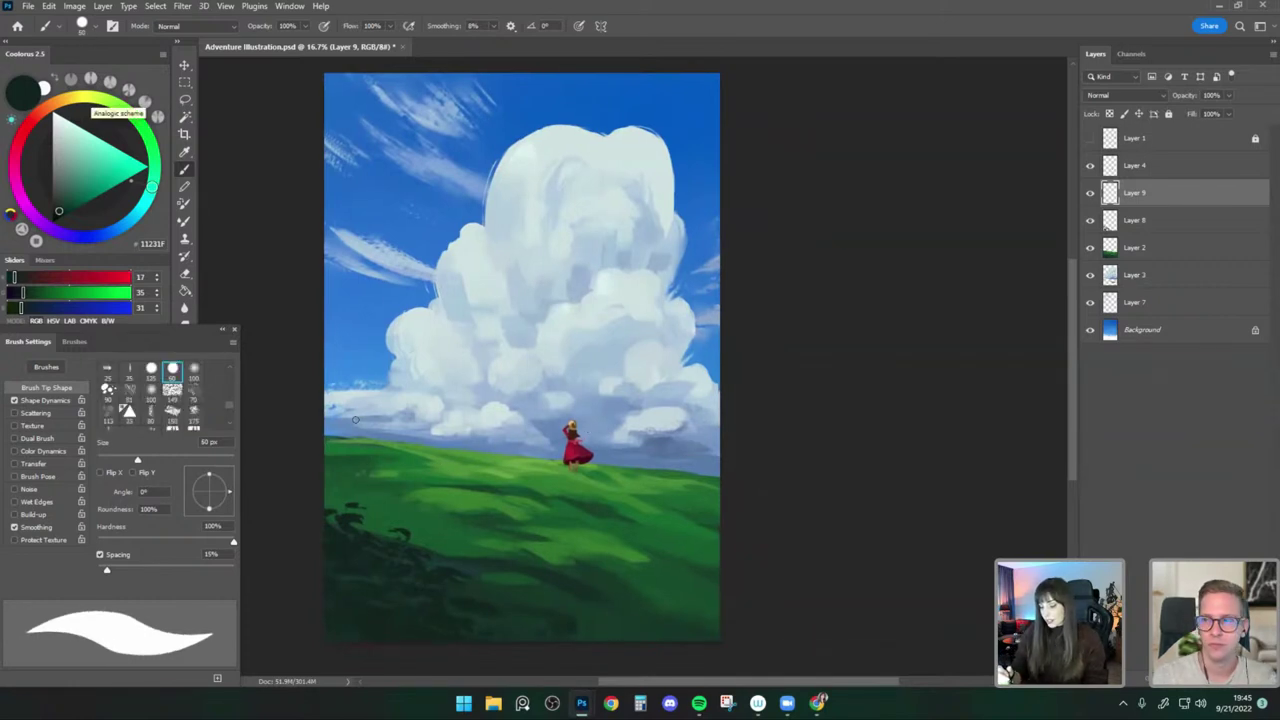
{"action": "key", "text": "comma"}
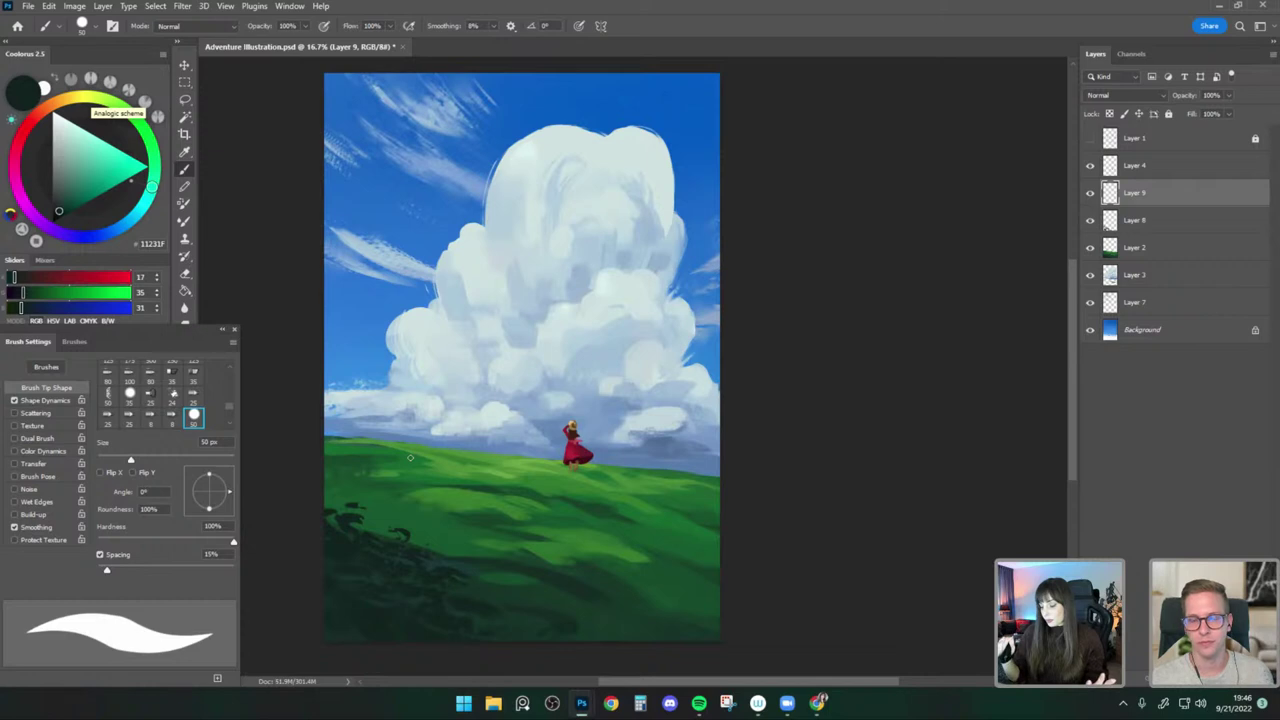
{"action": "key", "text": "comma"}
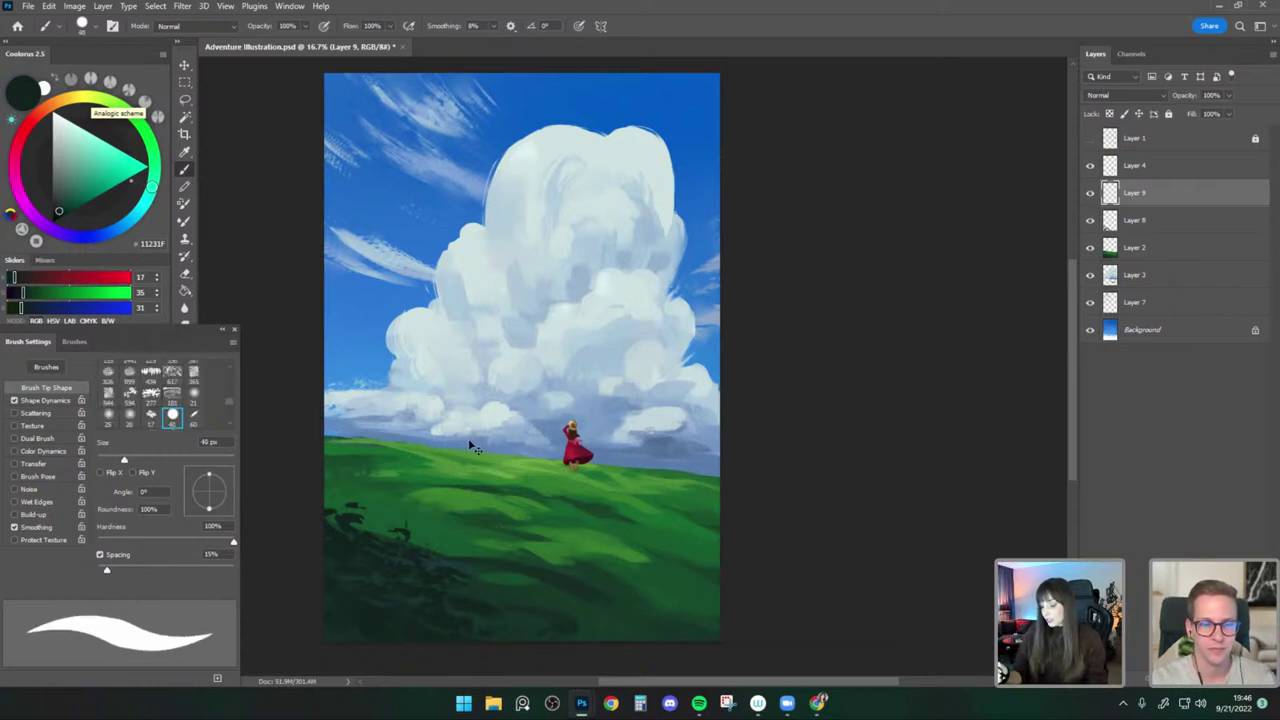
{"action": "key", "text": "bracketright"}
{"action": "key", "text": "bracketright"}
{"action": "key", "text": "bracketleft"}
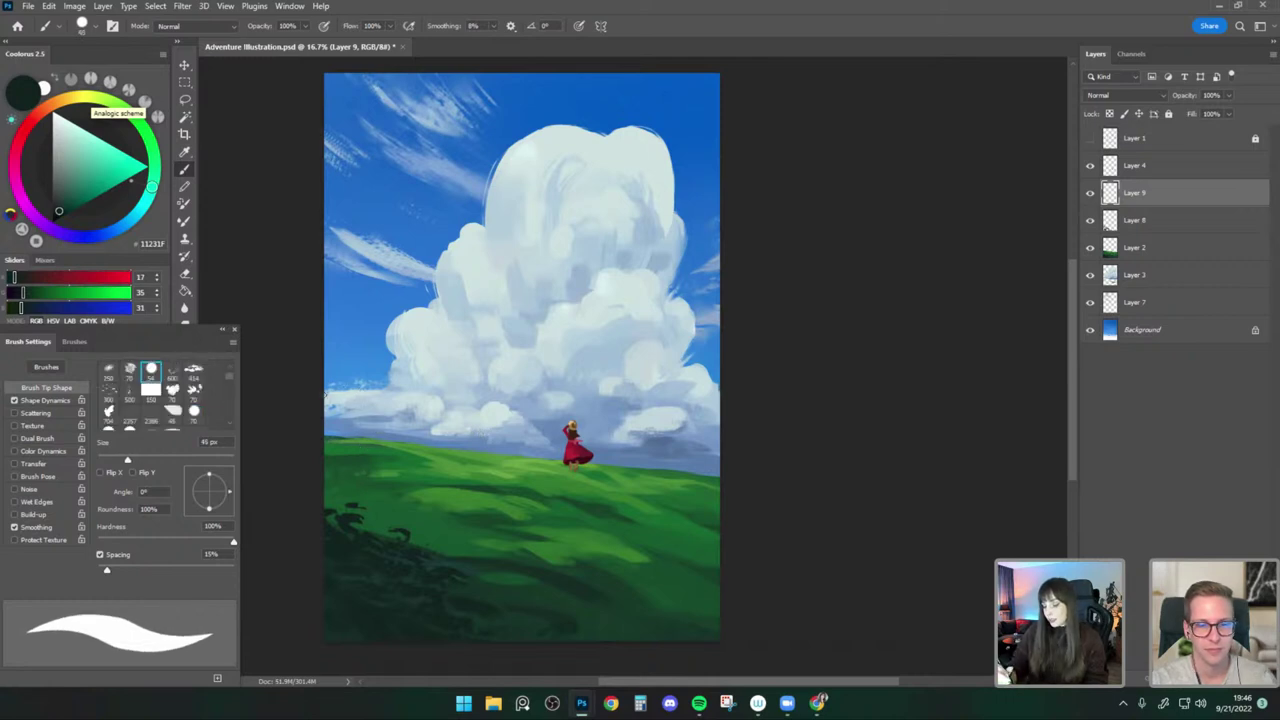
Try long dark strokes from the lower-left foliage past the horizon and along the hill's crest, undoing them all.
{"action": "left_click_drag", "start_coordinate": [370, 530], "coordinate": [340, 385]}
{"action": "key", "text": "ctrl+z"}
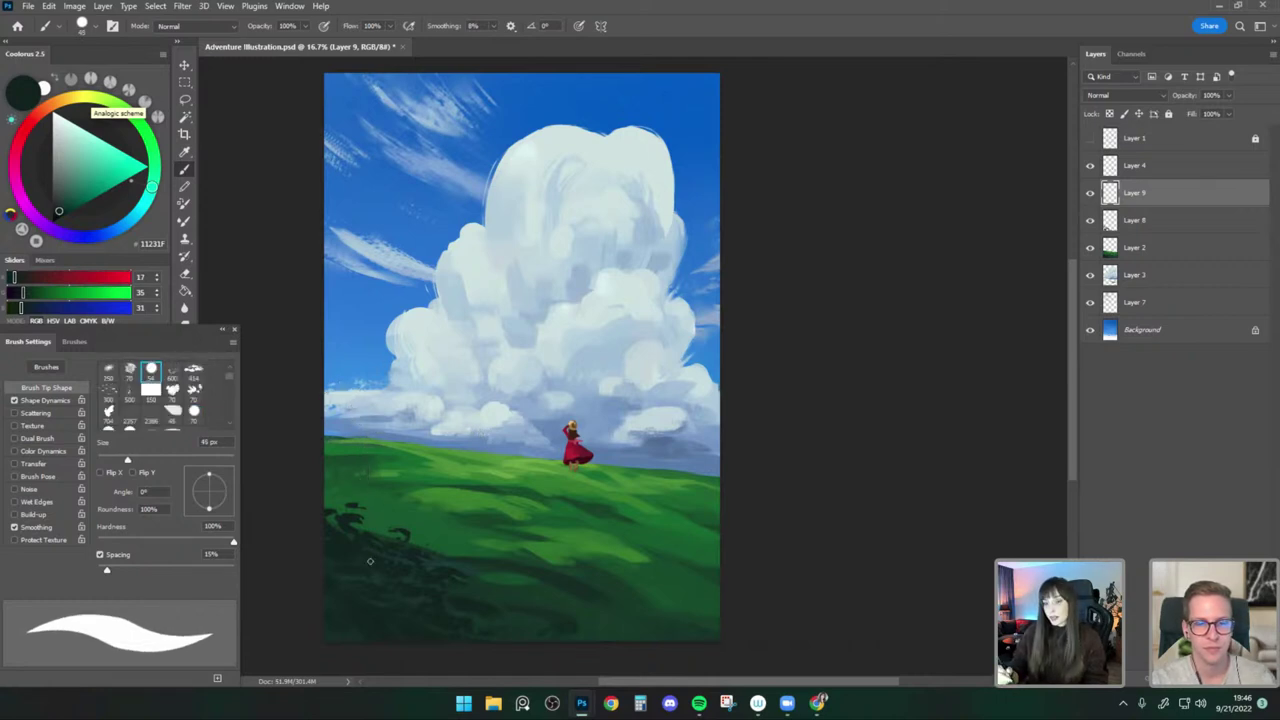
{"action": "left_click_drag", "start_coordinate": [379, 534], "coordinate": [413, 418]}
{"action": "key", "text": "ctrl+z"}
{"action": "left_click_drag", "start_coordinate": [357, 510], "coordinate": [430, 423]}
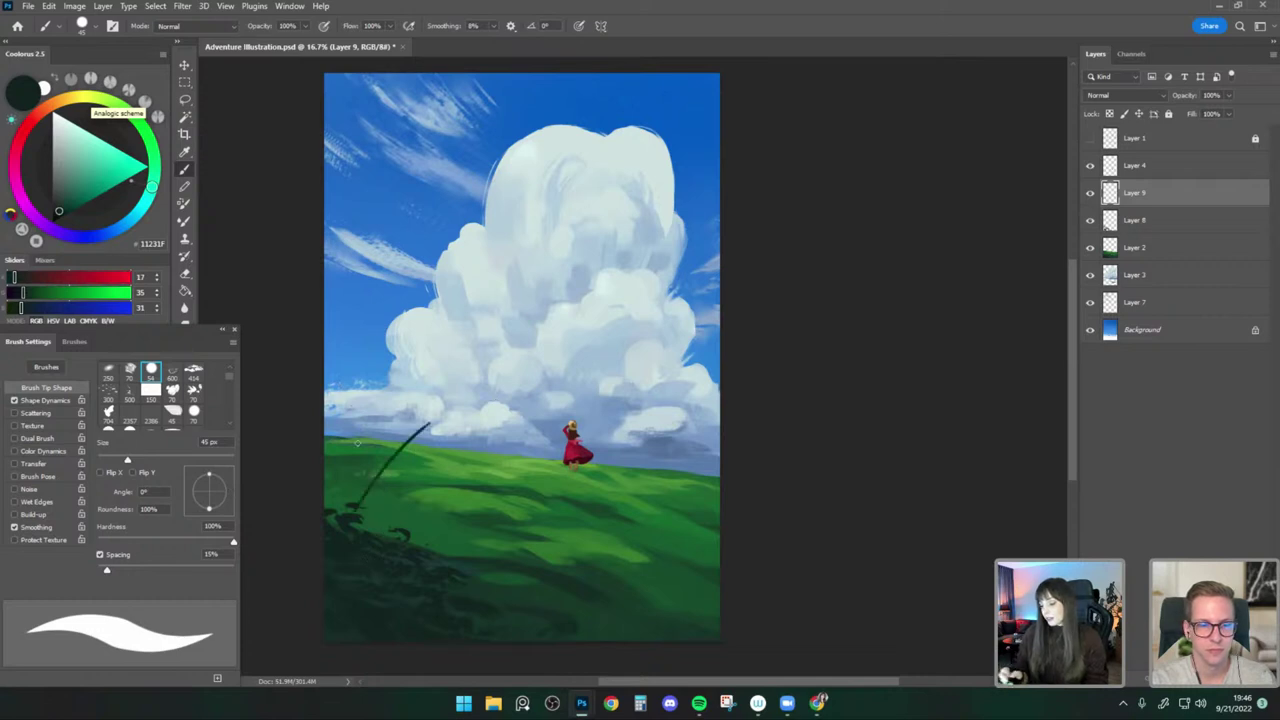
{"action": "left_click_drag", "start_coordinate": [357, 443], "coordinate": [675, 461]}
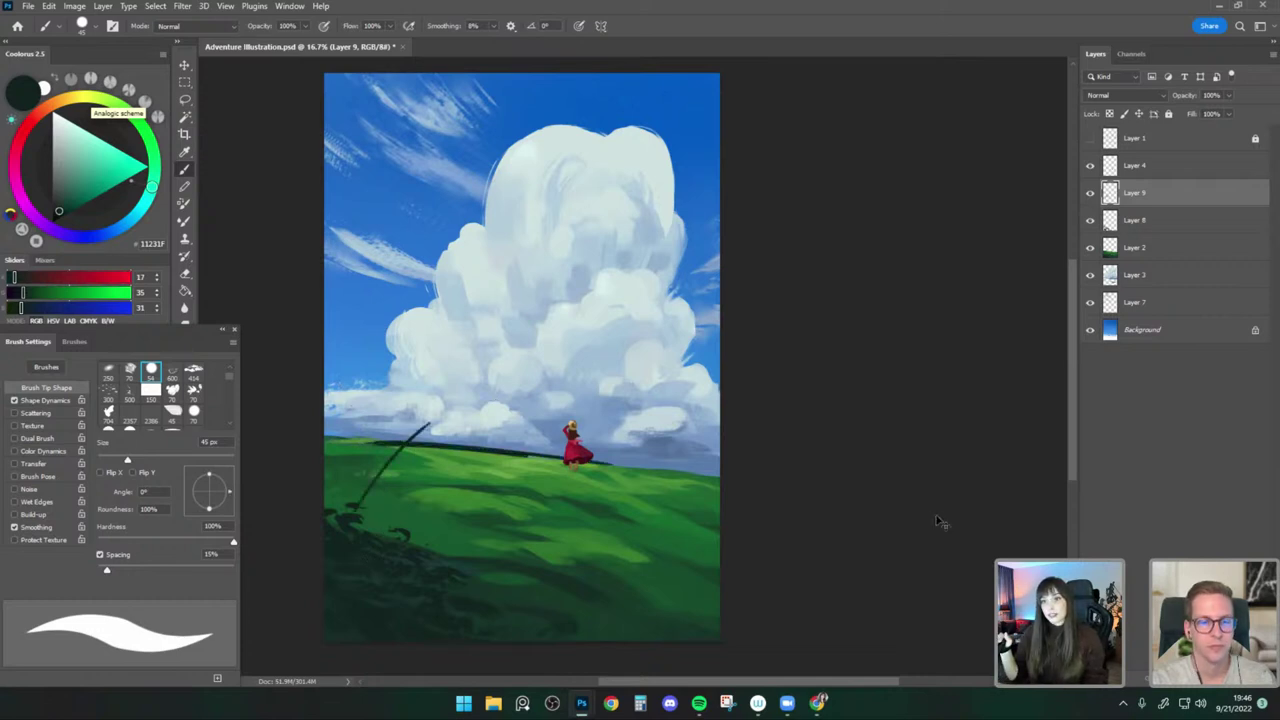
{"action": "key", "text": "ctrl+z"}
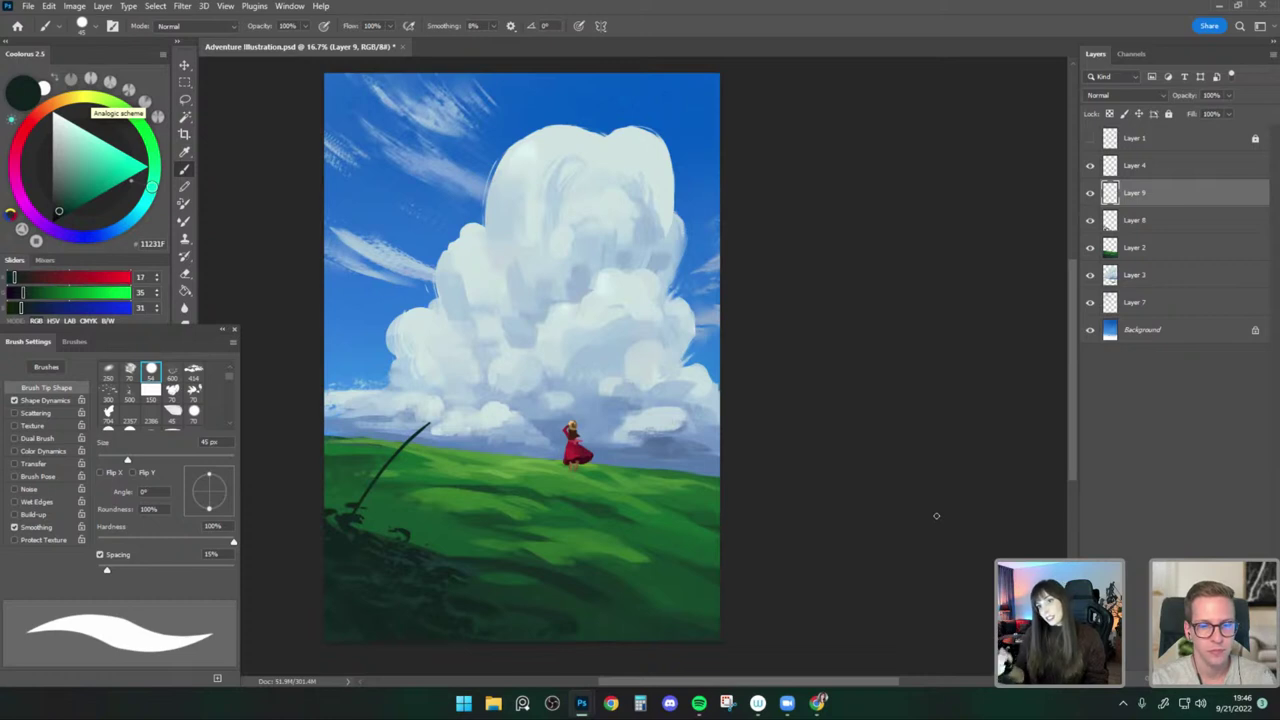
{"action": "key", "text": "ctrl+z"}
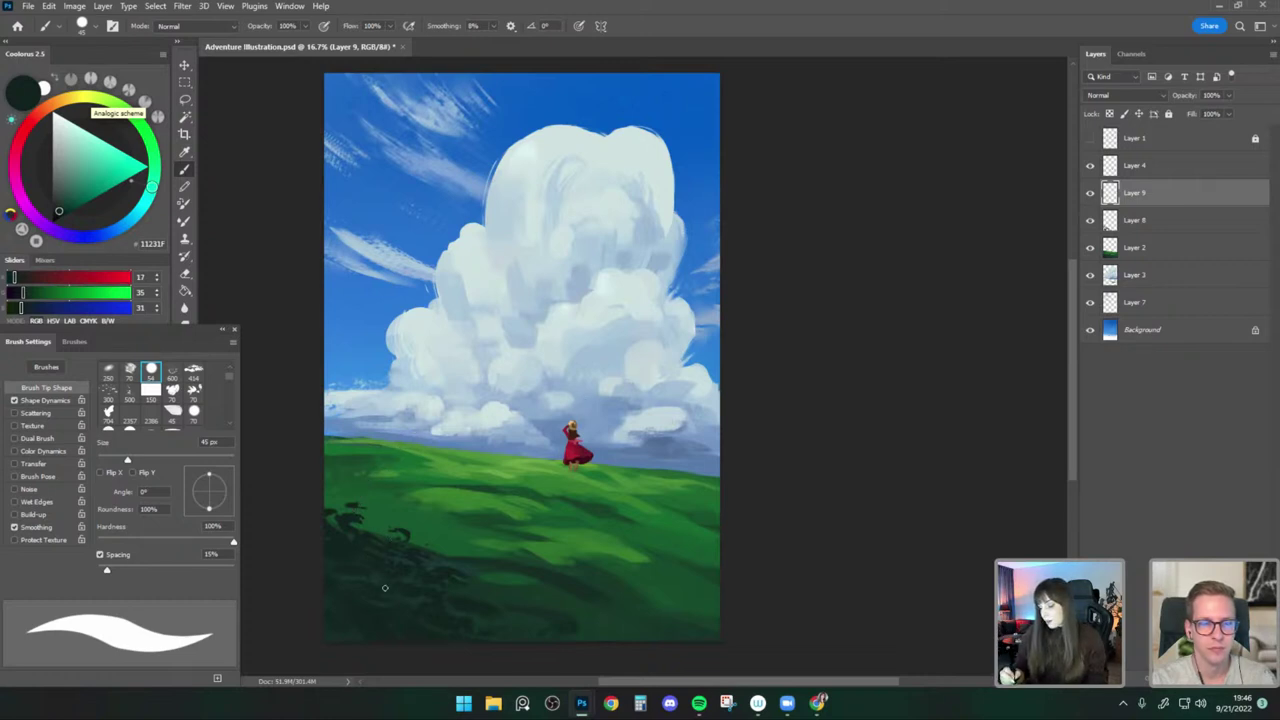
Paint dark leafy branches leaning over the slope above the lower-left foliage with a 45 to 80 px brush, comparing with Layer 9 hidden.
{"action": "mouse_move", "coordinate": [487, 501]}
{"action": "left_mouse_down"}
{"action": "mouse_move", "coordinate": [409, 531]}
{"action": "mouse_move", "coordinate": [434, 519]}
{"action": "left_mouse_up"}
{"action": "key", "text": "bracketright"}
{"action": "key", "text": "bracketright"}
{"action": "key", "text": "bracketright"}
{"action": "key", "text": "bracketright"}
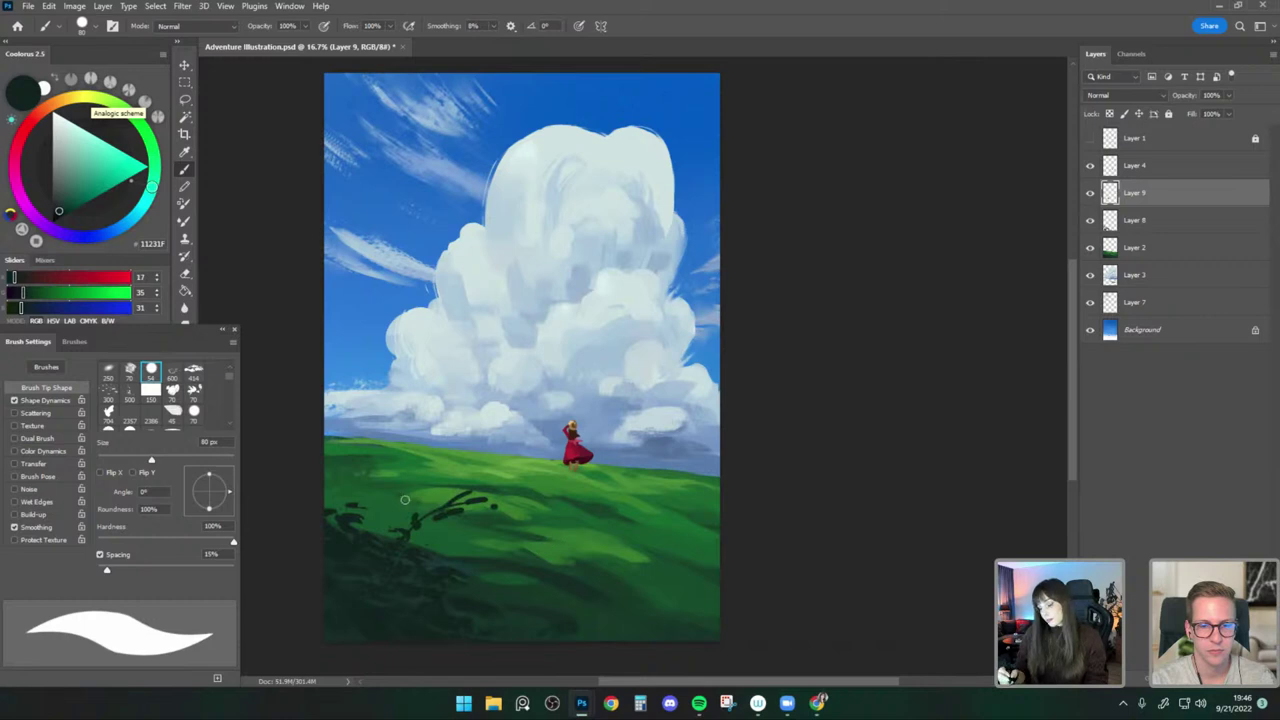
{"action": "mouse_move", "coordinate": [405, 499]}
{"action": "left_mouse_down"}
{"action": "mouse_move", "coordinate": [378, 527]}
{"action": "mouse_move", "coordinate": [420, 490]}
{"action": "mouse_move", "coordinate": [472, 483]}
{"action": "left_mouse_up"}
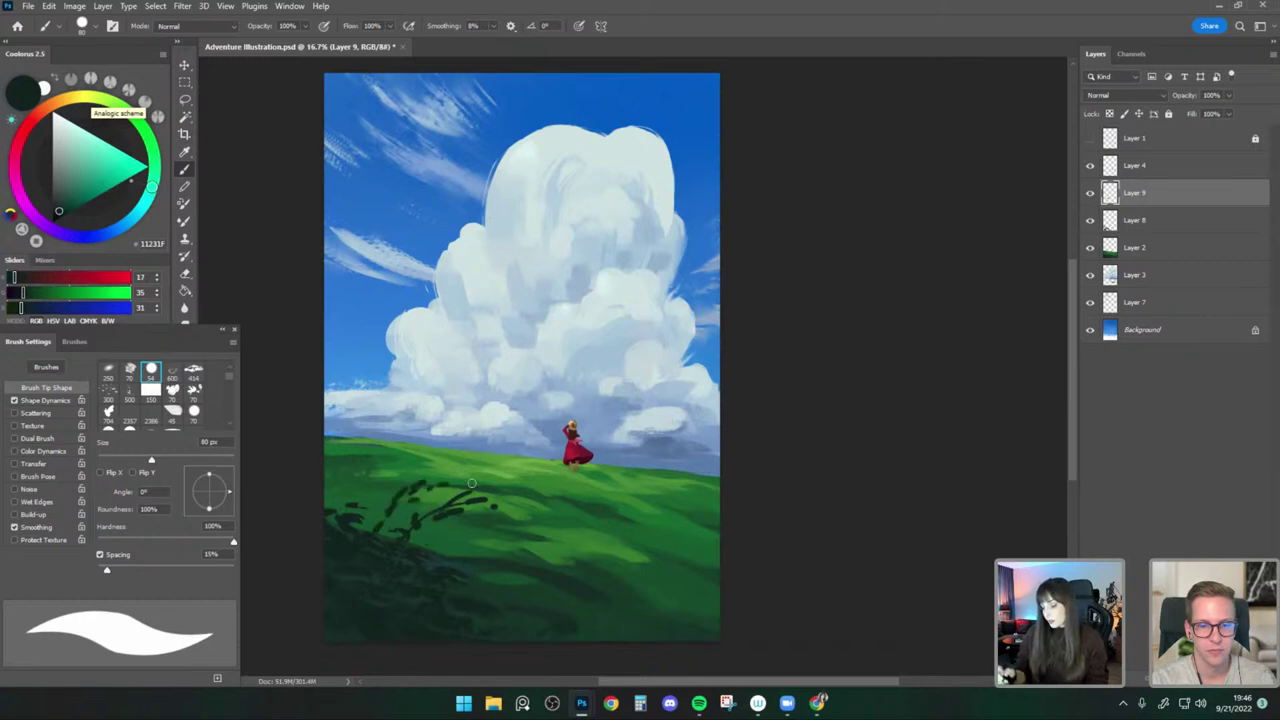
{"action": "left_click", "coordinate": [1091, 194]}
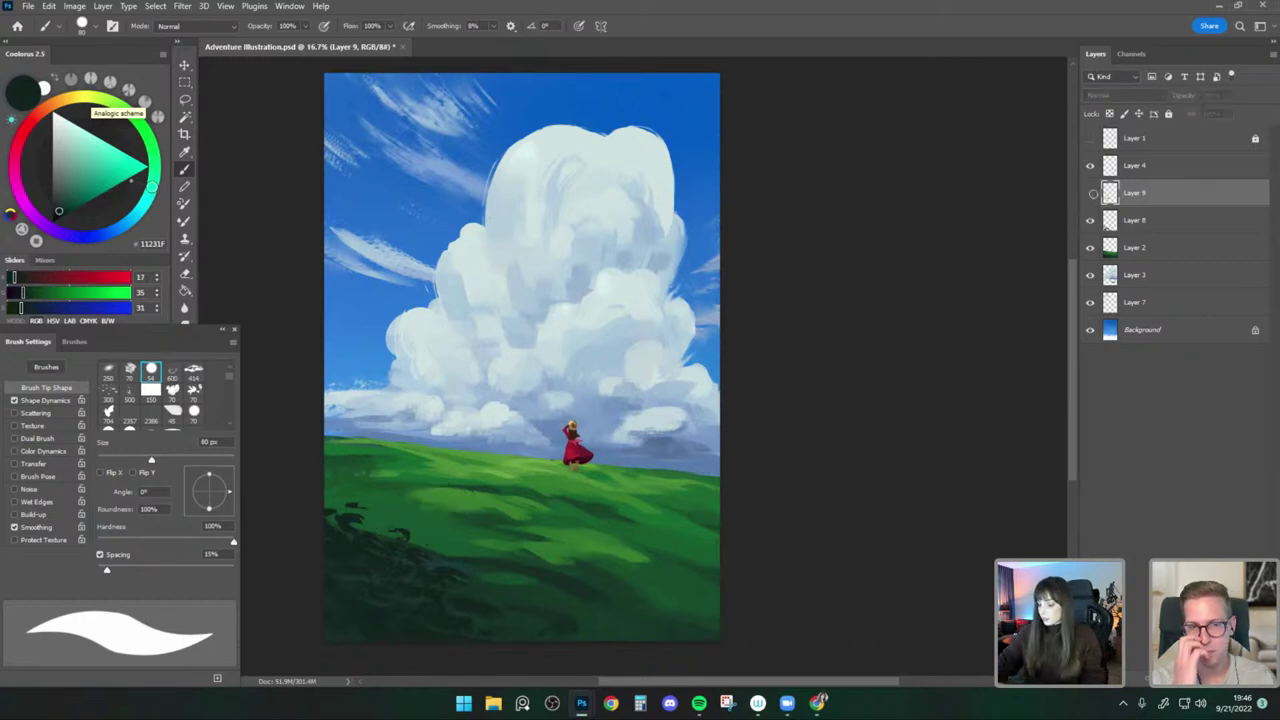
{"action": "left_click", "coordinate": [1091, 194]}
Paint a tall dark plant with forked stems and leaves rising from the lower-left foliage past the horizon, enlarging the brush to 100 px.
{"action": "key", "text": "bracketleft"}
{"action": "key", "text": "bracketleft"}
{"action": "key", "text": "ctrl+z"}
{"action": "mouse_move", "coordinate": [382, 500]}
{"action": "left_mouse_down"}
{"action": "mouse_move", "coordinate": [368, 435]}
{"action": "mouse_move", "coordinate": [394, 448]}
{"action": "mouse_move", "coordinate": [379, 427]}
{"action": "left_mouse_up"}
{"action": "key", "text": "bracketleft"}
{"action": "key", "text": "bracketright"}
{"action": "key", "text": "bracketright"}
{"action": "mouse_move", "coordinate": [399, 486]}
{"action": "left_mouse_down"}
{"action": "mouse_move", "coordinate": [409, 436]}
{"action": "mouse_move", "coordinate": [386, 437]}
{"action": "mouse_move", "coordinate": [401, 449]}
{"action": "left_mouse_up"}
{"action": "key", "text": "bracketright"}
{"action": "key", "text": "bracketright"}
{"action": "key", "text": "bracketright"}
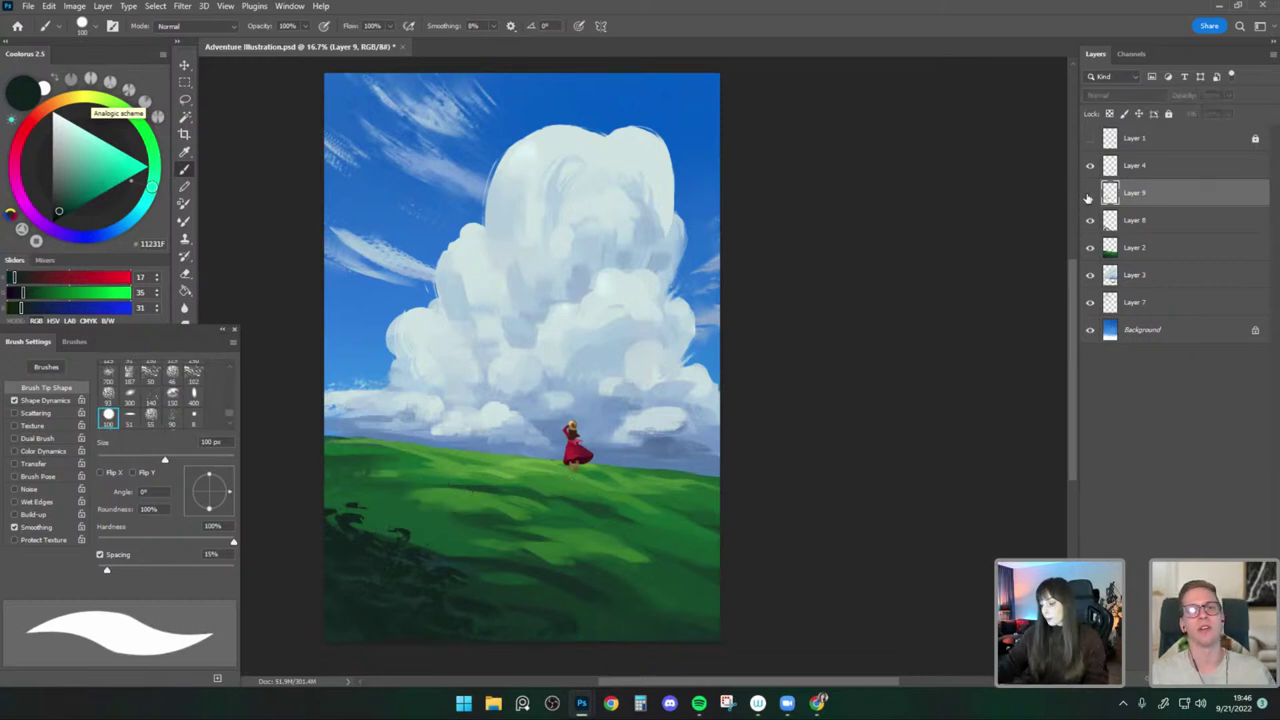
Free-transform Layer 9 to extend the painted plants slightly upward.
{"action": "key", "text": "ctrl+t"}
{"action": "left_click_drag", "start_coordinate": [561, 502], "coordinate": [563, 493]}
{"action": "left_click_drag", "start_coordinate": [423, 420], "coordinate": [422, 405]}
{"action": "key", "text": "Return"}
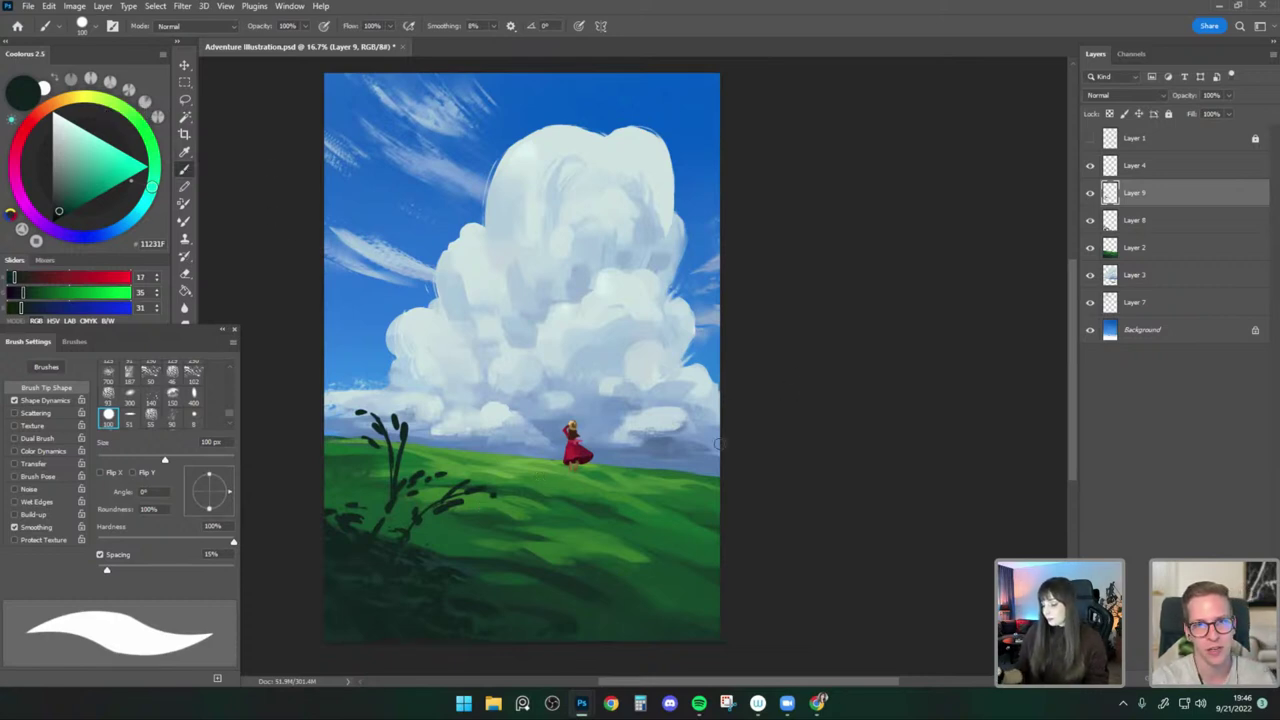
Paint a curved dark stem rising from the illustration's lower-right corner, reducing the brush to 60 px.
{"action": "left_click_drag", "start_coordinate": [718, 604], "coordinate": [646, 515]}
{"action": "key", "text": "ctrl+z"}
{"action": "key", "text": "bracketleft"}
{"action": "key", "text": "bracketleft"}
{"action": "key", "text": "bracketleft"}
{"action": "key", "text": "bracketleft"}
{"action": "left_click_drag", "start_coordinate": [715, 634], "coordinate": [660, 580]}
{"action": "key", "text": "bracketleft"}
{"action": "key", "text": "bracketleft"}
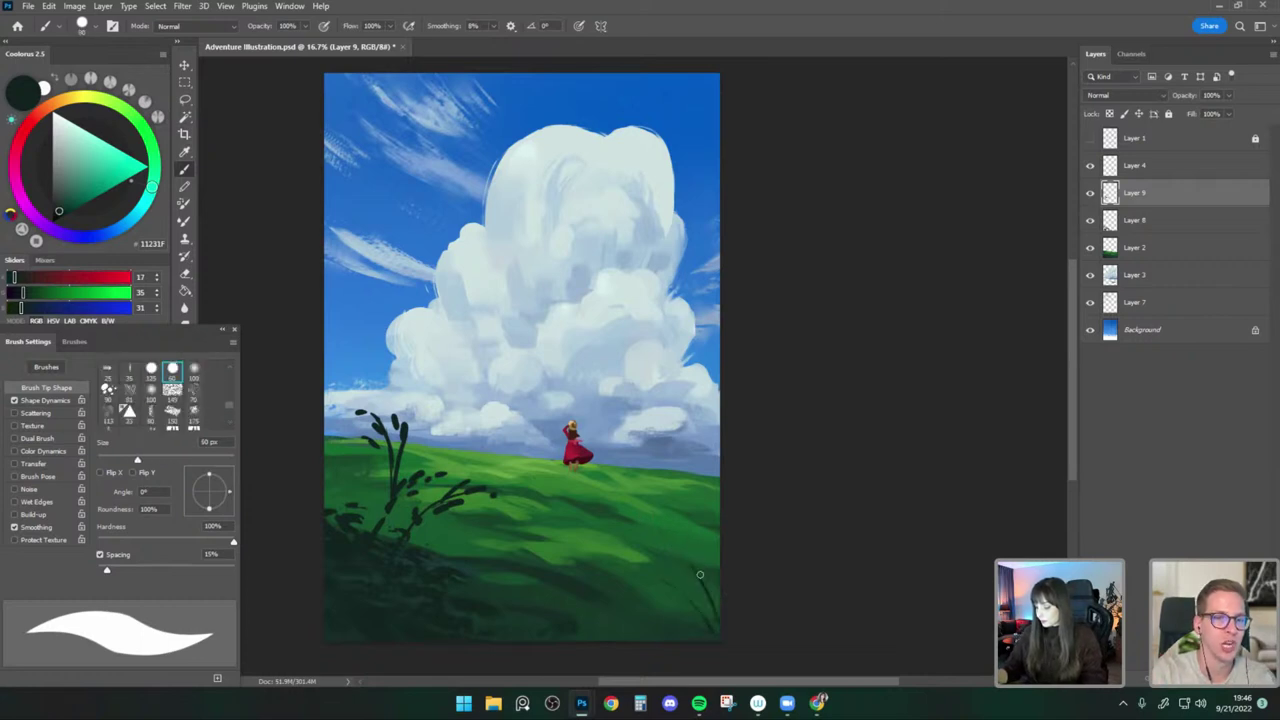
Add side stems and small leaves to the plant in the illustration's lower-right corner, enlarging the brush to 80 px.
{"action": "key", "text": "bracketleft"}
{"action": "mouse_move", "coordinate": [716, 630]}
{"action": "left_mouse_down"}
{"action": "mouse_move", "coordinate": [697, 570]}
{"action": "mouse_move", "coordinate": [680, 567]}
{"action": "mouse_move", "coordinate": [693, 566]}
{"action": "mouse_move", "coordinate": [658, 587]}
{"action": "left_mouse_up"}
{"action": "key", "text": "bracketright"}
{"action": "key", "text": "bracketright"}
{"action": "key", "text": "."}
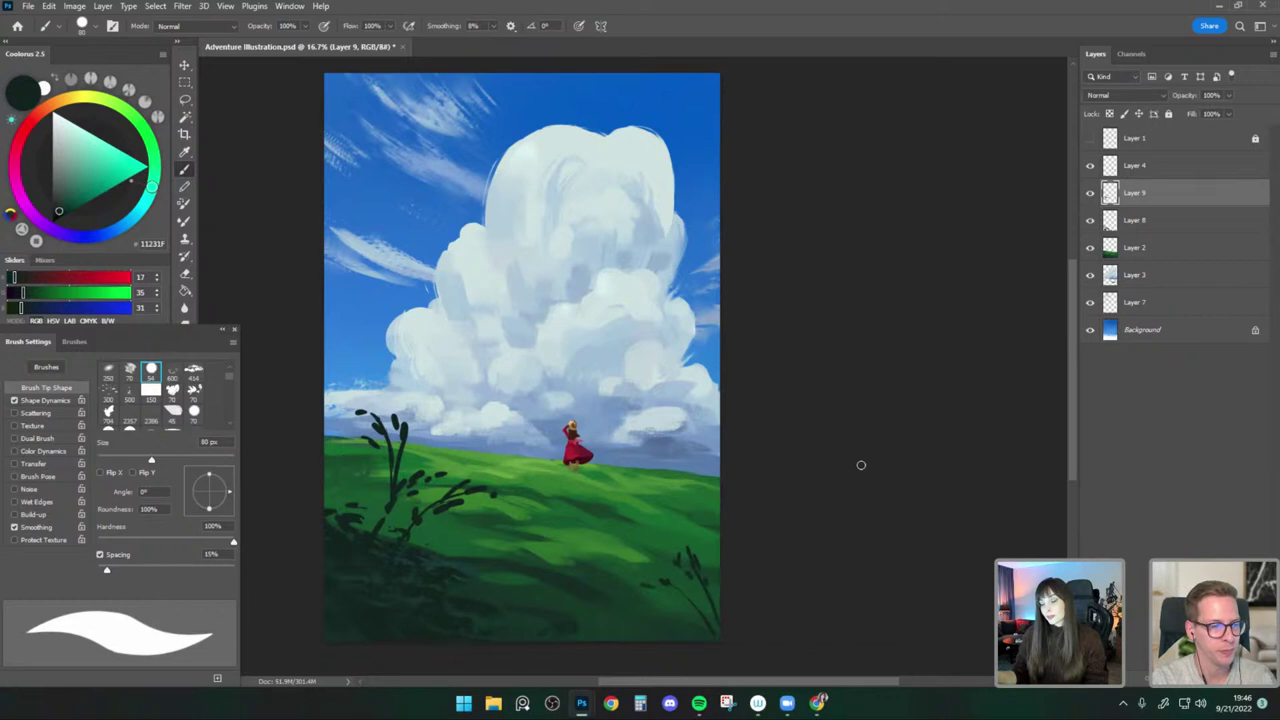
Compare the illustration with and without the foreground plants on Layer 9.
{"action": "left_click", "coordinate": [1091, 194]}
{"action": "left_click", "coordinate": [1091, 194]}
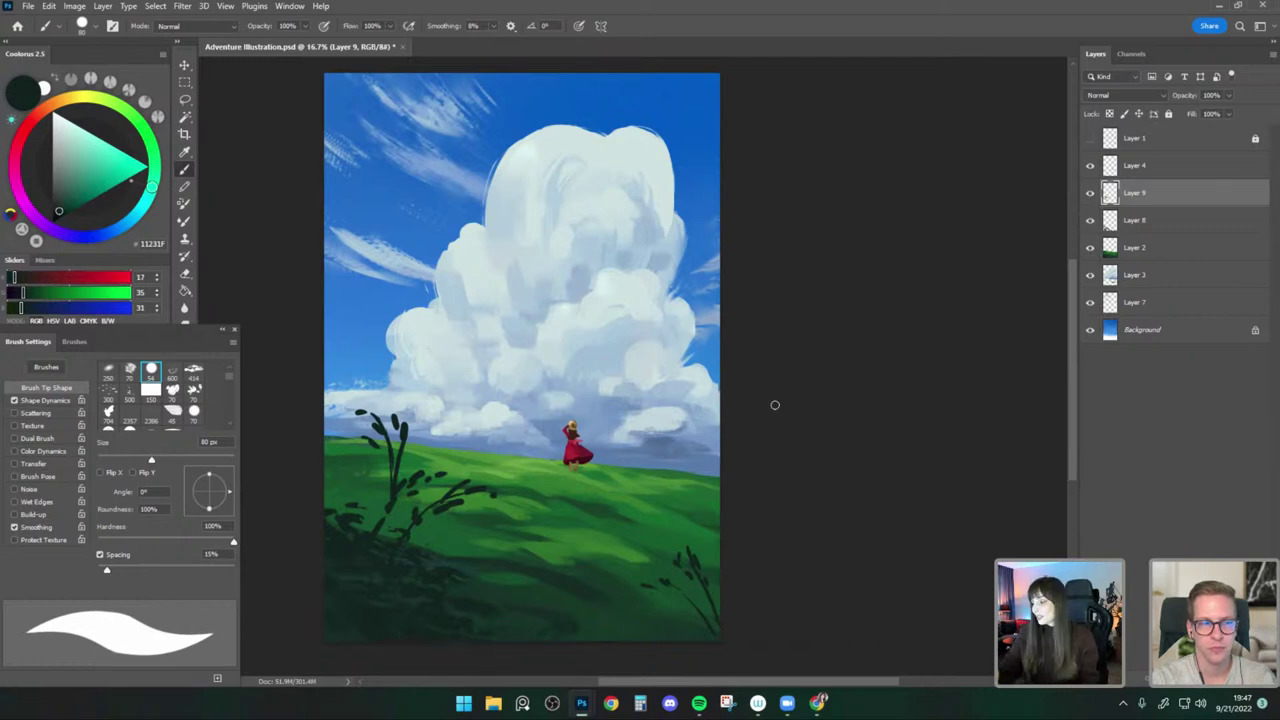
{"action": "left_click", "coordinate": [1090, 194]}
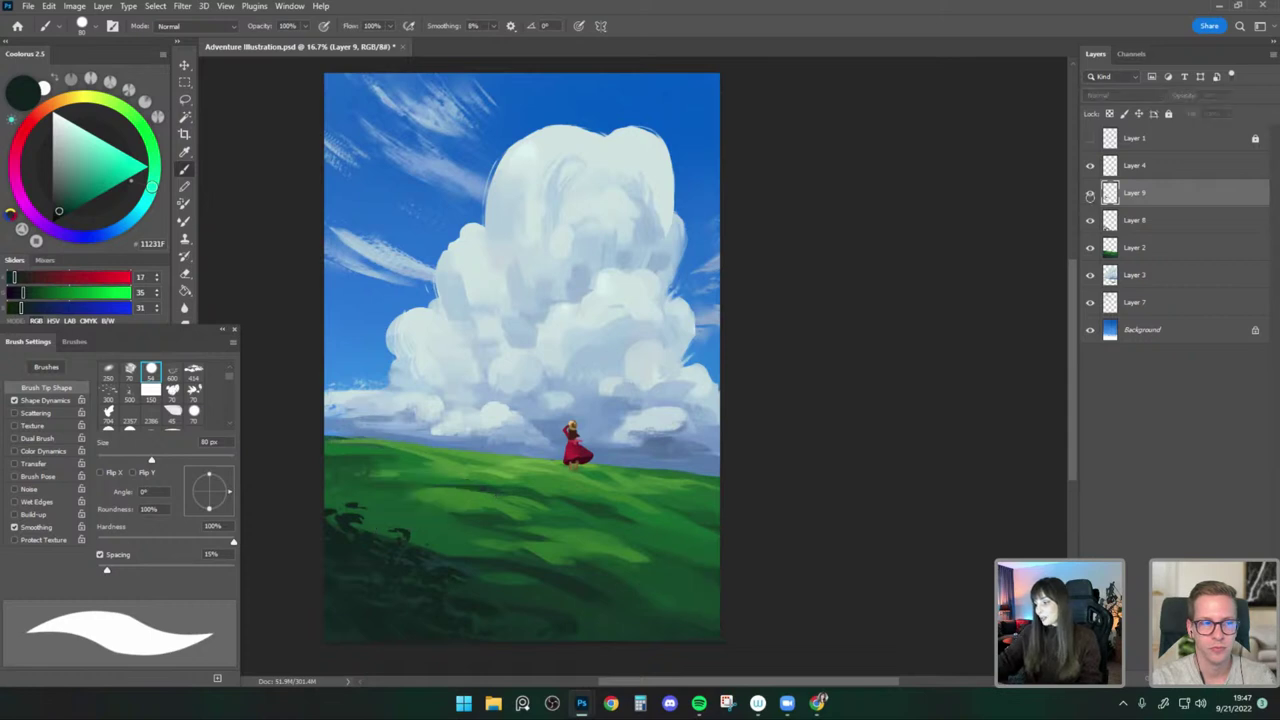
{"action": "left_click", "coordinate": [1090, 194]}
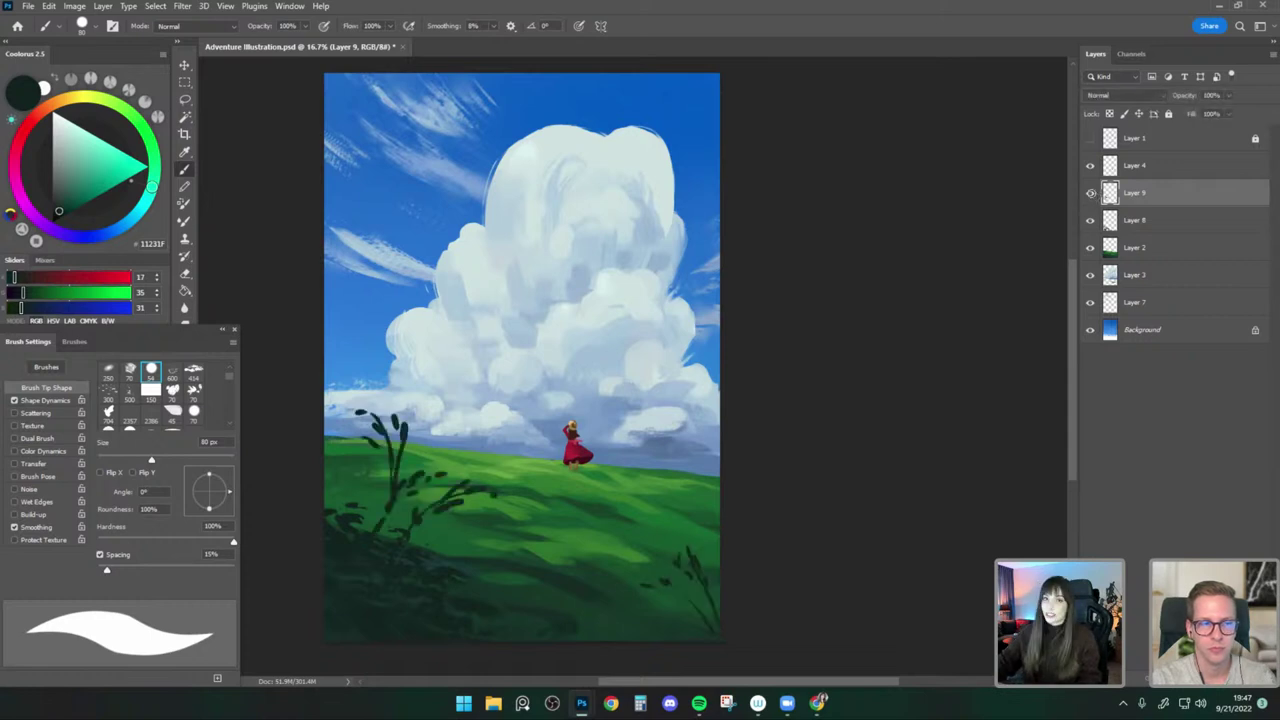
Flip the canvas horizontally and erase the small stemmed plant in the illustration's lower-left corner from Layer 9.
{"action": "key", "text": "ctrl+shift+h"}
{"action": "left_click_drag", "start_coordinate": [839, 364], "coordinate": [840, 330]}
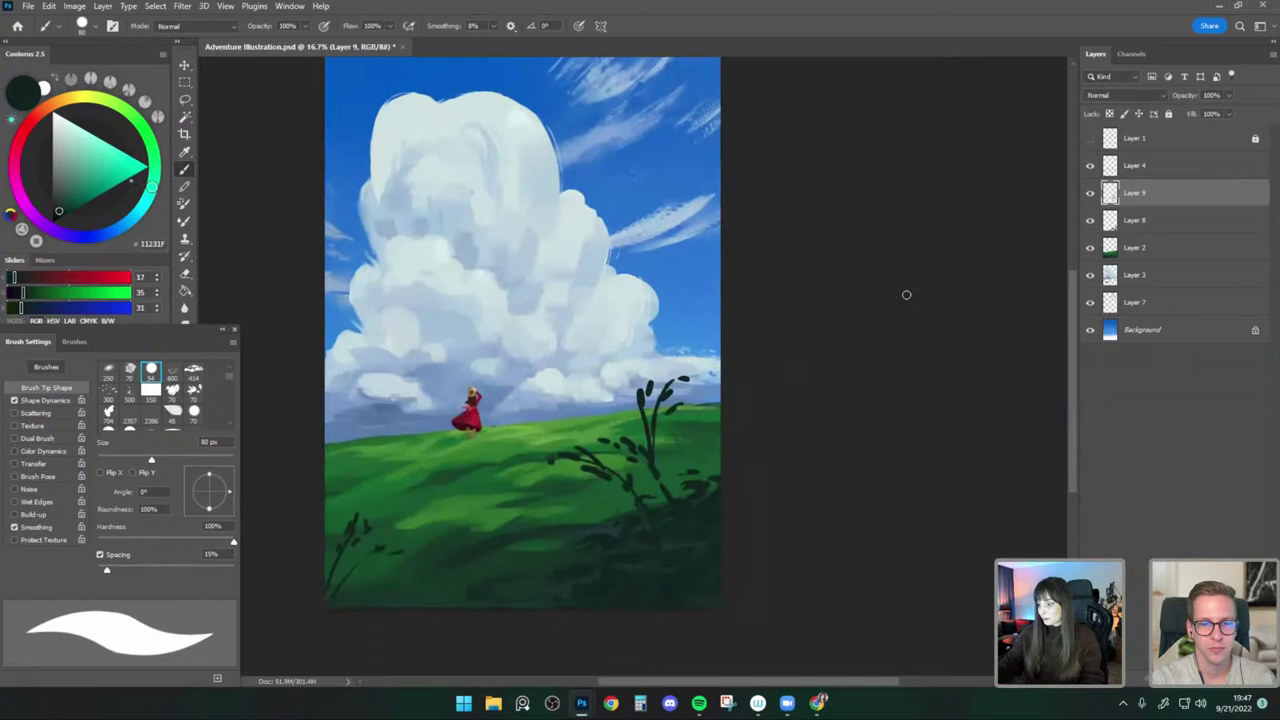
{"action": "key", "text": "bracketright"}
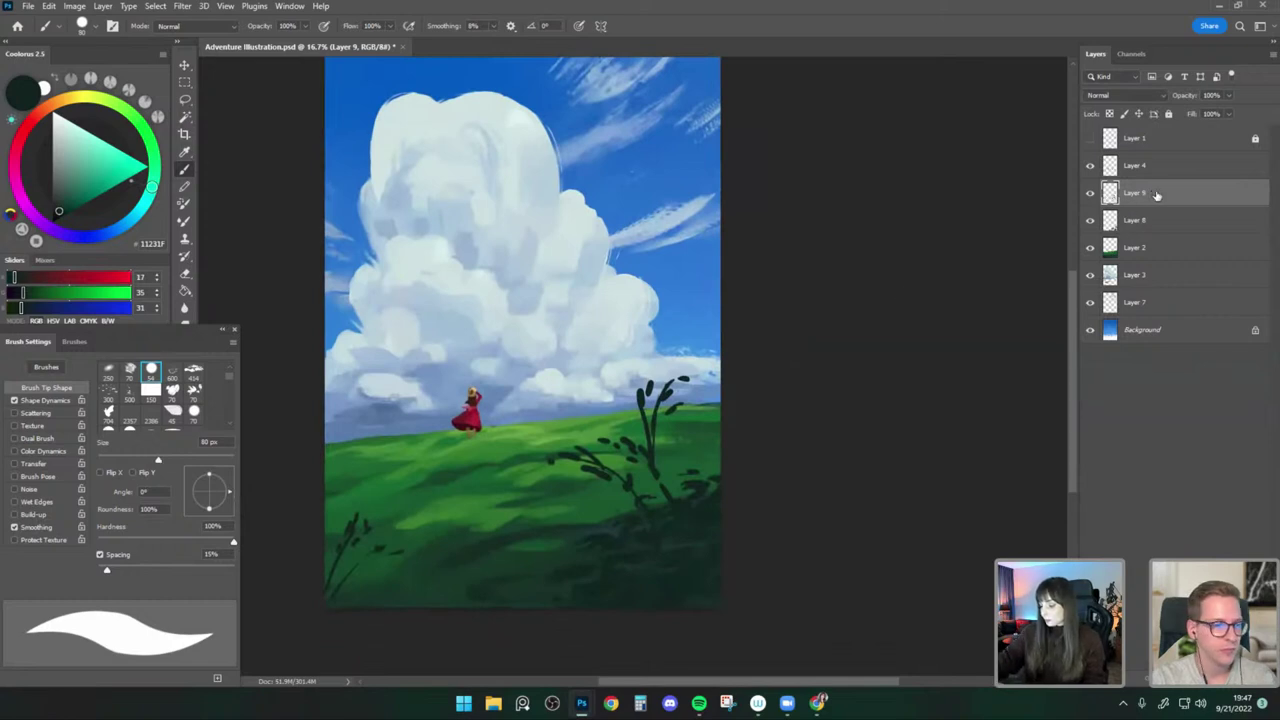
{"action": "key", "text": "e"}
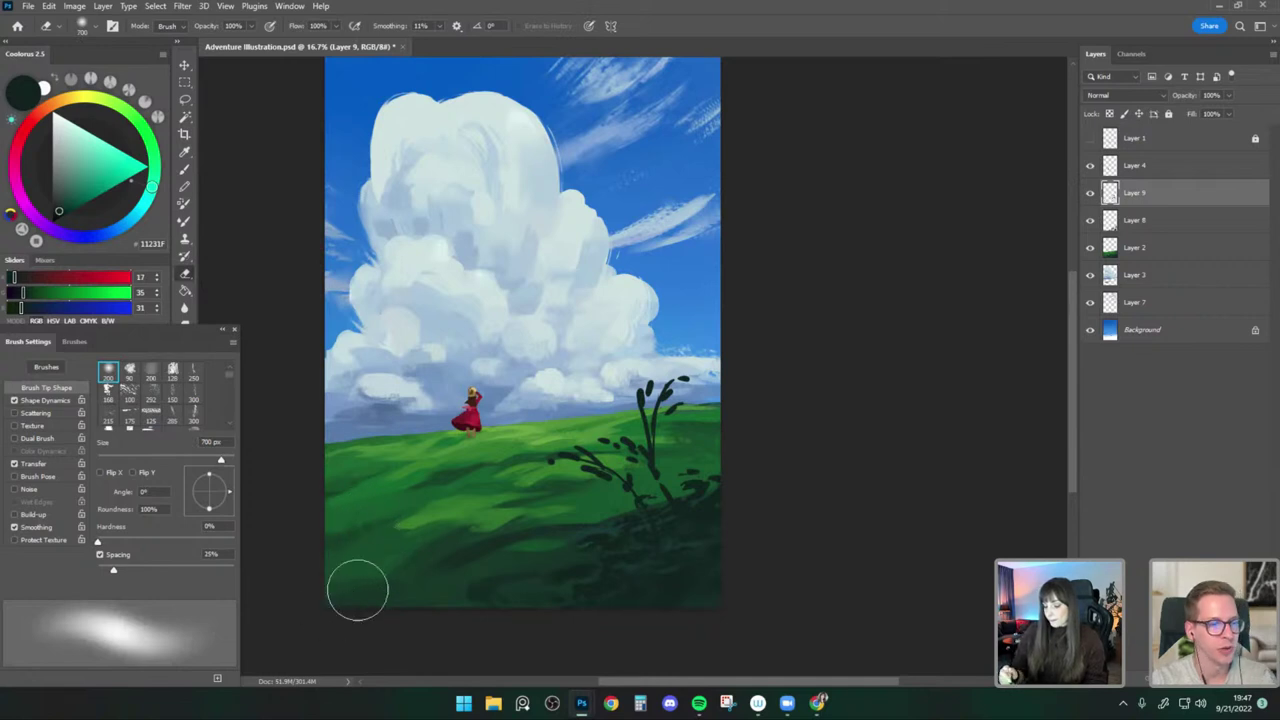
Select the Flat - Smooth Basic brush, try a dark stroke on the lower-left grass, and undo it.
{"action": "key", "text": "b"}
{"action": "left_click", "coordinate": [82, 25]}
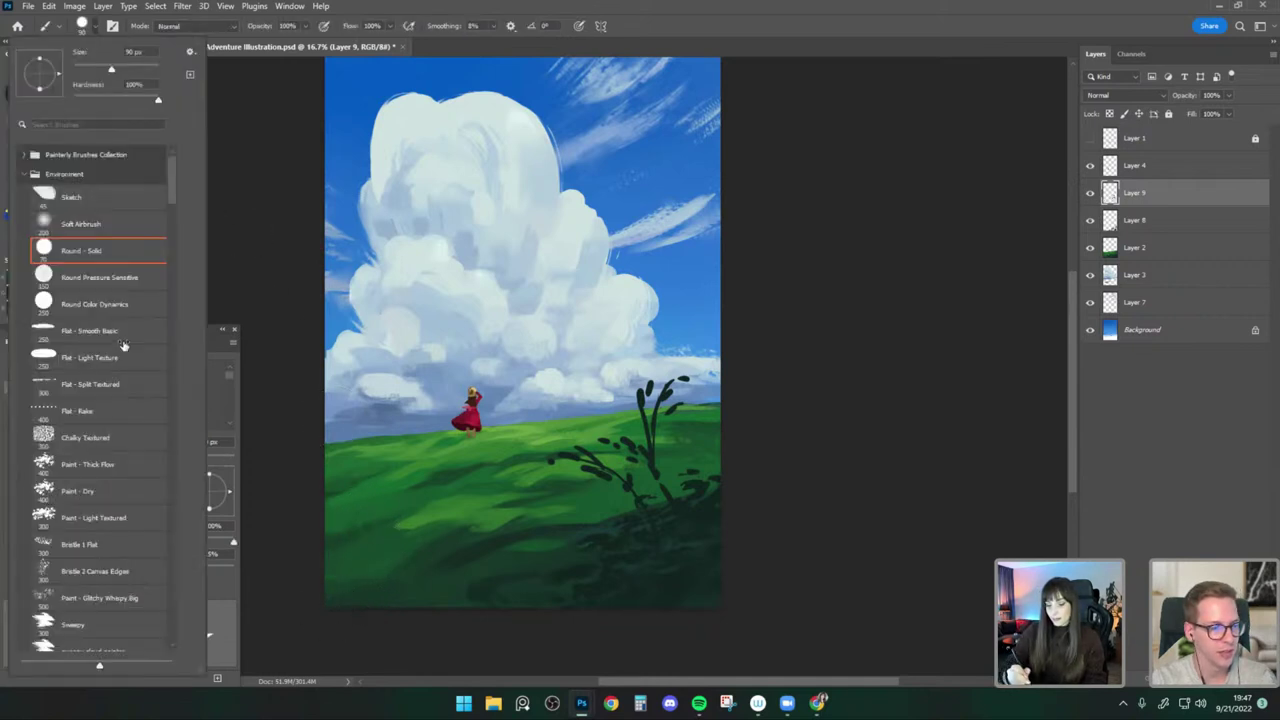
{"action": "left_click", "coordinate": [89, 330]}
{"action": "left_click", "coordinate": [590, 560]}
{"action": "key", "text": "bracketleft"}
{"action": "left_click_drag", "start_coordinate": [398, 537], "coordinate": [408, 554]}
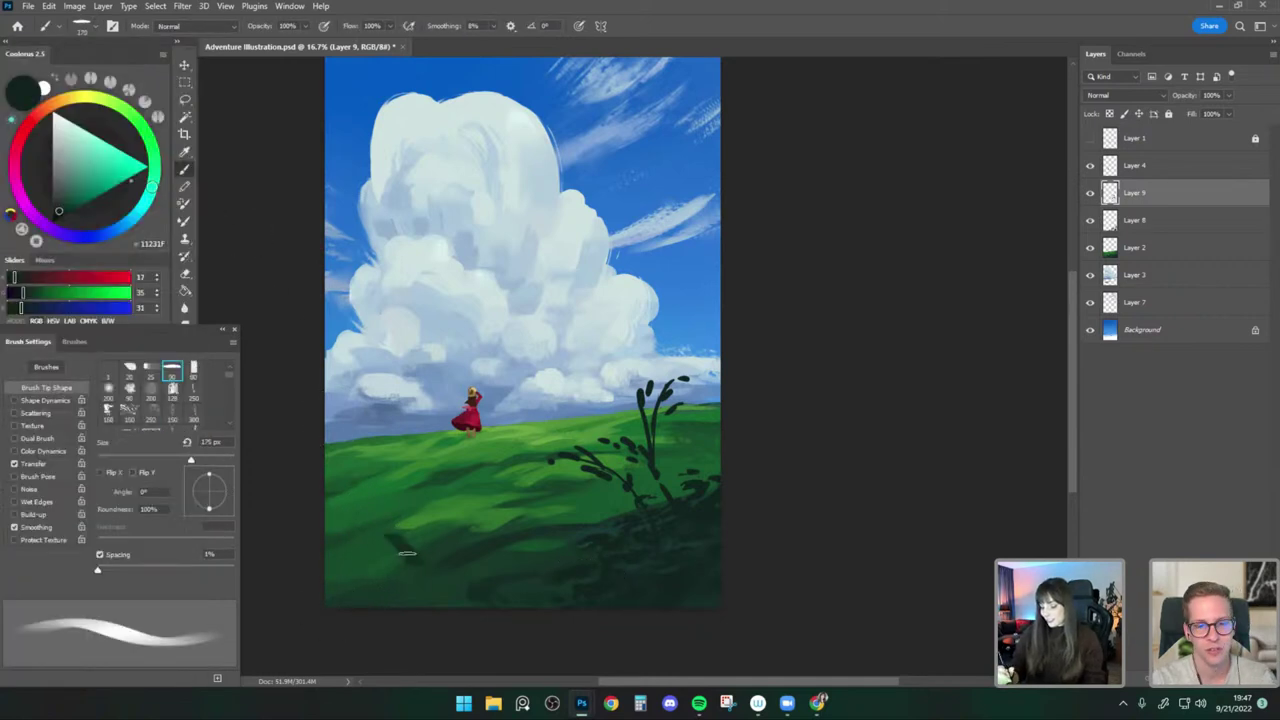
{"action": "key", "text": "ctrl+z"}
Paint soft dark stems and leaves on the lower-left grass in the sampled foliage colour, starting at a 100 px brush size.
{"action": "key", "text": "bracketleft"}
{"action": "left_click", "coordinate": [684, 510], "text": "alt"}
{"action": "key", "text": "bracketleft"}
{"action": "key", "text": "bracketleft"}
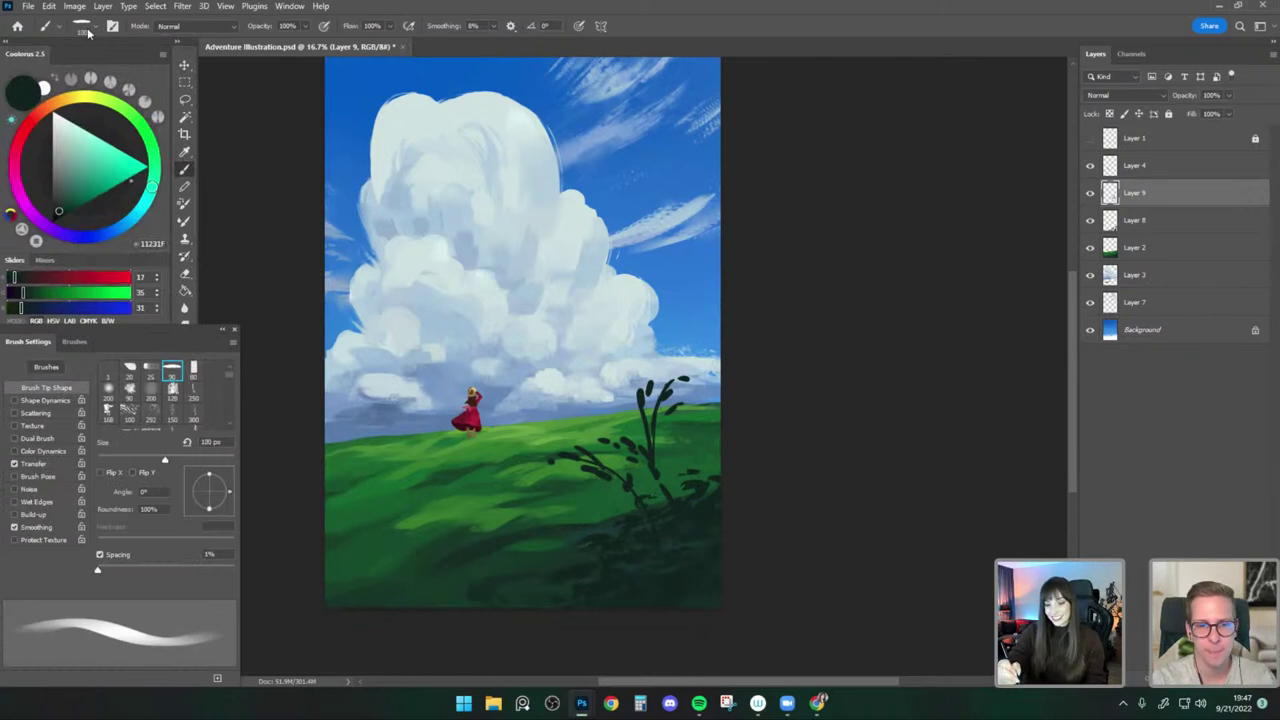
{"action": "left_click", "coordinate": [86, 27]}
{"action": "left_click", "coordinate": [369, 538]}
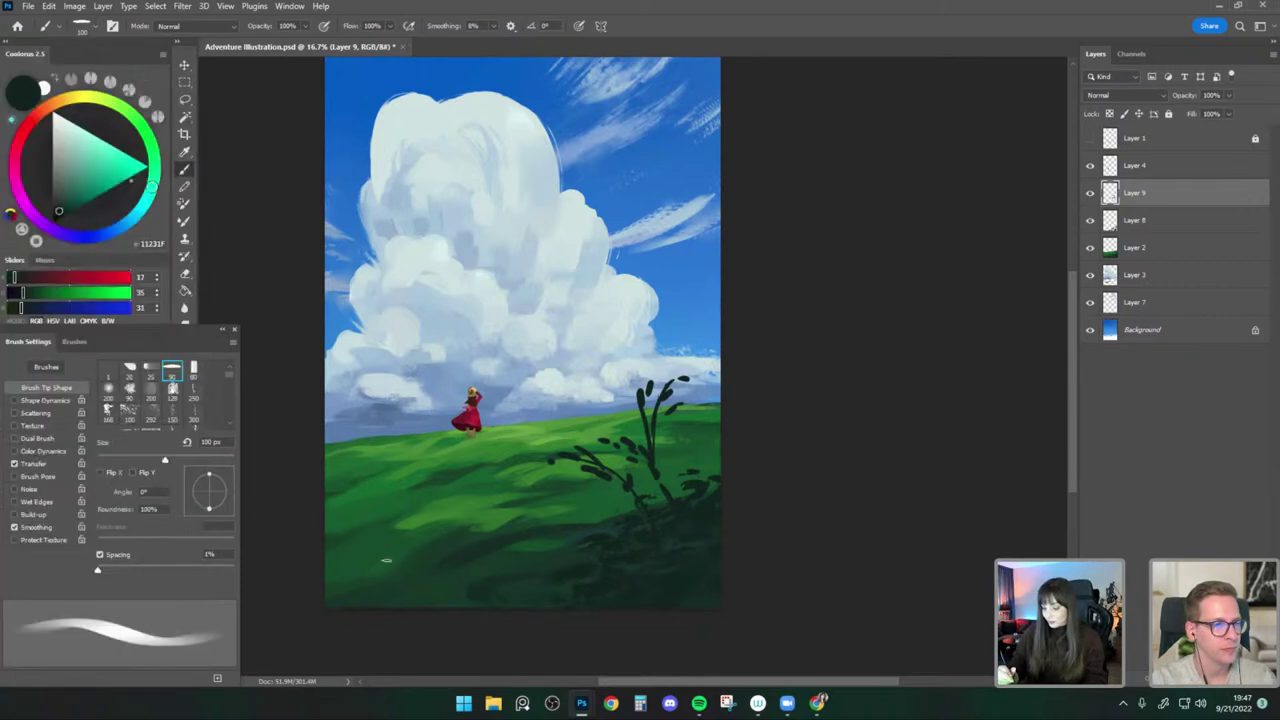
{"action": "key", "text": "bracketright"}
{"action": "mouse_move", "coordinate": [372, 544]}
{"action": "left_mouse_down"}
{"action": "mouse_move", "coordinate": [401, 573]}
{"action": "mouse_move", "coordinate": [421, 531]}
{"action": "mouse_move", "coordinate": [450, 525]}
{"action": "mouse_move", "coordinate": [436, 548]}
{"action": "mouse_move", "coordinate": [408, 536]}
{"action": "left_mouse_up"}
{"action": "key", "text": "bracketleft"}
{"action": "key", "text": "bracketright"}
{"action": "key", "text": "bracketleft"}
{"action": "key", "text": "bracketleft"}
{"action": "key", "text": "bracketleft"}
{"action": "left_click_drag", "start_coordinate": [336, 554], "coordinate": [366, 560]}
Broaden the dark lower-left plant toward the middle of the hill, enlarging the brush to 150 px.
{"action": "key", "text": "bracketright"}
{"action": "key", "text": "bracketright"}
{"action": "key", "text": "bracketright"}
{"action": "key", "text": "bracketright"}
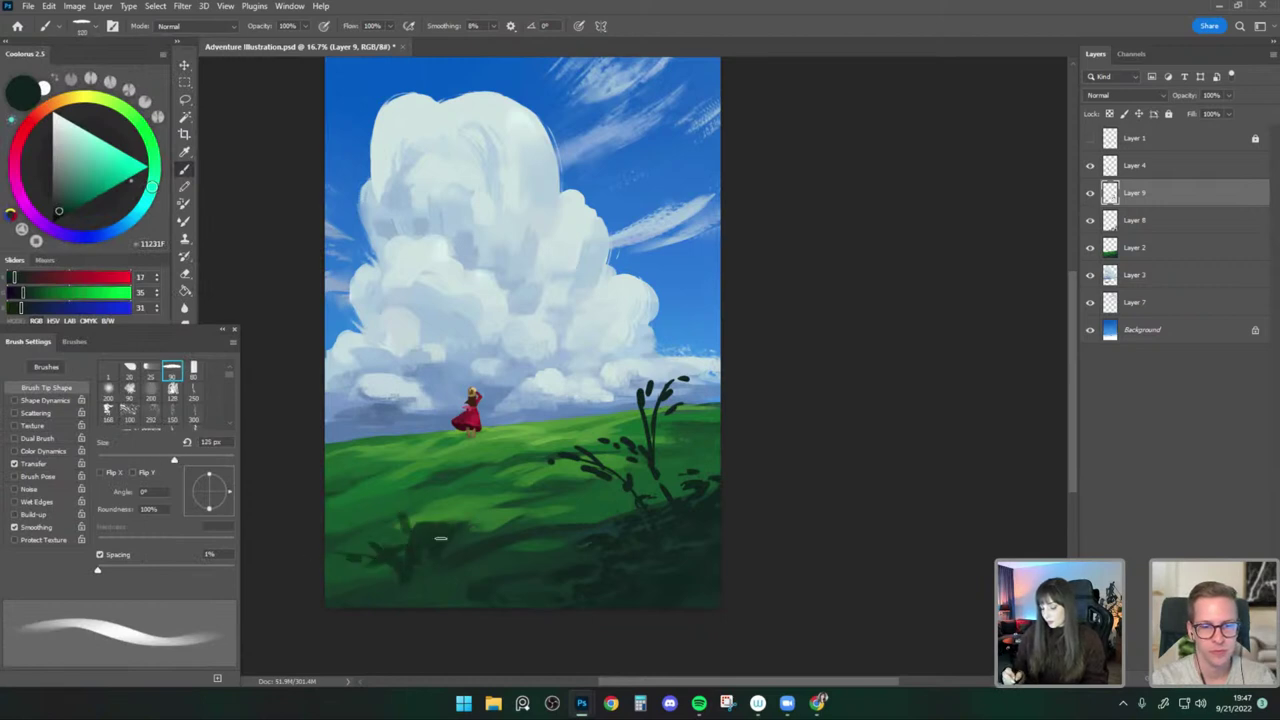
{"action": "right_click", "coordinate": [540, 529]}
{"action": "left_click", "coordinate": [904, 432]}
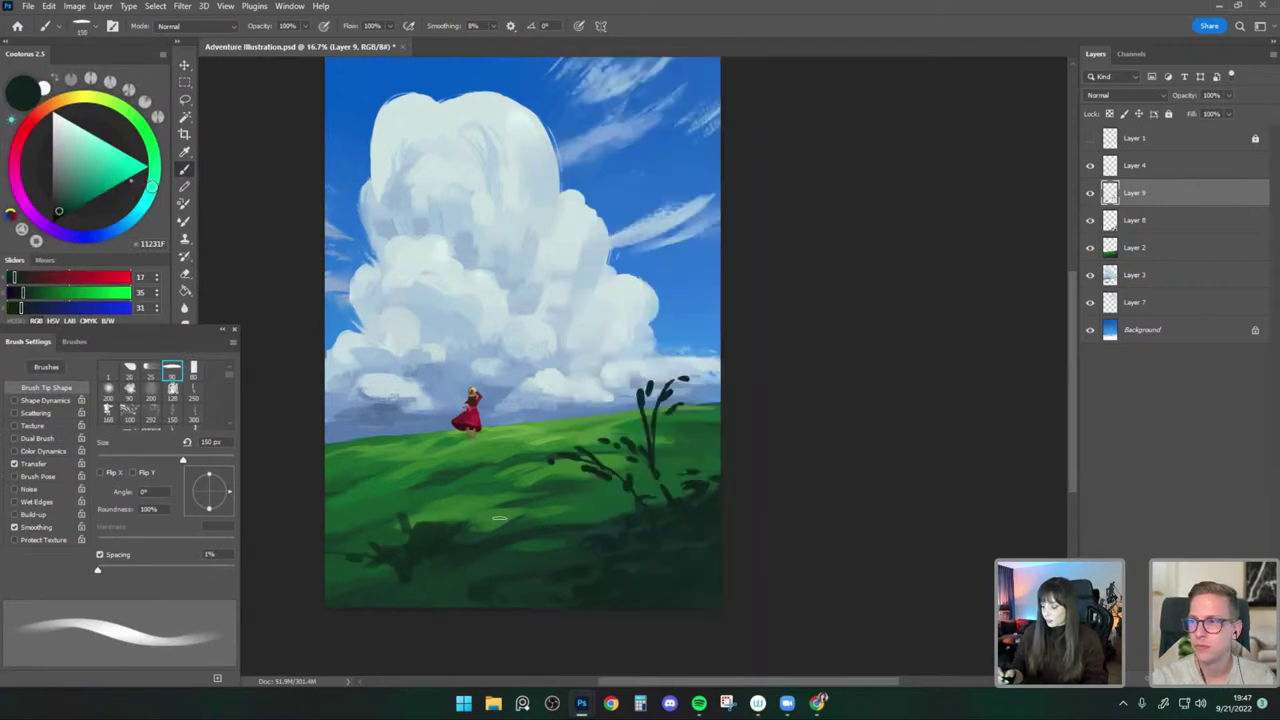
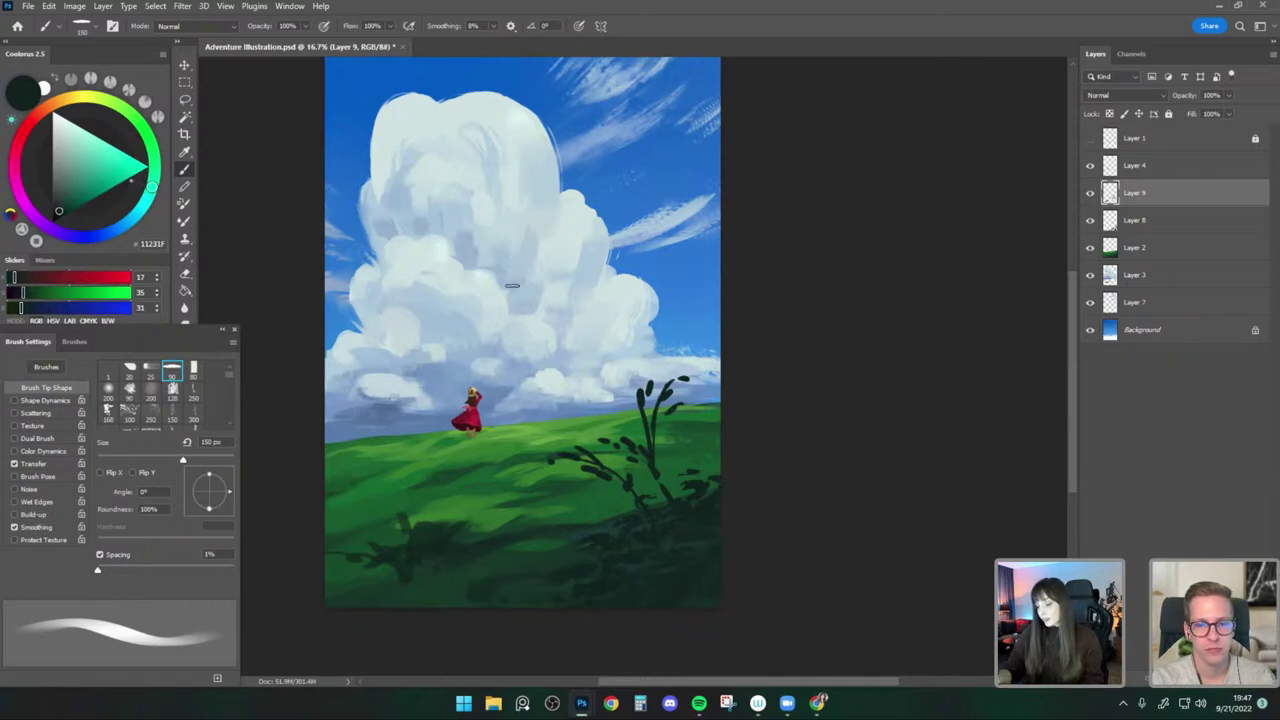
Soften the lower-left plant into the grass with sampled dark green #173427, using brush sizes of 250 and 150 px.
{"action": "mouse_move", "coordinate": [683, 364]}
{"action": "left_mouse_down"}
{"action": "mouse_move", "coordinate": [687, 396]}
{"action": "mouse_move", "coordinate": [688, 380]}
{"action": "left_mouse_up"}
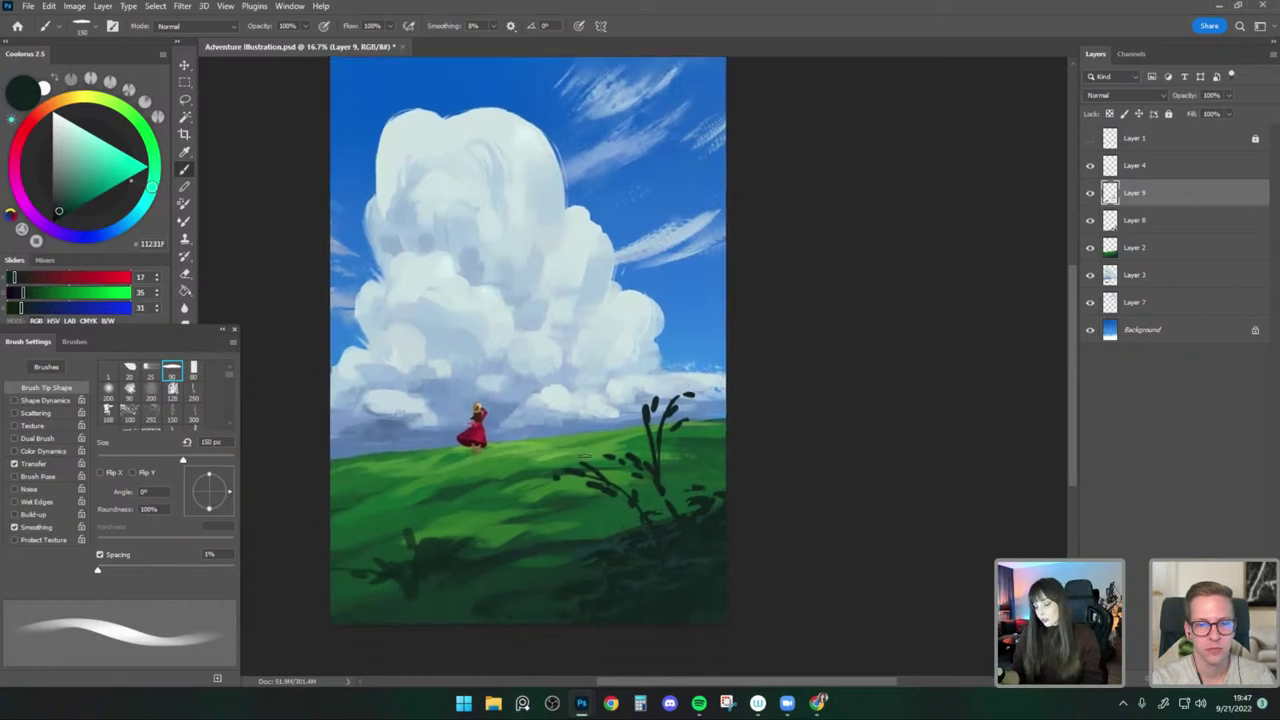
{"action": "key", "text": "bracketleft"}
{"action": "key", "text": "bracketright"}
{"action": "key", "text": "bracketright"}
{"action": "key", "text": "bracketright"}
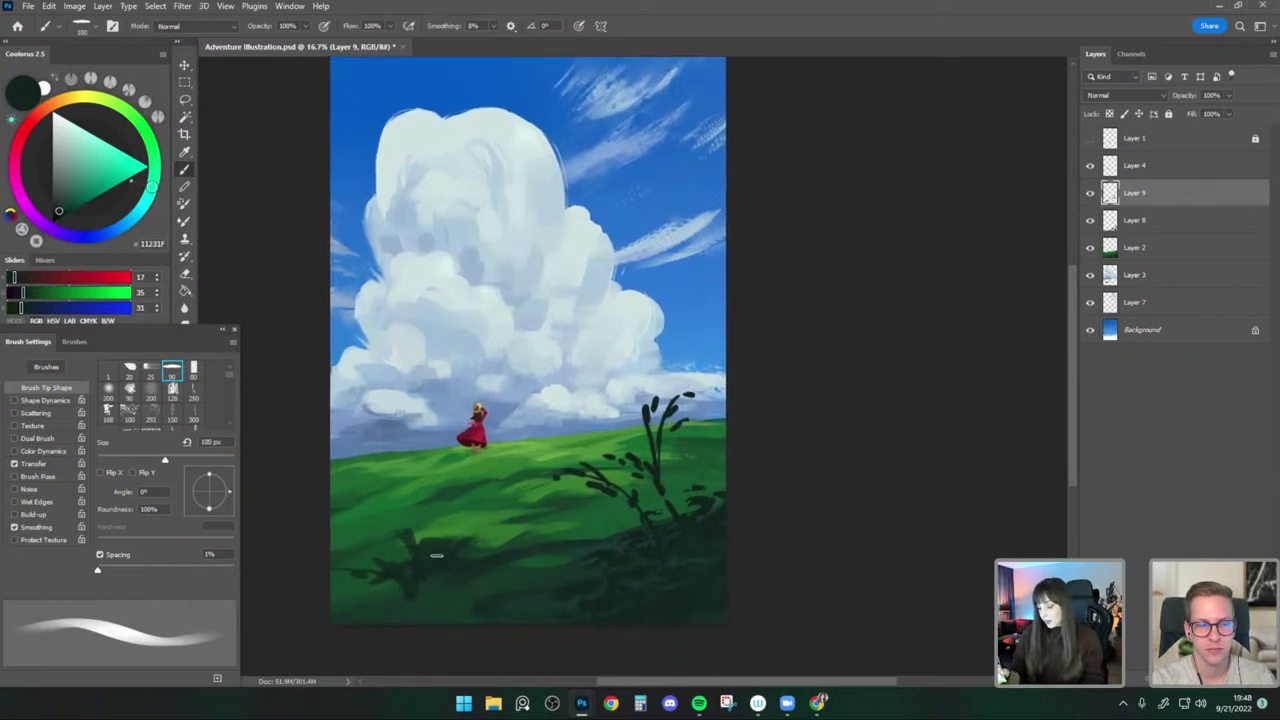
{"action": "left_click", "coordinate": [447, 565], "text": "alt"}
{"action": "key", "text": "bracketright"}
{"action": "key", "text": "bracketright"}
{"action": "key", "text": "bracketright"}
{"action": "left_click", "coordinate": [555, 547], "text": "alt"}
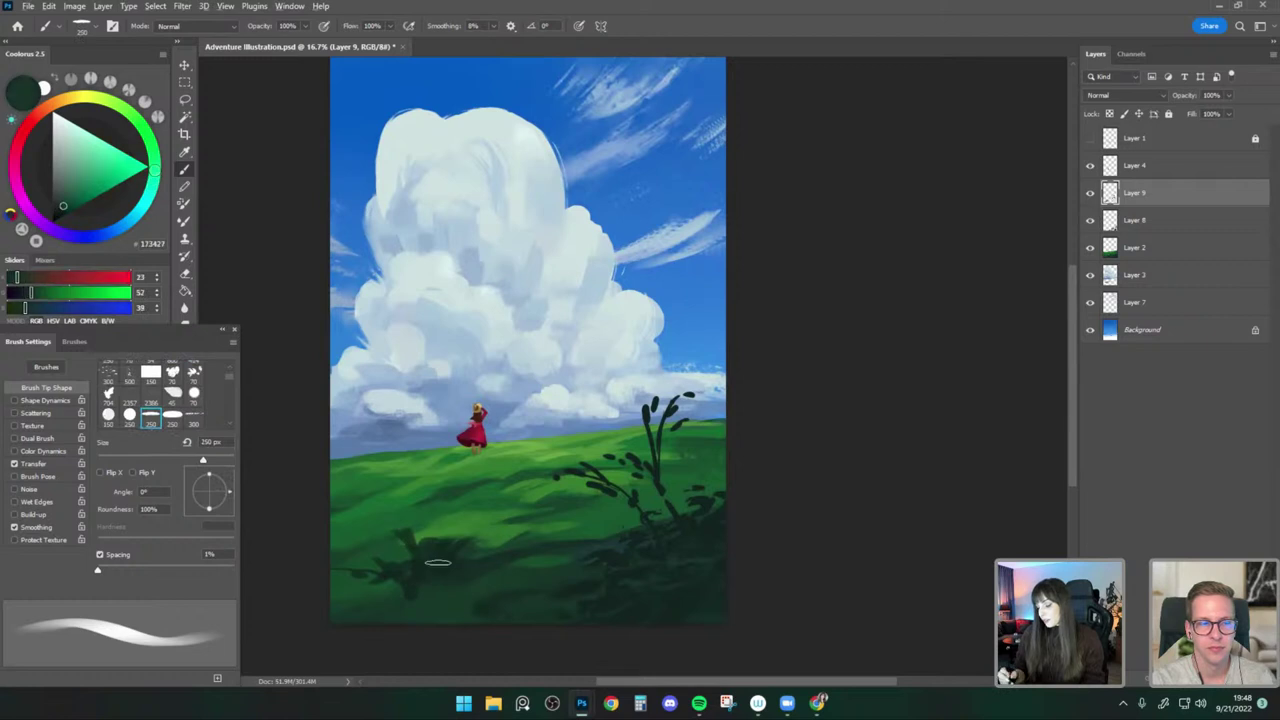
{"action": "key", "text": "bracketleft"}
{"action": "key", "text": "bracketleft"}
{"action": "key", "text": "bracketleft"}
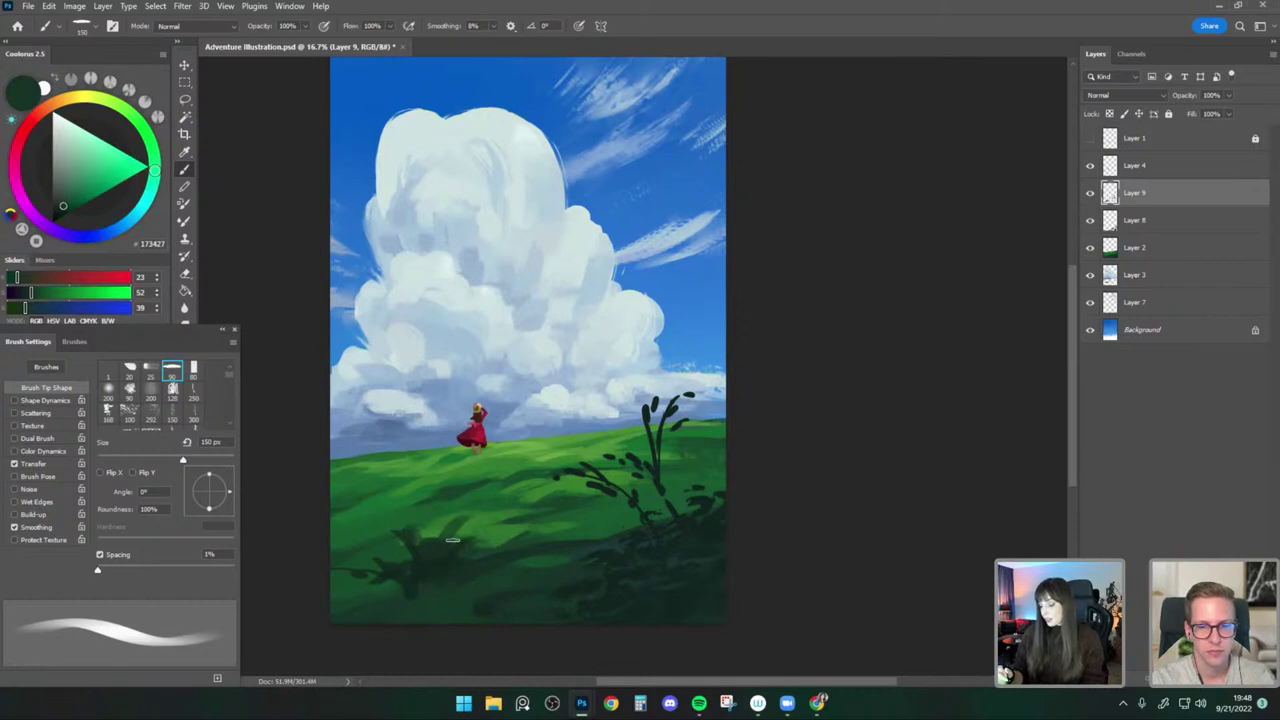
Darken the body of the lower-left plant with sampled green #112620, enlarging the brush to 250 px.
{"action": "left_click", "coordinate": [440, 560], "text": "alt"}
{"action": "key", "text": "bracketright"}
{"action": "key", "text": "bracketright"}
{"action": "key", "text": "bracketright"}
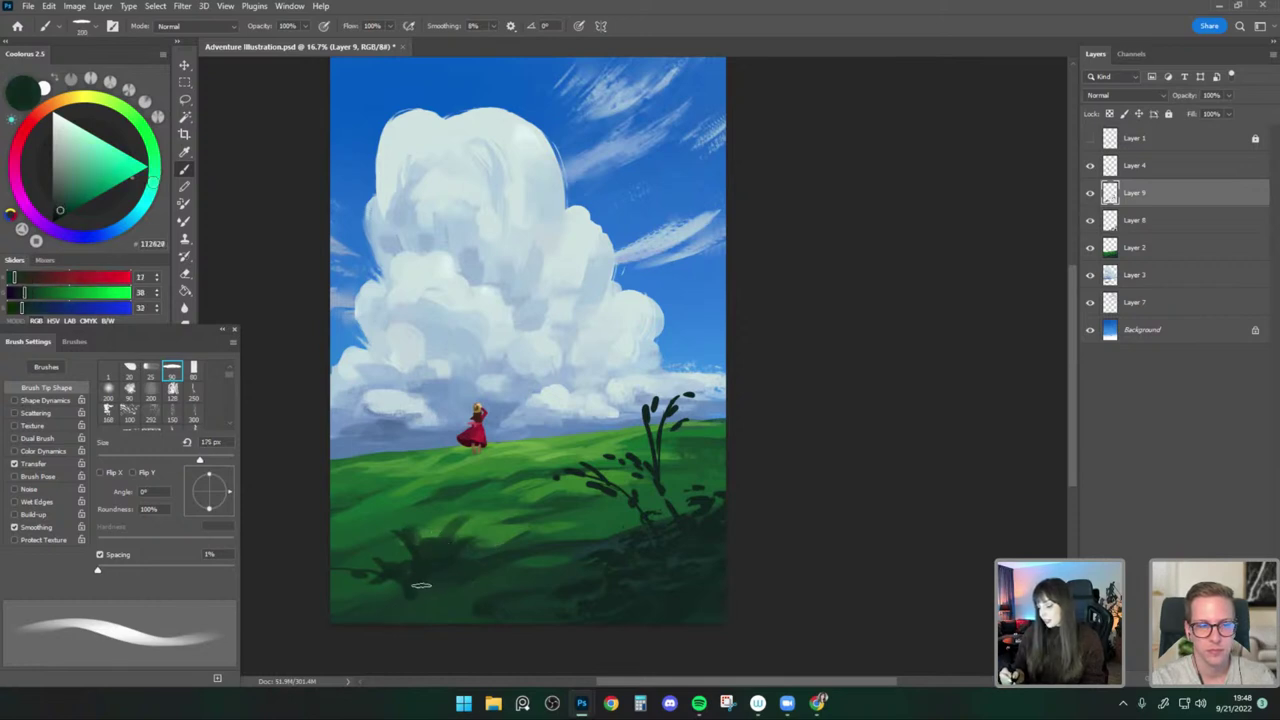
Check the lower-left plant's effect by hiding and reshowing Layer 9, and undo the stray stroke over the cloud.
{"action": "key", "text": "ctrl+comma"}
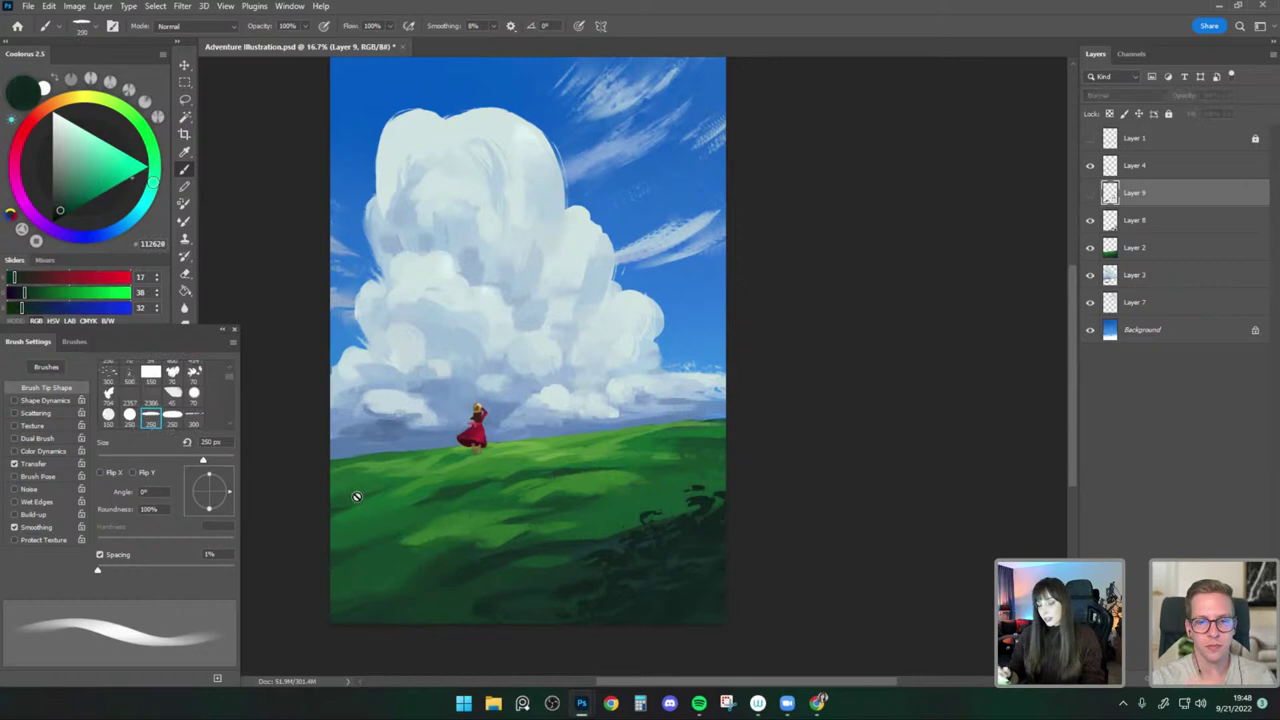
{"action": "key", "text": "ctrl+comma"}
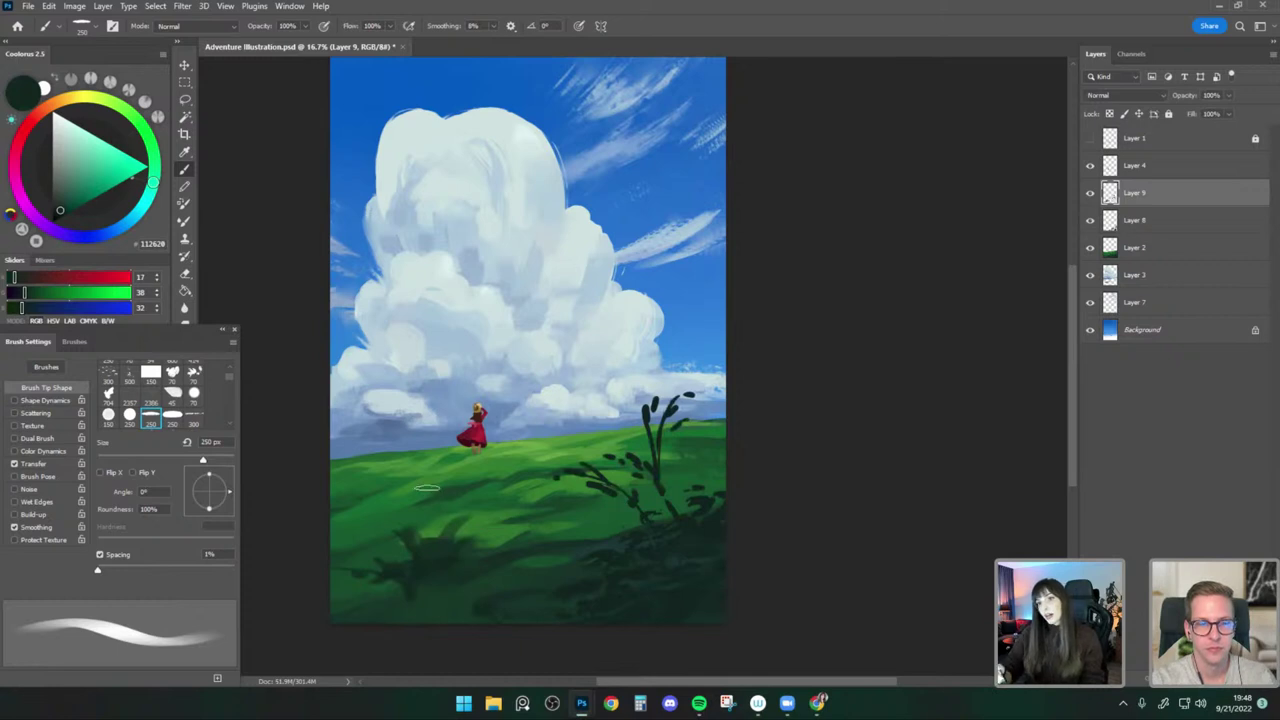
{"action": "mouse_move", "coordinate": [488, 302]}
{"action": "left_mouse_down"}
{"action": "mouse_move", "coordinate": [410, 541]}
{"action": "mouse_move", "coordinate": [628, 472]}
{"action": "left_mouse_up"}
{"action": "key", "text": "ctrl+z"}
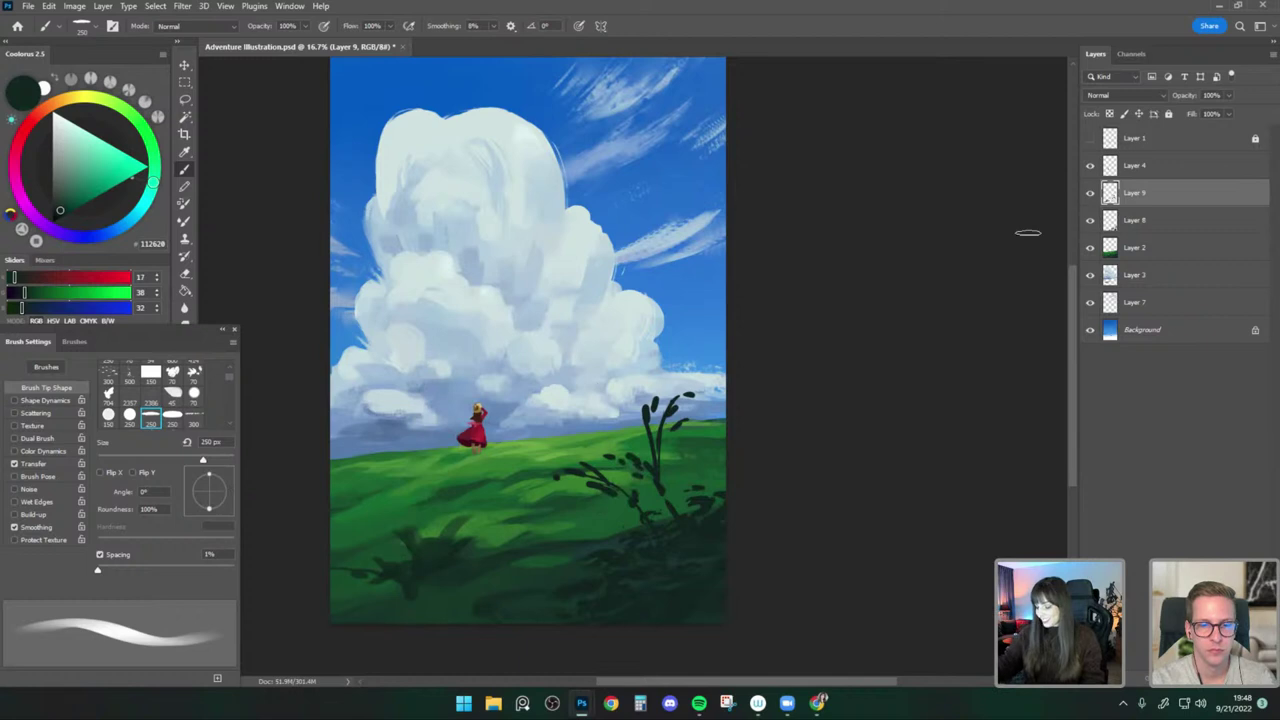
Refine the lower-left plant and surrounding shadow with sampled greens #184C2A, #162D26 and #11231F, varying the brush size.
{"action": "key", "text": "bracketleft"}
{"action": "key", "text": "bracketleft"}
{"action": "key", "text": "bracketleft"}
{"action": "left_click", "coordinate": [383, 547], "text": "alt"}
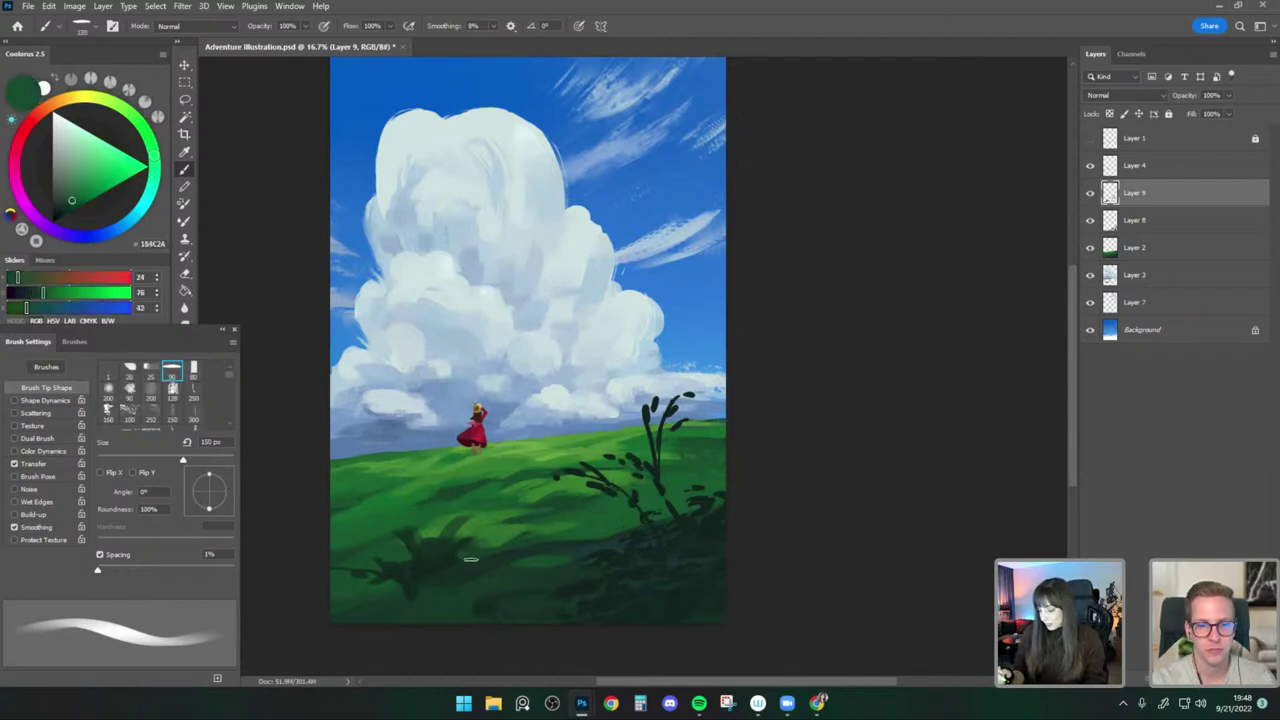
{"action": "key", "text": "bracketleft"}
{"action": "key", "text": "bracketright"}
{"action": "left_click", "coordinate": [574, 548], "text": "alt"}
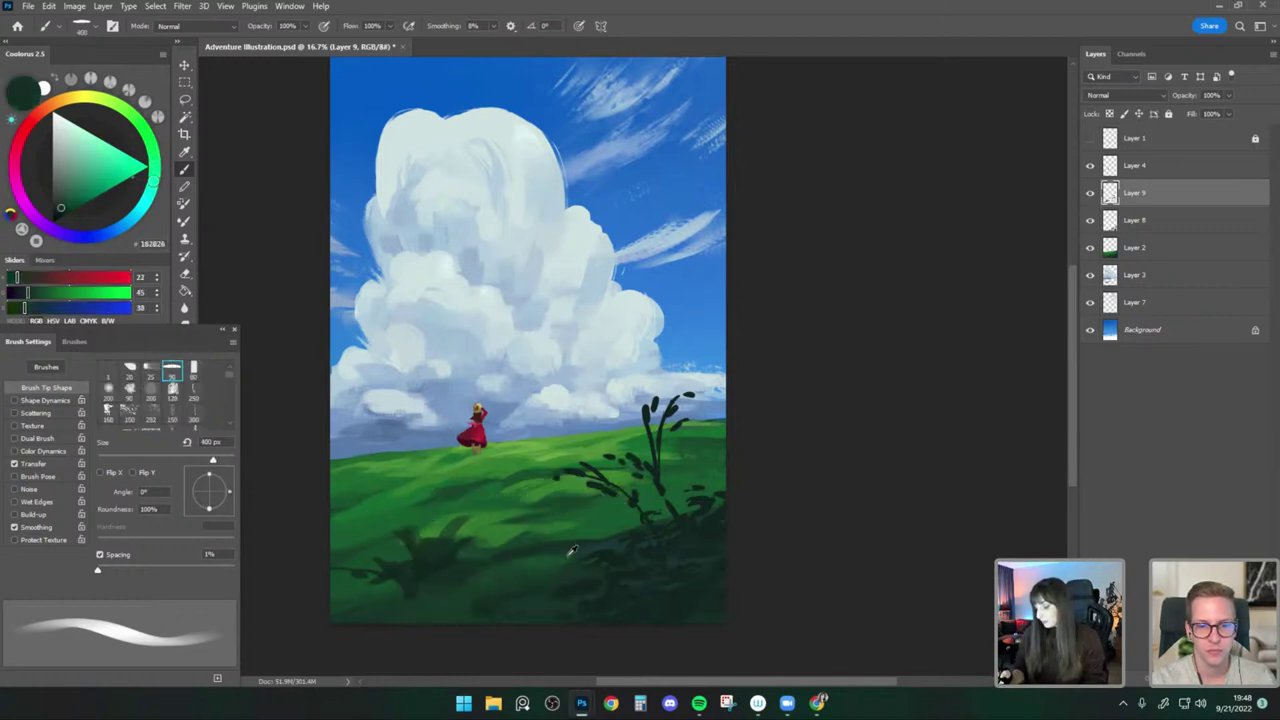
{"action": "key", "text": "comma"}
{"action": "left_click", "coordinate": [686, 543], "text": "alt"}
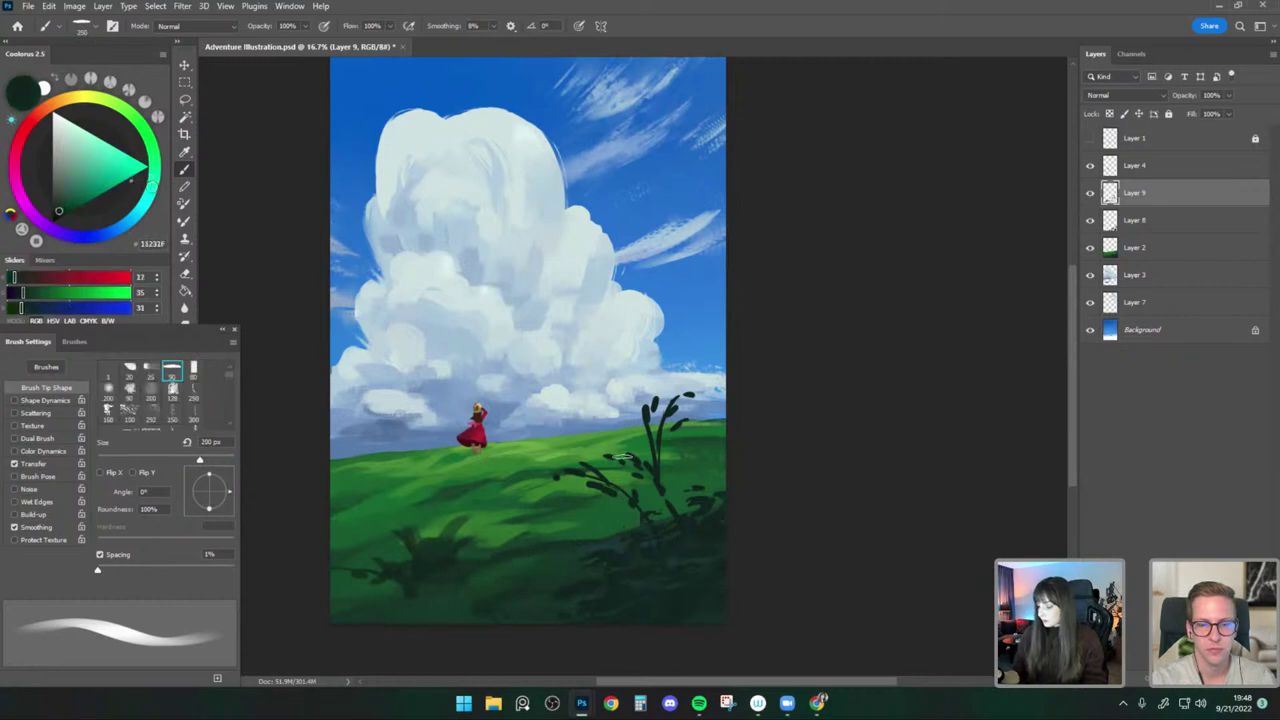
Lasso the tall plant on the illustration's right side, separate it from Layer 9 onto a new layer, and check the split.
{"action": "left_click", "coordinate": [1090, 192]}
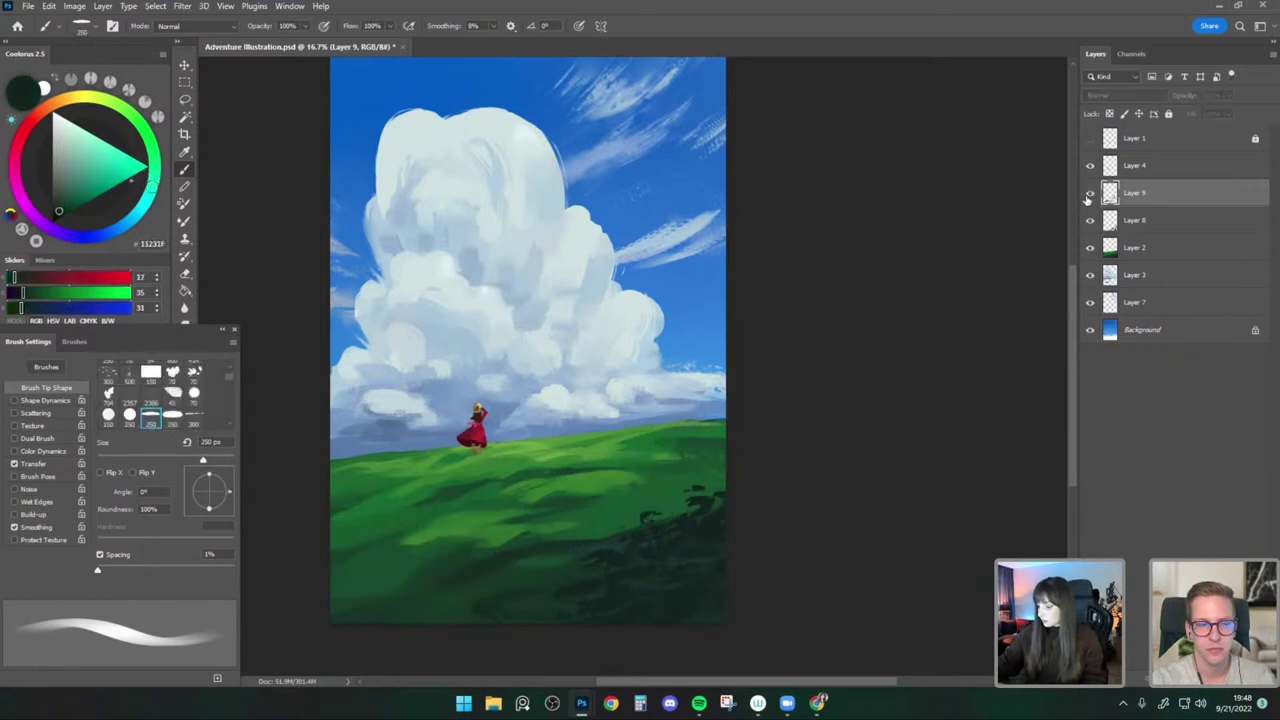
{"action": "left_click", "coordinate": [1090, 192]}
{"action": "key", "text": "l"}
{"action": "mouse_move", "coordinate": [717, 342]}
{"action": "left_mouse_down"}
{"action": "mouse_move", "coordinate": [526, 426]}
{"action": "mouse_move", "coordinate": [710, 680]}
{"action": "left_mouse_up"}
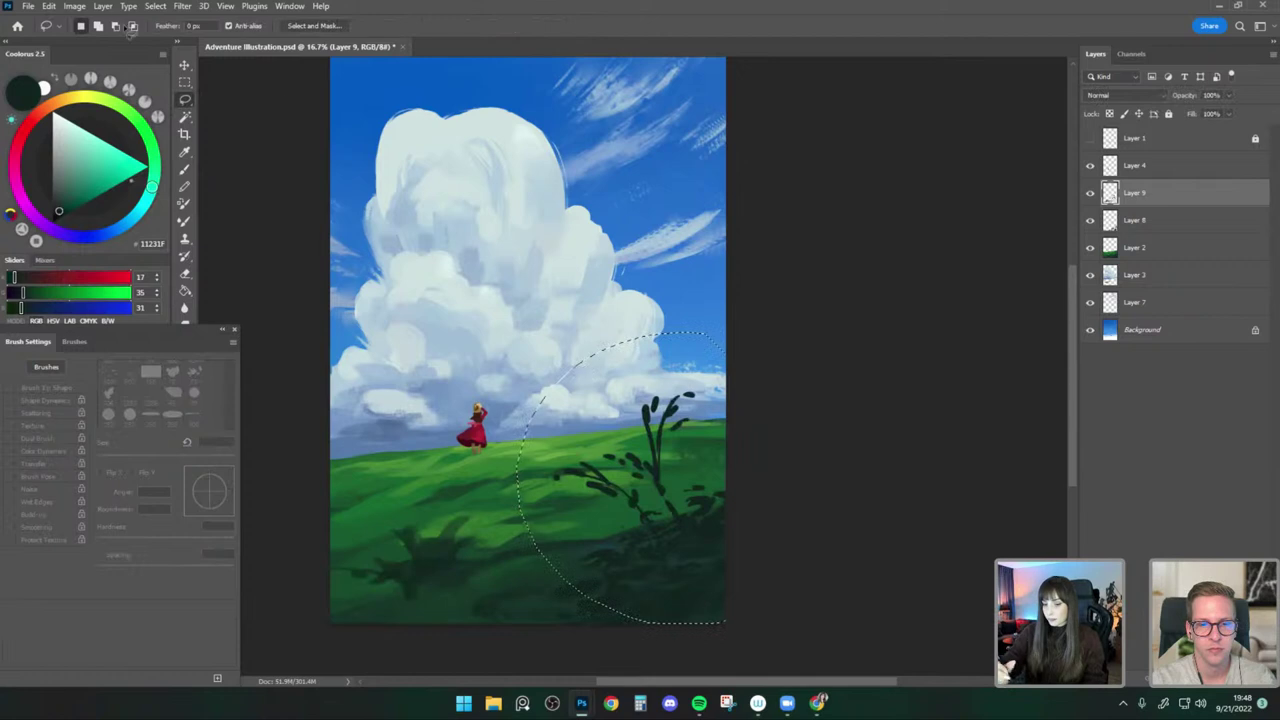
{"action": "left_click", "coordinate": [103, 6]}
{"action": "mouse_move", "coordinate": [112, 21]}
{"action": "left_click", "coordinate": [290, 155]}
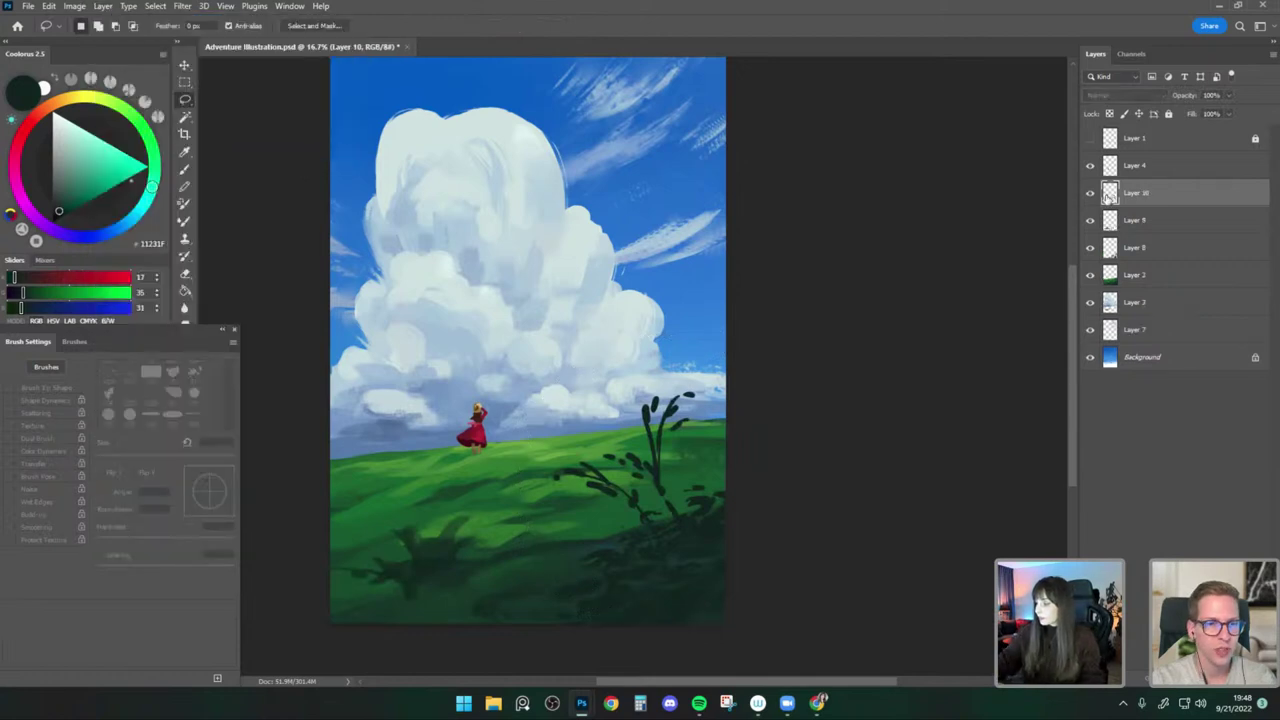
{"action": "left_click", "coordinate": [1091, 225]}
{"action": "left_click", "coordinate": [1090, 192]}
{"action": "left_click", "coordinate": [1090, 192]}
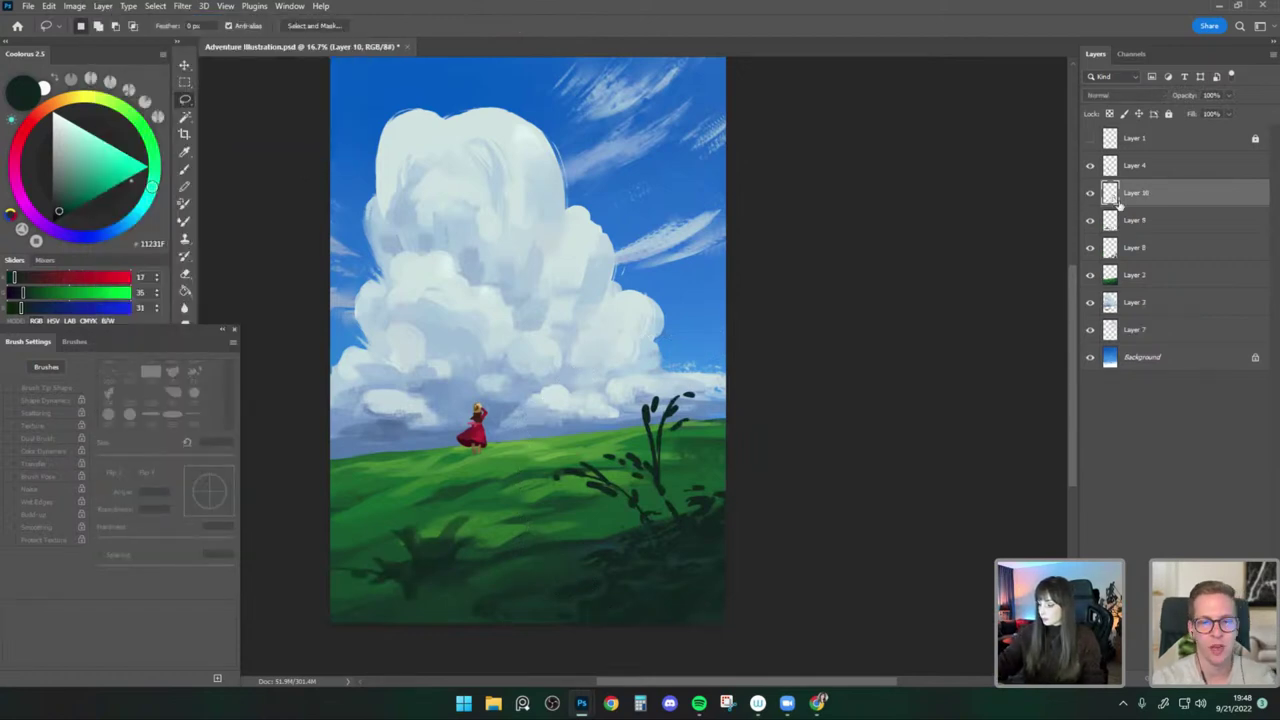
Merge Layer 9 down into Layer 8 and sample dark green #173427 near the tall plant's base for the brush.
{"action": "left_click", "coordinate": [1090, 222]}
{"action": "left_click", "coordinate": [1142, 226]}
{"action": "right_click", "coordinate": [1150, 228]}
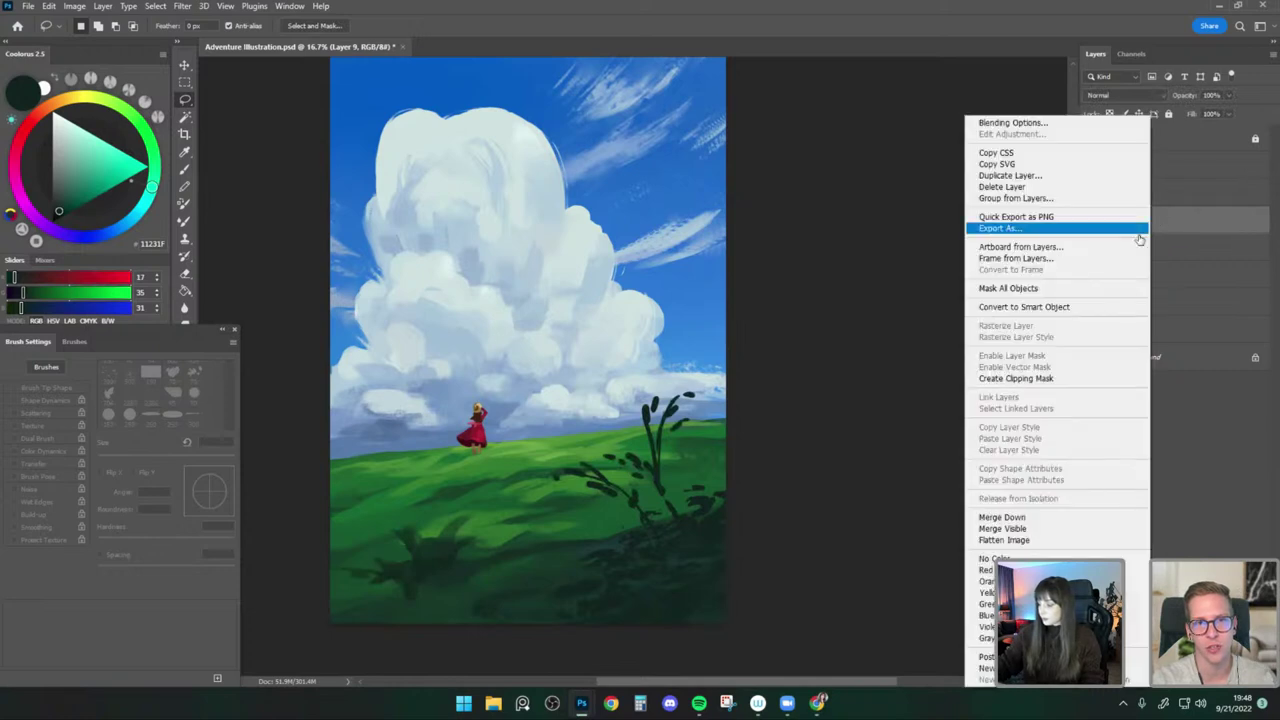
{"action": "left_click", "coordinate": [1012, 517]}
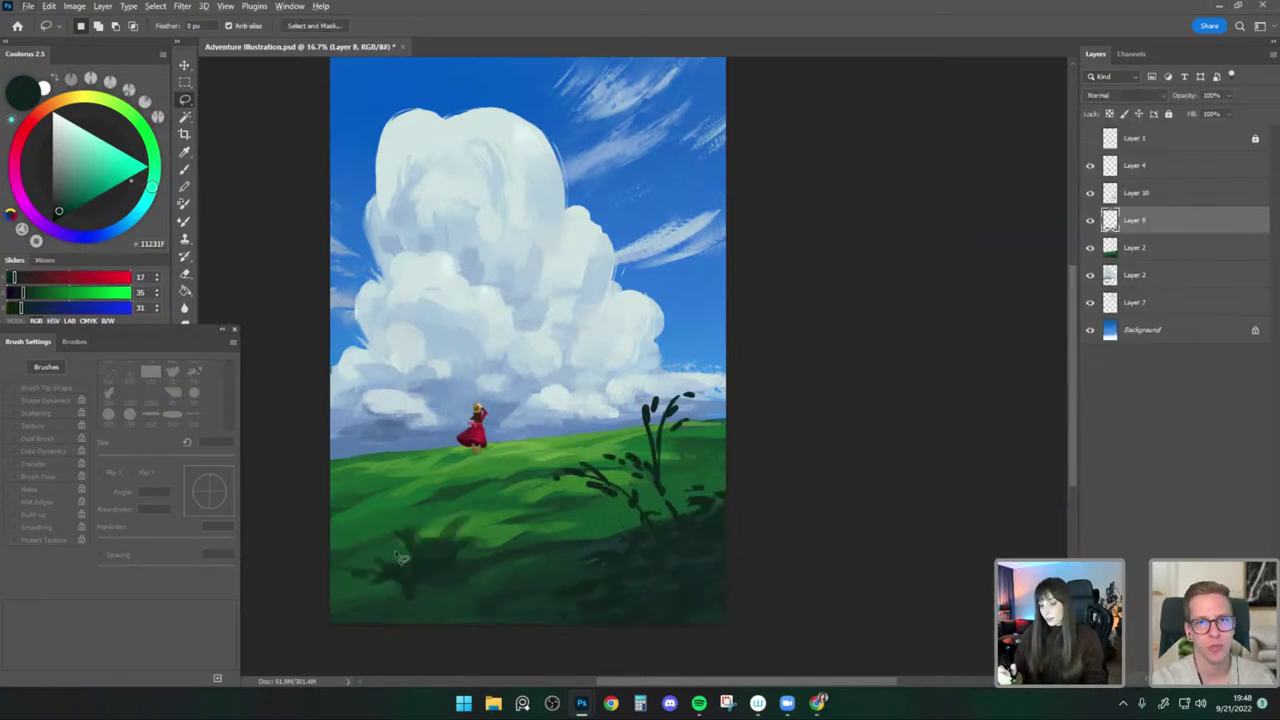
{"action": "key", "text": "b"}
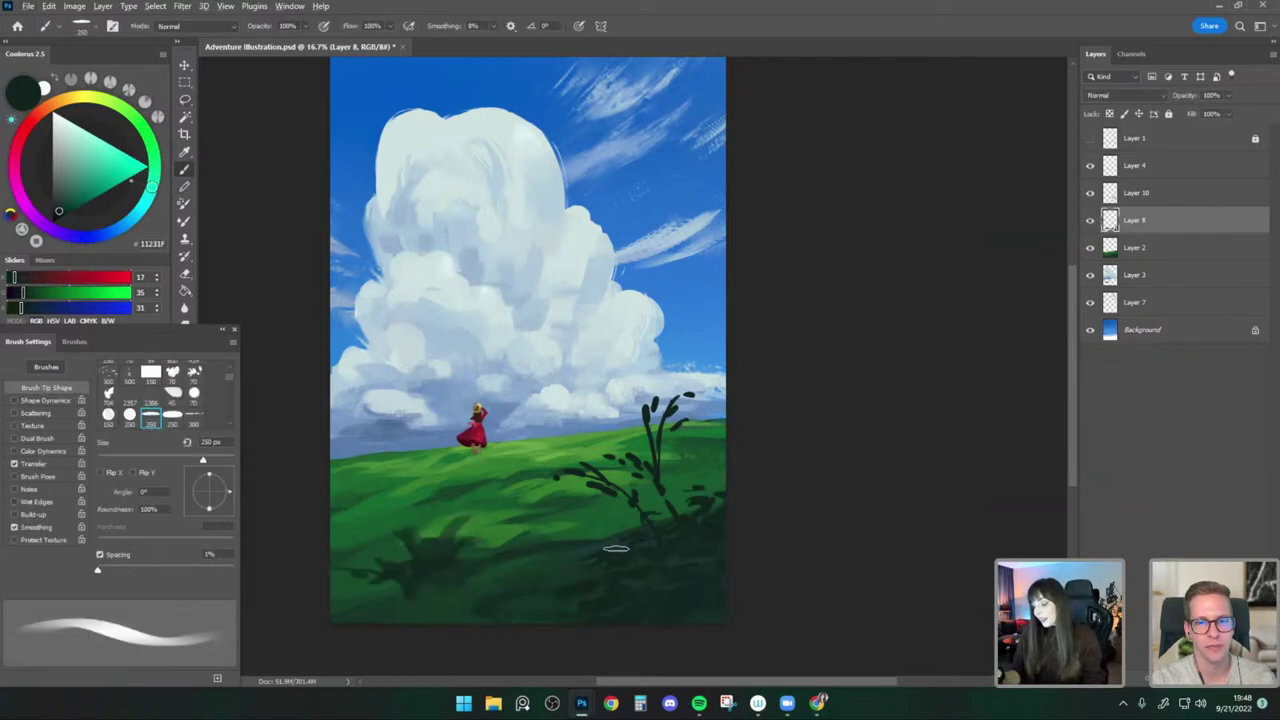
{"action": "left_click", "coordinate": [627, 532], "text": "alt"}
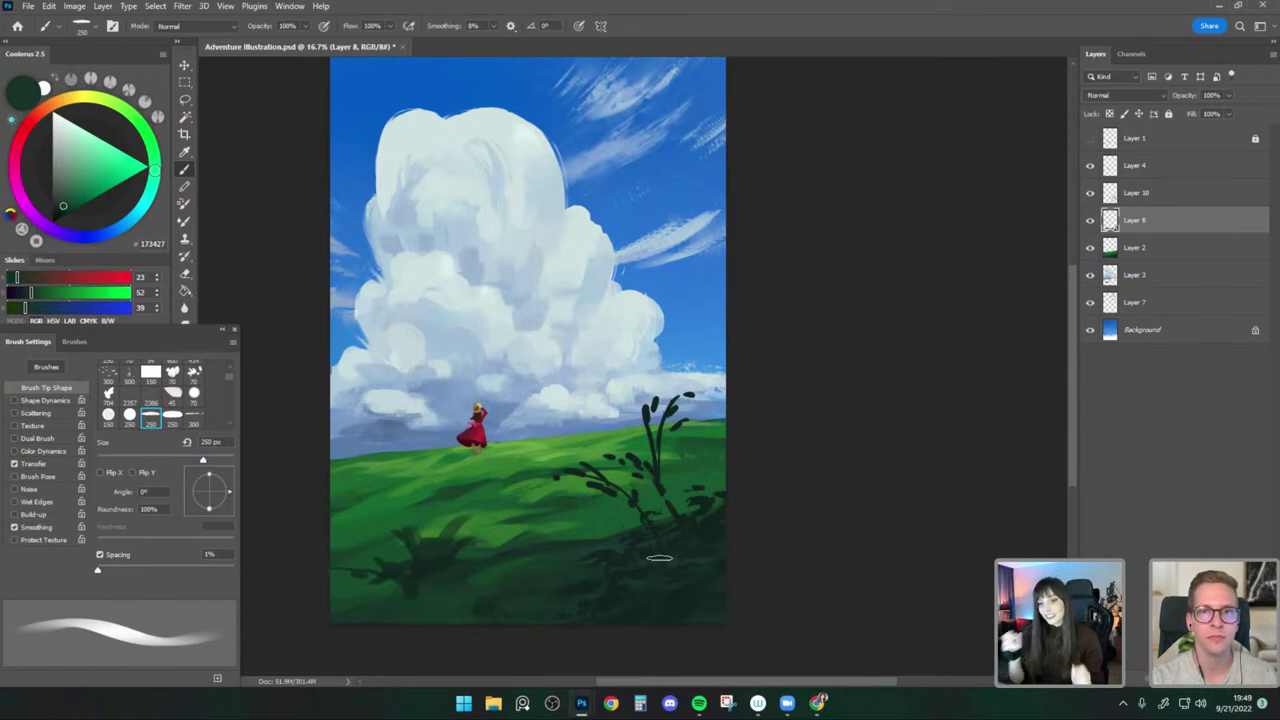
Rework the large cloud's shading on Layer 3 with sampled pale blues #A1BED9 and #9FB8D8, enlarging the brush to 250 px.
{"action": "left_click", "coordinate": [1132, 274]}
{"action": "left_click", "coordinate": [440, 212], "text": "alt"}
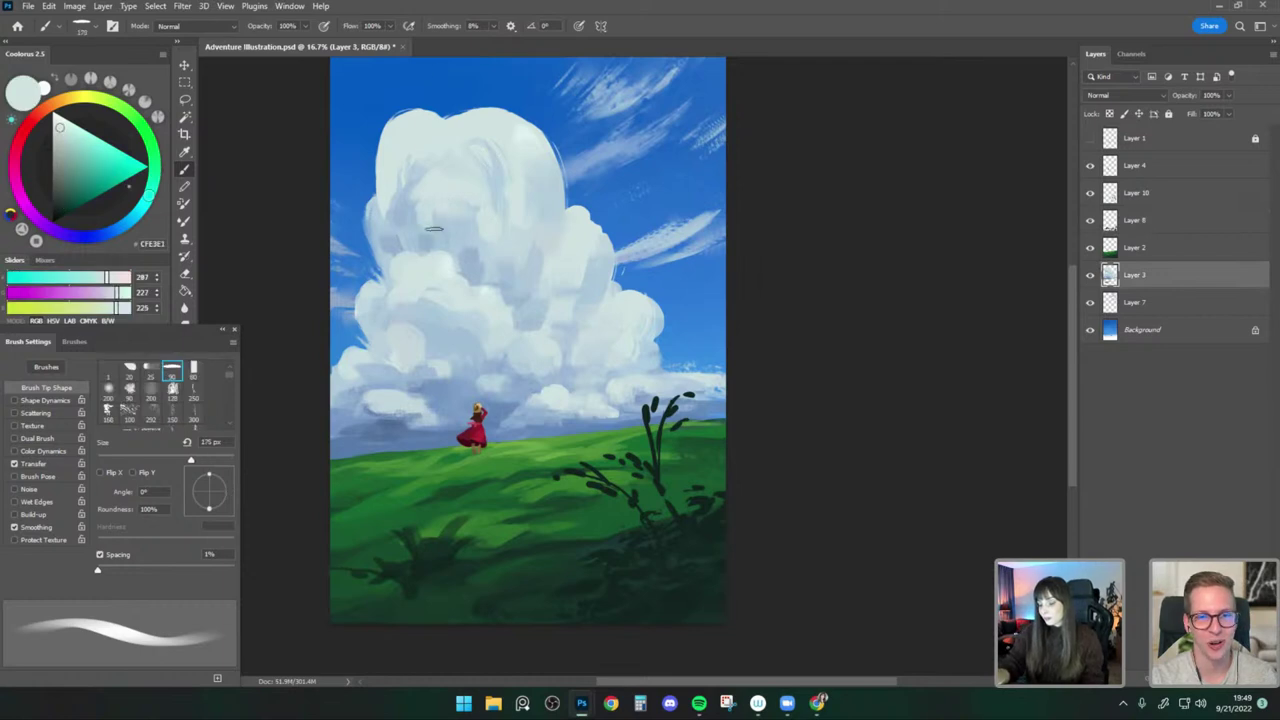
{"action": "left_click", "coordinate": [409, 226], "text": "alt"}
{"action": "left_click", "coordinate": [407, 222], "text": "alt"}
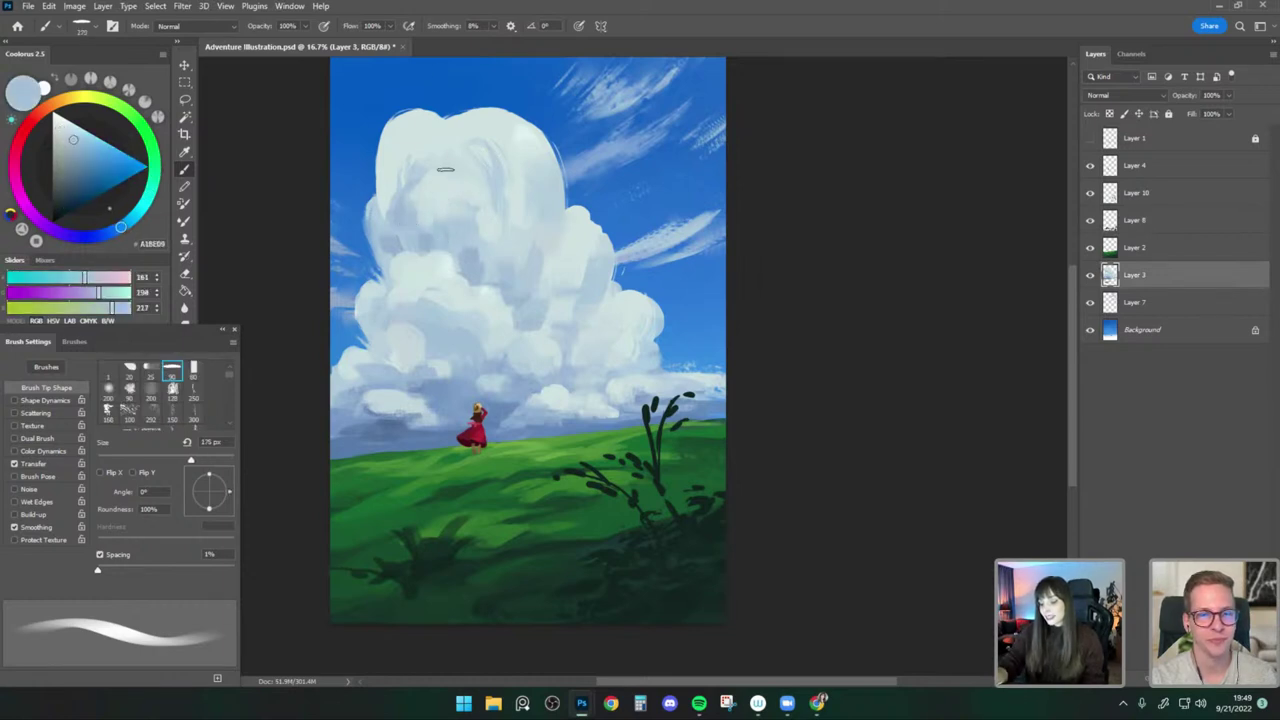
{"action": "key", "text": "bracketleft"}
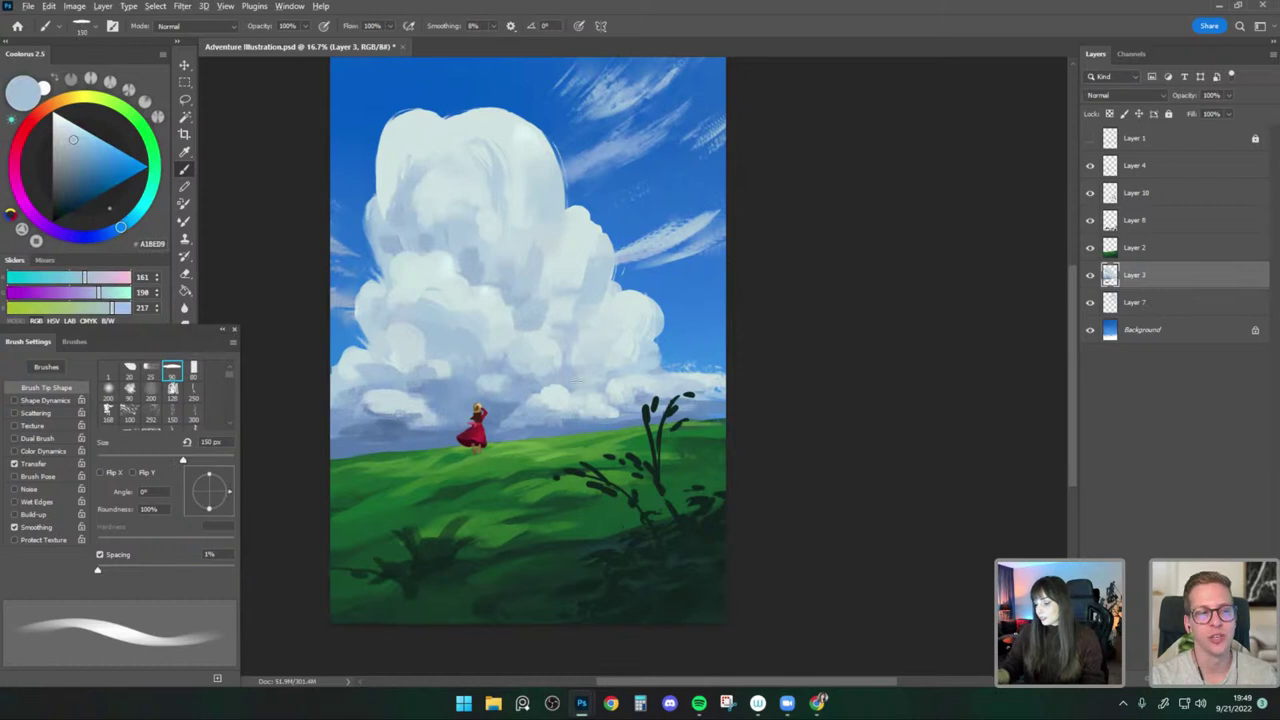
{"action": "left_click", "coordinate": [570, 375], "text": "alt"}
{"action": "key", "text": "bracketright"}
{"action": "key", "text": "]"}
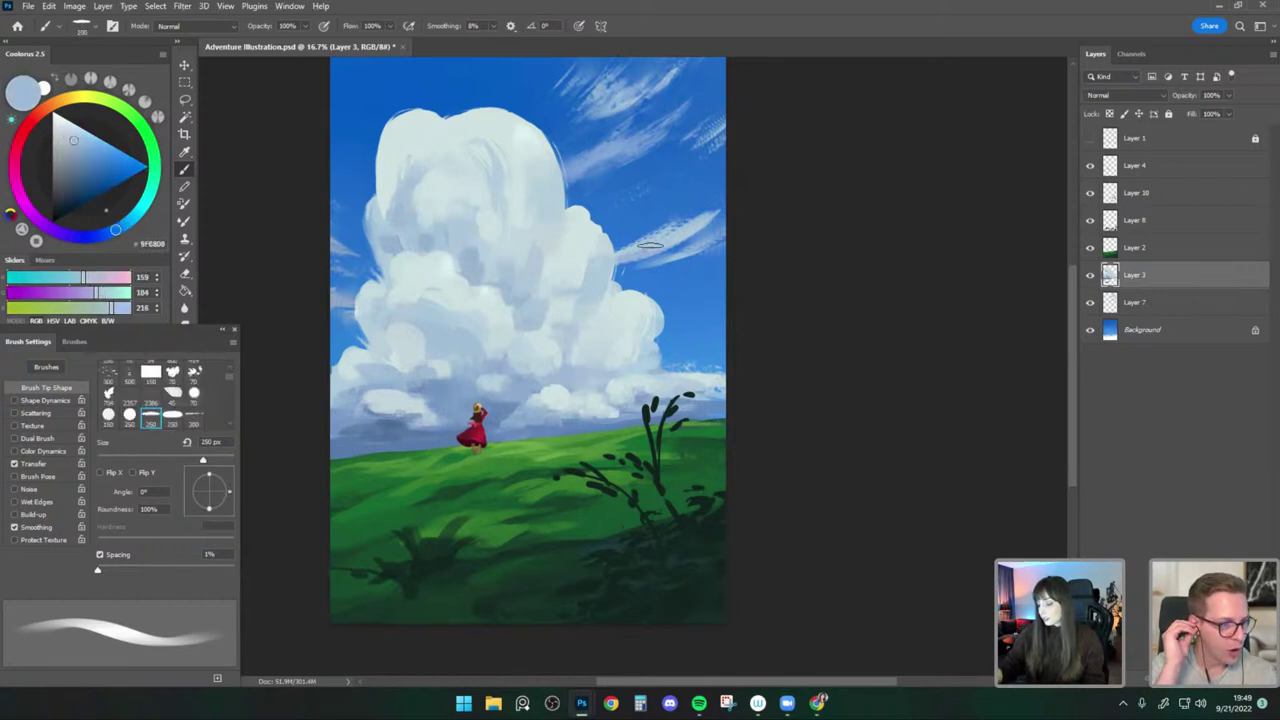
Rework the cloud base just above the red-dressed figure with blue-grey tones sampled nearby, using a 250–300 px flat brush on Layer 3.
{"action": "left_click", "coordinate": [480, 381], "text": "alt"}
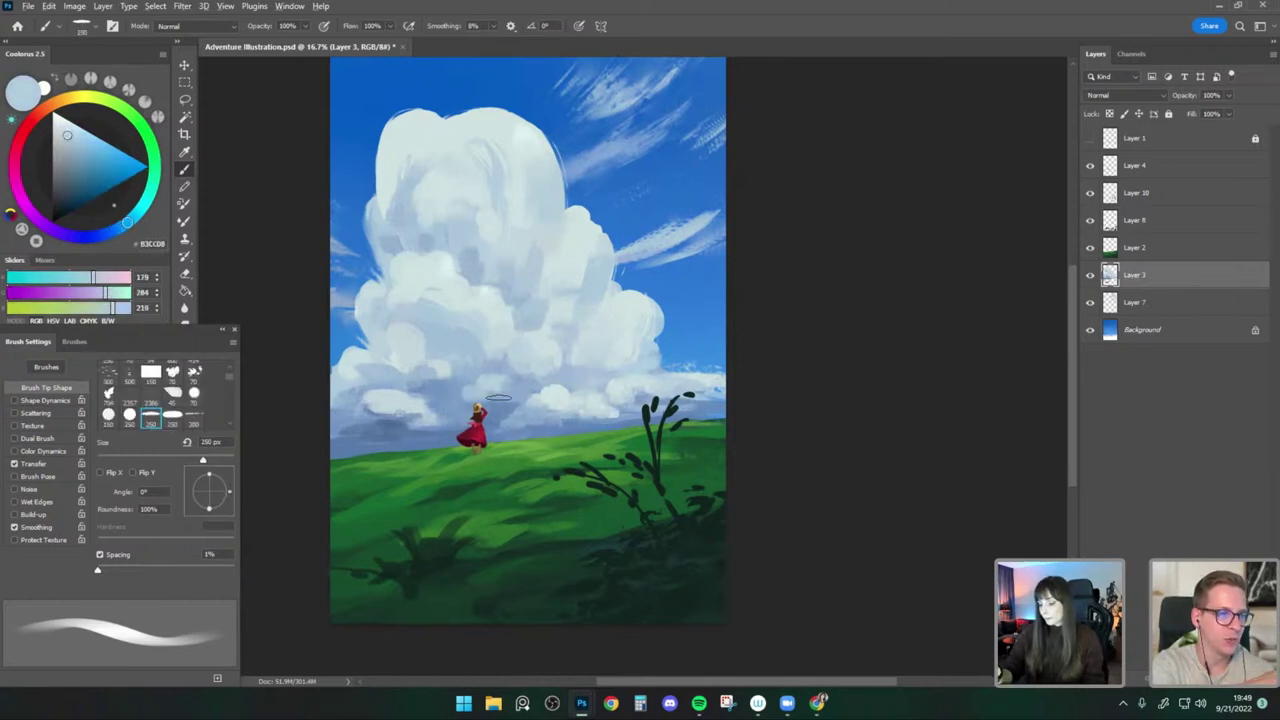
{"action": "key", "text": "["}
{"action": "left_click_drag", "start_coordinate": [468, 391], "coordinate": [494, 393]}
{"action": "key", "text": "]"}
{"action": "left_click", "coordinate": [475, 391], "text": "alt"}
{"action": "key", "text": "."}
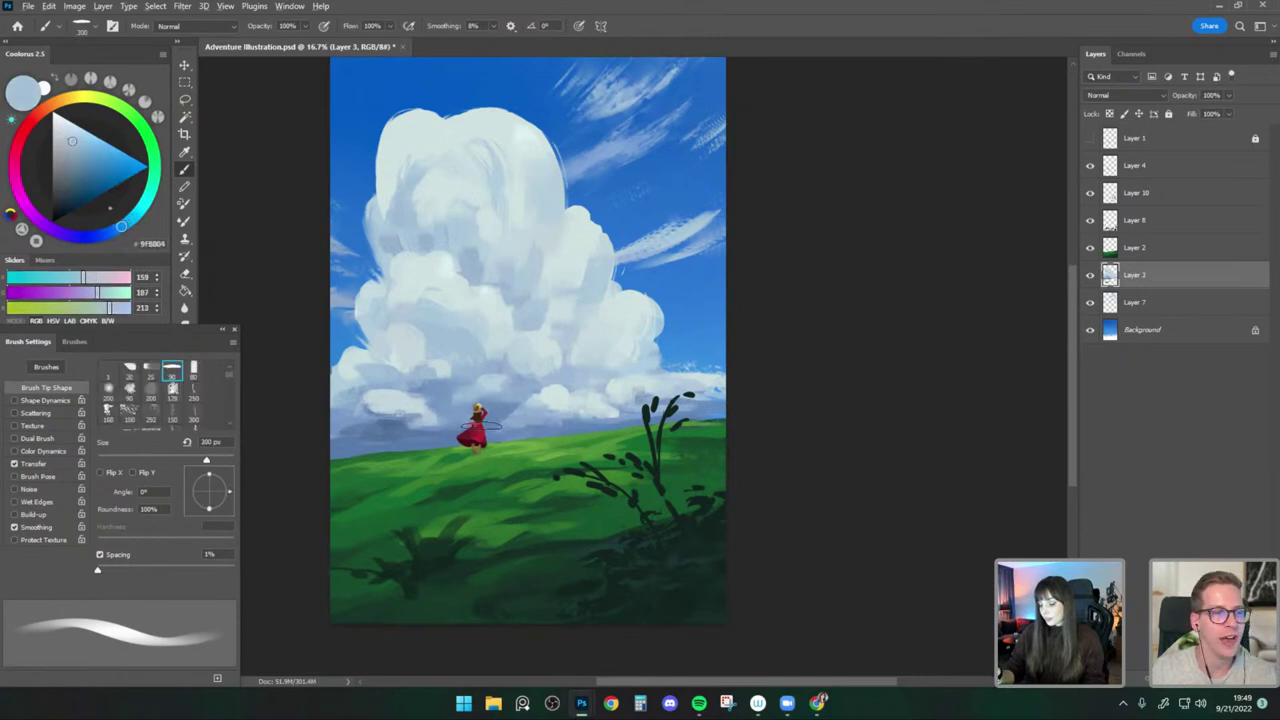
{"action": "left_click", "coordinate": [476, 400], "text": "alt"}
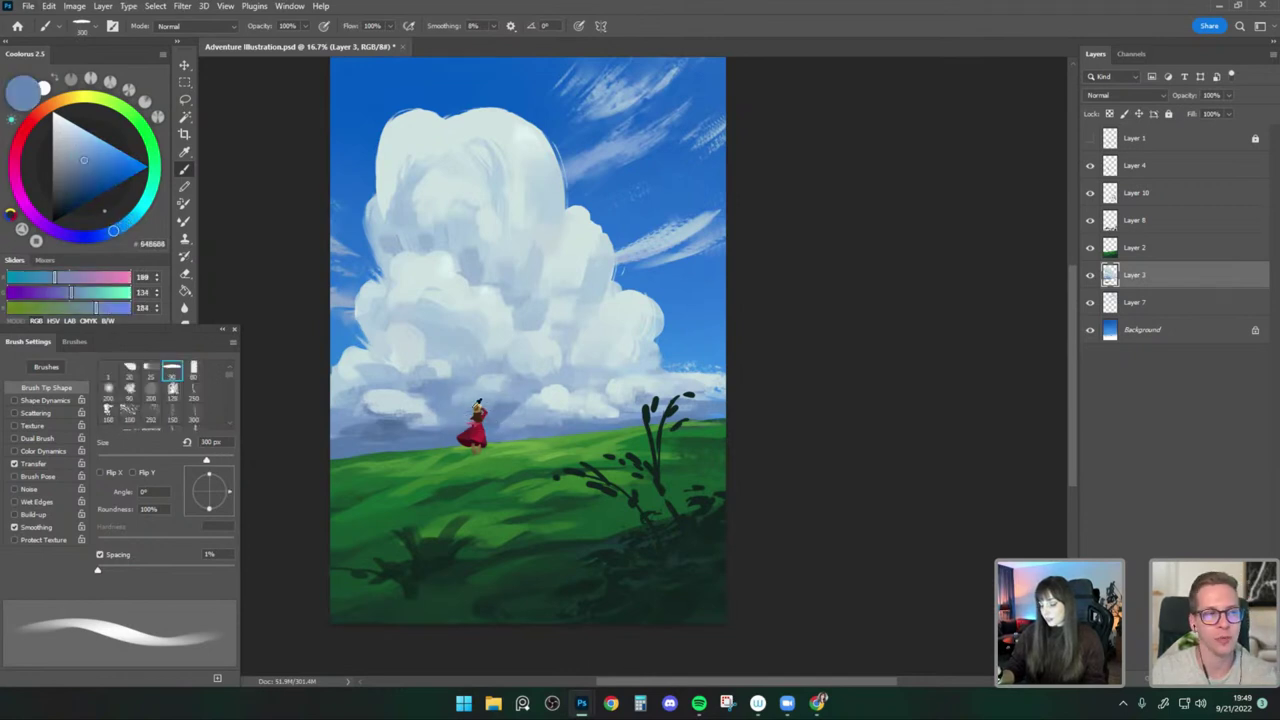
{"action": "left_click", "coordinate": [476, 376], "text": "alt"}
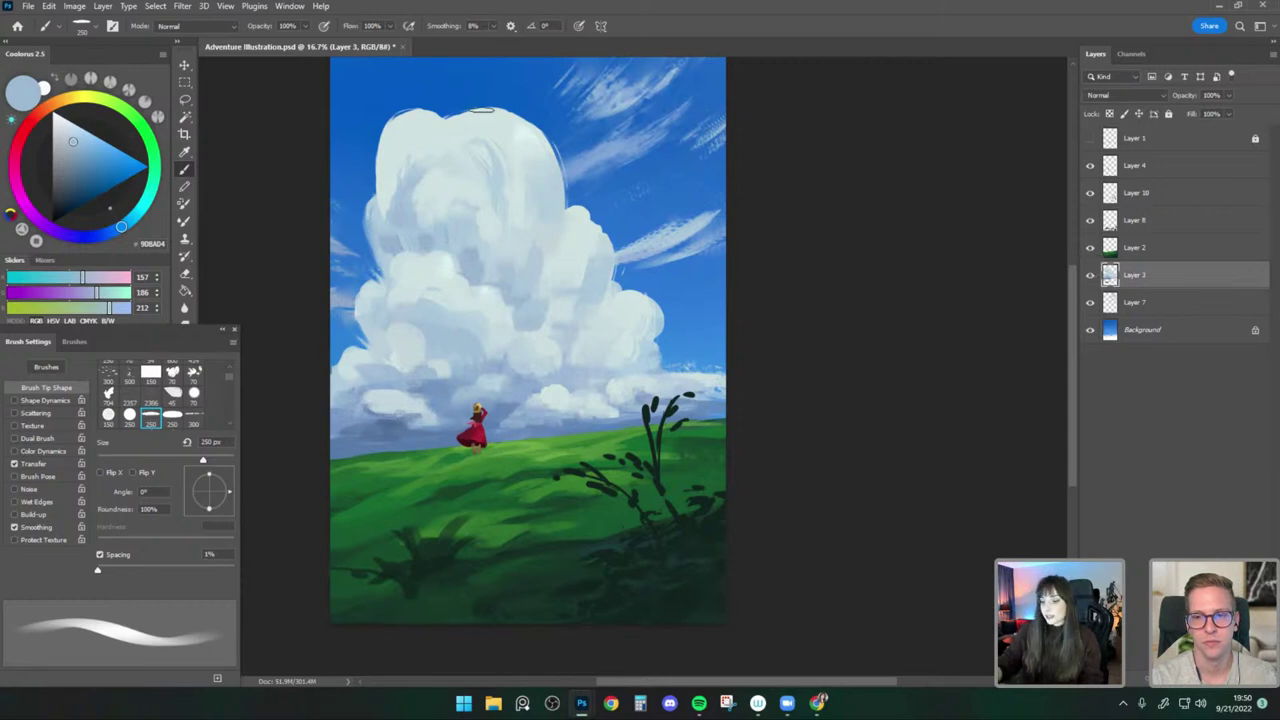
Switch to the custom workspace that shows the Timer above the layers.
{"action": "left_click", "coordinate": [289, 6]}
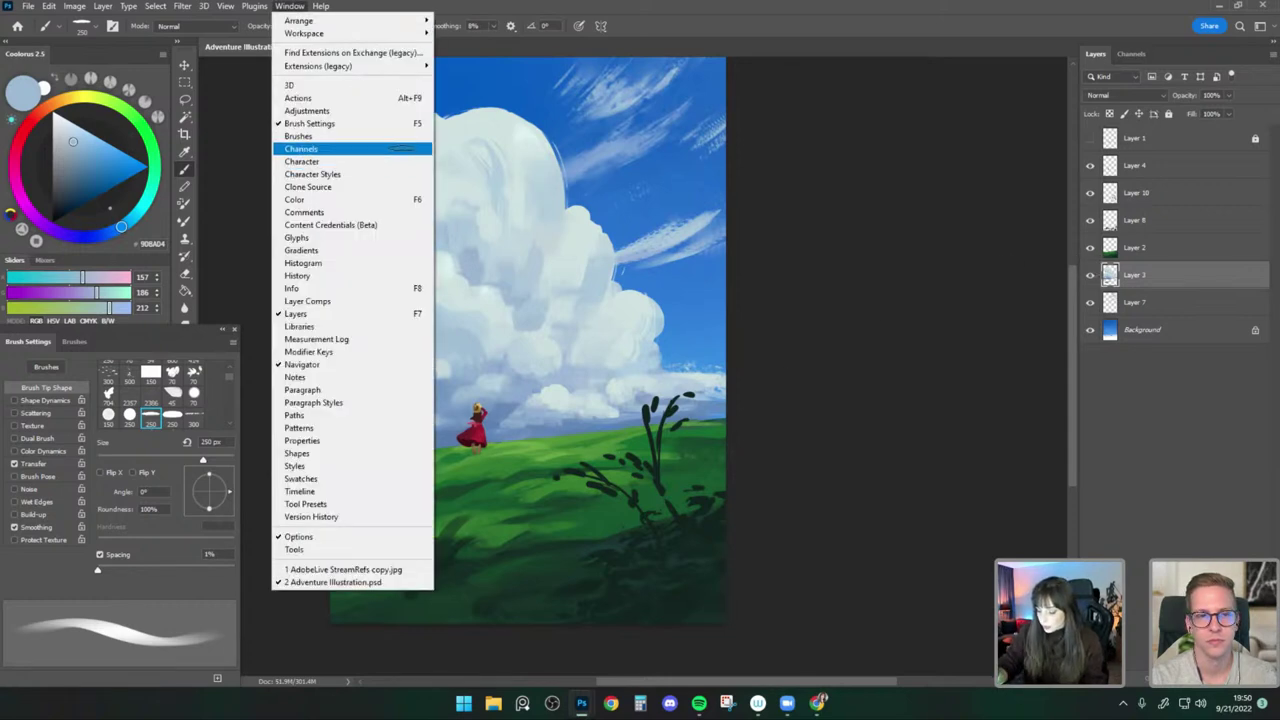
{"action": "left_click", "coordinate": [258, 7]}
{"action": "left_click", "coordinate": [262, 8]}
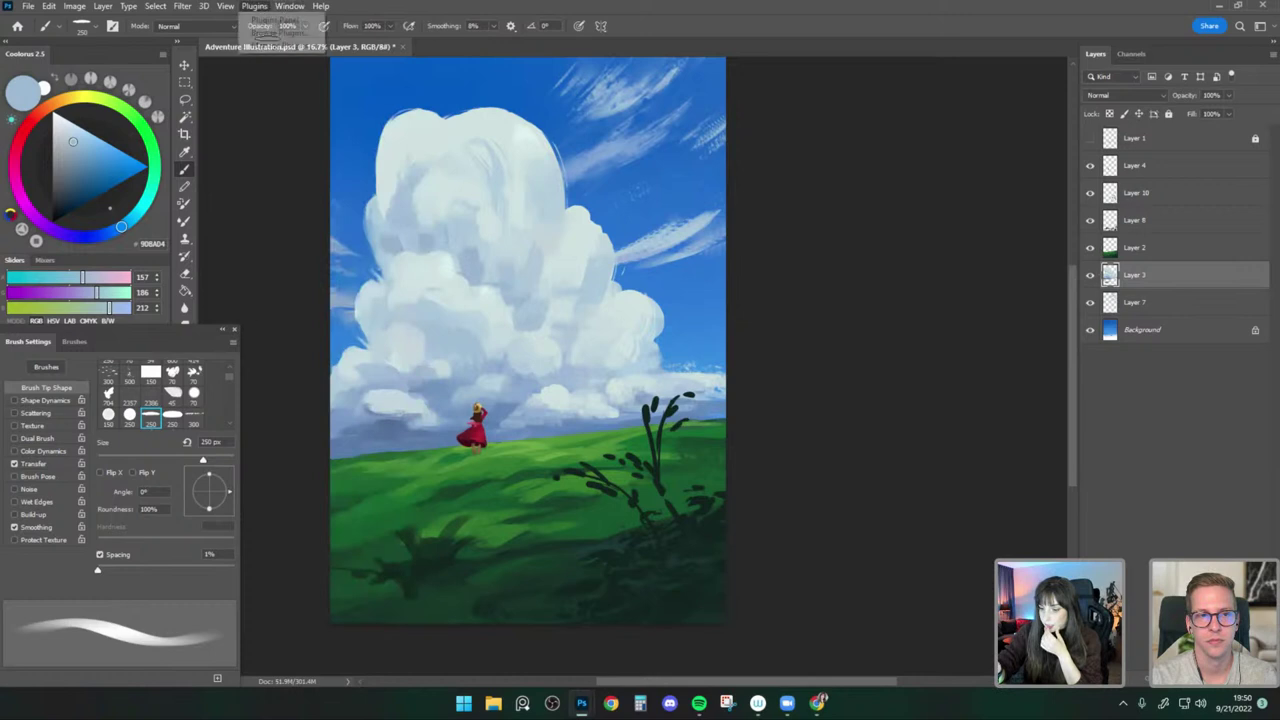
{"action": "mouse_move", "coordinate": [289, 6]}
{"action": "mouse_move", "coordinate": [429, 36]}
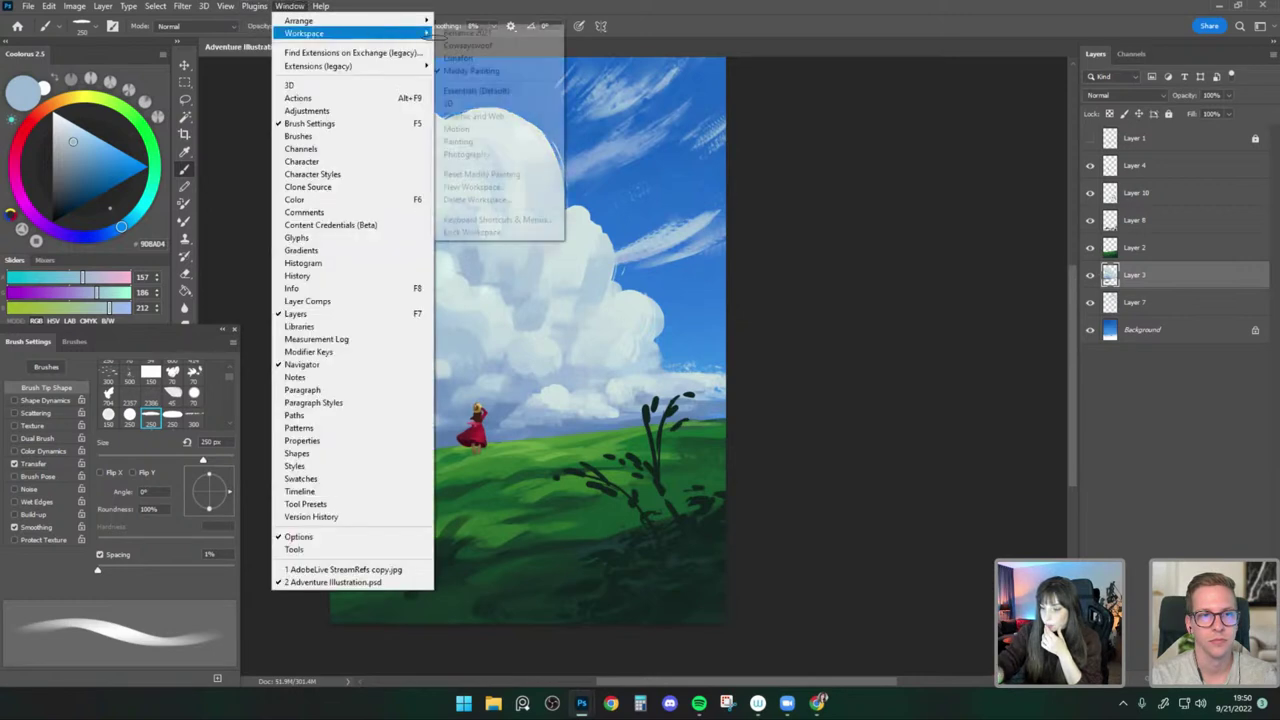
{"action": "left_click", "coordinate": [470, 33]}
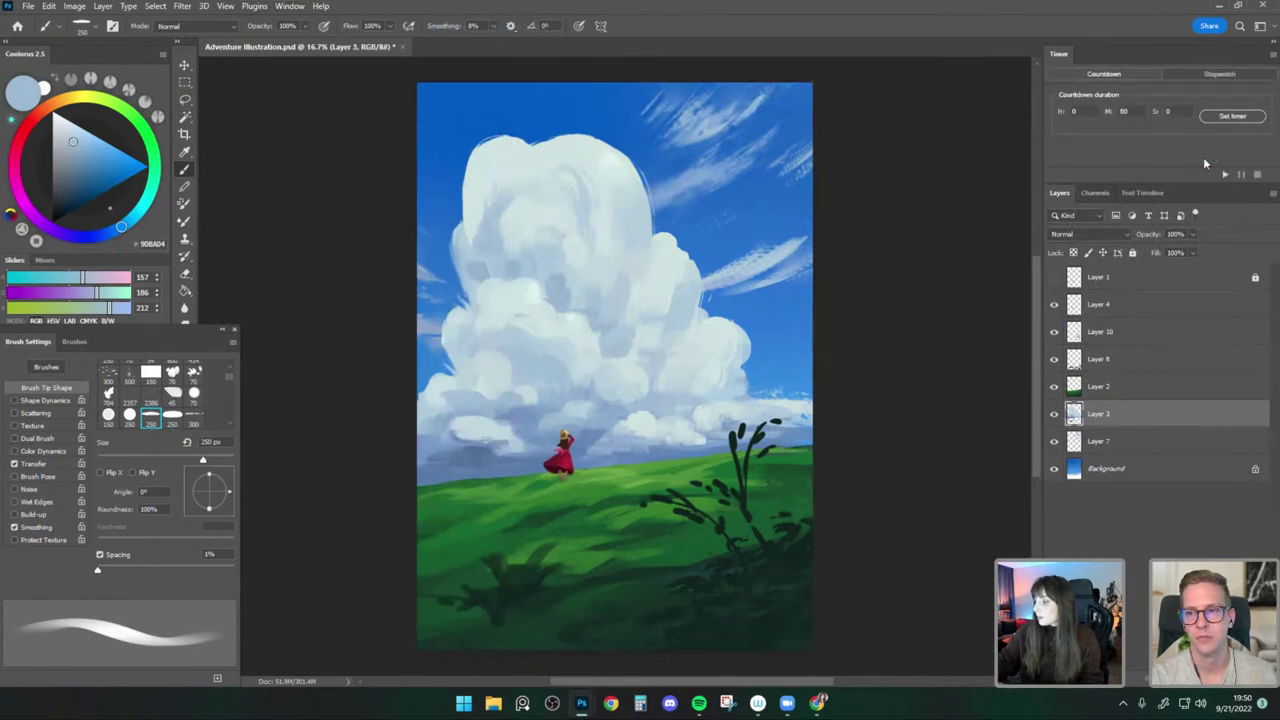
Try the Timer's stopwatch by starting and stopping it, and return to the countdown mode.
{"action": "left_click", "coordinate": [1220, 74]}
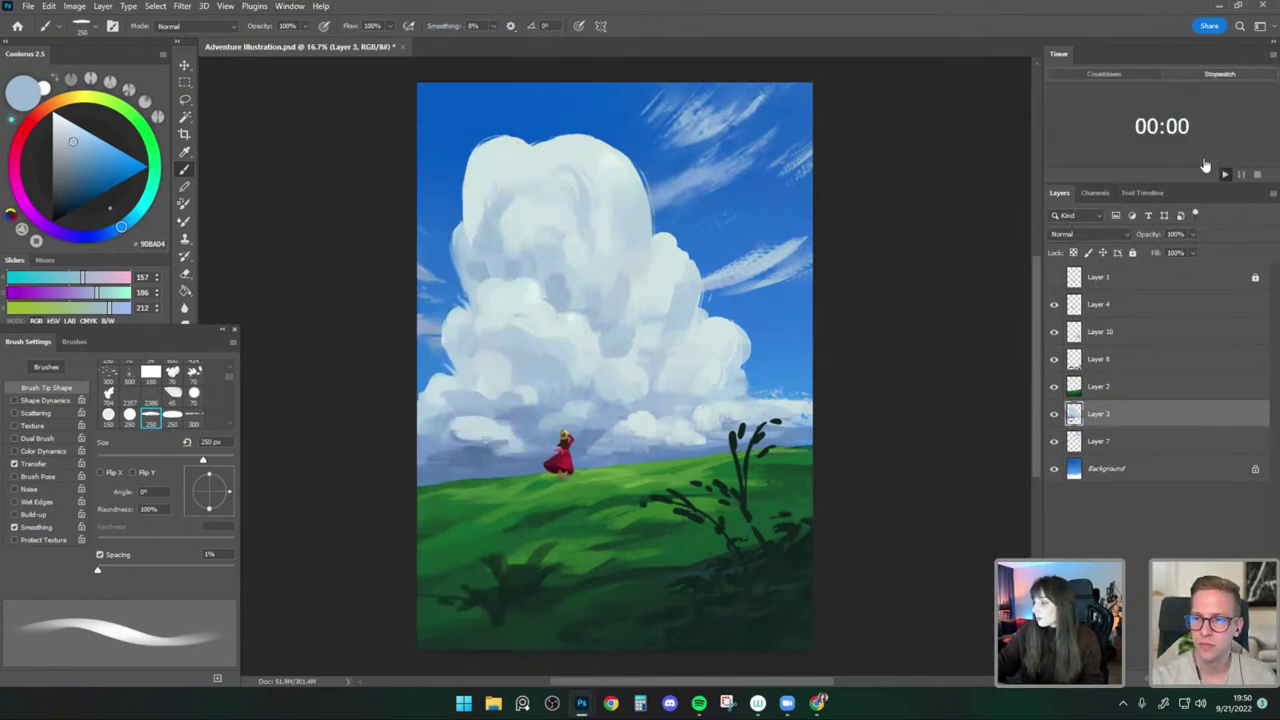
{"action": "left_click", "coordinate": [1224, 174]}
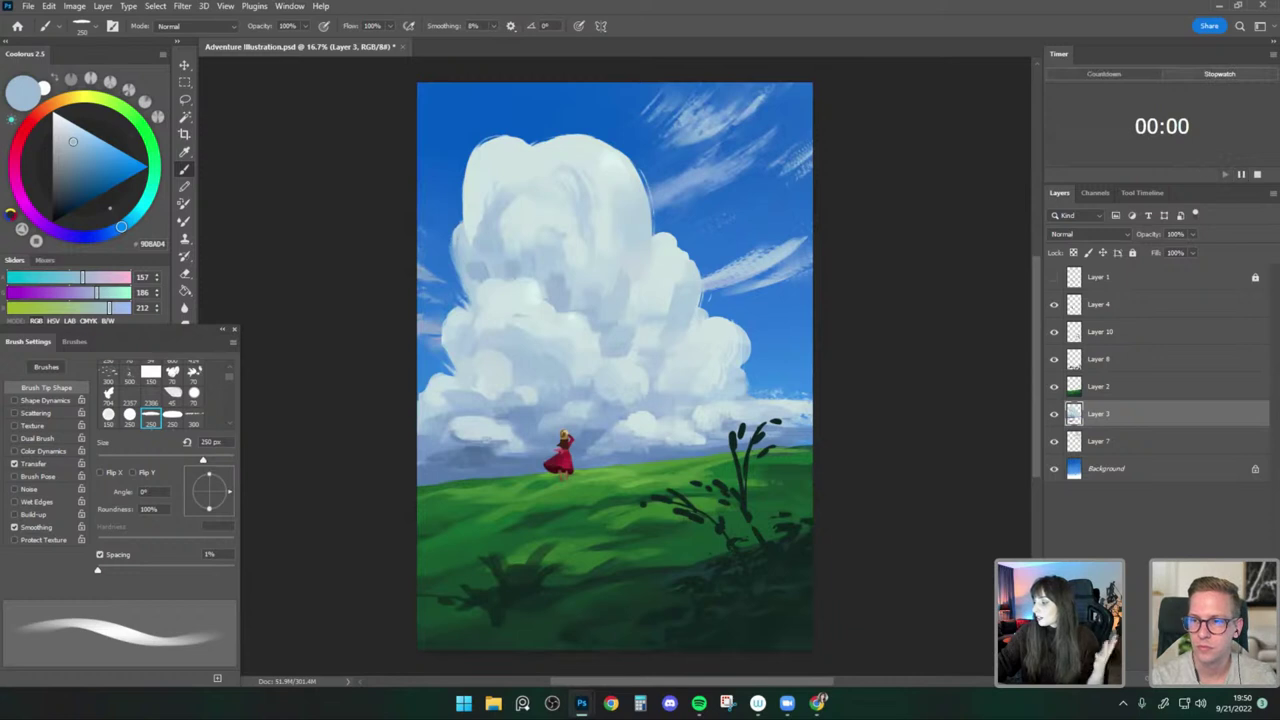
{"action": "left_click", "coordinate": [1257, 174]}
{"action": "left_click", "coordinate": [1104, 74]}
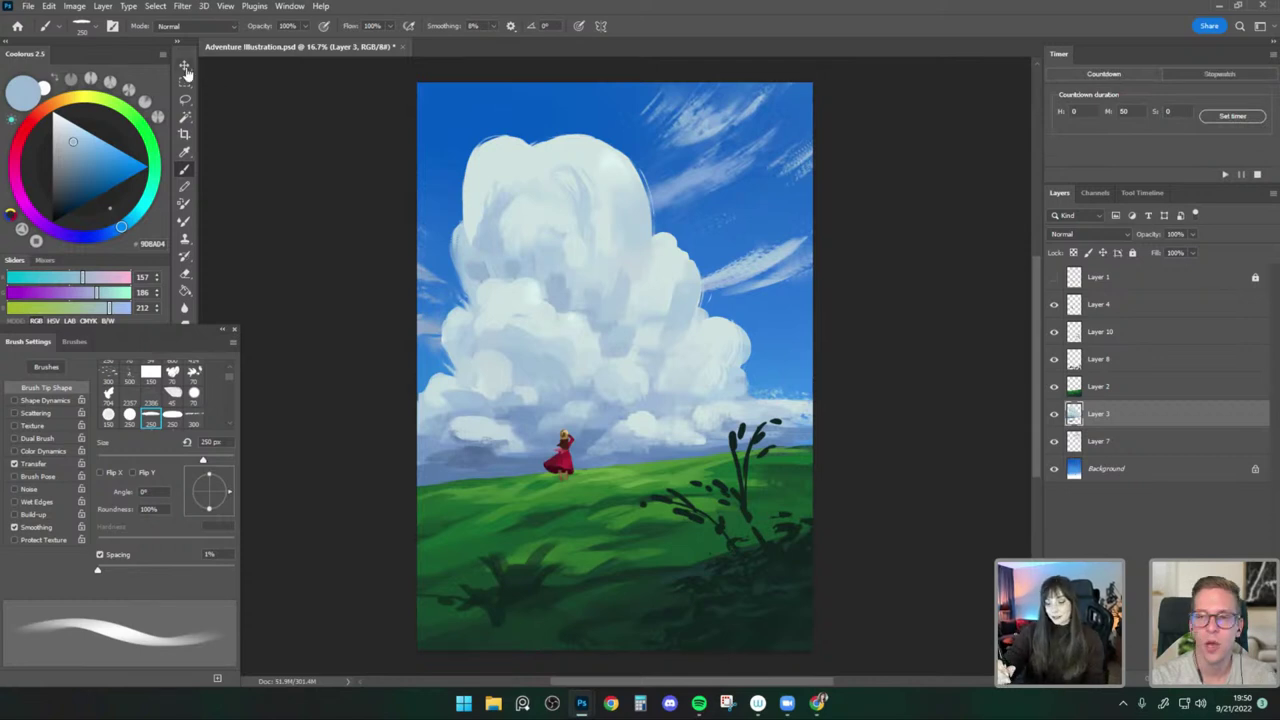
Return to the Brush tool at 175 px and paint shadow into the low cloud beside the figure with sampled cloud tones.
{"action": "left_click", "coordinate": [184, 67]}
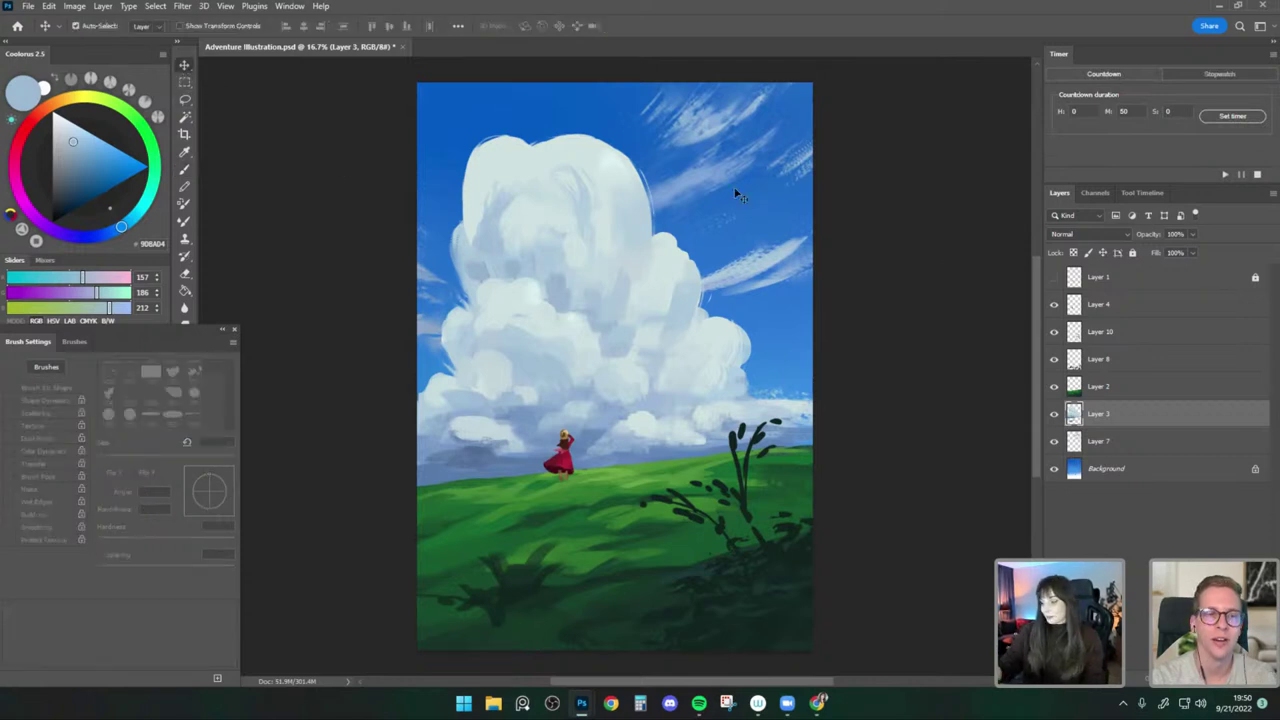
{"action": "left_click", "coordinate": [186, 170]}
{"action": "key", "text": "bracketleft"}
{"action": "key", "text": "bracketleft"}
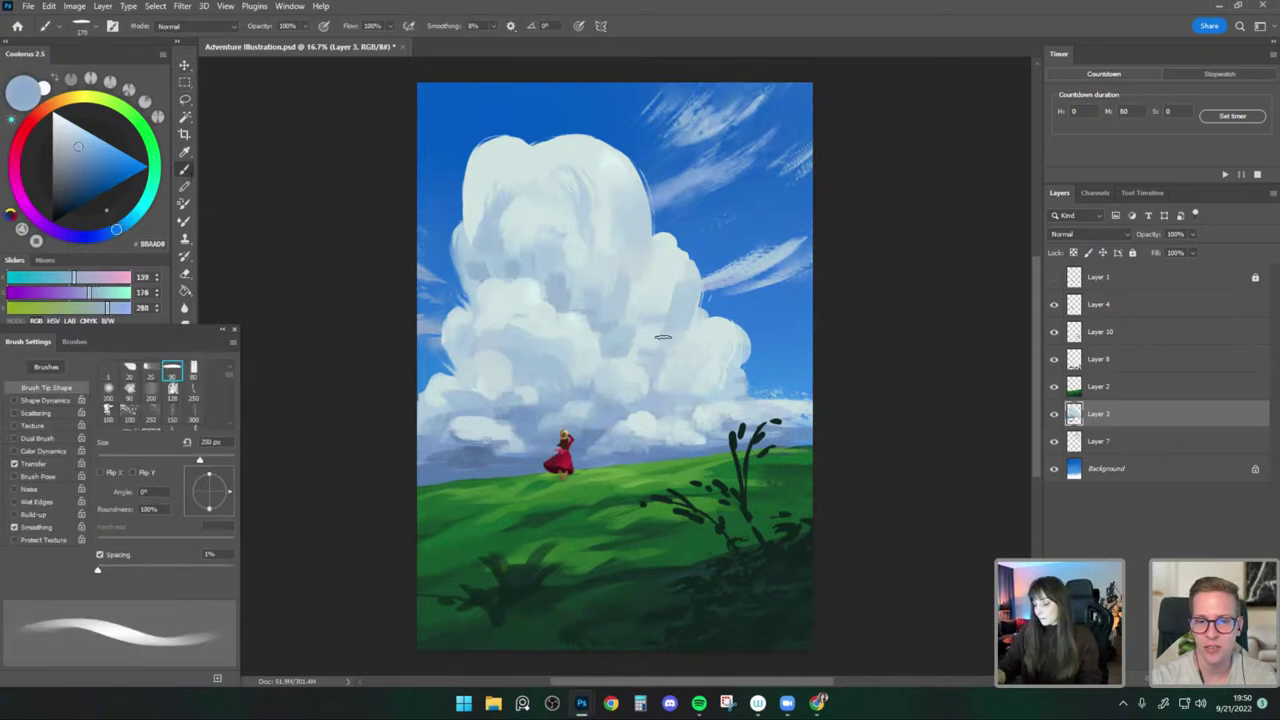
{"action": "left_click", "coordinate": [464, 425], "text": "alt"}
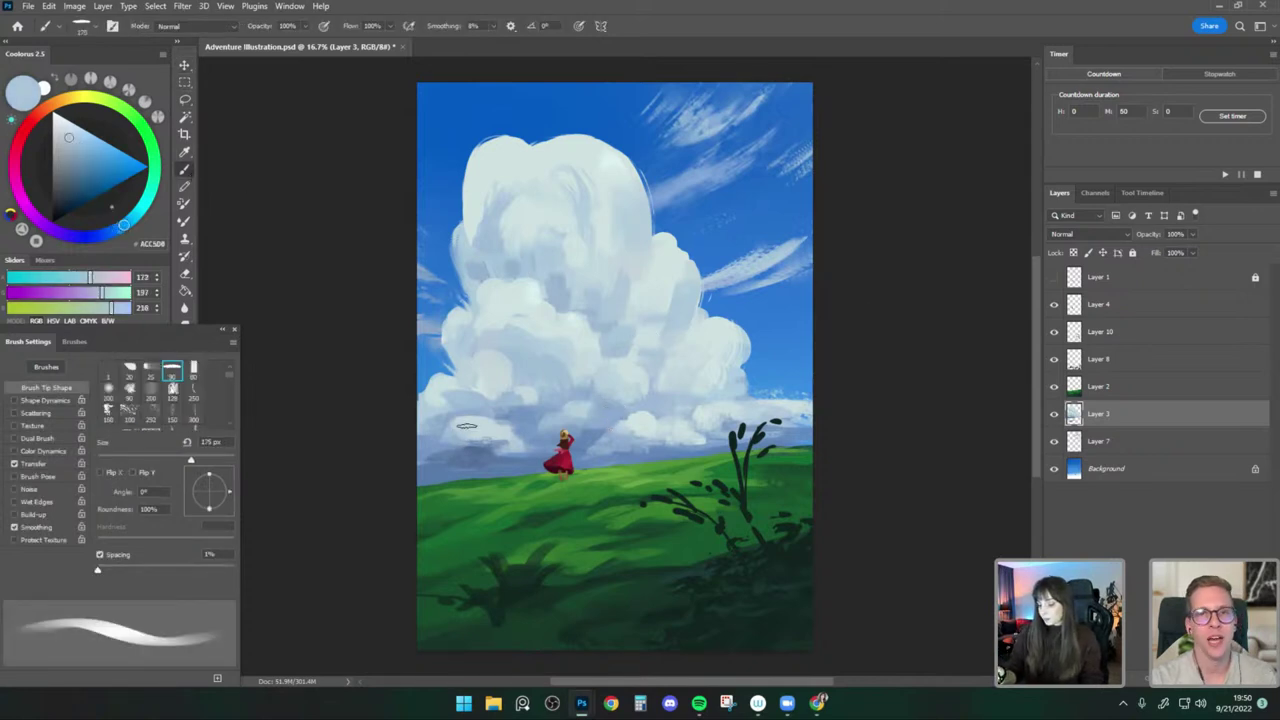
{"action": "left_click", "coordinate": [460, 424], "text": "alt"}
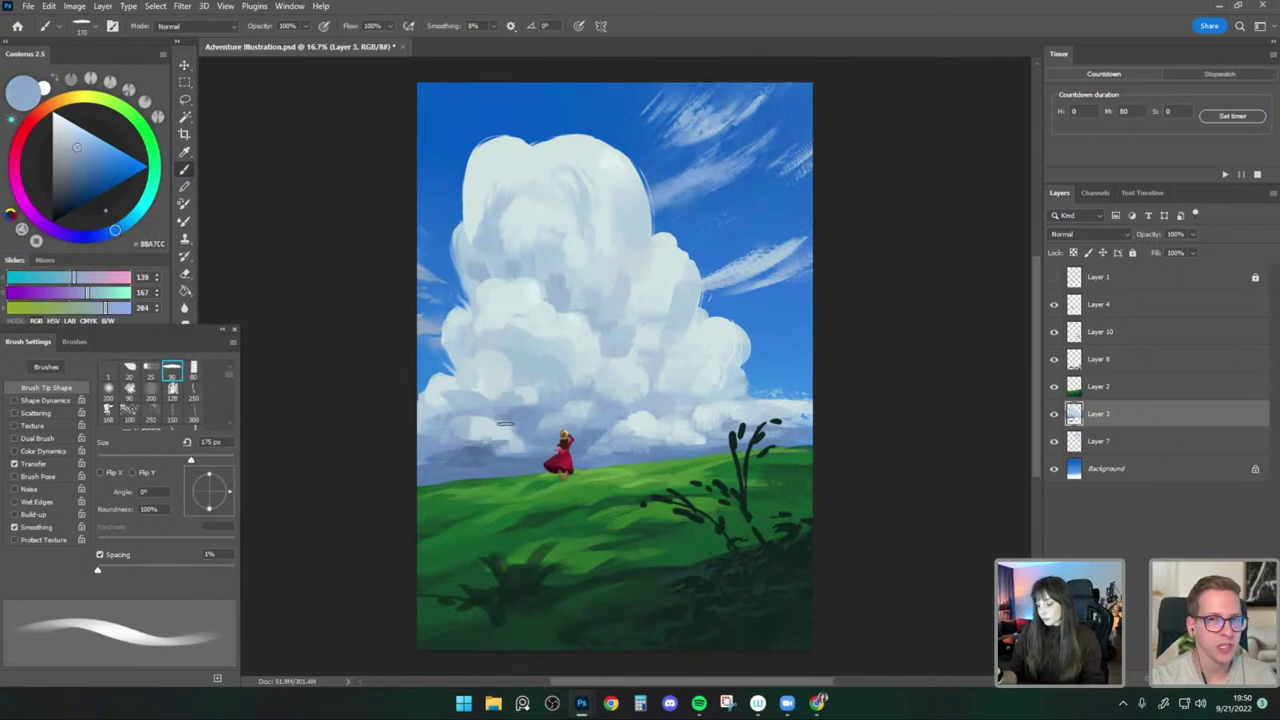
{"action": "left_click", "coordinate": [476, 418], "text": "alt"}
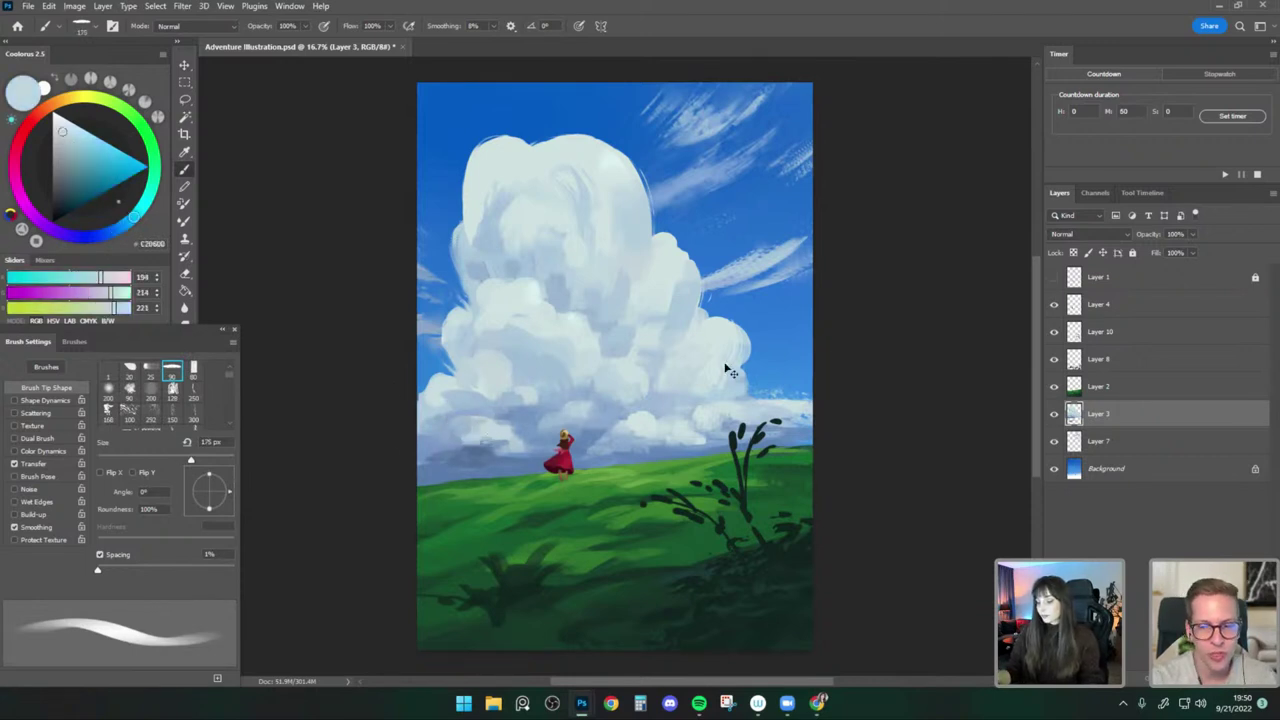
Choose the Round Color Dynamics brush and dab light blue 97C6E8 into the shadow of the central lower cloud.
{"action": "left_click", "coordinate": [81, 26]}
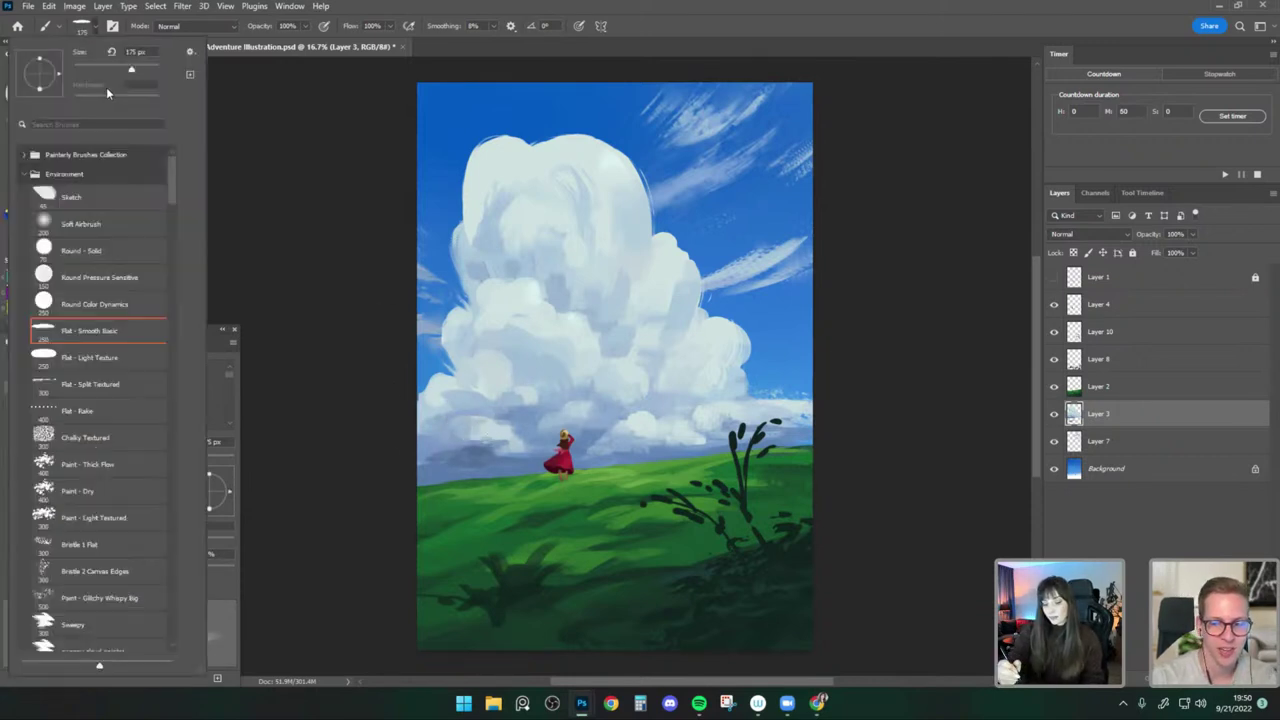
{"action": "left_click", "coordinate": [135, 302]}
{"action": "left_click", "coordinate": [586, 380]}
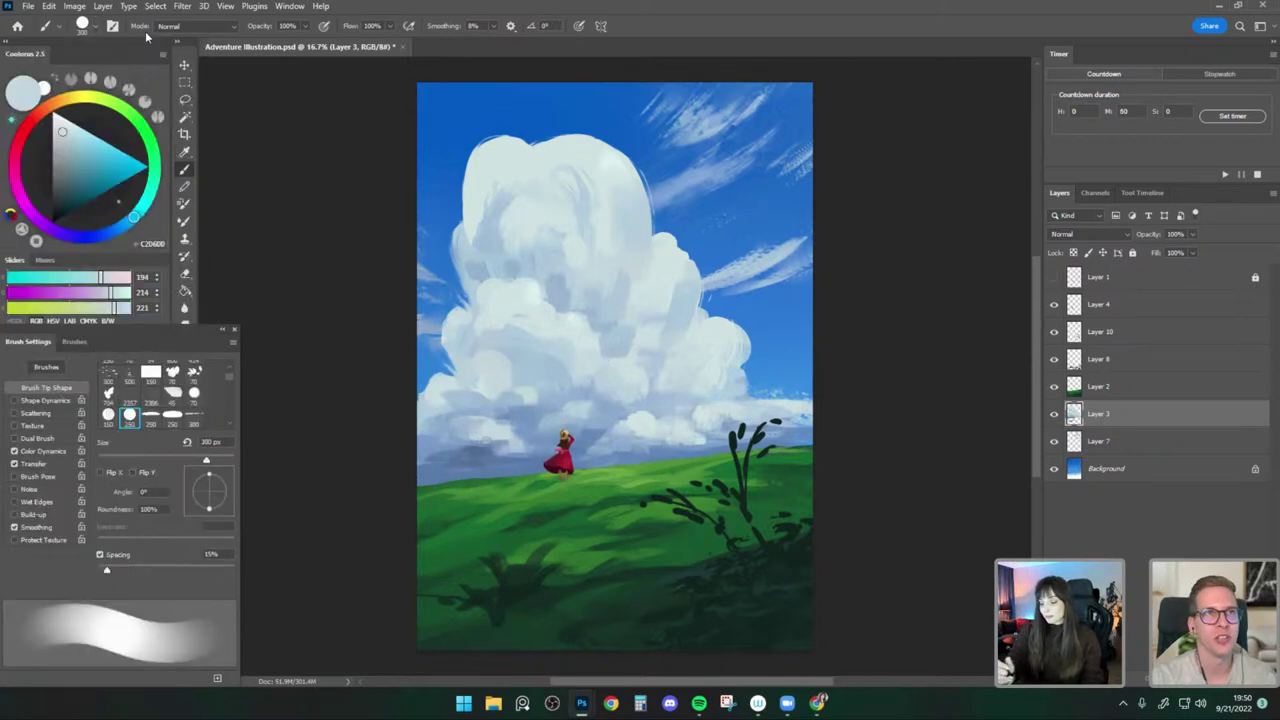
{"action": "left_click", "coordinate": [532, 367], "text": "alt"}
{"action": "left_click", "coordinate": [83, 140]}
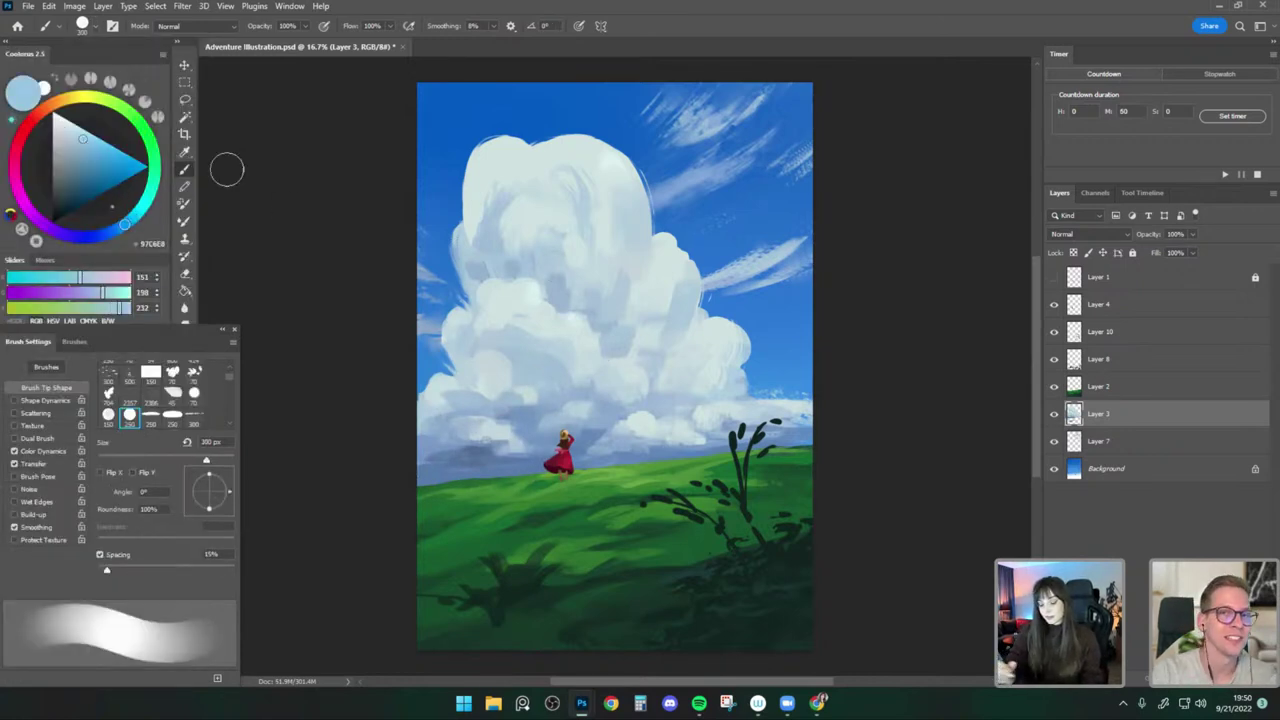
{"action": "key", "text": "bracketleft"}
{"action": "left_click_drag", "start_coordinate": [530, 380], "coordinate": [545, 368]}
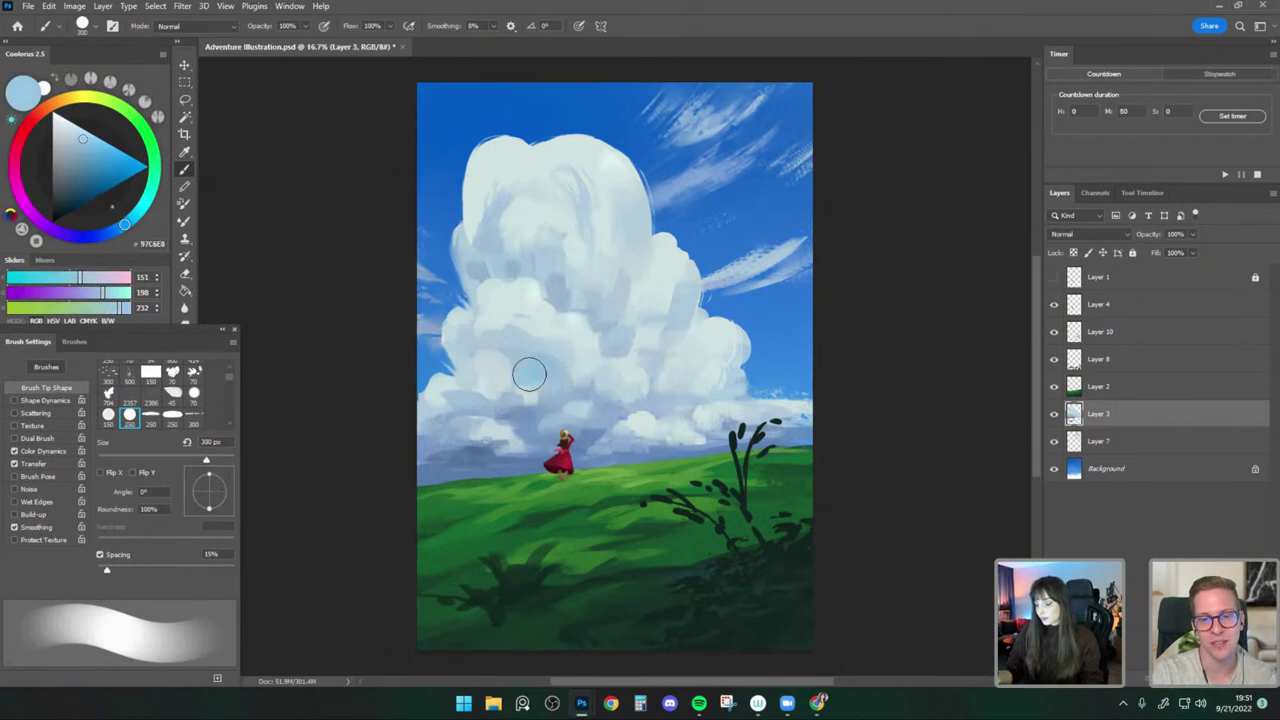
Blend the light blue patch into the surrounding lower cloud with sampled cloud tones and a 250 px brush.
{"action": "left_click", "coordinate": [540, 356], "text": "alt"}
{"action": "left_click_drag", "start_coordinate": [532, 346], "coordinate": [549, 391]}
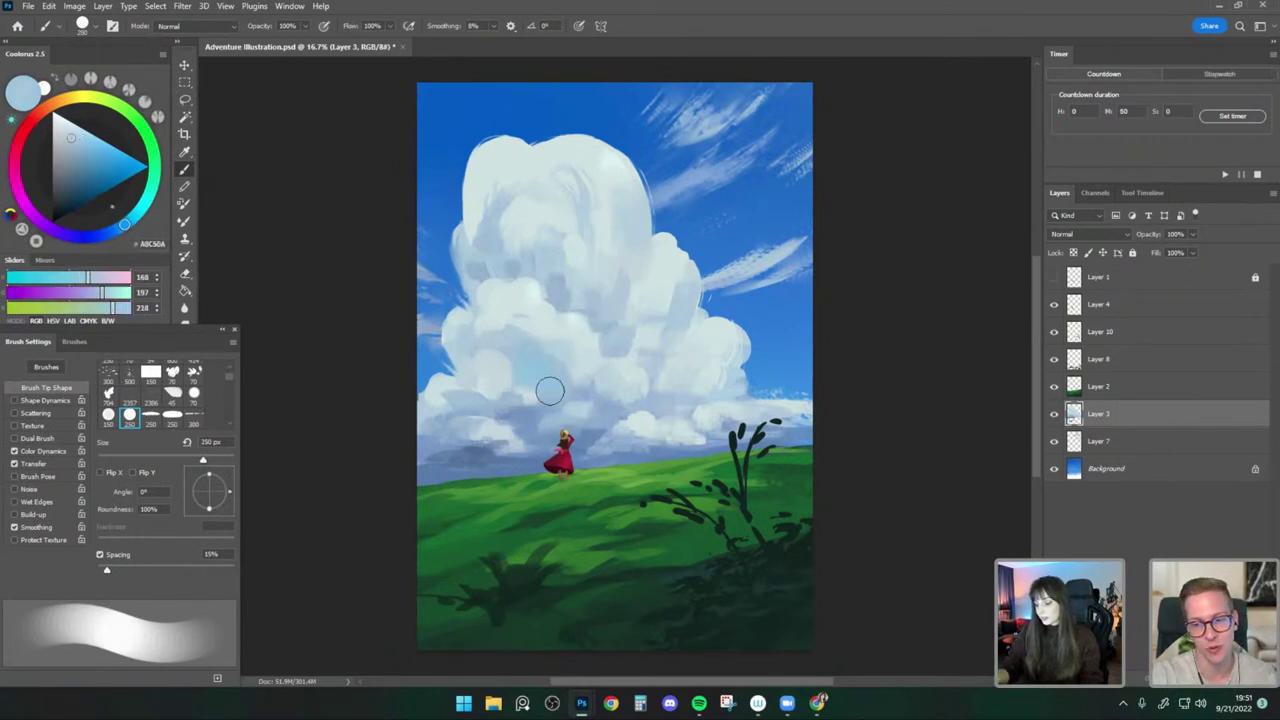
{"action": "left_click", "coordinate": [560, 362], "text": "alt"}
{"action": "key", "text": "bracketright"}
{"action": "key", "text": "bracketleft"}
{"action": "key", "text": "bracketleft"}
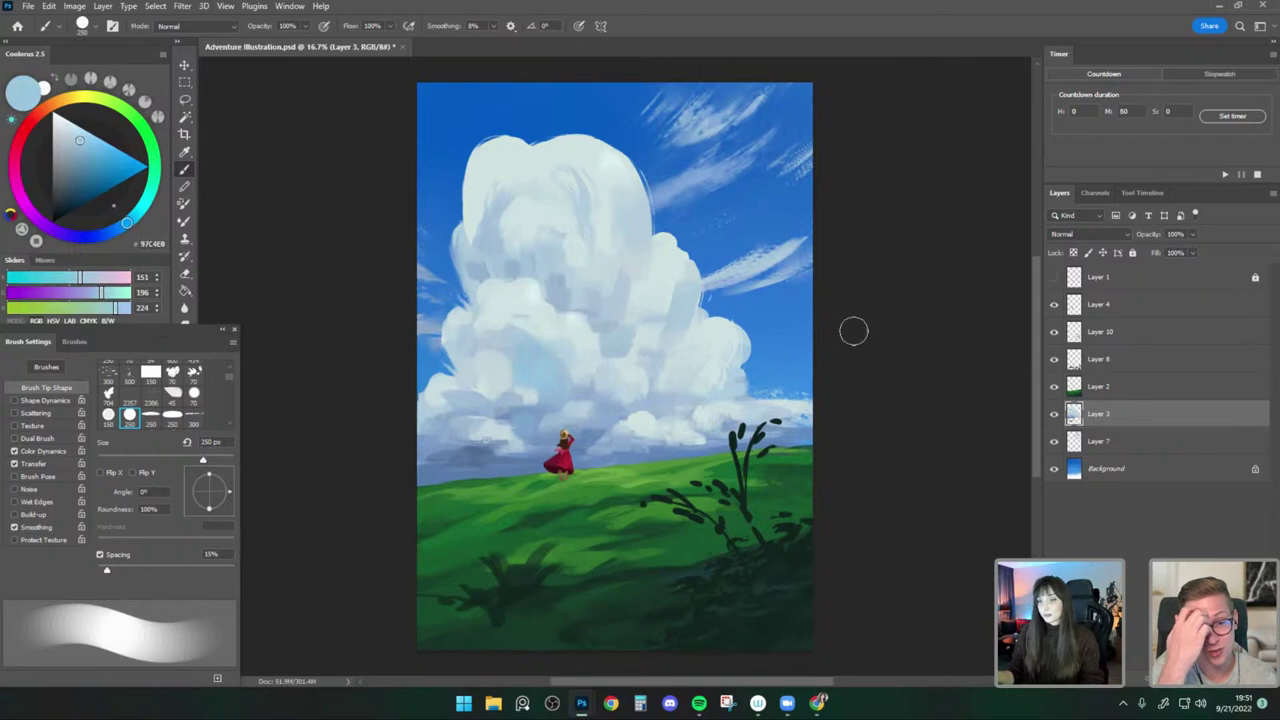
{"action": "left_click", "coordinate": [538, 348], "text": "alt"}
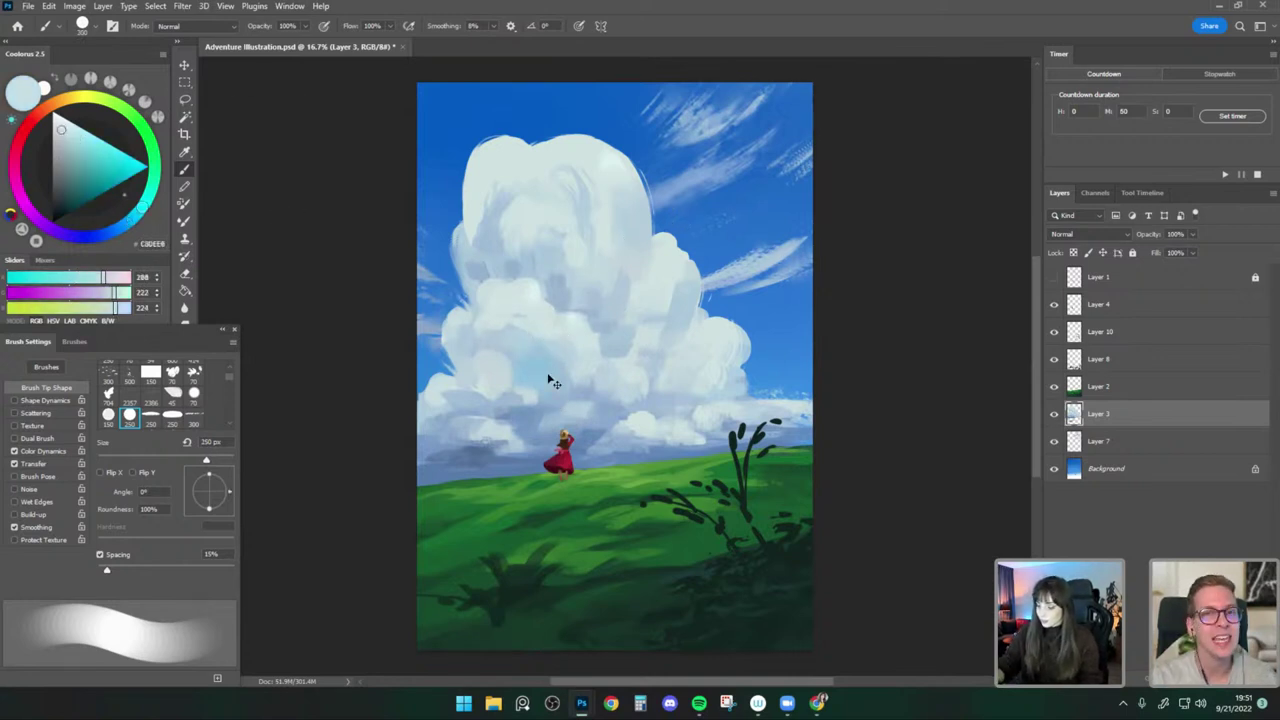
{"action": "left_click", "coordinate": [530, 330], "text": "alt"}
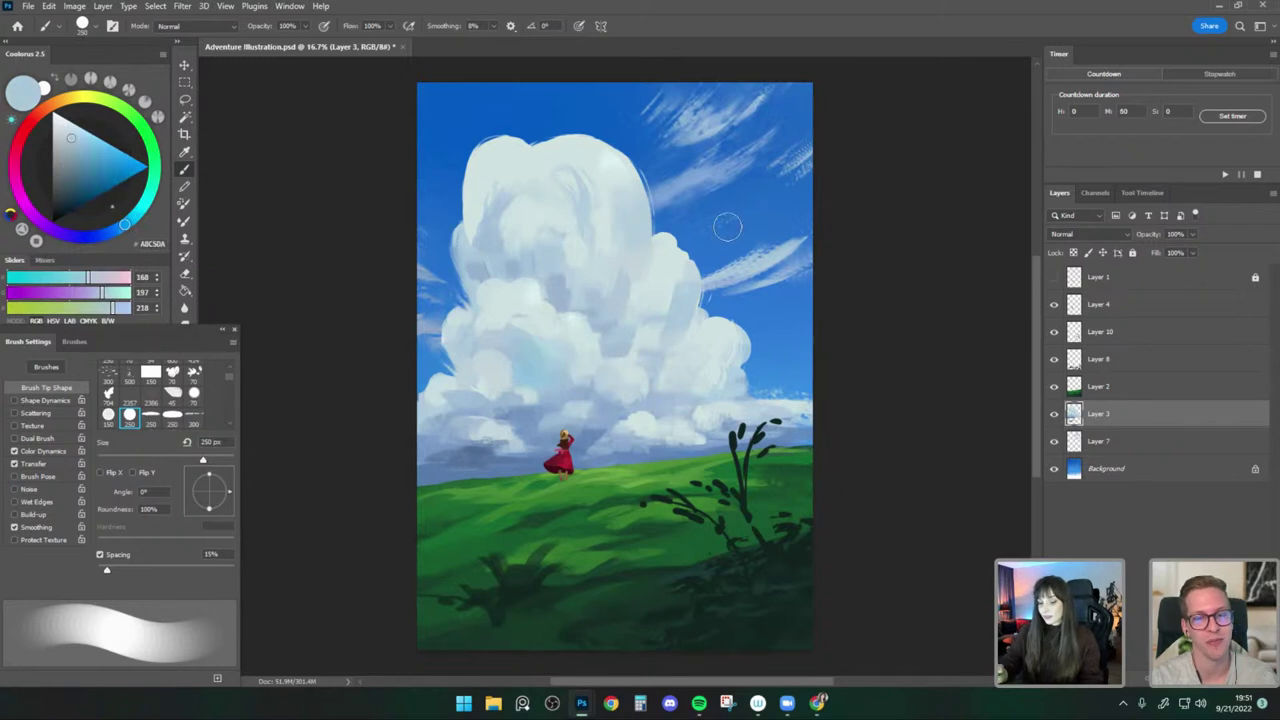
Switch to the Round Pressure Sensitive brush at 175 px and soften the blue patch in the central lower cloud.
{"action": "left_click", "coordinate": [96, 25]}
{"action": "left_click", "coordinate": [140, 279]}
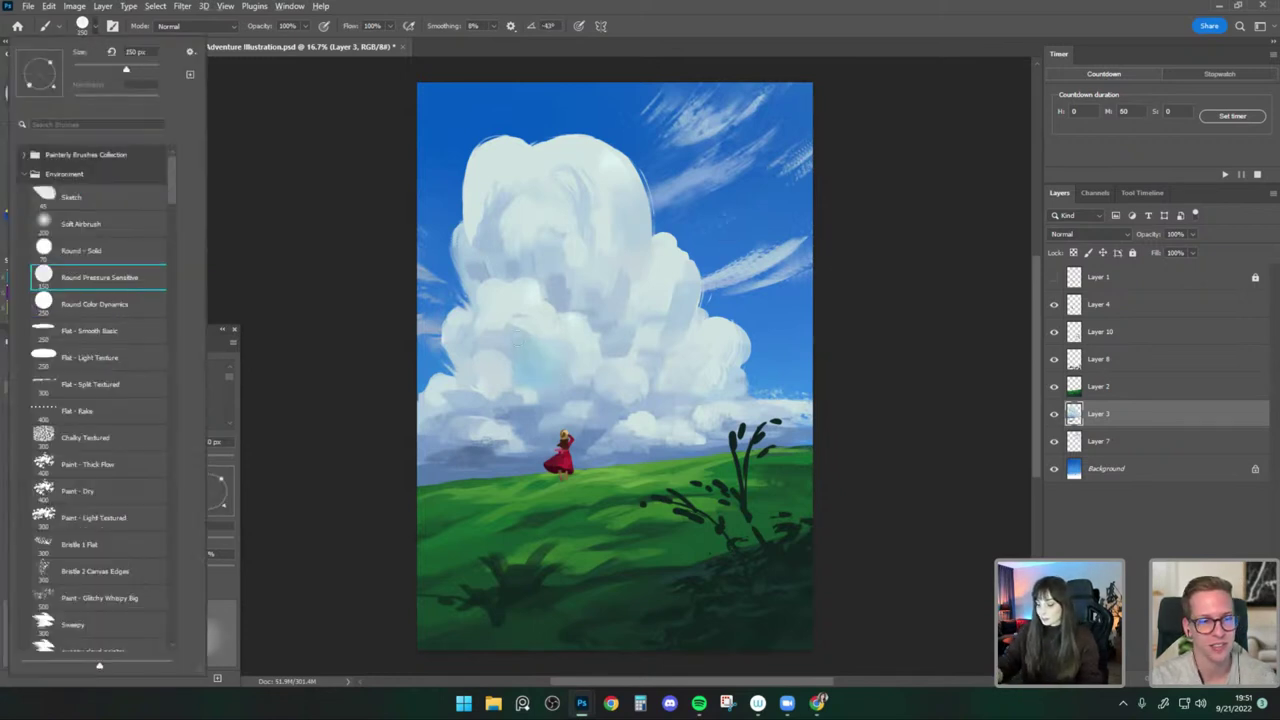
{"action": "left_click", "coordinate": [517, 343]}
{"action": "key", "text": "bracketright"}
{"action": "key", "text": "bracketright"}
{"action": "key", "text": "bracketright"}
{"action": "key", "text": "bracketleft"}
{"action": "key", "text": "bracketleft"}
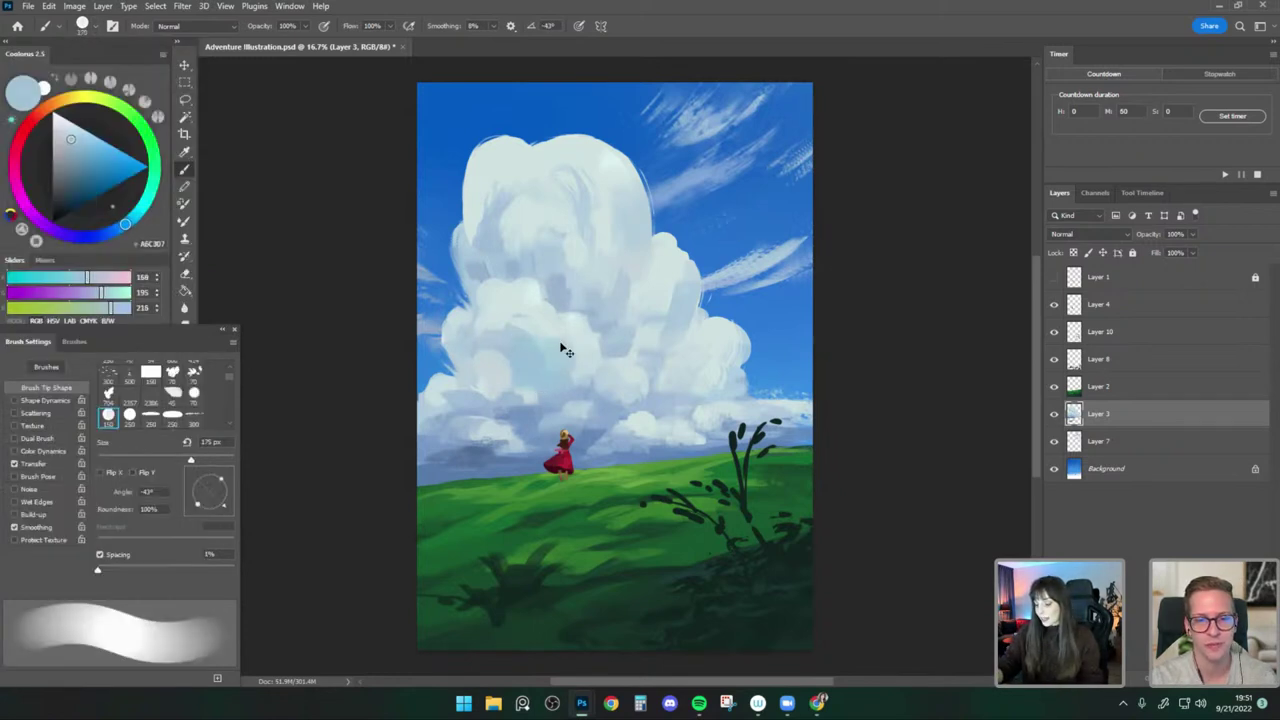
Refine the light and shadow transitions across the big cloud with sampled pale blue tones at 175–200 px.
{"action": "left_click", "coordinate": [560, 360], "text": "alt"}
{"action": "key", "text": "bracketright"}
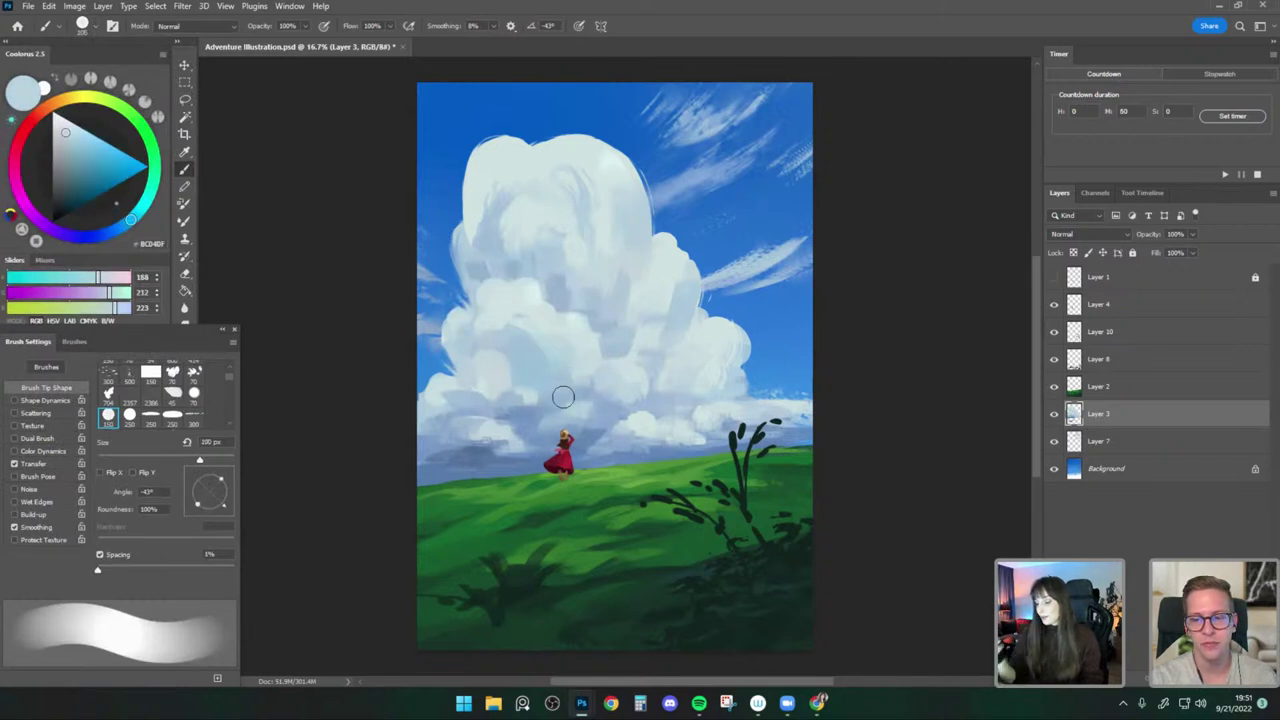
{"action": "left_click", "coordinate": [551, 383], "text": "alt"}
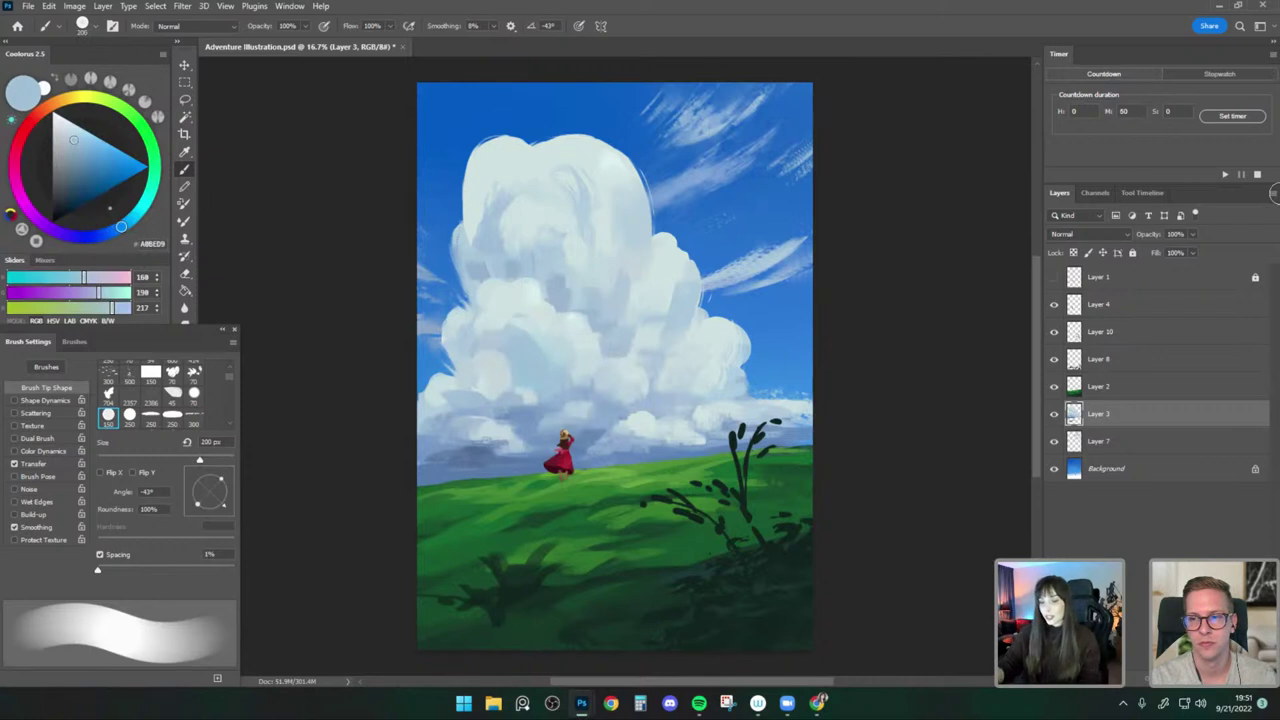
{"action": "left_click", "coordinate": [540, 330], "text": "alt"}
{"action": "key", "text": "bracketleft"}
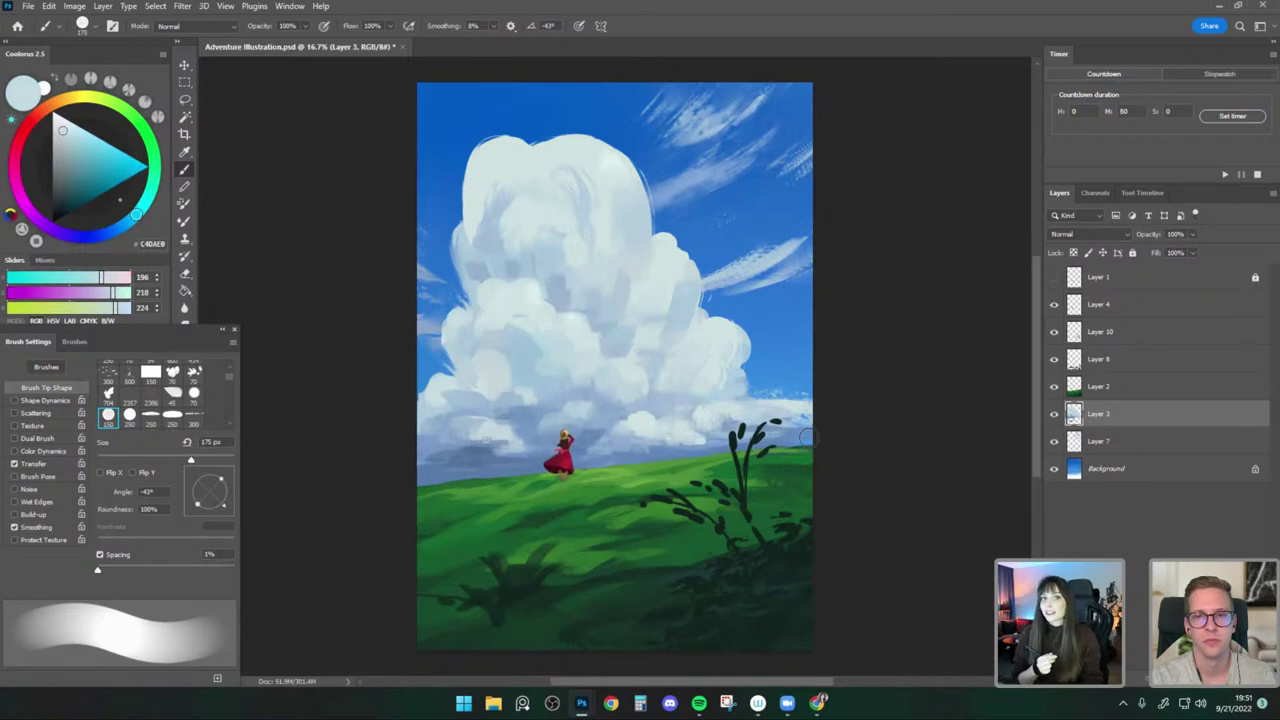
{"action": "left_click", "coordinate": [645, 336], "text": "alt"}
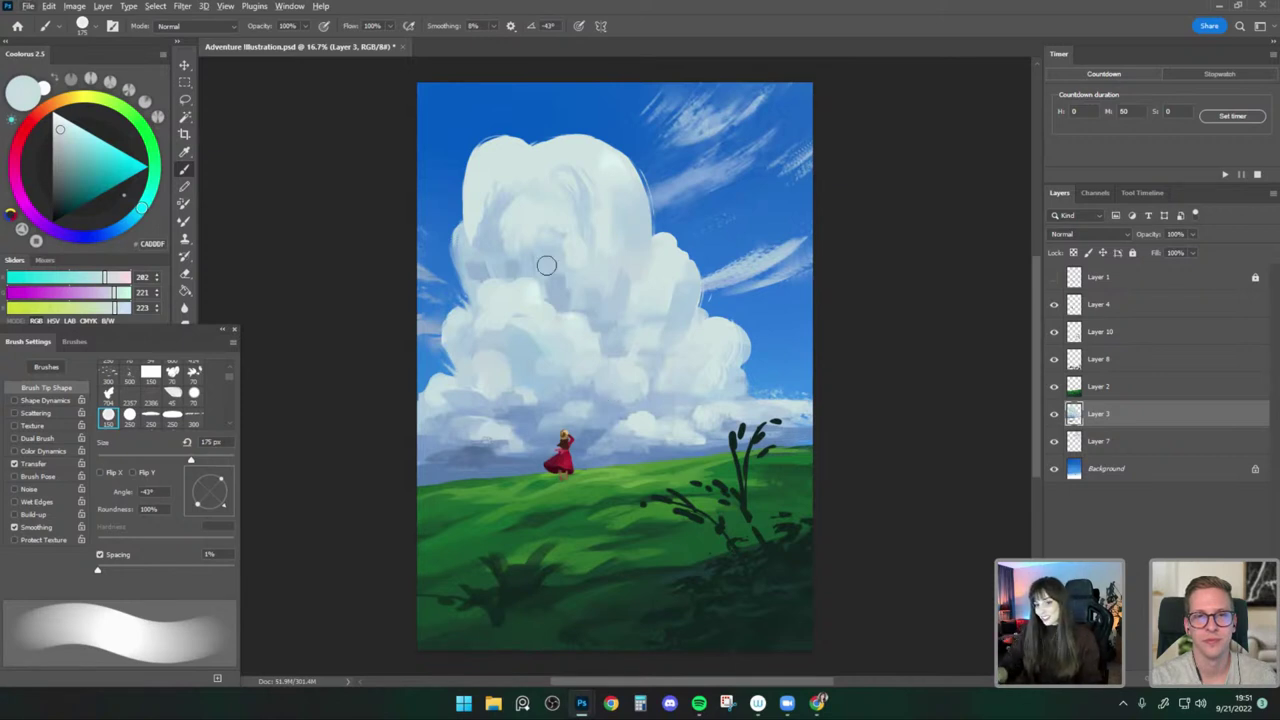
{"action": "left_click", "coordinate": [579, 279], "text": "alt"}
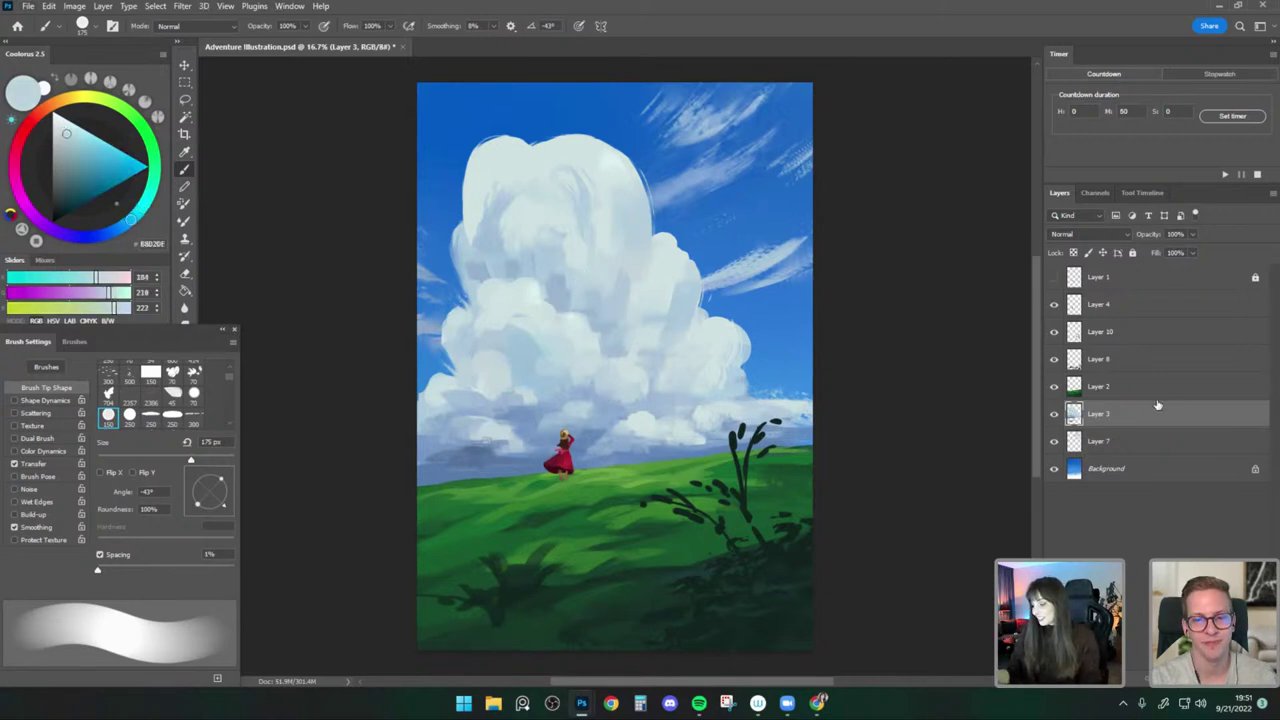
Select Layer 2, sample the bright green 66A23A from the sunlit hill and reduce the brush to 45 px.
{"action": "left_click", "coordinate": [1116, 390]}
{"action": "left_click", "coordinate": [652, 483], "text": "alt"}
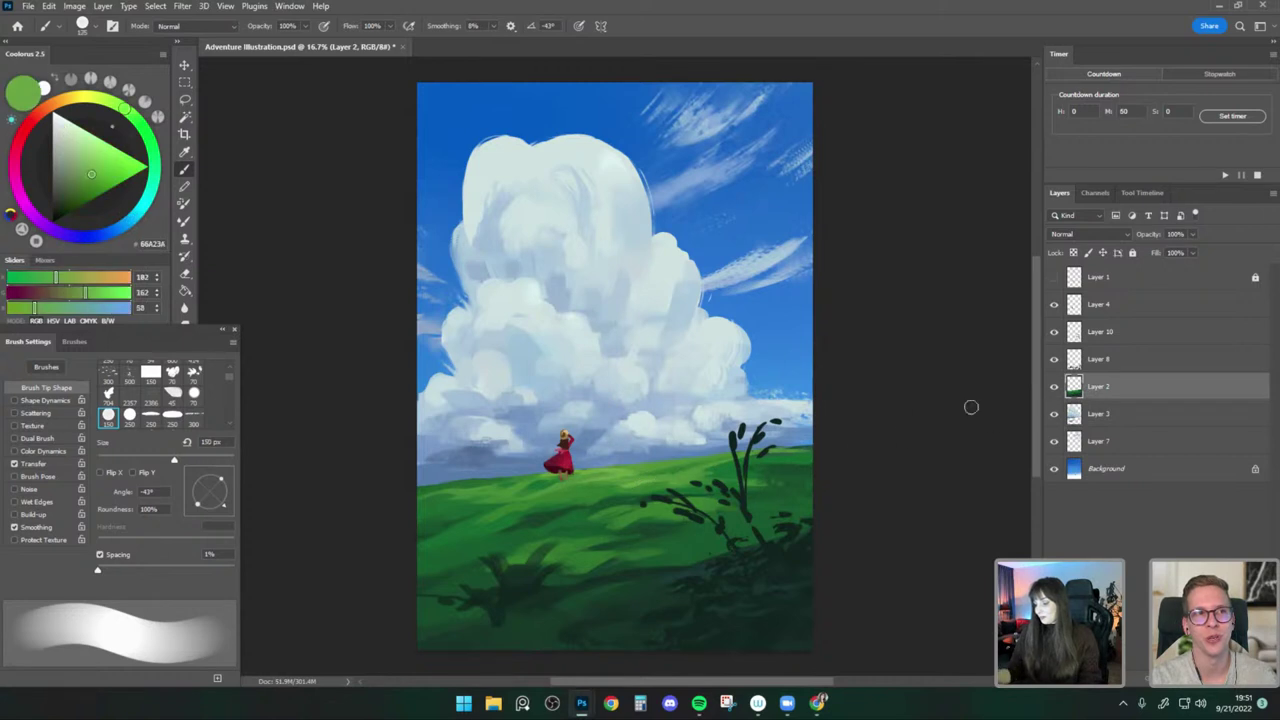
{"action": "key", "text": "bracketleft"}
{"action": "key", "text": "bracketleft"}
{"action": "key", "text": "bracketleft"}
{"action": "key", "text": "bracketleft"}
{"action": "key", "text": "bracketleft"}
{"action": "key", "text": "bracketleft"}
{"action": "key", "text": "bracketleft"}
{"action": "key", "text": "bracketleft"}
{"action": "key", "text": "bracketleft"}
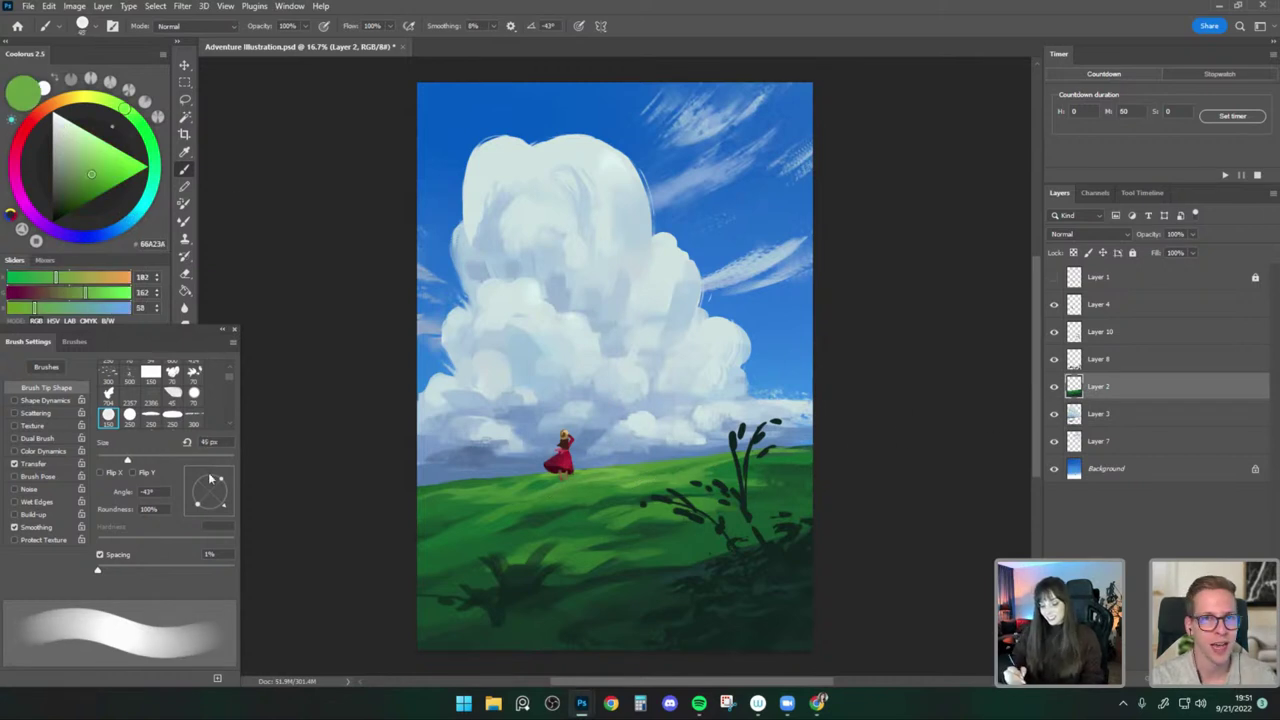
Switch to the Flat - Smooth Basic brush and reduce its size for painting on the hill.
{"action": "left_click", "coordinate": [95, 27]}
{"action": "double_click", "coordinate": [131, 338]}
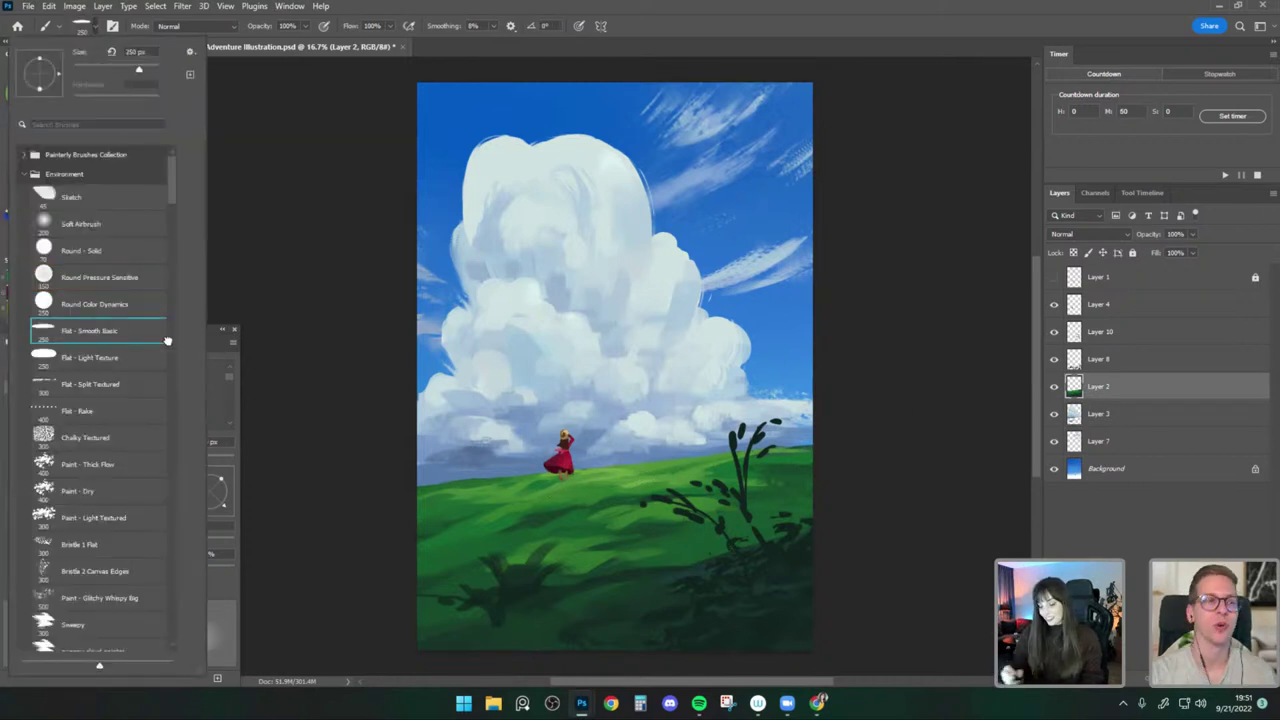
{"action": "key", "text": "bracketleft"}
{"action": "key", "text": "bracketleft"}
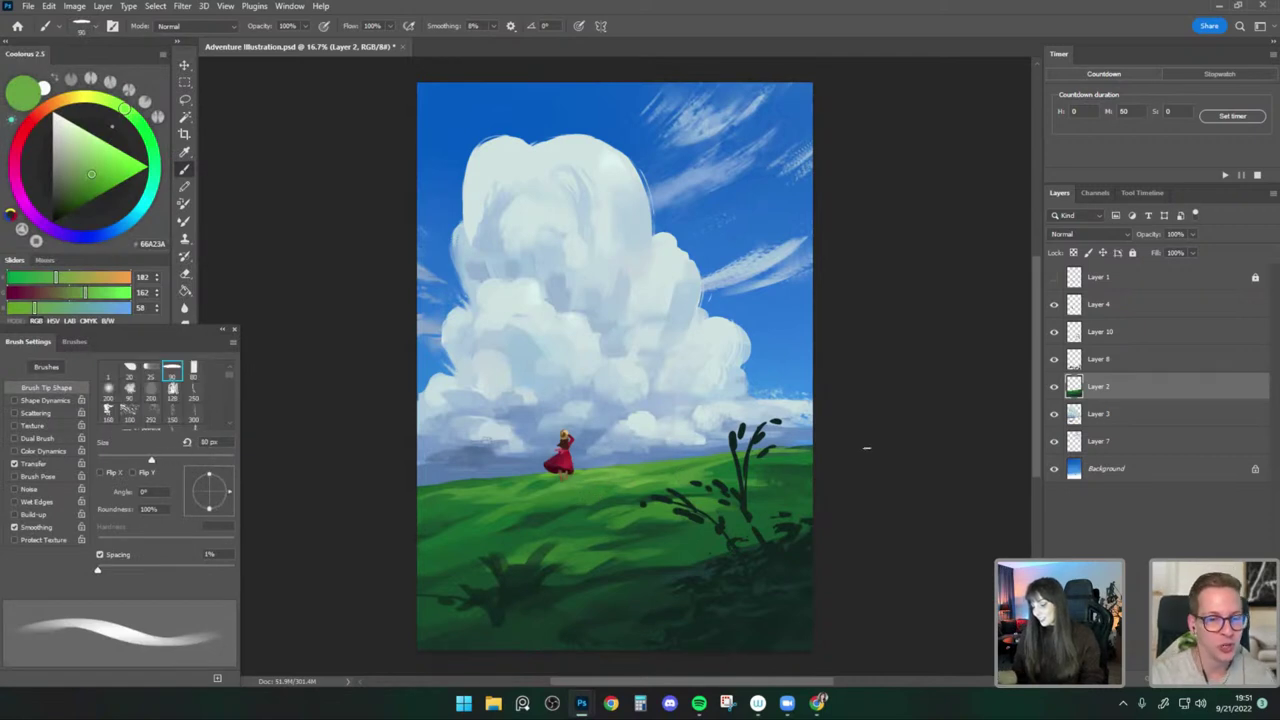
Enlarge the Flat - Smooth Basic brush to 100 px for painting on the sunlit hill.
{"action": "key", "text": "bracketright"}
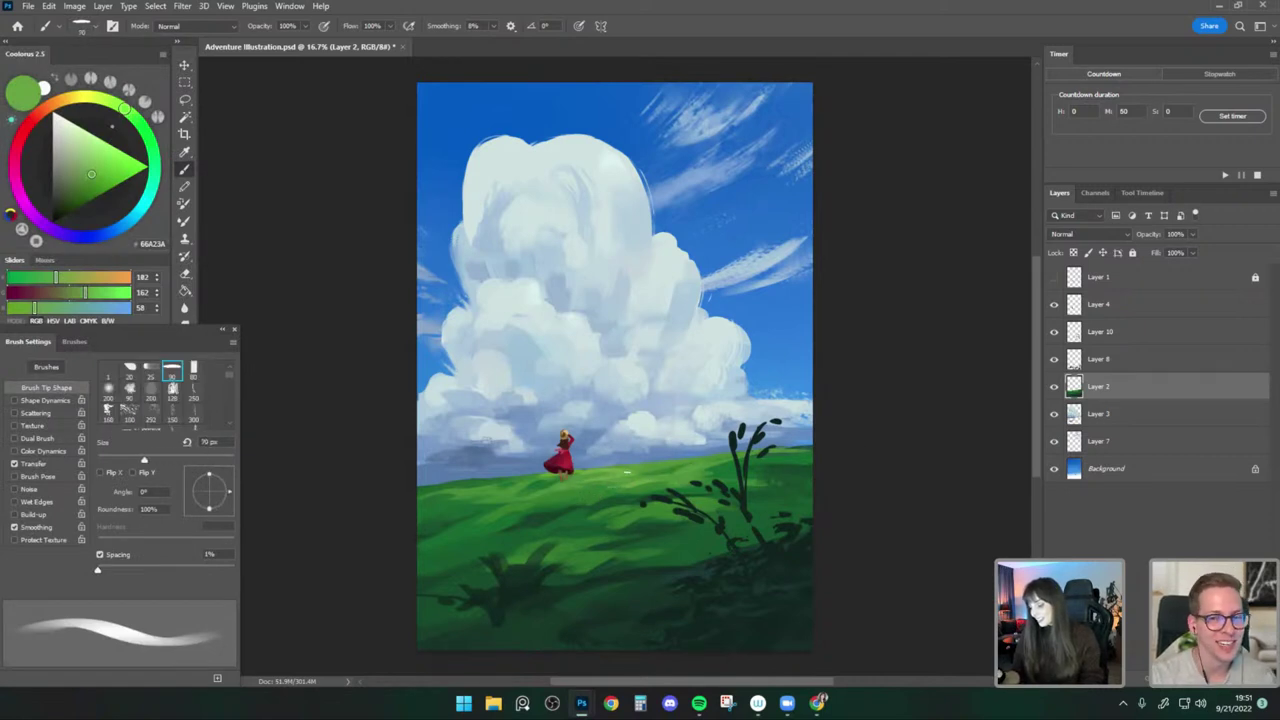
{"action": "key", "text": "bracketright"}
{"action": "key", "text": "bracketright"}
{"action": "key", "text": "bracketright"}
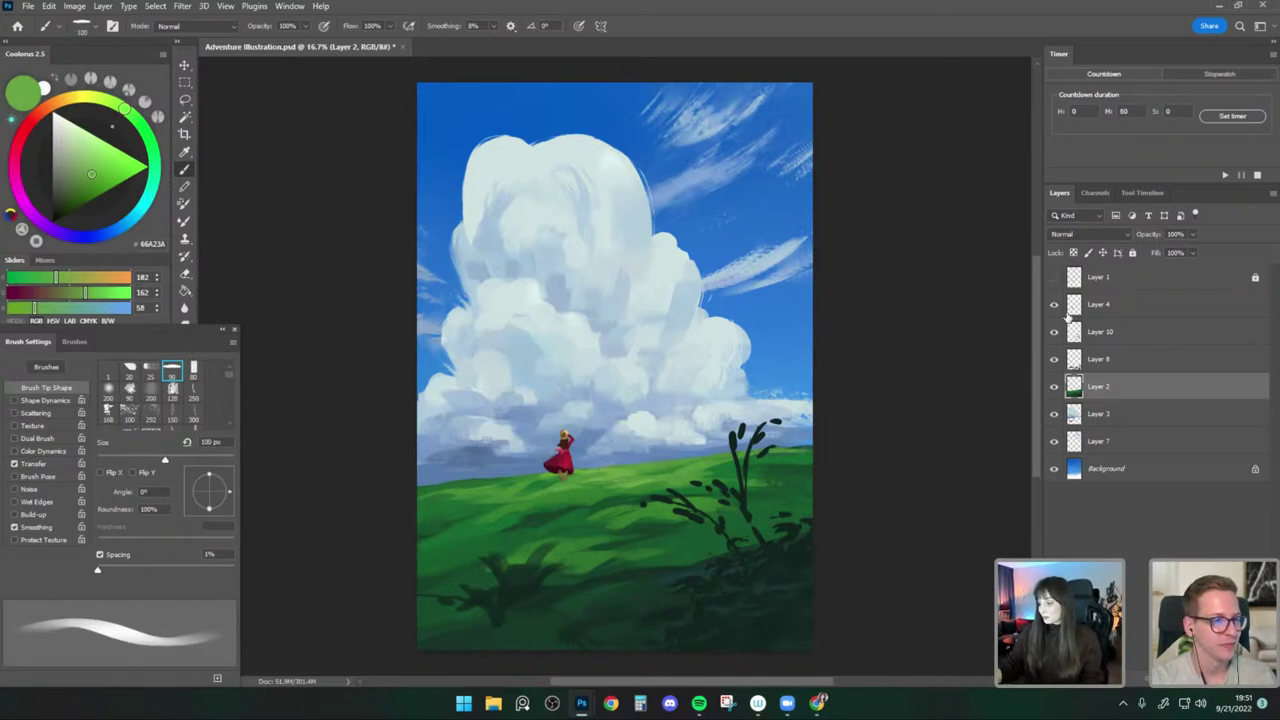
Hide and show Layer 8 to check what it contains, and select that layer.
{"action": "left_click", "coordinate": [1054, 360]}
{"action": "left_click", "coordinate": [1054, 360]}
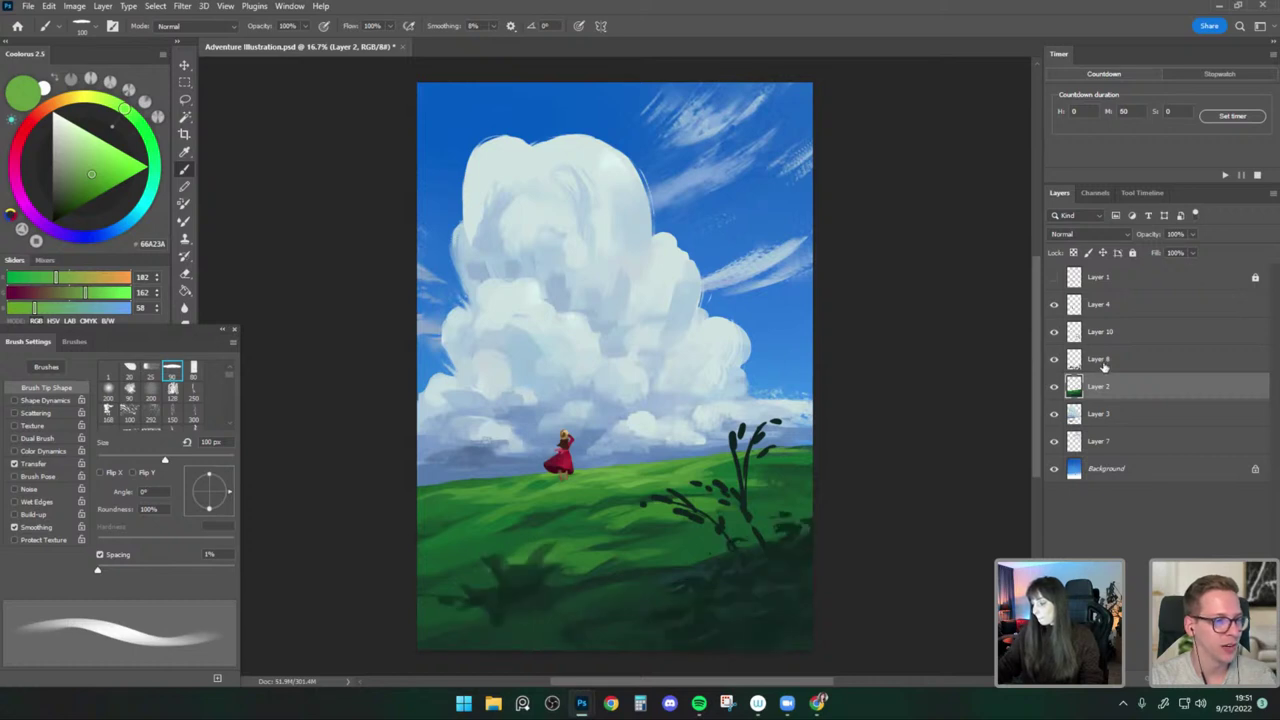
{"action": "left_click", "coordinate": [1100, 362]}
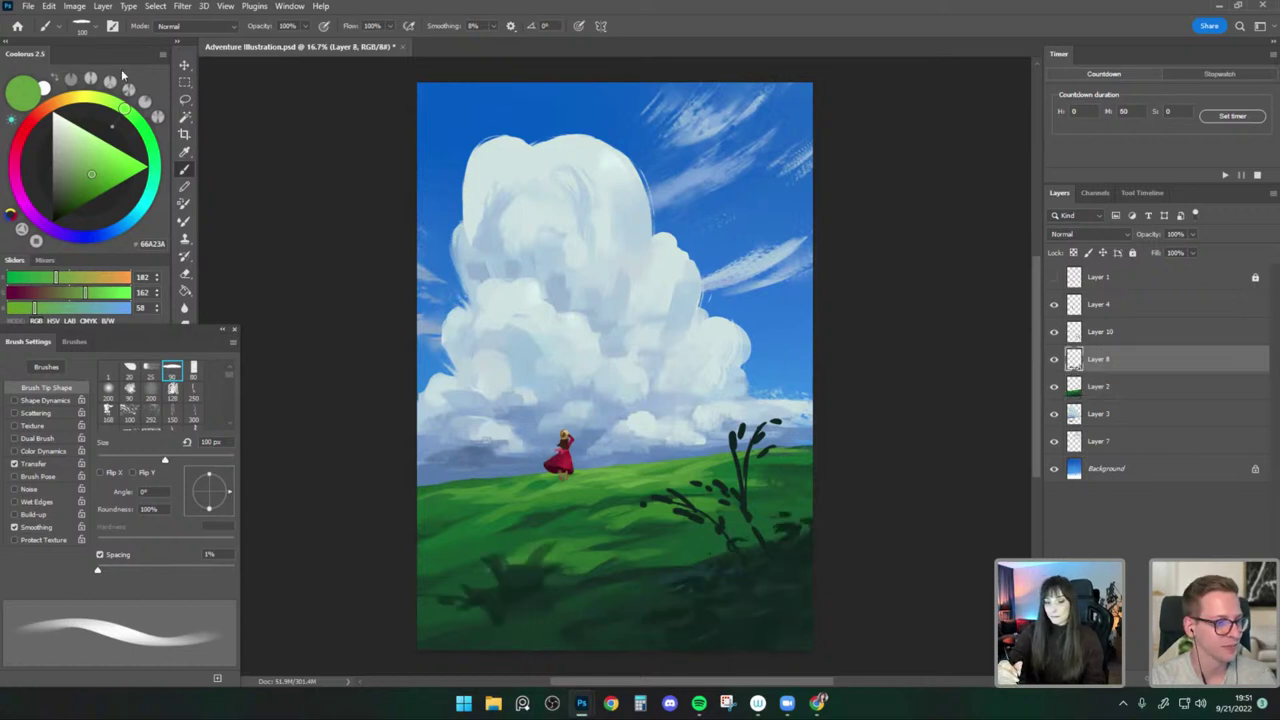
Switch to the Round - Solid brush at 50 px and sample dark greens from the shadow on the lower hill.
{"action": "left_click", "coordinate": [89, 30]}
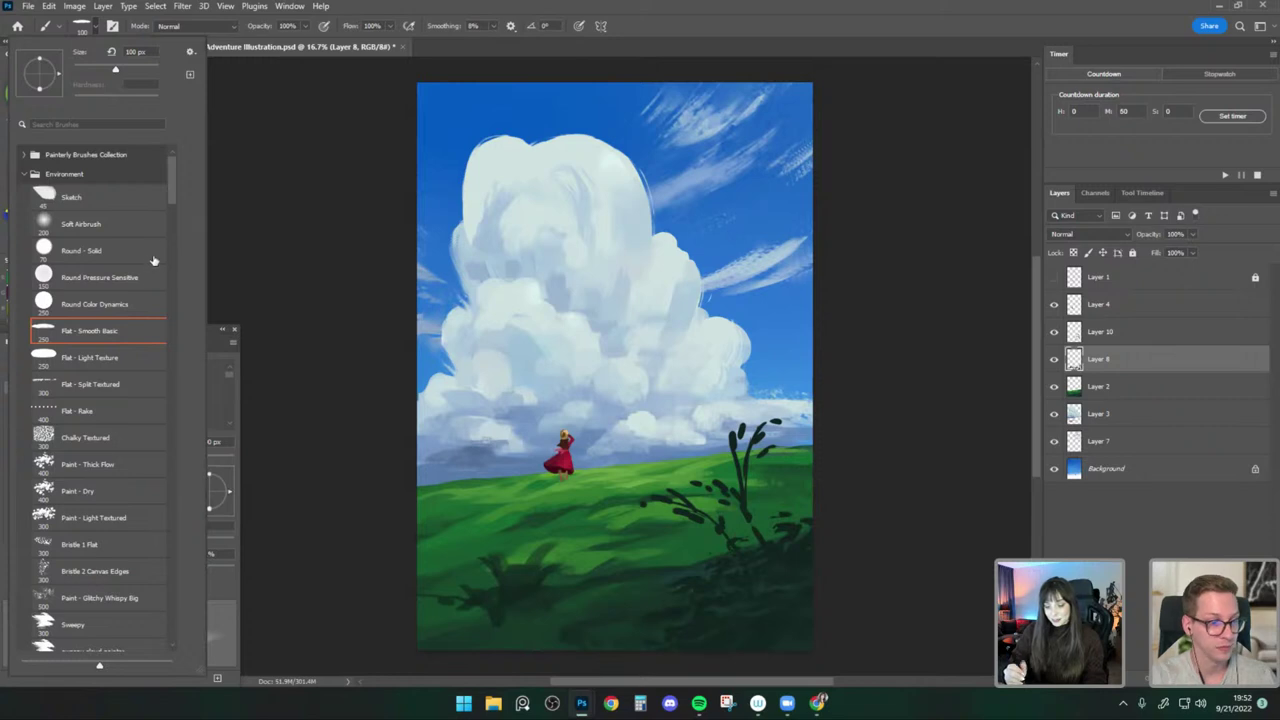
{"action": "left_click", "coordinate": [141, 259]}
{"action": "left_click", "coordinate": [545, 555]}
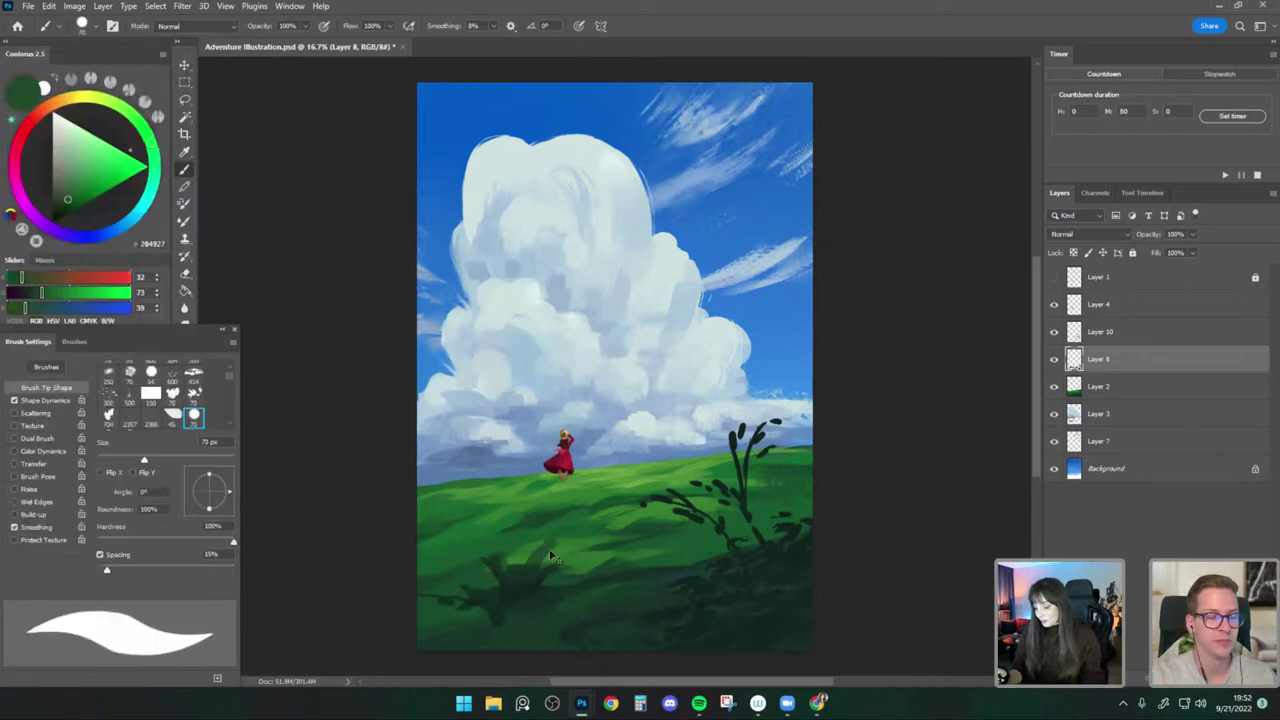
{"action": "left_click", "coordinate": [533, 573], "text": "alt"}
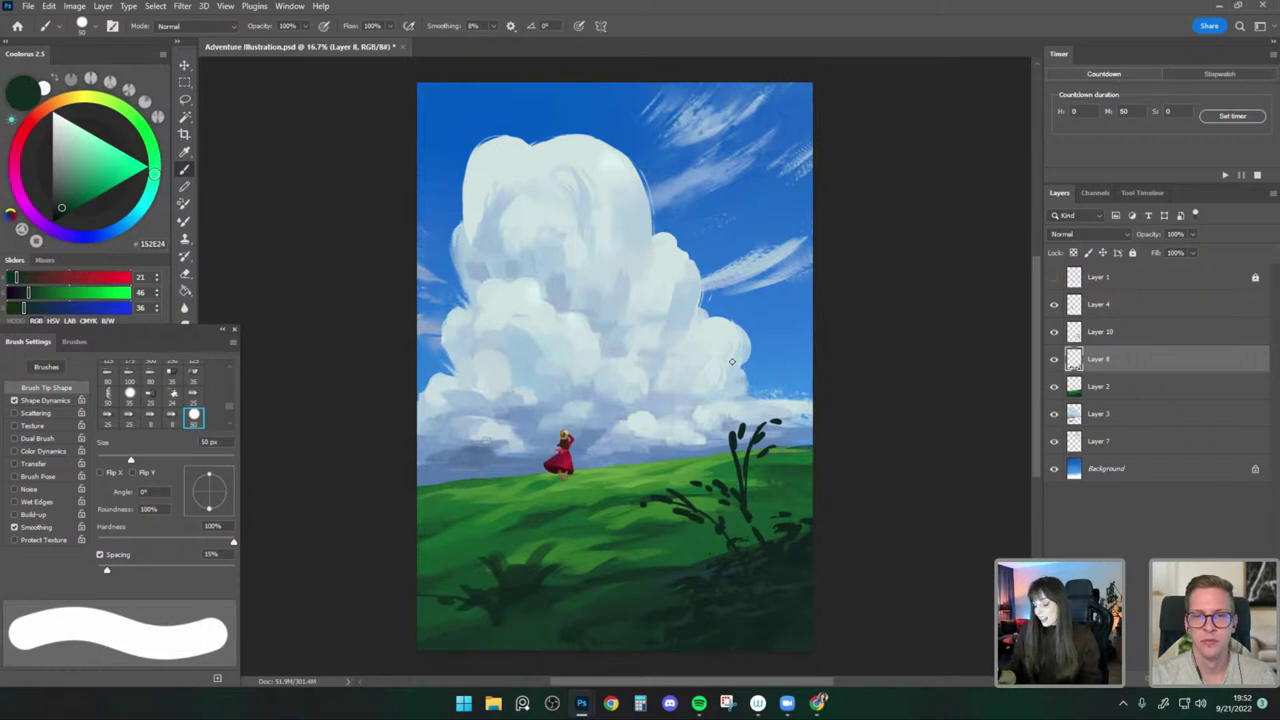
Use the Move tool's auto-select on the plant and the big cloud to make the cloud's Layer 3 active.
{"action": "left_click", "coordinate": [184, 65]}
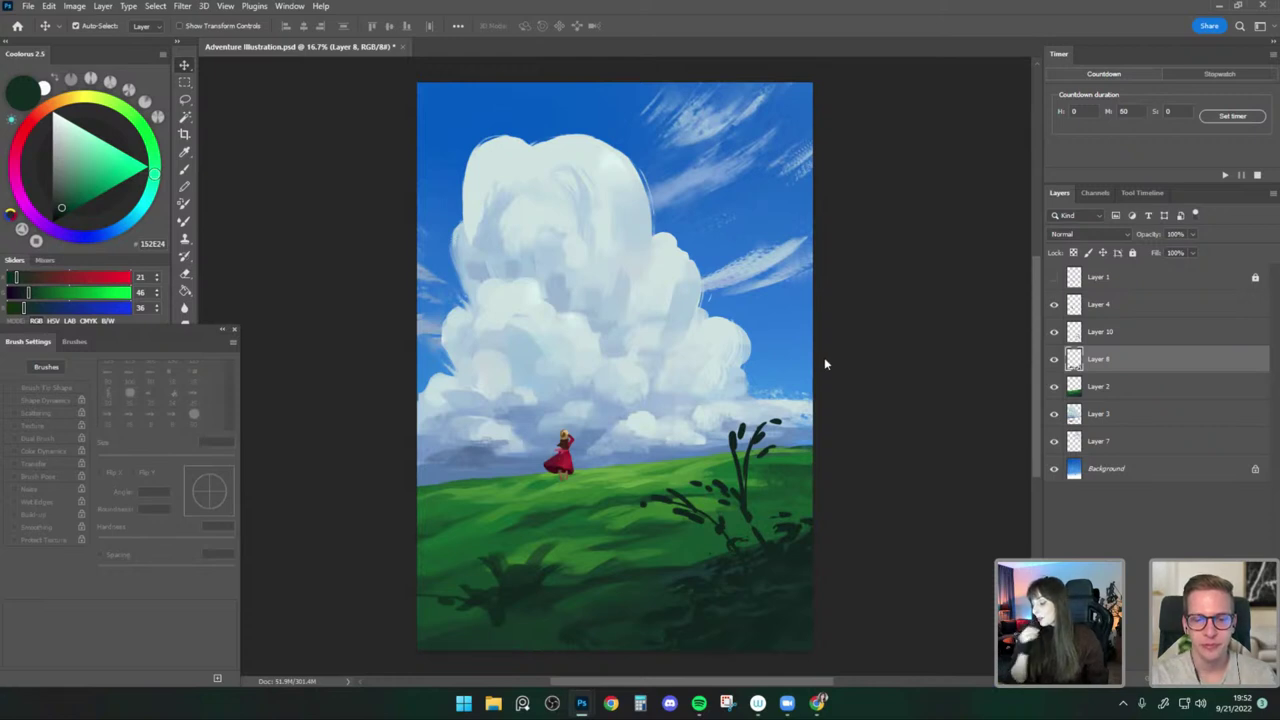
{"action": "mouse_move", "coordinate": [762, 440]}
{"action": "left_mouse_down"}
{"action": "mouse_move", "coordinate": [752, 447]}
{"action": "mouse_move", "coordinate": [777, 452]}
{"action": "left_mouse_up"}
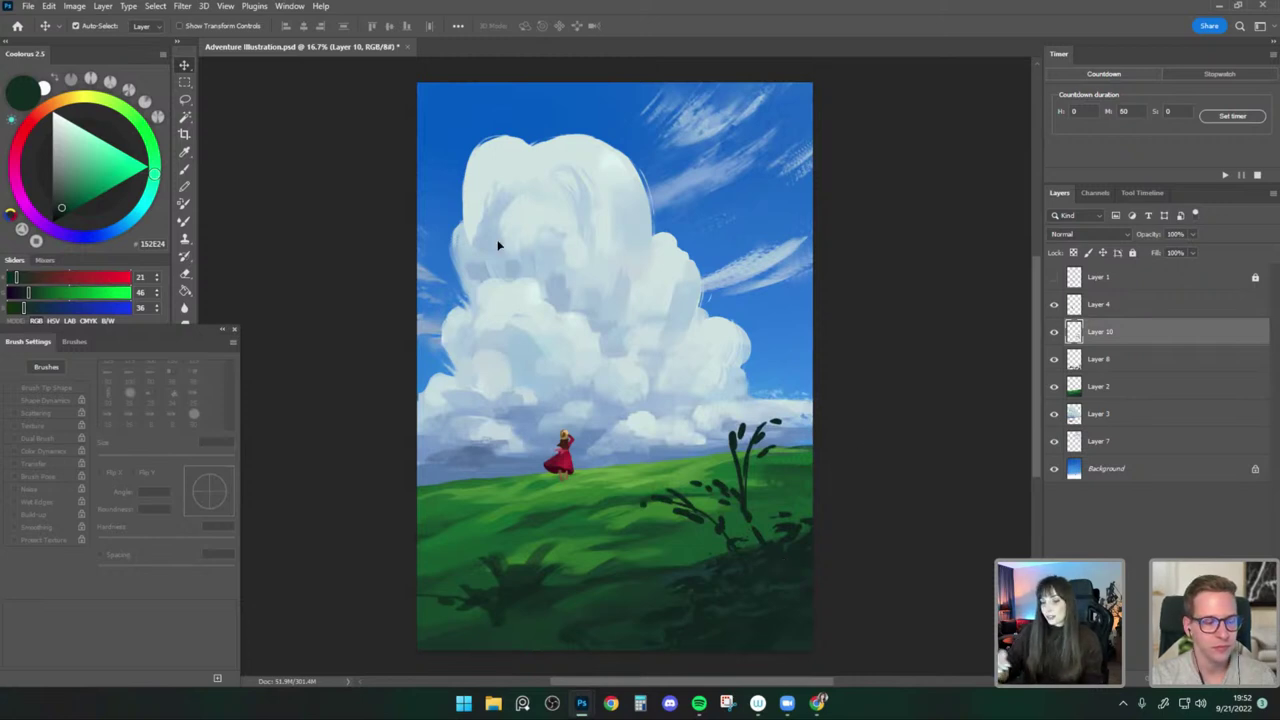
{"action": "left_click", "coordinate": [514, 203]}
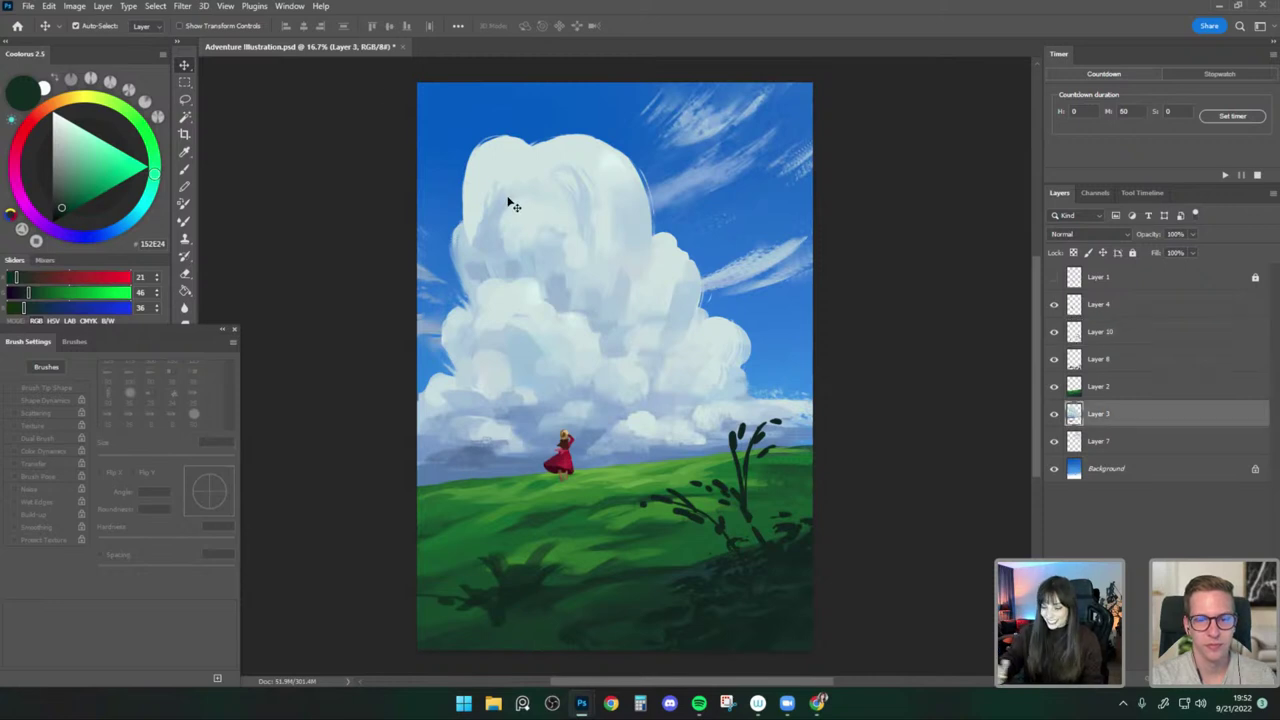
Switch to the Flat - Split Textured brush and adjust its size for the cloud.
{"action": "key", "text": "b"}
{"action": "left_click", "coordinate": [95, 28]}
{"action": "left_click", "coordinate": [147, 394]}
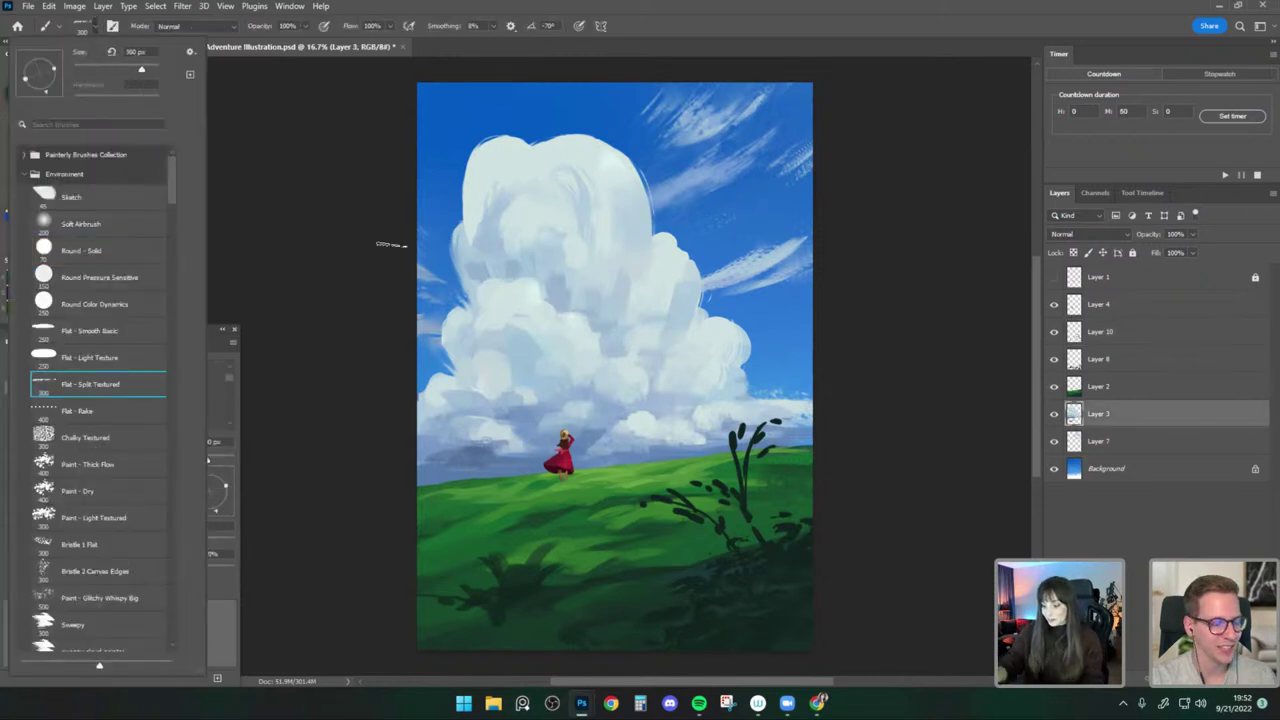
{"action": "left_click", "coordinate": [500, 249]}
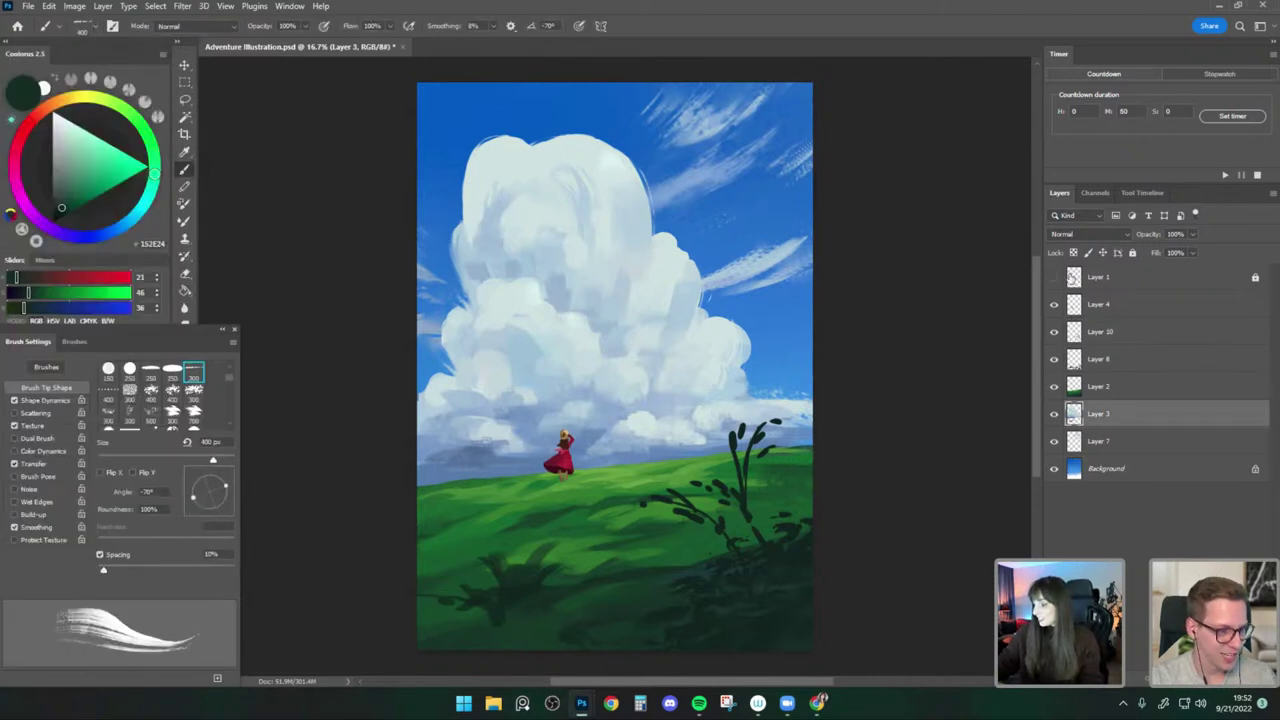
{"action": "key", "text": "bracketleft"}
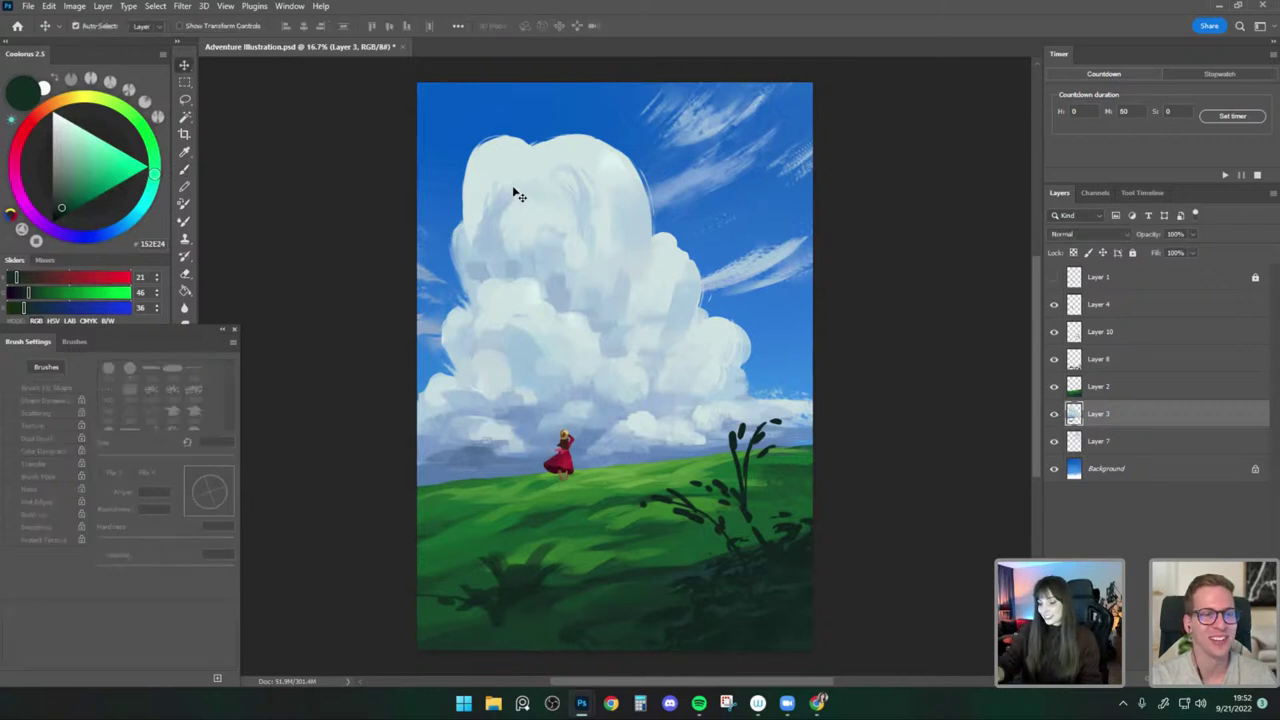
Add textured shading to the big cloud with sampled pale blues A3C2D9 and A9C4D9 at 250–500 px.
{"action": "left_click", "coordinate": [495, 254], "text": "alt"}
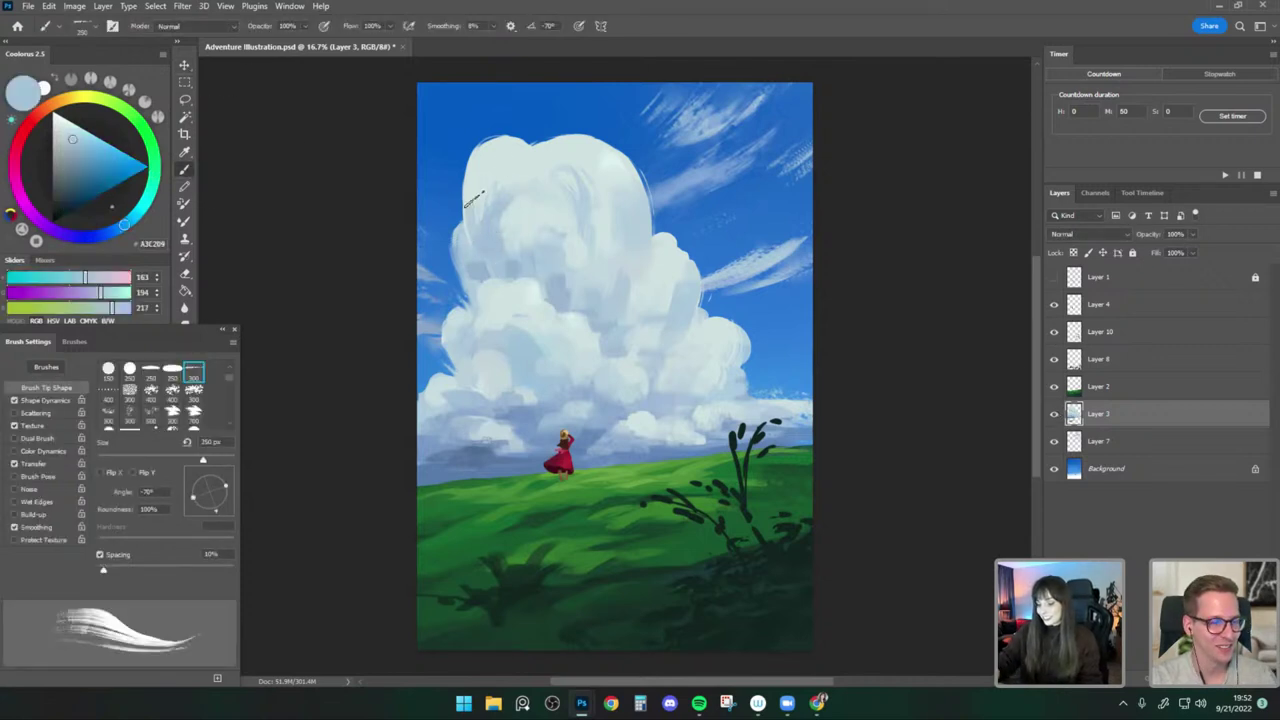
{"action": "key", "text": "bracketright"}
{"action": "key", "text": "bracketright"}
{"action": "key", "text": "bracketright"}
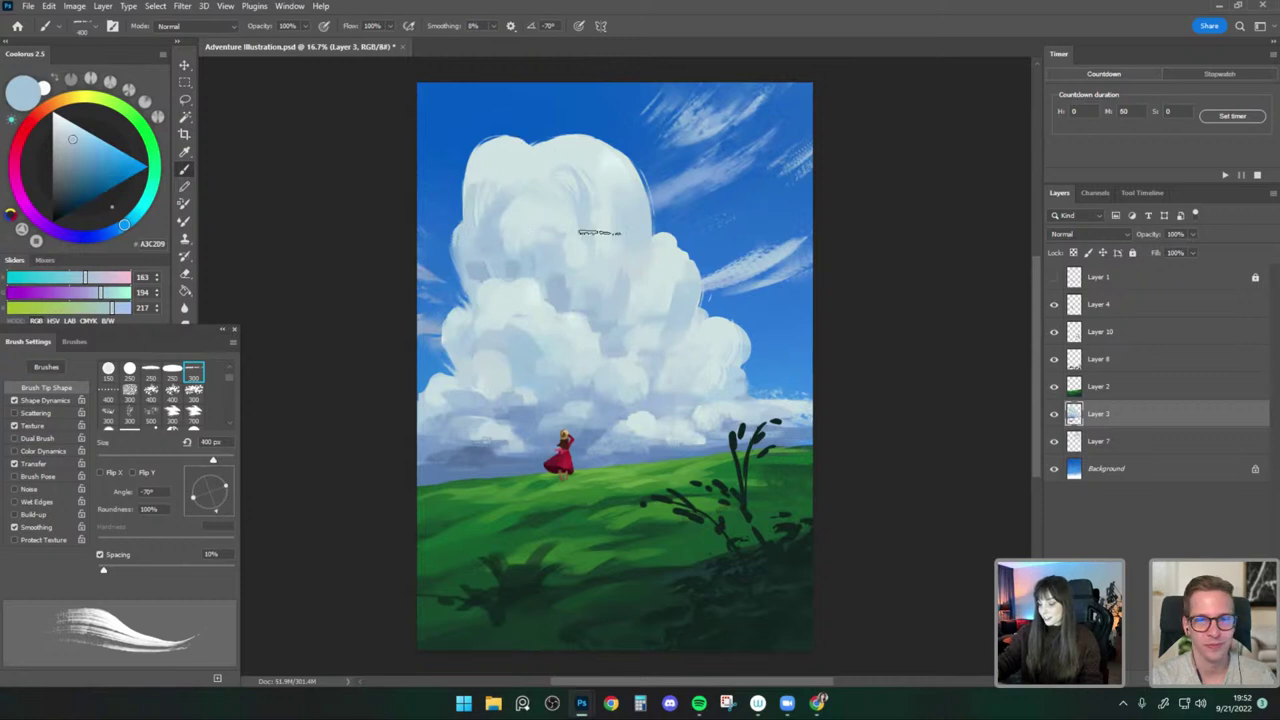
{"action": "left_click", "coordinate": [490, 350], "text": "alt"}
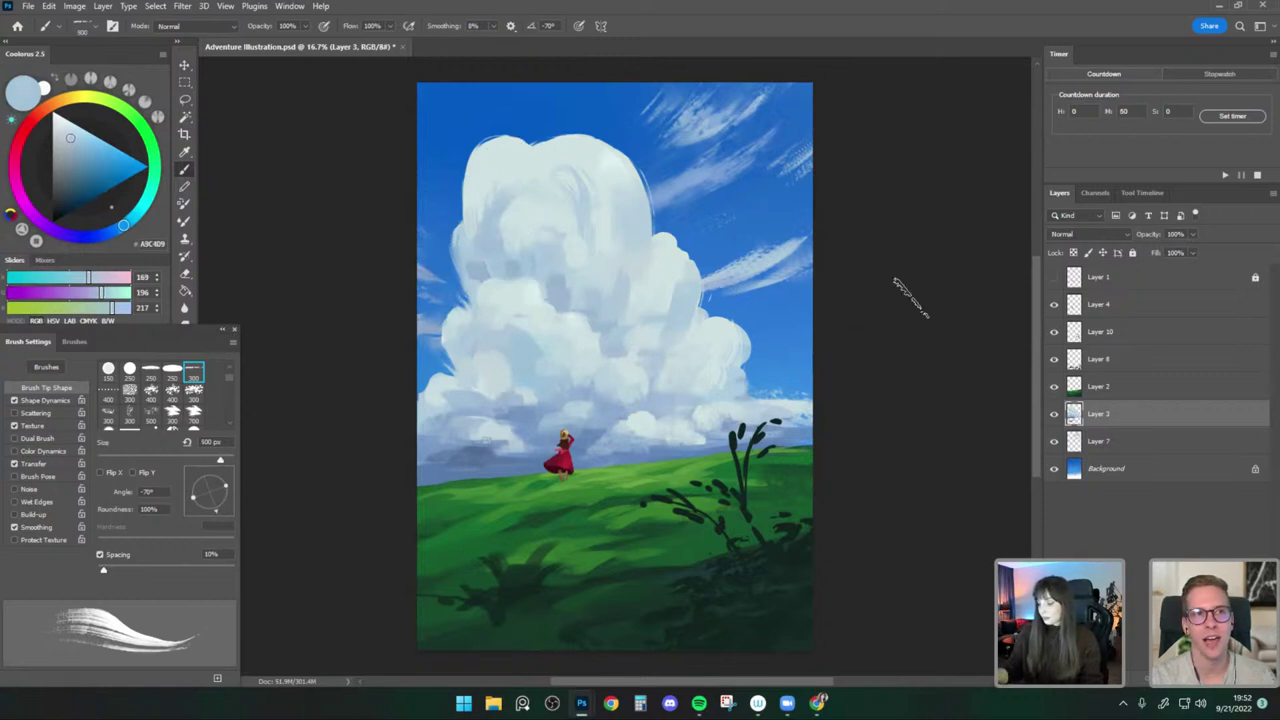
Select Layer 2 and texture the sunlit grass near the woman with sampled greens 569534, 357C29 and 66A23A at 300–500 px.
{"action": "left_click", "coordinate": [1115, 388]}
{"action": "left_click", "coordinate": [586, 487], "text": "alt"}
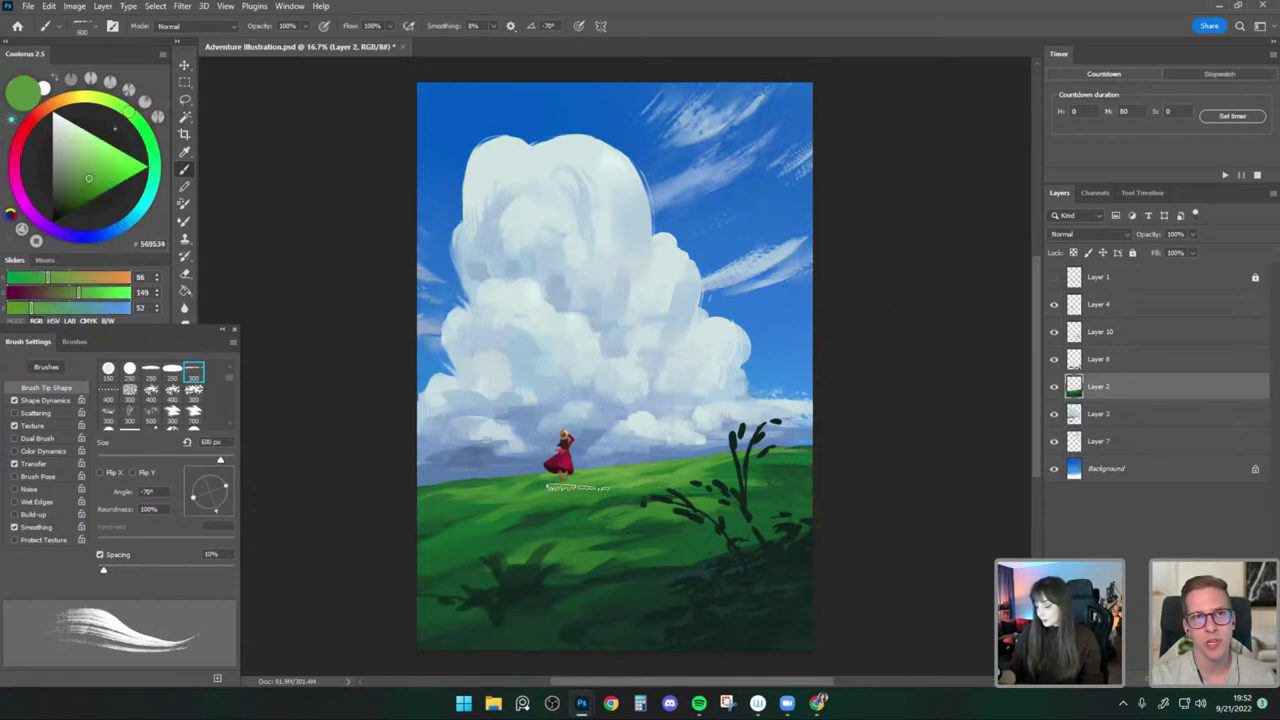
{"action": "left_click", "coordinate": [567, 487], "text": "alt"}
{"action": "left_click", "coordinate": [612, 479], "text": "alt"}
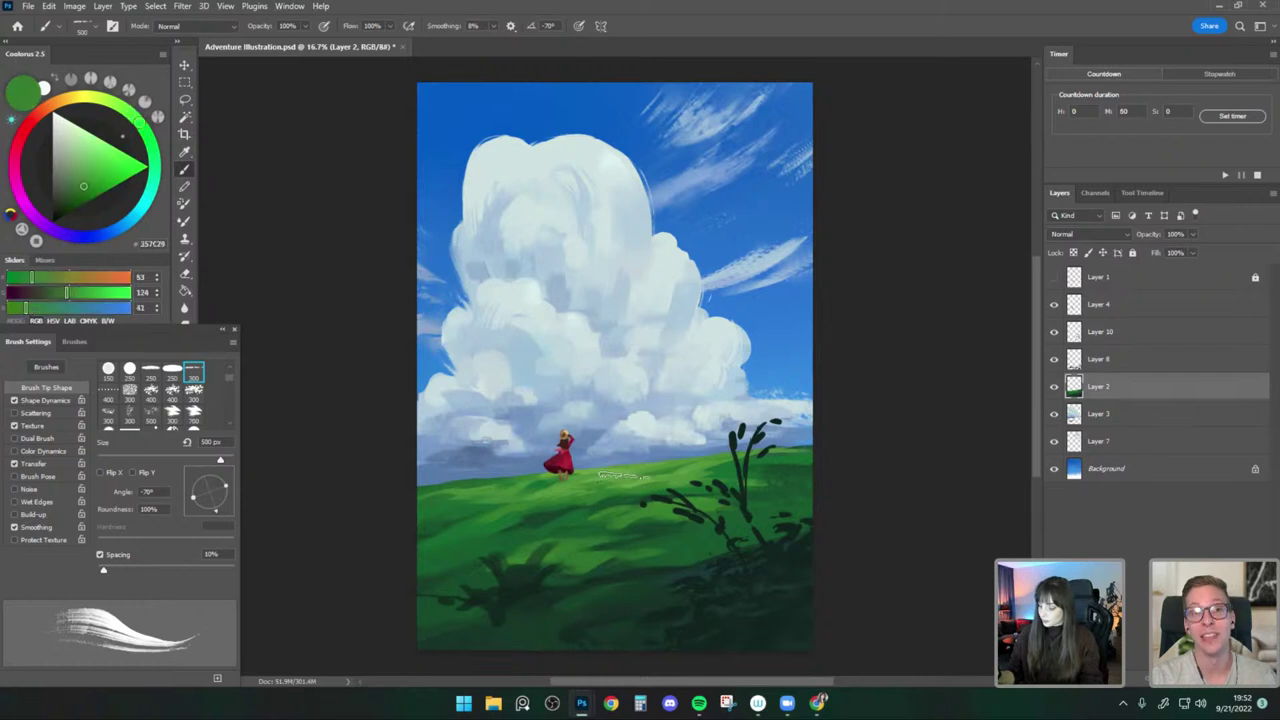
{"action": "key", "text": "bracketleft"}
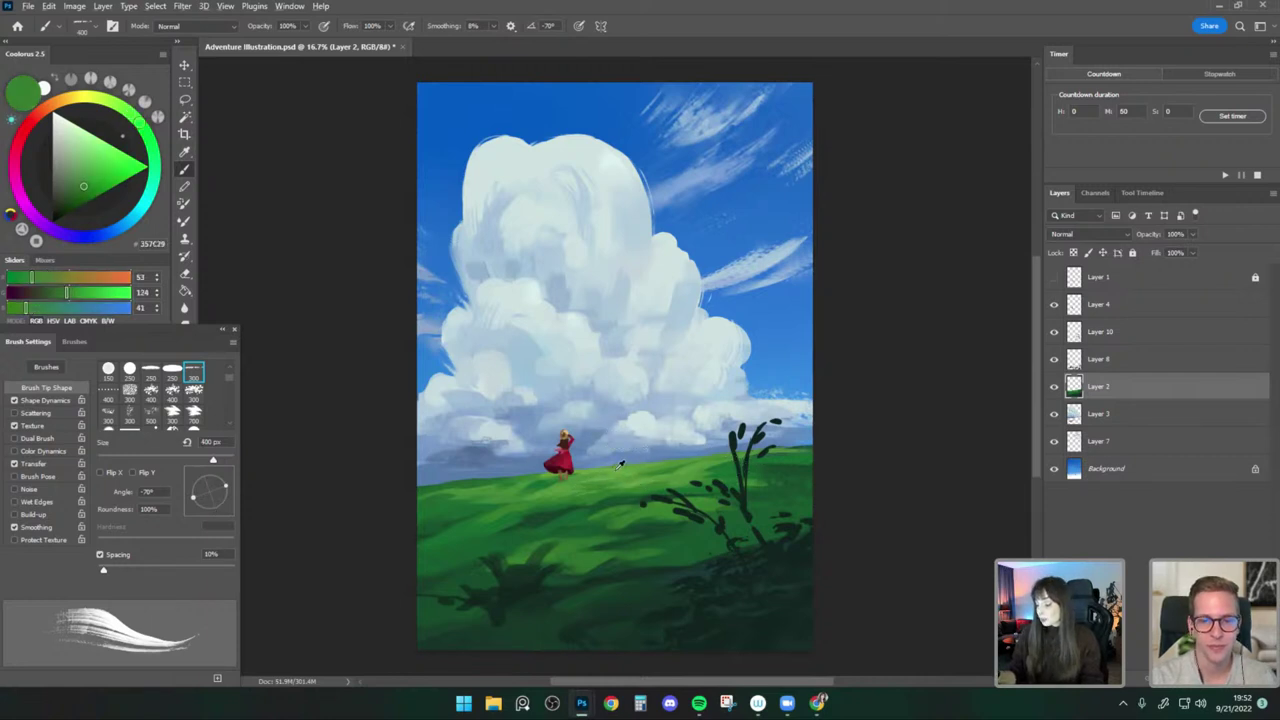
{"action": "left_click", "coordinate": [620, 464], "text": "alt"}
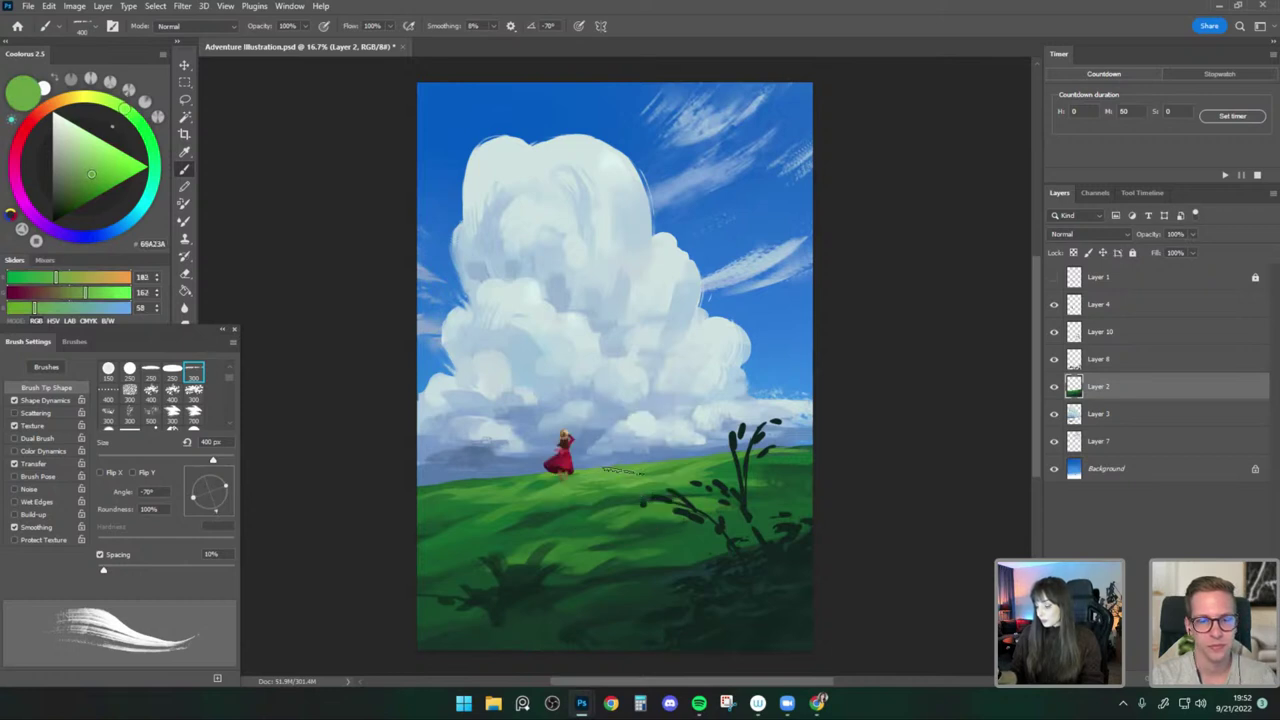
{"action": "key", "text": "bracketleft"}
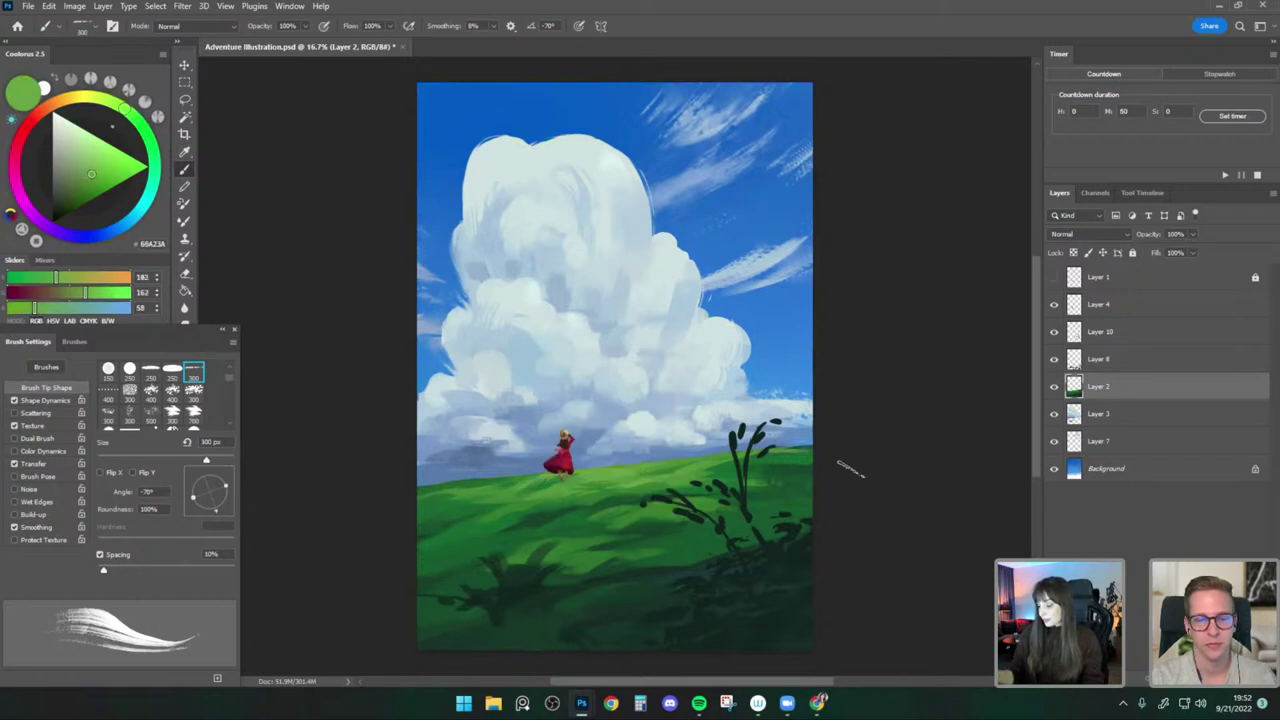
Blend the light and mid greens on the hill's slope with sampled tones 67A33A and 397F2A at 400–500 px.
{"action": "left_click", "coordinate": [660, 490], "text": "alt"}
{"action": "left_click", "coordinate": [631, 485], "text": "alt"}
{"action": "key", "text": "bracketright"}
{"action": "key", "text": "bracketright"}
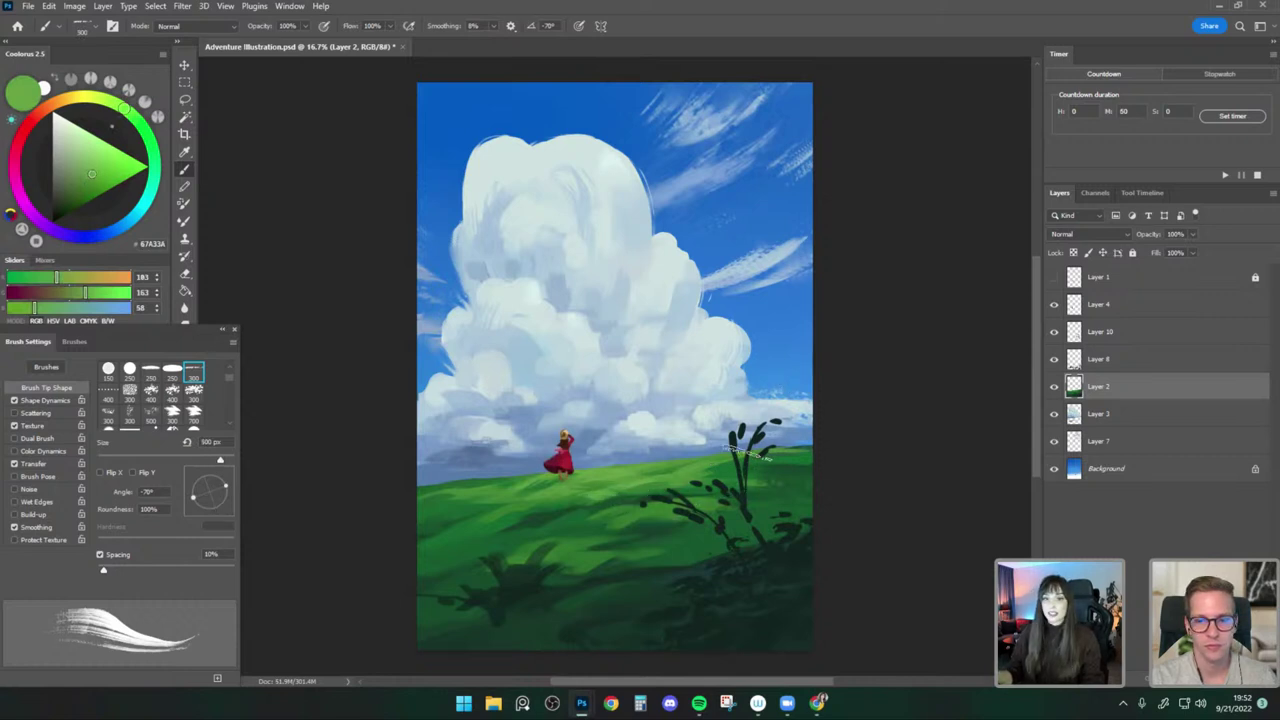
{"action": "left_click", "coordinate": [623, 487], "text": "alt"}
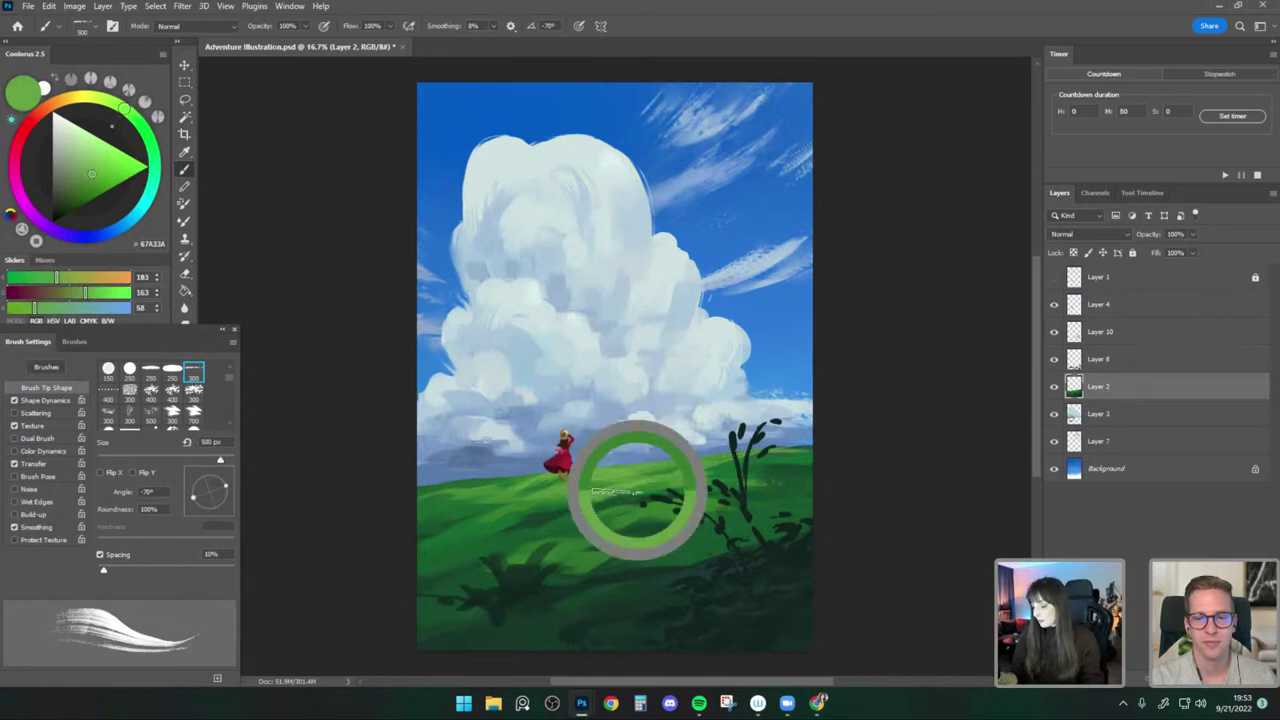
{"action": "key", "text": "bracketleft"}
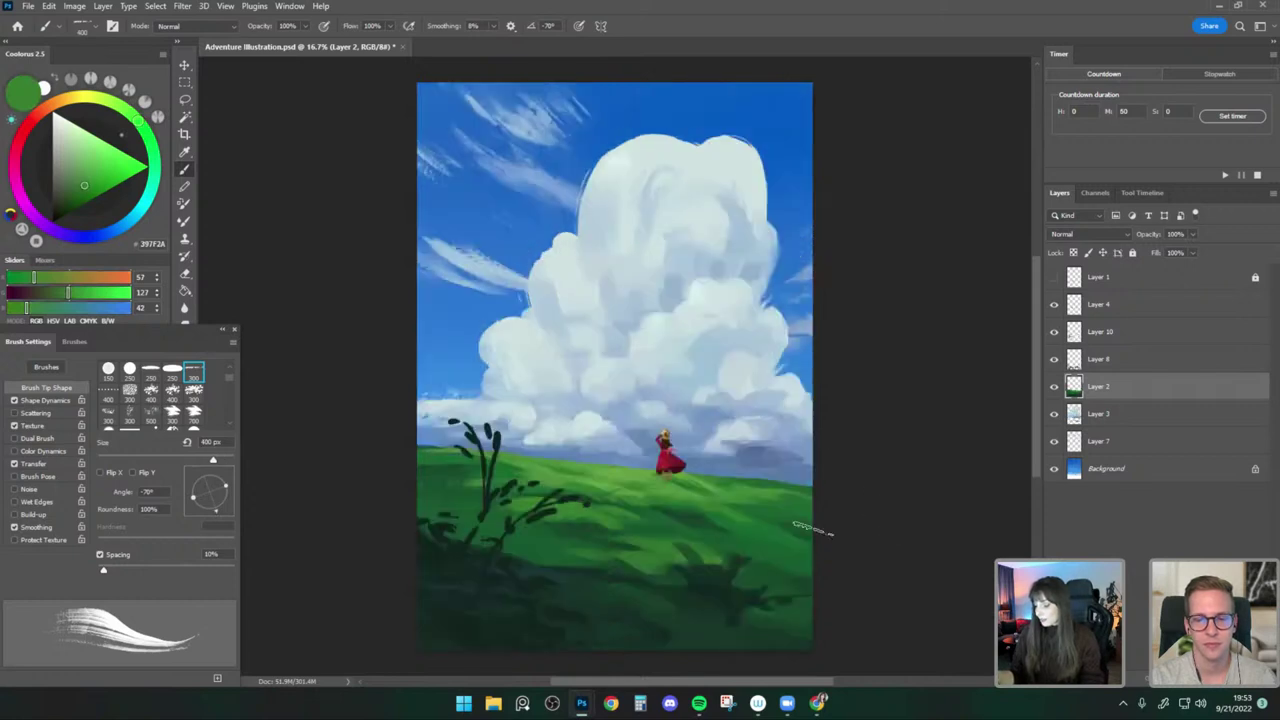
Flip the canvas horizontally and refine the grass around the woman with sampled greens 4E8F31 and 66A23A, reducing the brush to 175 px.
{"action": "key", "text": "ctrl+shift+h"}
{"action": "left_click", "coordinate": [667, 493], "text": "alt"}
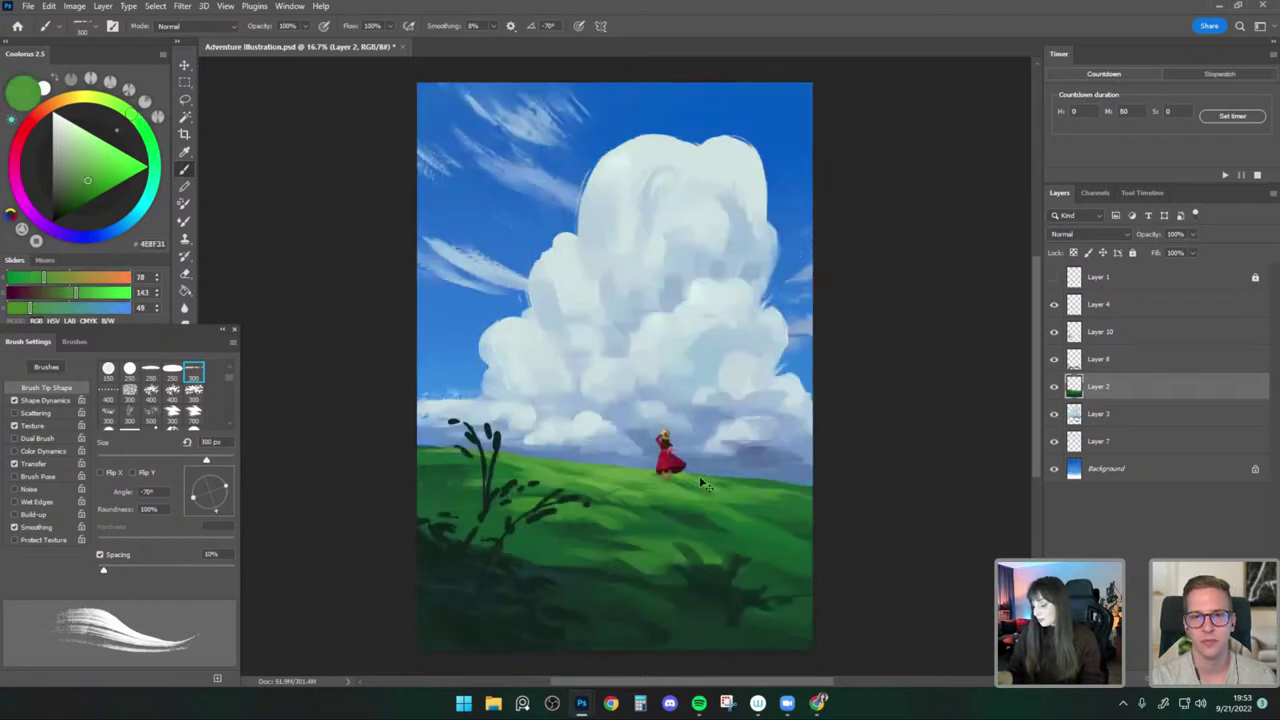
{"action": "left_click", "coordinate": [644, 477], "text": "alt"}
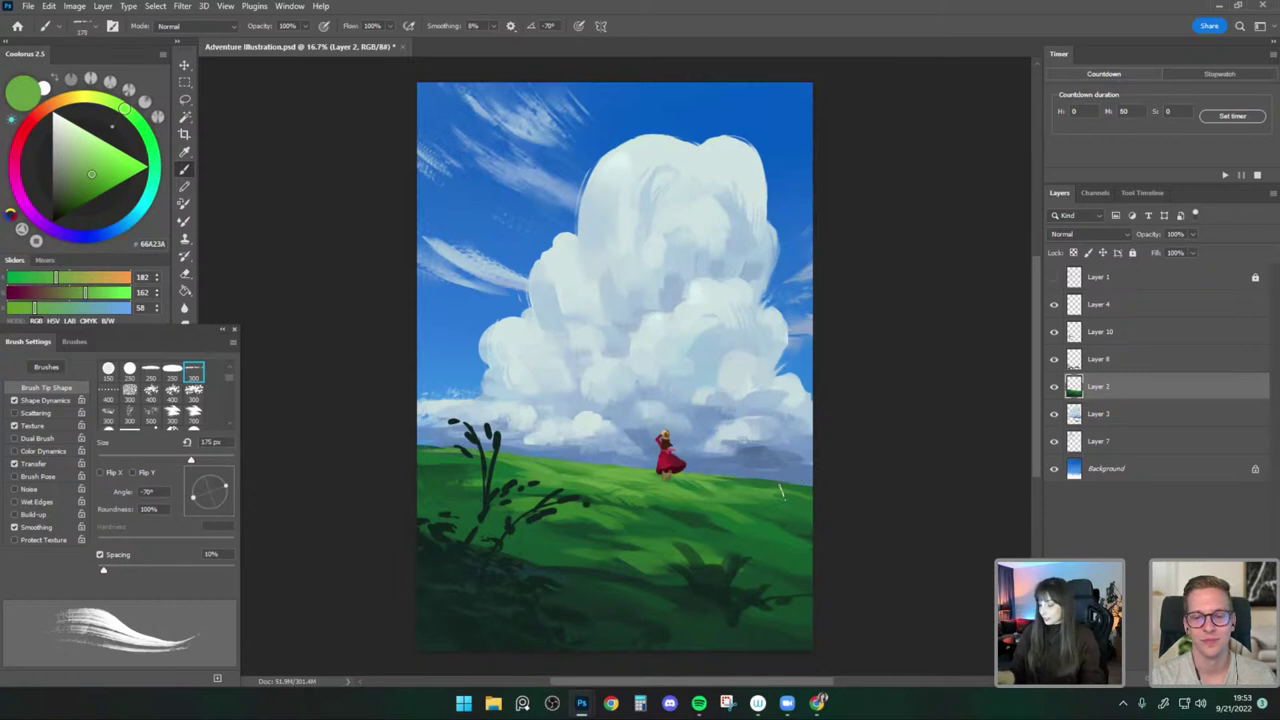
{"action": "left_click", "coordinate": [782, 491], "text": "alt"}
Try brighter greens 86DC4F and 57A81B for the hill's highlights and enlarge the brush to 300 px.
{"action": "left_click", "coordinate": [106, 158]}
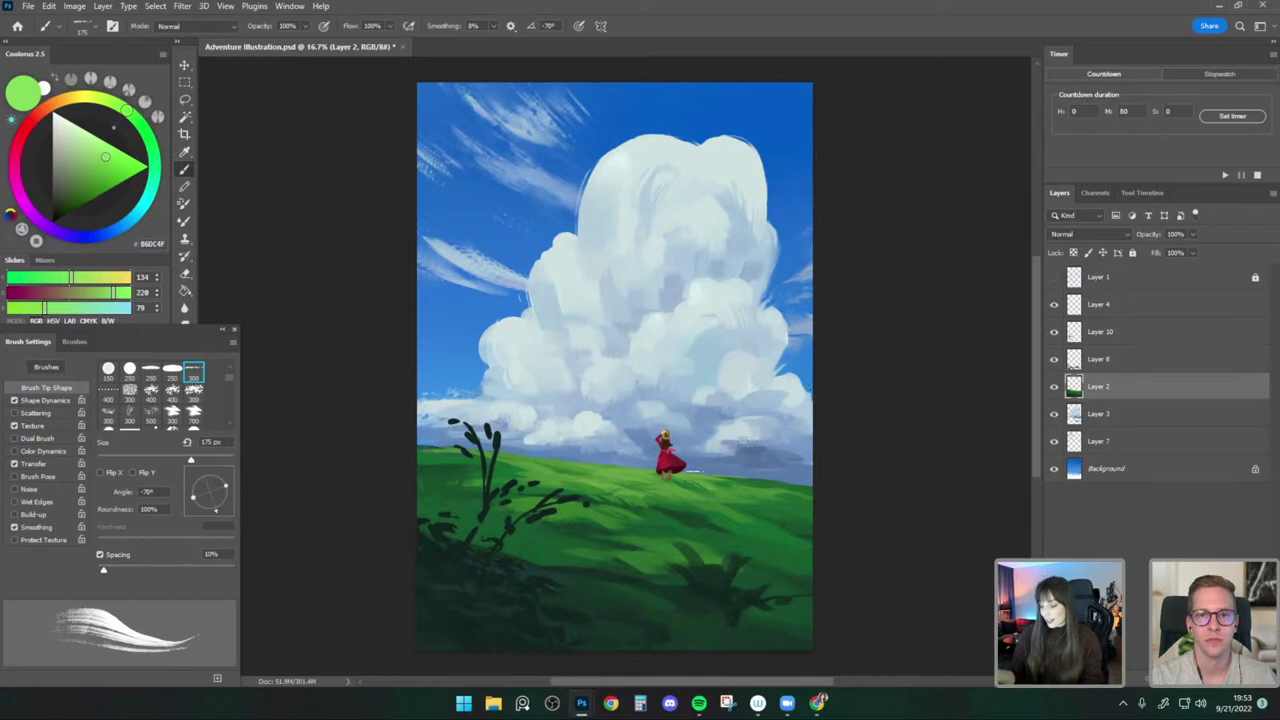
{"action": "left_click", "coordinate": [615, 458], "text": "alt"}
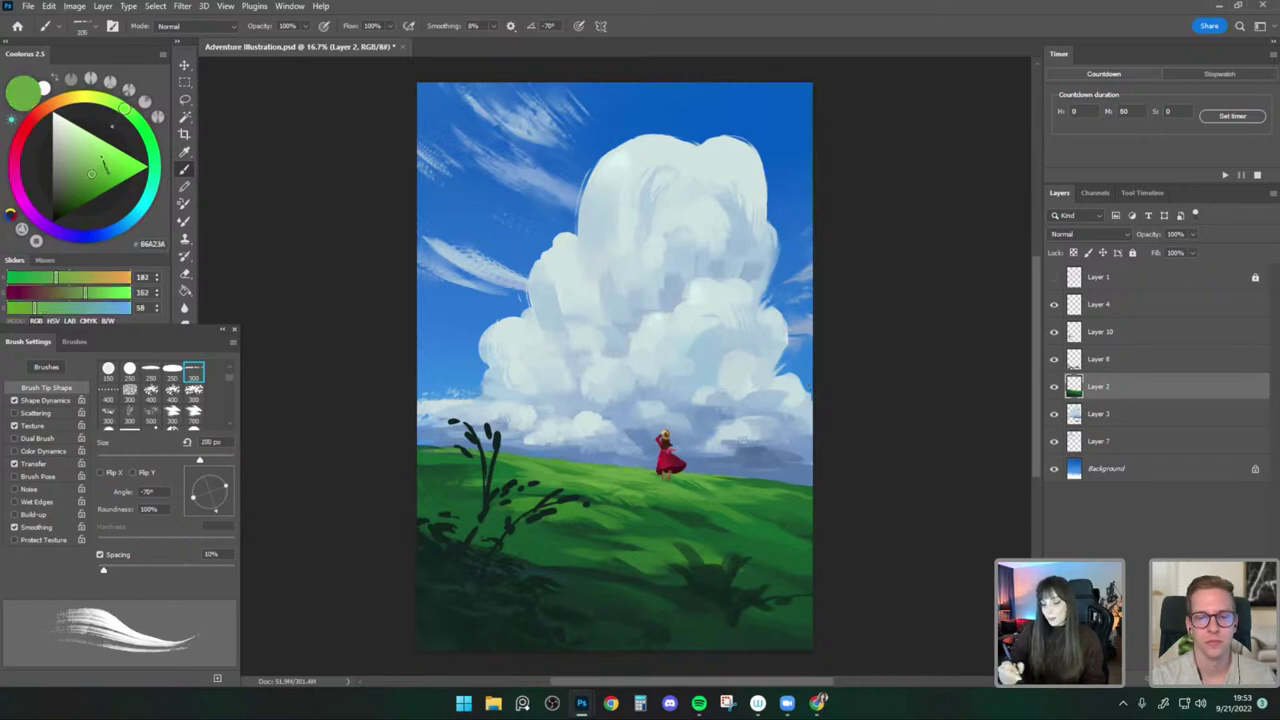
{"action": "left_click", "coordinate": [105, 179]}
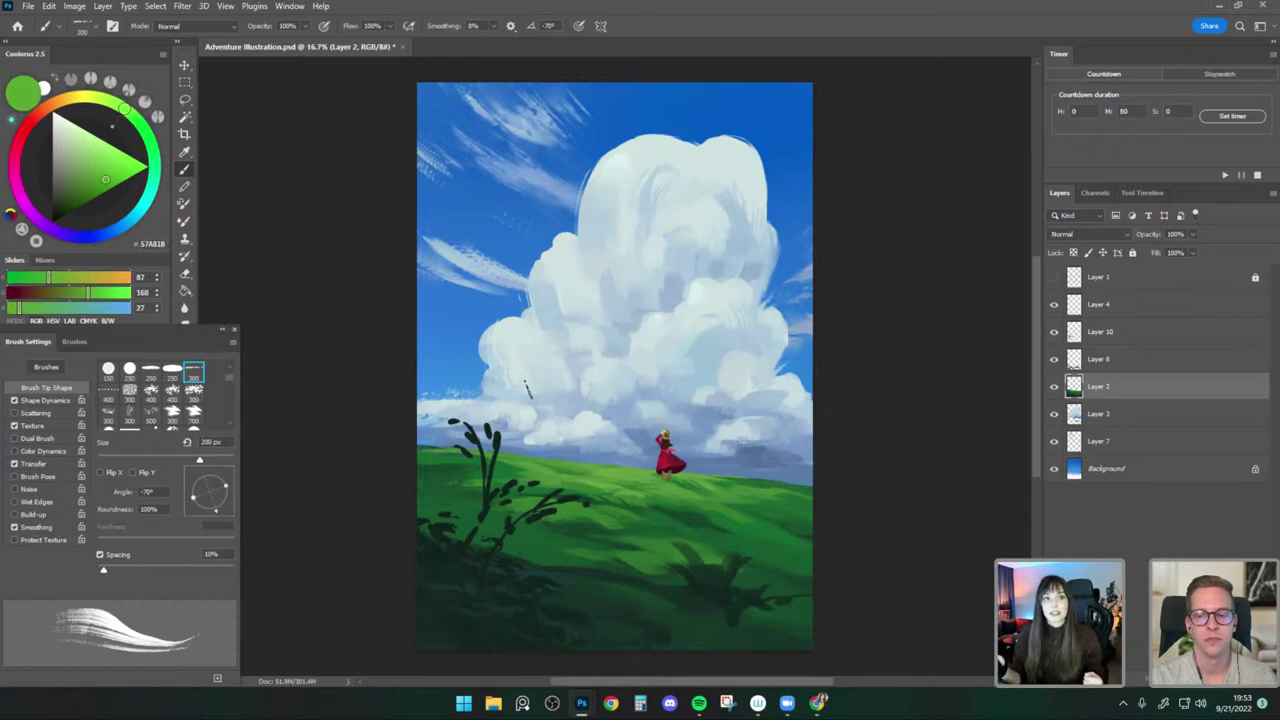
{"action": "key", "text": "bracketright"}
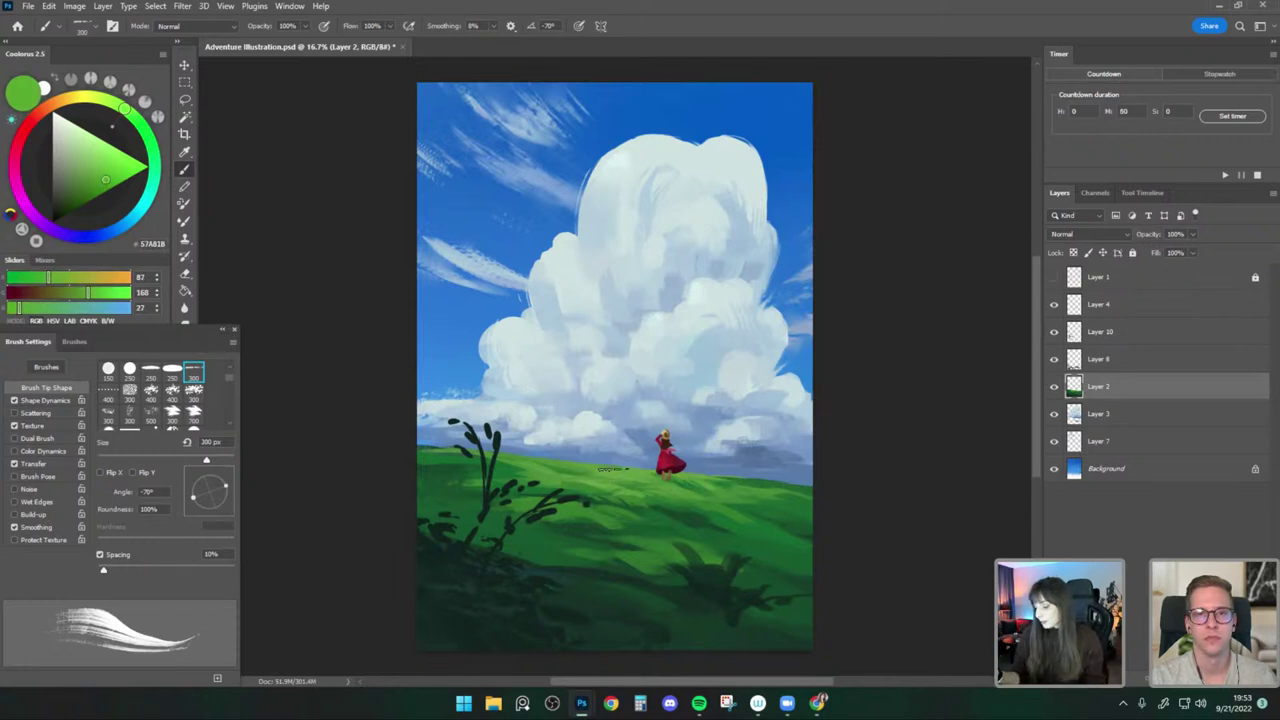
Shift the paint colour to yellow-green 91C531 and set the brush to 200 px for highlights on the hill's crest.
{"action": "left_click", "coordinate": [108, 168]}
{"action": "left_click", "coordinate": [109, 101]}
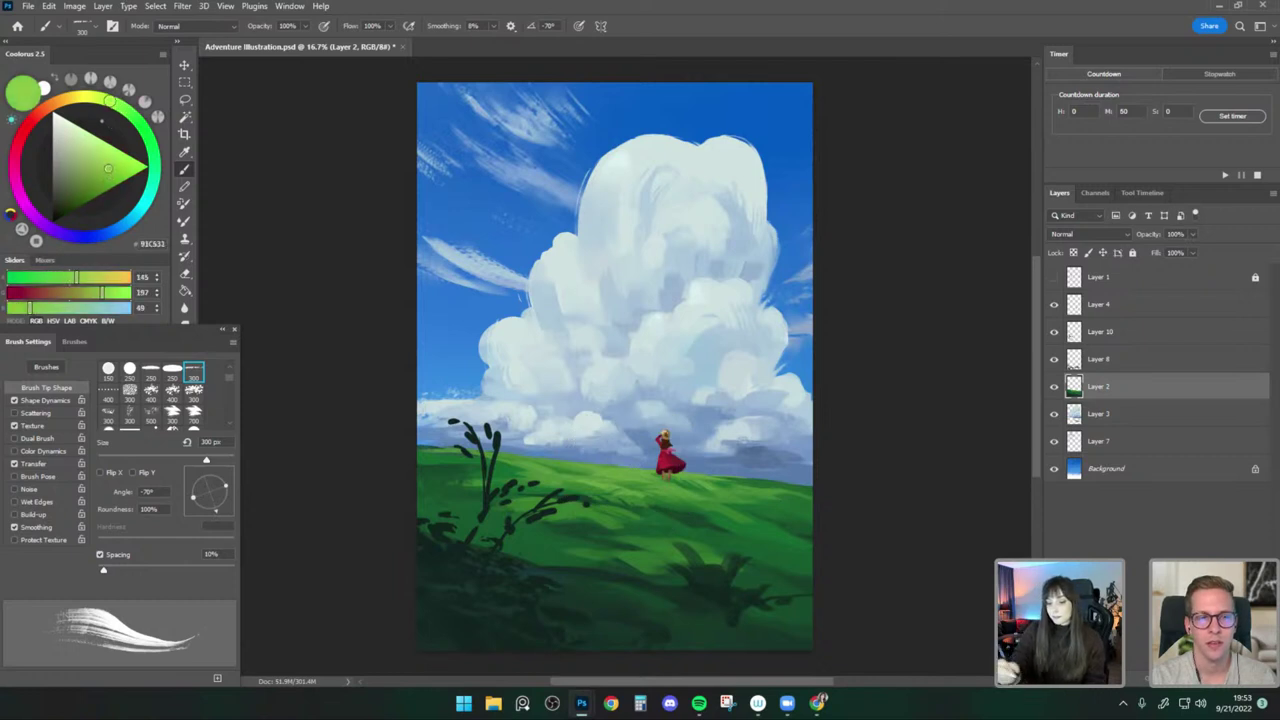
{"action": "key", "text": "bracketright"}
{"action": "key", "text": "bracketleft"}
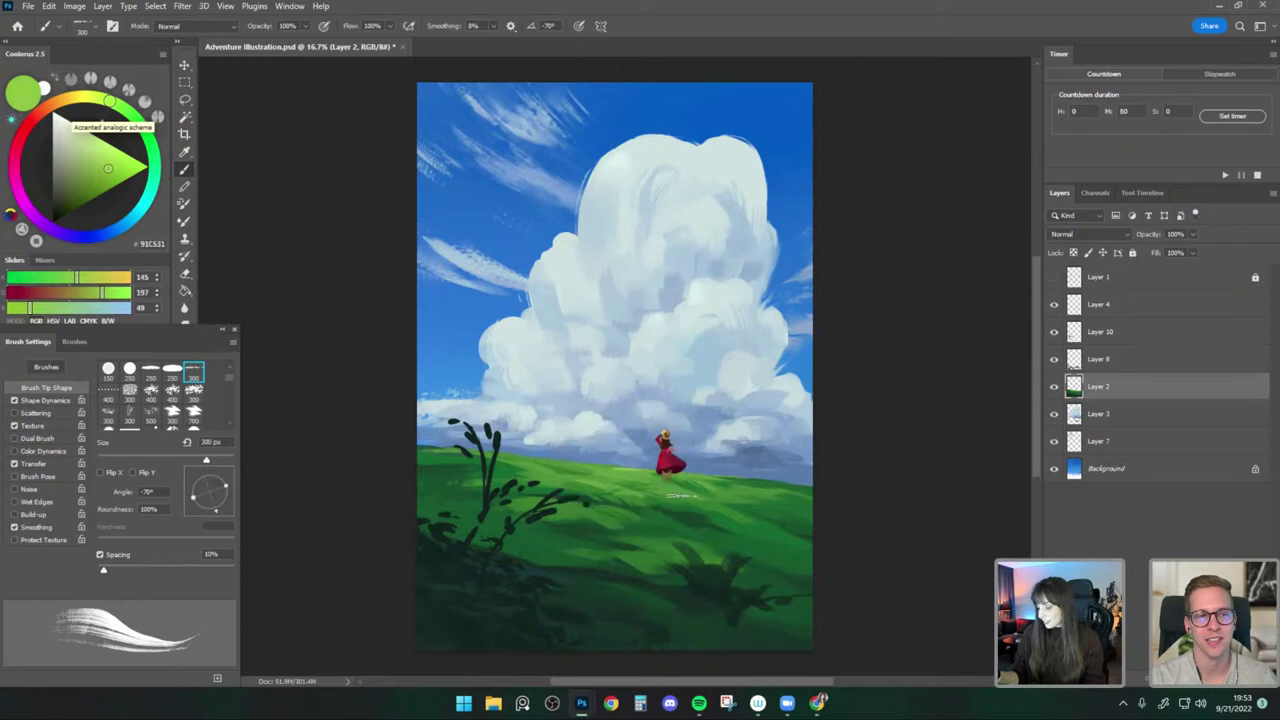
{"action": "key", "text": "bracketleft"}
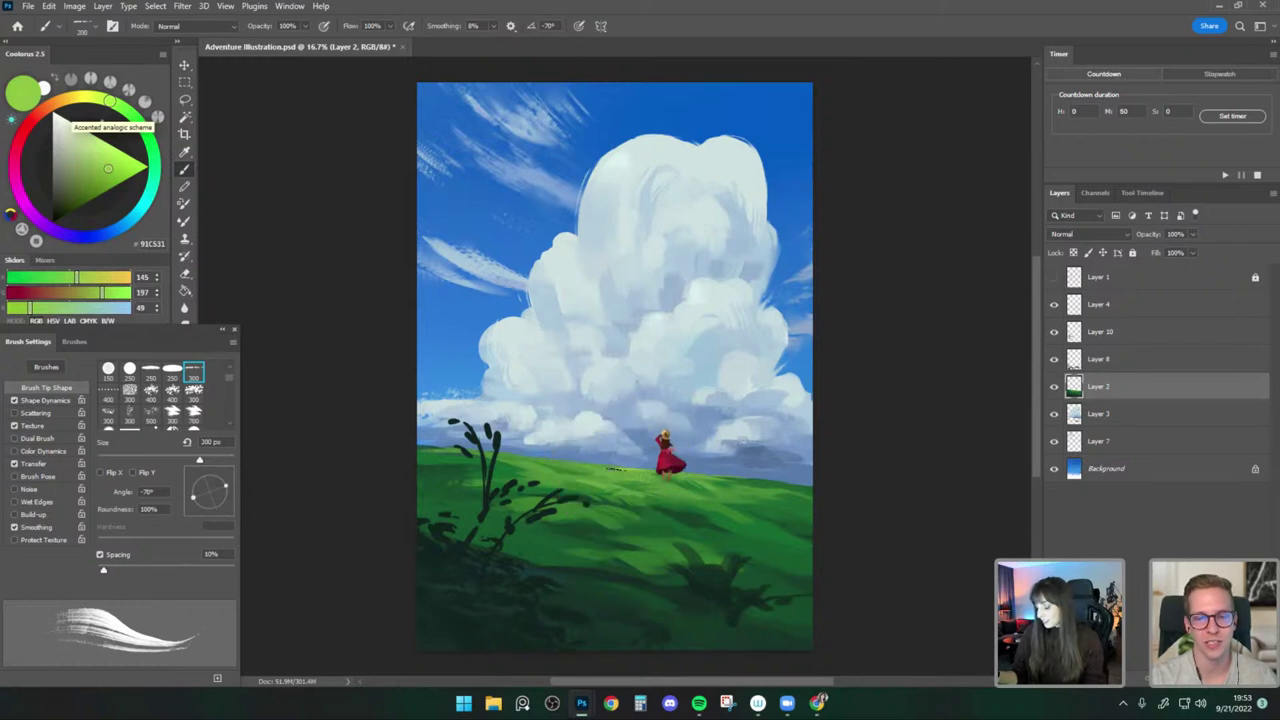
Blend the yellow-green highlight beside the woman with sampled tones 7AB236 and 91C531 at 175–200 px, undoing the last stroke.
{"action": "left_click", "coordinate": [630, 475], "text": "alt"}
{"action": "key", "text": "bracketleft"}
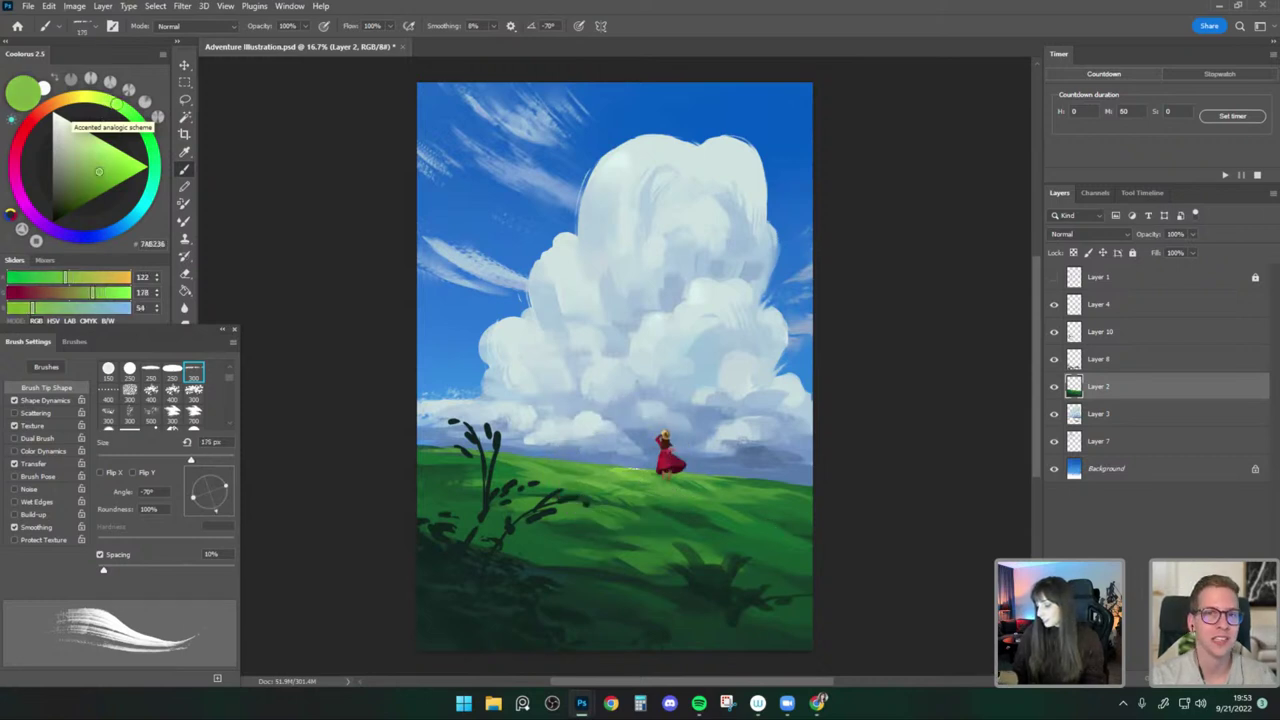
{"action": "left_click", "coordinate": [619, 460], "text": "alt"}
{"action": "left_click", "coordinate": [620, 471], "text": "alt"}
{"action": "key", "text": "bracketright"}
{"action": "left_click_drag", "start_coordinate": [618, 477], "coordinate": [638, 487]}
{"action": "key", "text": "ctrl+z"}
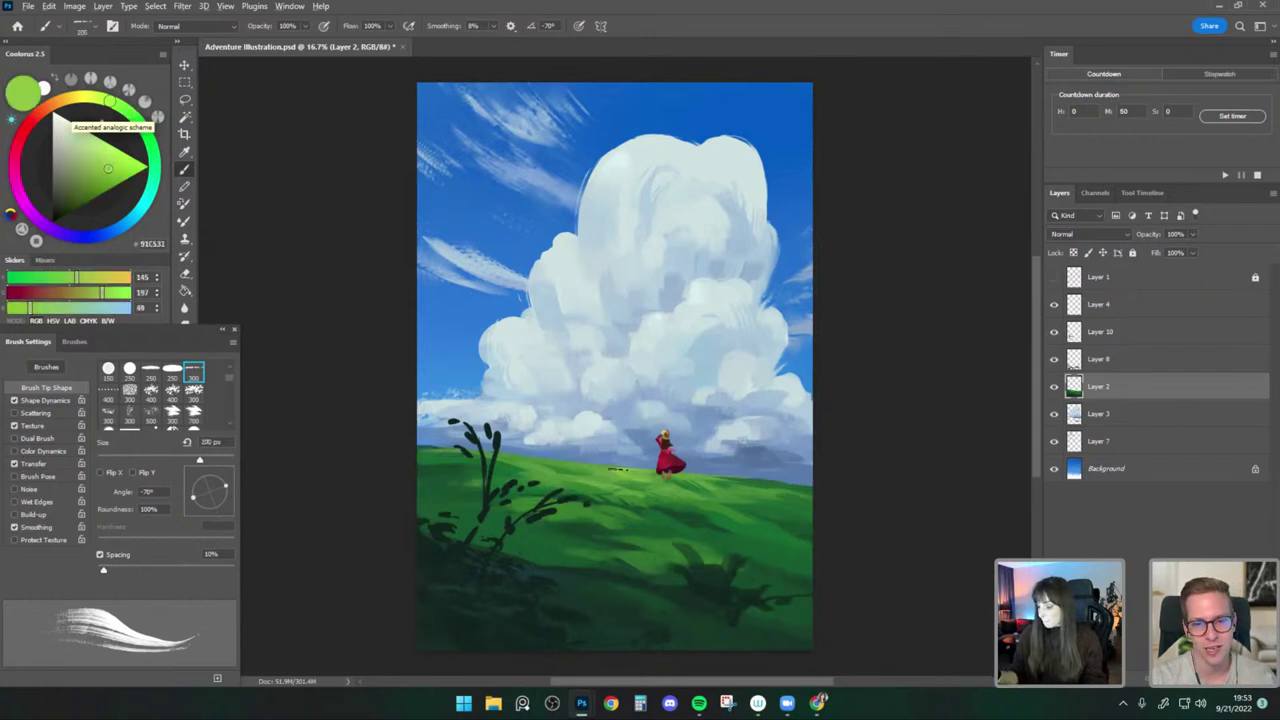
Blend the highlights on the hill's crest around the woman with sampled yellow-greens 8FC431 and 6DA931, varying the brush between 200 and 400 px.
{"action": "left_click", "coordinate": [626, 477], "text": "alt"}
{"action": "key", "text": "bracketright"}
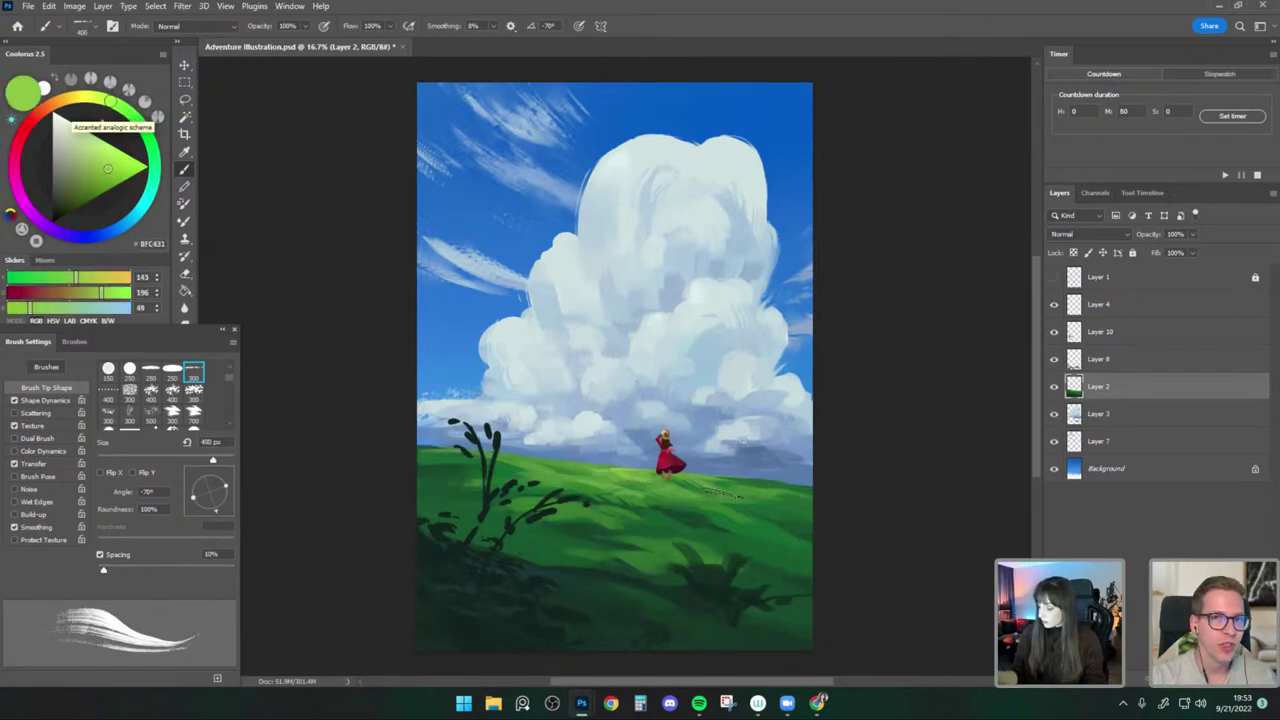
{"action": "left_click", "coordinate": [716, 487], "text": "alt"}
{"action": "key", "text": "bracketleft"}
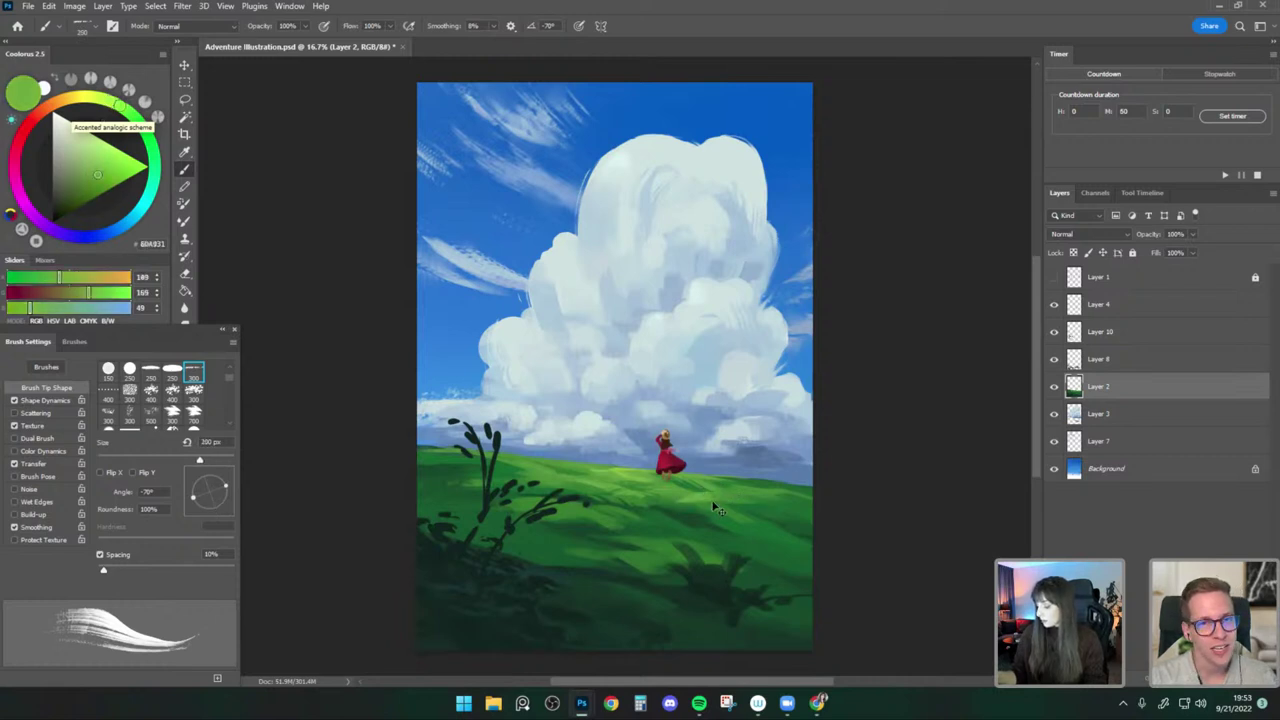
{"action": "key", "text": "bracketright"}
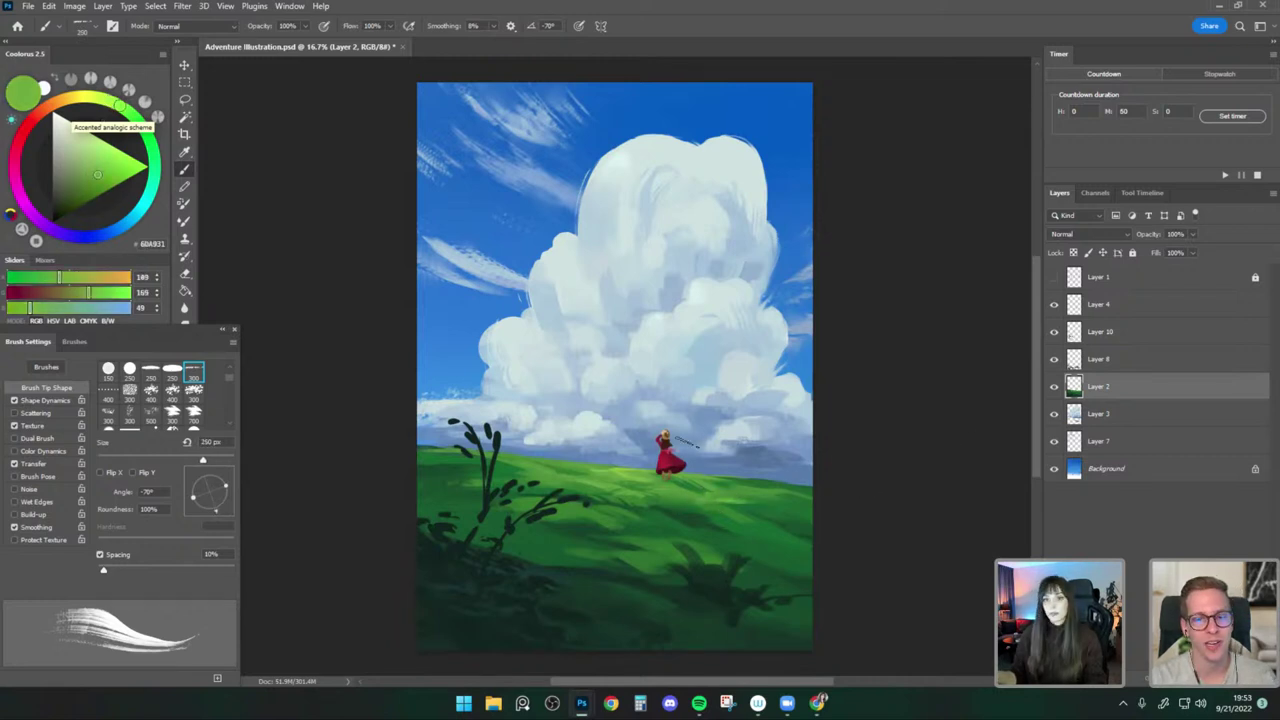
{"action": "left_click_drag", "start_coordinate": [711, 425], "coordinate": [710, 406]}
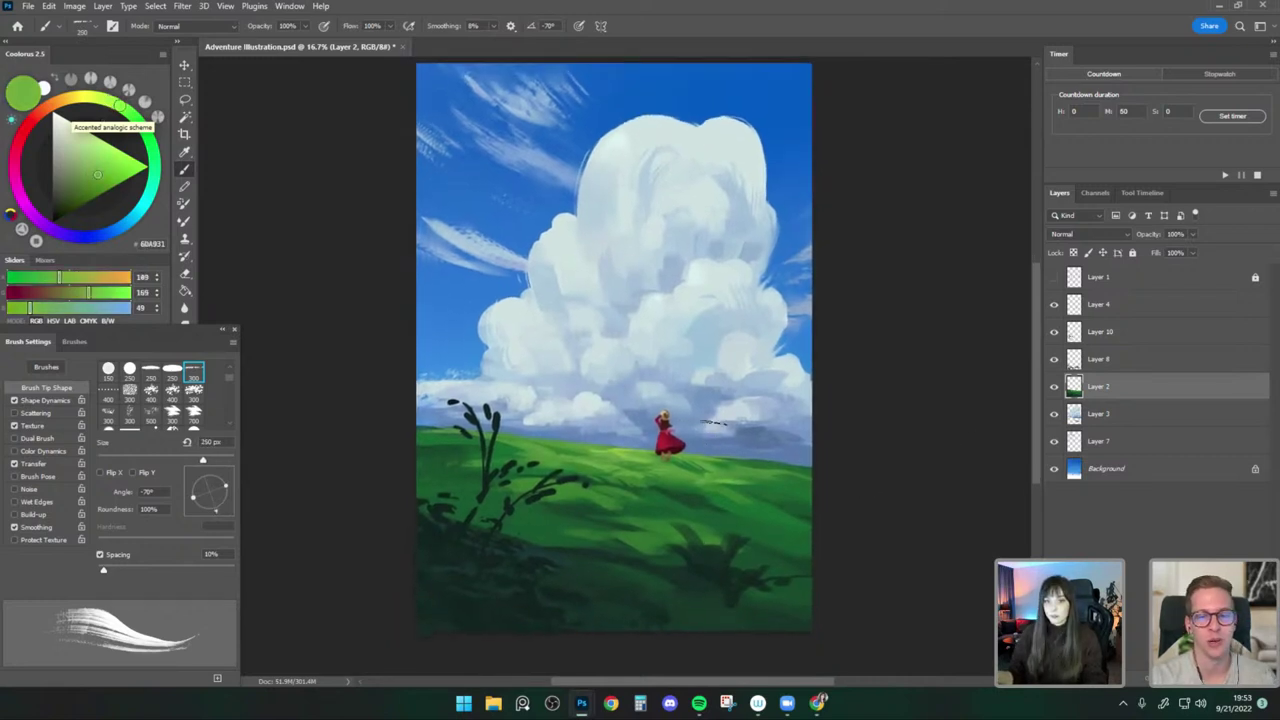
Refine the slope on the woman's right with sampled mid greens 478B31 and 387C30, setting the brush to 300 px.
{"action": "left_click", "coordinate": [735, 468], "text": "alt"}
{"action": "key", "text": "bracketleft"}
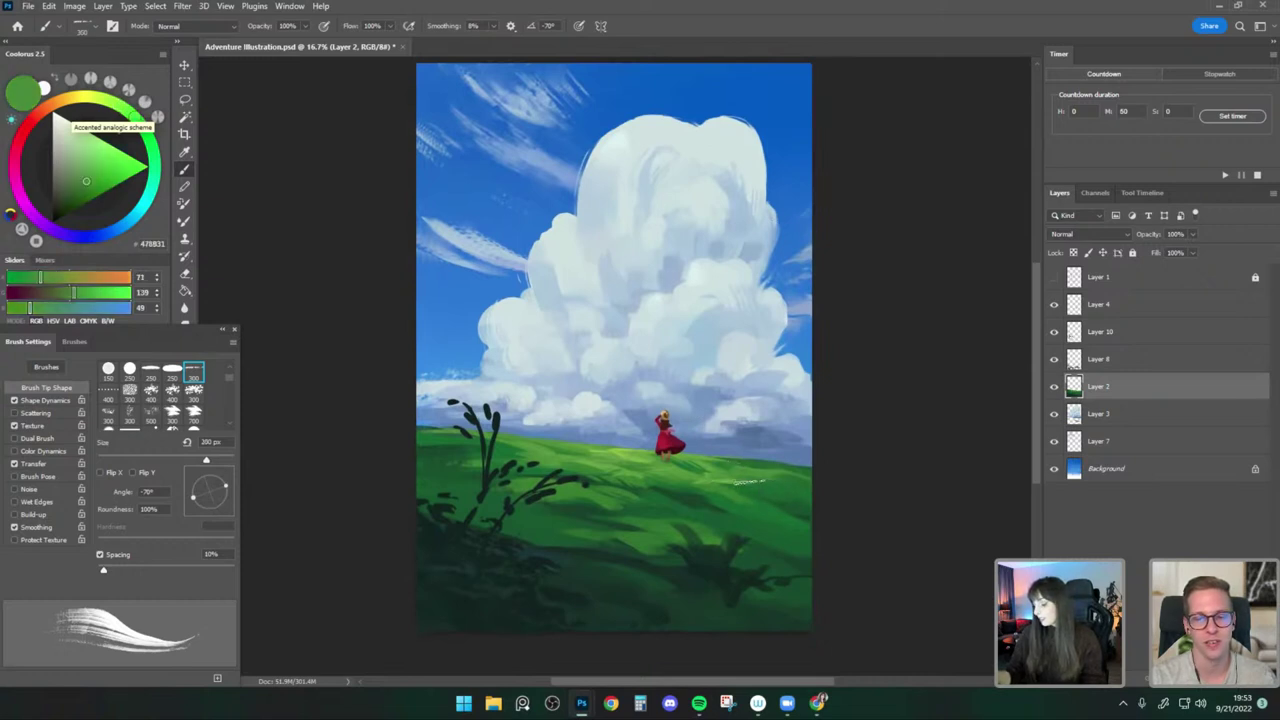
{"action": "left_click", "coordinate": [748, 481], "text": "alt"}
{"action": "key", "text": "bracketright"}
{"action": "key", "text": "bracketright"}
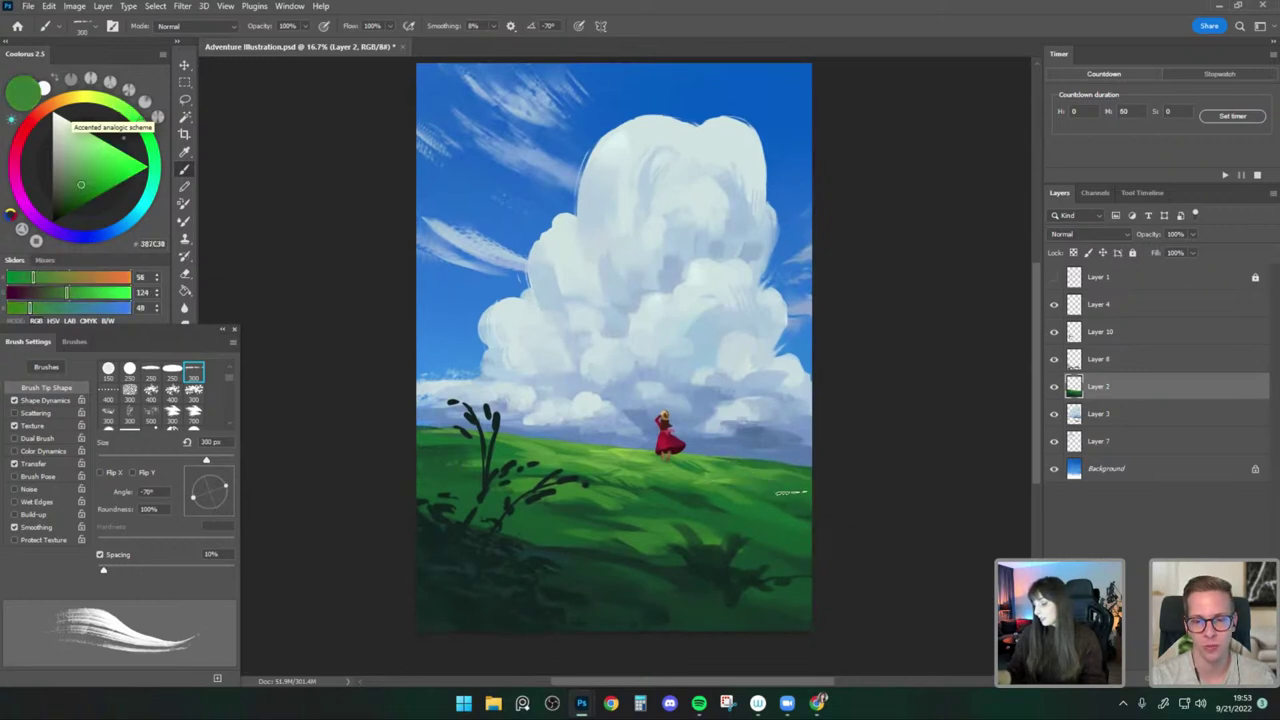
Sample greens 2E5849 and 1A6B2D from the hill's far-left edge and work there with a 400–500 px brush.
{"action": "left_click", "coordinate": [476, 449], "text": "alt"}
{"action": "left_click", "coordinate": [444, 427], "text": "alt"}
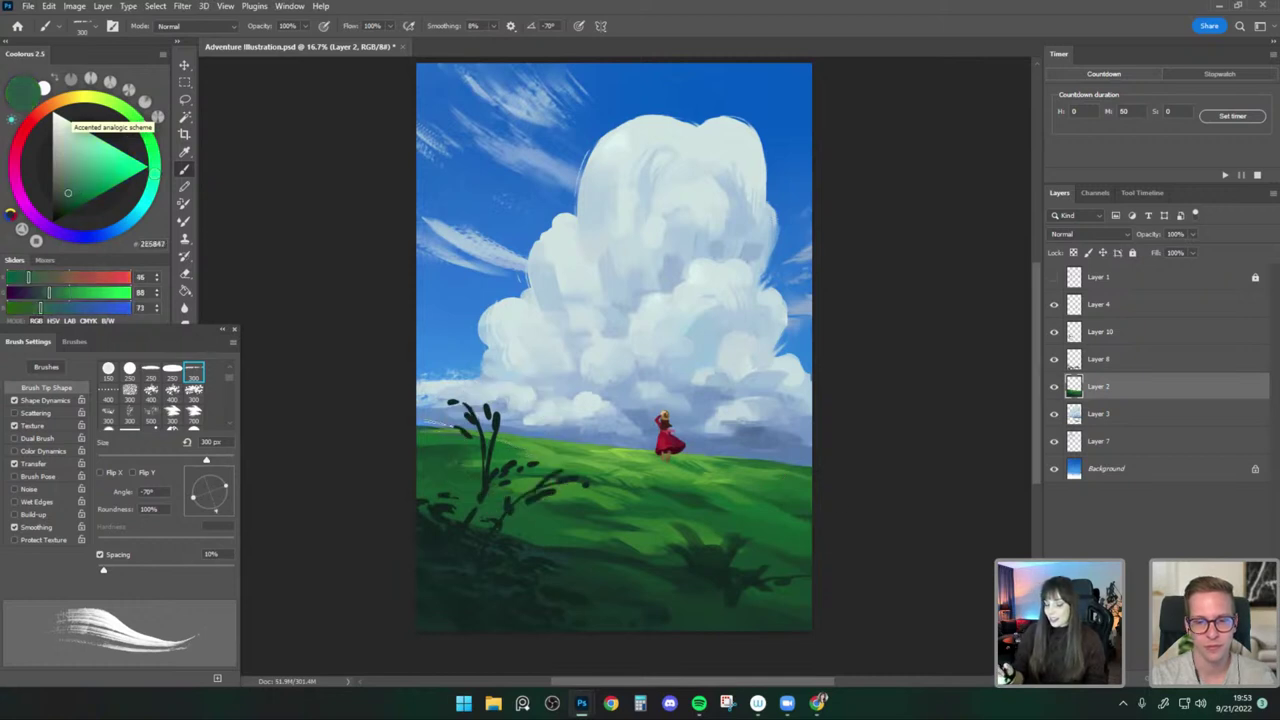
{"action": "left_click", "coordinate": [445, 432], "text": "alt"}
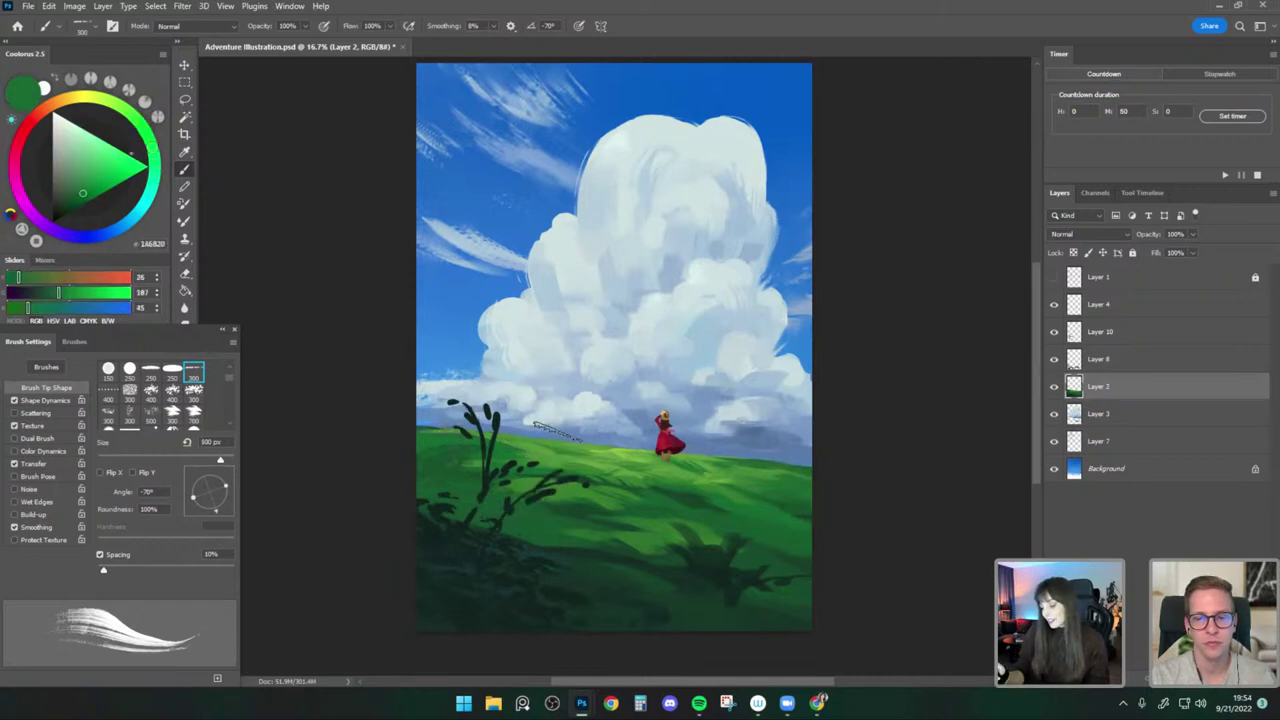
{"action": "key", "text": "bracketright"}
{"action": "key", "text": "bracketright"}
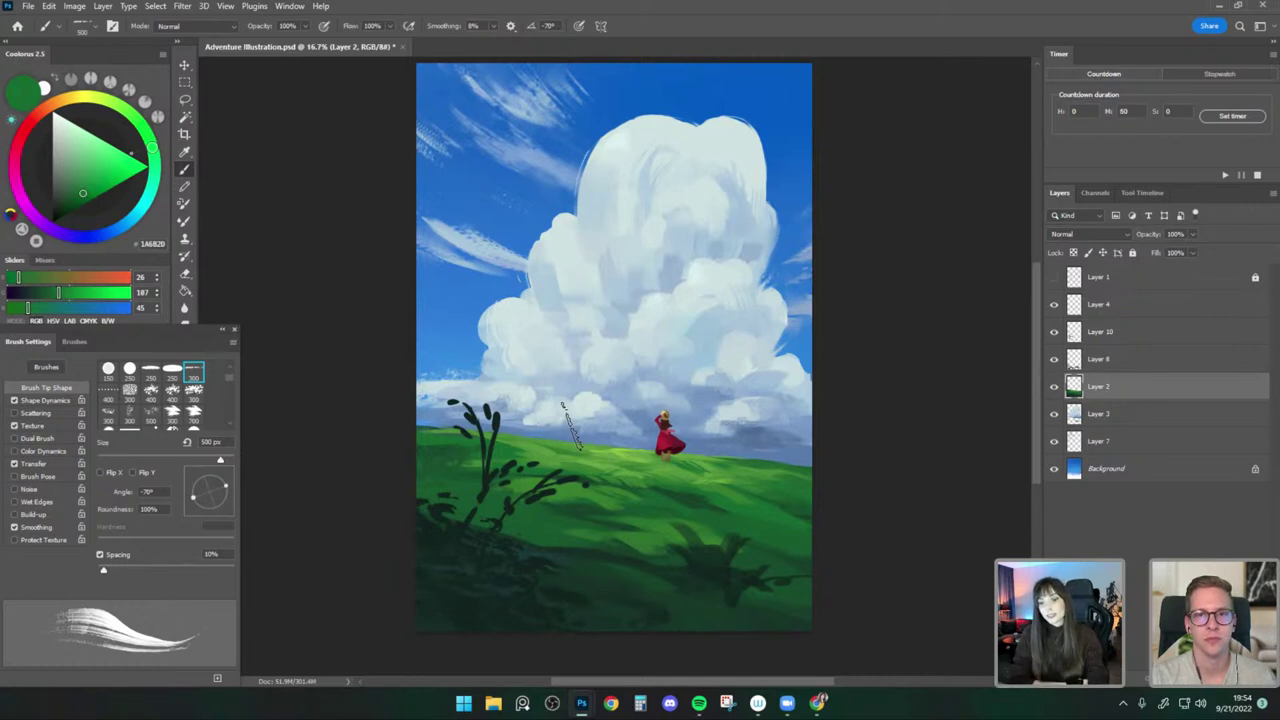
{"action": "key", "text": "["}
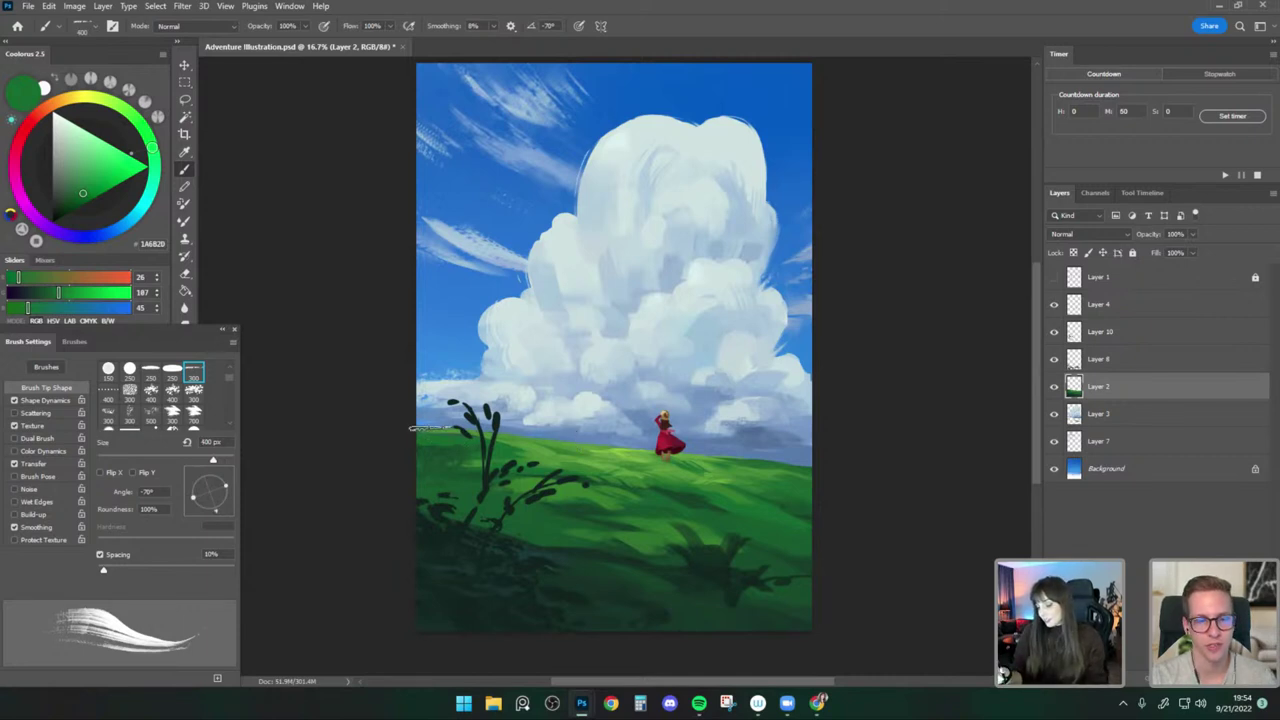
Darken the paint colour to deep green 113F20 and set the brush to 400 px.
{"action": "left_click", "coordinate": [72, 200]}
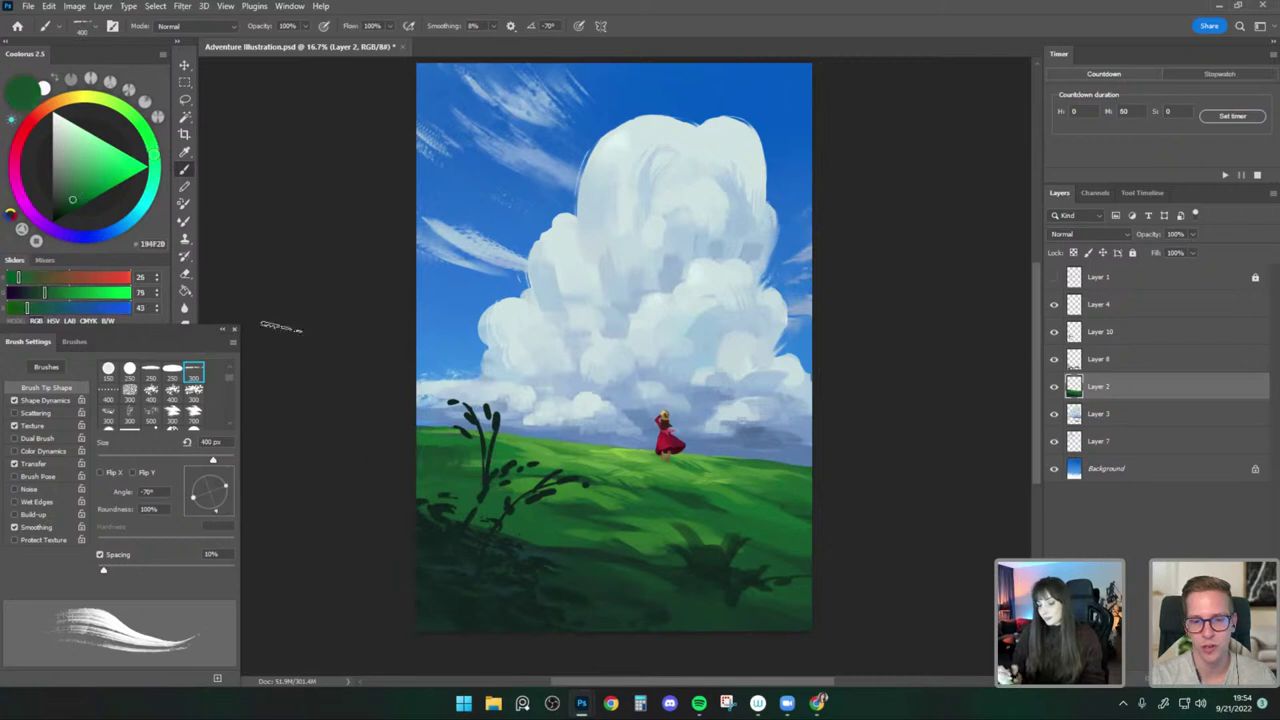
{"action": "left_click", "coordinate": [69, 205]}
{"action": "key", "text": "bracketright"}
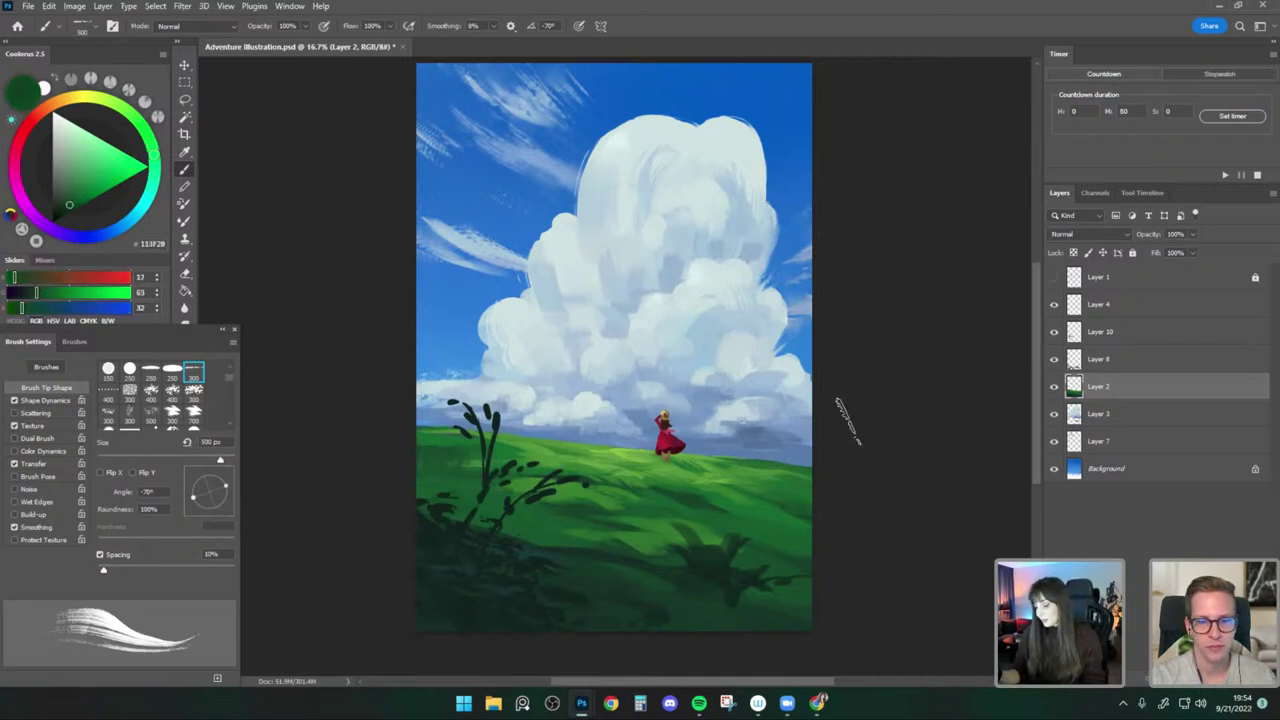
{"action": "key", "text": "bracketleft"}
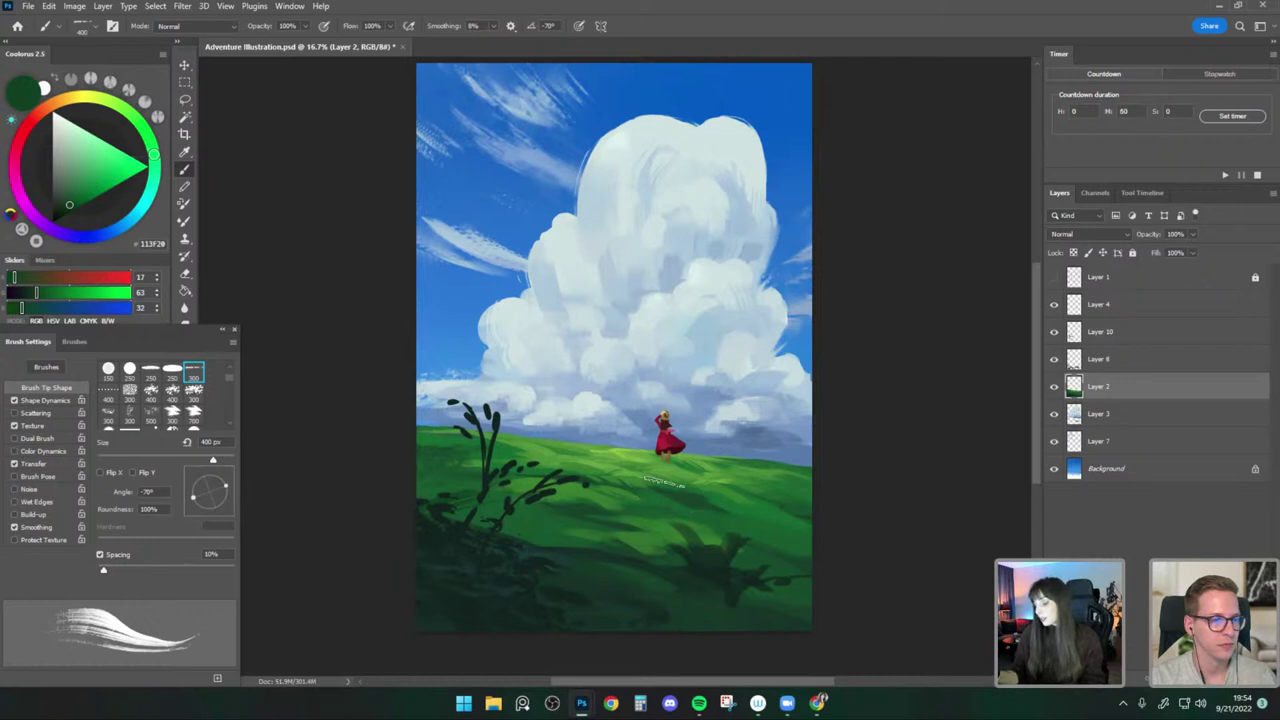
Blend the mid-slope grass above the cast shadow with sampled greens 357928, 2B6F2A and 2A6E2A, using a 400 px brush.
{"action": "left_click", "coordinate": [615, 490], "text": "alt"}
{"action": "key", "text": "["}
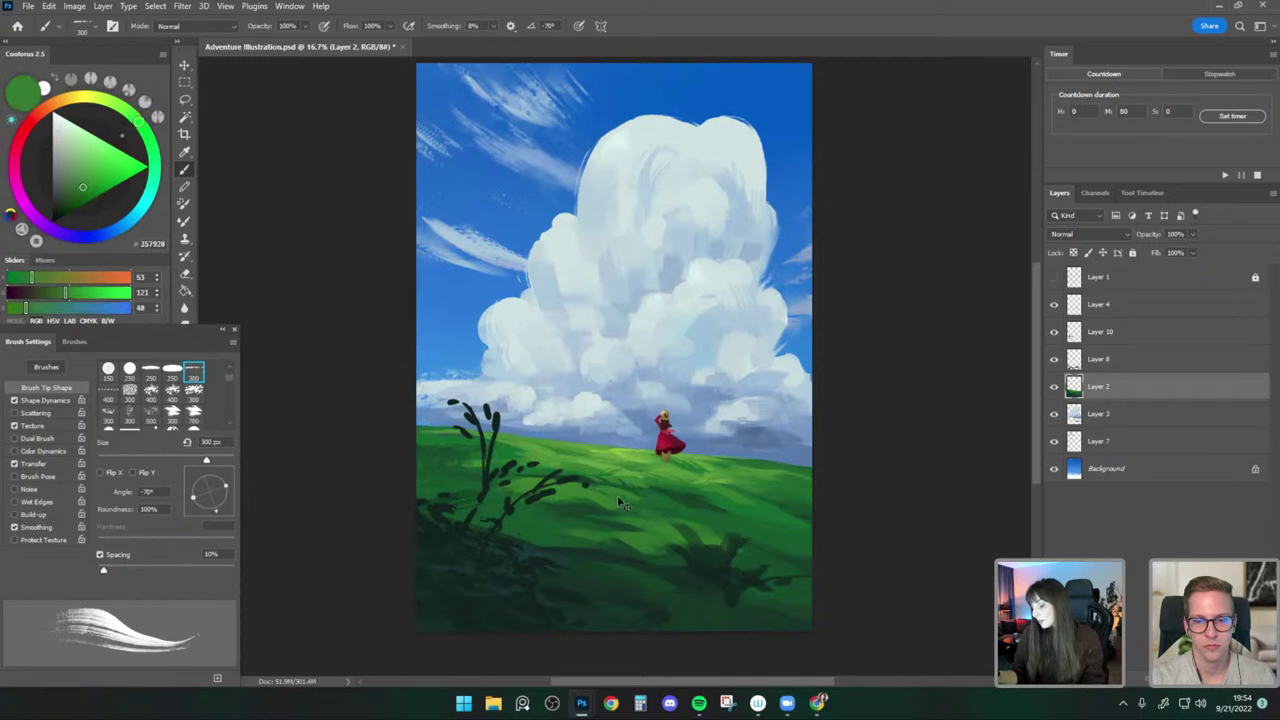
{"action": "key", "text": "bracketright"}
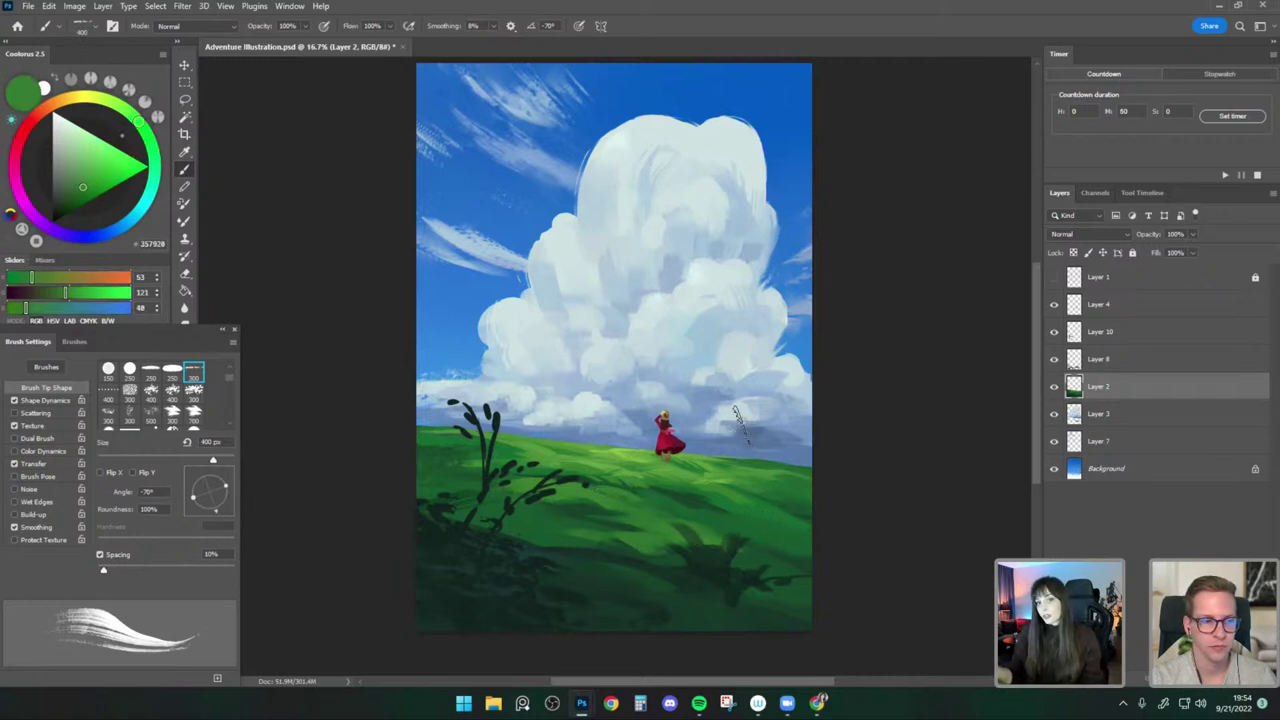
{"action": "left_click", "coordinate": [703, 530], "text": "alt"}
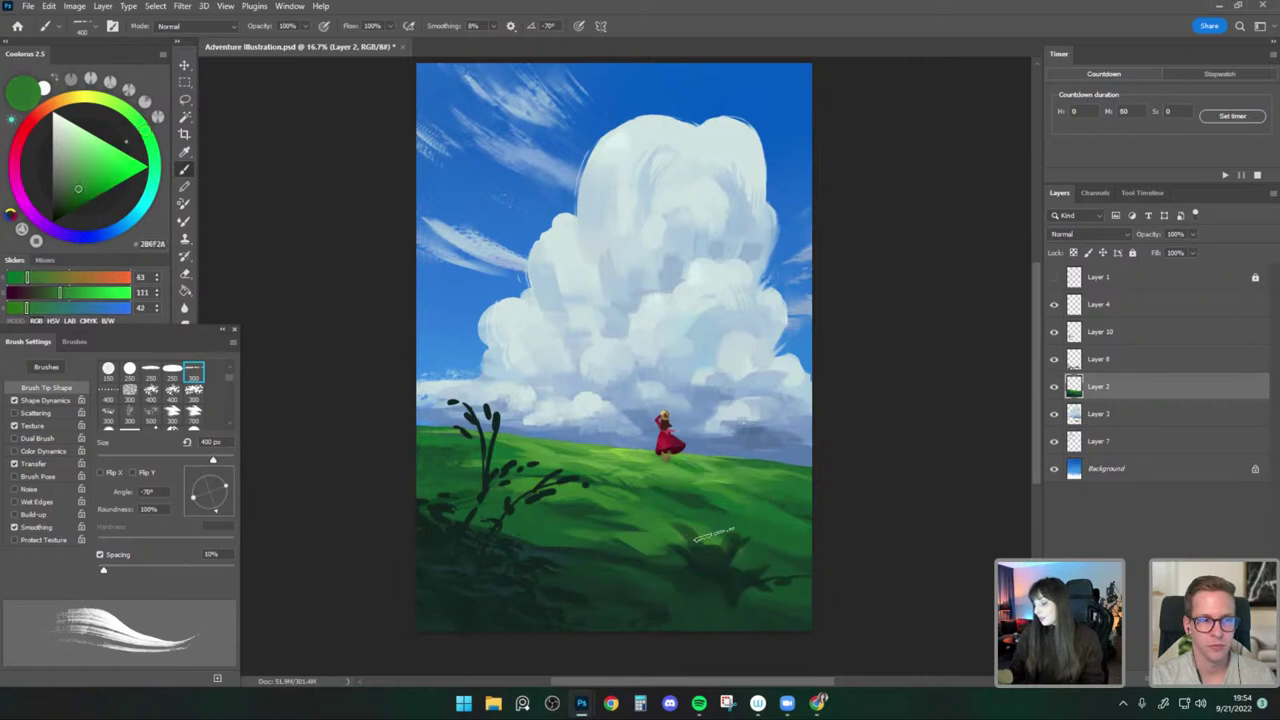
{"action": "key", "text": "bracketleft"}
{"action": "key", "text": "bracketright"}
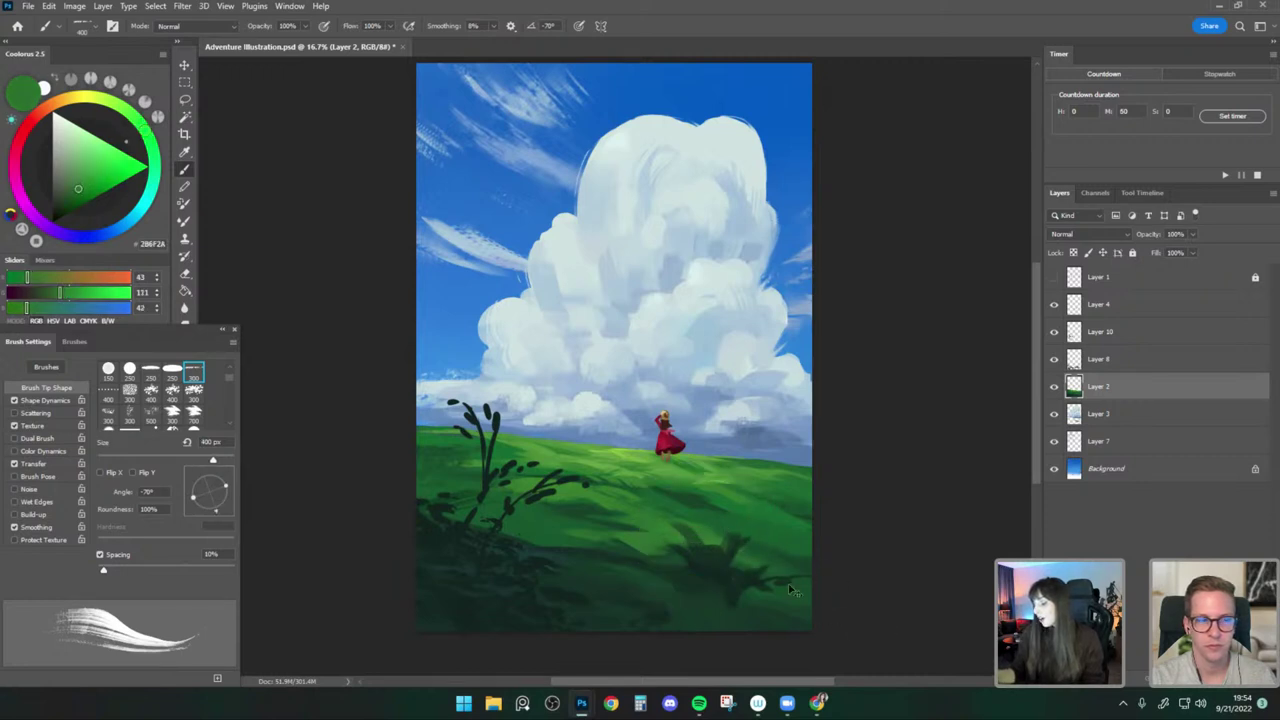
{"action": "left_click", "coordinate": [708, 535], "text": "alt"}
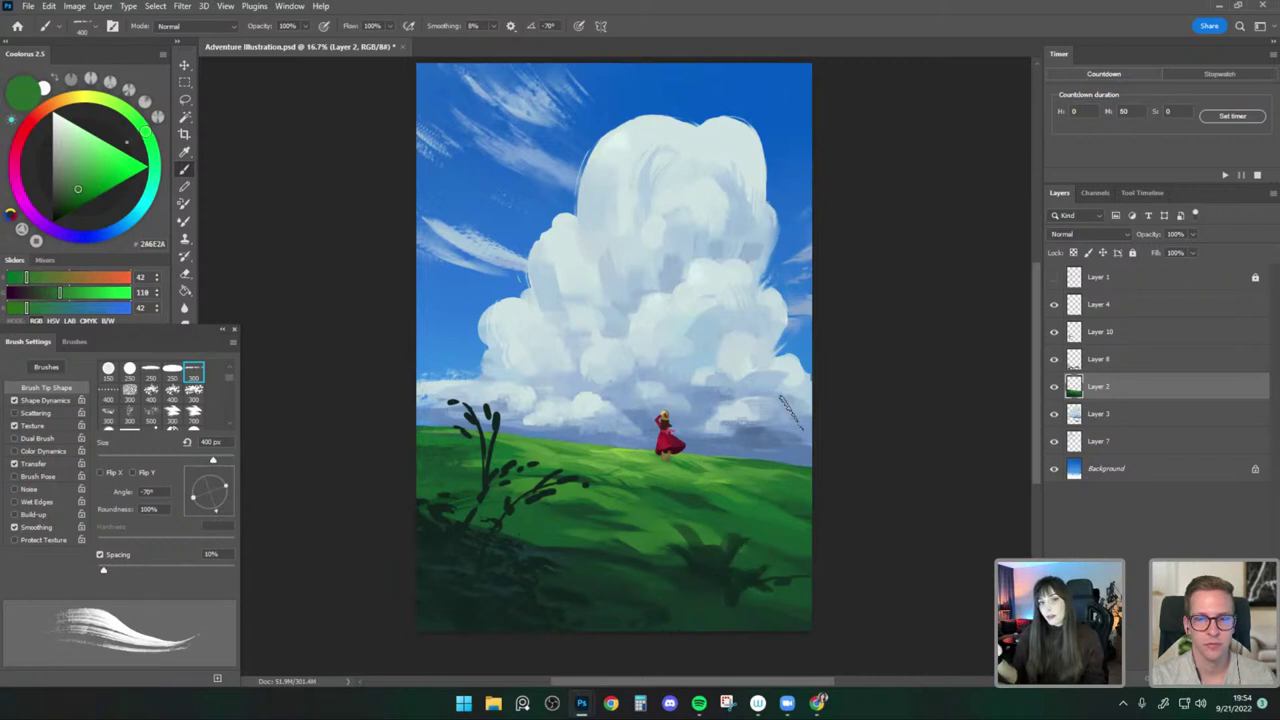
Sample green 539431 below the crest and 24712E near the hill's right edge, reducing the brush to 300 px.
{"action": "left_click", "coordinate": [705, 480], "text": "alt"}
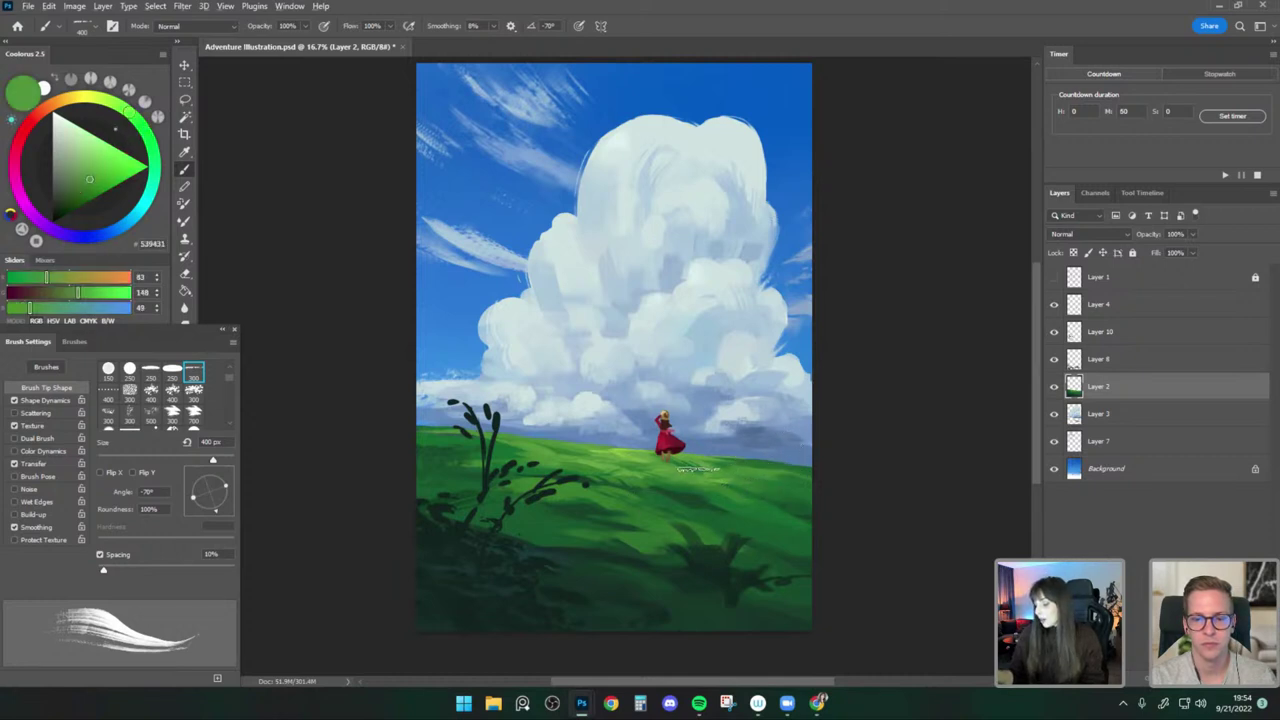
{"action": "left_click", "coordinate": [783, 503], "text": "alt"}
{"action": "key", "text": "bracketleft"}
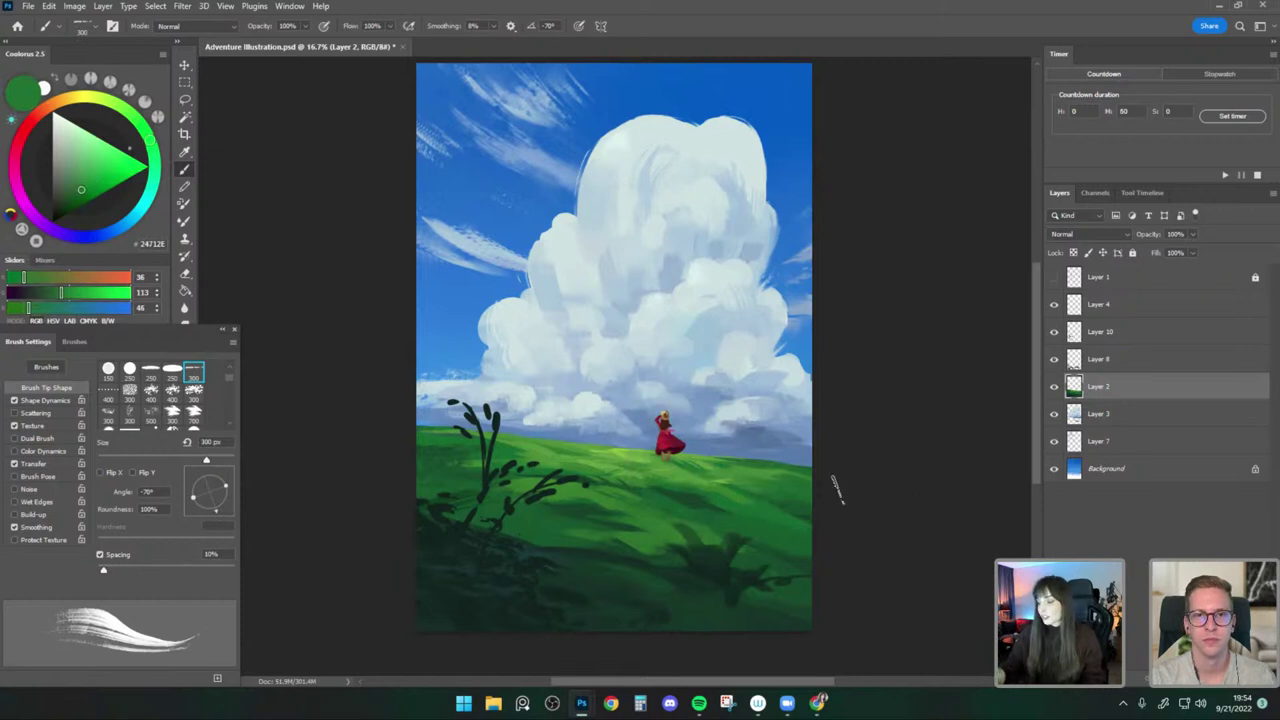
Select the cloud layer, Layer 3, and refine the large cloud with sampled pale tones D0E3E1 and D2E7E6, reducing the brush to 250 px.
{"action": "left_click", "coordinate": [1090, 359]}
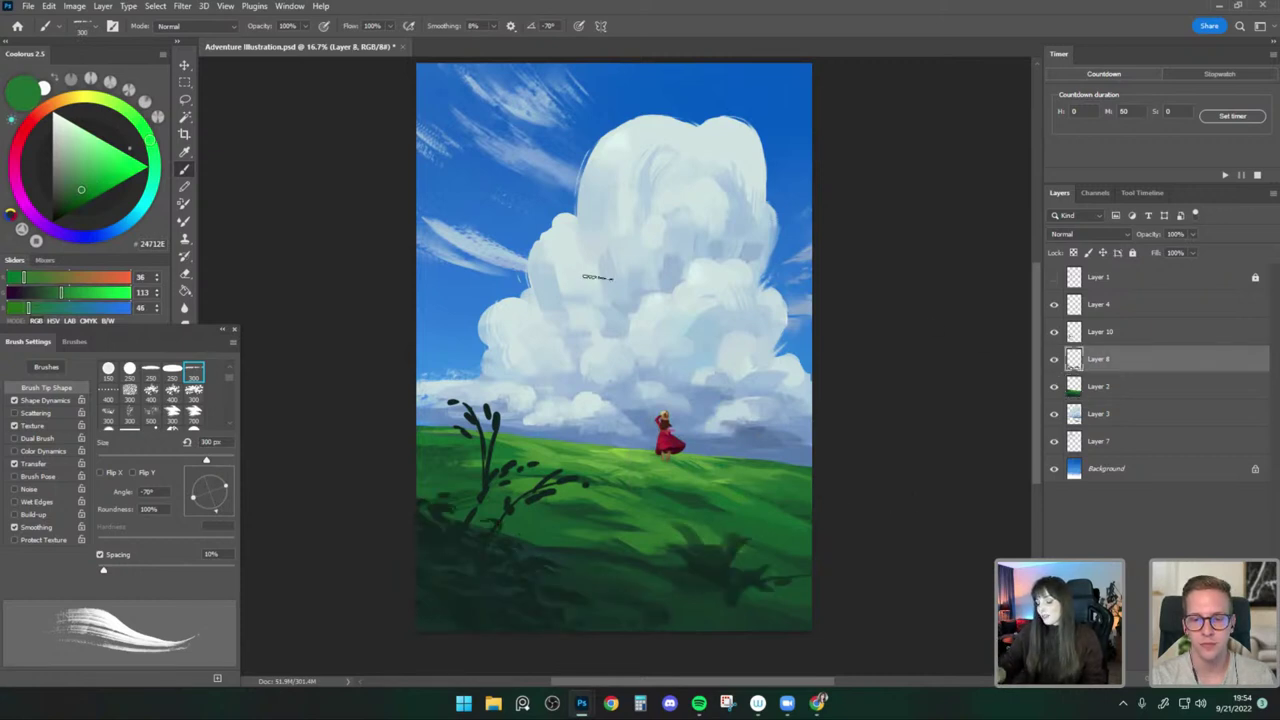
{"action": "left_click", "coordinate": [185, 66]}
{"action": "left_click", "coordinate": [466, 240]}
{"action": "left_click", "coordinate": [185, 170]}
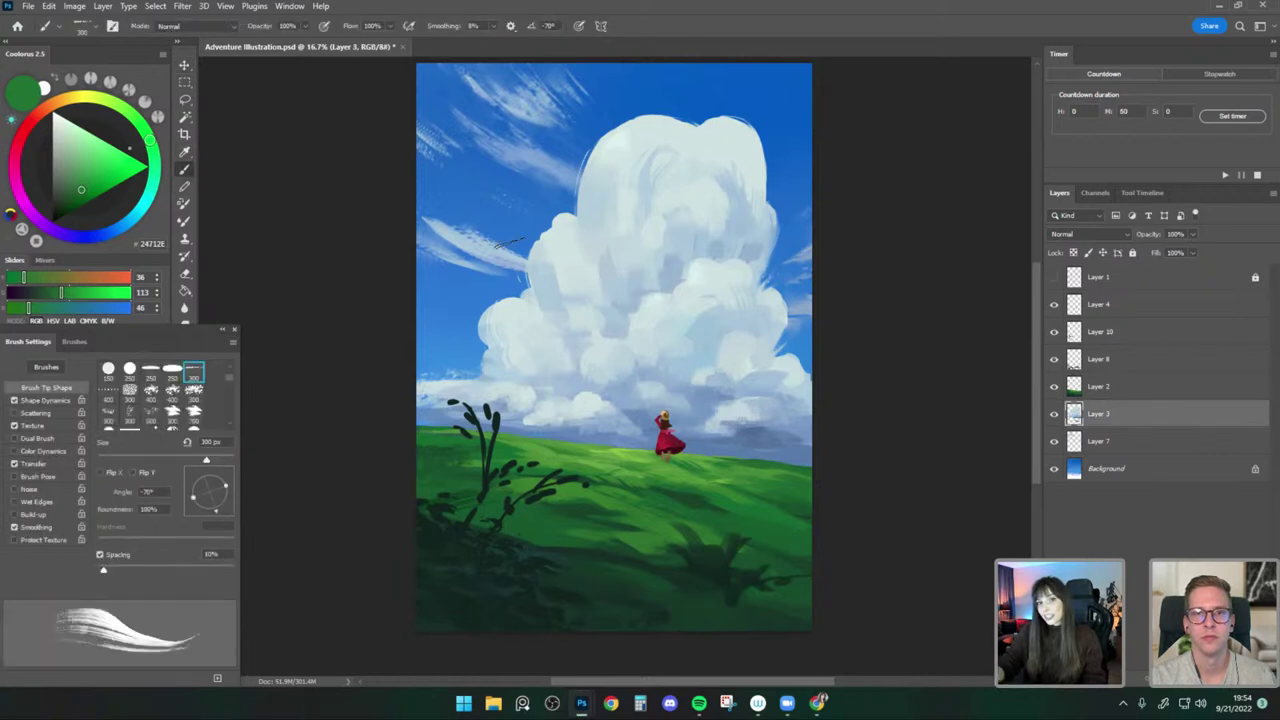
{"action": "left_click", "coordinate": [562, 254], "text": "alt"}
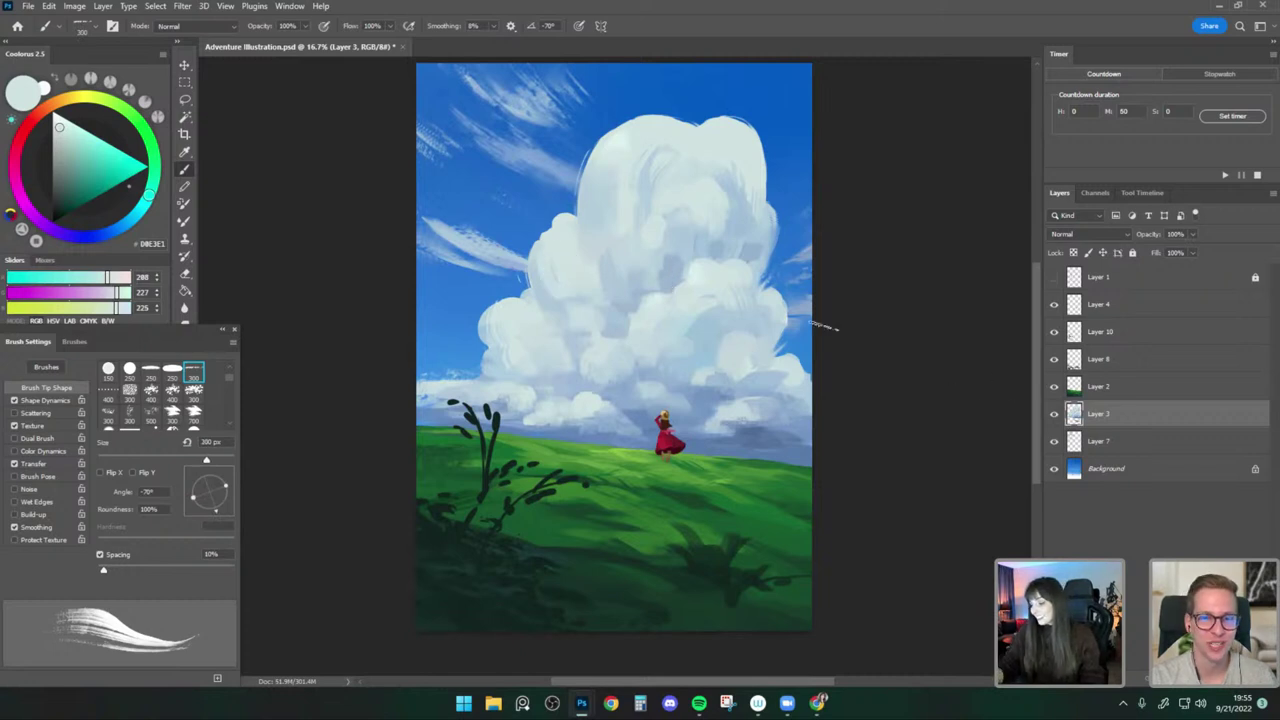
{"action": "left_click", "coordinate": [648, 292], "text": "alt"}
{"action": "left_click", "coordinate": [645, 305], "text": "alt"}
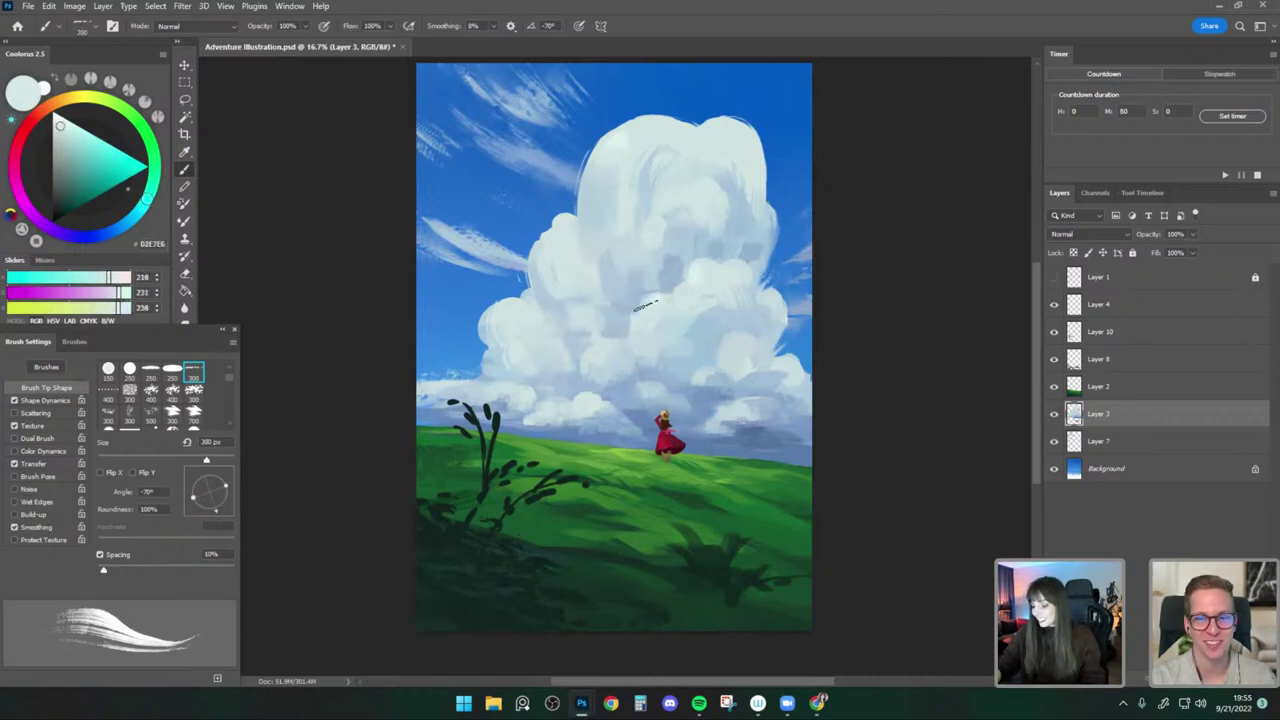
{"action": "key", "text": "bracketleft"}
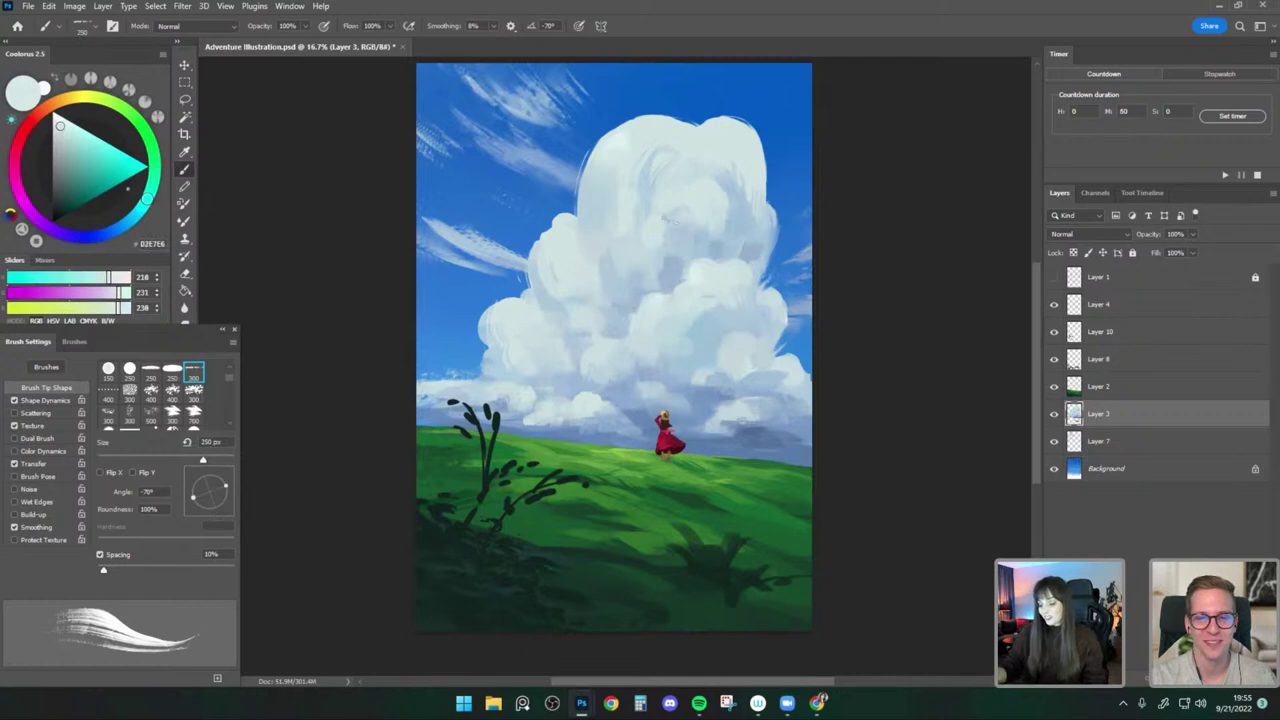
Flip the canvas horizontally, sample yellow-green 89BF33 beside the woman, and return to the grass on Layer 2 with a 200 px brush.
{"action": "key", "text": "ctrl+shift+h"}
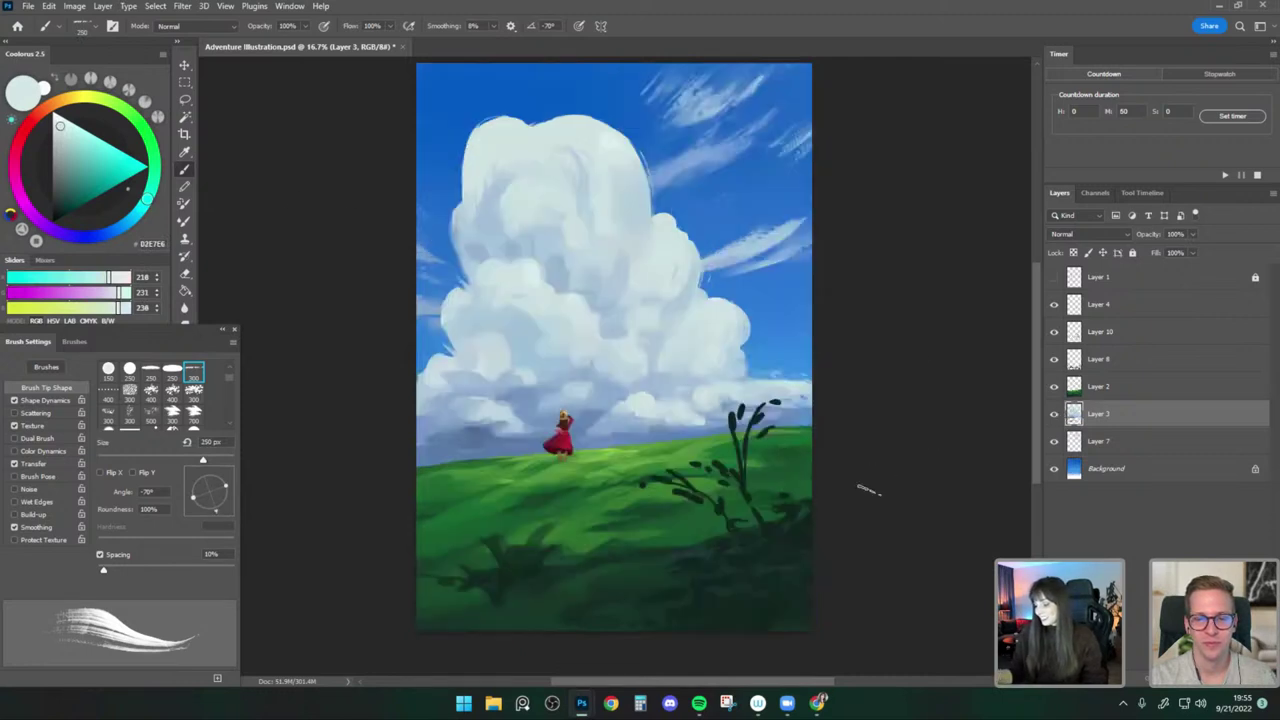
{"action": "left_click", "coordinate": [614, 455], "text": "alt"}
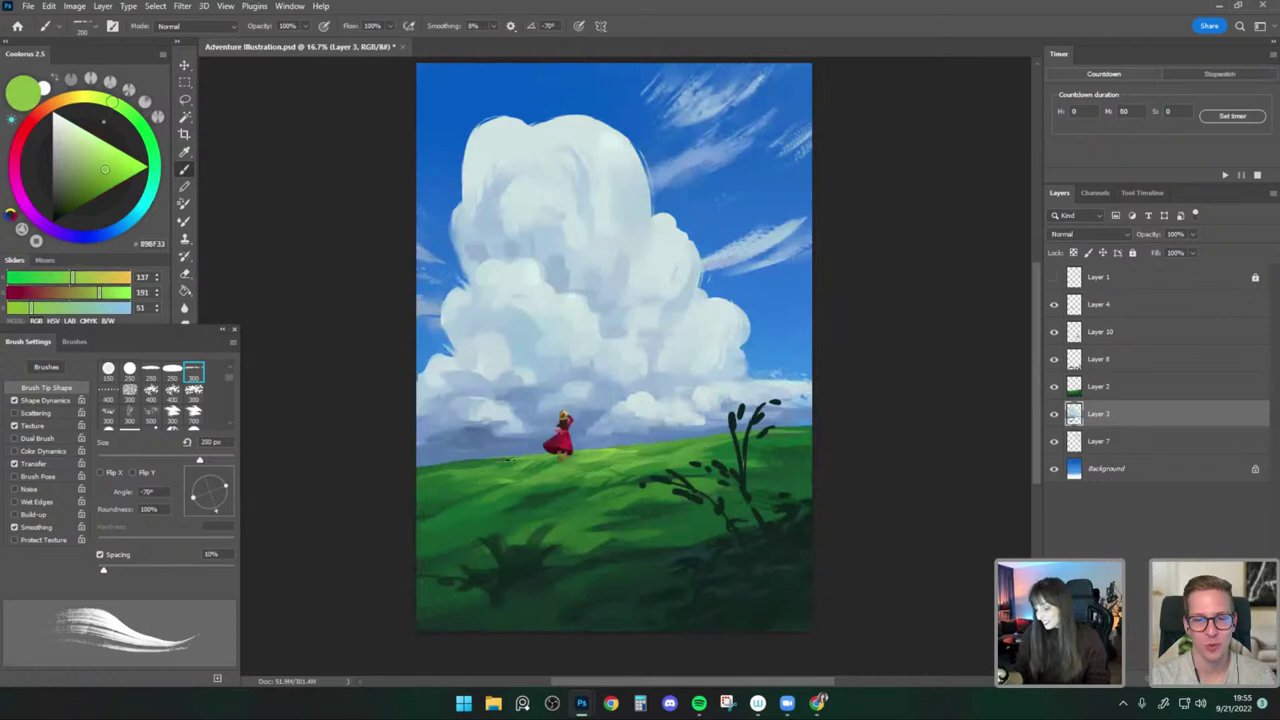
{"action": "left_click", "coordinate": [1053, 386]}
{"action": "left_click", "coordinate": [1053, 386]}
{"action": "left_click", "coordinate": [1094, 390]}
{"action": "key", "text": "ctrl+shift+h"}
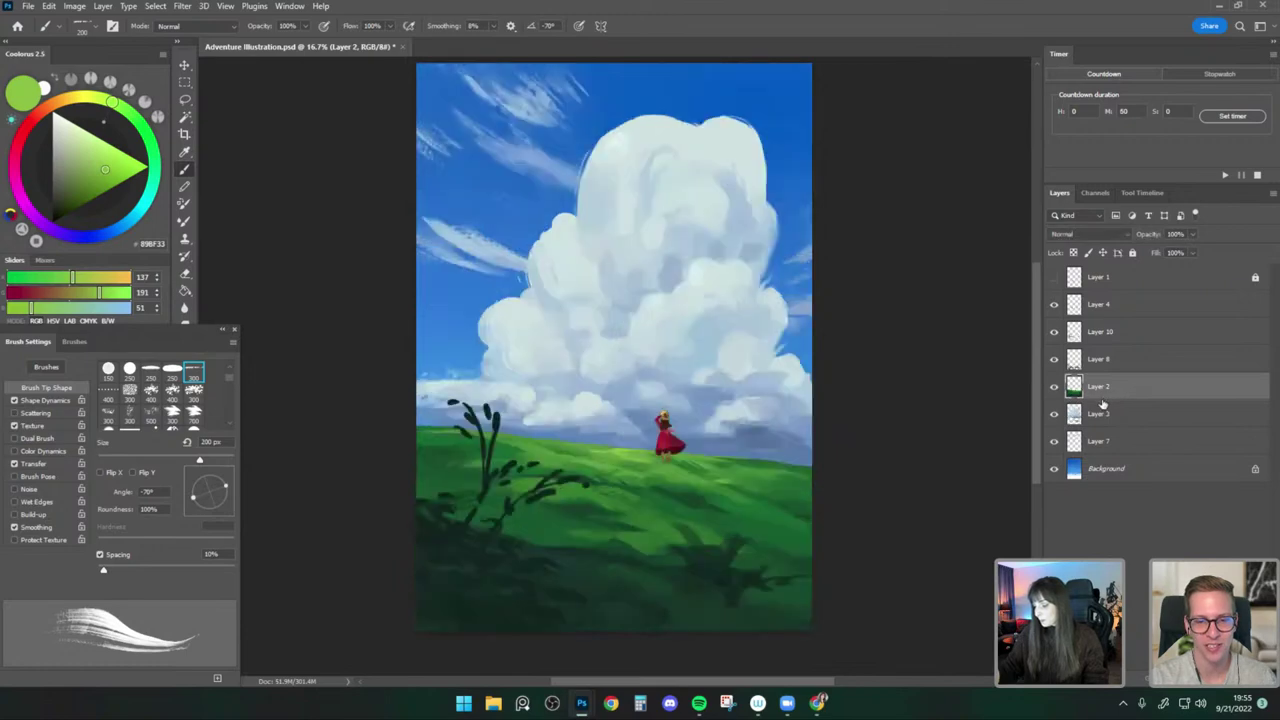
{"action": "key", "text": "ctrl+shift+h"}
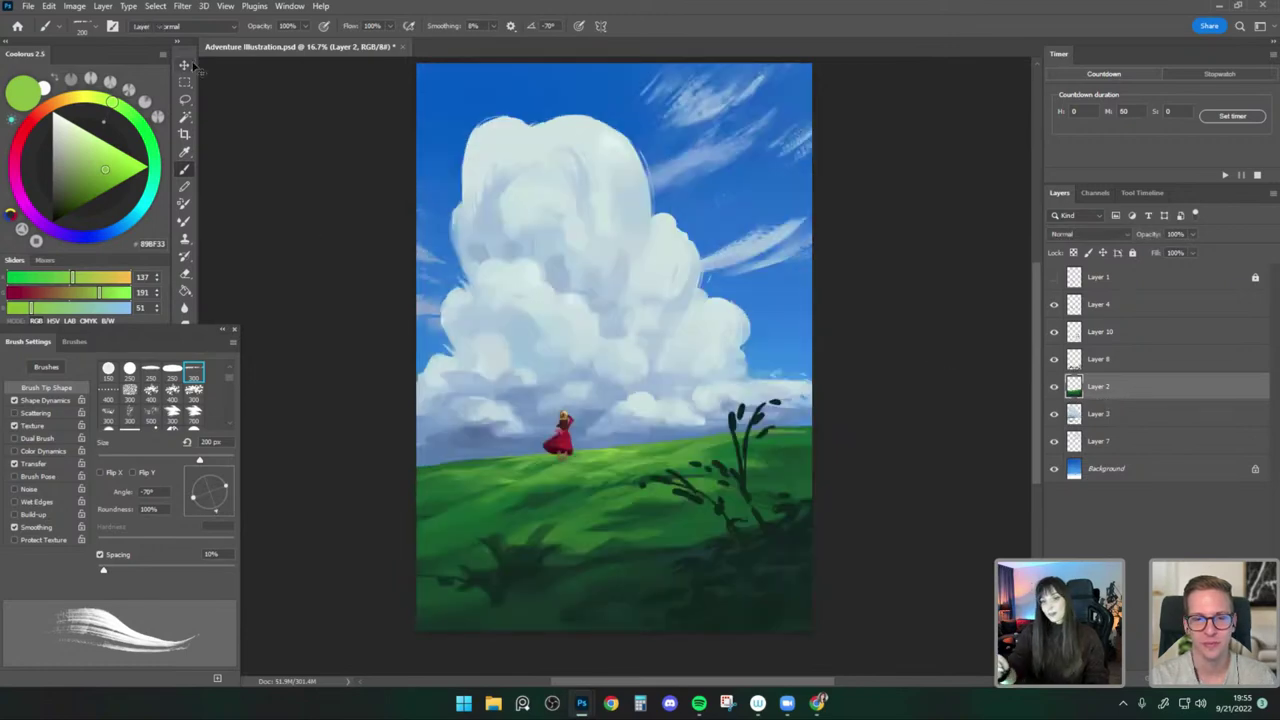
{"action": "left_click", "coordinate": [184, 65]}
{"action": "left_click", "coordinate": [184, 168]}
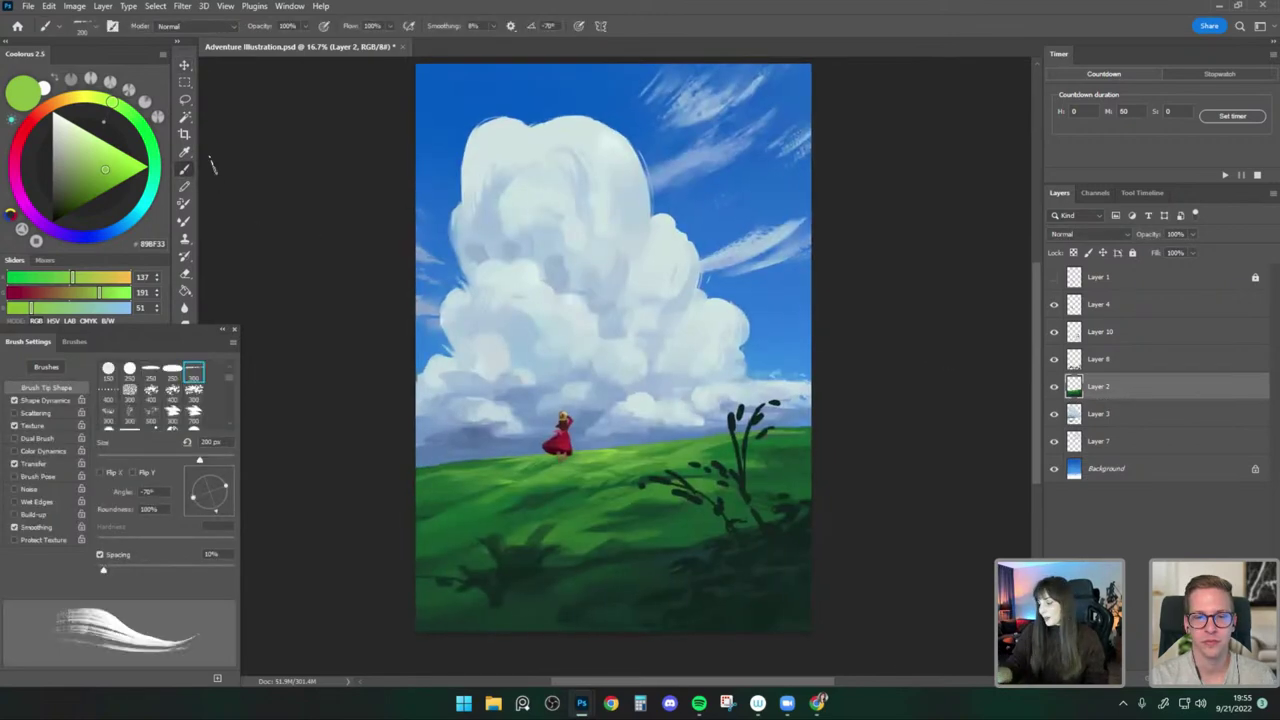
Select Layer 3 and rework the low cloud left of the woman with sampled pale blue C2D6DD, setting the brush to 300 px.
{"action": "left_click", "coordinate": [1102, 362]}
{"action": "left_click", "coordinate": [1070, 410]}
{"action": "left_click", "coordinate": [488, 416], "text": "alt"}
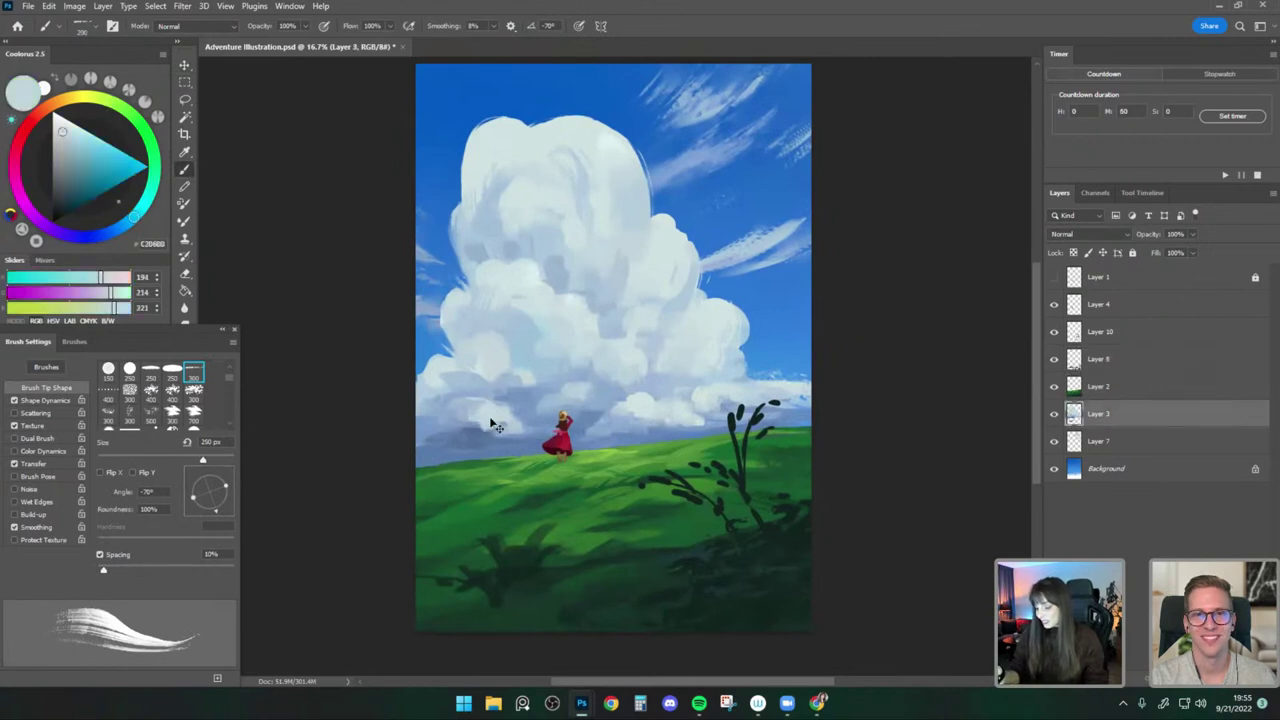
{"action": "key", "text": "]"}
{"action": "key", "text": "]"}
{"action": "key", "text": "bracketleft"}
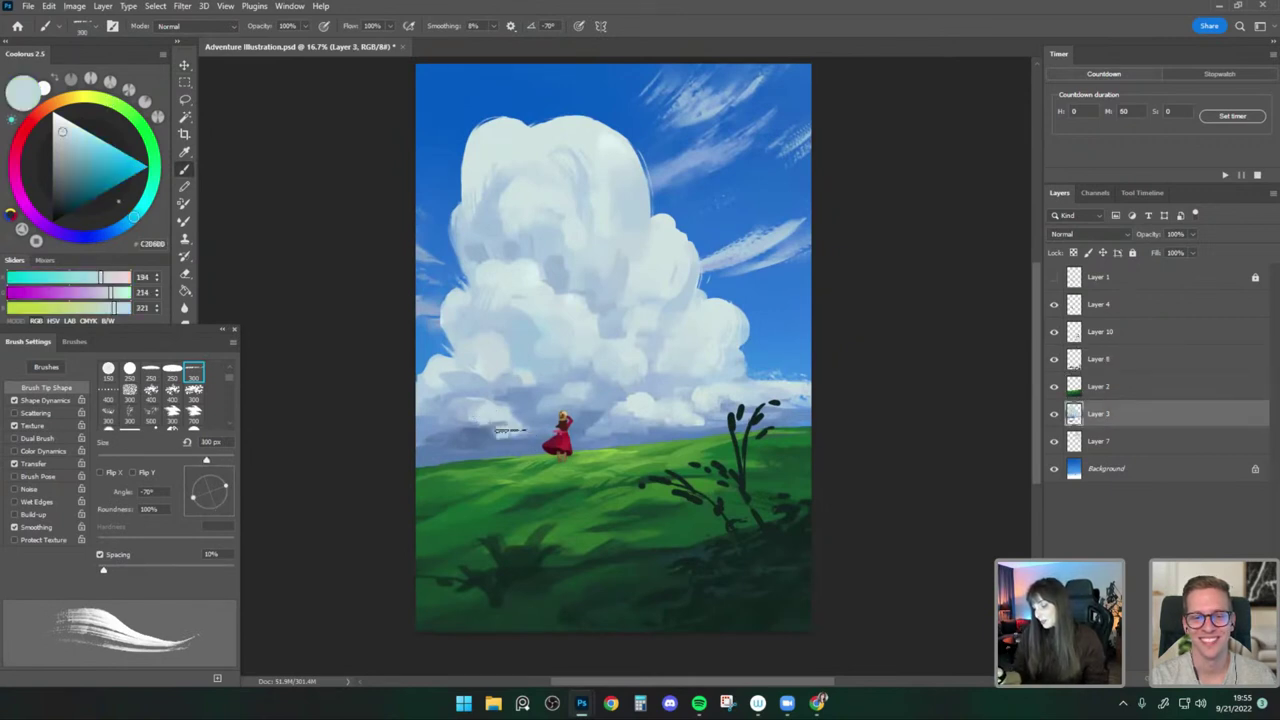
Soften the low clouds right of the woman with sampled pale tones D0E3E1 and CCE0E0, varying the brush between 300 and 400 px.
{"action": "left_click", "coordinate": [632, 400], "text": "alt"}
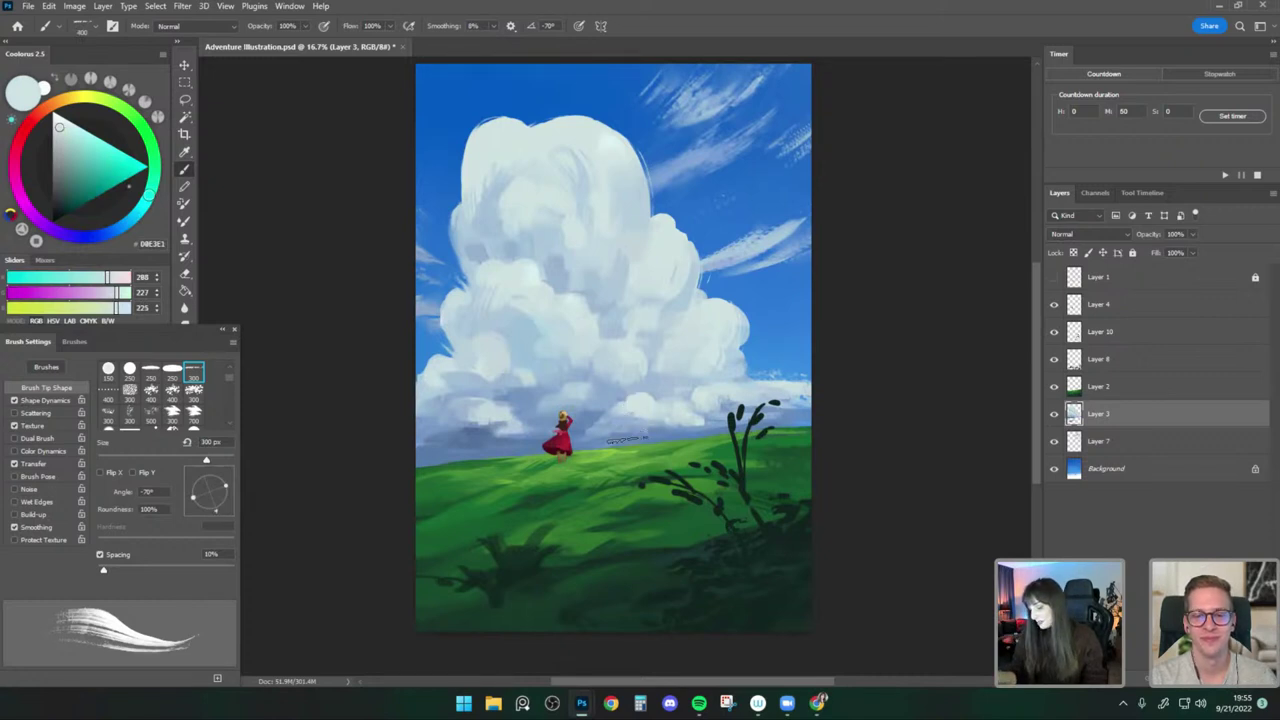
{"action": "key", "text": "bracketright"}
{"action": "left_click", "coordinate": [575, 402], "text": "alt"}
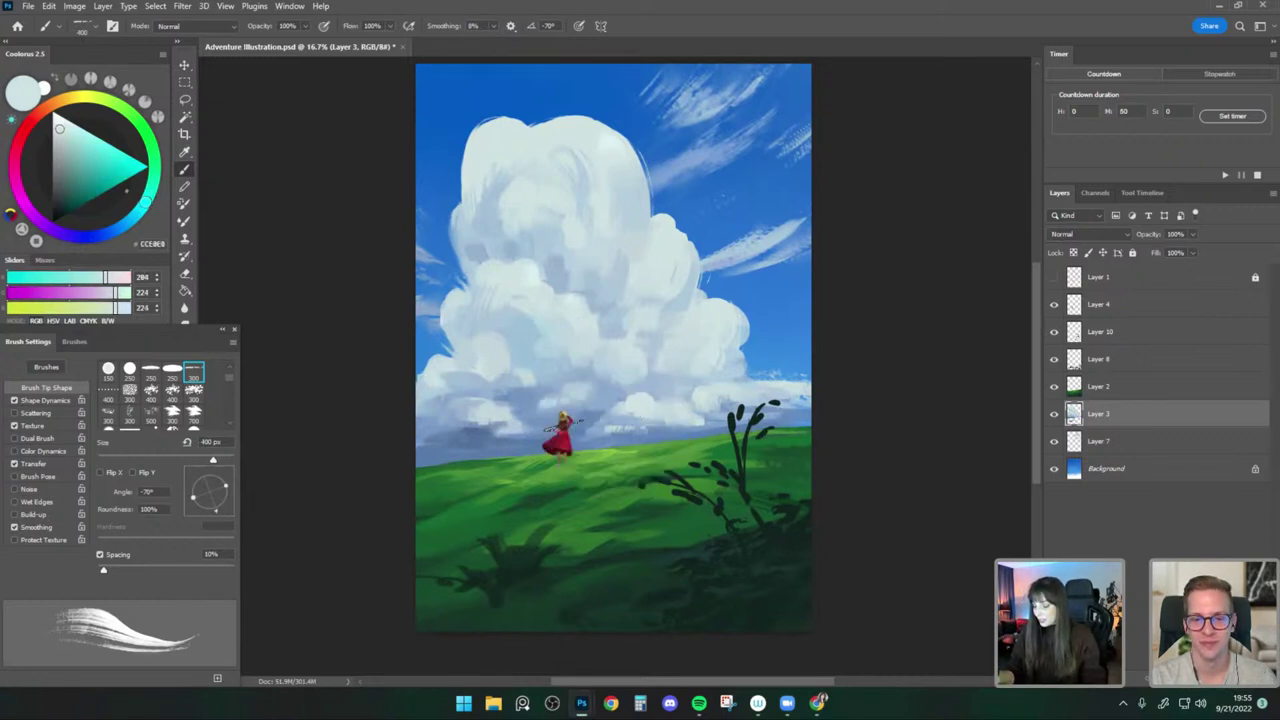
{"action": "key", "text": "bracketleft"}
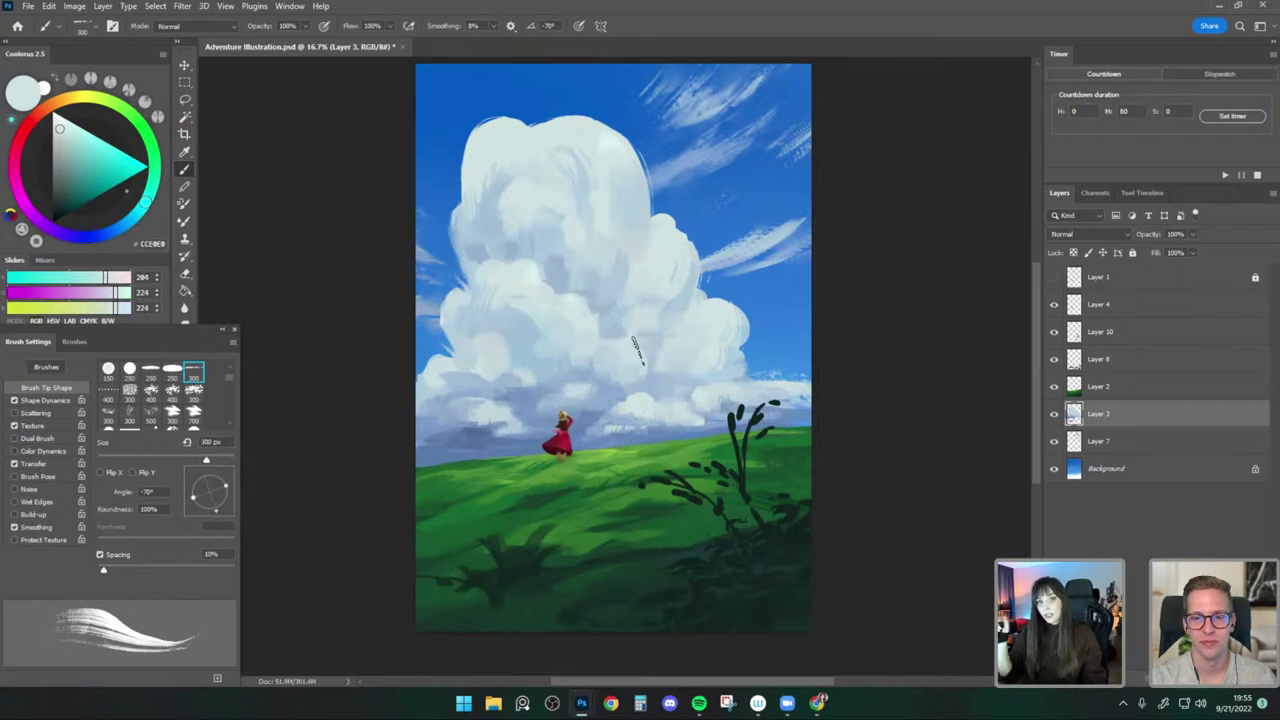
Soften the middle of the large cloud with sampled pale blues B1CBDB and C1D6DD, finishing with a 300 px brush.
{"action": "key", "text": "bracketright"}
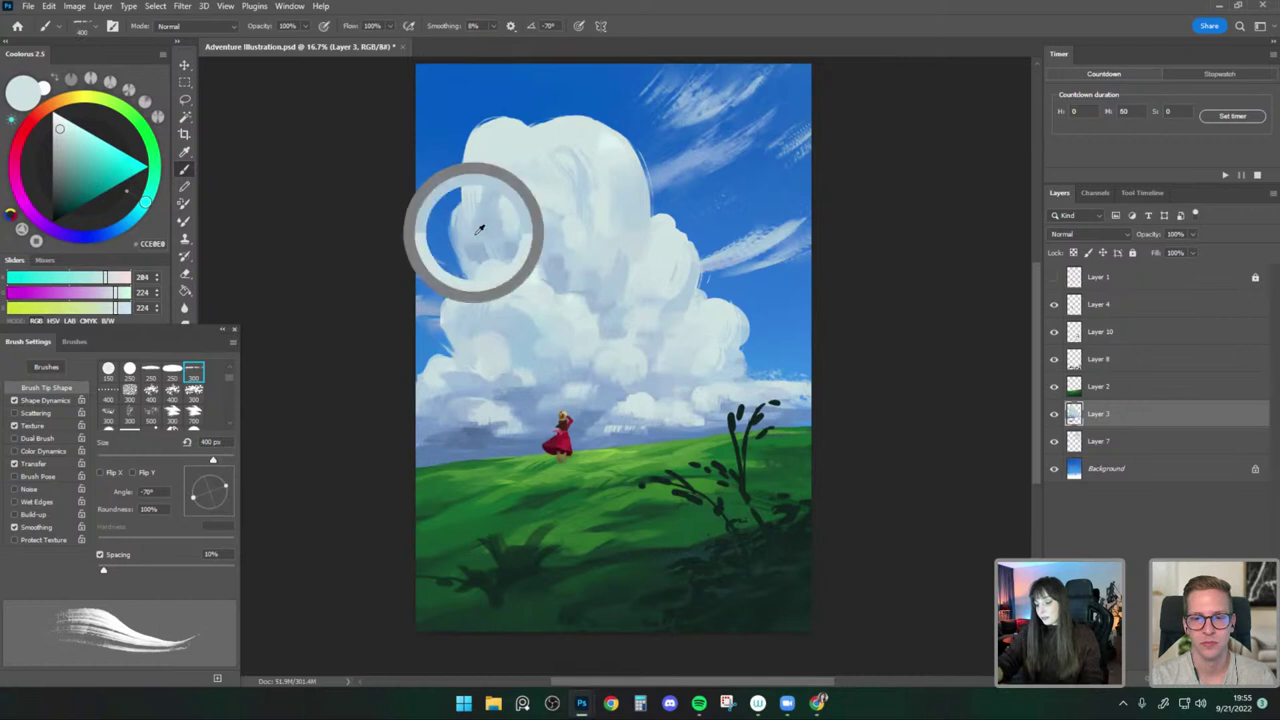
{"action": "left_click", "coordinate": [494, 296], "text": "alt"}
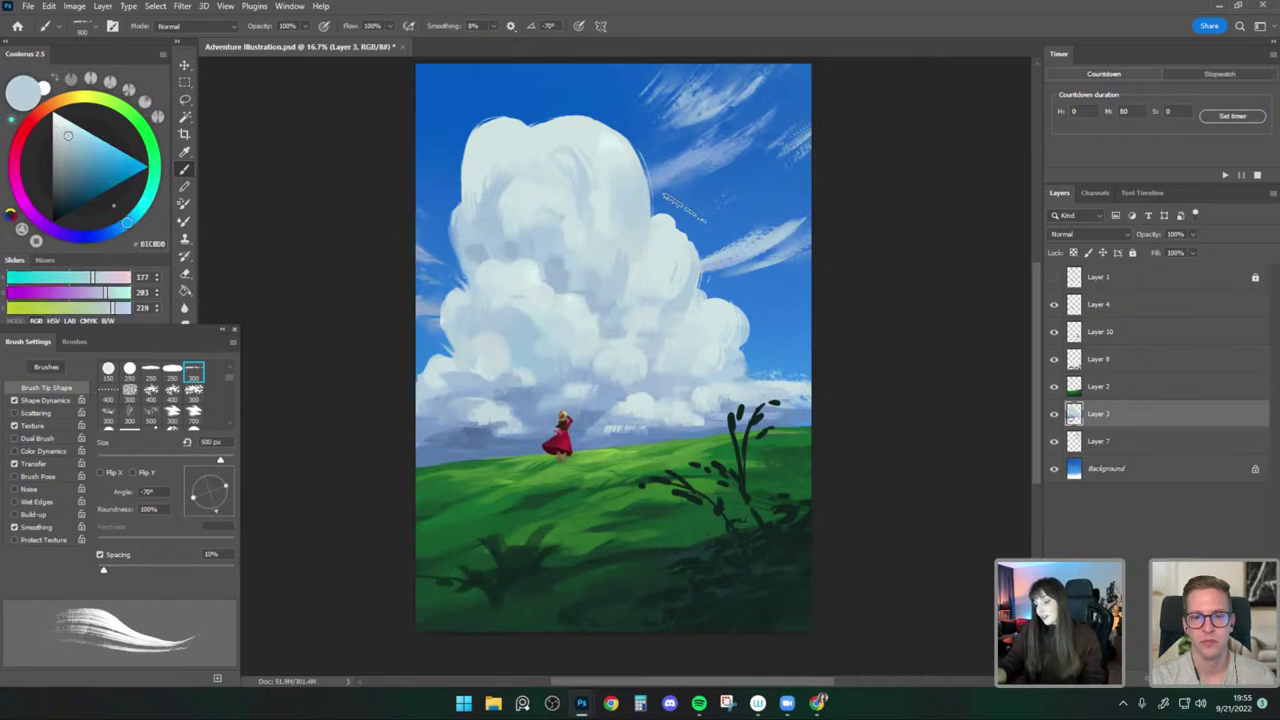
{"action": "key", "text": "bracketleft"}
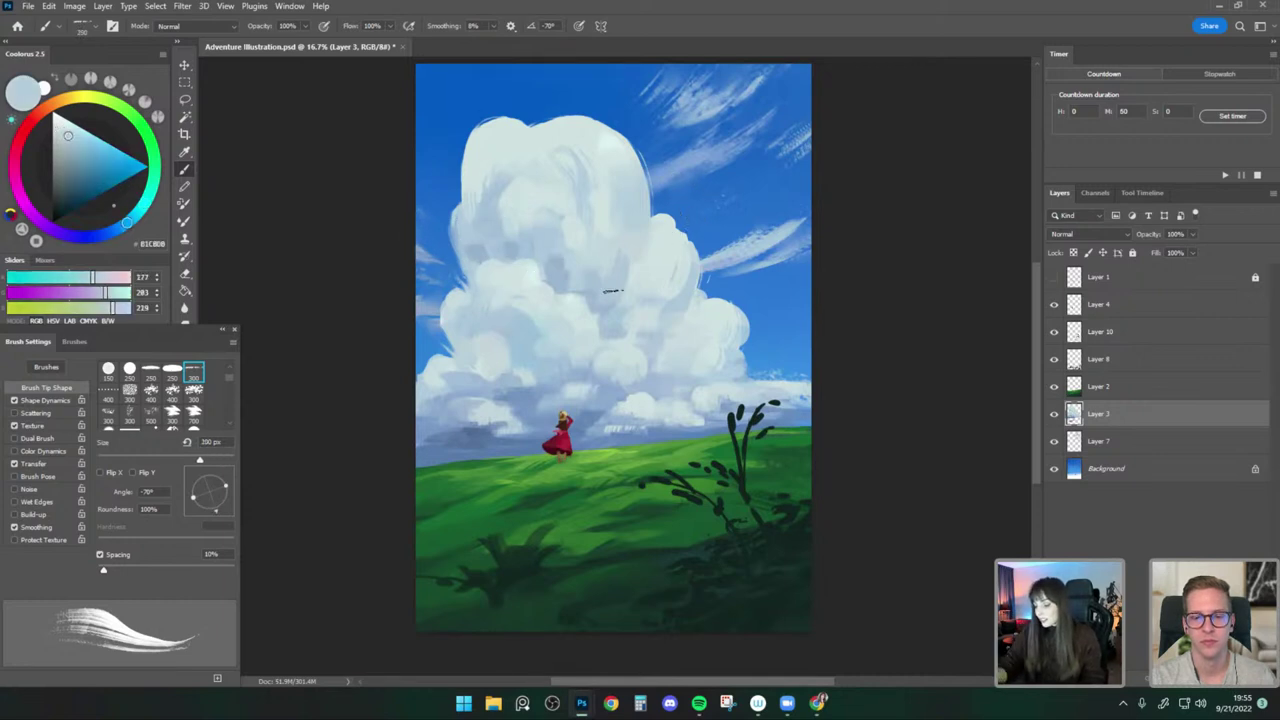
{"action": "key", "text": "bracketleft"}
{"action": "left_click", "coordinate": [620, 321], "text": "alt"}
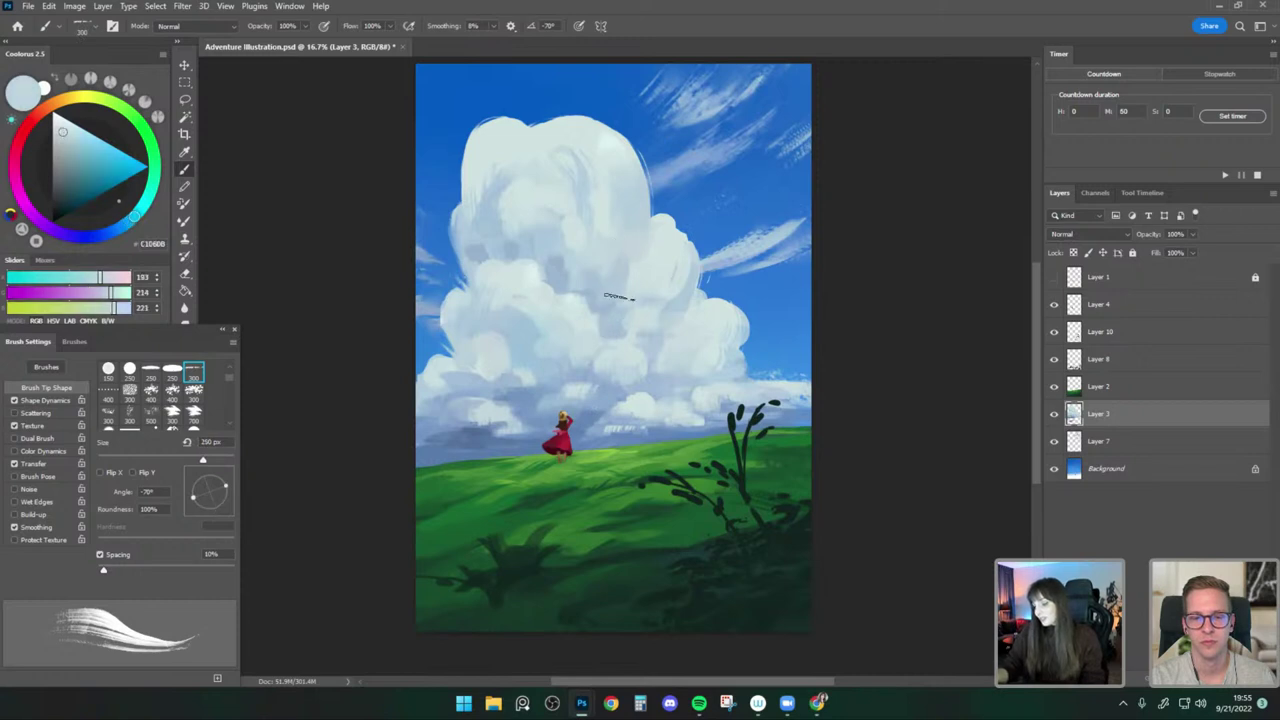
{"action": "key", "text": "bracketright"}
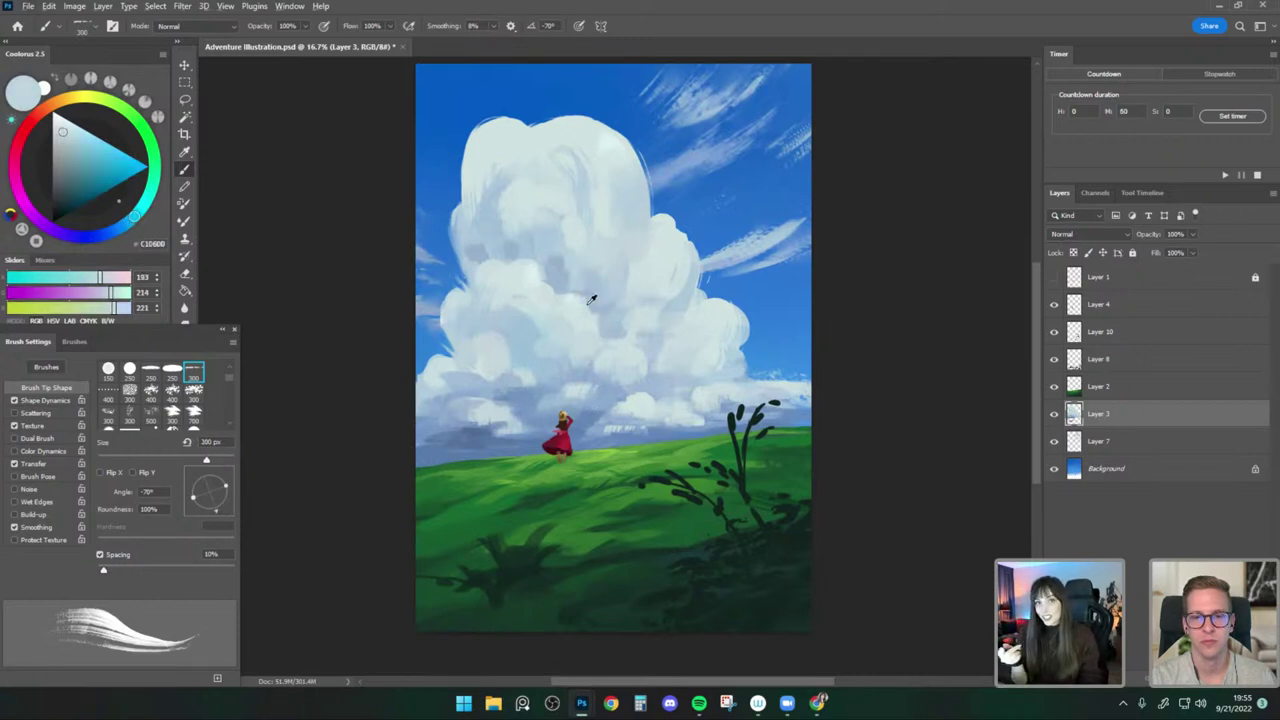
Shade the upper body of the large cloud with sampled tones A5C0D7 and C1D6DD, varying the brush between 300 and 400 px.
{"action": "left_click", "coordinate": [599, 292], "text": "alt"}
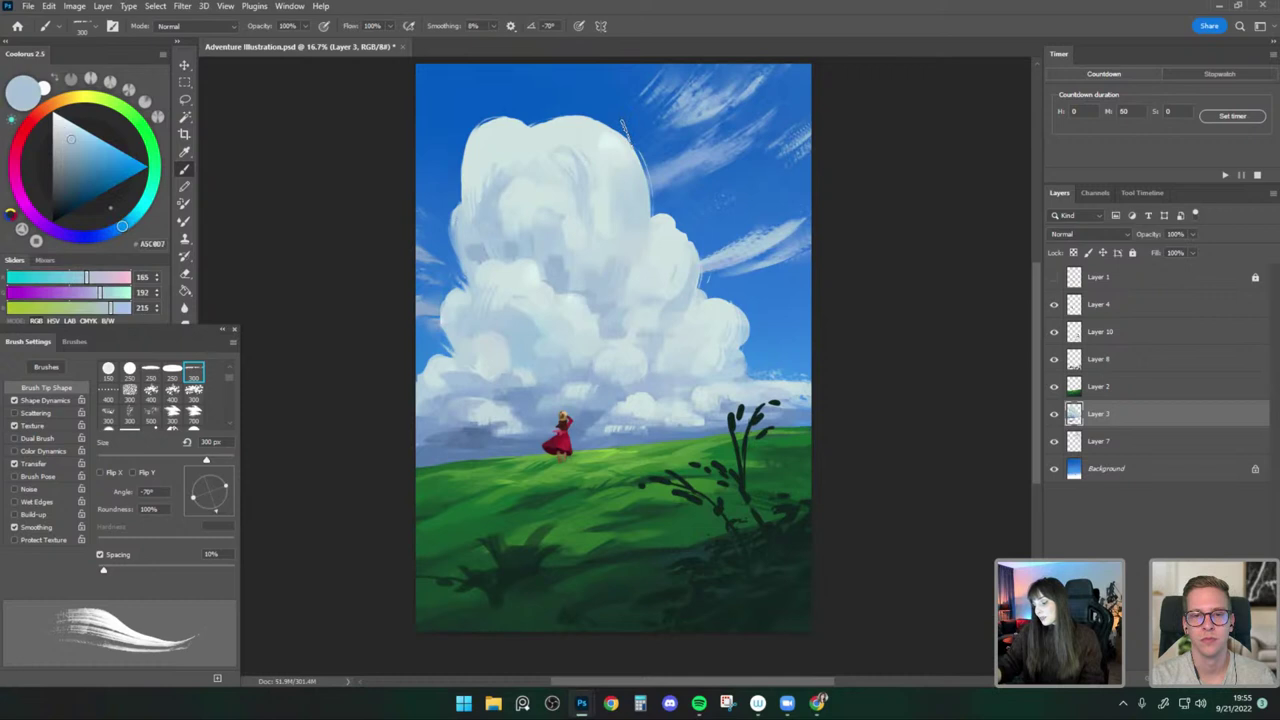
{"action": "key", "text": "bracketright"}
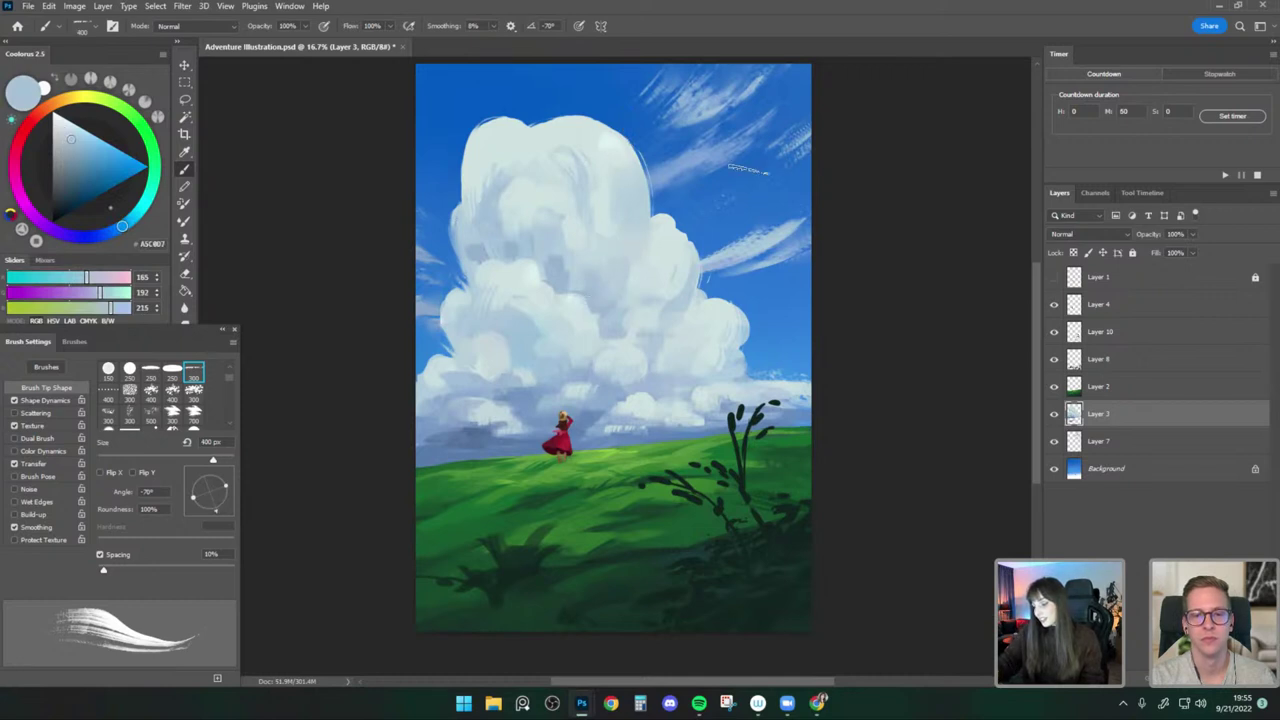
{"action": "key", "text": "bracketleft"}
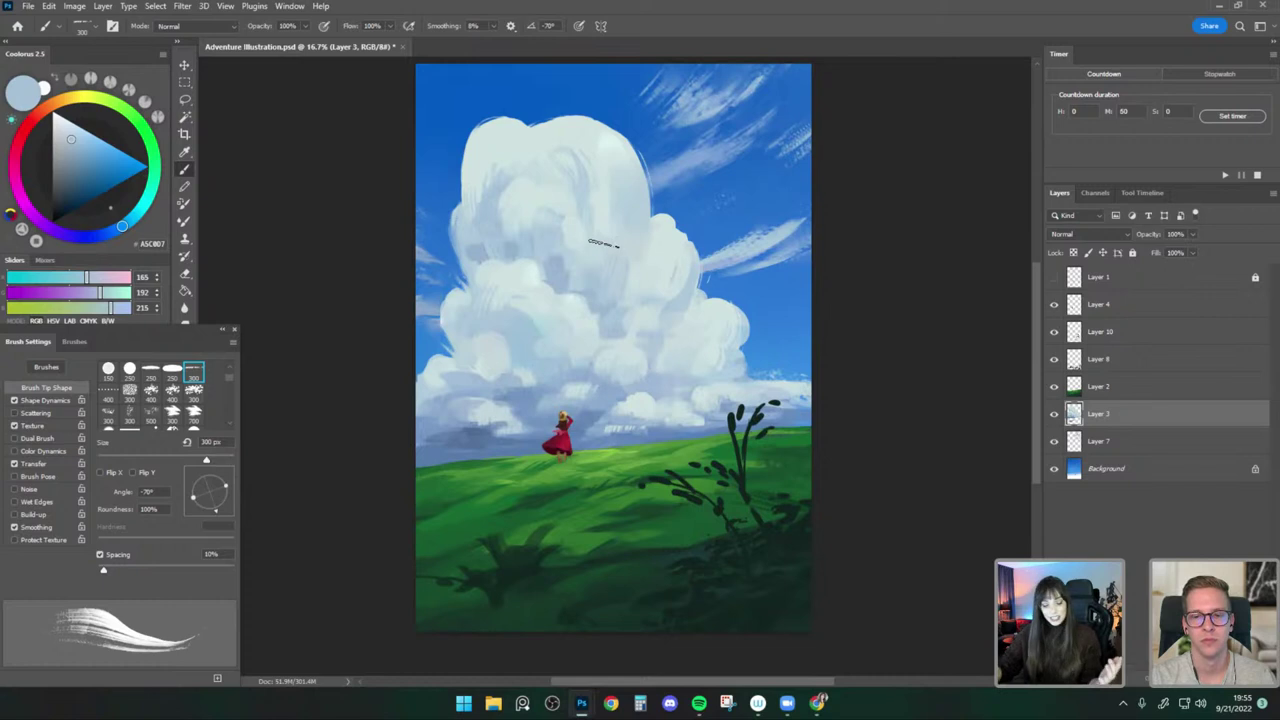
{"action": "left_click", "coordinate": [616, 264], "text": "alt"}
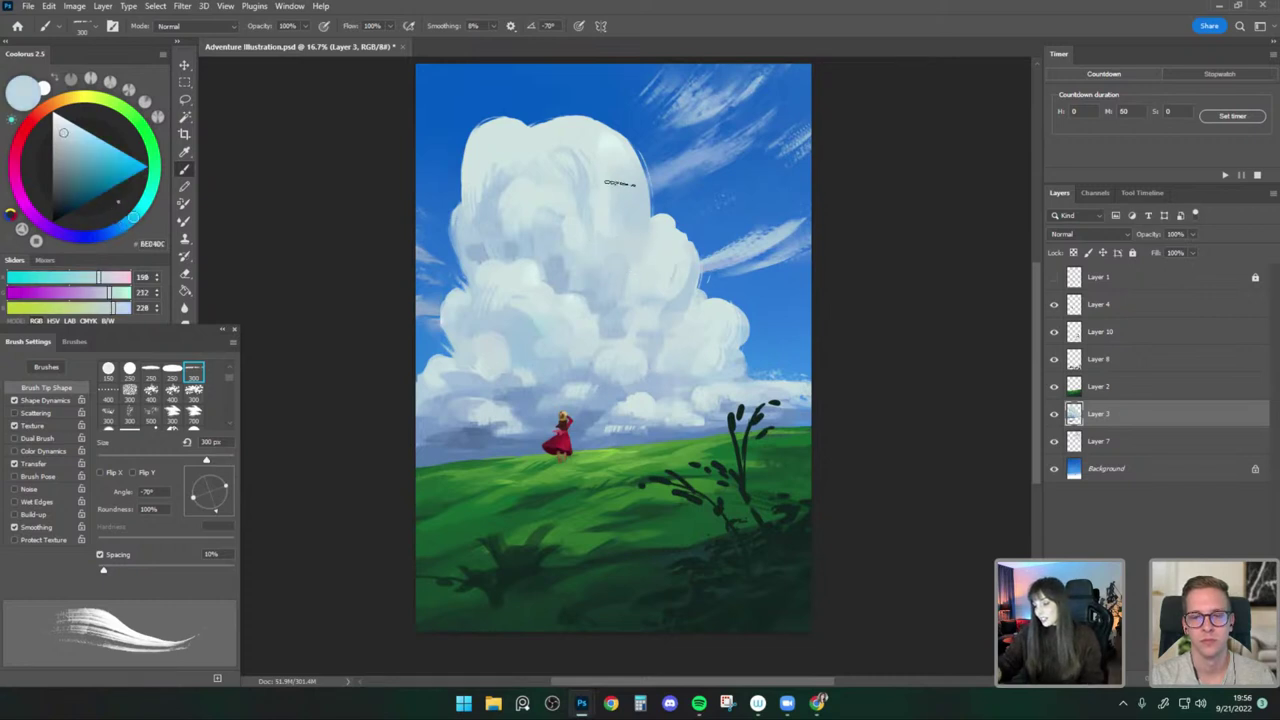
{"action": "left_click", "coordinate": [610, 239], "text": "alt"}
{"action": "key", "text": "bracketright"}
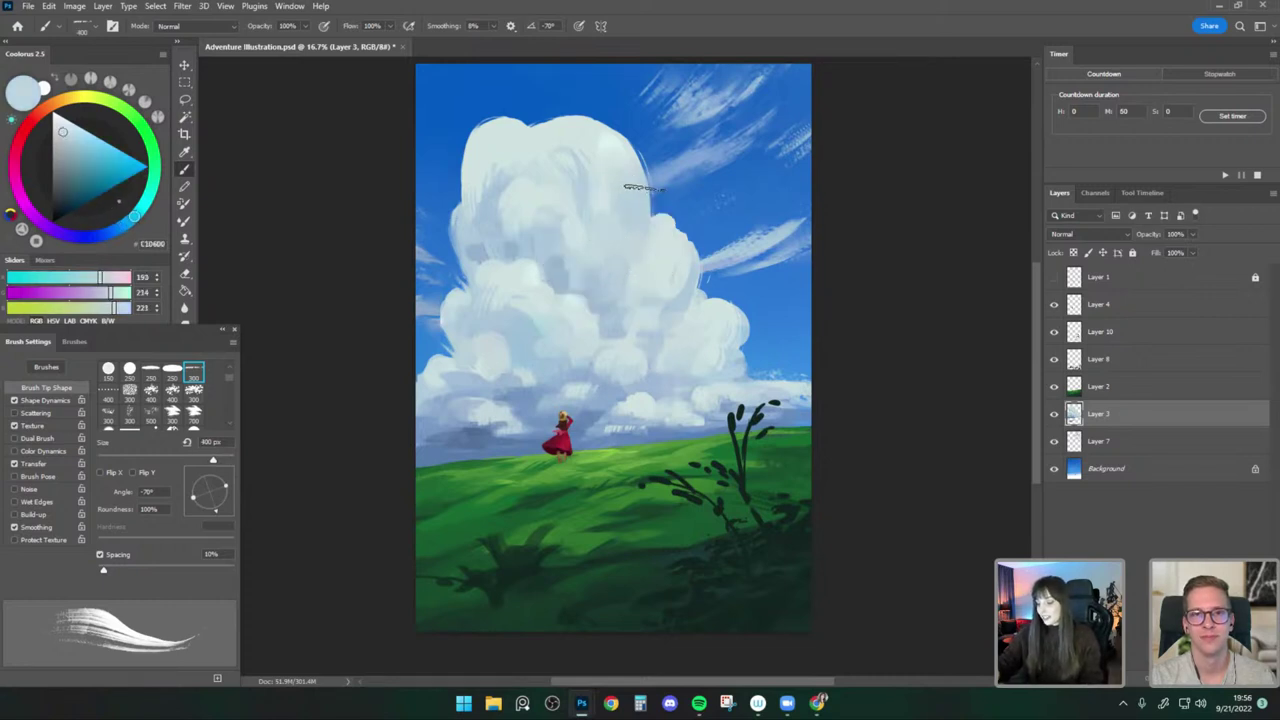
Refine the large cloud's upper right side with sampled pale tone D0E3E1, reducing the brush to 70 px and enlarging it to 300 px.
{"action": "key", "text": "bracketleft"}
{"action": "key", "text": "bracketleft"}
{"action": "key", "text": "bracketleft"}
{"action": "key", "text": "bracketleft"}
{"action": "key", "text": "bracketleft"}
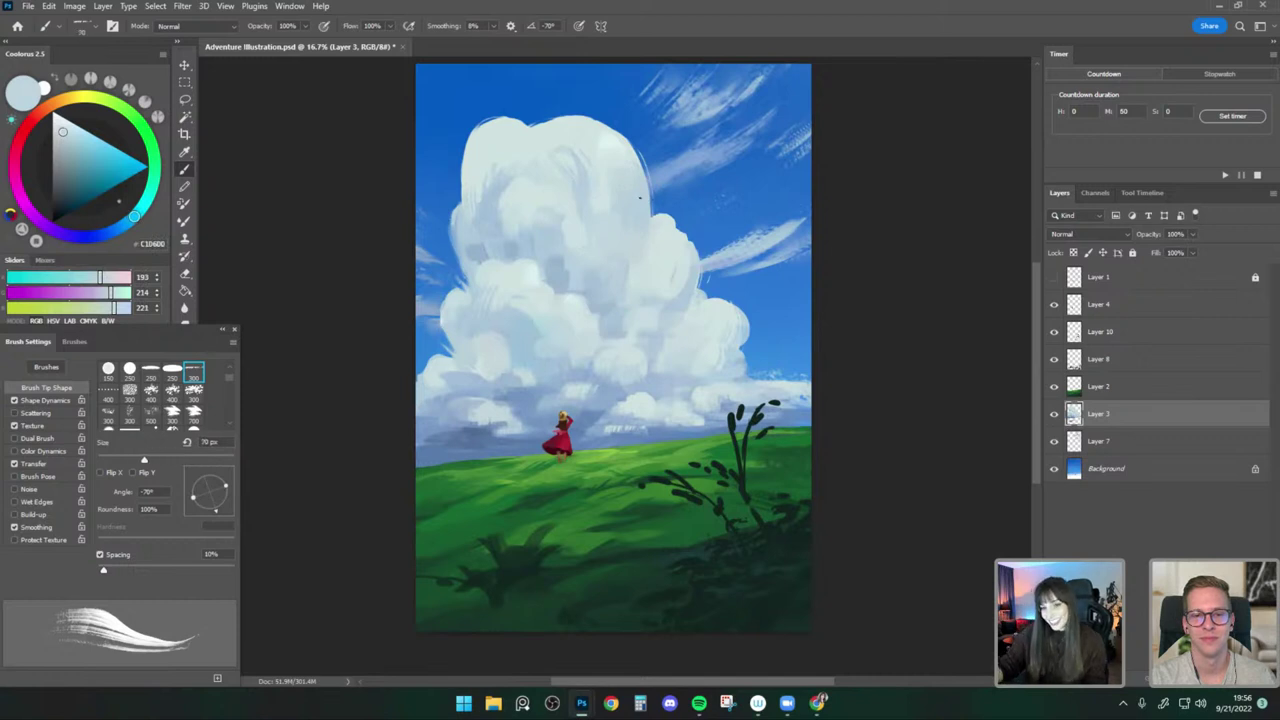
{"action": "left_click", "coordinate": [613, 205], "text": "alt"}
{"action": "key", "text": "bracketright"}
{"action": "key", "text": "bracketright"}
{"action": "key", "text": "bracketright"}
{"action": "key", "text": "bracketright"}
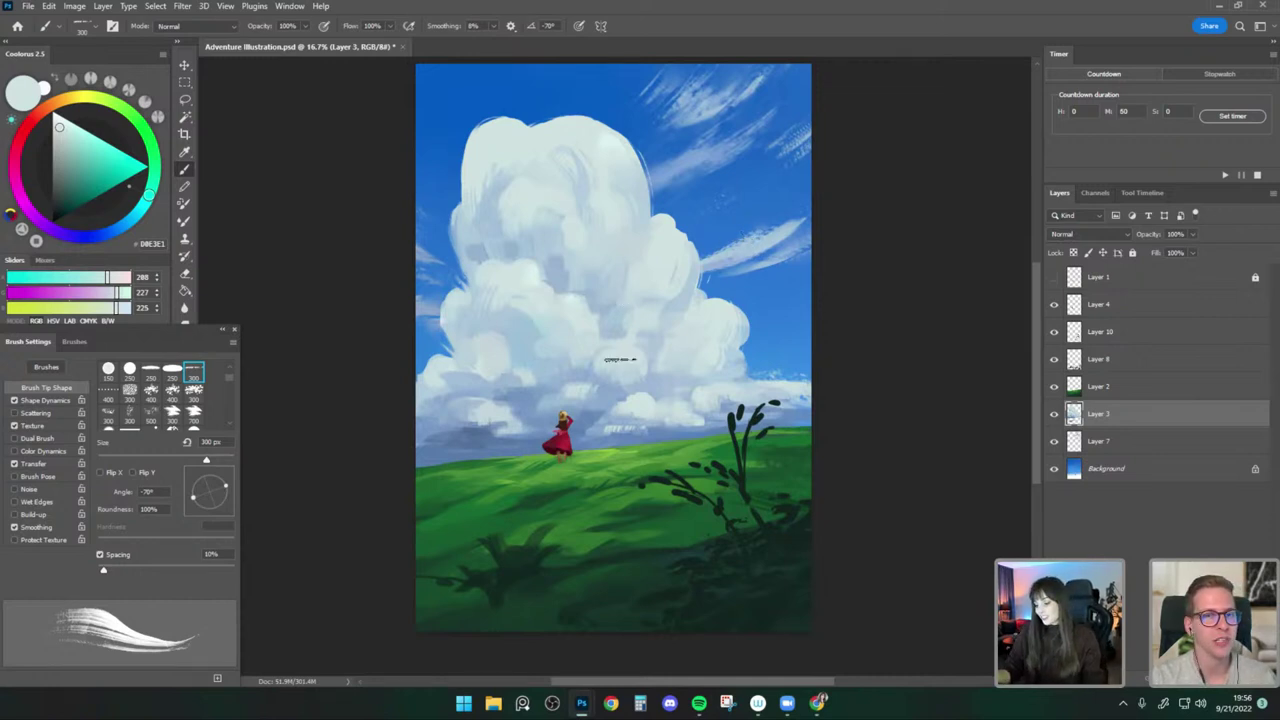
Rework the large cloud's lower right base with sampled tones C4DADF, BFD5DF, C0D6DF and CCE0E1, enlarging the brush to 400 px.
{"action": "left_click", "coordinate": [606, 371], "text": "alt"}
{"action": "left_click_drag", "start_coordinate": [659, 343], "coordinate": [630, 354]}
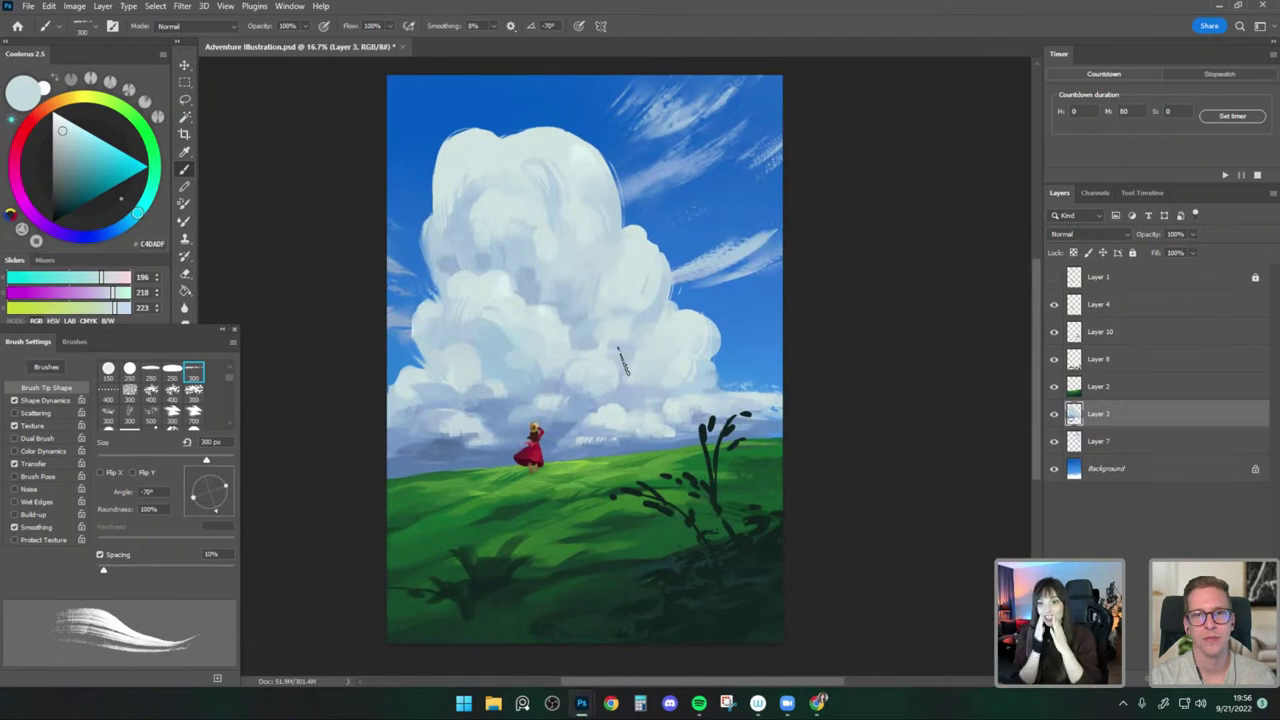
{"action": "left_click_drag", "start_coordinate": [840, 299], "coordinate": [837, 292]}
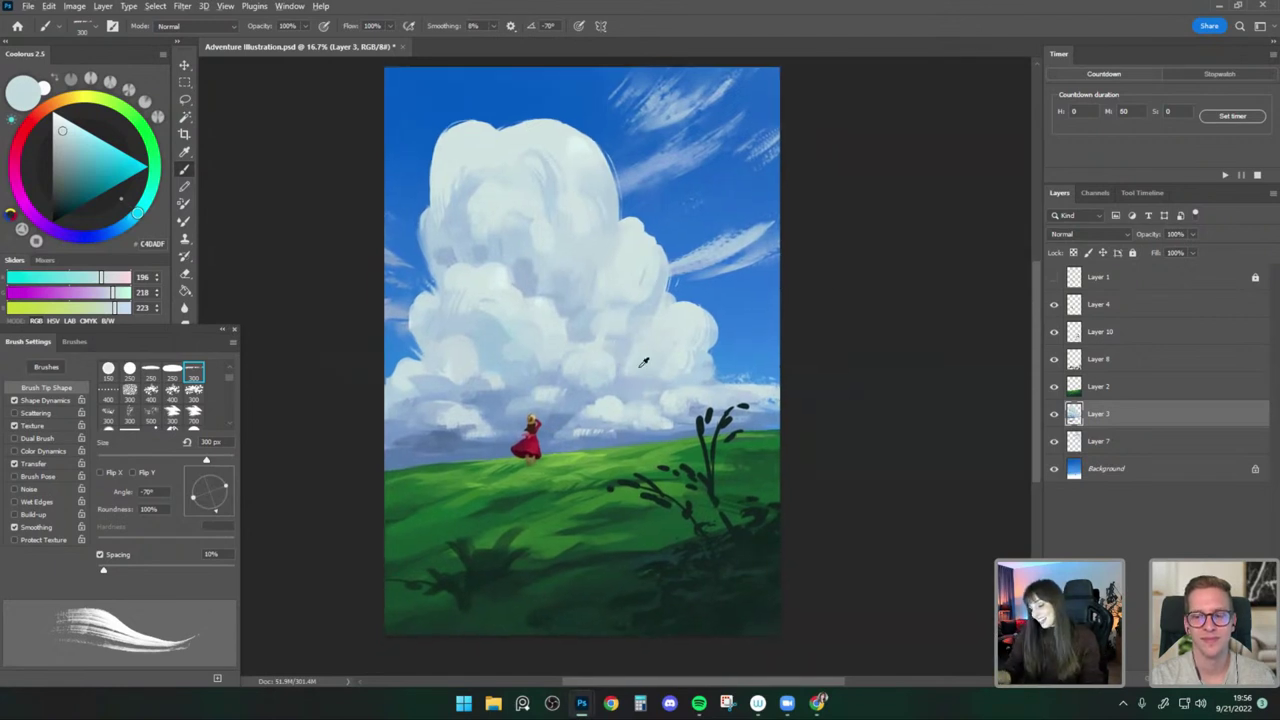
{"action": "left_click", "coordinate": [638, 368], "text": "alt"}
{"action": "left_click", "coordinate": [648, 358], "text": "alt"}
{"action": "key", "text": "bracketright"}
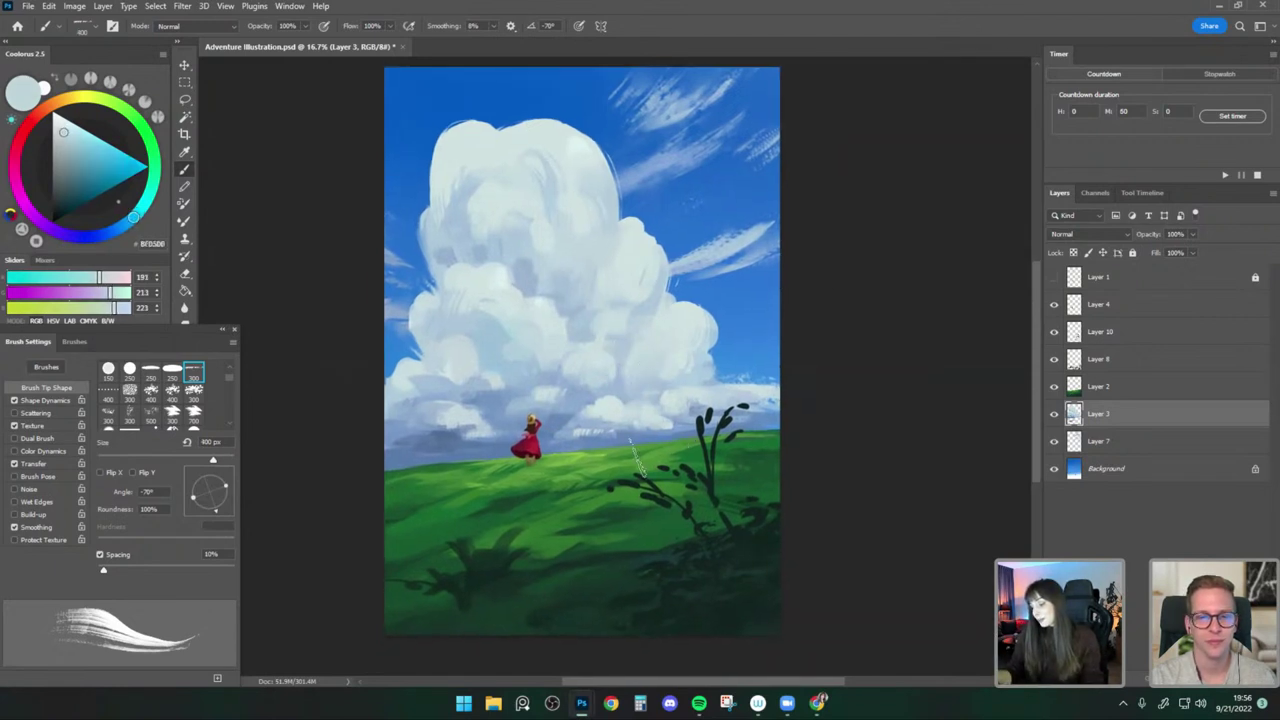
{"action": "left_click", "coordinate": [711, 396], "text": "alt"}
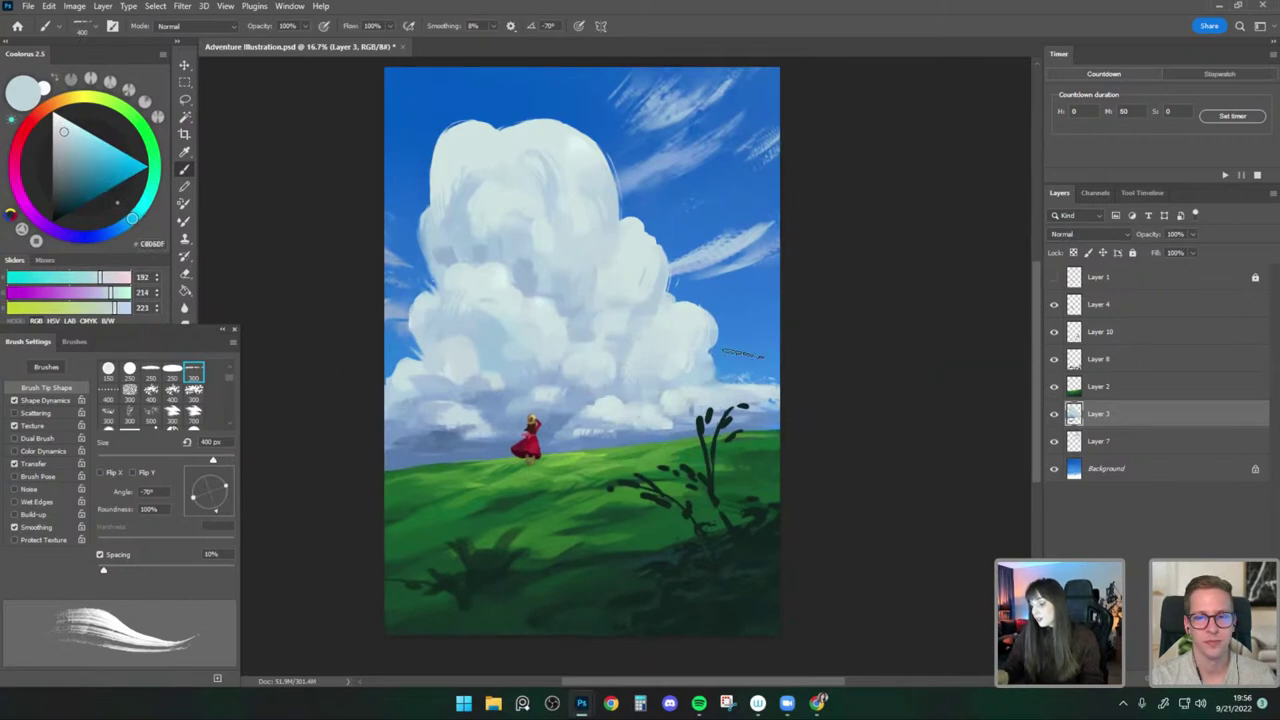
{"action": "left_click", "coordinate": [582, 360], "text": "alt"}
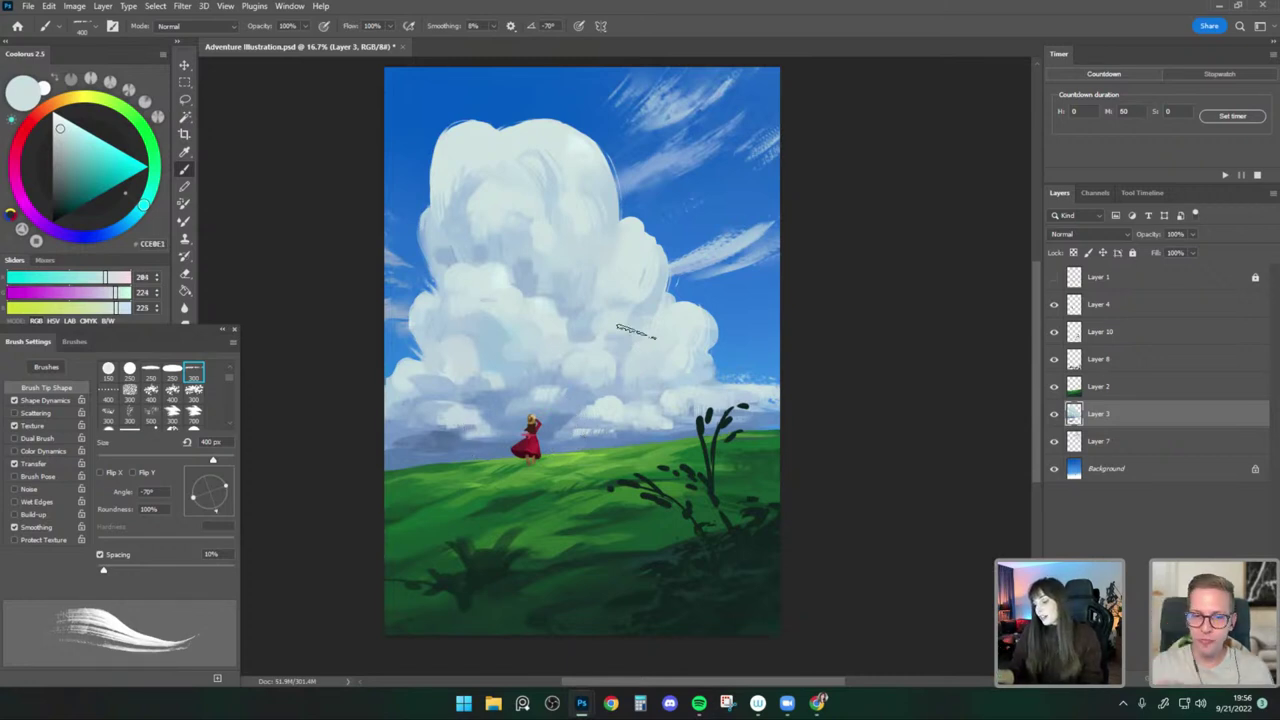
Blend the low clouds left of the woman with sampled tones C2DADF and ADC4D7 at 400 px.
{"action": "left_click", "coordinate": [450, 371], "text": "alt"}
{"action": "left_click", "coordinate": [449, 369], "text": "alt"}
{"action": "left_click_drag", "start_coordinate": [441, 428], "coordinate": [422, 379]}
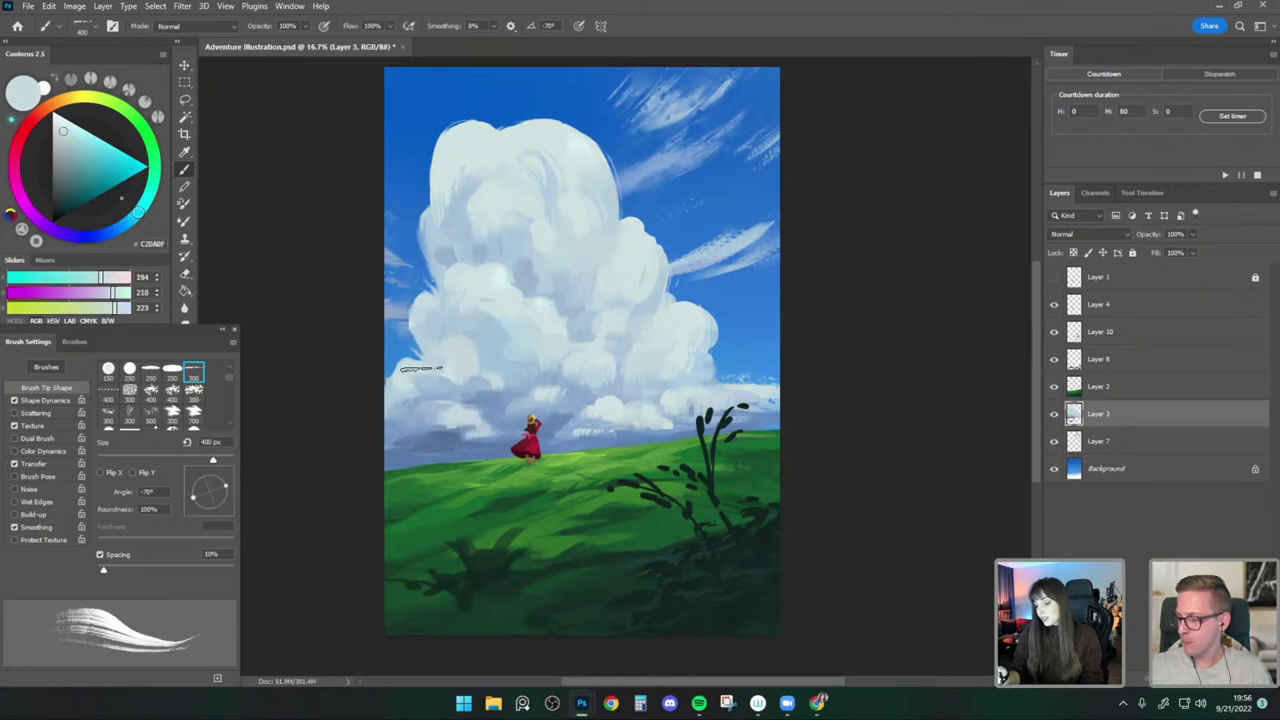
{"action": "left_click", "coordinate": [428, 414], "text": "alt"}
{"action": "left_click", "coordinate": [443, 410], "text": "alt"}
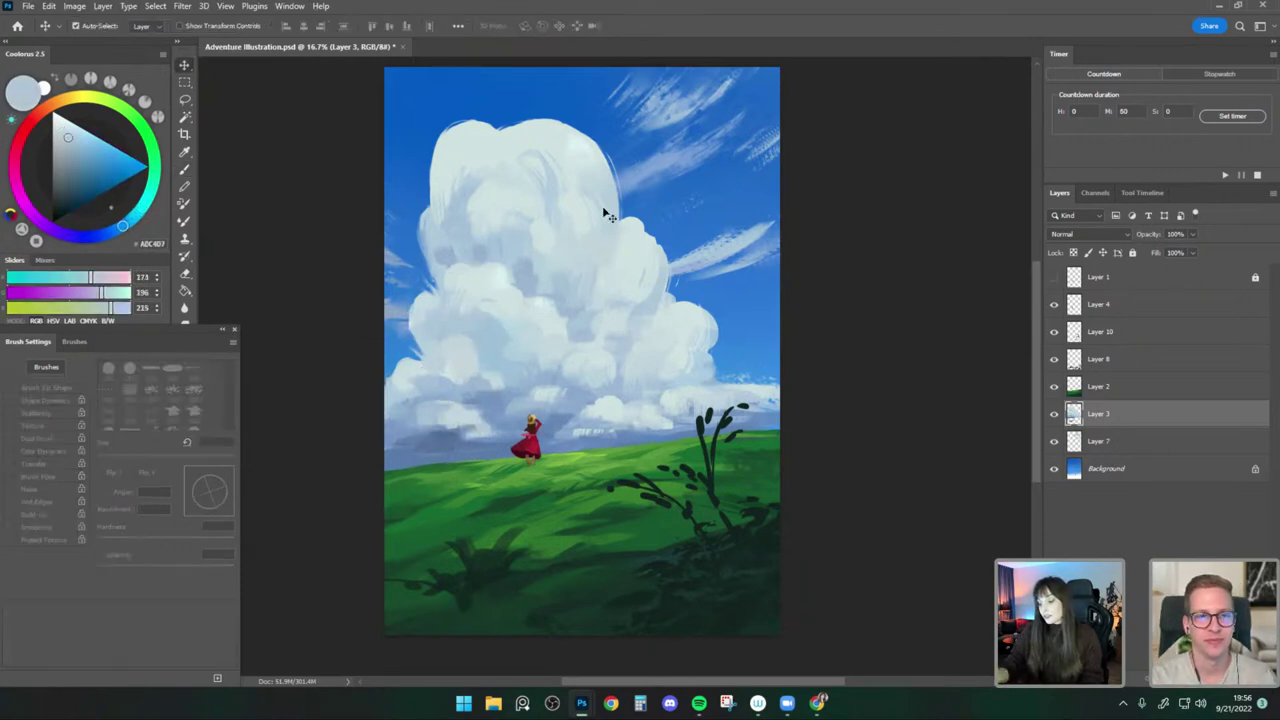
Inspect the brushwork of the lower clouds up close, then check the whole illustration.
{"action": "key", "text": "ctrl+plus"}
{"action": "key", "text": "ctrl+plus"}
{"action": "key", "text": "ctrl+plus"}
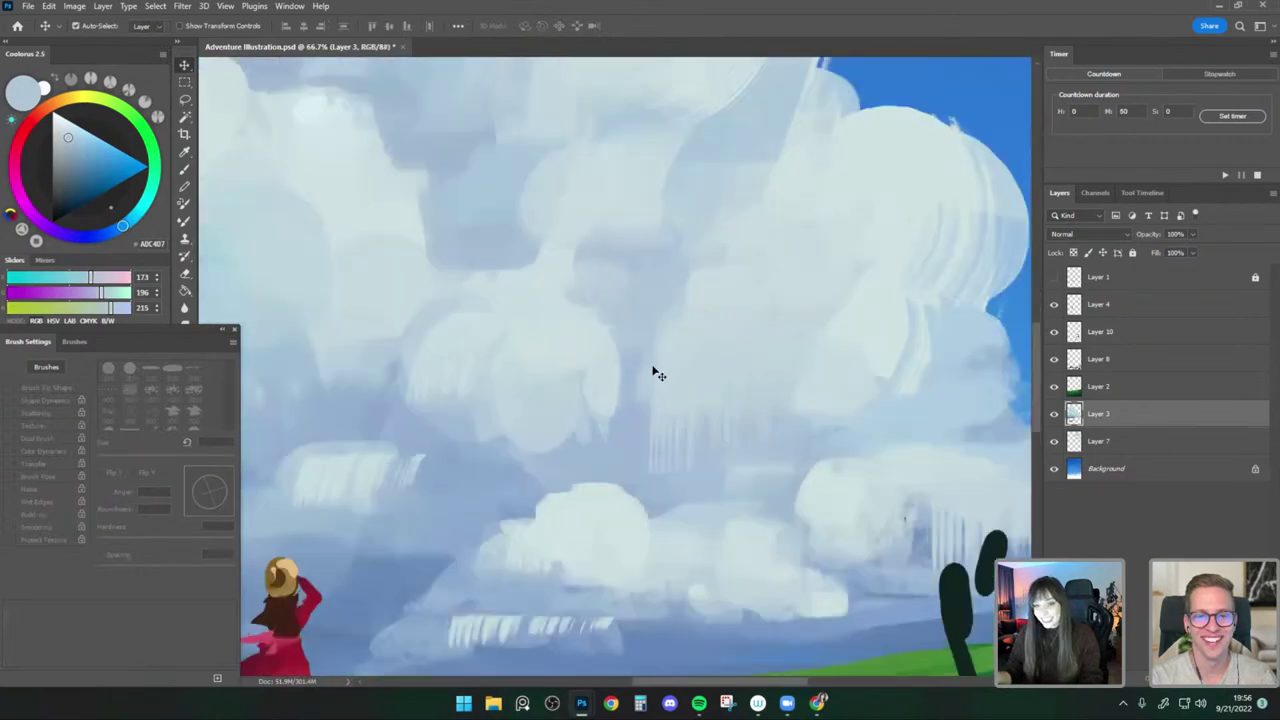
{"action": "key", "text": "ctrl+minus"}
{"action": "key", "text": "ctrl+minus"}
{"action": "key", "text": "ctrl+minus"}
{"action": "key", "text": "ctrl+minus"}
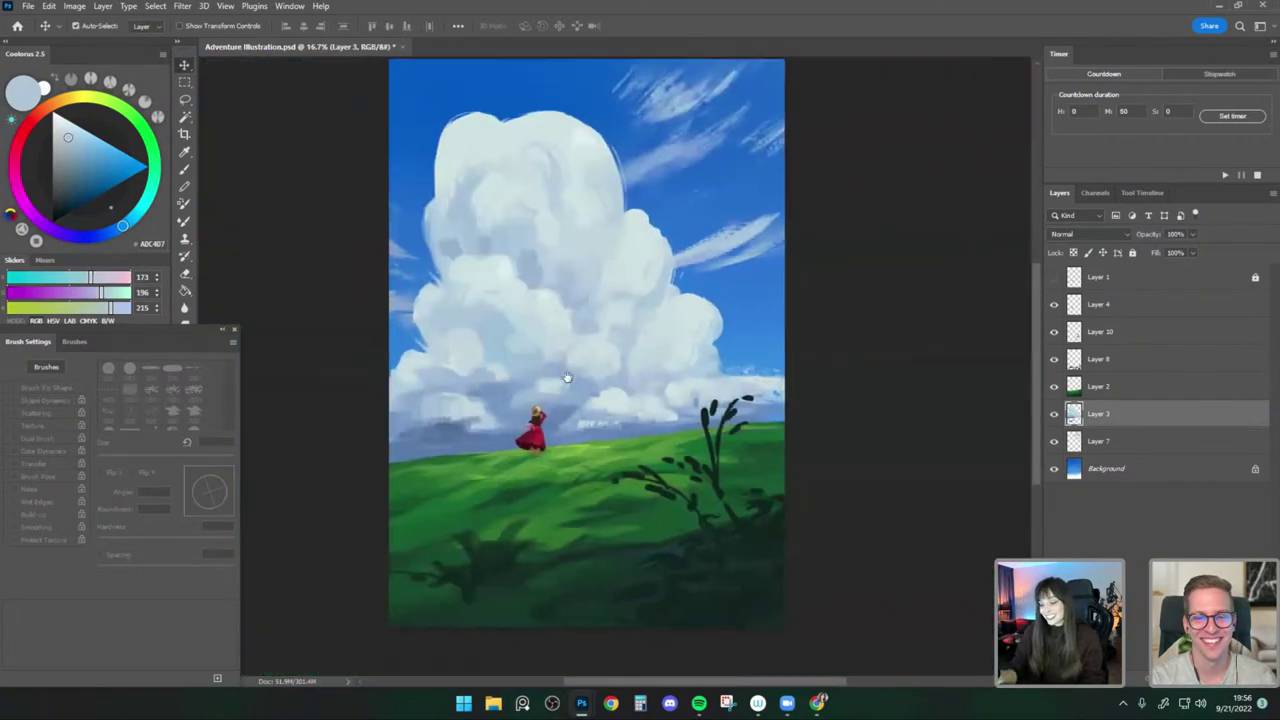
Return to the Brush tool and refine the low cloud left of the woman with sampled blues A7BFD5 and B4CFDE at 300 px.
{"action": "left_click", "coordinate": [186, 168]}
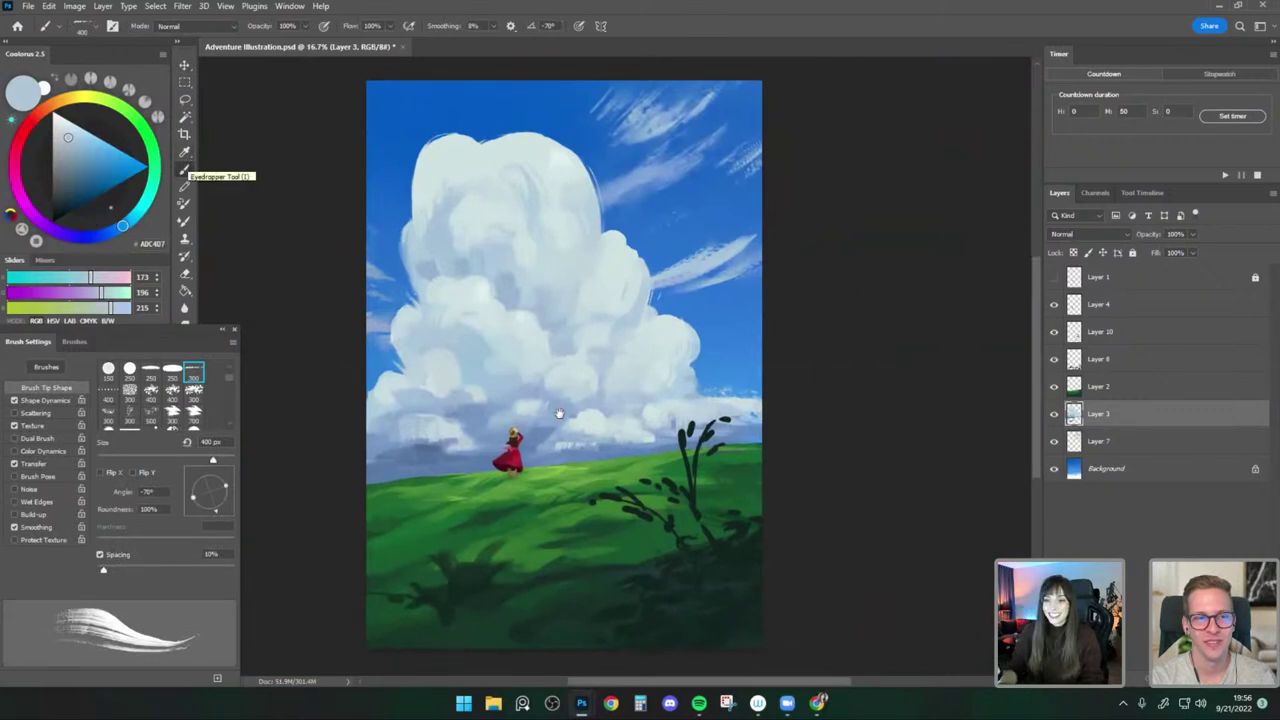
{"action": "left_click_drag", "start_coordinate": [560, 414], "coordinate": [577, 368]}
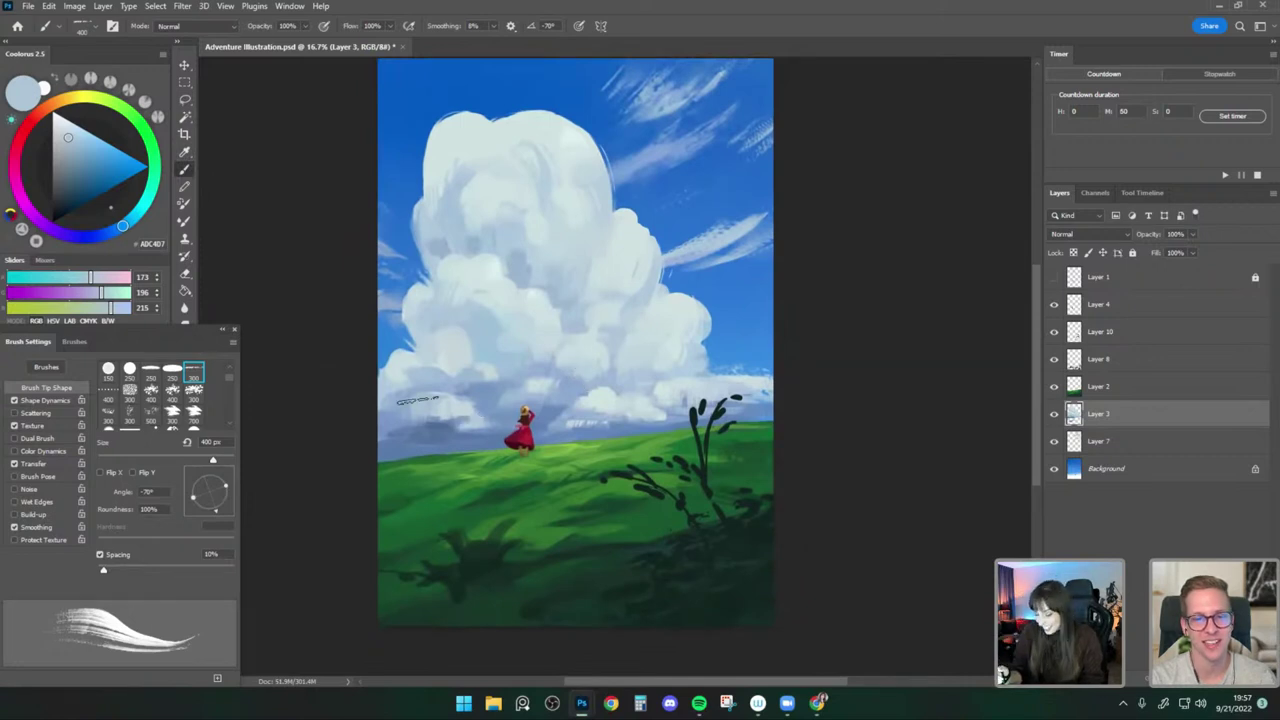
{"action": "left_click", "coordinate": [424, 389], "text": "alt"}
{"action": "left_click", "coordinate": [424, 403], "text": "alt"}
{"action": "key", "text": "["}
{"action": "mouse_move", "coordinate": [420, 405]}
{"action": "left_mouse_down"}
{"action": "mouse_move", "coordinate": [408, 420]}
{"action": "mouse_move", "coordinate": [401, 411]}
{"action": "left_mouse_up"}
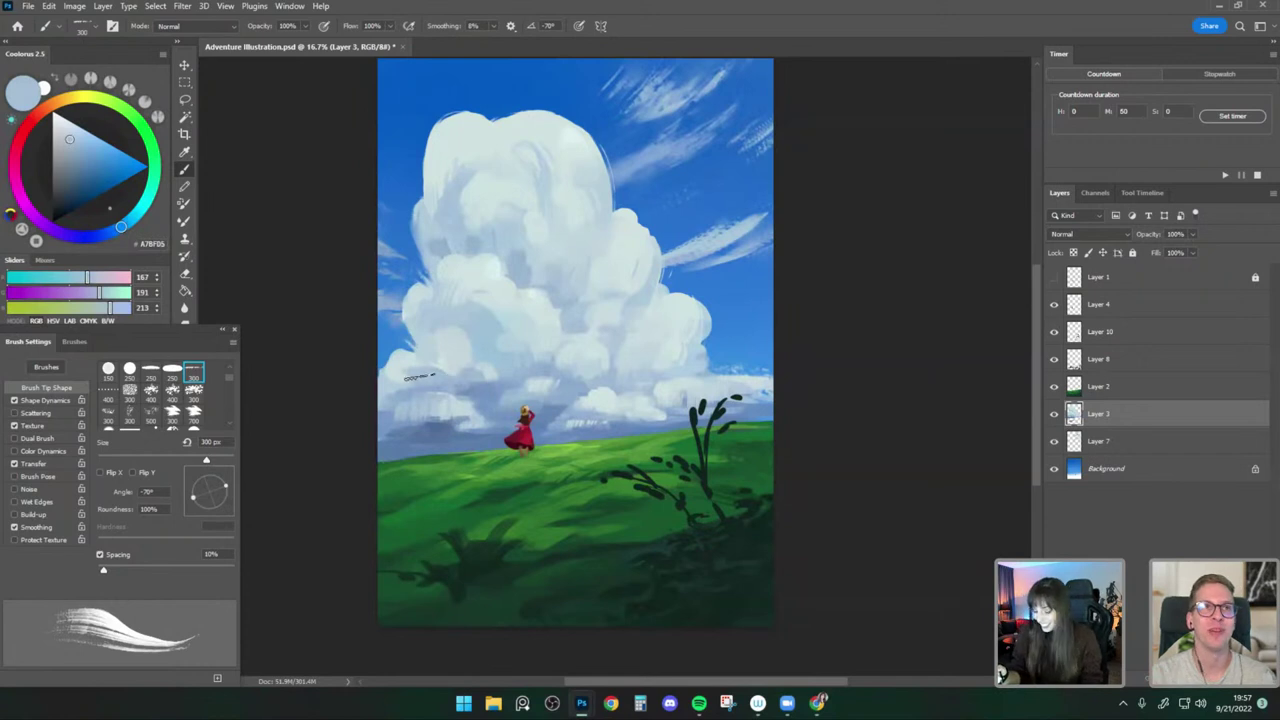
{"action": "left_click", "coordinate": [410, 378], "text": "alt"}
{"action": "left_click", "coordinate": [418, 378], "text": "alt"}
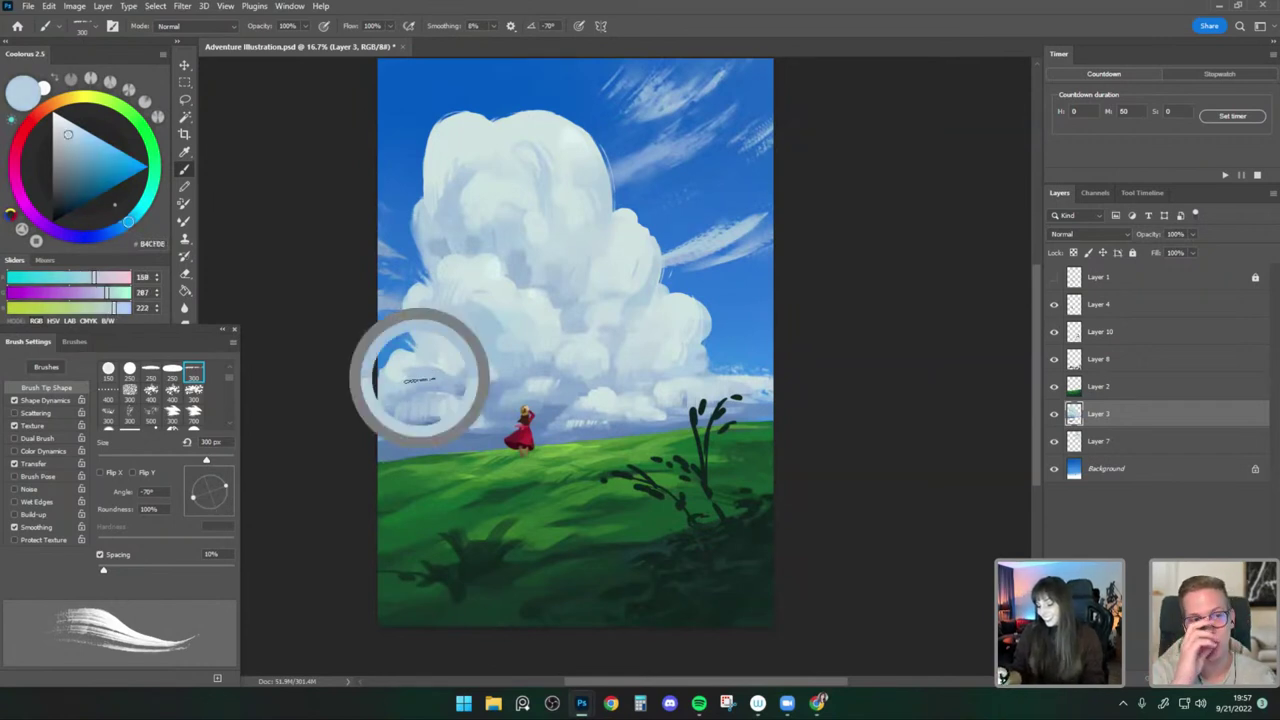
Shade the large cloud's underside above the woman with sampled blues 9CC5DE, 9CC0DB, 94B2D1 and B7D0DD, enlarging the brush to 400 px.
{"action": "left_click", "coordinate": [484, 364], "text": "alt"}
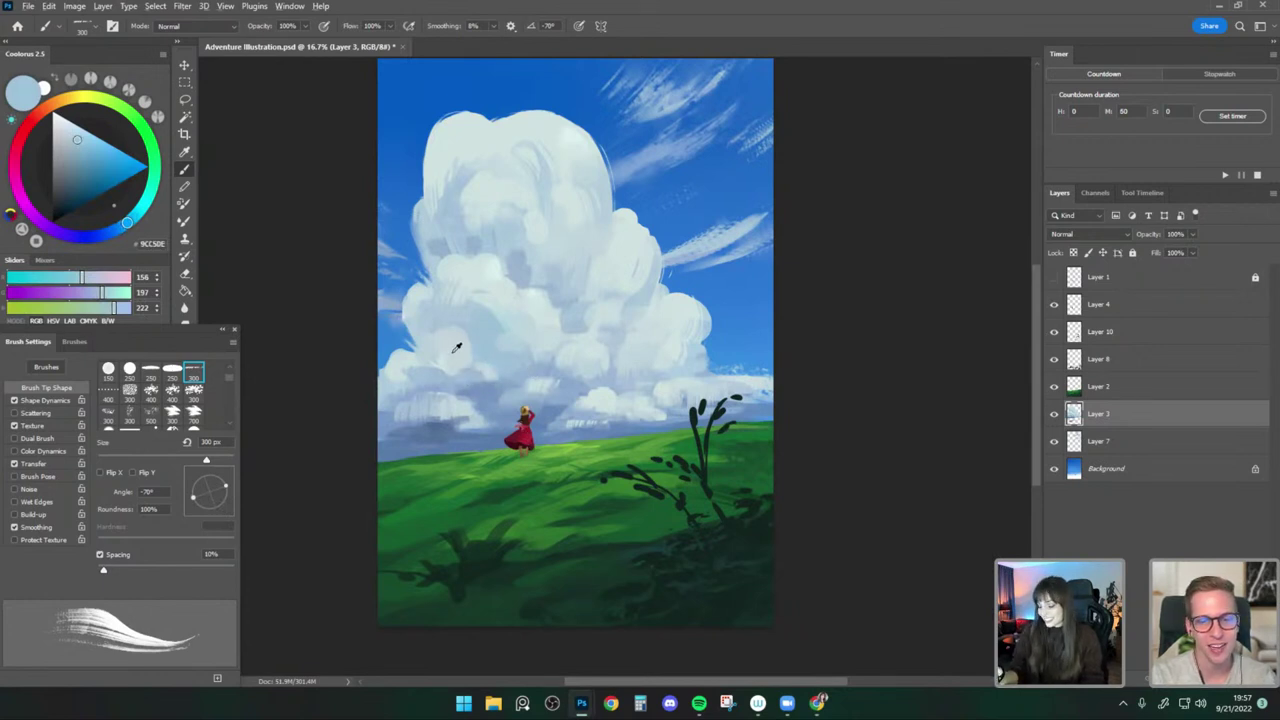
{"action": "left_click", "coordinate": [479, 350], "text": "alt"}
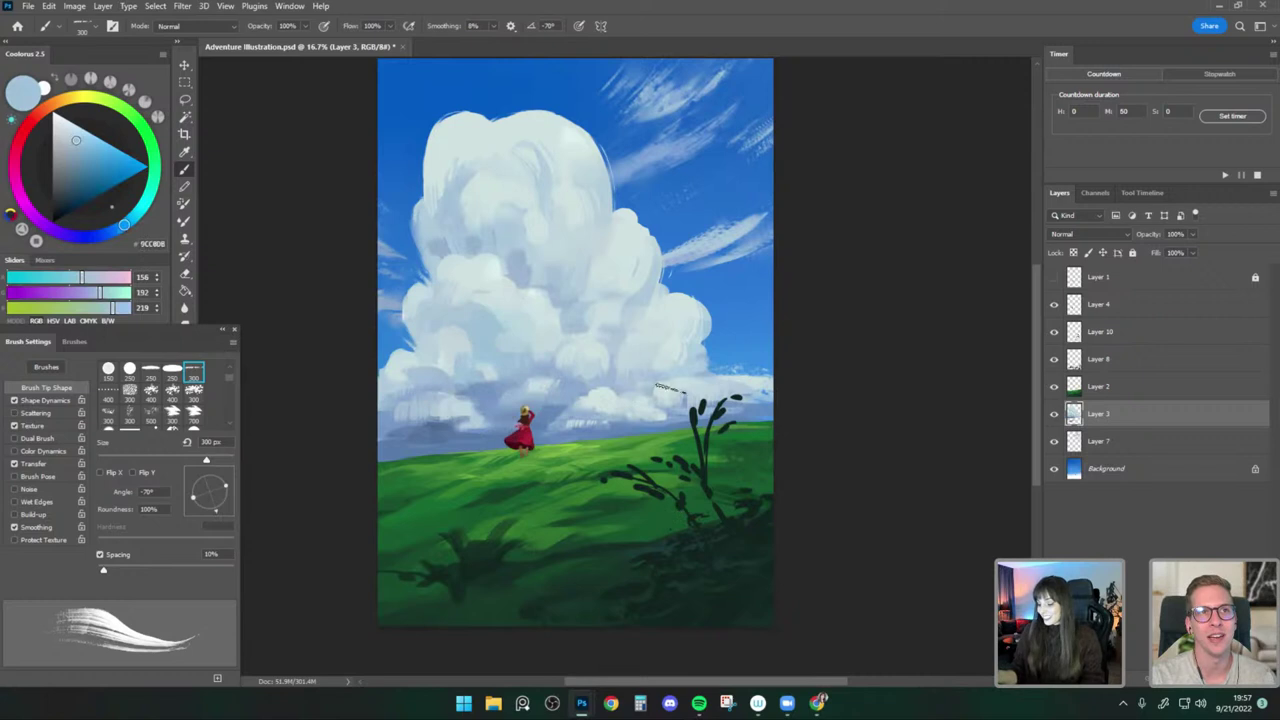
{"action": "left_click", "coordinate": [515, 382], "text": "alt"}
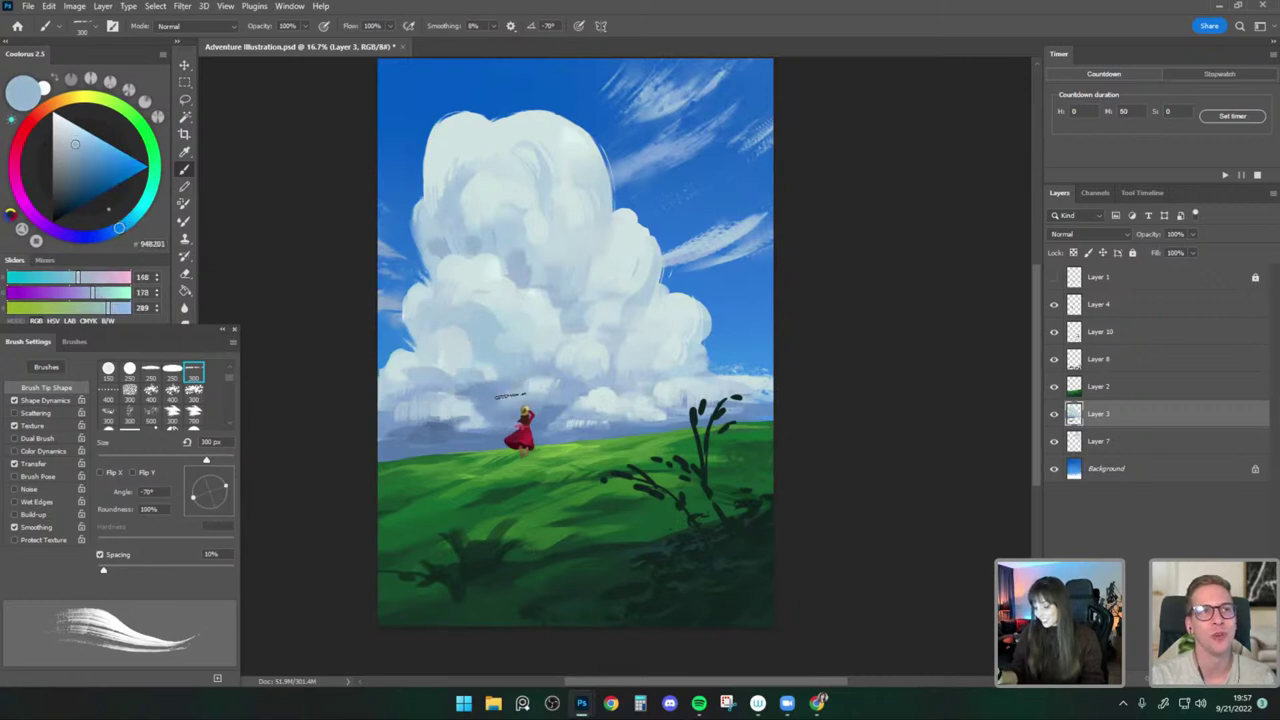
{"action": "key", "text": "bracketright"}
{"action": "mouse_move", "coordinate": [698, 338]}
{"action": "left_mouse_down"}
{"action": "mouse_move", "coordinate": [694, 354]}
{"action": "mouse_move", "coordinate": [694, 342]}
{"action": "left_mouse_up"}
{"action": "left_click", "coordinate": [540, 396], "text": "alt"}
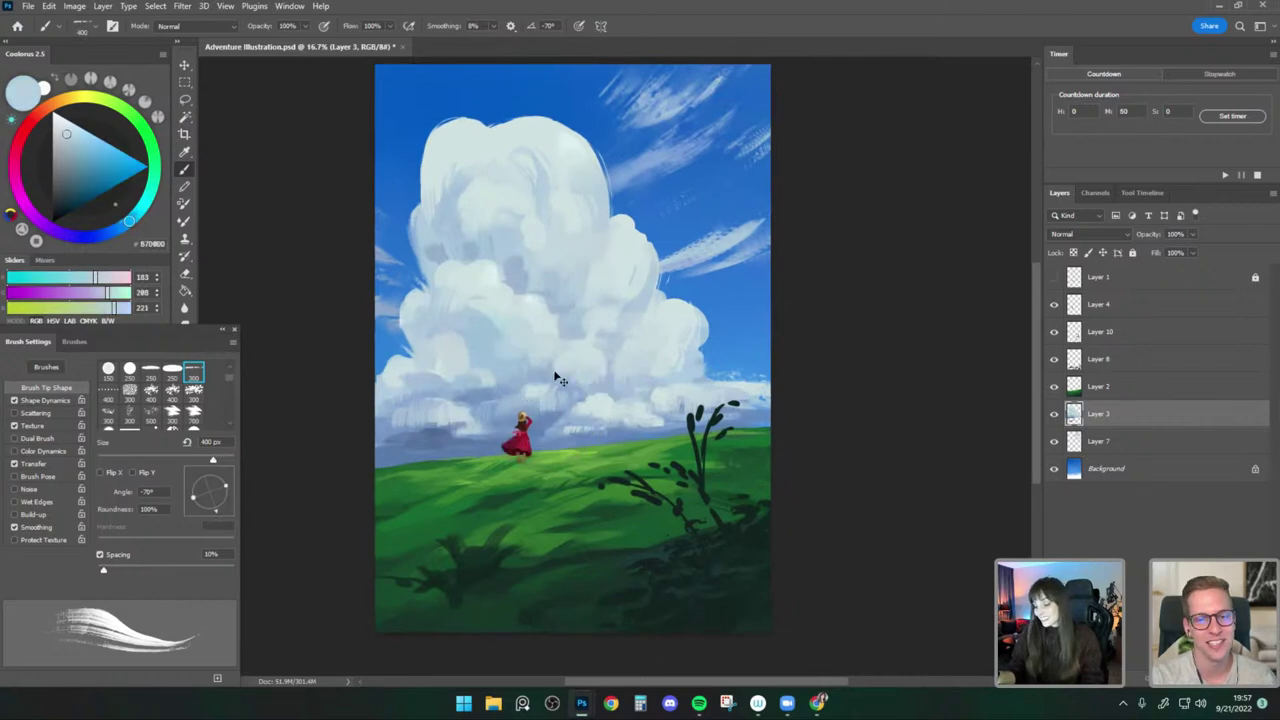
Refine the low clouds just right of the woman with sampled blues 92AFD3 and 9BB7D4, using a brush of about 250 px.
{"action": "key", "text": "bracketleft"}
{"action": "key", "text": "bracketleft"}
{"action": "key", "text": "bracketleft"}
{"action": "key", "text": "bracketleft"}
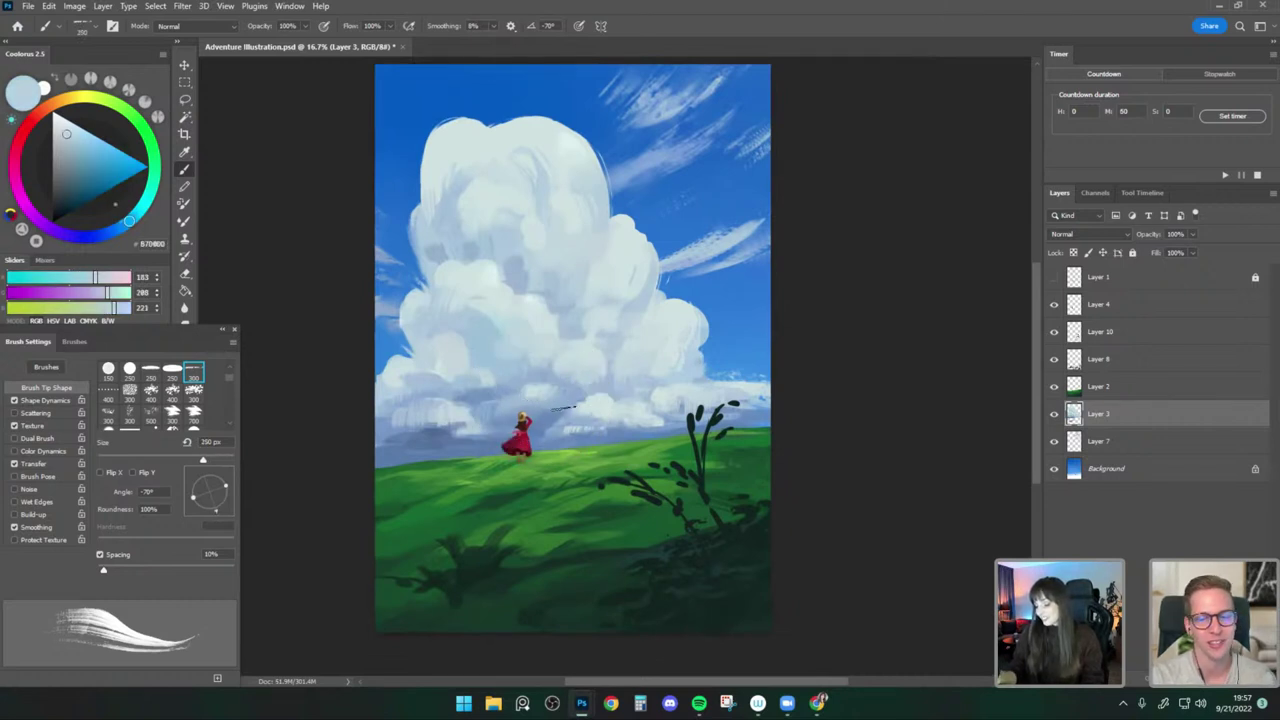
{"action": "left_click", "coordinate": [571, 404], "text": "alt"}
{"action": "key", "text": "bracketright"}
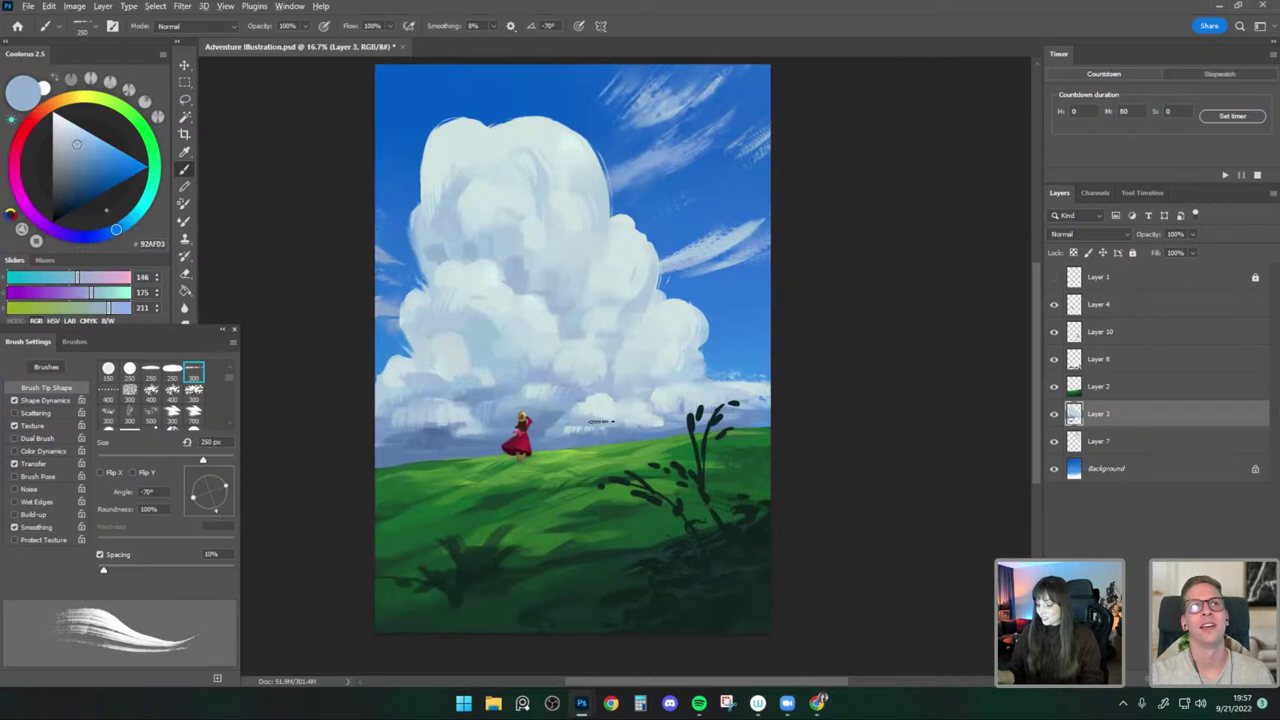
{"action": "left_click", "coordinate": [607, 423], "text": "alt"}
Blend the horizon clouds behind the dark plant with sampled tones C0D6DF, B3CADE and A4C2DE, enlarging the brush to 400 px.
{"action": "key", "text": "bracketright"}
{"action": "key", "text": "bracketright"}
{"action": "key", "text": "bracketright"}
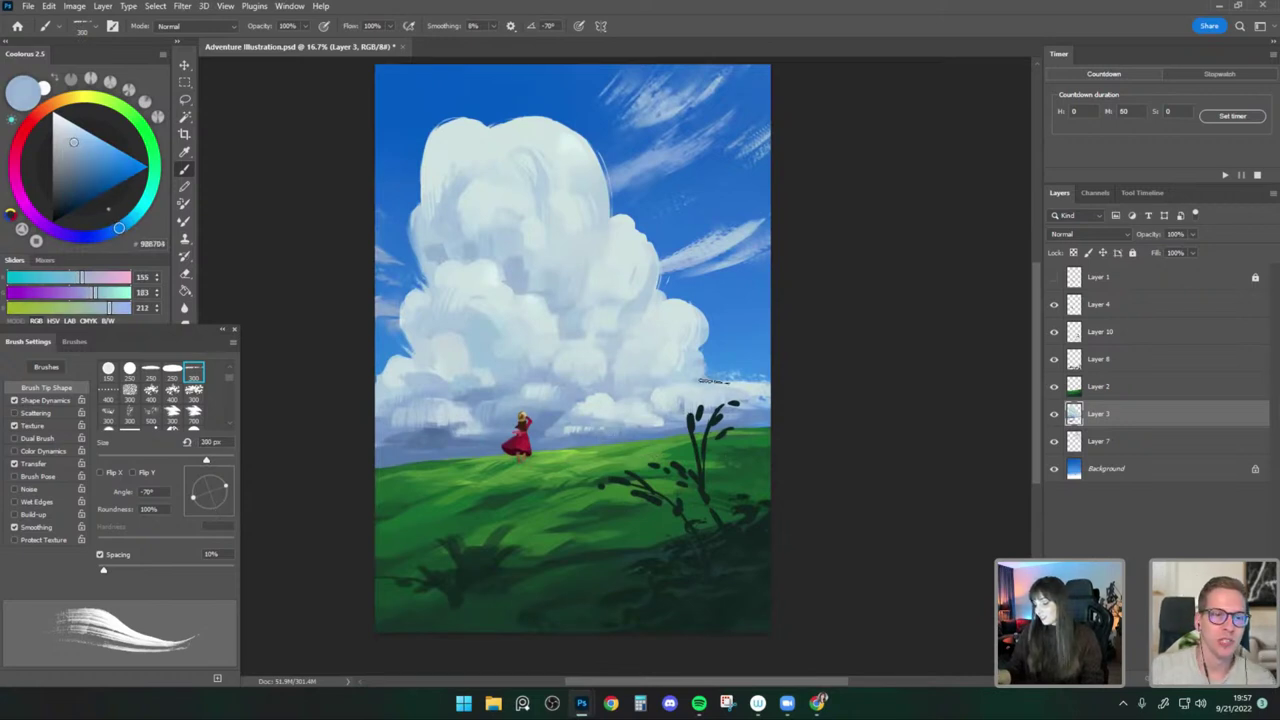
{"action": "left_click", "coordinate": [694, 396], "text": "alt"}
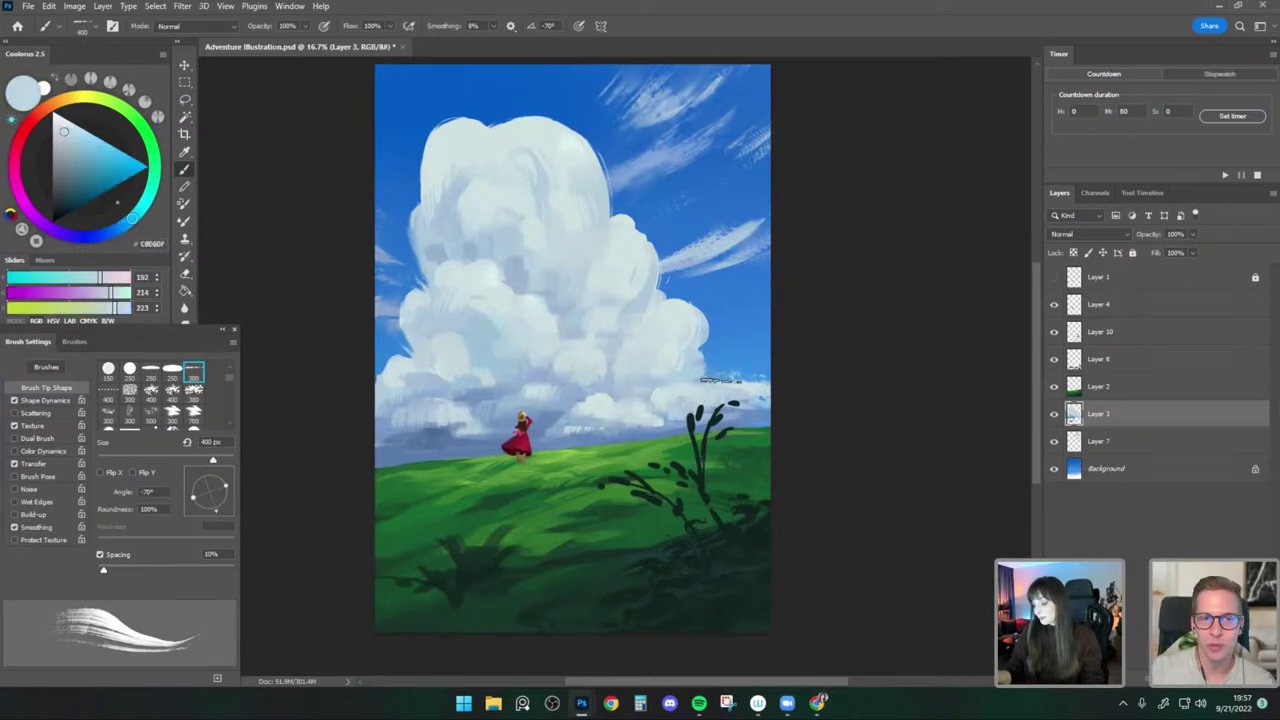
{"action": "left_click", "coordinate": [756, 395], "text": "alt"}
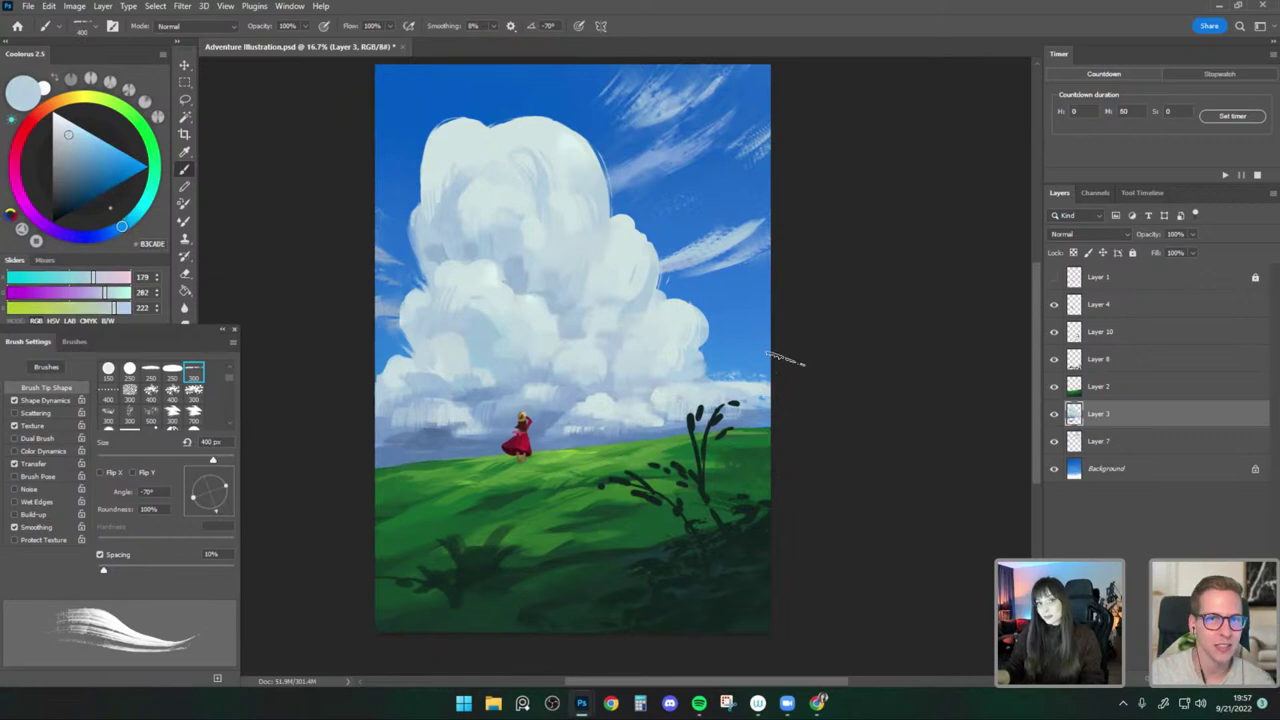
{"action": "left_click", "coordinate": [748, 404], "text": "alt"}
{"action": "left_click", "coordinate": [750, 403], "text": "alt"}
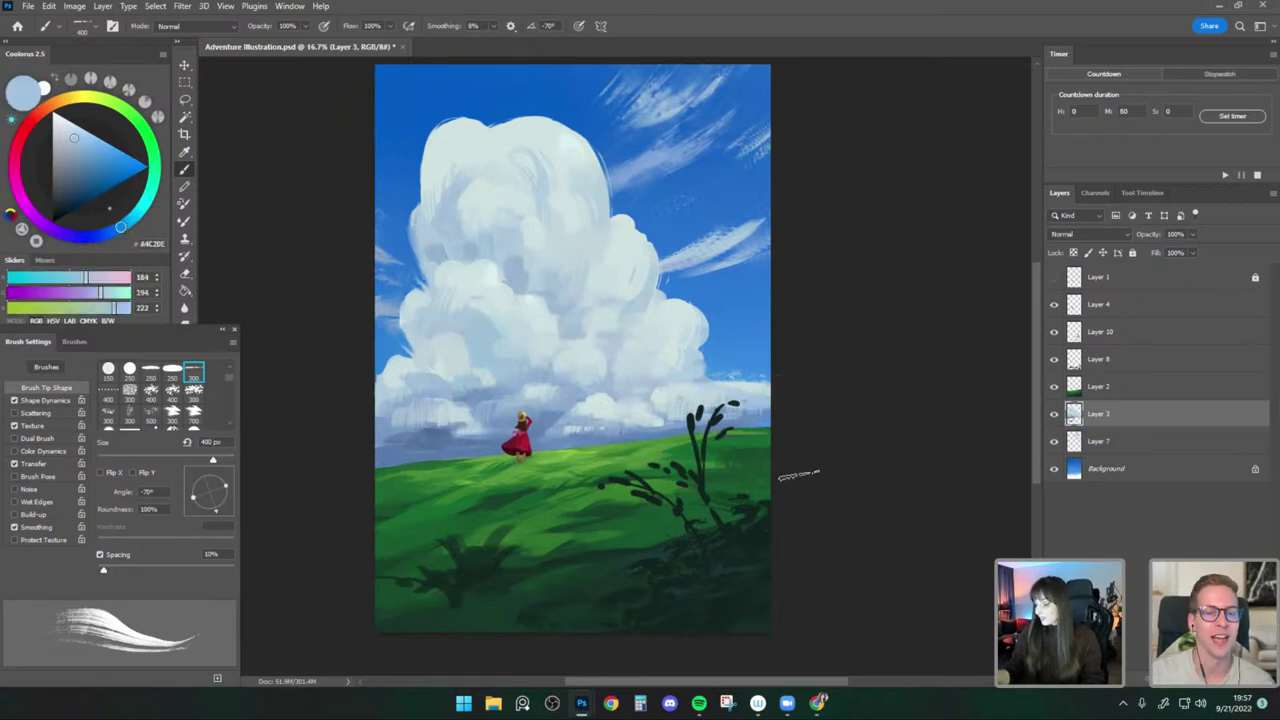
Blend the large cloud's lower folds above the woman with sampled blues B1CEDB and 8CAACE, reducing the brush to 250 px.
{"action": "left_click", "coordinate": [522, 416], "text": "alt"}
{"action": "key", "text": "bracketleft"}
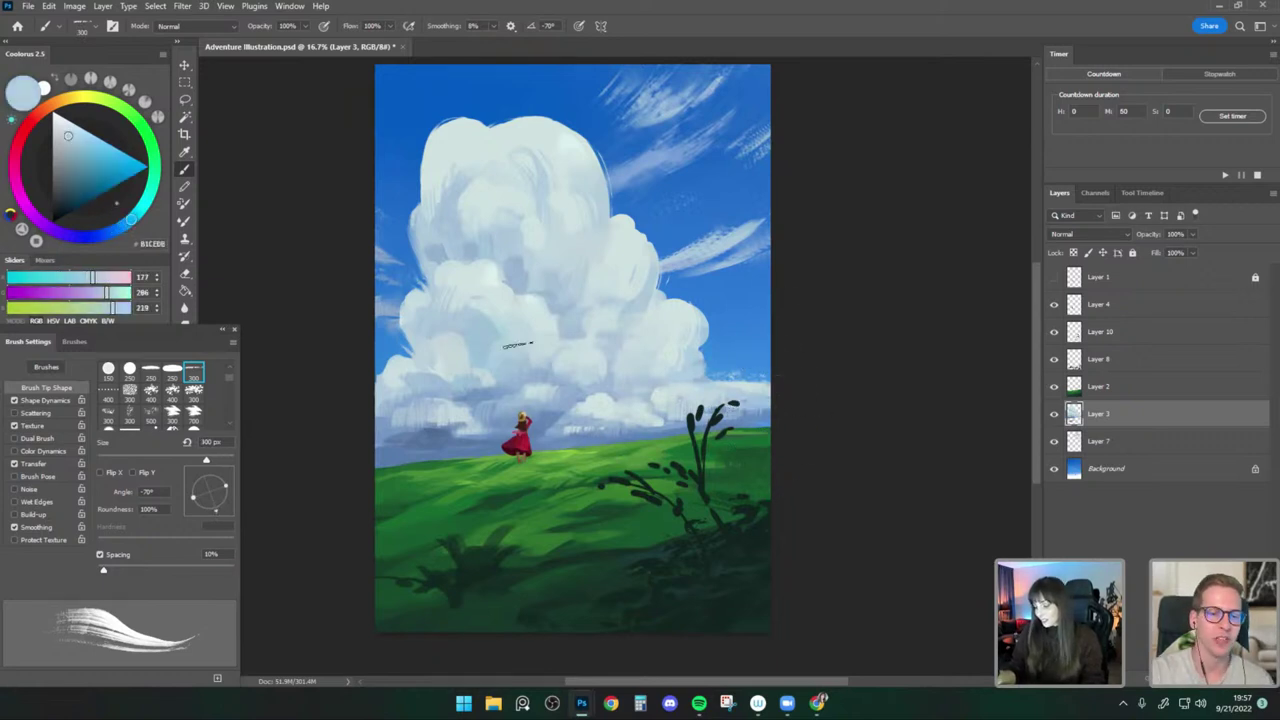
{"action": "left_click", "coordinate": [486, 339], "text": "alt"}
{"action": "left_click", "coordinate": [546, 422], "text": "alt"}
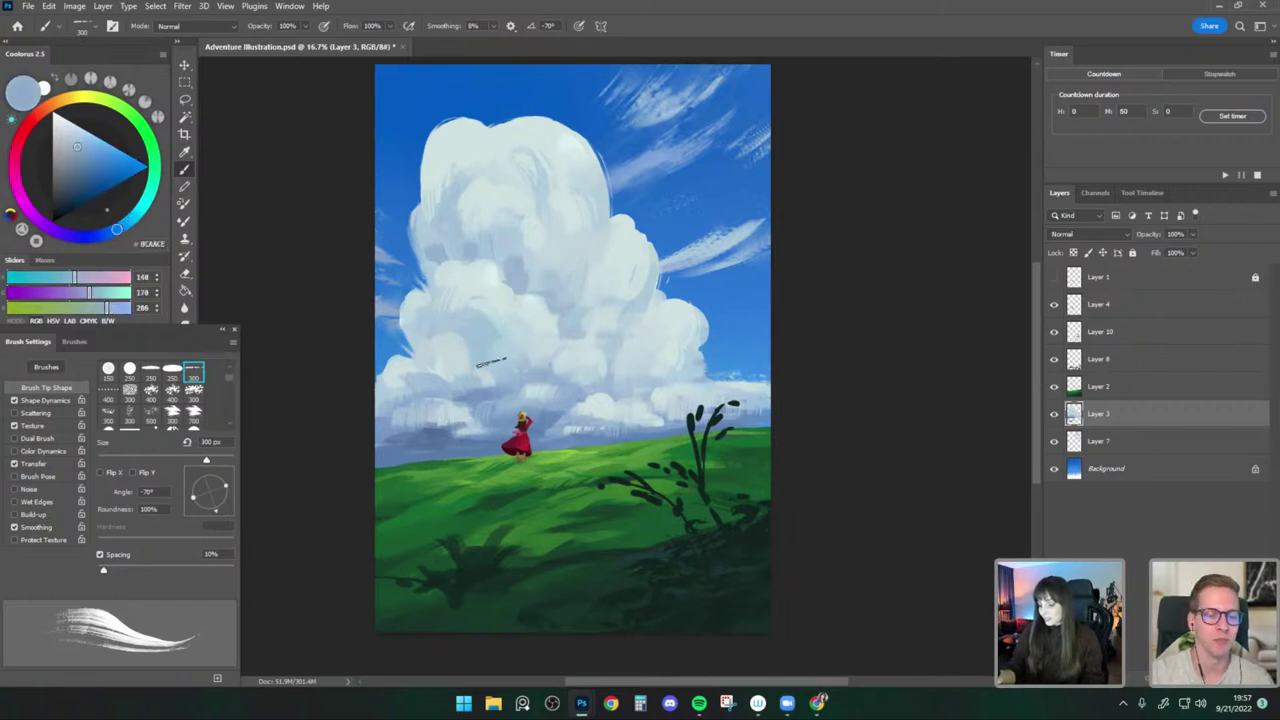
{"action": "key", "text": "bracketleft"}
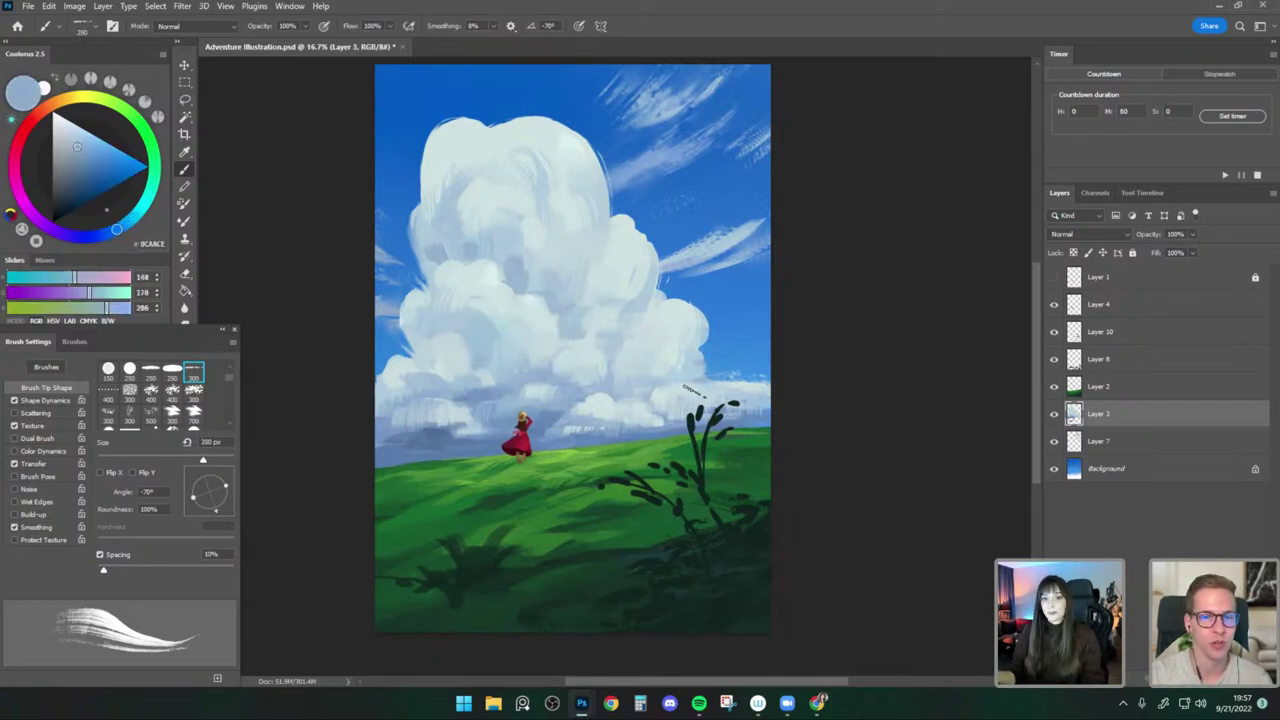
{"action": "left_click_drag", "start_coordinate": [703, 328], "coordinate": [705, 310]}
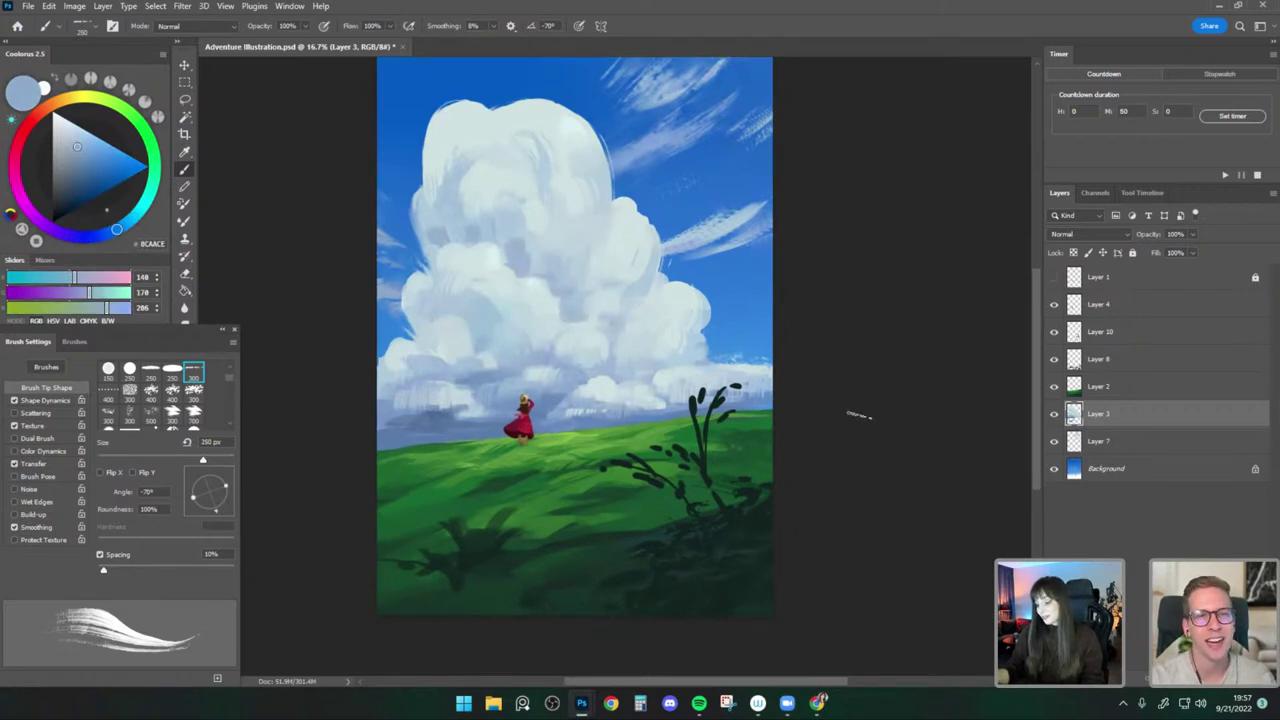
Shade the large cloud's lower-left mass with sampled blues 95B0CF and 99B4D1, keeping the brush between 250 and 300 px.
{"action": "left_click", "coordinate": [639, 276], "text": "alt"}
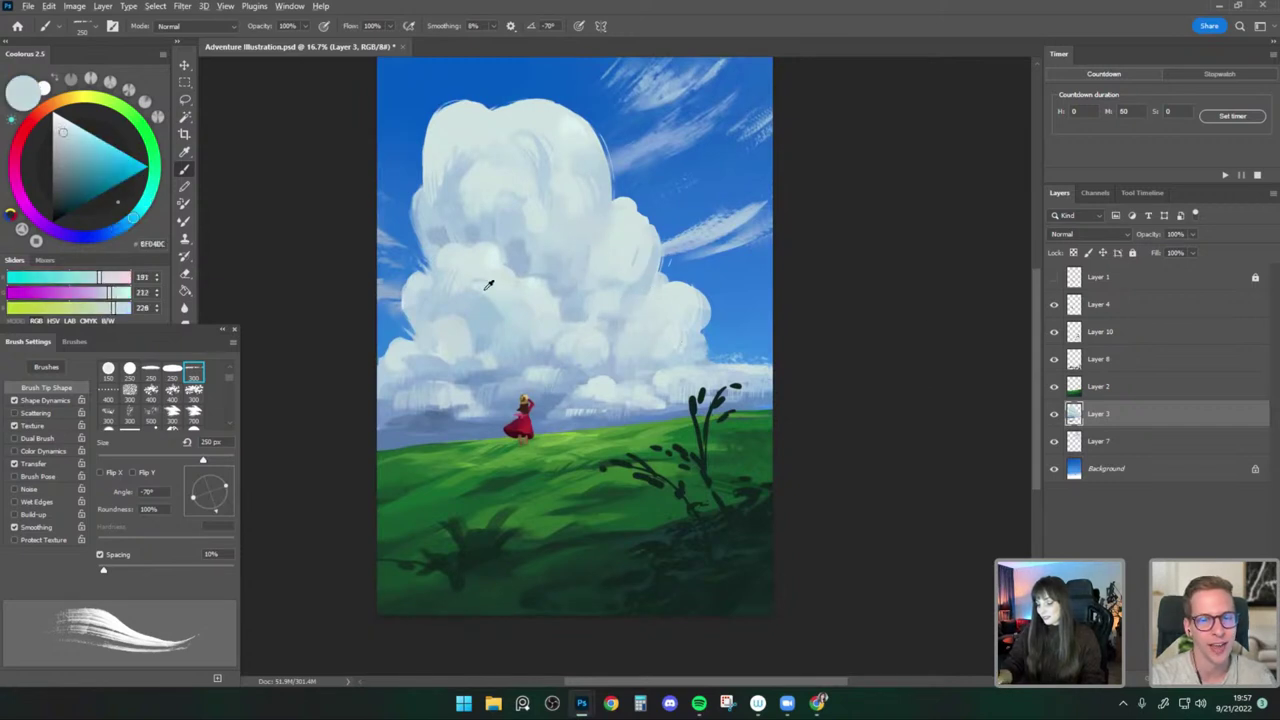
{"action": "left_click", "coordinate": [505, 310], "text": "alt"}
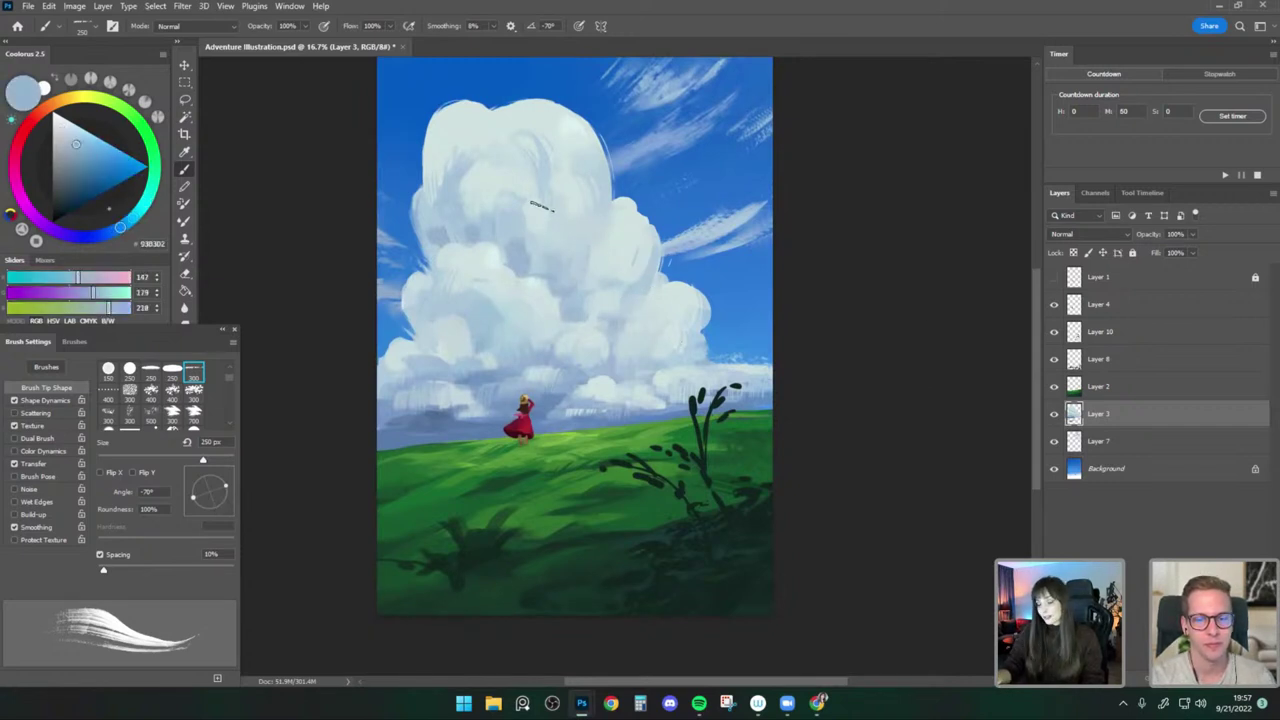
{"action": "left_click", "coordinate": [490, 332], "text": "alt"}
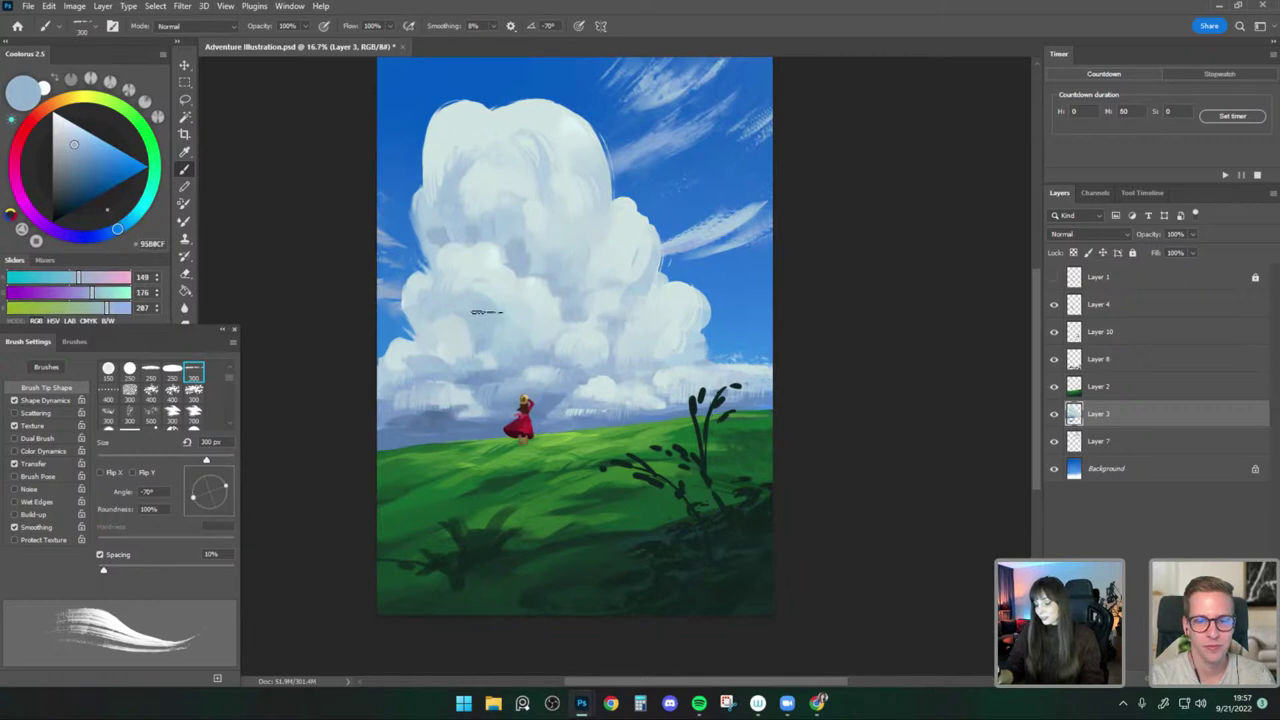
{"action": "key", "text": "bracketleft"}
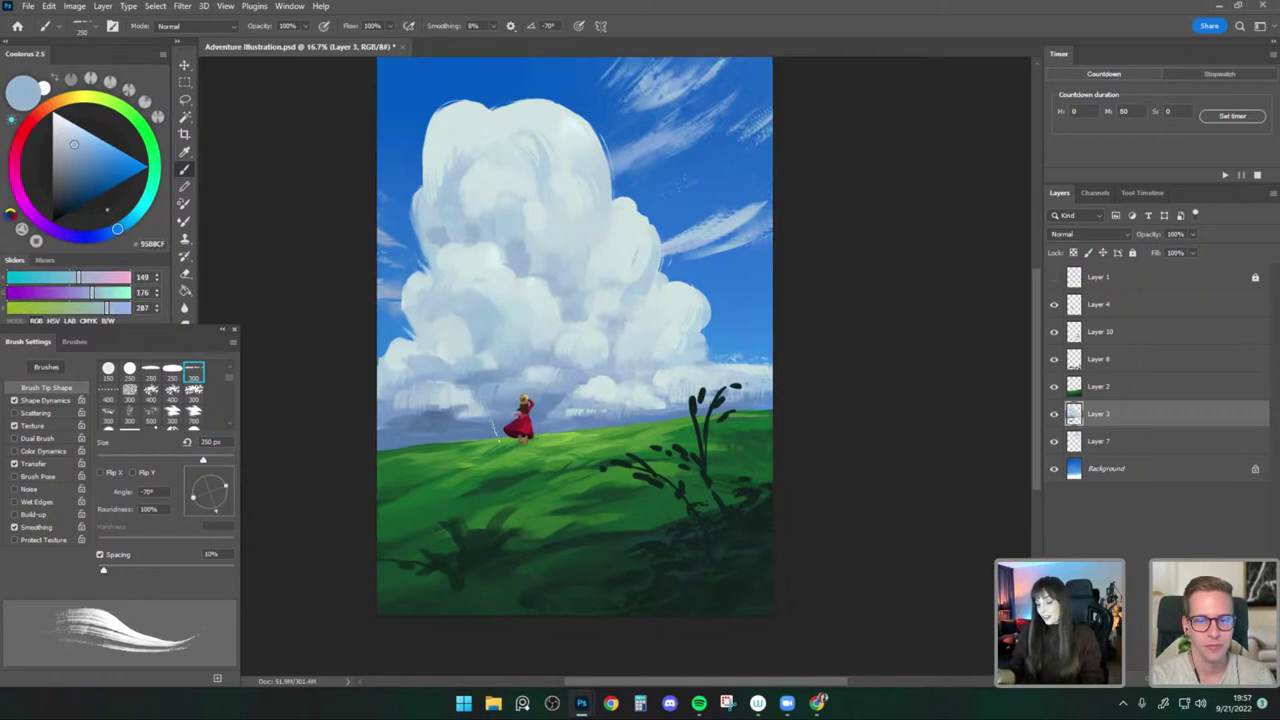
{"action": "left_click", "coordinate": [434, 306], "text": "alt"}
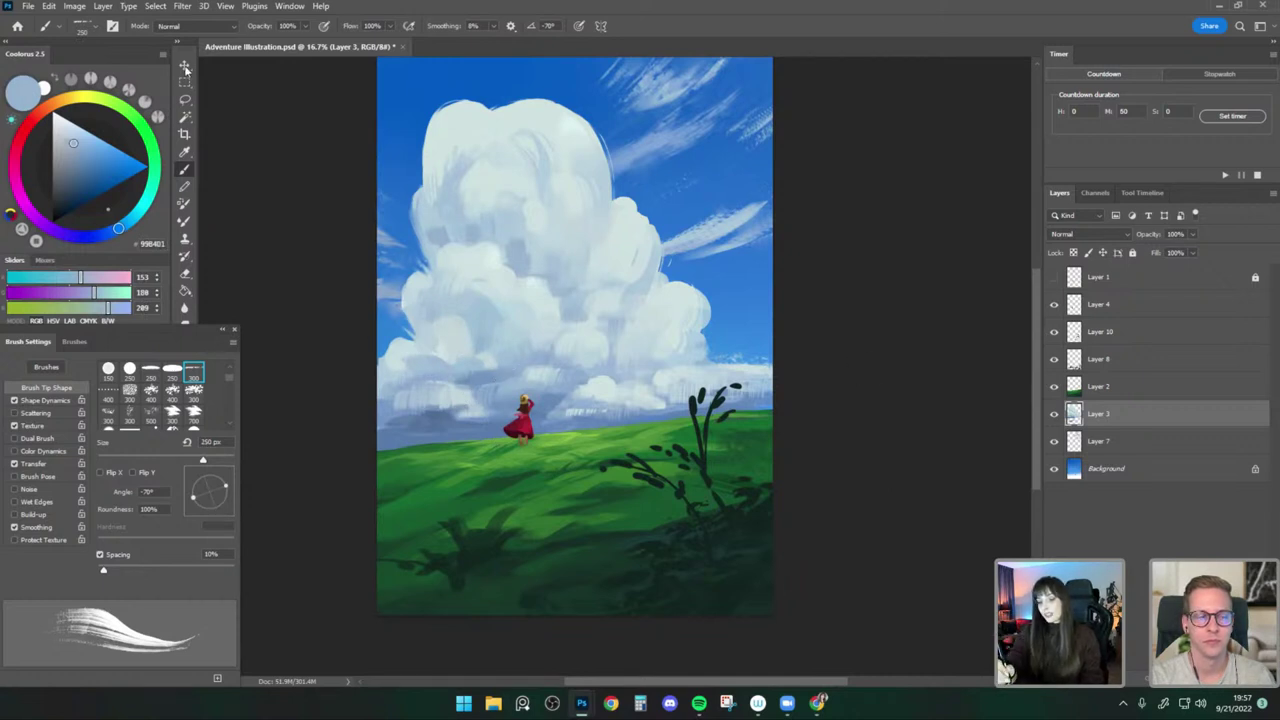
Examine the large cloud's brushwork up close and as a whole, briefly hiding and reshowing Layer 3.
{"action": "left_click", "coordinate": [185, 68]}
{"action": "scroll", "coordinate": [757, 366], "scroll_direction": "up", "scroll_amount": 4}
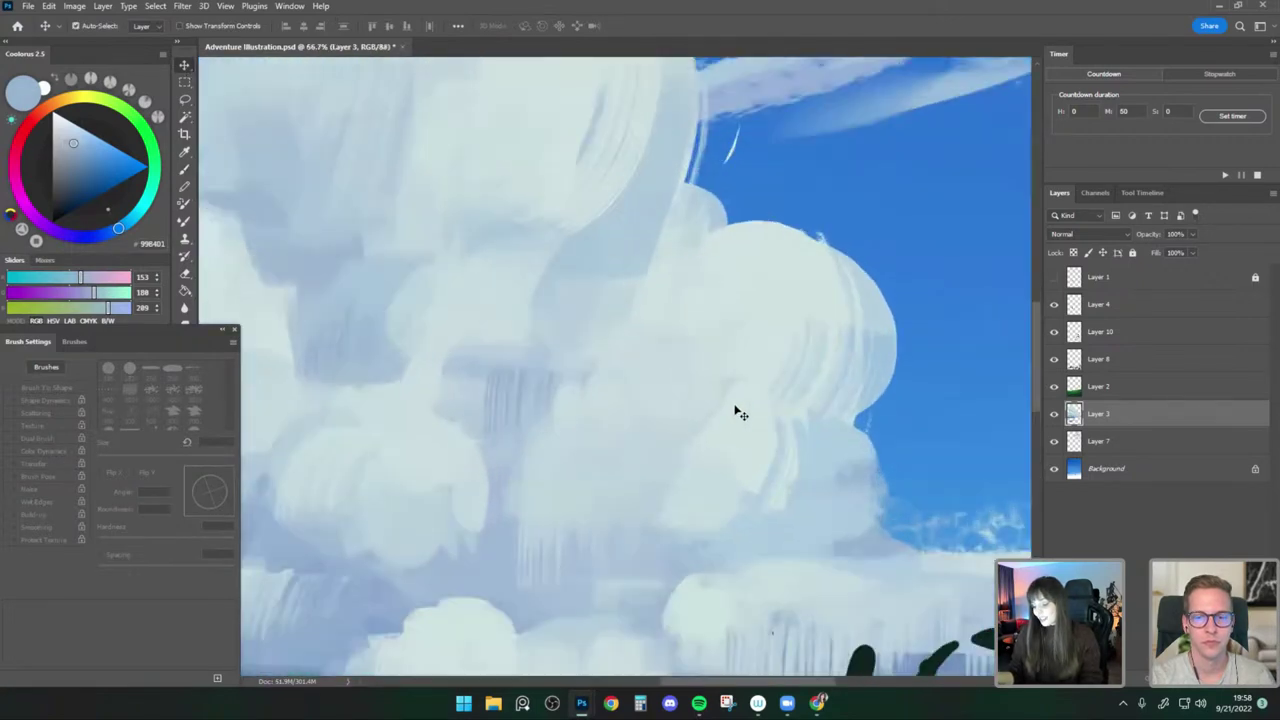
{"action": "left_click_drag", "start_coordinate": [740, 413], "coordinate": [779, 358]}
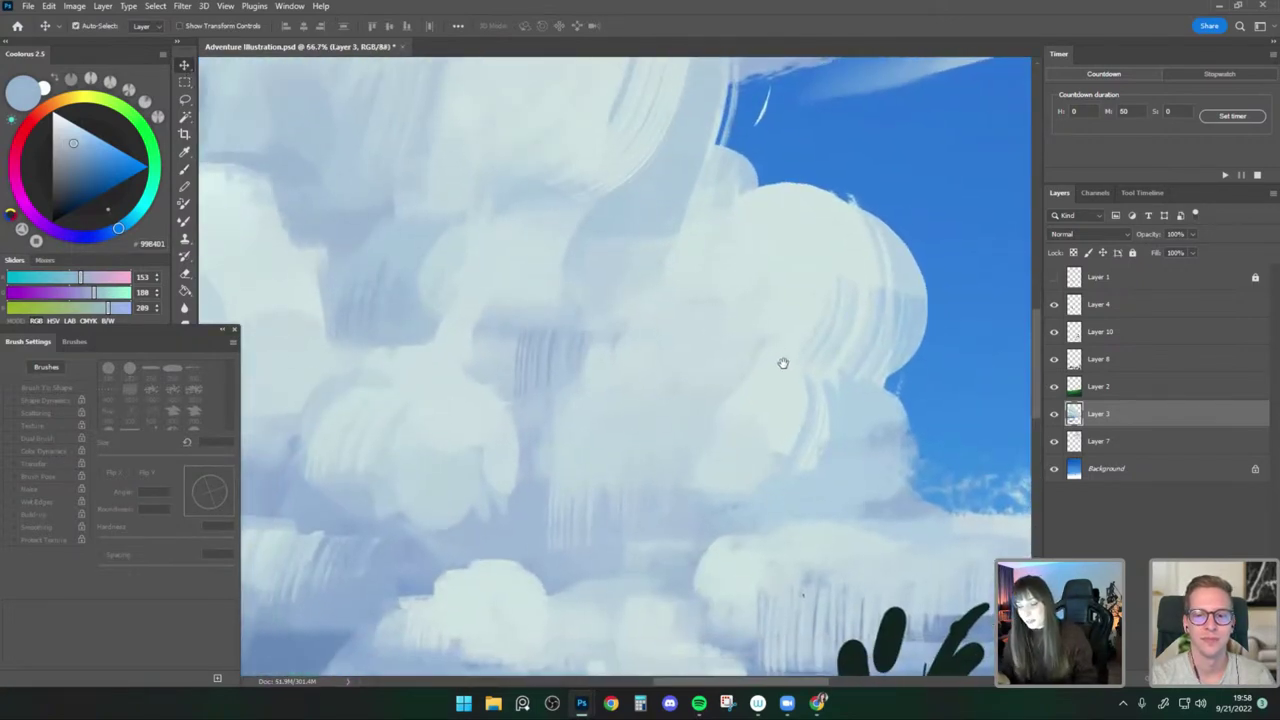
{"action": "scroll", "coordinate": [786, 355], "scroll_direction": "down", "scroll_amount": 4}
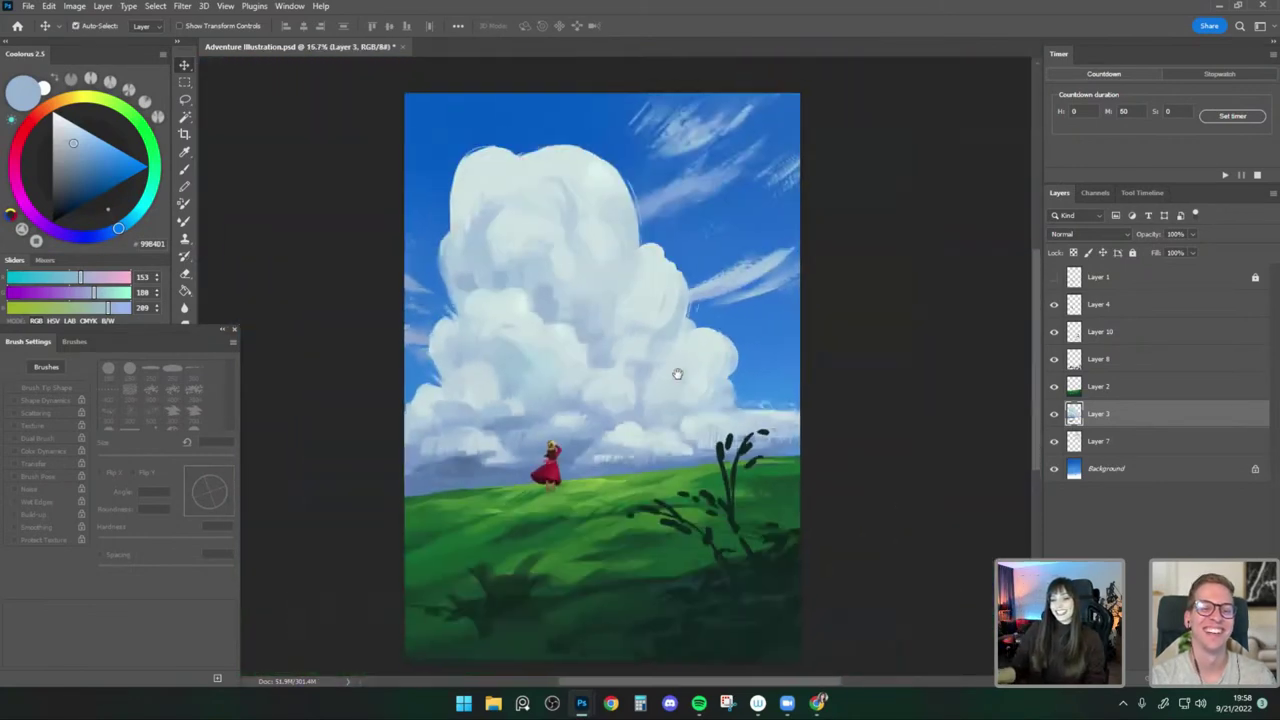
{"action": "left_click_drag", "start_coordinate": [678, 374], "coordinate": [663, 372]}
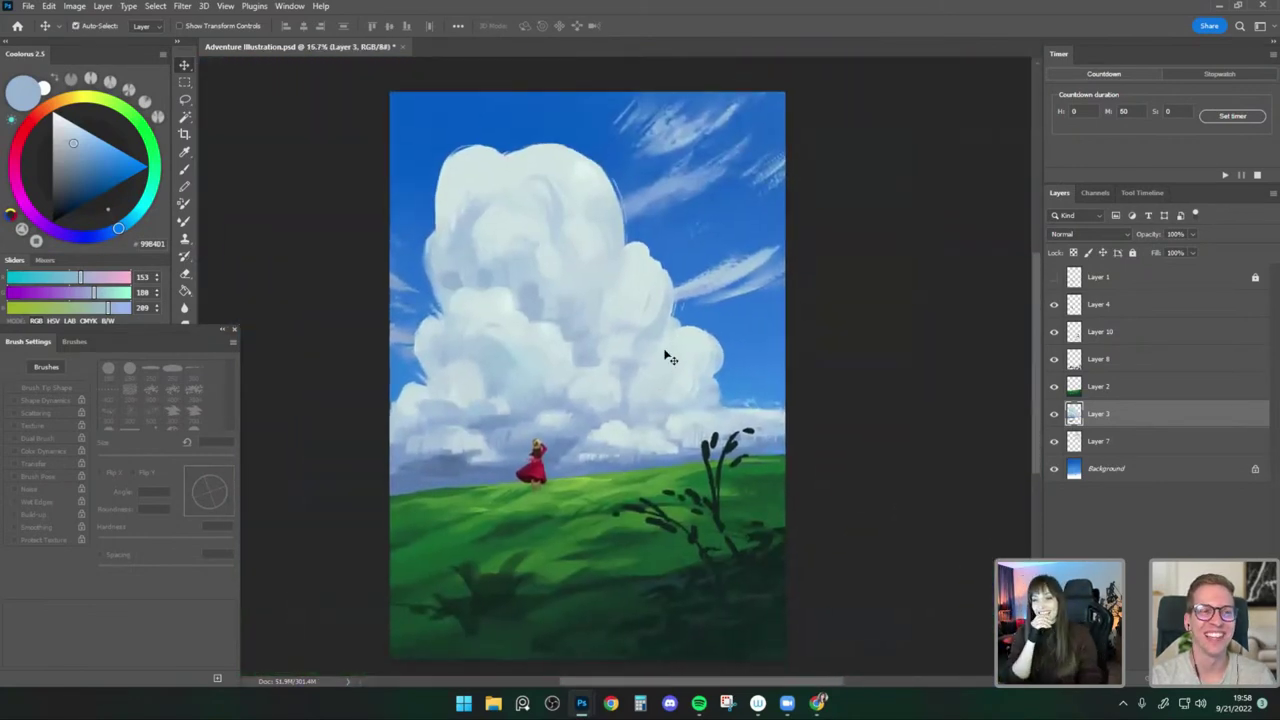
{"action": "left_click", "coordinate": [187, 170]}
{"action": "left_click", "coordinate": [1054, 414]}
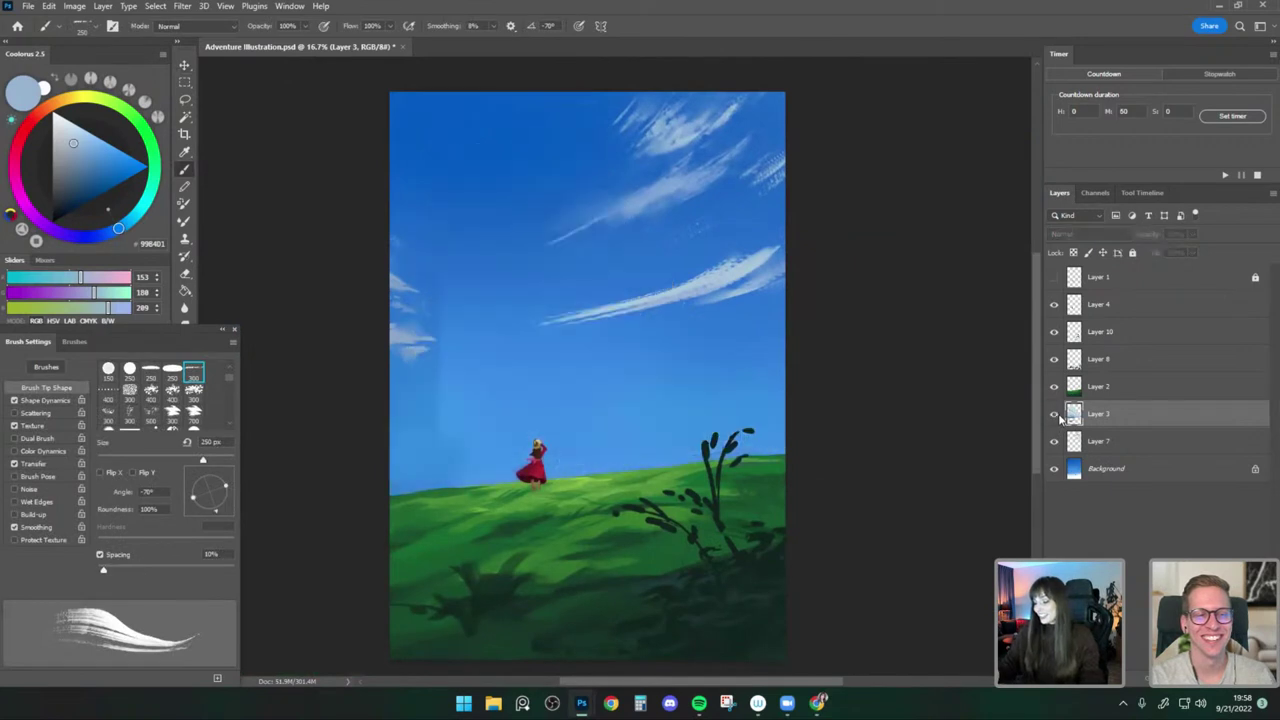
{"action": "left_click", "coordinate": [1054, 414]}
Refine the large cloud's left edge and shadows with sampled pale blues such as A2BFD9, reducing the brush to 200 px.
{"action": "left_click", "coordinate": [447, 263], "text": "alt"}
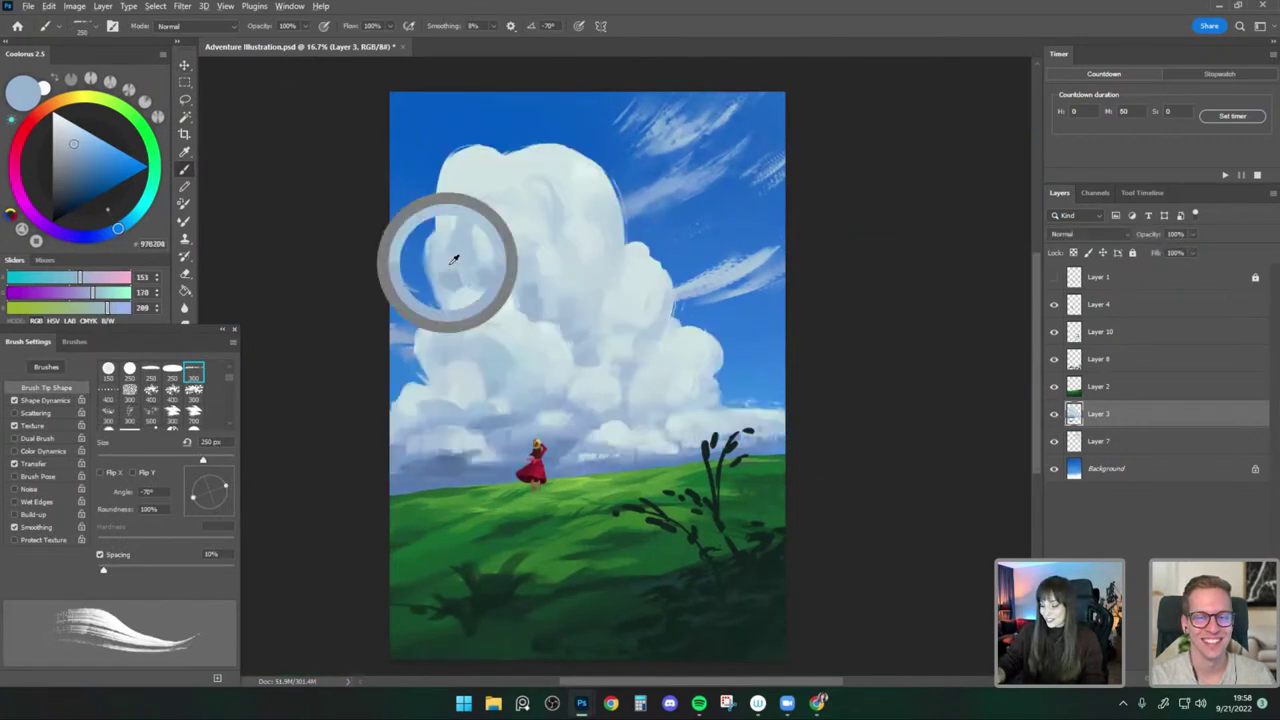
{"action": "left_click", "coordinate": [443, 237], "text": "alt"}
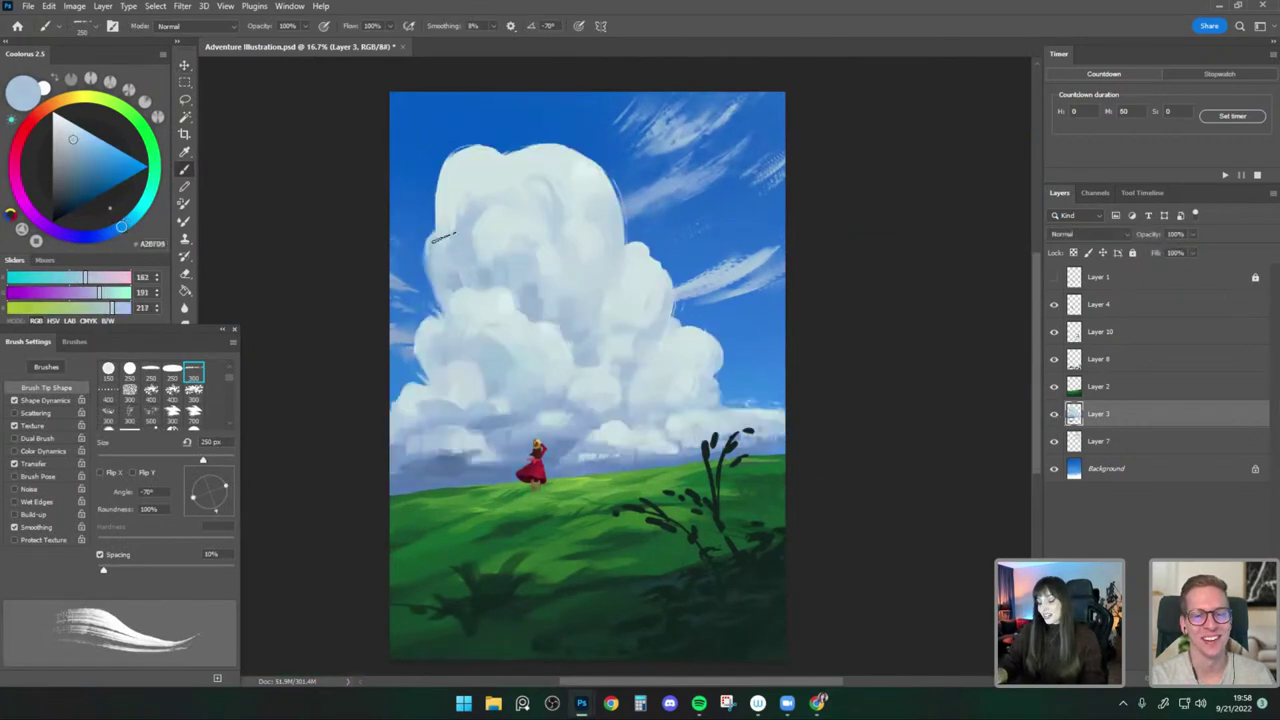
{"action": "key", "text": "bracketleft"}
{"action": "mouse_move", "coordinate": [679, 381]}
{"action": "left_mouse_down"}
{"action": "mouse_move", "coordinate": [689, 354]}
{"action": "mouse_move", "coordinate": [735, 335]}
{"action": "left_mouse_up"}
{"action": "key", "text": "ctrl+plus"}
{"action": "left_click", "coordinate": [417, 268], "text": "alt"}
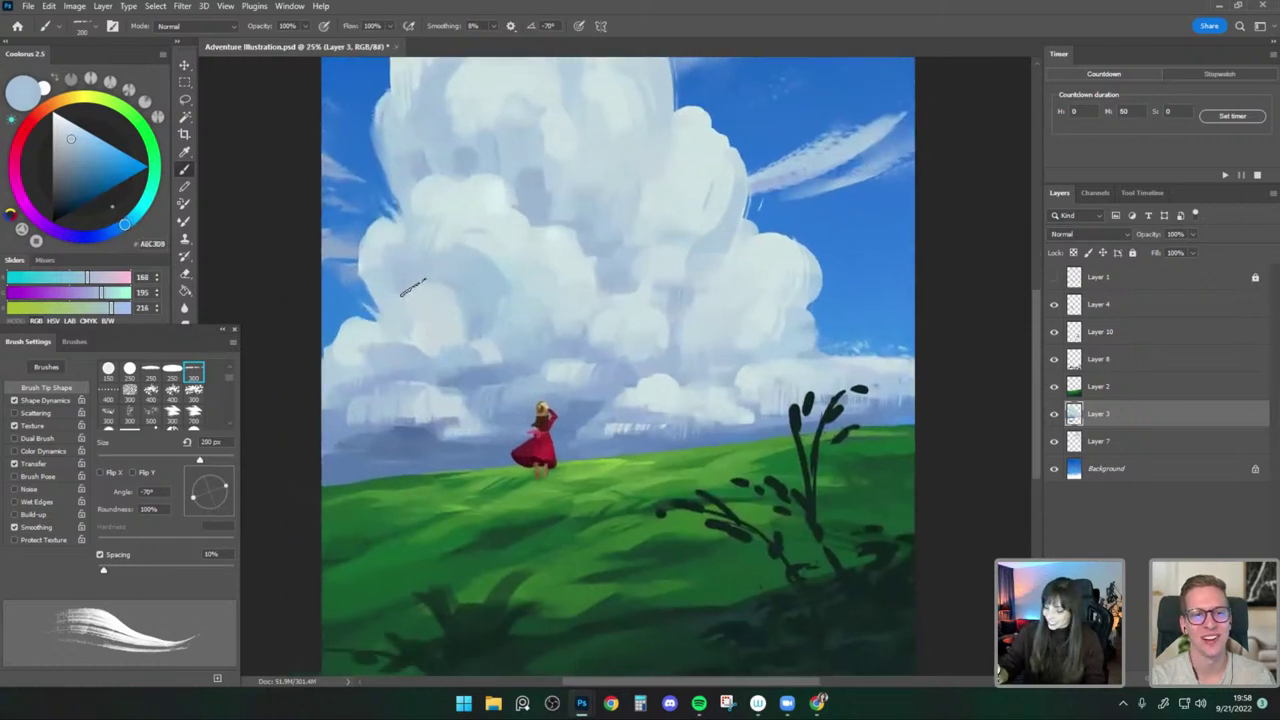
Soften the cloud puff left of and above the woman with sampled tones ACC7D9, C5D7DB and BBD1DB, using a 175 to 200 px brush.
{"action": "key", "text": "ctrl+minus"}
{"action": "left_click", "coordinate": [480, 318], "text": "alt"}
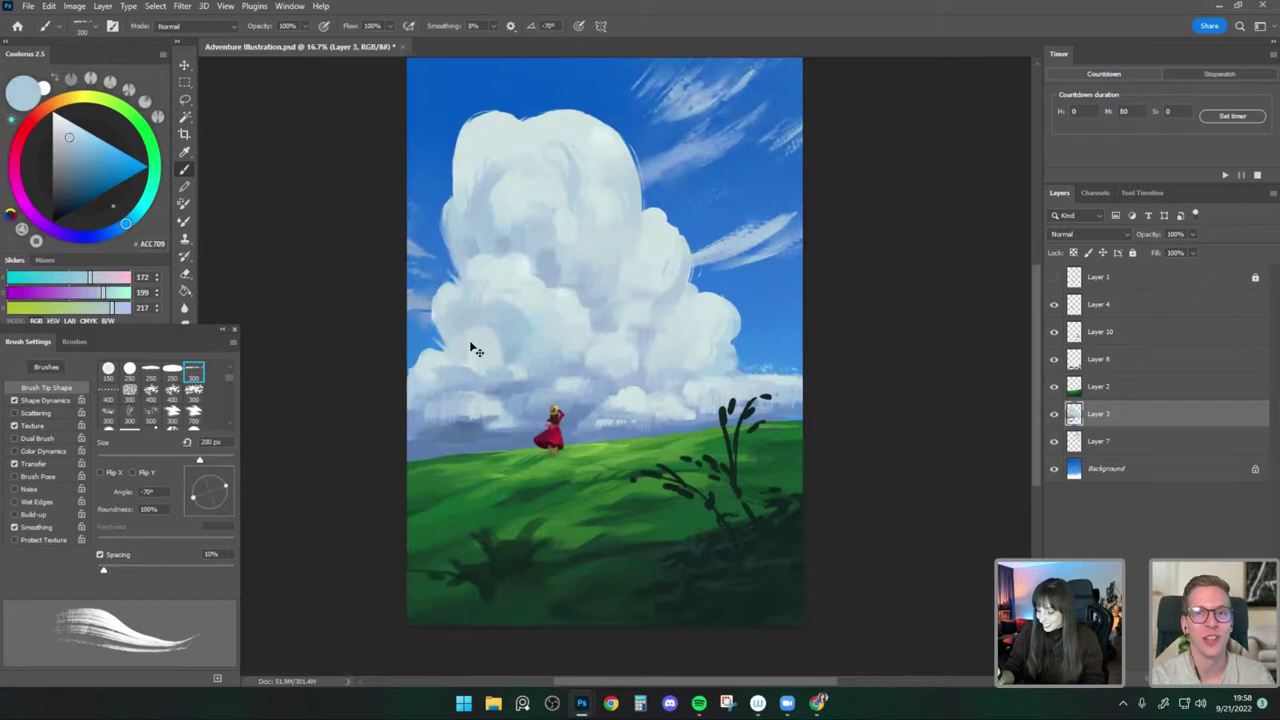
{"action": "key", "text": "bracketleft"}
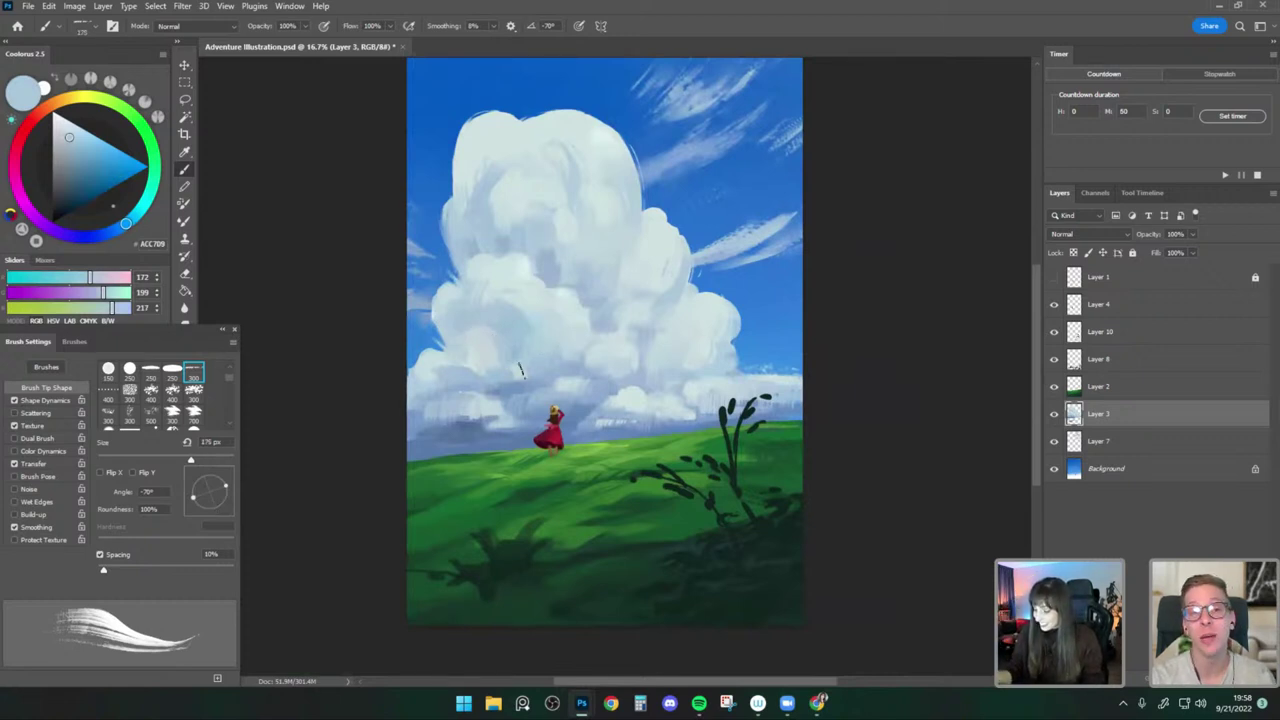
{"action": "left_click", "coordinate": [508, 342], "text": "alt"}
{"action": "left_click", "coordinate": [512, 389], "text": "alt"}
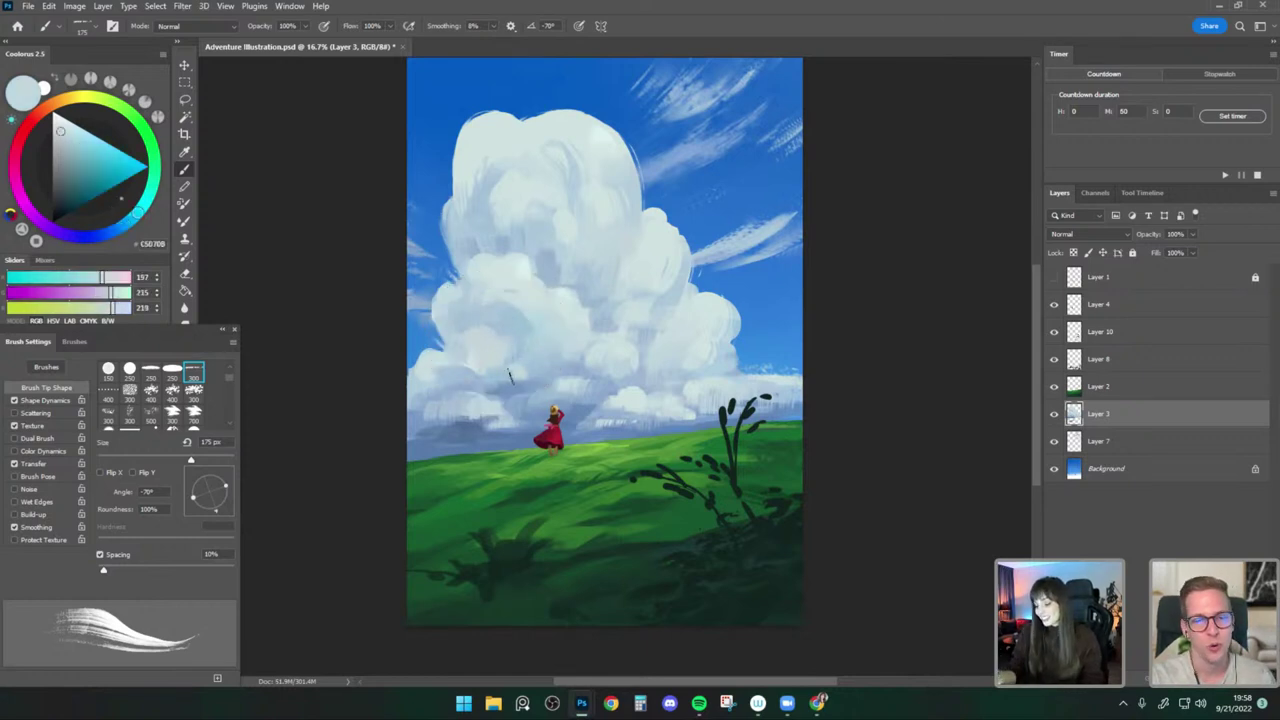
{"action": "left_click", "coordinate": [470, 348], "text": "alt"}
{"action": "key", "text": "bracketright"}
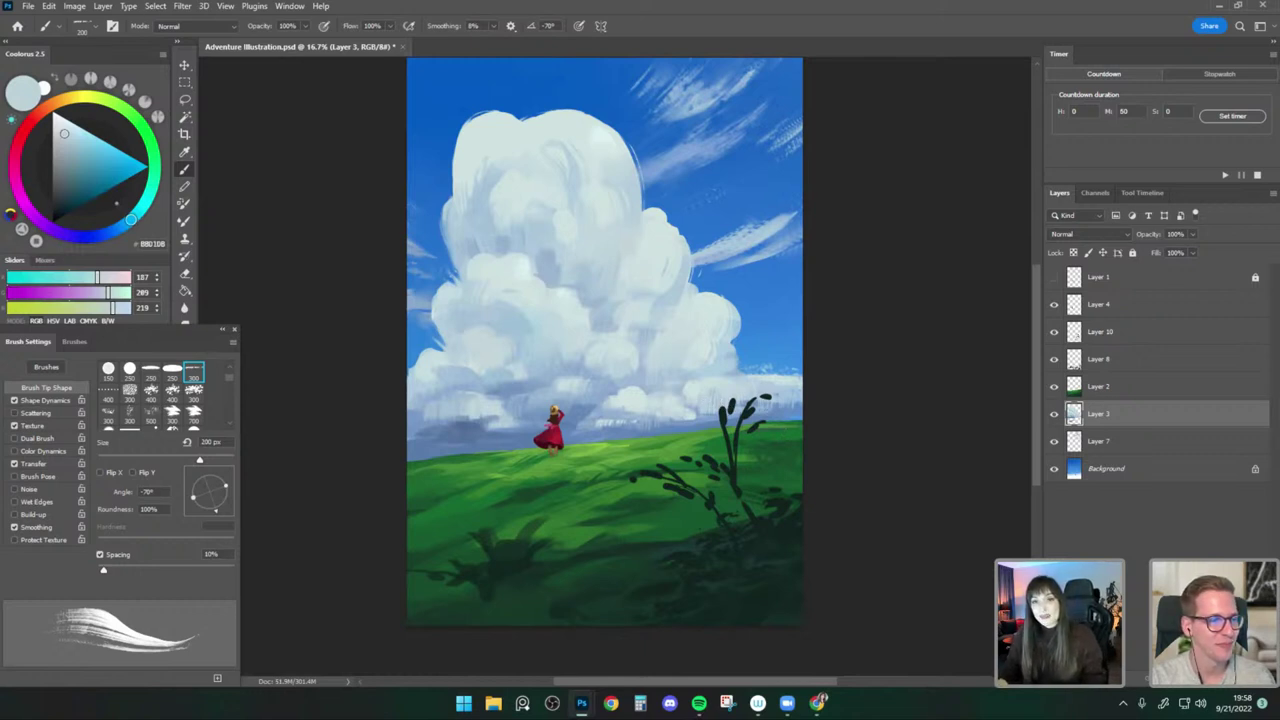
Review the whole painting in the Navigator preview and close it again.
{"action": "left_click_drag", "start_coordinate": [0, 212], "coordinate": [398, 82]}
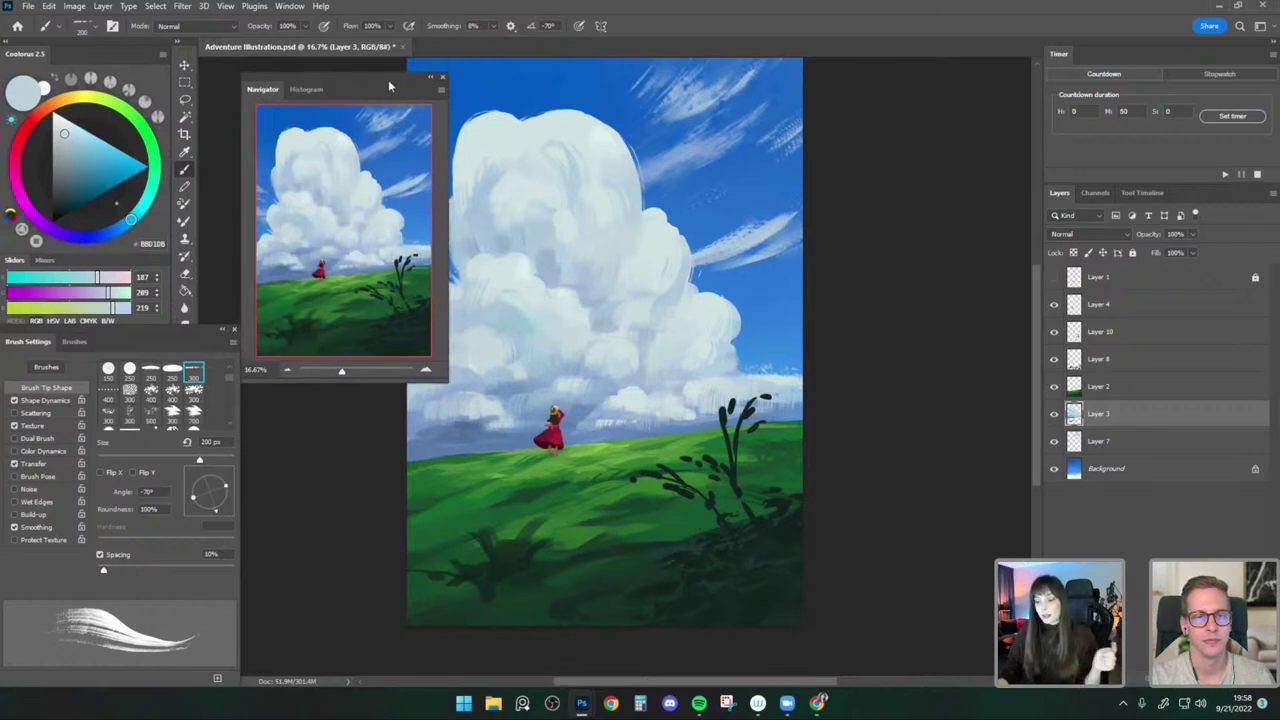
{"action": "left_click_drag", "start_coordinate": [389, 85], "coordinate": [344, 134]}
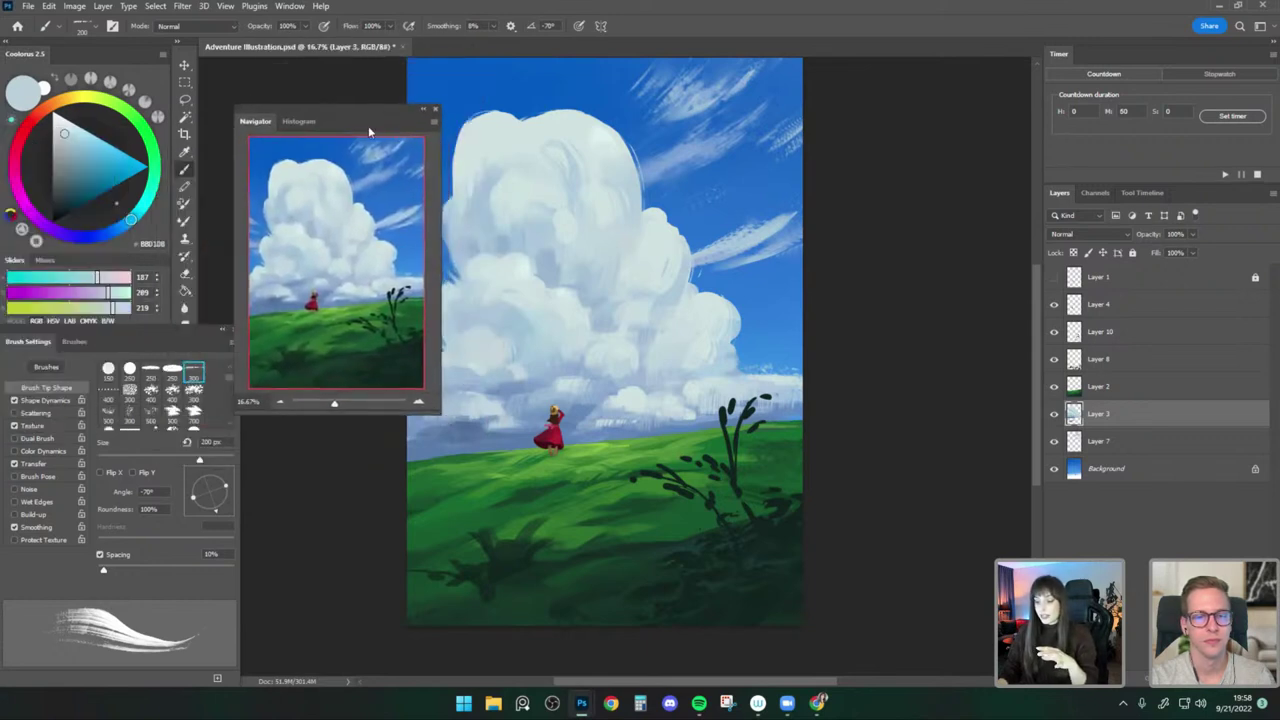
{"action": "left_click", "coordinate": [435, 109]}
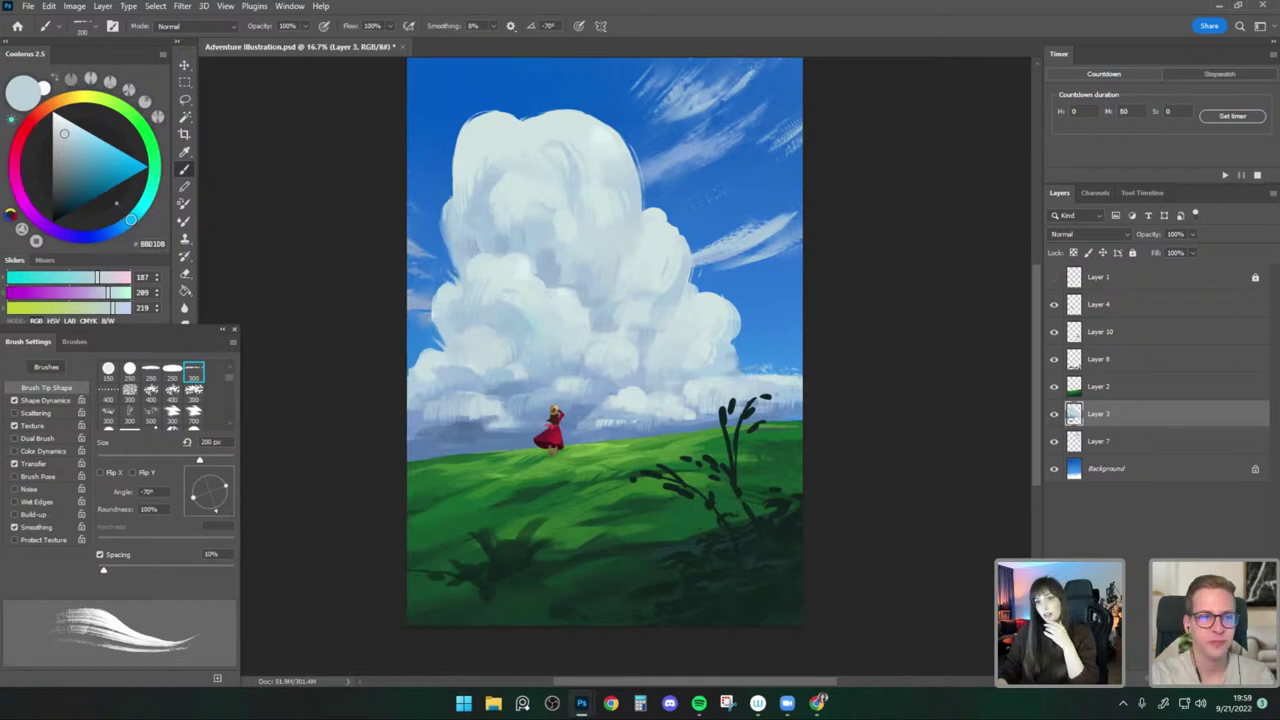
Select Layer 2 and touch up the sunlit grass right of the woman with sampled green 8CC132, using a 125 px brush.
{"action": "left_click_drag", "start_coordinate": [556, 260], "coordinate": [508, 253]}
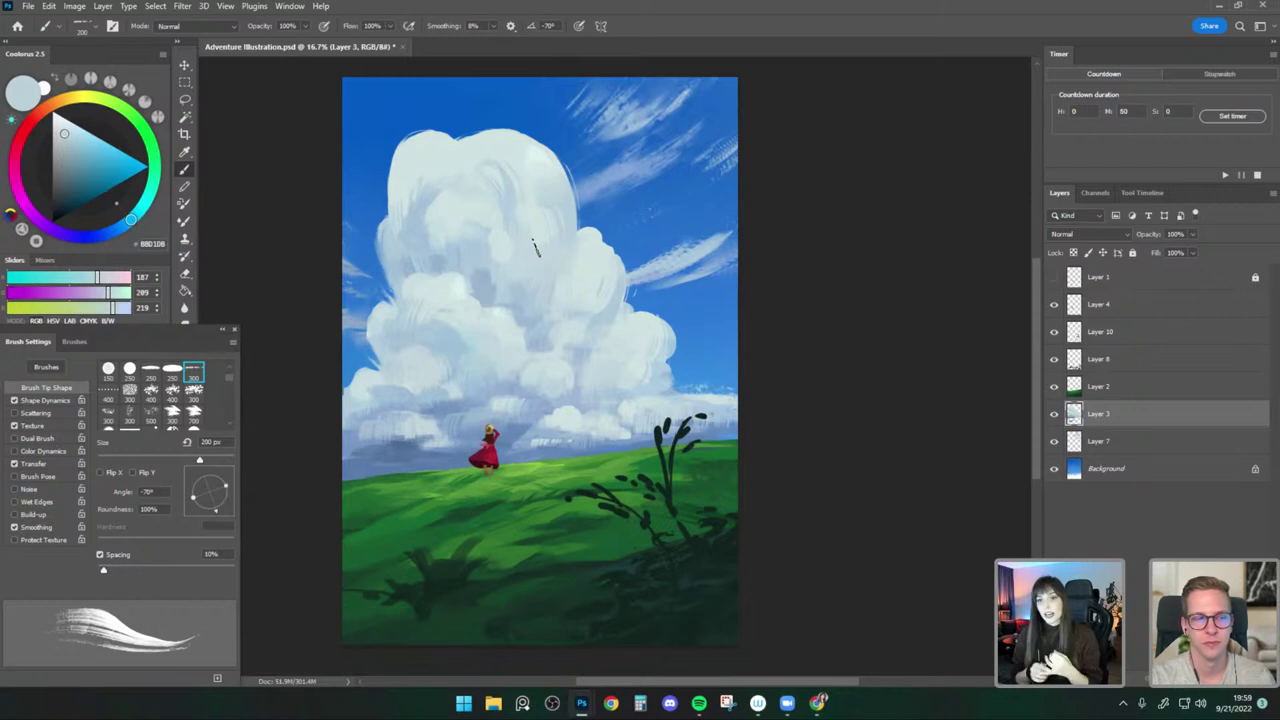
{"action": "key", "text": "v"}
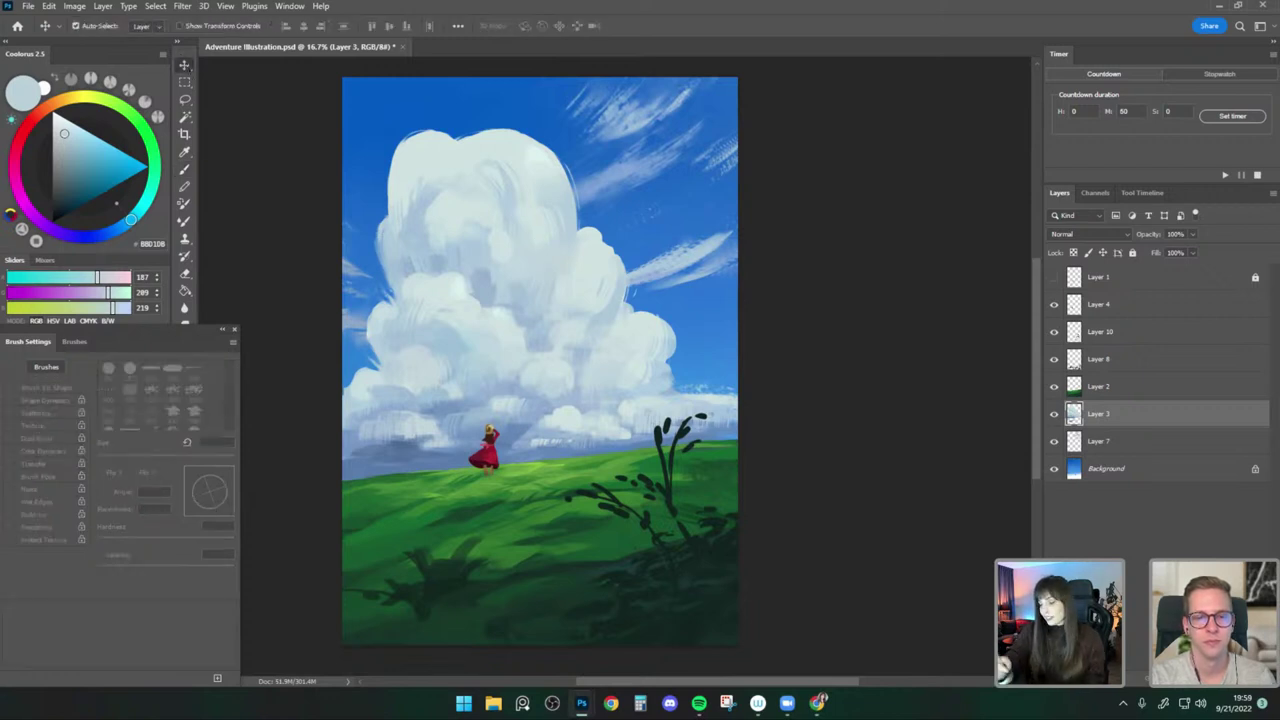
{"action": "left_click", "coordinate": [1090, 391]}
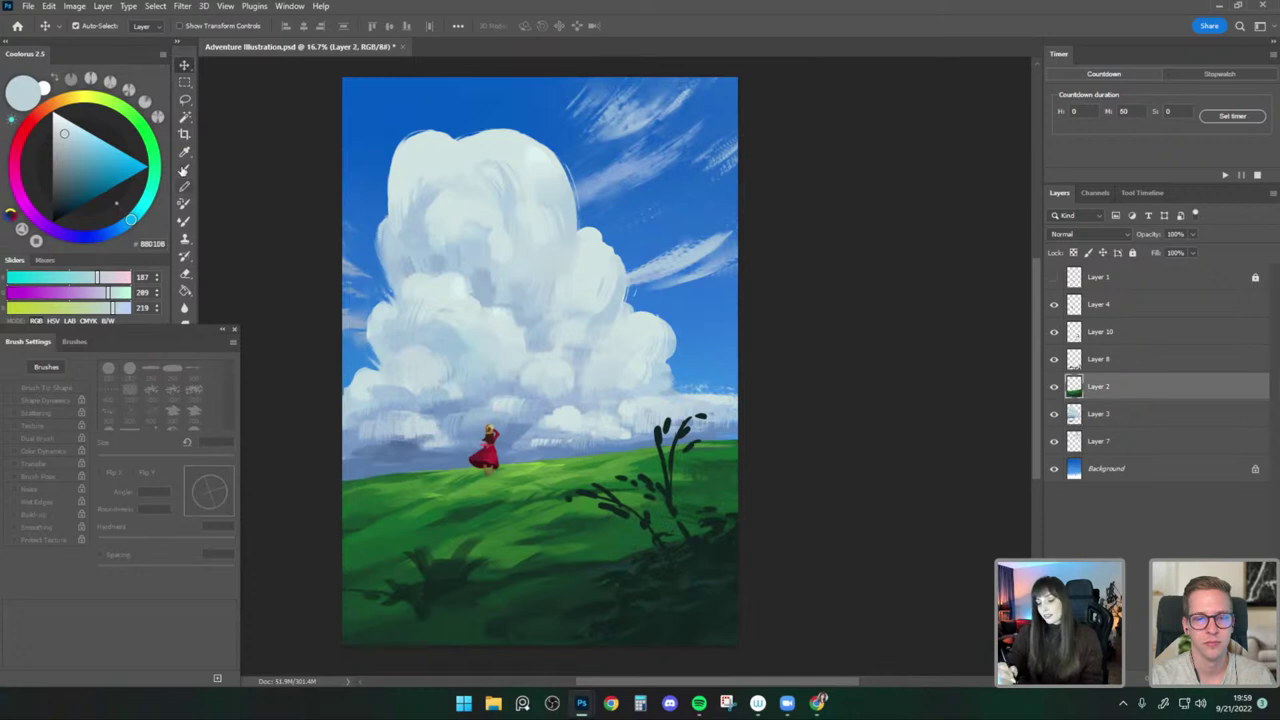
{"action": "key", "text": "b"}
{"action": "left_click", "coordinate": [537, 462], "text": "alt"}
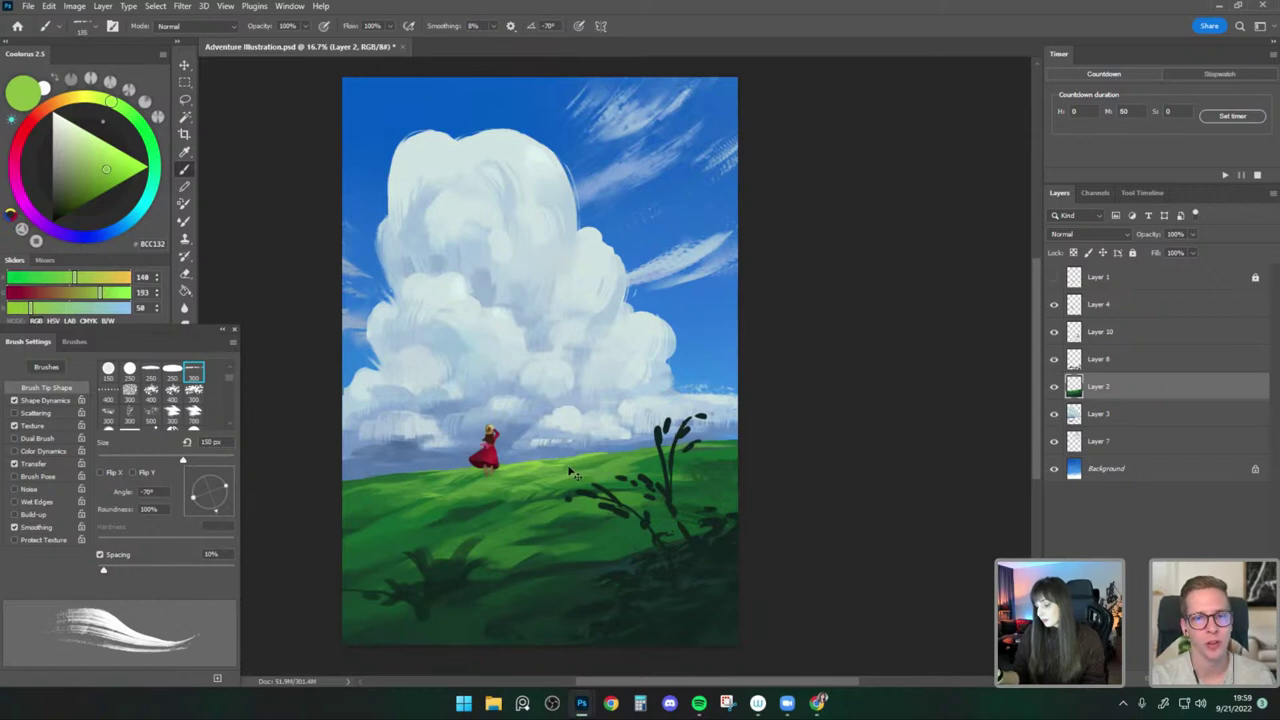
{"action": "key", "text": "bracketleft"}
{"action": "scroll", "coordinate": [717, 441], "scroll_direction": "down", "scroll_amount": 1}
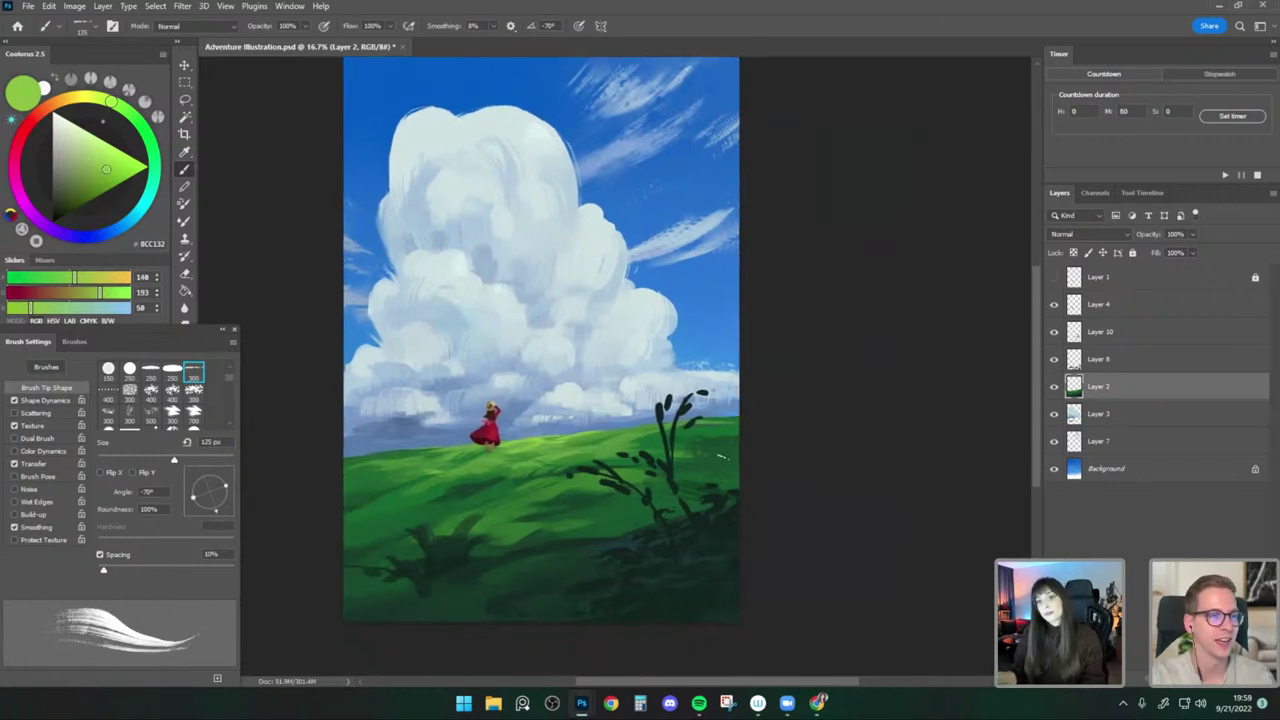
Clean up the hill's upper left edge on Layer 2 with the Eraser, using the Flat - Light Texture brush at 100 px.
{"action": "key", "text": "e"}
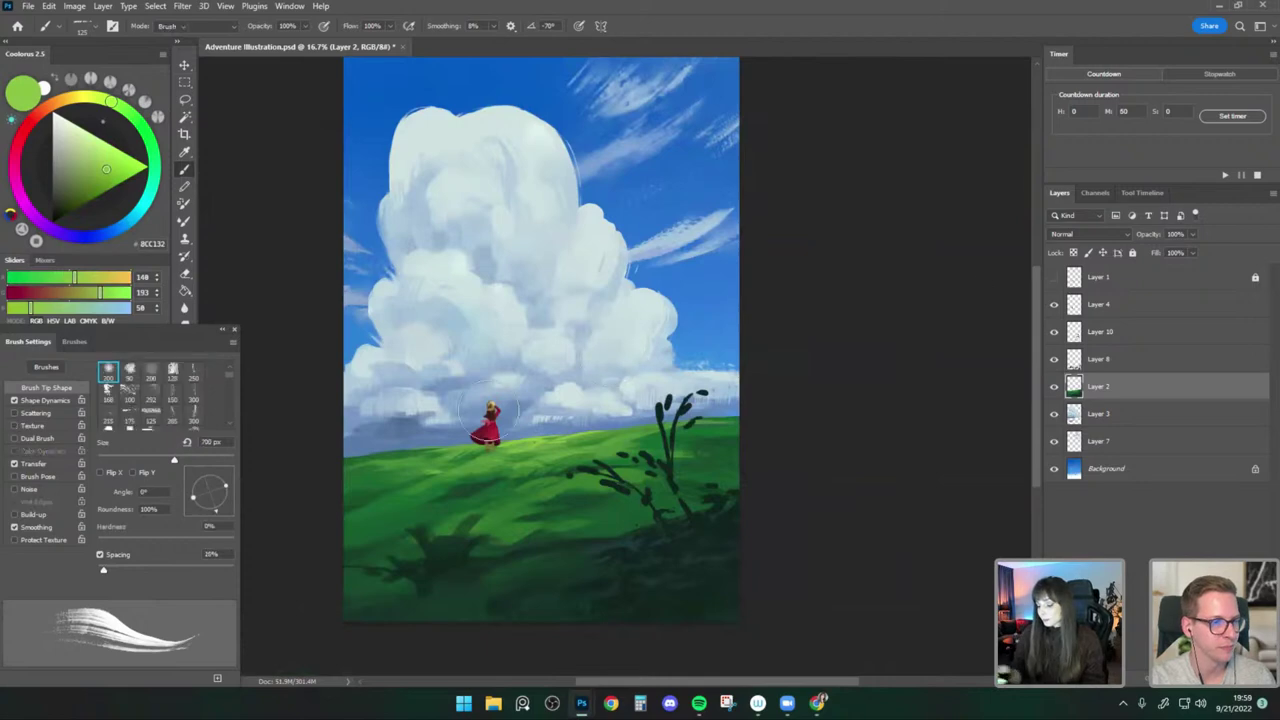
{"action": "left_click", "coordinate": [92, 28]}
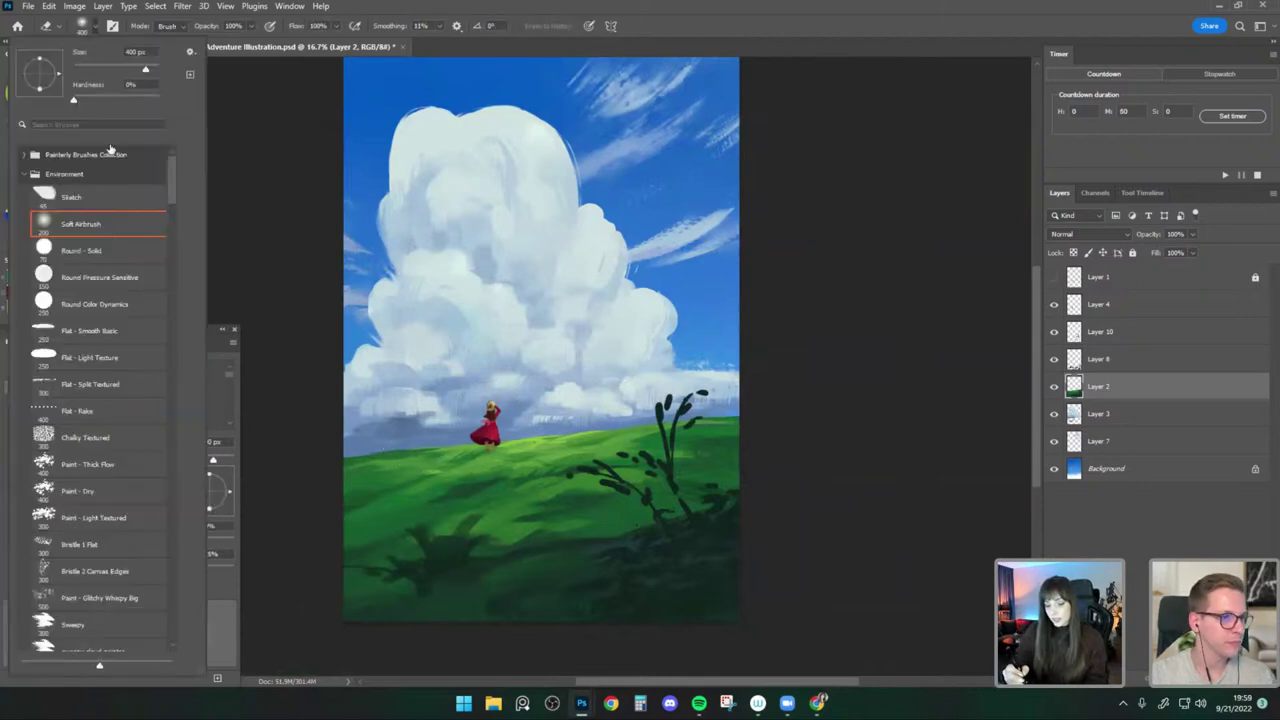
{"action": "left_click", "coordinate": [116, 366]}
{"action": "left_click", "coordinate": [789, 364], "text": "ctrl"}
{"action": "key", "text": "ctrl+minus"}
{"action": "key", "text": "ctrl+minus"}
{"action": "key", "text": "ctrl+minus"}
{"action": "key", "text": "ctrl+plus"}
{"action": "key", "text": "ctrl+plus"}
{"action": "key", "text": "ctrl+plus"}
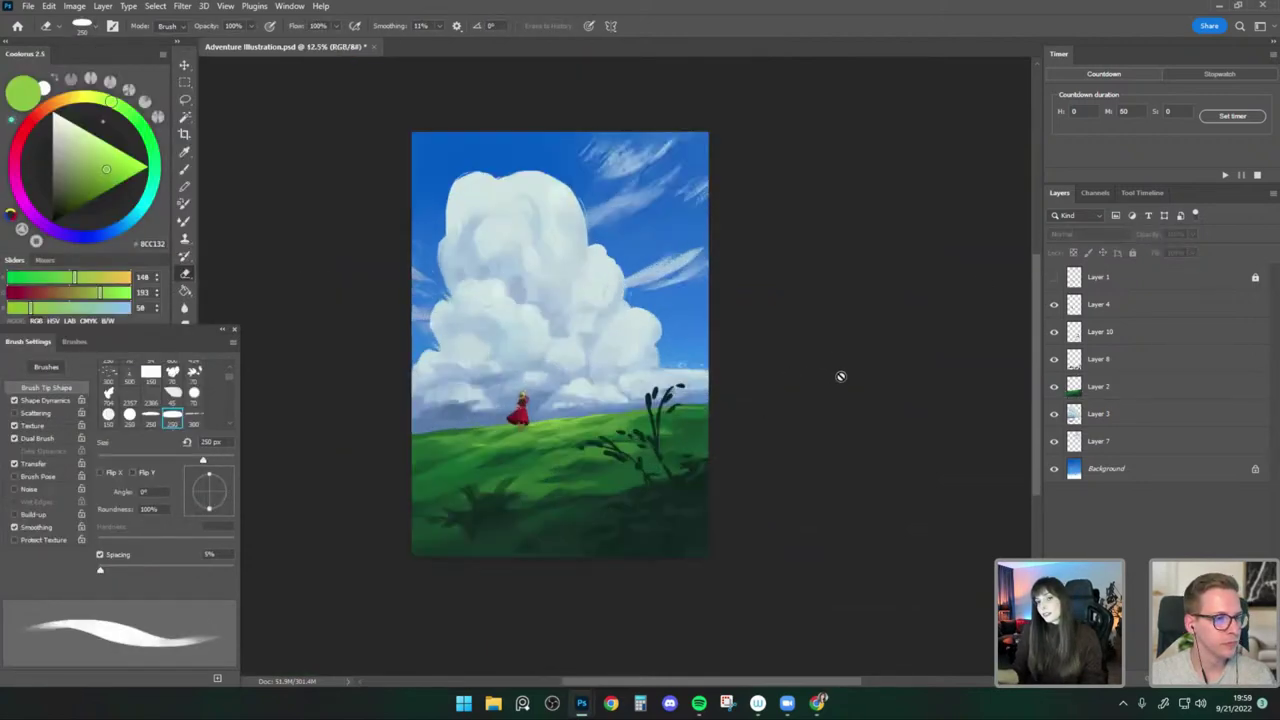
{"action": "left_click", "coordinate": [1130, 390]}
{"action": "key", "text": "bracketleft"}
{"action": "key", "text": "bracketleft"}
{"action": "key", "text": "bracketleft"}
{"action": "key", "text": "bracketleft"}
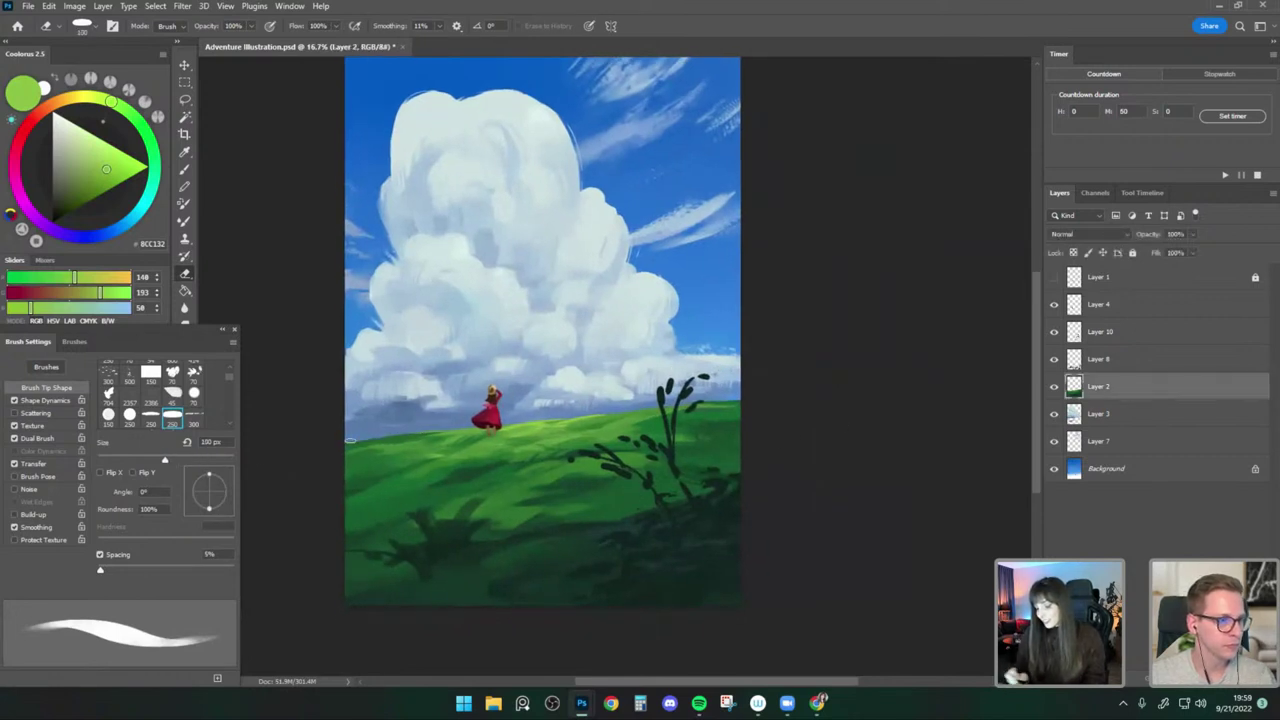
Return to the Brush tool and paint the grass just left of the woman with sampled green 66A23A, enlarging the brush to 175 px.
{"action": "left_click", "coordinate": [184, 167]}
{"action": "left_click", "coordinate": [430, 436], "text": "alt"}
{"action": "key", "text": "bracketleft"}
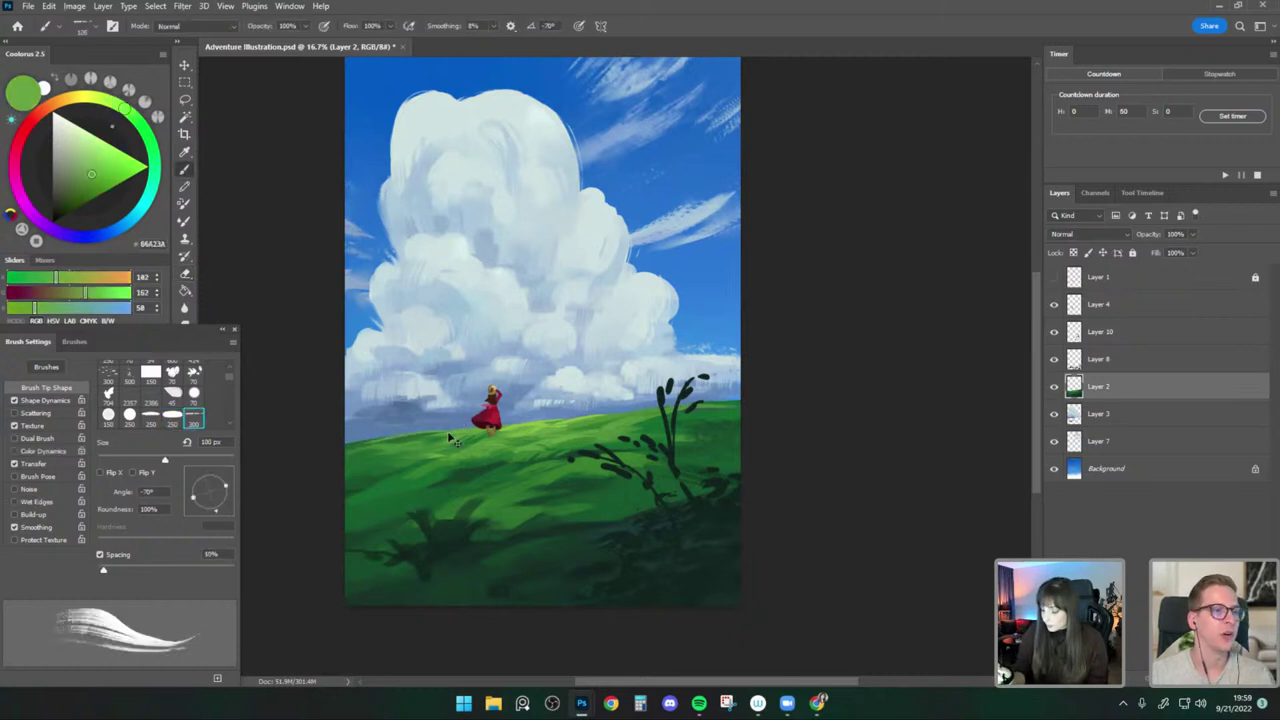
{"action": "key", "text": "bracketright"}
{"action": "key", "text": "bracketright"}
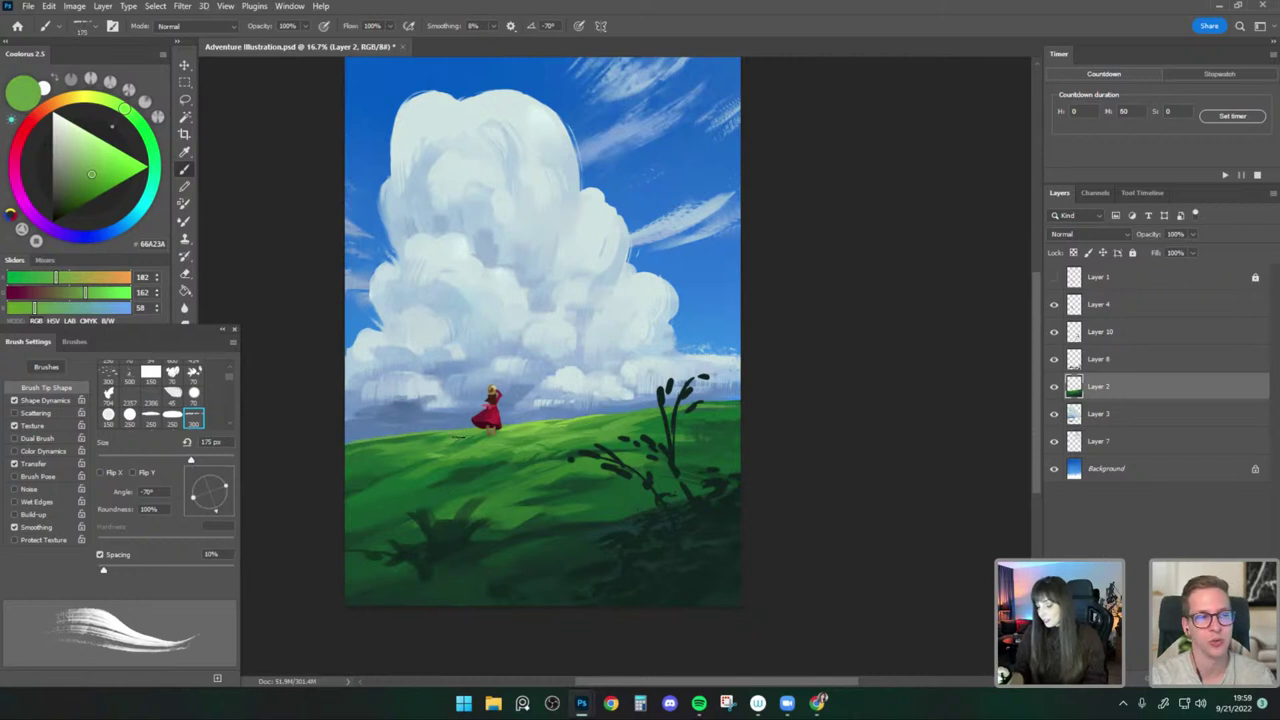
Touch up the grass around the woman with sampled green 579634 at 200 px, and compare the result by toggling Layer 2's visibility.
{"action": "left_click", "coordinate": [365, 462], "text": "alt"}
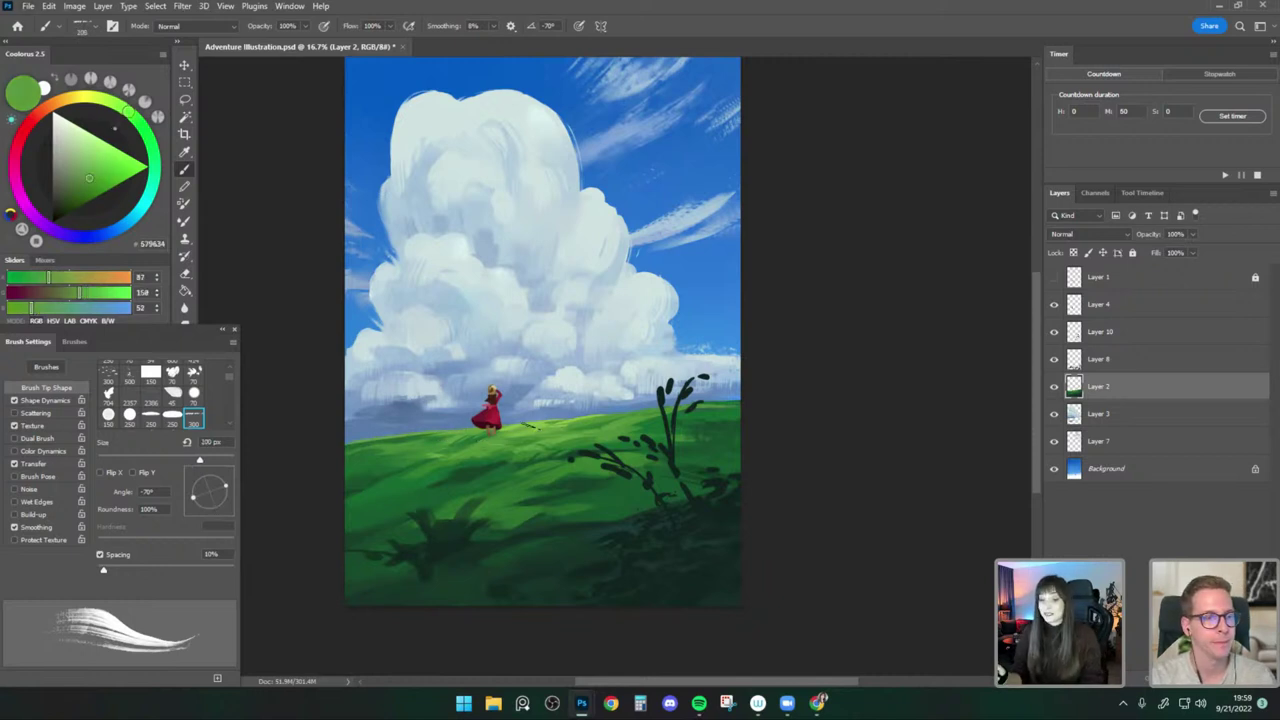
{"action": "left_click", "coordinate": [1053, 386]}
{"action": "left_click", "coordinate": [1053, 386]}
{"action": "left_click_drag", "start_coordinate": [848, 412], "coordinate": [780, 435]}
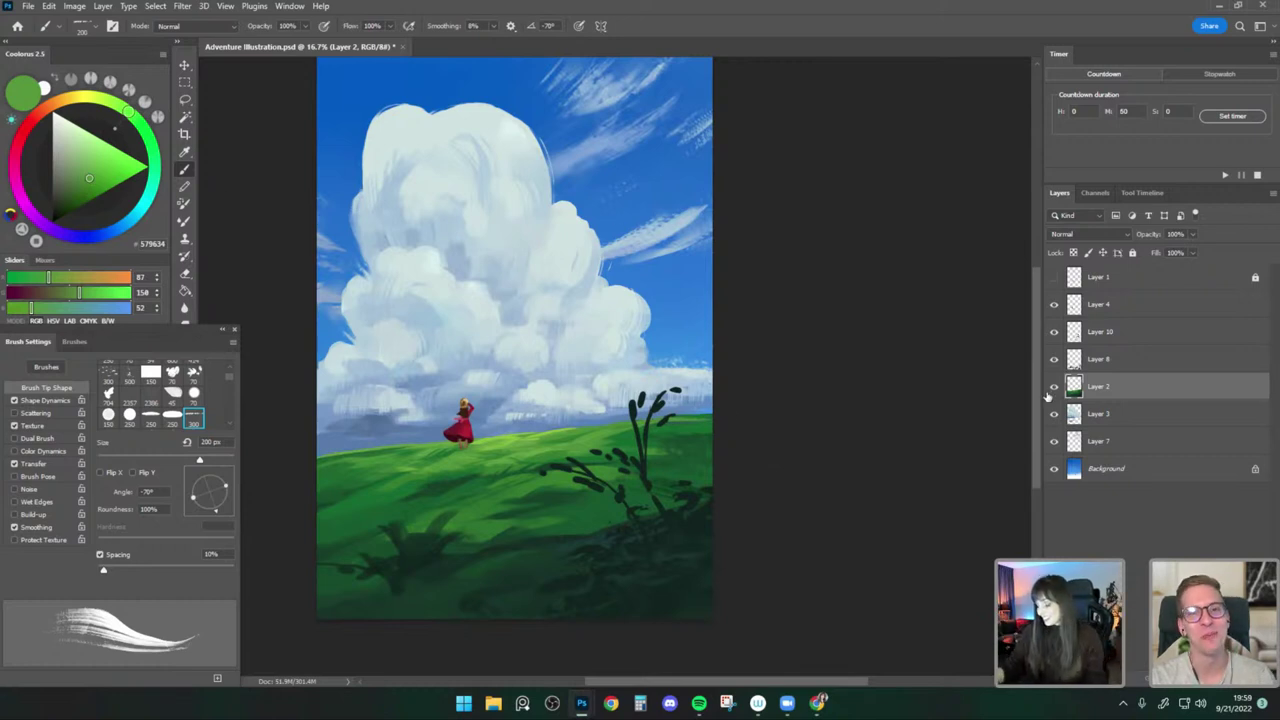
Sample bright green 80B735 from the sunlit grass right of the woman and enlarge the brush to 300 px.
{"action": "left_click", "coordinate": [516, 448], "text": "alt"}
{"action": "left_click", "coordinate": [512, 441], "text": "alt"}
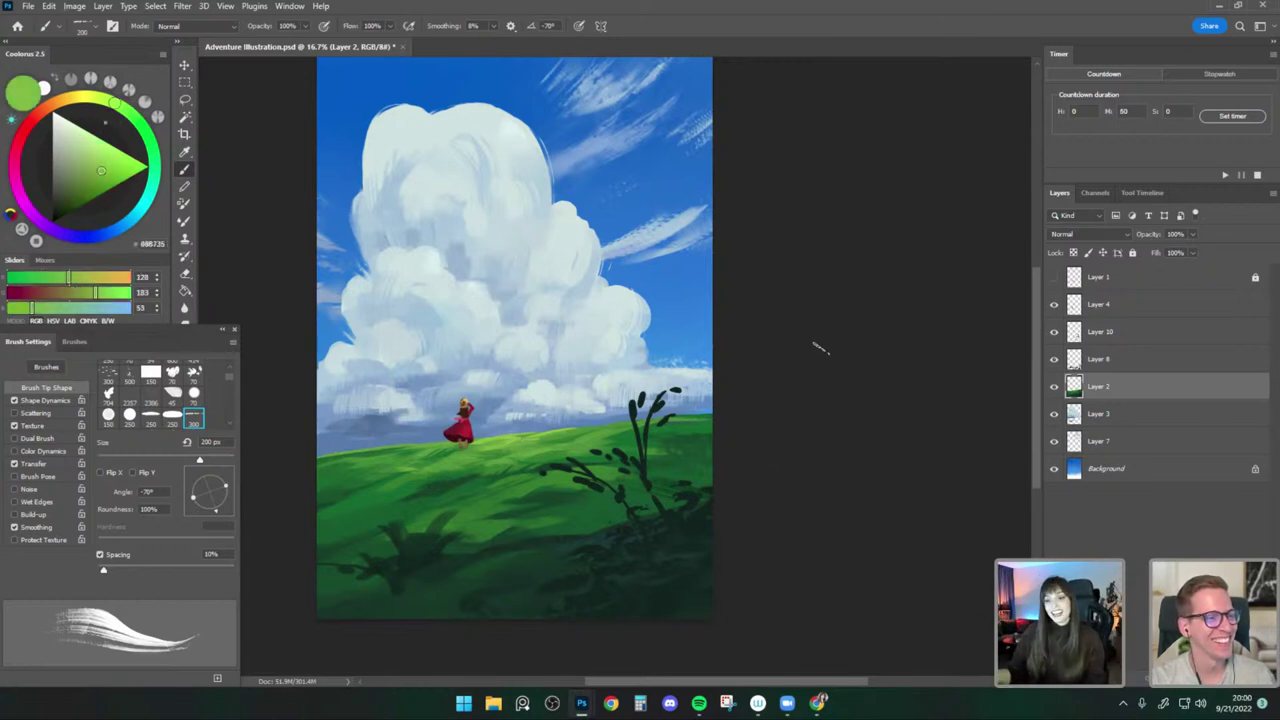
{"action": "key", "text": "bracketright"}
{"action": "key", "text": "bracketright"}
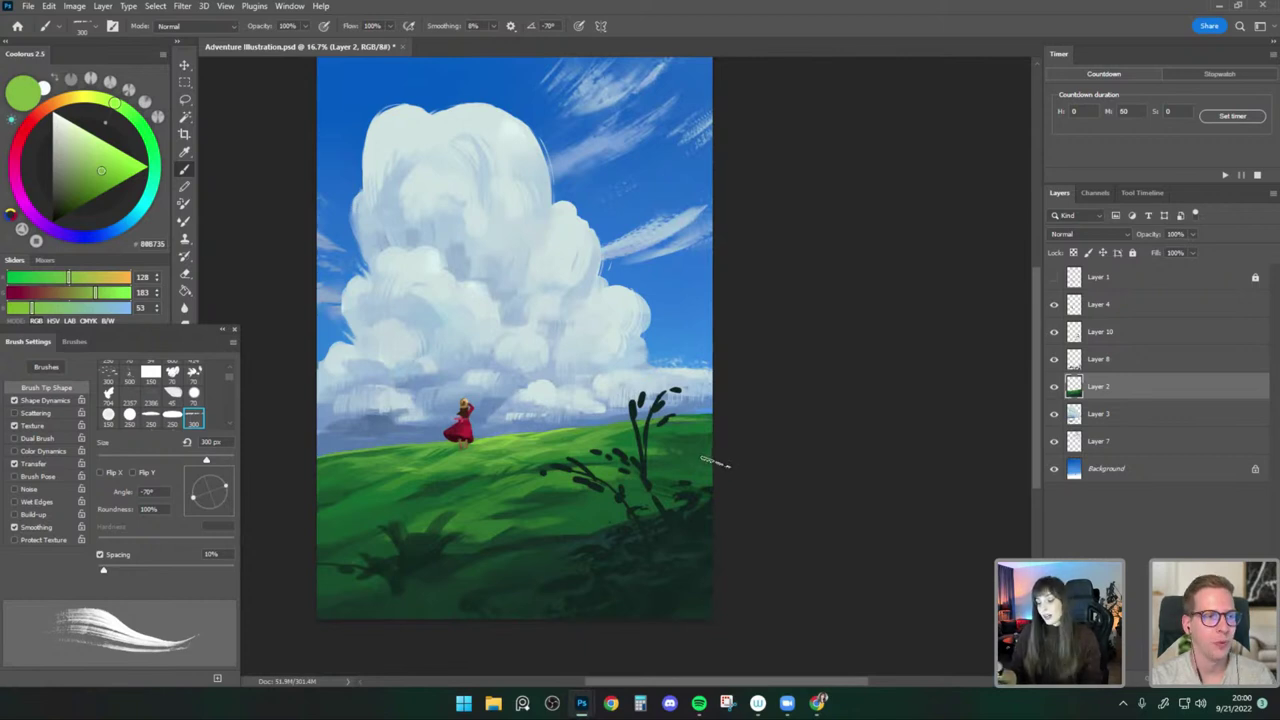
Add a new layer above Layer 3 for cloud highlights, with the Round - Solid brush and near-white E7FAF8 as the colour.
{"action": "left_click", "coordinate": [1085, 411]}
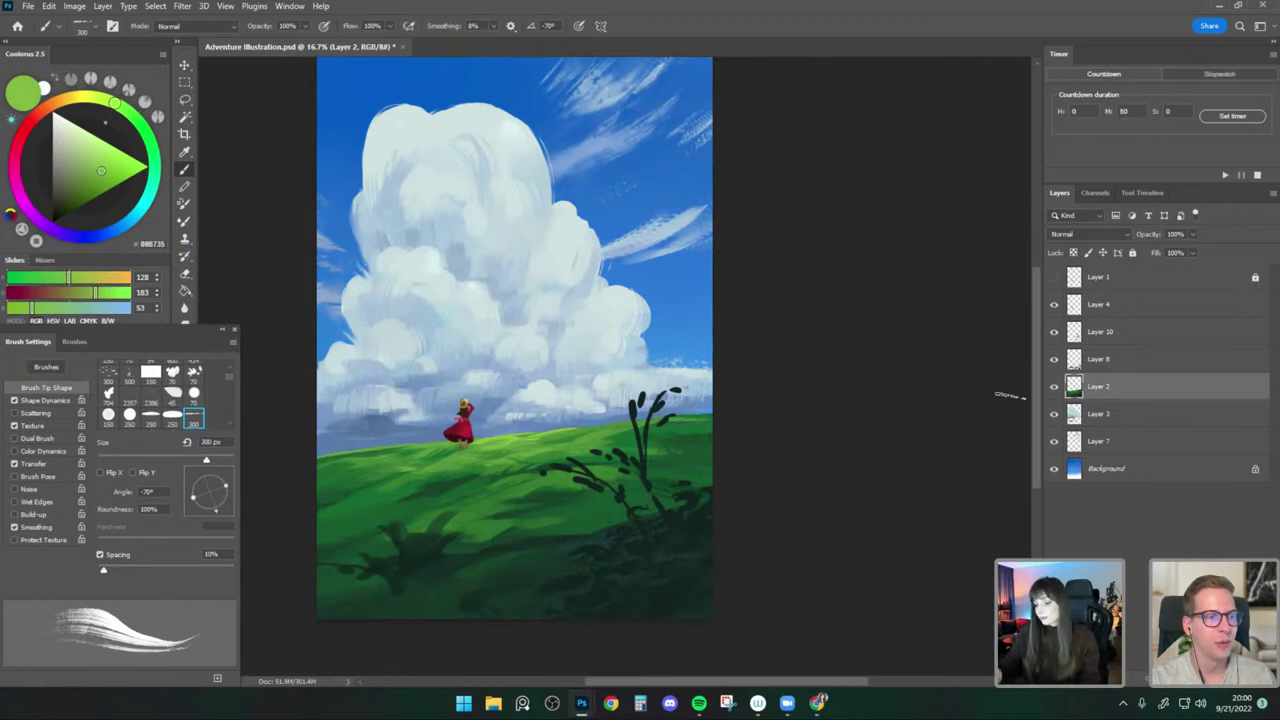
{"action": "left_click", "coordinate": [85, 28]}
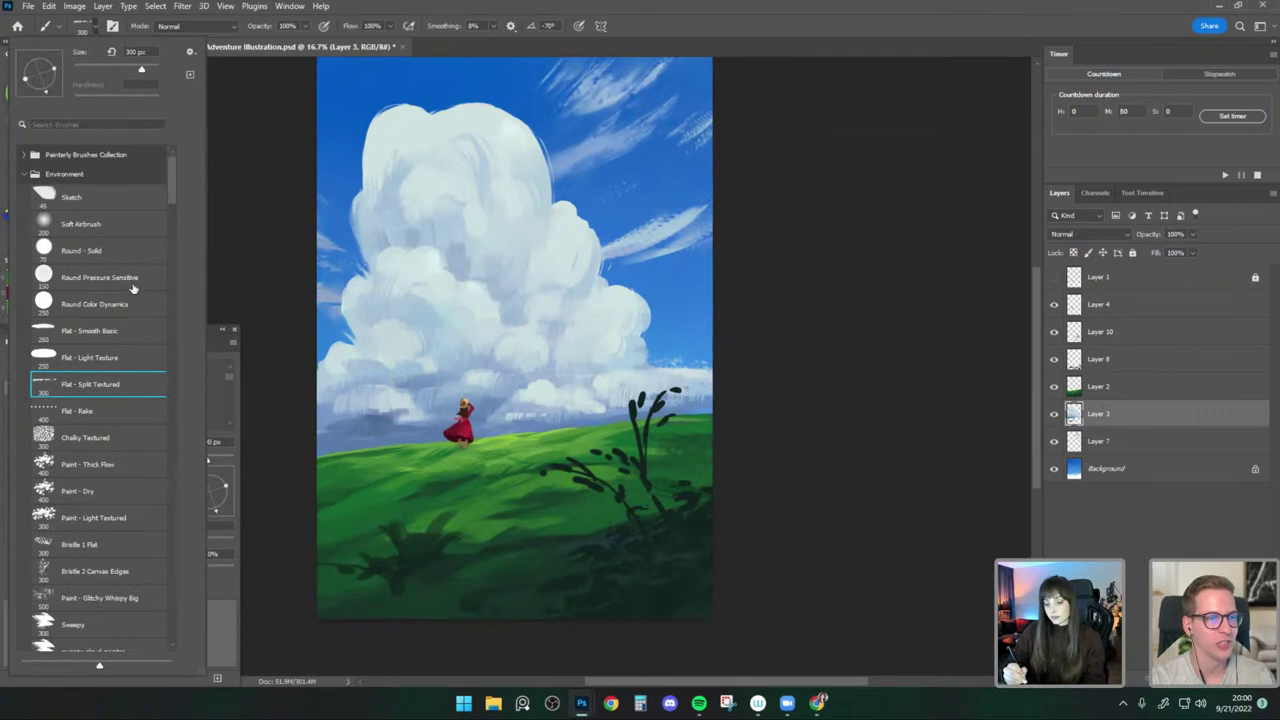
{"action": "left_click", "coordinate": [133, 256]}
{"action": "left_click", "coordinate": [485, 124], "text": "alt"}
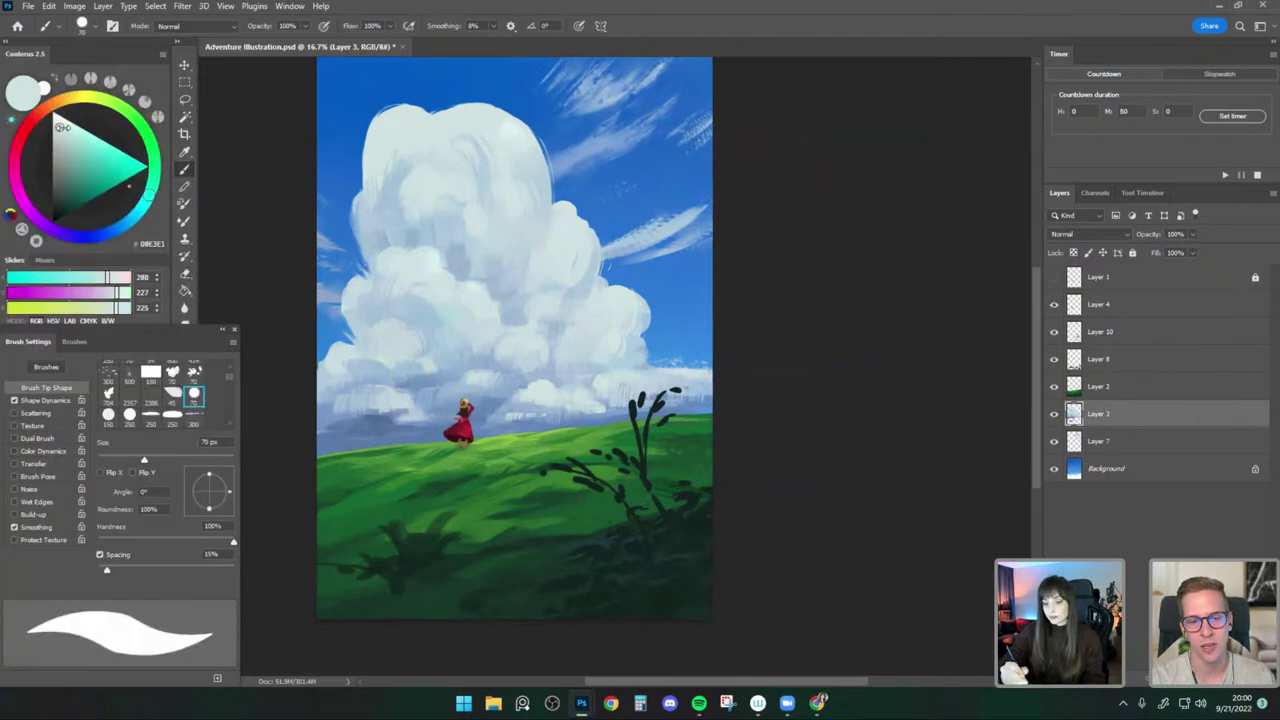
{"action": "key", "text": "ctrl+alt+shift+n"}
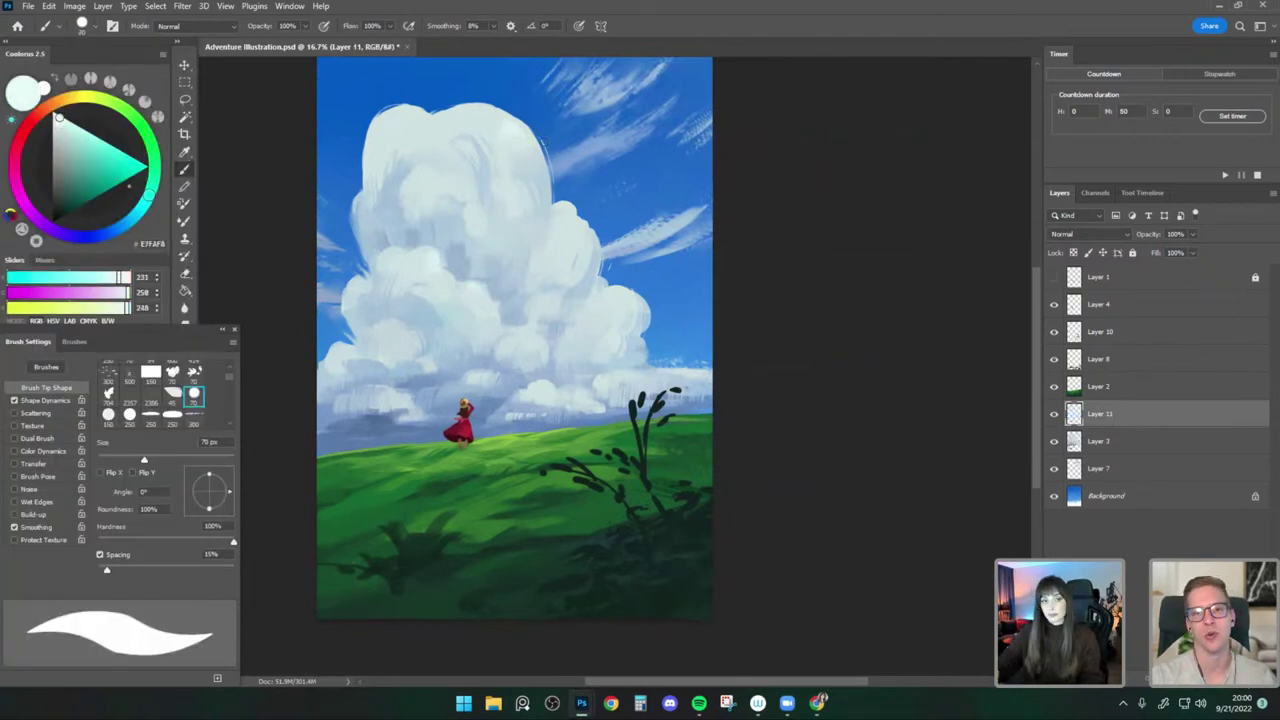
Paint a near-white highlight on the upper right lobe of the cloud with a 200 px brush and soften it with the Smudge tool.
{"action": "key", "text": "bracketright"}
{"action": "key", "text": "bracketright"}
{"action": "key", "text": "bracketright"}
{"action": "key", "text": "bracketright"}
{"action": "mouse_move", "coordinate": [489, 155]}
{"action": "left_mouse_down"}
{"action": "mouse_move", "coordinate": [530, 187]}
{"action": "mouse_move", "coordinate": [512, 150]}
{"action": "mouse_move", "coordinate": [508, 163]}
{"action": "left_mouse_up"}
{"action": "key", "text": "ctrl+z"}
{"action": "key", "text": "bracketright"}
{"action": "key", "text": "r"}
{"action": "key", "text": "b"}
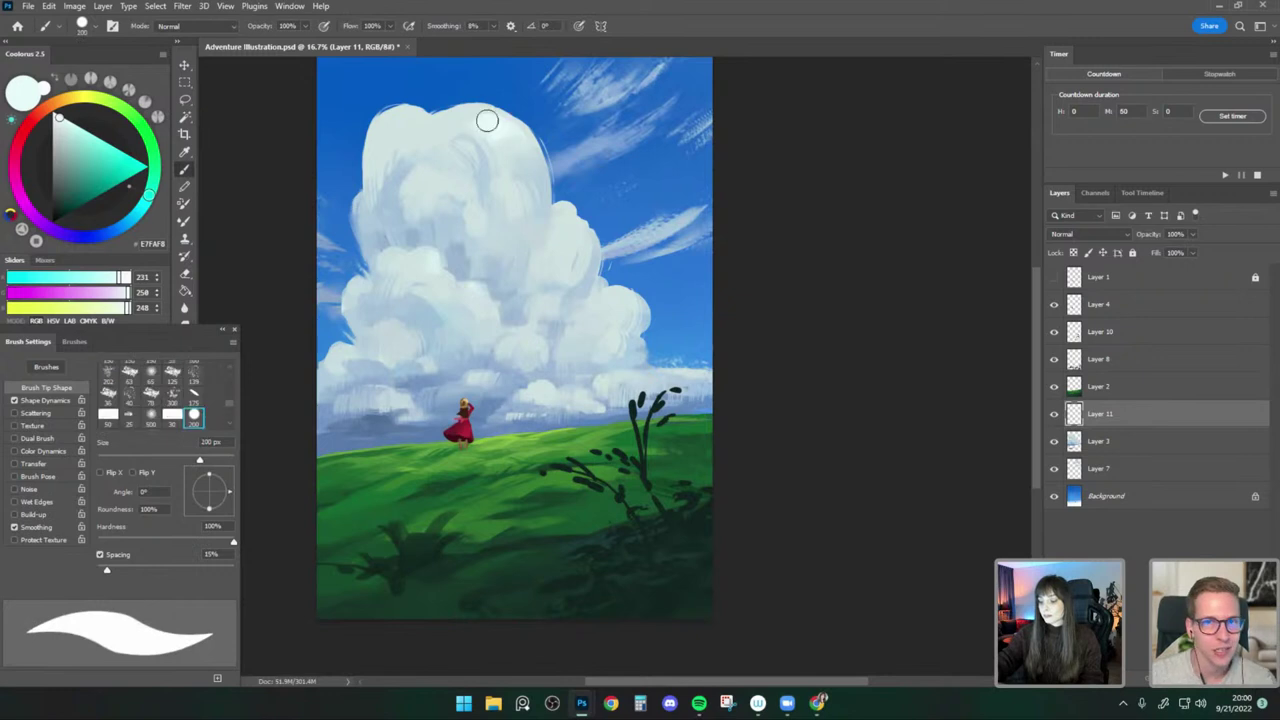
Add a highlight to the cloud's smaller right bulge on Layer 11 and blend it with the Smudge tool at 15% strength.
{"action": "key", "text": "r"}
{"action": "key", "text": "b"}
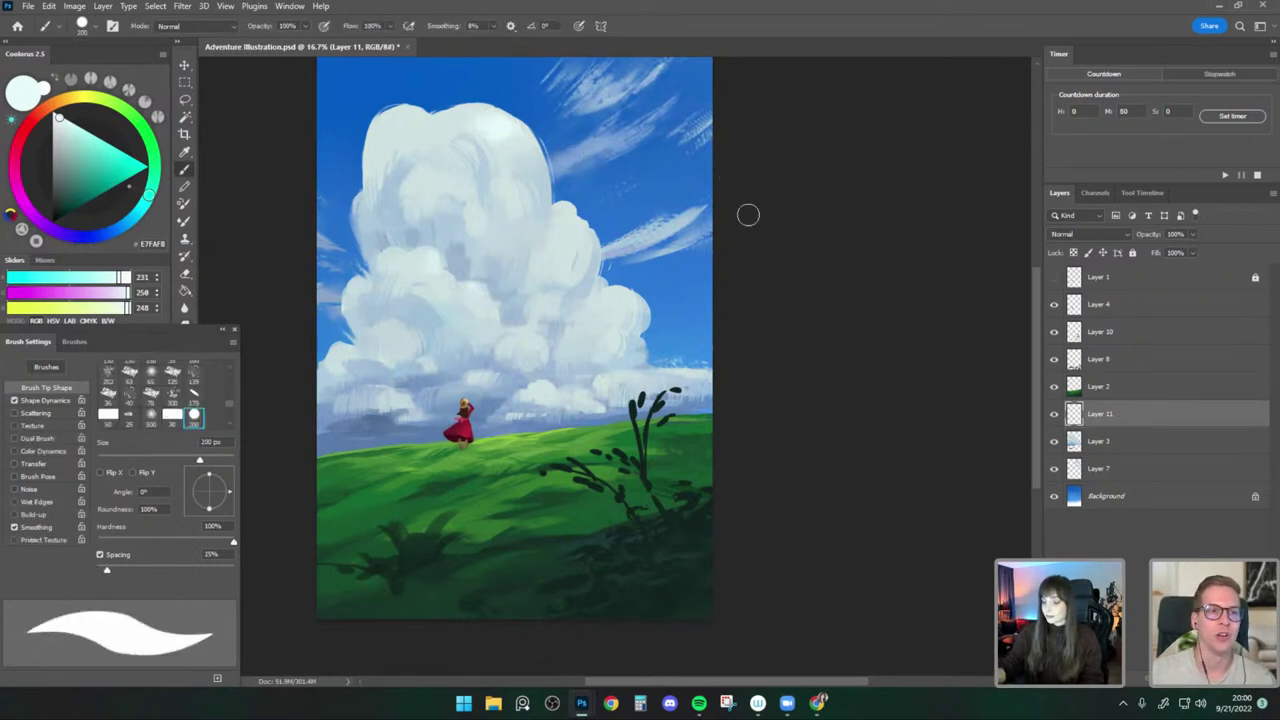
{"action": "left_click", "coordinate": [570, 230]}
{"action": "key", "text": "r"}
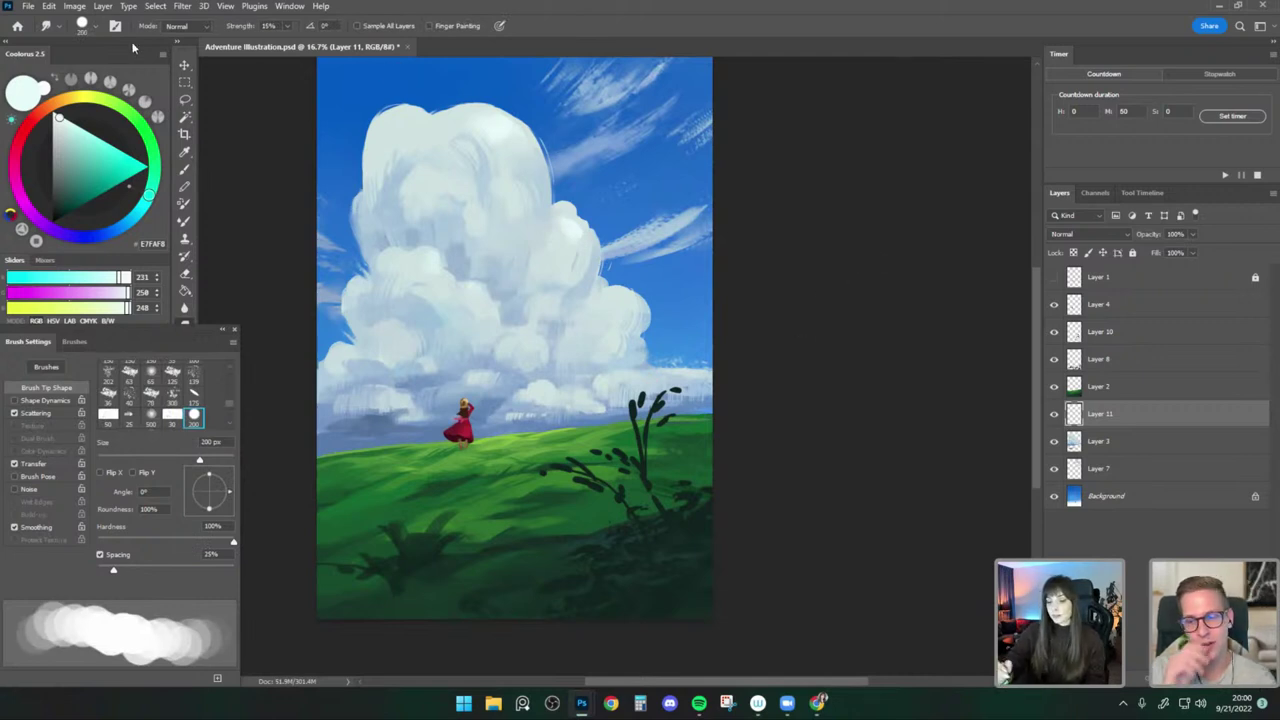
Switch to the Round Pressure Sensitive brush at 150 px for highlighting the cloud's top on Layer 11.
{"action": "key", "text": "b"}
{"action": "left_click", "coordinate": [90, 27]}
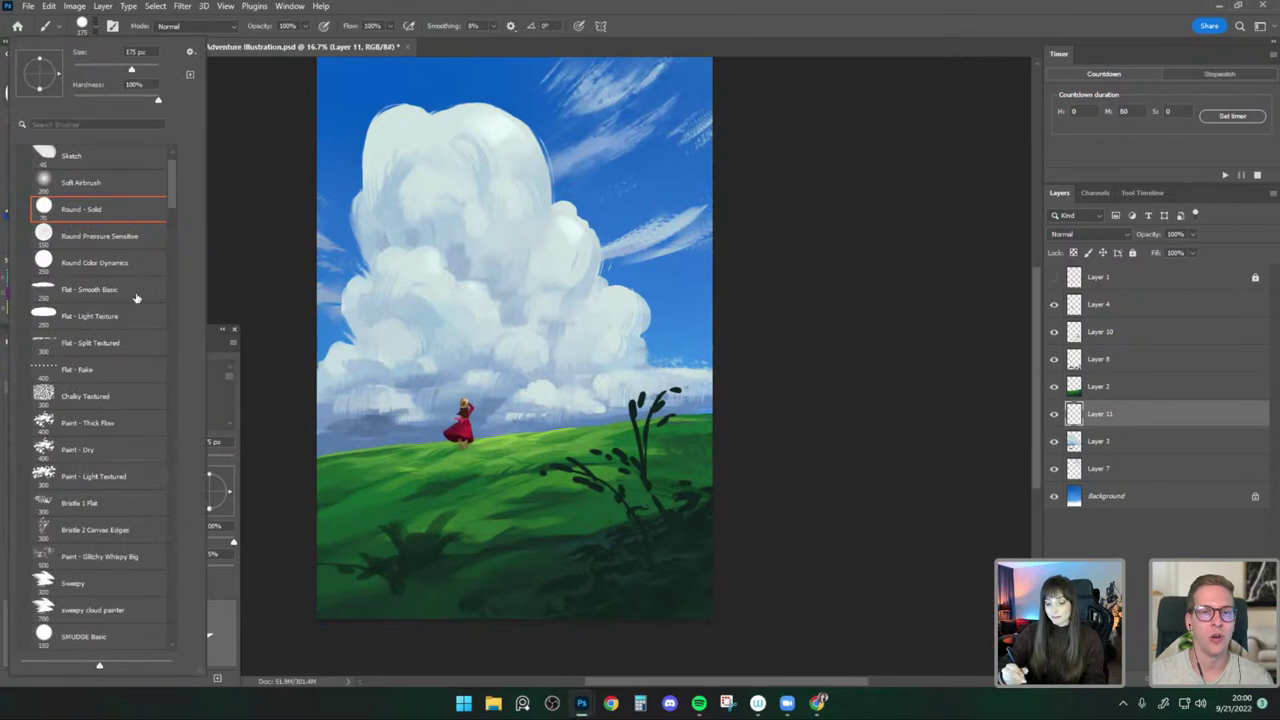
{"action": "left_click", "coordinate": [140, 265]}
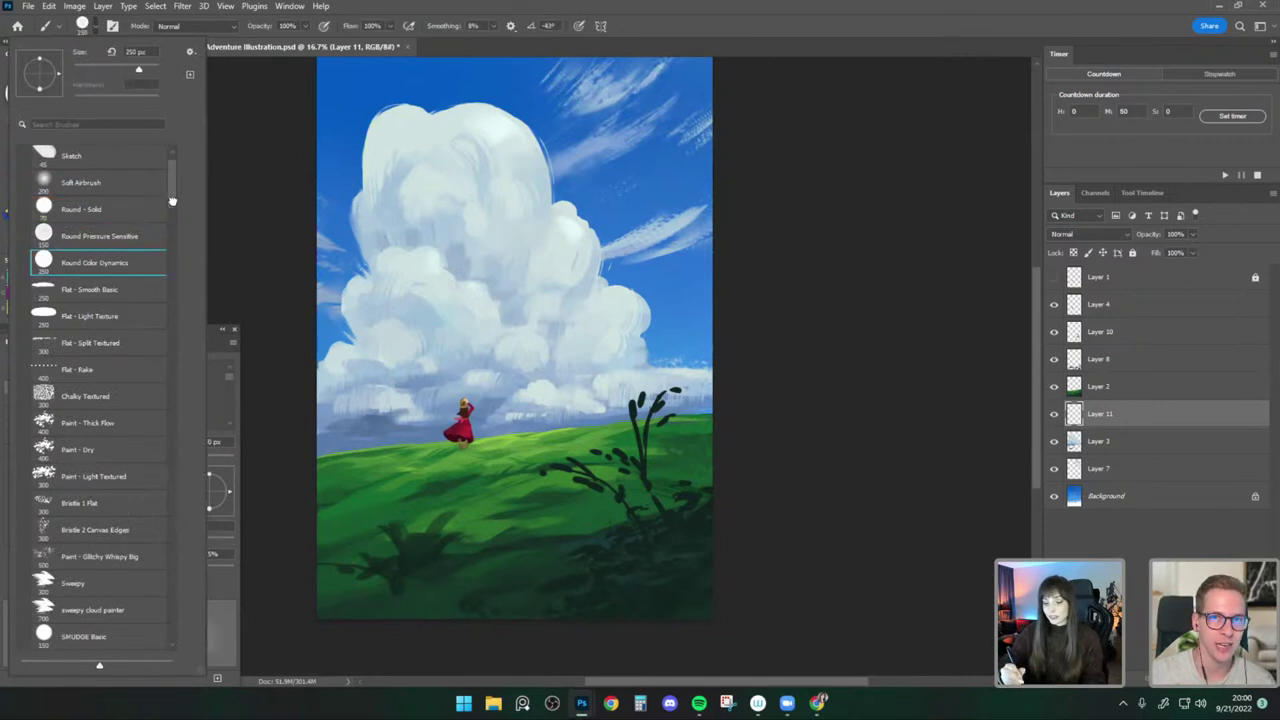
{"action": "left_click", "coordinate": [504, 140]}
{"action": "key", "text": "bracketleft"}
{"action": "key", "text": "bracketleft"}
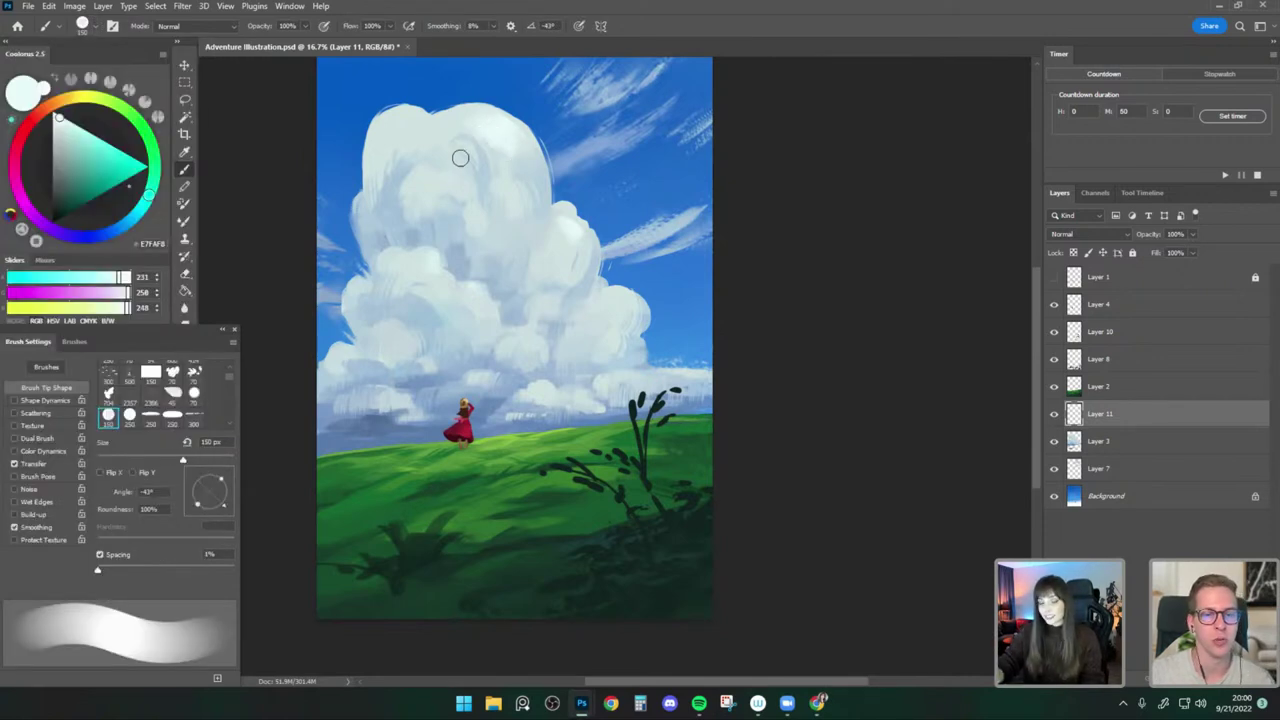
Paint small highlights across the cloud's upper lobes with a 100 to 125 px brush, softening them with the Smudge tool.
{"action": "key", "text": "bracketleft"}
{"action": "key", "text": "bracketleft"}
{"action": "key", "text": "bracketright"}
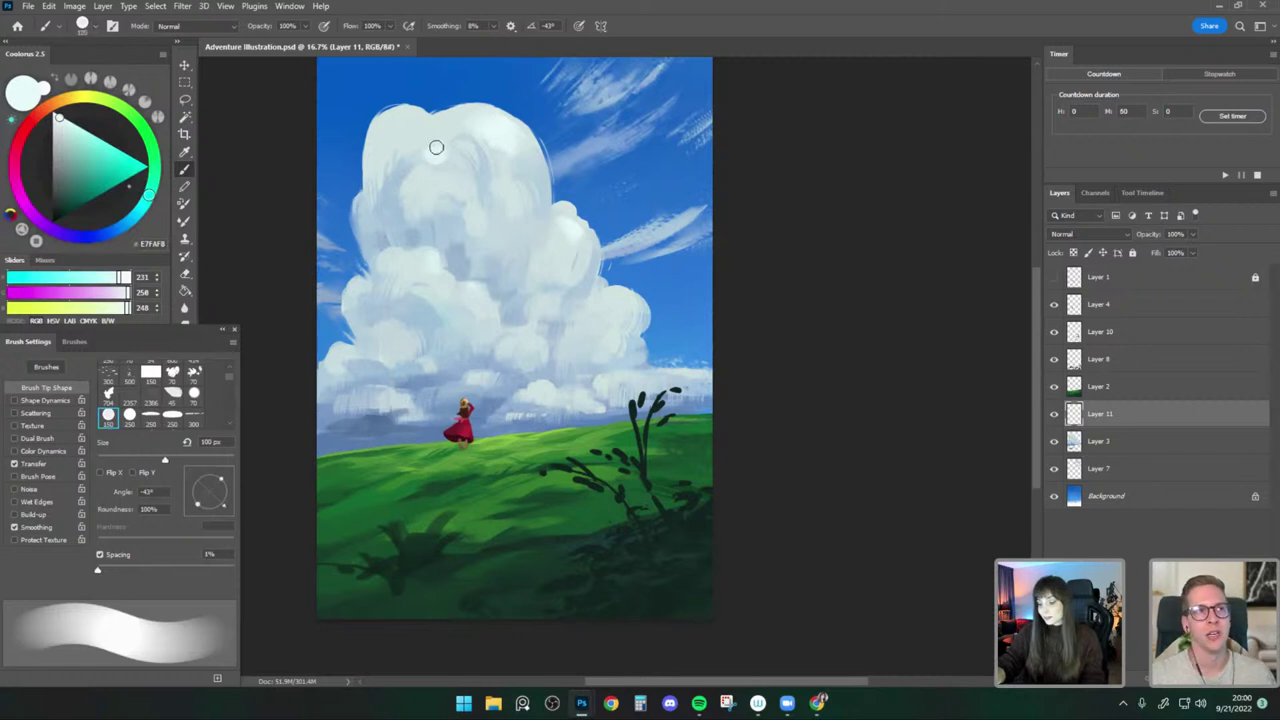
{"action": "key", "text": "r"}
{"action": "key", "text": "b"}
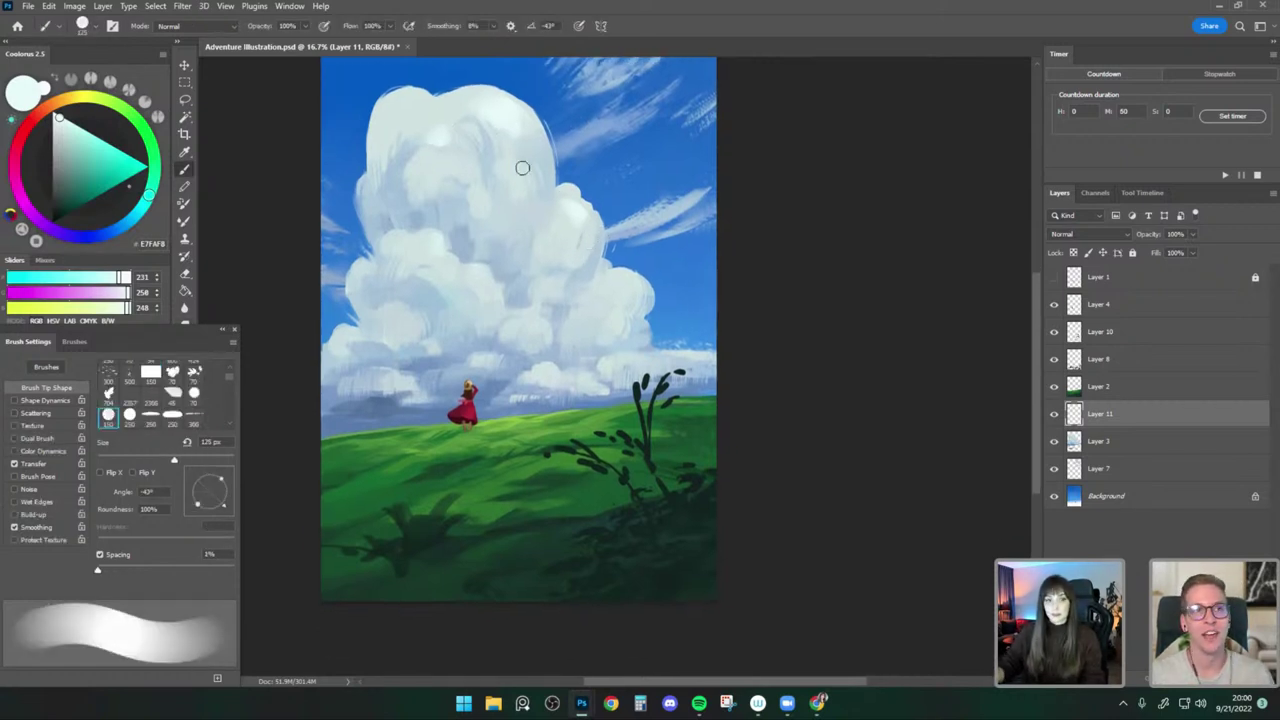
Reduce the brush to 90 px and below, add smaller highlights to the cloud's middle puffs, and blend them with the Smudge tool.
{"action": "key", "text": "bracketleft"}
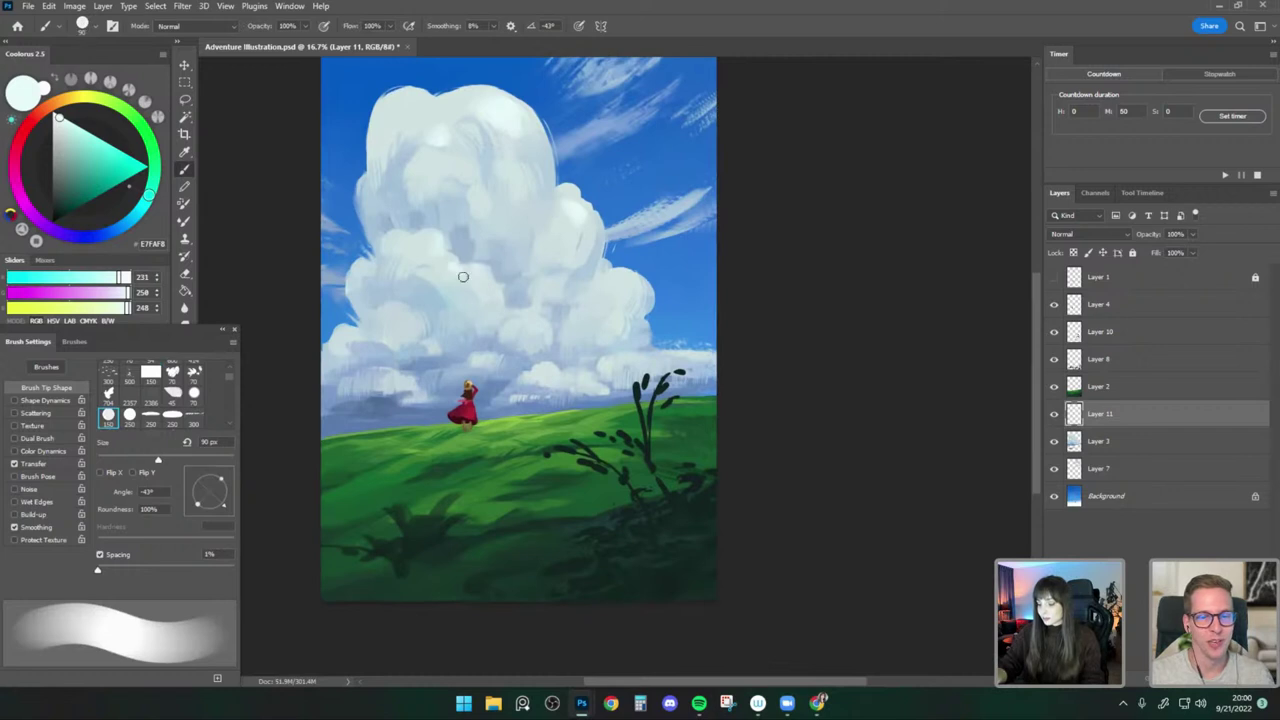
{"action": "key", "text": "r"}
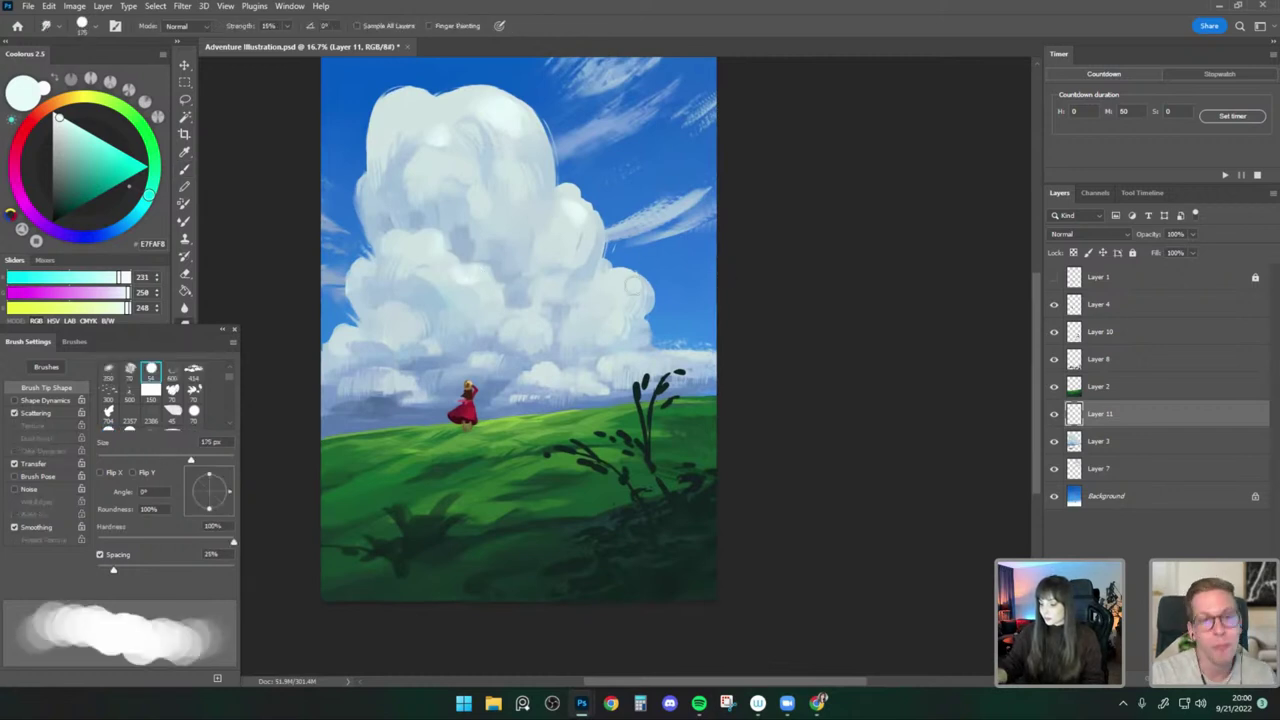
{"action": "key", "text": "period"}
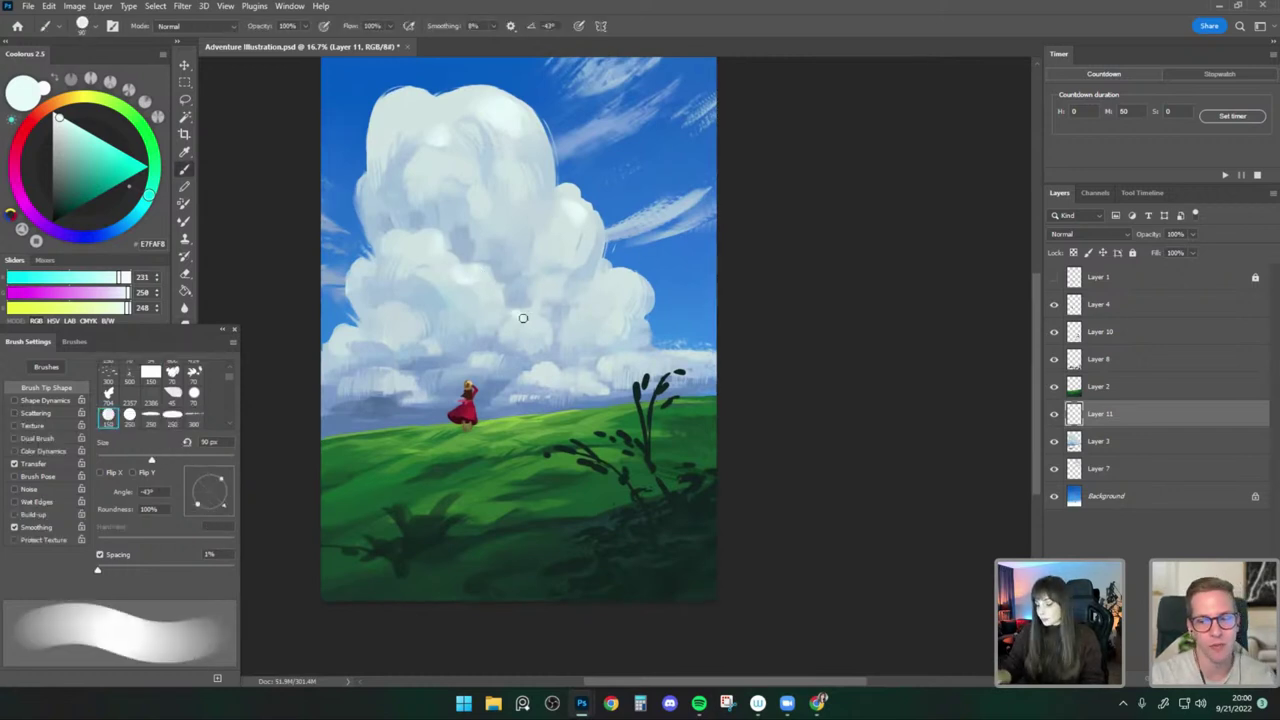
{"action": "key", "text": "alt+bracketleft"}
{"action": "key", "text": "alt+bracketright"}
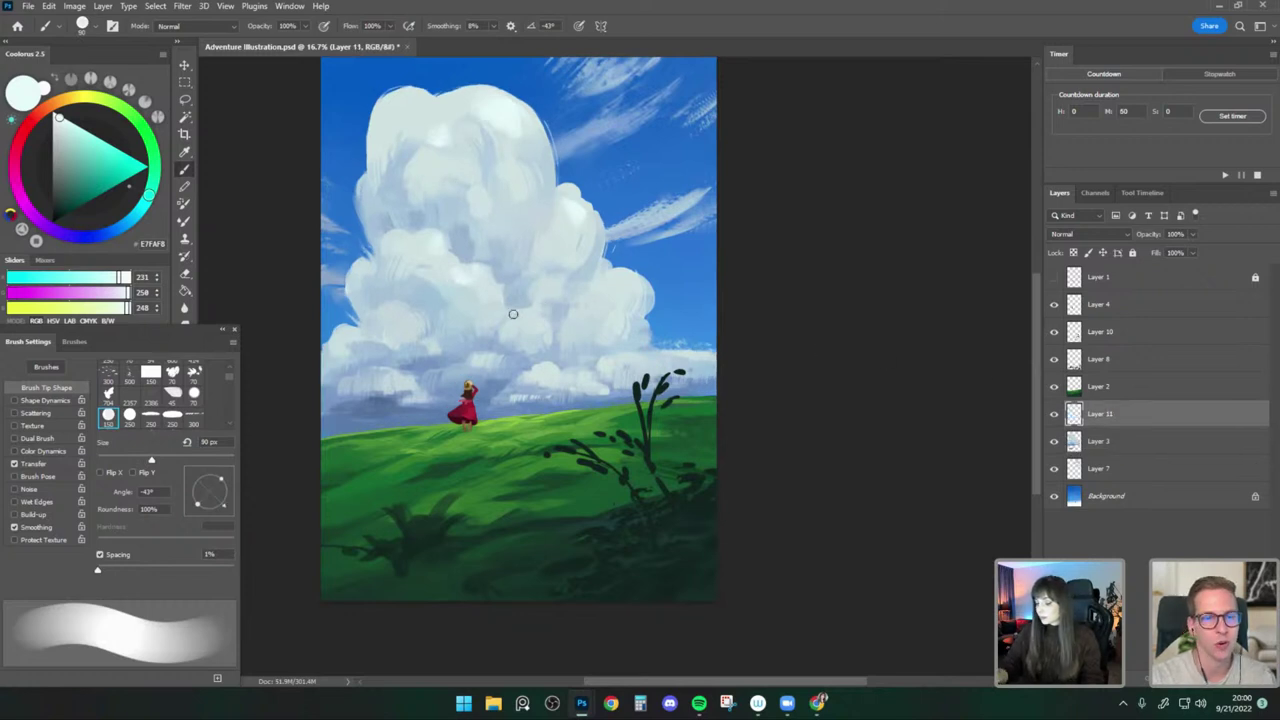
{"action": "key", "text": "bracketleft"}
{"action": "key", "text": "e"}
{"action": "key", "text": "r"}
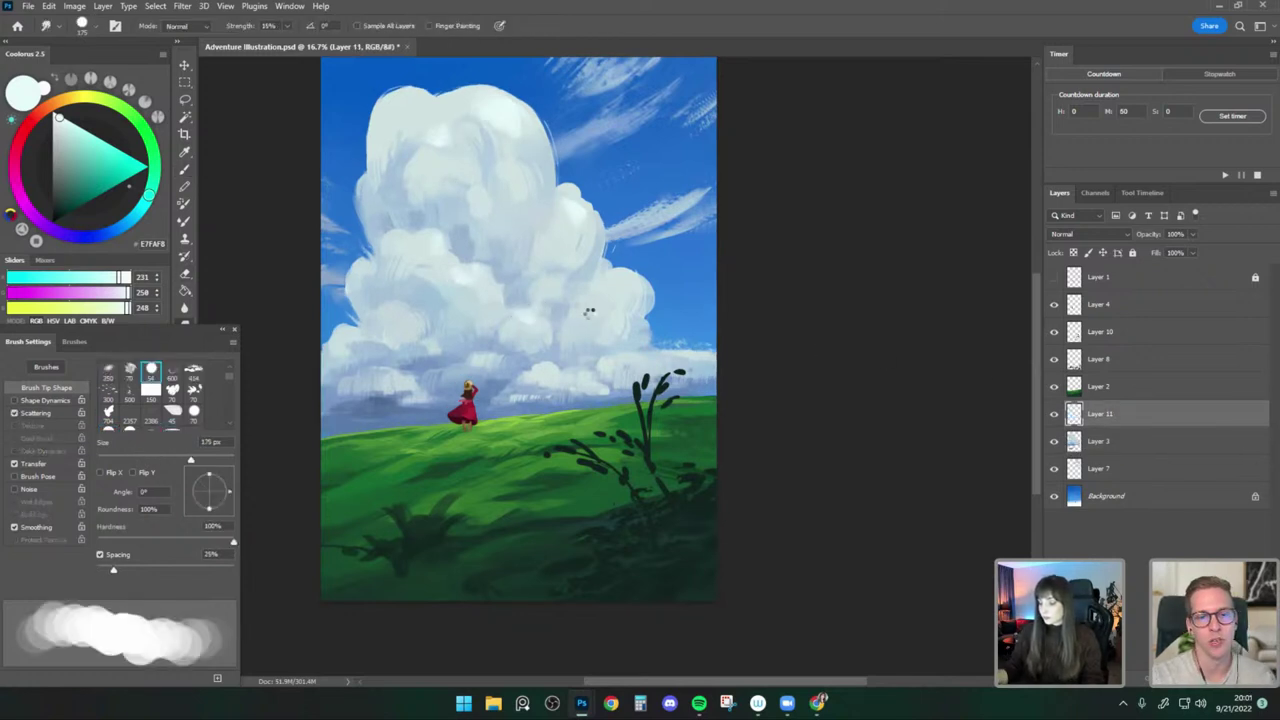
Flip the canvas horizontally, and undo the merge of the visible layers.
{"action": "key", "text": "ctrl+shift+h"}
{"action": "left_click_drag", "start_coordinate": [906, 492], "coordinate": [908, 494]}
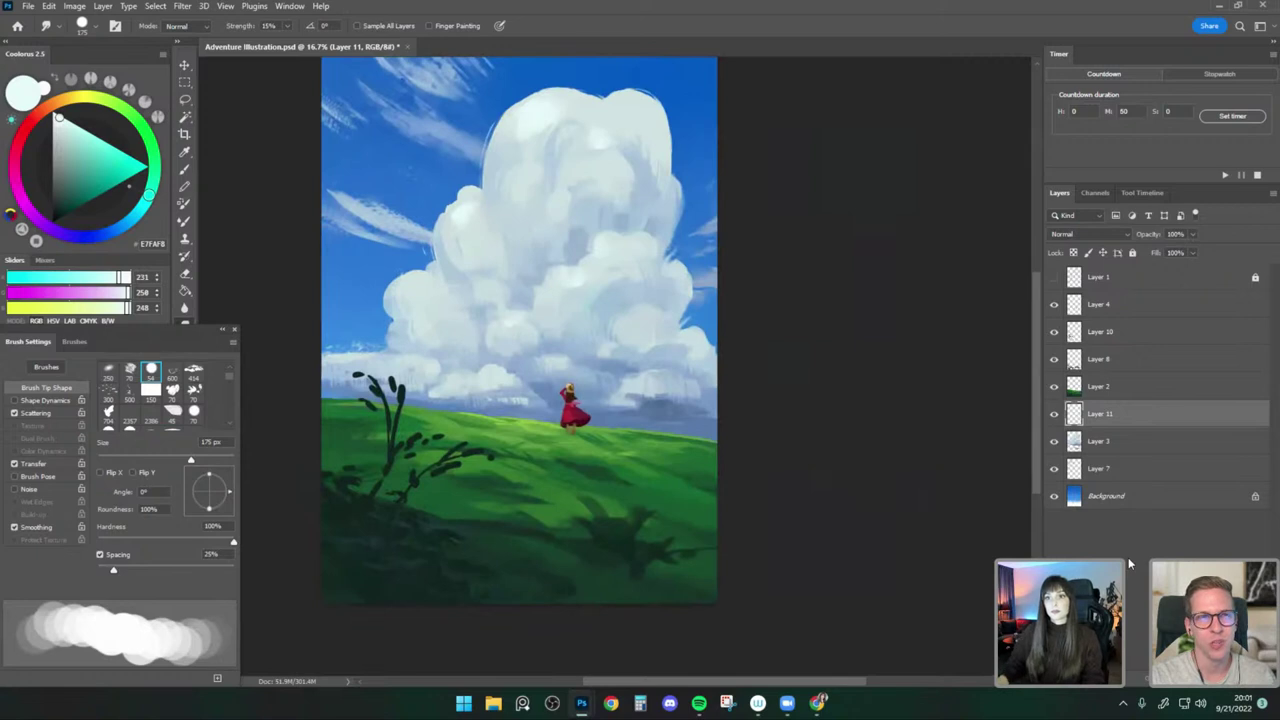
{"action": "key", "text": "ctrl+shift+e"}
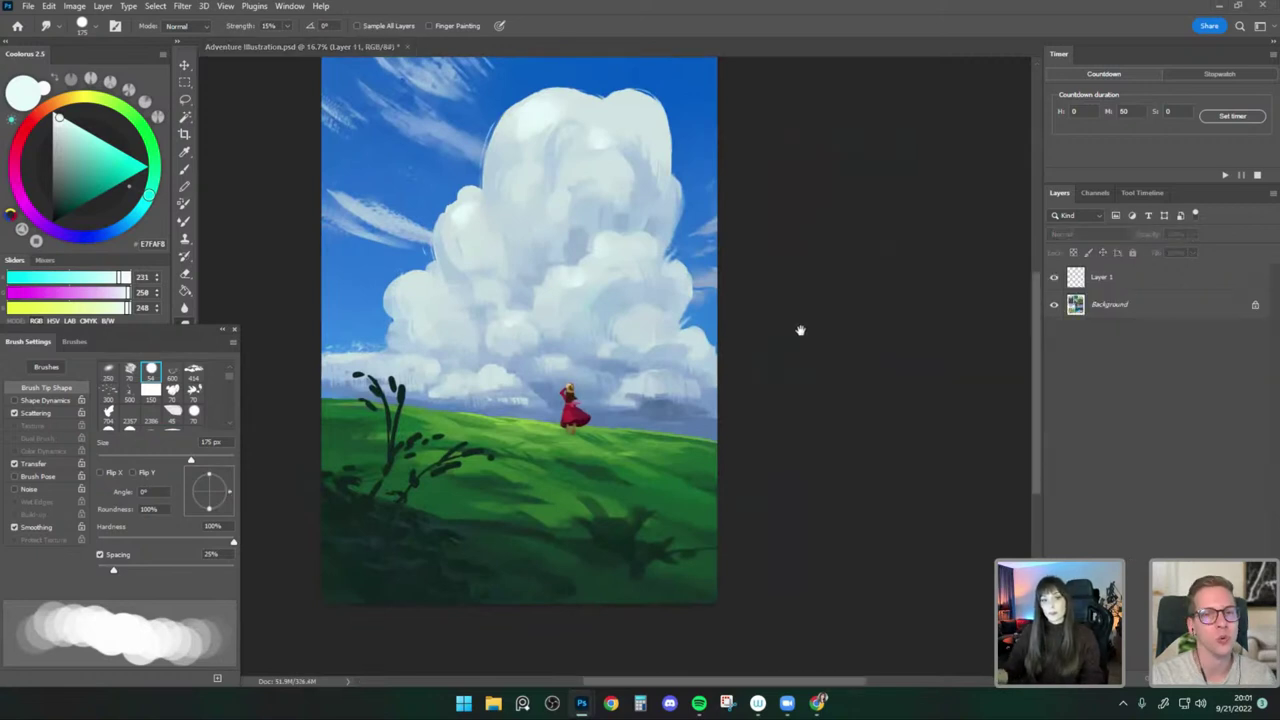
{"action": "key", "text": "ctrl+z"}
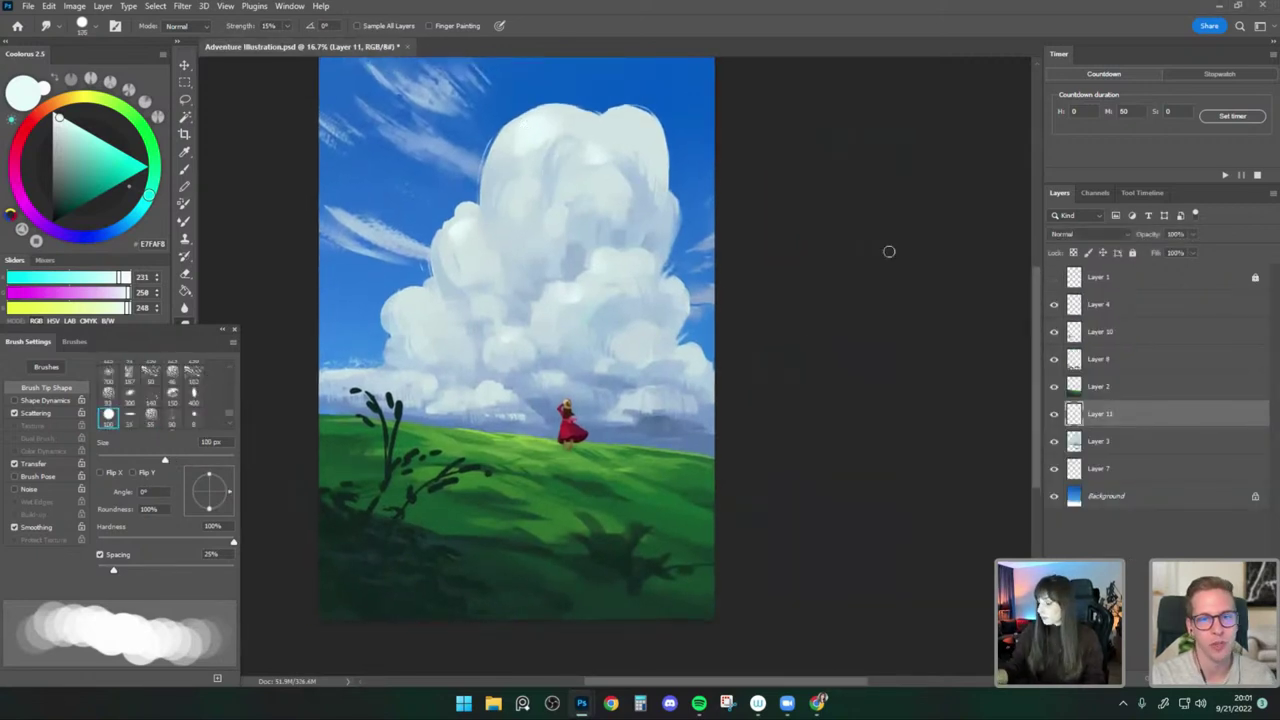
Clip Layer 11 to Layer 3 with a clipping mask.
{"action": "right_click", "coordinate": [1145, 414]}
{"action": "left_click", "coordinate": [1070, 379]}
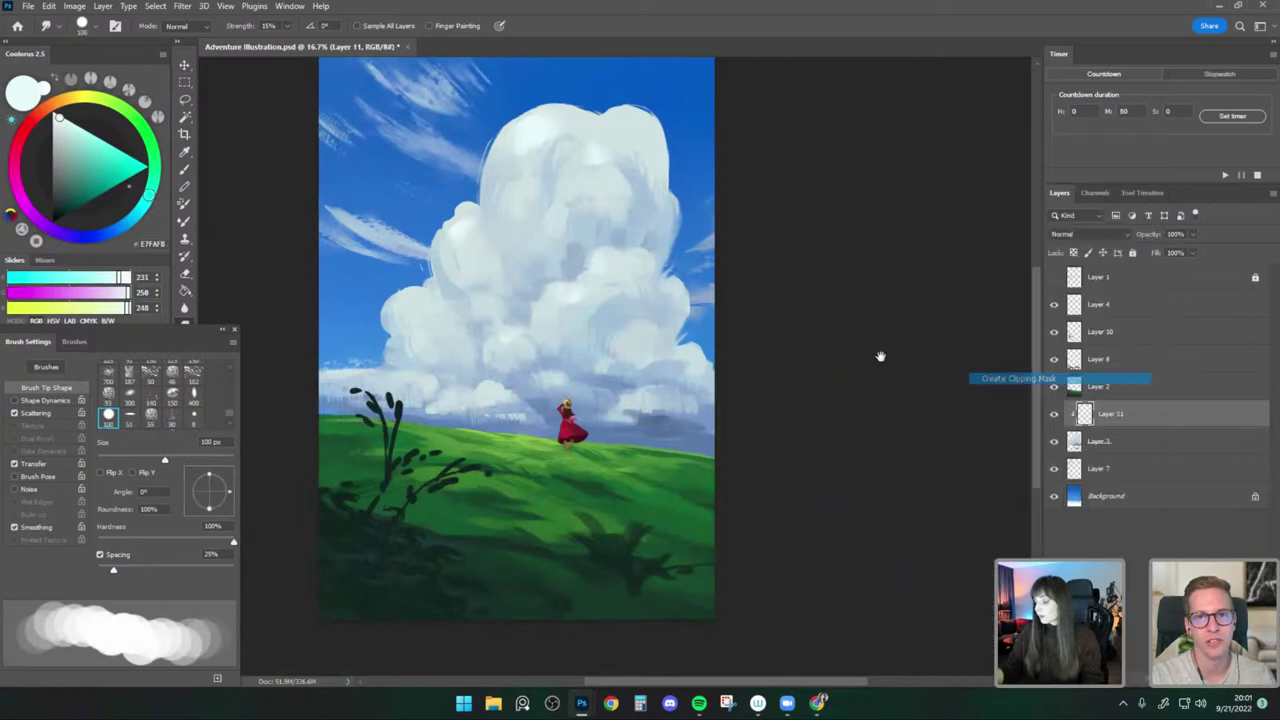
{"action": "left_click_drag", "start_coordinate": [880, 357], "coordinate": [874, 385]}
Continue painting E7FAF8 highlights on the flipped cloud on Layer 11, enlarging the pressure-sensitive brush step by step to 150 px.
{"action": "key", "text": "b"}
{"action": "key", "text": "bracketright"}
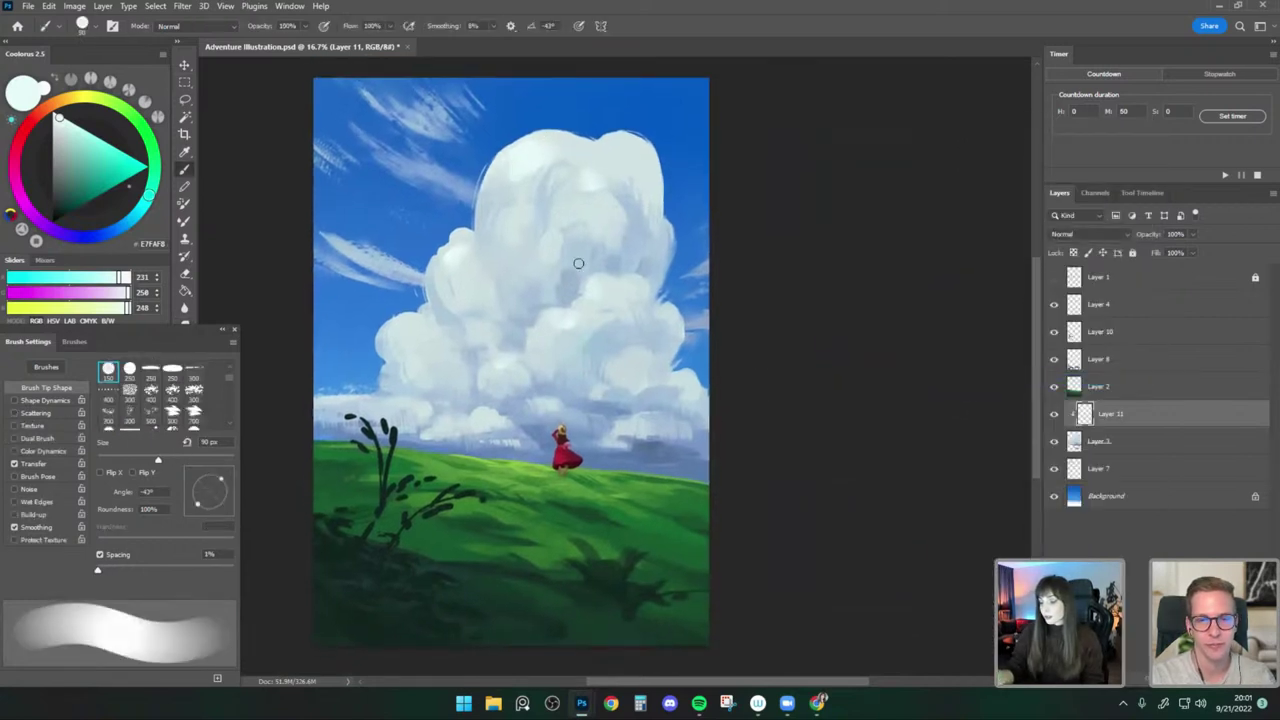
{"action": "key", "text": "bracketright"}
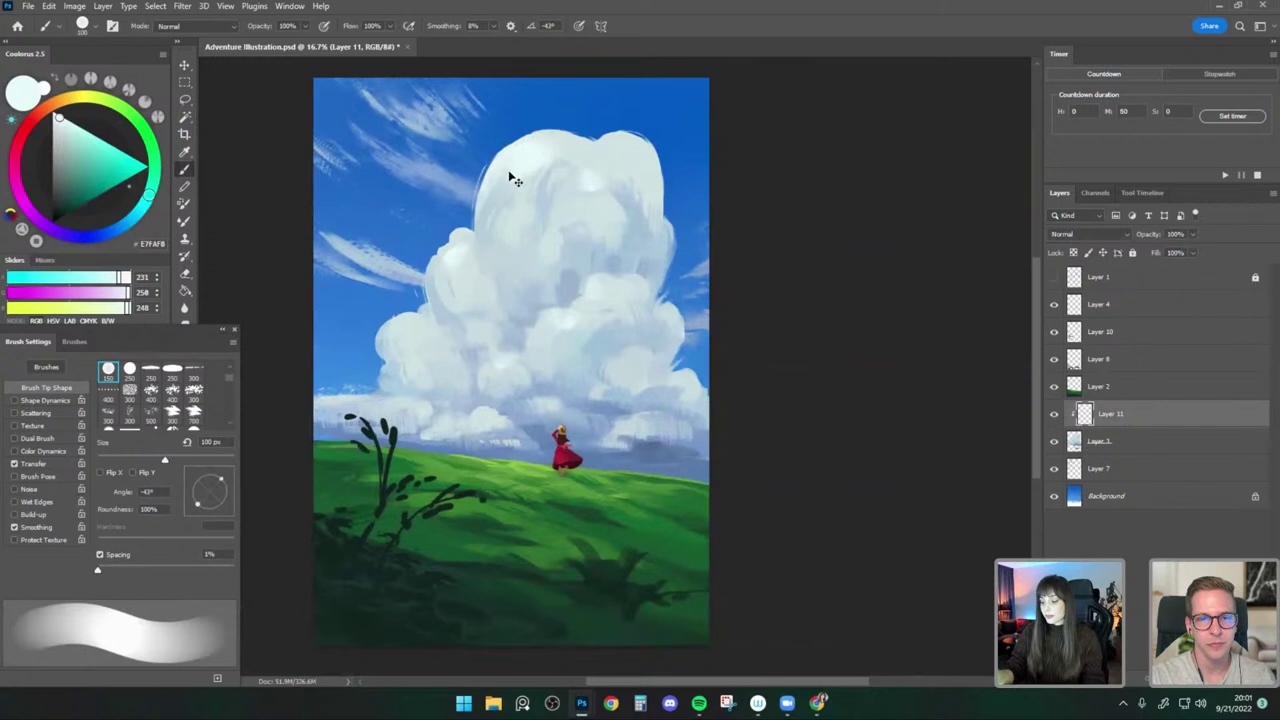
{"action": "key", "text": "bracketright"}
{"action": "scroll", "coordinate": [717, 208], "scroll_direction": "down", "scroll_amount": 1}
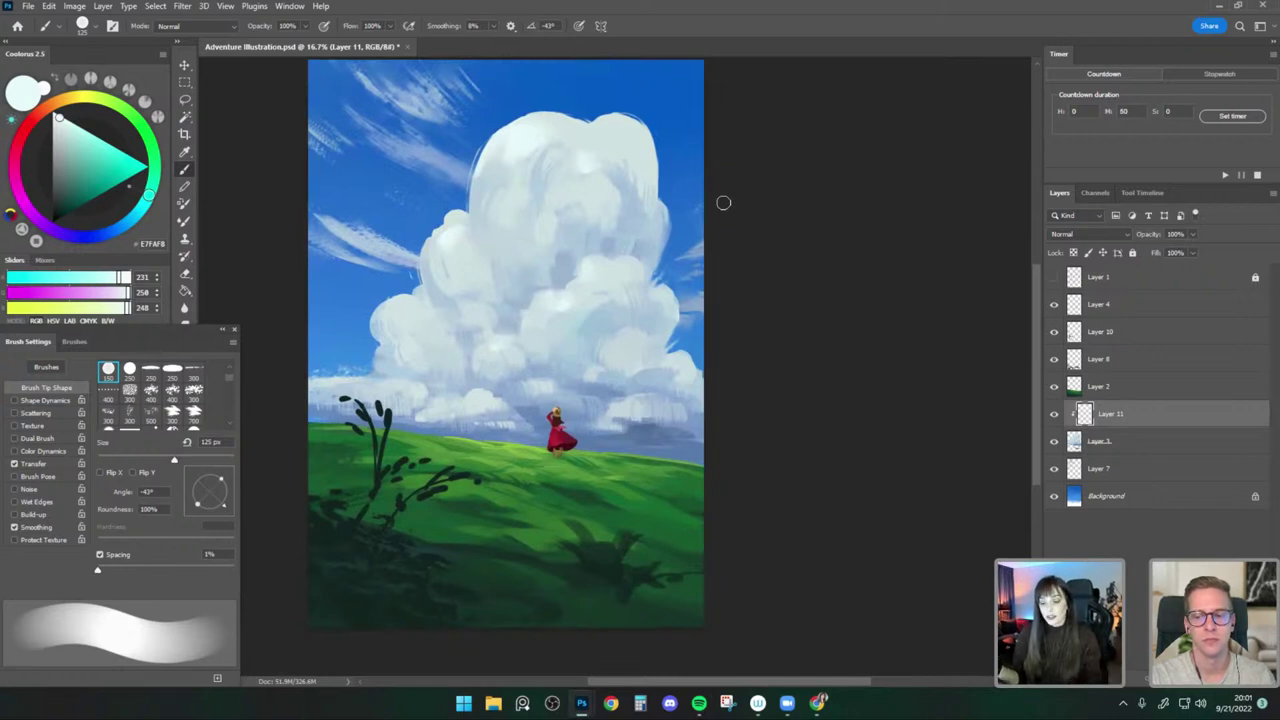
{"action": "mouse_move", "coordinate": [729, 281]}
{"action": "left_mouse_down"}
{"action": "mouse_move", "coordinate": [743, 277]}
{"action": "mouse_move", "coordinate": [740, 293]}
{"action": "left_mouse_up"}
{"action": "key", "text": "]"}
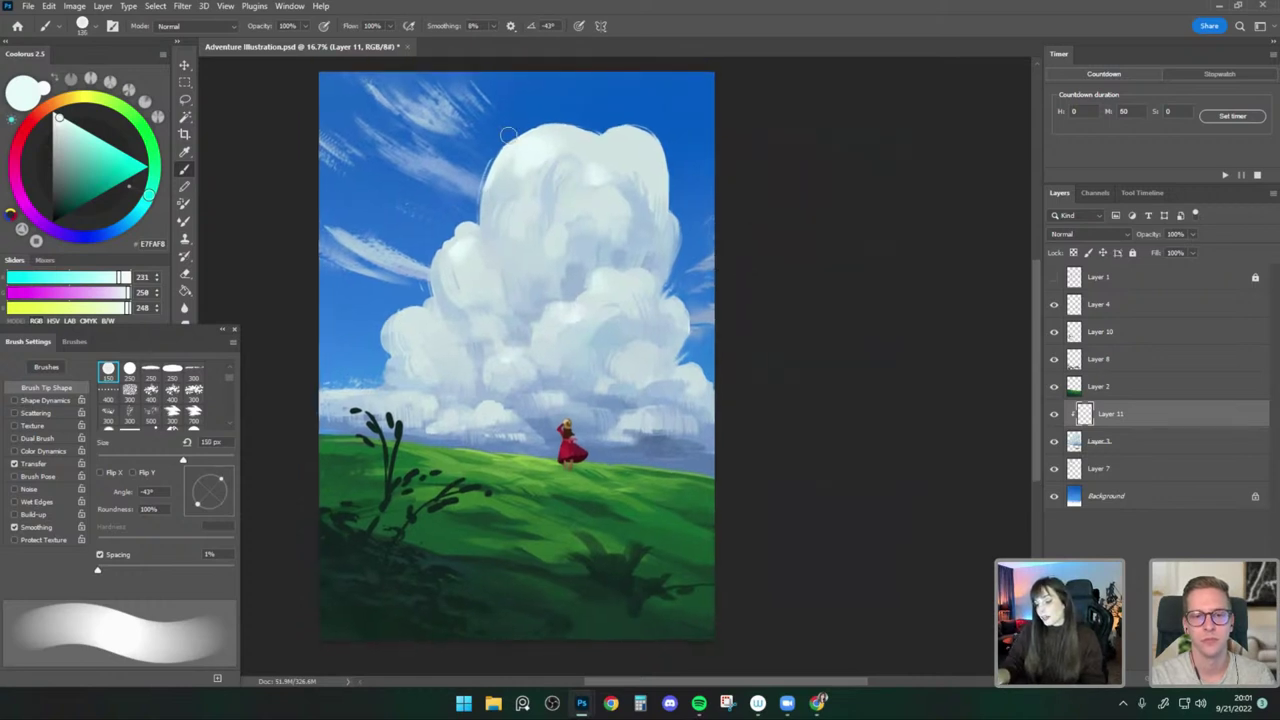
Shade the cloud's left side with sampled pale blues BDD5DD, B7D0DD and A9C6DA, using a 150 px brush.
{"action": "left_click", "coordinate": [507, 183], "text": "alt"}
{"action": "key", "text": "]"}
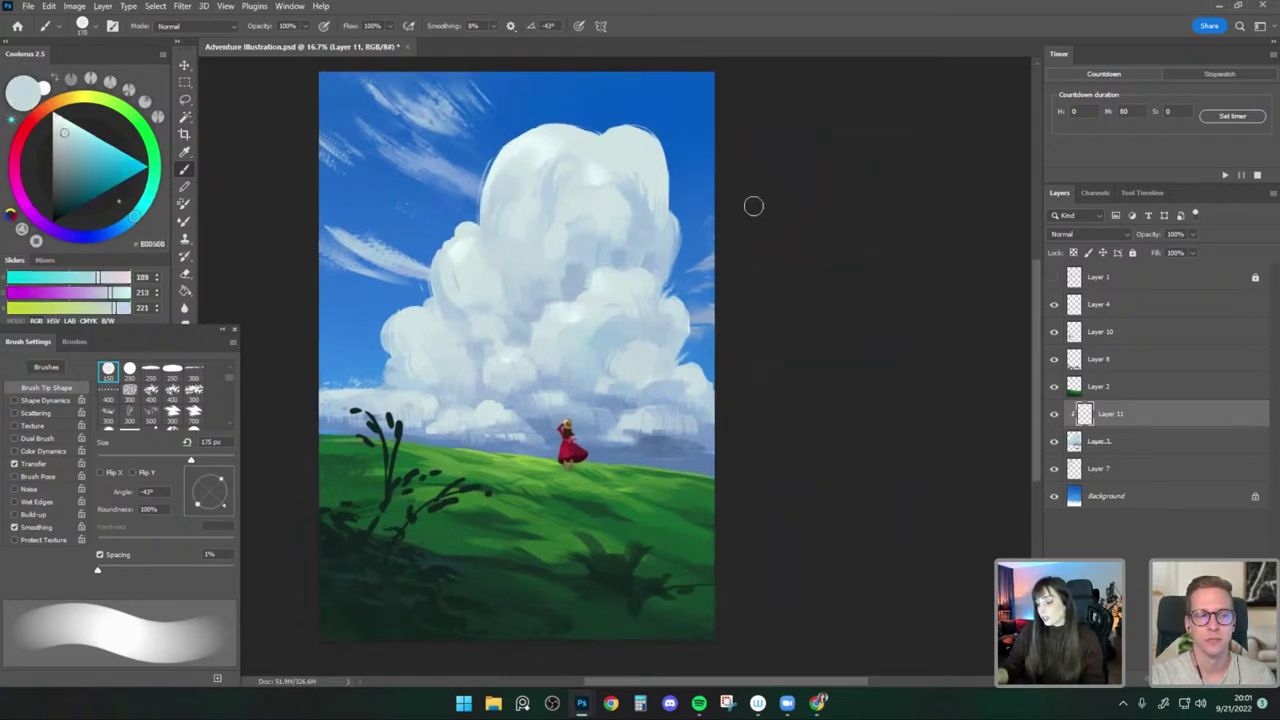
{"action": "left_click", "coordinate": [498, 197], "text": "alt"}
{"action": "key", "text": "["}
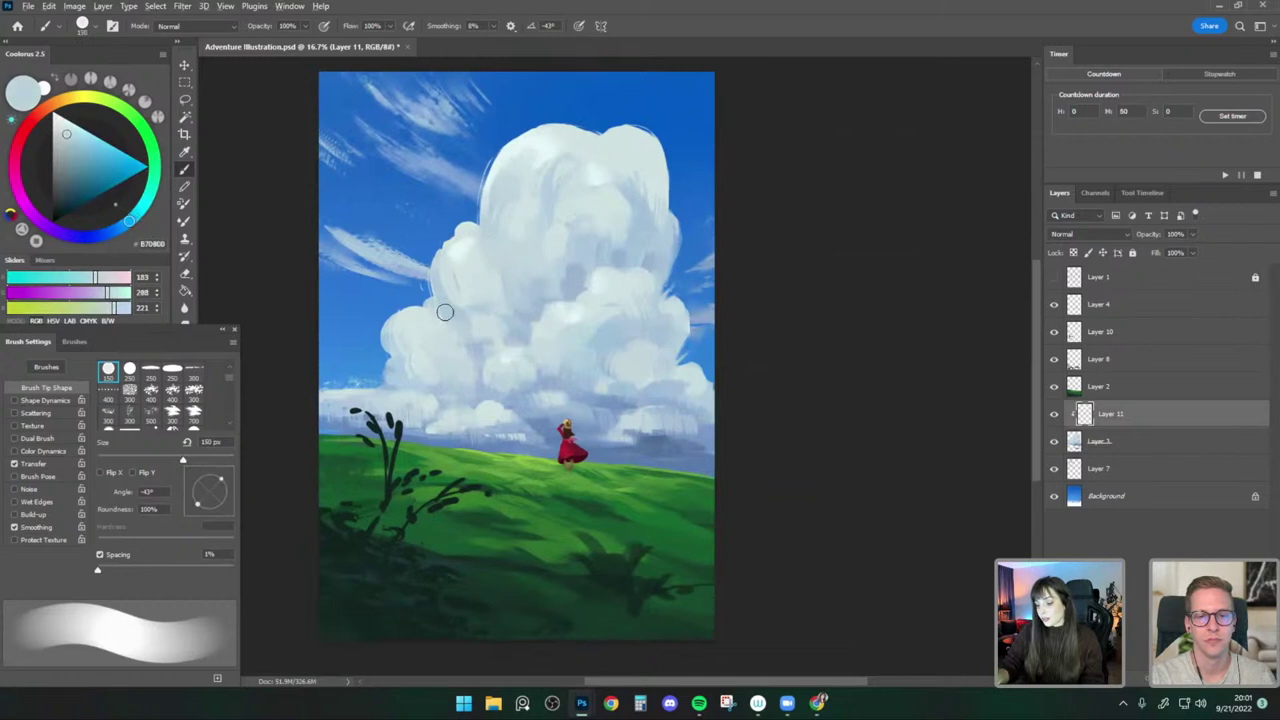
{"action": "left_click", "coordinate": [446, 310], "text": "alt"}
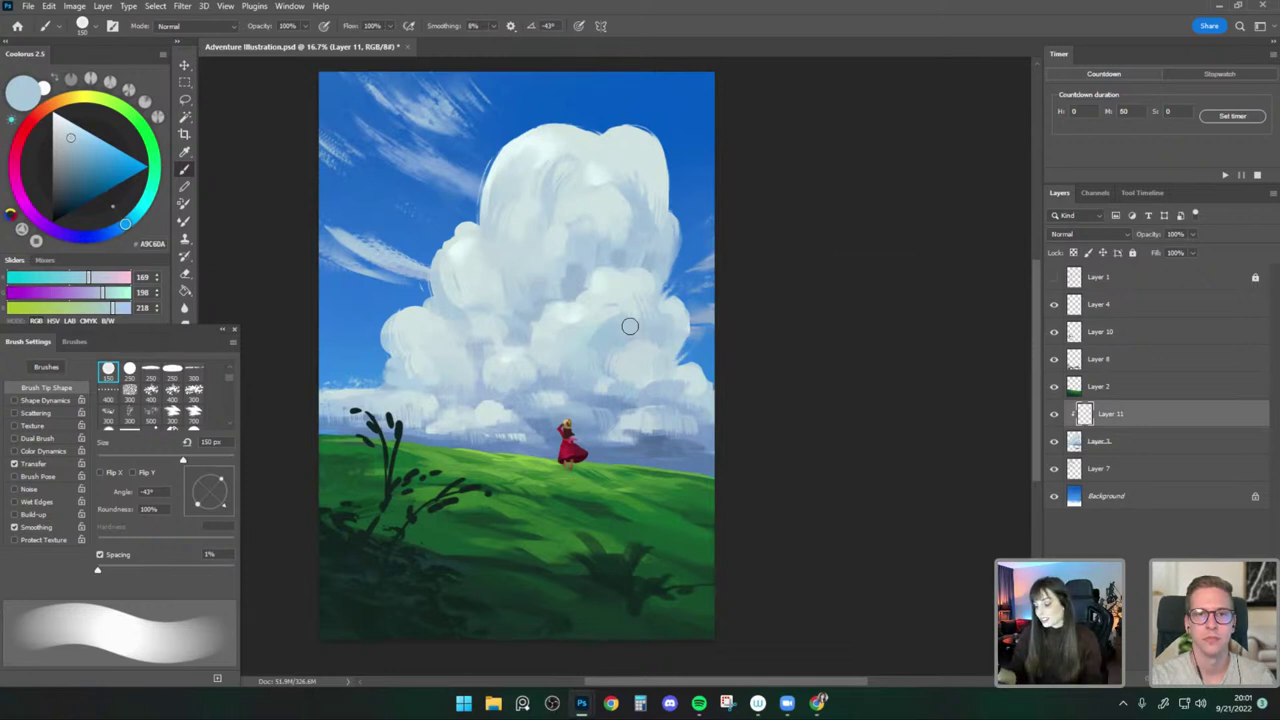
Blend the shadows between the cloud's lower puffs with sampled blues 97B3D3 and CADFE0, using a 125 px brush.
{"action": "left_click", "coordinate": [562, 381], "text": "alt"}
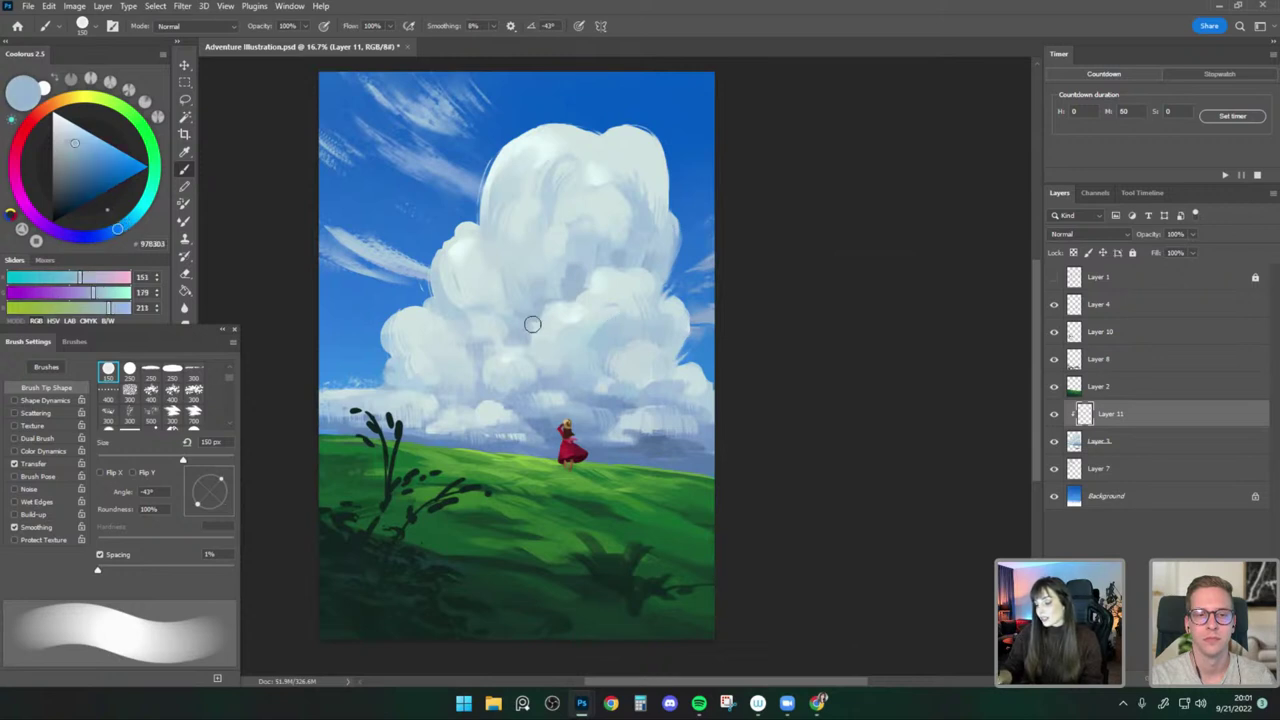
{"action": "key", "text": "bracketleft"}
{"action": "left_click", "coordinate": [629, 352], "text": "alt"}
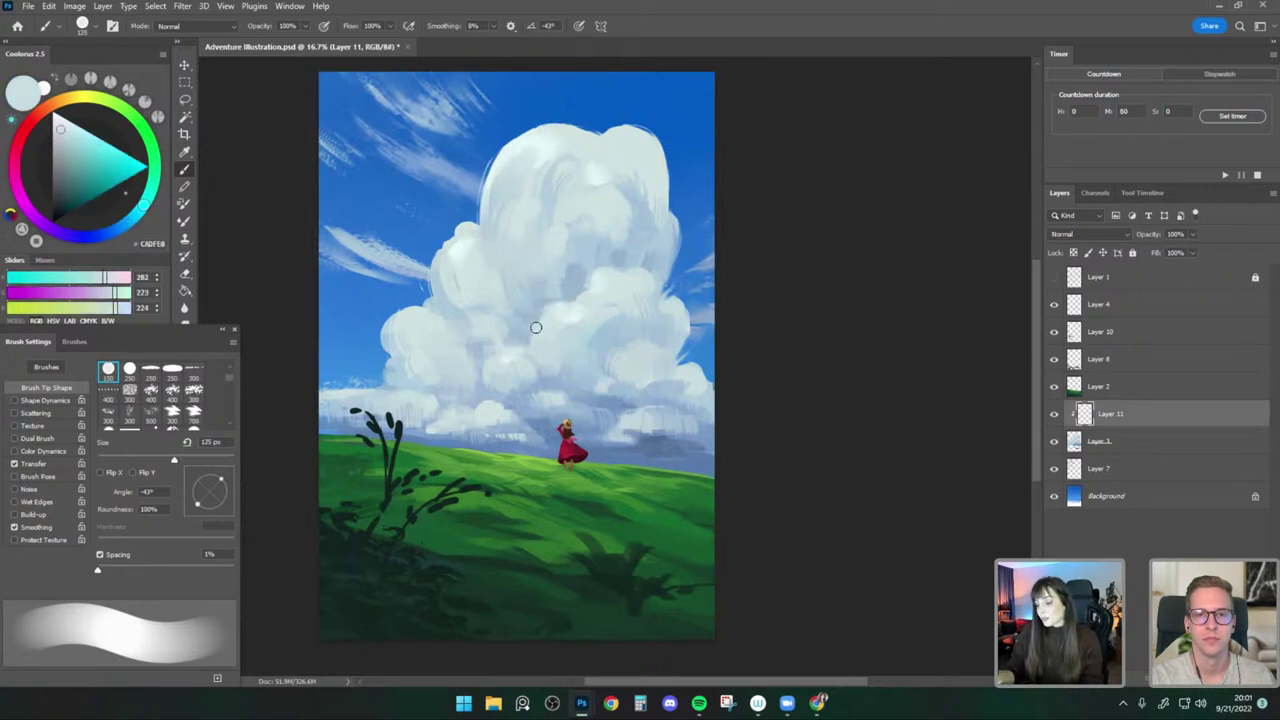
{"action": "key", "text": "bracketleft"}
{"action": "key", "text": "bracketright"}
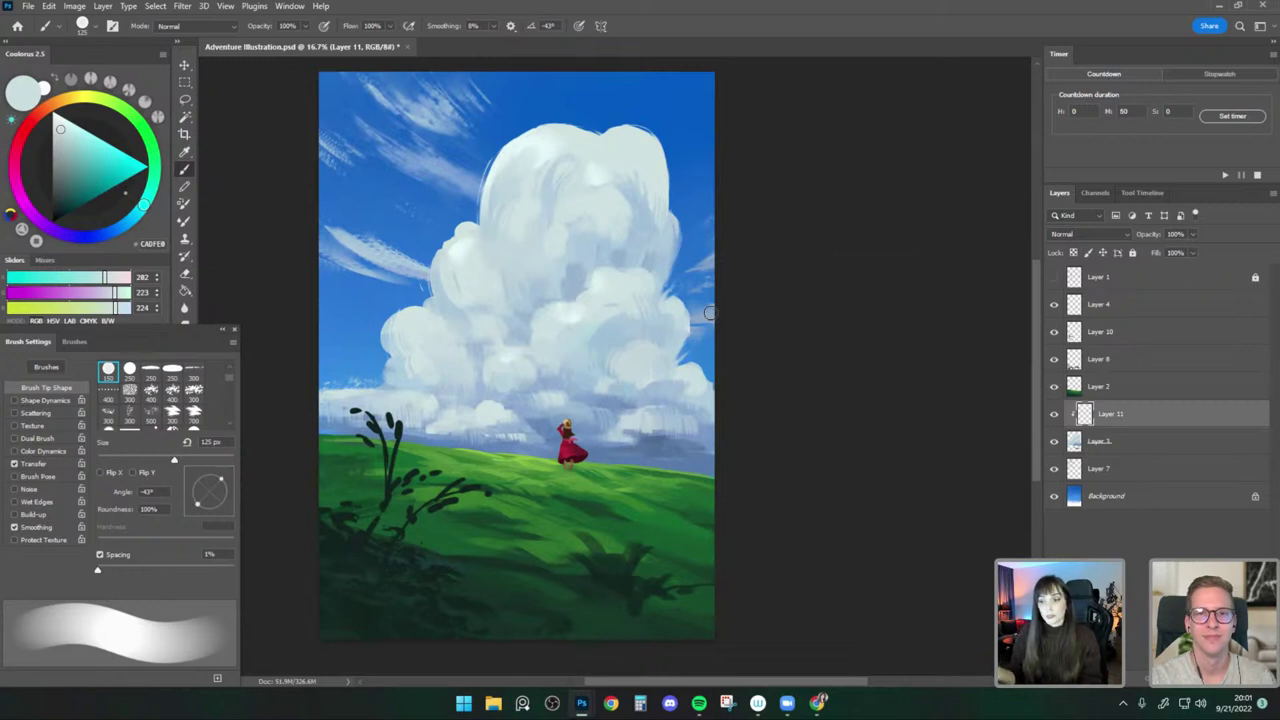
Shade the top right lobe of the cloud with sampled pale blue A9C4DA, using a 150–200 px brush.
{"action": "left_click_drag", "start_coordinate": [734, 380], "coordinate": [762, 377]}
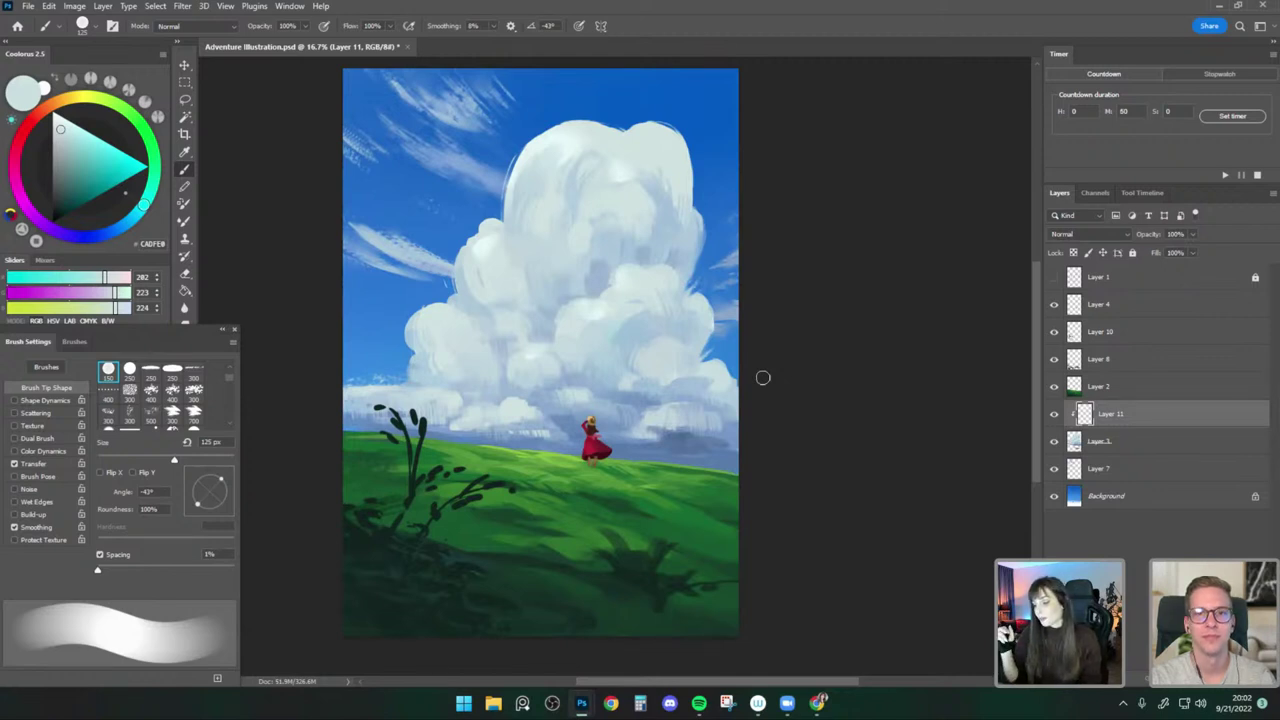
{"action": "left_click", "coordinate": [661, 204], "text": "alt"}
{"action": "key", "text": "bracketright"}
{"action": "key", "text": "bracketright"}
{"action": "left_click_drag", "start_coordinate": [687, 175], "coordinate": [686, 203]}
{"action": "key", "text": "bracketright"}
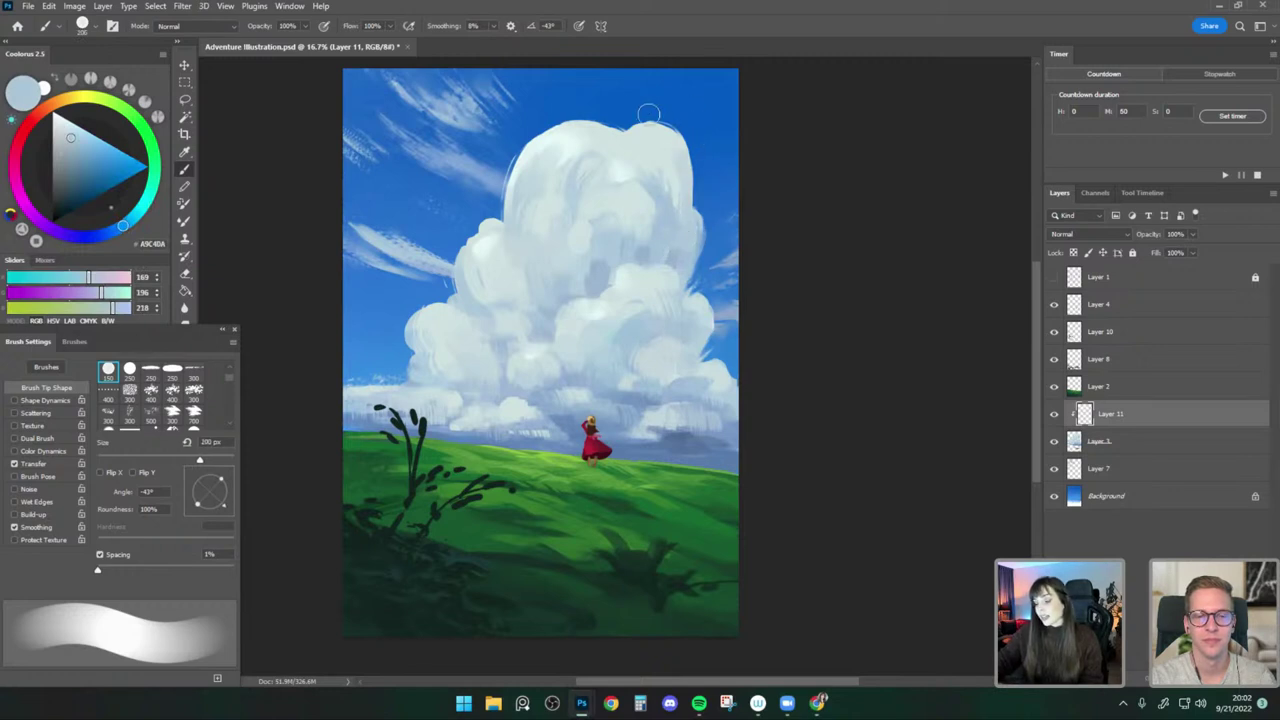
{"action": "key", "text": "bracketleft"}
{"action": "key", "text": "bracketleft"}
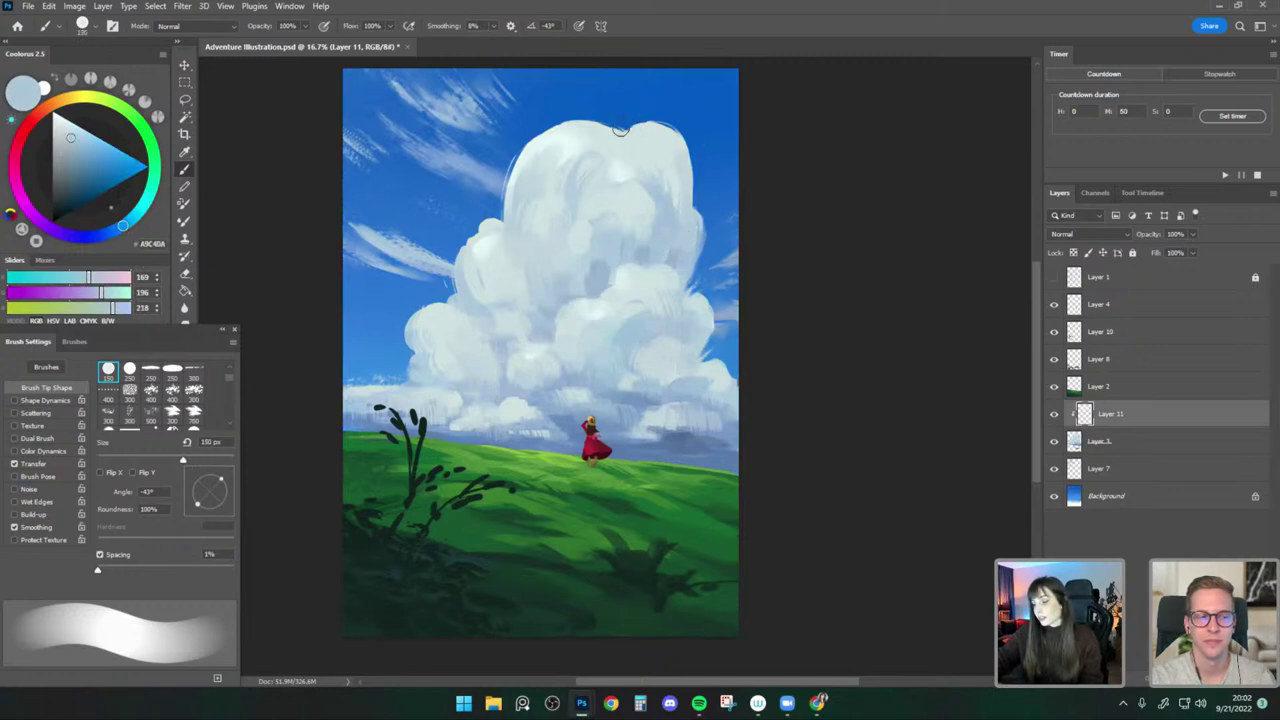
{"action": "key", "text": "bracketright"}
{"action": "key", "text": "bracketright"}
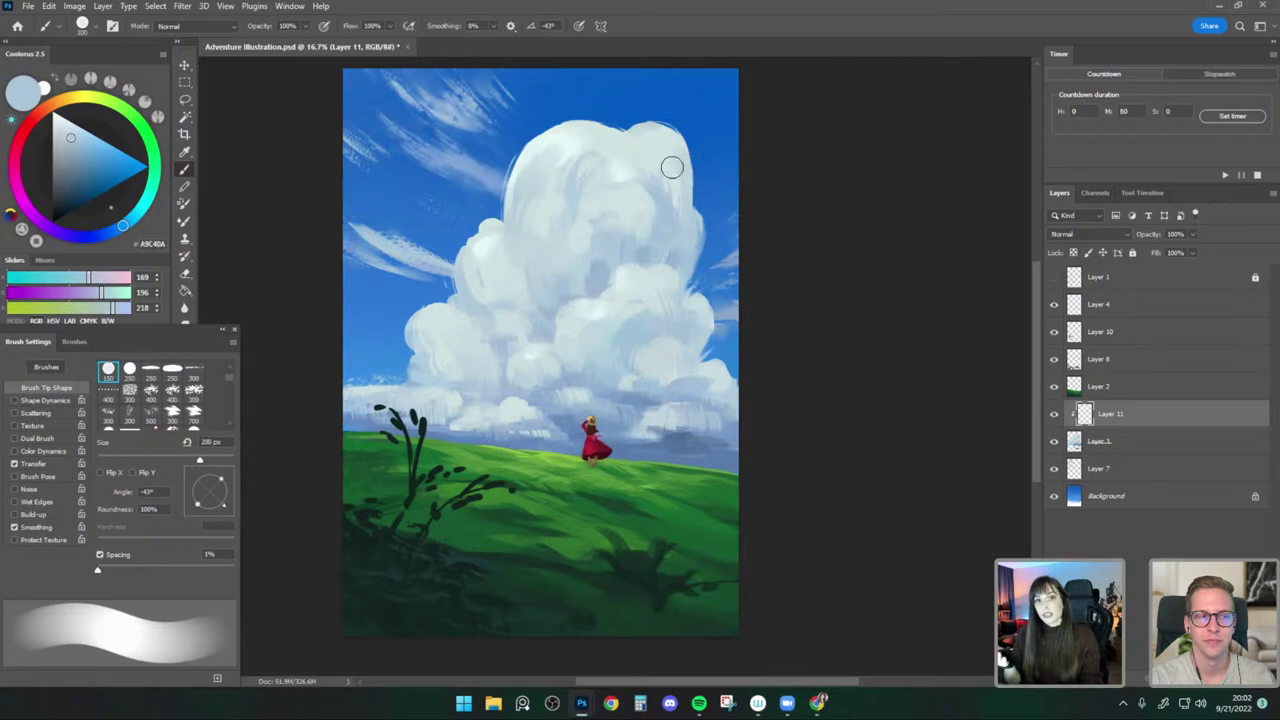
{"action": "key", "text": "bracketright"}
{"action": "key", "text": "bracketright"}
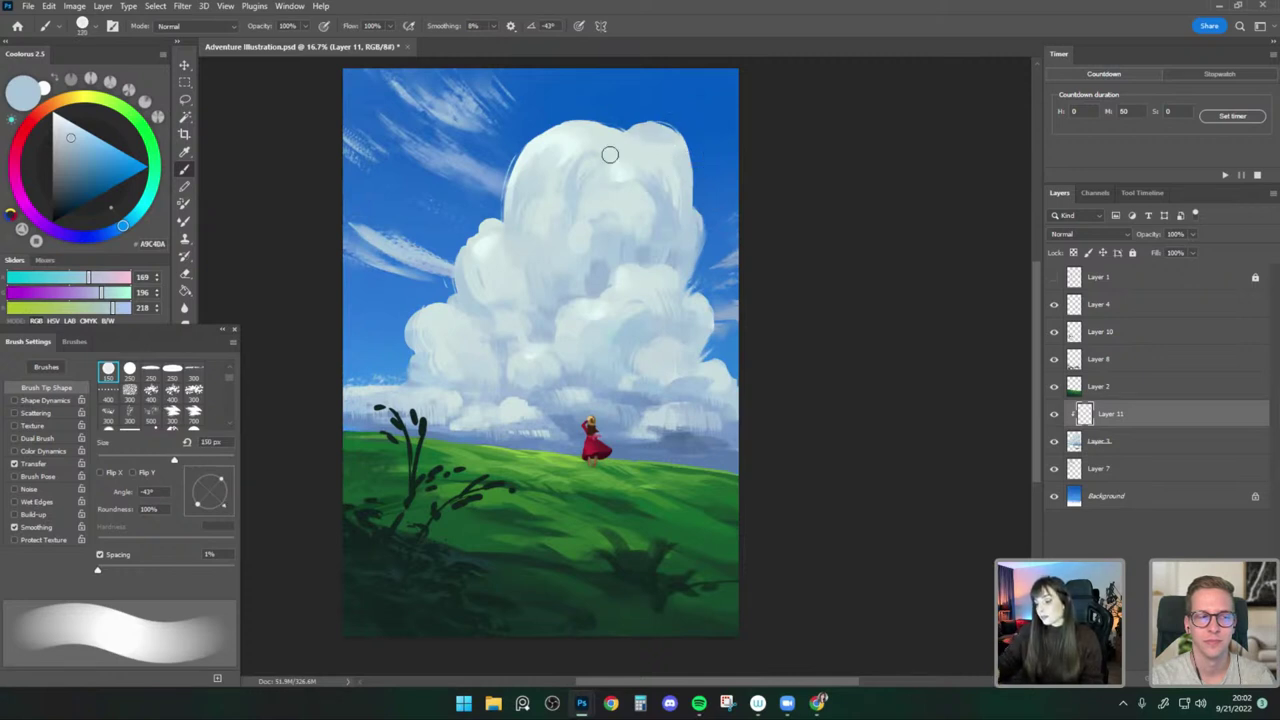
Blend the cloud's crown with sampled tones C0D6DE and CADEE0, enlarging the brush from 125 to 200 px.
{"action": "key", "text": "bracketleft"}
{"action": "key", "text": "bracketleft"}
{"action": "left_click", "coordinate": [608, 150], "text": "alt"}
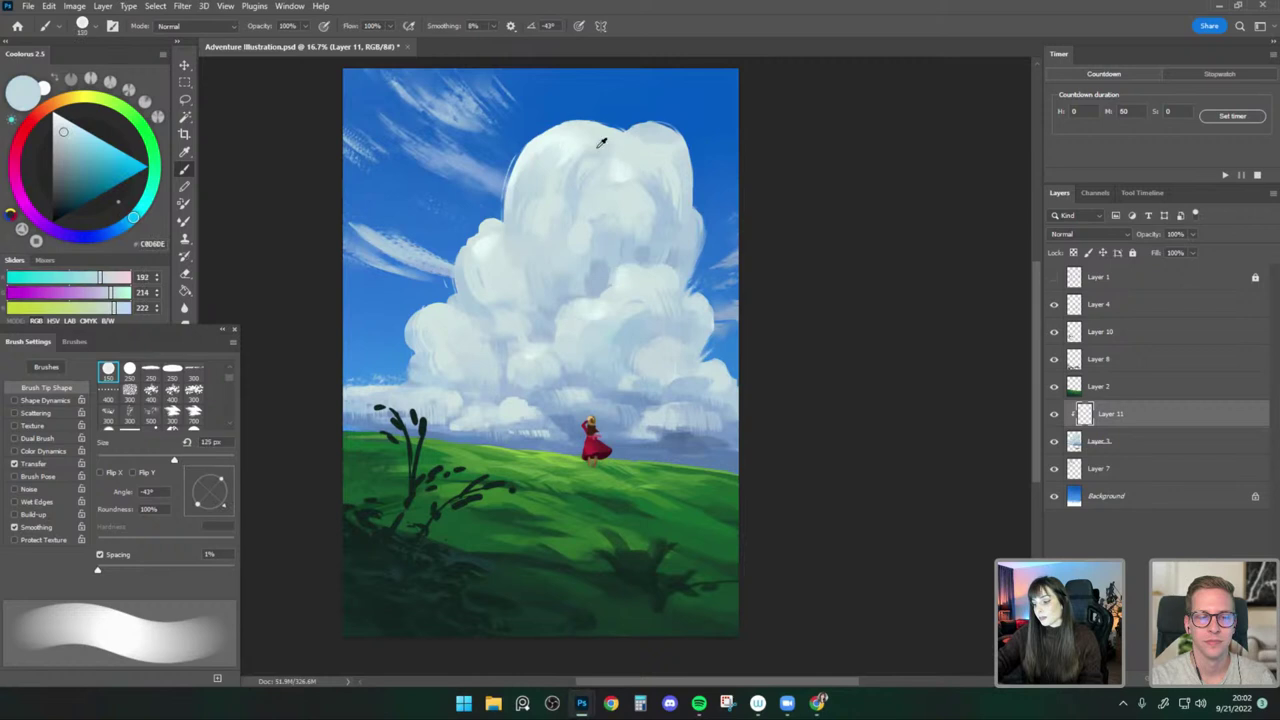
{"action": "key", "text": "bracketright"}
{"action": "left_click", "coordinate": [605, 138], "text": "alt"}
{"action": "key", "text": "bracketright"}
{"action": "left_click", "coordinate": [667, 140], "text": "alt"}
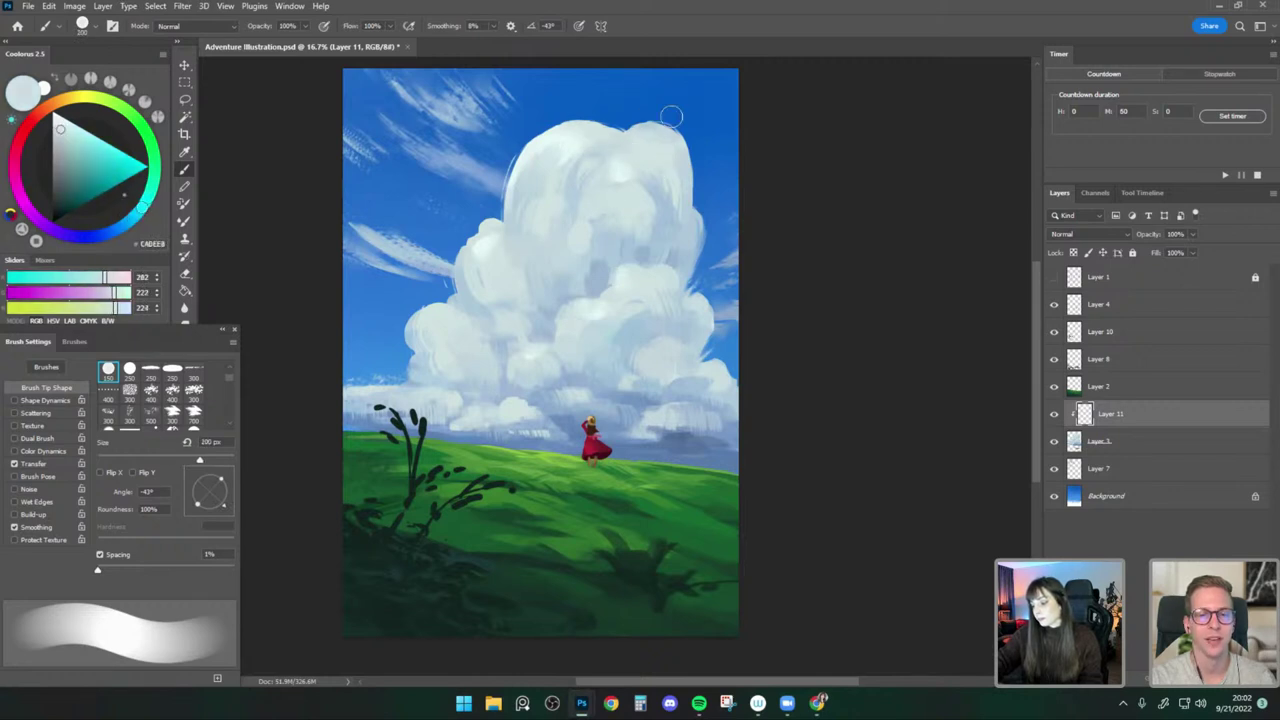
Model the cloud's upper puffs with sampled shadow A2BED8 at 150 px and lighter tone CEE2E1 at 125 px.
{"action": "left_click", "coordinate": [660, 192], "text": "alt"}
{"action": "key", "text": "bracketleft"}
{"action": "key", "text": "bracketleft"}
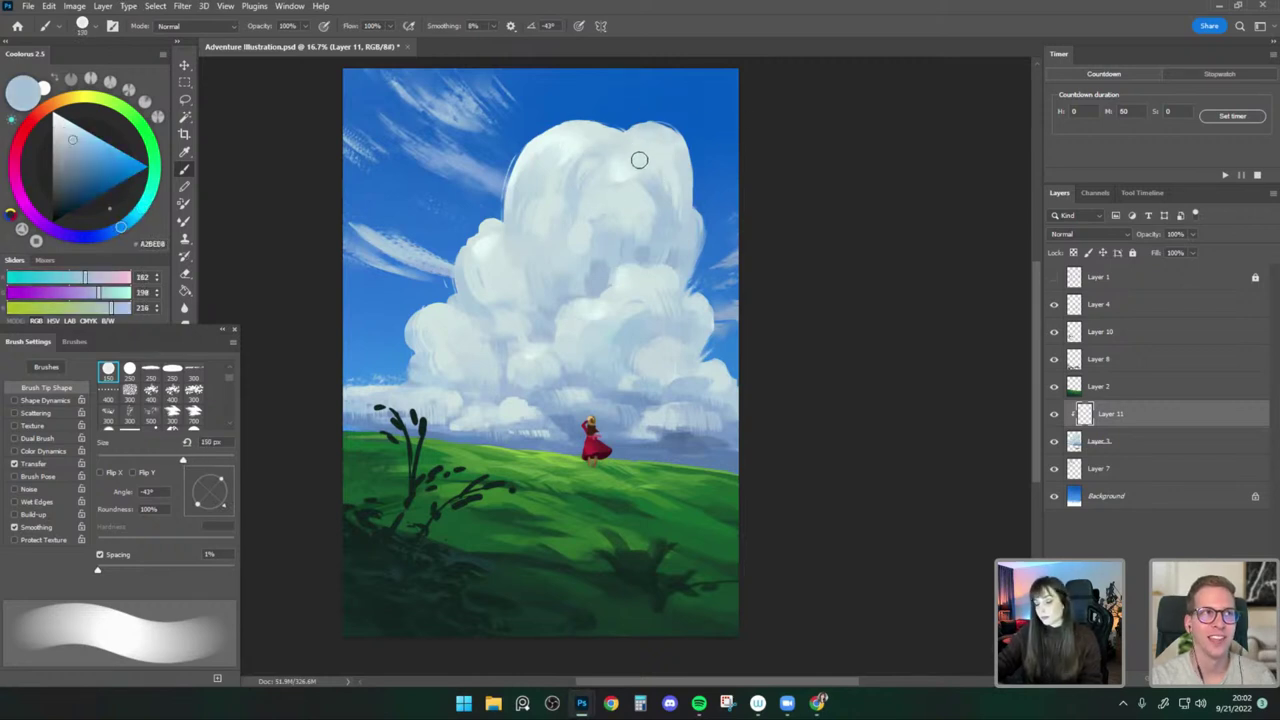
{"action": "left_click", "coordinate": [605, 176], "text": "alt"}
{"action": "key", "text": "bracketleft"}
{"action": "key", "text": "bracketleft"}
{"action": "key", "text": "bracketleft"}
{"action": "key", "text": "bracketleft"}
{"action": "key", "text": "bracketleft"}
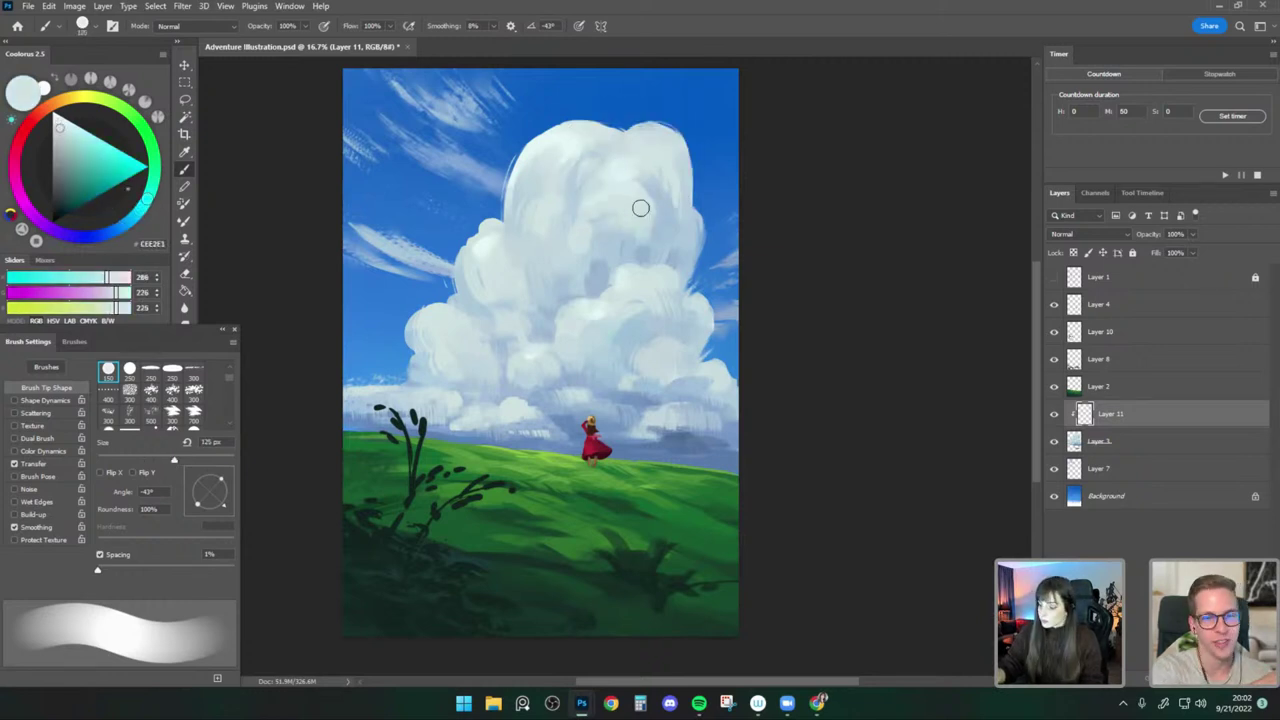
Define the upper central puff with sampled shadow A8C4DB at 175 px, then lighter C5DBE7 and D4E8EB using a 100–125 px brush.
{"action": "key", "text": "bracketright"}
{"action": "key", "text": "bracketright"}
{"action": "key", "text": "bracketright"}
{"action": "key", "text": "bracketright"}
{"action": "key", "text": "bracketright"}
{"action": "left_click", "coordinate": [655, 168], "text": "alt"}
{"action": "key", "text": "bracketleft"}
{"action": "left_click", "coordinate": [653, 192], "text": "alt"}
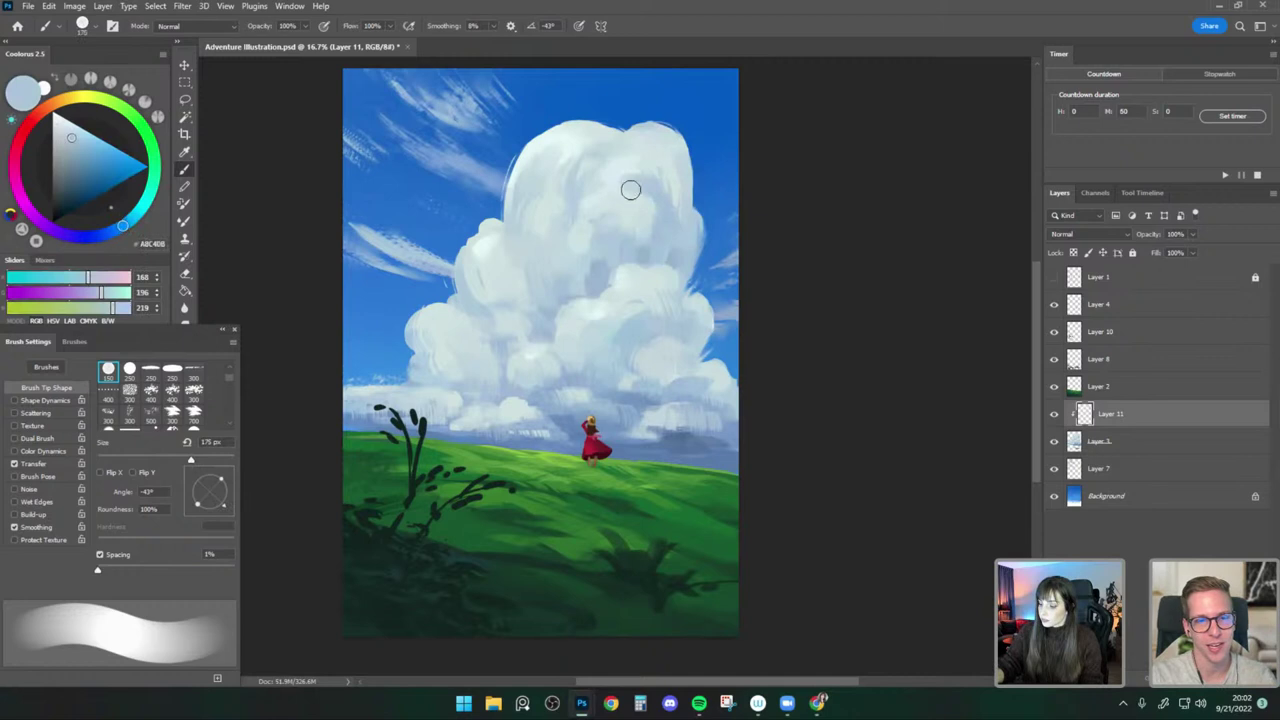
{"action": "left_click", "coordinate": [618, 192], "text": "alt"}
{"action": "key", "text": "bracketleft"}
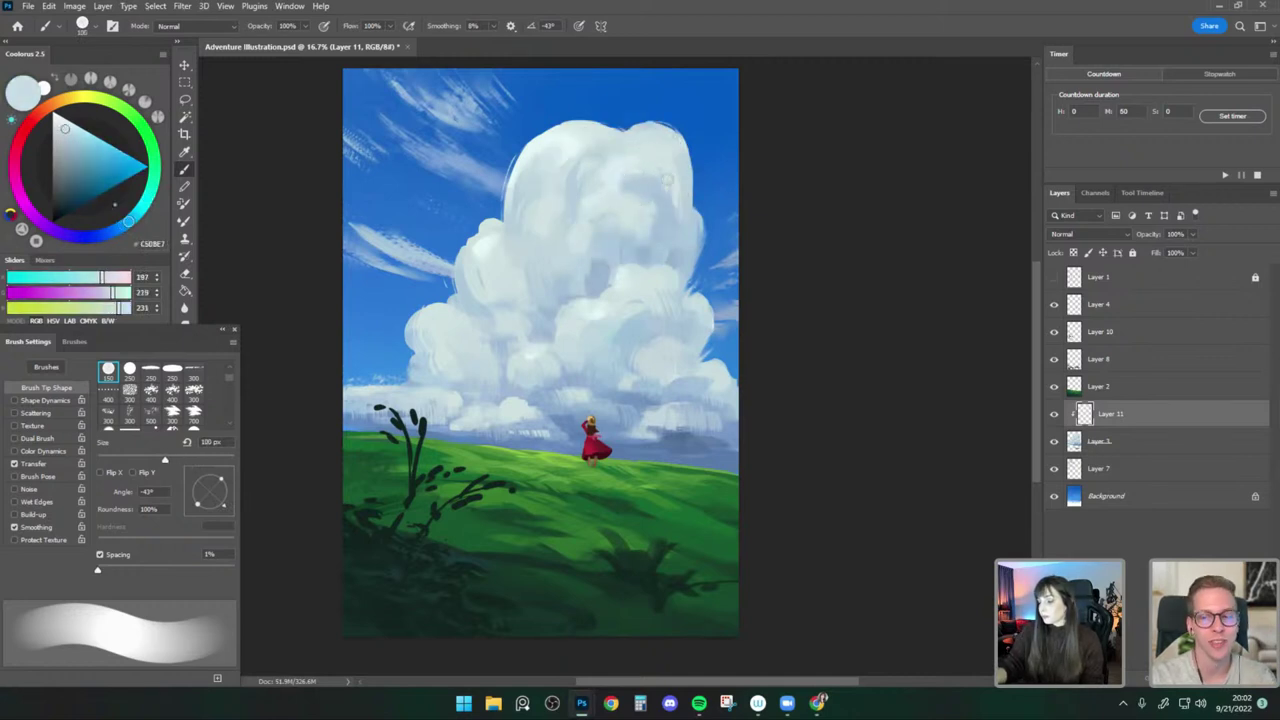
{"action": "left_click", "coordinate": [615, 187], "text": "alt"}
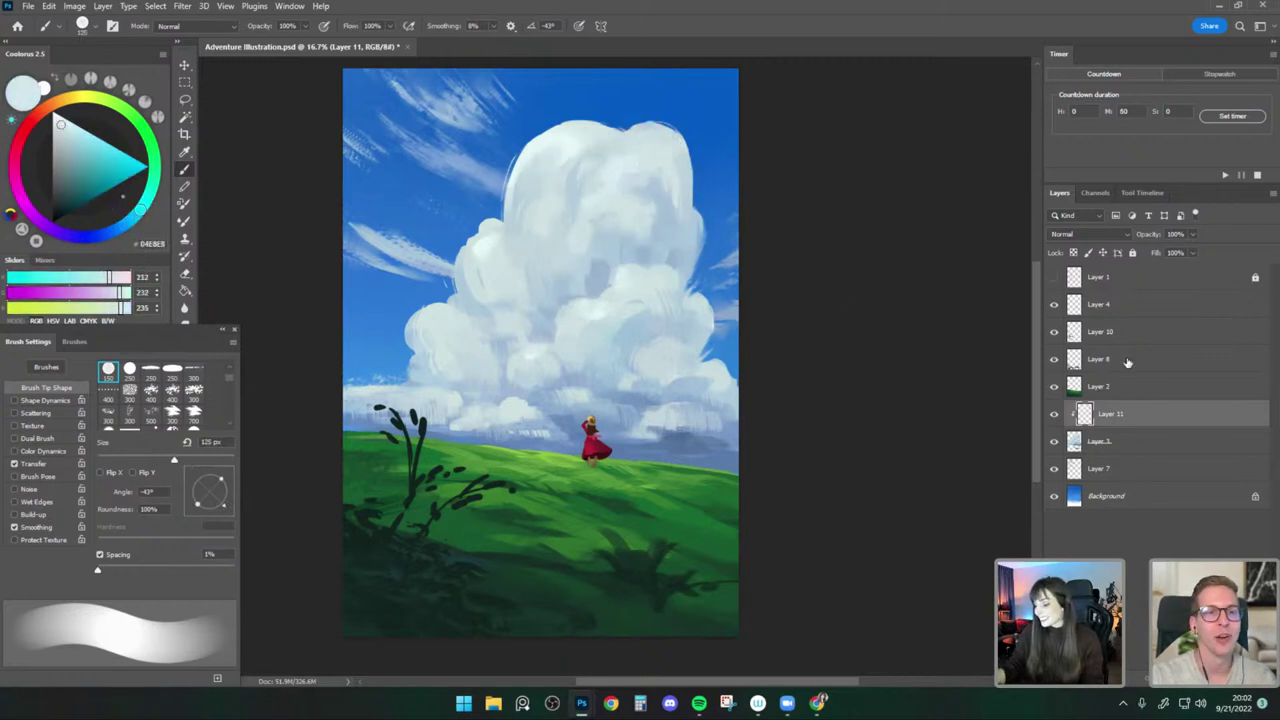
Lower Layer 11's opacity to 88%, compare the cloud with and without it, and merge it down into Layer 3.
{"action": "left_click", "coordinate": [1054, 416]}
{"action": "left_click", "coordinate": [1054, 417]}
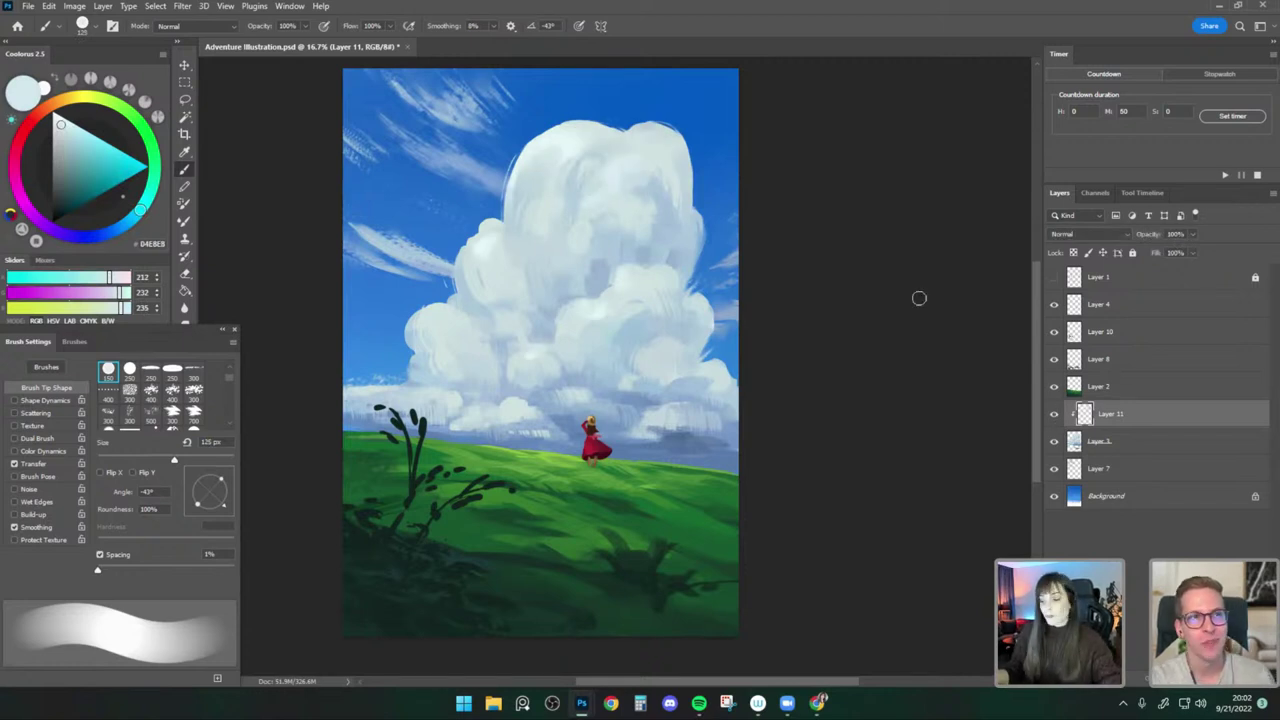
{"action": "left_click", "coordinate": [1127, 238]}
{"action": "left_click", "coordinate": [1193, 234]}
{"action": "left_click", "coordinate": [1193, 234]}
{"action": "left_click_drag", "start_coordinate": [1195, 252], "coordinate": [1182, 250]}
{"action": "left_click", "coordinate": [1053, 420]}
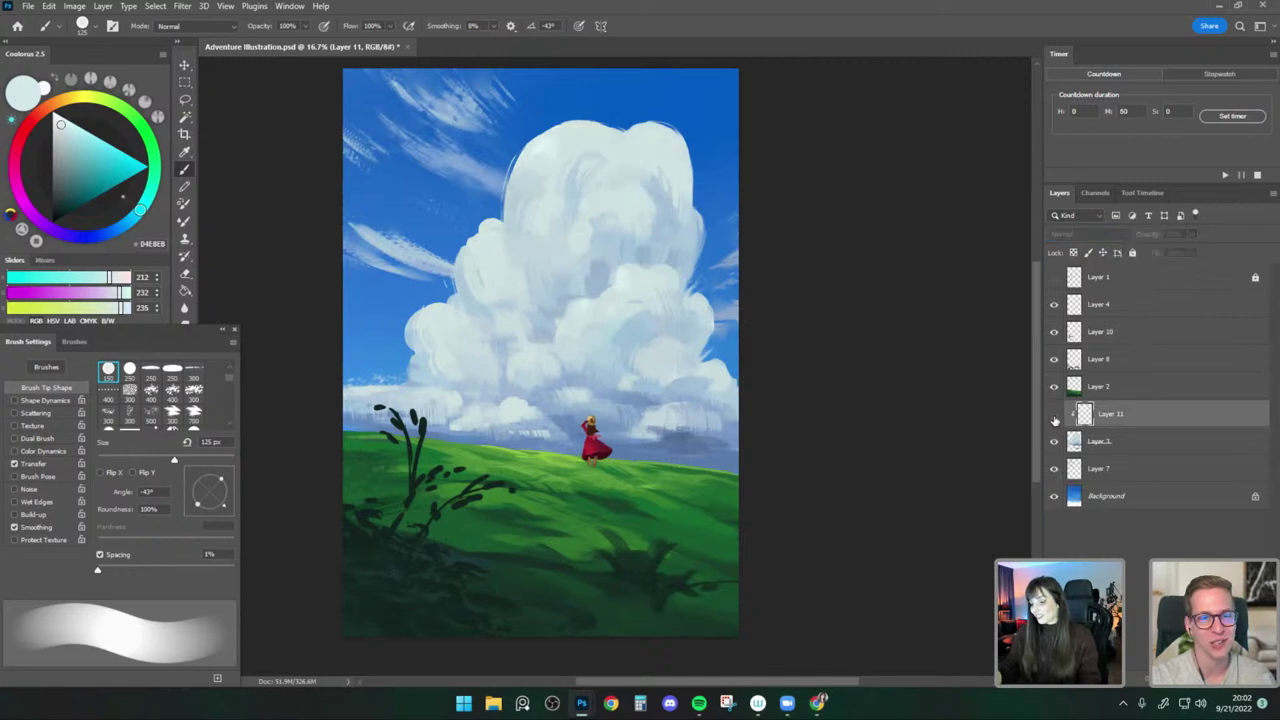
{"action": "left_click", "coordinate": [1054, 419]}
{"action": "right_click", "coordinate": [1137, 415]}
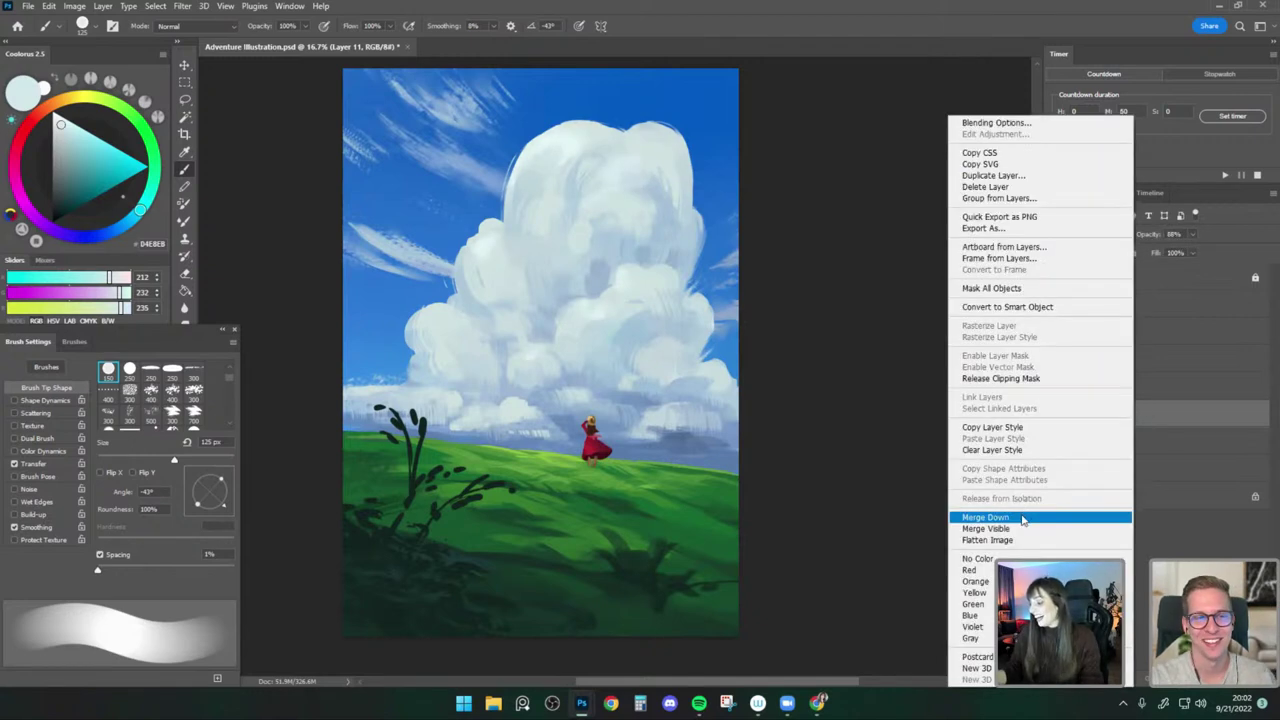
{"action": "left_click", "coordinate": [1025, 518]}
Add near-white EEFFFD highlights to the cloud's top and upper puffs, reducing the brush stepwise to 35 px.
{"action": "left_click", "coordinate": [549, 138], "text": "alt"}
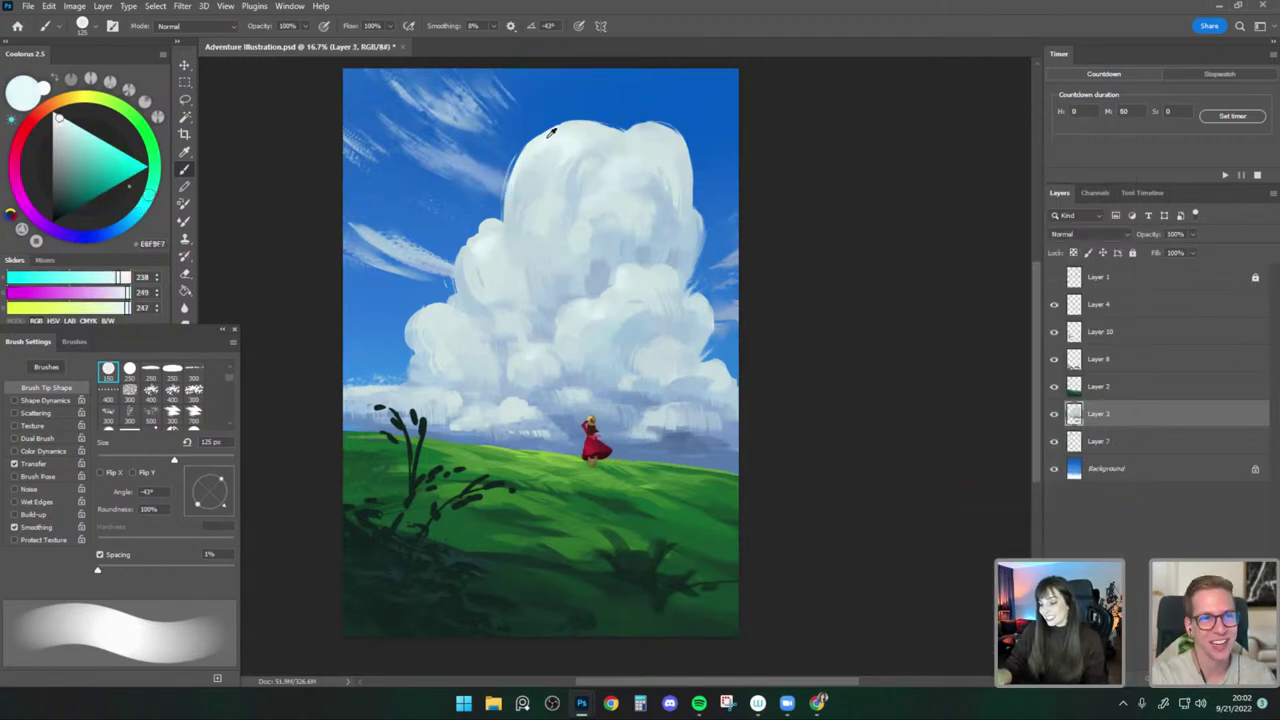
{"action": "left_click", "coordinate": [59, 115]}
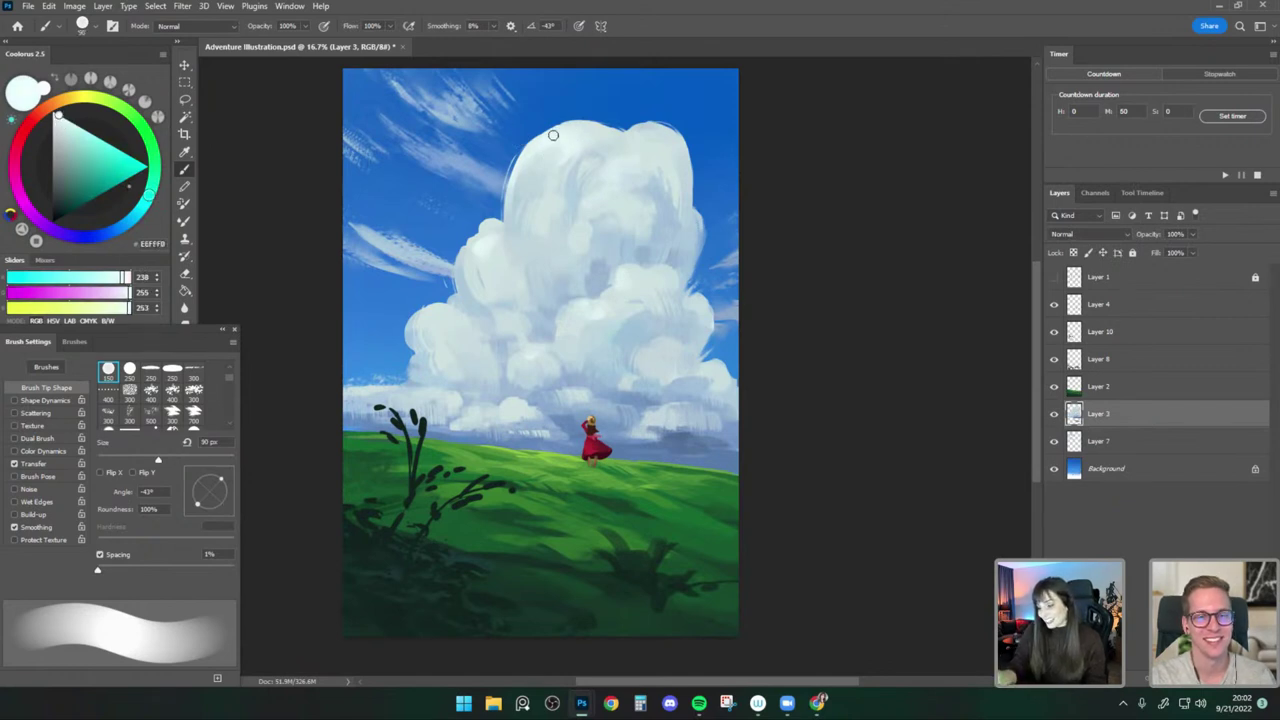
{"action": "key", "text": "bracketleft"}
{"action": "key", "text": "bracketleft"}
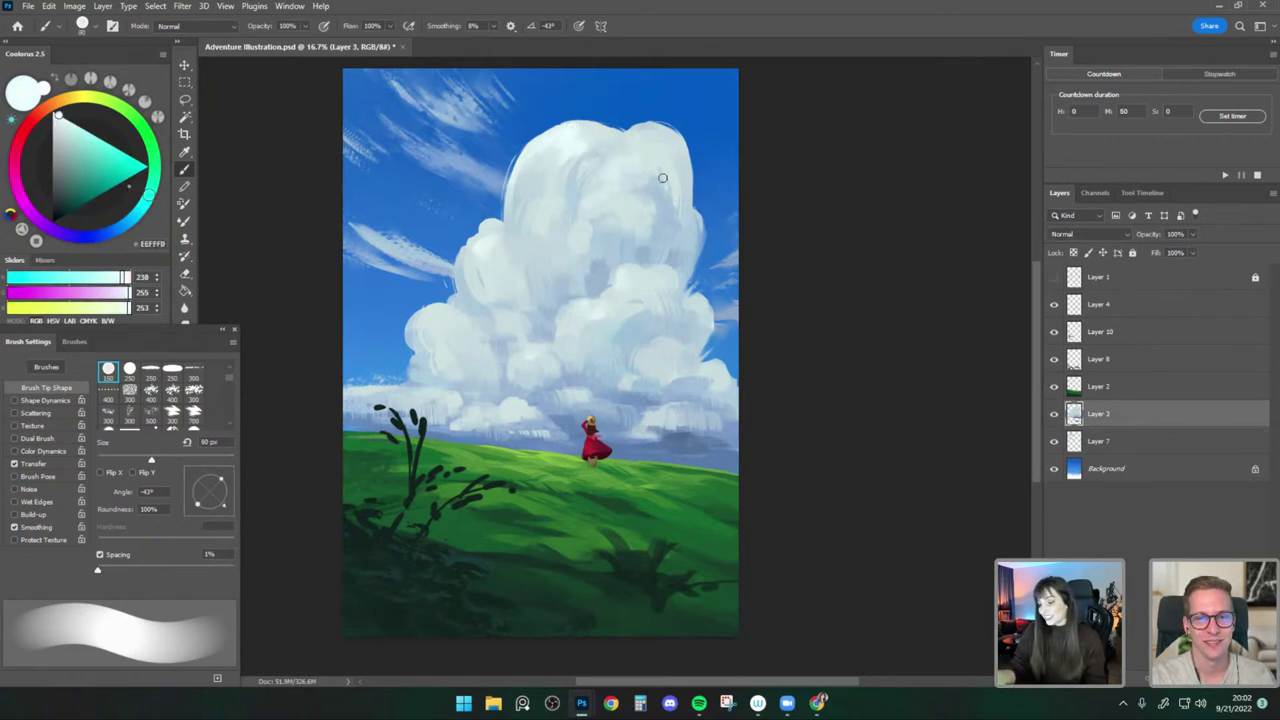
{"action": "key", "text": "bracketleft"}
{"action": "key", "text": "bracketleft"}
{"action": "key", "text": "bracketleft"}
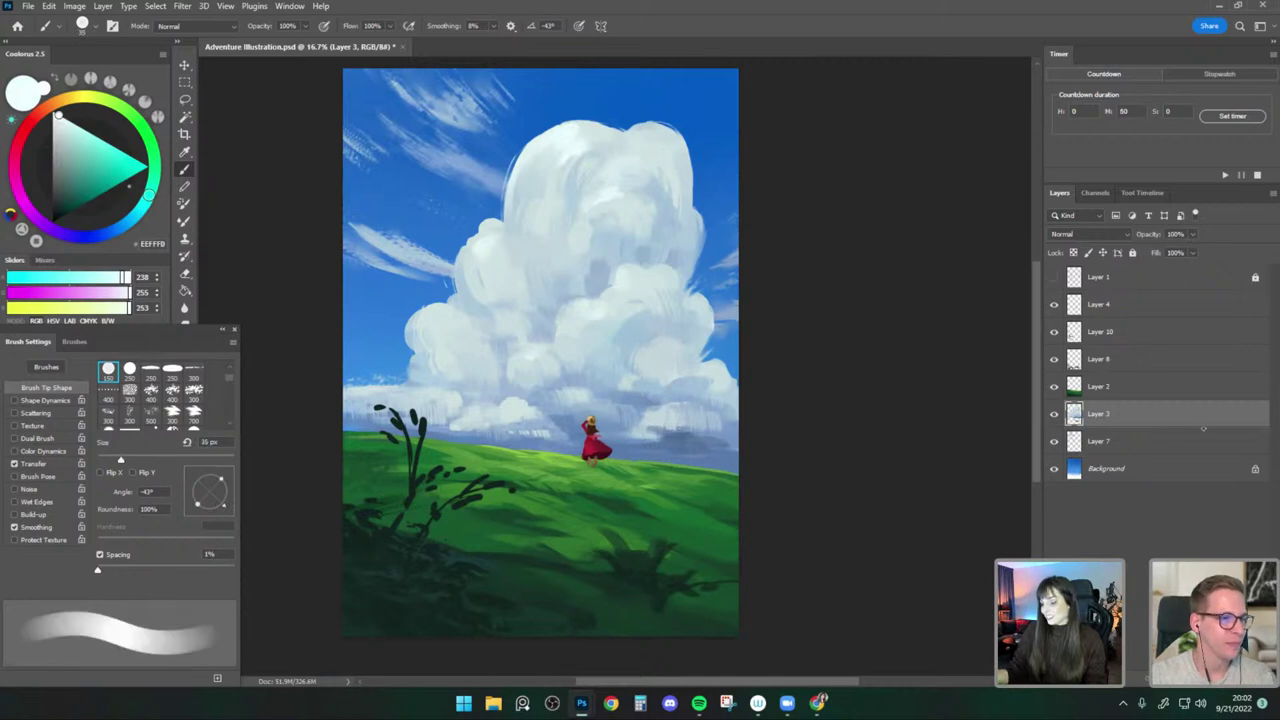
Create a new layer above Layer 3 and highlight the lower central puff with EEFFFD at 40 px and sampled D2E9E9 at 60 px.
{"action": "key", "text": "ctrl+shift+alt+n"}
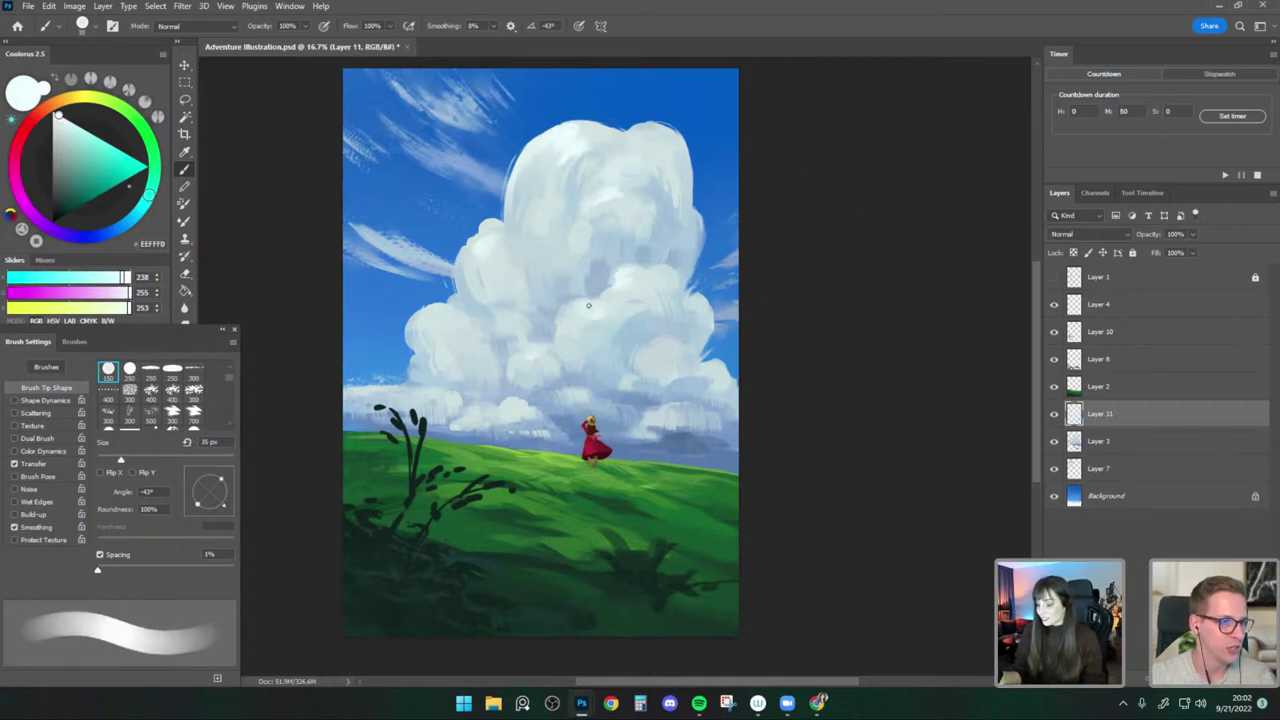
{"action": "key", "text": "bracketright"}
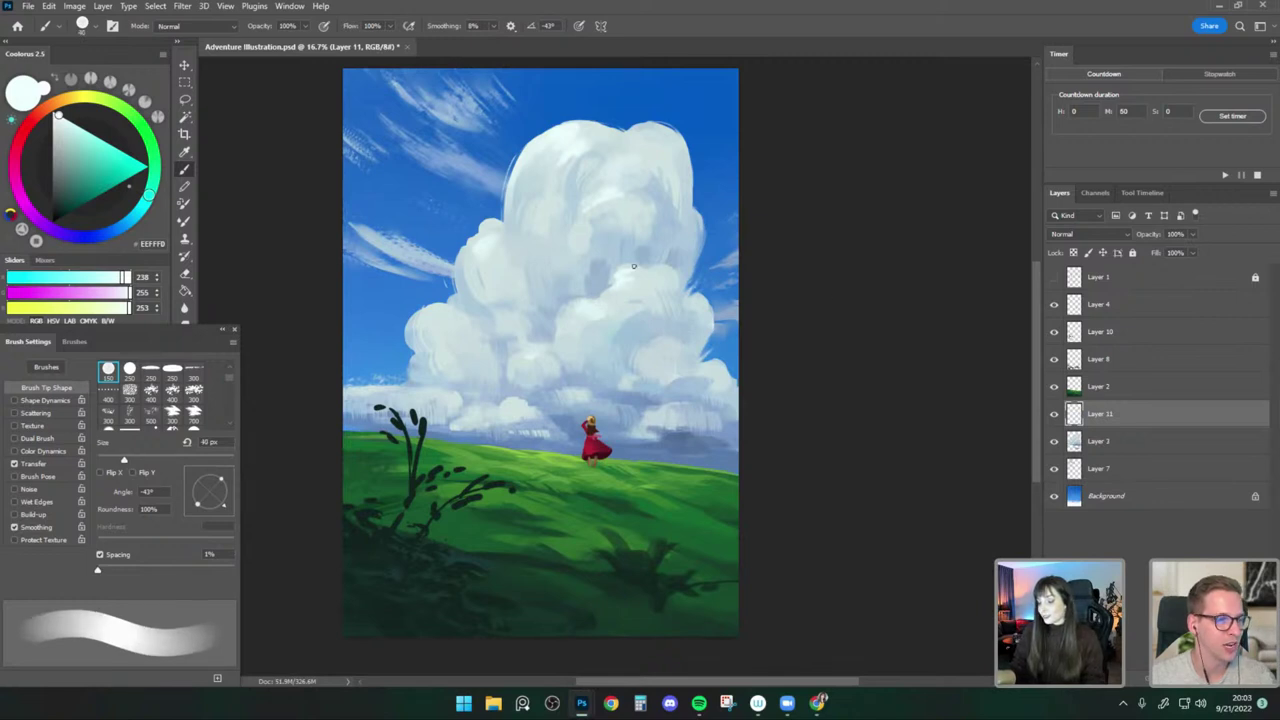
{"action": "left_click", "coordinate": [583, 302], "text": "alt"}
{"action": "key", "text": "bracketright"}
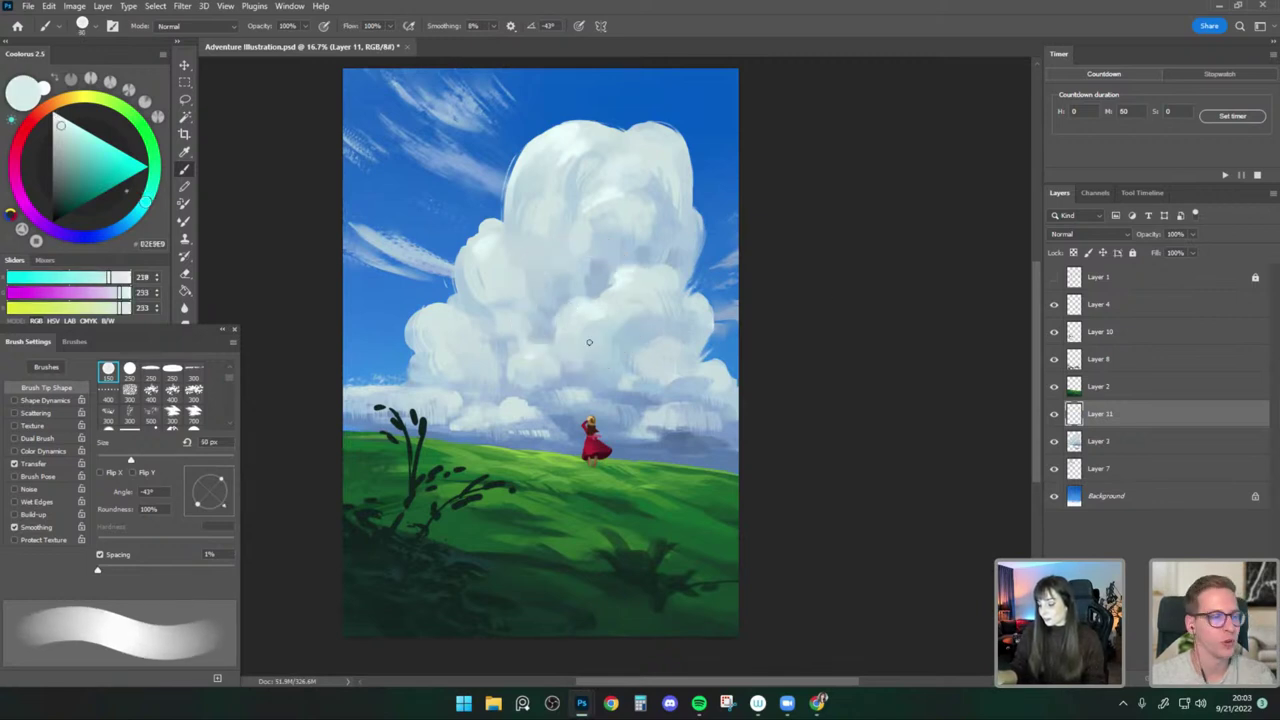
Blend the lower central puff's highlights with sampled CCE0E1, D1E8E9 and D5E9E9, enlarging the brush to 90 px.
{"action": "left_click", "coordinate": [556, 325], "text": "alt"}
{"action": "key", "text": "bracketright"}
{"action": "key", "text": "bracketright"}
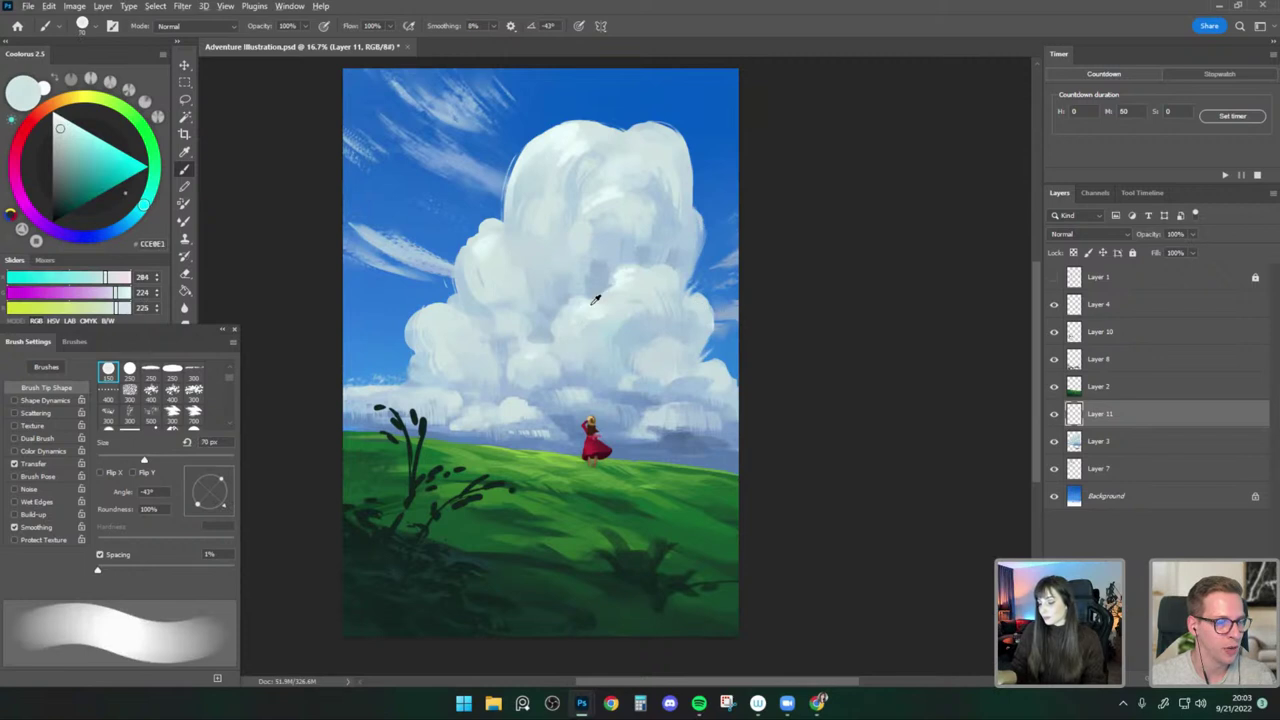
{"action": "left_click", "coordinate": [585, 302], "text": "alt"}
{"action": "key", "text": "bracketright"}
{"action": "key", "text": "bracketright"}
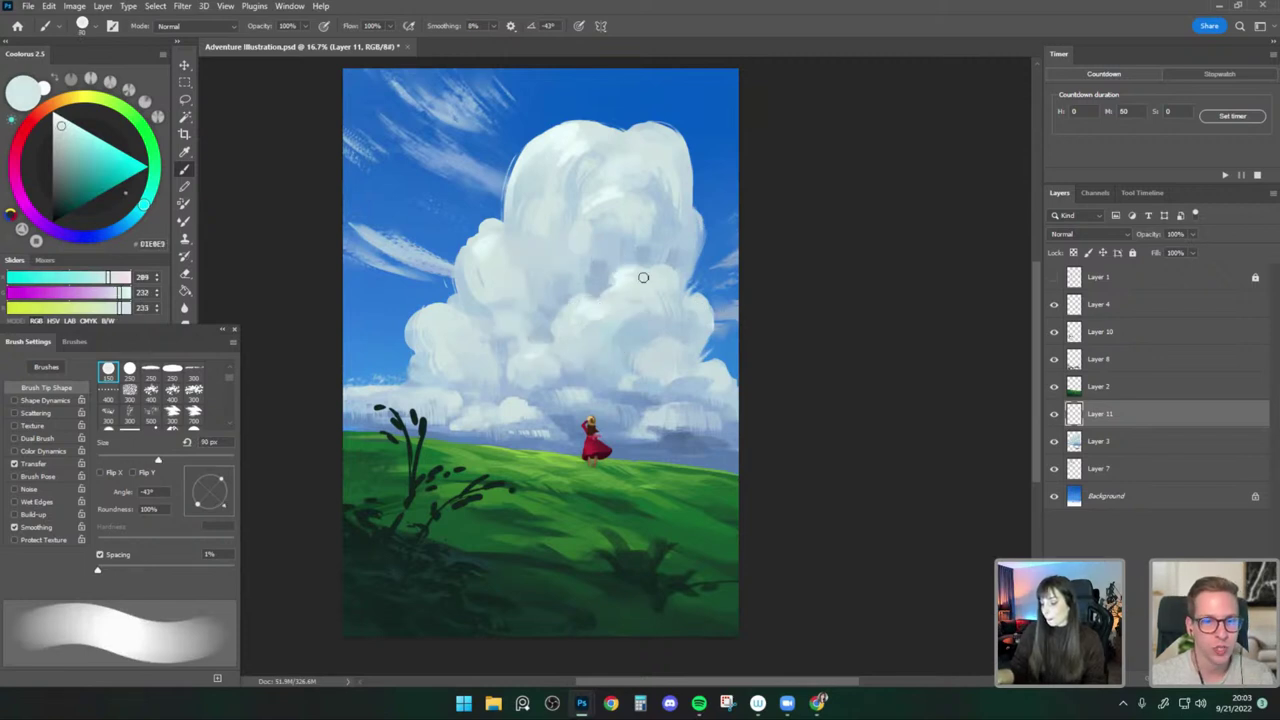
{"action": "left_click", "coordinate": [632, 280], "text": "alt"}
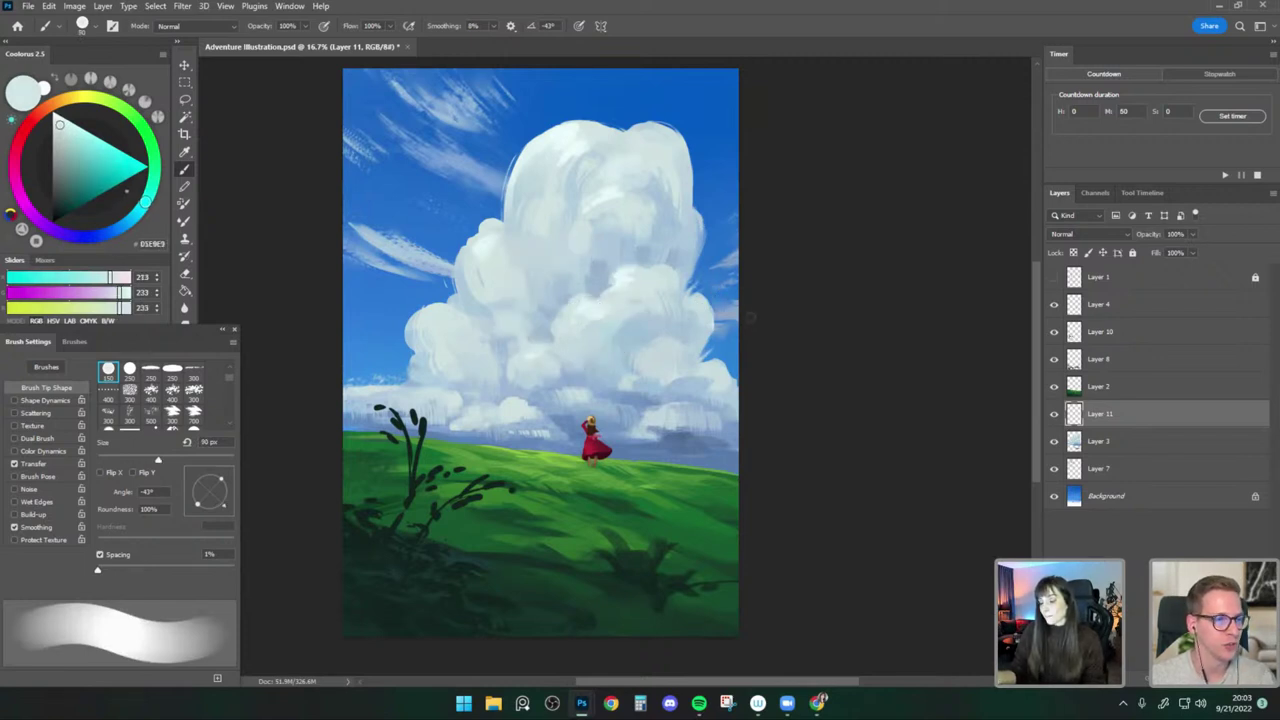
Soften the shadows across the cloud's middle with sampled blues ABC7DB at 150 px and BBD3DE at 175 px.
{"action": "left_click_drag", "start_coordinate": [760, 326], "coordinate": [765, 310]}
{"action": "left_click_drag", "start_coordinate": [714, 366], "coordinate": [716, 370]}
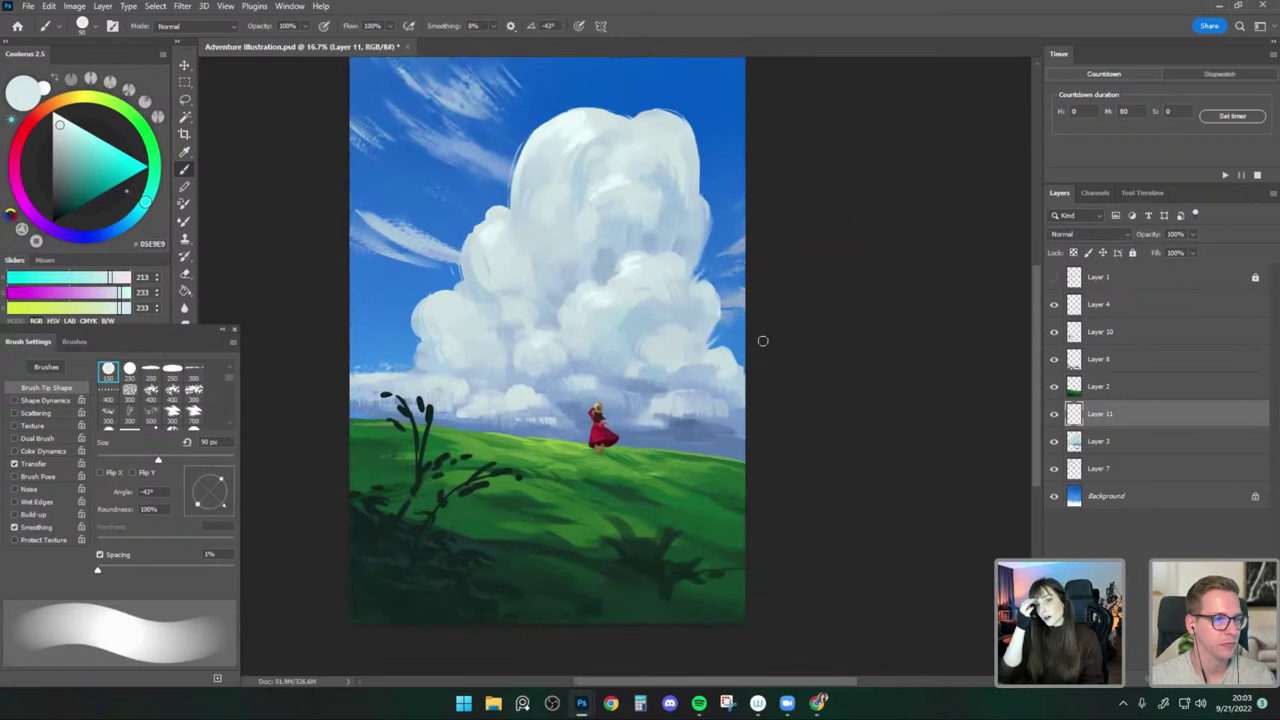
{"action": "left_click", "coordinate": [534, 291], "text": "alt"}
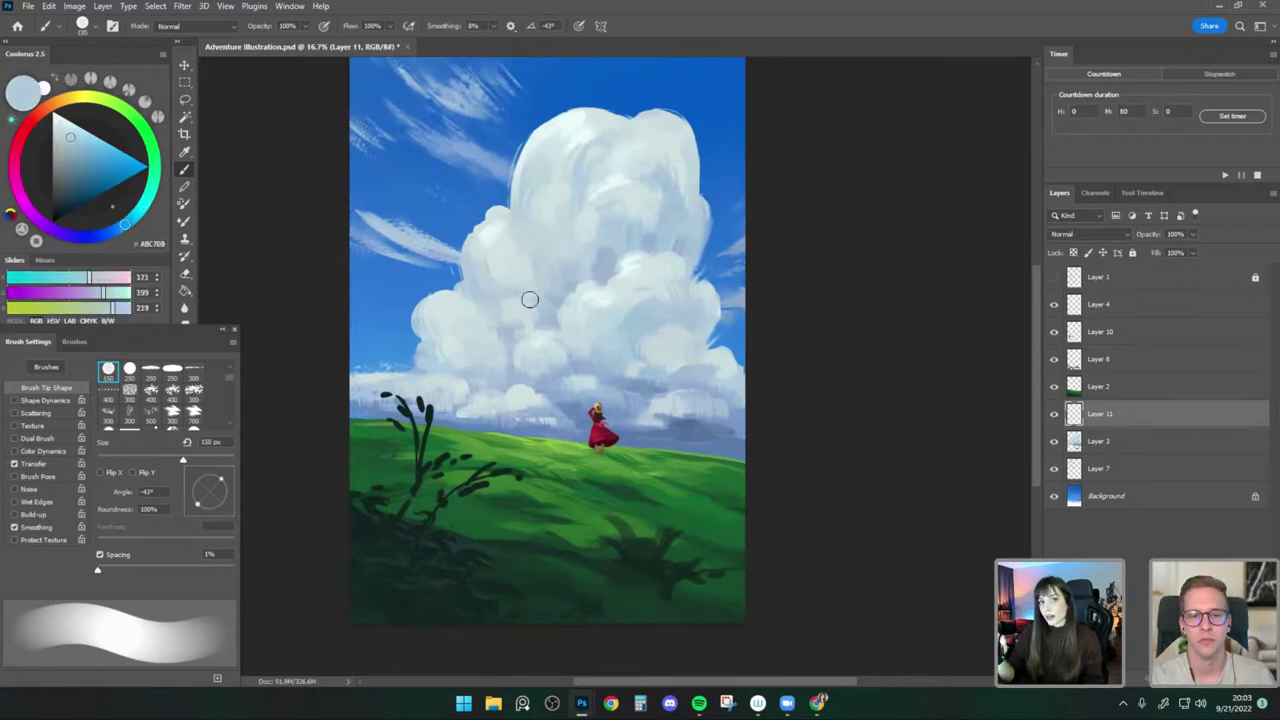
{"action": "left_click", "coordinate": [502, 278], "text": "alt"}
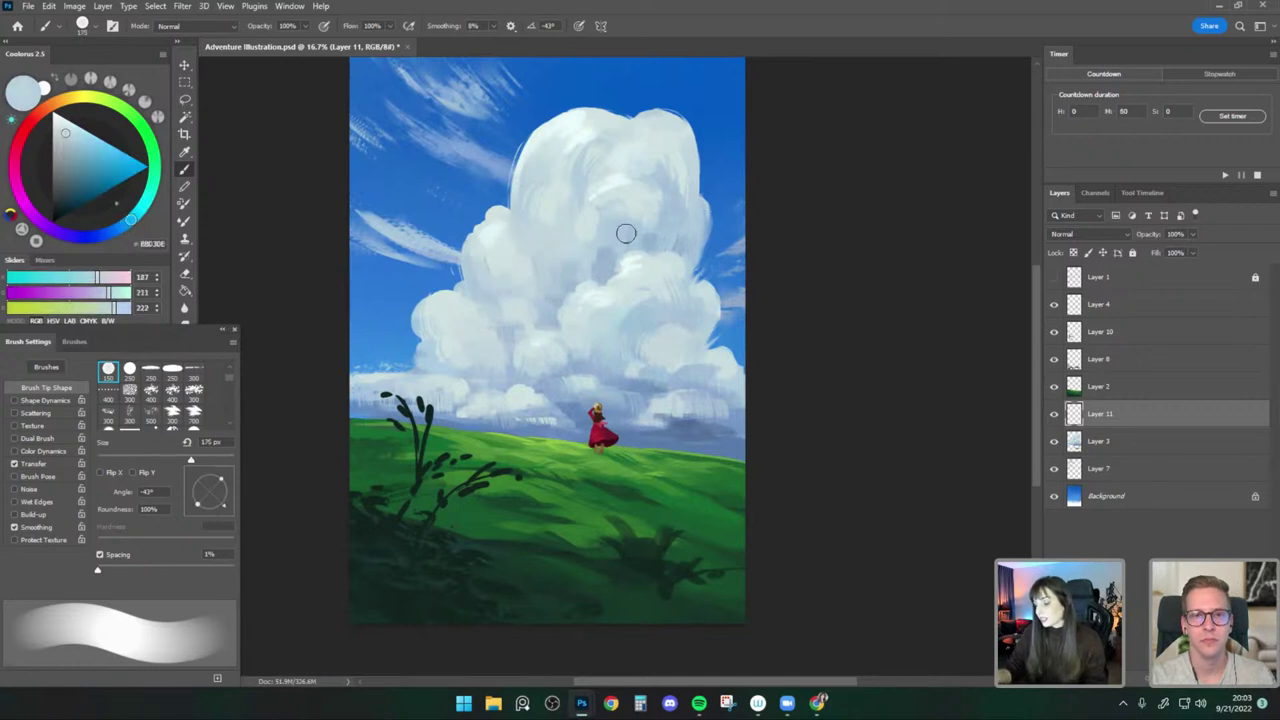
Brighten the lower central puff with sampled DFF8F1 and CBE0E1, using a 100 px brush.
{"action": "left_click", "coordinate": [583, 303], "text": "alt"}
{"action": "key", "text": "bracketleft"}
{"action": "key", "text": "bracketleft"}
{"action": "key", "text": "bracketleft"}
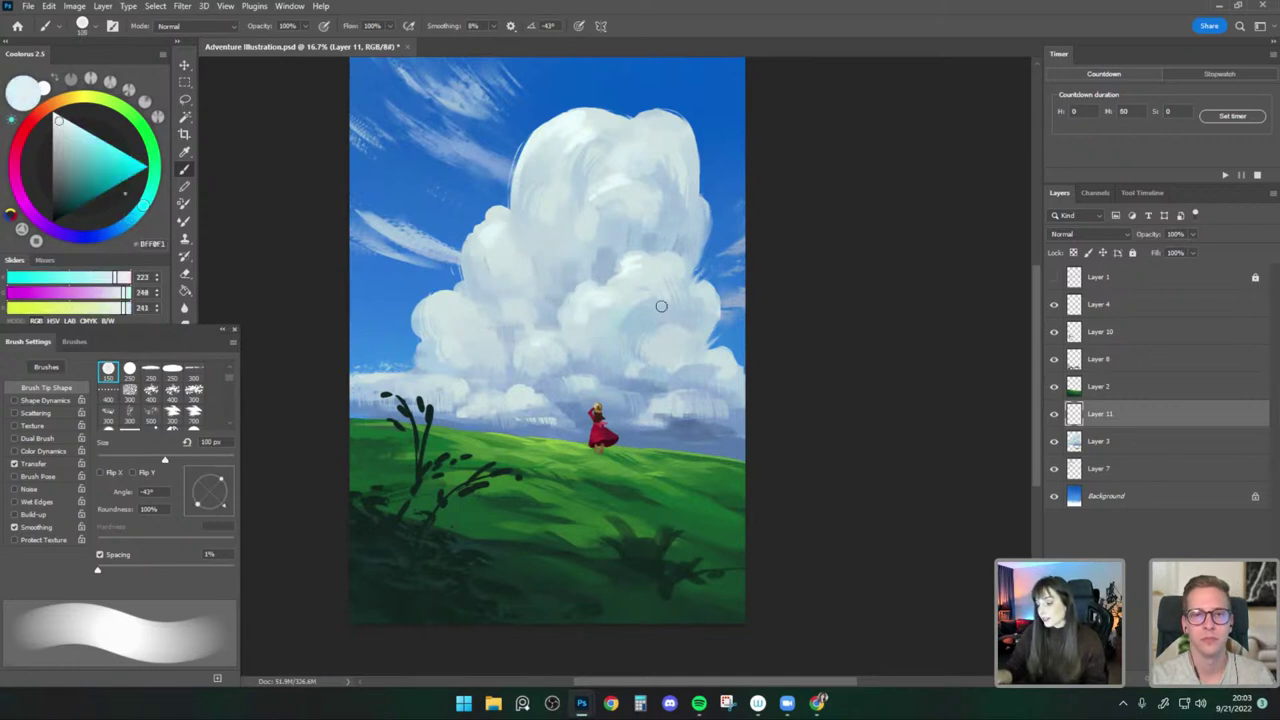
{"action": "left_click", "coordinate": [571, 314], "text": "alt"}
Blend the mid-cloud shadows with sampled BCD4DE at 125 px and ACC7DC using a 125–150 px brush.
{"action": "scroll", "coordinate": [691, 345], "scroll_direction": "up", "scroll_amount": 2}
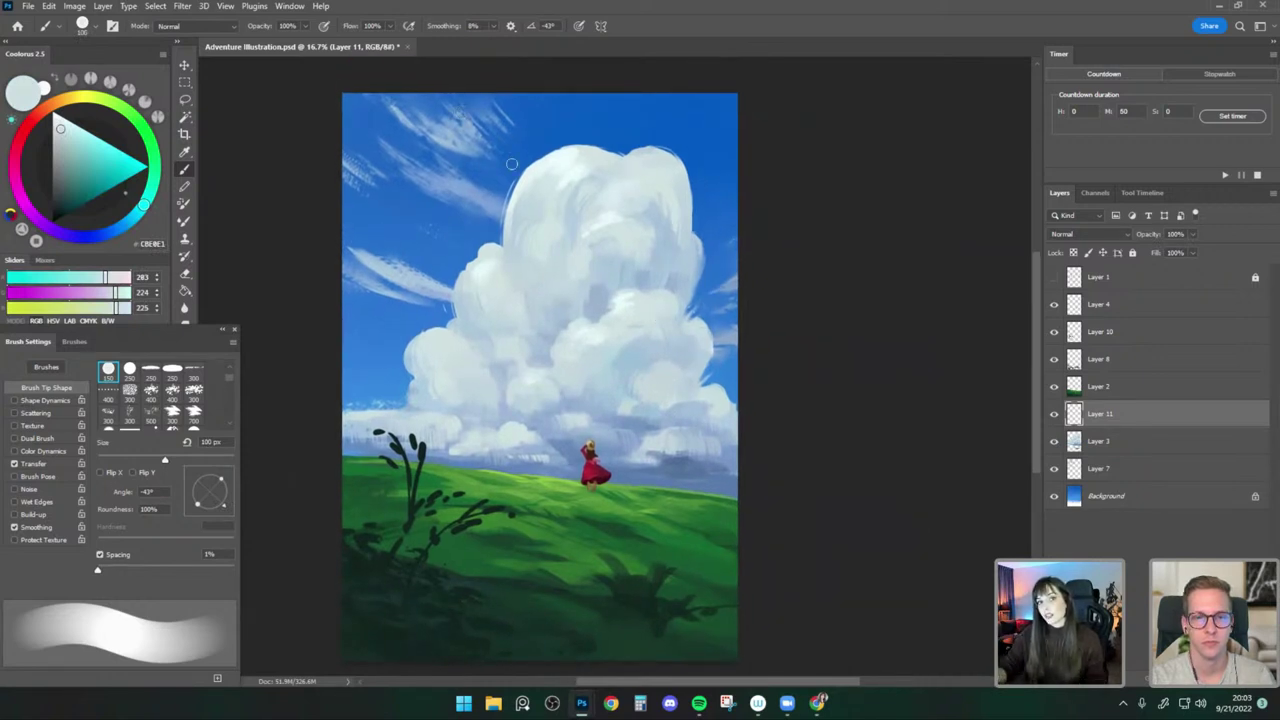
{"action": "left_click", "coordinate": [487, 310], "text": "alt"}
{"action": "left_click", "coordinate": [488, 320], "text": "alt"}
{"action": "key", "text": "]"}
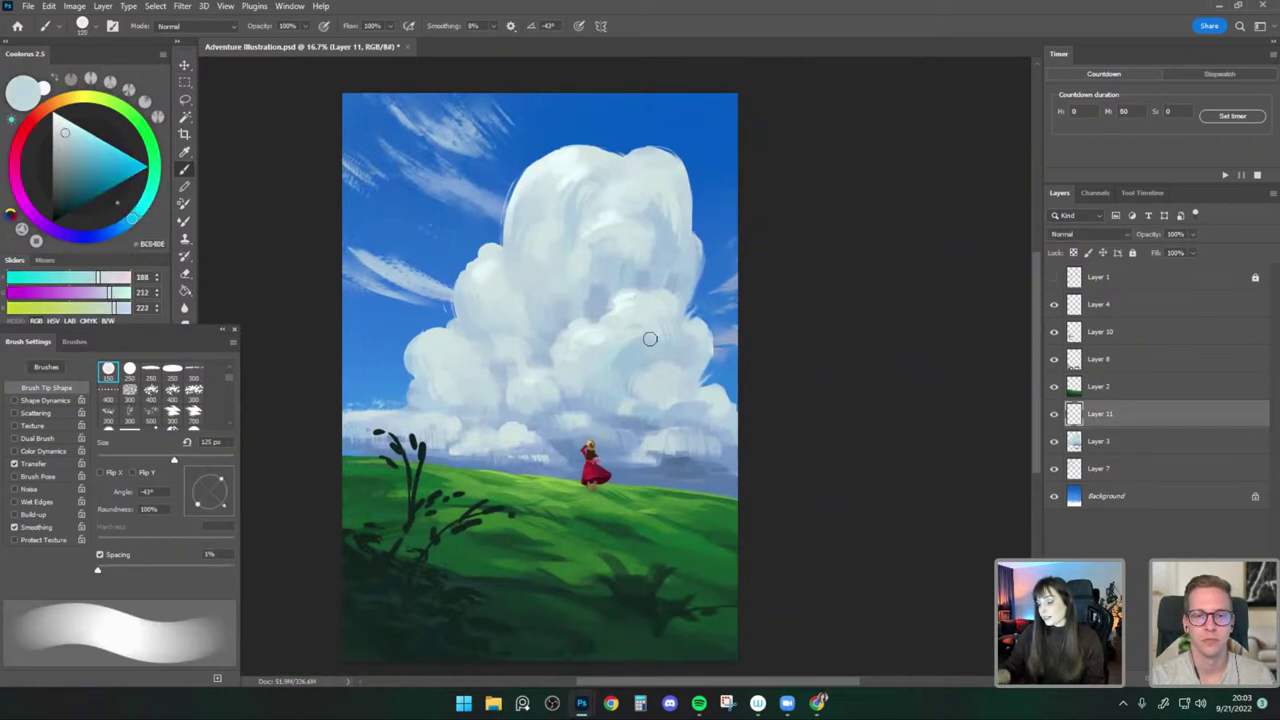
{"action": "scroll", "coordinate": [650, 339], "scroll_direction": "down", "scroll_amount": 1}
{"action": "left_click", "coordinate": [620, 245], "text": "alt"}
{"action": "key", "text": "bracketright"}
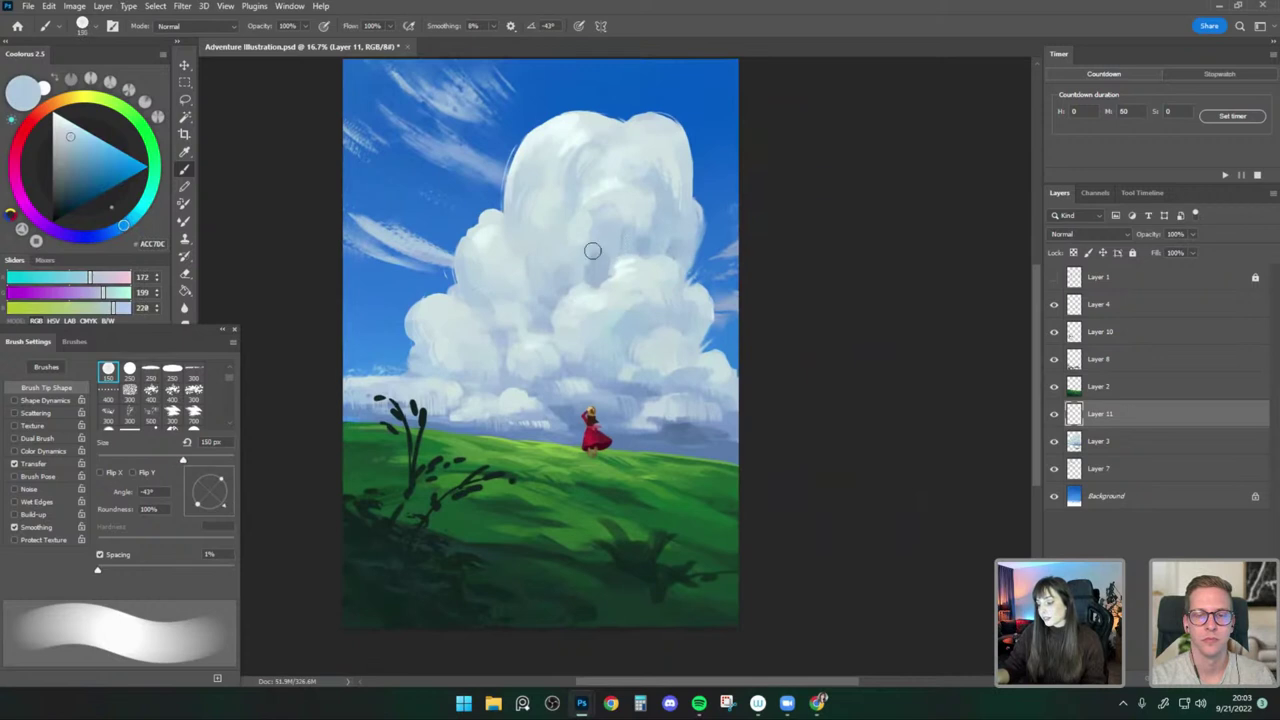
{"action": "key", "text": "bracketleft"}
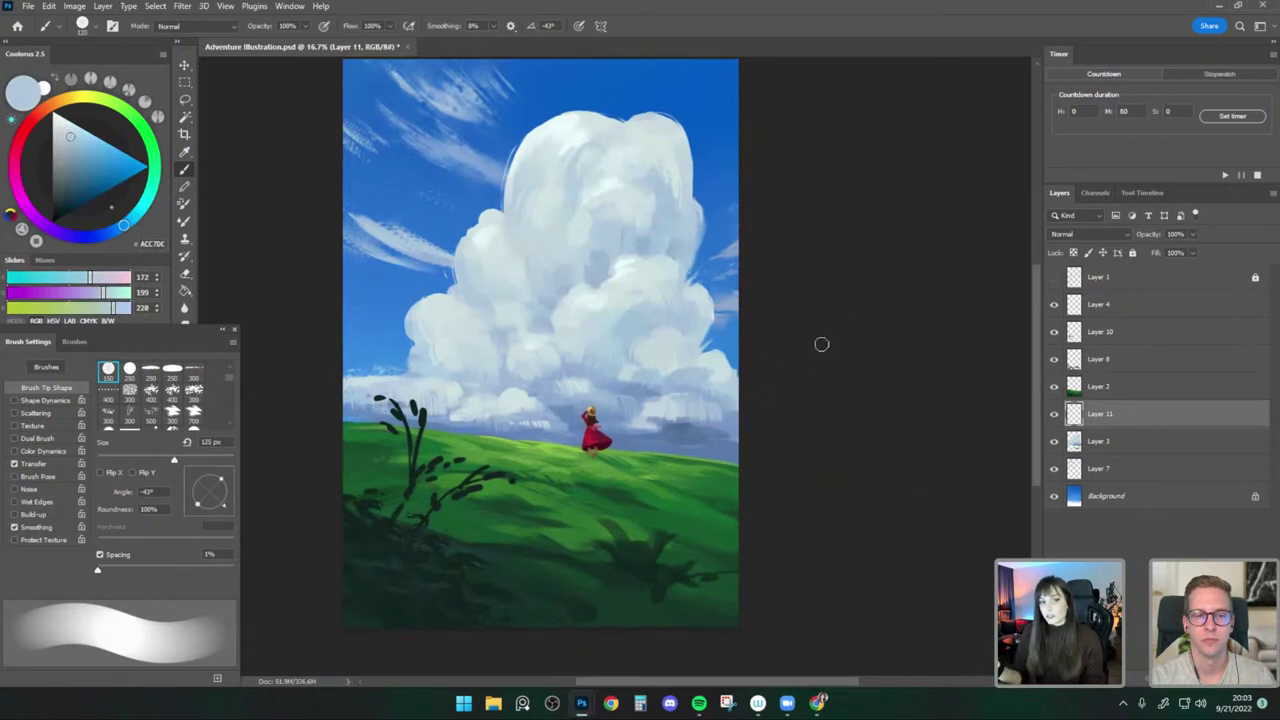
Blend the cloud base above the woman with sampled shadow 92AED1 at 125 px and lighter CBE0E0 at 150 px.
{"action": "left_click", "coordinate": [573, 362], "text": "alt"}
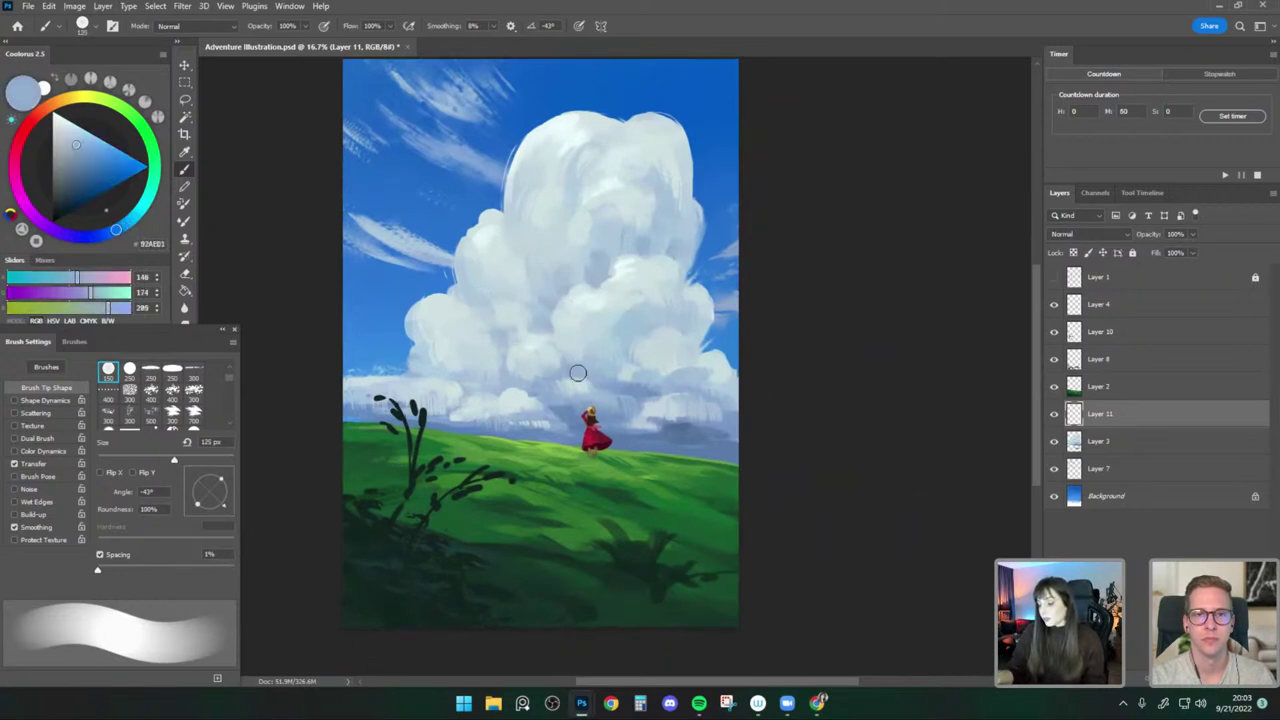
{"action": "left_click", "coordinate": [569, 330], "text": "alt"}
{"action": "key", "text": "bracketright"}
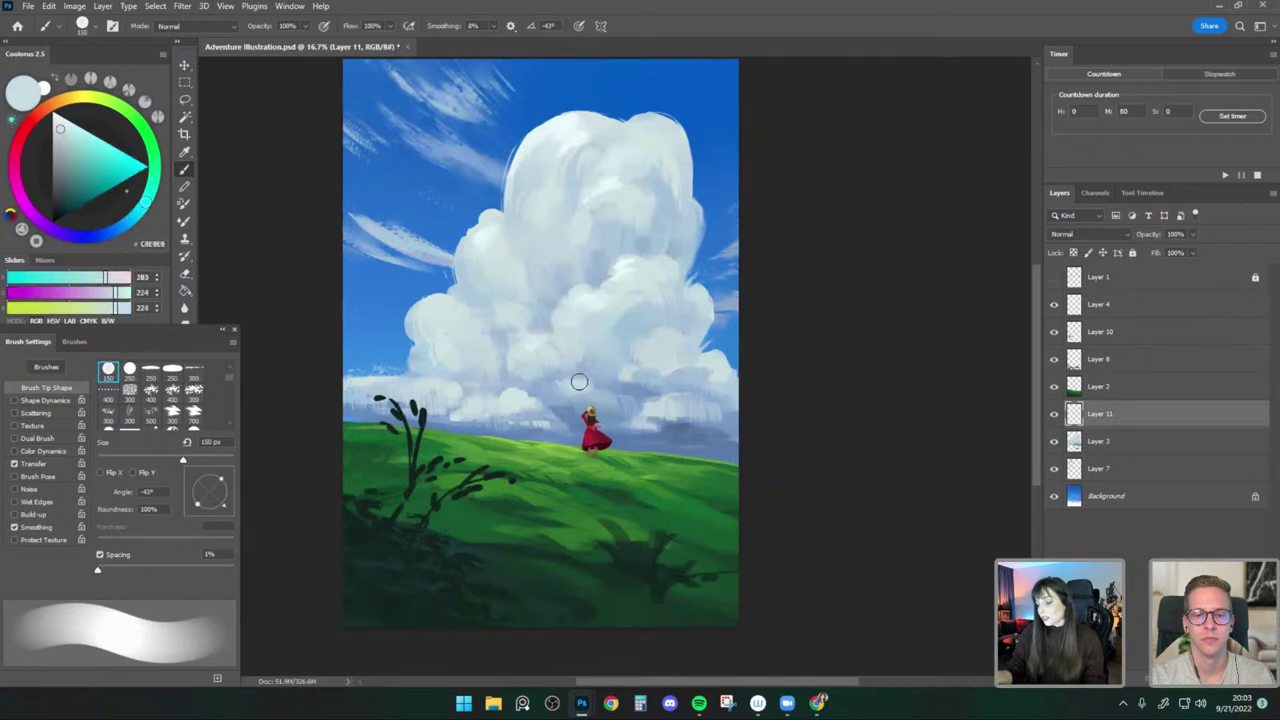
Soften the cloud's lower right side with sampled pale blue B7D5DE at 150 px.
{"action": "left_click", "coordinate": [610, 318], "text": "alt"}
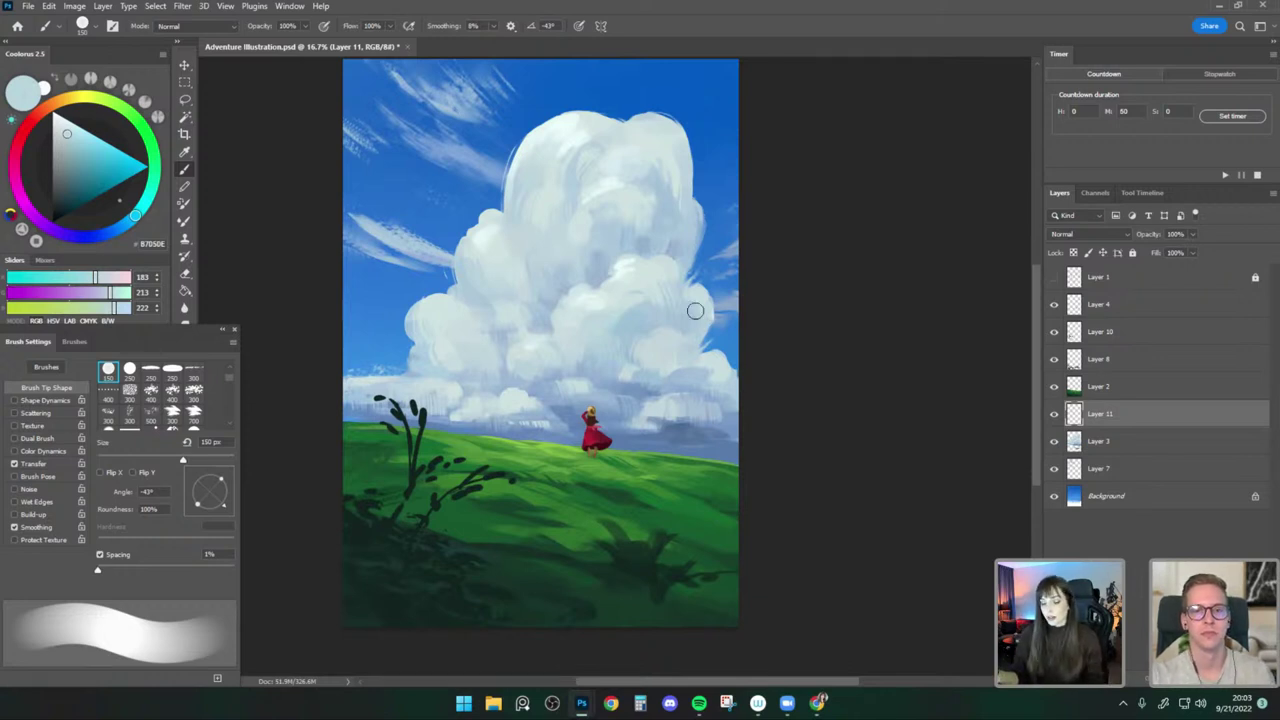
{"action": "left_click", "coordinate": [98, 27]}
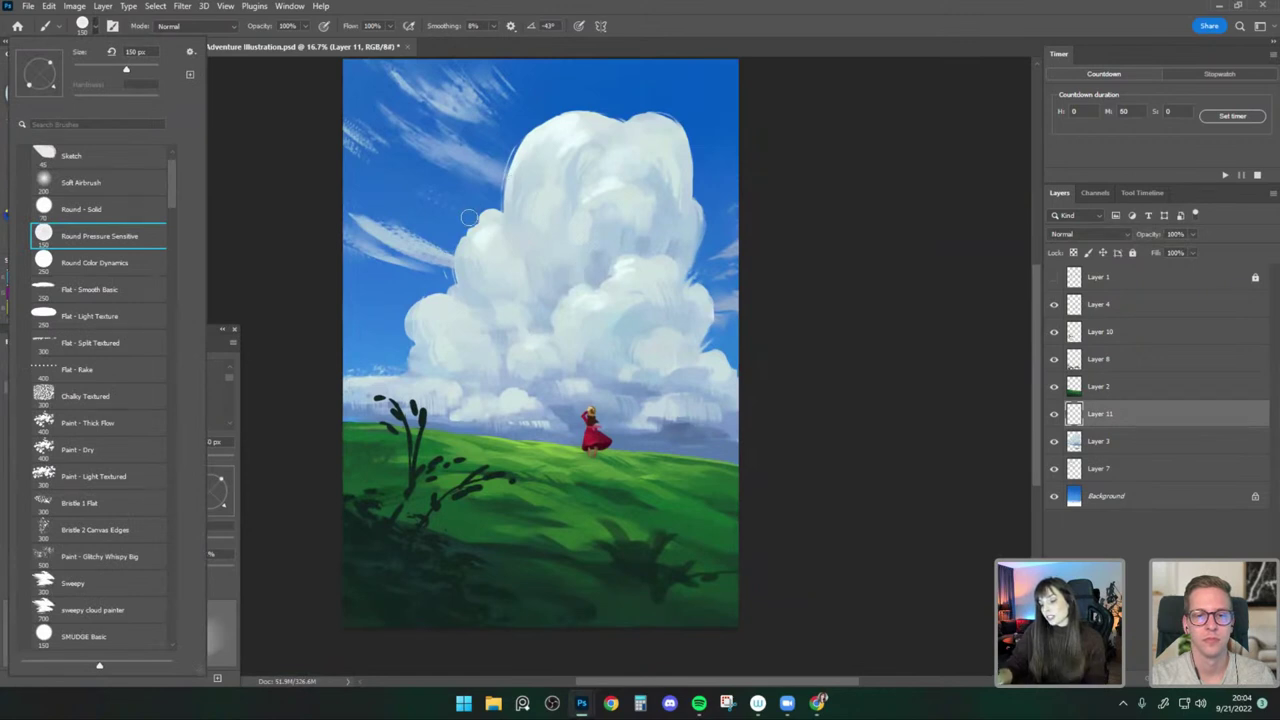
{"action": "mouse_move", "coordinate": [452, 193]}
{"action": "left_mouse_down"}
{"action": "mouse_move", "coordinate": [522, 123]}
{"action": "mouse_move", "coordinate": [599, 85]}
{"action": "left_mouse_up"}
{"action": "key", "text": "ctrl+z"}
{"action": "key", "text": "]"}
{"action": "key", "text": "]"}
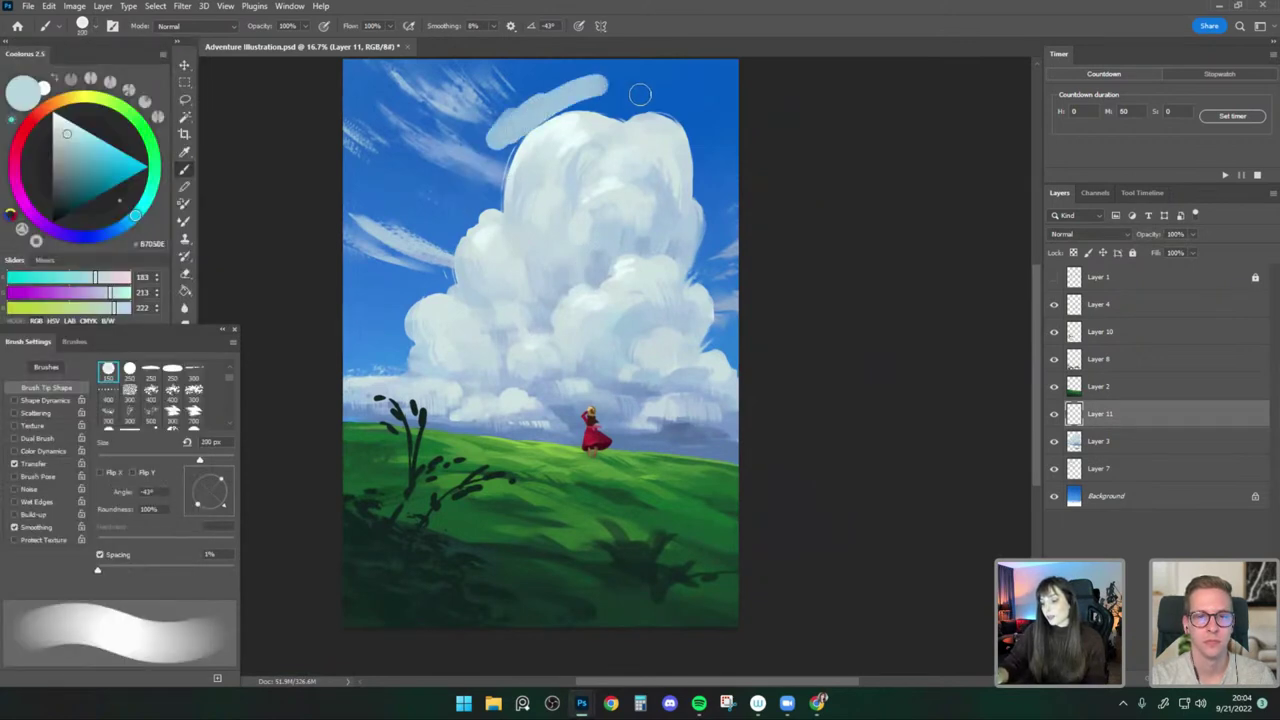
{"action": "key", "text": "ctrl+z"}
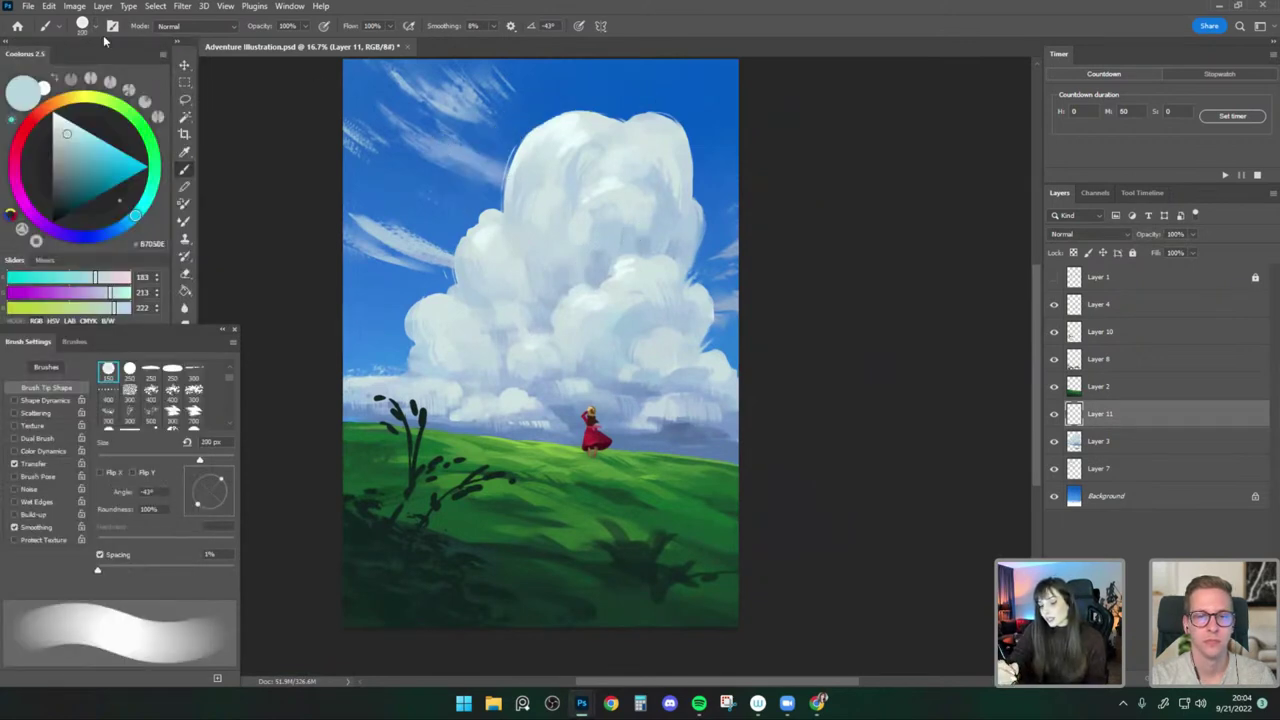
{"action": "left_click", "coordinate": [85, 28]}
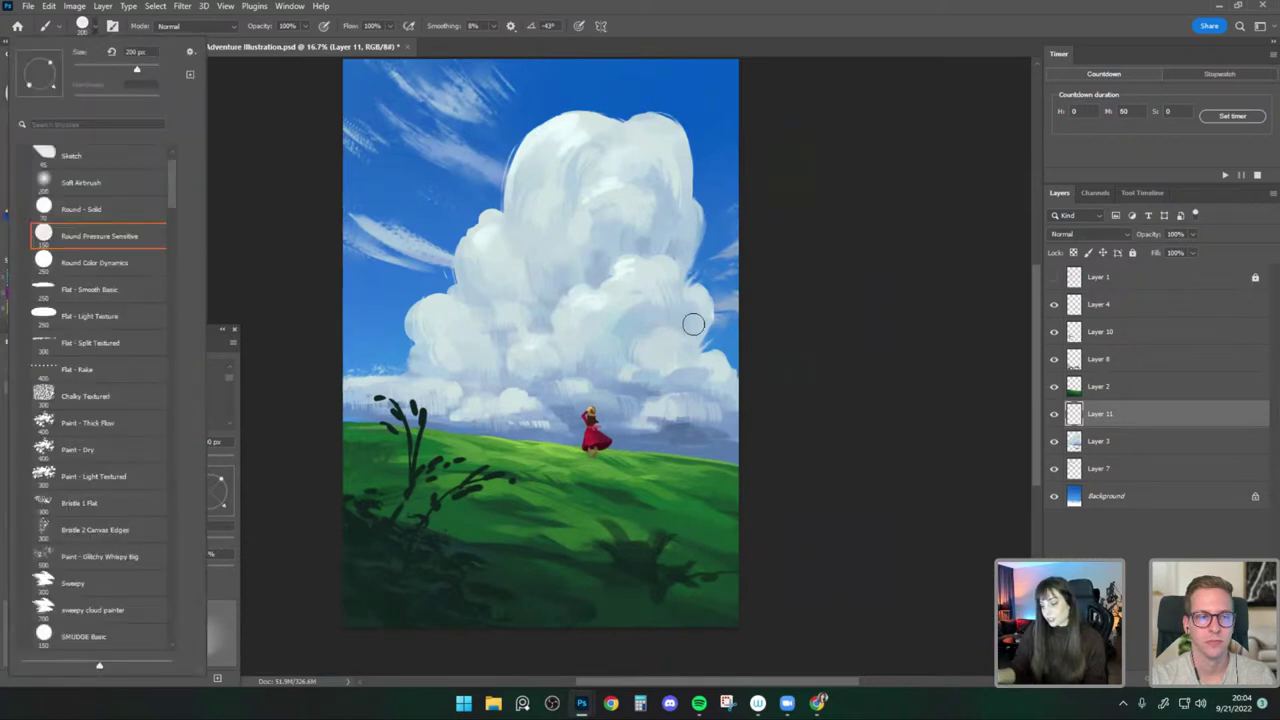
Blend the cloud base above the woman with sampled blues 8FAED1 and B5D8E1 using a 175 px brush.
{"action": "left_click", "coordinate": [618, 368]}
{"action": "left_click", "coordinate": [611, 373], "text": "alt"}
{"action": "key", "text": "bracketleft"}
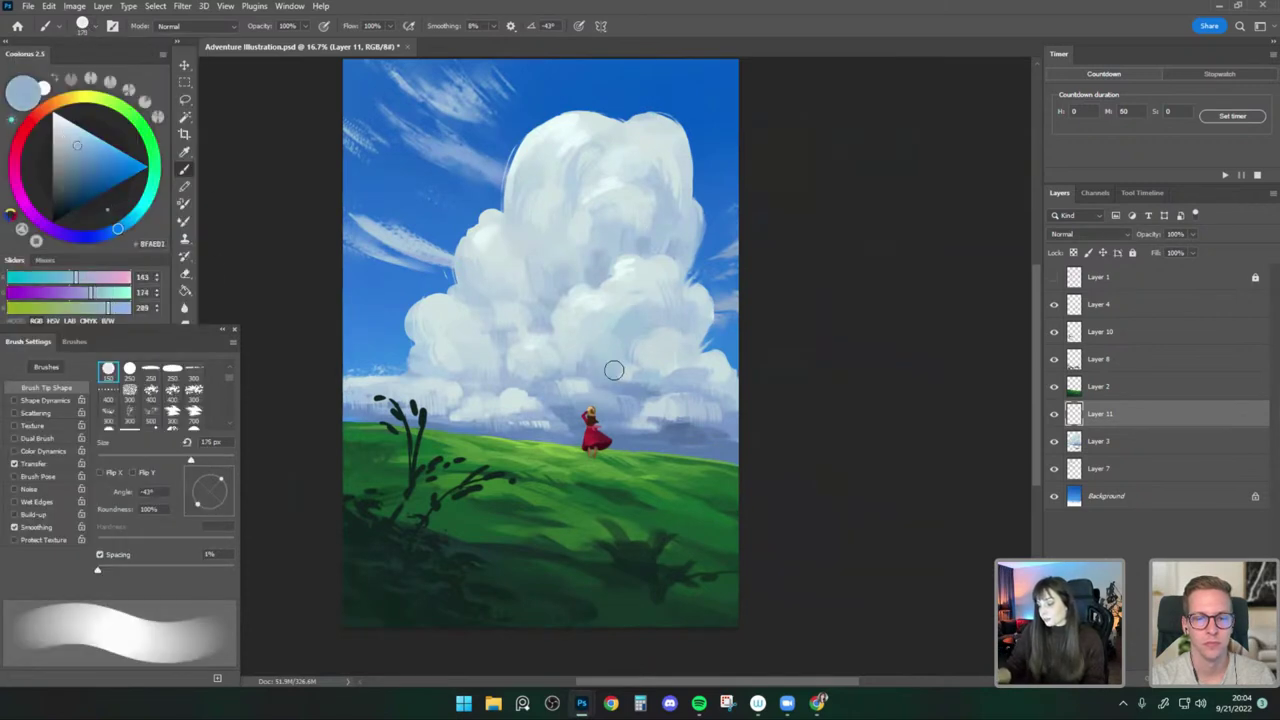
{"action": "left_click", "coordinate": [649, 372], "text": "alt"}
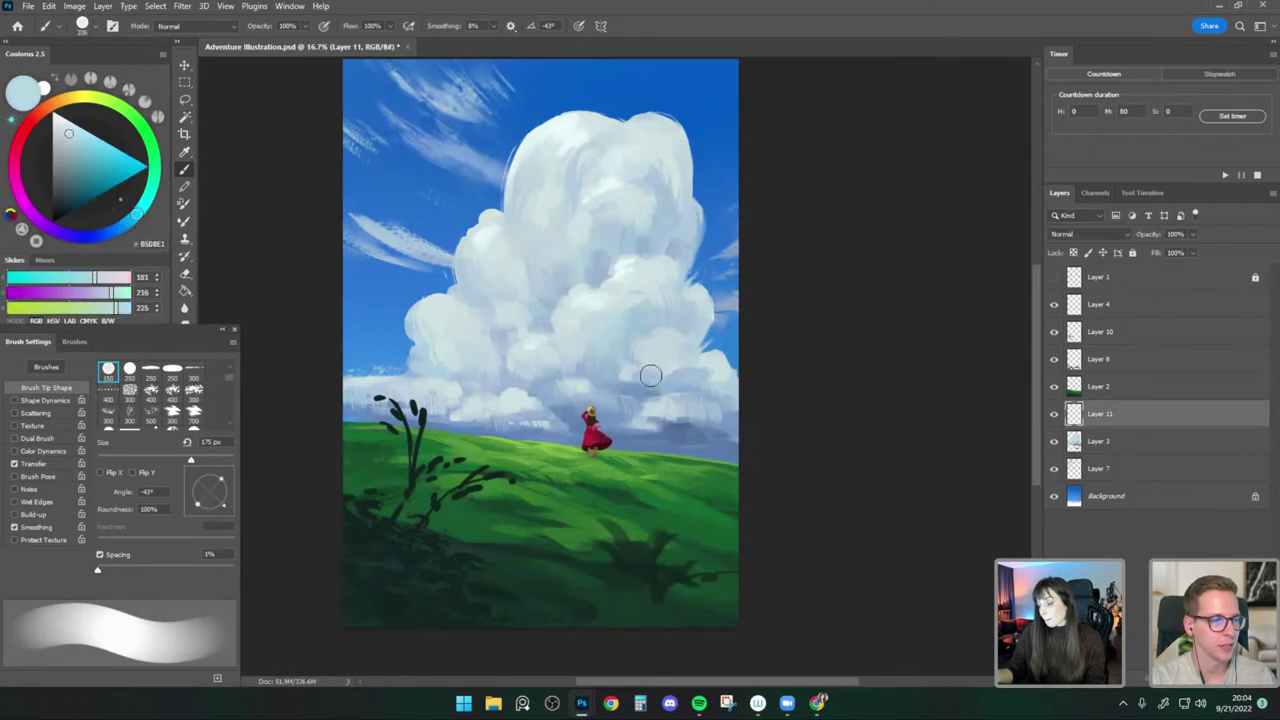
Soften the shading of the lower right puff with sampled ABCDDC at 125 px and ADCDDC at 150 px.
{"action": "key", "text": "bracketright"}
{"action": "key", "text": "bracketleft"}
{"action": "key", "text": "bracketleft"}
{"action": "left_click", "coordinate": [641, 315], "text": "alt"}
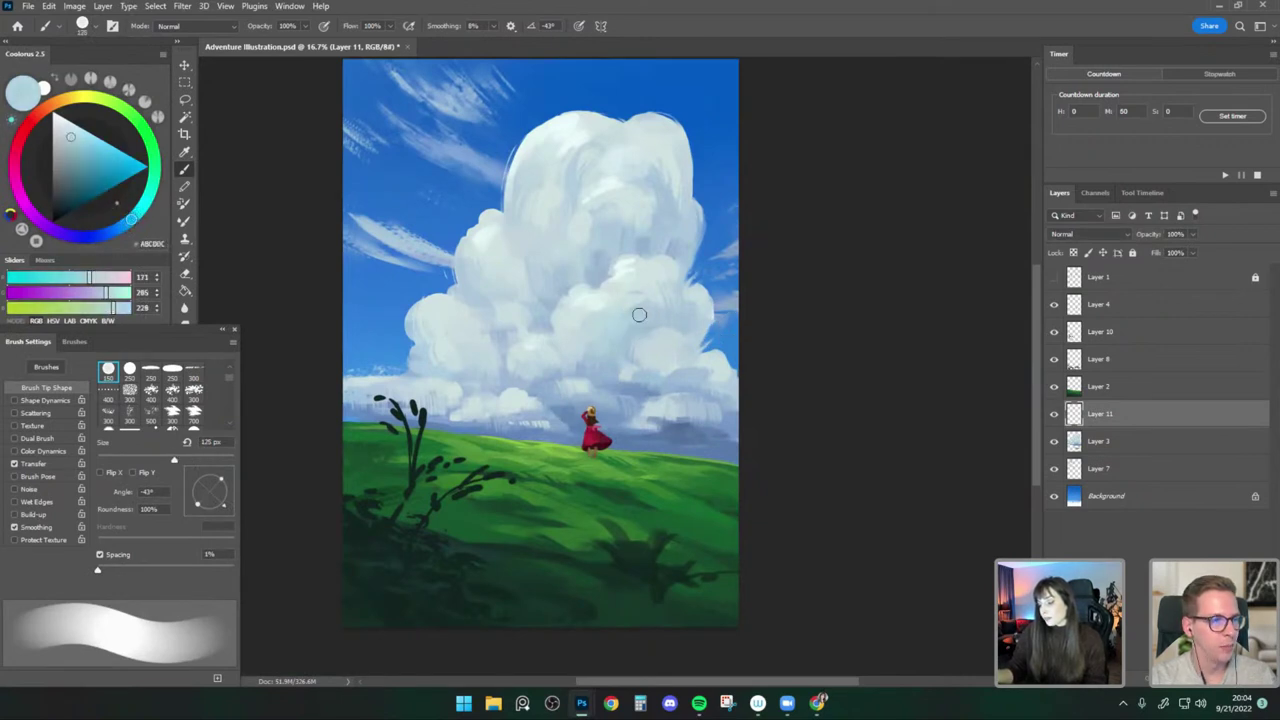
{"action": "key", "text": "bracketleft"}
{"action": "left_click", "coordinate": [654, 316], "text": "alt"}
{"action": "key", "text": "bracketright"}
{"action": "key", "text": "bracketright"}
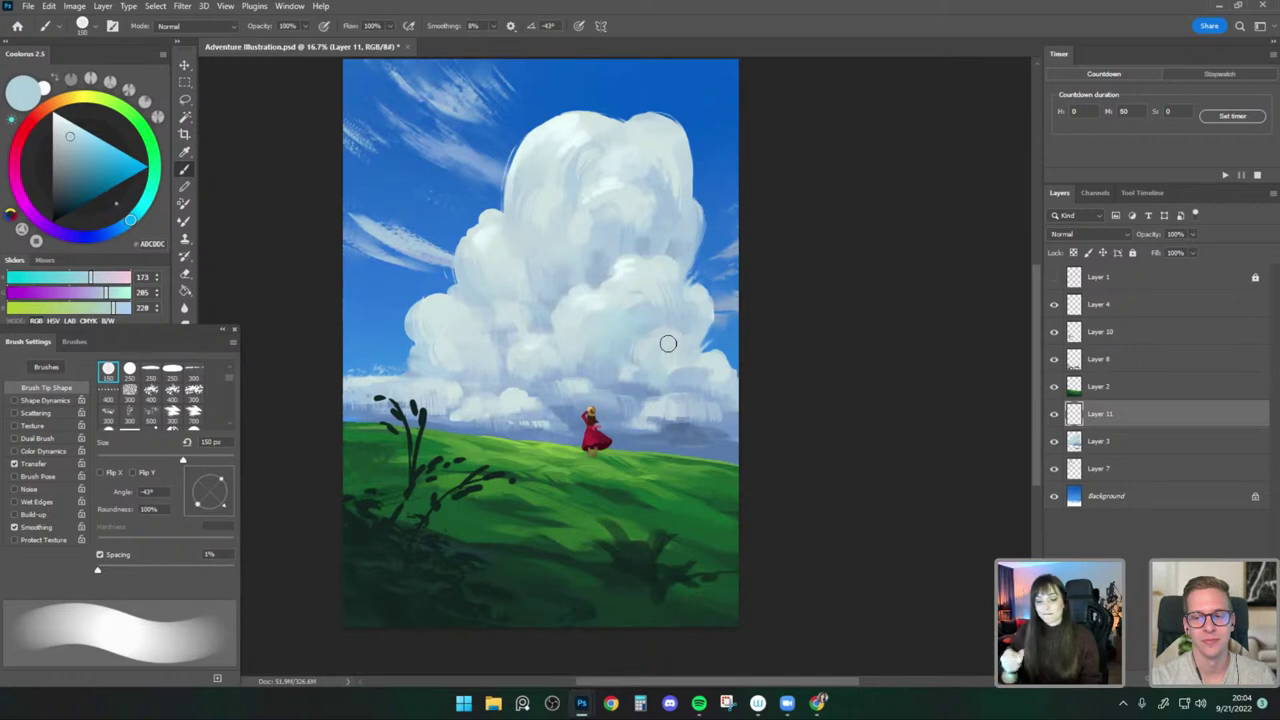
Touch up the cloud's left shoulder and middle with sampled highlight E3F6F3, reducing the brush to 80 px.
{"action": "left_click", "coordinate": [84, 25]}
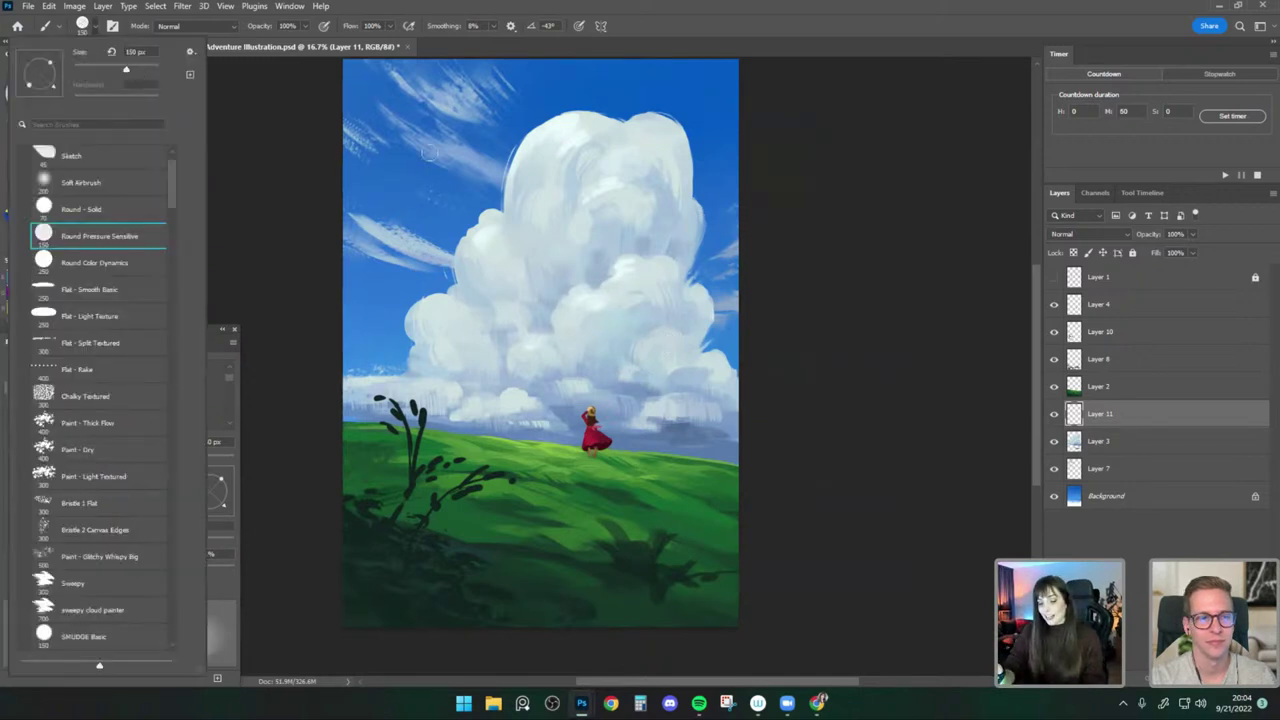
{"action": "left_click", "coordinate": [795, 211]}
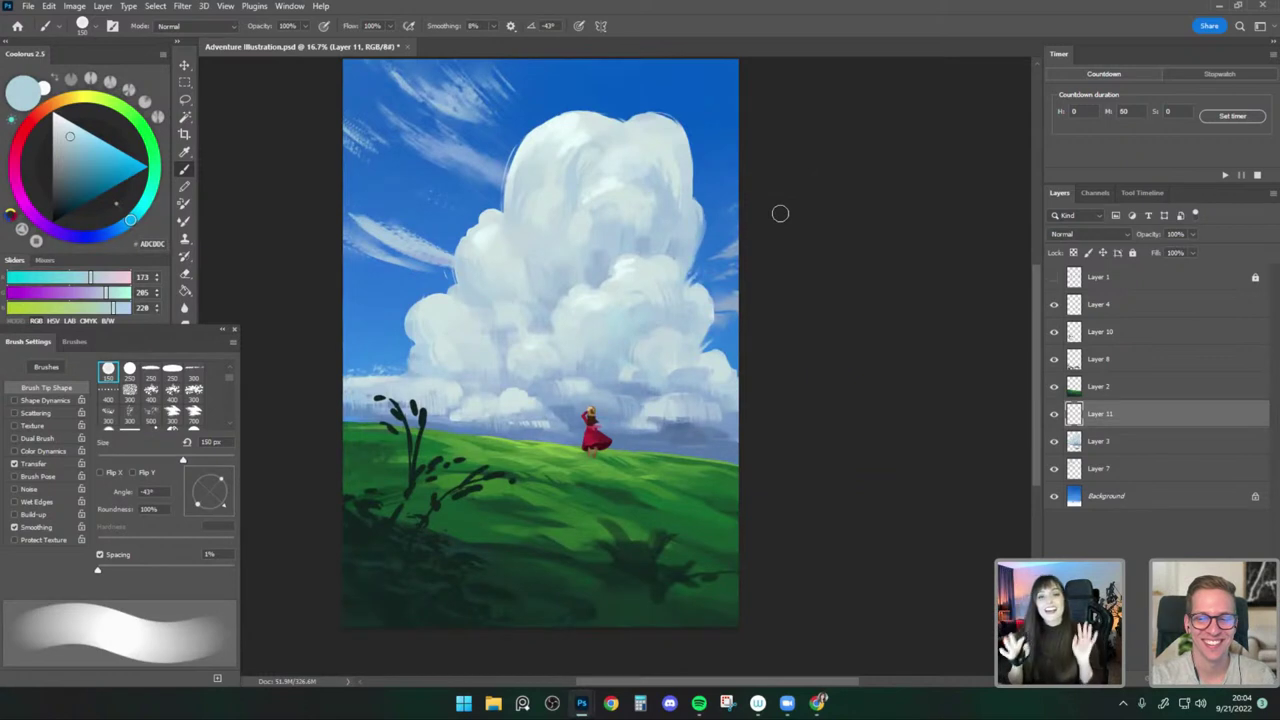
{"action": "key", "text": "bracketleft"}
{"action": "left_click", "coordinate": [484, 237], "text": "alt"}
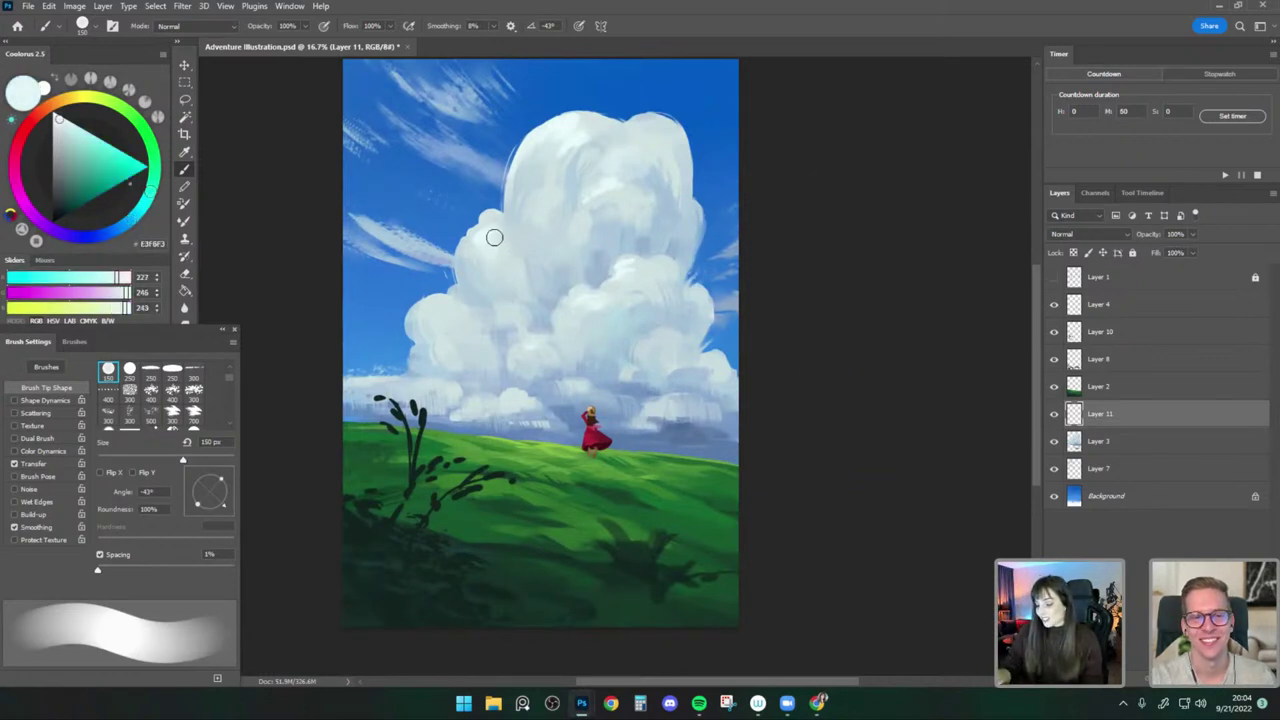
{"action": "key", "text": "bracketleft"}
{"action": "key", "text": "bracketleft"}
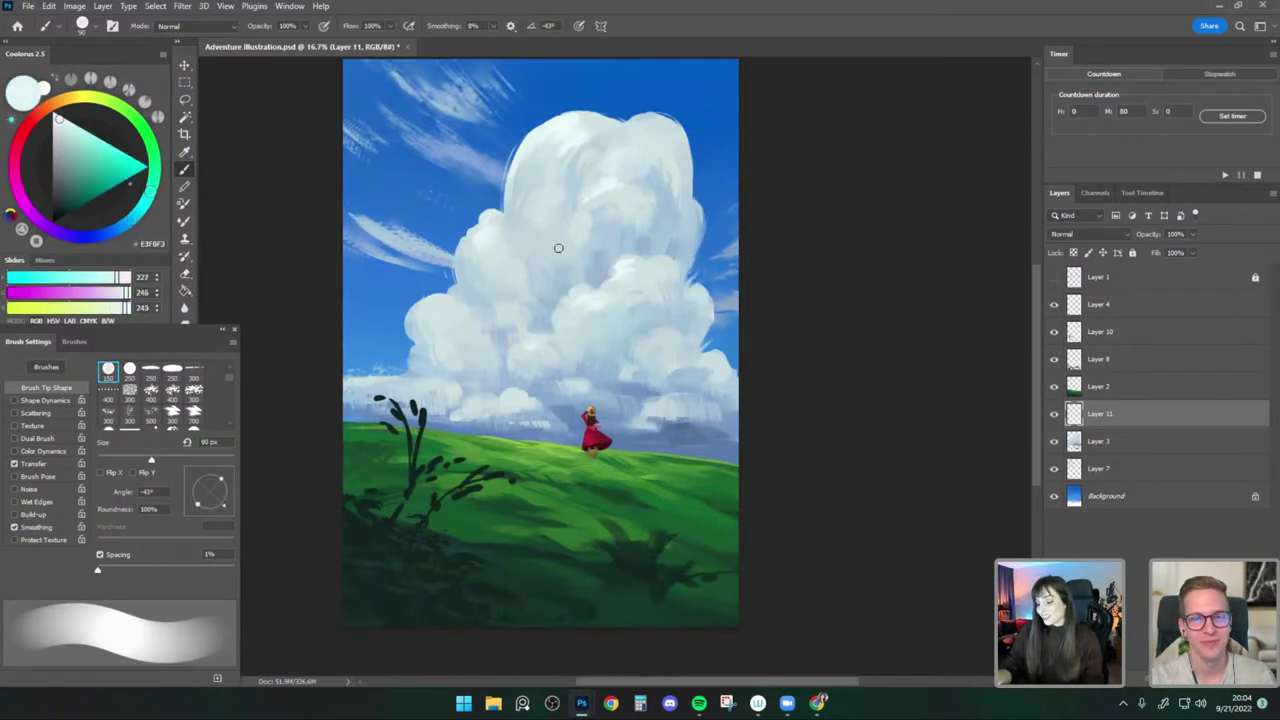
{"action": "key", "text": "bracketleft"}
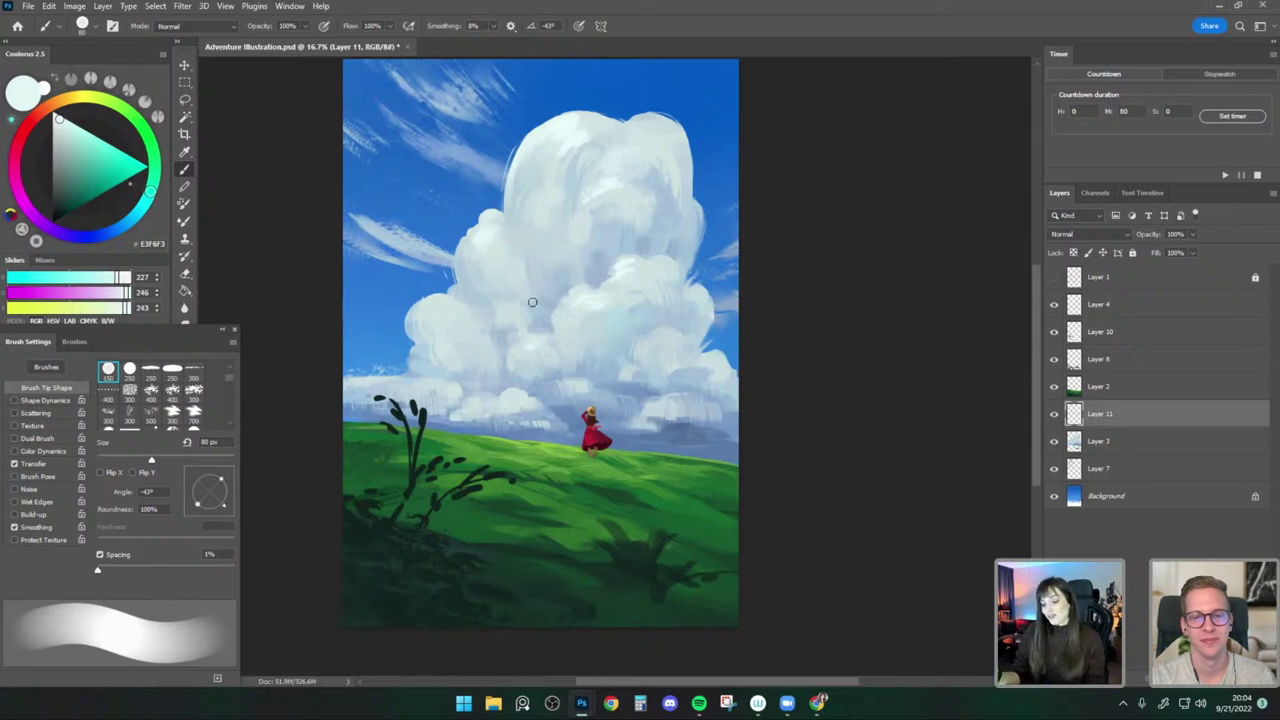
Choose the Flat - Smooth Basic brush and add a new layer directly above Layer 11.
{"action": "mouse_move", "coordinate": [608, 331]}
{"action": "left_mouse_down"}
{"action": "mouse_move", "coordinate": [603, 361]}
{"action": "mouse_move", "coordinate": [608, 348]}
{"action": "left_mouse_up"}
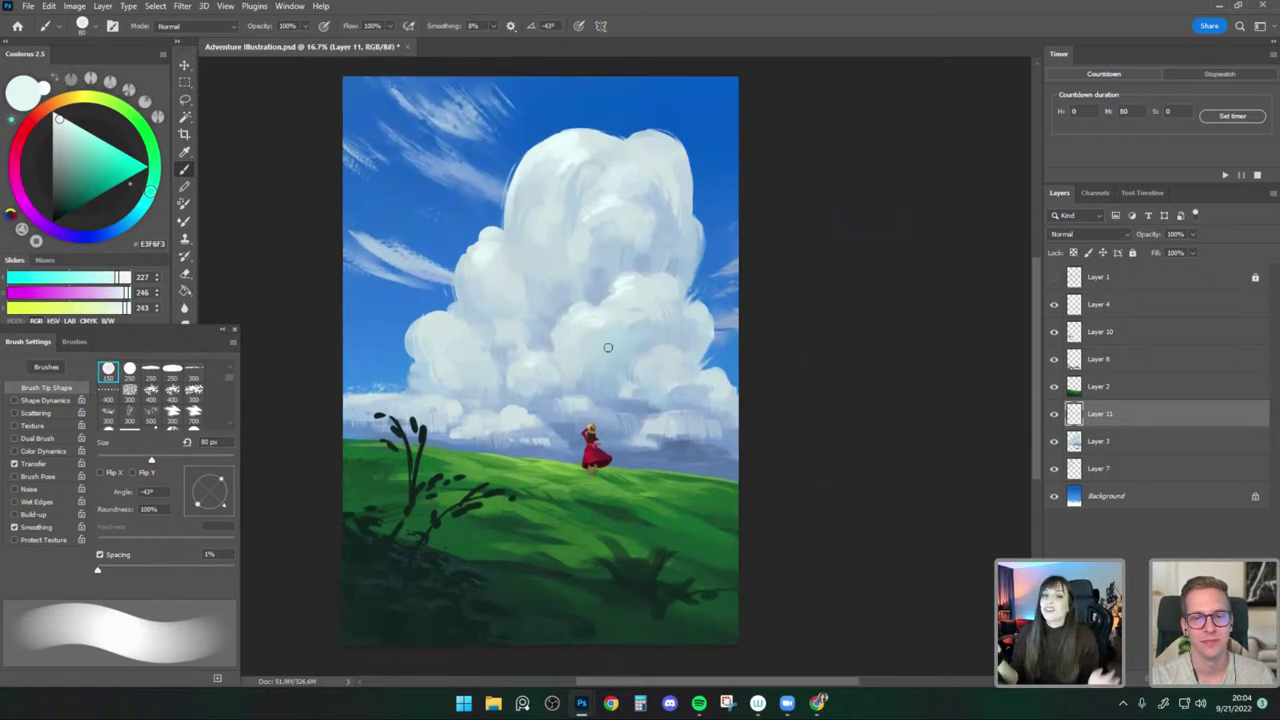
{"action": "left_click", "coordinate": [88, 28]}
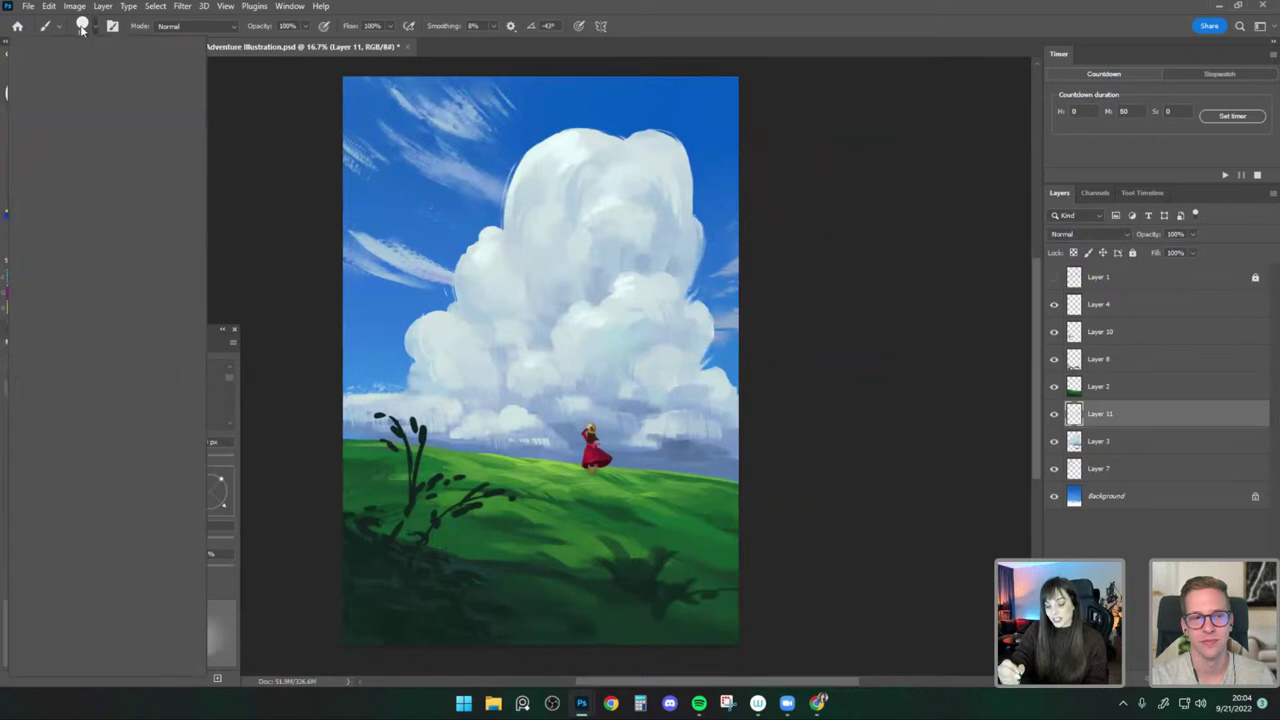
{"action": "left_click", "coordinate": [100, 289]}
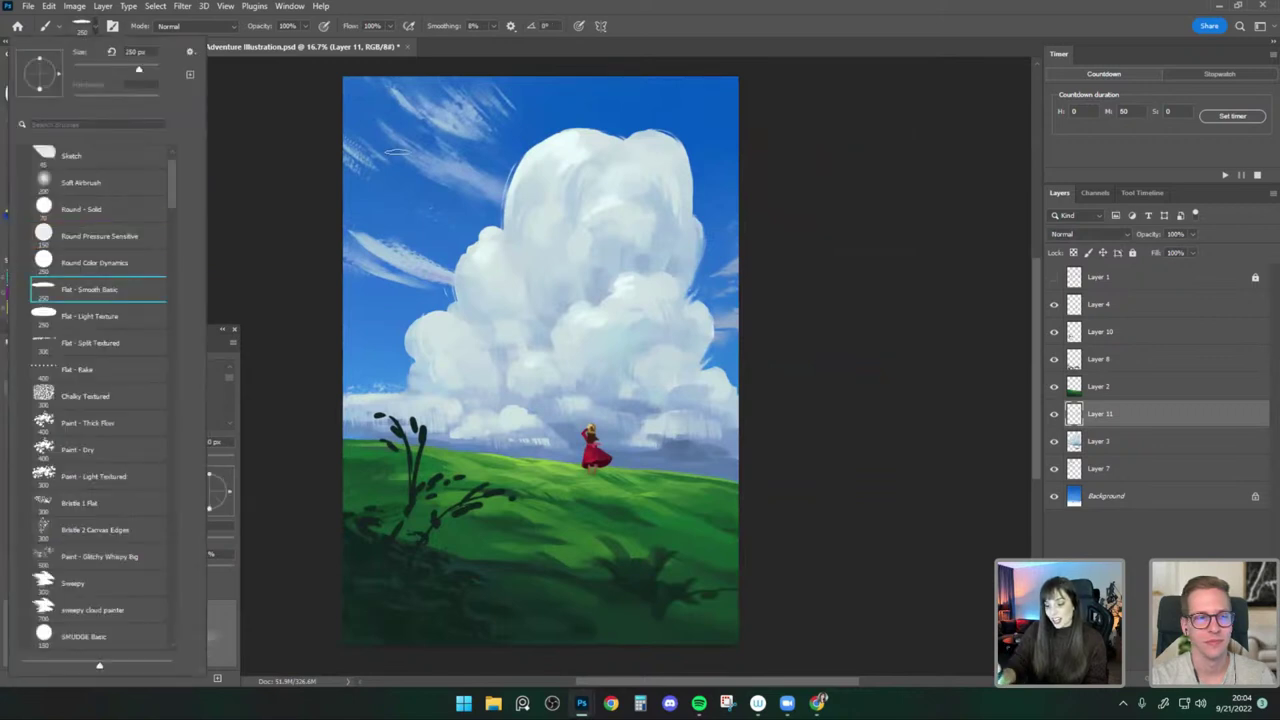
{"action": "left_click", "coordinate": [1230, 684]}
{"action": "mouse_move", "coordinate": [440, 118]}
{"action": "left_mouse_down"}
{"action": "mouse_move", "coordinate": [432, 178]}
{"action": "mouse_move", "coordinate": [455, 172]}
{"action": "left_mouse_up"}
{"action": "key", "text": "ctrl+z"}
{"action": "key", "text": "]"}
{"action": "left_click_drag", "start_coordinate": [82, 200], "coordinate": [5, 304]}
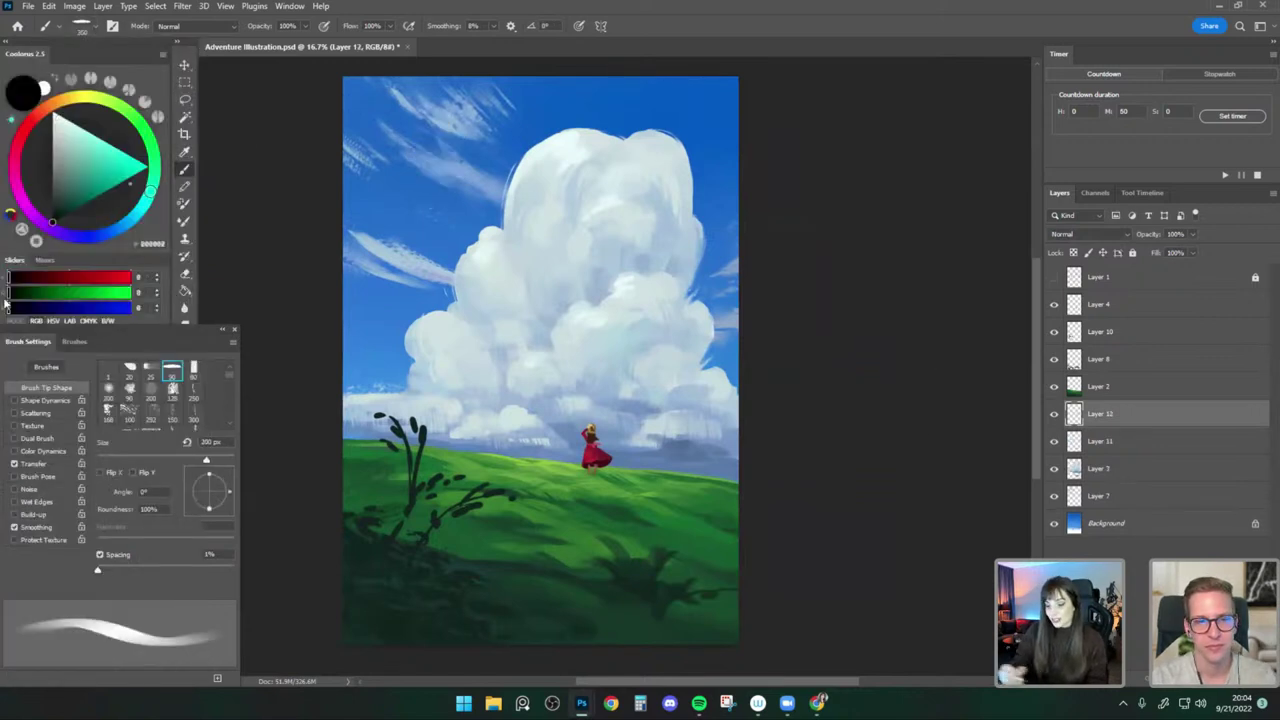
{"action": "mouse_move", "coordinate": [415, 237]}
{"action": "left_mouse_down"}
{"action": "mouse_move", "coordinate": [500, 238]}
{"action": "mouse_move", "coordinate": [622, 307]}
{"action": "left_mouse_up"}
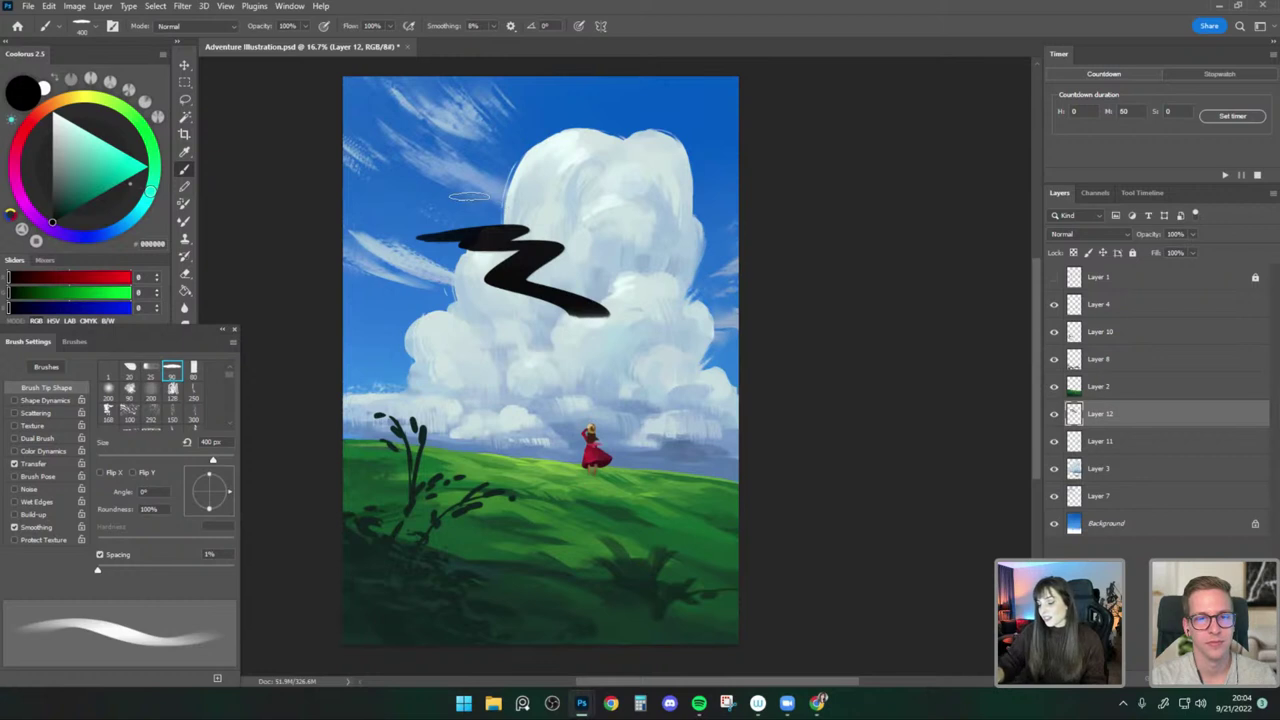
{"action": "key", "text": "ctrl+z"}
{"action": "left_click_drag", "start_coordinate": [411, 202], "coordinate": [521, 285]}
{"action": "key", "text": "ctrl+z"}
{"action": "left_click_drag", "start_coordinate": [520, 238], "coordinate": [635, 254]}
{"action": "key", "text": "ctrl+z"}
{"action": "key", "text": "ctrl+z"}
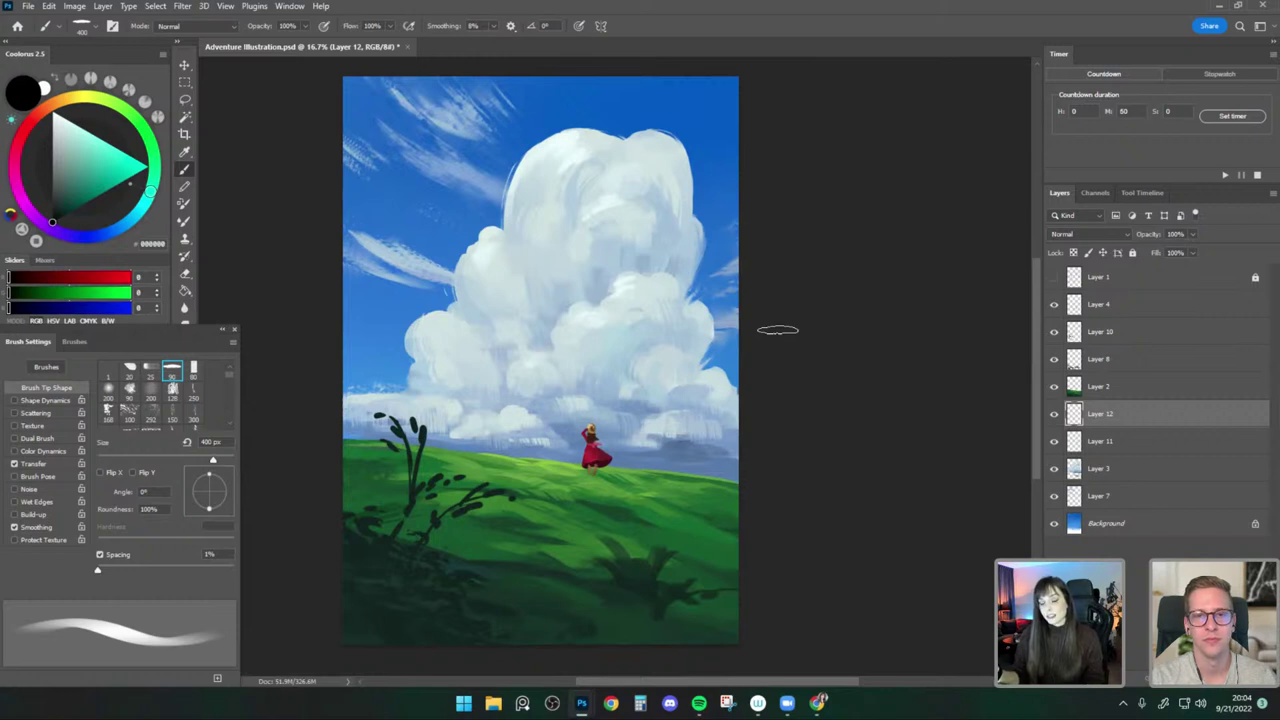
Brighten the grass near the hill crest on Layer 2 with sampled greens 7AB236 and 8CC132, reducing the flat brush to 100 px.
{"action": "left_click", "coordinate": [568, 441], "text": "alt"}
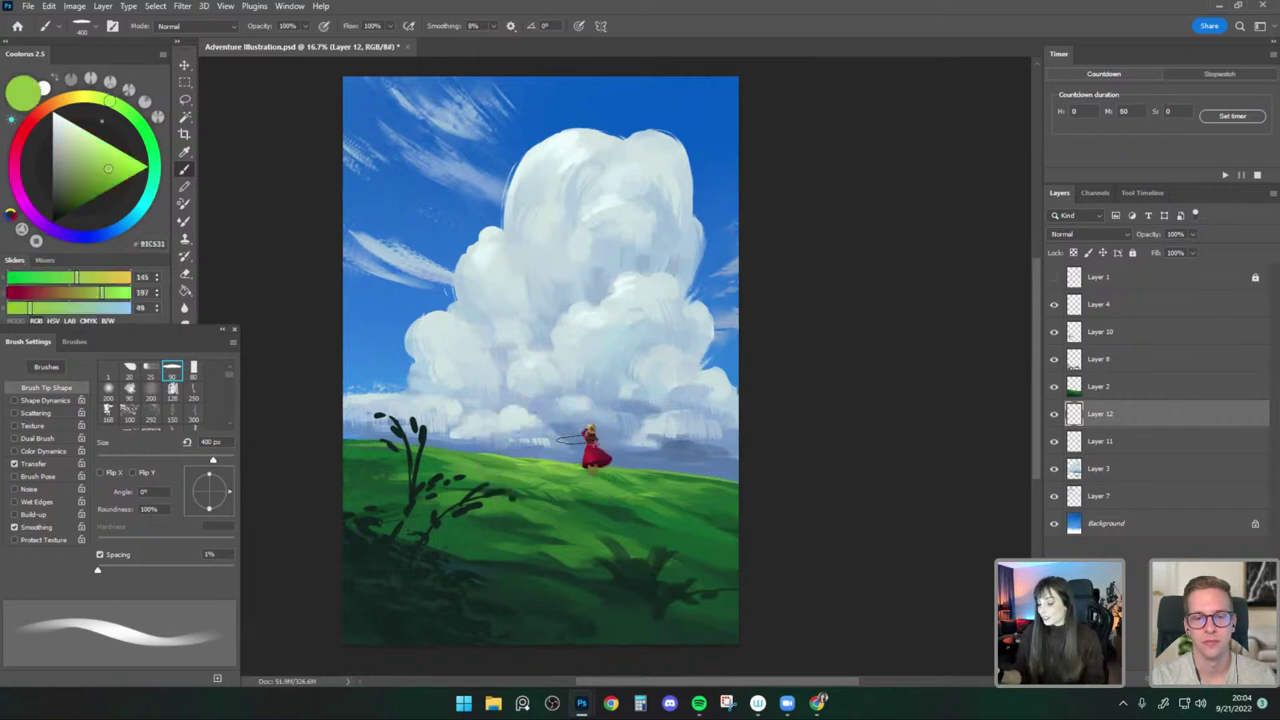
{"action": "key", "text": "bracketleft"}
{"action": "key", "text": "bracketleft"}
{"action": "key", "text": "bracketleft"}
{"action": "key", "text": "bracketleft"}
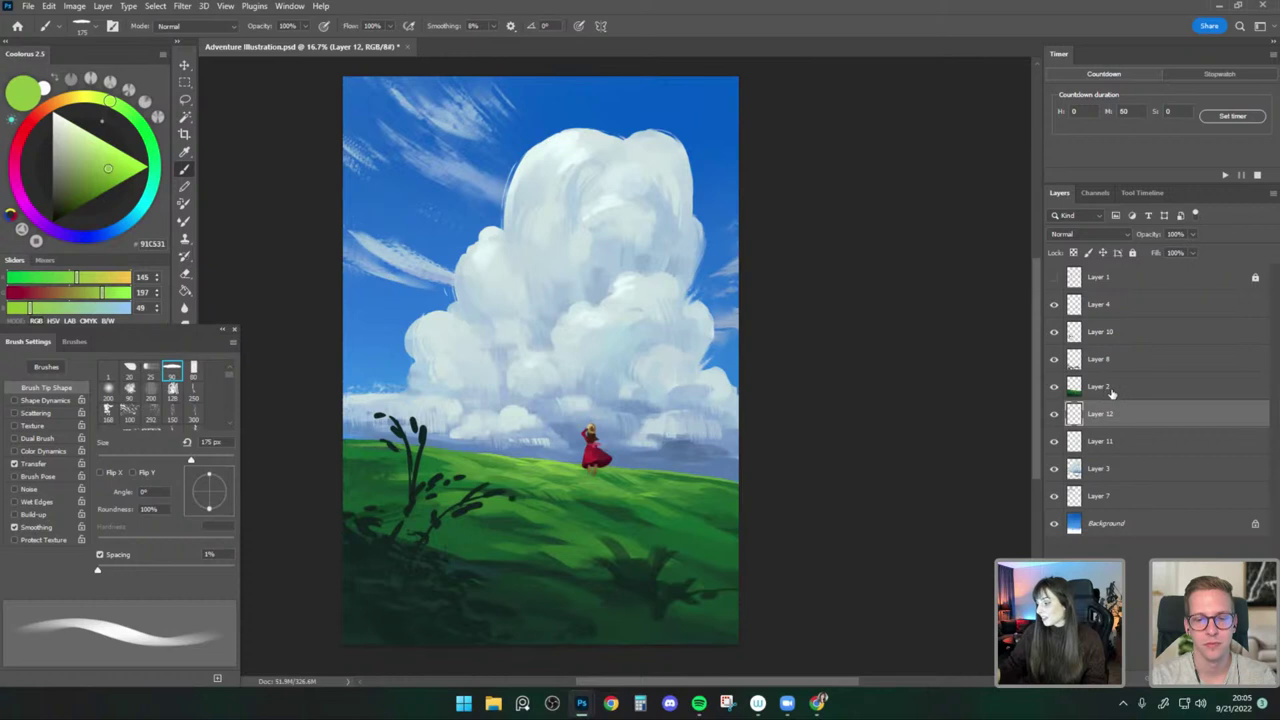
{"action": "left_click", "coordinate": [1111, 393]}
{"action": "left_click", "coordinate": [548, 467], "text": "alt"}
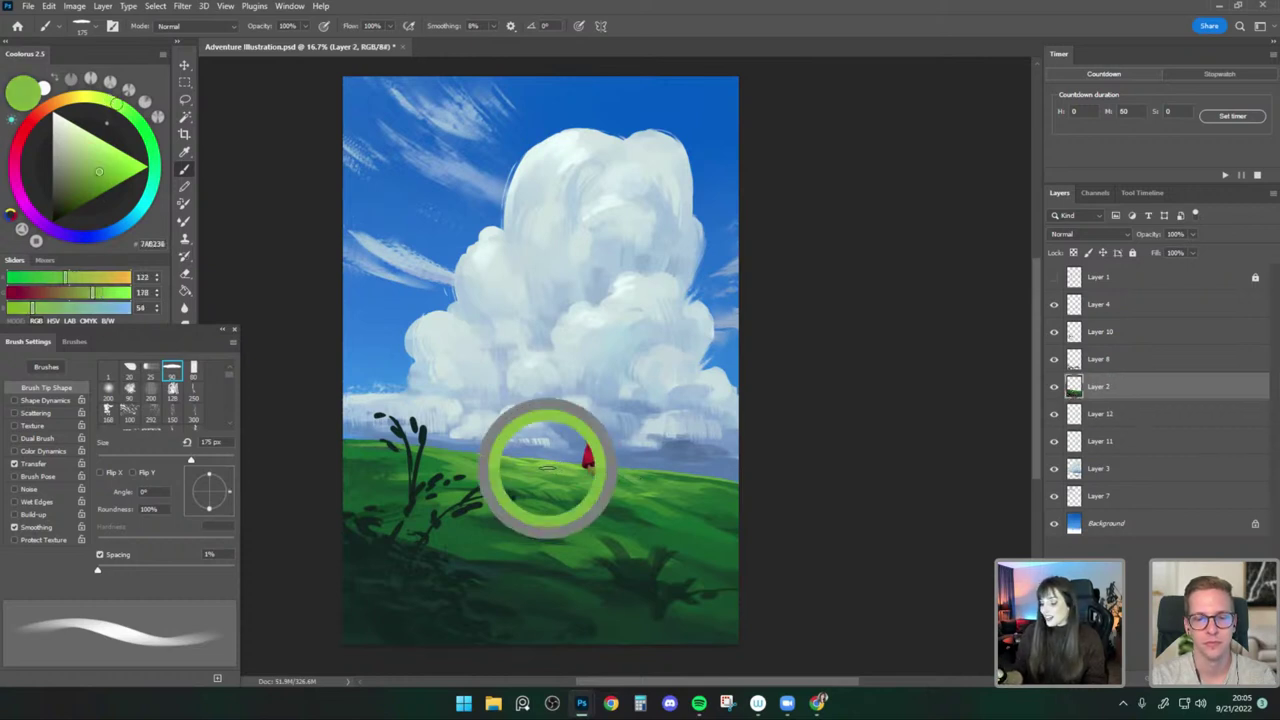
{"action": "key", "text": "bracketleft"}
{"action": "key", "text": "bracketleft"}
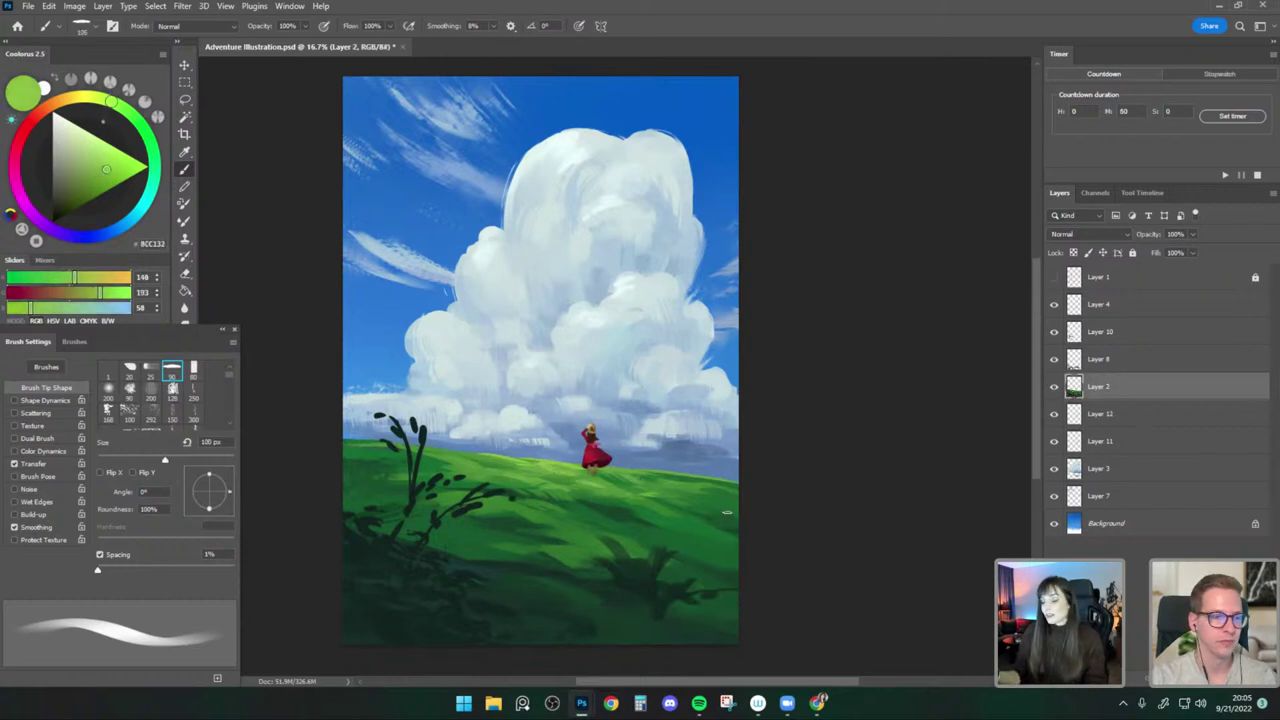
{"action": "key", "text": "bracketleft"}
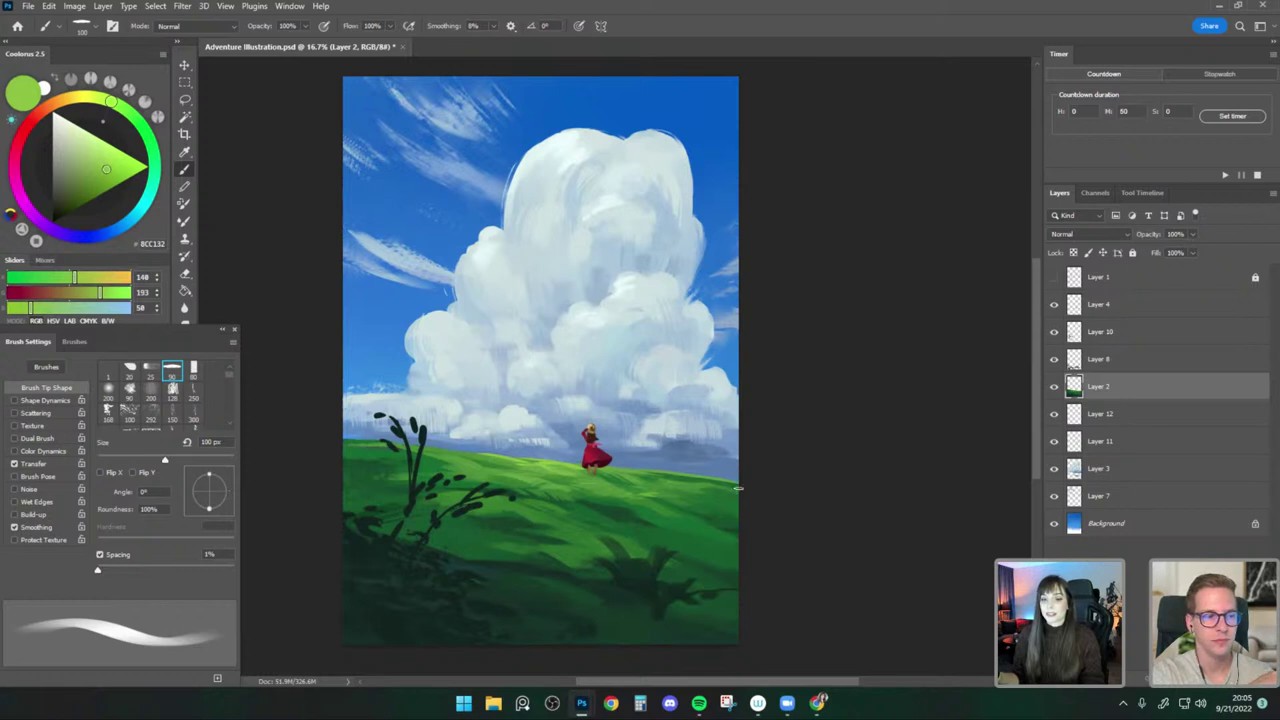
Refine the hill's ridge line with the flat brush at 80 and 100 px, using sampled greens 5D9B37 and 85BB34.
{"action": "key", "text": "bracketleft"}
{"action": "key", "text": "bracketleft"}
{"action": "key", "text": "bracketleft"}
{"action": "key", "text": "bracketleft"}
{"action": "key", "text": "bracketleft"}
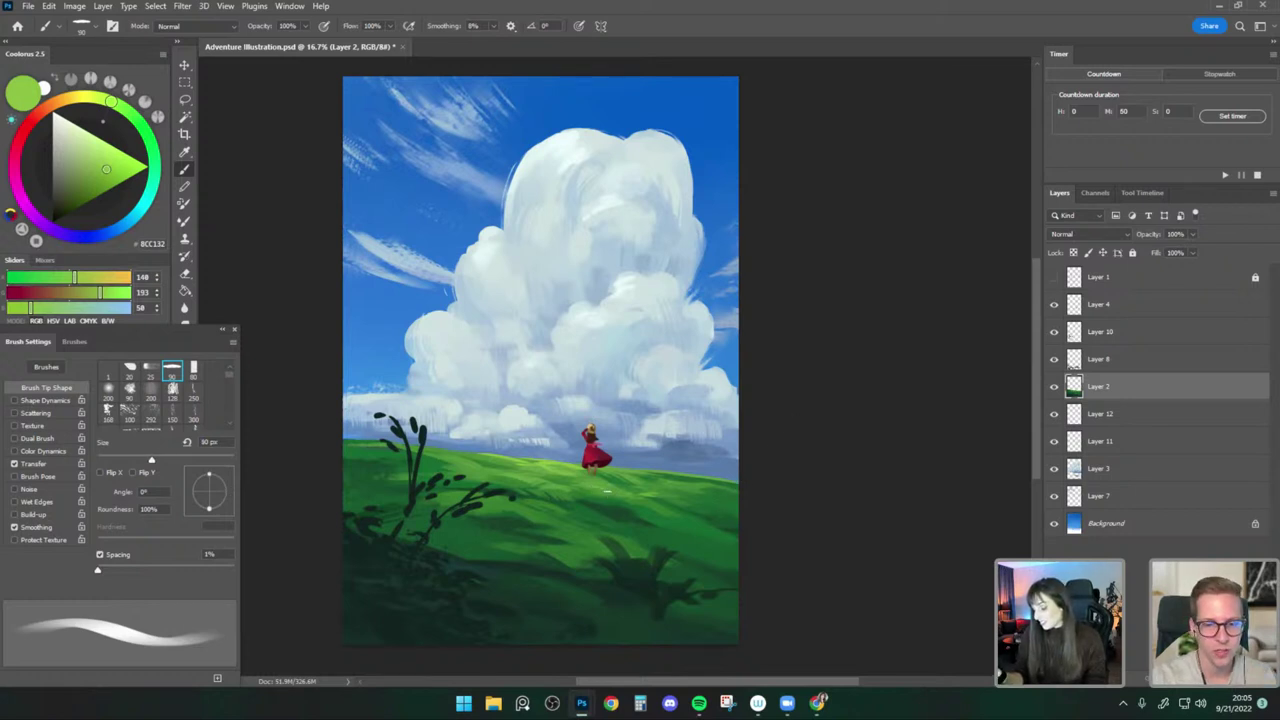
{"action": "key", "text": "bracketright"}
{"action": "key", "text": "bracketright"}
{"action": "key", "text": "bracketright"}
{"action": "key", "text": "bracketright"}
{"action": "key", "text": "bracketright"}
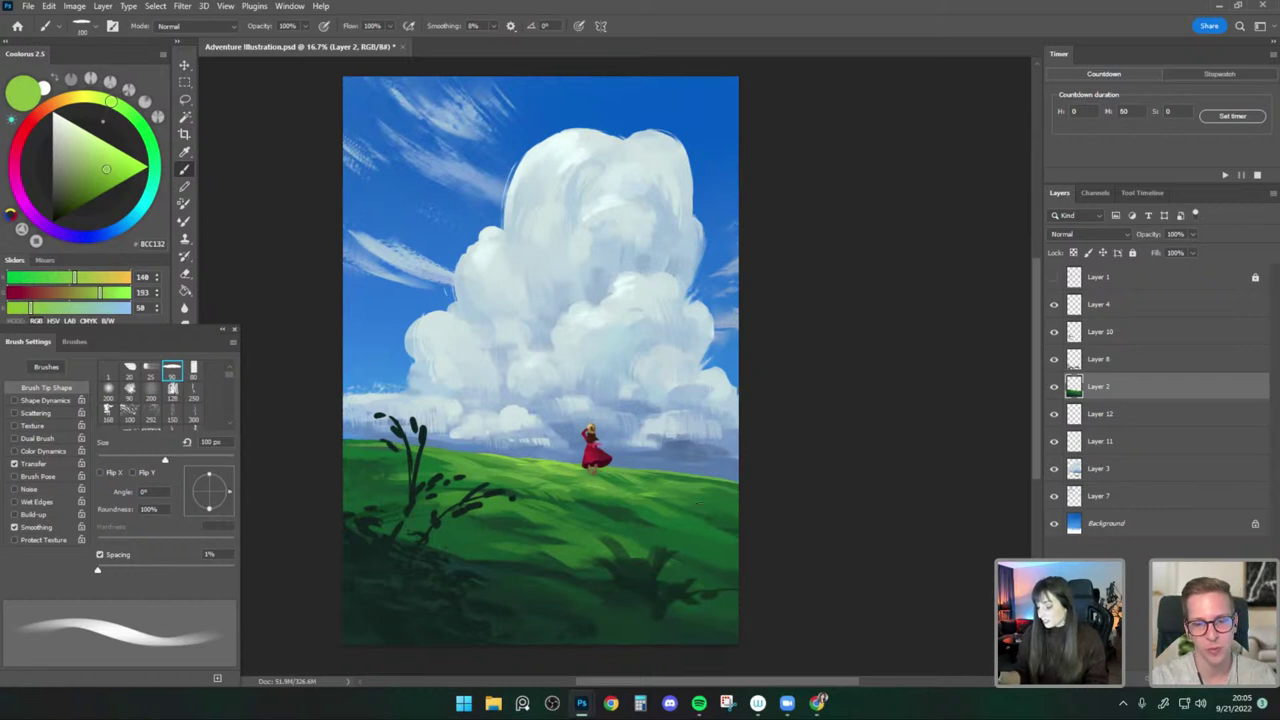
{"action": "left_click", "coordinate": [490, 455], "text": "alt"}
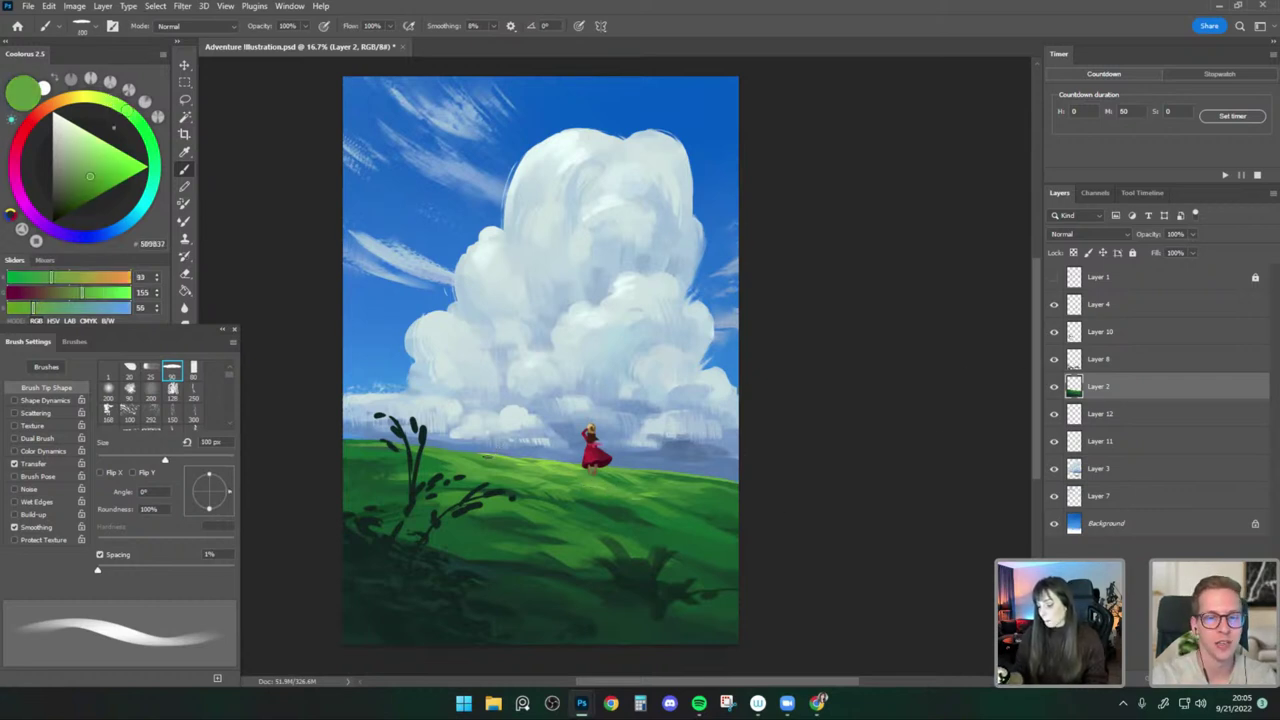
{"action": "left_click", "coordinate": [545, 462], "text": "alt"}
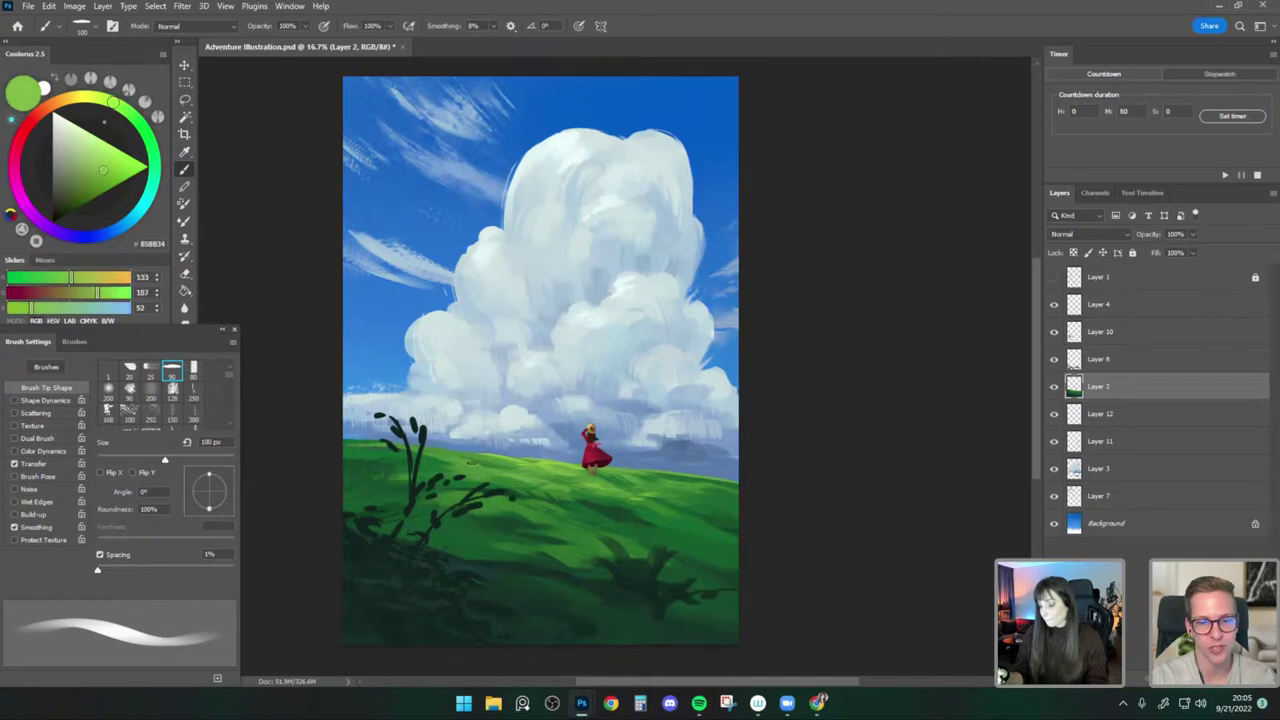
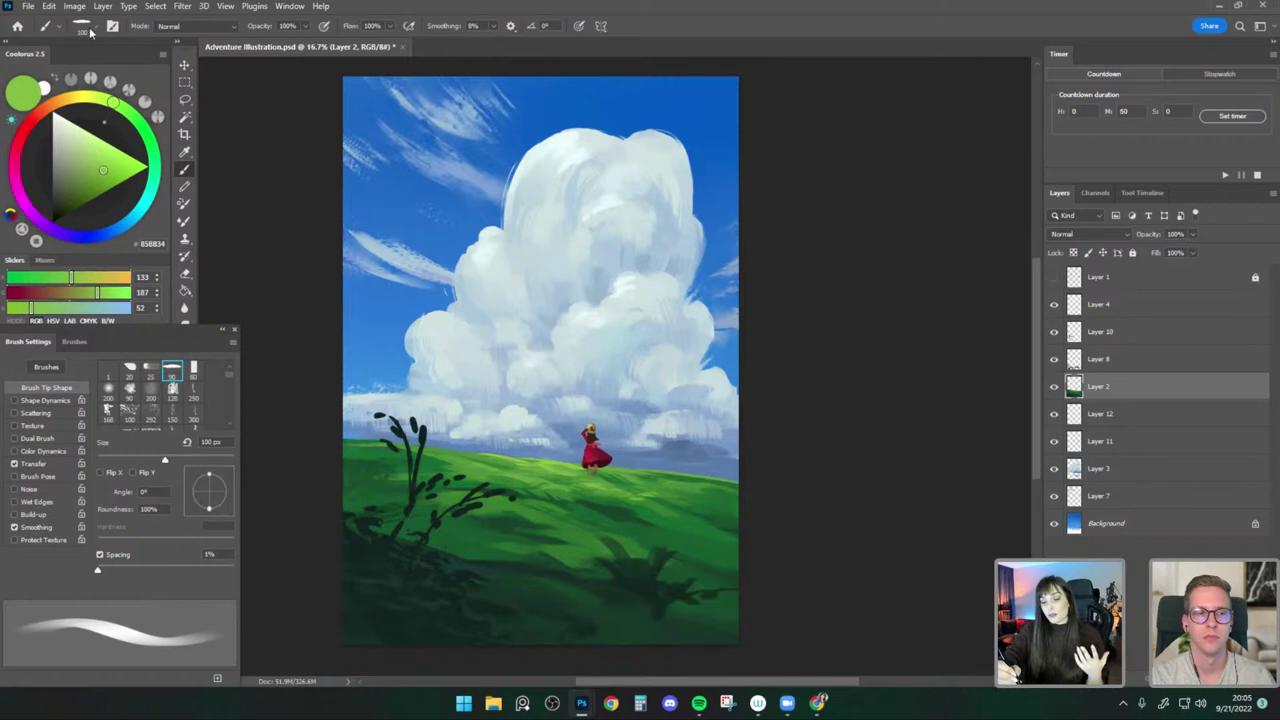
Switch to the Round Pressure Sensitive brush, making a test dab in the sky and undoing it.
{"action": "left_click", "coordinate": [90, 28]}
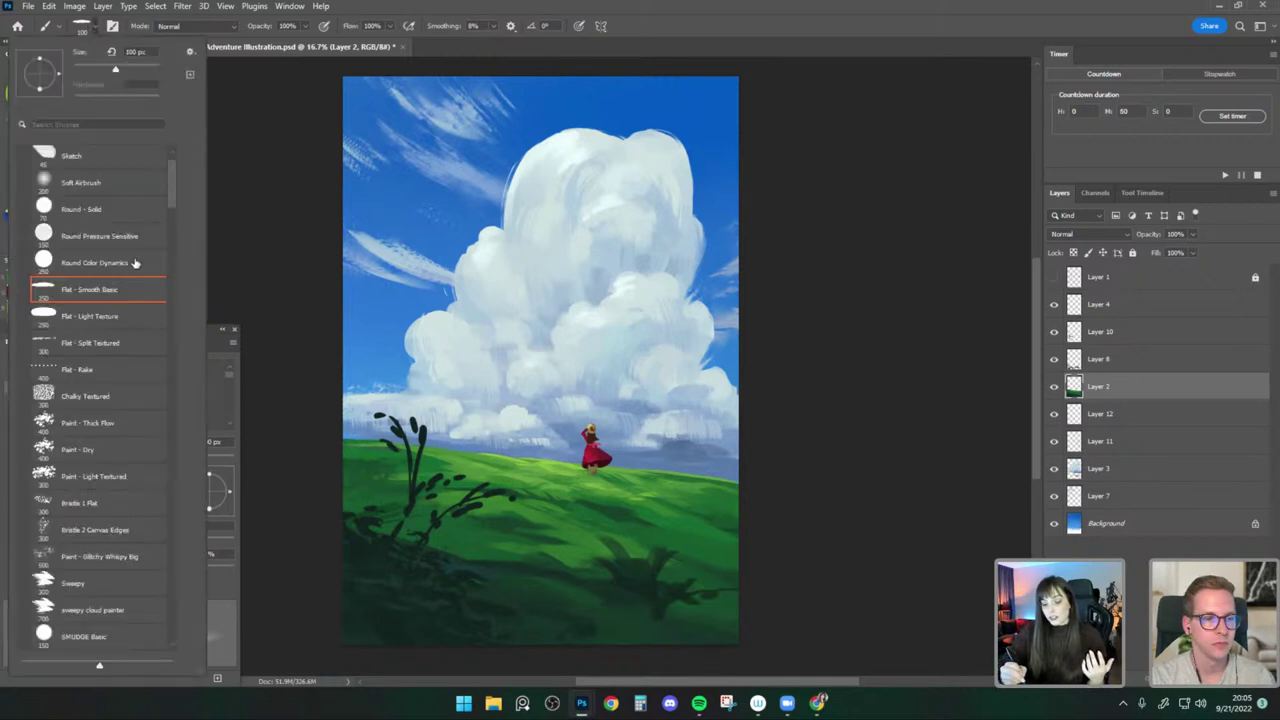
{"action": "left_click", "coordinate": [137, 263]}
{"action": "left_click", "coordinate": [92, 30]}
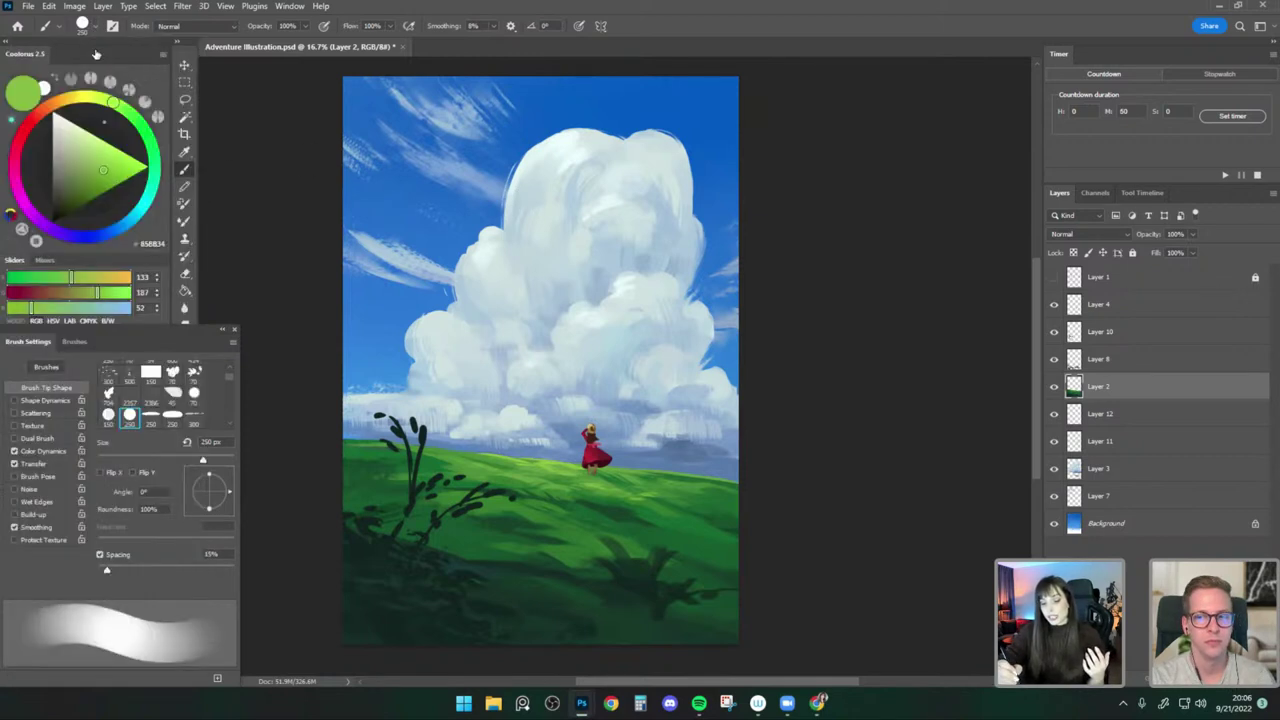
{"action": "left_click", "coordinate": [84, 30]}
{"action": "left_click", "coordinate": [143, 234]}
{"action": "left_click", "coordinate": [450, 196]}
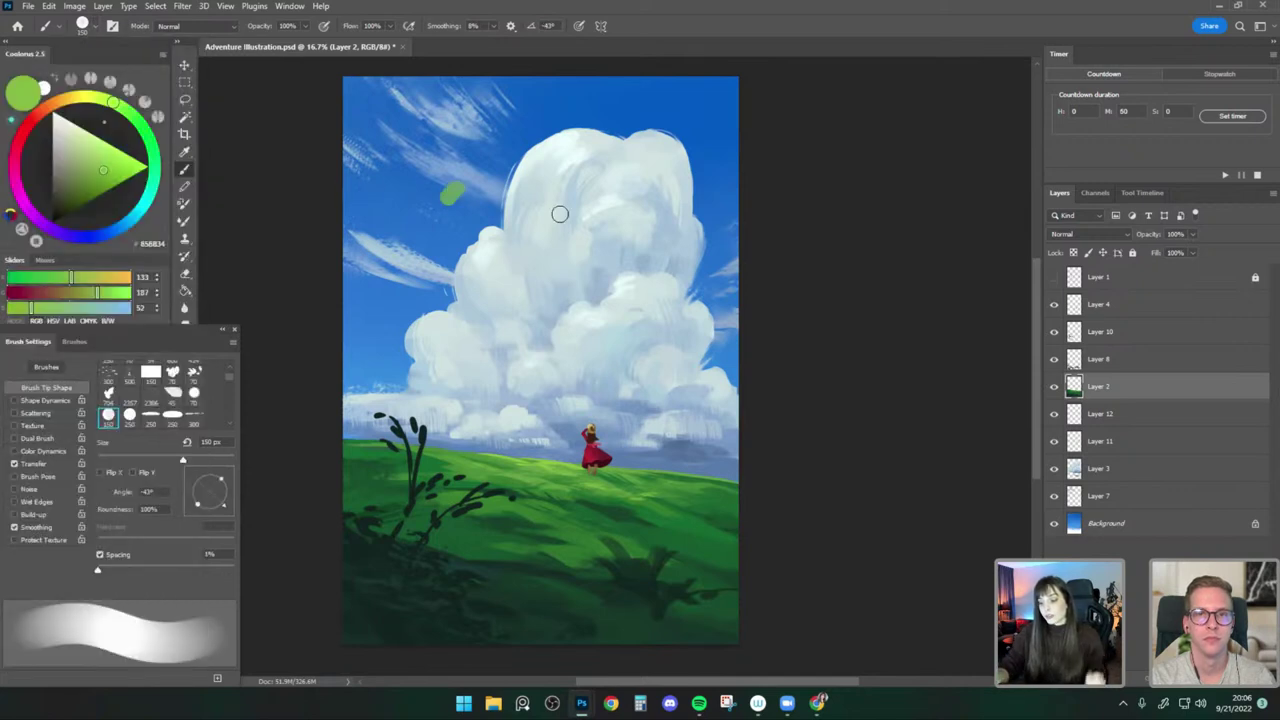
{"action": "key", "text": "ctrl+z"}
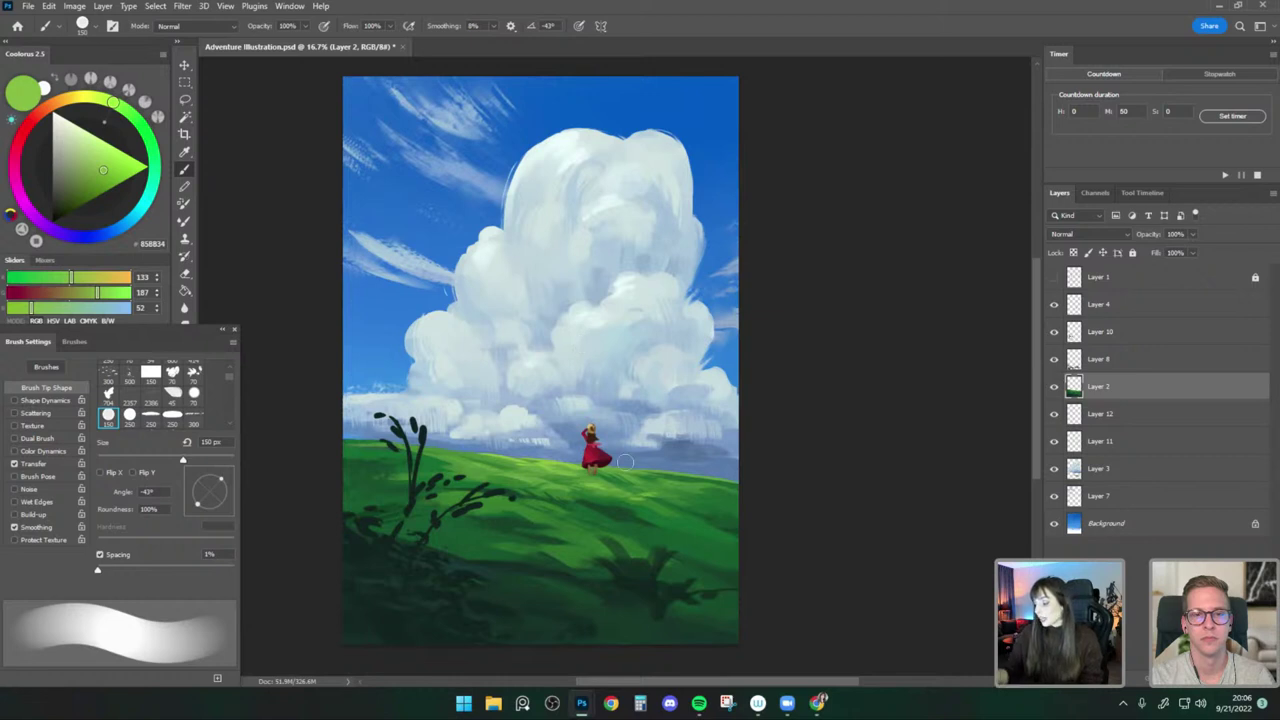
Touch up the hill crest near the woman on Layer 2 with sampled green 82B933, reducing the round brush to 25 px.
{"action": "left_click", "coordinate": [587, 482], "text": "alt"}
{"action": "key", "text": "bracketleft"}
{"action": "key", "text": "bracketleft"}
{"action": "key", "text": "bracketleft"}
{"action": "key", "text": "bracketleft"}
{"action": "key", "text": "bracketleft"}
{"action": "key", "text": "bracketleft"}
{"action": "key", "text": "bracketleft"}
{"action": "key", "text": "bracketleft"}
{"action": "key", "text": "bracketleft"}
{"action": "key", "text": "bracketleft"}
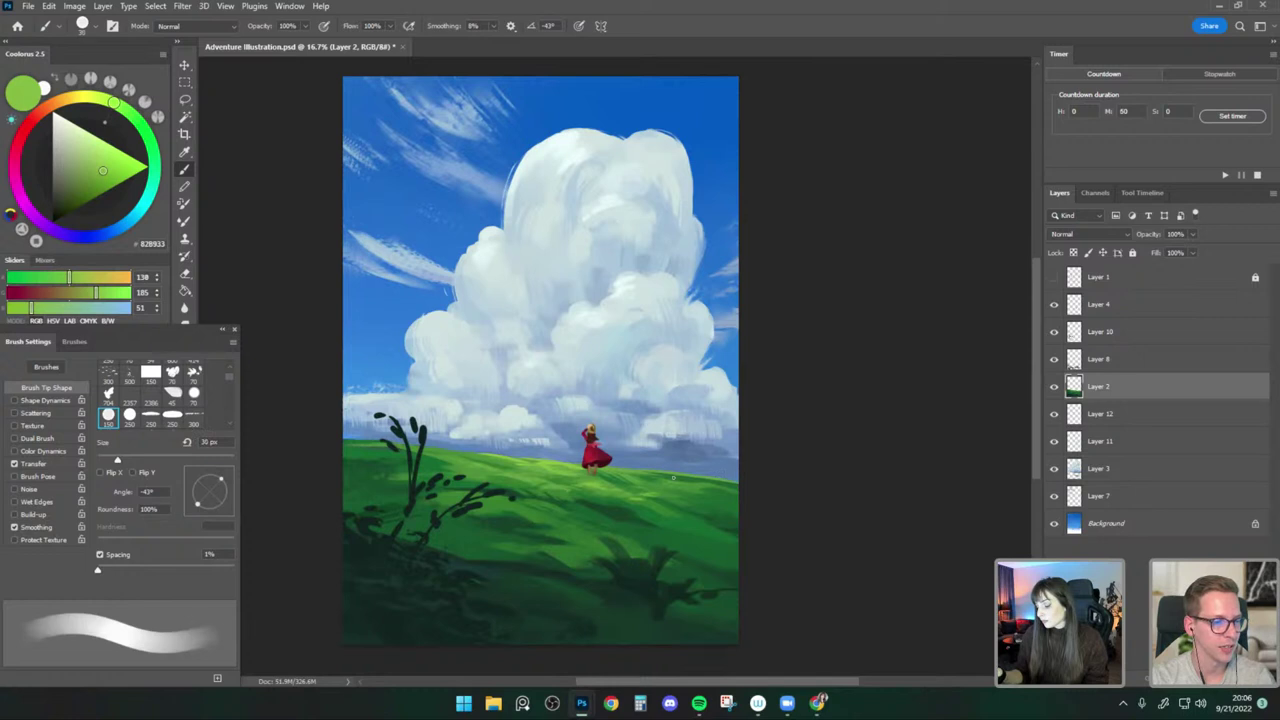
{"action": "key", "text": "bracketleft"}
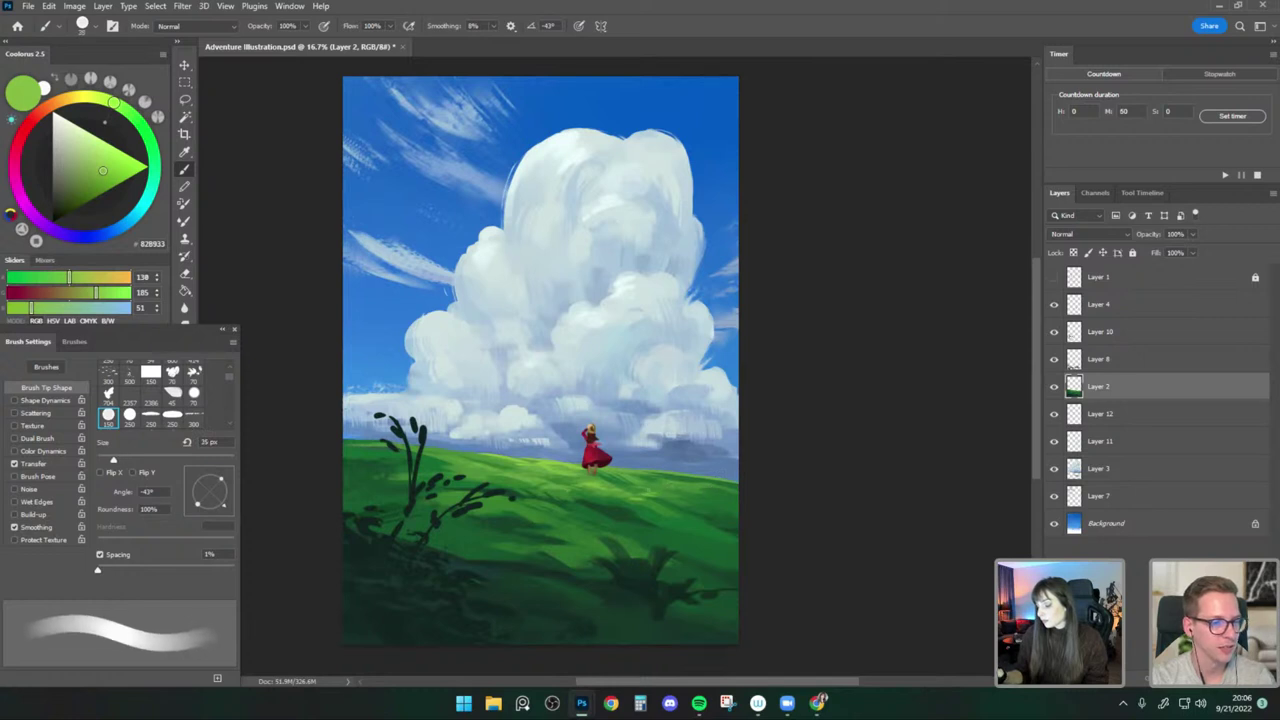
Refine the ridge line between the woman and the canvas edge with sampled greens 397D30, 4A8D32 and 418731, using the round brush at 25 to 45 px.
{"action": "left_click", "coordinate": [686, 482], "text": "alt"}
{"action": "key", "text": "bracketright"}
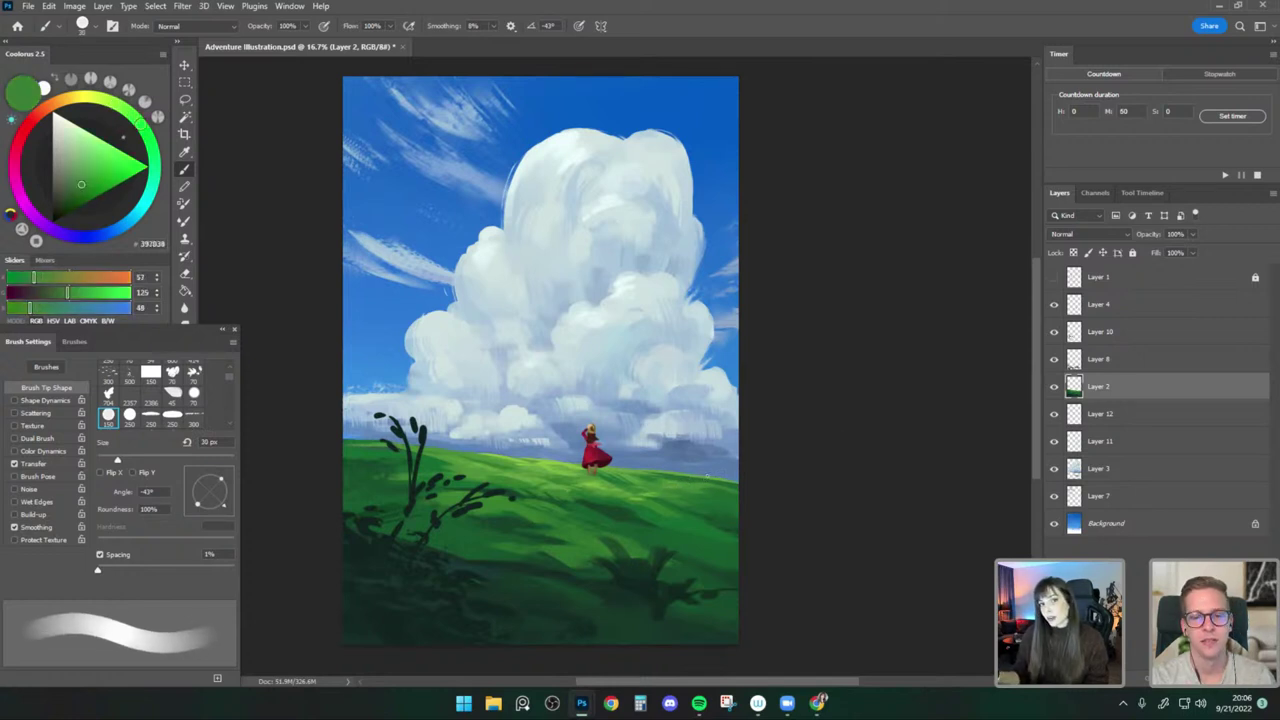
{"action": "left_click", "coordinate": [695, 485], "text": "alt"}
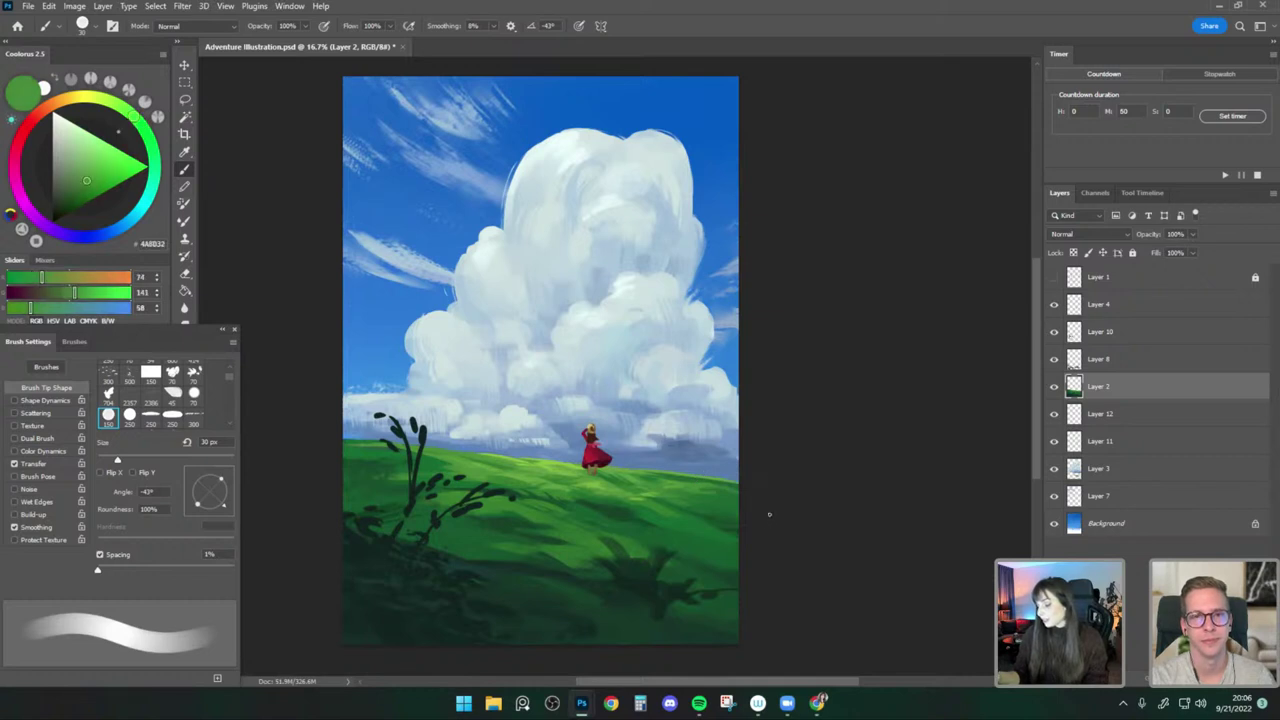
{"action": "key", "text": "bracketleft"}
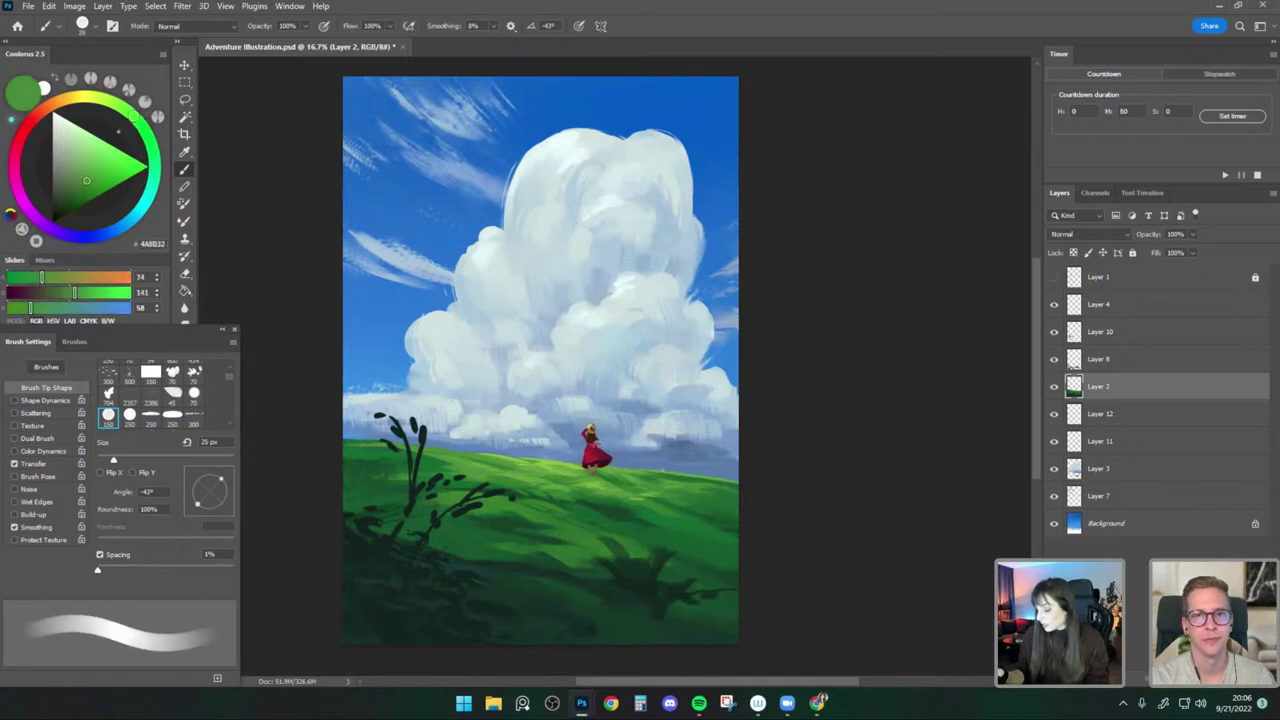
{"action": "key", "text": "bracketright"}
{"action": "key", "text": "bracketright"}
{"action": "key", "text": "bracketright"}
{"action": "key", "text": "bracketright"}
{"action": "left_click", "coordinate": [661, 480], "text": "alt"}
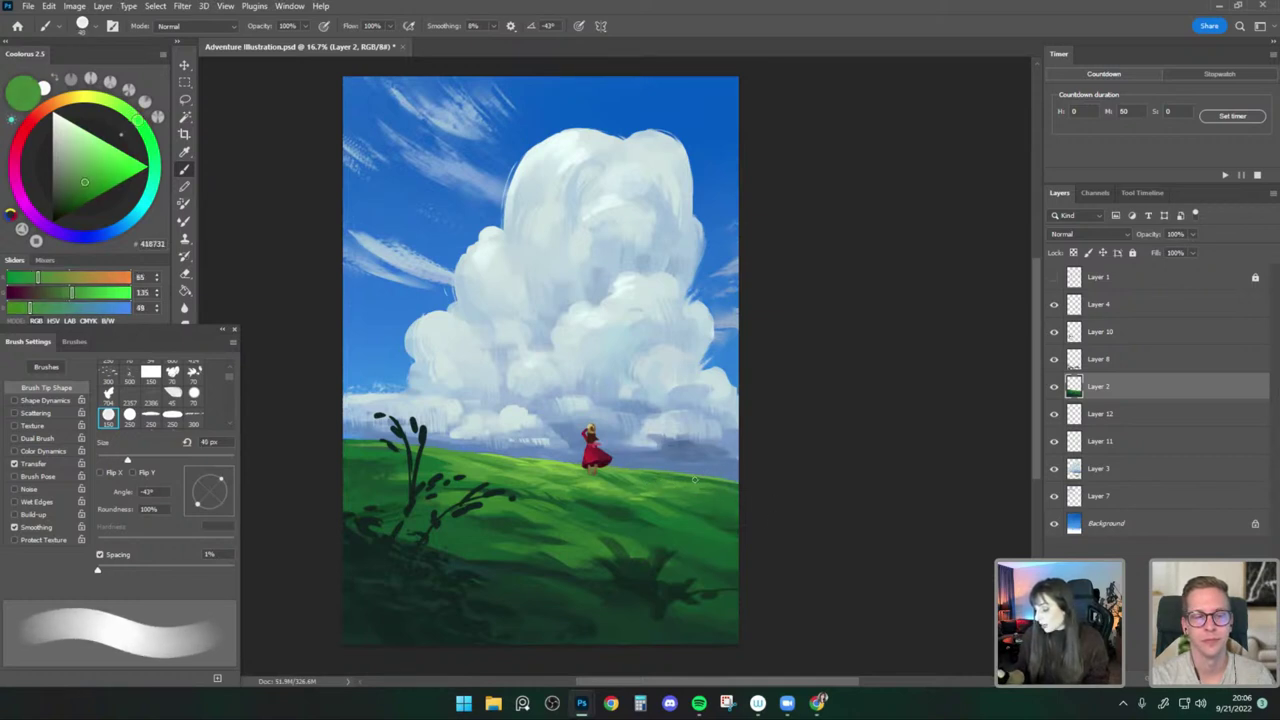
{"action": "key", "text": "bracketleft"}
Add a new layer directly above Layer 2 and clip it to Layer 2.
{"action": "left_click", "coordinate": [1198, 678]}
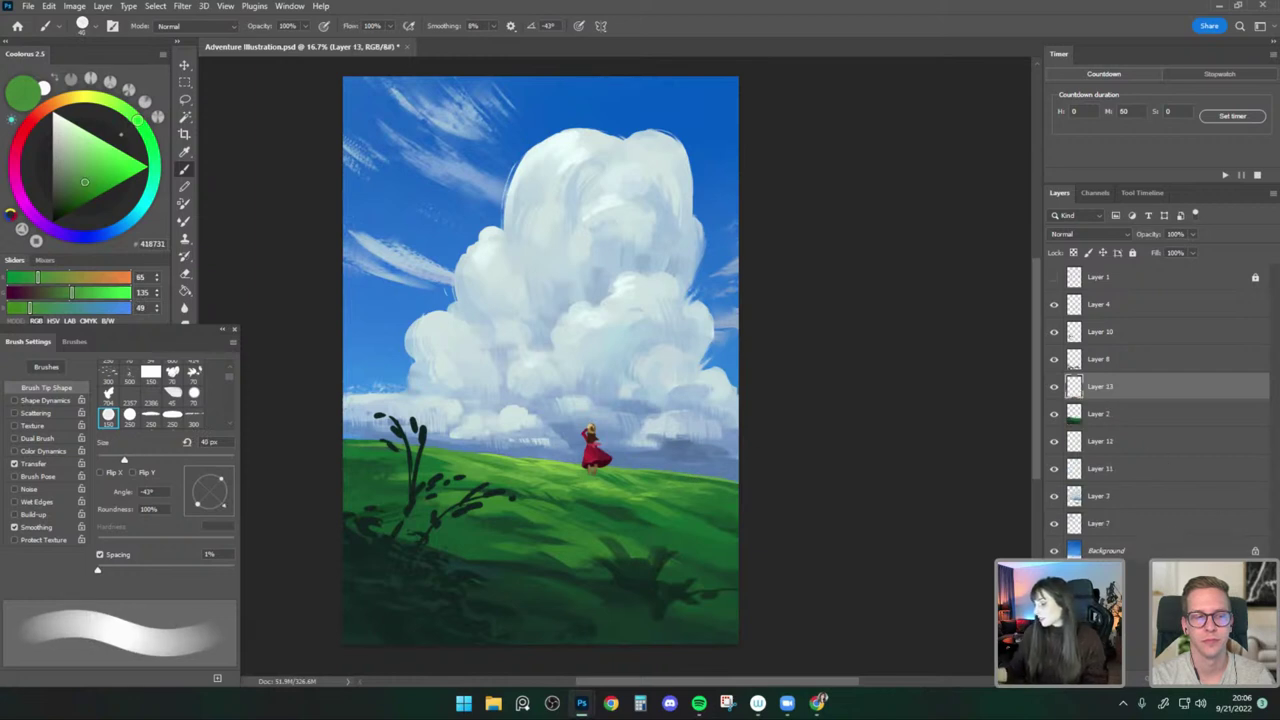
{"action": "right_click", "coordinate": [1110, 388]}
{"action": "left_click", "coordinate": [1003, 379]}
Paint the far ridge grass on clipped Layer 13 with the round brush at 40 to 50 px, sampling green 367A30.
{"action": "key", "text": "bracketright"}
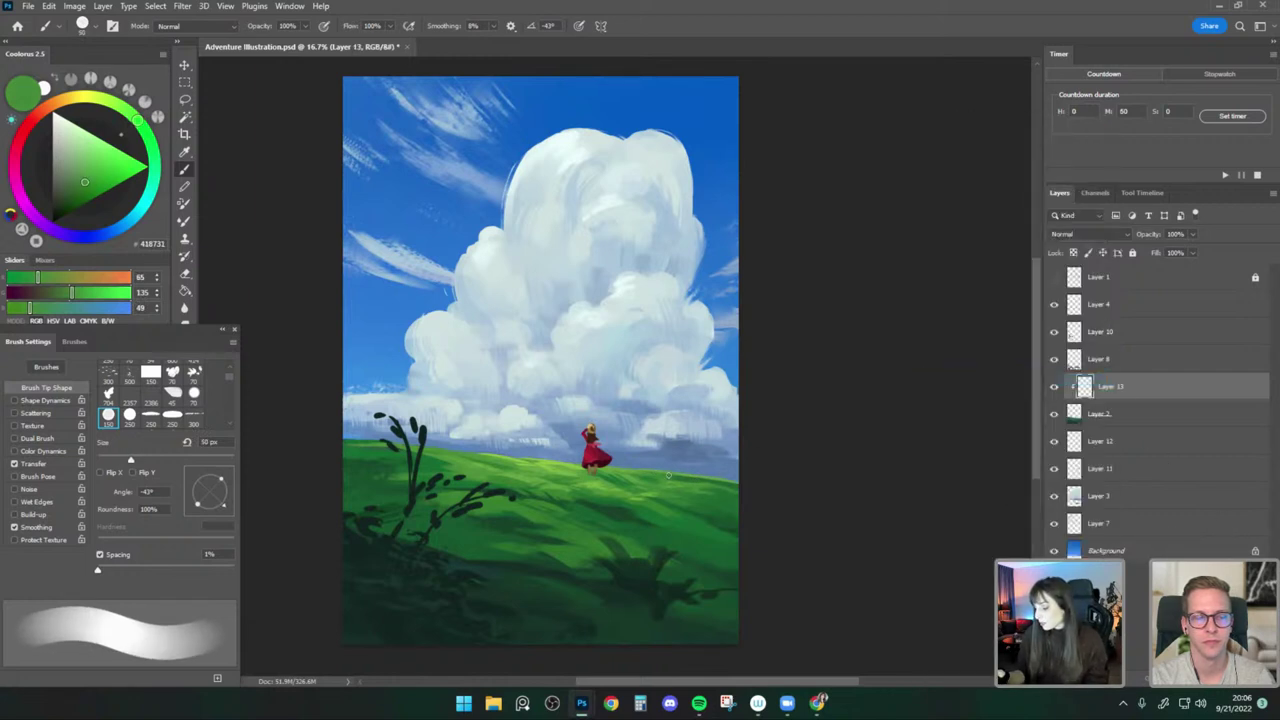
{"action": "key", "text": "bracketright"}
{"action": "key", "text": "bracketleft"}
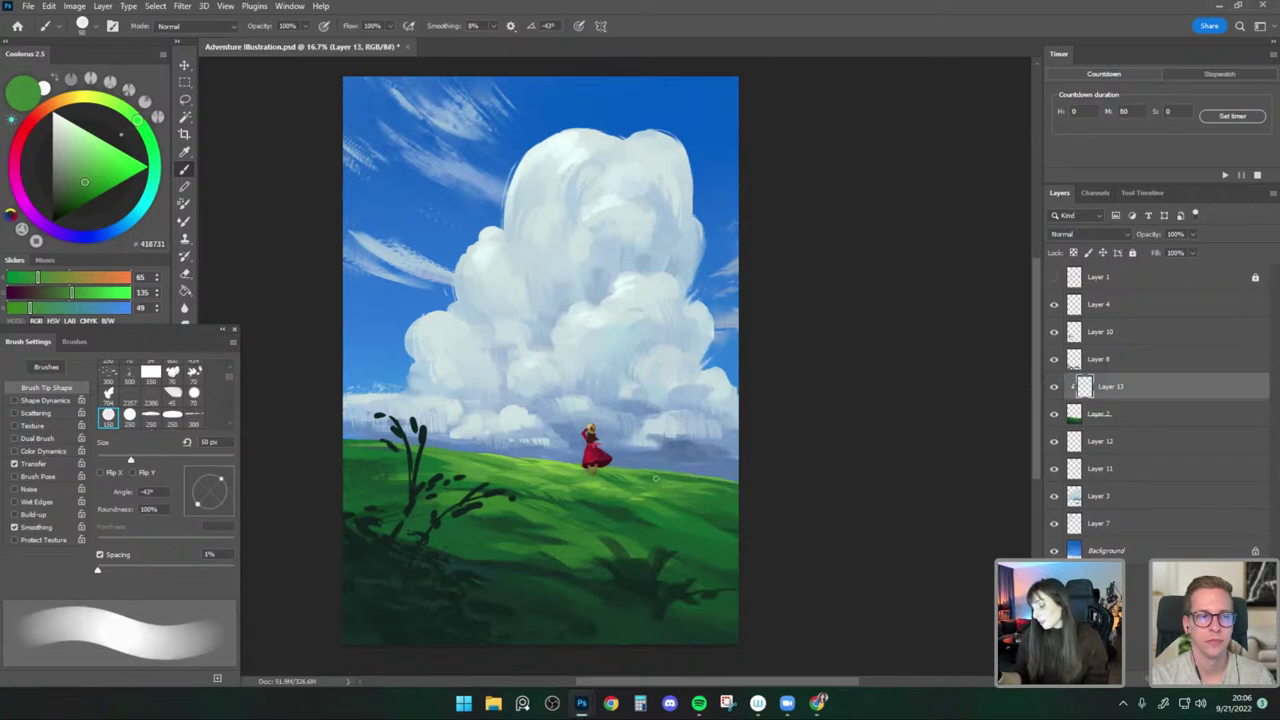
{"action": "key", "text": "bracketleft"}
{"action": "key", "text": "bracketleft"}
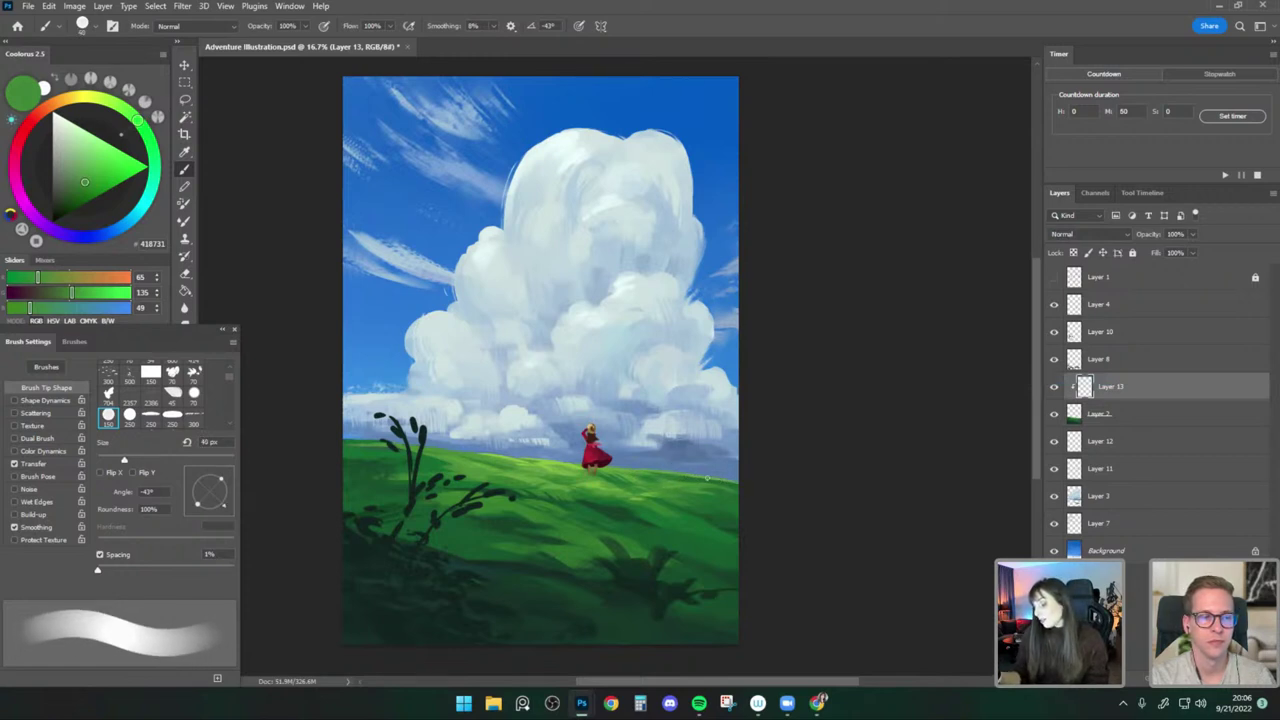
{"action": "left_click", "coordinate": [675, 477], "text": "alt"}
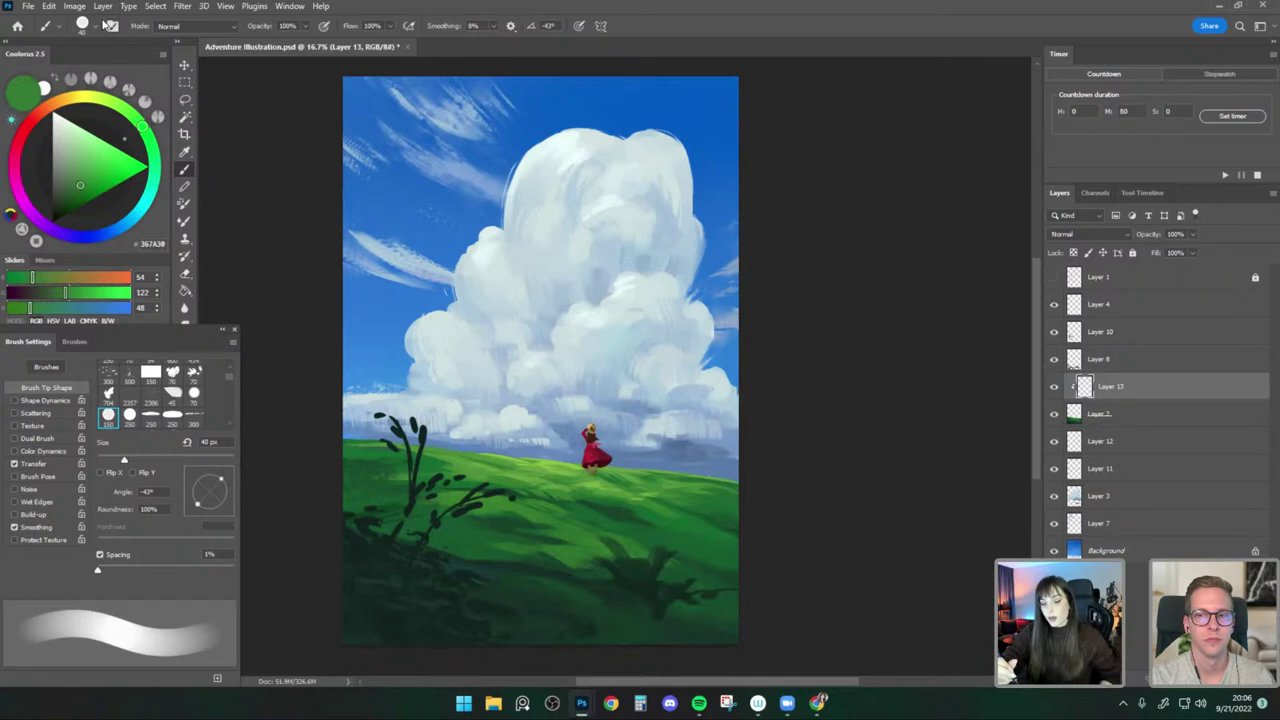
Examine the brush preset list and its import, export and display options.
{"action": "left_click", "coordinate": [90, 28]}
{"action": "left_click", "coordinate": [190, 52]}
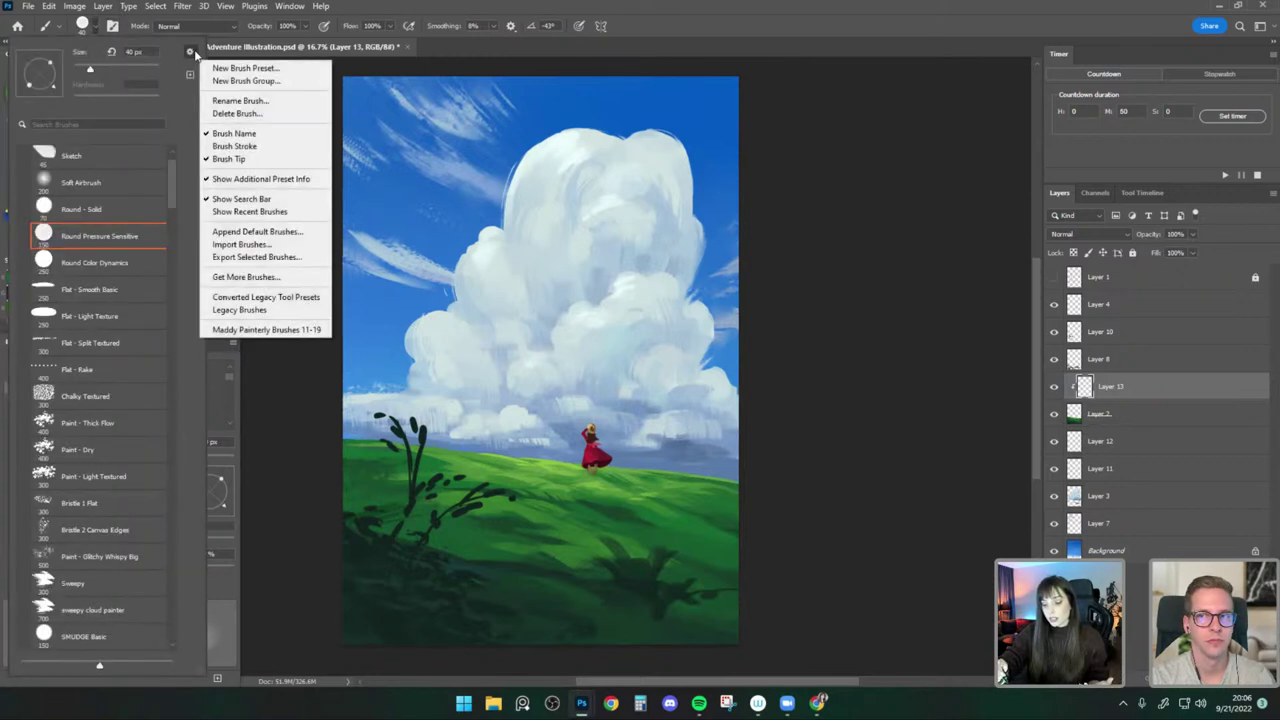
{"action": "left_click", "coordinate": [96, 26]}
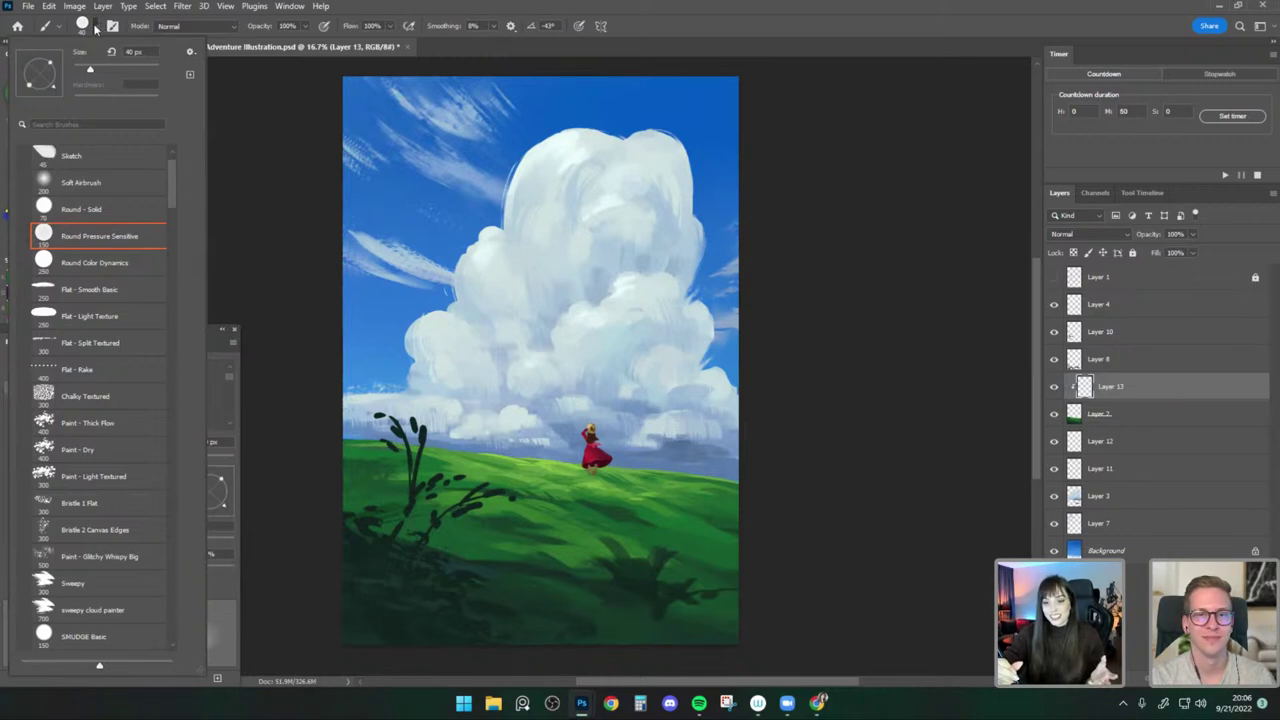
{"action": "left_click", "coordinate": [91, 28]}
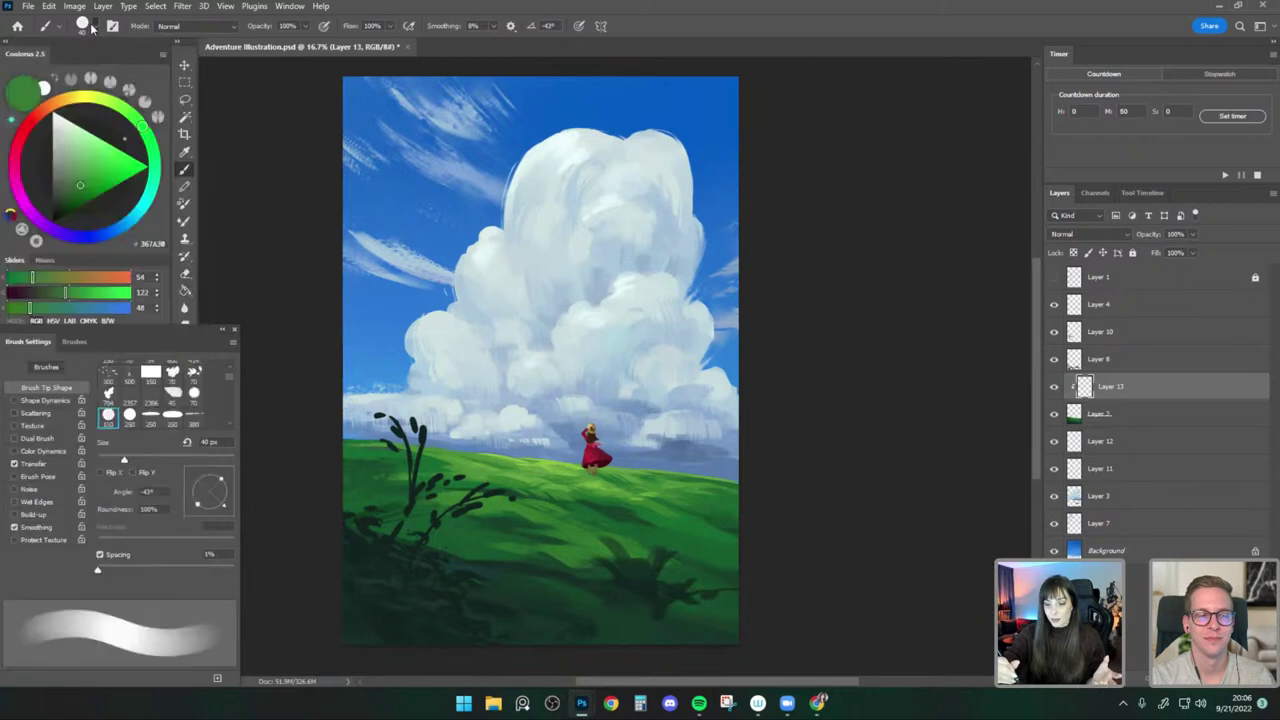
{"action": "left_click", "coordinate": [95, 28]}
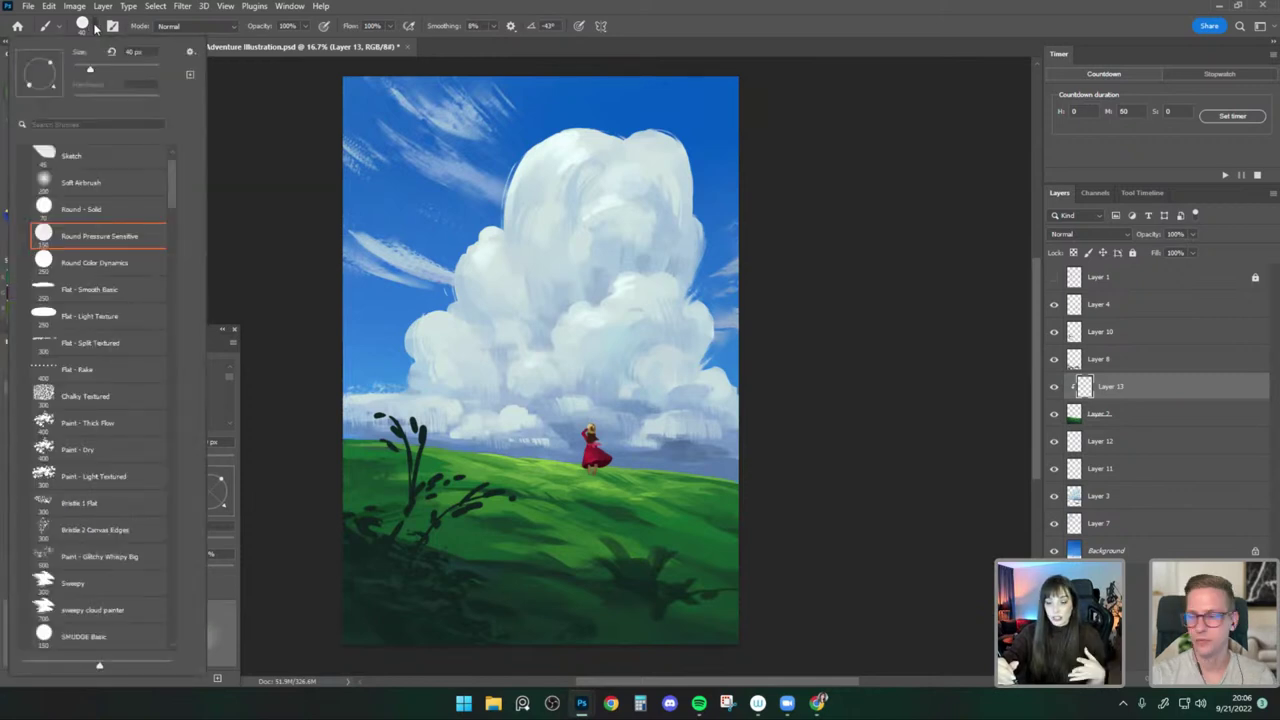
{"action": "left_click", "coordinate": [190, 53]}
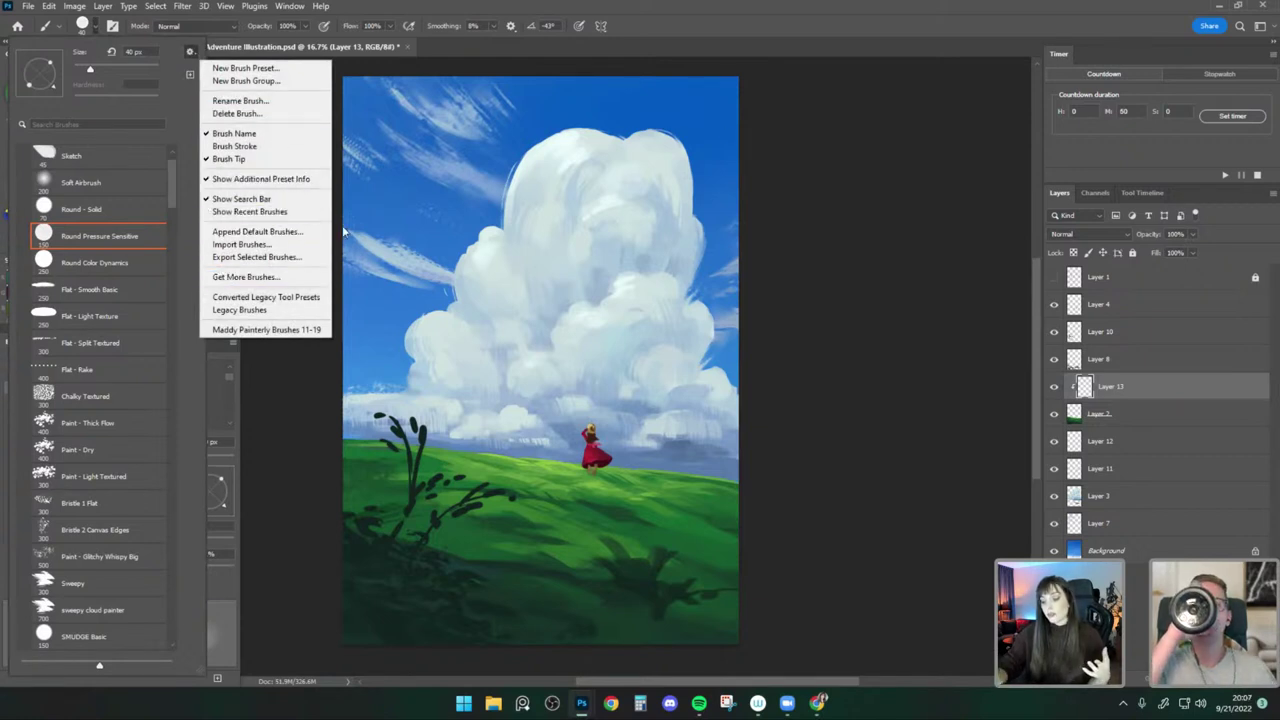
{"action": "left_click", "coordinate": [843, 274]}
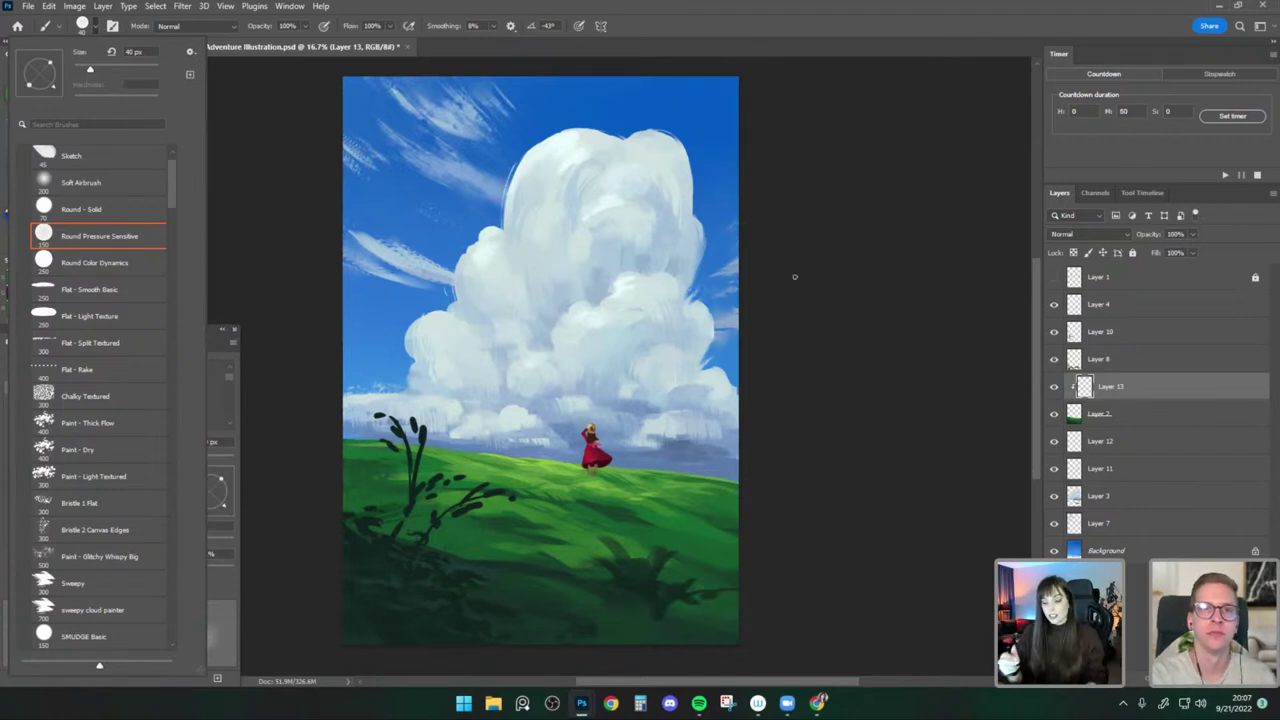
{"action": "left_click", "coordinate": [247, 153]}
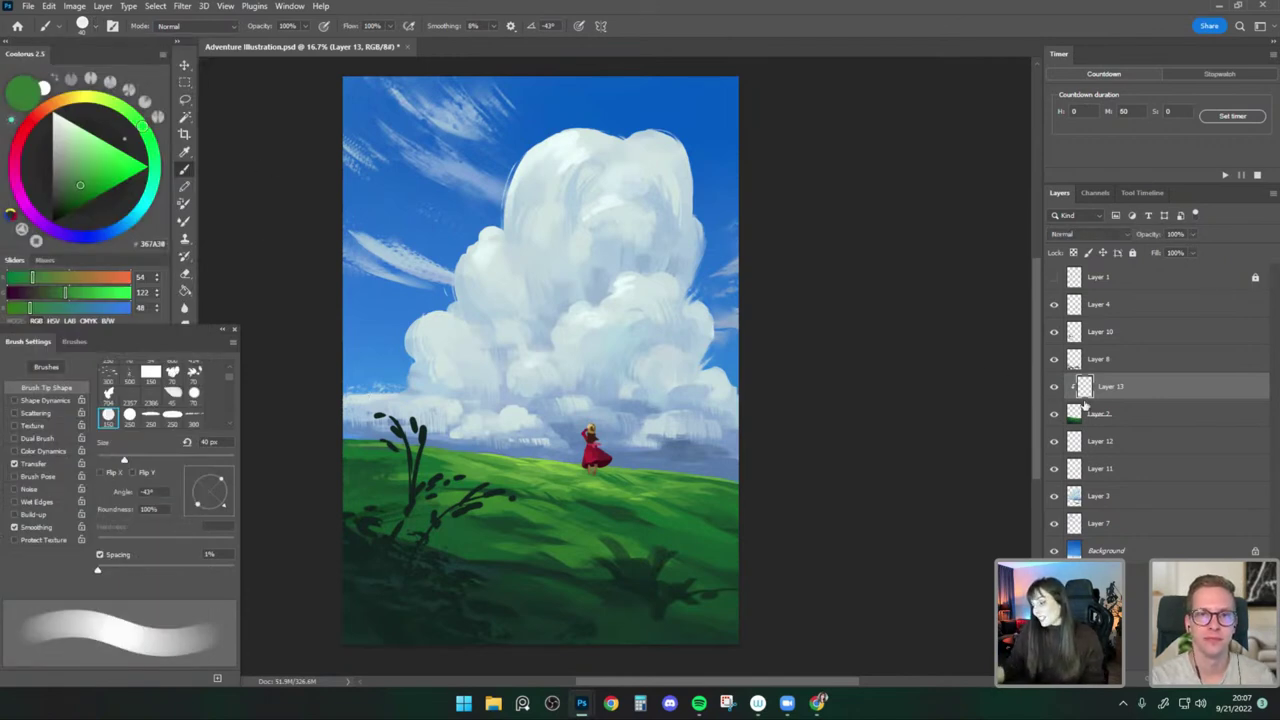
Touch up the lit grass beside the woman with sampled green 7AB236 at 30 to 45 px, and merge Layer 13 down into Layer 2.
{"action": "left_click", "coordinate": [562, 470], "text": "alt"}
{"action": "key", "text": "bracketright"}
{"action": "key", "text": "bracketleft"}
{"action": "key", "text": "bracketleft"}
{"action": "key", "text": "bracketleft"}
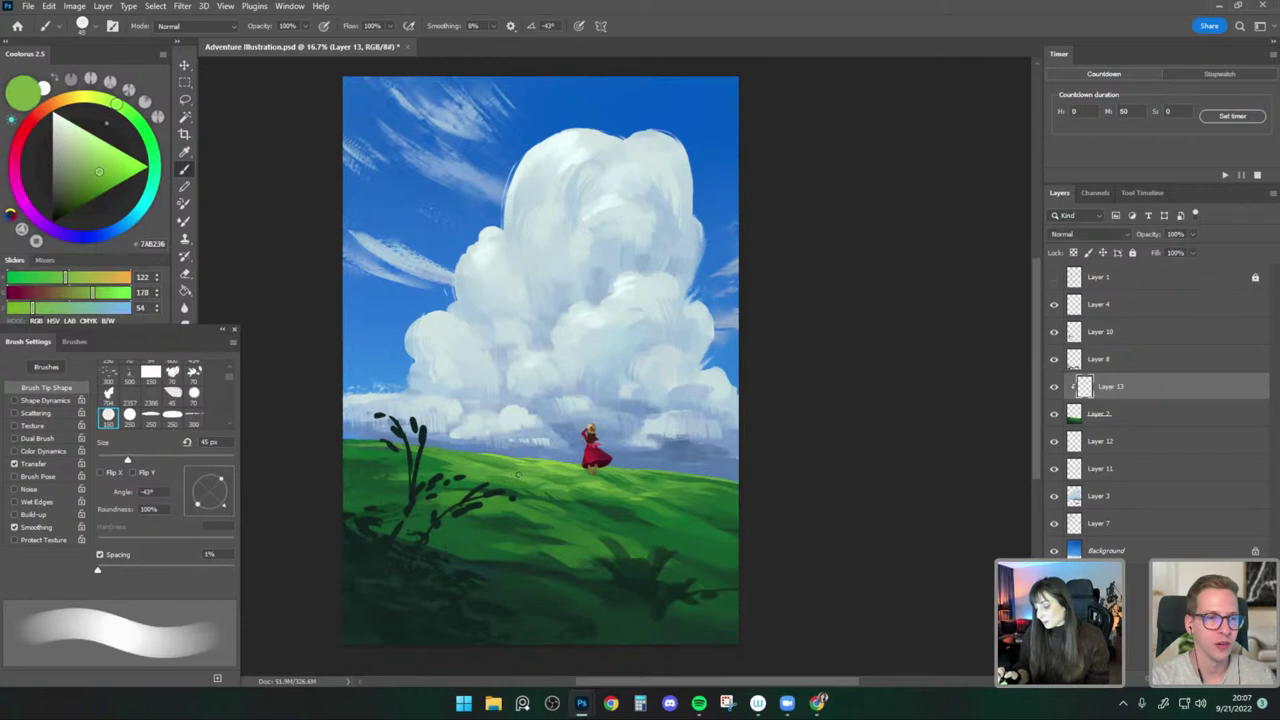
{"action": "right_click", "coordinate": [1131, 389]}
{"action": "left_click", "coordinate": [998, 517]}
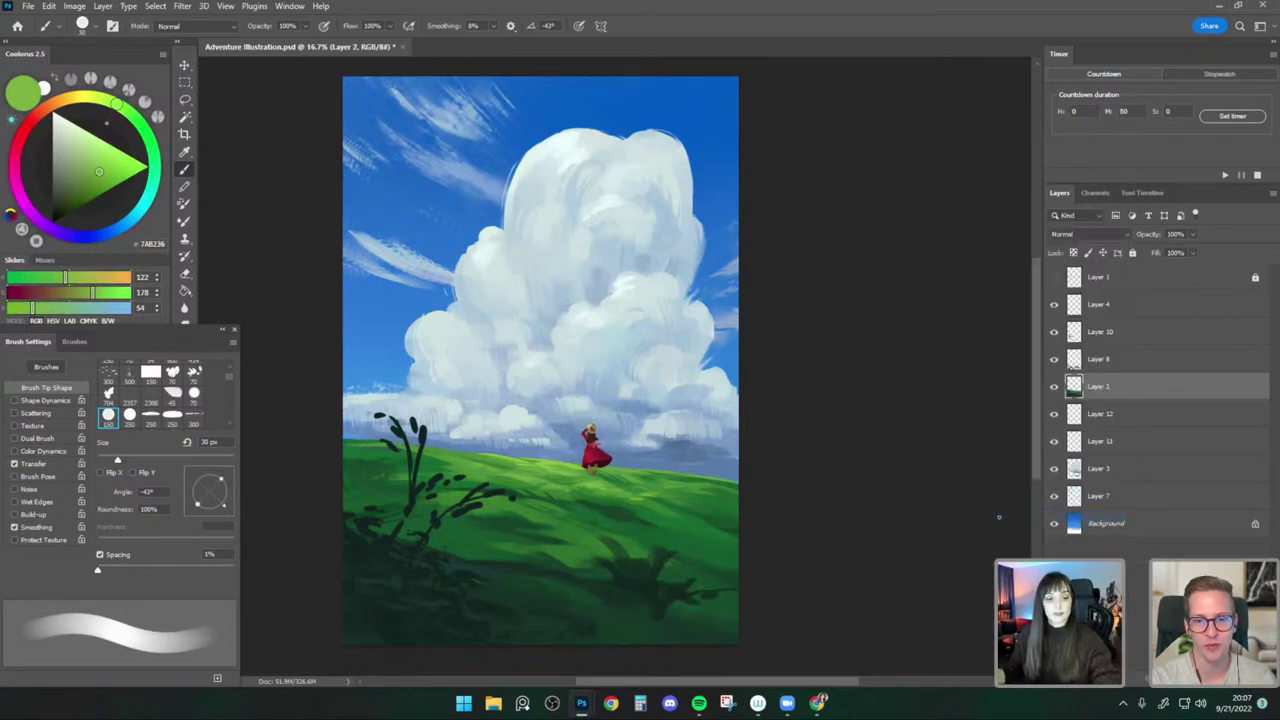
Choose the Flat - Split Textured brush and set the paint colour to dark green 0D2718 for the grass shadows.
{"action": "left_click", "coordinate": [83, 27]}
{"action": "left_click", "coordinate": [136, 343]}
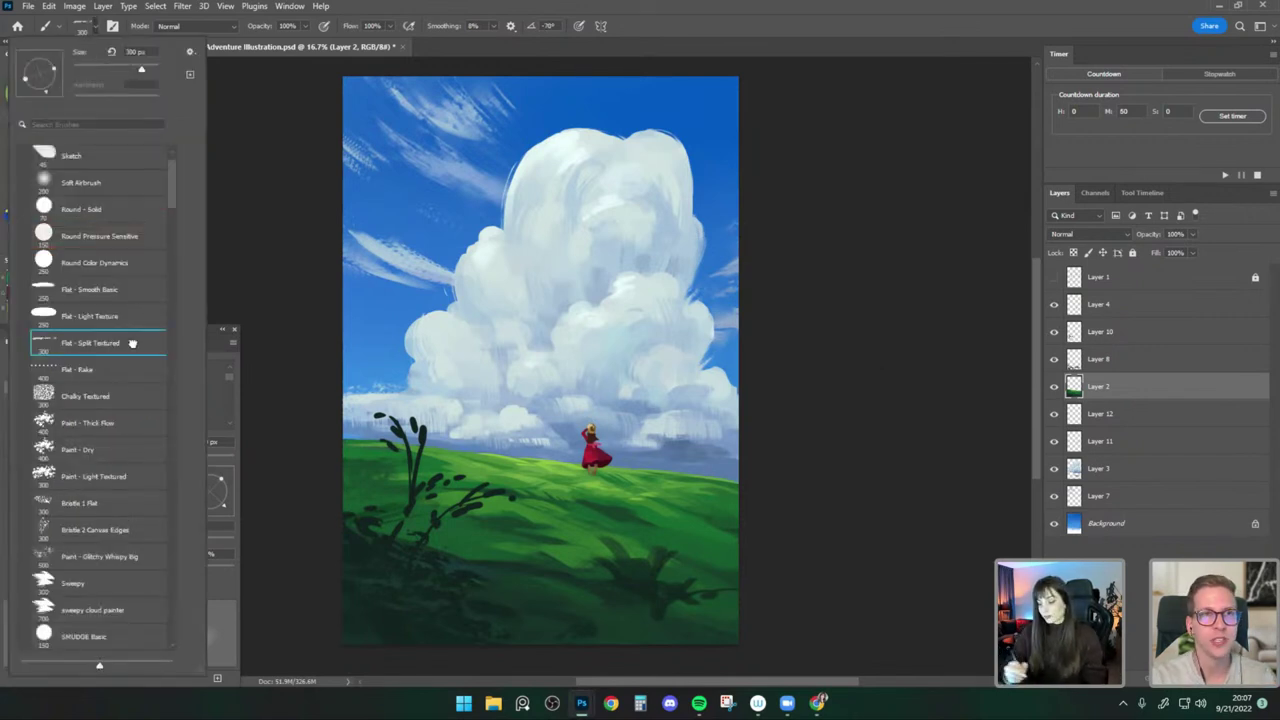
{"action": "left_click", "coordinate": [870, 465]}
{"action": "left_click", "coordinate": [614, 491], "text": "alt"}
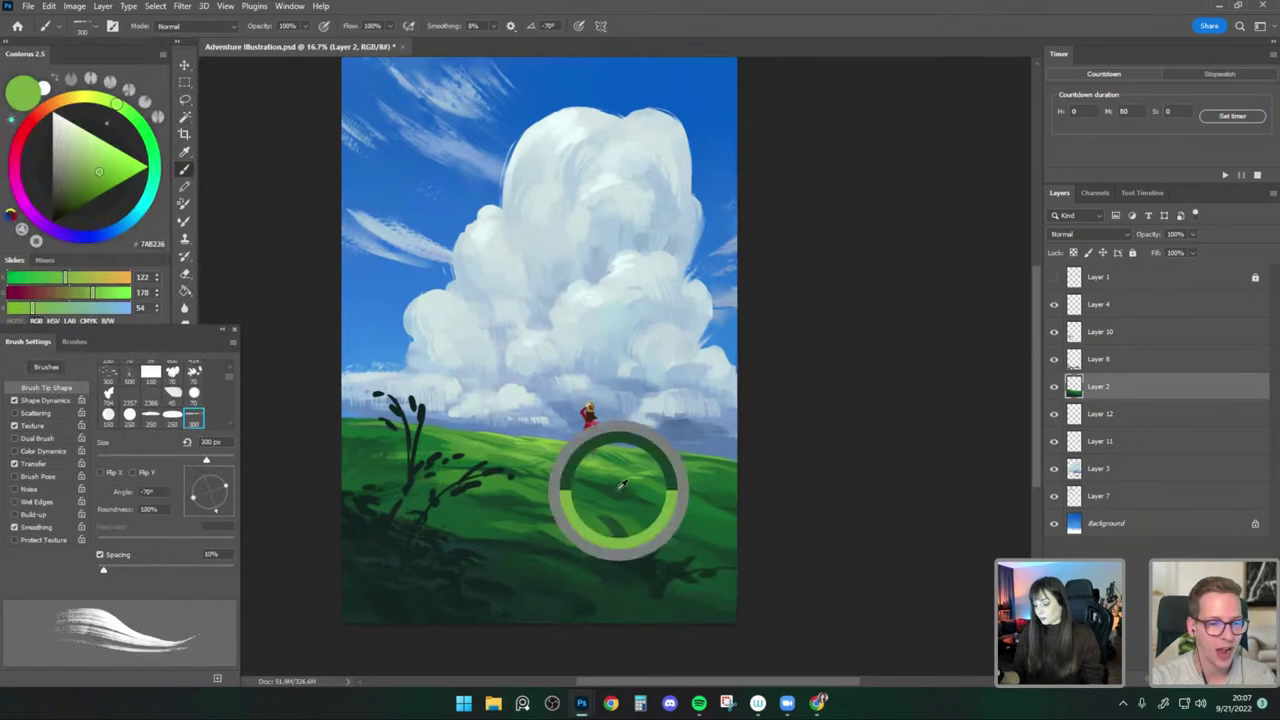
{"action": "left_click", "coordinate": [62, 210]}
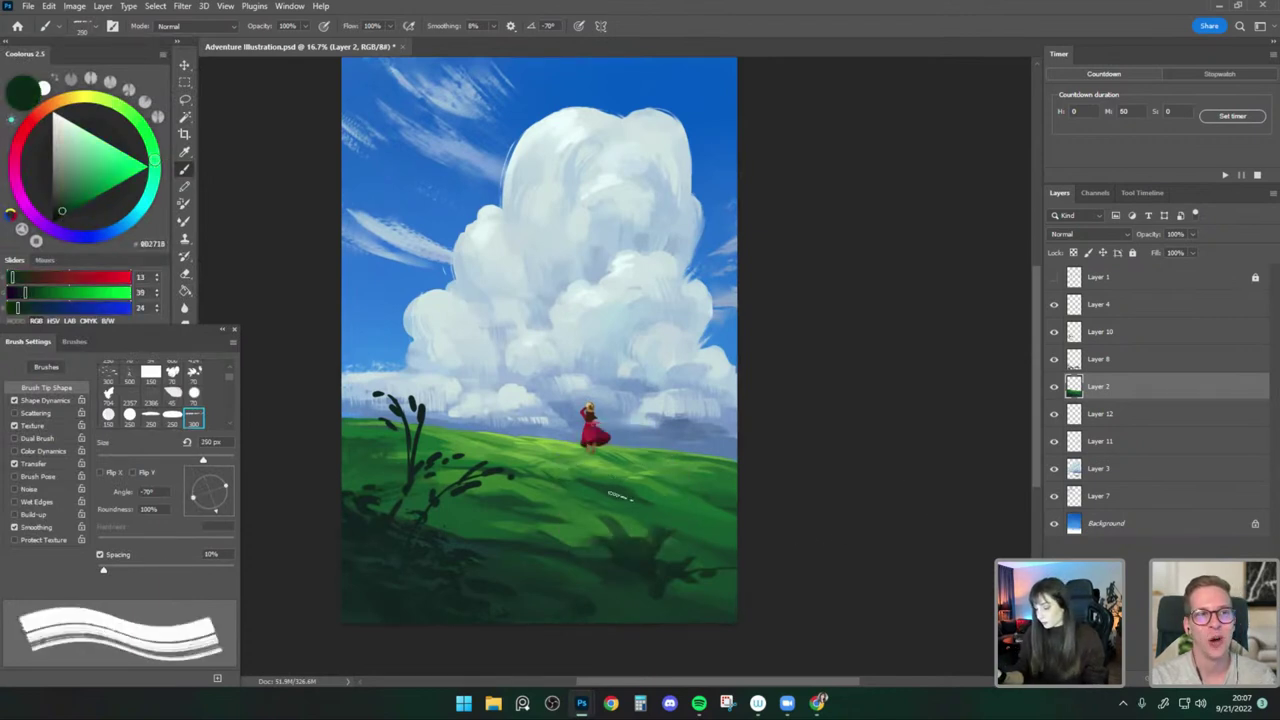
Paint dark shadow patches on the slope below the woman at 175 to 250 px, blending with sampled greens 18422B and 133622.
{"action": "key", "text": "bracketleft"}
{"action": "key", "text": "bracketleft"}
{"action": "key", "text": "bracketleft"}
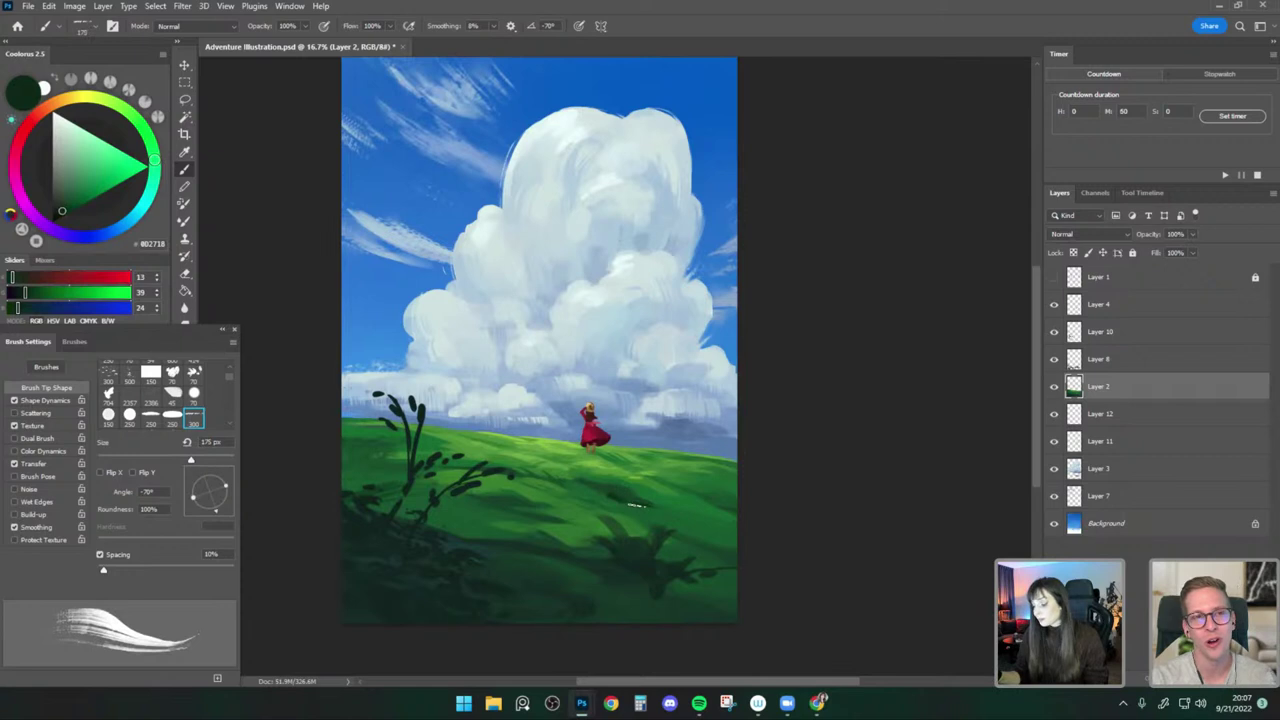
{"action": "key", "text": "bracketright"}
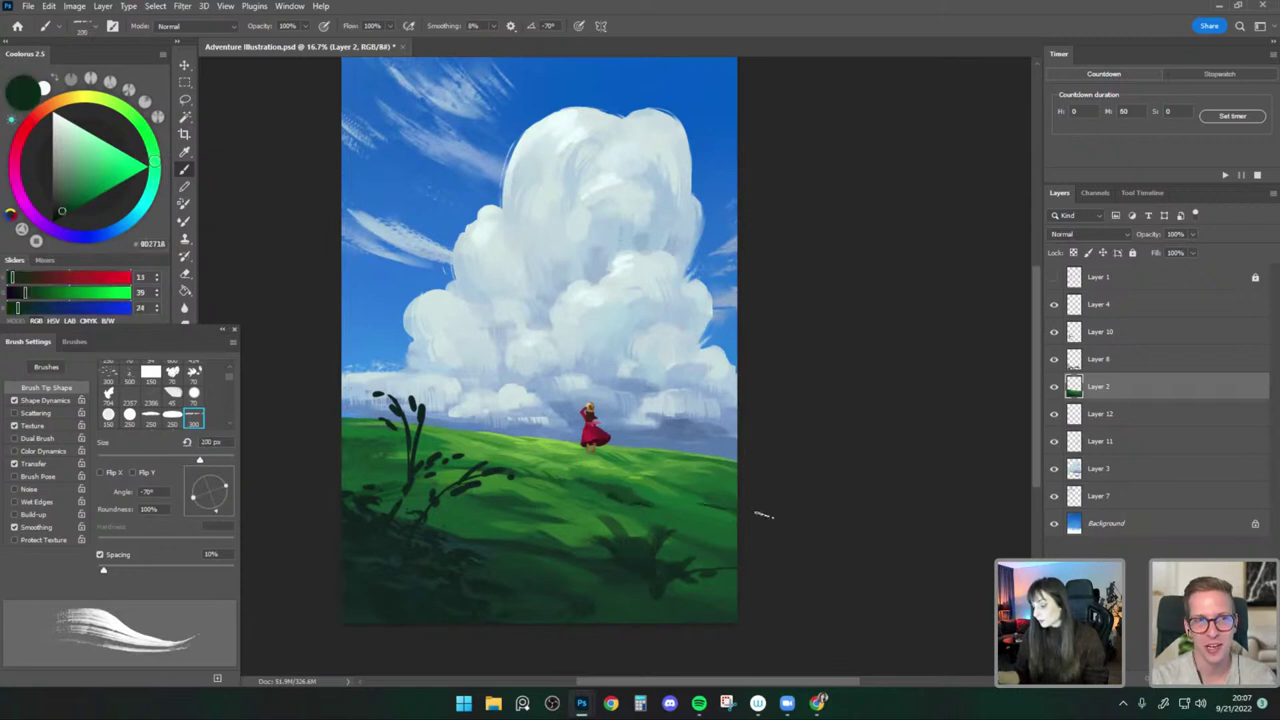
{"action": "key", "text": "bracketright"}
{"action": "left_click", "coordinate": [644, 496], "text": "alt"}
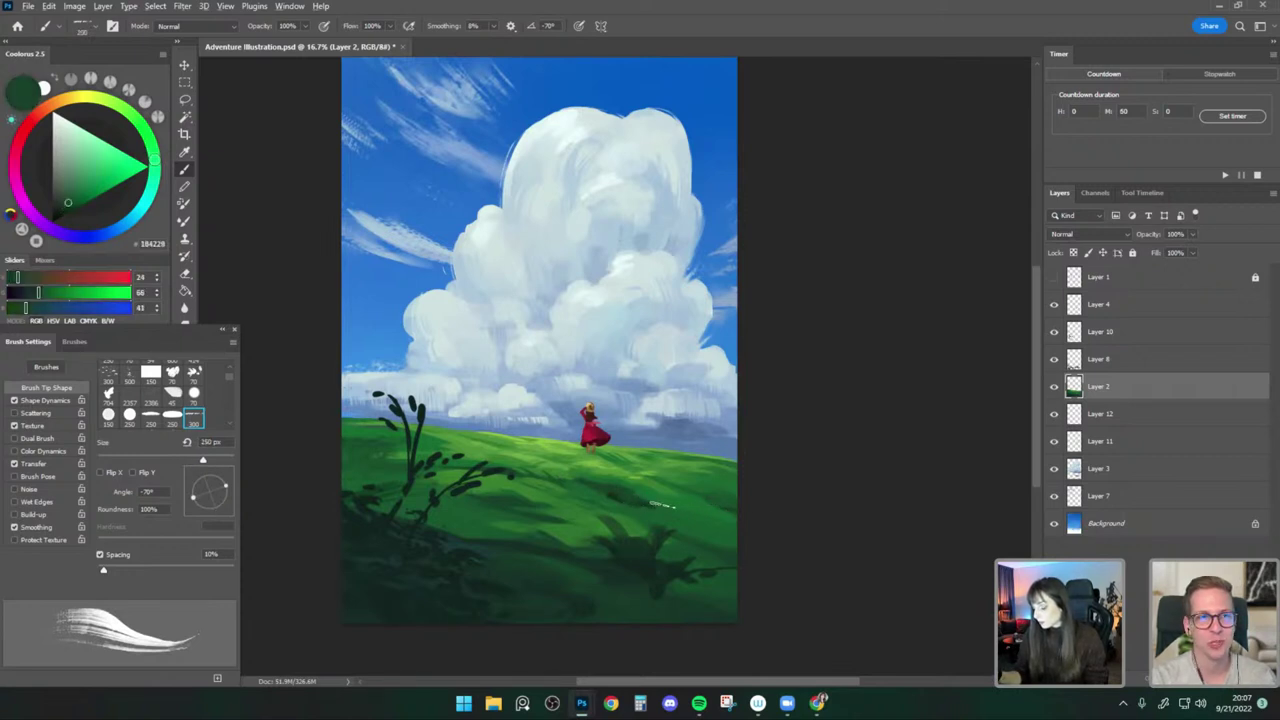
{"action": "left_click", "coordinate": [662, 505], "text": "alt"}
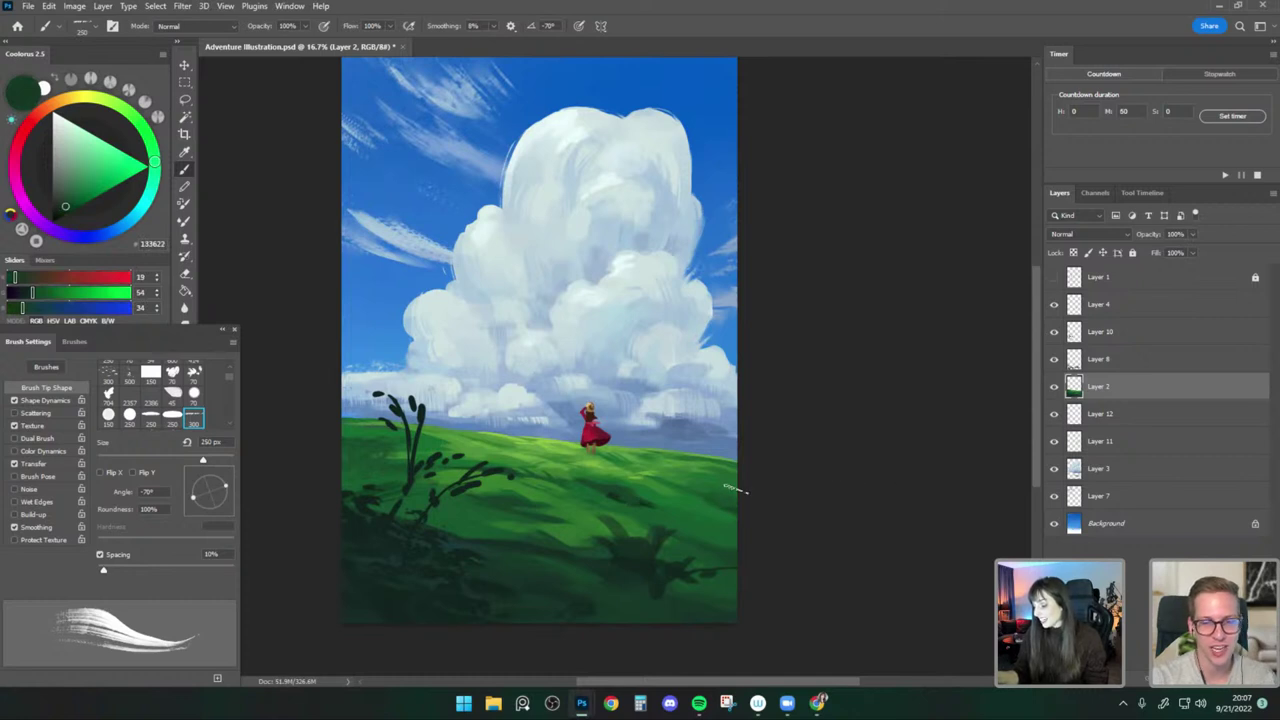
{"action": "left_click", "coordinate": [610, 497], "text": "alt"}
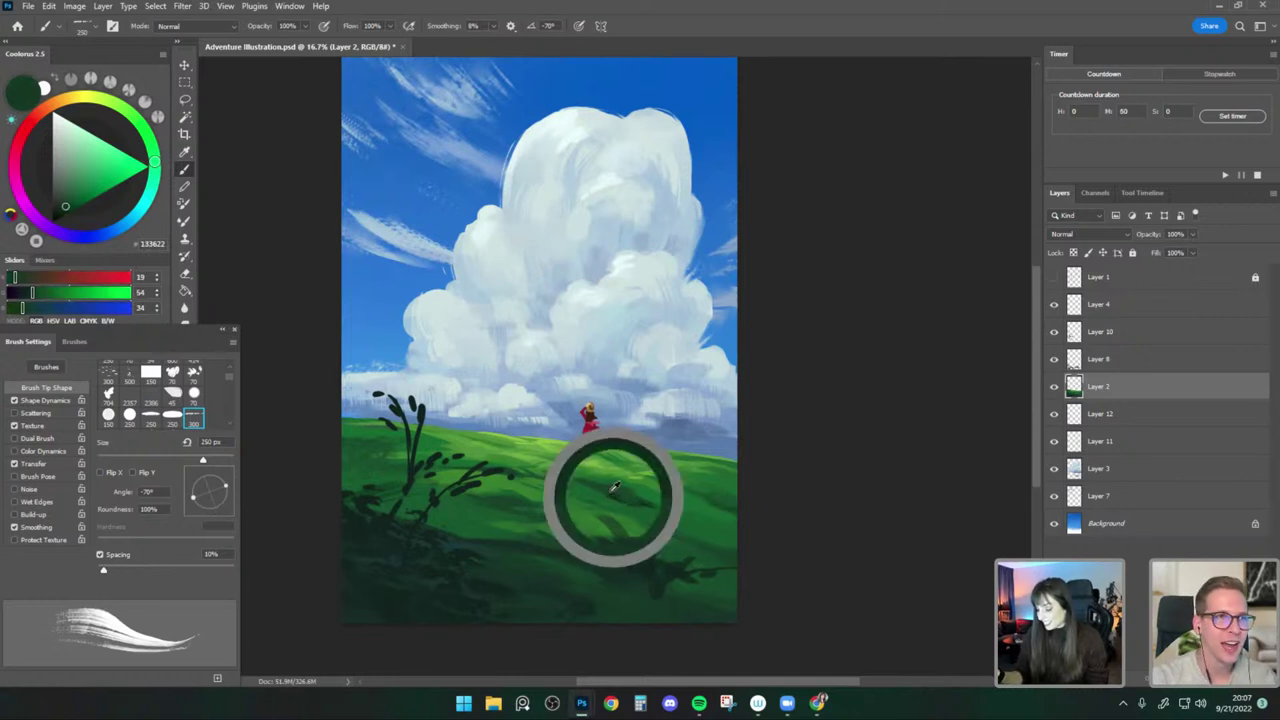
Extend the shadow strokes across the middle of the slope with sampled greens 163E27, 184229, 134122 and 184129, using brush sizes from 175 to 300 px.
{"action": "left_click", "coordinate": [484, 506], "text": "alt"}
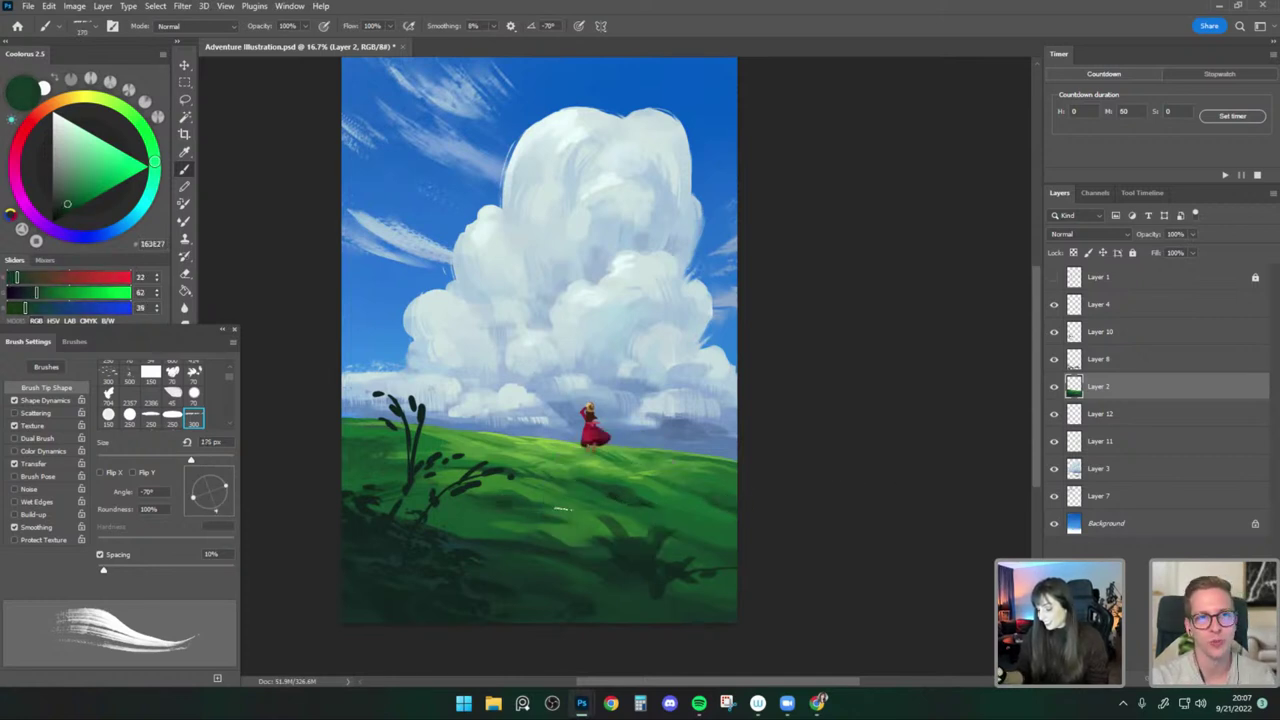
{"action": "left_click", "coordinate": [512, 502], "text": "alt"}
{"action": "left_click", "coordinate": [608, 495], "text": "alt"}
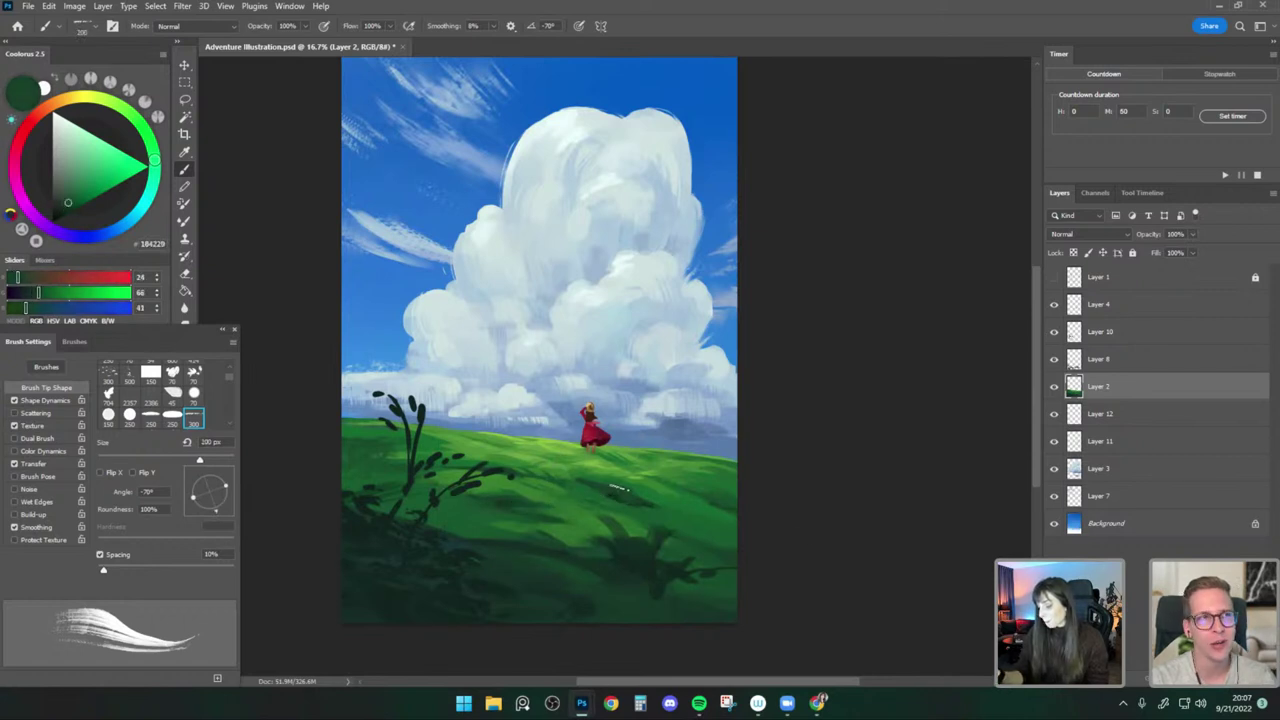
{"action": "left_click", "coordinate": [623, 497], "text": "alt"}
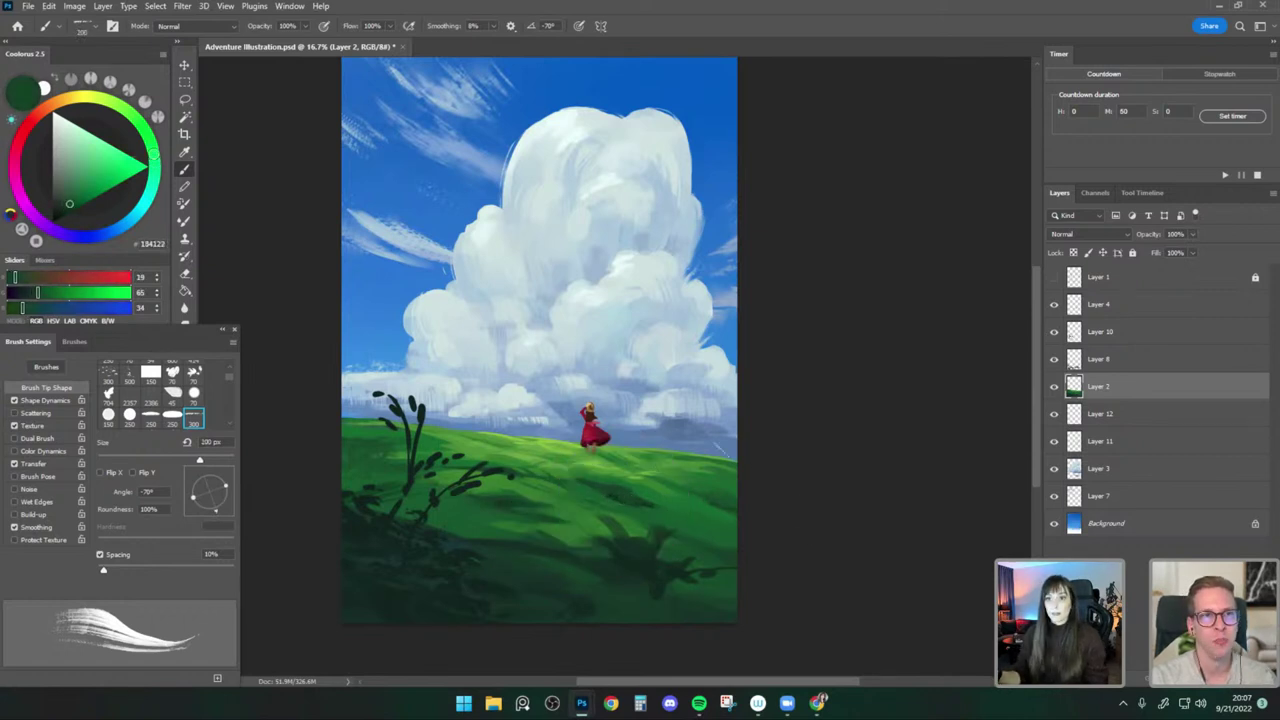
{"action": "left_click", "coordinate": [640, 500], "text": "alt"}
{"action": "key", "text": "bracketright"}
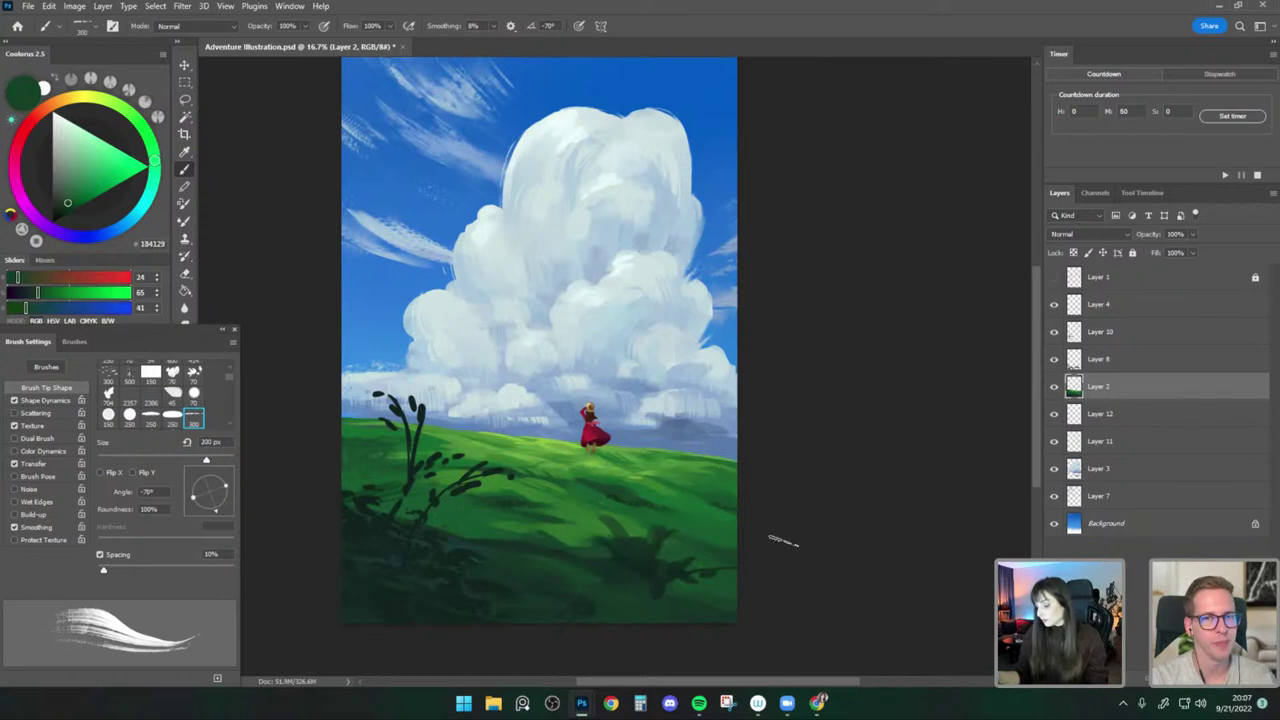
Paint more dark grass strokes across the middle and lower slope with sampled greens 143923, 11331F, 19552B and 153025 at 300 to 500 px.
{"action": "left_click", "coordinate": [509, 503], "text": "alt"}
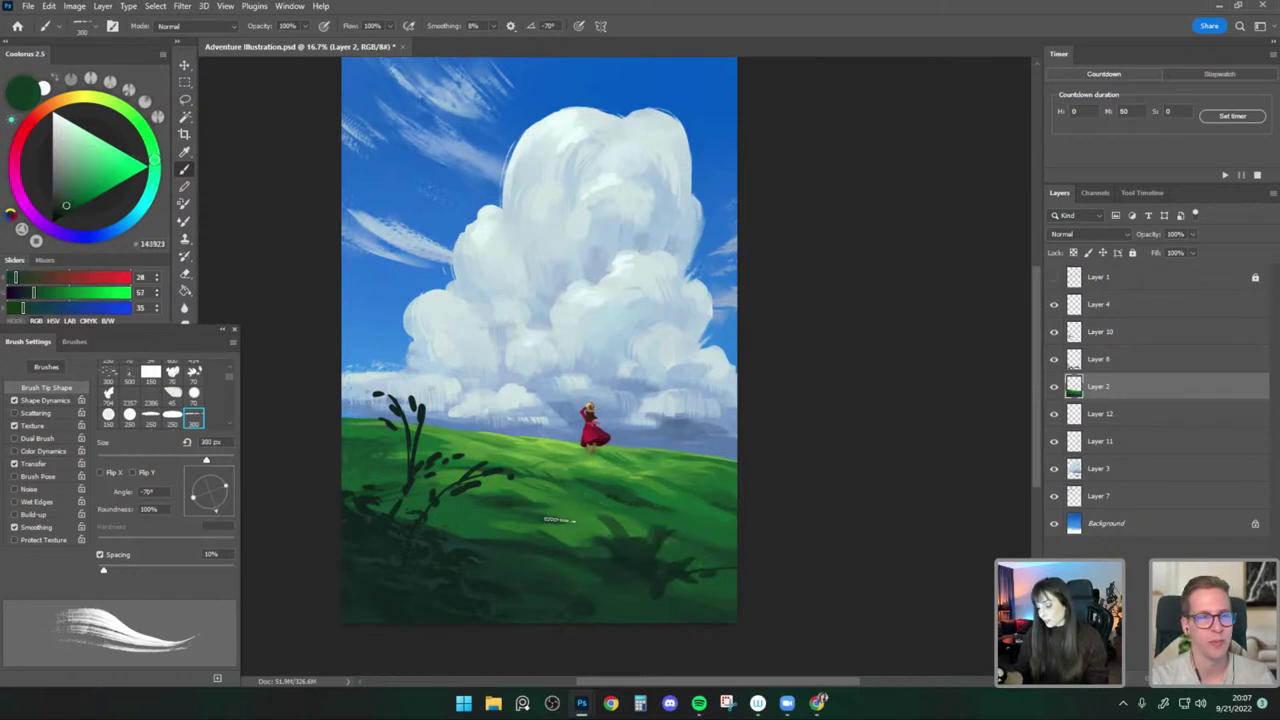
{"action": "left_click", "coordinate": [540, 501], "text": "alt"}
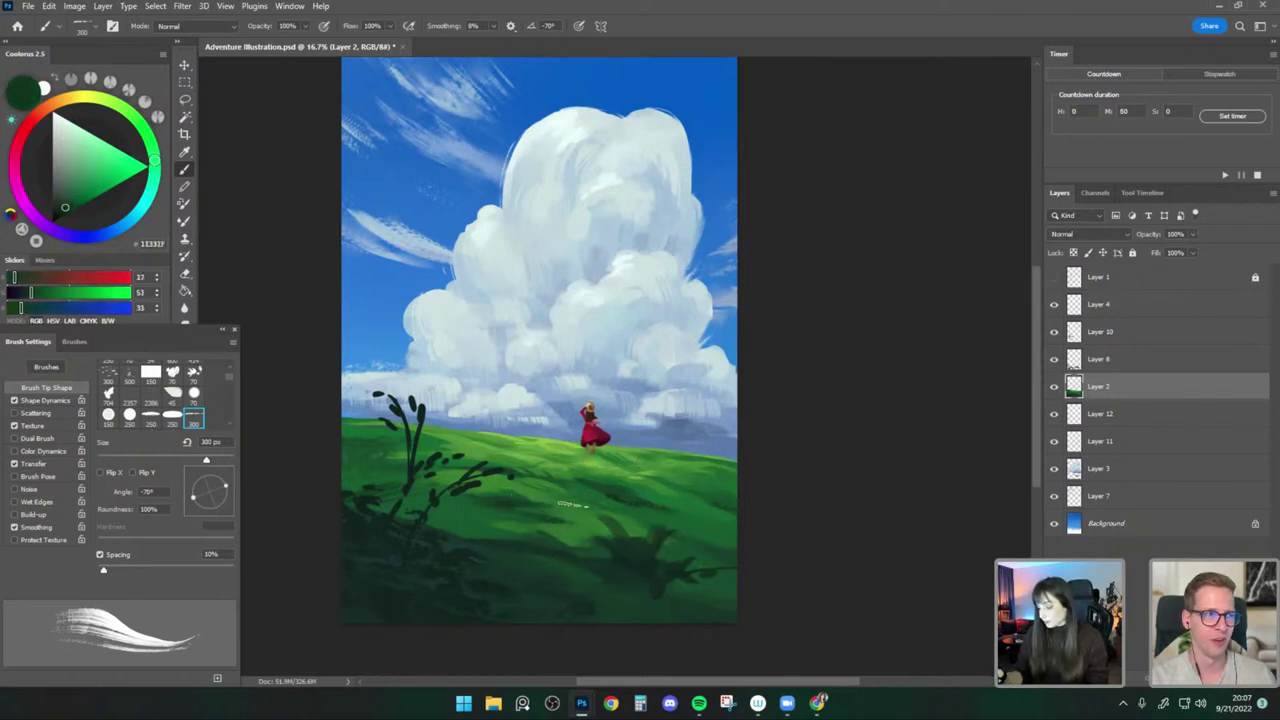
{"action": "key", "text": "bracketright"}
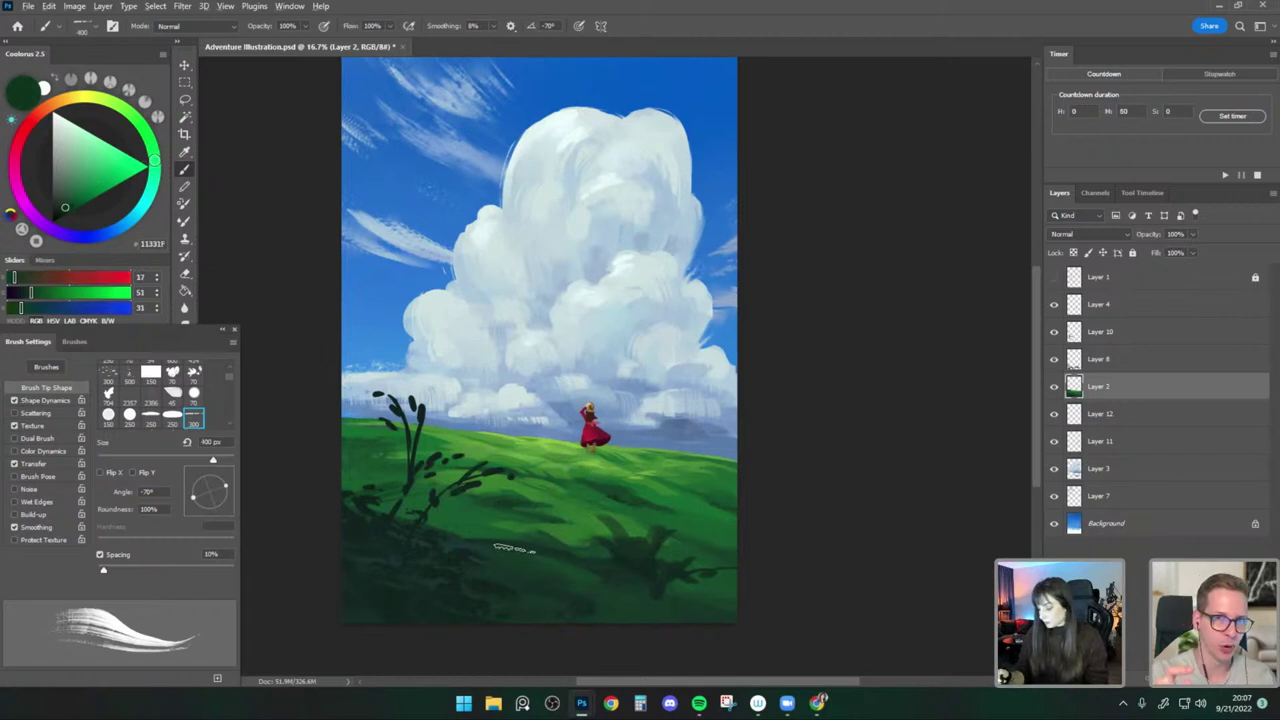
{"action": "left_click", "coordinate": [514, 547], "text": "alt"}
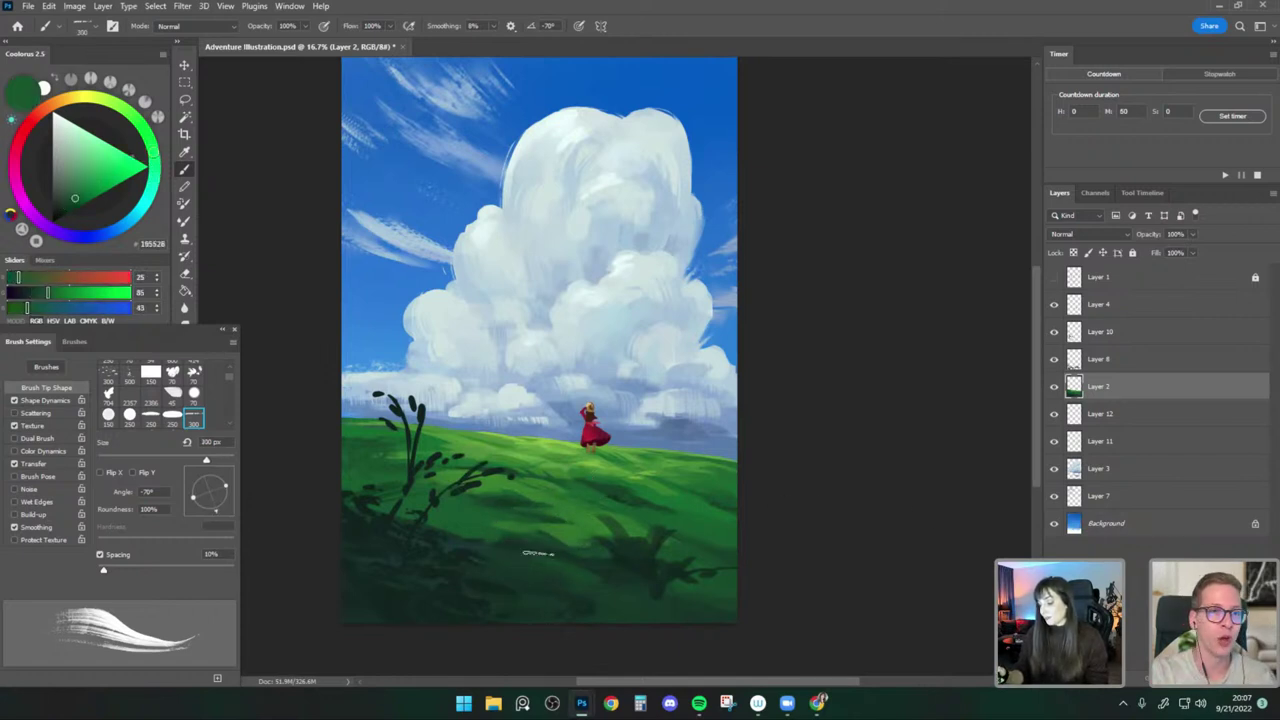
{"action": "key", "text": "bracketleft"}
{"action": "left_click", "coordinate": [549, 543], "text": "alt"}
{"action": "key", "text": "bracketright"}
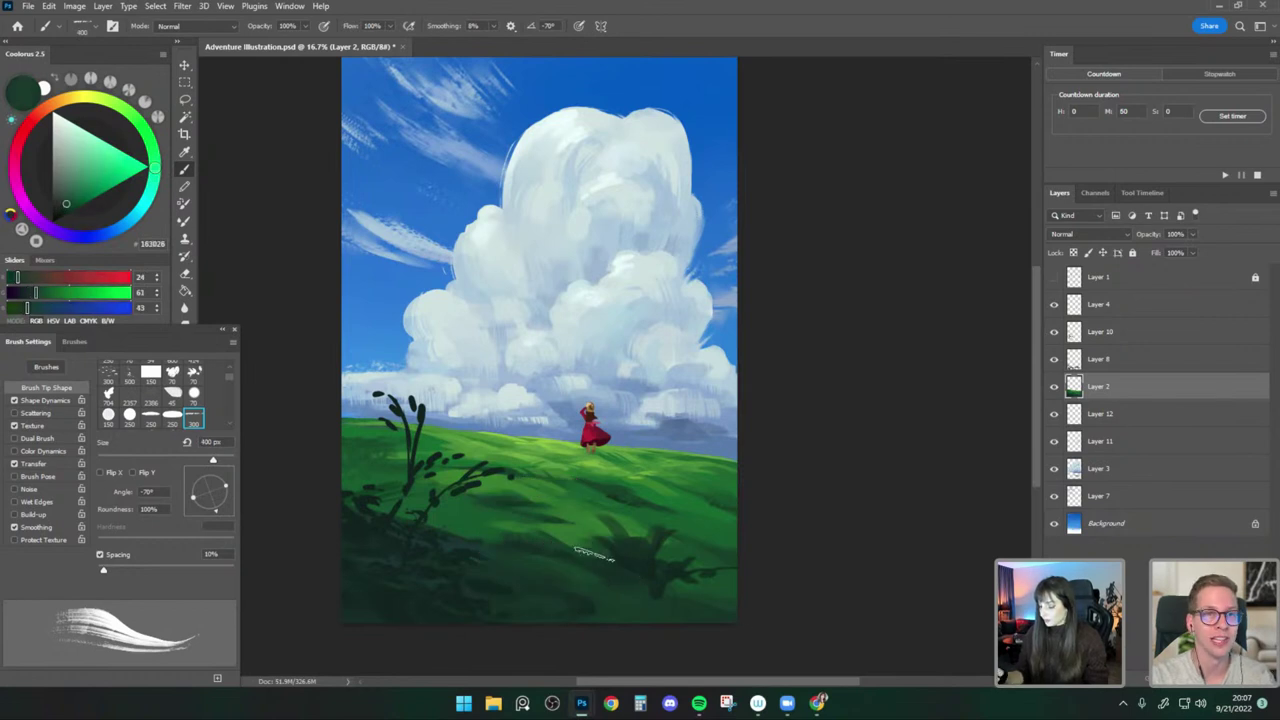
{"action": "left_click", "coordinate": [579, 587], "text": "alt"}
{"action": "key", "text": "bracketright"}
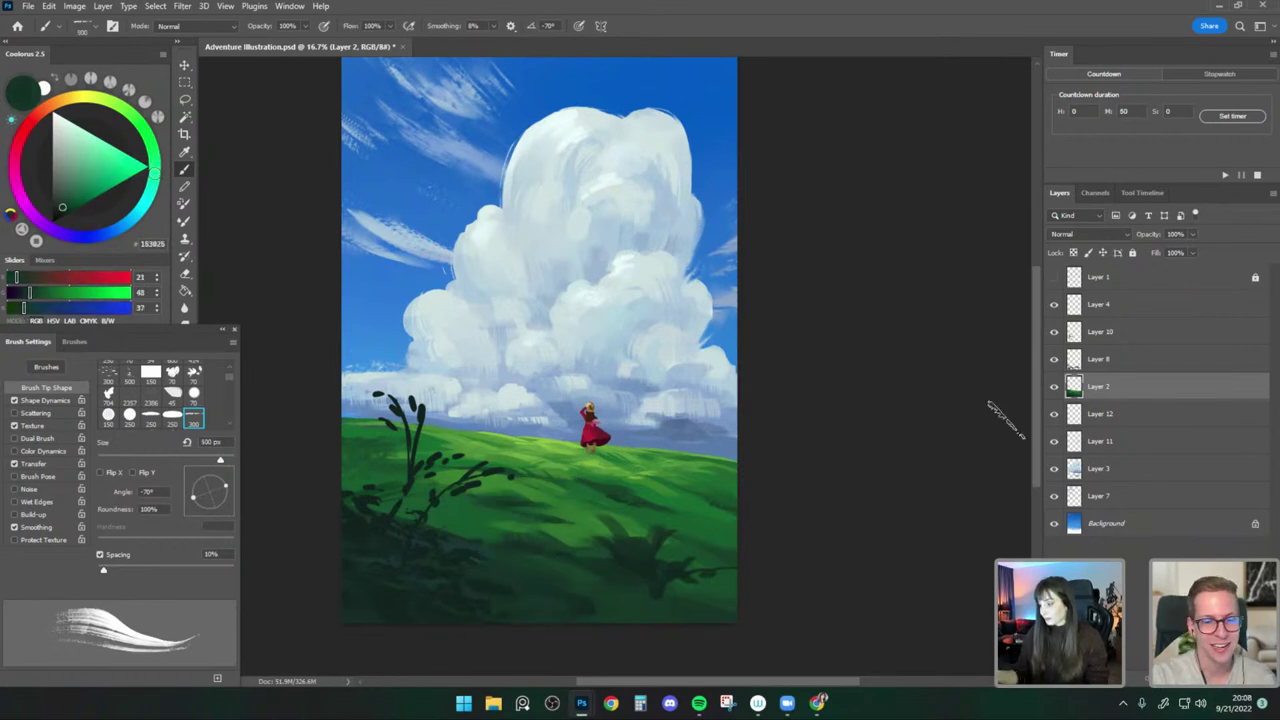
Switch to Layer 8 and rework the plant-shaped shadow on the lower slope with sampled greens 112520, 173227 and 184C2A at 200 to 500 px.
{"action": "left_click", "coordinate": [1096, 362]}
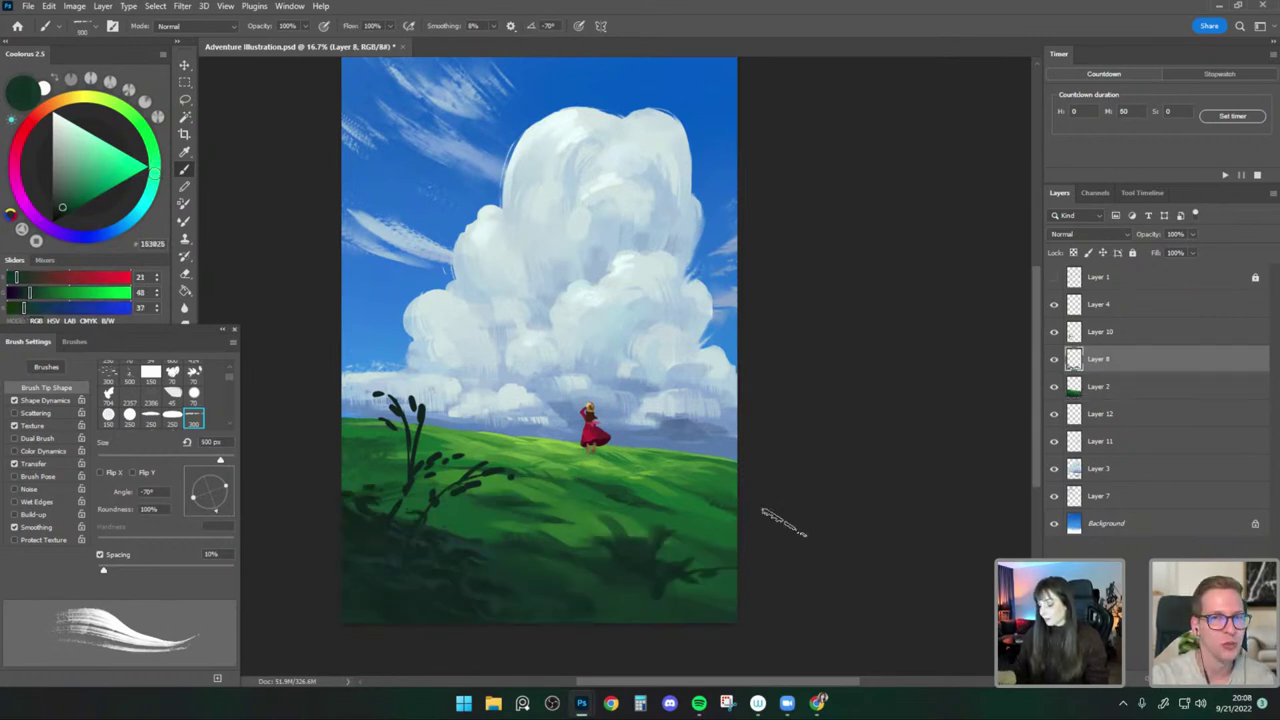
{"action": "left_click", "coordinate": [566, 549], "text": "alt"}
{"action": "left_click", "coordinate": [642, 558], "text": "alt"}
{"action": "key", "text": "bracketleft"}
{"action": "key", "text": "bracketleft"}
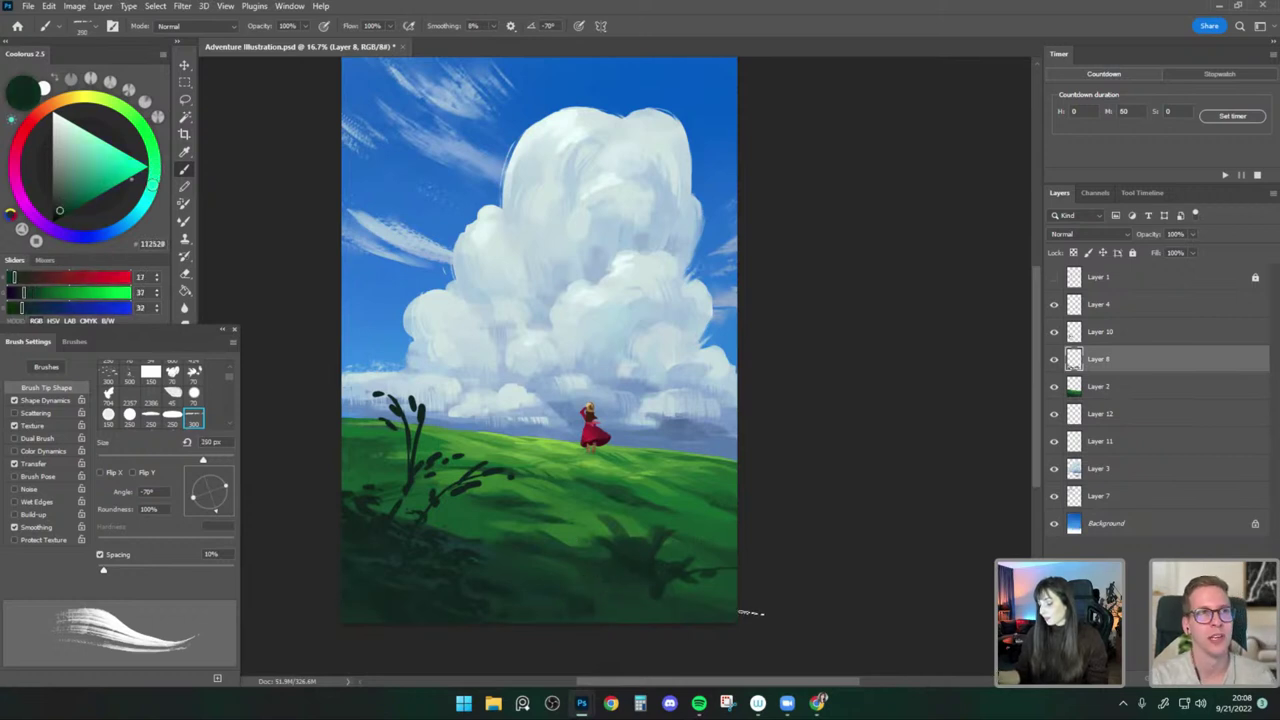
{"action": "left_click", "coordinate": [634, 572], "text": "alt"}
{"action": "key", "text": "bracketleft"}
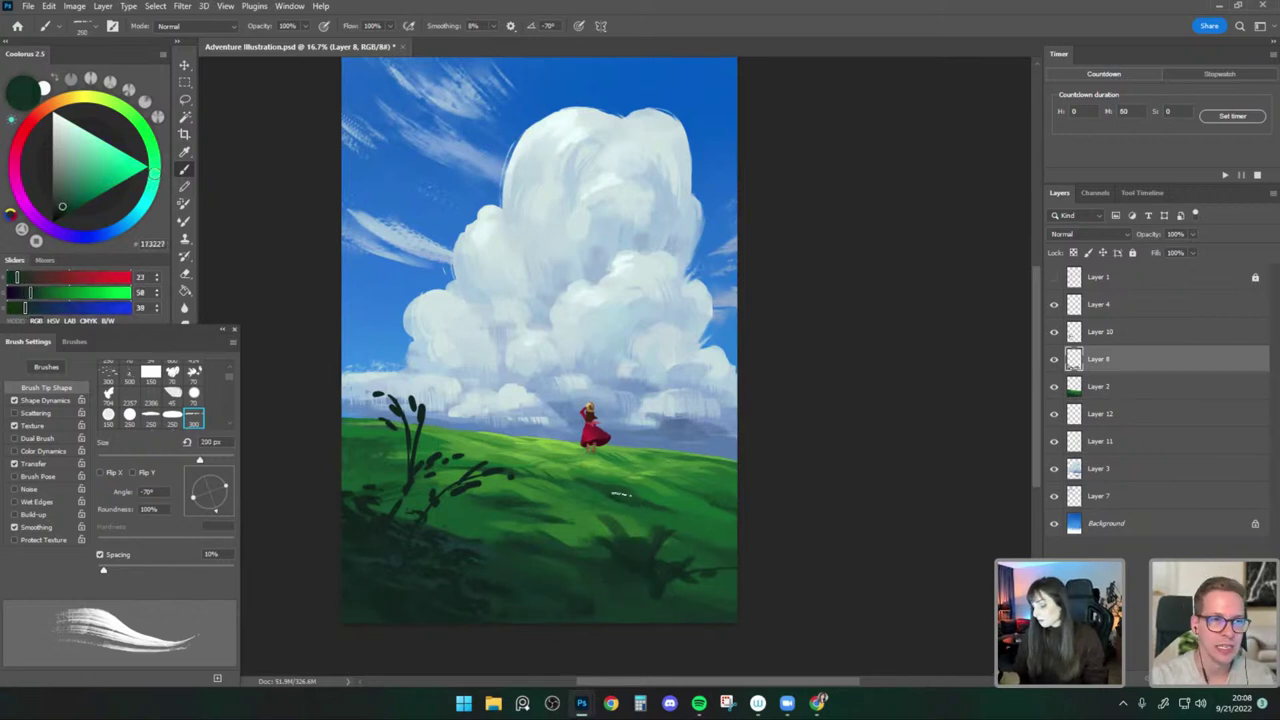
{"action": "left_click", "coordinate": [695, 580], "text": "alt"}
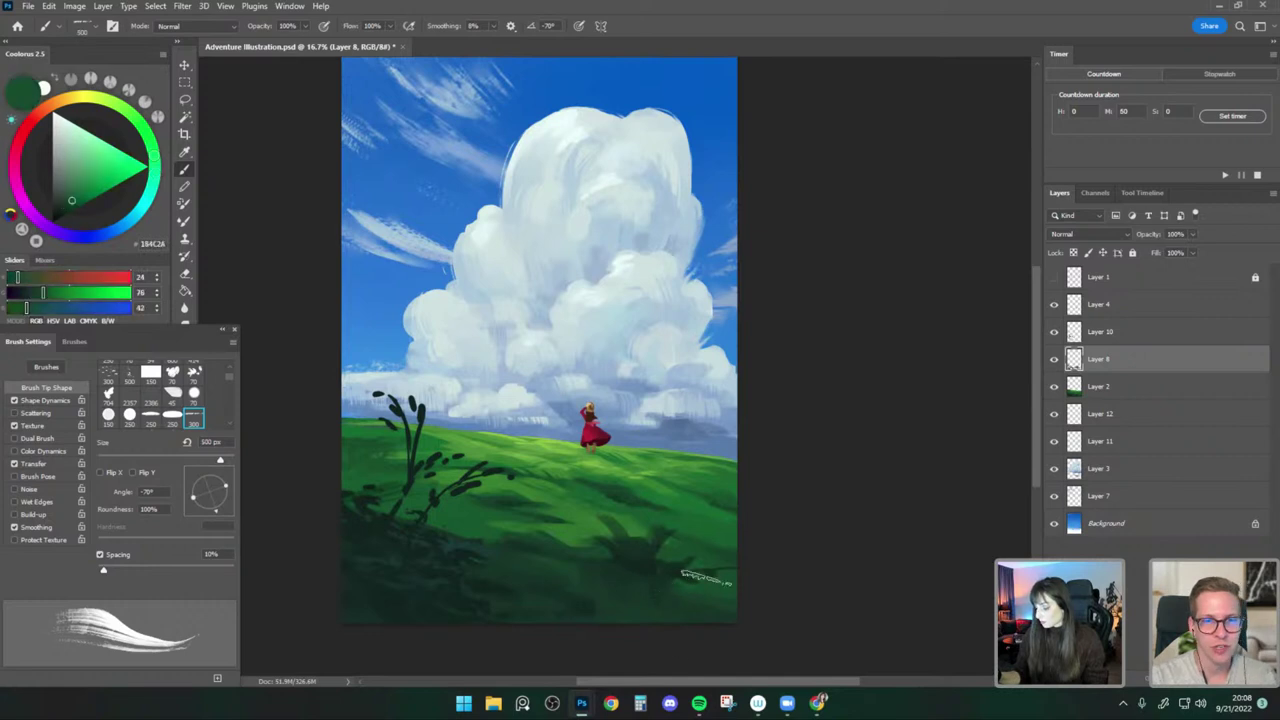
{"action": "key", "text": "bracketright"}
Add lighter grass strokes beside the plant-shaped shadow with sampled greens 317629 and 19622C at 200 to 300 px, blending with 173828.
{"action": "left_click", "coordinate": [608, 531], "text": "alt"}
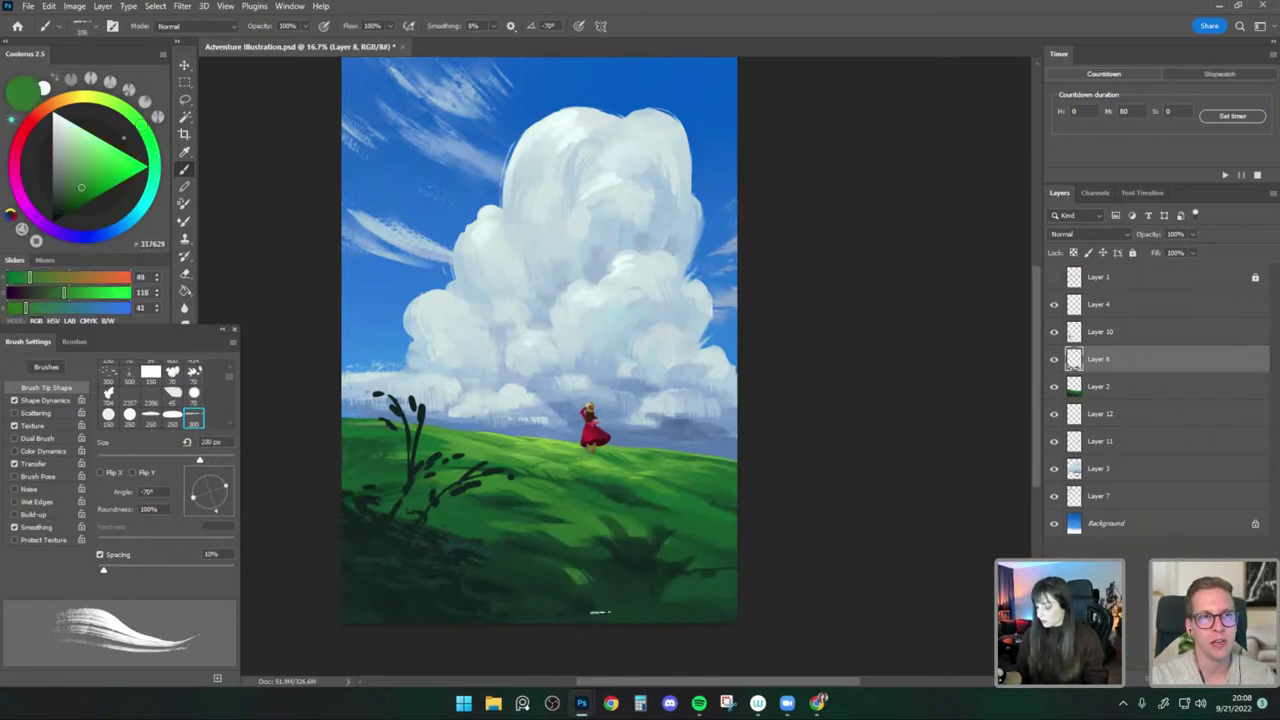
{"action": "left_click", "coordinate": [701, 513], "text": "alt"}
{"action": "key", "text": "bracketright"}
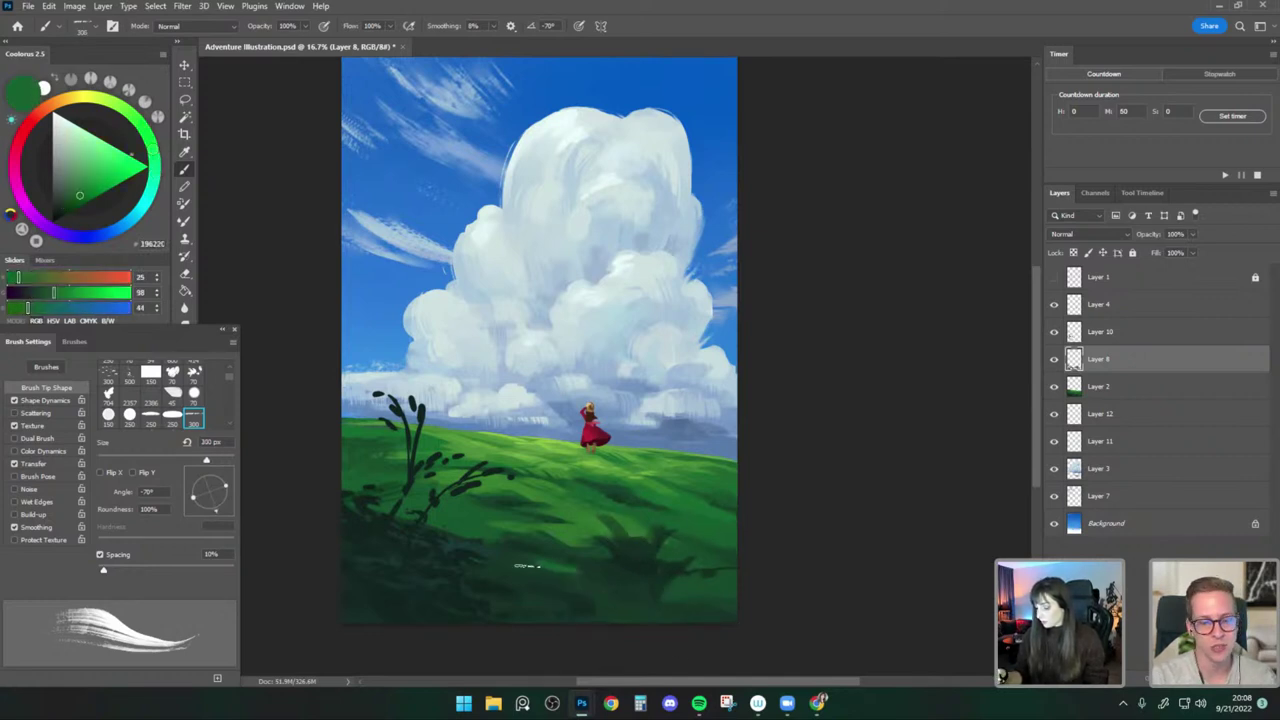
{"action": "key", "text": "bracketright"}
{"action": "left_click_drag", "start_coordinate": [527, 567], "coordinate": [581, 590]}
{"action": "left_click", "coordinate": [602, 601], "text": "alt"}
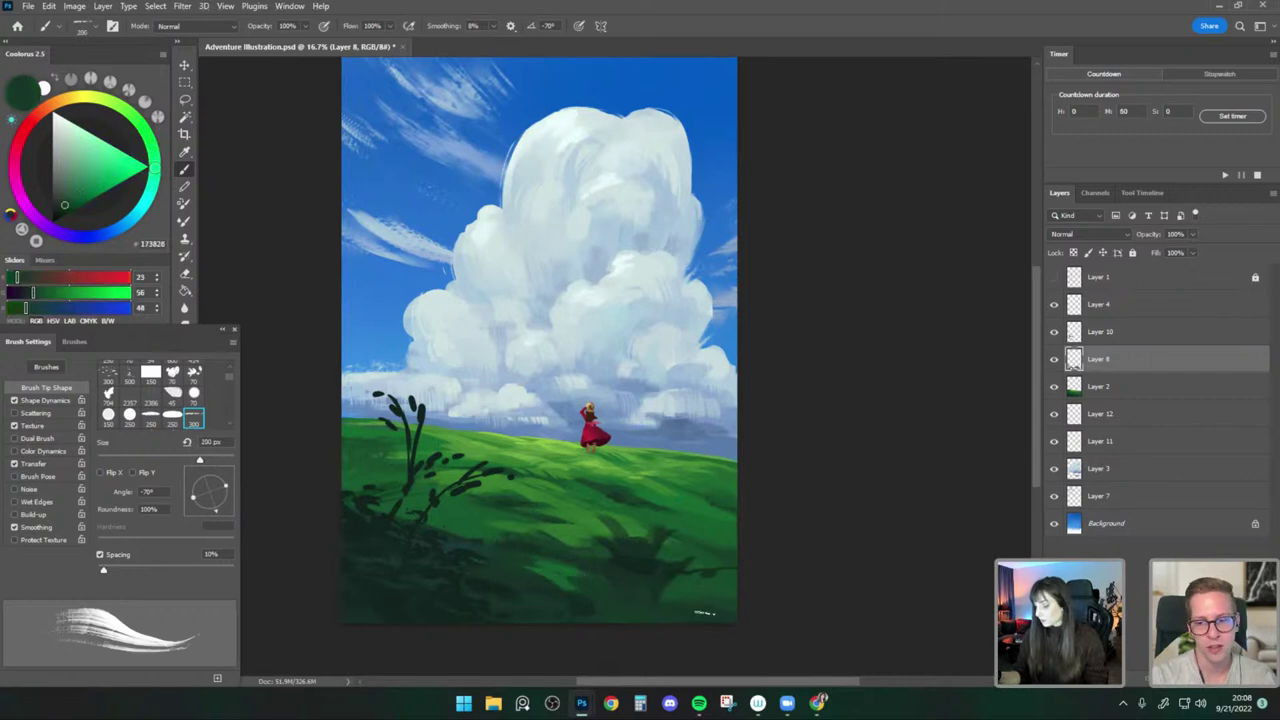
Touch up the lower grass with a smaller brush and a freshly sampled green, and flip the canvas view horizontally.
{"action": "left_click", "coordinate": [572, 570], "text": "alt"}
{"action": "key", "text": "bracketleft"}
{"action": "key", "text": "bracketleft"}
{"action": "key", "text": "bracketleft"}
{"action": "key", "text": "bracketleft"}
{"action": "key", "text": "ctrl+shift+h"}
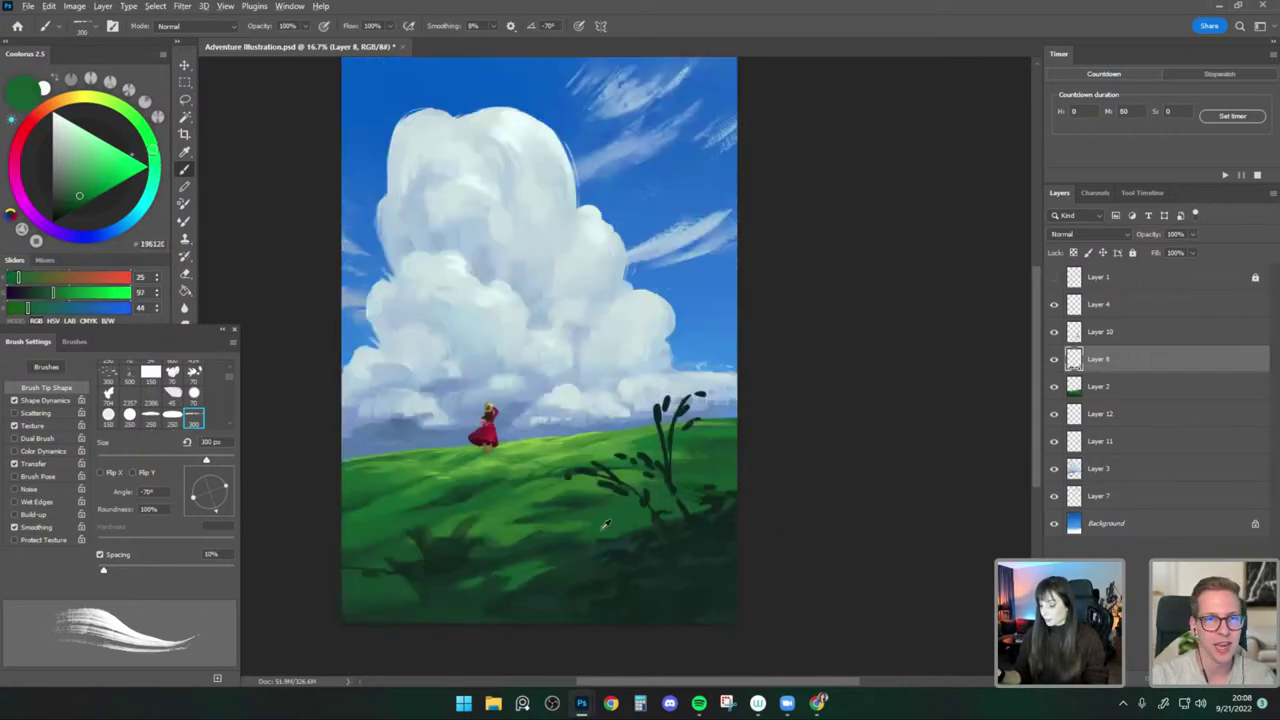
Blend the grass along the edge of the dark foreground foliage with sampled green 1A542B at 400 px.
{"action": "left_click", "coordinate": [600, 515], "text": "alt"}
{"action": "key", "text": "bracketright"}
{"action": "key", "text": "bracketright"}
{"action": "key", "text": "bracketright"}
{"action": "key", "text": "bracketright"}
{"action": "key", "text": "bracketleft"}
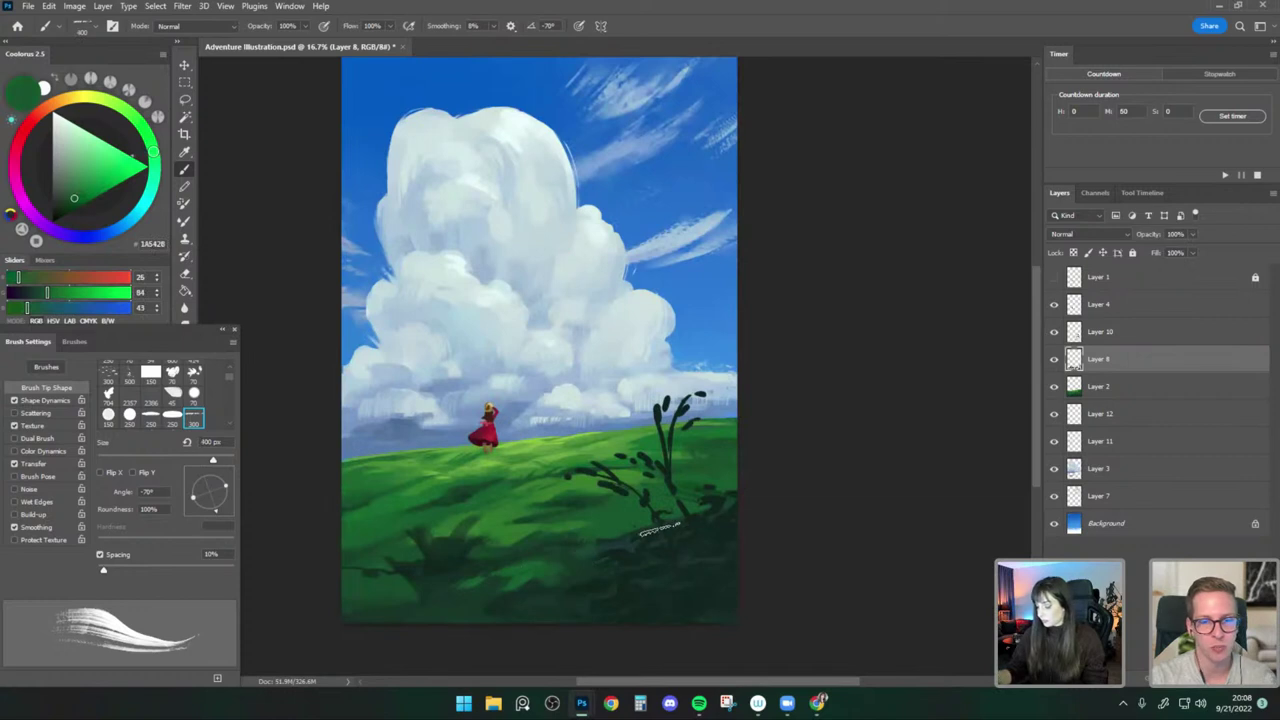
{"action": "left_click_drag", "start_coordinate": [680, 560], "coordinate": [677, 543]}
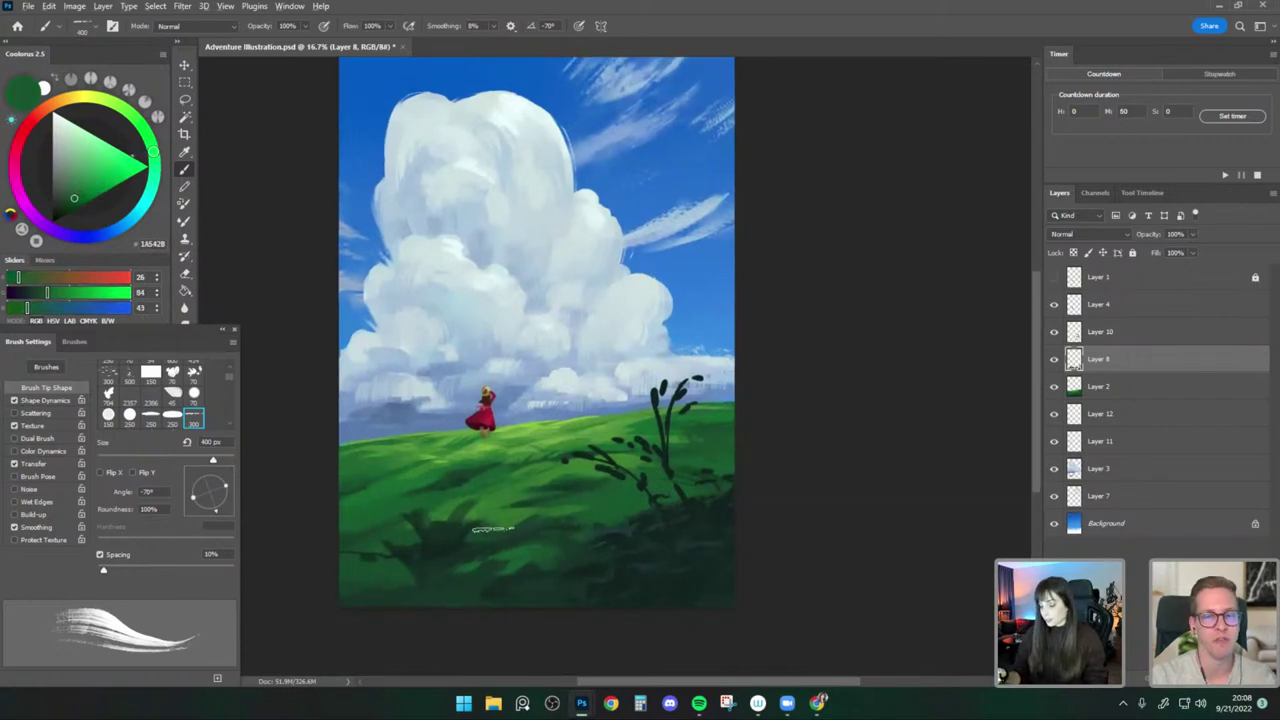
Paint grass strokes around the plant-shaped shadow with sampled greens 2A672B, 347B30 and 1C5E2C at 400 to 500 px.
{"action": "left_click", "coordinate": [494, 530], "text": "alt"}
{"action": "key", "text": "bracketright"}
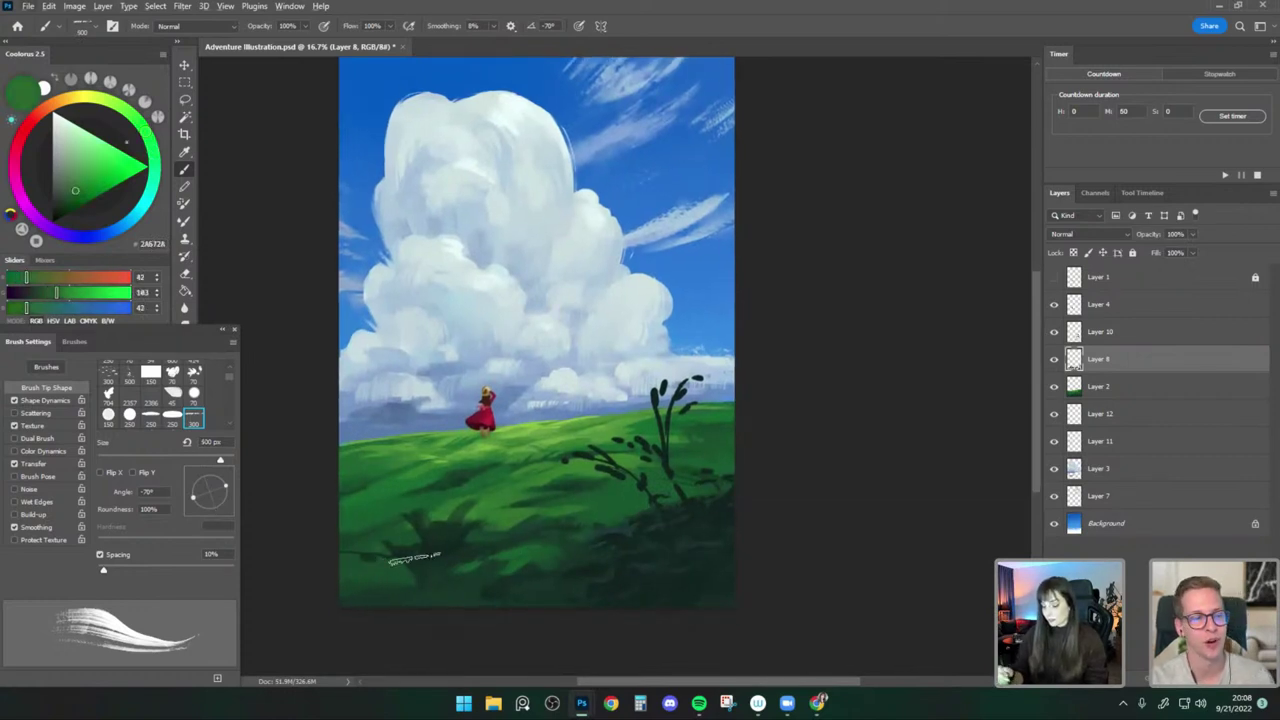
{"action": "left_click", "coordinate": [405, 537], "text": "alt"}
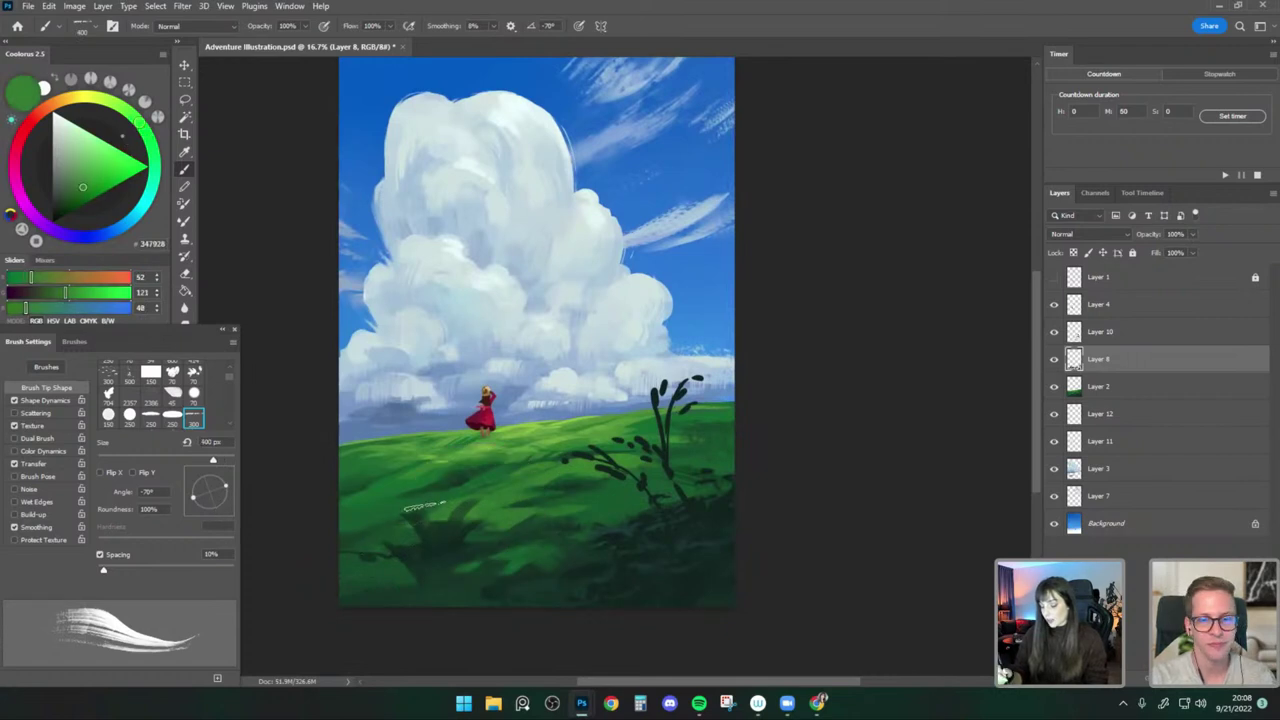
{"action": "left_click", "coordinate": [392, 538], "text": "alt"}
{"action": "key", "text": "bracketleft"}
{"action": "key", "text": "bracketleft"}
{"action": "key", "text": "bracketright"}
{"action": "key", "text": "bracketright"}
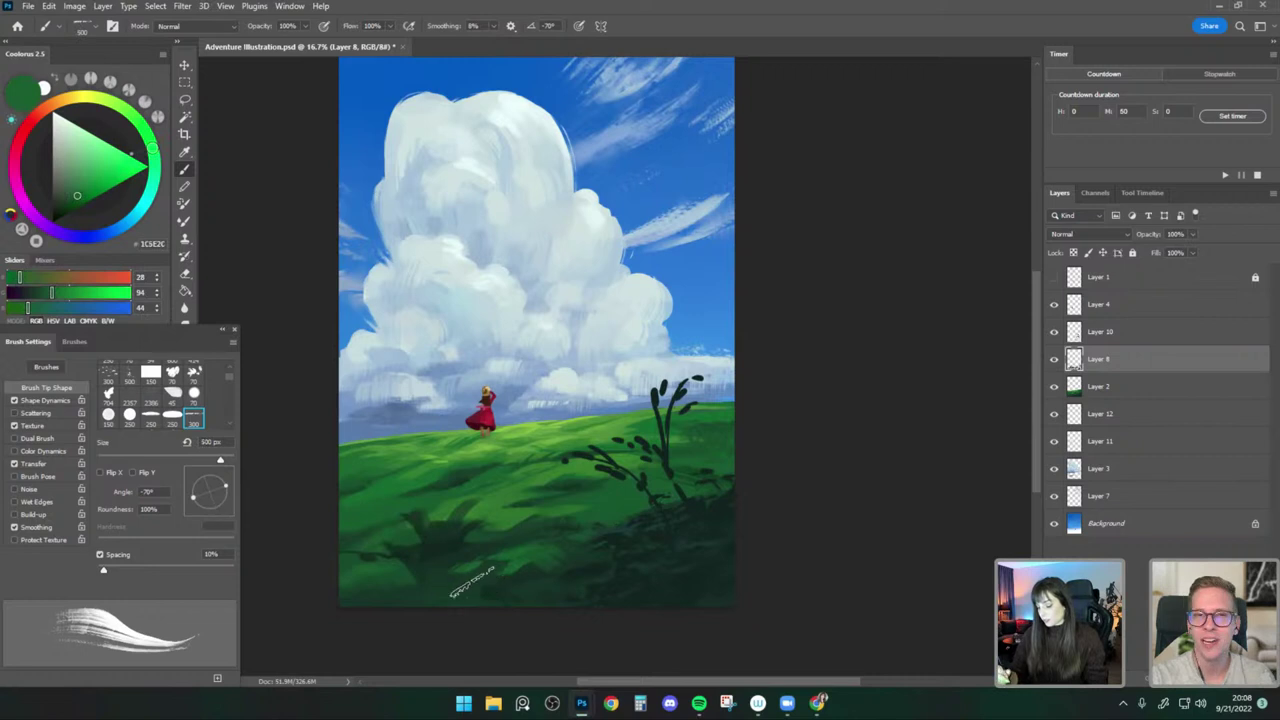
Brush sampled green 184C2A over the lower slope between the plant-shaped shadow and the foreground foliage at 300 to 500 px.
{"action": "left_click", "coordinate": [440, 584], "text": "alt"}
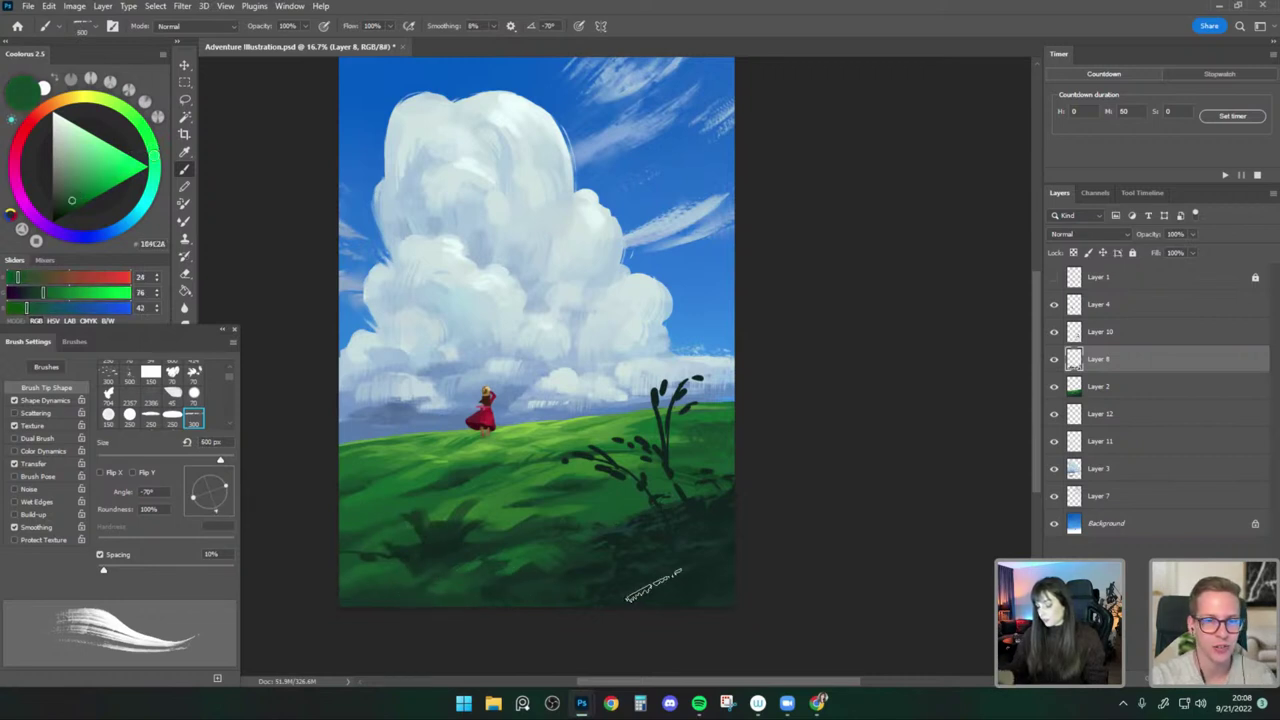
{"action": "key", "text": "bracketleft"}
{"action": "key", "text": "bracketleft"}
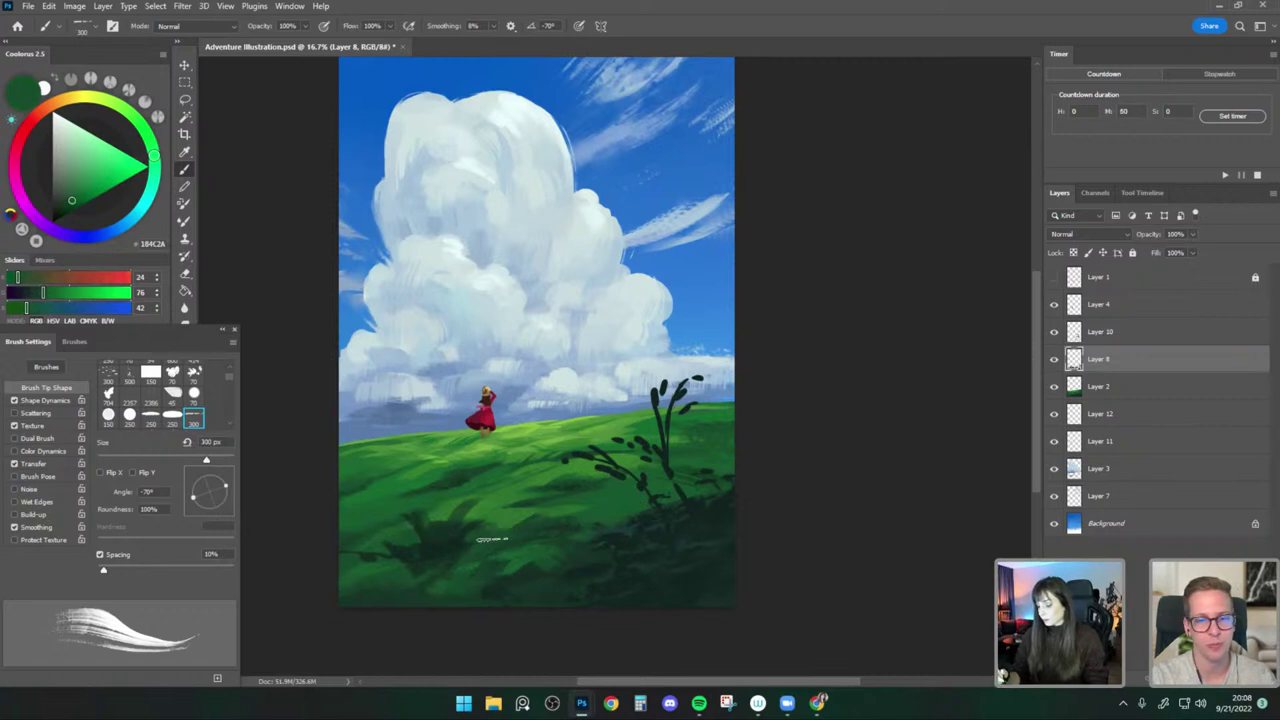
{"action": "key", "text": "bracketright"}
{"action": "key", "text": "bracketleft"}
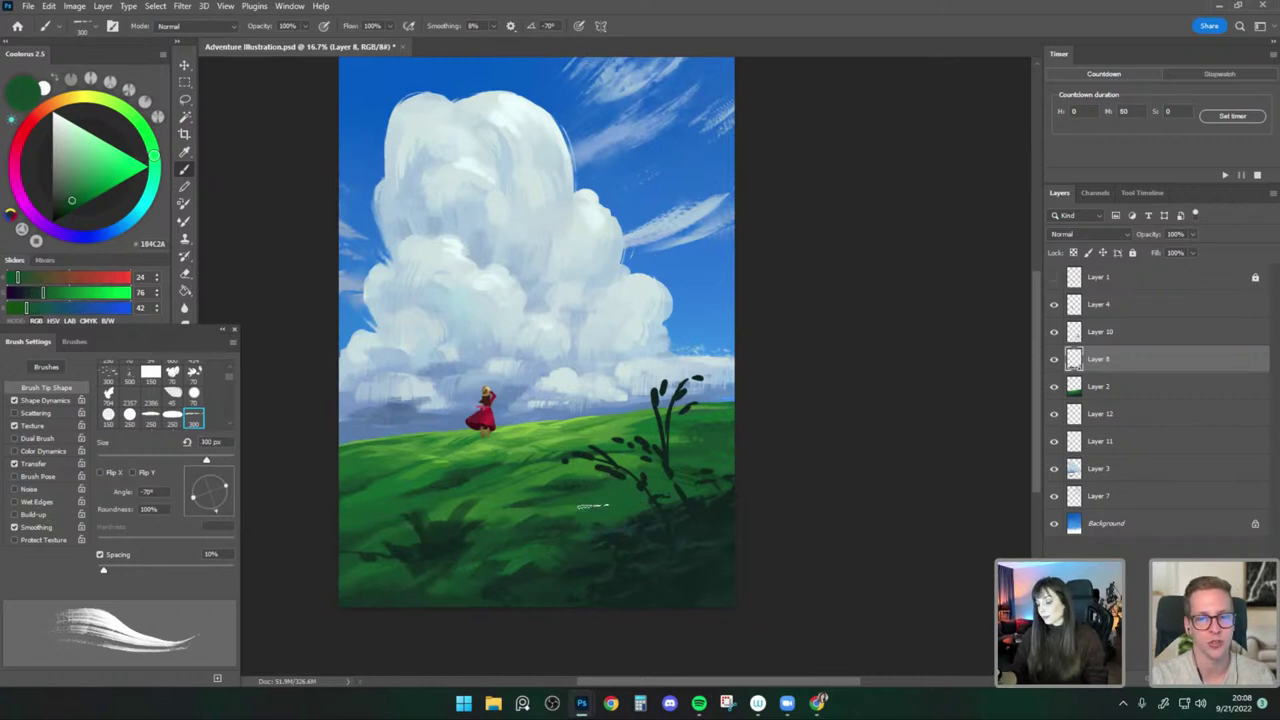
Deepen the slope shadows near the foreground plant with sampled dark green 183E29 at 400 to 500 px.
{"action": "left_click", "coordinate": [597, 508], "text": "alt"}
{"action": "key", "text": "bracketright"}
{"action": "left_click_drag", "start_coordinate": [644, 468], "coordinate": [650, 454]}
{"action": "left_click", "coordinate": [422, 518], "text": "alt"}
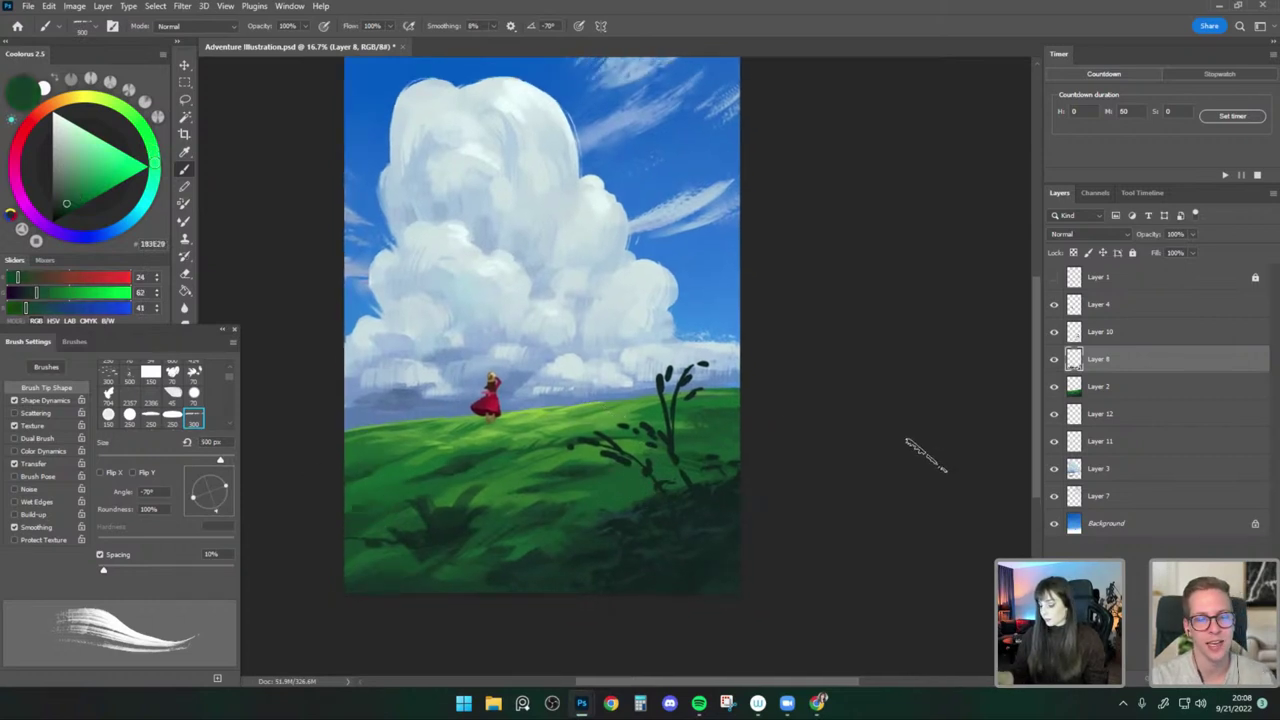
{"action": "left_click_drag", "start_coordinate": [797, 504], "coordinate": [790, 506]}
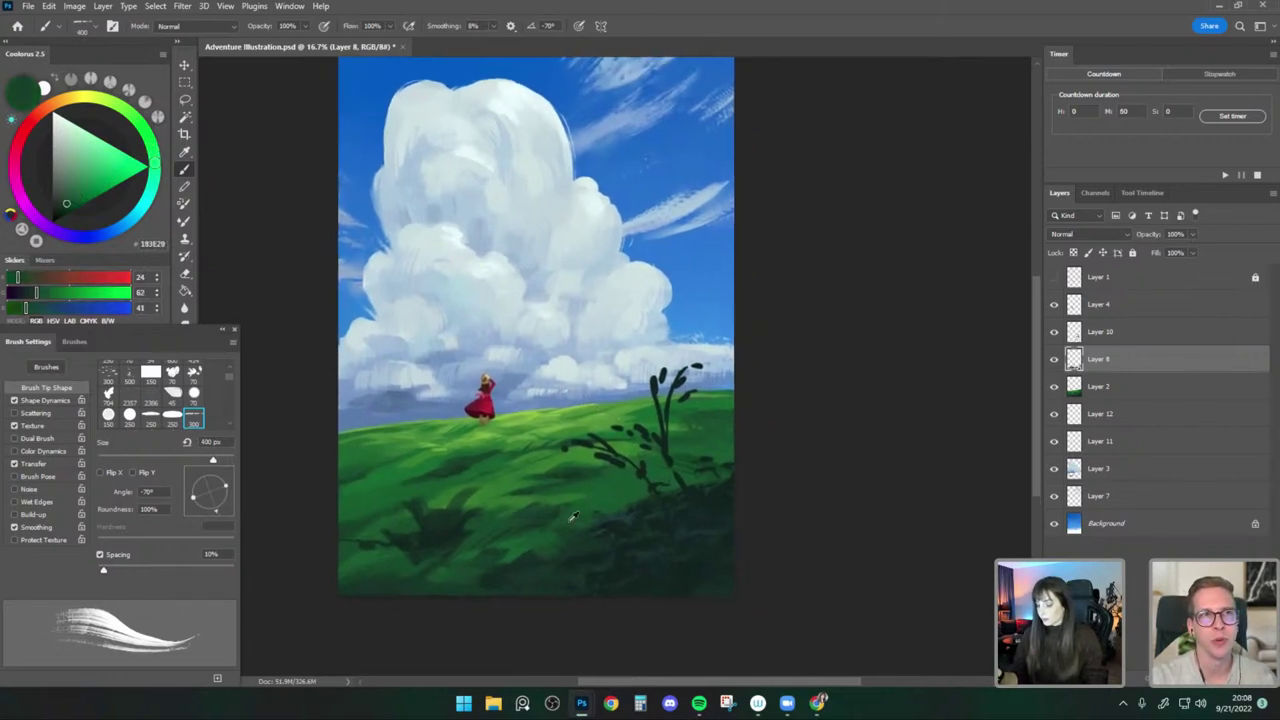
{"action": "left_click", "coordinate": [561, 529], "text": "alt"}
Shade the dark foreground foliage below the plant with bluish greens 143E39, 15413F and 1B3A39 at 250 to 400 px.
{"action": "left_click", "coordinate": [653, 551], "text": "alt"}
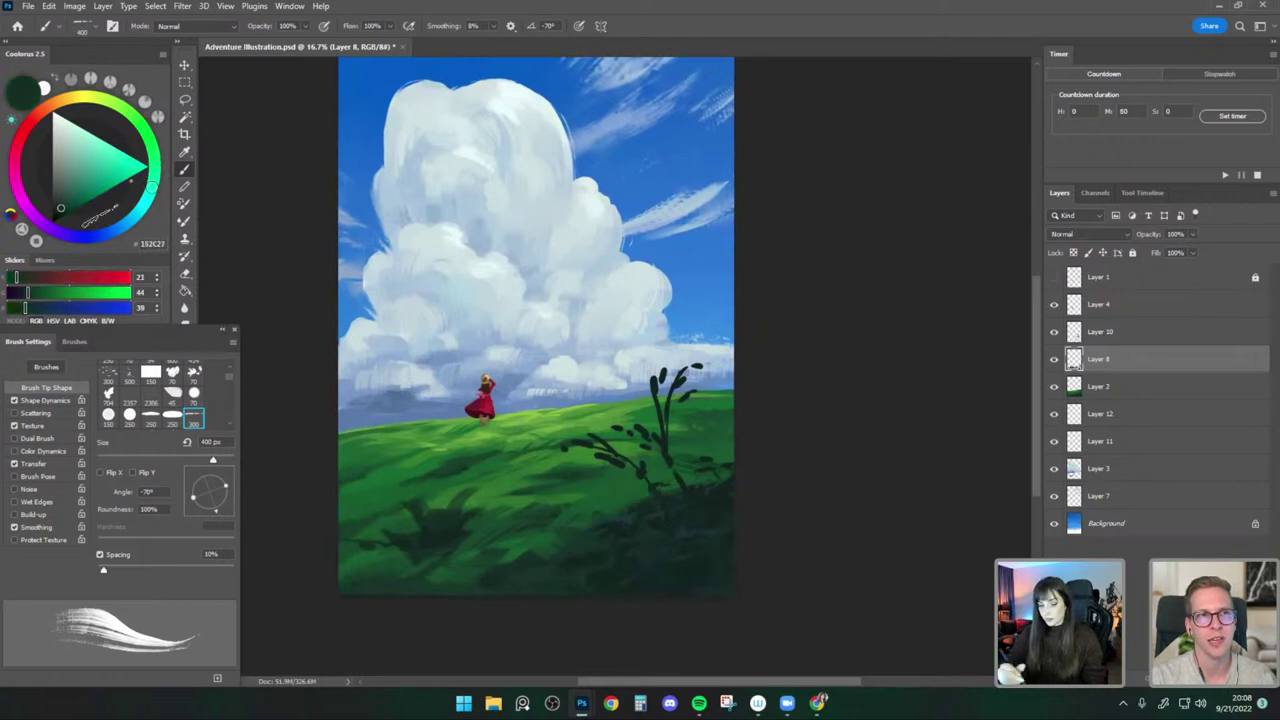
{"action": "left_click", "coordinate": [67, 204]}
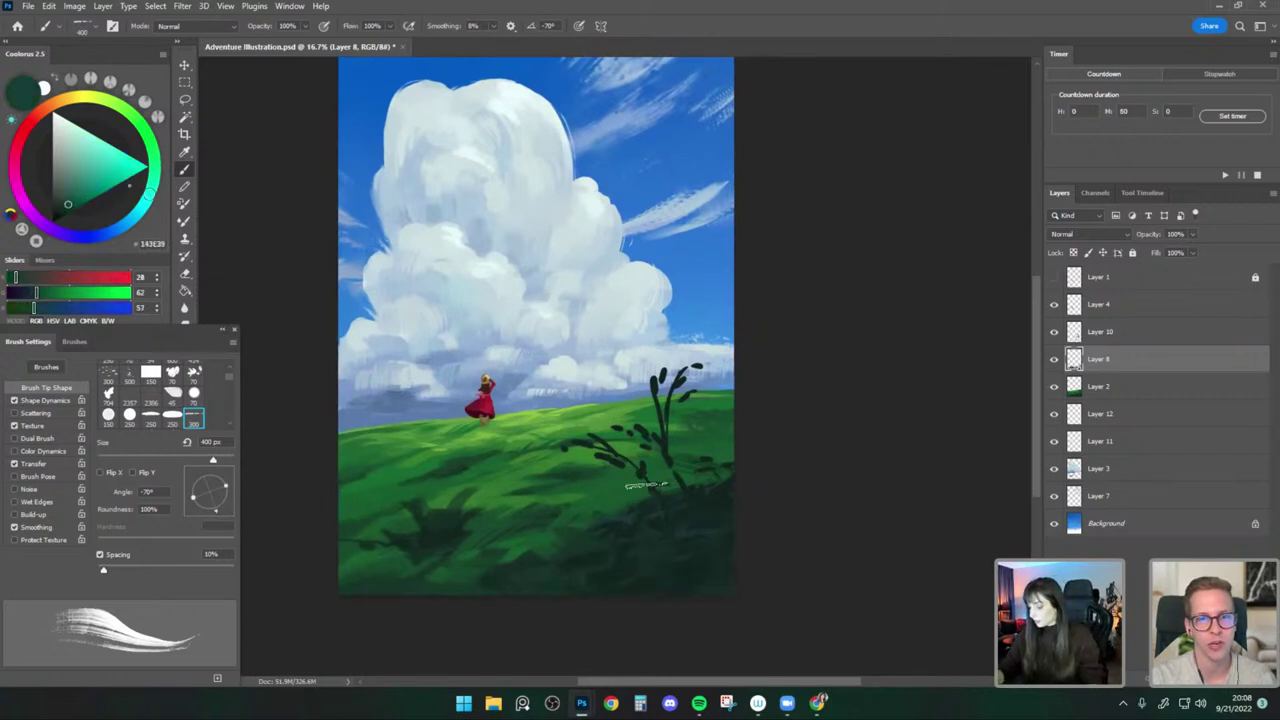
{"action": "left_click", "coordinate": [702, 529], "text": "alt"}
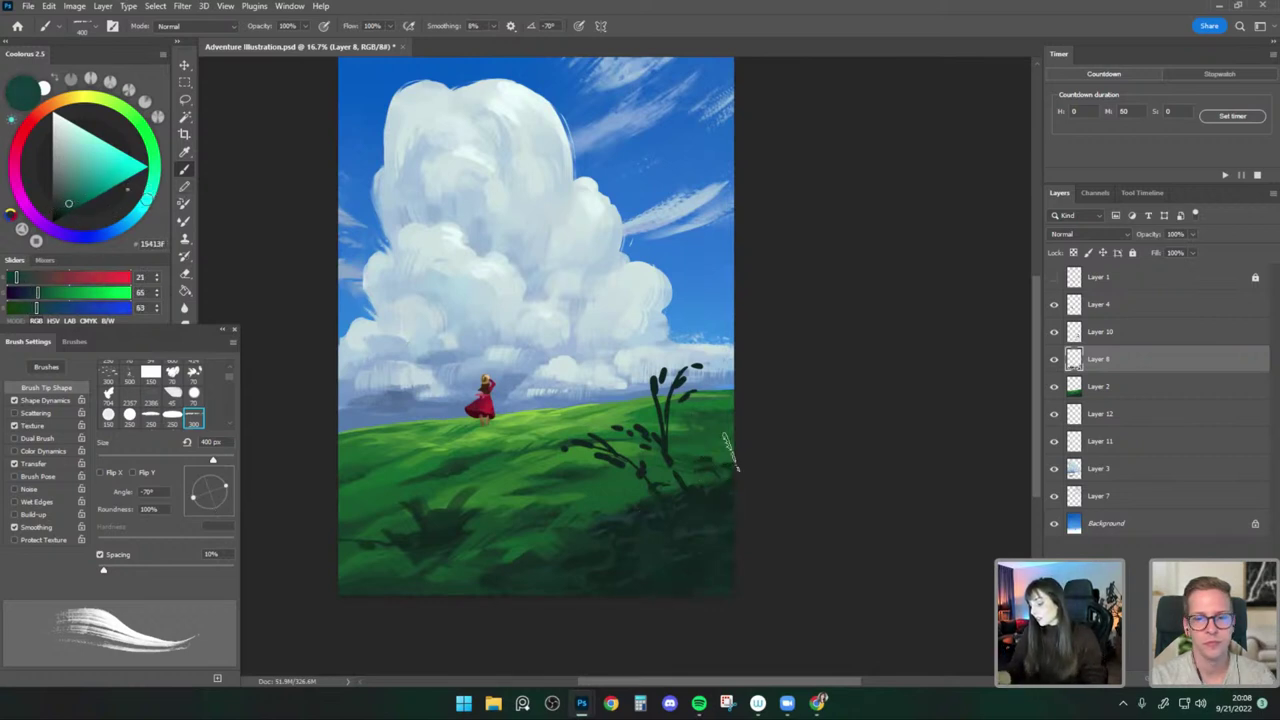
{"action": "left_click_drag", "start_coordinate": [802, 429], "coordinate": [797, 429]}
{"action": "left_click", "coordinate": [575, 546], "text": "alt"}
{"action": "key", "text": "["}
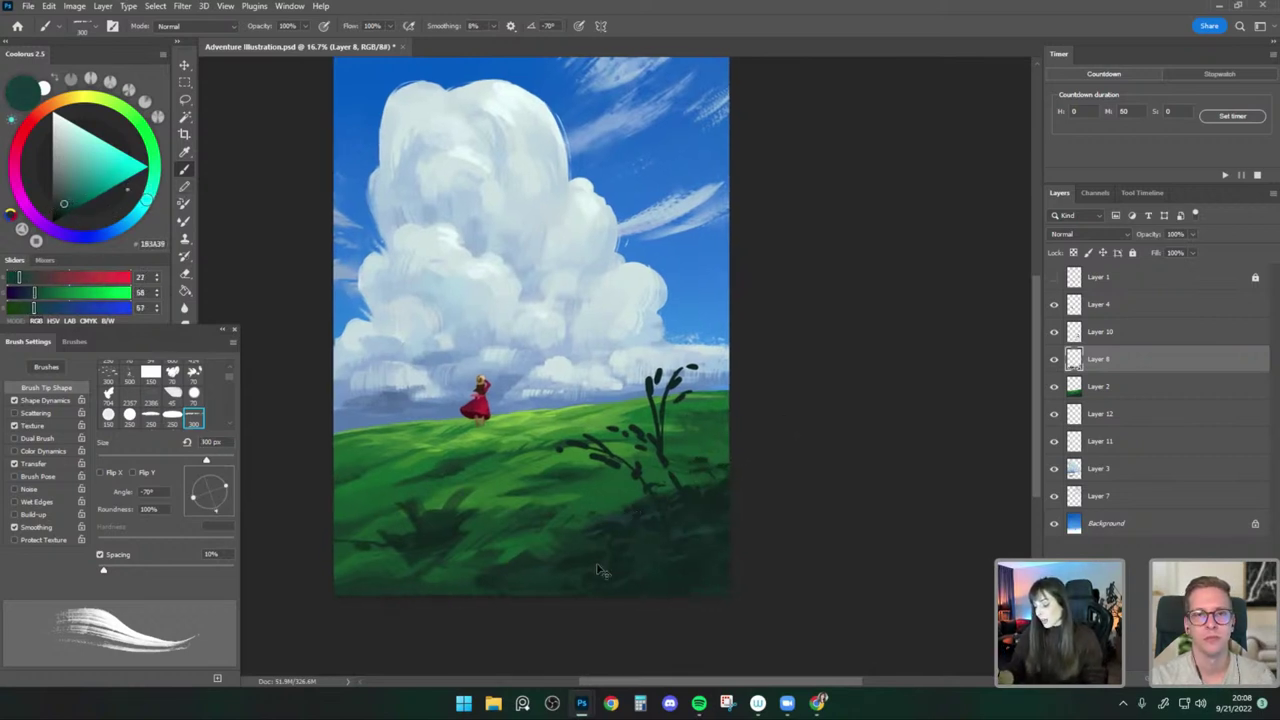
{"action": "key", "text": "bracketleft"}
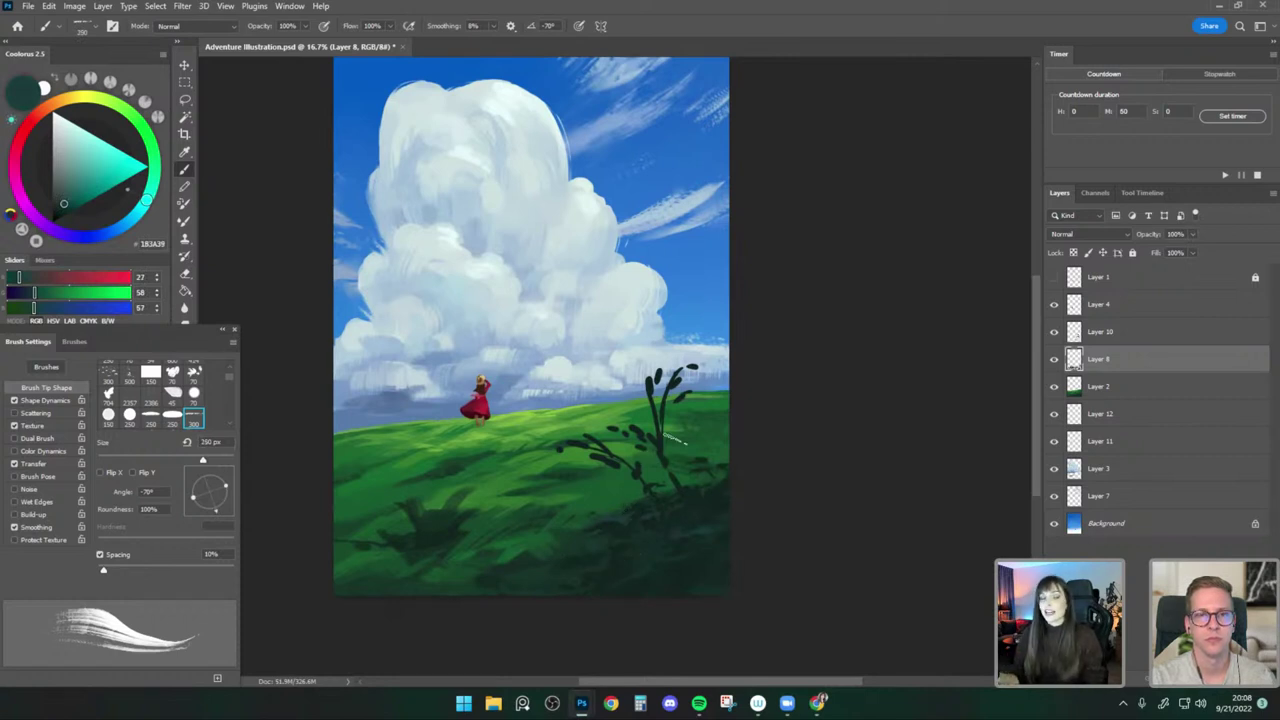
Add teal accents to the foreground foliage around the plant stem with 16443A, 194C50 and 193433 at 250 px.
{"action": "left_click_drag", "start_coordinate": [715, 429], "coordinate": [710, 420]}
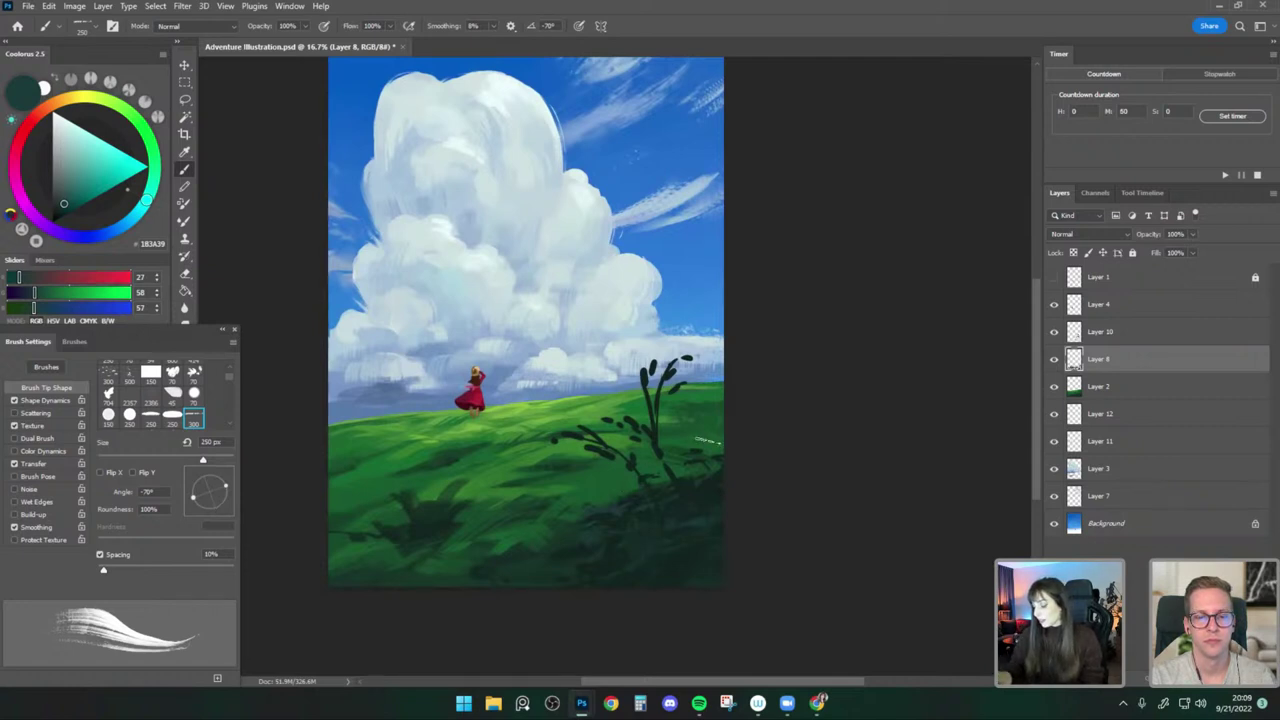
{"action": "left_click", "coordinate": [698, 521], "text": "alt"}
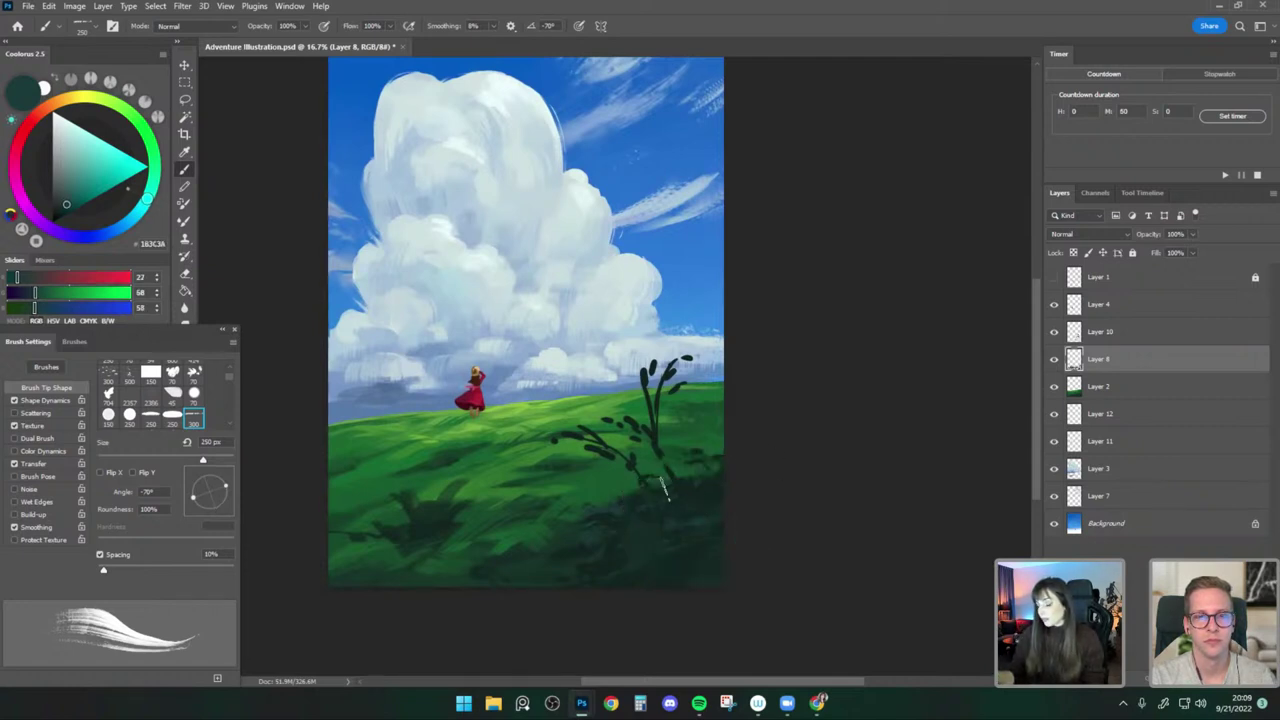
{"action": "left_click", "coordinate": [72, 199]}
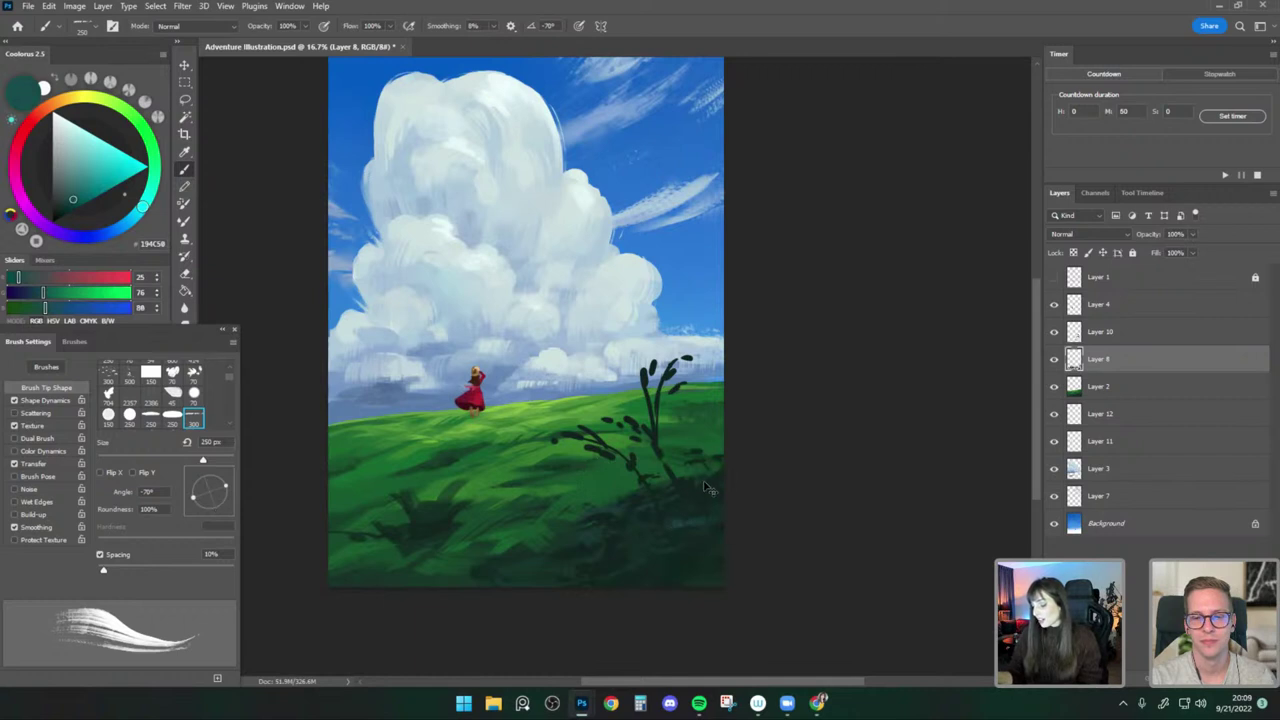
{"action": "left_click", "coordinate": [594, 478], "text": "alt"}
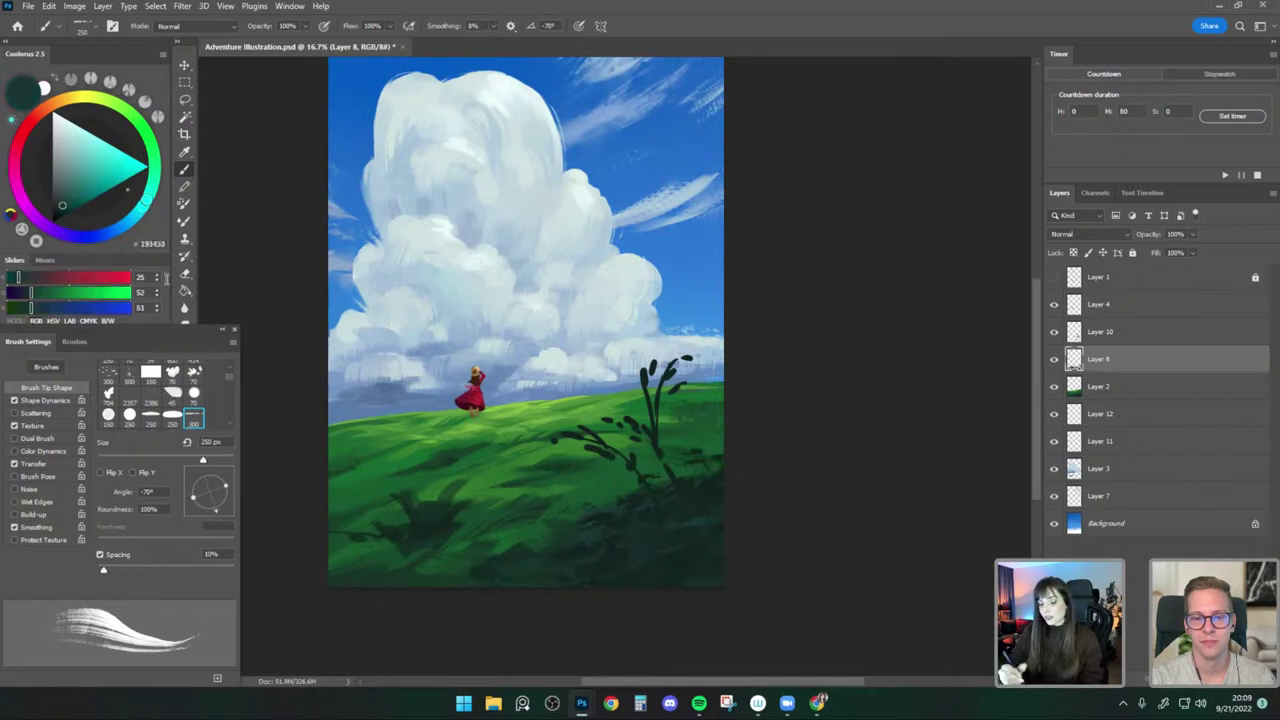
Blend the shaded foreground grass below the plant with sampled dark blue-greens, enlarging the textured brush to 400 px.
{"action": "left_click", "coordinate": [143, 206]}
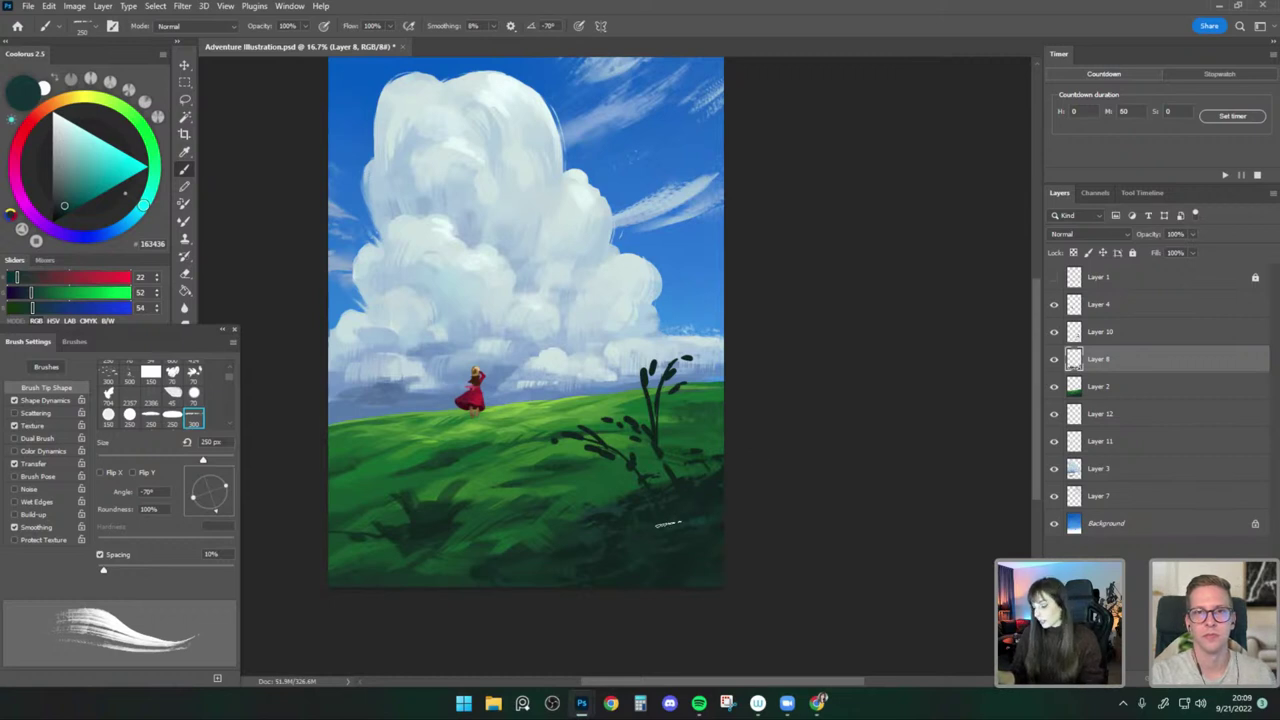
{"action": "left_click", "coordinate": [684, 536], "text": "alt"}
{"action": "left_click", "coordinate": [690, 570], "text": "alt"}
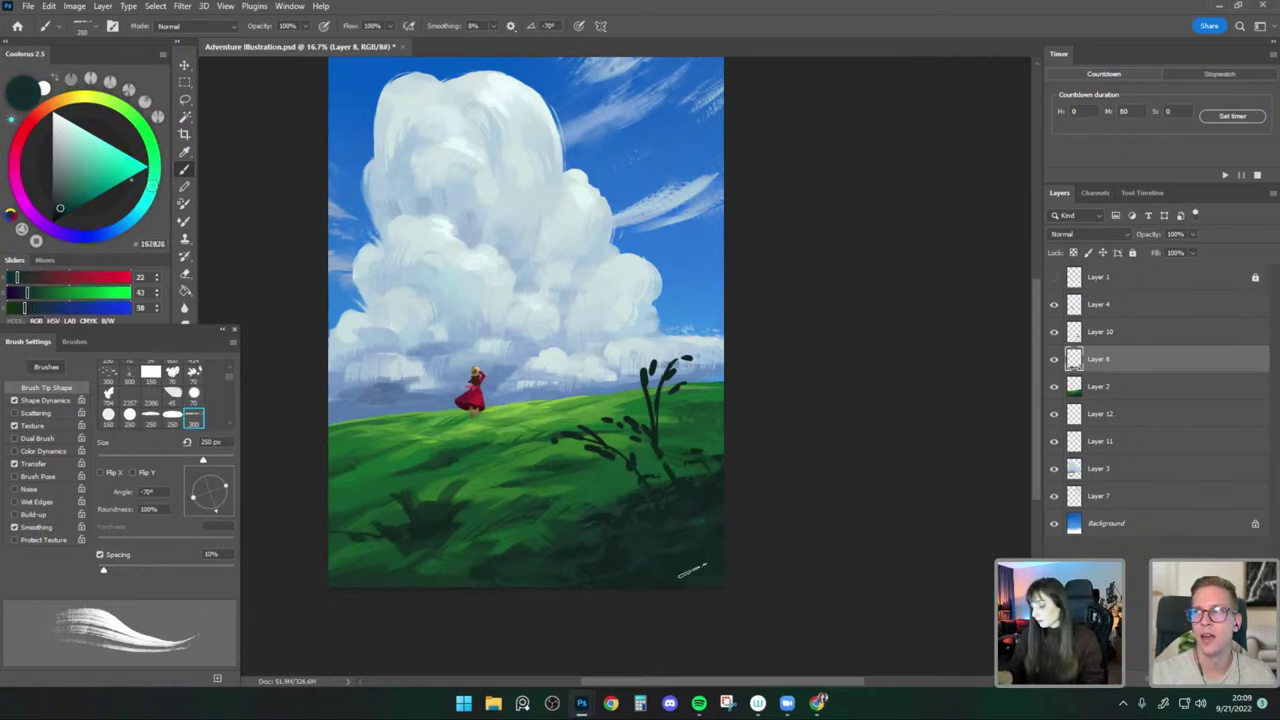
{"action": "key", "text": "]"}
{"action": "key", "text": "]"}
{"action": "left_click", "coordinate": [618, 520], "text": "alt"}
{"action": "key", "text": "["}
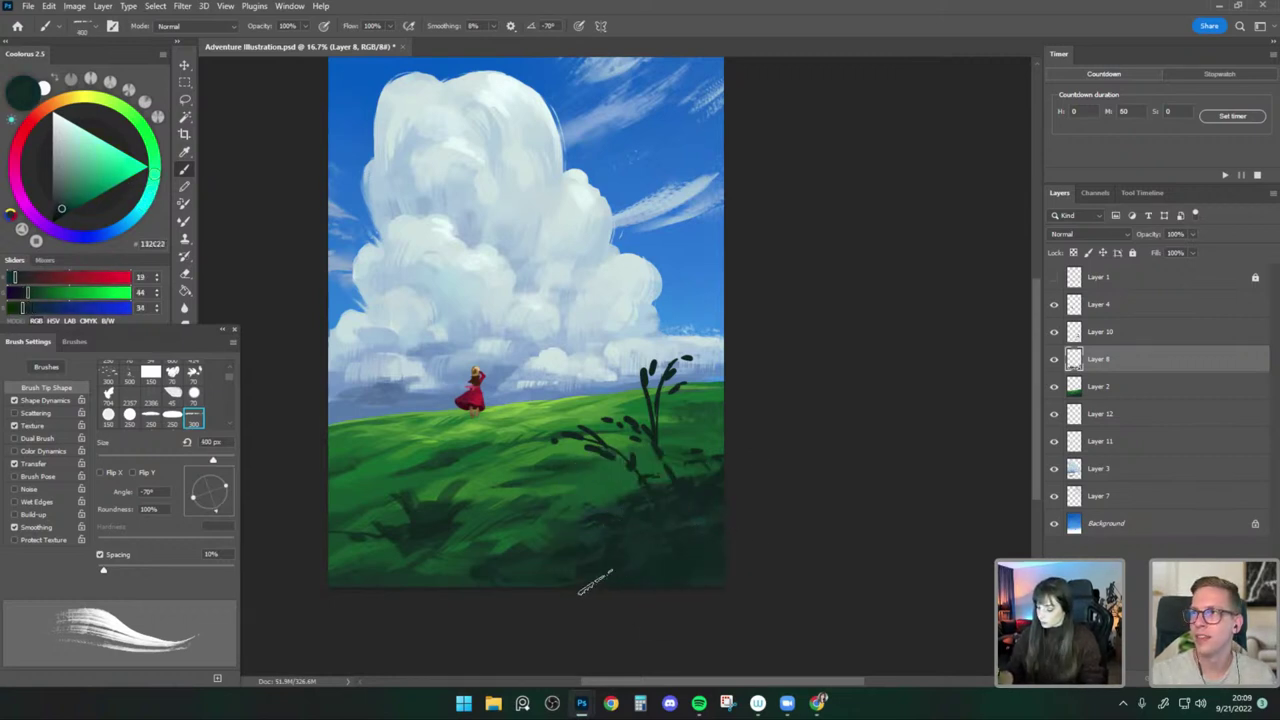
Continue darkening the grass around the plant's base with sampled deep greens, varying the brush between 250 and 400 px.
{"action": "left_click", "coordinate": [589, 569], "text": "alt"}
{"action": "key", "text": "]"}
{"action": "key", "text": "bracketright"}
{"action": "key", "text": "bracketright"}
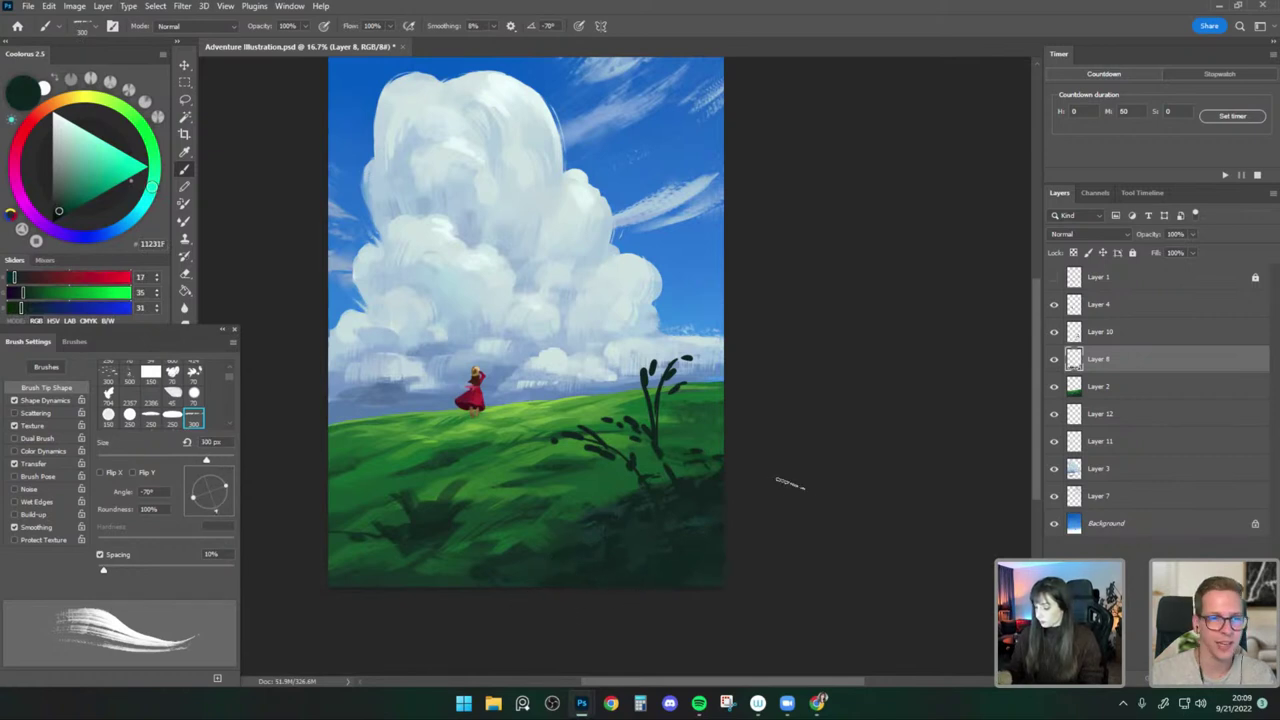
{"action": "left_click", "coordinate": [674, 509], "text": "alt"}
{"action": "key", "text": "bracketleft"}
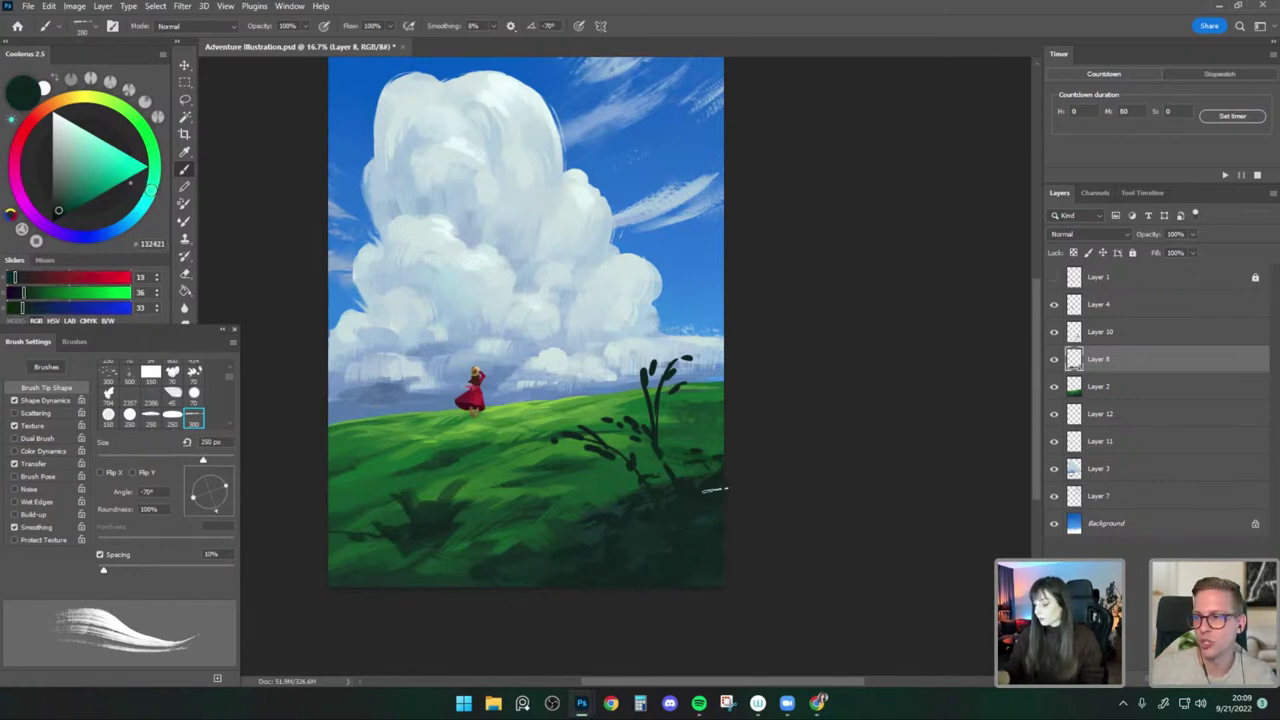
{"action": "left_click", "coordinate": [630, 468], "text": "alt"}
{"action": "left_click", "coordinate": [568, 533], "text": "alt"}
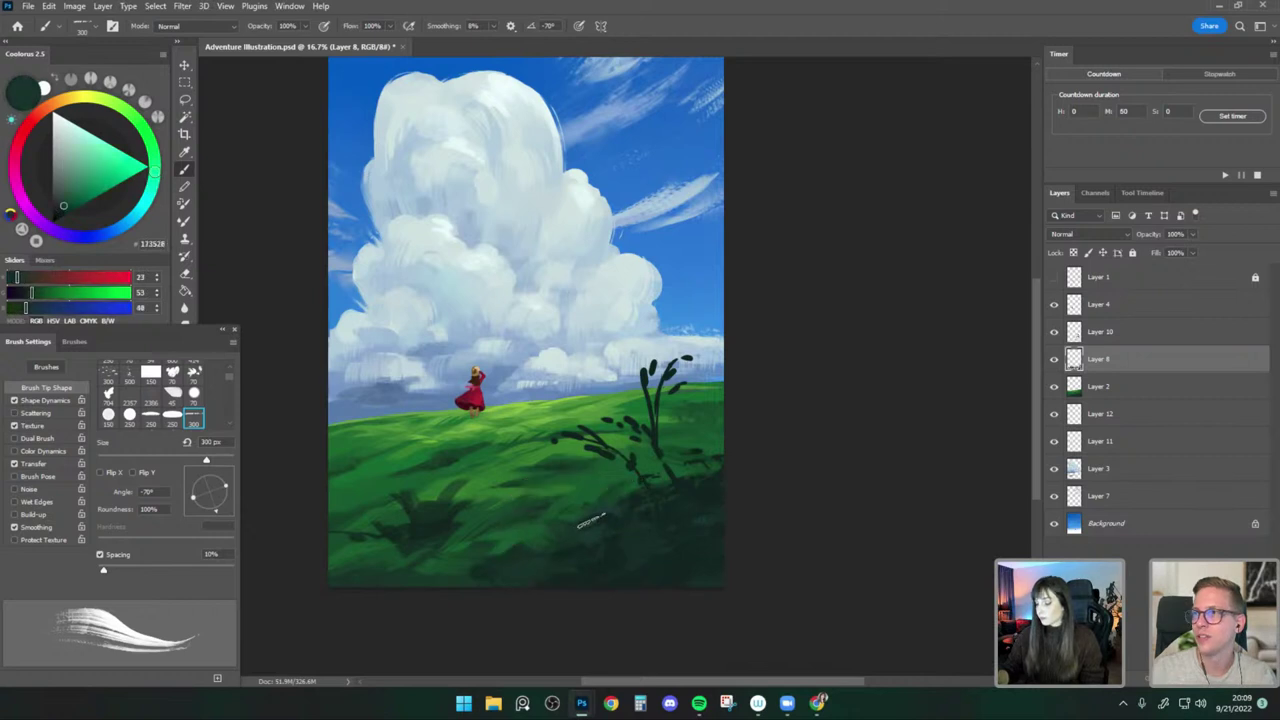
{"action": "key", "text": "bracketright"}
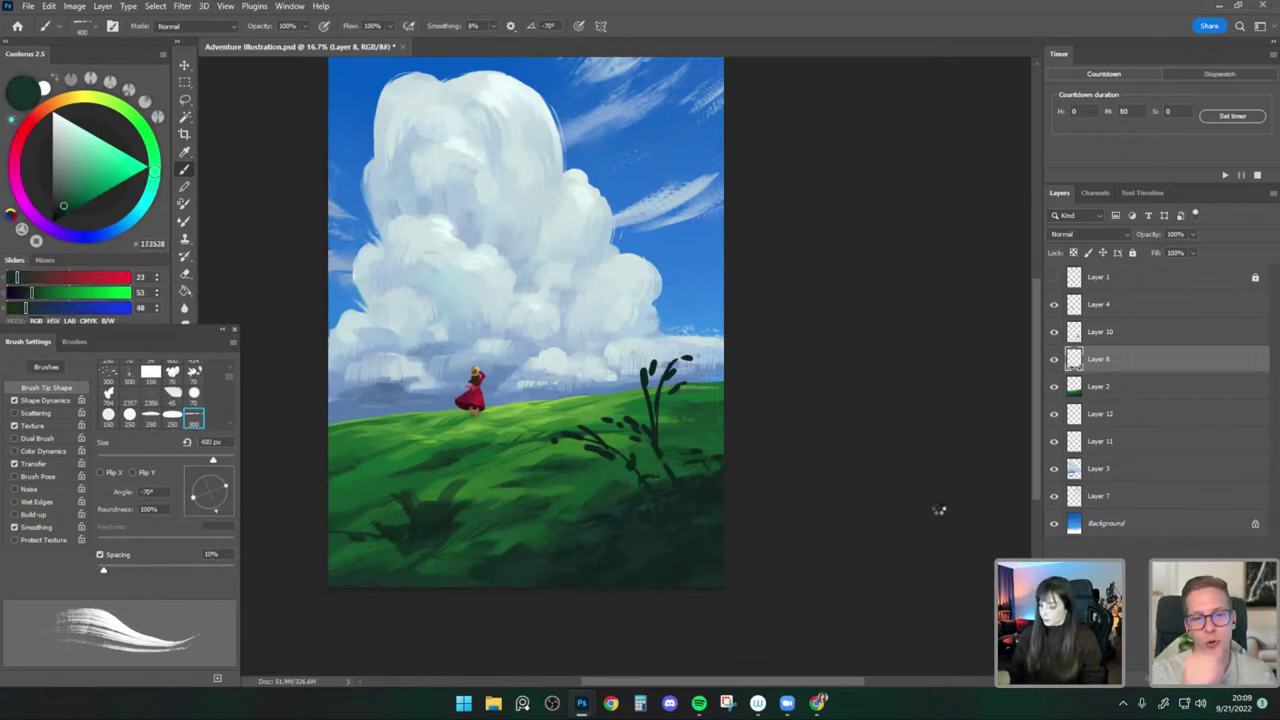
Flip the canvas horizontally and sample dark greens at the shadow's edge beside the plant, using a 300 to 400 px brush.
{"action": "key", "text": "h"}
{"action": "left_click", "coordinate": [457, 489], "text": "alt"}
{"action": "left_click", "coordinate": [460, 492], "text": "alt"}
{"action": "key", "text": "bracketleft"}
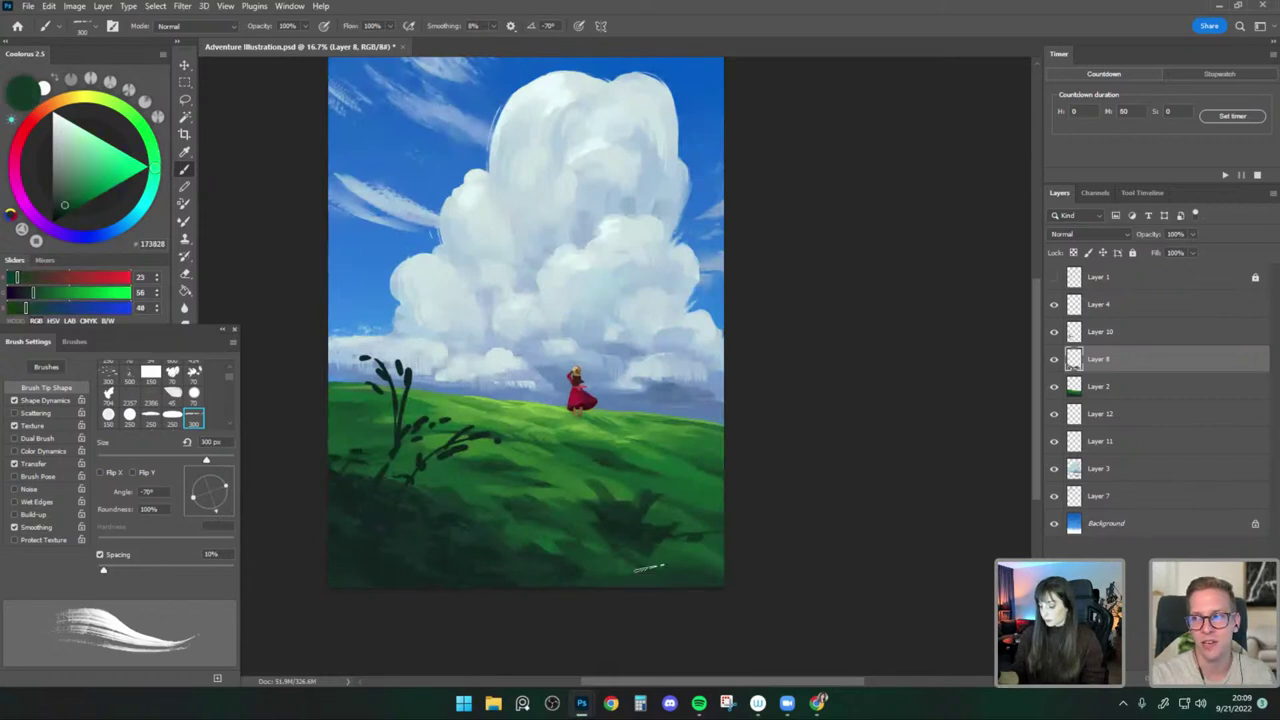
{"action": "left_click", "coordinate": [402, 492], "text": "alt"}
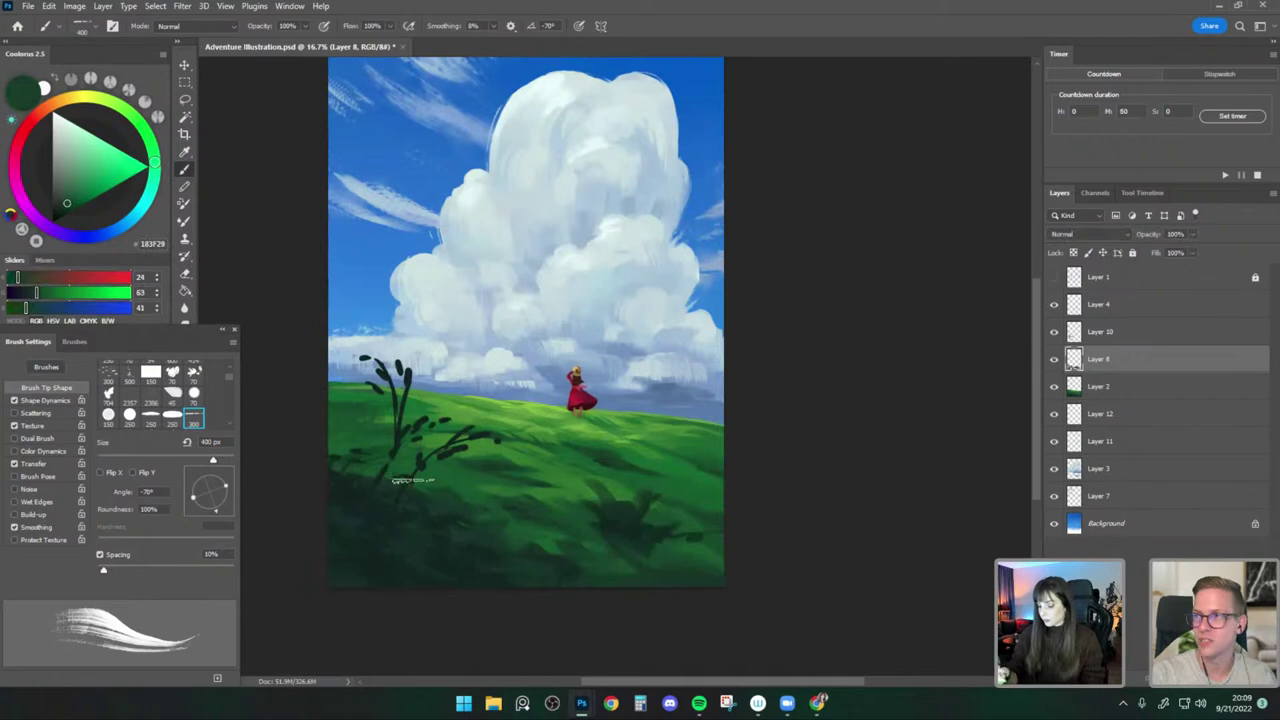
Soften the foreground shadow's edge beside the plant's base with sampled dark greens and a 300 to 500 px brush.
{"action": "key", "text": "bracketleft"}
{"action": "left_click", "coordinate": [441, 490], "text": "alt"}
{"action": "key", "text": "bracketright"}
{"action": "key", "text": "bracketright"}
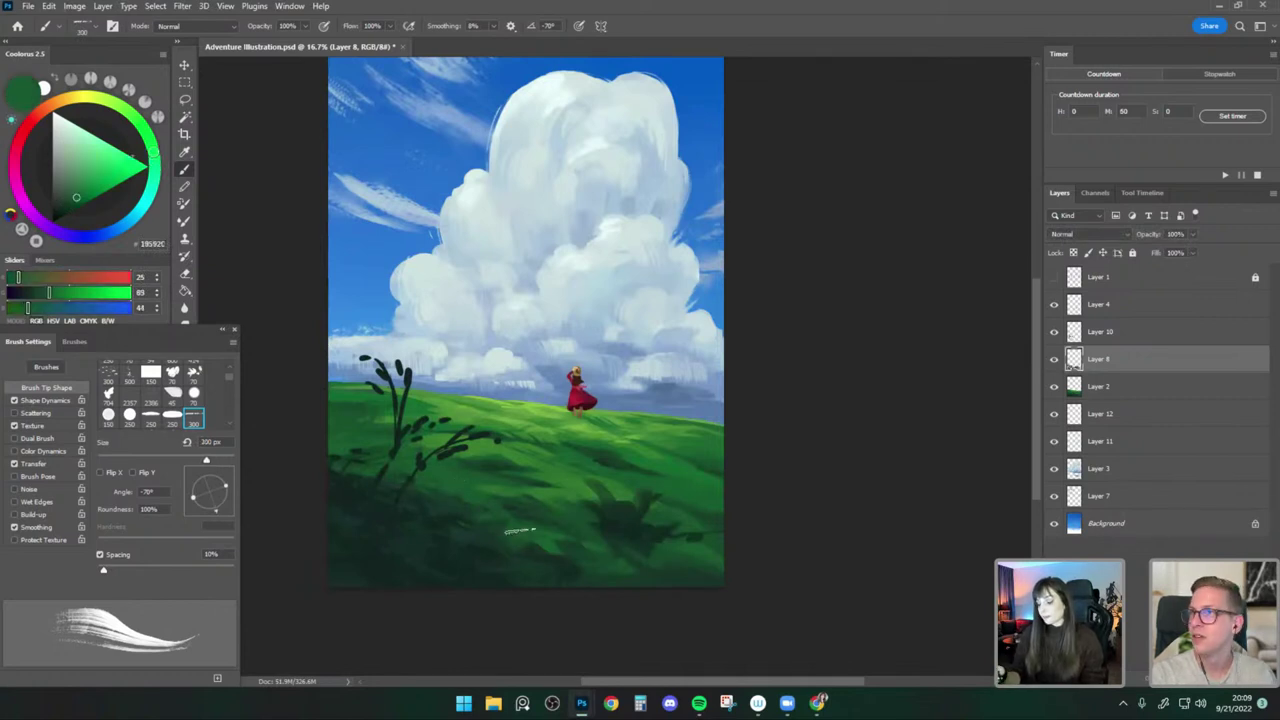
{"action": "left_click", "coordinate": [450, 499], "text": "alt"}
{"action": "key", "text": "bracketright"}
{"action": "key", "text": "bracketright"}
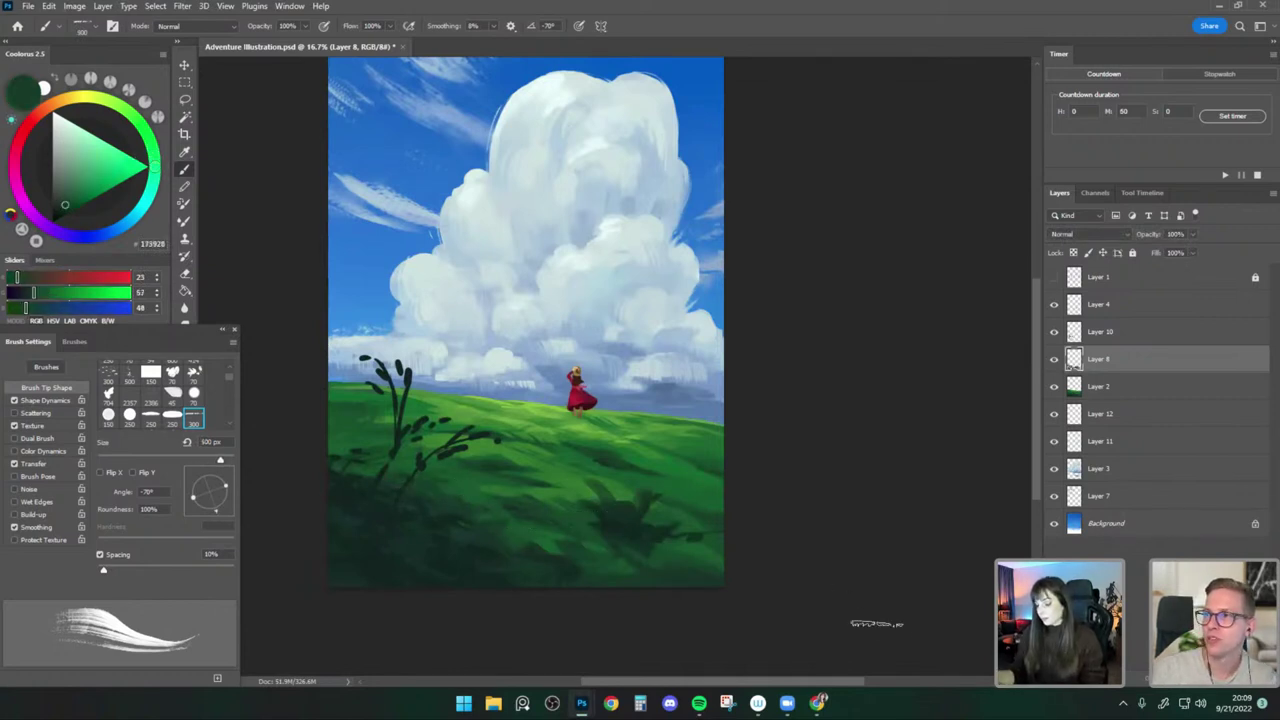
Work the dark green into the grass behind the plant's stems, varying the brush size and finishing at 400 px.
{"action": "key", "text": "bracketleft"}
{"action": "key", "text": "bracketleft"}
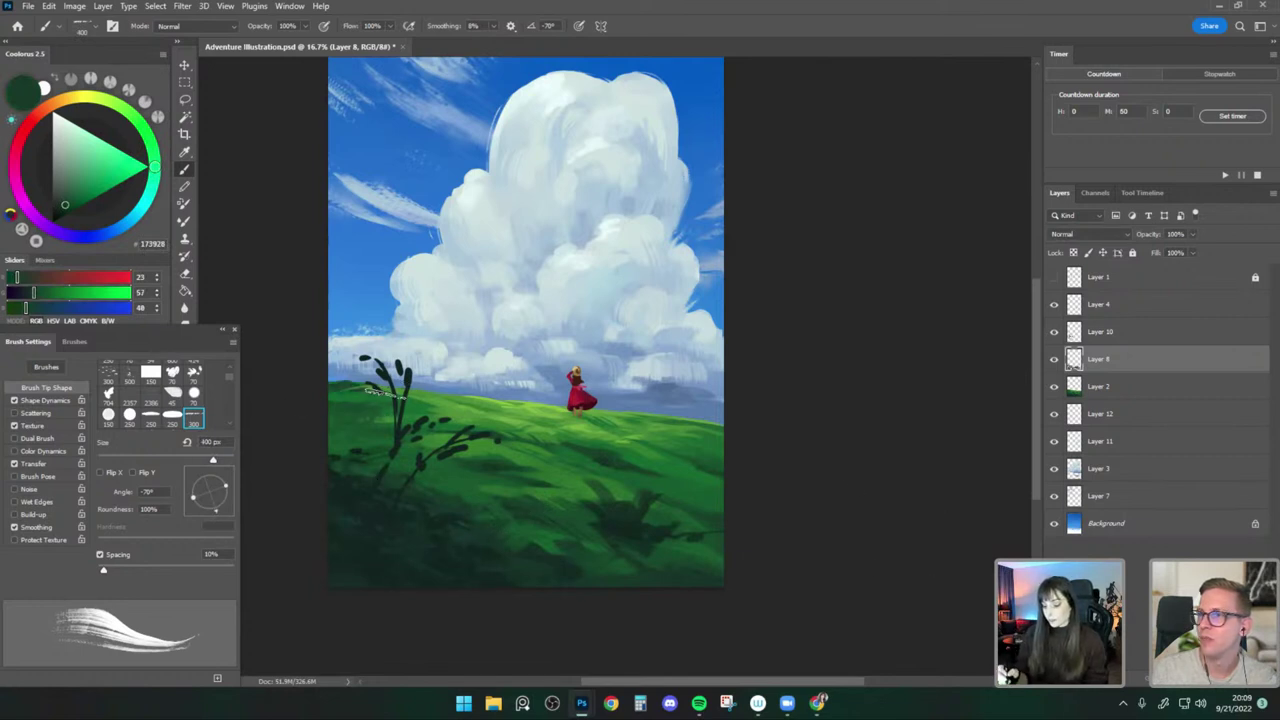
{"action": "key", "text": "bracketright"}
{"action": "key", "text": "bracketleft"}
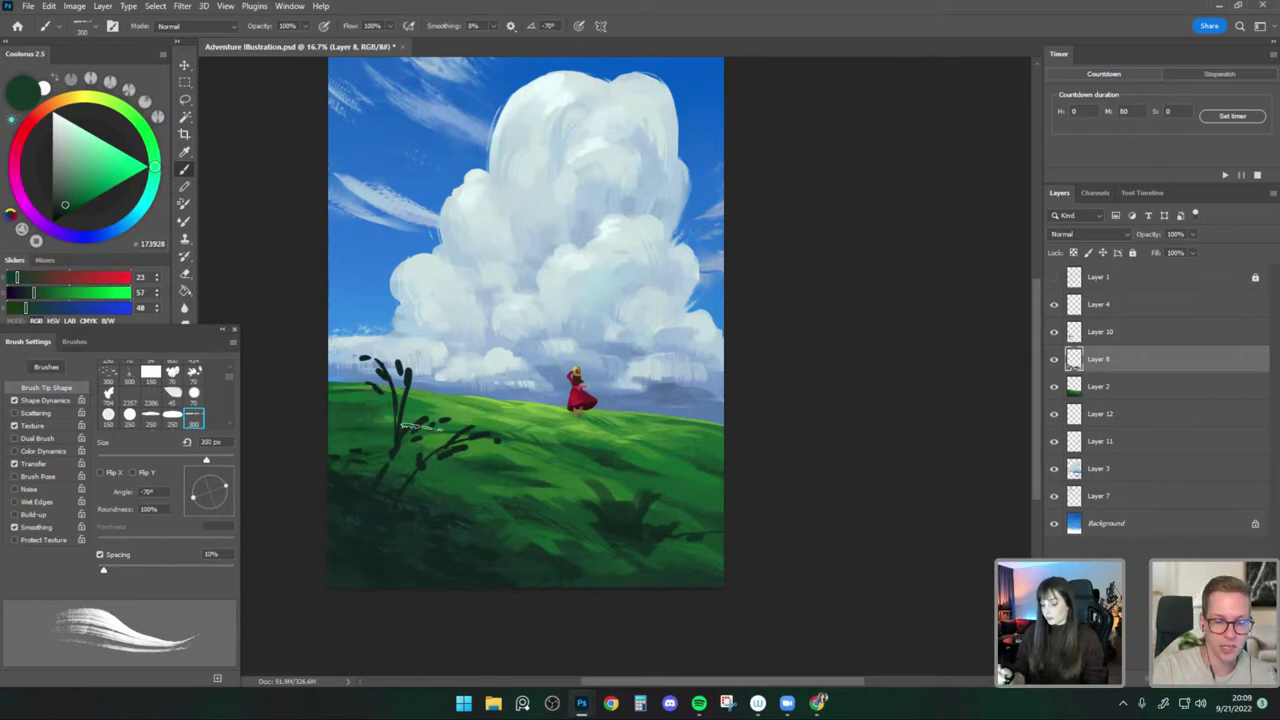
{"action": "key", "text": "bracketright"}
{"action": "key", "text": "bracketright"}
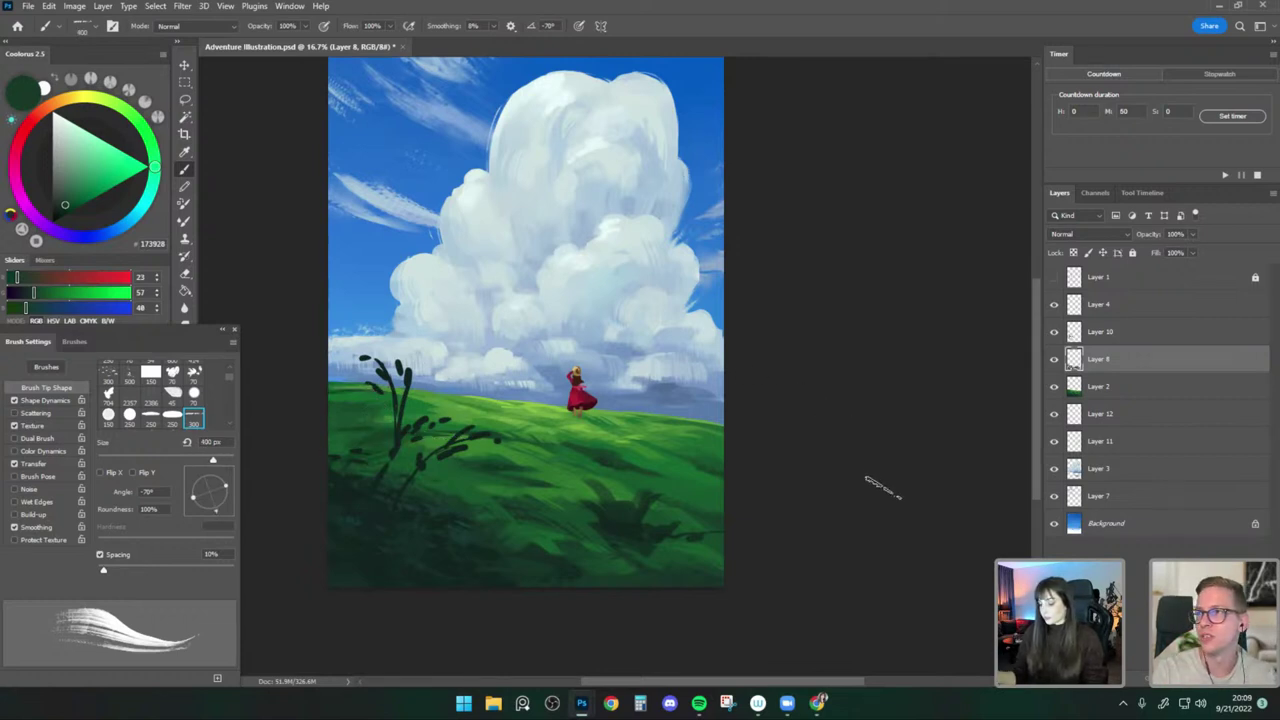
Blend sampled mid greens into the slope behind the plant's branches with a 400 px brush.
{"action": "left_click", "coordinate": [442, 430], "text": "alt"}
{"action": "key", "text": "bracketright"}
{"action": "left_click", "coordinate": [440, 436], "text": "alt"}
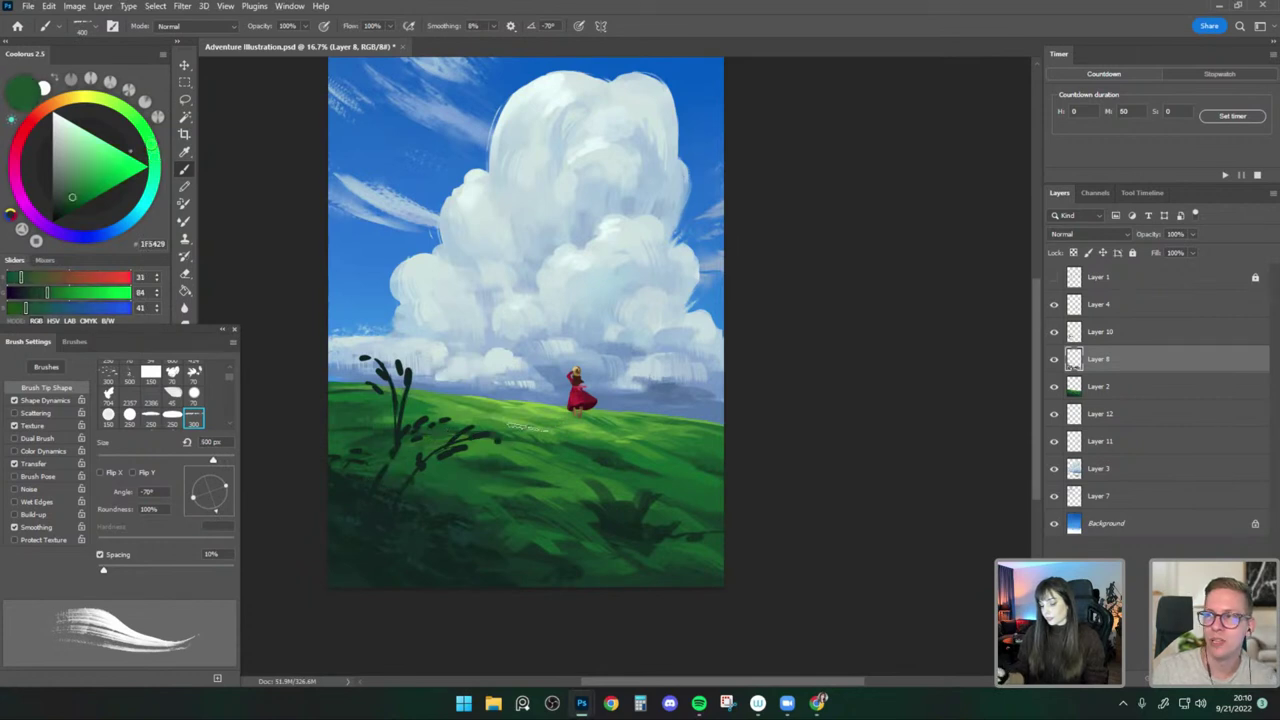
{"action": "key", "text": "bracketleft"}
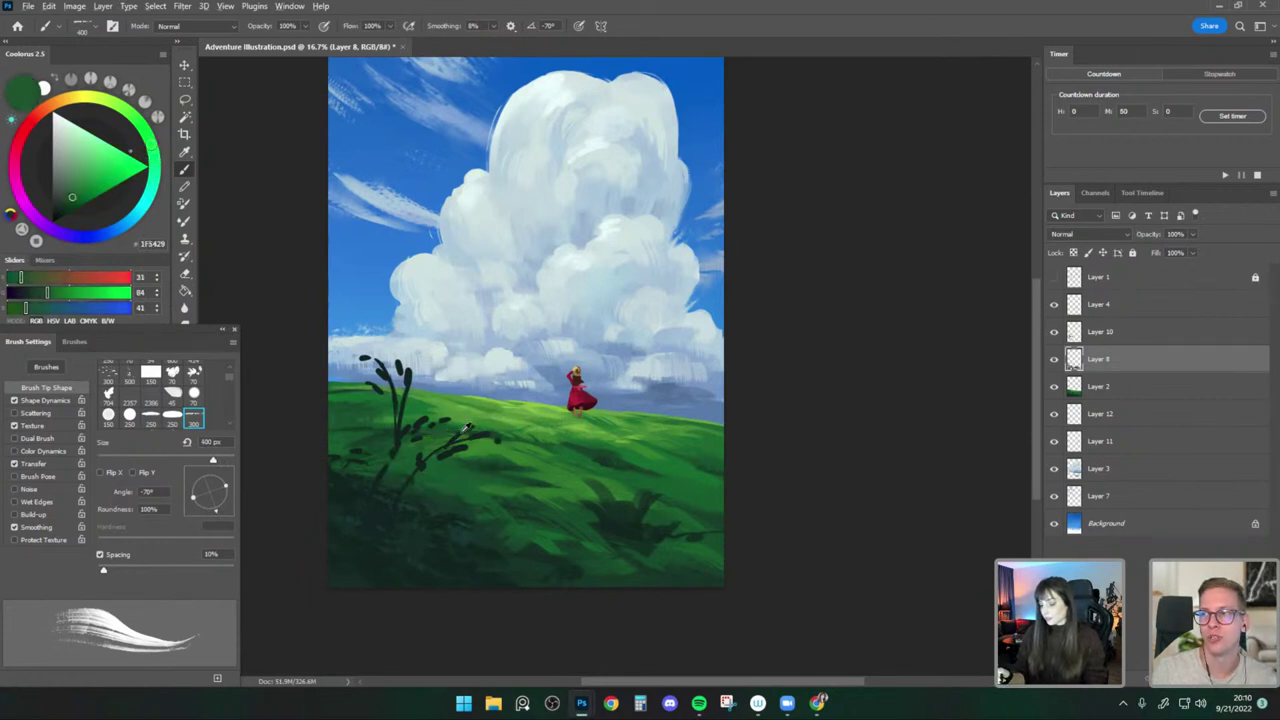
{"action": "left_click", "coordinate": [421, 405], "text": "alt"}
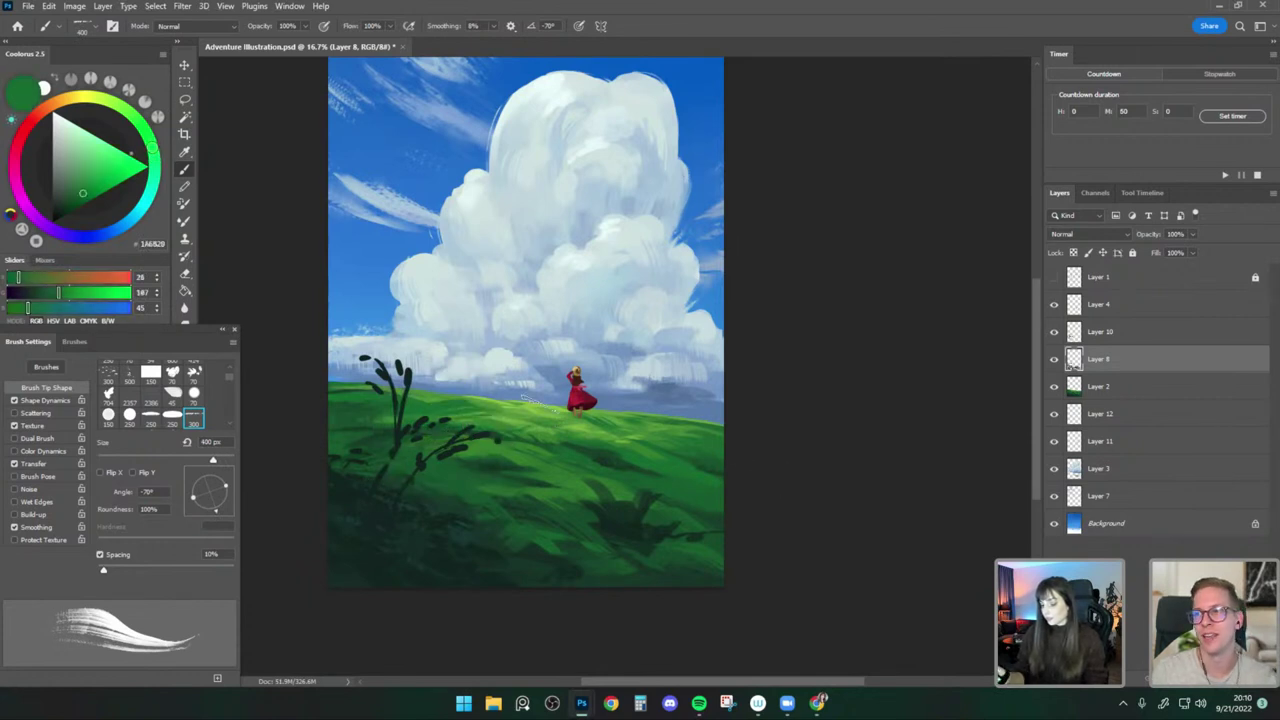
{"action": "left_click", "coordinate": [520, 453], "text": "alt"}
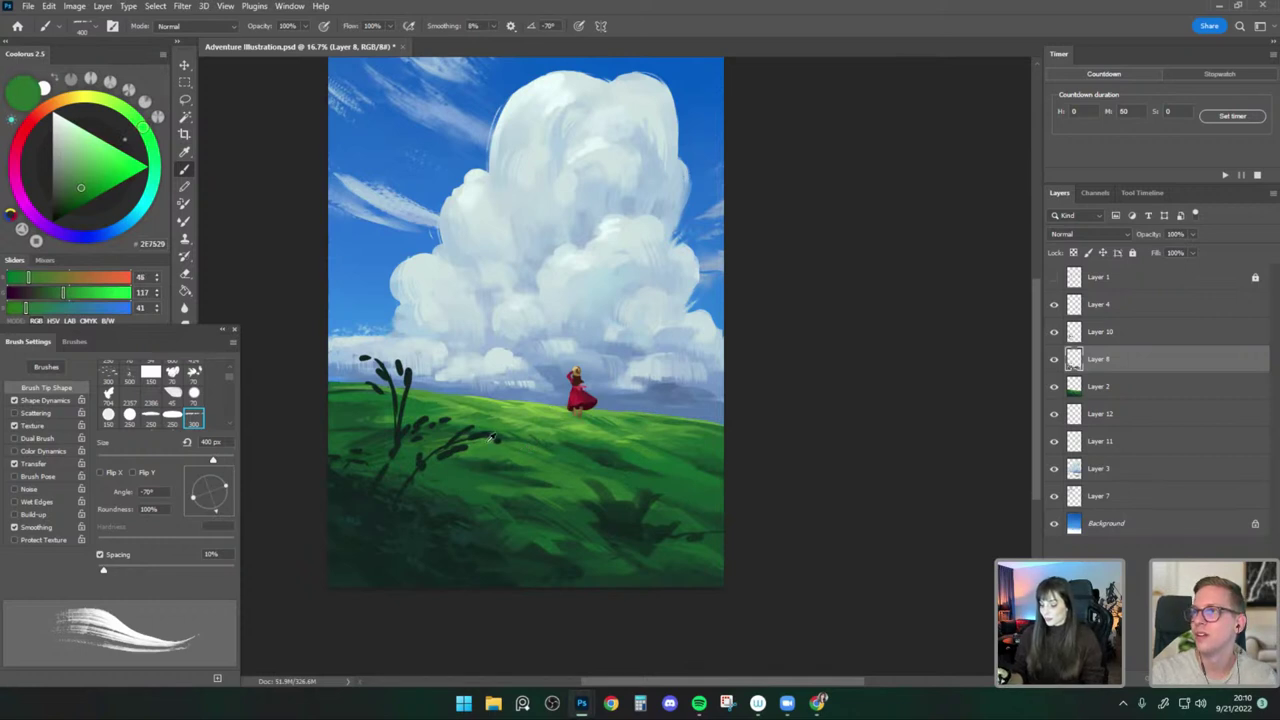
Pick a brighter, more saturated green and paint it onto the sunlit slope beyond the figure, adjusting the brush from 500 px downwards.
{"action": "left_click", "coordinate": [91, 185]}
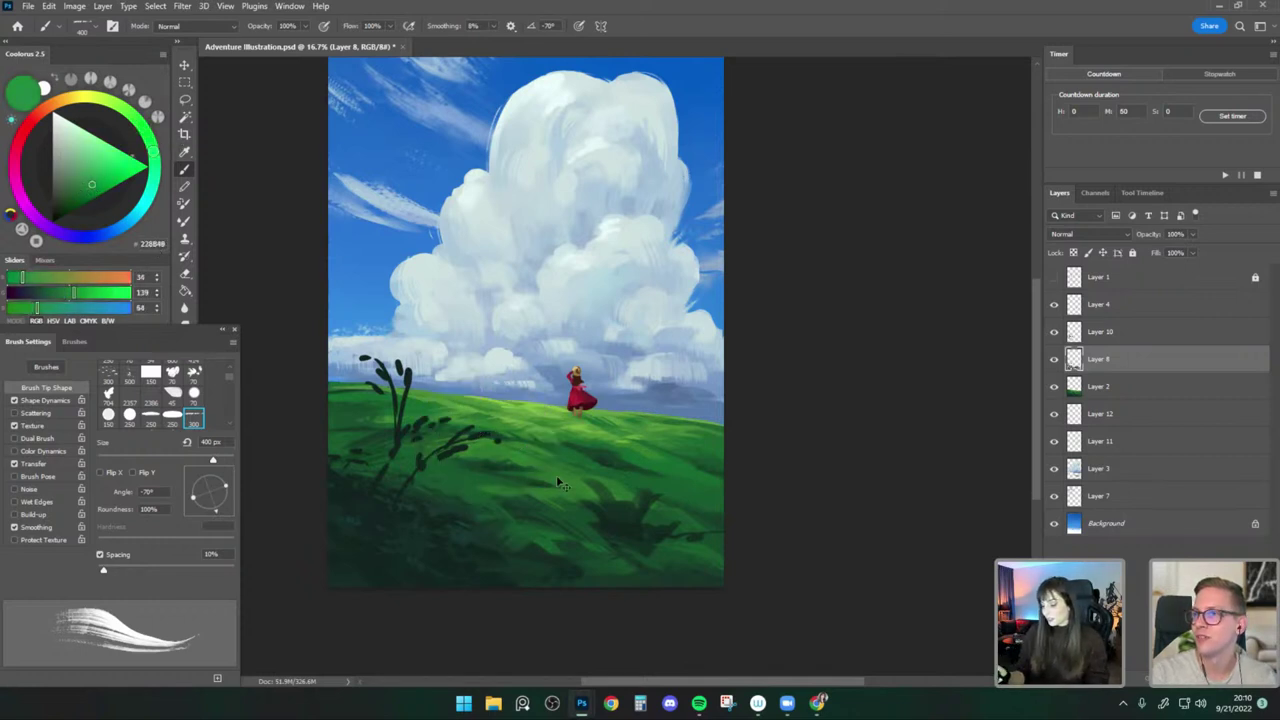
{"action": "left_click", "coordinate": [668, 468], "text": "alt"}
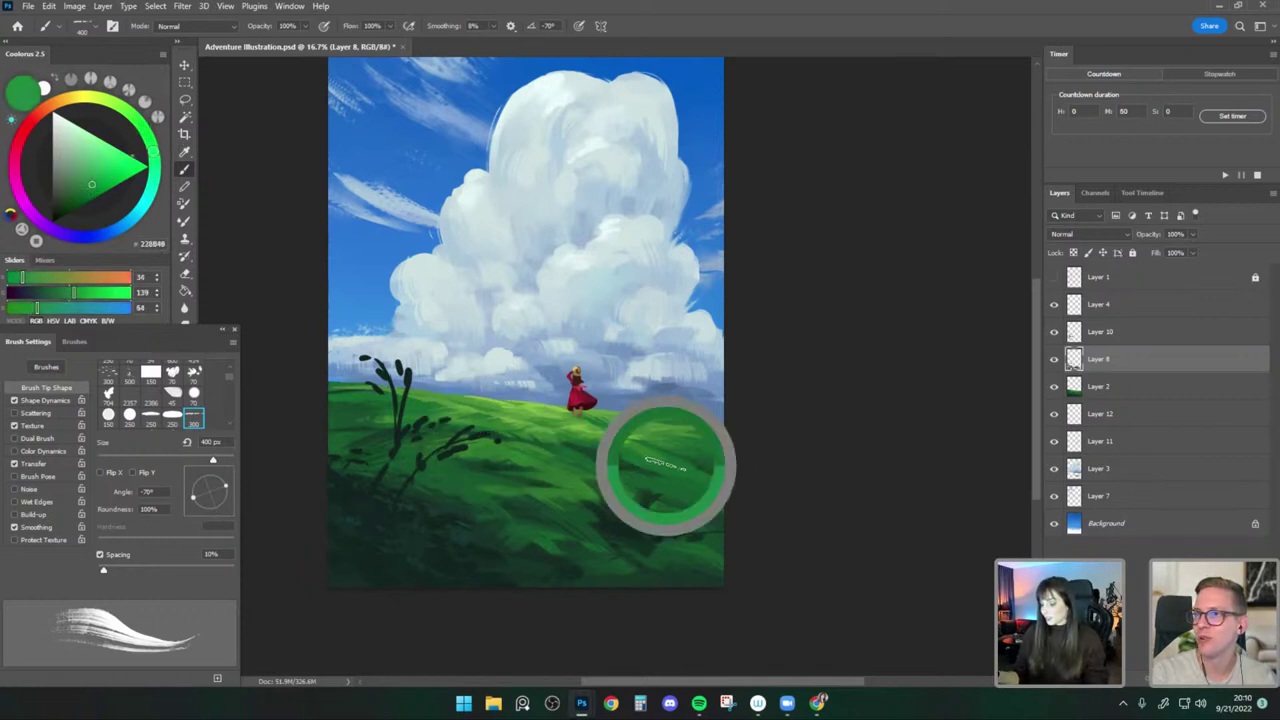
{"action": "left_click", "coordinate": [94, 184]}
{"action": "key", "text": "]"}
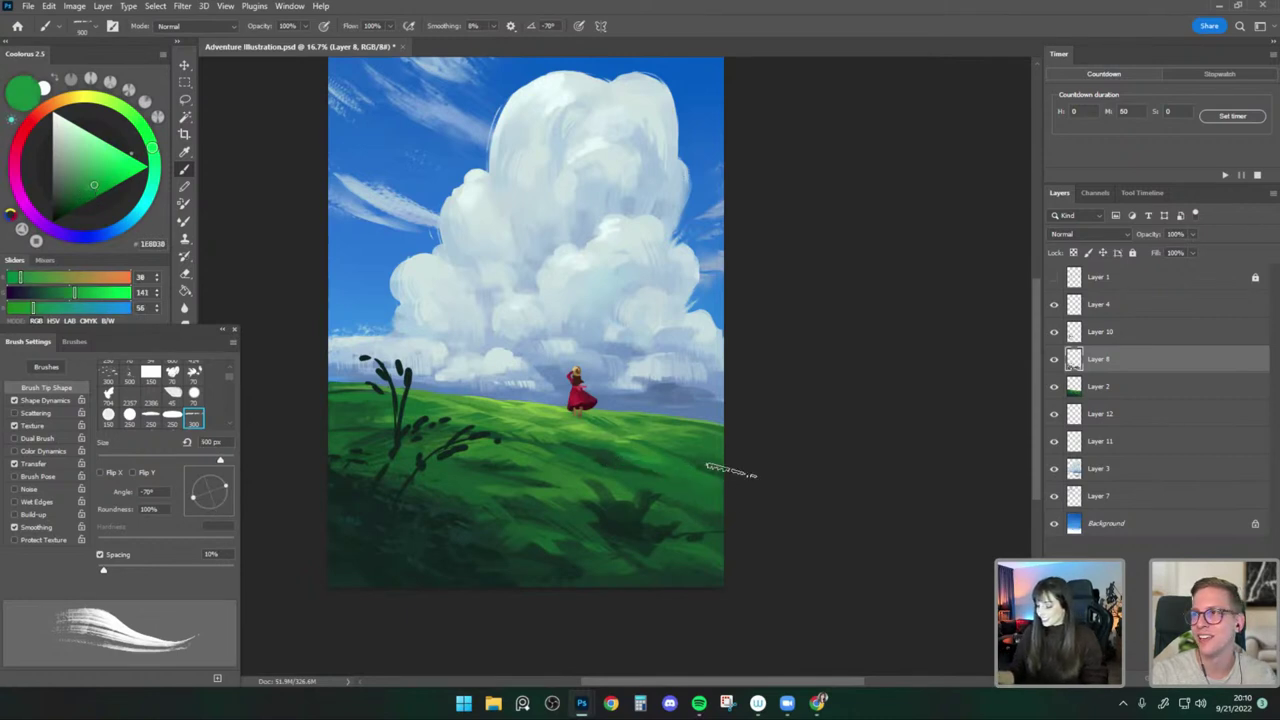
{"action": "key", "text": "["}
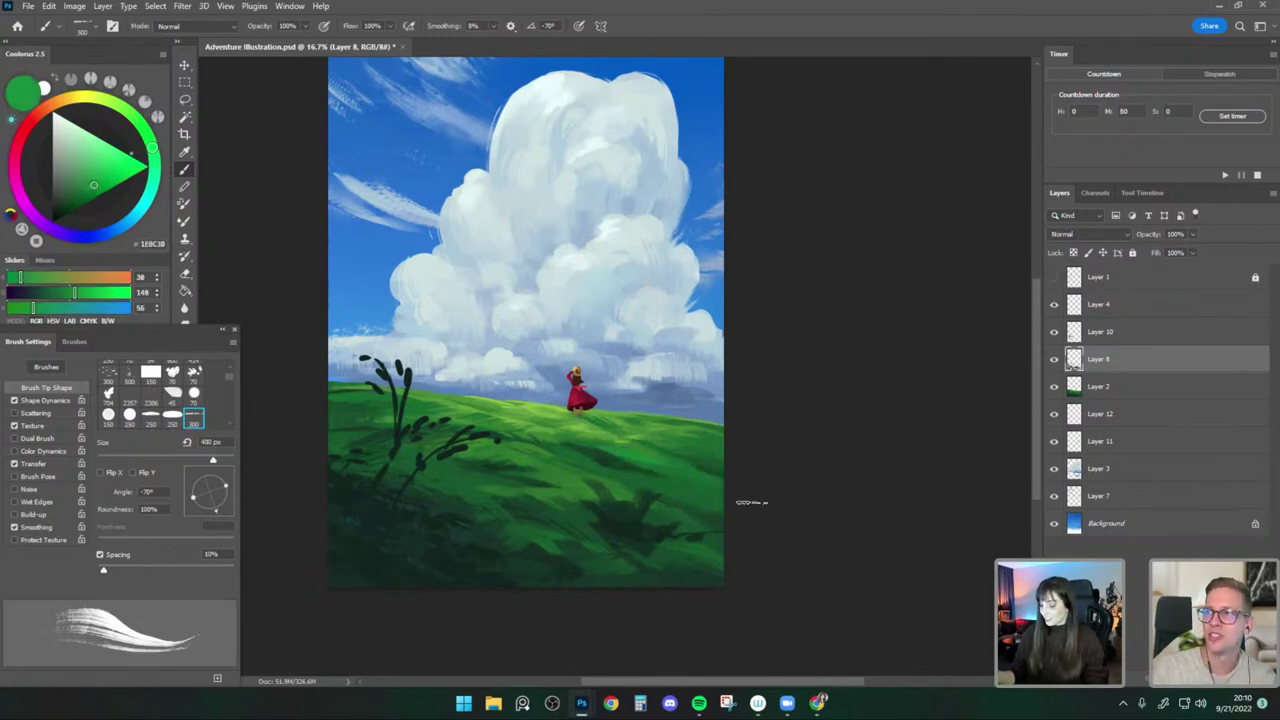
{"action": "key", "text": "["}
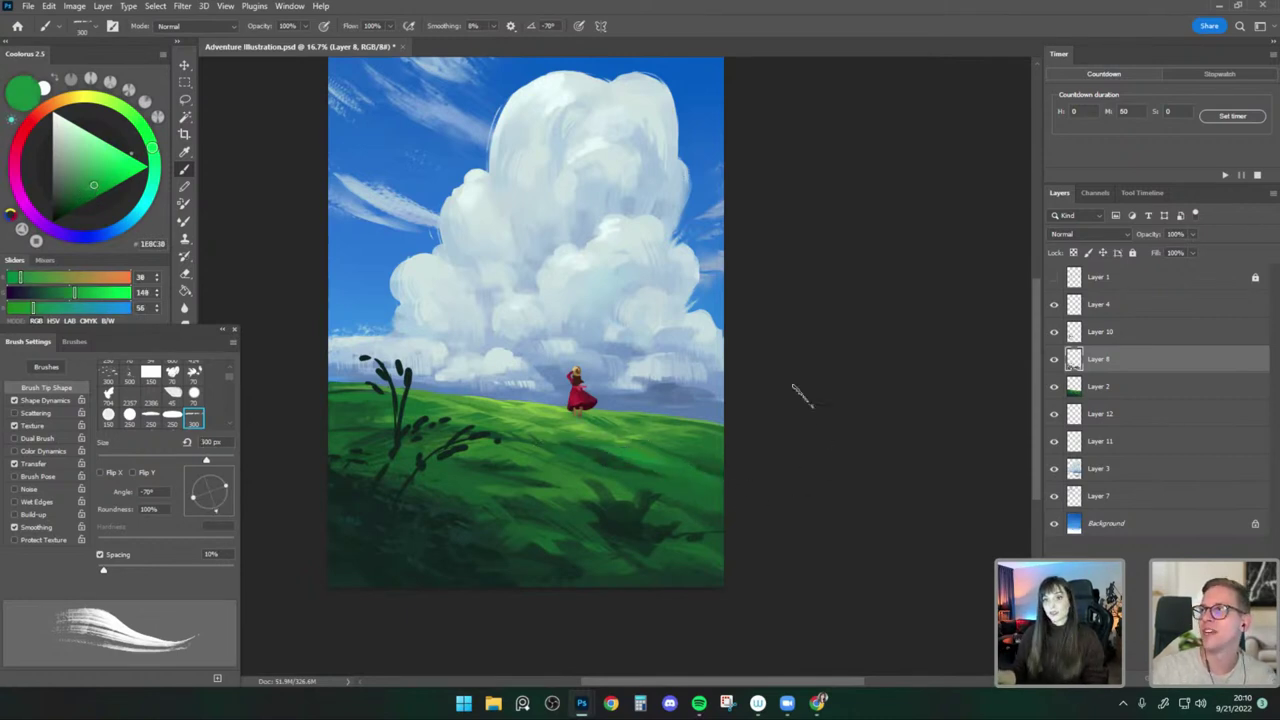
{"action": "key", "text": "["}
Refine the grass patches between the figure and the plant-shaped shadow with sampled greens, using a 200 to 300 px brush.
{"action": "left_click", "coordinate": [622, 462], "text": "alt"}
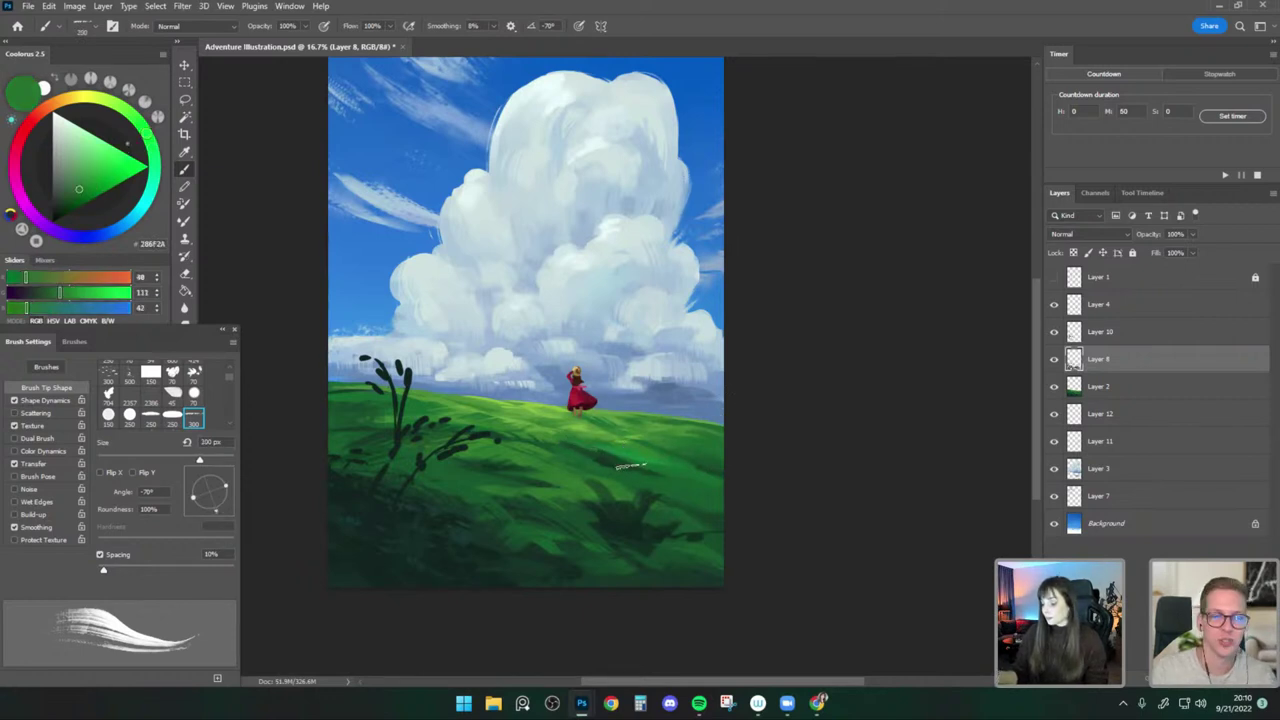
{"action": "key", "text": "]"}
{"action": "left_click", "coordinate": [689, 505], "text": "alt"}
{"action": "left_click", "coordinate": [645, 463], "text": "alt"}
{"action": "left_click", "coordinate": [655, 445], "text": "alt"}
{"action": "key", "text": "bracketleft"}
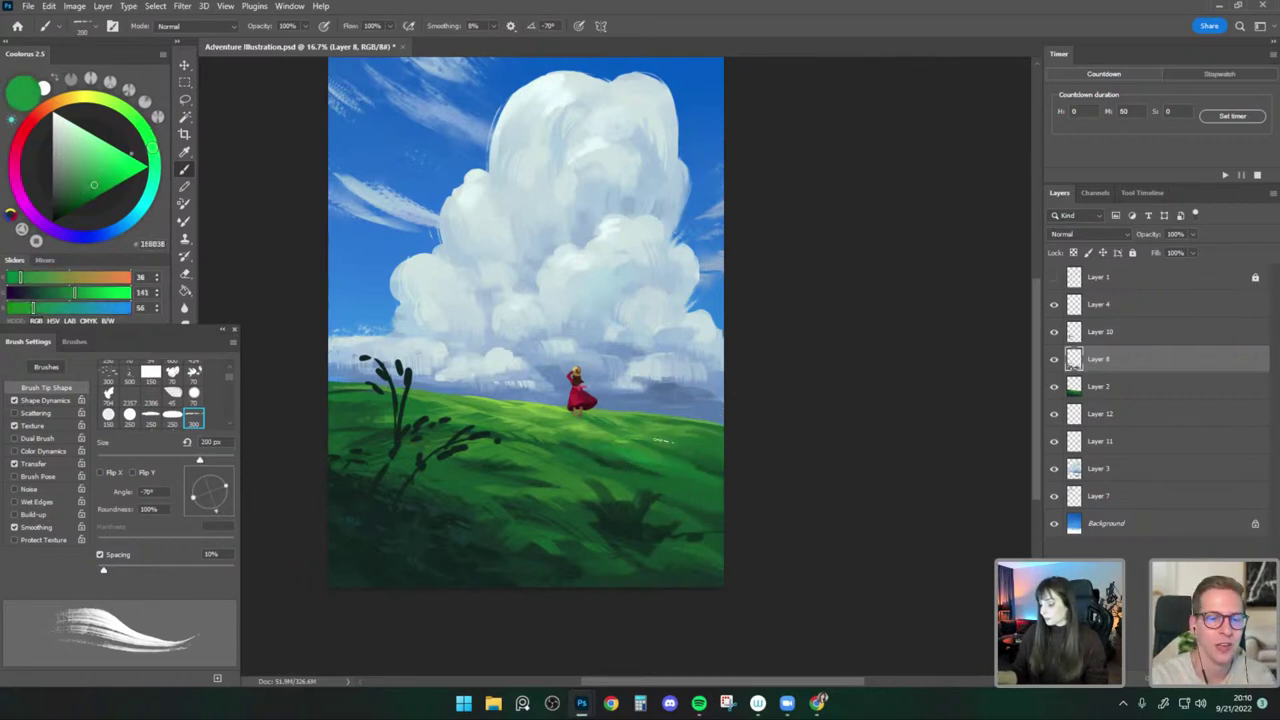
{"action": "key", "text": "bracketright"}
{"action": "left_click", "coordinate": [645, 467], "text": "alt"}
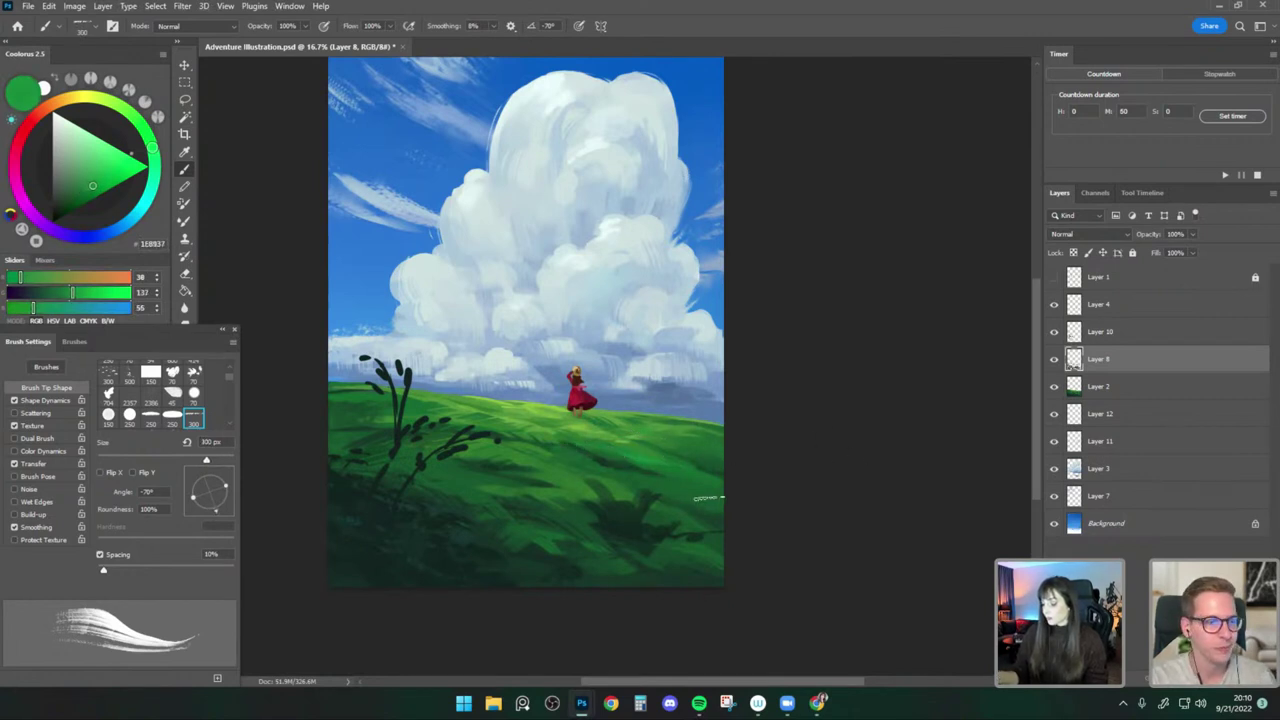
Touch up the grass above the plant-shaped shadow with sampled mid and bright greens, reducing the brush to 200 px.
{"action": "left_click", "coordinate": [665, 467], "text": "alt"}
{"action": "key", "text": "bracketleft"}
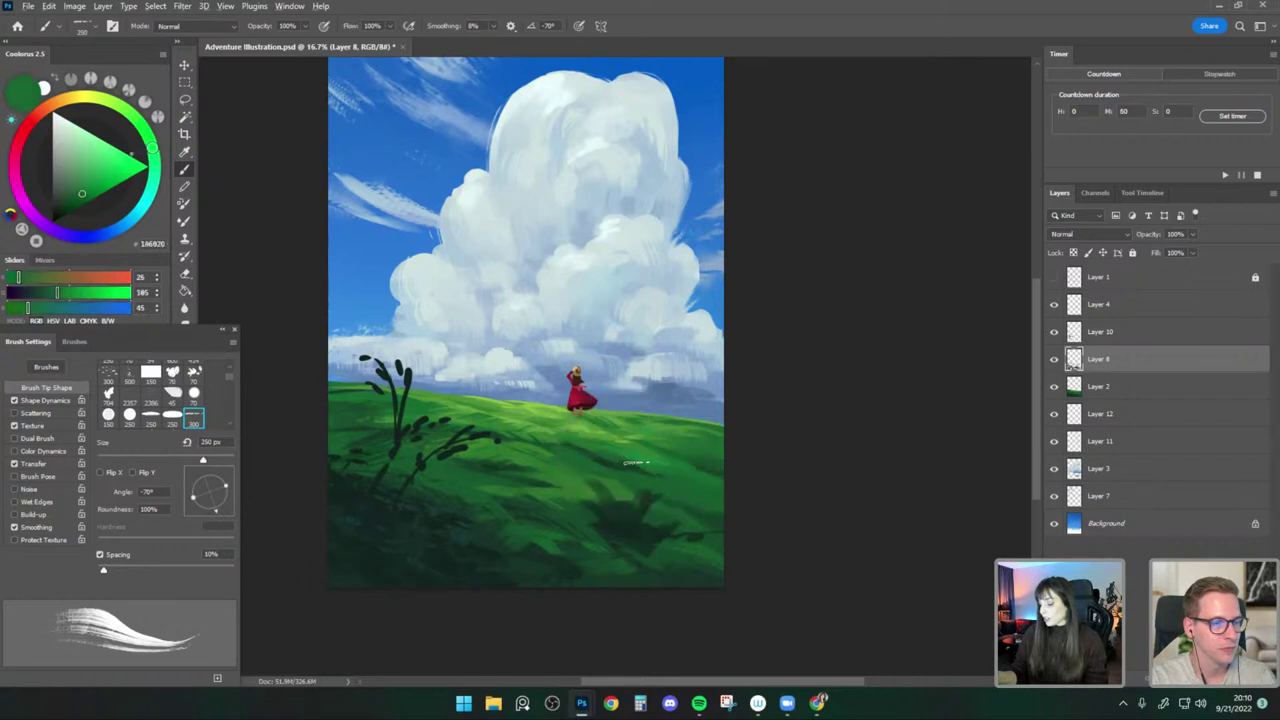
{"action": "key", "text": "bracketleft"}
{"action": "left_click", "coordinate": [655, 452], "text": "alt"}
{"action": "left_click_drag", "start_coordinate": [726, 417], "coordinate": [728, 430]}
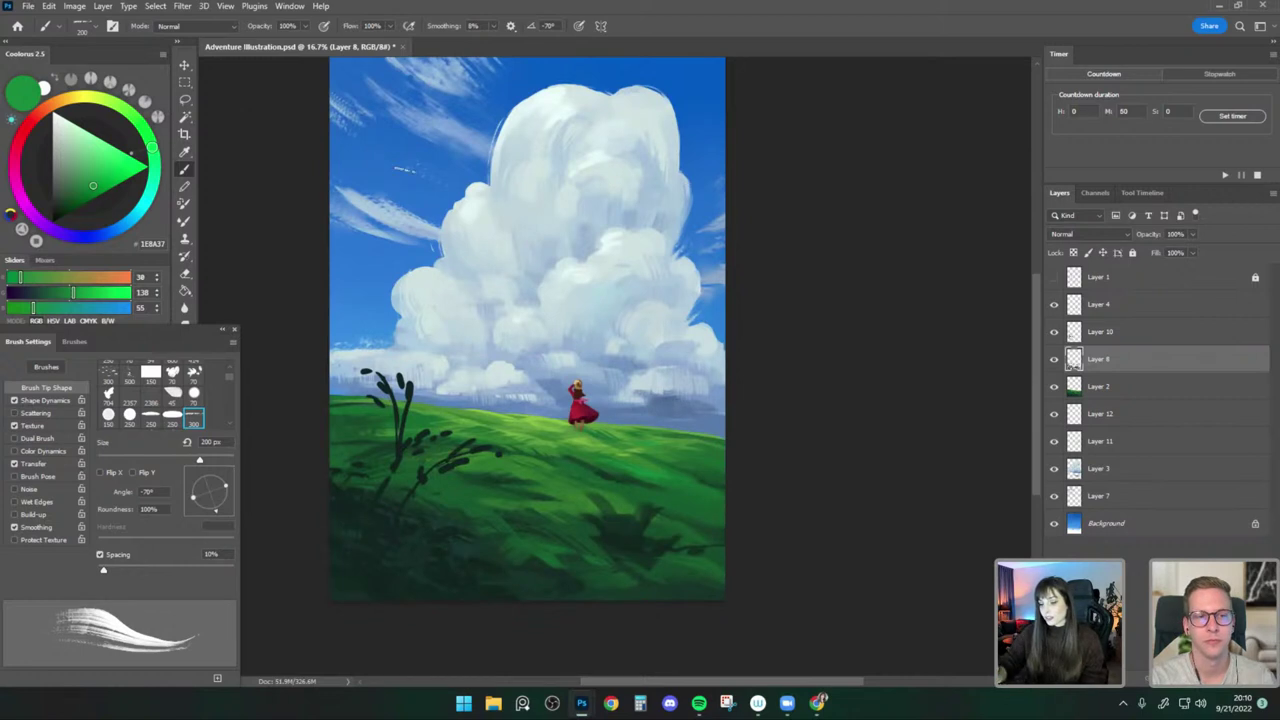
Select Layer 11 from the sky on the canvas, add a new layer above it and switch to the Lasso tool.
{"action": "key", "text": "v"}
{"action": "left_click", "coordinate": [441, 243]}
{"action": "key", "text": "b"}
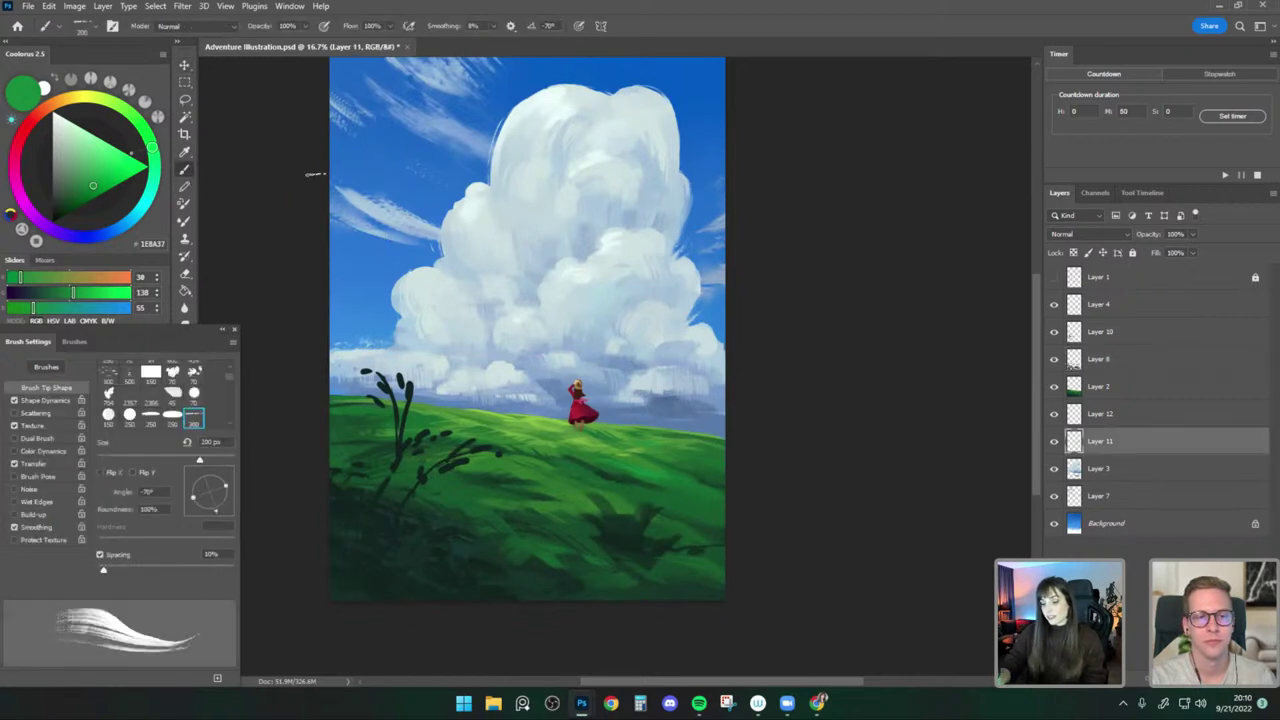
{"action": "scroll", "coordinate": [528, 350], "scroll_direction": "up", "scroll_amount": 1}
{"action": "key", "text": "ctrl+shift+alt+n"}
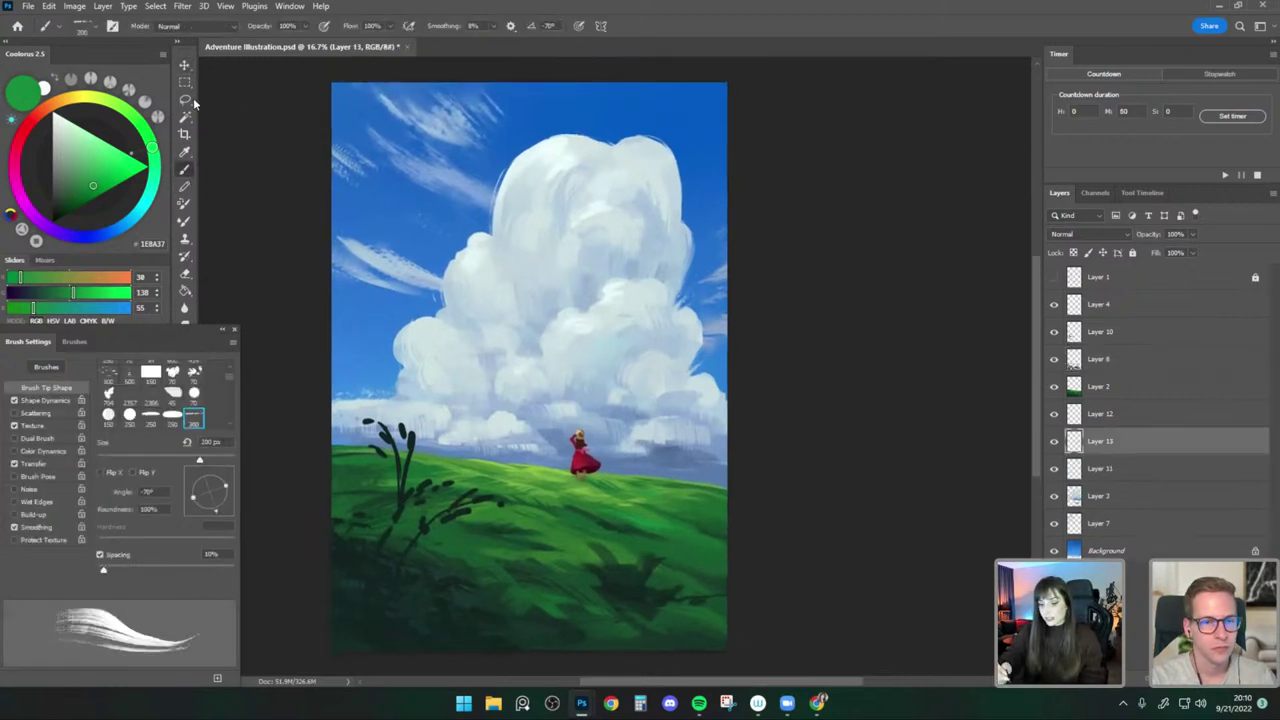
{"action": "left_click", "coordinate": [185, 100]}
Try out freehand lasso selections along the crown and sides of the large cloud on Layer 13.
{"action": "scroll", "coordinate": [517, 263], "scroll_direction": "up", "scroll_amount": 1}
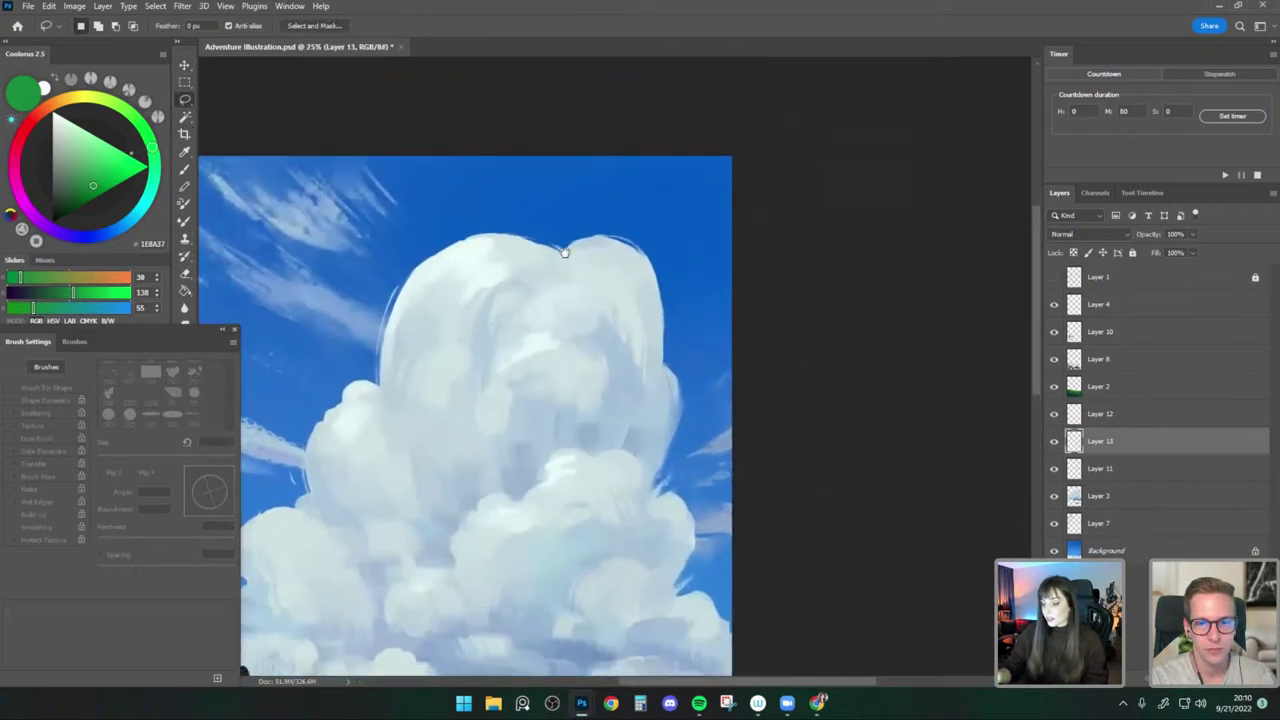
{"action": "scroll", "coordinate": [564, 252], "scroll_direction": "up", "scroll_amount": 1}
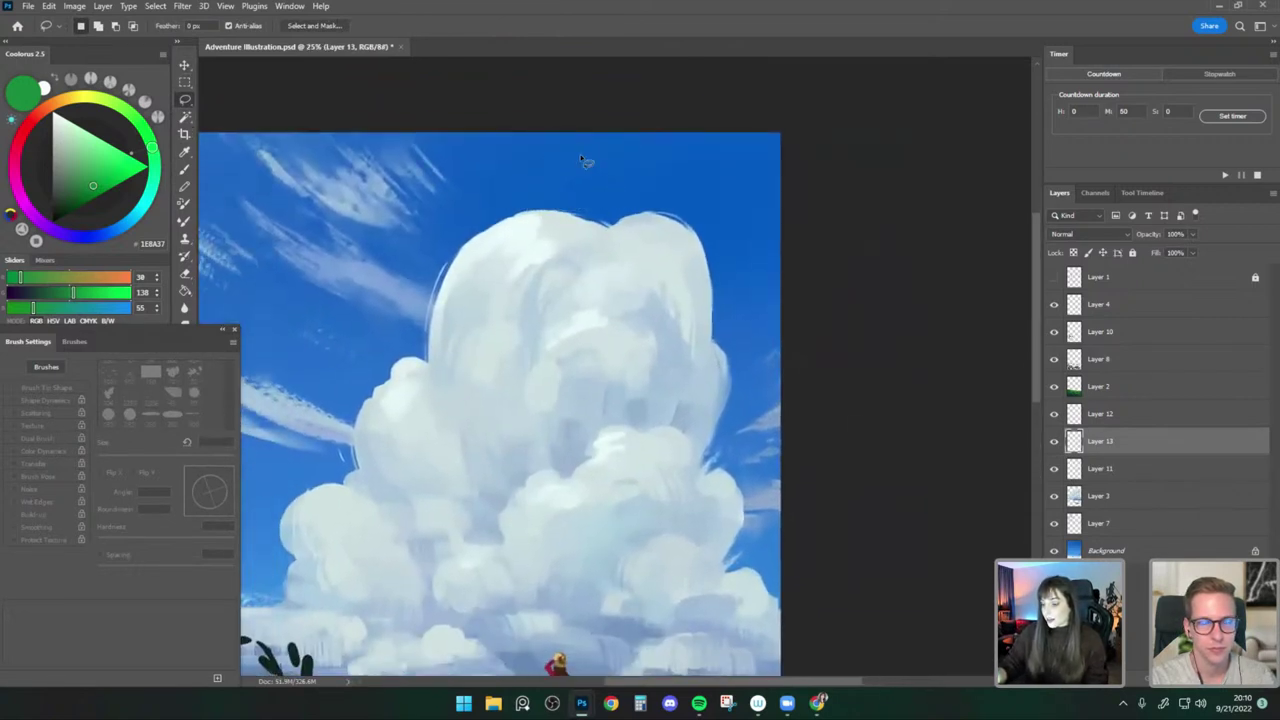
{"action": "left_click_drag", "start_coordinate": [498, 231], "coordinate": [615, 169]}
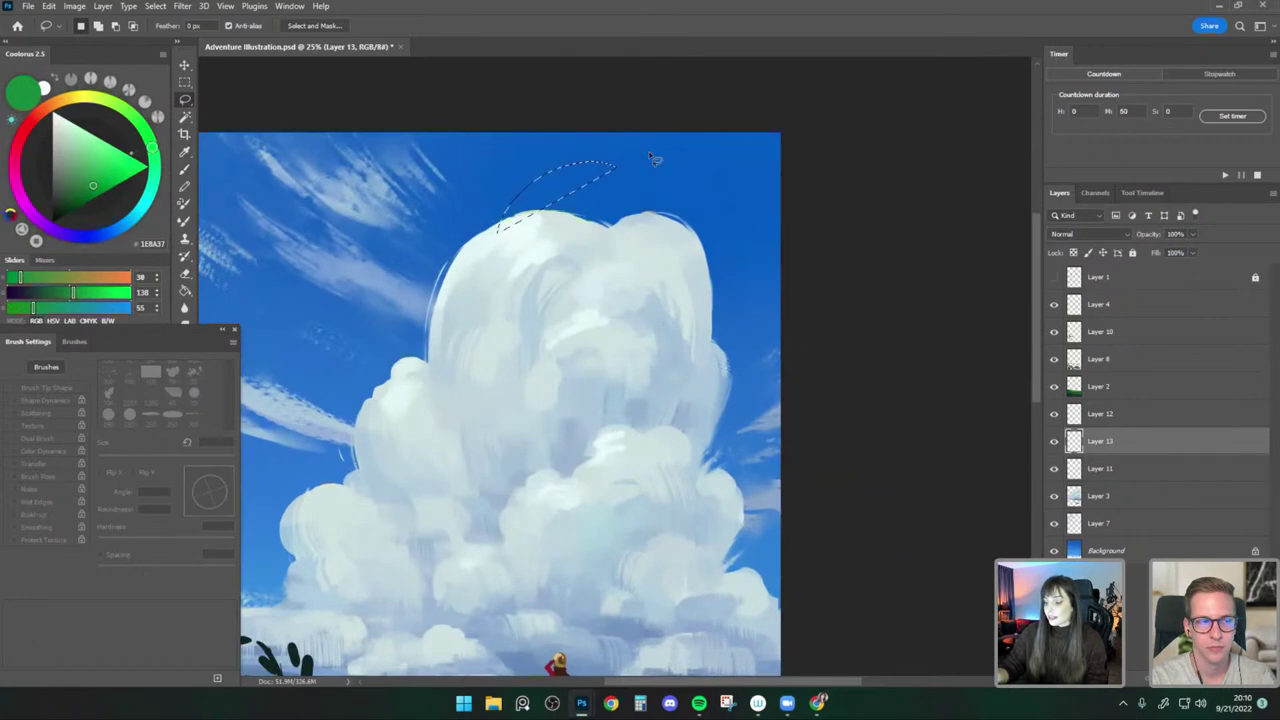
{"action": "mouse_move", "coordinate": [457, 360]}
{"action": "left_mouse_down"}
{"action": "mouse_move", "coordinate": [583, 206]}
{"action": "mouse_move", "coordinate": [563, 187]}
{"action": "mouse_move", "coordinate": [530, 292]}
{"action": "left_mouse_up"}
{"action": "mouse_move", "coordinate": [702, 330]}
{"action": "left_mouse_down"}
{"action": "mouse_move", "coordinate": [703, 197]}
{"action": "mouse_move", "coordinate": [707, 228]}
{"action": "left_mouse_up"}
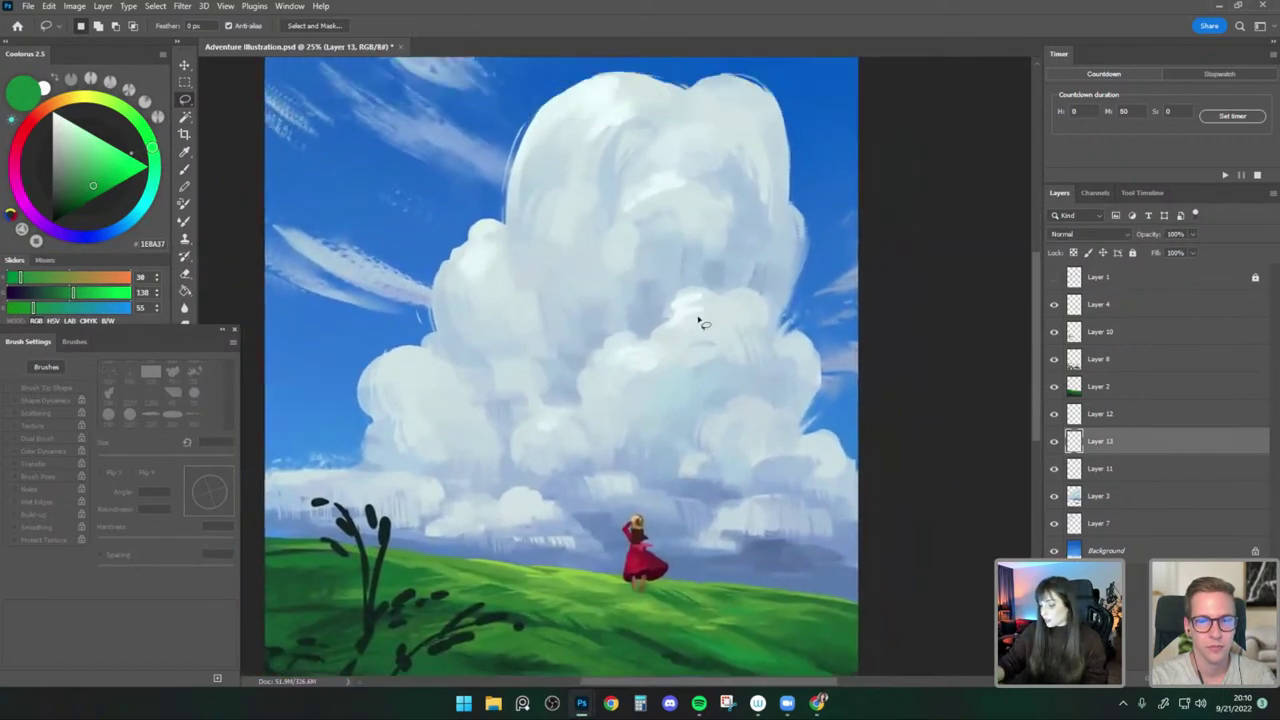
{"action": "scroll", "coordinate": [700, 322], "scroll_direction": "up", "scroll_amount": 2}
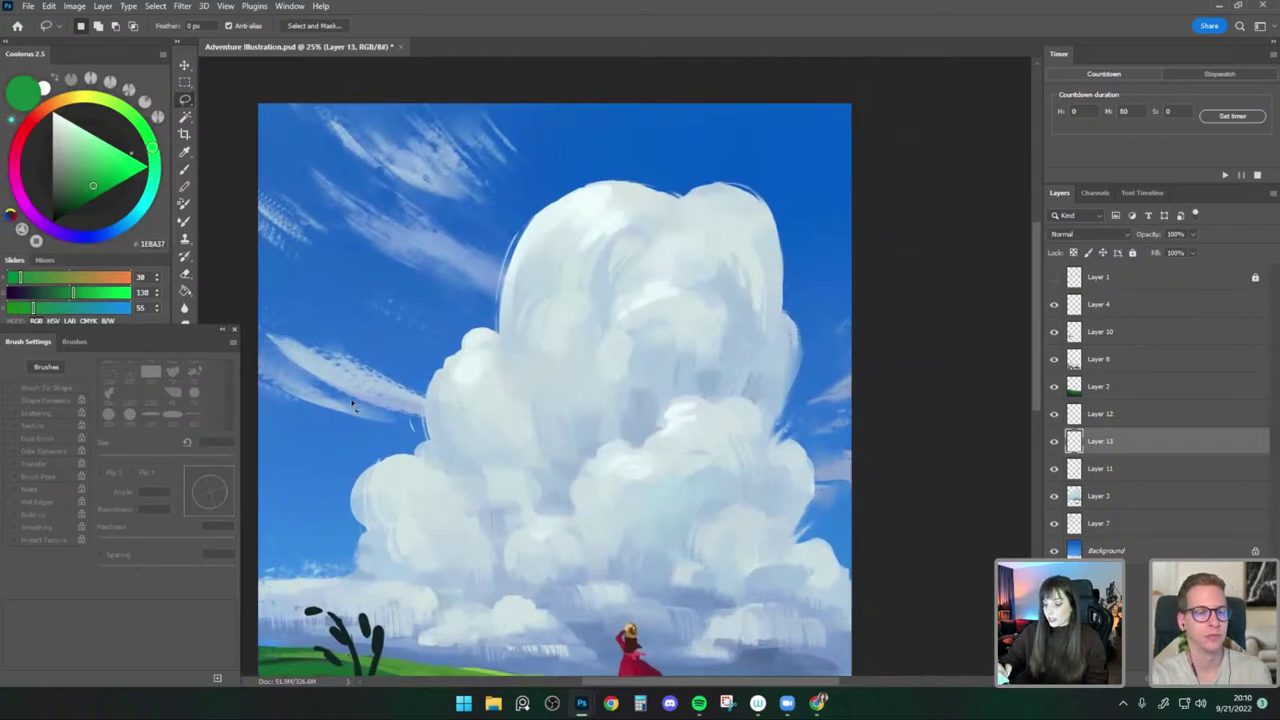
Hide Layer 7 and lasso a large oval spanning the open sky and the big cloud's upper-left side.
{"action": "left_click", "coordinate": [1053, 524]}
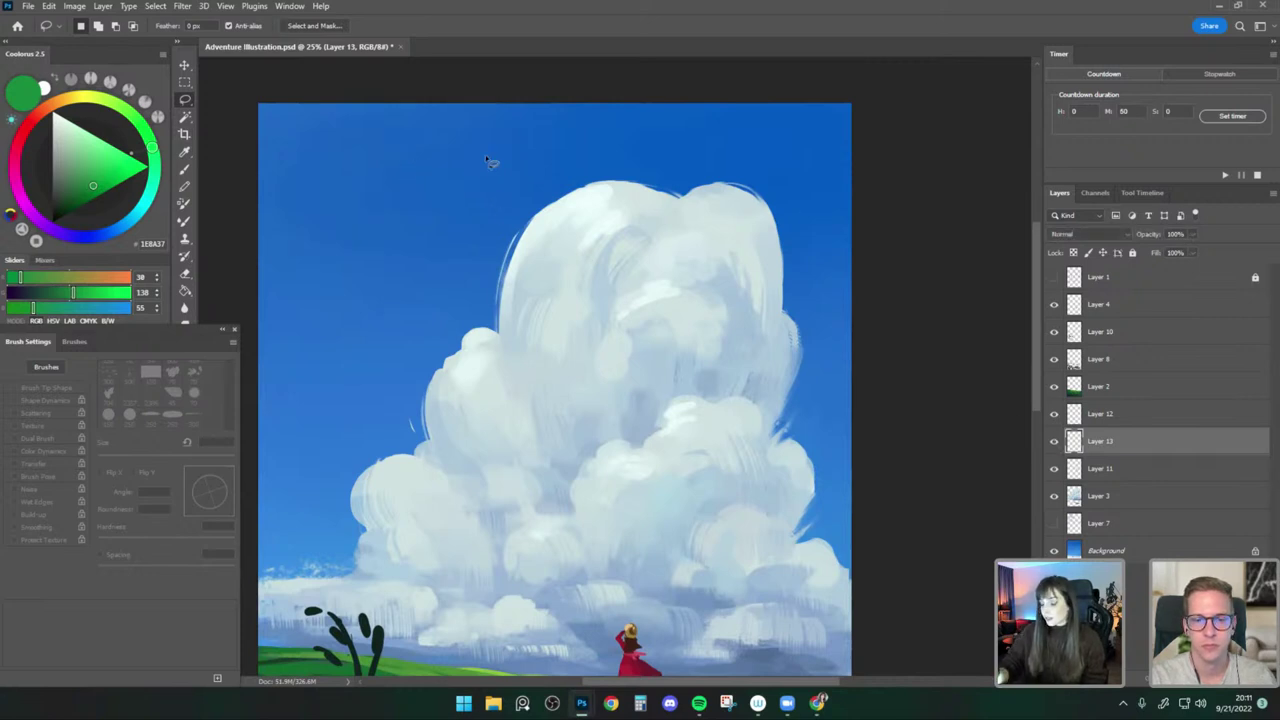
{"action": "mouse_move", "coordinate": [406, 428]}
{"action": "left_mouse_down"}
{"action": "mouse_move", "coordinate": [603, 241]}
{"action": "mouse_move", "coordinate": [488, 150]}
{"action": "left_mouse_up"}
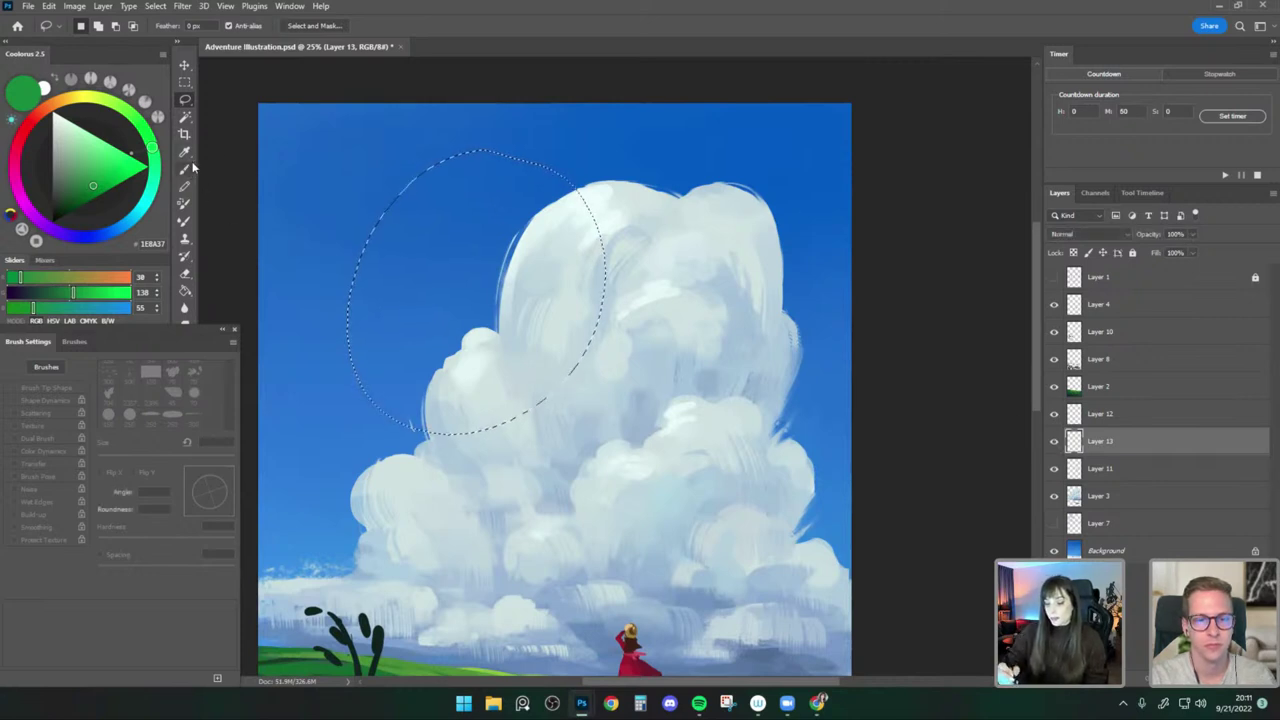
Choose the Soft Airbrush at 200 px with white as the painting colour, and try selecting the whole canvas or inverse area.
{"action": "left_click", "coordinate": [184, 168]}
{"action": "left_click", "coordinate": [96, 27]}
{"action": "left_click", "coordinate": [131, 182]}
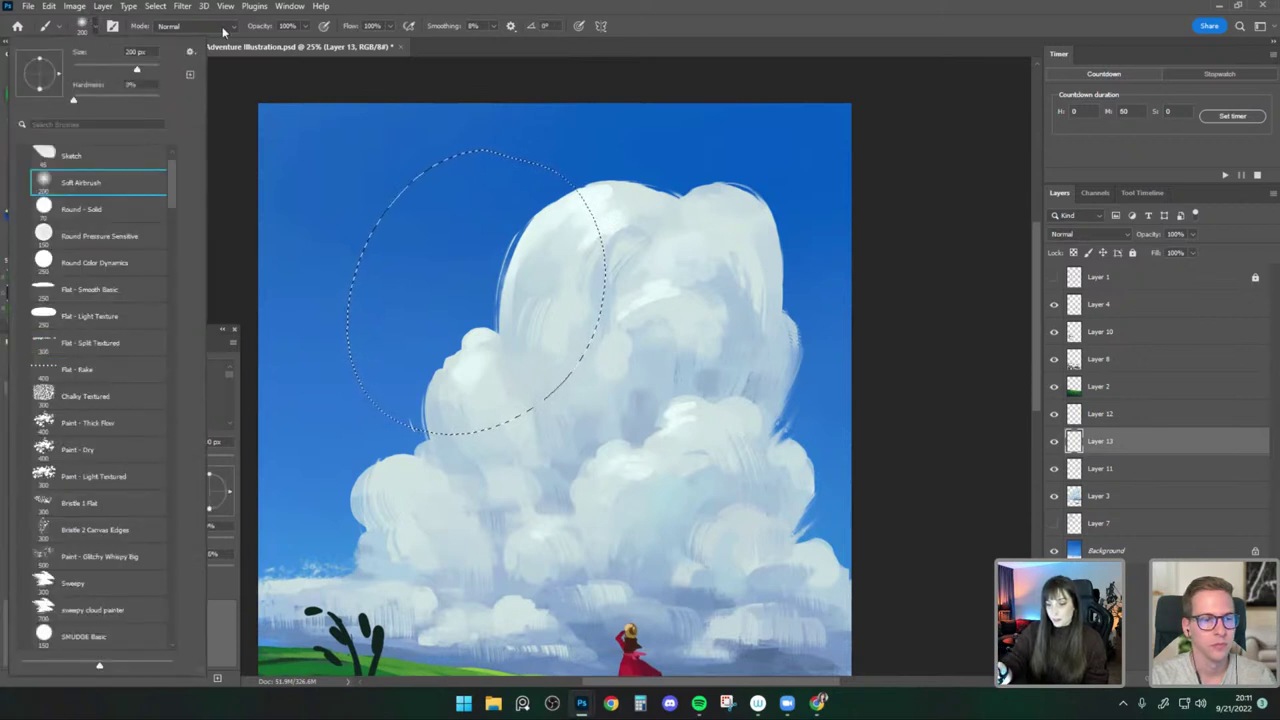
{"action": "left_click", "coordinate": [164, 12]}
{"action": "left_click", "coordinate": [156, 6]}
{"action": "left_click", "coordinate": [172, 58]}
{"action": "key", "text": "x"}
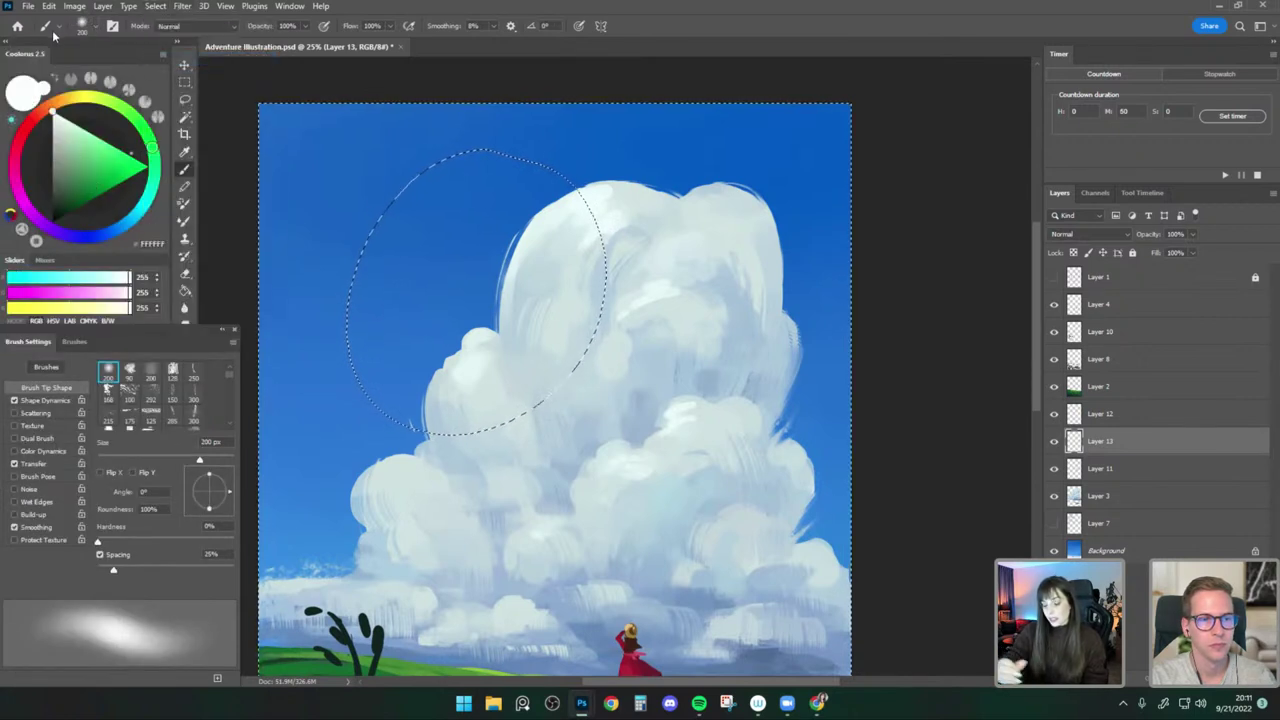
{"action": "key", "text": "ctrl+z"}
Paint a soft white shape inside the oval's upper-left edge with the airbrush enlarged to 600 px, and deselect.
{"action": "key", "text": "bracketright"}
{"action": "key", "text": "bracketright"}
{"action": "key", "text": "bracketright"}
{"action": "key", "text": "bracketright"}
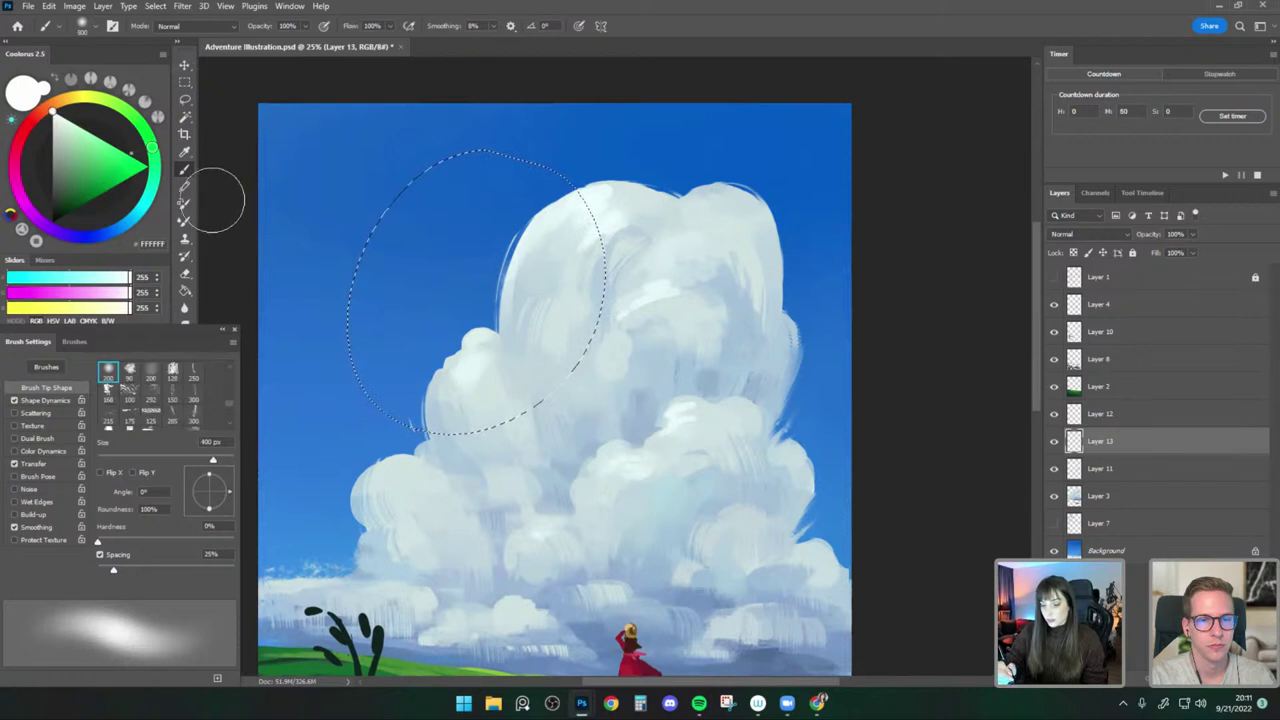
{"action": "mouse_move", "coordinate": [380, 206]}
{"action": "left_mouse_down"}
{"action": "mouse_move", "coordinate": [446, 165]}
{"action": "mouse_move", "coordinate": [364, 243]}
{"action": "mouse_move", "coordinate": [435, 194]}
{"action": "left_mouse_up"}
{"action": "key", "text": "ctrl+z"}
{"action": "key", "text": "bracketleft"}
{"action": "key", "text": "bracketleft"}
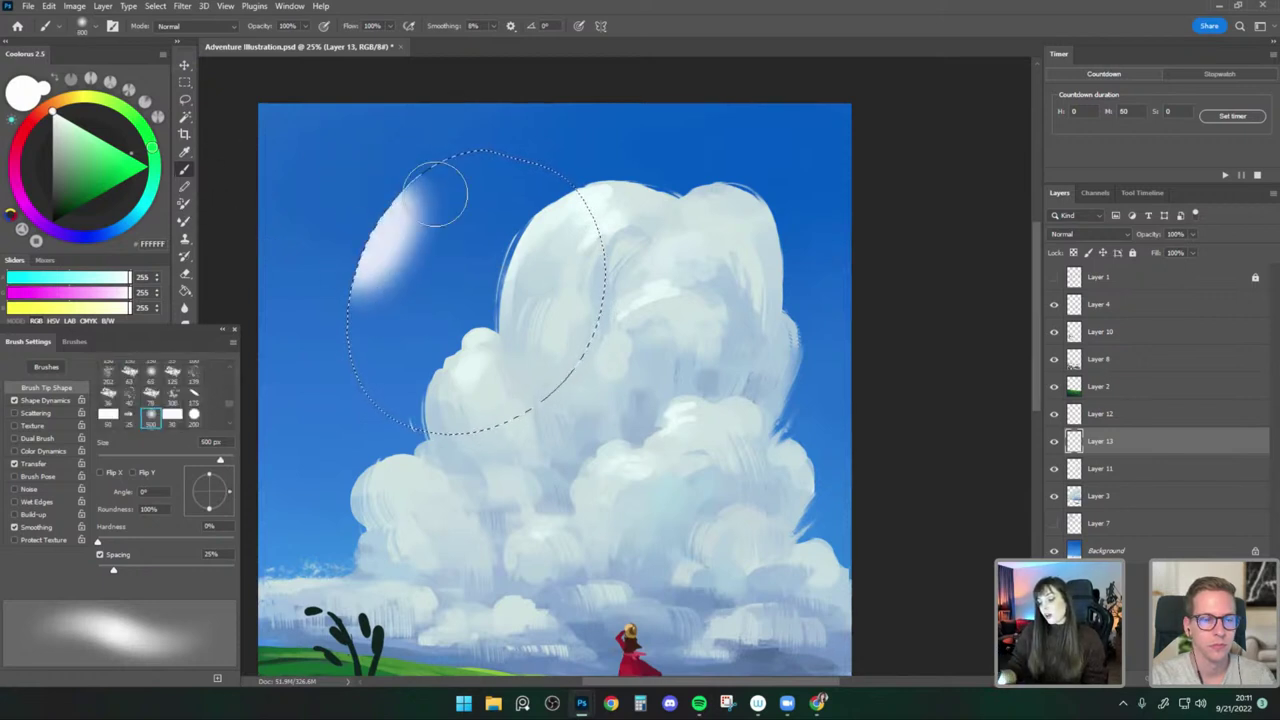
{"action": "key", "text": "ctrl+z"}
{"action": "key", "text": "bracketright"}
{"action": "left_click", "coordinate": [390, 231]}
{"action": "mouse_move", "coordinate": [390, 231]}
{"action": "left_mouse_down"}
{"action": "mouse_move", "coordinate": [458, 233]}
{"action": "mouse_move", "coordinate": [406, 200]}
{"action": "mouse_move", "coordinate": [438, 193]}
{"action": "left_mouse_up"}
{"action": "key", "text": "ctrl+d"}
{"action": "left_click_drag", "start_coordinate": [614, 343], "coordinate": [628, 327]}
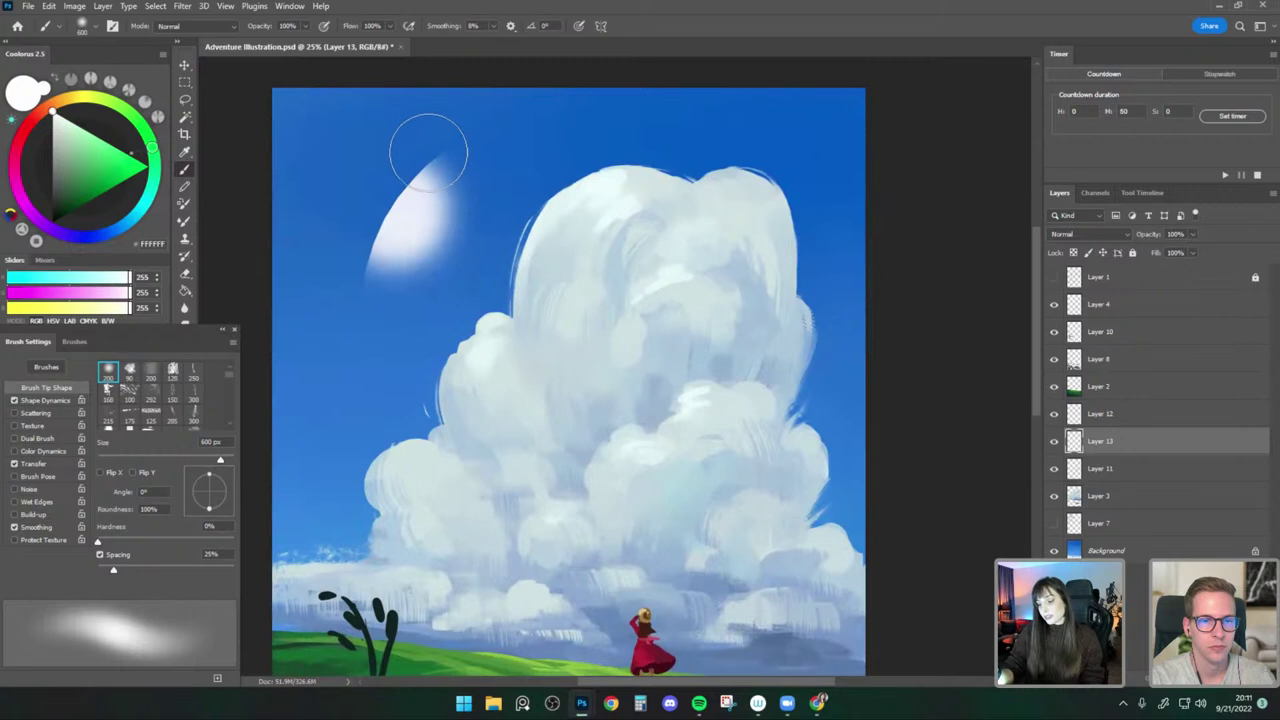
Smudge the hard outer edge of the white shape at 15% strength, using a tip of about 100 to 125 px.
{"action": "key", "text": "bracketleft"}
{"action": "key", "text": "bracketleft"}
{"action": "key", "text": "bracketleft"}
{"action": "key", "text": "bracketleft"}
{"action": "key", "text": "bracketleft"}
{"action": "key", "text": "bracketleft"}
{"action": "key", "text": "bracketleft"}
{"action": "key", "text": "bracketleft"}
{"action": "key", "text": "bracketleft"}
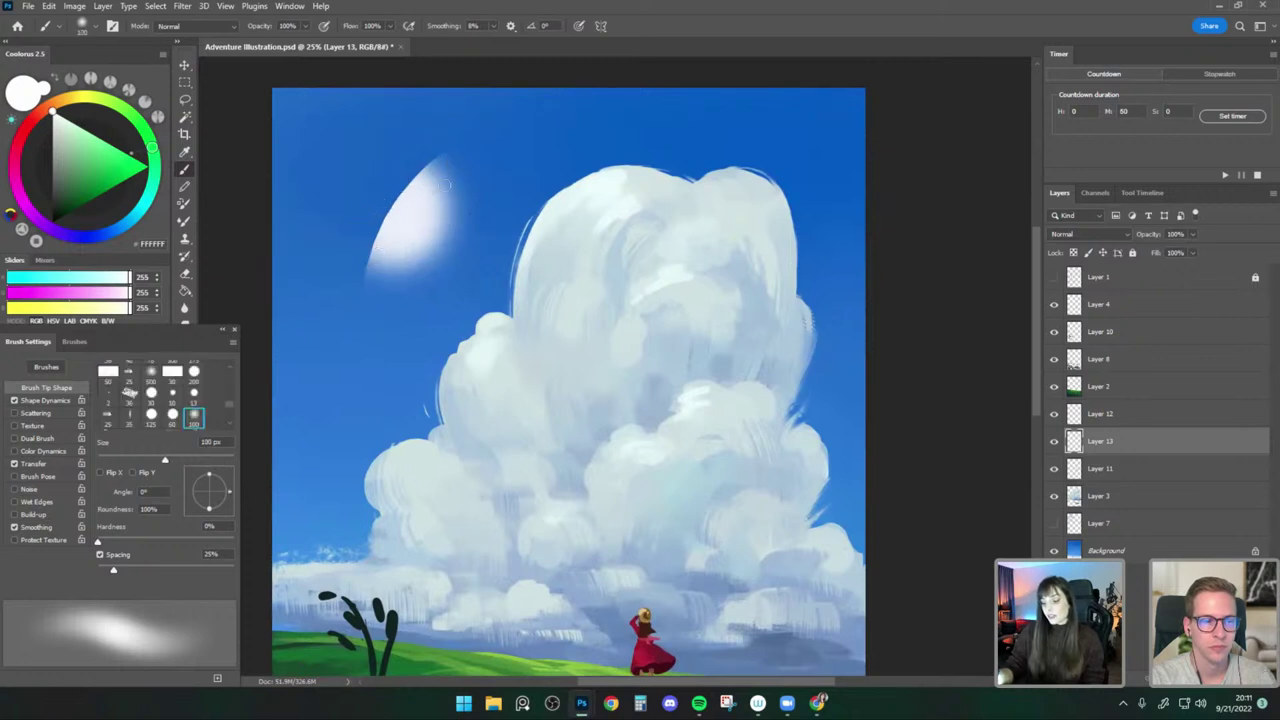
{"action": "key", "text": "n"}
{"action": "mouse_move", "coordinate": [366, 302]}
{"action": "left_mouse_down"}
{"action": "mouse_move", "coordinate": [403, 206]}
{"action": "mouse_move", "coordinate": [380, 243]}
{"action": "mouse_move", "coordinate": [439, 155]}
{"action": "left_mouse_up"}
{"action": "key", "text": "bracketright"}
{"action": "left_click_drag", "start_coordinate": [370, 285], "coordinate": [391, 204]}
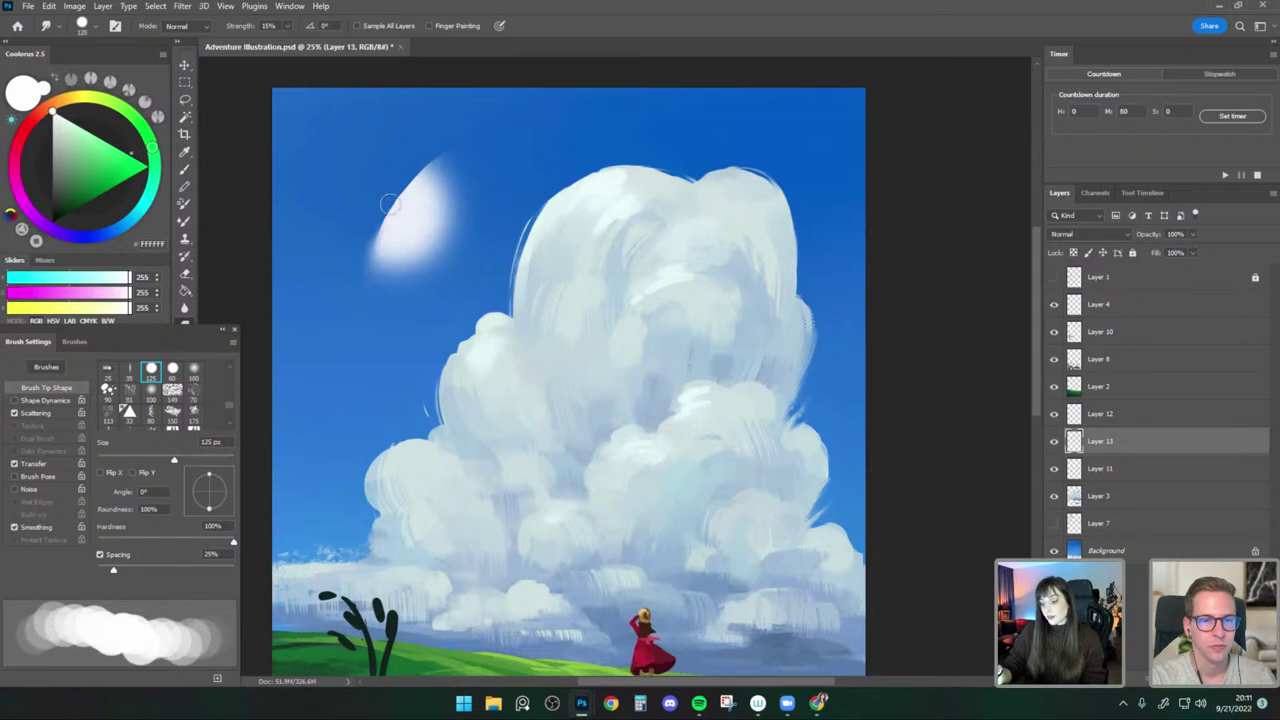
{"action": "key", "text": "bracketleft"}
{"action": "left_click_drag", "start_coordinate": [375, 258], "coordinate": [424, 172]}
{"action": "key", "text": "bracketleft"}
{"action": "key", "text": "period"}
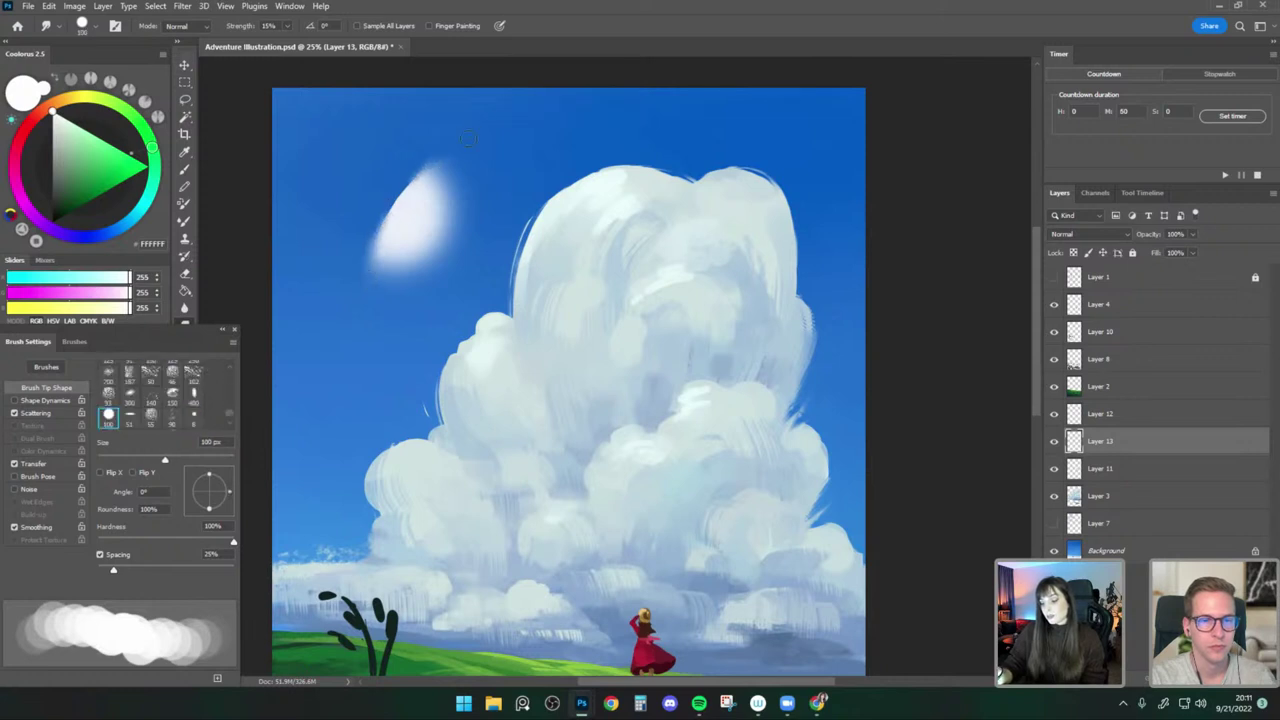
{"action": "key", "text": "period"}
Switch to the Move tool and shift the white shape slightly upward and to the left in the sky.
{"action": "scroll", "coordinate": [580, 267], "scroll_direction": "down", "scroll_amount": 1}
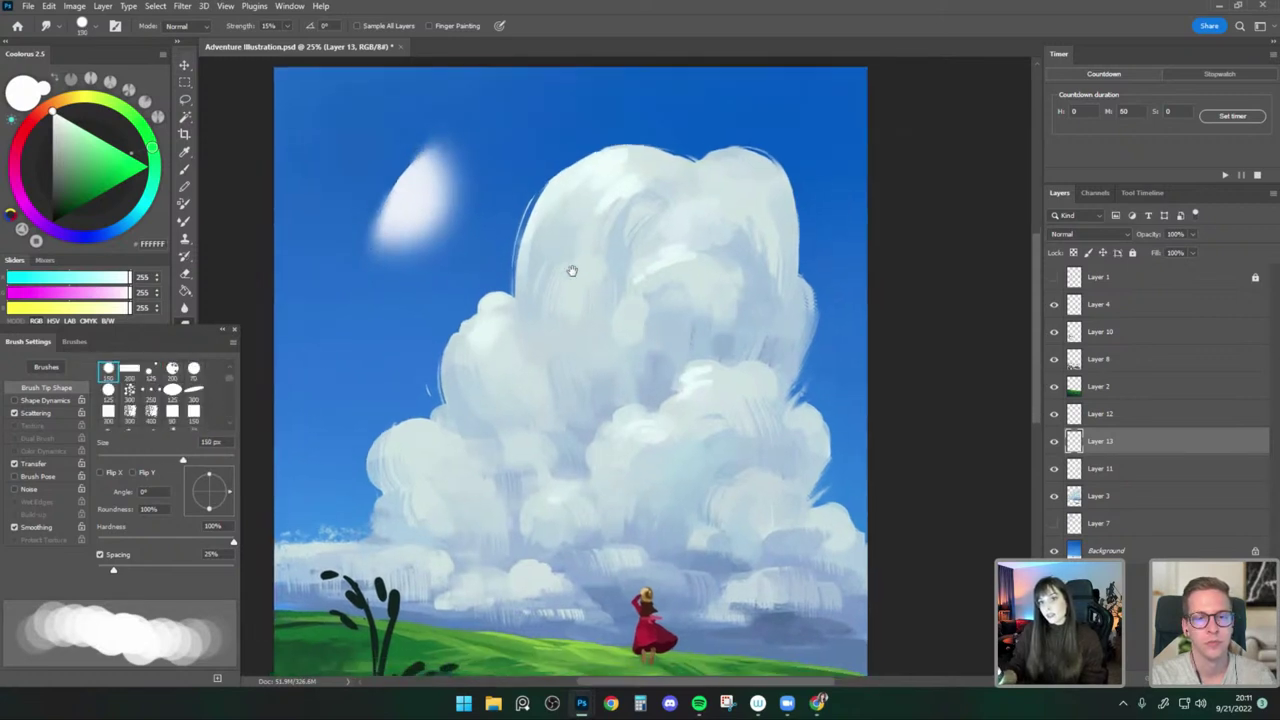
{"action": "left_click", "coordinate": [185, 66]}
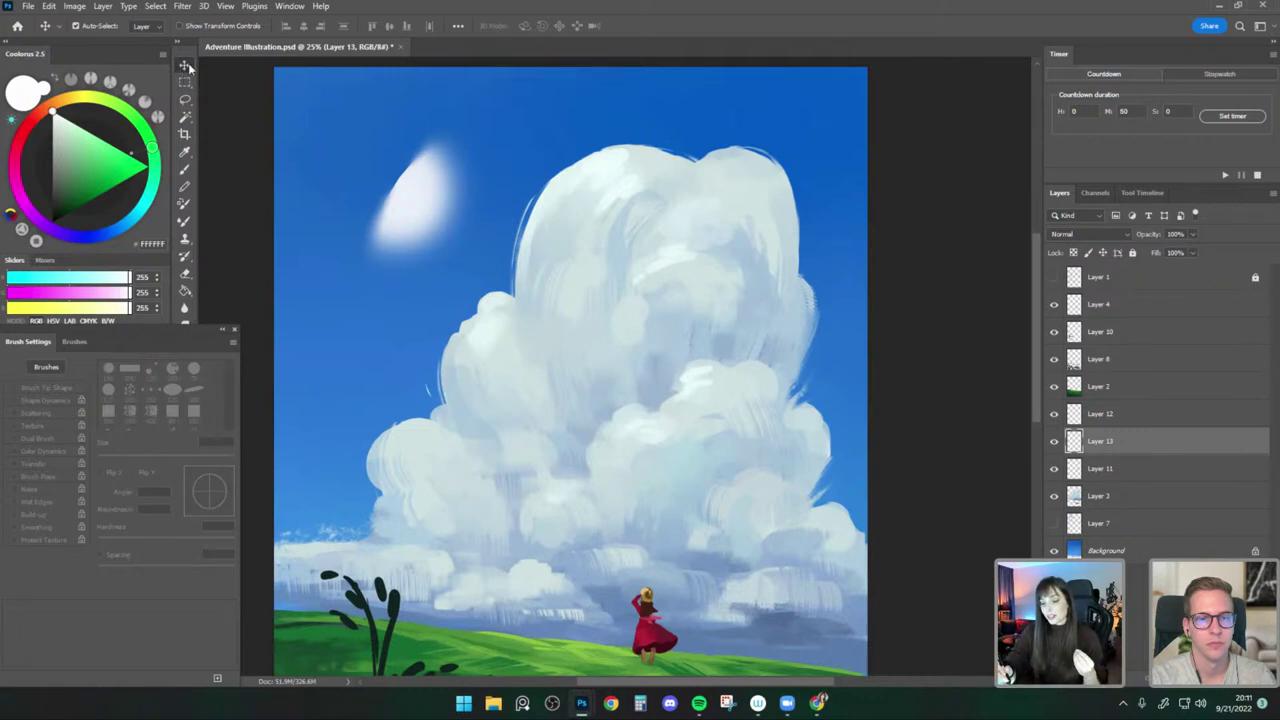
{"action": "left_click_drag", "start_coordinate": [420, 195], "coordinate": [409, 170]}
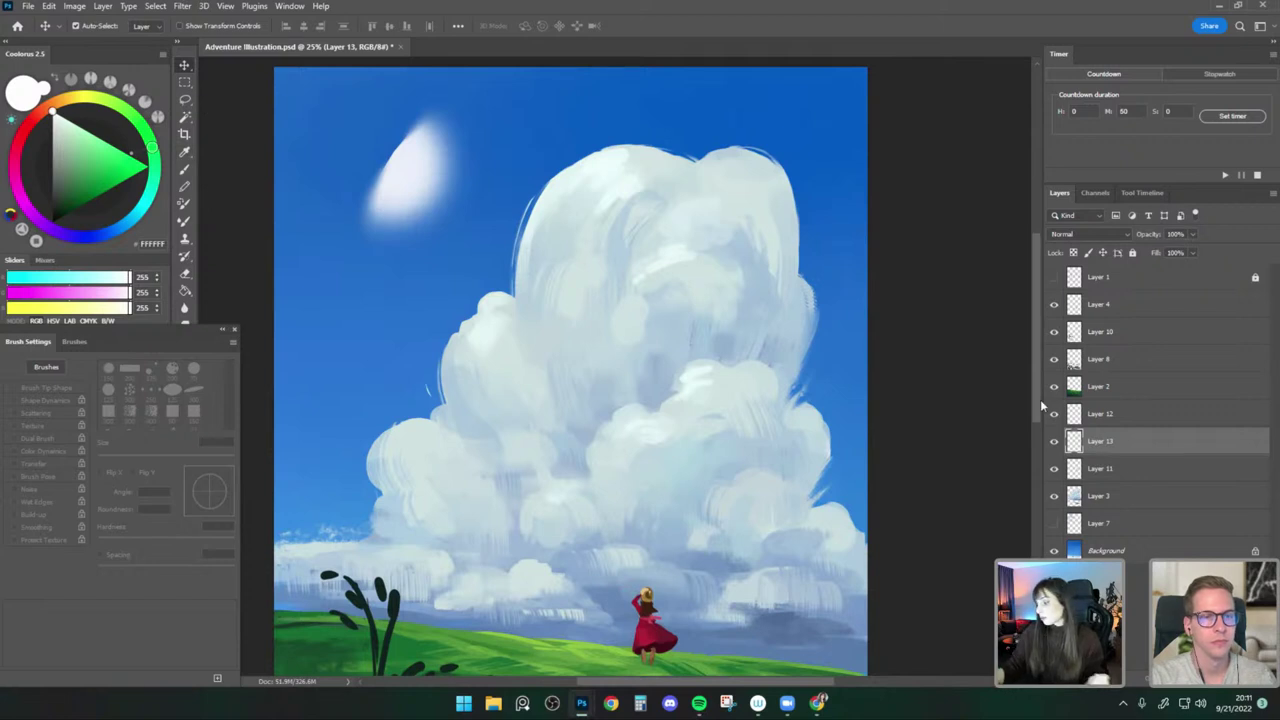
Delete Layer 13 with the white test shape and make Layer 7 visible again.
{"action": "left_click_drag", "start_coordinate": [1160, 459], "coordinate": [1258, 678]}
{"action": "left_click", "coordinate": [1054, 496]}
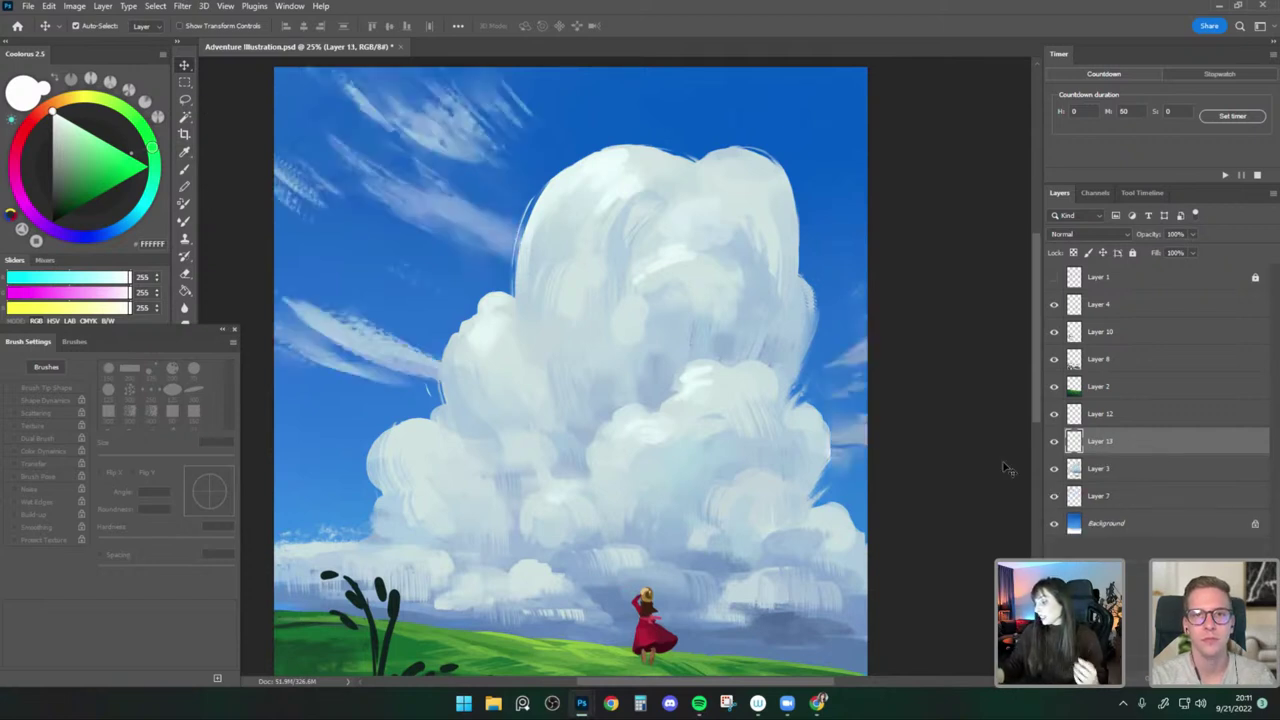
{"action": "scroll", "coordinate": [500, 360], "scroll_direction": "down", "scroll_amount": 1}
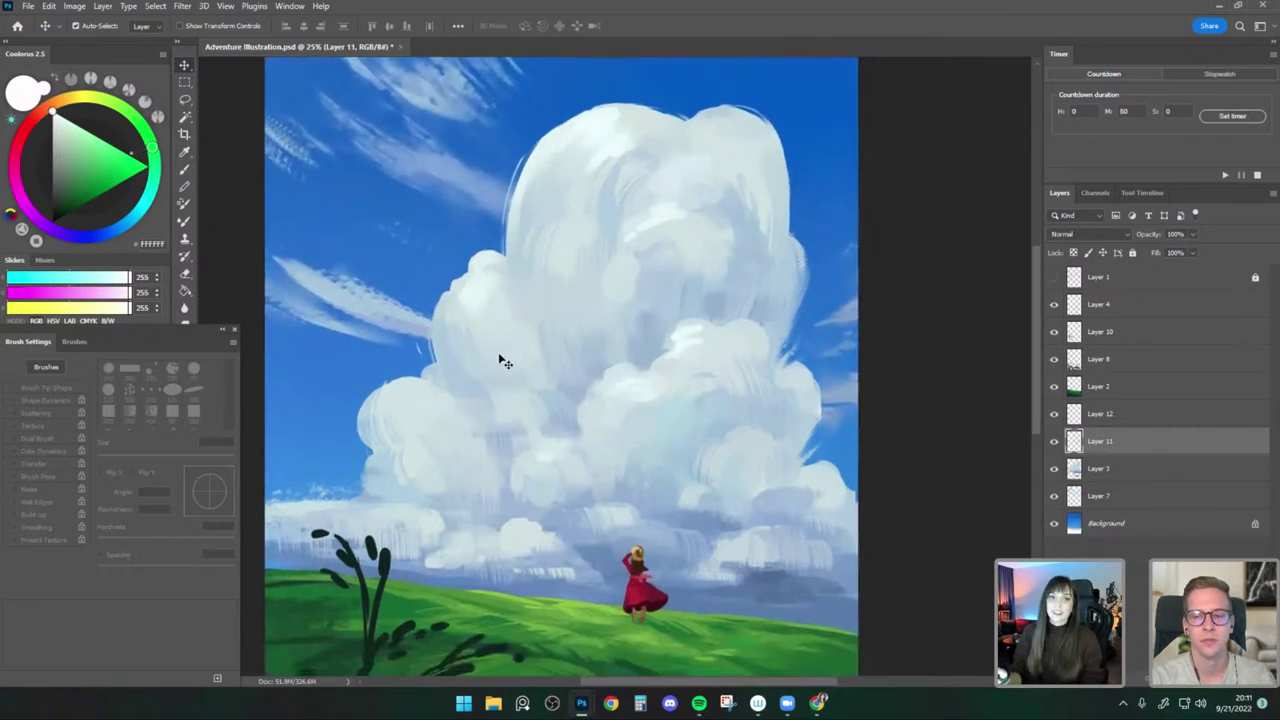
{"action": "key", "text": "ctrl+minus"}
{"action": "left_click_drag", "start_coordinate": [520, 381], "coordinate": [469, 296]}
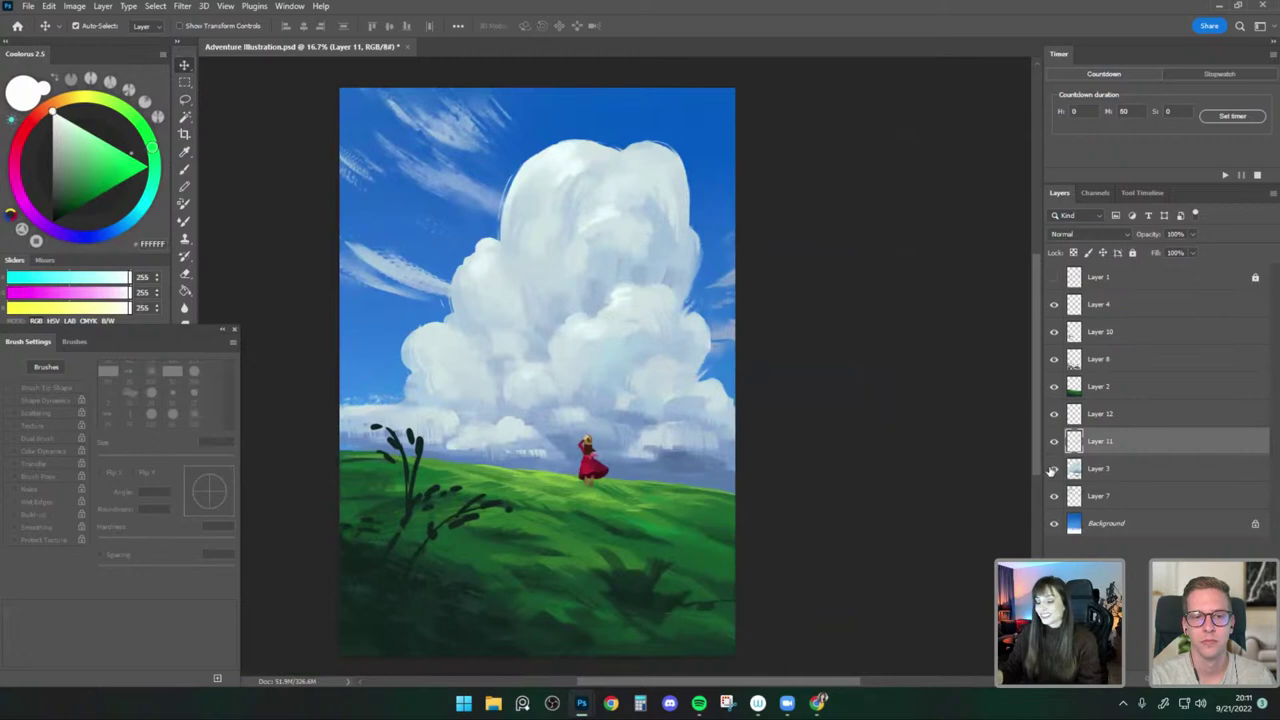
Choose the Round Color Dynamics brush and paint highlights on the large cloud's crown on Layer 3, using sampled near-whites.
{"action": "left_click", "coordinate": [184, 170]}
{"action": "left_click", "coordinate": [84, 28]}
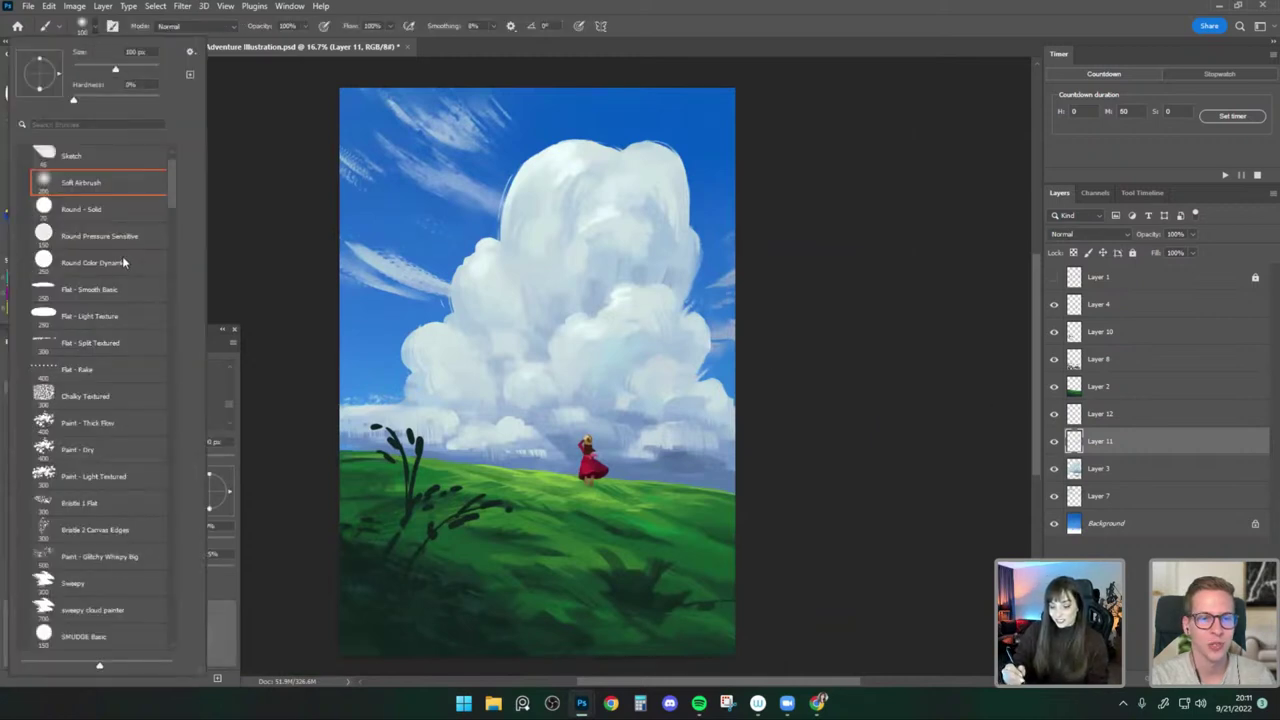
{"action": "left_click", "coordinate": [126, 262]}
{"action": "left_click", "coordinate": [1098, 468]}
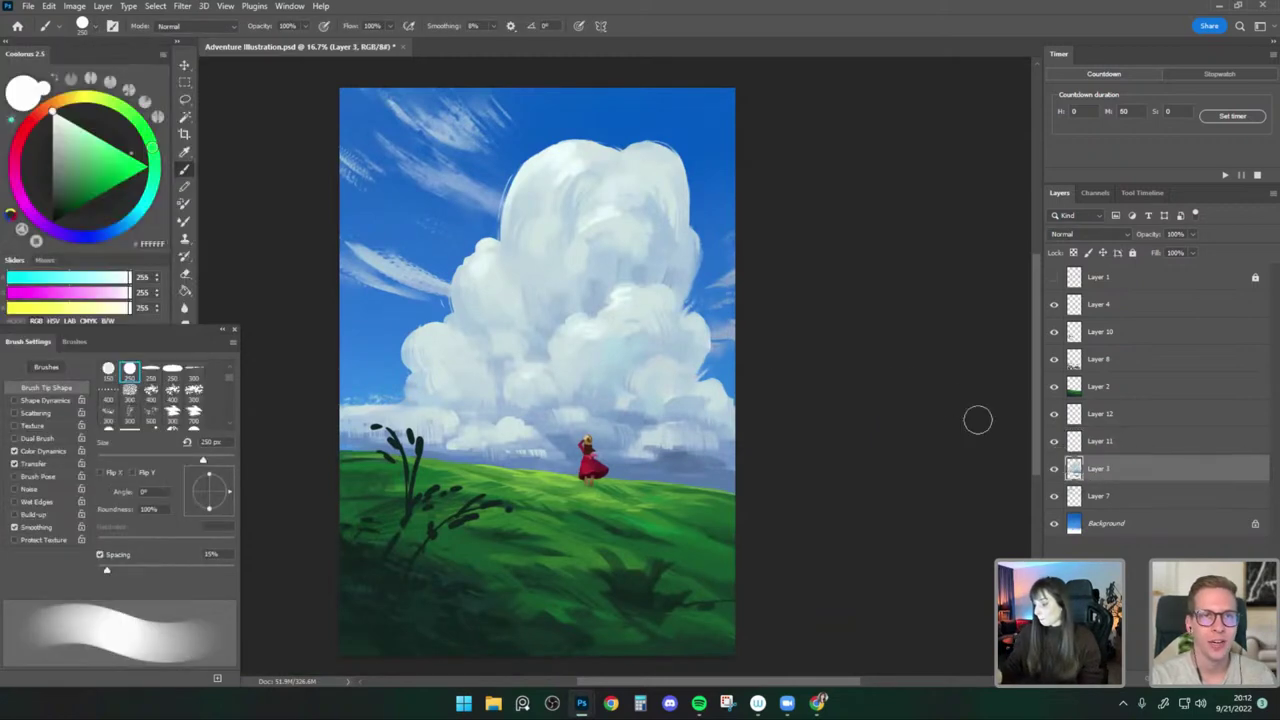
{"action": "left_click_drag", "start_coordinate": [601, 155], "coordinate": [577, 160]}
{"action": "key", "text": "bracketleft"}
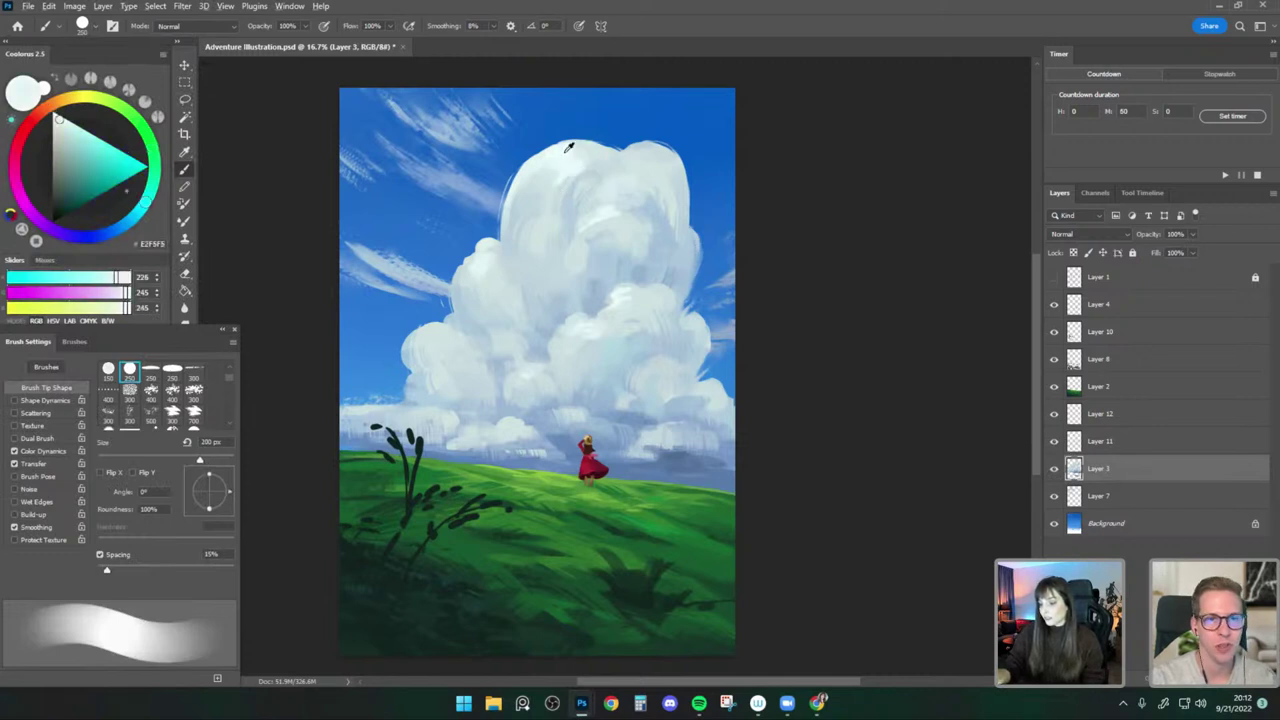
{"action": "left_click", "coordinate": [570, 148], "text": "alt"}
{"action": "left_click", "coordinate": [566, 151], "text": "alt"}
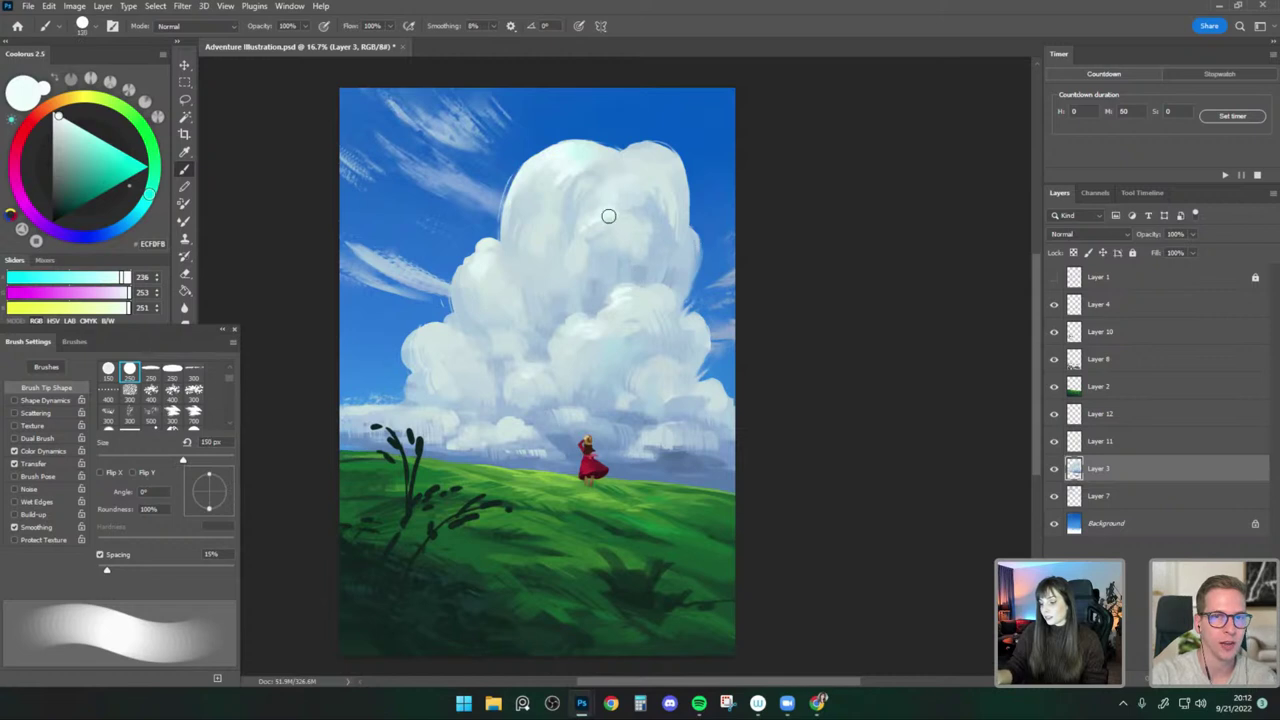
Touch up the highlights inside the upper cloud with sampled pale tints, using a 90 to 100 px brush.
{"action": "key", "text": "bracketleft"}
{"action": "key", "text": "bracketleft"}
{"action": "key", "text": "bracketleft"}
{"action": "key", "text": "bracketleft"}
{"action": "key", "text": "bracketleft"}
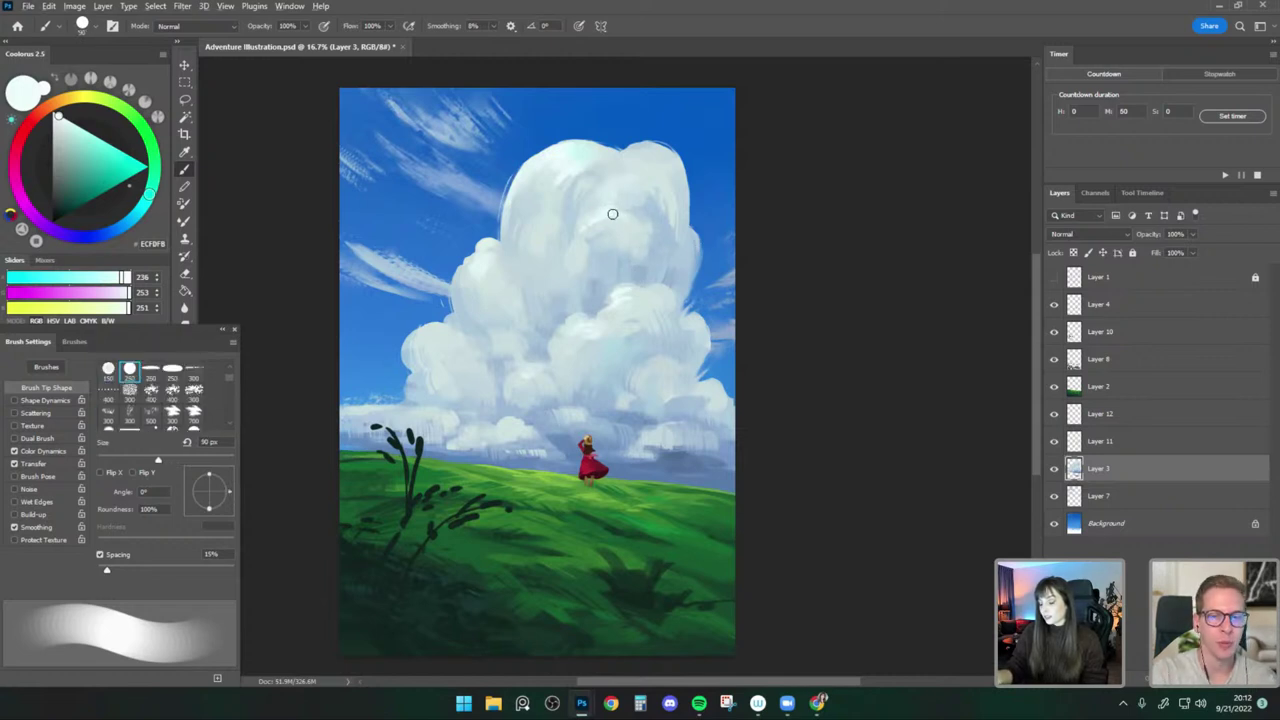
{"action": "left_click", "coordinate": [612, 214], "text": "alt"}
{"action": "key", "text": "bracketright"}
{"action": "left_click_drag", "start_coordinate": [777, 399], "coordinate": [791, 365]}
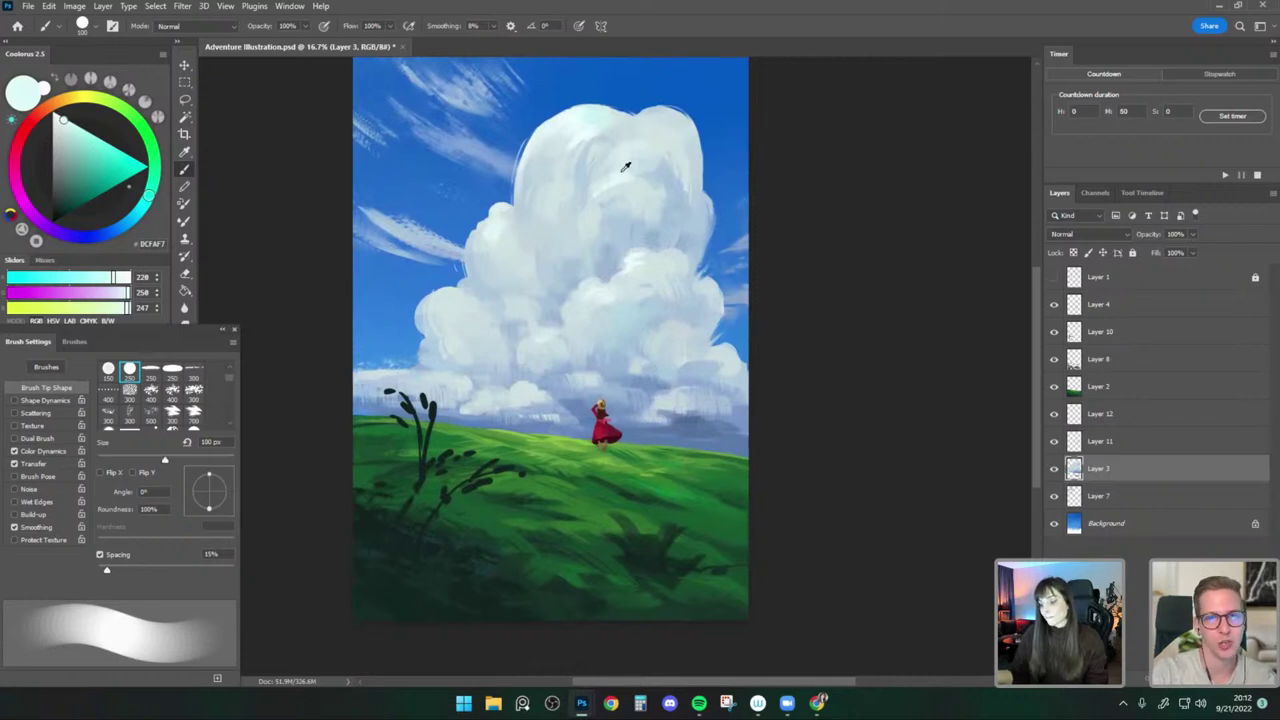
{"action": "left_click", "coordinate": [622, 169], "text": "alt"}
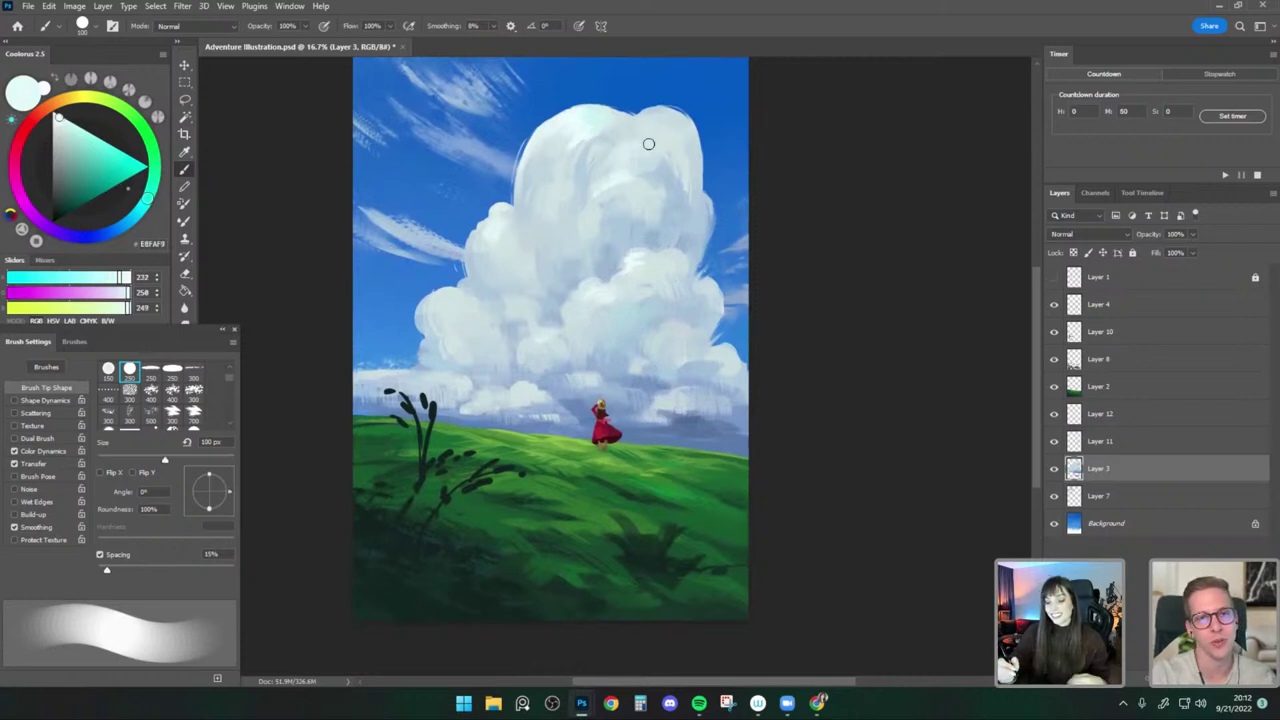
{"action": "left_click", "coordinate": [453, 301], "text": "alt"}
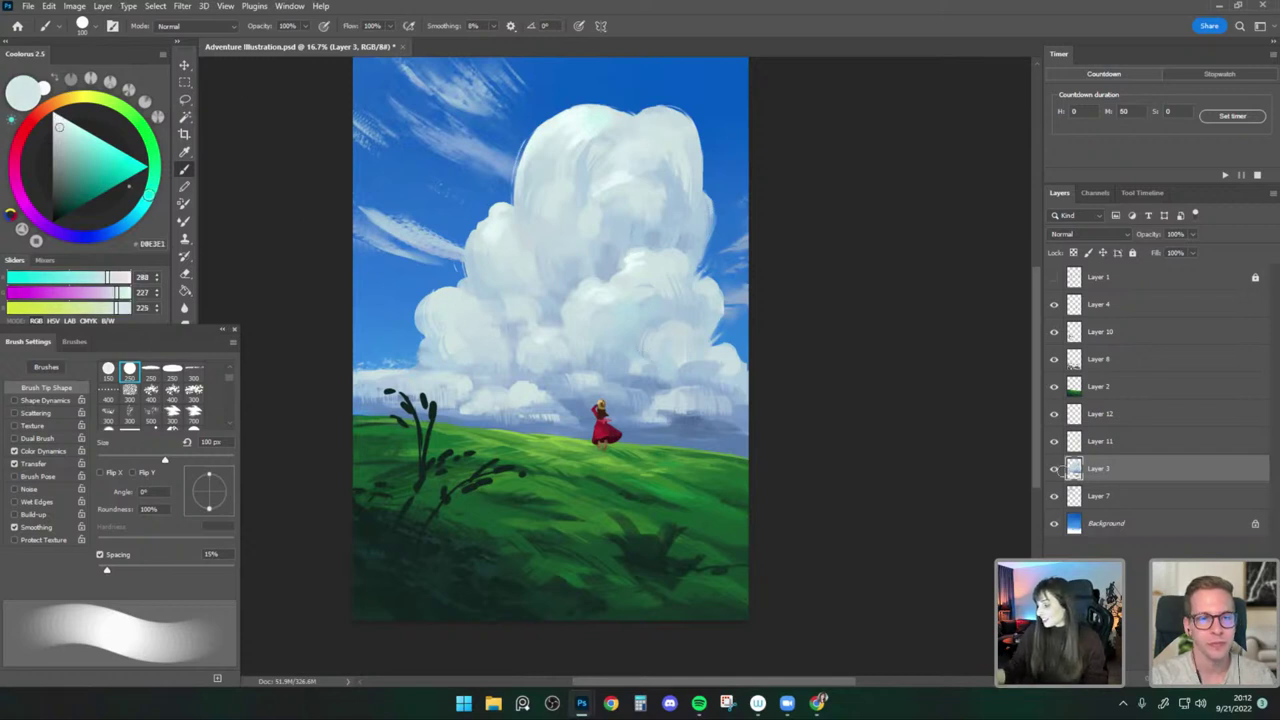
Merge Layer 11 down into Layer 3.
{"action": "right_click", "coordinate": [1100, 441]}
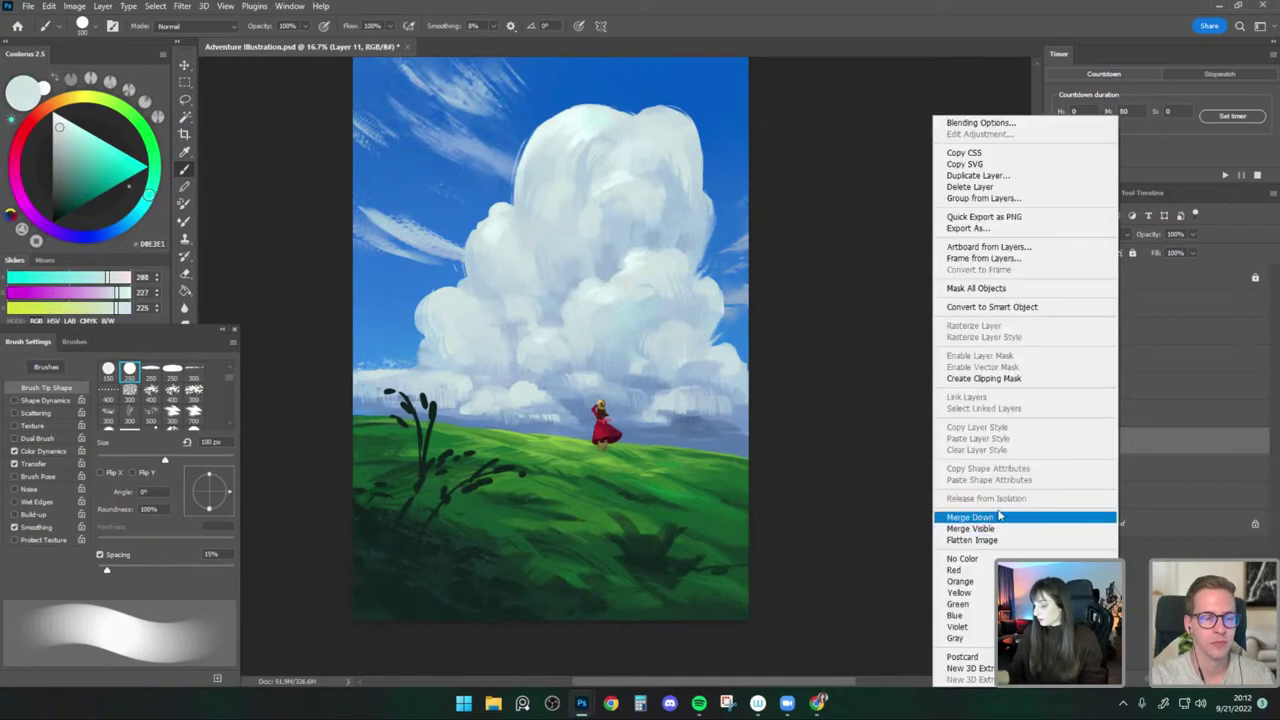
{"action": "left_click", "coordinate": [999, 516]}
{"action": "left_click_drag", "start_coordinate": [1003, 404], "coordinate": [889, 431]}
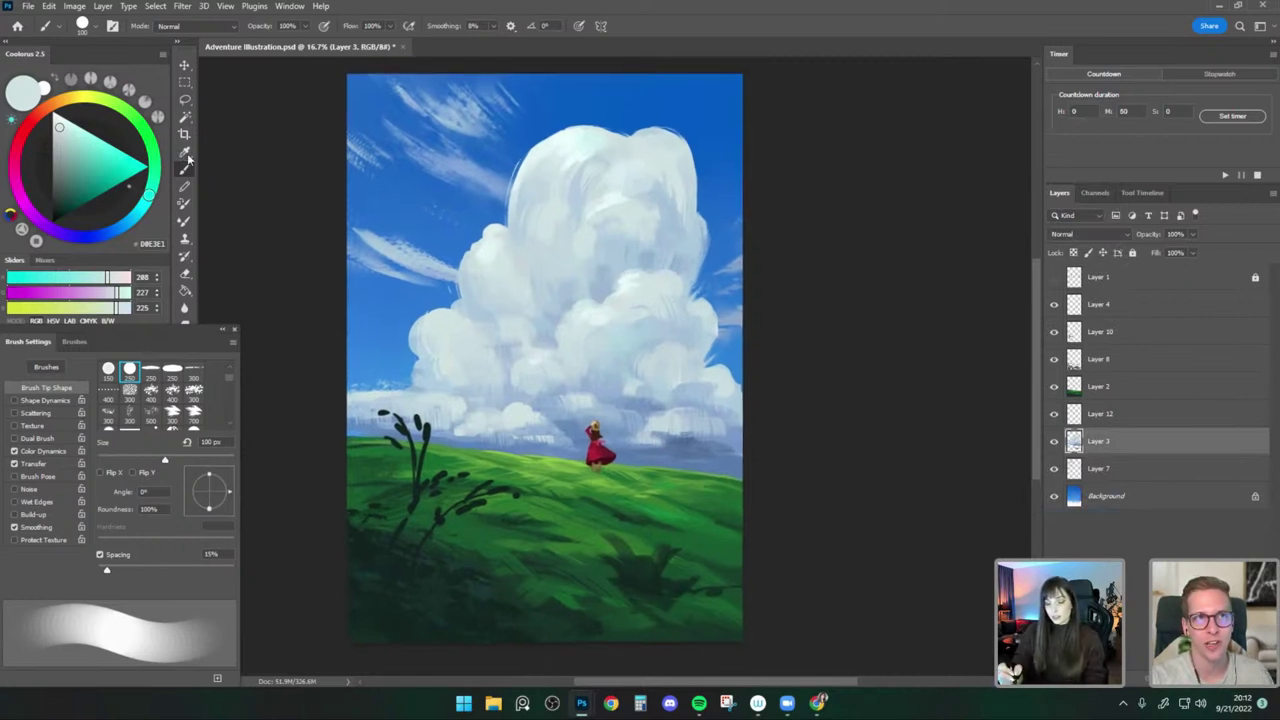
On Layer 12, paint the puffs at the large cloud's lower right with sampled pale blues, using a 125 to 150 px brush.
{"action": "left_click", "coordinate": [1085, 414]}
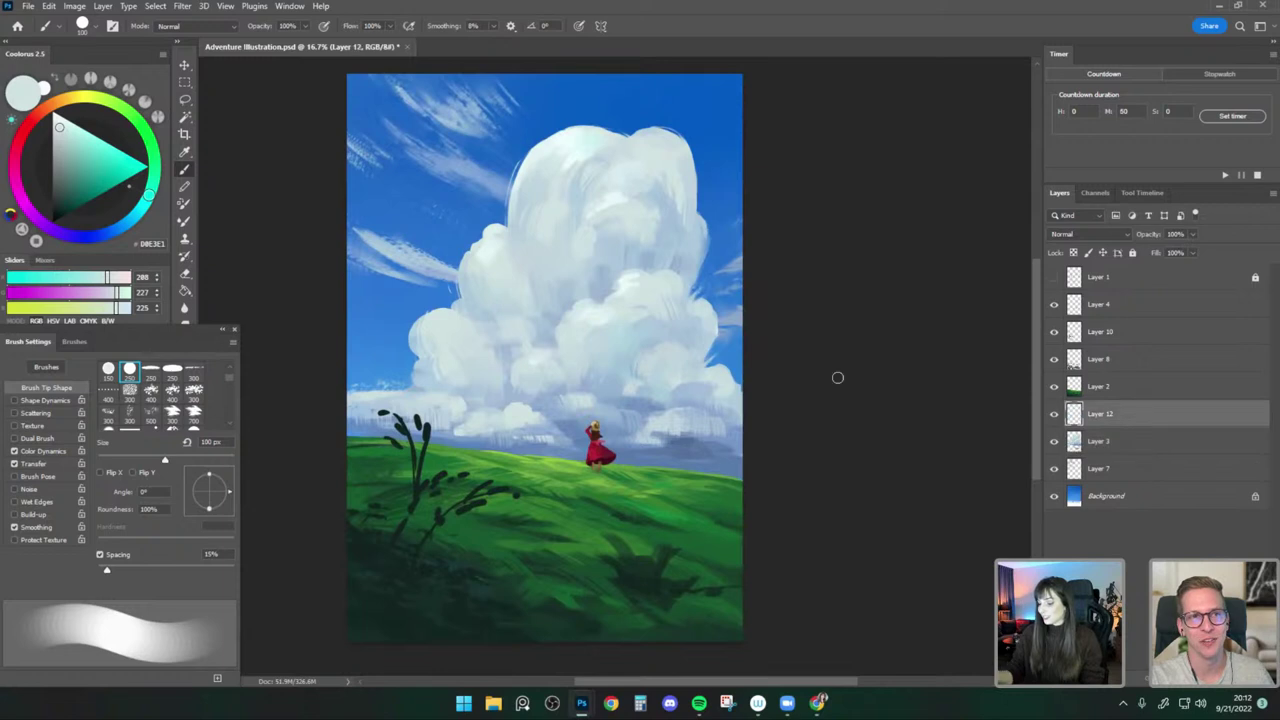
{"action": "left_click", "coordinate": [665, 388], "text": "alt"}
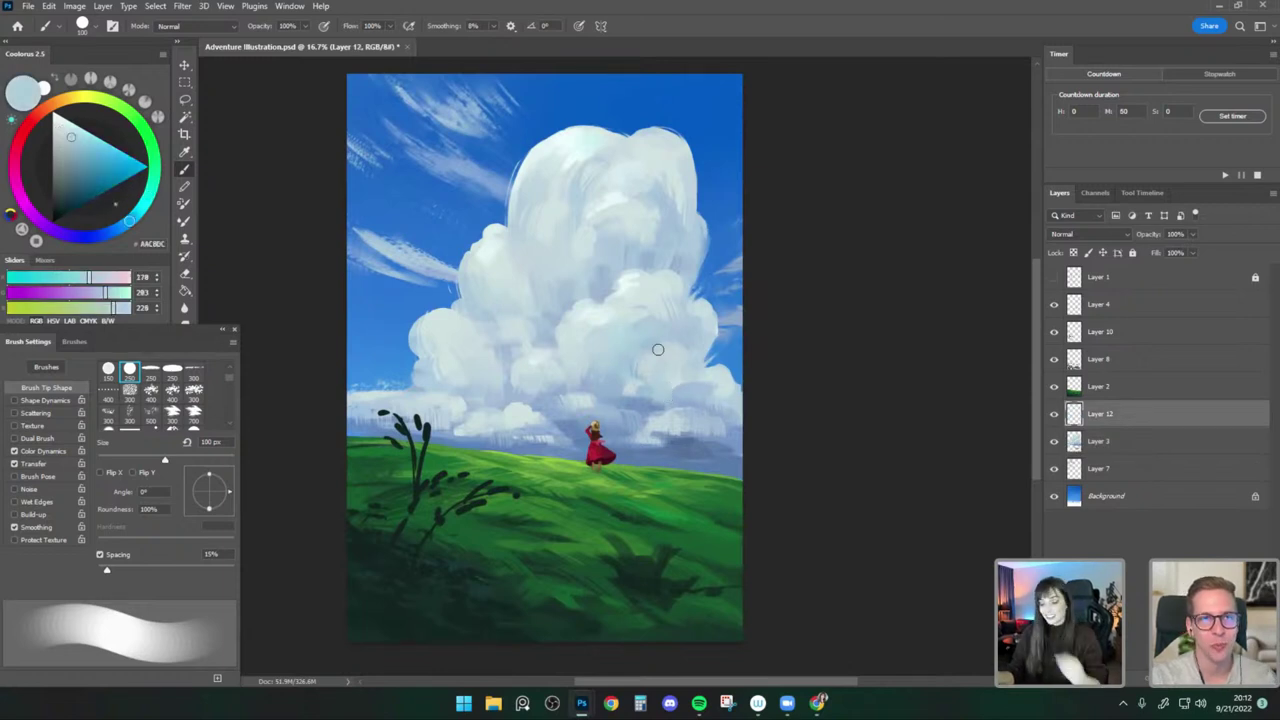
{"action": "key", "text": "period"}
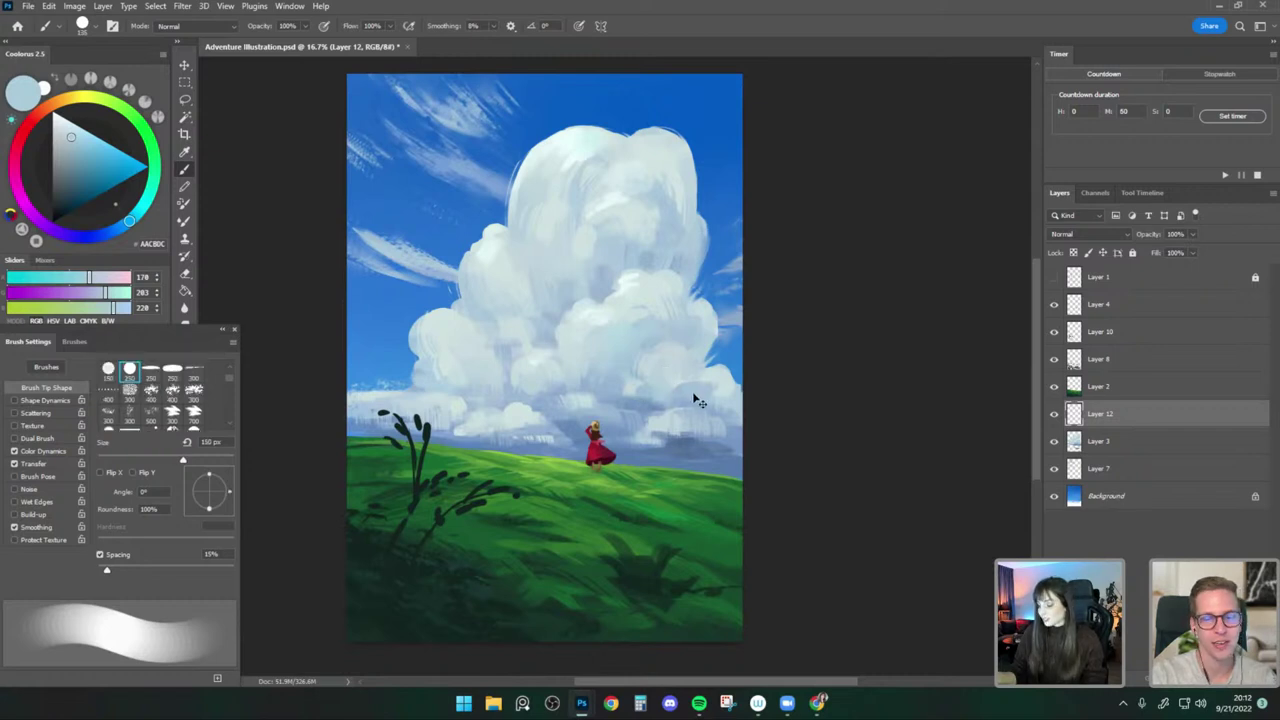
{"action": "left_click", "coordinate": [688, 384], "text": "alt"}
{"action": "left_click", "coordinate": [714, 384], "text": "alt"}
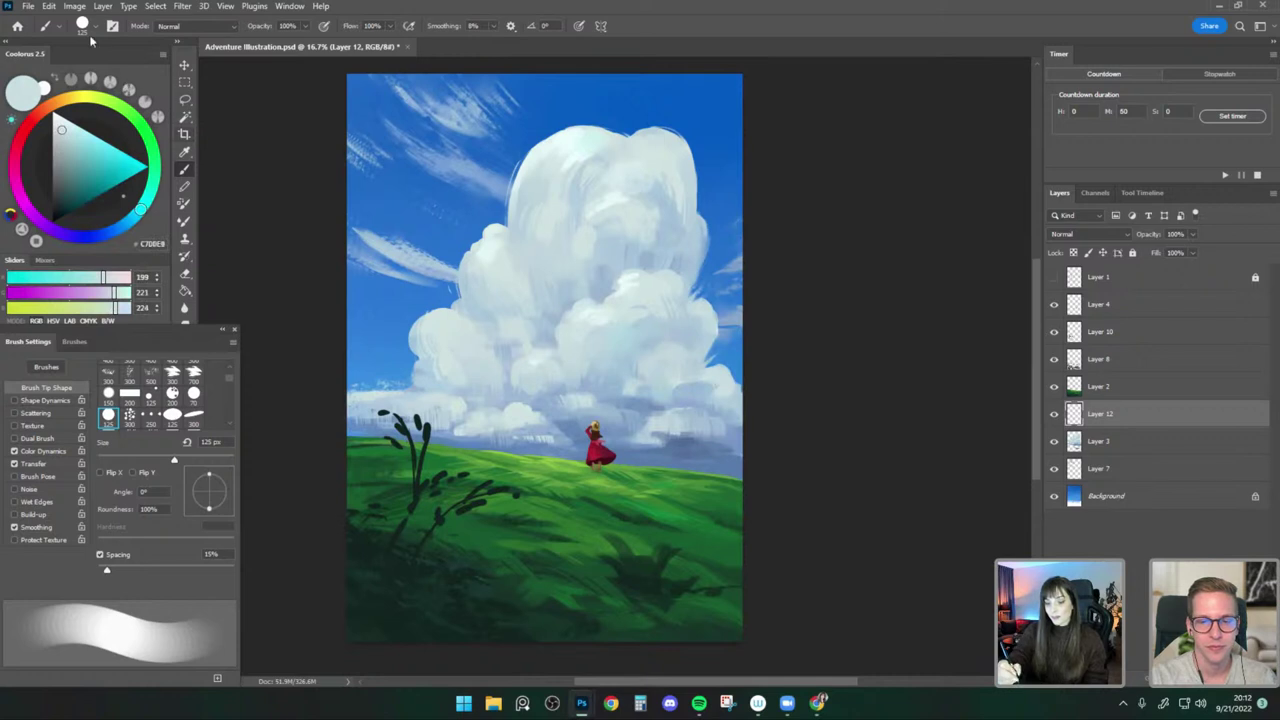
Switch to the round brush without Color Dynamics and build up the lower-right puff with sampled light tints at 90 to 100 px.
{"action": "left_click", "coordinate": [95, 27]}
{"action": "left_click", "coordinate": [146, 237]}
{"action": "left_click", "coordinate": [707, 378], "text": "alt"}
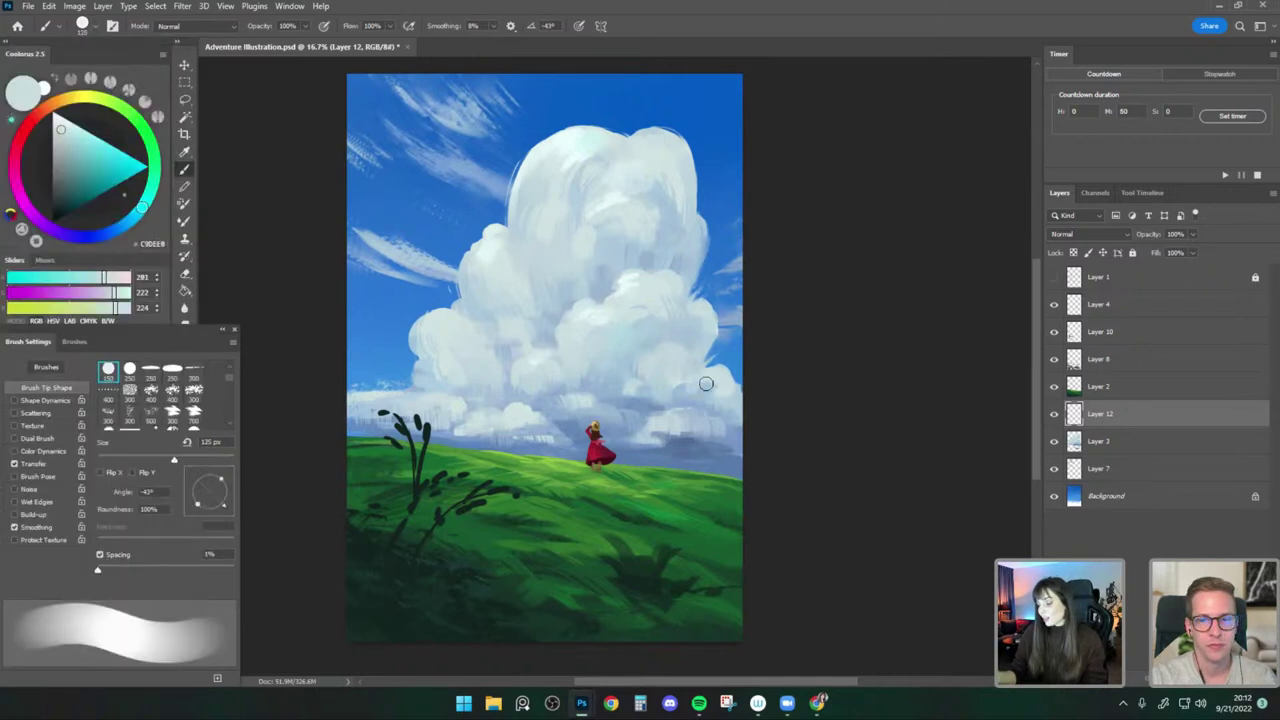
{"action": "key", "text": "bracketleft"}
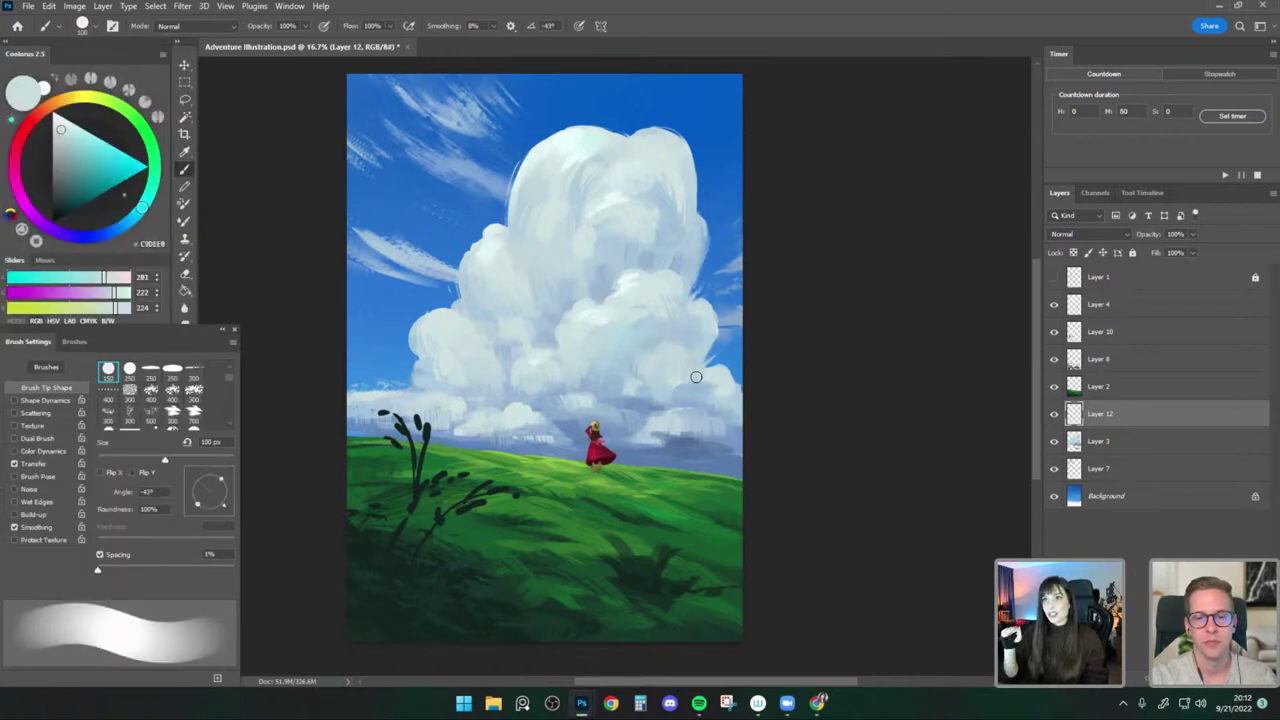
{"action": "key", "text": "bracketleft"}
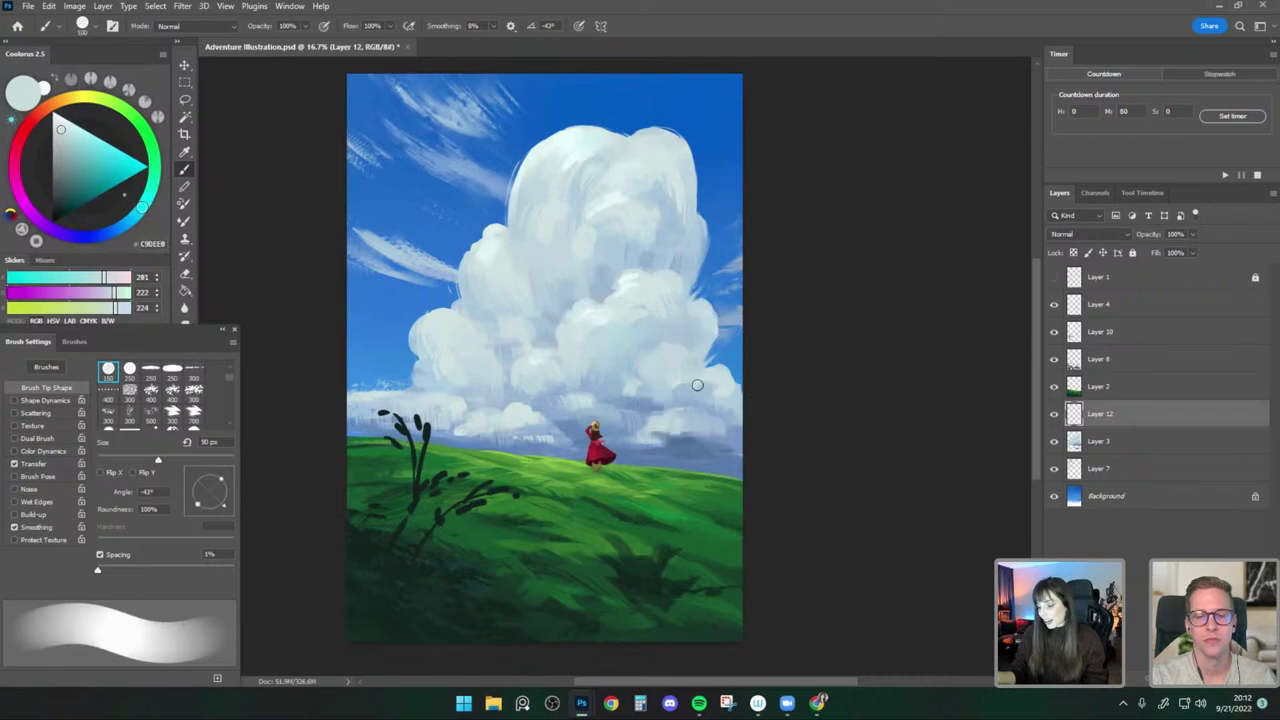
{"action": "left_click", "coordinate": [699, 392], "text": "alt"}
{"action": "left_click", "coordinate": [709, 378], "text": "alt"}
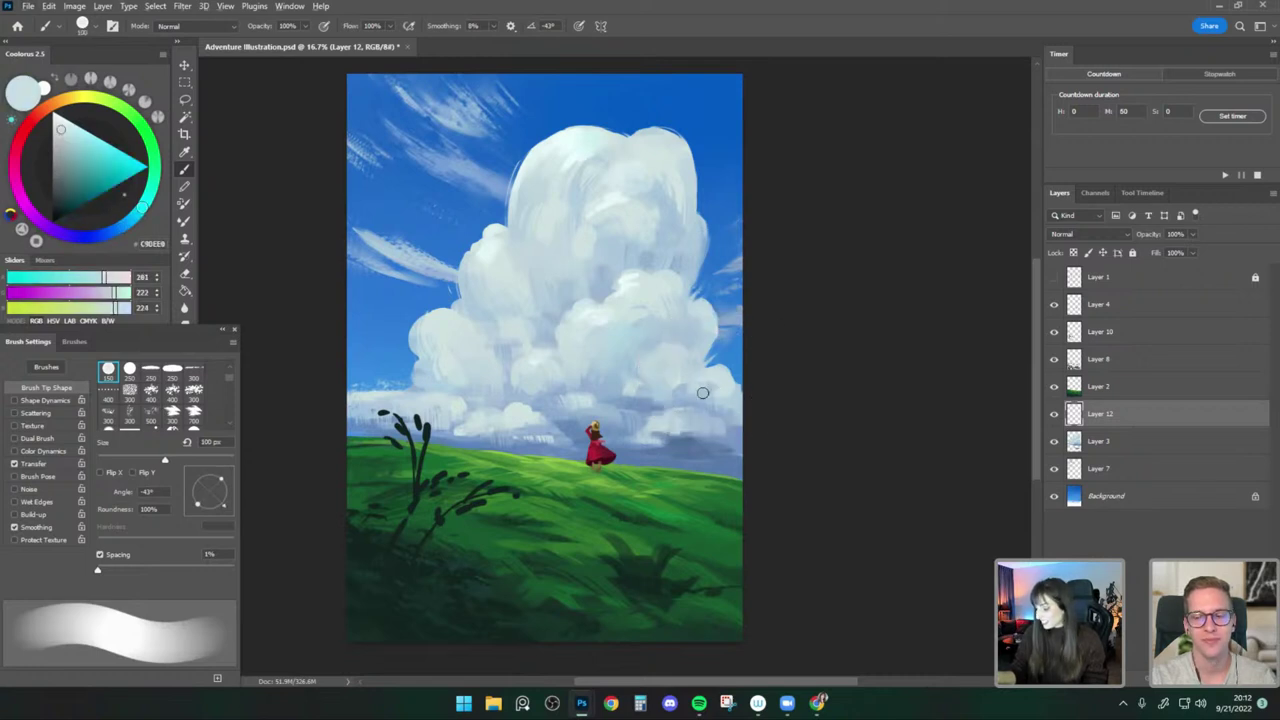
{"action": "left_click", "coordinate": [692, 385], "text": "alt"}
{"action": "left_click", "coordinate": [686, 391], "text": "alt"}
{"action": "left_click", "coordinate": [713, 375], "text": "alt"}
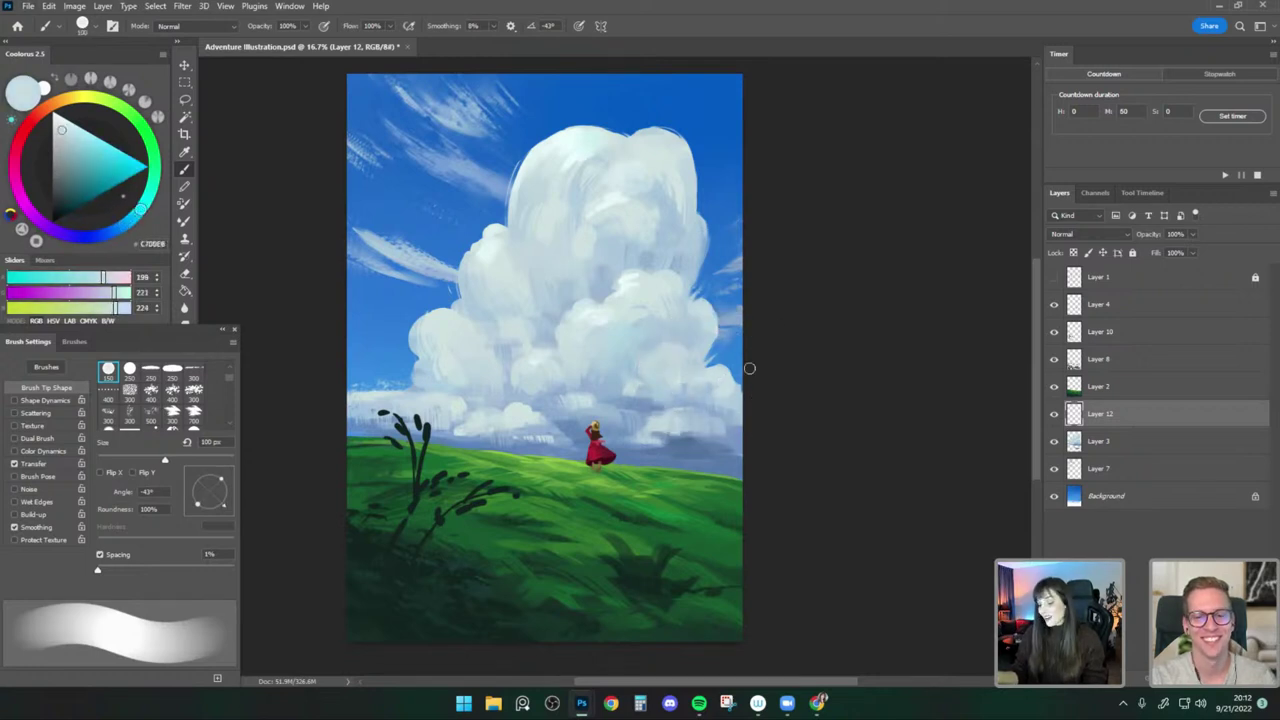
{"action": "key", "text": "bracketleft"}
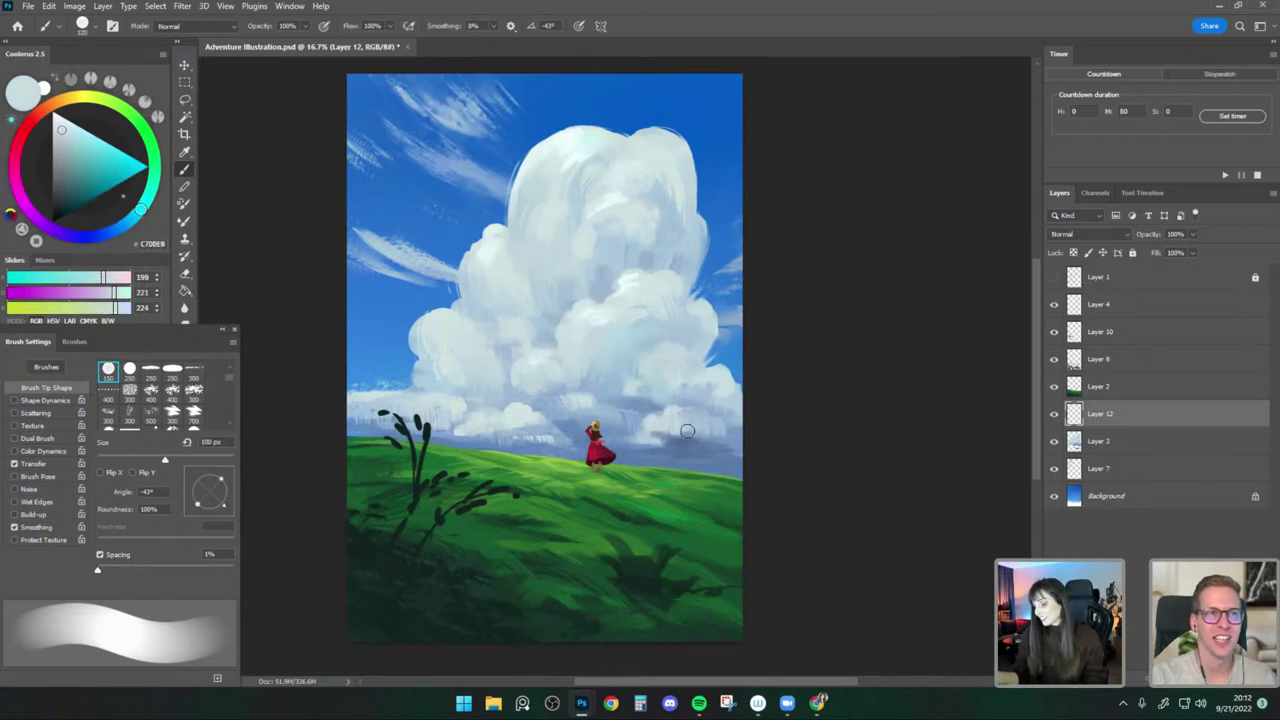
Paint blue-grey shadows under the small cloud above the horizon, right of the figure, with sampled tones and a 70 to 150 px brush.
{"action": "key", "text": "bracketright"}
{"action": "key", "text": "bracketleft"}
{"action": "key", "text": "bracketleft"}
{"action": "left_click", "coordinate": [699, 439], "text": "alt"}
{"action": "key", "text": "bracketleft"}
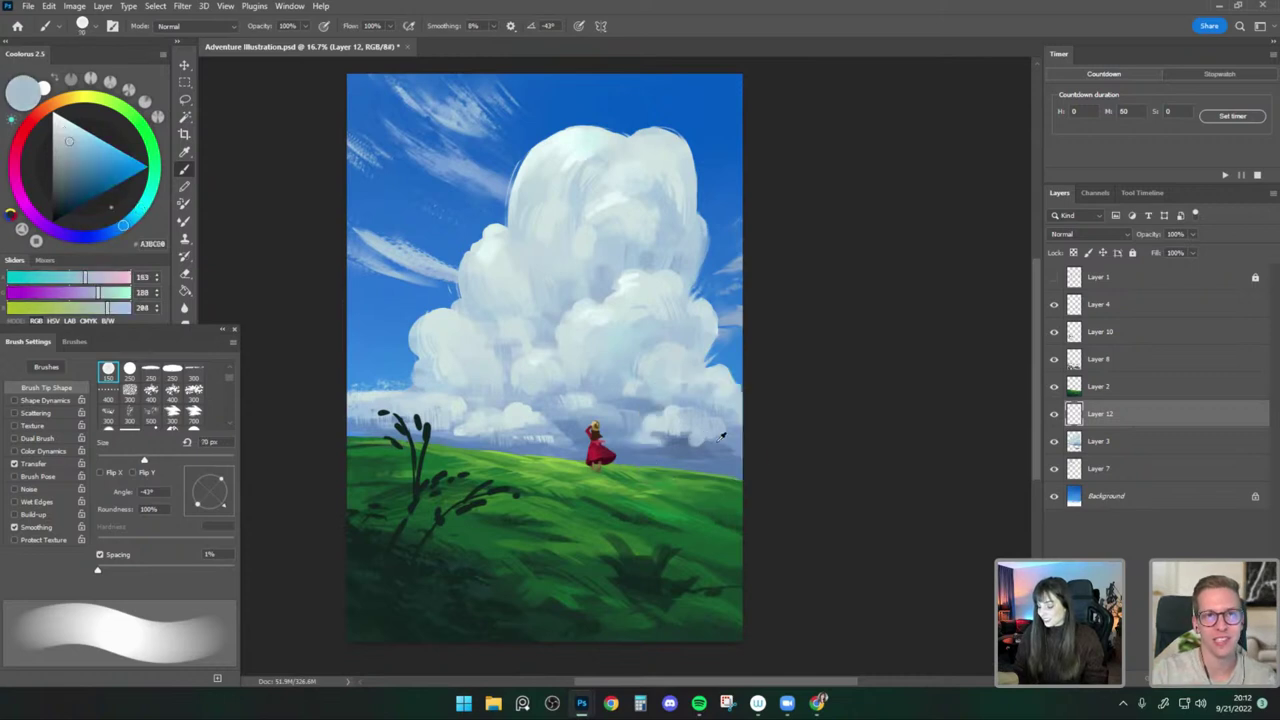
{"action": "left_click", "coordinate": [706, 446], "text": "alt"}
{"action": "key", "text": "bracketright"}
{"action": "key", "text": "bracketright"}
{"action": "key", "text": "bracketright"}
{"action": "left_click", "coordinate": [699, 442], "text": "alt"}
{"action": "key", "text": "bracketleft"}
{"action": "left_click", "coordinate": [695, 441], "text": "alt"}
{"action": "left_click_drag", "start_coordinate": [698, 442], "coordinate": [692, 455]}
{"action": "key", "text": "bracketright"}
{"action": "left_click", "coordinate": [719, 449], "text": "alt"}
{"action": "key", "text": "bracketright"}
{"action": "left_click", "coordinate": [690, 454], "text": "alt"}
{"action": "key", "text": "bracketright"}
{"action": "left_click", "coordinate": [693, 443], "text": "alt"}
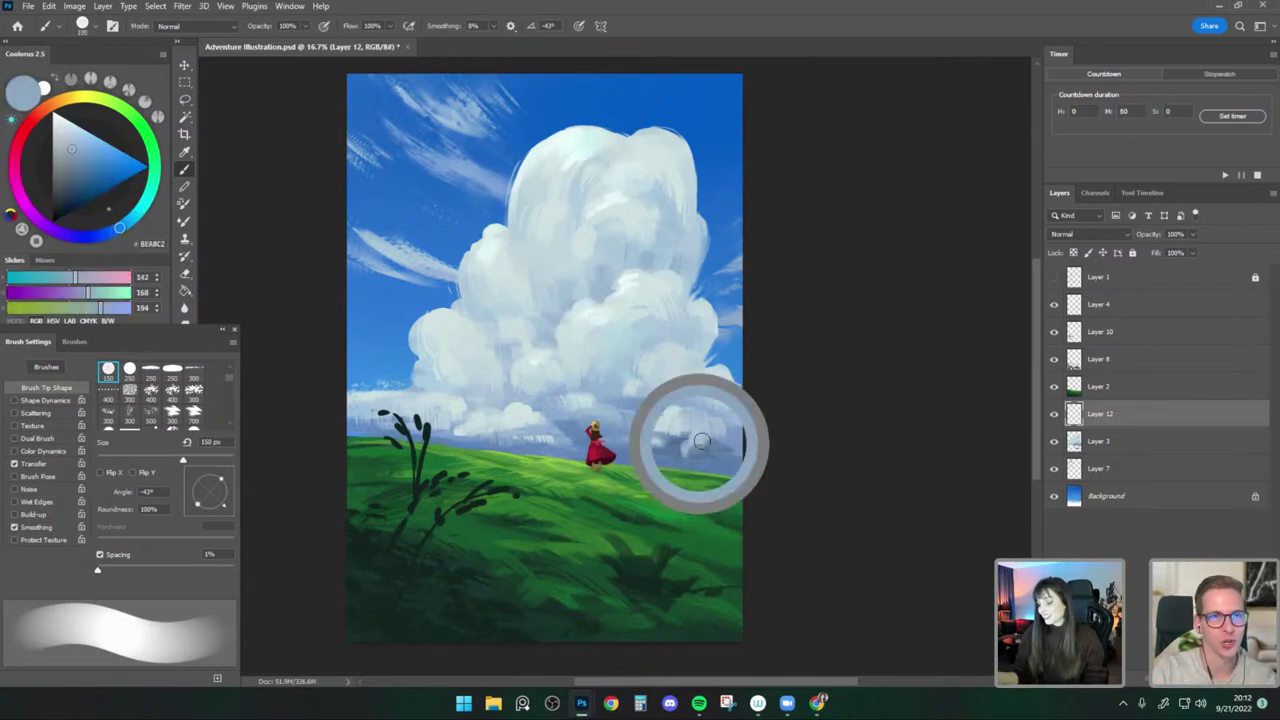
Blend the small cloud's left side and underside with sampled mid blues, varying the brush between 100 and 150 px.
{"action": "key", "text": "bracketleft"}
{"action": "key", "text": "bracketleft"}
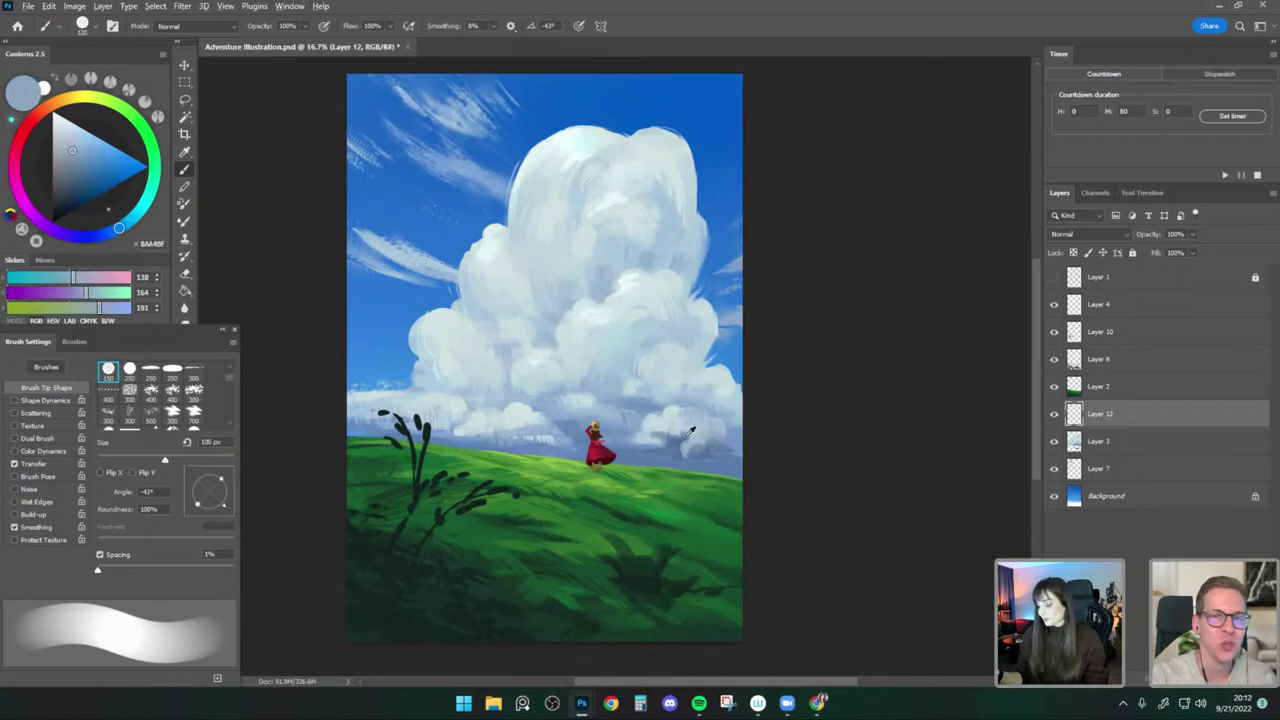
{"action": "left_click", "coordinate": [690, 432], "text": "alt"}
{"action": "key", "text": "bracketright"}
{"action": "key", "text": "bracketright"}
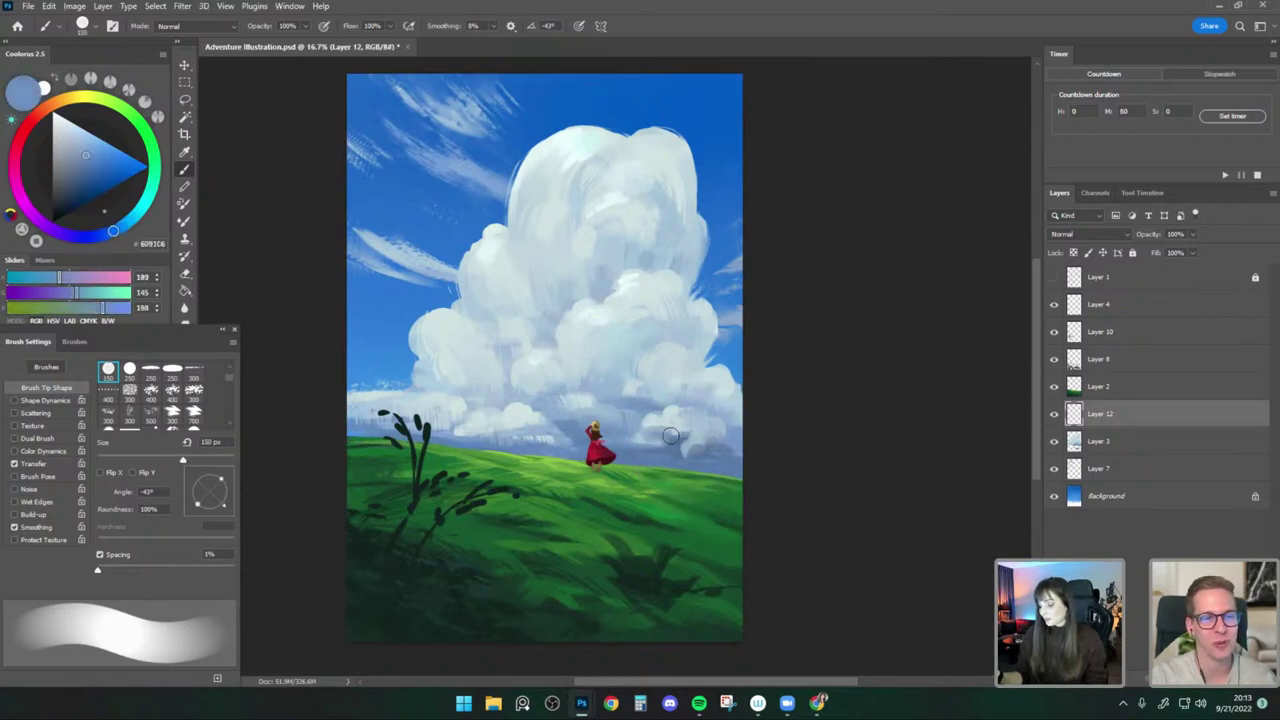
{"action": "left_click", "coordinate": [700, 436], "text": "alt"}
{"action": "key", "text": "bracketleft"}
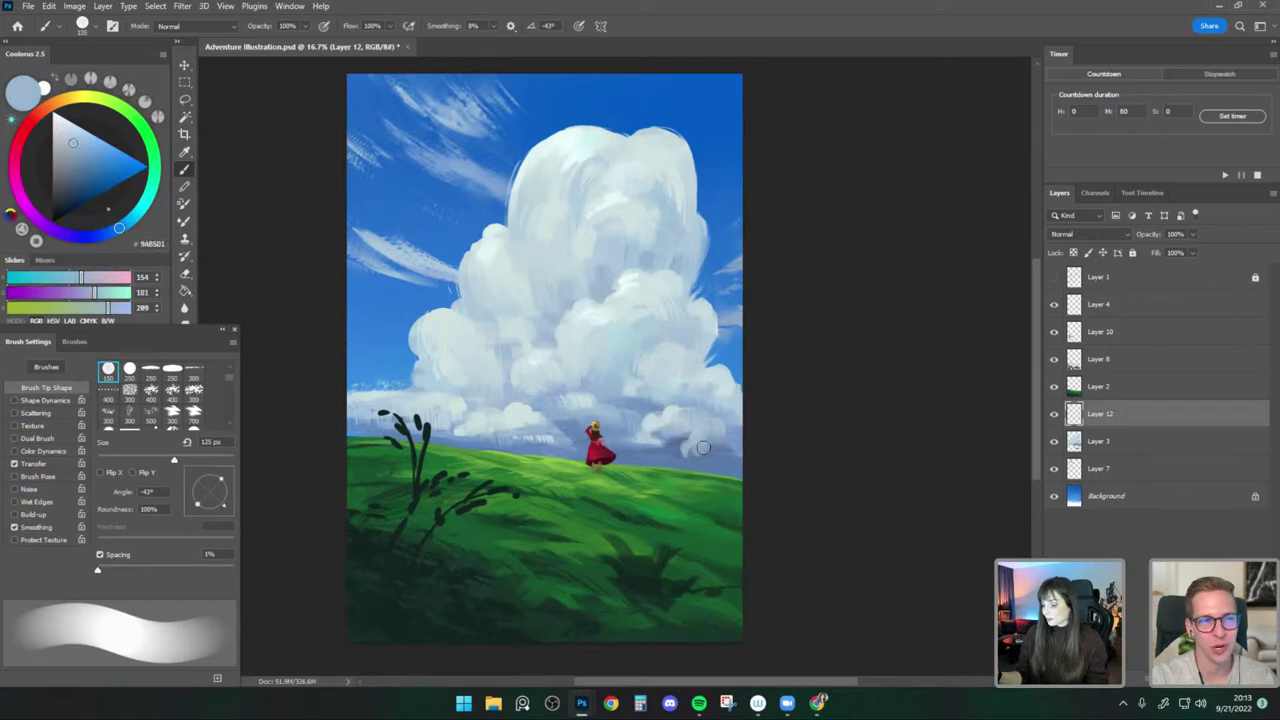
Reduce the brush to 90 px and darken the area beneath the small cloud along the hill's edge with sampled deeper blues.
{"action": "key", "text": "bracketleft"}
{"action": "key", "text": "bracketleft"}
{"action": "key", "text": "bracketleft"}
{"action": "key", "text": "bracketleft"}
{"action": "key", "text": "bracketleft"}
{"action": "key", "text": "bracketleft"}
{"action": "left_click", "coordinate": [715, 455], "text": "alt"}
{"action": "left_click", "coordinate": [715, 459], "text": "alt"}
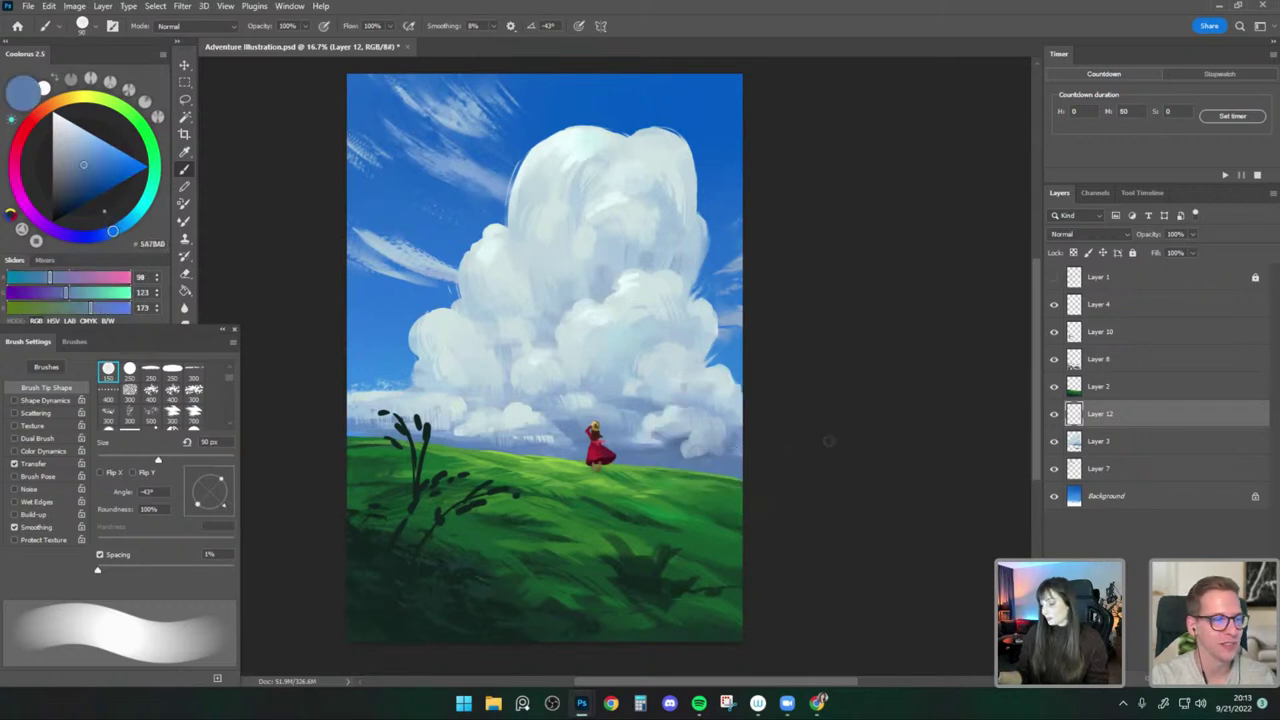
Flip the canvas horizontally and refine the small cloud's base near the horizon with sampled blues, using a brush down to 60 px.
{"action": "key", "text": "ctrl+shift+h"}
{"action": "left_click_drag", "start_coordinate": [788, 509], "coordinate": [817, 504]}
{"action": "left_click", "coordinate": [414, 453], "text": "alt"}
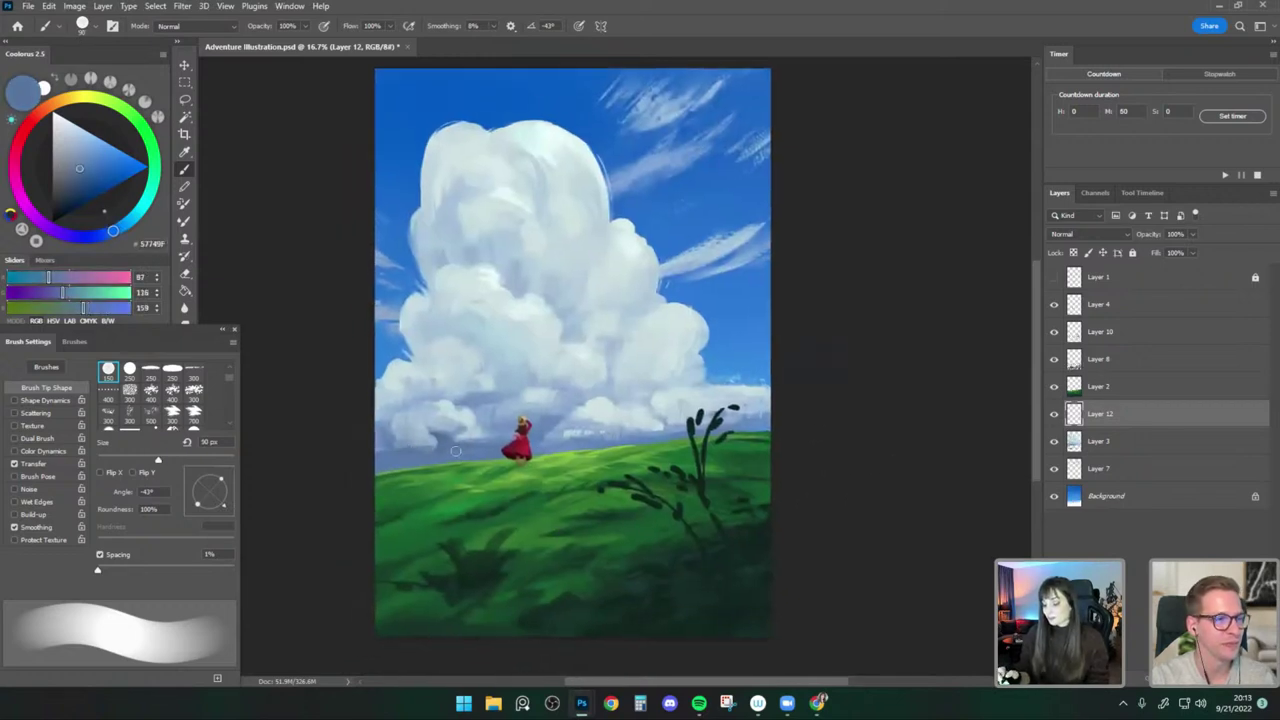
{"action": "key", "text": "bracketleft"}
{"action": "key", "text": "bracketleft"}
{"action": "left_click", "coordinate": [450, 436], "text": "alt"}
{"action": "key", "text": "bracketleft"}
{"action": "key", "text": "bracketleft"}
{"action": "key", "text": "bracketleft"}
{"action": "left_click_drag", "start_coordinate": [417, 447], "coordinate": [432, 447]}
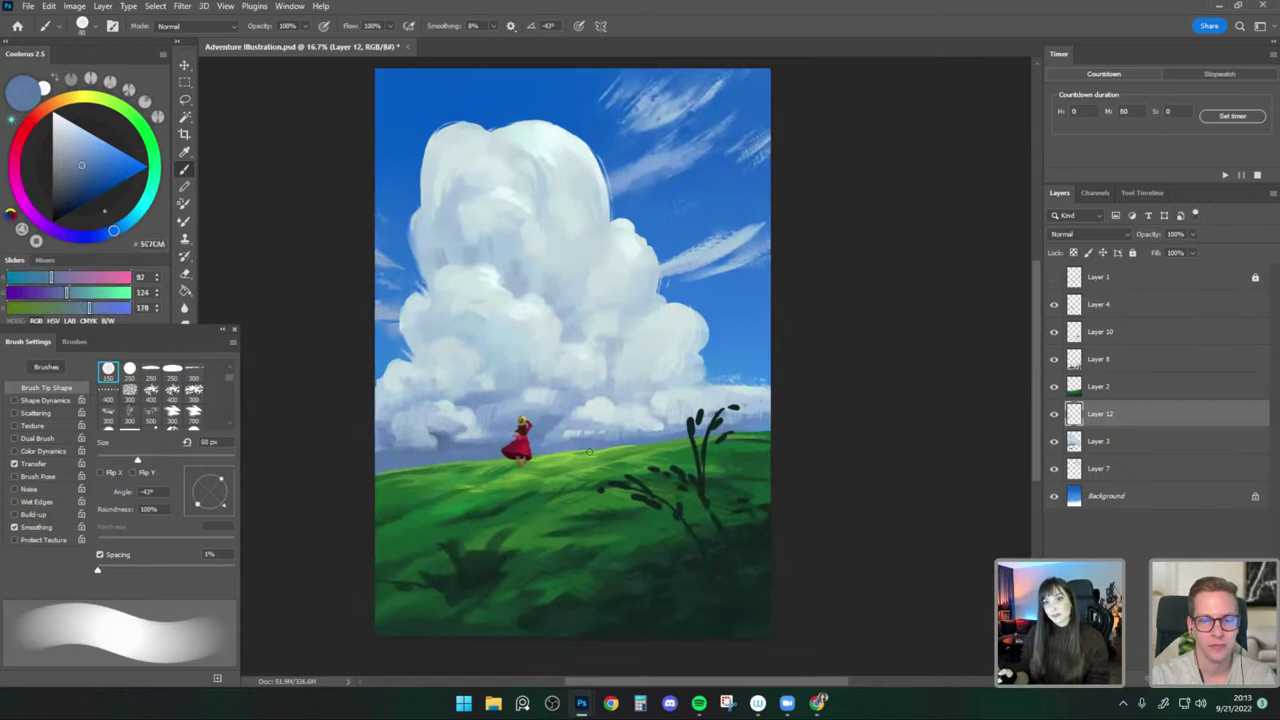
{"action": "left_click", "coordinate": [456, 445], "text": "alt"}
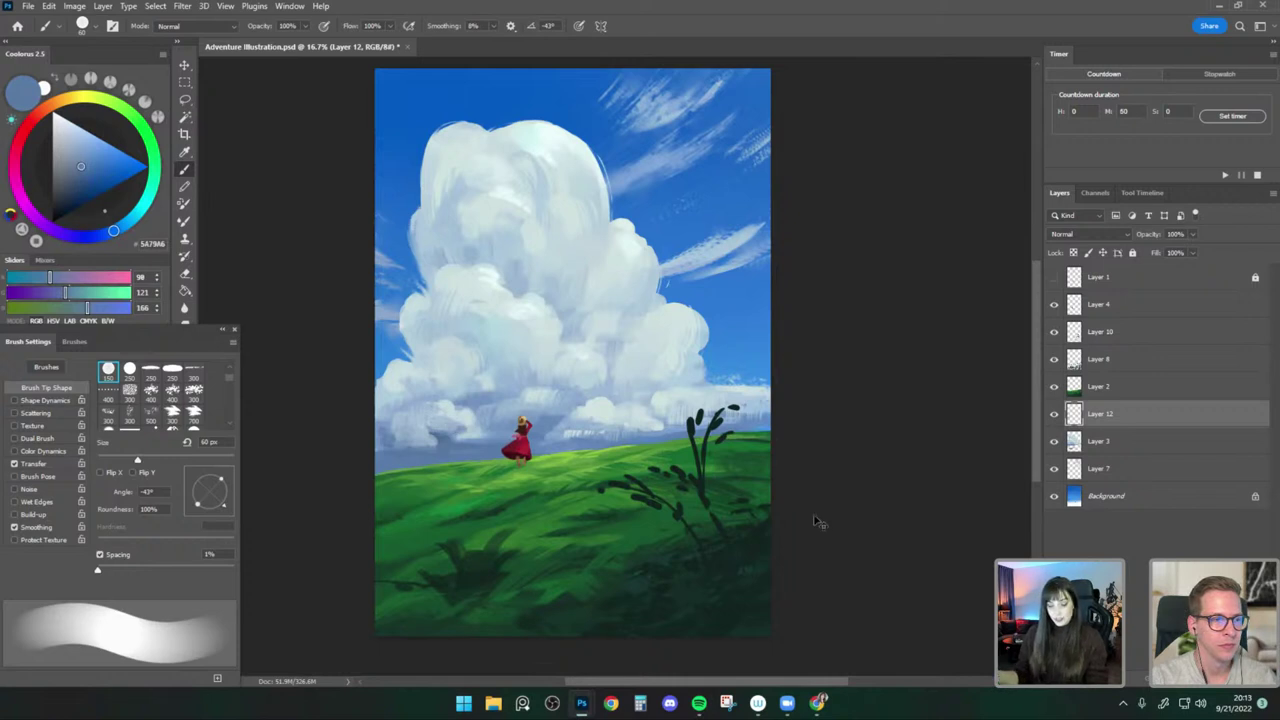
Examine the painting's values in the grayscale proof view and return to the colour view.
{"action": "key", "text": "ctrl+y"}
{"action": "scroll", "coordinate": [840, 480], "scroll_direction": "down", "scroll_amount": 1}
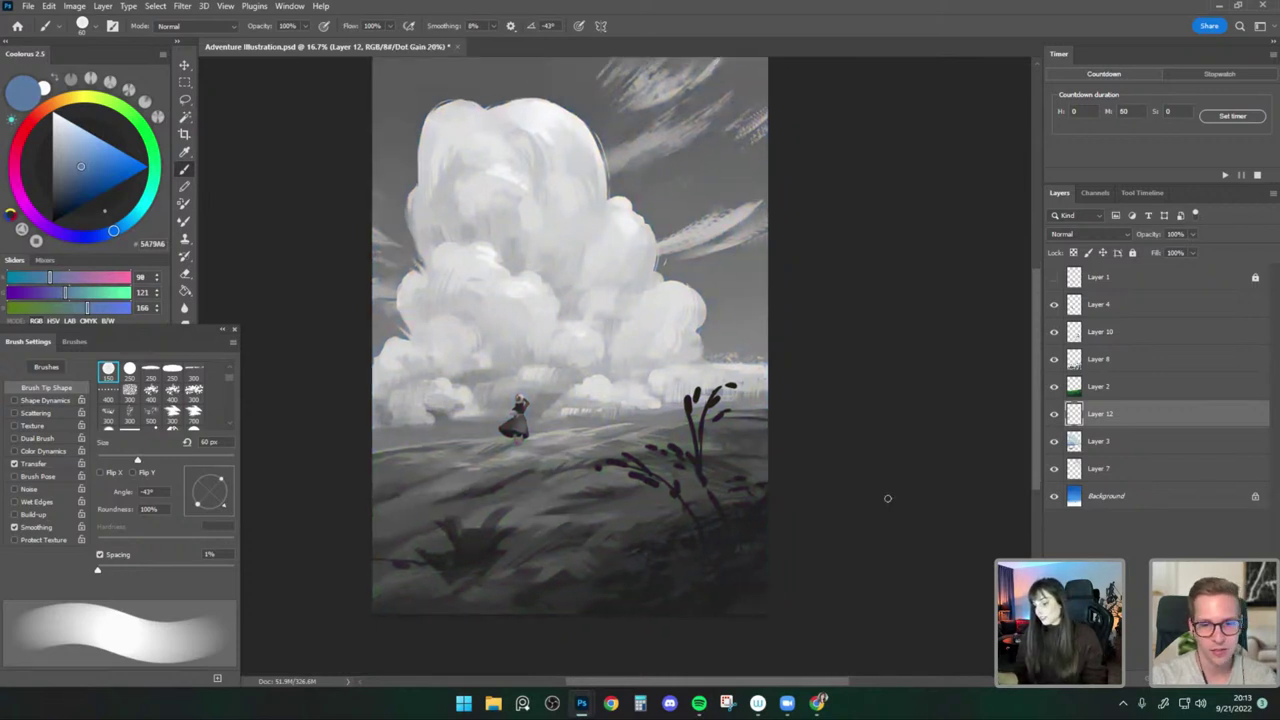
{"action": "scroll", "coordinate": [860, 494], "scroll_direction": "right", "scroll_amount": 1}
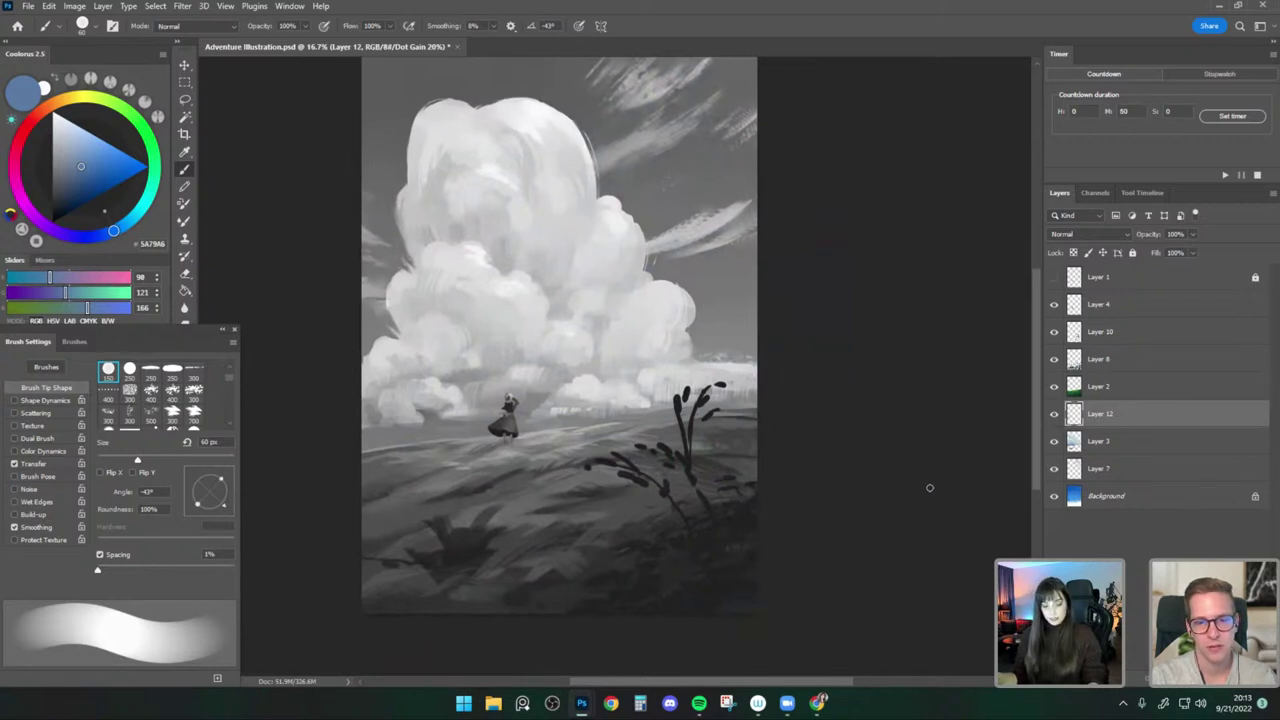
{"action": "key", "text": "ctrl+y"}
Move the figure in the red dress slightly up and to the left on the hill.
{"action": "left_click", "coordinate": [186, 66]}
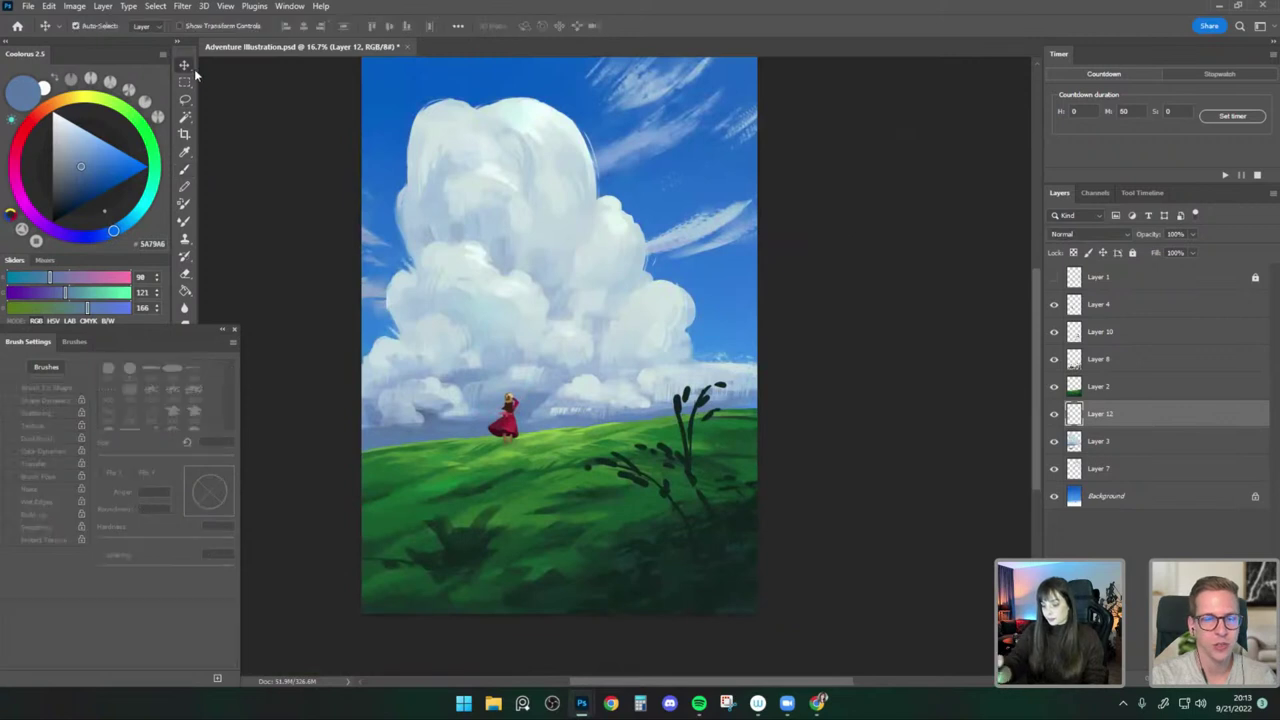
{"action": "left_click_drag", "start_coordinate": [518, 432], "coordinate": [510, 422]}
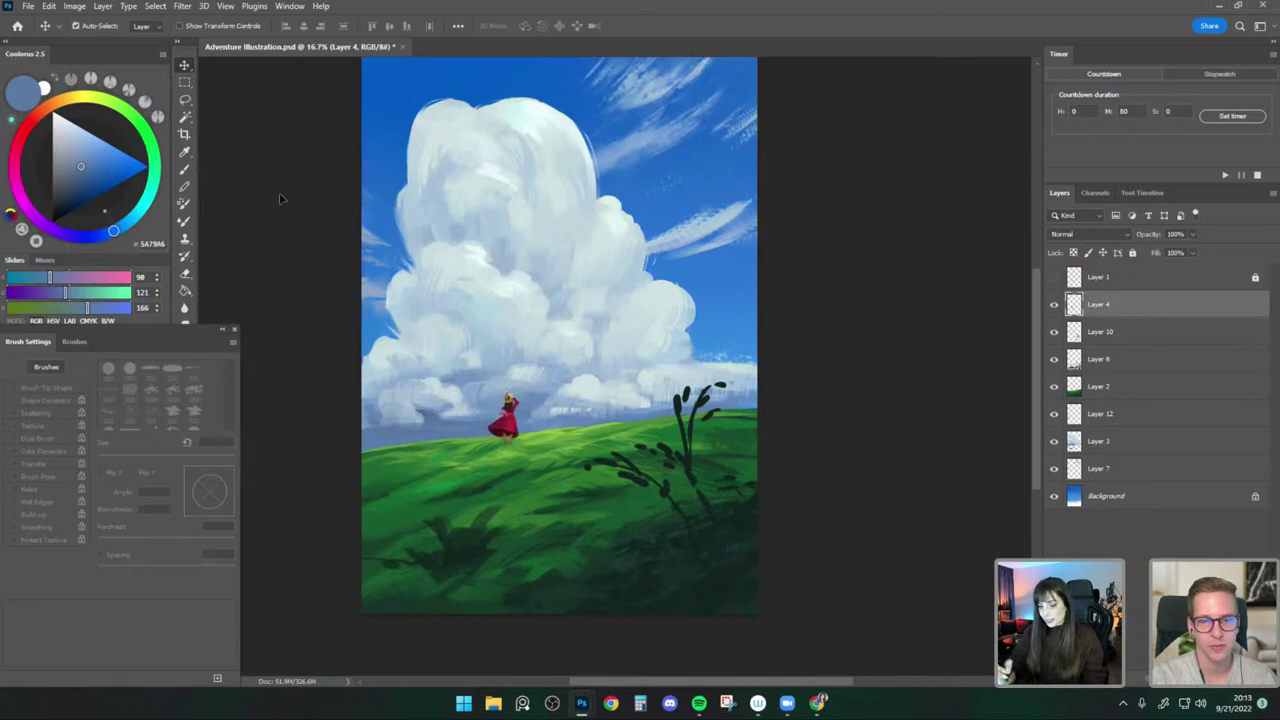
{"action": "left_click_drag", "start_coordinate": [512, 431], "coordinate": [502, 424]}
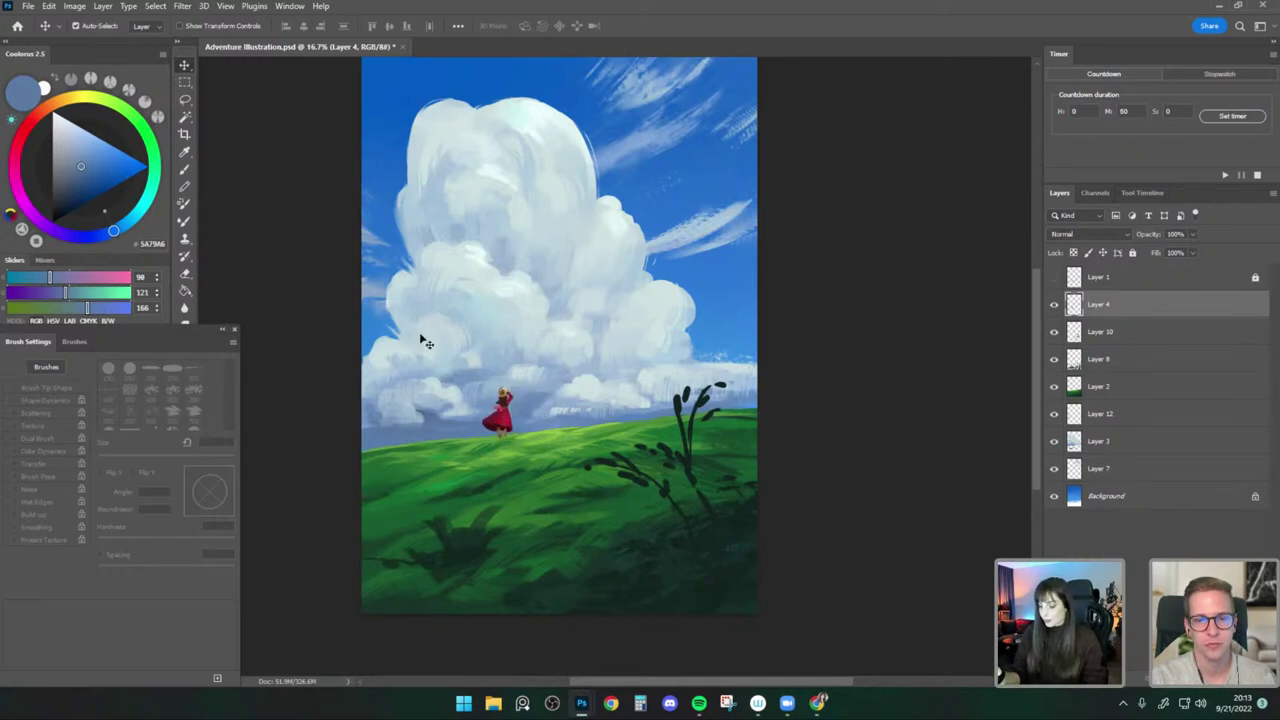
Add a new layer directly above the large cloud's Layer 3, with the brush loaded with a blue sampled from the cloud base.
{"action": "left_click", "coordinate": [185, 169]}
{"action": "left_click", "coordinate": [1108, 336]}
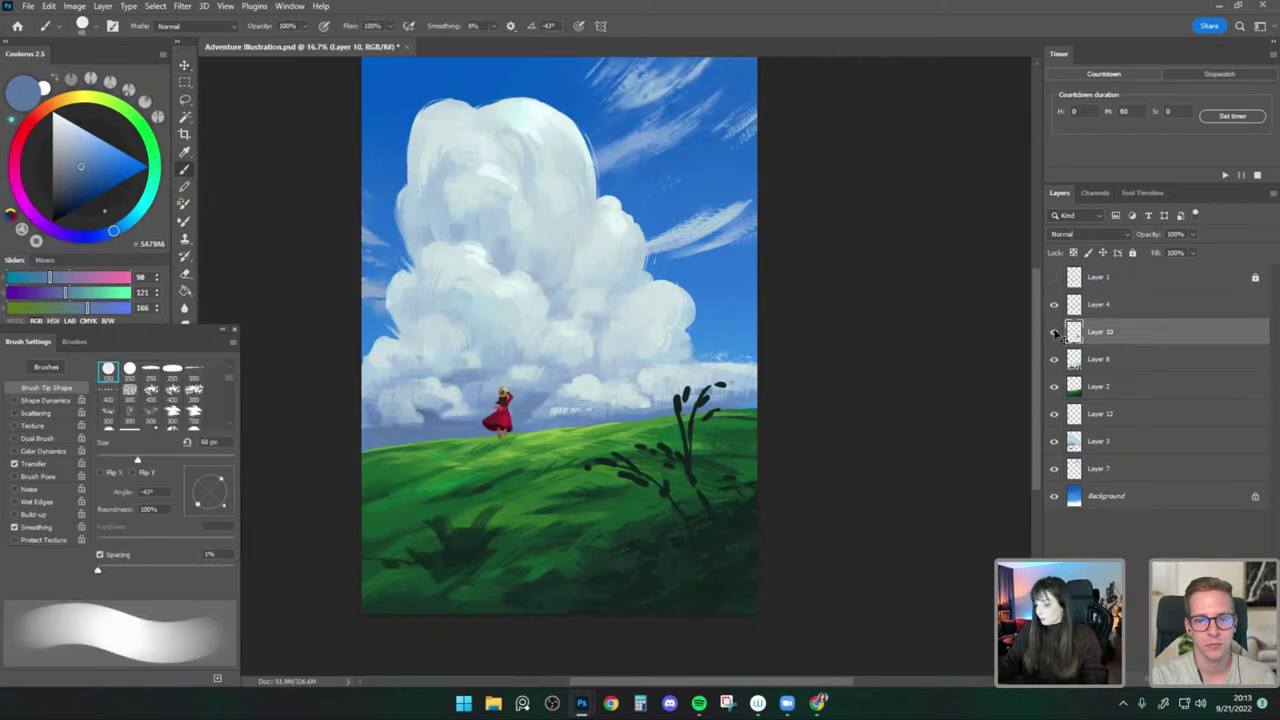
{"action": "left_click", "coordinate": [185, 66]}
{"action": "left_click", "coordinate": [432, 165]}
{"action": "left_click", "coordinate": [186, 169]}
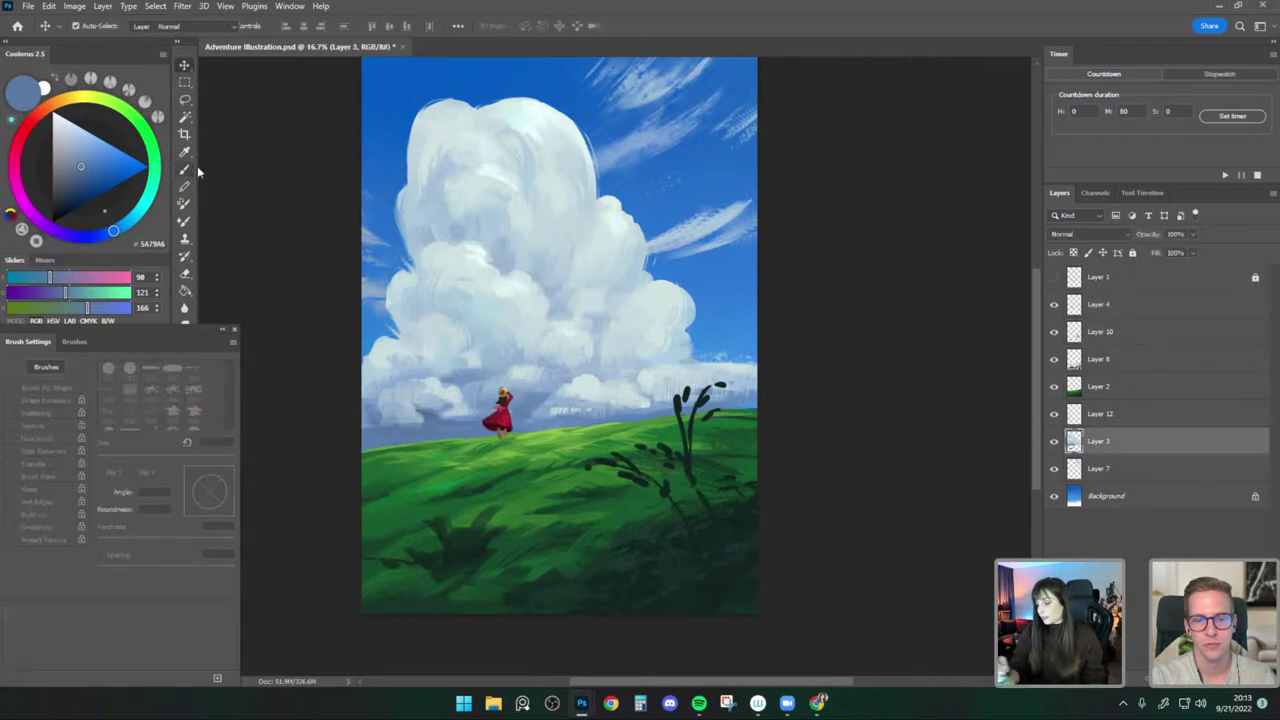
{"action": "left_click", "coordinate": [545, 377], "text": "alt"}
{"action": "key", "text": "bracketright"}
{"action": "key", "text": "bracketright"}
{"action": "key", "text": "bracketright"}
{"action": "key", "text": "bracketright"}
{"action": "key", "text": "bracketright"}
{"action": "key", "text": "bracketright"}
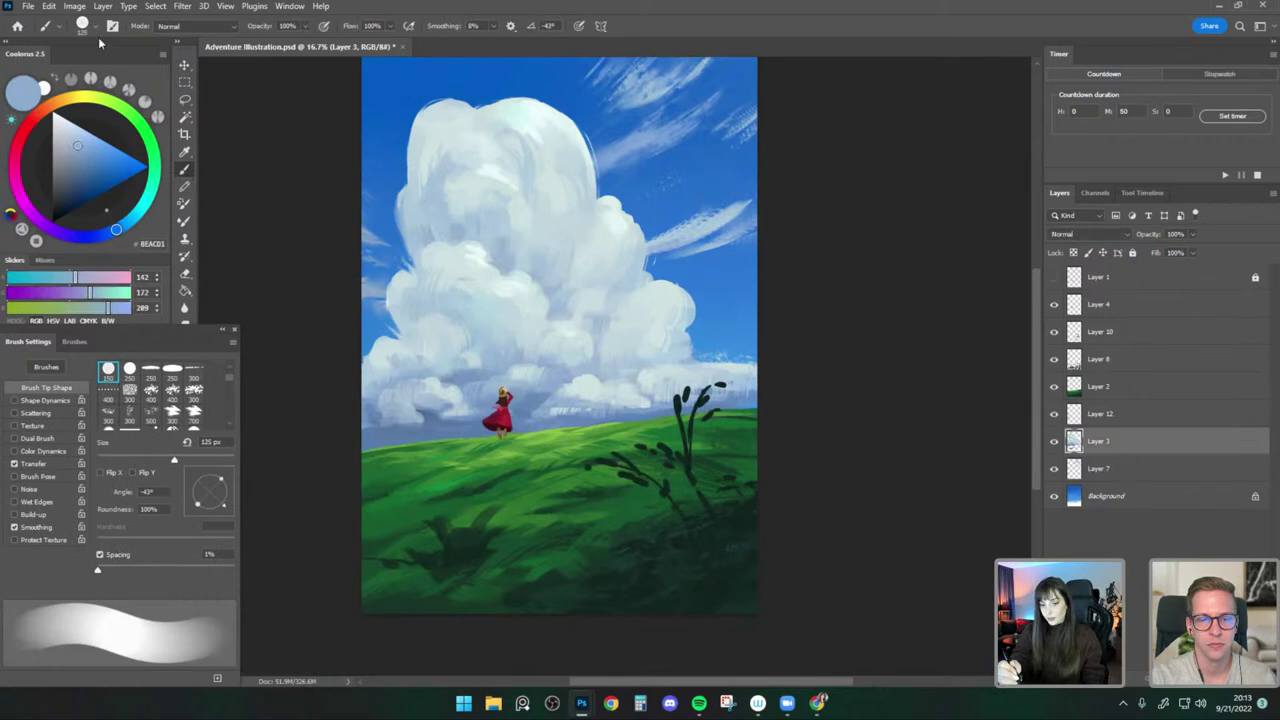
{"action": "key", "text": "ctrl+shift+alt+n"}
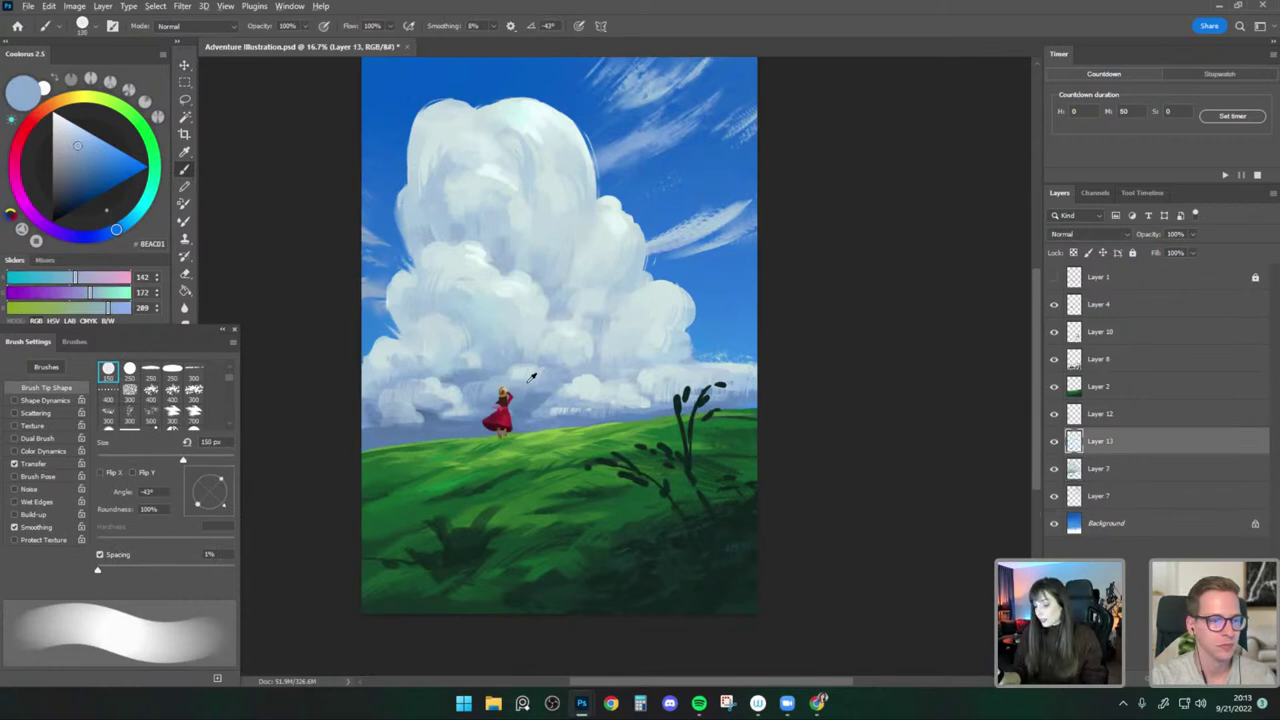
On the new layer, paint the cloud base around the figure's head with sampled blue-greys, using a 125 to 150 px brush.
{"action": "left_click", "coordinate": [532, 380], "text": "alt"}
{"action": "key", "text": "bracketright"}
{"action": "key", "text": "bracketleft"}
{"action": "key", "text": "bracketleft"}
{"action": "left_click", "coordinate": [513, 396], "text": "alt"}
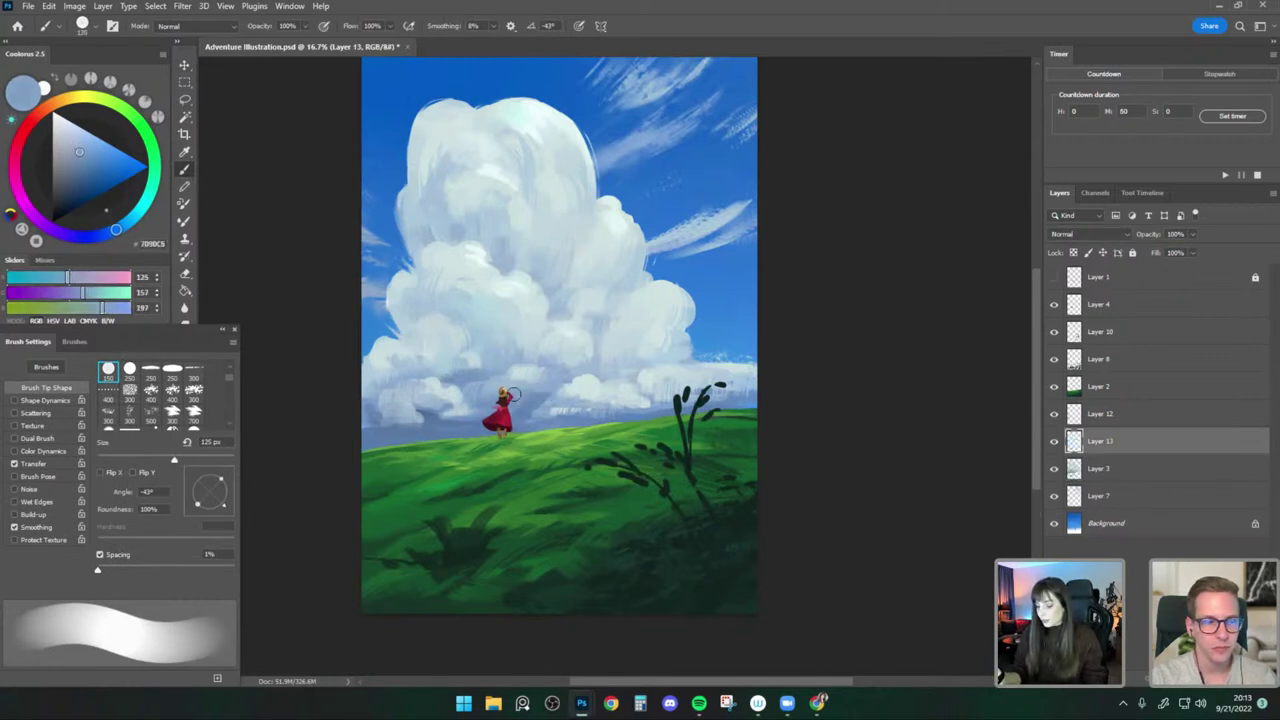
{"action": "left_click", "coordinate": [505, 404], "text": "alt"}
{"action": "key", "text": "bracketright"}
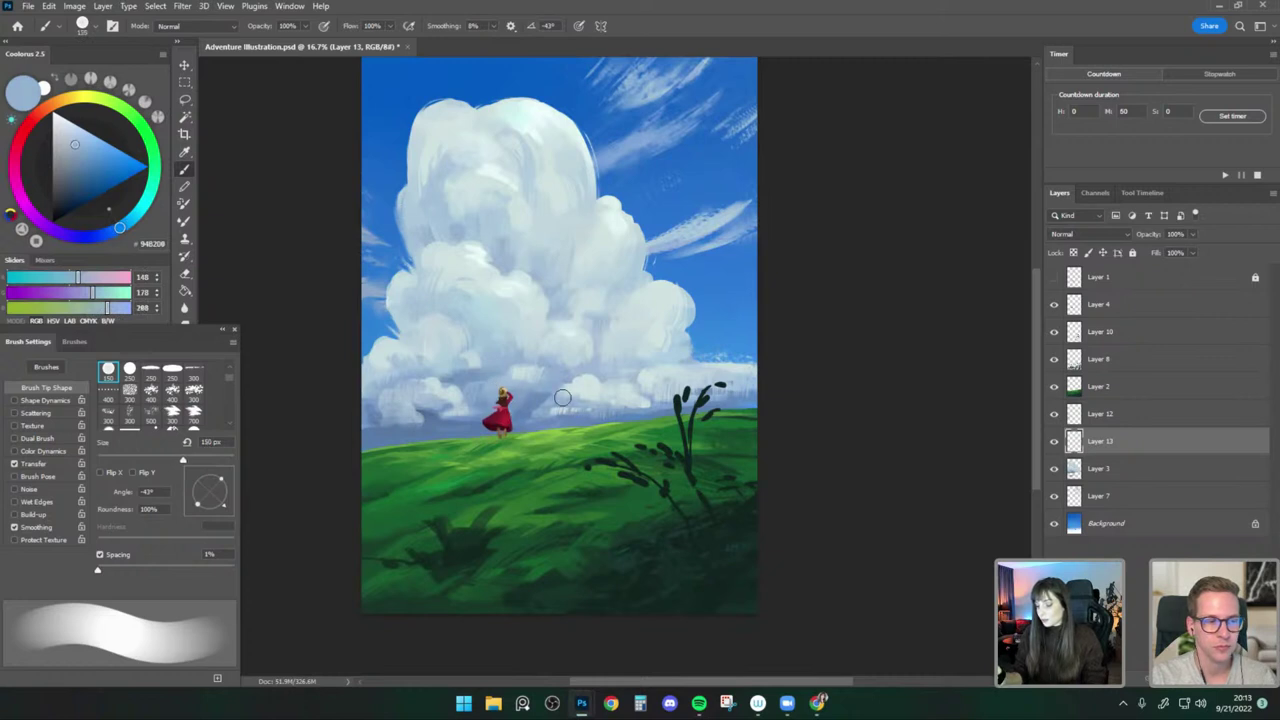
{"action": "left_click", "coordinate": [524, 402], "text": "alt"}
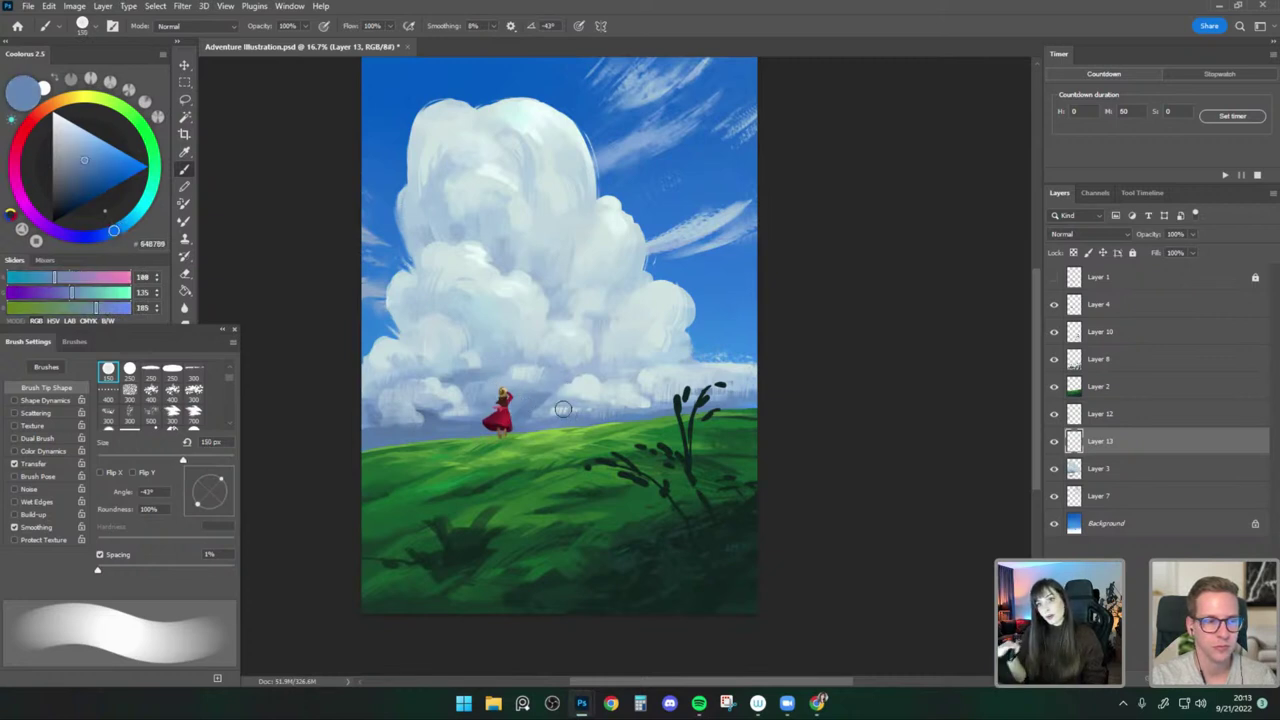
Paint the cloud base just right of the figure's head with sampled blue-greys, reducing the brush from 150 to 90 px.
{"action": "left_click", "coordinate": [541, 388], "text": "alt"}
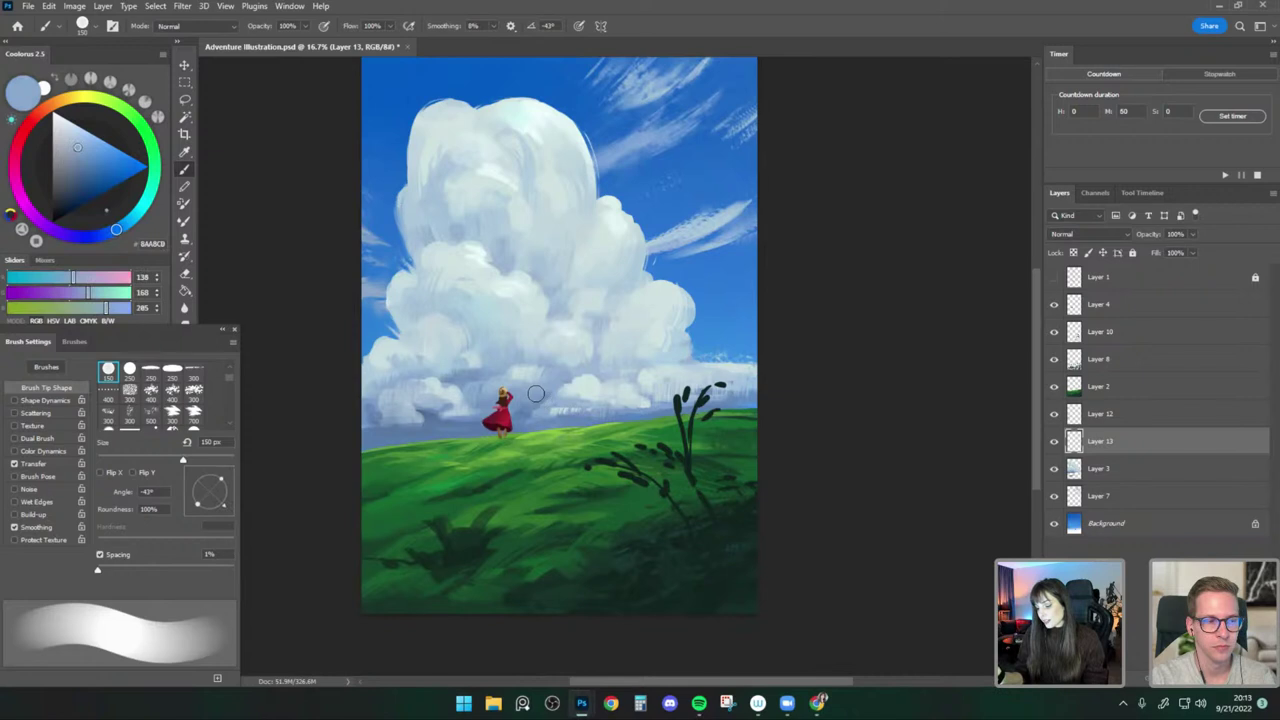
{"action": "left_click", "coordinate": [552, 391], "text": "alt"}
{"action": "left_click", "coordinate": [545, 388], "text": "alt"}
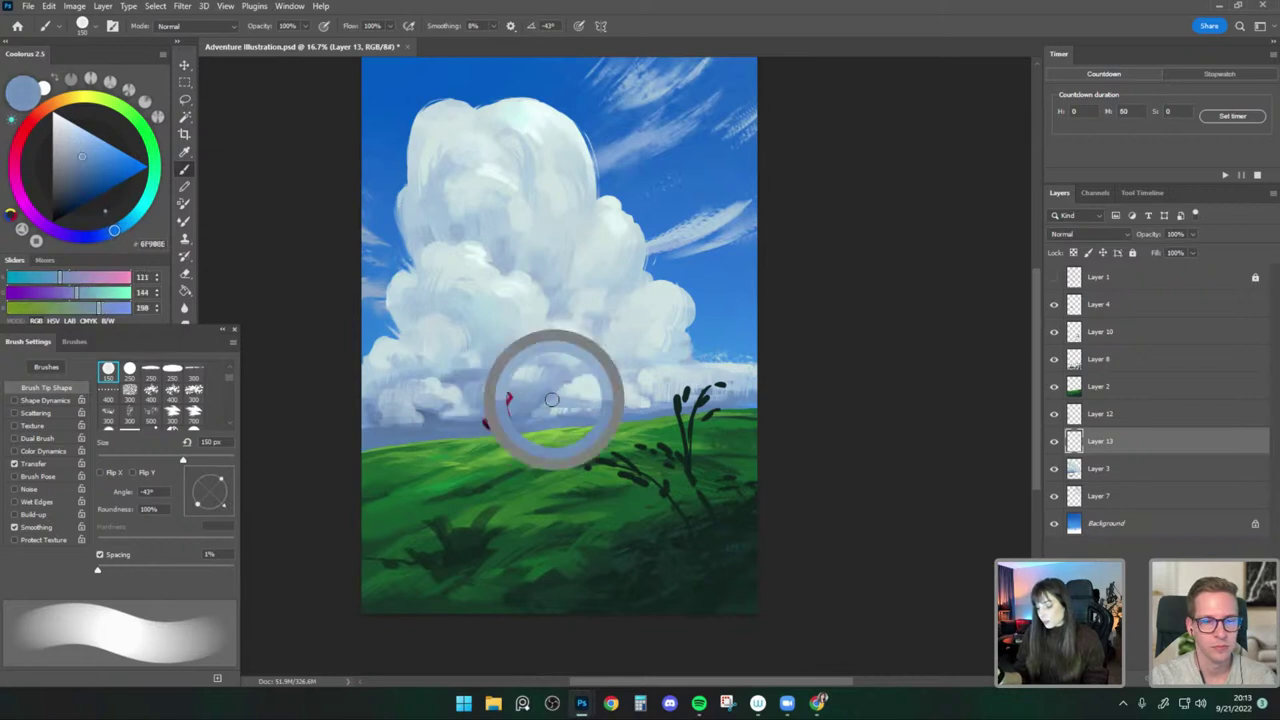
{"action": "key", "text": "bracketleft"}
{"action": "left_click", "coordinate": [563, 392], "text": "alt"}
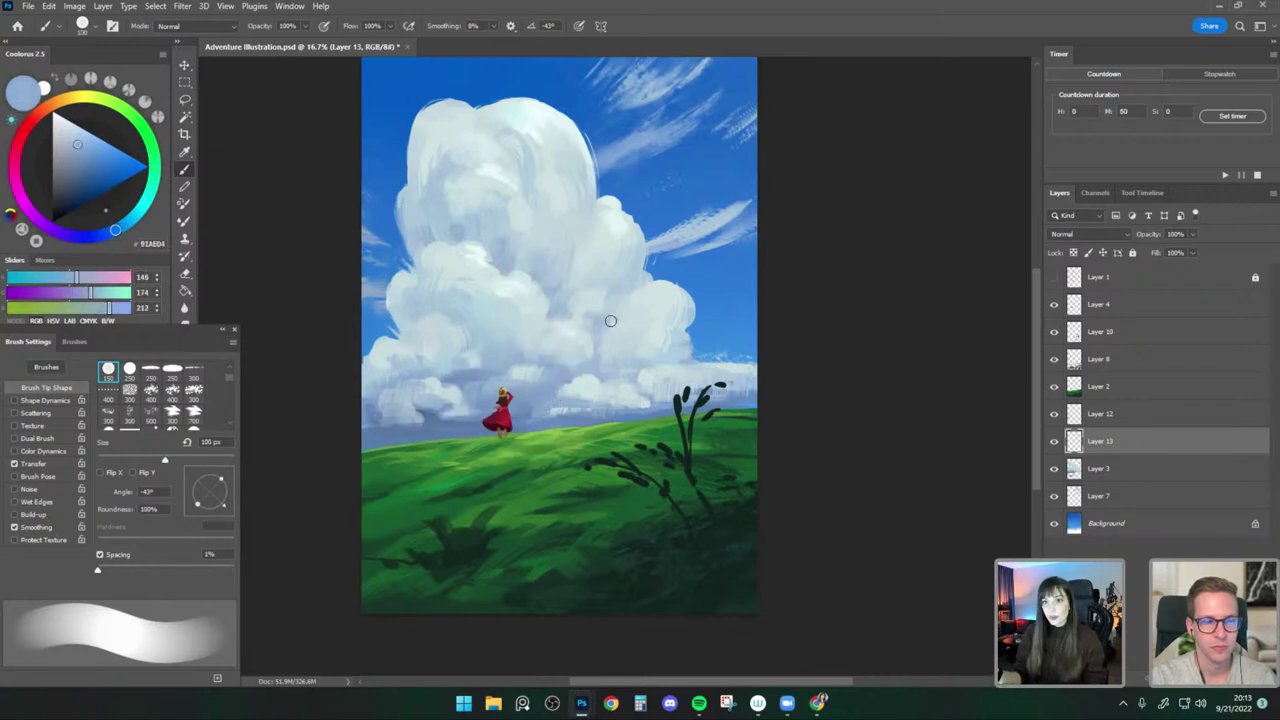
{"action": "left_click", "coordinate": [546, 392], "text": "alt"}
{"action": "key", "text": "bracketleft"}
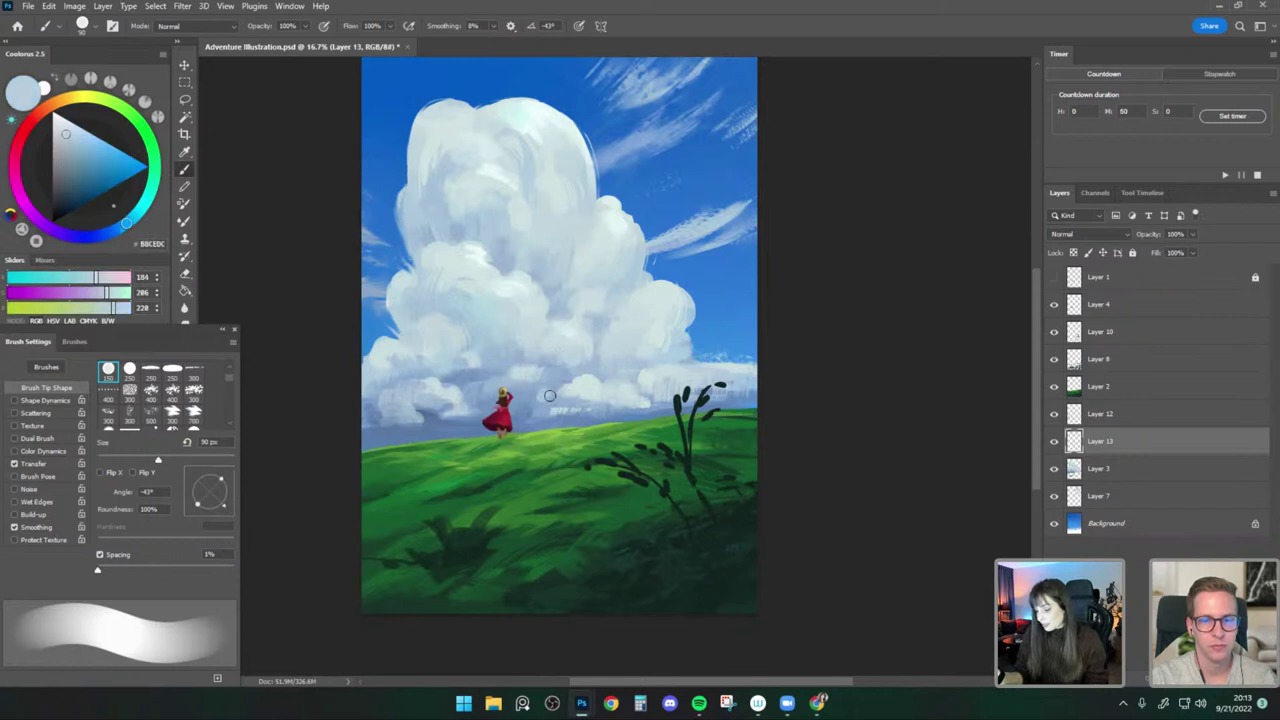
Shape pale blue cloud puffs beside the figure's shoulder with sampled light blues, using a 70 to 100 px brush.
{"action": "left_click", "coordinate": [540, 405], "text": "alt"}
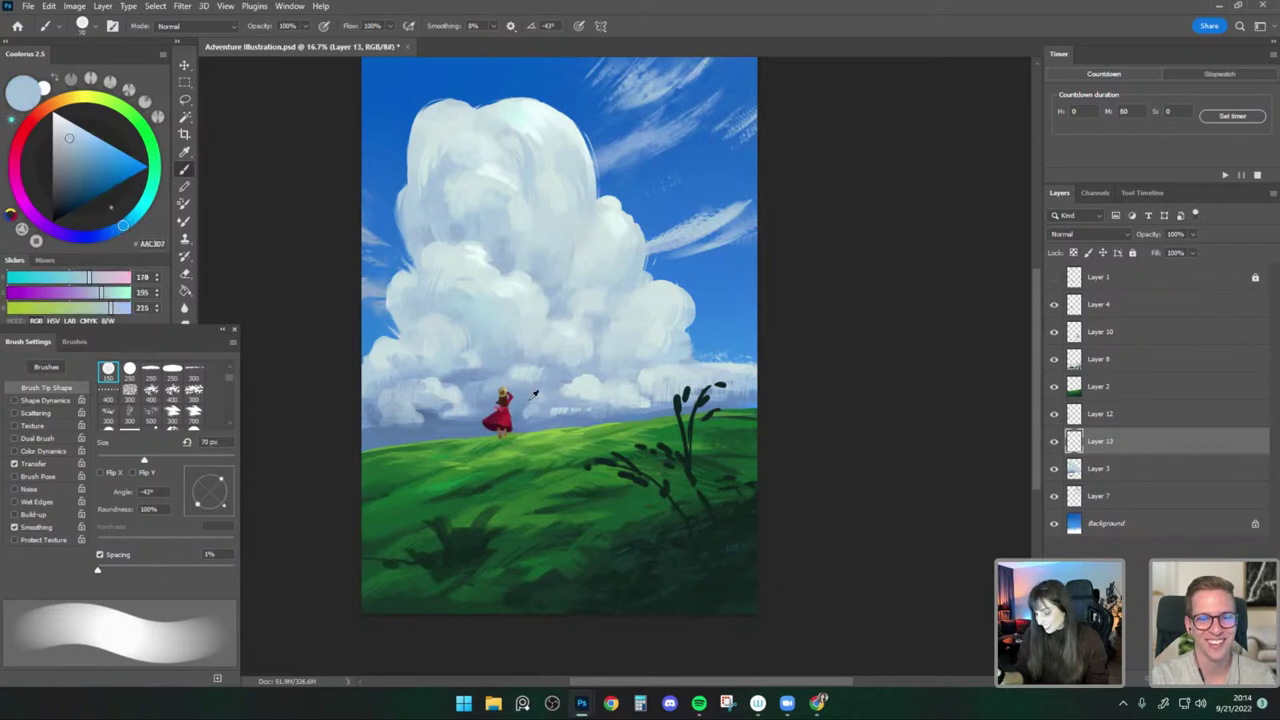
{"action": "left_click", "coordinate": [540, 404], "text": "alt"}
{"action": "key", "text": "bracketright"}
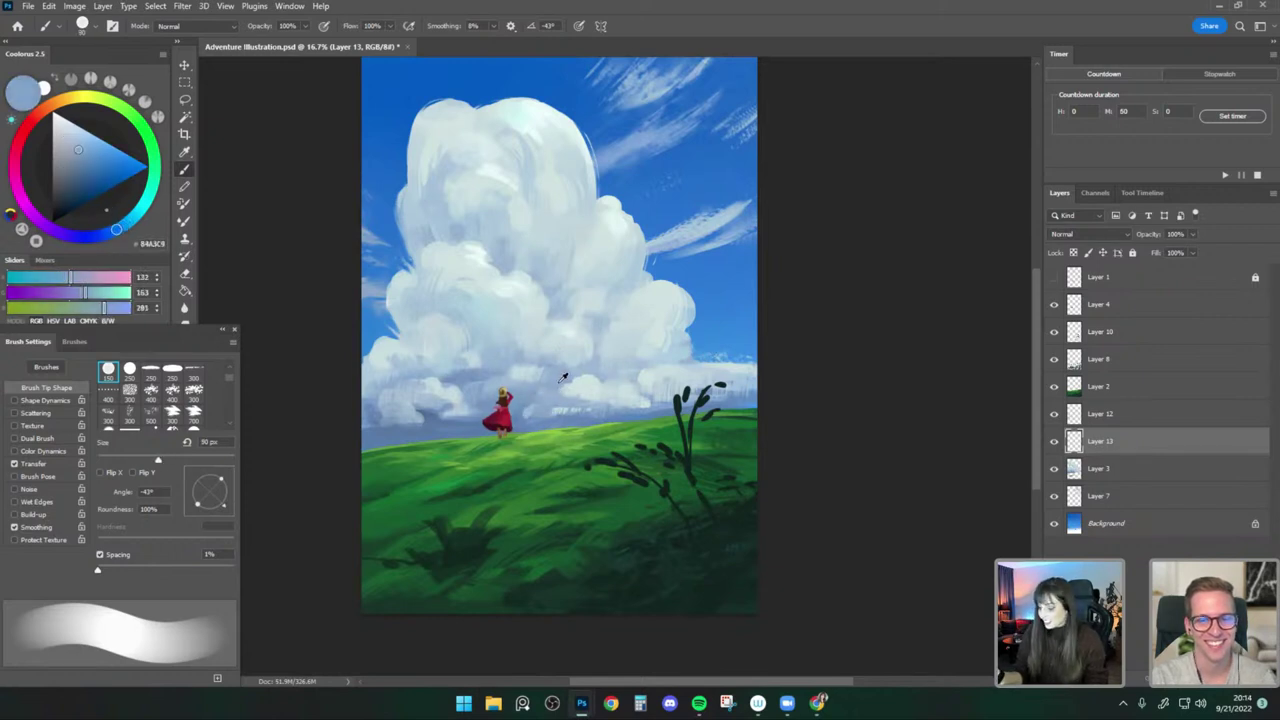
{"action": "left_click", "coordinate": [548, 409], "text": "alt"}
{"action": "key", "text": "bracketright"}
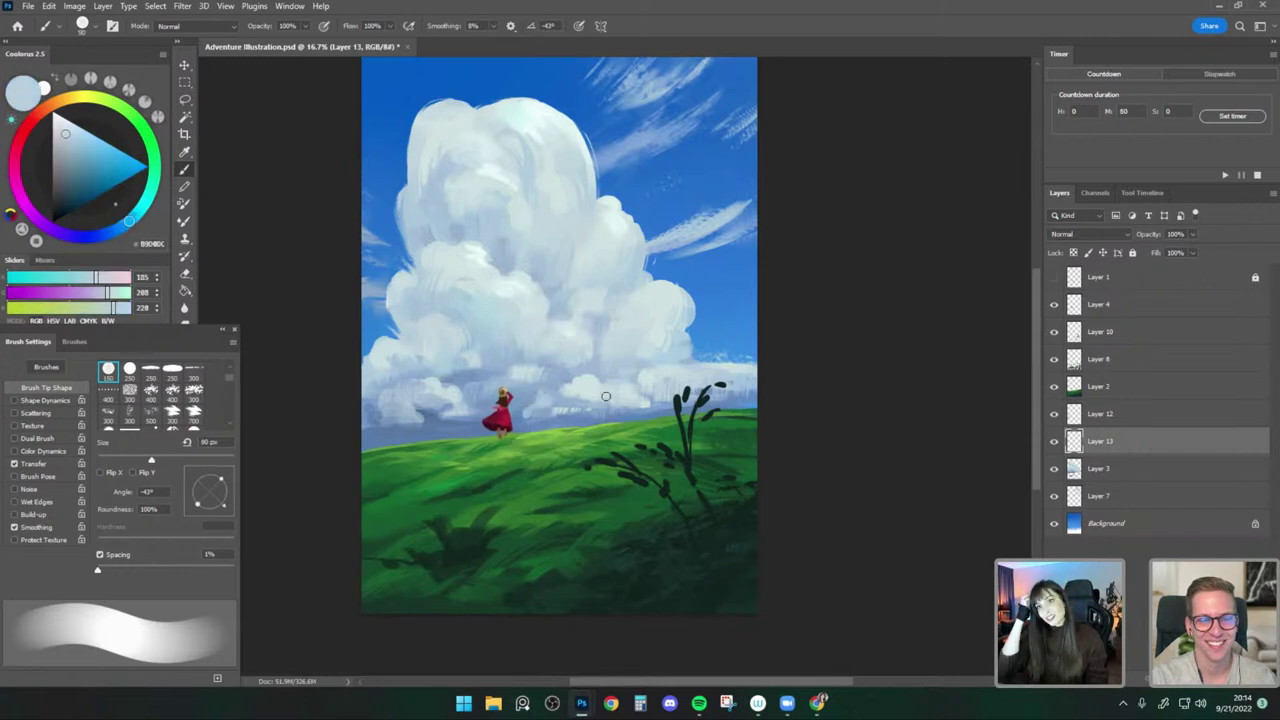
{"action": "left_click", "coordinate": [539, 393], "text": "alt"}
{"action": "key", "text": "bracketright"}
{"action": "key", "text": "bracketright"}
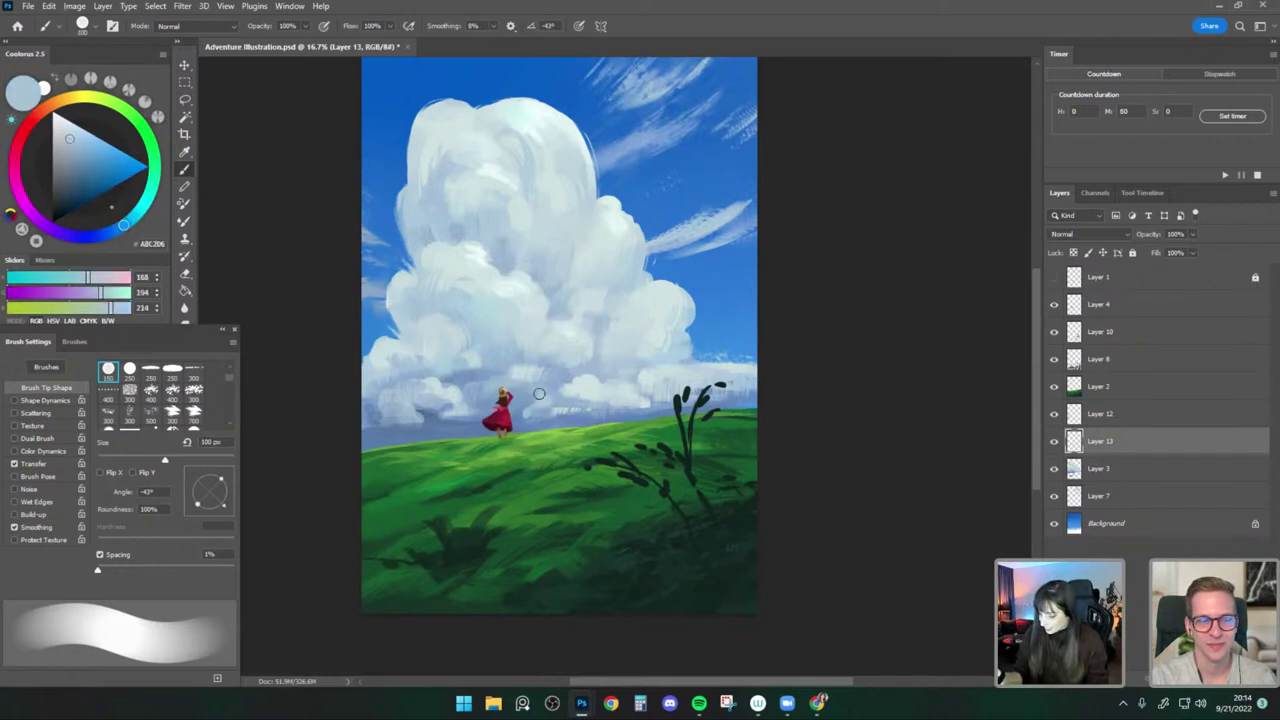
Blend the gap between the figure and the small low cloud with sampled mid and light blues at about 100 px.
{"action": "left_click", "coordinate": [545, 402], "text": "alt"}
{"action": "key", "text": "bracketleft"}
{"action": "key", "text": "bracketleft"}
{"action": "left_click", "coordinate": [588, 386], "text": "alt"}
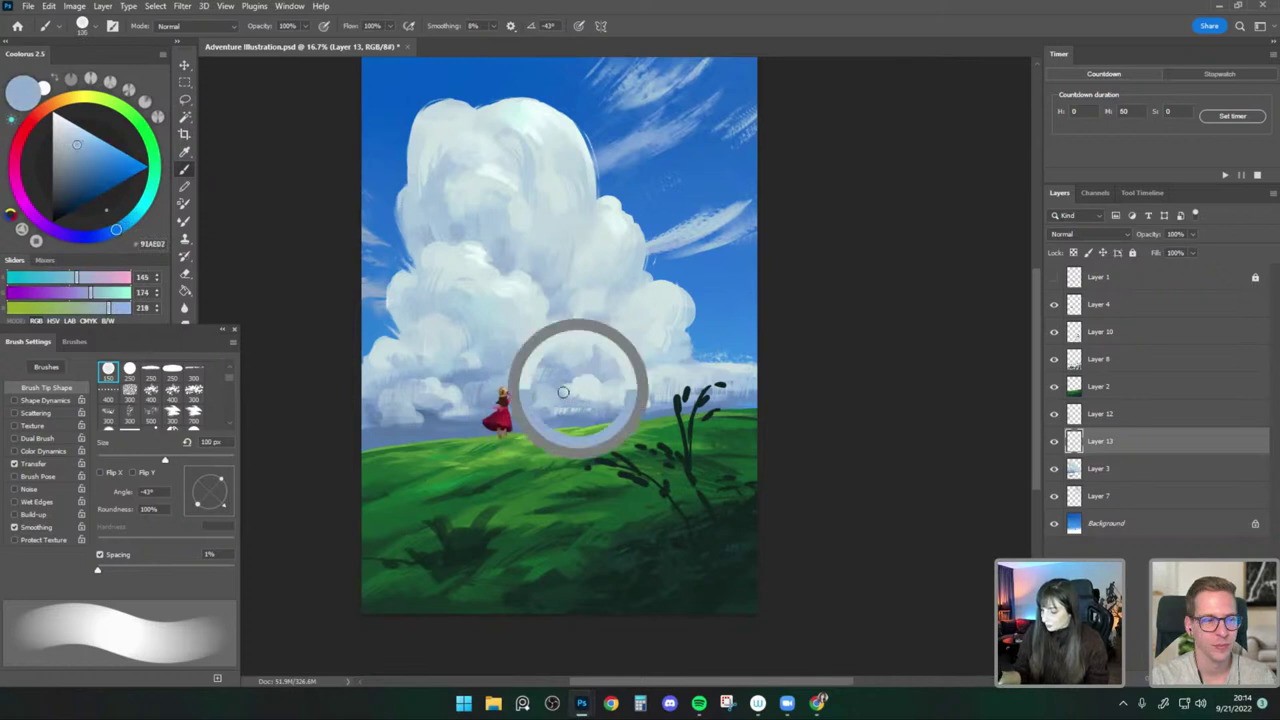
{"action": "left_click", "coordinate": [548, 398], "text": "alt"}
{"action": "key", "text": "bracketright"}
{"action": "key", "text": "bracketright"}
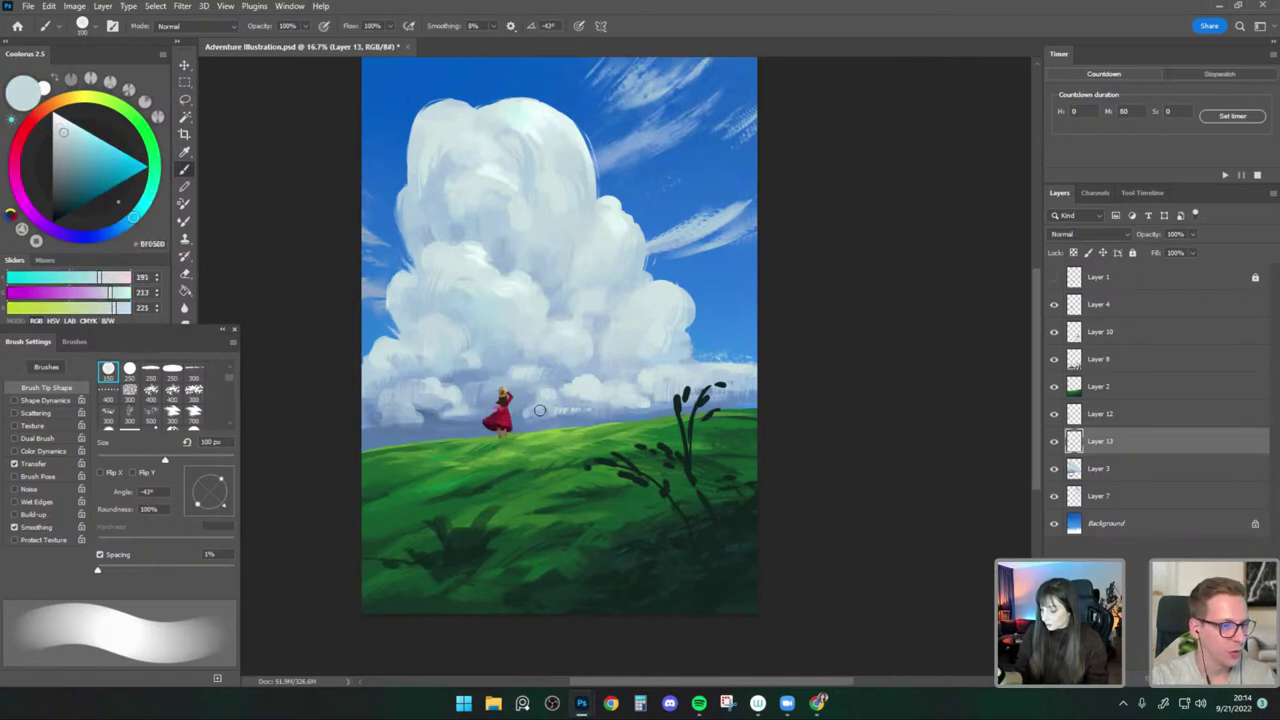
Soften the hazy band above the hill crest right of the figure with sampled blues, using a 100 to 125 px brush.
{"action": "left_click", "coordinate": [543, 408], "text": "alt"}
{"action": "left_click", "coordinate": [539, 421], "text": "alt"}
{"action": "key", "text": "bracketleft"}
{"action": "key", "text": "bracketleft"}
{"action": "left_click", "coordinate": [565, 401], "text": "alt"}
{"action": "key", "text": "bracketright"}
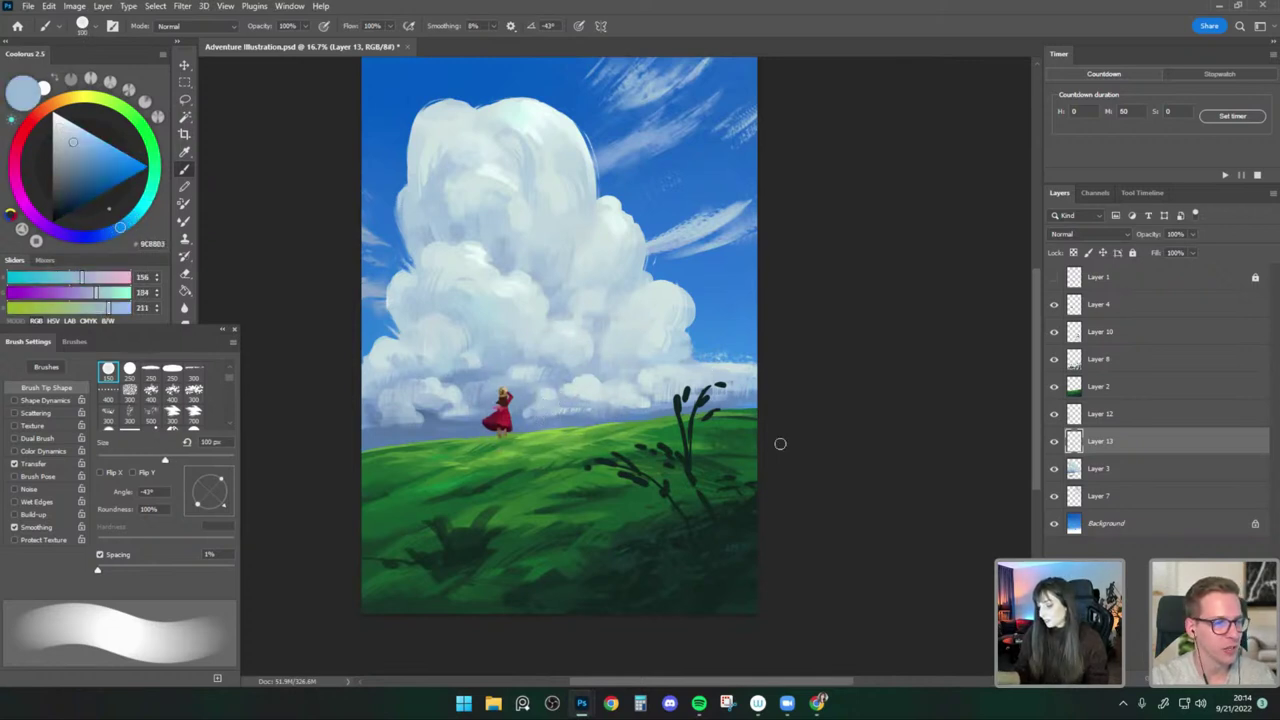
{"action": "left_click", "coordinate": [534, 404], "text": "alt"}
{"action": "left_click", "coordinate": [529, 418], "text": "alt"}
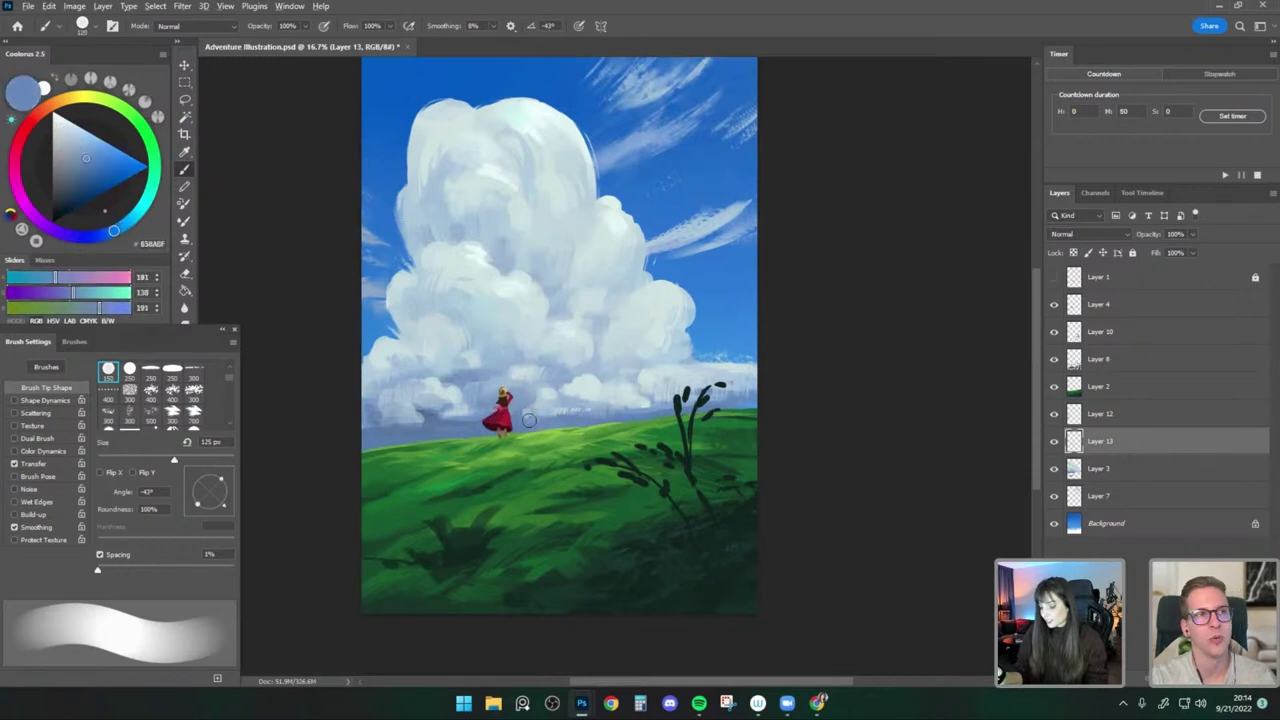
{"action": "left_click", "coordinate": [535, 415], "text": "alt"}
{"action": "left_click", "coordinate": [535, 415], "text": "alt"}
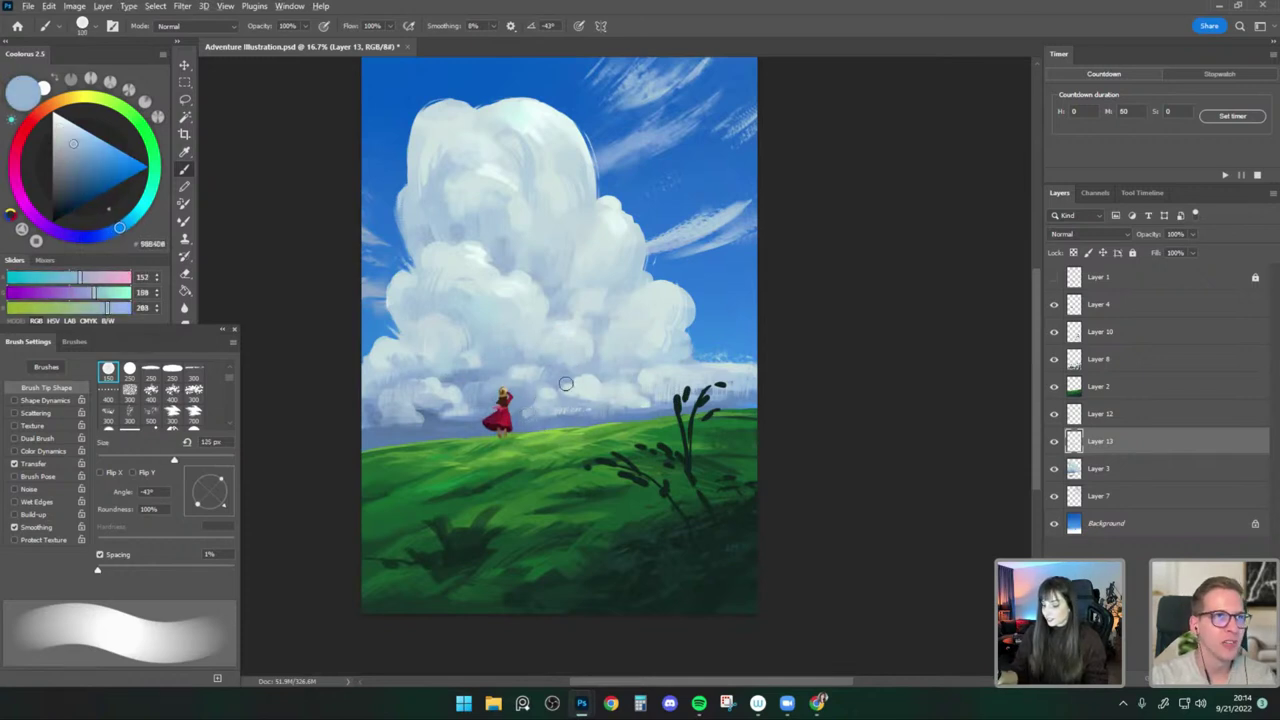
Touch up the cloud base on the left side of the figure's head with sampled pale blues at 100 px.
{"action": "left_click", "coordinate": [477, 405], "text": "alt"}
{"action": "left_click", "coordinate": [479, 395], "text": "alt"}
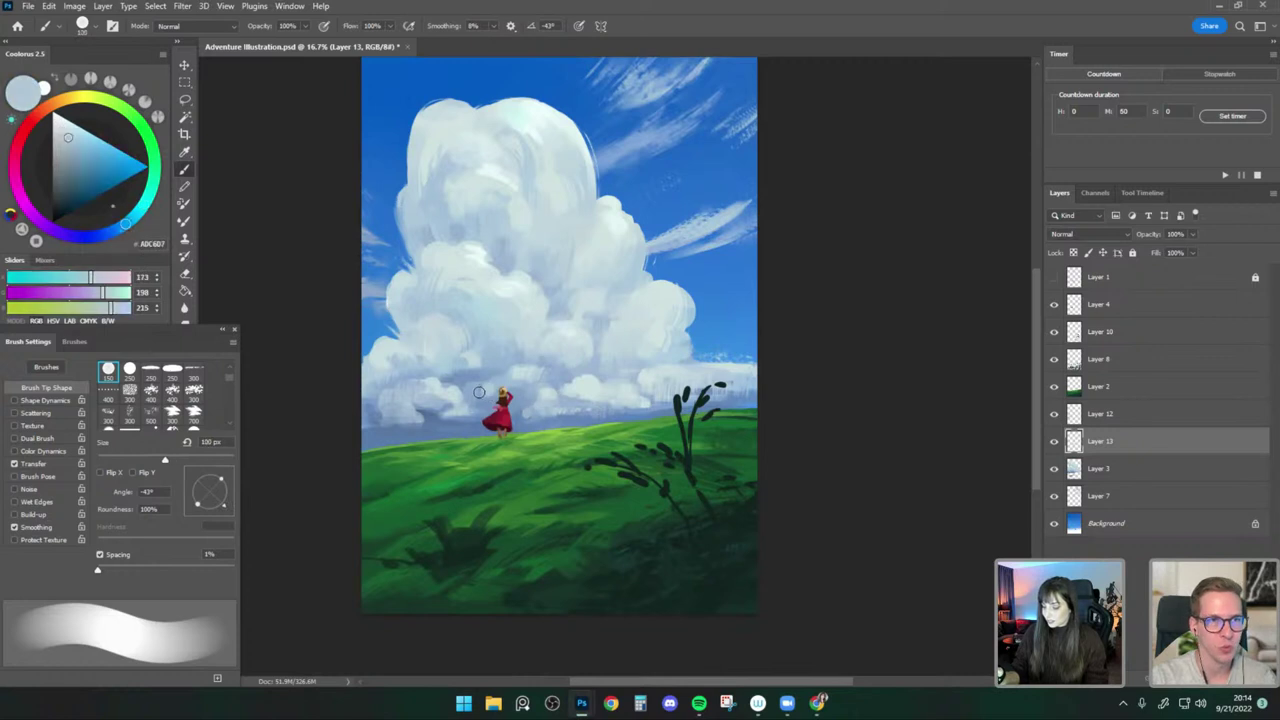
{"action": "left_click", "coordinate": [483, 395], "text": "alt"}
{"action": "left_click", "coordinate": [491, 381], "text": "alt"}
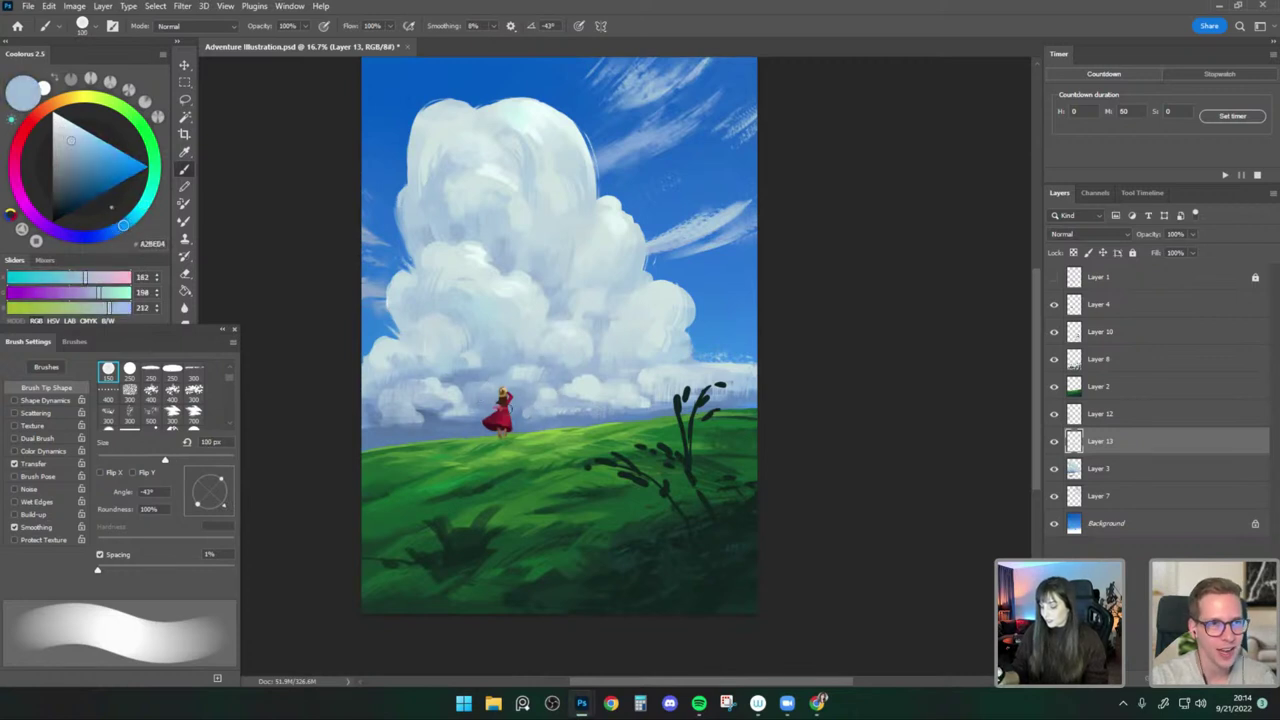
Flip the canvas horizontally and refine the large cloud's light billows with sampled near-whites, using a 100 to 150 px brush.
{"action": "key", "text": "h"}
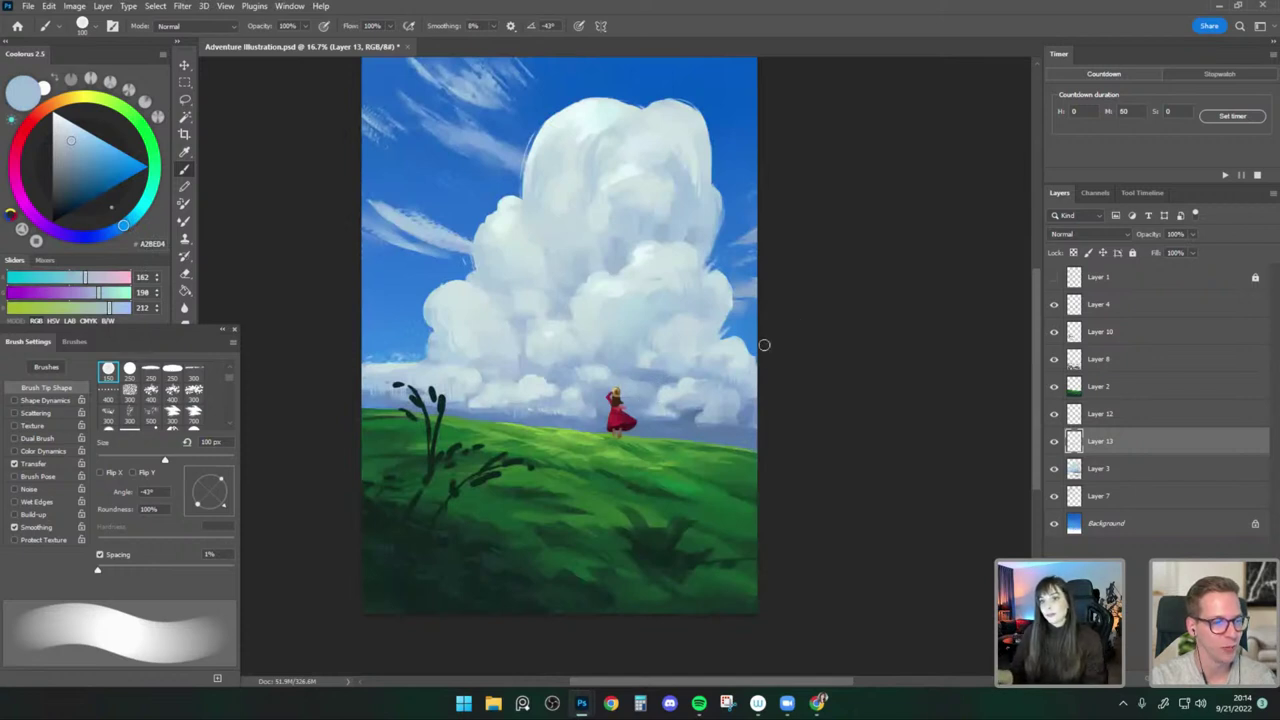
{"action": "left_click", "coordinate": [610, 184], "text": "alt"}
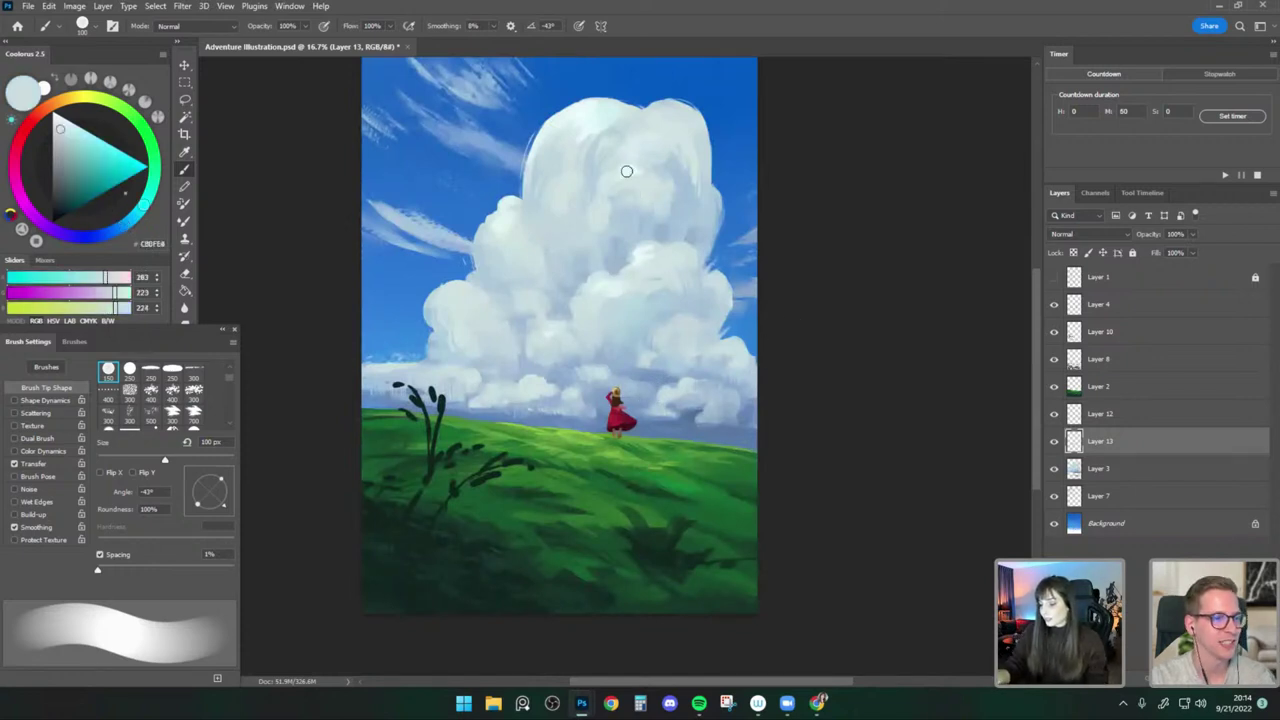
{"action": "left_click", "coordinate": [648, 248], "text": "alt"}
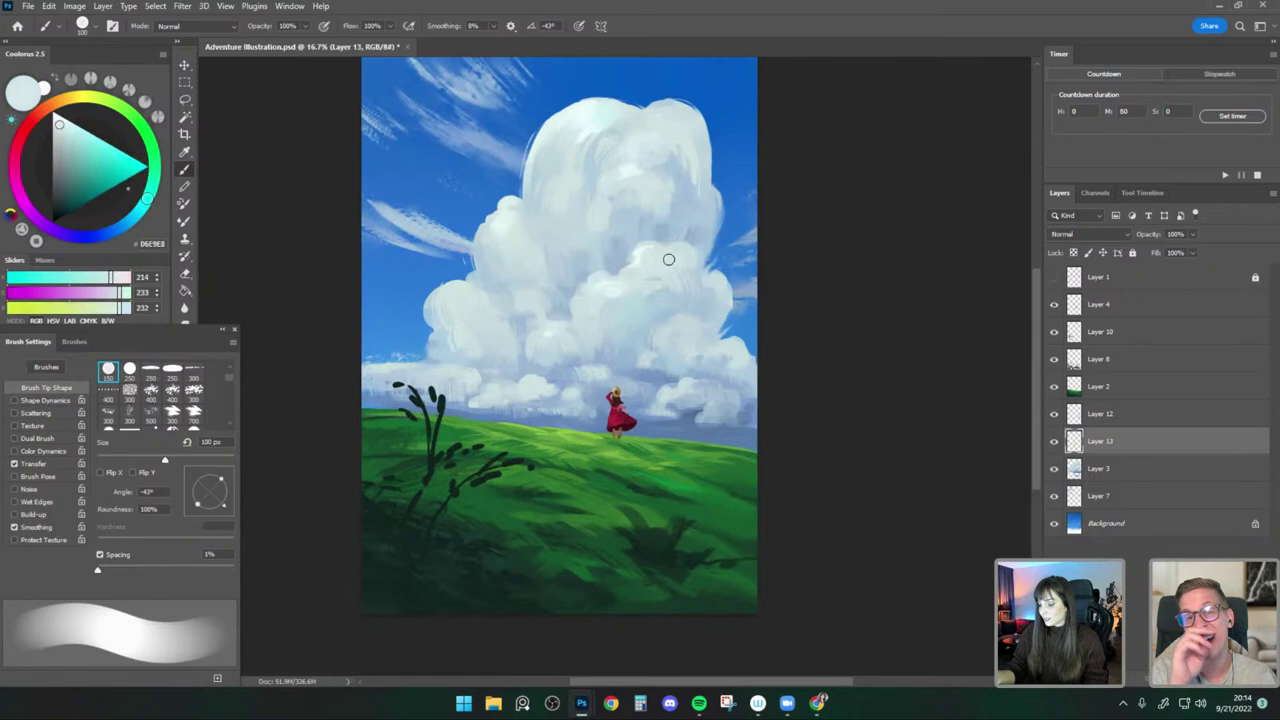
{"action": "key", "text": "bracketright"}
{"action": "left_click", "coordinate": [600, 291], "text": "alt"}
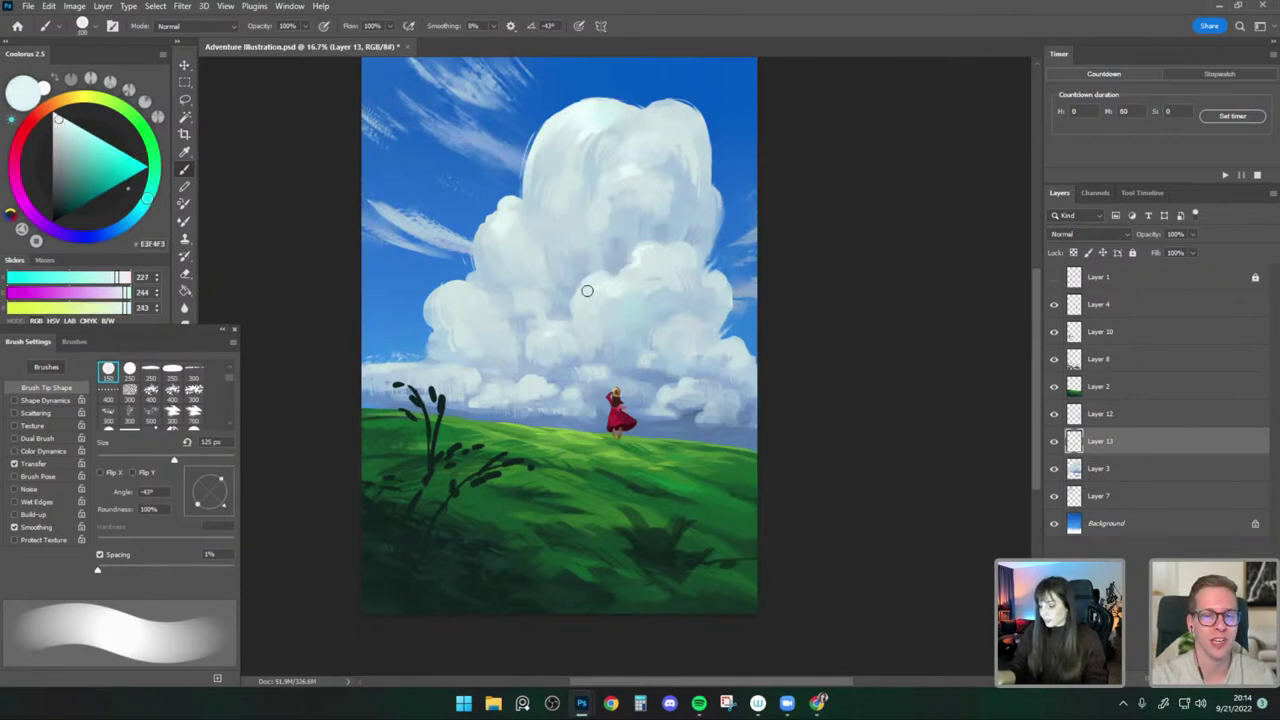
{"action": "key", "text": "bracketright"}
{"action": "left_click", "coordinate": [660, 295], "text": "alt"}
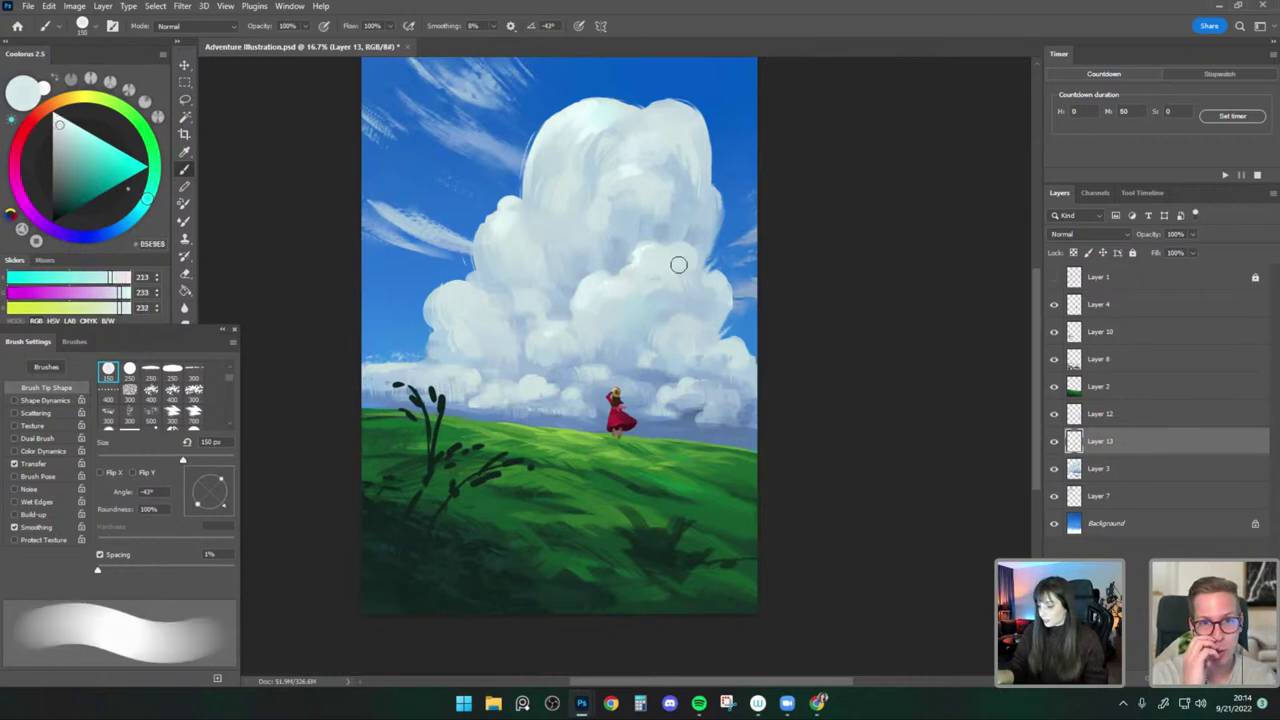
{"action": "left_click", "coordinate": [640, 249], "text": "alt"}
{"action": "key", "text": "bracketleft"}
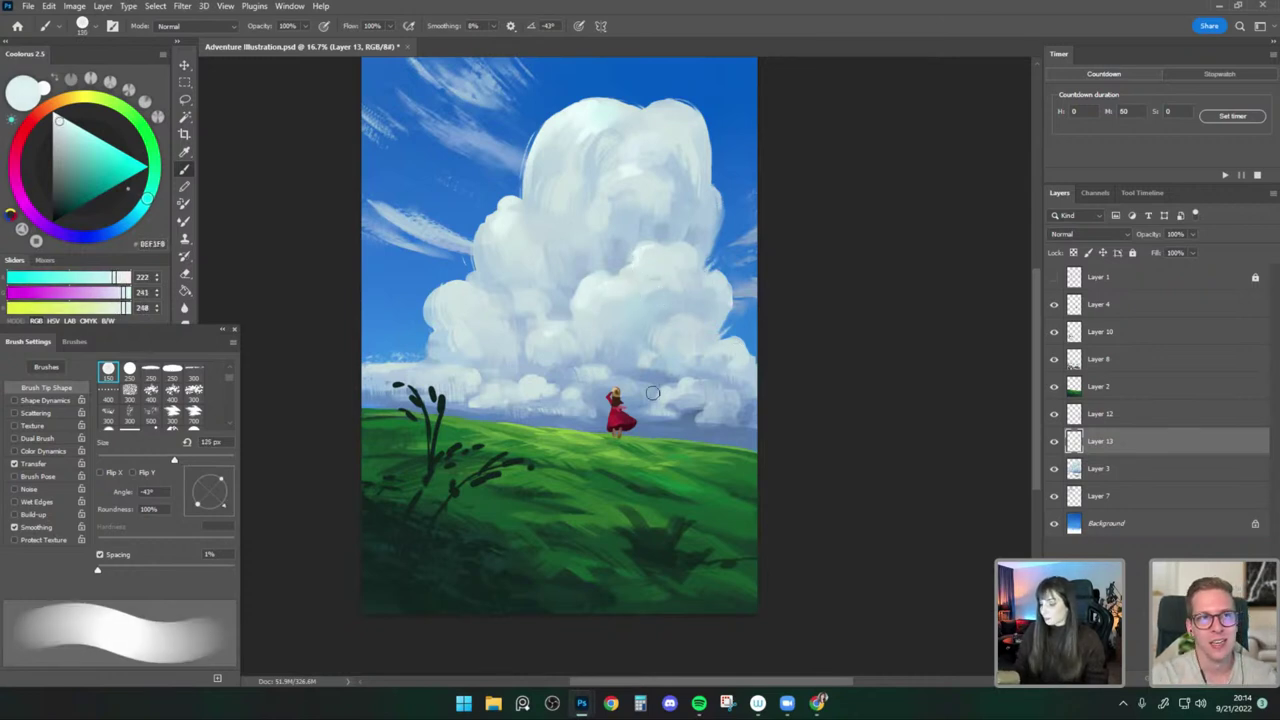
Paint darker sampled blues into the cloud base left of the figure's dress, using an 80 to 90 px brush.
{"action": "left_click", "coordinate": [595, 411], "text": "alt"}
{"action": "left_click", "coordinate": [585, 419], "text": "alt"}
{"action": "key", "text": "bracketleft"}
{"action": "key", "text": "bracketleft"}
{"action": "key", "text": "bracketleft"}
{"action": "key", "text": "bracketleft"}
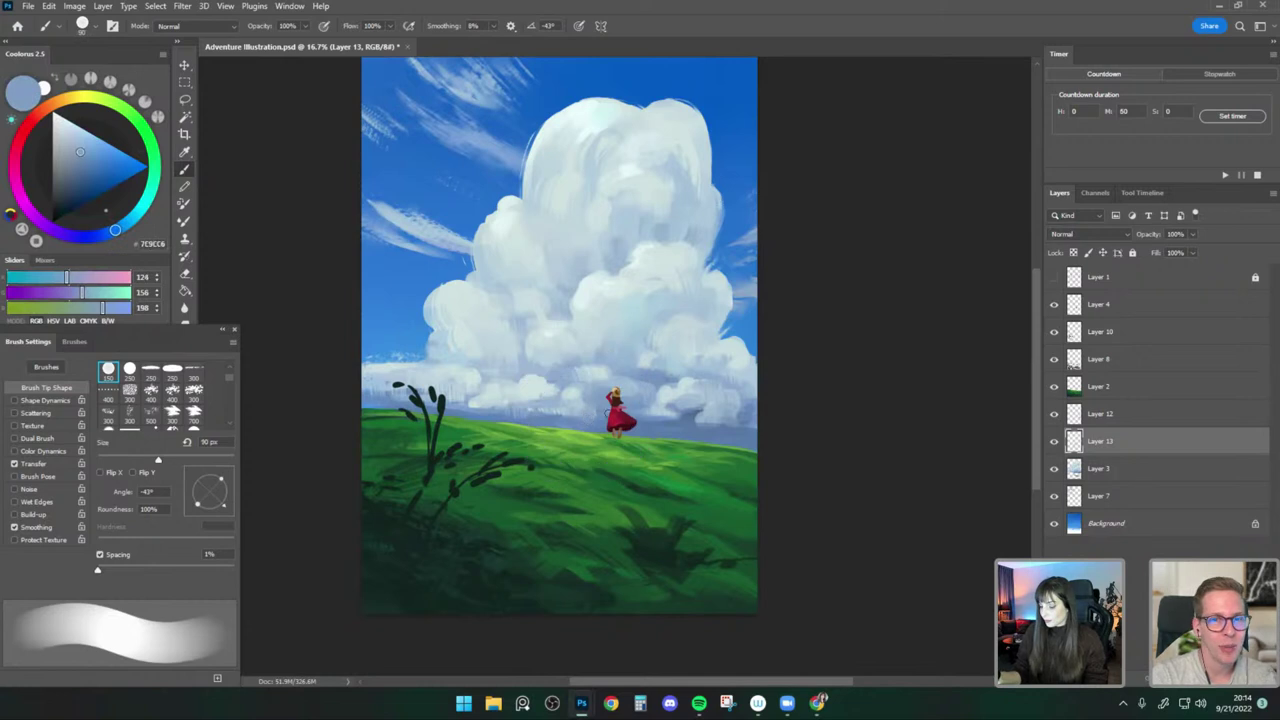
{"action": "left_click", "coordinate": [580, 423], "text": "alt"}
{"action": "key", "text": "bracketright"}
{"action": "left_click", "coordinate": [578, 408], "text": "alt"}
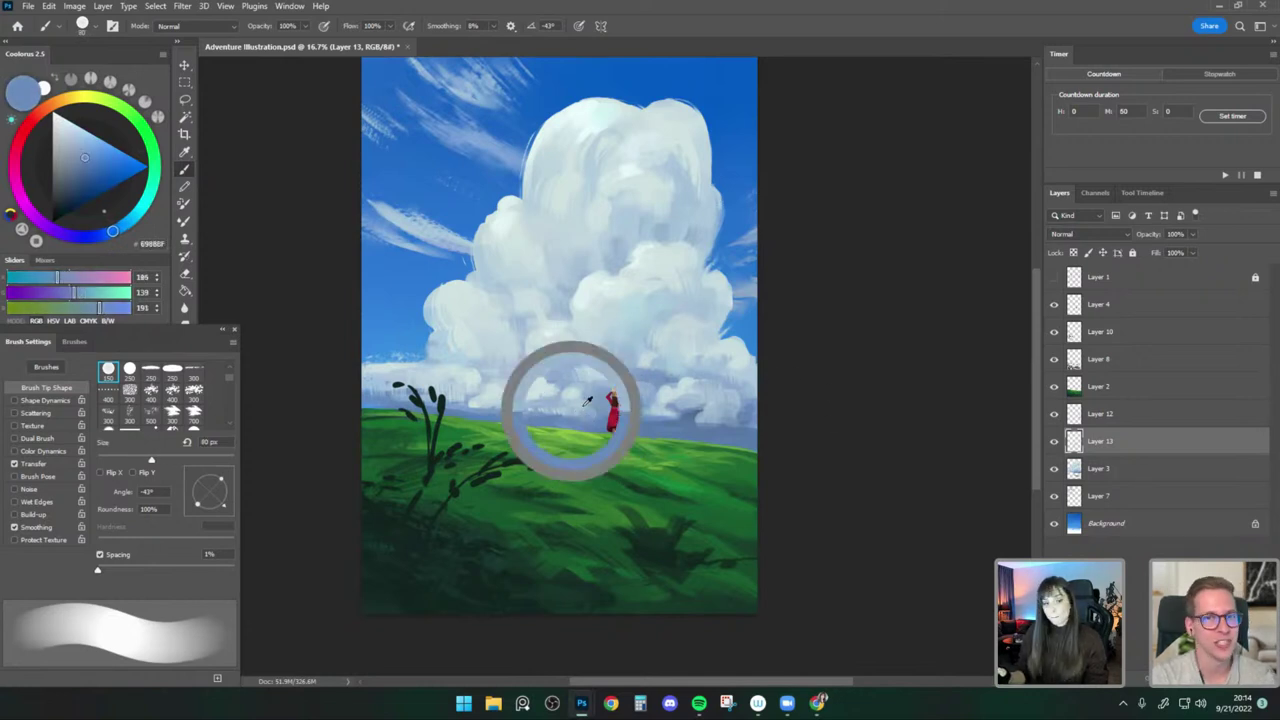
Add fine light and dark blue strokes along the hill horizon left of the figure with a 40 px brush.
{"action": "key", "text": "bracketleft"}
{"action": "key", "text": "bracketleft"}
{"action": "key", "text": "bracketleft"}
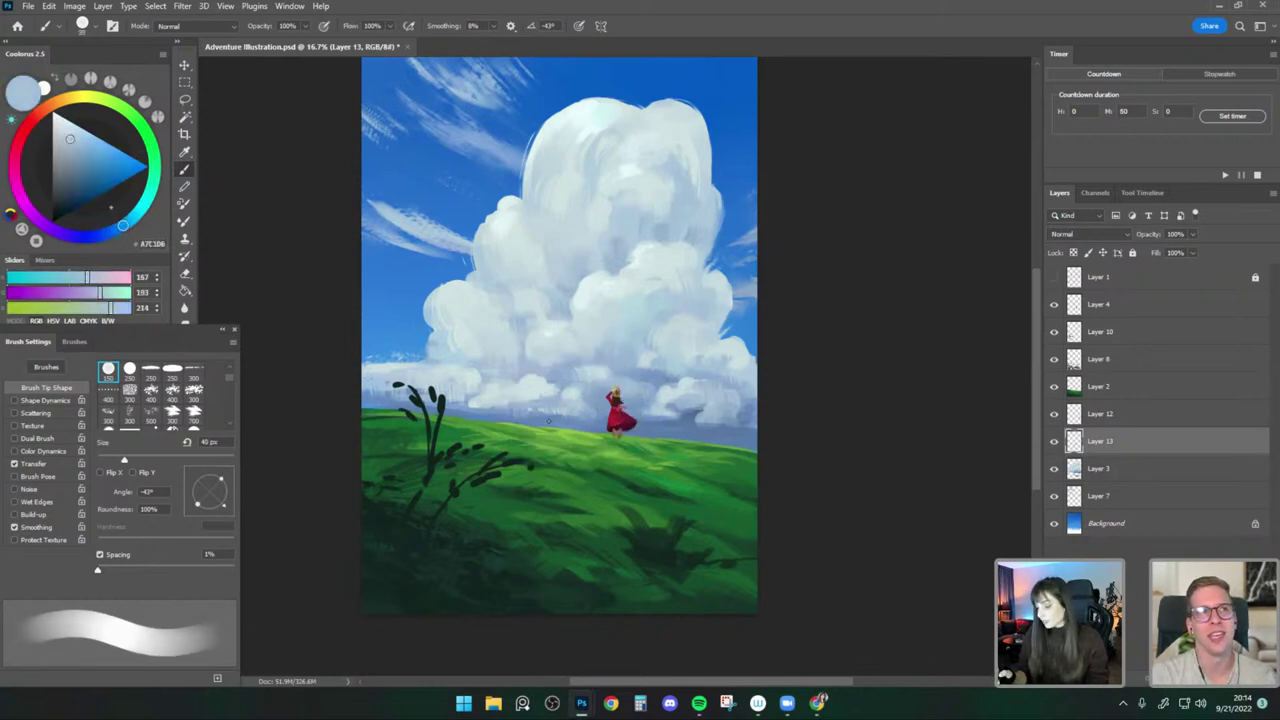
{"action": "left_click", "coordinate": [594, 425], "text": "alt"}
{"action": "left_click", "coordinate": [583, 419], "text": "alt"}
{"action": "left_click", "coordinate": [595, 425], "text": "alt"}
{"action": "key", "text": "bracketright"}
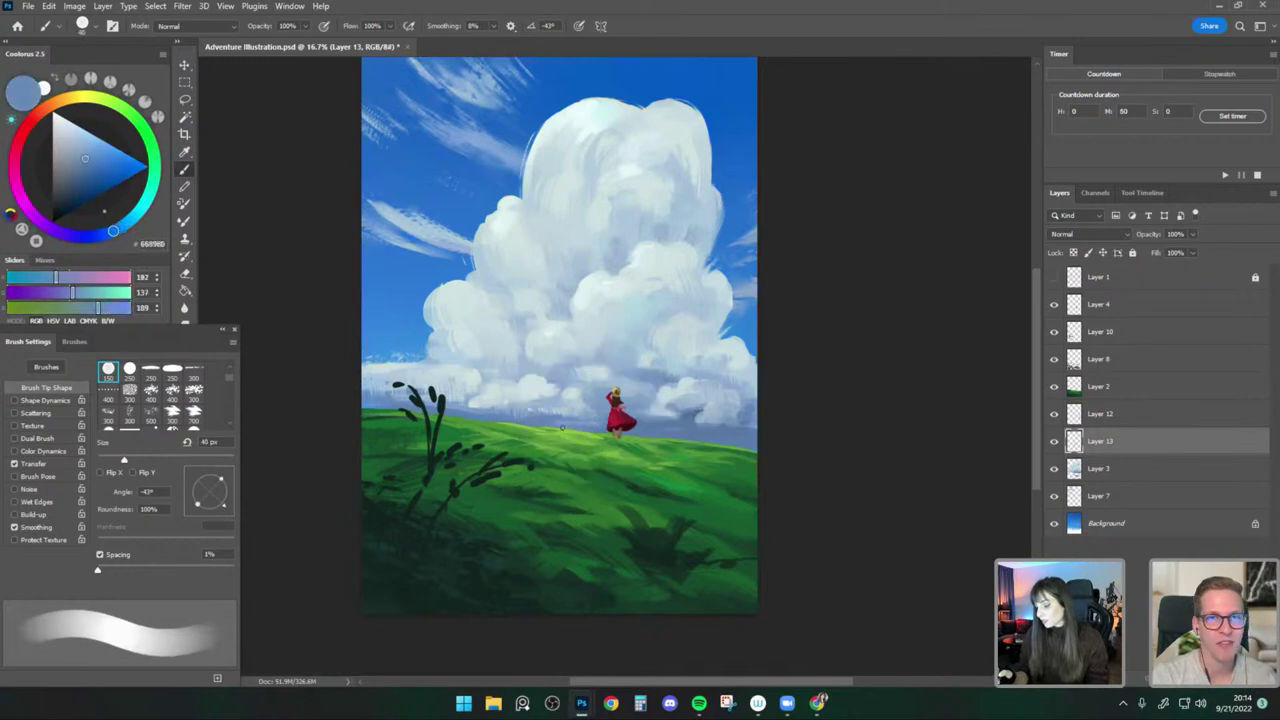
{"action": "left_click", "coordinate": [587, 413], "text": "alt"}
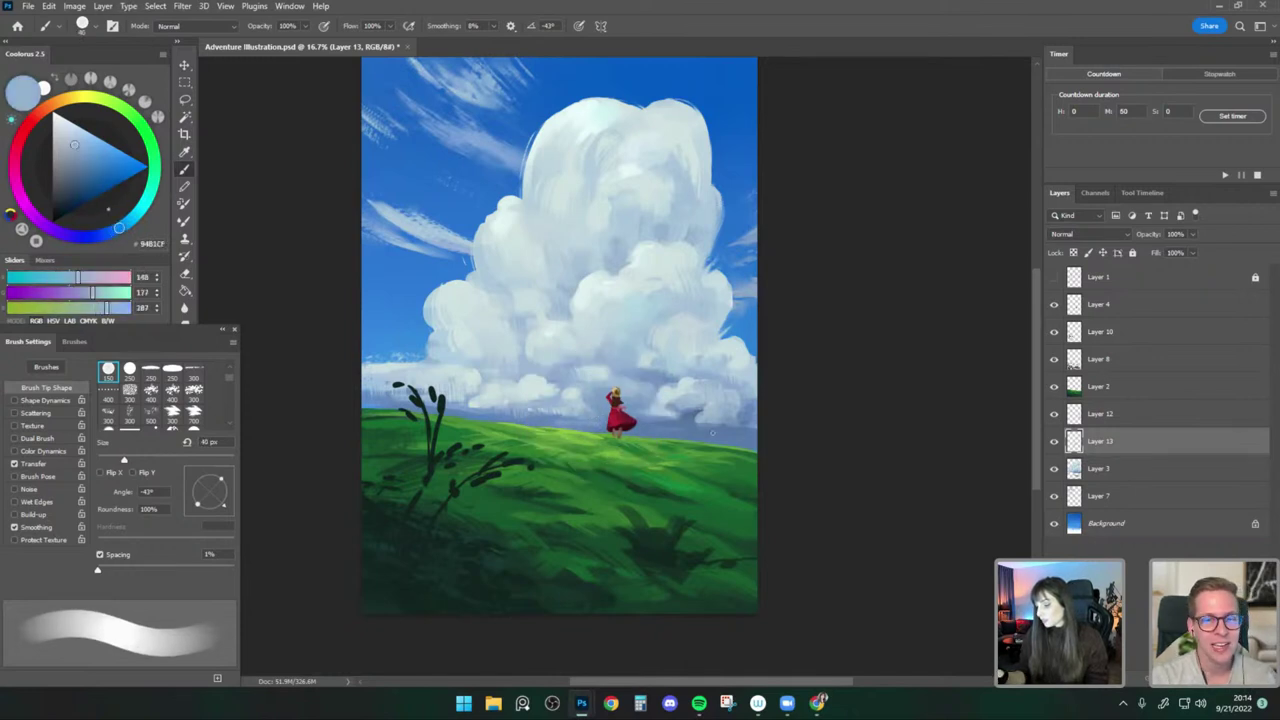
Rework the shadowed underside of the low cloud right of the figure with sampled blues, using a 50 to 70 px brush.
{"action": "left_click", "coordinate": [645, 425], "text": "alt"}
{"action": "key", "text": "bracketright"}
{"action": "left_click", "coordinate": [692, 432], "text": "alt"}
{"action": "key", "text": "bracketright"}
{"action": "left_click", "coordinate": [664, 424], "text": "alt"}
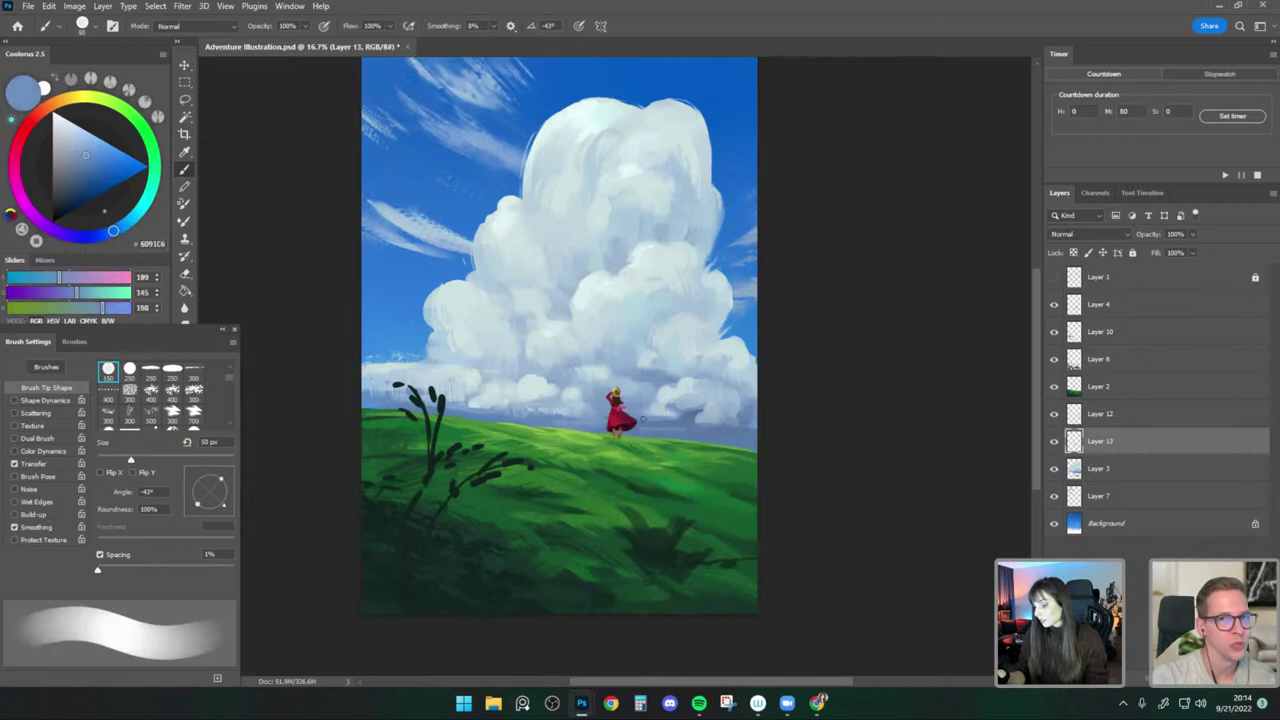
{"action": "key", "text": "bracketright"}
{"action": "left_click", "coordinate": [690, 425], "text": "alt"}
{"action": "left_click", "coordinate": [698, 415], "text": "alt"}
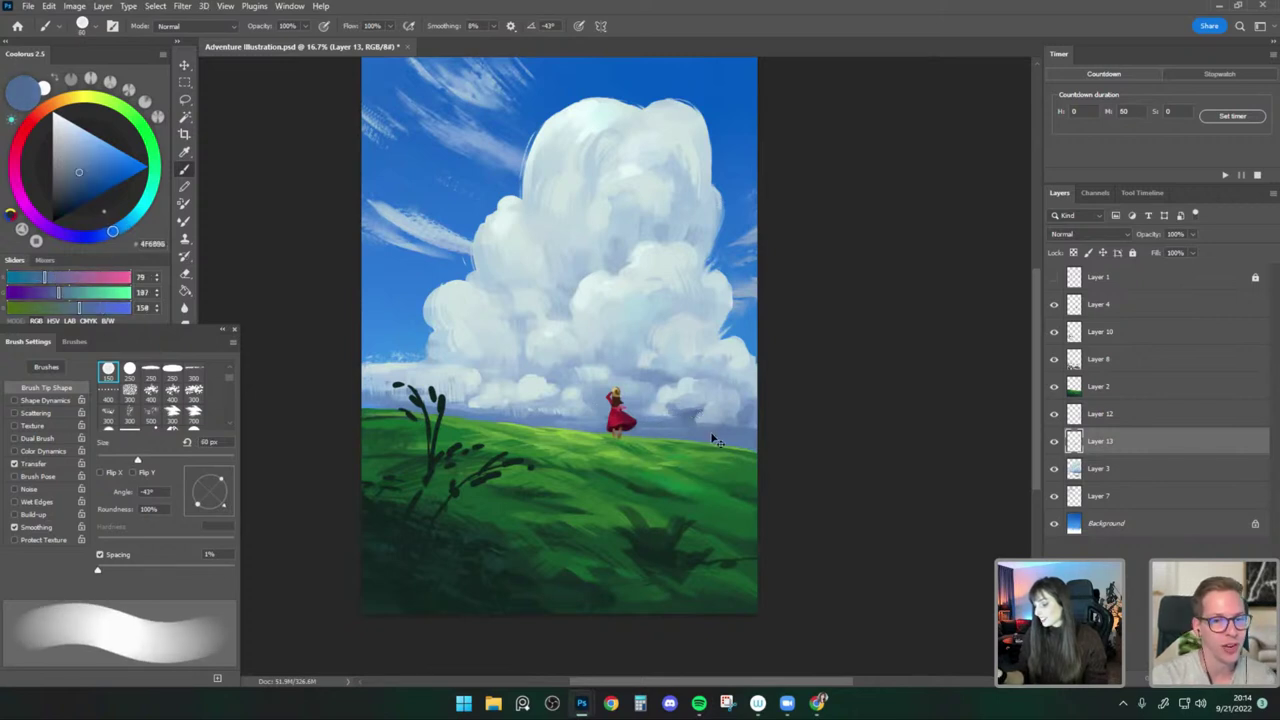
{"action": "left_click", "coordinate": [708, 414], "text": "alt"}
{"action": "key", "text": "bracketright"}
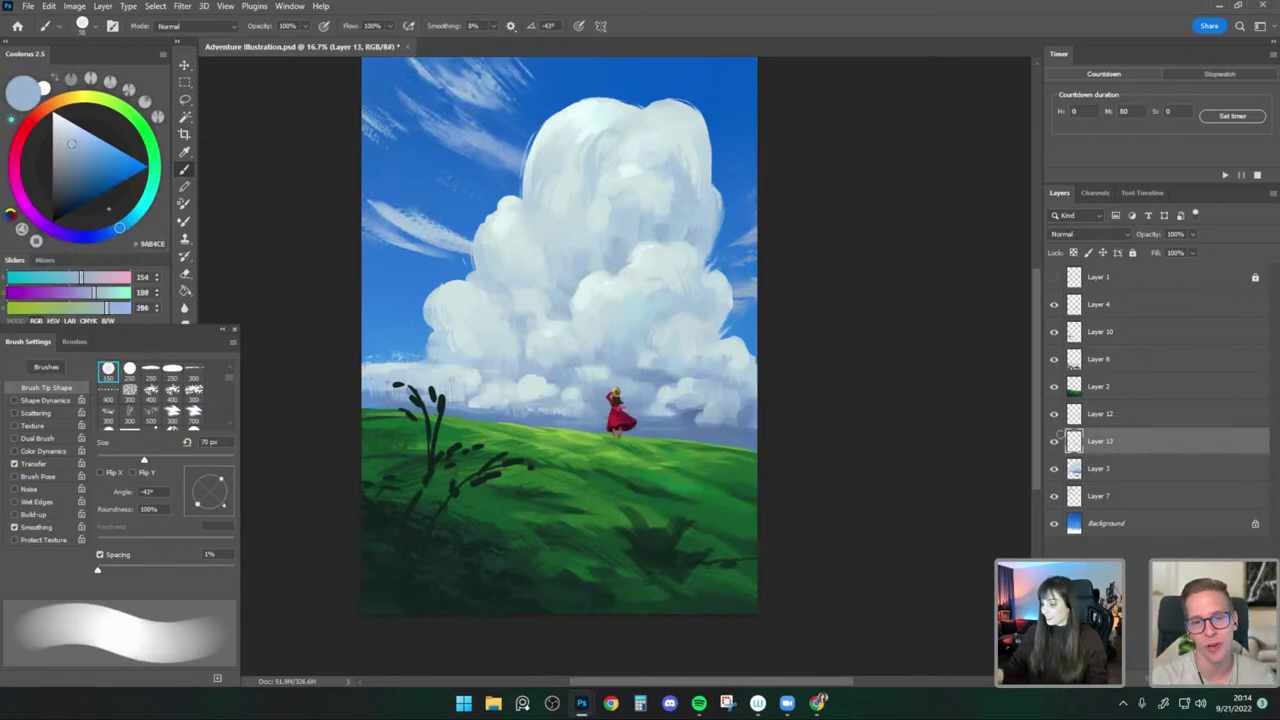
Compare the painting with and without Layer 13's cloud strokes.
{"action": "left_click", "coordinate": [1055, 440]}
{"action": "left_click", "coordinate": [1055, 440]}
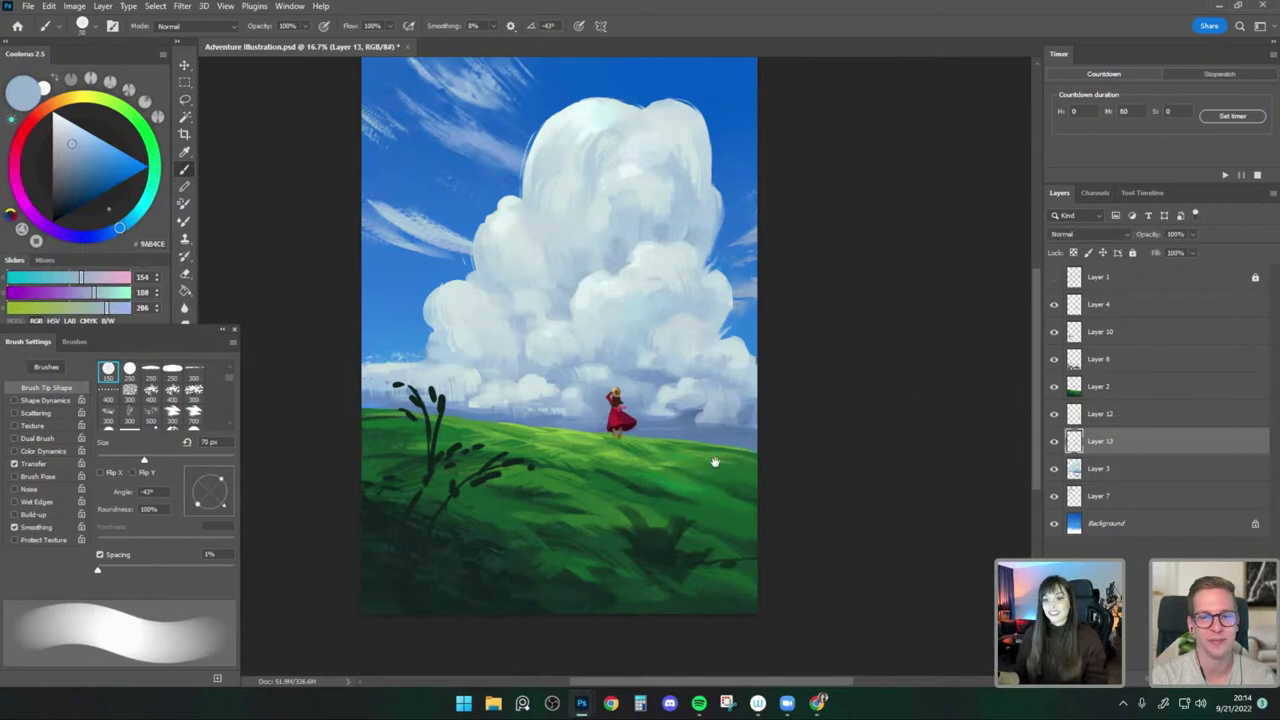
{"action": "left_click_drag", "start_coordinate": [715, 462], "coordinate": [719, 460]}
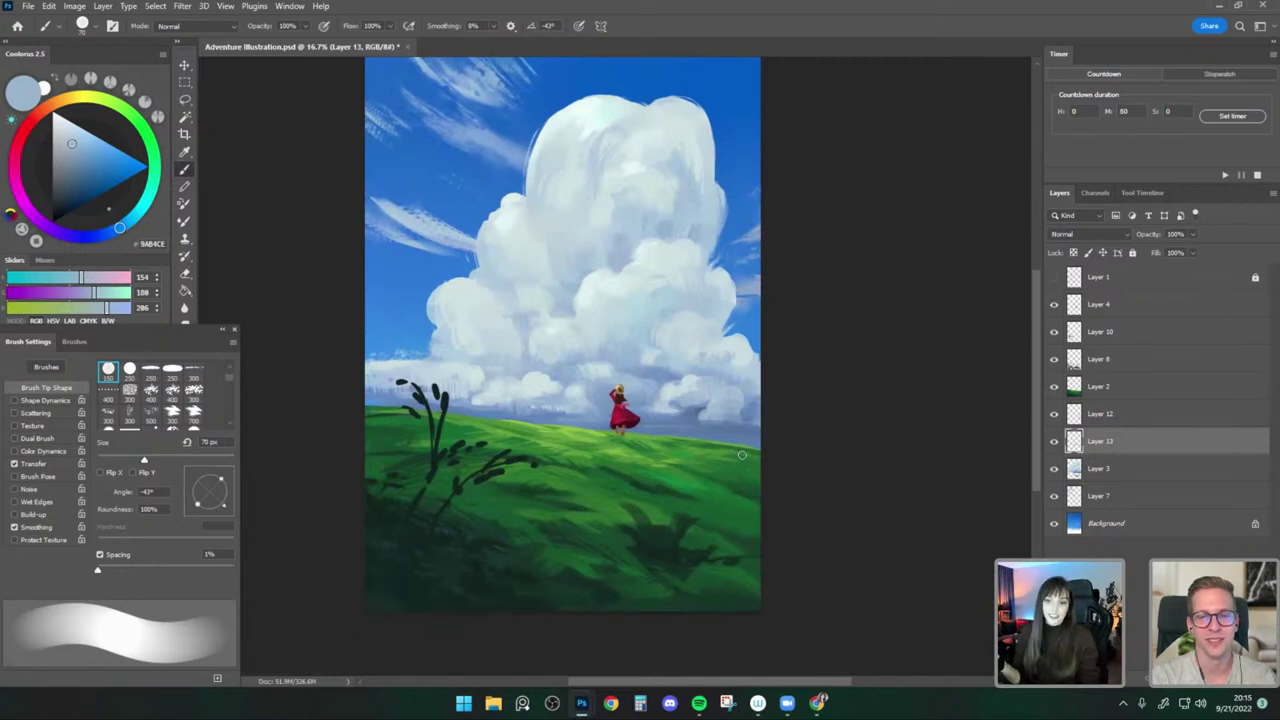
{"action": "right_click", "coordinate": [1100, 445]}
{"action": "left_click", "coordinate": [1010, 516]}
{"action": "key", "text": "ctrl+z"}
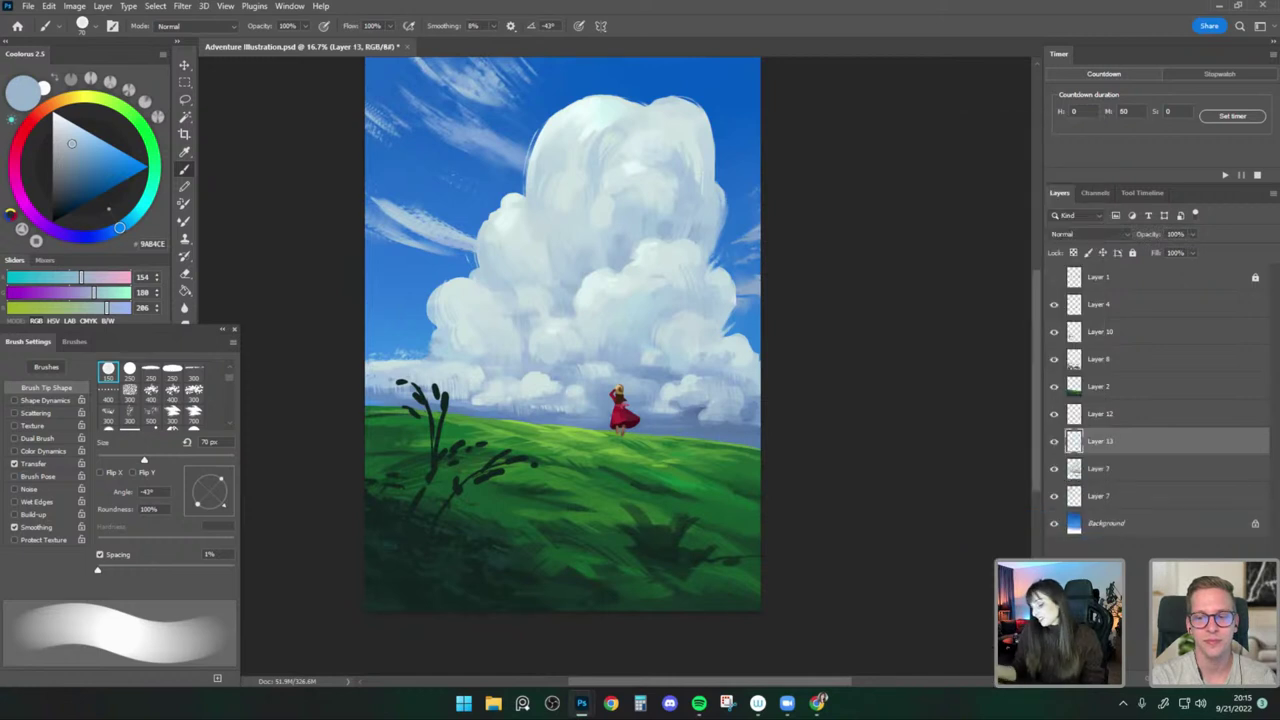
Soften the low cloud beside the figure on Layer 13 with sampled grey-blues, using a 60 to 80 px brush.
{"action": "left_click", "coordinate": [687, 409], "text": "alt"}
{"action": "left_click", "coordinate": [660, 410], "text": "alt"}
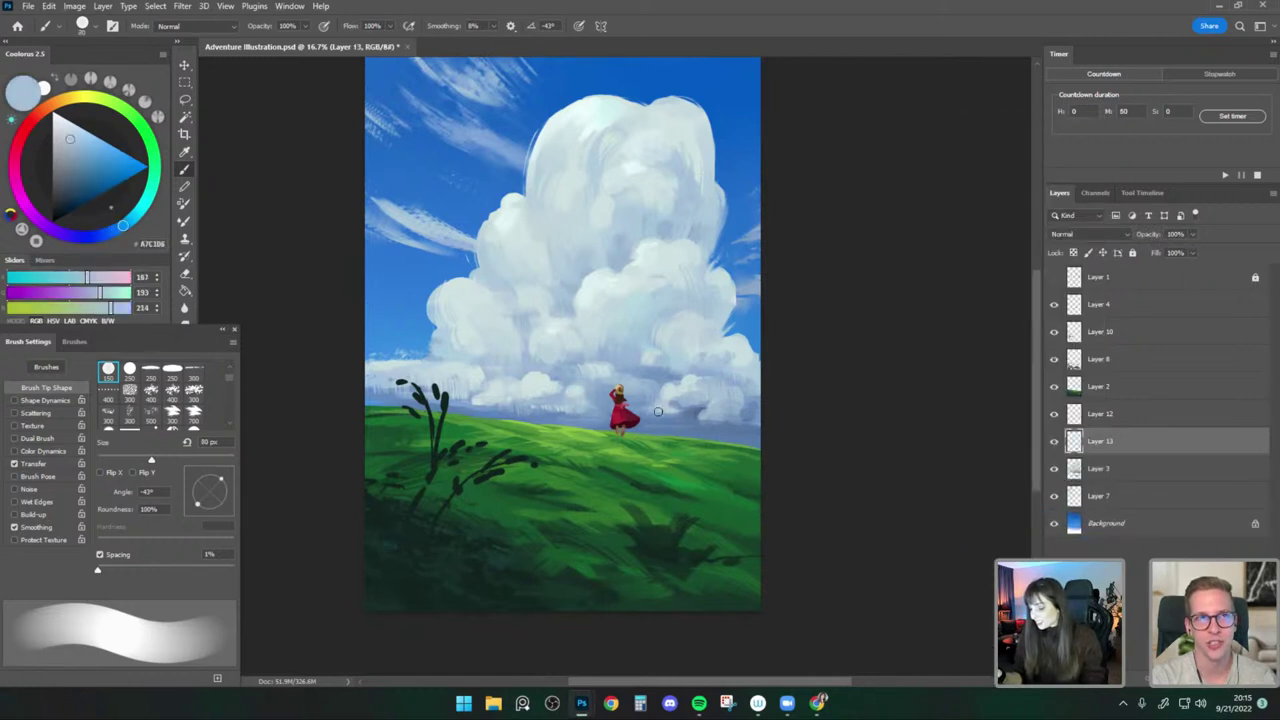
{"action": "left_click", "coordinate": [705, 410], "text": "alt"}
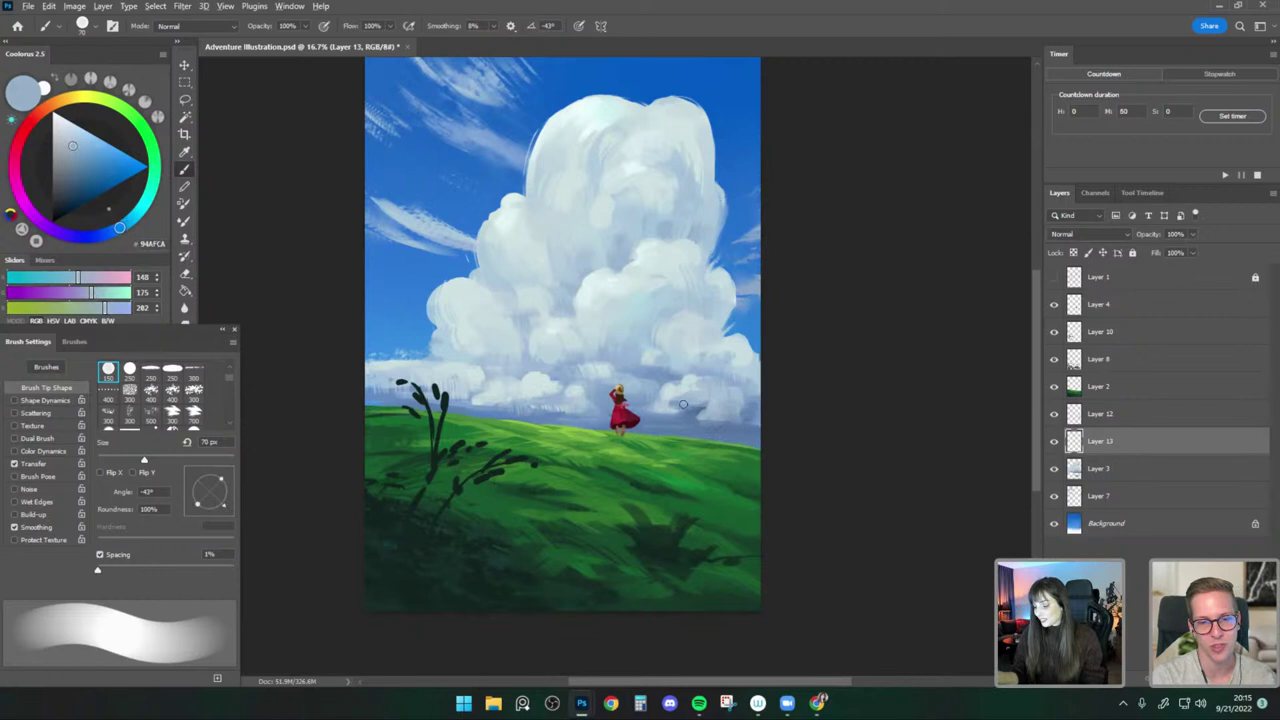
{"action": "left_click", "coordinate": [685, 406], "text": "alt"}
{"action": "key", "text": "bracketleft"}
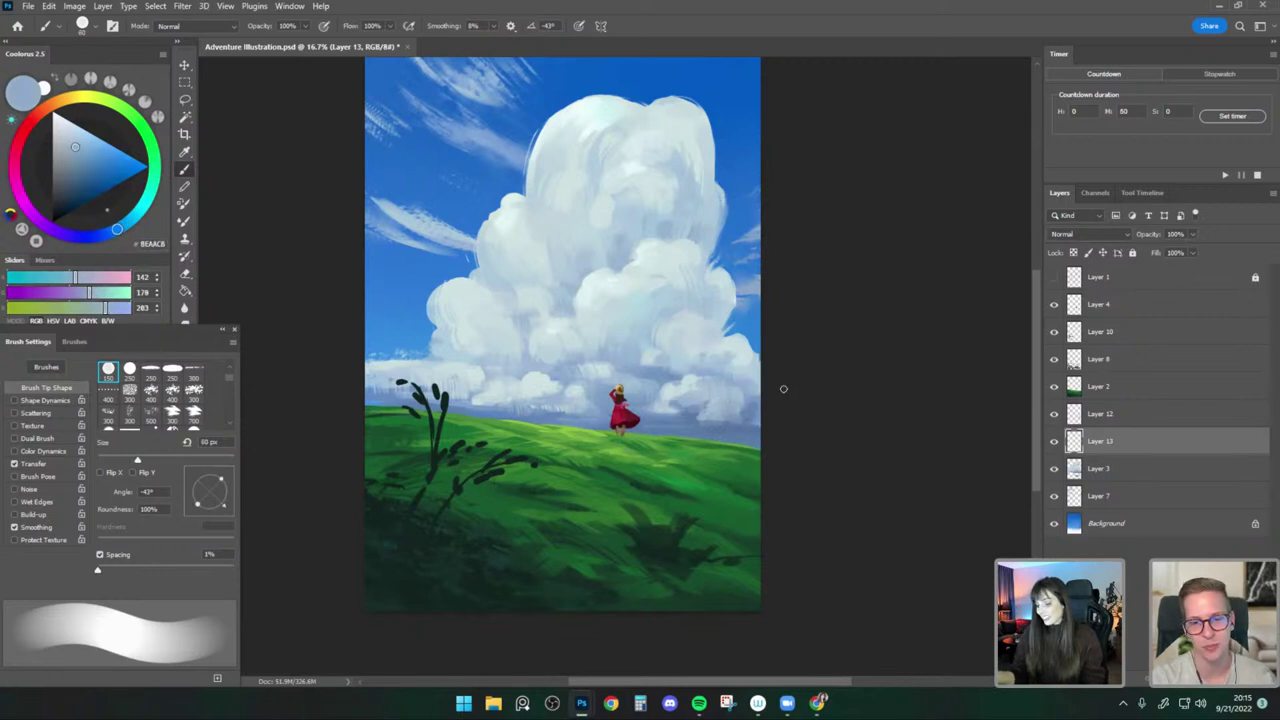
Rework the hazy blue cloud base left of the figure on Layer 13 with a sampled blue and a roughly 90 to 125 px brush.
{"action": "left_click", "coordinate": [485, 402], "text": "alt"}
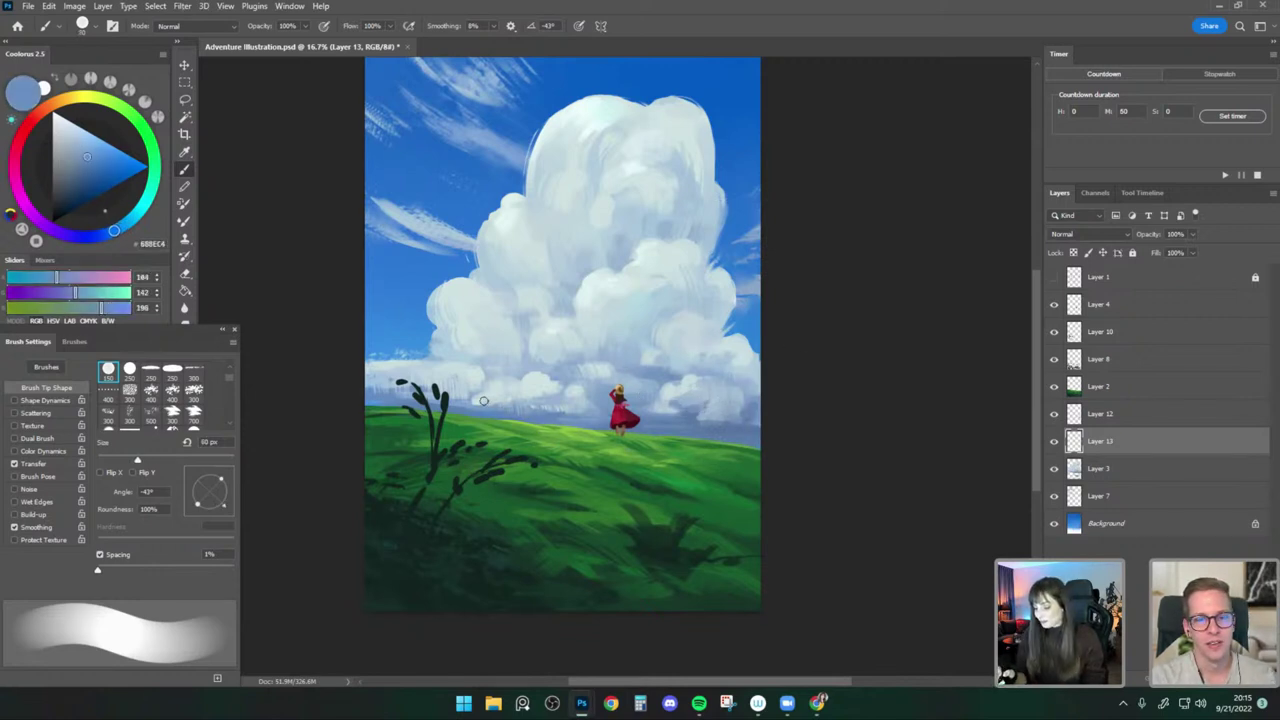
{"action": "key", "text": "bracketright"}
{"action": "key", "text": "bracketright"}
{"action": "key", "text": "bracketright"}
{"action": "key", "text": "bracketright"}
{"action": "key", "text": "bracketright"}
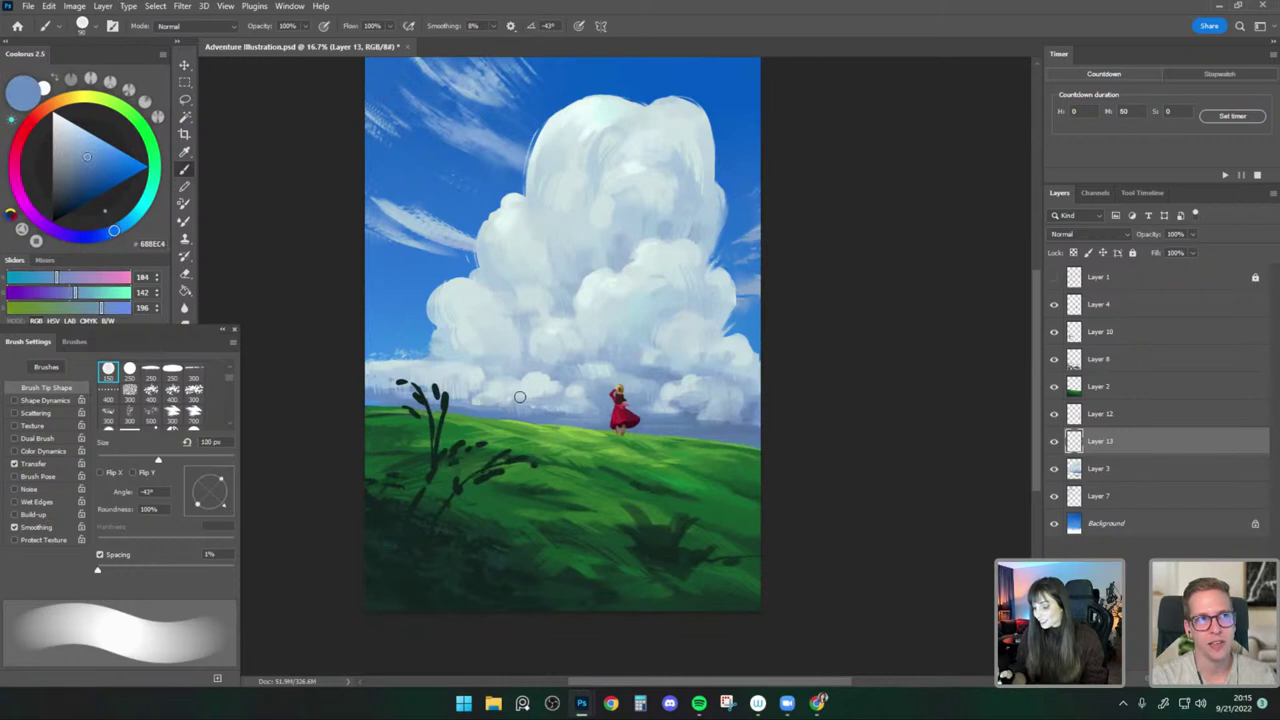
{"action": "key", "text": "bracketleft"}
{"action": "key", "text": "bracketleft"}
{"action": "key", "text": "bracketright"}
{"action": "key", "text": "bracketright"}
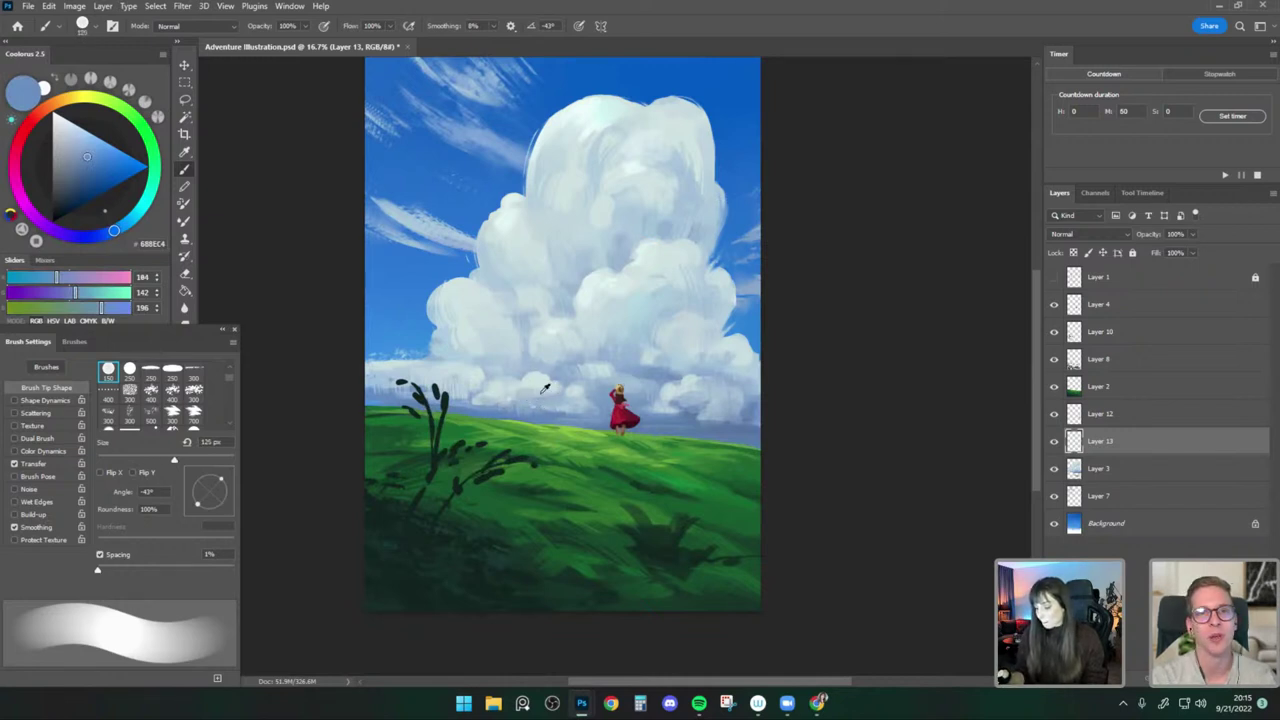
Blend the shadowed fold at the centre of the large cloud with sampled pale blues, using an 80 to 125 px brush.
{"action": "left_click", "coordinate": [546, 393], "text": "alt"}
{"action": "key", "text": "bracketleft"}
{"action": "key", "text": "bracketleft"}
{"action": "key", "text": "bracketleft"}
{"action": "left_click", "coordinate": [580, 318], "text": "alt"}
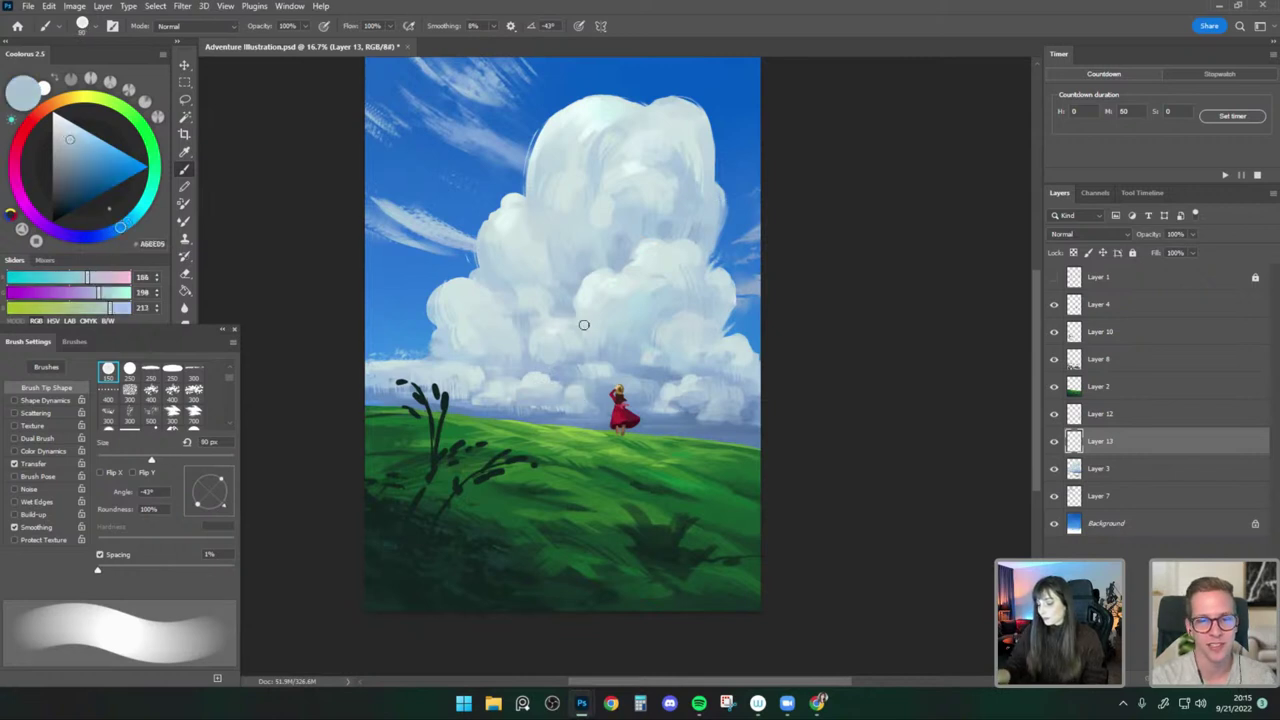
{"action": "key", "text": "bracketright"}
{"action": "key", "text": "bracketright"}
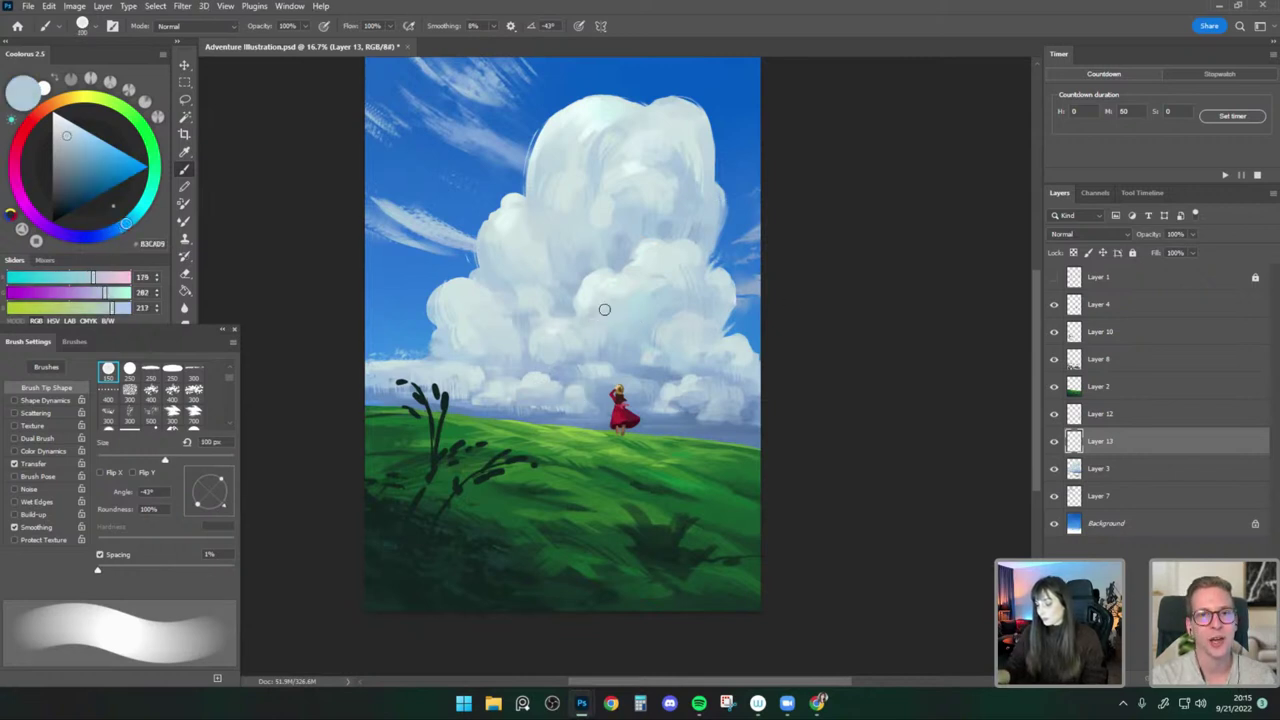
{"action": "left_click", "coordinate": [604, 307], "text": "alt"}
{"action": "key", "text": "bracketright"}
{"action": "left_click", "coordinate": [589, 320], "text": "alt"}
{"action": "key", "text": "bracketleft"}
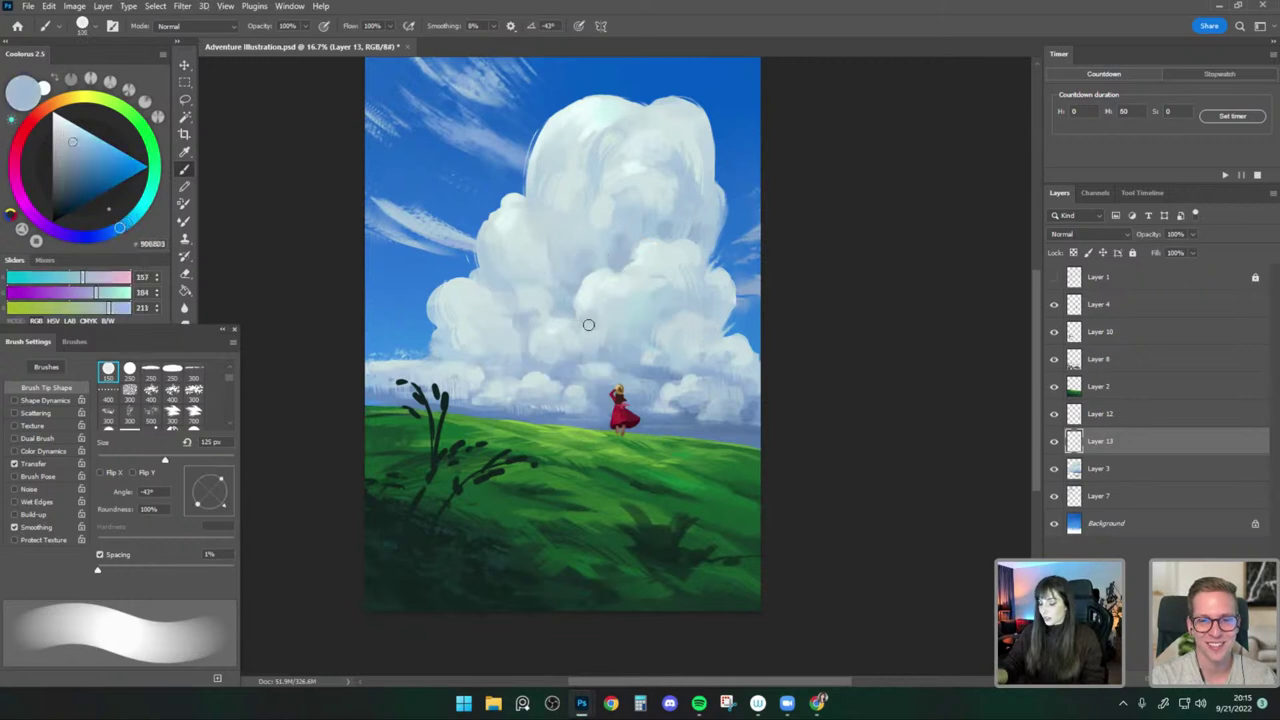
Soften the broad billow above and right of the figure with sampled light grey-blues, using a 90 to 100 px brush.
{"action": "left_click", "coordinate": [641, 368], "text": "alt"}
{"action": "left_click", "coordinate": [644, 281], "text": "alt"}
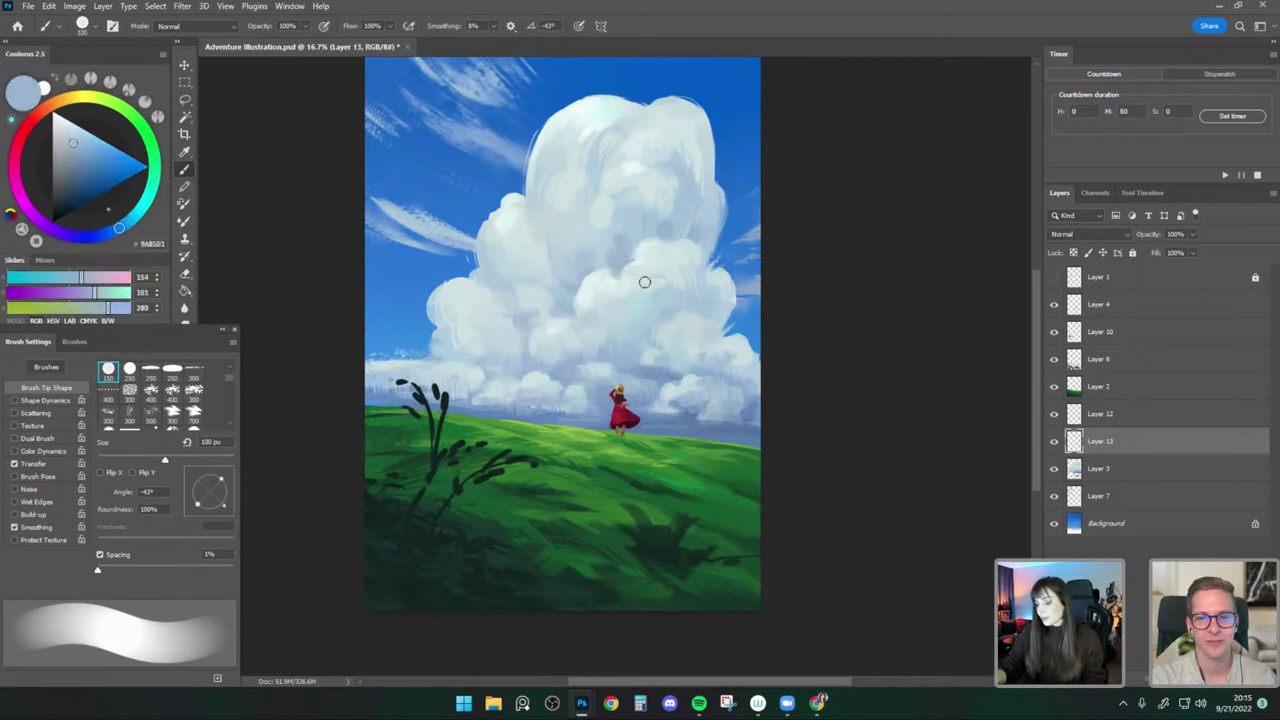
{"action": "left_click", "coordinate": [668, 340], "text": "alt"}
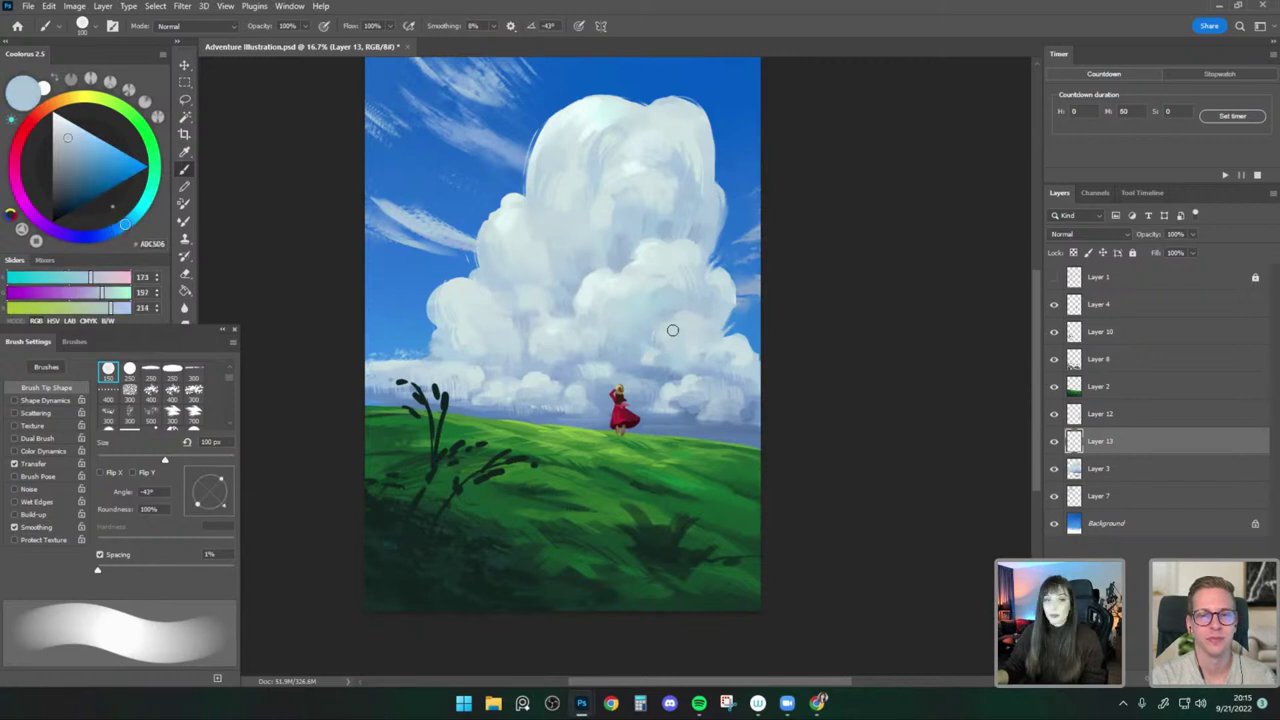
{"action": "left_click", "coordinate": [670, 333], "text": "alt"}
{"action": "key", "text": "bracketleft"}
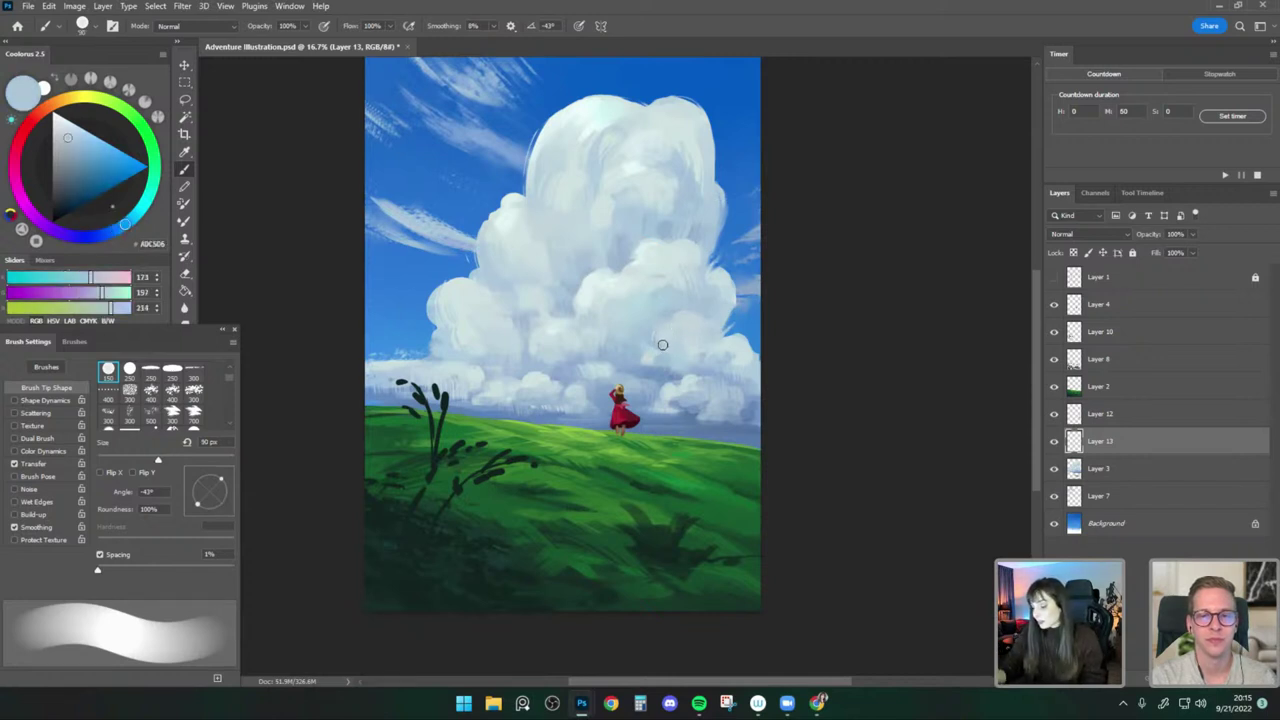
Refine the small shadows on the lower edge of the billow right of the figure, using a 60 to 70 px brush.
{"action": "key", "text": "bracketleft"}
{"action": "left_click", "coordinate": [662, 345], "text": "alt"}
{"action": "key", "text": "bracketleft"}
{"action": "key", "text": "bracketleft"}
{"action": "left_click", "coordinate": [674, 353], "text": "alt"}
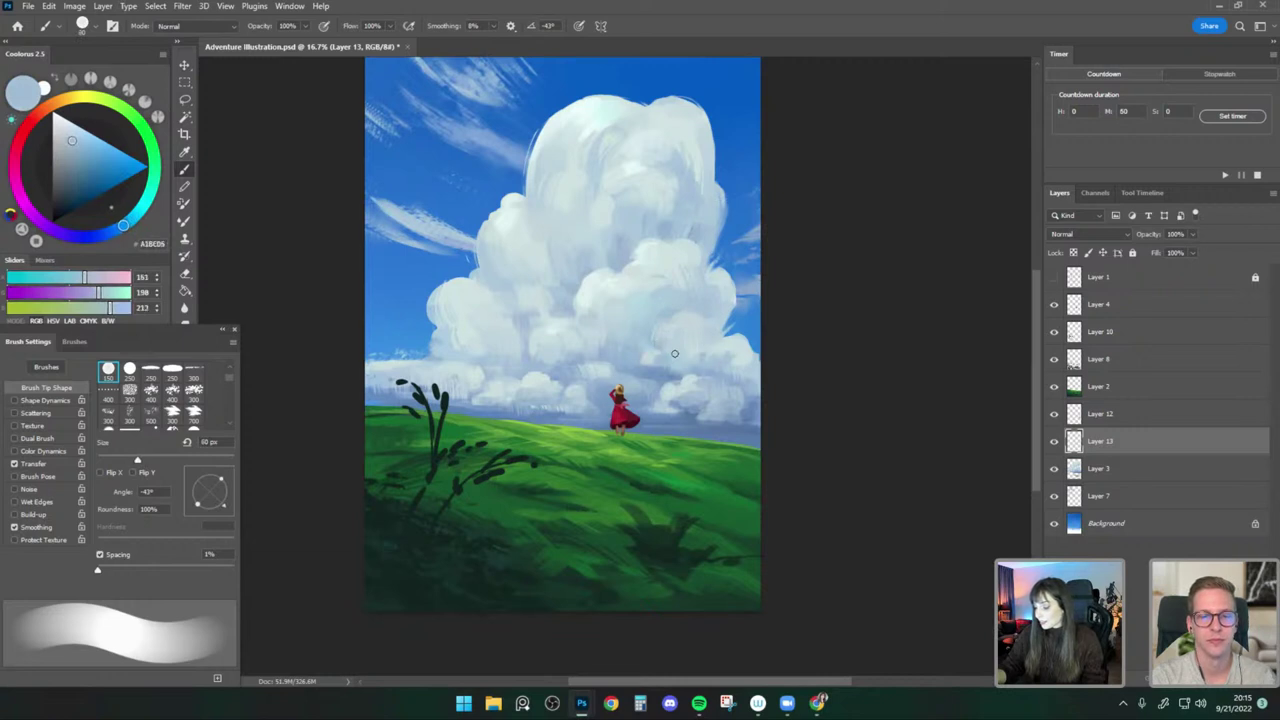
{"action": "left_click", "coordinate": [682, 326], "text": "alt"}
{"action": "key", "text": "bracketright"}
Even out the lower left part of the large cloud with sampled pale blues, using a 70 to 80 px brush.
{"action": "left_click", "coordinate": [543, 322], "text": "alt"}
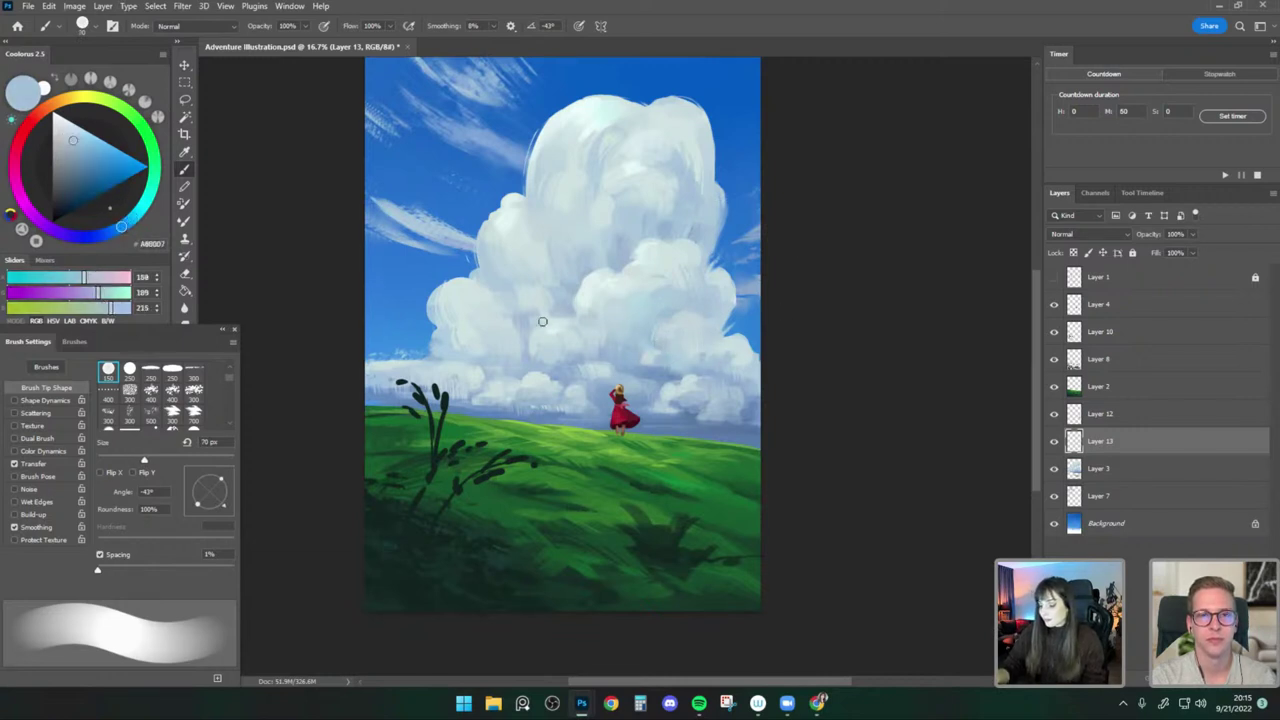
{"action": "key", "text": "bracketright"}
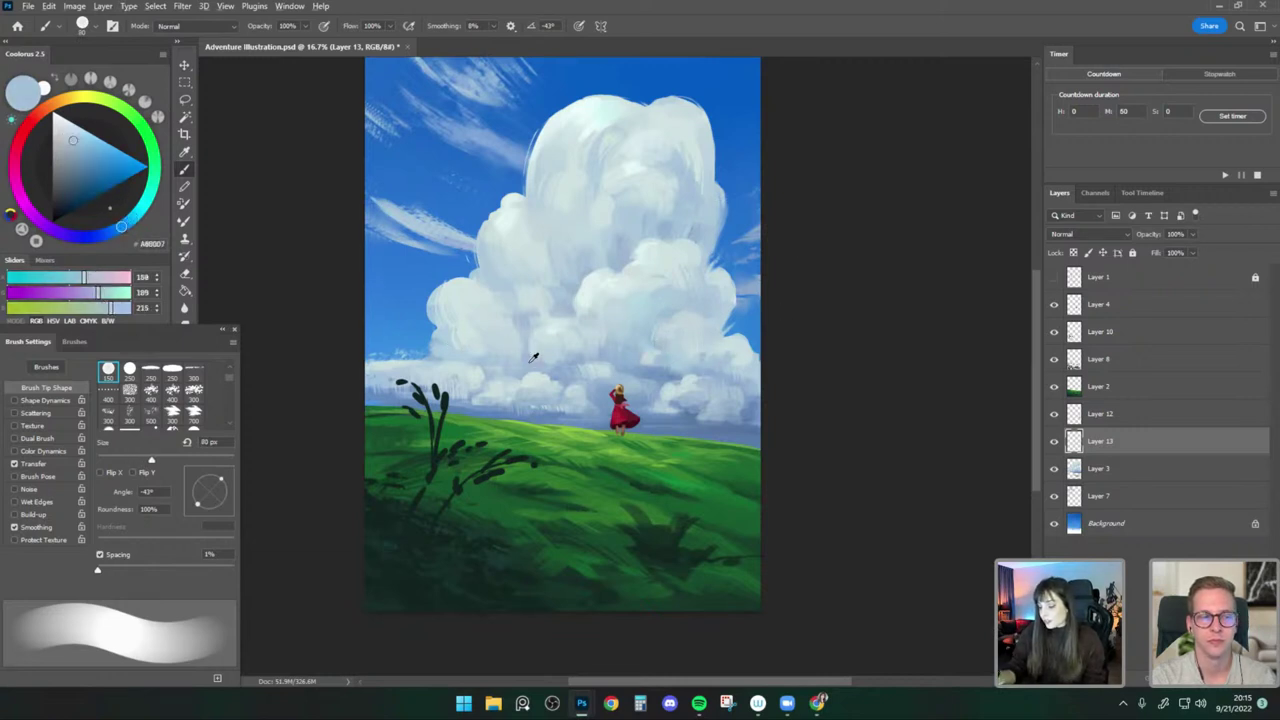
{"action": "left_click", "coordinate": [445, 348], "text": "alt"}
{"action": "key", "text": "bracketleft"}
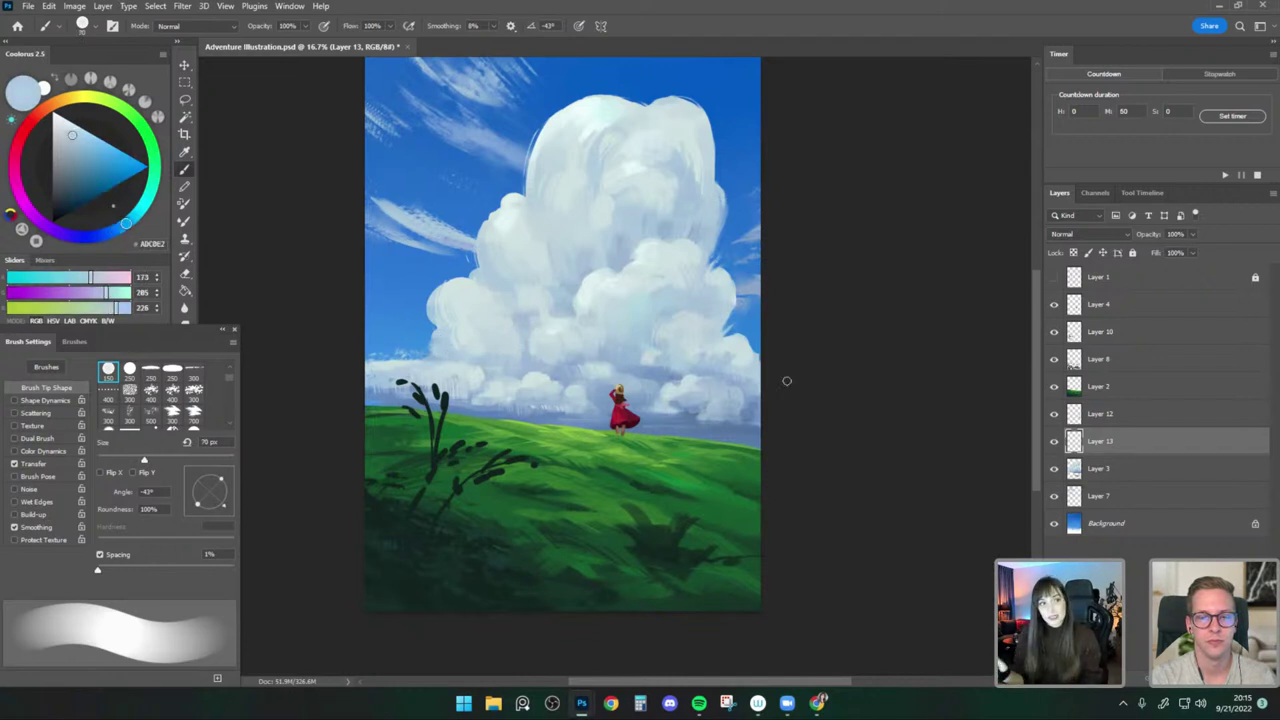
Blend the cloud shadows above and left of the figure with sampled mid blues, using a brush up to 90 px.
{"action": "left_click", "coordinate": [632, 361], "text": "alt"}
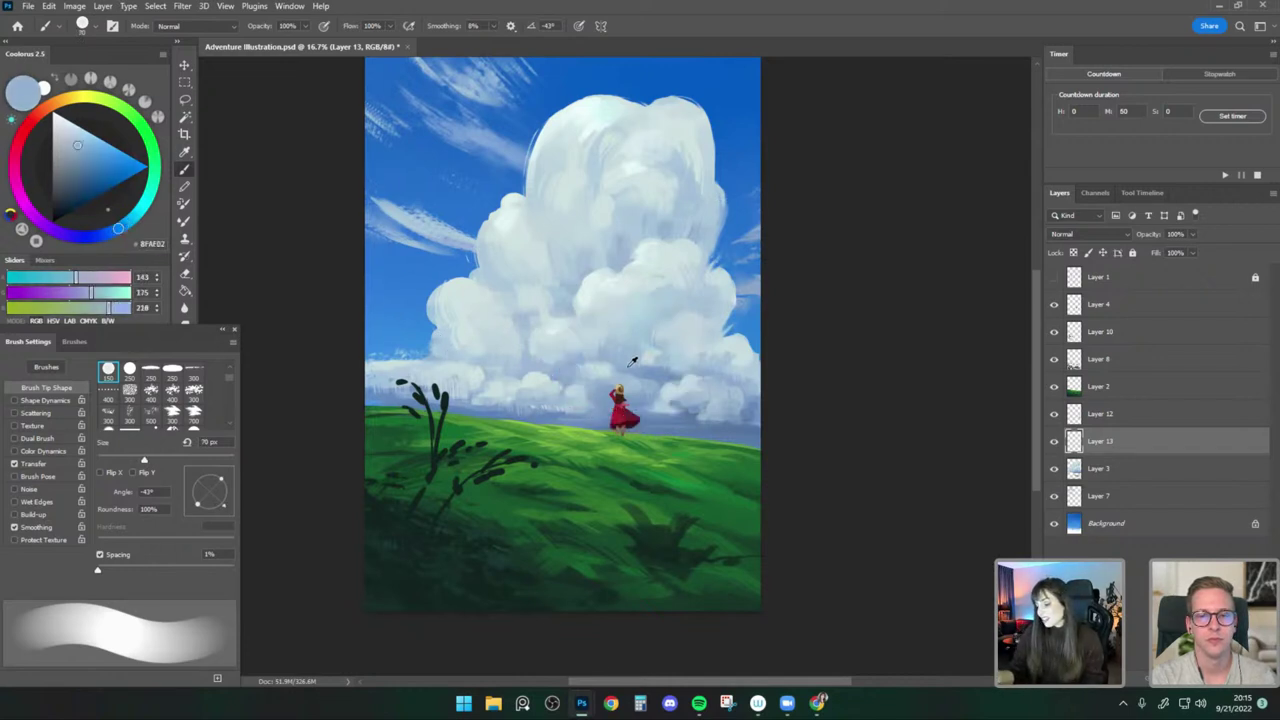
{"action": "key", "text": "bracketright"}
{"action": "key", "text": "bracketright"}
{"action": "left_click", "coordinate": [565, 314], "text": "alt"}
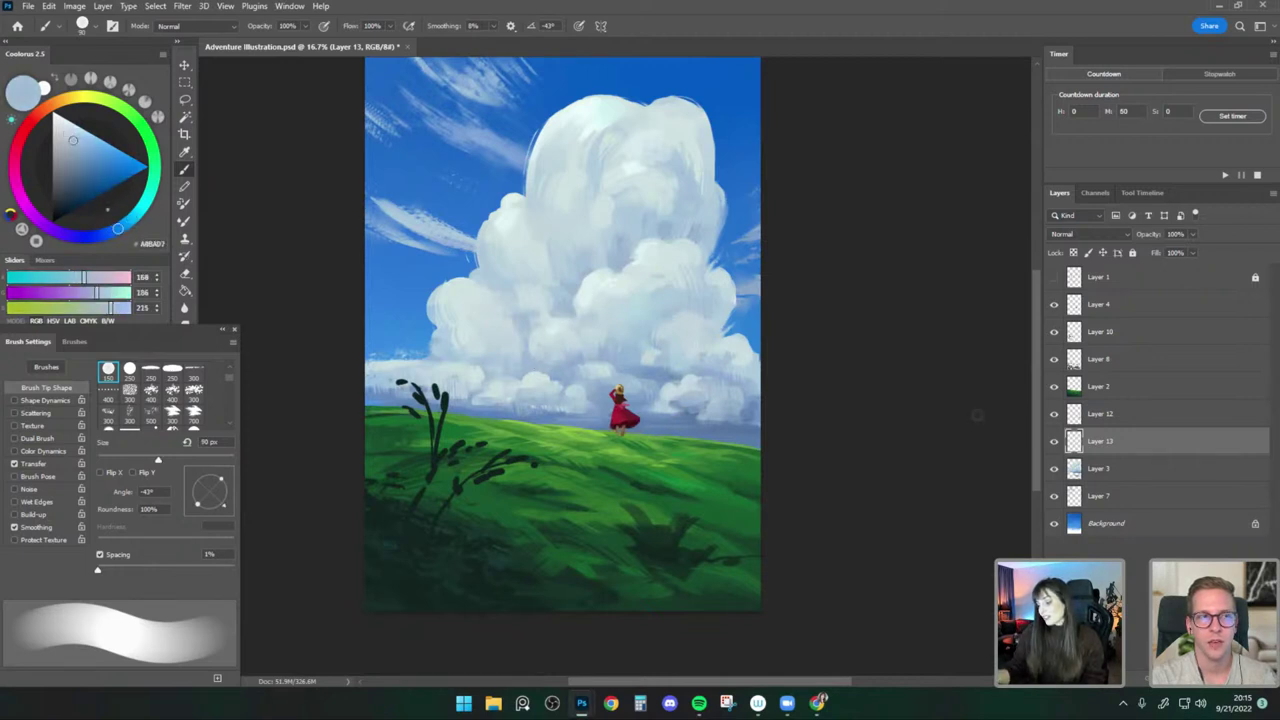
{"action": "left_click", "coordinate": [537, 357], "text": "alt"}
{"action": "key", "text": "bracketleft"}
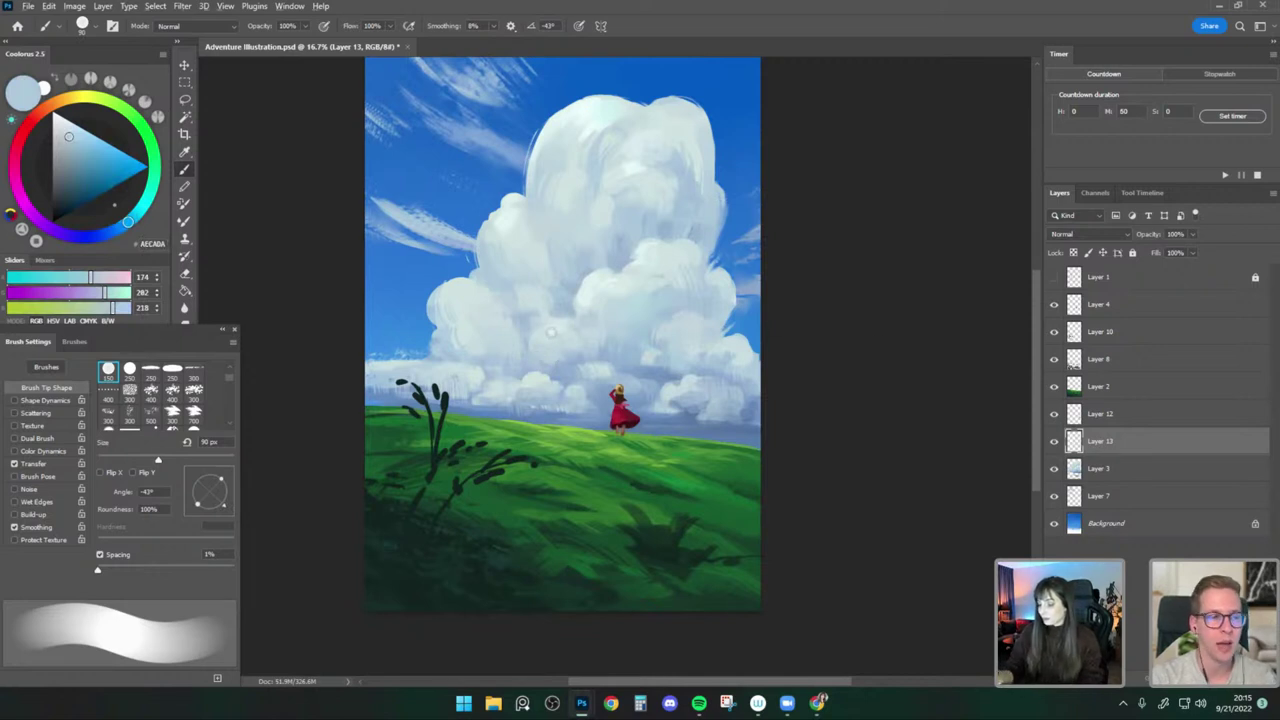
Brighten the edge of the central cloud billow with sampled near-white tints, using an 80 to 100 px brush.
{"action": "left_click", "coordinate": [605, 336], "text": "alt"}
{"action": "left_click", "coordinate": [582, 312], "text": "alt"}
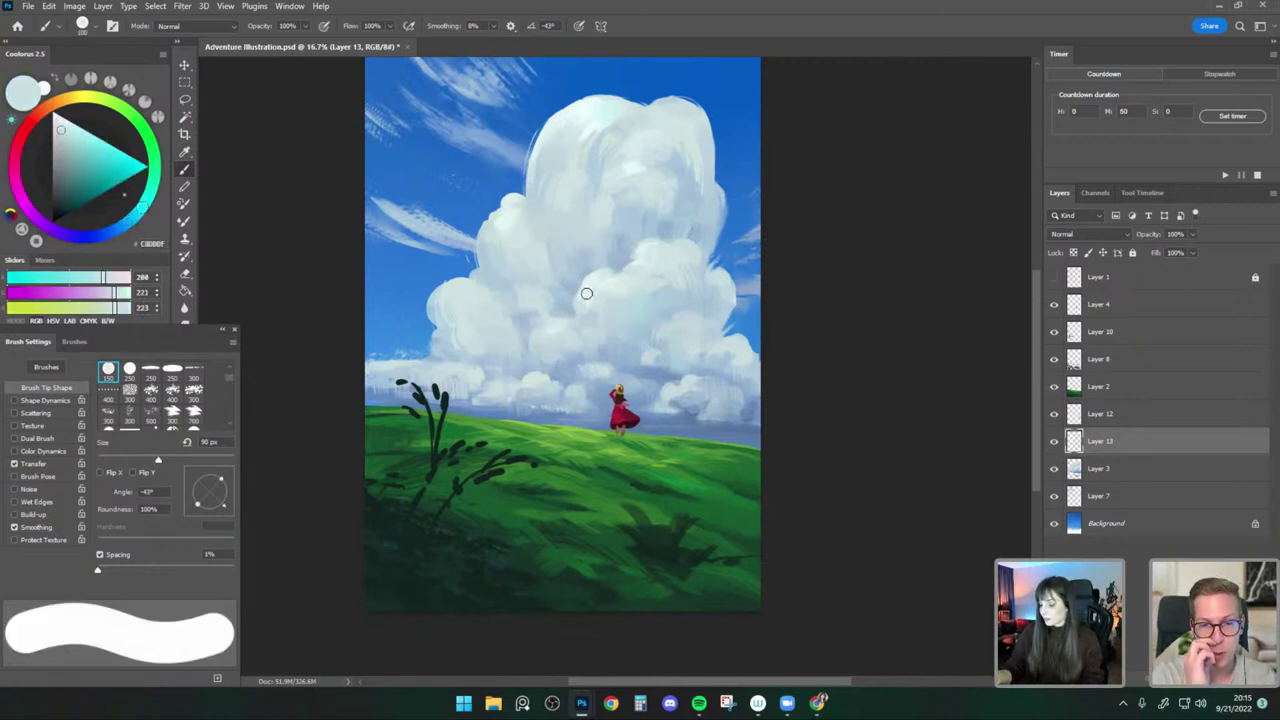
{"action": "key", "text": "bracketleft"}
{"action": "left_click", "coordinate": [606, 272], "text": "alt"}
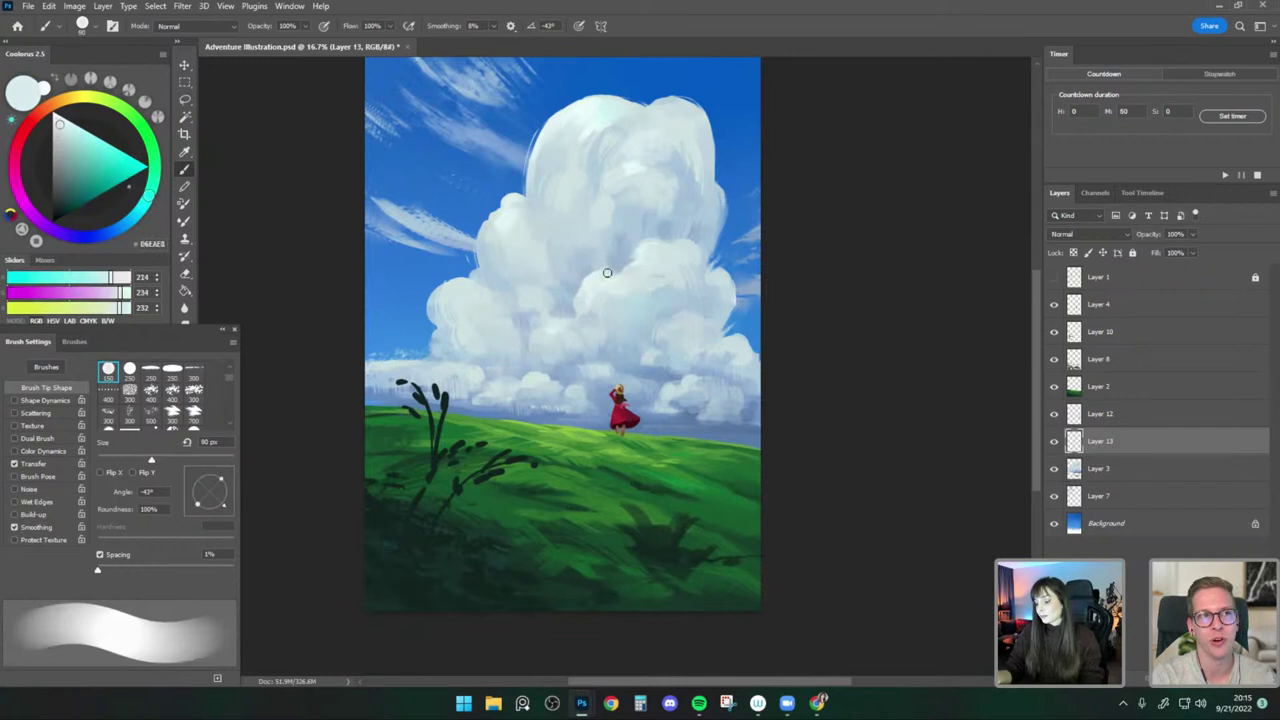
Merge Layer 13 down into the Layer 3 clouds.
{"action": "left_click", "coordinate": [1090, 387]}
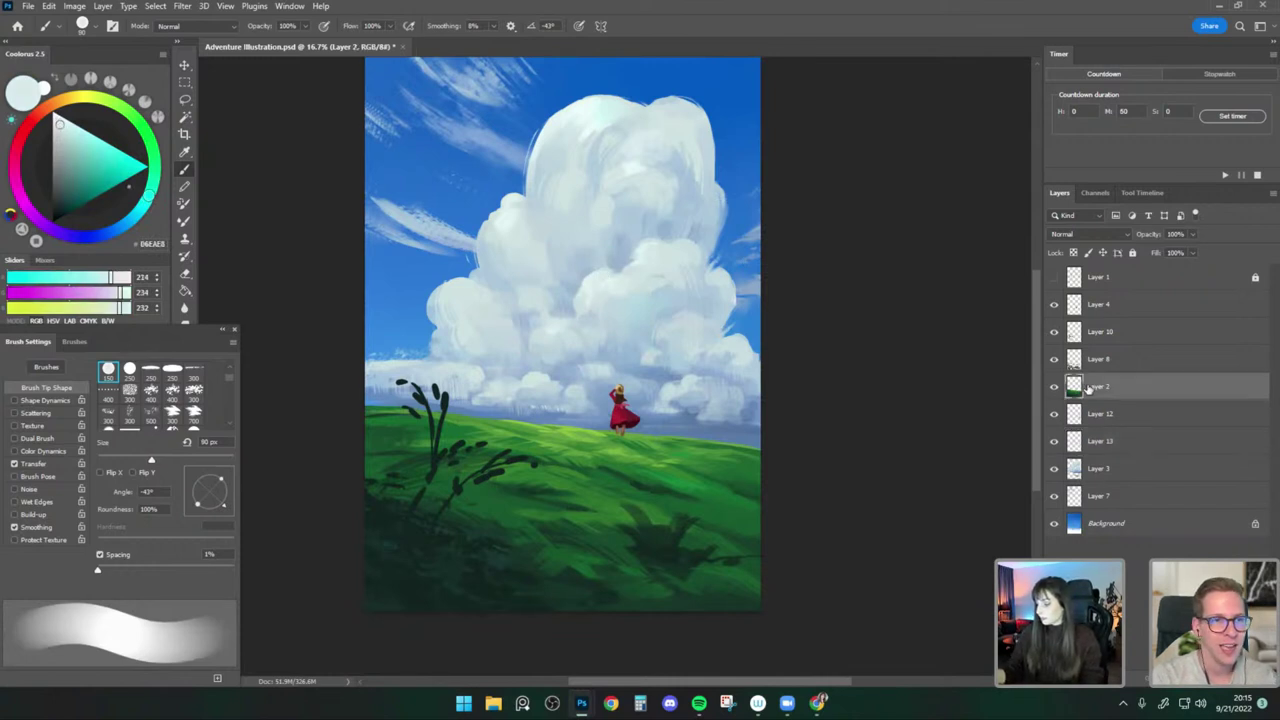
{"action": "right_click", "coordinate": [1110, 441]}
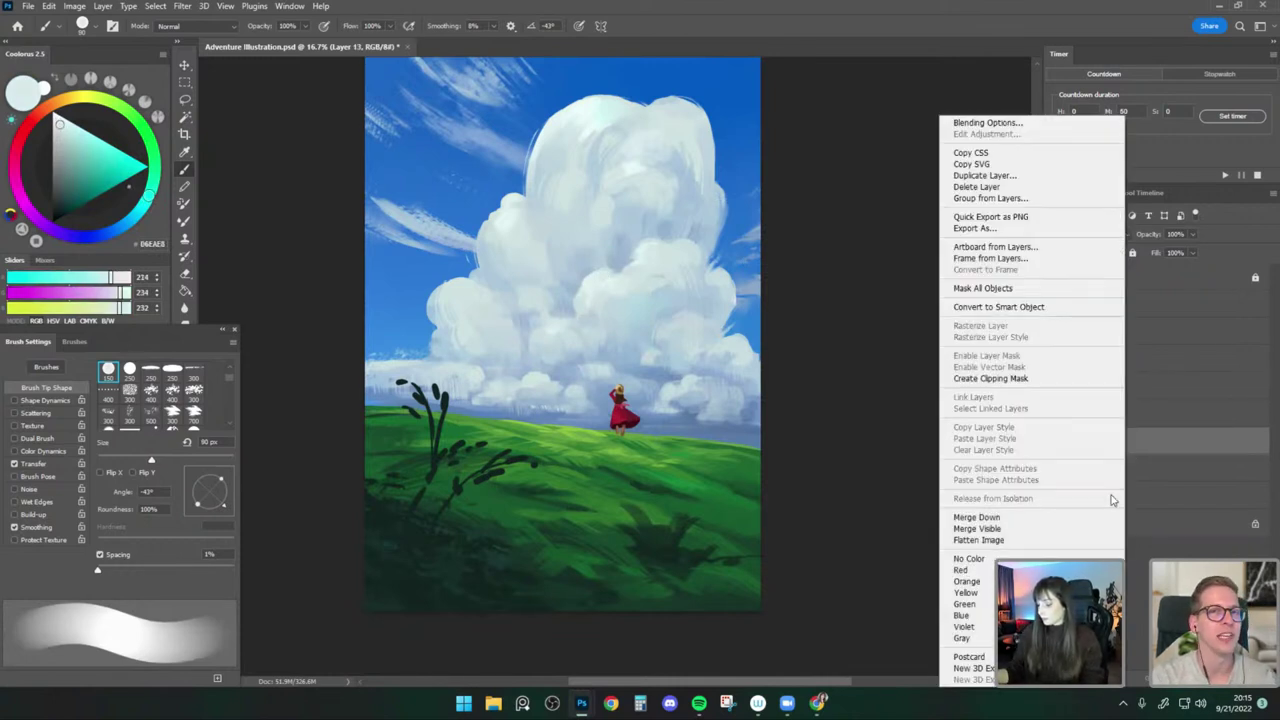
{"action": "left_click", "coordinate": [978, 517]}
Transform the Layer 3 clouds, moving them slightly upward and stretching them slightly wider to span the canvas.
{"action": "left_click_drag", "start_coordinate": [730, 338], "coordinate": [738, 360]}
{"action": "key", "text": "ctrl+t"}
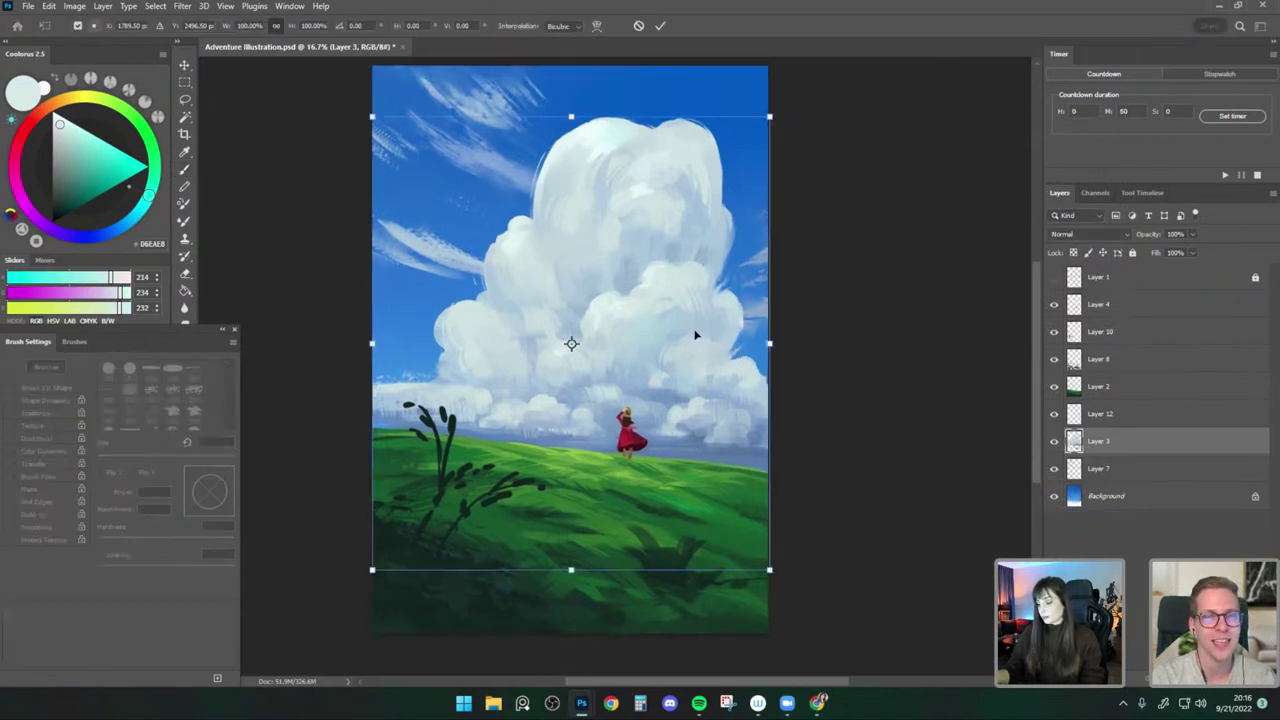
{"action": "left_click_drag", "start_coordinate": [683, 210], "coordinate": [684, 201]}
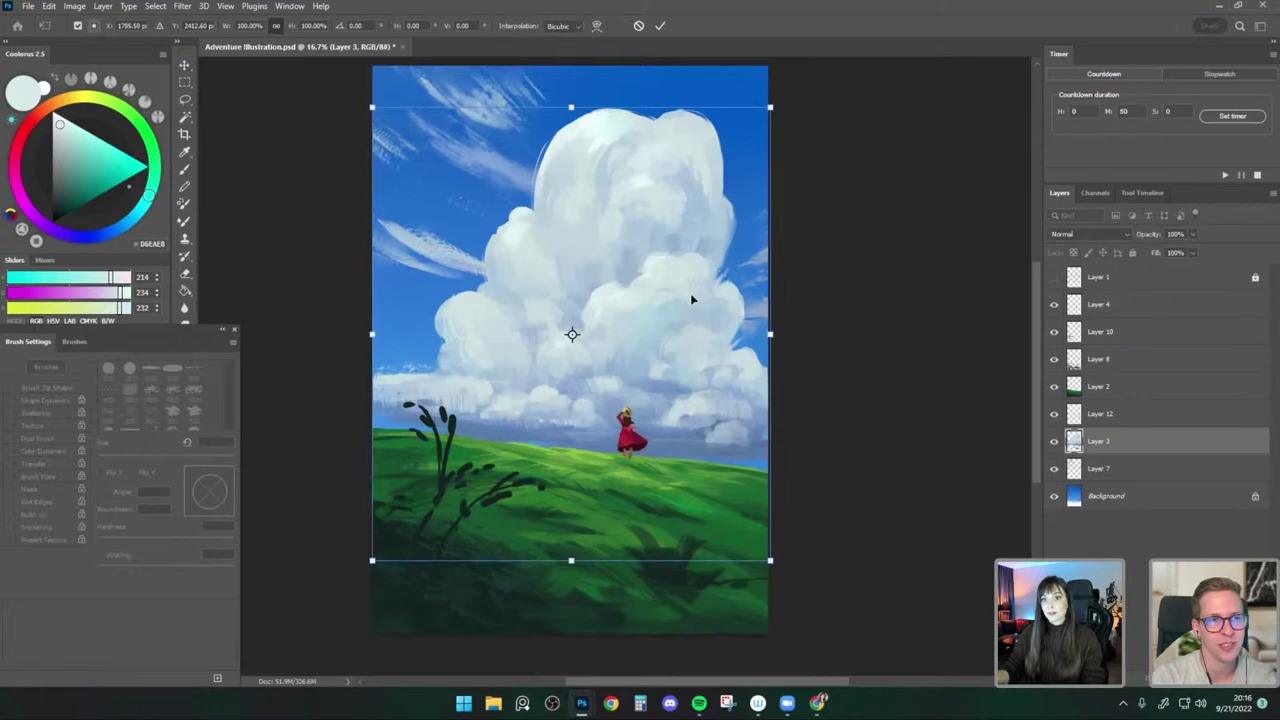
{"action": "left_click_drag", "start_coordinate": [691, 295], "coordinate": [687, 296]}
{"action": "key", "text": "Return"}
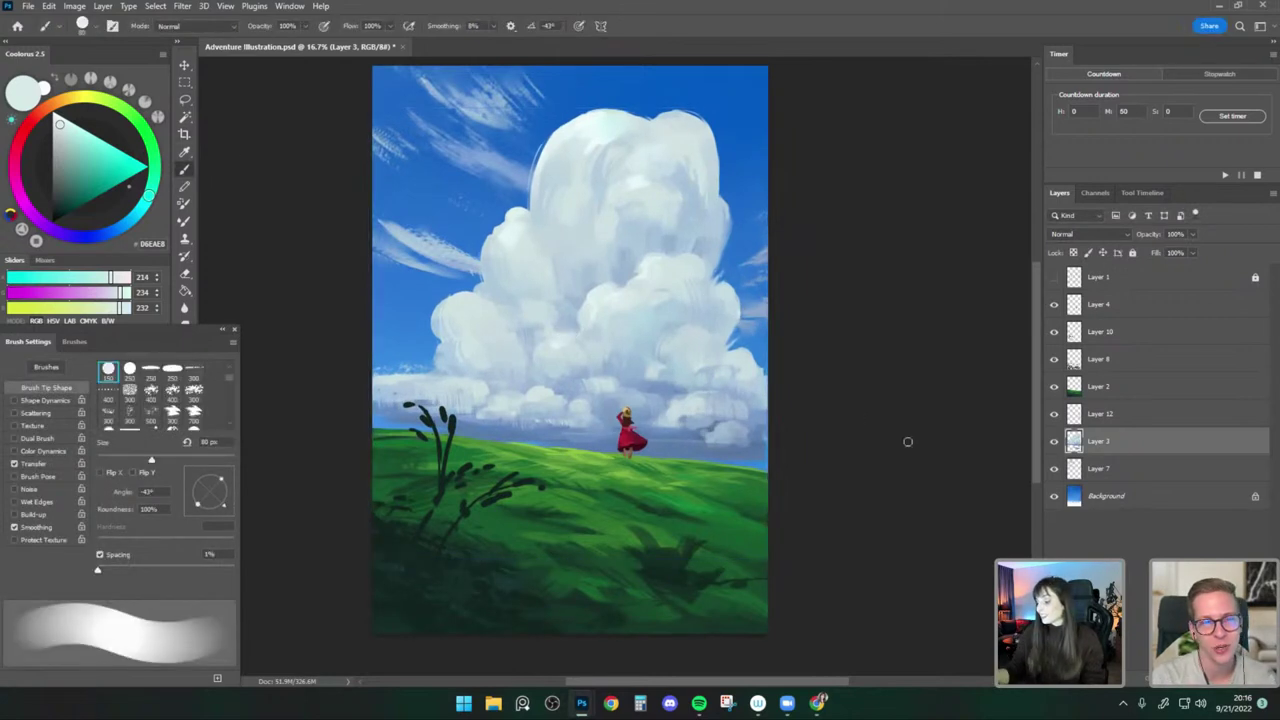
{"action": "key", "text": "ctrl+t"}
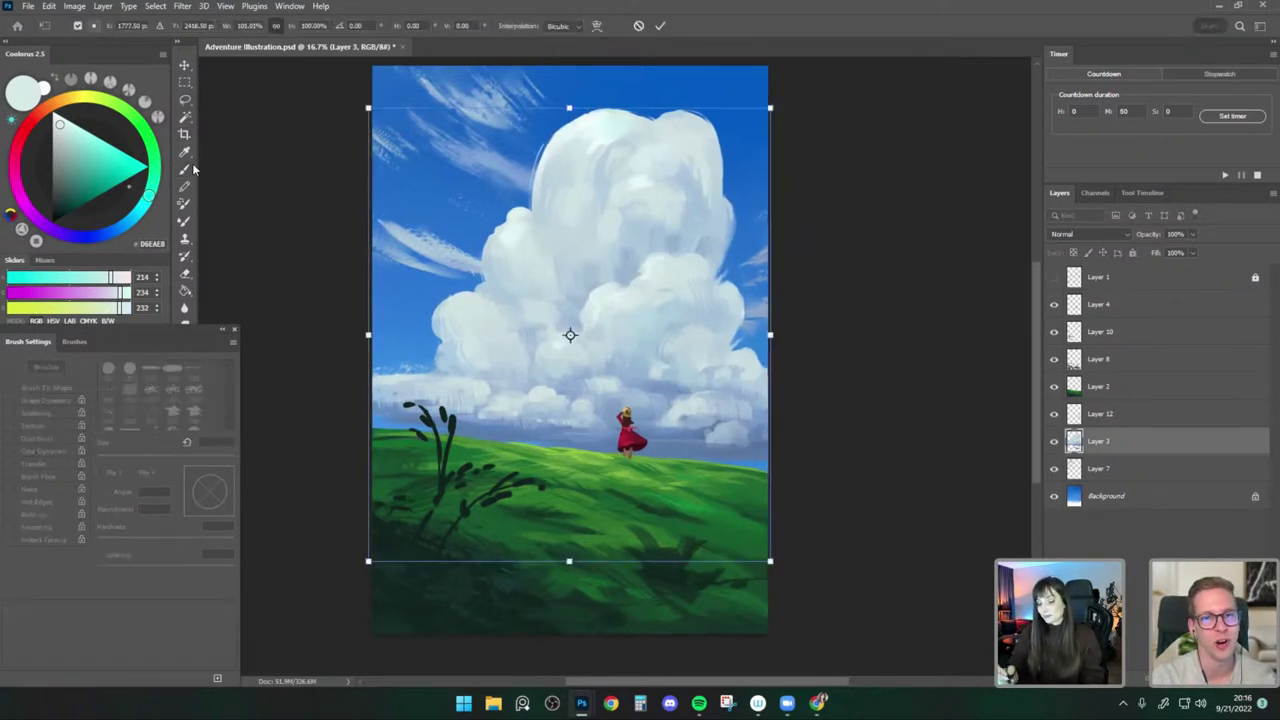
{"action": "left_click", "coordinate": [185, 169]}
Touch up the blue haze along the hill horizon on both sides of the figure with sampled blues, using a 30 to 45 px brush.
{"action": "key", "text": "bracketleft"}
{"action": "key", "text": "bracketleft"}
{"action": "key", "text": "bracketleft"}
{"action": "key", "text": "bracketleft"}
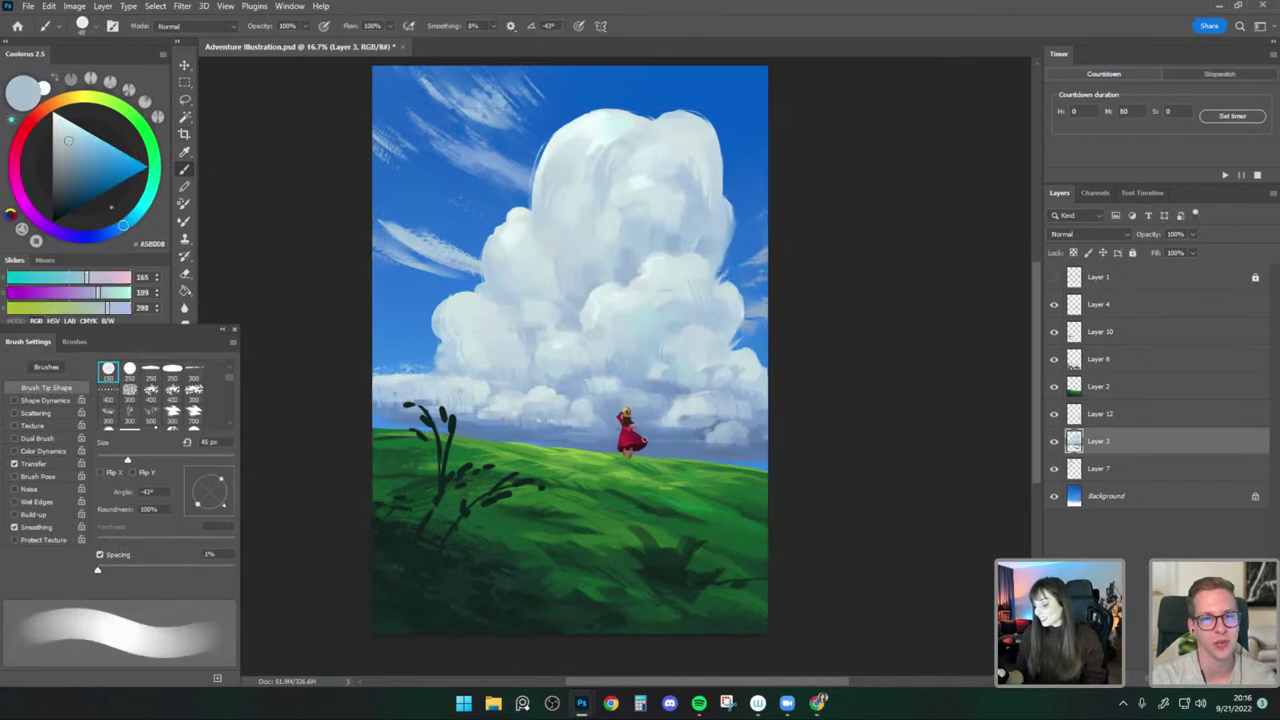
{"action": "left_click_drag", "start_coordinate": [658, 441], "coordinate": [700, 441]}
{"action": "key", "text": "bracketleft"}
{"action": "key", "text": "bracketleft"}
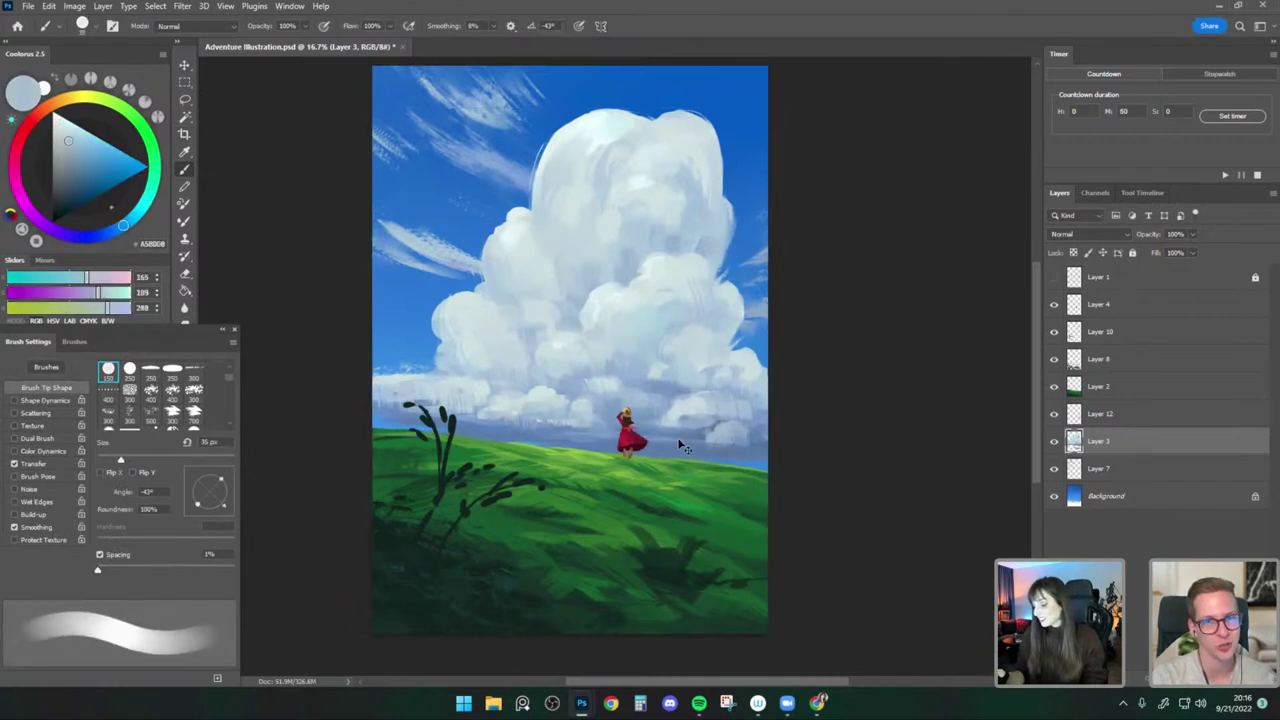
{"action": "left_click", "coordinate": [670, 434], "text": "alt"}
{"action": "key", "text": "bracketleft"}
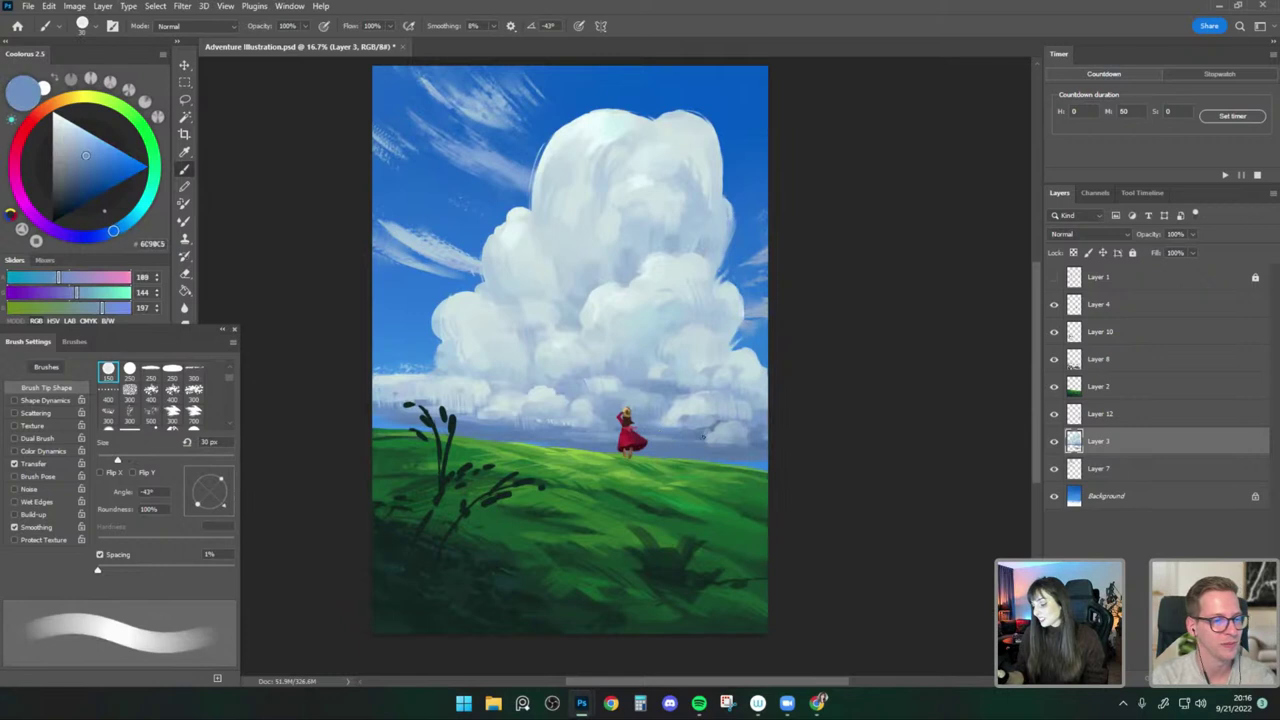
{"action": "left_click", "coordinate": [580, 437], "text": "alt"}
{"action": "key", "text": "bracketright"}
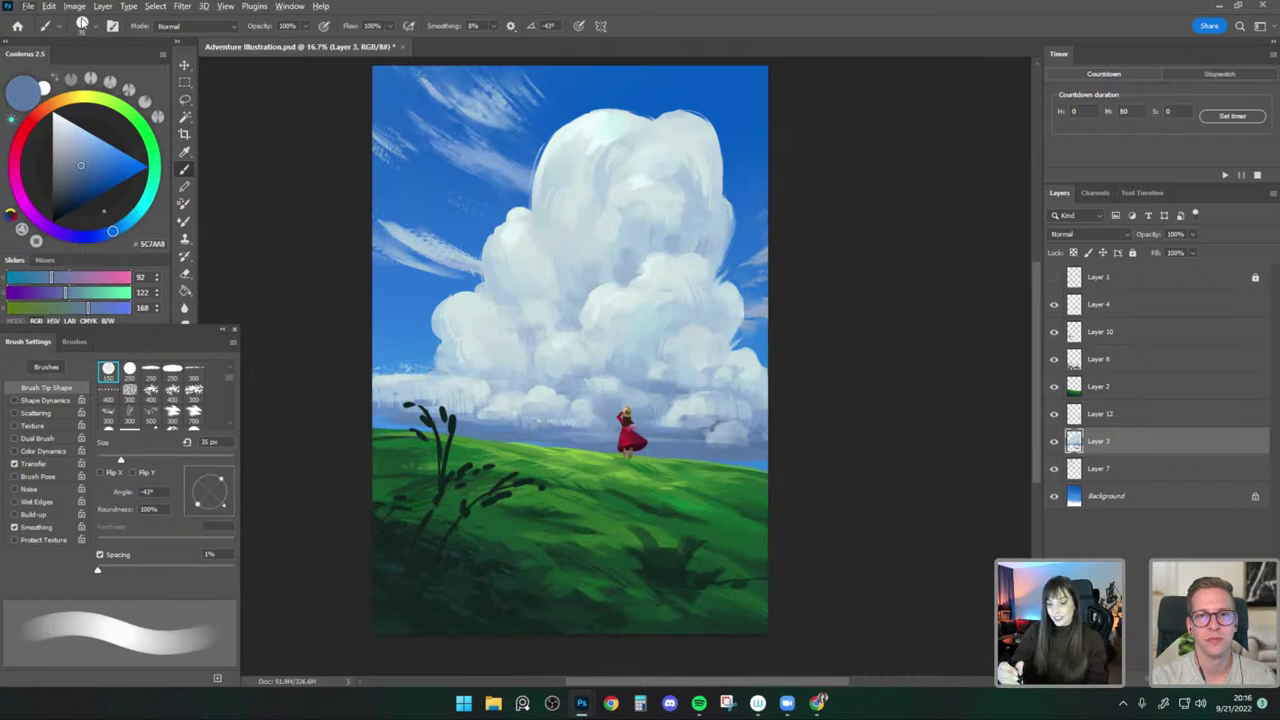
Enable Color Dynamics for the brush, with saturation jitter and brightness jitter both set to 10%.
{"action": "left_click_drag", "start_coordinate": [85, 332], "coordinate": [93, 326]}
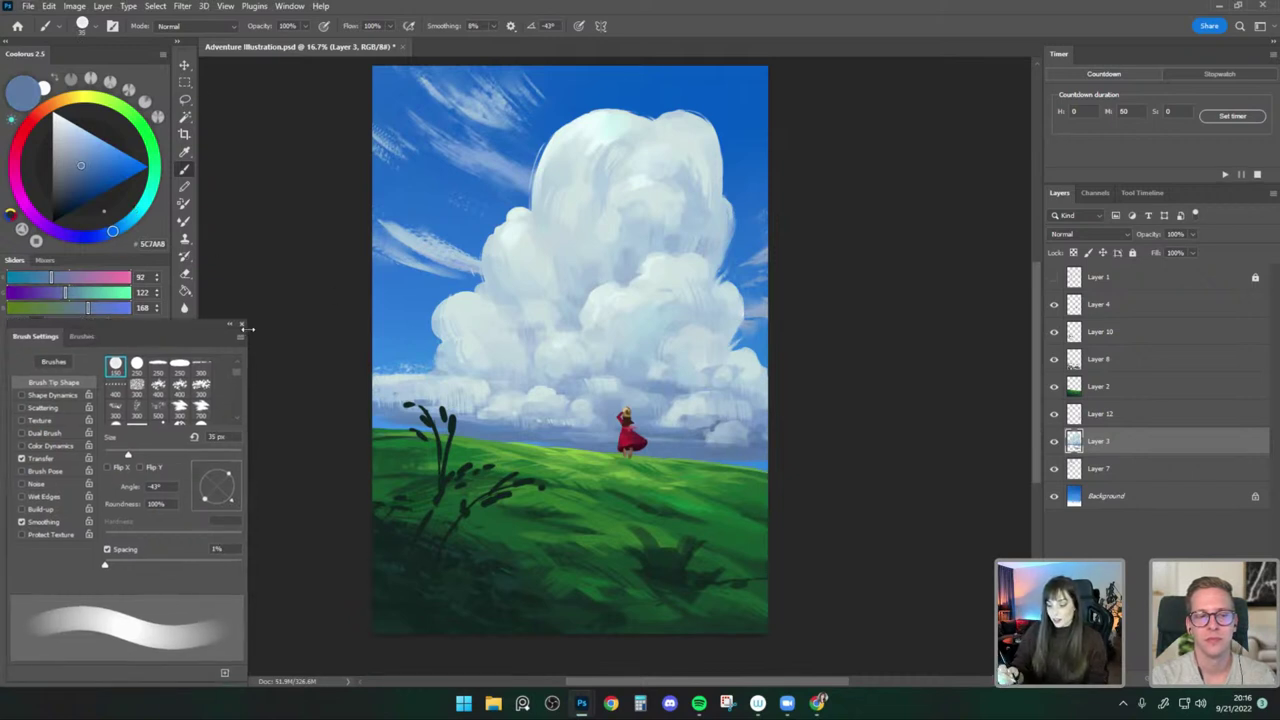
{"action": "left_click", "coordinate": [244, 323]}
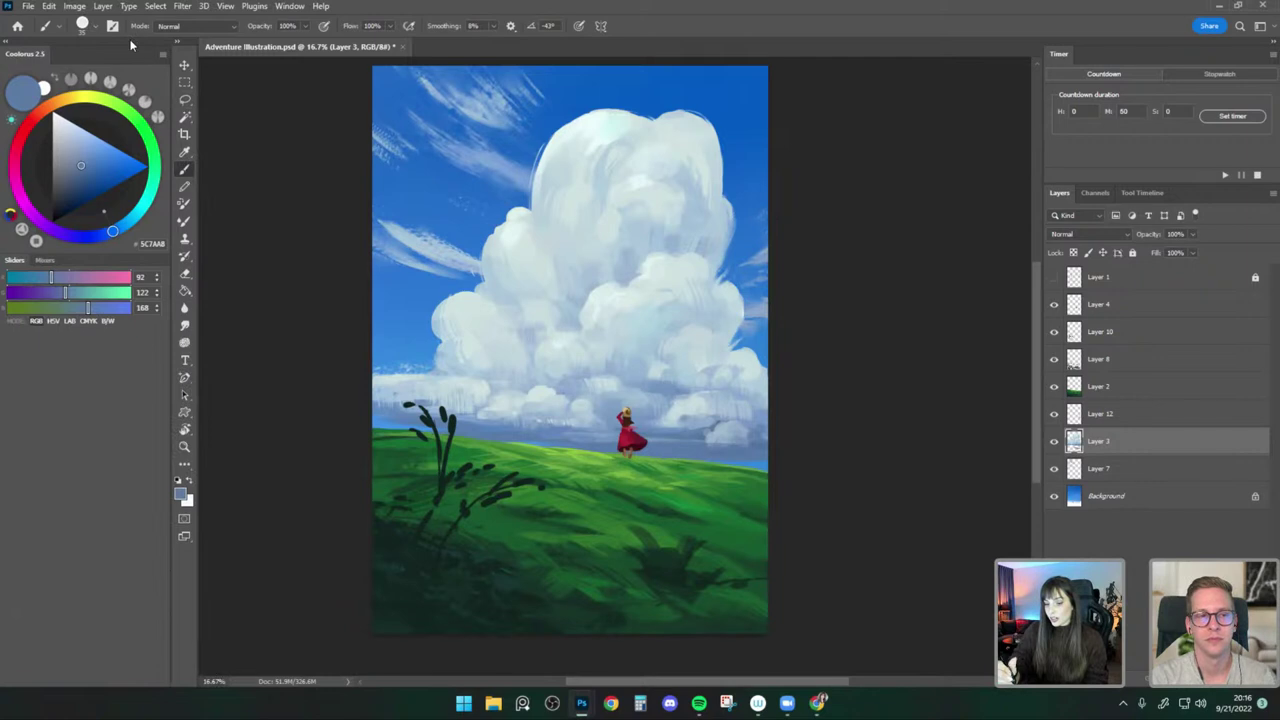
{"action": "left_click", "coordinate": [114, 27]}
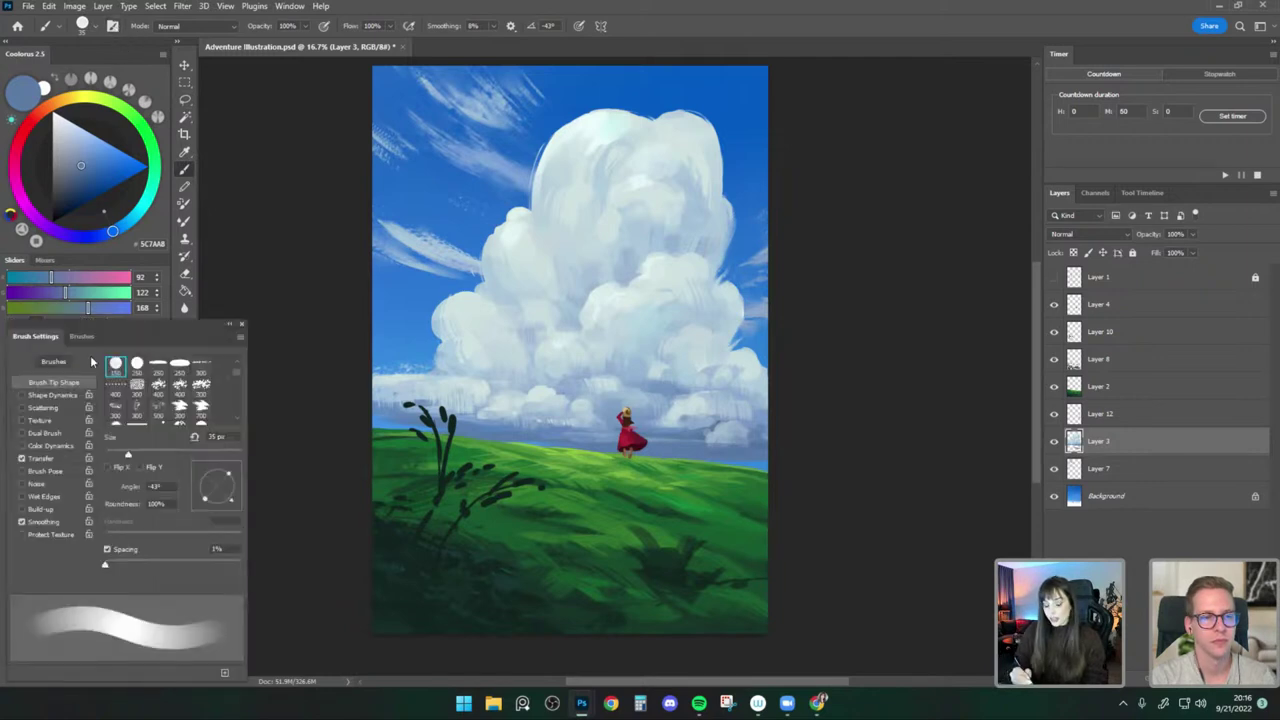
{"action": "left_click", "coordinate": [42, 446]}
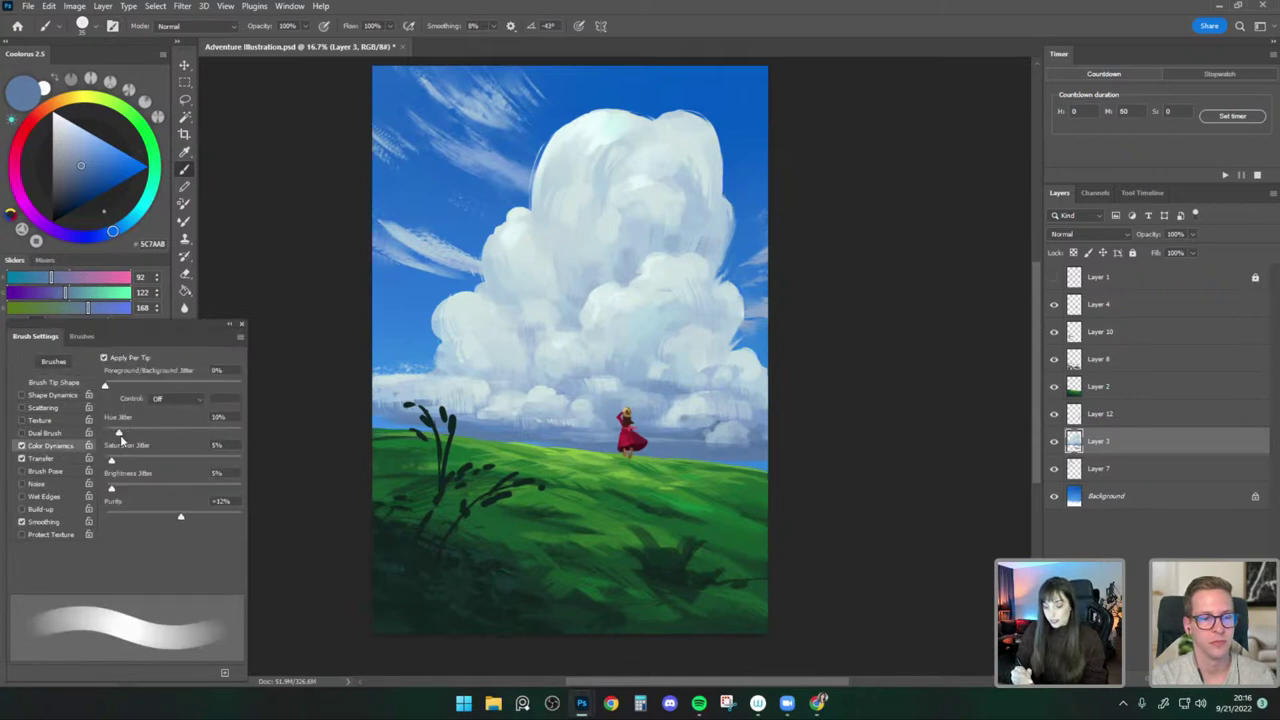
{"action": "mouse_move", "coordinate": [112, 461]}
{"action": "left_mouse_down"}
{"action": "mouse_move", "coordinate": [169, 459]}
{"action": "mouse_move", "coordinate": [119, 462]}
{"action": "left_mouse_up"}
{"action": "left_click_drag", "start_coordinate": [112, 489], "coordinate": [118, 488]}
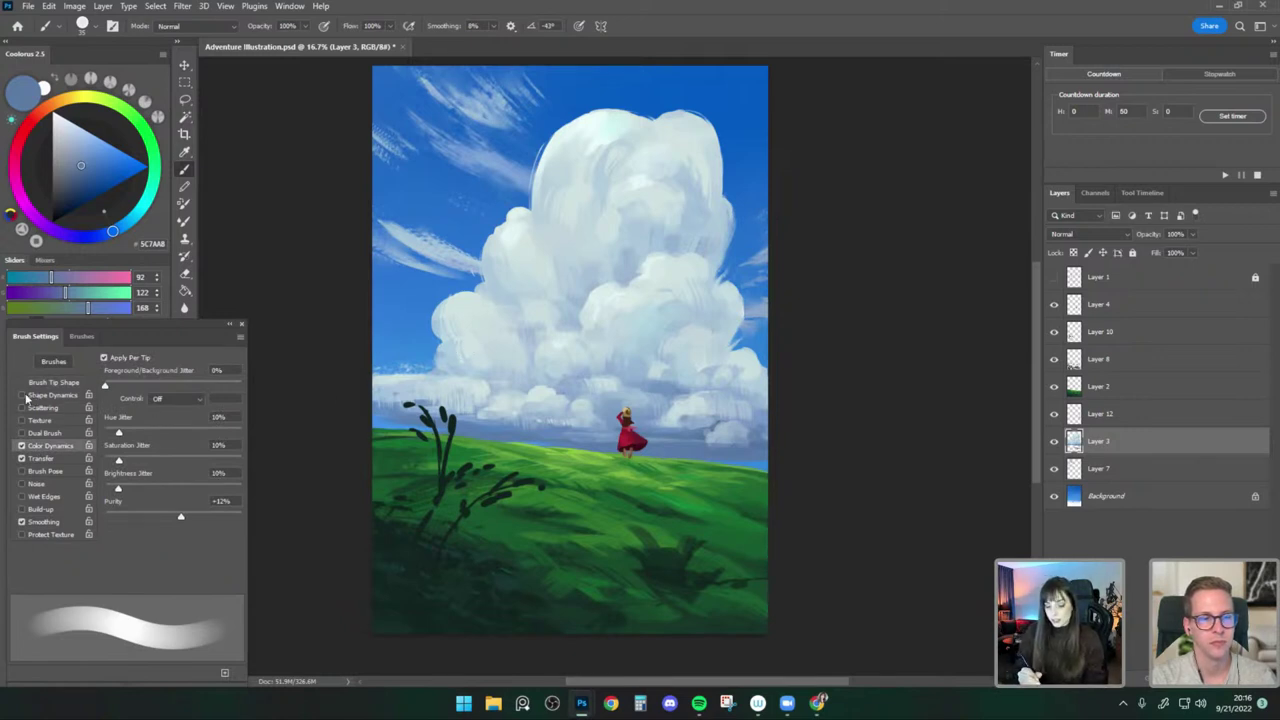
Try angle jitter in the brush's Shape Dynamics, then reload the Round Pressure Sensitive preset and undo a test stroke.
{"action": "left_click", "coordinate": [86, 397]}
{"action": "left_click_drag", "start_coordinate": [108, 479], "coordinate": [133, 478]}
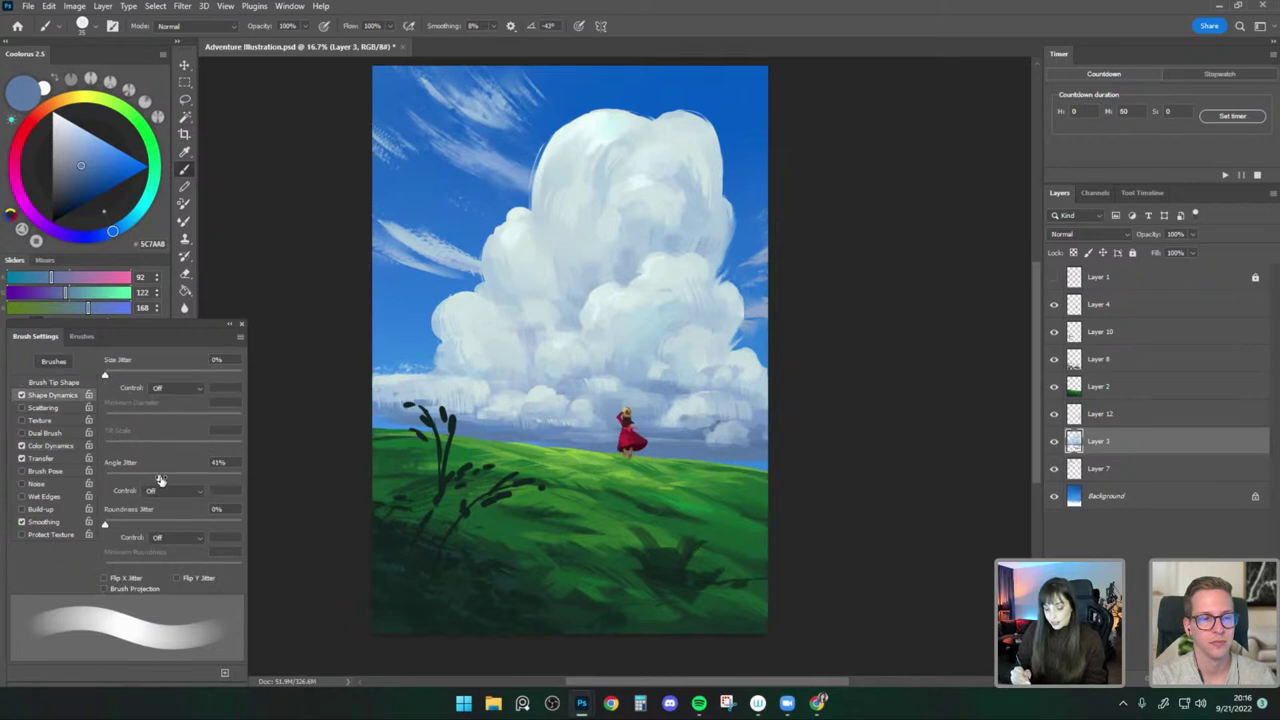
{"action": "left_click", "coordinate": [84, 26]}
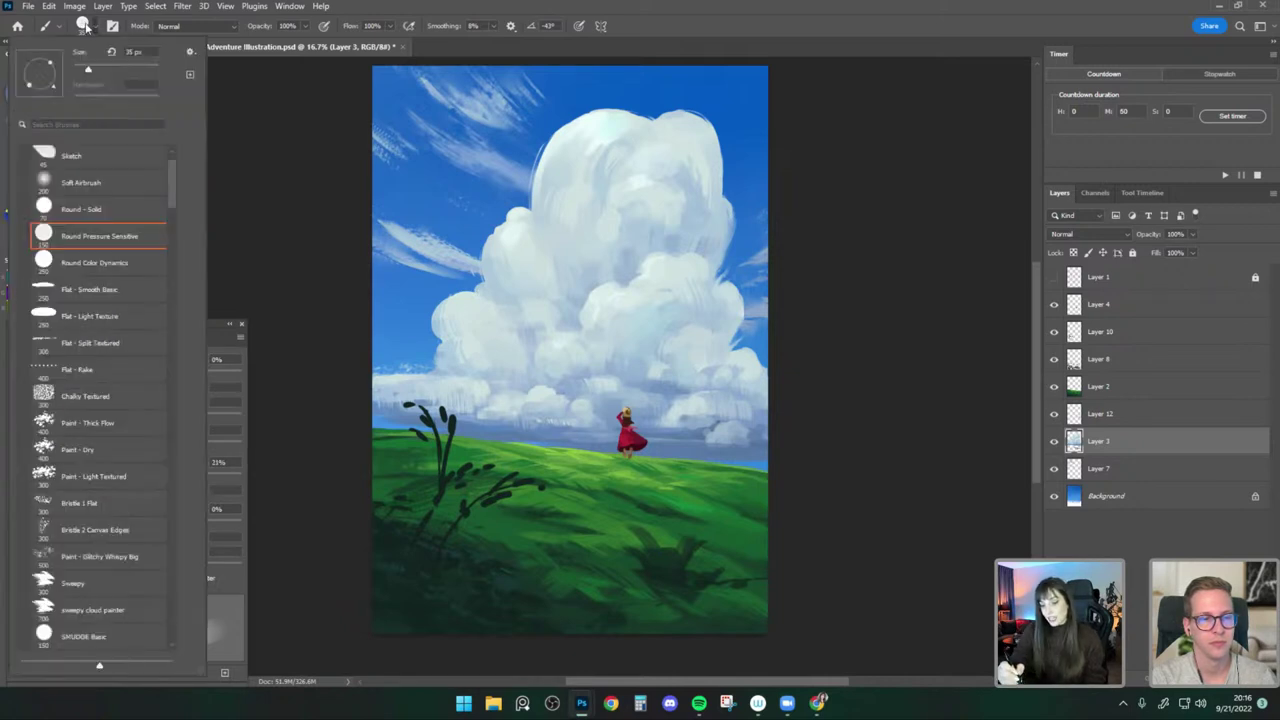
{"action": "left_click", "coordinate": [121, 262]}
{"action": "left_click", "coordinate": [134, 238]}
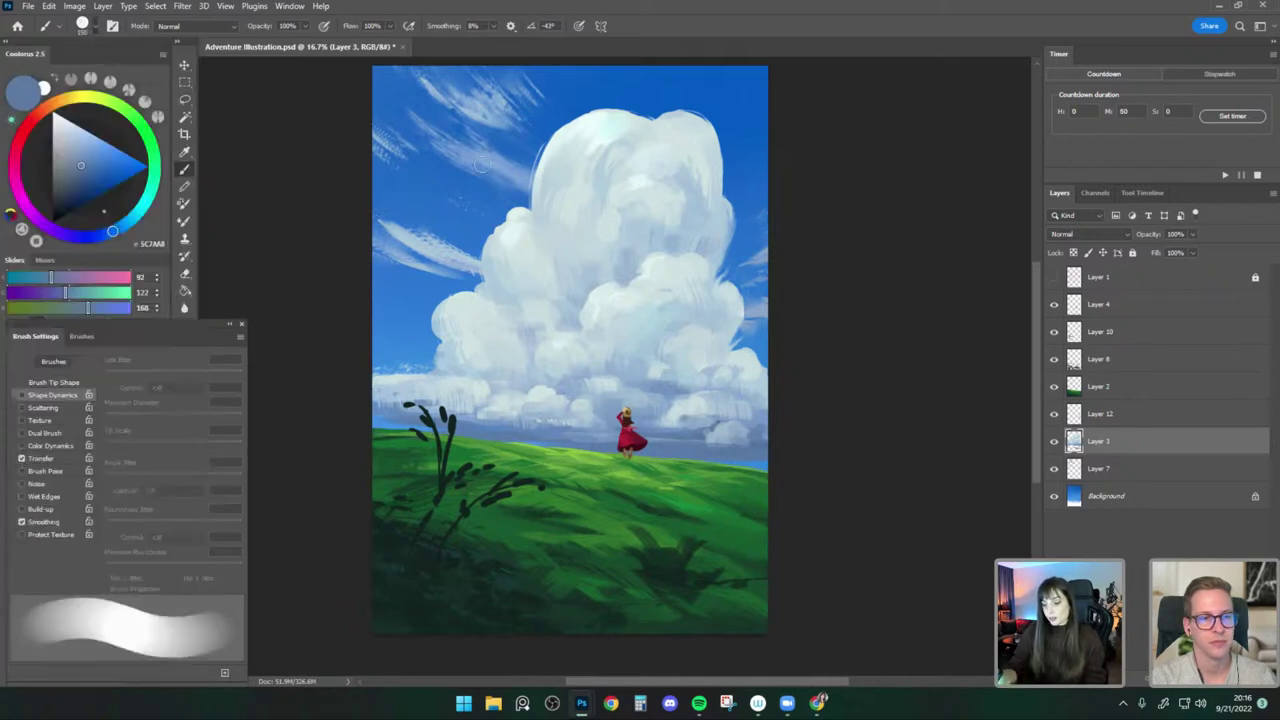
{"action": "left_click_drag", "start_coordinate": [410, 264], "coordinate": [518, 220]}
{"action": "key", "text": "ctrl+z"}
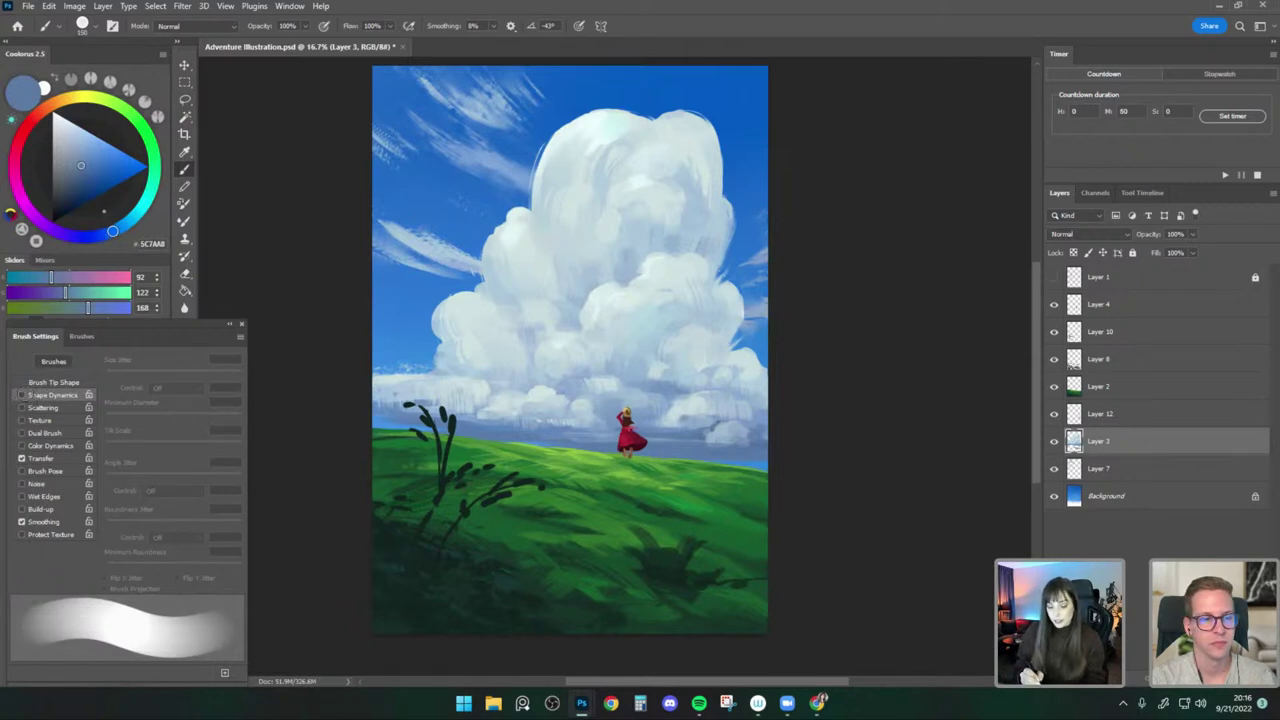
Try adding size jitter to the Round Pressure Sensitive brush and naming a new preset "sdfsdf", then discard both by reloading the original preset.
{"action": "left_click", "coordinate": [24, 395]}
{"action": "left_click_drag", "start_coordinate": [104, 375], "coordinate": [169, 375]}
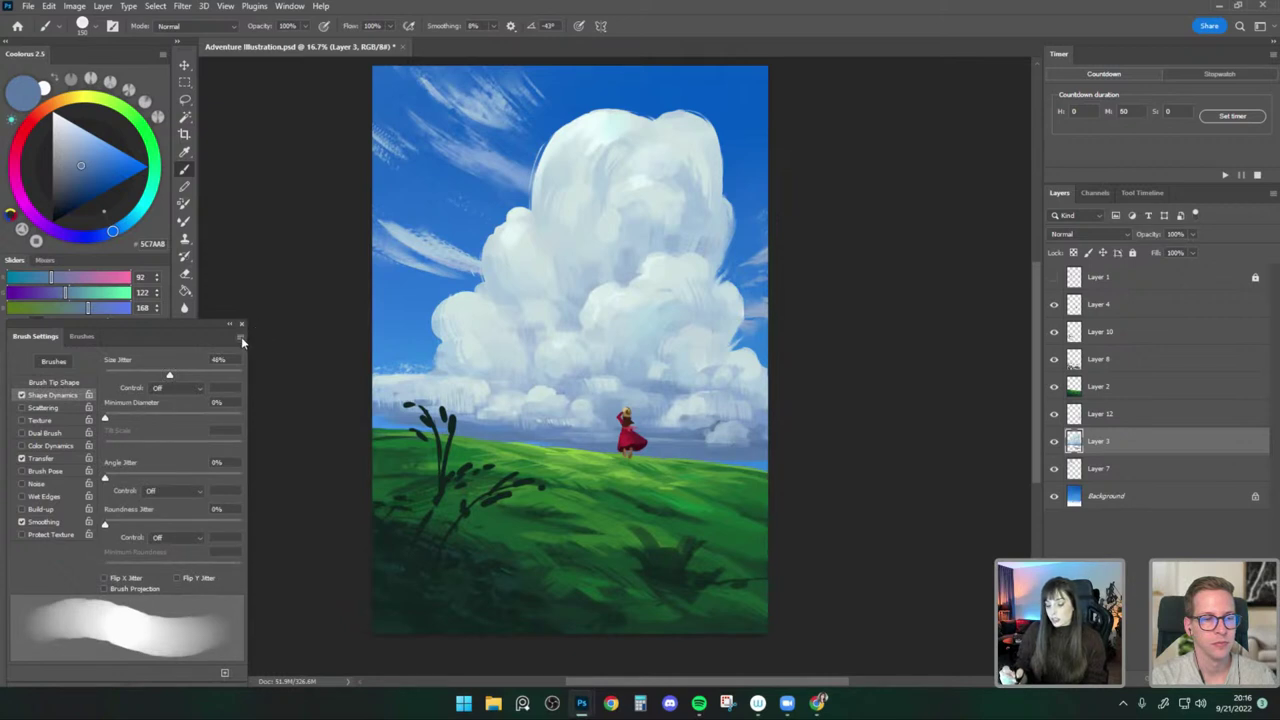
{"action": "left_click", "coordinate": [241, 339]}
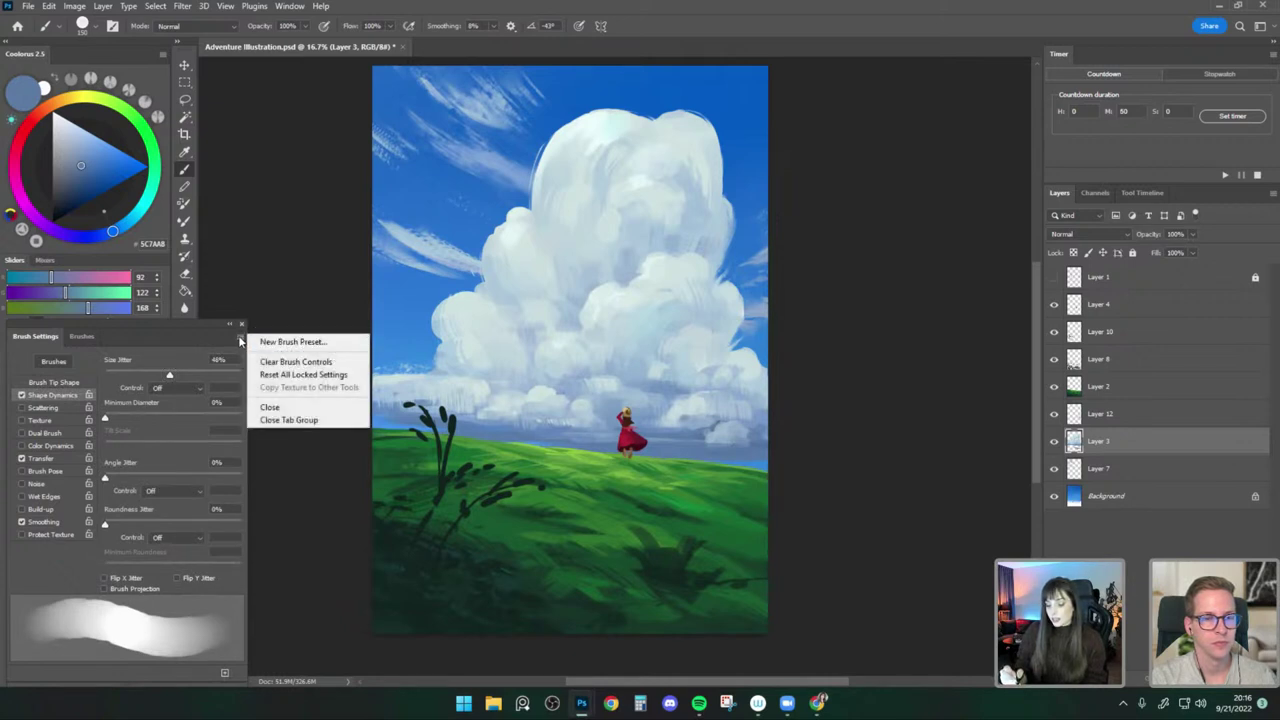
{"action": "left_click", "coordinate": [241, 339]}
{"action": "left_click", "coordinate": [242, 337]}
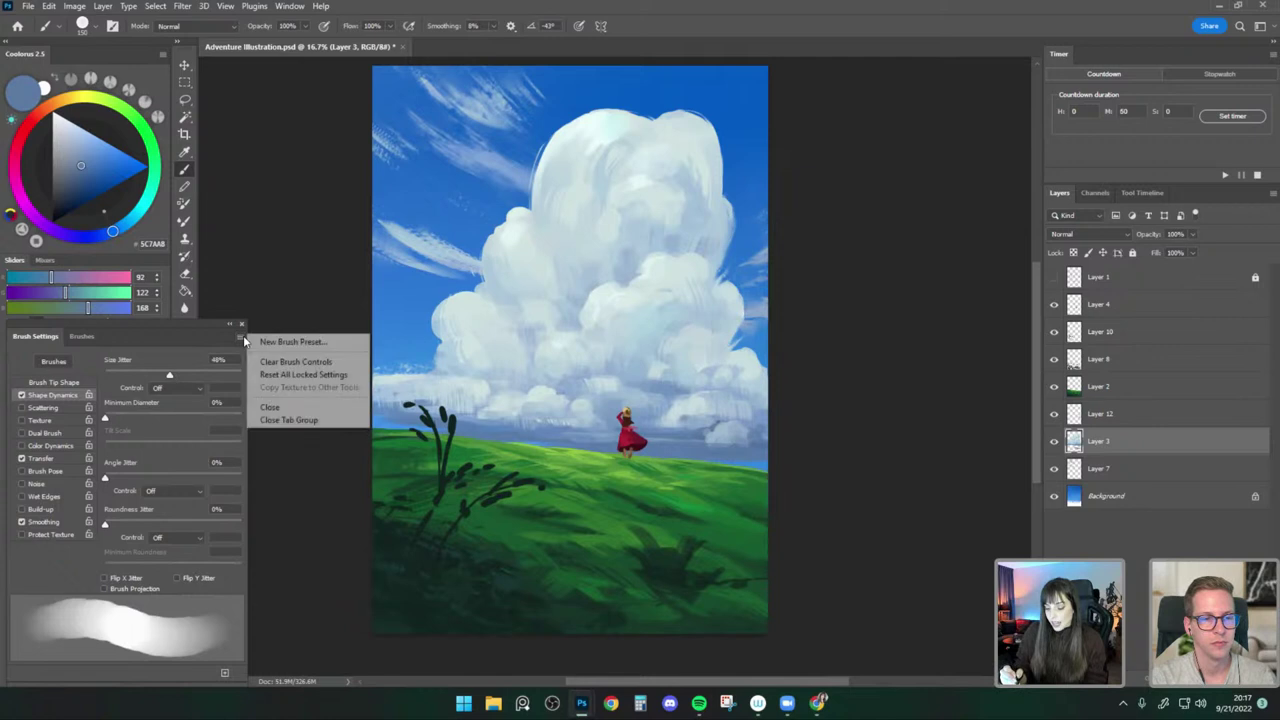
{"action": "left_click", "coordinate": [322, 343]}
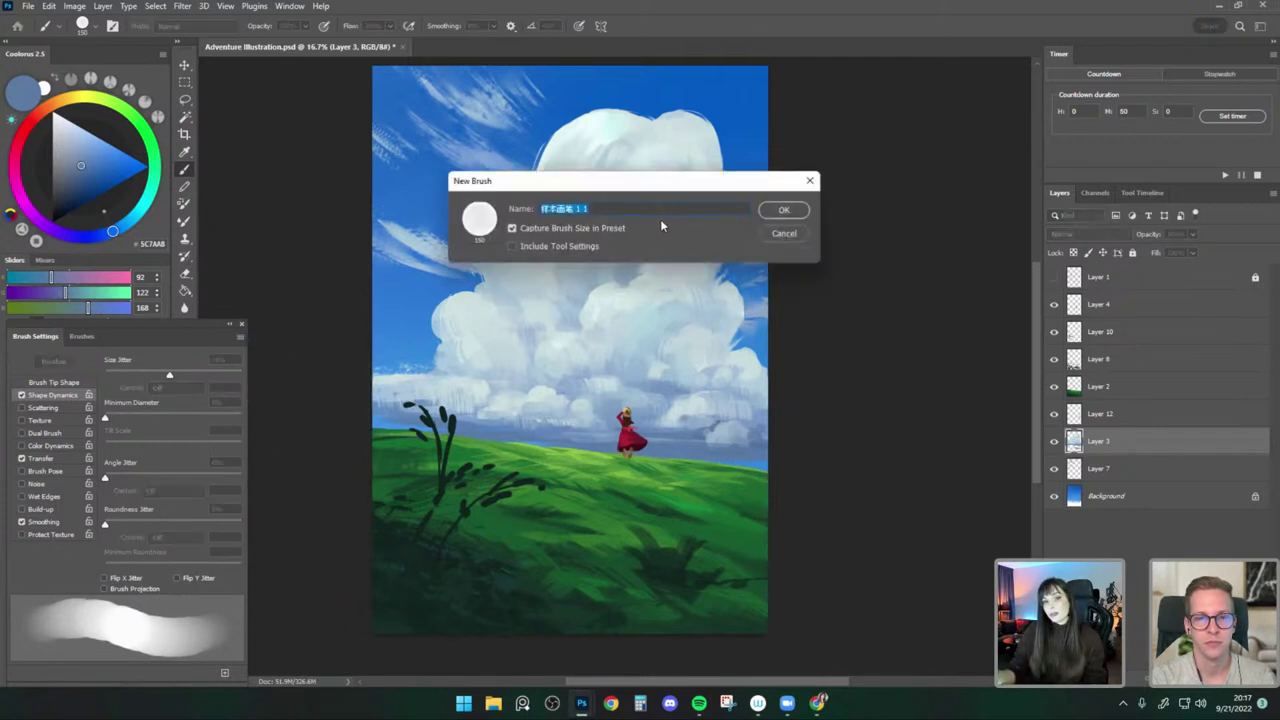
{"action": "type", "text": "sdfsdf"}
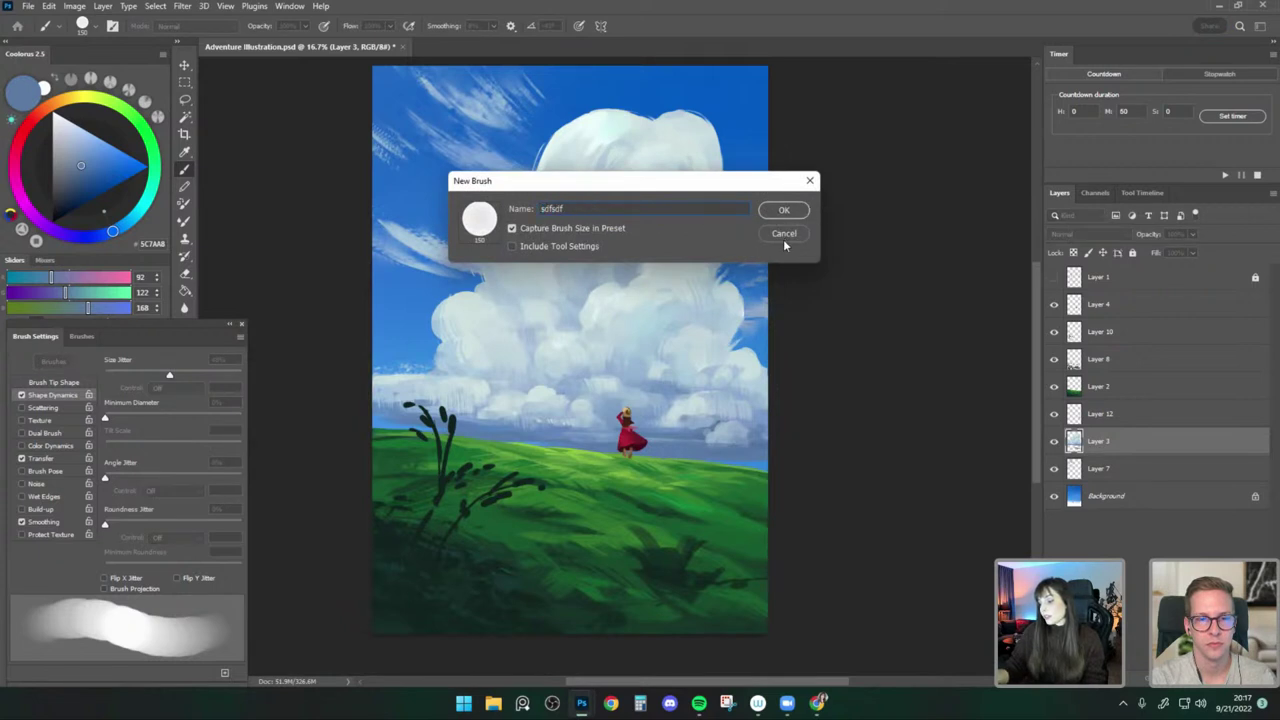
{"action": "left_click", "coordinate": [785, 238]}
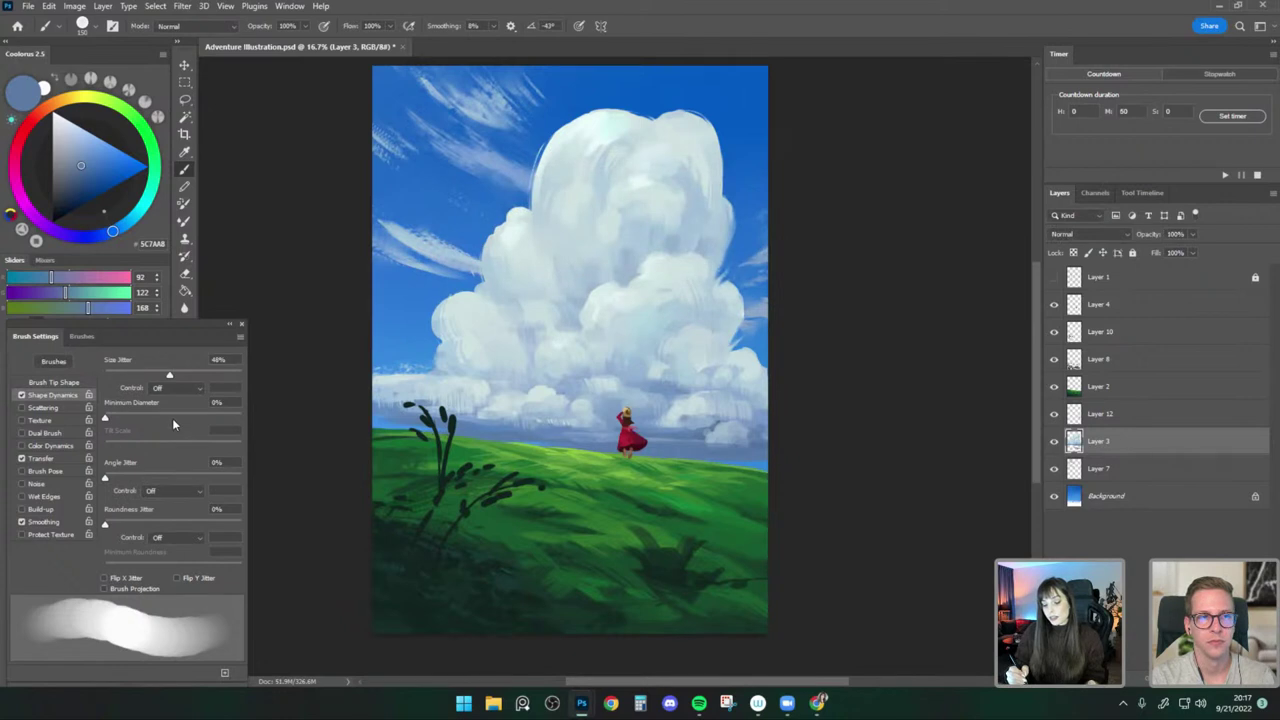
{"action": "left_click", "coordinate": [84, 25]}
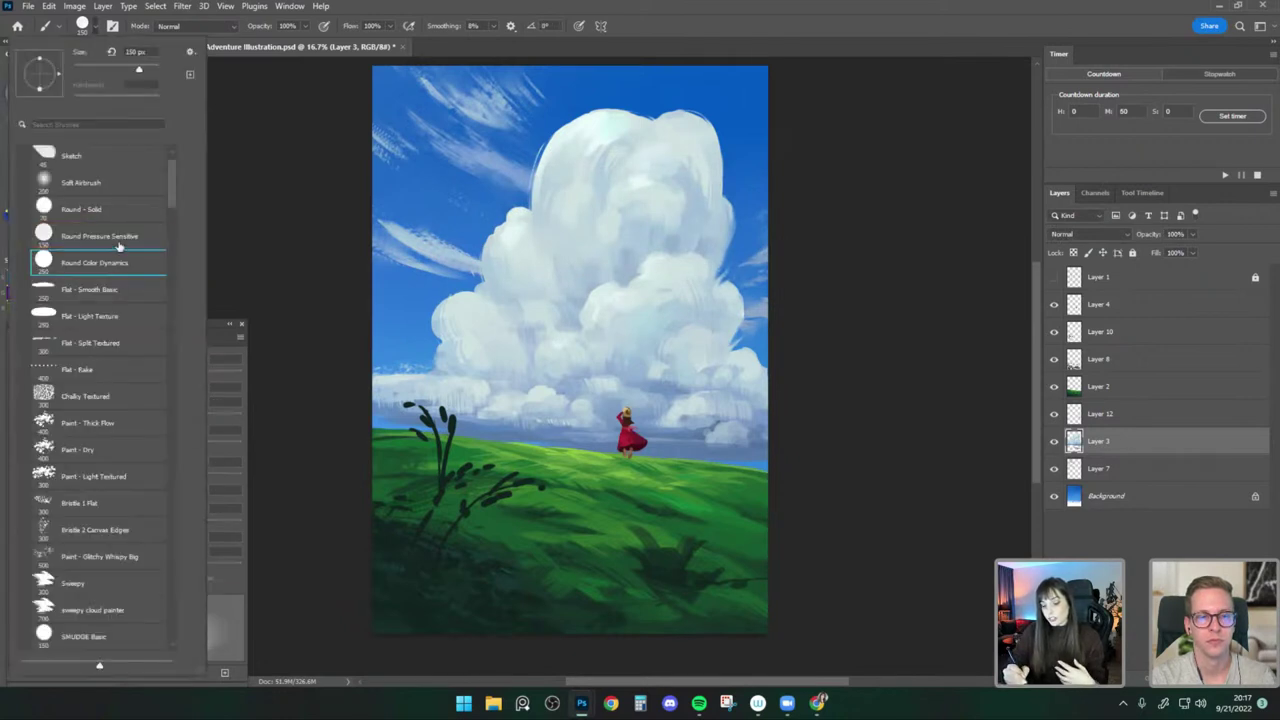
{"action": "left_click", "coordinate": [300, 229]}
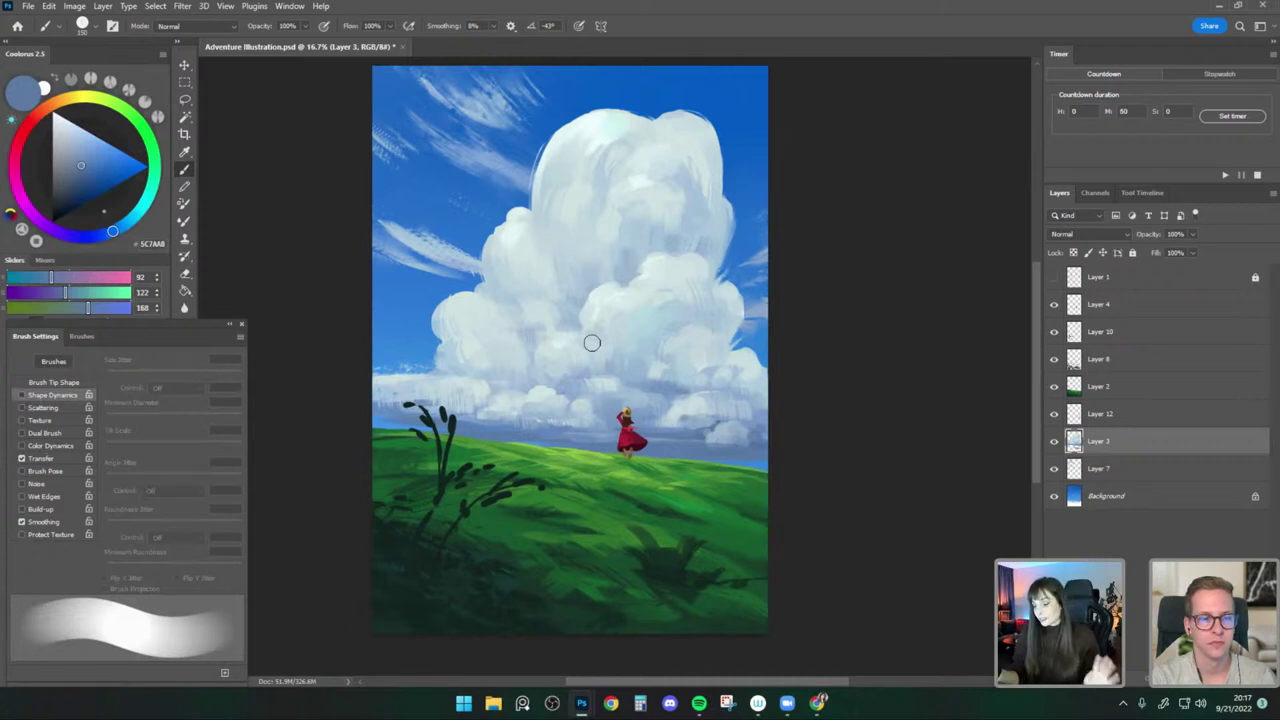
Sample the haze blue beside the figure and switch to the Flat - Smooth Basic brush preset.
{"action": "left_click", "coordinate": [610, 429], "text": "alt"}
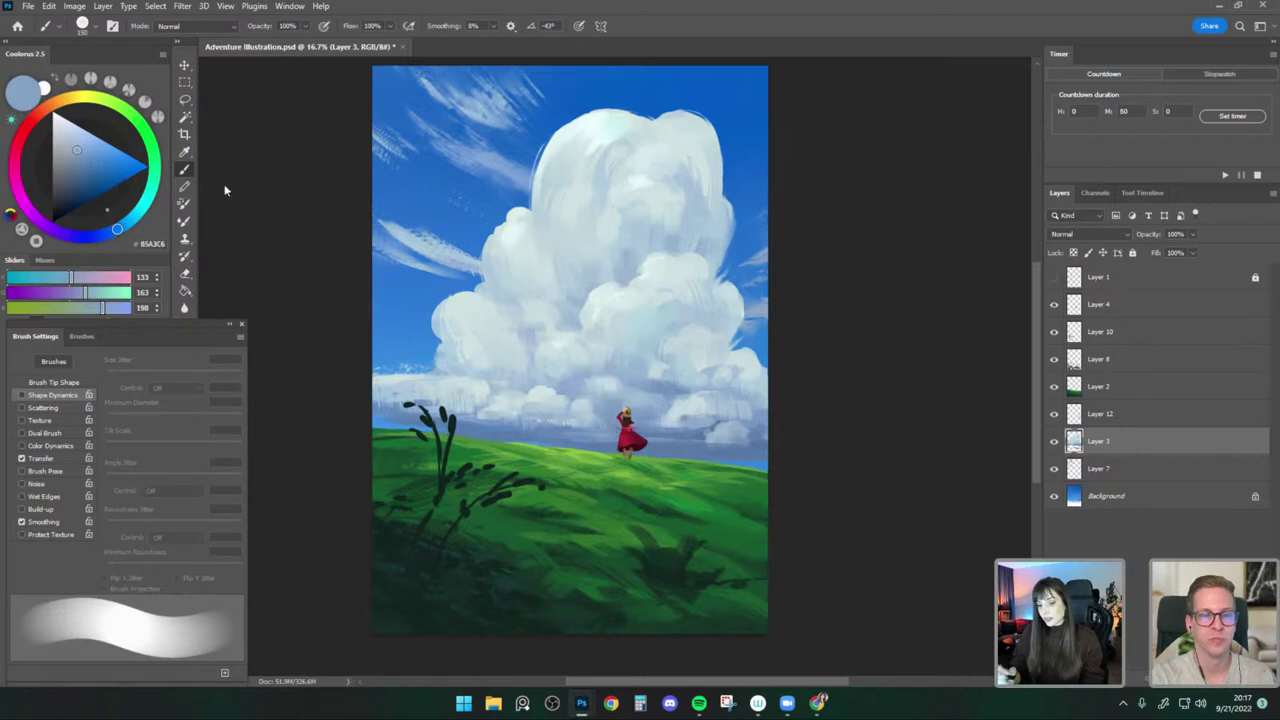
{"action": "left_click", "coordinate": [94, 26]}
{"action": "left_click", "coordinate": [98, 289]}
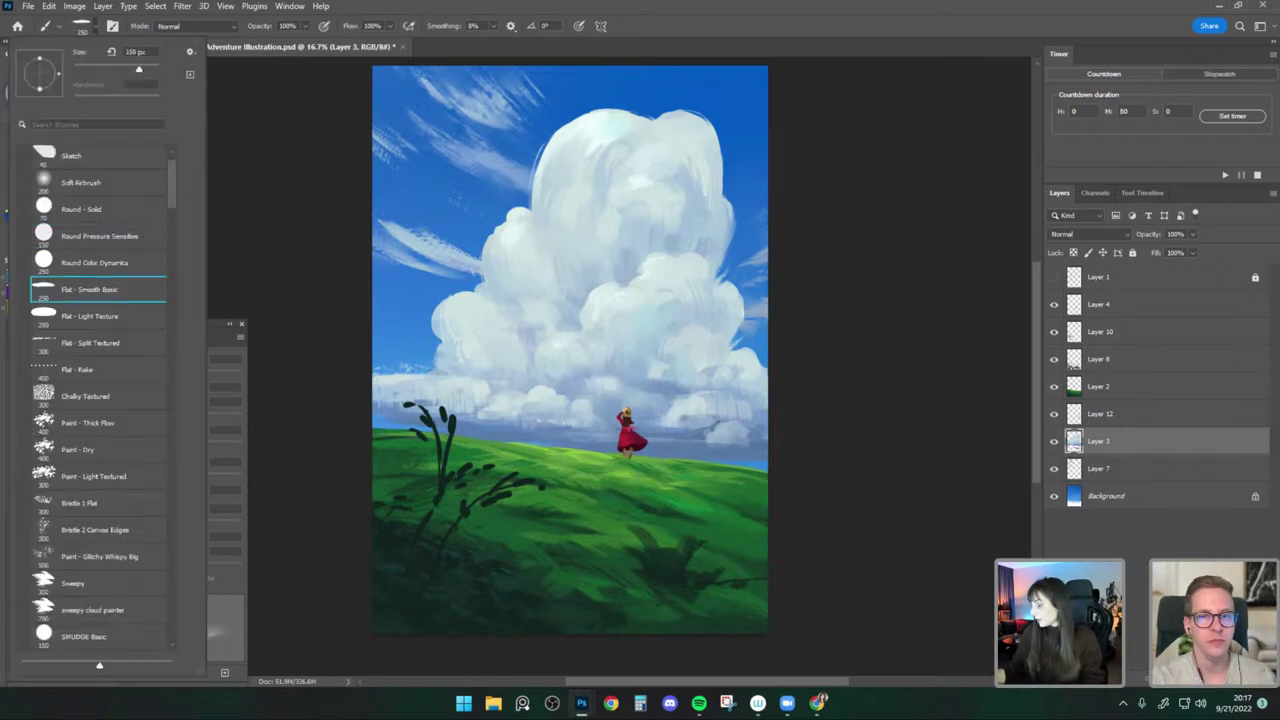
Create a new layer above Layer 3 and paint a test patch in the sky with sampled cloud white, using a 200 px brush.
{"action": "key", "text": "ctrl+alt+shift+n"}
{"action": "left_click", "coordinate": [508, 242], "text": "alt"}
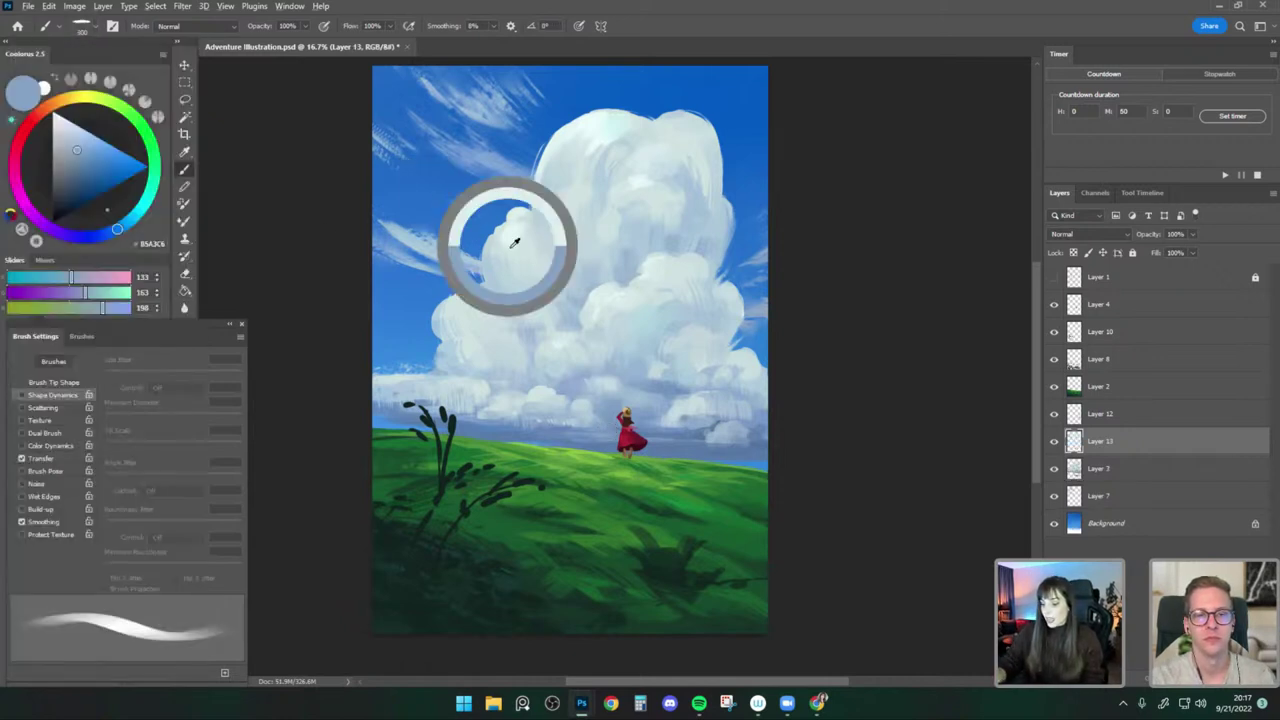
{"action": "mouse_move", "coordinate": [424, 172]}
{"action": "left_mouse_down"}
{"action": "mouse_move", "coordinate": [448, 232]}
{"action": "mouse_move", "coordinate": [488, 227]}
{"action": "left_mouse_up"}
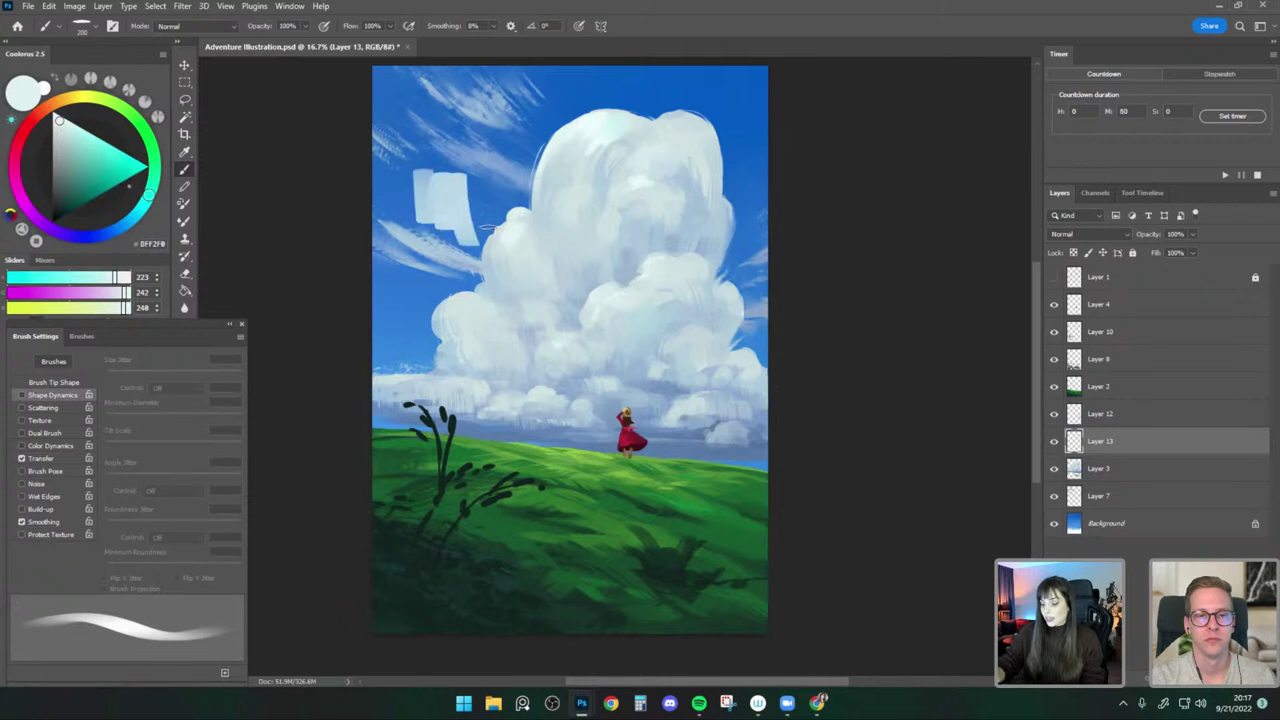
Rotate the flat brush tip to -157° and 13°, painting test strokes in the sky beside the cloud.
{"action": "left_click", "coordinate": [60, 381]}
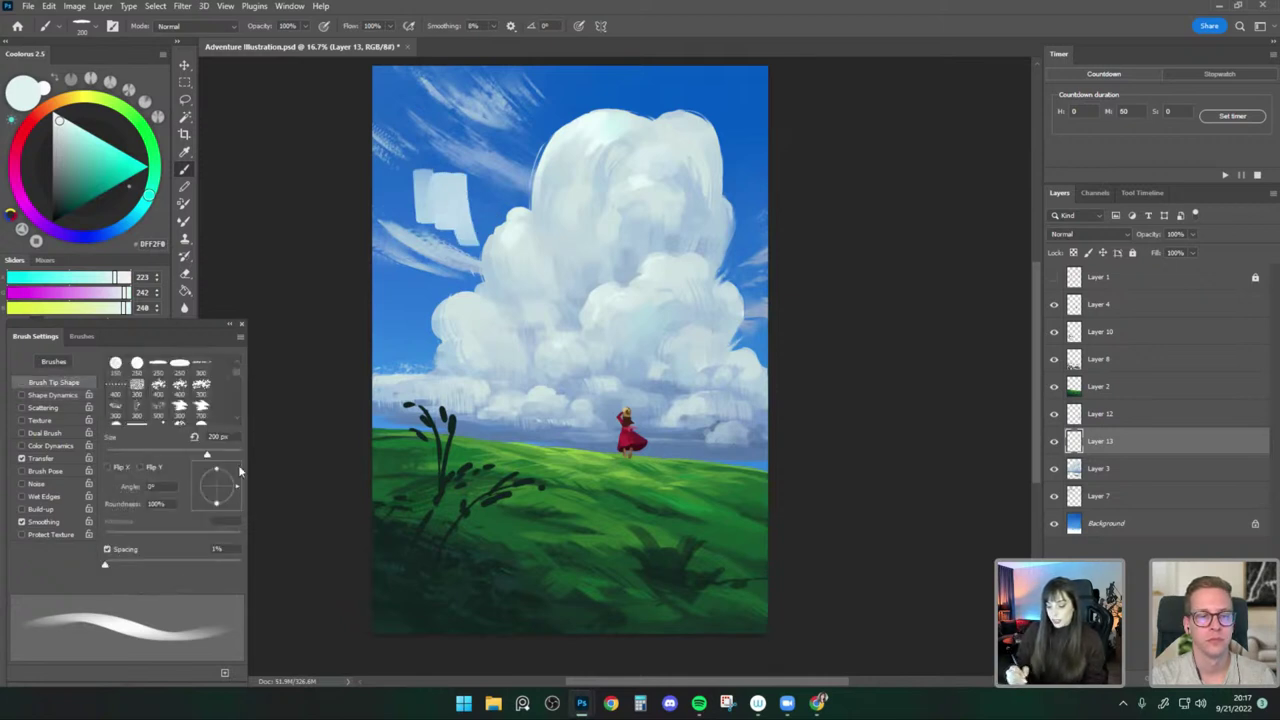
{"action": "left_click_drag", "start_coordinate": [240, 468], "coordinate": [205, 500]}
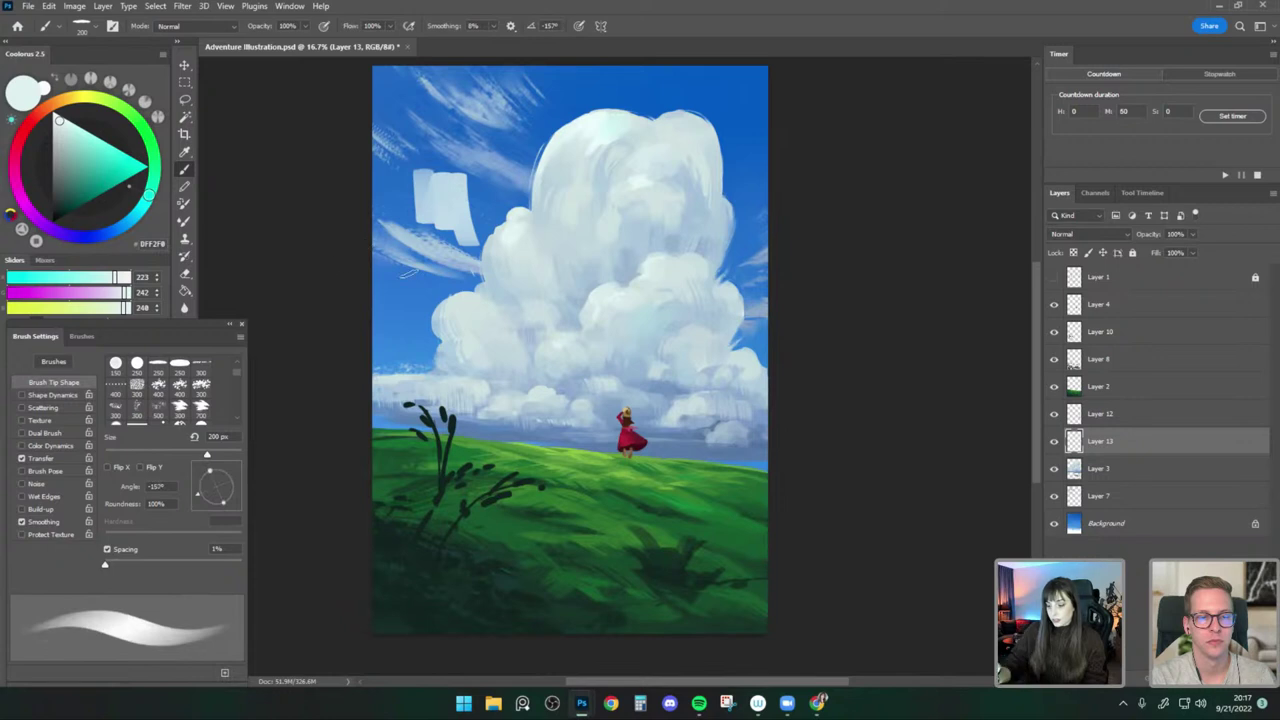
{"action": "left_click_drag", "start_coordinate": [404, 273], "coordinate": [410, 309]}
{"action": "left_click_drag", "start_coordinate": [208, 497], "coordinate": [232, 484]}
{"action": "mouse_move", "coordinate": [388, 313]}
{"action": "left_mouse_down"}
{"action": "mouse_move", "coordinate": [395, 352]}
{"action": "mouse_move", "coordinate": [441, 371]}
{"action": "left_mouse_up"}
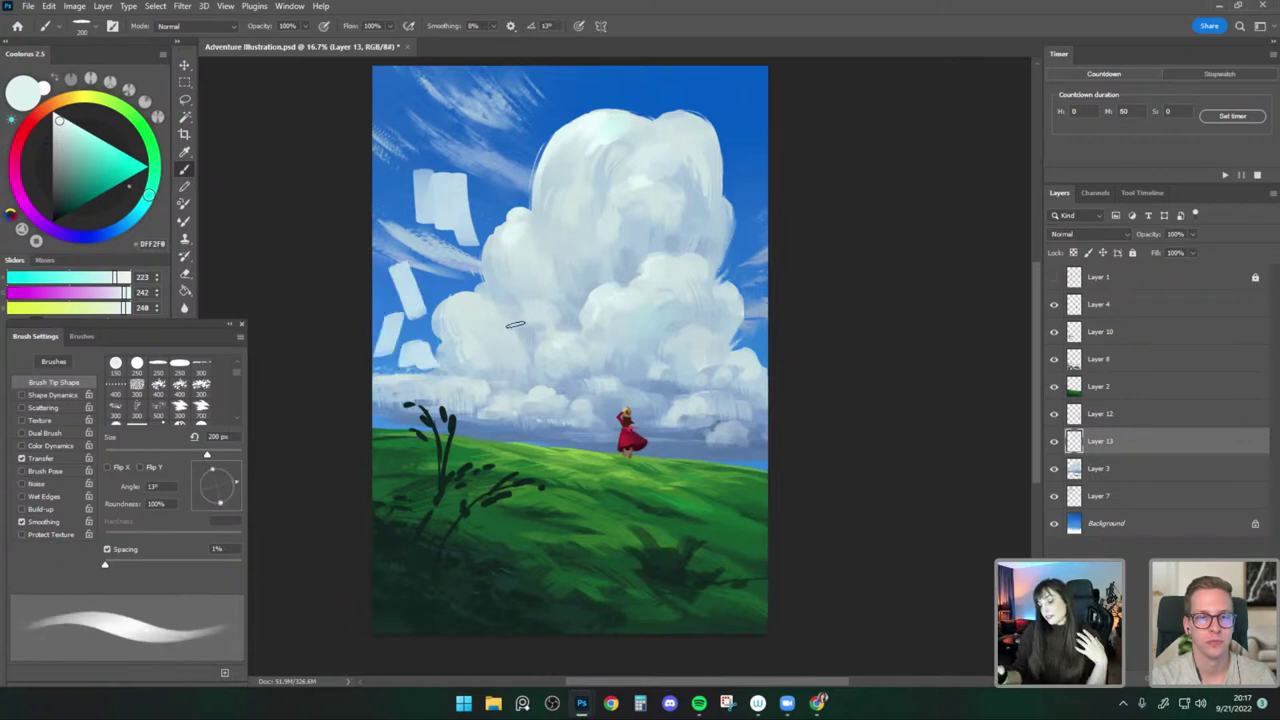
Try test strokes beside the cloud's upper edge with the tip rotated to other angles such as -64°, and undo them.
{"action": "left_click_drag", "start_coordinate": [236, 485], "coordinate": [238, 493]}
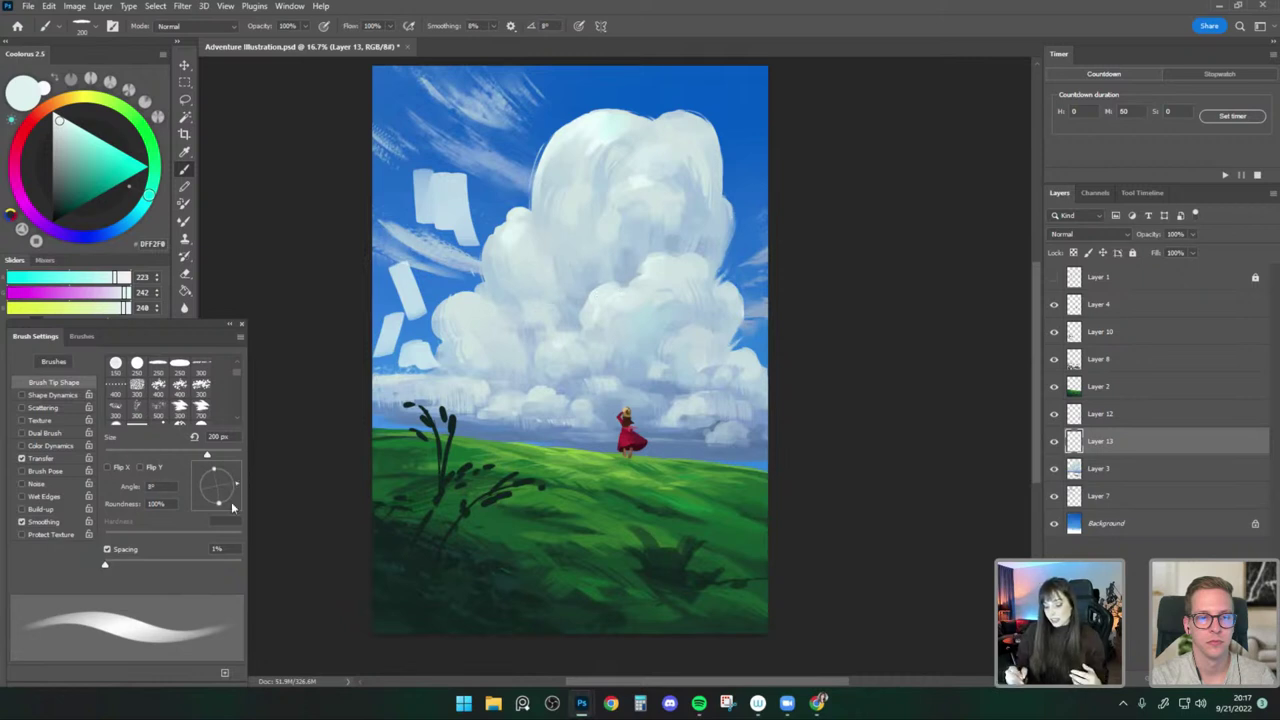
{"action": "mouse_move", "coordinate": [488, 118]}
{"action": "left_mouse_down"}
{"action": "mouse_move", "coordinate": [515, 133]}
{"action": "mouse_move", "coordinate": [526, 170]}
{"action": "left_mouse_up"}
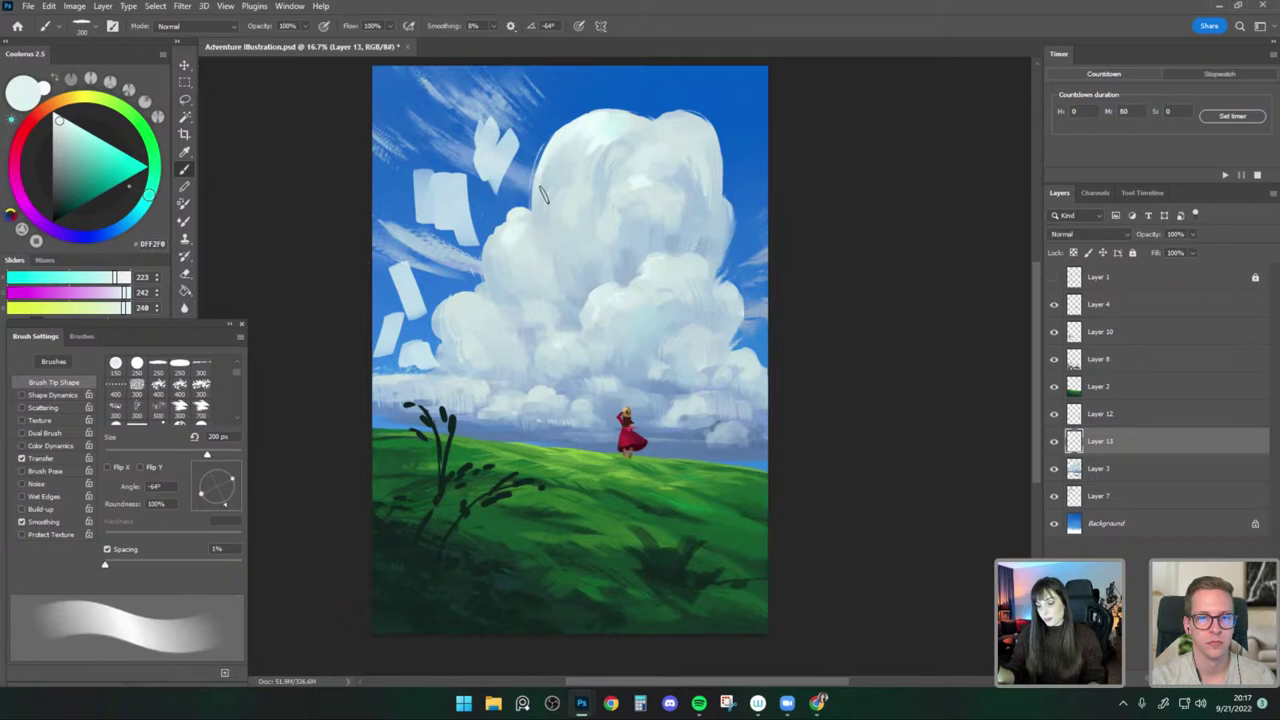
{"action": "key", "text": "ctrl+z"}
{"action": "key", "text": "ctrl+z"}
Reset the tip angle to 0°, paint thin horizontal test strokes across the cloud, and undo all the test strokes.
{"action": "left_click_drag", "start_coordinate": [224, 497], "coordinate": [250, 486]}
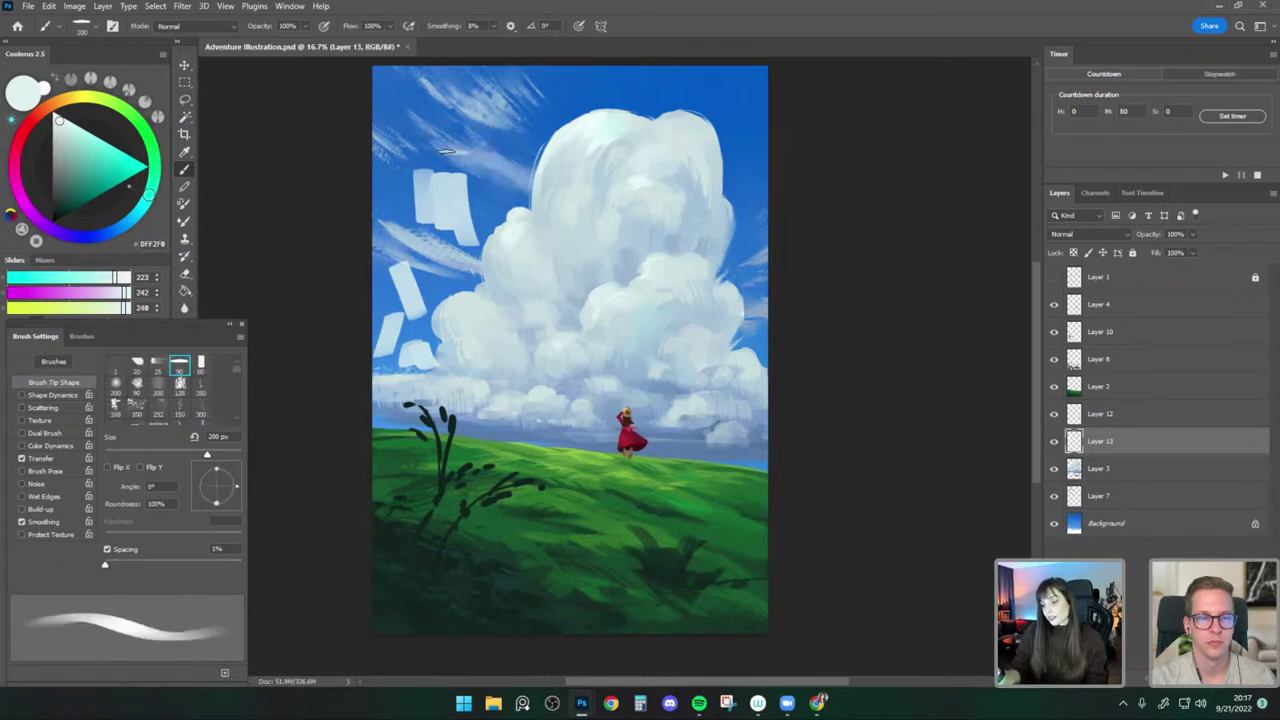
{"action": "mouse_move", "coordinate": [447, 152]}
{"action": "left_mouse_down"}
{"action": "mouse_move", "coordinate": [479, 164]}
{"action": "mouse_move", "coordinate": [527, 155]}
{"action": "mouse_move", "coordinate": [607, 190]}
{"action": "left_mouse_up"}
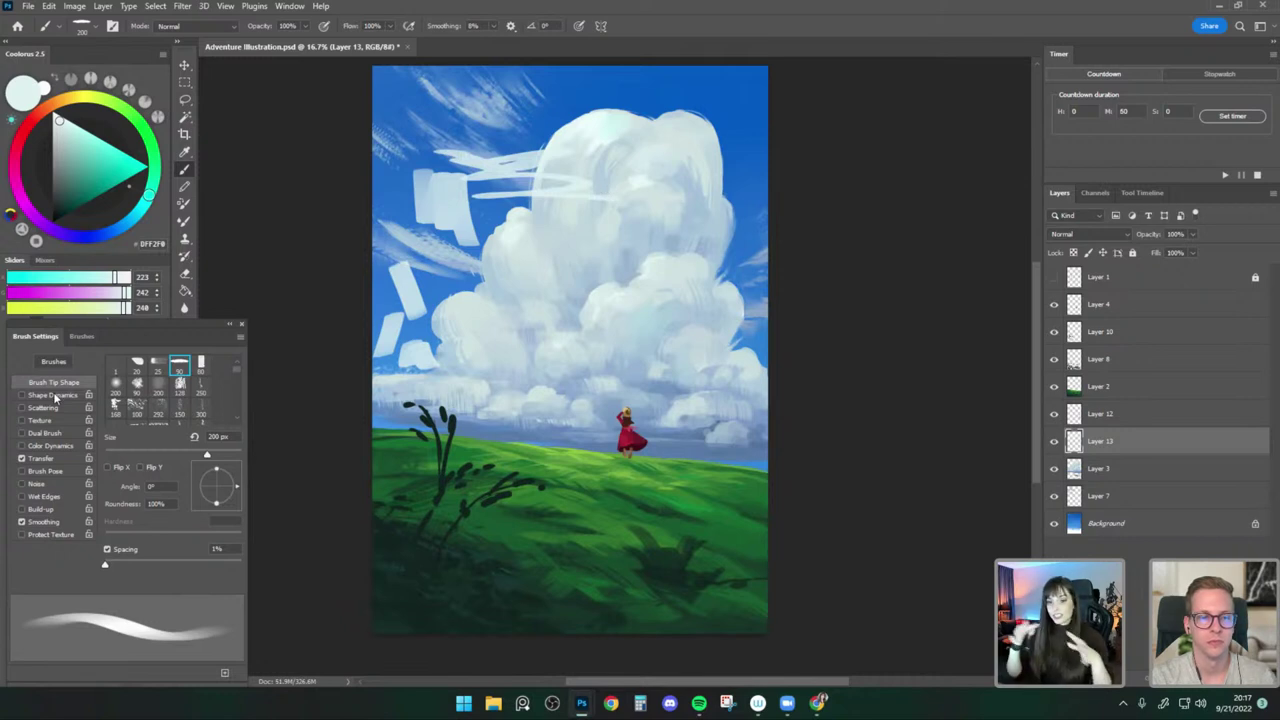
{"action": "key", "text": "ctrl+z"}
{"action": "key", "text": "ctrl+z"}
{"action": "key", "text": "ctrl+z"}
{"action": "key", "text": "ctrl+z"}
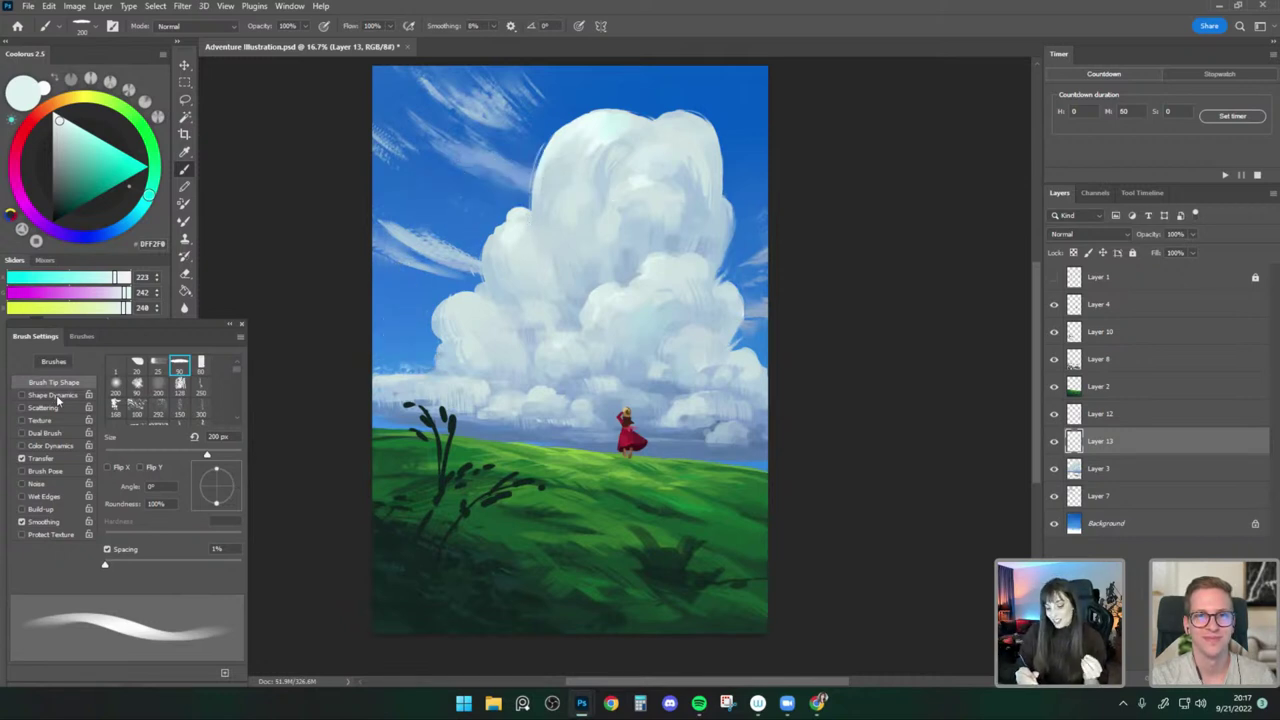
Enable Shape Dynamics and Dual Brush for the flat brush, and paint a test patch in the sky with the tip at -17°.
{"action": "left_click", "coordinate": [55, 396]}
{"action": "left_click", "coordinate": [77, 385]}
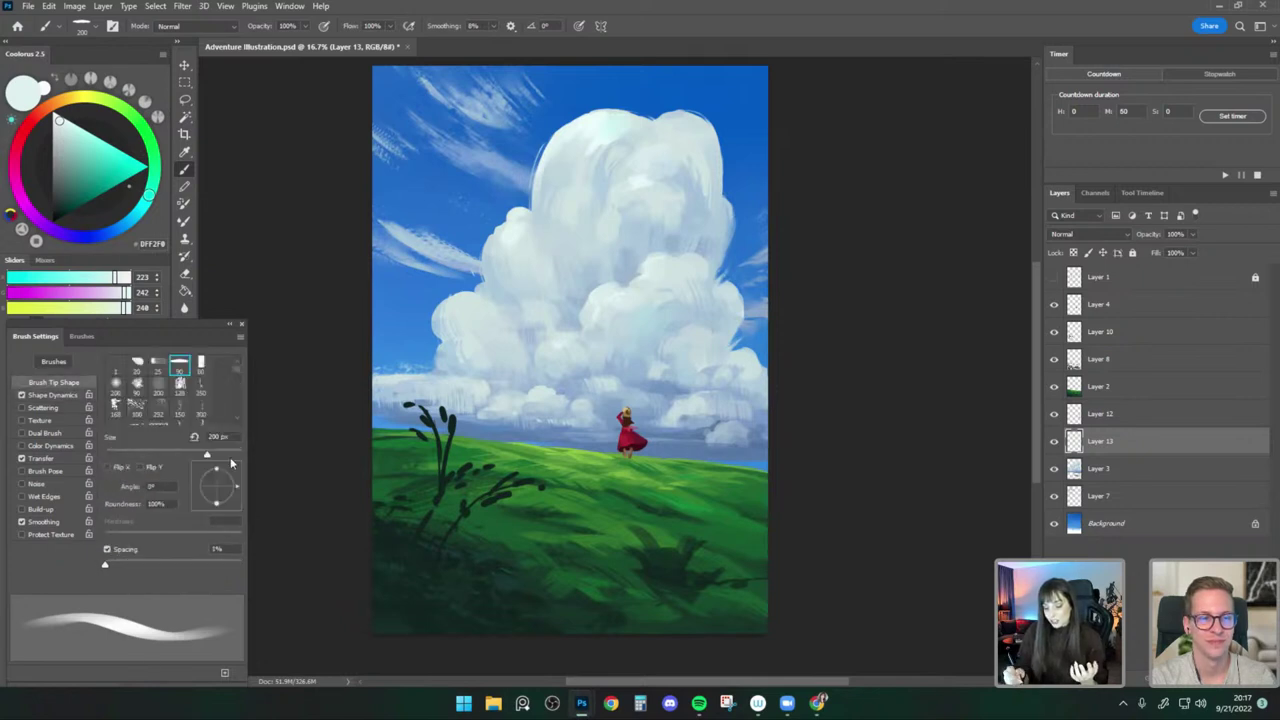
{"action": "left_click_drag", "start_coordinate": [236, 484], "coordinate": [244, 496]}
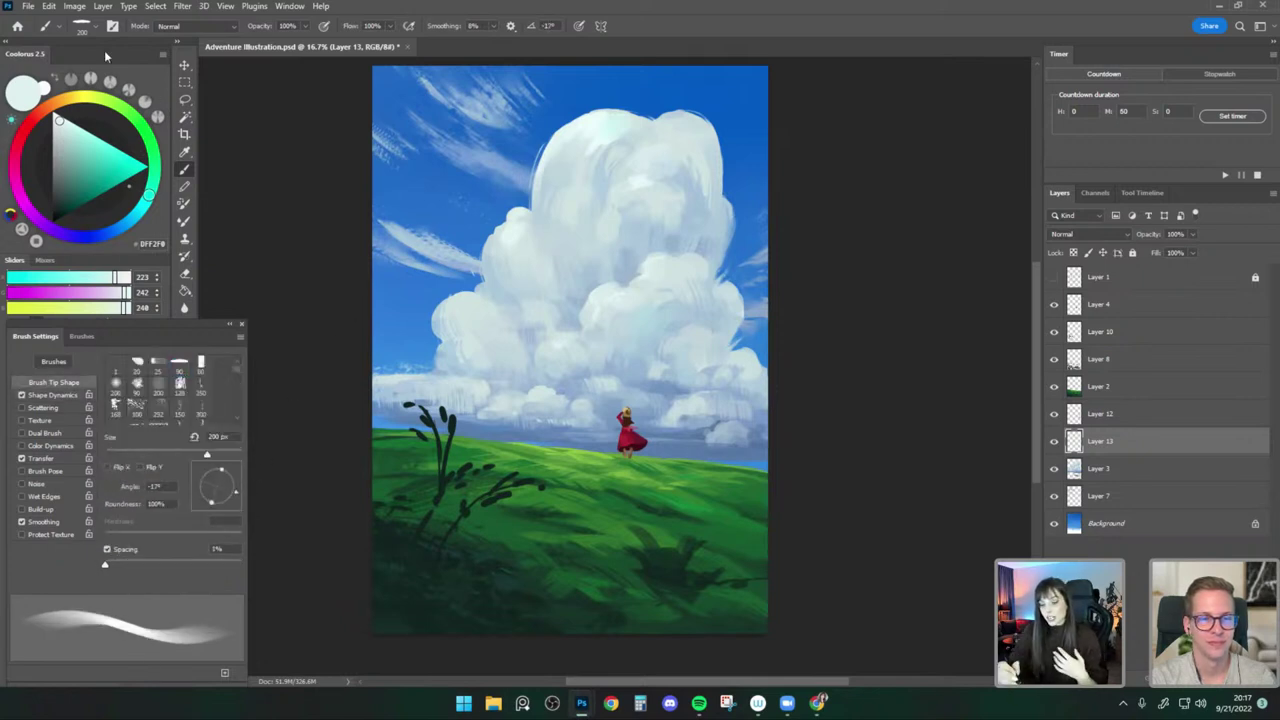
{"action": "left_click", "coordinate": [95, 27]}
{"action": "left_click_drag", "start_coordinate": [437, 170], "coordinate": [453, 212]}
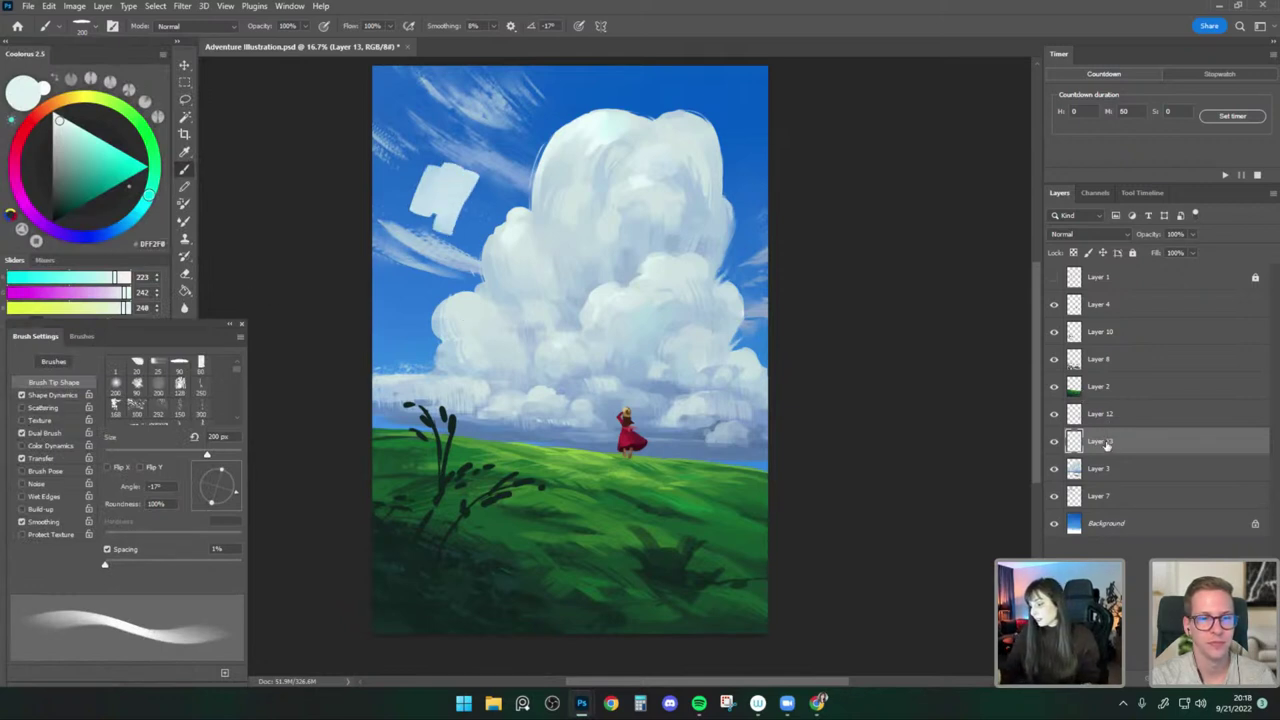
Delete the test Layer 13, and level the brush tip to about 1° for painting a sampled light blue on Layer 12.
{"action": "key", "text": "Delete"}
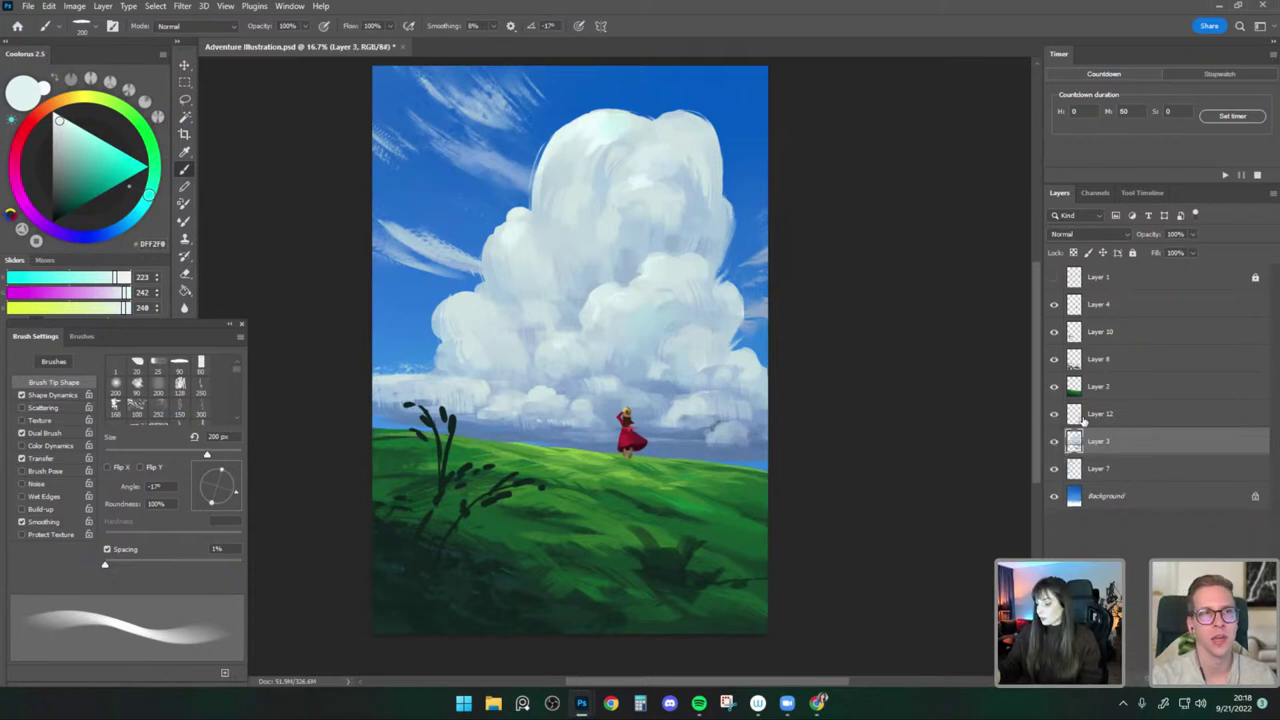
{"action": "left_click", "coordinate": [1047, 418]}
{"action": "left_click", "coordinate": [745, 432], "text": "alt"}
{"action": "left_click_drag", "start_coordinate": [236, 492], "coordinate": [263, 484]}
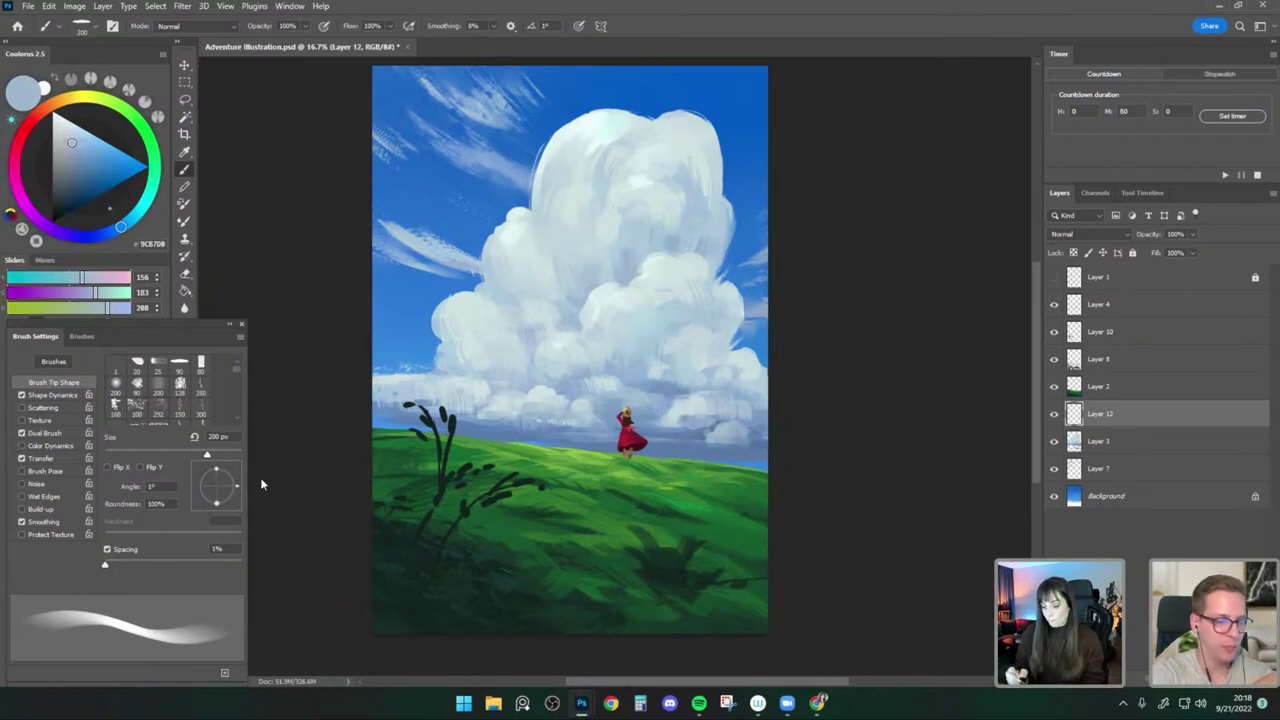
Sample muted horizon blues around the figure and blend the haze below the clouds on Layer 12 with the flat brush at about 175–300 px.
{"action": "key", "text": "bracketright"}
{"action": "key", "text": "bracketleft"}
{"action": "key", "text": "bracketleft"}
{"action": "key", "text": "bracketright"}
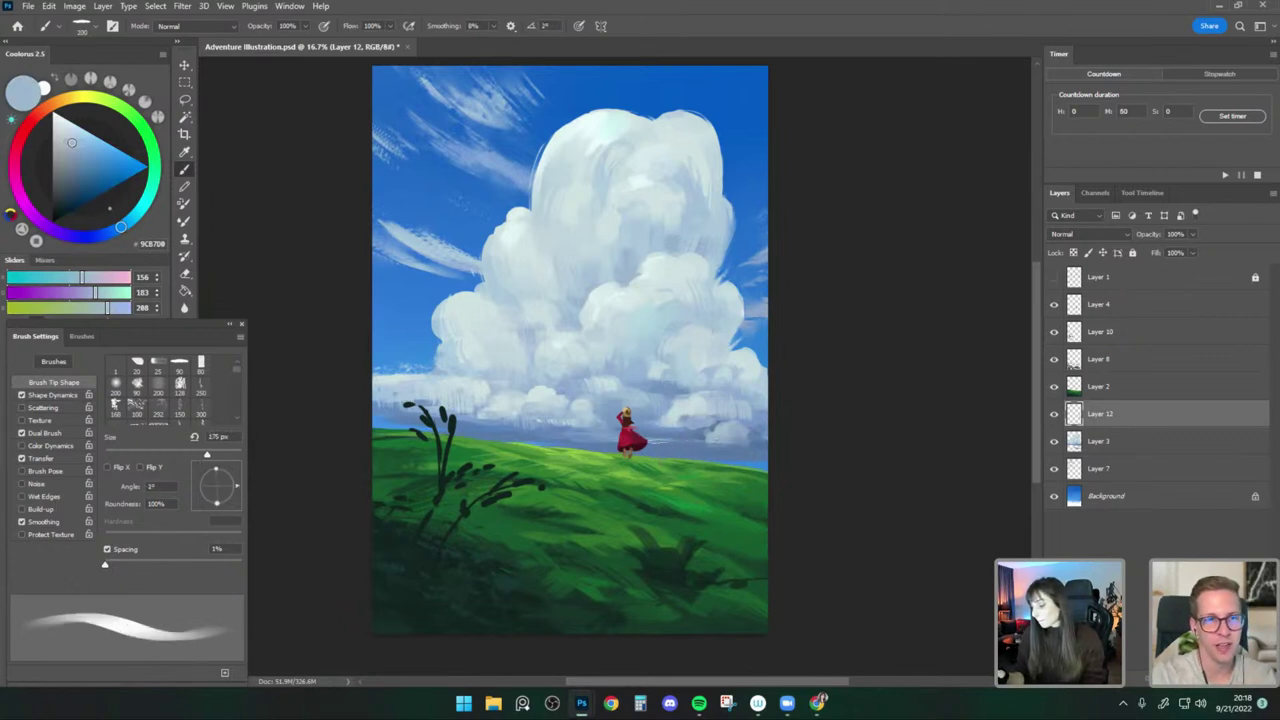
{"action": "left_click", "coordinate": [660, 432], "text": "alt"}
{"action": "key", "text": "bracketright"}
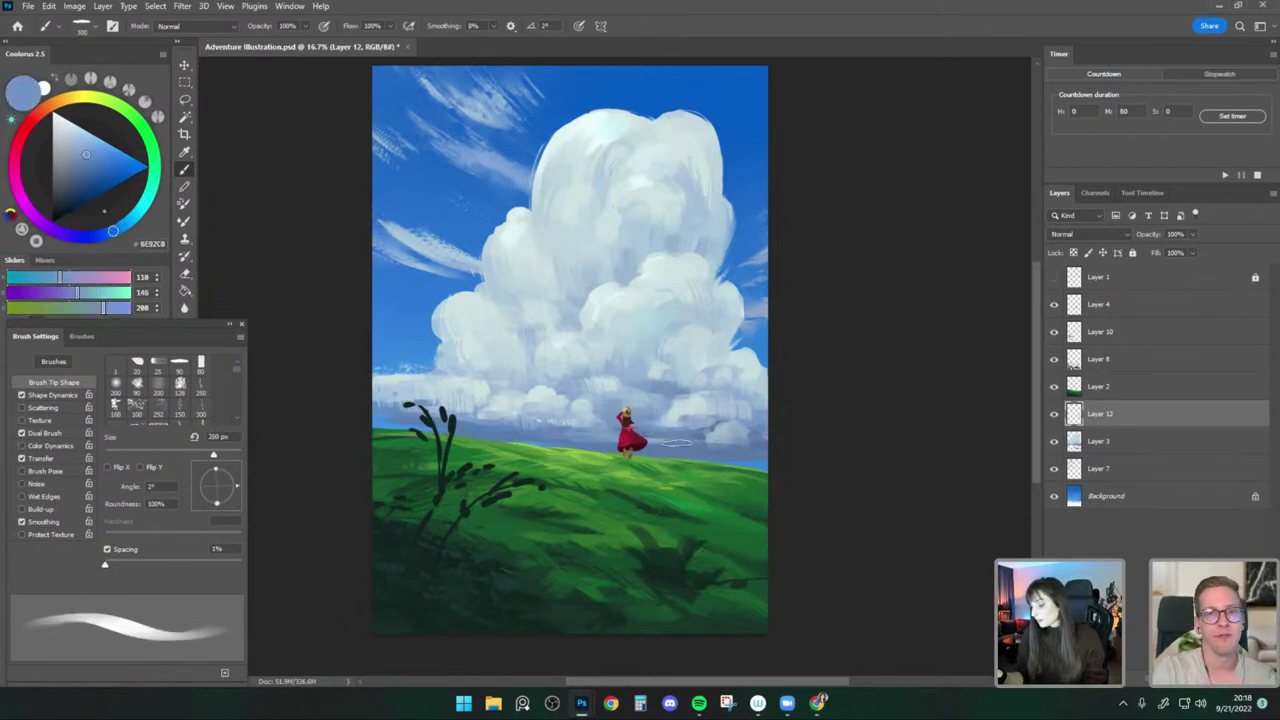
{"action": "left_click", "coordinate": [722, 442], "text": "alt"}
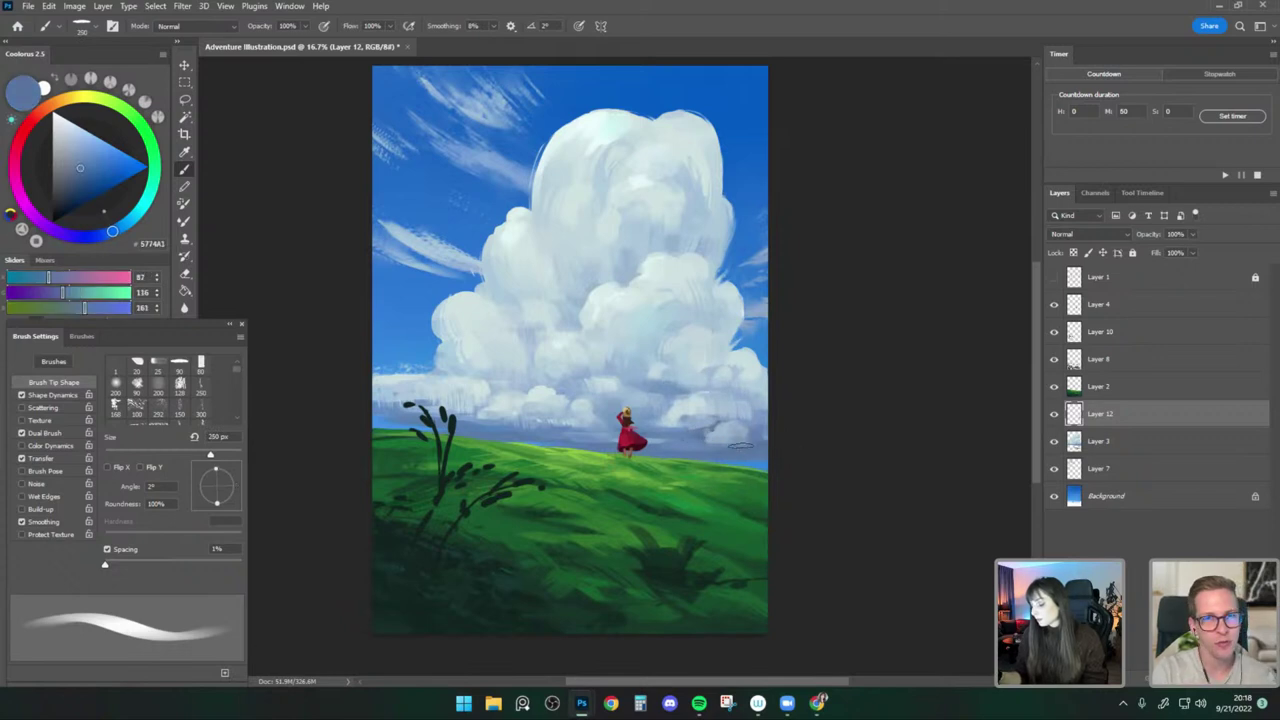
{"action": "key", "text": "bracketleft"}
{"action": "key", "text": "bracketleft"}
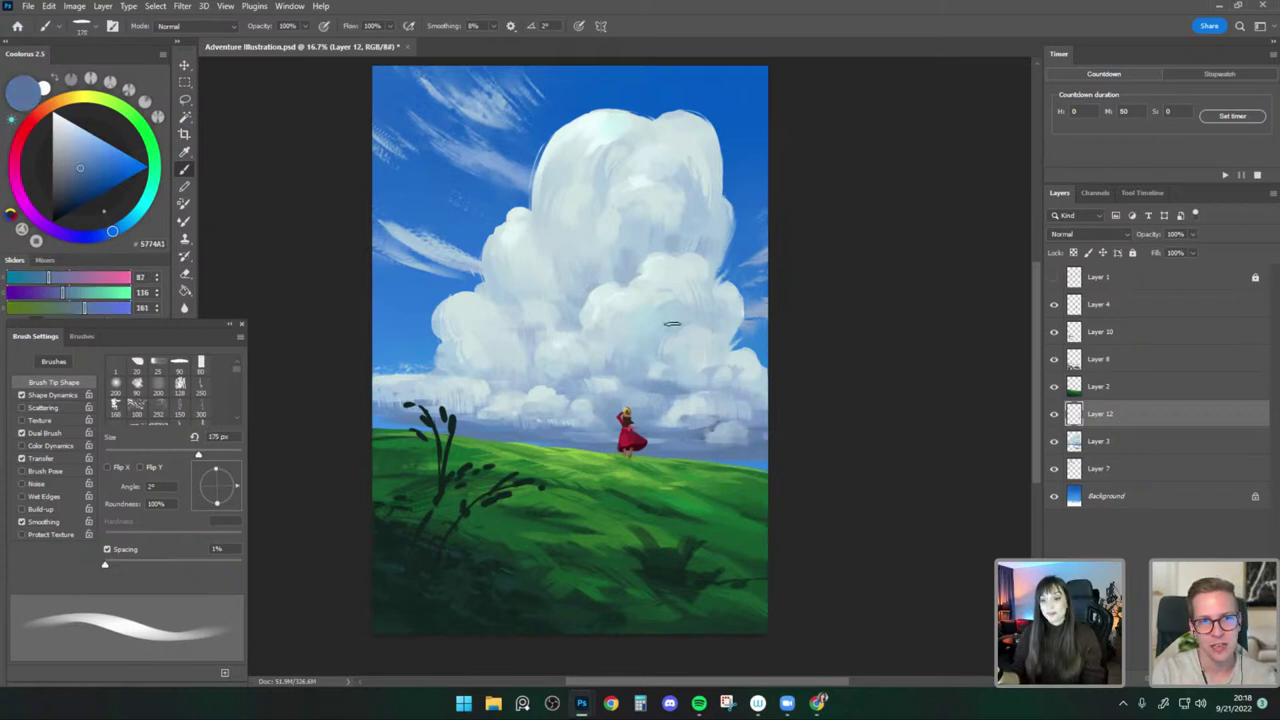
{"action": "key", "text": "bracketright"}
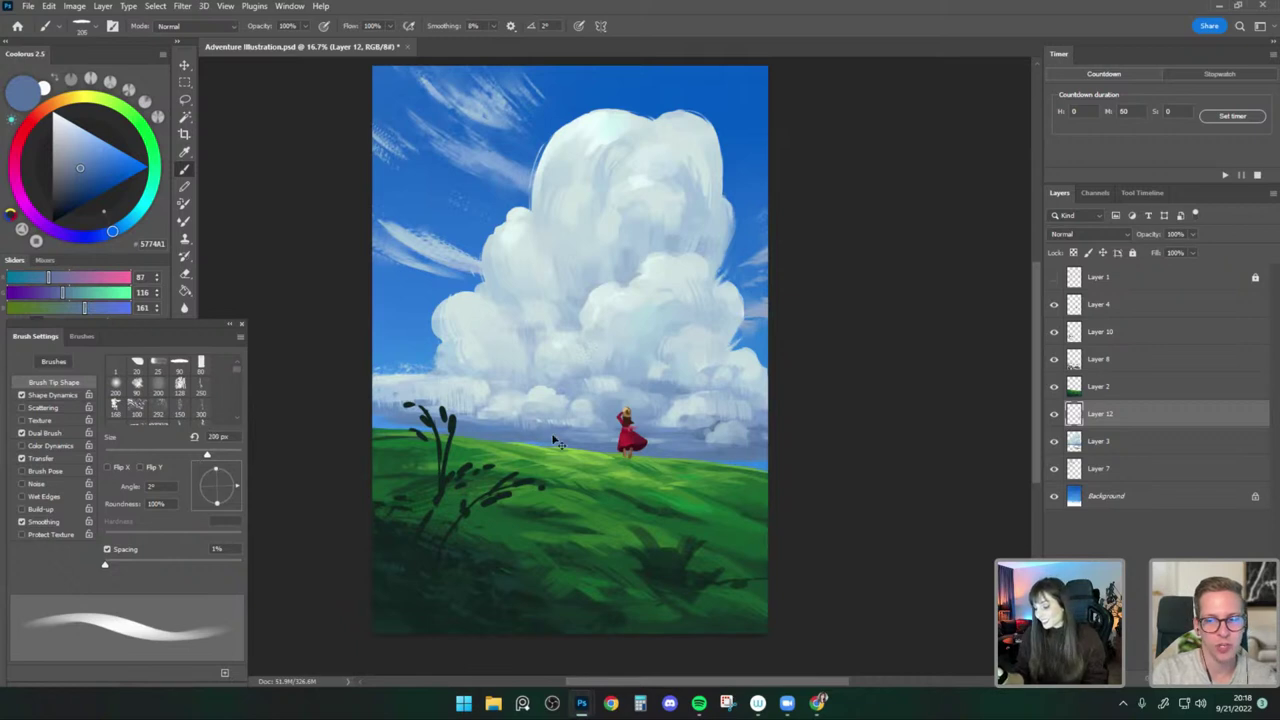
Paint haze above the hill between the plant and the figure, using sampled blues shifted to more saturated tones such as #5F8FD5.
{"action": "left_click", "coordinate": [535, 442], "text": "alt"}
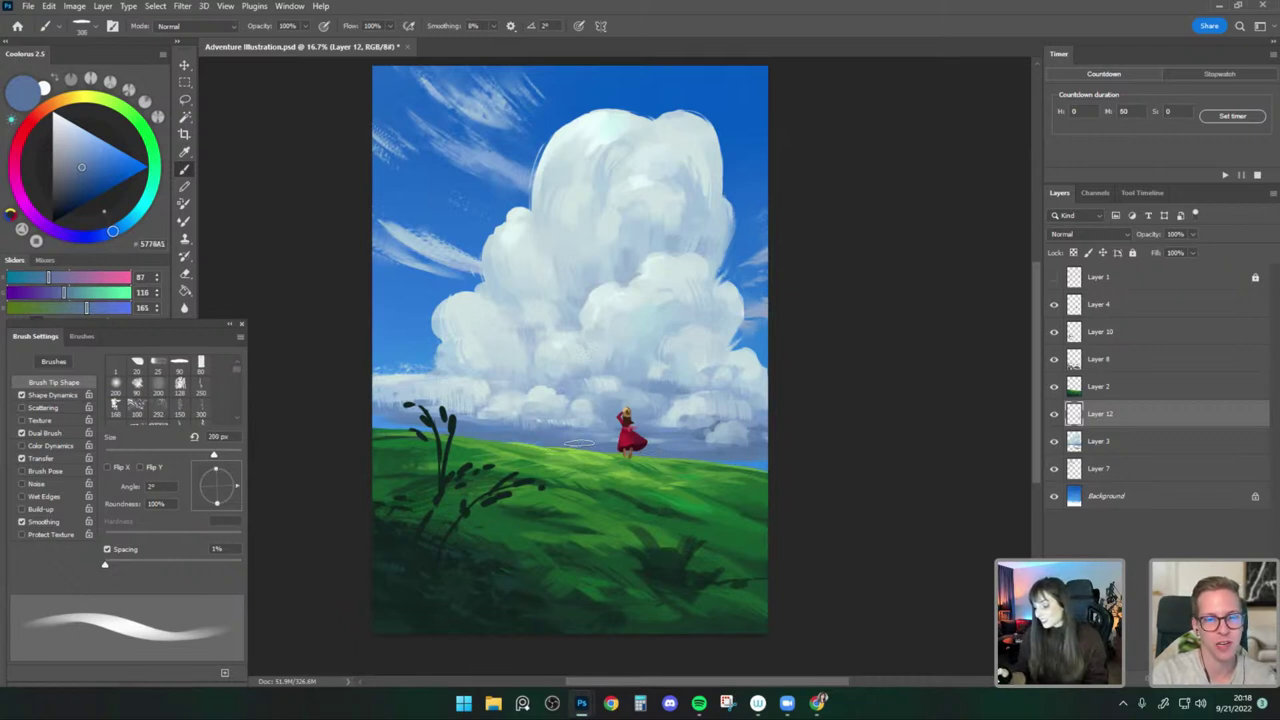
{"action": "left_click", "coordinate": [98, 162]}
{"action": "key", "text": "bracketright"}
{"action": "left_click_drag", "start_coordinate": [498, 430], "coordinate": [466, 430]}
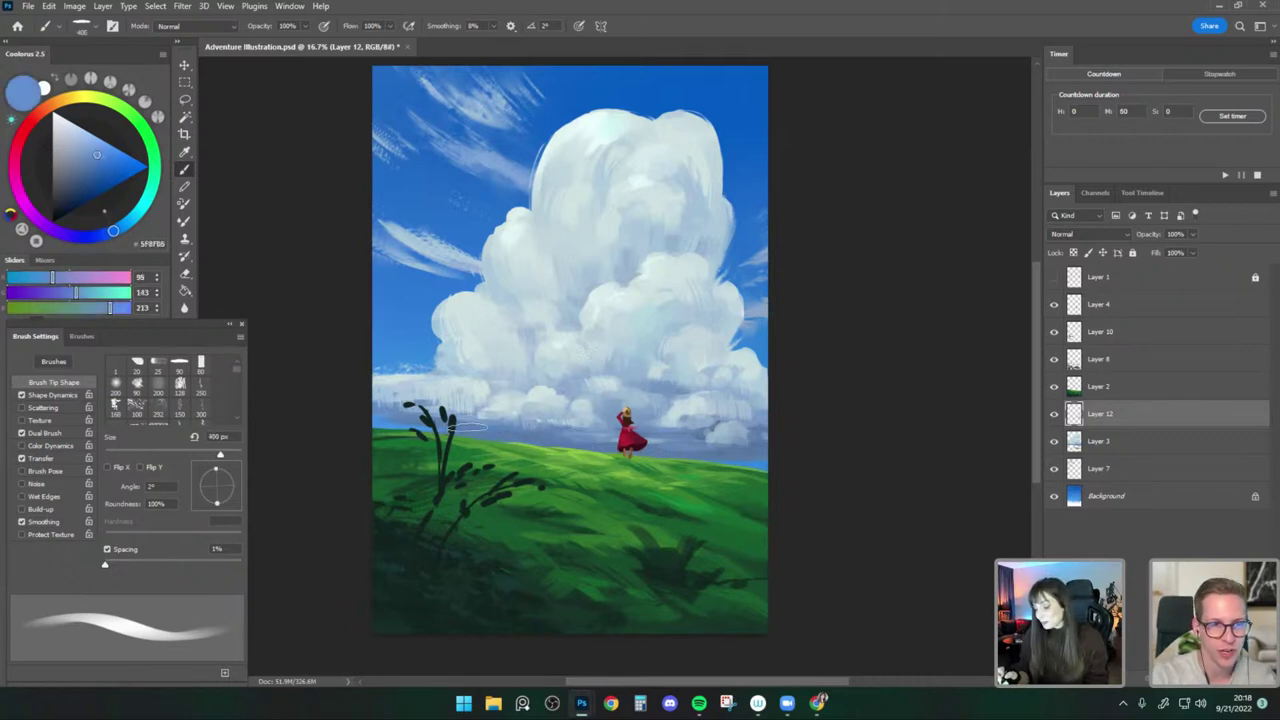
{"action": "key", "text": "bracketleft"}
{"action": "key", "text": "bracketleft"}
{"action": "left_click", "coordinate": [467, 416], "text": "alt"}
{"action": "left_click", "coordinate": [96, 164]}
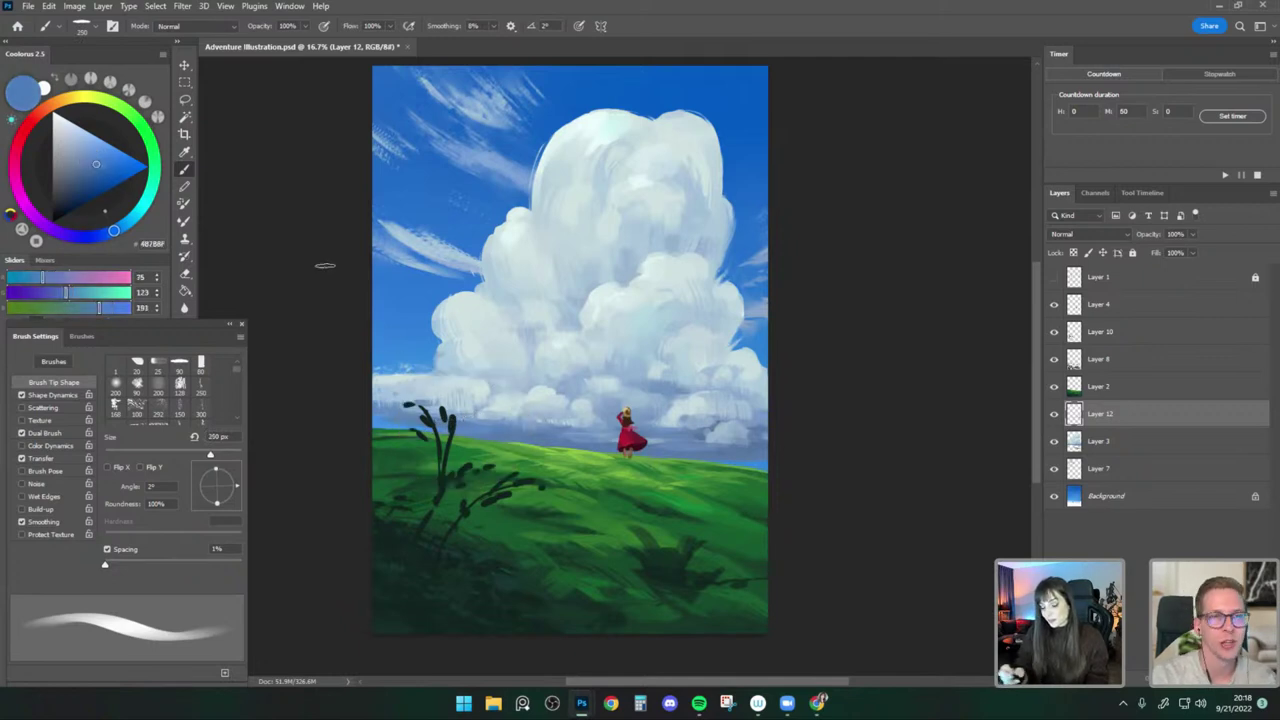
Darken the sampled haze blue to #355C94 and paint thin accents along the horizon with a brush of about 175–200 px.
{"action": "left_click", "coordinate": [552, 432], "text": "alt"}
{"action": "left_click", "coordinate": [88, 178]}
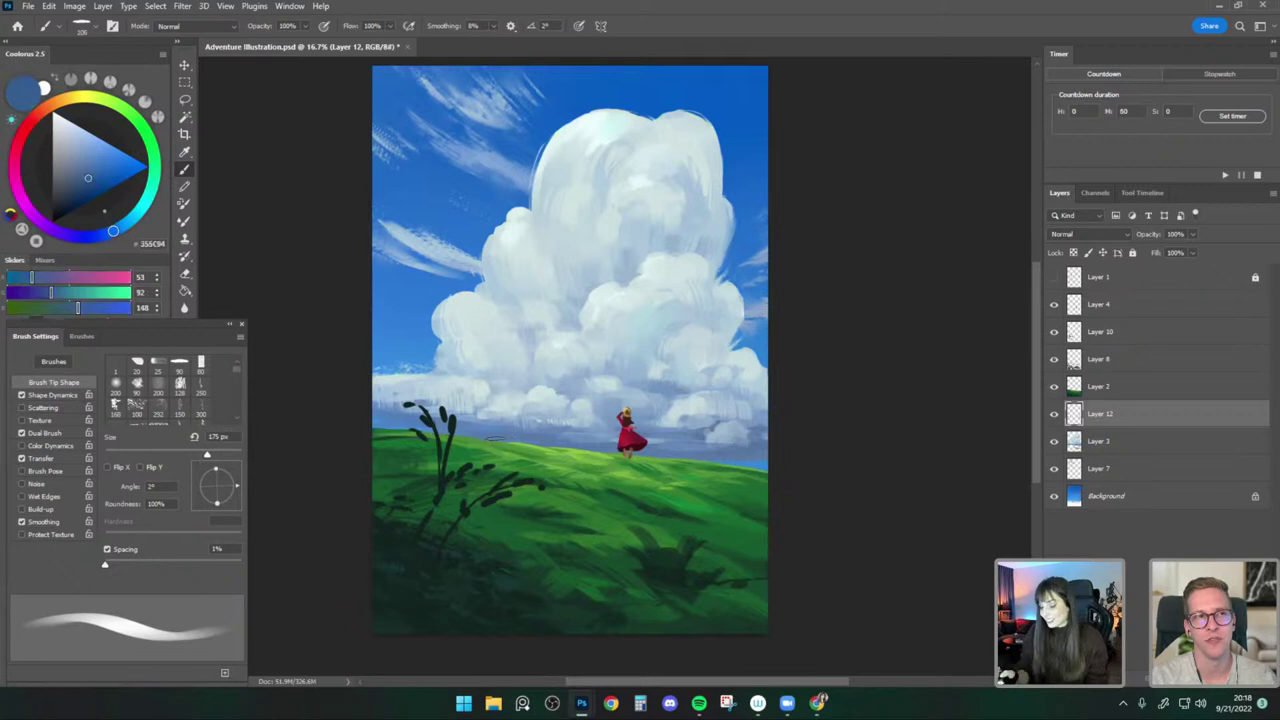
{"action": "key", "text": "bracketleft"}
{"action": "key", "text": "bracketright"}
{"action": "key", "text": "bracketright"}
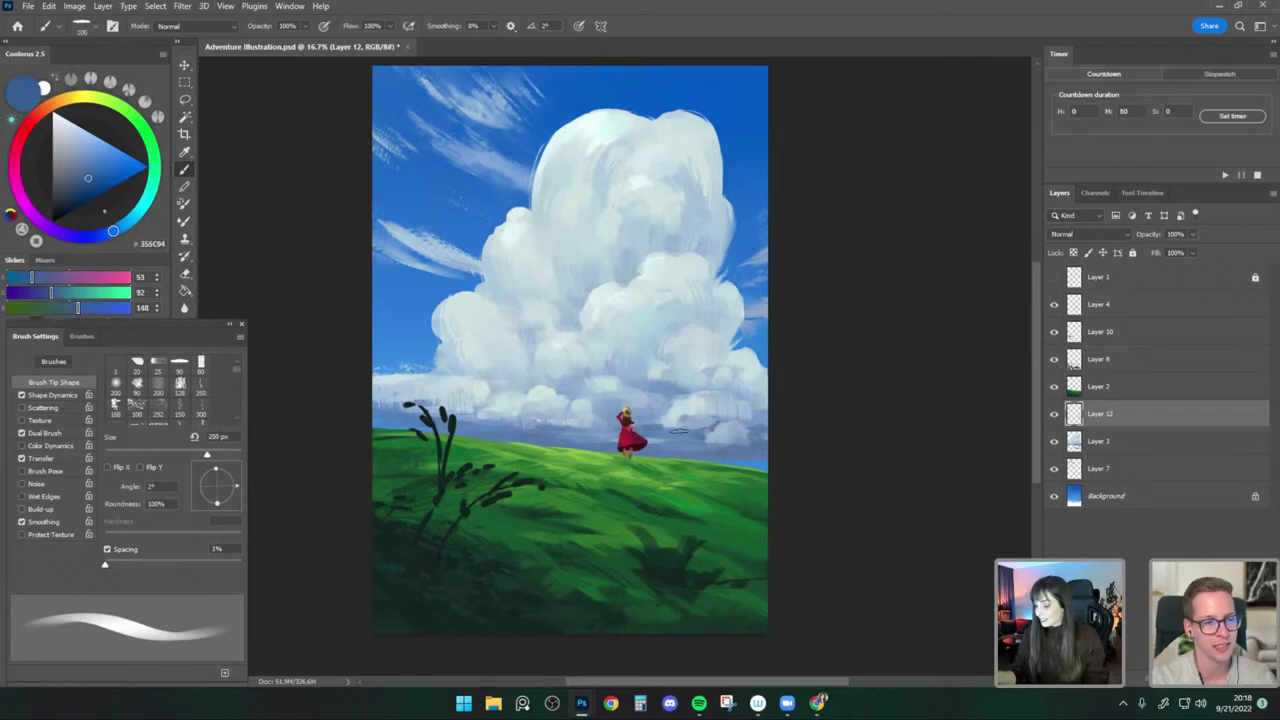
{"action": "key", "text": "bracketleft"}
{"action": "key", "text": "bracketright"}
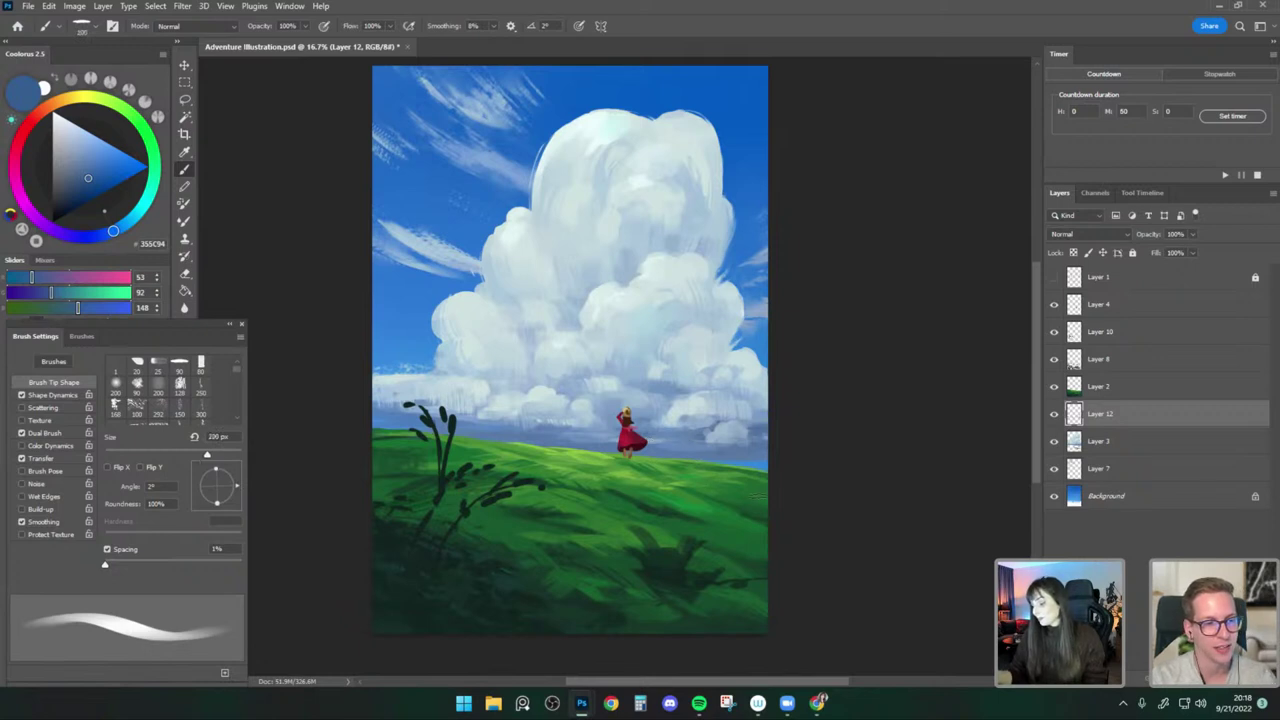
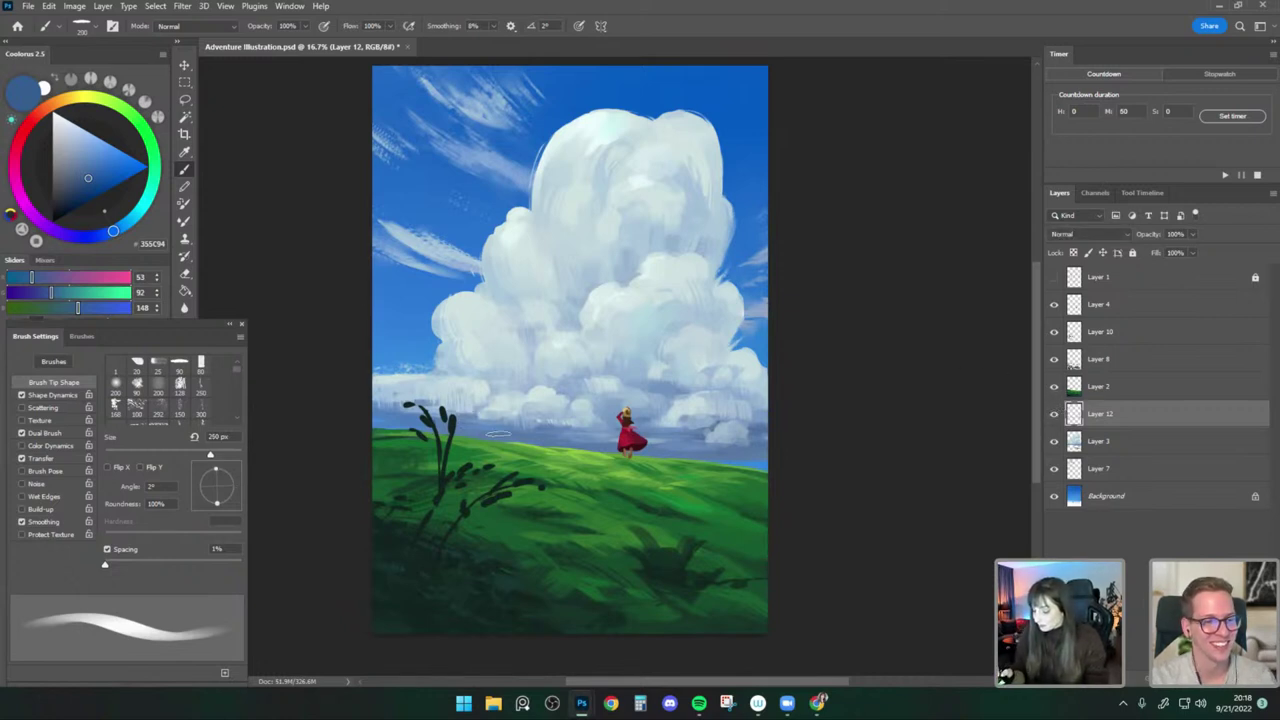
Resample neighbouring blues above the hill near the plant and blend the horizon haze with the flat brush at about 250 px.
{"action": "key", "text": "bracketright"}
{"action": "key", "text": "bracketright"}
{"action": "key", "text": "z"}
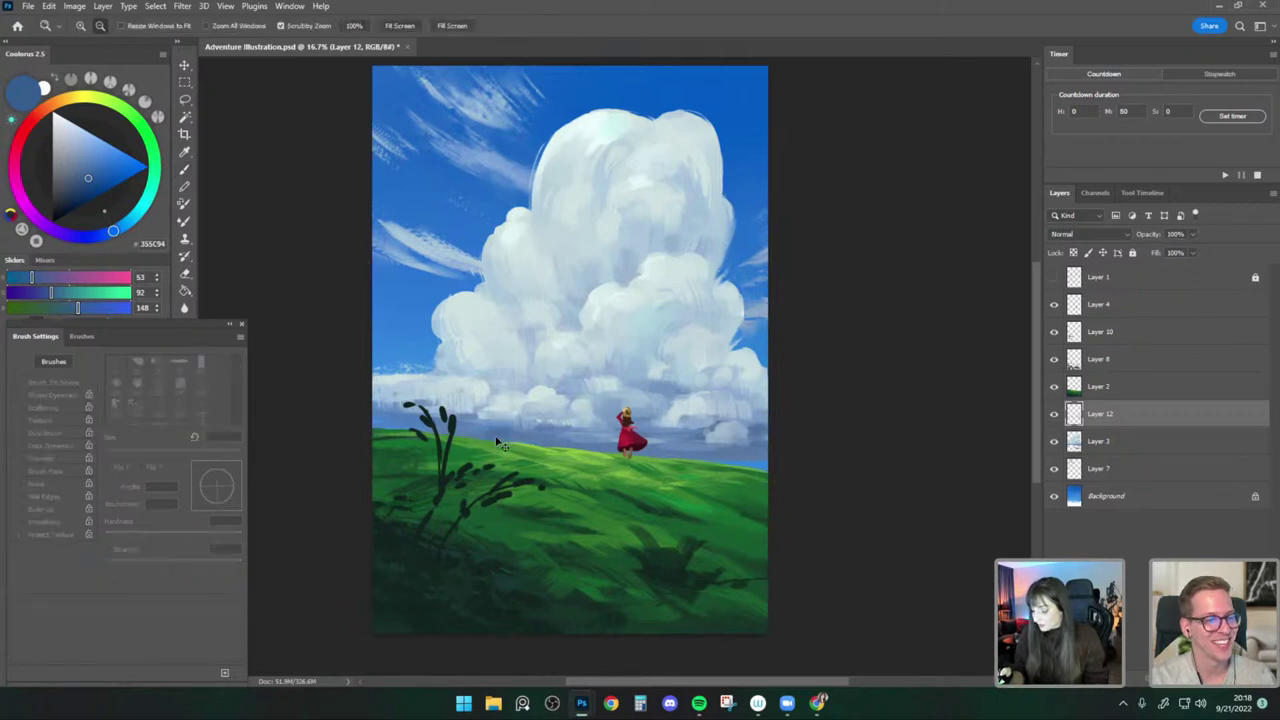
{"action": "left_click", "coordinate": [184, 169]}
{"action": "left_click", "coordinate": [496, 430], "text": "alt"}
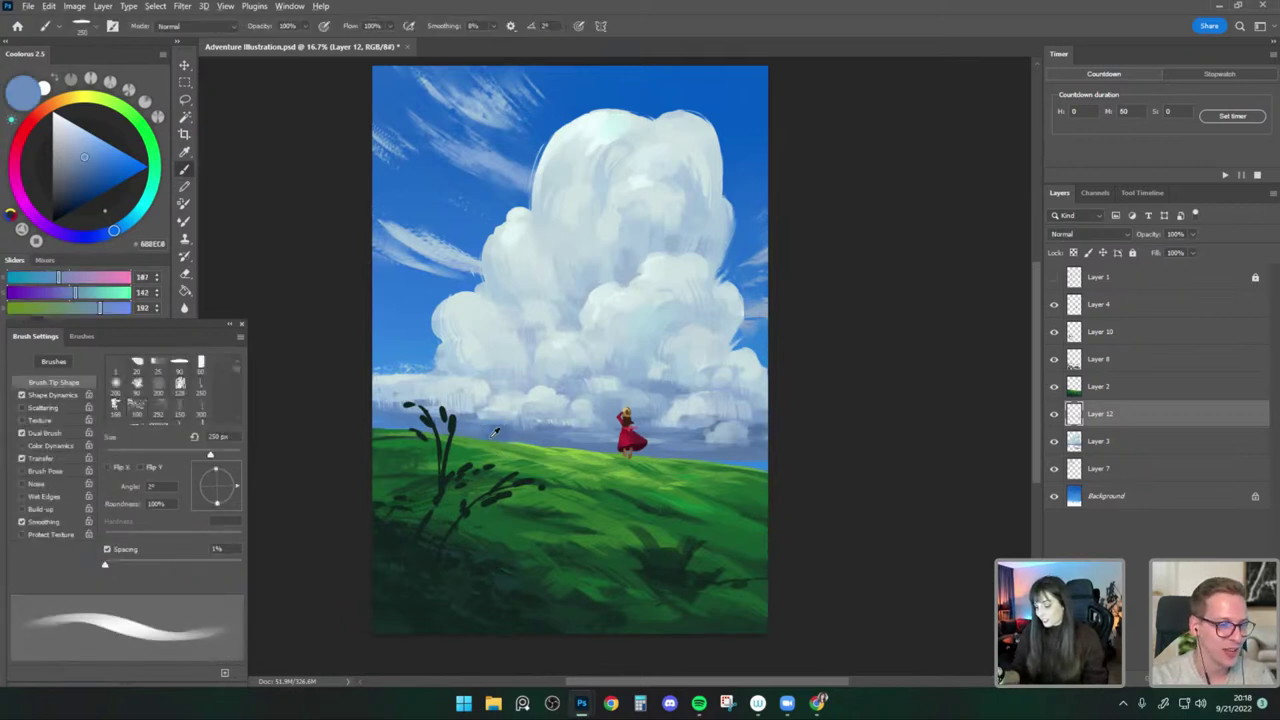
{"action": "left_click", "coordinate": [490, 429], "text": "alt"}
{"action": "left_click", "coordinate": [474, 420], "text": "alt"}
{"action": "left_click", "coordinate": [508, 438], "text": "alt"}
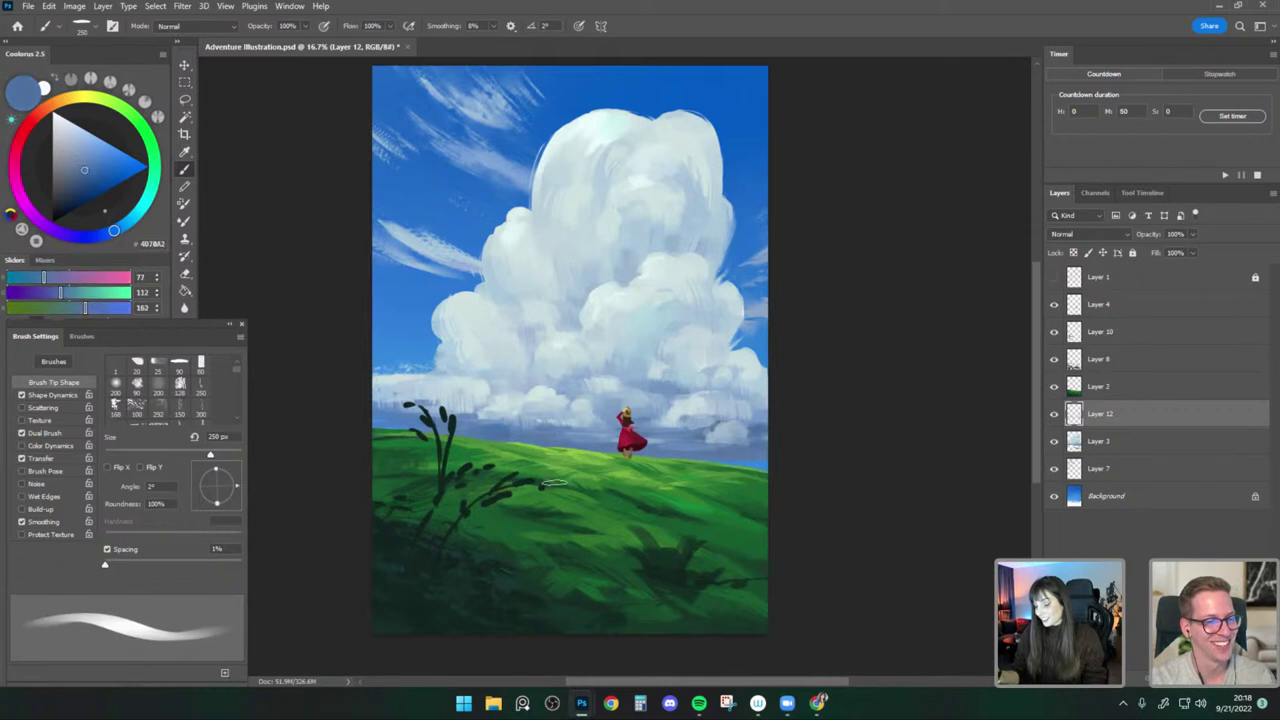
{"action": "left_click", "coordinate": [490, 428], "text": "alt"}
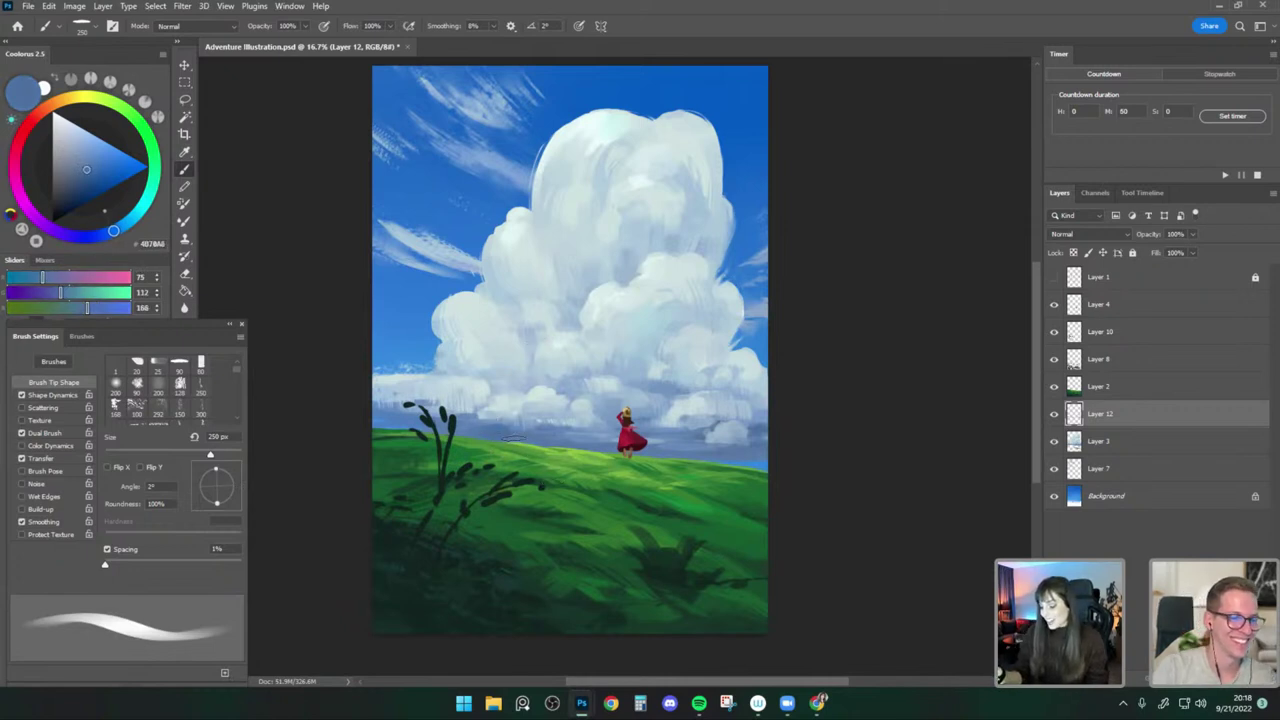
{"action": "key", "text": "bracketleft"}
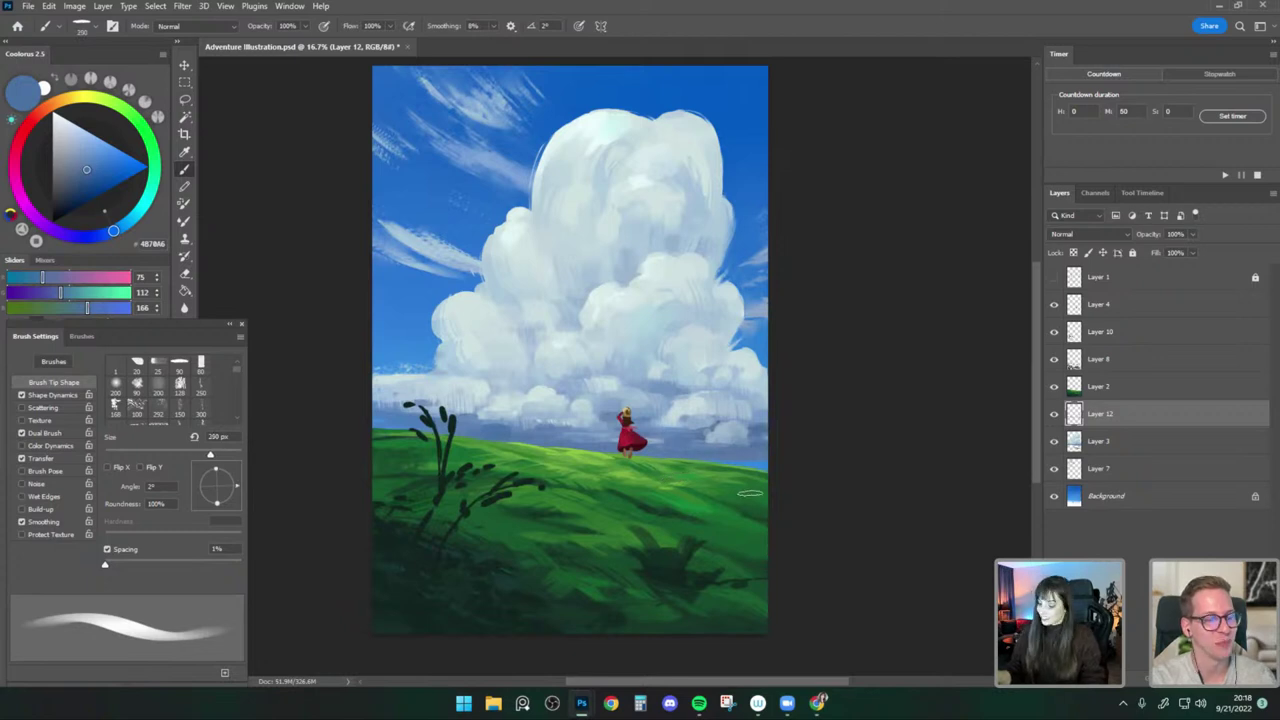
Flip the canvas horizontally and merge Layer 12 down into Layer 3.
{"action": "key", "text": "ctrl+shift+h"}
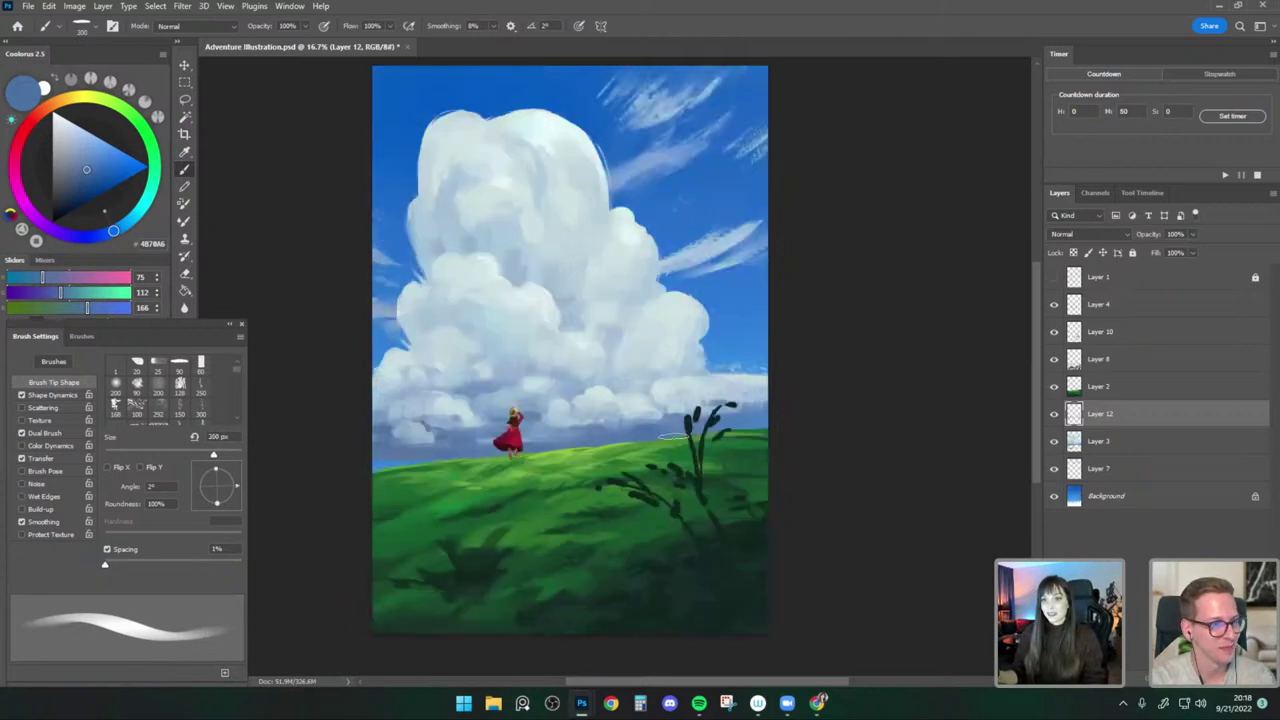
{"action": "left_click_drag", "start_coordinate": [676, 436], "coordinate": [686, 438]}
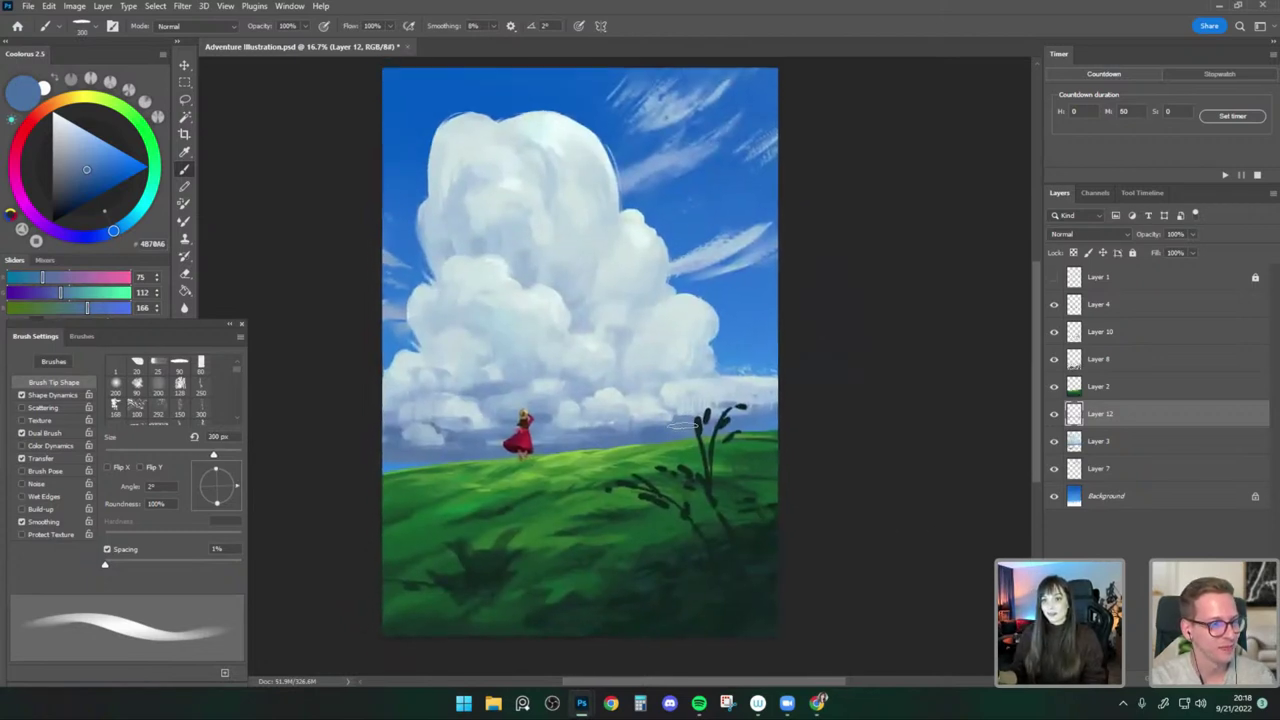
{"action": "right_click", "coordinate": [1095, 420]}
{"action": "left_click", "coordinate": [1000, 539]}
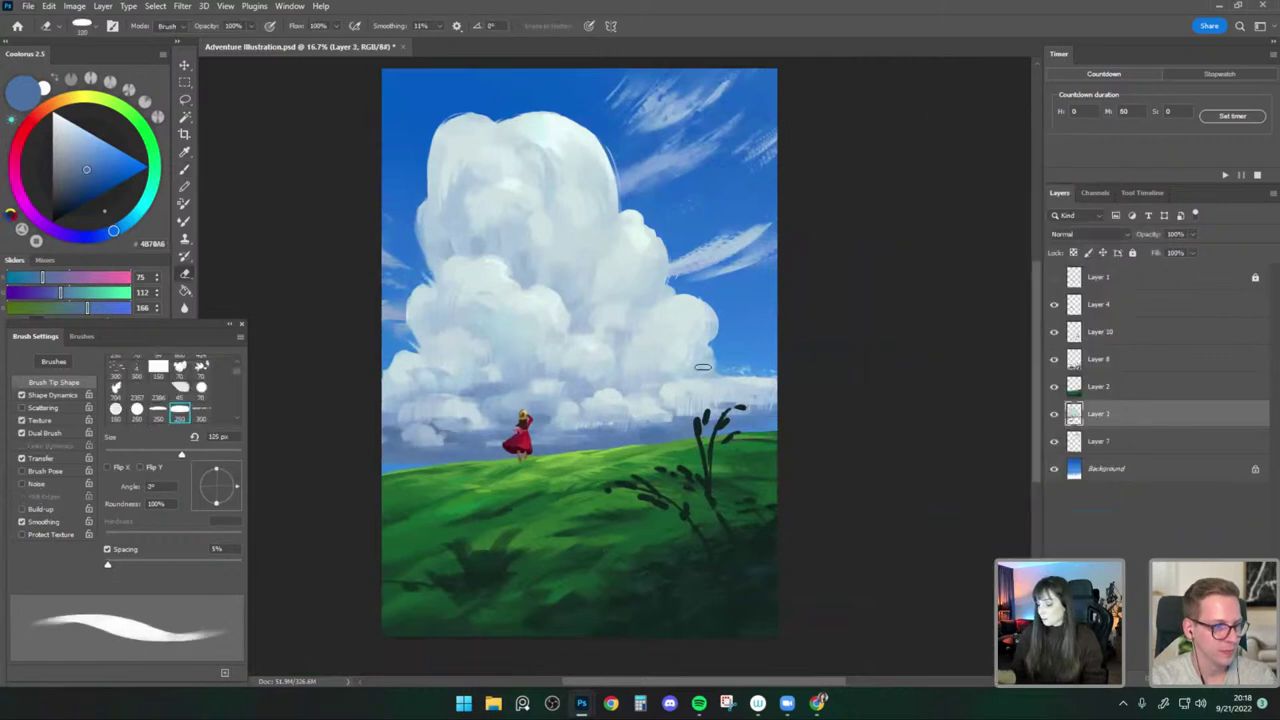
Set the Eraser to the Paint - Dry brush and break up the cloud edges on Layer 3, reducing the size to 200 px.
{"action": "left_click", "coordinate": [84, 27]}
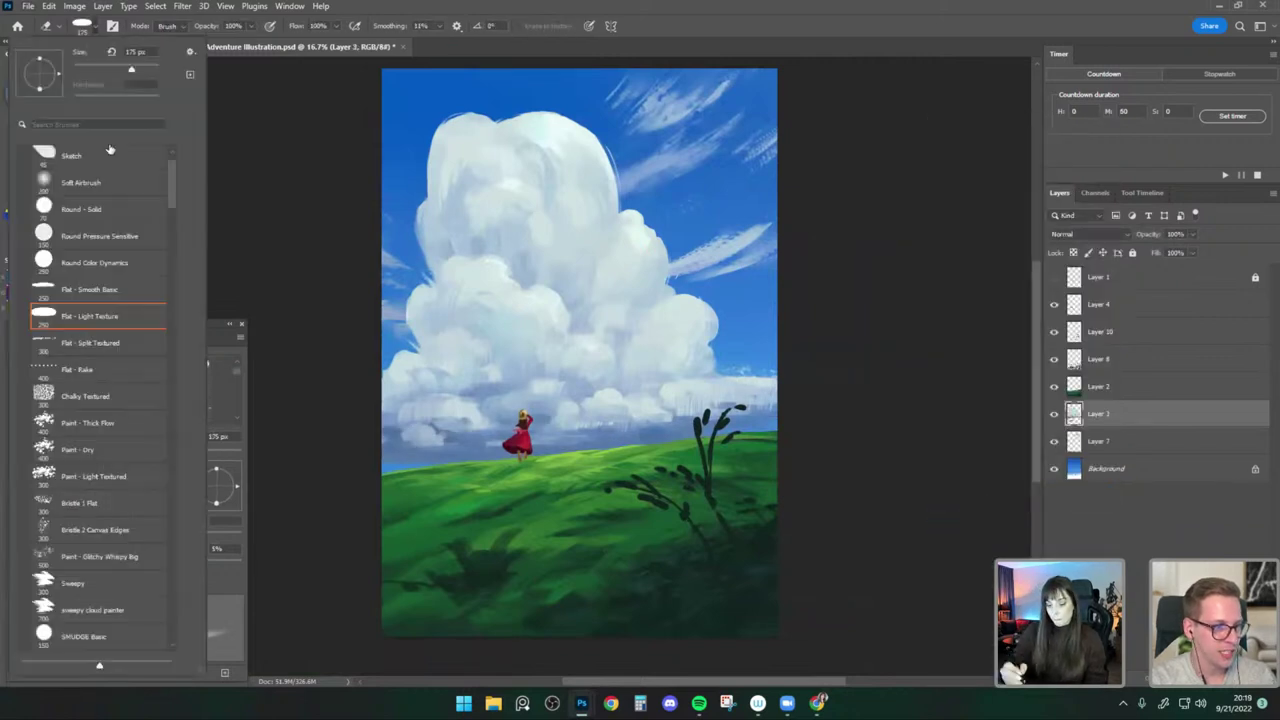
{"action": "double_click", "coordinate": [117, 452]}
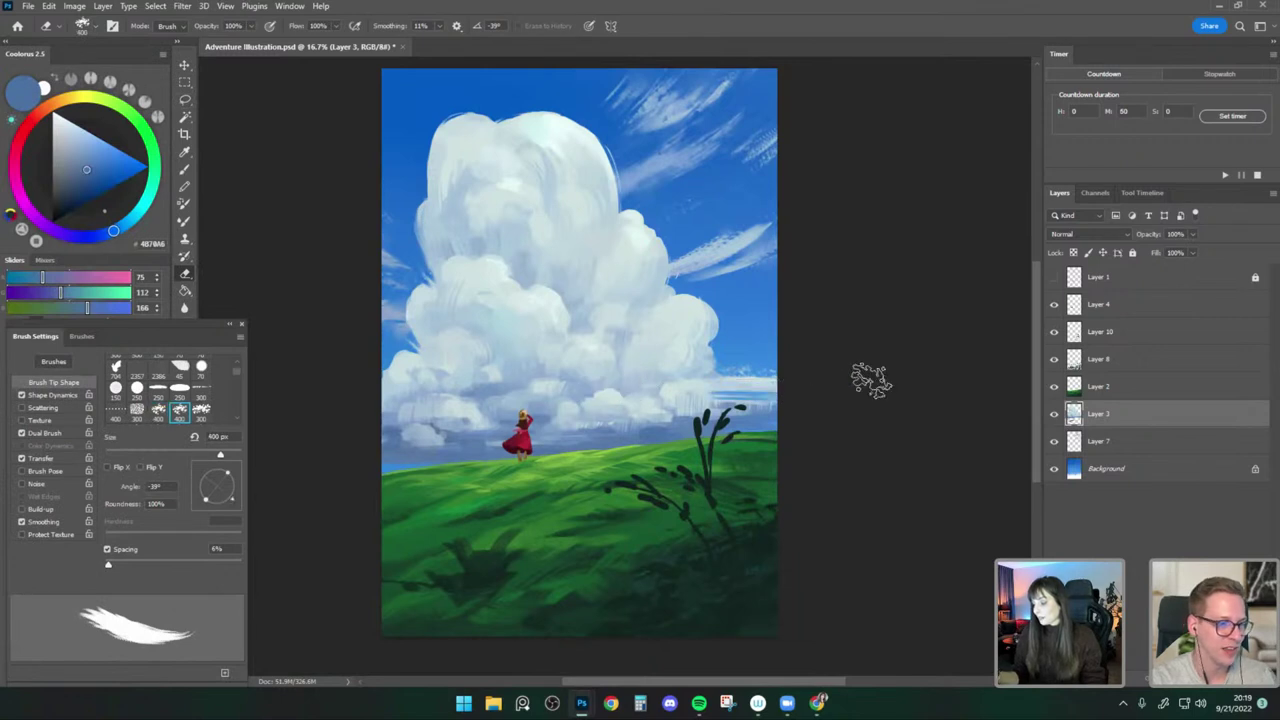
{"action": "key", "text": "bracketleft"}
{"action": "key", "text": "bracketright"}
{"action": "key", "text": "bracketright"}
{"action": "key", "text": "bracketright"}
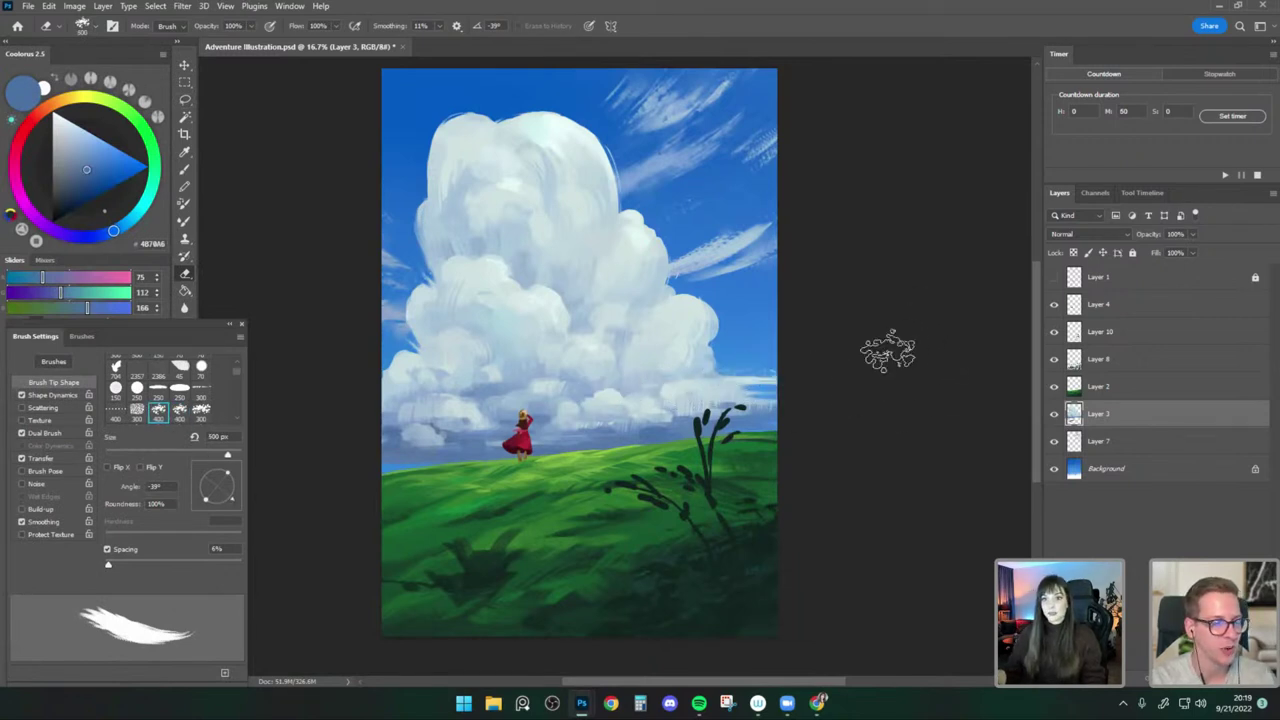
{"action": "key", "text": "bracketleft"}
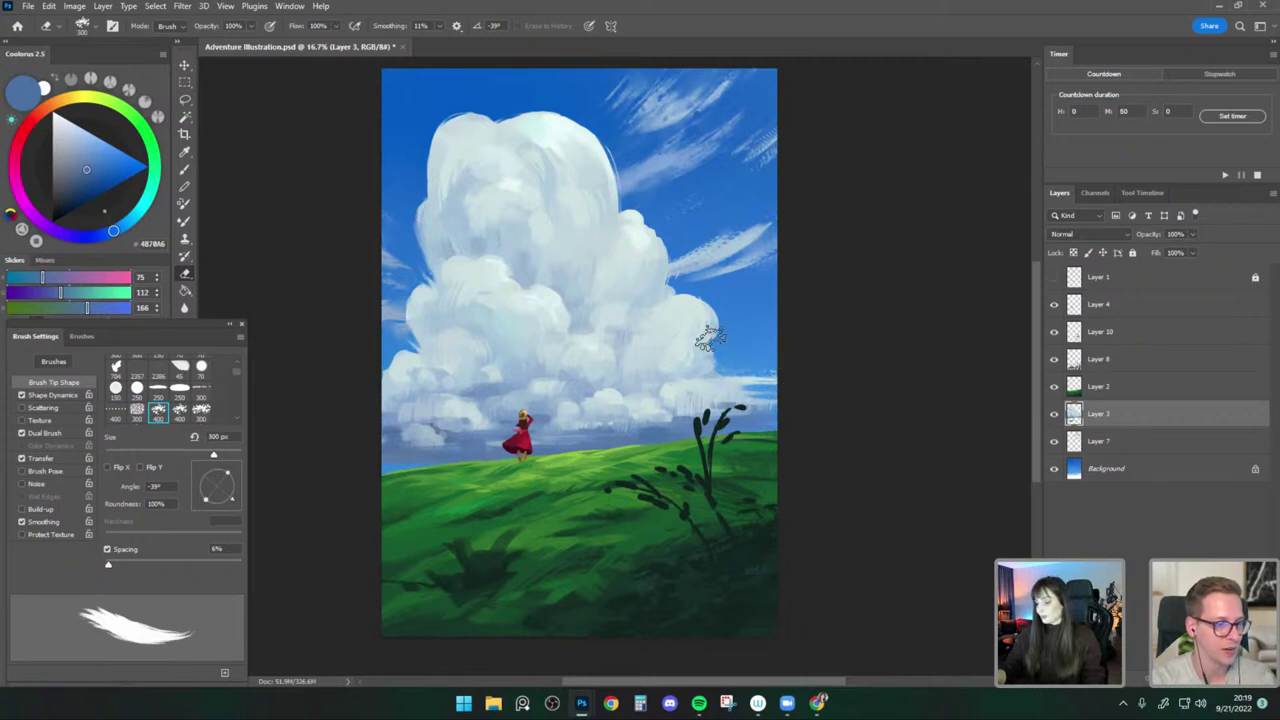
{"action": "key", "text": "bracketleft"}
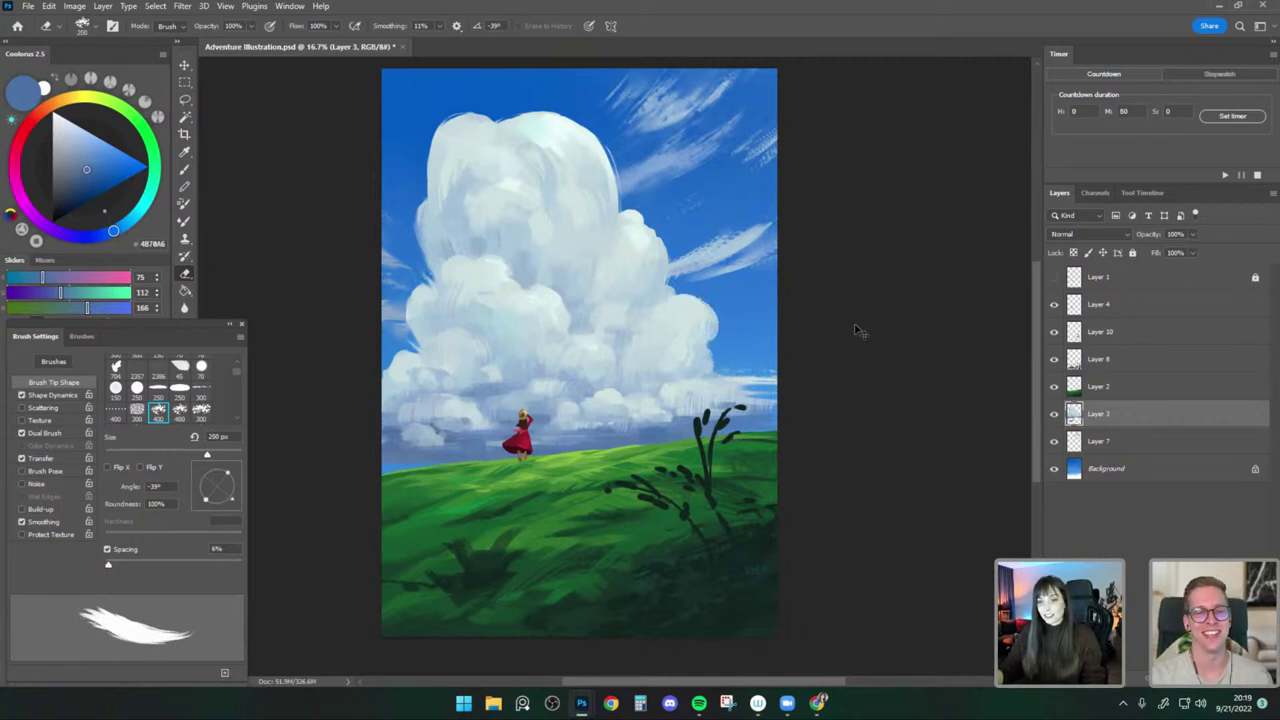
Toggle Layer 3 off and on to check the merged cloud layer.
{"action": "left_click_drag", "start_coordinate": [819, 288], "coordinate": [811, 293]}
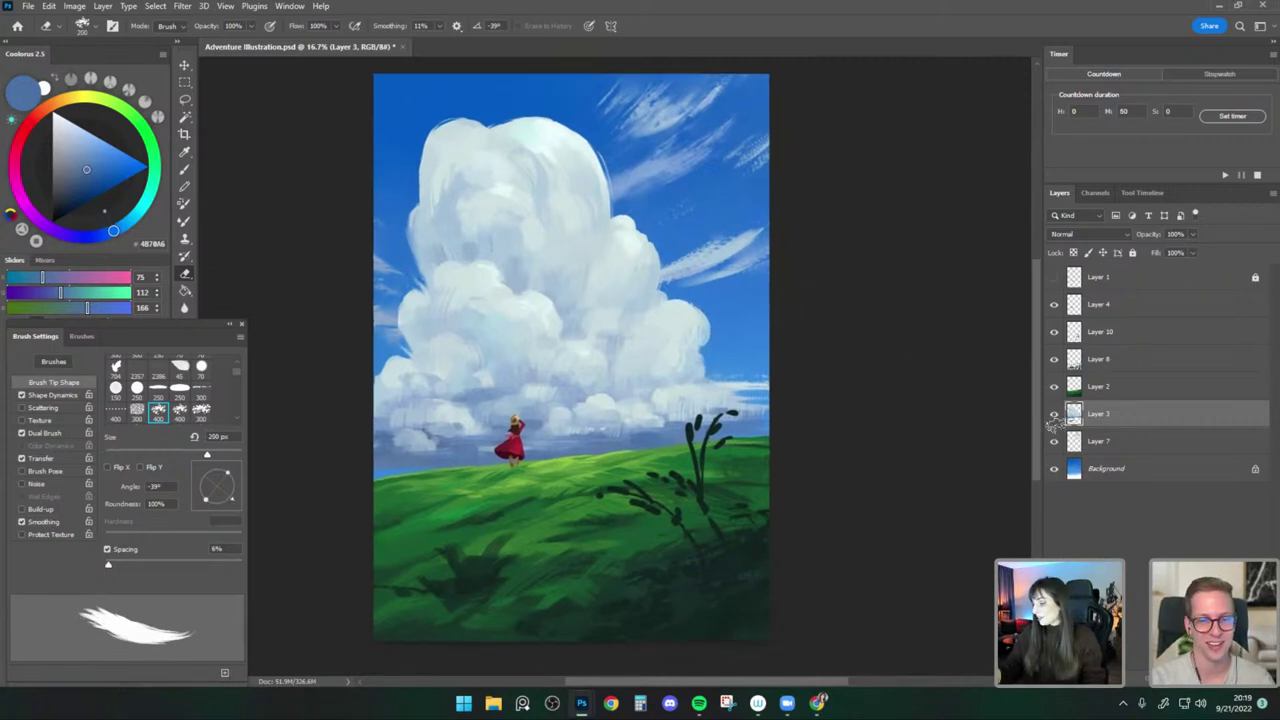
{"action": "left_click", "coordinate": [1053, 414]}
{"action": "left_click", "coordinate": [1053, 414]}
Paint sampled pale whites into the main cloud on Layer 3 with the Paint - Dry brush at about 200–250 px.
{"action": "key", "text": "b"}
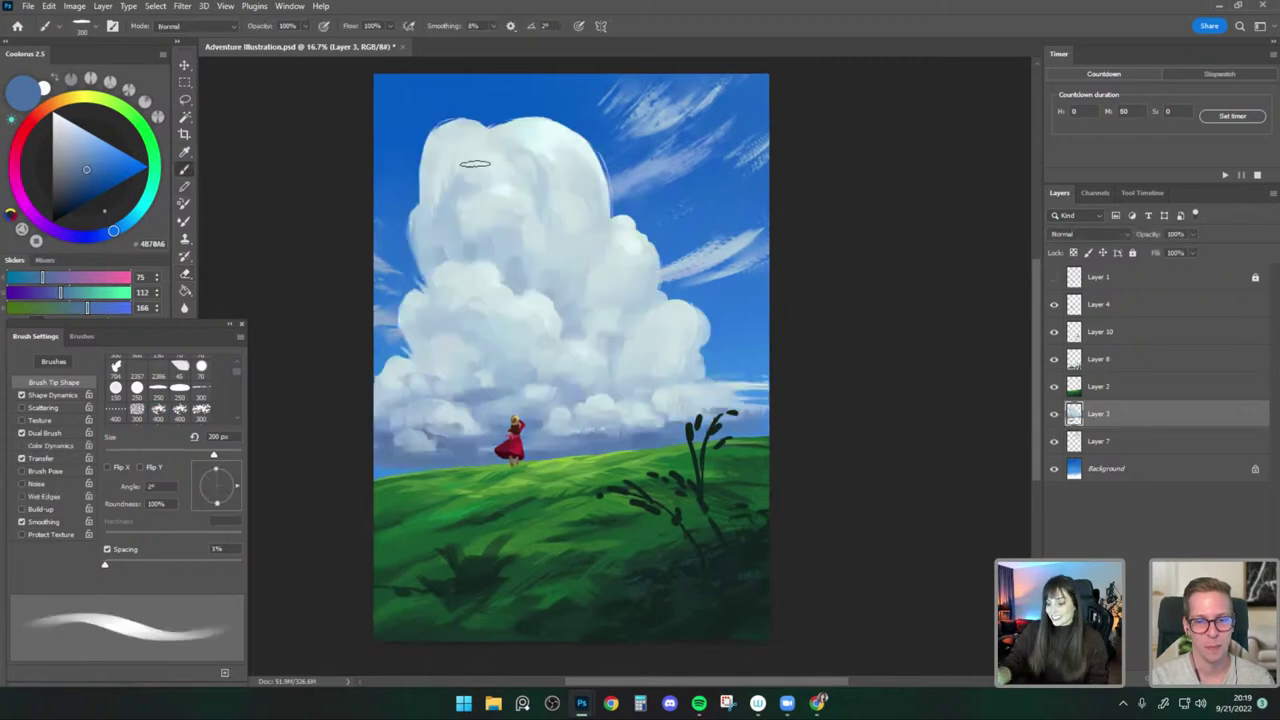
{"action": "left_click", "coordinate": [88, 24]}
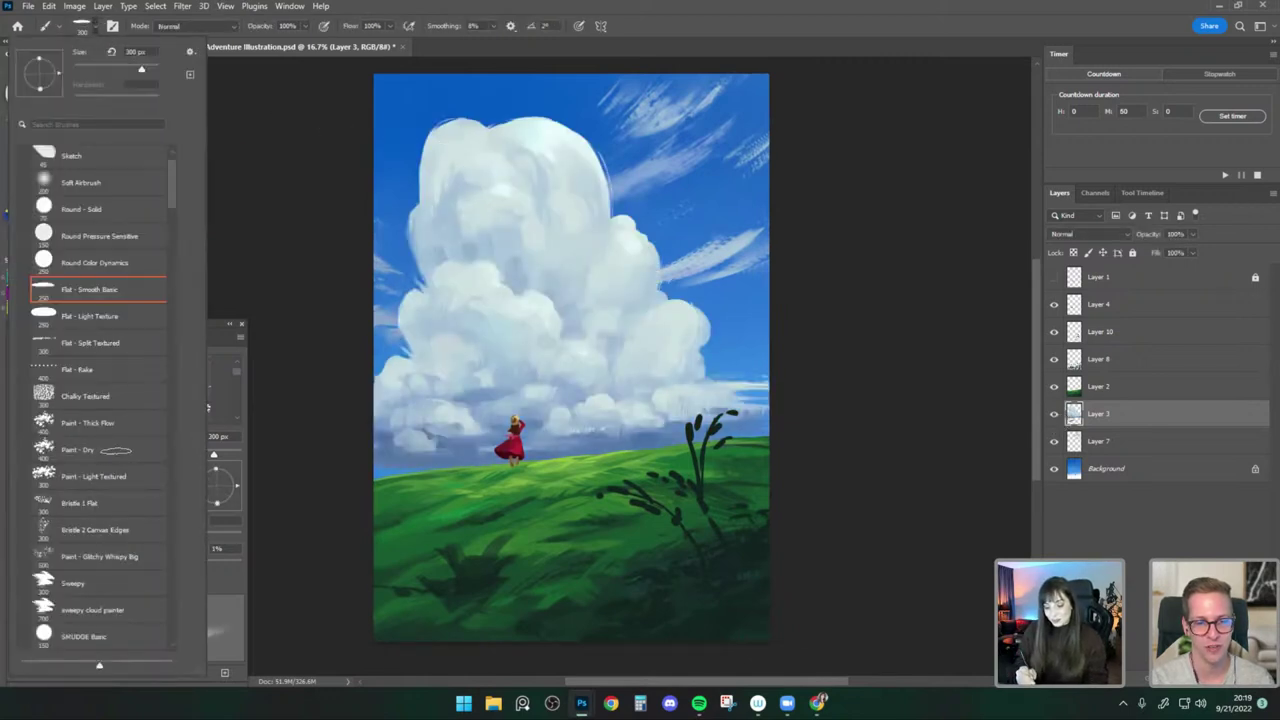
{"action": "left_click", "coordinate": [100, 450]}
{"action": "left_click", "coordinate": [457, 171]}
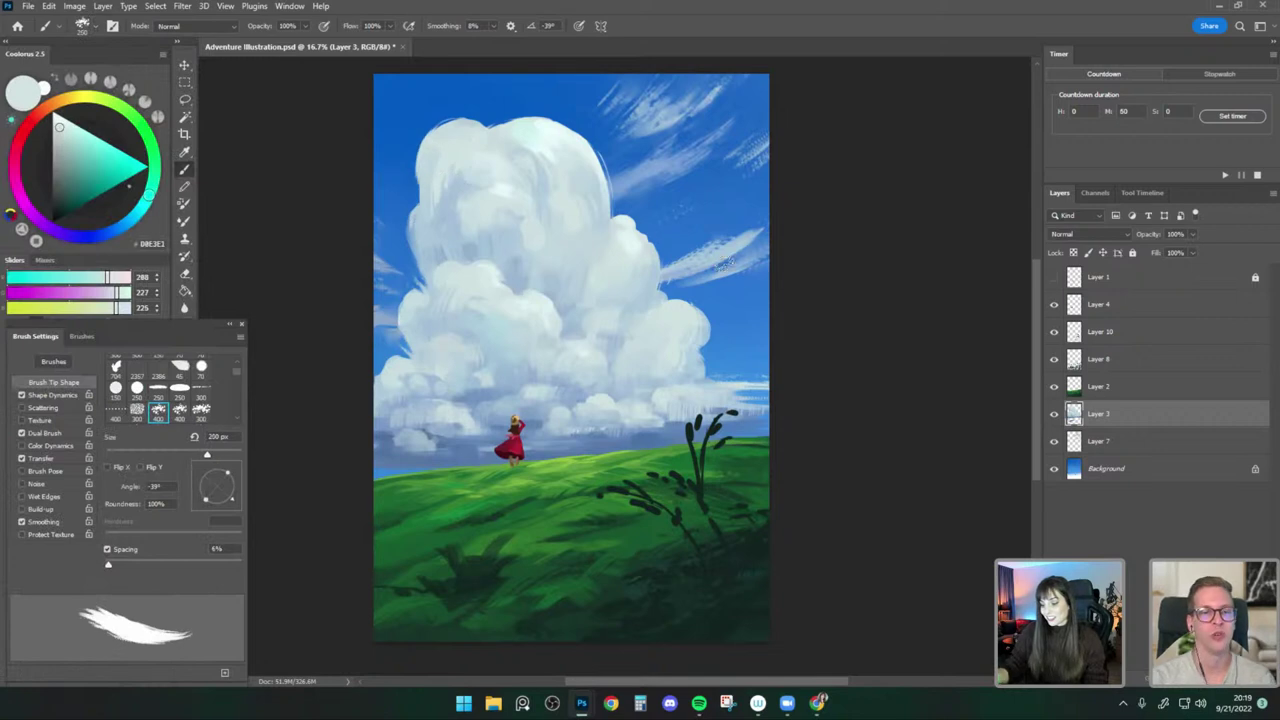
{"action": "left_click", "coordinate": [505, 196], "text": "alt"}
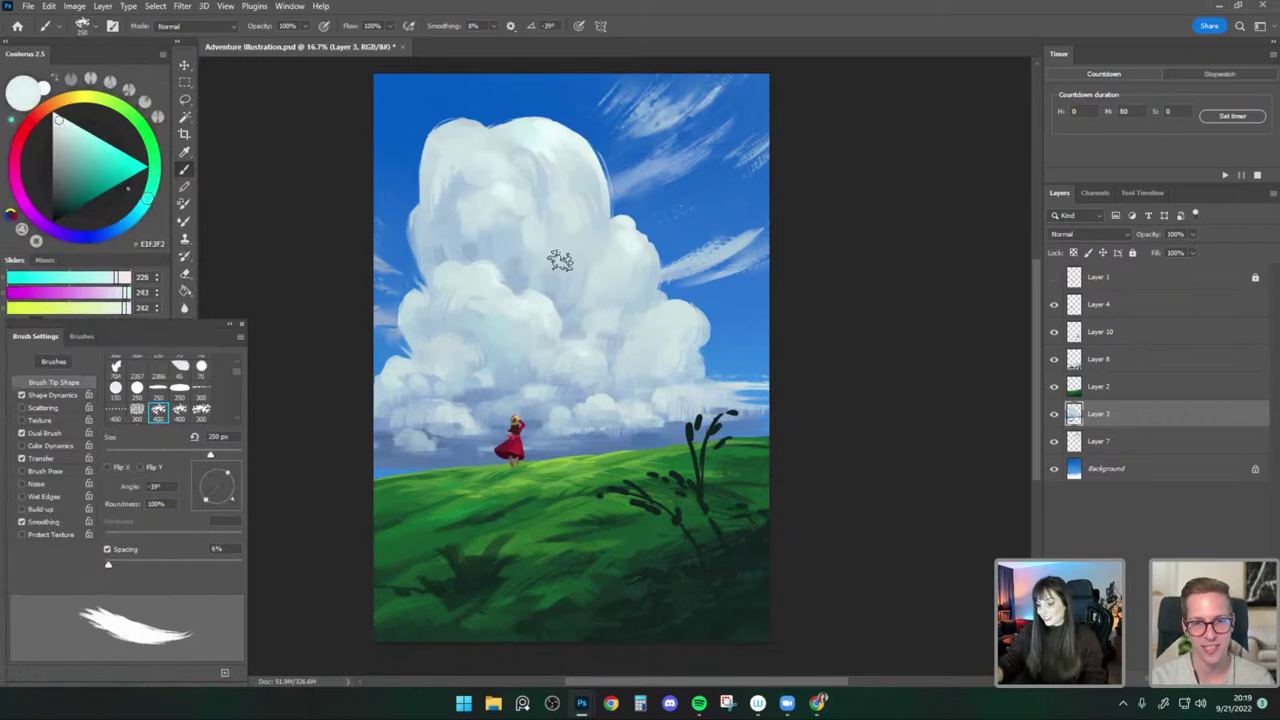
{"action": "left_click_drag", "start_coordinate": [838, 425], "coordinate": [833, 407]}
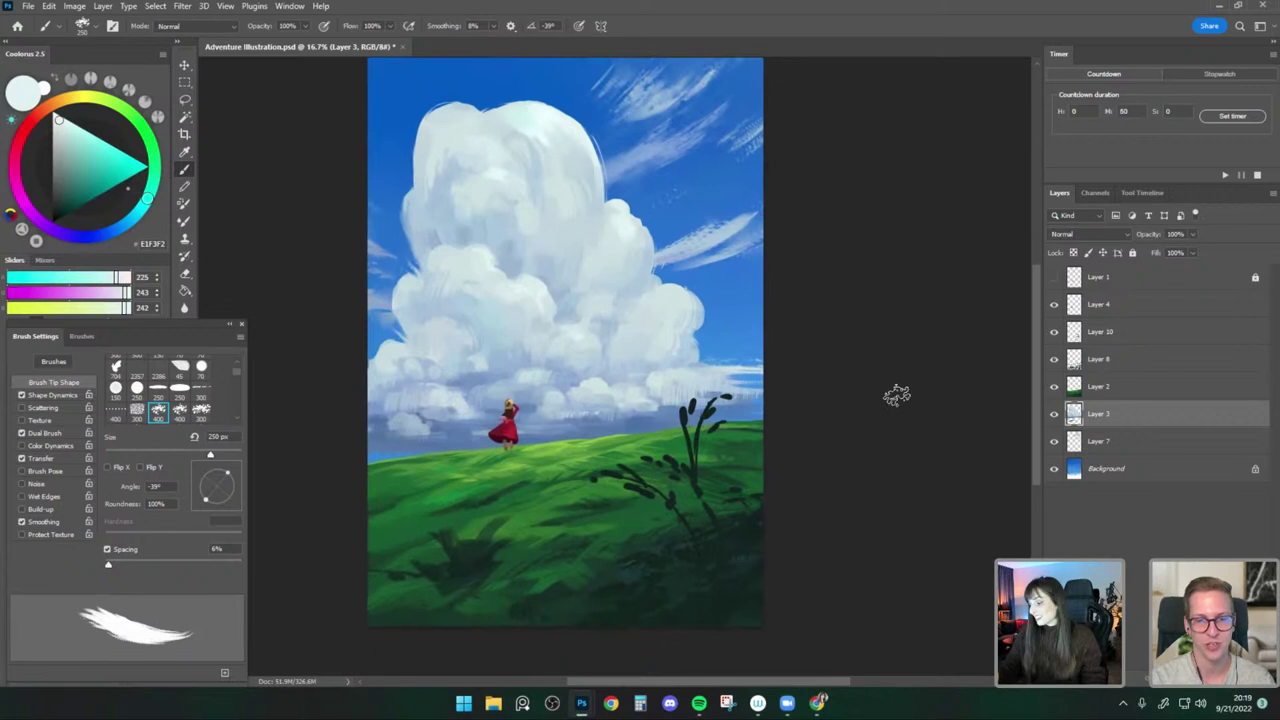
Select Layer 7, toggle Layer 3's visibility to compare the clouds, and flip the canvas back horizontally.
{"action": "left_click", "coordinate": [1074, 443]}
{"action": "left_click_drag", "start_coordinate": [746, 330], "coordinate": [736, 362]}
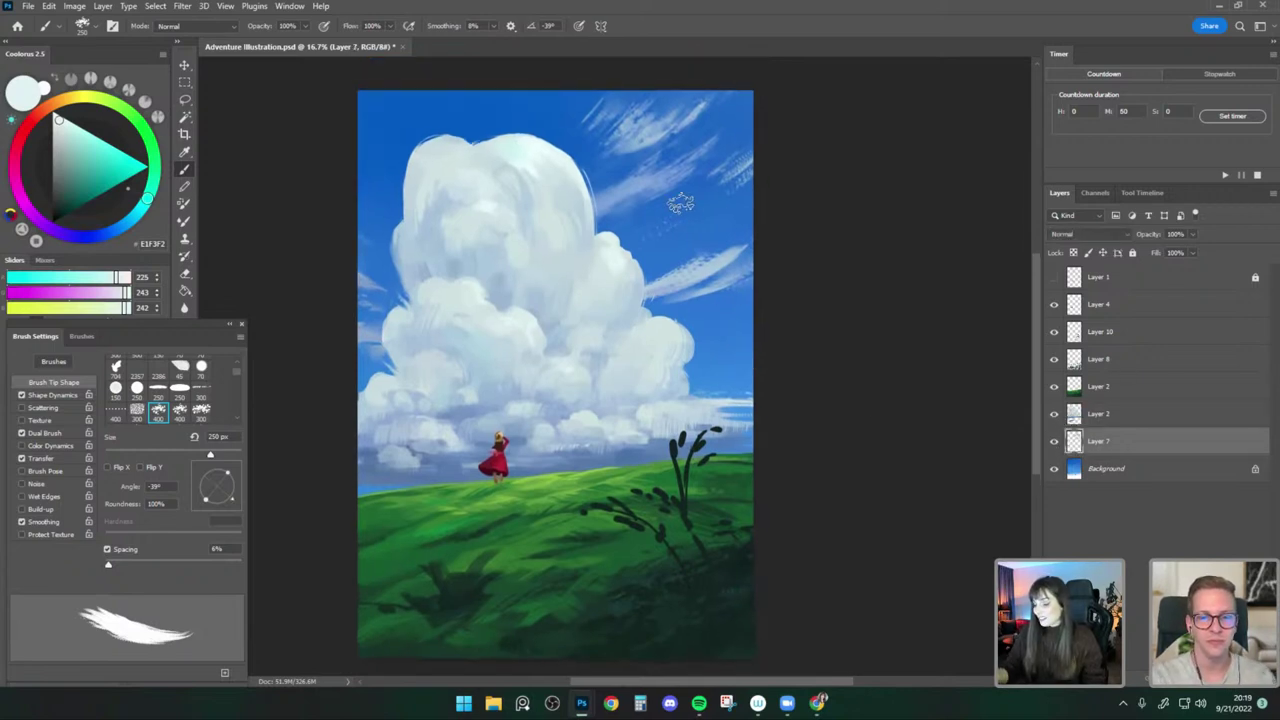
{"action": "left_click", "coordinate": [1054, 414]}
{"action": "left_click", "coordinate": [1054, 414]}
{"action": "key", "text": "ctrl+shift+h"}
{"action": "left_click_drag", "start_coordinate": [833, 417], "coordinate": [817, 402]}
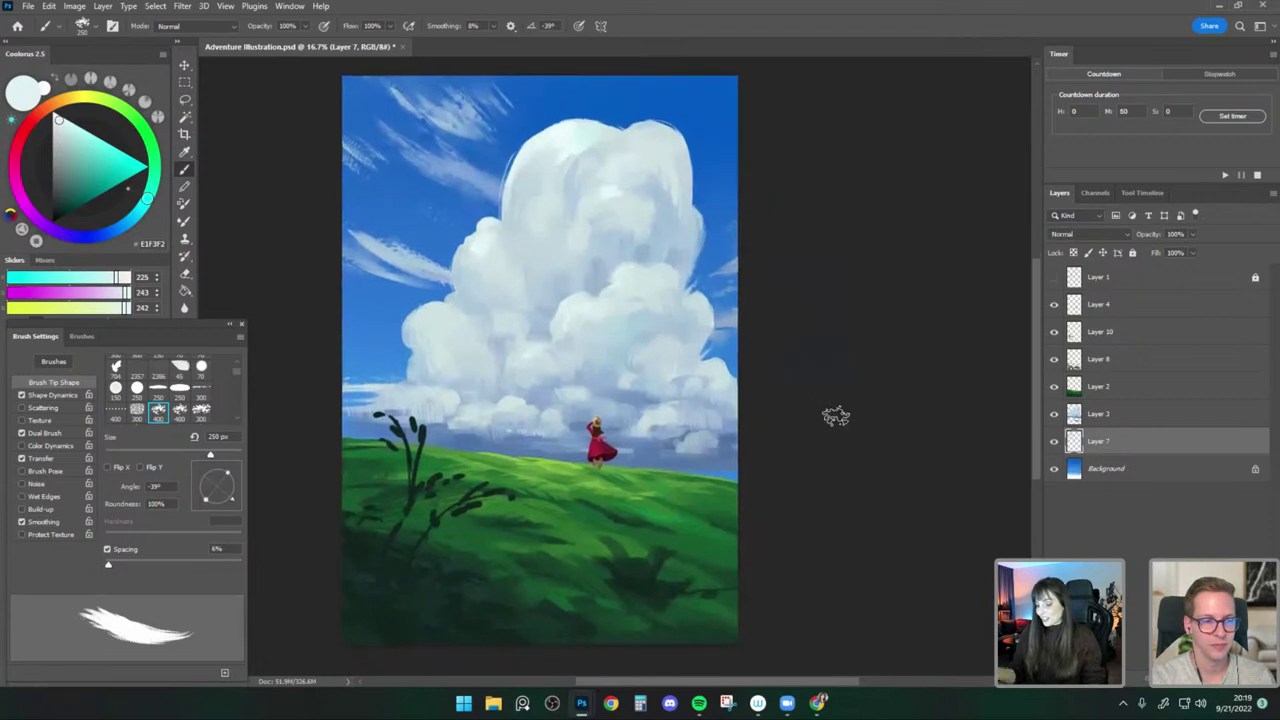
Scale the clouds on Layer 3 up slightly with Free Transform, to about 100.5% width and 101.6% height.
{"action": "key", "text": "v"}
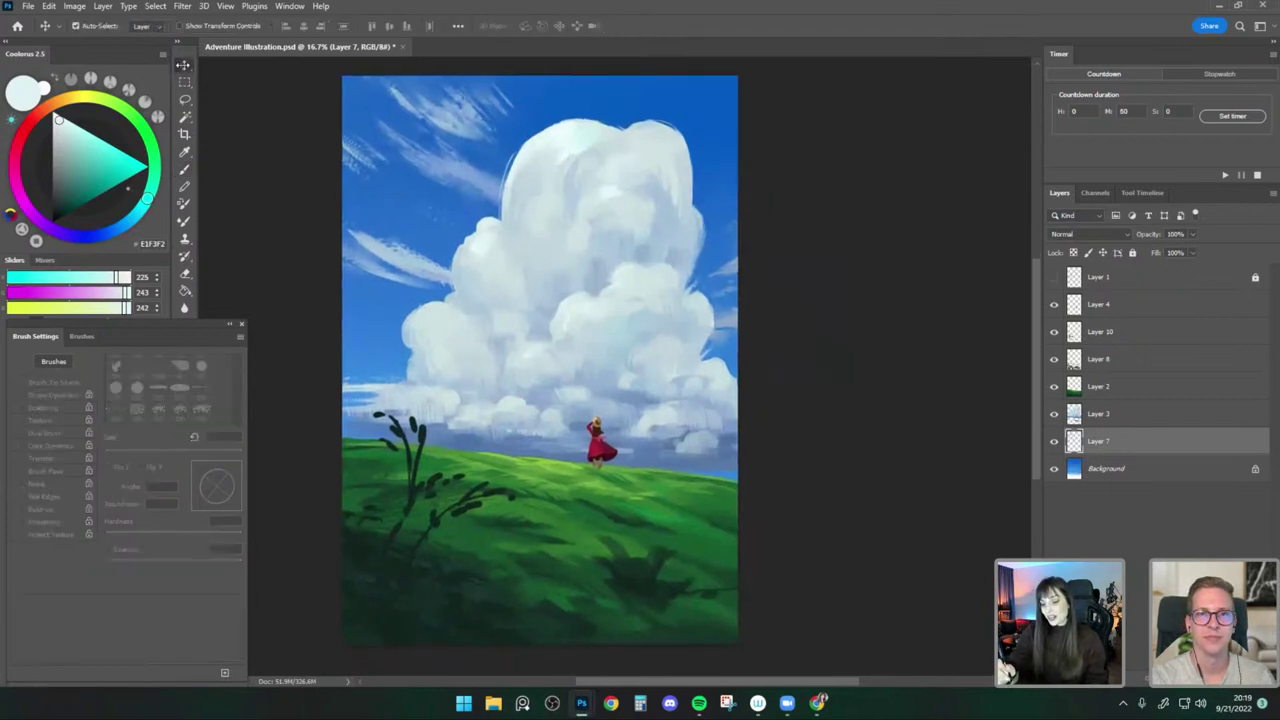
{"action": "left_click", "coordinate": [652, 221]}
{"action": "key", "text": "ctrl+t"}
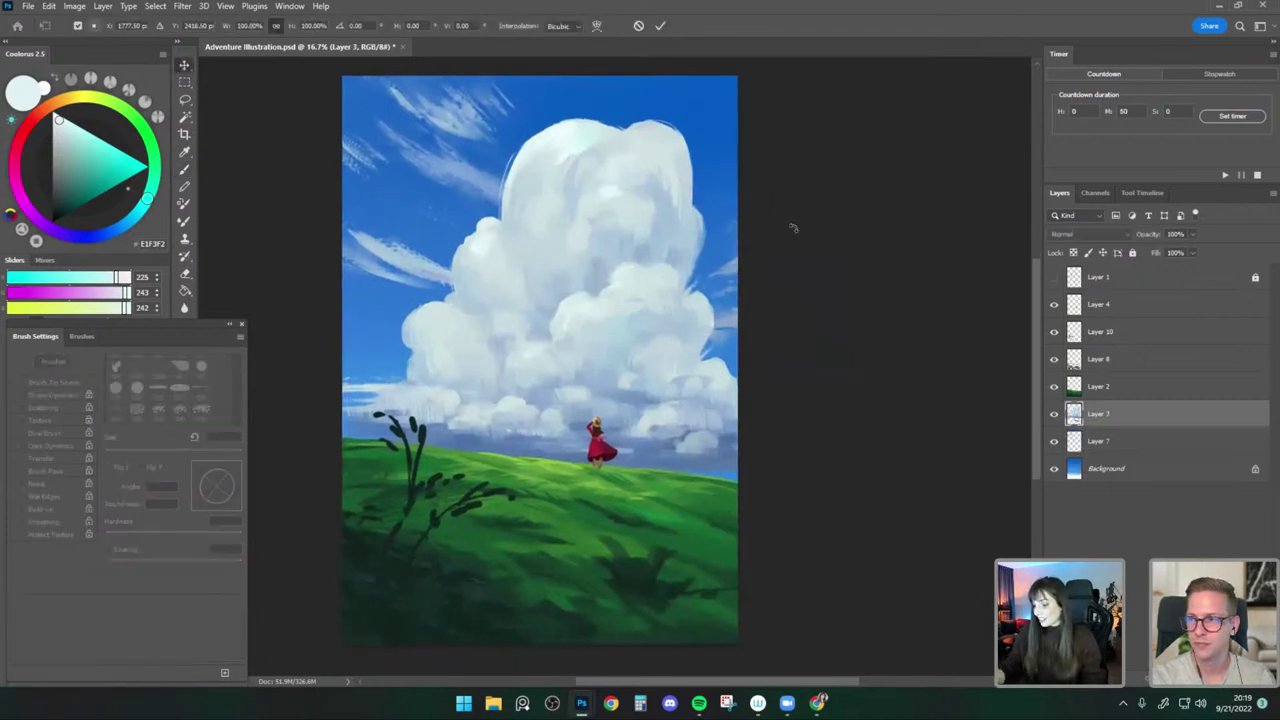
{"action": "left_click_drag", "start_coordinate": [737, 117], "coordinate": [744, 110]}
{"action": "left_click_drag", "start_coordinate": [689, 179], "coordinate": [690, 174]}
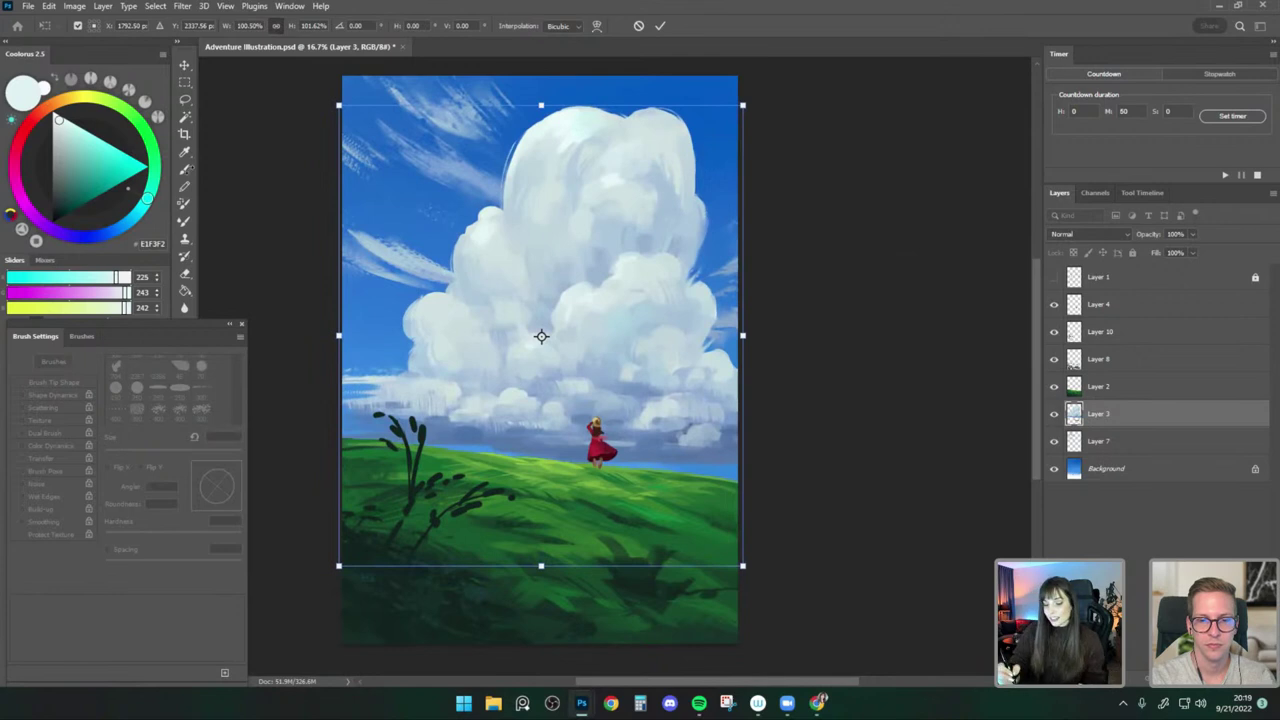
{"action": "key", "text": "Return"}
{"action": "key", "text": "b"}
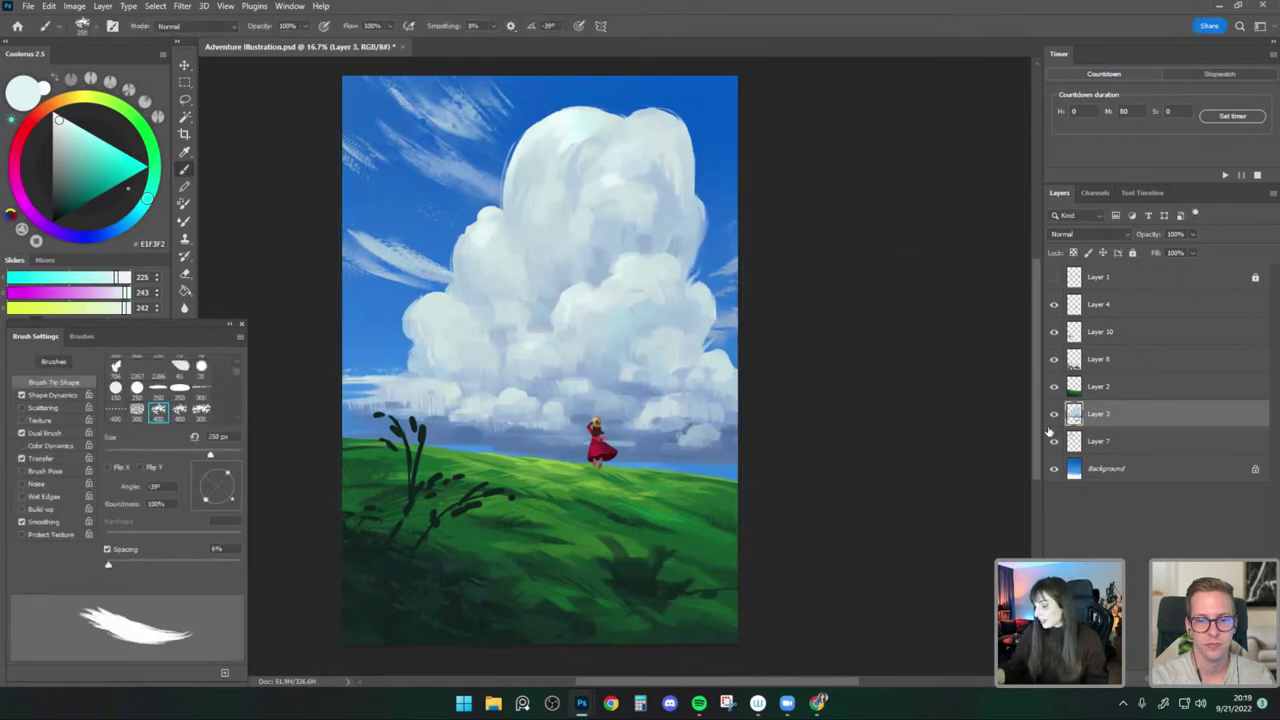
{"action": "key", "text": "v"}
{"action": "left_click_drag", "start_coordinate": [746, 371], "coordinate": [750, 372]}
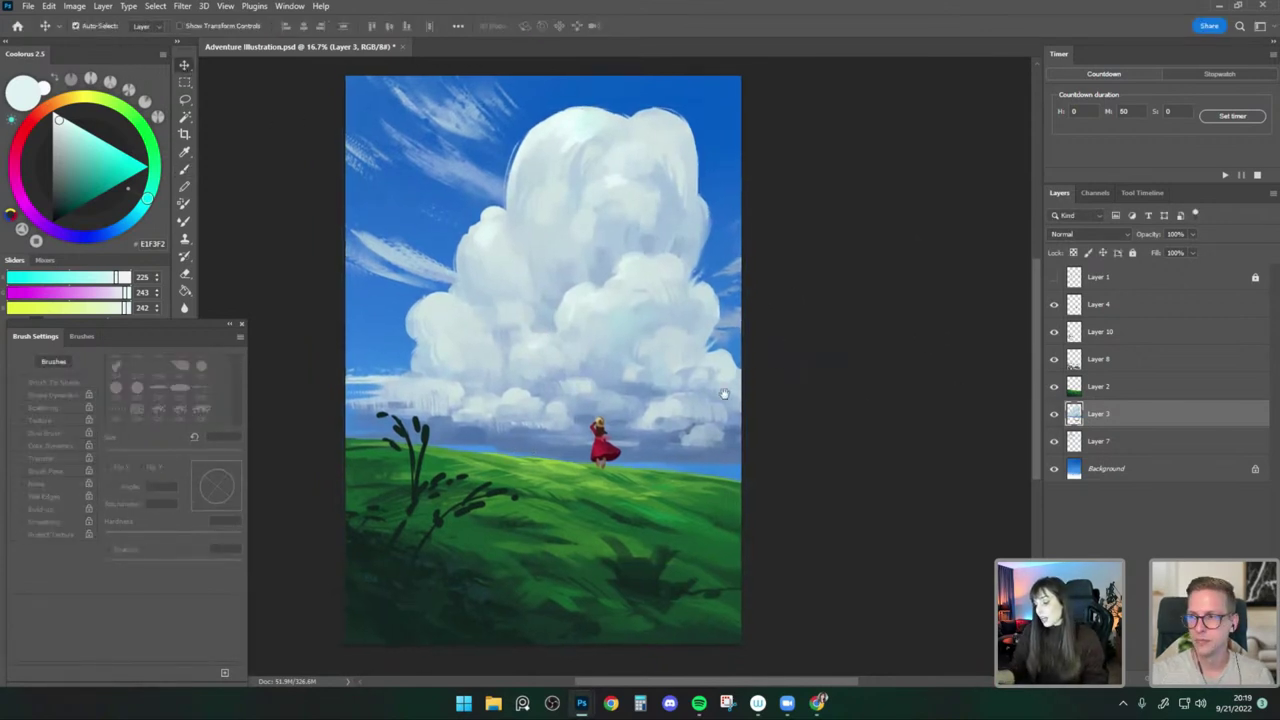
Choose the Flat - Smooth Basic brush and paint sampled haze blues along the horizon left of the woman at about 300 px.
{"action": "key", "text": "b"}
{"action": "left_click", "coordinate": [94, 31]}
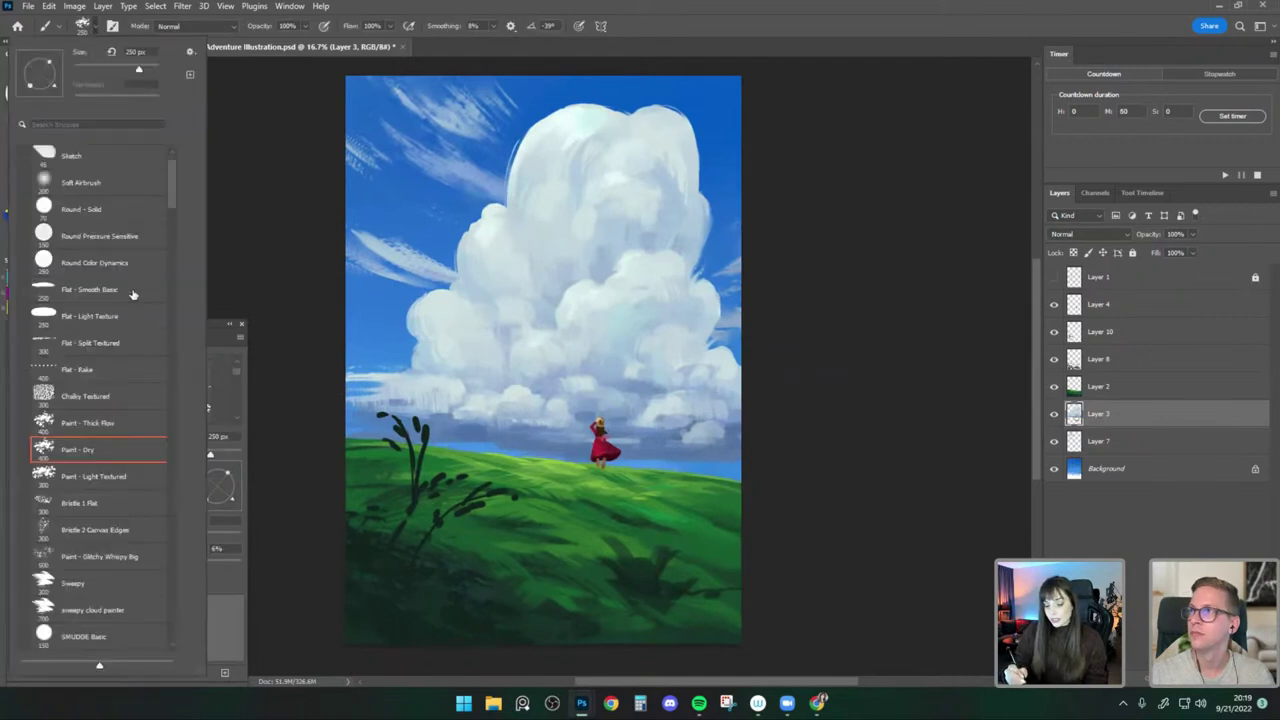
{"action": "left_click", "coordinate": [132, 290]}
{"action": "left_click", "coordinate": [490, 445], "text": "alt"}
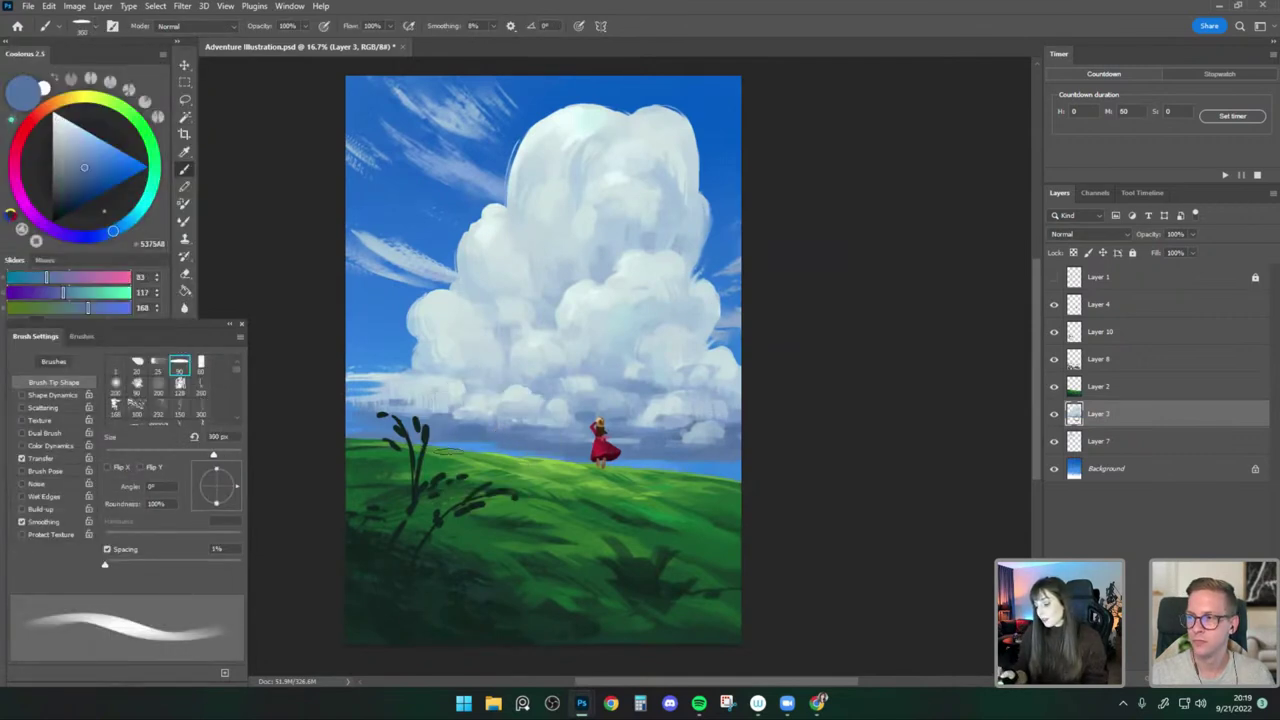
{"action": "key", "text": "bracketleft"}
{"action": "left_click", "coordinate": [524, 445], "text": "alt"}
{"action": "left_click", "coordinate": [524, 445], "text": "alt"}
{"action": "key", "text": "bracketright"}
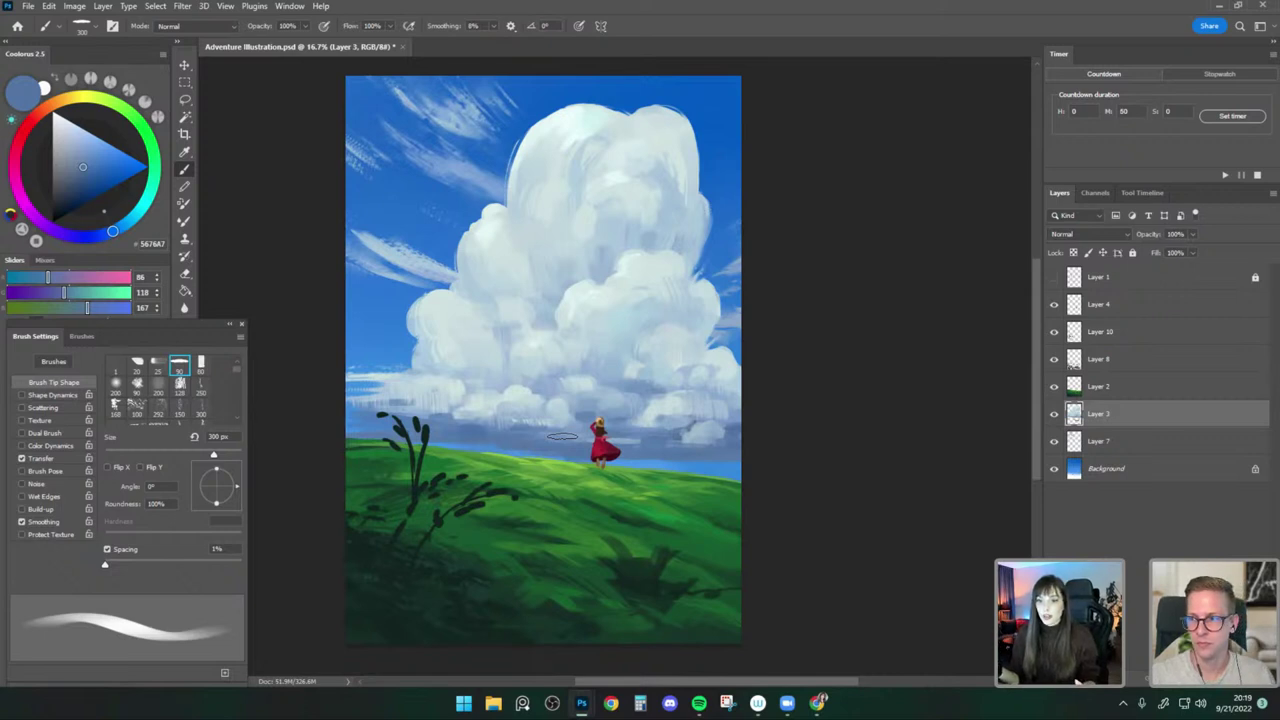
Blend sampled haze blues along the horizon on both sides of the woman, using a brush of about 300–400 px.
{"action": "left_click", "coordinate": [637, 446], "text": "alt"}
{"action": "mouse_move", "coordinate": [643, 463]}
{"action": "left_mouse_down"}
{"action": "mouse_move", "coordinate": [696, 473]}
{"action": "mouse_move", "coordinate": [640, 464]}
{"action": "left_mouse_up"}
{"action": "key", "text": "bracketright"}
{"action": "key", "text": "bracketright"}
{"action": "key", "text": "bracketleft"}
{"action": "left_click", "coordinate": [664, 438], "text": "alt"}
{"action": "key", "text": "bracketleft"}
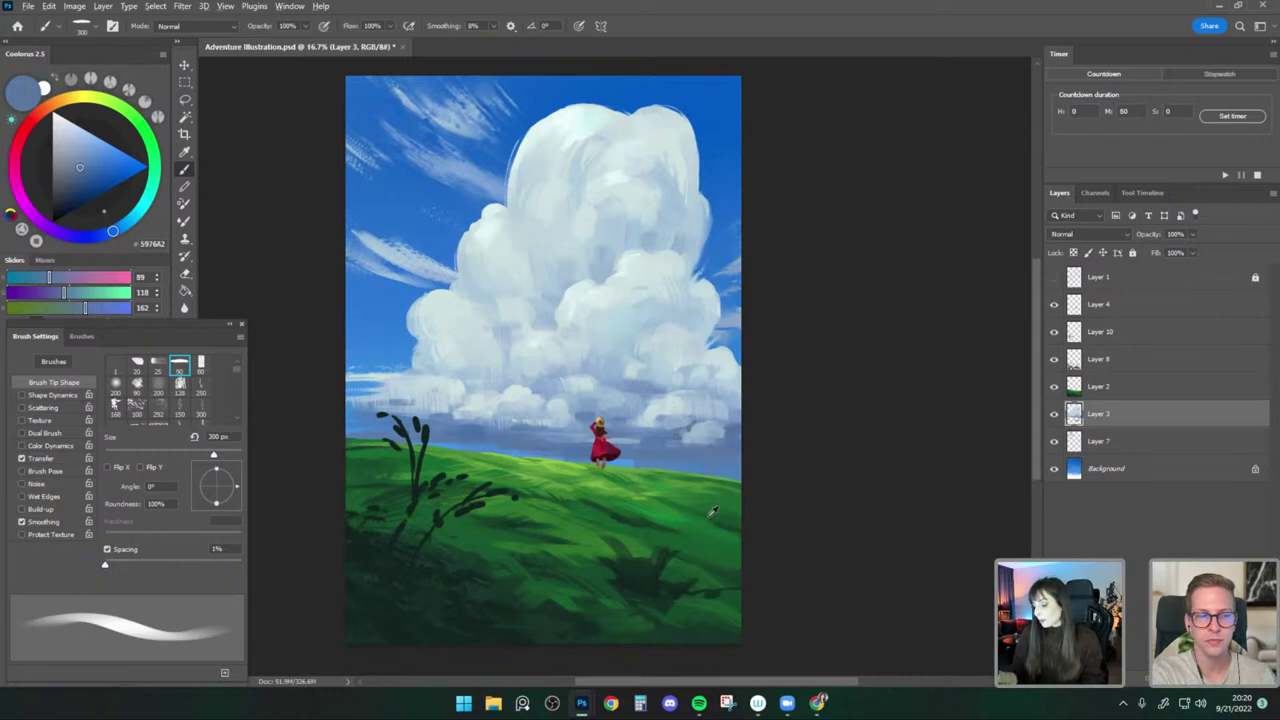
{"action": "left_click", "coordinate": [636, 443], "text": "alt"}
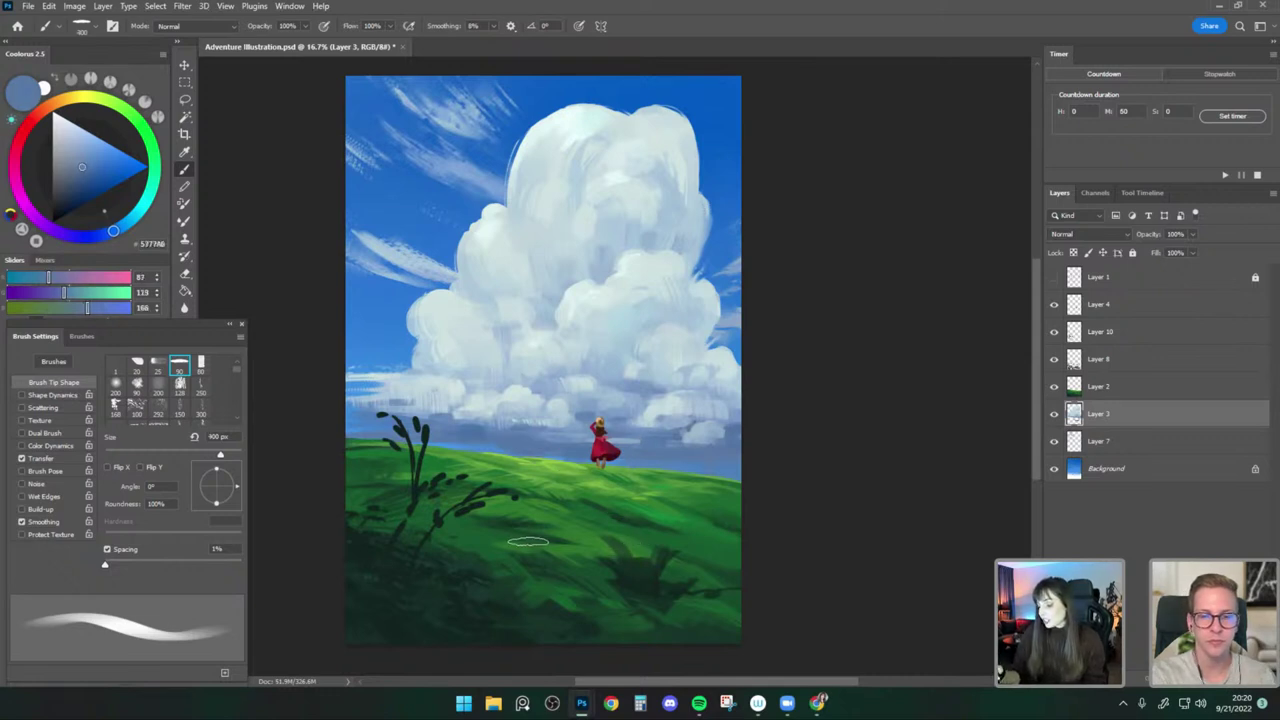
{"action": "left_click", "coordinate": [564, 448], "text": "alt"}
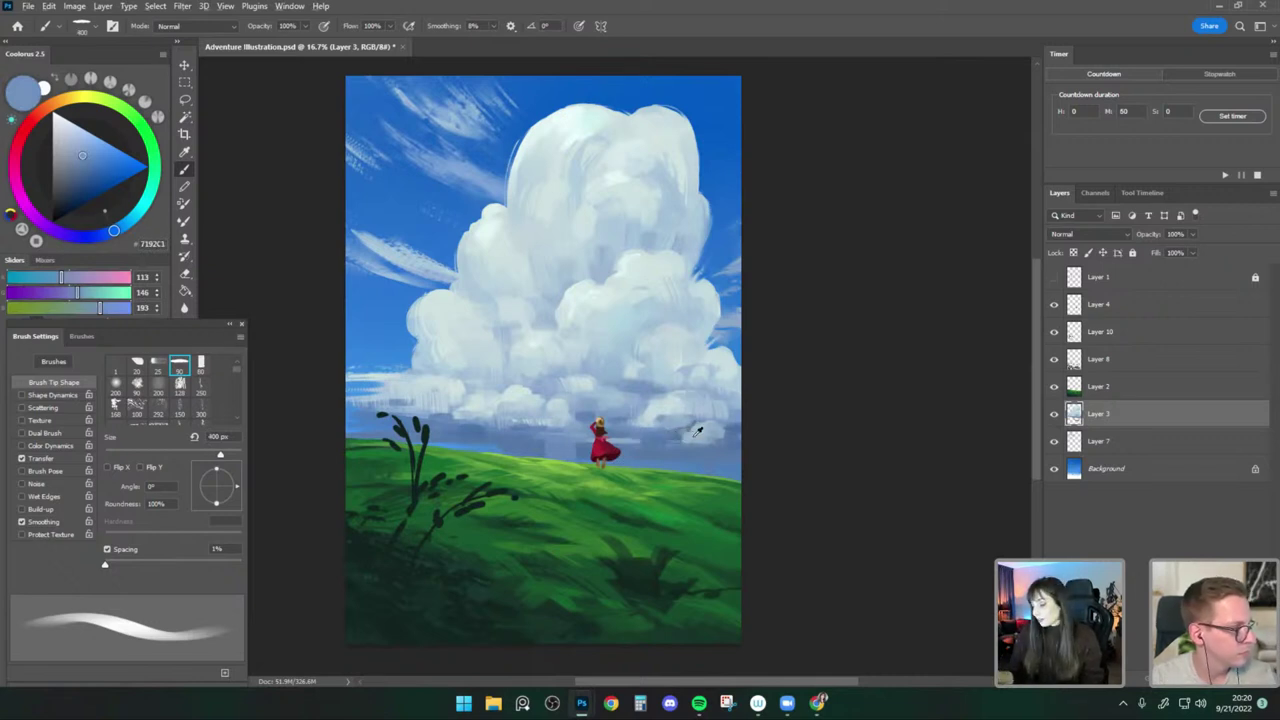
Rework the small low clouds right of the woman with sampled blues, undoing one stroke and reducing the brush to 150 px.
{"action": "left_click", "coordinate": [697, 432], "text": "alt"}
{"action": "left_click_drag", "start_coordinate": [690, 449], "coordinate": [670, 449]}
{"action": "key", "text": "ctrl+z"}
{"action": "key", "text": "bracketleft"}
{"action": "left_click", "coordinate": [669, 436], "text": "alt"}
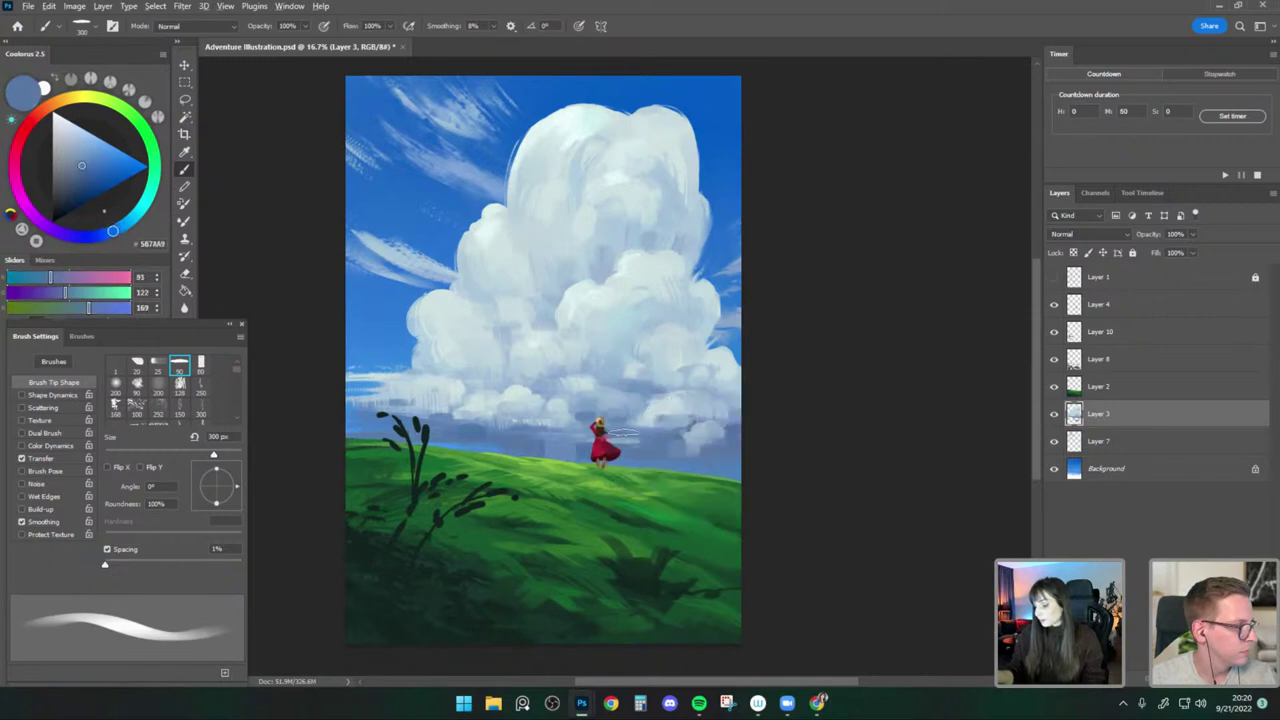
{"action": "left_click", "coordinate": [625, 436], "text": "alt"}
{"action": "key", "text": "bracketleft"}
{"action": "key", "text": "bracketleft"}
{"action": "key", "text": "bracketleft"}
{"action": "key", "text": "bracketleft"}
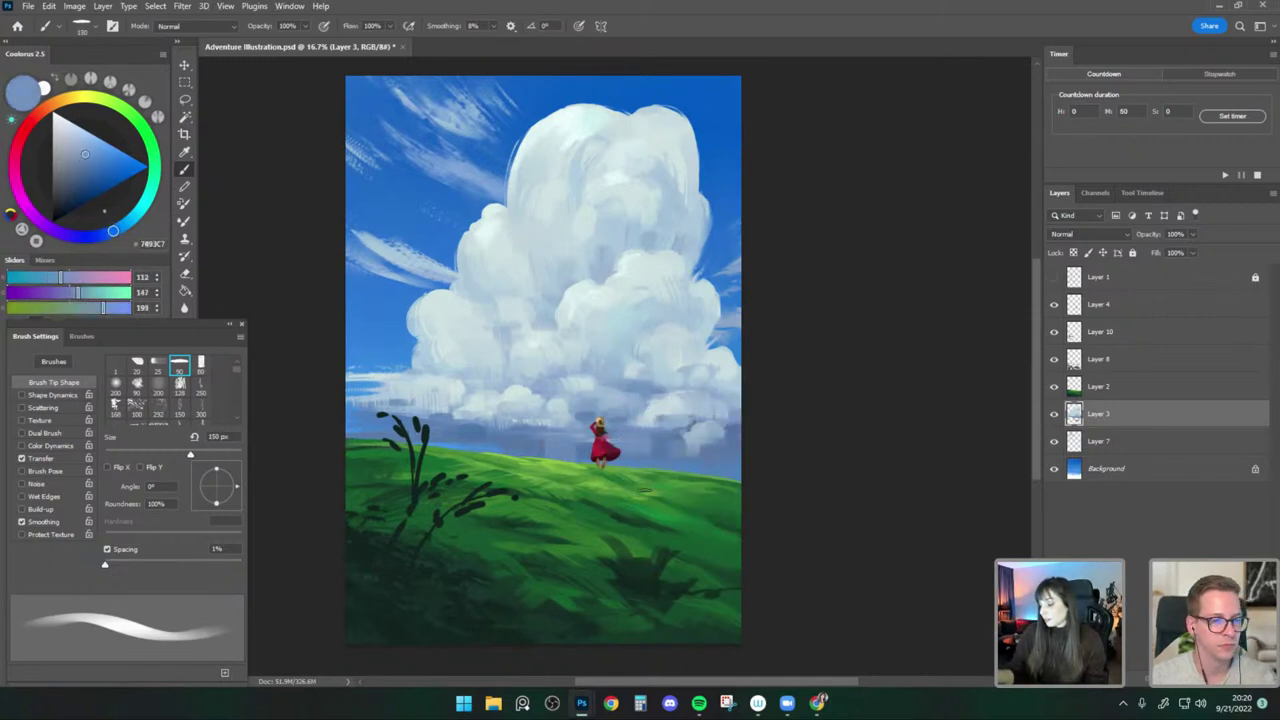
Touch up the haze right of the woman with a sampled blue at 200 px, and toggle Layer 3 off and on to compare.
{"action": "left_click", "coordinate": [663, 449], "text": "alt"}
{"action": "key", "text": "bracketright"}
{"action": "key", "text": "bracketright"}
{"action": "left_click", "coordinate": [1050, 416]}
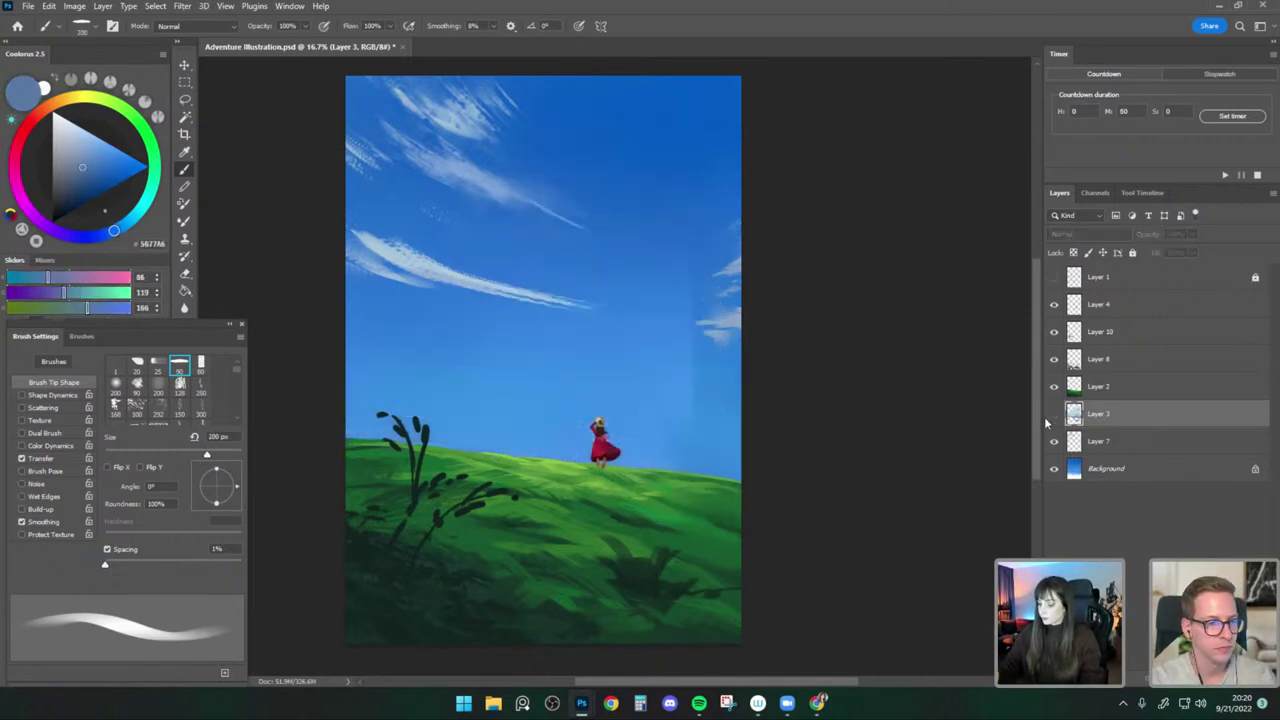
{"action": "left_click", "coordinate": [1050, 416]}
Paint sampled blues into the low cloud bank at the horizon above the dark plants, using a brush of about 300 px.
{"action": "left_click", "coordinate": [462, 421], "text": "alt"}
{"action": "key", "text": "bracketright"}
{"action": "left_click_drag", "start_coordinate": [358, 388], "coordinate": [384, 386]}
{"action": "key", "text": "period"}
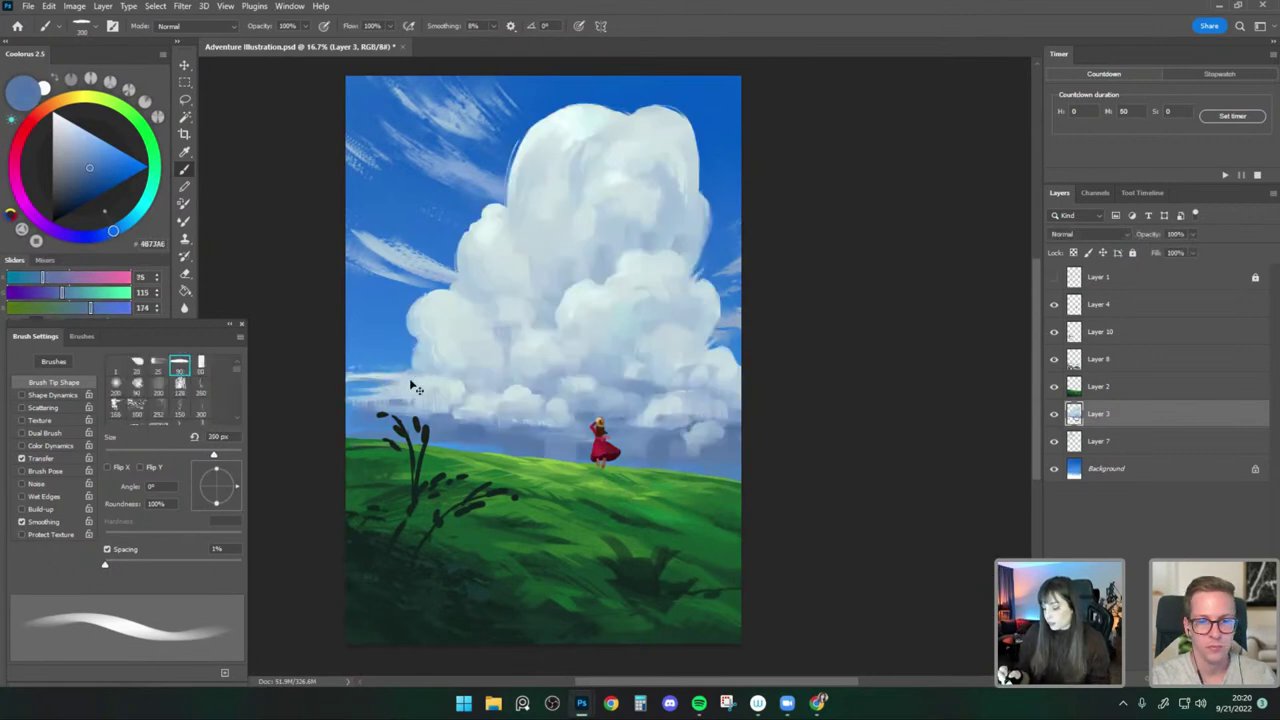
{"action": "left_click", "coordinate": [419, 379], "text": "alt"}
{"action": "key", "text": "bracketleft"}
{"action": "key", "text": "bracketleft"}
{"action": "left_click", "coordinate": [422, 413], "text": "alt"}
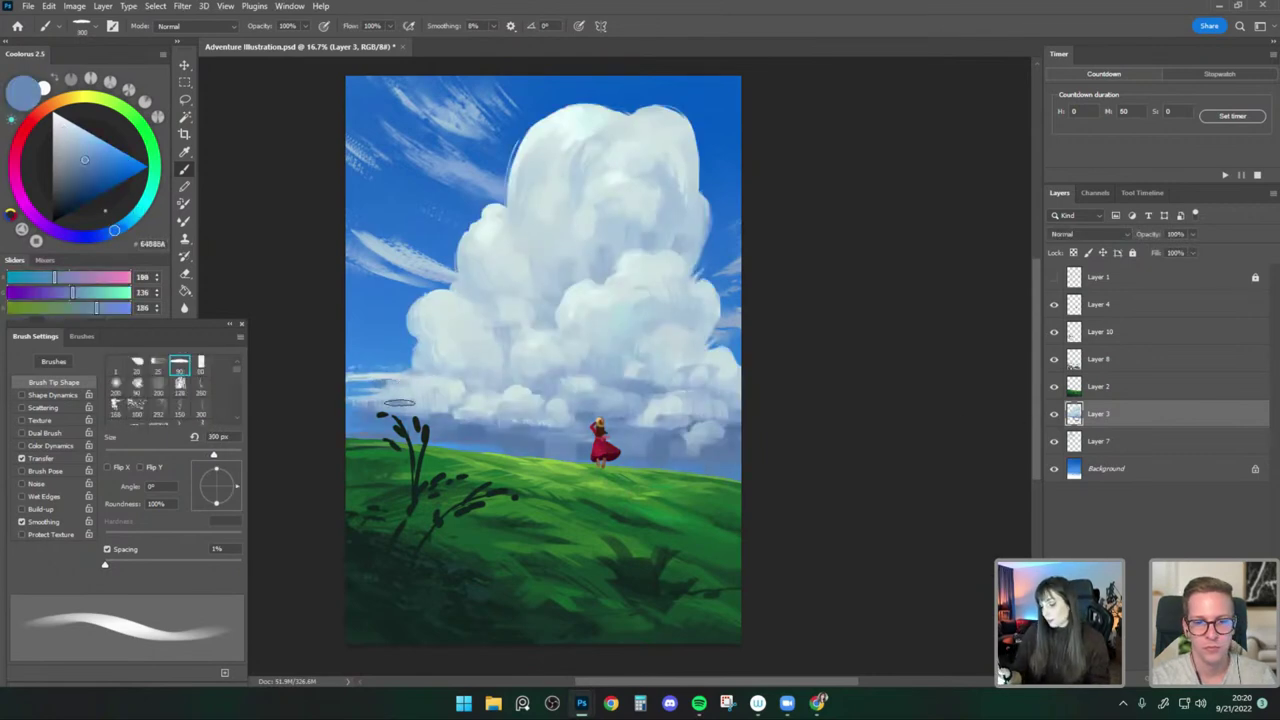
{"action": "left_click", "coordinate": [475, 428], "text": "alt"}
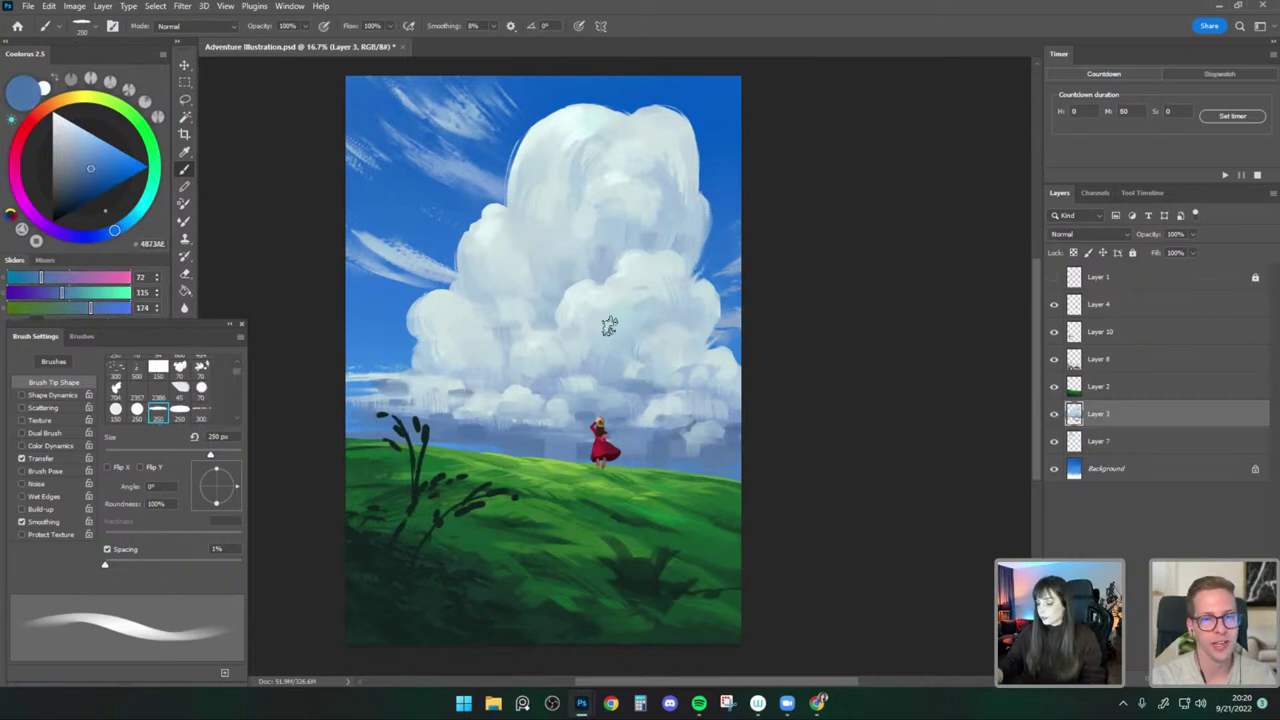
Break up the cloud edges on Layer 3 with the Eraser, reducing its size to 125 px.
{"action": "key", "text": "e"}
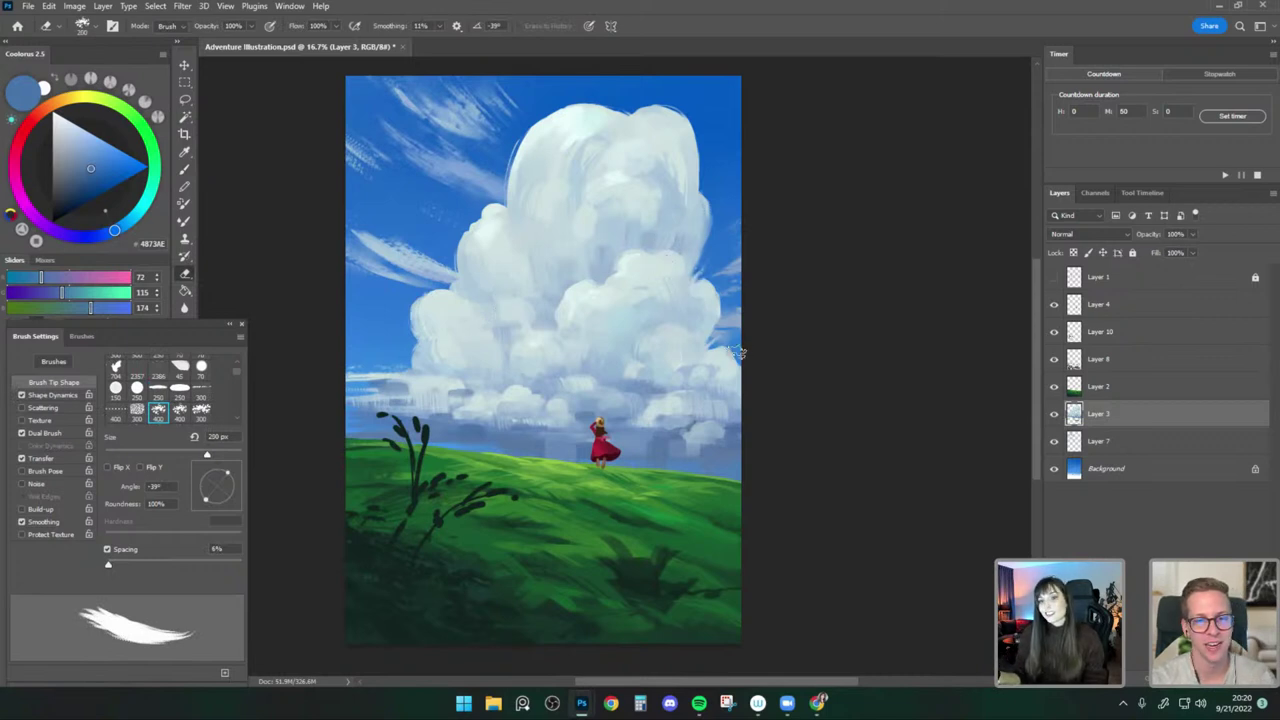
{"action": "key", "text": "bracketleft"}
{"action": "key", "text": "bracketleft"}
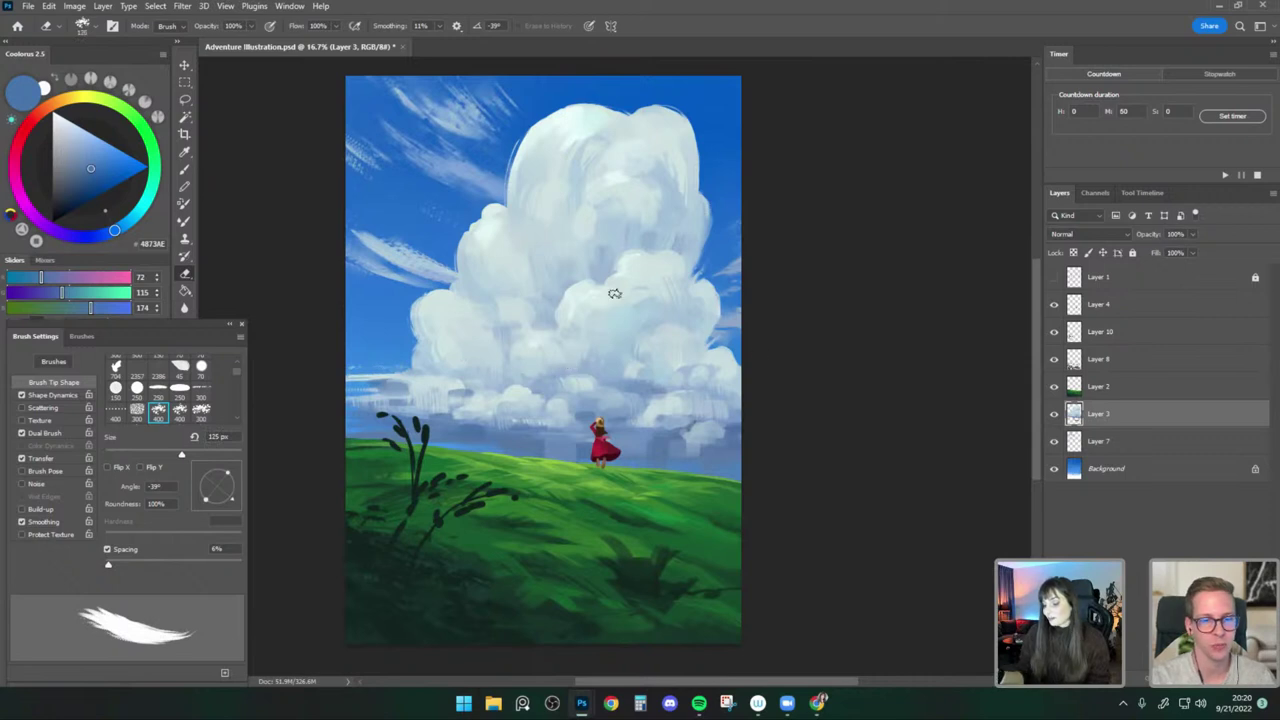
Switch to the Paint - Light Textured brush, sample pale cloud tones and brighten the paint color to near-white EDFCFB.
{"action": "key", "text": "b"}
{"action": "left_click", "coordinate": [84, 26]}
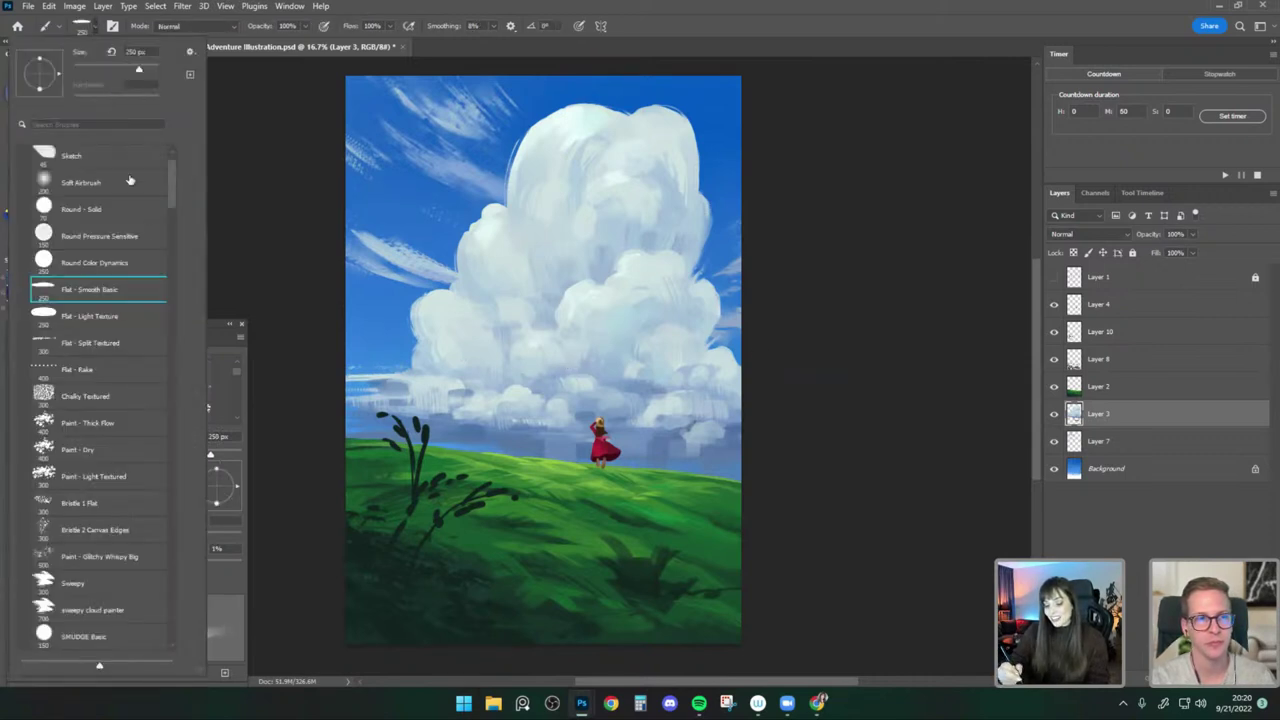
{"action": "left_click", "coordinate": [138, 480]}
{"action": "left_click", "coordinate": [516, 174], "text": "alt"}
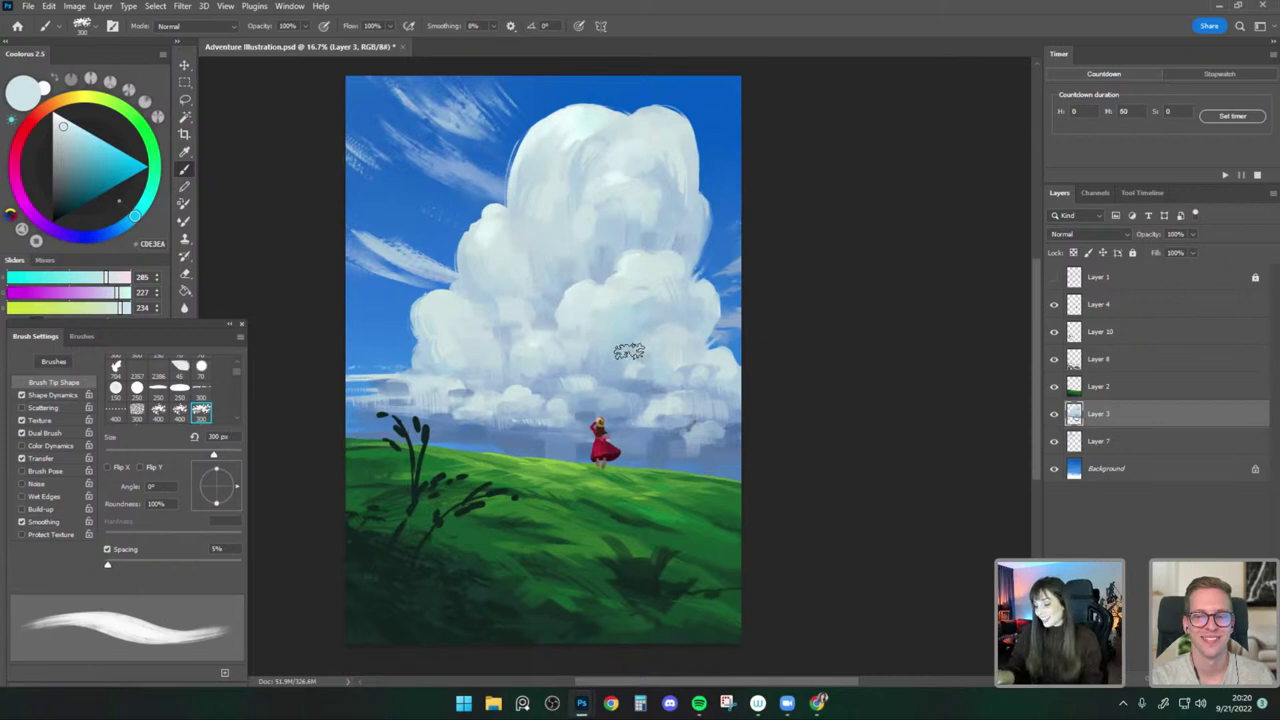
{"action": "left_click", "coordinate": [573, 307], "text": "alt"}
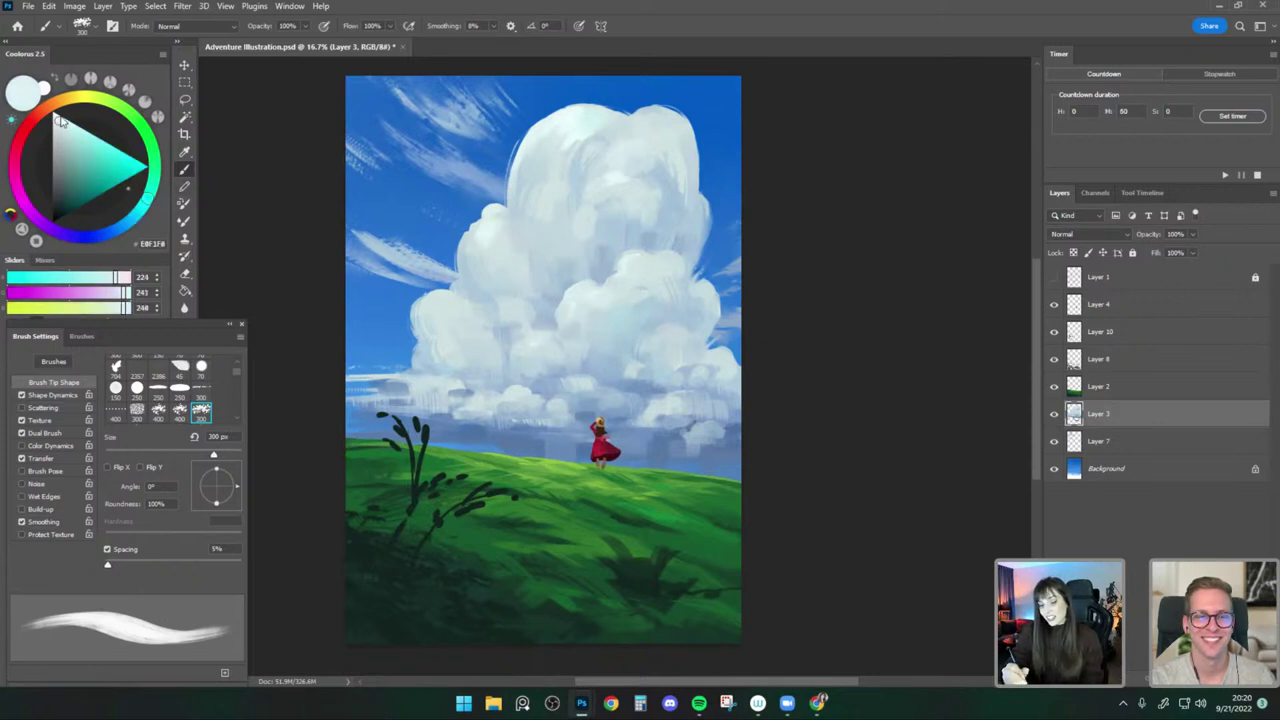
{"action": "left_click", "coordinate": [58, 117]}
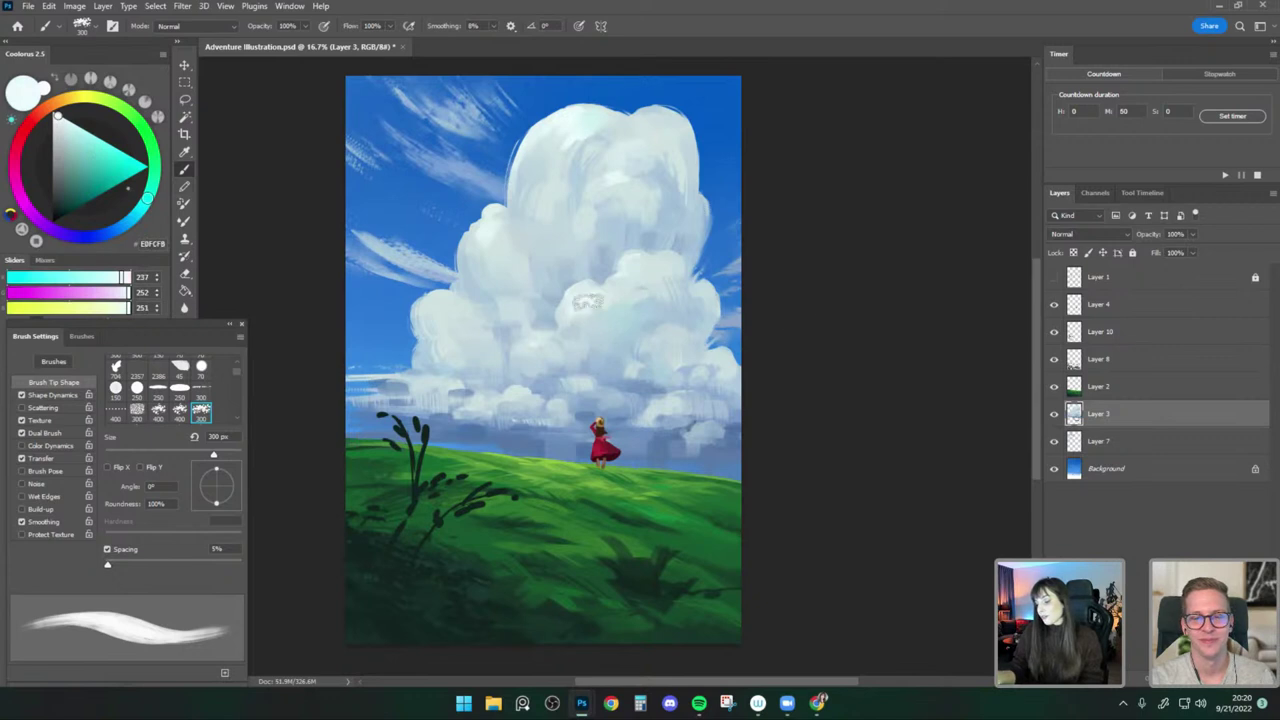
{"action": "key", "text": "period"}
{"action": "key", "text": "period"}
{"action": "key", "text": "period"}
{"action": "key", "text": "comma"}
{"action": "key", "text": "comma"}
{"action": "key", "text": "comma"}
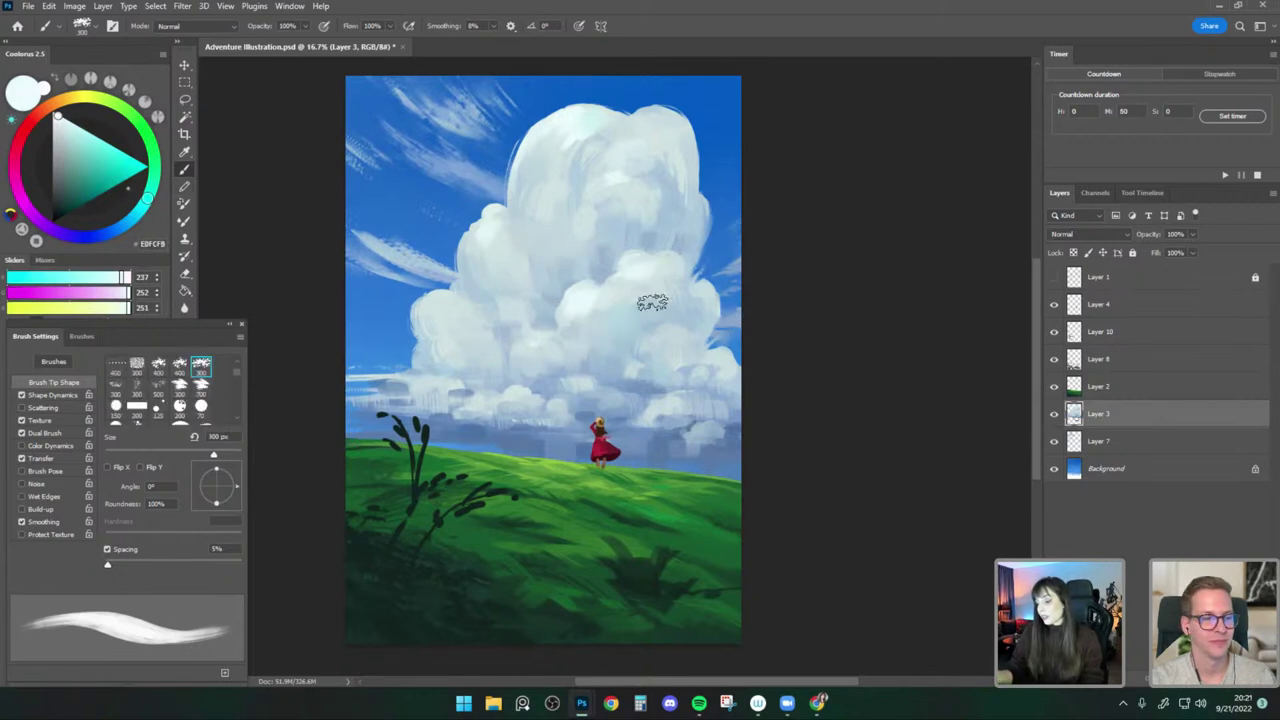
Paint sampled near-whites and soft grays into the main cloud's central billow on Layer 3 at about 300 px.
{"action": "left_click", "coordinate": [645, 271], "text": "alt"}
{"action": "key", "text": "bracketleft"}
{"action": "key", "text": "bracketleft"}
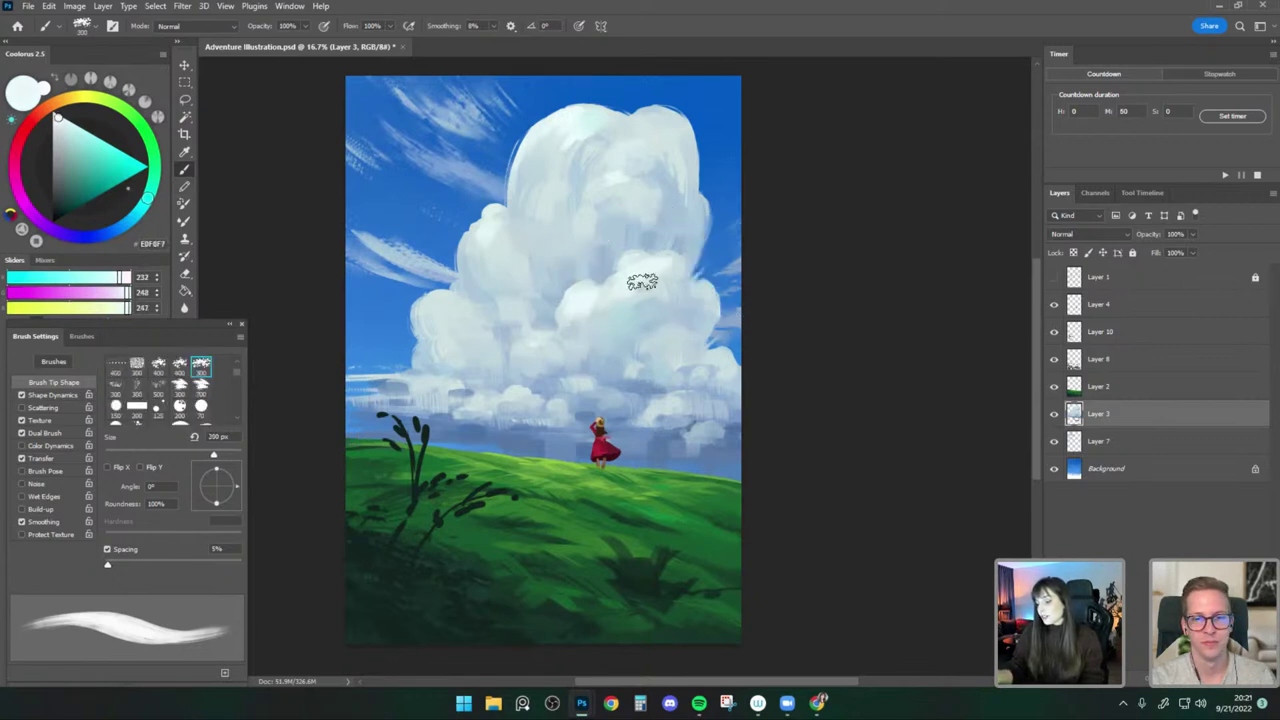
{"action": "left_click", "coordinate": [685, 290], "text": "alt"}
{"action": "key", "text": "bracketright"}
{"action": "key", "text": "bracketright"}
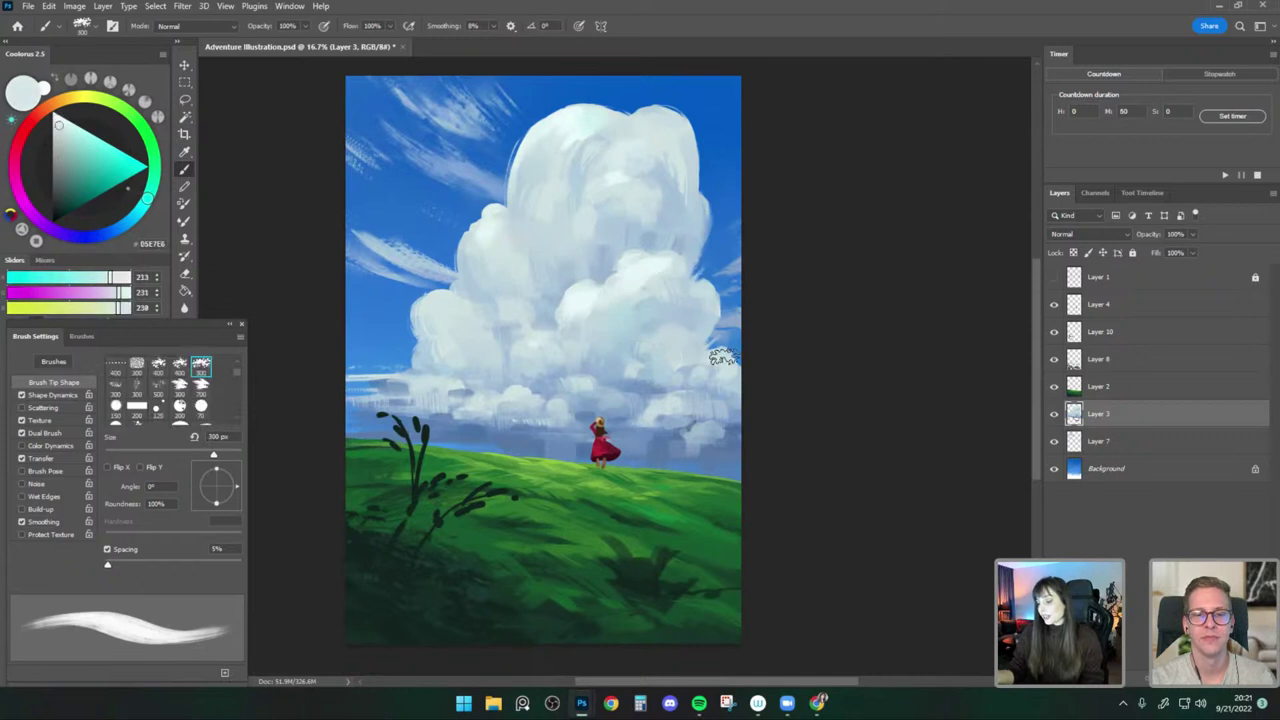
Build up highlights on the top of the central billow with sampled whites, varying the brush from about 250 to 400 px.
{"action": "left_click", "coordinate": [659, 259], "text": "alt"}
{"action": "key", "text": "bracketleft"}
{"action": "key", "text": "bracketleft"}
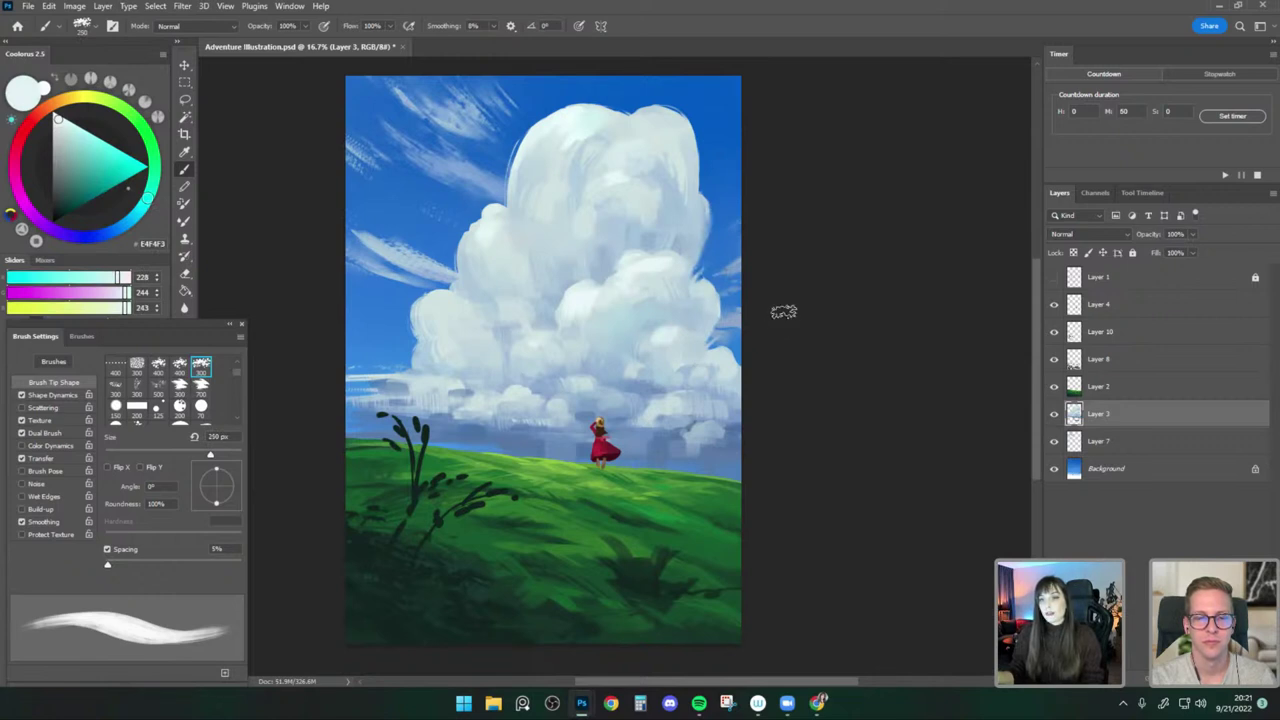
{"action": "left_click", "coordinate": [651, 266], "text": "alt"}
{"action": "key", "text": "]"}
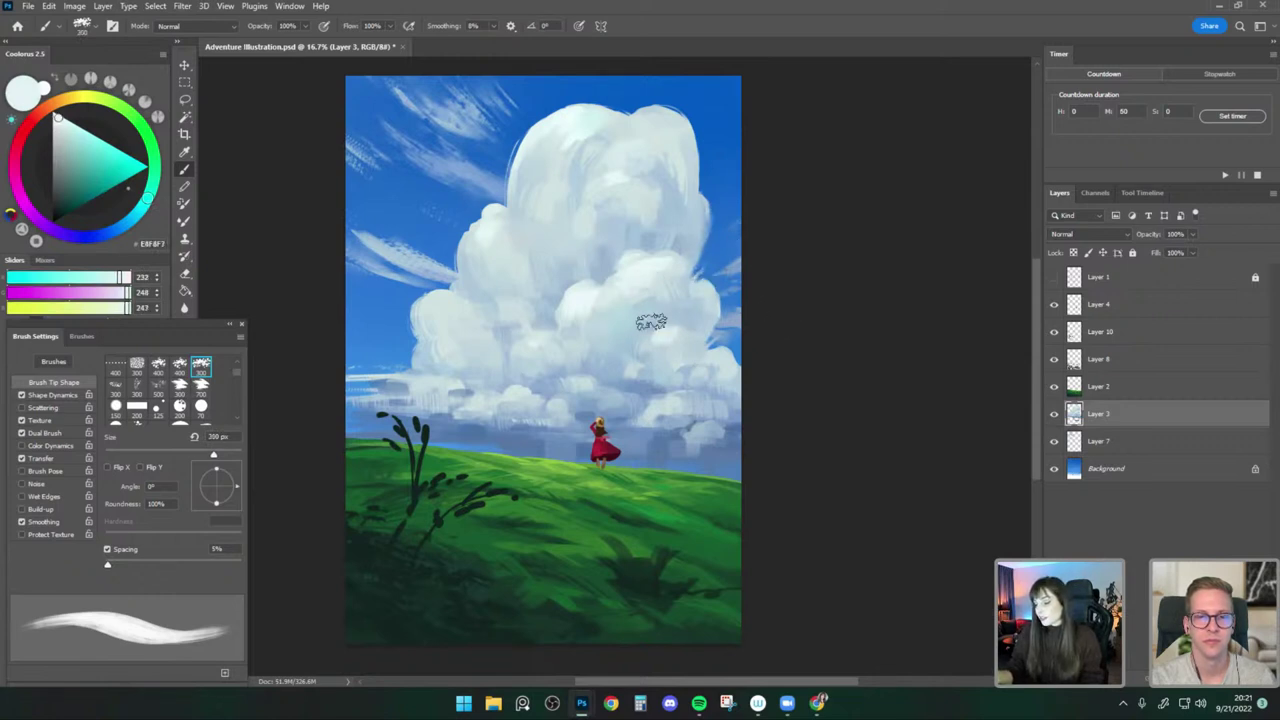
{"action": "key", "text": "]"}
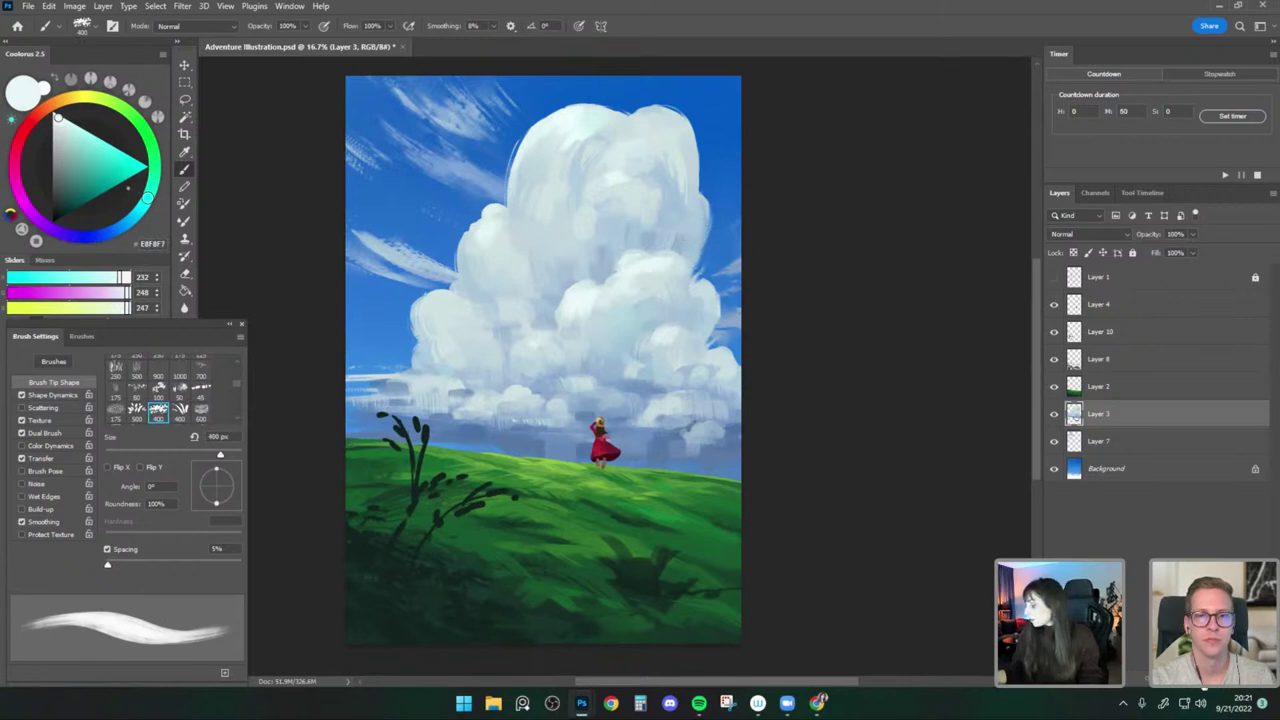
Keep Layer 3 active, reduce the brush to 300 px and sample pale whites from the main cloud's upper-left bulge.
{"action": "left_click", "coordinate": [1164, 680]}
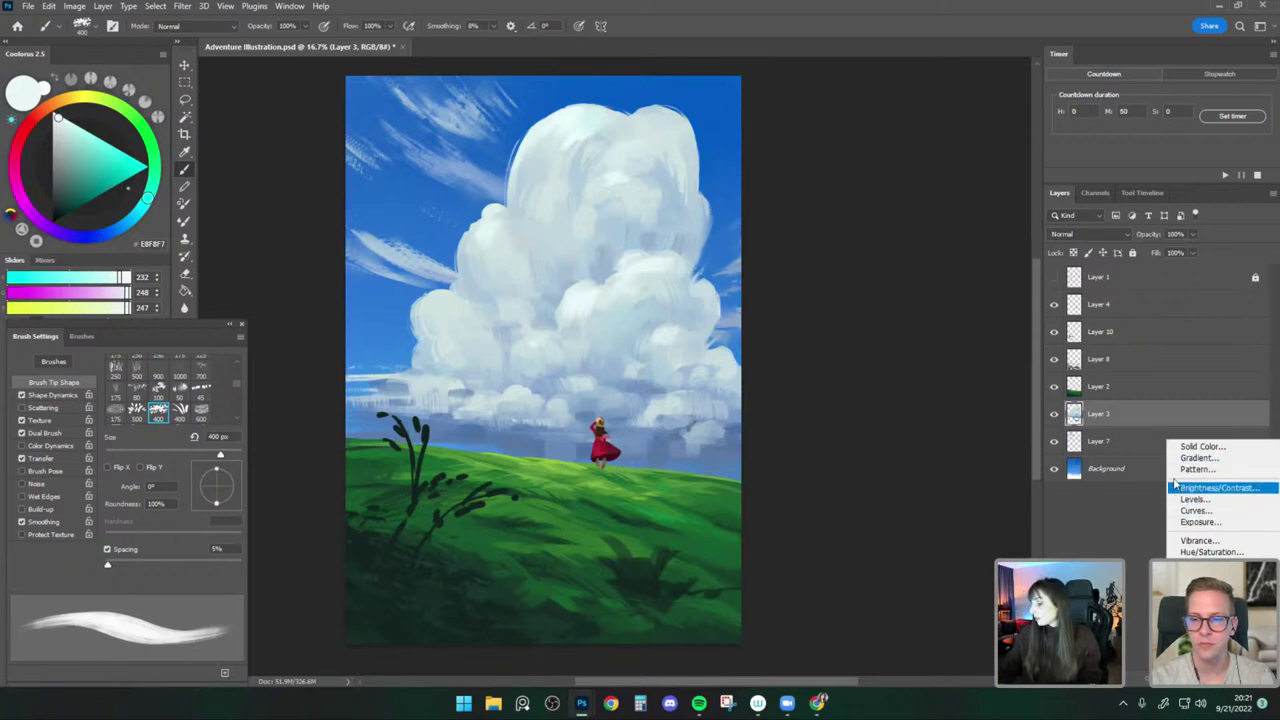
{"action": "left_click", "coordinate": [1137, 419]}
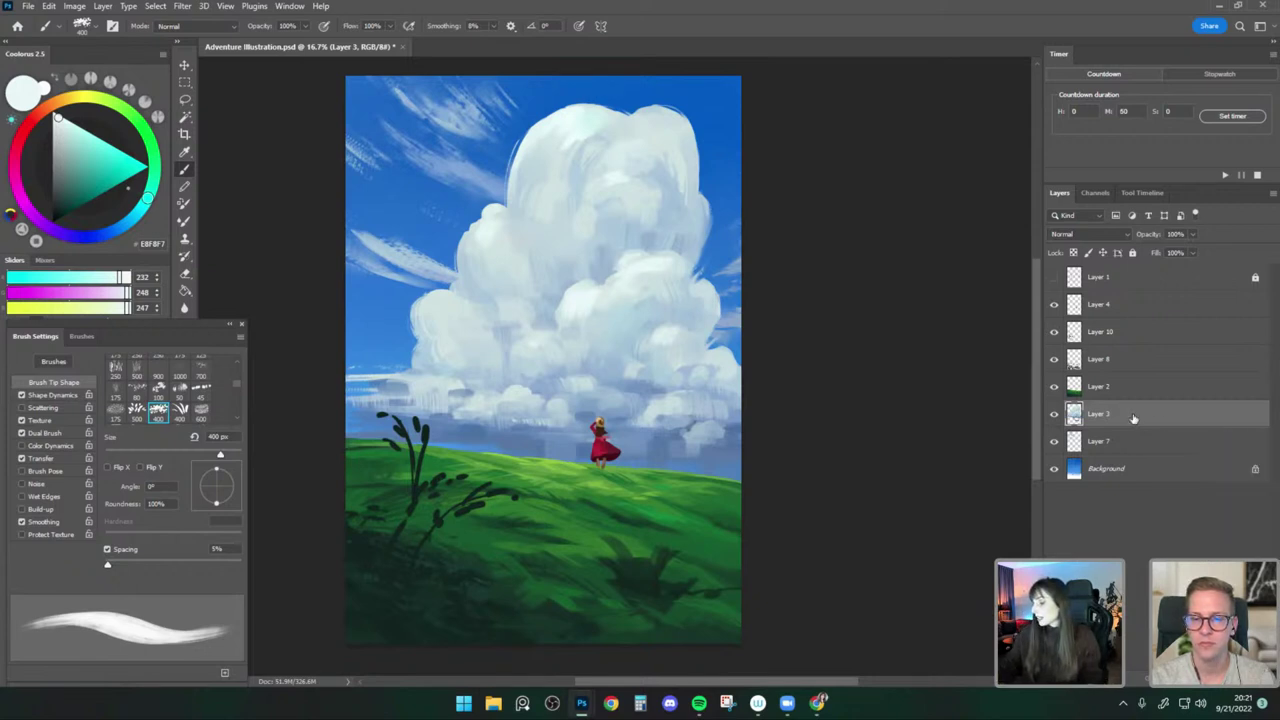
{"action": "key", "text": "bracketleft"}
{"action": "key", "text": "bracketleft"}
{"action": "left_click", "coordinate": [499, 226], "text": "alt"}
{"action": "left_click", "coordinate": [491, 226], "text": "alt"}
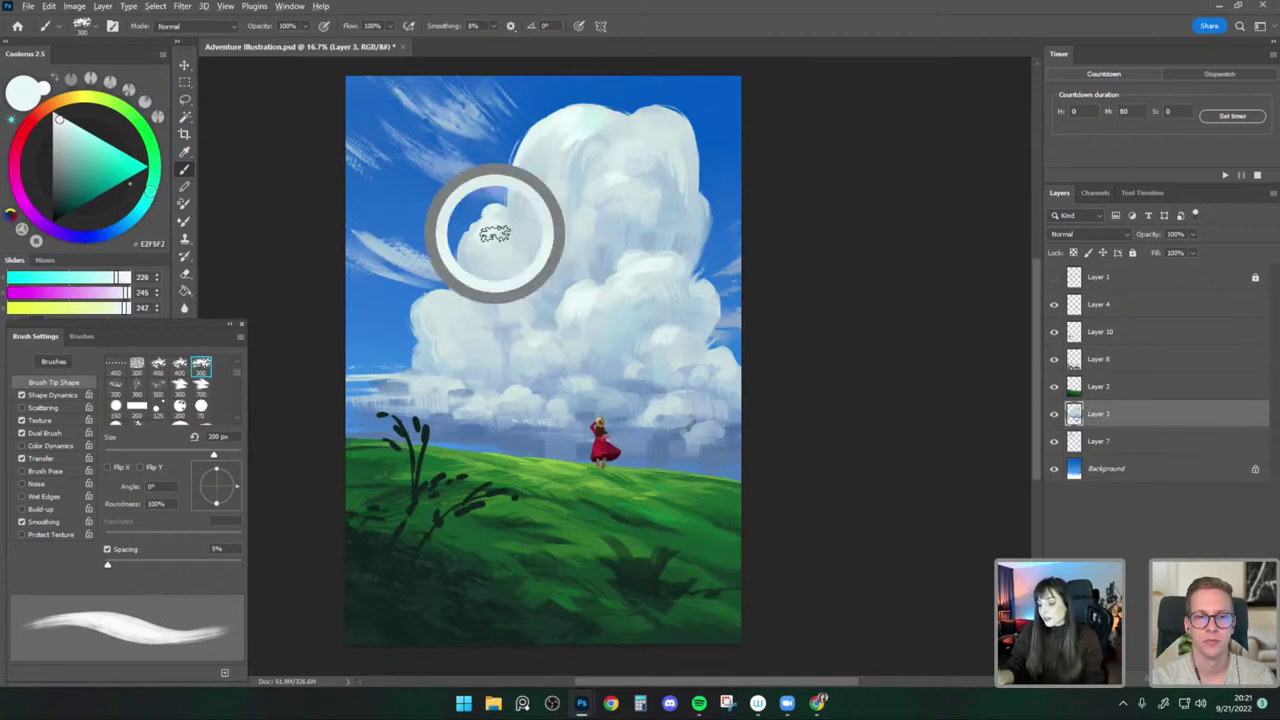
Blend sampled whites and pale grays into the shaded lower part of the central billow at about 250–300 px.
{"action": "left_click", "coordinate": [597, 299], "text": "alt"}
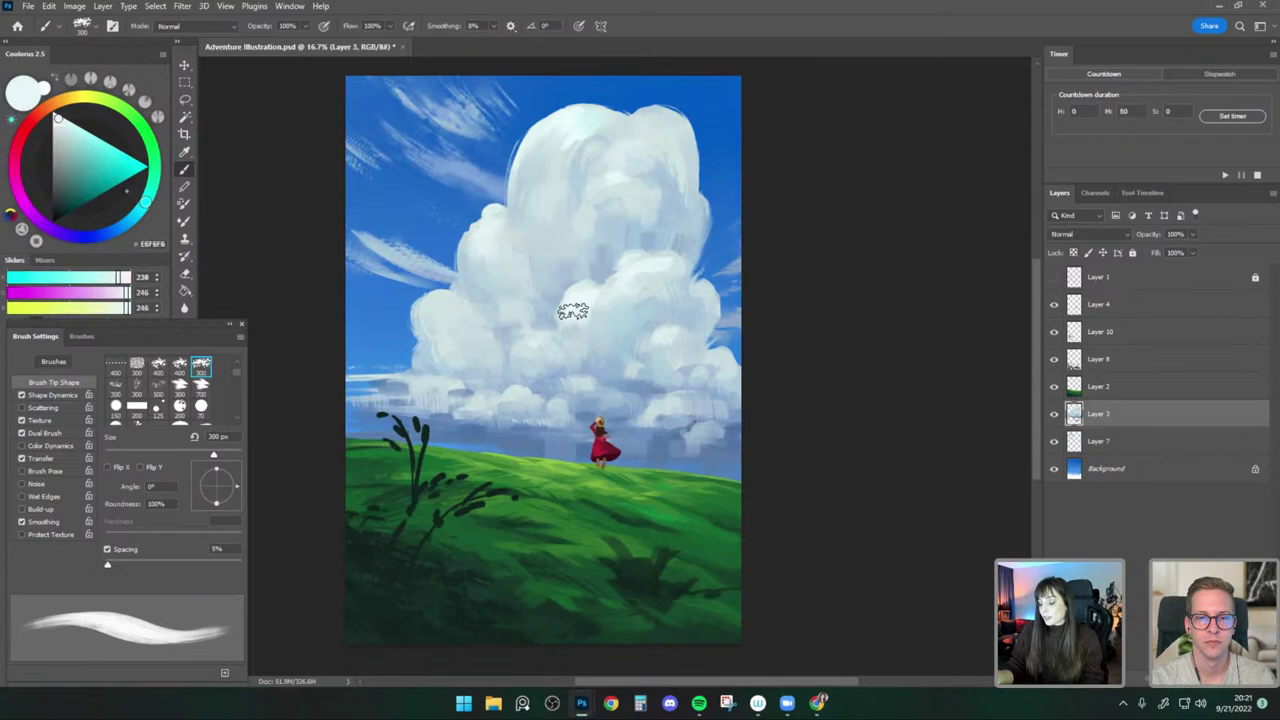
{"action": "left_click_drag", "start_coordinate": [572, 311], "coordinate": [602, 342]}
{"action": "key", "text": "bracketleft"}
{"action": "left_click", "coordinate": [622, 343], "text": "alt"}
{"action": "left_click", "coordinate": [600, 300], "text": "alt"}
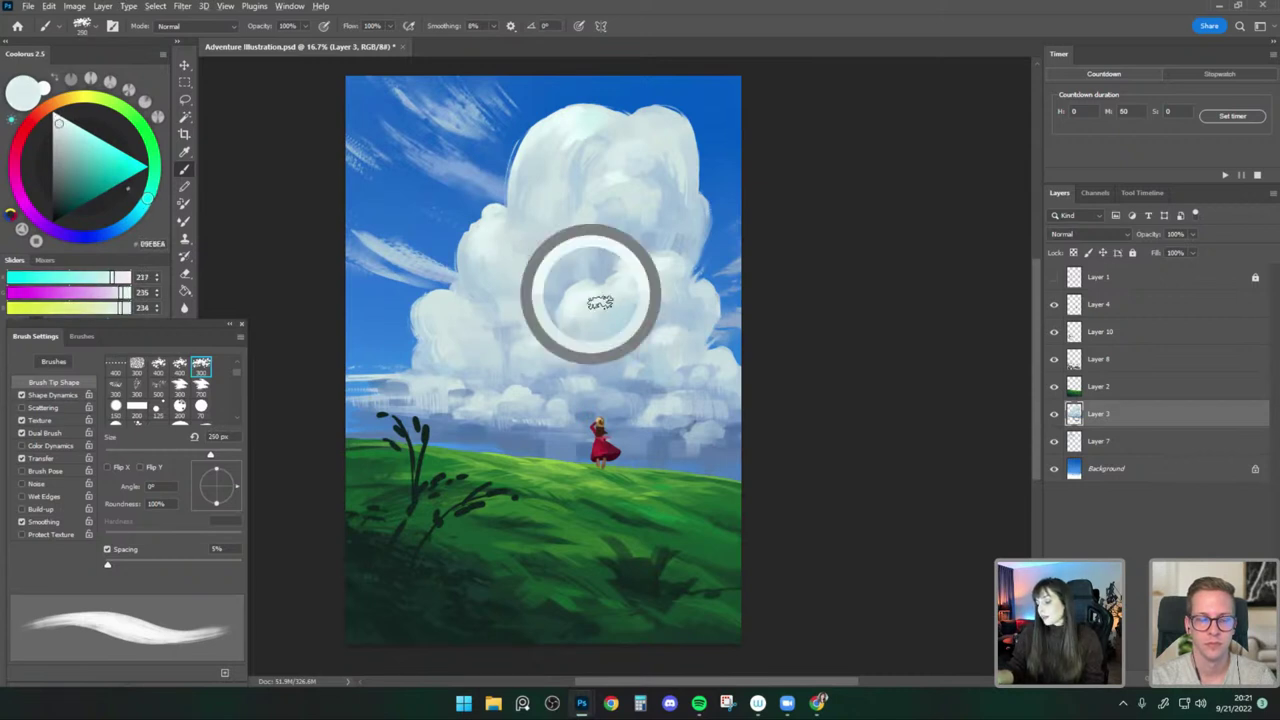
{"action": "left_click", "coordinate": [605, 303], "text": "alt"}
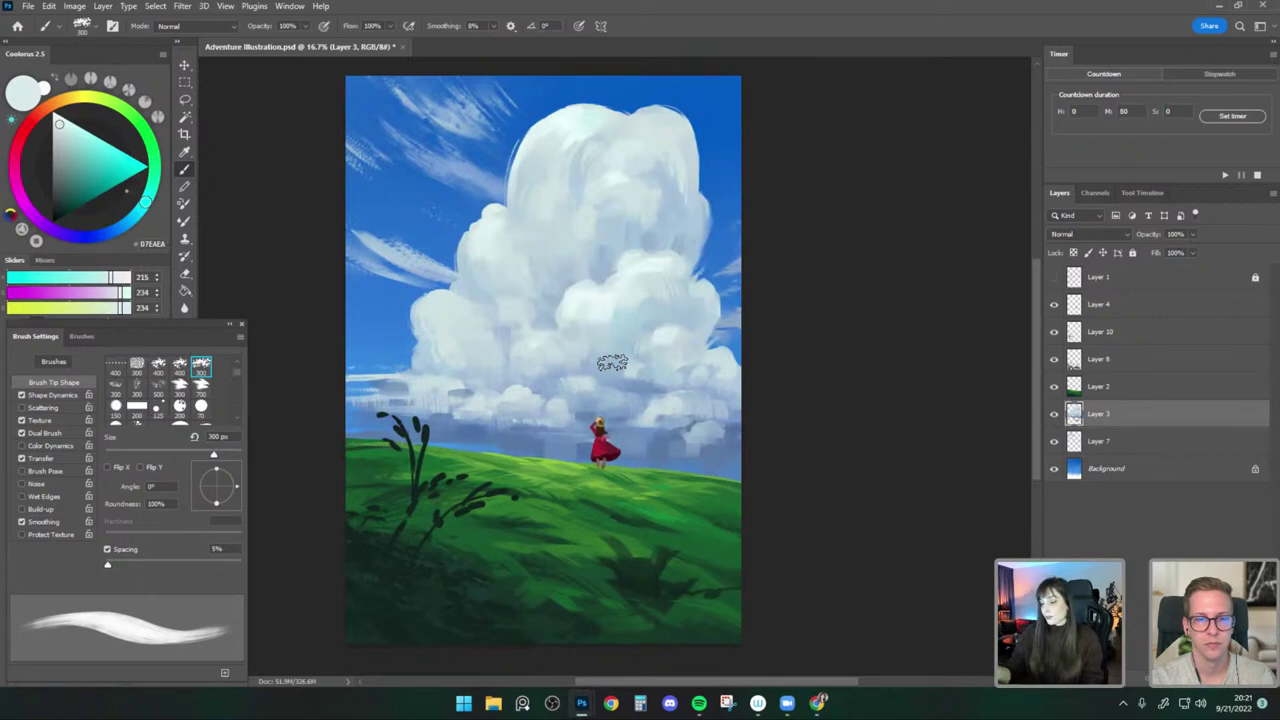
Blend sampled whites and light blue-grays into the main cloud's upper mass on Layer 3, varying the brush between 250 and 400 px.
{"action": "left_click", "coordinate": [636, 270], "text": "alt"}
{"action": "key", "text": "bracketleft"}
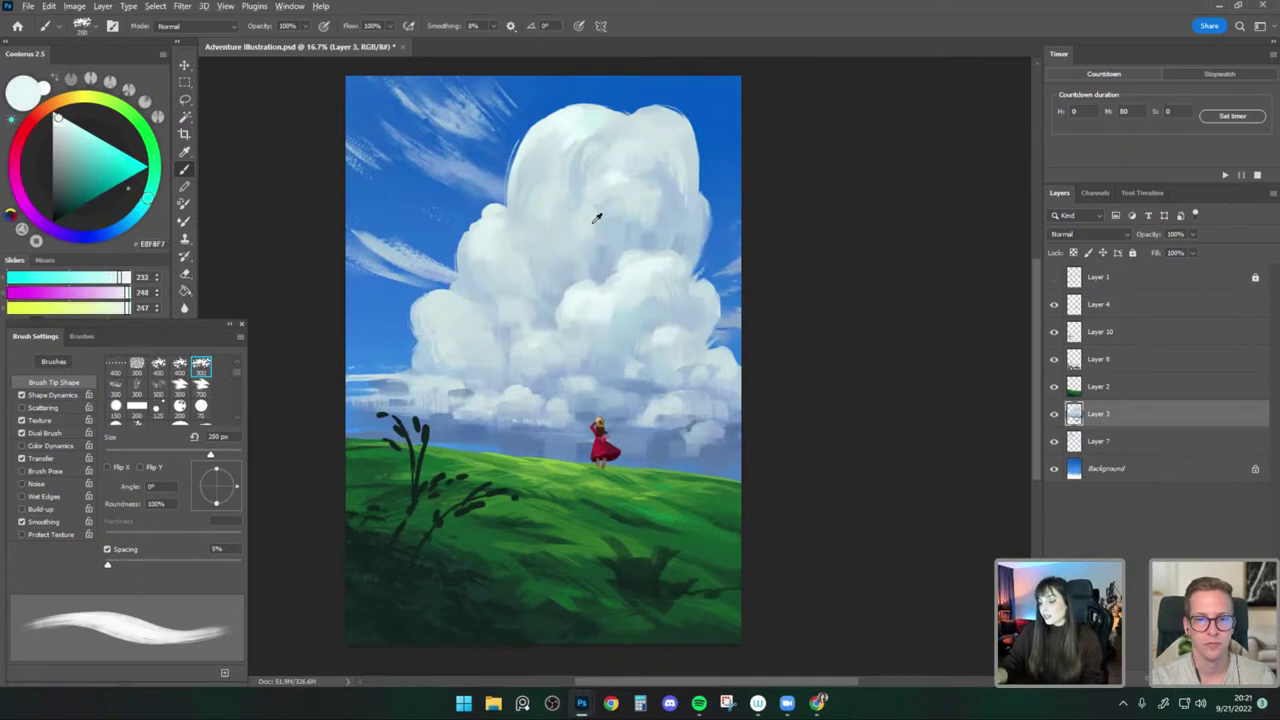
{"action": "left_click", "coordinate": [644, 212], "text": "alt"}
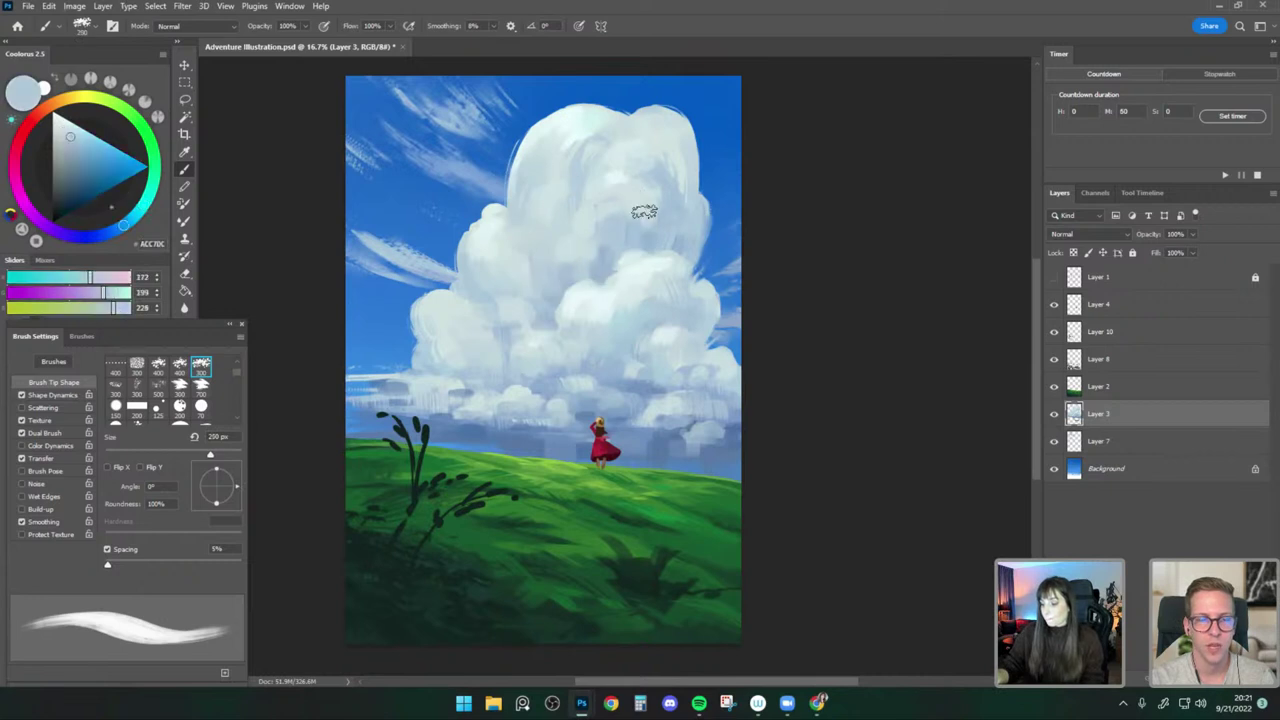
{"action": "left_click", "coordinate": [606, 249], "text": "alt"}
{"action": "key", "text": "period"}
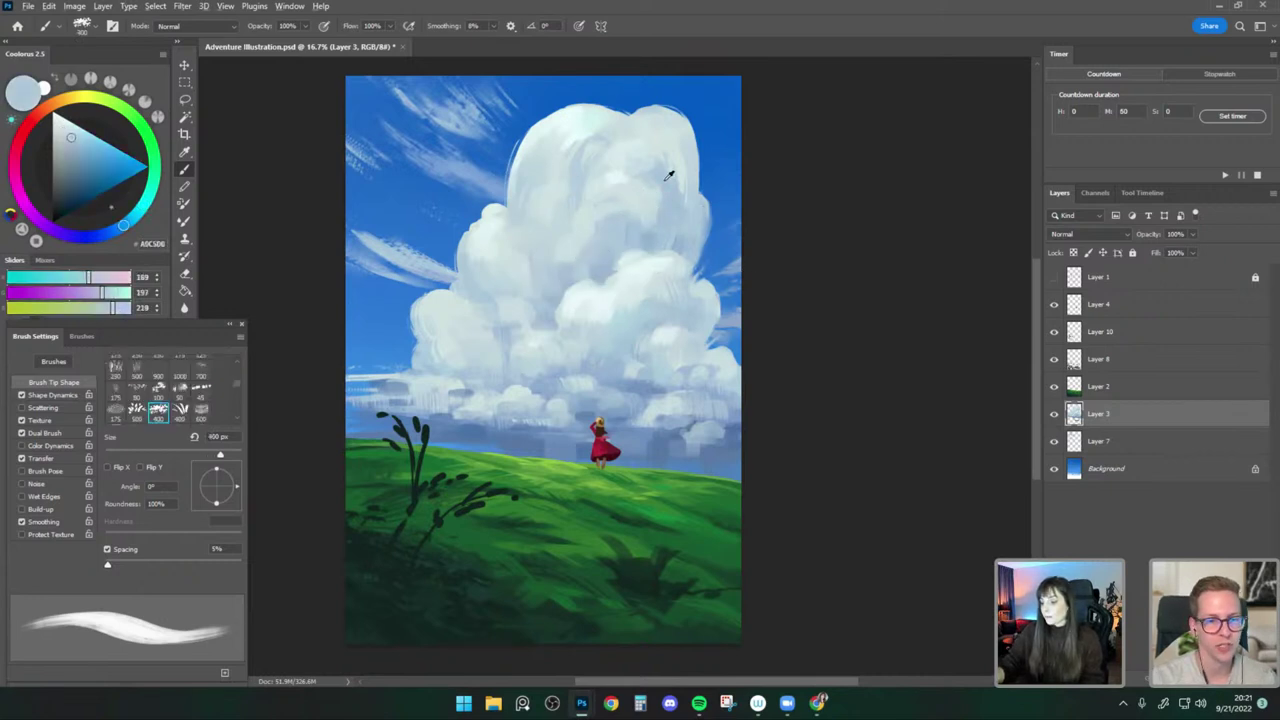
{"action": "left_click", "coordinate": [606, 125], "text": "alt"}
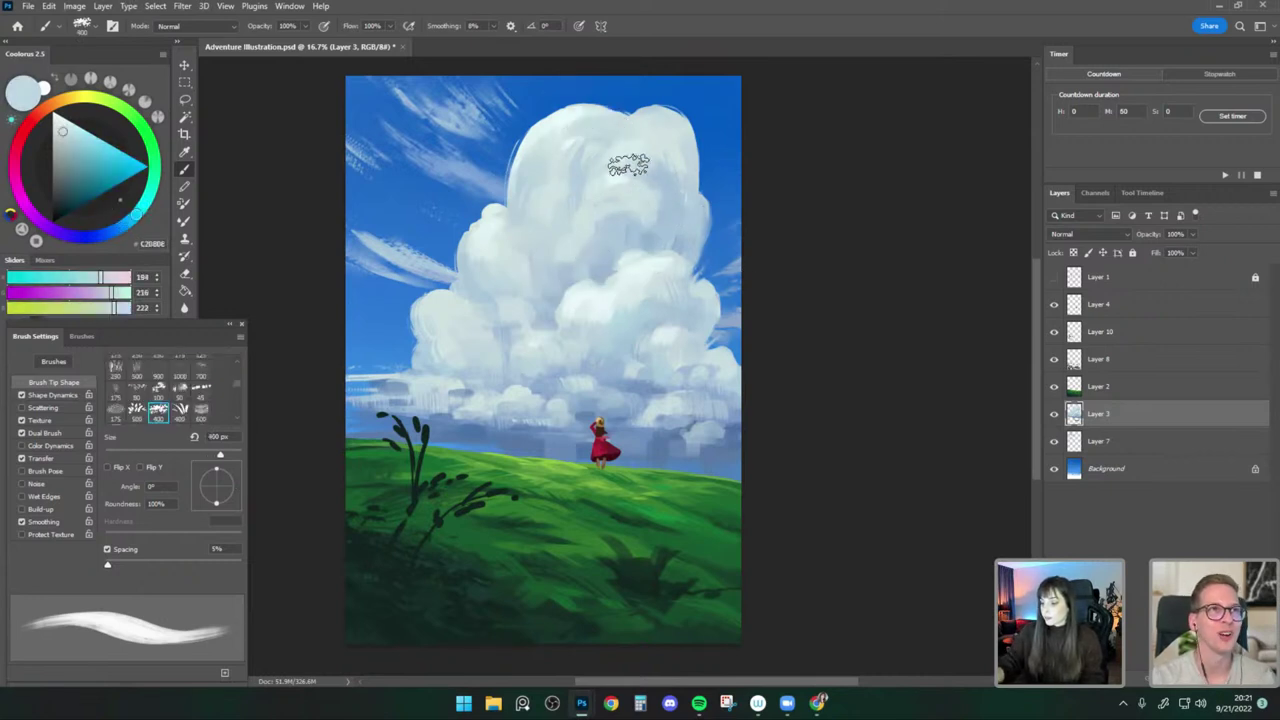
{"action": "left_click", "coordinate": [598, 121], "text": "alt"}
{"action": "key", "text": "comma"}
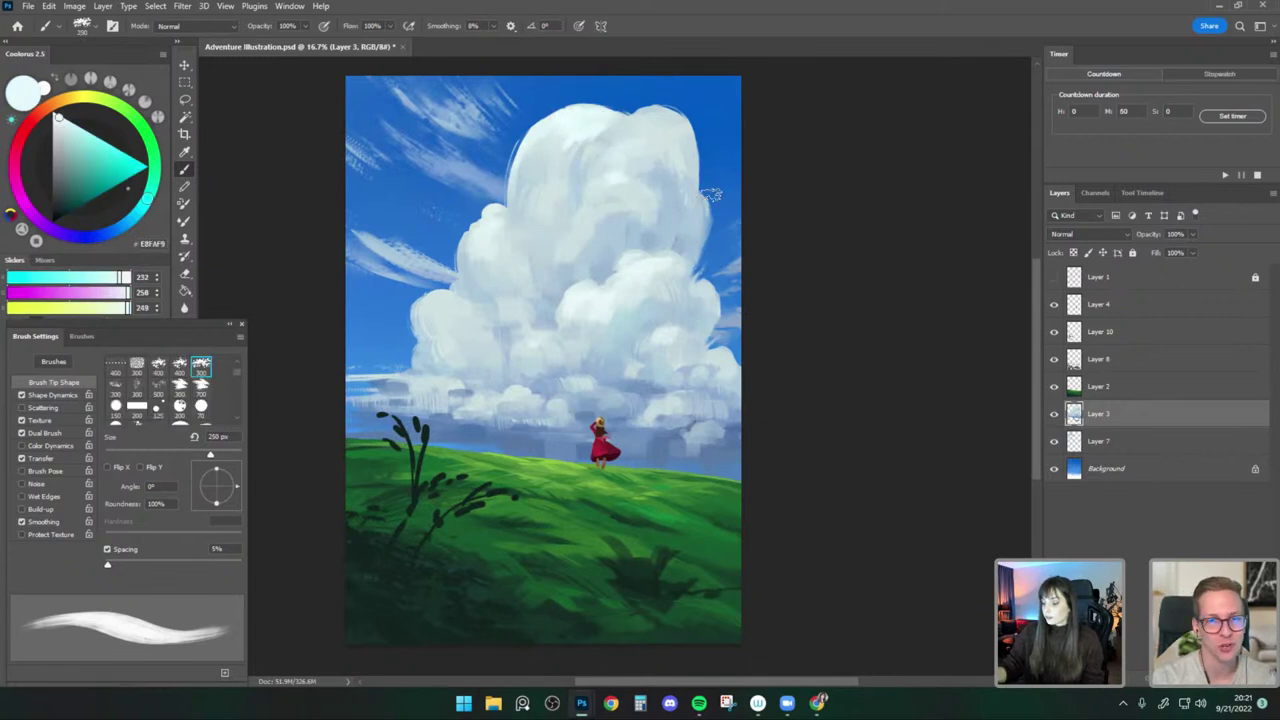
Soften the right side of the central billow with sampled pale grays and whites at about 200–300 px.
{"action": "left_click", "coordinate": [643, 290], "text": "alt"}
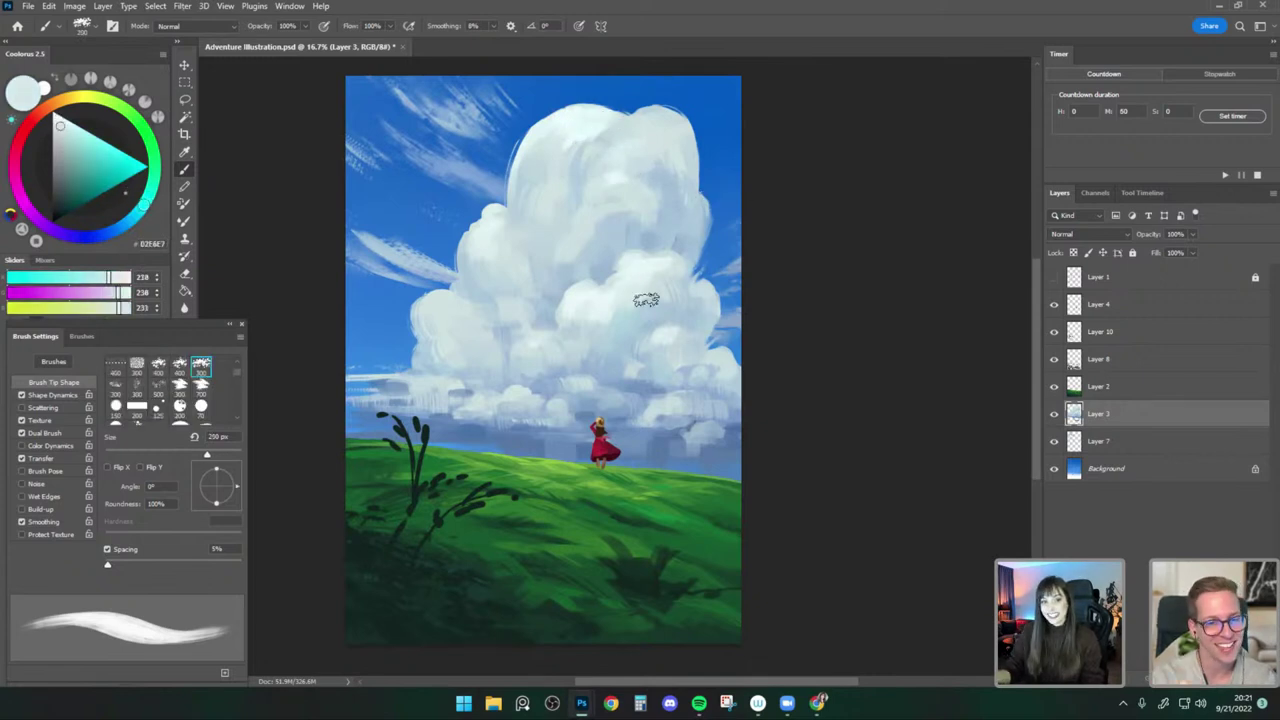
{"action": "key", "text": "bracketright"}
{"action": "left_click", "coordinate": [655, 299], "text": "alt"}
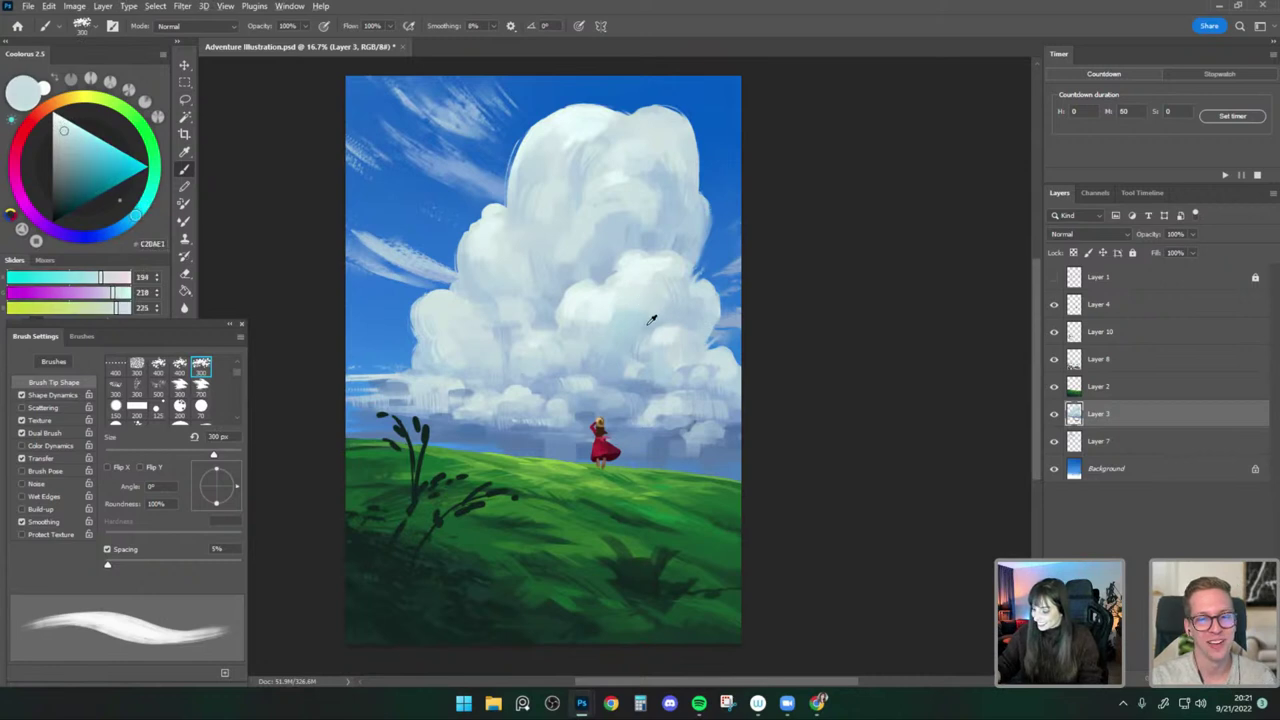
{"action": "left_click", "coordinate": [649, 321], "text": "alt"}
{"action": "left_click", "coordinate": [664, 286], "text": "alt"}
{"action": "left_click_drag", "start_coordinate": [670, 298], "coordinate": [673, 319]}
{"action": "key", "text": "bracketleft"}
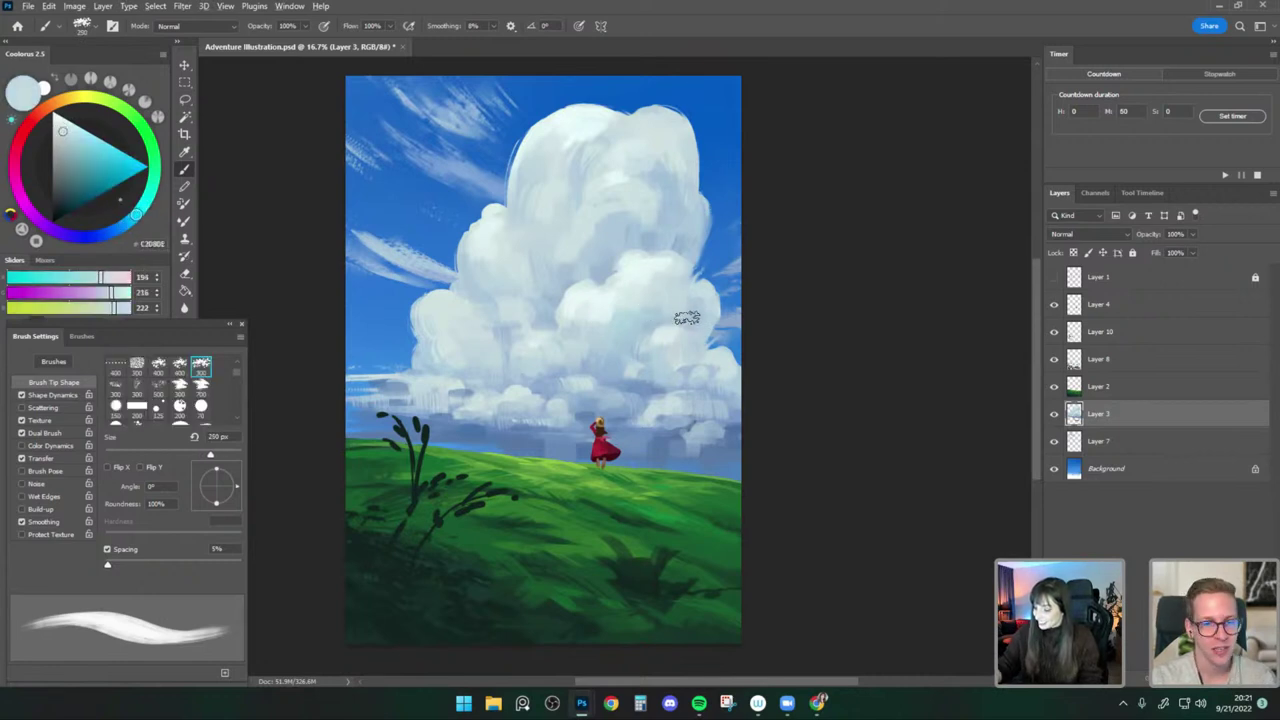
Blend sampled near-whites and blue-grays across the middle and underside of the central billow at about 200–300 px.
{"action": "left_click", "coordinate": [669, 306], "text": "alt"}
{"action": "left_click", "coordinate": [640, 288], "text": "alt"}
{"action": "left_click", "coordinate": [610, 296], "text": "alt"}
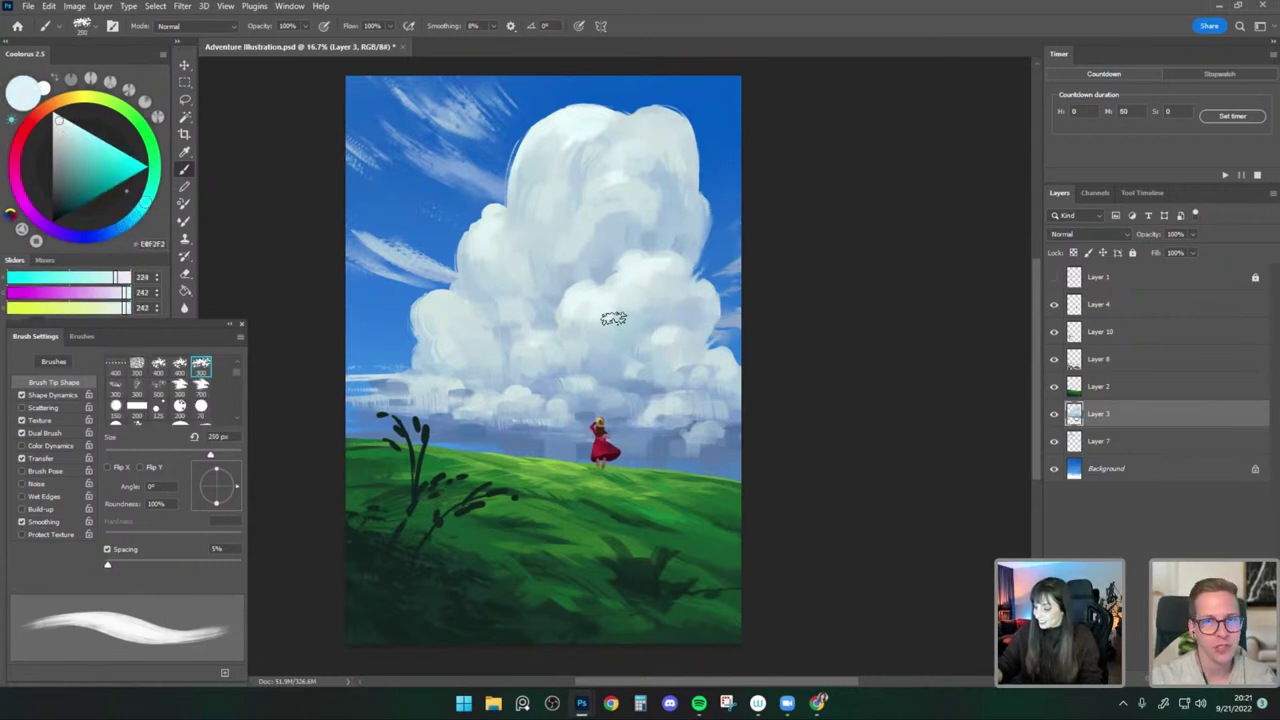
{"action": "left_click", "coordinate": [622, 280], "text": "alt"}
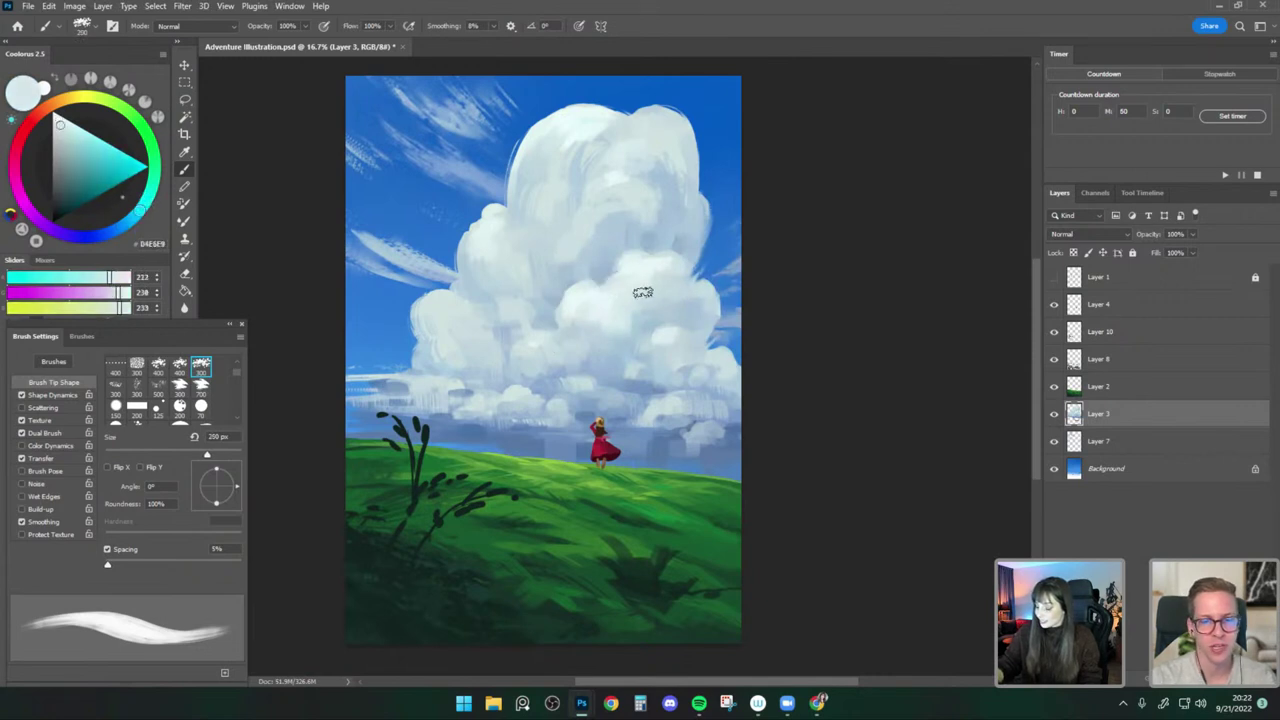
{"action": "left_click", "coordinate": [650, 288], "text": "alt"}
{"action": "left_click", "coordinate": [581, 340], "text": "alt"}
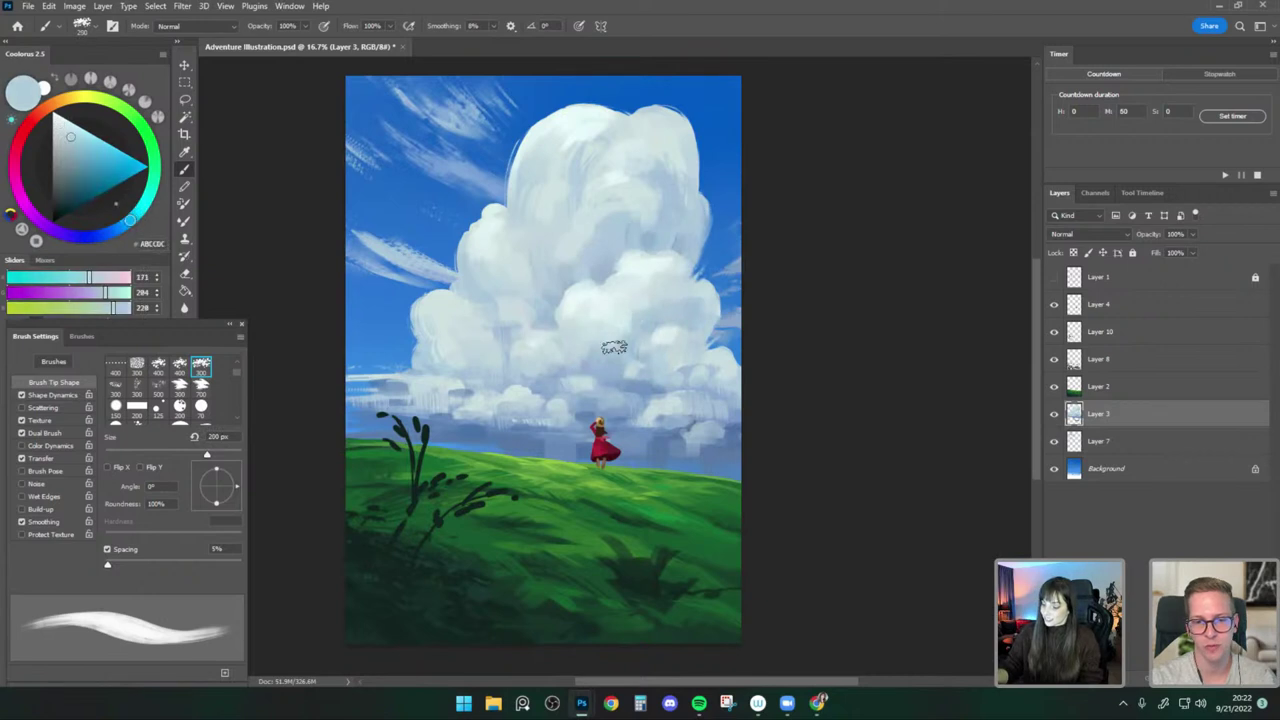
{"action": "left_click", "coordinate": [616, 326], "text": "alt"}
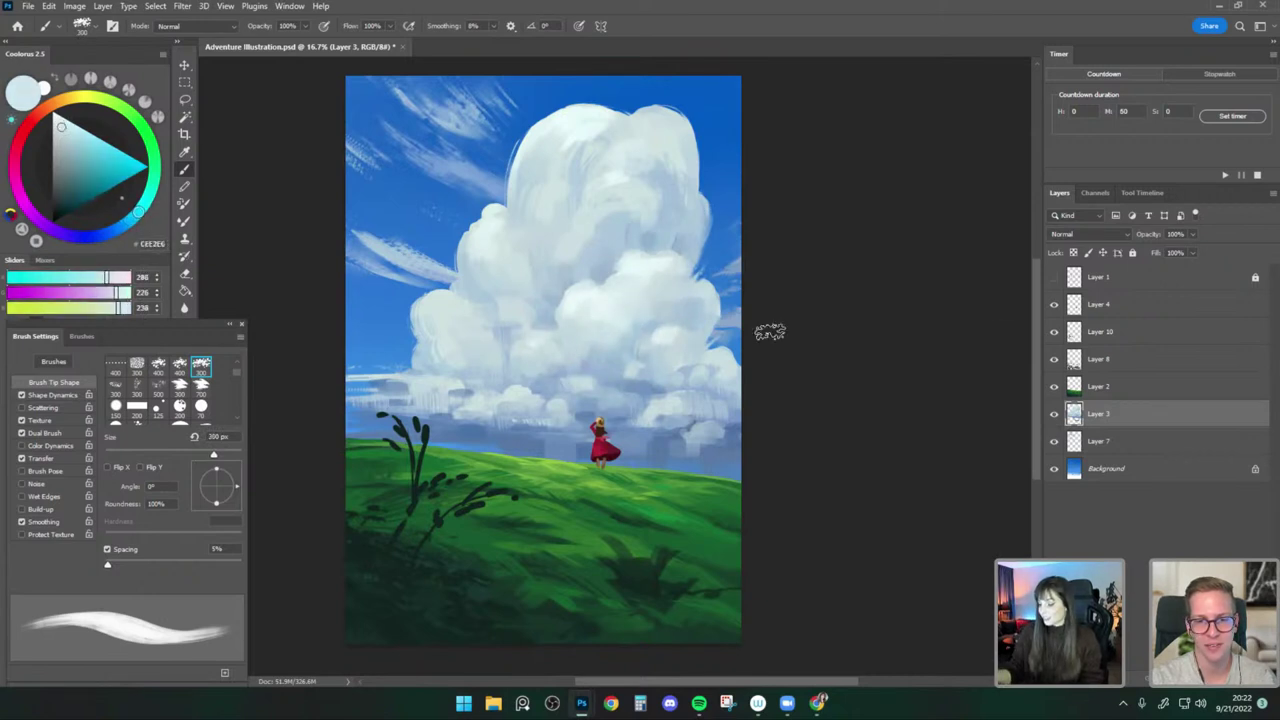
{"action": "left_click", "coordinate": [662, 299], "text": "alt"}
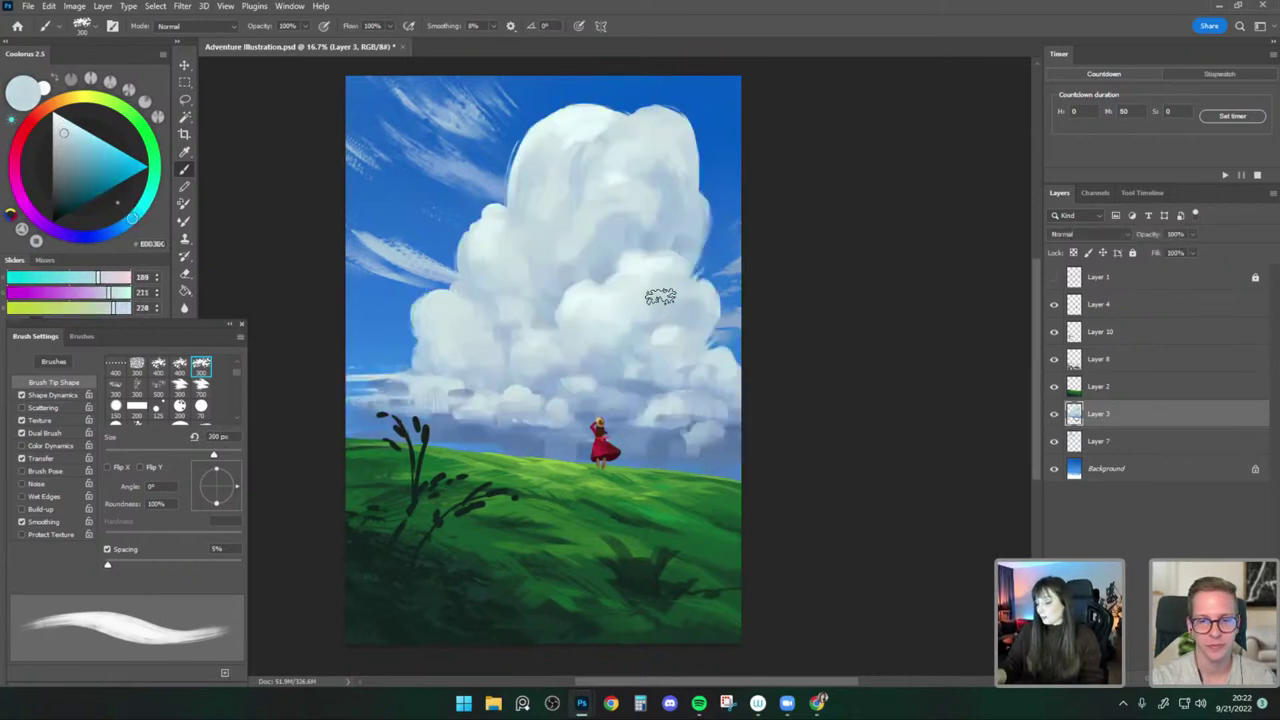
Flip the canvas horizontally and sample a blue-gray from the main cloud's shaded middle with a 250 px brush.
{"action": "key", "text": "ctrl+shift+h"}
{"action": "left_click_drag", "start_coordinate": [793, 399], "coordinate": [830, 389]}
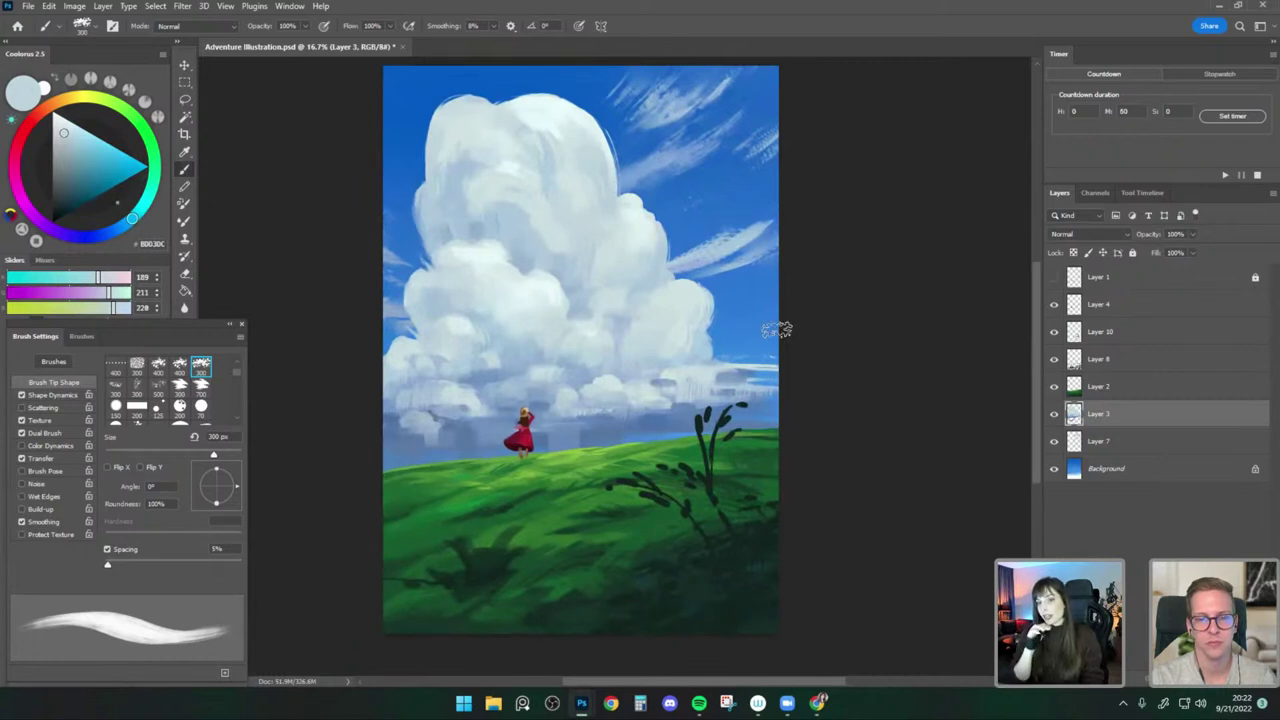
{"action": "left_click", "coordinate": [576, 290], "text": "alt"}
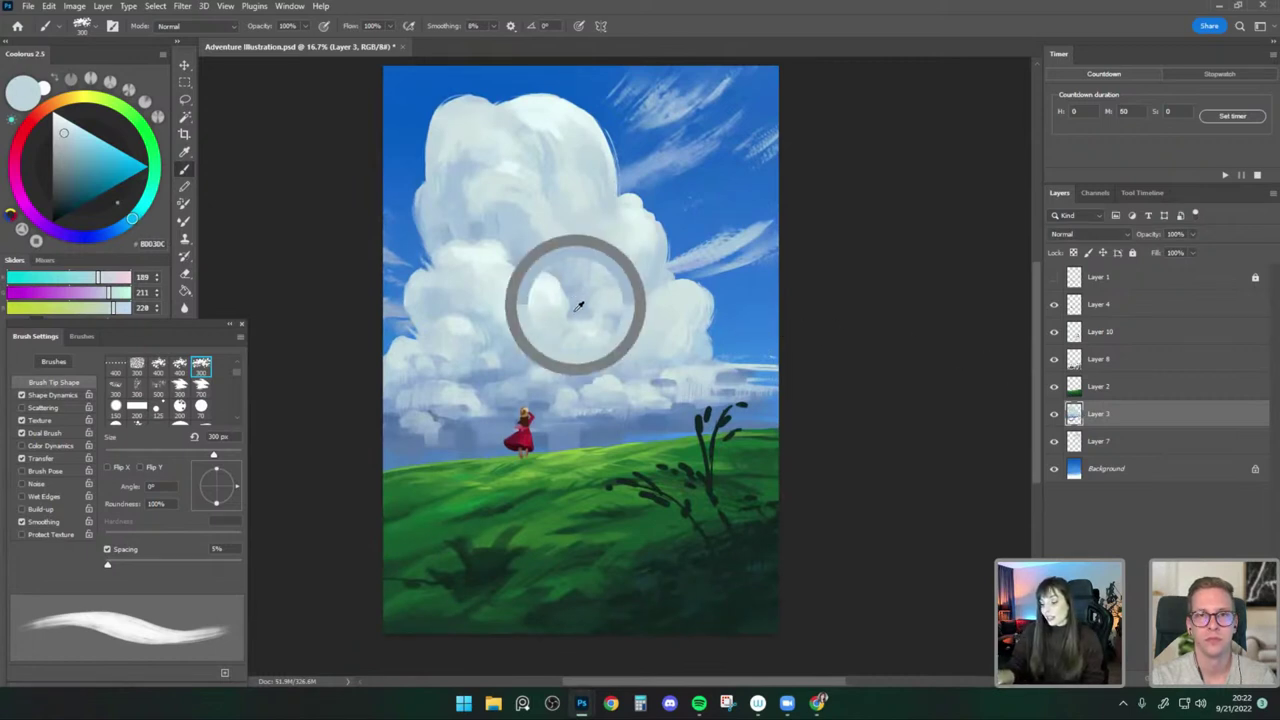
{"action": "key", "text": "bracketleft"}
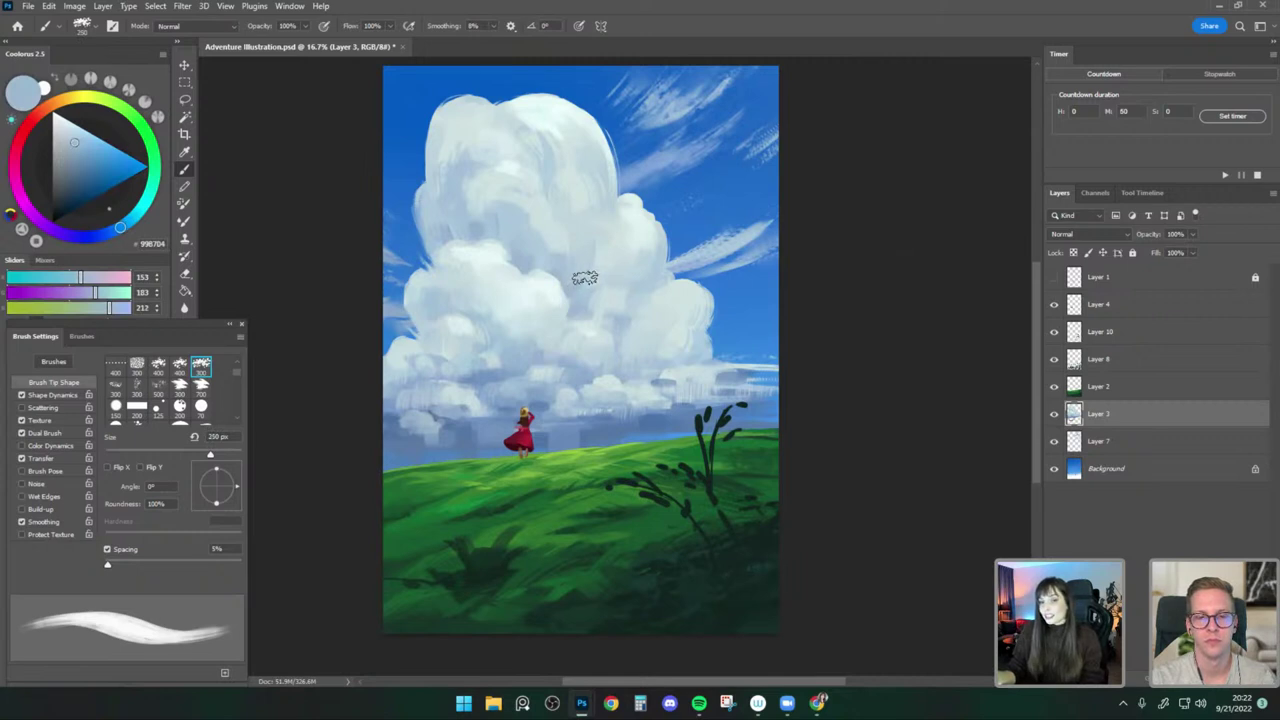
Refine the shaded edge and underside of the central billow with sampled blue-grays and pale grays, reducing the brush to 125 px.
{"action": "key", "text": "bracketleft"}
{"action": "key", "text": "bracketleft"}
{"action": "key", "text": "bracketleft"}
{"action": "left_click_drag", "start_coordinate": [570, 319], "coordinate": [553, 323]}
{"action": "left_click", "coordinate": [558, 317], "text": "alt"}
{"action": "left_click", "coordinate": [577, 309], "text": "alt"}
{"action": "key", "text": "bracketleft"}
{"action": "key", "text": "bracketleft"}
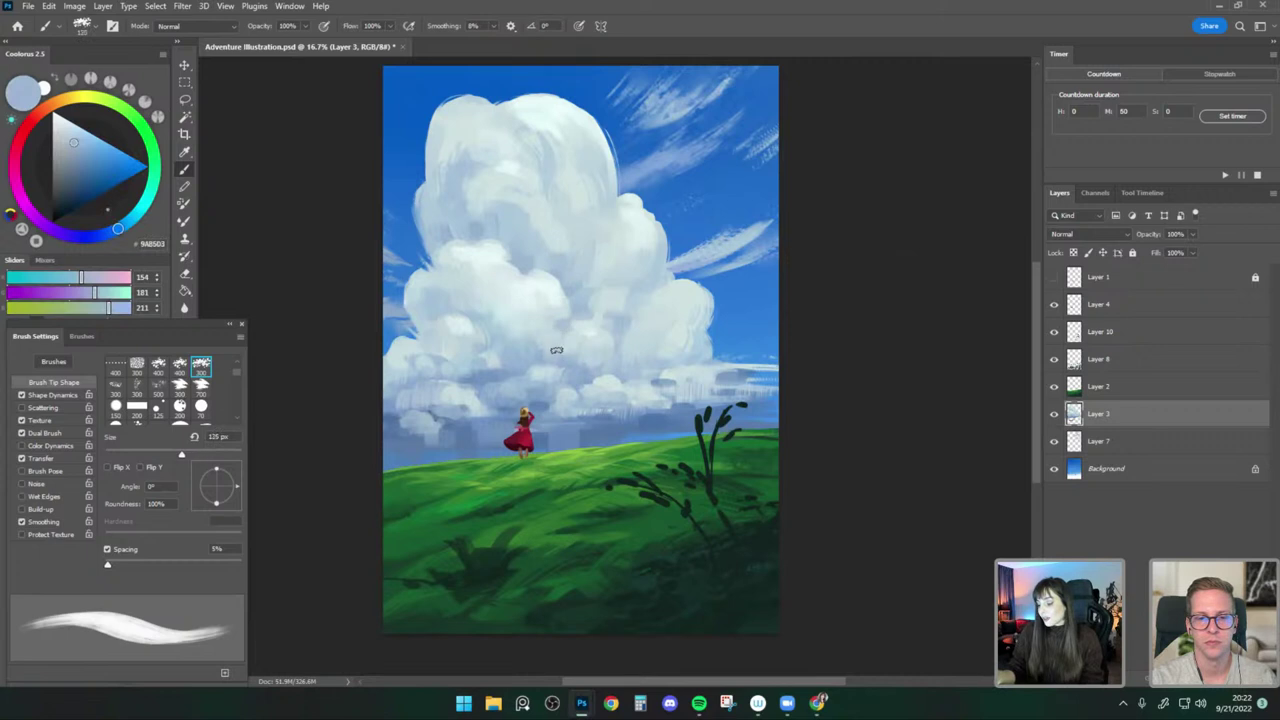
{"action": "left_click", "coordinate": [553, 315], "text": "alt"}
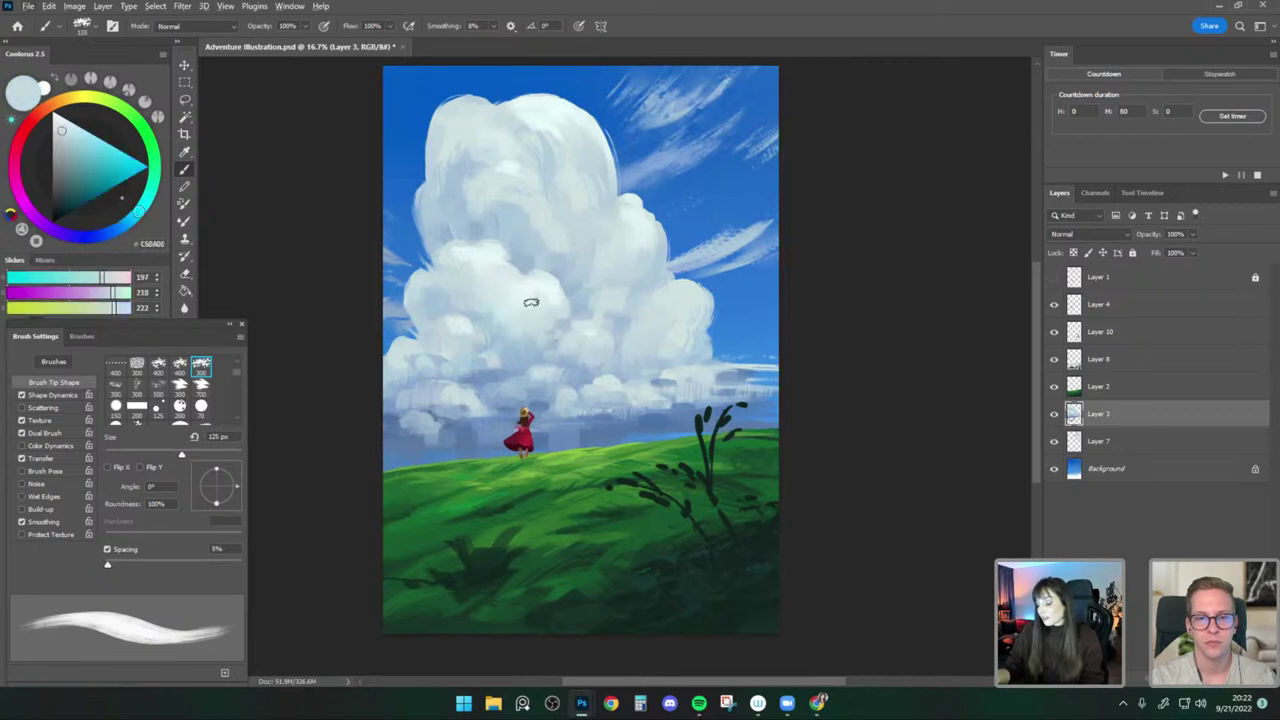
{"action": "left_click", "coordinate": [611, 322], "text": "alt"}
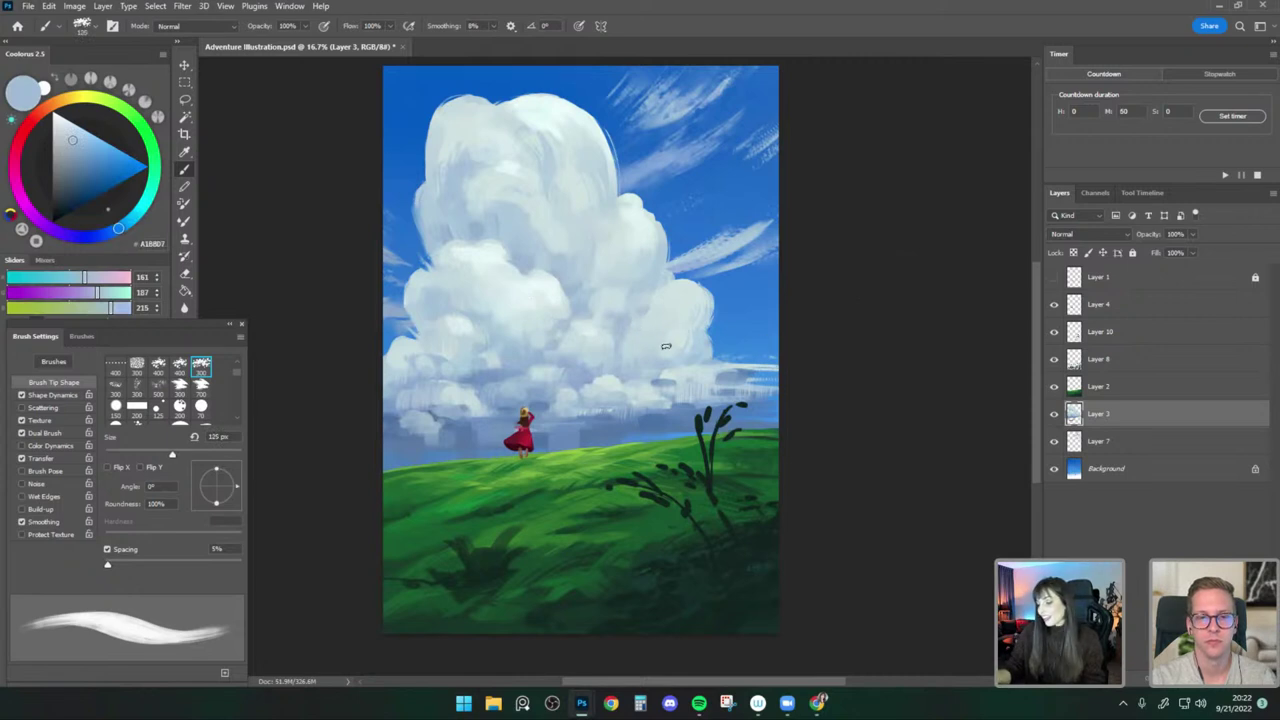
Blend sampled blue-grays into the shadows above the central billow, varying the brush between 125 and 200 px.
{"action": "key", "text": "bracketright"}
{"action": "key", "text": "bracketright"}
{"action": "left_click", "coordinate": [564, 260], "text": "alt"}
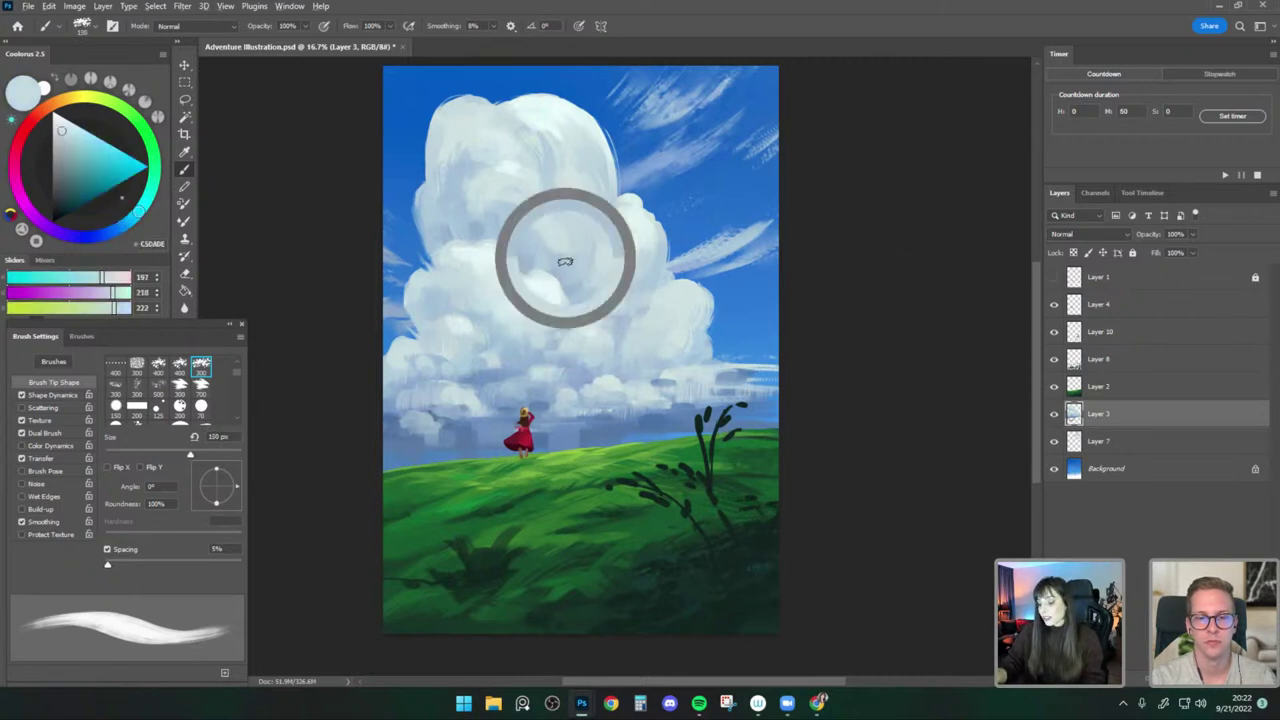
{"action": "key", "text": "bracketright"}
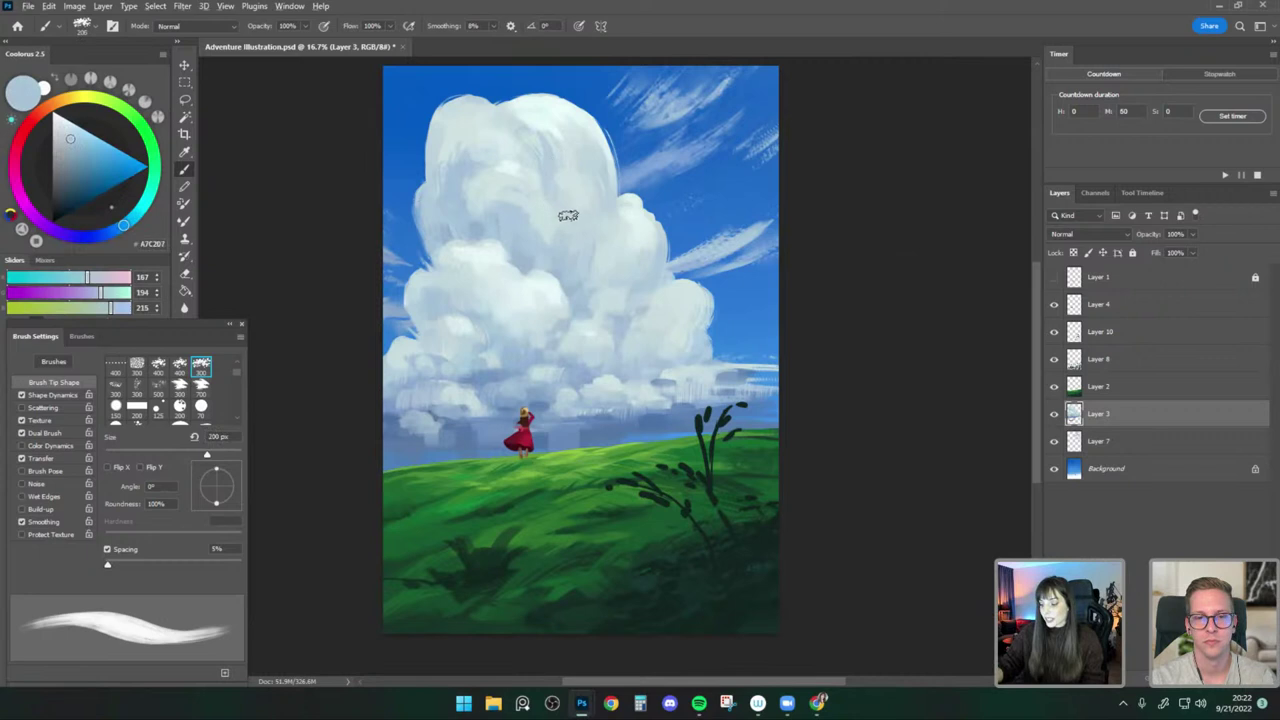
{"action": "left_click", "coordinate": [563, 240], "text": "alt"}
{"action": "left_click", "coordinate": [535, 225], "text": "alt"}
{"action": "key", "text": "bracketleft"}
{"action": "key", "text": "bracketleft"}
{"action": "key", "text": "bracketleft"}
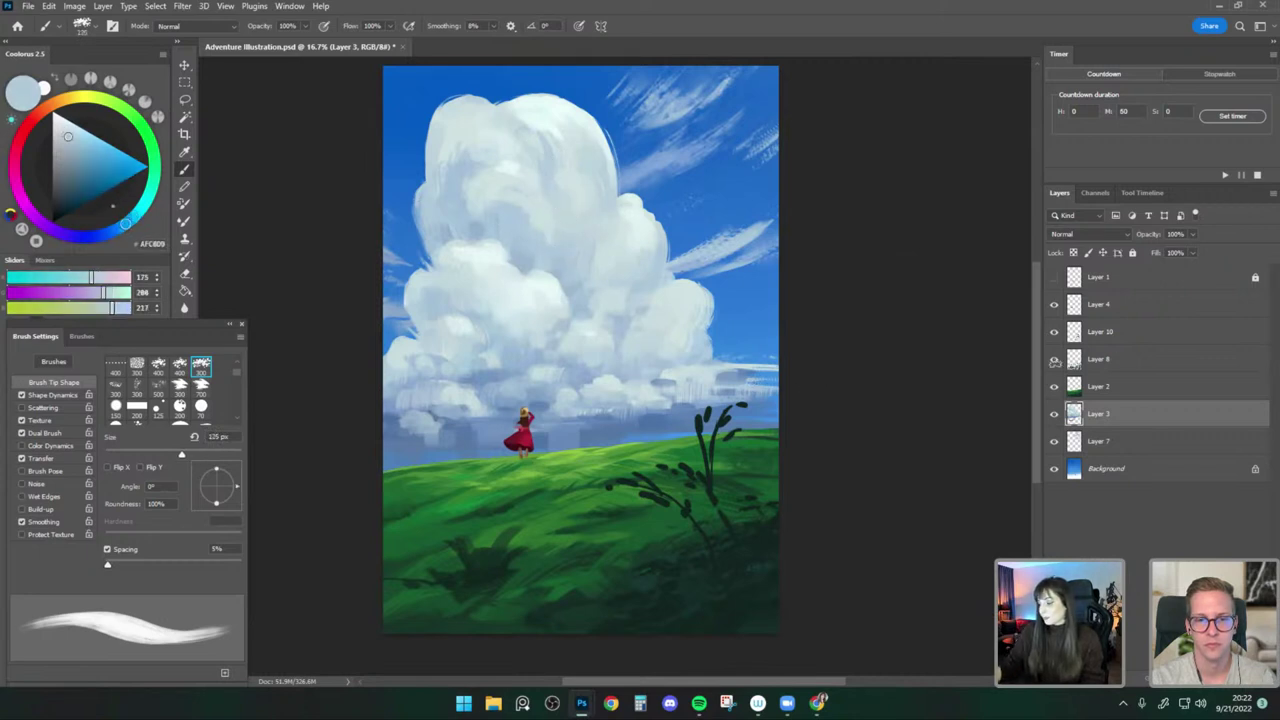
Paint sampled light blue-grays into the main cloud's upper-left lobe, enlarging the brush from 200 to 300 px.
{"action": "left_click", "coordinate": [461, 131], "text": "alt"}
{"action": "key", "text": "bracketright"}
{"action": "left_click", "coordinate": [441, 134], "text": "alt"}
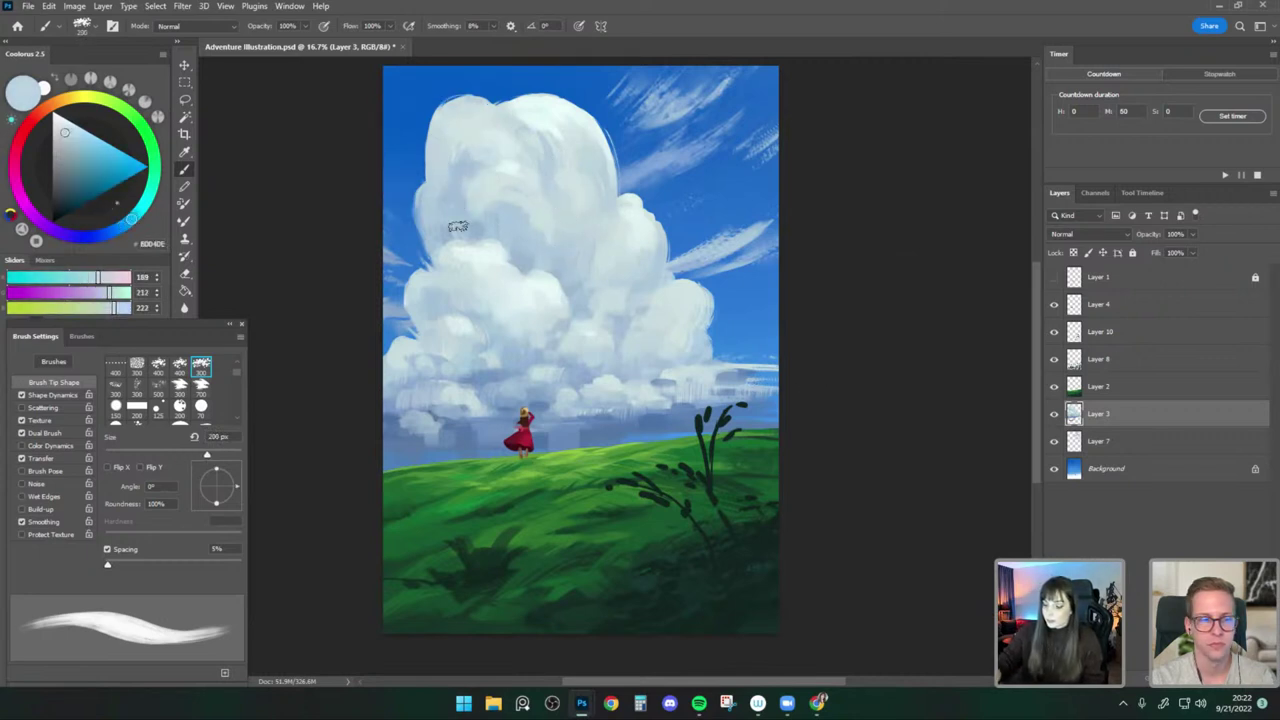
{"action": "key", "text": "bracketright"}
{"action": "key", "text": "bracketright"}
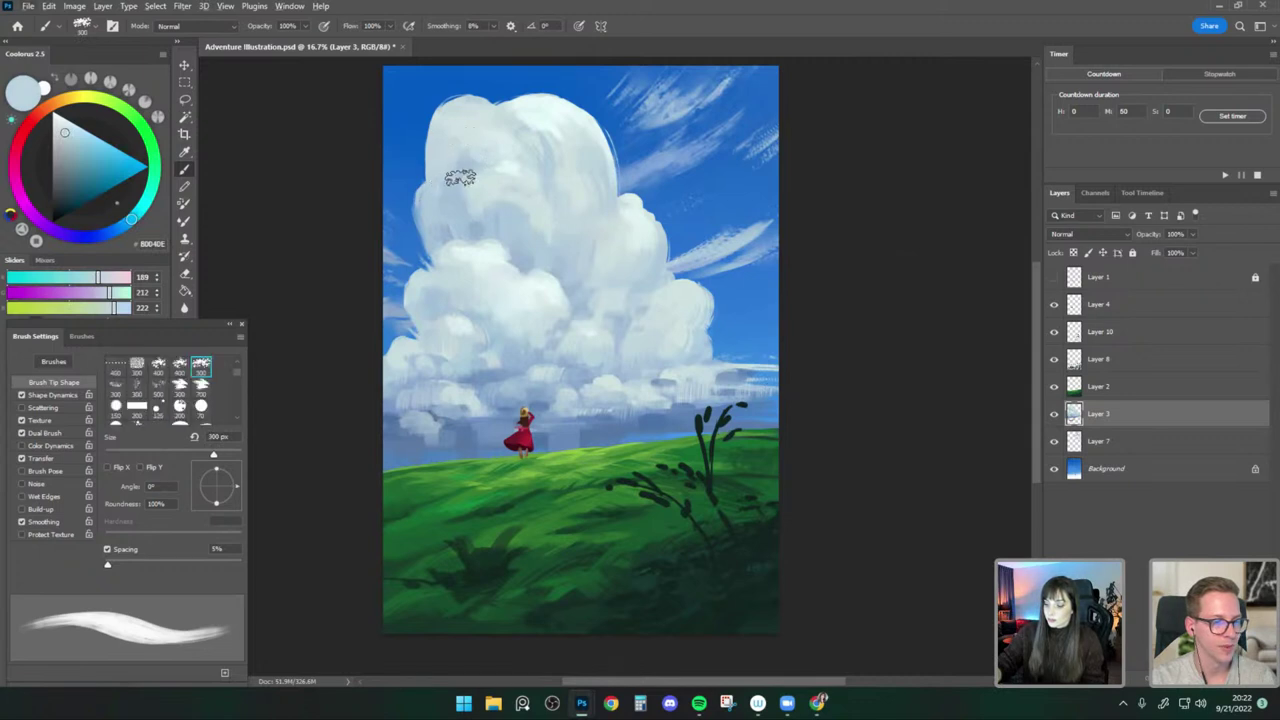
{"action": "left_click", "coordinate": [476, 178], "text": "alt"}
{"action": "left_click", "coordinate": [490, 224], "text": "alt"}
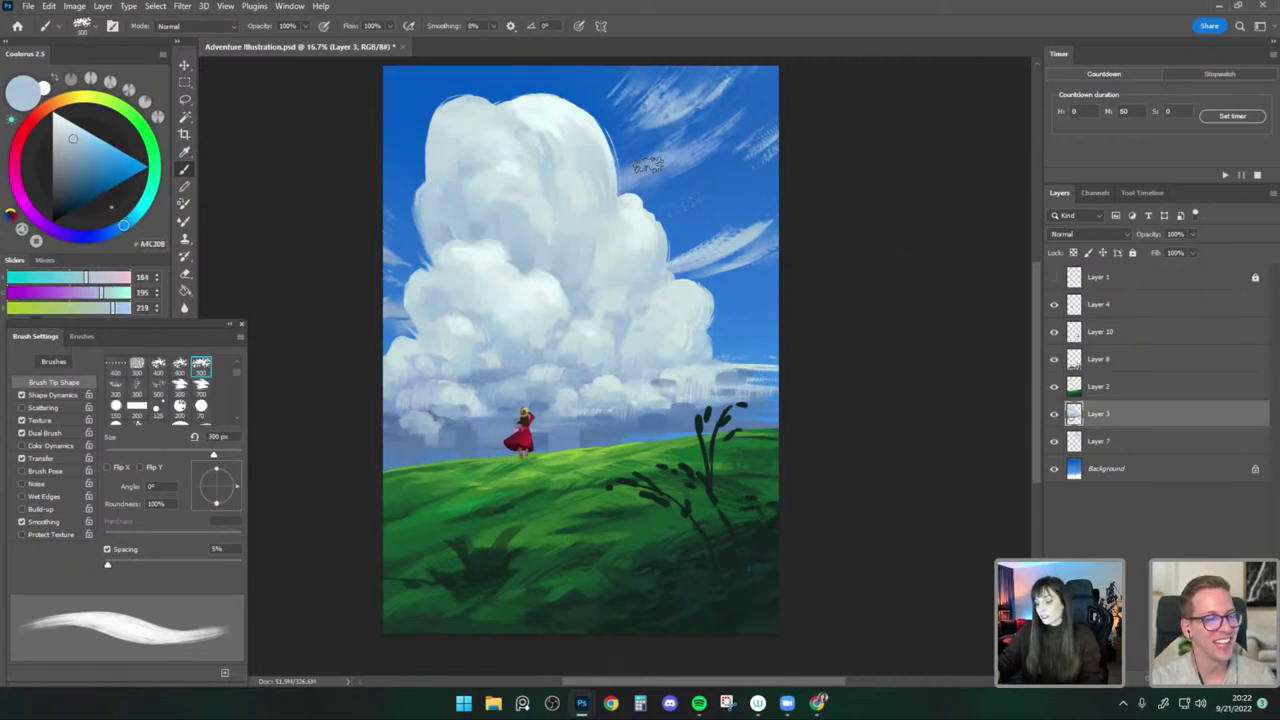
Touch up the main cloud's lower-left bulge with sampled pale whites at 250 px.
{"action": "left_click_drag", "start_coordinate": [824, 396], "coordinate": [826, 381]}
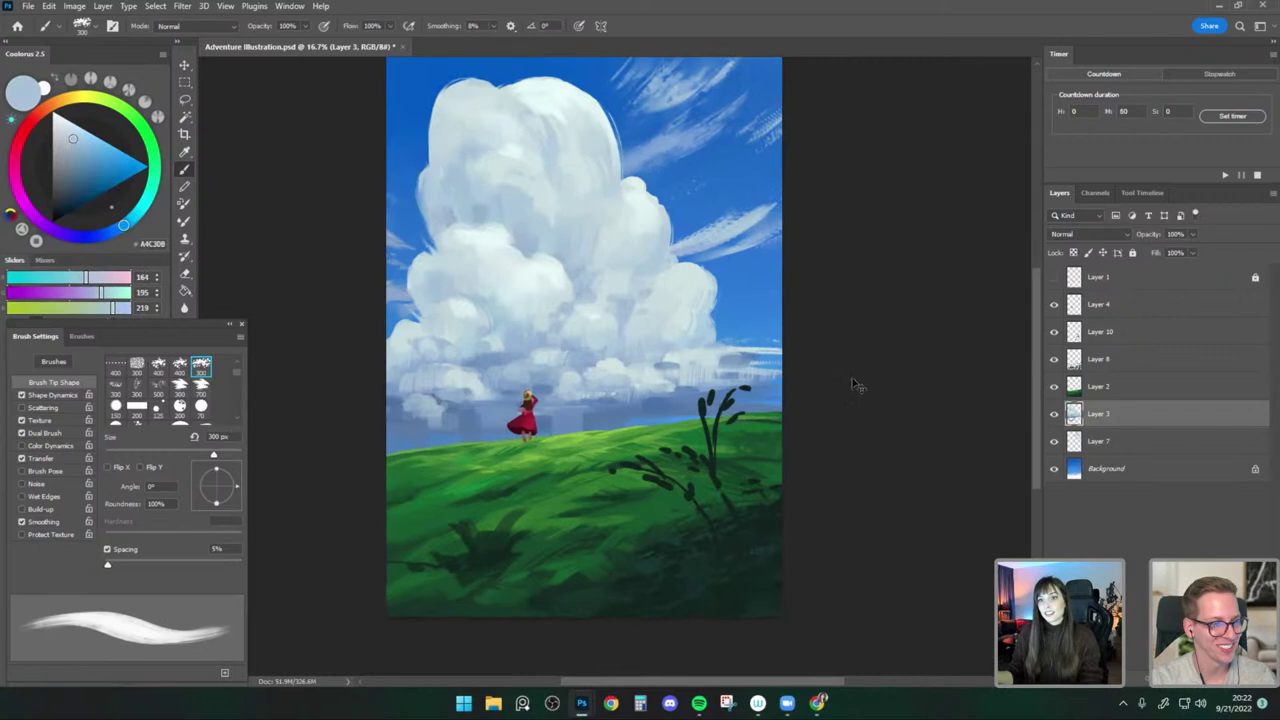
{"action": "left_click", "coordinate": [430, 307], "text": "alt"}
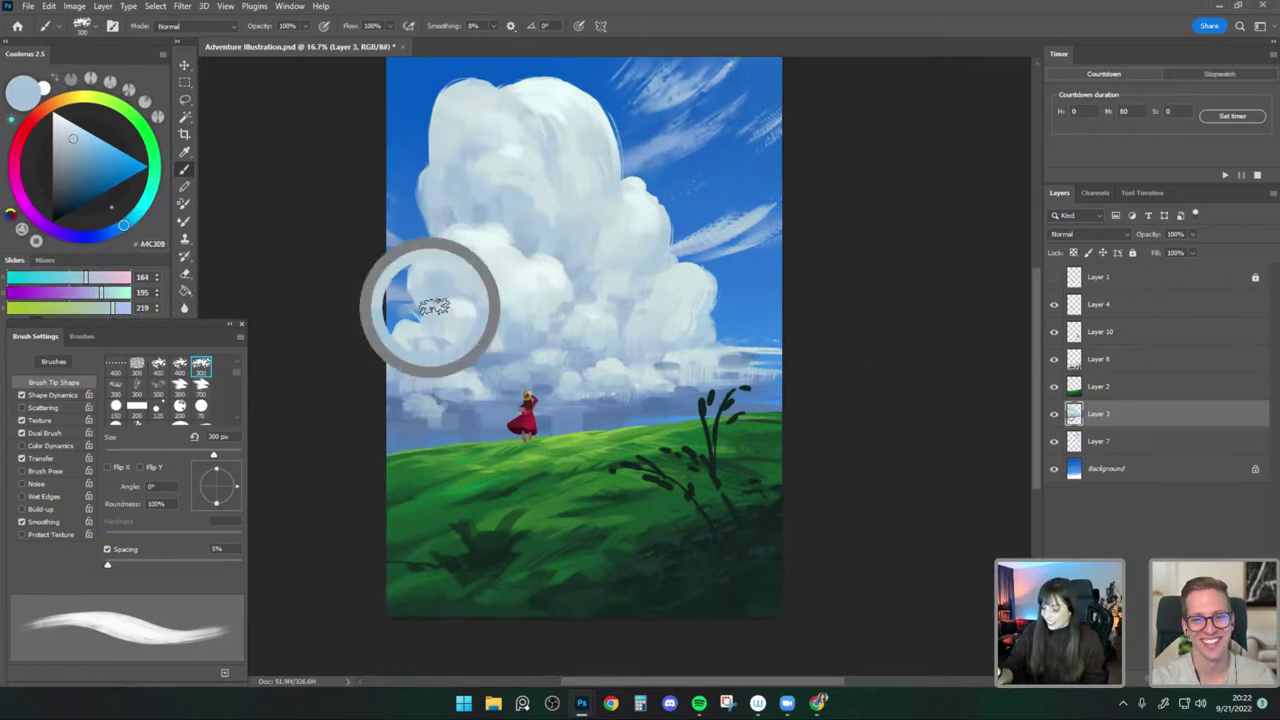
{"action": "key", "text": "["}
{"action": "left_click", "coordinate": [458, 307], "text": "alt"}
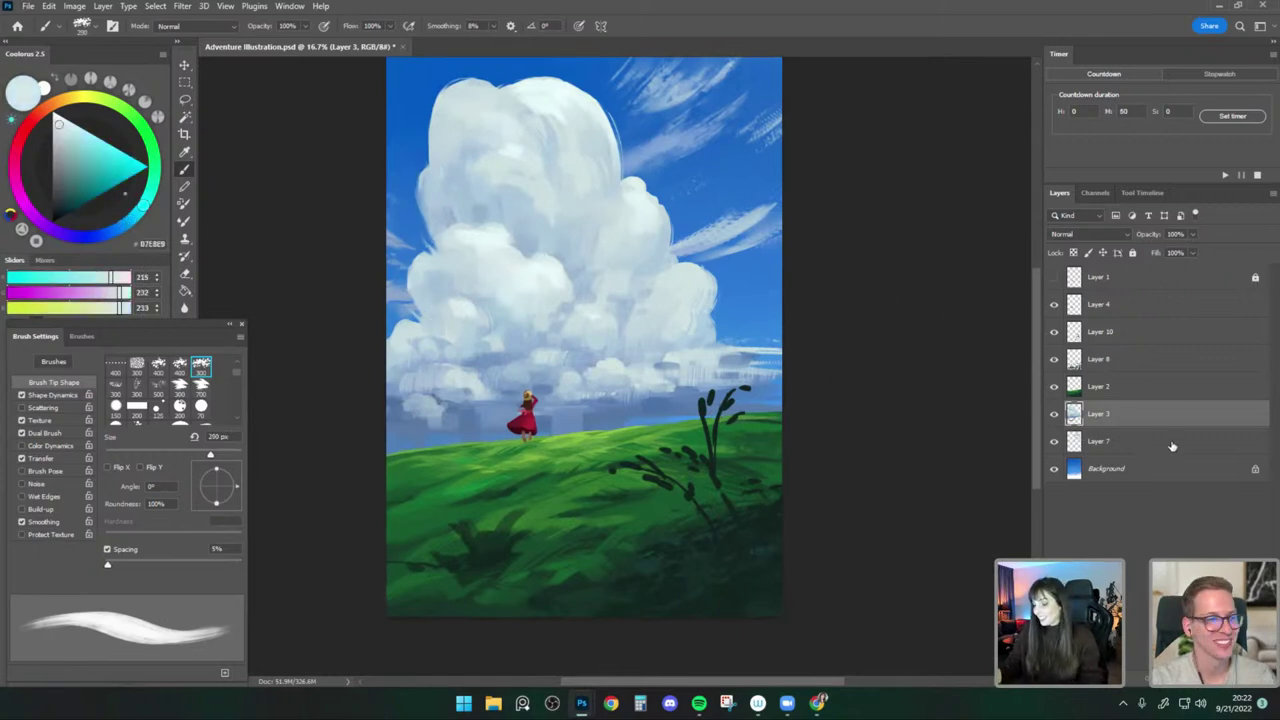
{"action": "left_click_drag", "start_coordinate": [878, 396], "coordinate": [875, 401]}
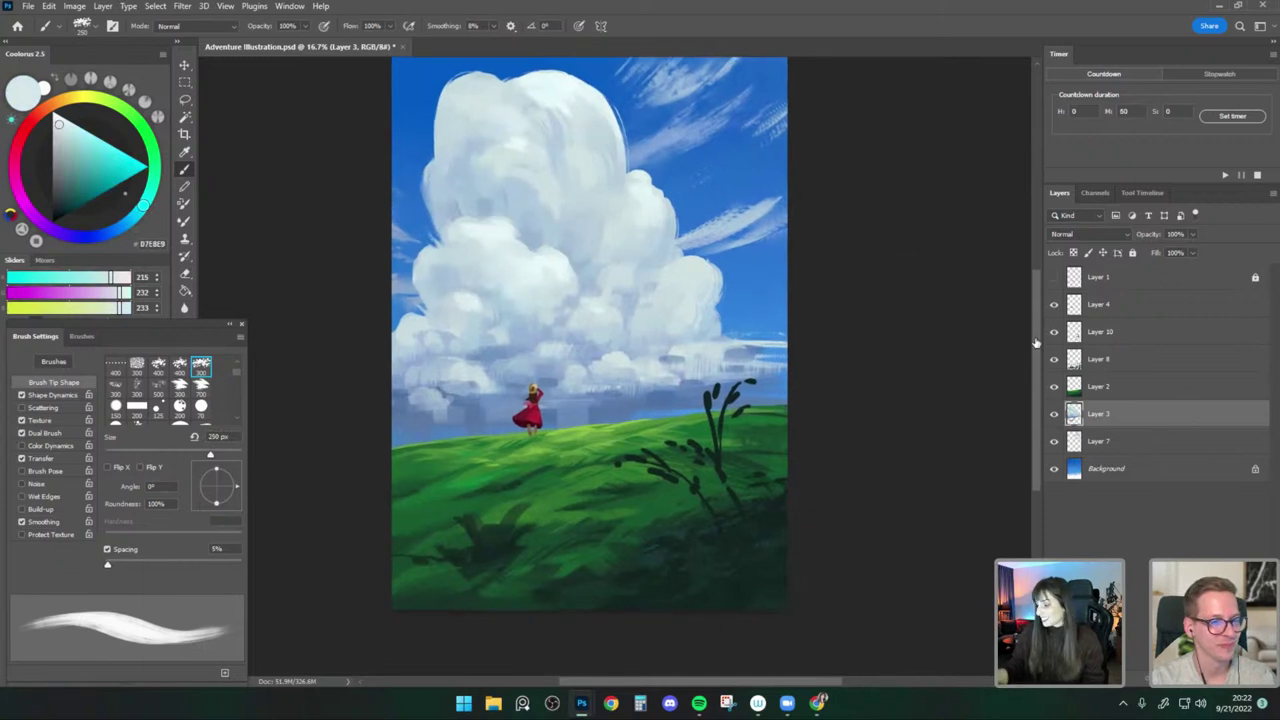
Work a sampled pale white into the small low clouds above the horizon at about 150–175 px.
{"action": "key", "text": "bracketright"}
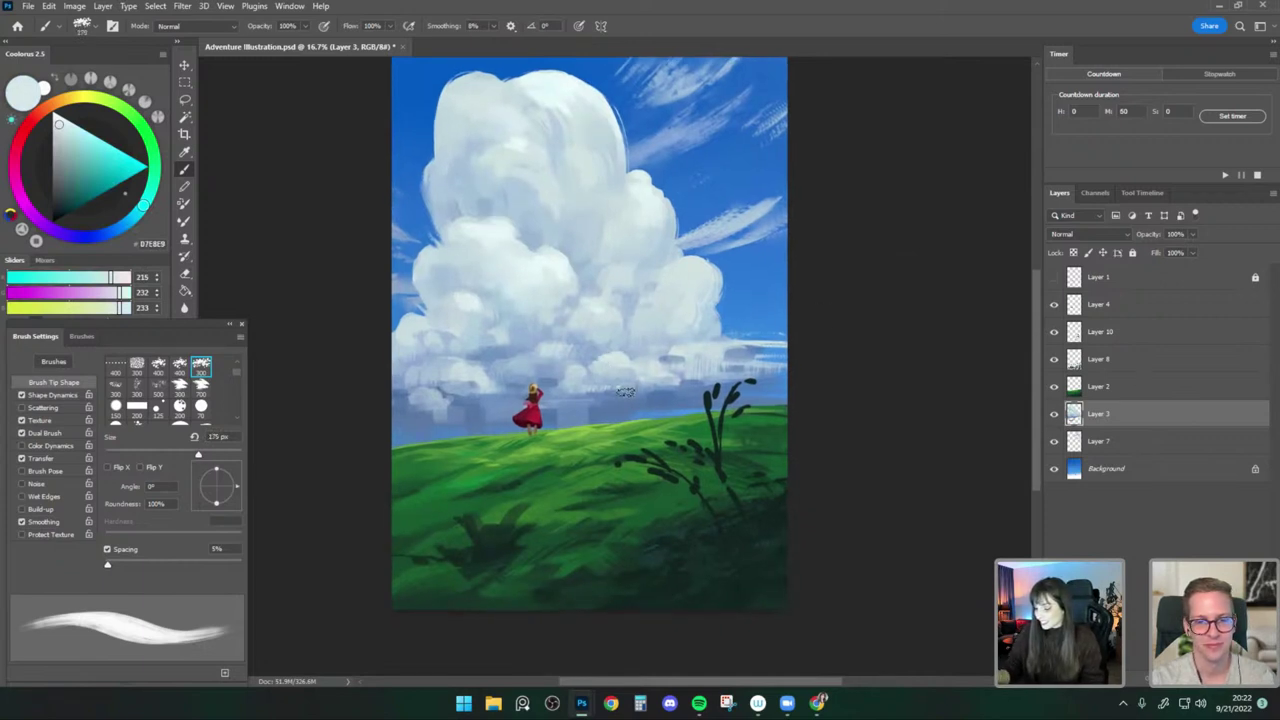
{"action": "left_click", "coordinate": [605, 367], "text": "alt"}
{"action": "key", "text": "bracketleft"}
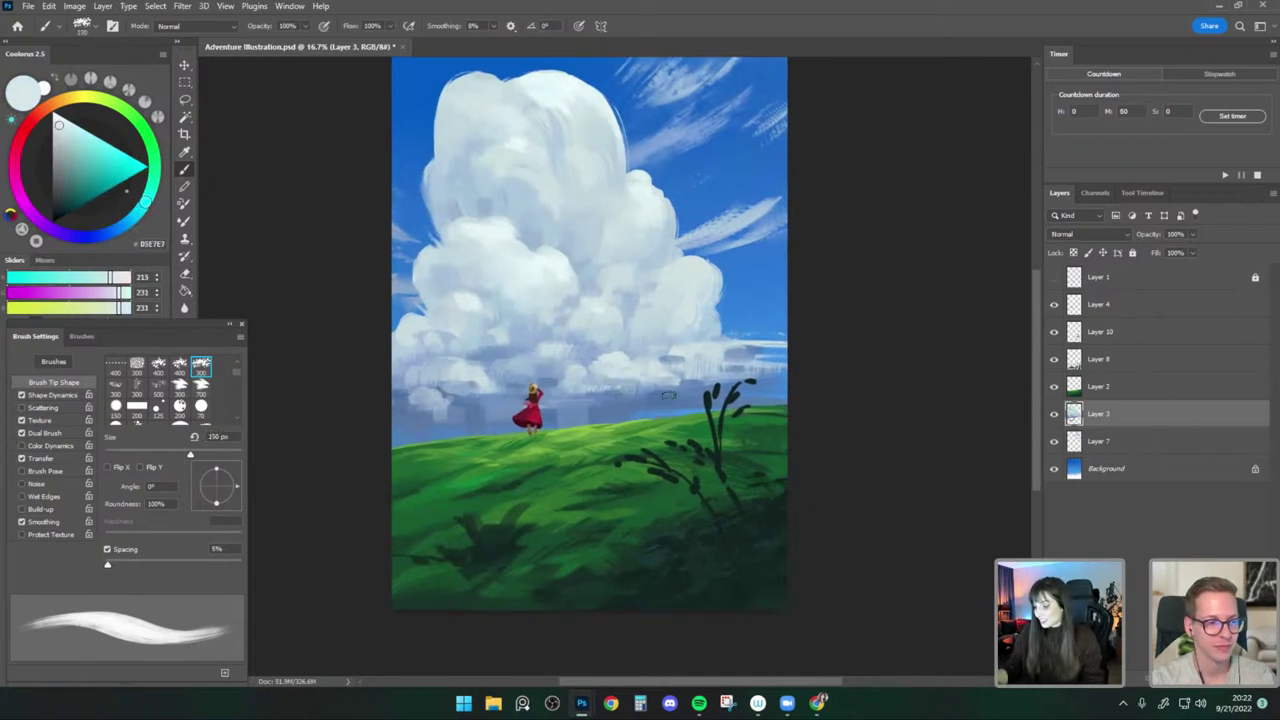
Brighten the main cloud's right shoulder with a sampled near-white at about 175–200 px.
{"action": "left_click", "coordinate": [596, 305], "text": "alt"}
{"action": "key", "text": "bracketright"}
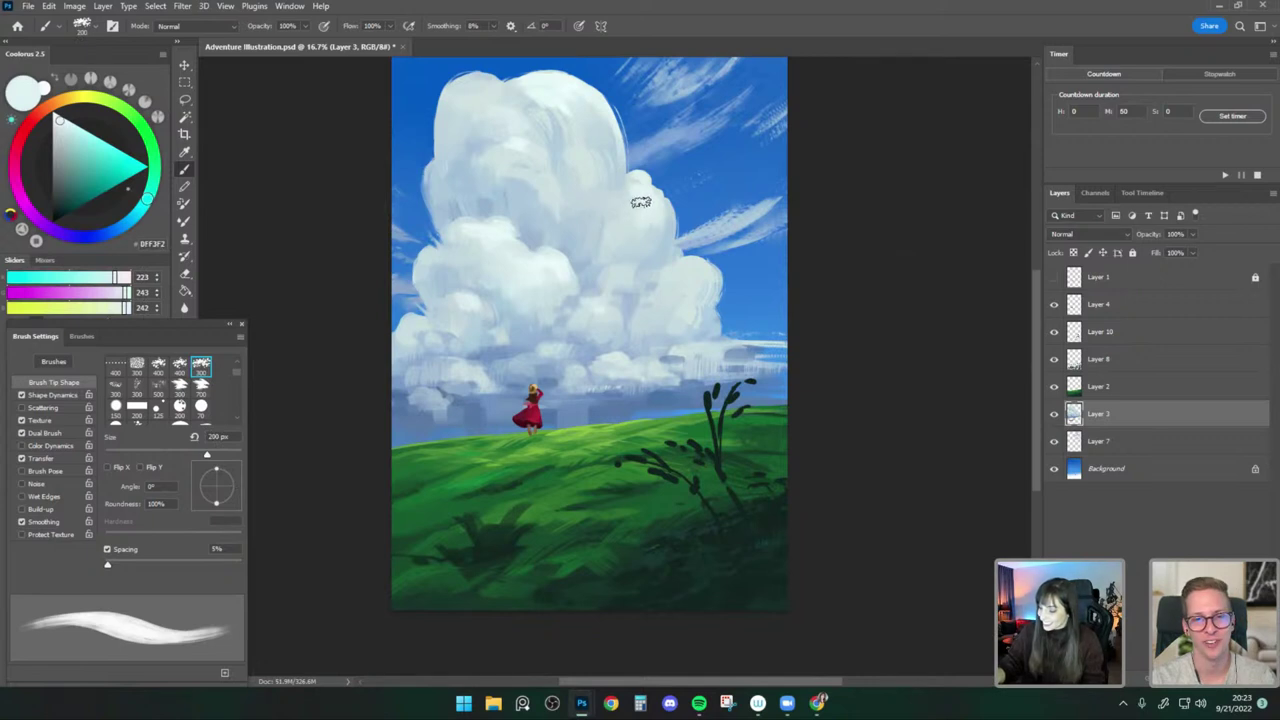
{"action": "key", "text": "bracketright"}
{"action": "key", "text": "bracketleft"}
{"action": "key", "text": "bracketleft"}
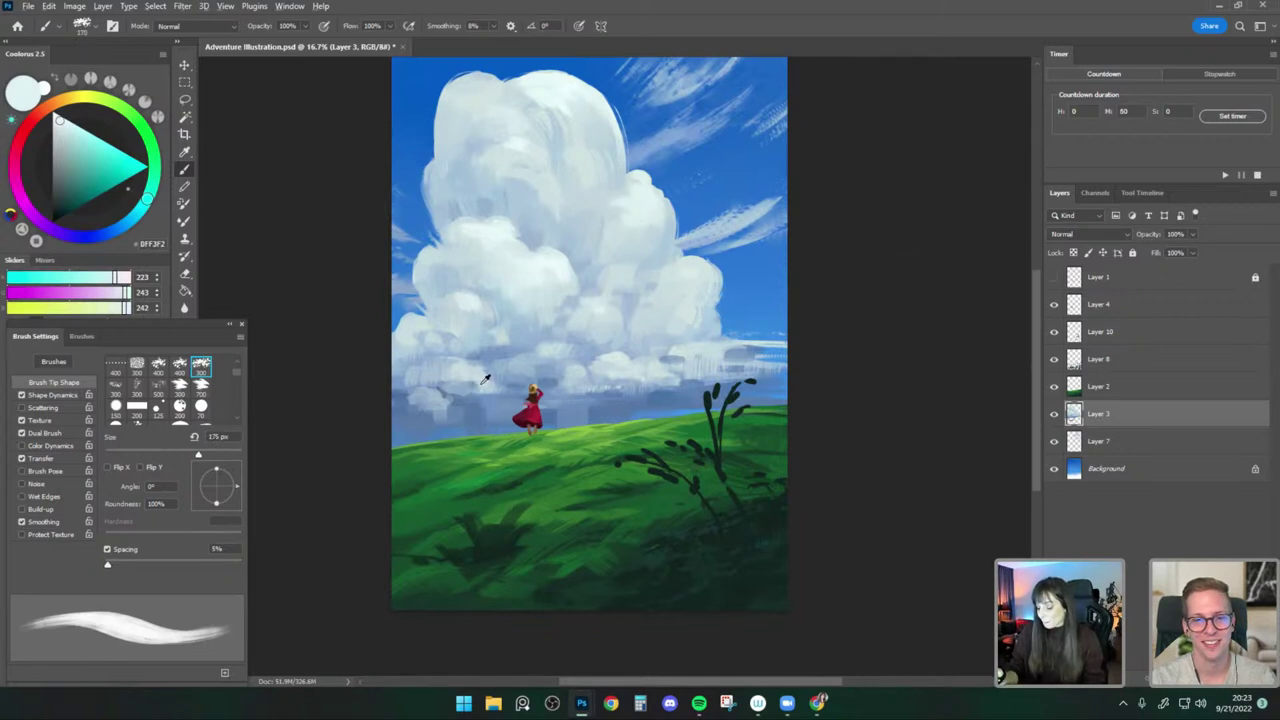
Paint sampled light blue-grays into the low clouds and haze around the figure at about 125–200 px.
{"action": "left_click", "coordinate": [485, 379], "text": "alt"}
{"action": "key", "text": "bracketright"}
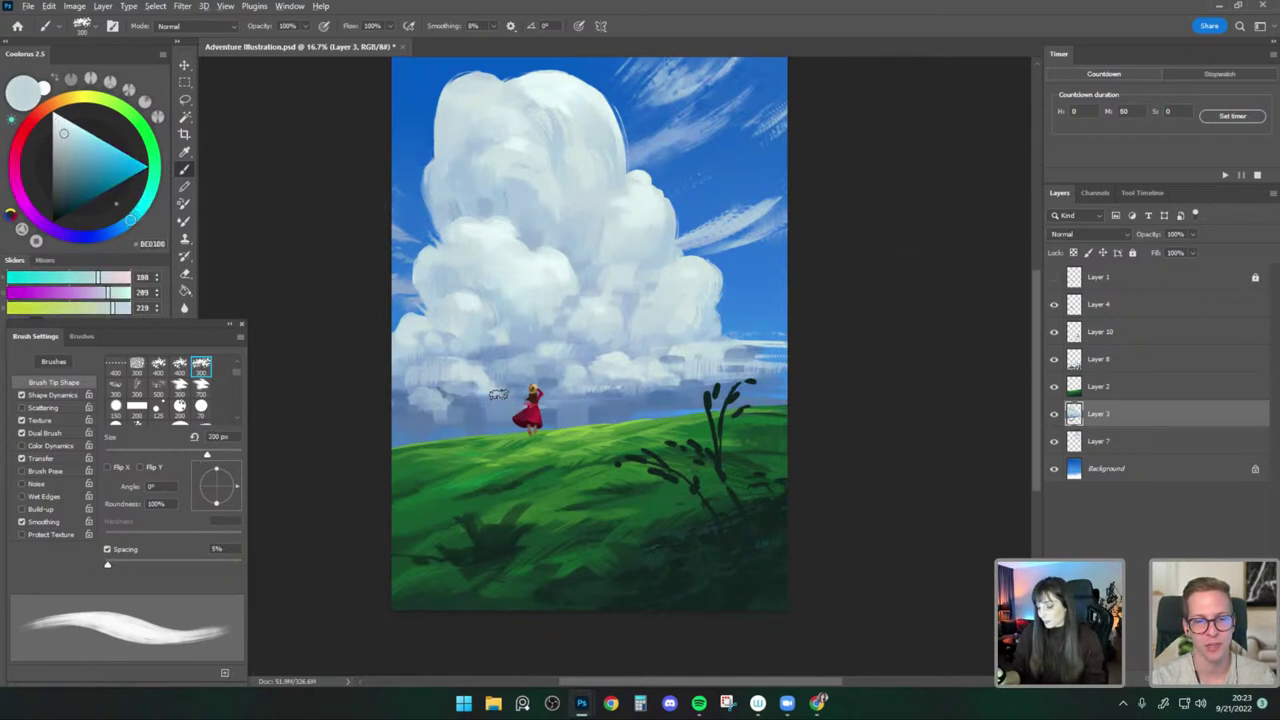
{"action": "left_click", "coordinate": [497, 396], "text": "alt"}
{"action": "key", "text": "bracketleft"}
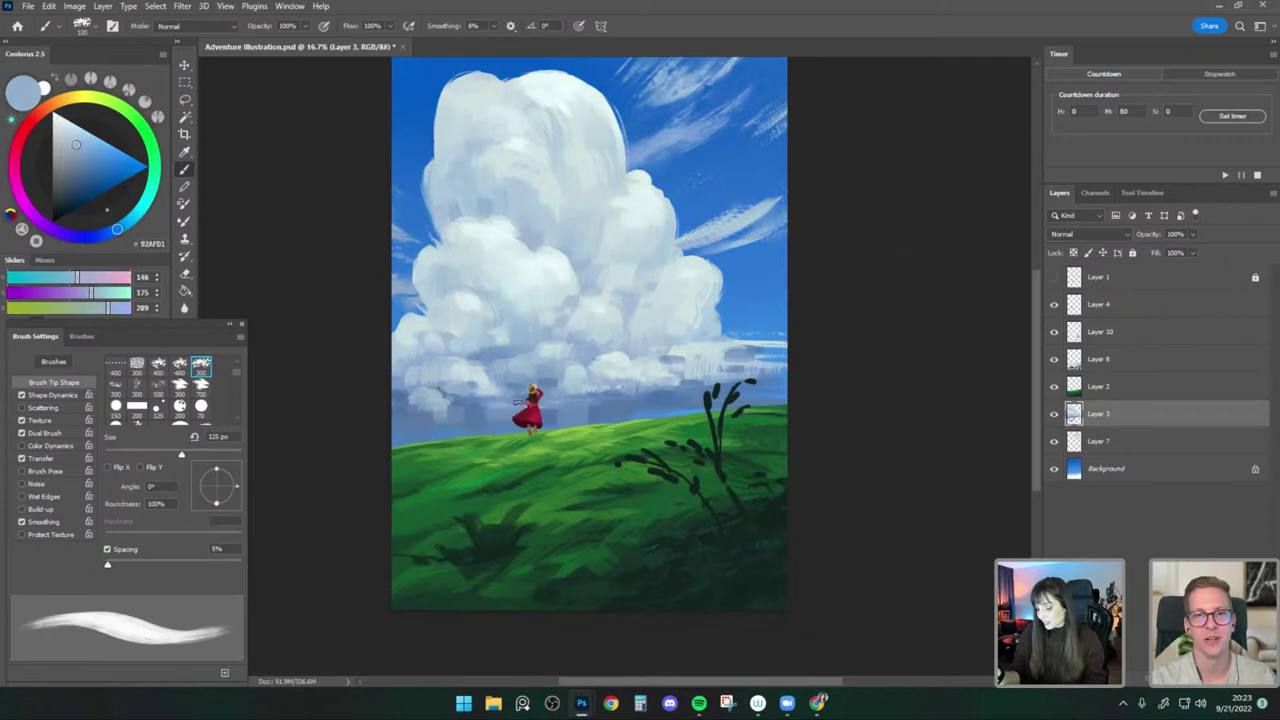
{"action": "key", "text": "bracketright"}
{"action": "left_click", "coordinate": [562, 418], "text": "alt"}
{"action": "left_click", "coordinate": [561, 410], "text": "alt"}
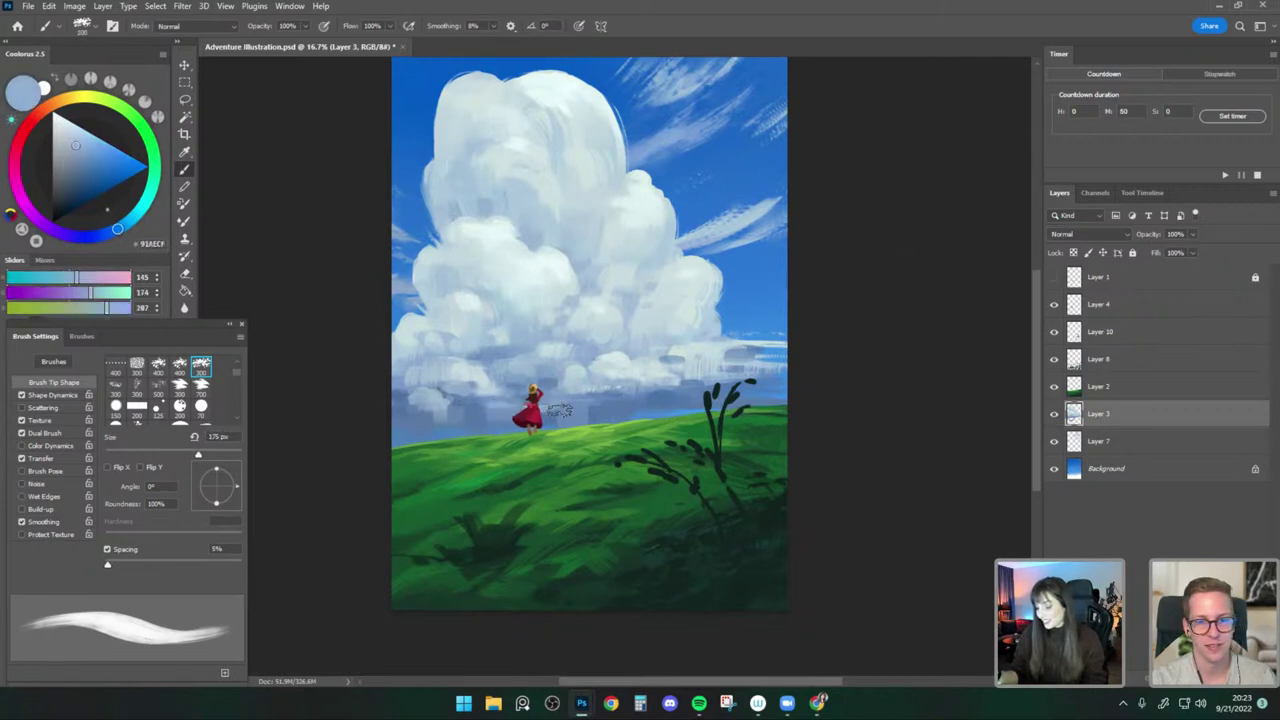
Deepen the shaded undersides of the low clouds beside the figure with sampled medium blues at 250 px.
{"action": "key", "text": "bracketright"}
{"action": "key", "text": "bracketright"}
{"action": "left_click", "coordinate": [554, 391], "text": "alt"}
{"action": "left_click", "coordinate": [593, 389], "text": "alt"}
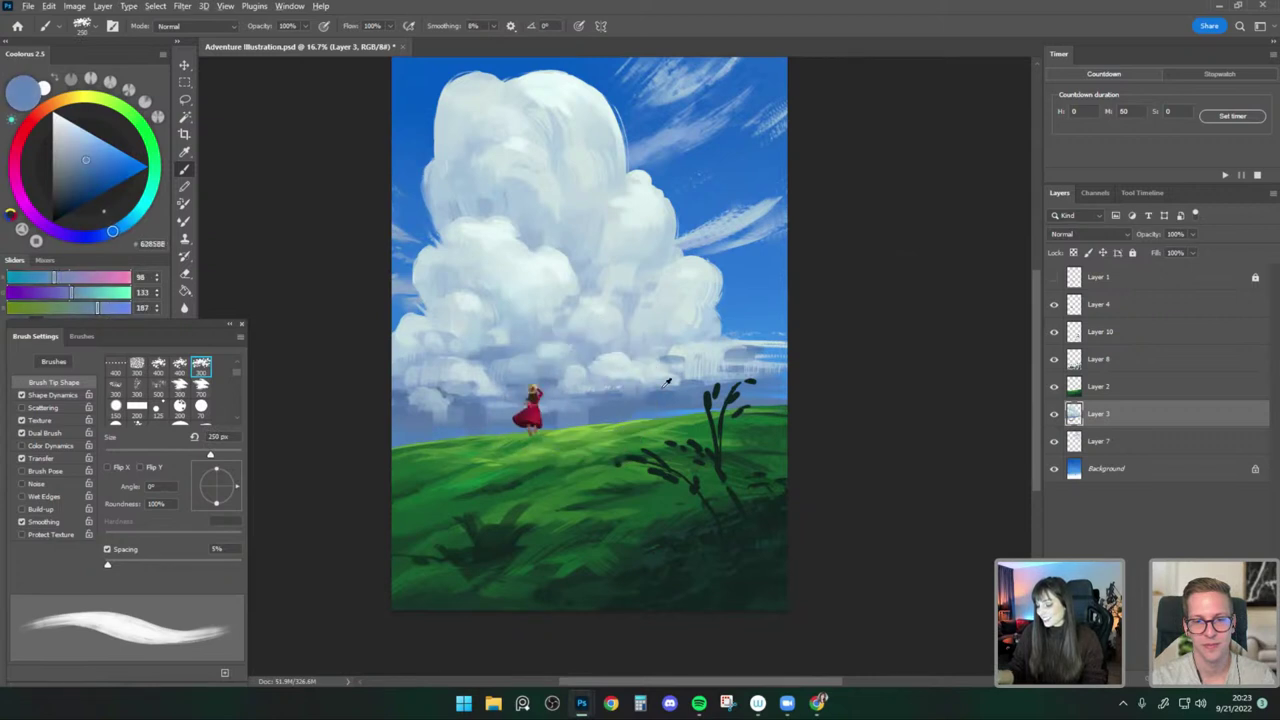
{"action": "left_click", "coordinate": [652, 388], "text": "alt"}
{"action": "left_click", "coordinate": [500, 412], "text": "alt"}
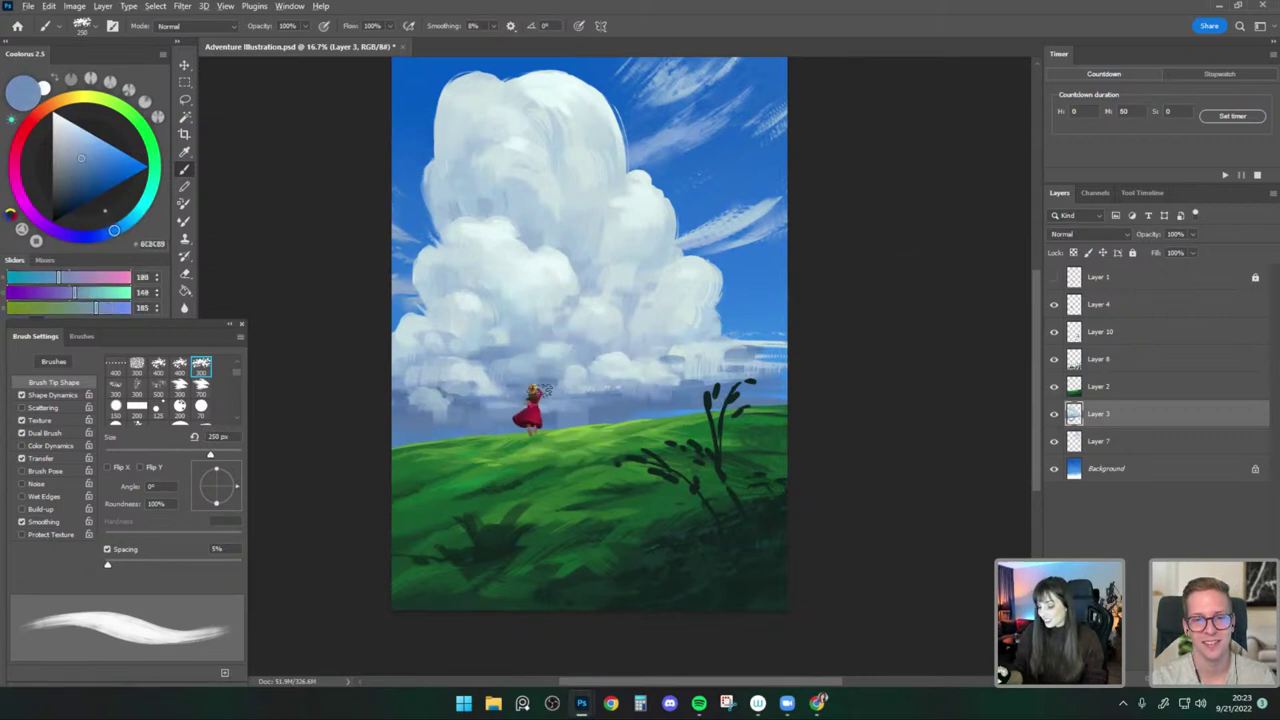
Blend sampled muted blues along the horizon haze on both sides of the figure at about 200–250 px.
{"action": "key", "text": "bracketleft"}
{"action": "key", "text": "bracketleft"}
{"action": "key", "text": "bracketleft"}
{"action": "key", "text": "bracketright"}
{"action": "key", "text": "bracketright"}
{"action": "key", "text": "bracketright"}
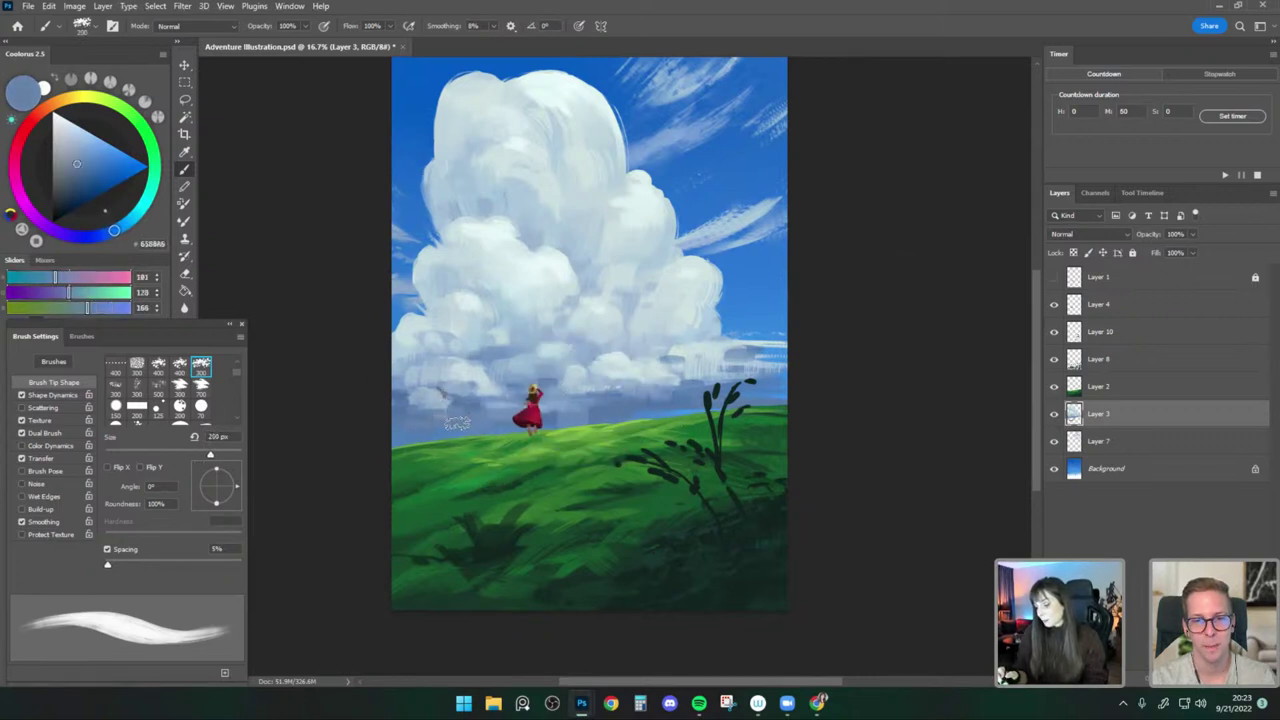
{"action": "left_click", "coordinate": [558, 406], "text": "alt"}
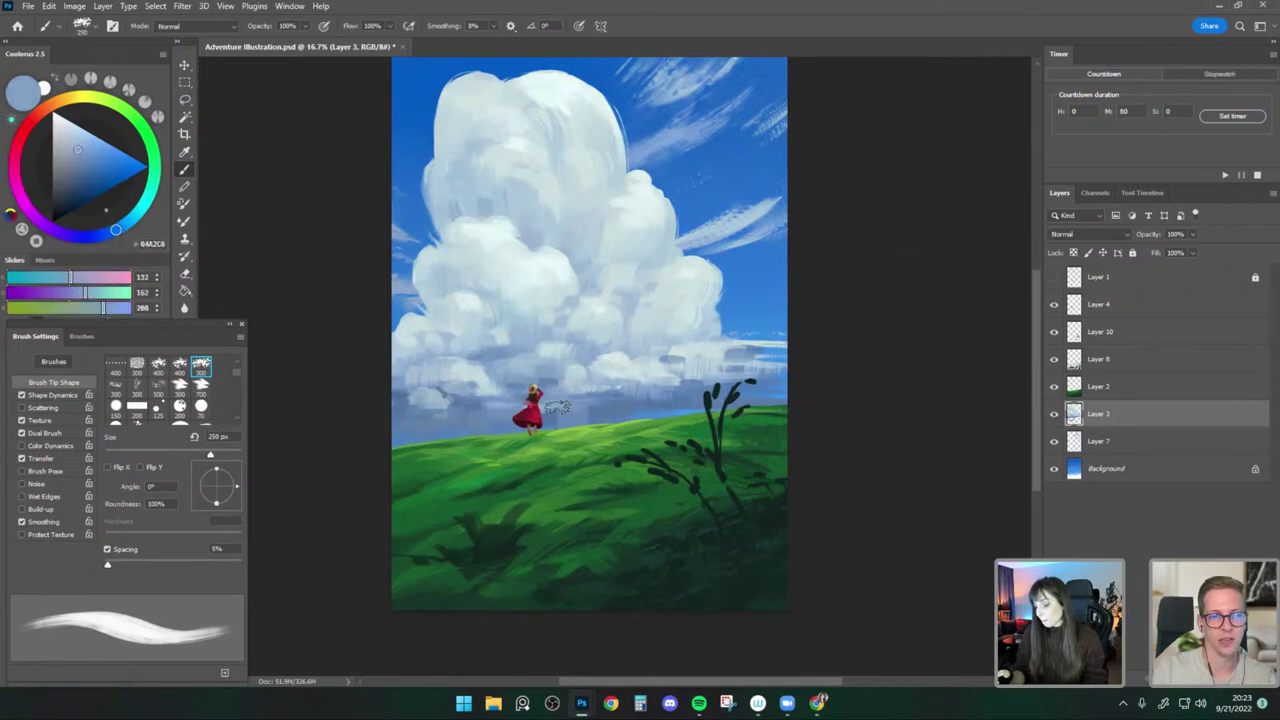
{"action": "left_click", "coordinate": [630, 410], "text": "alt"}
{"action": "left_click", "coordinate": [608, 406], "text": "alt"}
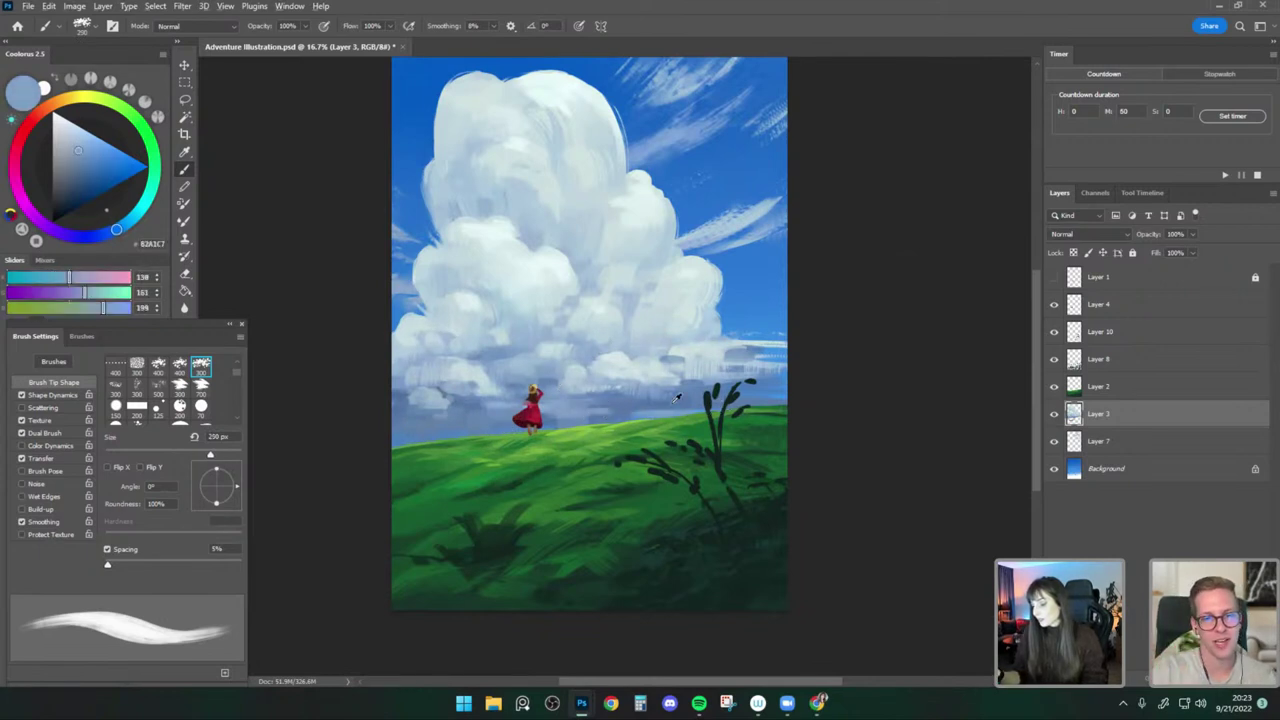
Work sampled mid blues into the haze band between the figure and the dark plant stalks at about 200–250 px.
{"action": "left_click", "coordinate": [678, 396], "text": "alt"}
{"action": "key", "text": "bracketleft"}
{"action": "left_click_drag", "start_coordinate": [734, 365], "coordinate": [728, 388]}
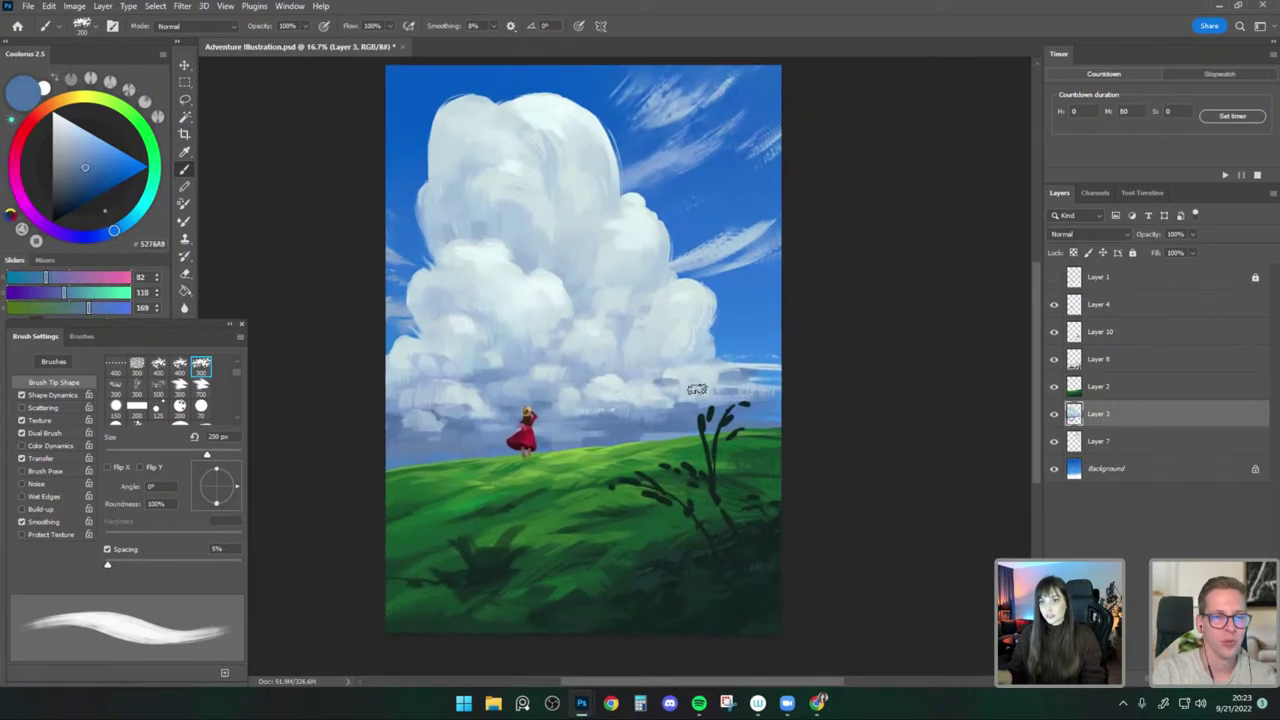
{"action": "left_click", "coordinate": [668, 412], "text": "alt"}
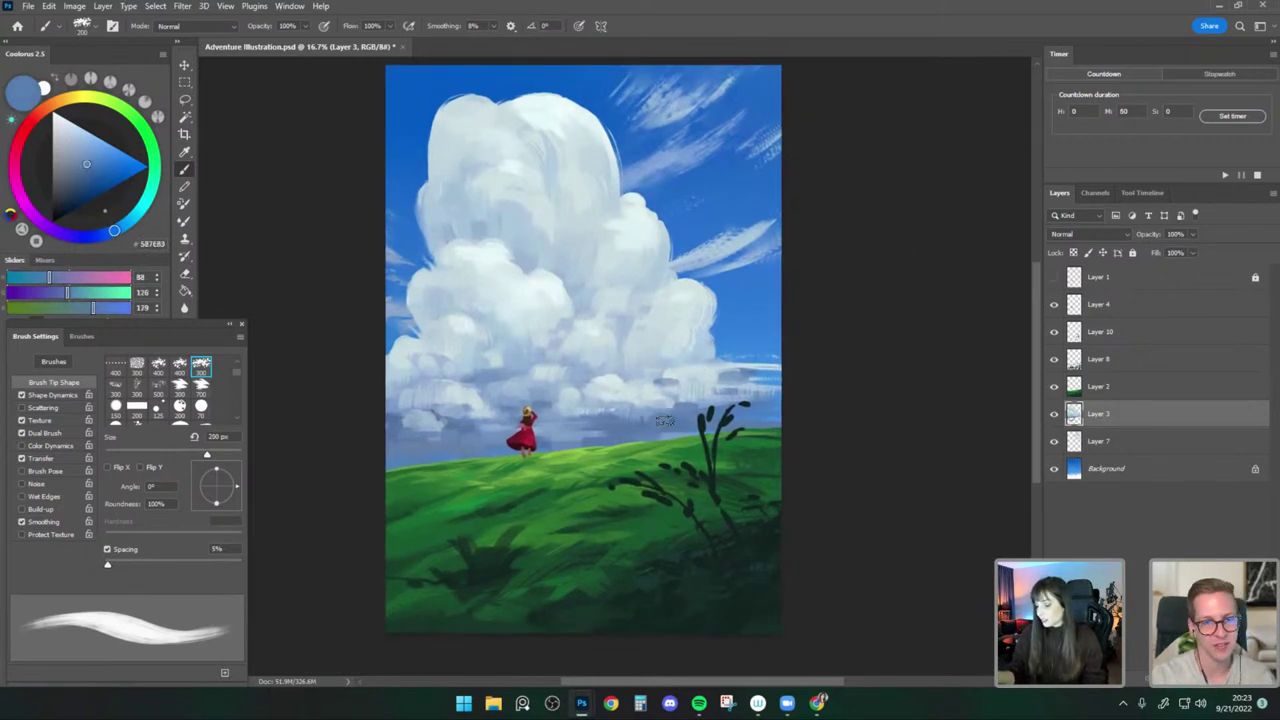
{"action": "left_click", "coordinate": [648, 409], "text": "alt"}
{"action": "key", "text": "bracketleft"}
{"action": "key", "text": "bracketleft"}
{"action": "key", "text": "bracketright"}
{"action": "key", "text": "bracketright"}
{"action": "key", "text": "bracketright"}
{"action": "key", "text": "bracketright"}
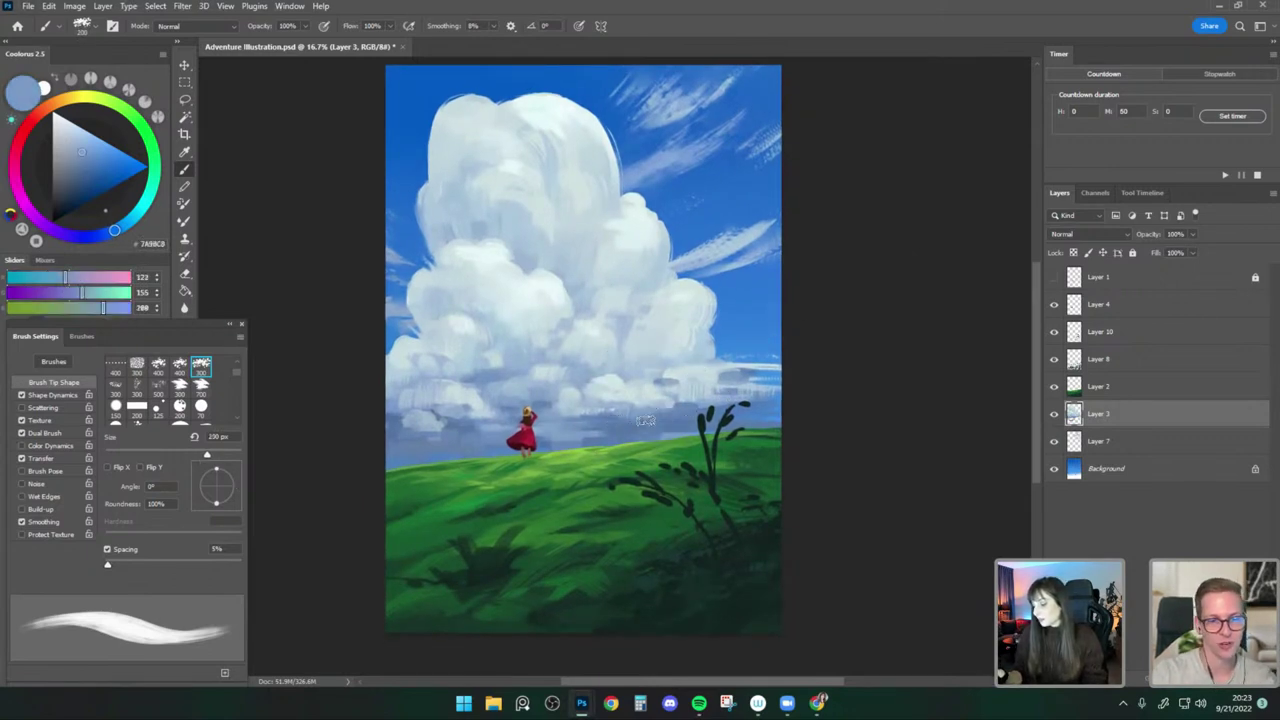
Soften the low cloud band above the dark plant stalks with sampled pale blues at about 200–250 px.
{"action": "left_click", "coordinate": [704, 398], "text": "alt"}
{"action": "left_click", "coordinate": [712, 397], "text": "alt"}
{"action": "key", "text": "bracketleft"}
{"action": "key", "text": "bracketleft"}
{"action": "key", "text": "bracketleft"}
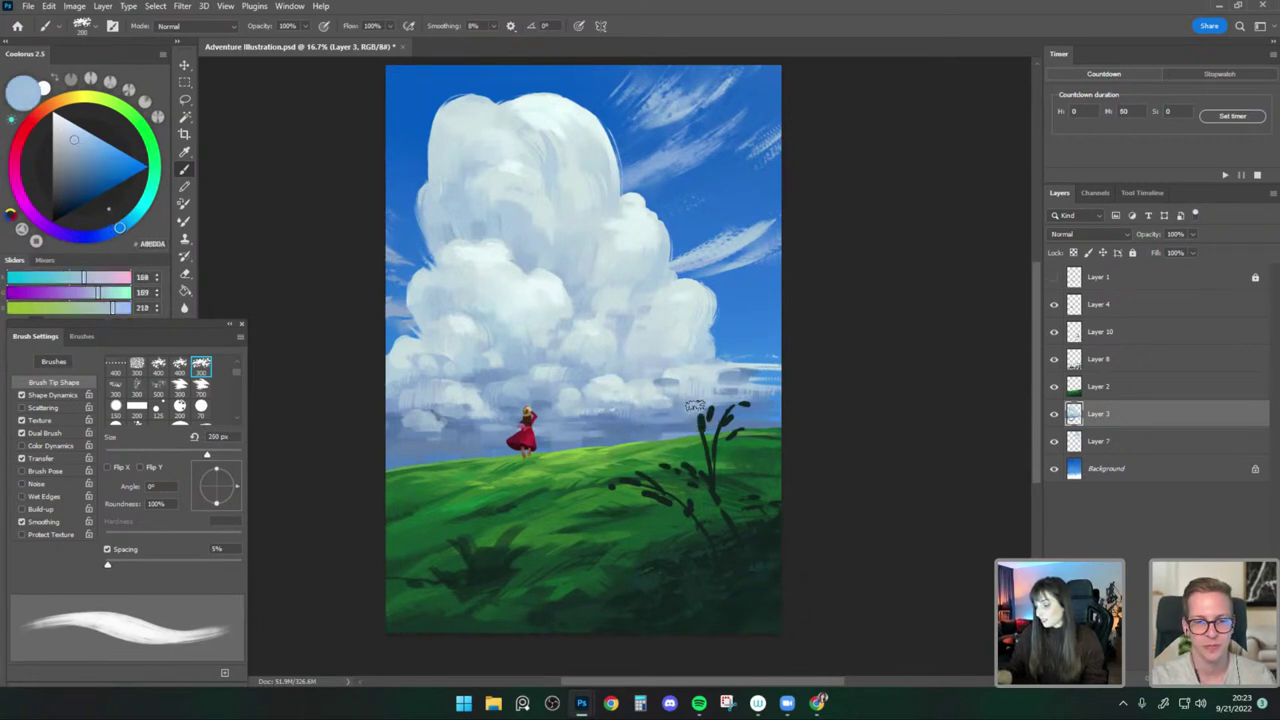
{"action": "left_click", "coordinate": [777, 407], "text": "alt"}
{"action": "left_click", "coordinate": [700, 410], "text": "alt"}
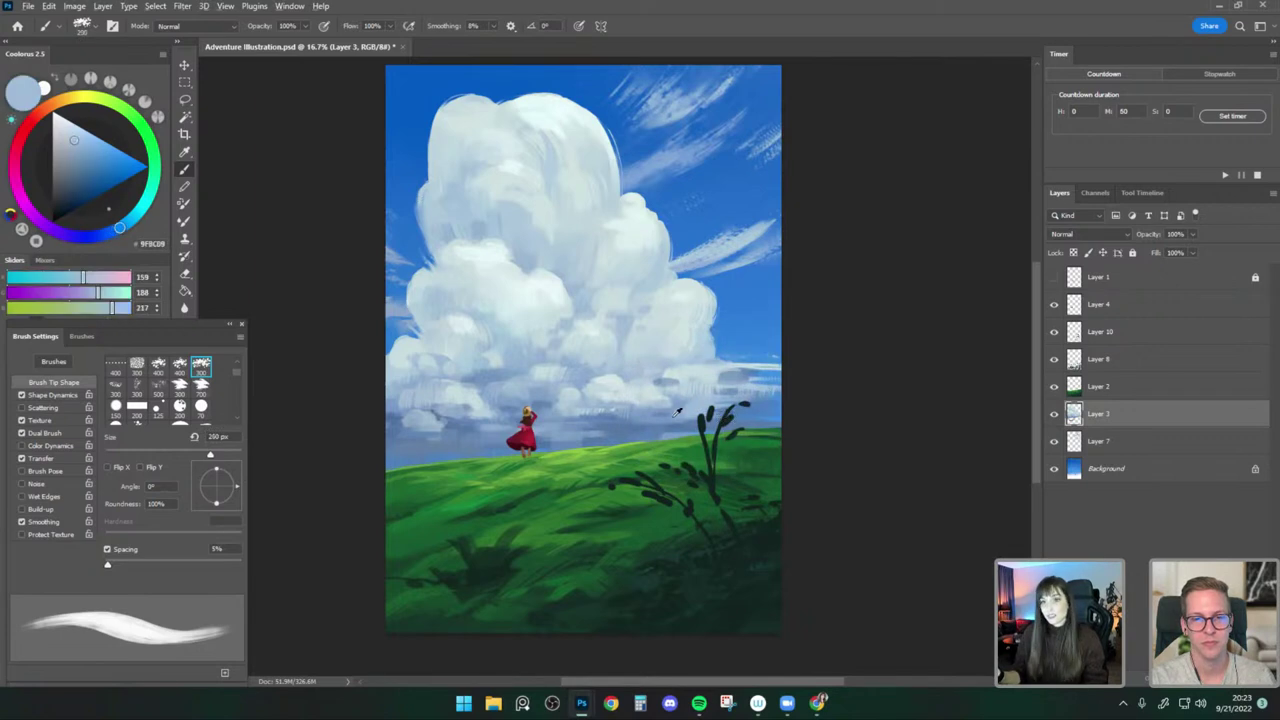
{"action": "left_click", "coordinate": [698, 416], "text": "alt"}
{"action": "key", "text": "bracketright"}
{"action": "key", "text": "bracketright"}
Touch up the main cloud's lower-right edge and the haze left of the figure with sampled blues at 250 px.
{"action": "left_click", "coordinate": [712, 336], "text": "alt"}
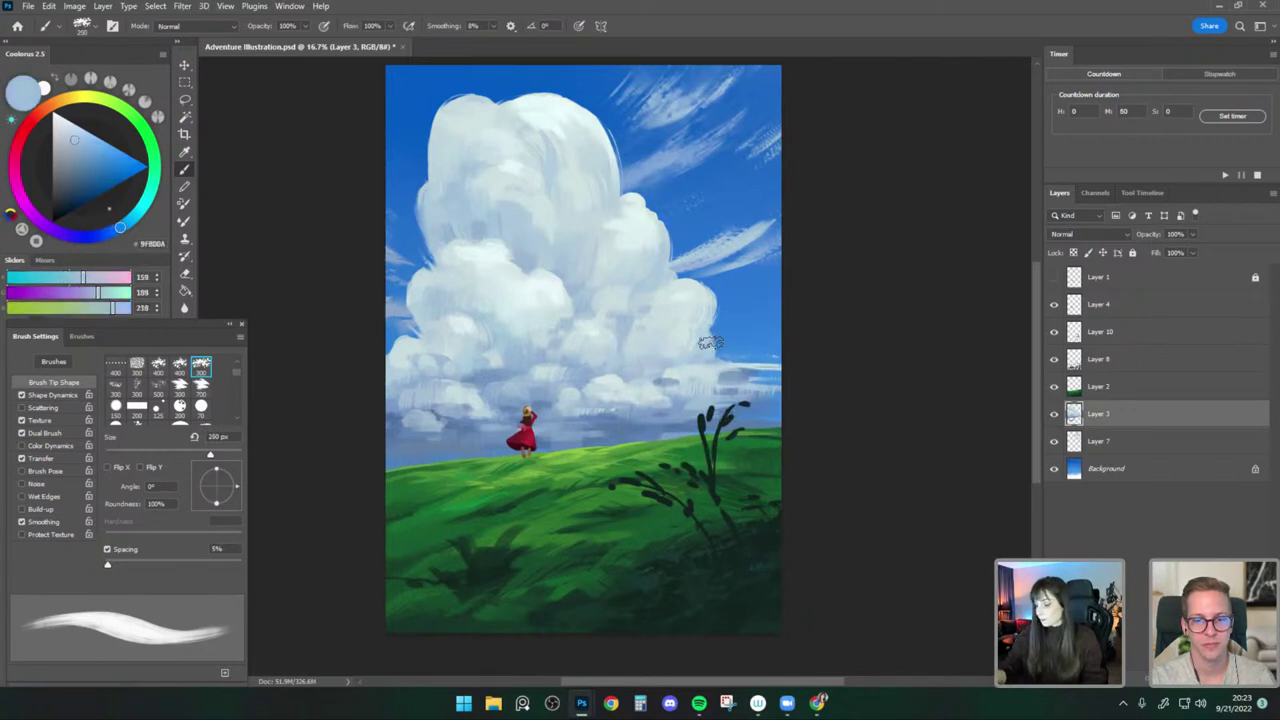
{"action": "left_click", "coordinate": [728, 348], "text": "alt"}
{"action": "left_click", "coordinate": [529, 422], "text": "alt"}
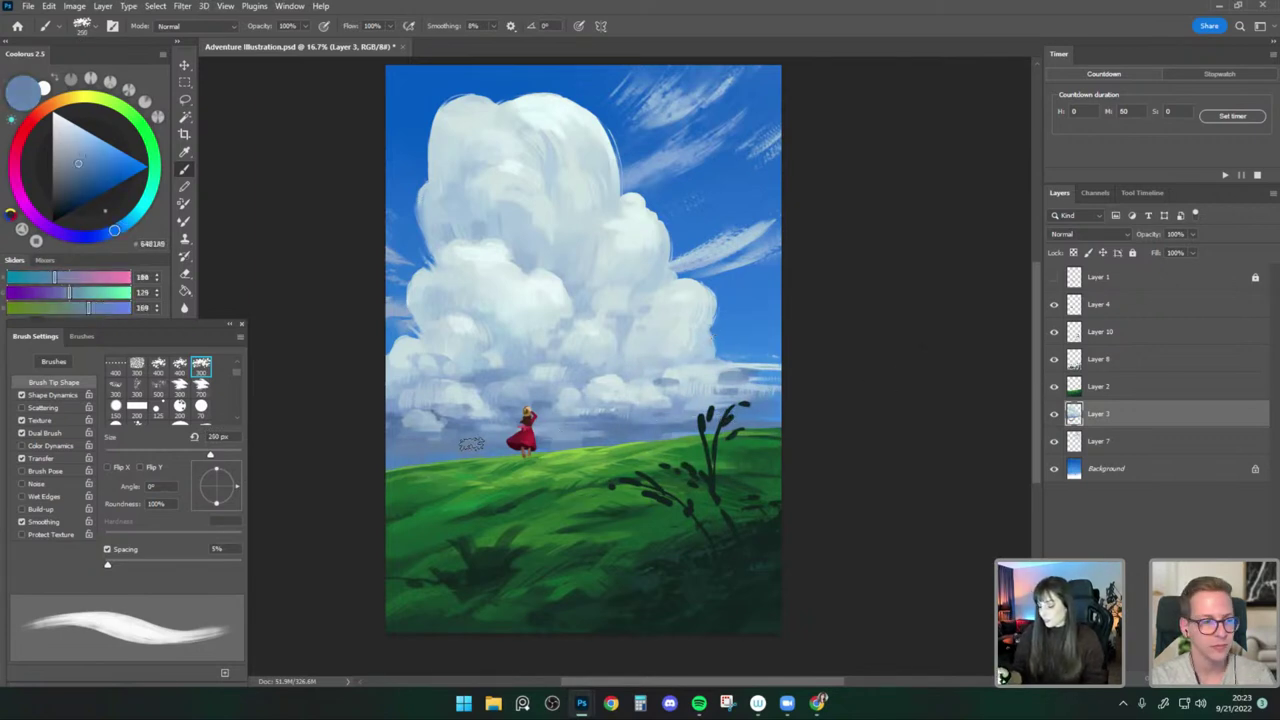
Create a new layer above Layer 3, then paint and erase a small pale cloud puff beside the main cloud's lower-right lobe.
{"action": "key", "text": "e"}
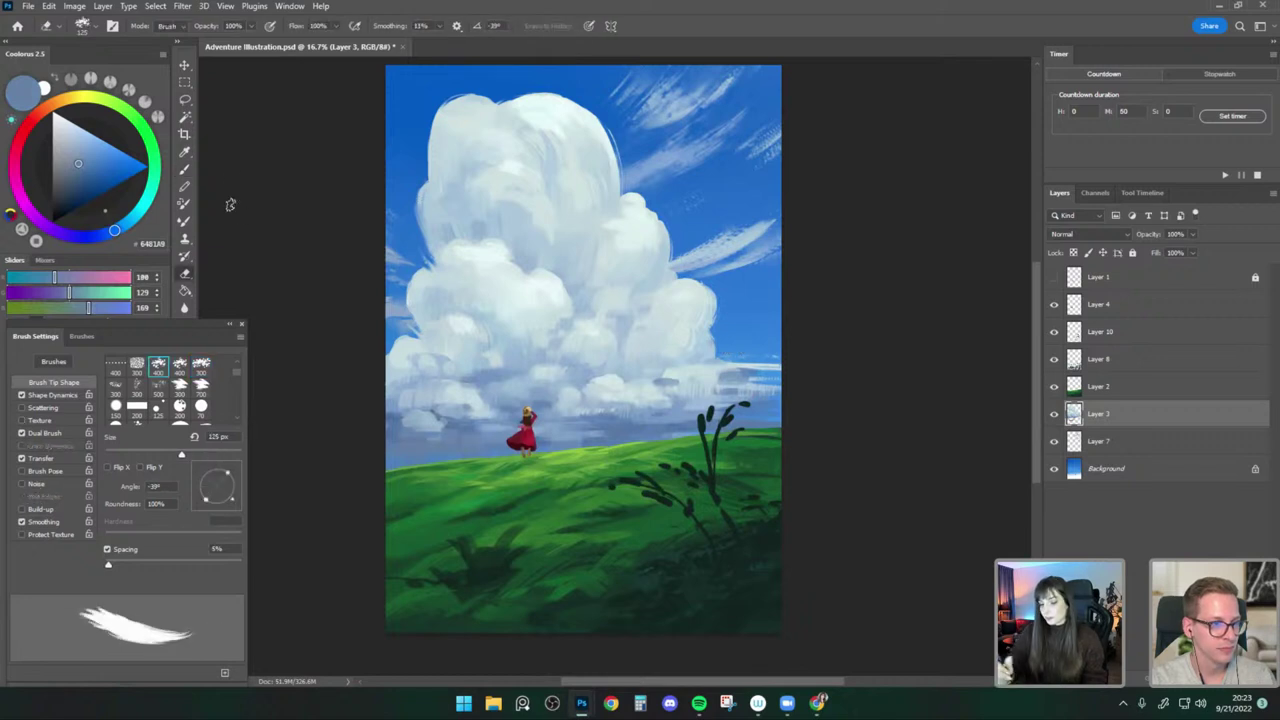
{"action": "key", "text": "ctrl+shift+alt+n"}
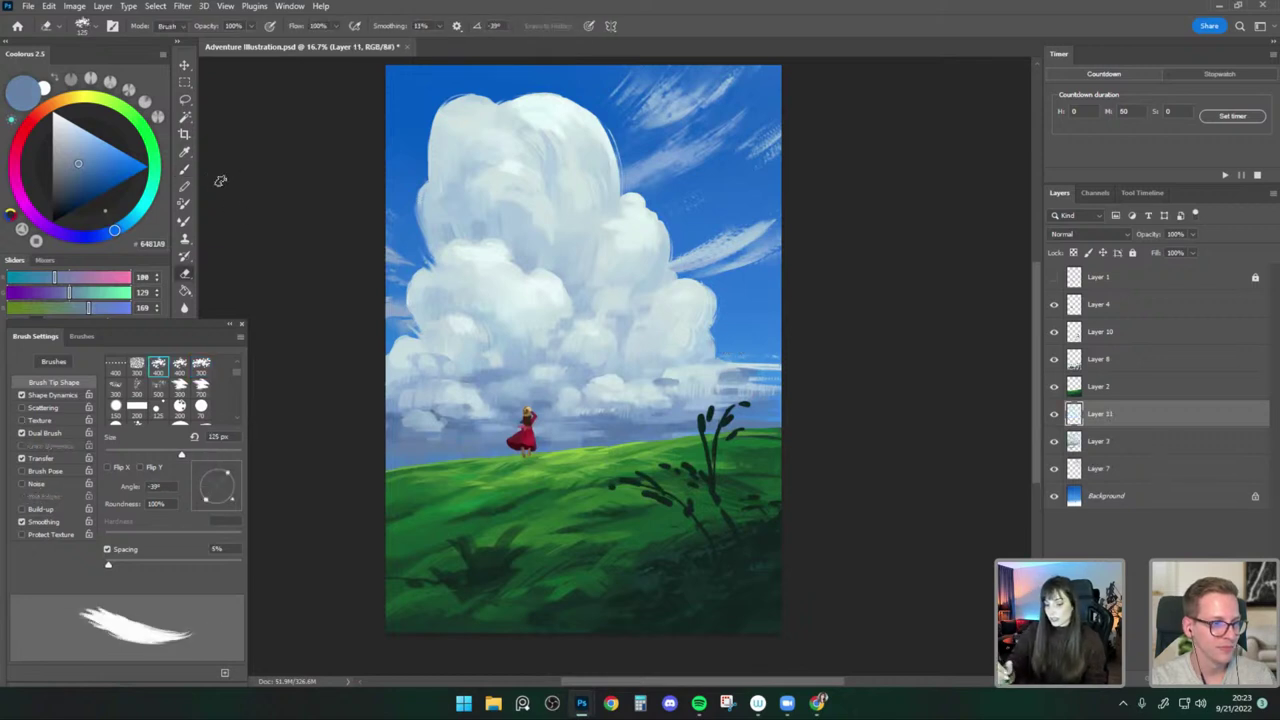
{"action": "key", "text": "b"}
{"action": "left_click", "coordinate": [582, 313], "text": "alt"}
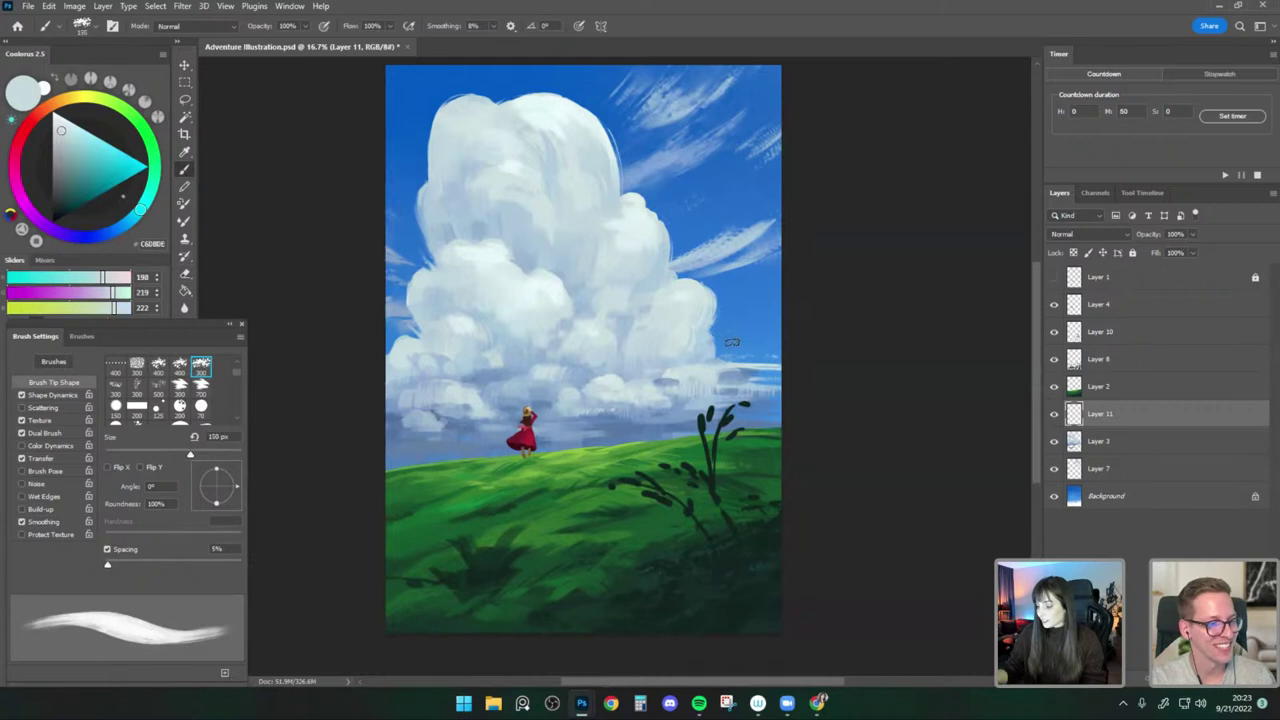
{"action": "key", "text": "e"}
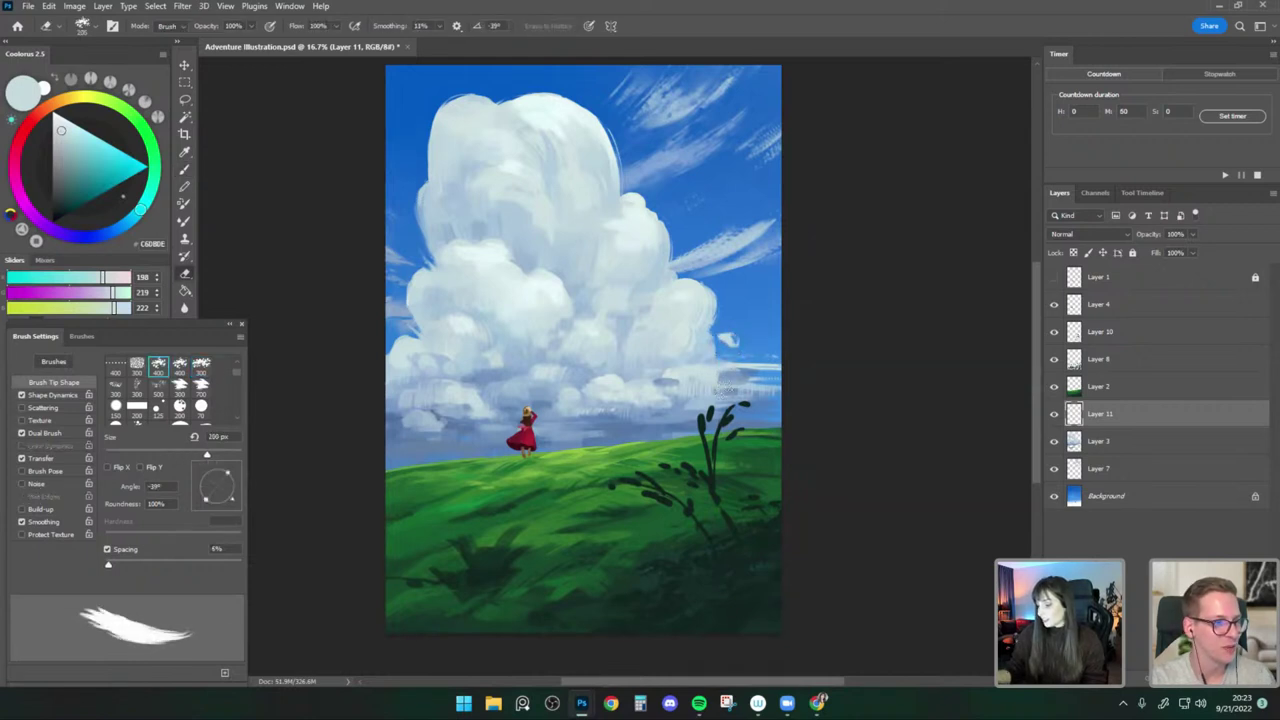
{"action": "key", "text": "b"}
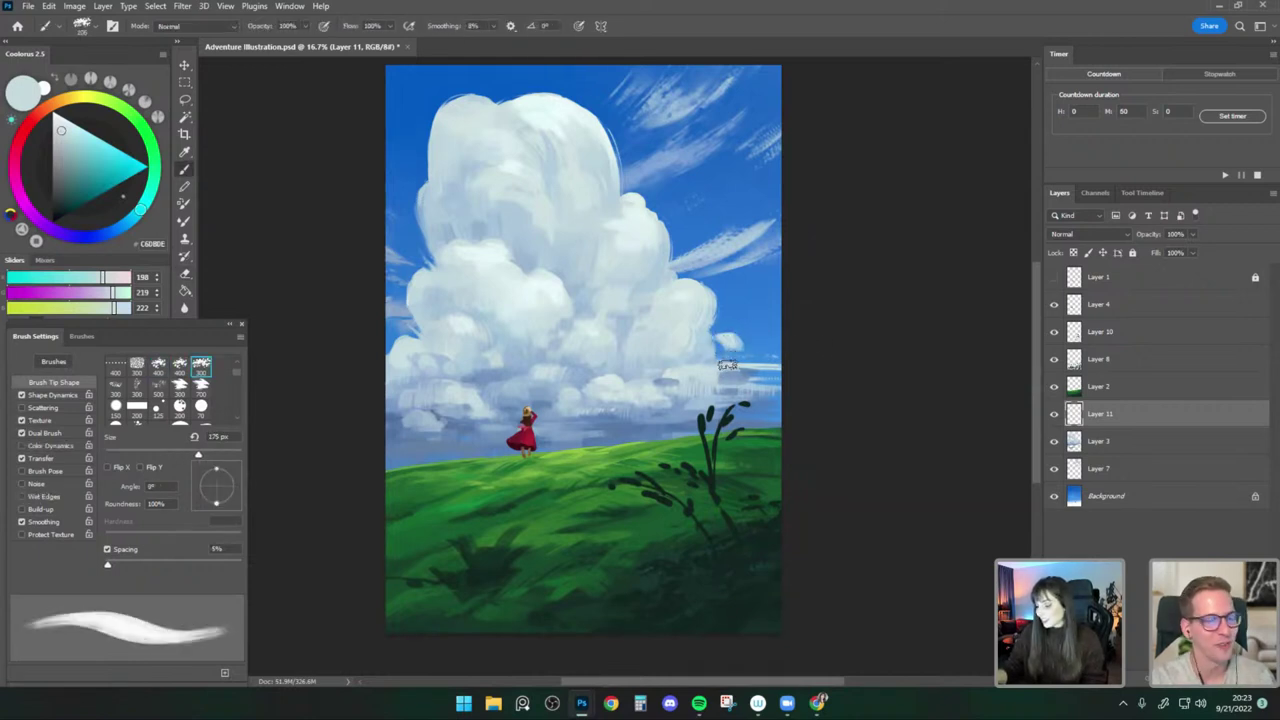
{"action": "key", "text": "e"}
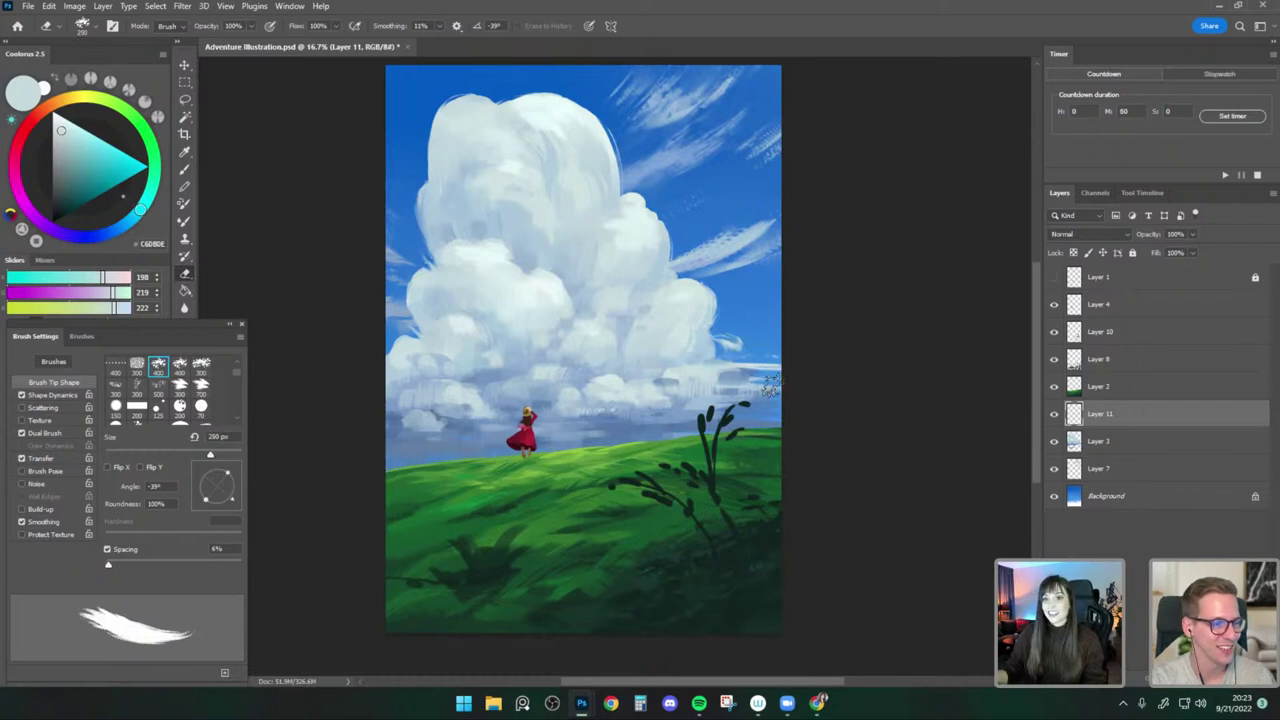
{"action": "key", "text": "b"}
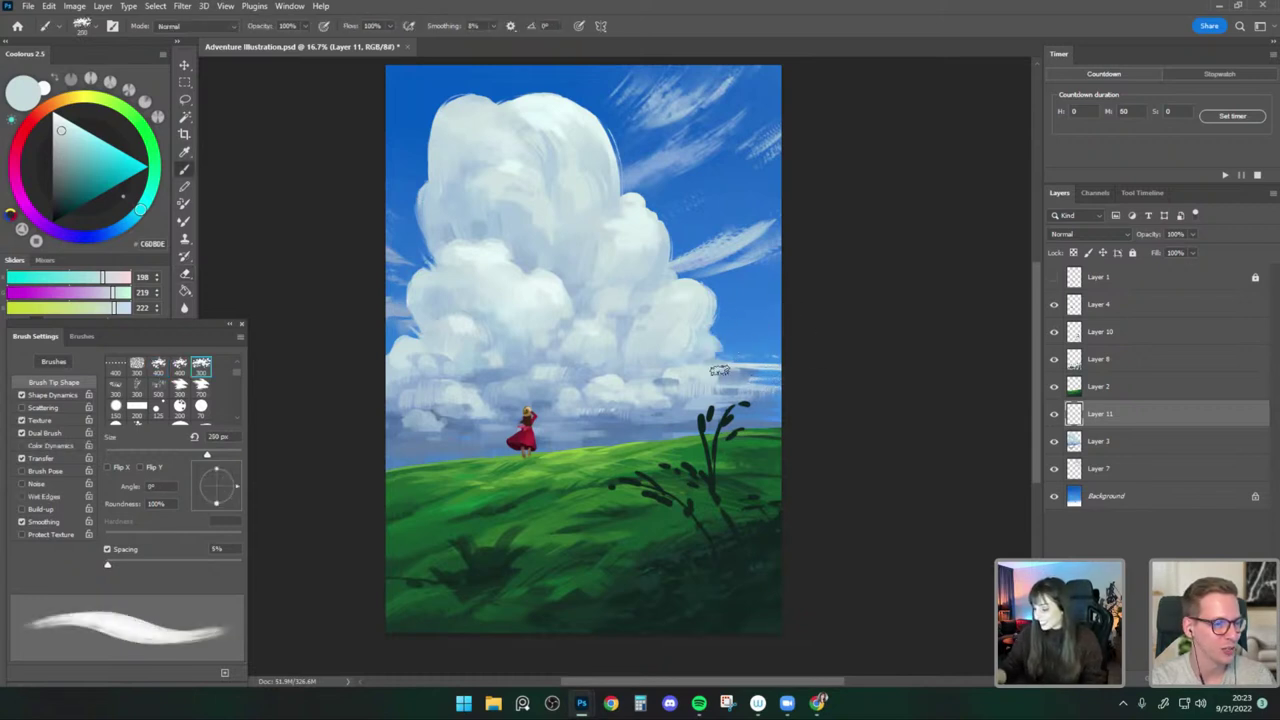
Refine the main cloud's lower-right lobe with pale and blue-gray strokes, reducing the brush from 200 to about 125 px.
{"action": "key", "text": "bracketleft"}
{"action": "key", "text": "bracketleft"}
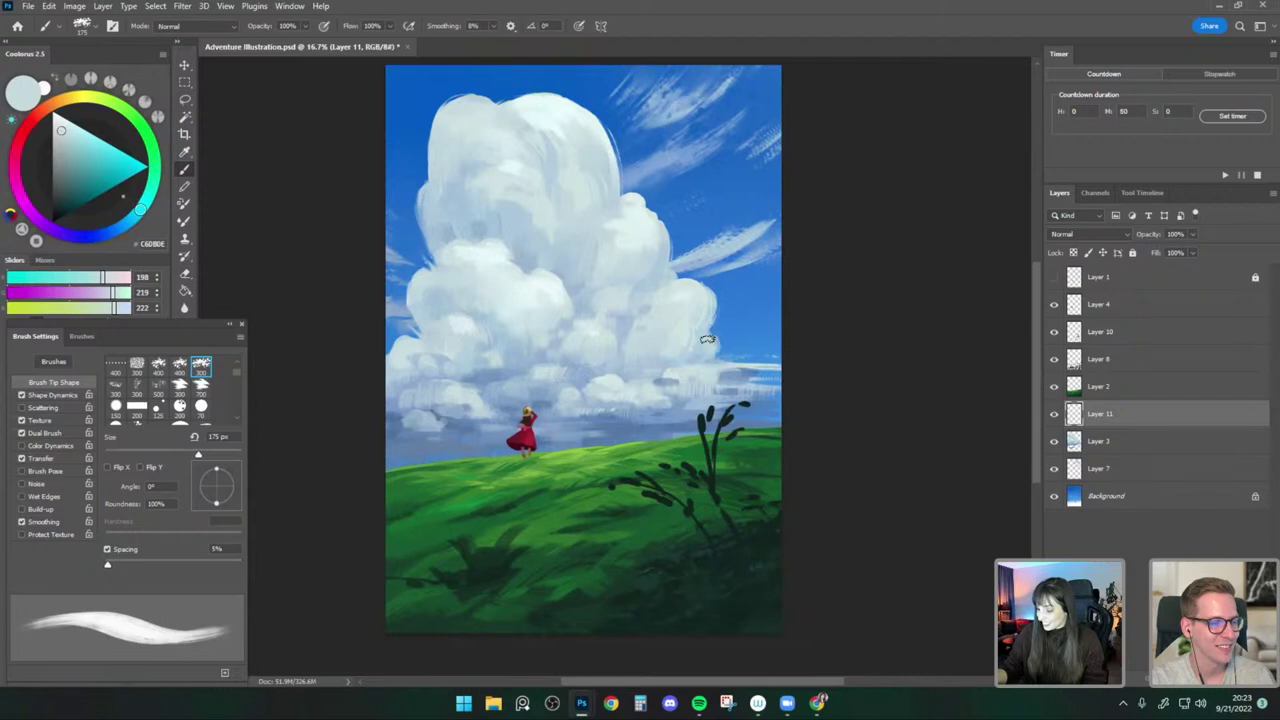
{"action": "key", "text": "bracketleft"}
{"action": "key", "text": "bracketleft"}
{"action": "key", "text": "bracketleft"}
{"action": "left_click", "coordinate": [703, 341], "text": "alt"}
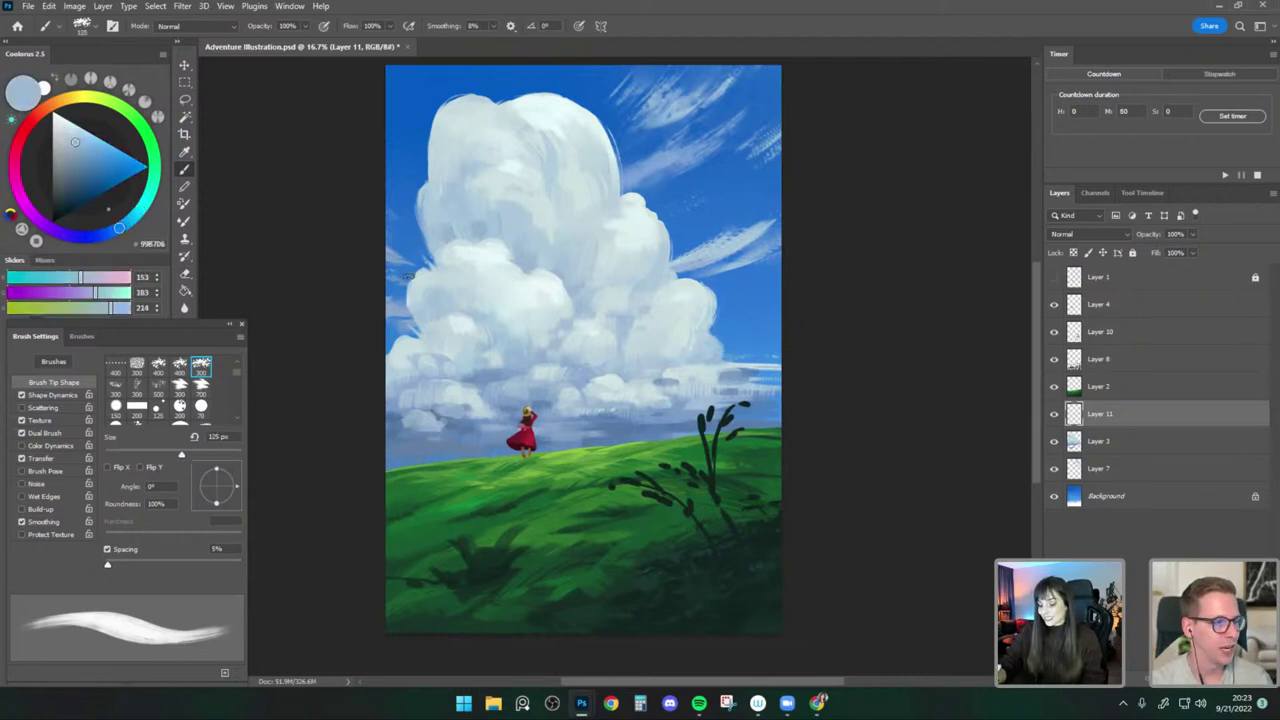
Blend sampled pale blue-grays into the main cloud's lower-left bulges at about 200–250 px.
{"action": "left_click", "coordinate": [464, 327], "text": "alt"}
{"action": "key", "text": "bracketright"}
{"action": "key", "text": "bracketright"}
{"action": "key", "text": "bracketright"}
{"action": "key", "text": "bracketright"}
{"action": "key", "text": "bracketright"}
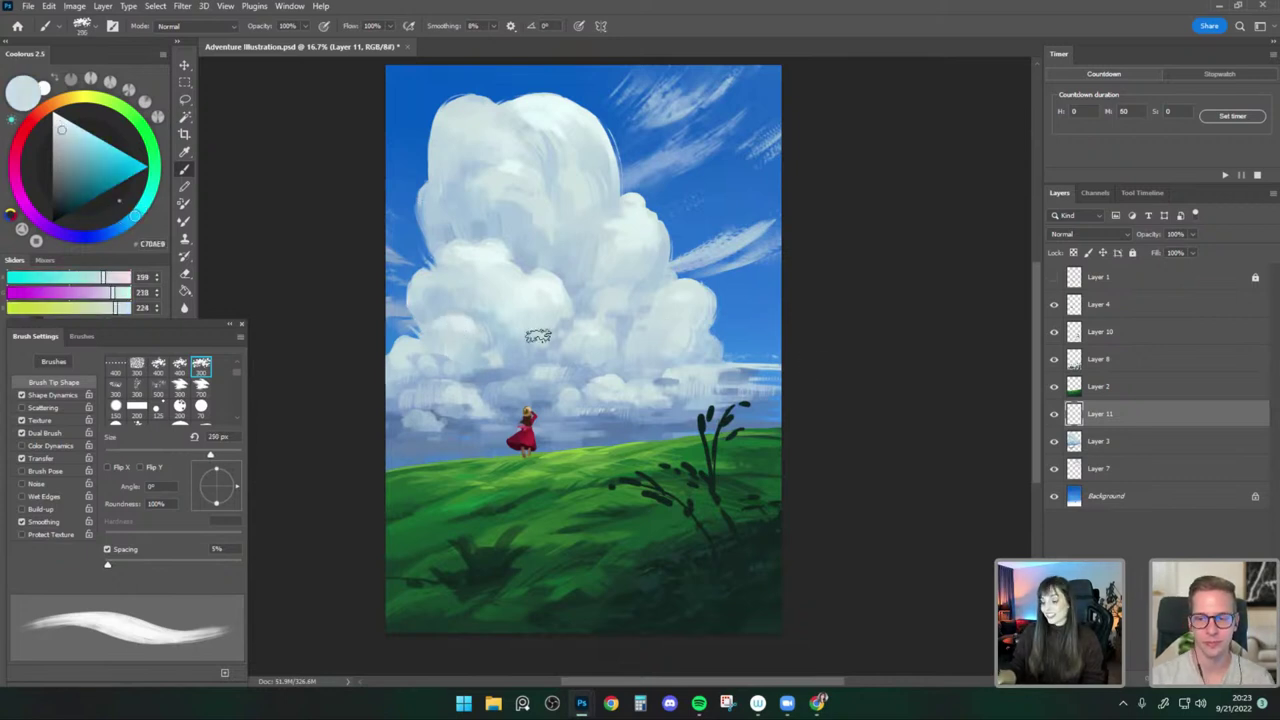
{"action": "left_click", "coordinate": [446, 324], "text": "alt"}
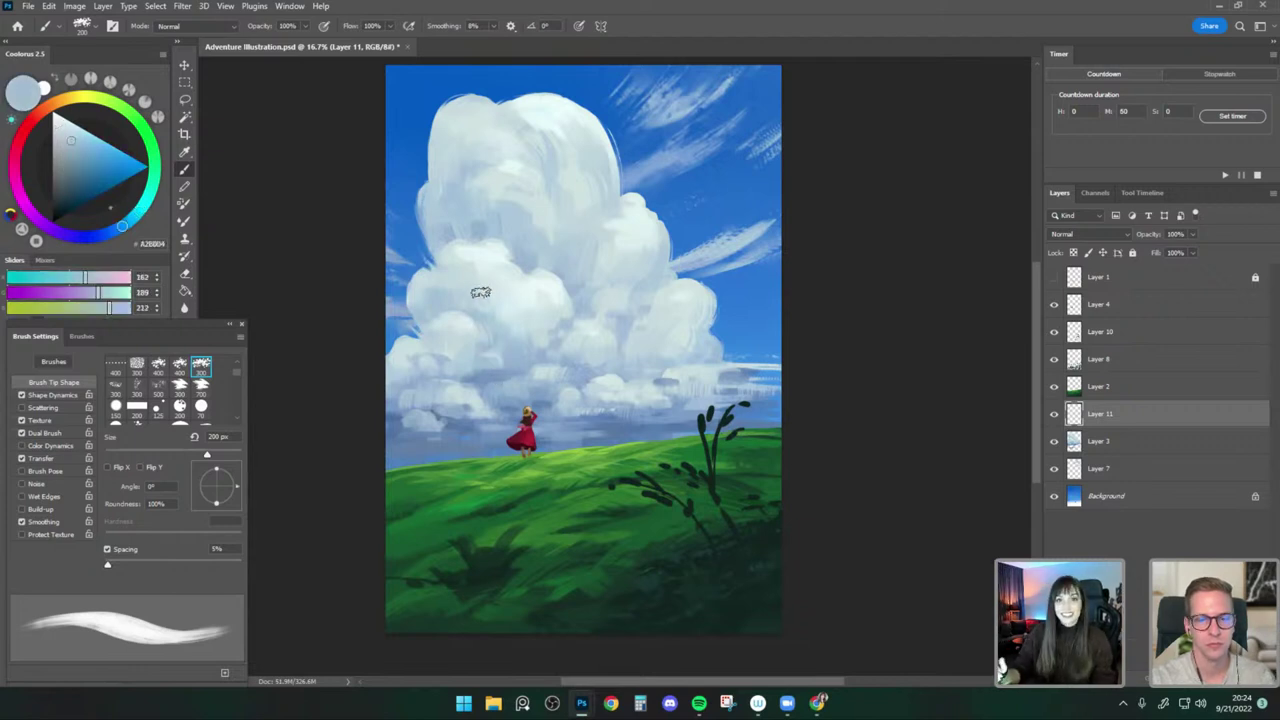
{"action": "left_click", "coordinate": [508, 385], "text": "alt"}
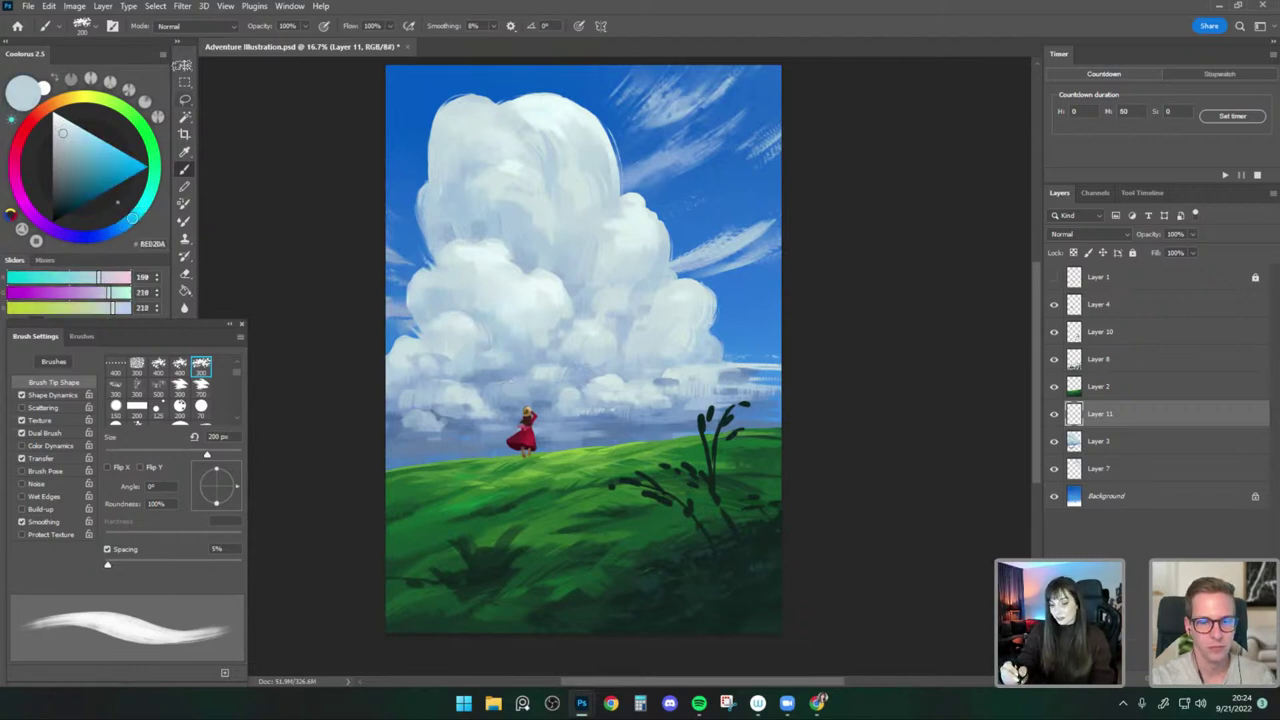
Select the hill on Layer 2 and paint a sampled dark green into its lower-left corner with a much larger brush.
{"action": "key", "text": "v"}
{"action": "scroll", "coordinate": [843, 480], "scroll_direction": "down", "scroll_amount": 1}
{"action": "left_click", "coordinate": [1113, 394]}
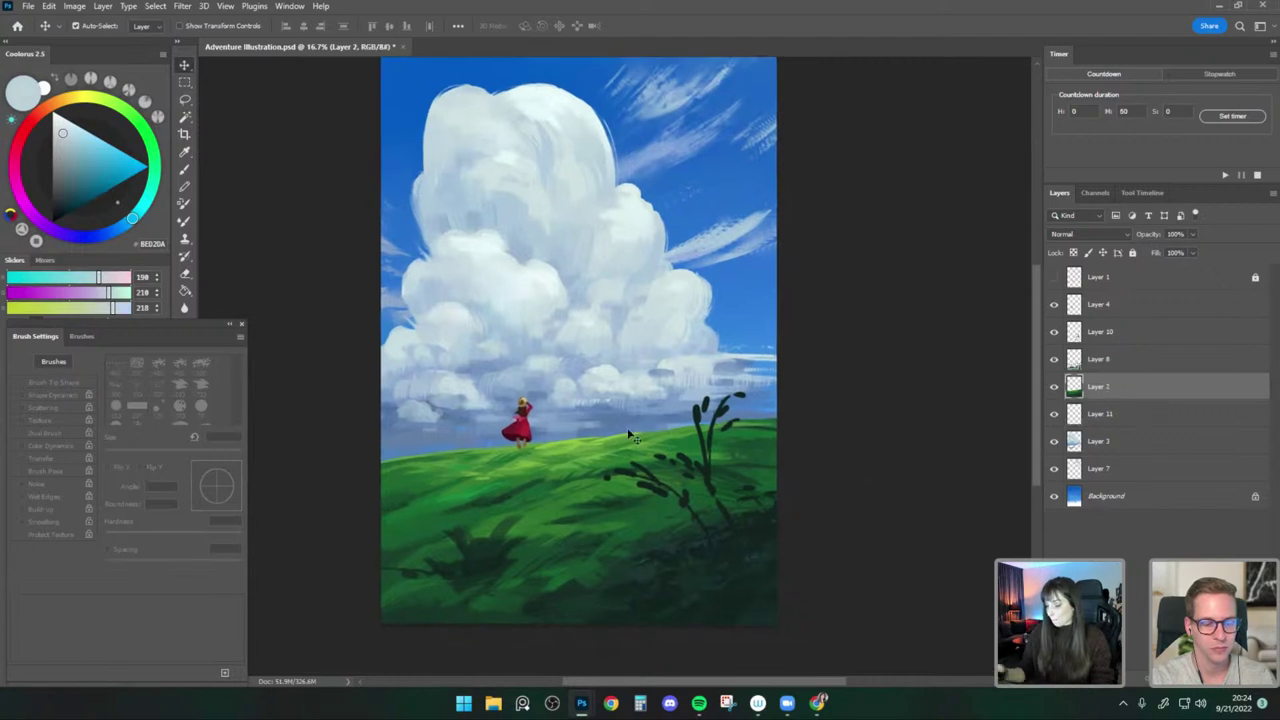
{"action": "key", "text": "b"}
{"action": "left_click_drag", "start_coordinate": [528, 384], "coordinate": [524, 408]}
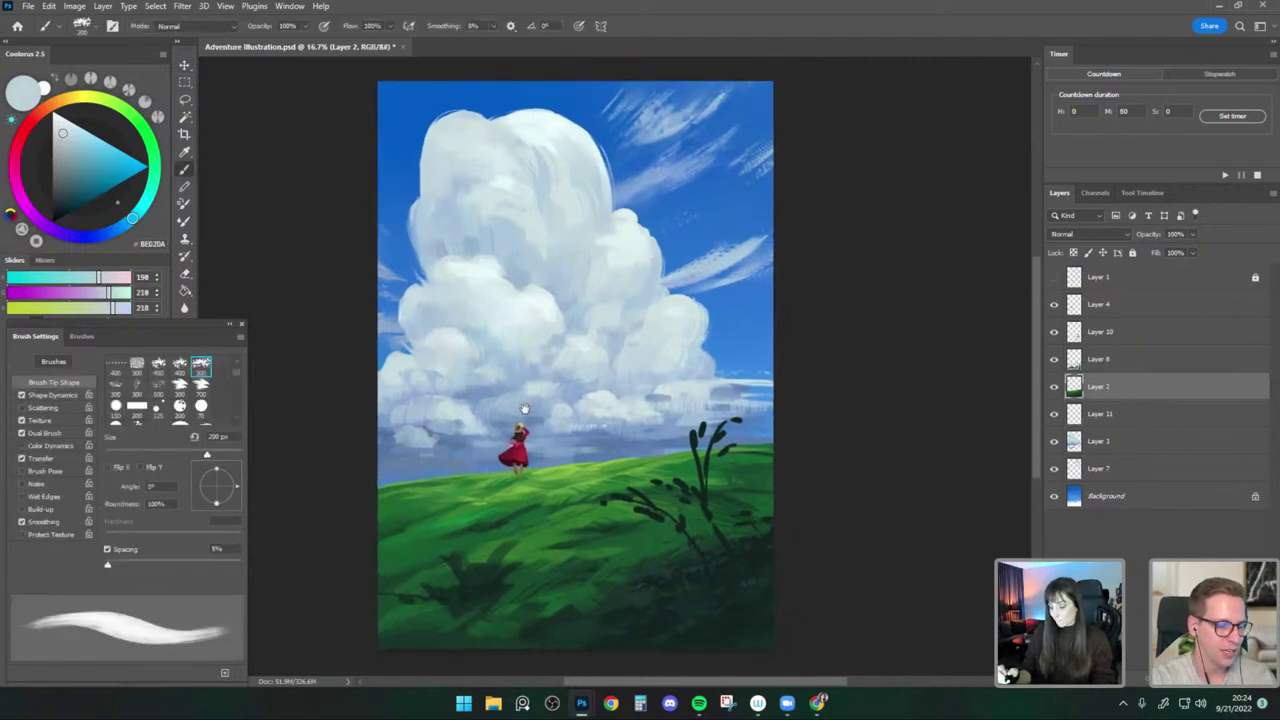
{"action": "left_click", "coordinate": [390, 580], "text": "alt"}
{"action": "key", "text": "bracketright"}
{"action": "key", "text": "bracketright"}
{"action": "key", "text": "bracketright"}
{"action": "key", "text": "bracketright"}
{"action": "key", "text": "bracketright"}
{"action": "key", "text": "bracketright"}
{"action": "key", "text": "bracketright"}
{"action": "key", "text": "bracketright"}
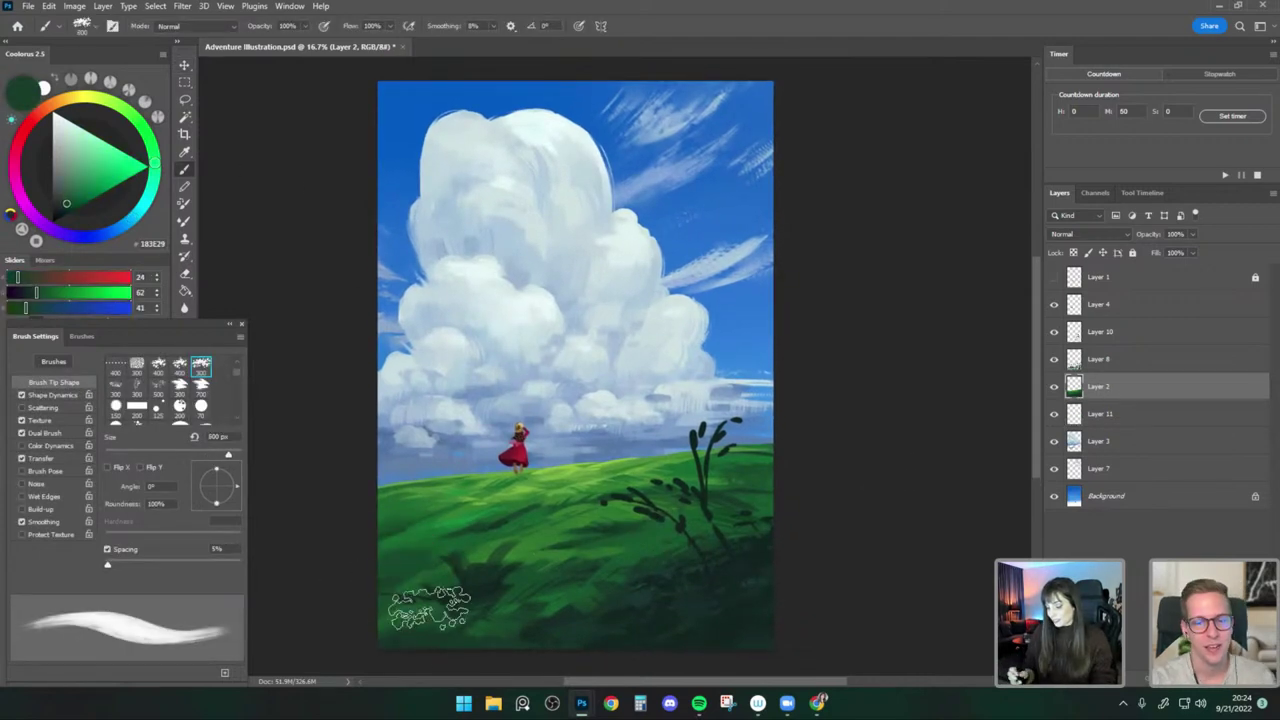
Blend sampled dark greens into the hill's shaded right side around the plant stalks with a large brush.
{"action": "left_click_drag", "start_coordinate": [702, 538], "coordinate": [690, 537]}
{"action": "key", "text": "bracketleft"}
{"action": "key", "text": "bracketleft"}
{"action": "left_click", "coordinate": [704, 502], "text": "alt"}
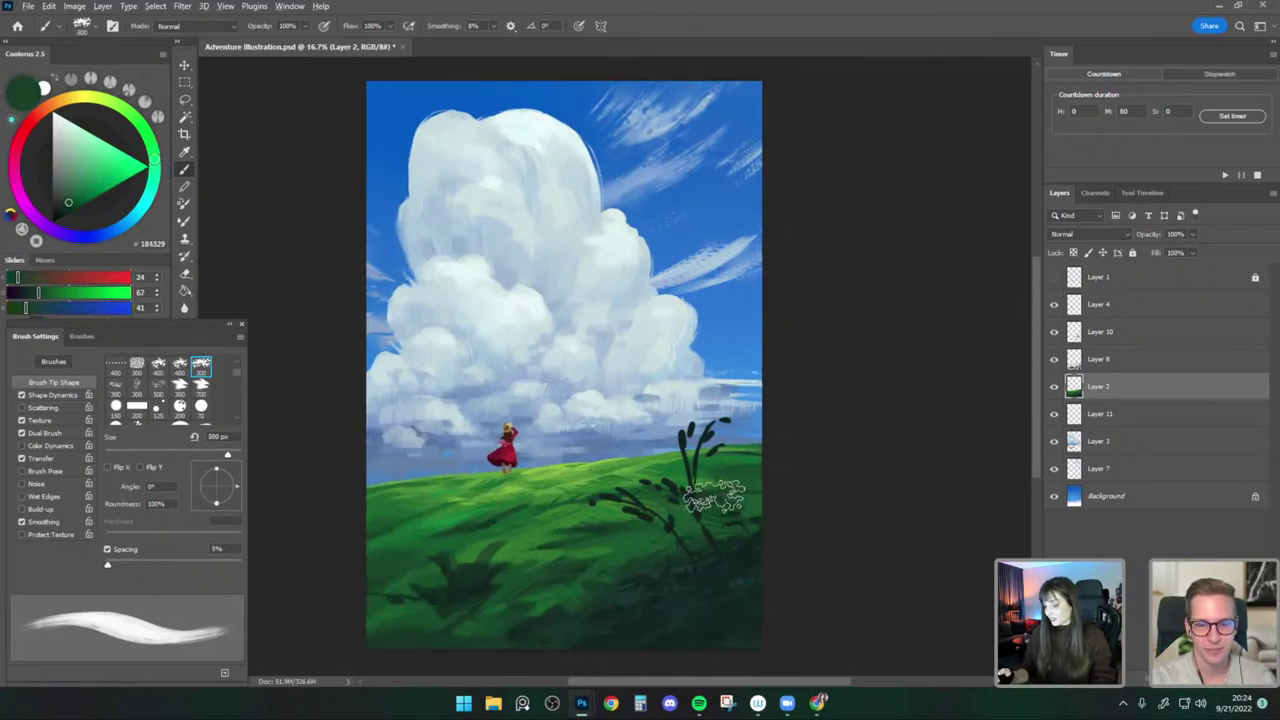
{"action": "left_click", "coordinate": [745, 470], "text": "alt"}
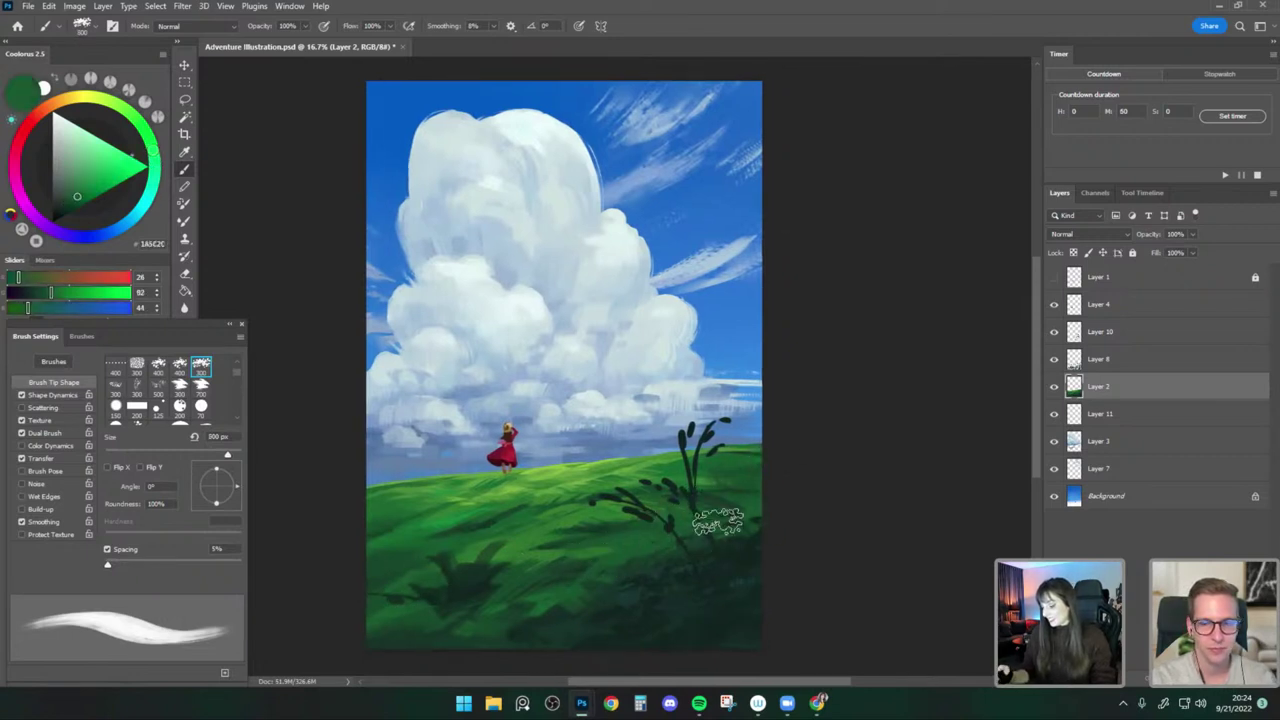
{"action": "left_click", "coordinate": [620, 574], "text": "alt"}
{"action": "key", "text": "period"}
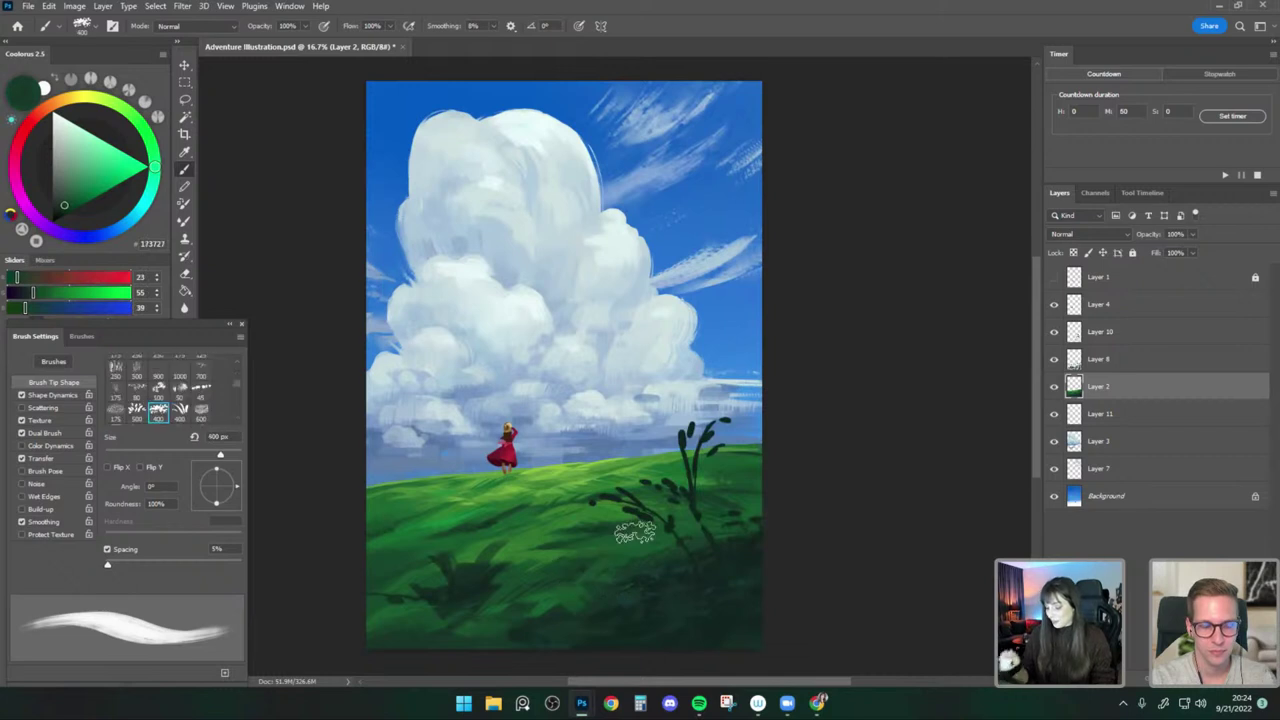
Darken the plant-shaped shadow on the hill's lower-left slope with a sampled very dark green at 175 px.
{"action": "left_click", "coordinate": [486, 580], "text": "alt"}
{"action": "key", "text": "period"}
{"action": "key", "text": "bracketleft"}
{"action": "key", "text": "bracketleft"}
{"action": "key", "text": "bracketleft"}
{"action": "left_click_drag", "start_coordinate": [530, 552], "coordinate": [487, 576]}
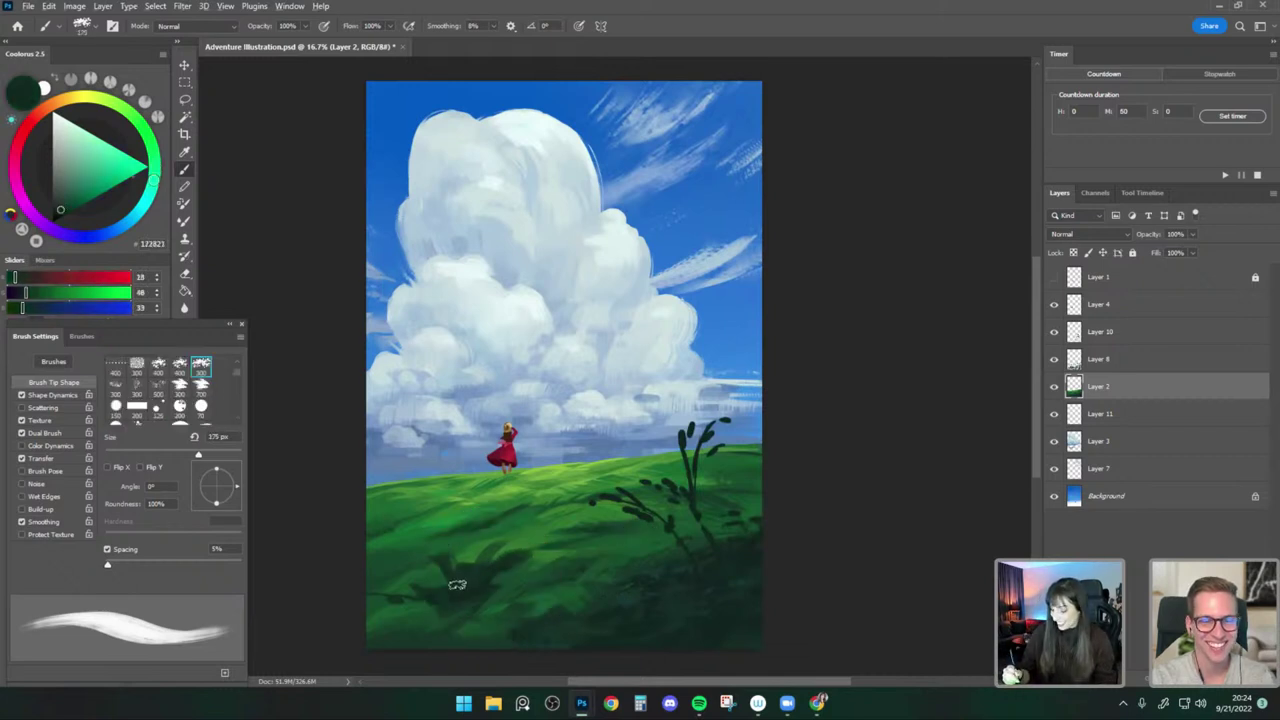
{"action": "key", "text": "v"}
{"action": "left_click_drag", "start_coordinate": [618, 420], "coordinate": [623, 406]}
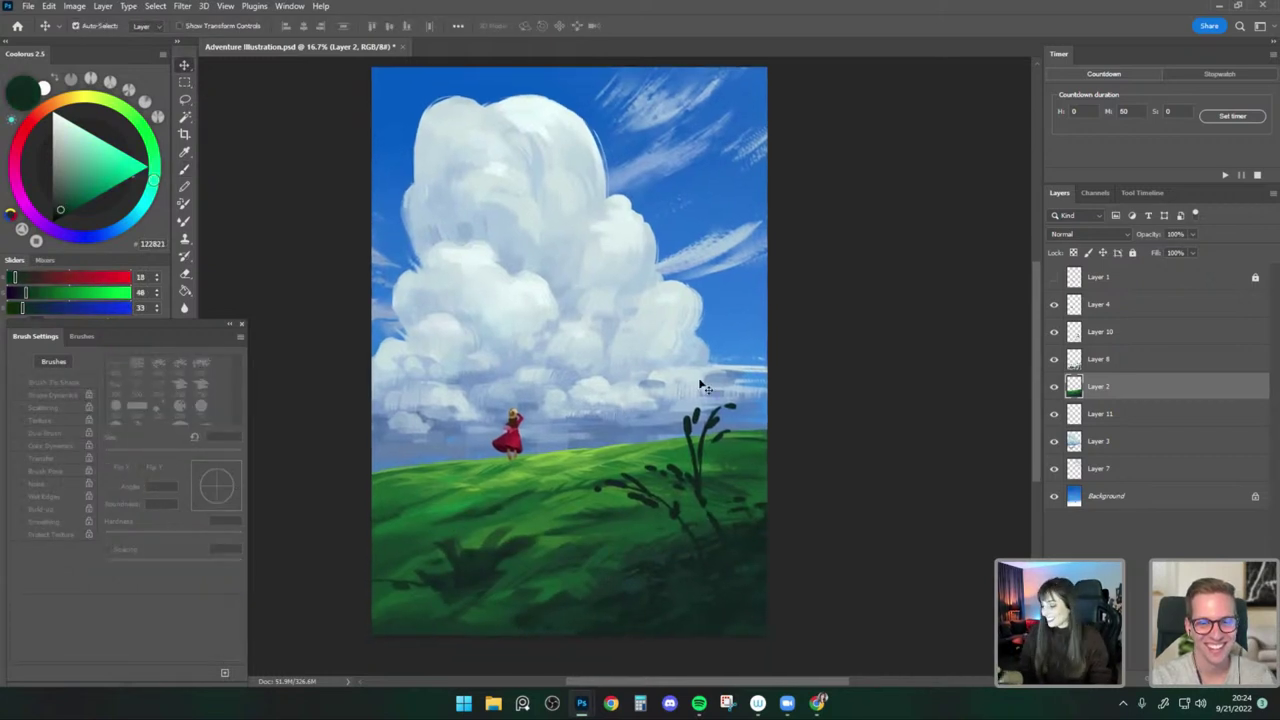
Check Layers 8 and 10 by toggling their visibility, and select the figure's Layer 4 for painting with the Brush tool.
{"action": "left_click", "coordinate": [1053, 361]}
{"action": "left_click", "coordinate": [1092, 362]}
{"action": "left_click_drag", "start_coordinate": [837, 407], "coordinate": [820, 405]}
{"action": "left_click", "coordinate": [695, 422]}
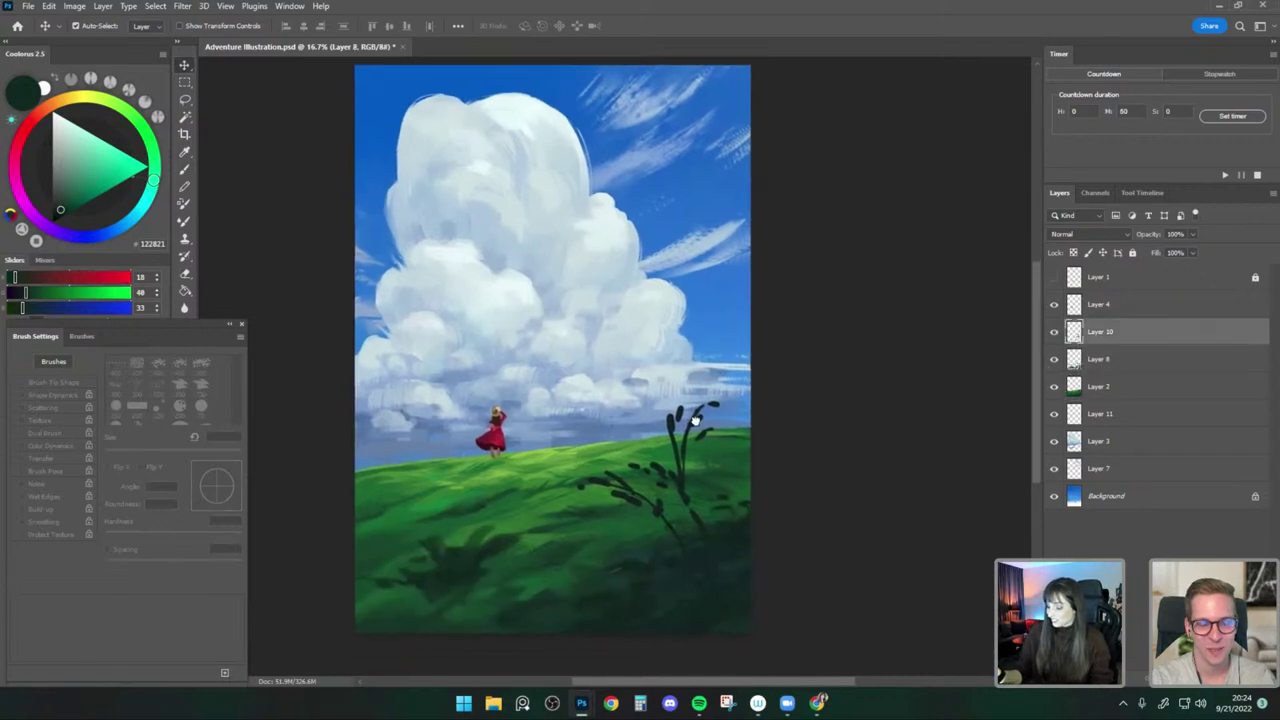
{"action": "left_click", "coordinate": [1053, 332]}
{"action": "left_click", "coordinate": [1052, 331]}
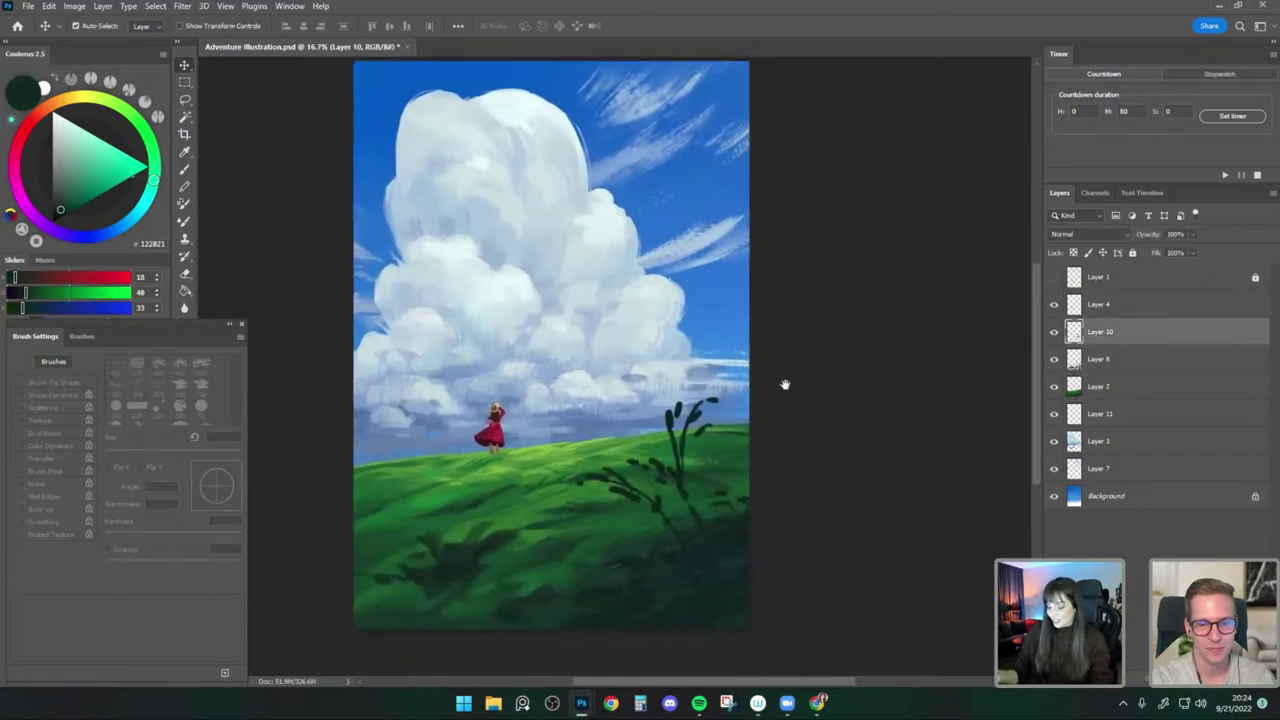
{"action": "key", "text": "alt+bracketright"}
{"action": "key", "text": "b"}
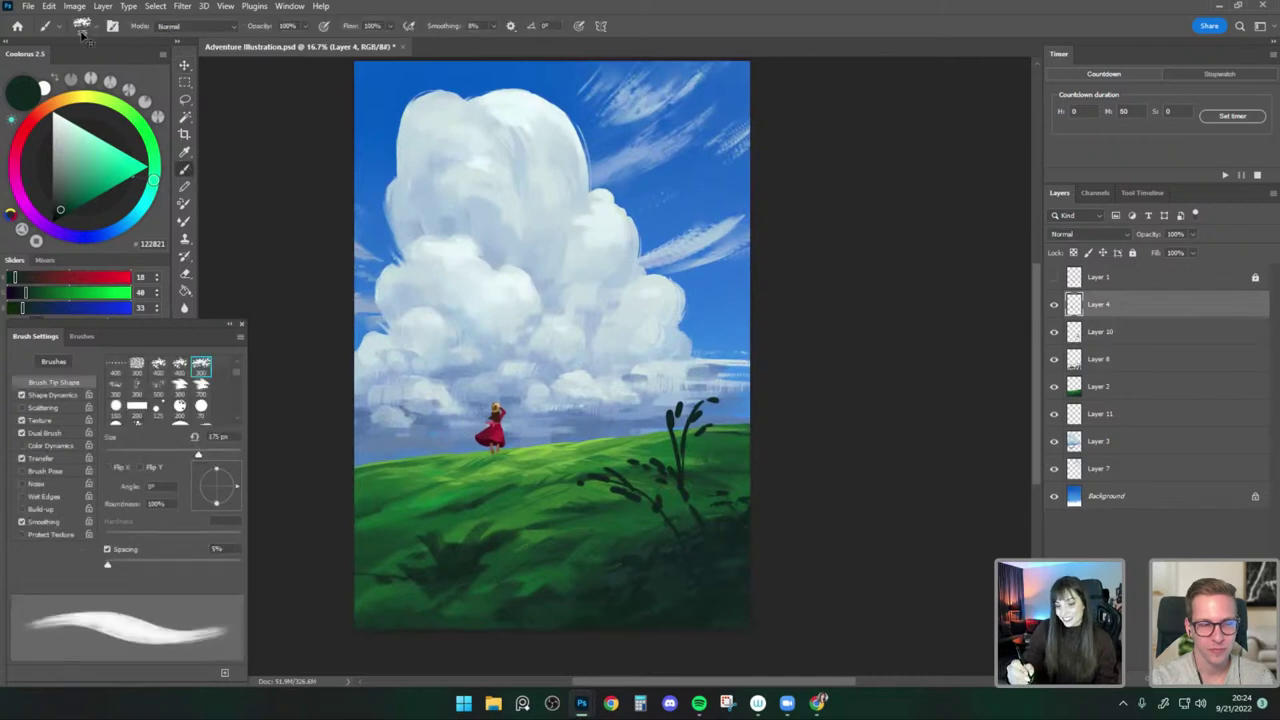
Choose the Round - Solid brush and flip the canvas view horizontally.
{"action": "left_click", "coordinate": [82, 27]}
{"action": "left_click", "coordinate": [127, 214]}
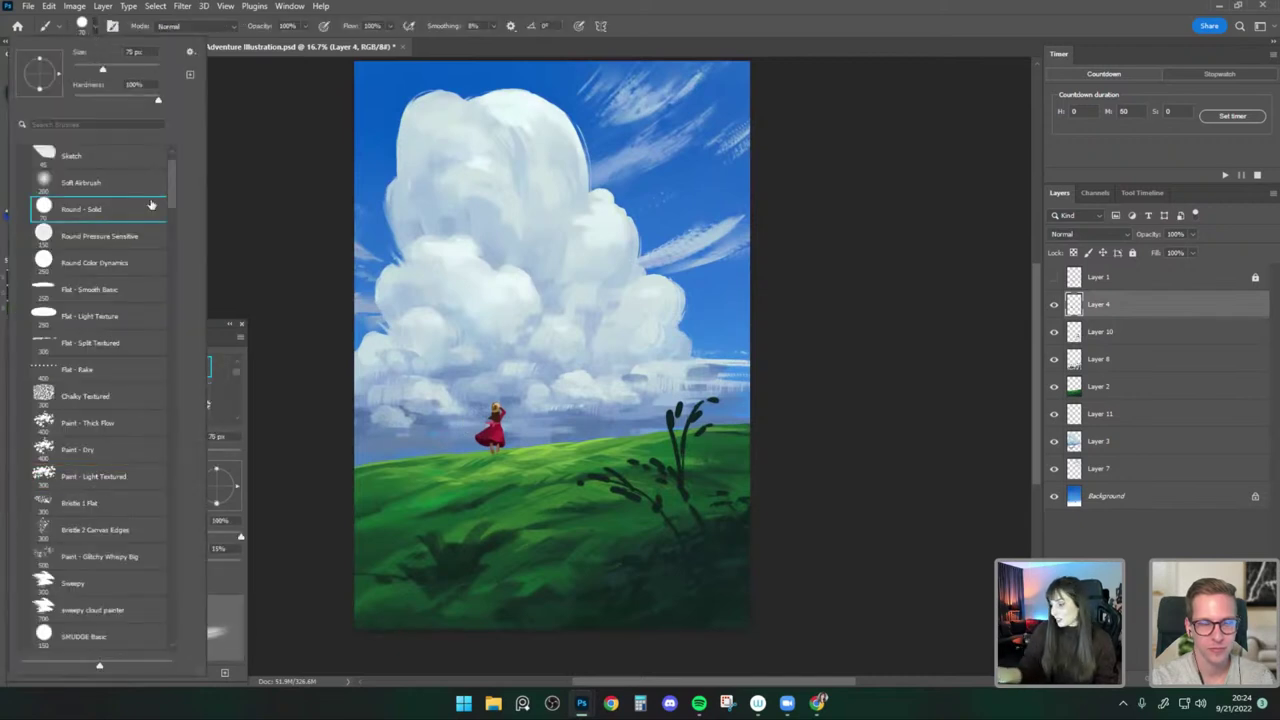
{"action": "left_click", "coordinate": [997, 320]}
{"action": "key", "text": "ctrl+shift+h"}
{"action": "left_click_drag", "start_coordinate": [787, 383], "coordinate": [751, 383]}
Work on the girl's red dress with sampled dark reds, using the solid round brush at 30 px.
{"action": "left_click", "coordinate": [574, 424], "text": "alt"}
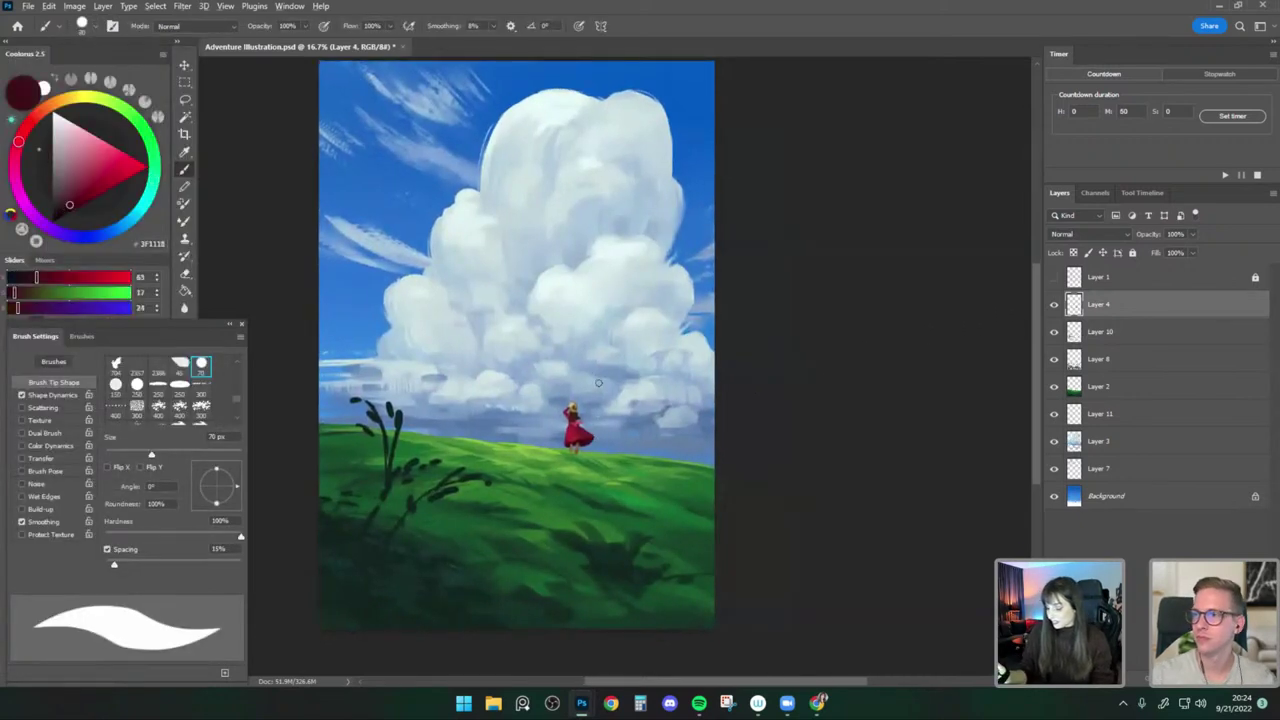
{"action": "key", "text": "bracketleft"}
{"action": "key", "text": "bracketleft"}
{"action": "key", "text": "bracketleft"}
{"action": "key", "text": "bracketleft"}
{"action": "key", "text": "bracketleft"}
{"action": "key", "text": "bracketleft"}
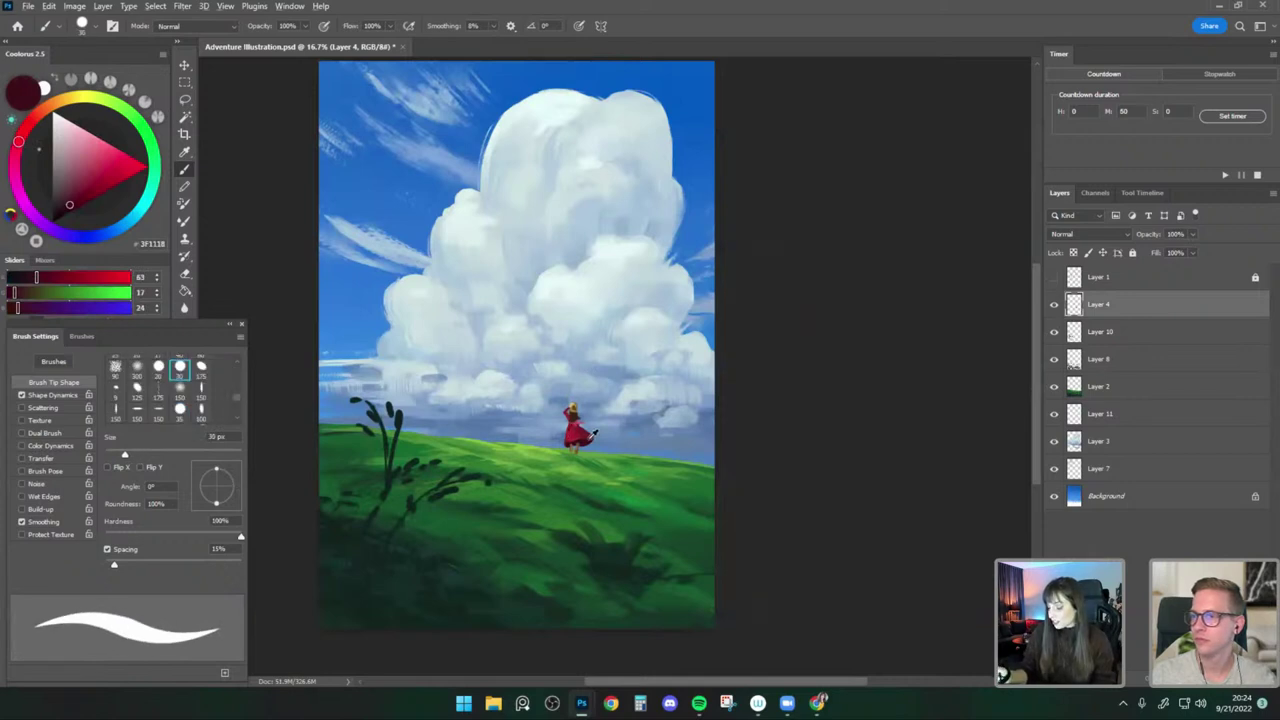
{"action": "left_click", "coordinate": [584, 433], "text": "alt"}
{"action": "left_click", "coordinate": [576, 428], "text": "alt"}
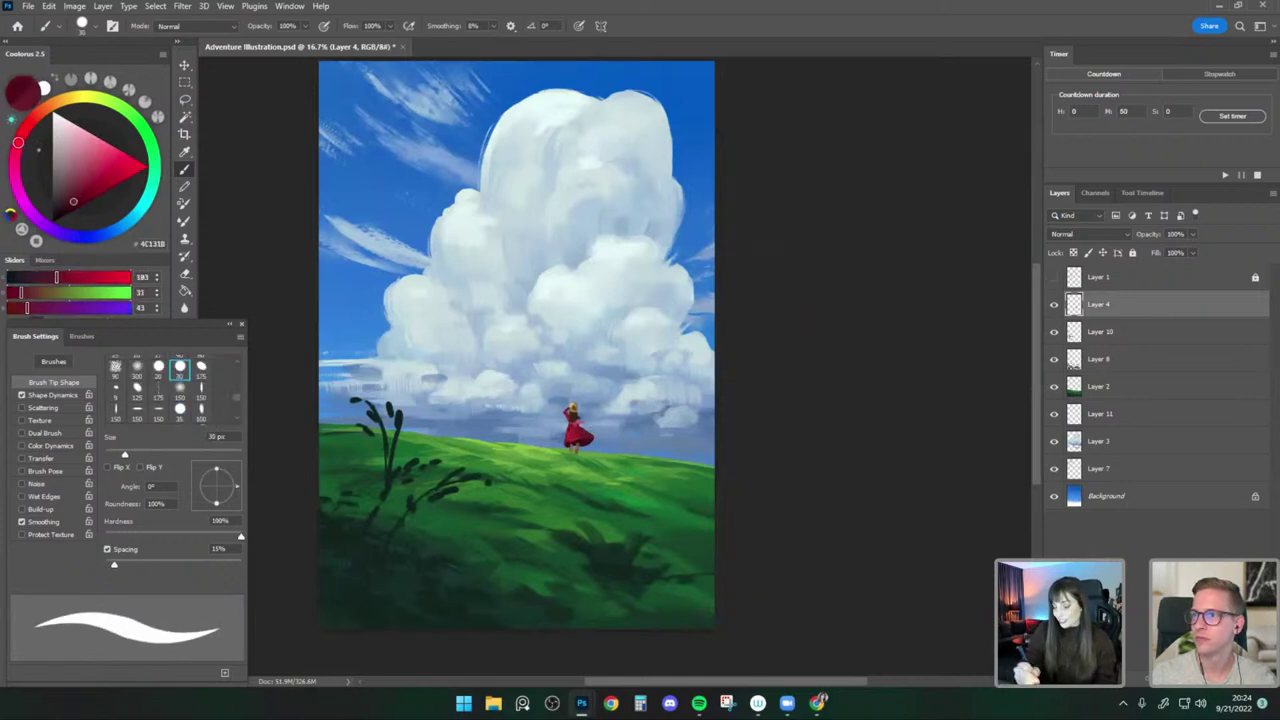
Refine the dress's skirt folds with sampled mid and dark reds at 20 to 30 px, undoing the last stroke.
{"action": "key", "text": "bracketleft"}
{"action": "key", "text": "bracketleft"}
{"action": "left_click_drag", "start_coordinate": [583, 426], "coordinate": [570, 444]}
{"action": "left_click", "coordinate": [578, 433], "text": "alt"}
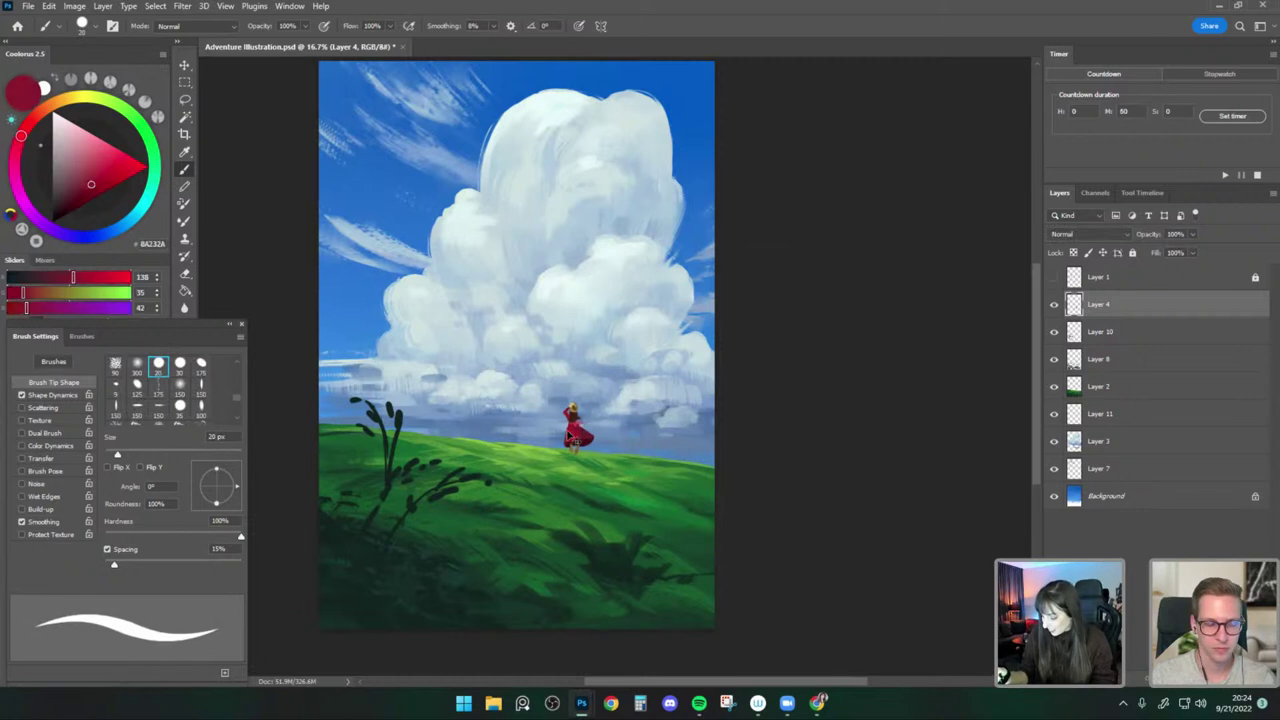
{"action": "key", "text": "bracketright"}
{"action": "left_click", "coordinate": [580, 433], "text": "alt"}
{"action": "key", "text": "ctrl+z"}
{"action": "left_click", "coordinate": [573, 426], "text": "alt"}
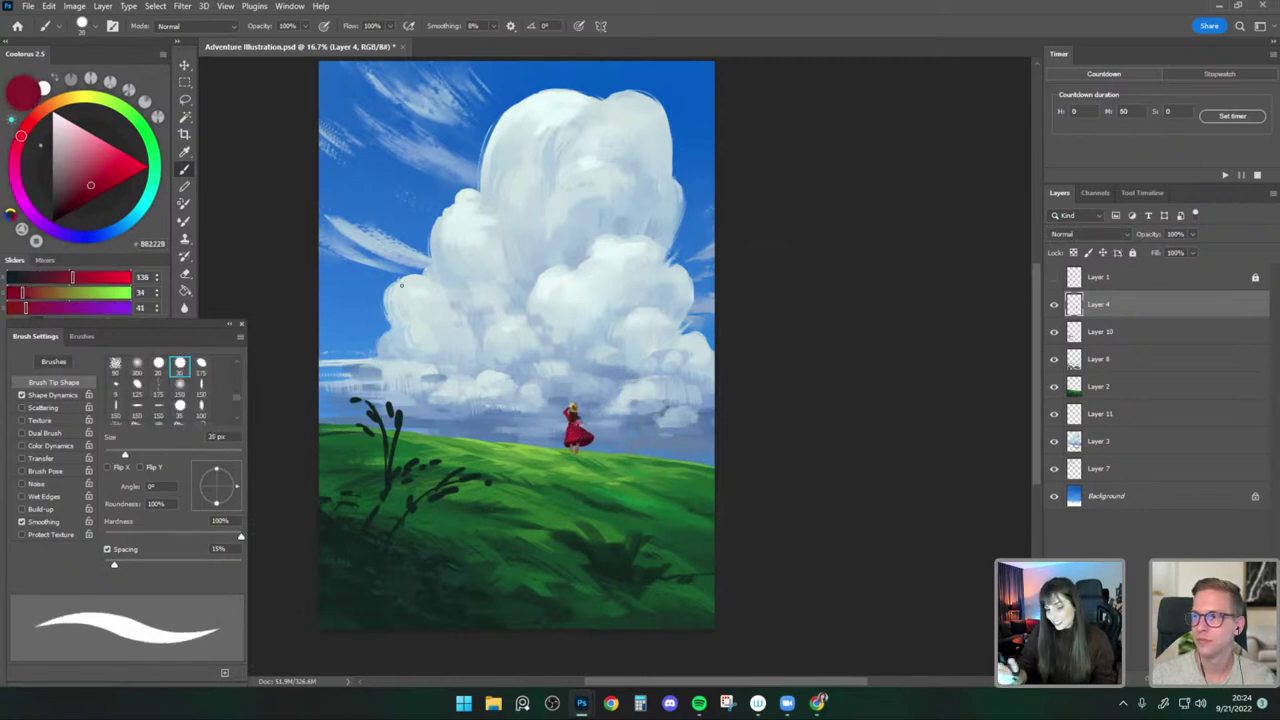
Switch to the Round Color Dynamics brush and shade the girl's dress with a sampled very dark red, reducing the size to 20 px.
{"action": "left_click", "coordinate": [84, 24]}
{"action": "left_click", "coordinate": [133, 258]}
{"action": "left_click", "coordinate": [580, 415]}
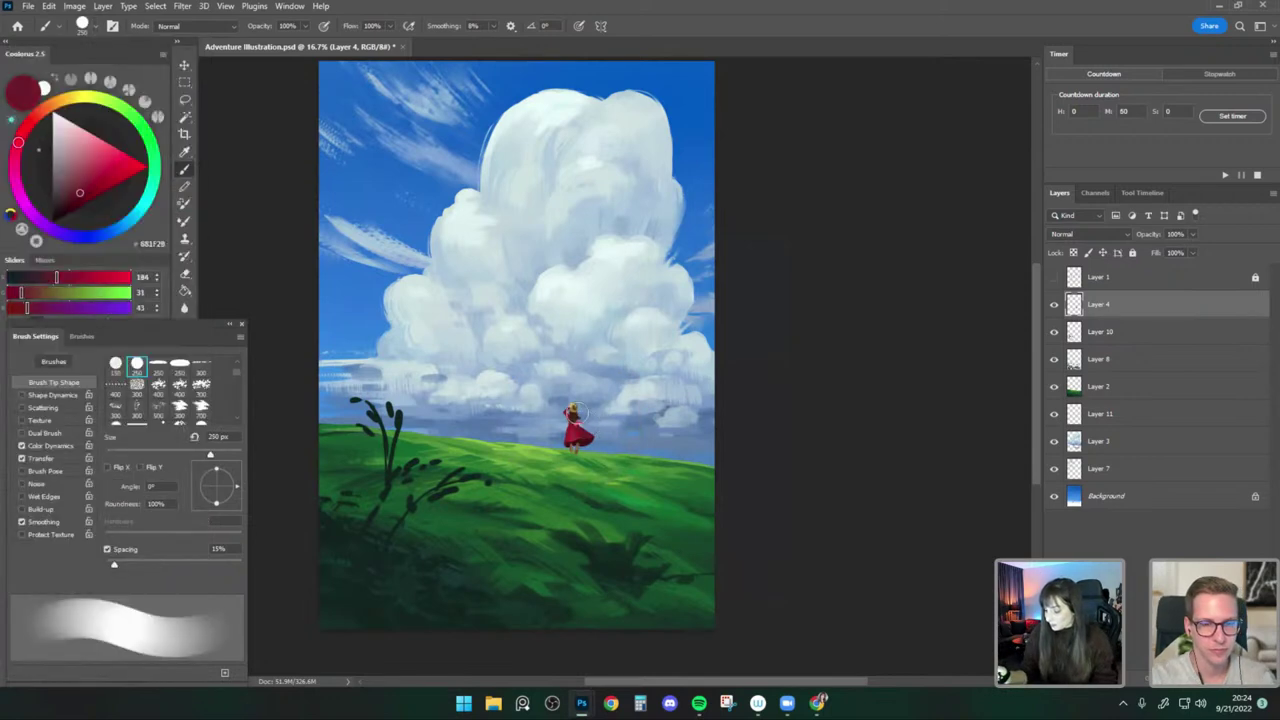
{"action": "key", "text": "bracketleft"}
{"action": "left_click", "coordinate": [574, 425], "text": "alt"}
{"action": "key", "text": "bracketleft"}
{"action": "key", "text": "bracketleft"}
{"action": "key", "text": "bracketleft"}
{"action": "key", "text": "bracketleft"}
{"action": "key", "text": "bracketleft"}
{"action": "key", "text": "bracketleft"}
{"action": "key", "text": "bracketleft"}
{"action": "key", "text": "bracketleft"}
{"action": "key", "text": "bracketleft"}
{"action": "key", "text": "bracketleft"}
{"action": "key", "text": "bracketleft"}
{"action": "key", "text": "bracketleft"}
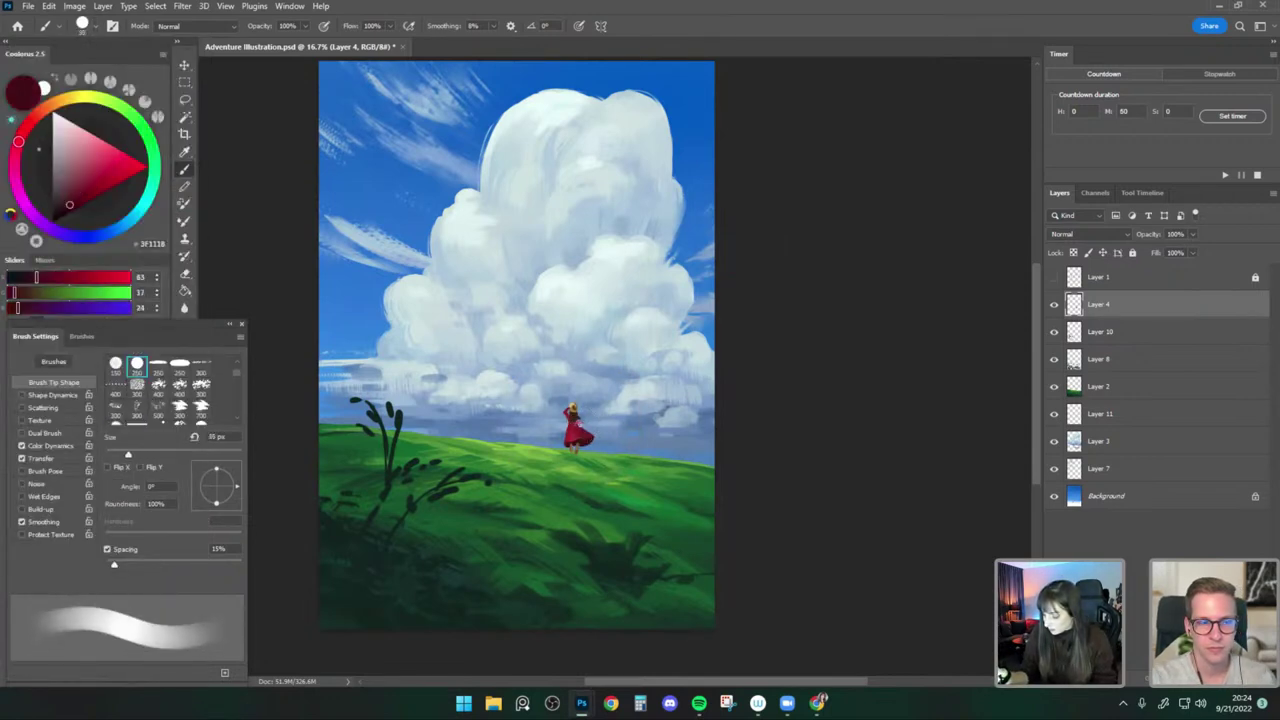
{"action": "key", "text": "bracketleft"}
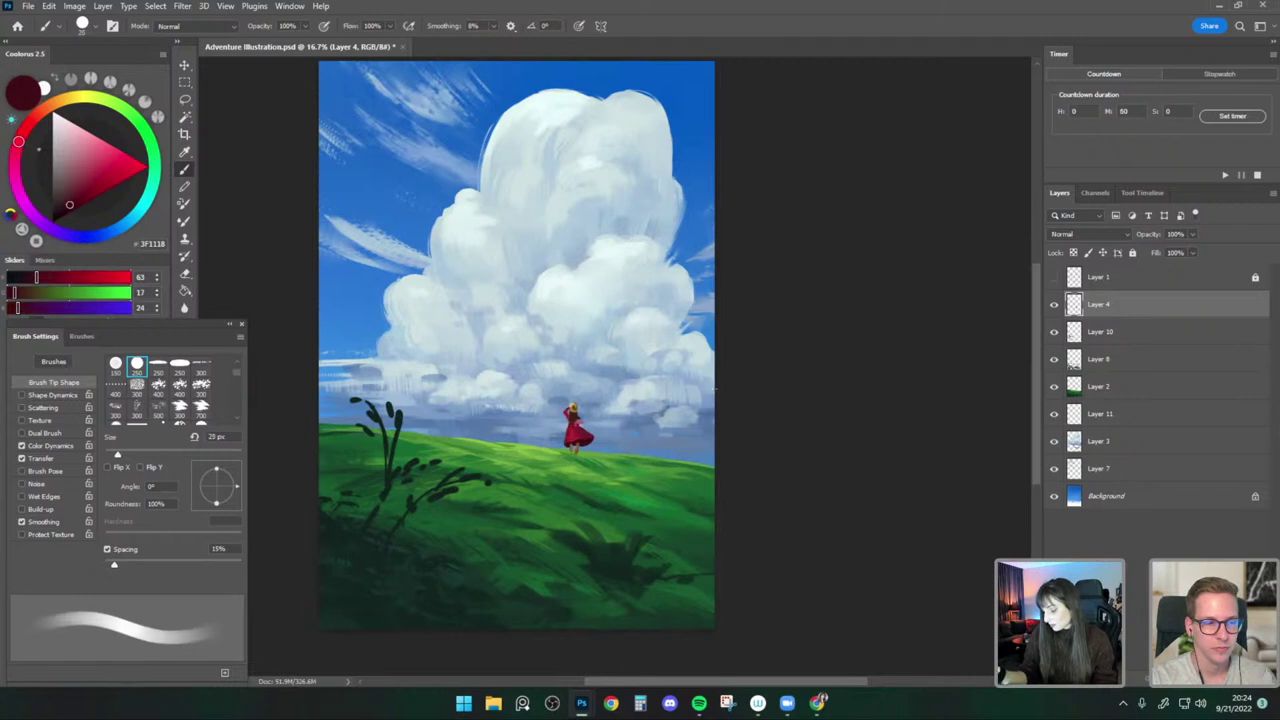
Touch up the girl's hair with sampled dark browns and her legs with a sampled skin tone at 15 to 20 px.
{"action": "left_click", "coordinate": [578, 402], "text": "alt"}
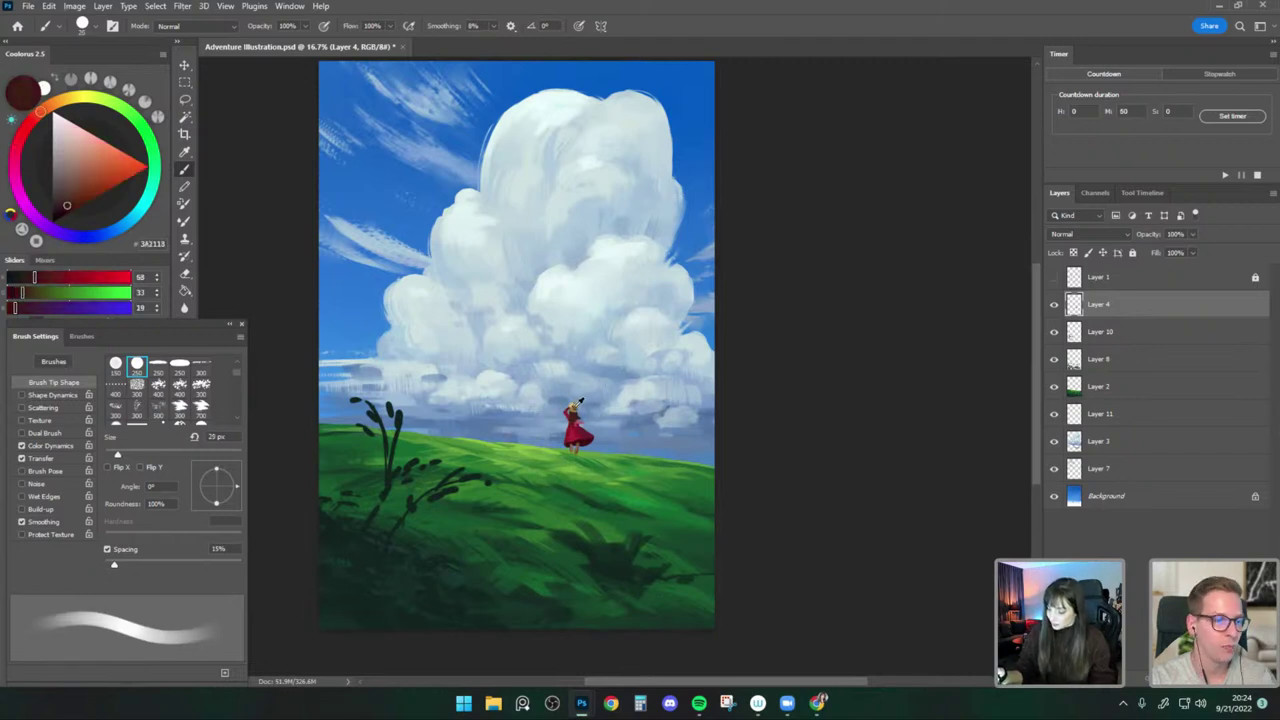
{"action": "left_click", "coordinate": [576, 405], "text": "alt"}
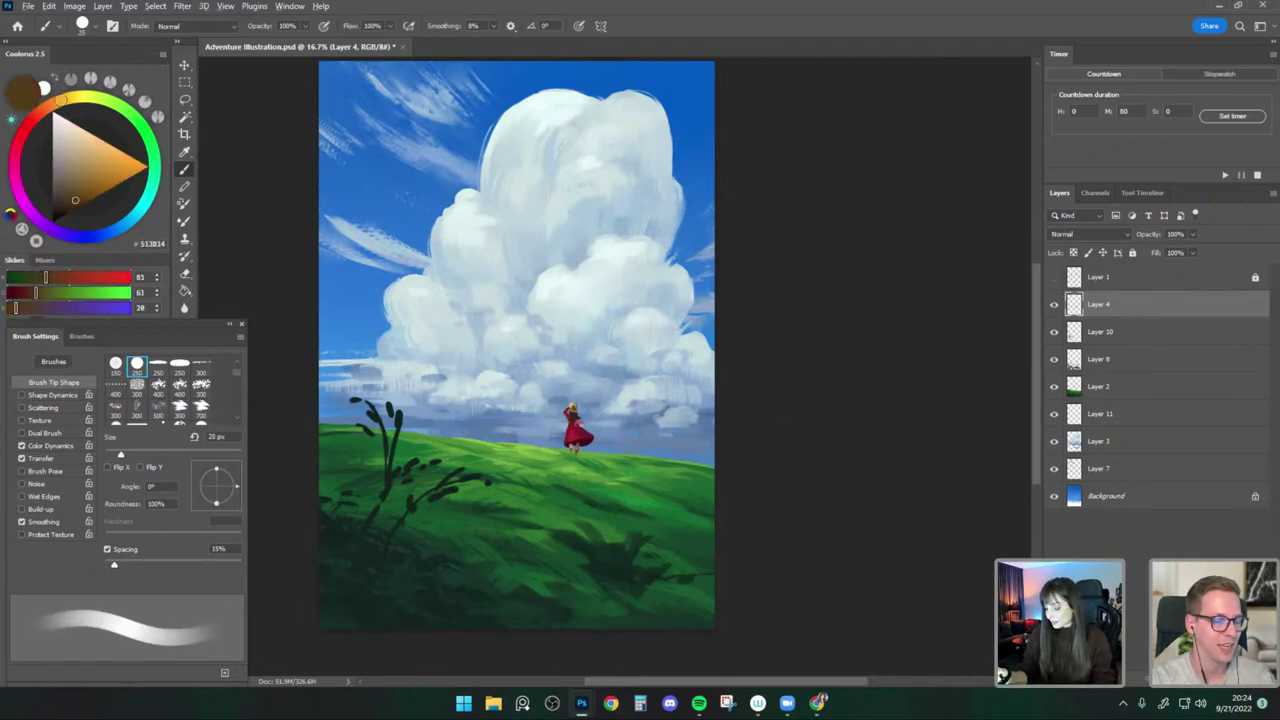
{"action": "left_click", "coordinate": [571, 445], "text": "alt"}
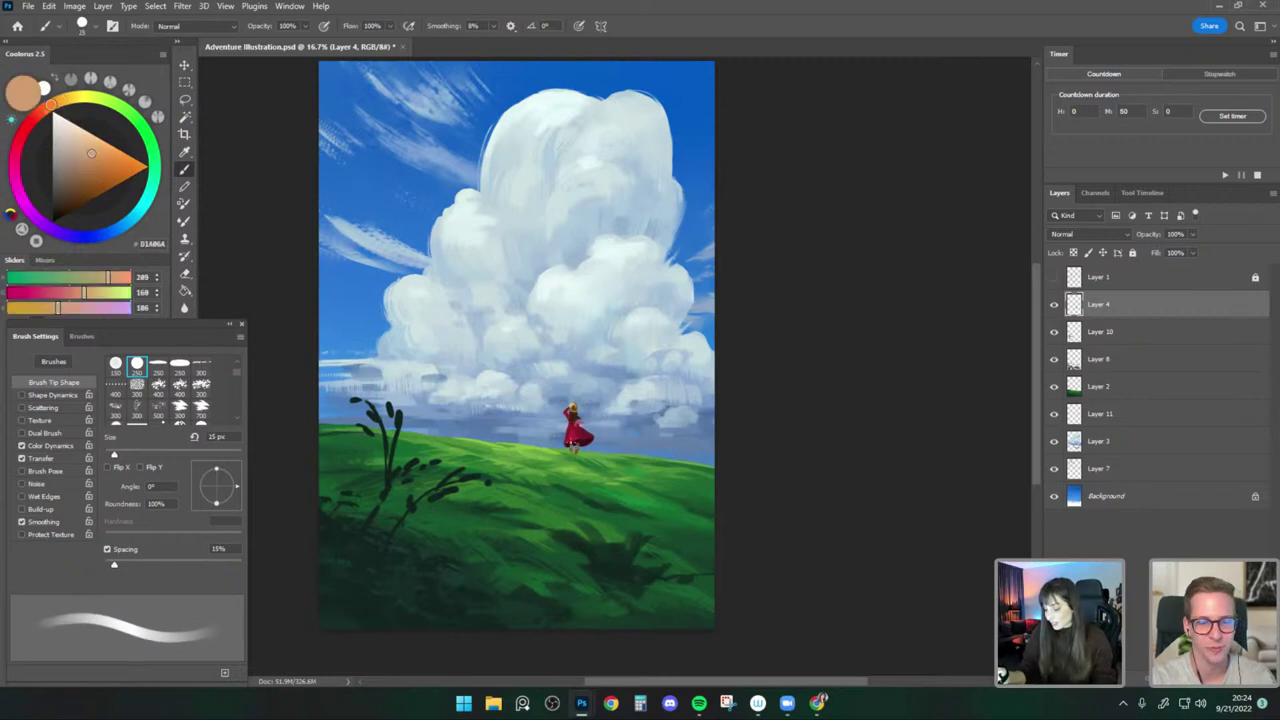
{"action": "key", "text": "bracketright"}
{"action": "key", "text": "bracketright"}
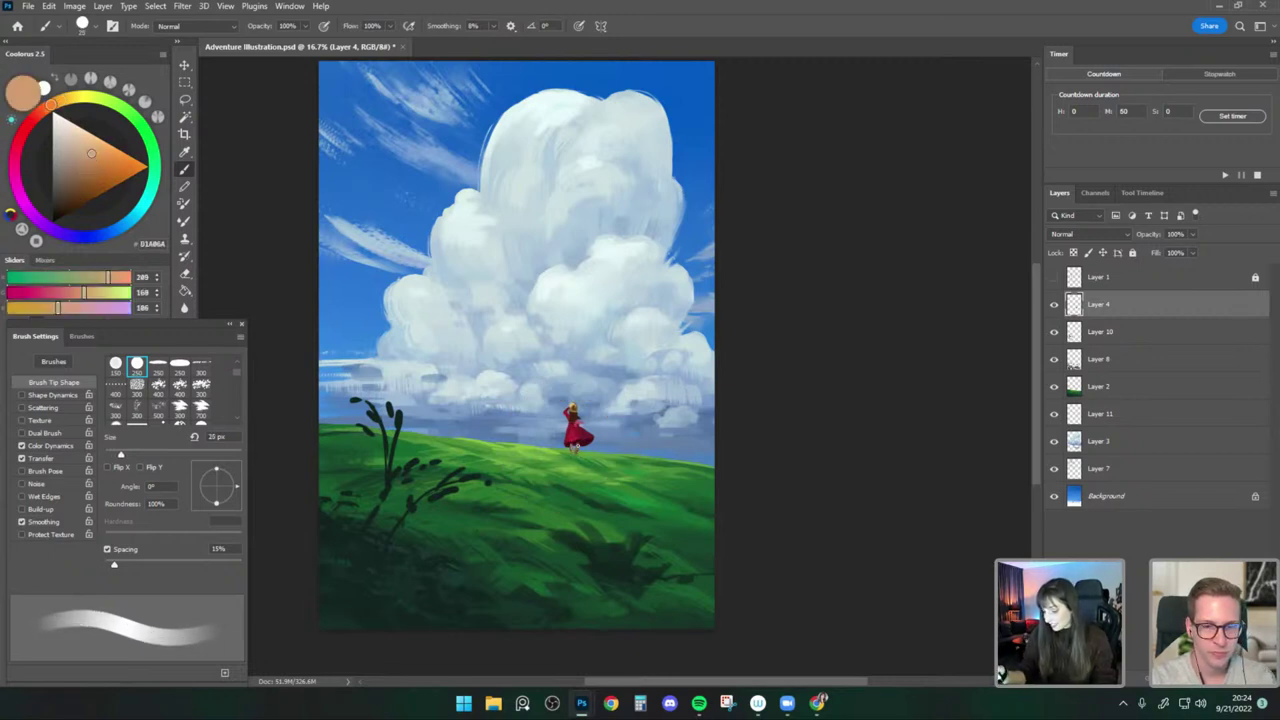
{"action": "left_click_drag", "start_coordinate": [722, 375], "coordinate": [728, 365]}
{"action": "key", "text": "bracketleft"}
{"action": "key", "text": "bracketleft"}
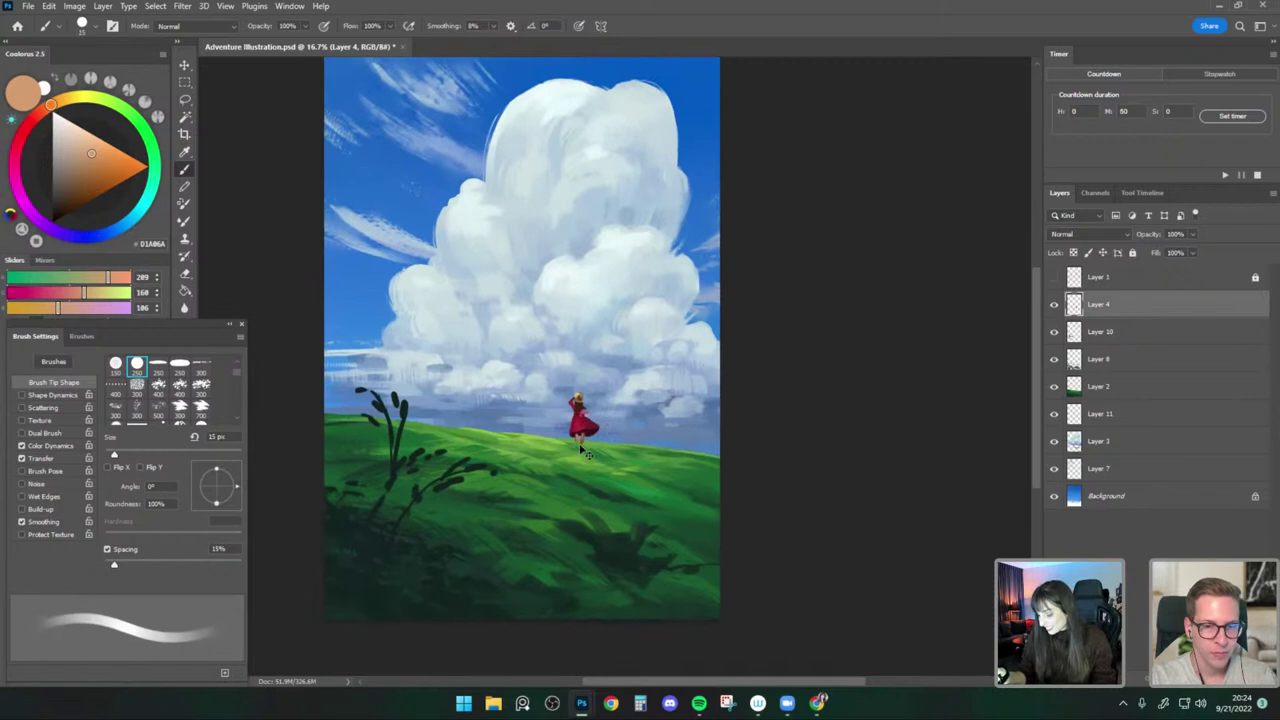
{"action": "key", "text": "bracketright"}
{"action": "key", "text": "bracketright"}
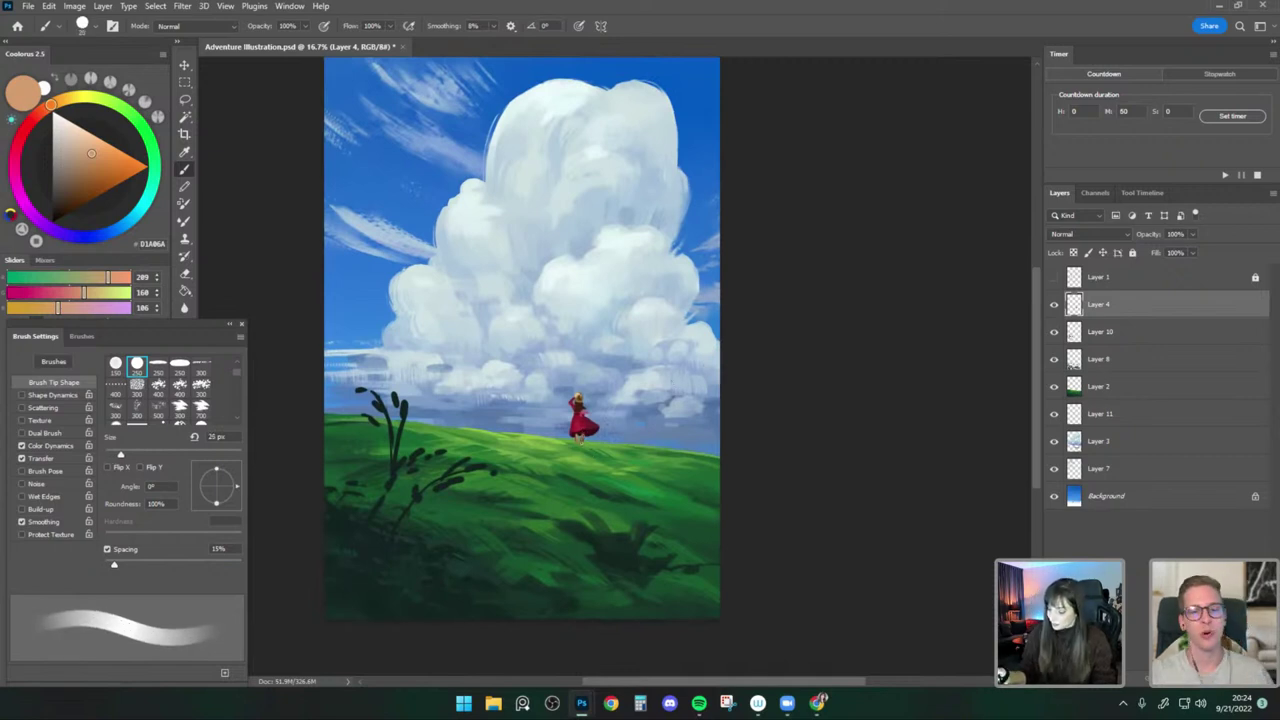
Review the flipped illustration as a whole with the Move tool active.
{"action": "left_click_drag", "start_coordinate": [784, 341], "coordinate": [800, 398]}
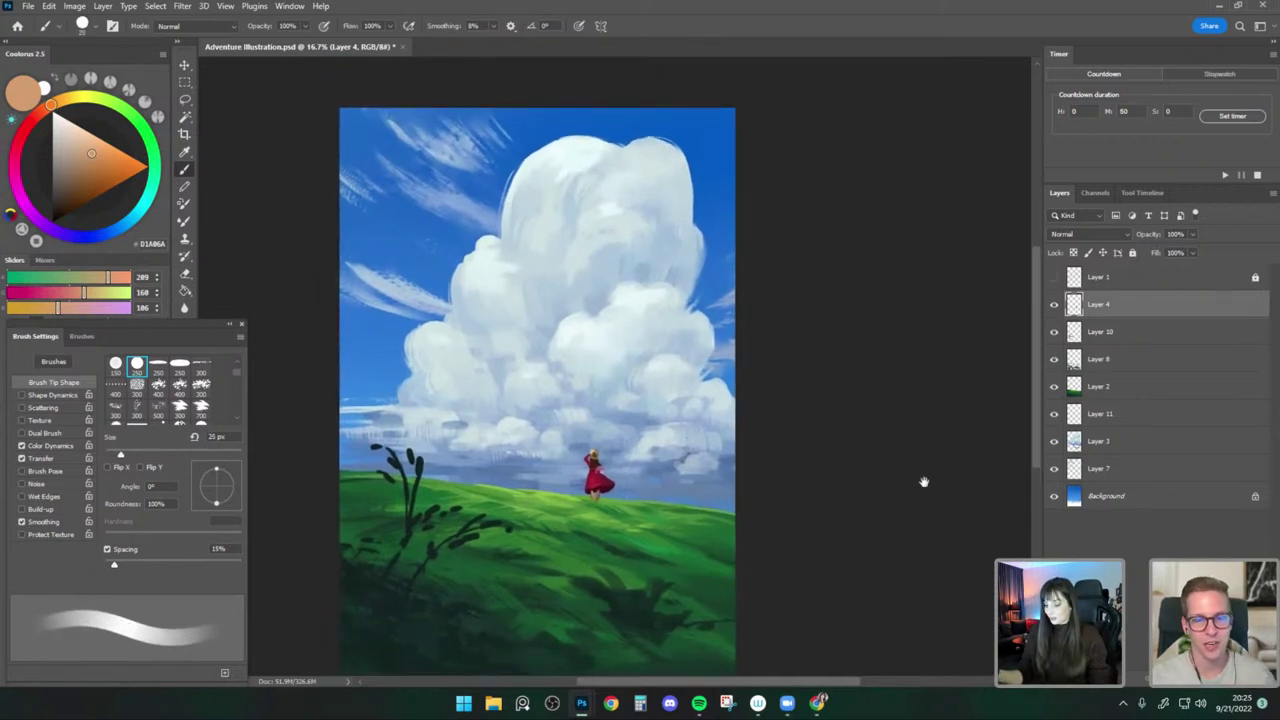
{"action": "left_click_drag", "start_coordinate": [924, 482], "coordinate": [928, 470]}
{"action": "left_click", "coordinate": [185, 68]}
{"action": "mouse_move", "coordinate": [848, 381]}
{"action": "left_mouse_down"}
{"action": "mouse_move", "coordinate": [868, 351]}
{"action": "mouse_move", "coordinate": [867, 362]}
{"action": "left_mouse_up"}
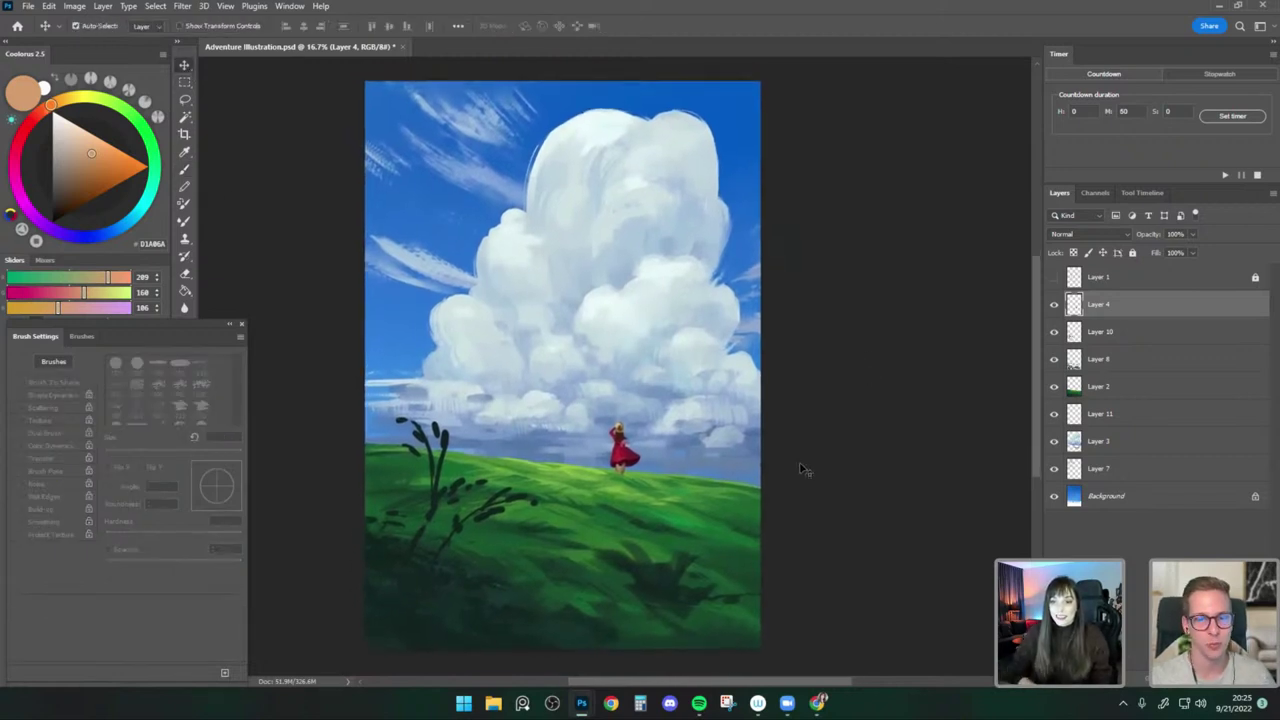